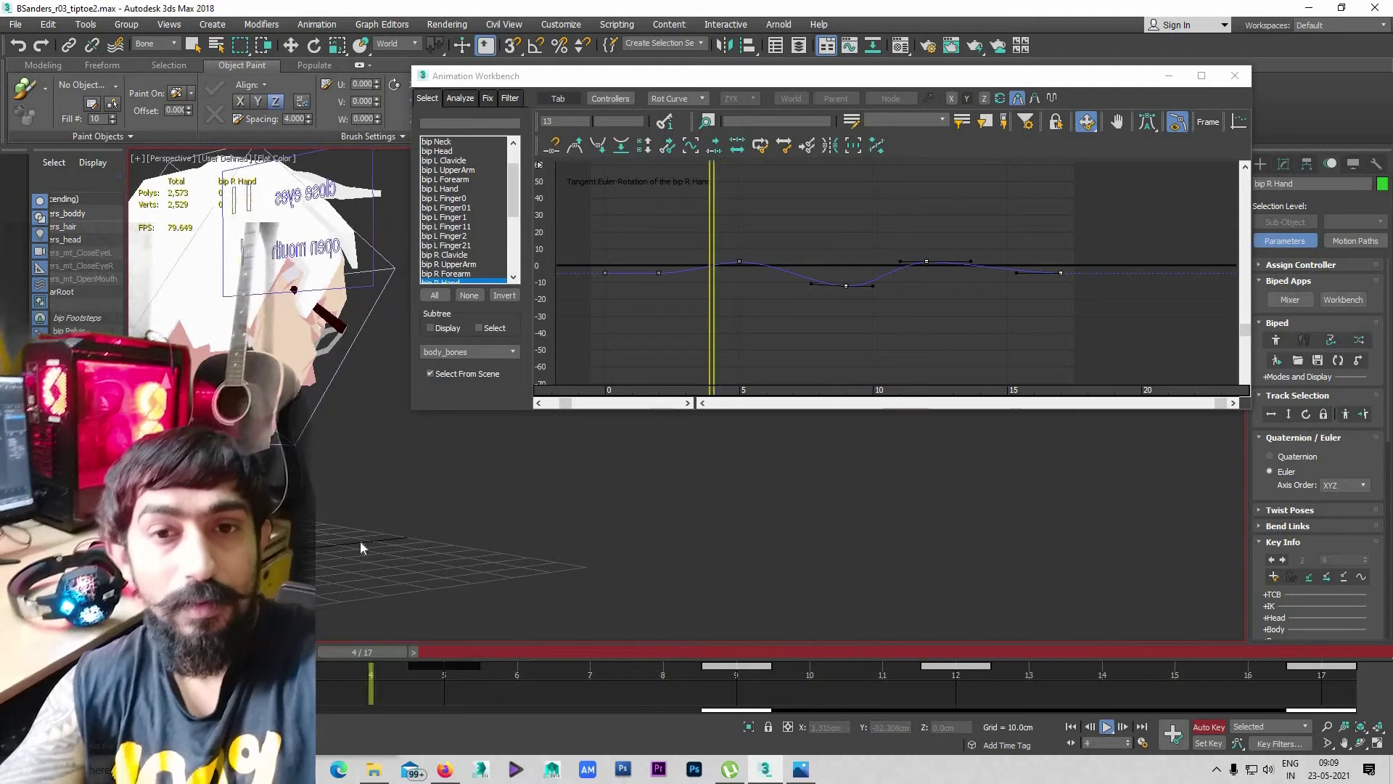
Stop the walk playback, hide Bone Objects by category in the Display panel, and resume playback
{"action": "scroll", "coordinate": [360, 539], "scroll_direction": "up", "scroll_amount": 3}
{"action": "middle_click_drag", "start_coordinate": [310, 549], "coordinate": [405, 539]}
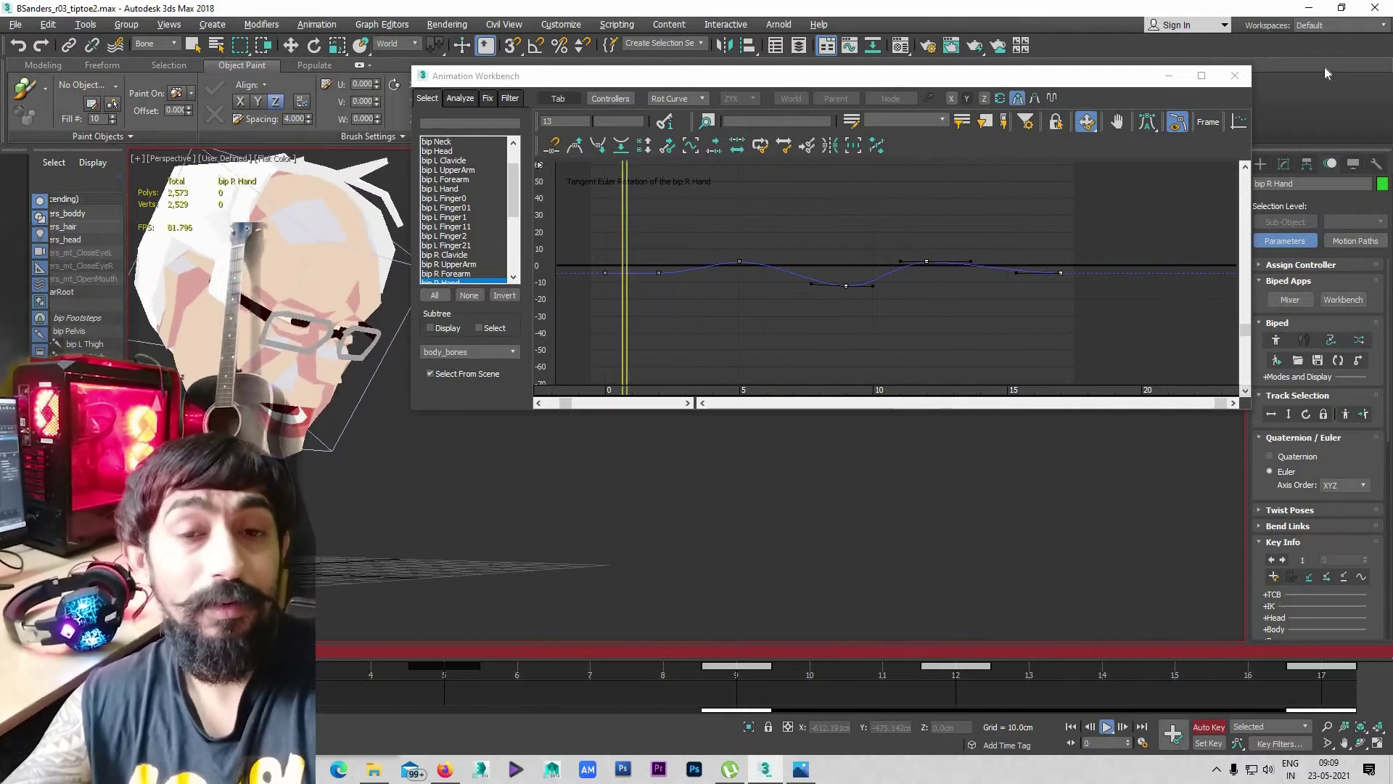
{"action": "key", "text": "slash"}
{"action": "left_click", "coordinate": [1353, 167]}
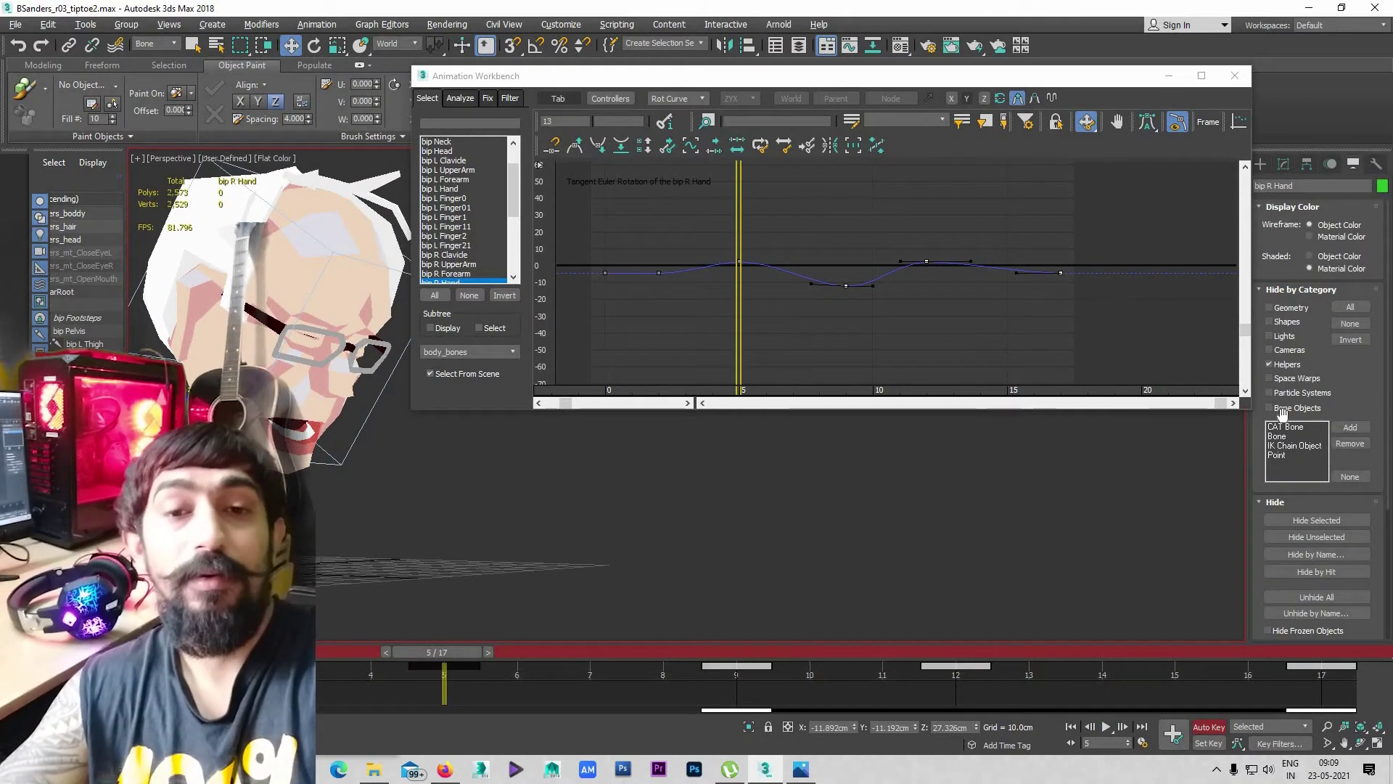
{"action": "left_click", "coordinate": [1282, 409]}
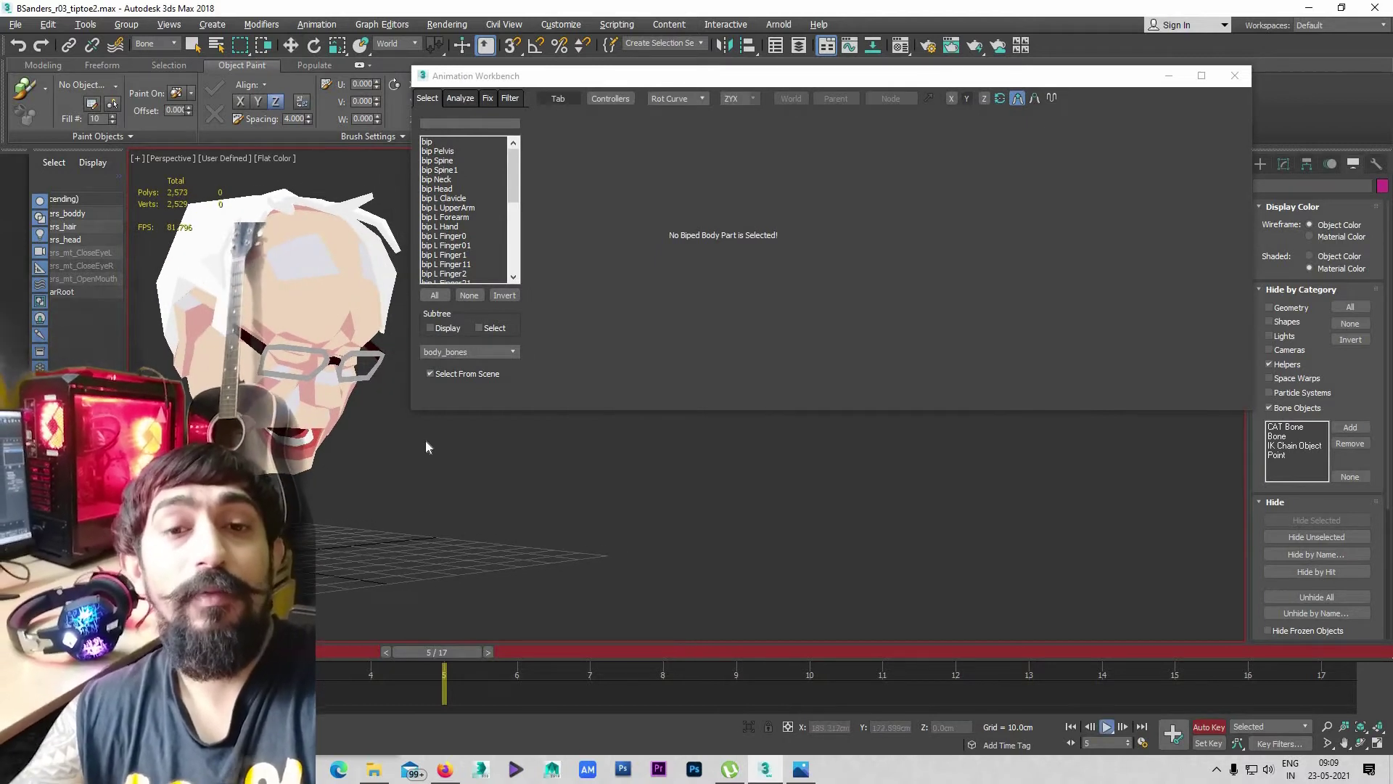
{"action": "key", "text": "slash"}
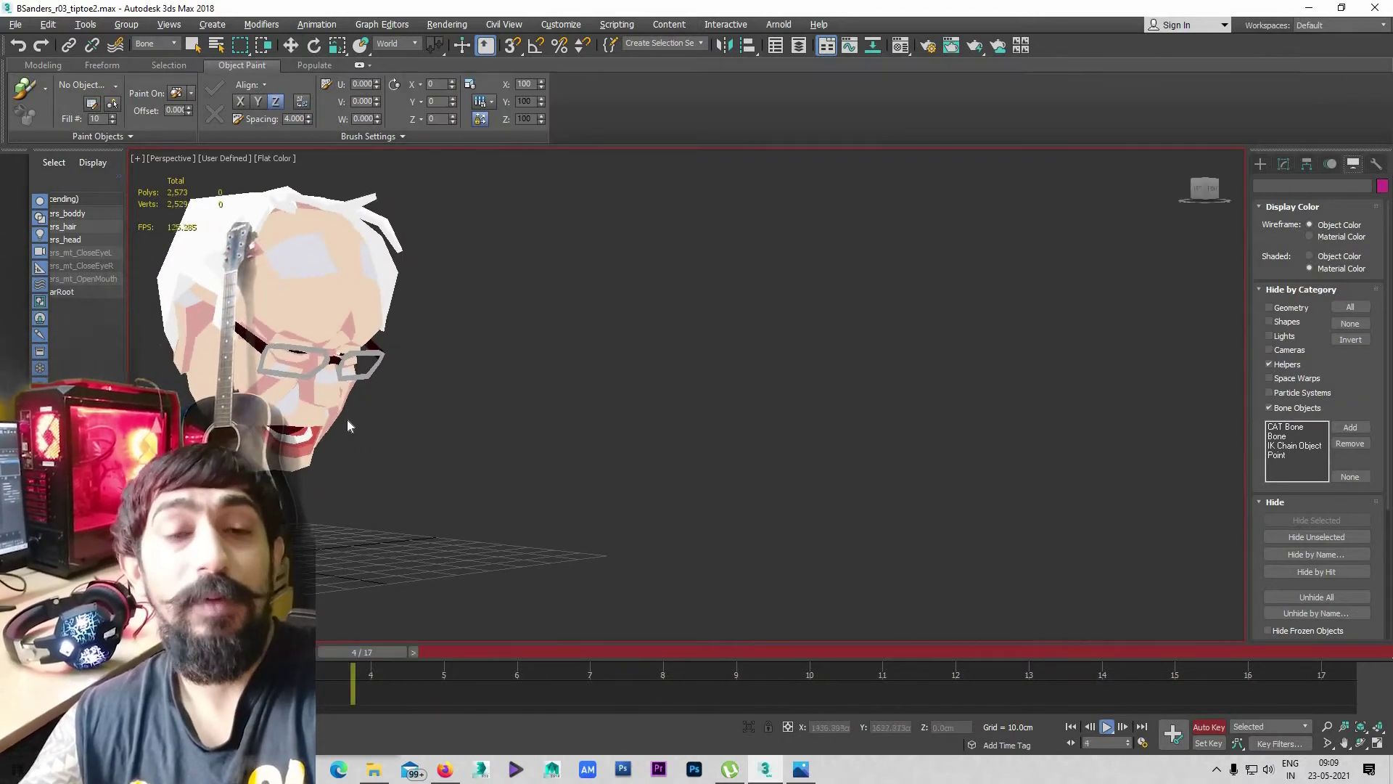
Turn on Expert Mode so the viewport fills the screen, zooming on the playing walk
{"action": "scroll", "coordinate": [756, 430], "scroll_direction": "up", "scroll_amount": 3}
{"action": "scroll", "coordinate": [755, 430], "scroll_direction": "up", "scroll_amount": 3}
{"action": "scroll", "coordinate": [748, 432], "scroll_direction": "up", "scroll_amount": 2}
{"action": "key", "text": "ctrl+x"}
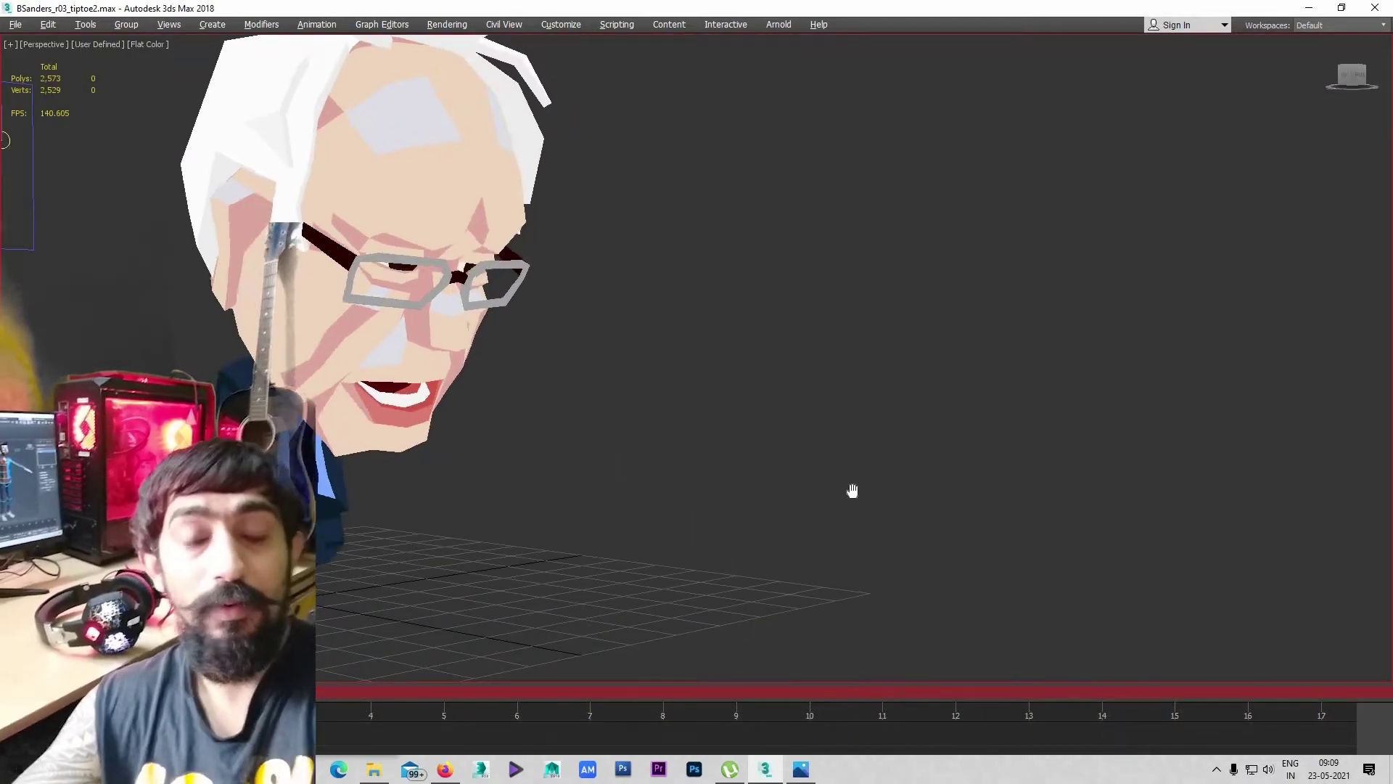
{"action": "scroll", "coordinate": [798, 479], "scroll_direction": "down", "scroll_amount": 3}
{"action": "scroll", "coordinate": [655, 451], "scroll_direction": "up", "scroll_amount": 3}
{"action": "scroll", "coordinate": [708, 471], "scroll_direction": "up", "scroll_amount": 2}
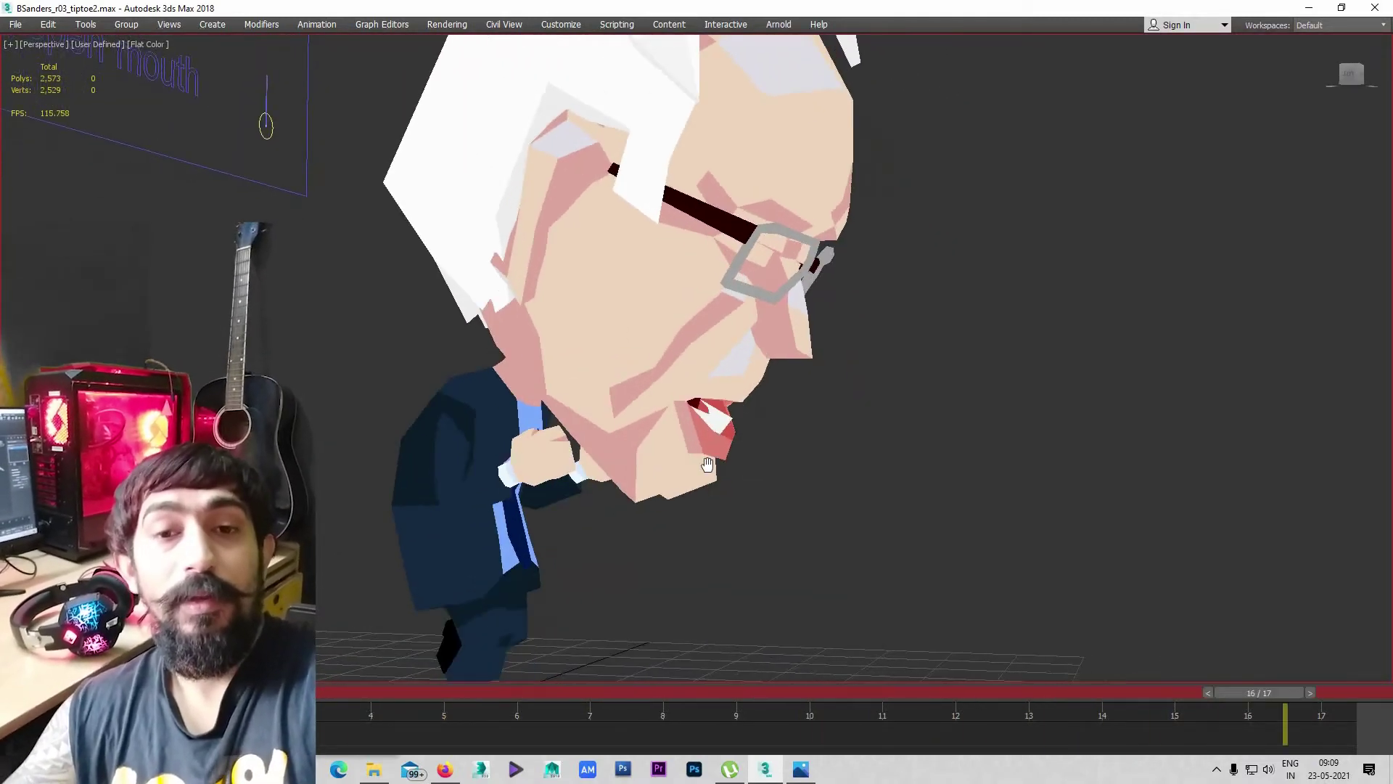
{"action": "scroll", "coordinate": [798, 483], "scroll_direction": "down", "scroll_amount": 4}
{"action": "scroll", "coordinate": [798, 484], "scroll_direction": "down", "scroll_amount": 3}
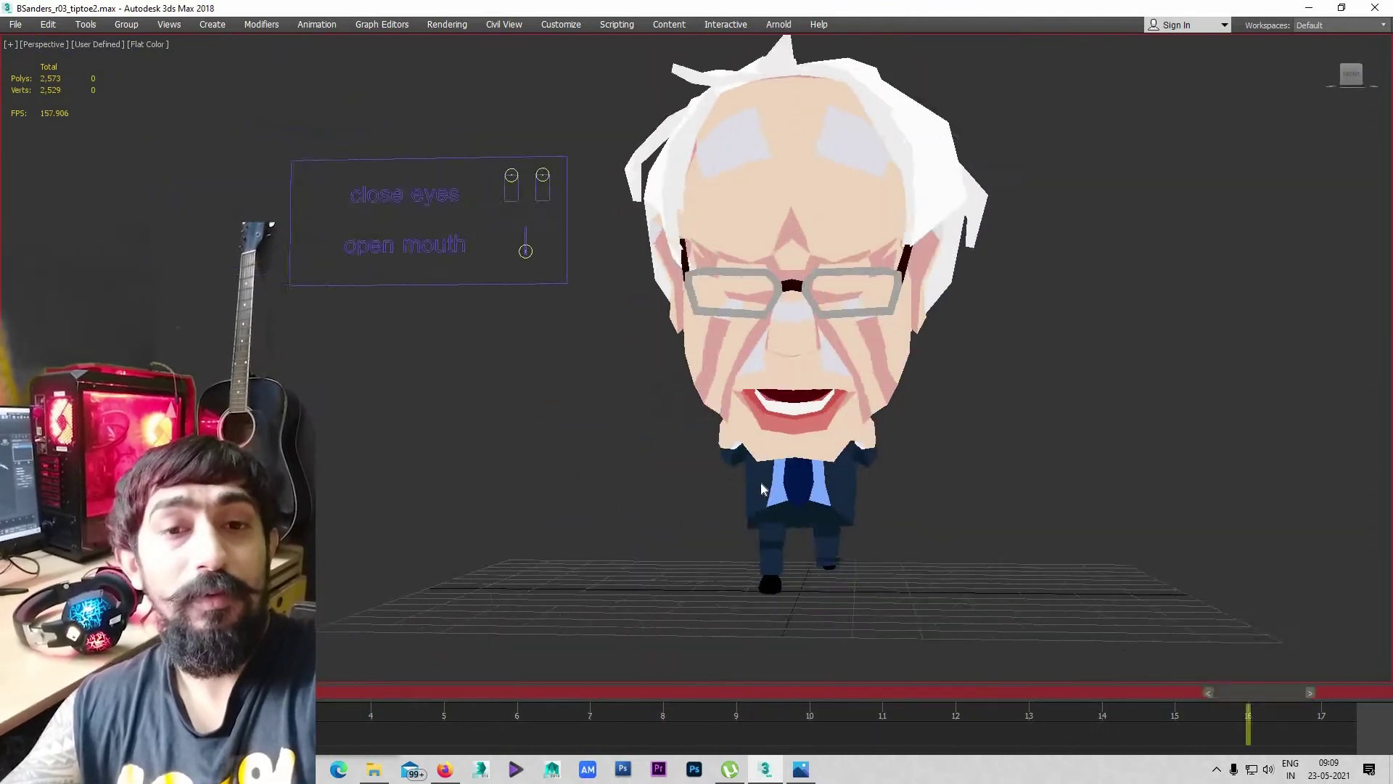
Orbit to side and rear-side angles, zooming in and out to review the tiptoe walk
{"action": "middle_click_drag", "start_coordinate": [761, 481], "coordinate": [915, 495], "text": "alt"}
{"action": "scroll", "coordinate": [824, 495], "scroll_direction": "up", "scroll_amount": 4}
{"action": "scroll", "coordinate": [825, 494], "scroll_direction": "down", "scroll_amount": 3}
{"action": "mouse_move", "coordinate": [824, 495]}
{"action": "middle_mouse_down", "text": "alt"}
{"action": "mouse_move", "coordinate": [944, 515]}
{"action": "mouse_move", "coordinate": [865, 516]}
{"action": "mouse_move", "coordinate": [1018, 523]}
{"action": "mouse_move", "coordinate": [769, 547]}
{"action": "mouse_move", "coordinate": [788, 503]}
{"action": "mouse_move", "coordinate": [833, 563]}
{"action": "mouse_move", "coordinate": [973, 597]}
{"action": "mouse_move", "coordinate": [826, 560]}
{"action": "middle_mouse_up", "text": "alt"}
{"action": "scroll", "coordinate": [826, 520], "scroll_direction": "up", "scroll_amount": 4}
{"action": "scroll", "coordinate": [1078, 527], "scroll_direction": "down", "scroll_amount": 3}
{"action": "scroll", "coordinate": [812, 520], "scroll_direction": "up", "scroll_amount": 4}
{"action": "scroll", "coordinate": [788, 503], "scroll_direction": "up", "scroll_amount": 2}
{"action": "scroll", "coordinate": [778, 547], "scroll_direction": "up", "scroll_amount": 3}
{"action": "scroll", "coordinate": [826, 560], "scroll_direction": "down", "scroll_amount": 2}
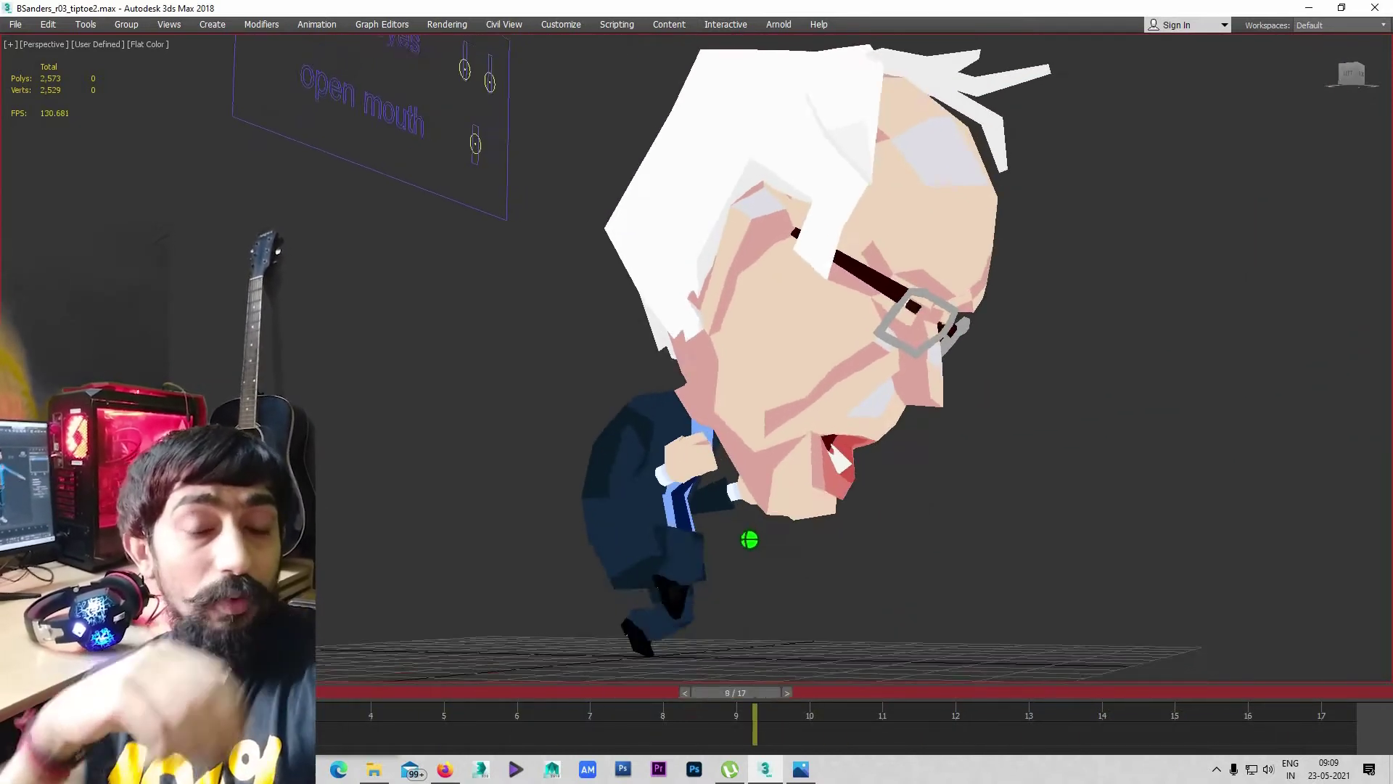
{"action": "scroll", "coordinate": [747, 538], "scroll_direction": "down", "scroll_amount": 2}
{"action": "scroll", "coordinate": [684, 522], "scroll_direction": "down", "scroll_amount": 2}
{"action": "scroll", "coordinate": [606, 497], "scroll_direction": "down", "scroll_amount": 2}
{"action": "scroll", "coordinate": [782, 563], "scroll_direction": "down", "scroll_amount": 2}
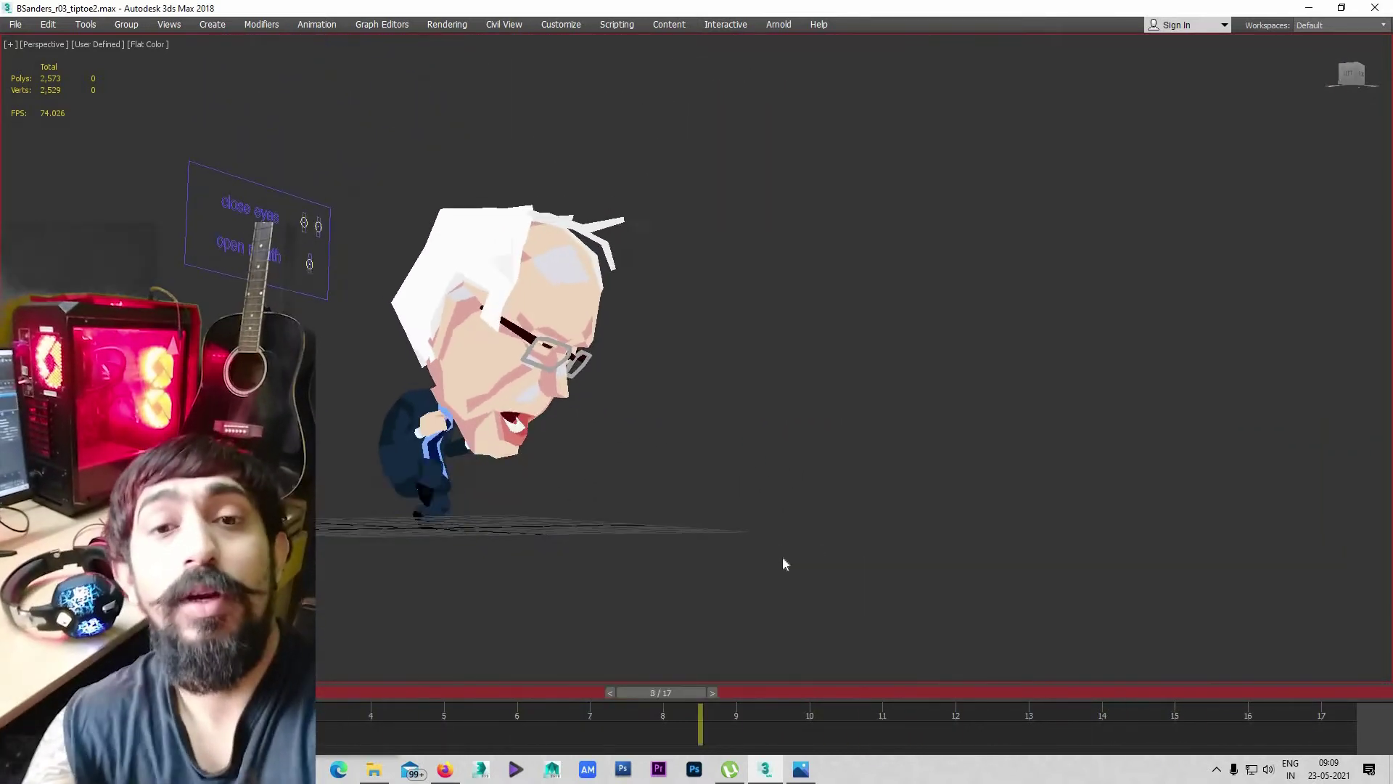
{"action": "scroll", "coordinate": [650, 563], "scroll_direction": "up", "scroll_amount": 2}
{"action": "scroll", "coordinate": [650, 562], "scroll_direction": "up", "scroll_amount": 2}
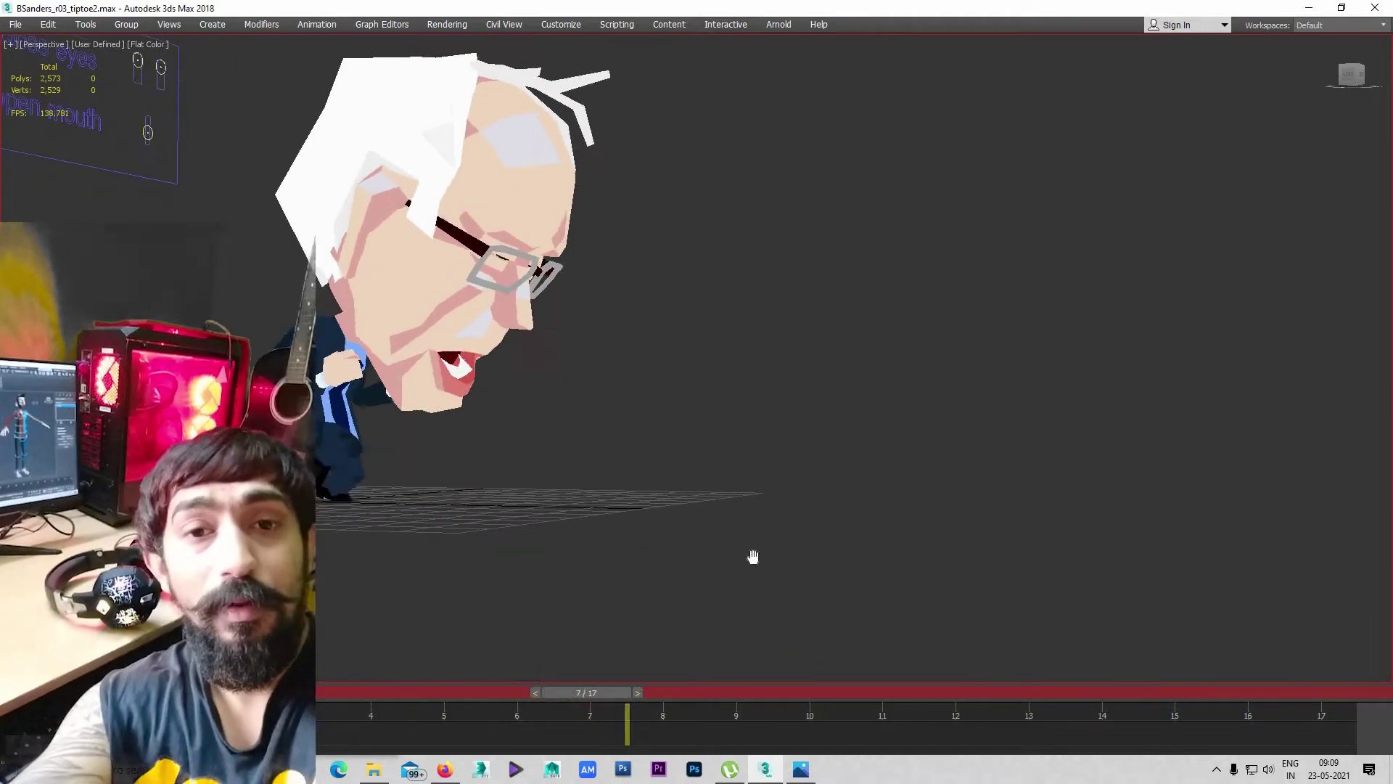
{"action": "scroll", "coordinate": [634, 534], "scroll_direction": "up", "scroll_amount": 3}
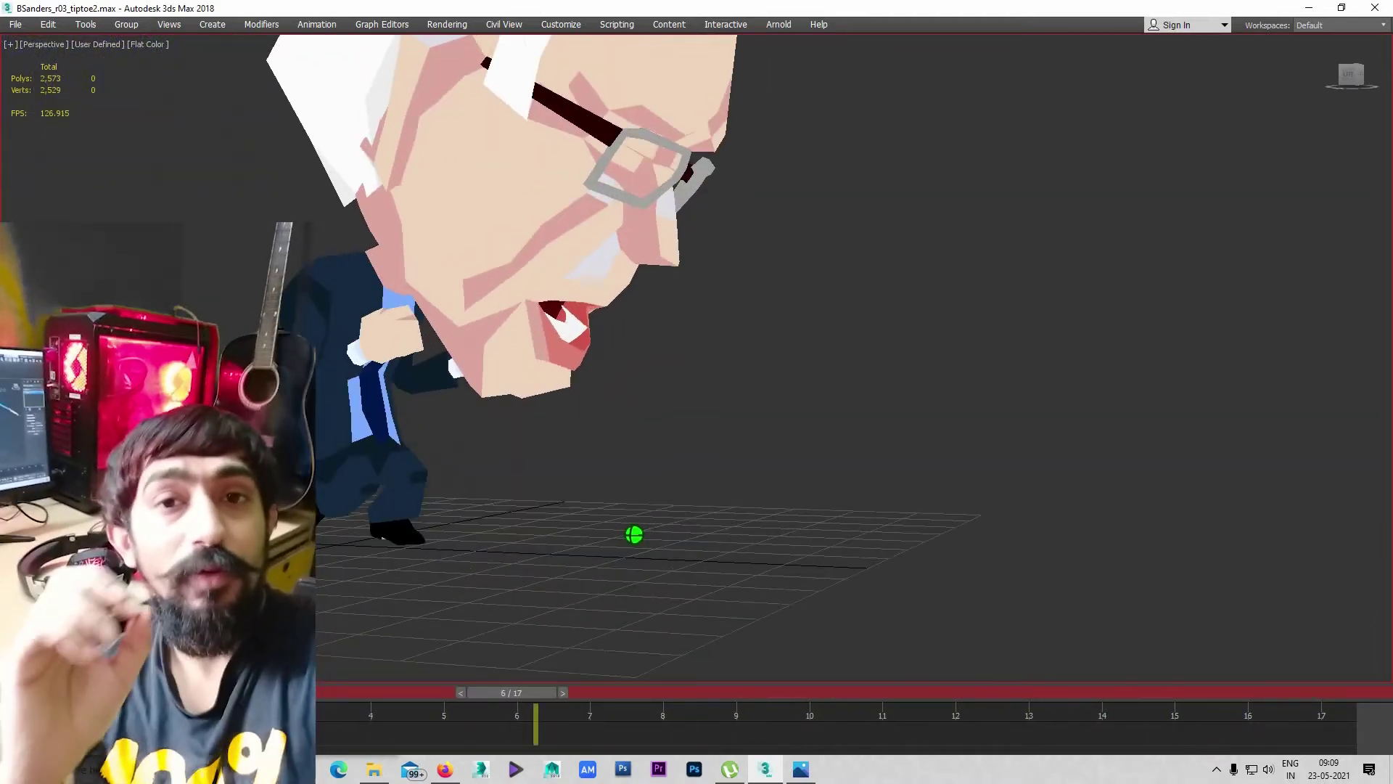
Pan and orbit to a front view with the walking character facing the camera
{"action": "middle_click_drag", "start_coordinate": [870, 559], "coordinate": [901, 579]}
{"action": "scroll", "coordinate": [809, 554], "scroll_direction": "down", "scroll_amount": 3}
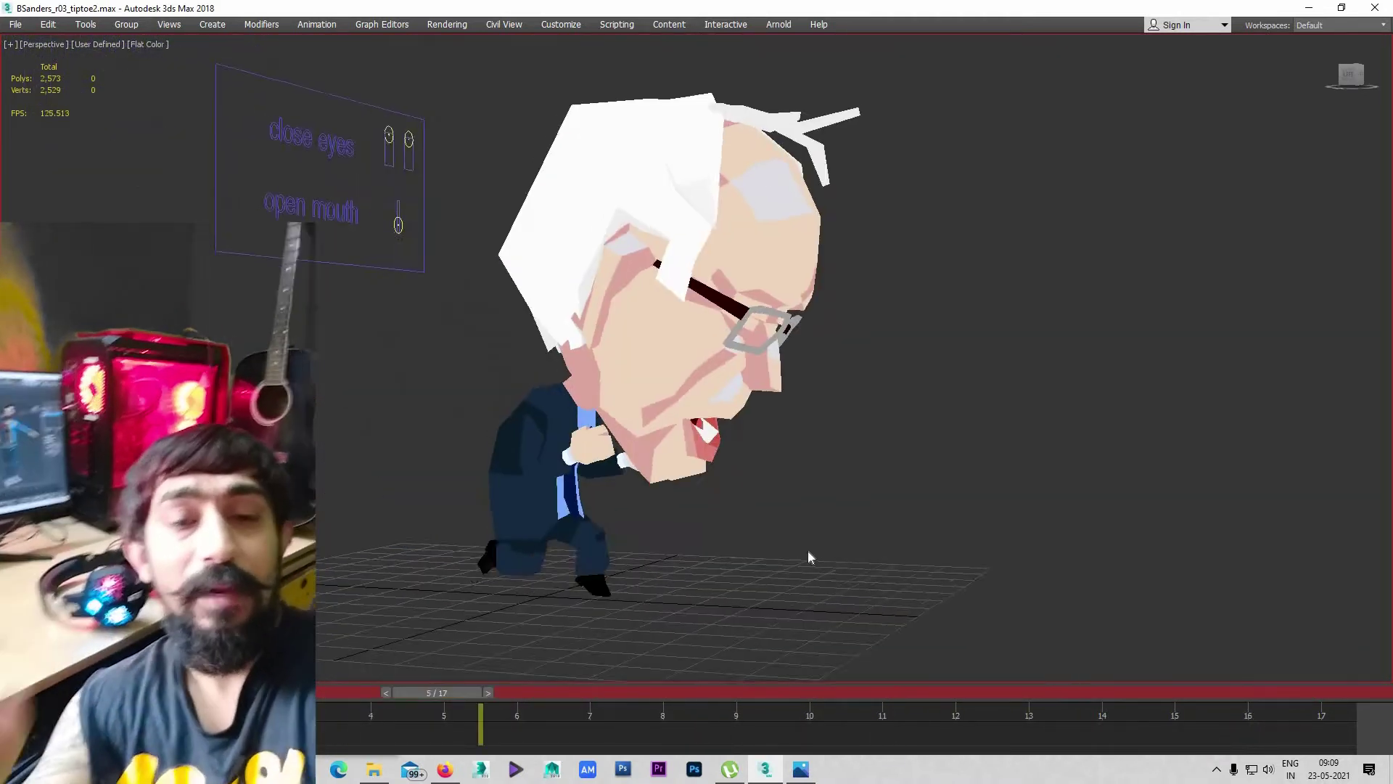
{"action": "middle_click_drag", "start_coordinate": [808, 553], "coordinate": [725, 553], "text": "alt"}
{"action": "scroll", "coordinate": [726, 554], "scroll_direction": "up", "scroll_amount": 2}
{"action": "scroll", "coordinate": [726, 554], "scroll_direction": "up", "scroll_amount": 3}
{"action": "scroll", "coordinate": [832, 469], "scroll_direction": "down", "scroll_amount": 2}
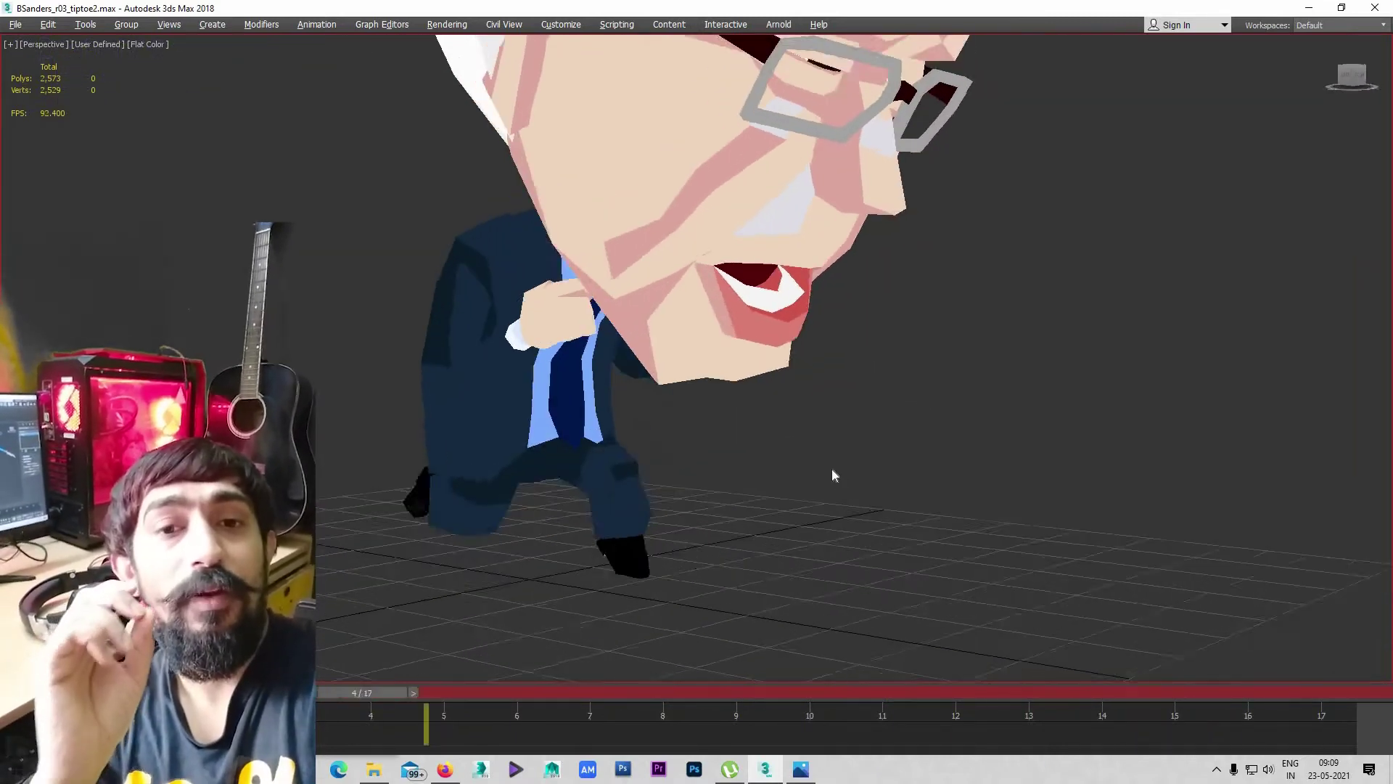
{"action": "scroll", "coordinate": [838, 559], "scroll_direction": "up", "scroll_amount": 2}
{"action": "scroll", "coordinate": [838, 559], "scroll_direction": "up", "scroll_amount": 2}
{"action": "scroll", "coordinate": [835, 559], "scroll_direction": "down", "scroll_amount": 3}
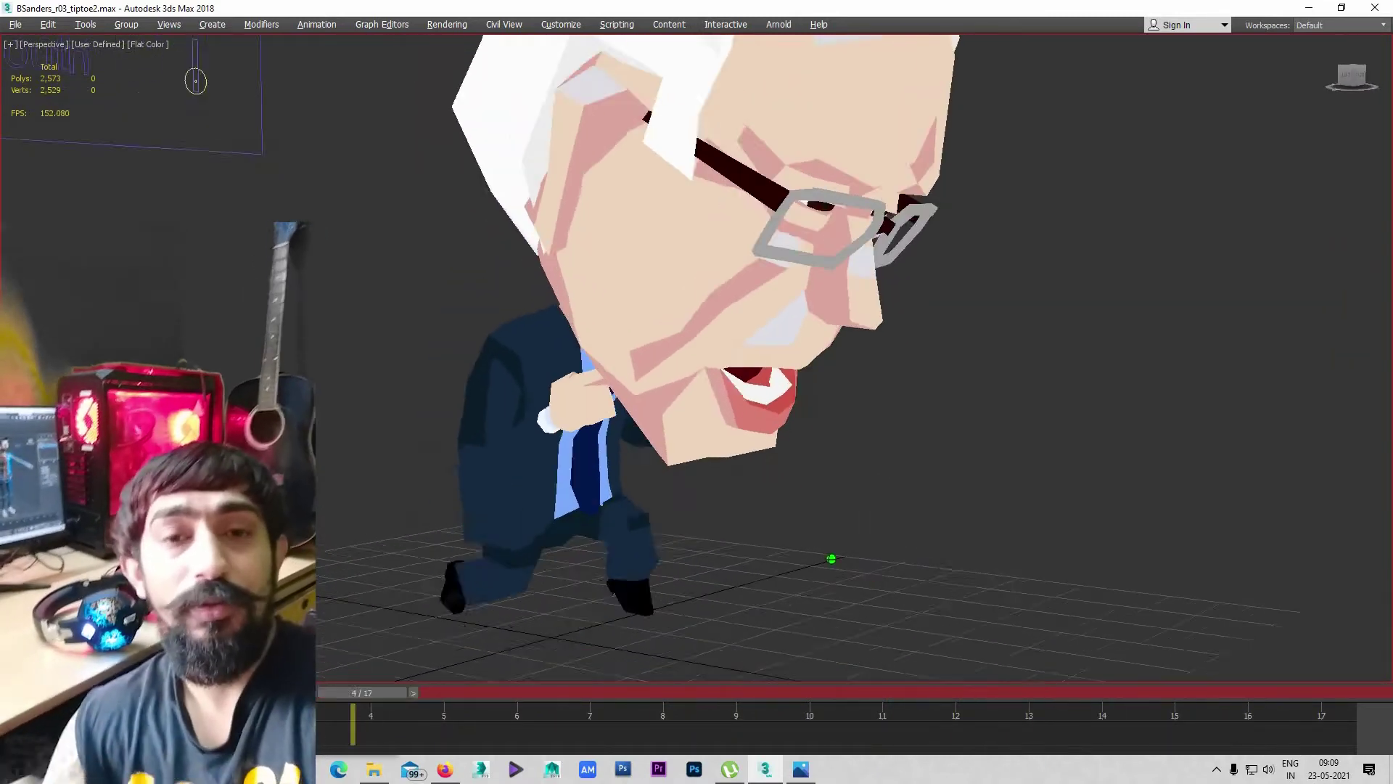
{"action": "middle_click_drag", "start_coordinate": [802, 557], "coordinate": [799, 547], "text": "alt"}
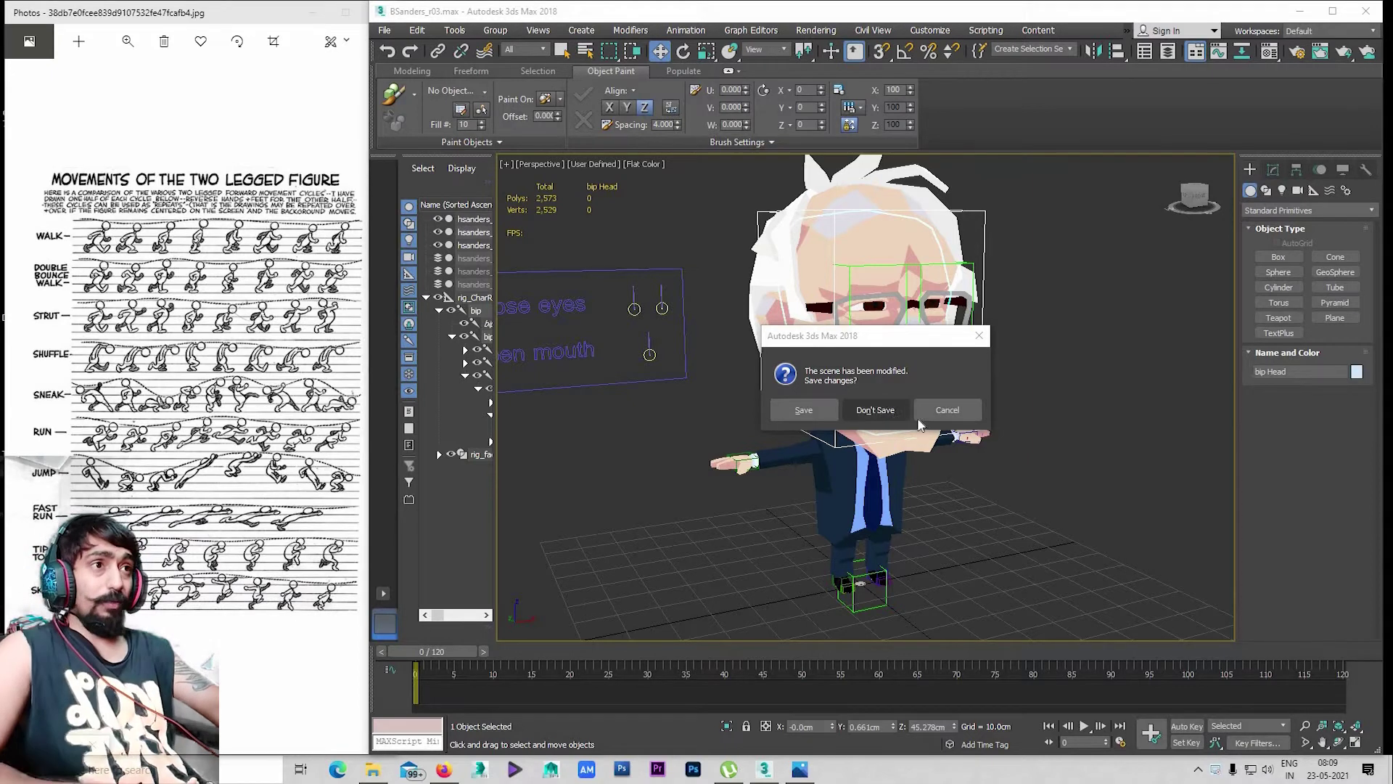
Discard scene changes and open the BSanders_r03 scene file
{"action": "left_click", "coordinate": [875, 410]}
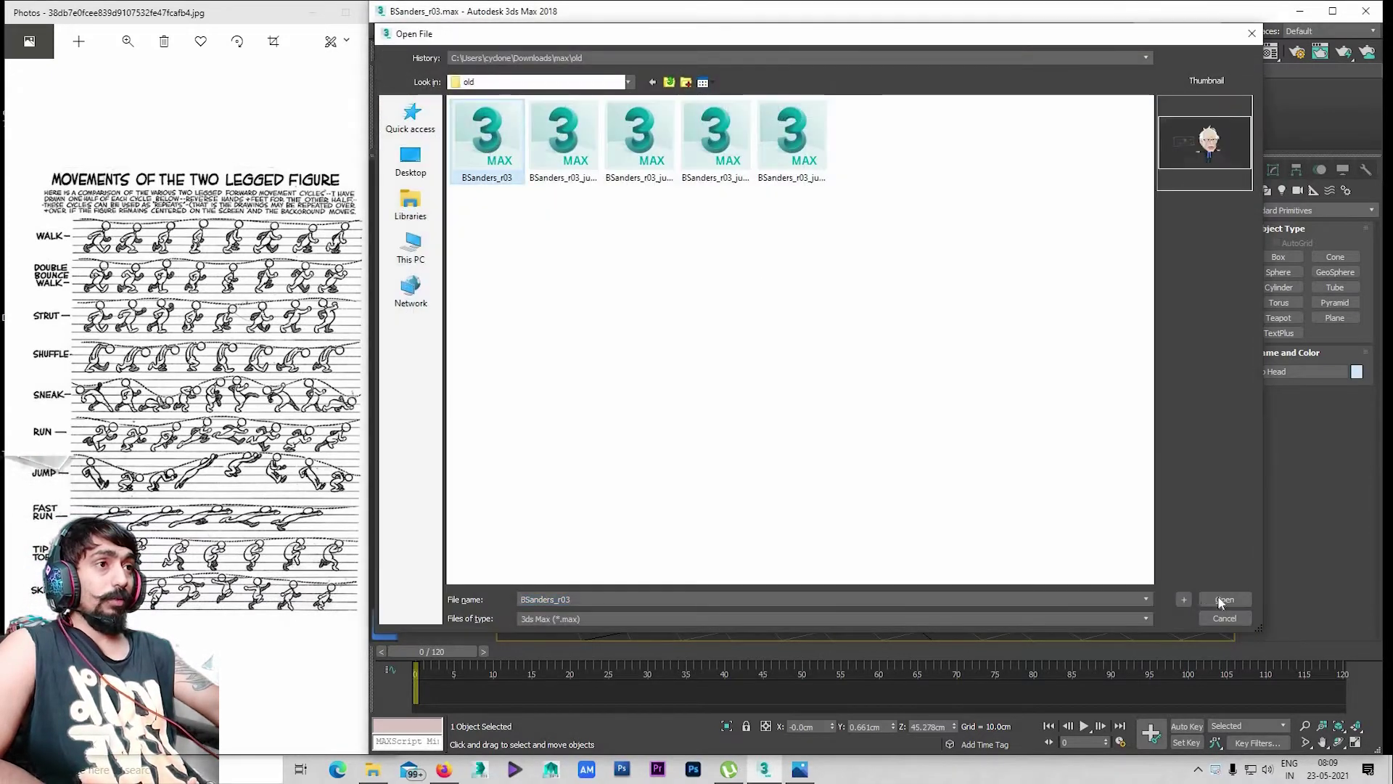
{"action": "key", "text": "Return"}
{"action": "scroll", "coordinate": [937, 472], "scroll_direction": "up", "scroll_amount": 5}
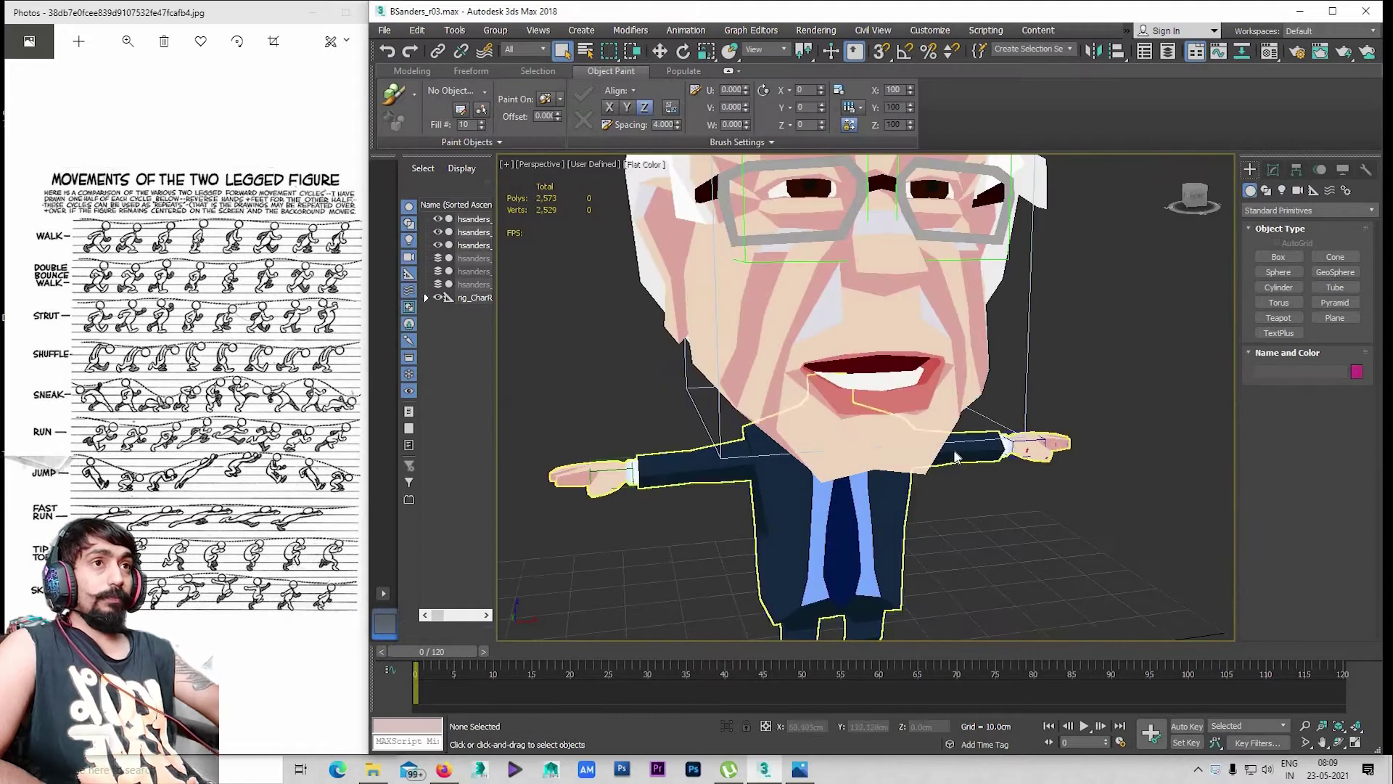
{"action": "scroll", "coordinate": [655, 423], "scroll_direction": "up", "scroll_amount": 3}
Select the bip Head bone with Move active and orbit to a side close-up of the head
{"action": "left_click", "coordinate": [592, 407]}
{"action": "key", "text": "w"}
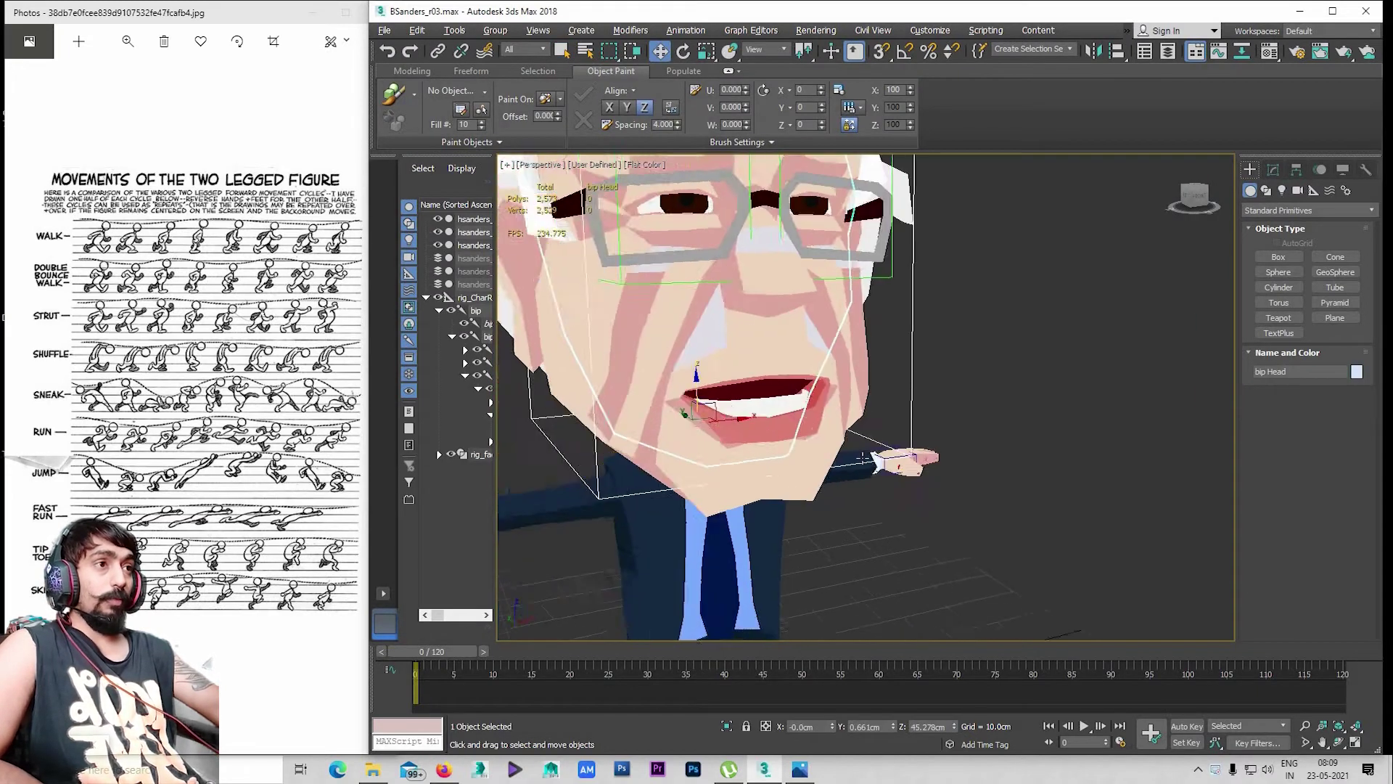
{"action": "scroll", "coordinate": [897, 454], "scroll_direction": "down", "scroll_amount": 3}
{"action": "mouse_move", "coordinate": [762, 435]}
{"action": "middle_mouse_down", "text": "alt"}
{"action": "mouse_move", "coordinate": [897, 454]}
{"action": "mouse_move", "coordinate": [818, 517]}
{"action": "mouse_move", "coordinate": [798, 508]}
{"action": "middle_mouse_up", "text": "alt"}
{"action": "scroll", "coordinate": [897, 454], "scroll_direction": "down", "scroll_amount": 2}
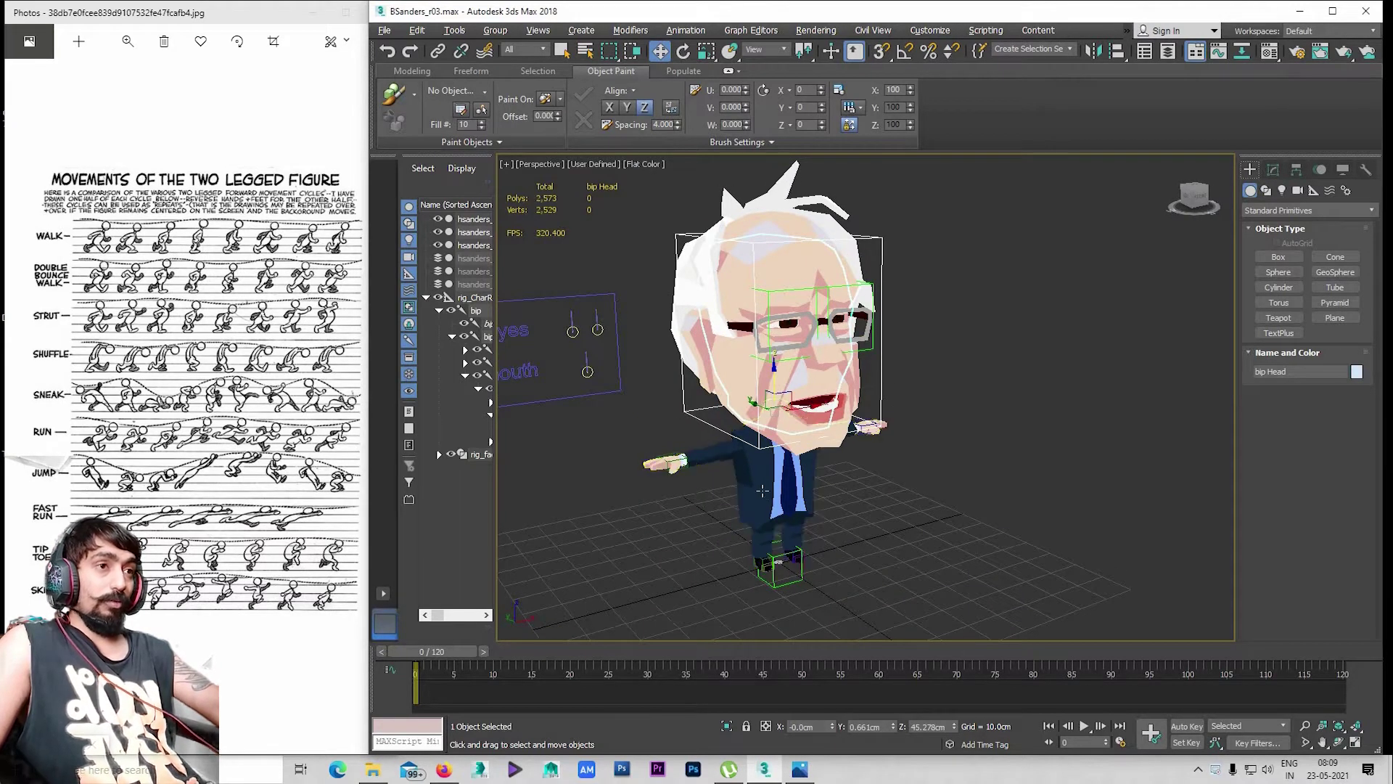
{"action": "middle_click_drag", "start_coordinate": [762, 491], "coordinate": [223, 443], "text": "alt"}
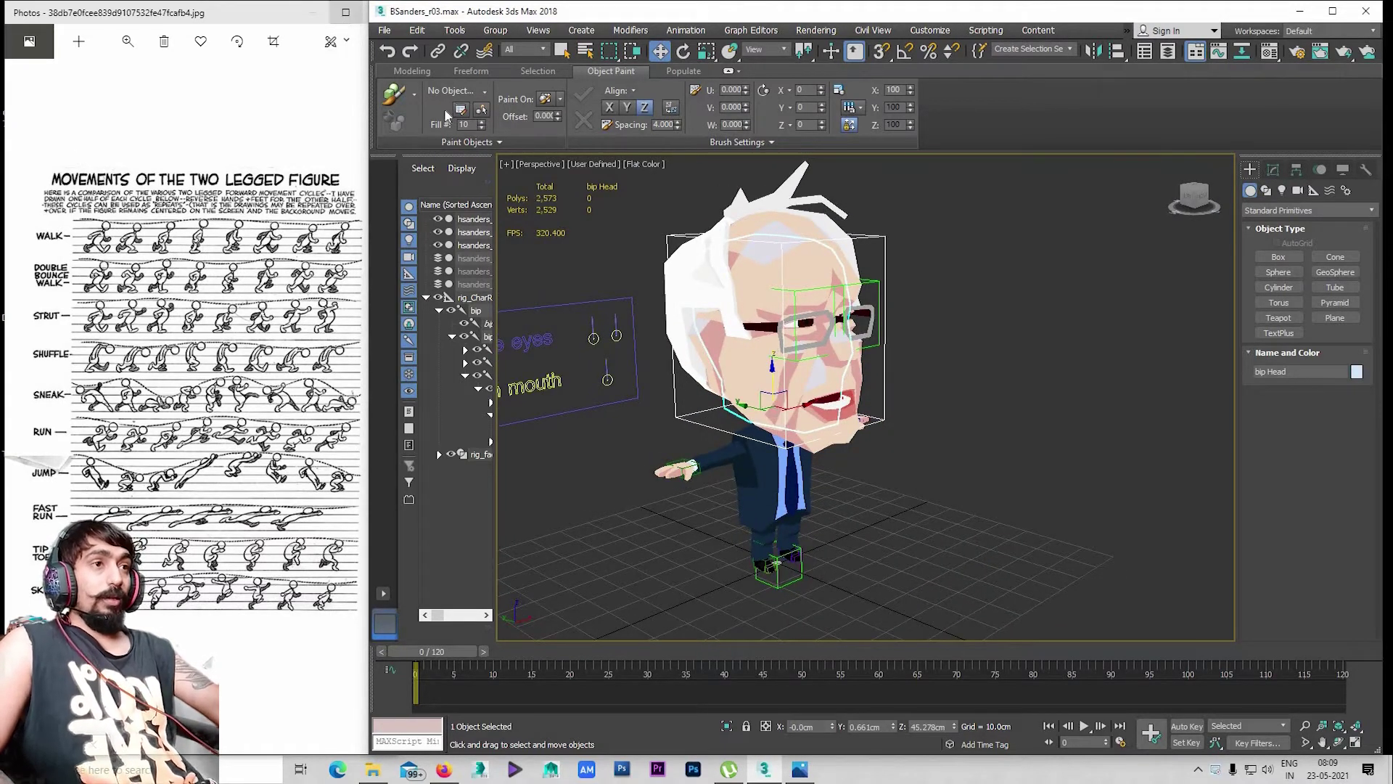
{"action": "scroll", "coordinate": [751, 566], "scroll_direction": "up", "scroll_amount": 5}
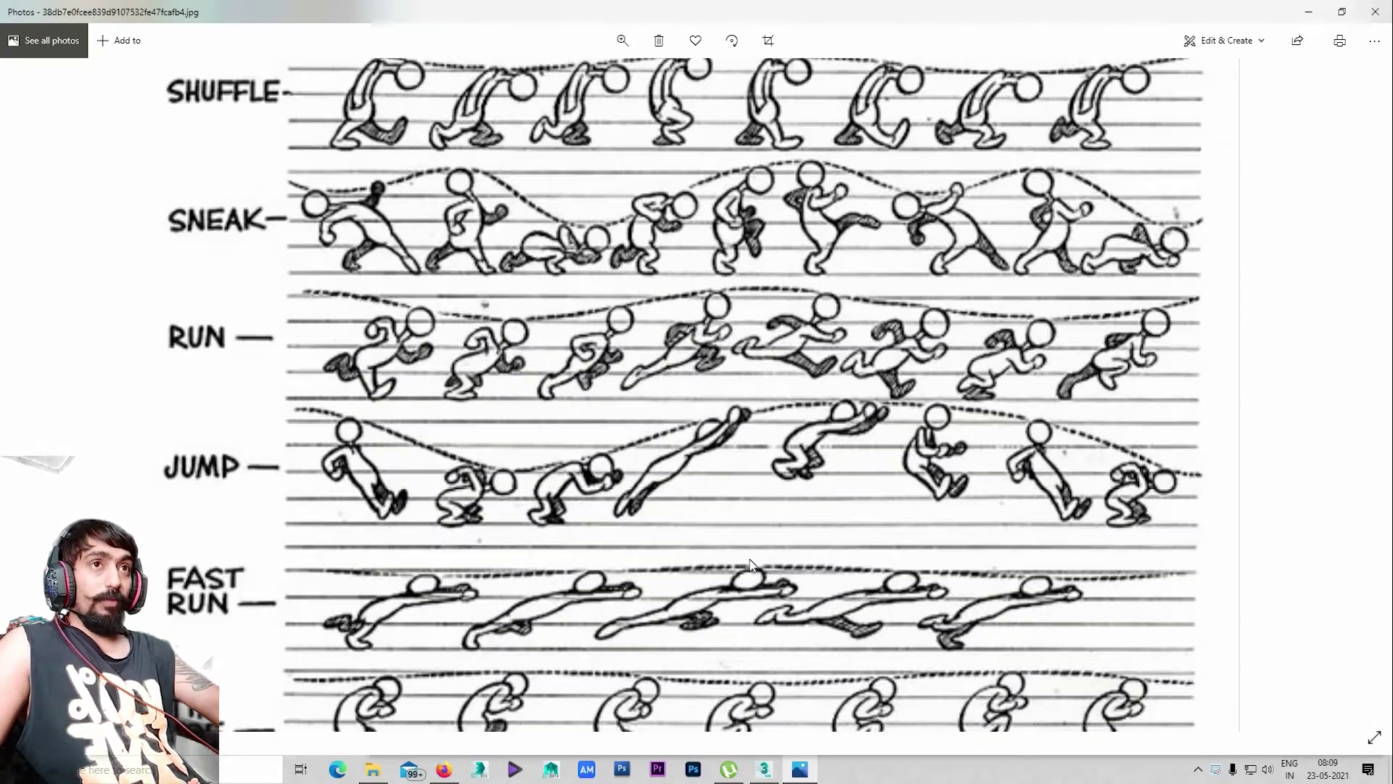
Scroll the movement chart down to the Tip Toe row, then restore the Photos window down
{"action": "scroll", "coordinate": [725, 559], "scroll_direction": "down", "scroll_amount": 2}
{"action": "scroll", "coordinate": [689, 548], "scroll_direction": "down", "scroll_amount": 2}
{"action": "scroll", "coordinate": [646, 537], "scroll_direction": "down", "scroll_amount": 2}
{"action": "scroll", "coordinate": [602, 522], "scroll_direction": "down", "scroll_amount": 1}
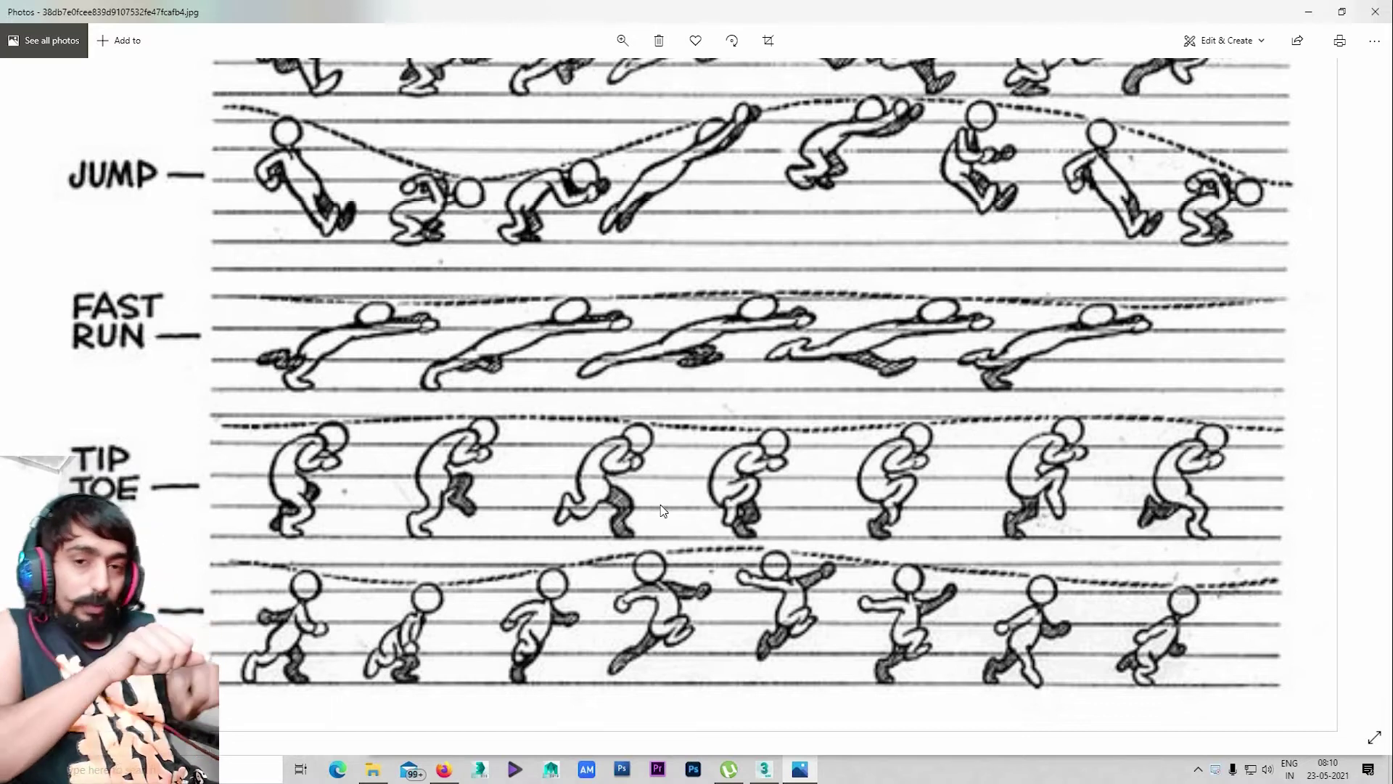
{"action": "left_click", "coordinate": [1342, 12]}
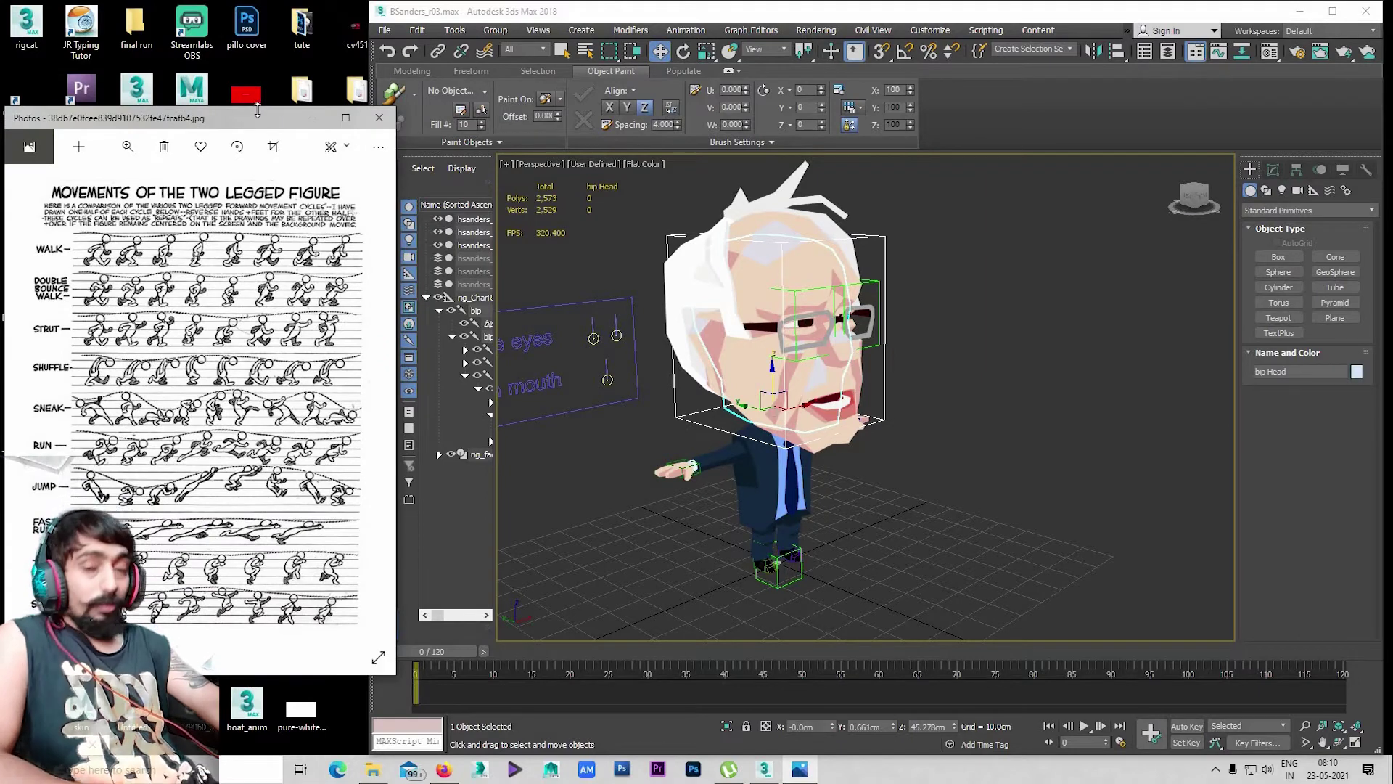
Stretch the Photos window to full height and zoom into the chart's title and upper rows
{"action": "key", "text": "super+shift+Up"}
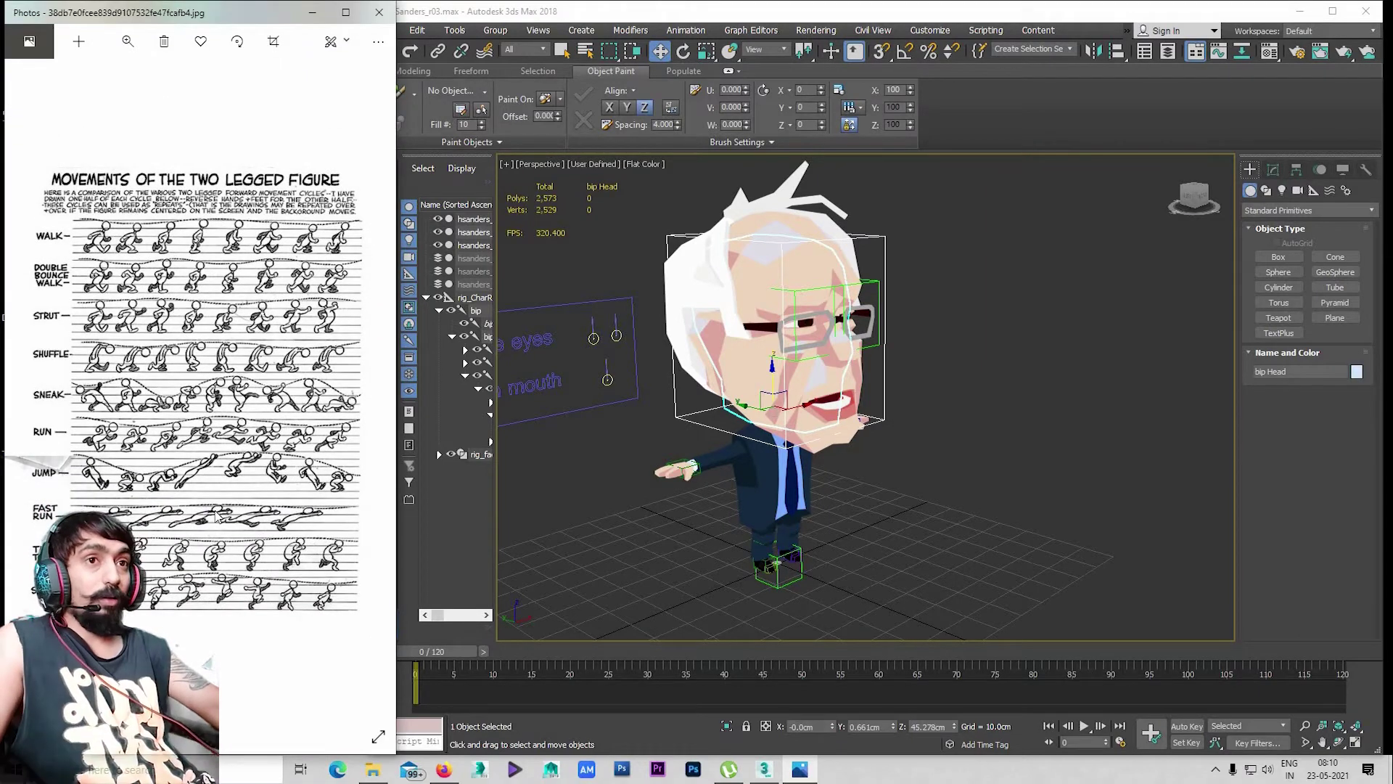
{"action": "scroll", "coordinate": [212, 513], "scroll_direction": "up", "scroll_amount": 2}
{"action": "scroll", "coordinate": [232, 540], "scroll_direction": "up", "scroll_amount": 2}
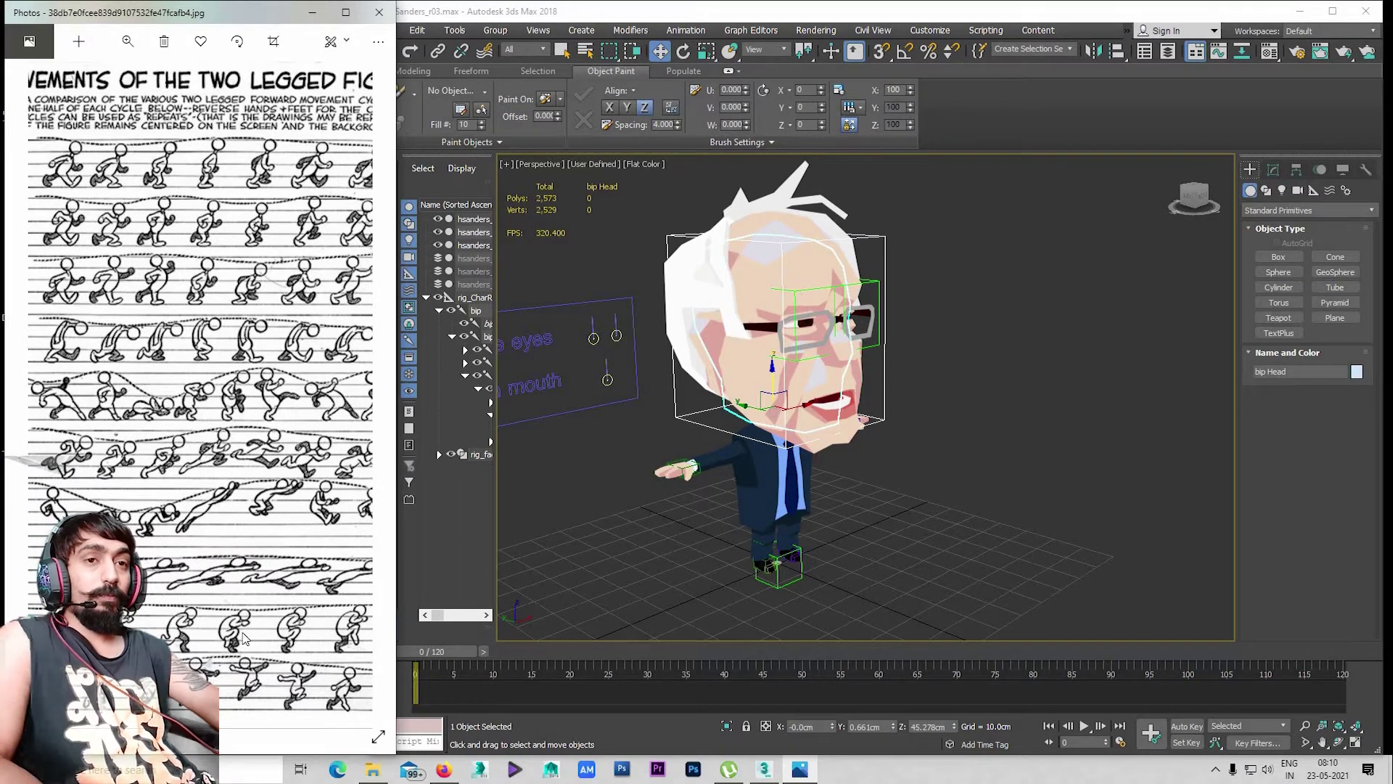
{"action": "scroll", "coordinate": [174, 591], "scroll_direction": "down", "scroll_amount": 2}
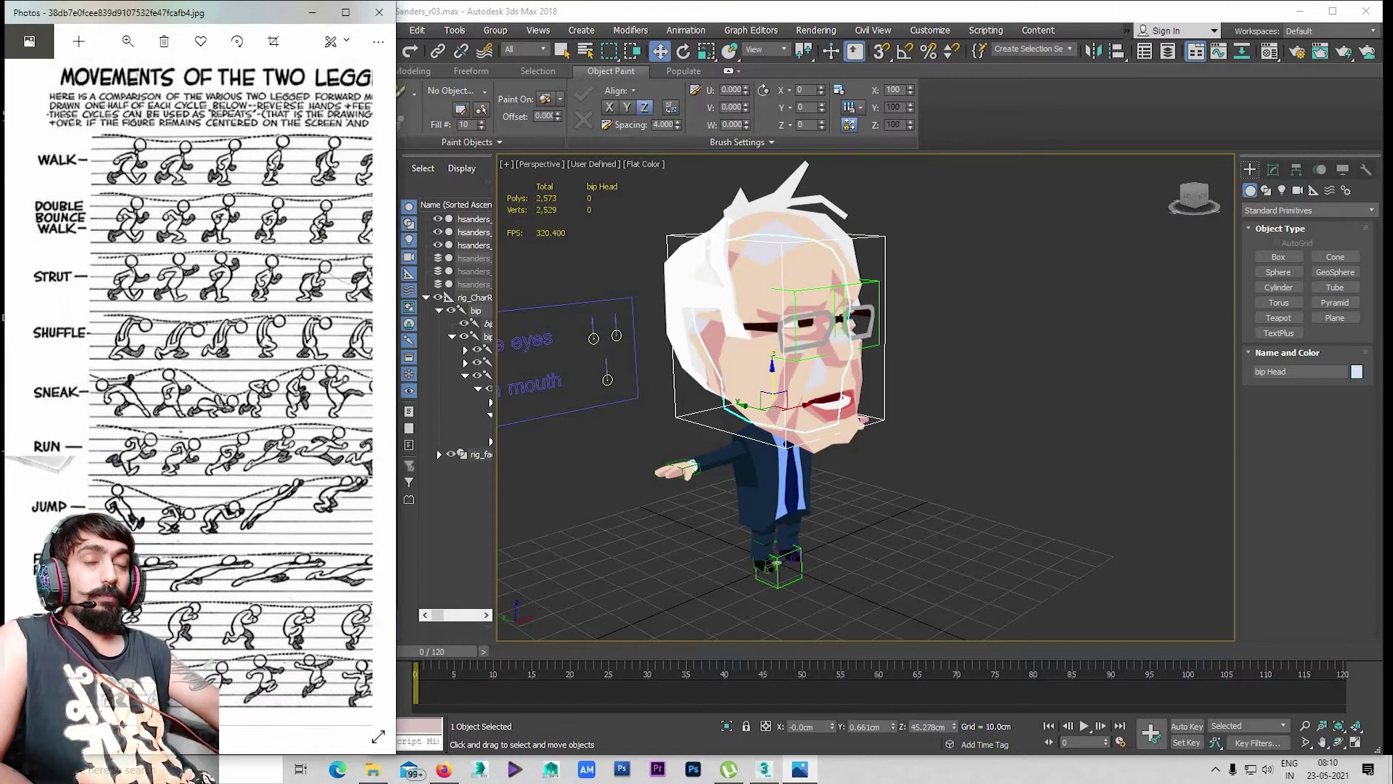
{"action": "scroll", "coordinate": [178, 577], "scroll_direction": "up", "scroll_amount": 2}
{"action": "scroll", "coordinate": [178, 577], "scroll_direction": "down", "scroll_amount": 1}
{"action": "scroll", "coordinate": [187, 582], "scroll_direction": "up", "scroll_amount": 1}
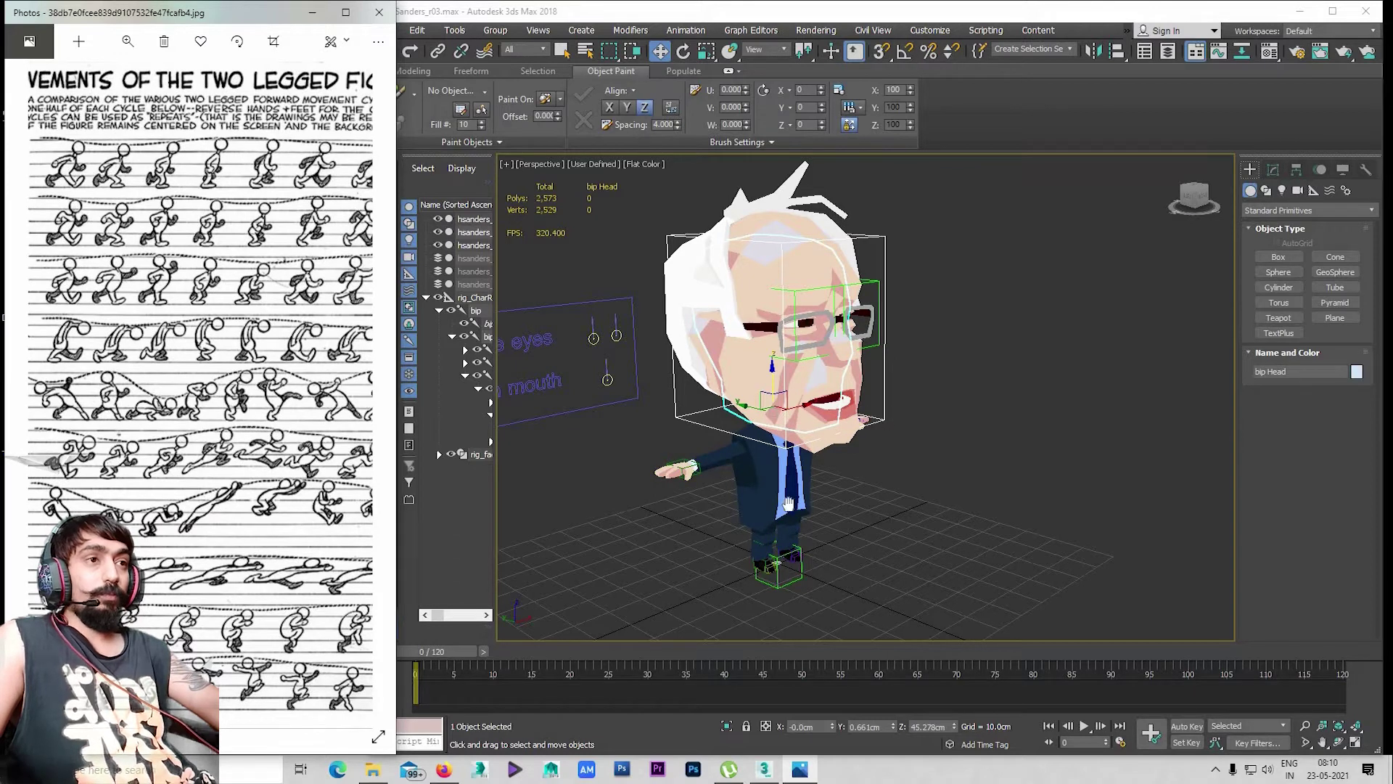
Bring 3ds Max forward, turn the character slightly, and open Time Configuration for End Time 14
{"action": "middle_click_drag", "start_coordinate": [708, 517], "coordinate": [726, 512]}
{"action": "left_click", "coordinate": [209, 419]}
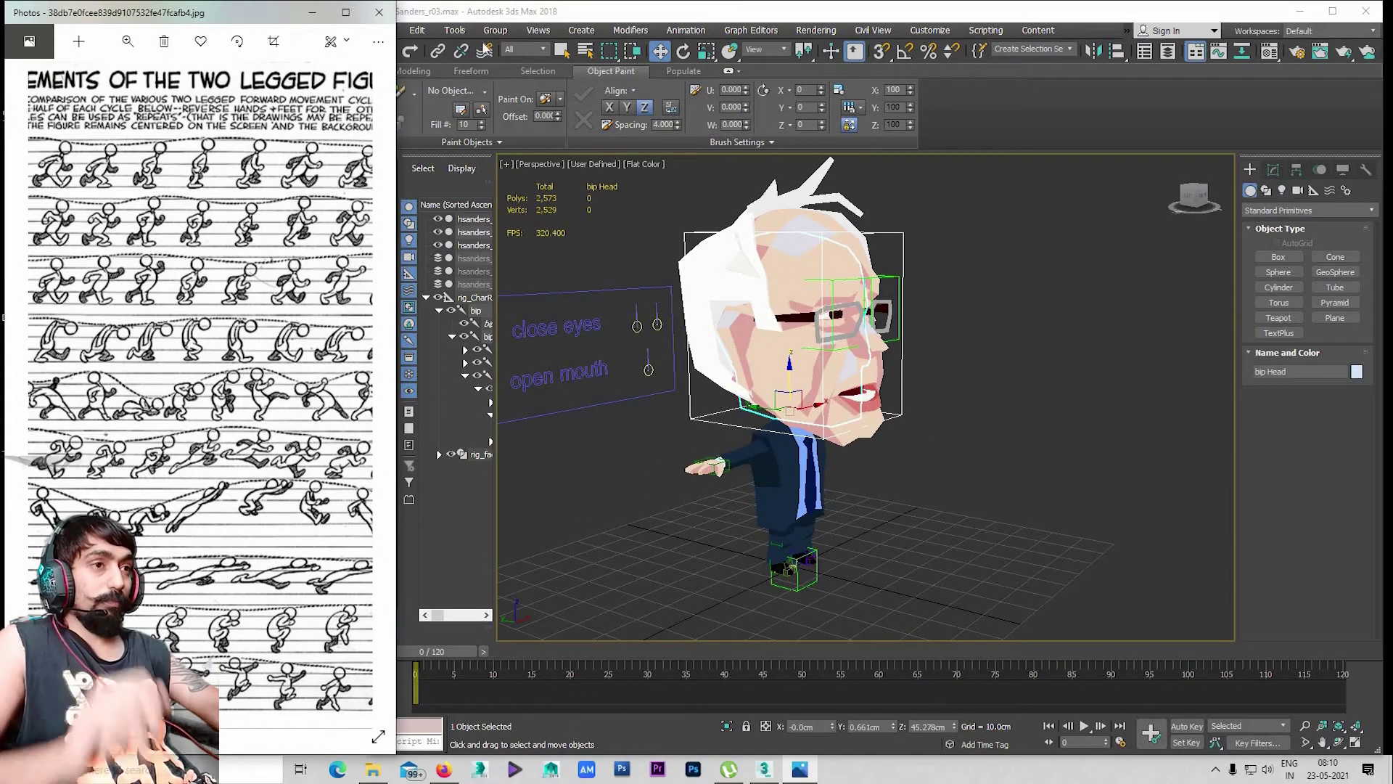
{"action": "left_click", "coordinate": [641, 17]}
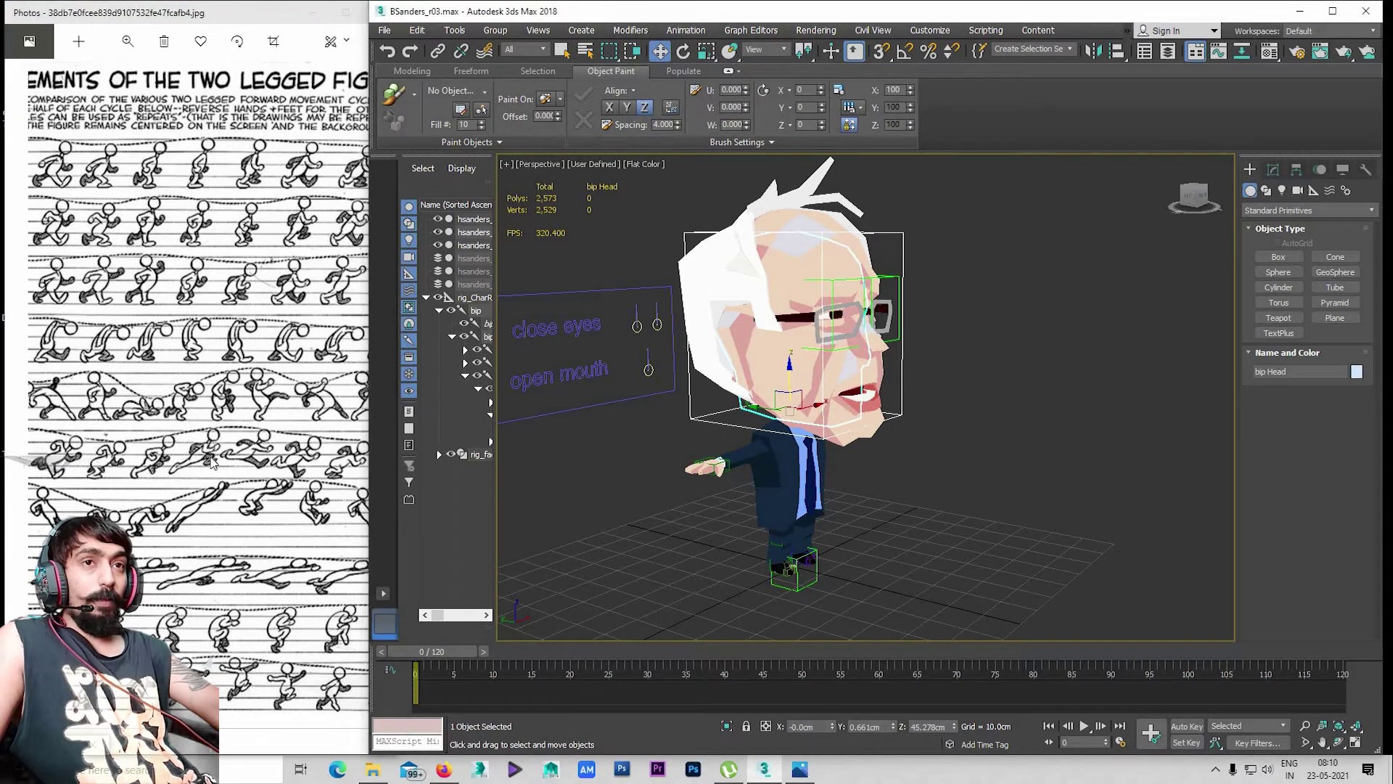
{"action": "scroll", "coordinate": [211, 463], "scroll_direction": "down", "scroll_amount": 2}
{"action": "left_click_drag", "start_coordinate": [178, 537], "coordinate": [152, 537]}
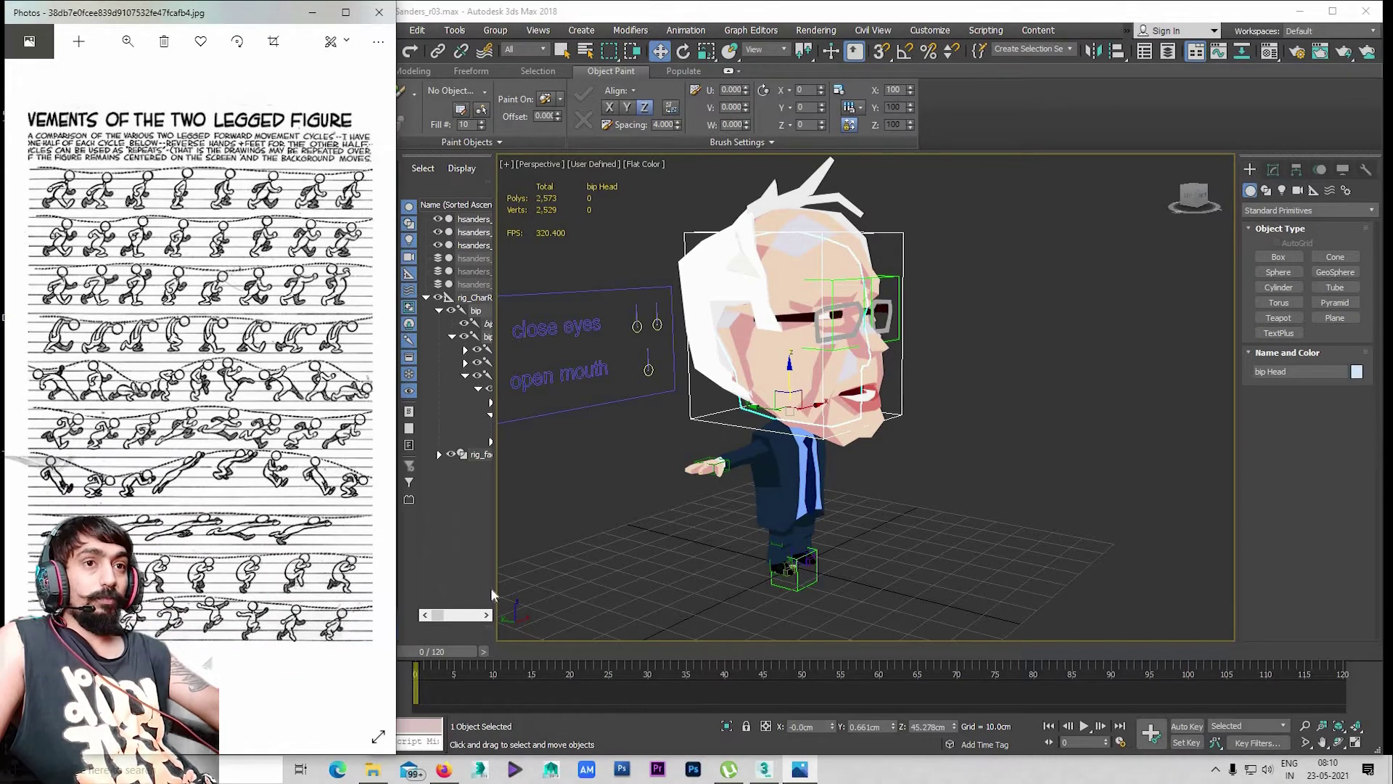
{"action": "middle_click_drag", "start_coordinate": [944, 580], "coordinate": [1161, 624], "text": "alt"}
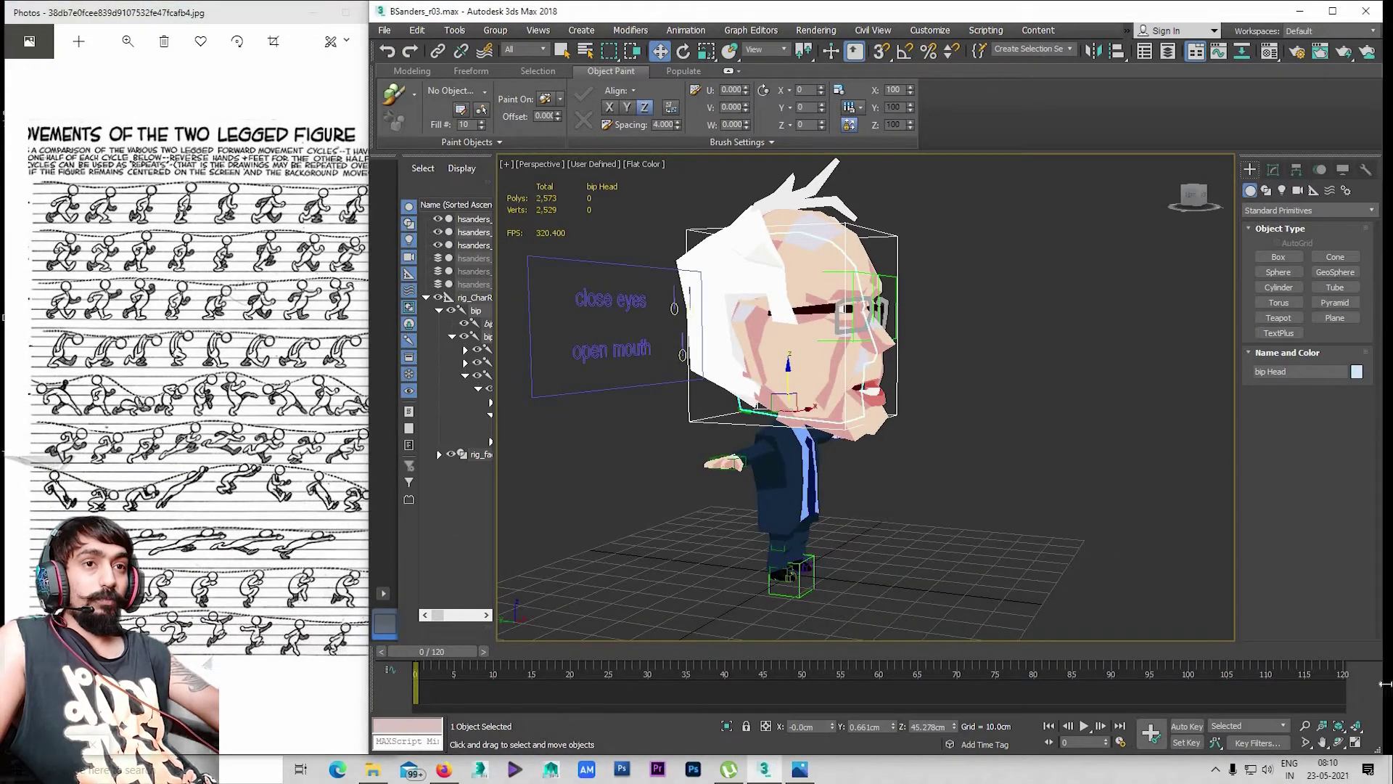
{"action": "left_click", "coordinate": [1120, 748]}
{"action": "type", "text": "14"}
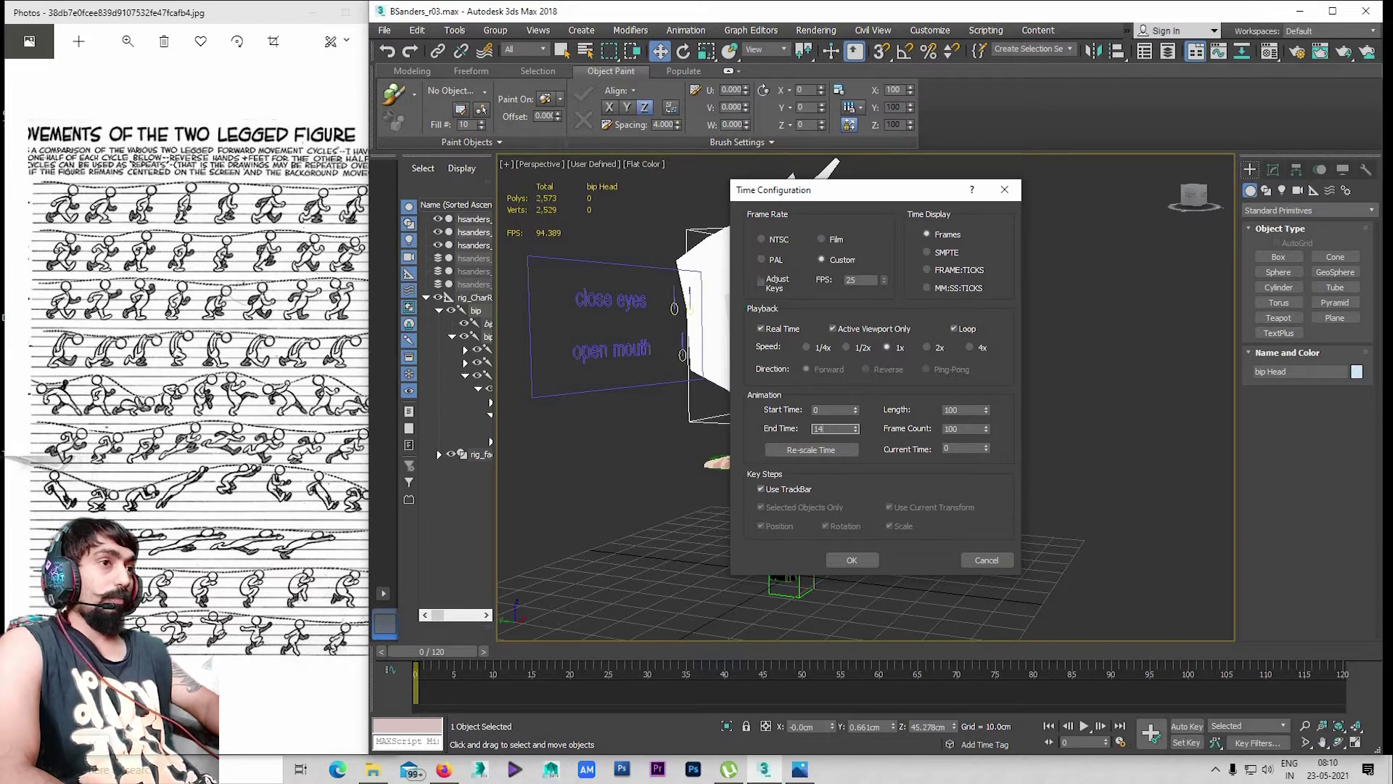
Apply End Time 14 (Length 14, Frame Count 15) and close Time Configuration
{"action": "key", "text": "Return"}
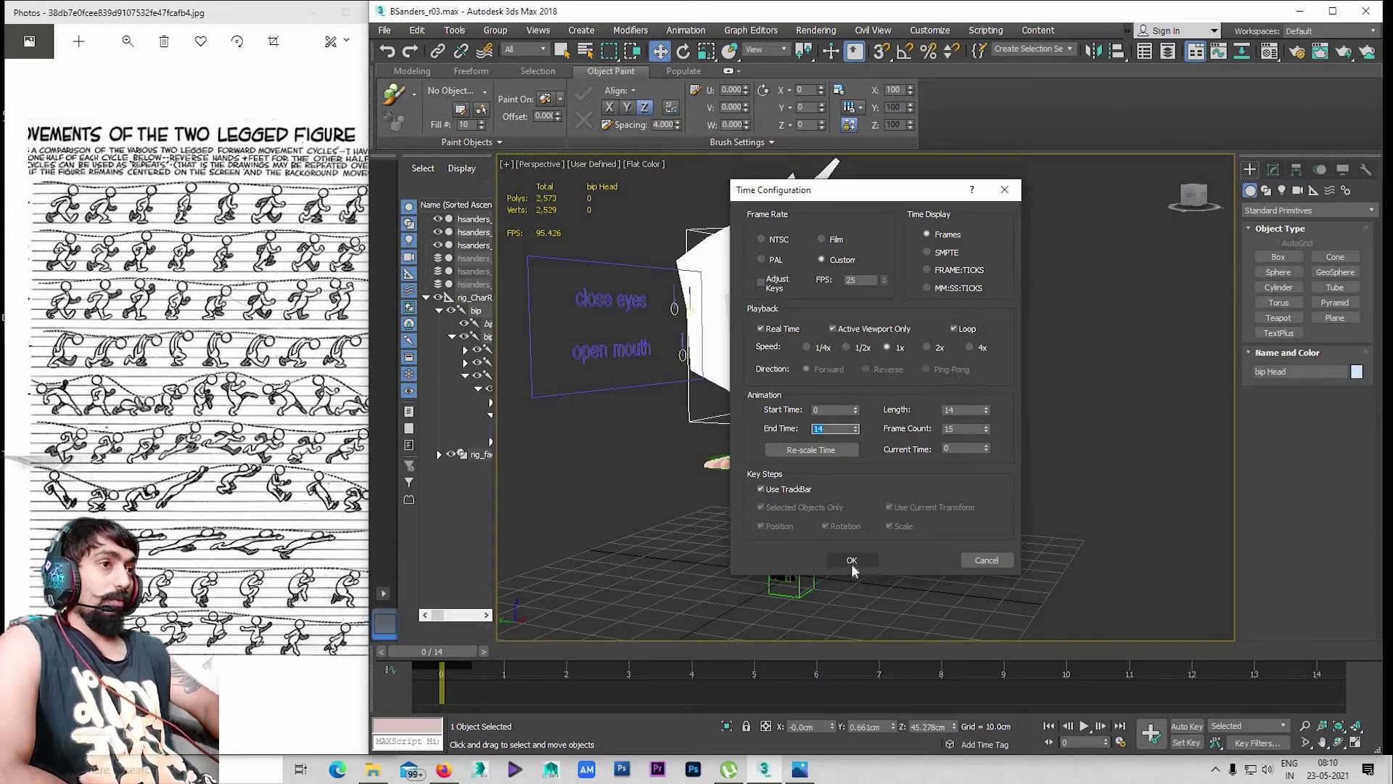
{"action": "key", "text": "Return"}
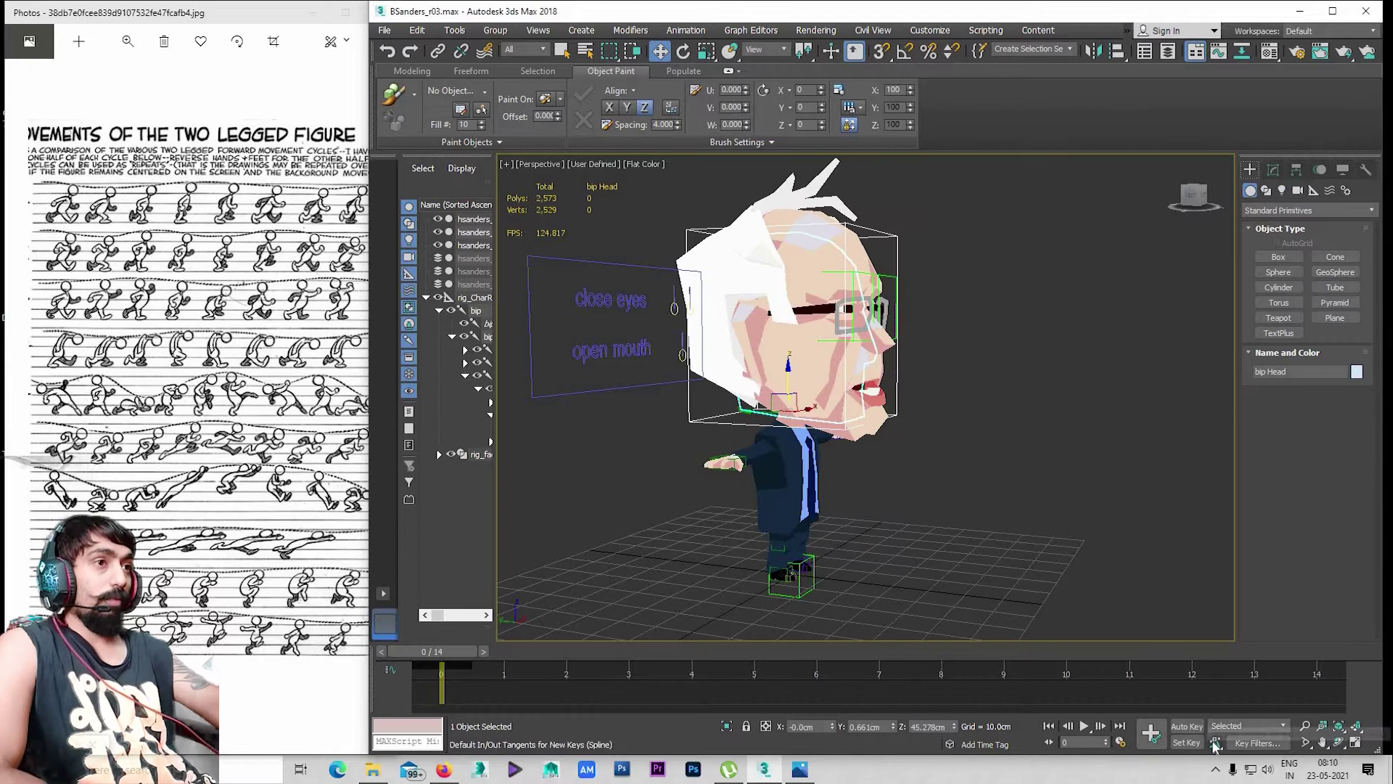
{"action": "left_click", "coordinate": [1187, 726]}
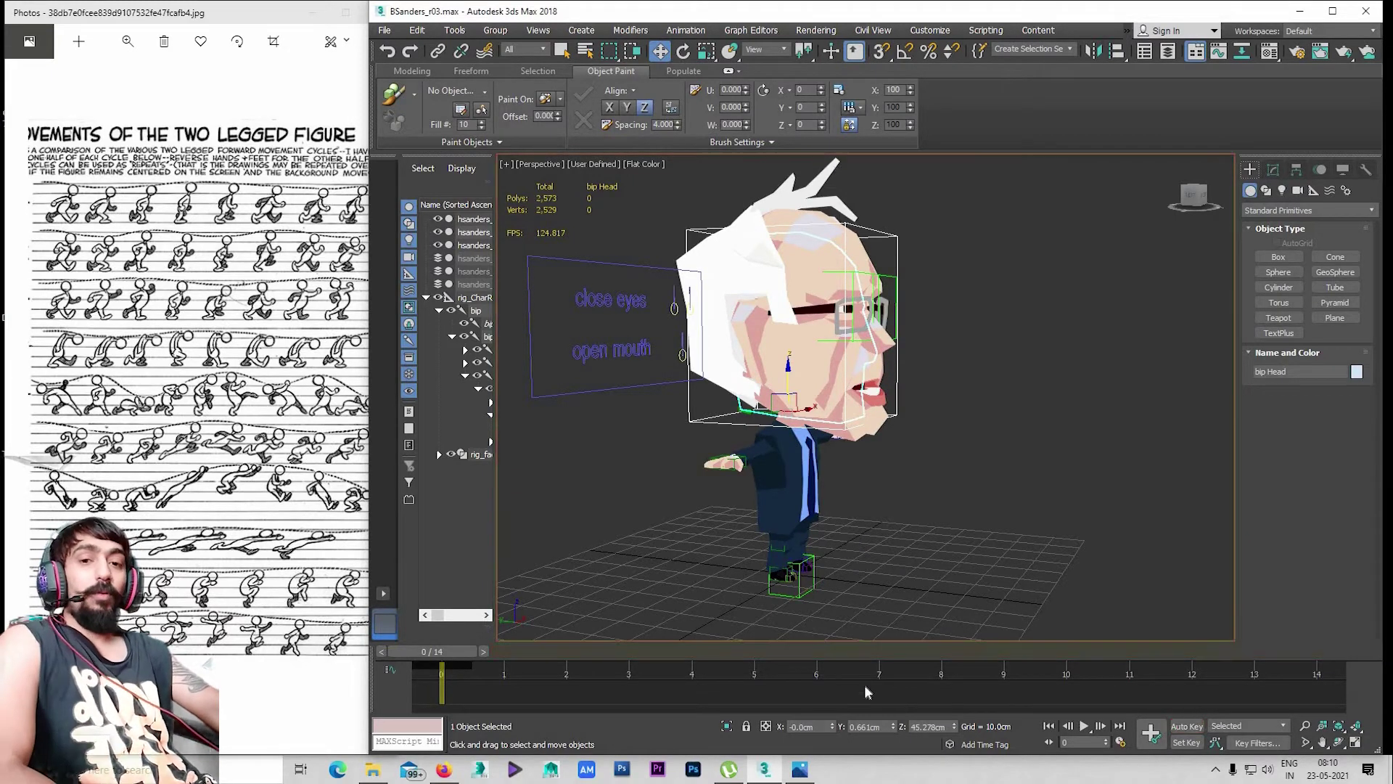
Turn Auto Key on and orbit toward the character's front, picking the body and head meshes
{"action": "key", "text": "n"}
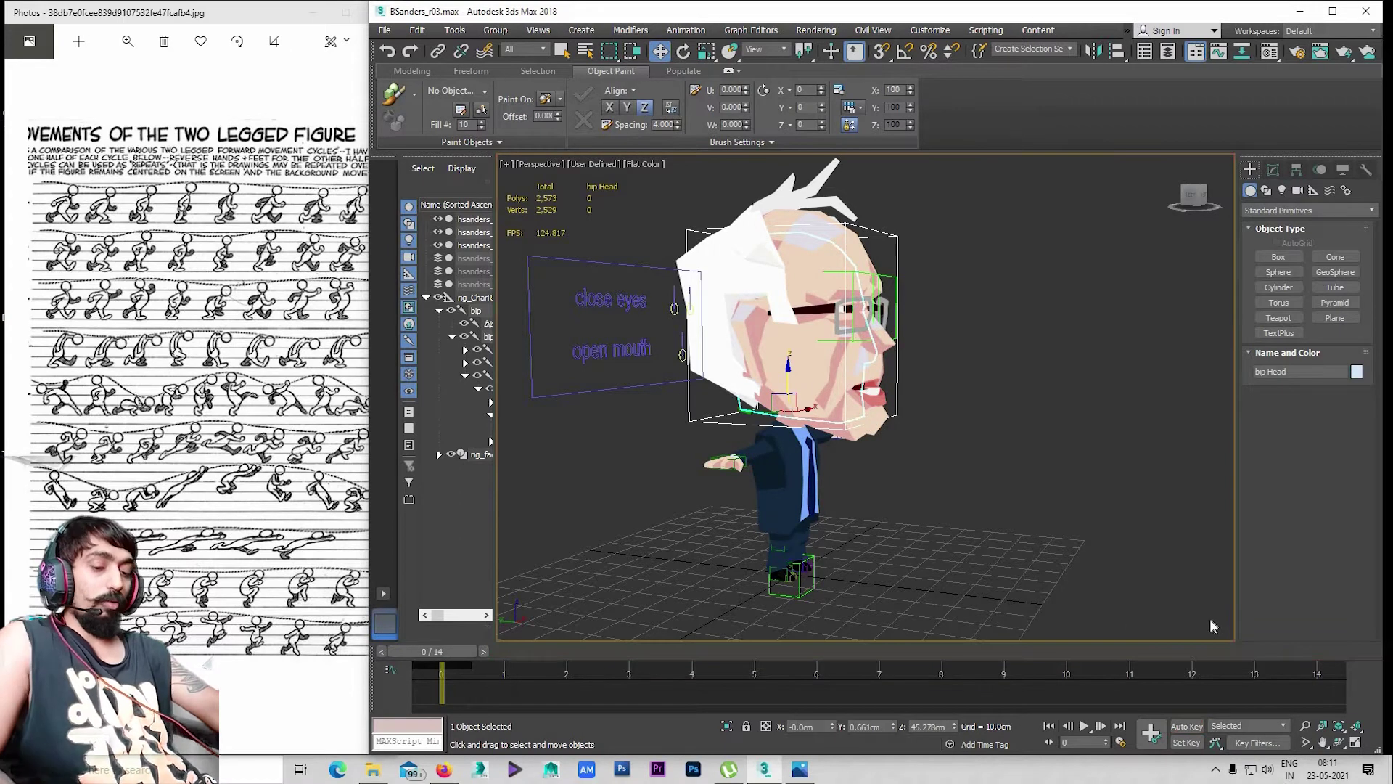
{"action": "key", "text": "n"}
{"action": "key", "text": "n"}
{"action": "key", "text": "n"}
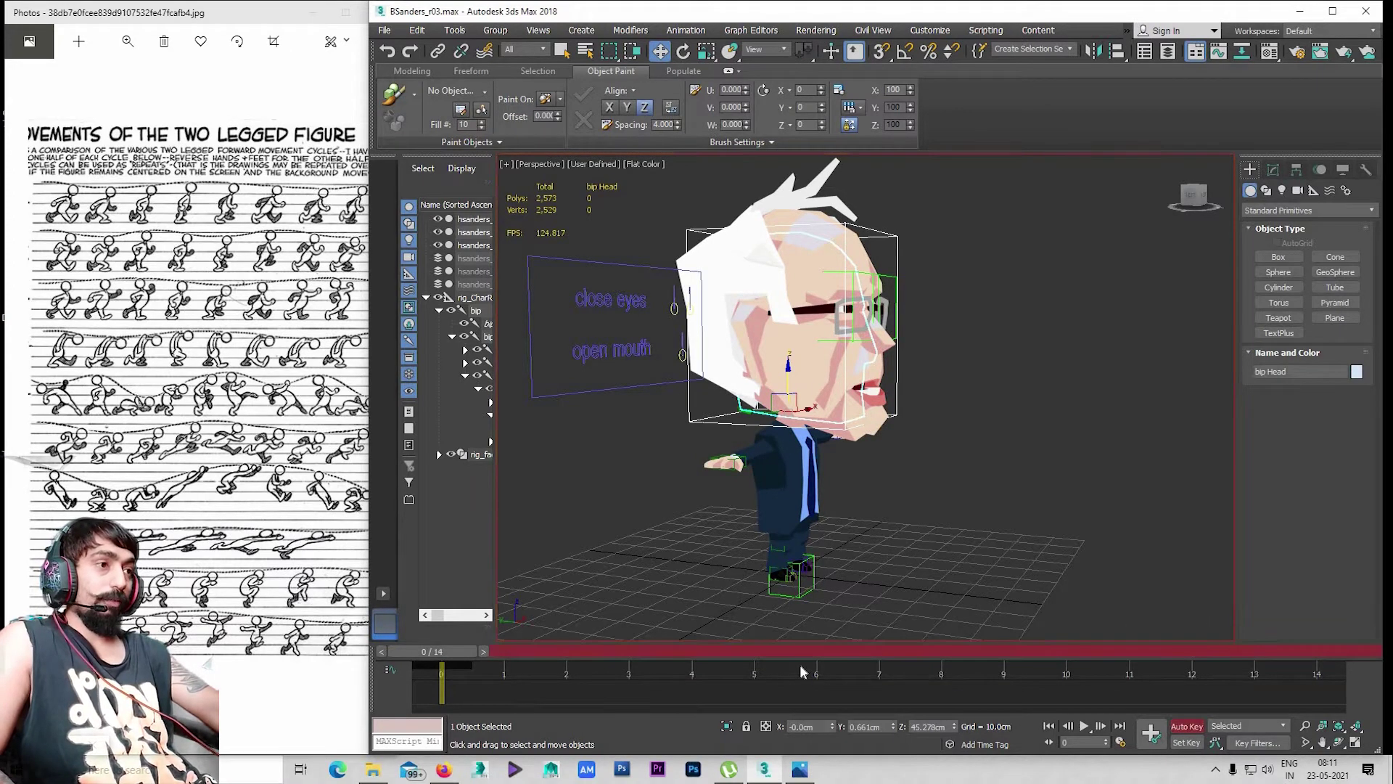
{"action": "key", "text": "n"}
{"action": "key", "text": "n"}
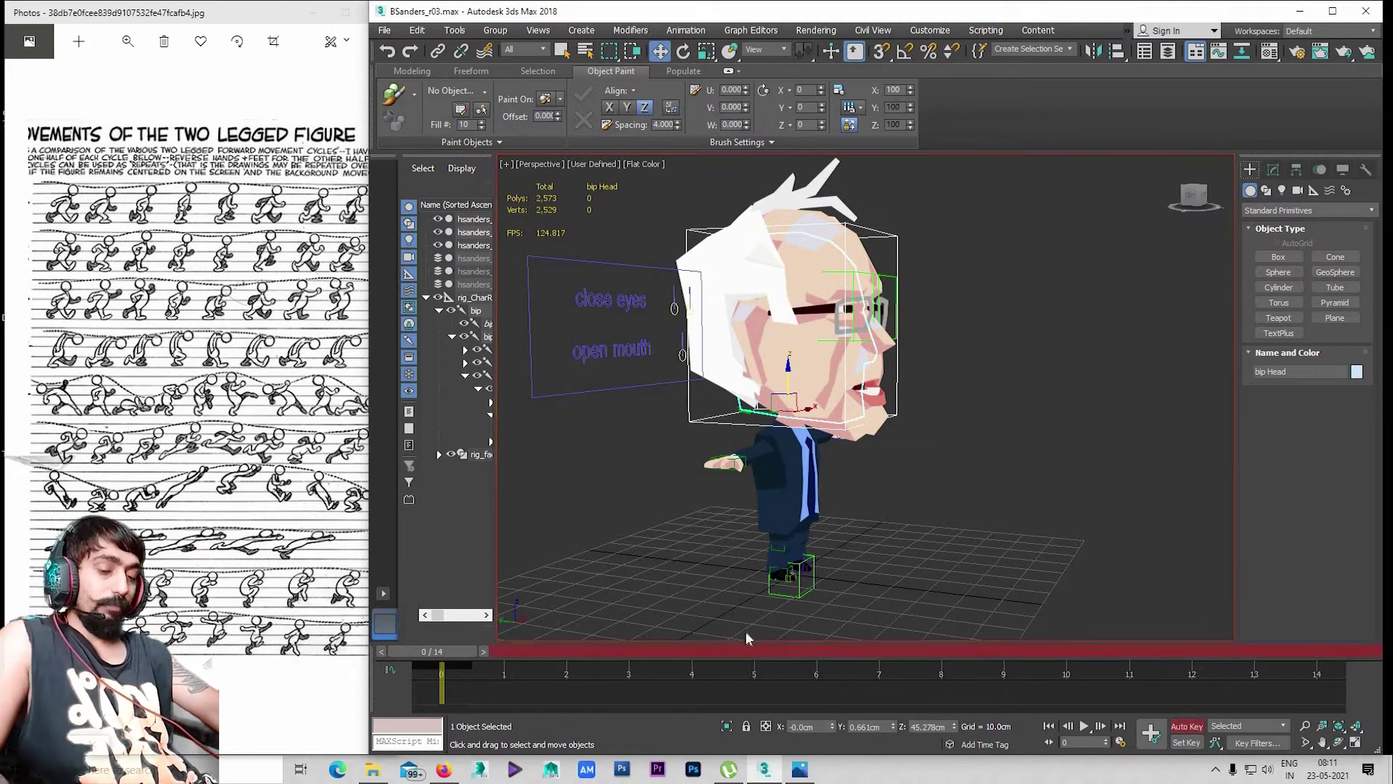
{"action": "middle_click_drag", "start_coordinate": [817, 574], "coordinate": [833, 575], "text": "alt"}
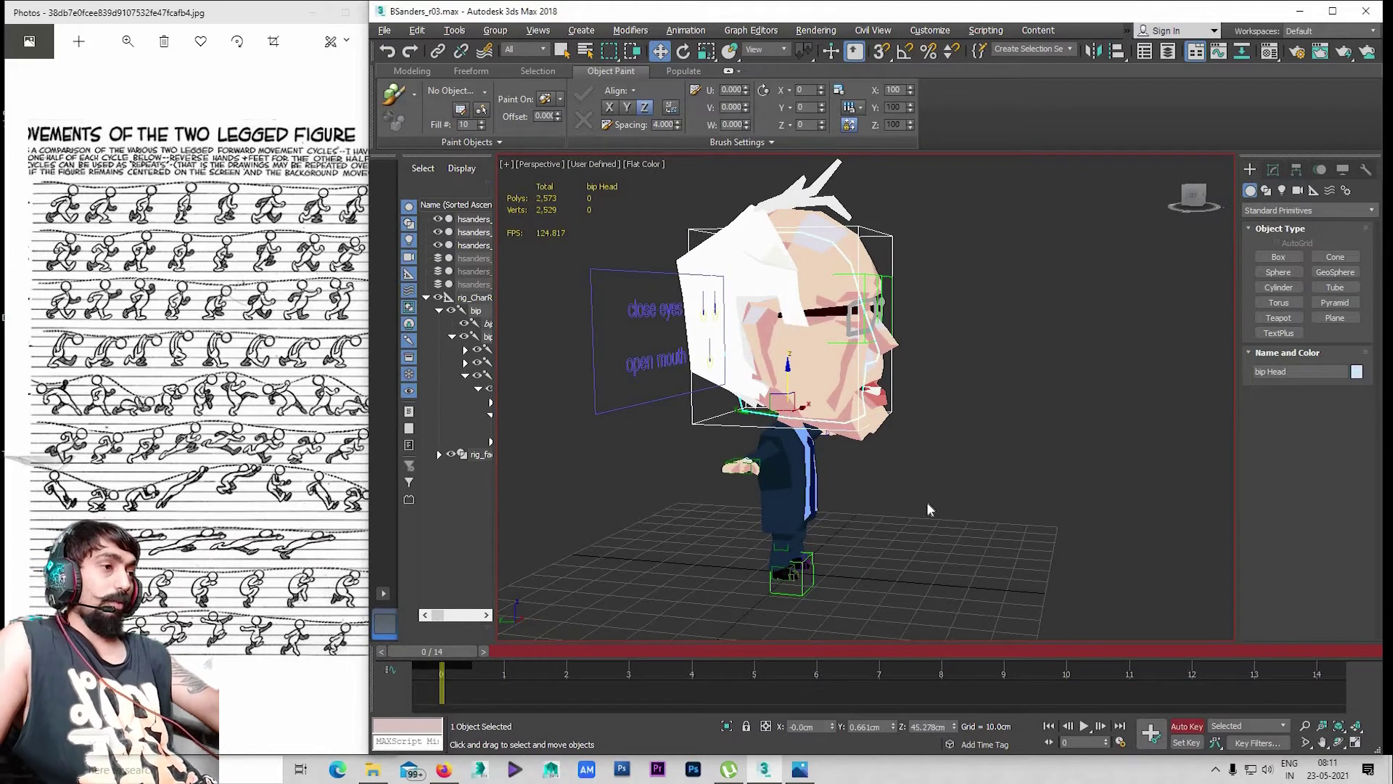
{"action": "middle_click_drag", "start_coordinate": [928, 504], "coordinate": [984, 538], "text": "alt"}
{"action": "mouse_move", "coordinate": [885, 501]}
{"action": "middle_mouse_down", "text": "alt"}
{"action": "mouse_move", "coordinate": [961, 531]}
{"action": "mouse_move", "coordinate": [911, 449]}
{"action": "mouse_move", "coordinate": [817, 425]}
{"action": "mouse_move", "coordinate": [775, 499]}
{"action": "mouse_move", "coordinate": [809, 499]}
{"action": "middle_mouse_up", "text": "alt"}
{"action": "left_click", "coordinate": [735, 468]}
{"action": "left_click", "coordinate": [798, 357]}
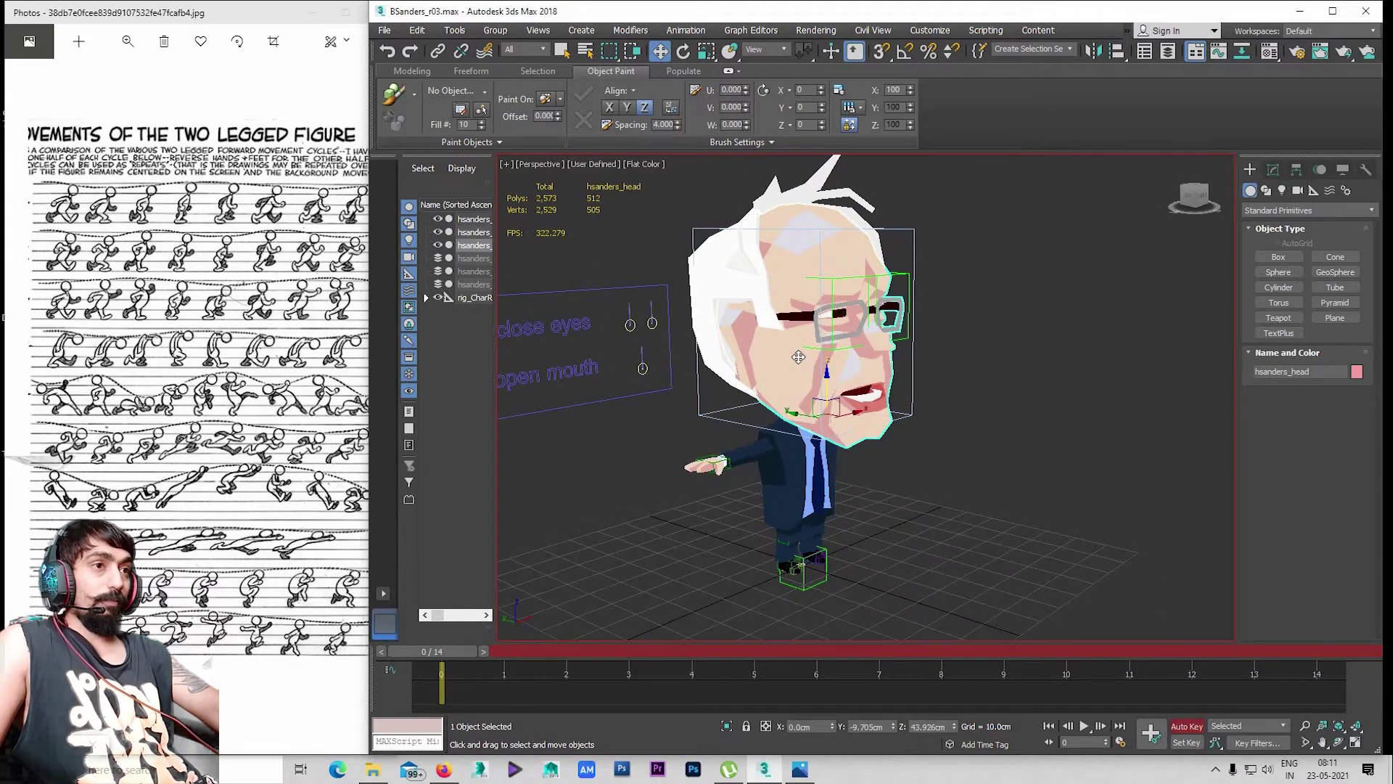
Set the Selection Filter to Bone and switch the picked spine bone to the Move tool
{"action": "left_click", "coordinate": [1341, 171]}
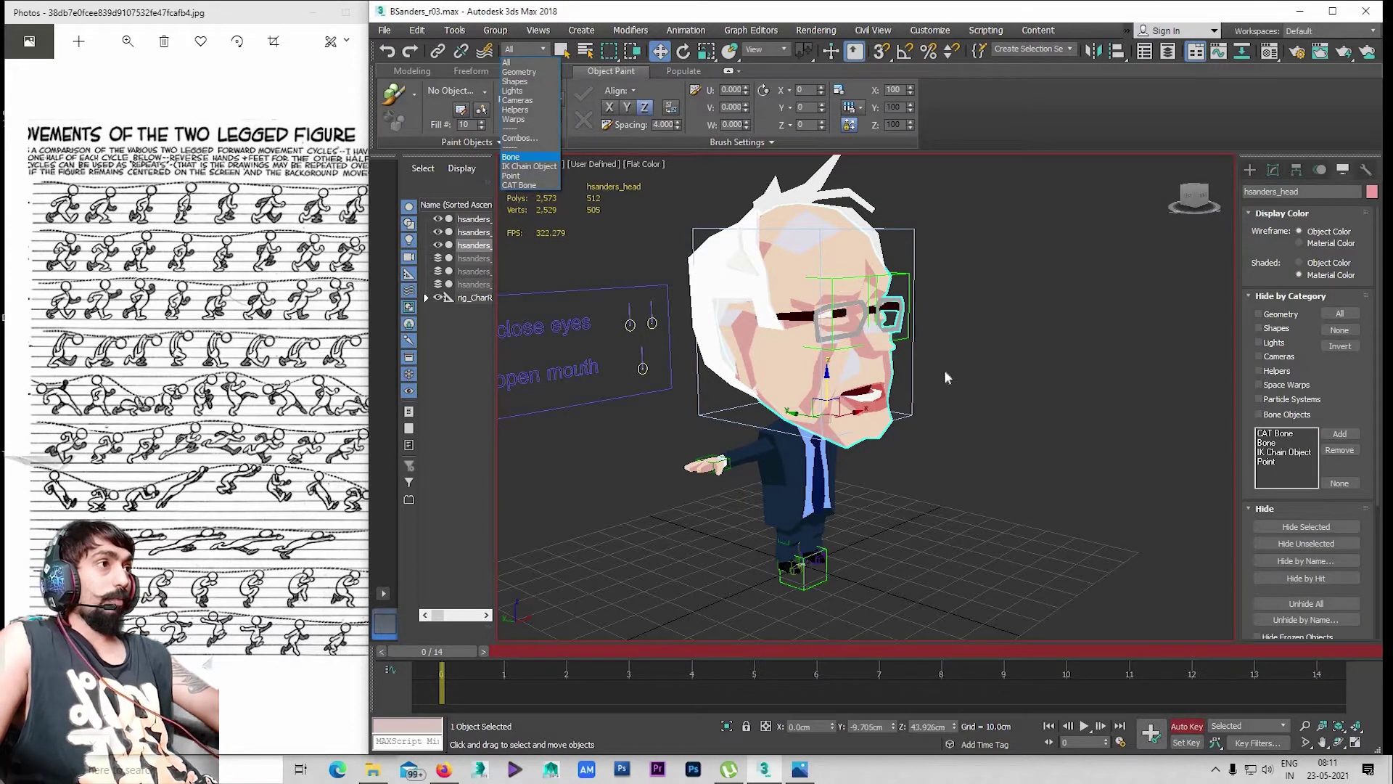
{"action": "left_click", "coordinate": [804, 467]}
{"action": "key", "text": "e"}
{"action": "mouse_move", "coordinate": [907, 464]}
{"action": "middle_mouse_down", "text": "alt"}
{"action": "mouse_move", "coordinate": [804, 467]}
{"action": "mouse_move", "coordinate": [894, 412]}
{"action": "mouse_move", "coordinate": [974, 227]}
{"action": "middle_mouse_up", "text": "alt"}
{"action": "key", "text": "w"}
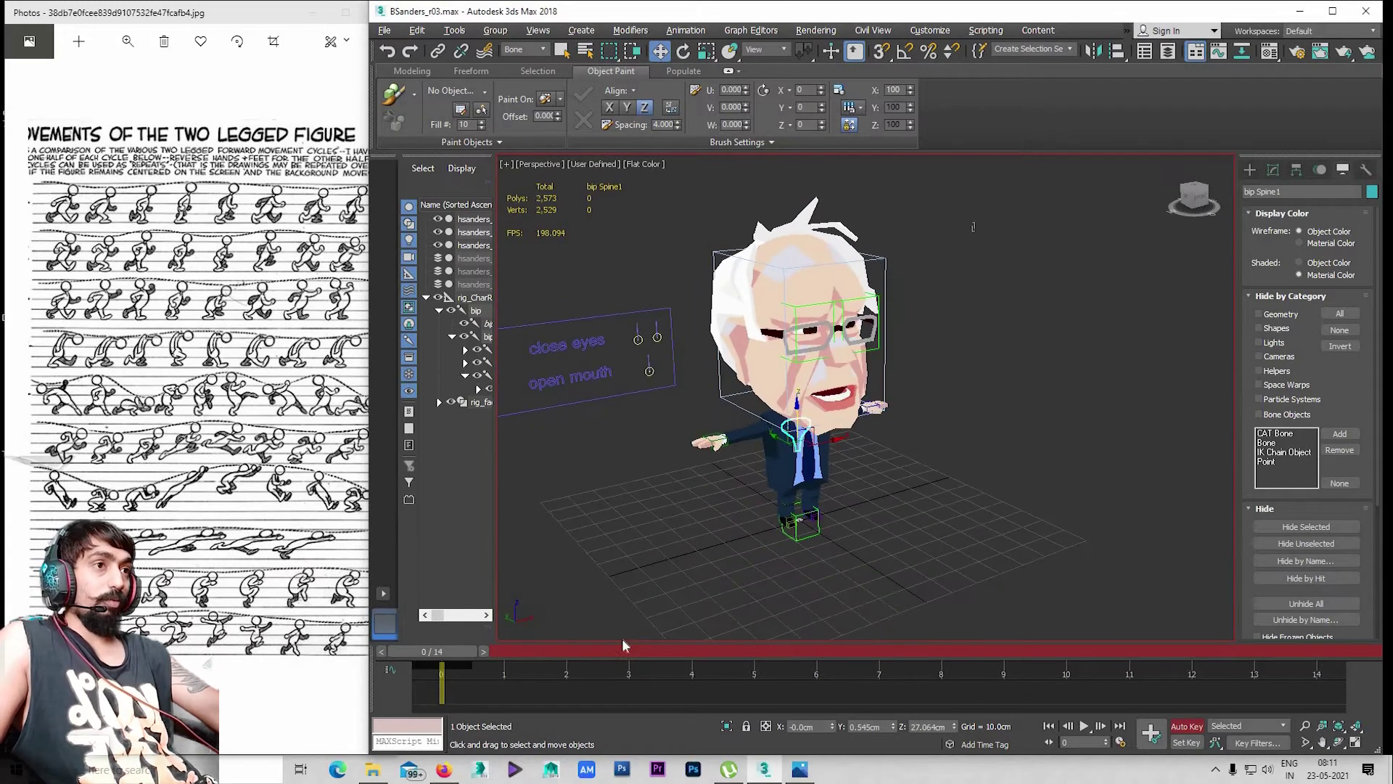
Select the whole biped hierarchy, show its Motion controls, and expand Quaternion/Euler
{"action": "double_click", "coordinate": [785, 538]}
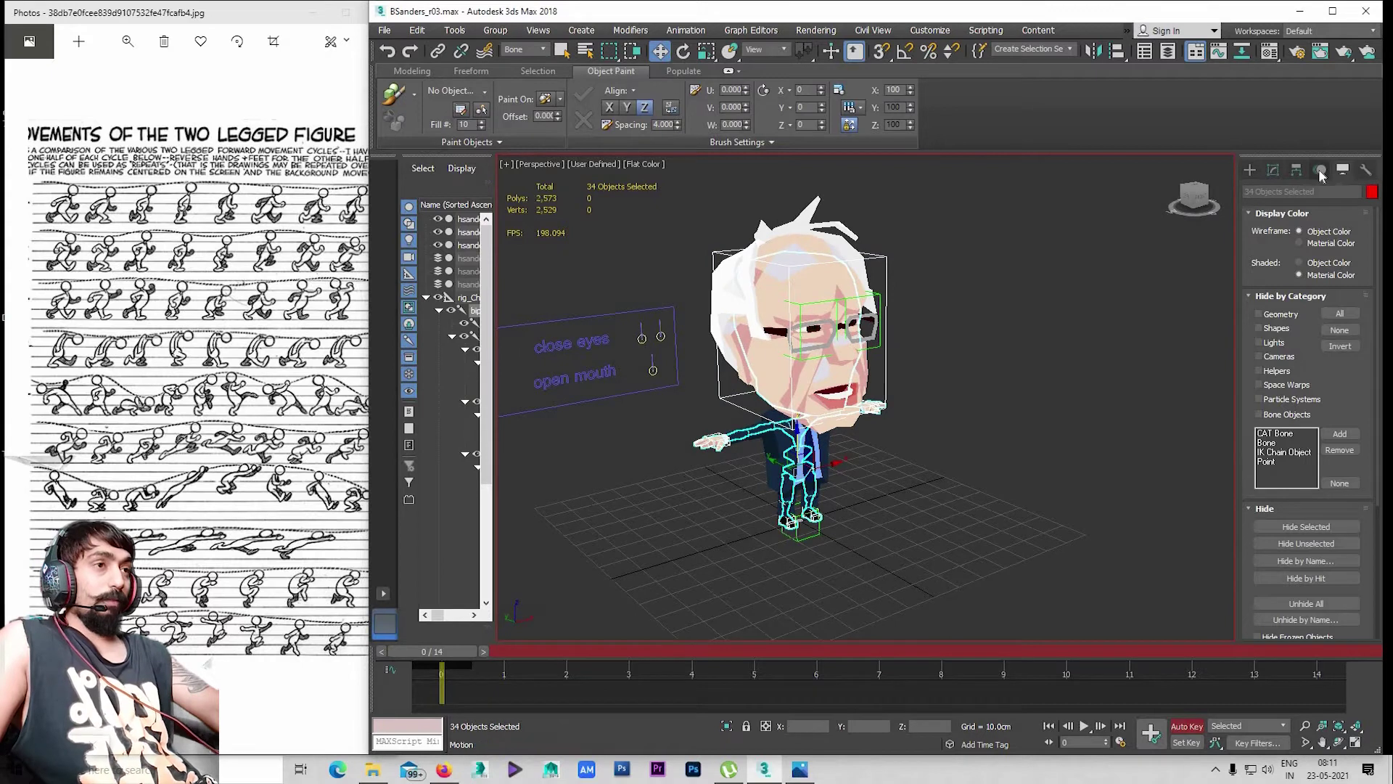
{"action": "left_click", "coordinate": [1320, 170]}
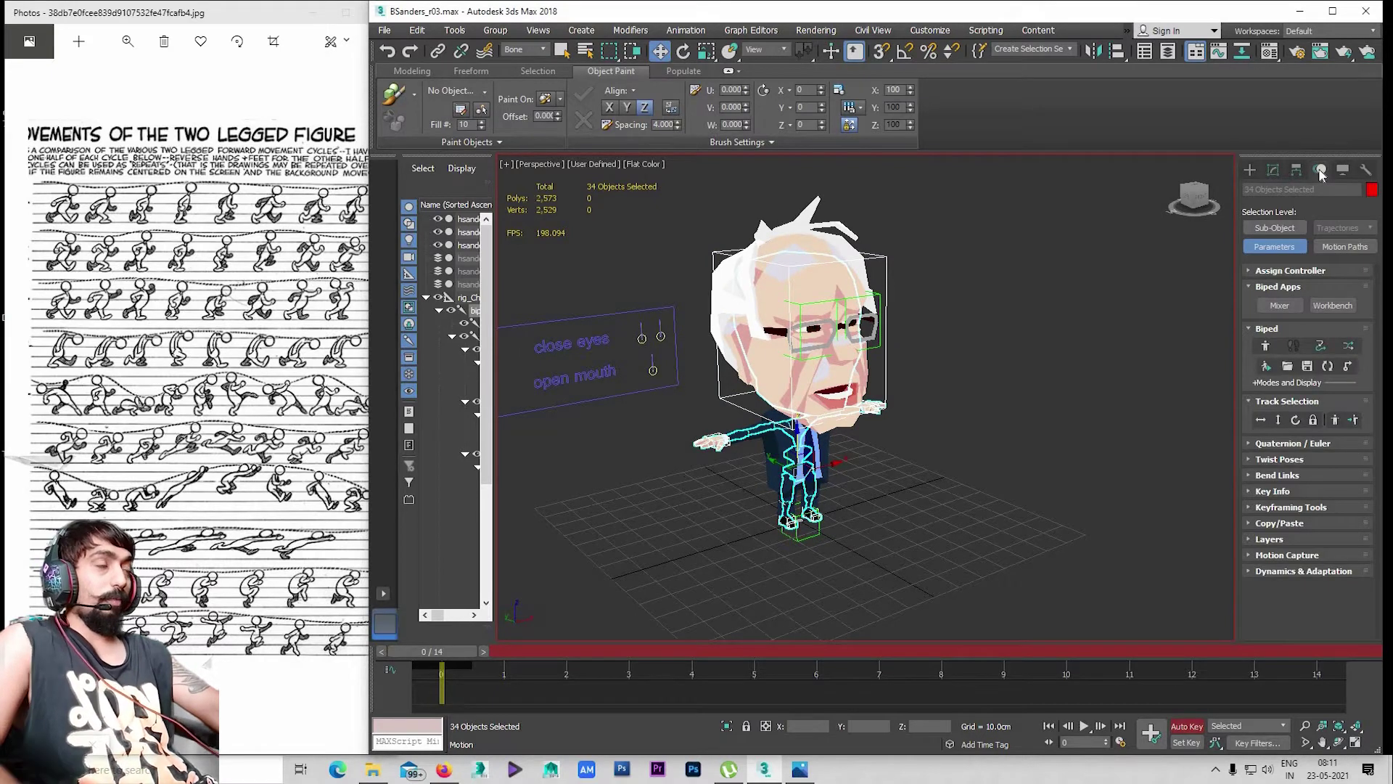
{"action": "left_click", "coordinate": [1251, 444]}
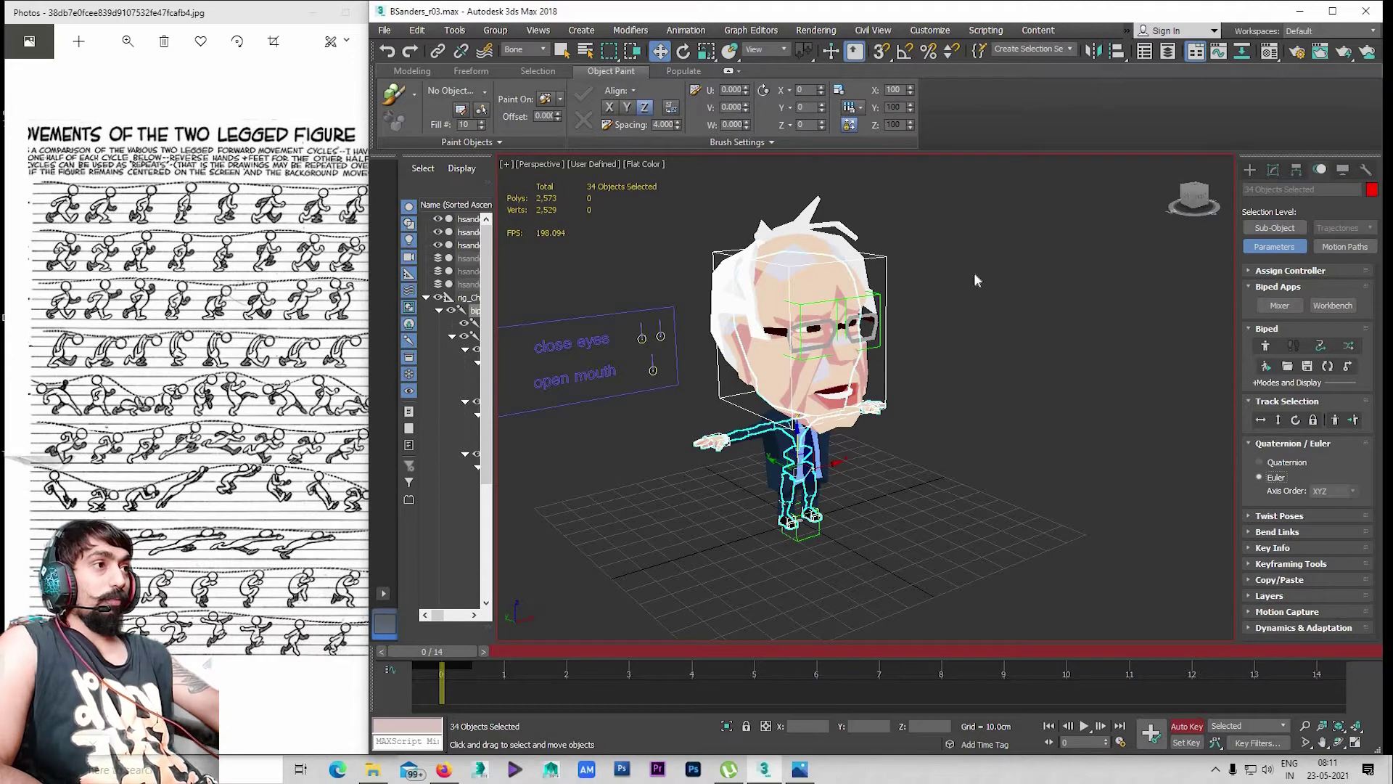
{"action": "left_click", "coordinate": [915, 403]}
{"action": "key", "text": "ctrl+z"}
{"action": "middle_click_drag", "start_coordinate": [776, 435], "coordinate": [848, 437], "text": "alt"}
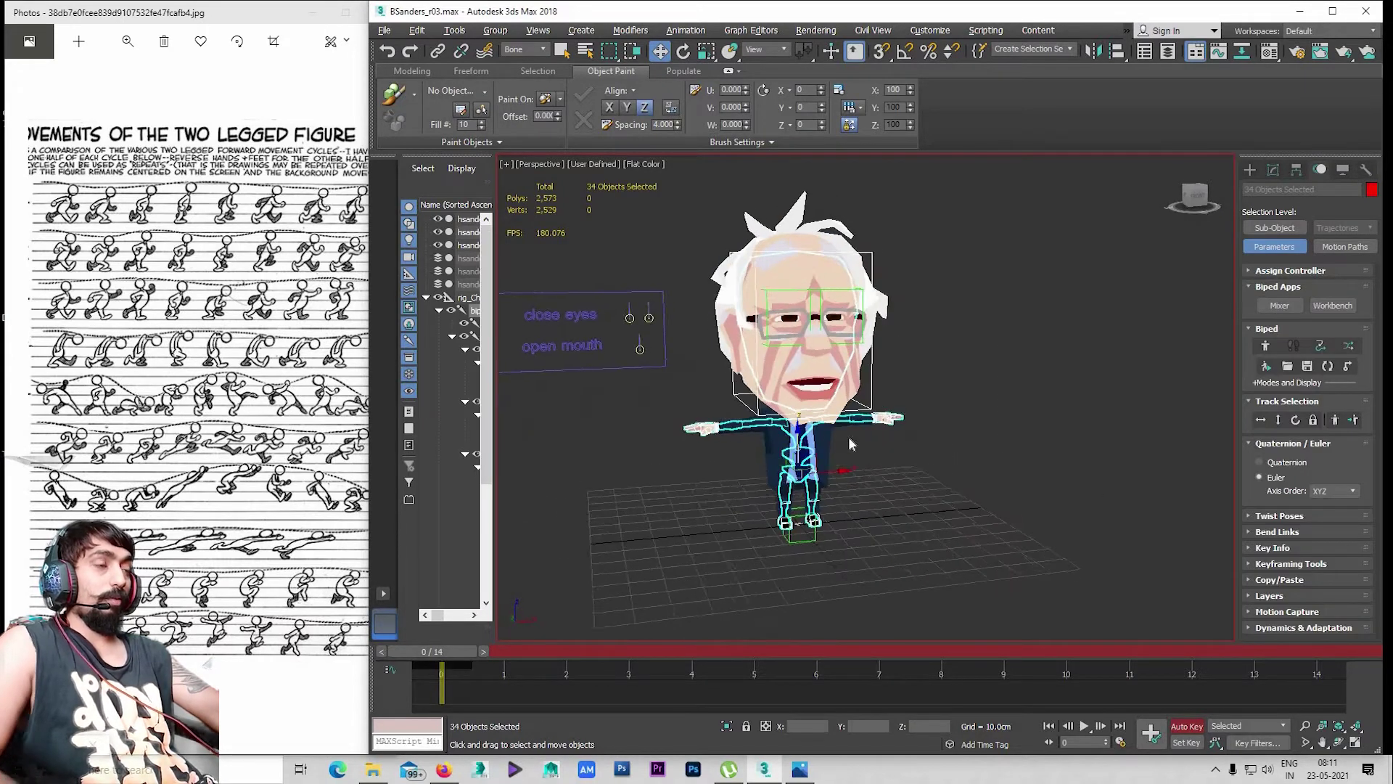
Expand Key Info, inspect the rig, then select bip Pelvis with Rotate active
{"action": "left_click", "coordinate": [1263, 549]}
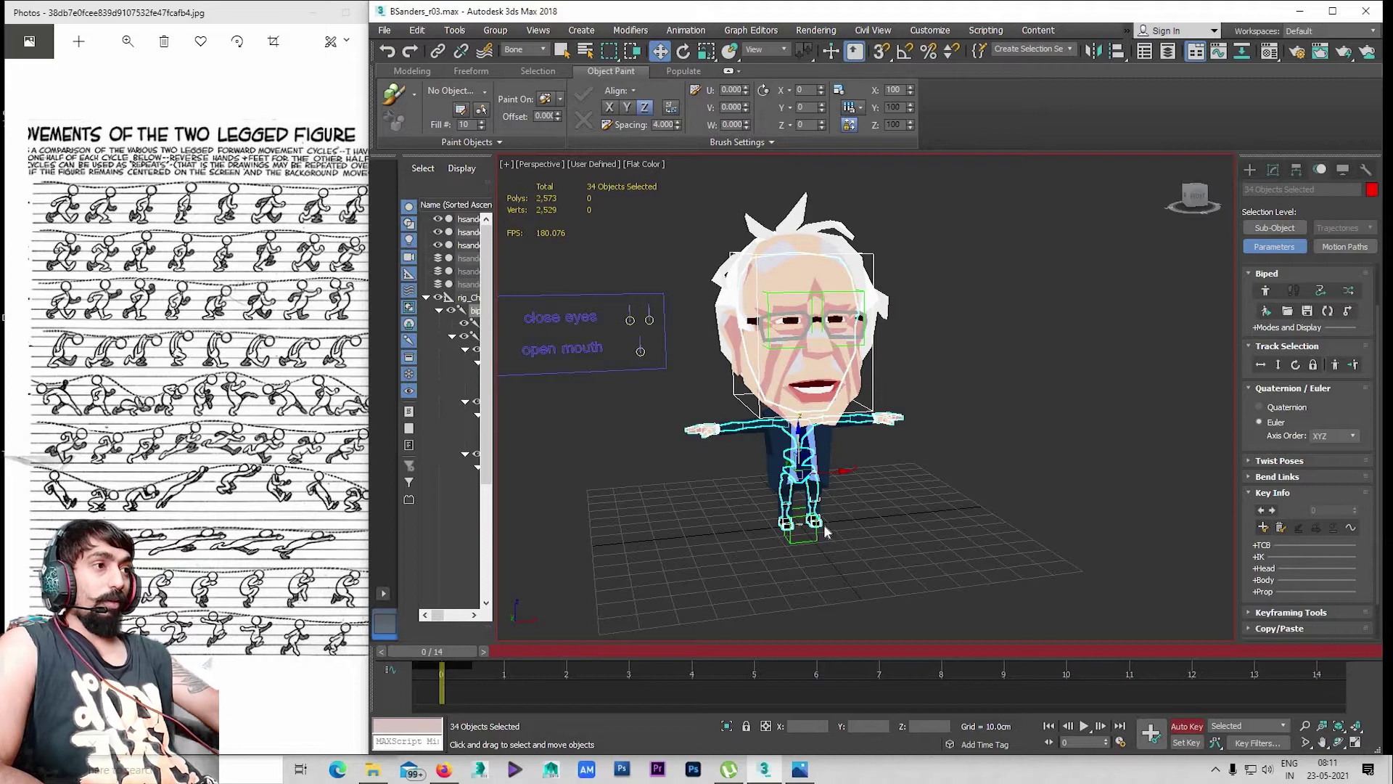
{"action": "middle_click_drag", "start_coordinate": [847, 436], "coordinate": [830, 465], "text": "alt"}
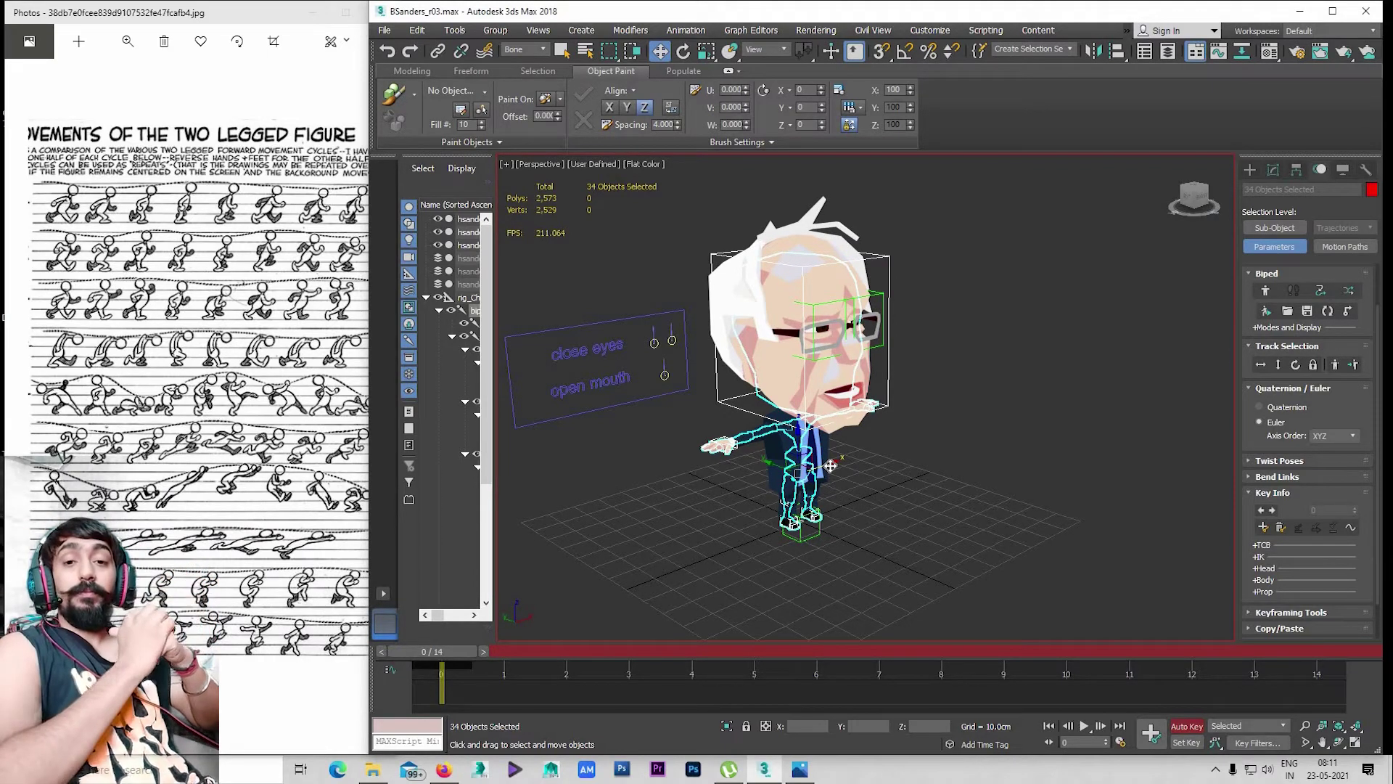
{"action": "scroll", "coordinate": [711, 420], "scroll_direction": "up", "scroll_amount": 1}
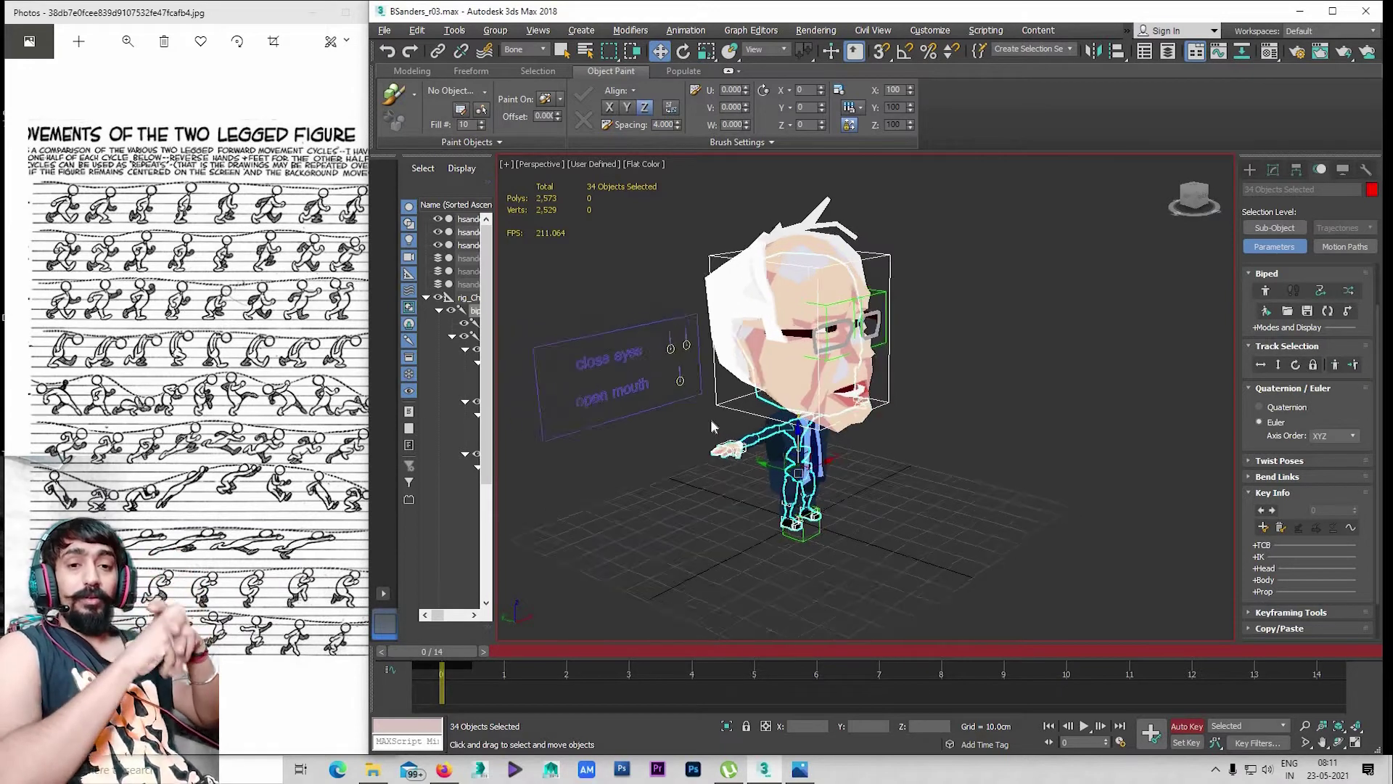
{"action": "scroll", "coordinate": [798, 486], "scroll_direction": "up", "scroll_amount": 2}
{"action": "mouse_move", "coordinate": [798, 486]}
{"action": "middle_mouse_down", "text": "alt"}
{"action": "mouse_move", "coordinate": [849, 500]}
{"action": "mouse_move", "coordinate": [706, 547]}
{"action": "mouse_move", "coordinate": [761, 529]}
{"action": "middle_mouse_up", "text": "alt"}
{"action": "left_click", "coordinate": [850, 504]}
{"action": "key", "text": "e"}
Enlarge the walk cycle reference chart in Photos
{"action": "middle_click_drag", "start_coordinate": [701, 425], "coordinate": [731, 403], "text": "alt"}
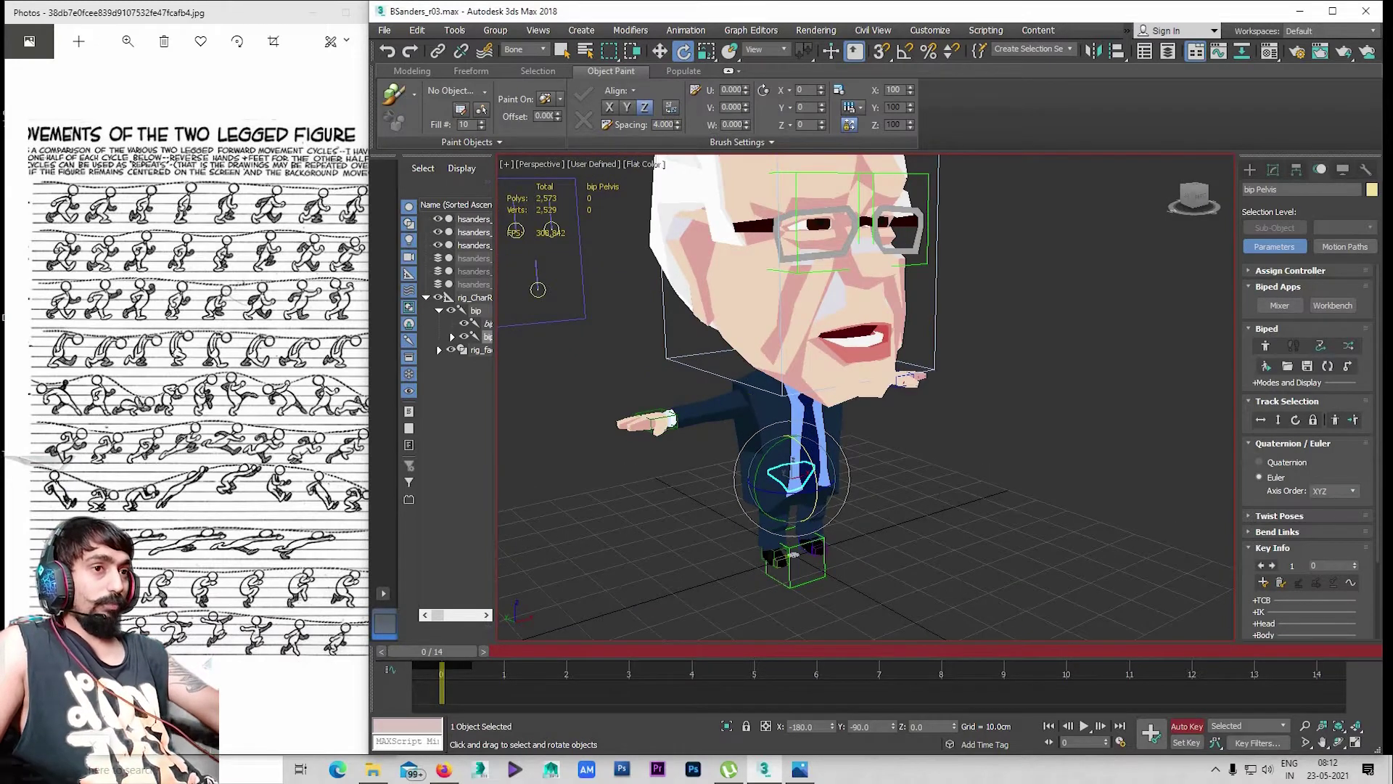
{"action": "left_click_drag", "start_coordinate": [369, 508], "coordinate": [396, 552]}
{"action": "scroll", "coordinate": [203, 580], "scroll_direction": "up", "scroll_amount": 2}
{"action": "scroll", "coordinate": [203, 580], "scroll_direction": "up", "scroll_amount": 2}
{"action": "scroll", "coordinate": [203, 582], "scroll_direction": "up", "scroll_amount": 2}
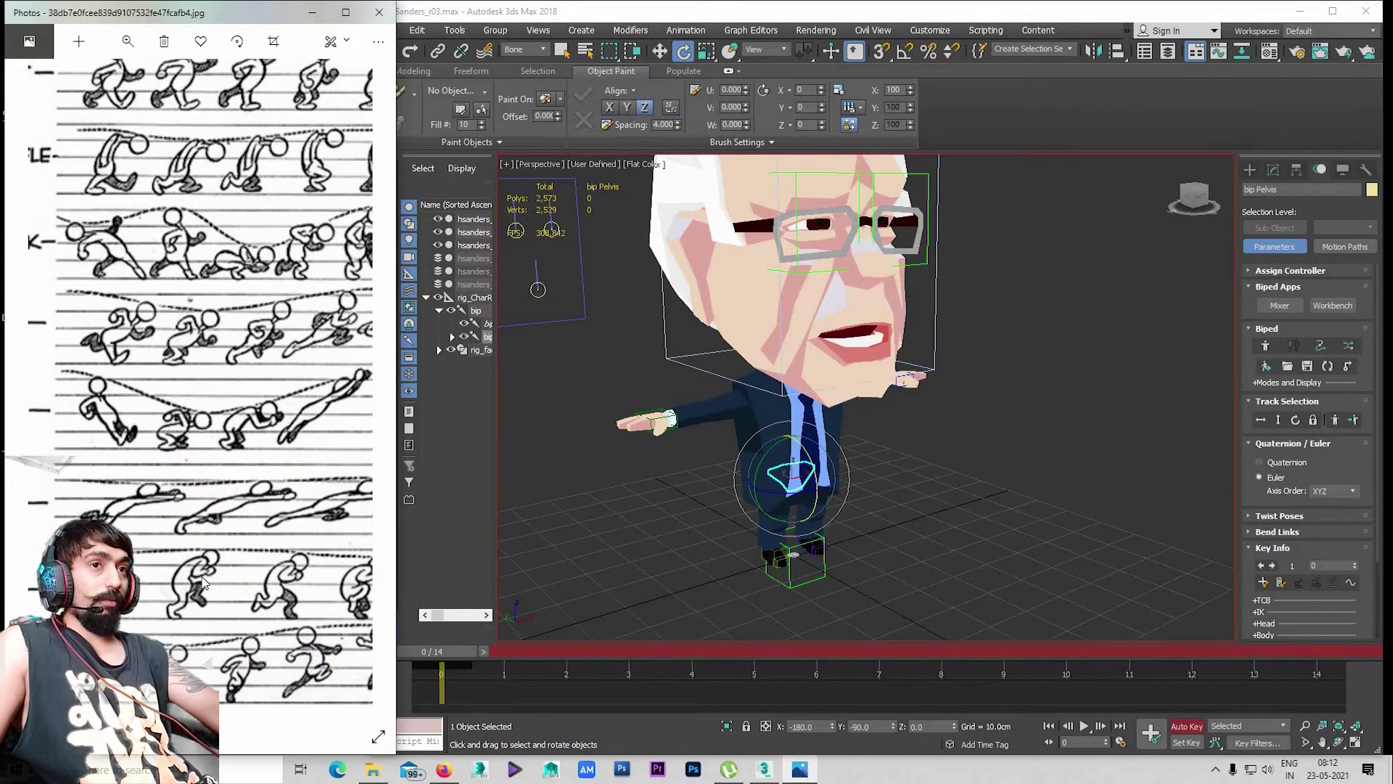
Switch to Left view, zoom in, and select the head bone to check it
{"action": "middle_click", "coordinate": [659, 537]}
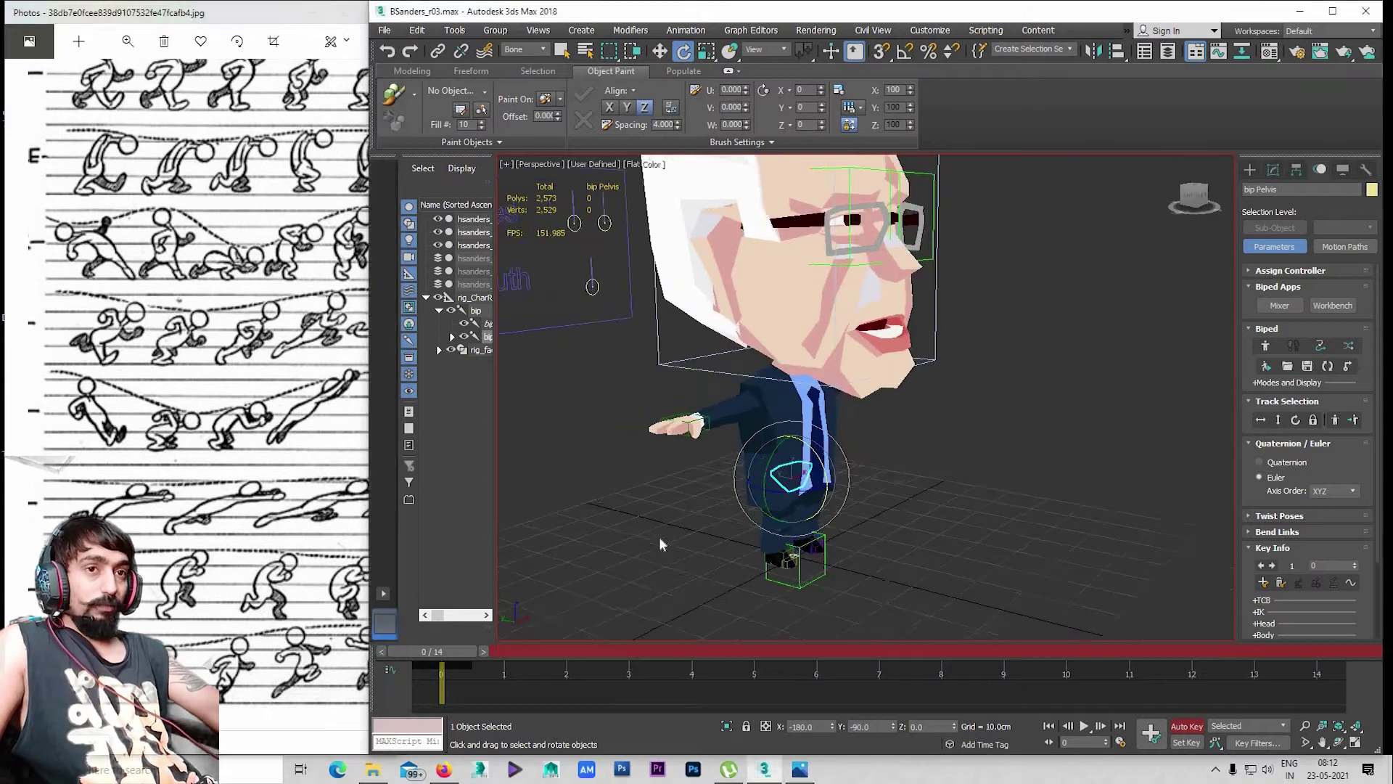
{"action": "key", "text": "l"}
{"action": "scroll", "coordinate": [795, 445], "scroll_direction": "up", "scroll_amount": 2}
{"action": "scroll", "coordinate": [796, 446], "scroll_direction": "up", "scroll_amount": 2}
{"action": "scroll", "coordinate": [795, 445], "scroll_direction": "up", "scroll_amount": 2}
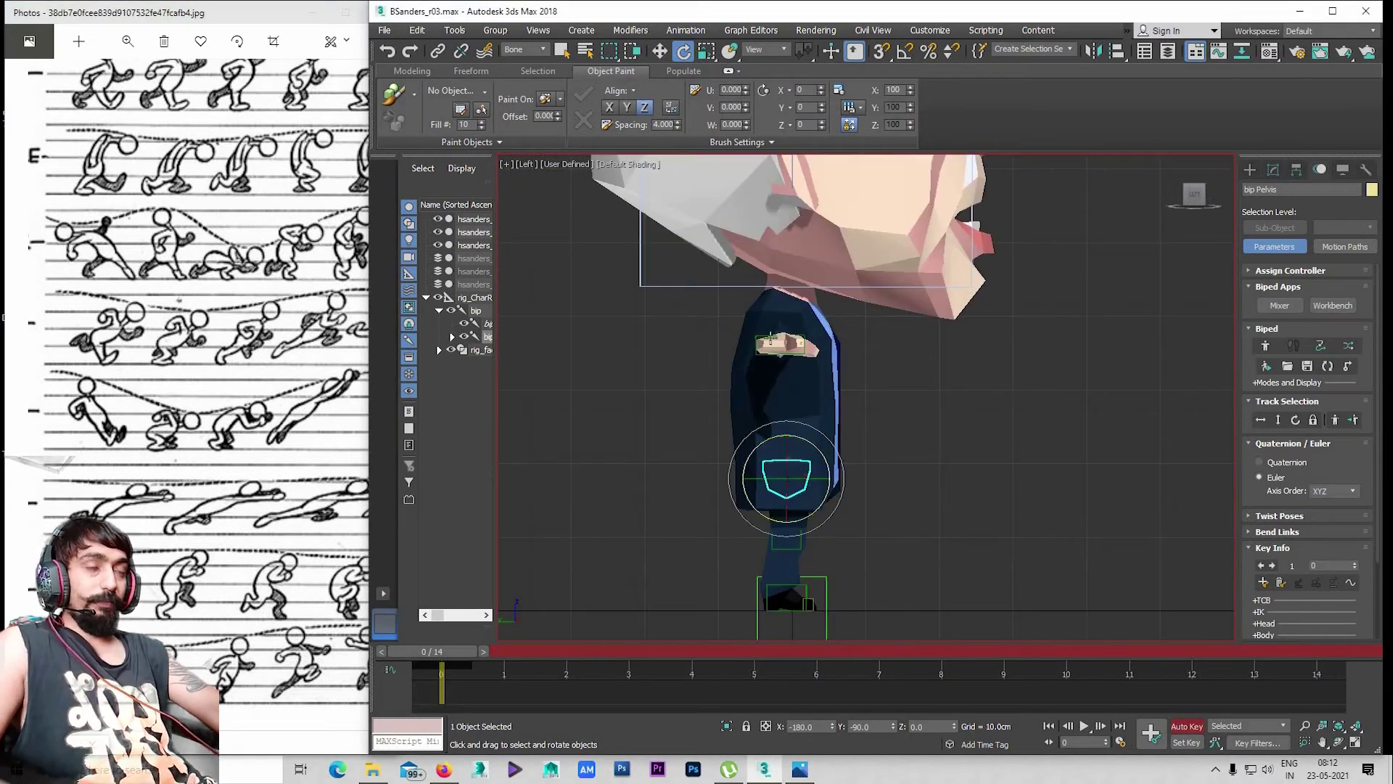
{"action": "scroll", "coordinate": [782, 345], "scroll_direction": "up", "scroll_amount": 1}
{"action": "left_click", "coordinate": [778, 338]}
{"action": "scroll", "coordinate": [856, 472], "scroll_direction": "down", "scroll_amount": 2}
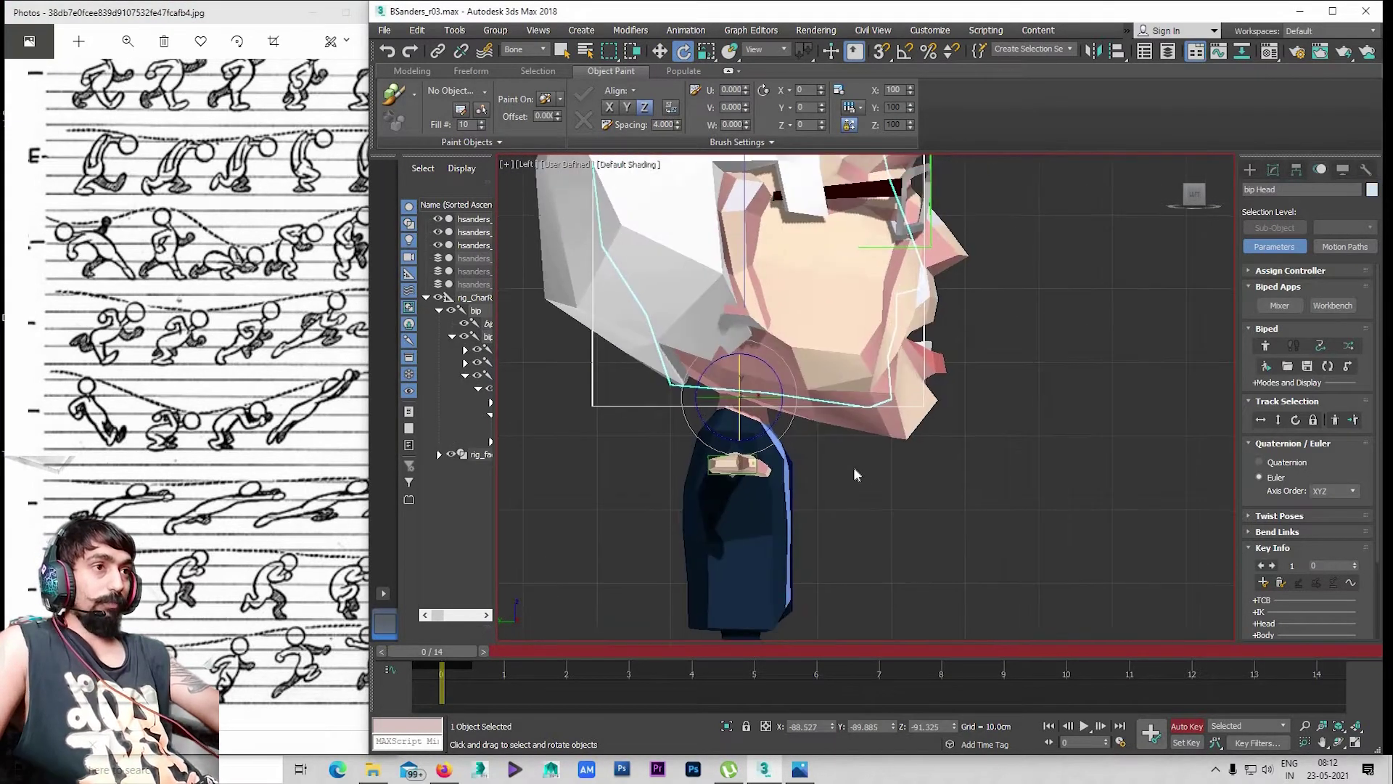
{"action": "scroll", "coordinate": [855, 474], "scroll_direction": "down", "scroll_amount": 2}
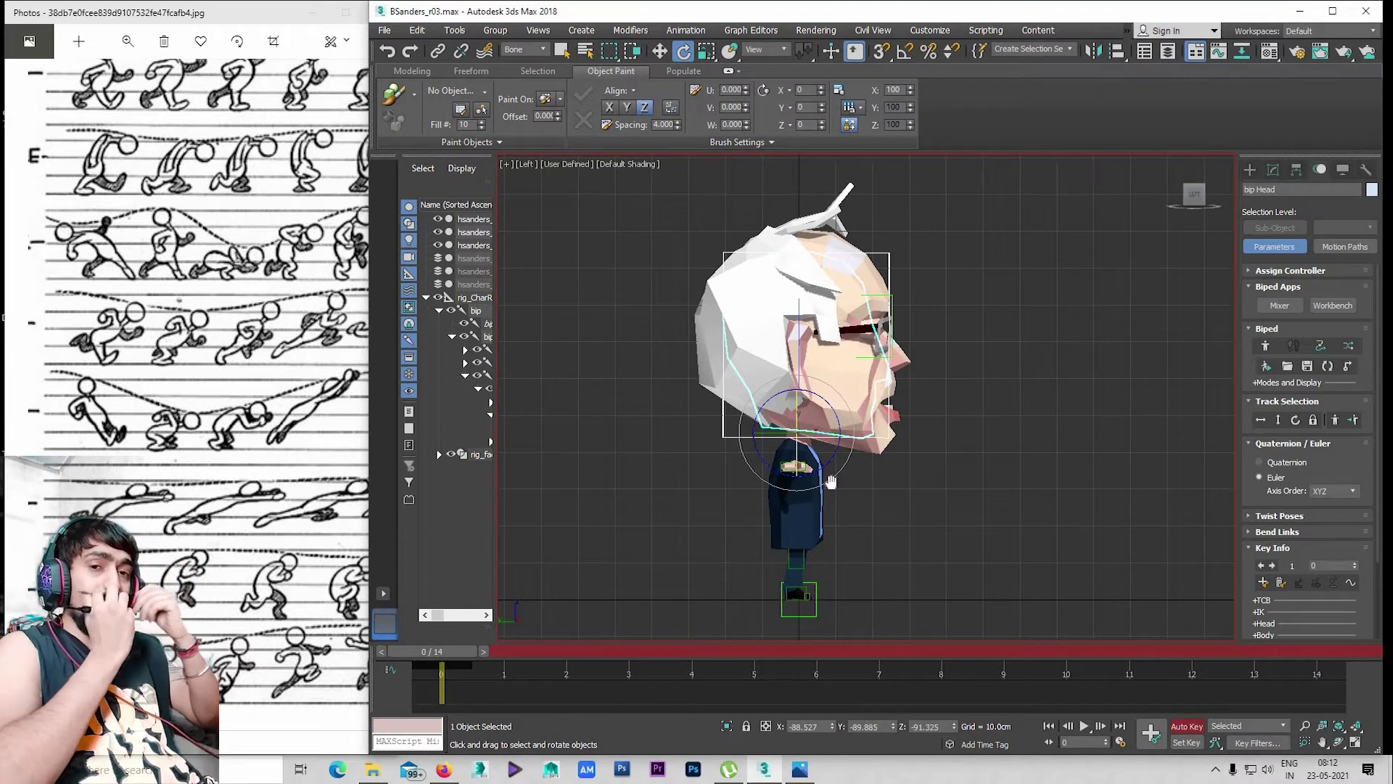
Clear the selection, return to Perspective view, and frame the legs and feet
{"action": "left_click", "coordinate": [815, 503]}
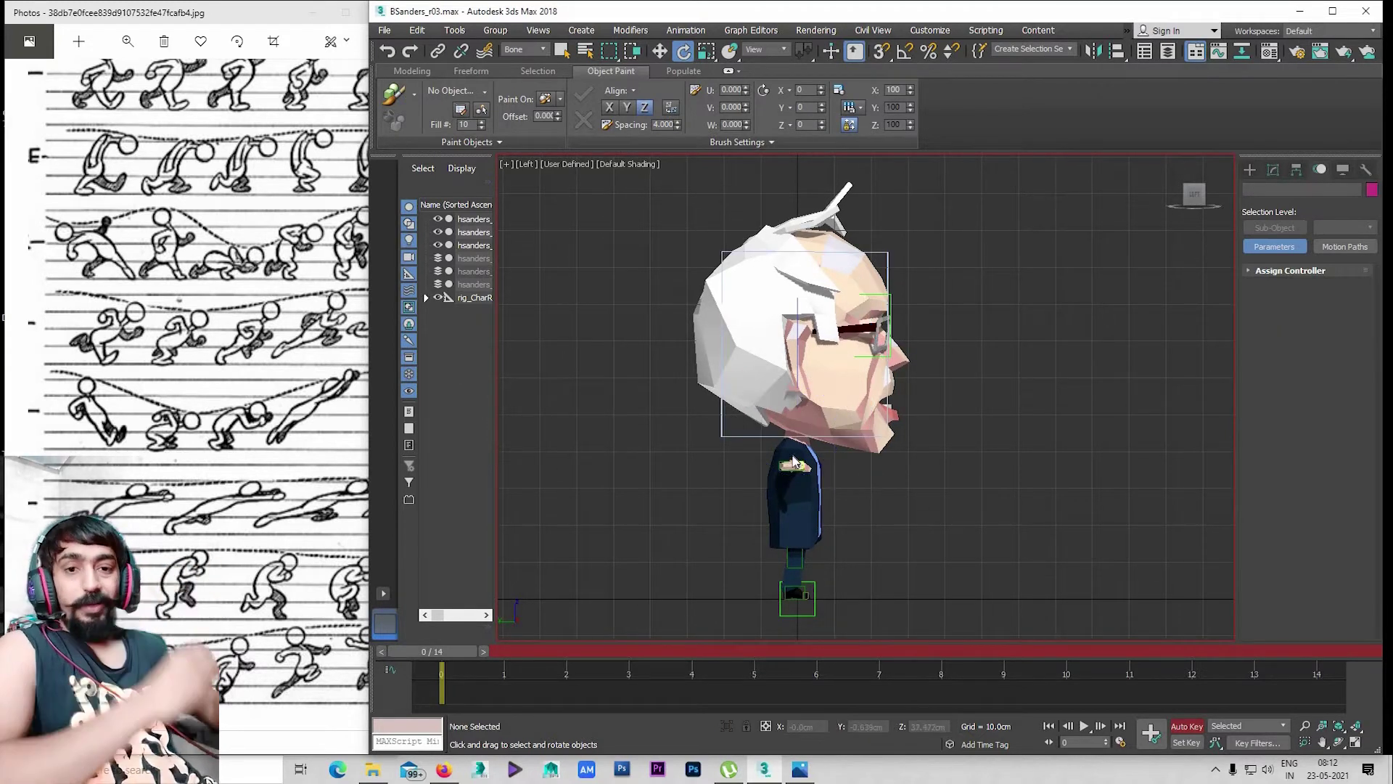
{"action": "key", "text": "p"}
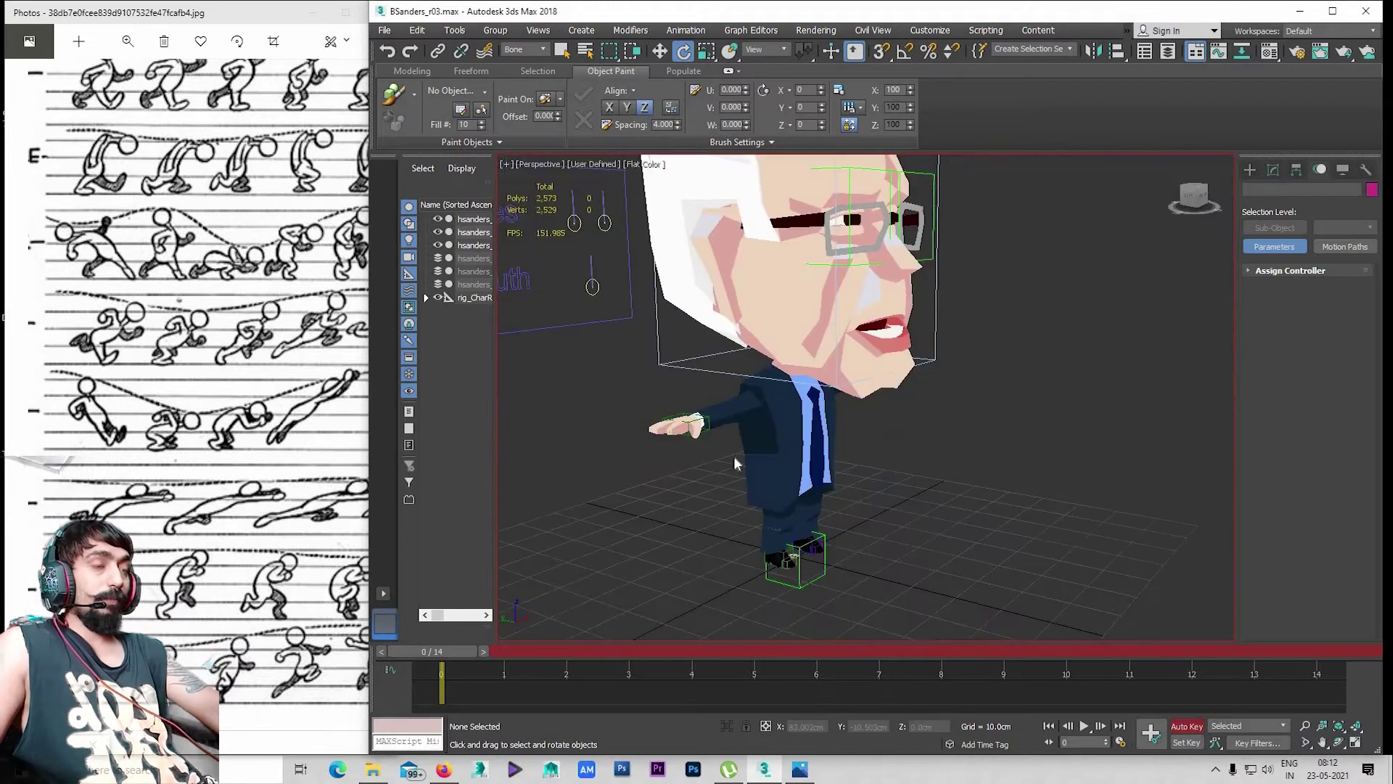
{"action": "middle_click_drag", "start_coordinate": [778, 502], "coordinate": [794, 407], "text": "alt"}
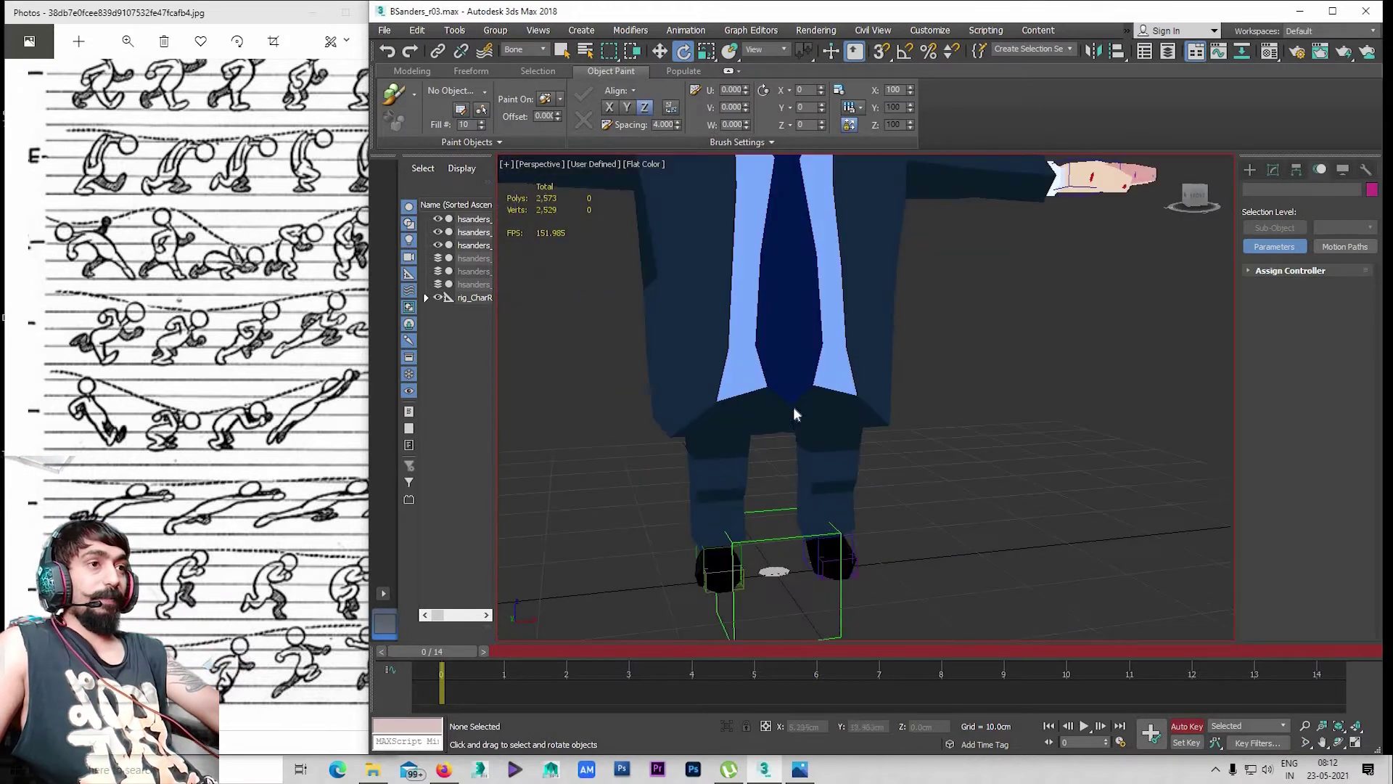
Select the biped's centre of mass and lower the body toward the ground
{"action": "left_click", "coordinate": [795, 366]}
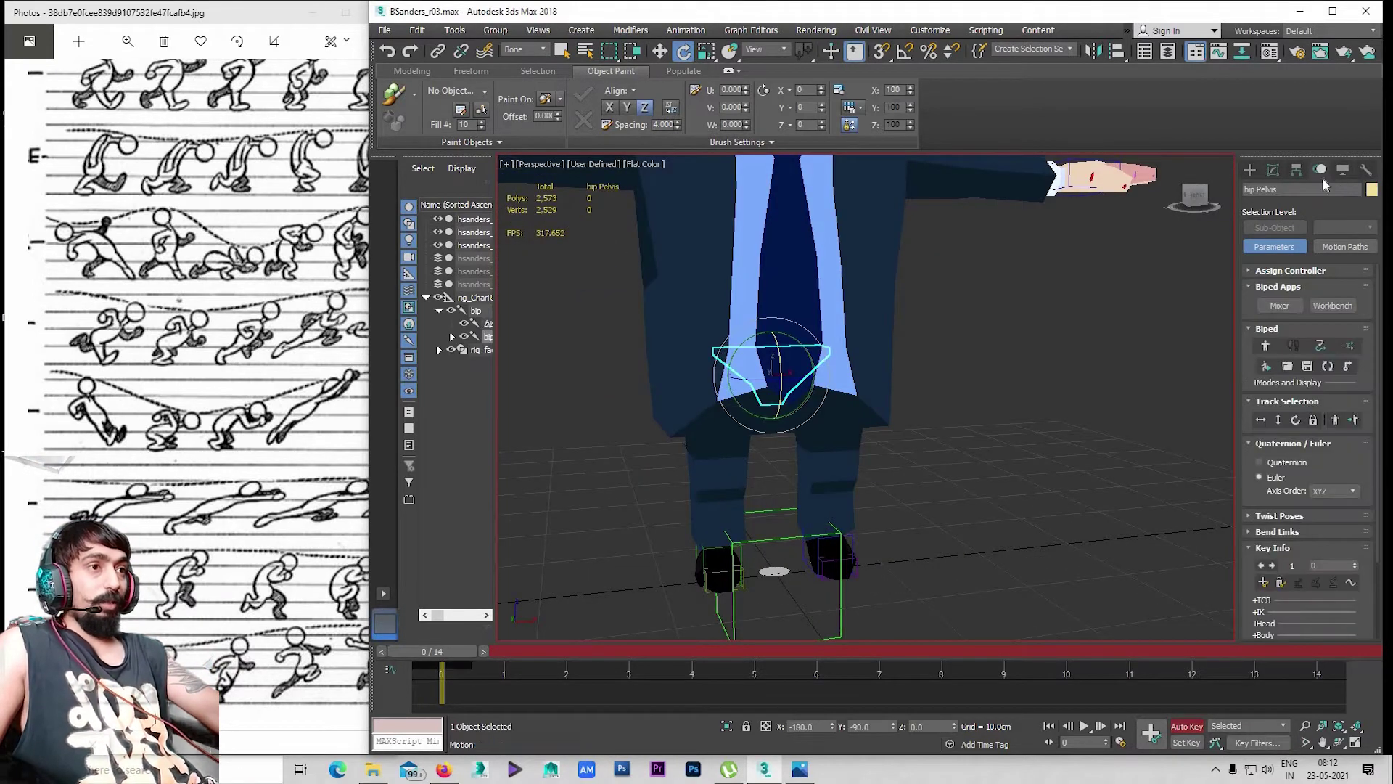
{"action": "left_click", "coordinate": [1260, 420]}
{"action": "middle_click_drag", "start_coordinate": [690, 399], "coordinate": [716, 356]}
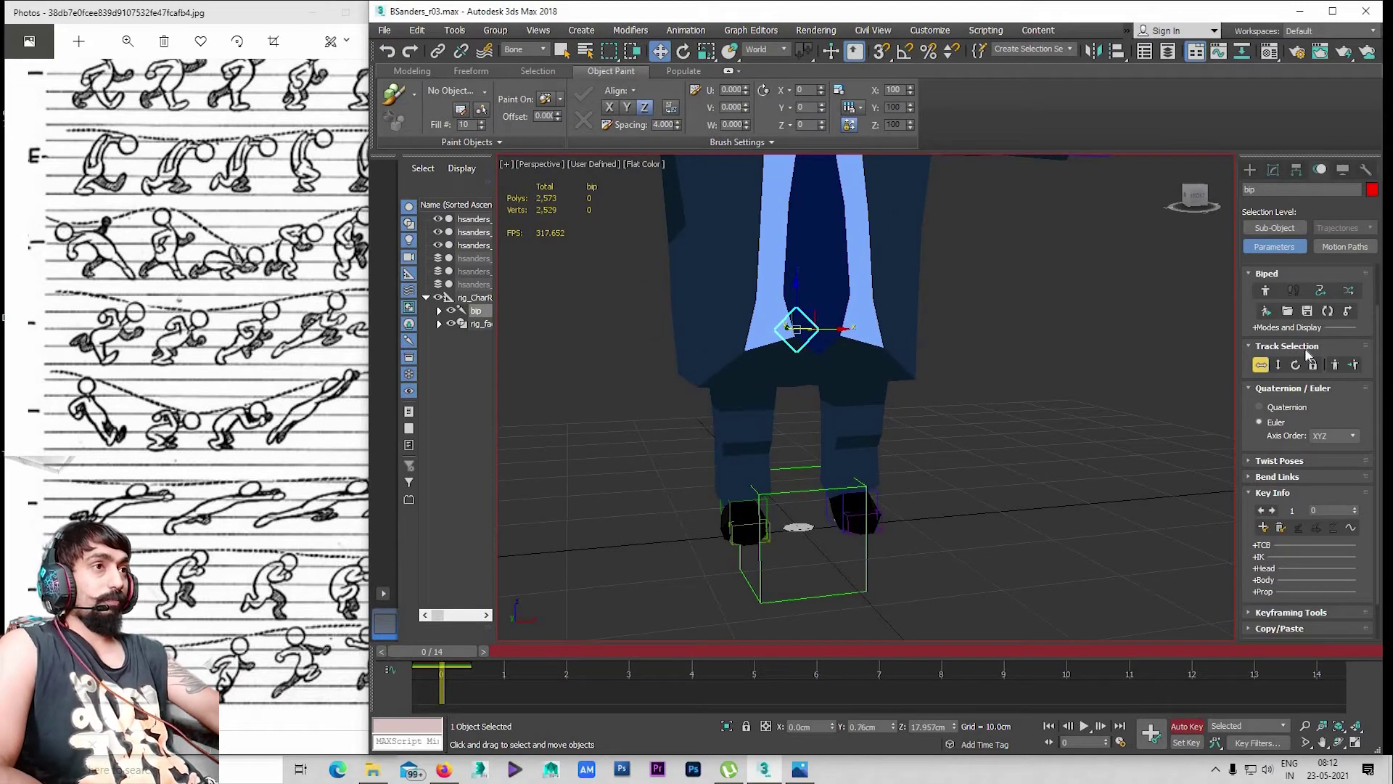
{"action": "middle_click_drag", "start_coordinate": [794, 325], "coordinate": [780, 368]}
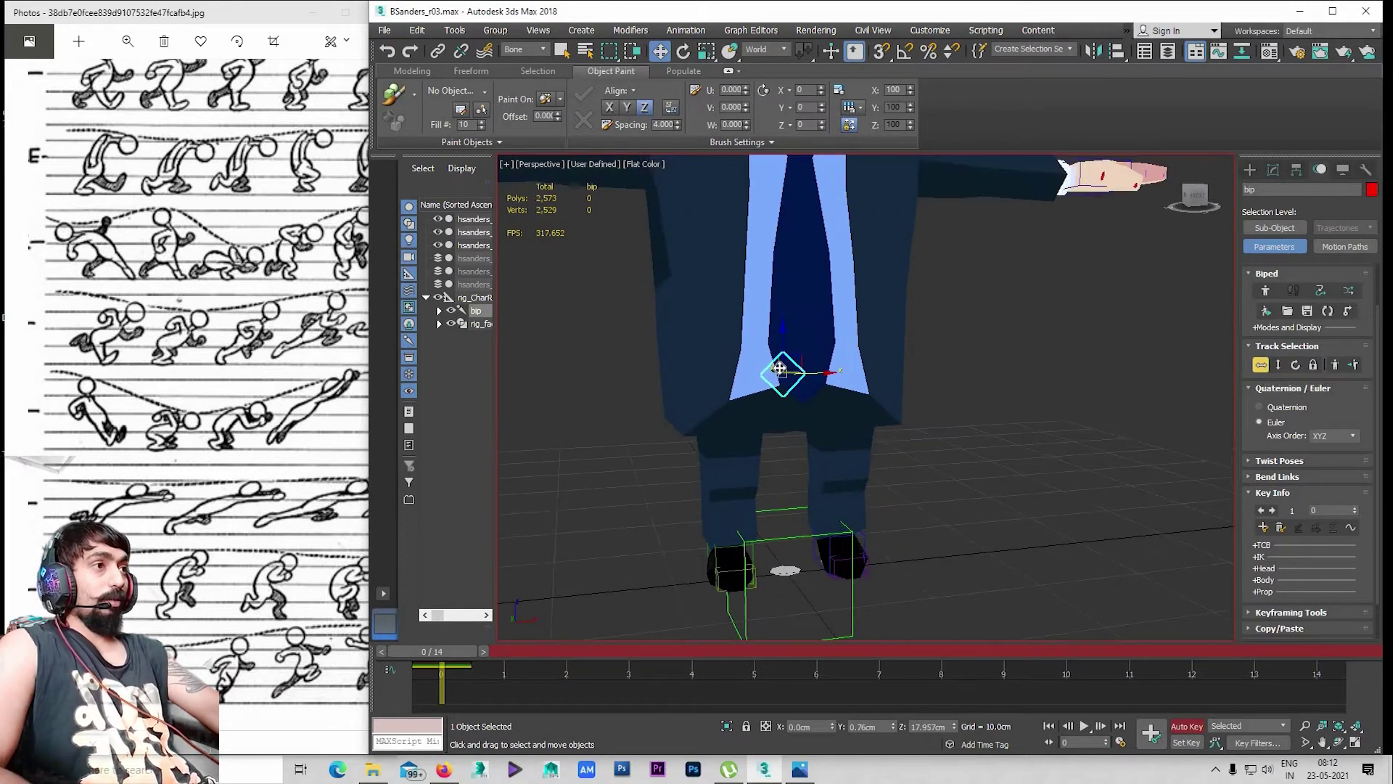
{"action": "left_click_drag", "start_coordinate": [792, 450], "coordinate": [743, 483]}
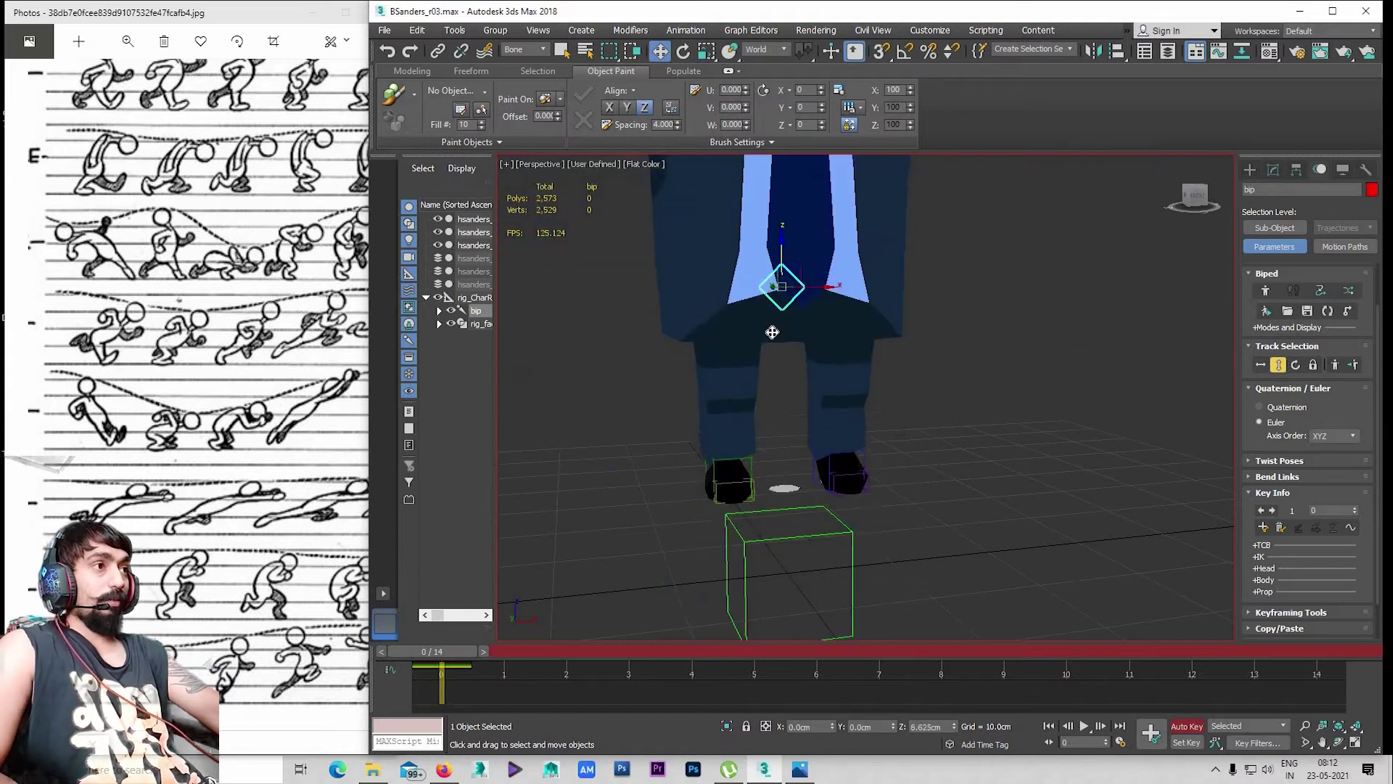
{"action": "middle_click_drag", "start_coordinate": [742, 482], "coordinate": [751, 519], "text": "alt"}
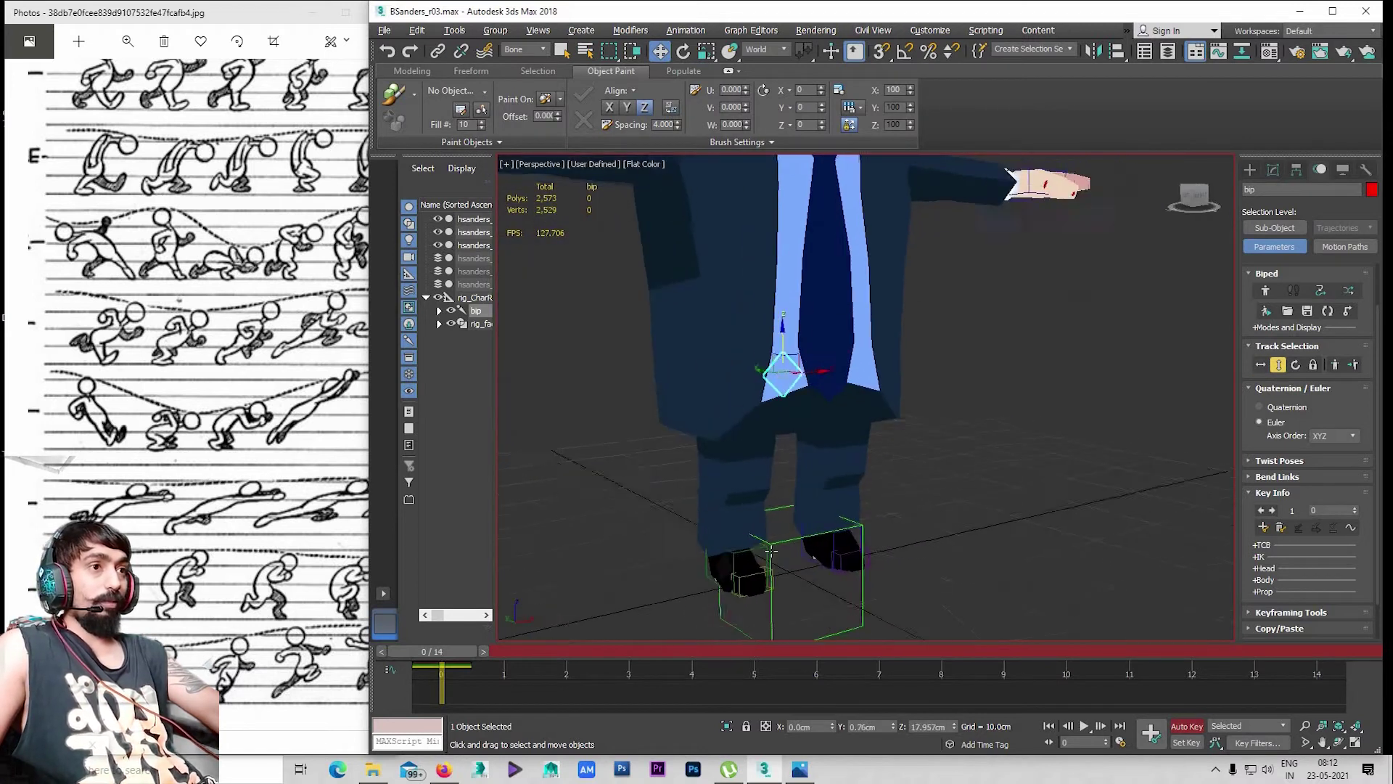
Select both biped feet and give them a planted key at frame 0
{"action": "left_click", "coordinate": [845, 551]}
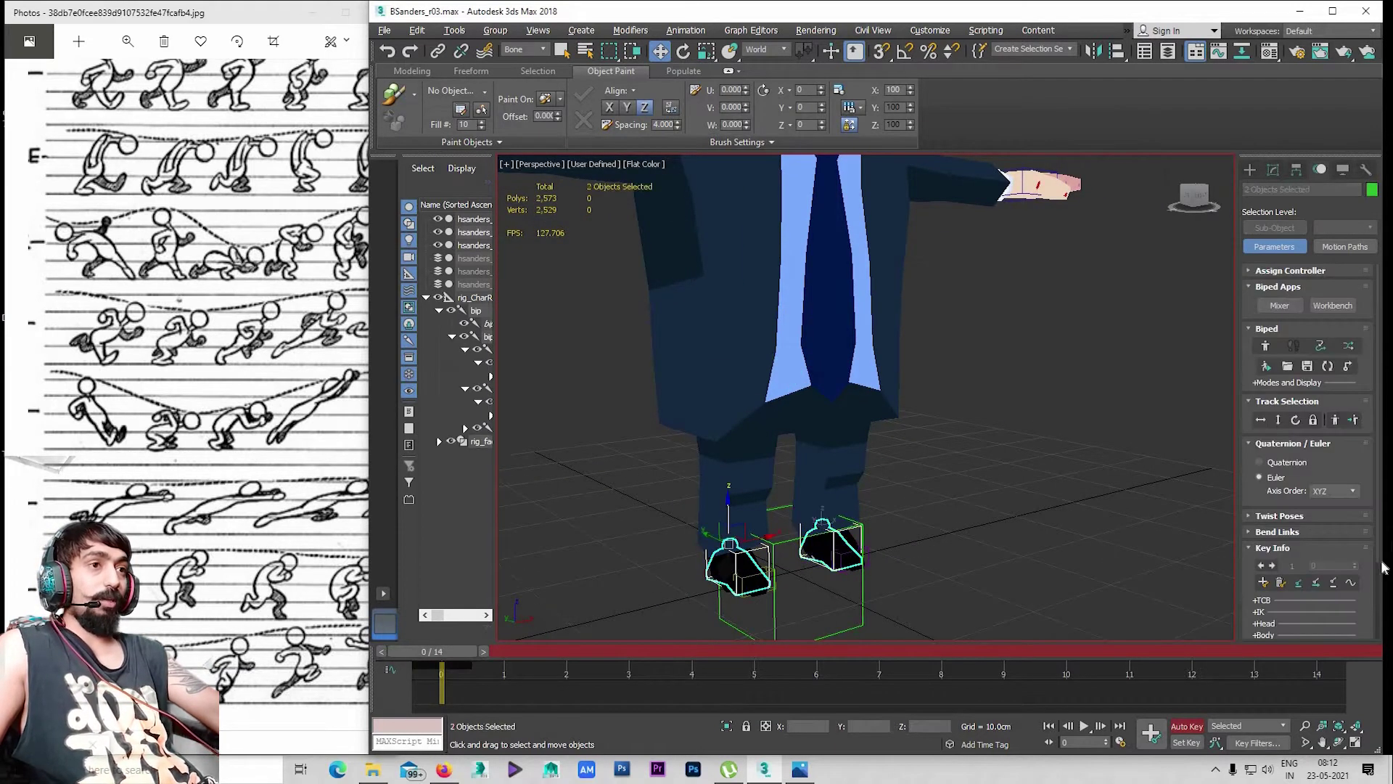
{"action": "scroll", "coordinate": [1296, 591], "scroll_direction": "down", "scroll_amount": 2}
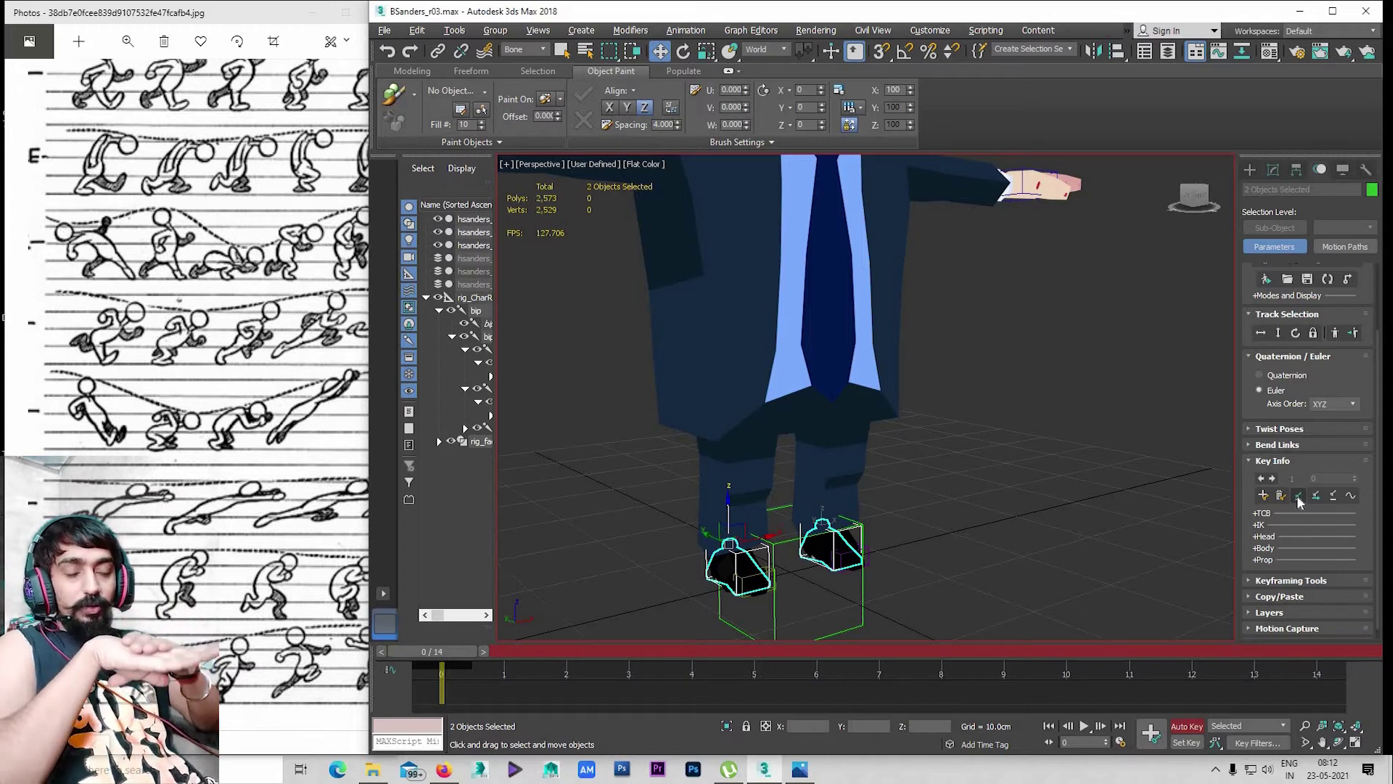
{"action": "left_click", "coordinate": [1296, 496]}
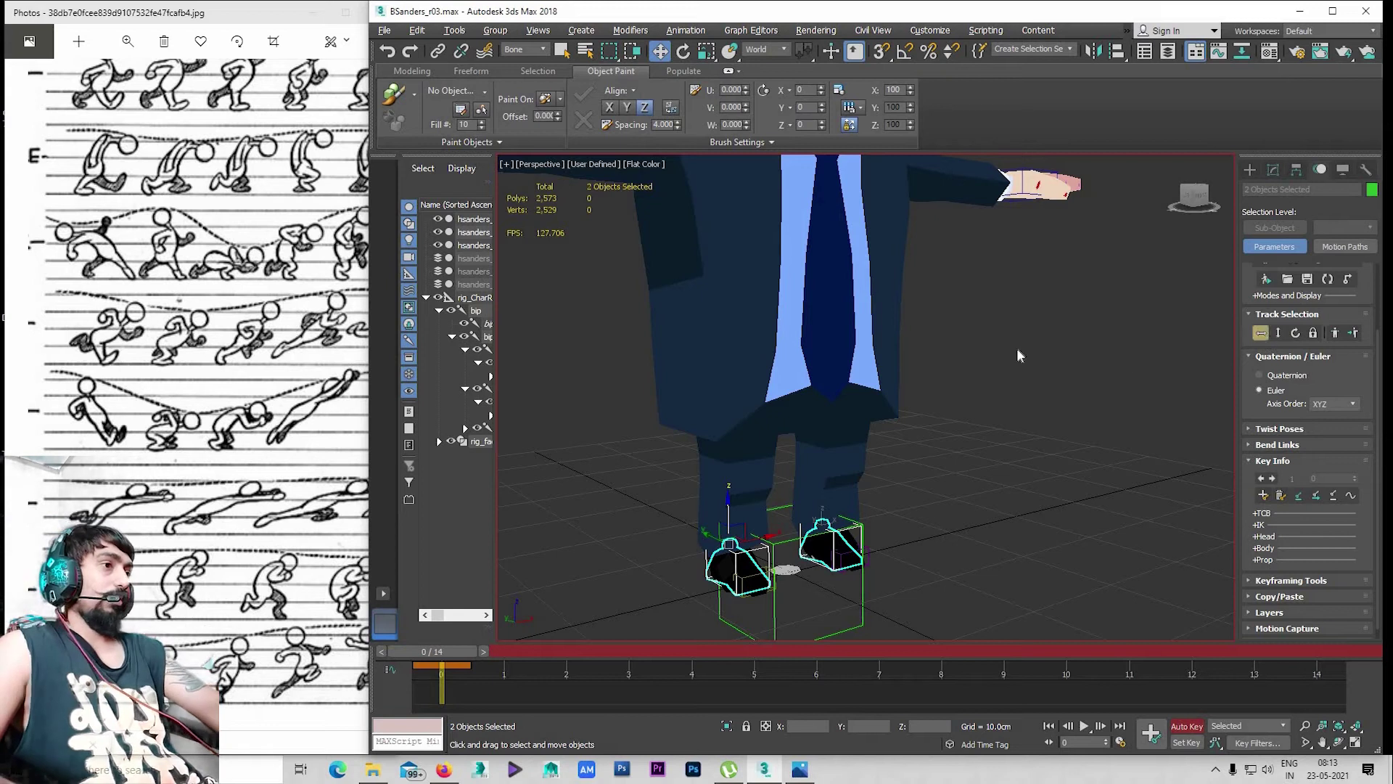
{"action": "left_click", "coordinate": [782, 378]}
Maximize the Left view and try lowering the body, then undo it
{"action": "left_click_drag", "start_coordinate": [781, 403], "coordinate": [778, 445]}
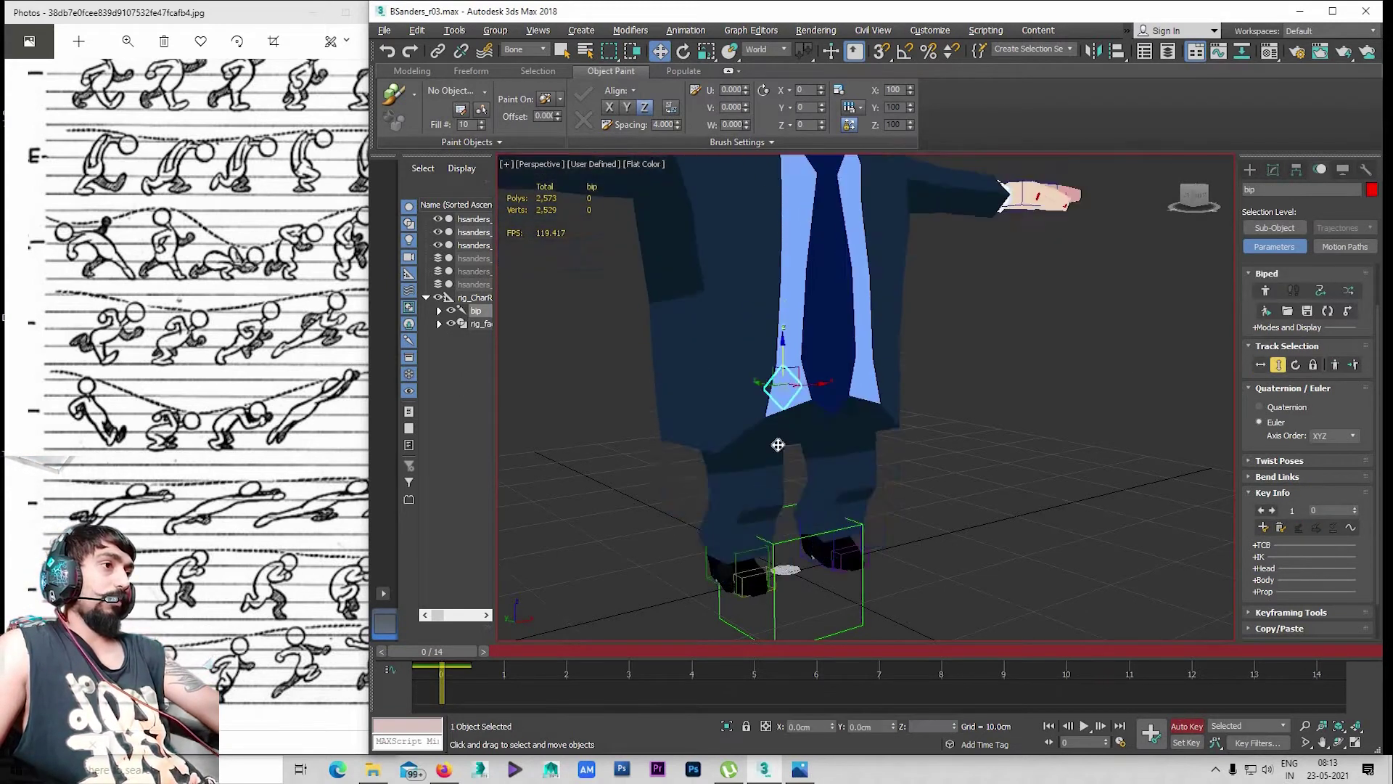
{"action": "scroll", "coordinate": [778, 444], "scroll_direction": "down", "scroll_amount": 3}
{"action": "key", "text": "alt+w"}
{"action": "key", "text": "alt+w"}
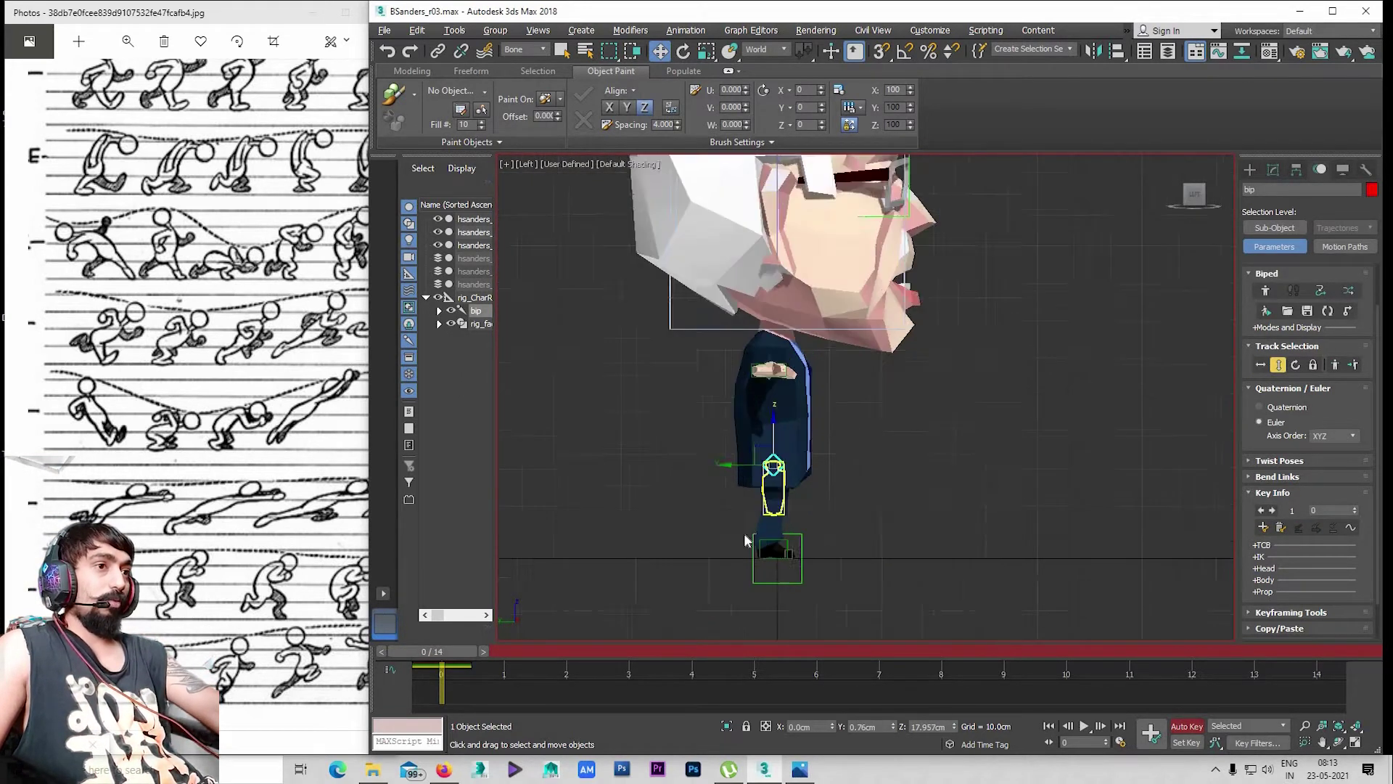
{"action": "scroll", "coordinate": [745, 541], "scroll_direction": "up", "scroll_amount": 2}
{"action": "scroll", "coordinate": [748, 559], "scroll_direction": "up", "scroll_amount": 2}
{"action": "scroll", "coordinate": [754, 574], "scroll_direction": "up", "scroll_amount": 2}
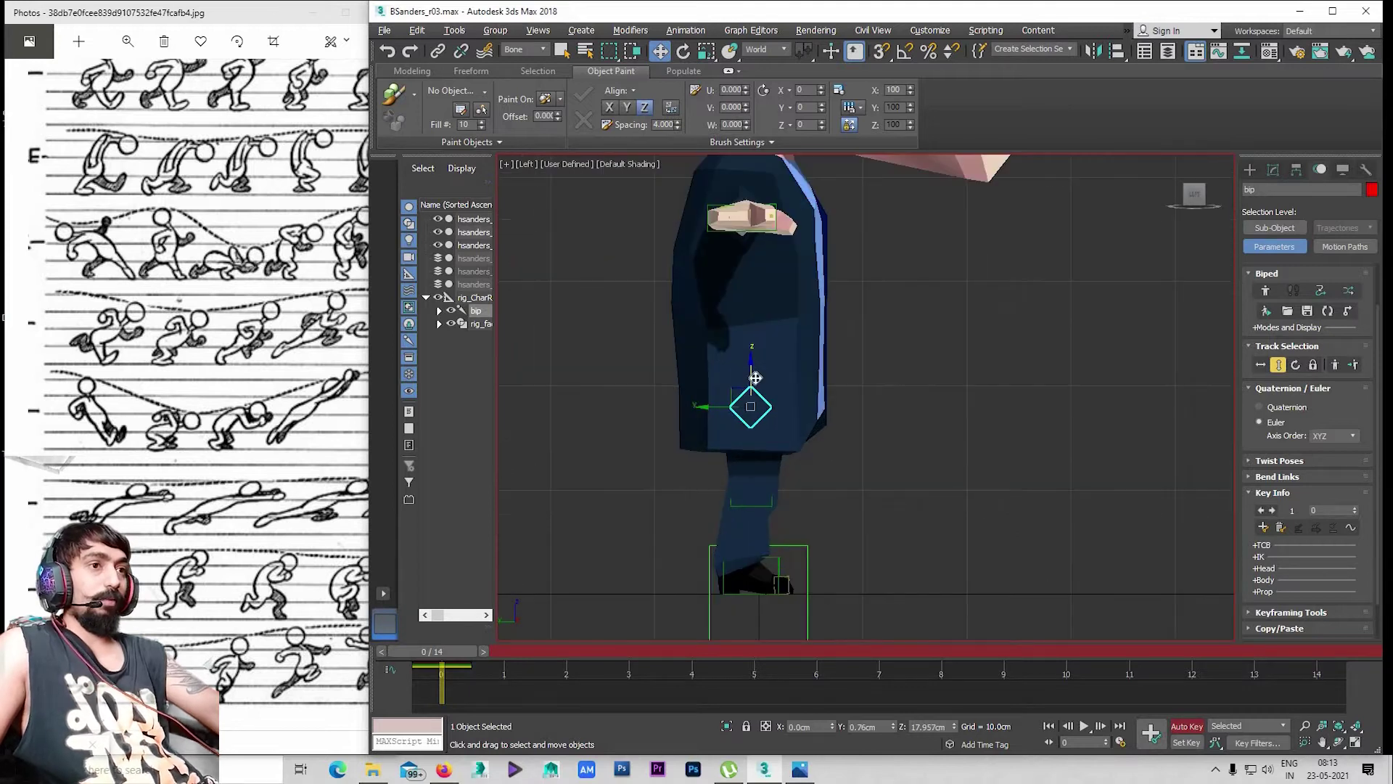
{"action": "left_click_drag", "start_coordinate": [756, 378], "coordinate": [754, 398]}
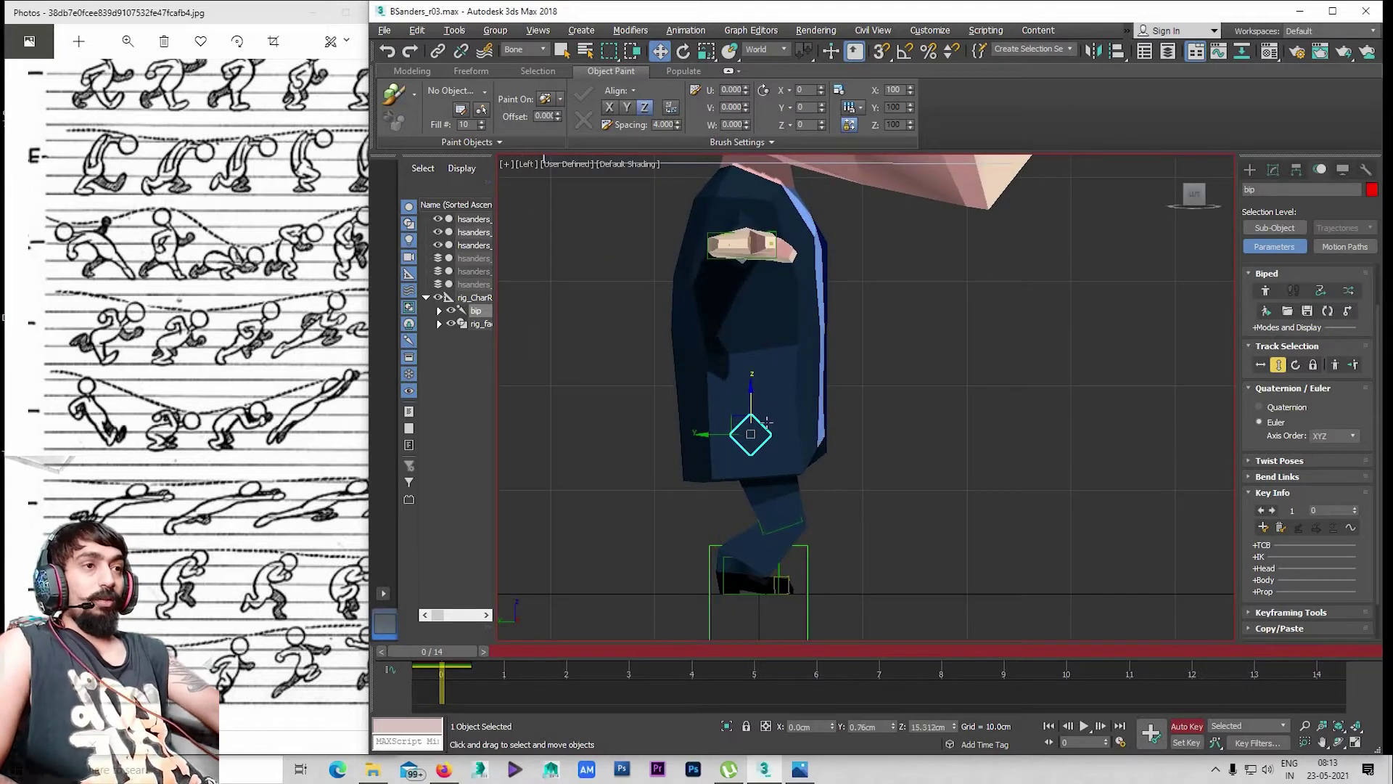
{"action": "middle_click_drag", "start_coordinate": [780, 507], "coordinate": [788, 467]}
{"action": "key", "text": "ctrl+z"}
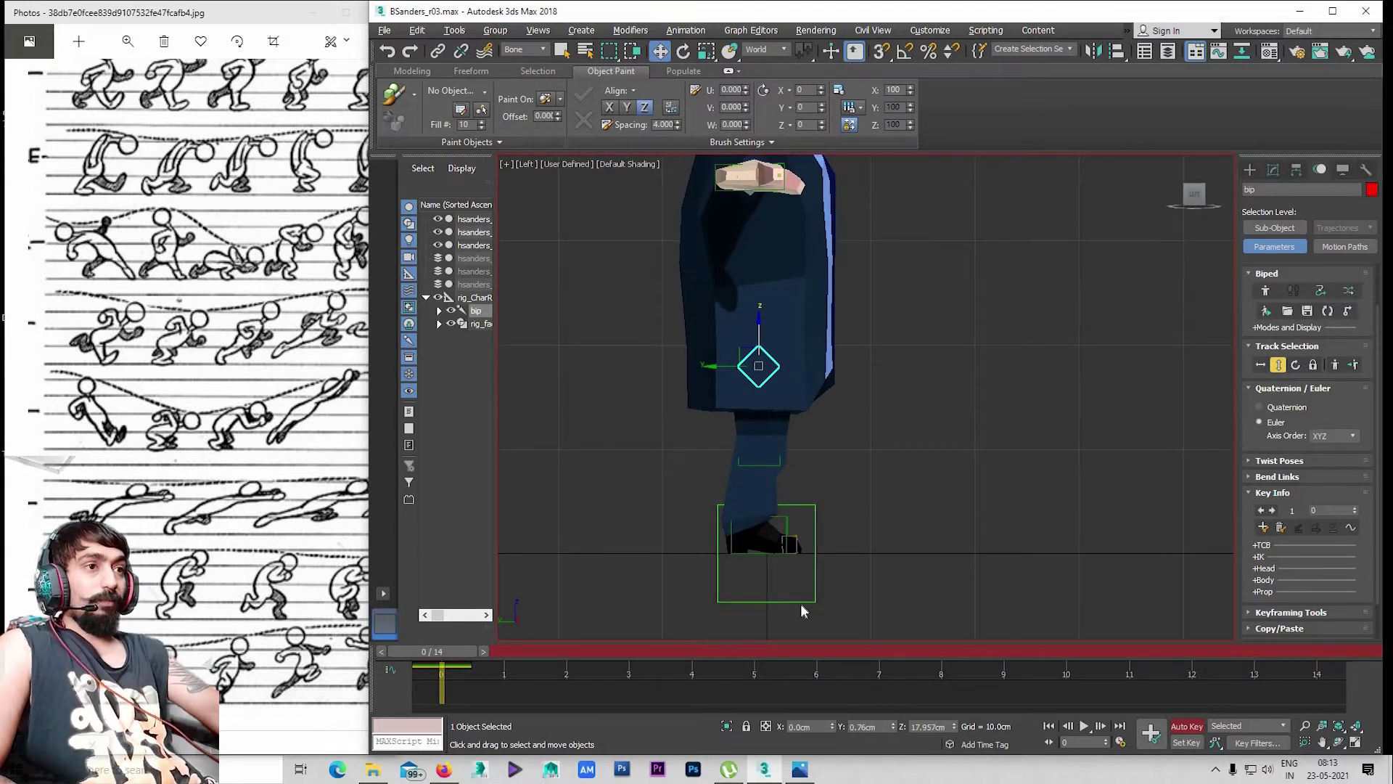
{"action": "middle_click_drag", "start_coordinate": [778, 532], "coordinate": [781, 561]}
Lift and tilt bip R Foot, then set it back flat under the leg
{"action": "left_click", "coordinate": [784, 516]}
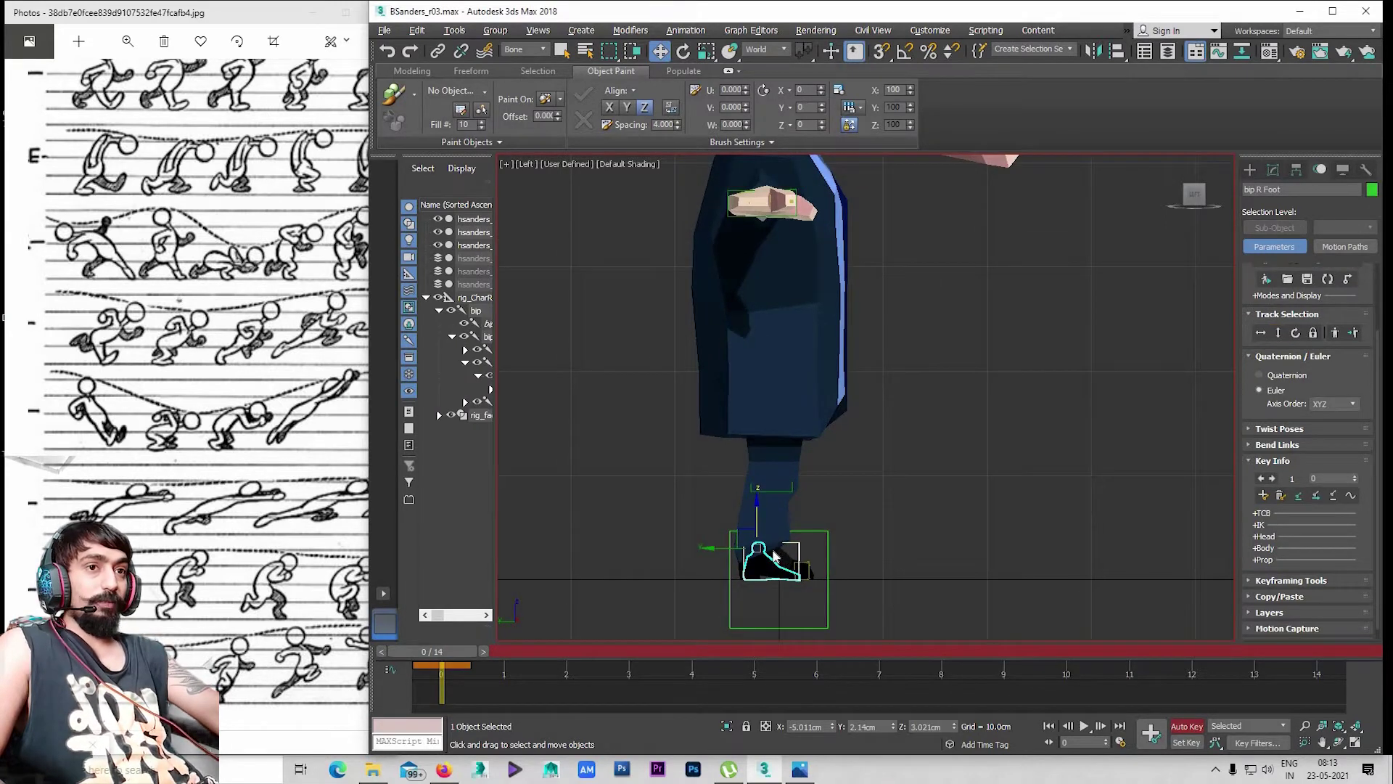
{"action": "left_click_drag", "start_coordinate": [758, 491], "coordinate": [757, 436]}
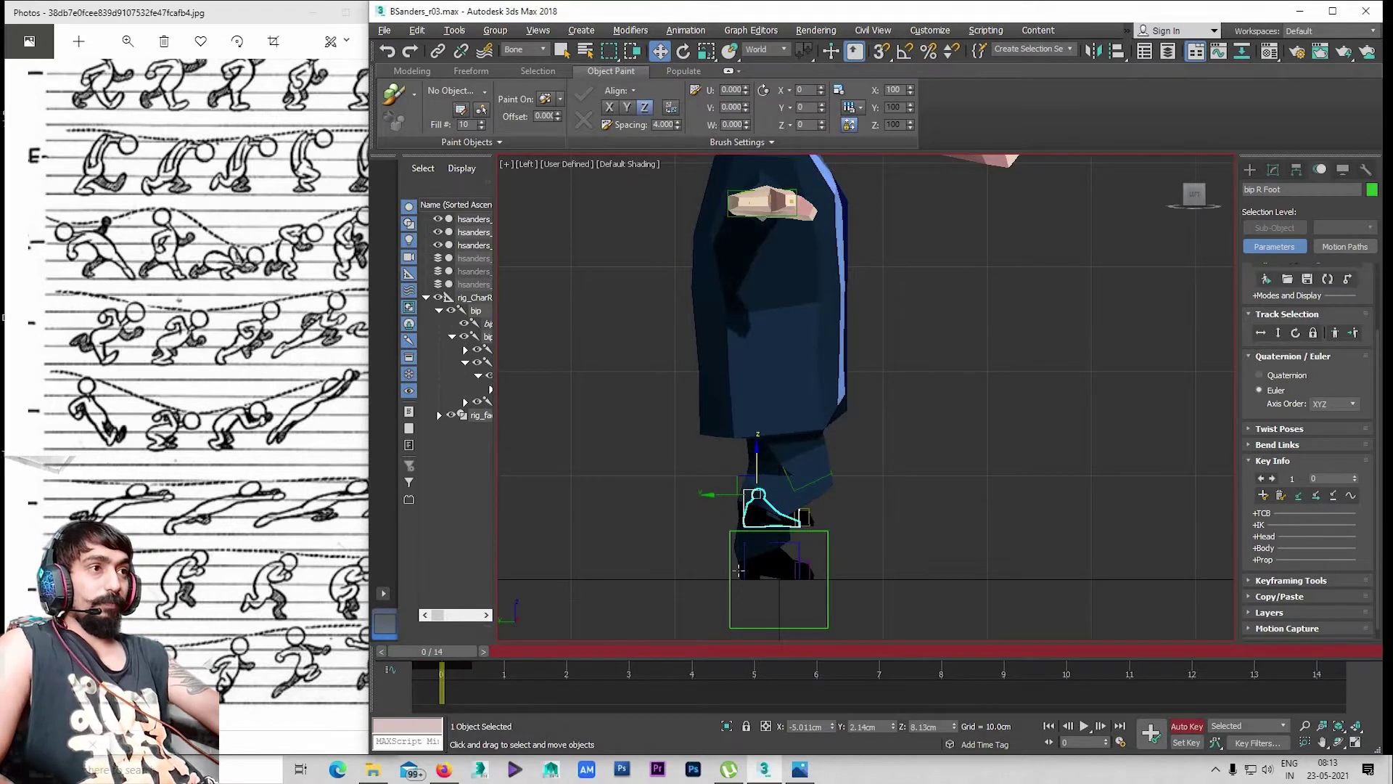
{"action": "key", "text": "e"}
{"action": "left_click_drag", "start_coordinate": [798, 486], "coordinate": [772, 500]}
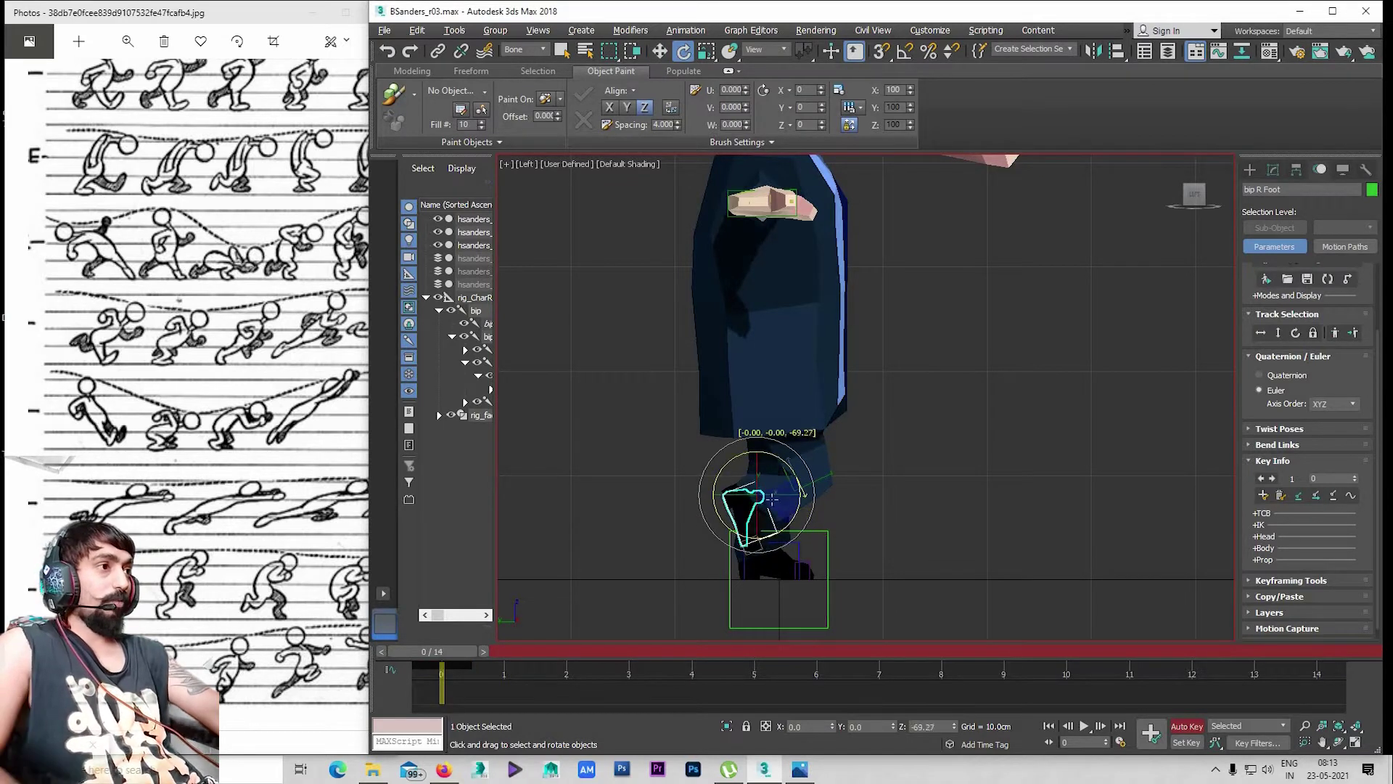
{"action": "key", "text": "w"}
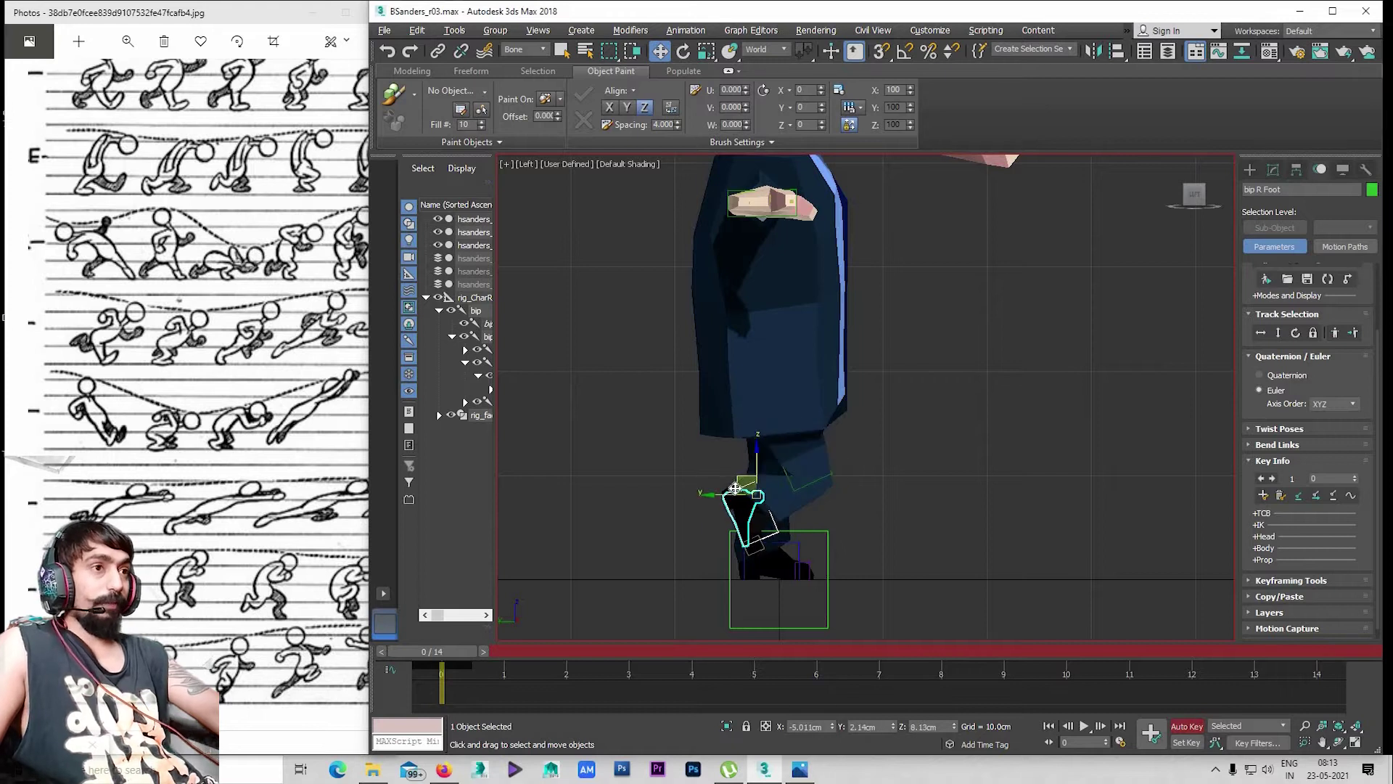
{"action": "left_click_drag", "start_coordinate": [735, 488], "coordinate": [687, 492]}
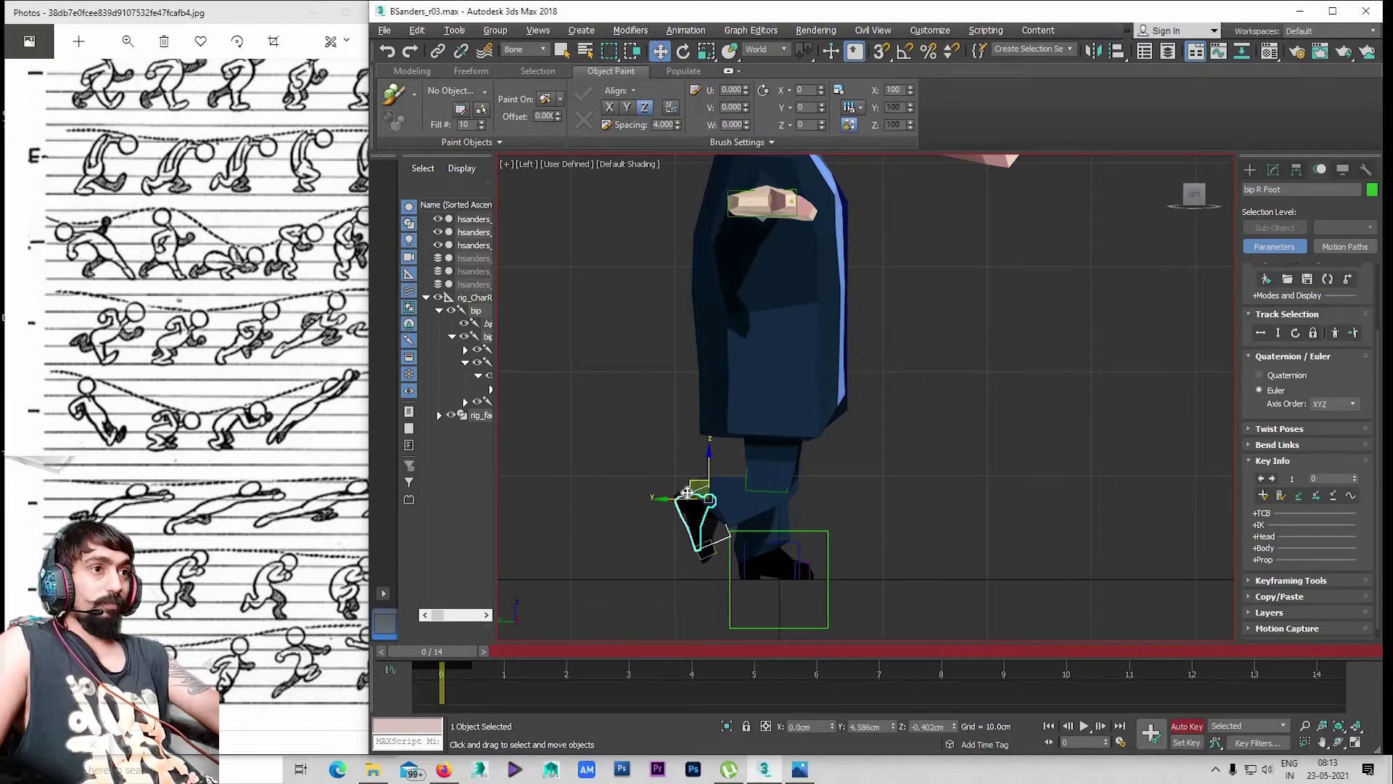
{"action": "mouse_move", "coordinate": [687, 492]}
{"action": "left_mouse_down"}
{"action": "mouse_move", "coordinate": [784, 523]}
{"action": "mouse_move", "coordinate": [745, 551]}
{"action": "left_mouse_up"}
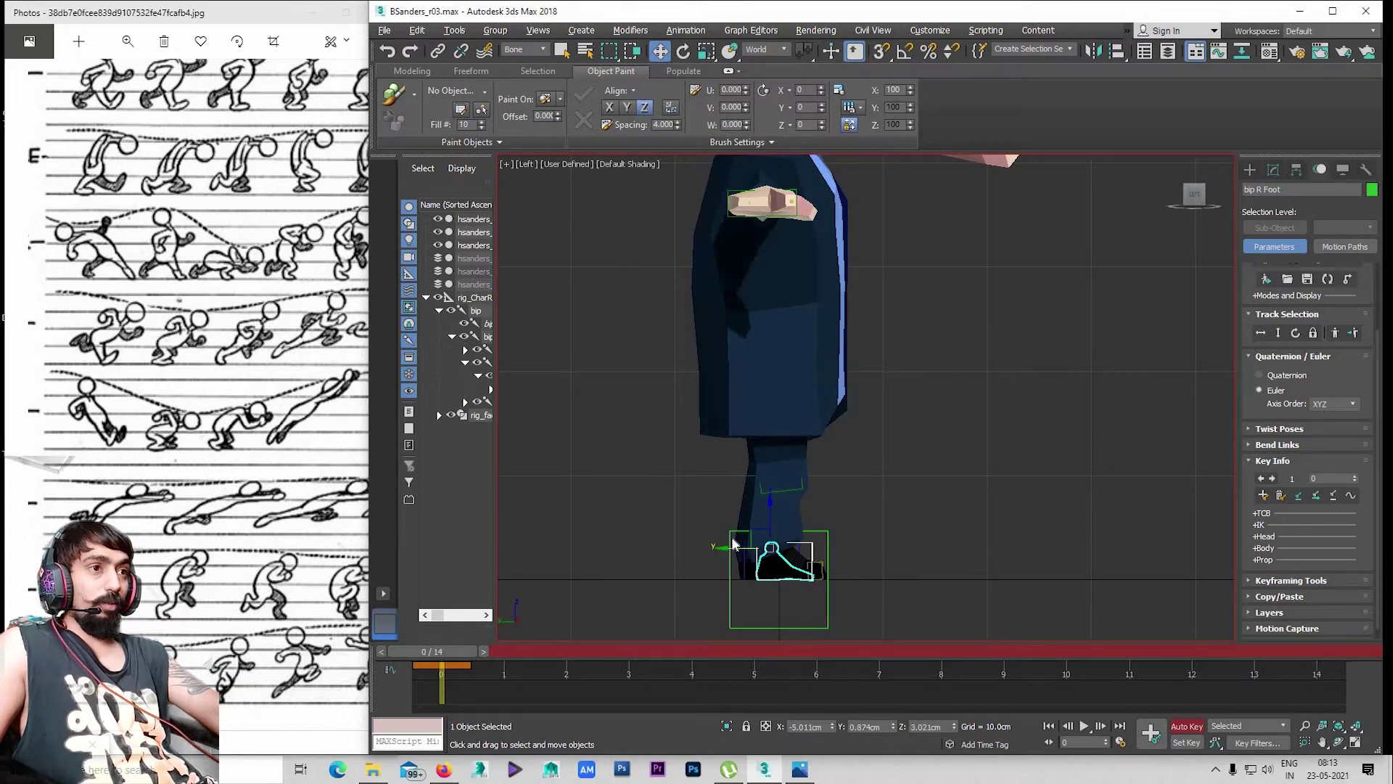
Select bip L Foot, toggling between the maximized Left view and four-view layout
{"action": "key", "text": "p"}
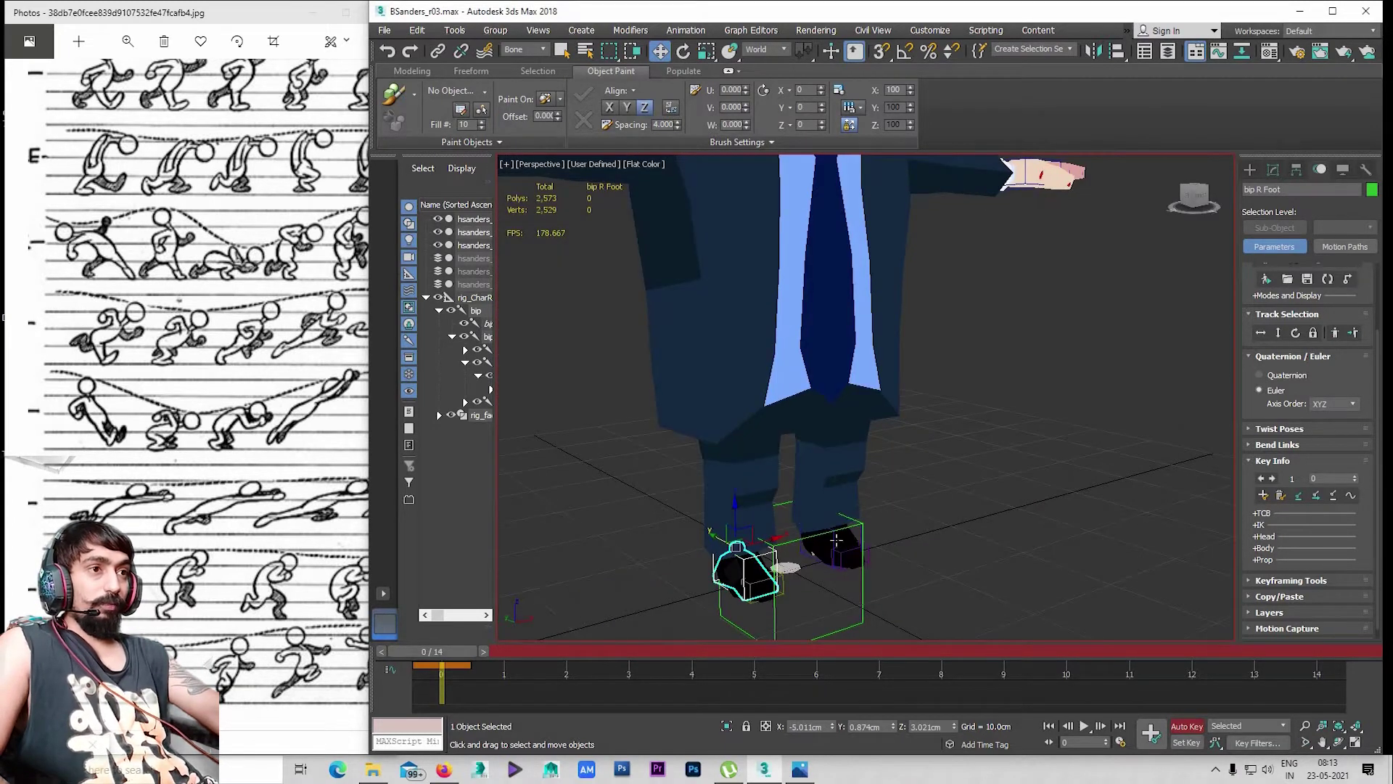
{"action": "left_click", "coordinate": [691, 522]}
{"action": "key", "text": "alt+w"}
{"action": "left_click", "coordinate": [632, 601]}
{"action": "key", "text": "alt+w"}
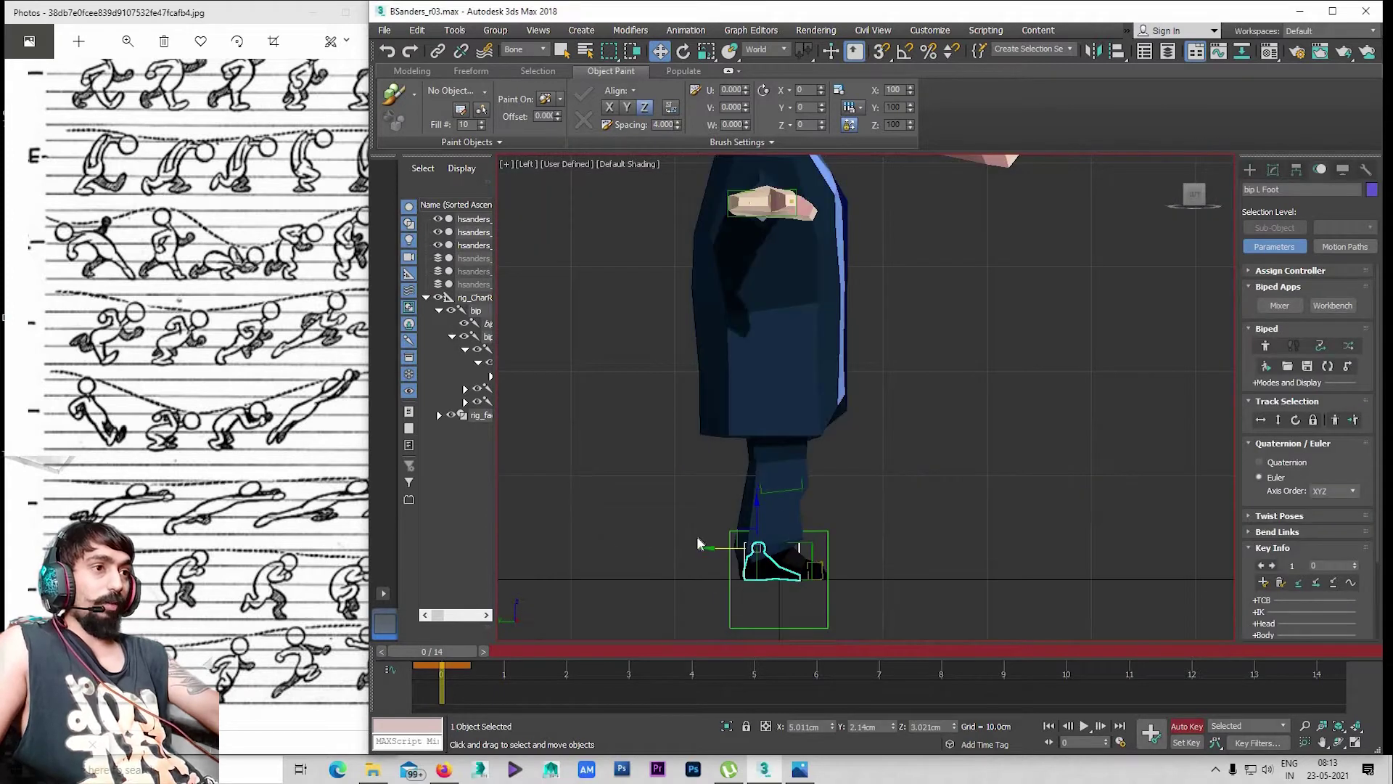
{"action": "key", "text": "alt+w"}
{"action": "key", "text": "alt+w"}
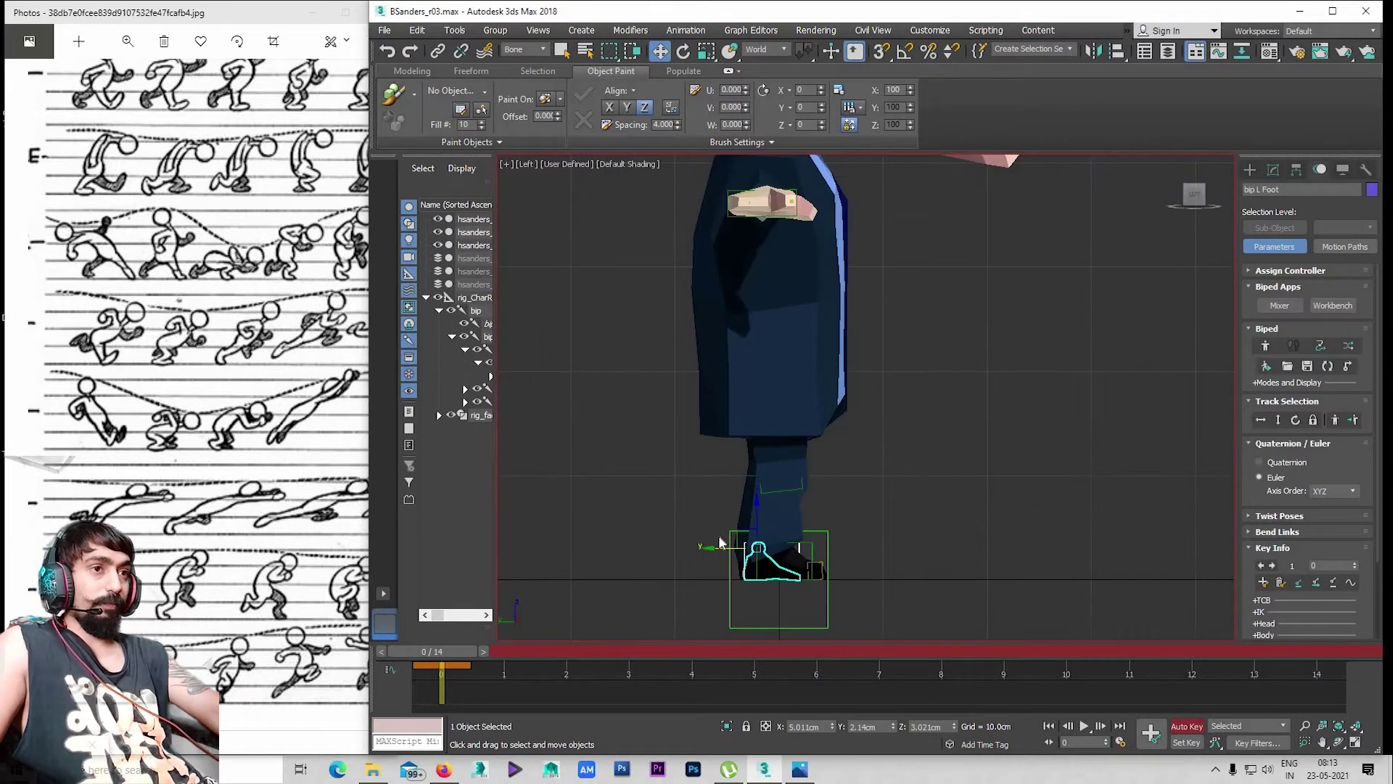
{"action": "key", "text": "alt+w"}
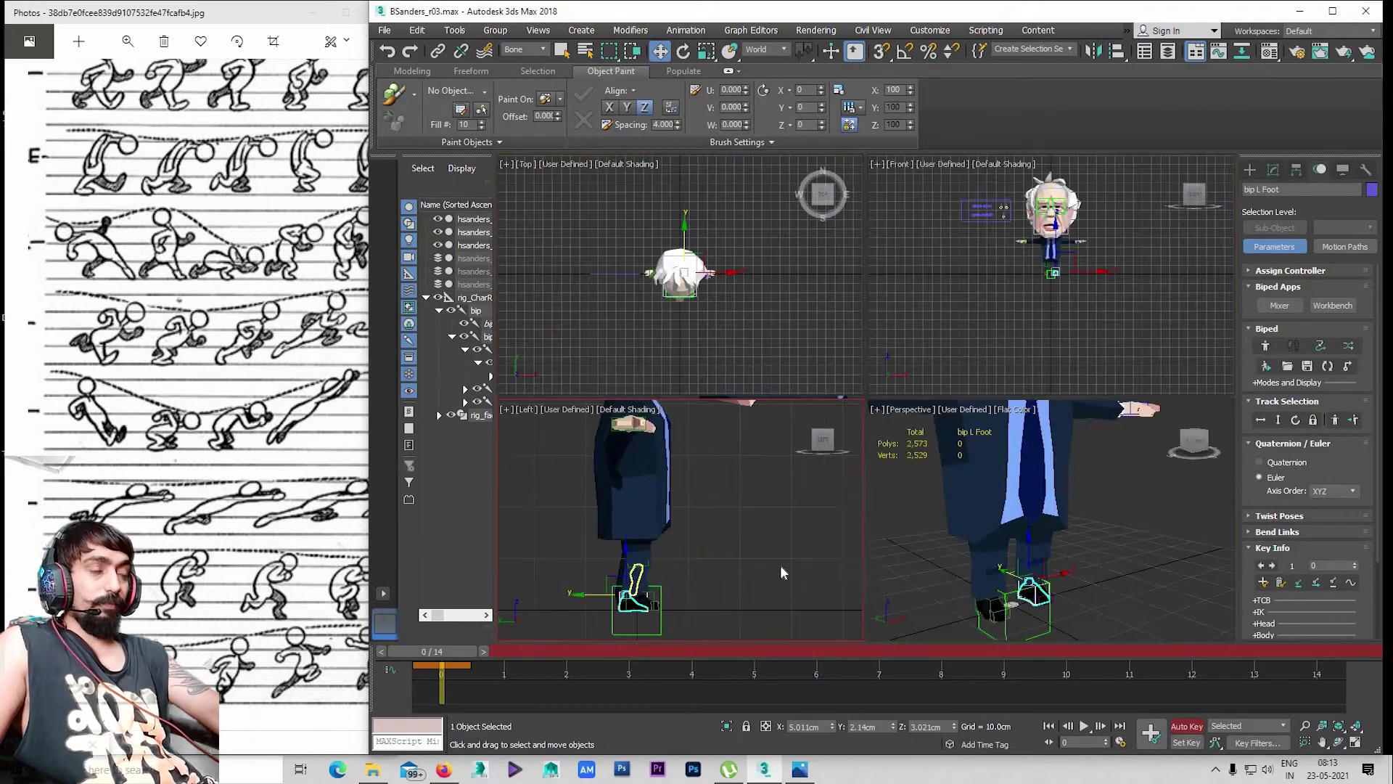
{"action": "key", "text": "alt+w"}
{"action": "scroll", "coordinate": [828, 552], "scroll_direction": "down", "scroll_amount": 2}
Lift, tilt and reposition the left foot in the enlarged Left view
{"action": "scroll", "coordinate": [825, 565], "scroll_direction": "up", "scroll_amount": 2}
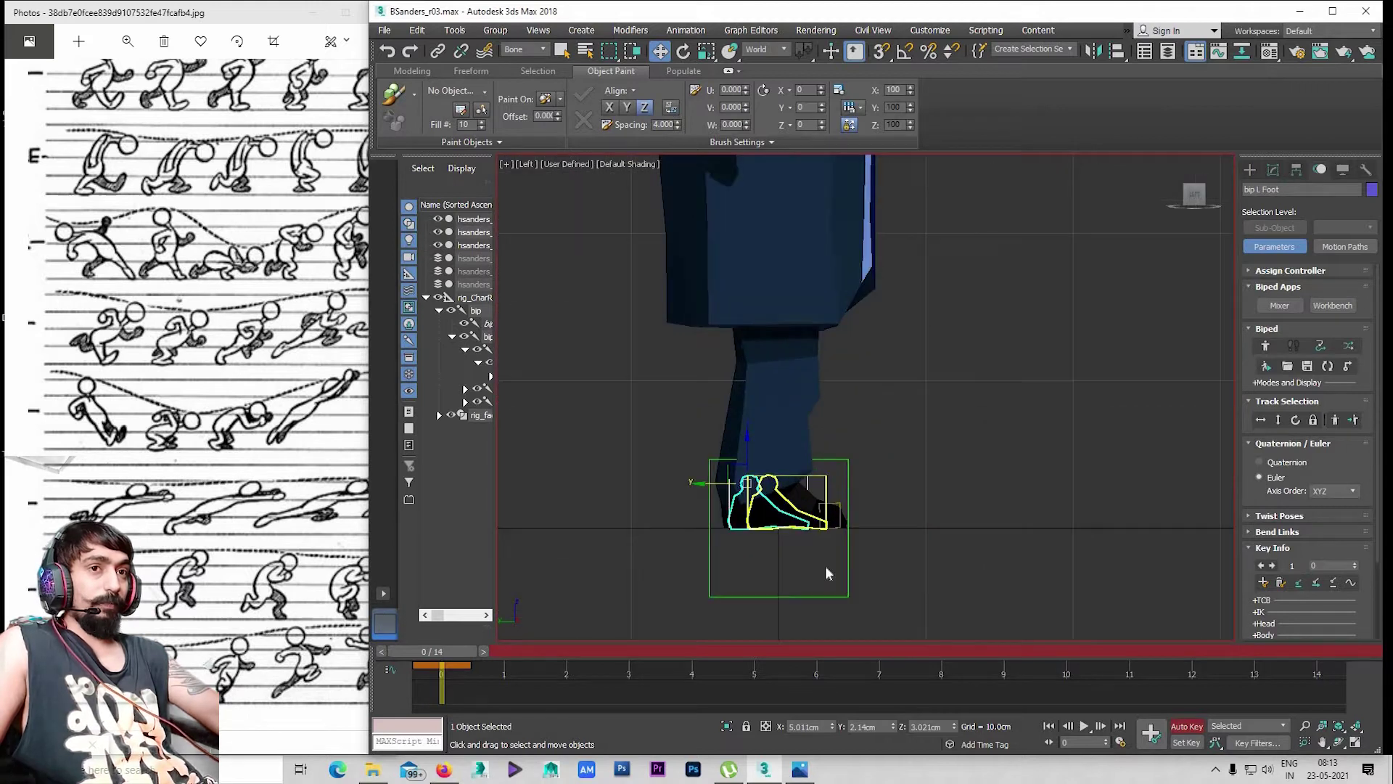
{"action": "key", "text": "alt+w"}
{"action": "key", "text": "alt+w"}
{"action": "scroll", "coordinate": [863, 534], "scroll_direction": "down", "scroll_amount": 1}
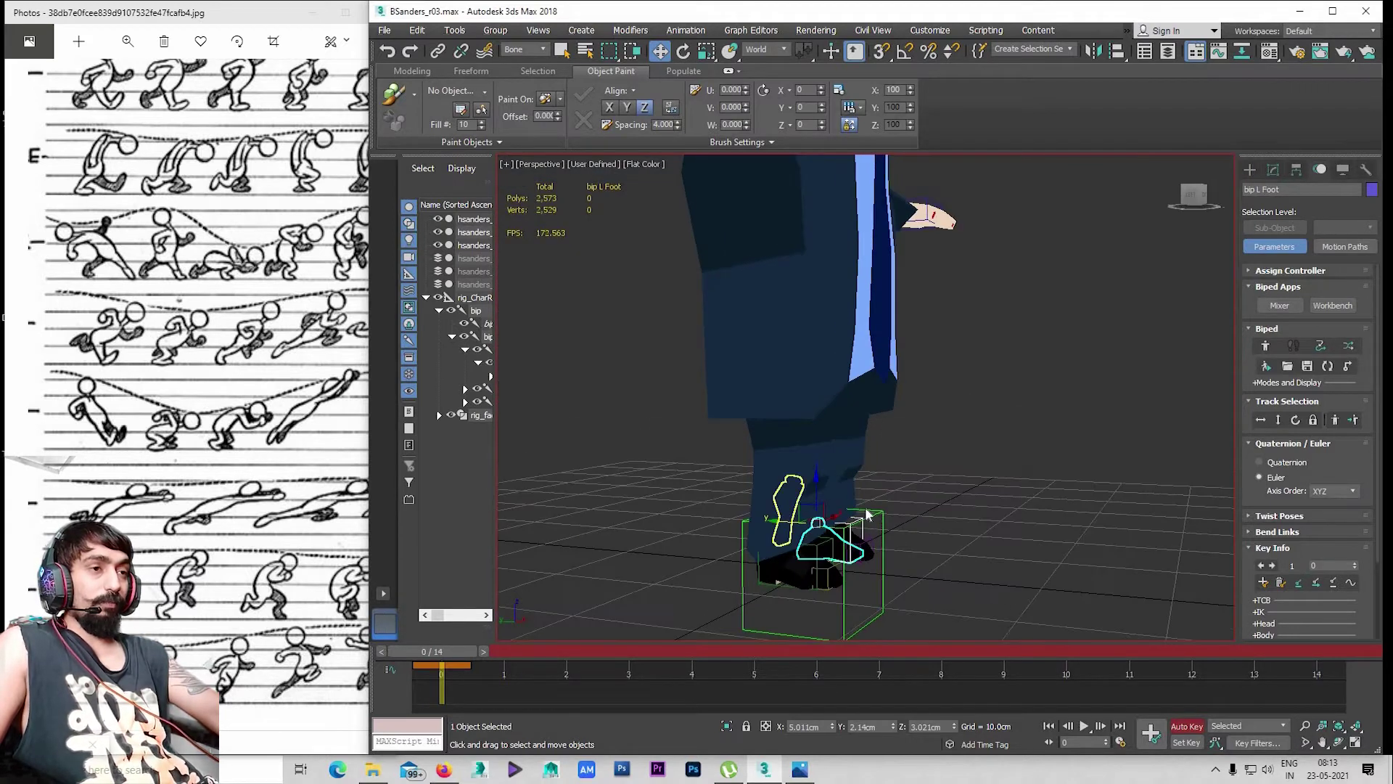
{"action": "scroll", "coordinate": [863, 533], "scroll_direction": "up", "scroll_amount": 1}
{"action": "key", "text": "alt+w"}
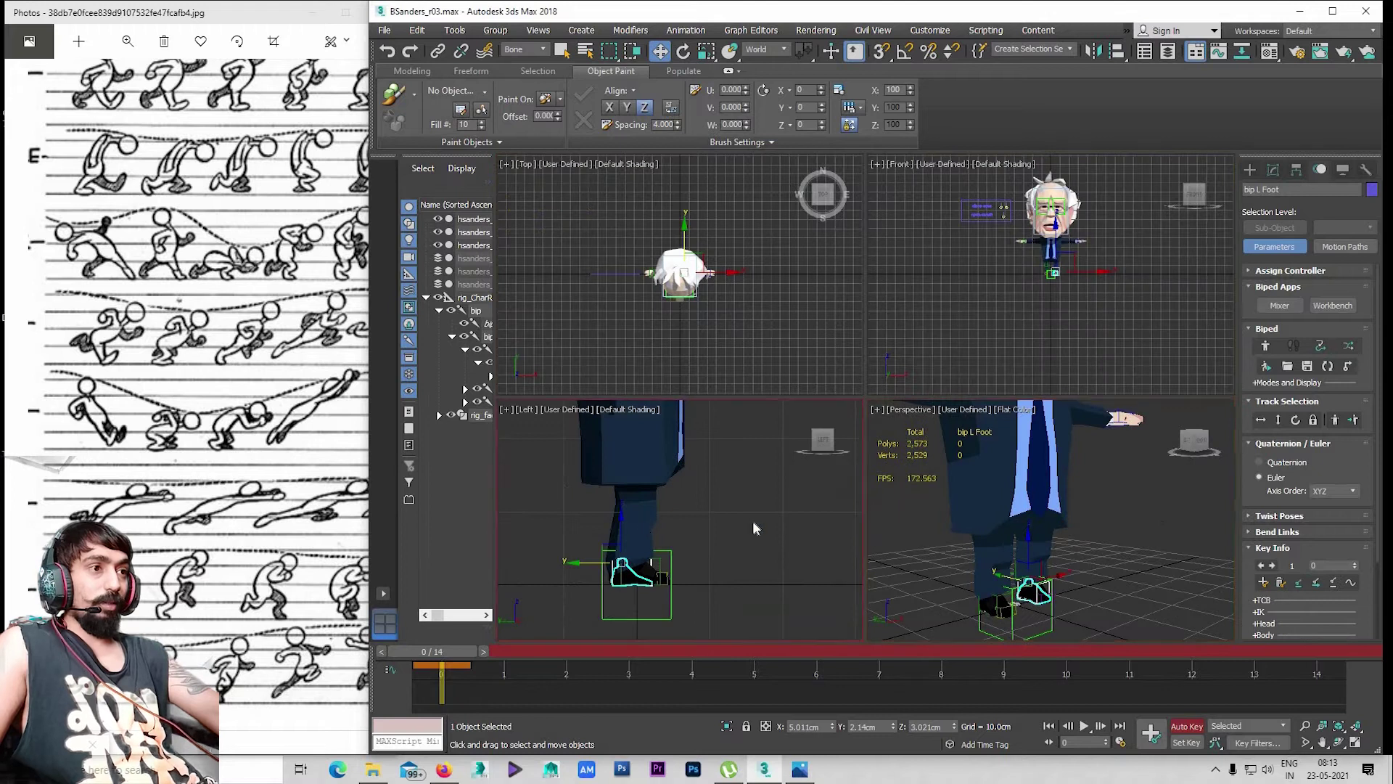
{"action": "key", "text": "alt+w"}
{"action": "mouse_move", "coordinate": [750, 433]}
{"action": "left_mouse_down"}
{"action": "mouse_move", "coordinate": [808, 491]}
{"action": "mouse_move", "coordinate": [827, 464]}
{"action": "left_mouse_up"}
{"action": "key", "text": "e"}
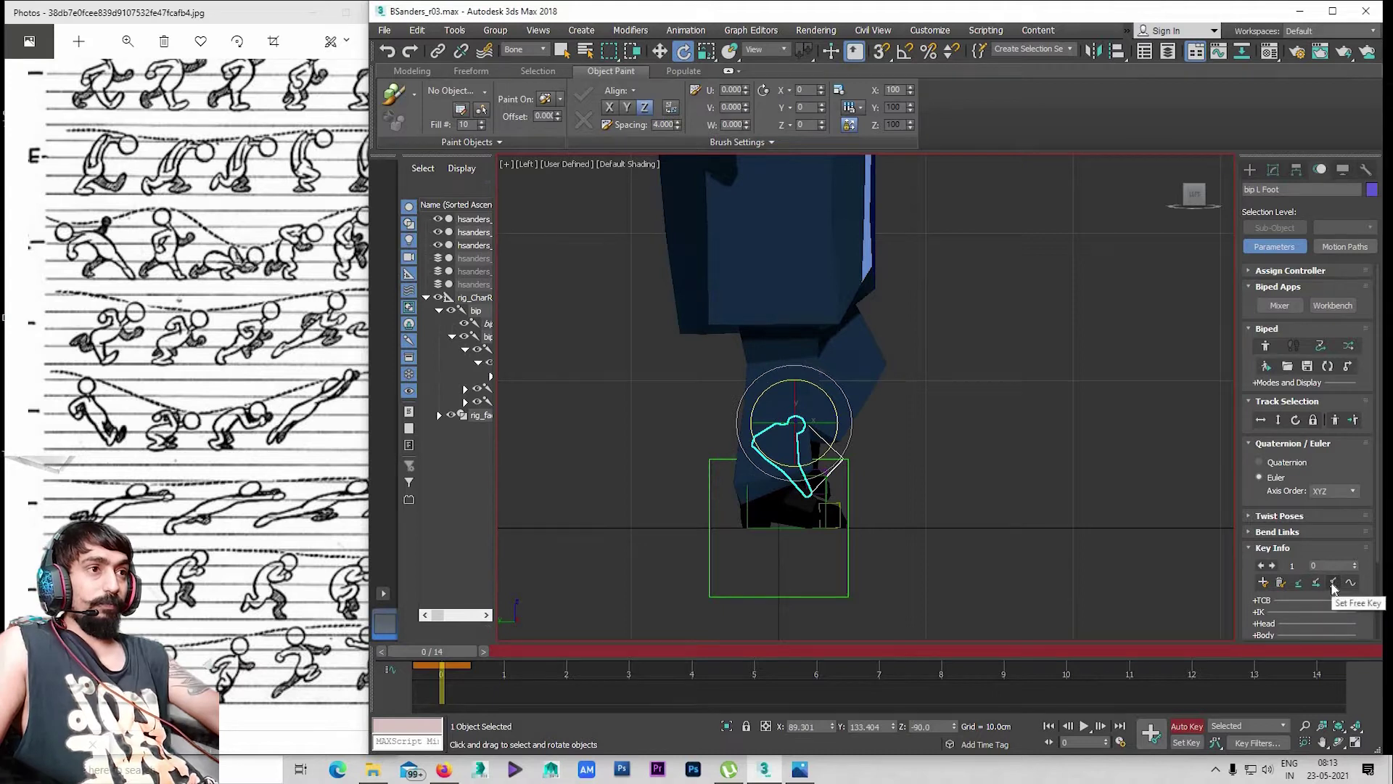
{"action": "key", "text": "w"}
{"action": "mouse_move", "coordinate": [770, 423]}
{"action": "left_mouse_down"}
{"action": "mouse_move", "coordinate": [704, 425]}
{"action": "mouse_move", "coordinate": [790, 466]}
{"action": "mouse_move", "coordinate": [740, 424]}
{"action": "mouse_move", "coordinate": [773, 386]}
{"action": "left_mouse_up"}
{"action": "key", "text": "e"}
{"action": "key", "text": "w"}
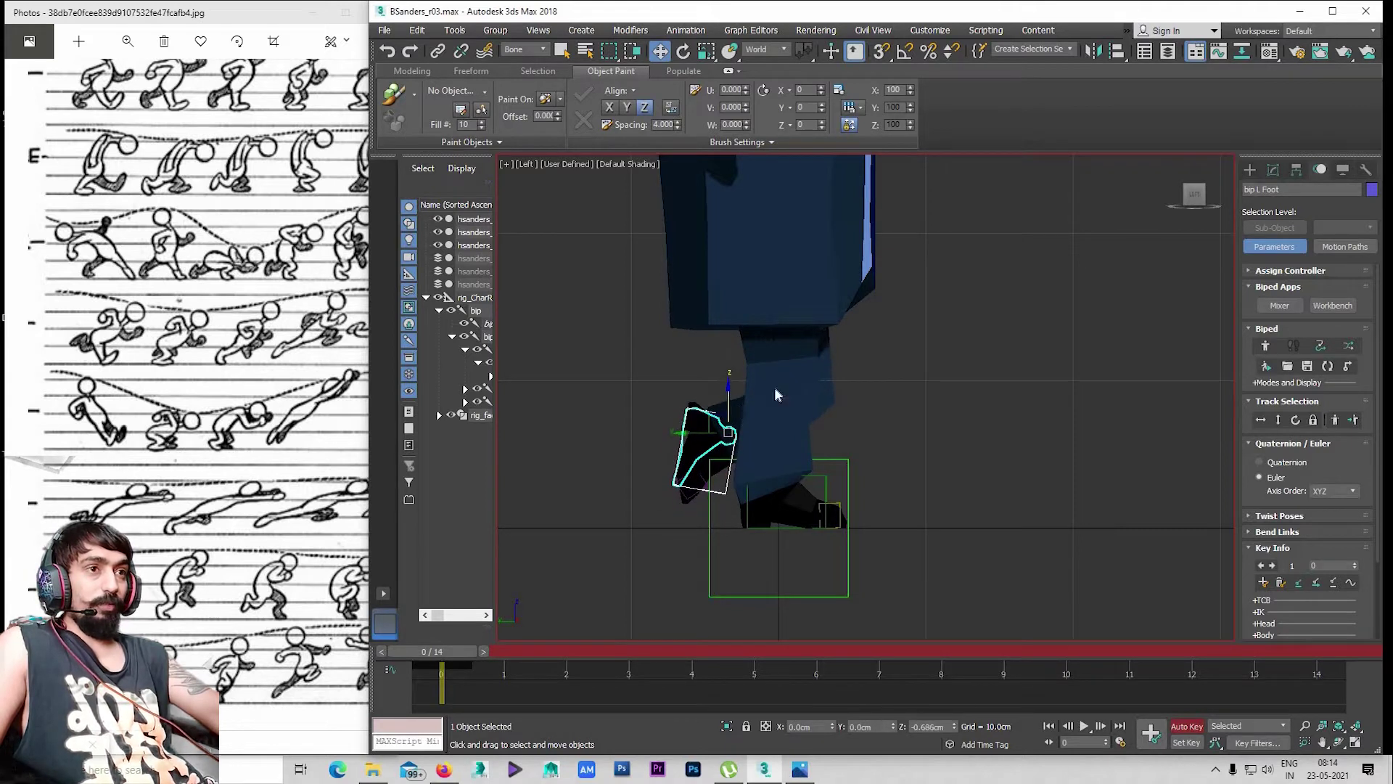
{"action": "middle_click_drag", "start_coordinate": [774, 386], "coordinate": [803, 489]}
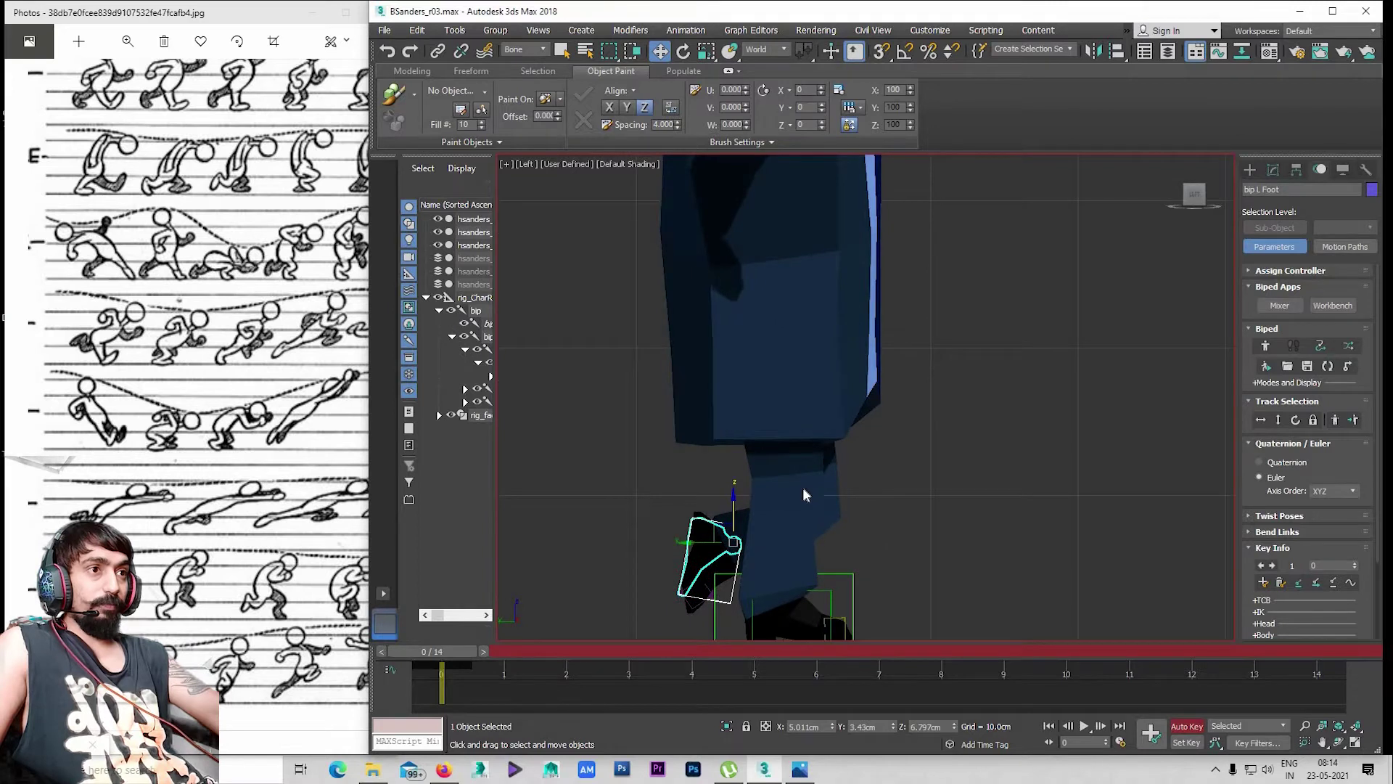
Rotate bip R Foot about -21° on Z so its toe points down
{"action": "scroll", "coordinate": [803, 495], "scroll_direction": "down", "scroll_amount": 4}
{"action": "key", "text": "alt+w"}
{"action": "key", "text": "alt+w"}
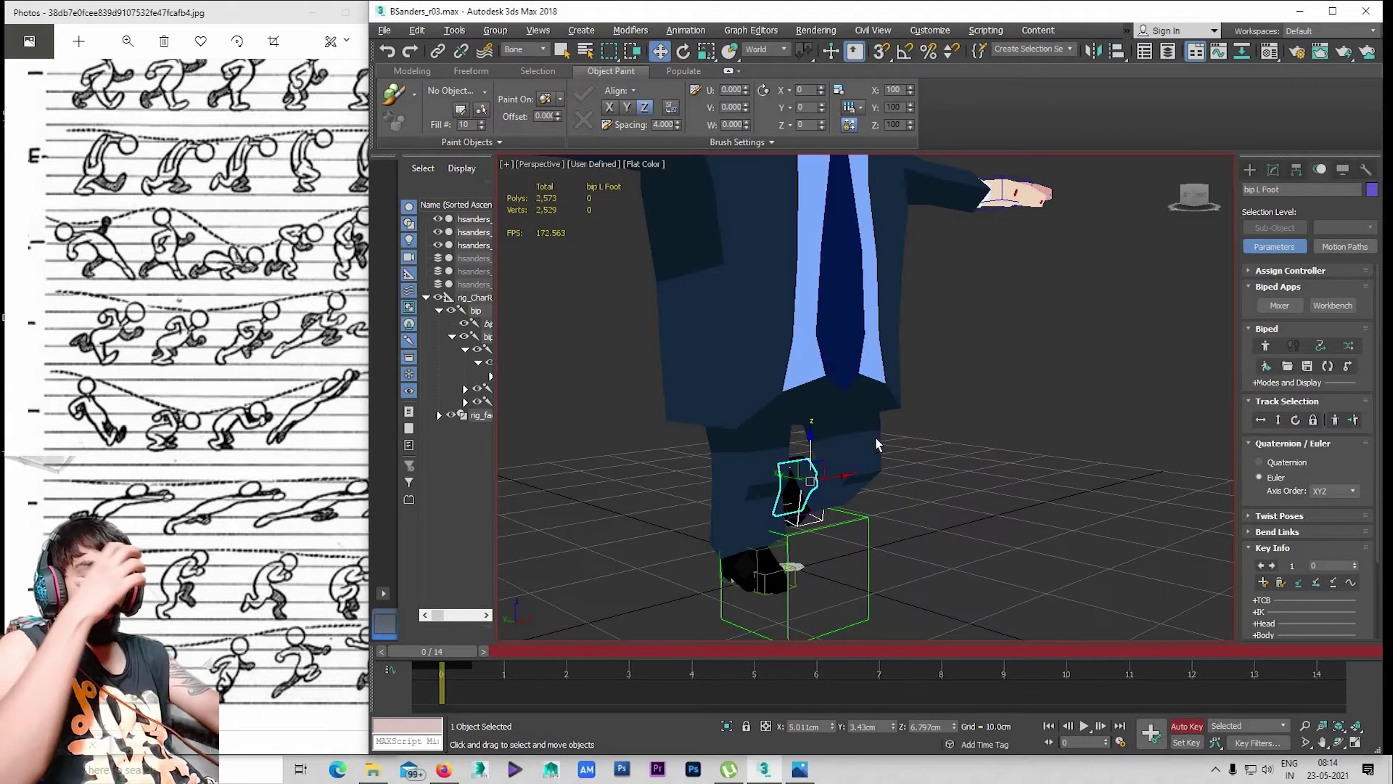
{"action": "mouse_move", "coordinate": [875, 437]}
{"action": "middle_mouse_down", "text": "alt"}
{"action": "mouse_move", "coordinate": [781, 473]}
{"action": "mouse_move", "coordinate": [741, 538]}
{"action": "middle_mouse_up", "text": "alt"}
{"action": "key", "text": "alt+w"}
{"action": "key", "text": "alt+w"}
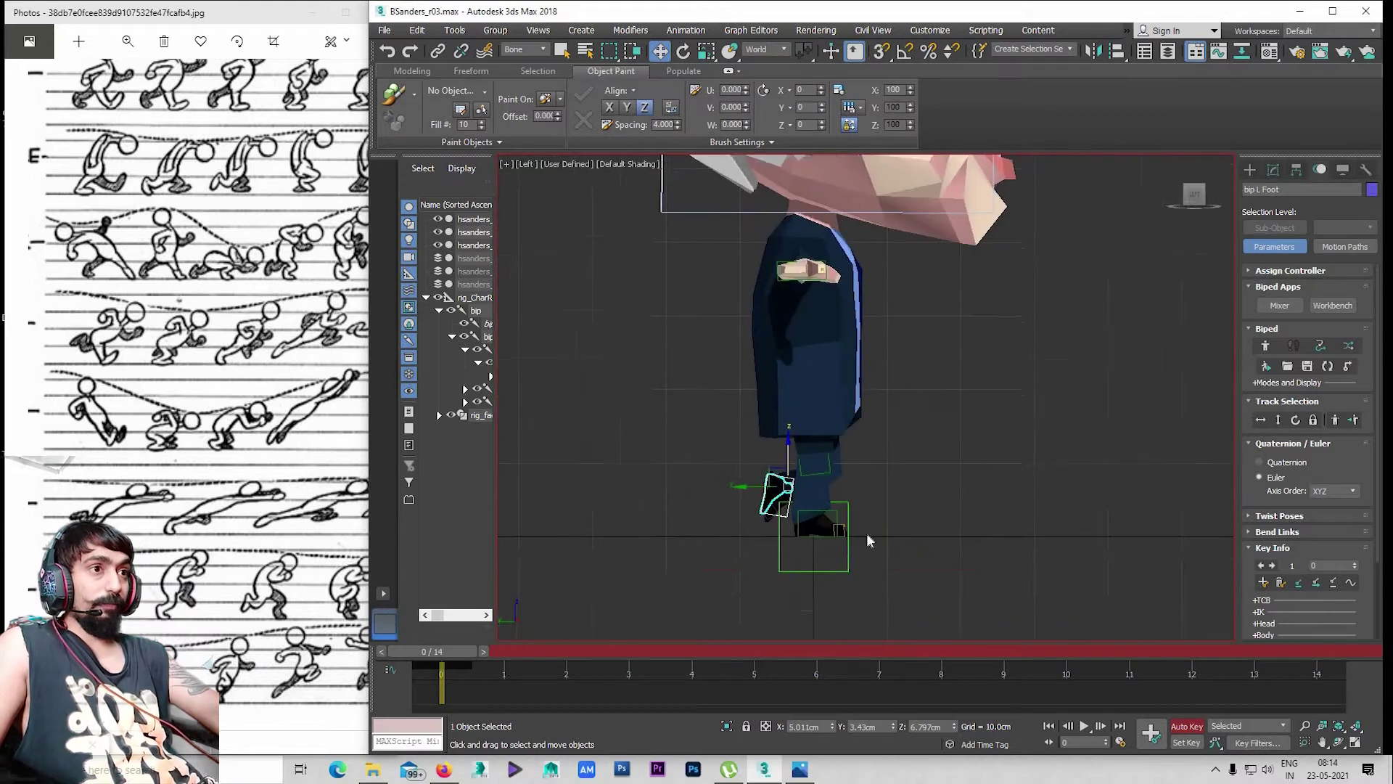
{"action": "left_click", "coordinate": [825, 534]}
{"action": "key", "text": "e"}
{"action": "scroll", "coordinate": [824, 535], "scroll_direction": "up", "scroll_amount": 3}
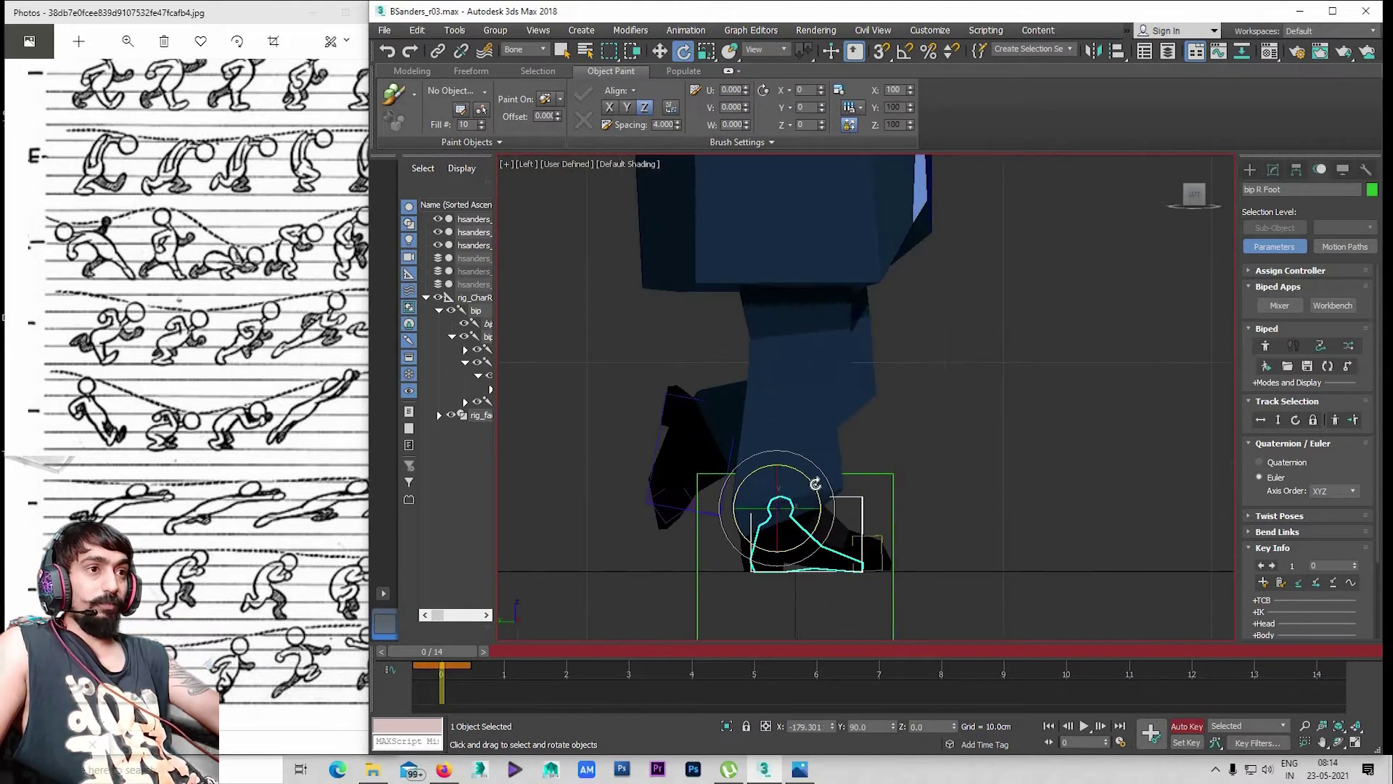
{"action": "left_click_drag", "start_coordinate": [816, 483], "coordinate": [885, 553]}
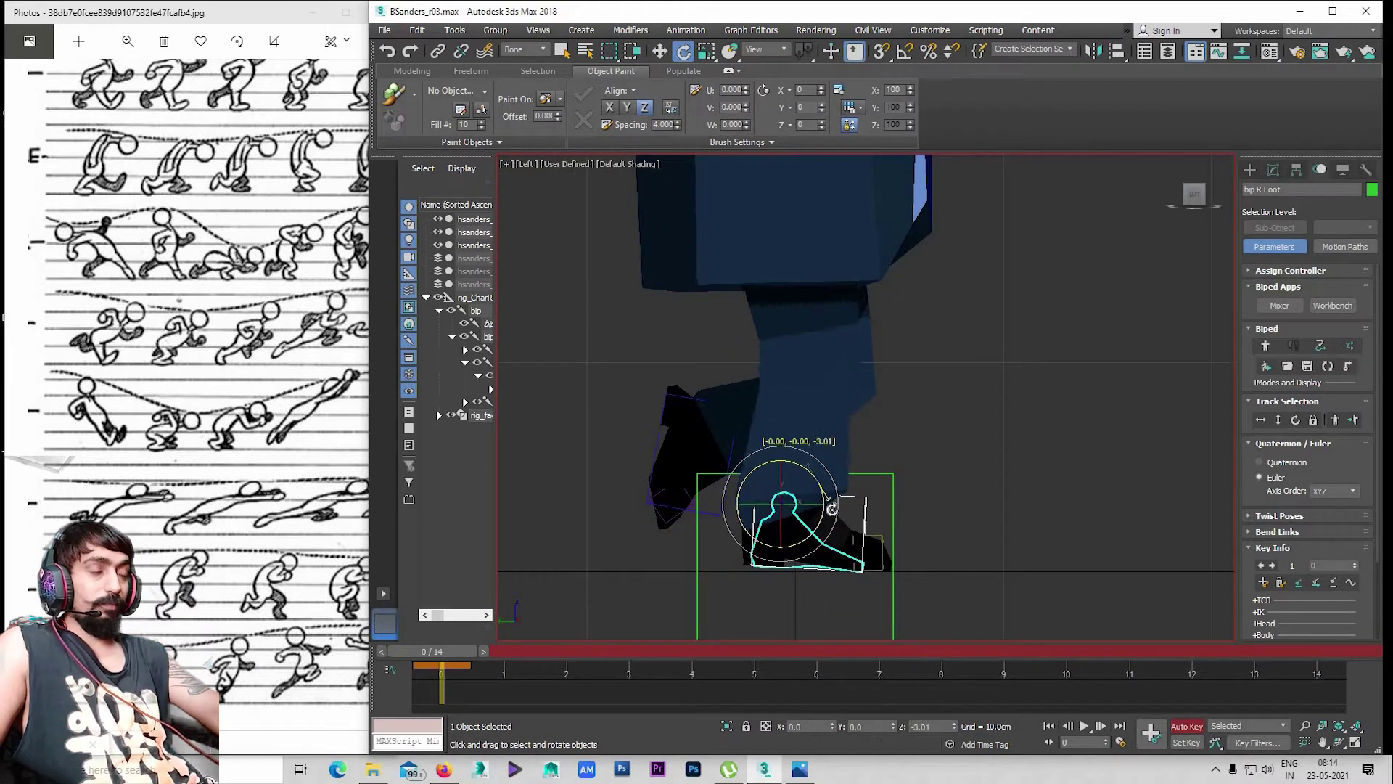
{"action": "left_click", "coordinate": [885, 554]}
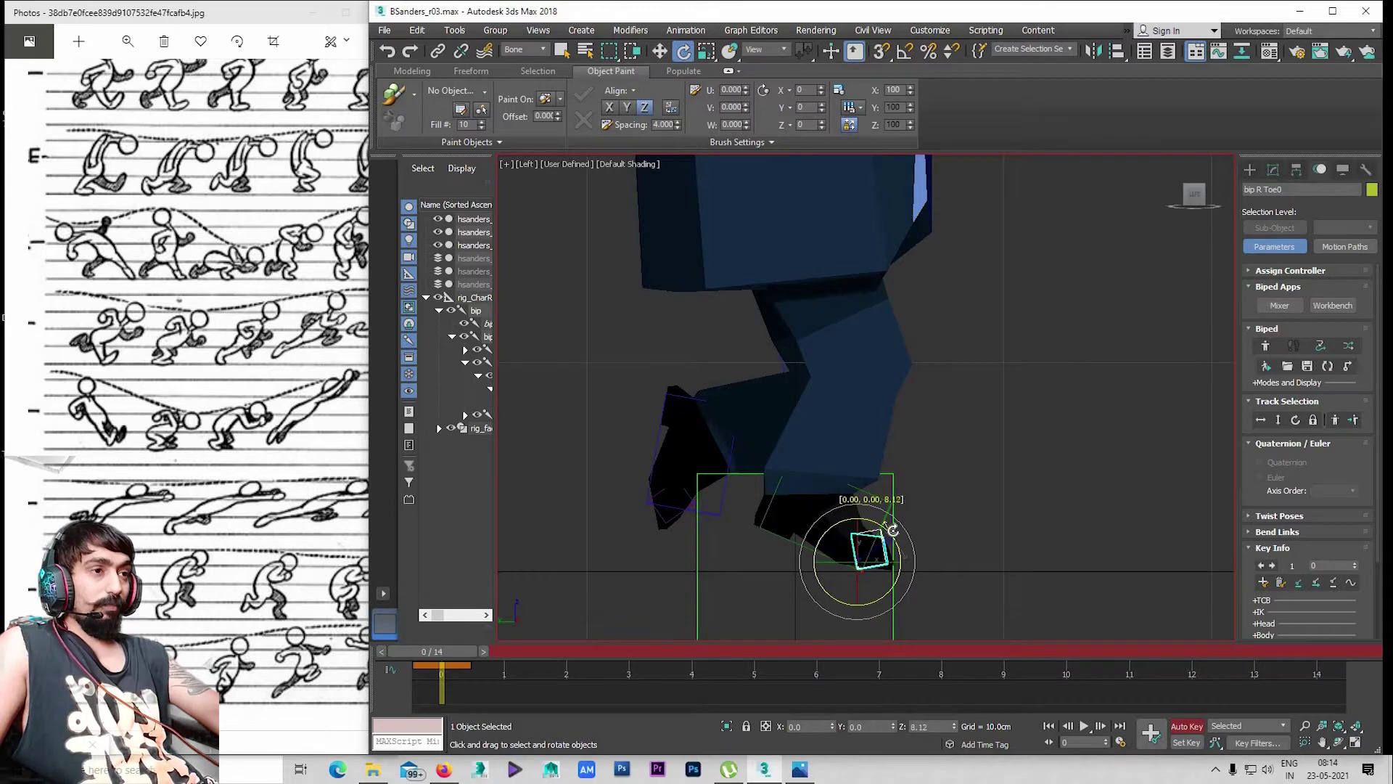
{"action": "left_click", "coordinate": [857, 491]}
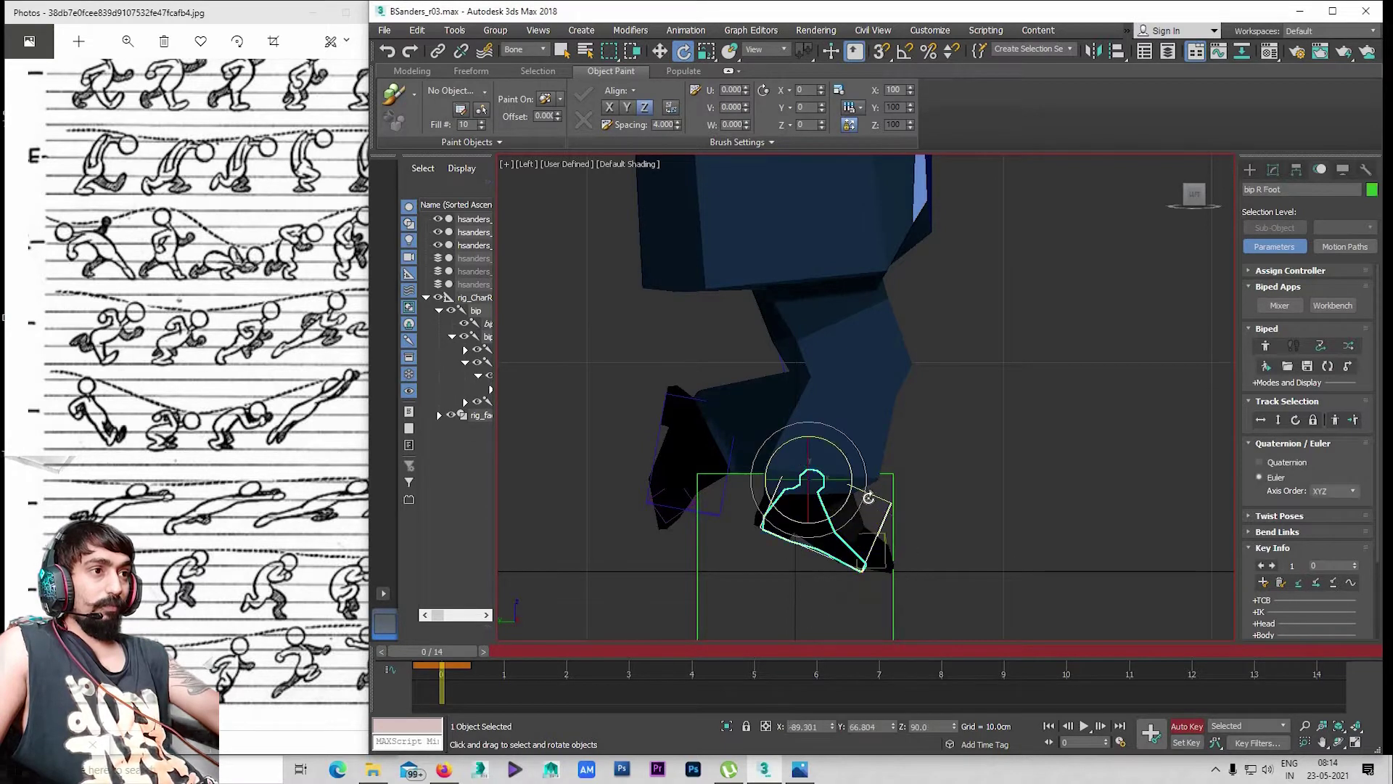
{"action": "mouse_move", "coordinate": [859, 487]}
{"action": "left_mouse_down"}
{"action": "mouse_move", "coordinate": [872, 499]}
{"action": "mouse_move", "coordinate": [829, 484]}
{"action": "left_mouse_up"}
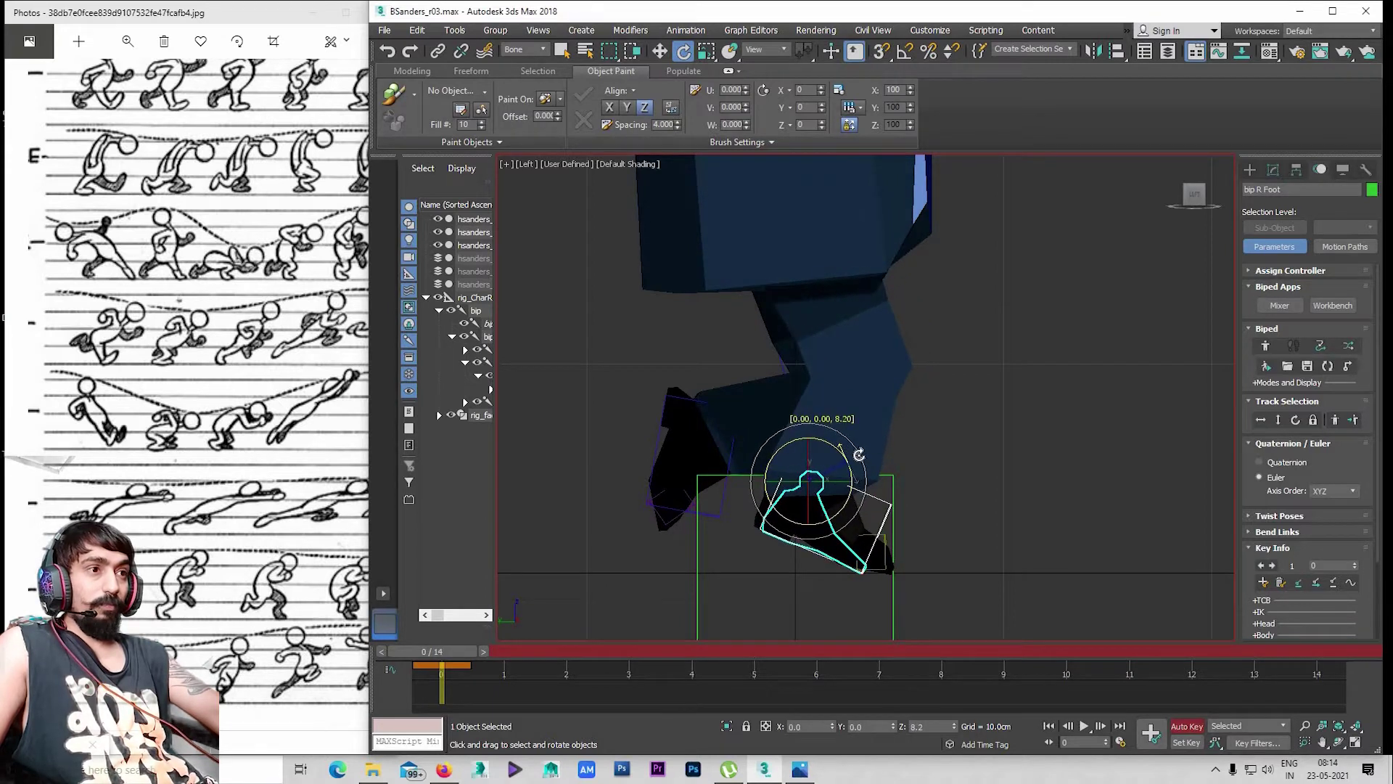
{"action": "scroll", "coordinate": [829, 484], "scroll_direction": "down", "scroll_amount": 3}
{"action": "scroll", "coordinate": [829, 484], "scroll_direction": "down", "scroll_amount": 2}
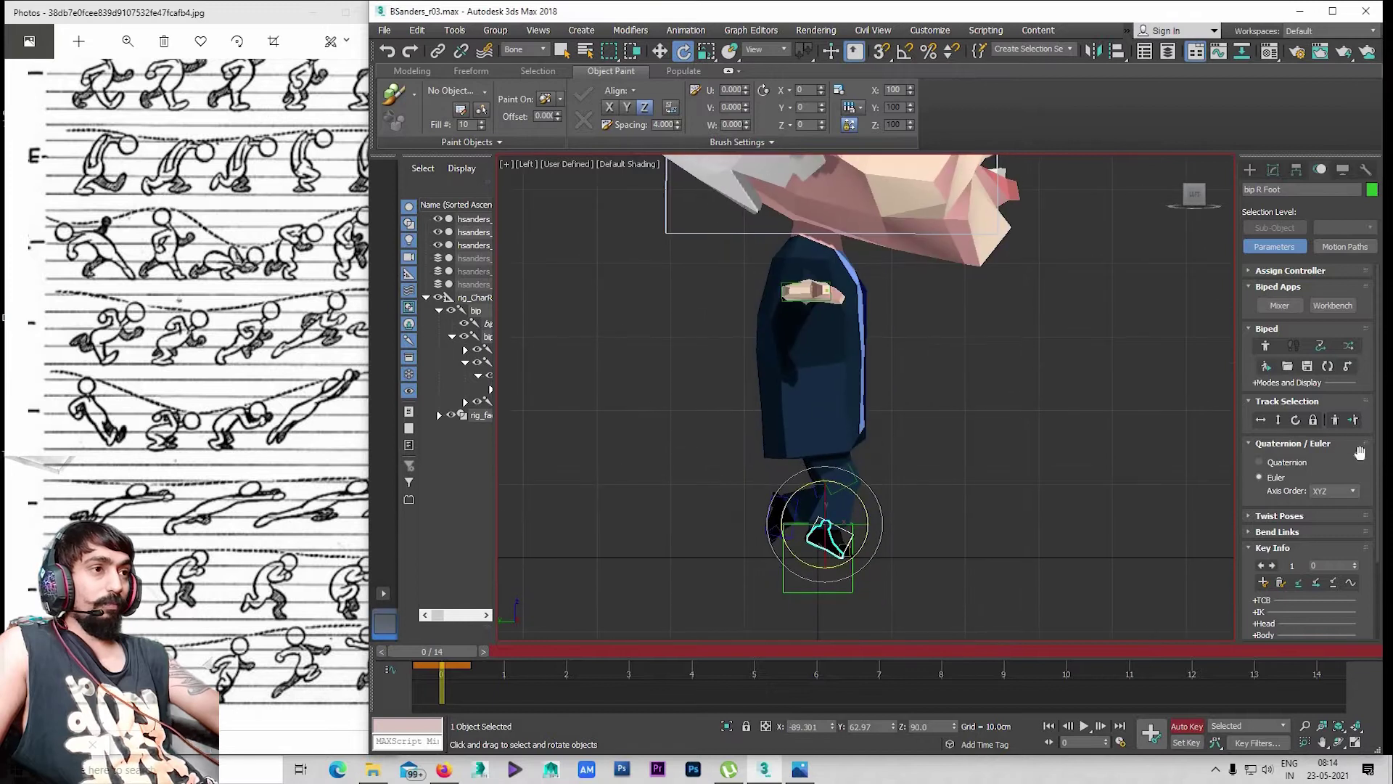
{"action": "left_click", "coordinate": [1261, 420]}
Move bip COM down with Body Vertical to lower the whole body
{"action": "middle_click_drag", "start_coordinate": [814, 397], "coordinate": [820, 440]}
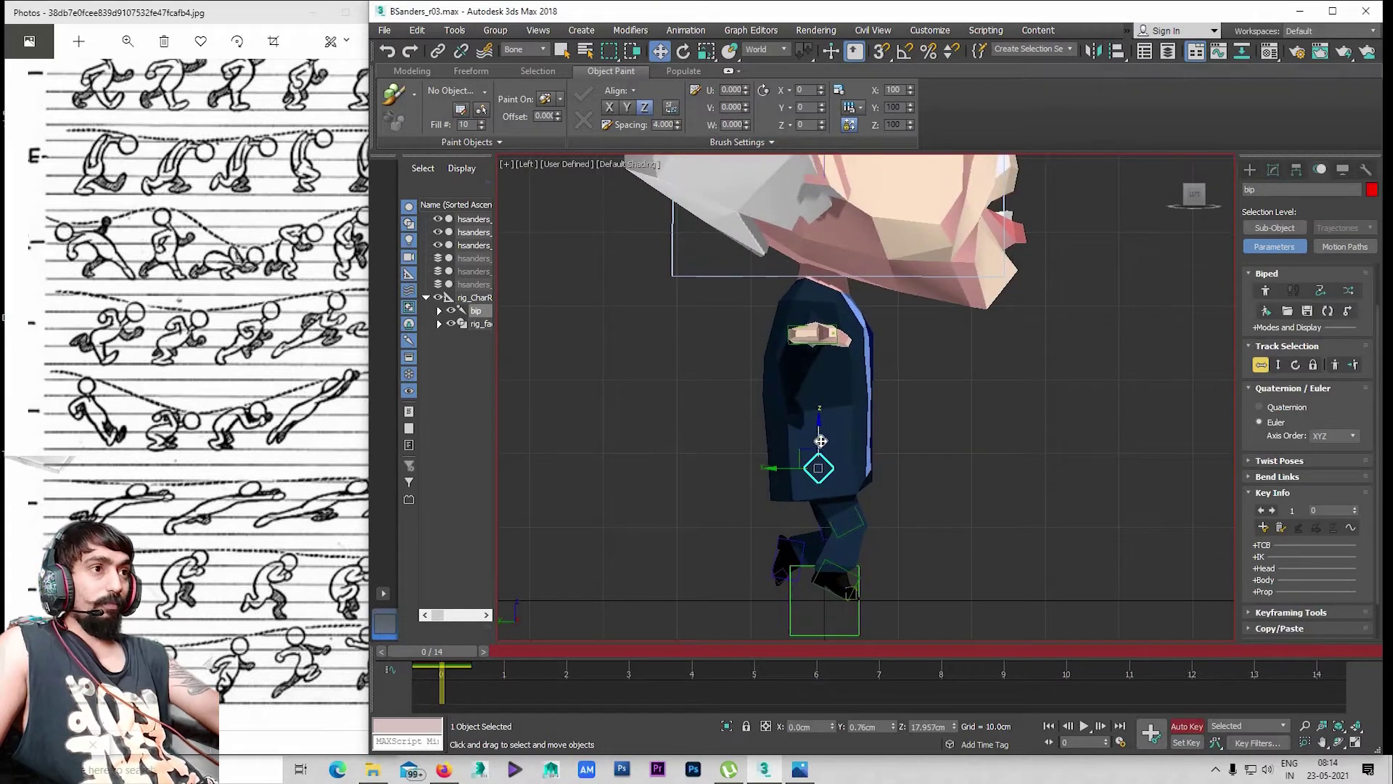
{"action": "left_click_drag", "start_coordinate": [821, 441], "coordinate": [821, 445]}
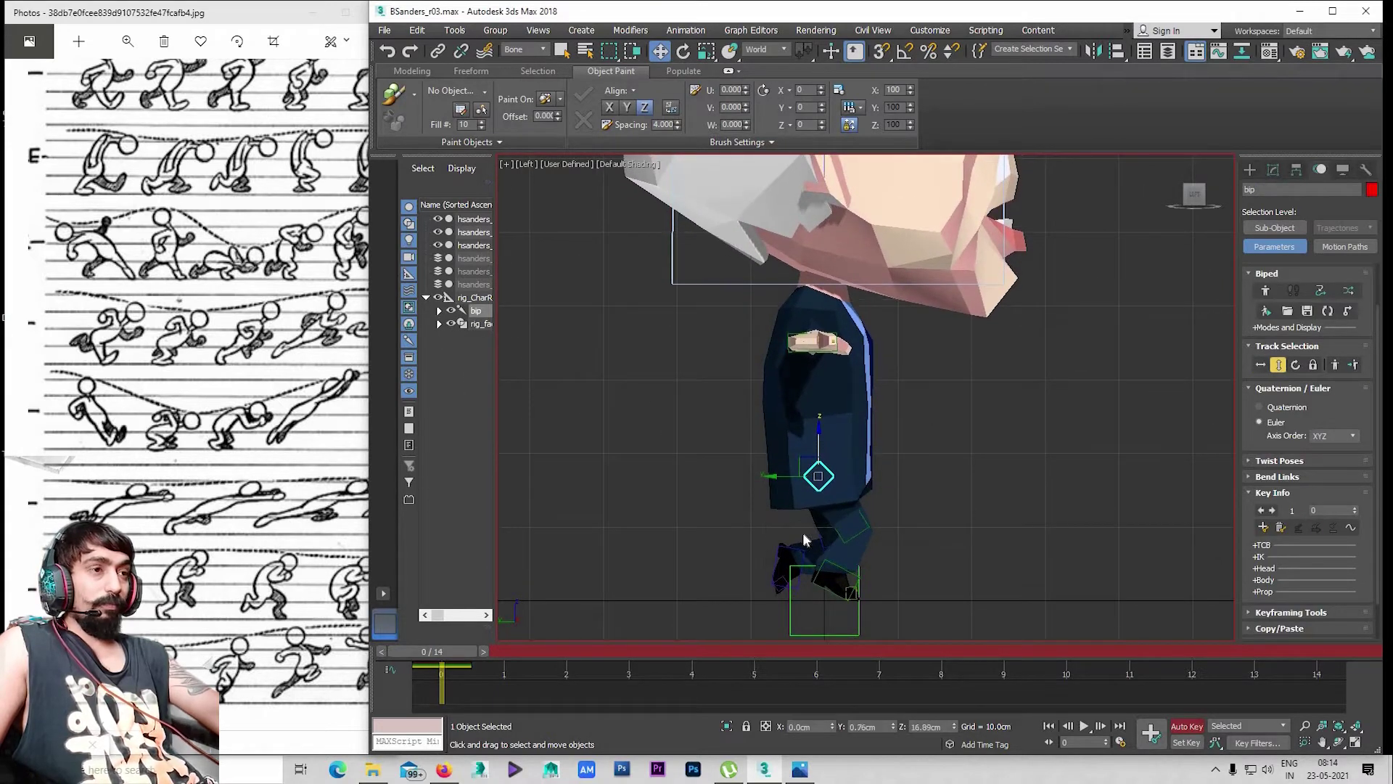
{"action": "left_click", "coordinate": [786, 564]}
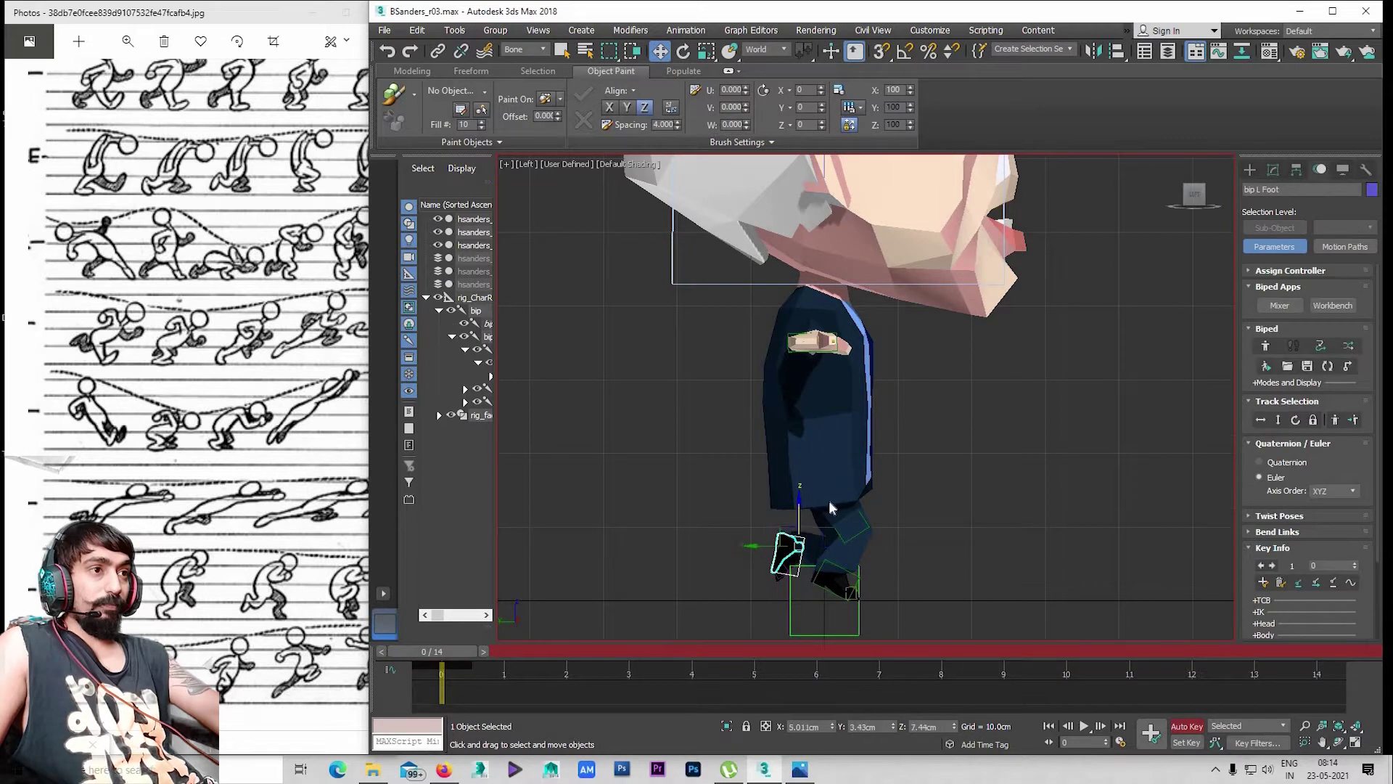
{"action": "mouse_move", "coordinate": [828, 501]}
{"action": "middle_mouse_down"}
{"action": "mouse_move", "coordinate": [855, 418]}
{"action": "mouse_move", "coordinate": [804, 489]}
{"action": "middle_mouse_up"}
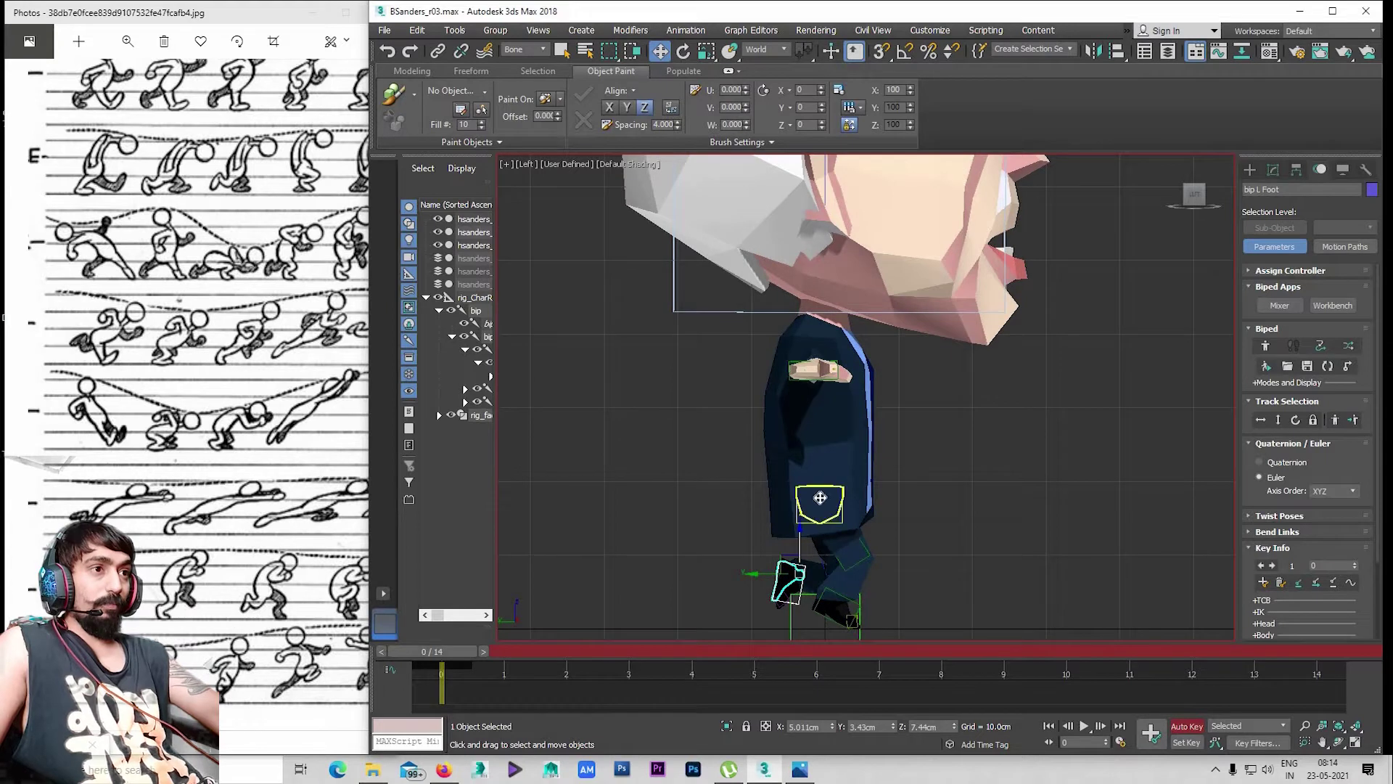
Rotate the pelvis about 10° and the spine bones about 17° to lean the upper body
{"action": "left_click", "coordinate": [820, 498]}
{"action": "key", "text": "e"}
{"action": "left_click_drag", "start_coordinate": [836, 472], "coordinate": [828, 470]}
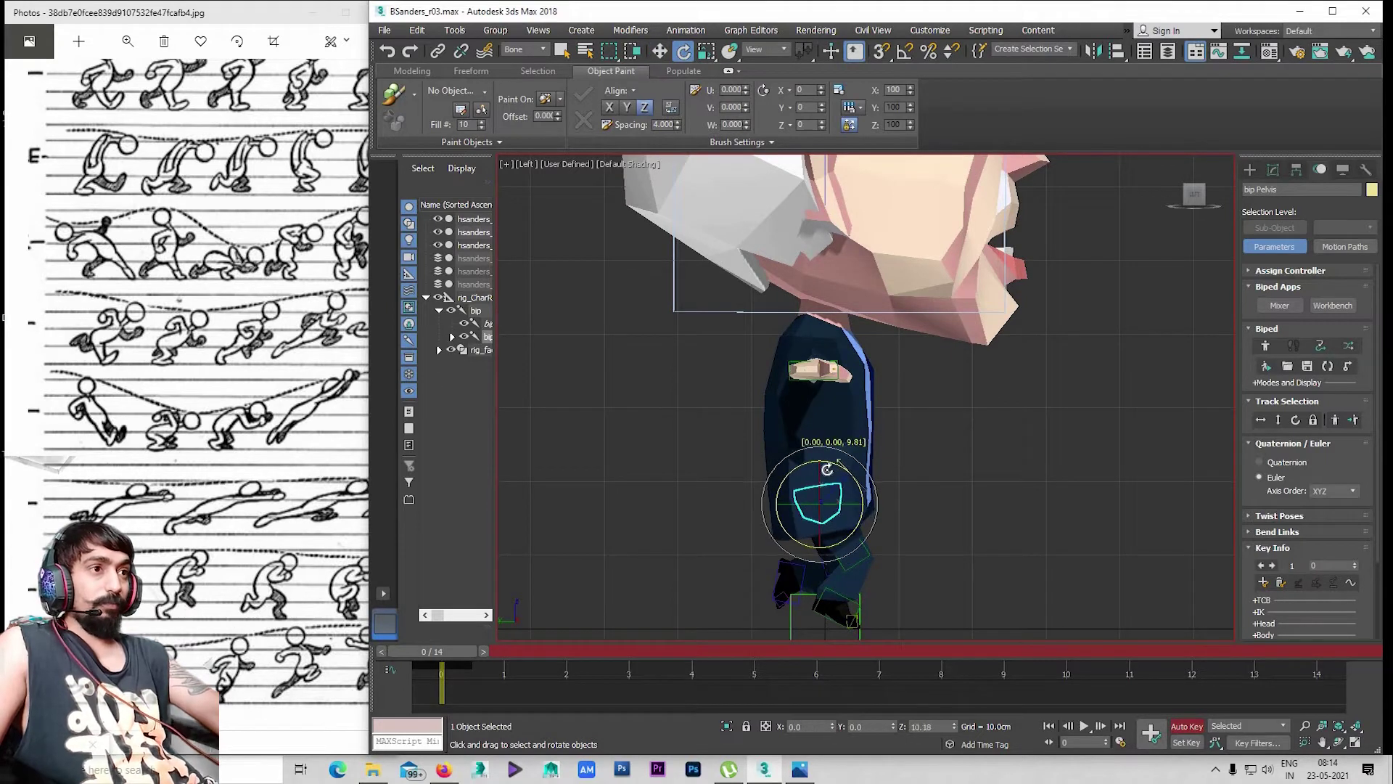
{"action": "left_click", "coordinate": [973, 444]}
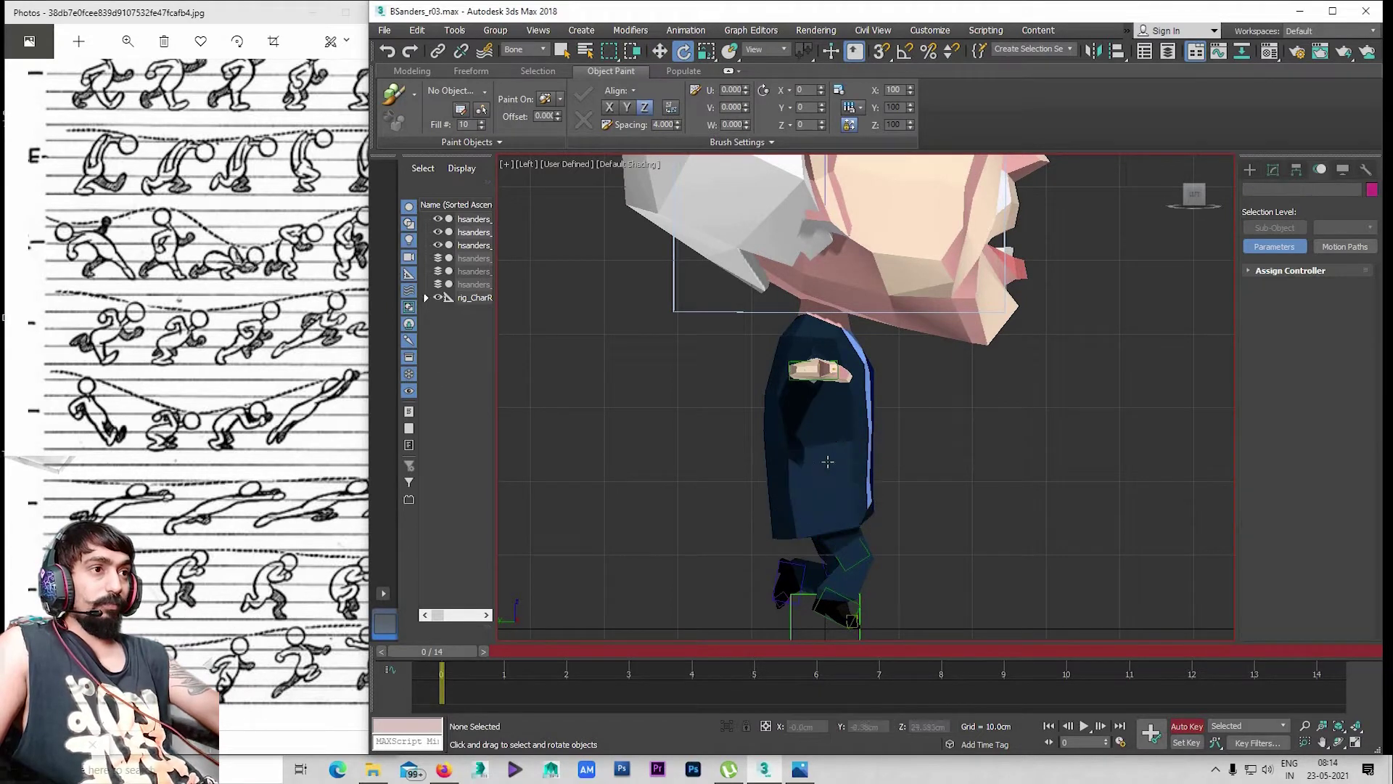
{"action": "left_click", "coordinate": [829, 500]}
{"action": "left_click_drag", "start_coordinate": [851, 464], "coordinate": [824, 453]}
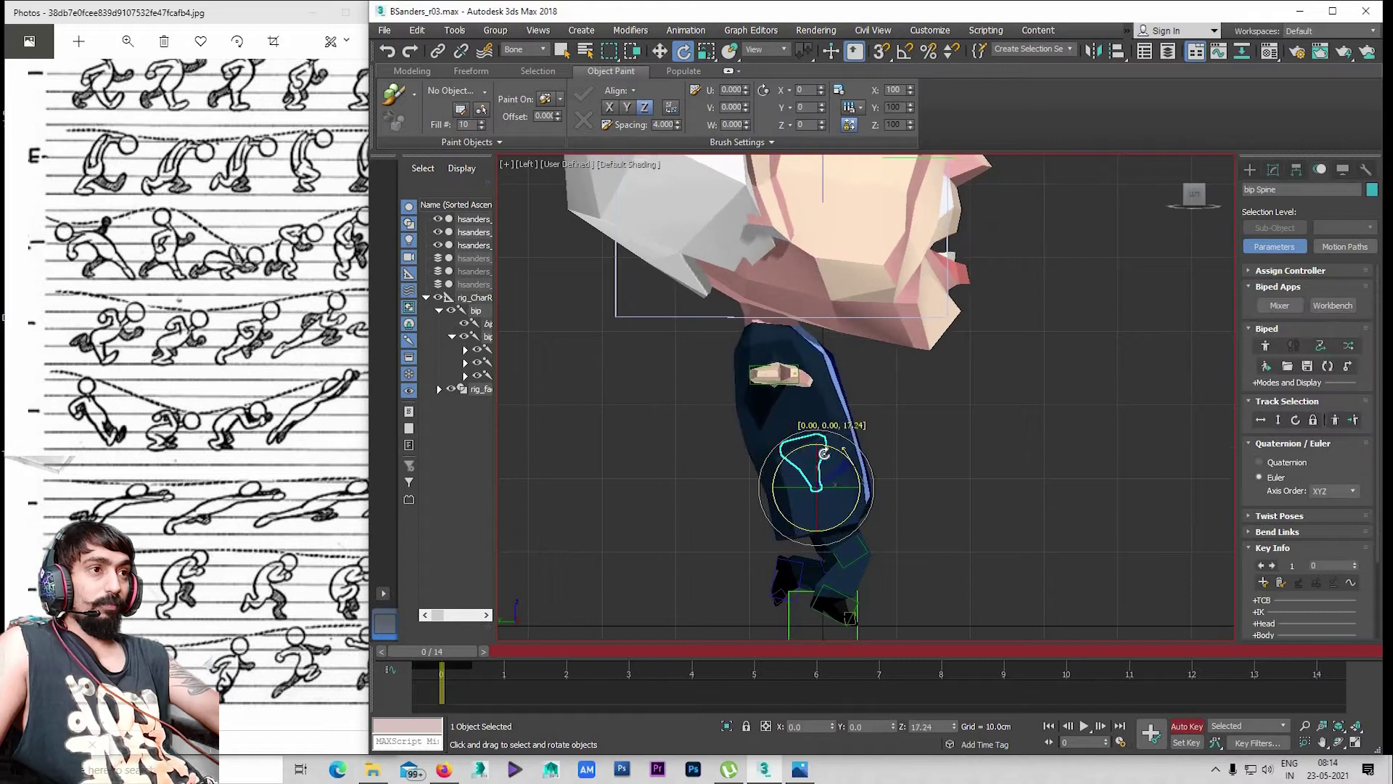
{"action": "left_click", "coordinate": [798, 406]}
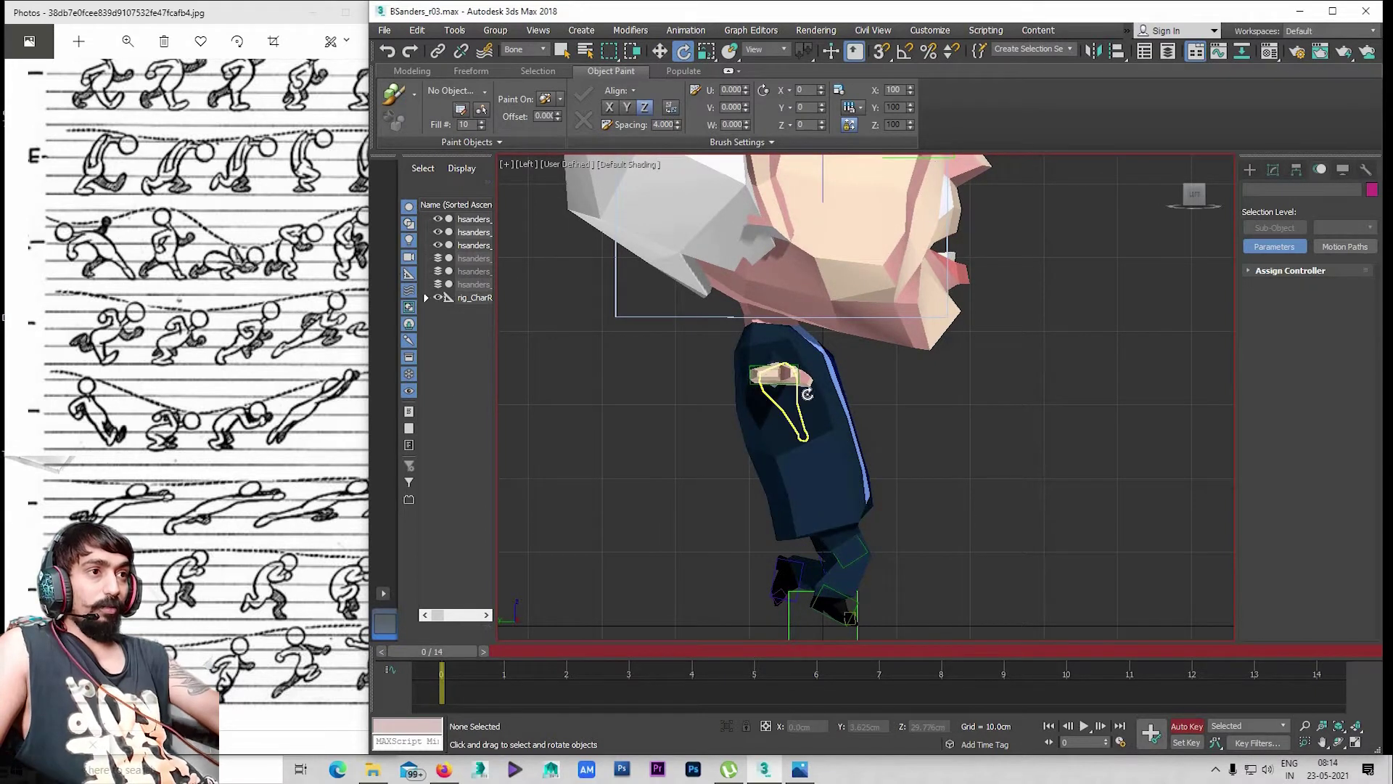
{"action": "mouse_move", "coordinate": [825, 398]}
{"action": "left_mouse_down"}
{"action": "mouse_move", "coordinate": [881, 430]}
{"action": "mouse_move", "coordinate": [813, 436]}
{"action": "left_mouse_up"}
{"action": "left_click", "coordinate": [815, 464]}
{"action": "left_click", "coordinate": [828, 456]}
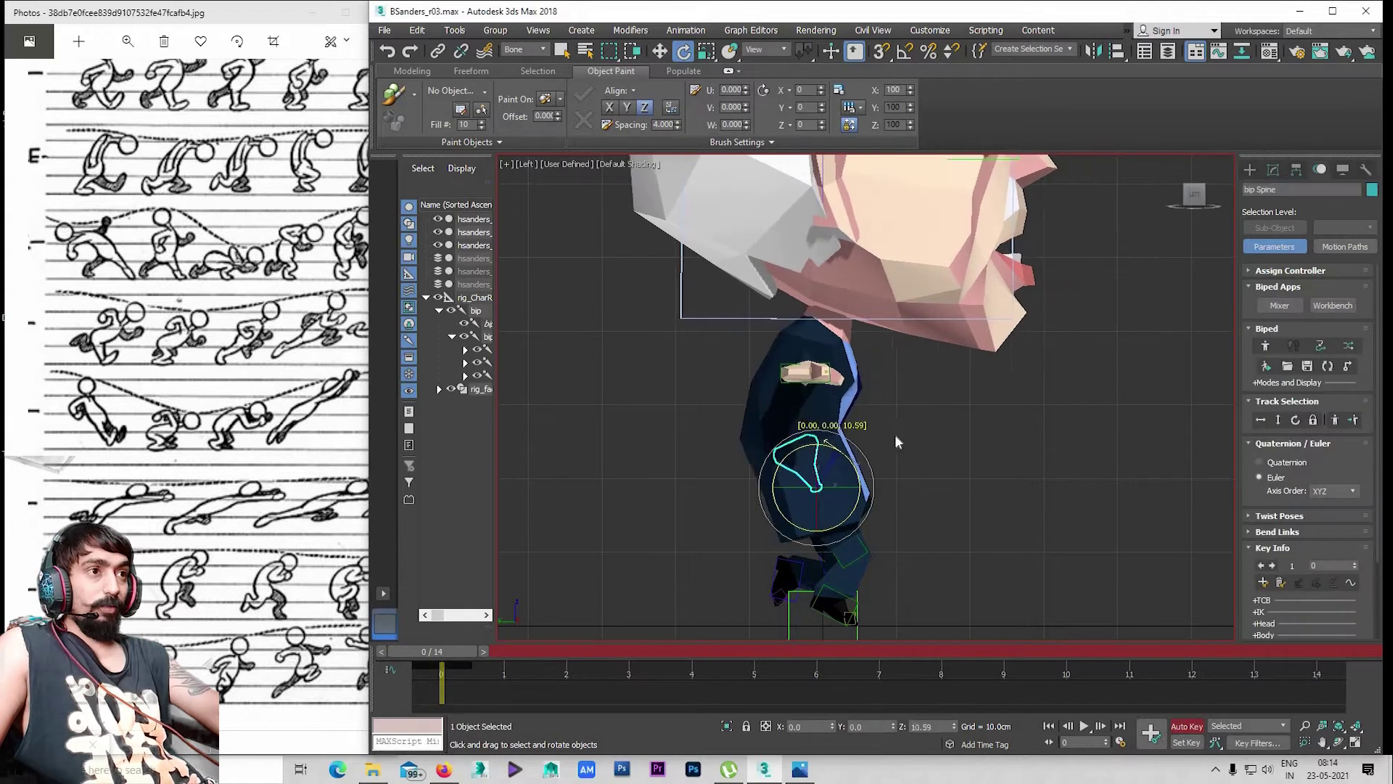
{"action": "left_click", "coordinate": [1029, 487]}
{"action": "mouse_move", "coordinate": [1029, 481]}
{"action": "middle_mouse_down", "text": "alt"}
{"action": "mouse_move", "coordinate": [948, 487]}
{"action": "mouse_move", "coordinate": [780, 370]}
{"action": "middle_mouse_up", "text": "alt"}
Rotate bip R UpperArm down to the side and swing it forward
{"action": "left_click", "coordinate": [796, 396]}
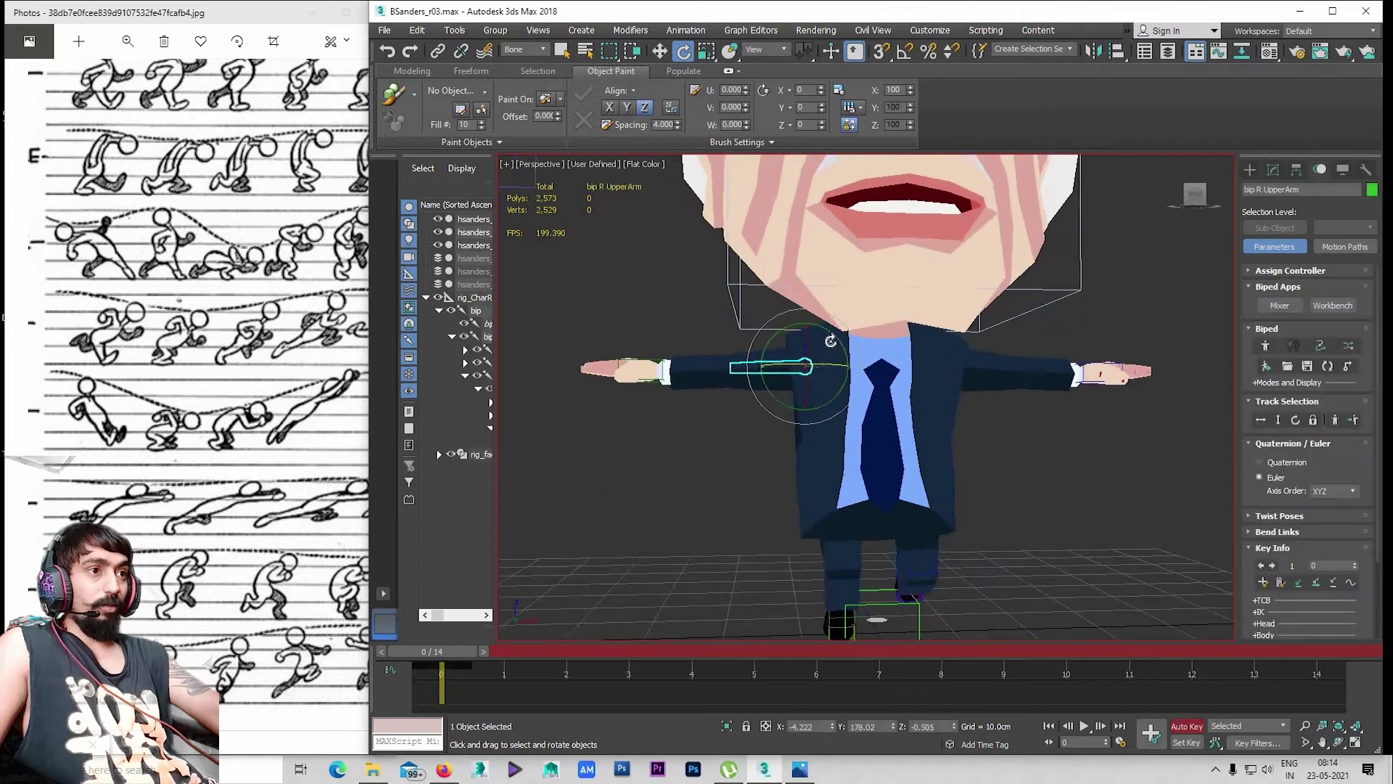
{"action": "mouse_move", "coordinate": [798, 377]}
{"action": "left_mouse_down"}
{"action": "mouse_move", "coordinate": [713, 306]}
{"action": "mouse_move", "coordinate": [859, 371]}
{"action": "left_mouse_up"}
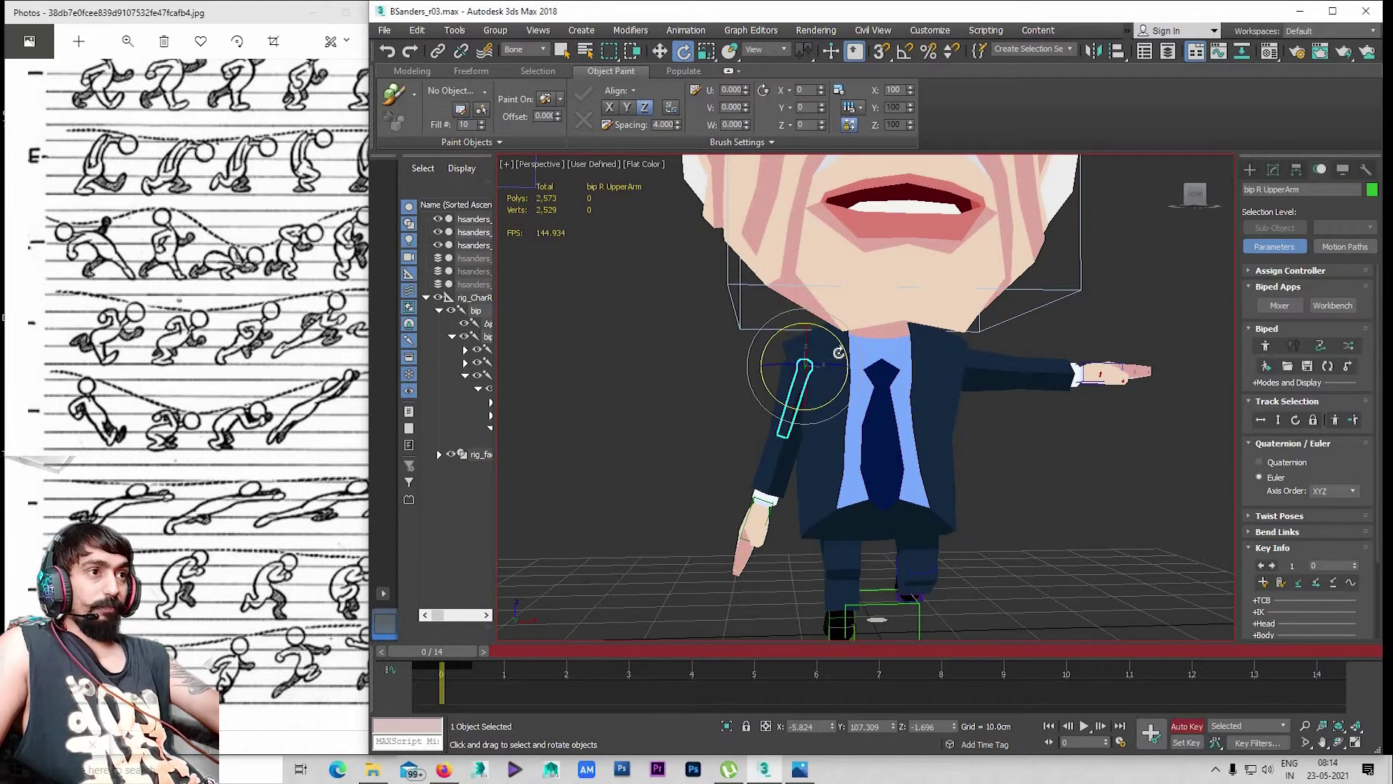
{"action": "key", "text": "alt+w"}
{"action": "key", "text": "alt+w"}
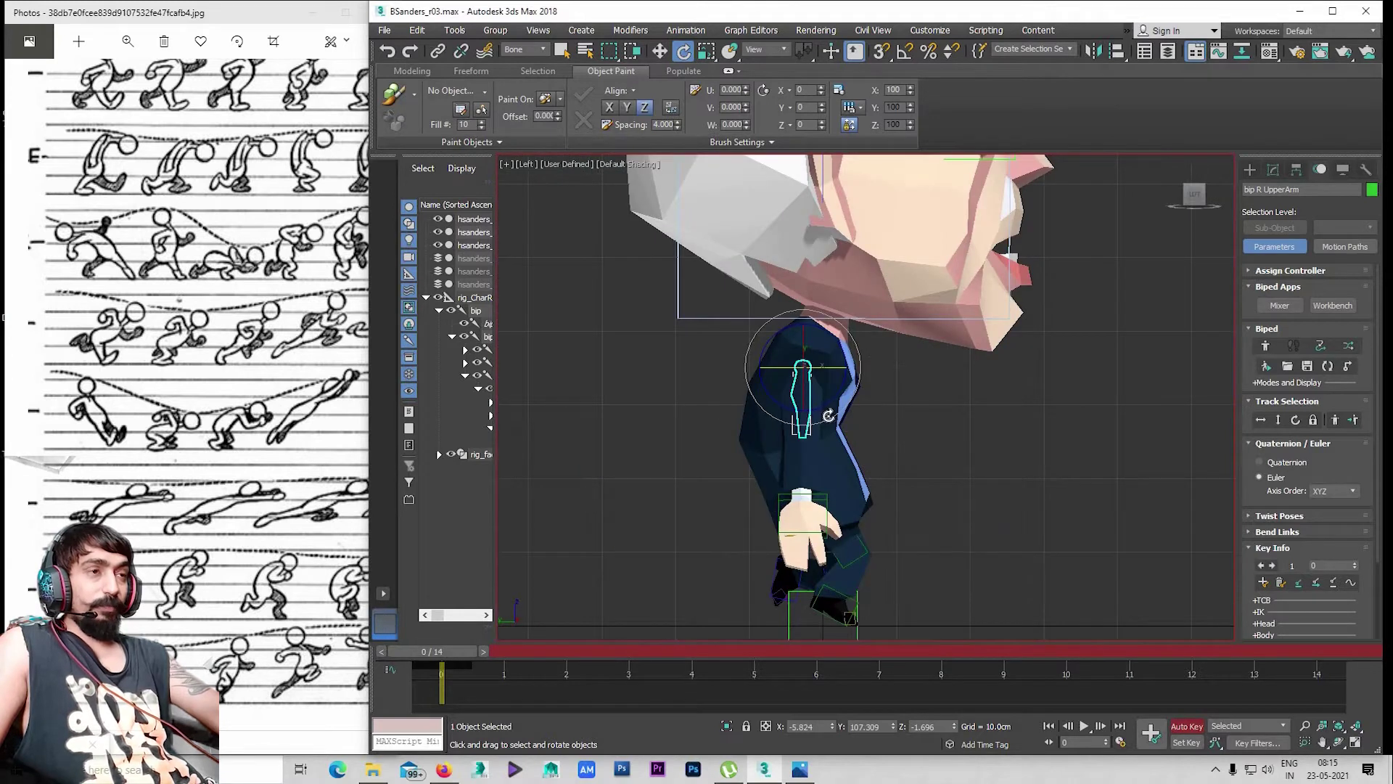
{"action": "left_click_drag", "start_coordinate": [866, 415], "coordinate": [862, 476]}
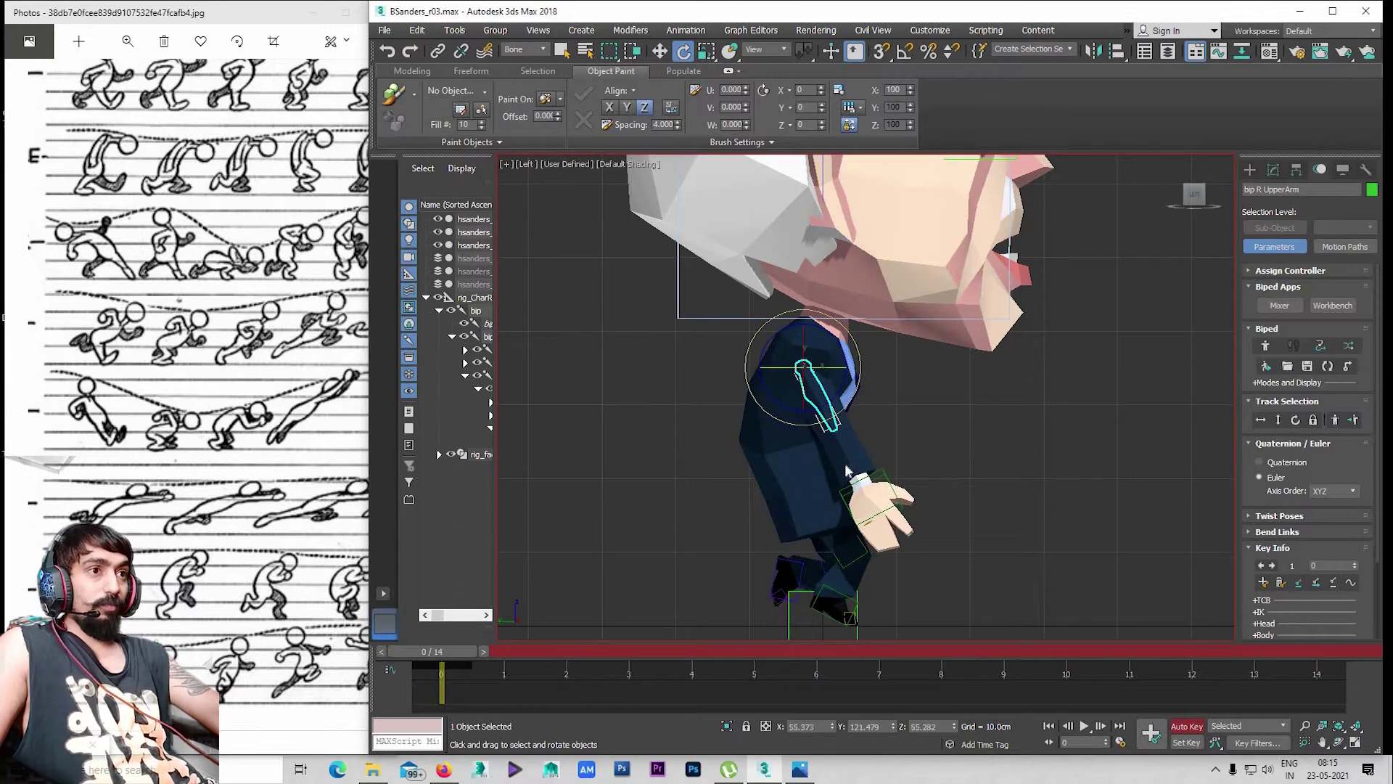
{"action": "key", "text": "ctrl+d"}
Bend bip R Forearm about 60° and tilt the right hand with fingers curled about 25°
{"action": "left_click", "coordinate": [876, 471]}
{"action": "mouse_move", "coordinate": [894, 416]}
{"action": "left_mouse_down"}
{"action": "mouse_move", "coordinate": [910, 356]}
{"action": "mouse_move", "coordinate": [900, 294]}
{"action": "left_mouse_up"}
{"action": "left_click", "coordinate": [926, 421]}
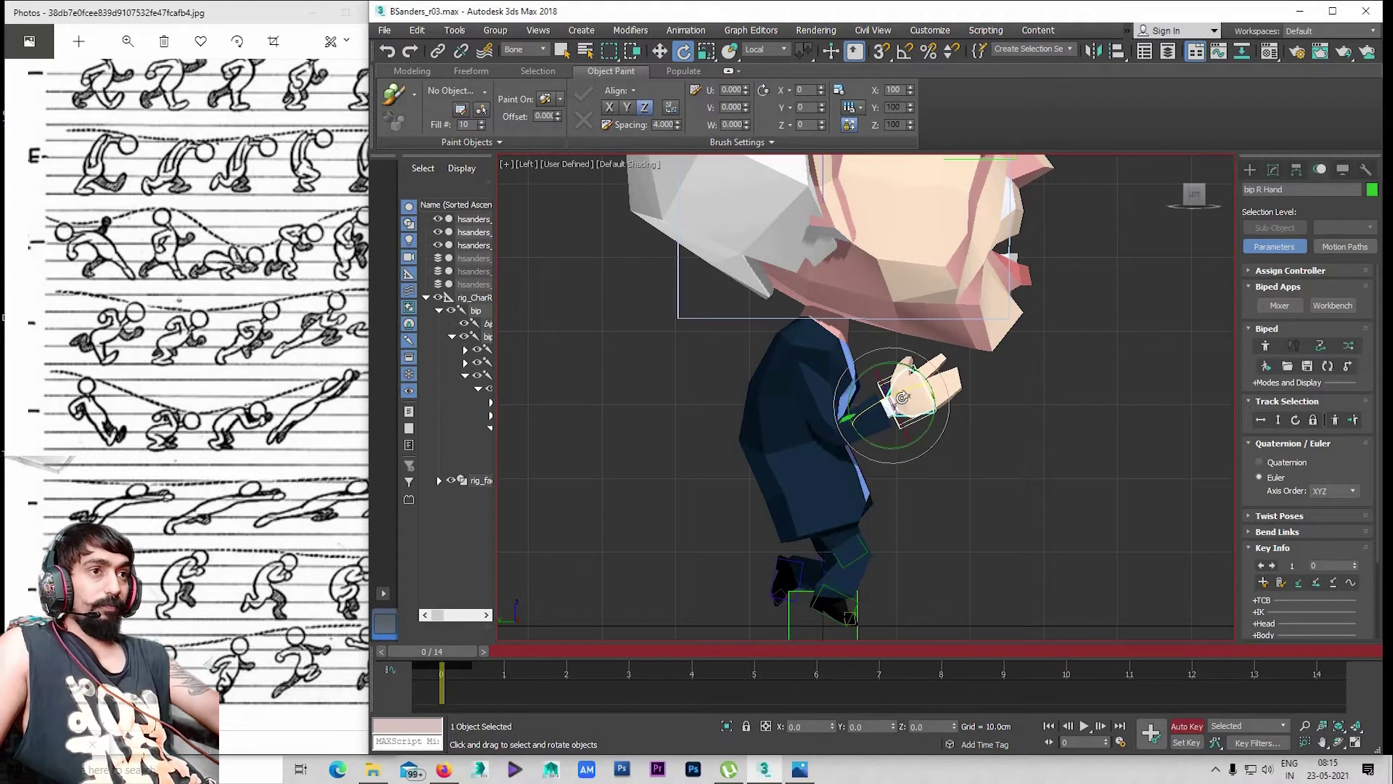
{"action": "left_click_drag", "start_coordinate": [910, 391], "coordinate": [951, 378]}
{"action": "left_click", "coordinate": [941, 427]}
{"action": "double_click", "coordinate": [908, 403]}
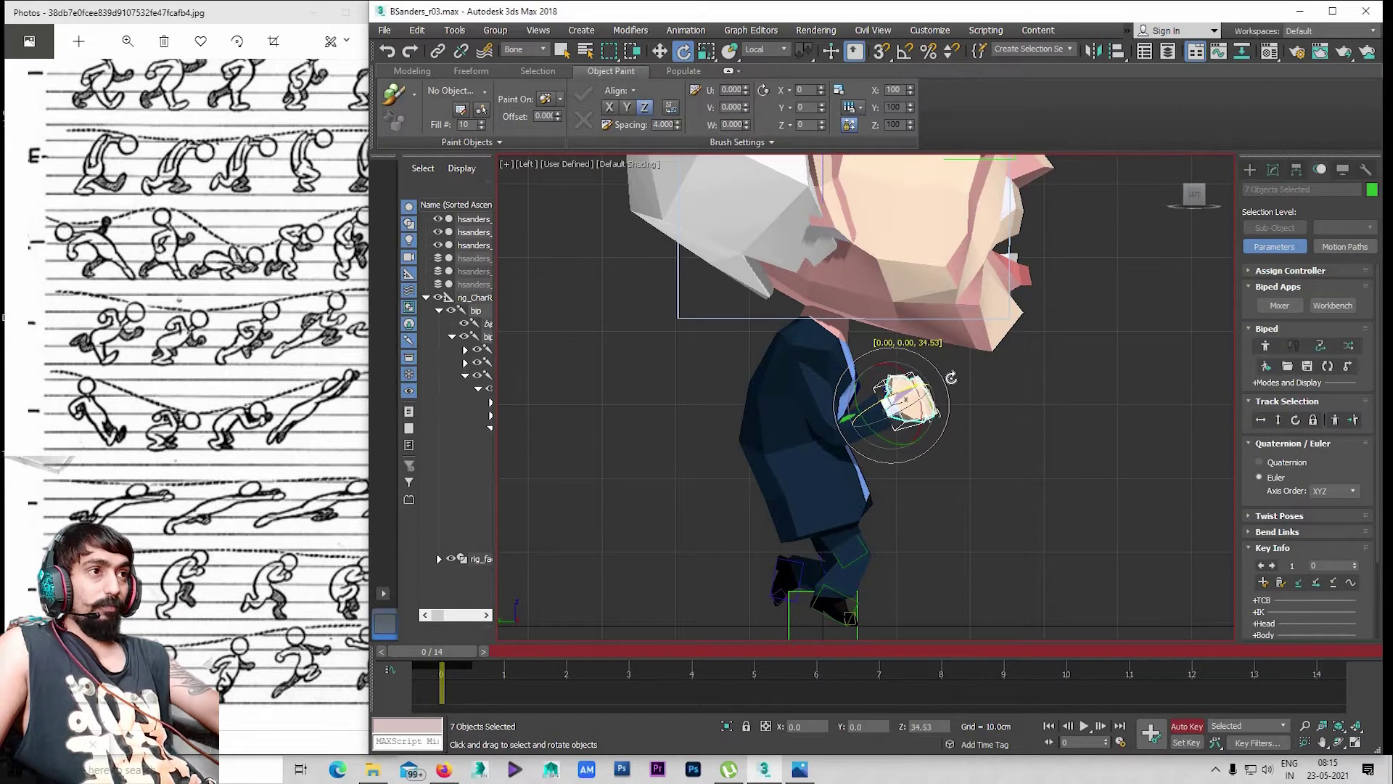
{"action": "left_click", "coordinate": [1063, 460]}
{"action": "key", "text": "alt+w"}
{"action": "left_click", "coordinate": [1030, 500]}
Maximize the Perspective view and orbit in close around the right hand
{"action": "key", "text": "alt+w"}
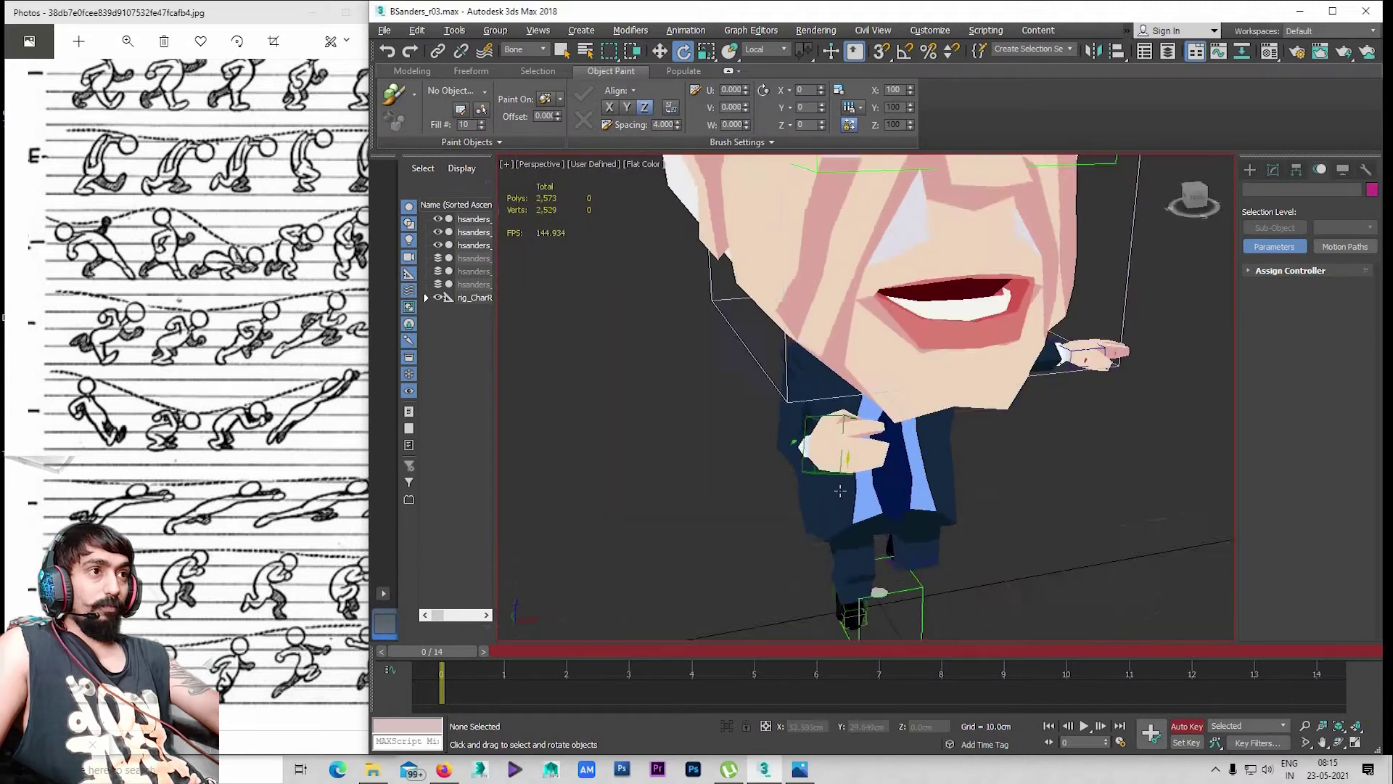
{"action": "middle_click_drag", "start_coordinate": [839, 491], "coordinate": [893, 406], "text": "alt"}
{"action": "scroll", "coordinate": [936, 332], "scroll_direction": "up", "scroll_amount": 3}
{"action": "left_click", "coordinate": [936, 333]}
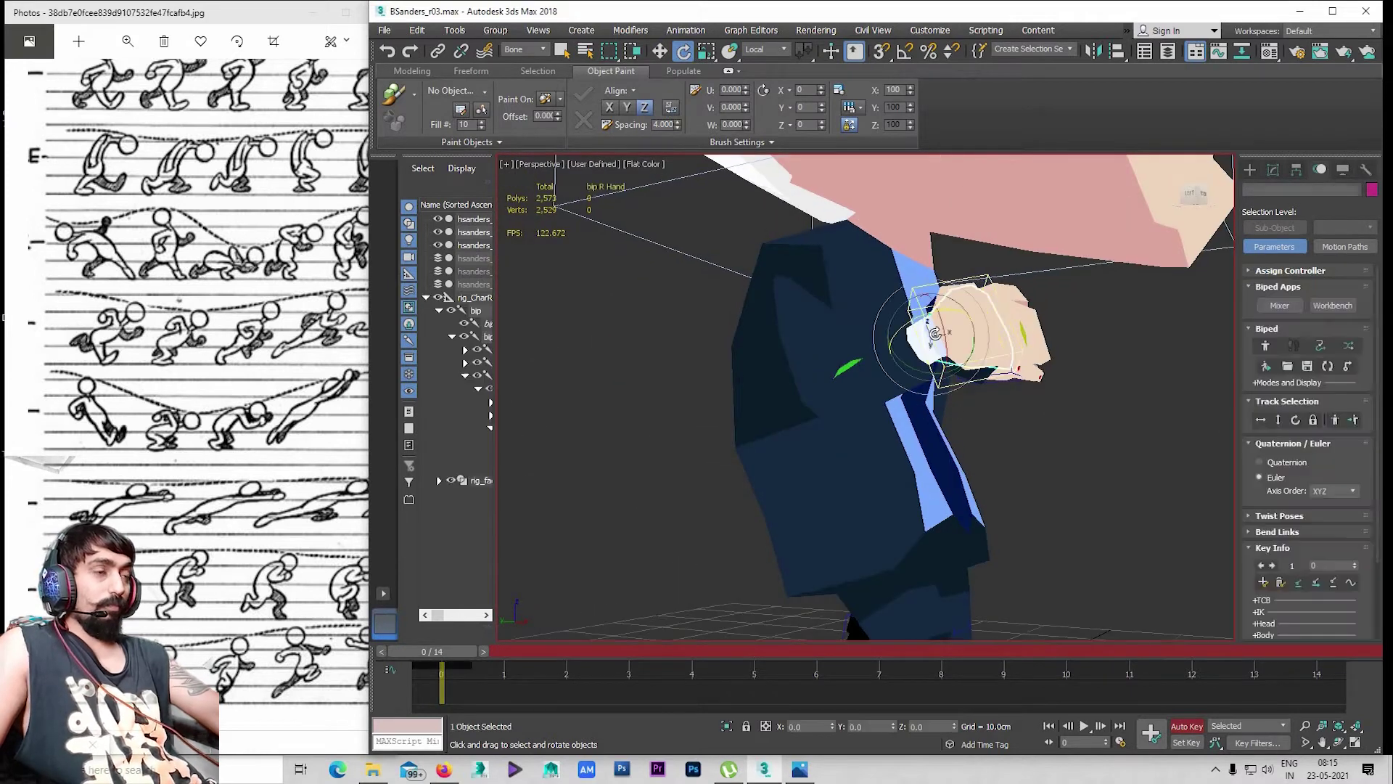
{"action": "mouse_move", "coordinate": [936, 332]}
{"action": "middle_mouse_down", "text": "alt"}
{"action": "mouse_move", "coordinate": [955, 441]}
{"action": "mouse_move", "coordinate": [952, 328]}
{"action": "middle_mouse_up", "text": "alt"}
{"action": "middle_click_drag", "start_coordinate": [921, 387], "coordinate": [989, 330], "text": "alt"}
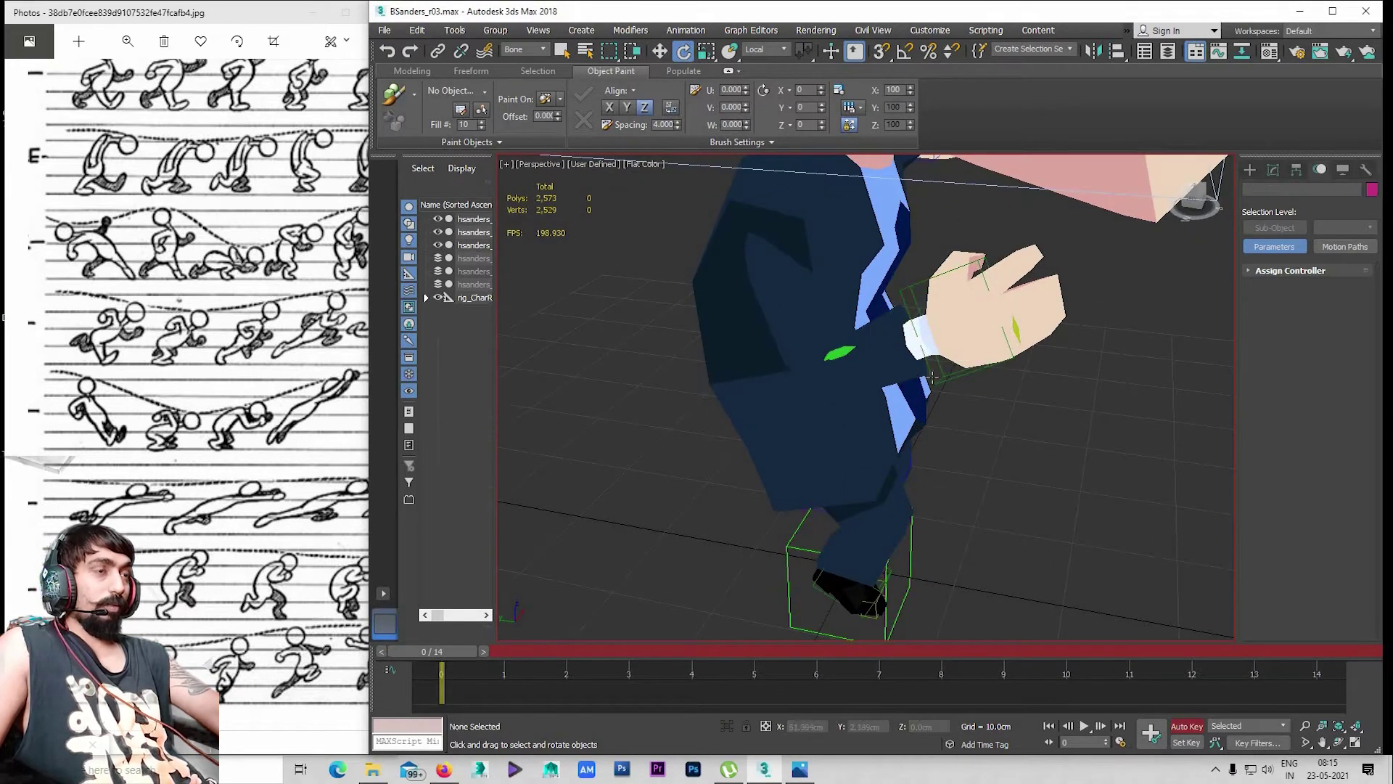
{"action": "middle_click_drag", "start_coordinate": [951, 348], "coordinate": [937, 330], "text": "alt"}
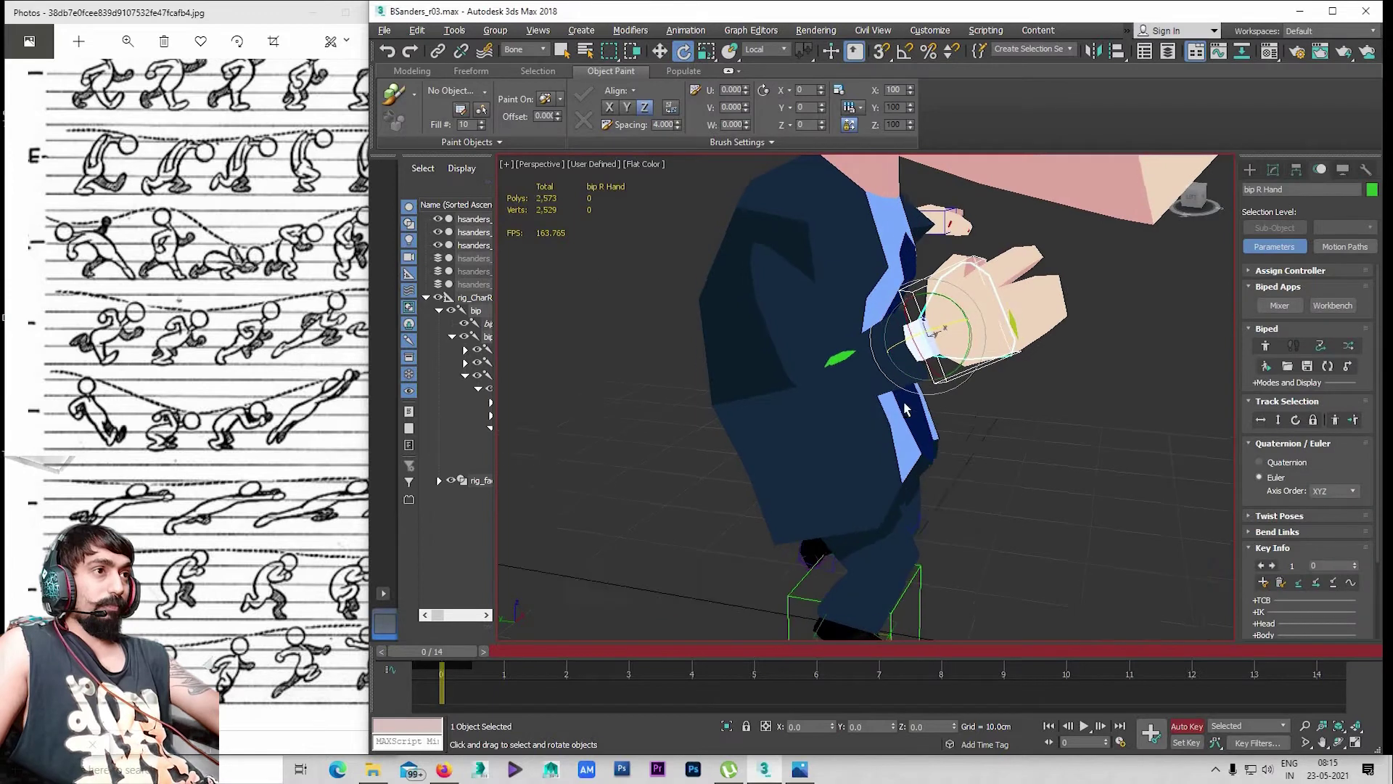
{"action": "mouse_move", "coordinate": [903, 402]}
{"action": "middle_mouse_down", "text": "alt"}
{"action": "mouse_move", "coordinate": [1010, 407]}
{"action": "mouse_move", "coordinate": [939, 415]}
{"action": "mouse_move", "coordinate": [946, 317]}
{"action": "mouse_move", "coordinate": [1085, 295]}
{"action": "mouse_move", "coordinate": [852, 360]}
{"action": "mouse_move", "coordinate": [978, 328]}
{"action": "middle_mouse_up", "text": "alt"}
Select the right hand's finger bones and rotate them into a curled fist
{"action": "left_click", "coordinate": [978, 328]}
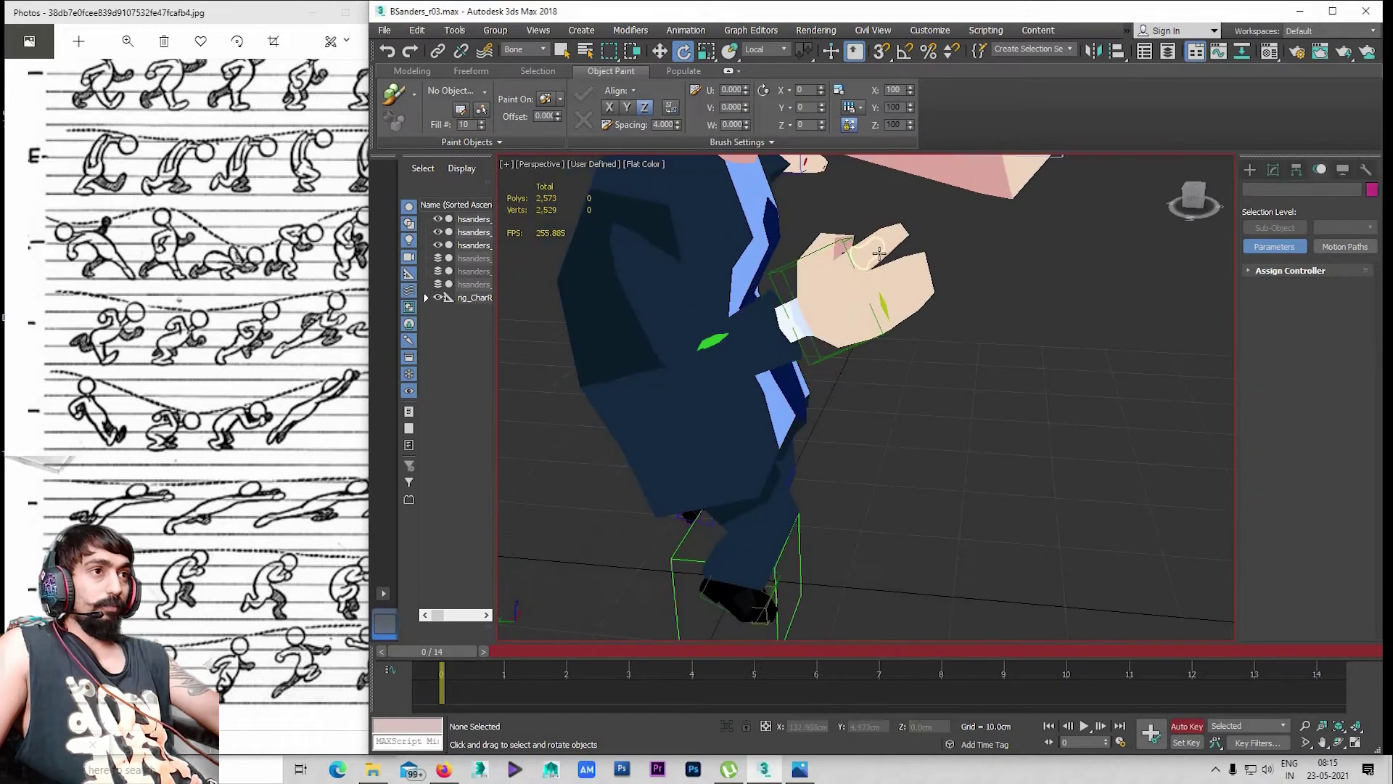
{"action": "left_click", "coordinate": [891, 279]}
{"action": "middle_click_drag", "start_coordinate": [891, 280], "coordinate": [900, 290], "text": "alt"}
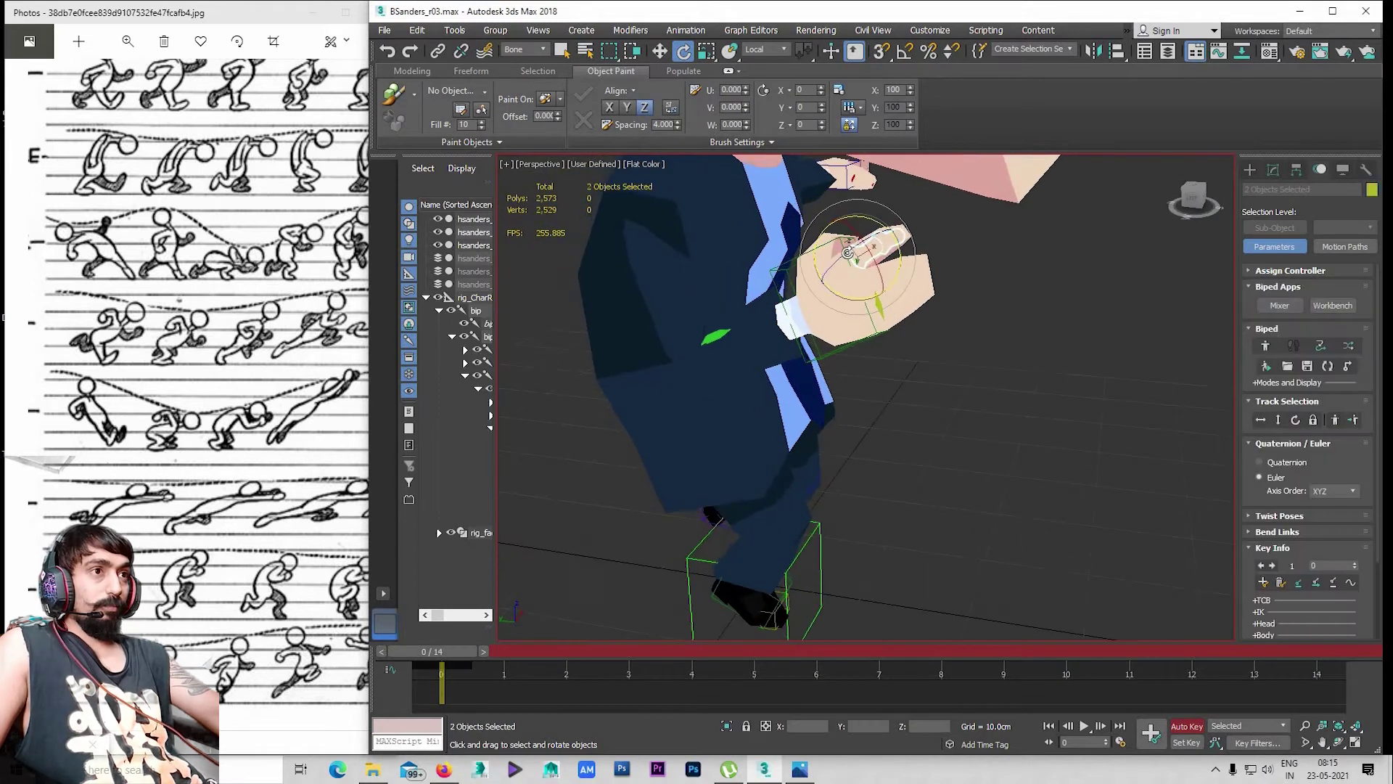
{"action": "left_click", "coordinate": [976, 287]}
{"action": "left_click", "coordinate": [885, 289]}
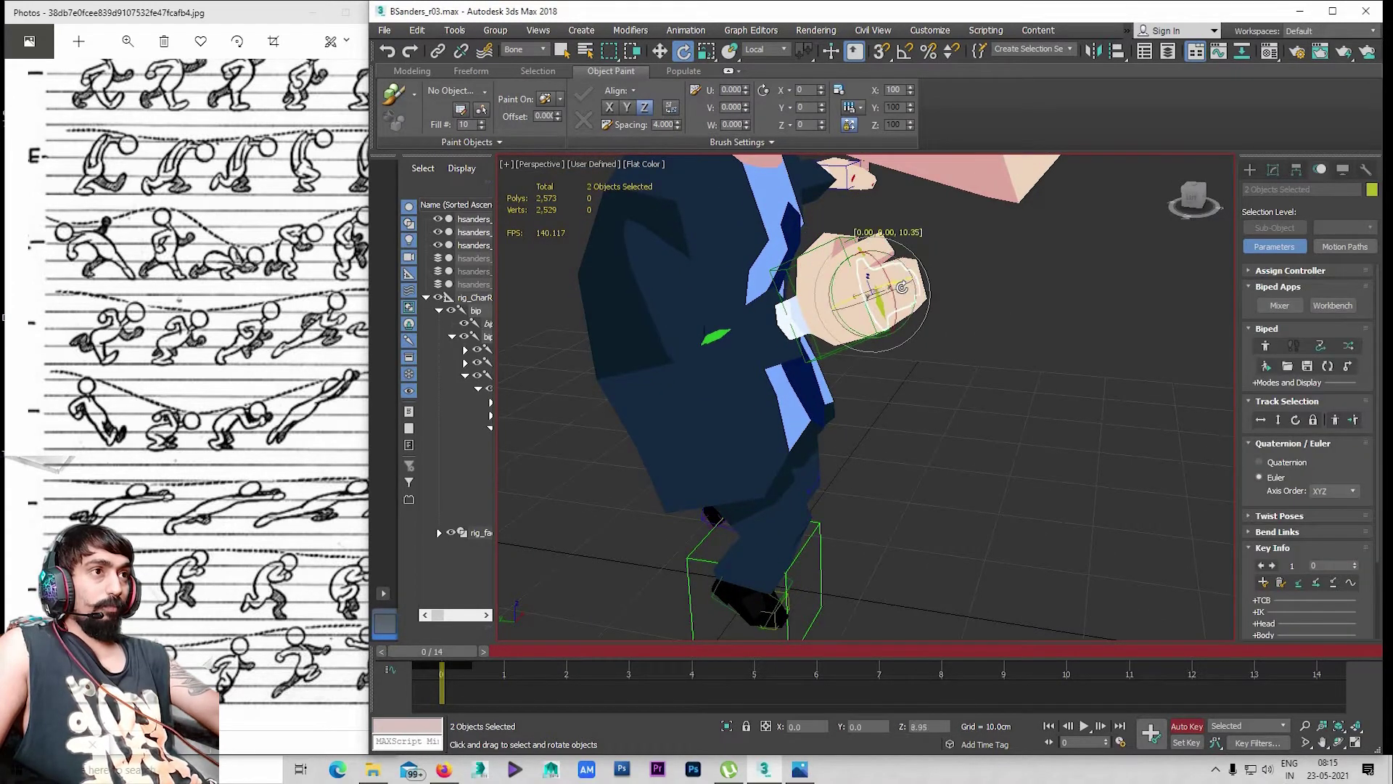
{"action": "mouse_move", "coordinate": [886, 290]}
{"action": "middle_mouse_down", "text": "alt"}
{"action": "mouse_move", "coordinate": [840, 259]}
{"action": "mouse_move", "coordinate": [899, 304]}
{"action": "middle_mouse_up", "text": "alt"}
{"action": "left_click", "coordinate": [819, 268]}
{"action": "left_click", "coordinate": [822, 274]}
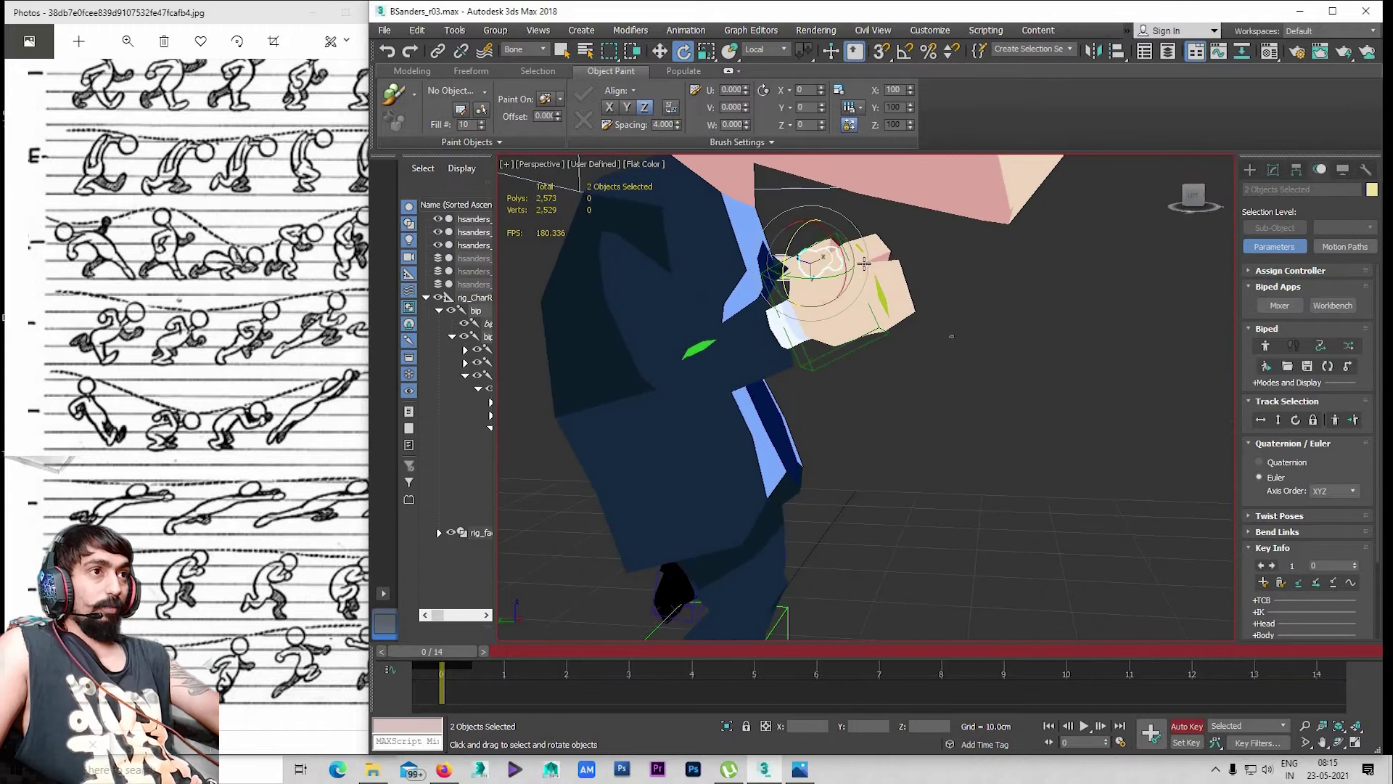
{"action": "left_click", "coordinate": [899, 303]}
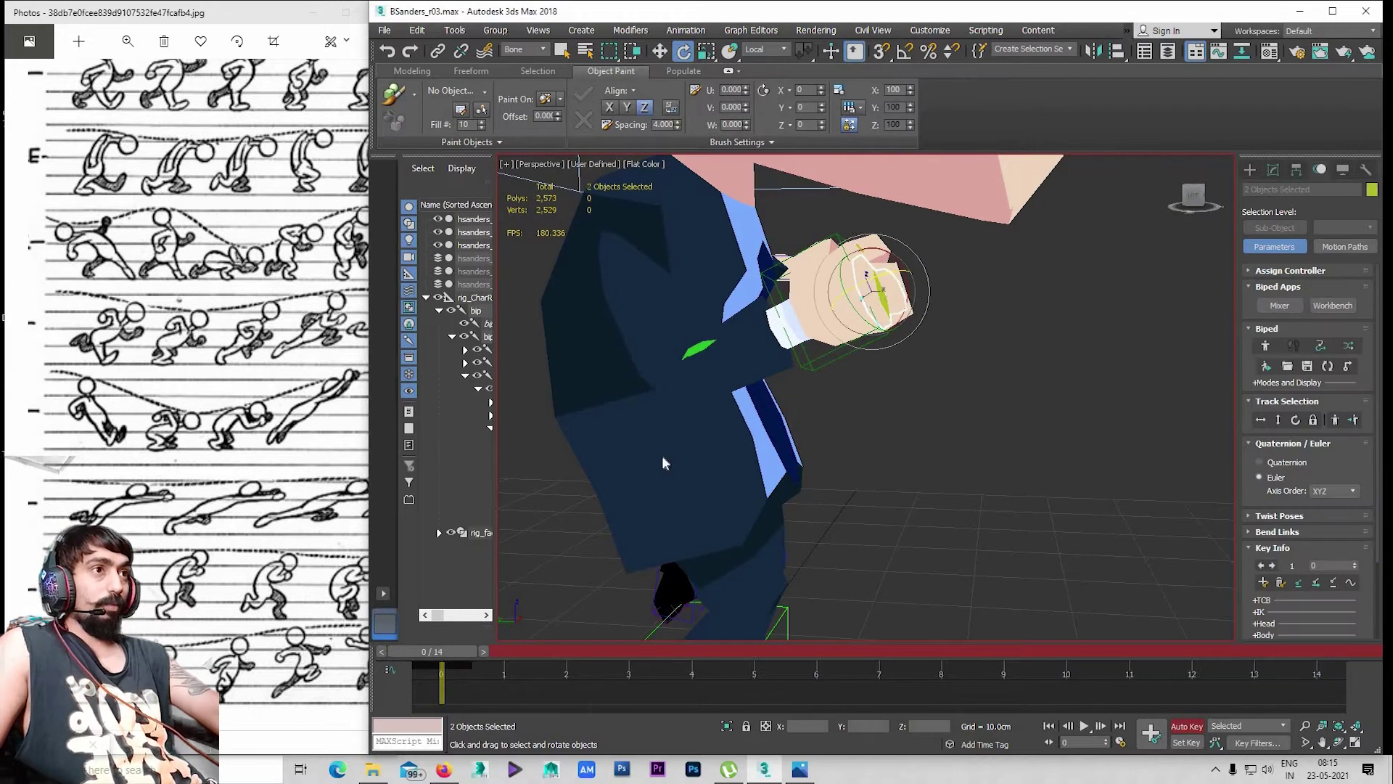
In the Left view, move the right hand in close to the chest
{"action": "key", "text": "l"}
{"action": "scroll", "coordinate": [879, 448], "scroll_direction": "down", "scroll_amount": 3}
{"action": "scroll", "coordinate": [859, 469], "scroll_direction": "up", "scroll_amount": 4}
{"action": "left_click", "coordinate": [844, 467]}
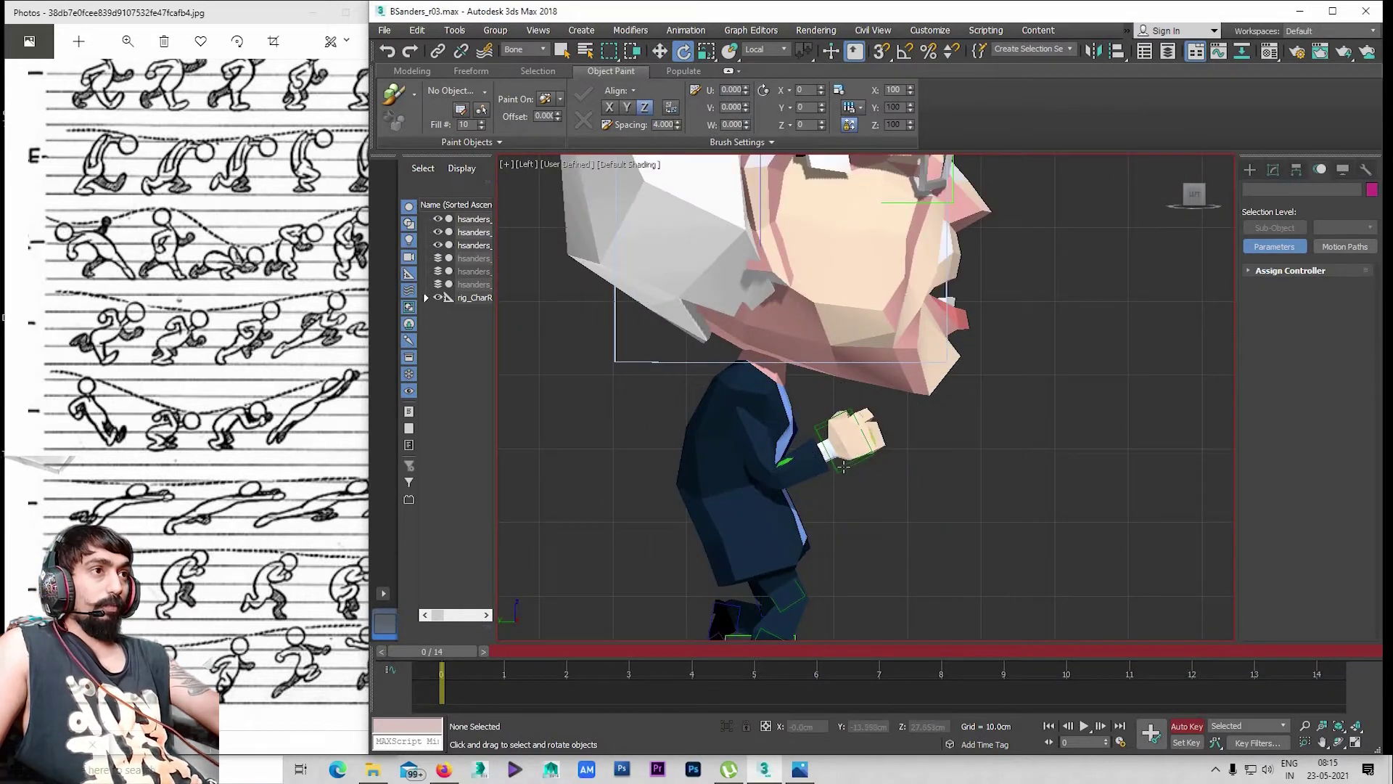
{"action": "left_click", "coordinate": [842, 451]}
{"action": "key", "text": "w"}
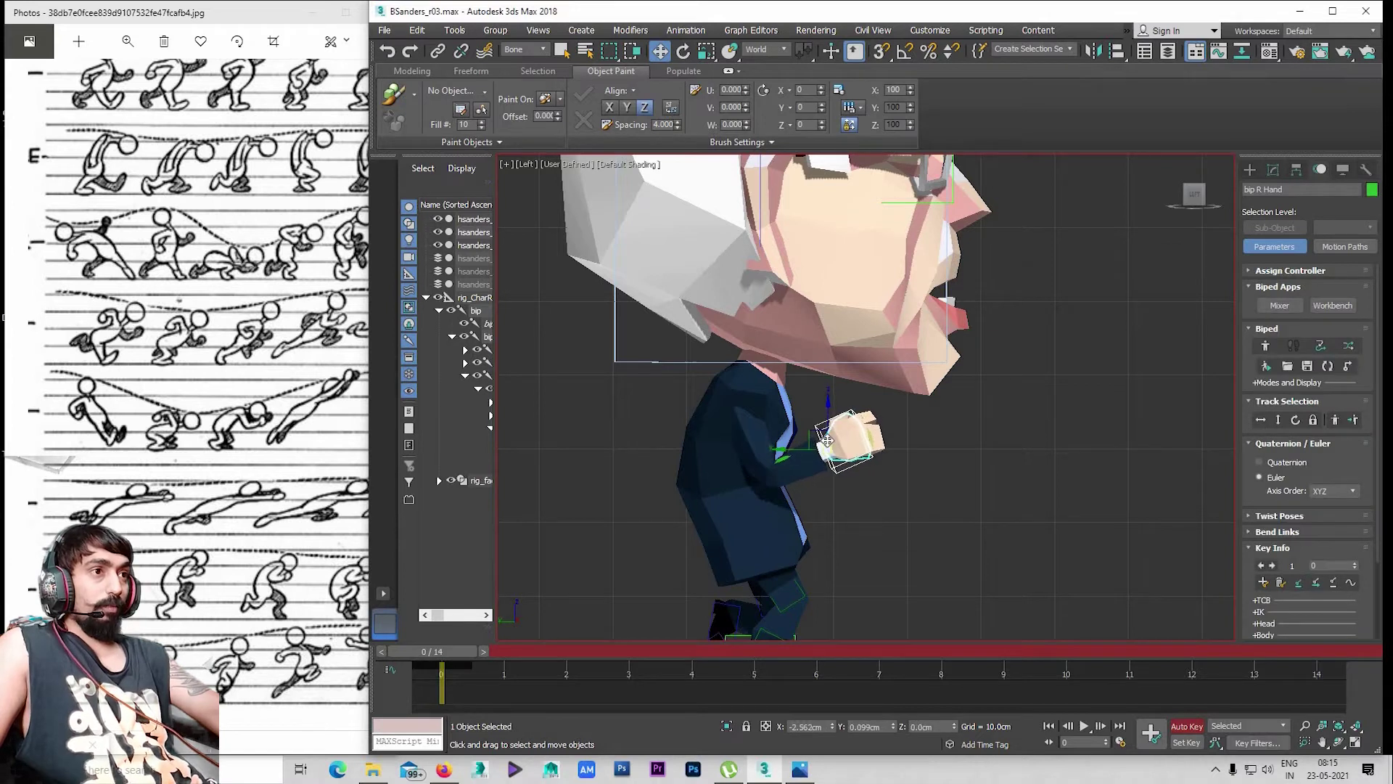
{"action": "left_click_drag", "start_coordinate": [790, 429], "coordinate": [781, 440]}
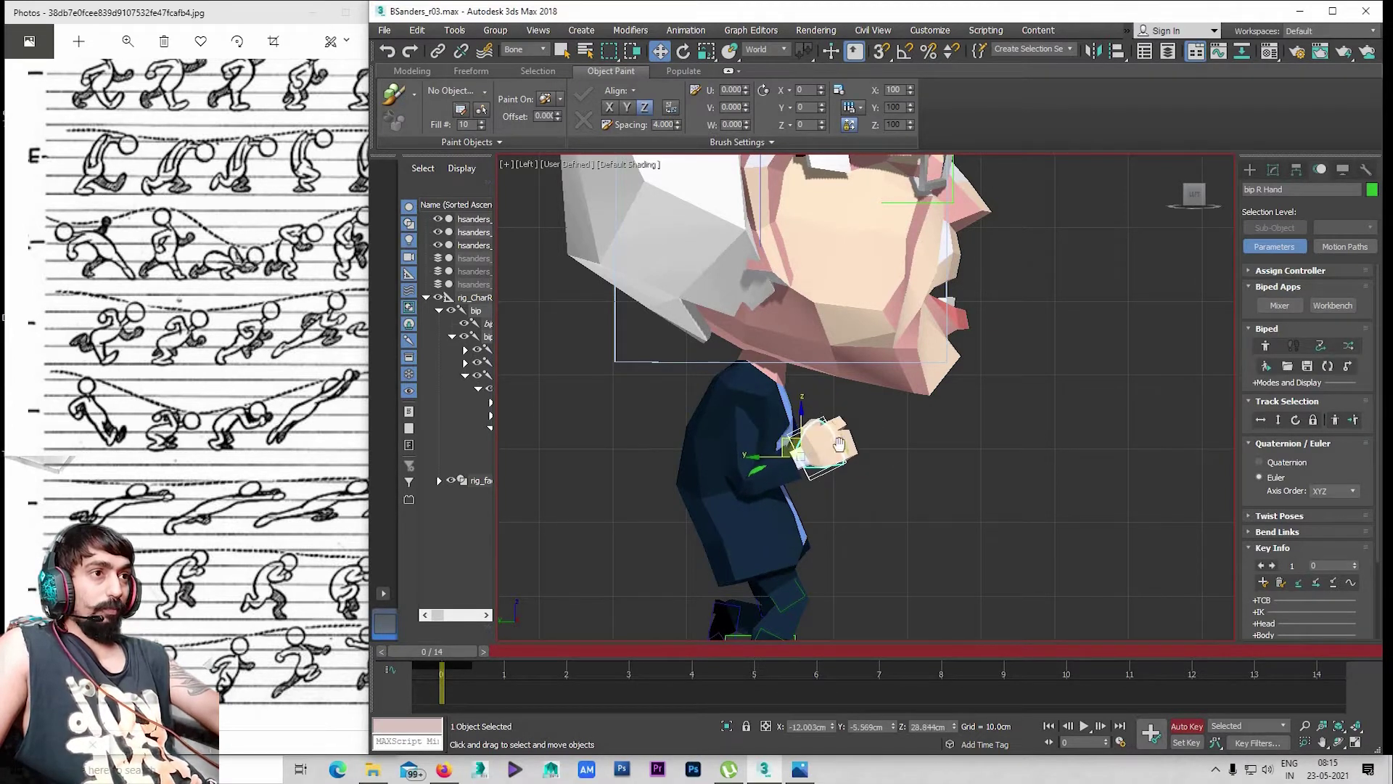
{"action": "middle_click_drag", "start_coordinate": [781, 441], "coordinate": [838, 361], "text": "alt"}
{"action": "left_click", "coordinate": [839, 360]}
Rotate bip Head to tilt it about 21°
{"action": "key", "text": "e"}
{"action": "left_click_drag", "start_coordinate": [856, 353], "coordinate": [865, 360]}
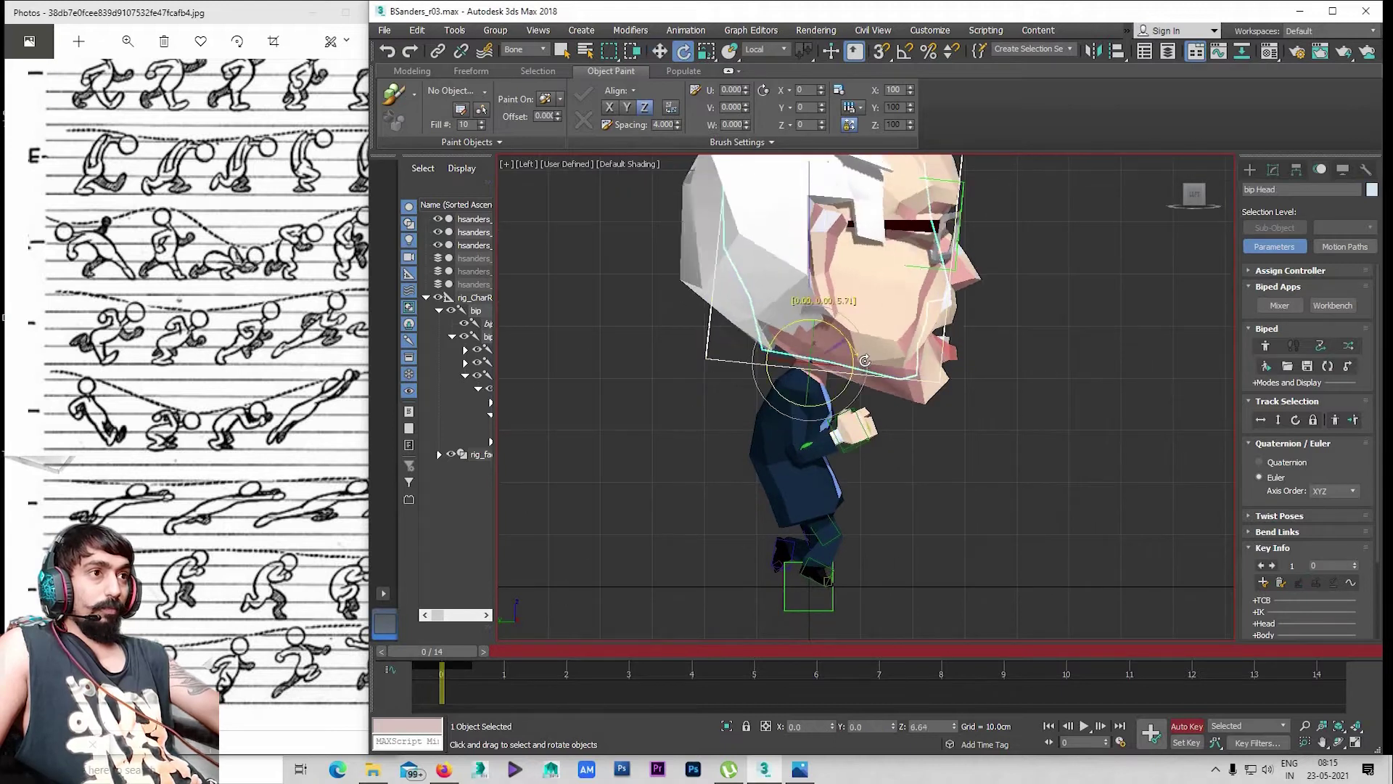
{"action": "left_click", "coordinate": [894, 461]}
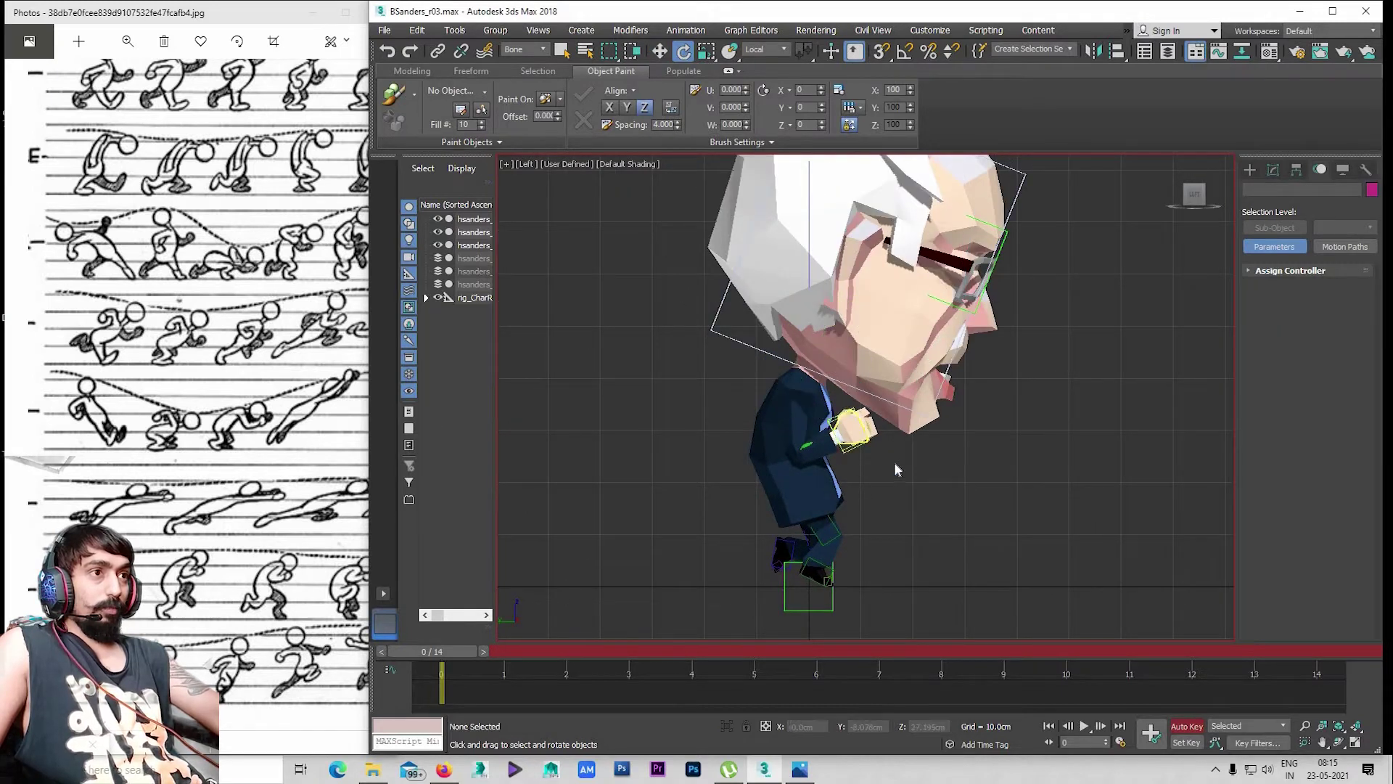
In Perspective, select the right arm chain from bip R UpperArm to the fingers
{"action": "key", "text": "p"}
{"action": "scroll", "coordinate": [894, 461], "scroll_direction": "up", "scroll_amount": 5}
{"action": "mouse_move", "coordinate": [894, 462]}
{"action": "middle_mouse_down", "text": "alt"}
{"action": "mouse_move", "coordinate": [866, 390]}
{"action": "mouse_move", "coordinate": [727, 309]}
{"action": "middle_mouse_up", "text": "alt"}
{"action": "scroll", "coordinate": [866, 390], "scroll_direction": "down", "scroll_amount": 4}
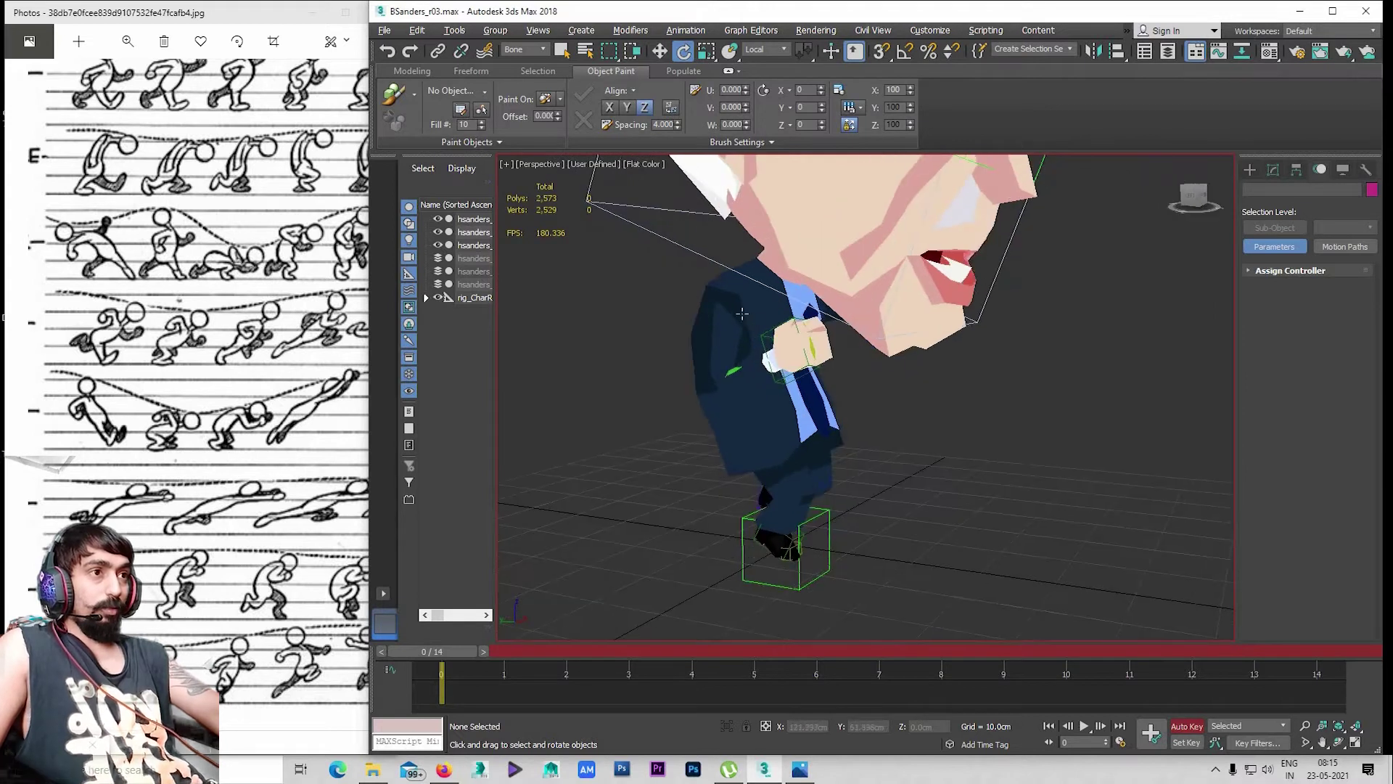
{"action": "left_click", "coordinate": [732, 312]}
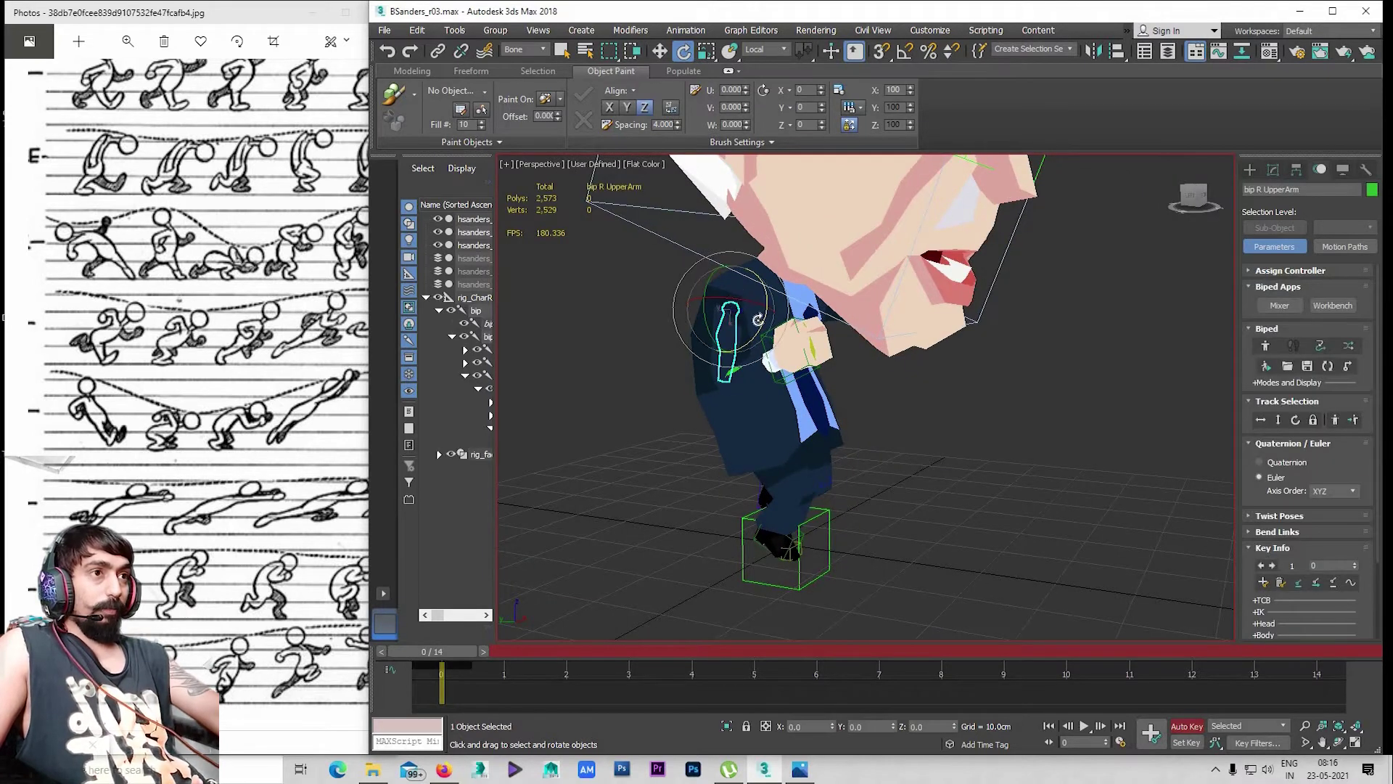
{"action": "double_click", "coordinate": [759, 320]}
{"action": "scroll", "coordinate": [1356, 532], "scroll_direction": "down", "scroll_amount": 2}
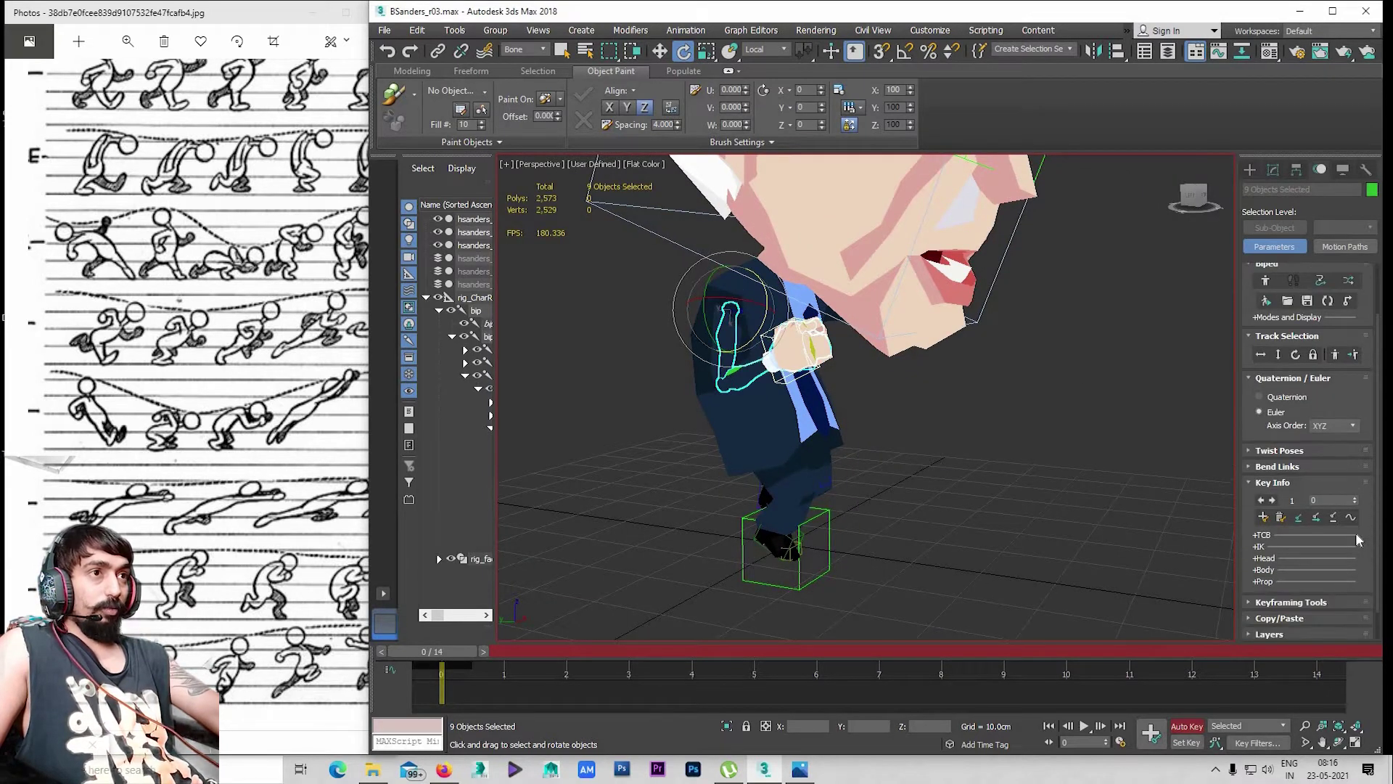
Copy the right-arm posture into new collection Col02 and paste it mirrored onto the left arm
{"action": "left_click", "coordinate": [1277, 616]}
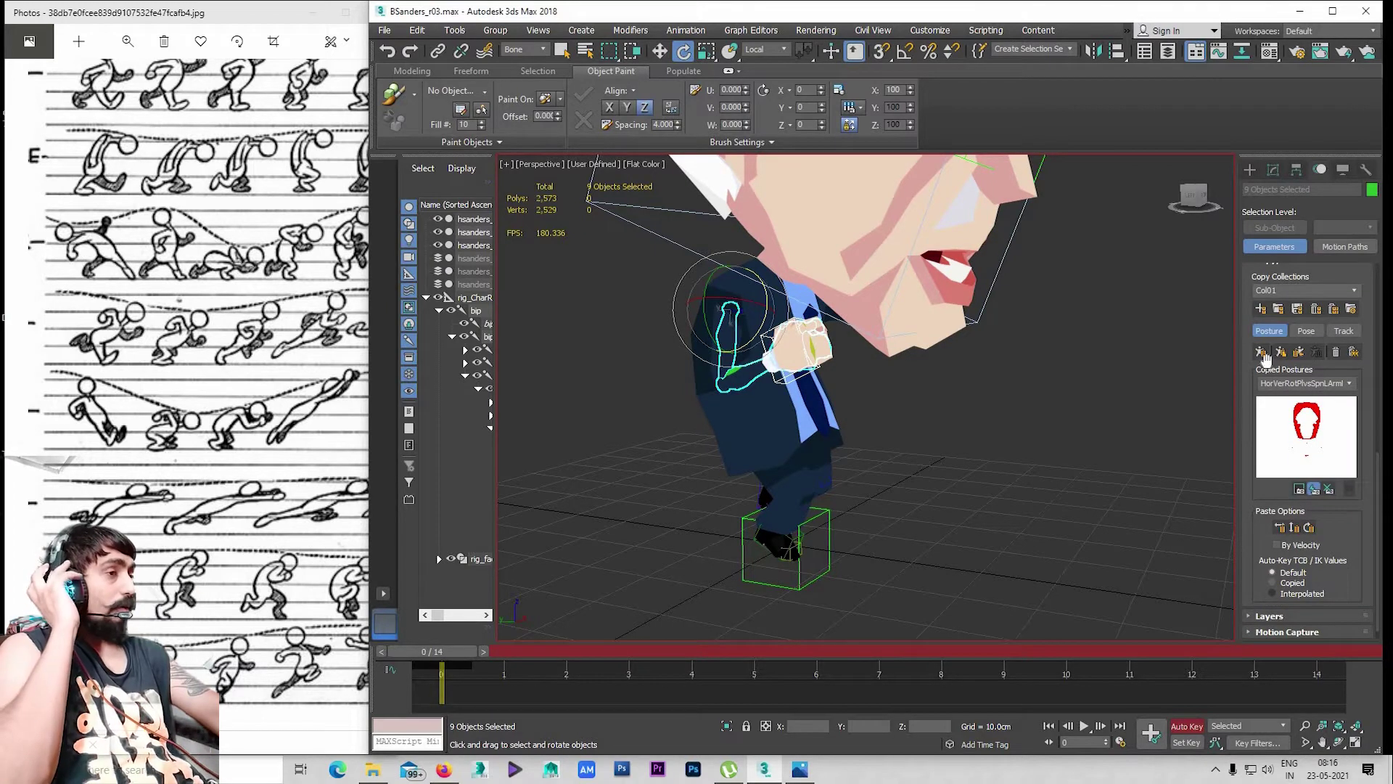
{"action": "left_click", "coordinate": [1261, 311]}
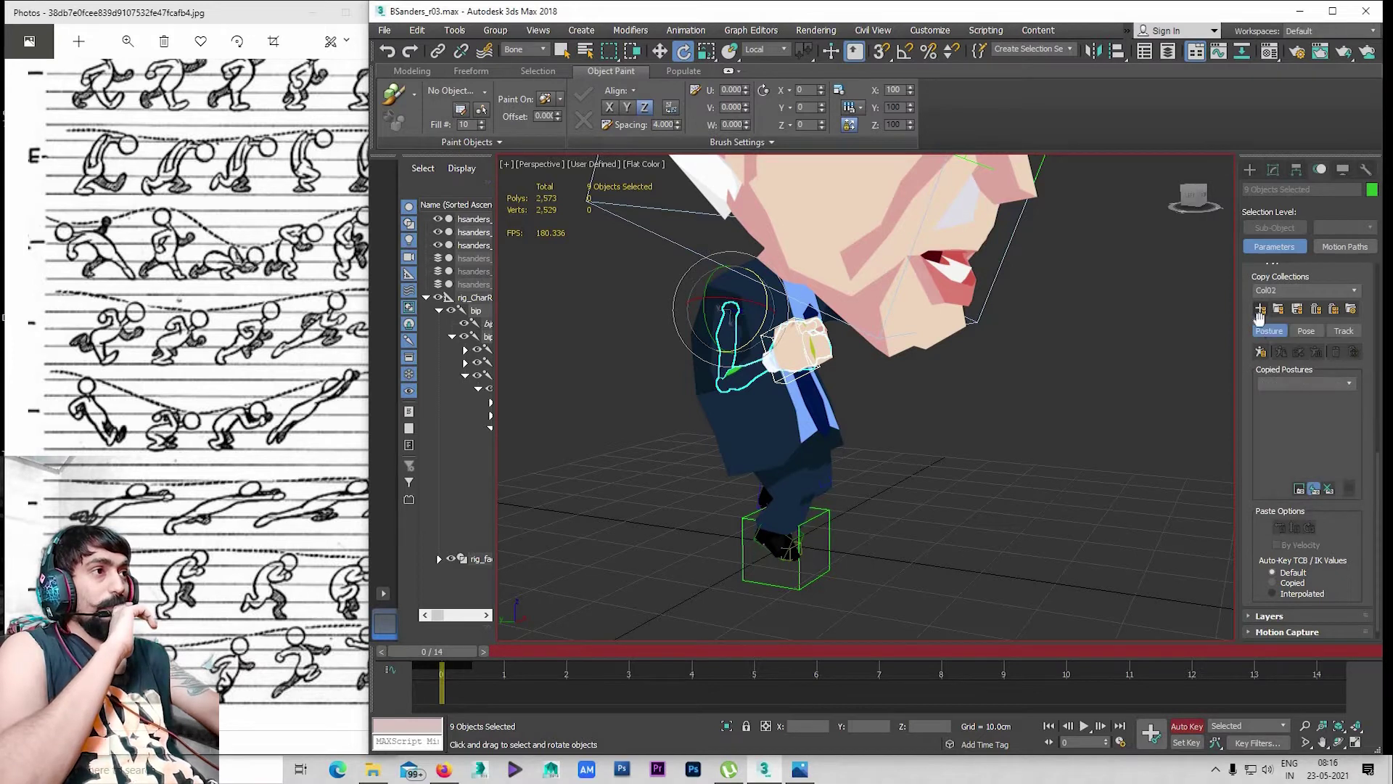
{"action": "left_click", "coordinate": [1262, 353]}
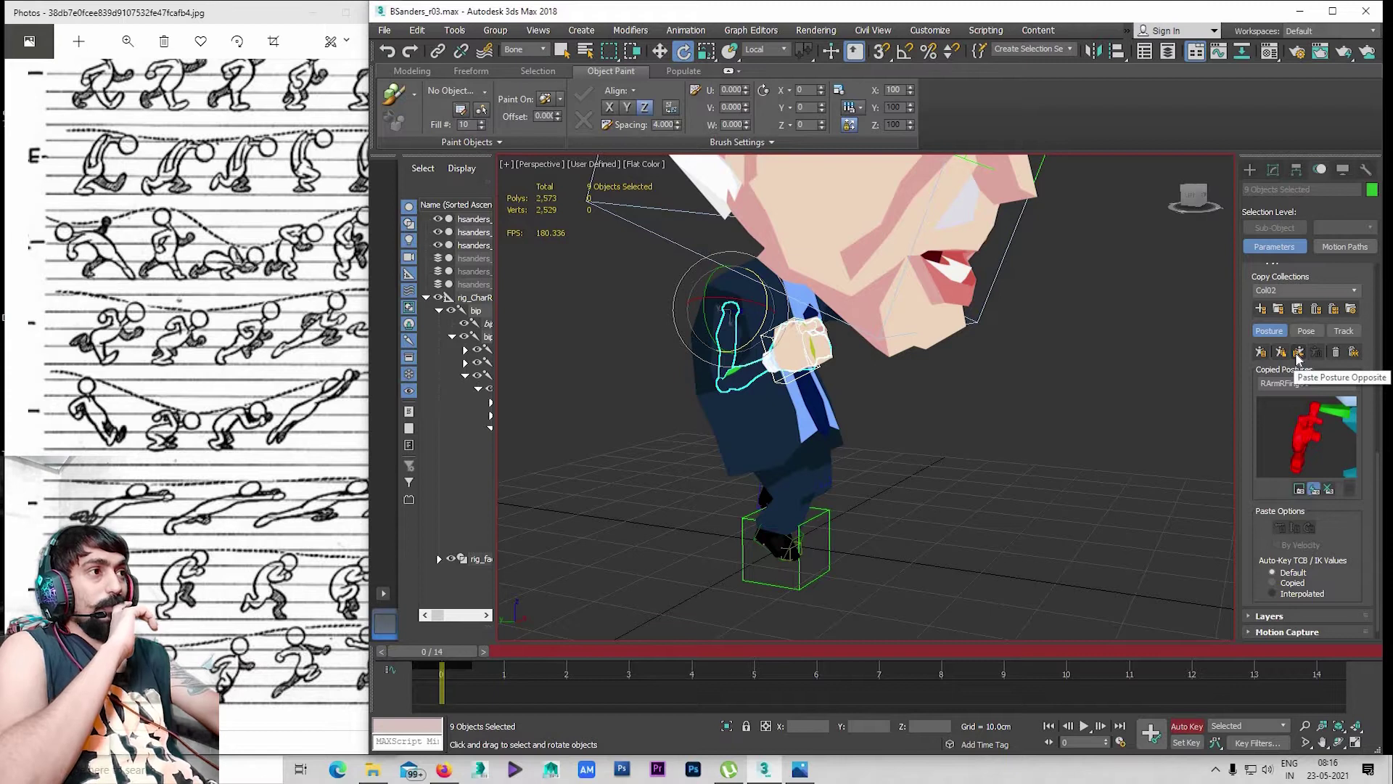
{"action": "left_click", "coordinate": [1298, 354]}
{"action": "middle_click_drag", "start_coordinate": [907, 420], "coordinate": [997, 332], "text": "alt"}
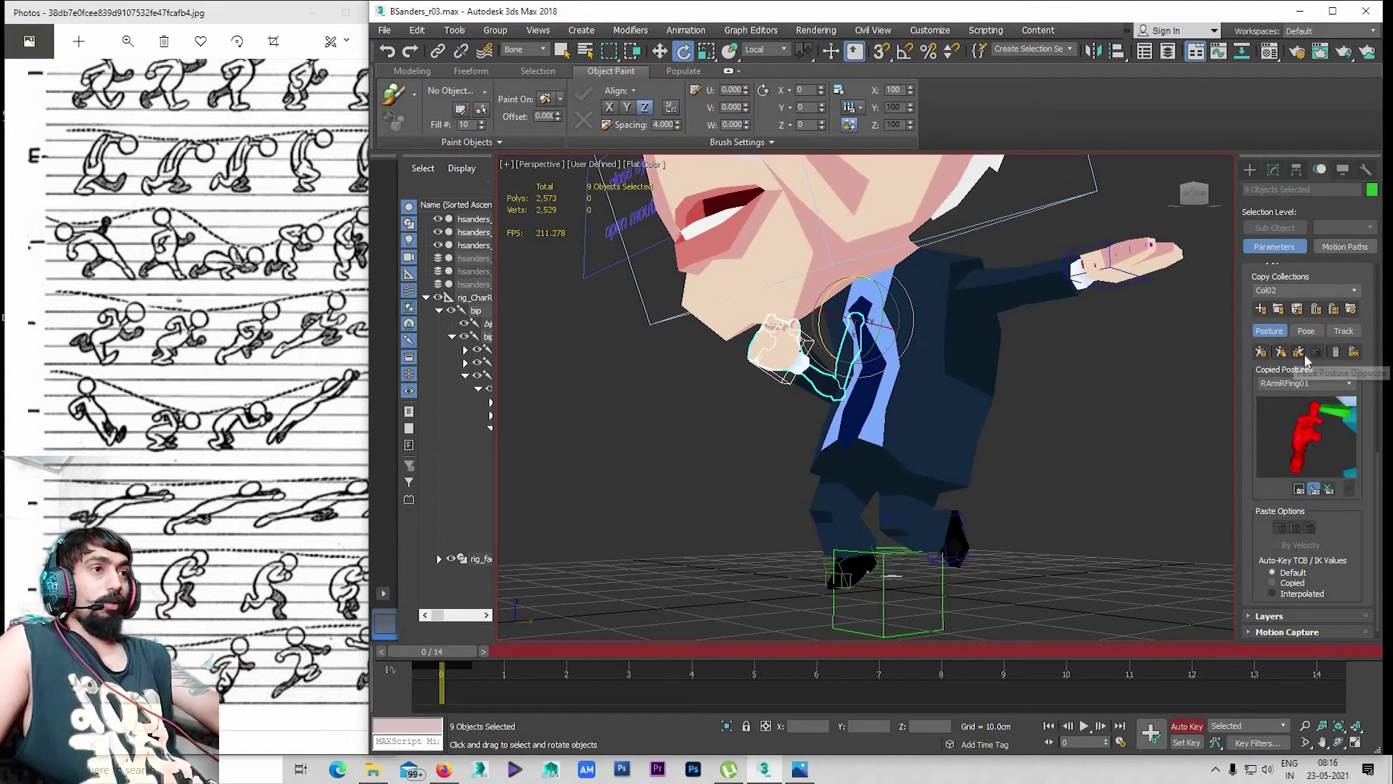
{"action": "mouse_move", "coordinate": [1045, 305]}
{"action": "middle_mouse_down", "text": "alt"}
{"action": "mouse_move", "coordinate": [933, 403]}
{"action": "mouse_move", "coordinate": [1030, 385]}
{"action": "mouse_move", "coordinate": [927, 365]}
{"action": "mouse_move", "coordinate": [1083, 388]}
{"action": "mouse_move", "coordinate": [1195, 357]}
{"action": "mouse_move", "coordinate": [1174, 408]}
{"action": "mouse_move", "coordinate": [807, 415]}
{"action": "mouse_move", "coordinate": [703, 493]}
{"action": "middle_mouse_up", "text": "alt"}
{"action": "key", "text": "l"}
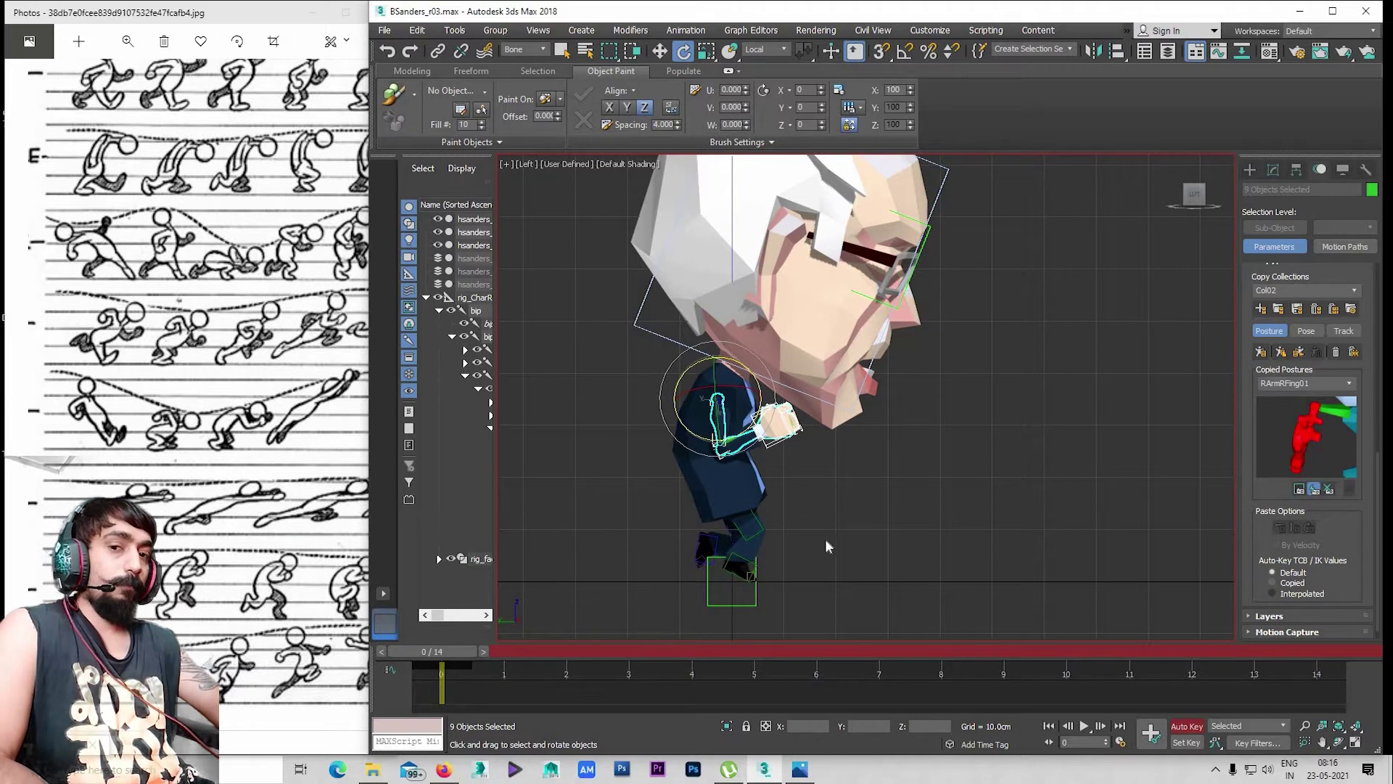
Zoom out and select the bip Head bone
{"action": "scroll", "coordinate": [817, 485], "scroll_direction": "down", "scroll_amount": 1}
{"action": "scroll", "coordinate": [803, 480], "scroll_direction": "down", "scroll_amount": 1}
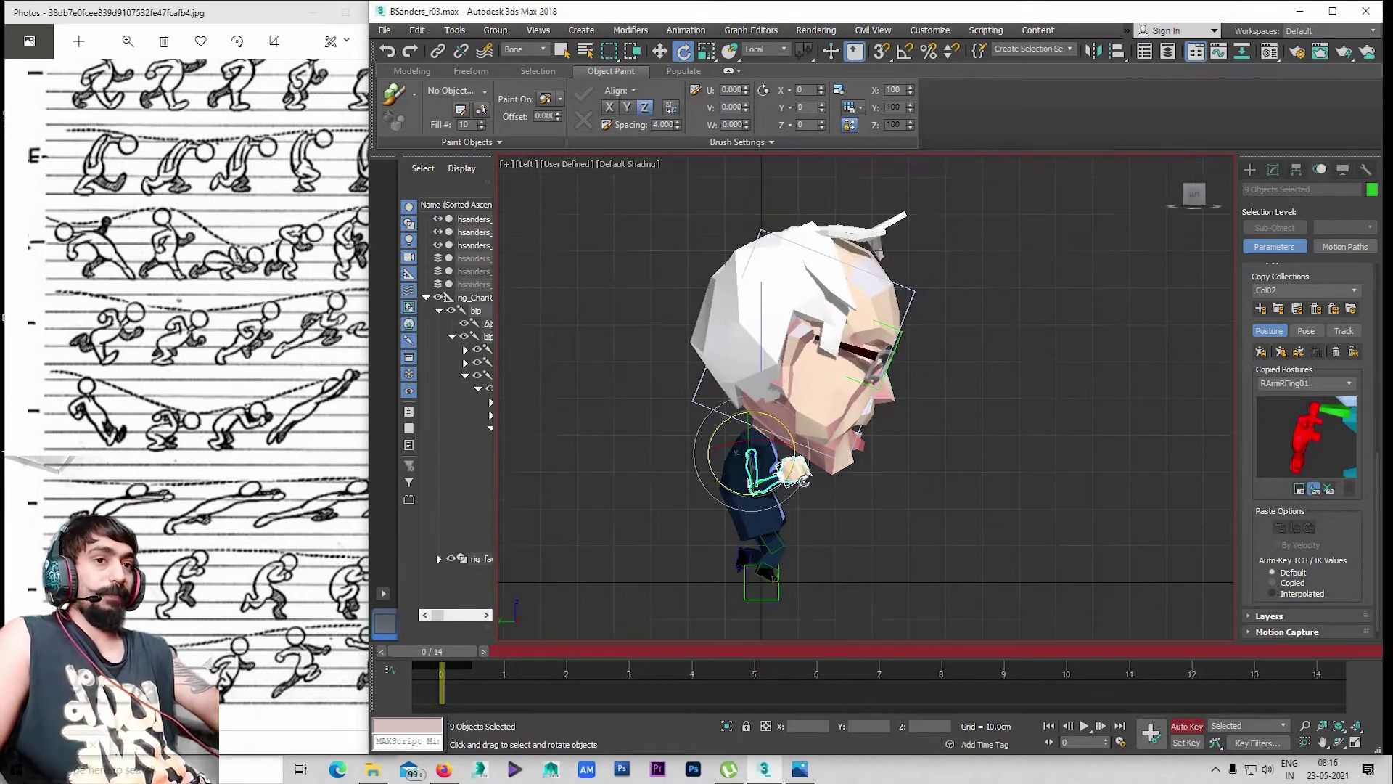
{"action": "left_click", "coordinate": [819, 455]}
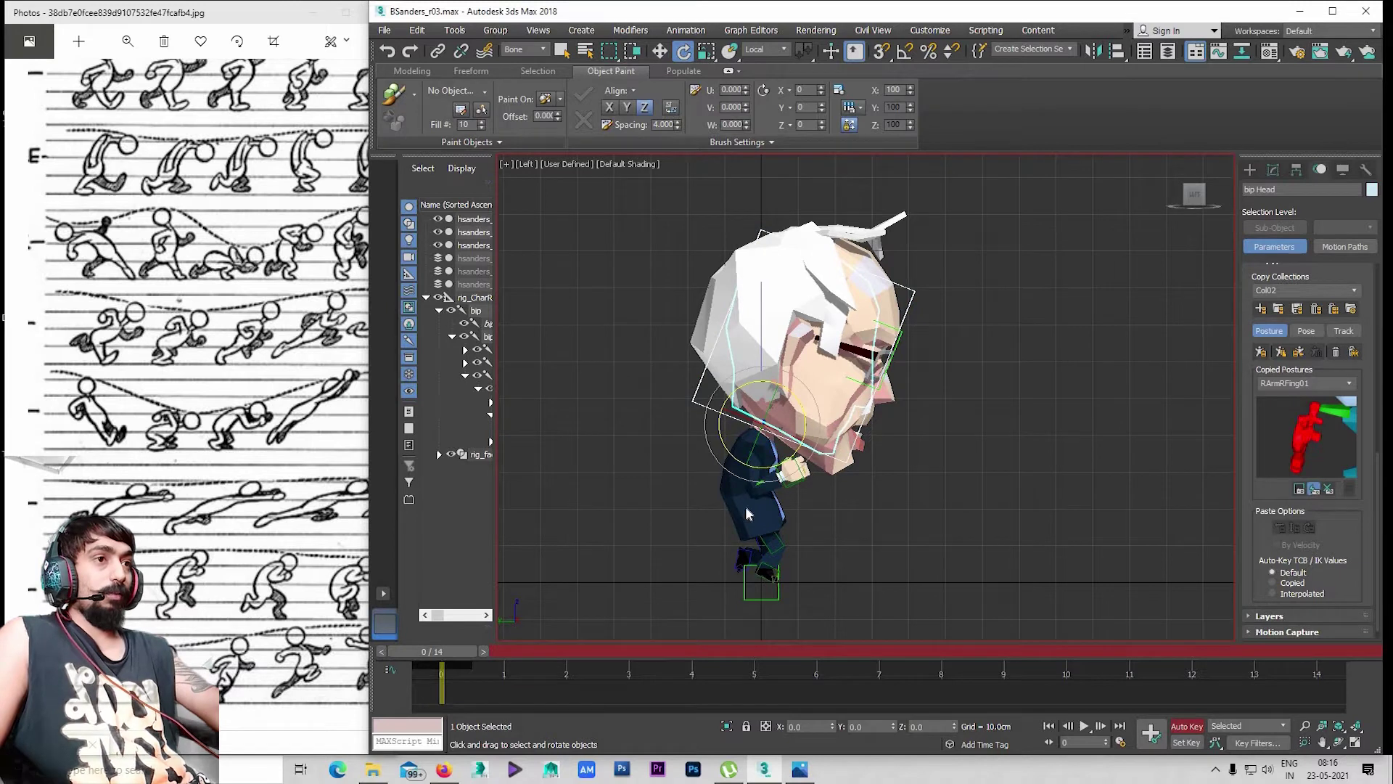
Switch the selection to bip Neck and open the File menu
{"action": "scroll", "coordinate": [766, 475], "scroll_direction": "up", "scroll_amount": 1}
{"action": "scroll", "coordinate": [793, 406], "scroll_direction": "up", "scroll_amount": 2}
{"action": "left_click", "coordinate": [793, 406]}
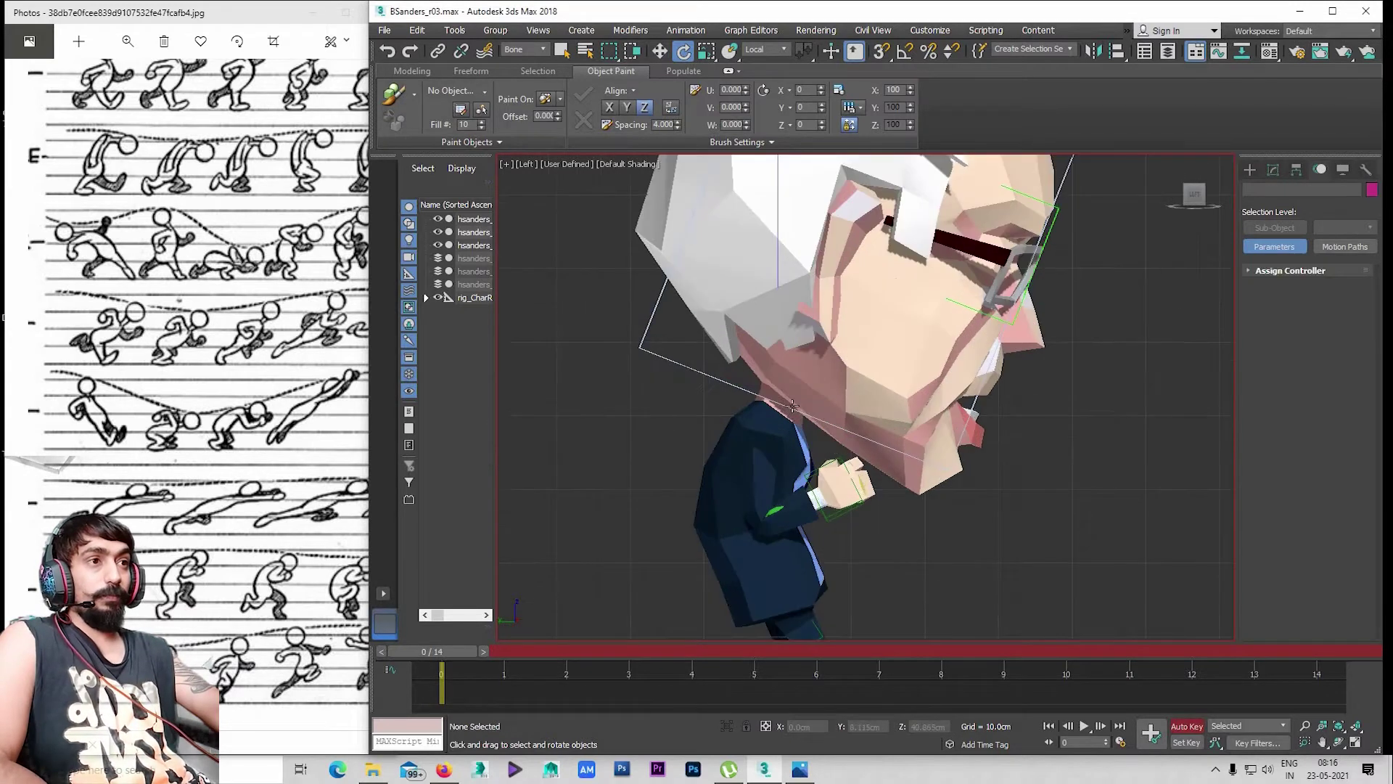
{"action": "left_click", "coordinate": [806, 405]}
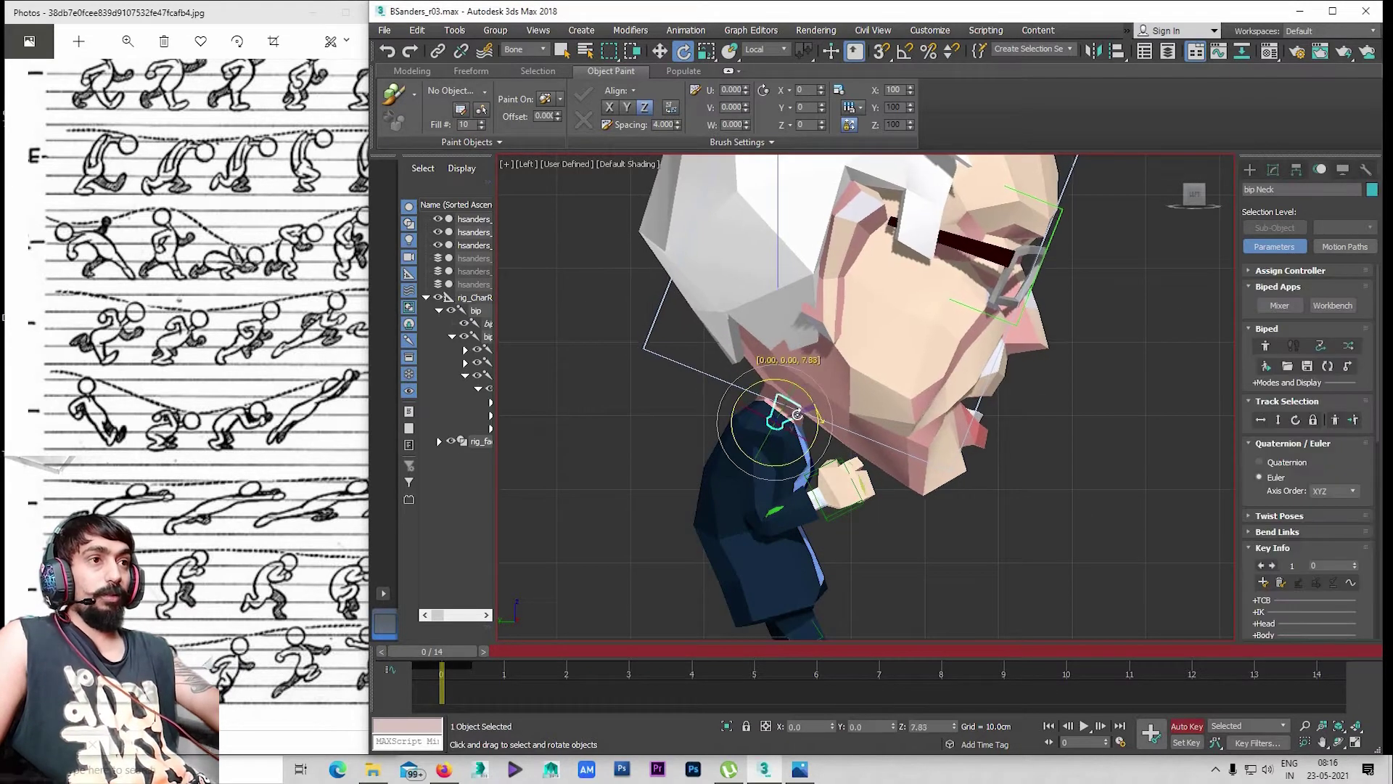
{"action": "left_click", "coordinate": [395, 34]}
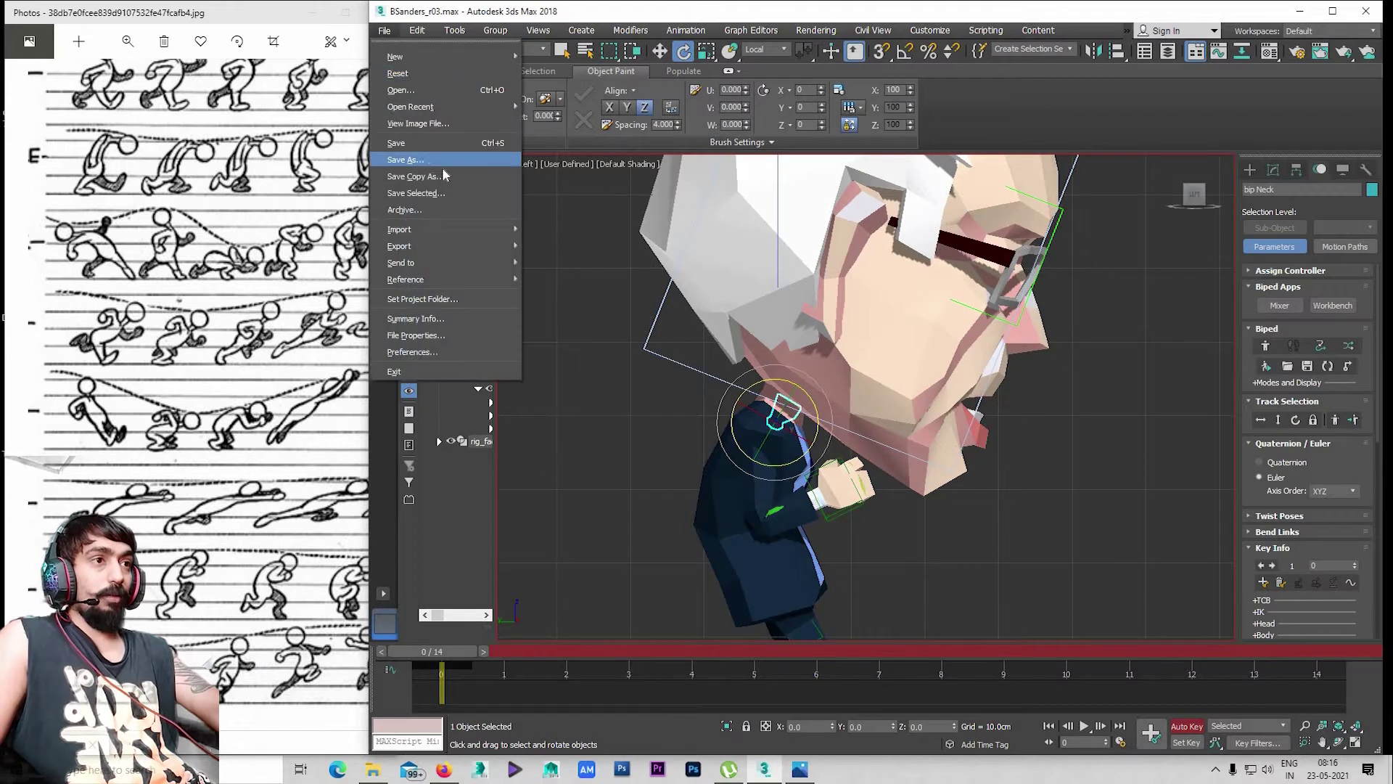
{"action": "left_click", "coordinate": [442, 168]}
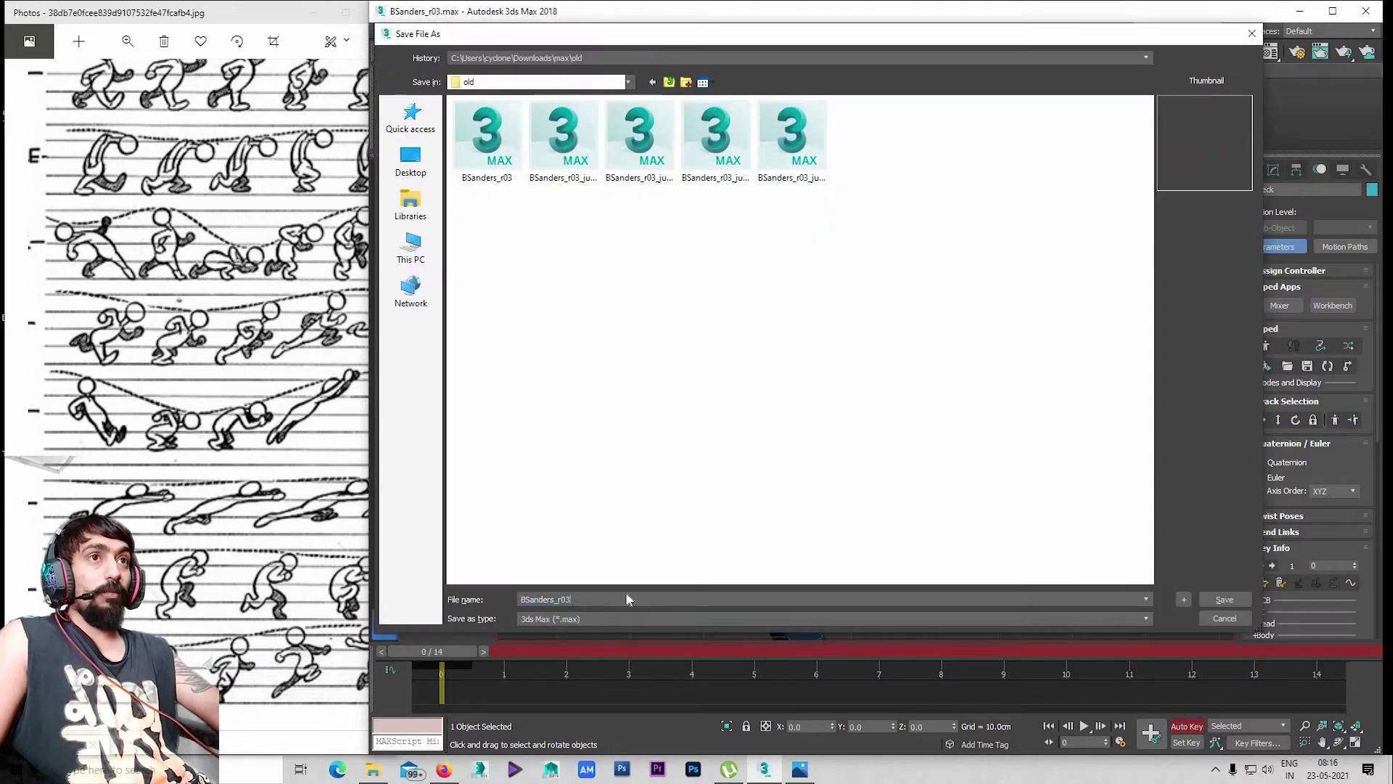
{"action": "type", "text": "_ti"}
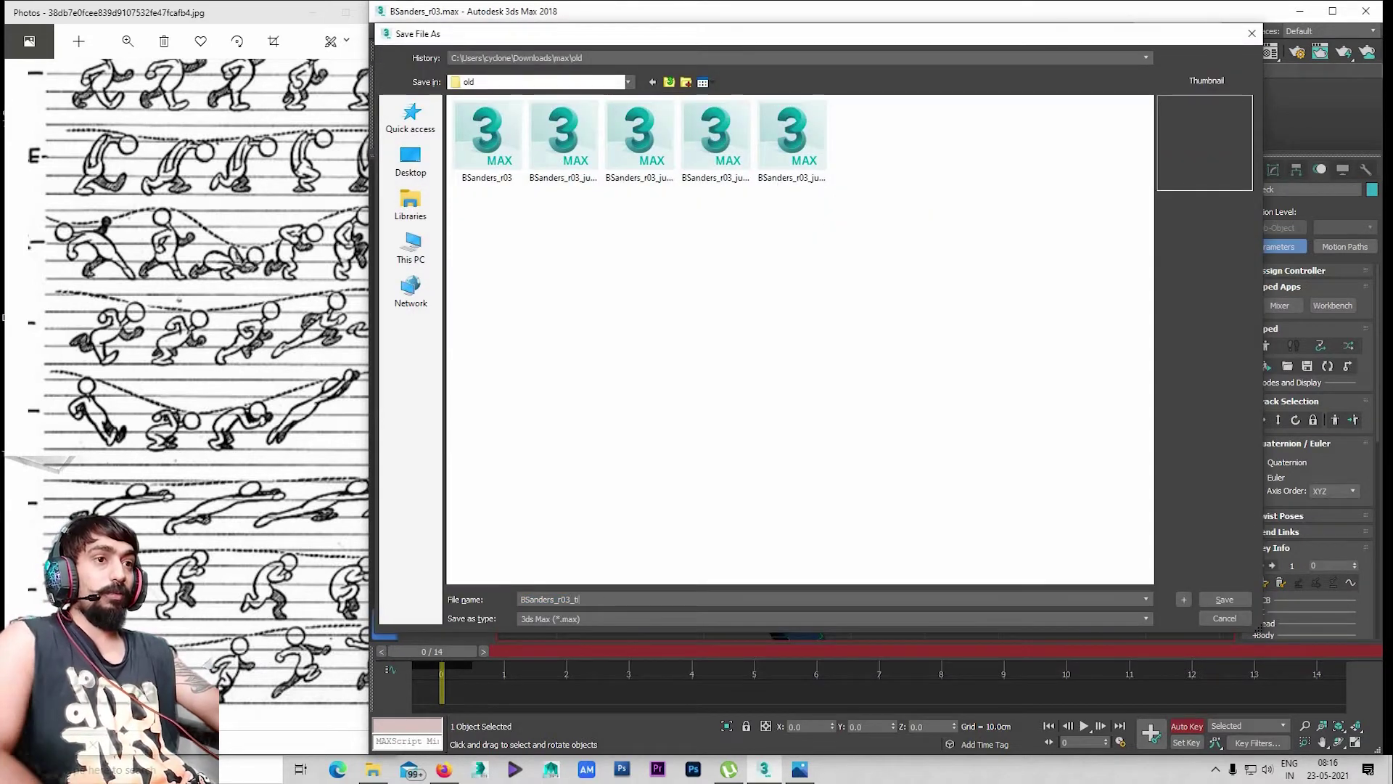
{"action": "type", "text": "ptoe"}
{"action": "key", "text": "Return"}
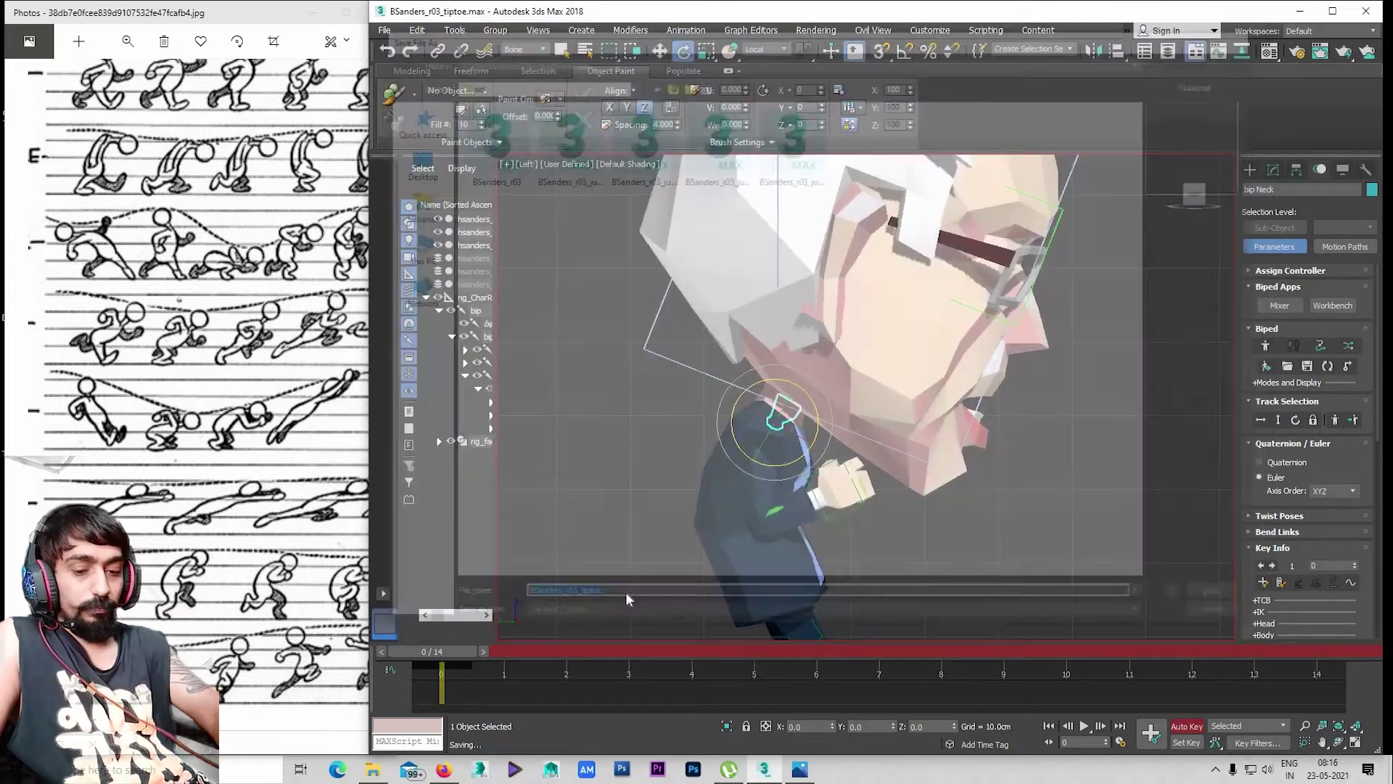
{"action": "scroll", "coordinate": [861, 402], "scroll_direction": "down", "scroll_amount": 5}
{"action": "key", "text": "alt+w"}
{"action": "key", "text": "alt+w"}
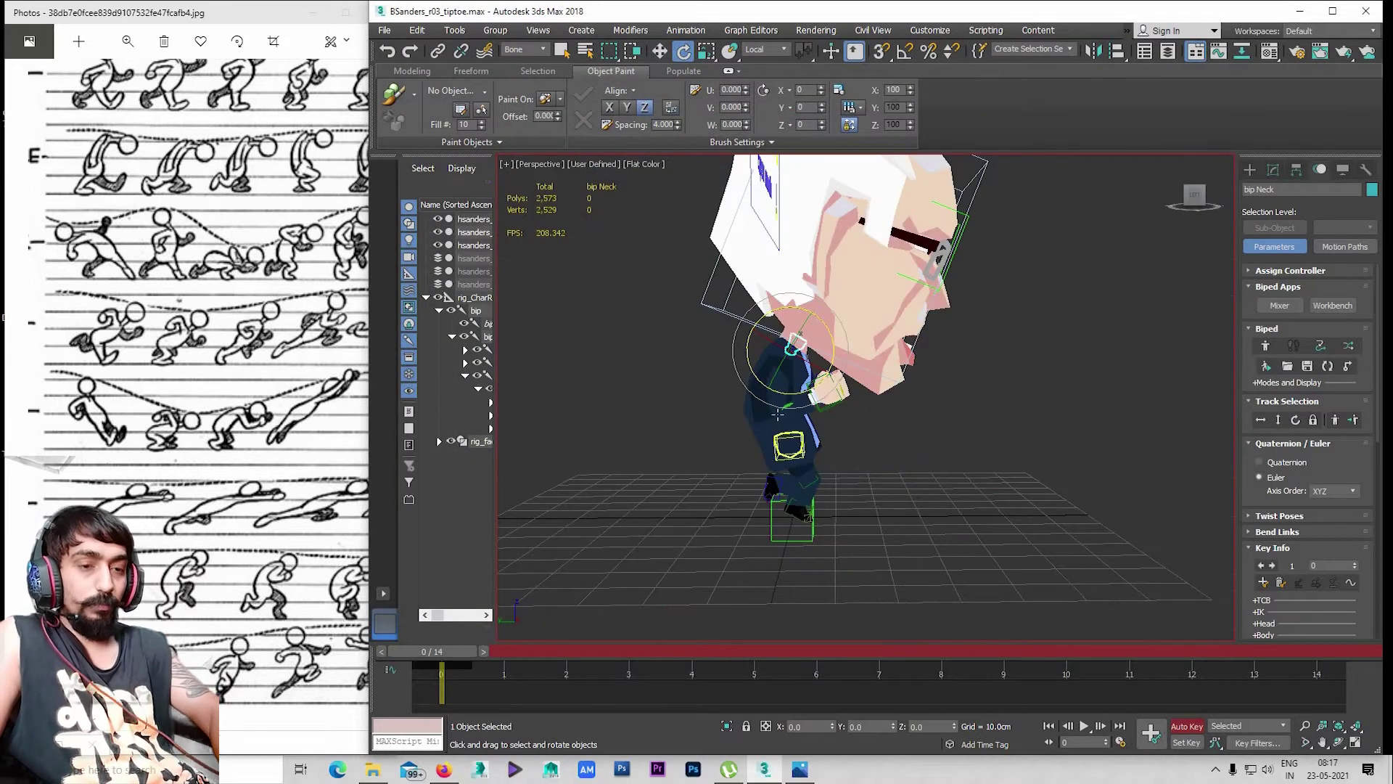
Select bip R Hand in side view and move it up and forward
{"action": "middle_click_drag", "start_coordinate": [783, 435], "coordinate": [756, 428], "text": "alt"}
{"action": "scroll", "coordinate": [755, 428], "scroll_direction": "up", "scroll_amount": 3}
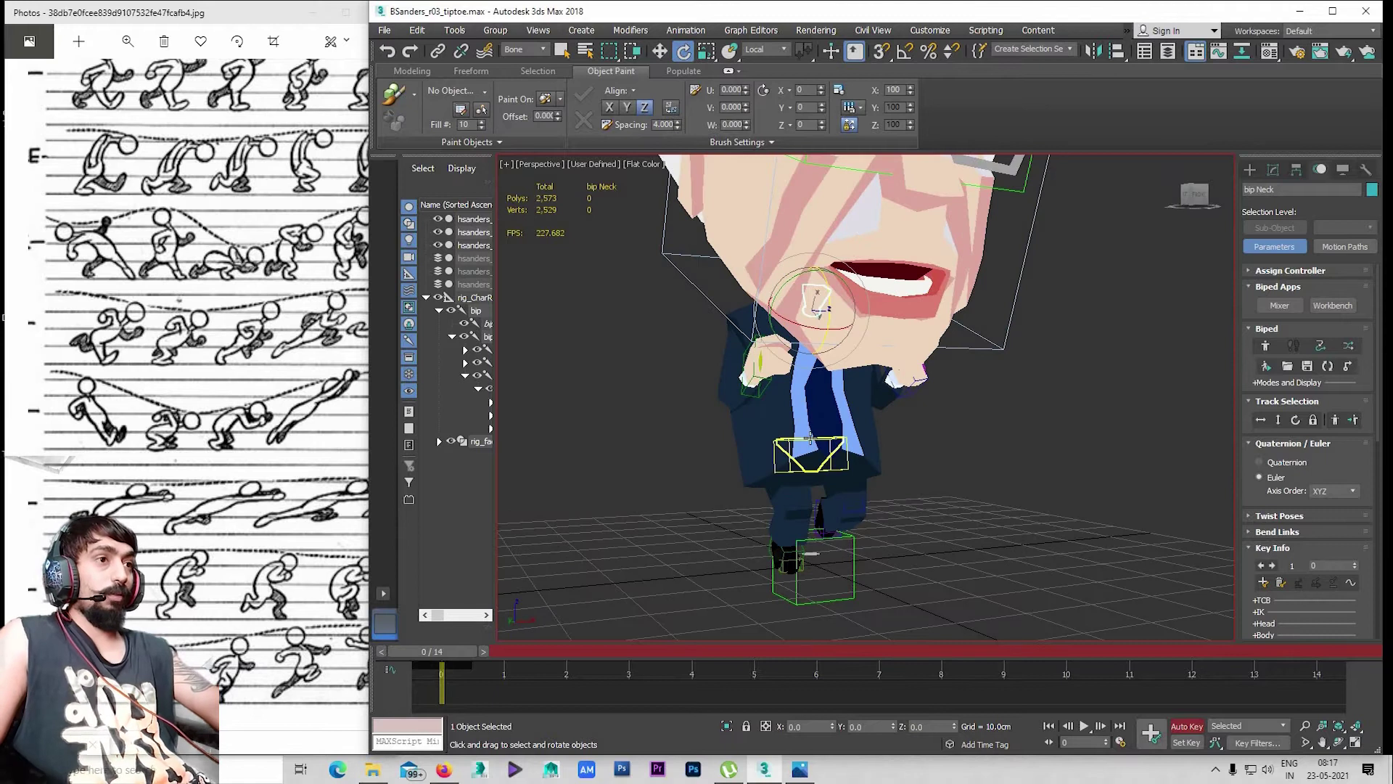
{"action": "middle_click_drag", "start_coordinate": [899, 409], "coordinate": [834, 378], "text": "alt"}
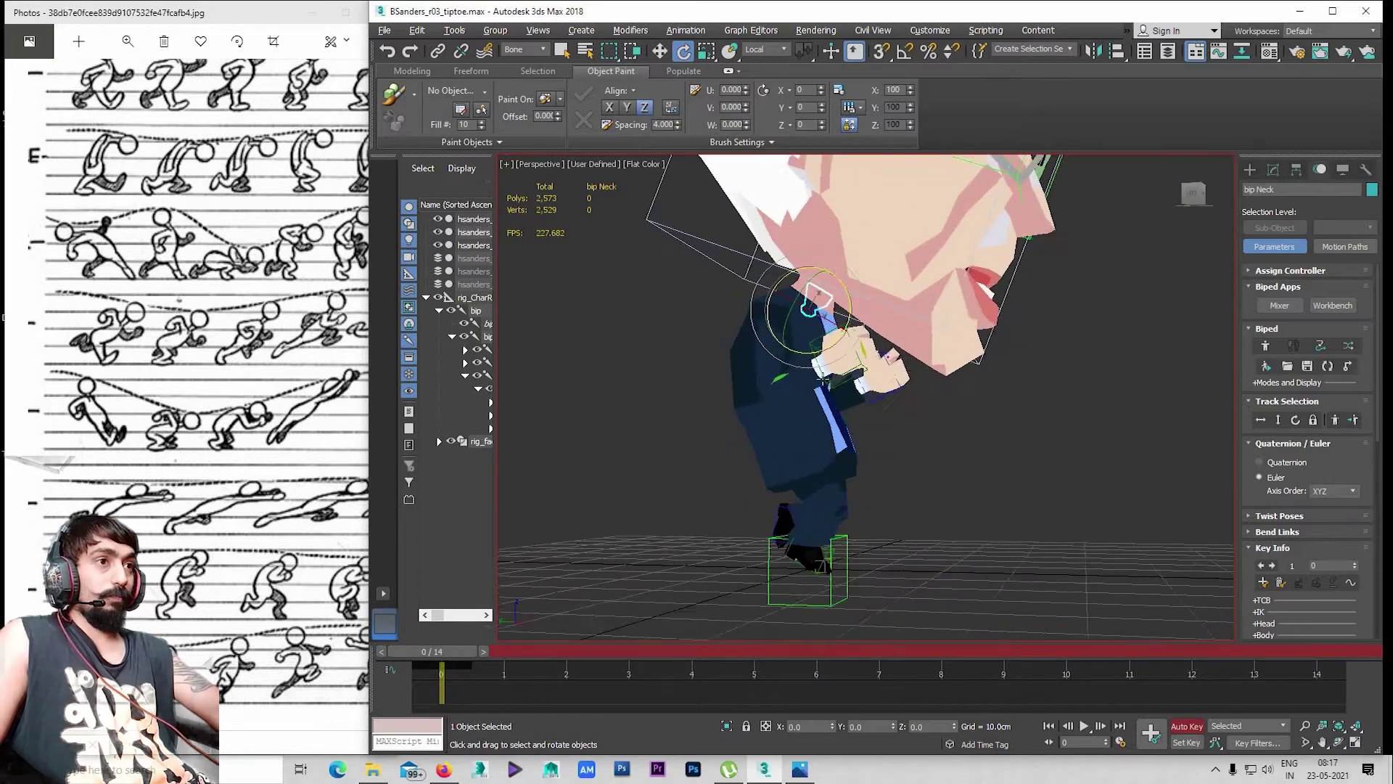
{"action": "left_click", "coordinate": [834, 363]}
{"action": "key", "text": "l"}
{"action": "scroll", "coordinate": [742, 490], "scroll_direction": "up", "scroll_amount": 3}
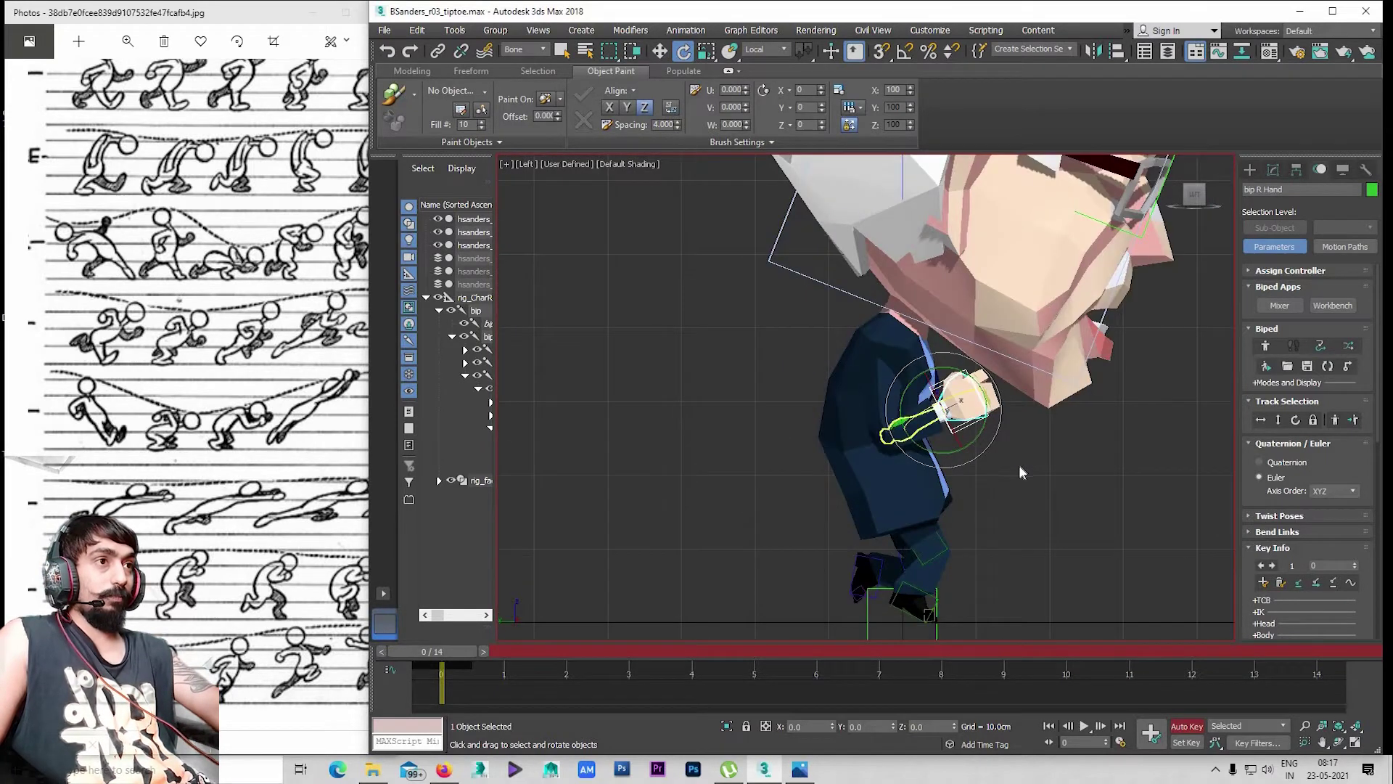
{"action": "left_click", "coordinate": [947, 428]}
{"action": "left_click", "coordinate": [953, 429]}
{"action": "key", "text": "z"}
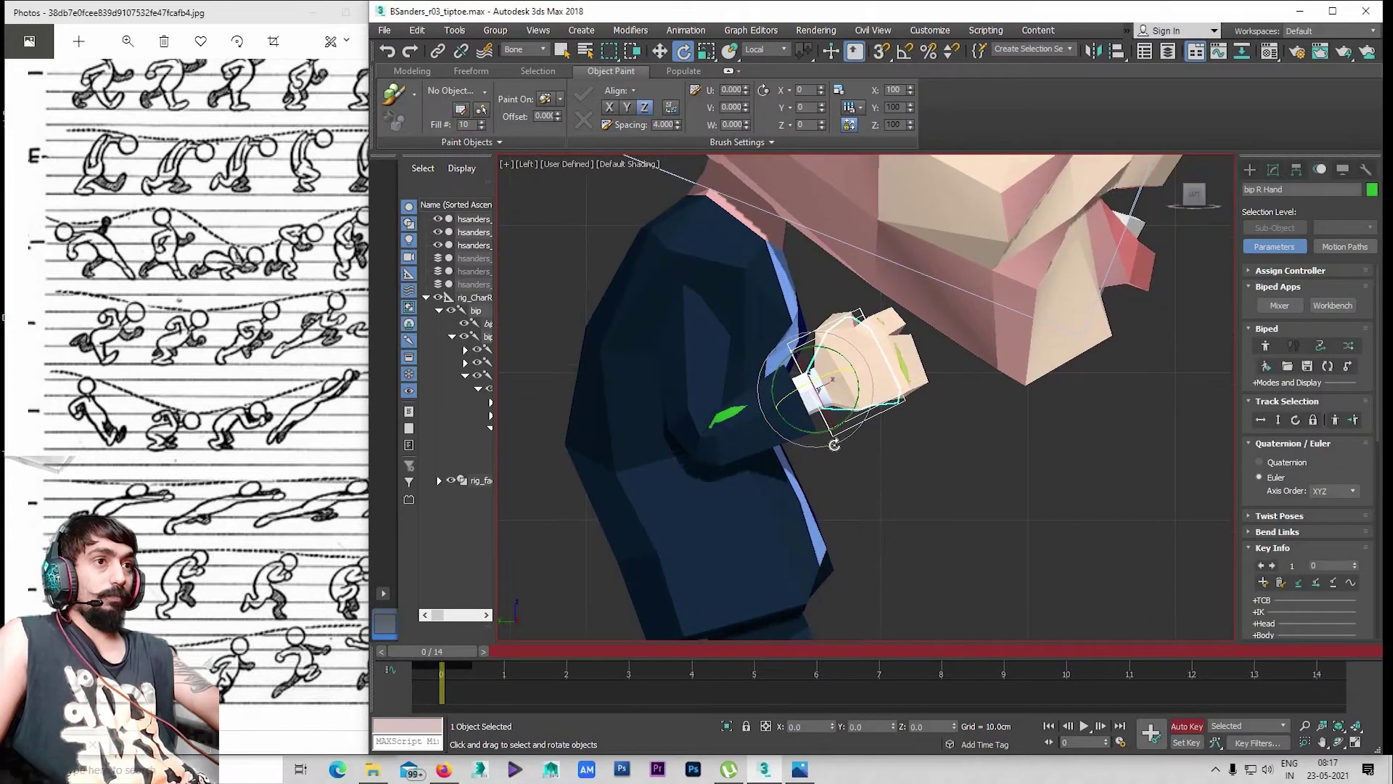
{"action": "key", "text": "w"}
{"action": "mouse_move", "coordinate": [814, 382]}
{"action": "left_mouse_down"}
{"action": "mouse_move", "coordinate": [843, 367]}
{"action": "mouse_move", "coordinate": [809, 361]}
{"action": "left_mouse_up"}
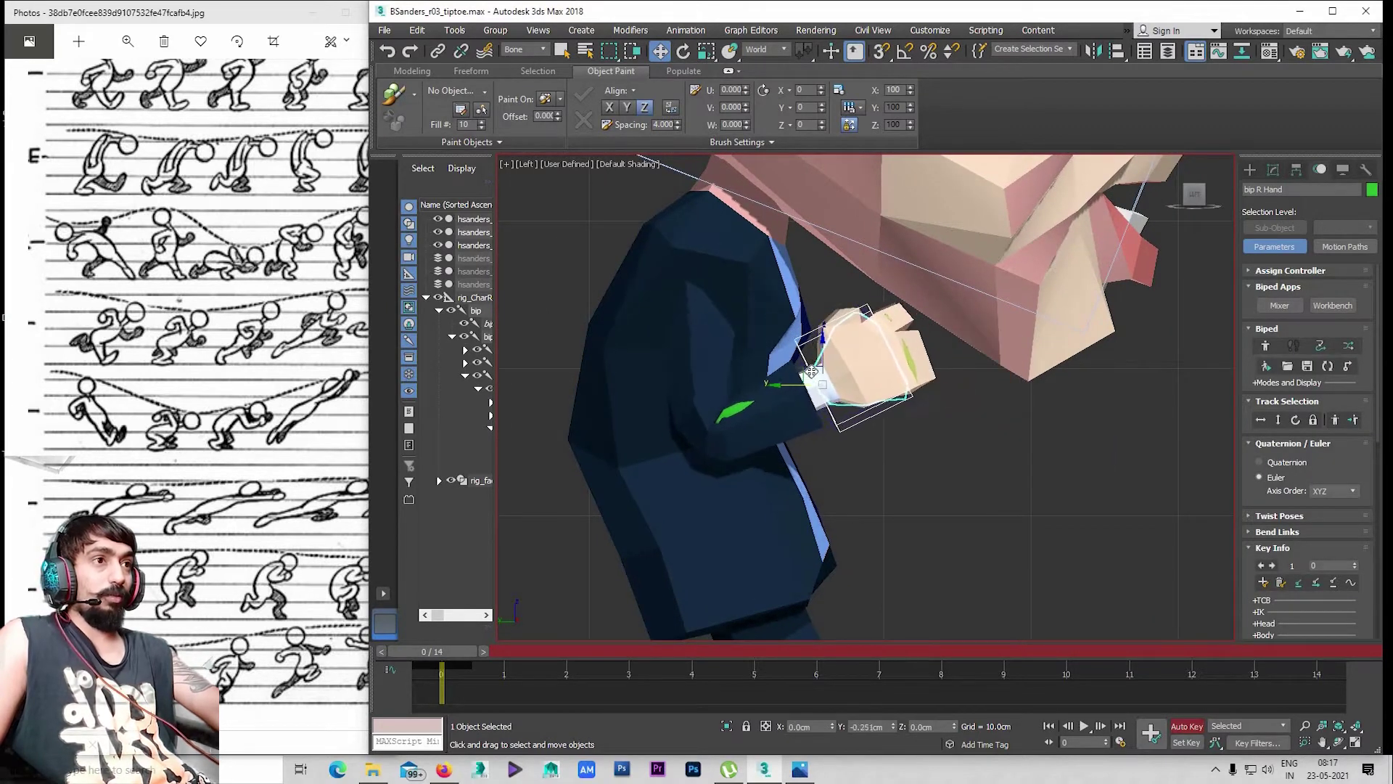
Rotate bip Head to tilt it back
{"action": "scroll", "coordinate": [809, 361], "scroll_direction": "down", "scroll_amount": 5}
{"action": "left_click", "coordinate": [825, 261]}
{"action": "key", "text": "e"}
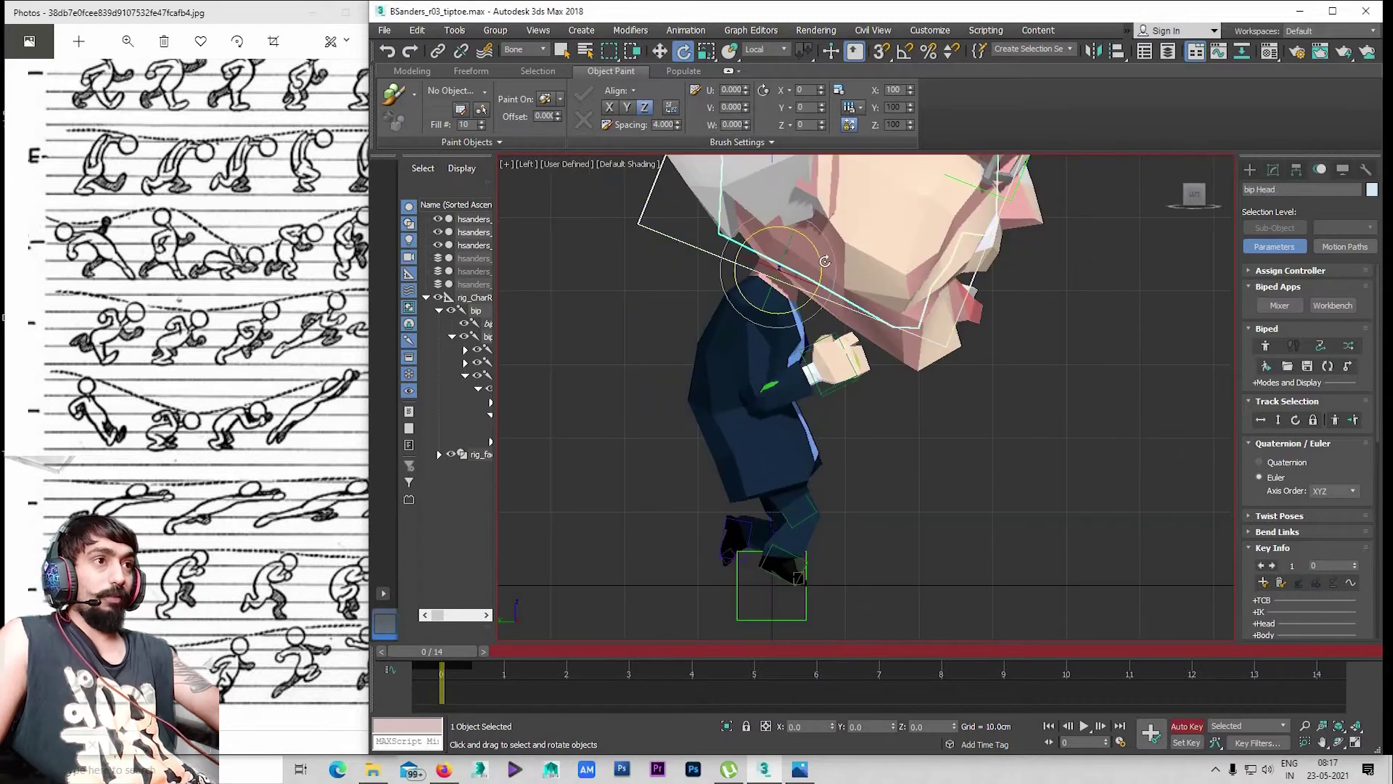
{"action": "left_click_drag", "start_coordinate": [829, 274], "coordinate": [834, 304]}
Rotate bip R Foot a further 10.3° to a more level pose at frame 0
{"action": "scroll", "coordinate": [834, 305], "scroll_direction": "down", "scroll_amount": 3}
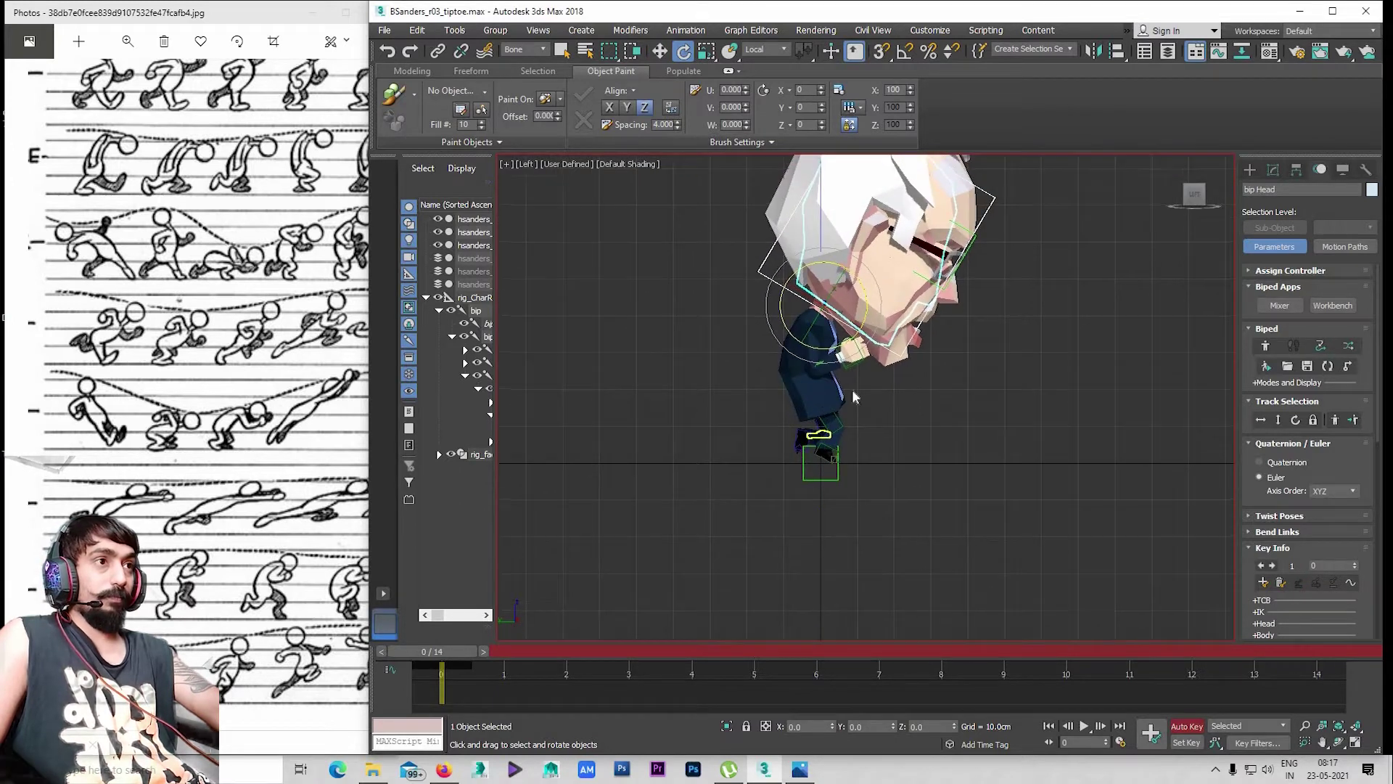
{"action": "scroll", "coordinate": [839, 443], "scroll_direction": "up", "scroll_amount": 2}
{"action": "scroll", "coordinate": [824, 486], "scroll_direction": "up", "scroll_amount": 1}
{"action": "scroll", "coordinate": [824, 486], "scroll_direction": "up", "scroll_amount": 1}
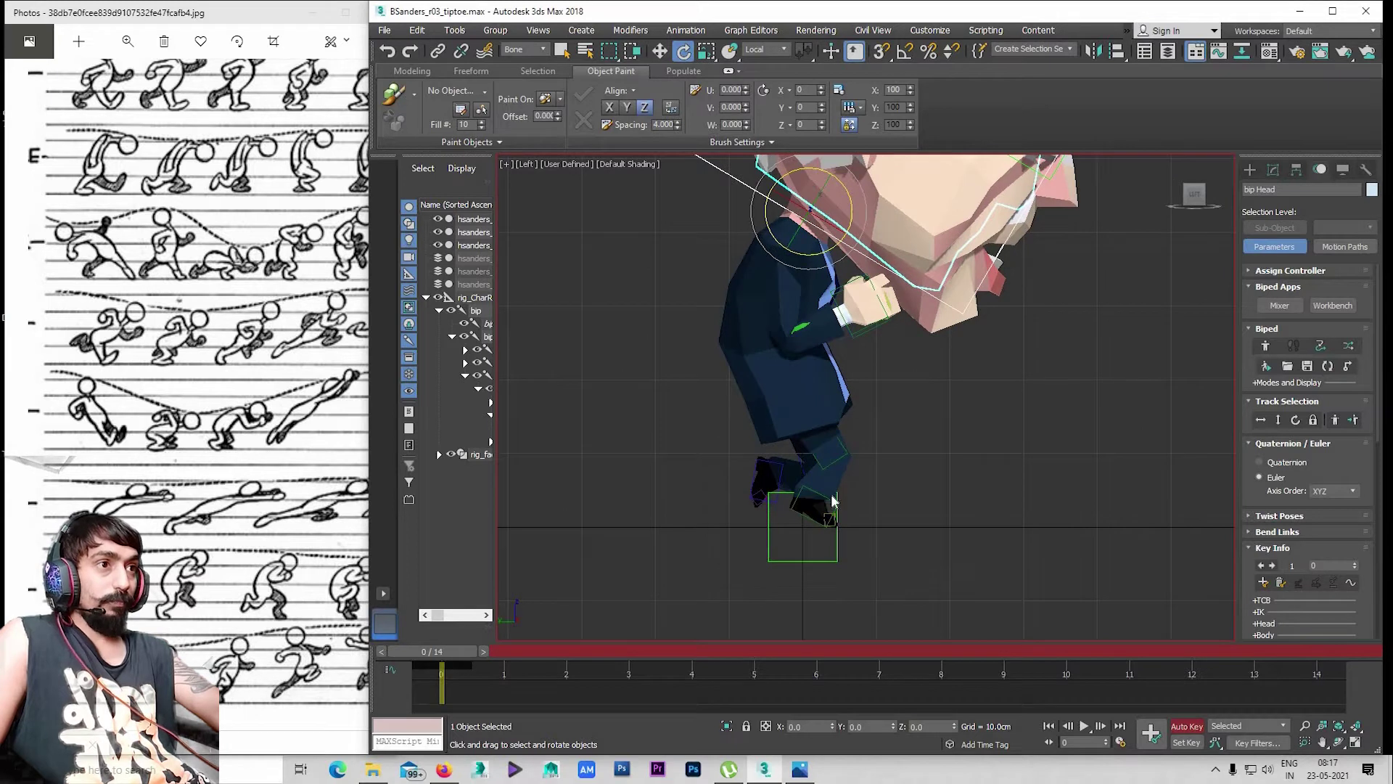
{"action": "scroll", "coordinate": [837, 473], "scroll_direction": "up", "scroll_amount": 2}
{"action": "left_click", "coordinate": [827, 471]}
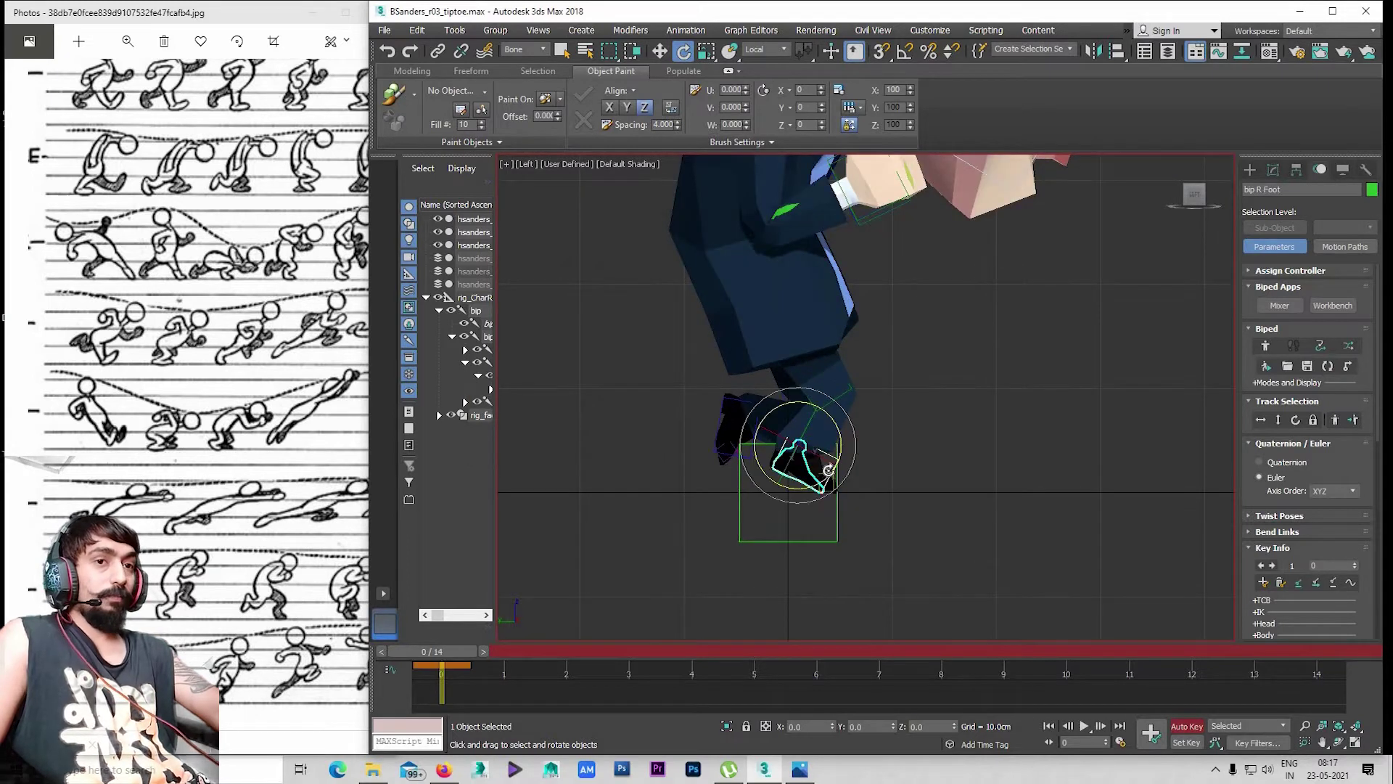
{"action": "left_click_drag", "start_coordinate": [839, 435], "coordinate": [846, 399]}
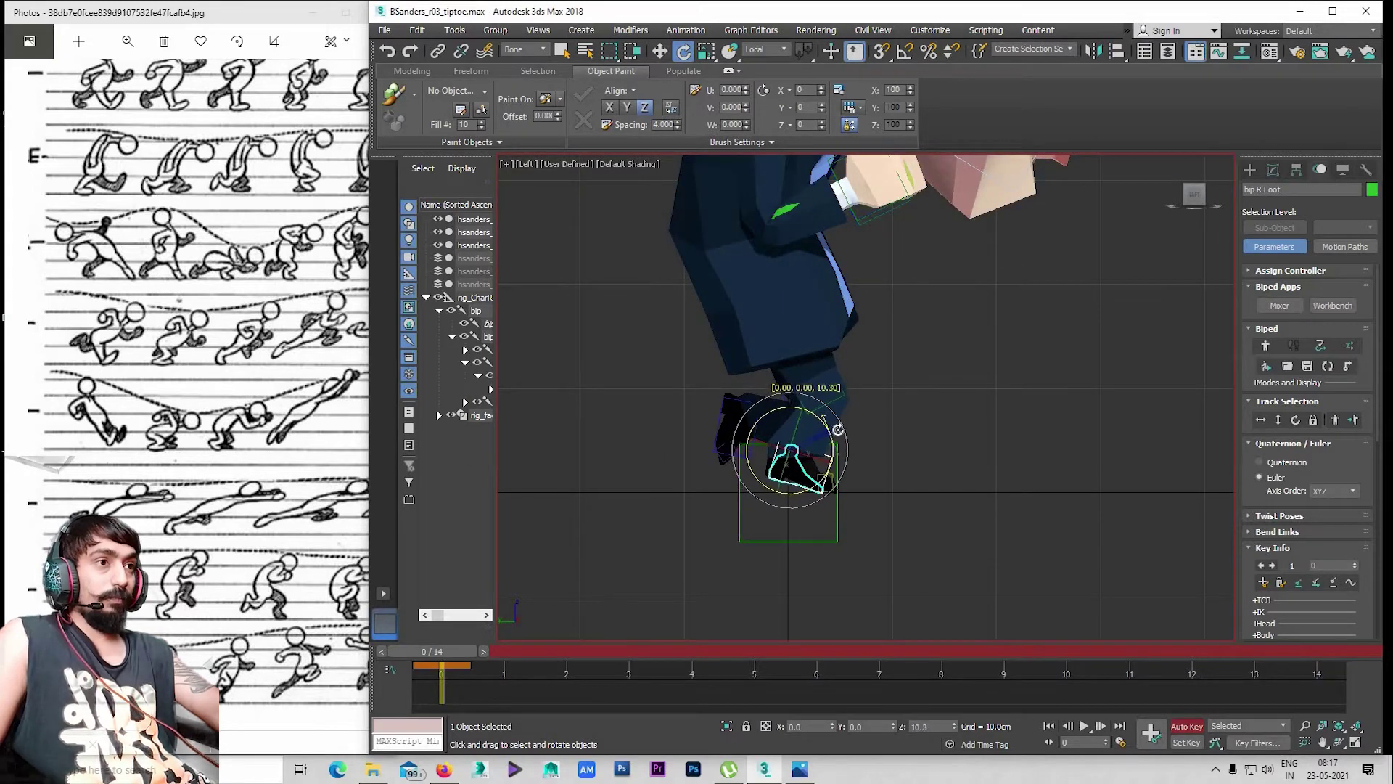
{"action": "scroll", "coordinate": [891, 450], "scroll_direction": "down", "scroll_amount": 2}
{"action": "scroll", "coordinate": [893, 456], "scroll_direction": "up", "scroll_amount": 2}
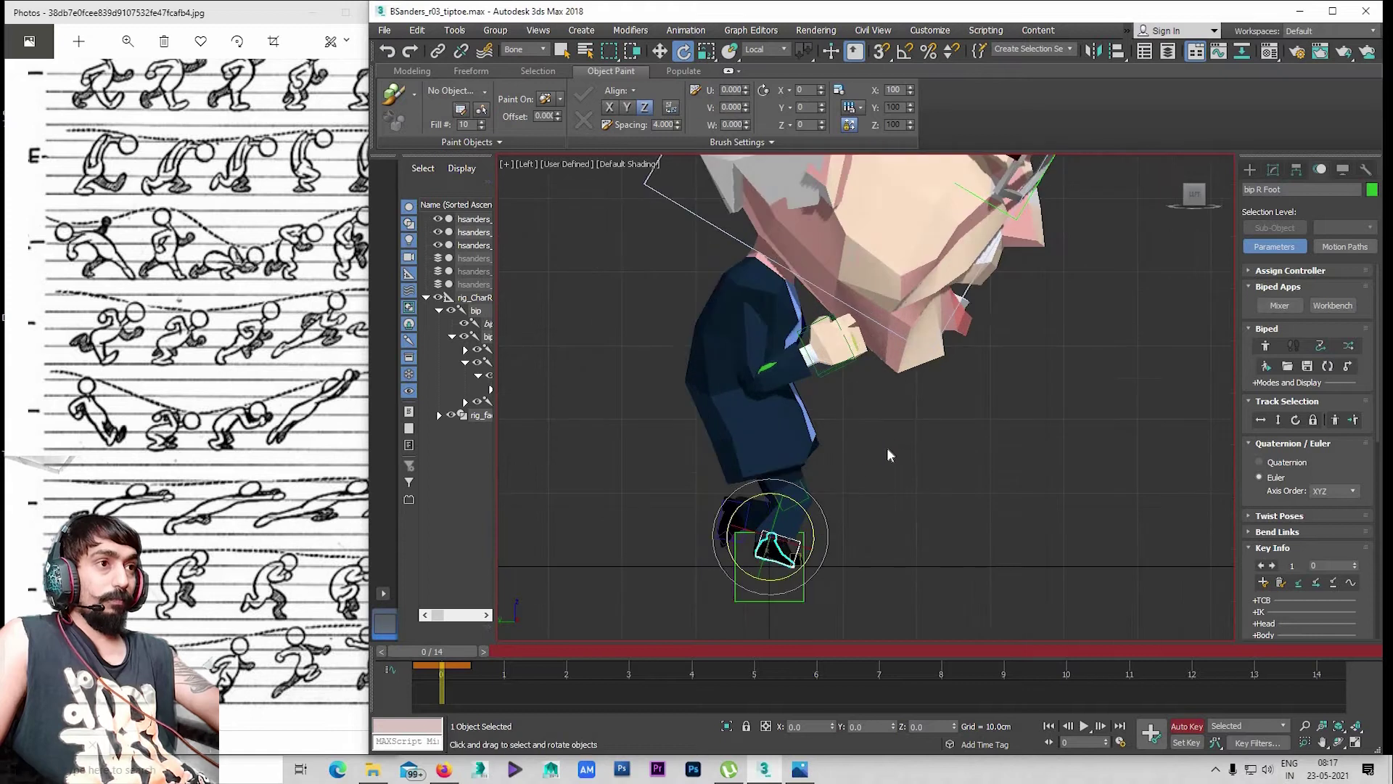
{"action": "left_click", "coordinate": [1253, 420]}
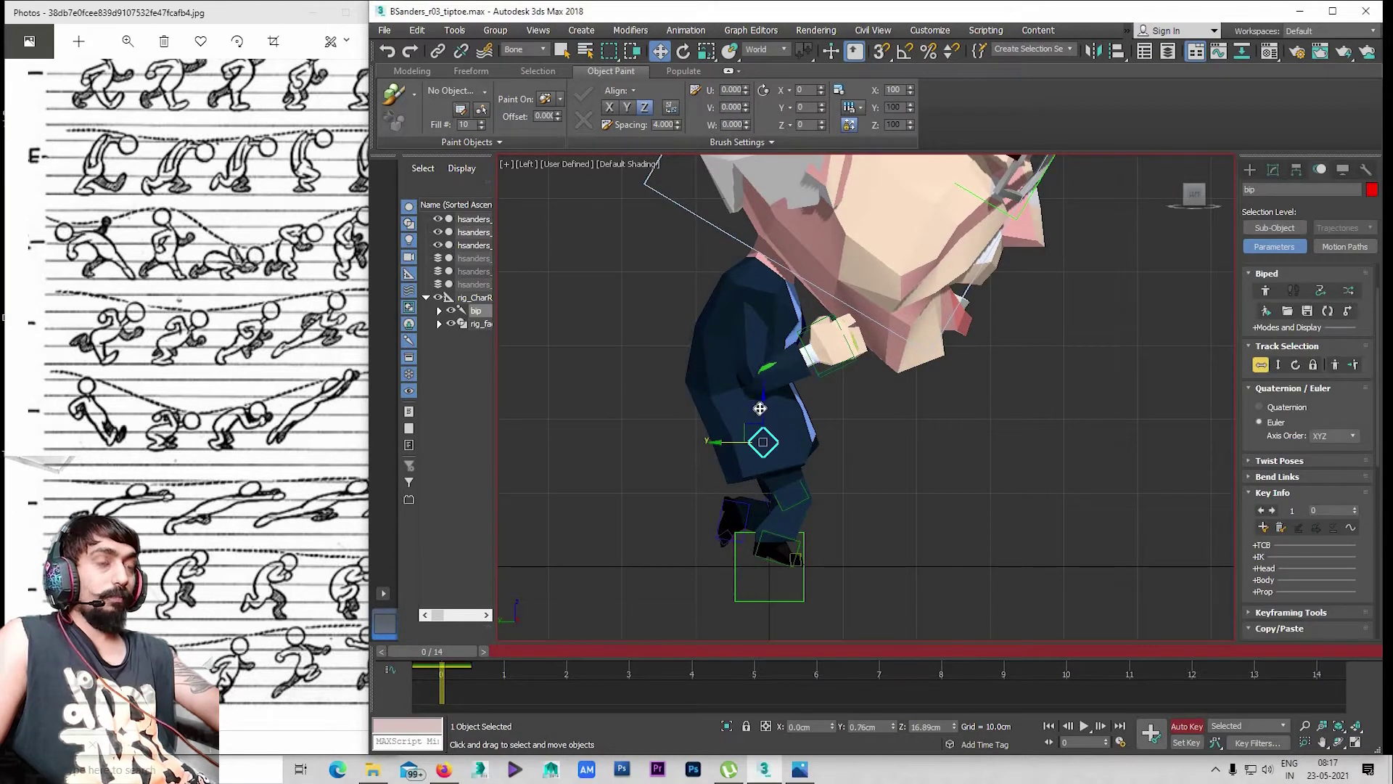
{"action": "left_click_drag", "start_coordinate": [760, 409], "coordinate": [775, 407]}
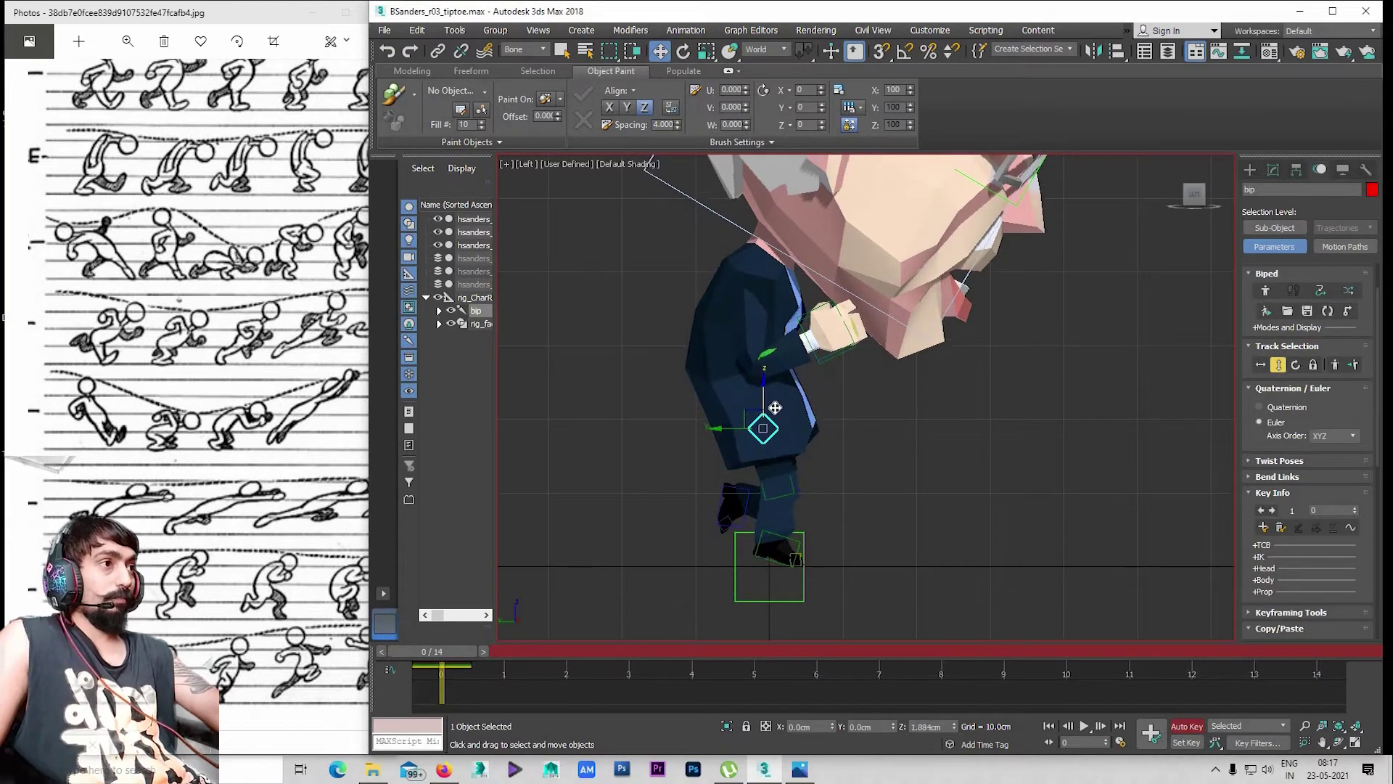
{"action": "scroll", "coordinate": [798, 500], "scroll_direction": "down", "scroll_amount": 2}
{"action": "scroll", "coordinate": [747, 478], "scroll_direction": "down", "scroll_amount": 1}
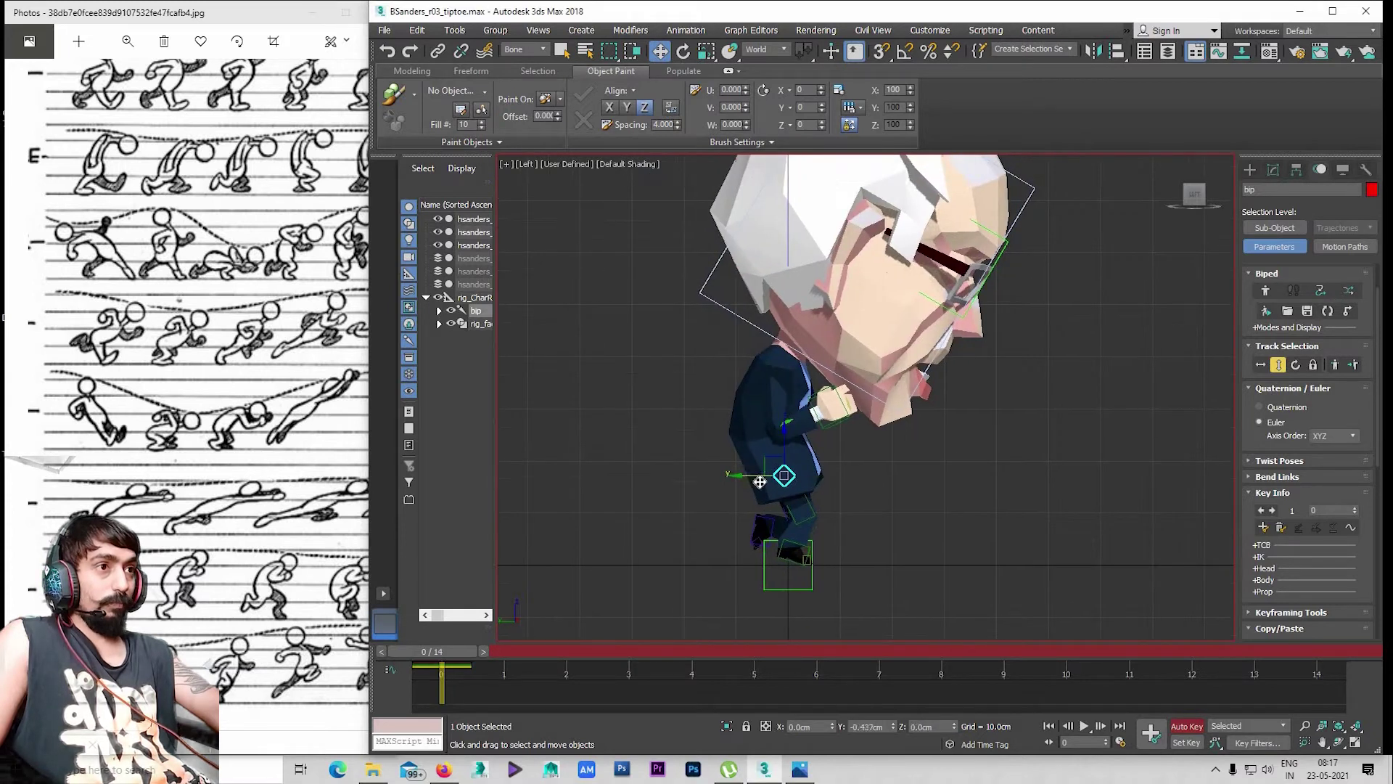
{"action": "mouse_move", "coordinate": [759, 481]}
{"action": "middle_mouse_down"}
{"action": "mouse_move", "coordinate": [731, 461]}
{"action": "mouse_move", "coordinate": [799, 474]}
{"action": "middle_mouse_up"}
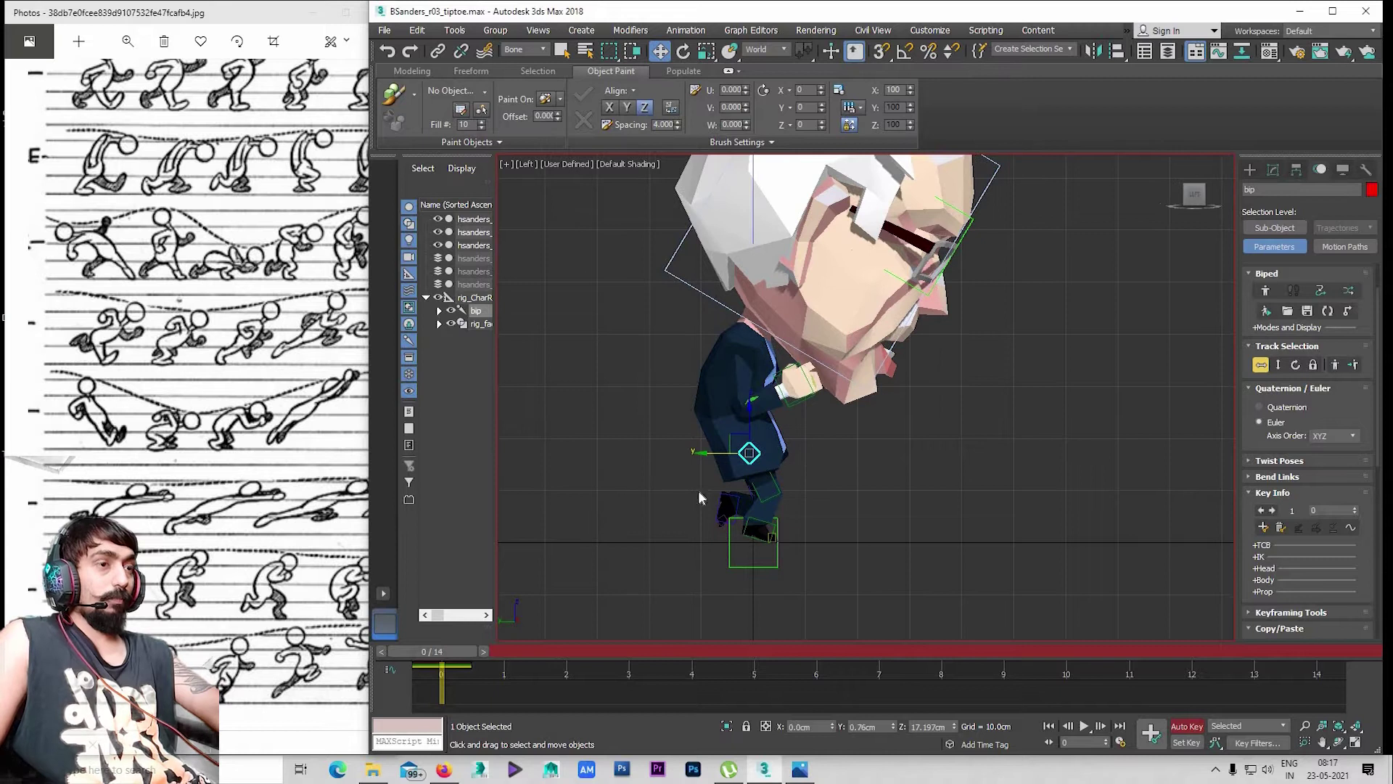
{"action": "middle_click_drag", "start_coordinate": [698, 497], "coordinate": [696, 509]}
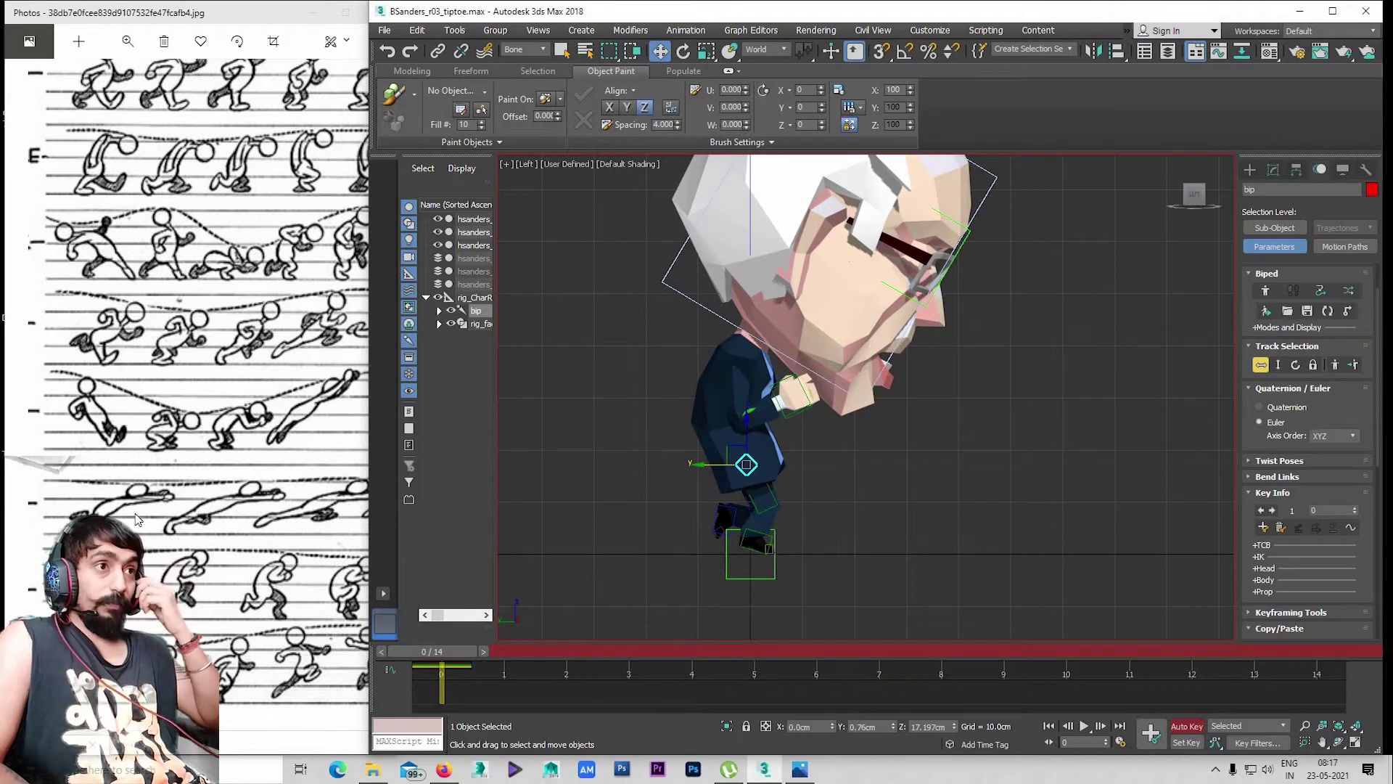
{"action": "left_click_drag", "start_coordinate": [185, 518], "coordinate": [149, 525]}
{"action": "middle_click_drag", "start_coordinate": [653, 544], "coordinate": [659, 537]}
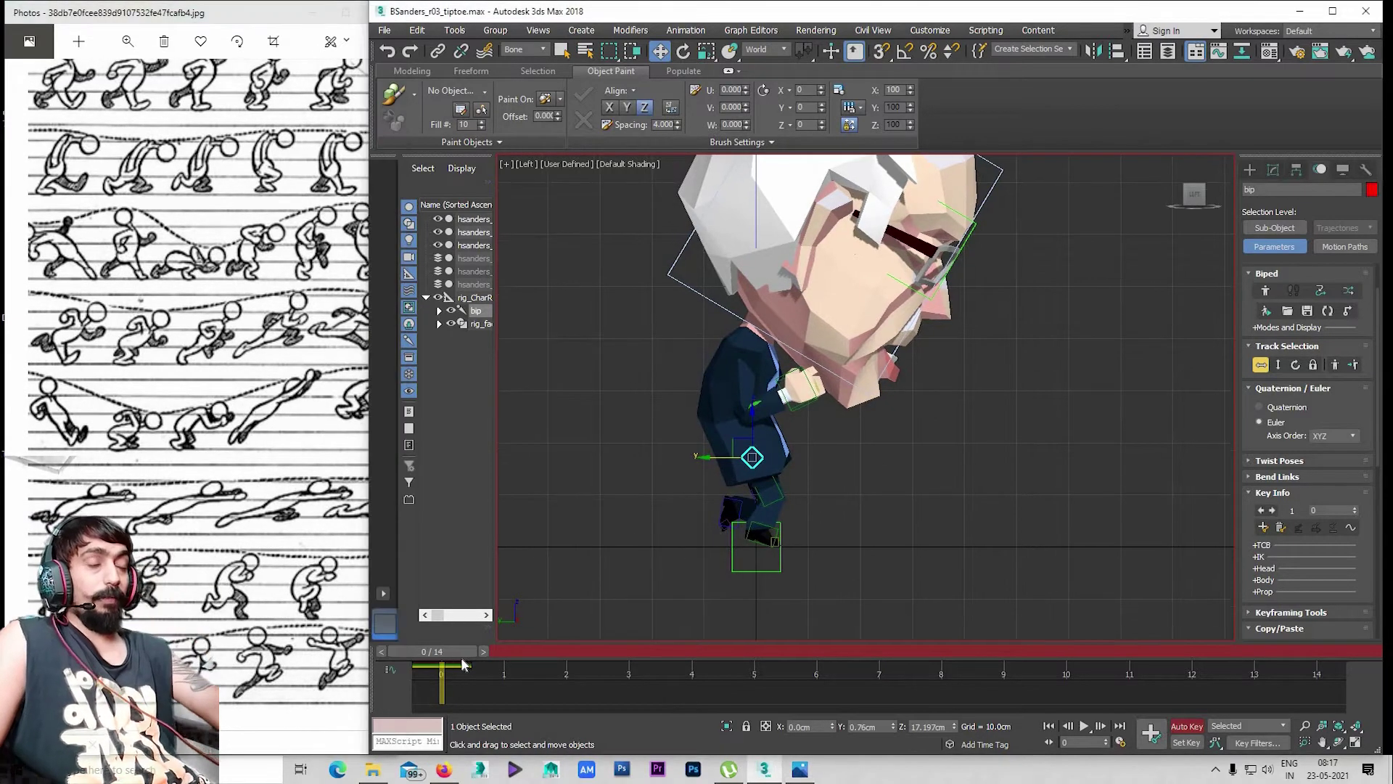
At frame 2, select bip R Foot and move it backward
{"action": "left_click_drag", "start_coordinate": [448, 654], "coordinate": [575, 656]}
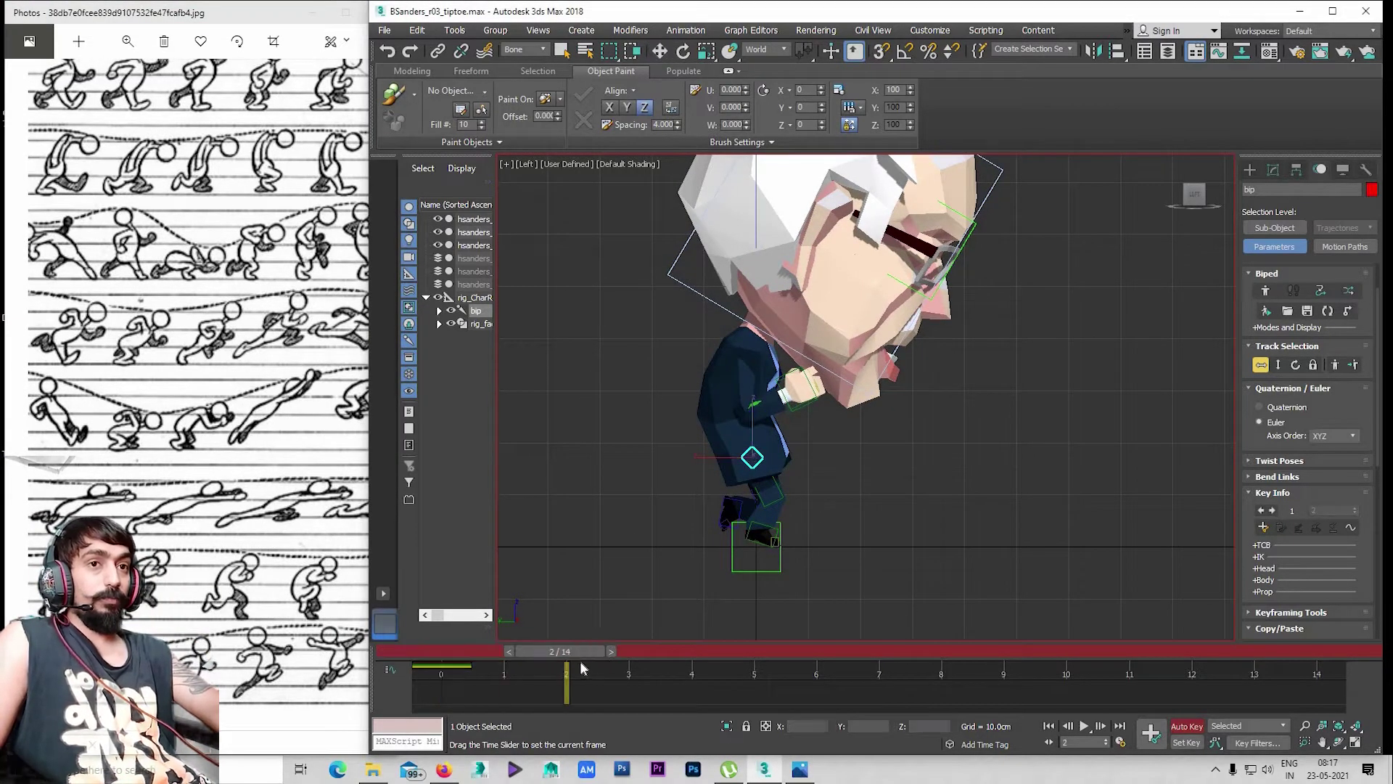
{"action": "middle_click_drag", "start_coordinate": [736, 454], "coordinate": [774, 508]}
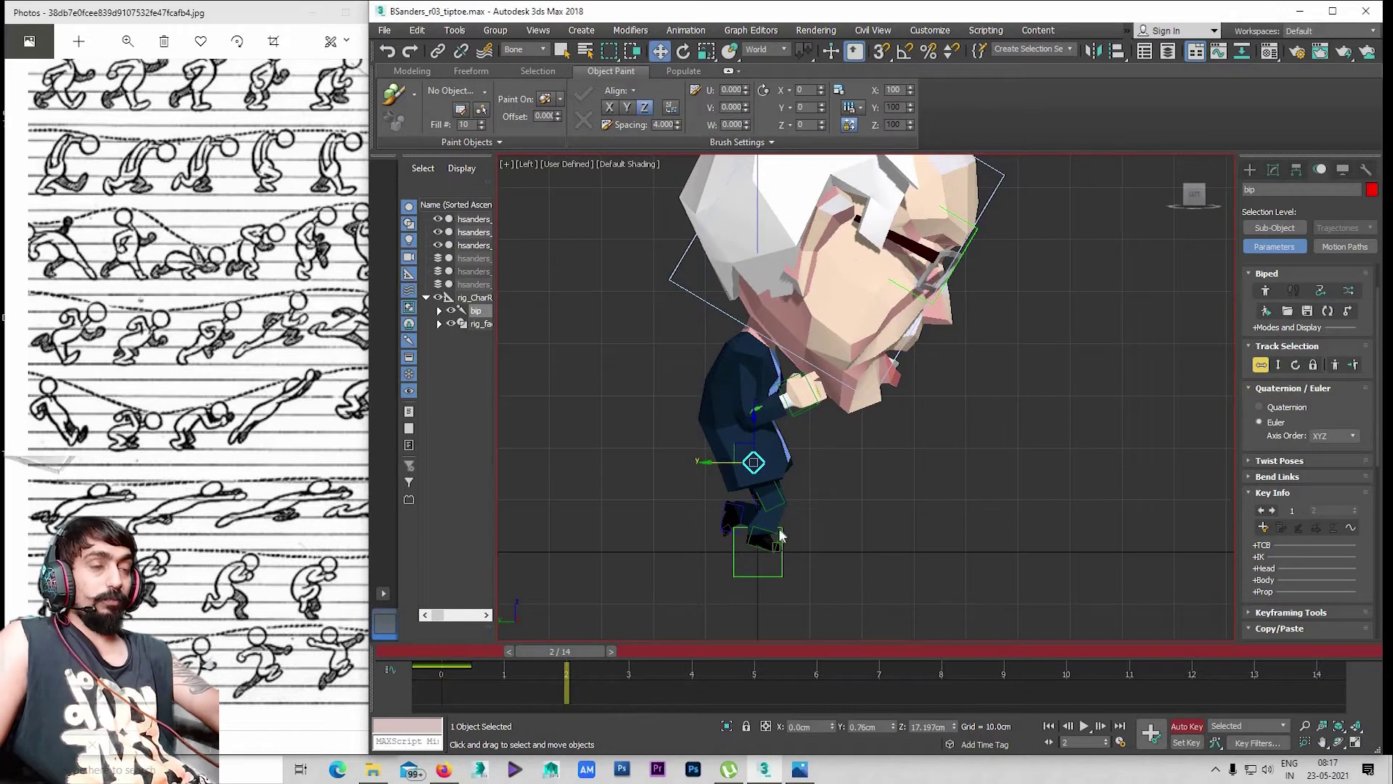
{"action": "left_click", "coordinate": [761, 541]}
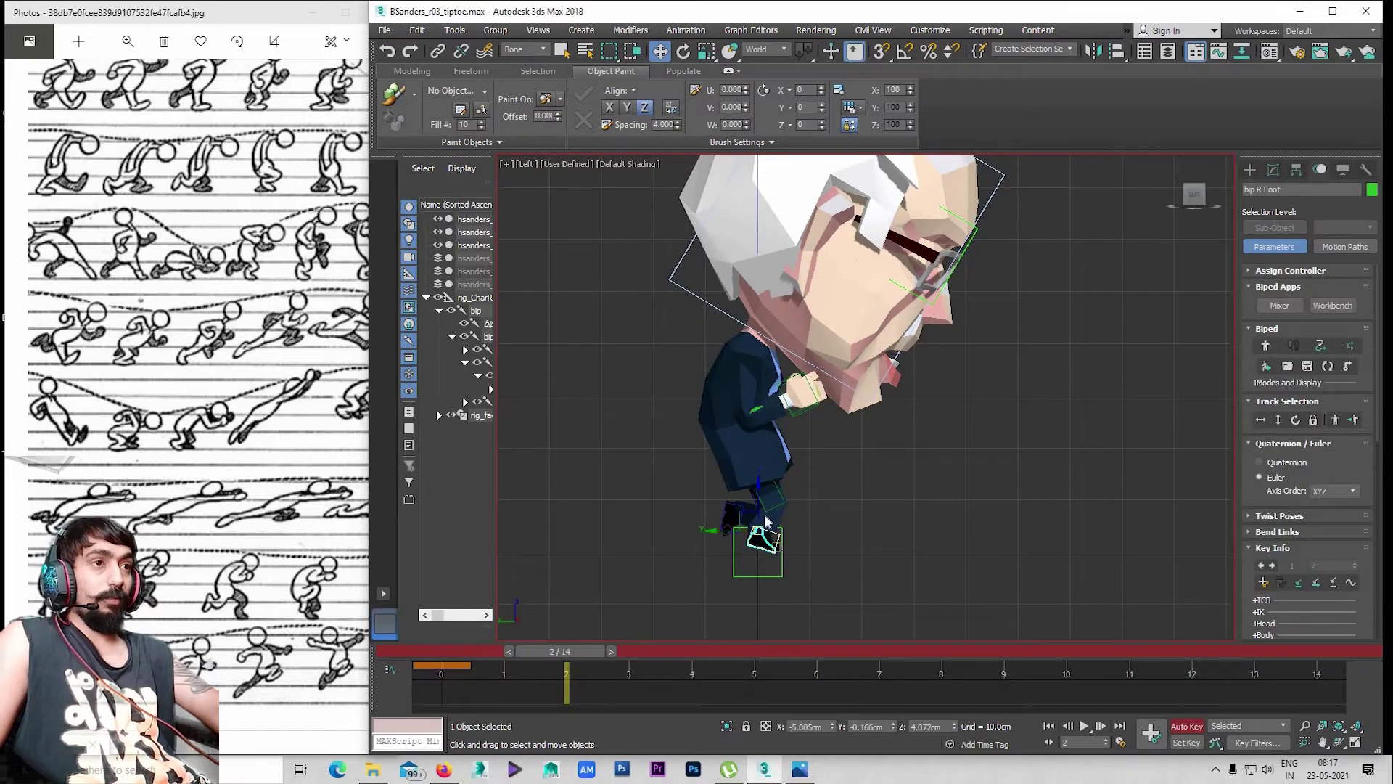
{"action": "scroll", "coordinate": [759, 527], "scroll_direction": "up", "scroll_amount": 3}
{"action": "left_click_drag", "start_coordinate": [719, 533], "coordinate": [669, 525]}
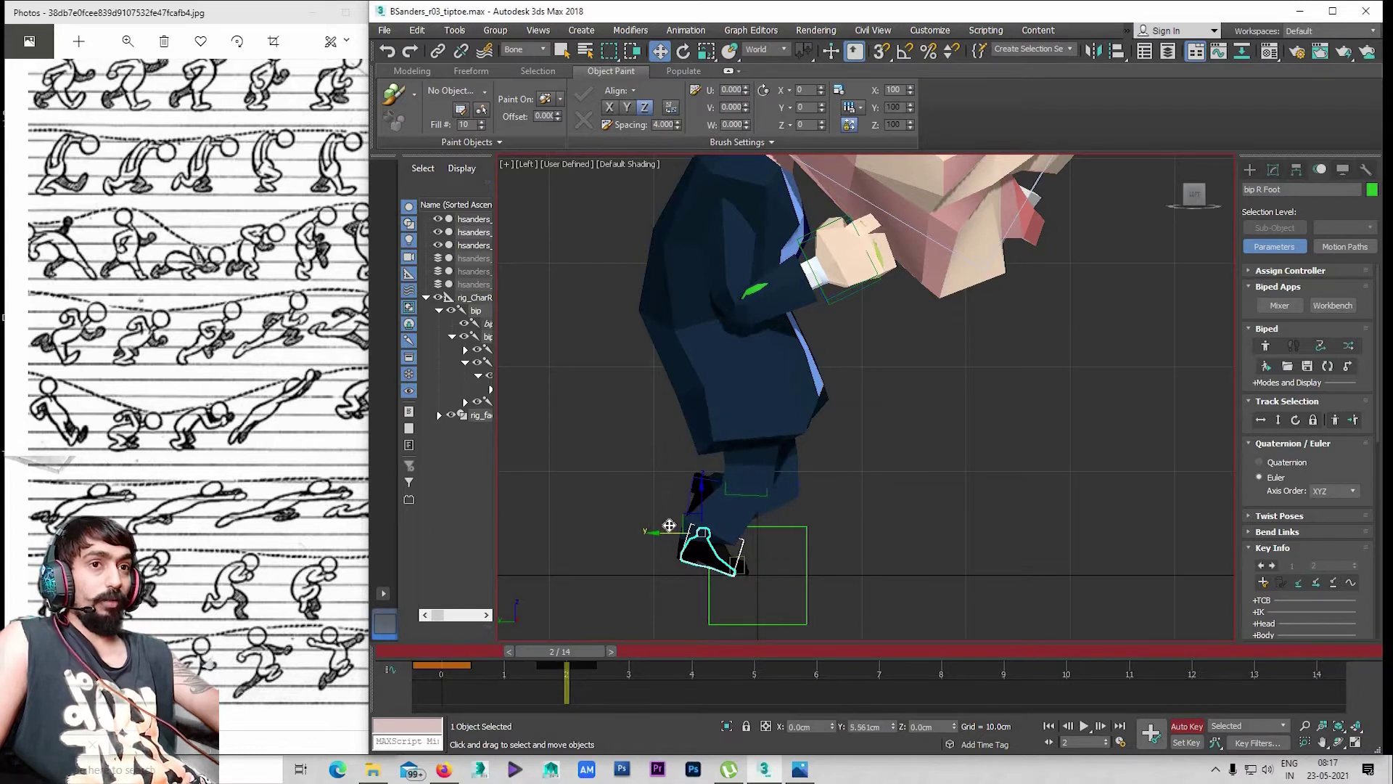
{"action": "left_click_drag", "start_coordinate": [664, 525], "coordinate": [649, 525]}
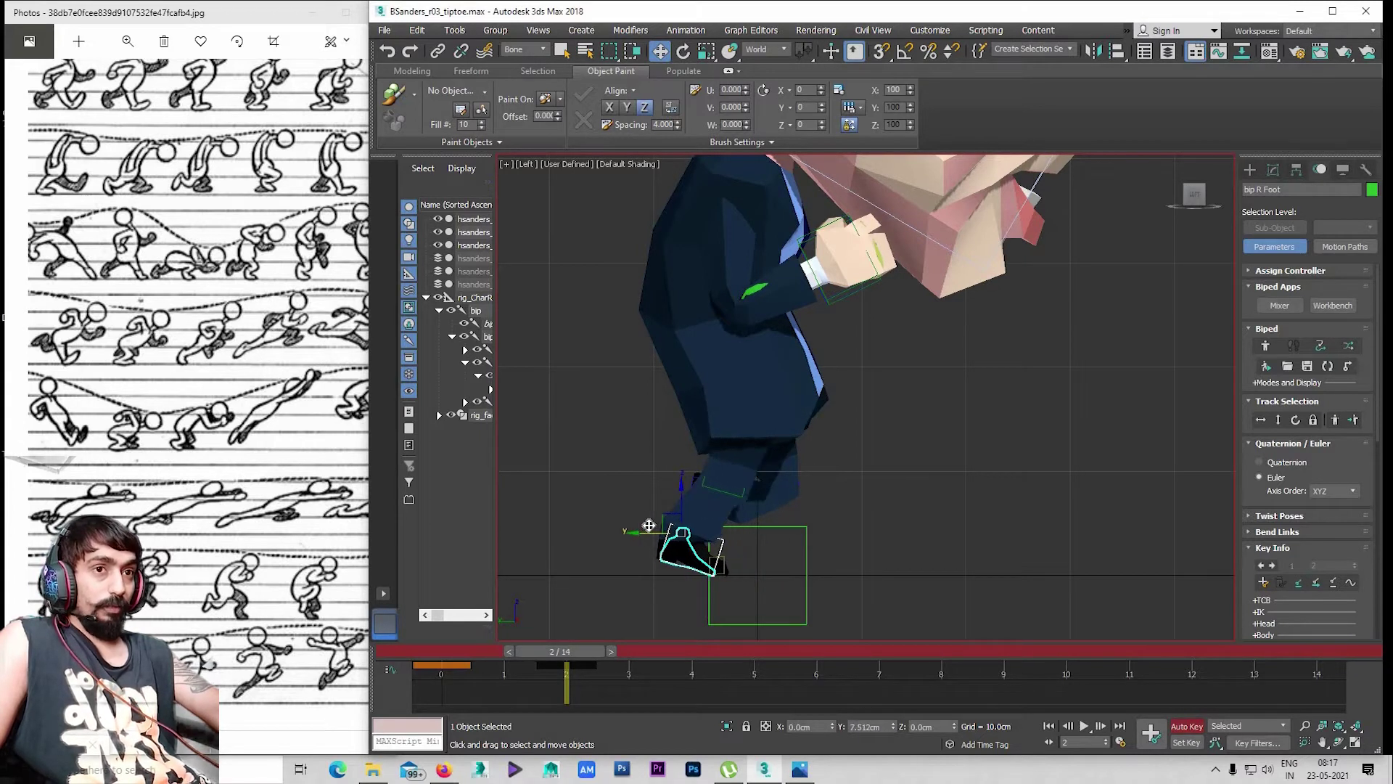
Scrub frames 0–2 to check the foot and key it at frame 1
{"action": "left_click_drag", "start_coordinate": [547, 655], "coordinate": [526, 641]}
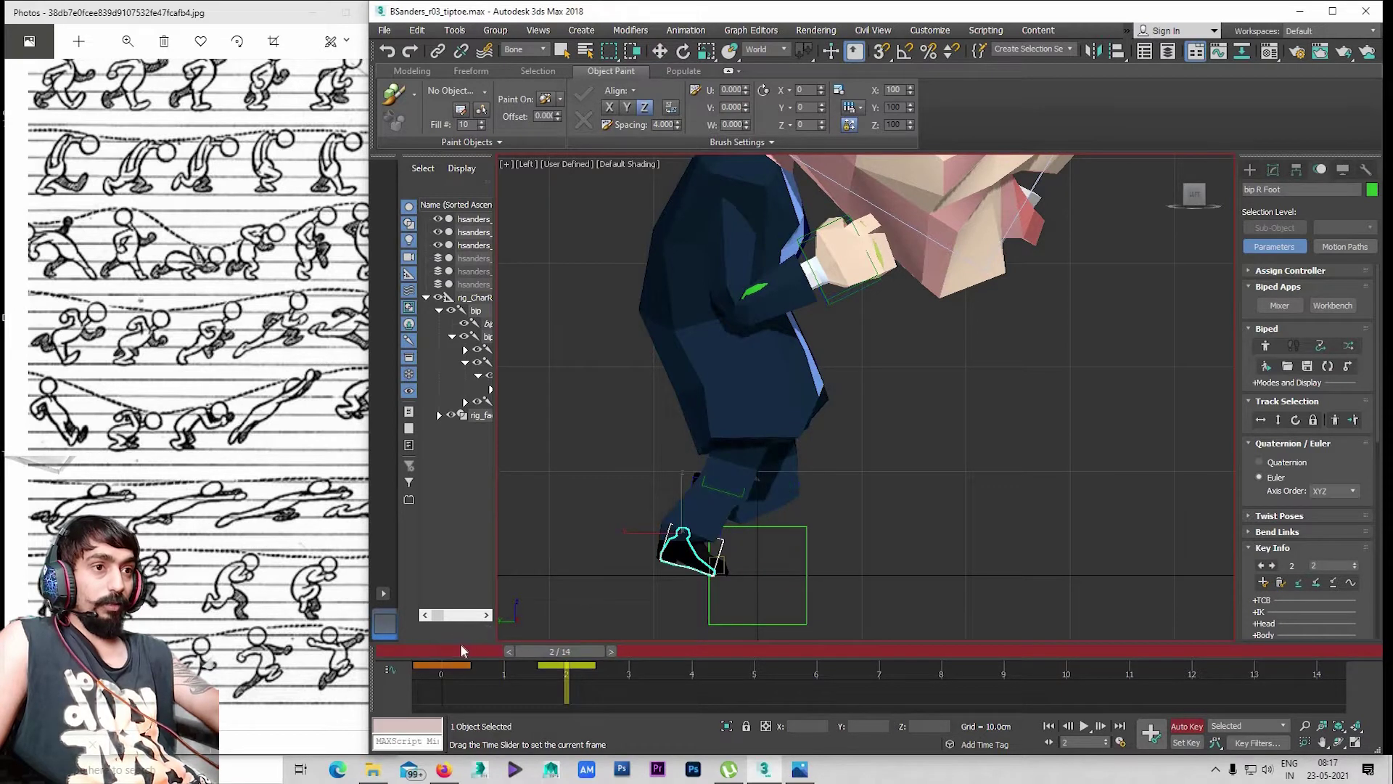
{"action": "left_click_drag", "start_coordinate": [460, 648], "coordinate": [477, 651]}
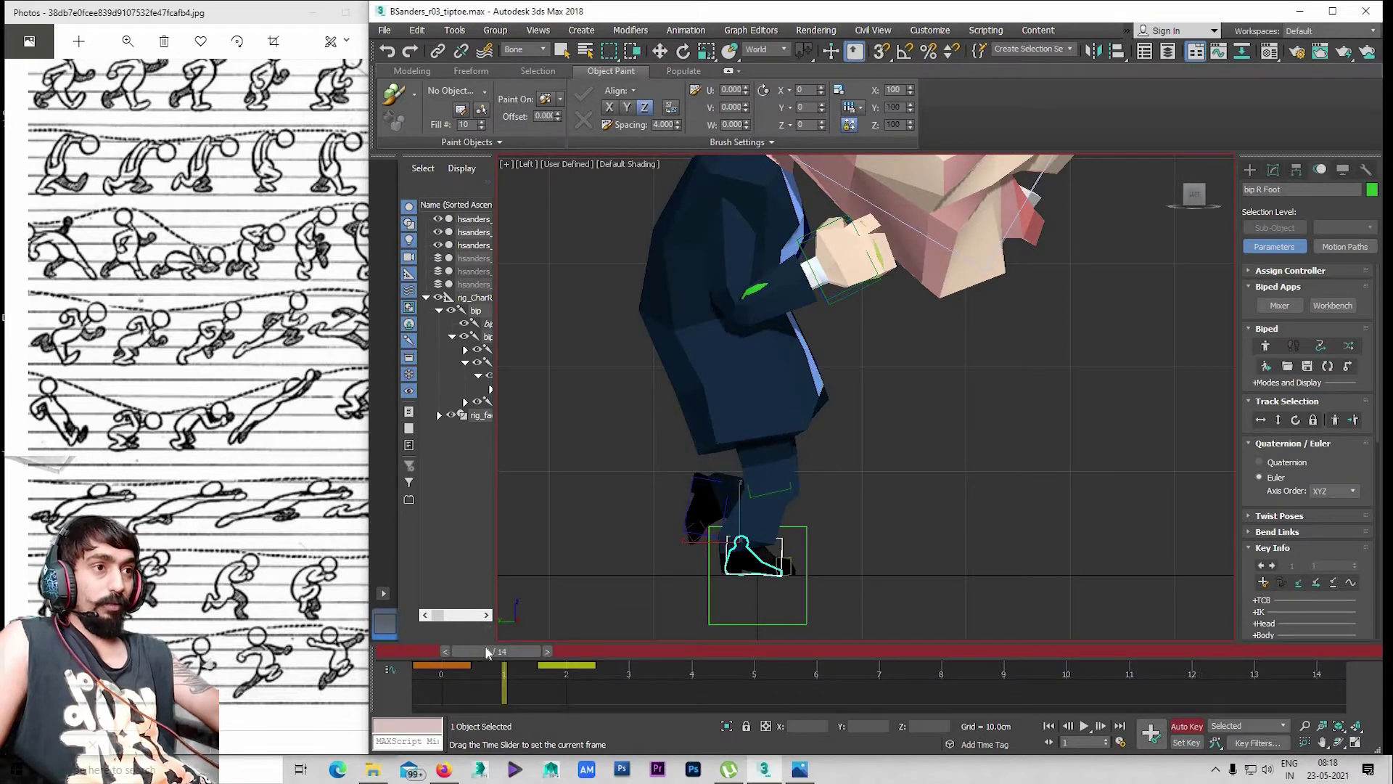
{"action": "left_click", "coordinate": [442, 651]}
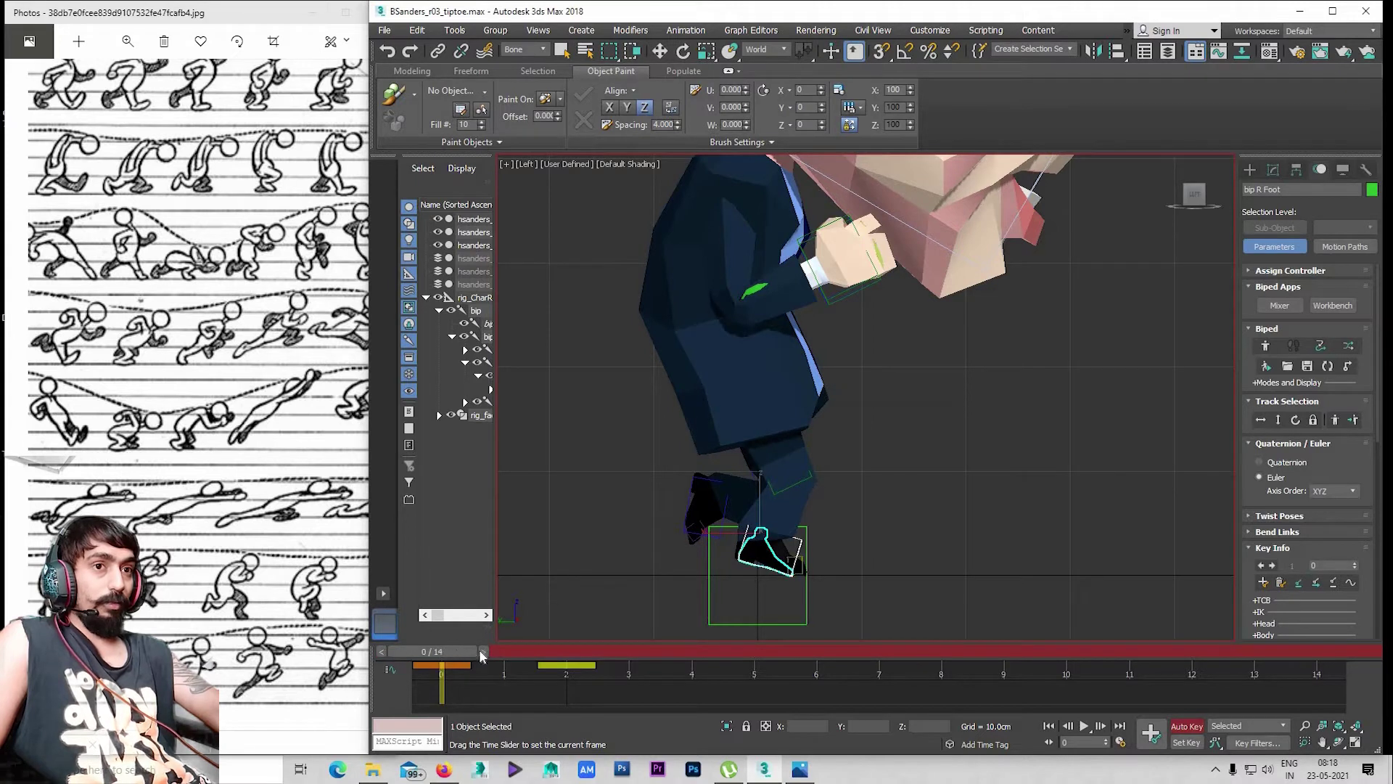
{"action": "left_click_drag", "start_coordinate": [481, 655], "coordinate": [576, 668]}
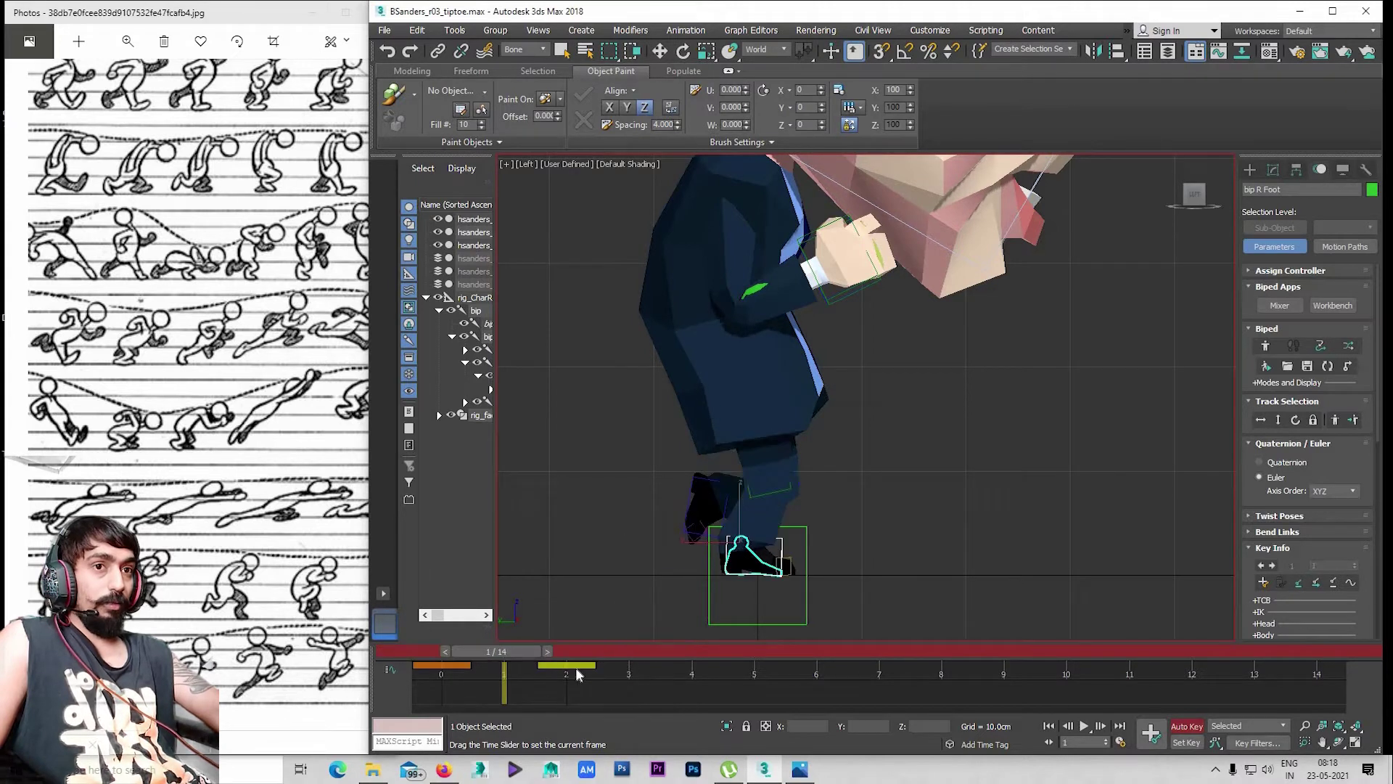
{"action": "left_click", "coordinate": [577, 668]}
{"action": "key", "text": "w"}
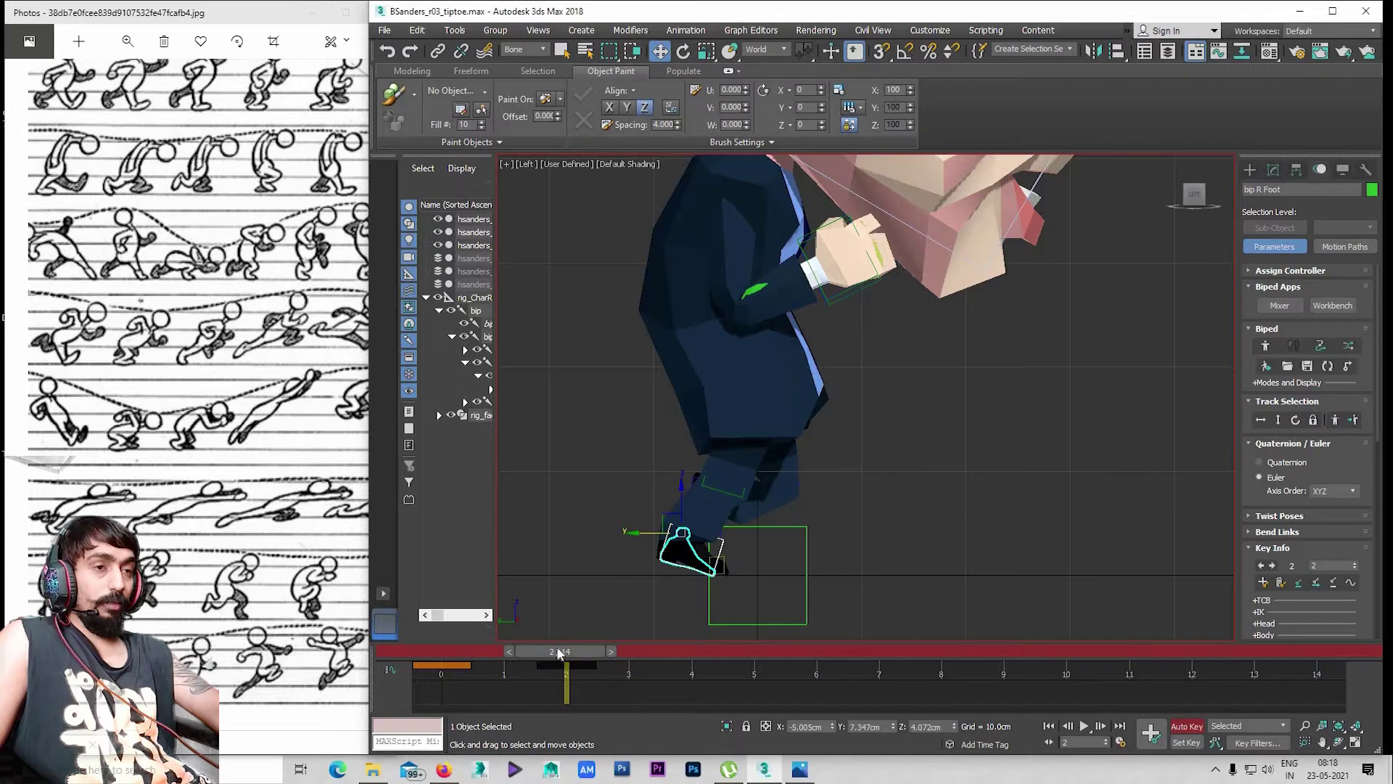
{"action": "left_click_drag", "start_coordinate": [559, 653], "coordinate": [496, 651]}
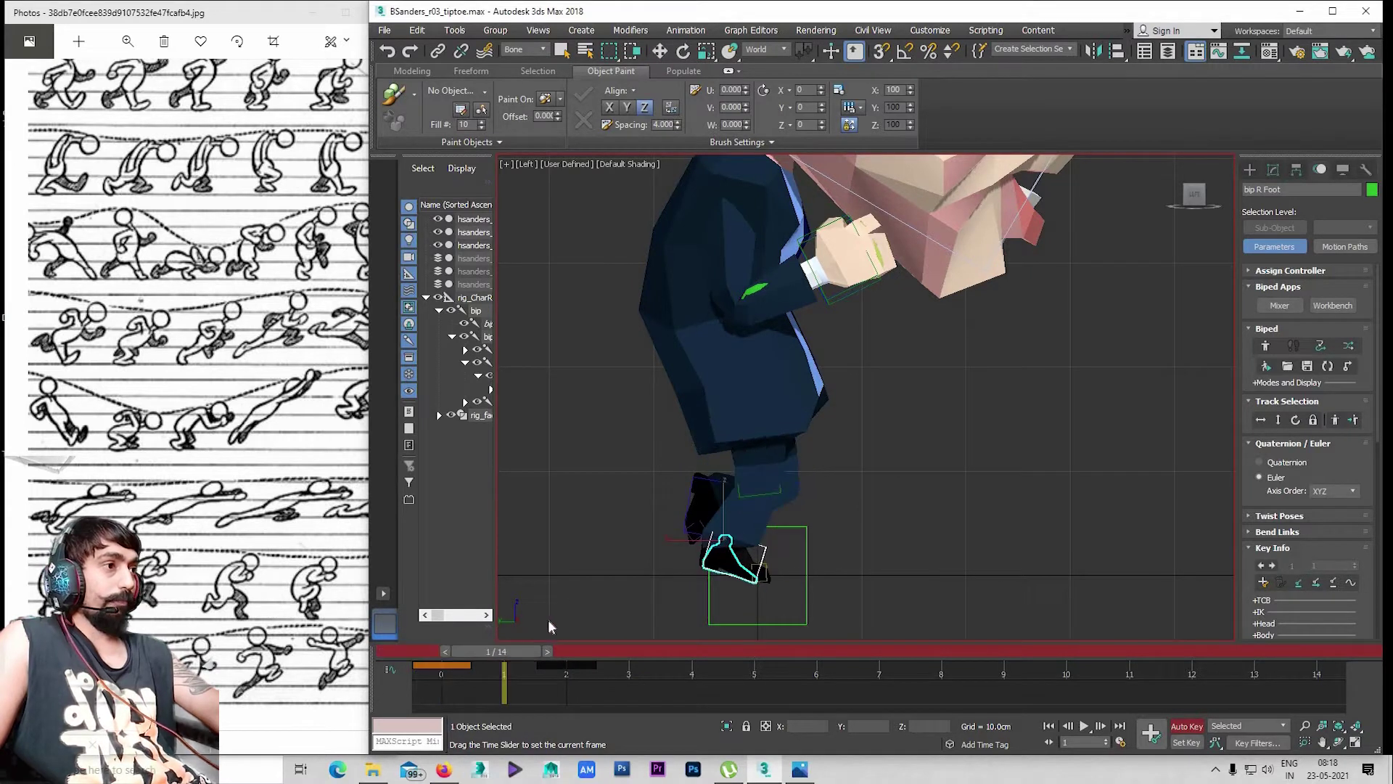
{"action": "left_click_drag", "start_coordinate": [523, 651], "coordinate": [459, 645]}
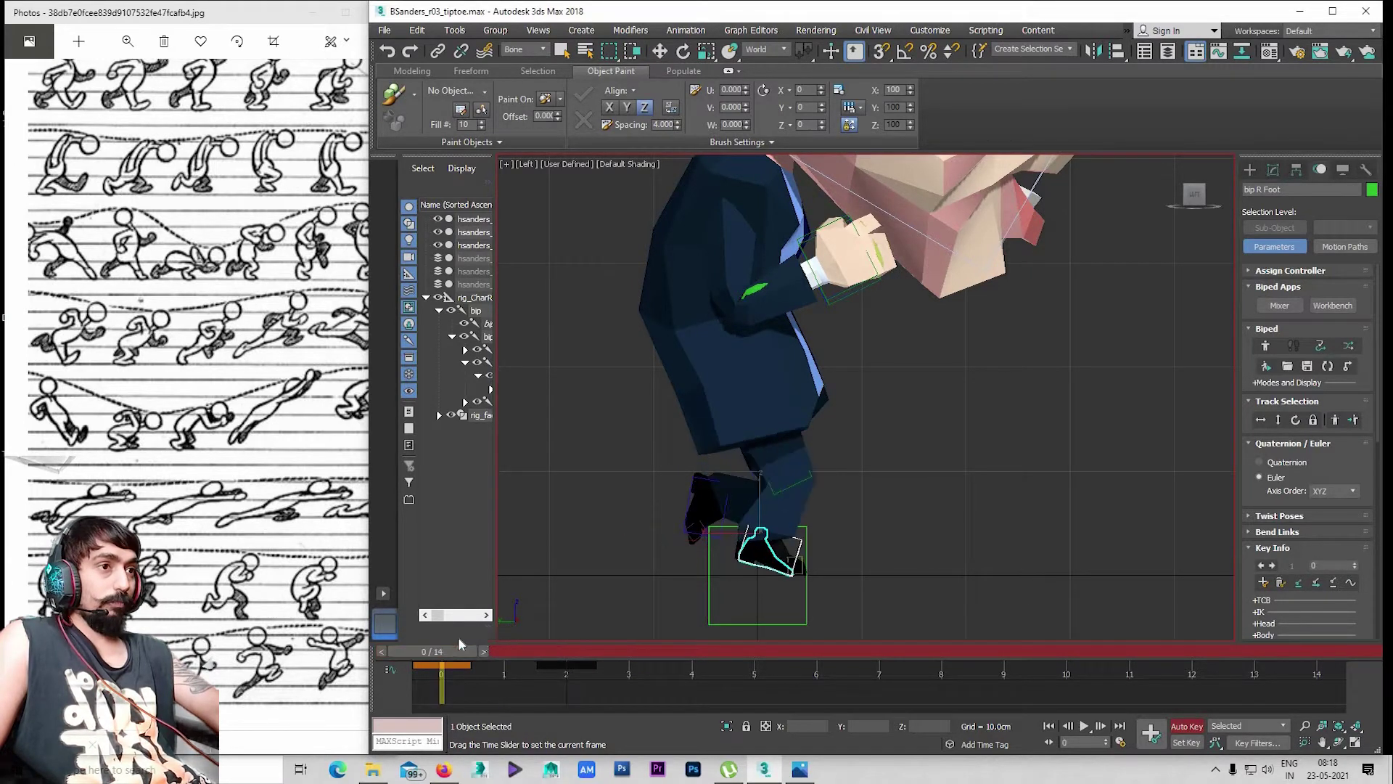
{"action": "key", "text": "period"}
{"action": "left_click_drag", "start_coordinate": [724, 505], "coordinate": [725, 499]}
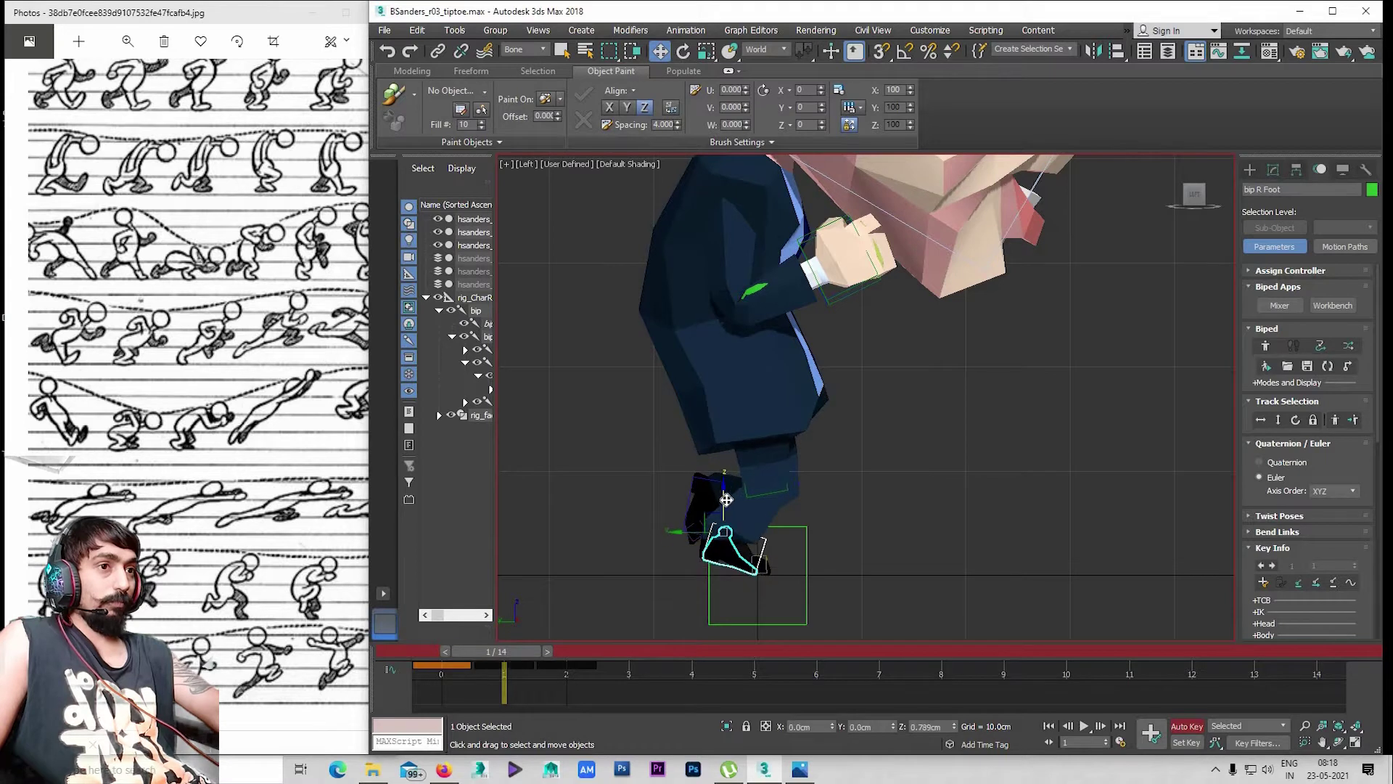
{"action": "left_click_drag", "start_coordinate": [484, 650], "coordinate": [580, 653]}
{"action": "key", "text": "w"}
{"action": "scroll", "coordinate": [798, 436], "scroll_direction": "up", "scroll_amount": 2}
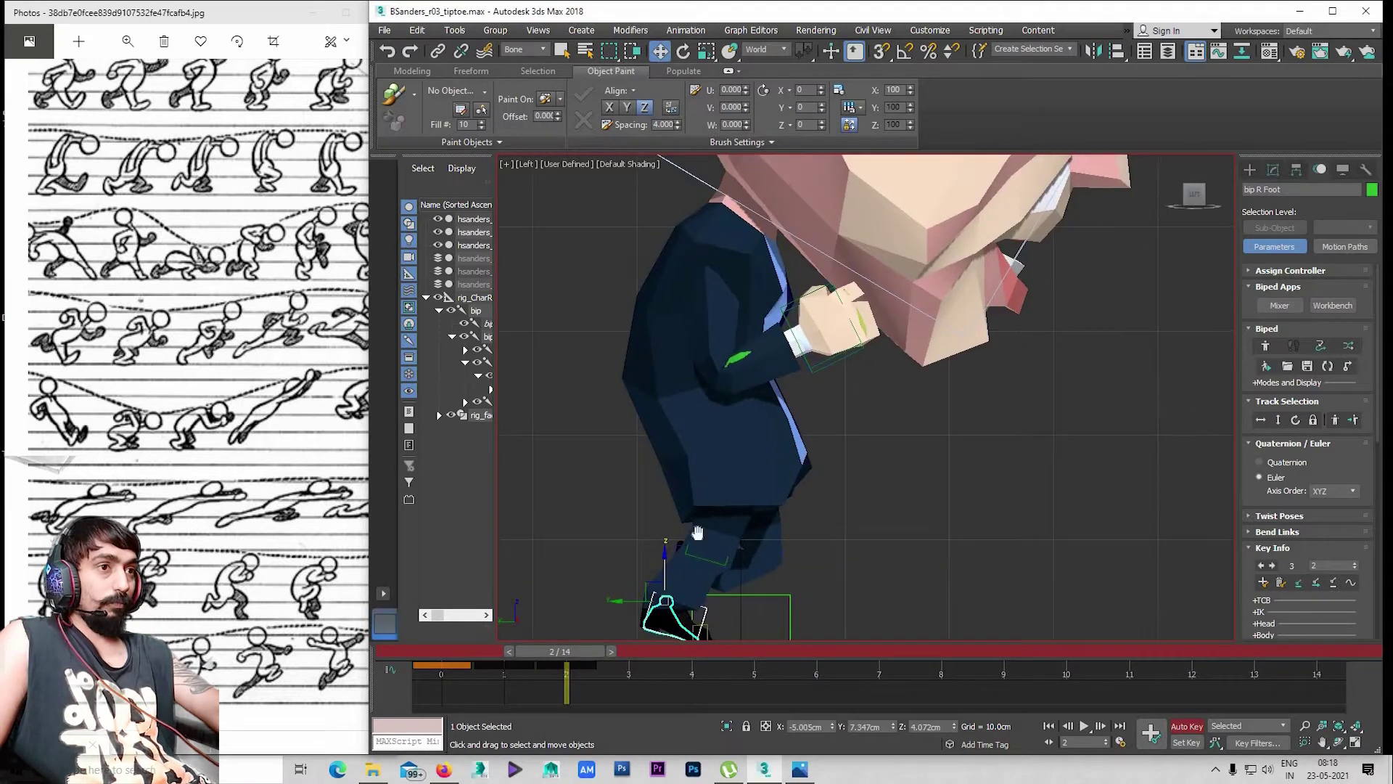
{"action": "scroll", "coordinate": [1038, 524], "scroll_direction": "down", "scroll_amount": 2}
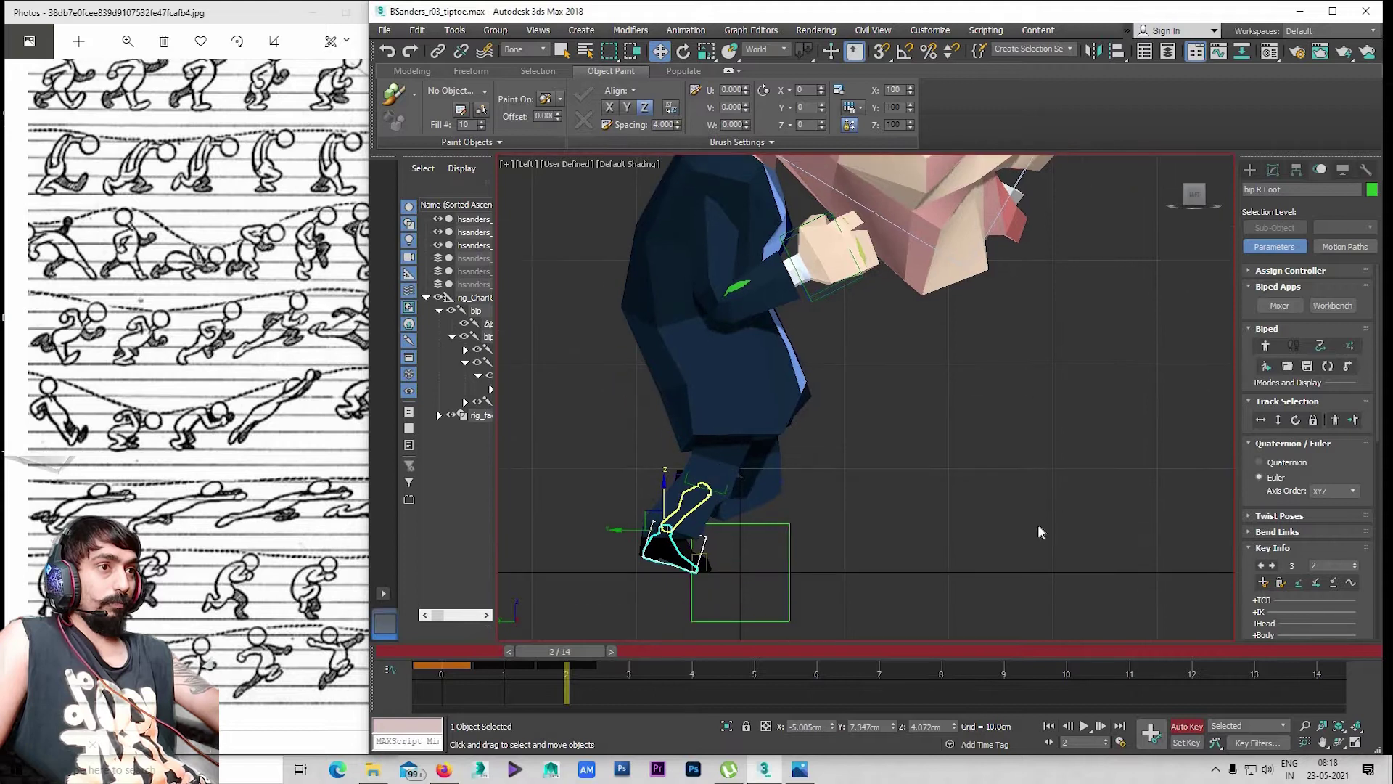
Key the right foot at frame 2, then tilt it about 12° toe-down at frame 1 with a sliding key
{"action": "left_click", "coordinate": [1320, 582]}
{"action": "key", "text": "e"}
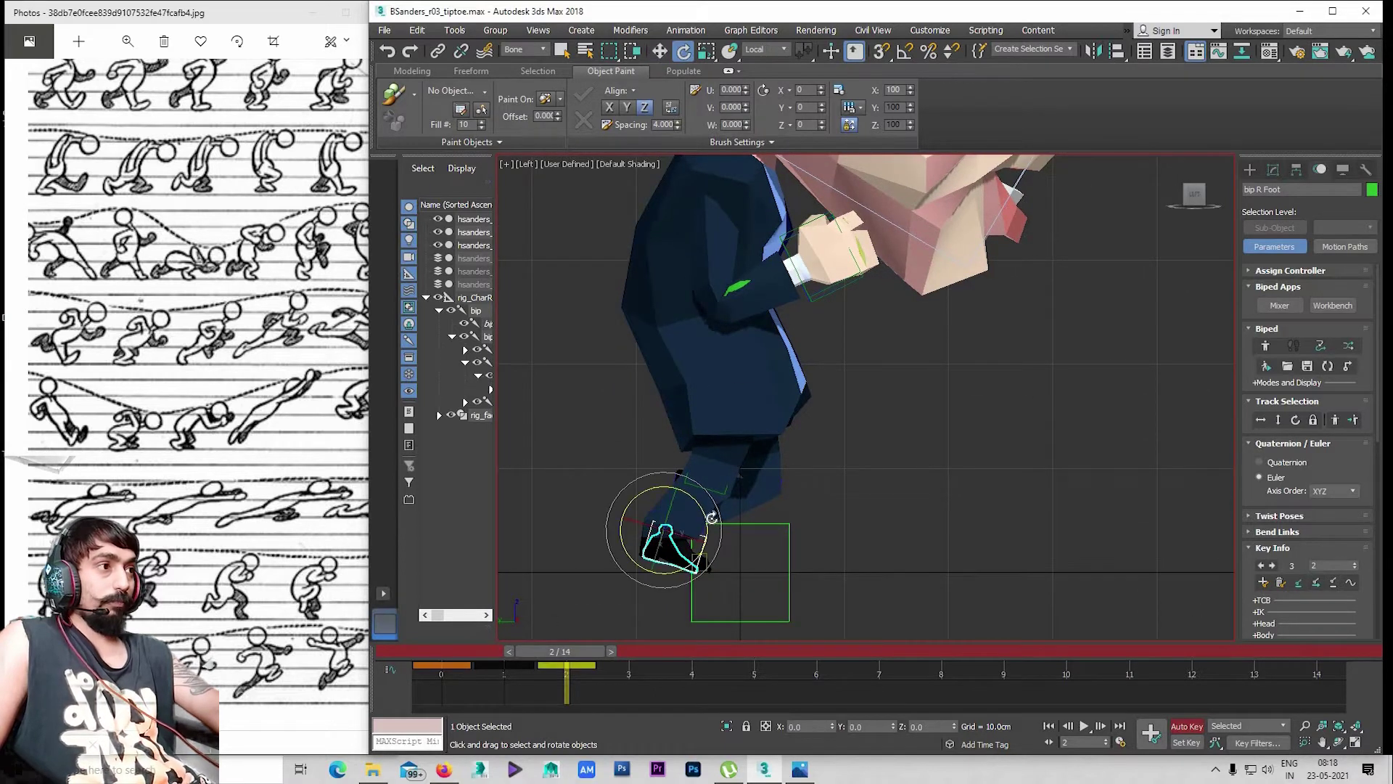
{"action": "left_click_drag", "start_coordinate": [691, 518], "coordinate": [682, 494]}
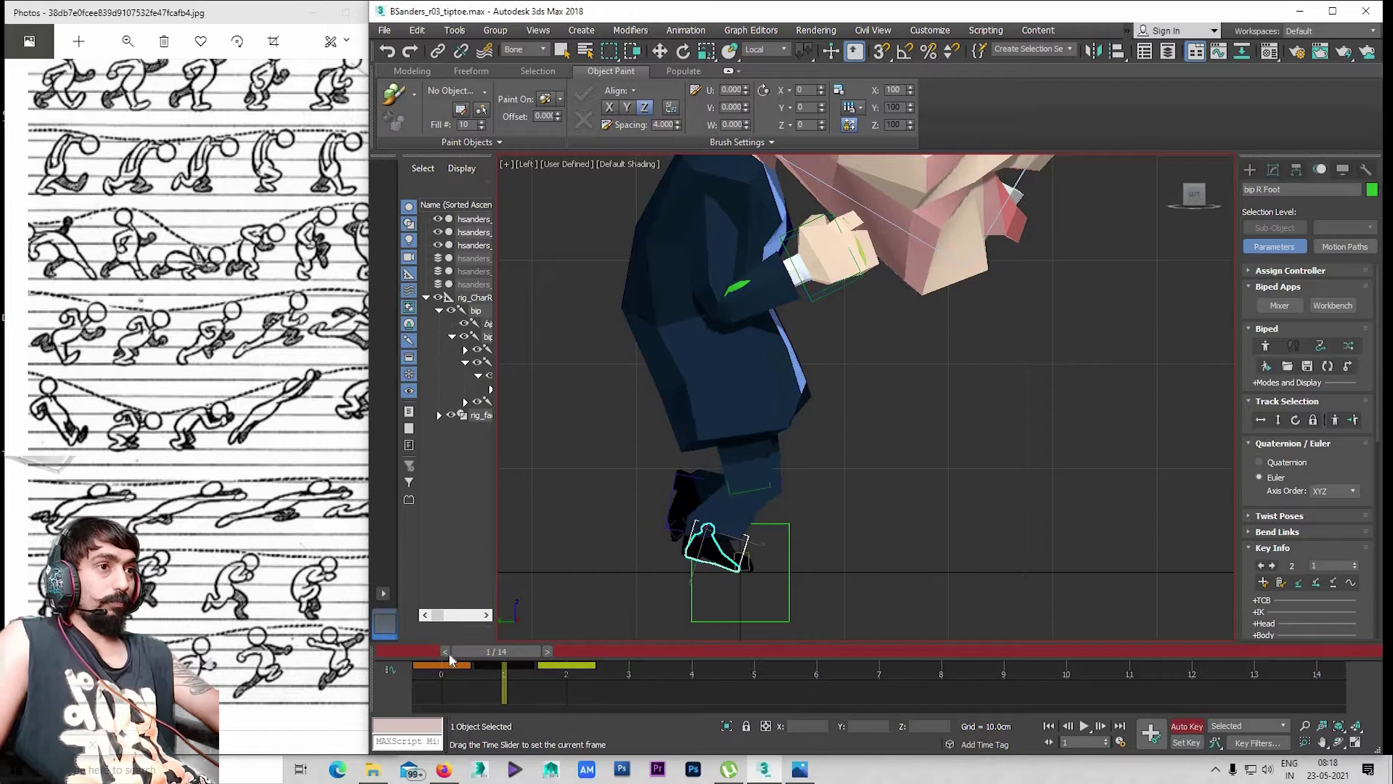
{"action": "left_click_drag", "start_coordinate": [523, 655], "coordinate": [513, 652]}
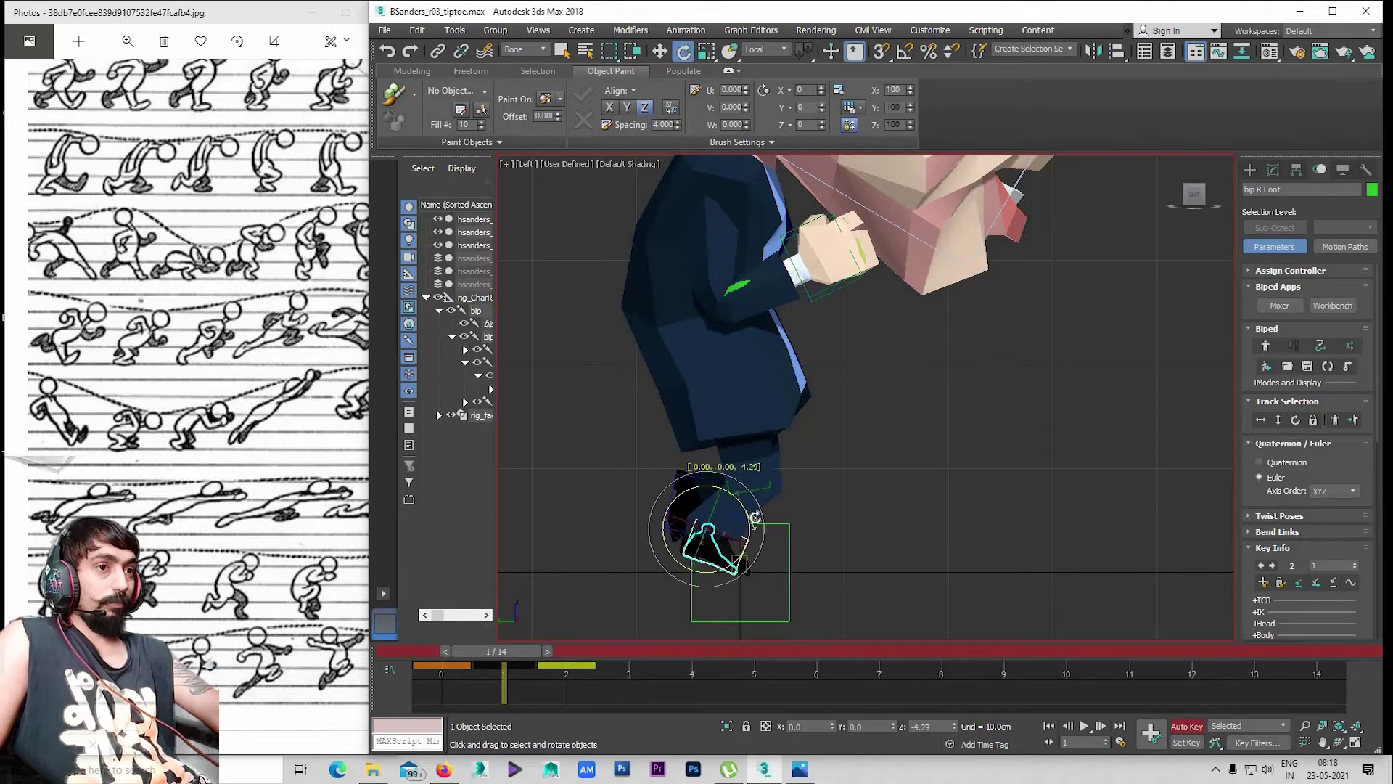
{"action": "left_click", "coordinate": [1317, 583]}
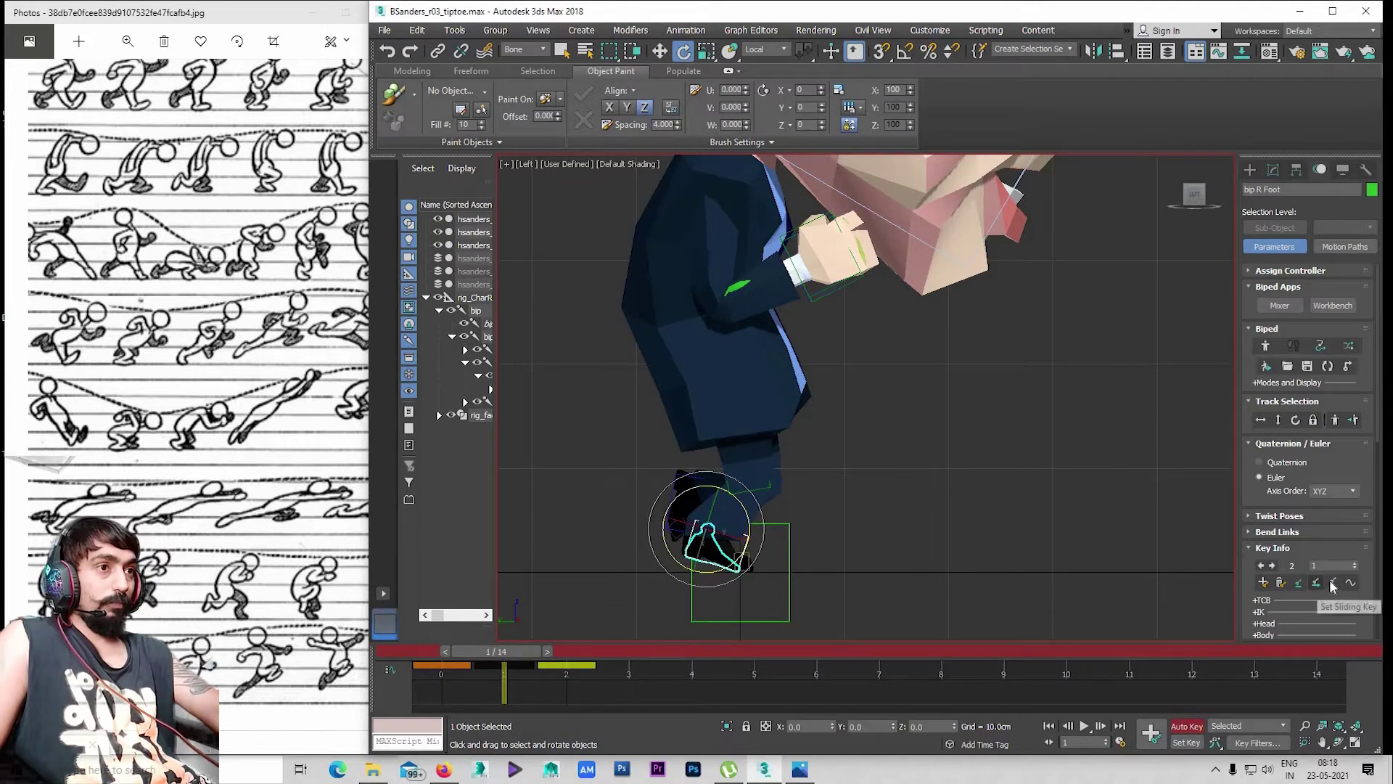
{"action": "left_click_drag", "start_coordinate": [744, 505], "coordinate": [757, 517]}
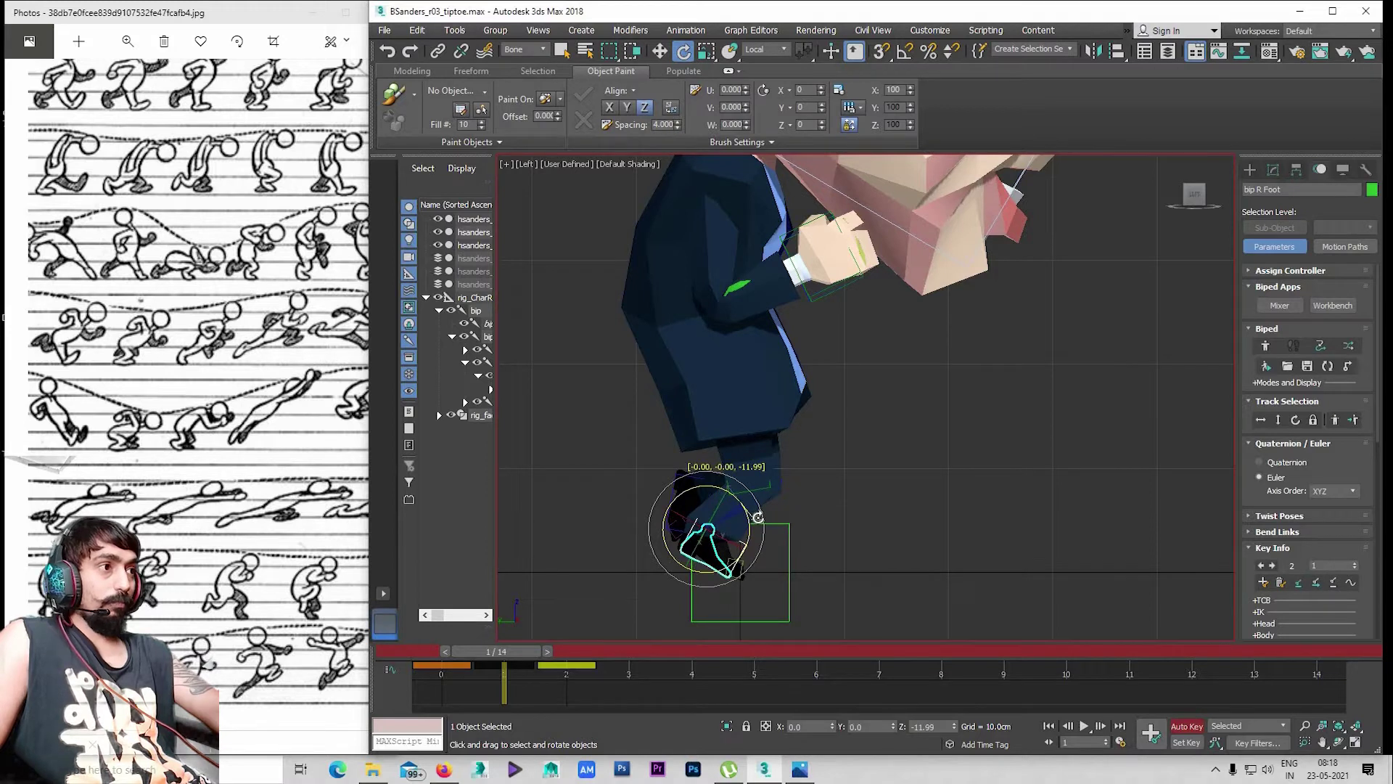
{"action": "left_click", "coordinate": [1264, 581]}
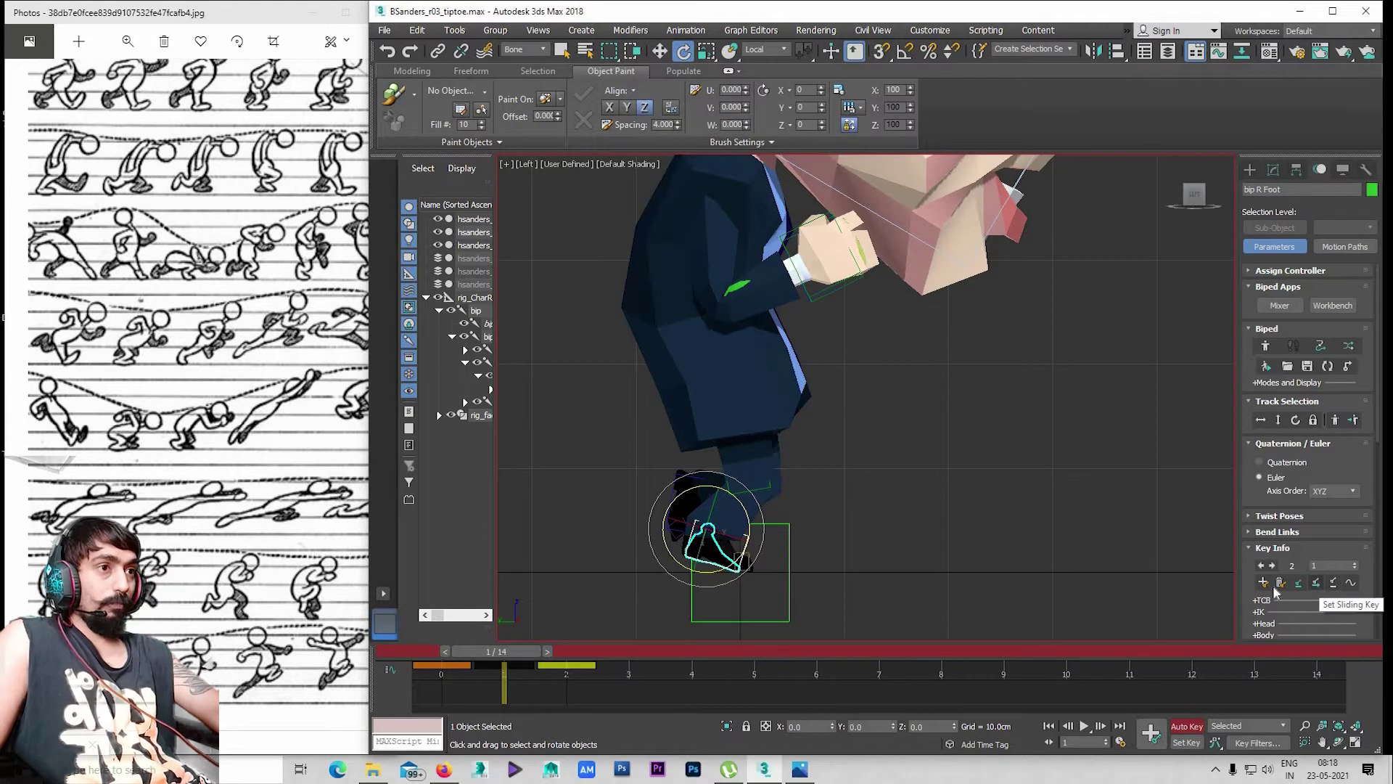
{"action": "left_click", "coordinate": [1318, 582]}
{"action": "left_click_drag", "start_coordinate": [750, 512], "coordinate": [759, 501]}
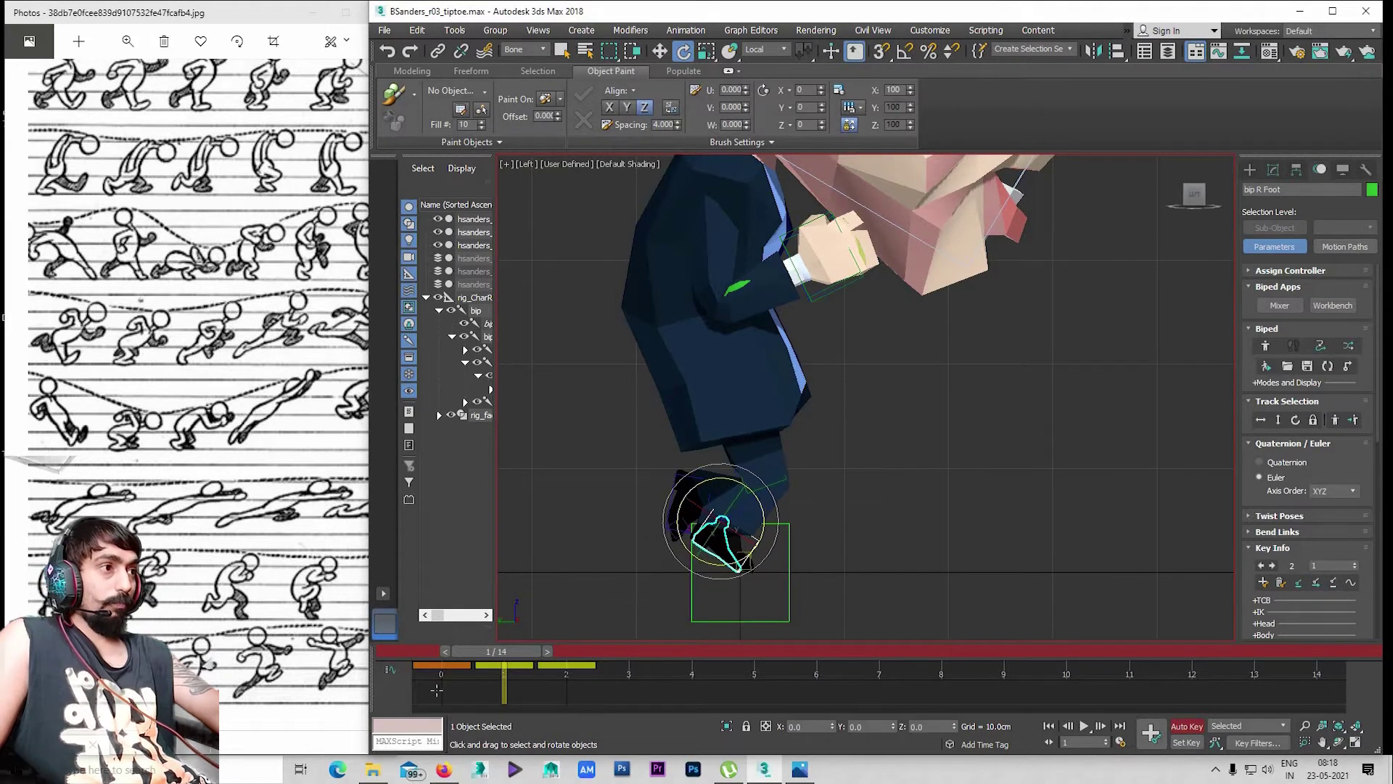
Tilt the right foot about 13° toe-down at frame 2 and review frames 0–2
{"action": "left_click_drag", "start_coordinate": [494, 653], "coordinate": [553, 671]}
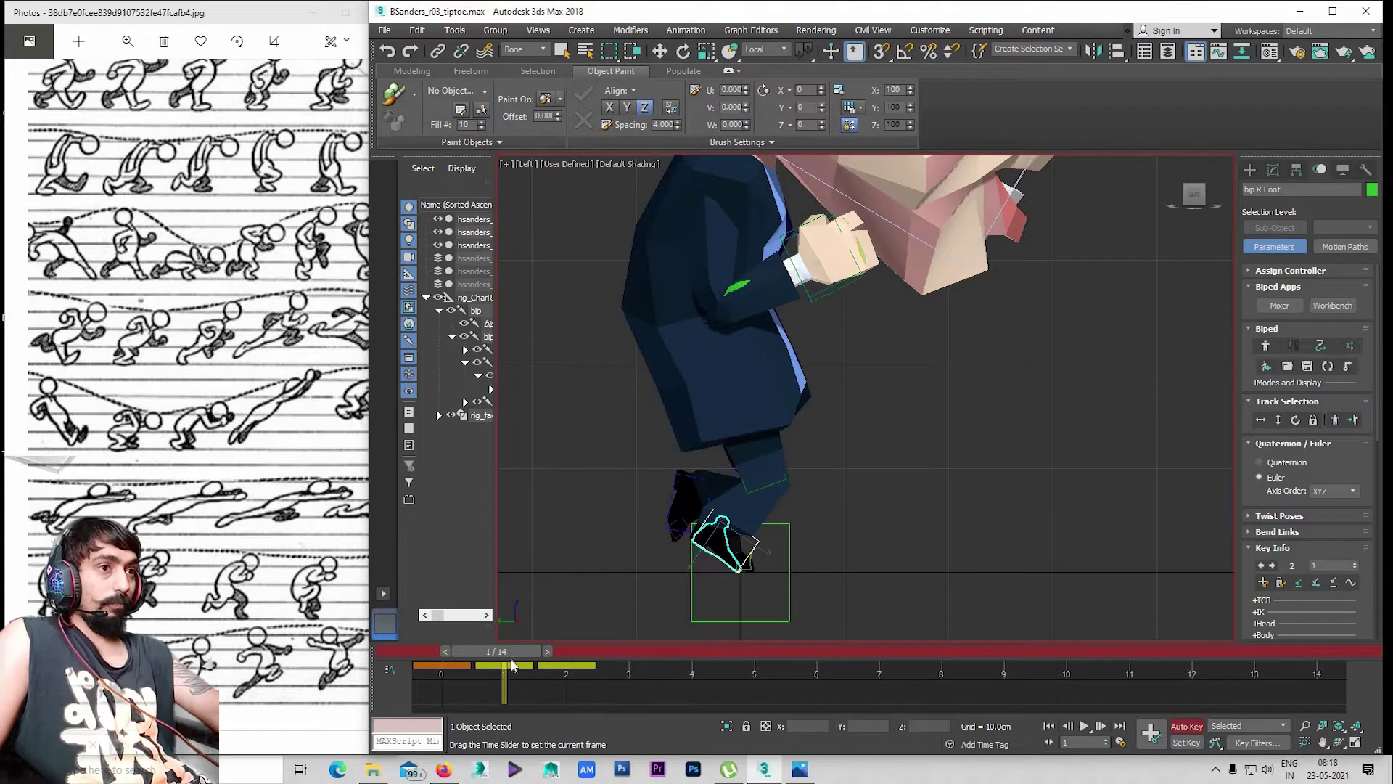
{"action": "key", "text": "e"}
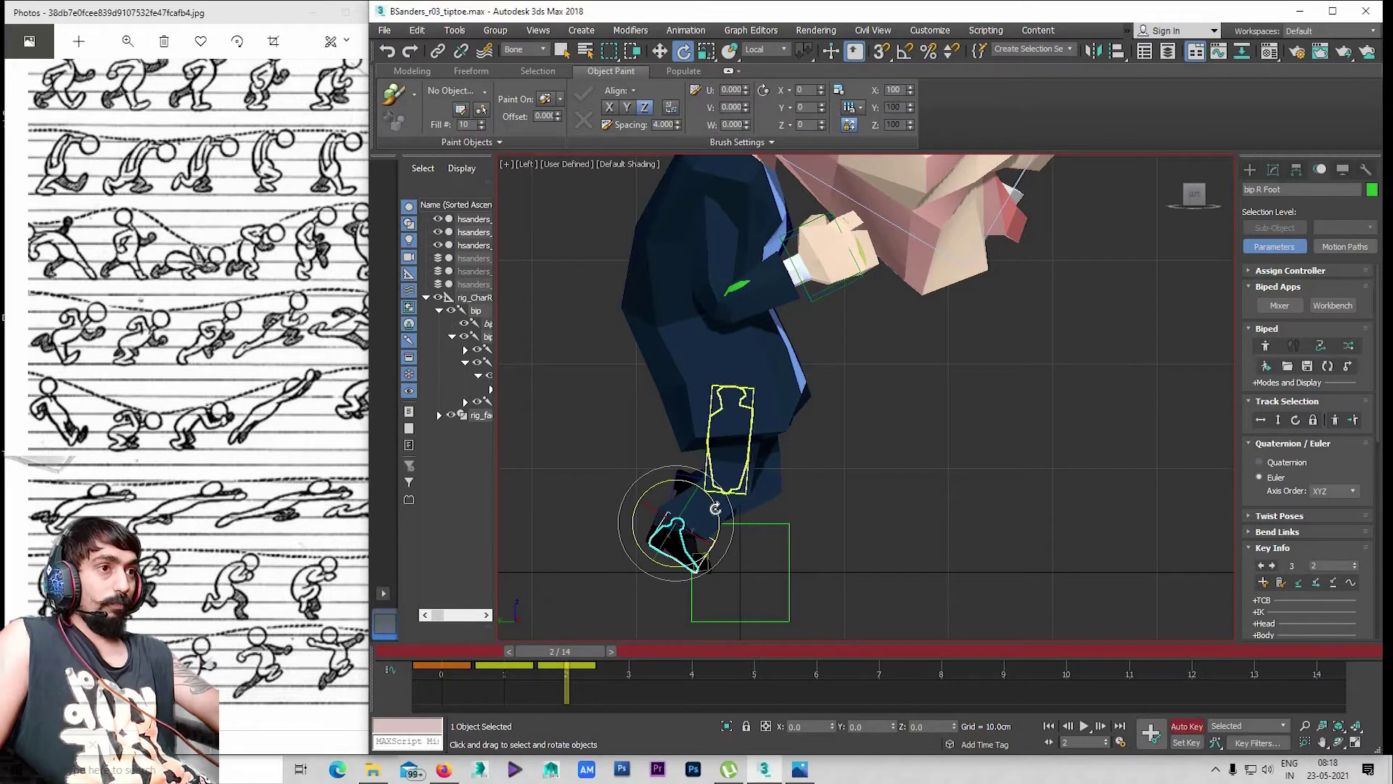
{"action": "left_click", "coordinate": [712, 501]}
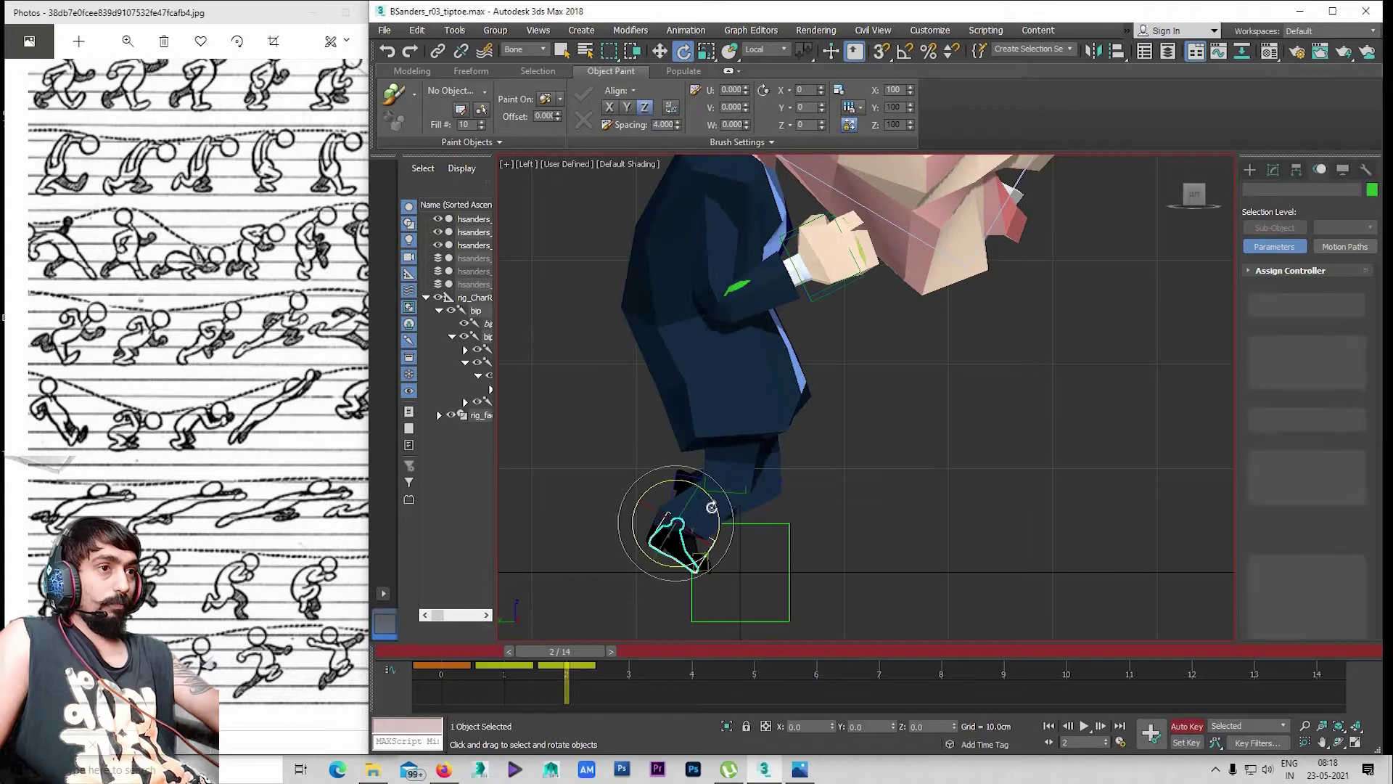
{"action": "mouse_move", "coordinate": [722, 508]}
{"action": "left_mouse_down"}
{"action": "mouse_move", "coordinate": [735, 518]}
{"action": "mouse_move", "coordinate": [639, 631]}
{"action": "left_mouse_up"}
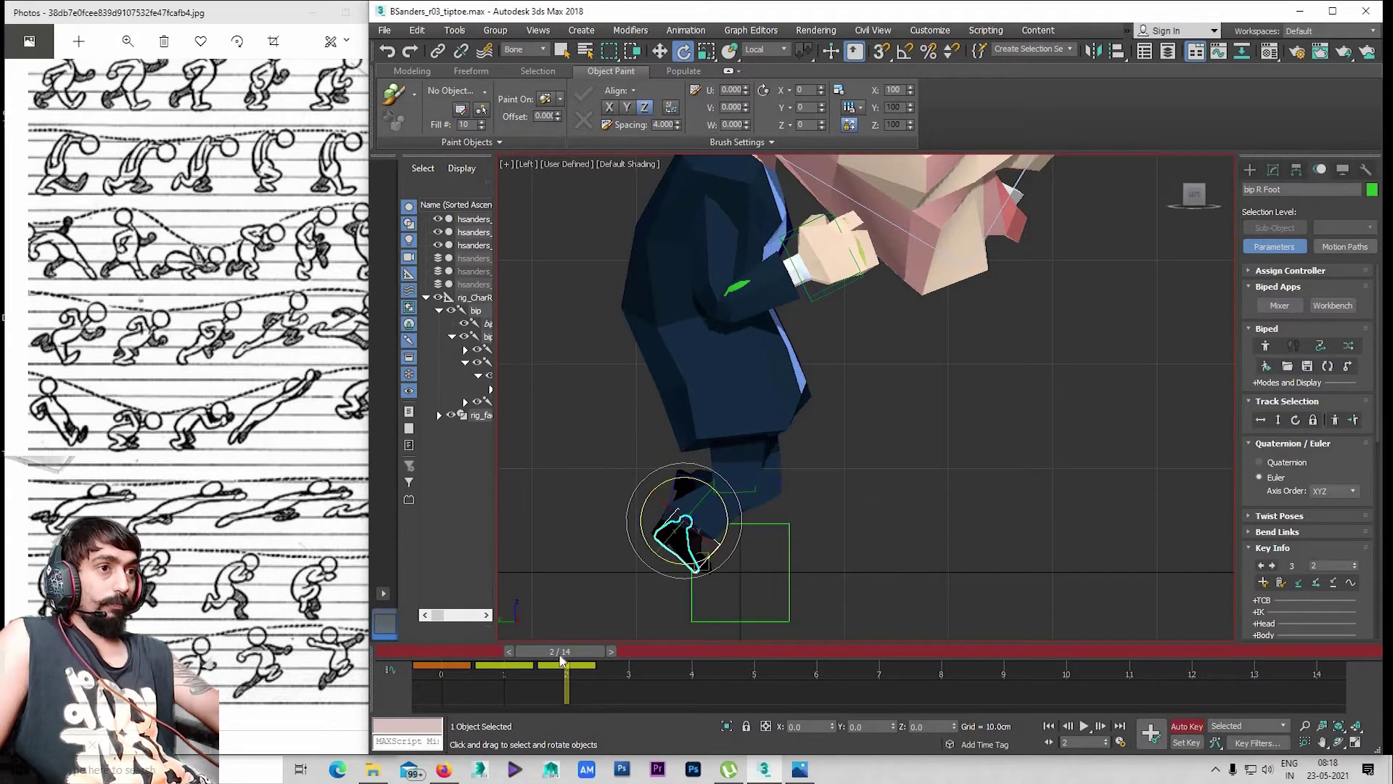
{"action": "mouse_move", "coordinate": [561, 658]}
{"action": "left_mouse_down"}
{"action": "mouse_move", "coordinate": [398, 643]}
{"action": "mouse_move", "coordinate": [569, 655]}
{"action": "left_mouse_up"}
{"action": "key", "text": "e"}
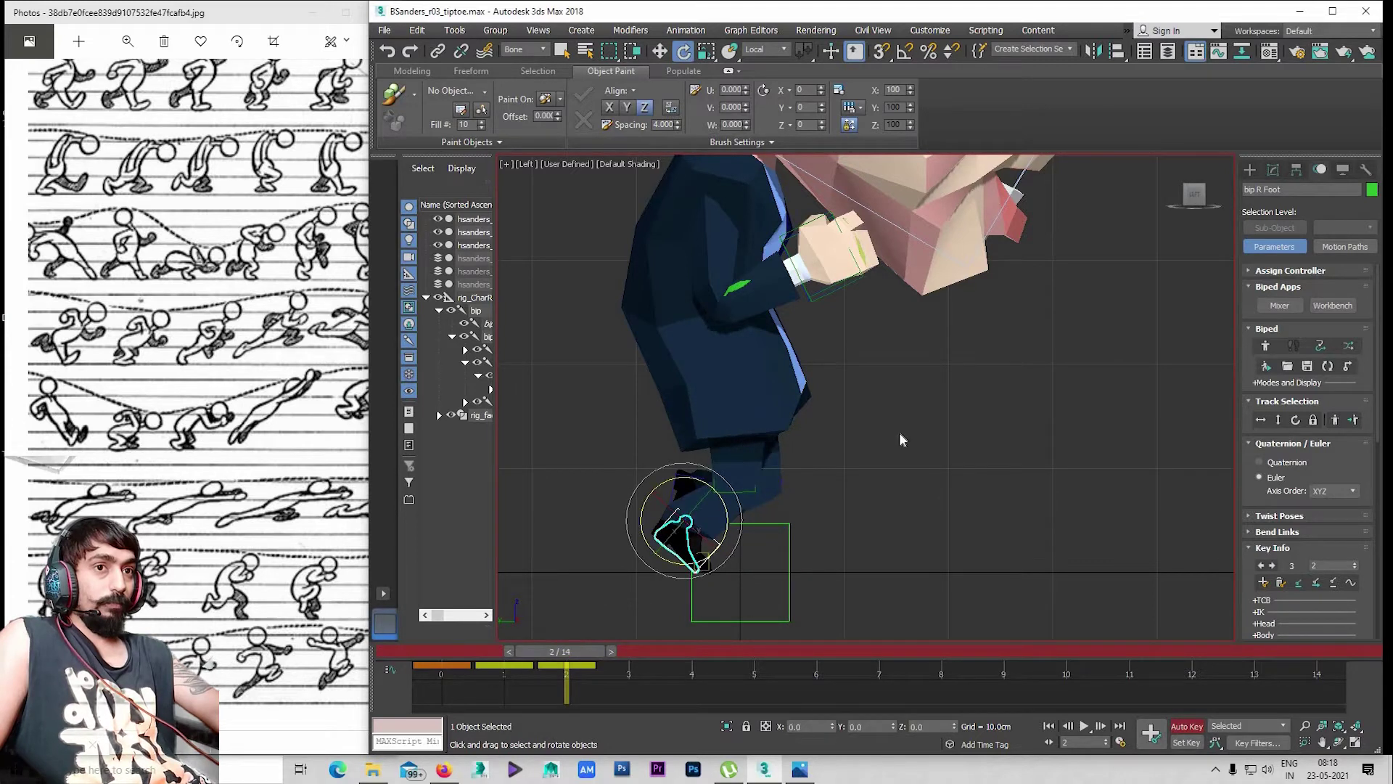
{"action": "left_click", "coordinate": [668, 508]}
{"action": "left_click", "coordinate": [672, 486]}
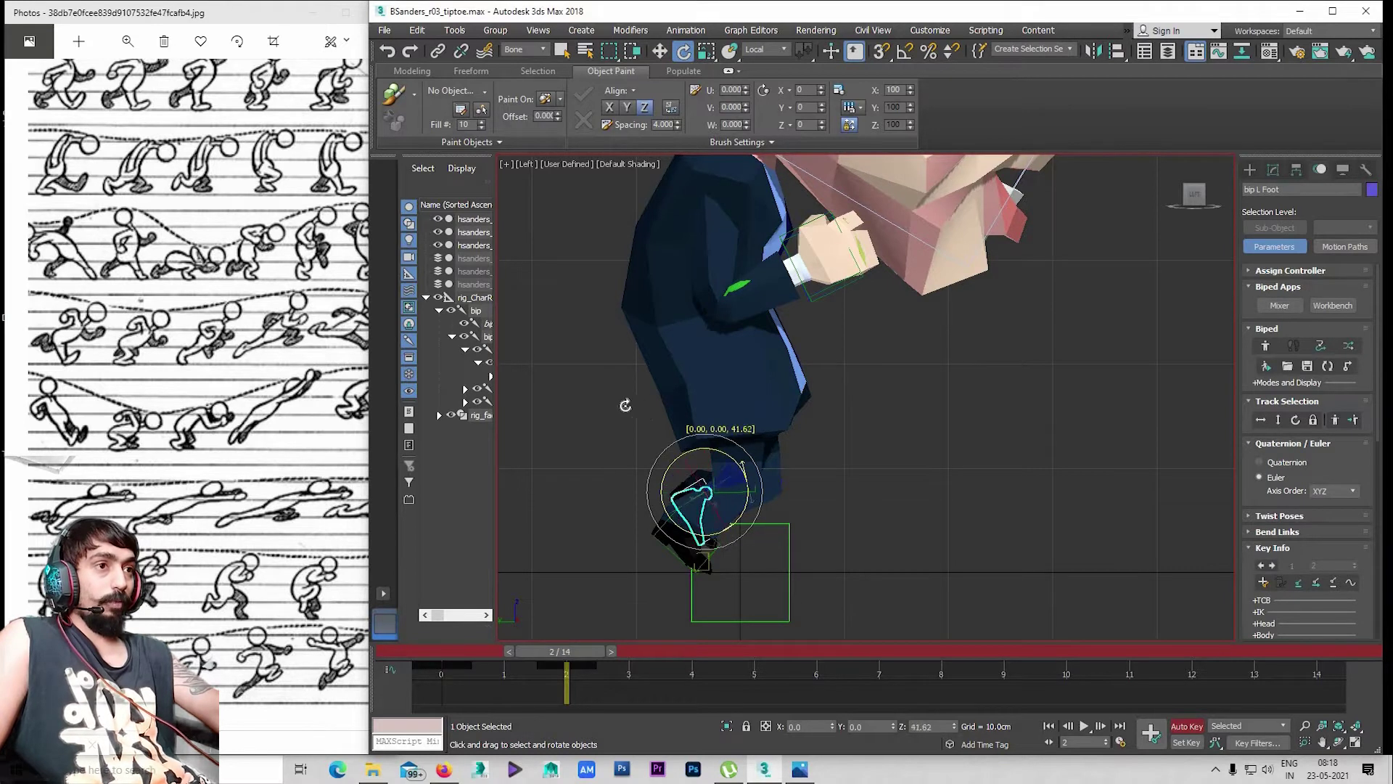
Angle bip L Foot, shift it up and forward, and move the COM along Z
{"action": "left_click_drag", "start_coordinate": [715, 445], "coordinate": [675, 438]}
{"action": "key", "text": "w"}
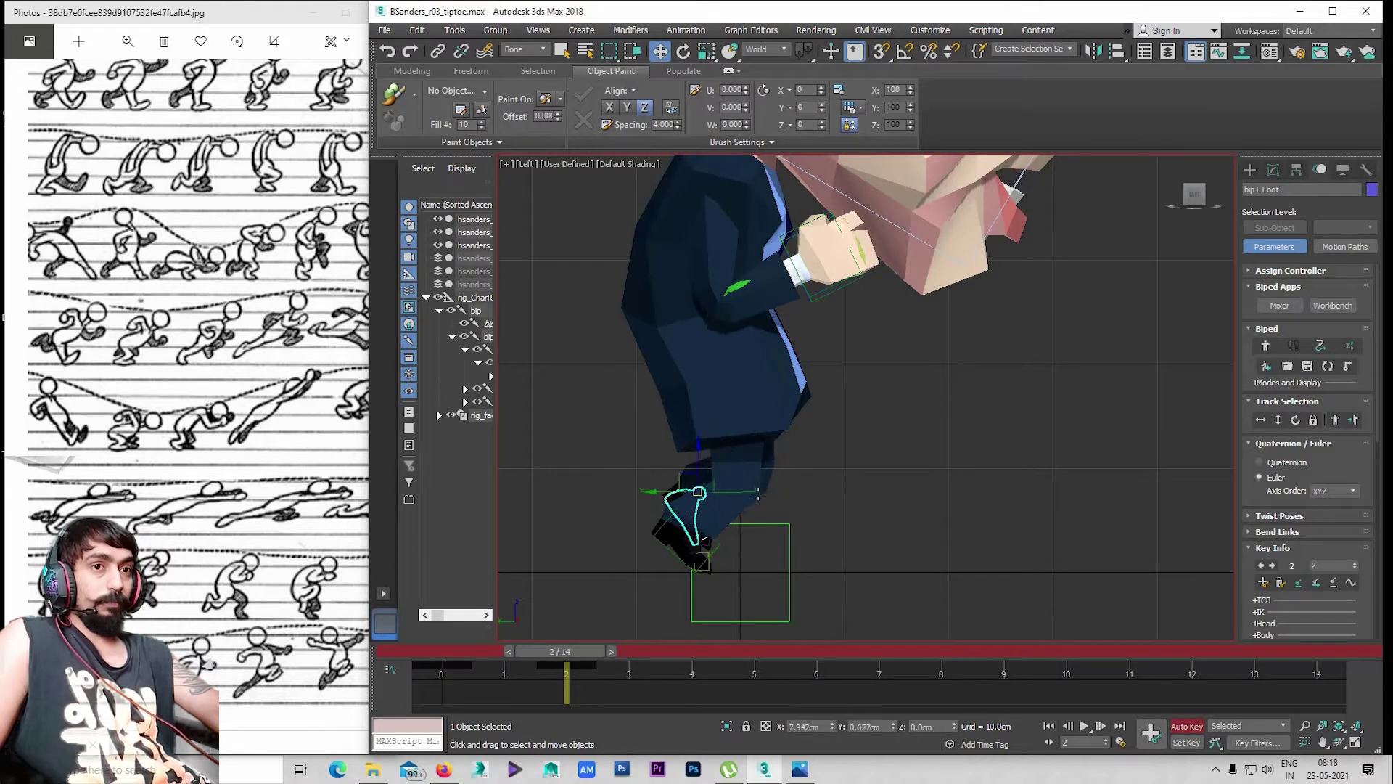
{"action": "left_click_drag", "start_coordinate": [680, 503], "coordinate": [745, 503]}
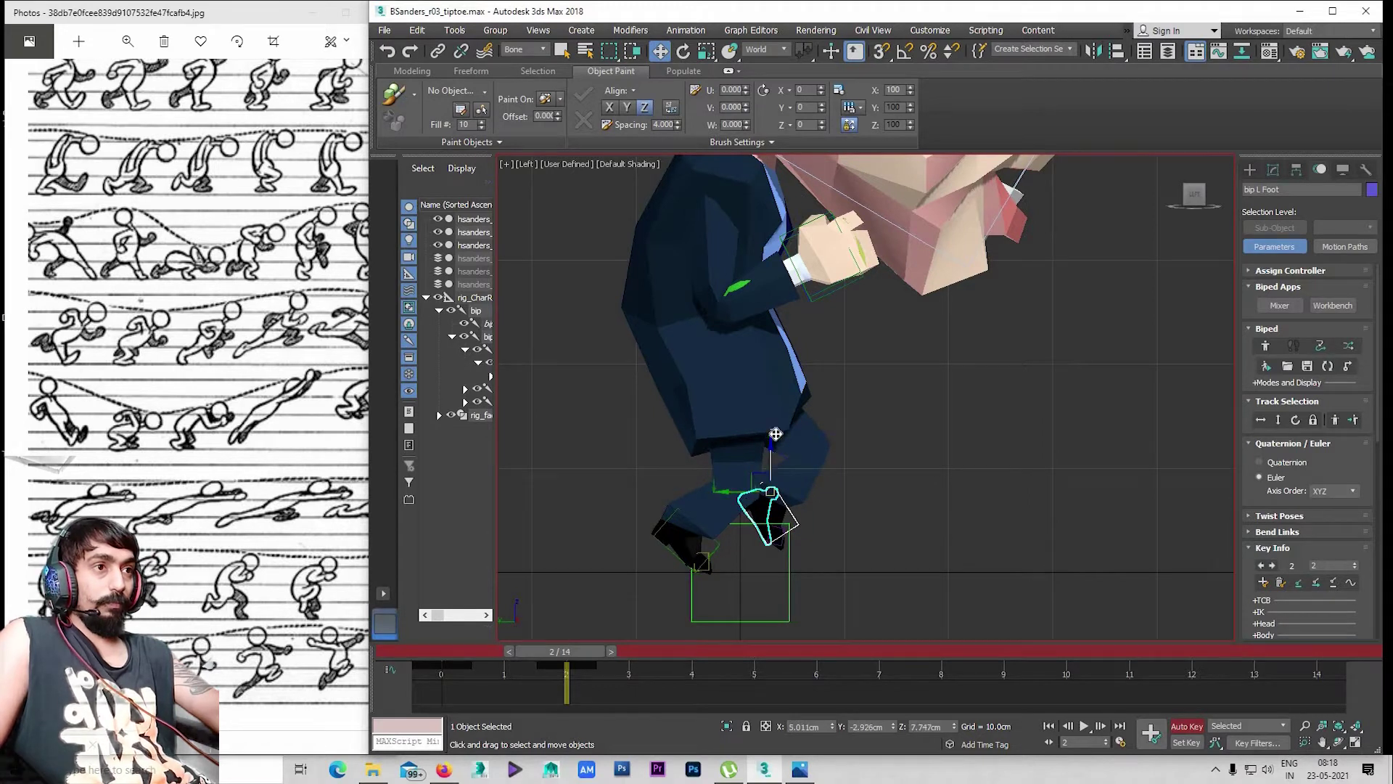
{"action": "left_click_drag", "start_coordinate": [776, 434], "coordinate": [797, 440]}
{"action": "middle_click_drag", "start_coordinate": [797, 440], "coordinate": [733, 451], "text": "alt"}
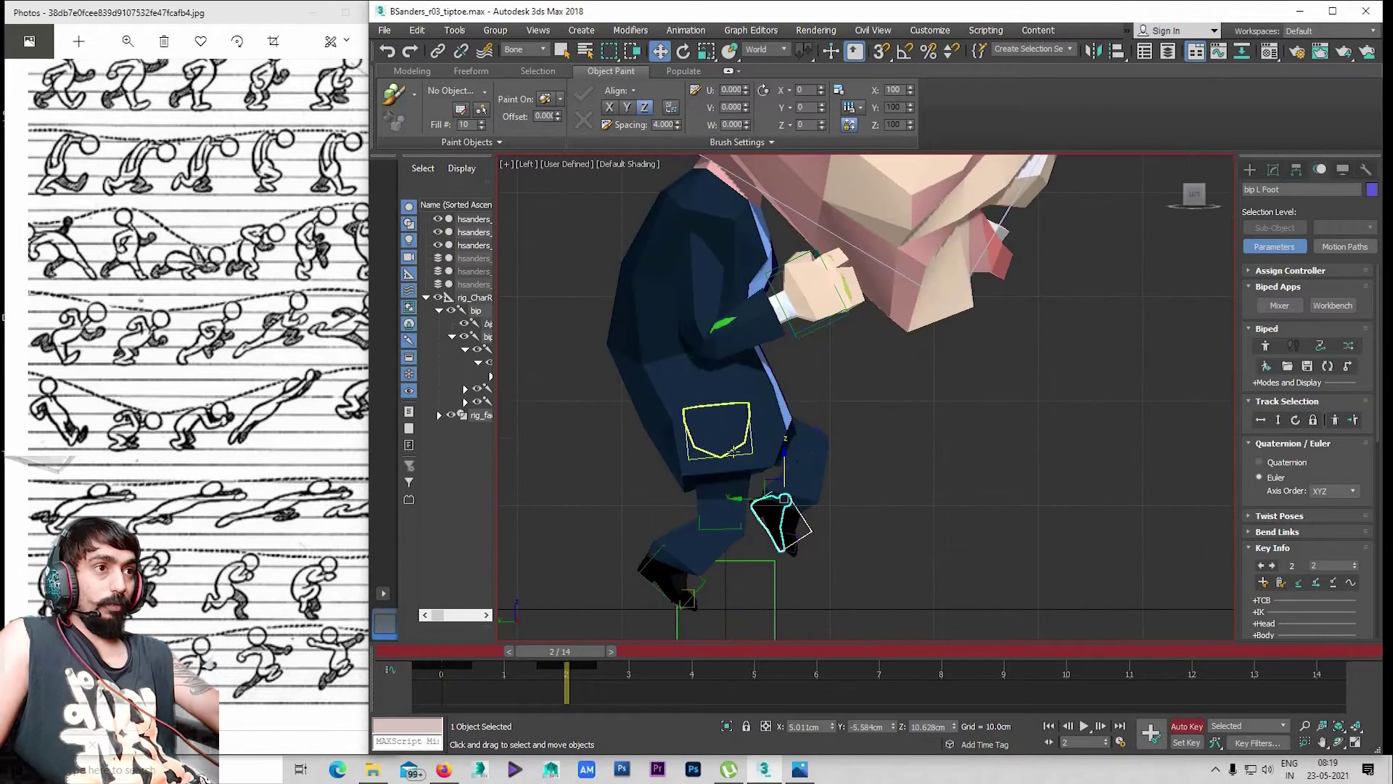
{"action": "left_click", "coordinate": [724, 441]}
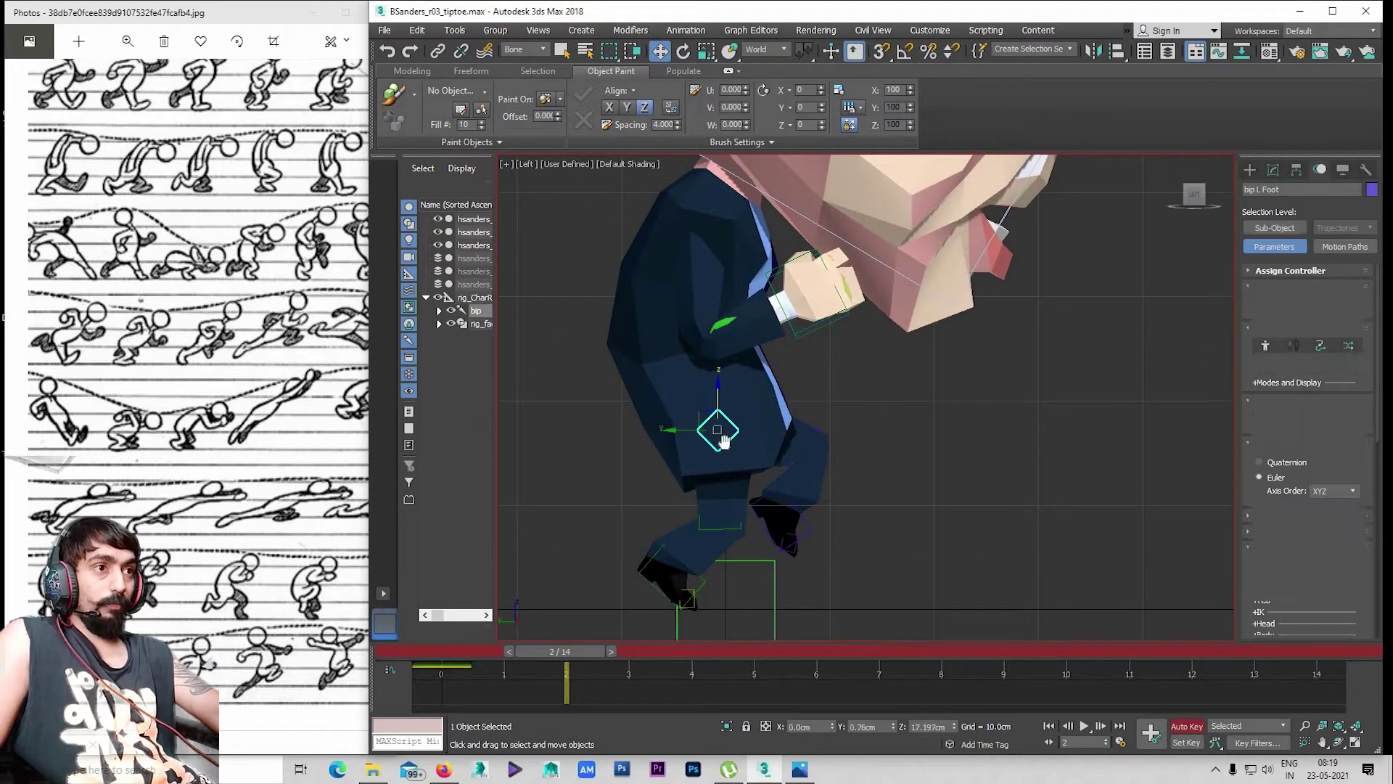
{"action": "left_click_drag", "start_coordinate": [719, 395], "coordinate": [720, 395]}
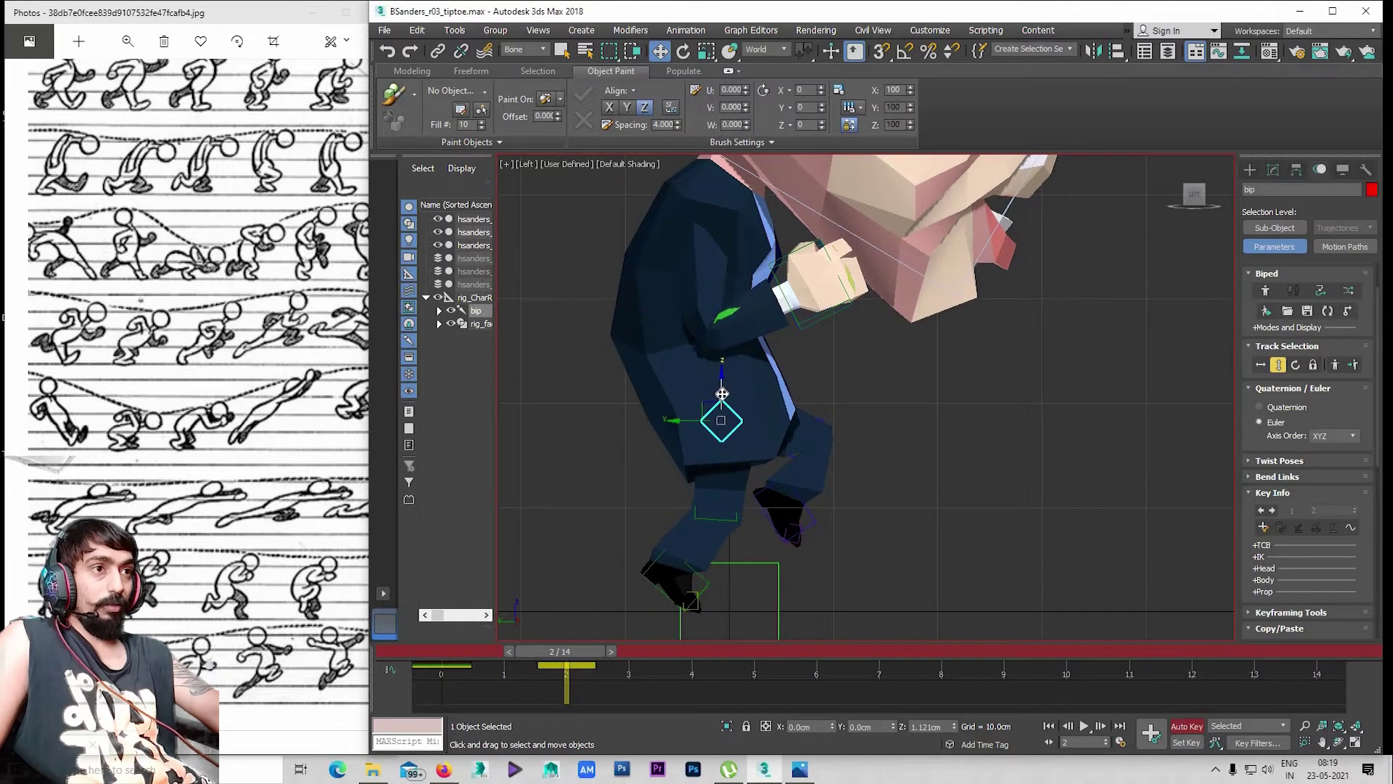
{"action": "mouse_move", "coordinate": [556, 656]}
{"action": "left_mouse_down"}
{"action": "mouse_move", "coordinate": [501, 644]}
{"action": "mouse_move", "coordinate": [579, 645]}
{"action": "left_mouse_up"}
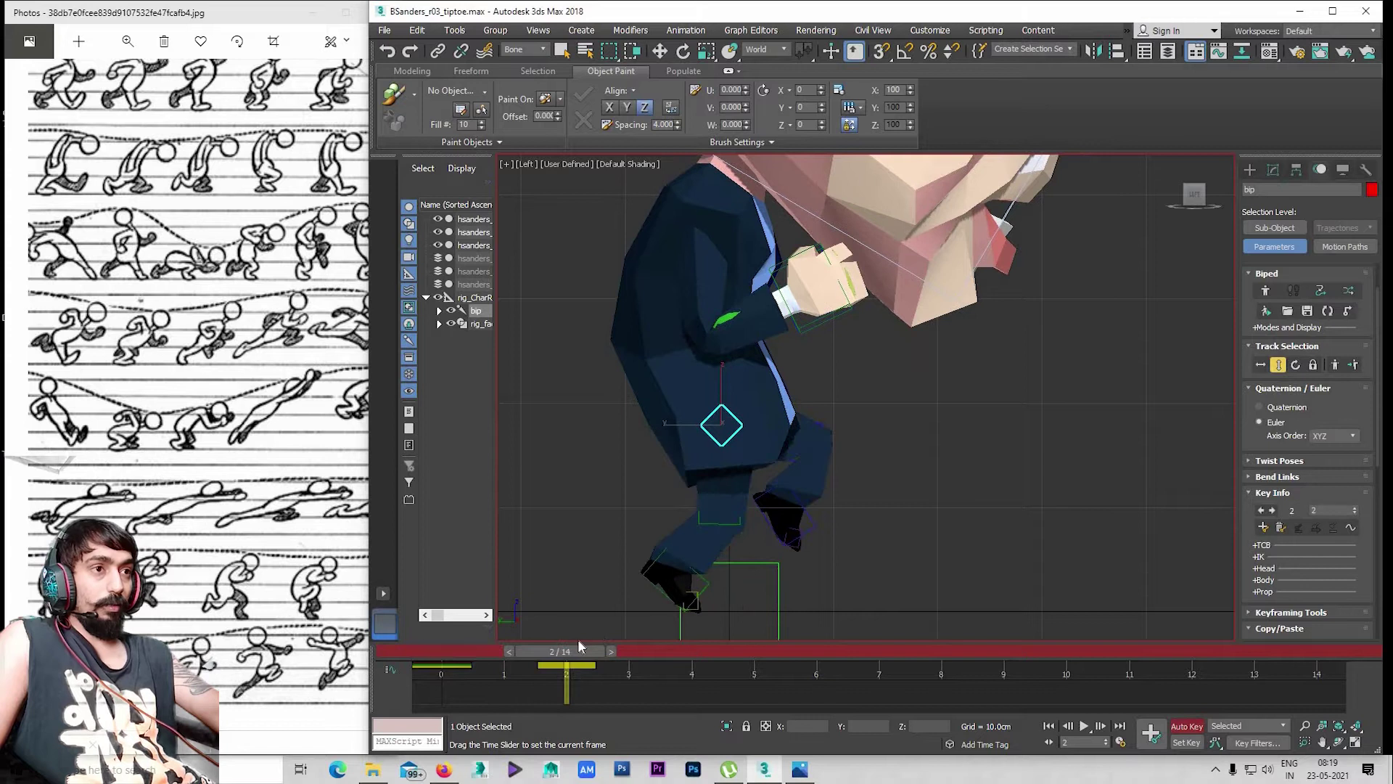
Tilt bip L Foot about 6.67° in Local coordinates
{"action": "key", "text": "w"}
{"action": "left_click", "coordinate": [796, 564]}
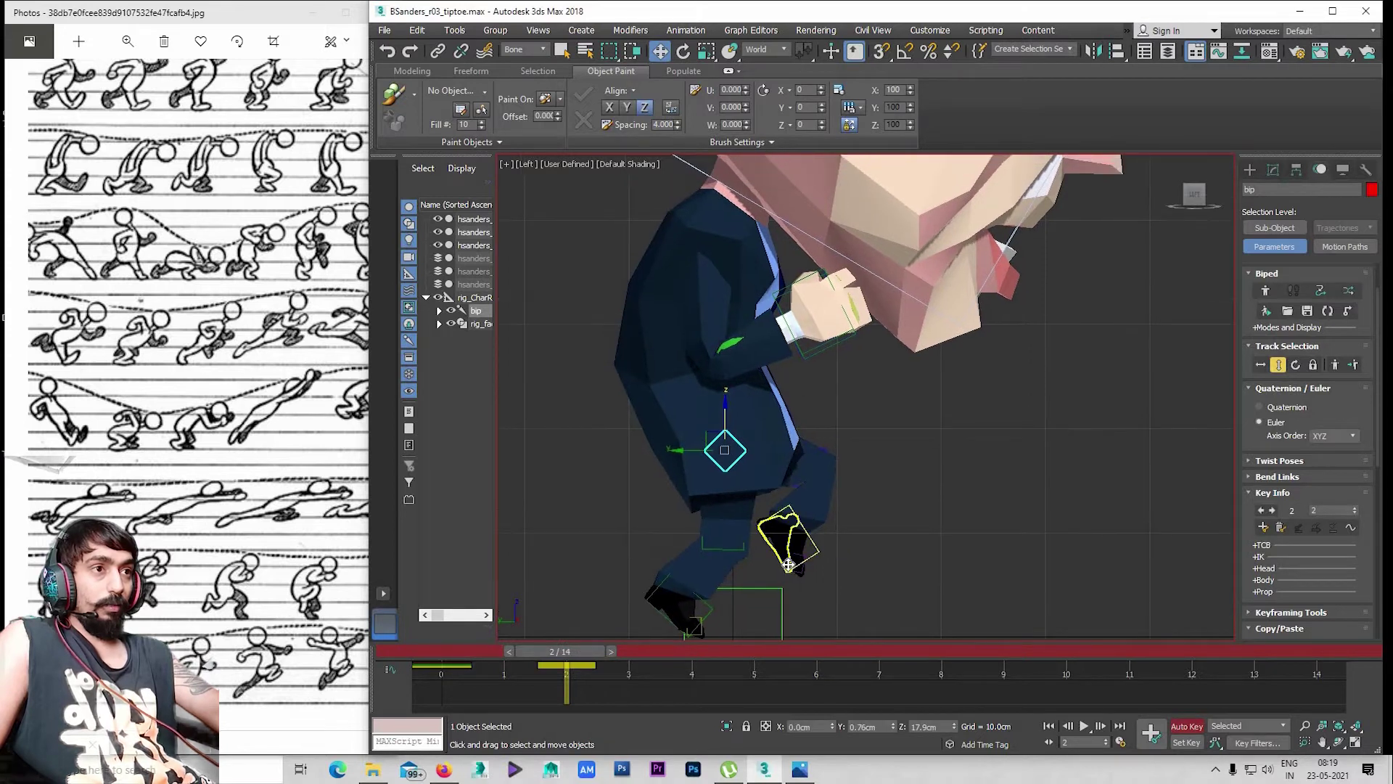
{"action": "left_click", "coordinate": [771, 534]}
{"action": "left_click", "coordinate": [805, 530]}
{"action": "key", "text": "e"}
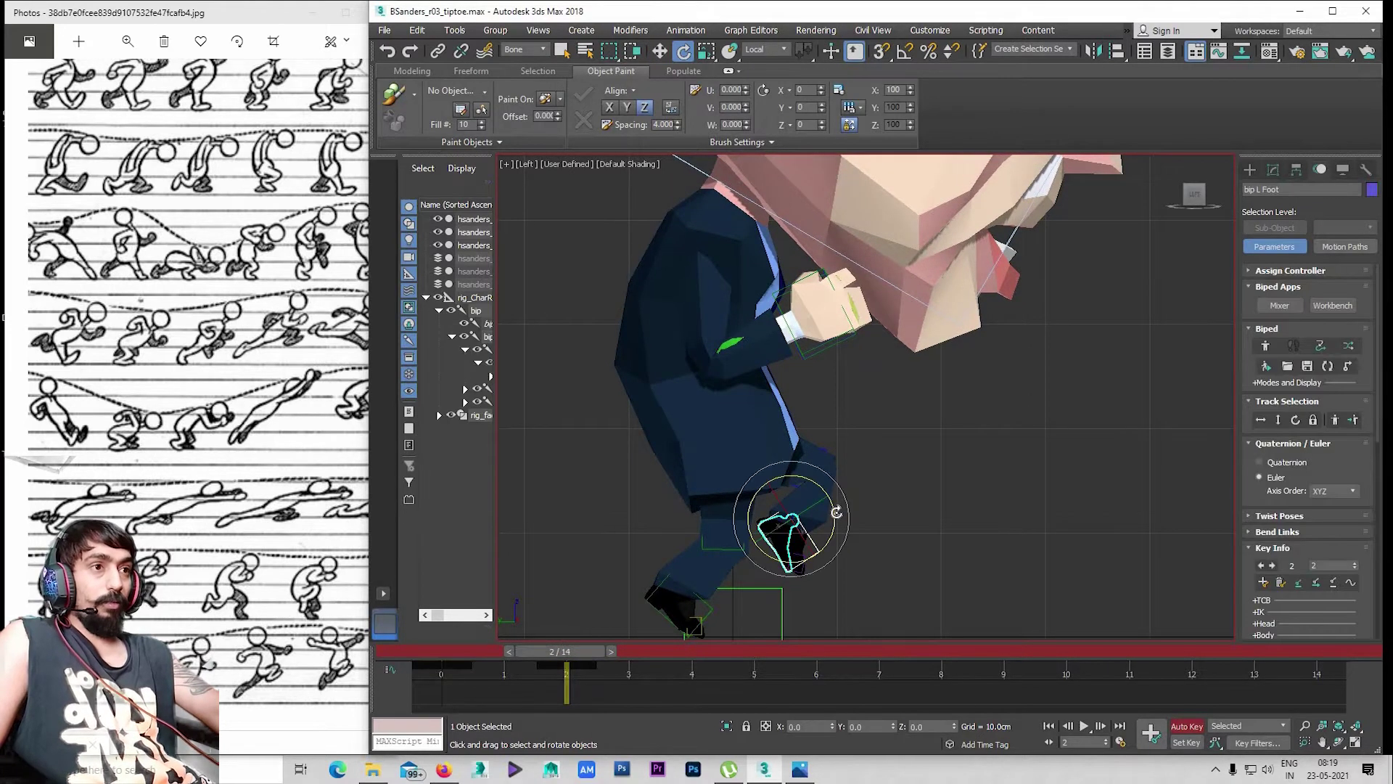
{"action": "left_click_drag", "start_coordinate": [837, 512], "coordinate": [1009, 558]}
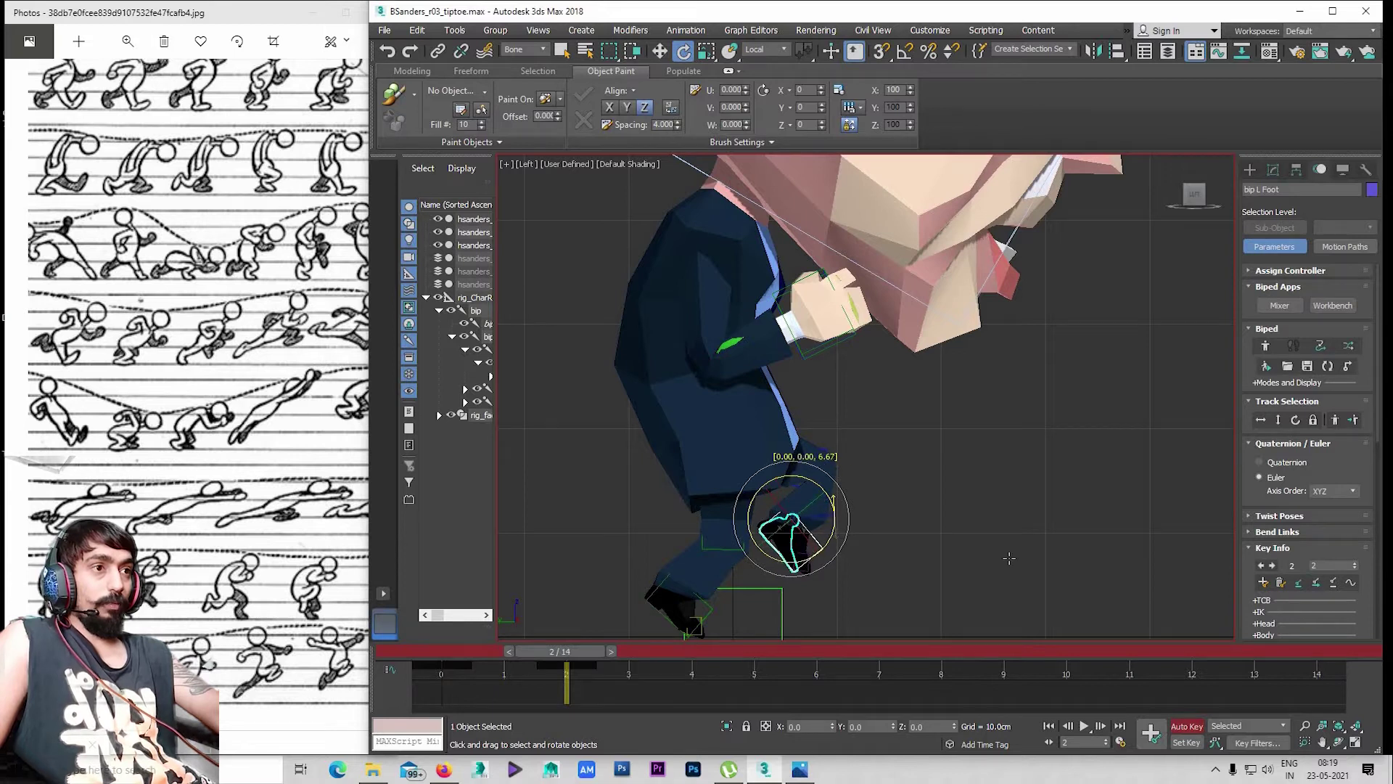
{"action": "mouse_move", "coordinate": [1009, 558]}
{"action": "middle_mouse_down", "text": "alt"}
{"action": "mouse_move", "coordinate": [987, 564]}
{"action": "mouse_move", "coordinate": [818, 480]}
{"action": "middle_mouse_up", "text": "alt"}
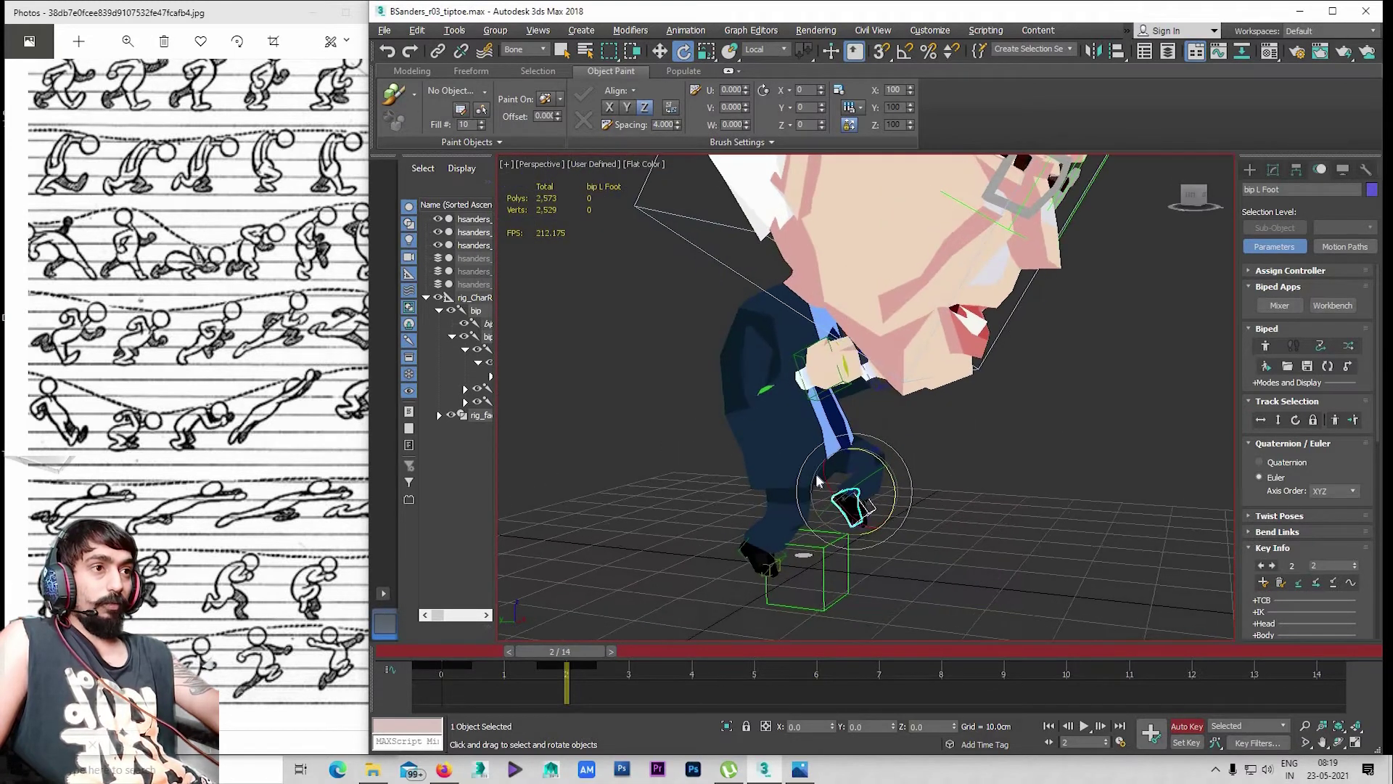
{"action": "key", "text": "alt+w"}
{"action": "key", "text": "alt+w"}
{"action": "scroll", "coordinate": [773, 516], "scroll_direction": "up", "scroll_amount": 3}
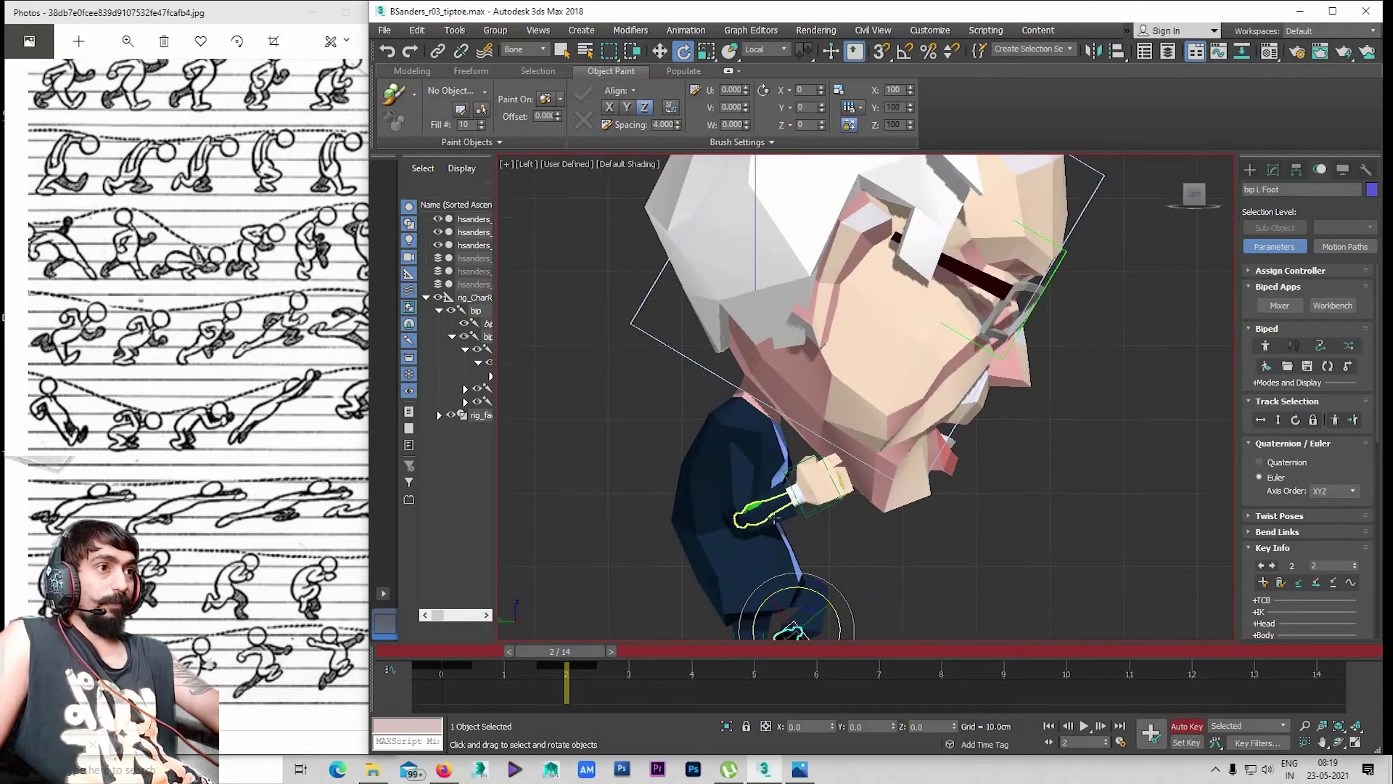
{"action": "scroll", "coordinate": [774, 517], "scroll_direction": "down", "scroll_amount": 2}
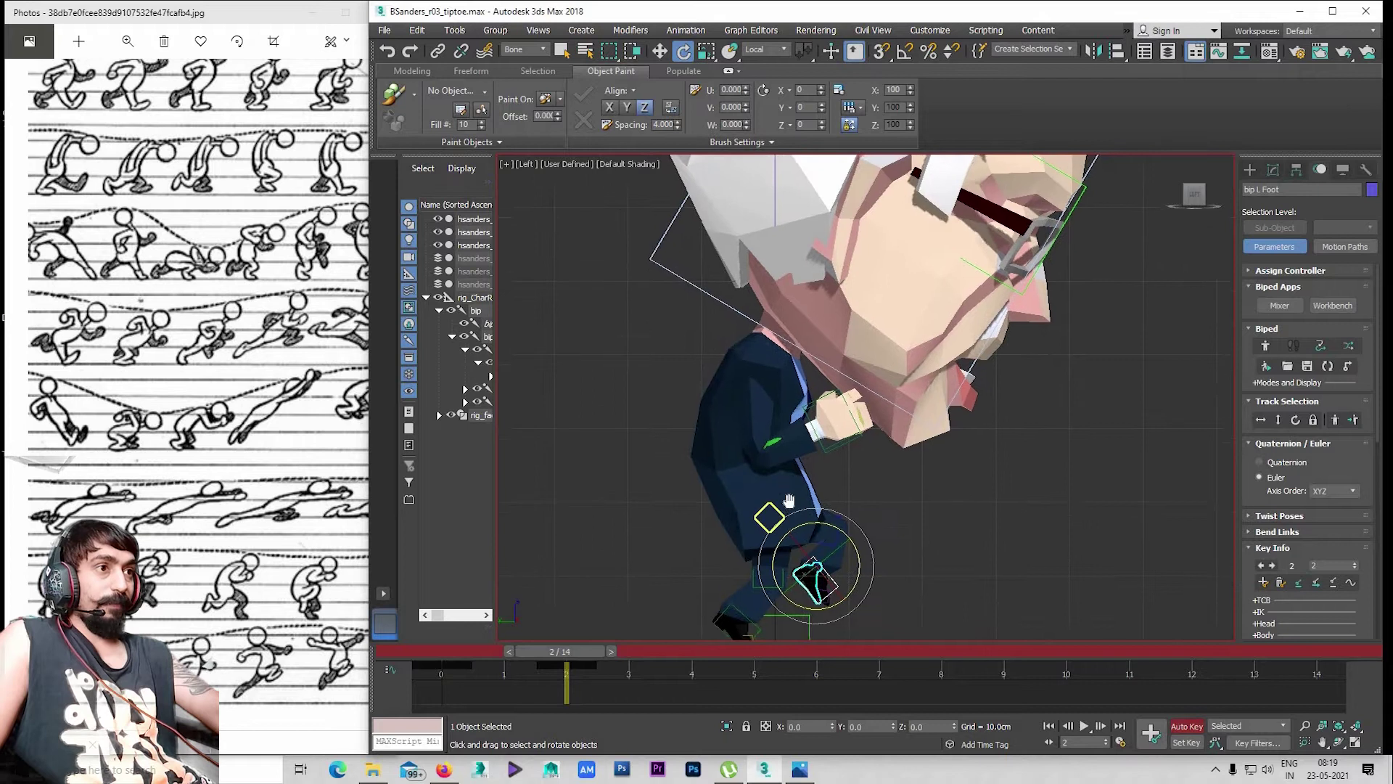
{"action": "left_click", "coordinate": [770, 545]}
Rotate bip Pelvis slightly, then try a spine rotation and cancel it
{"action": "left_click_drag", "start_coordinate": [826, 528], "coordinate": [824, 522]}
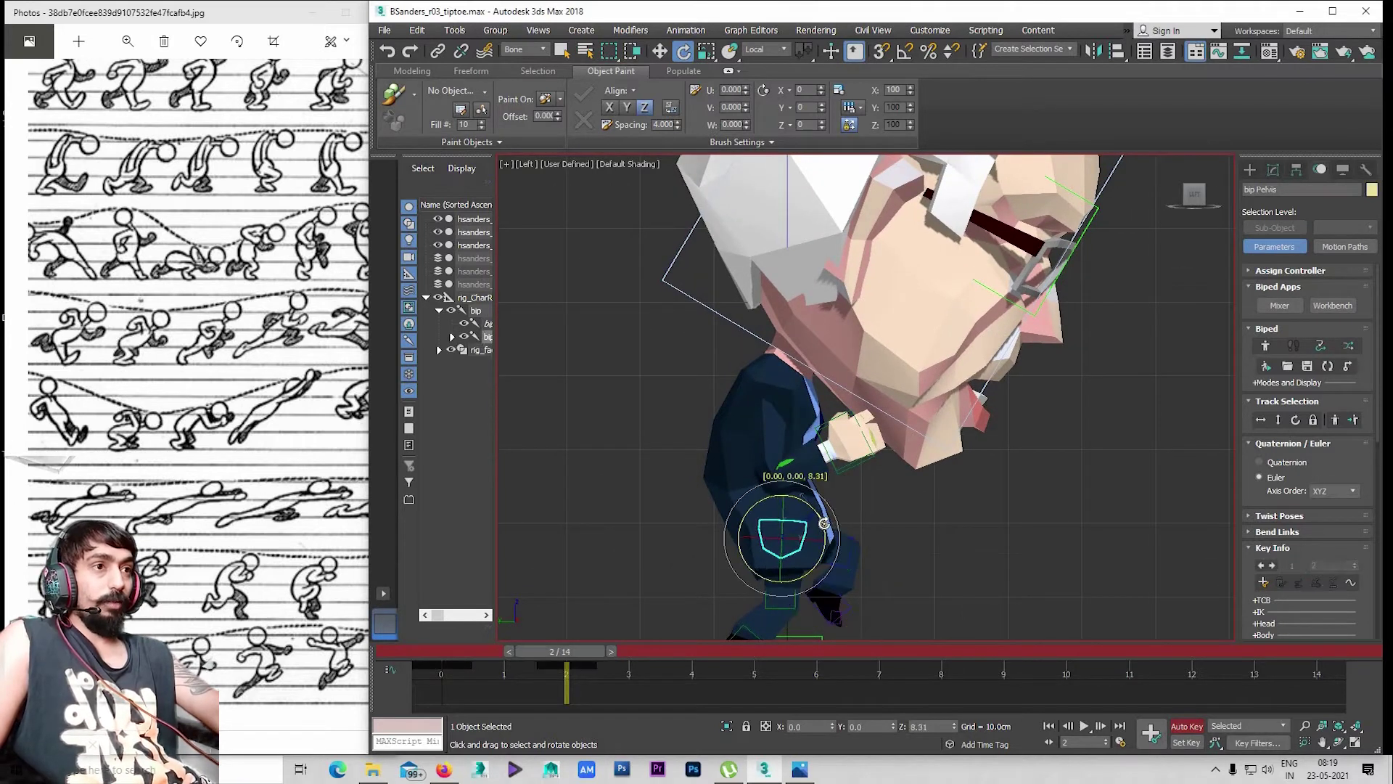
{"action": "left_click", "coordinate": [755, 501]}
{"action": "left_click", "coordinate": [788, 487]}
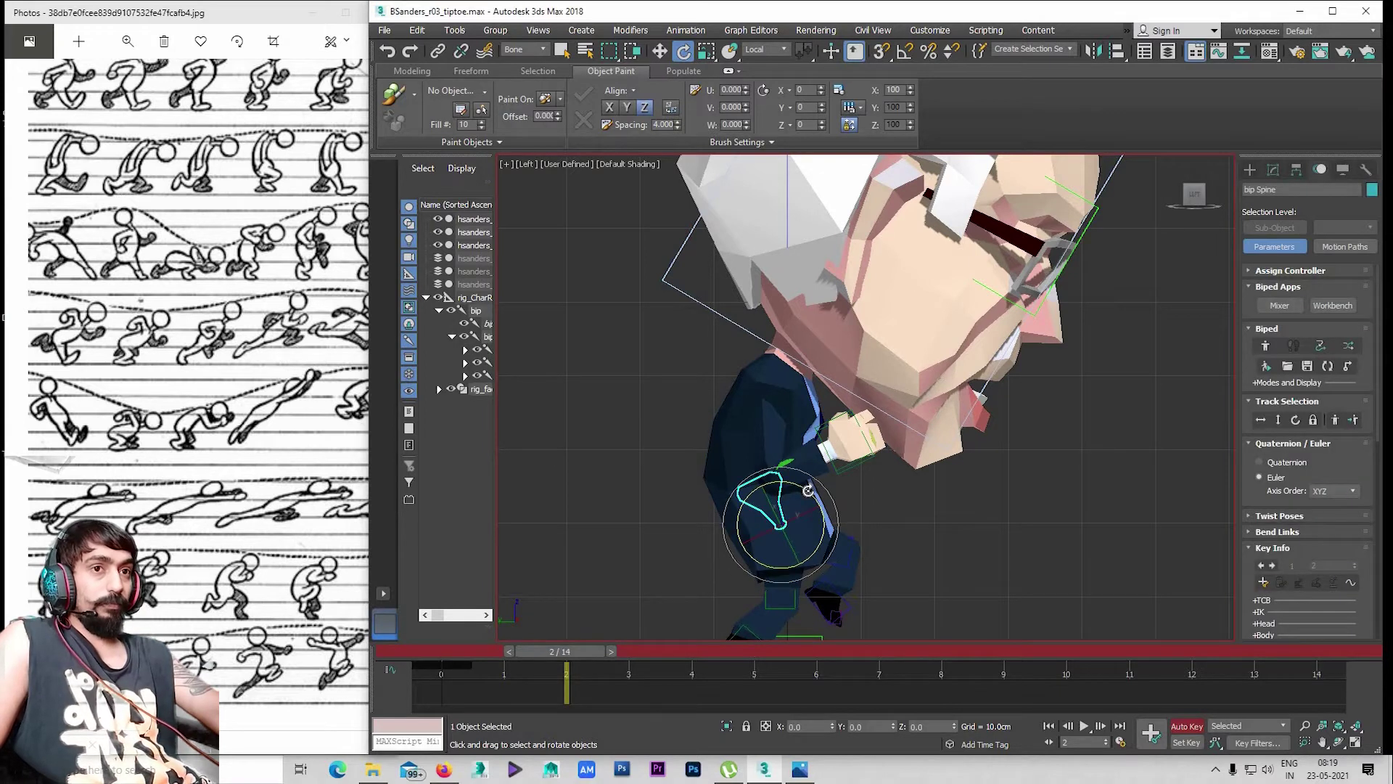
{"action": "left_click_drag", "start_coordinate": [810, 492], "coordinate": [775, 453]}
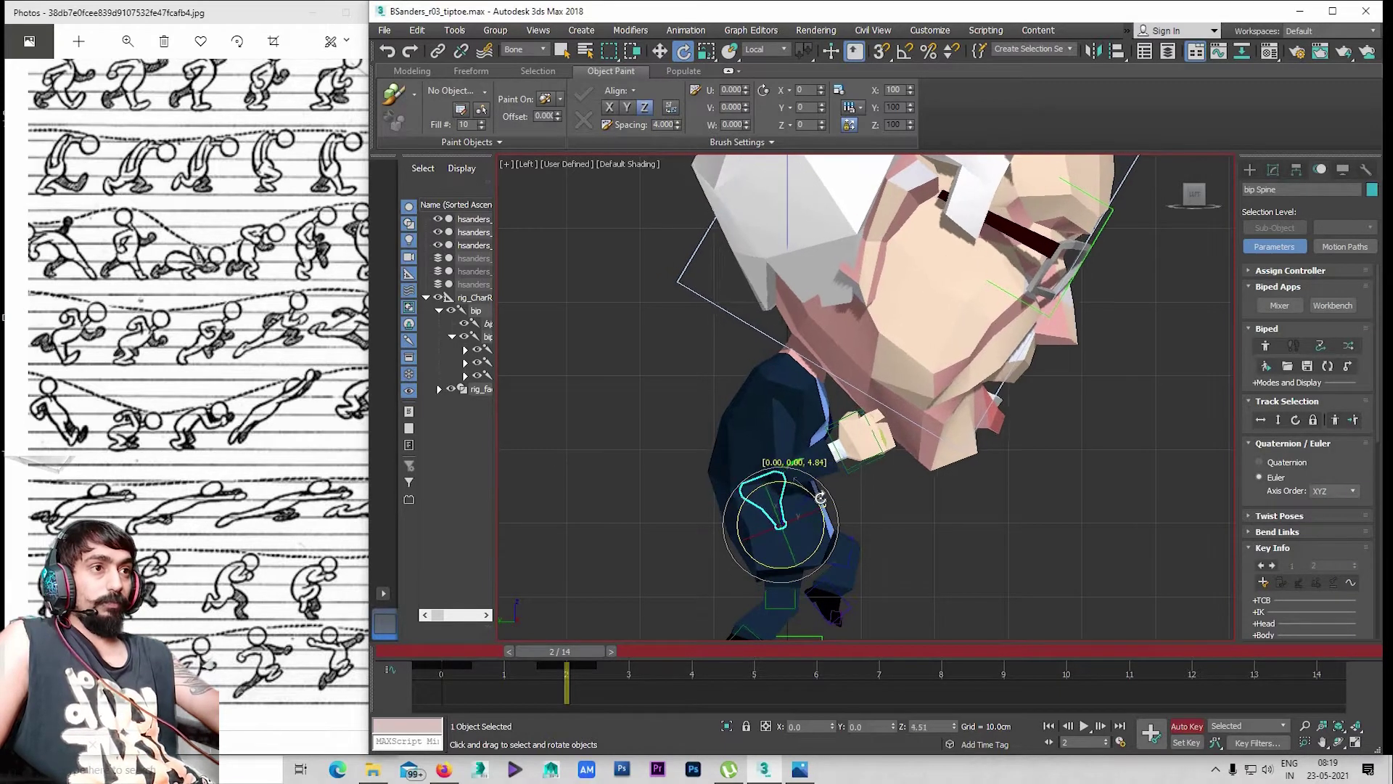
{"action": "left_click", "coordinate": [773, 447]}
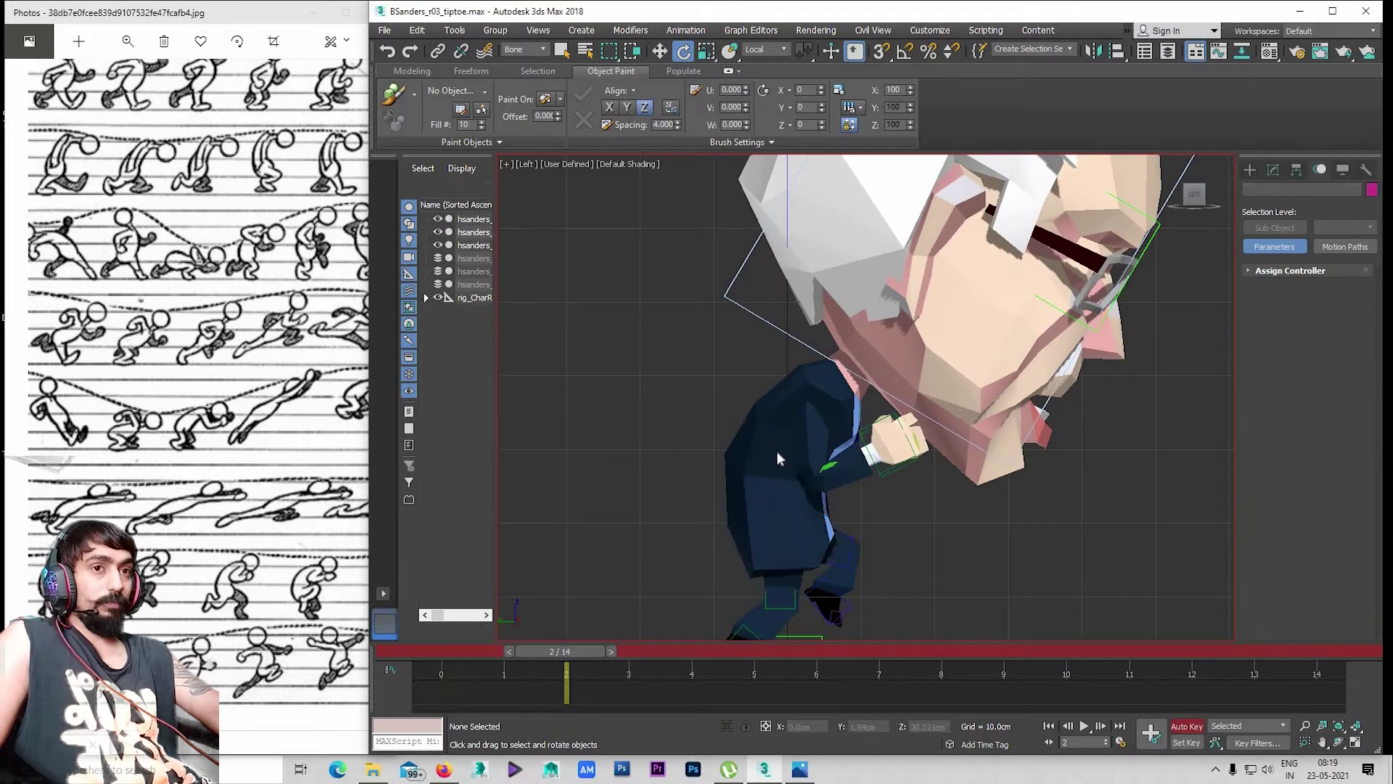
{"action": "left_click", "coordinate": [804, 458]}
{"action": "left_click_drag", "start_coordinate": [804, 458], "coordinate": [802, 444]}
{"action": "right_click", "coordinate": [802, 444]}
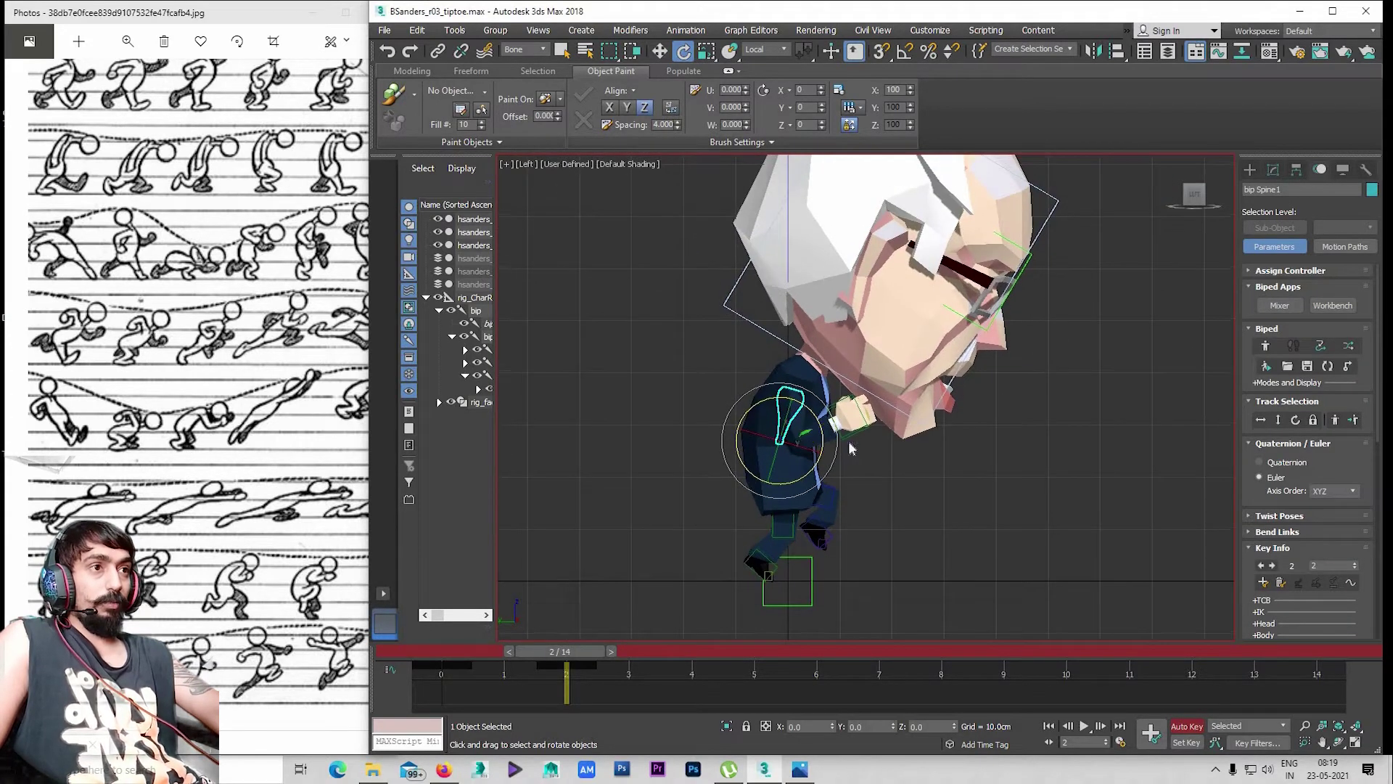
Tilt bip Head about 7° (6.97°) at frame 2
{"action": "left_click", "coordinate": [850, 420]}
{"action": "scroll", "coordinate": [834, 472], "scroll_direction": "up", "scroll_amount": 2}
{"action": "scroll", "coordinate": [820, 501], "scroll_direction": "up", "scroll_amount": 1}
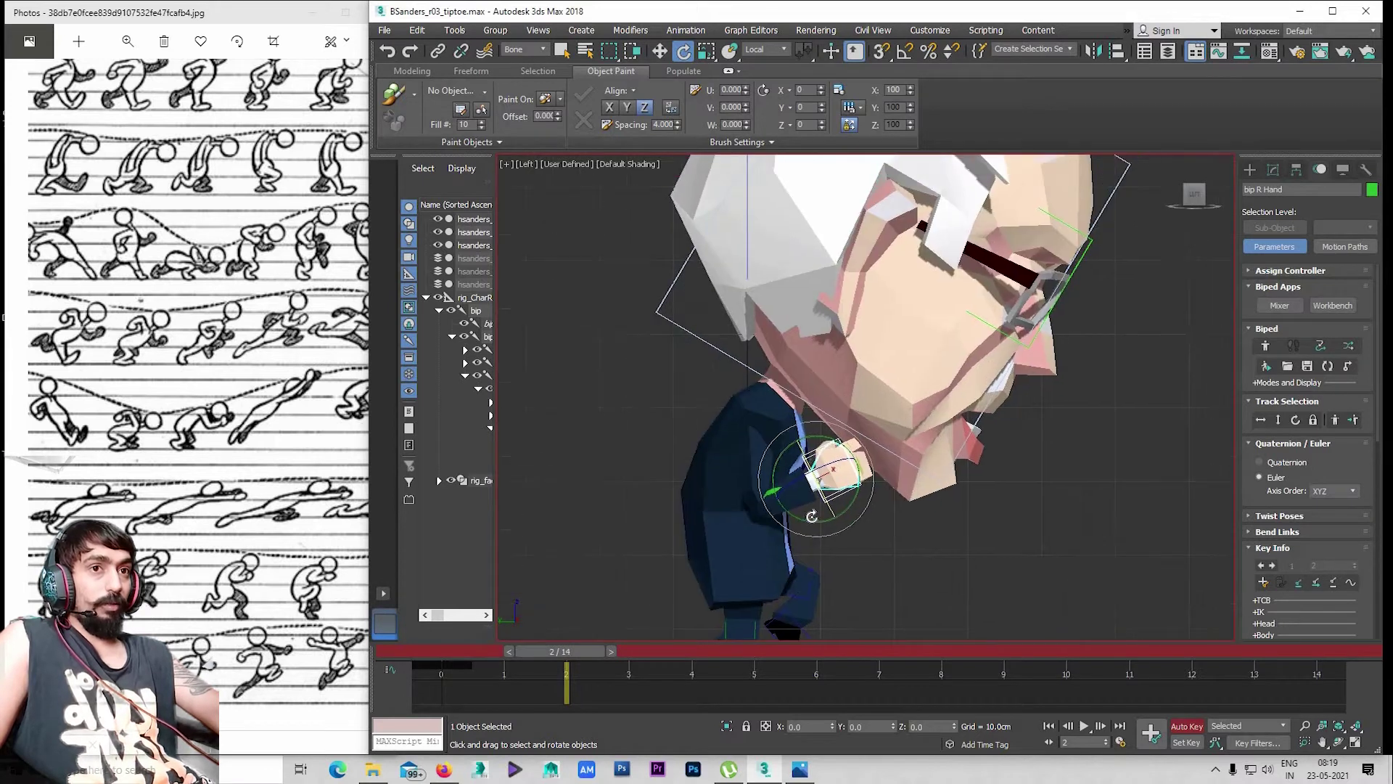
{"action": "scroll", "coordinate": [812, 516], "scroll_direction": "down", "scroll_amount": 2}
{"action": "middle_click_drag", "start_coordinate": [962, 385], "coordinate": [901, 441]}
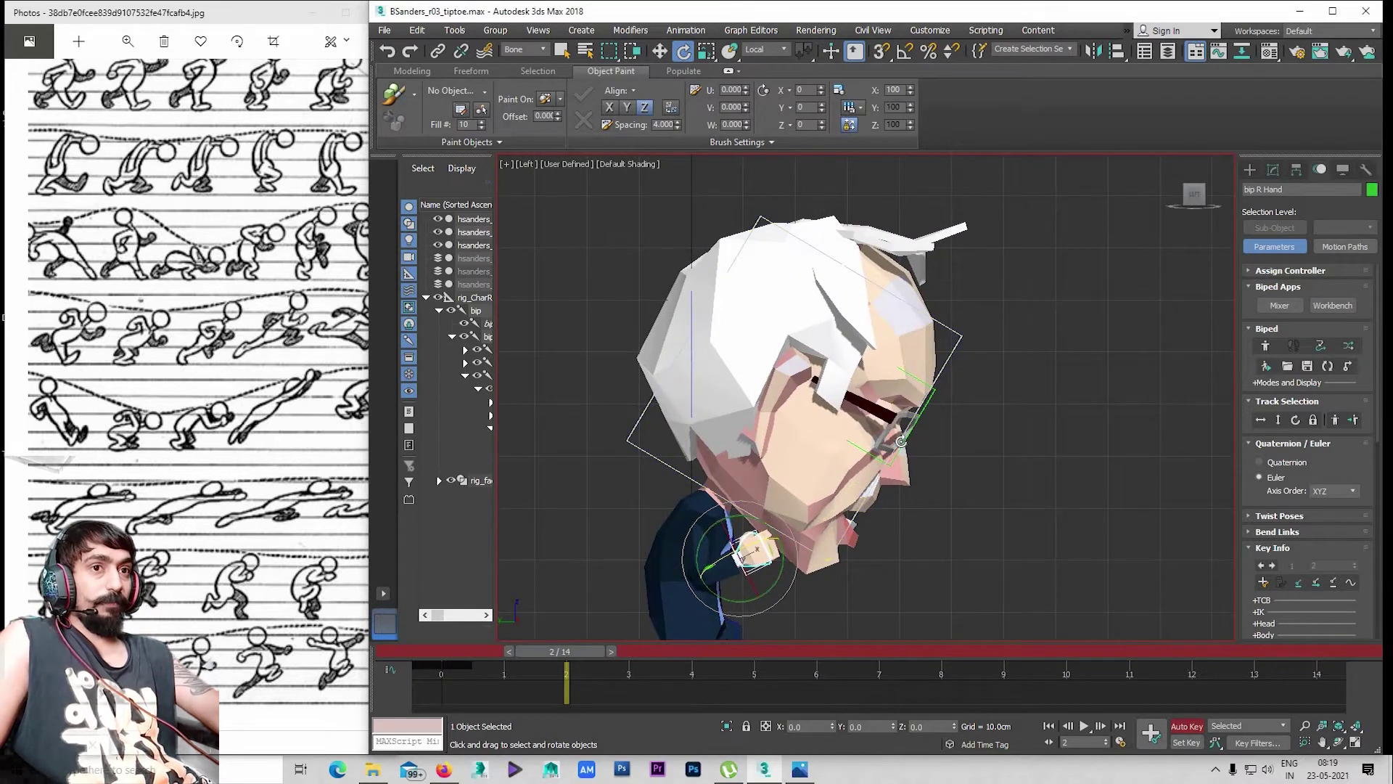
{"action": "left_click", "coordinate": [901, 442]}
{"action": "scroll", "coordinate": [885, 446], "scroll_direction": "down", "scroll_amount": 3}
{"action": "scroll", "coordinate": [864, 449], "scroll_direction": "up", "scroll_amount": 2}
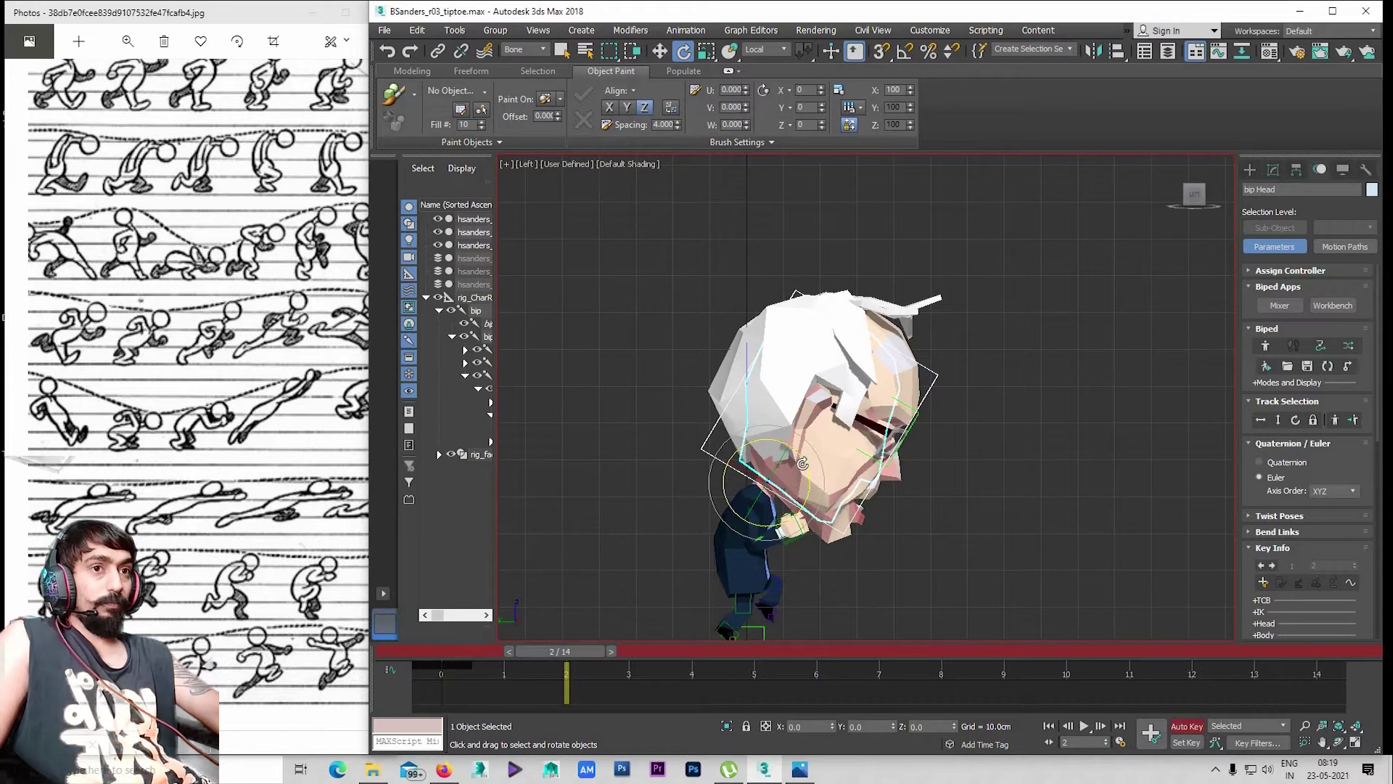
{"action": "left_click_drag", "start_coordinate": [809, 468], "coordinate": [798, 464]}
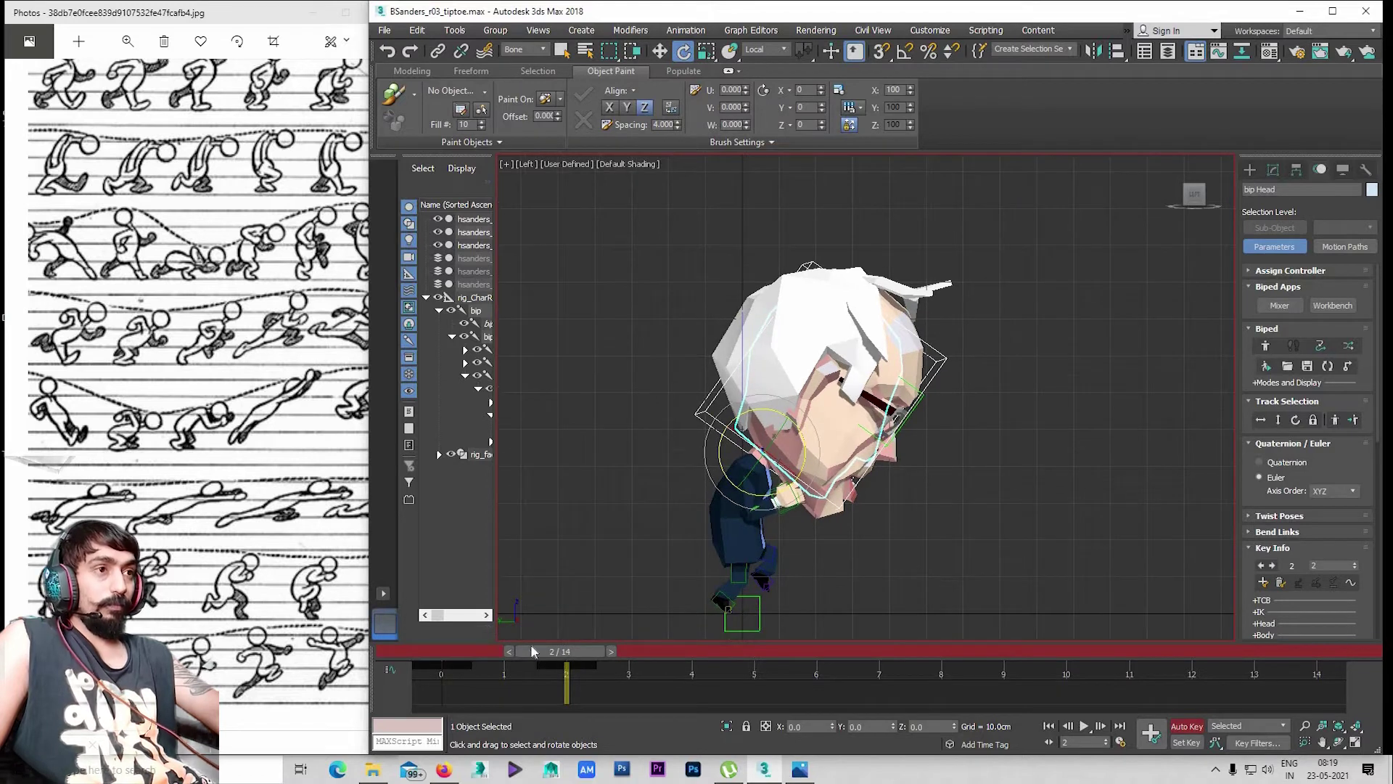
Scrub the time slider to compare the frame 1 and frame 2 poses
{"action": "mouse_move", "coordinate": [534, 651]}
{"action": "left_mouse_down"}
{"action": "mouse_move", "coordinate": [500, 644]}
{"action": "mouse_move", "coordinate": [529, 658]}
{"action": "left_mouse_up"}
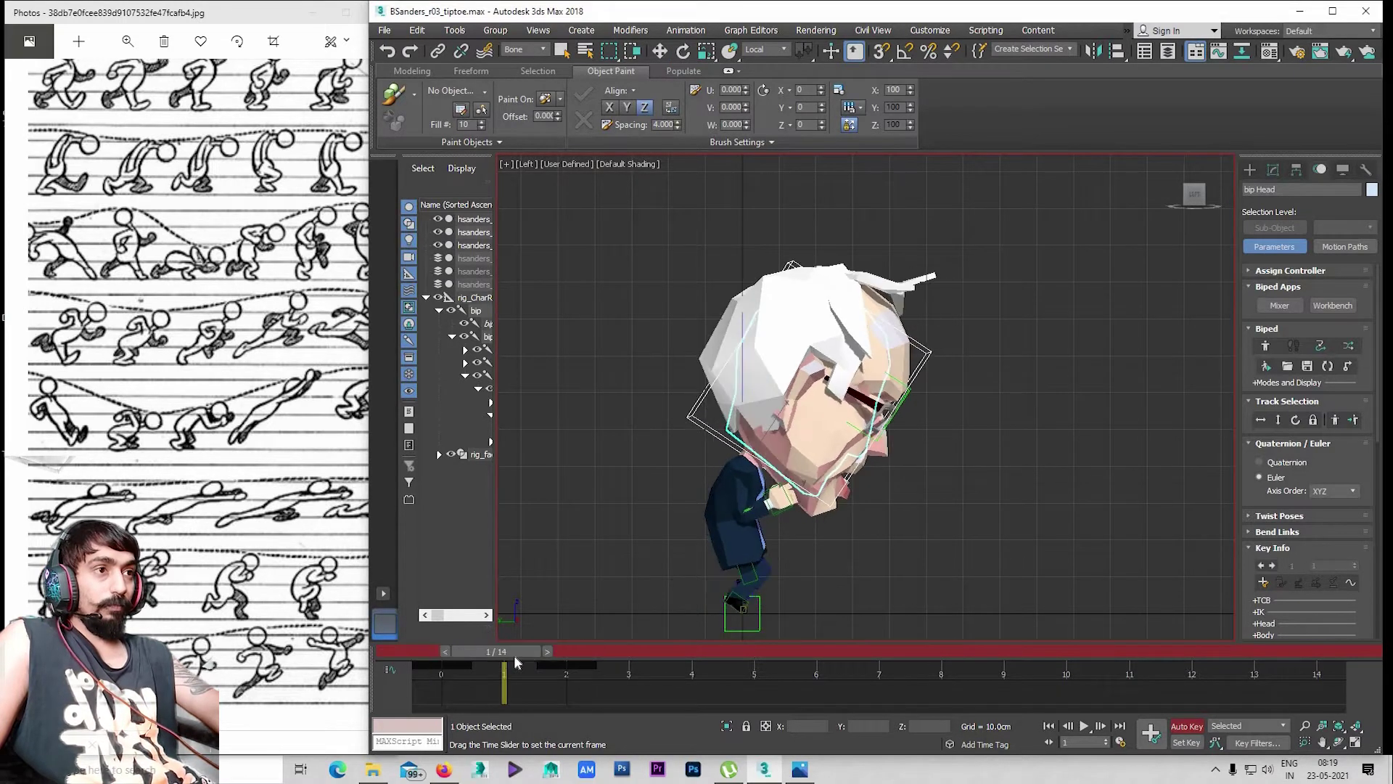
{"action": "key", "text": "e"}
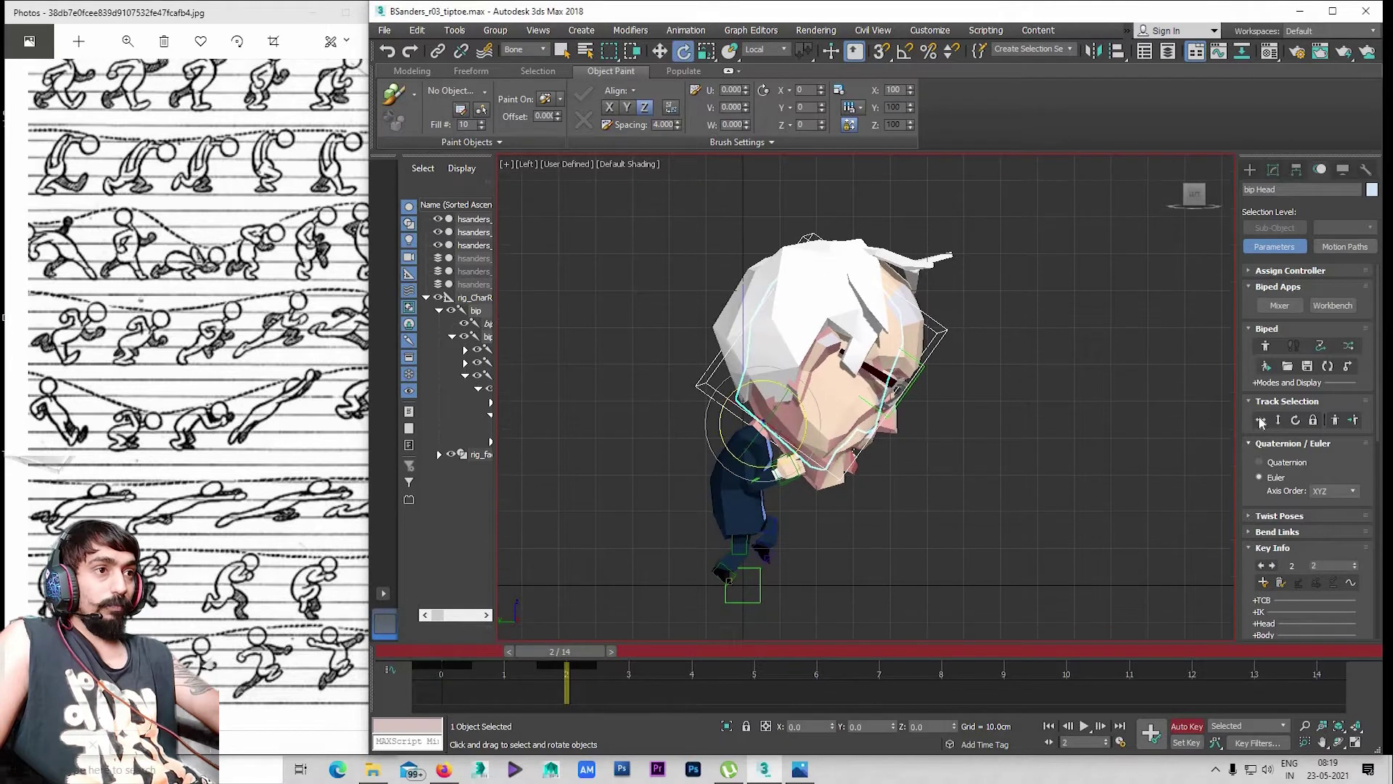
{"action": "left_click", "coordinate": [1261, 423]}
{"action": "left_click_drag", "start_coordinate": [559, 651], "coordinate": [419, 656]}
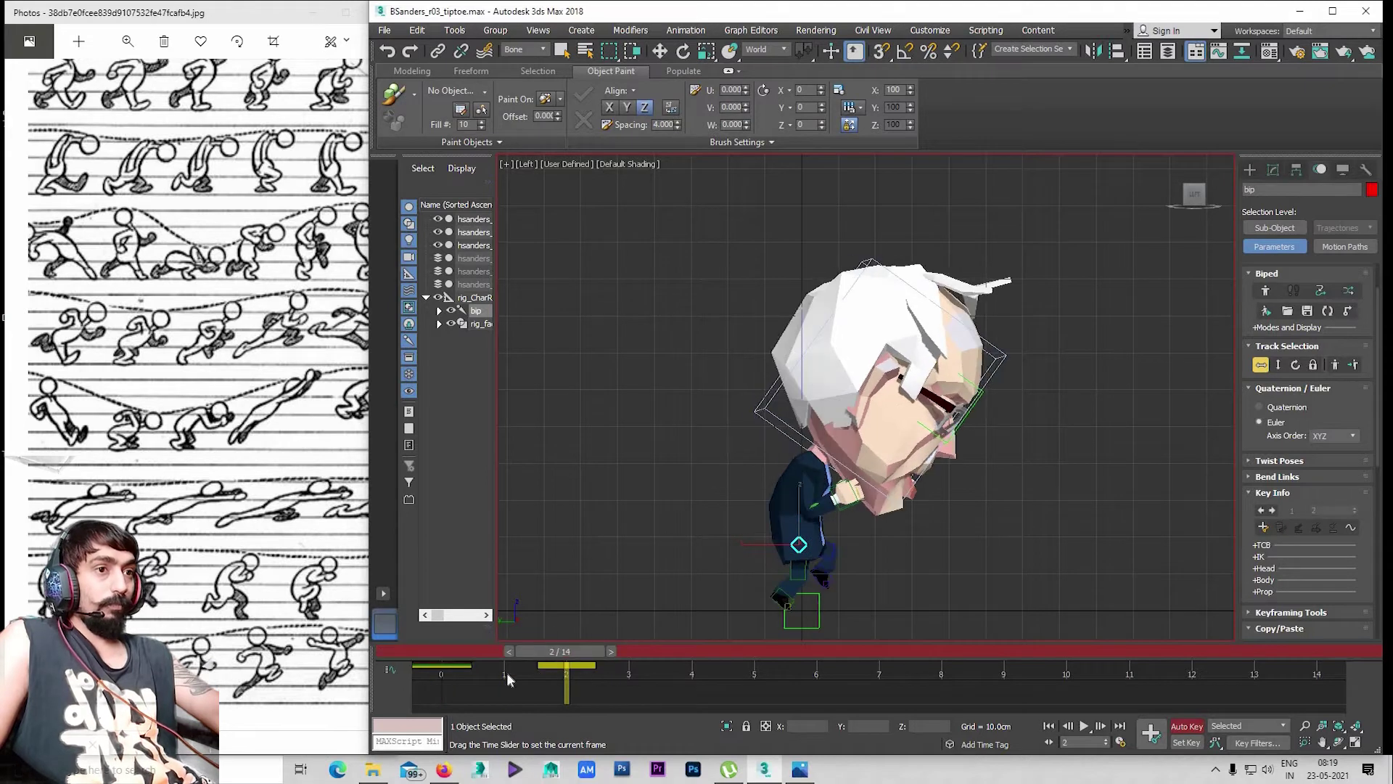
Preview the motion over frames 0–2, then move to frame 5 with nothing selected
{"action": "mouse_move", "coordinate": [559, 666]}
{"action": "left_mouse_down"}
{"action": "mouse_move", "coordinate": [438, 685]}
{"action": "mouse_move", "coordinate": [550, 691]}
{"action": "left_mouse_up"}
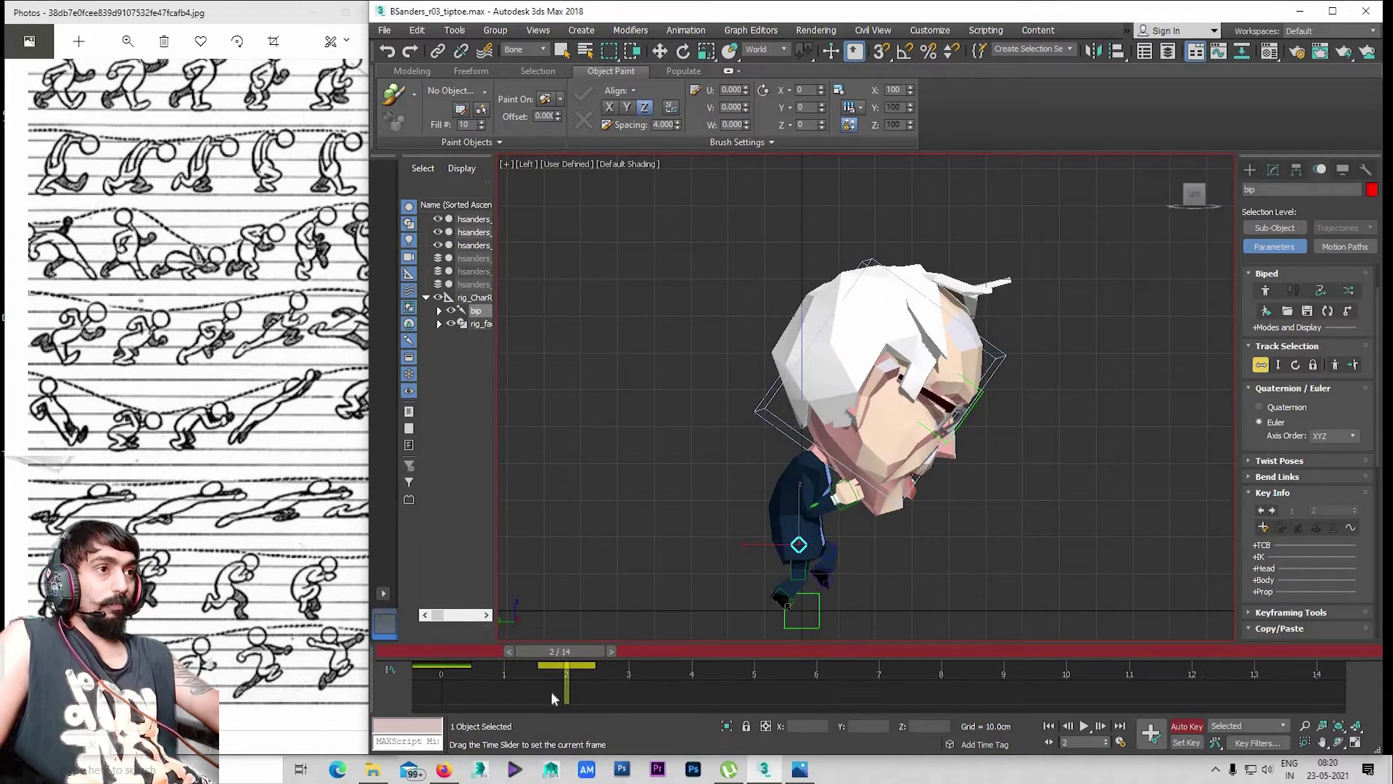
{"action": "key", "text": "w"}
{"action": "key", "text": "z"}
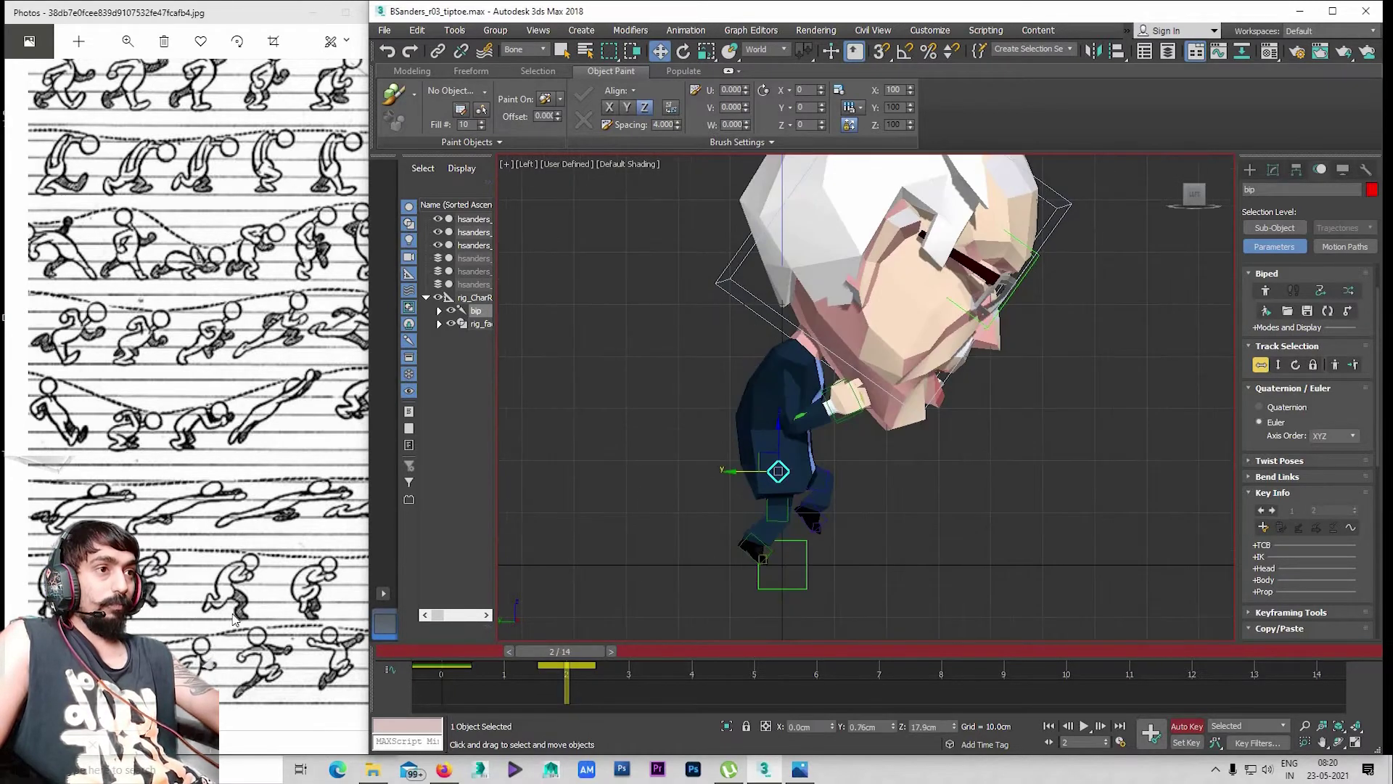
{"action": "middle_click_drag", "start_coordinate": [734, 565], "coordinate": [696, 603]}
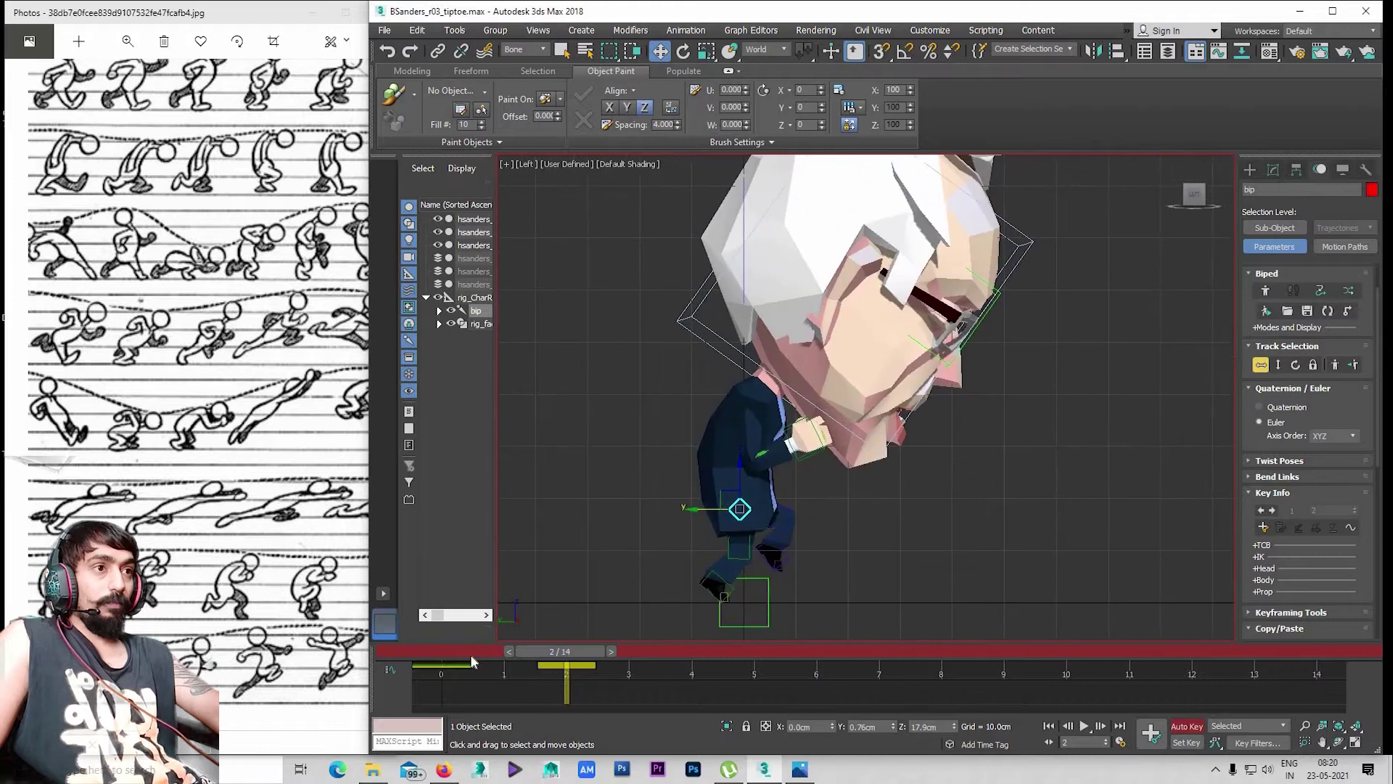
{"action": "left_click_drag", "start_coordinate": [511, 651], "coordinate": [567, 671]}
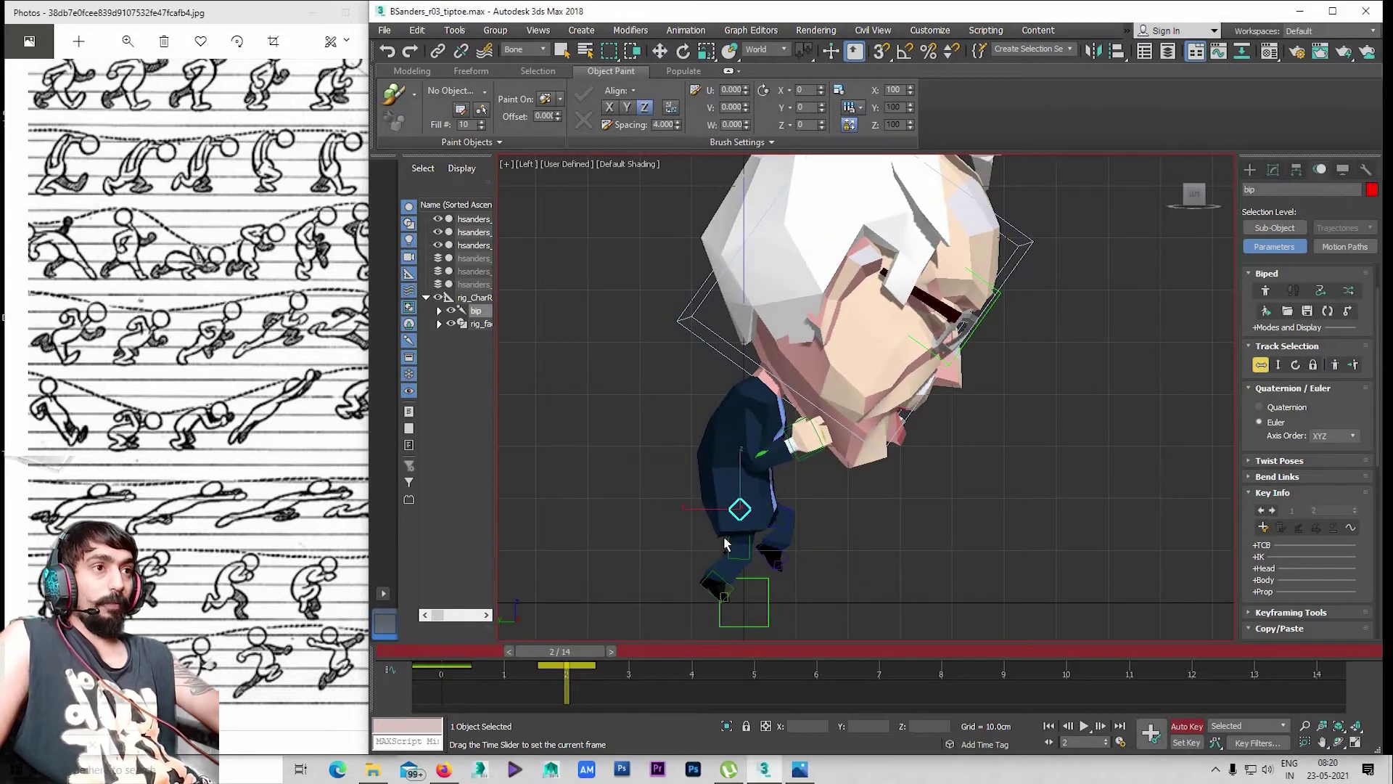
{"action": "key", "text": "w"}
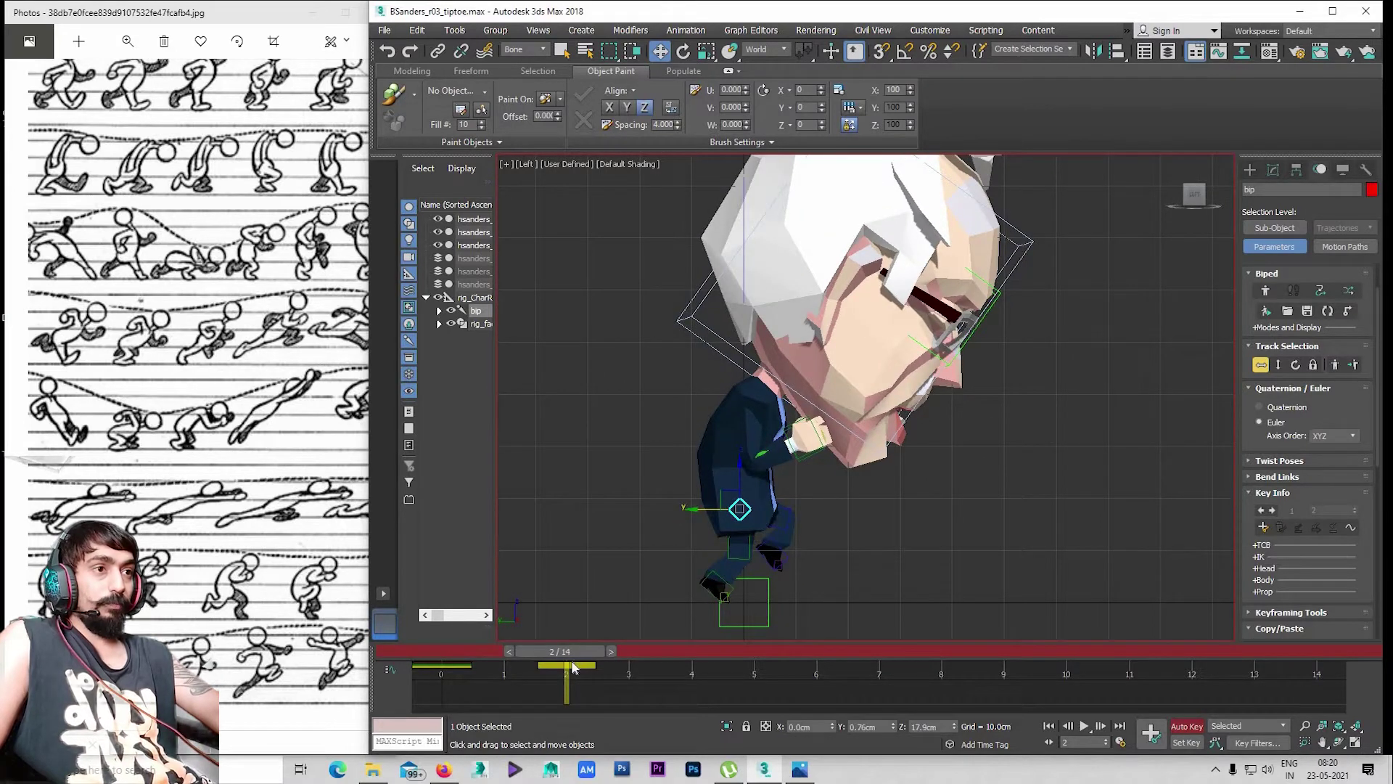
{"action": "left_click_drag", "start_coordinate": [707, 656], "coordinate": [747, 666]}
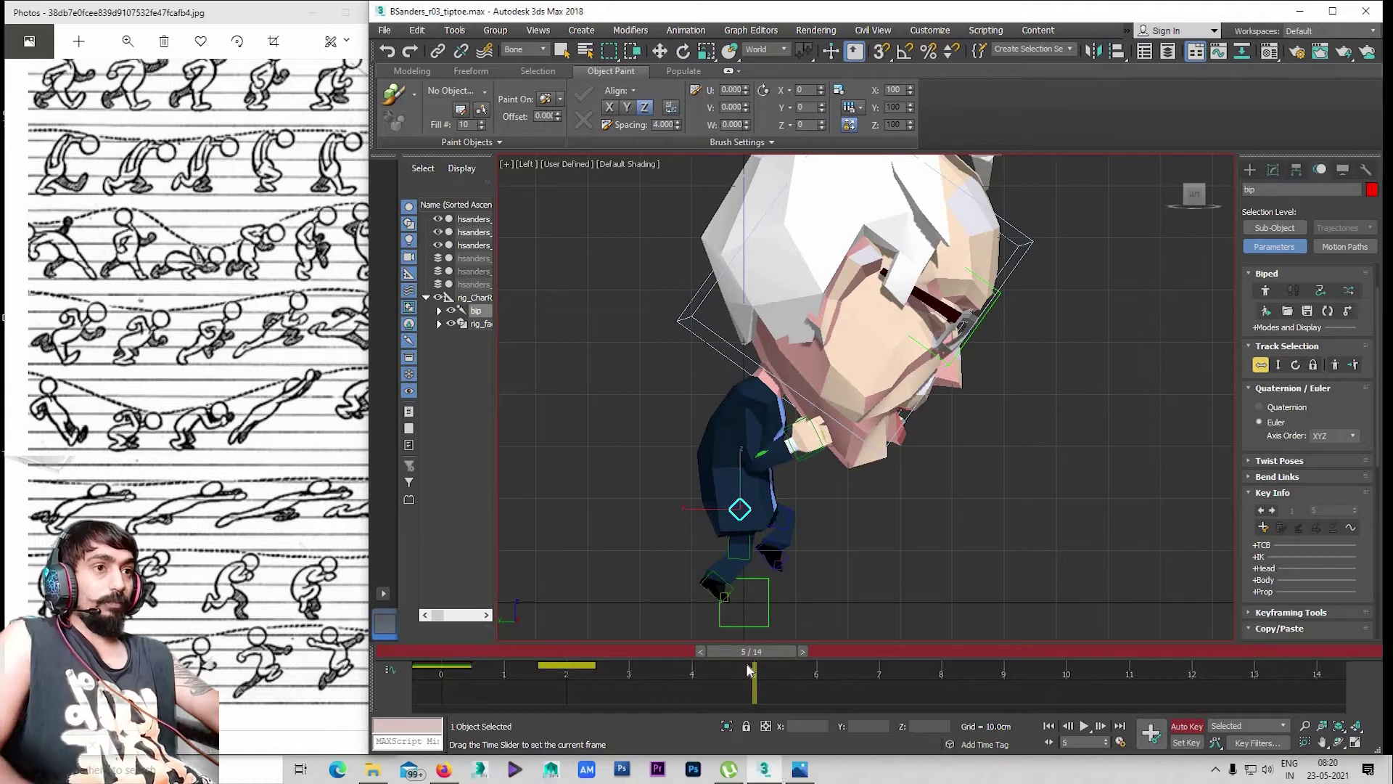
{"action": "mouse_move", "coordinate": [693, 548]}
{"action": "middle_mouse_down"}
{"action": "mouse_move", "coordinate": [685, 561]}
{"action": "mouse_move", "coordinate": [737, 539]}
{"action": "middle_mouse_up"}
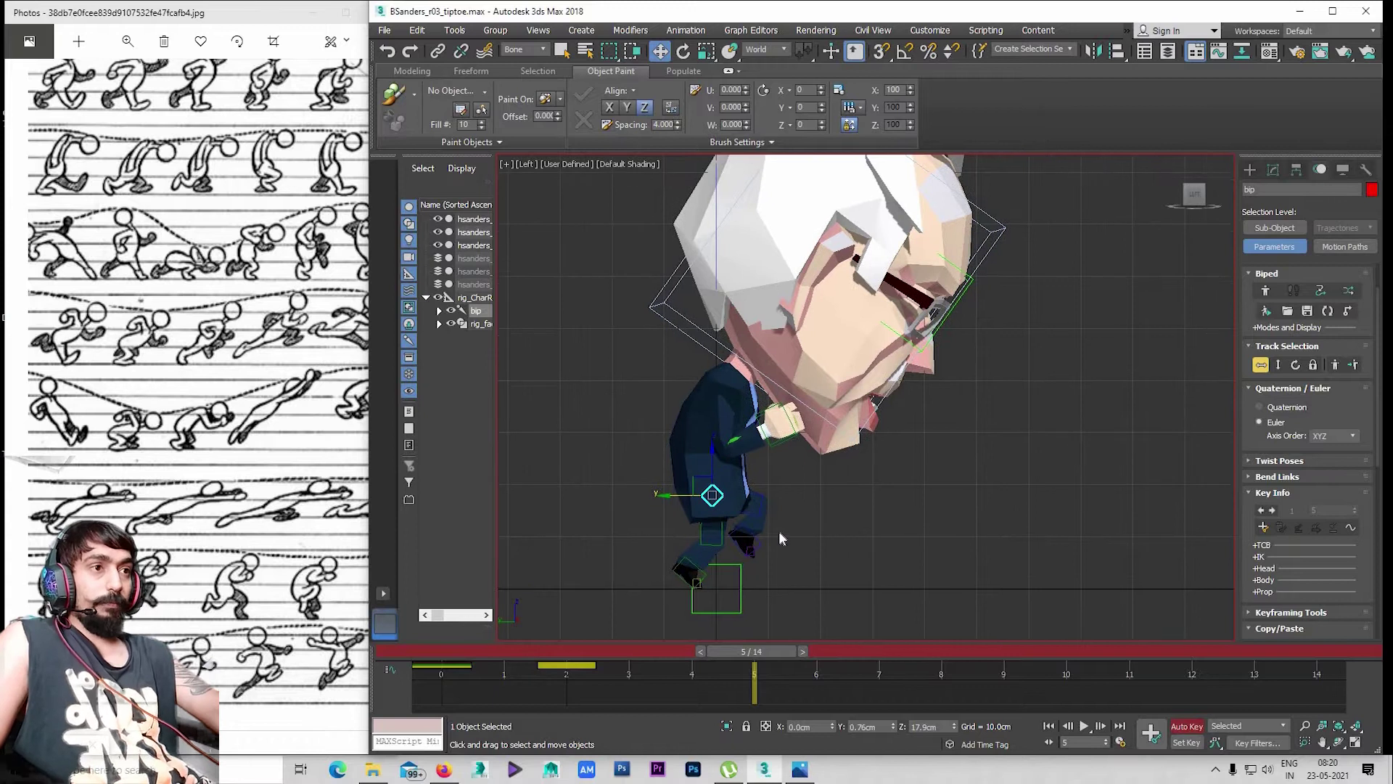
{"action": "left_click", "coordinate": [747, 550]}
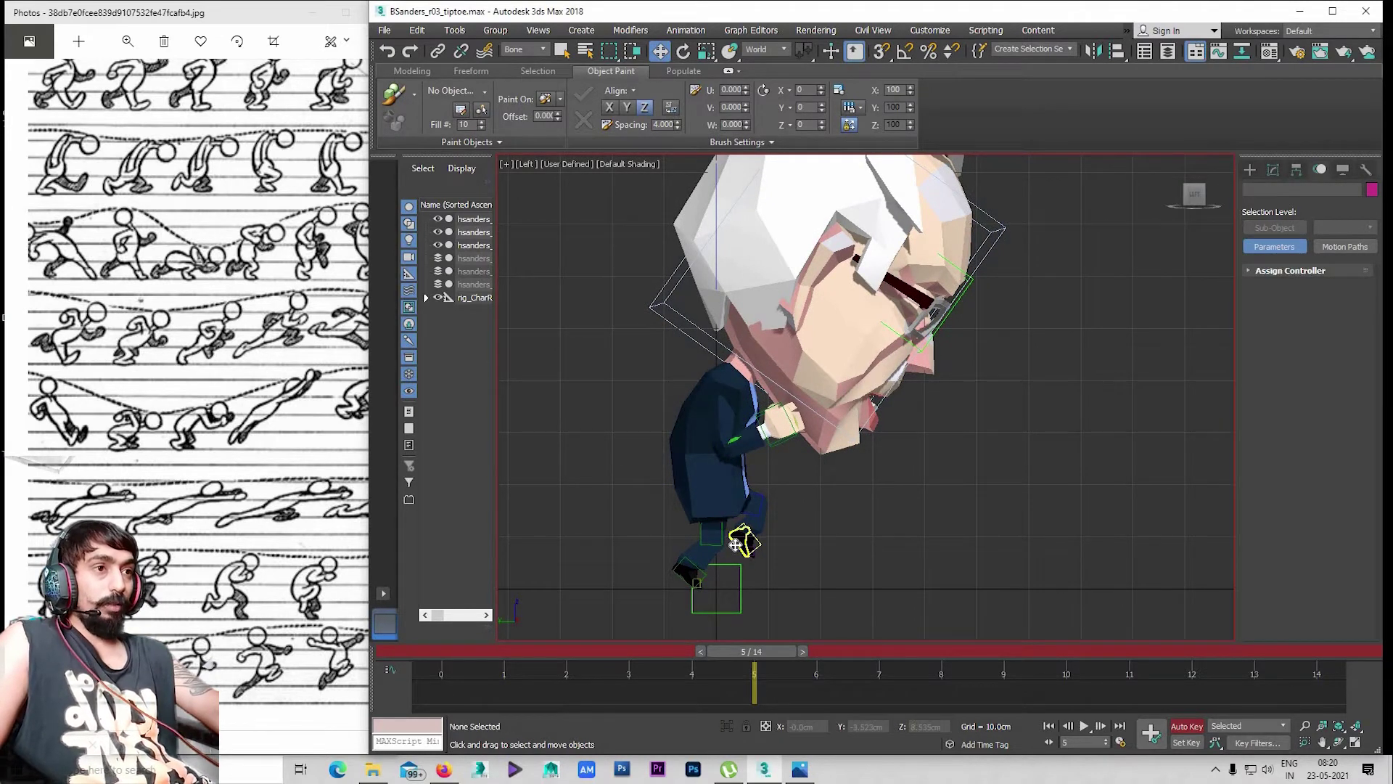
Select bip L Foot and lower it toward the ground
{"action": "left_click", "coordinate": [735, 545]}
{"action": "scroll", "coordinate": [735, 545], "scroll_direction": "up", "scroll_amount": 3}
{"action": "key", "text": "e"}
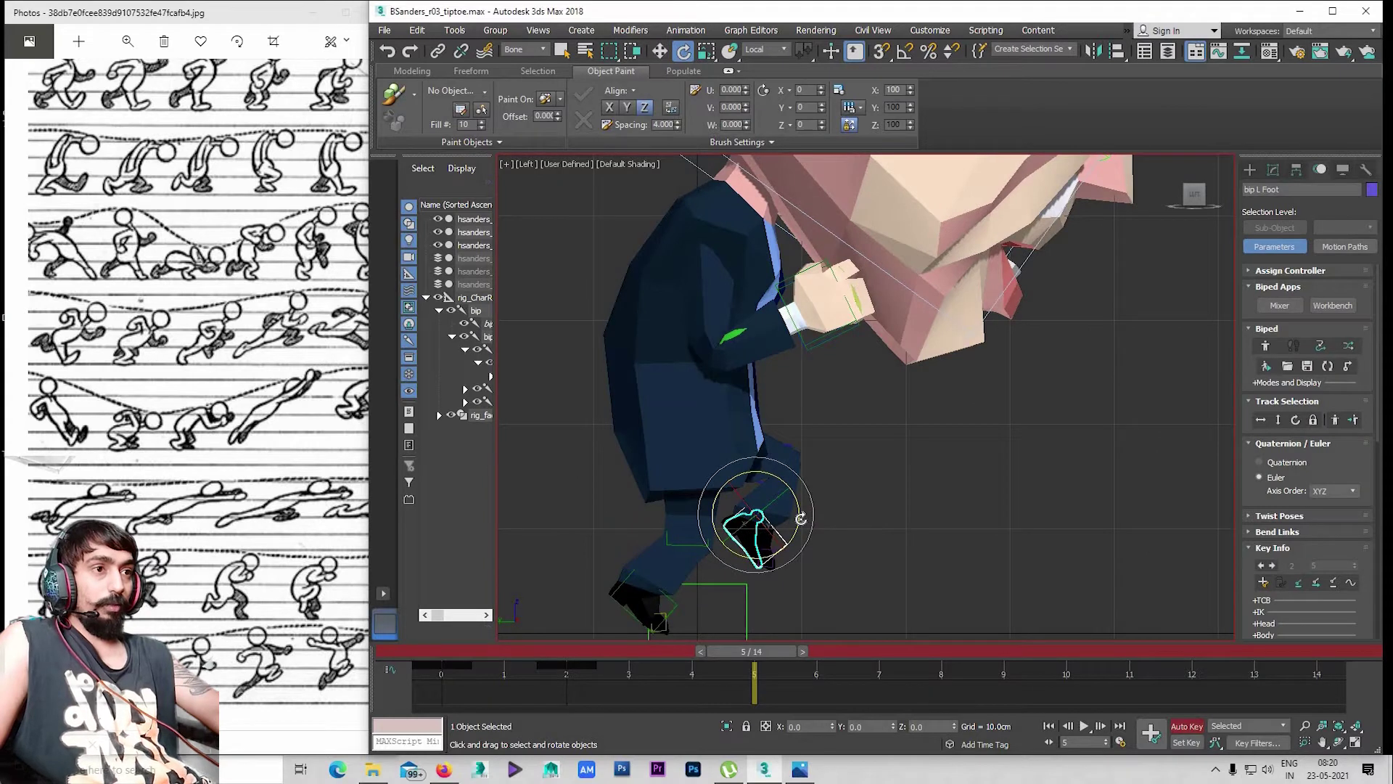
{"action": "key", "text": "w"}
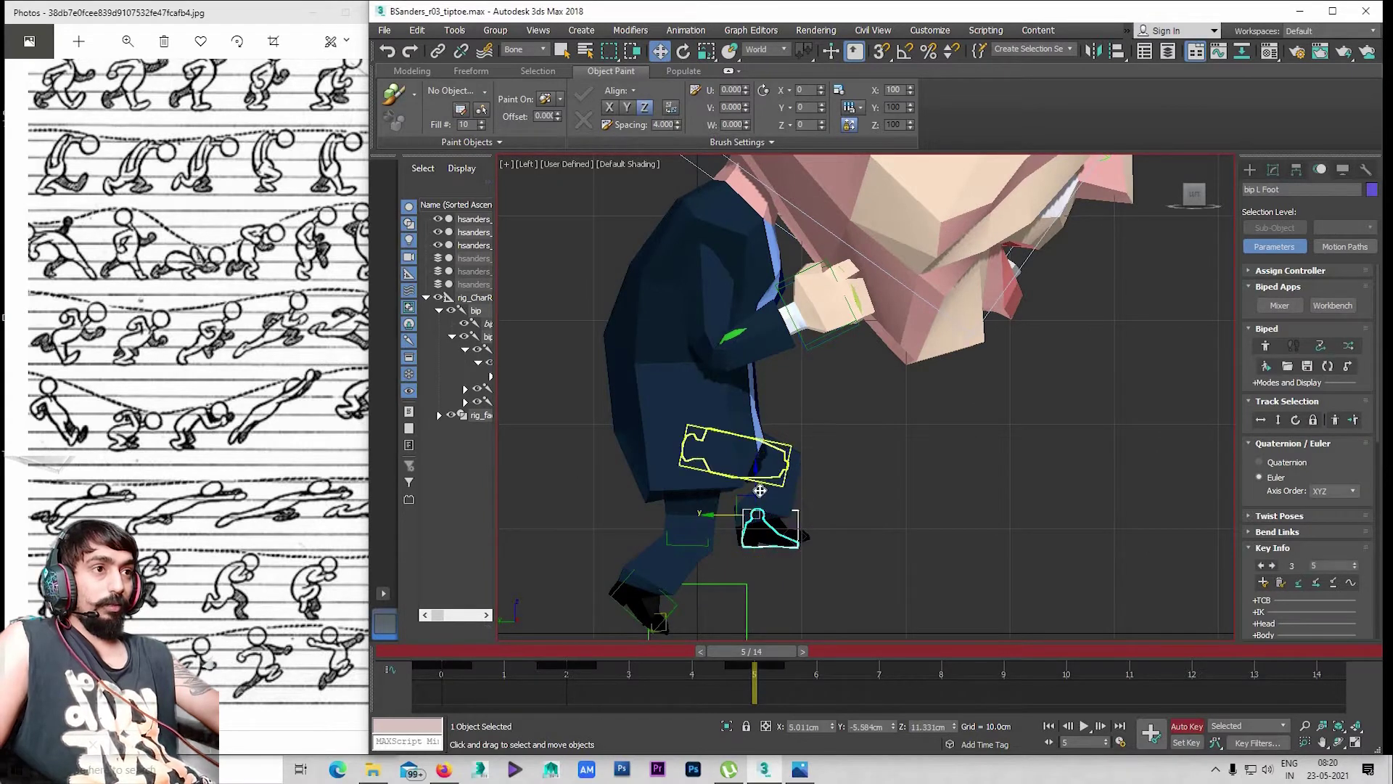
{"action": "left_click_drag", "start_coordinate": [783, 550], "coordinate": [782, 618]}
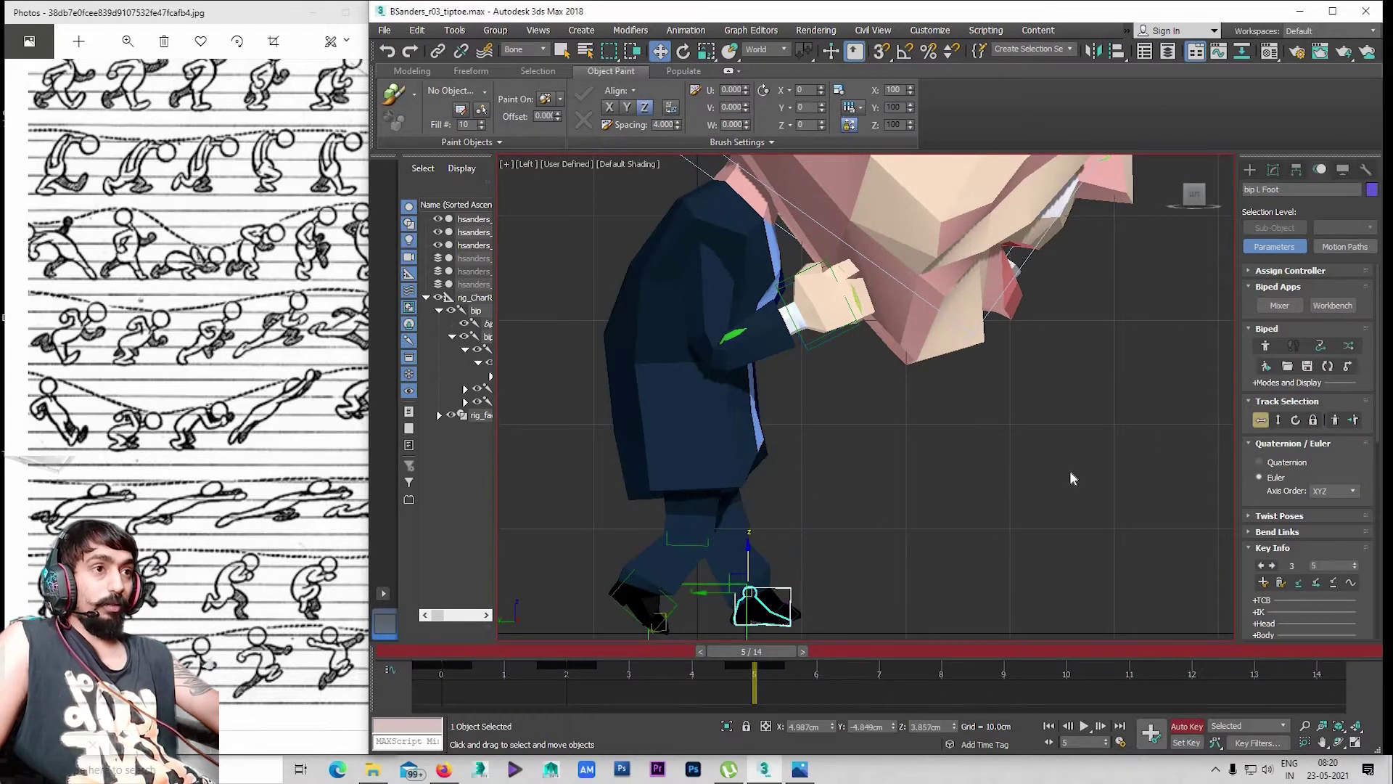
Lower the biped's centre of mass slightly
{"action": "left_click", "coordinate": [1277, 419]}
{"action": "middle_click_drag", "start_coordinate": [697, 508], "coordinate": [687, 441]}
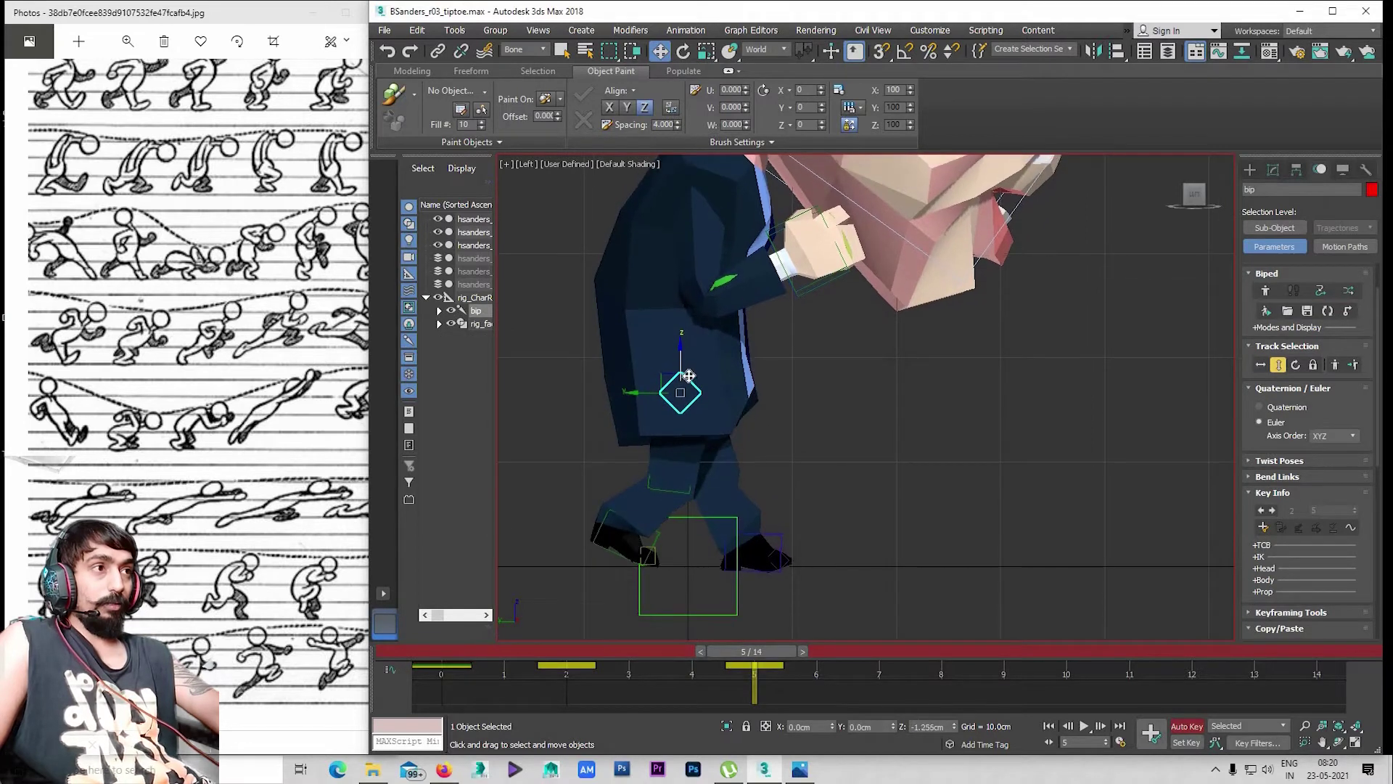
{"action": "left_click_drag", "start_coordinate": [688, 375], "coordinate": [699, 389]}
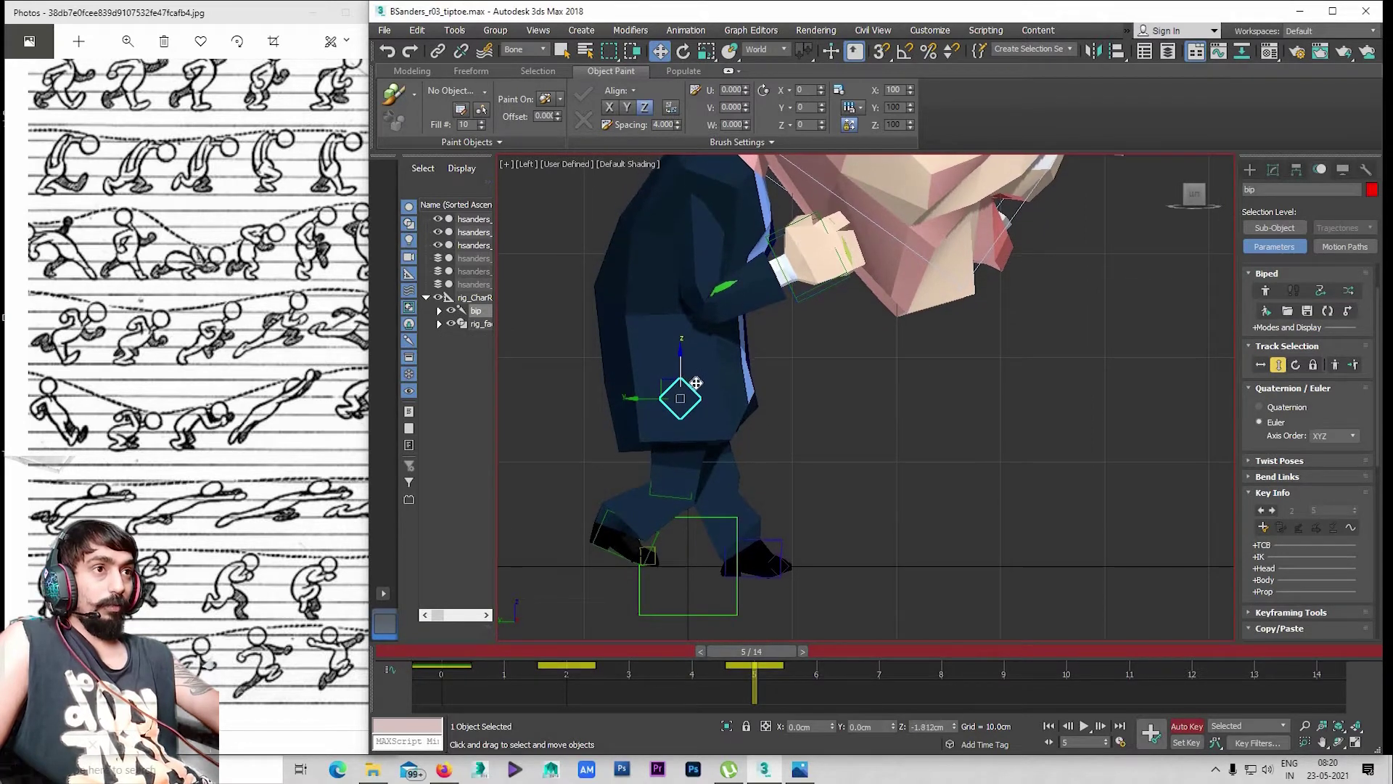
Raise the left foot, tilt it onto its toes, and key it at frame 5
{"action": "left_click", "coordinate": [776, 553]}
{"action": "left_click_drag", "start_coordinate": [740, 535], "coordinate": [743, 505]}
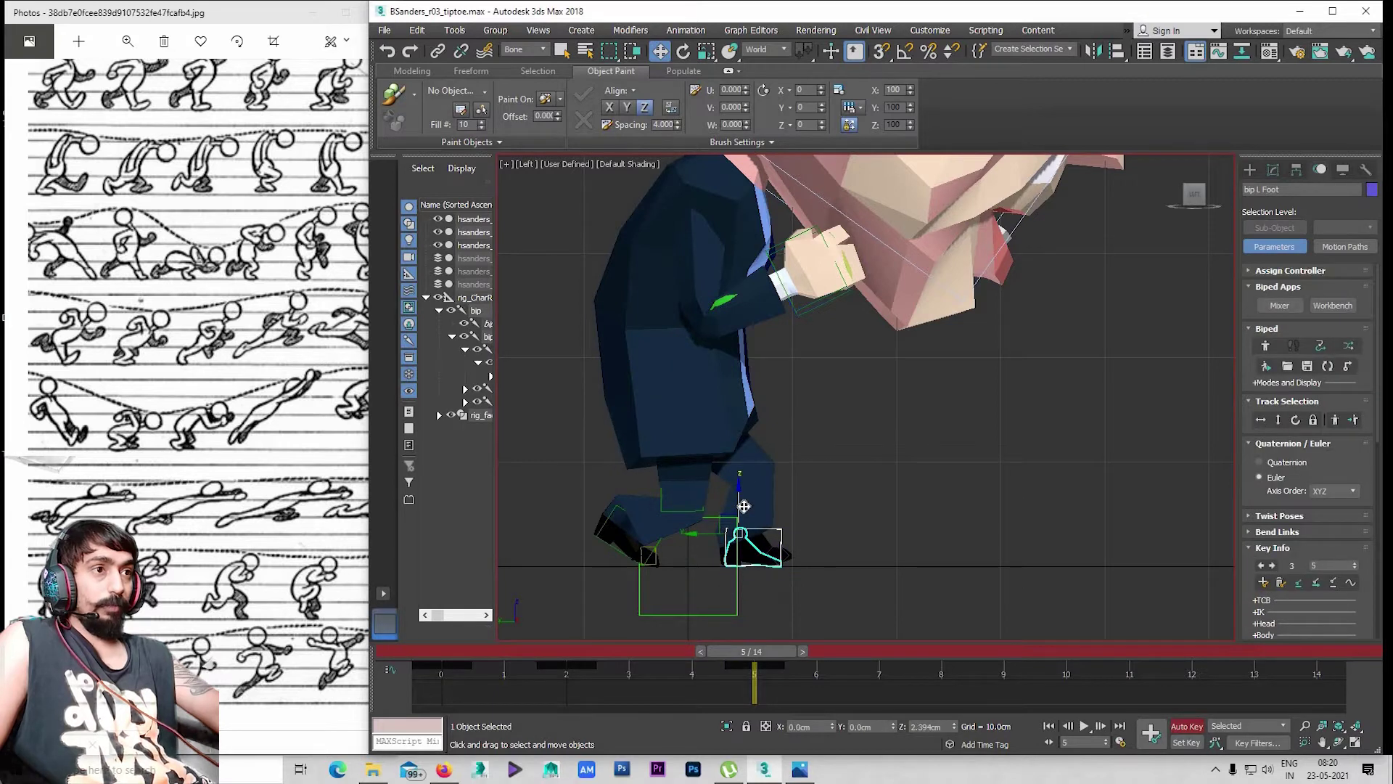
{"action": "middle_click_drag", "start_coordinate": [822, 529], "coordinate": [827, 530], "text": "alt"}
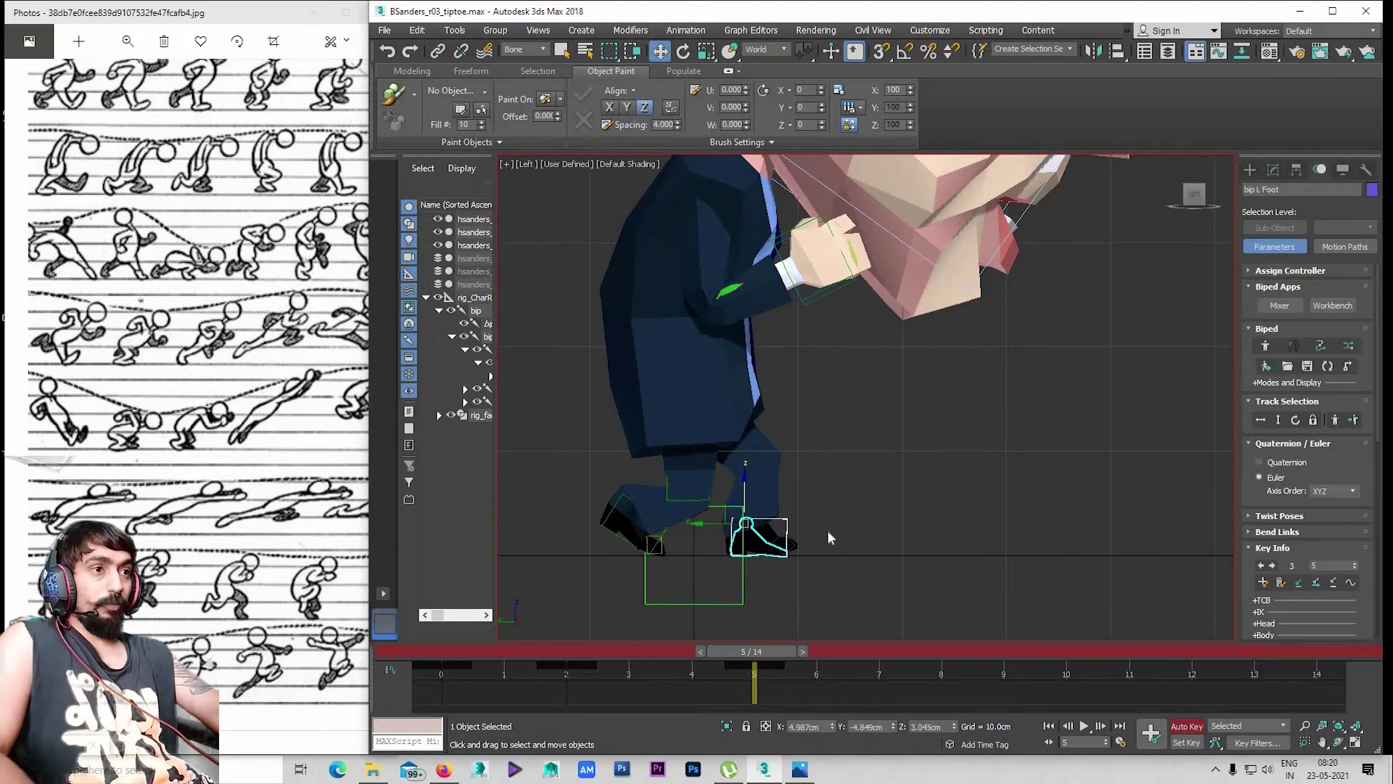
{"action": "key", "text": "e"}
{"action": "left_click_drag", "start_coordinate": [796, 524], "coordinate": [802, 529]}
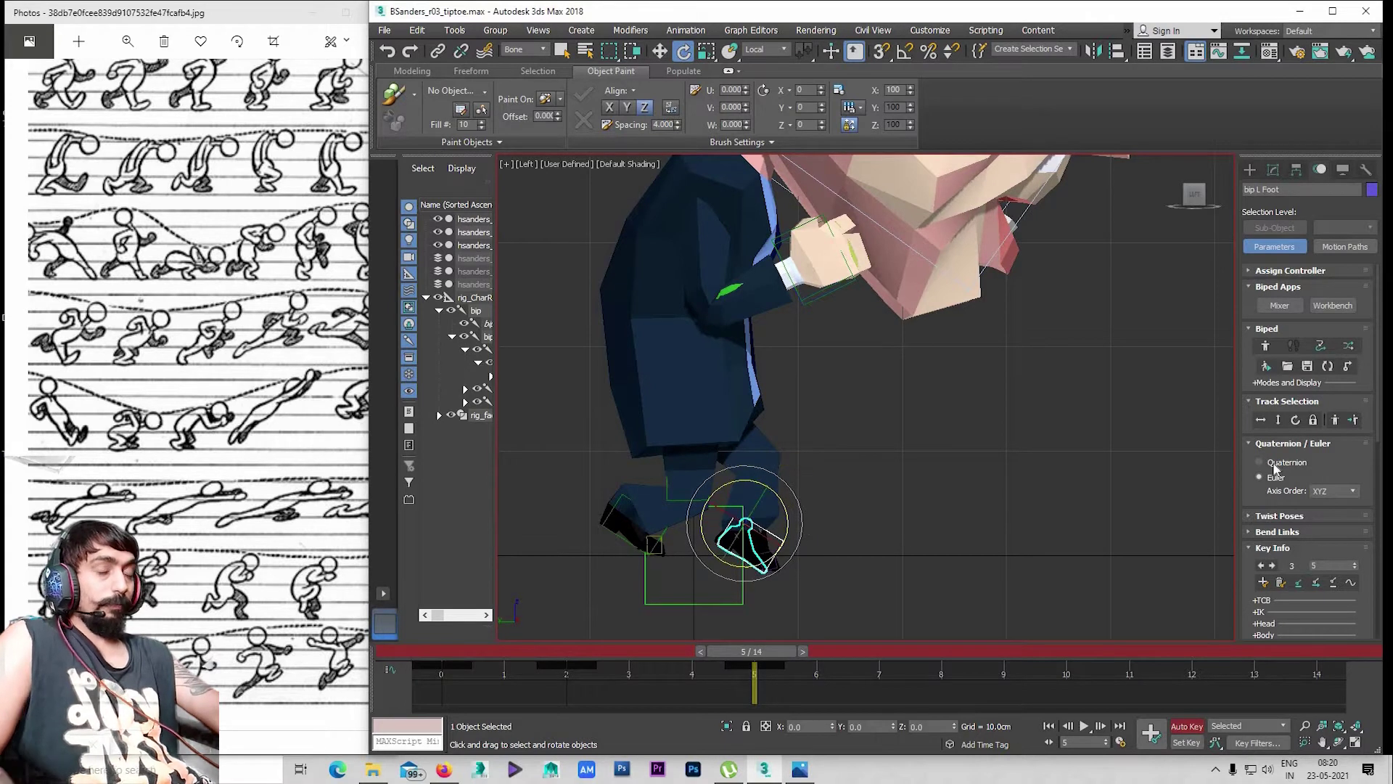
{"action": "left_click", "coordinate": [1307, 582]}
Raise the left foot higher, tilt it to about -7.45°, and slide it forward
{"action": "key", "text": "w"}
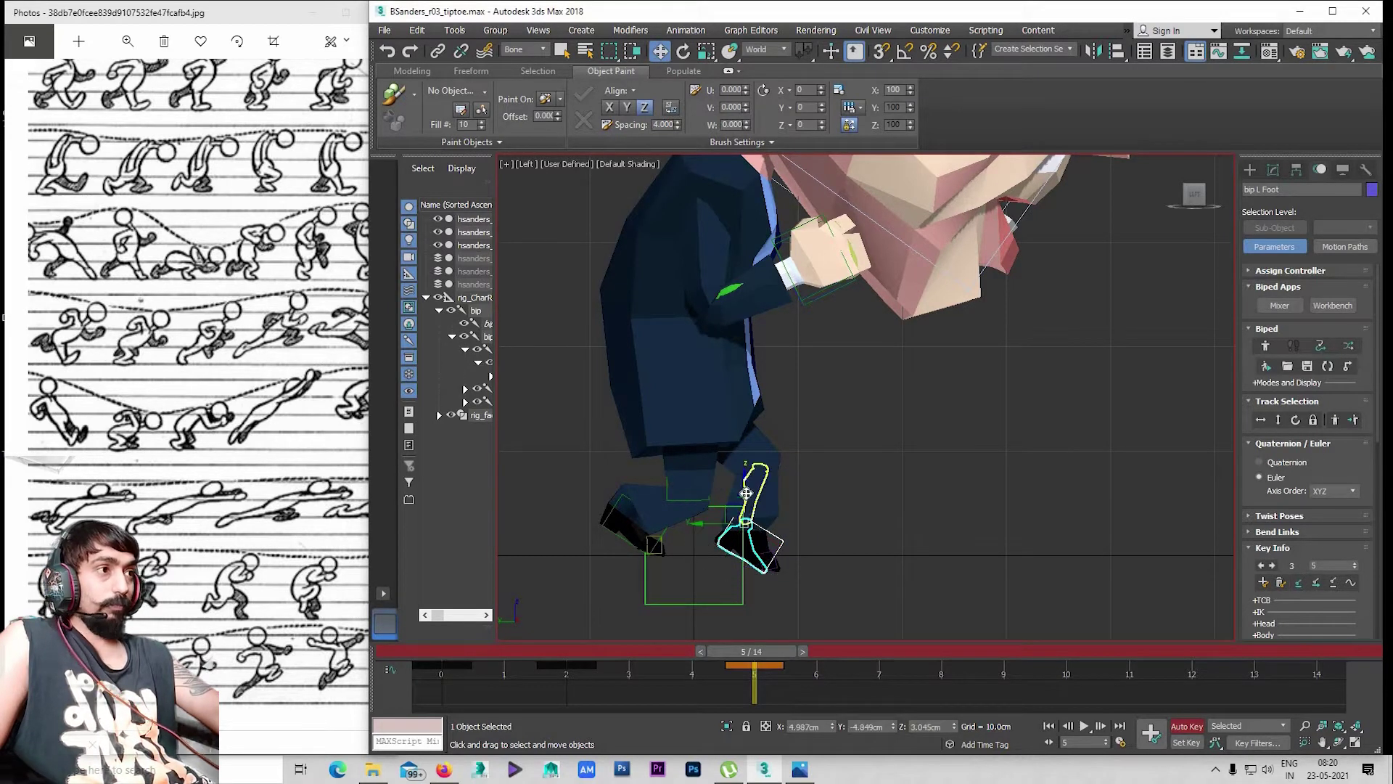
{"action": "left_click_drag", "start_coordinate": [754, 508], "coordinate": [756, 486]}
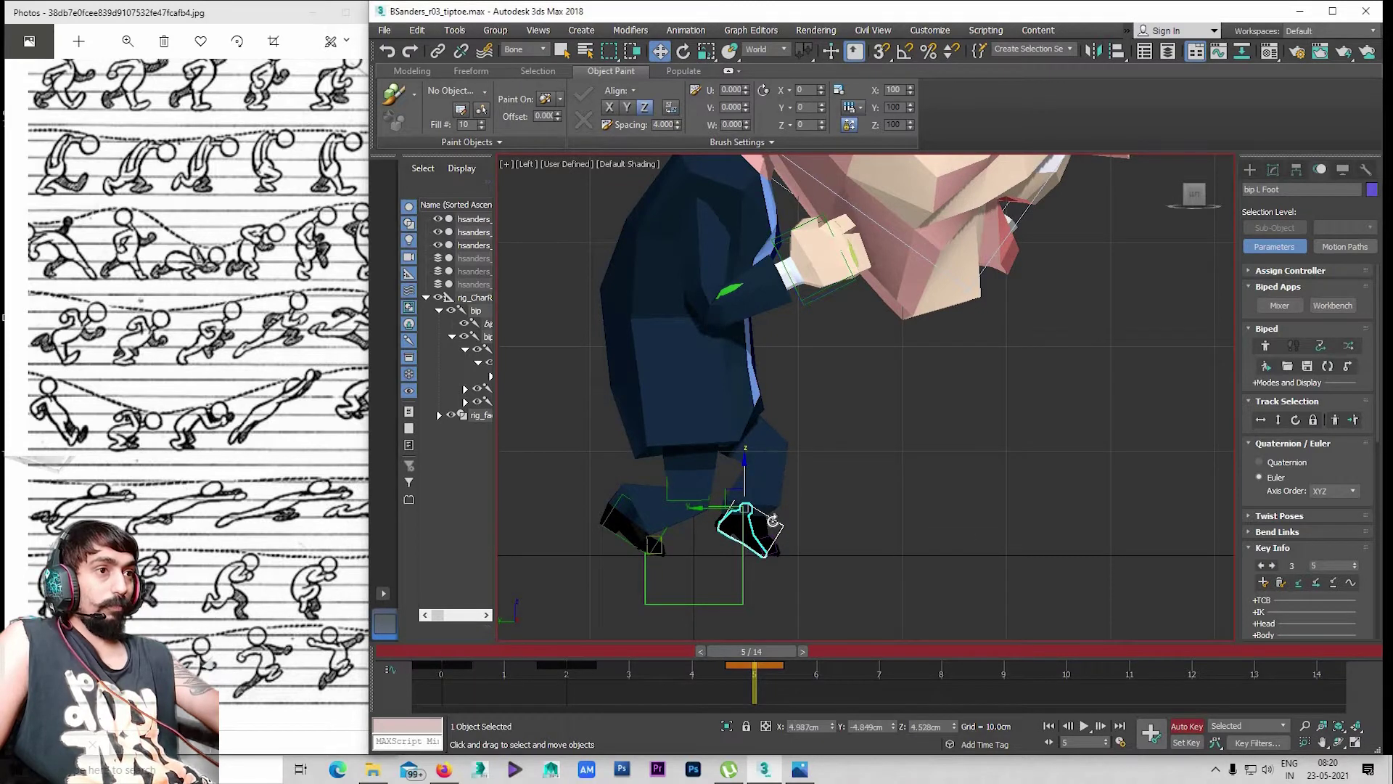
{"action": "key", "text": "e"}
{"action": "mouse_move", "coordinate": [772, 482]}
{"action": "left_mouse_down"}
{"action": "mouse_move", "coordinate": [755, 657]}
{"action": "mouse_move", "coordinate": [668, 634]}
{"action": "mouse_move", "coordinate": [738, 633]}
{"action": "left_mouse_up"}
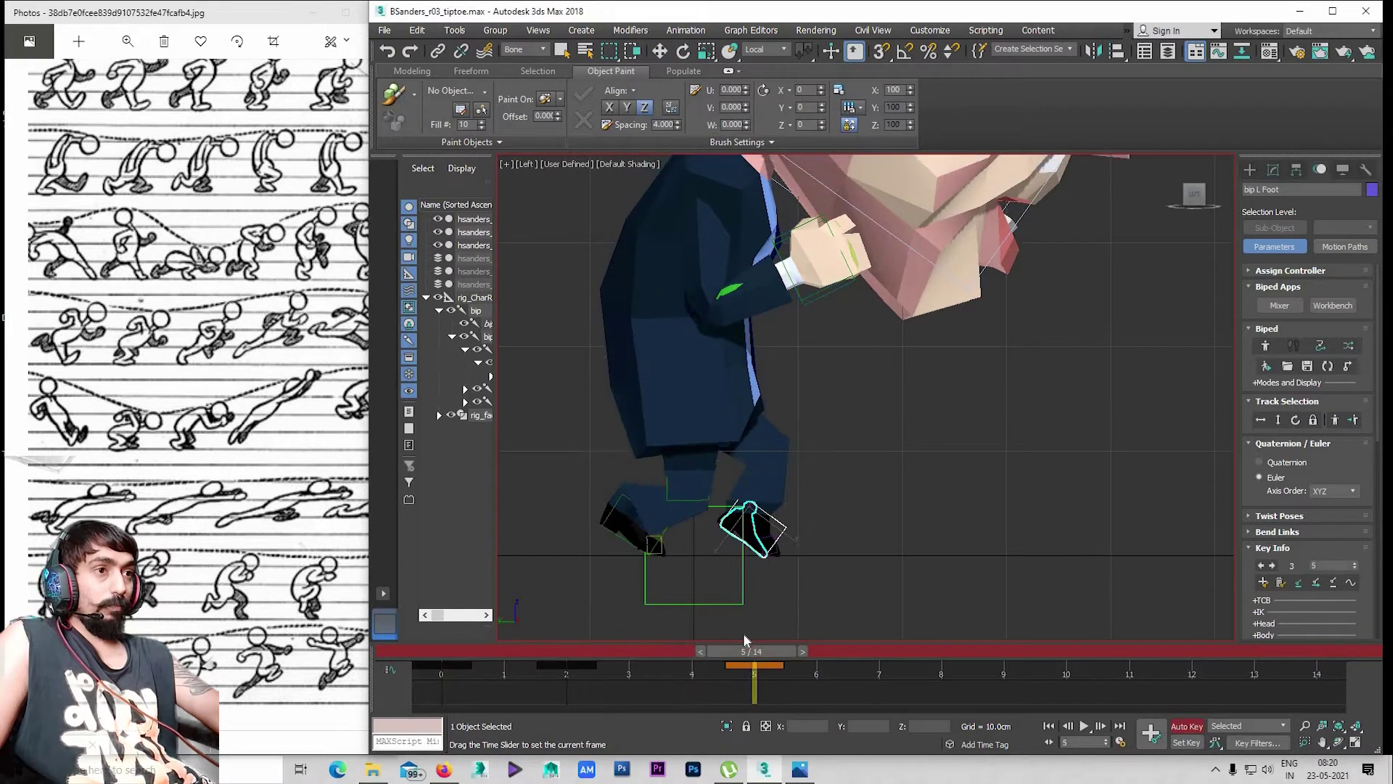
{"action": "key", "text": "w"}
{"action": "left_click_drag", "start_coordinate": [717, 508], "coordinate": [750, 535]}
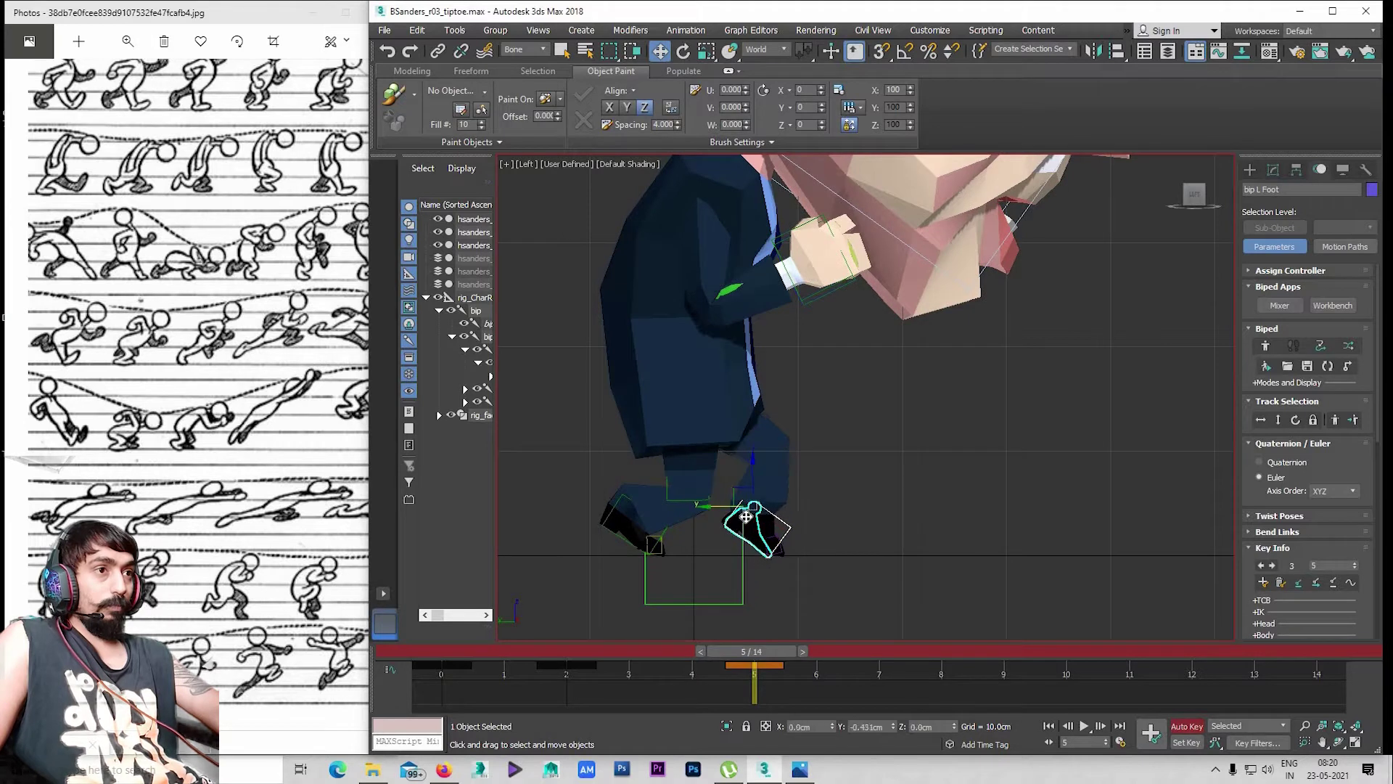
{"action": "mouse_move", "coordinate": [782, 655]}
{"action": "left_mouse_down"}
{"action": "mouse_move", "coordinate": [576, 647]}
{"action": "mouse_move", "coordinate": [780, 668]}
{"action": "left_mouse_up"}
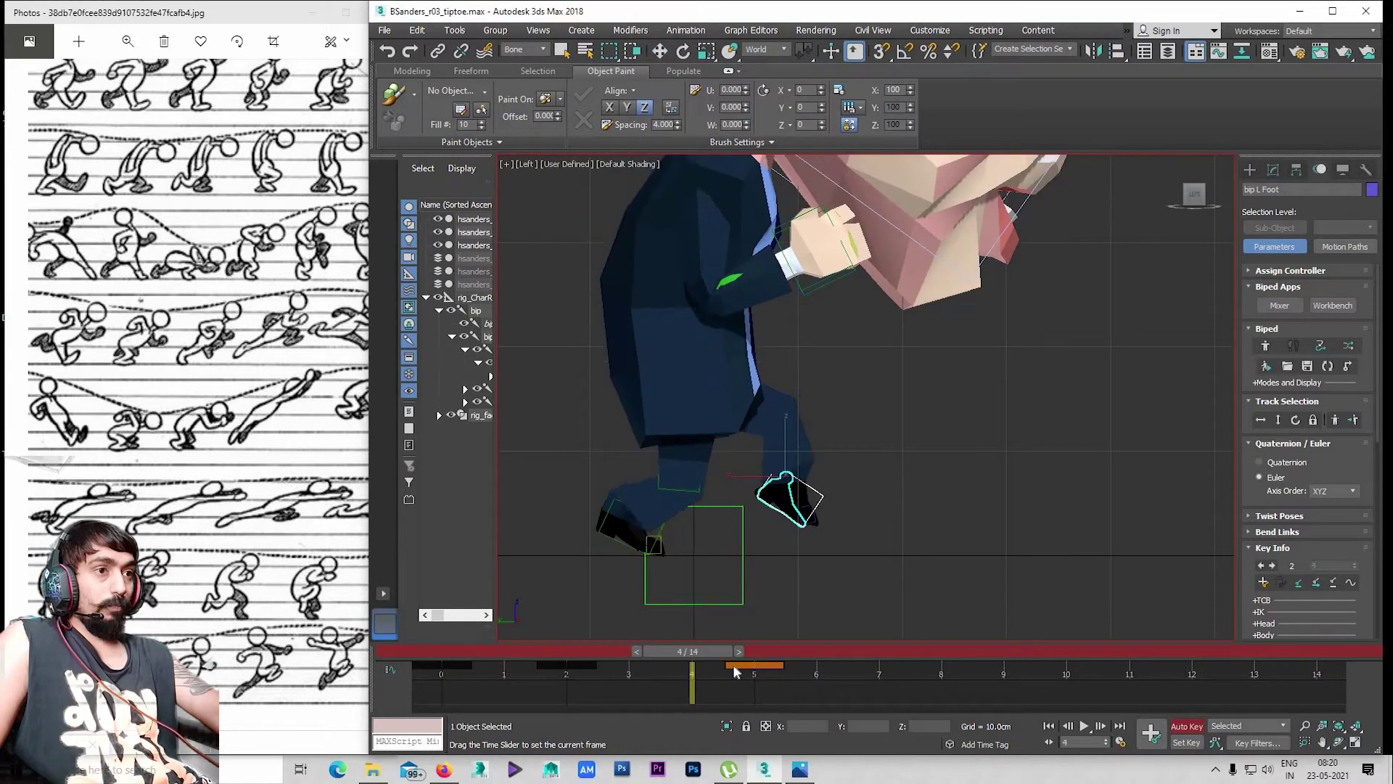
Select bip R Foot, rotate it at the ankle, and shift it backward
{"action": "key", "text": "w"}
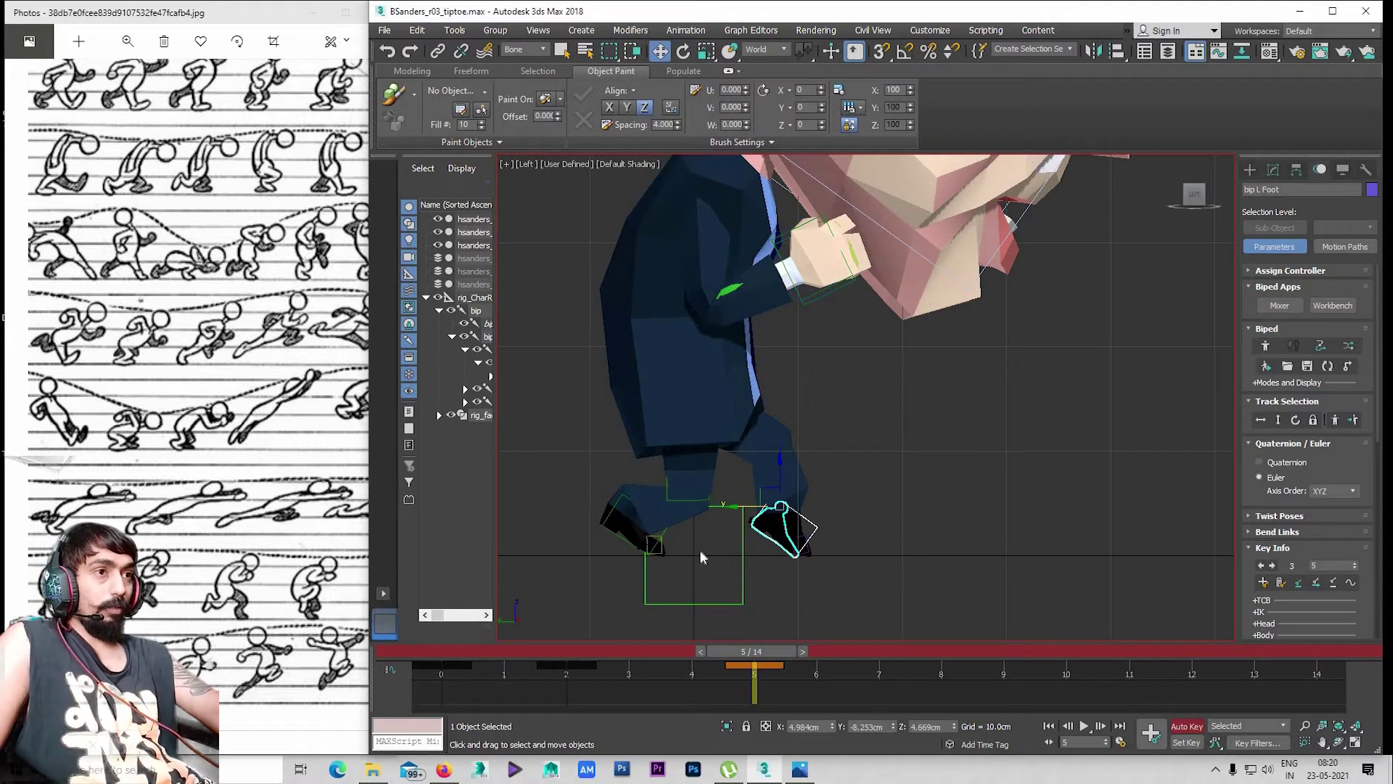
{"action": "left_click", "coordinate": [661, 532]}
{"action": "middle_click_drag", "start_coordinate": [751, 556], "coordinate": [698, 554]}
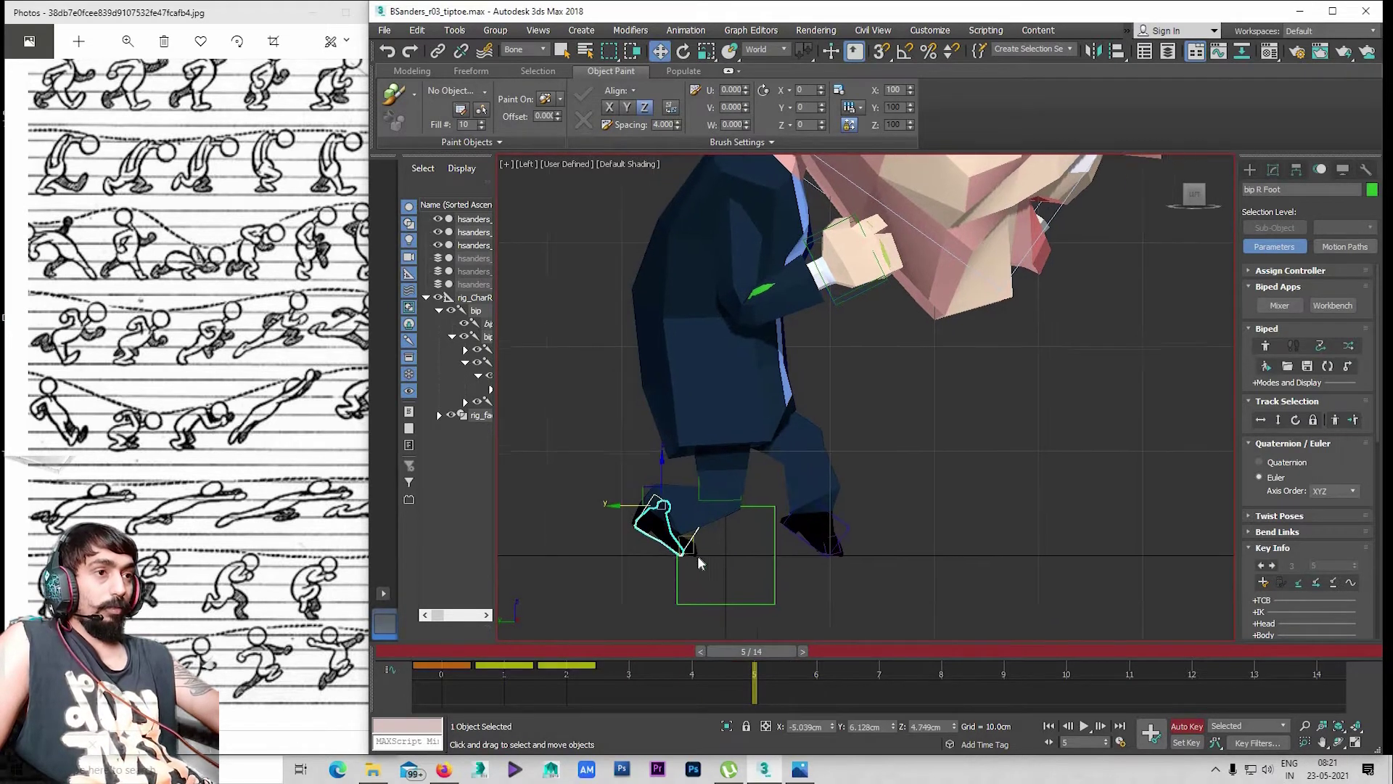
{"action": "key", "text": "e"}
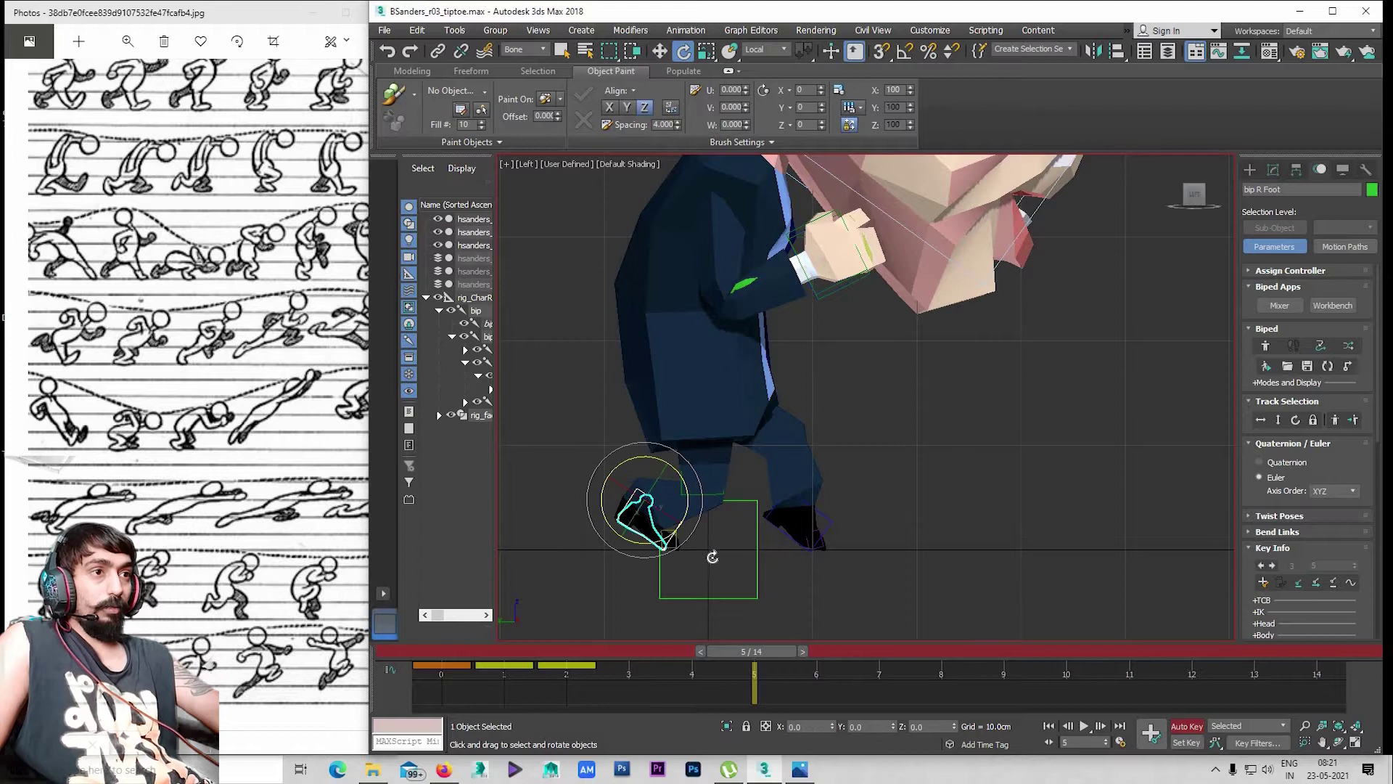
{"action": "left_click_drag", "start_coordinate": [713, 556], "coordinate": [715, 569]}
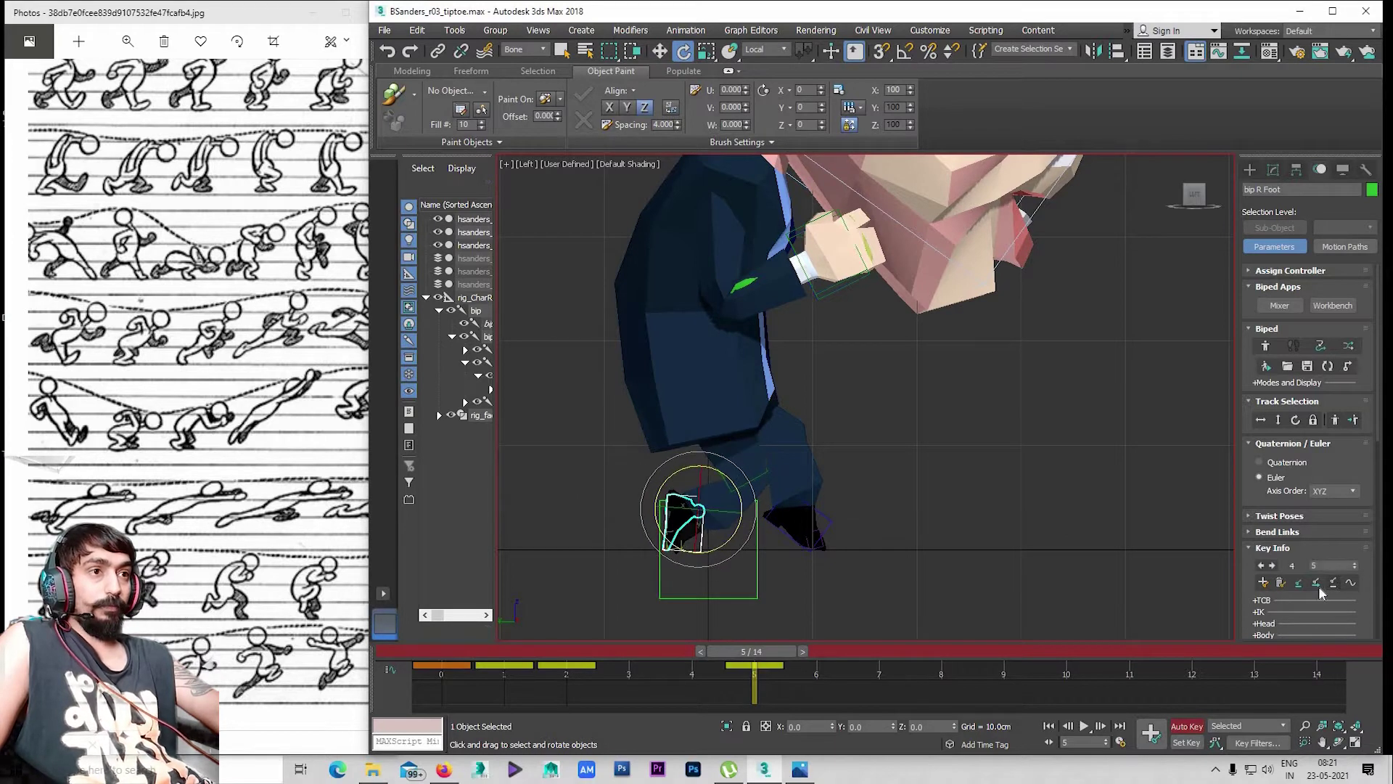
{"action": "key", "text": "w"}
{"action": "mouse_move", "coordinate": [714, 502]}
{"action": "left_mouse_down"}
{"action": "mouse_move", "coordinate": [645, 502]}
{"action": "mouse_move", "coordinate": [627, 432]}
{"action": "left_mouse_up"}
Angle the right foot's toes upward to about -21°
{"action": "key", "text": "e"}
{"action": "key", "text": "w"}
{"action": "key", "text": "e"}
{"action": "left_click_drag", "start_coordinate": [690, 493], "coordinate": [686, 483]}
{"action": "mouse_move", "coordinate": [685, 482]}
{"action": "middle_mouse_down", "text": "alt"}
{"action": "mouse_move", "coordinate": [712, 457]}
{"action": "mouse_move", "coordinate": [733, 464]}
{"action": "middle_mouse_up", "text": "alt"}
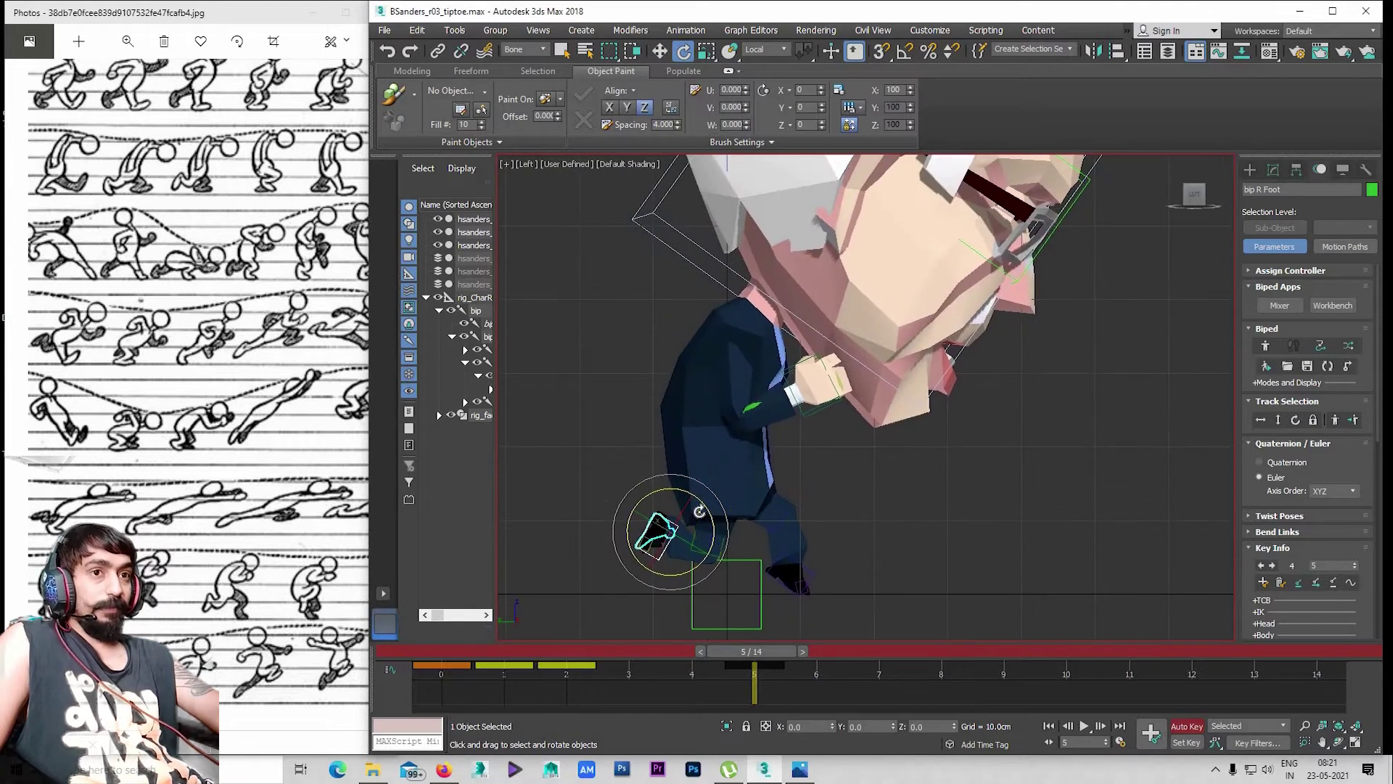
Lower the biped's centre of mass slightly more and compare poses
{"action": "key", "text": "w"}
{"action": "left_click", "coordinate": [710, 493]}
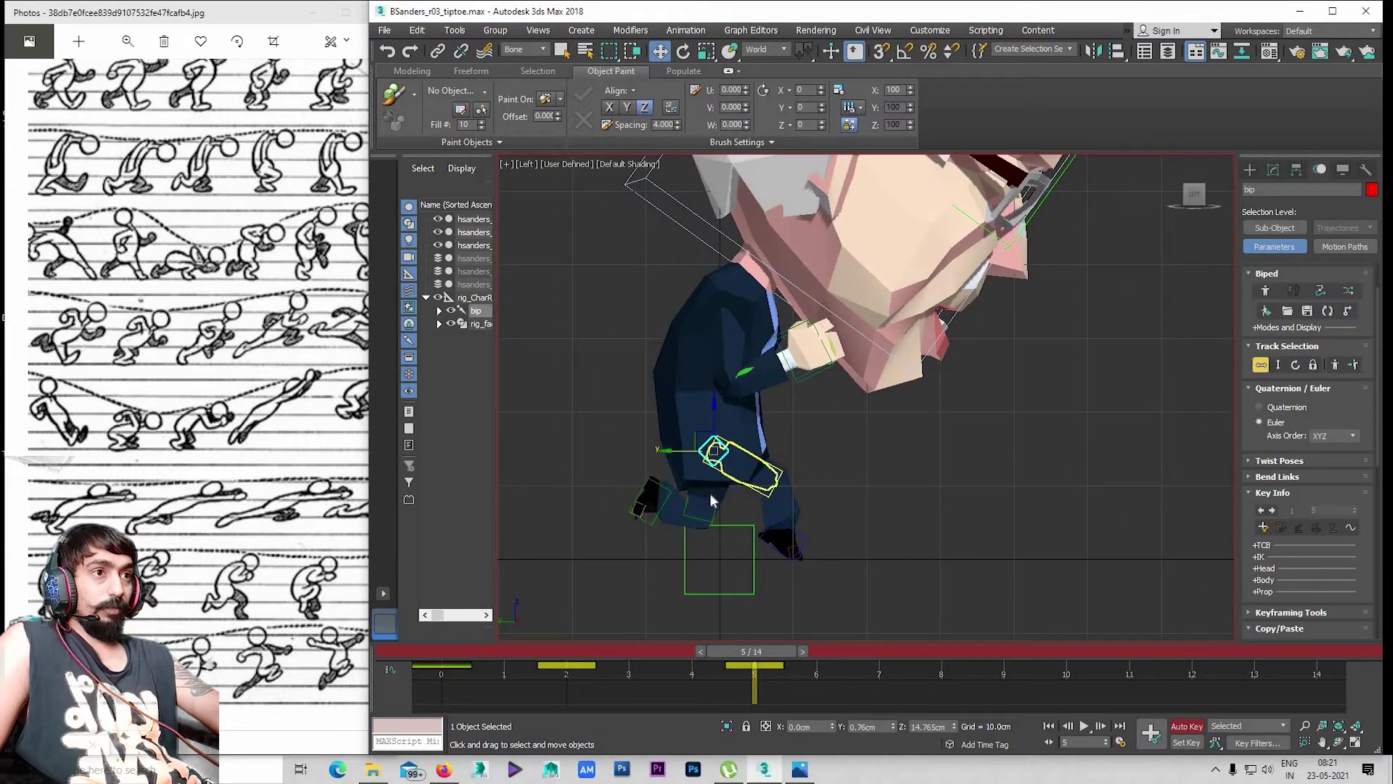
{"action": "middle_click_drag", "start_coordinate": [710, 494], "coordinate": [714, 500], "text": "alt"}
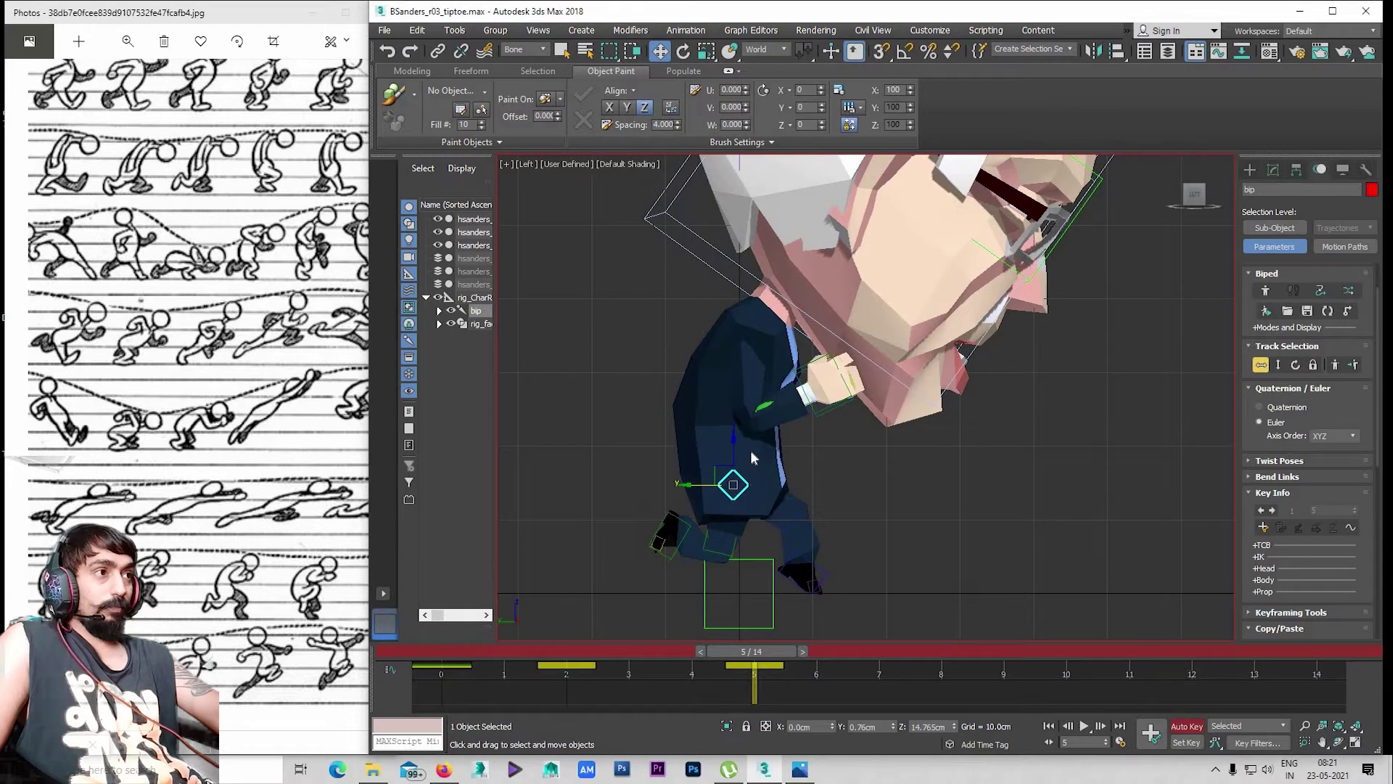
{"action": "left_click_drag", "start_coordinate": [732, 459], "coordinate": [733, 465]}
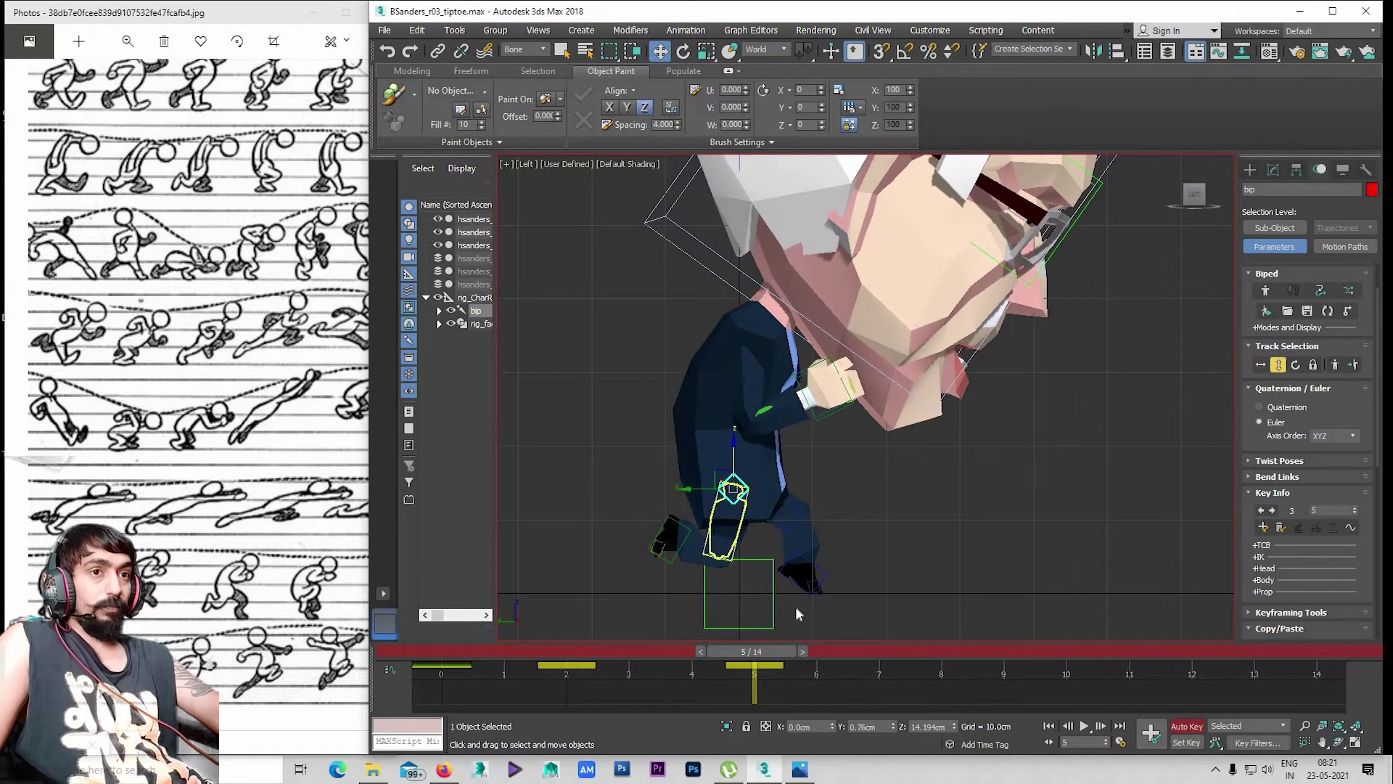
{"action": "mouse_move", "coordinate": [663, 648]}
{"action": "left_mouse_down"}
{"action": "mouse_move", "coordinate": [468, 654]}
{"action": "mouse_move", "coordinate": [801, 684]}
{"action": "left_mouse_up"}
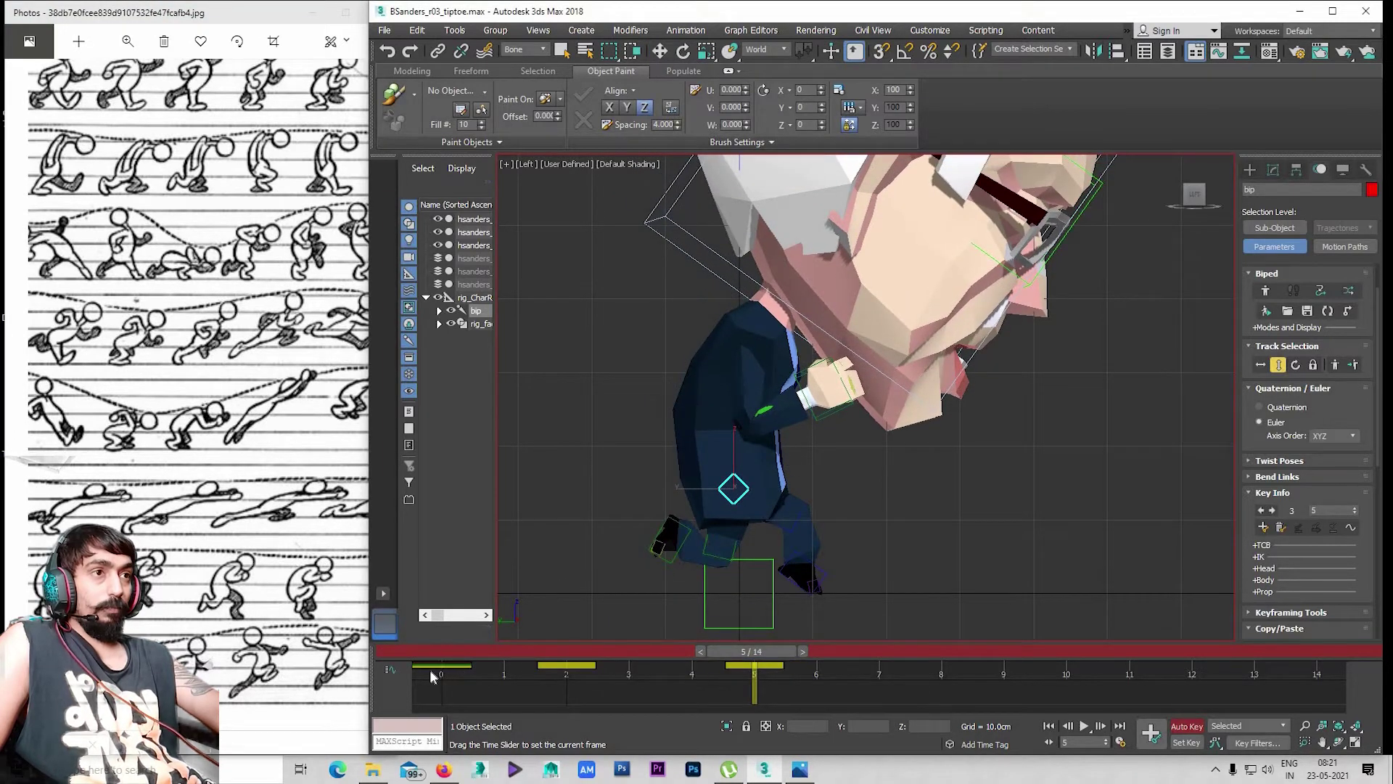
{"action": "left_click_drag", "start_coordinate": [433, 676], "coordinate": [435, 675]}
{"action": "scroll", "coordinate": [867, 502], "scroll_direction": "down", "scroll_amount": 3}
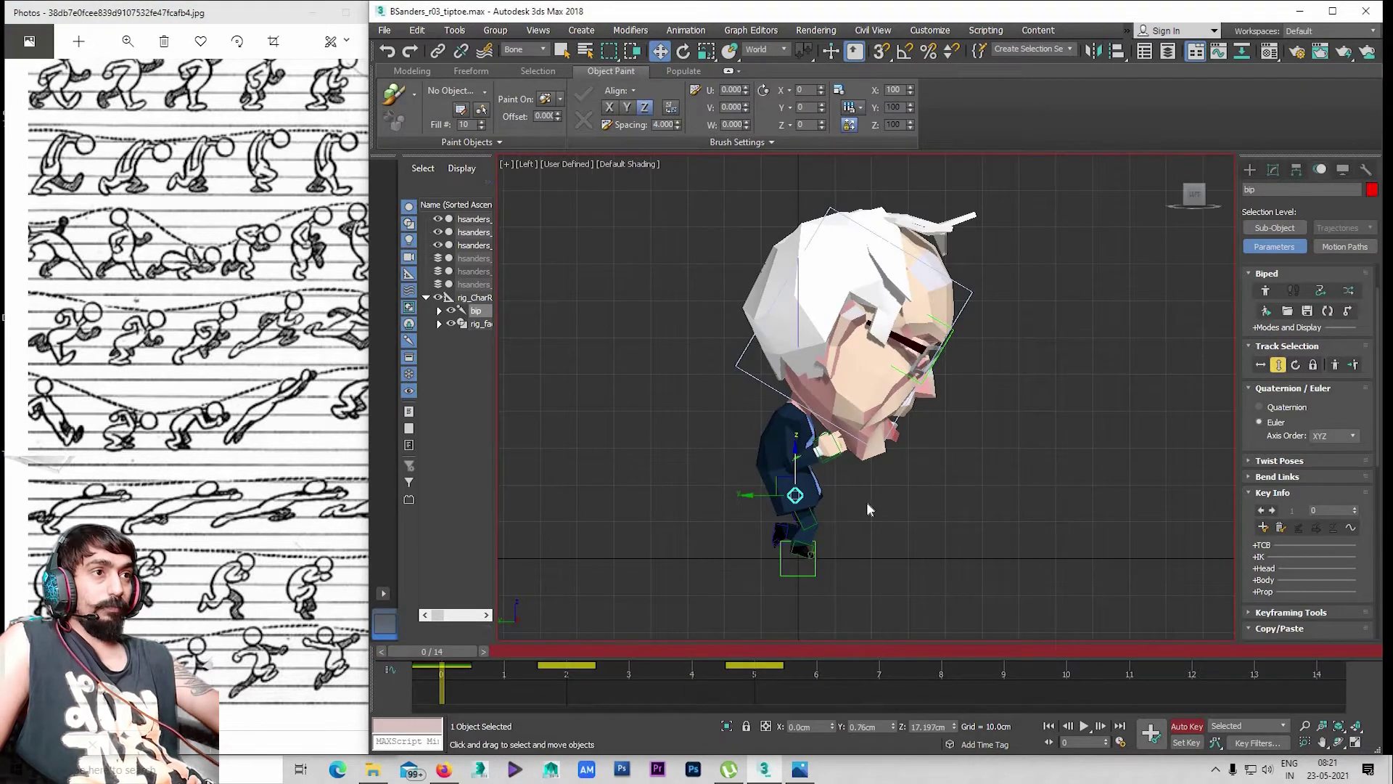
{"action": "key", "text": "slash"}
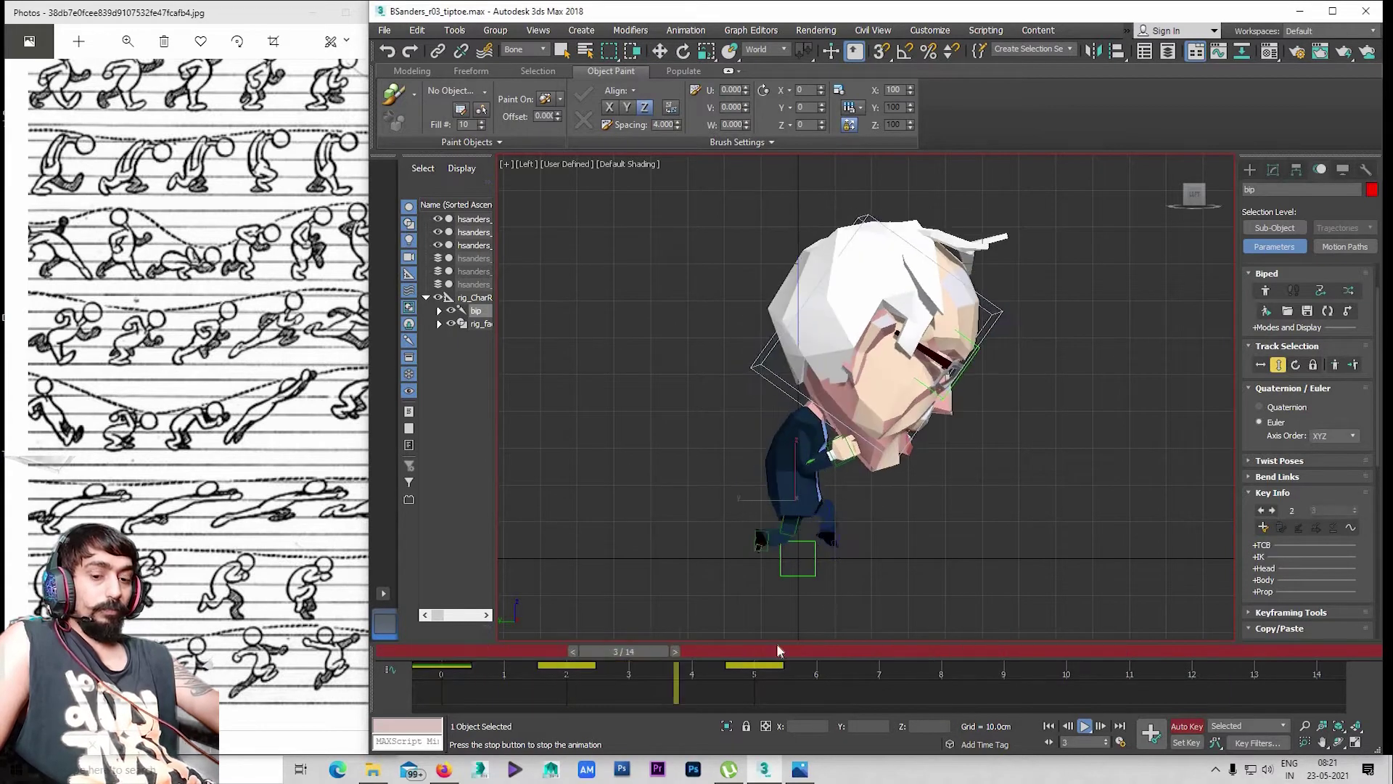
{"action": "left_click", "coordinate": [969, 644]}
{"action": "left_click_drag", "start_coordinate": [944, 651], "coordinate": [751, 645]}
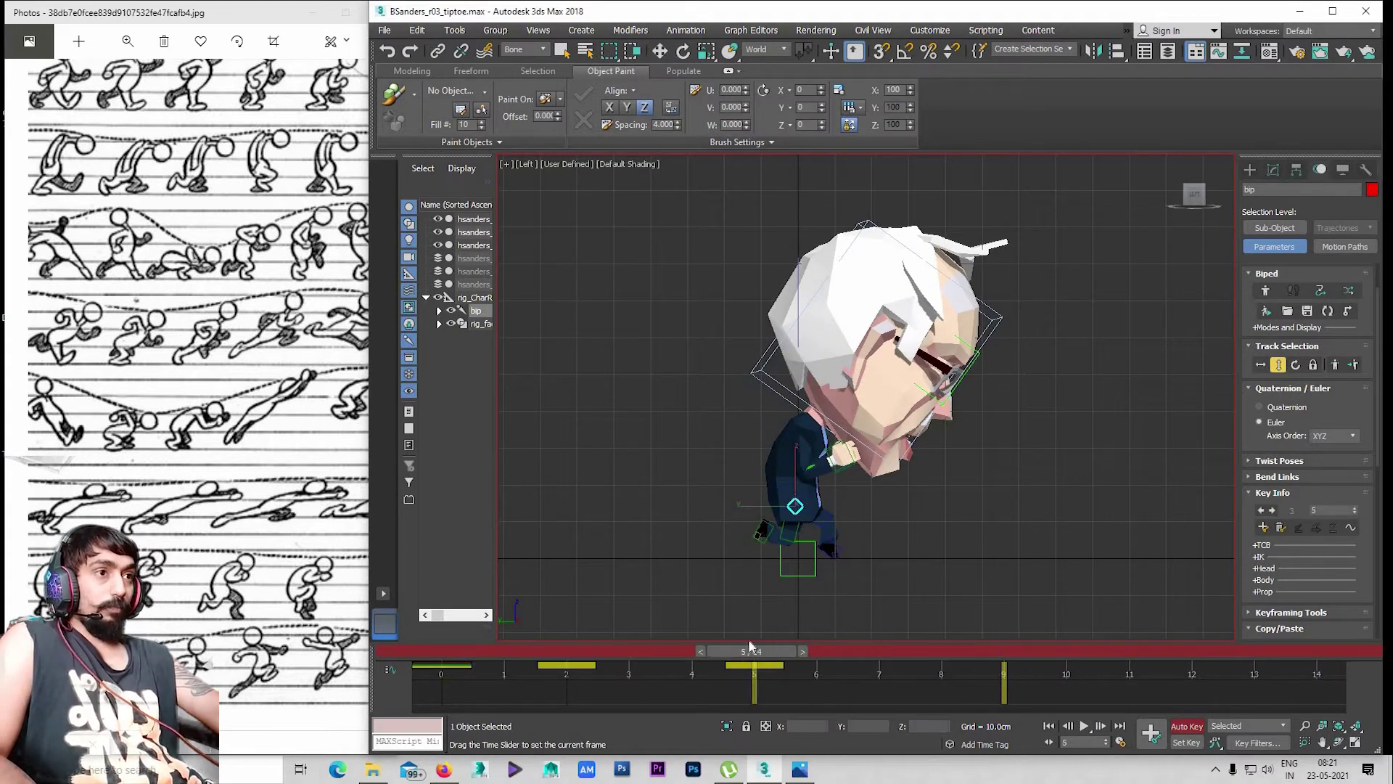
{"action": "key", "text": "w"}
{"action": "scroll", "coordinate": [804, 509], "scroll_direction": "up", "scroll_amount": 4}
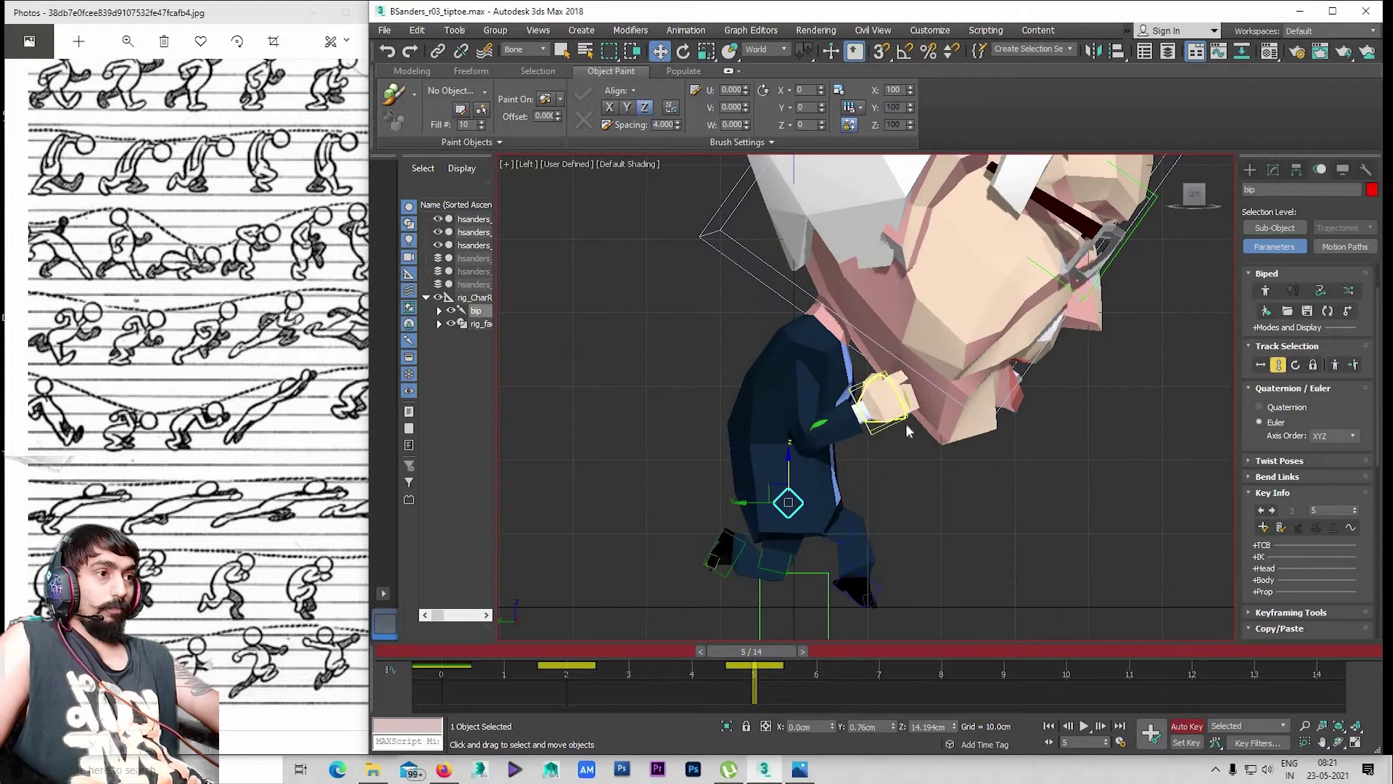
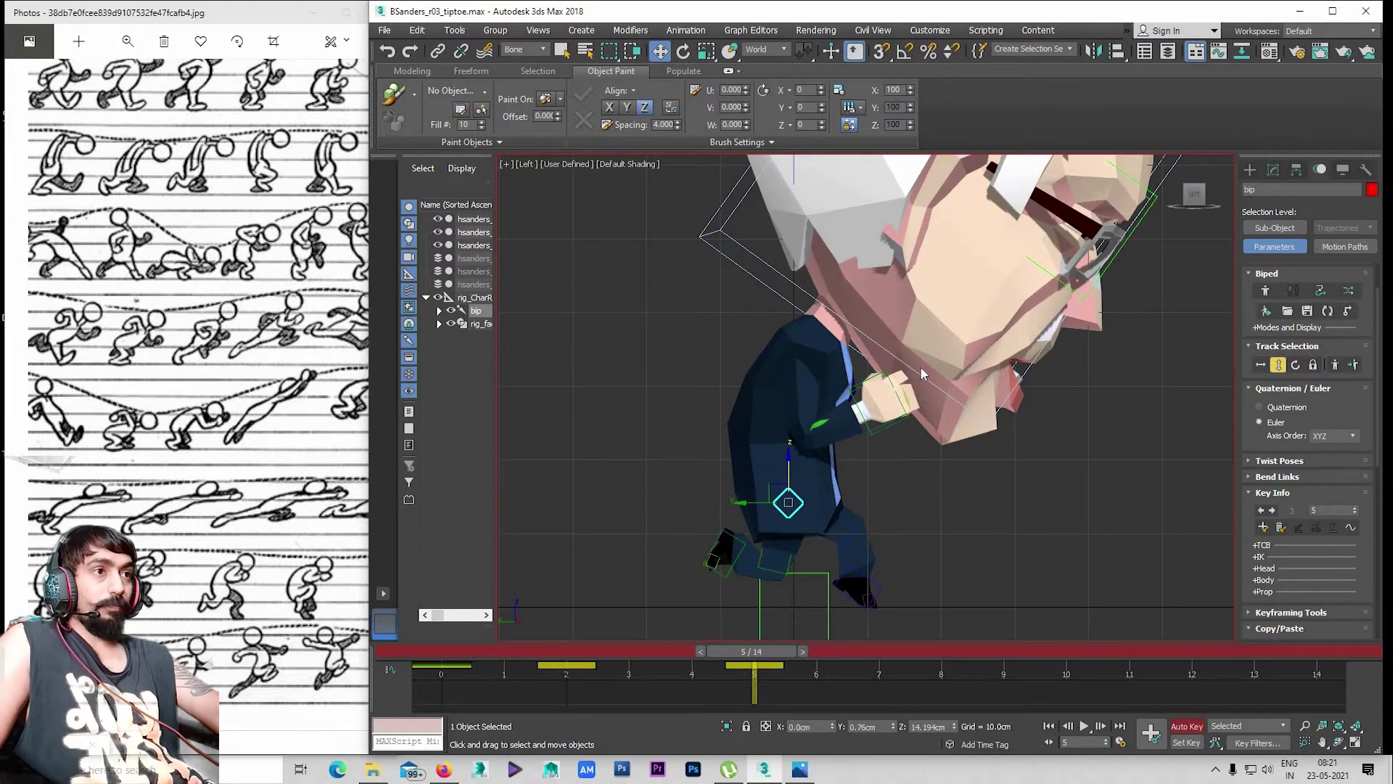
Rotate the head bone to tilt it back at frame 5
{"action": "scroll", "coordinate": [907, 381], "scroll_direction": "down", "scroll_amount": 3}
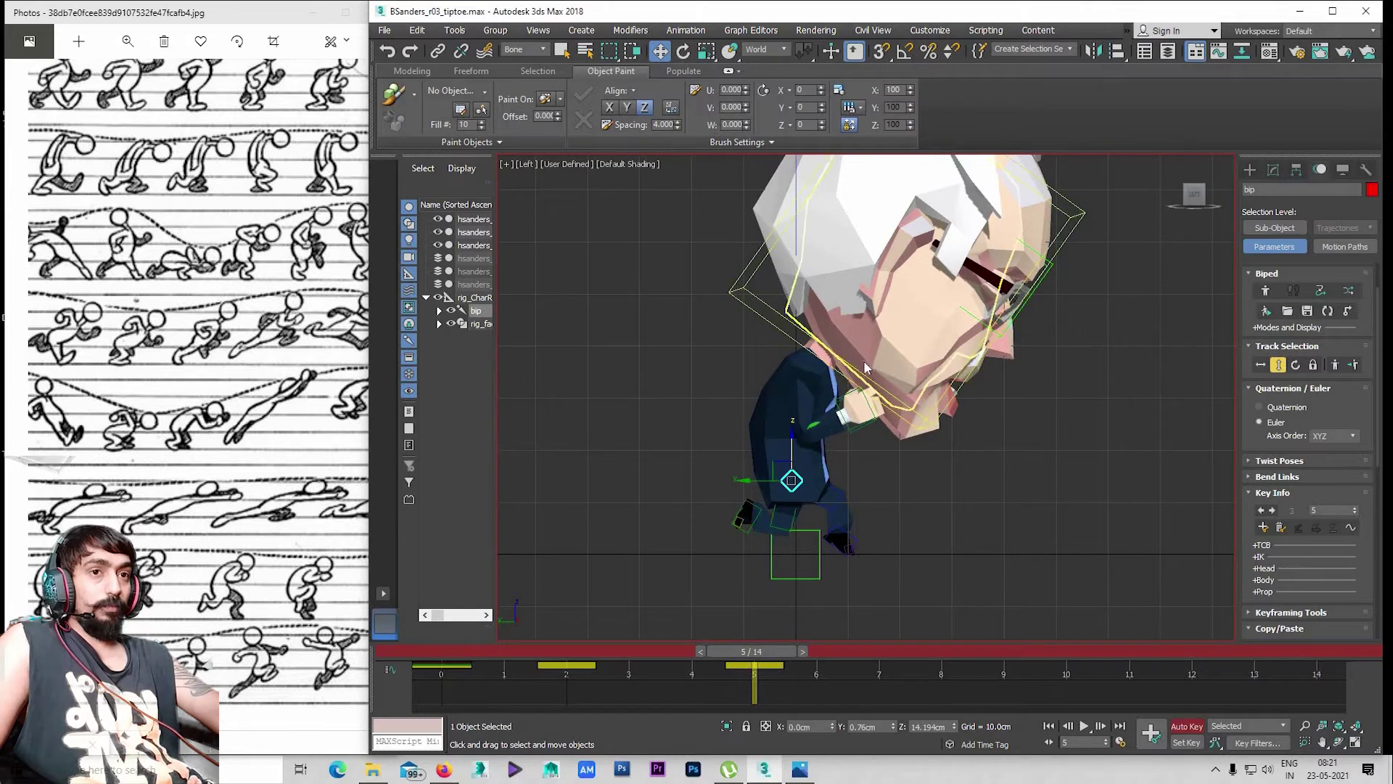
{"action": "left_click", "coordinate": [867, 373]}
{"action": "key", "text": "e"}
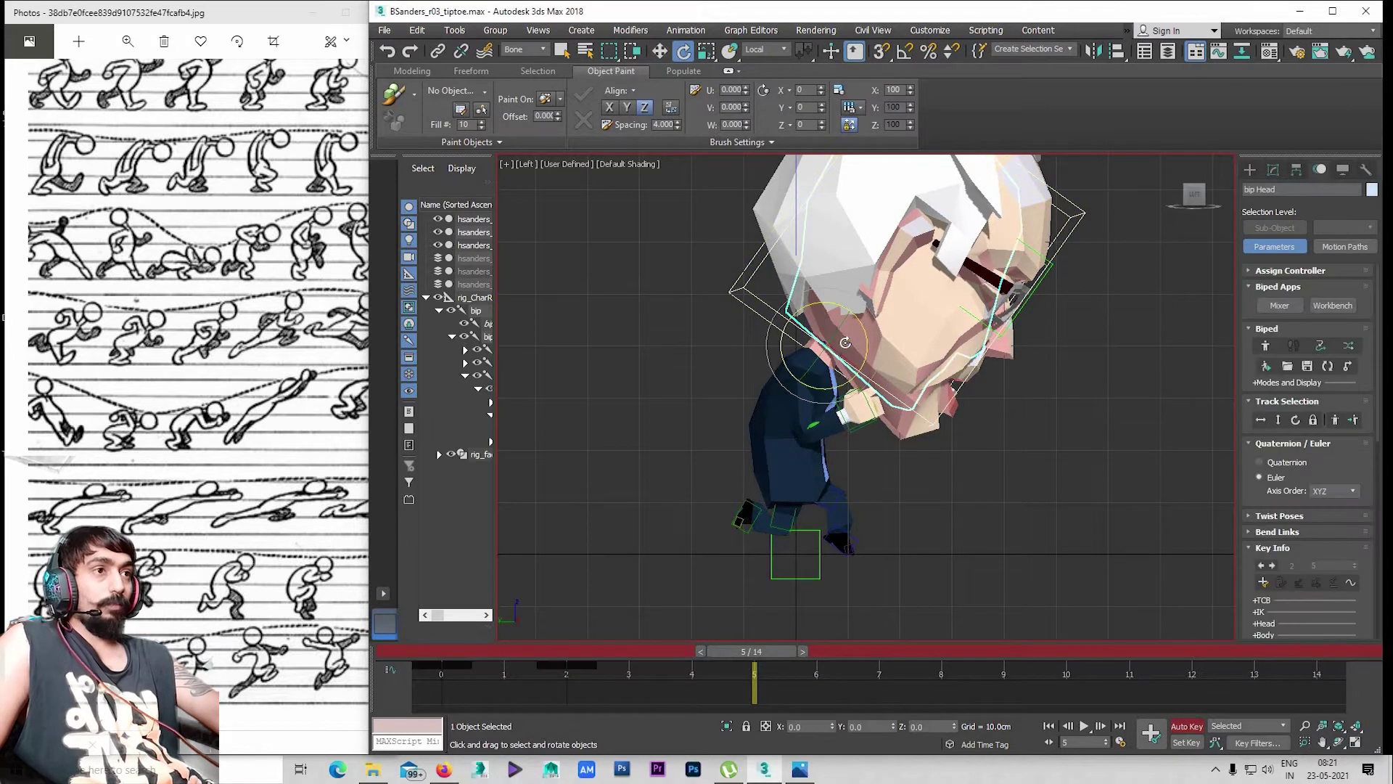
{"action": "left_click_drag", "start_coordinate": [867, 338], "coordinate": [864, 377]}
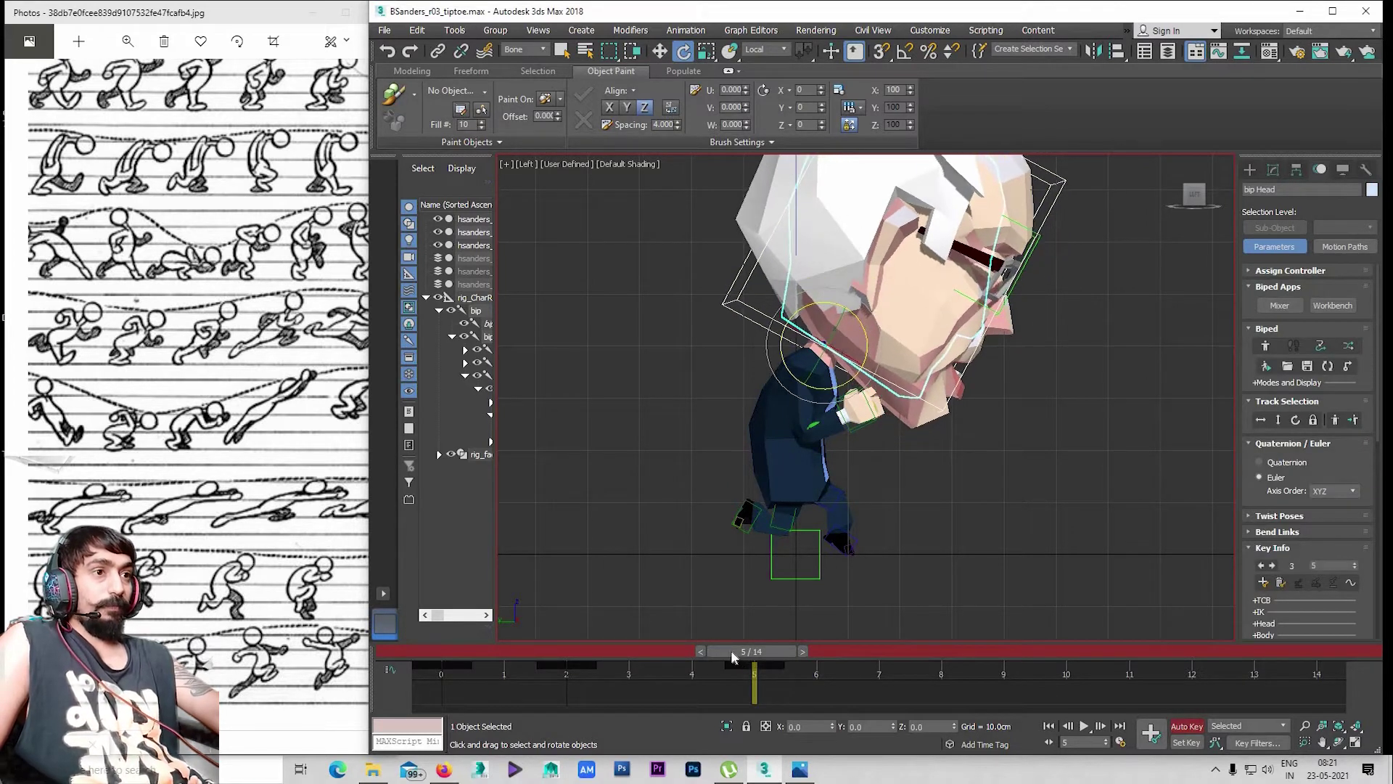
Raise the right hand slightly at frame 2 and check it in Perspective view
{"action": "mouse_move", "coordinate": [733, 657]}
{"action": "left_mouse_down"}
{"action": "mouse_move", "coordinate": [566, 617]}
{"action": "mouse_move", "coordinate": [719, 654]}
{"action": "mouse_move", "coordinate": [624, 618]}
{"action": "mouse_move", "coordinate": [739, 638]}
{"action": "left_mouse_up"}
{"action": "key", "text": "e"}
{"action": "left_click", "coordinate": [857, 441]}
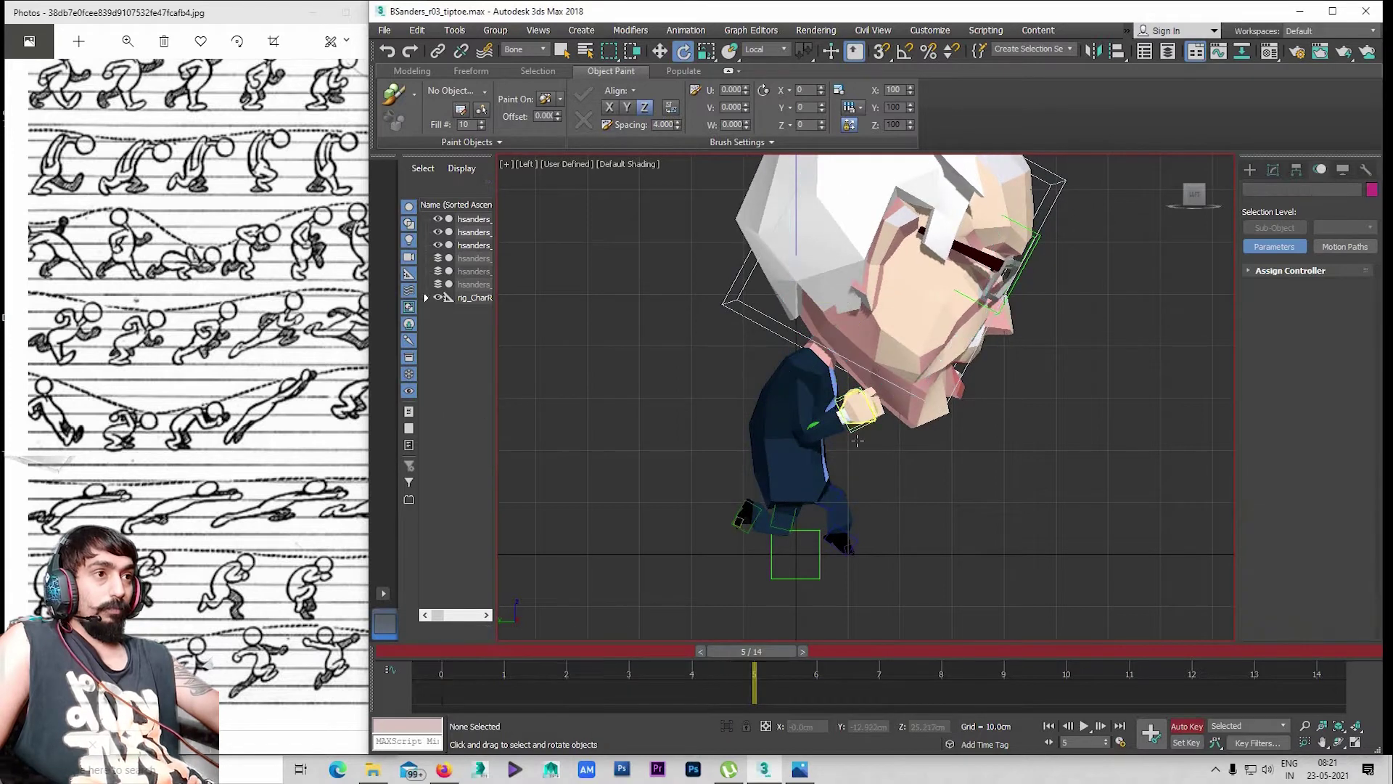
{"action": "key", "text": "w"}
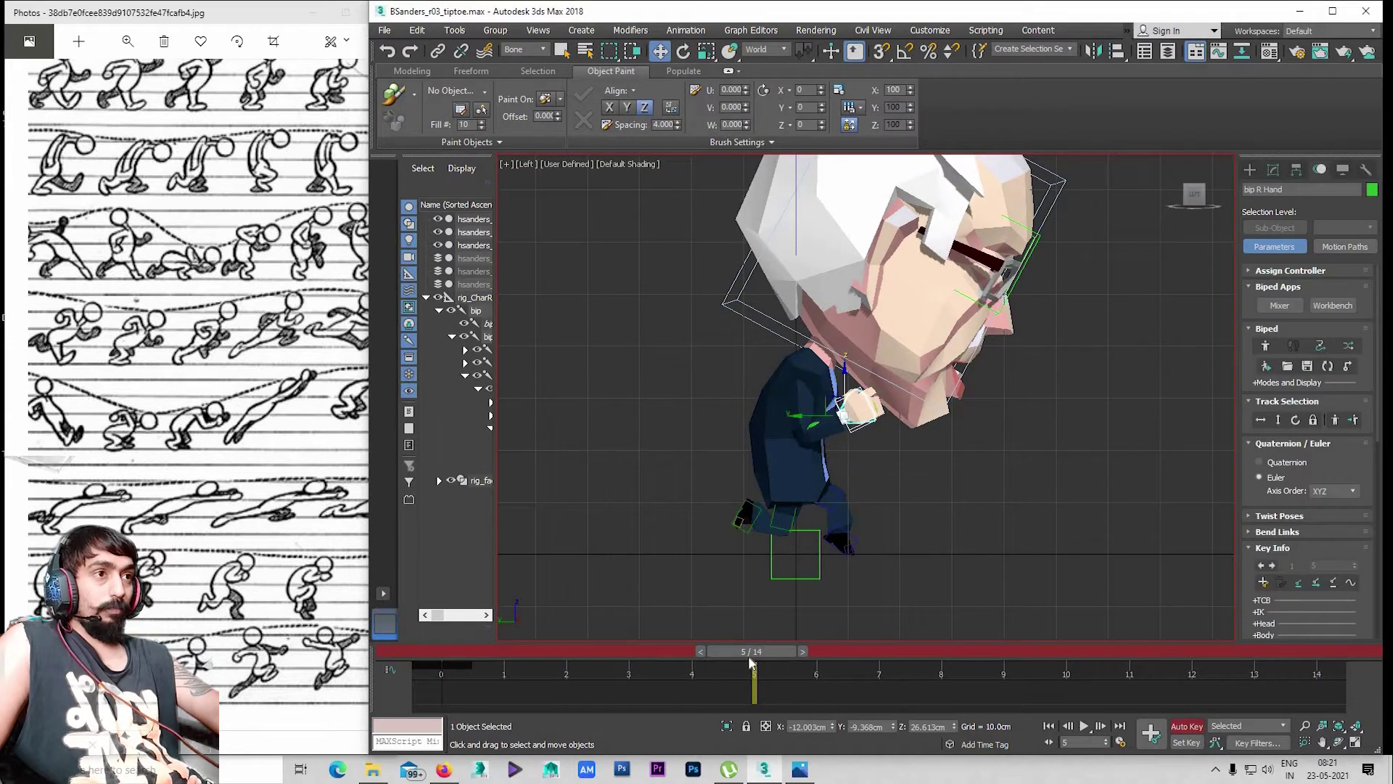
{"action": "left_click_drag", "start_coordinate": [748, 657], "coordinate": [566, 651]}
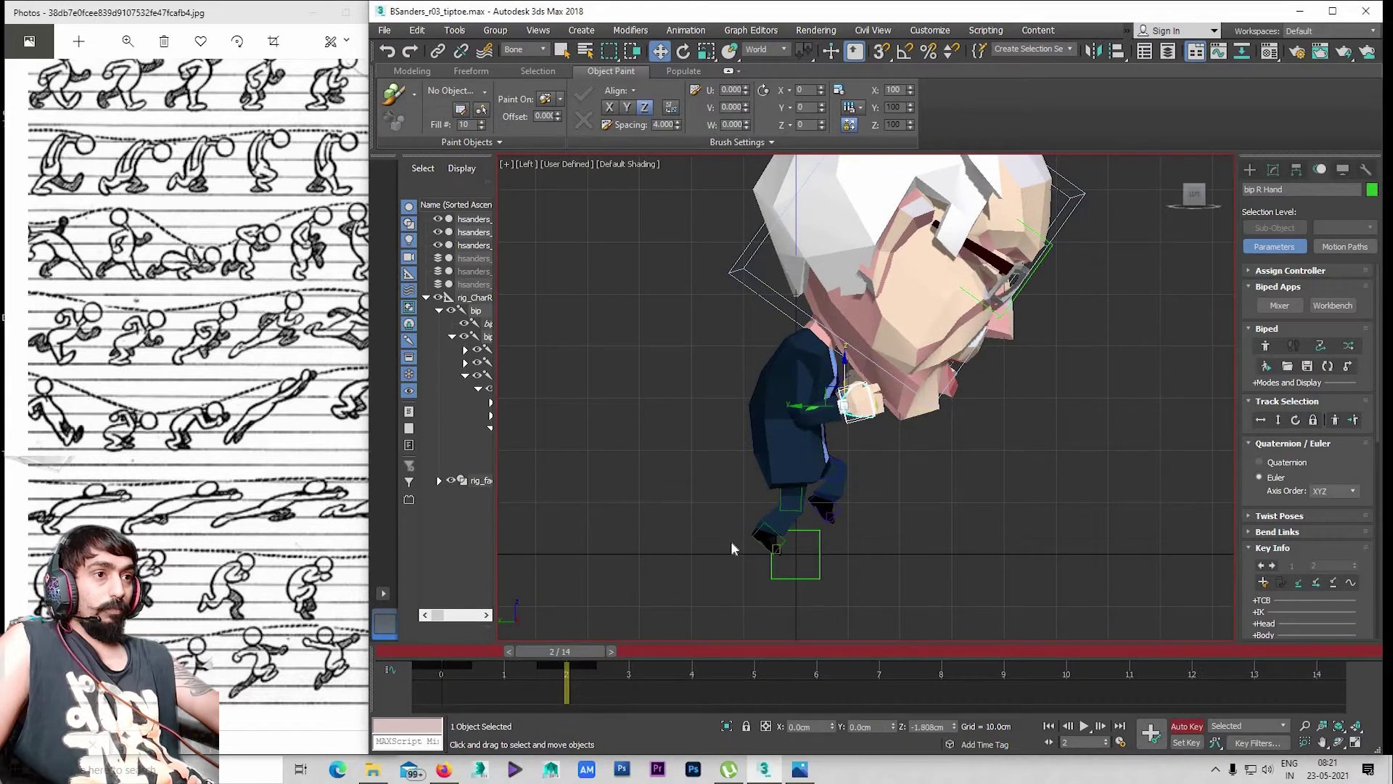
{"action": "left_click_drag", "start_coordinate": [844, 365], "coordinate": [845, 359]}
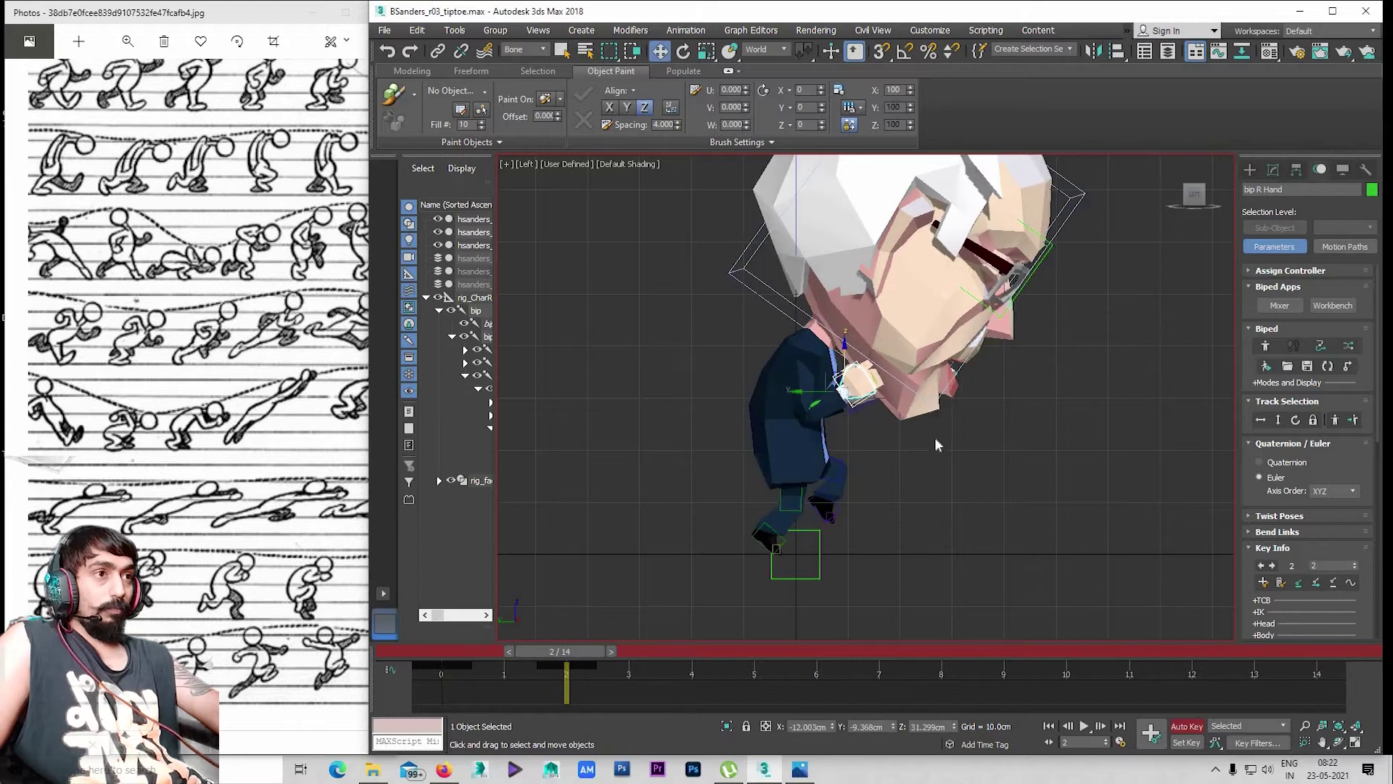
{"action": "key", "text": "p"}
{"action": "middle_click_drag", "start_coordinate": [934, 497], "coordinate": [913, 379], "text": "alt"}
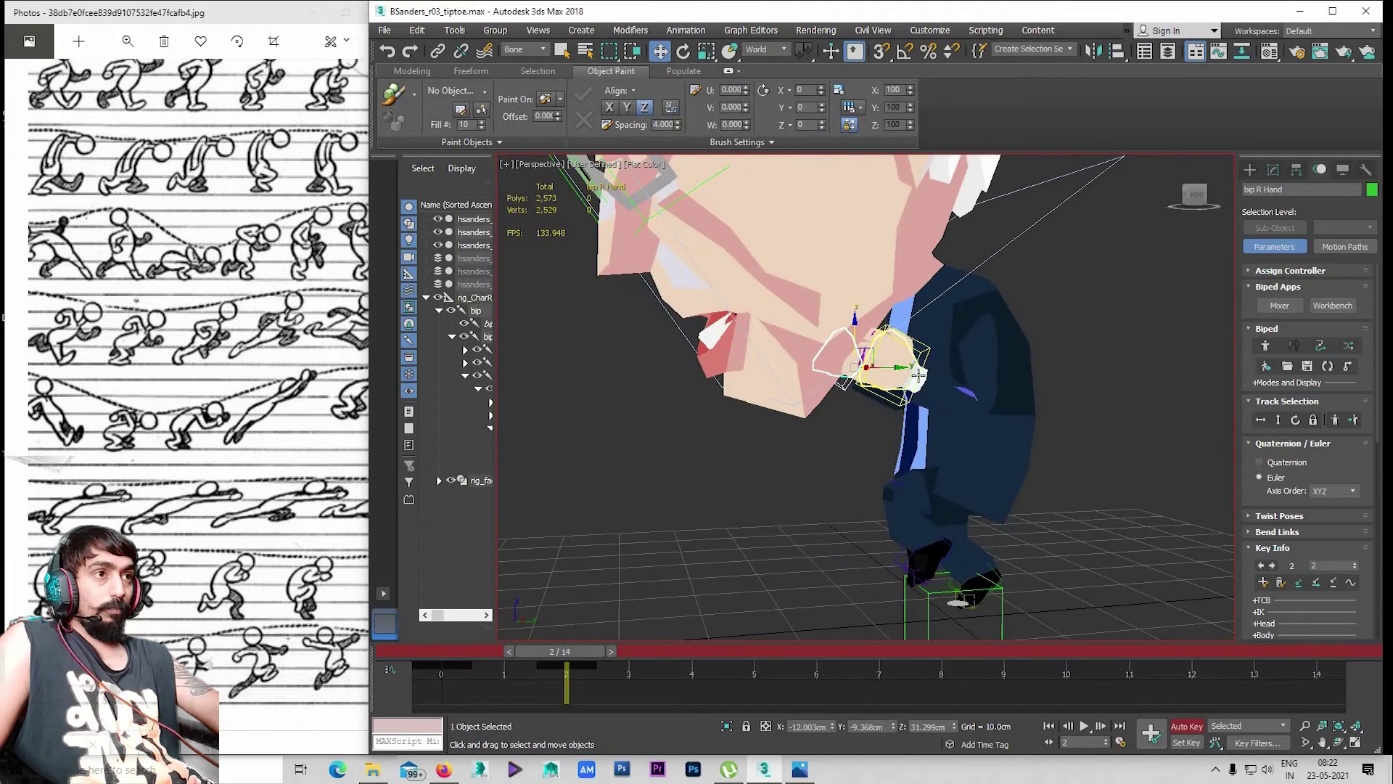
Reposition the left hand forward and slightly lower at frame 2
{"action": "left_click", "coordinate": [913, 378]}
{"action": "middle_click_drag", "start_coordinate": [972, 432], "coordinate": [944, 392], "text": "alt"}
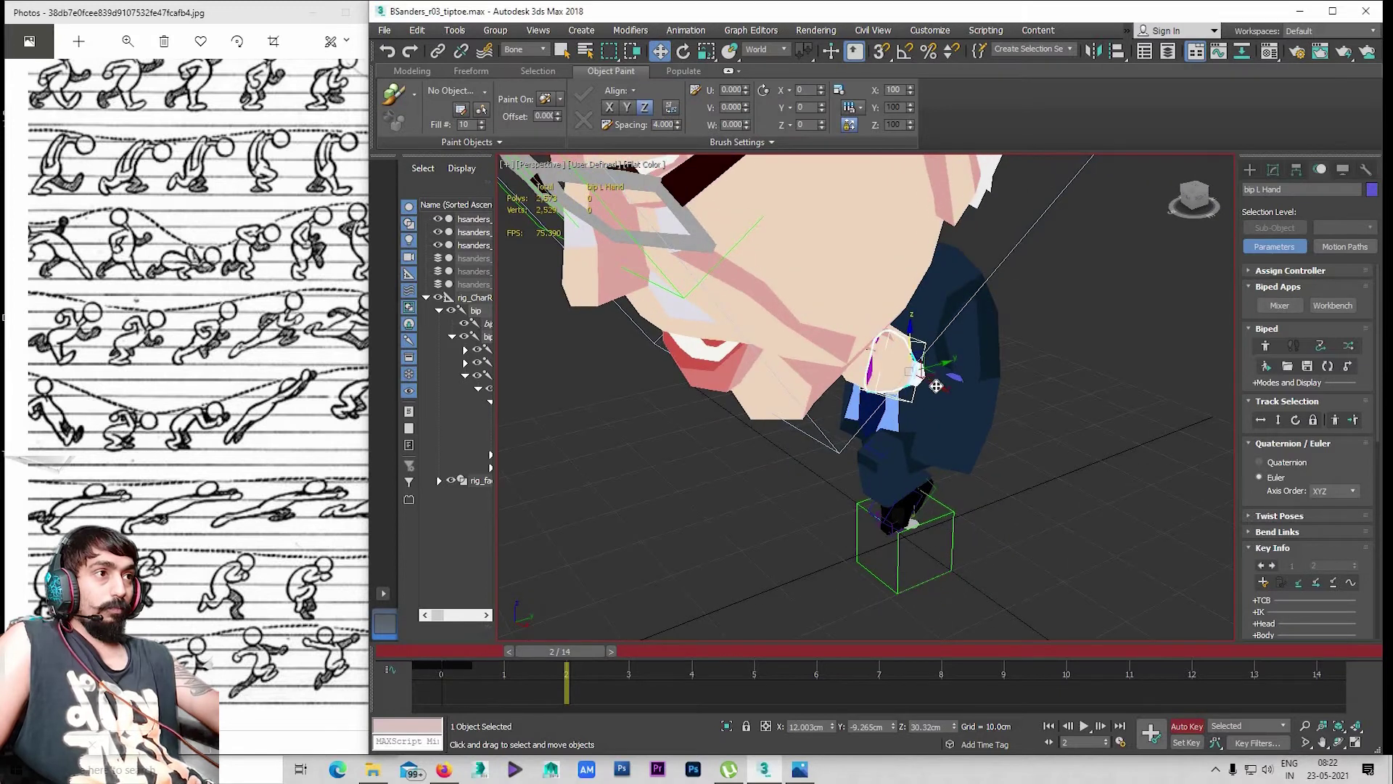
{"action": "left_click_drag", "start_coordinate": [925, 374], "coordinate": [939, 373]}
{"action": "middle_click_drag", "start_coordinate": [943, 391], "coordinate": [932, 377], "text": "alt"}
{"action": "left_click_drag", "start_coordinate": [927, 370], "coordinate": [929, 392]}
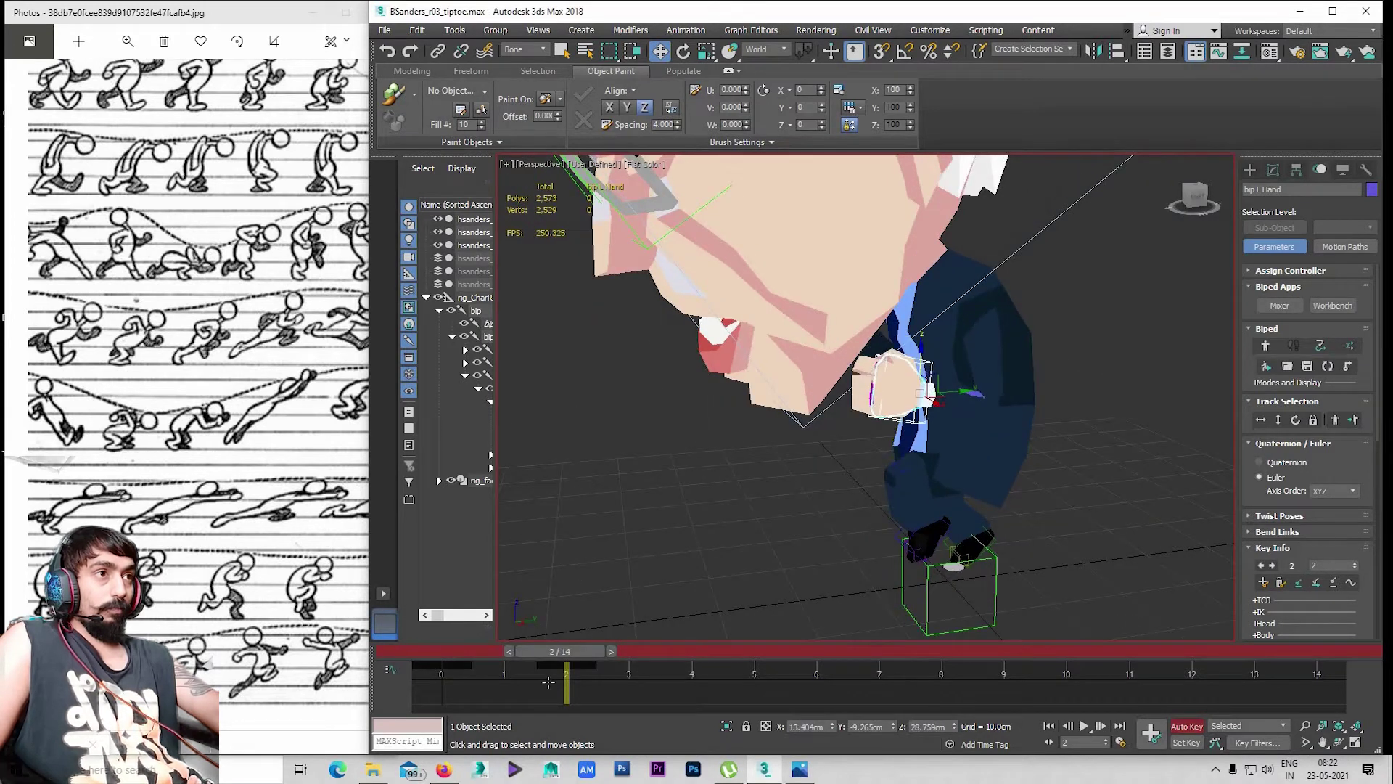
{"action": "mouse_move", "coordinate": [548, 639]}
{"action": "middle_mouse_down", "text": "alt"}
{"action": "mouse_move", "coordinate": [434, 639]}
{"action": "mouse_move", "coordinate": [534, 637]}
{"action": "mouse_move", "coordinate": [571, 584]}
{"action": "middle_mouse_up", "text": "alt"}
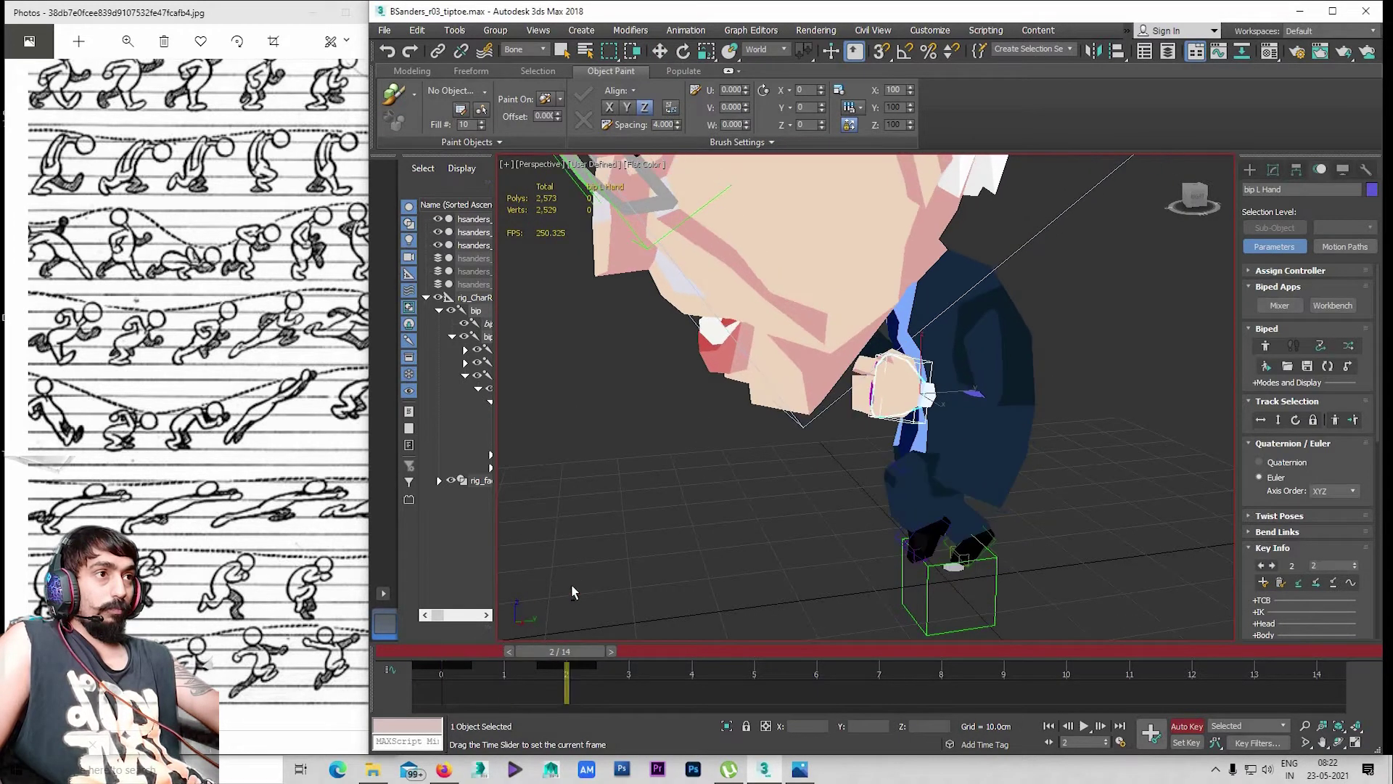
{"action": "scroll", "coordinate": [852, 574], "scroll_direction": "up", "scroll_amount": 3}
{"action": "scroll", "coordinate": [707, 504], "scroll_direction": "down", "scroll_amount": 3}
Maximize the Left view and go to frame 5
{"action": "key", "text": "alt+w"}
{"action": "middle_click", "coordinate": [697, 608]}
{"action": "key", "text": "alt+w"}
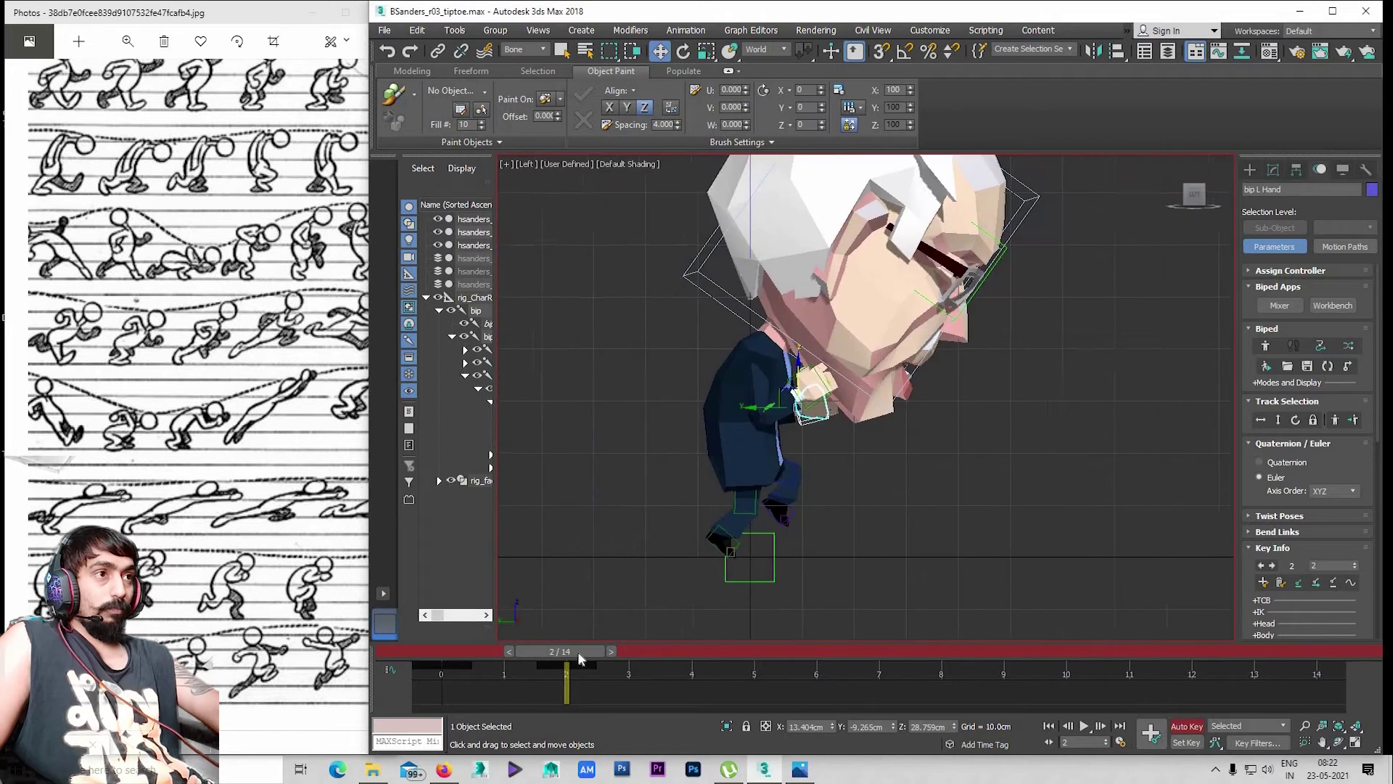
{"action": "left_click_drag", "start_coordinate": [715, 678], "coordinate": [761, 686]}
{"action": "key", "text": "w"}
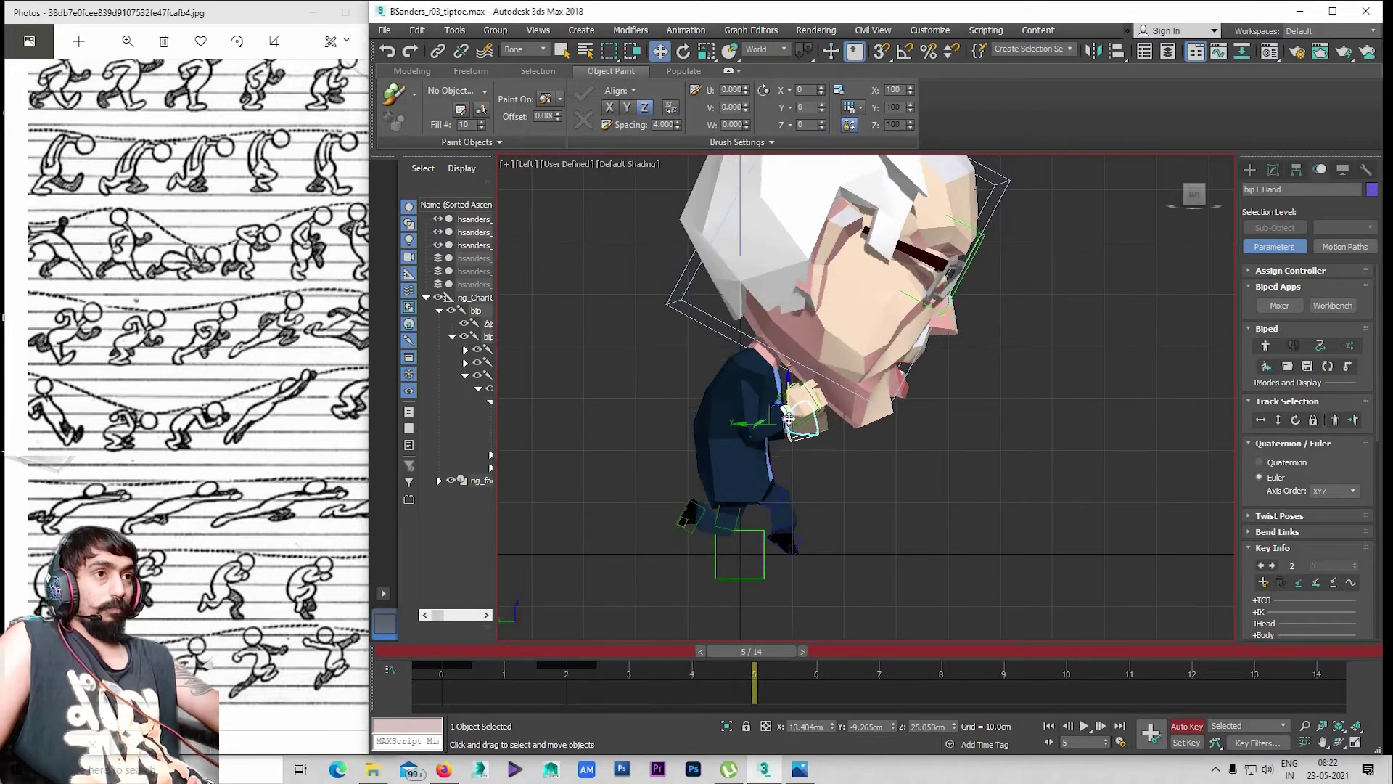
Rotate the left hand about 8.7° at frame 5
{"action": "scroll", "coordinate": [799, 412], "scroll_direction": "up", "scroll_amount": 2}
{"action": "left_click", "coordinate": [791, 401]}
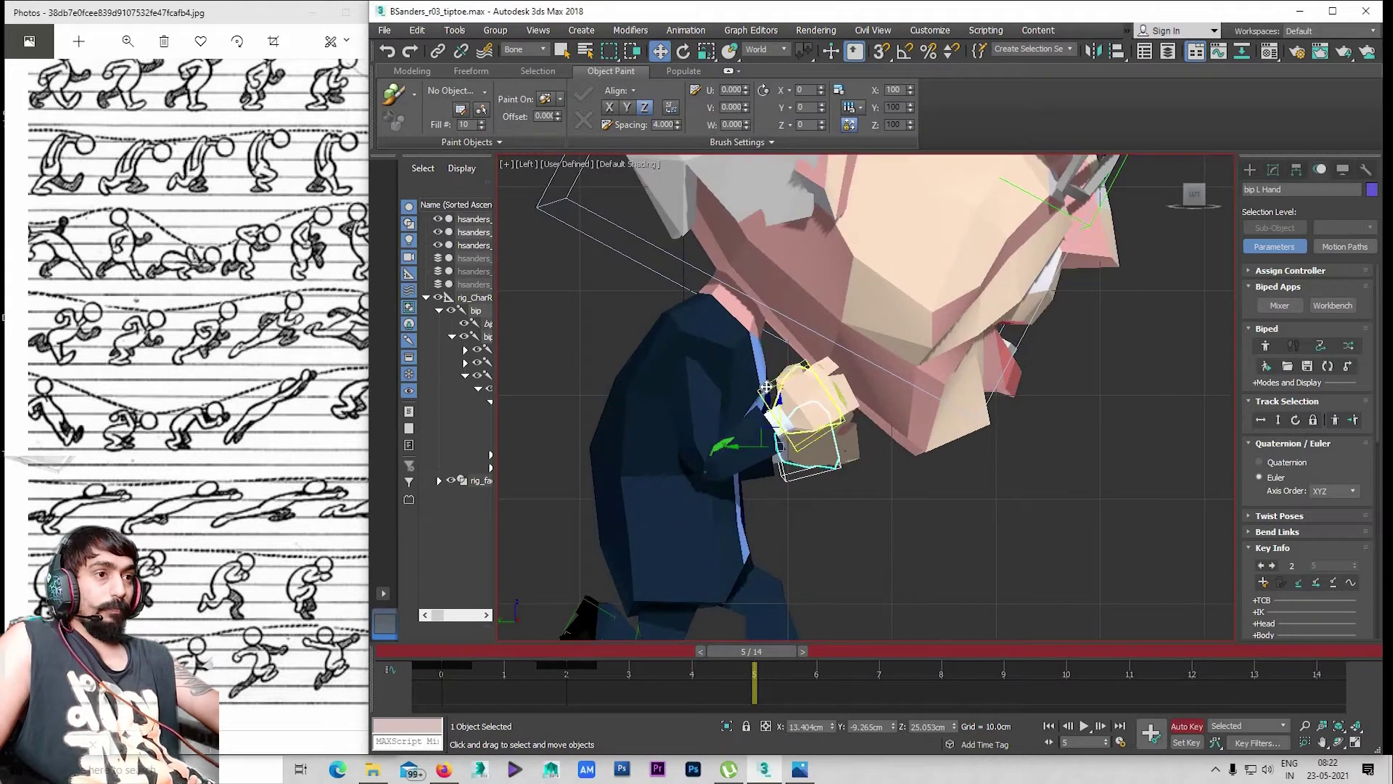
{"action": "key", "text": "e"}
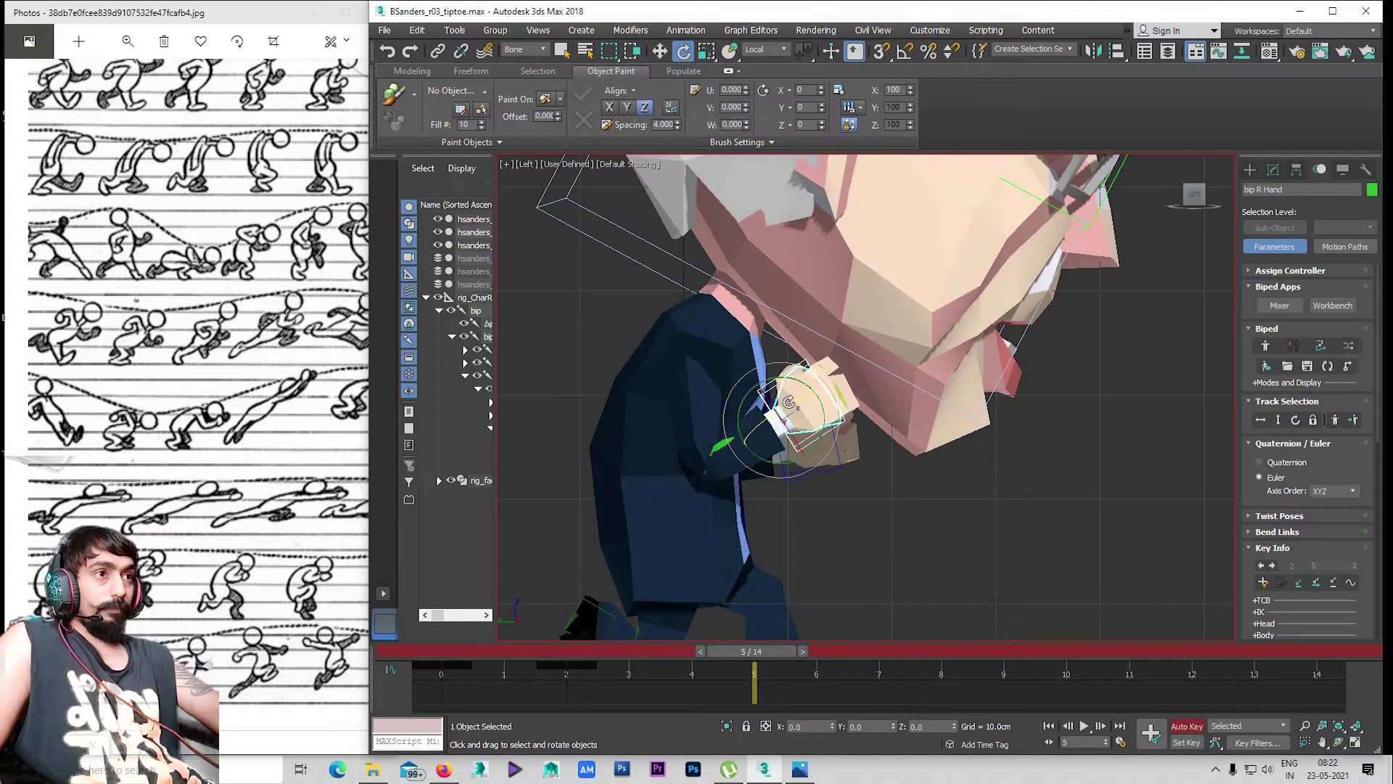
{"action": "left_click", "coordinate": [842, 439]}
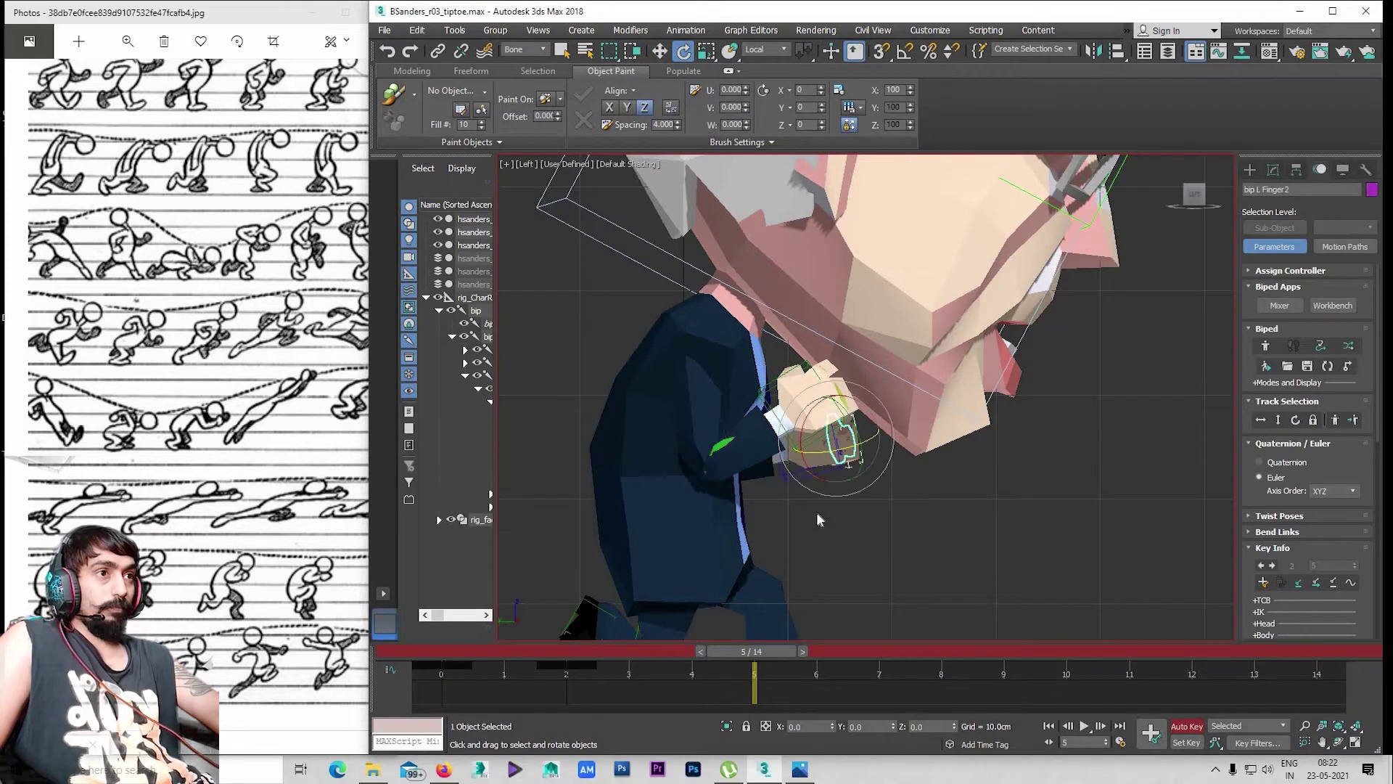
{"action": "left_click", "coordinate": [795, 473]}
{"action": "left_click", "coordinate": [798, 436]}
{"action": "left_click_drag", "start_coordinate": [783, 450], "coordinate": [668, 747]}
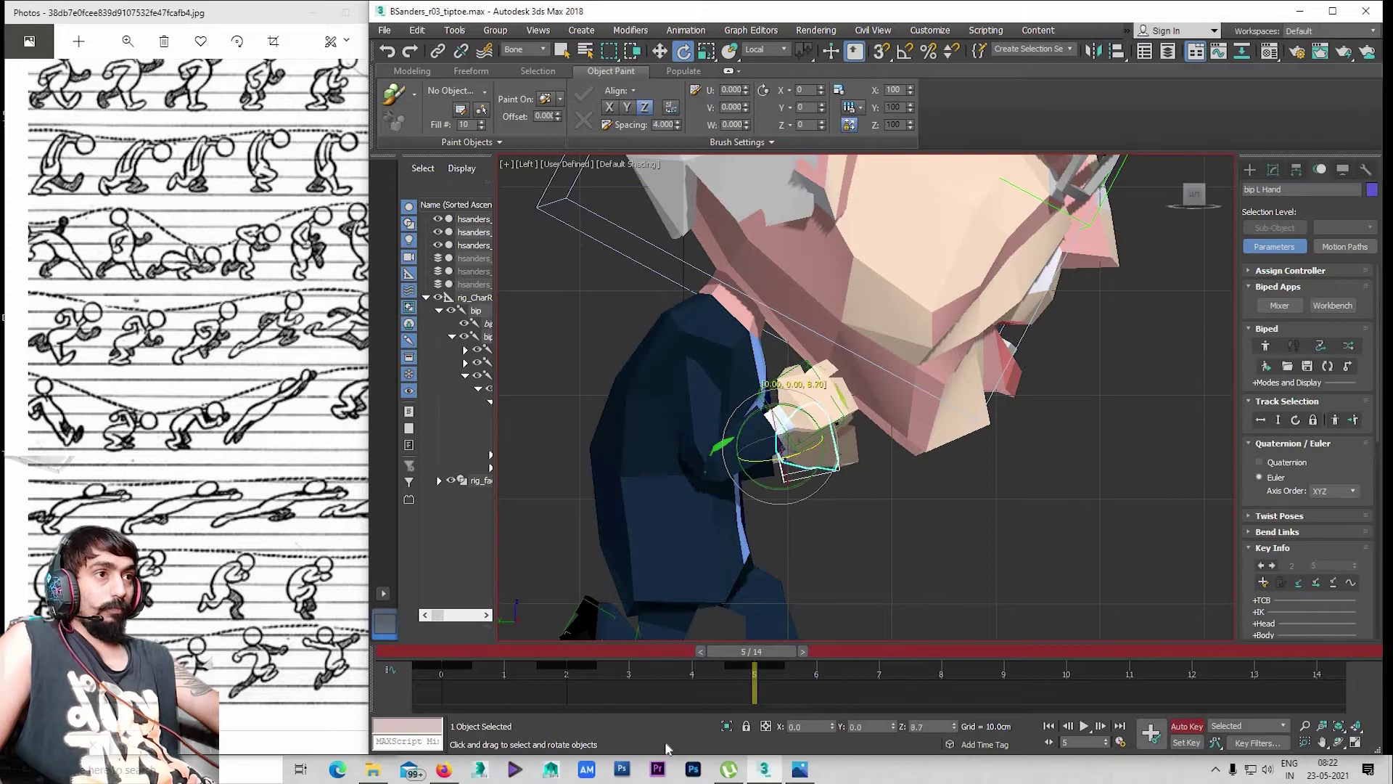
Review hand motion around frames 4–5, then play the sneak cycle
{"action": "mouse_move", "coordinate": [704, 651]}
{"action": "left_mouse_down"}
{"action": "mouse_move", "coordinate": [488, 651]}
{"action": "mouse_move", "coordinate": [754, 672]}
{"action": "left_mouse_up"}
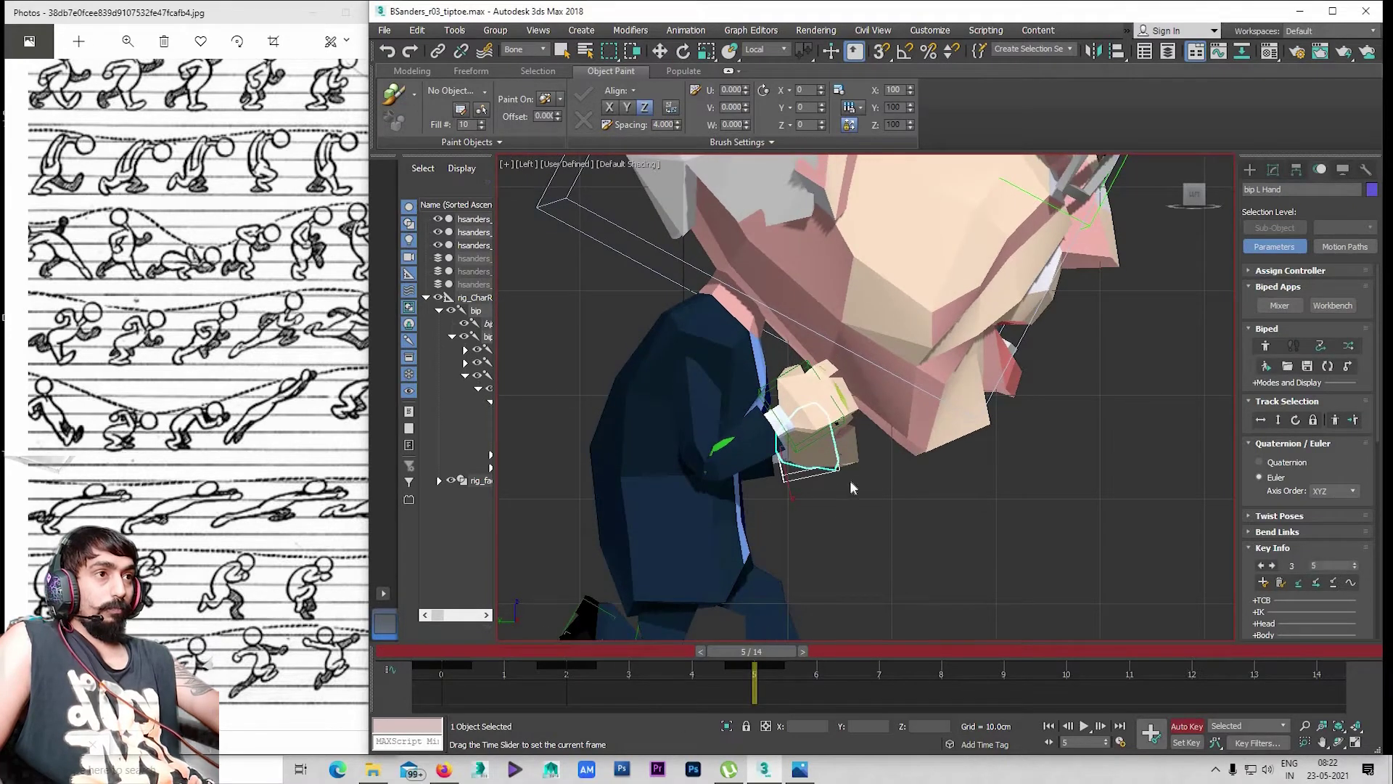
{"action": "key", "text": "e"}
{"action": "key", "text": "ctrl+d"}
{"action": "left_click", "coordinate": [790, 406]}
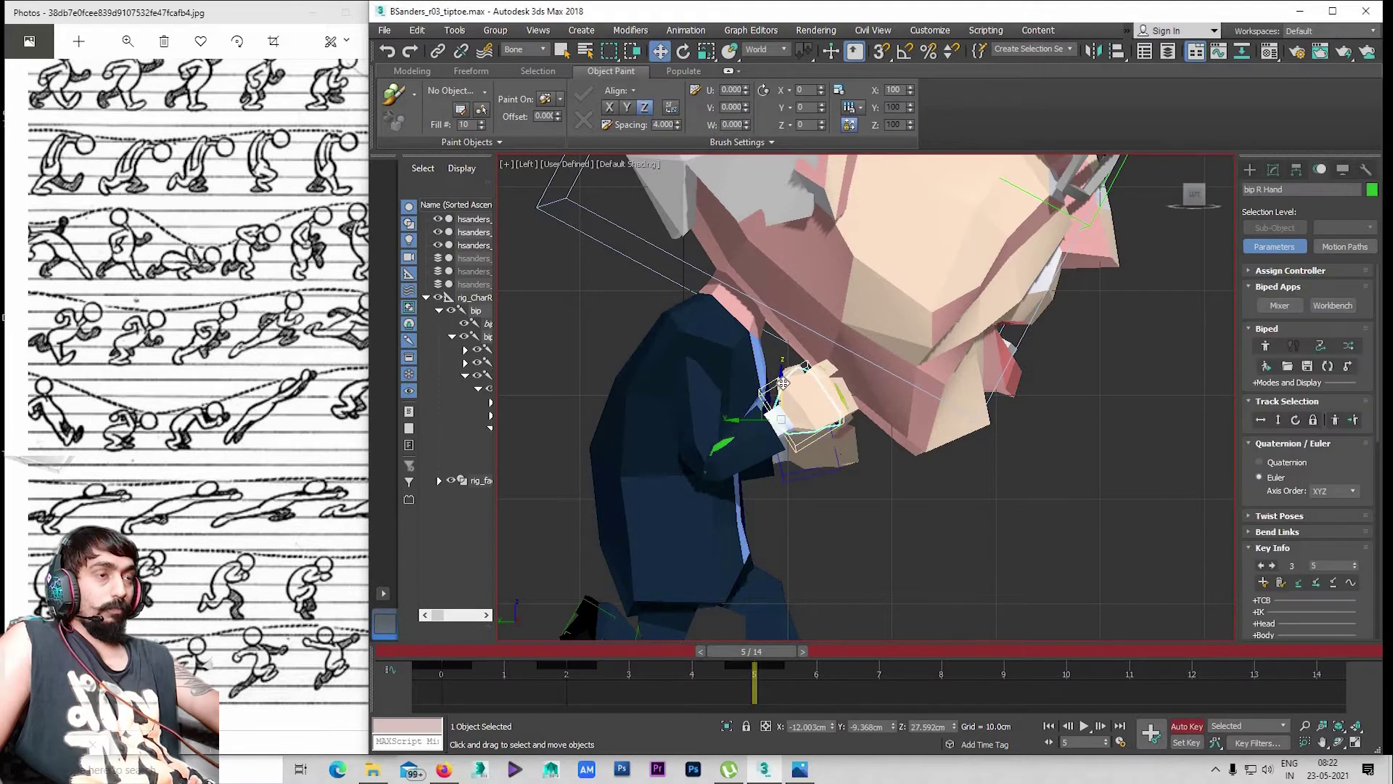
{"action": "key", "text": "w"}
{"action": "scroll", "coordinate": [805, 584], "scroll_direction": "down", "scroll_amount": 3}
{"action": "key", "text": "slash"}
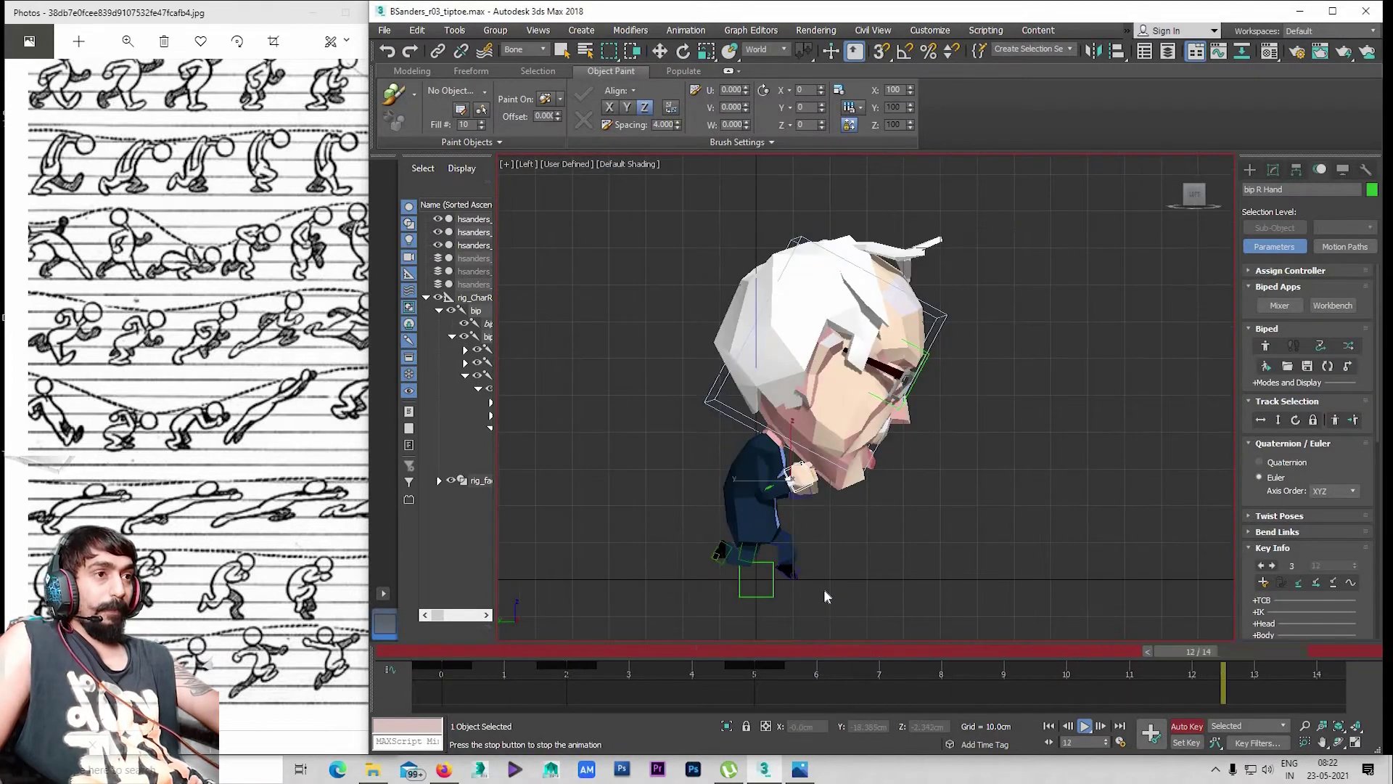
Stop playback at frame 5 and compare with the reference sketch sheet
{"action": "key", "text": "slash"}
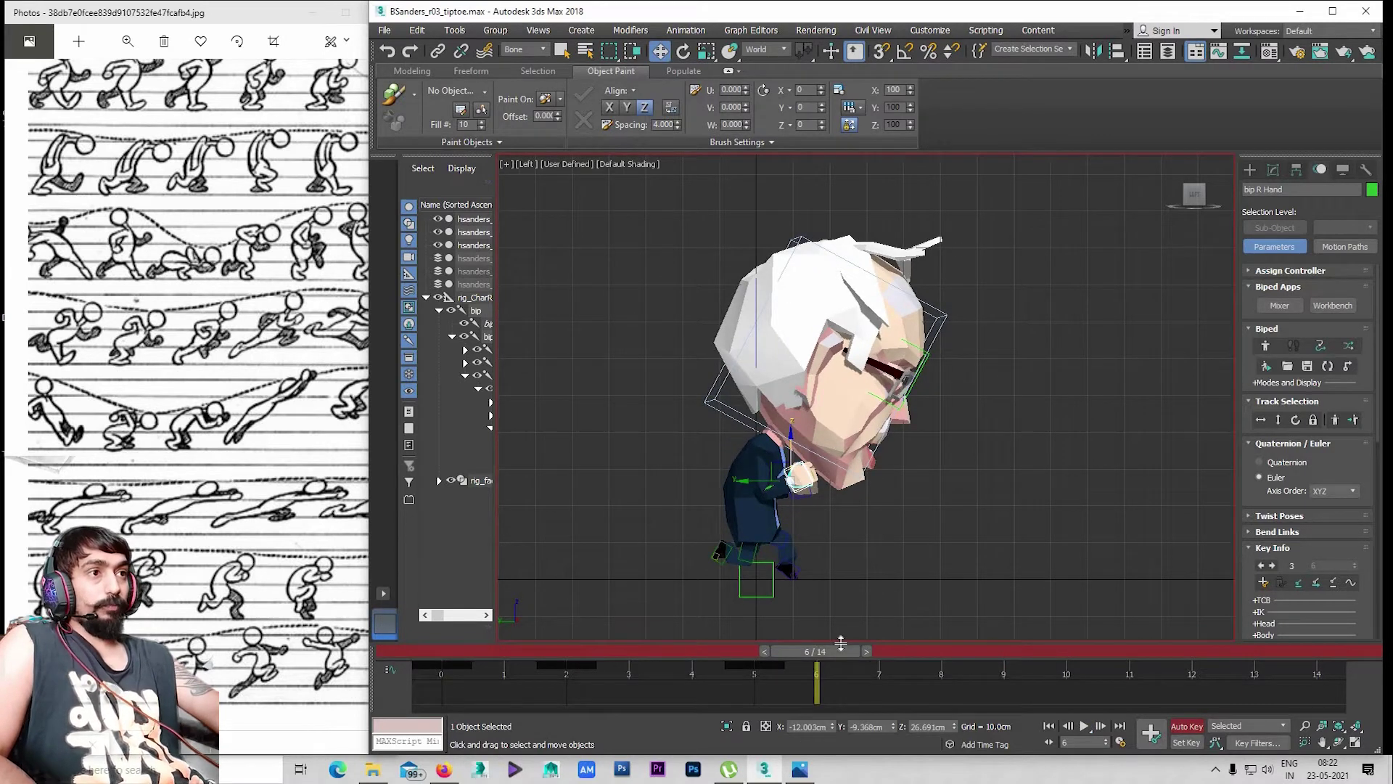
{"action": "left_click_drag", "start_coordinate": [804, 656], "coordinate": [751, 656]}
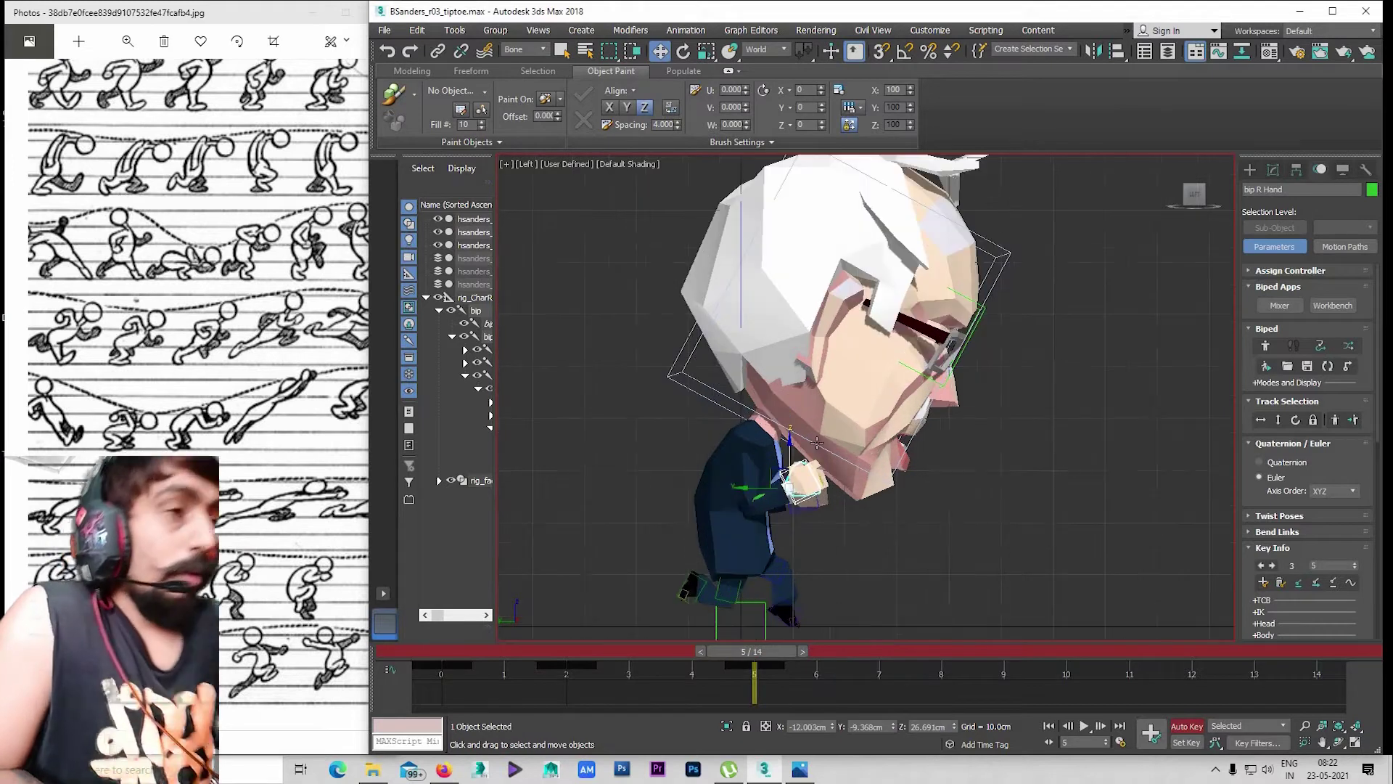
{"action": "scroll", "coordinate": [799, 479], "scroll_direction": "up", "scroll_amount": 2}
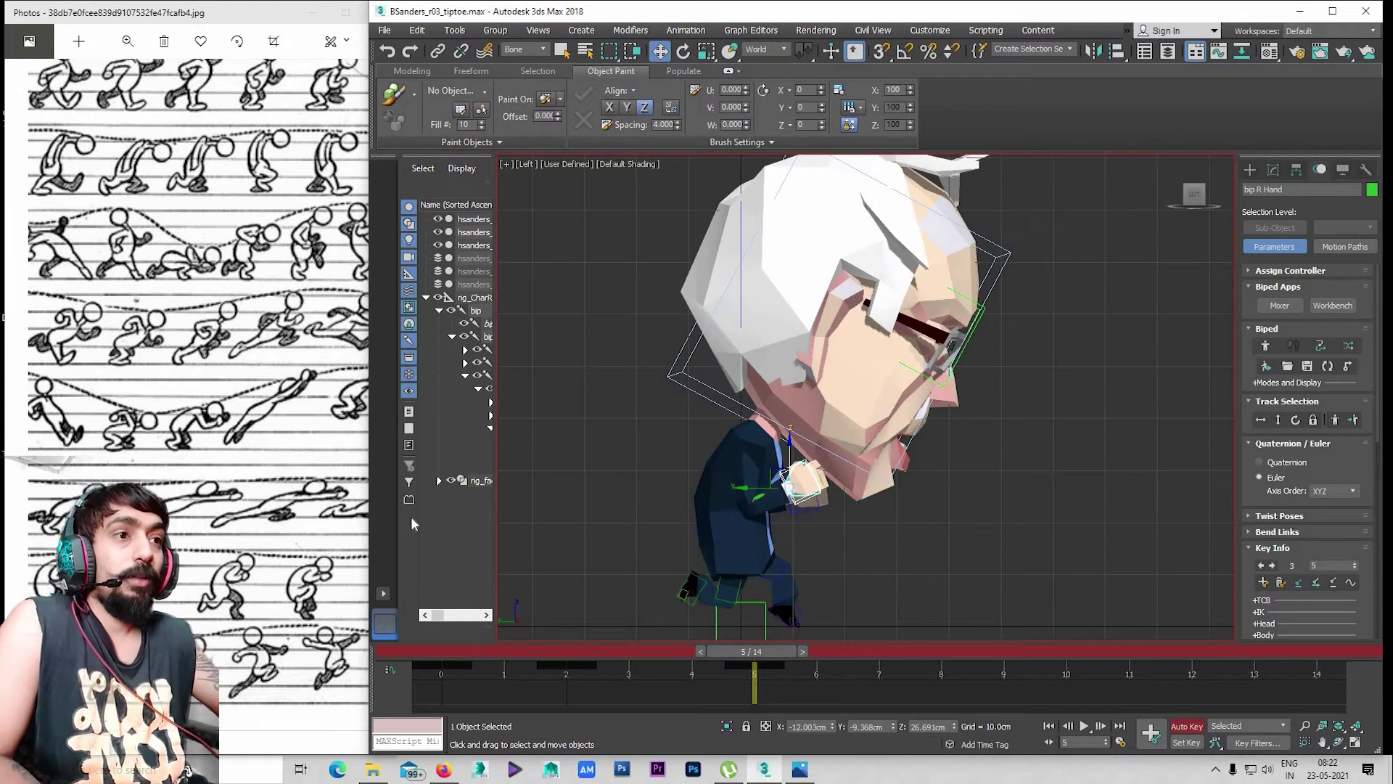
{"action": "left_click", "coordinate": [203, 348]}
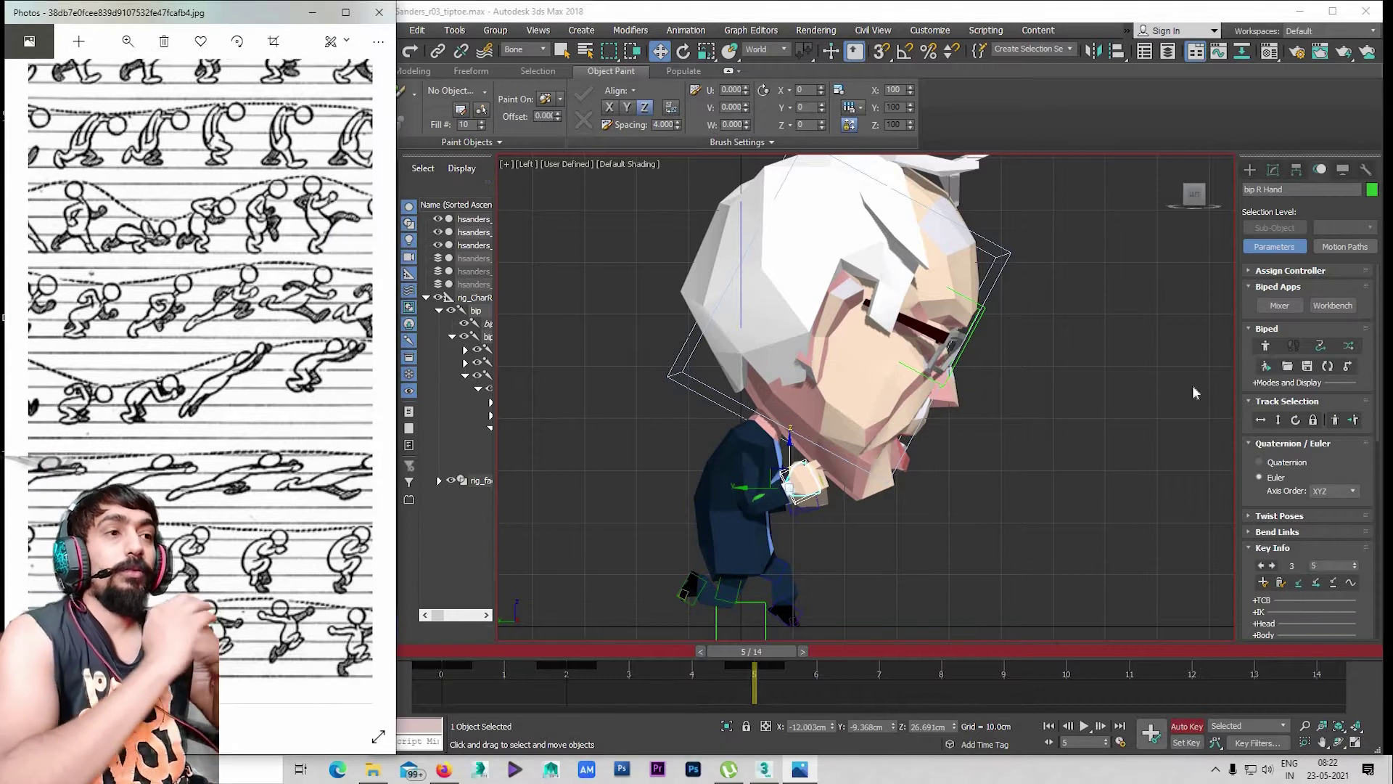
{"action": "left_click", "coordinate": [753, 466]}
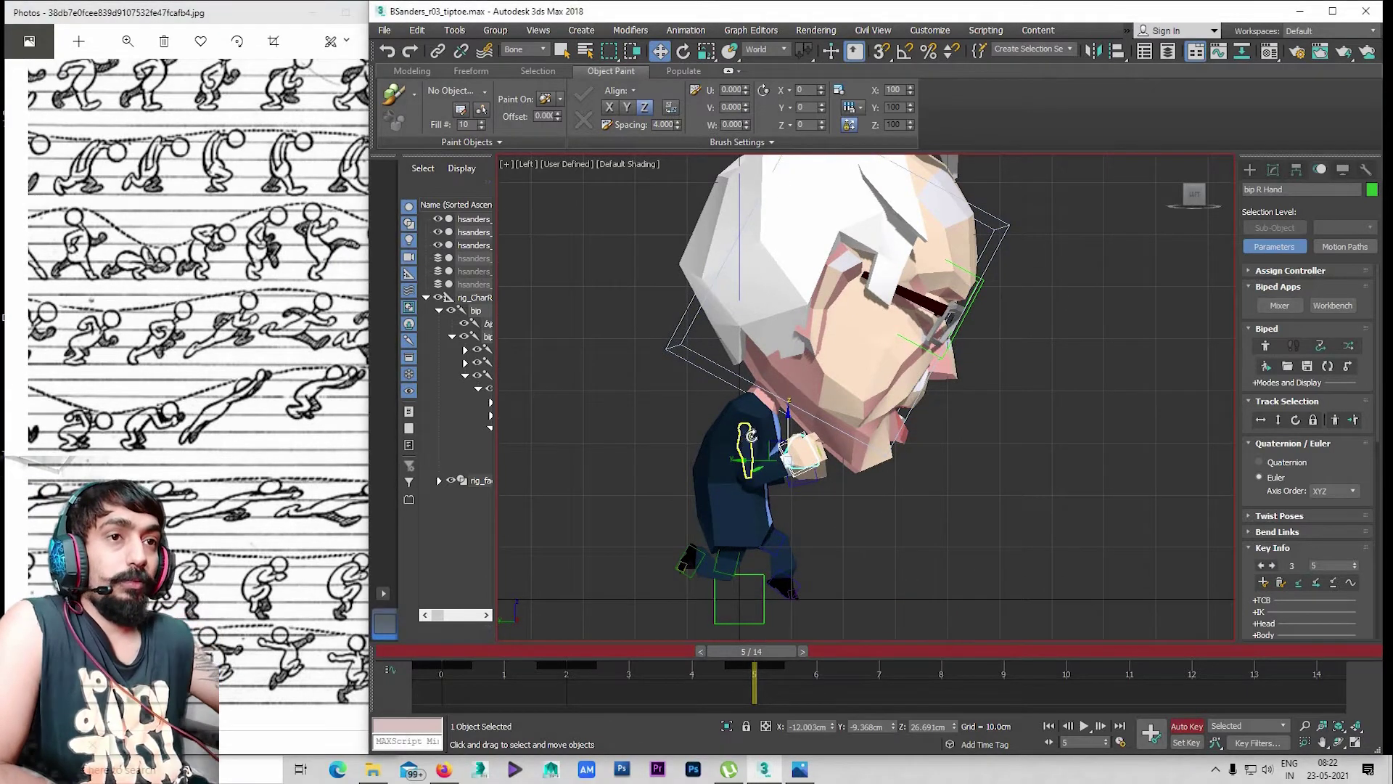
Rotate the upper spine and tilt the head about 8 degrees at frame 5
{"action": "left_click", "coordinate": [751, 435]}
{"action": "key", "text": "e"}
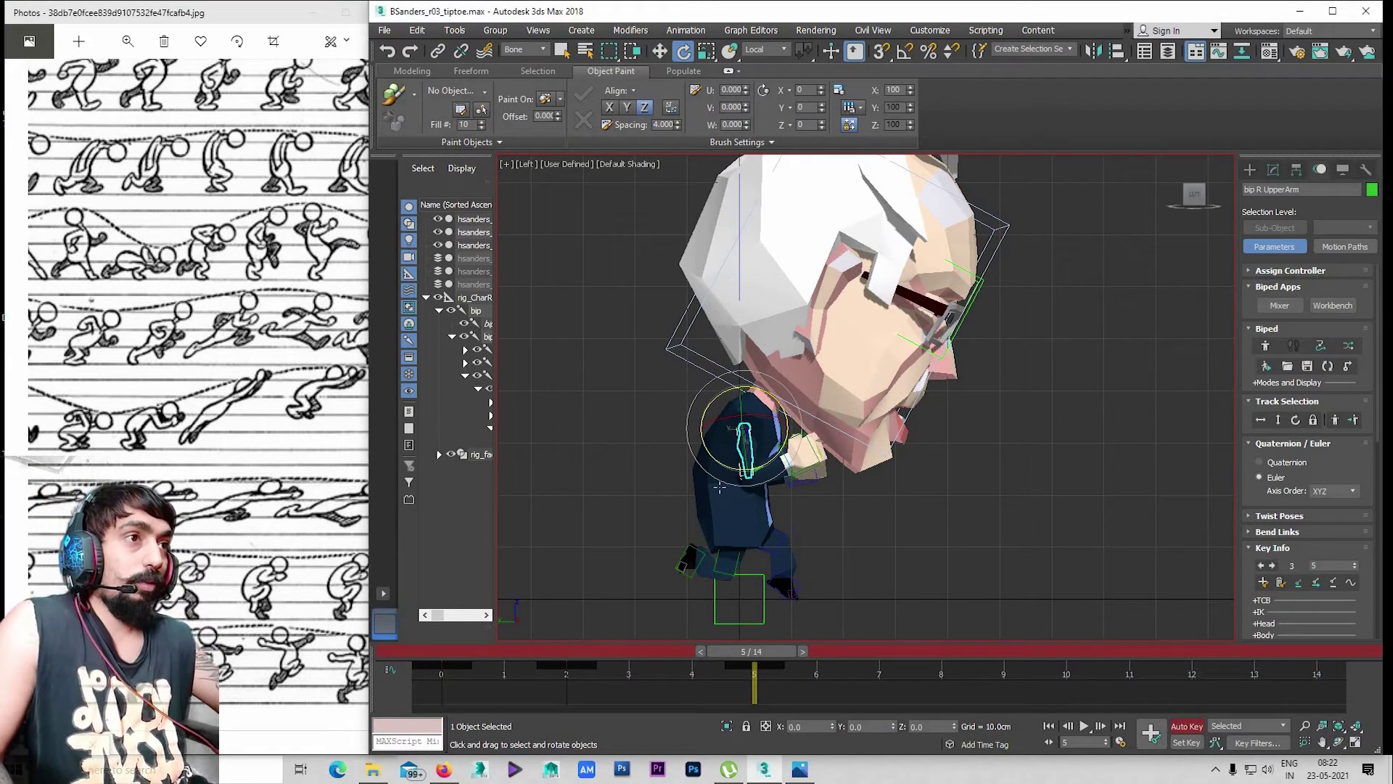
{"action": "left_click", "coordinate": [729, 471]}
{"action": "left_click", "coordinate": [776, 448]}
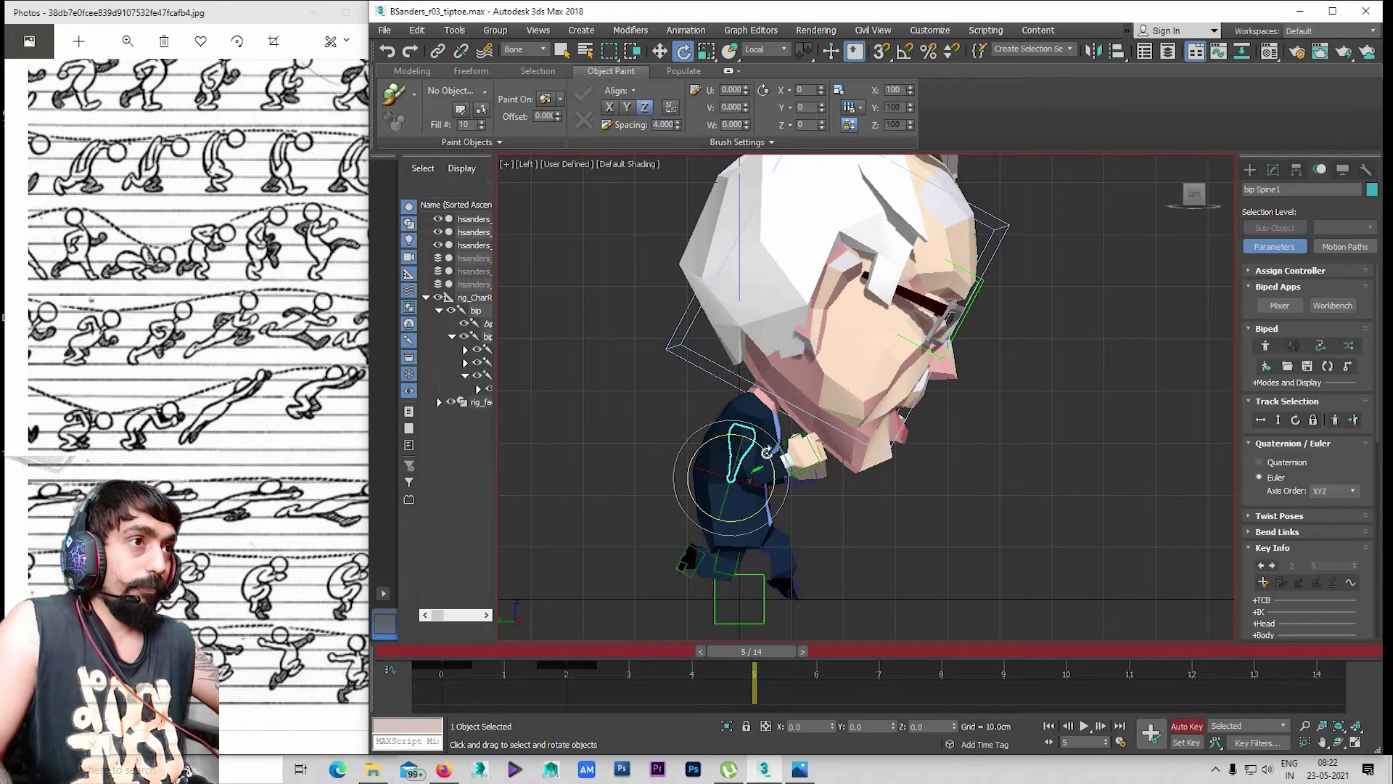
{"action": "left_click_drag", "start_coordinate": [777, 448], "coordinate": [801, 423]}
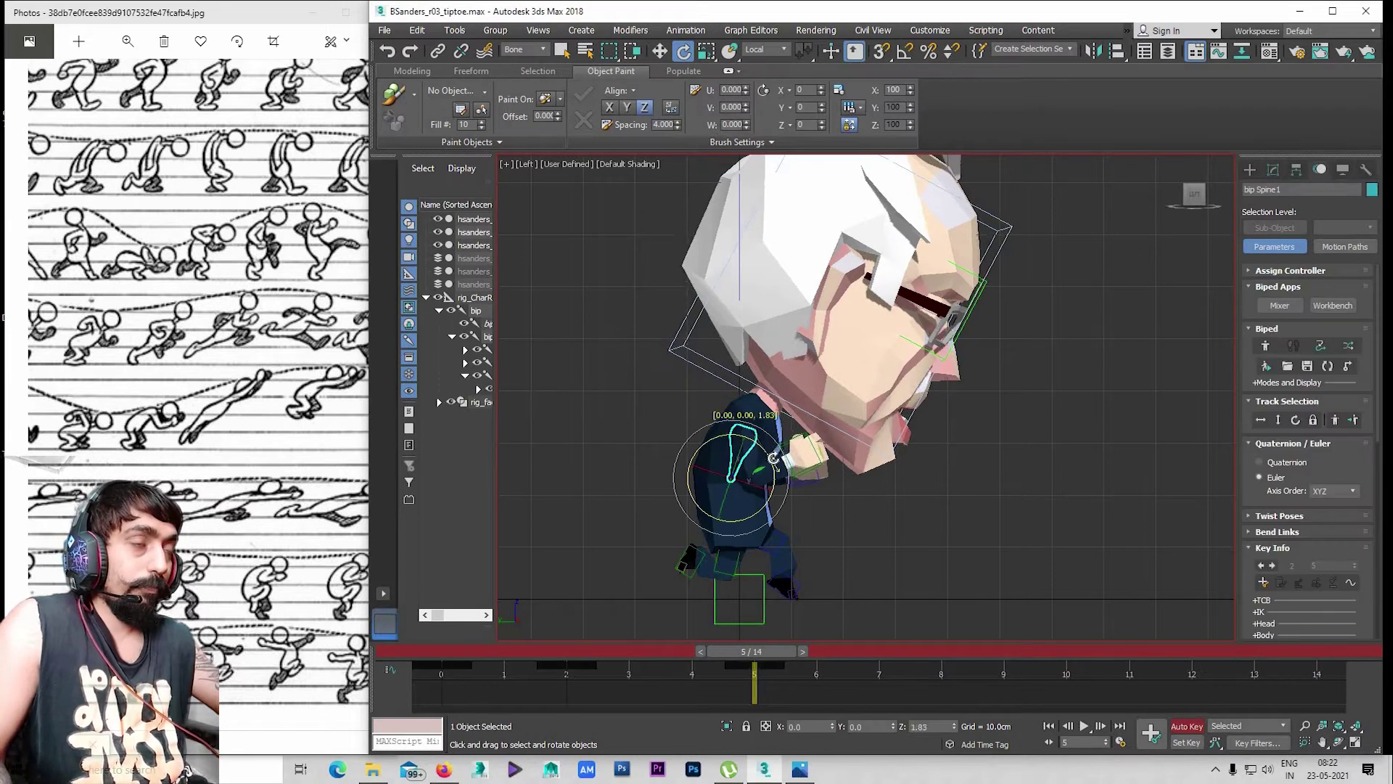
{"action": "left_click", "coordinate": [806, 417]}
{"action": "mouse_move", "coordinate": [820, 403]}
{"action": "left_mouse_down"}
{"action": "mouse_move", "coordinate": [761, 417]}
{"action": "mouse_move", "coordinate": [822, 410]}
{"action": "left_mouse_up"}
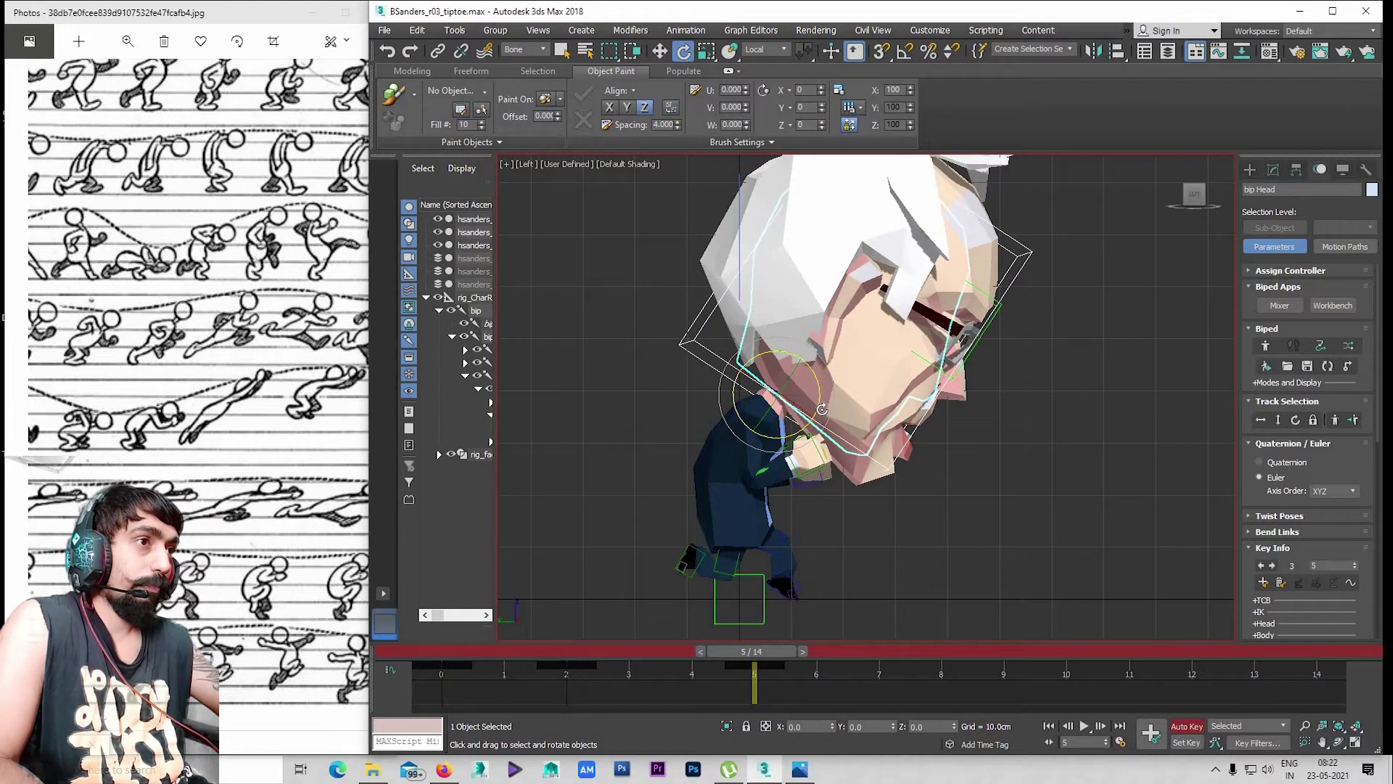
Play the cycle, return to frame 5, and review the reference sketches
{"action": "key", "text": "slash"}
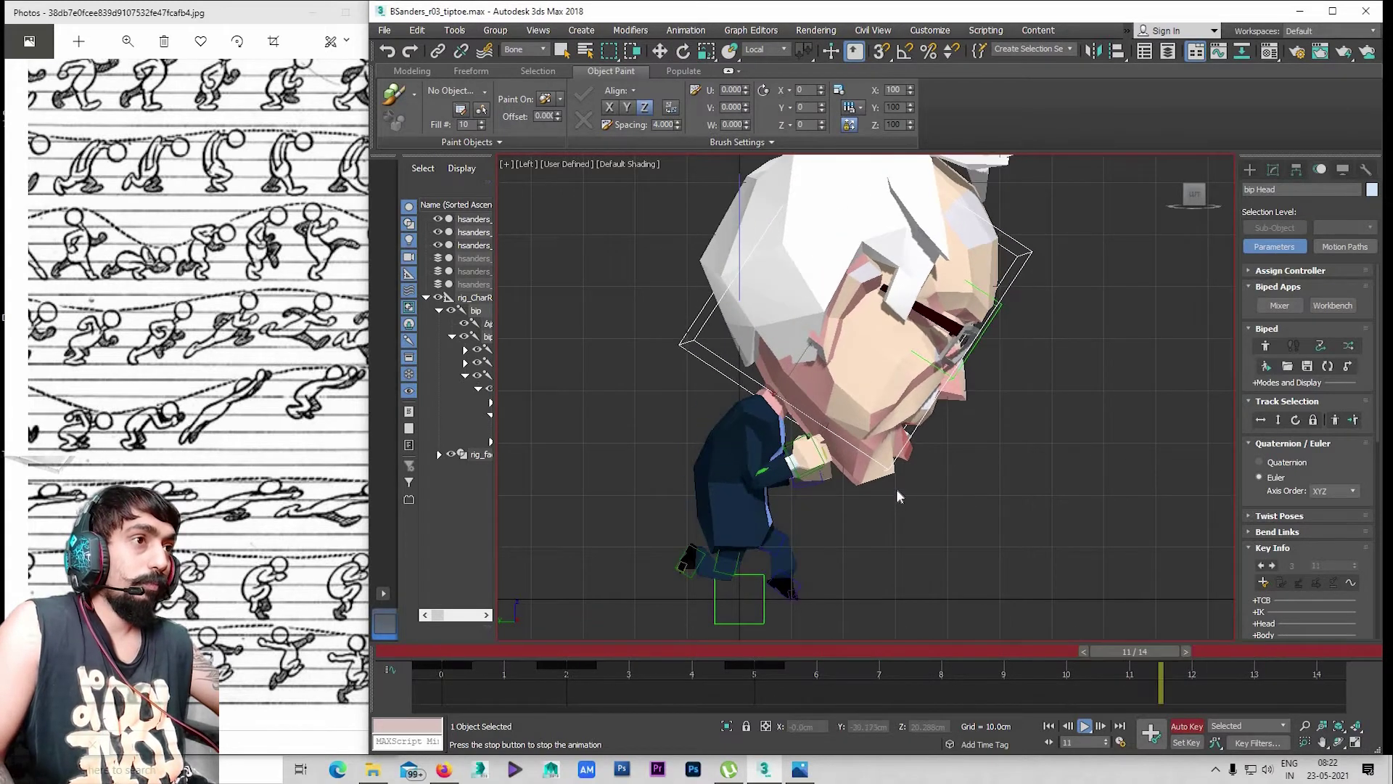
{"action": "left_click", "coordinate": [1163, 651]}
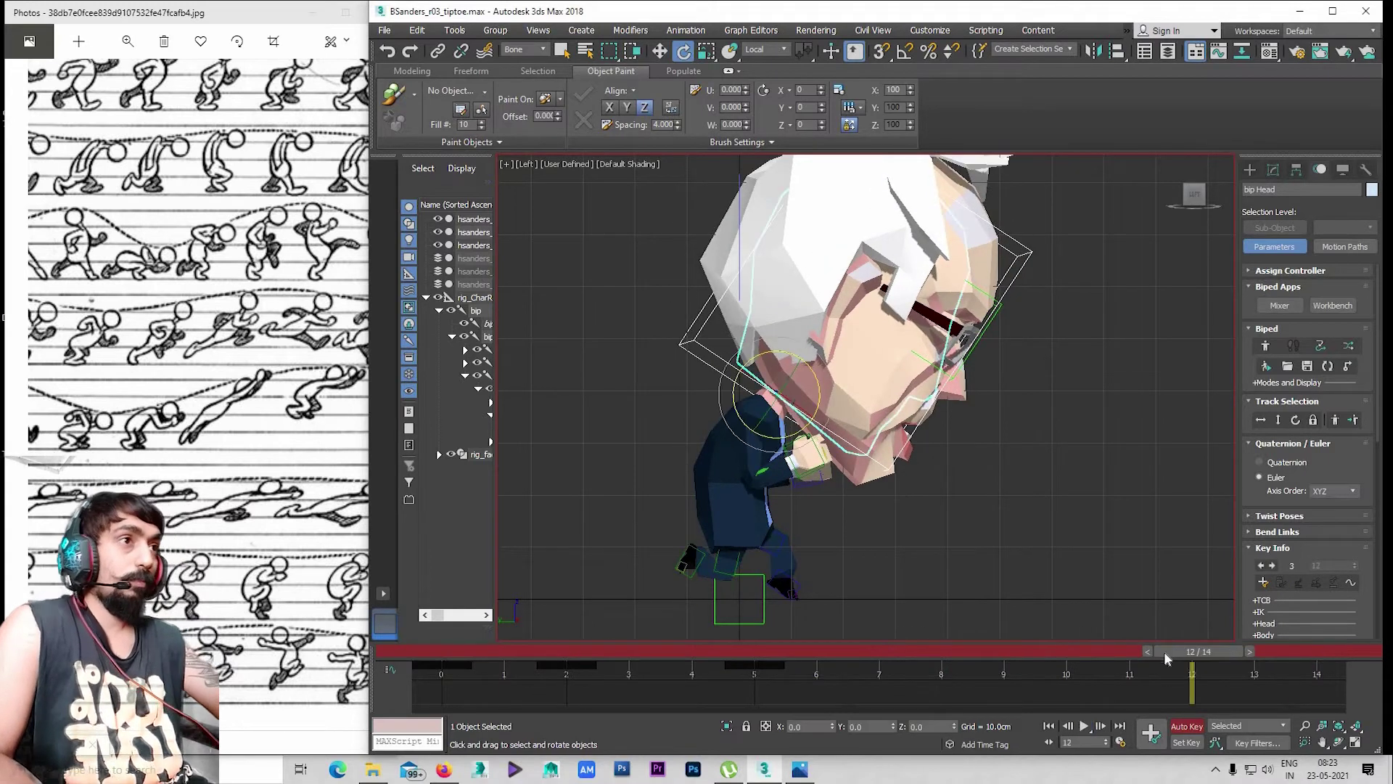
{"action": "left_click_drag", "start_coordinate": [849, 647], "coordinate": [746, 654]}
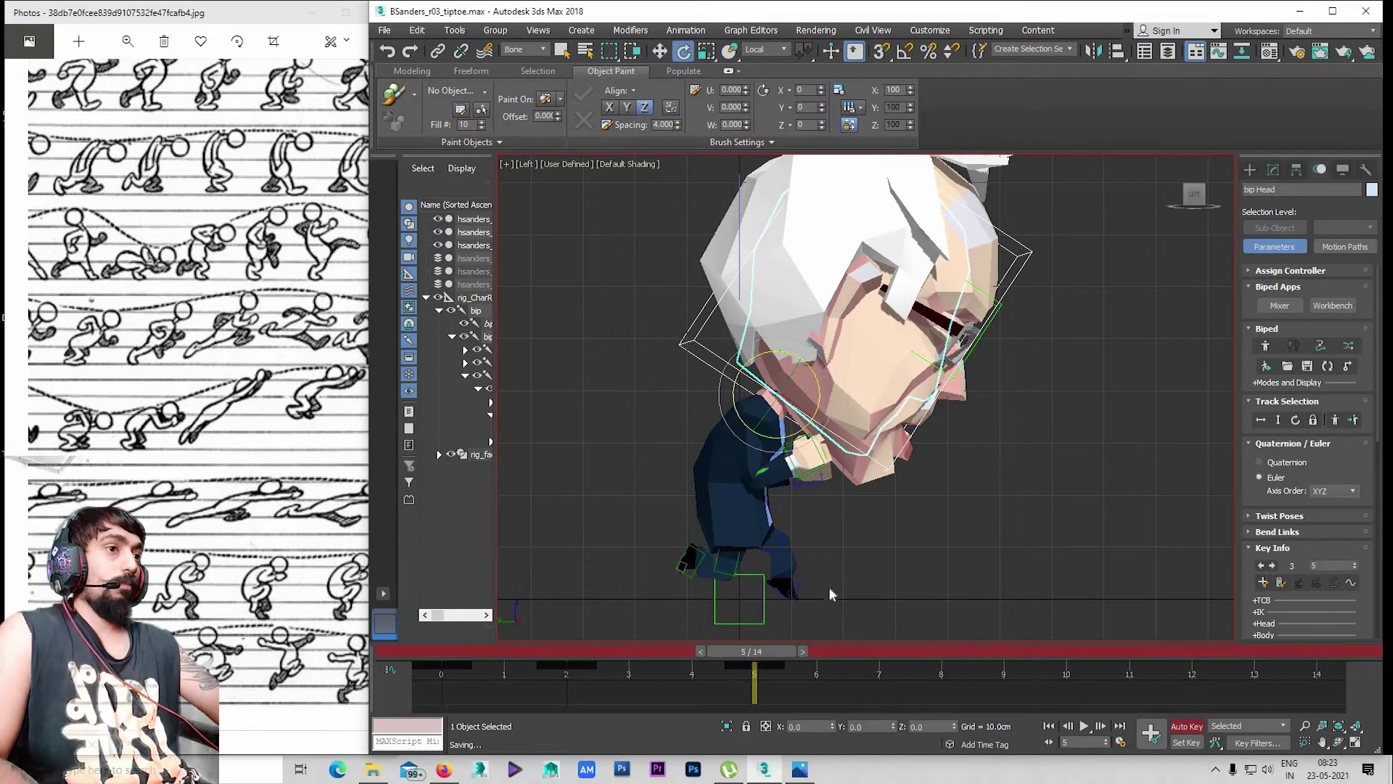
{"action": "left_click_drag", "start_coordinate": [183, 649], "coordinate": [142, 649]}
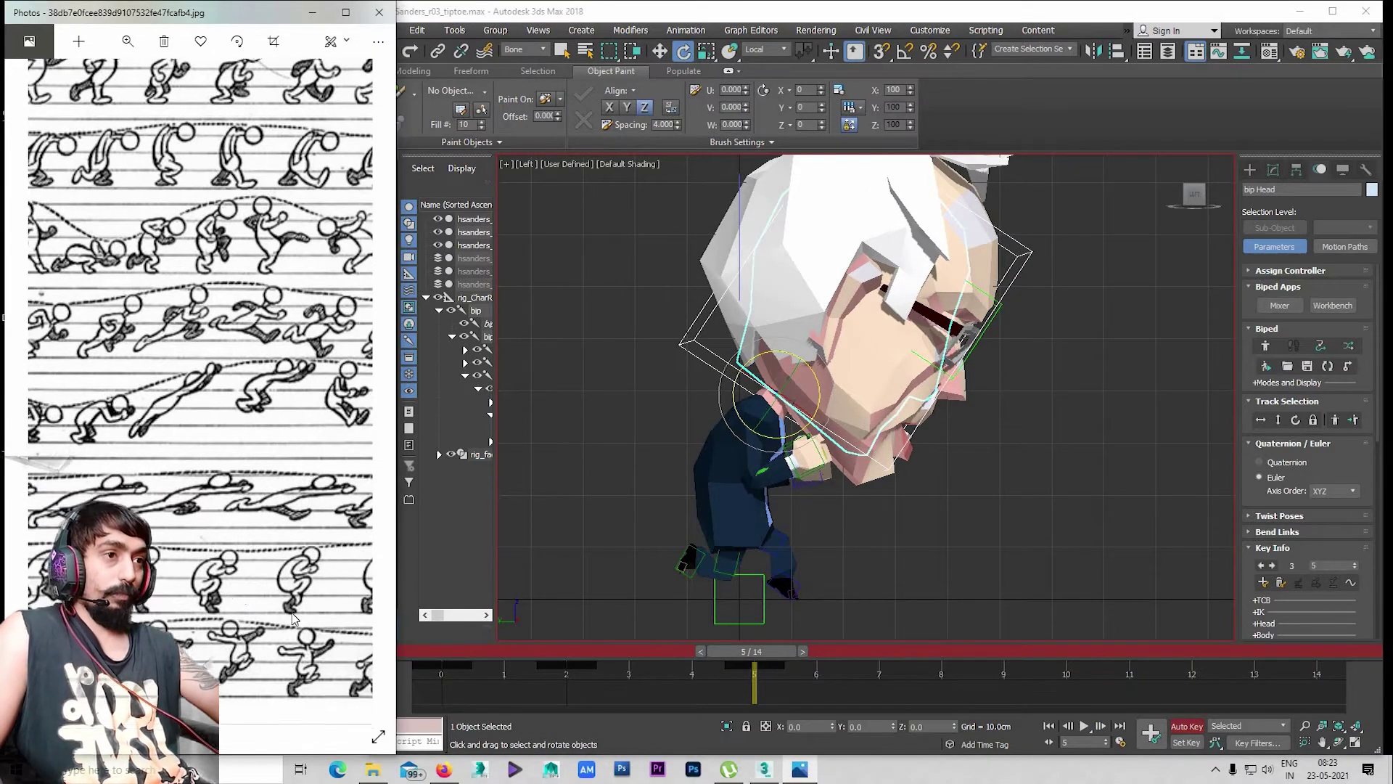
{"action": "middle_click_drag", "start_coordinate": [743, 471], "coordinate": [772, 461]}
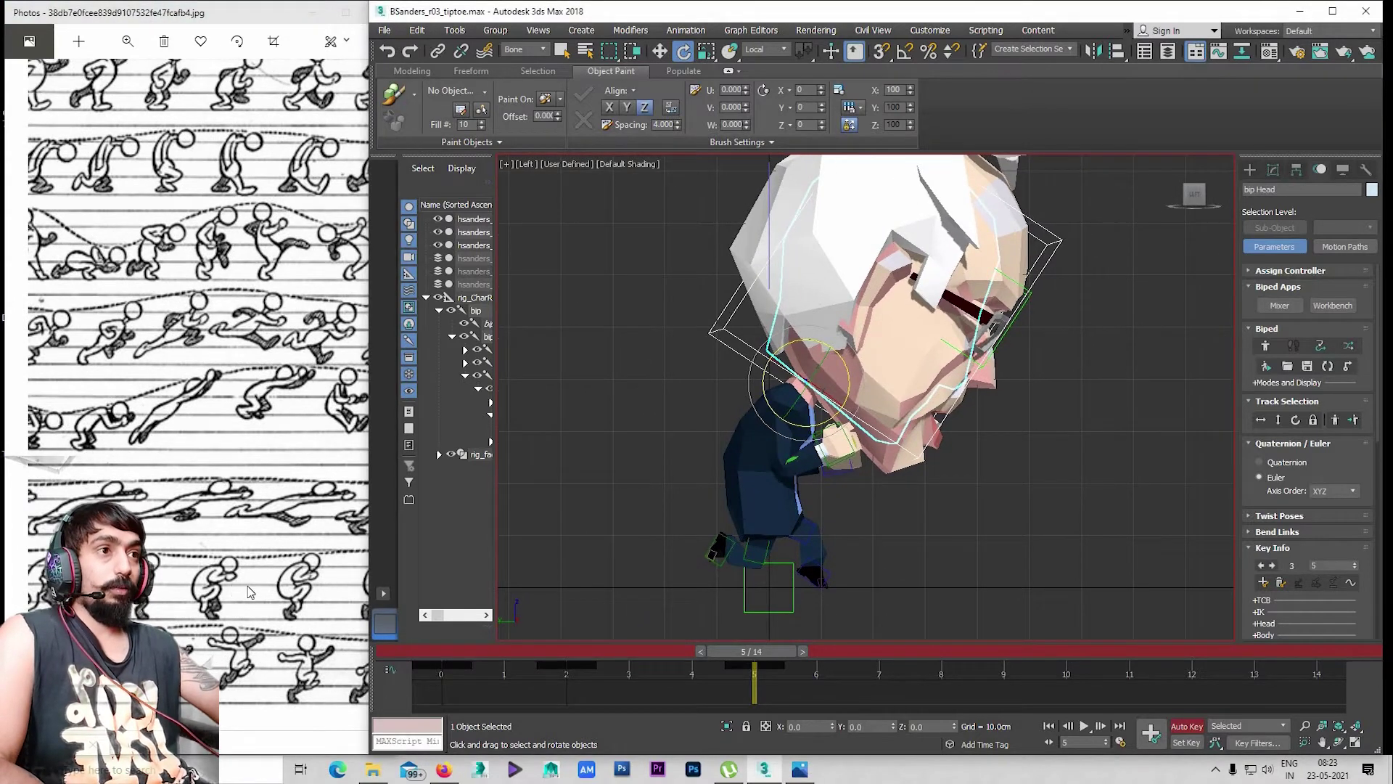
{"action": "left_click_drag", "start_coordinate": [181, 591], "coordinate": [252, 591]}
Bend the spine further at frame 5 so the head tilts forward
{"action": "left_click_drag", "start_coordinate": [453, 661], "coordinate": [559, 668]}
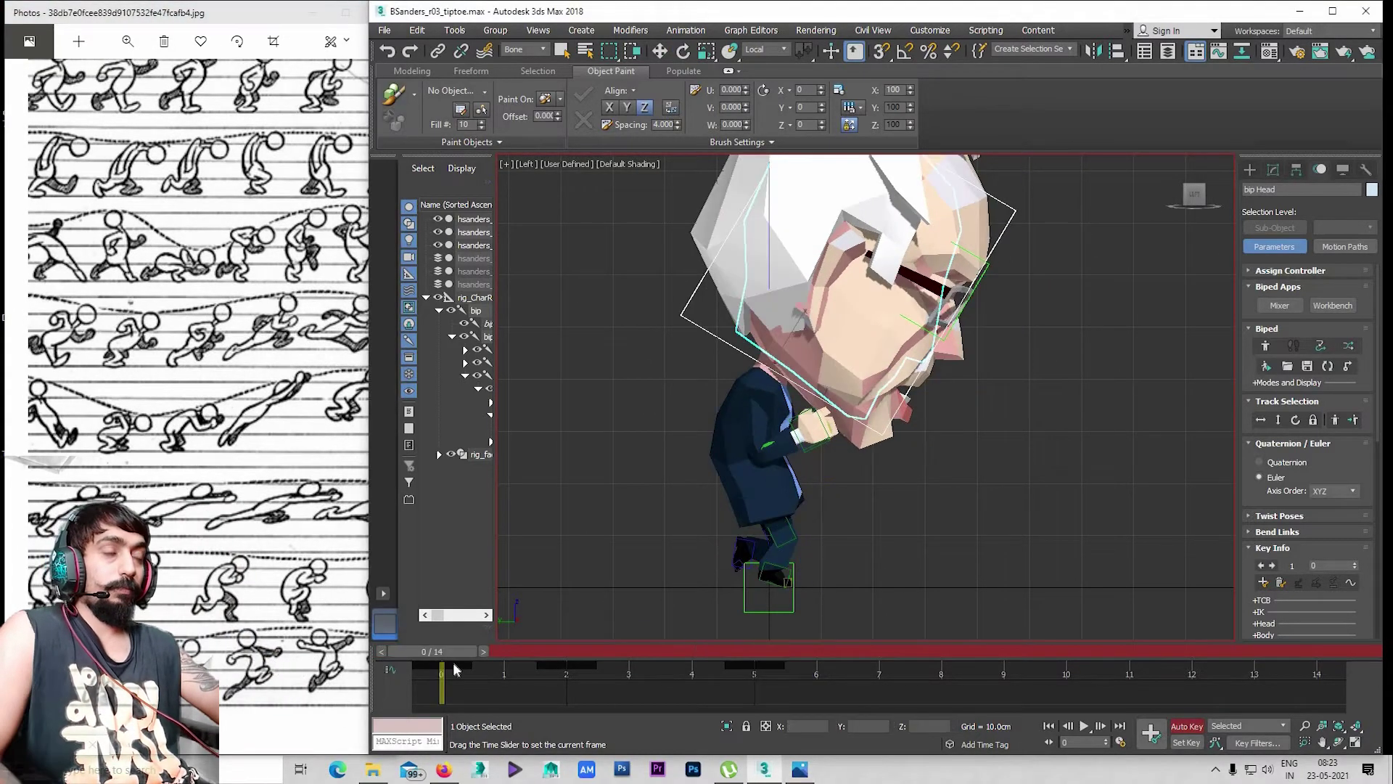
{"action": "key", "text": "period"}
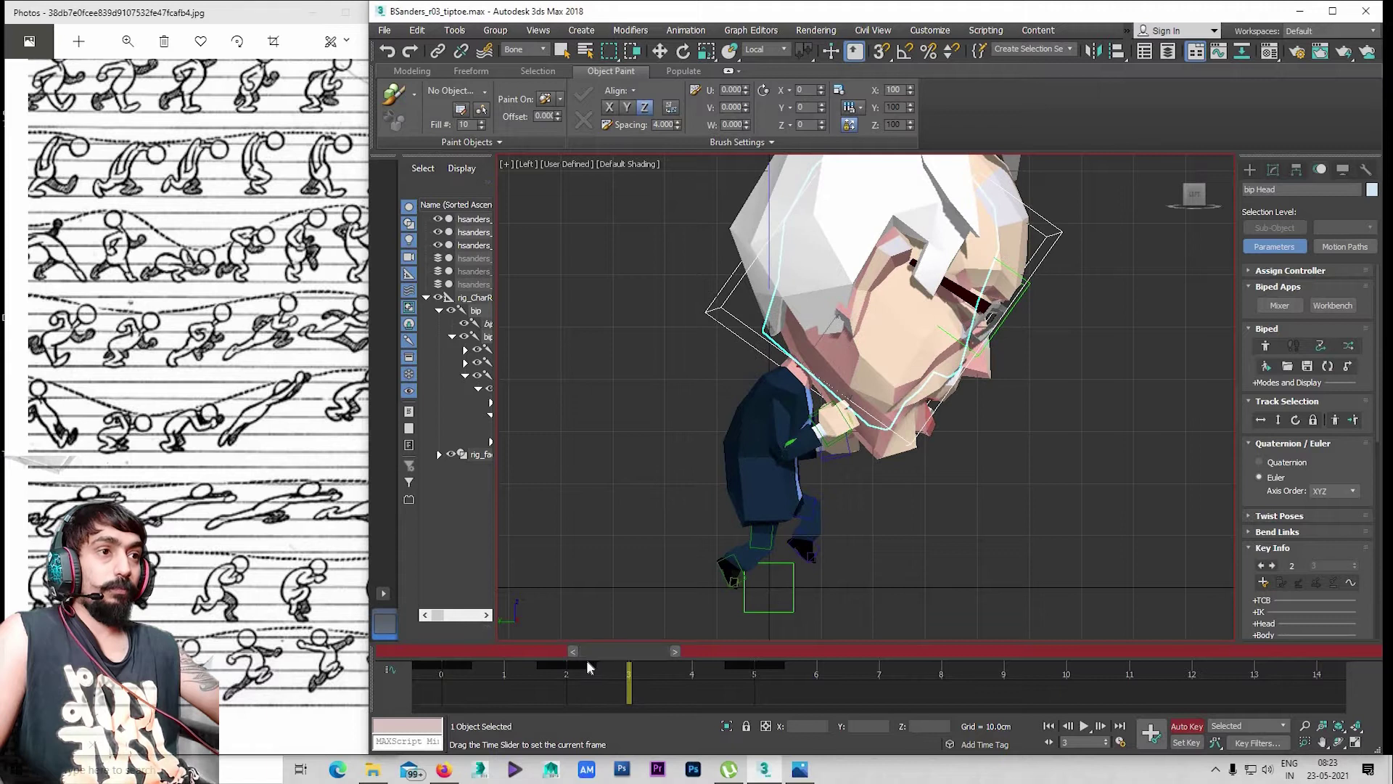
{"action": "left_click_drag", "start_coordinate": [658, 668], "coordinate": [755, 677]}
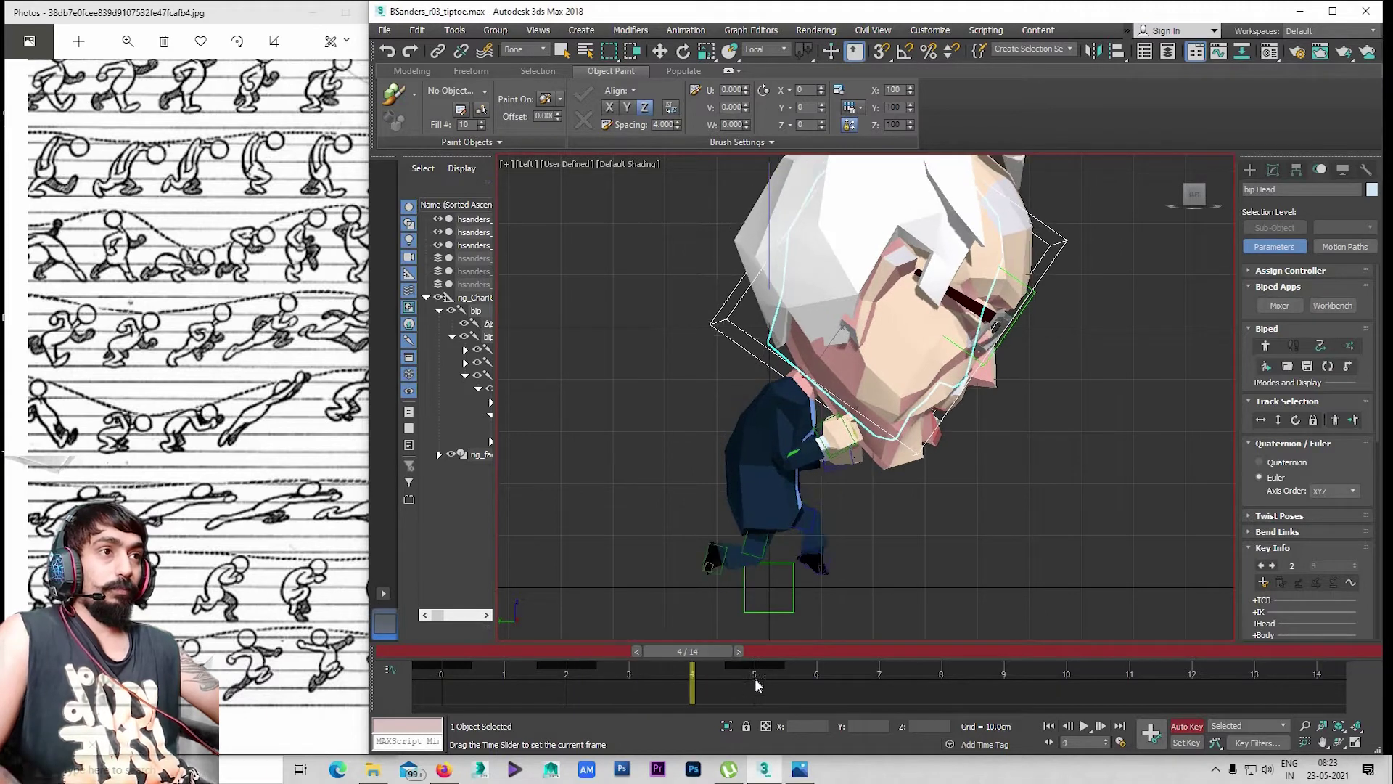
{"action": "key", "text": "e"}
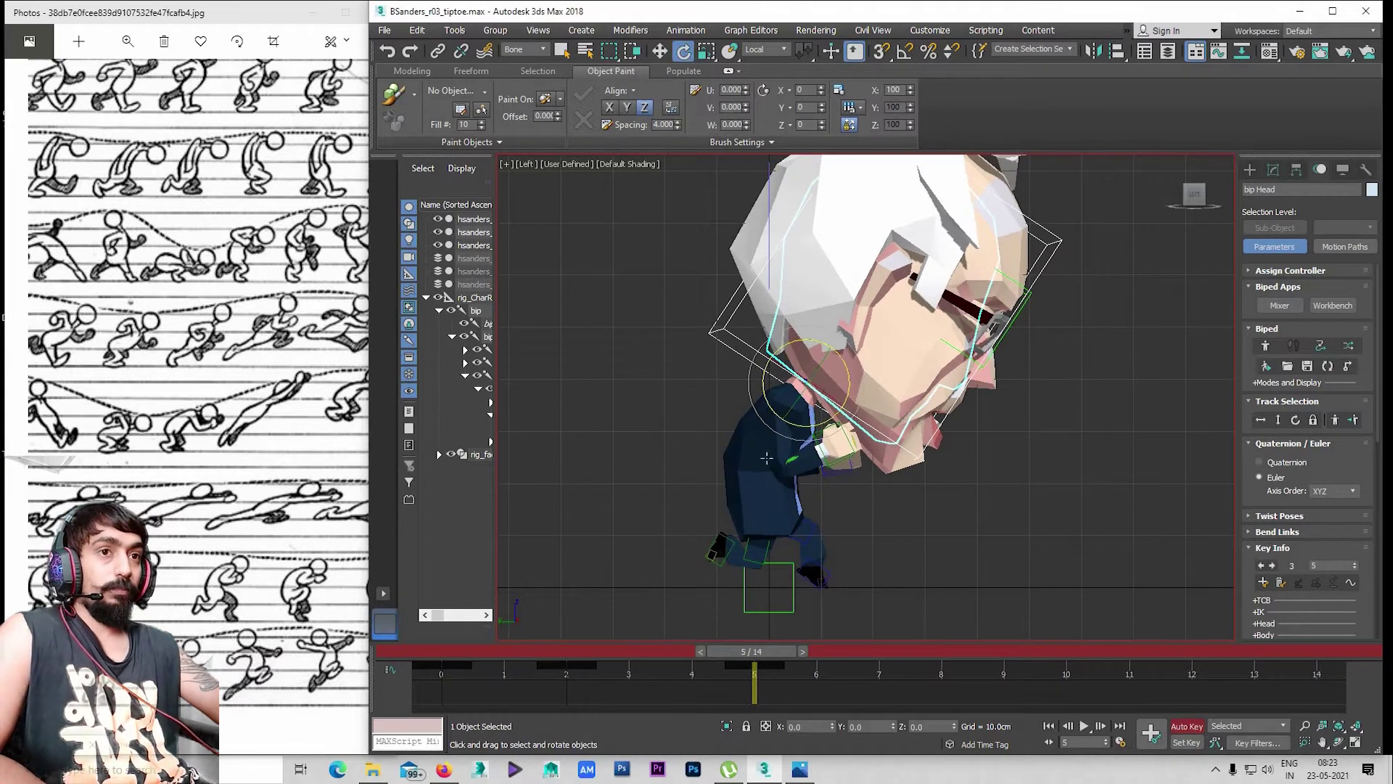
{"action": "left_click", "coordinate": [768, 482]}
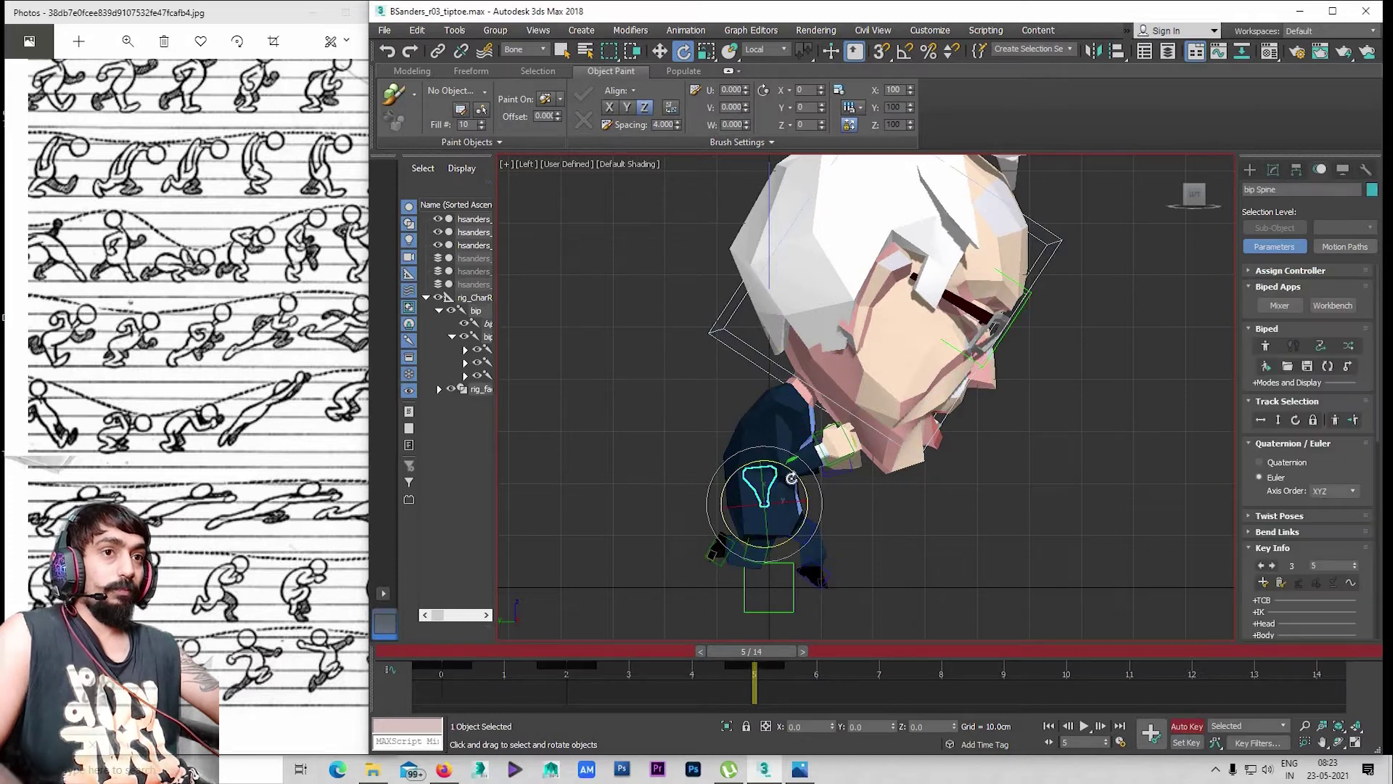
{"action": "mouse_move", "coordinate": [795, 479]}
{"action": "left_mouse_down"}
{"action": "mouse_move", "coordinate": [818, 633]}
{"action": "mouse_move", "coordinate": [624, 638]}
{"action": "mouse_move", "coordinate": [555, 604]}
{"action": "mouse_move", "coordinate": [781, 613]}
{"action": "mouse_move", "coordinate": [608, 624]}
{"action": "mouse_move", "coordinate": [742, 622]}
{"action": "left_mouse_up"}
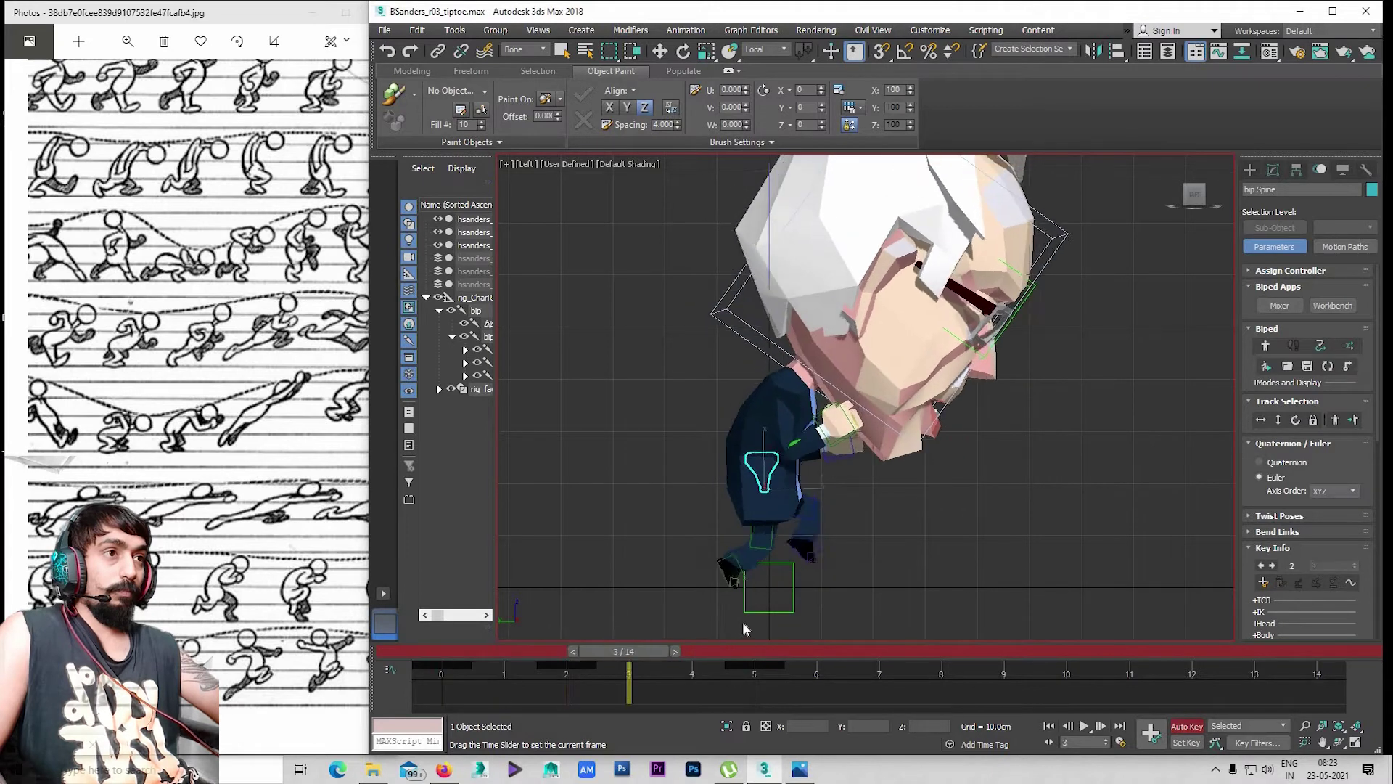
{"action": "key", "text": "period"}
{"action": "key", "text": "period"}
{"action": "key", "text": "e"}
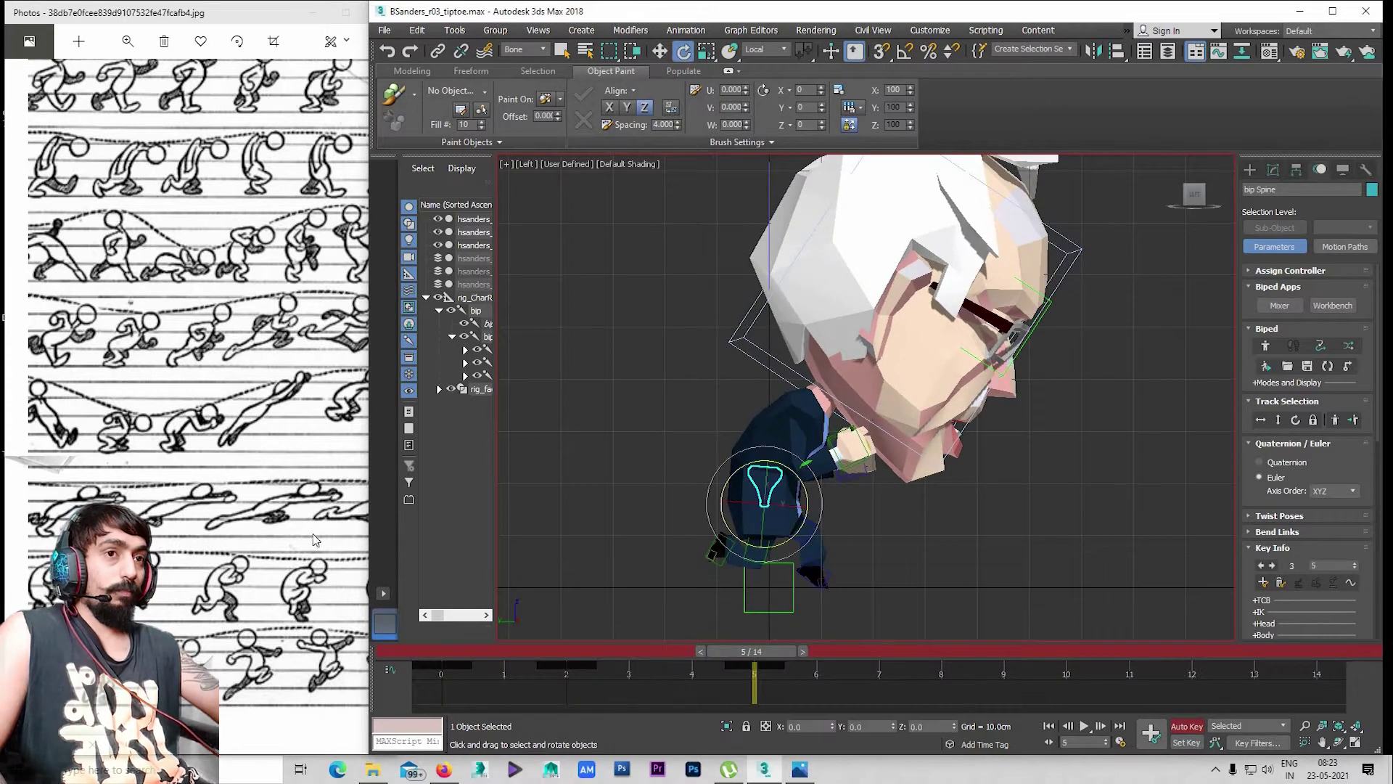
Check the reference sketches and advance to frame 7
{"action": "left_click", "coordinate": [314, 540]}
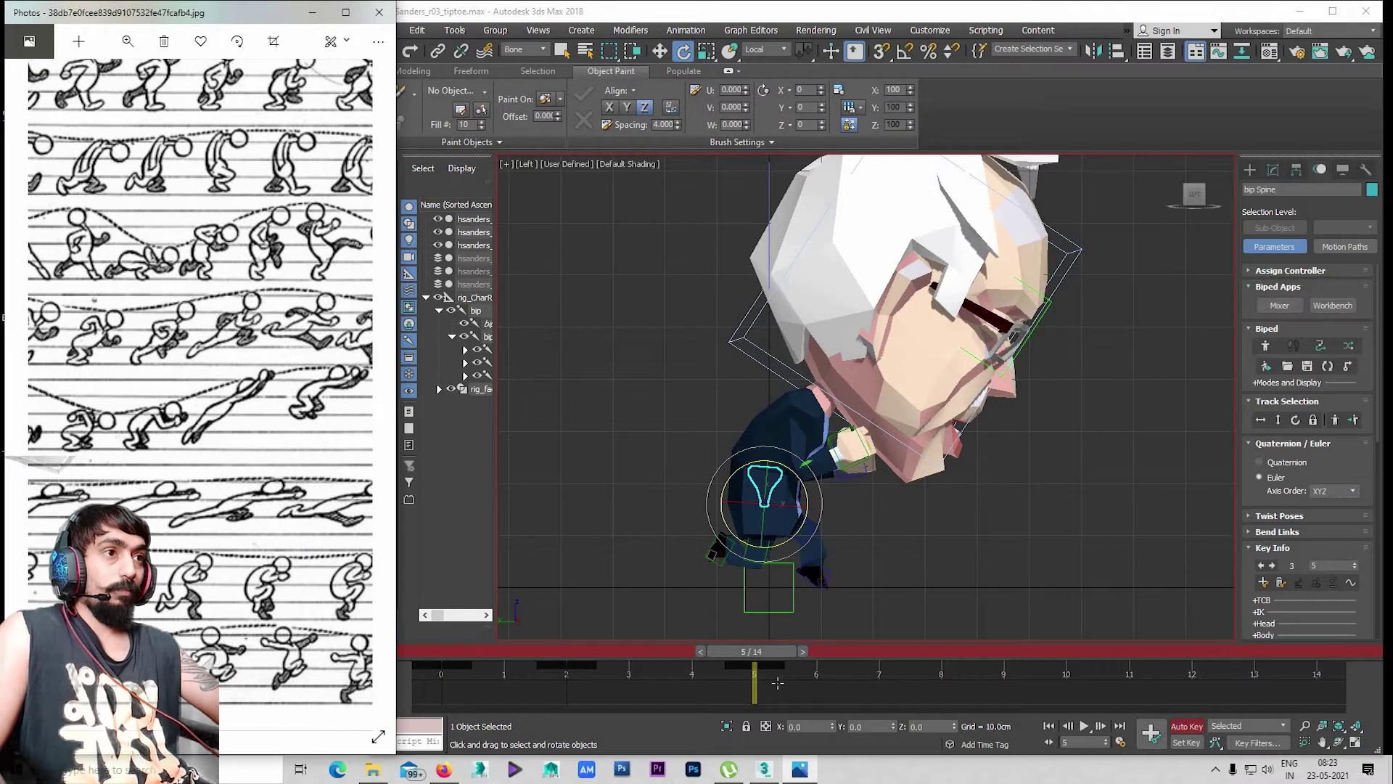
{"action": "left_click", "coordinate": [792, 656]}
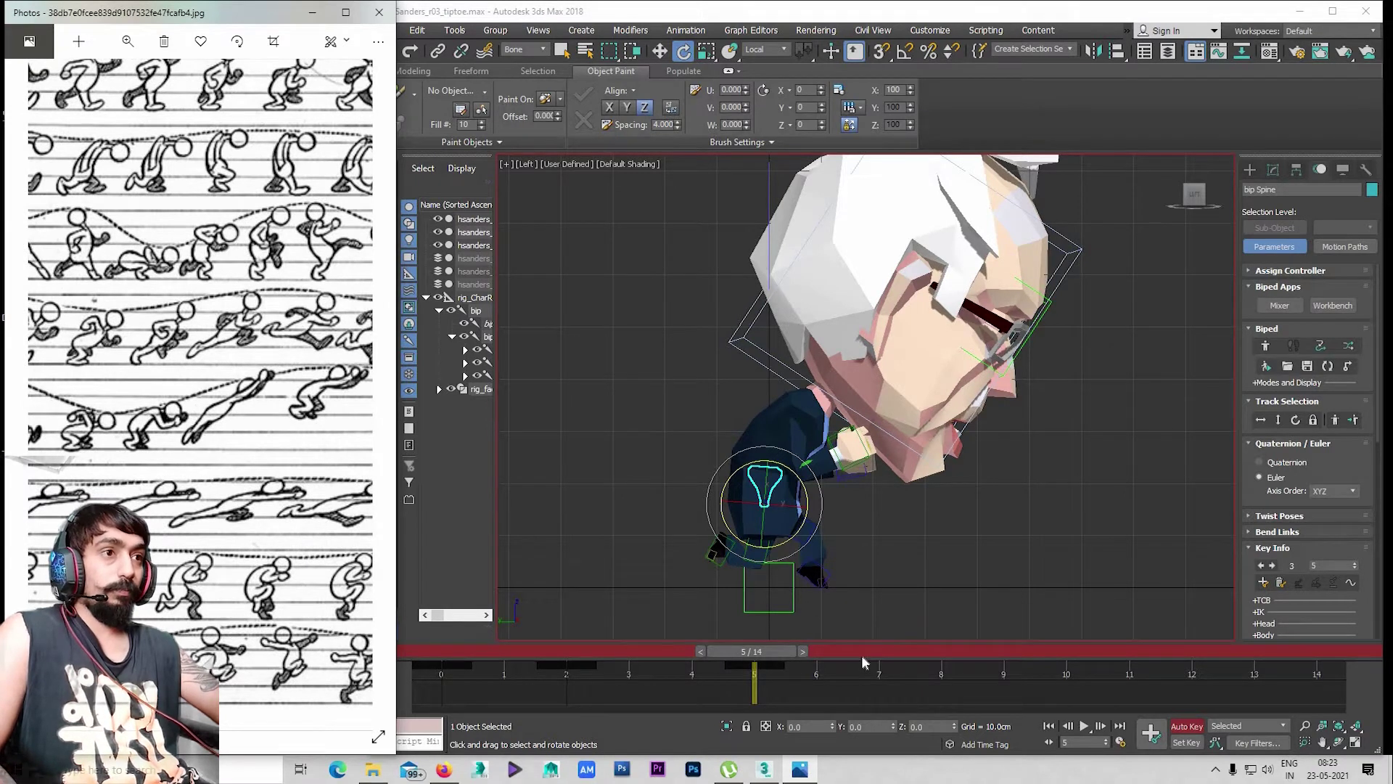
{"action": "key", "text": "period"}
{"action": "key", "text": "period"}
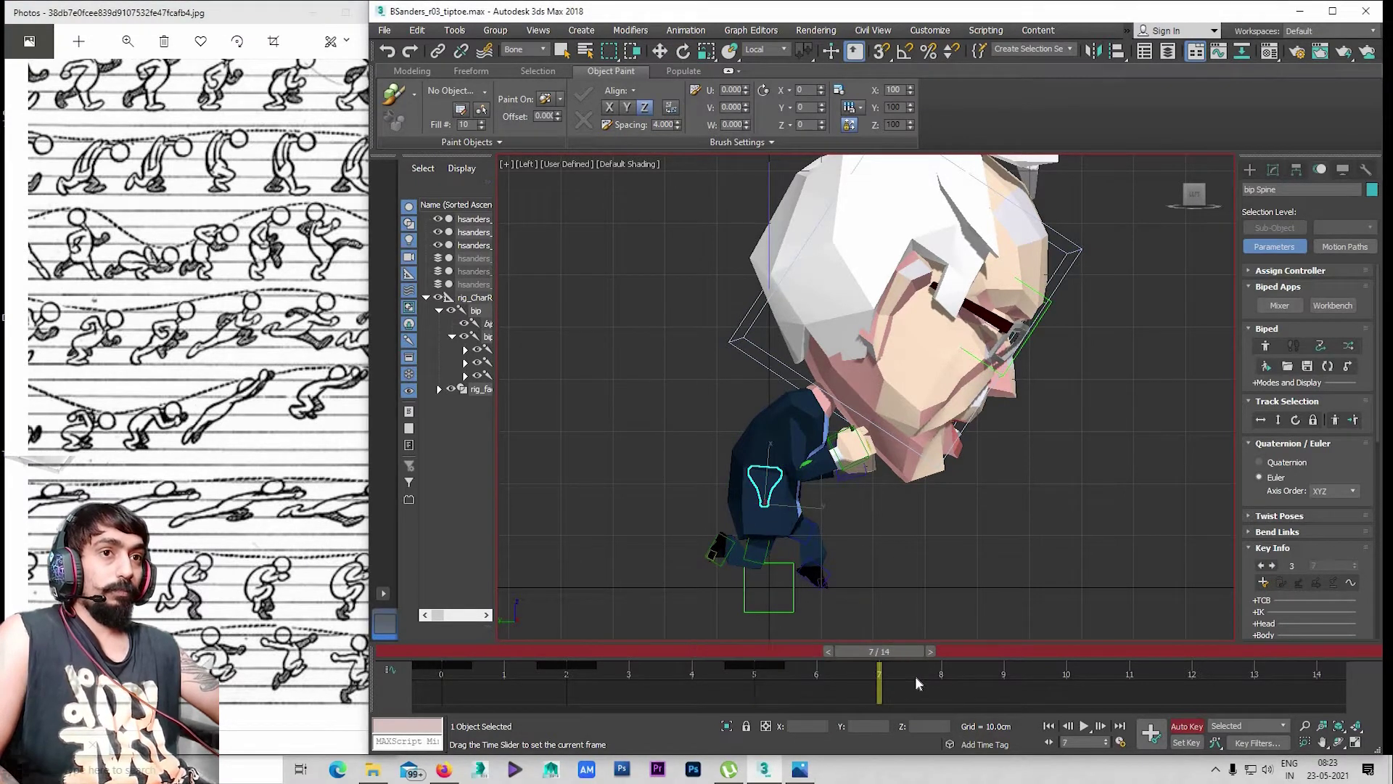
{"action": "key", "text": "e"}
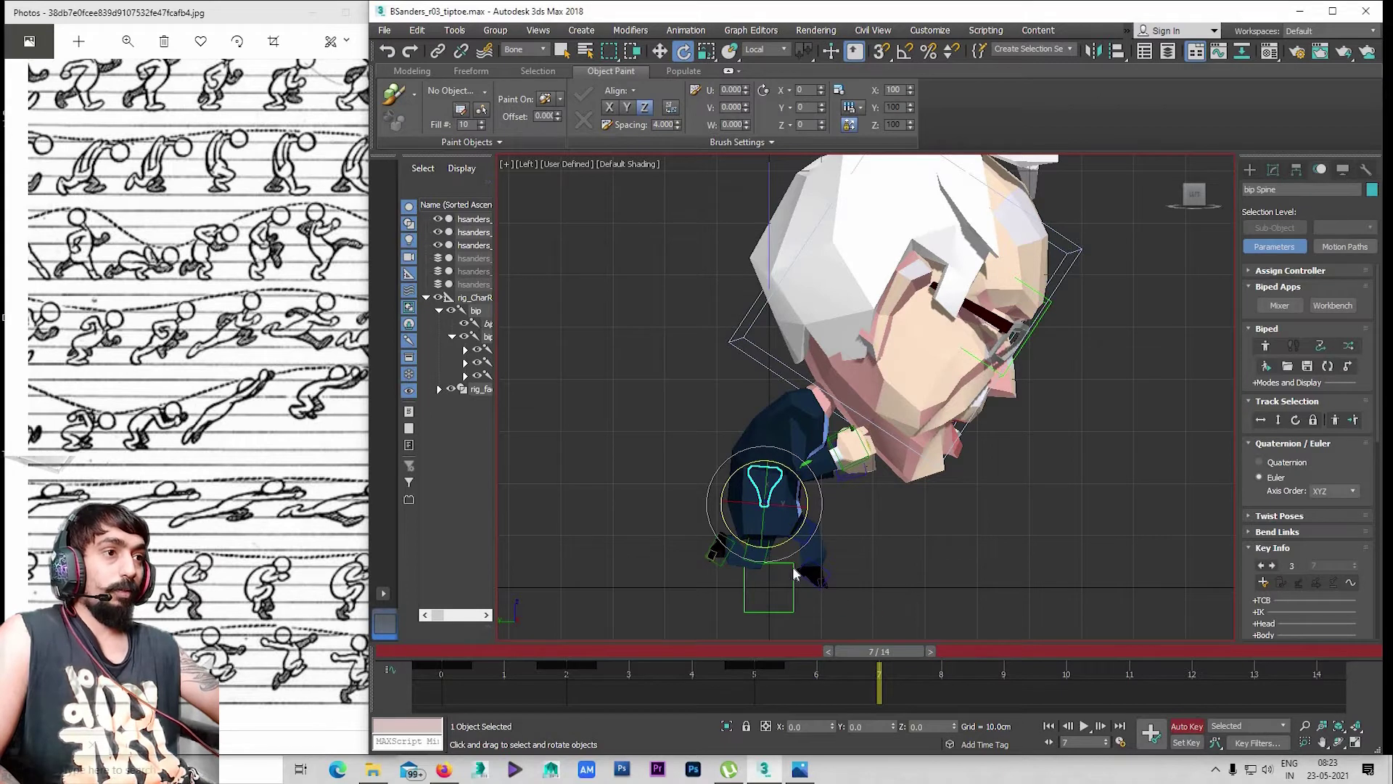
{"action": "middle_click_drag", "start_coordinate": [793, 567], "coordinate": [804, 521]}
{"action": "scroll", "coordinate": [805, 521], "scroll_direction": "up", "scroll_amount": 2}
{"action": "scroll", "coordinate": [754, 546], "scroll_direction": "down", "scroll_amount": 2}
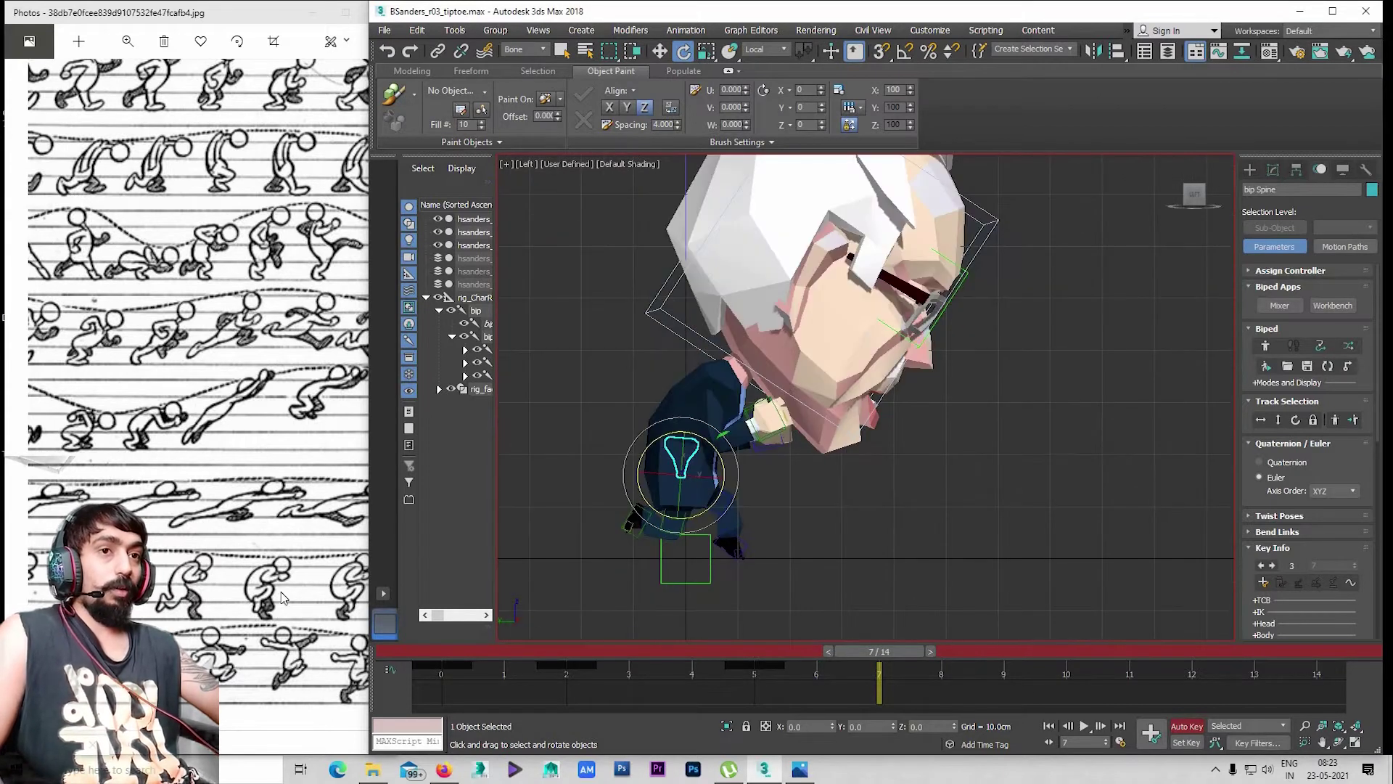
{"action": "left_click_drag", "start_coordinate": [370, 552], "coordinate": [396, 552]}
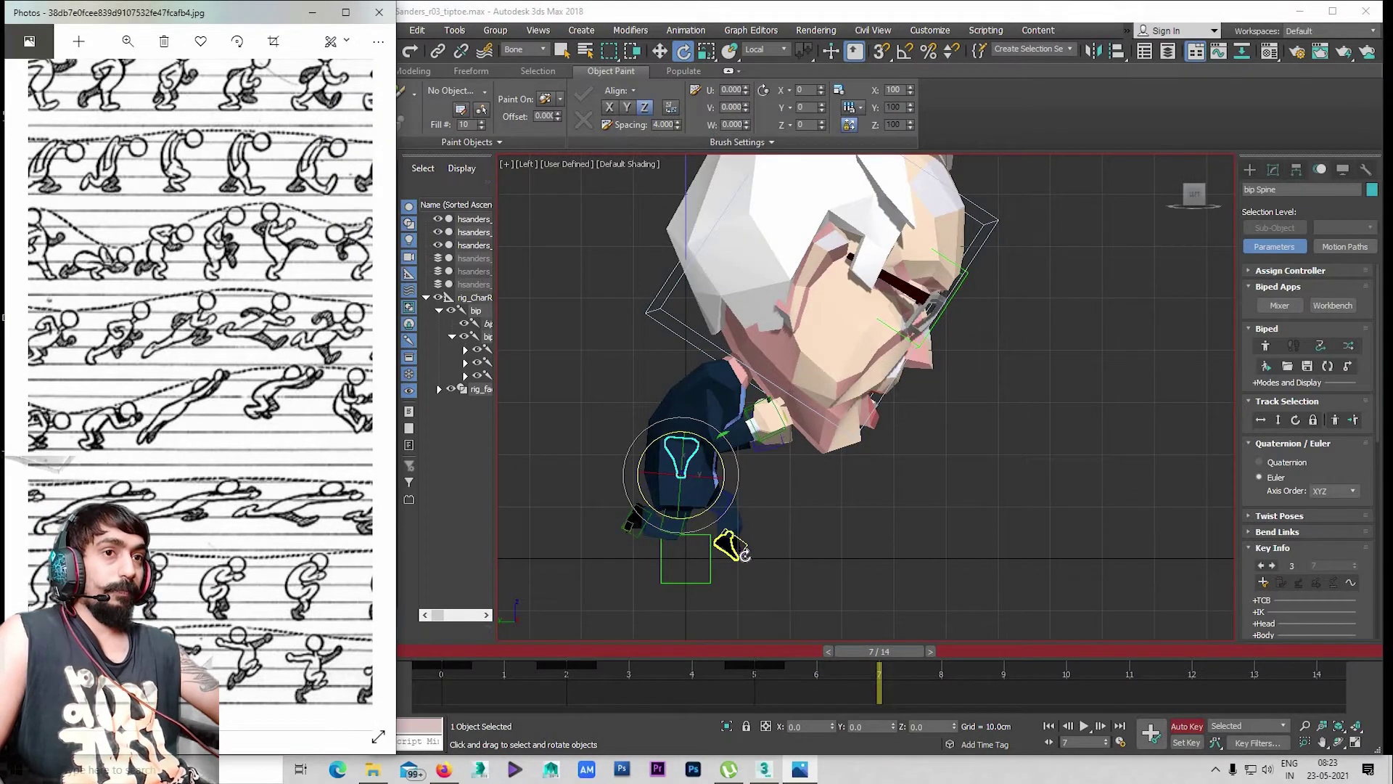
Select the left foot bone at frame 7
{"action": "left_click", "coordinate": [742, 554]}
{"action": "left_click", "coordinate": [749, 543]}
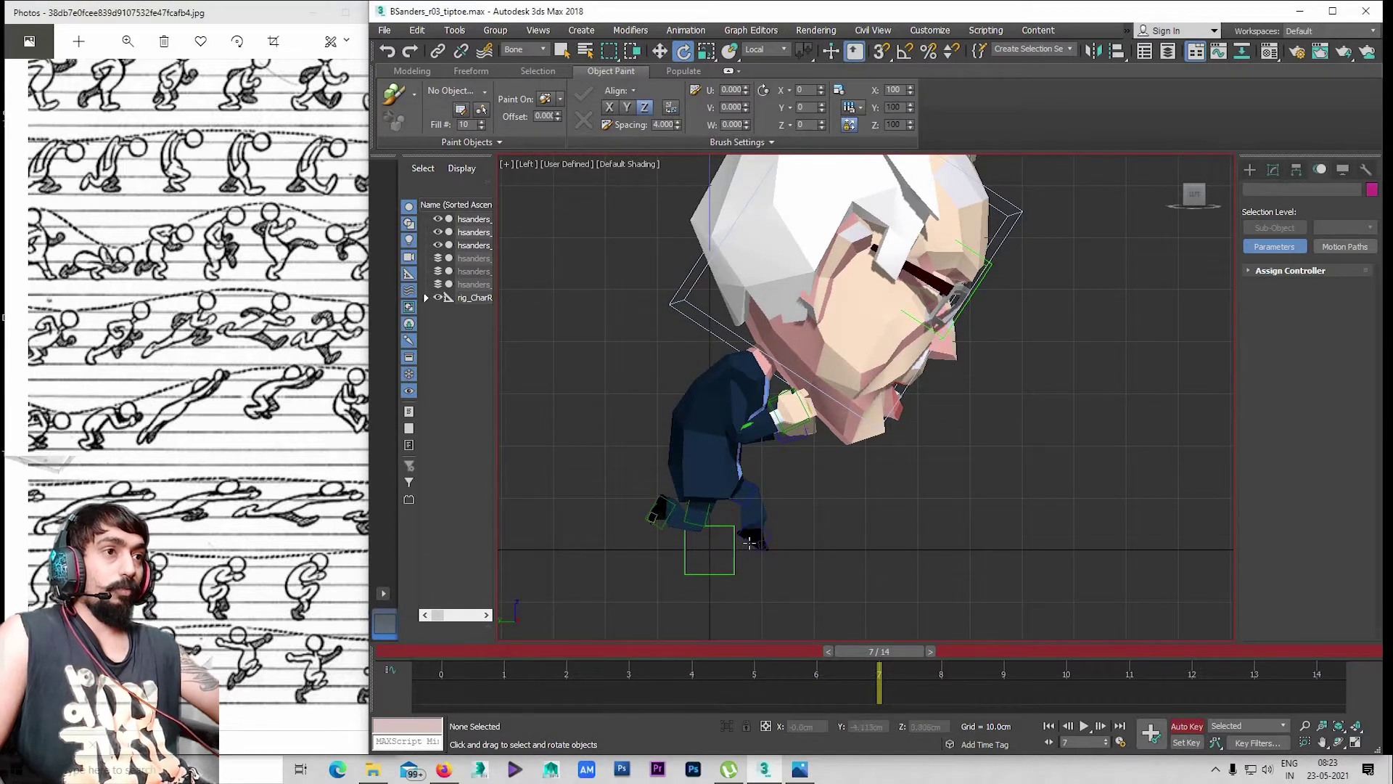
{"action": "left_click", "coordinate": [747, 538]}
{"action": "scroll", "coordinate": [747, 538], "scroll_direction": "up", "scroll_amount": 3}
{"action": "scroll", "coordinate": [748, 538], "scroll_direction": "up", "scroll_amount": 1}
Tilt the left foot onto its toes and slide it back and slightly up
{"action": "left_click_drag", "start_coordinate": [798, 500], "coordinate": [762, 466]}
{"action": "scroll", "coordinate": [860, 523], "scroll_direction": "up", "scroll_amount": 2}
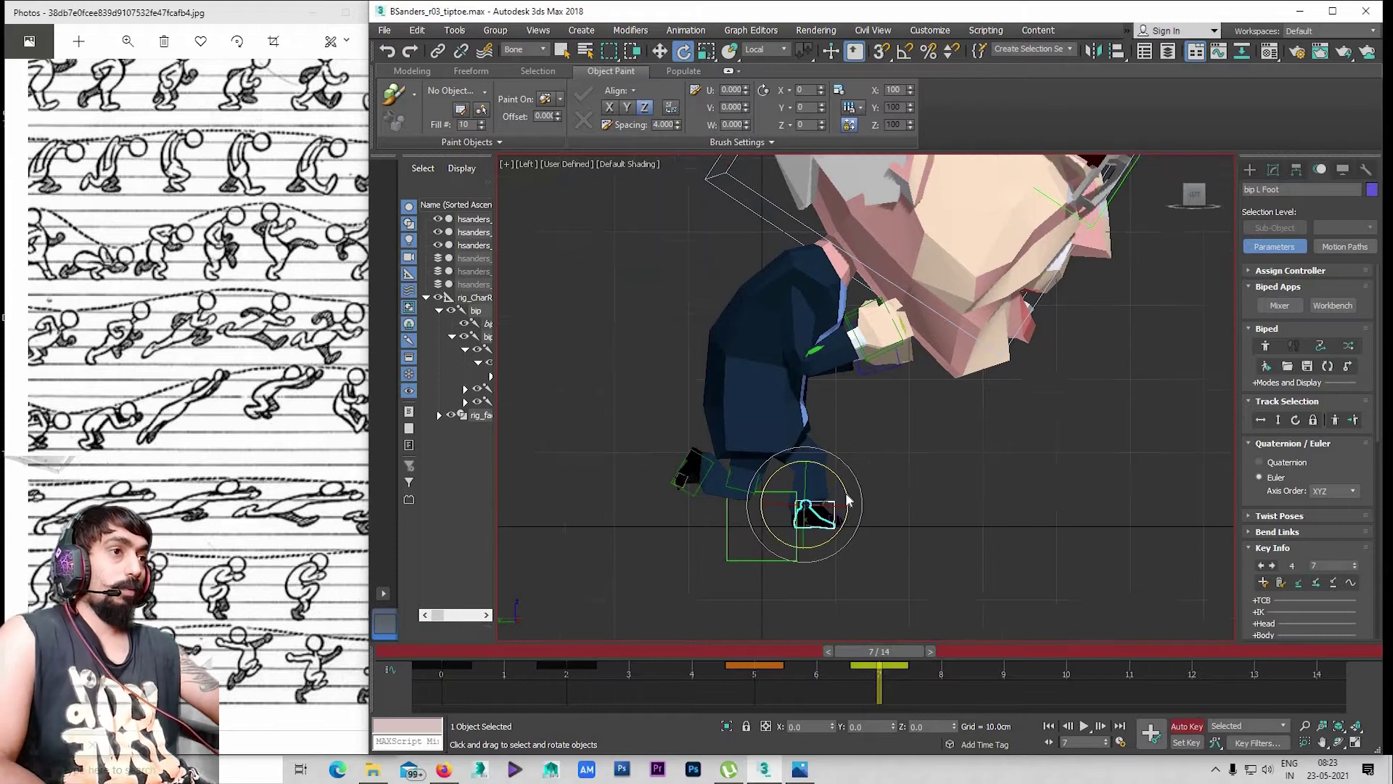
{"action": "scroll", "coordinate": [860, 523], "scroll_direction": "up", "scroll_amount": 3}
{"action": "middle_click_drag", "start_coordinate": [860, 523], "coordinate": [951, 560]}
{"action": "scroll", "coordinate": [951, 561], "scroll_direction": "down", "scroll_amount": 2}
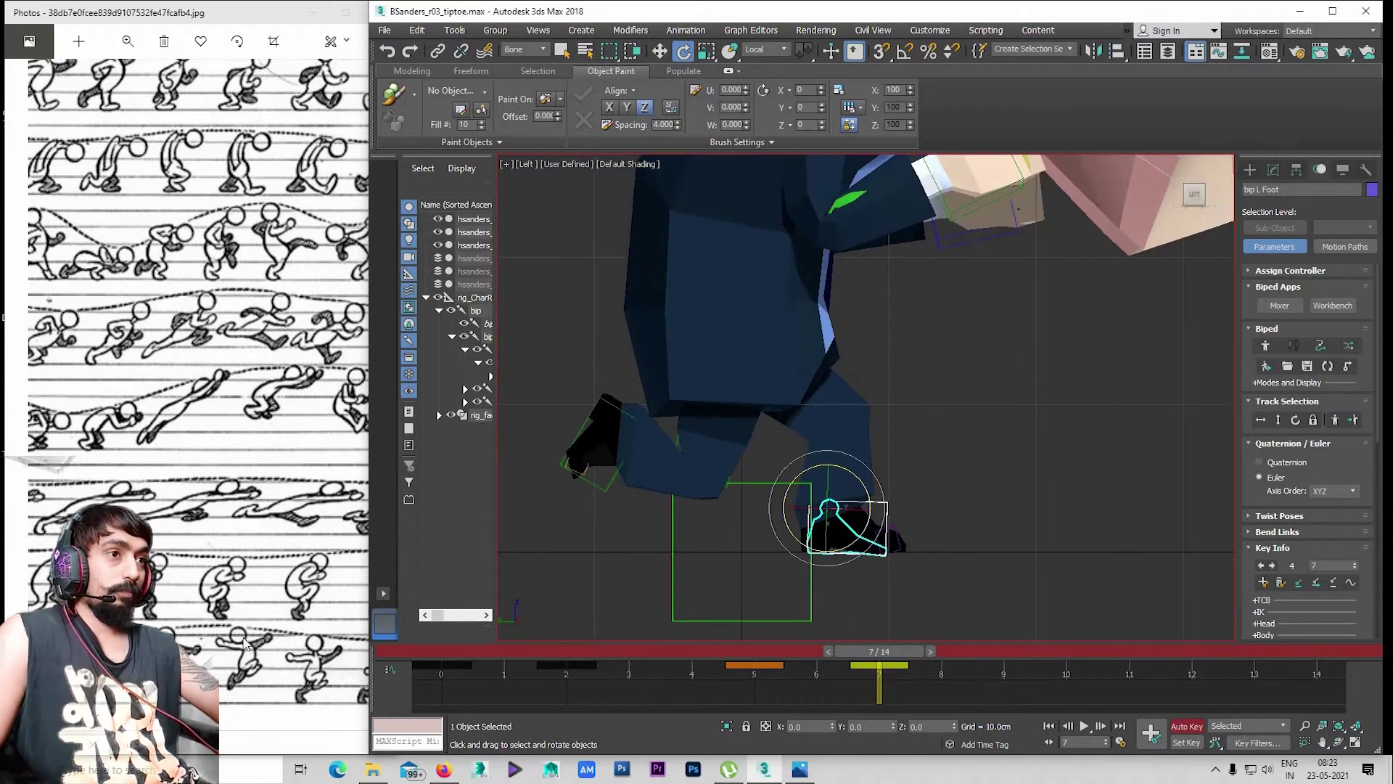
{"action": "left_click", "coordinate": [210, 630]}
{"action": "left_click_drag", "start_coordinate": [210, 630], "coordinate": [185, 641]}
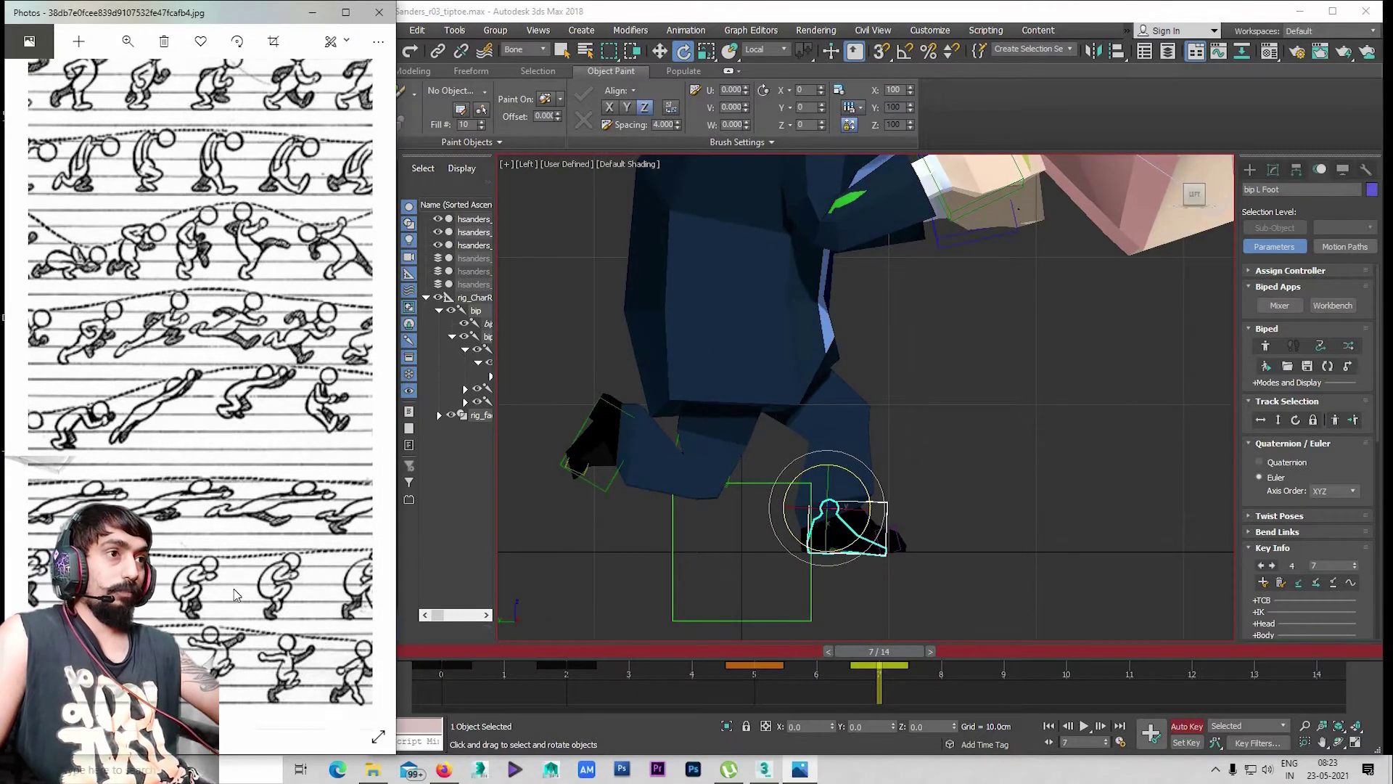
{"action": "left_click", "coordinate": [842, 507]}
{"action": "key", "text": "w"}
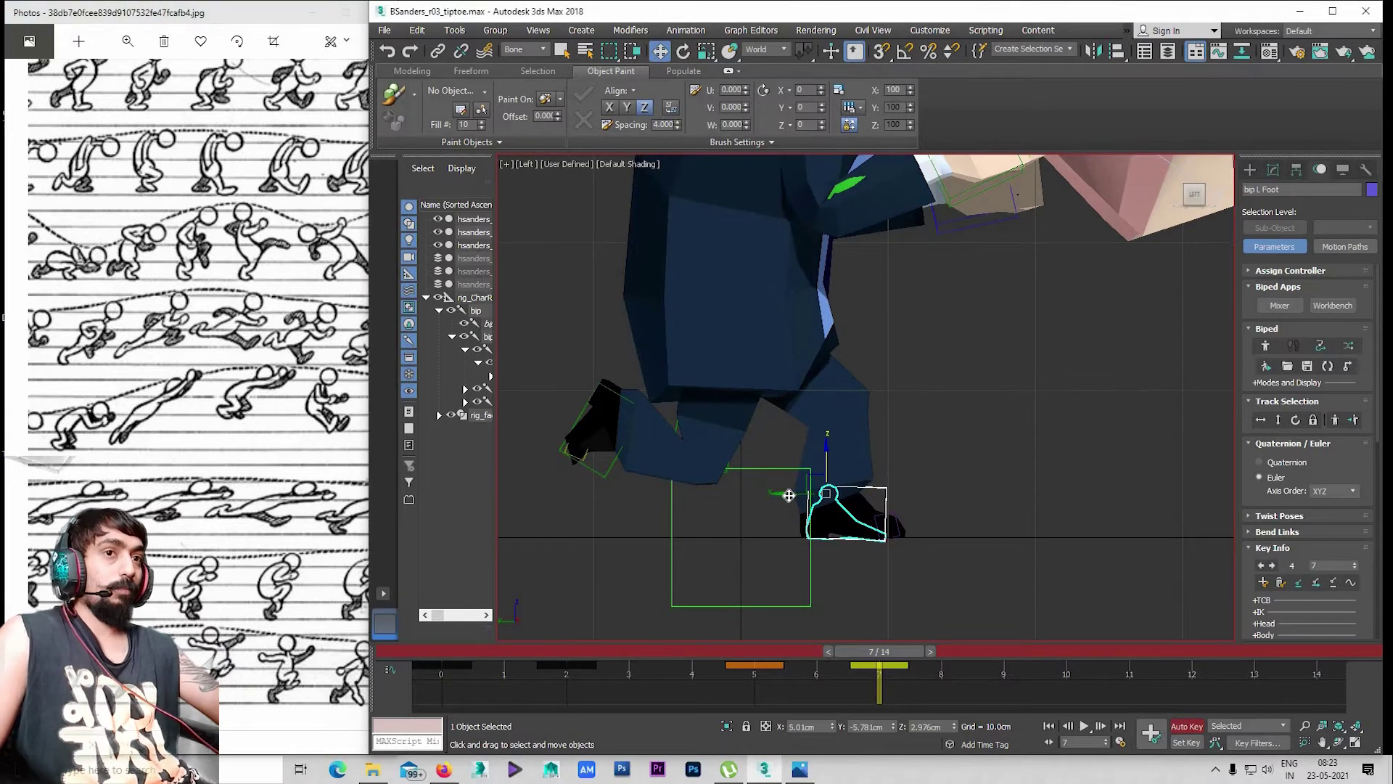
{"action": "left_click_drag", "start_coordinate": [793, 505], "coordinate": [692, 493]}
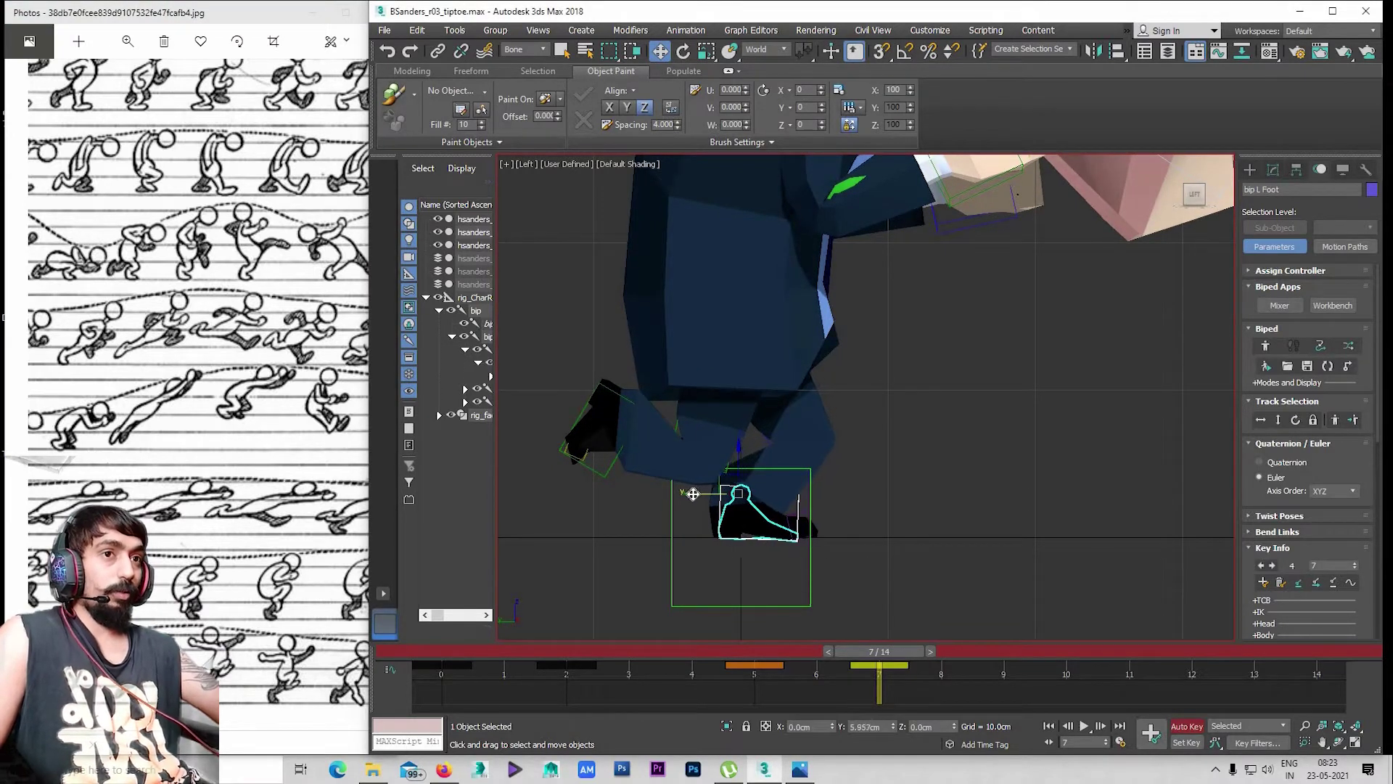
Tilt the right foot and pull it back, bending the right leg
{"action": "left_click", "coordinate": [587, 450]}
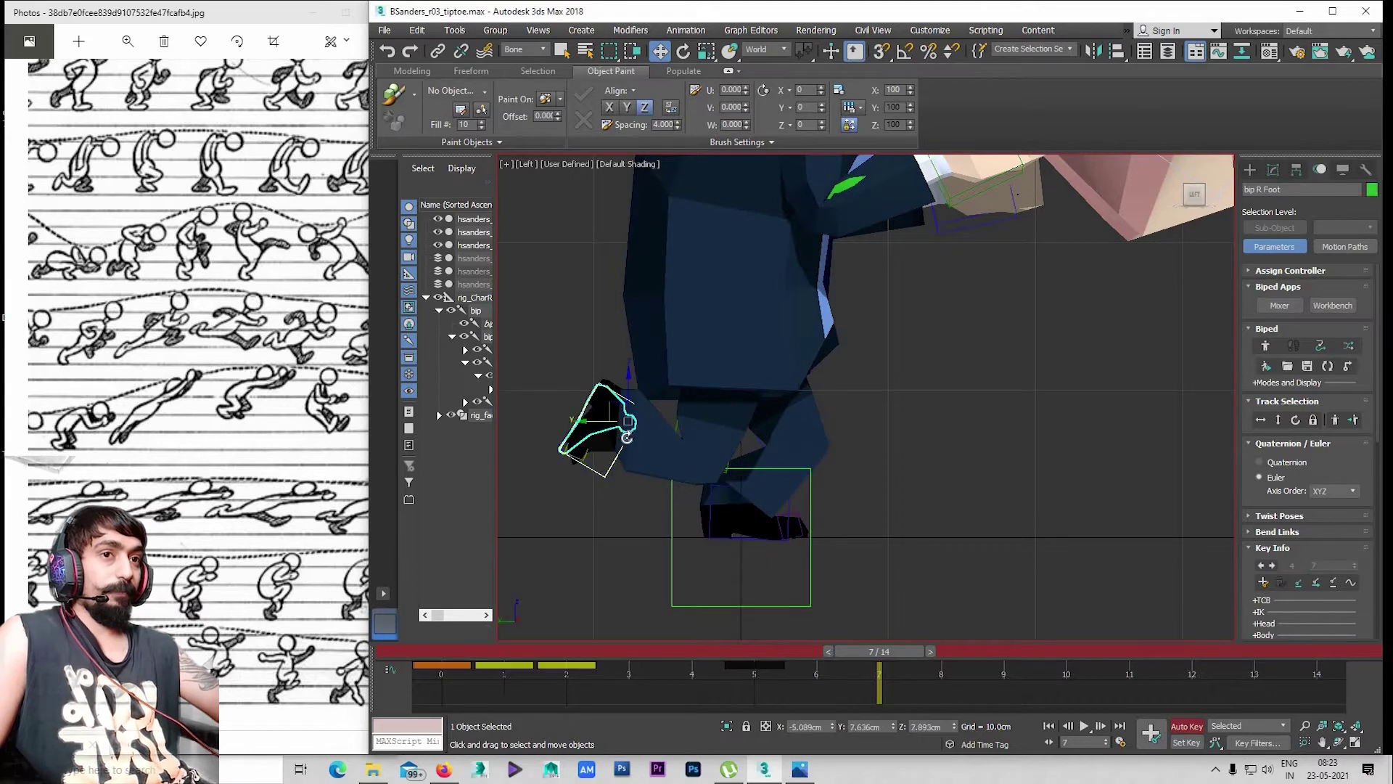
{"action": "key", "text": "e"}
{"action": "left_click_drag", "start_coordinate": [667, 398], "coordinate": [664, 366]}
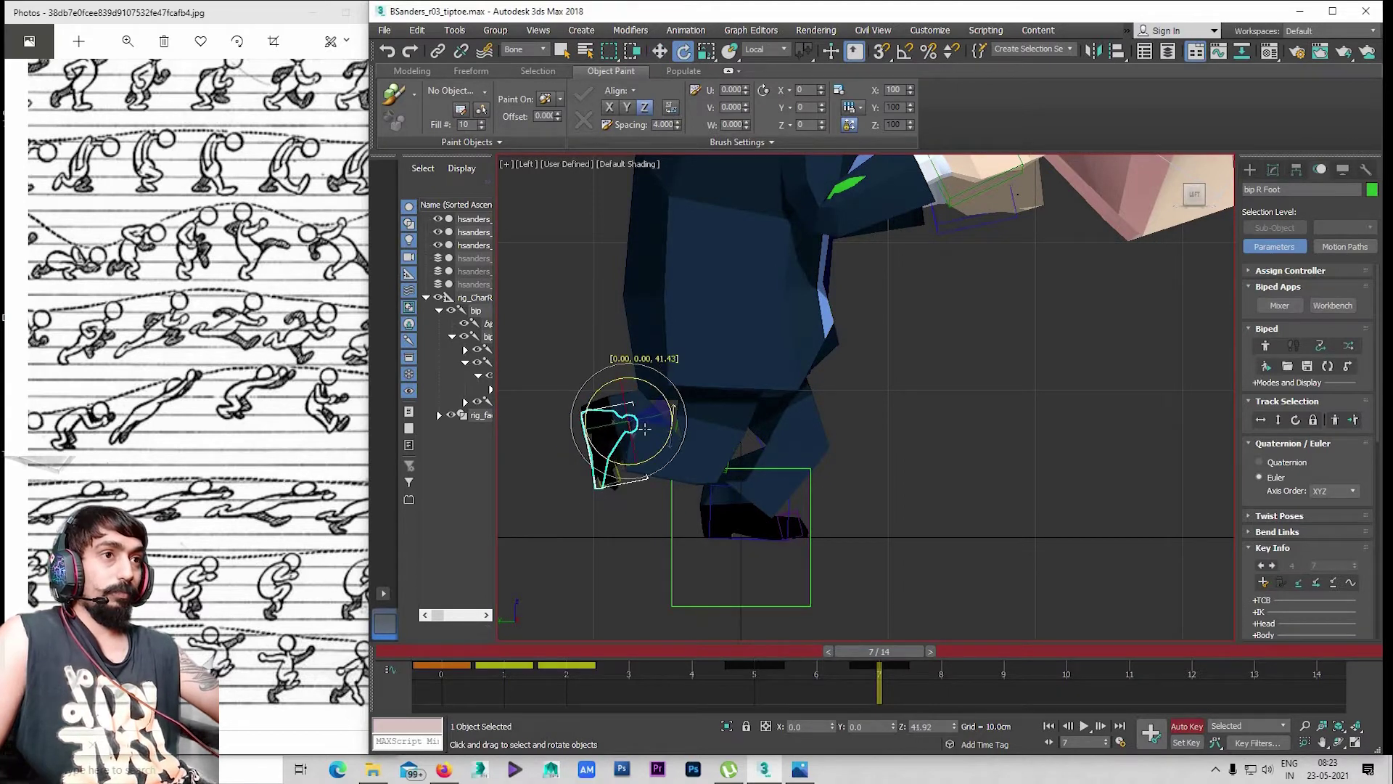
{"action": "key", "text": "w"}
{"action": "left_click_drag", "start_coordinate": [692, 438], "coordinate": [780, 434]}
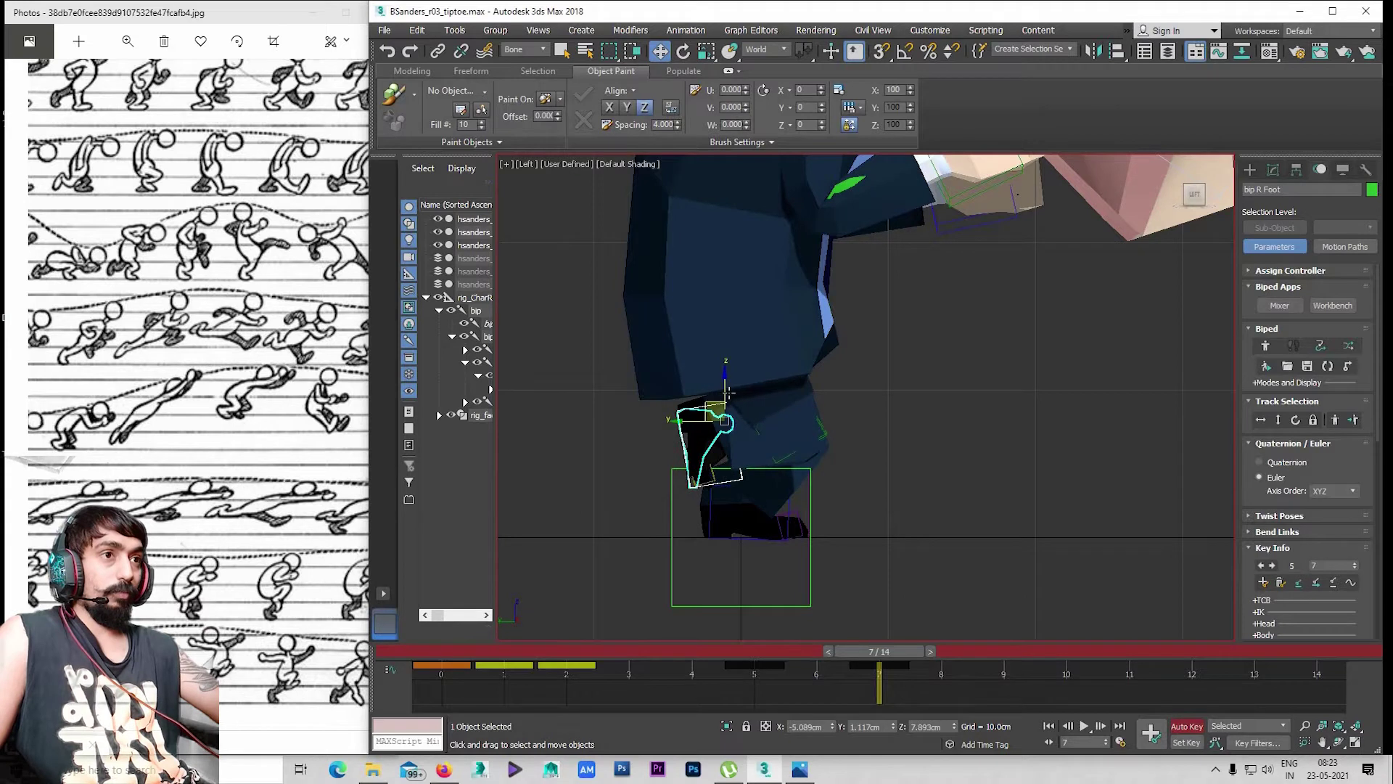
{"action": "left_click", "coordinate": [751, 436]}
{"action": "left_click", "coordinate": [700, 439]}
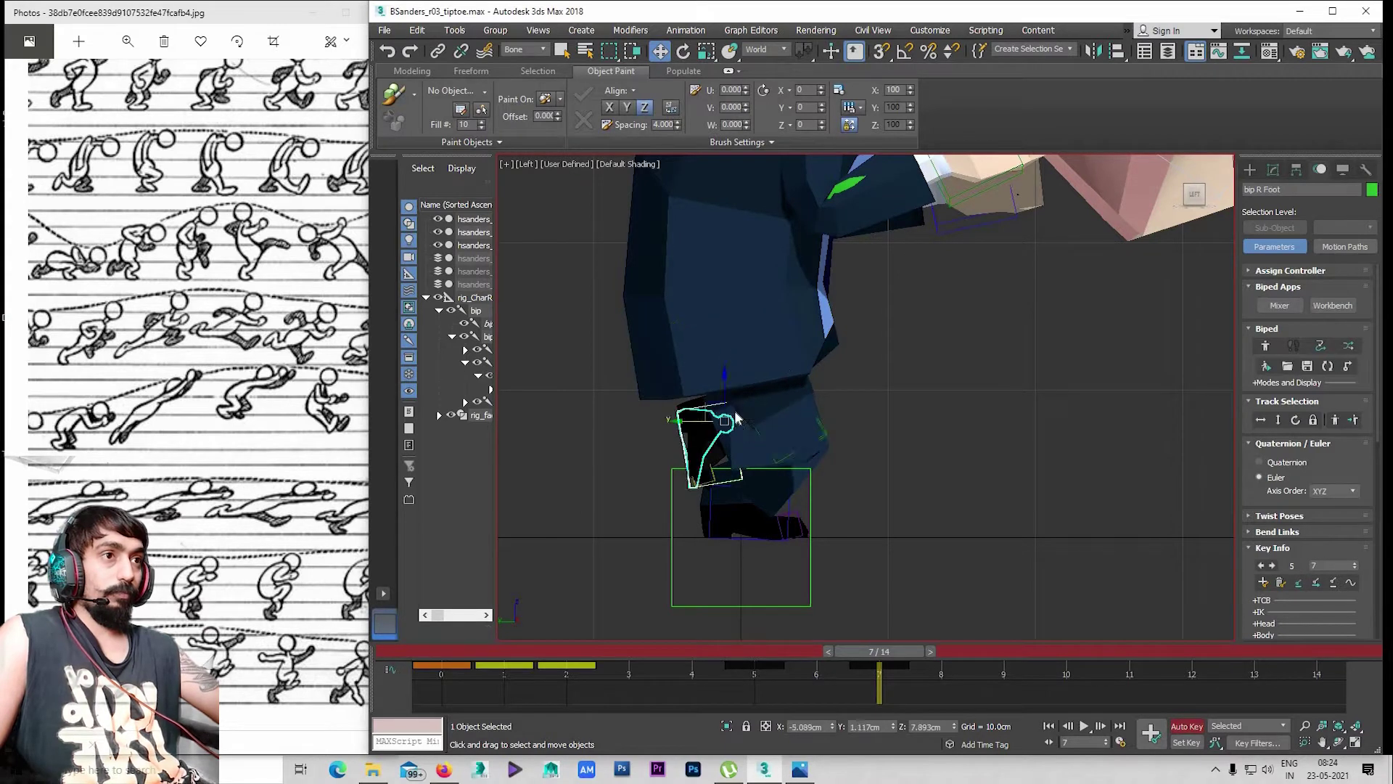
{"action": "mouse_move", "coordinate": [701, 439]}
{"action": "left_mouse_down"}
{"action": "mouse_move", "coordinate": [613, 425]}
{"action": "mouse_move", "coordinate": [716, 383]}
{"action": "mouse_move", "coordinate": [720, 438]}
{"action": "mouse_move", "coordinate": [742, 430]}
{"action": "left_mouse_up"}
Raise the right foot up and forward, then tilt it about 6 degrees
{"action": "key", "text": "e"}
{"action": "key", "text": "w"}
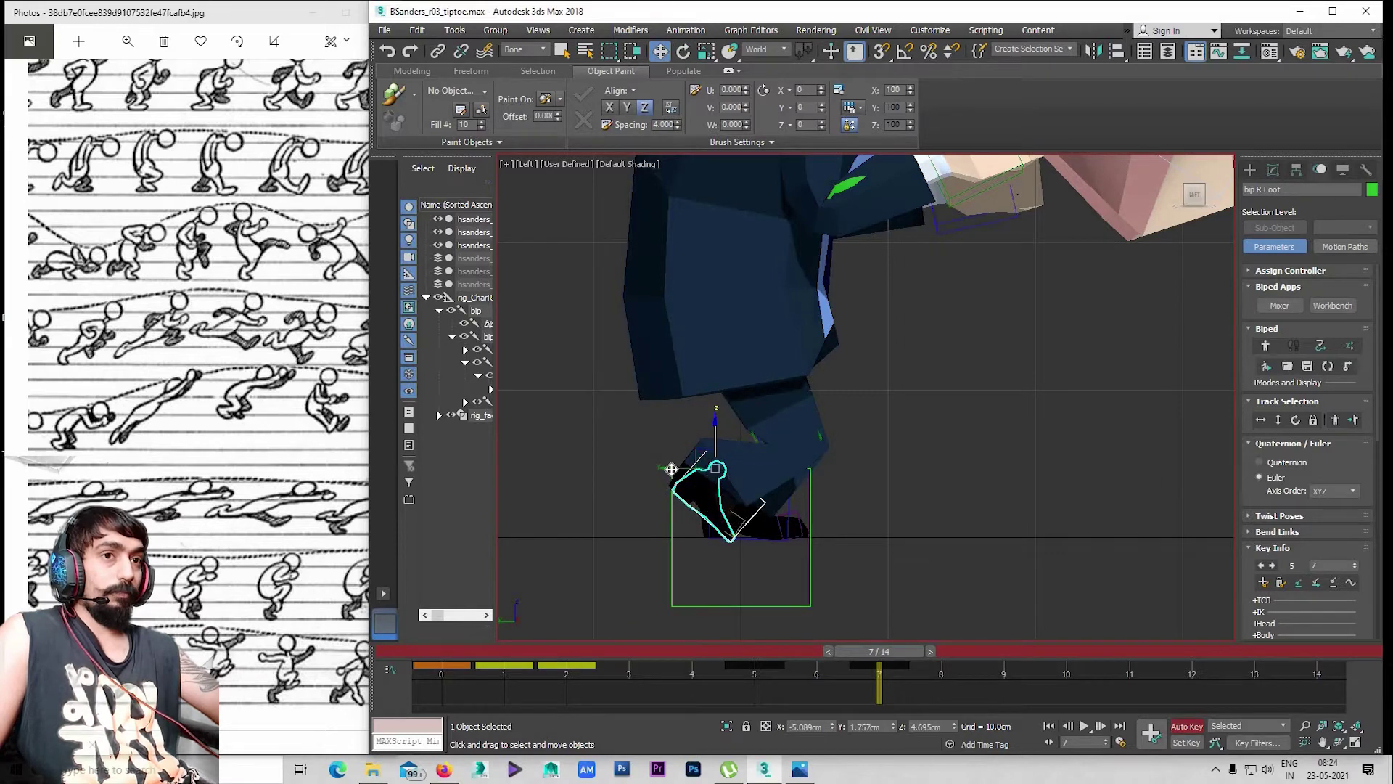
{"action": "mouse_move", "coordinate": [709, 482]}
{"action": "left_mouse_down"}
{"action": "mouse_move", "coordinate": [751, 442]}
{"action": "mouse_move", "coordinate": [744, 372]}
{"action": "left_mouse_up"}
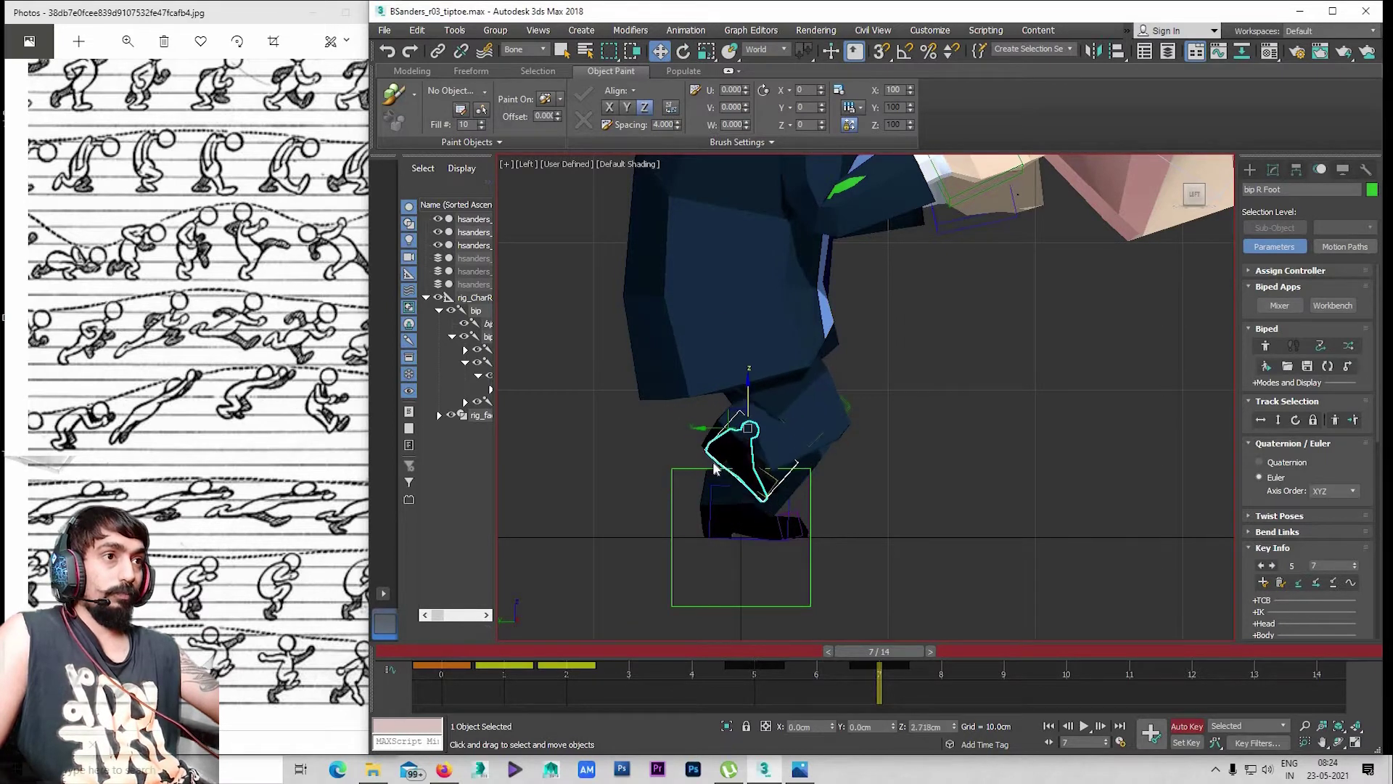
{"action": "left_click_drag", "start_coordinate": [706, 427], "coordinate": [663, 428]}
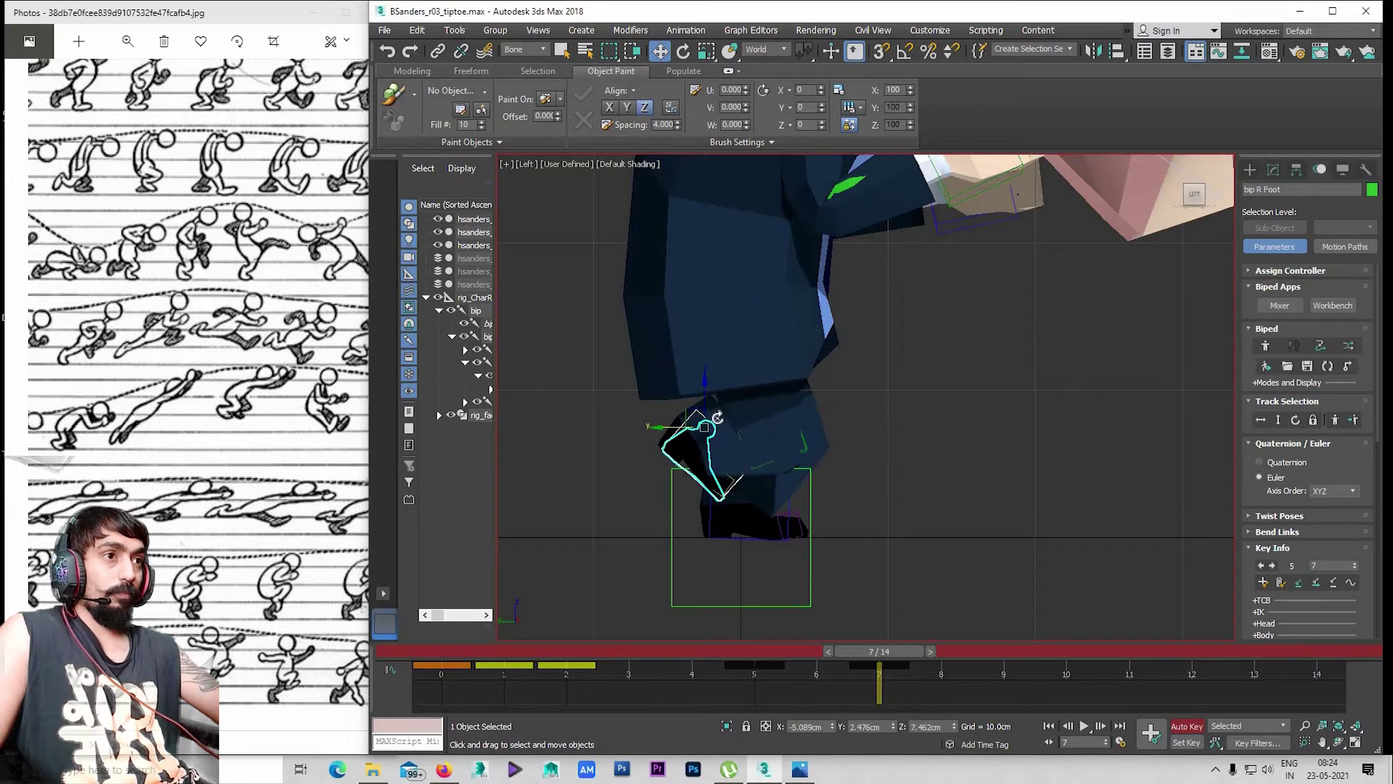
{"action": "key", "text": "e"}
{"action": "left_click_drag", "start_coordinate": [756, 444], "coordinate": [756, 467]}
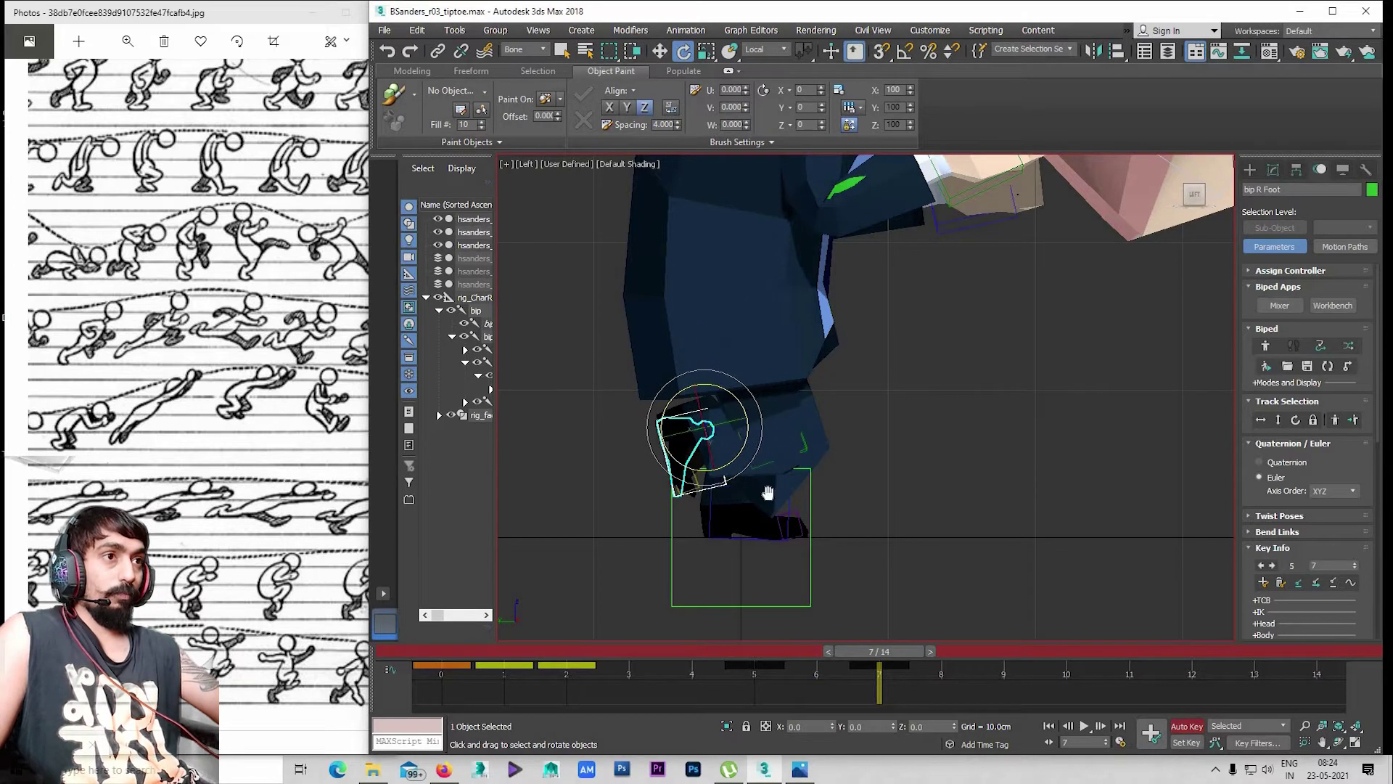
{"action": "scroll", "coordinate": [769, 588], "scroll_direction": "down", "scroll_amount": 3}
Lower the biped's body centre at frame 7
{"action": "left_click", "coordinate": [1260, 419]}
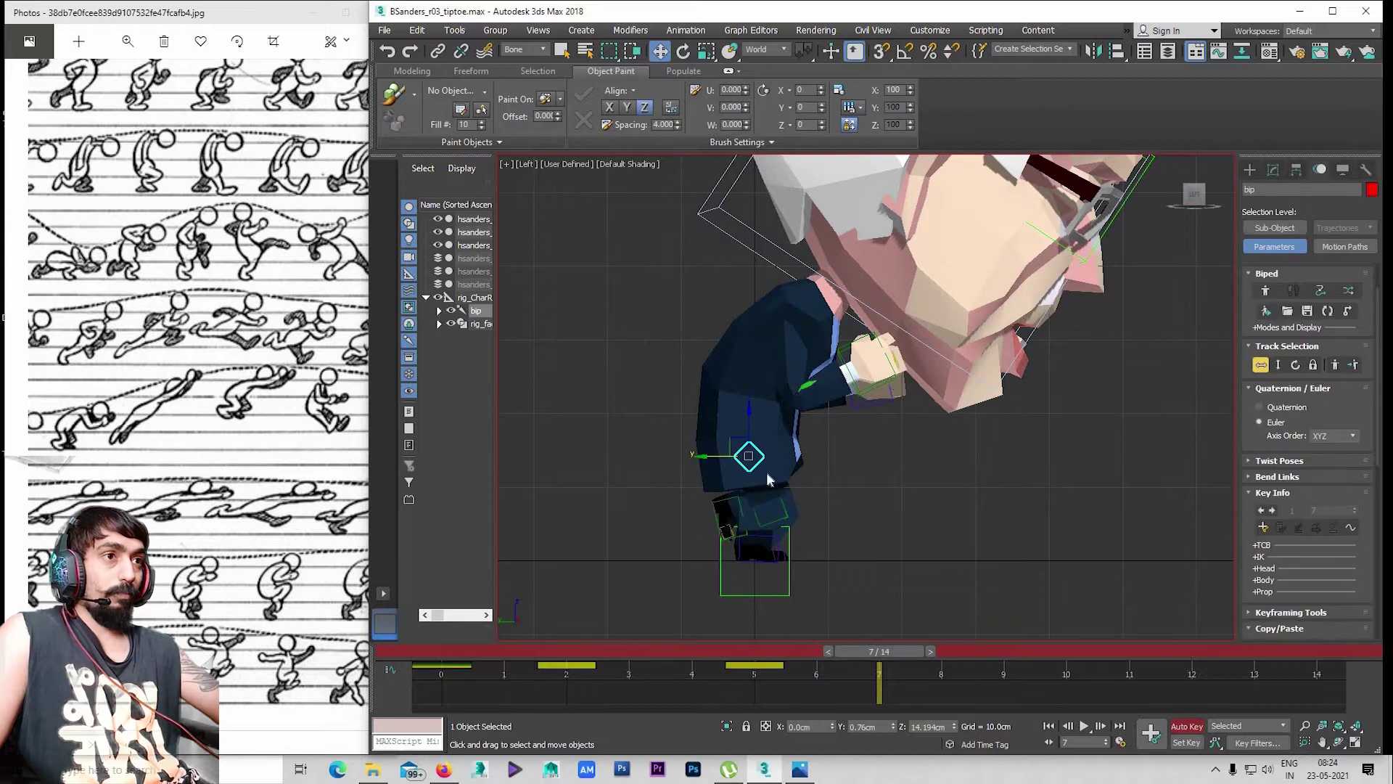
{"action": "scroll", "coordinate": [775, 480], "scroll_direction": "up", "scroll_amount": 2}
{"action": "scroll", "coordinate": [775, 479], "scroll_direction": "up", "scroll_amount": 2}
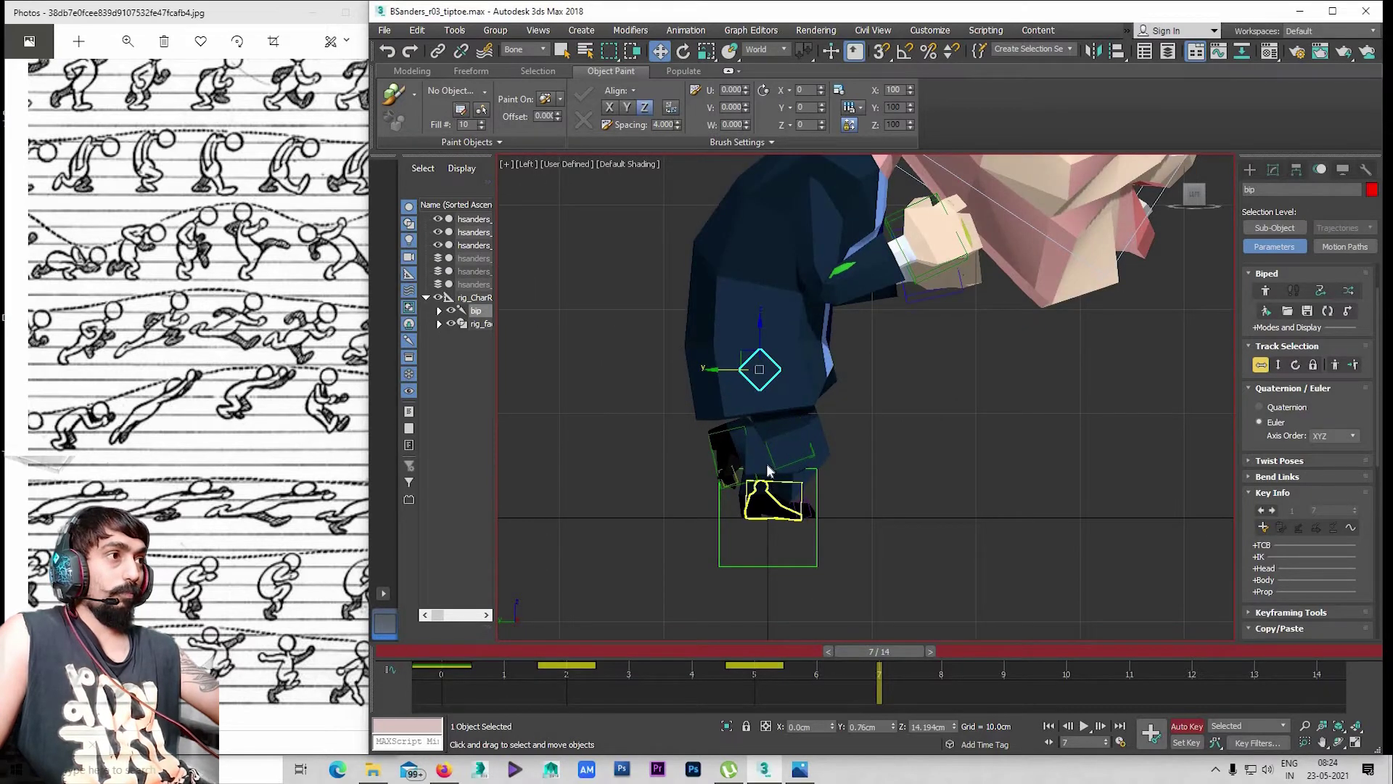
{"action": "middle_click_drag", "start_coordinate": [774, 522], "coordinate": [753, 563]}
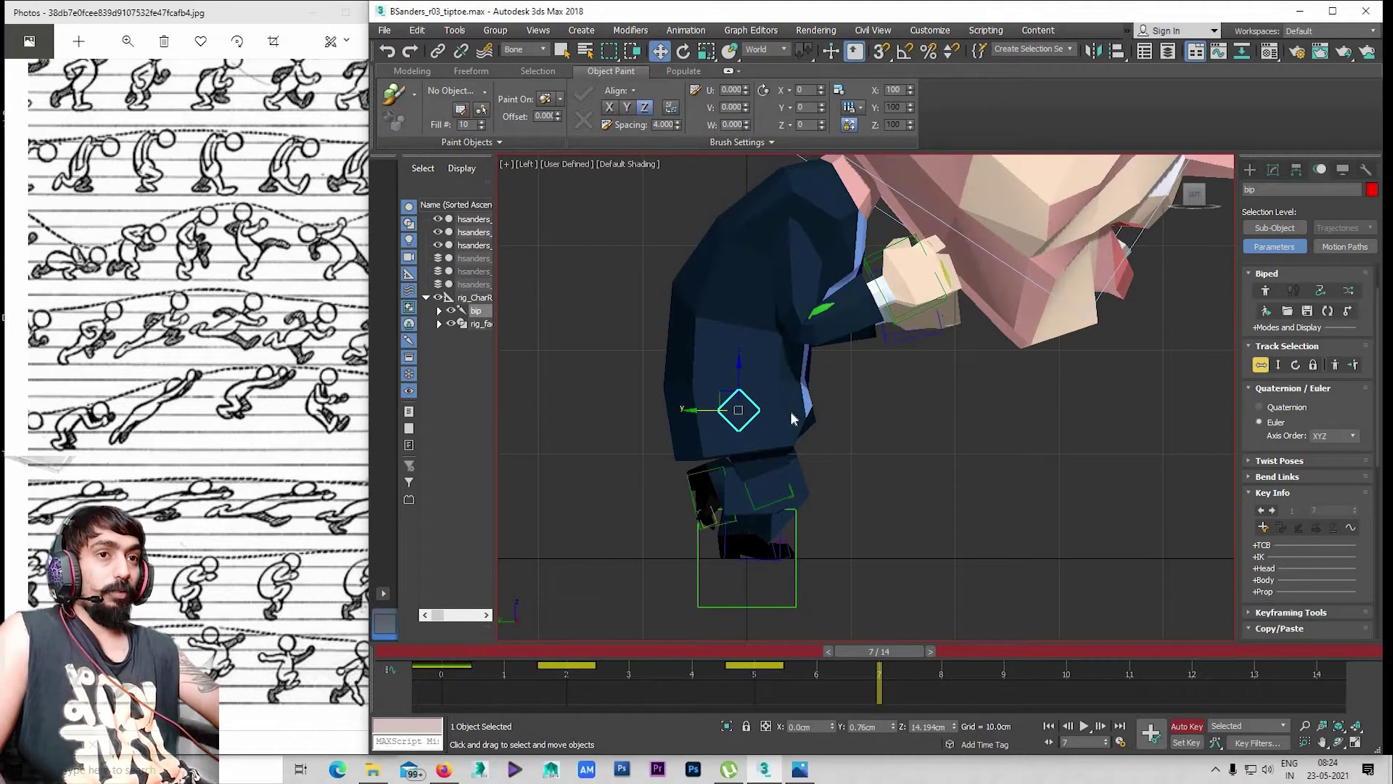
{"action": "left_click_drag", "start_coordinate": [739, 383], "coordinate": [739, 394]}
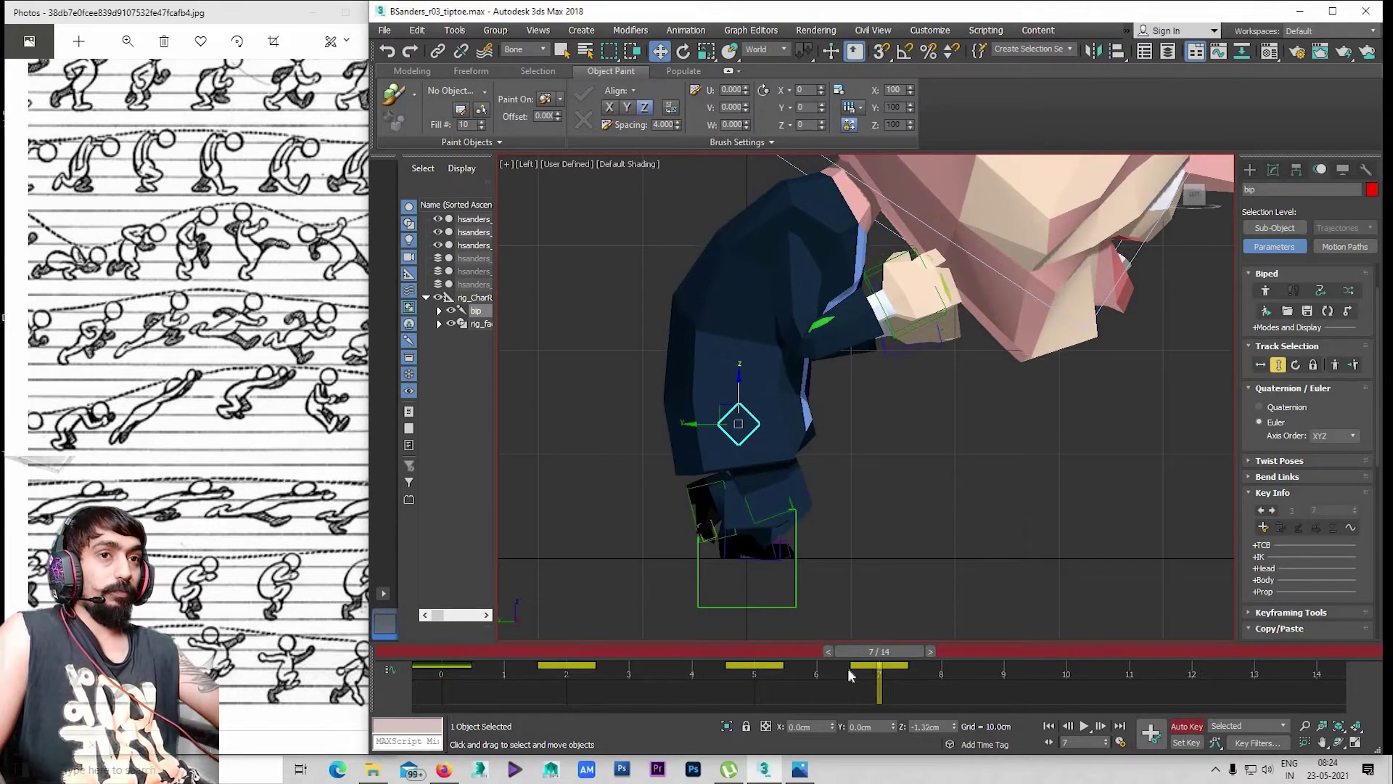
Raise the body centre slightly at frame 5
{"action": "mouse_move", "coordinate": [886, 651]}
{"action": "left_mouse_down"}
{"action": "mouse_move", "coordinate": [710, 648]}
{"action": "mouse_move", "coordinate": [776, 638]}
{"action": "mouse_move", "coordinate": [901, 668]}
{"action": "mouse_move", "coordinate": [751, 650]}
{"action": "left_mouse_up"}
{"action": "key", "text": "w"}
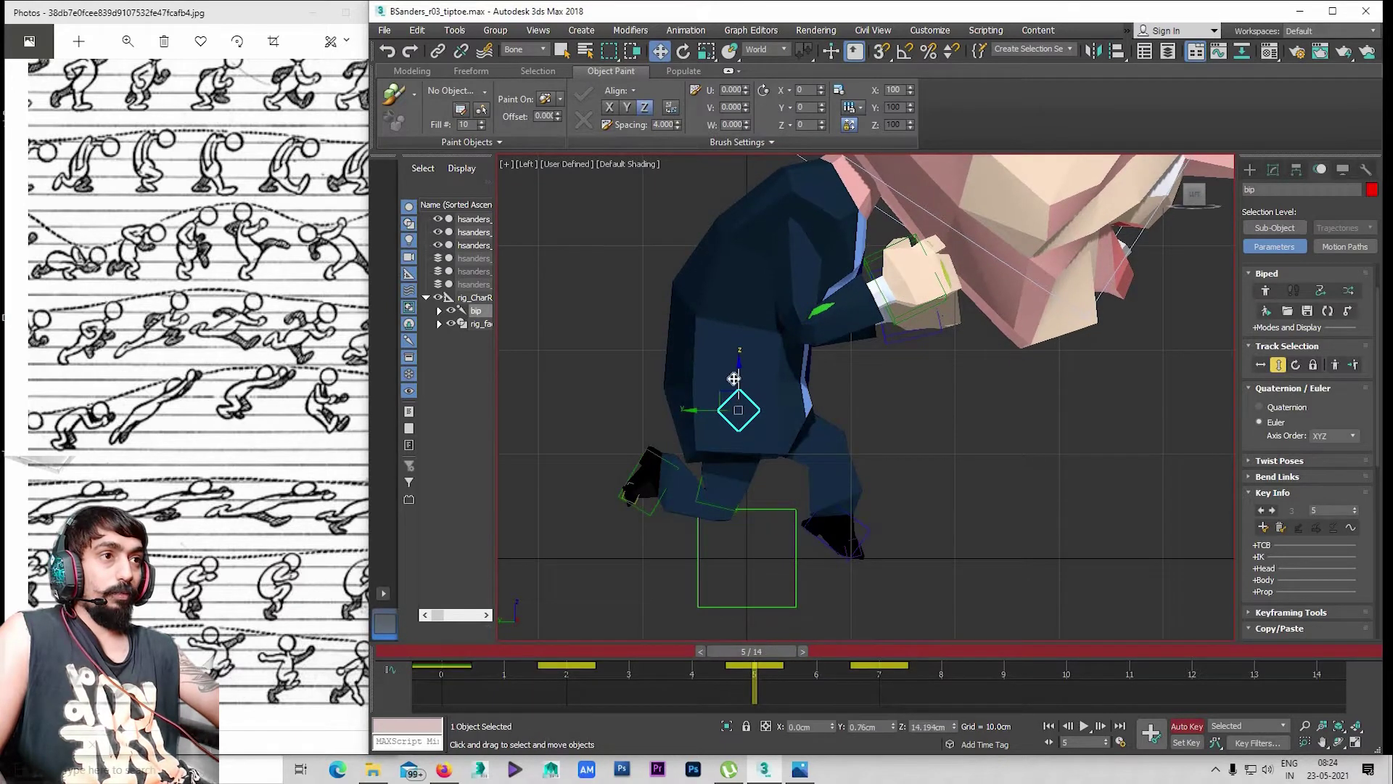
{"action": "left_click", "coordinate": [734, 378]}
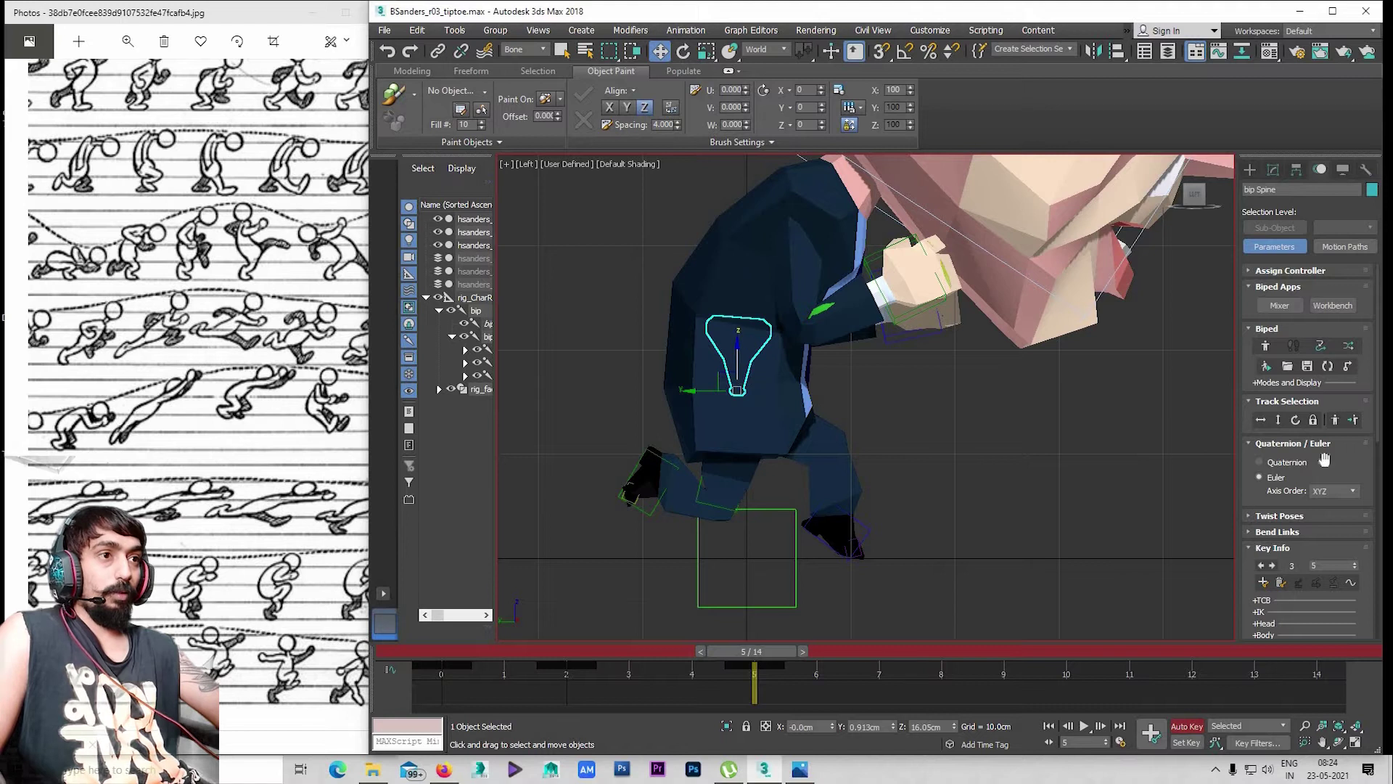
{"action": "left_click", "coordinate": [1262, 421]}
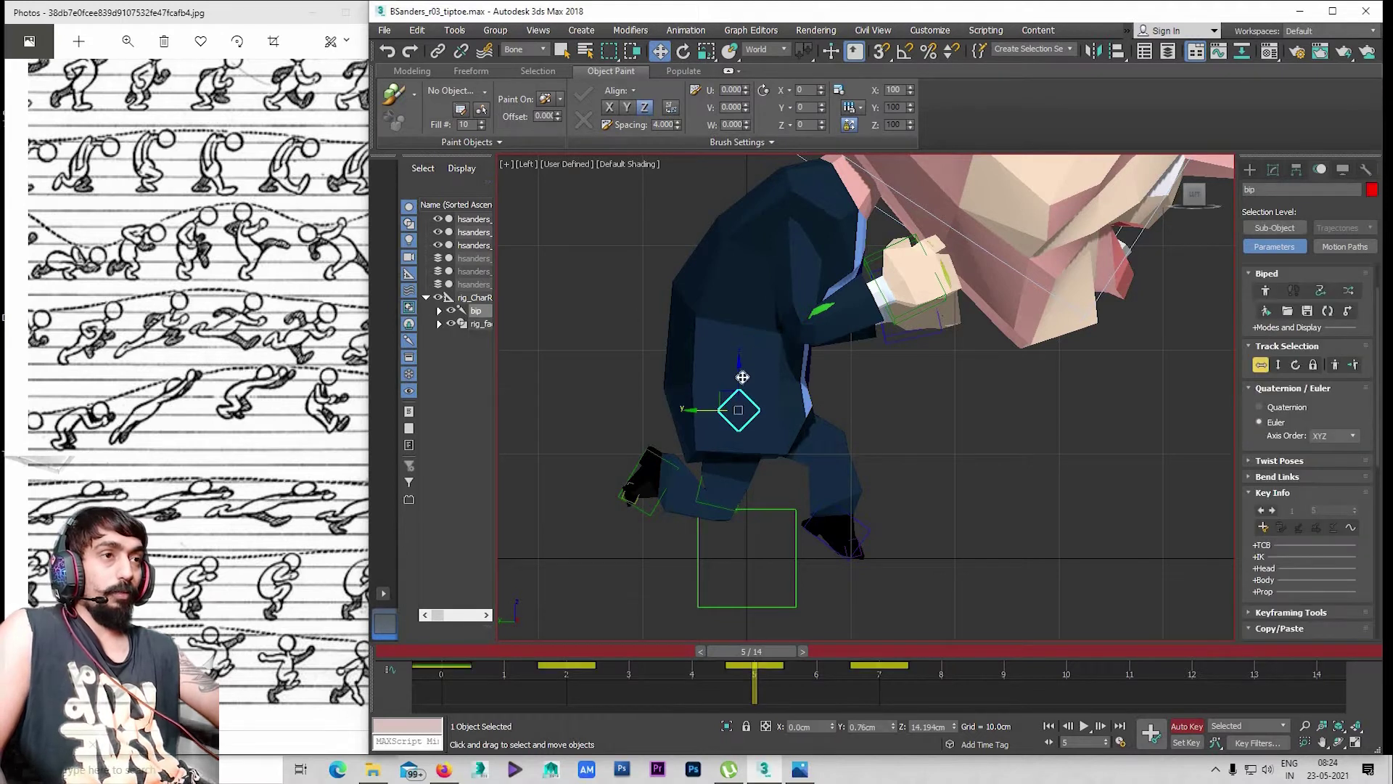
{"action": "left_click_drag", "start_coordinate": [738, 370], "coordinate": [739, 359]}
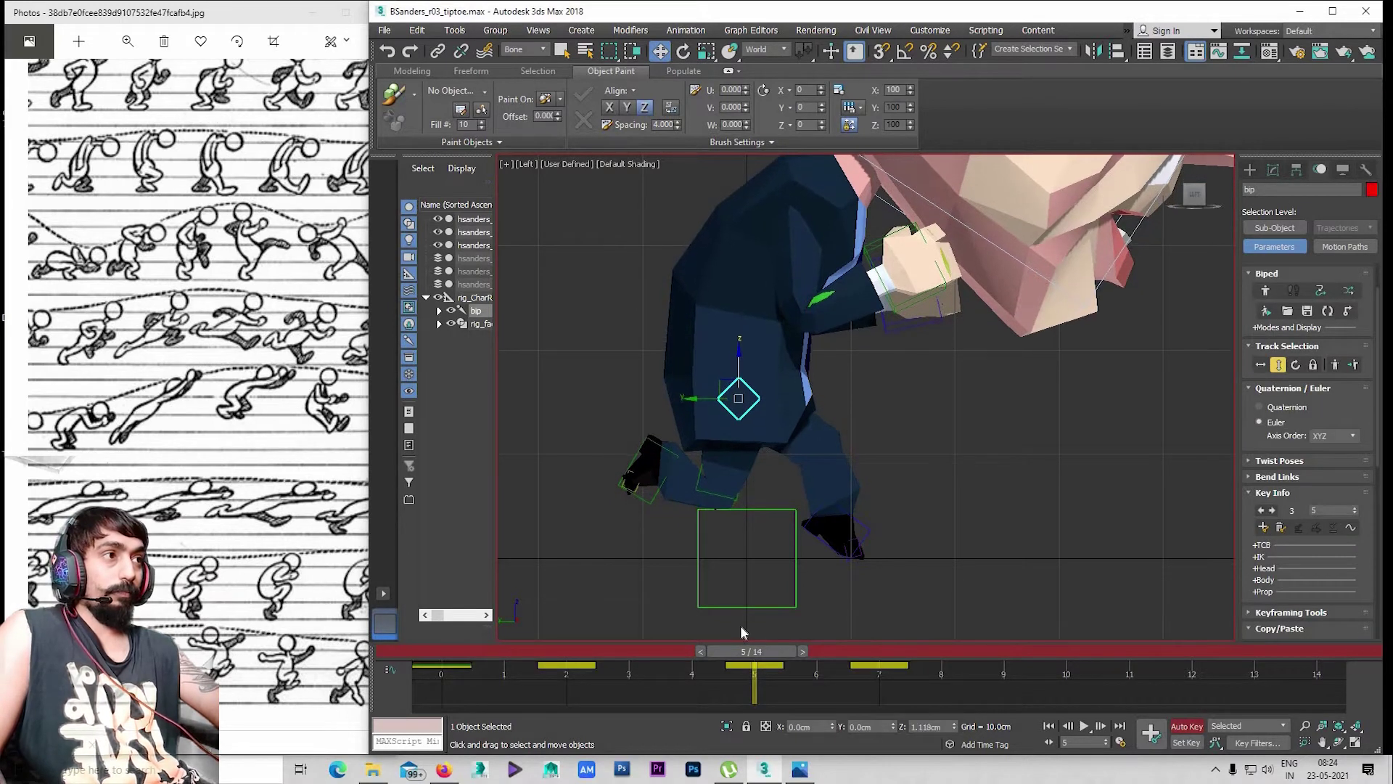
Step through the earlier frames up to frame 7 to review the poses
{"action": "left_click_drag", "start_coordinate": [750, 652], "coordinate": [559, 651]}
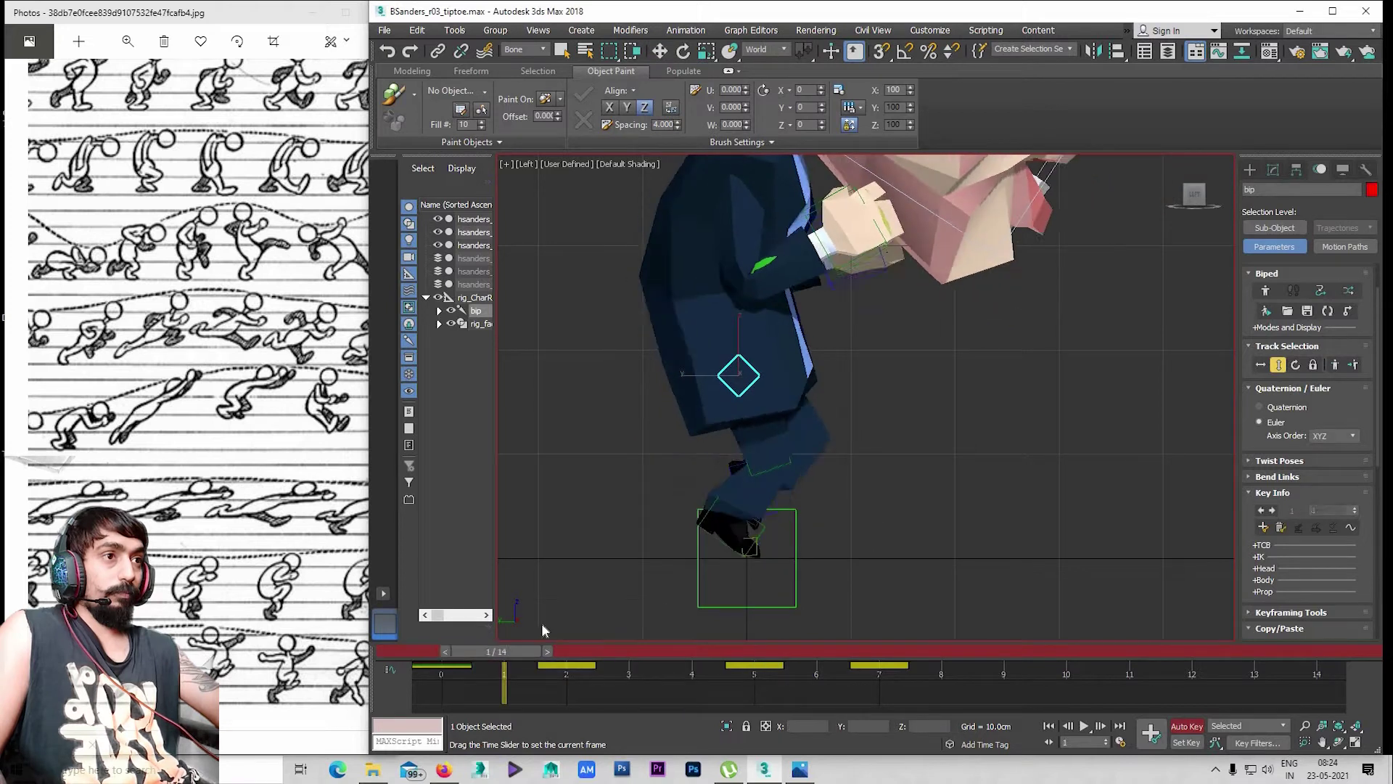
{"action": "key", "text": "period"}
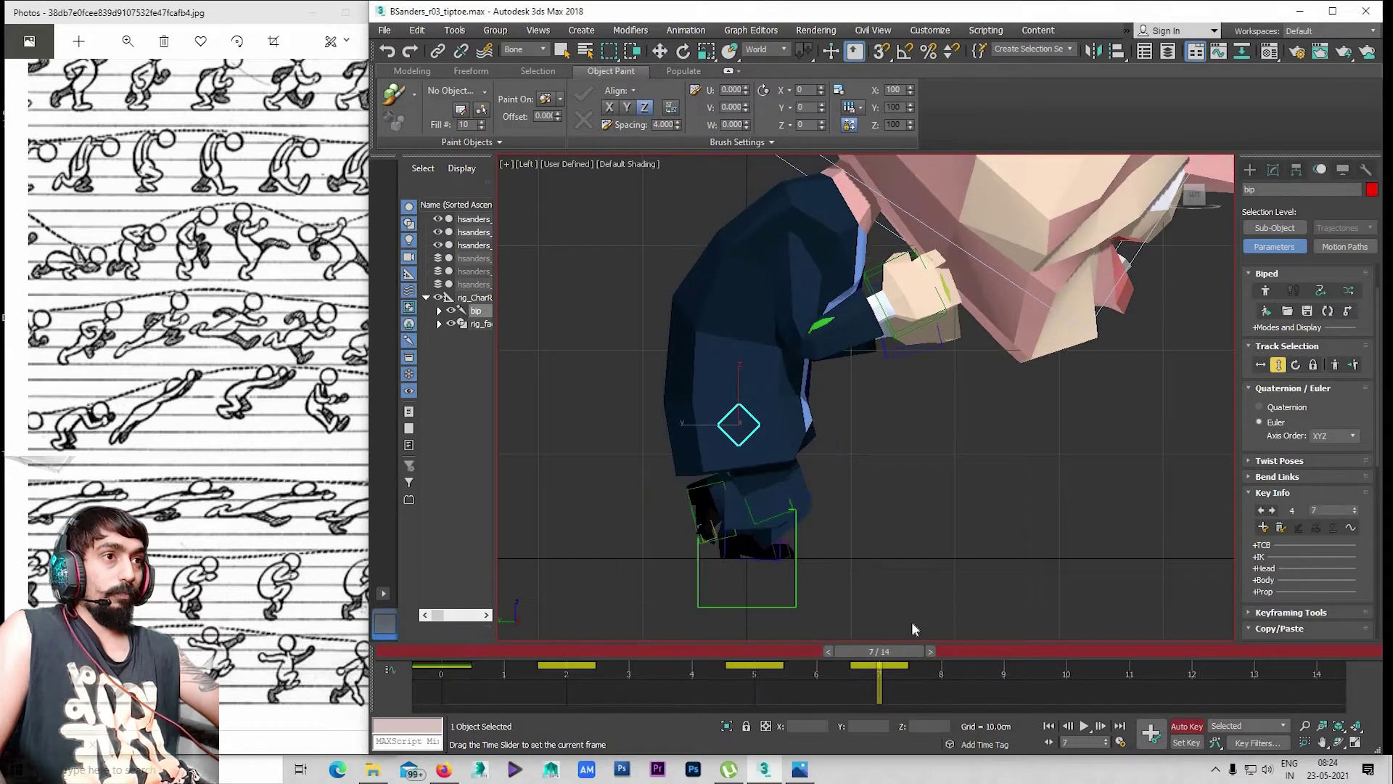
{"action": "key", "text": "period"}
{"action": "key", "text": "w"}
{"action": "scroll", "coordinate": [730, 553], "scroll_direction": "up", "scroll_amount": 2}
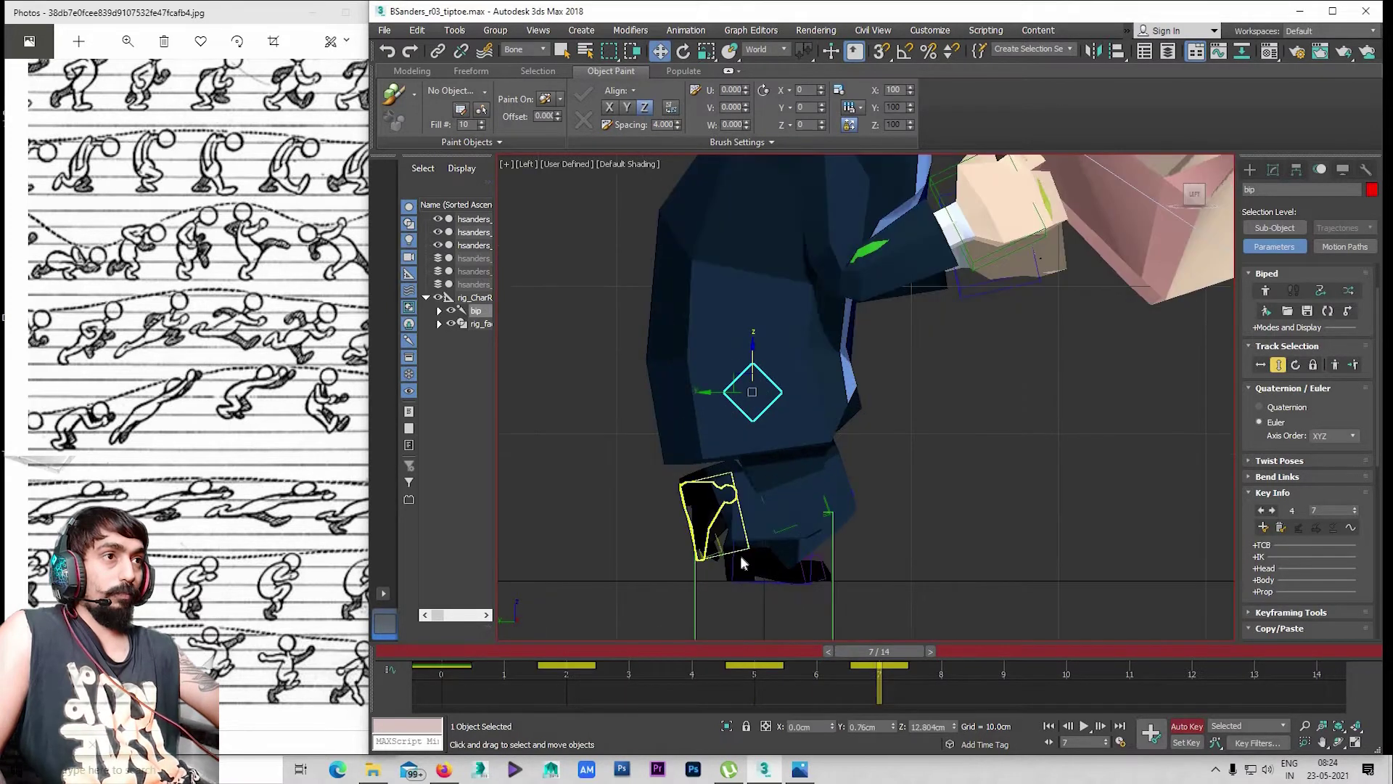
Rotate the right foot at frame 7
{"action": "left_click", "coordinate": [726, 546]}
{"action": "key", "text": "e"}
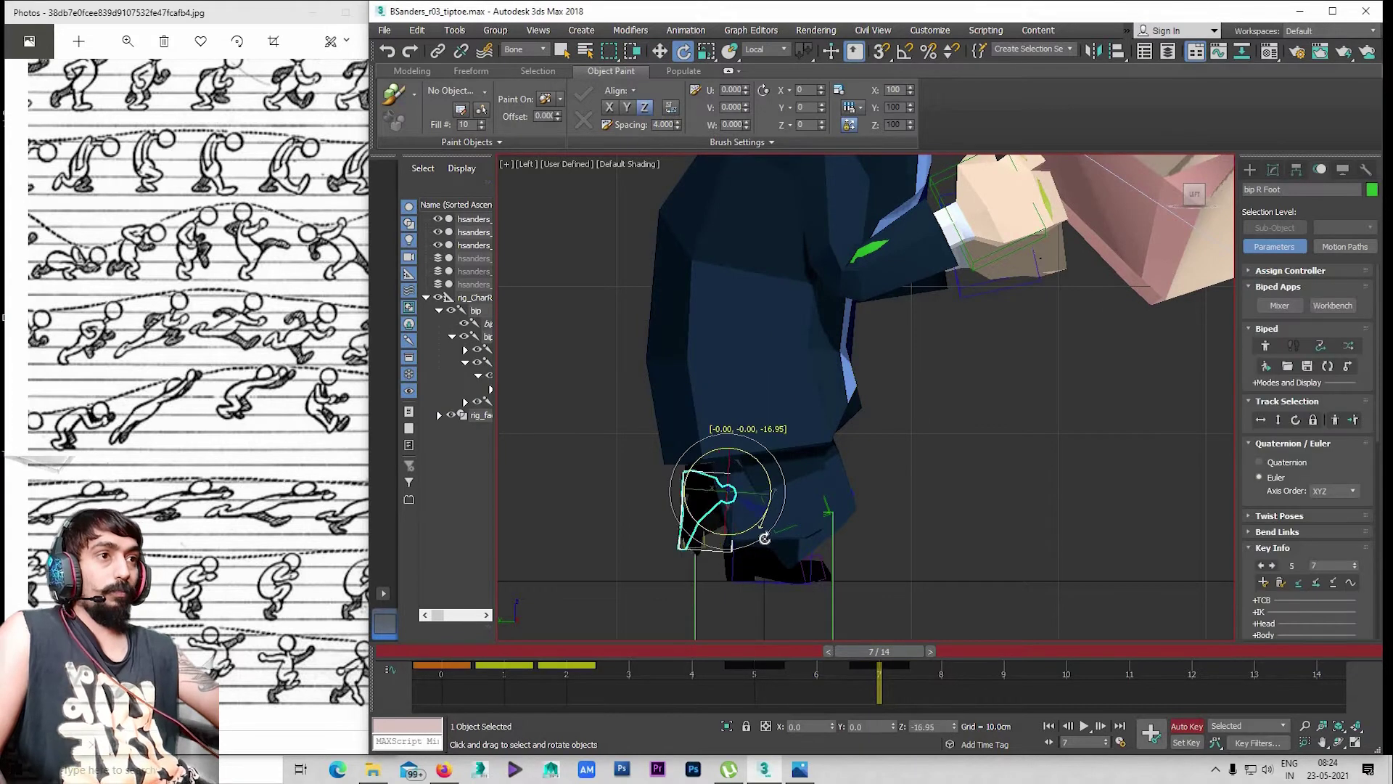
{"action": "left_click_drag", "start_coordinate": [771, 515], "coordinate": [682, 550]}
{"action": "scroll", "coordinate": [679, 550], "scroll_direction": "up", "scroll_amount": 2}
{"action": "key", "text": "ctrl+d"}
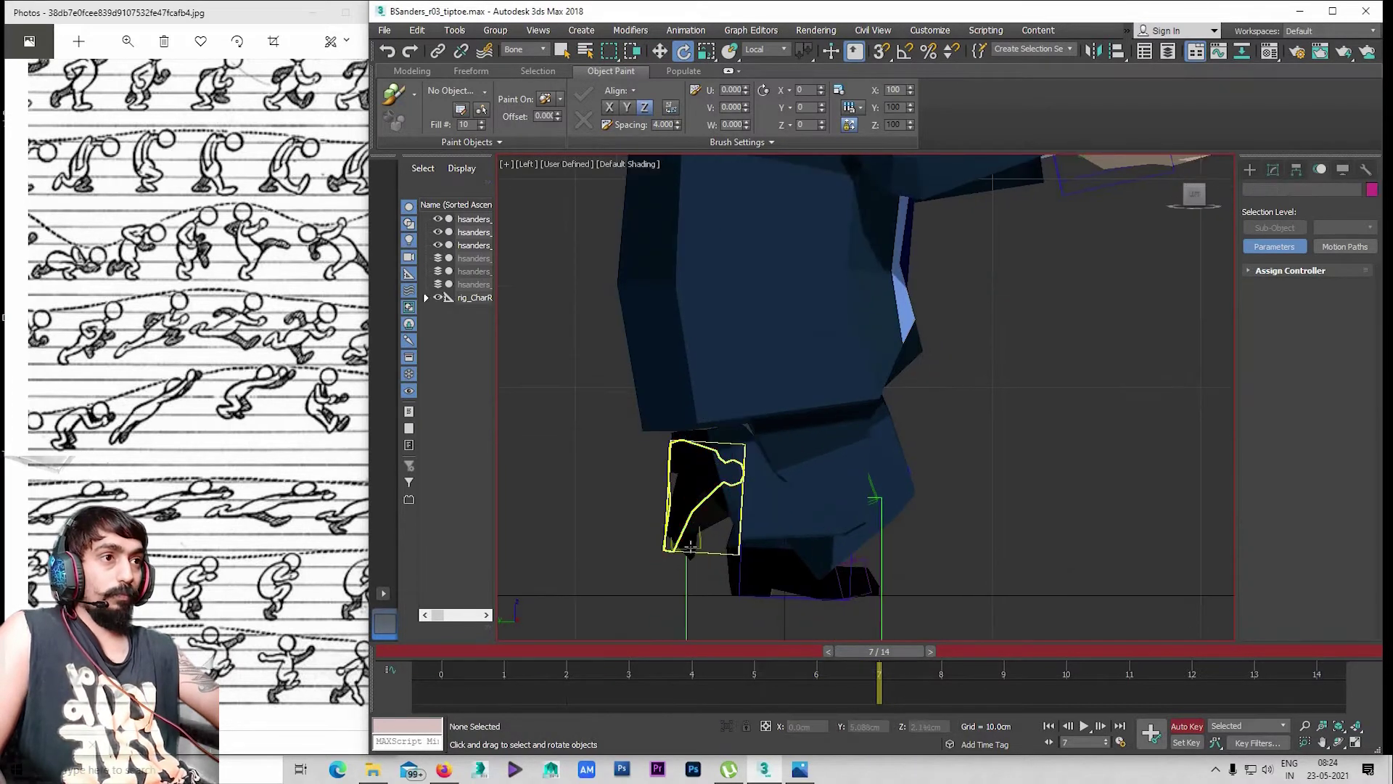
Bend the right toe about 18 degrees and inspect it up close in the perspective view
{"action": "left_click", "coordinate": [718, 544]}
{"action": "mouse_move", "coordinate": [710, 547]}
{"action": "left_mouse_down"}
{"action": "mouse_move", "coordinate": [712, 660]}
{"action": "mouse_move", "coordinate": [690, 719]}
{"action": "mouse_move", "coordinate": [697, 657]}
{"action": "left_mouse_up"}
{"action": "key", "text": "alt+w"}
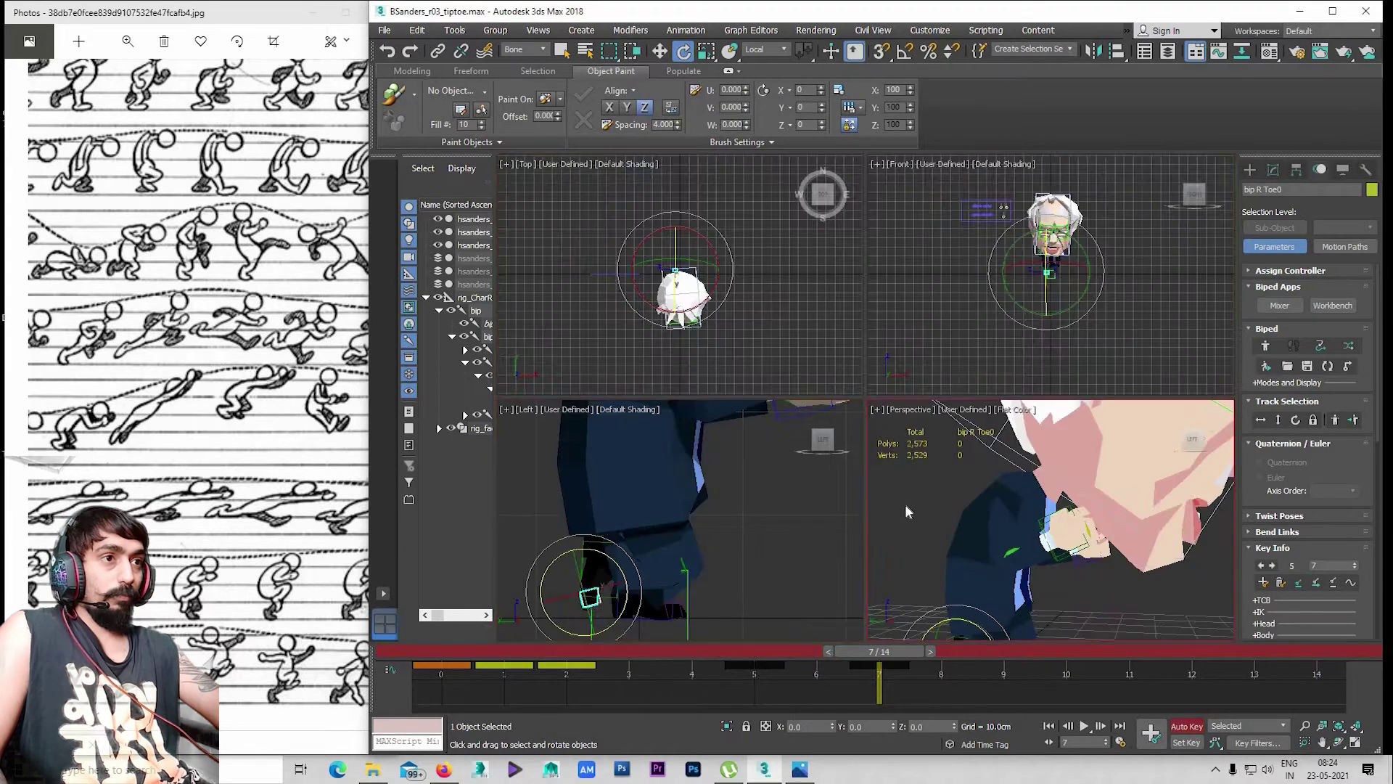
{"action": "key", "text": "alt+w"}
{"action": "key", "text": "z"}
{"action": "scroll", "coordinate": [838, 415], "scroll_direction": "down", "scroll_amount": 2}
{"action": "mouse_move", "coordinate": [838, 416]}
{"action": "middle_mouse_down", "text": "alt"}
{"action": "mouse_move", "coordinate": [900, 421]}
{"action": "mouse_move", "coordinate": [805, 460]}
{"action": "middle_mouse_up", "text": "alt"}
{"action": "key", "text": "alt+w"}
{"action": "key", "text": "alt+w"}
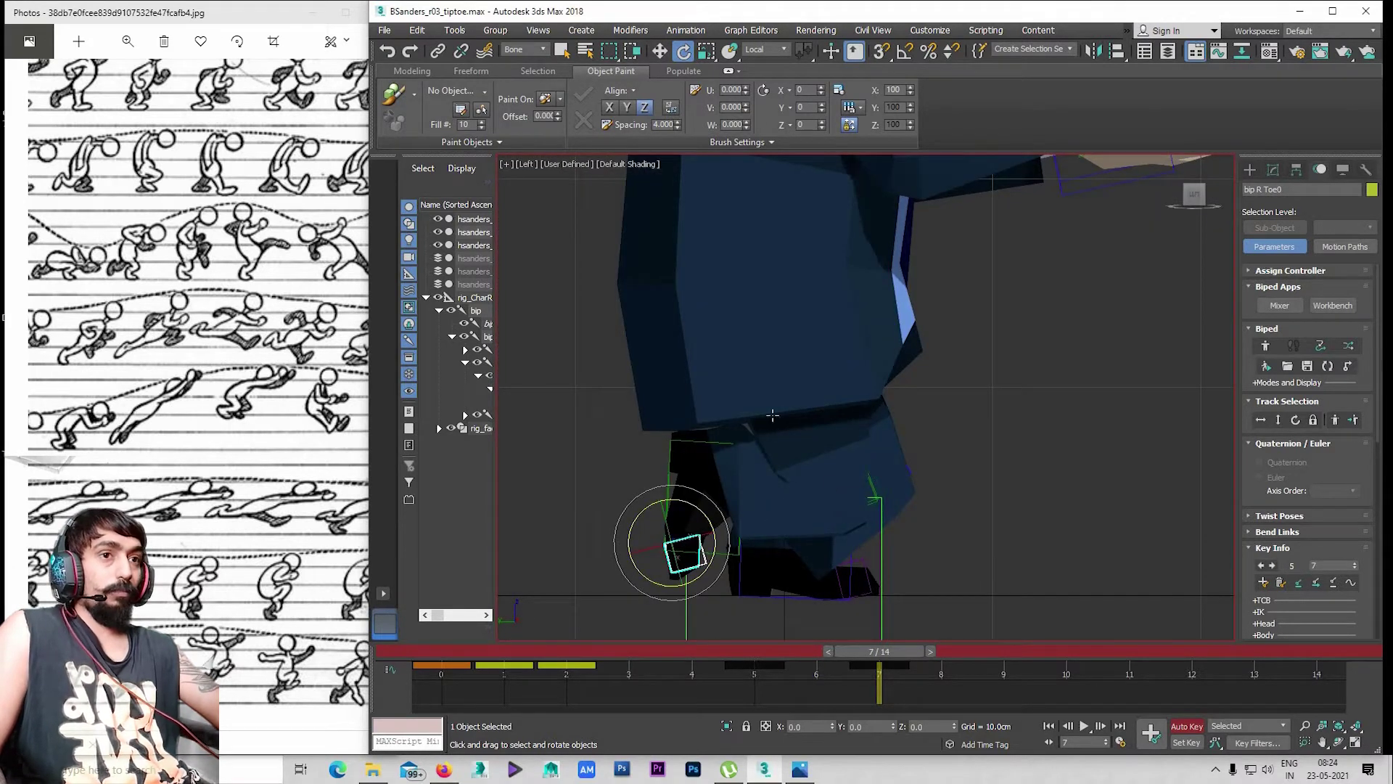
{"action": "scroll", "coordinate": [773, 415], "scroll_direction": "down", "scroll_amount": 4}
{"action": "scroll", "coordinate": [773, 415], "scroll_direction": "up", "scroll_amount": 3}
Rotate the right thigh about 10° and the right toe about 10° back, then preview around frame 7
{"action": "left_click", "coordinate": [762, 455]}
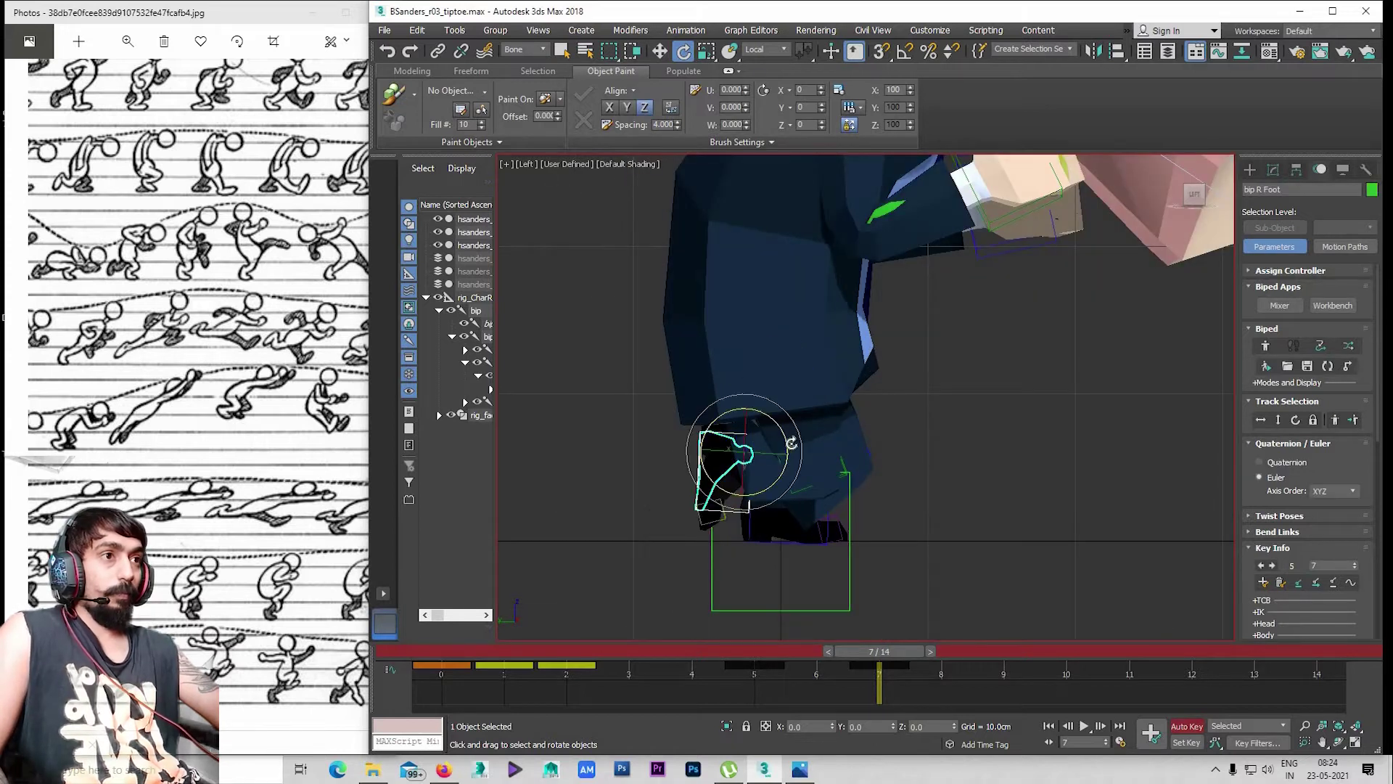
{"action": "left_click", "coordinate": [834, 438]}
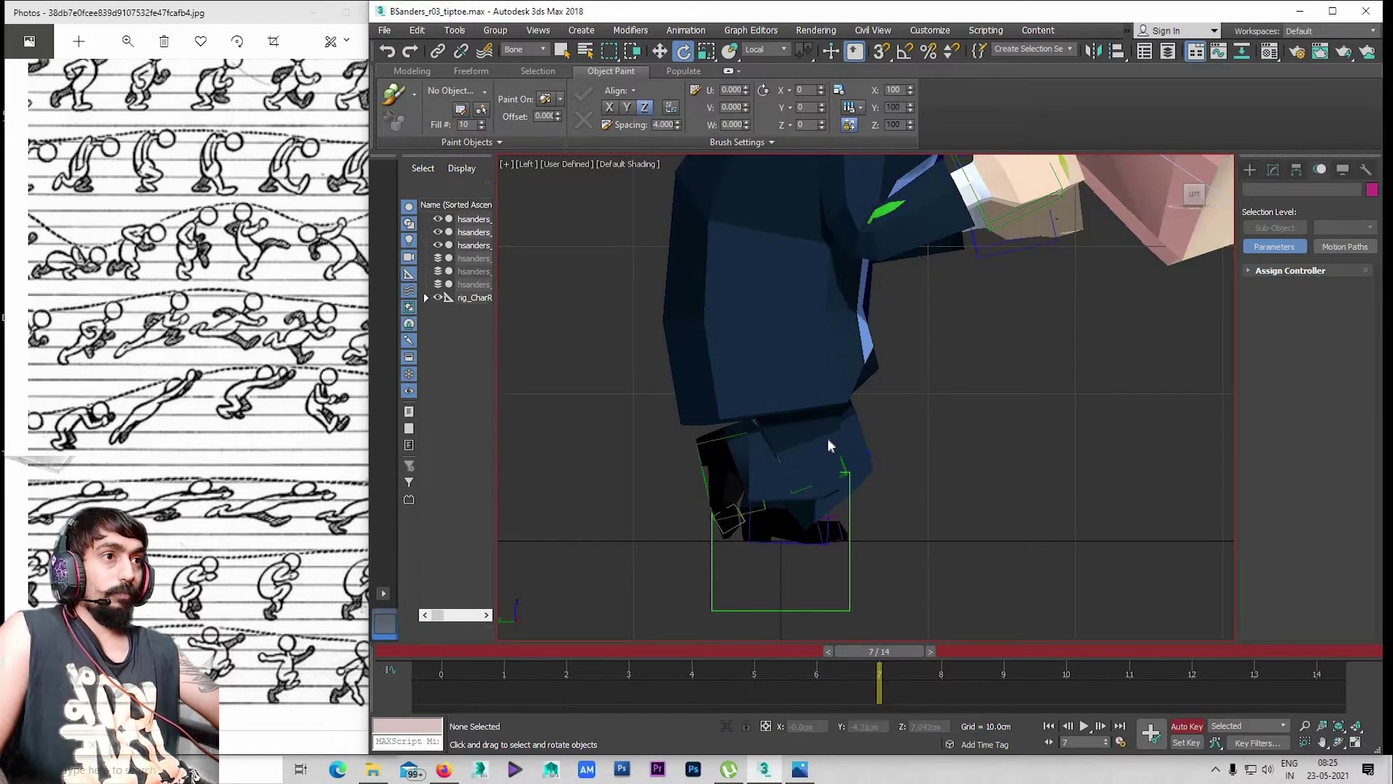
{"action": "left_click", "coordinate": [836, 442]}
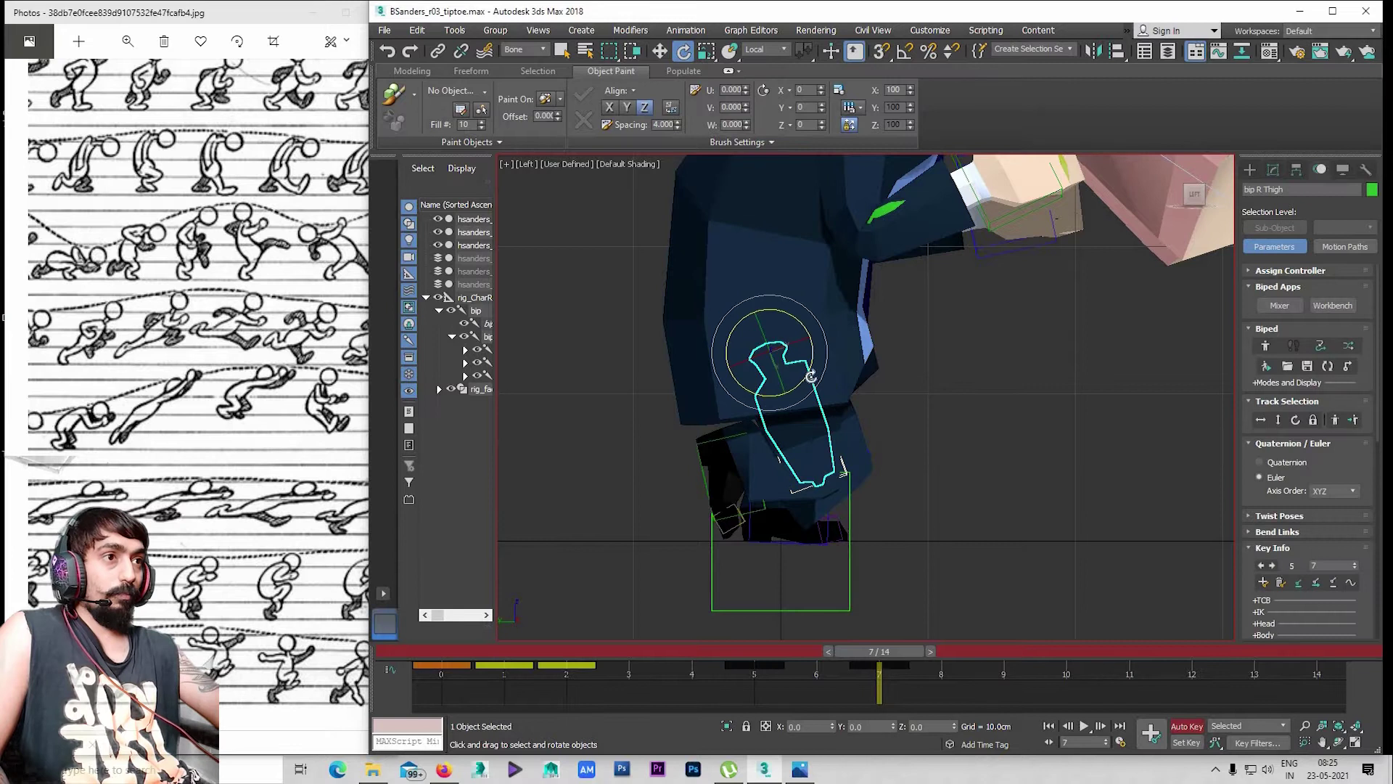
{"action": "left_click_drag", "start_coordinate": [820, 336], "coordinate": [830, 378]}
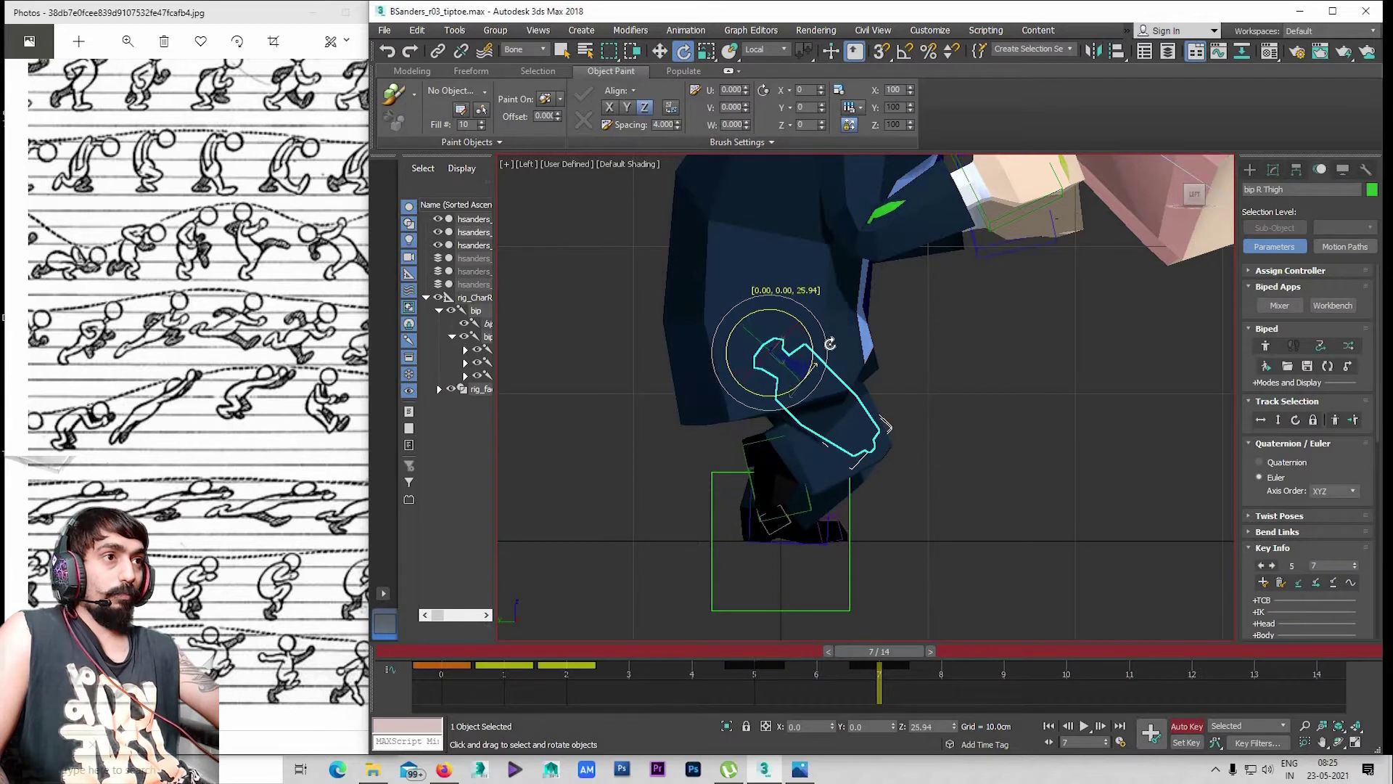
{"action": "left_click", "coordinate": [798, 517]}
{"action": "left_click_drag", "start_coordinate": [805, 521], "coordinate": [810, 538]}
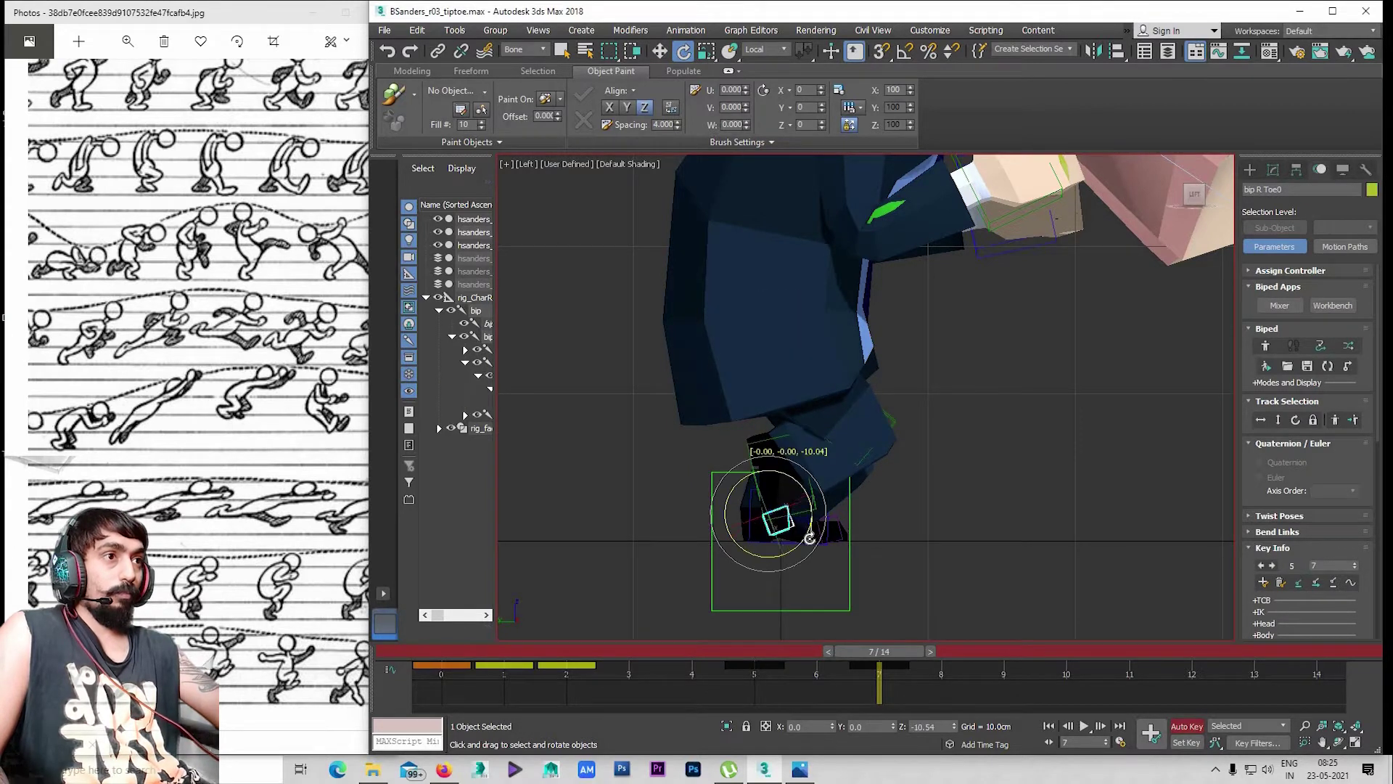
{"action": "key", "text": "ctrl+d"}
{"action": "mouse_move", "coordinate": [892, 655]}
{"action": "left_mouse_down"}
{"action": "mouse_move", "coordinate": [712, 646]}
{"action": "mouse_move", "coordinate": [908, 659]}
{"action": "left_mouse_up"}
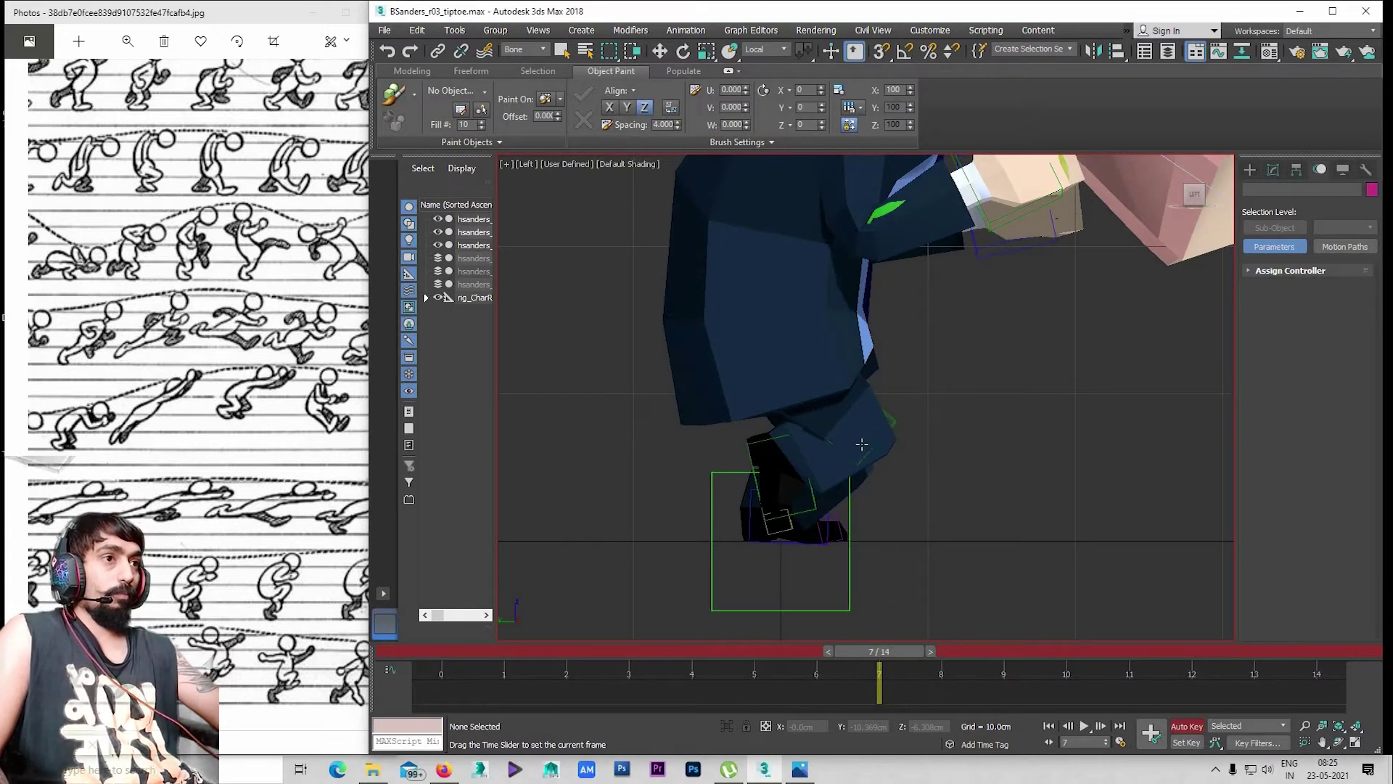
Rotate the right thigh forward, after cancelling a trial left-thigh rotation
{"action": "key", "text": "e"}
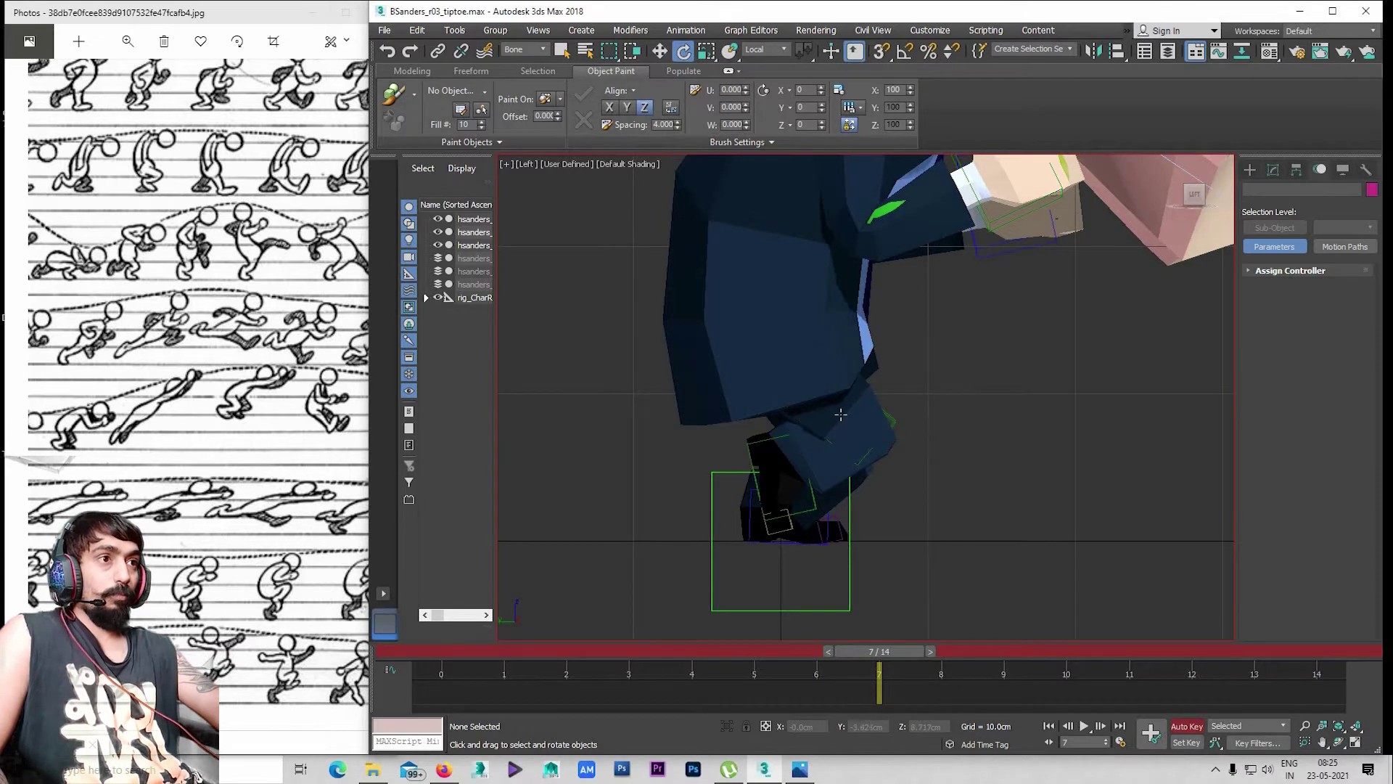
{"action": "left_click", "coordinate": [808, 381]}
{"action": "left_click_drag", "start_coordinate": [808, 381], "coordinate": [807, 480]}
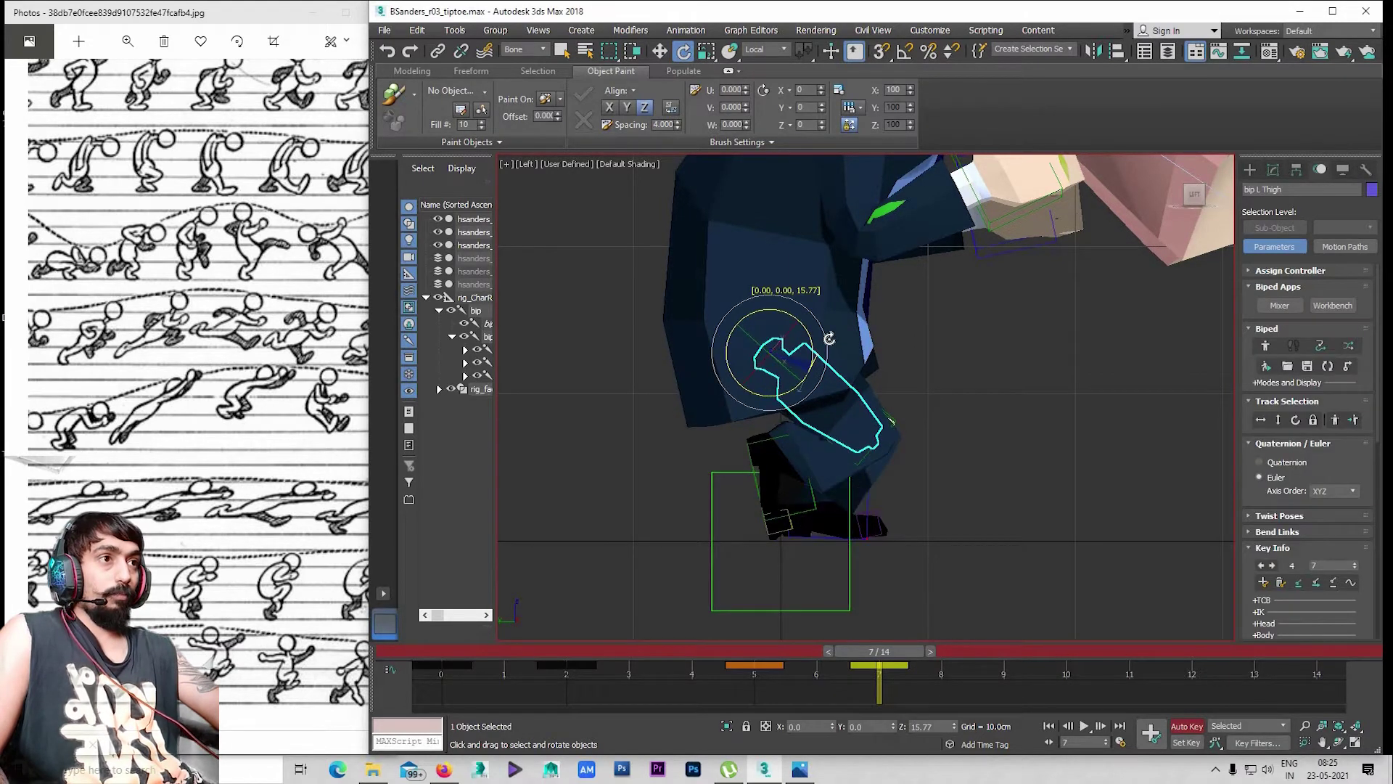
{"action": "right_click", "coordinate": [807, 479]}
{"action": "left_click", "coordinate": [801, 415]}
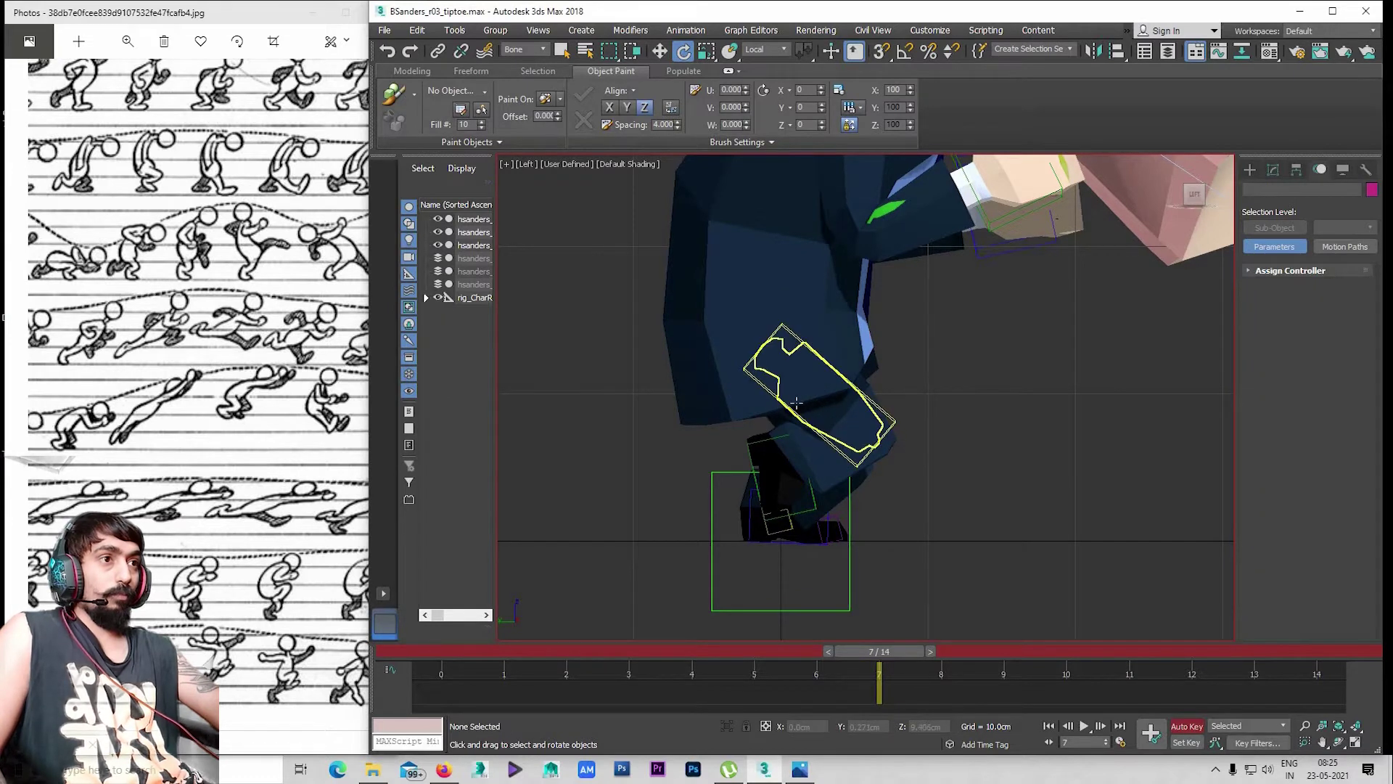
{"action": "left_click", "coordinate": [799, 405]}
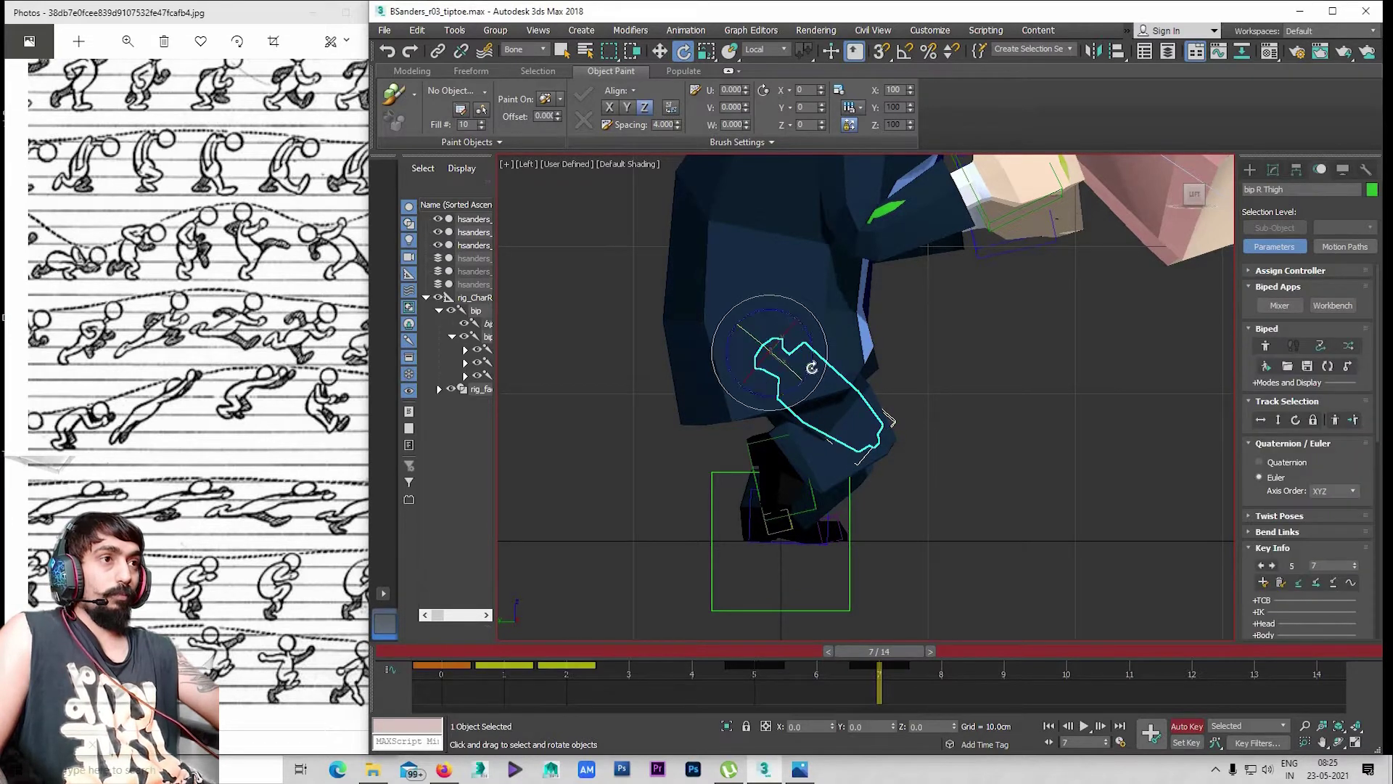
{"action": "left_click_drag", "start_coordinate": [812, 367], "coordinate": [835, 378]}
Compare the crouched character against the reference sketch sheet
{"action": "key", "text": "alt+w"}
{"action": "key", "text": "alt+w"}
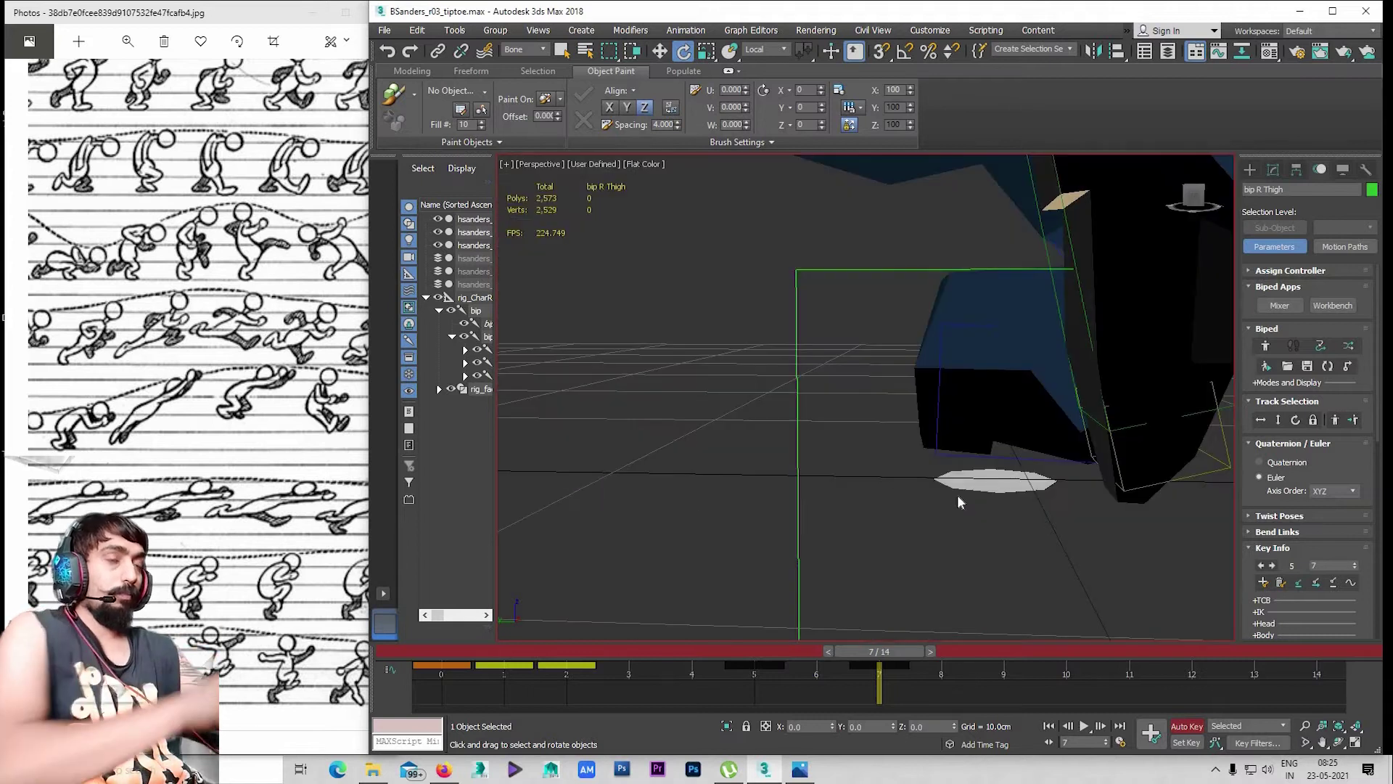
{"action": "mouse_move", "coordinate": [958, 501]}
{"action": "middle_mouse_down", "text": "alt"}
{"action": "mouse_move", "coordinate": [962, 457]}
{"action": "mouse_move", "coordinate": [970, 486]}
{"action": "middle_mouse_up", "text": "alt"}
{"action": "key", "text": "alt+w"}
{"action": "key", "text": "alt+w"}
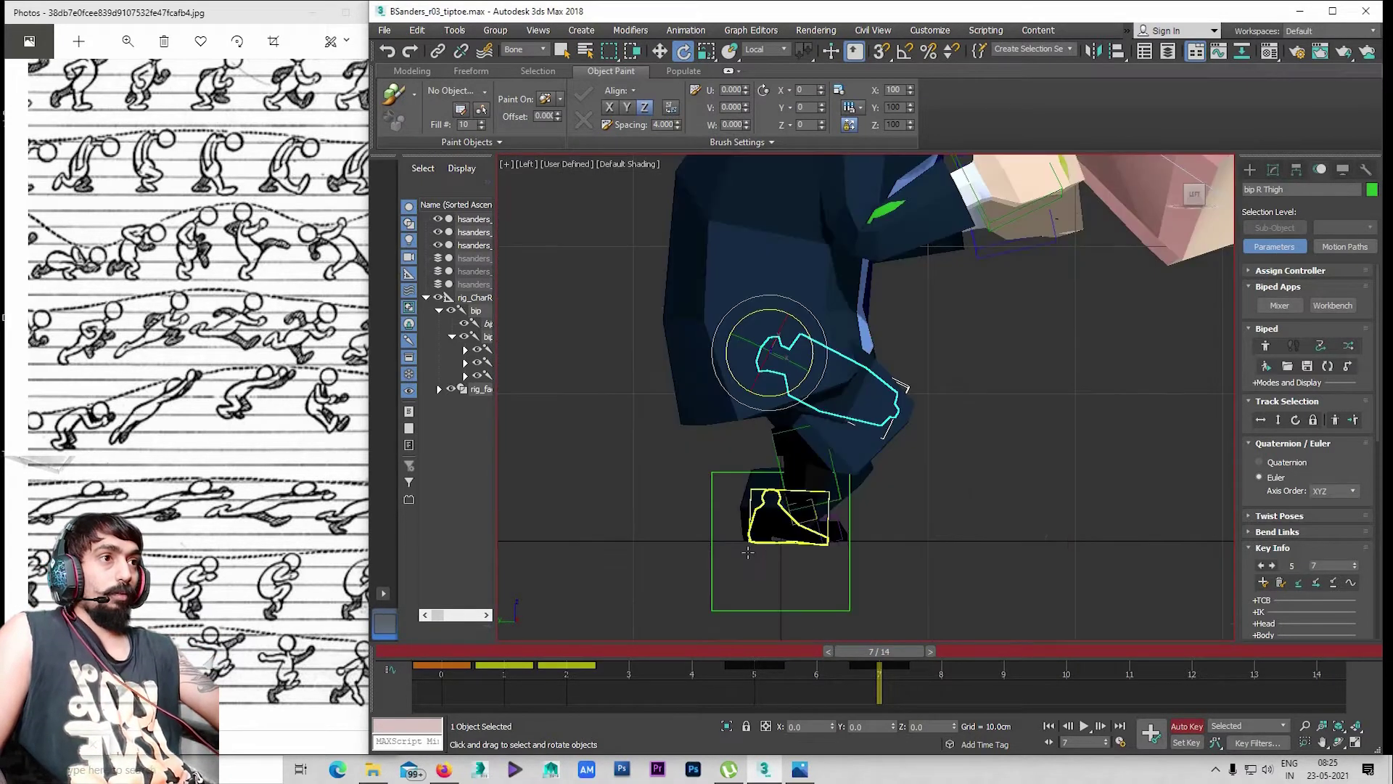
{"action": "middle_click_drag", "start_coordinate": [747, 551], "coordinate": [742, 590]}
{"action": "left_click", "coordinate": [233, 589]}
{"action": "scroll", "coordinate": [233, 590], "scroll_direction": "down", "scroll_amount": 3}
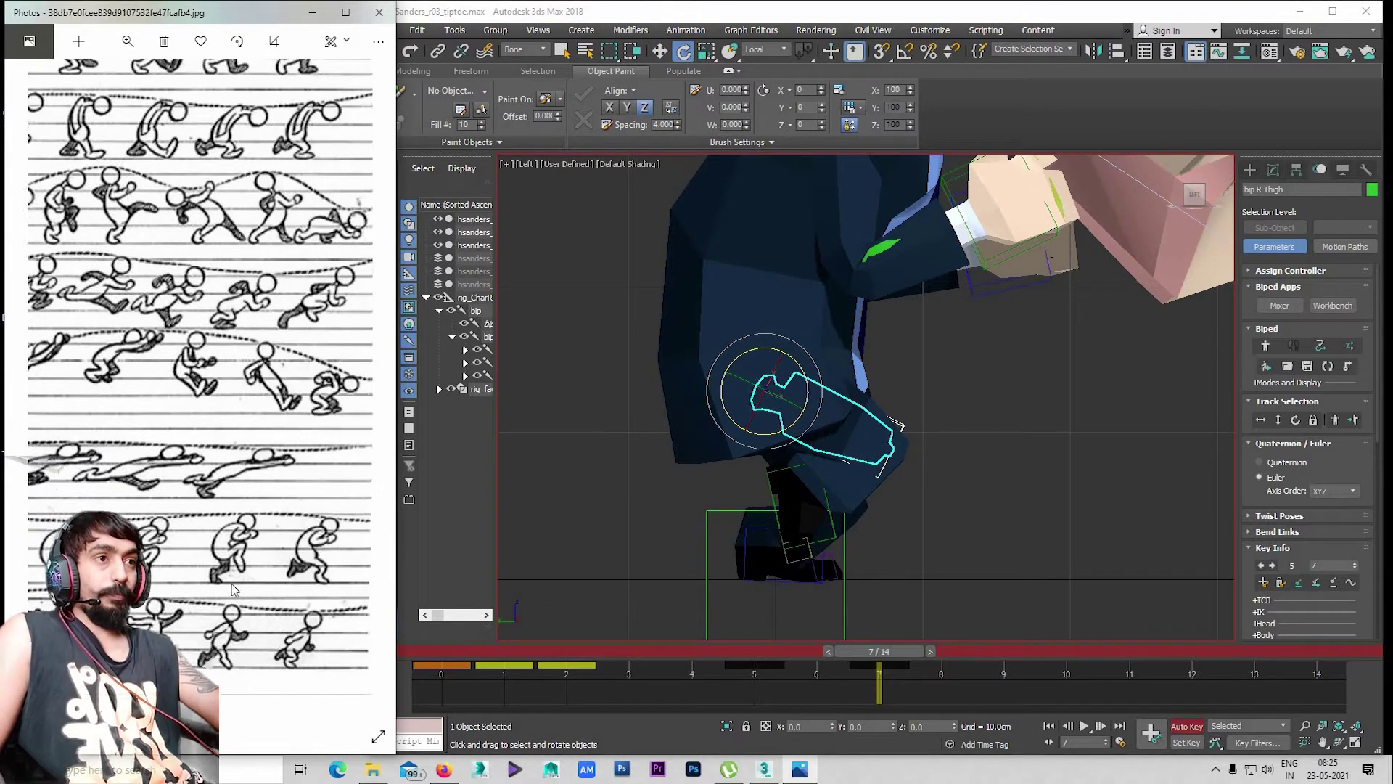
{"action": "scroll", "coordinate": [232, 589], "scroll_direction": "up", "scroll_amount": 2}
{"action": "scroll", "coordinate": [233, 591], "scroll_direction": "up", "scroll_amount": 2}
{"action": "scroll", "coordinate": [233, 594], "scroll_direction": "up", "scroll_amount": 2}
{"action": "scroll", "coordinate": [234, 595], "scroll_direction": "up", "scroll_amount": 2}
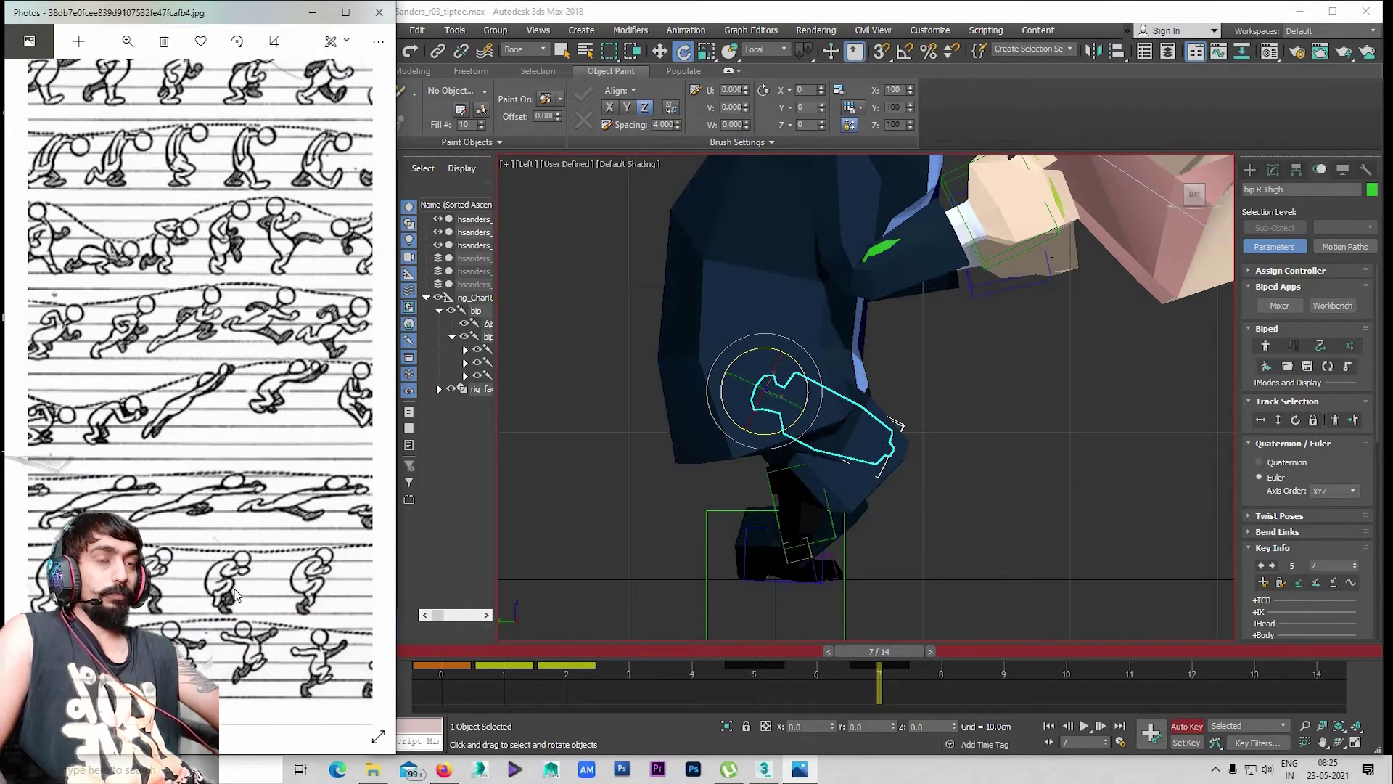
{"action": "scroll", "coordinate": [240, 591], "scroll_direction": "down", "scroll_amount": 2}
{"action": "scroll", "coordinate": [246, 588], "scroll_direction": "down", "scroll_amount": 2}
{"action": "scroll", "coordinate": [252, 585], "scroll_direction": "down", "scroll_amount": 2}
{"action": "scroll", "coordinate": [257, 583], "scroll_direction": "down", "scroll_amount": 2}
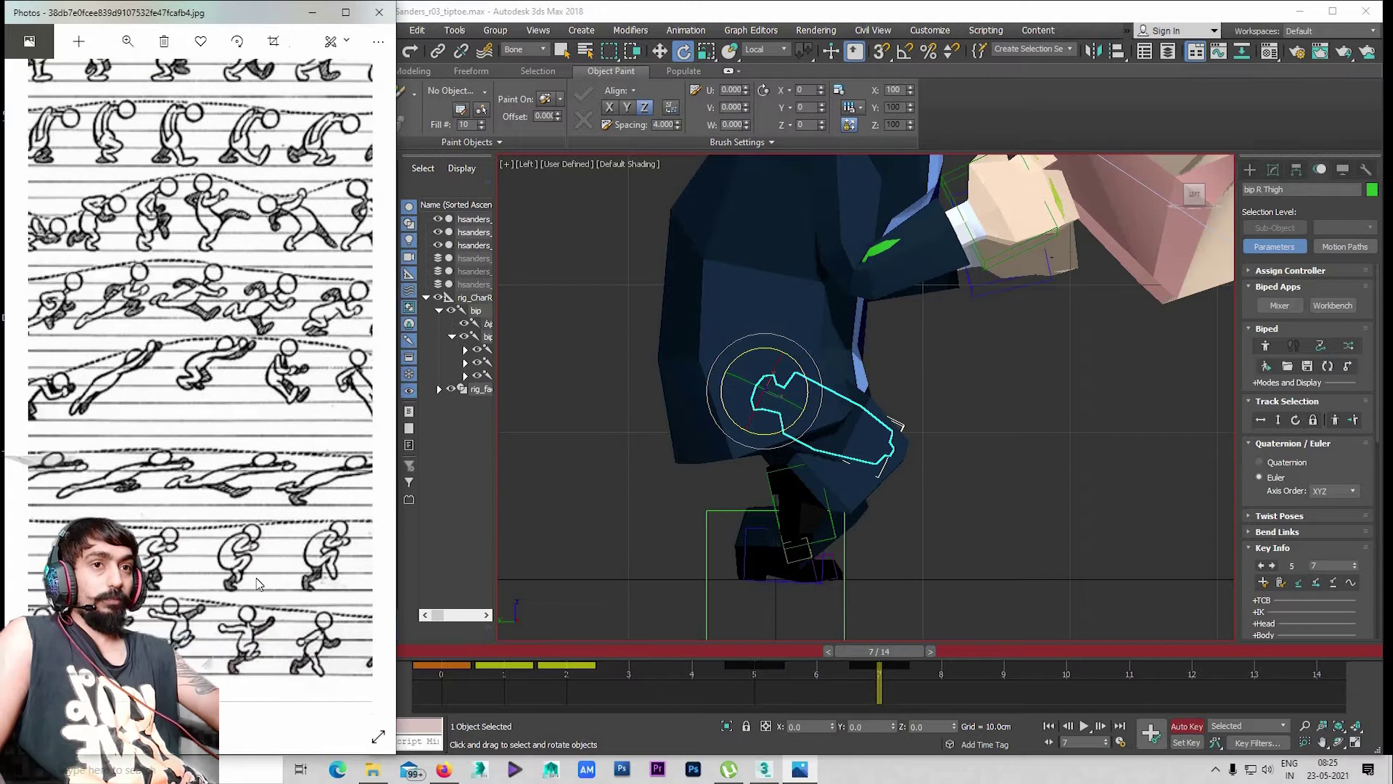
{"action": "scroll", "coordinate": [259, 582], "scroll_direction": "up", "scroll_amount": 2}
{"action": "scroll", "coordinate": [260, 583], "scroll_direction": "up", "scroll_amount": 2}
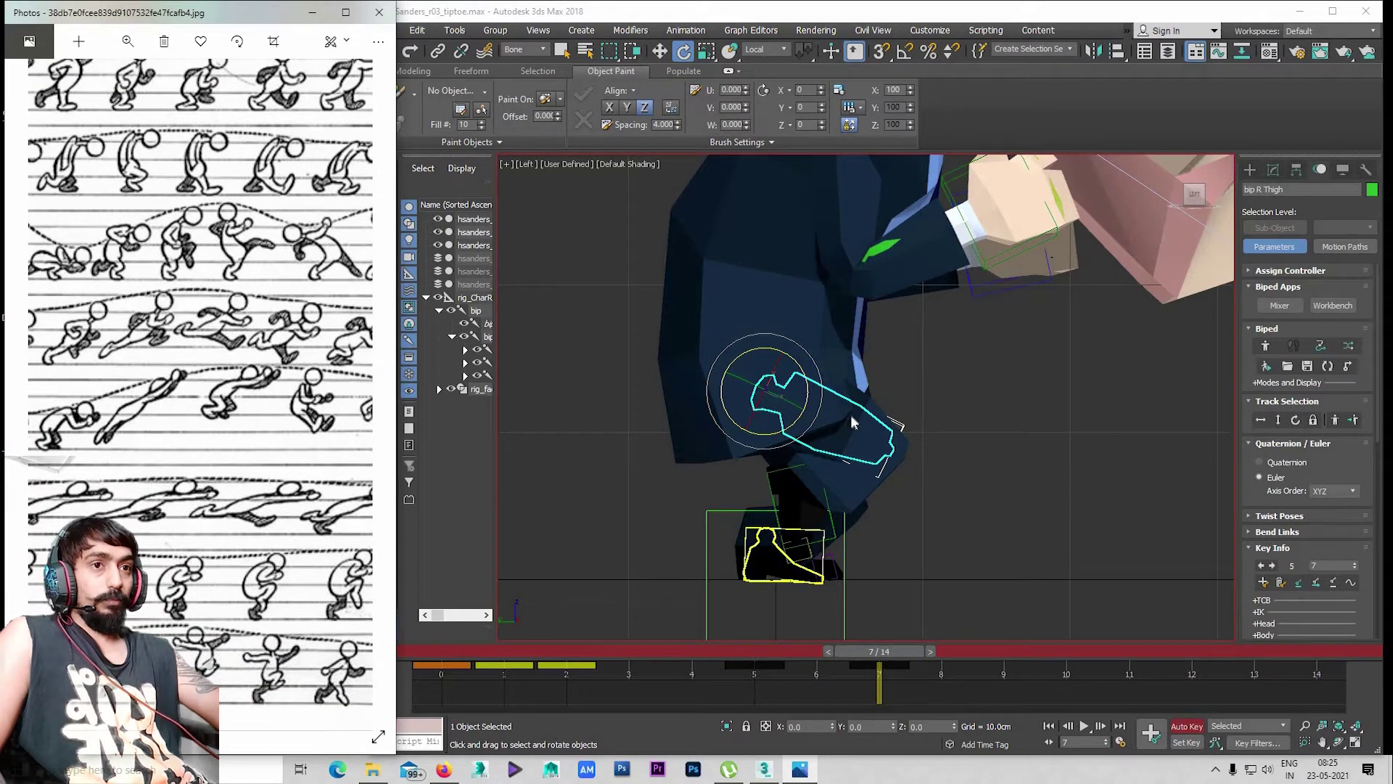
Rotate the right thigh 5.5° and tilt the right foot slightly
{"action": "mouse_move", "coordinate": [856, 486]}
{"action": "middle_mouse_down"}
{"action": "mouse_move", "coordinate": [838, 535]}
{"action": "mouse_move", "coordinate": [834, 514]}
{"action": "middle_mouse_up"}
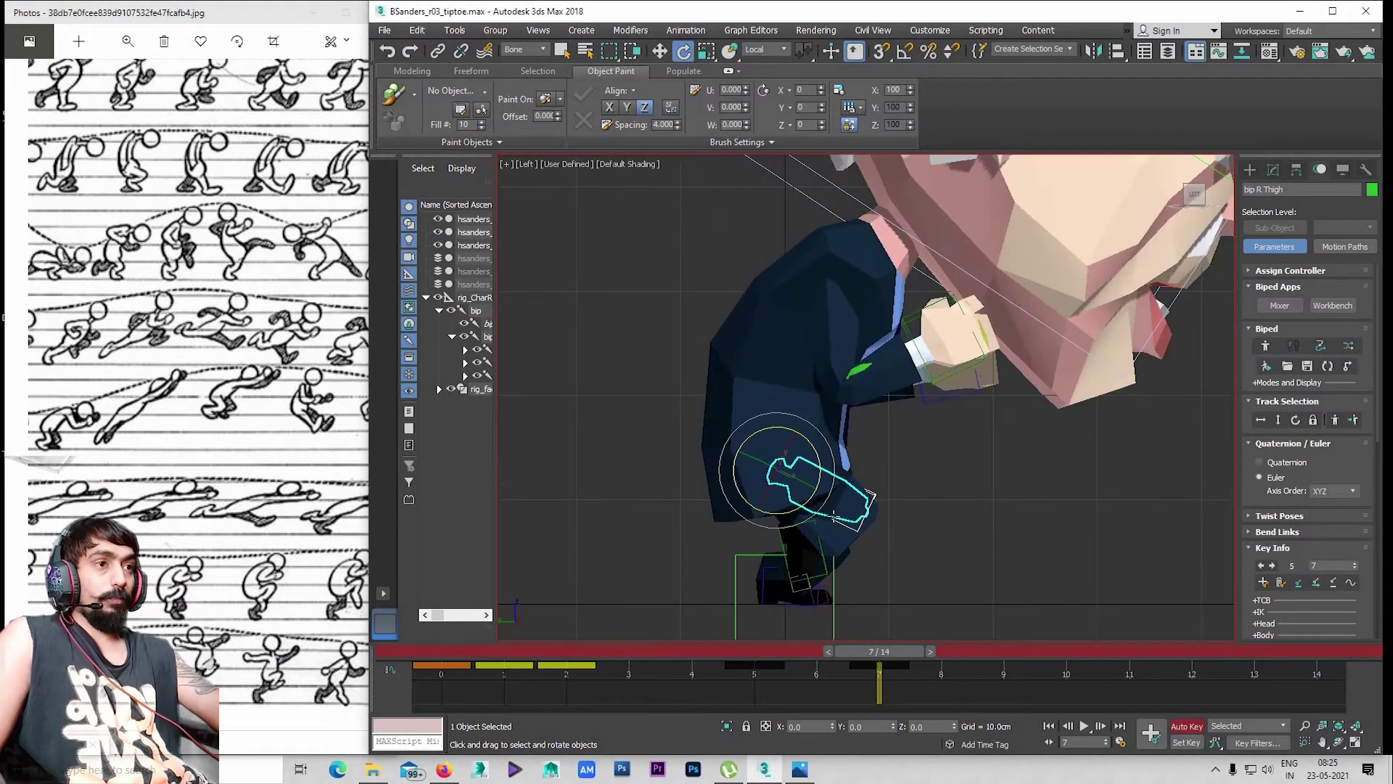
{"action": "left_click_drag", "start_coordinate": [817, 460], "coordinate": [806, 441]}
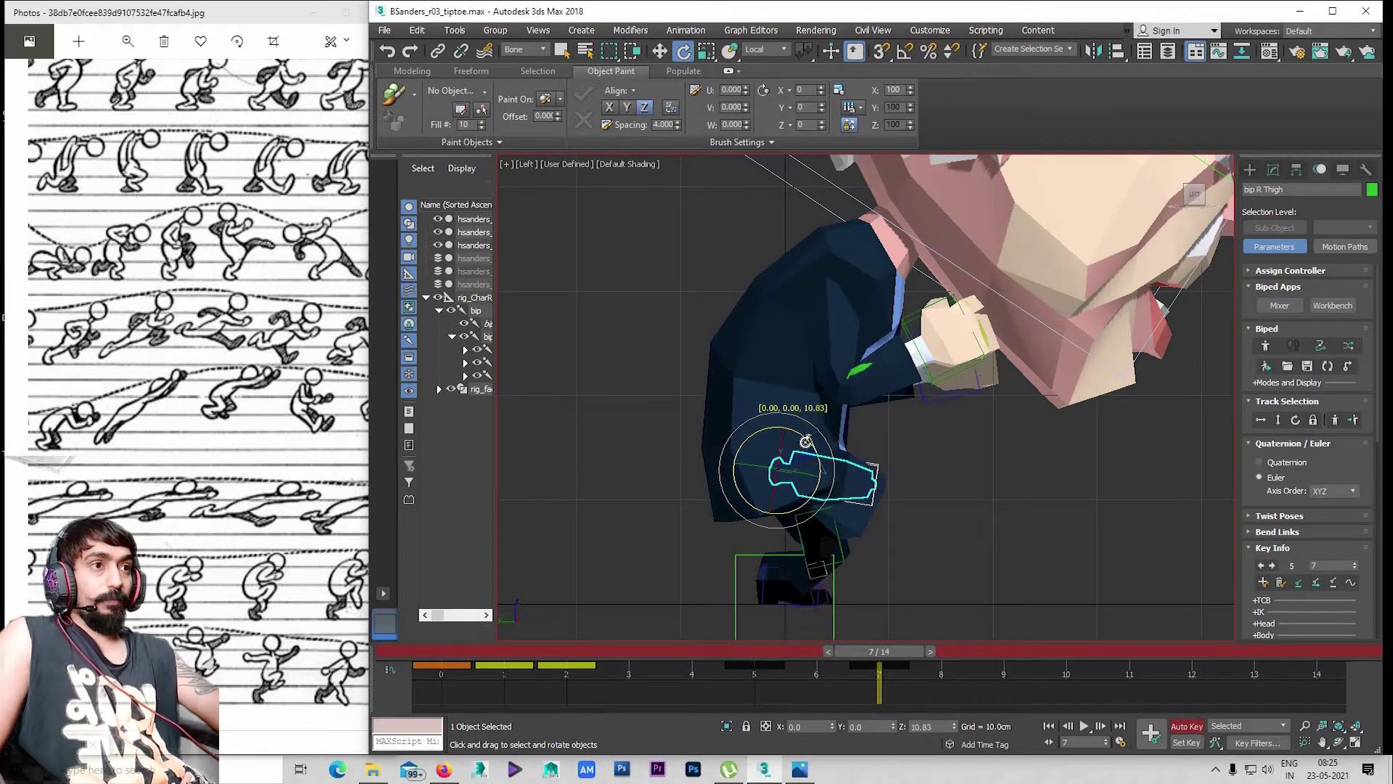
{"action": "left_click", "coordinate": [844, 559]}
{"action": "left_click_drag", "start_coordinate": [876, 510], "coordinate": [857, 497]}
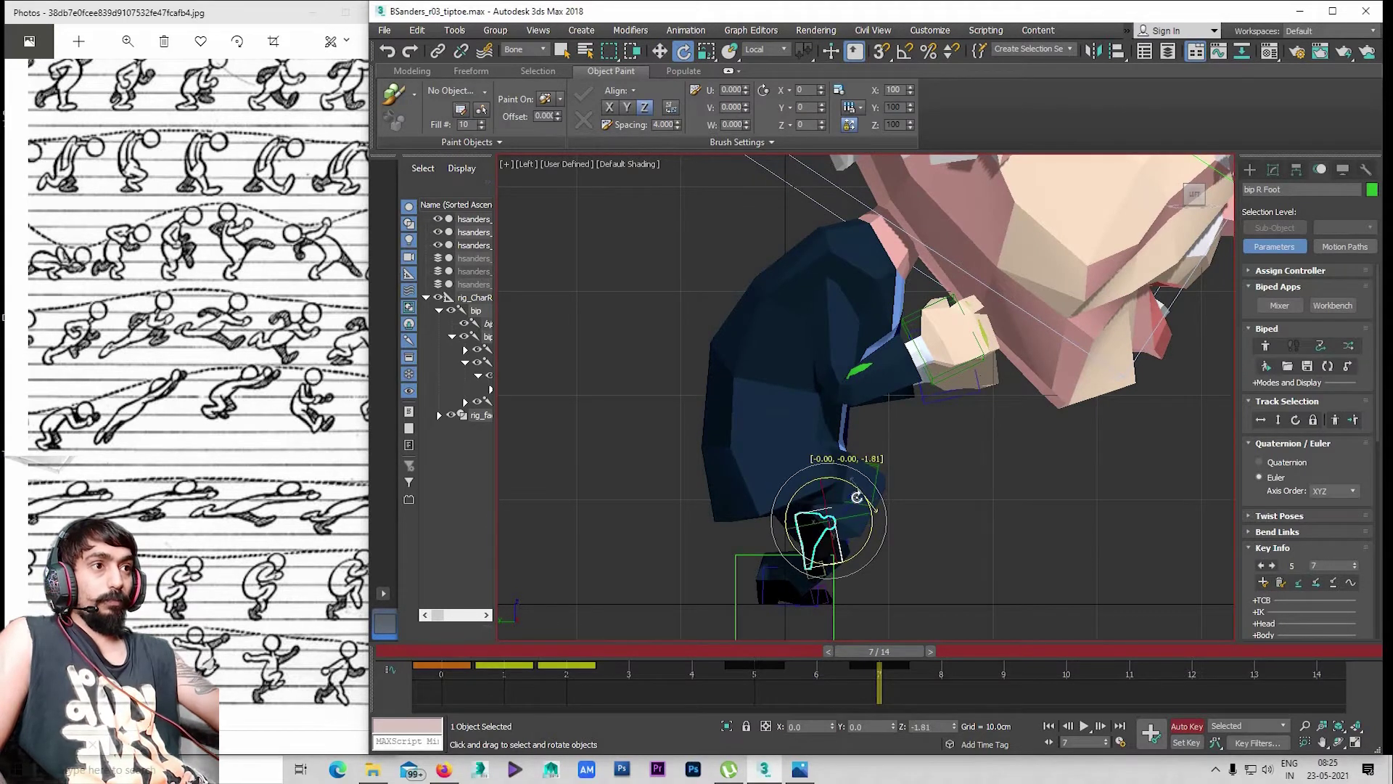
{"action": "middle_click_drag", "start_coordinate": [853, 543], "coordinate": [879, 566]}
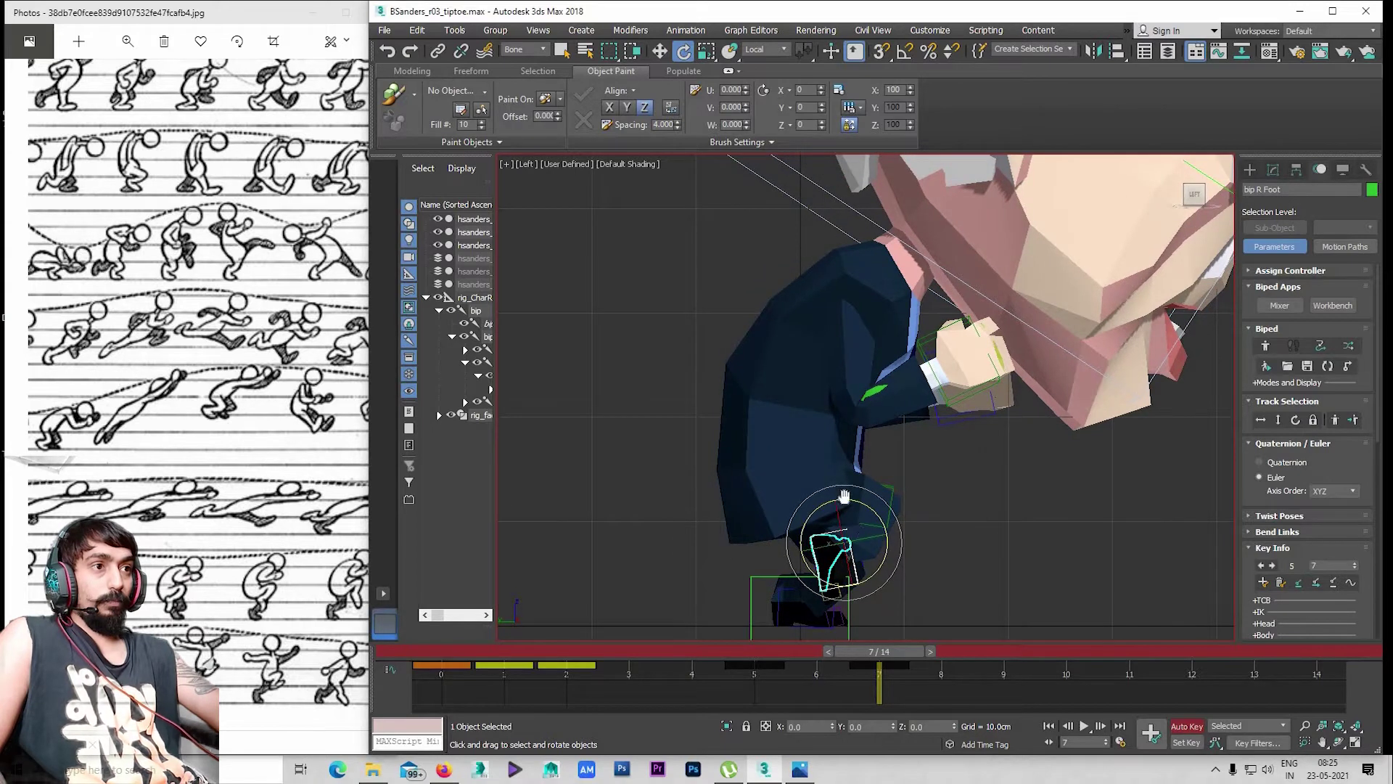
{"action": "middle_click_drag", "start_coordinate": [844, 496], "coordinate": [824, 448]}
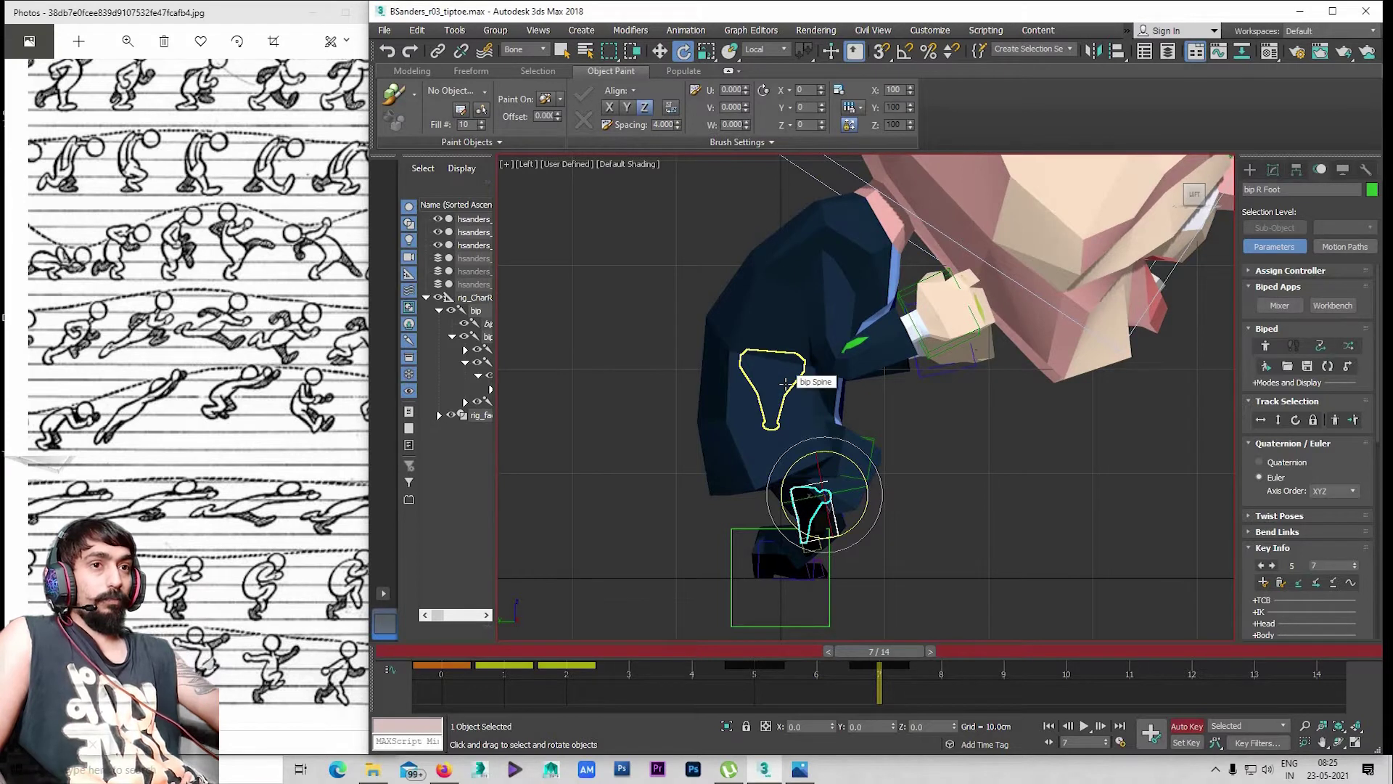
Rotate the lower spine to shift the upper body backward
{"action": "left_click", "coordinate": [787, 385]}
{"action": "mouse_move", "coordinate": [787, 384]}
{"action": "left_mouse_down"}
{"action": "mouse_move", "coordinate": [764, 338]}
{"action": "mouse_move", "coordinate": [810, 348]}
{"action": "mouse_move", "coordinate": [814, 376]}
{"action": "left_mouse_up"}
{"action": "left_click", "coordinate": [769, 326]}
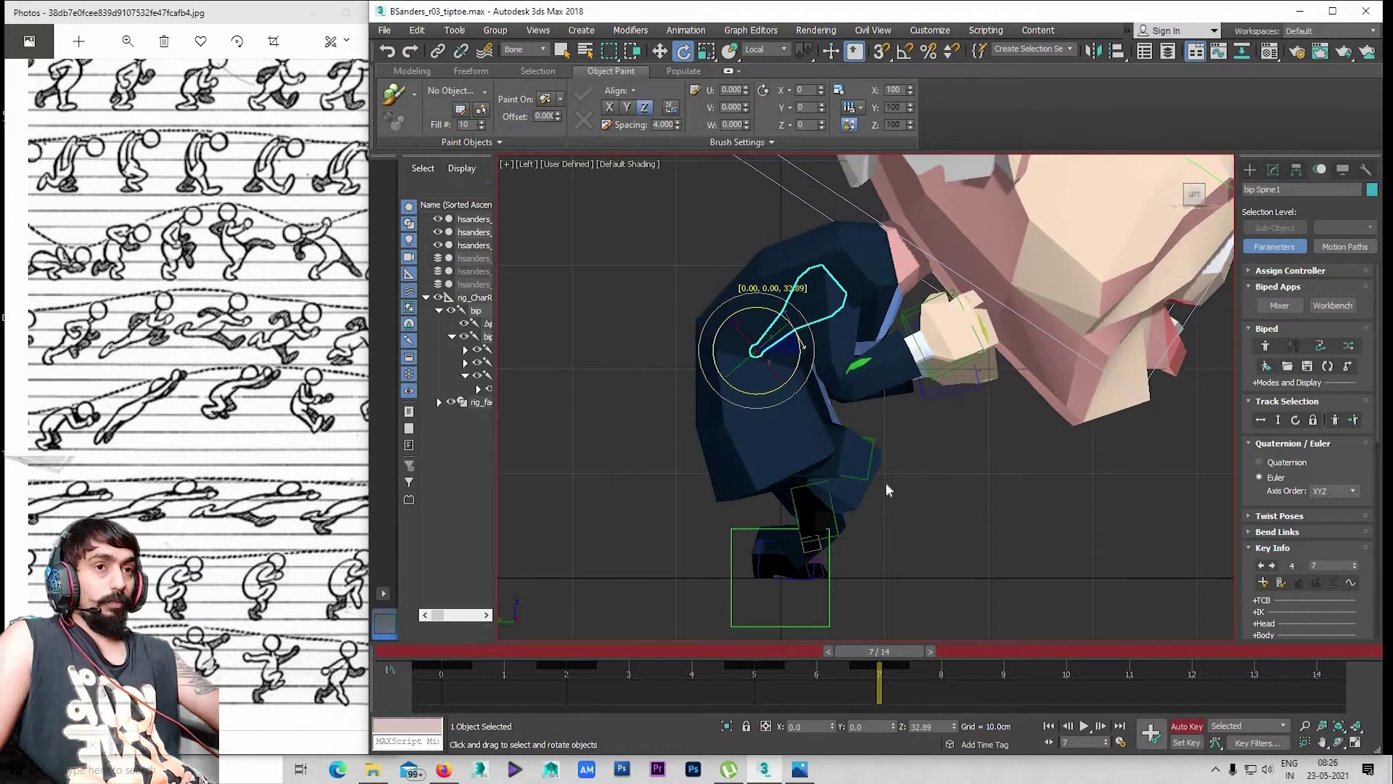
Play the sneak cycle, then scrub between frames 5 and 7 to compare poses
{"action": "scroll", "coordinate": [853, 508], "scroll_direction": "down", "scroll_amount": 3}
{"action": "key", "text": "comma"}
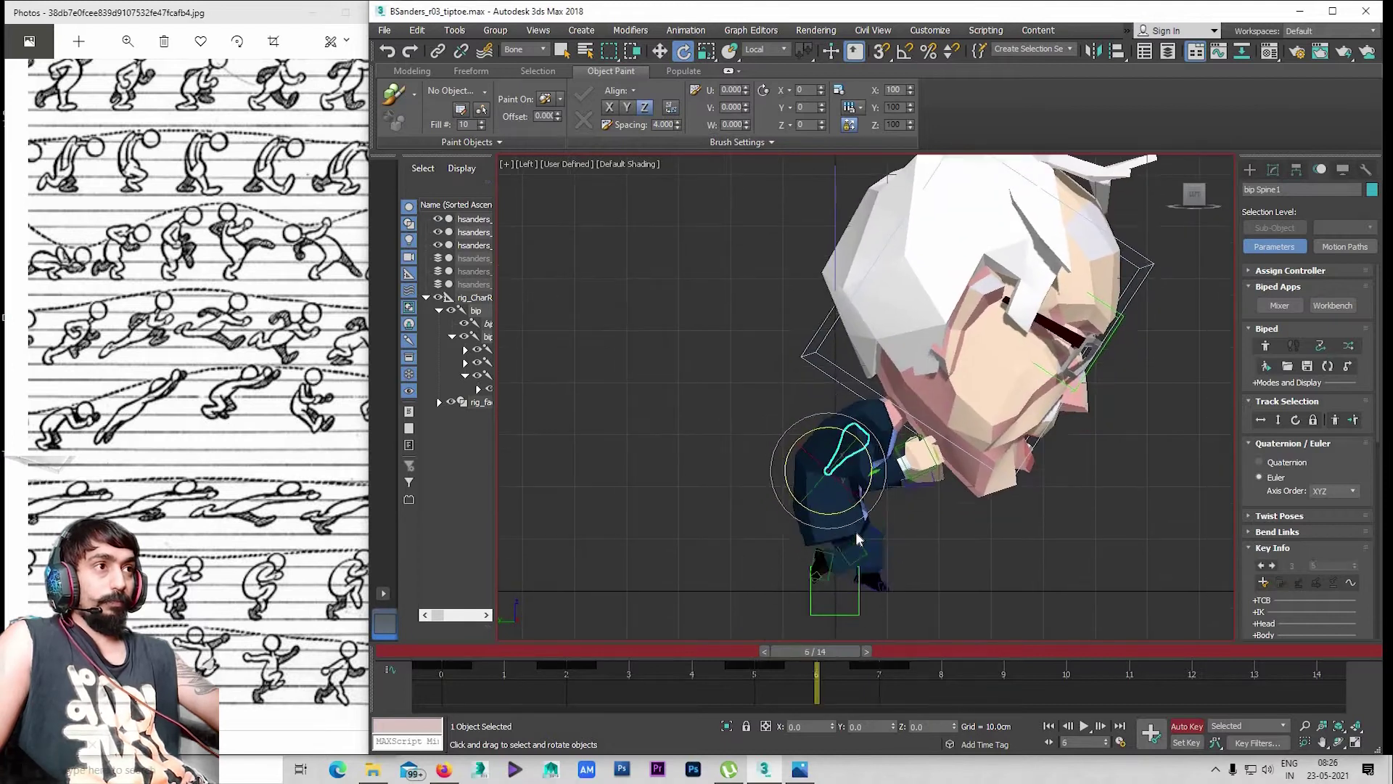
{"action": "key", "text": "slash"}
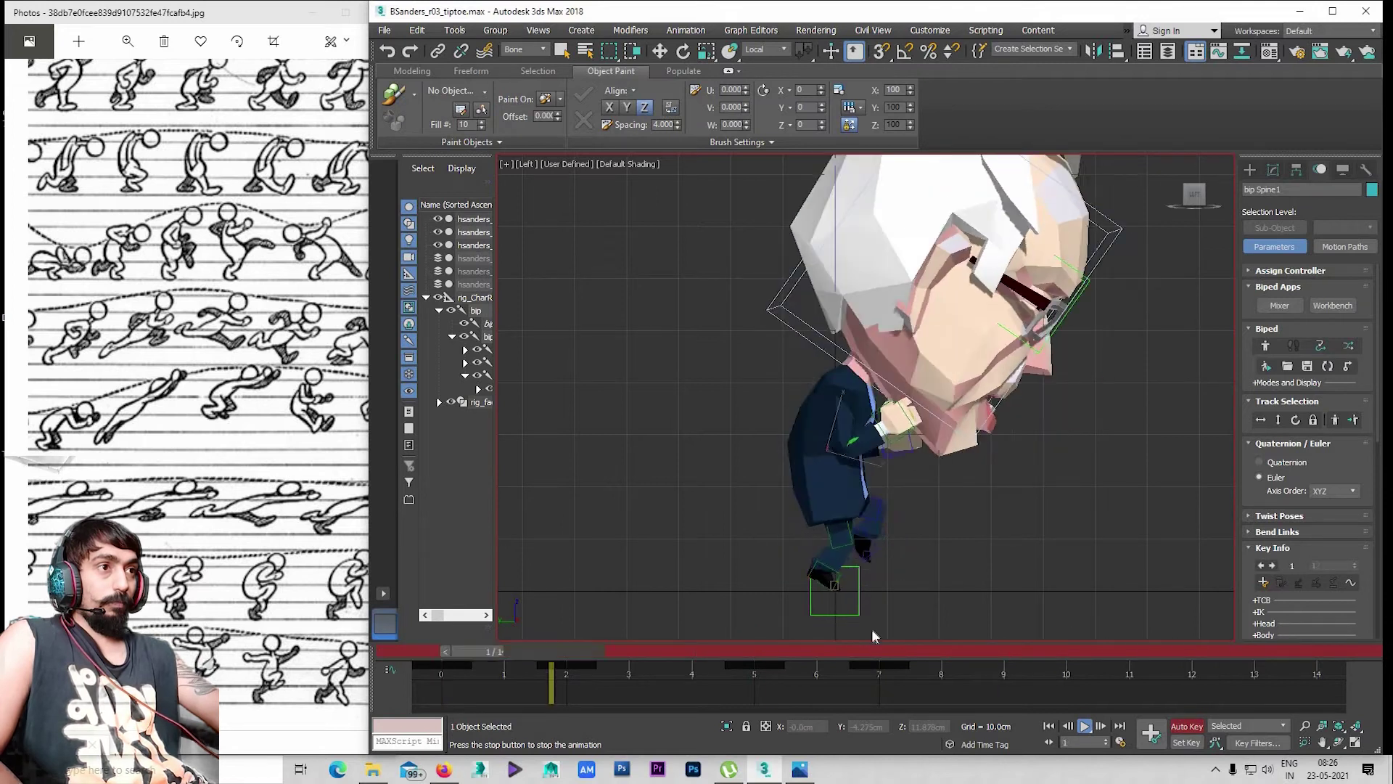
{"action": "key", "text": "slash"}
{"action": "key", "text": "e"}
{"action": "left_click_drag", "start_coordinate": [602, 650], "coordinate": [864, 666]}
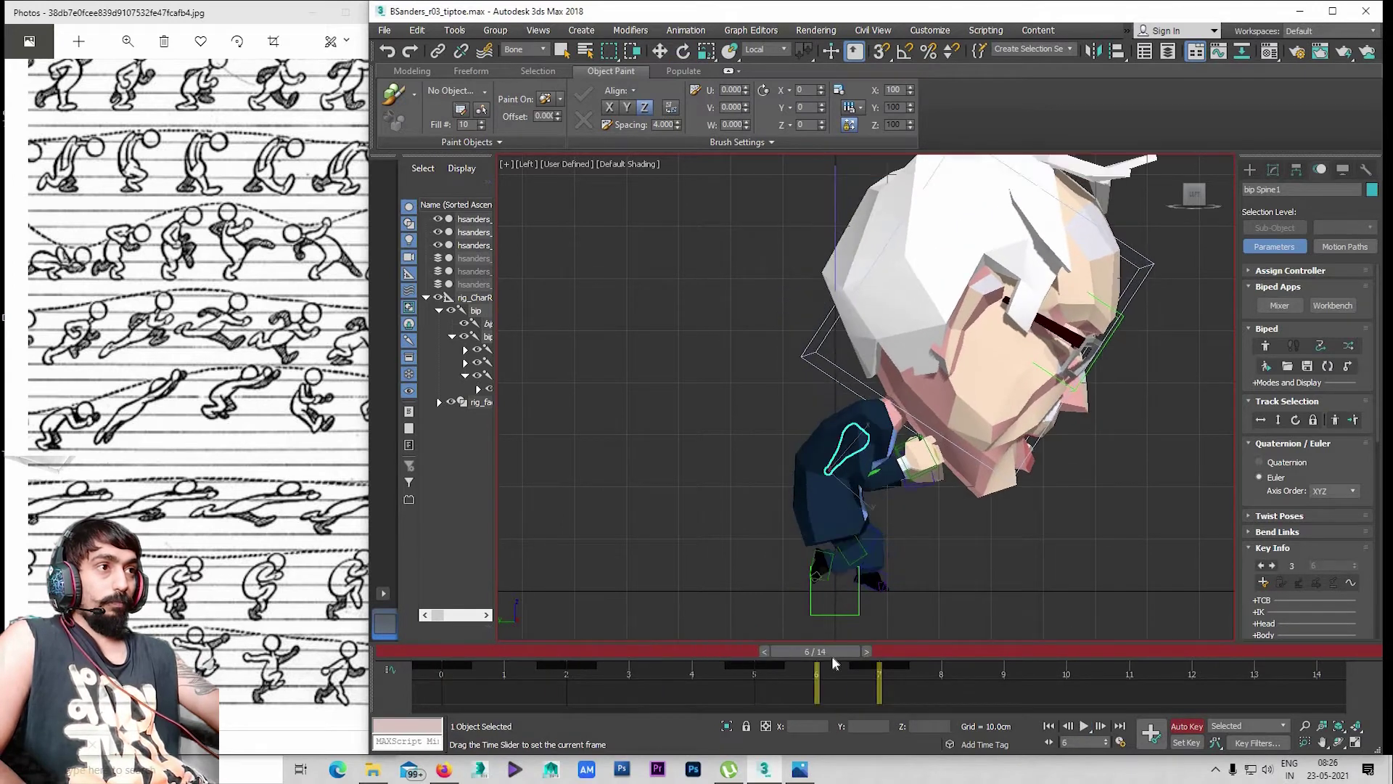
{"action": "left_click_drag", "start_coordinate": [718, 665], "coordinate": [878, 666]}
{"action": "key", "text": "e"}
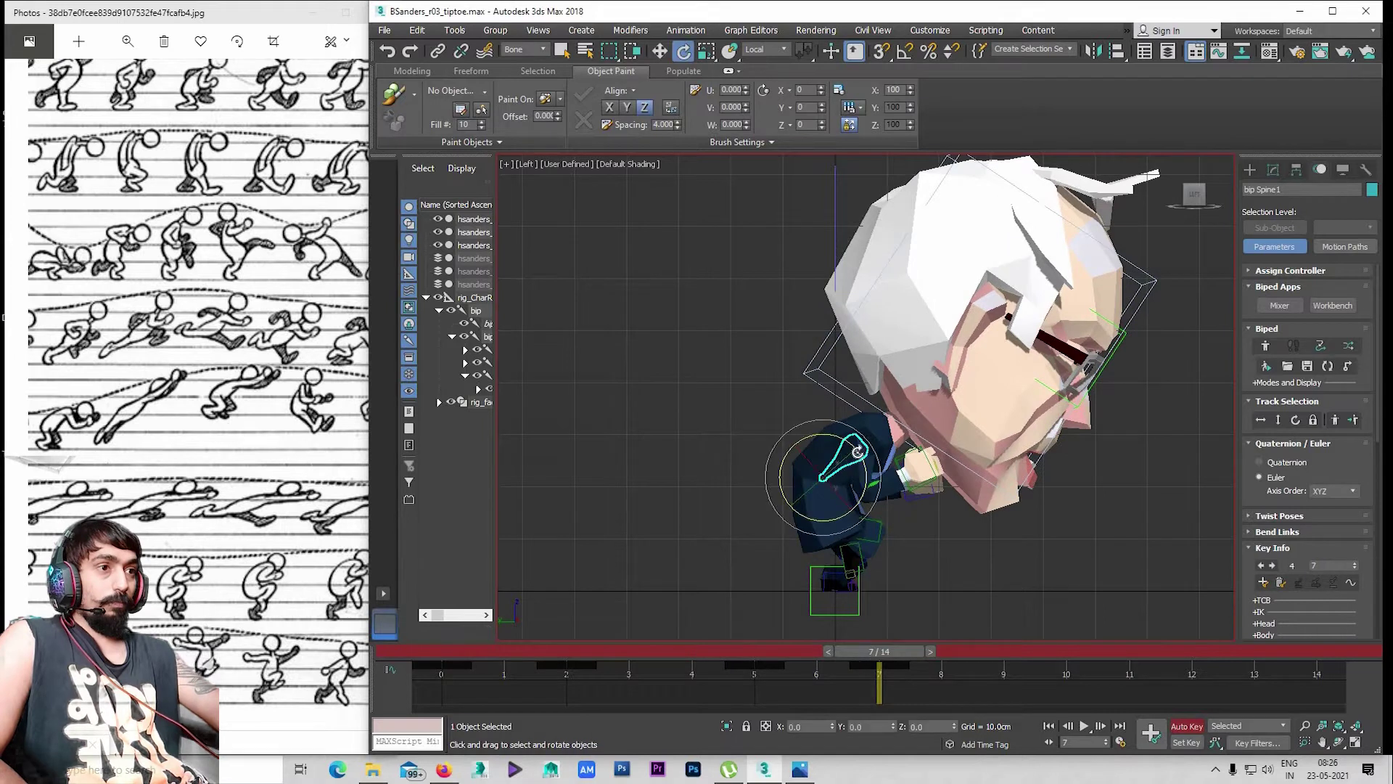
Tilt the upper spine at frame 7 and review the playback in the perspective view
{"action": "left_click_drag", "start_coordinate": [858, 451], "coordinate": [847, 455]}
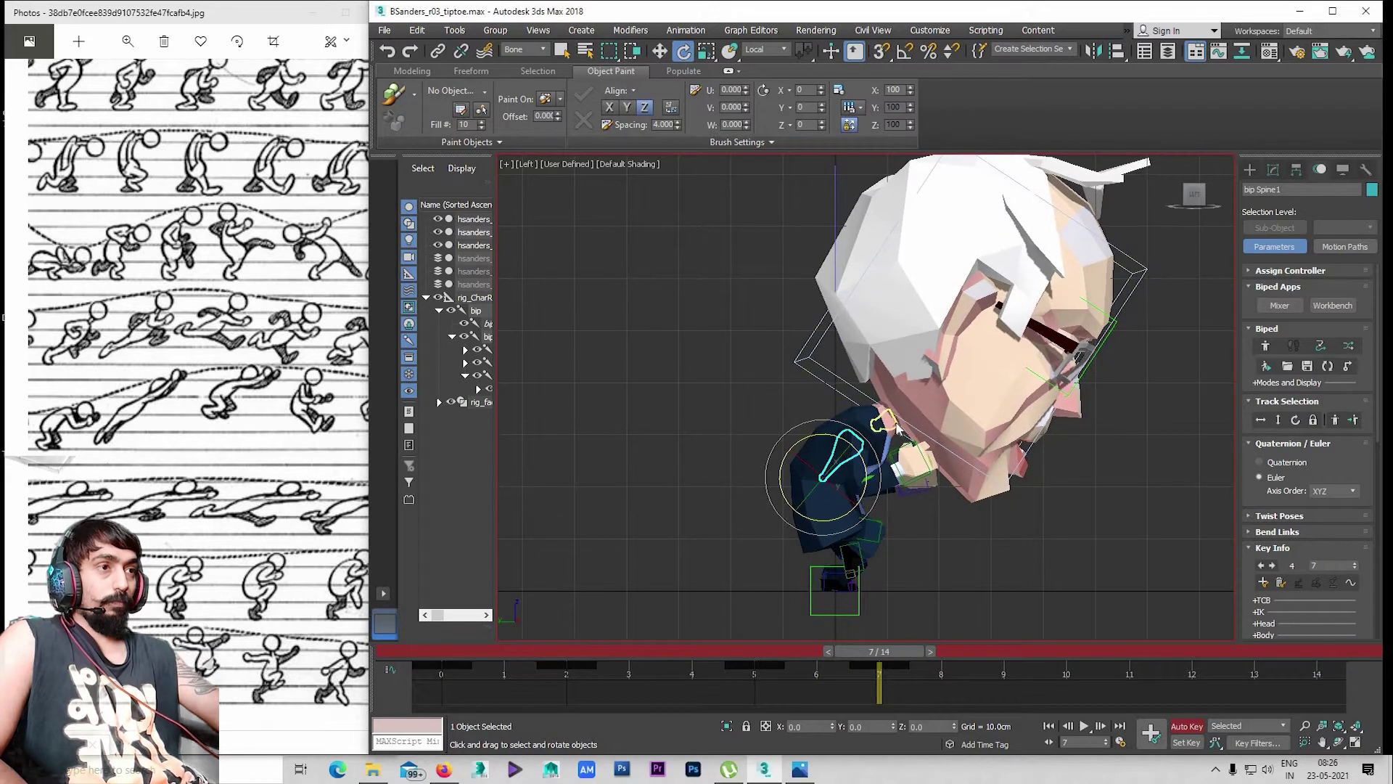
{"action": "key", "text": "slash"}
{"action": "key", "text": "p"}
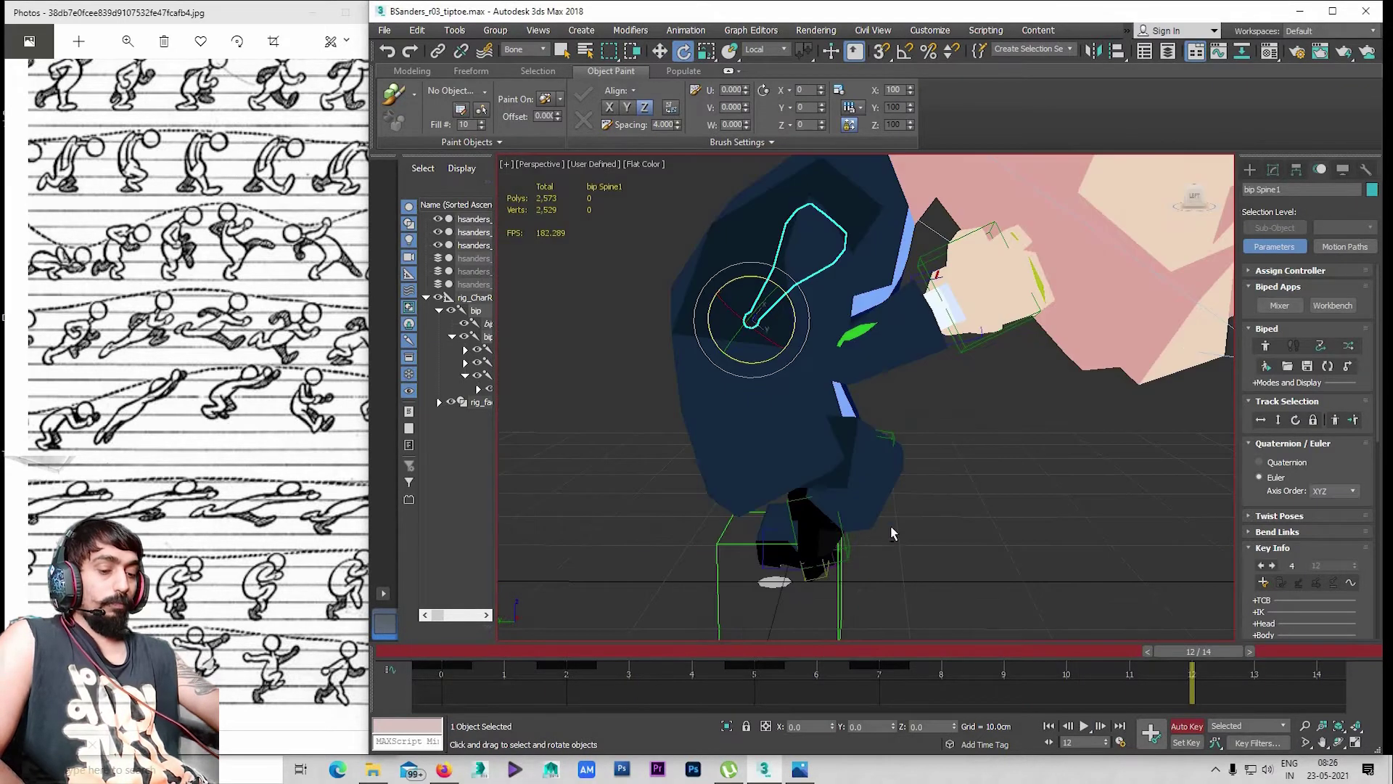
{"action": "key", "text": "slash"}
{"action": "mouse_move", "coordinate": [892, 534]}
{"action": "middle_mouse_down", "text": "alt"}
{"action": "mouse_move", "coordinate": [782, 456]}
{"action": "mouse_move", "coordinate": [759, 484]}
{"action": "middle_mouse_up", "text": "alt"}
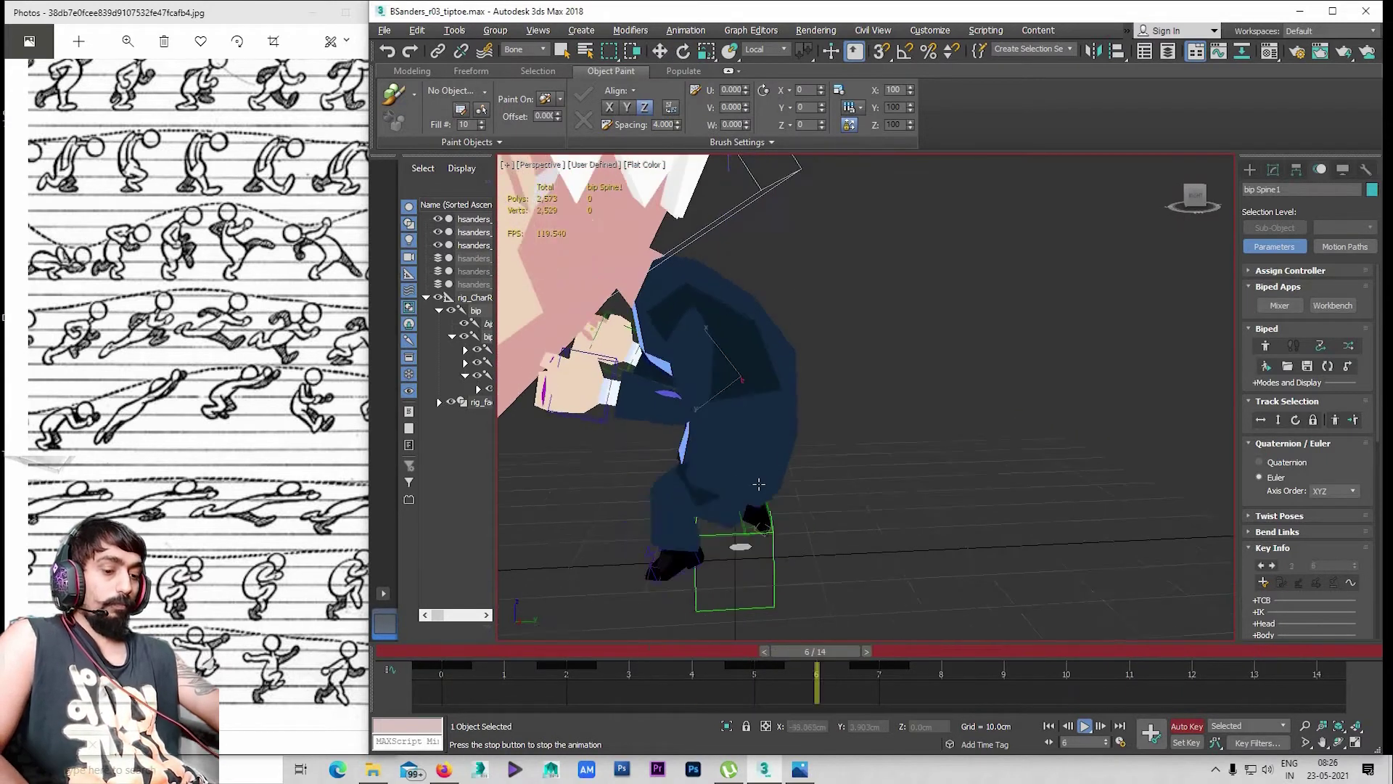
{"action": "middle_click_drag", "start_coordinate": [758, 484], "coordinate": [811, 490], "text": "alt"}
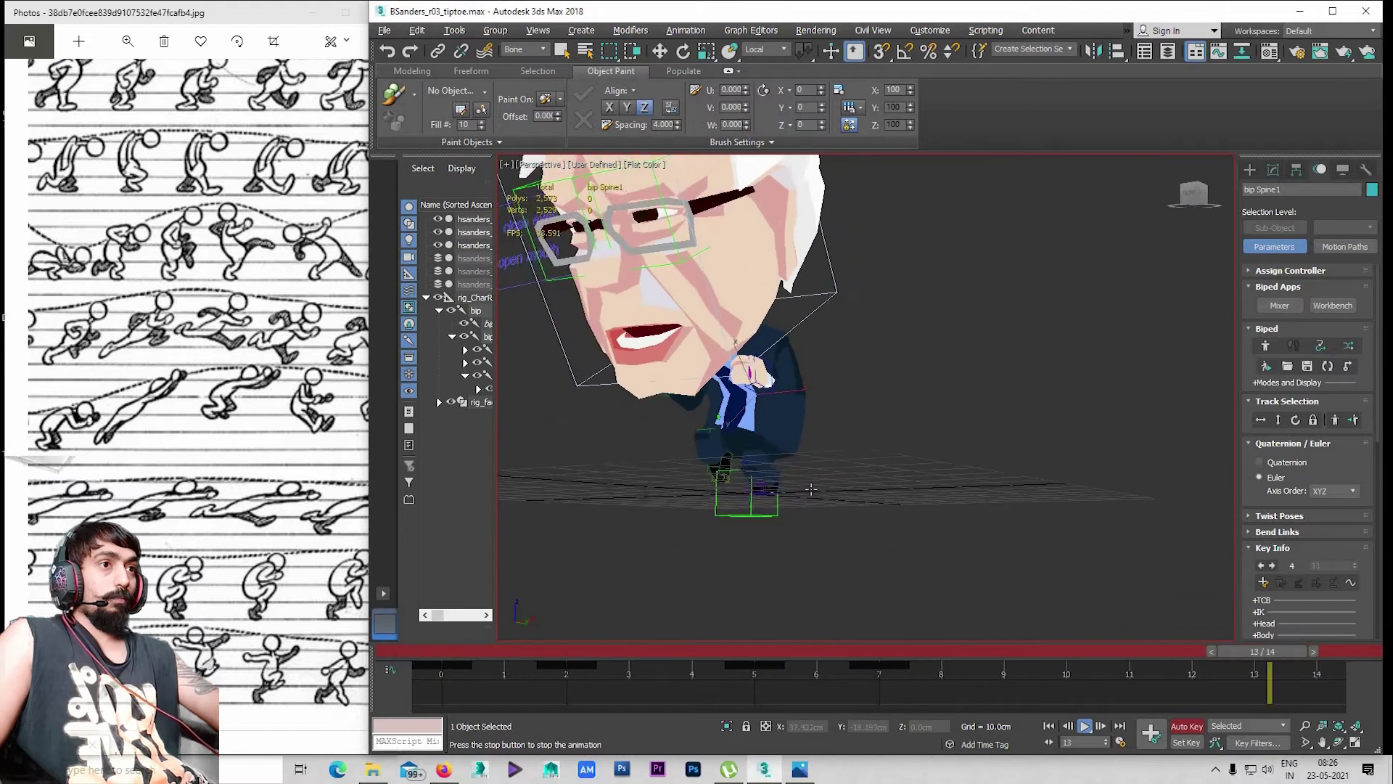
{"action": "key", "text": "slash"}
Show the side view at frame 7 next to the reference sketch sheet
{"action": "key", "text": "alt+w"}
{"action": "key", "text": "e"}
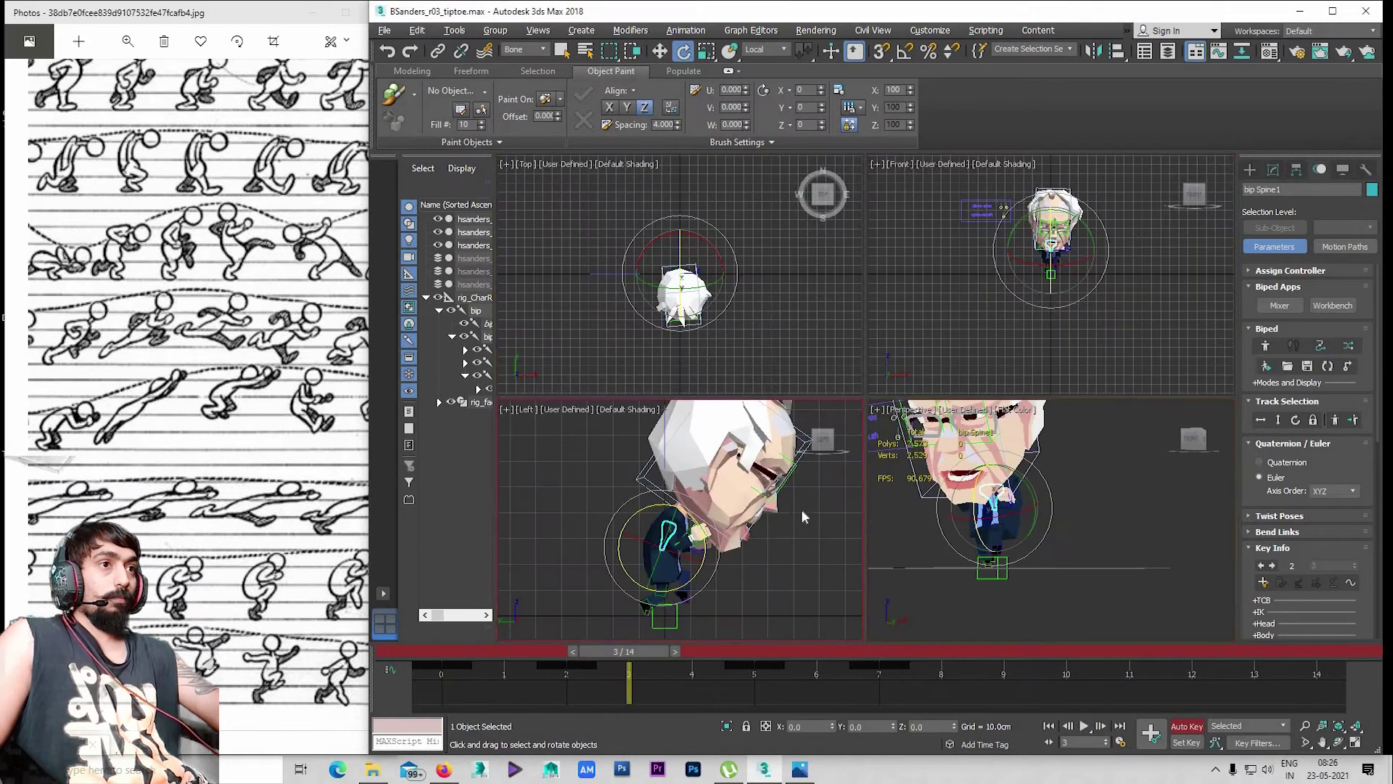
{"action": "key", "text": "alt+w"}
{"action": "middle_click_drag", "start_coordinate": [801, 515], "coordinate": [778, 566]}
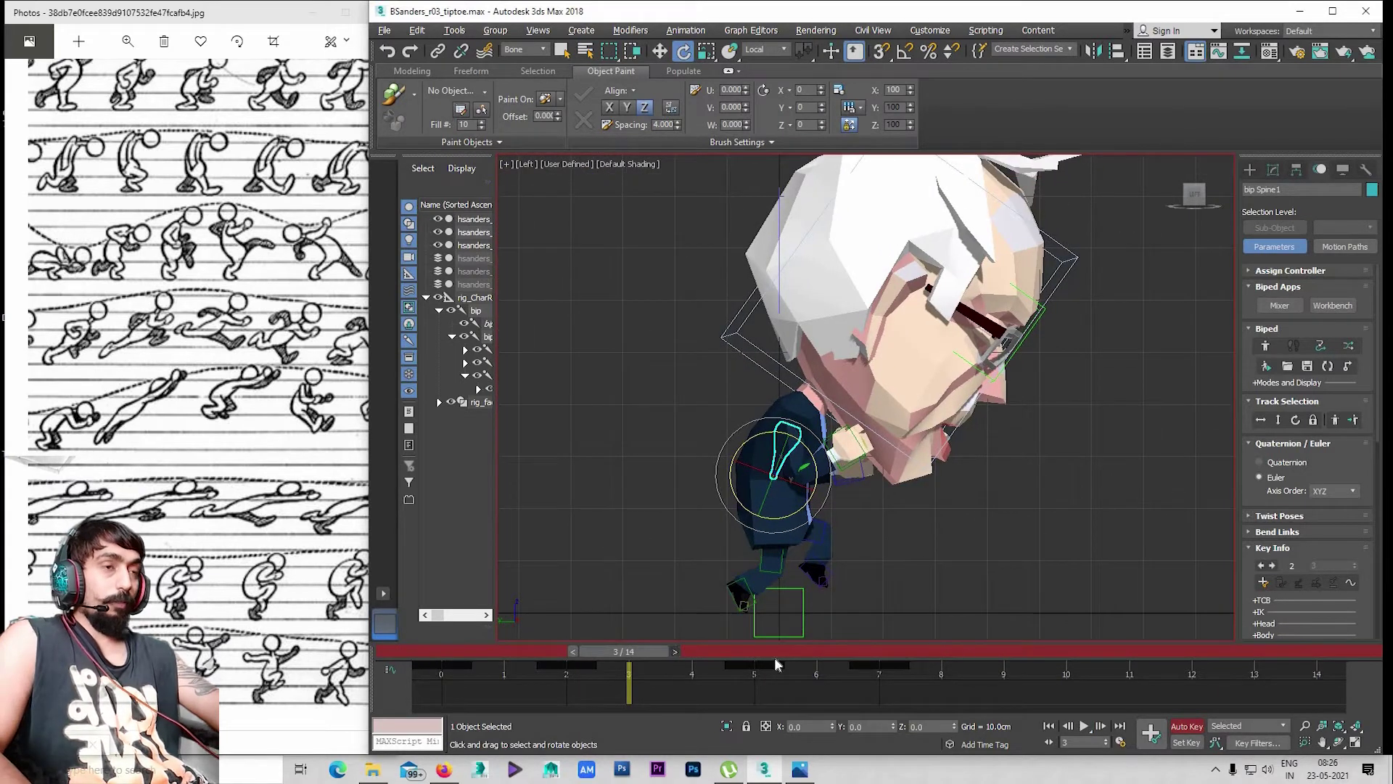
{"action": "left_click", "coordinate": [879, 651]}
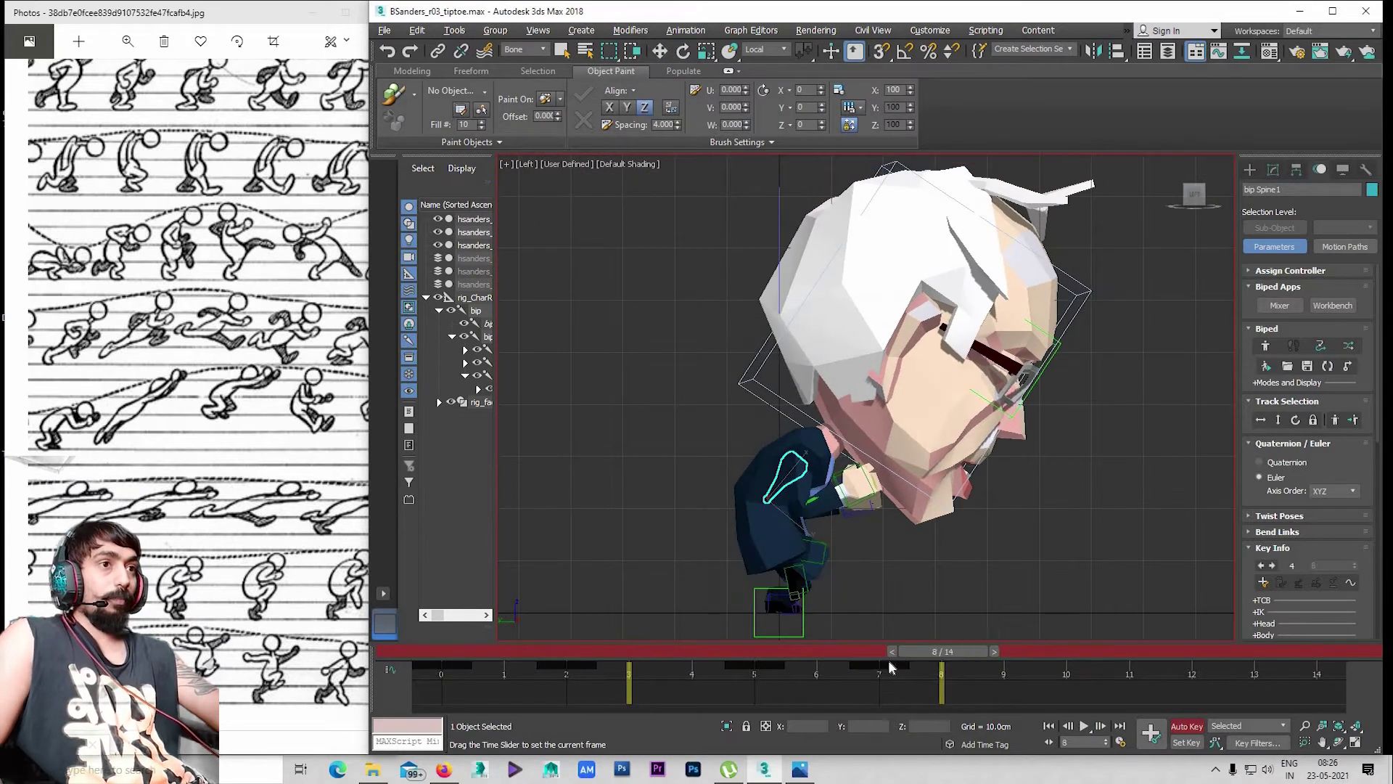
{"action": "left_click", "coordinate": [333, 502]}
{"action": "scroll", "coordinate": [334, 502], "scroll_direction": "up", "scroll_amount": 1}
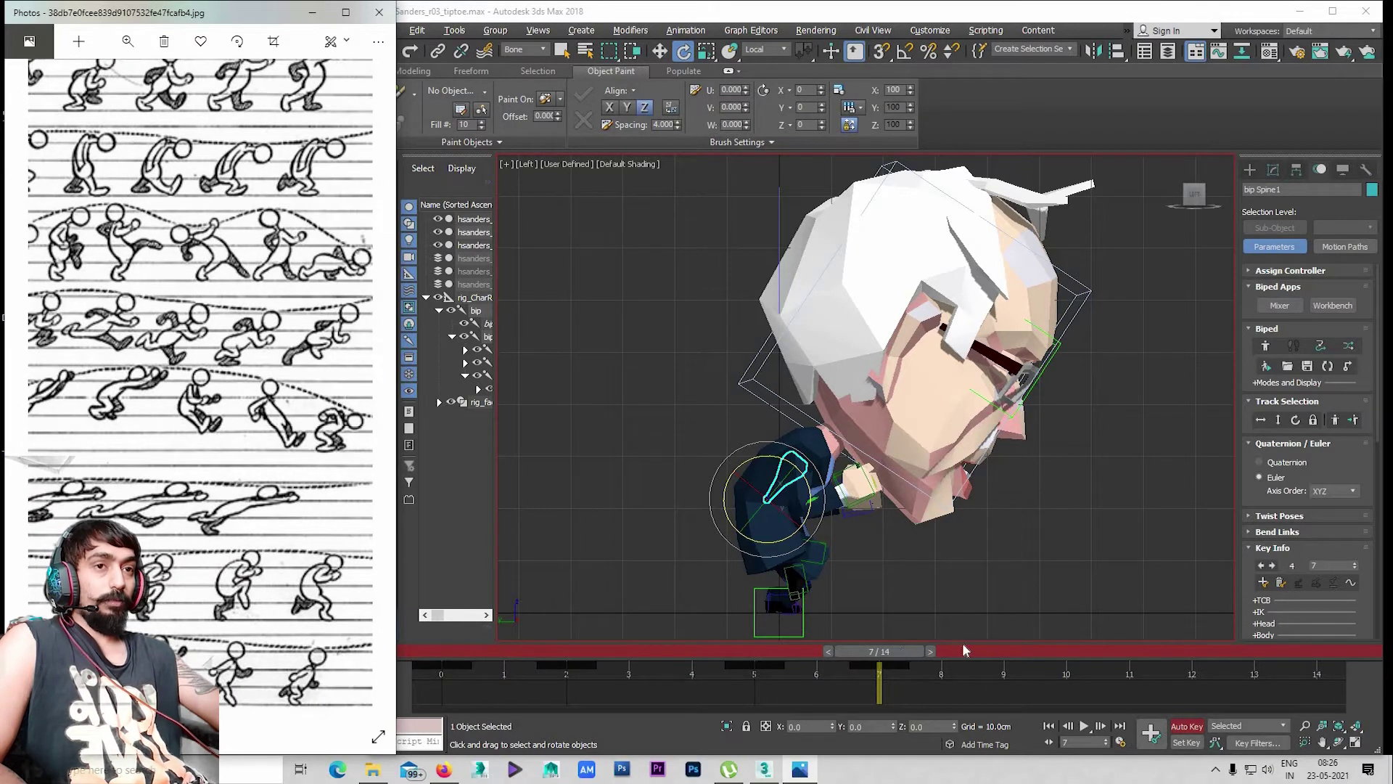
Scrub the timeline to frame 9
{"action": "left_click_drag", "start_coordinate": [962, 643], "coordinate": [1081, 659]}
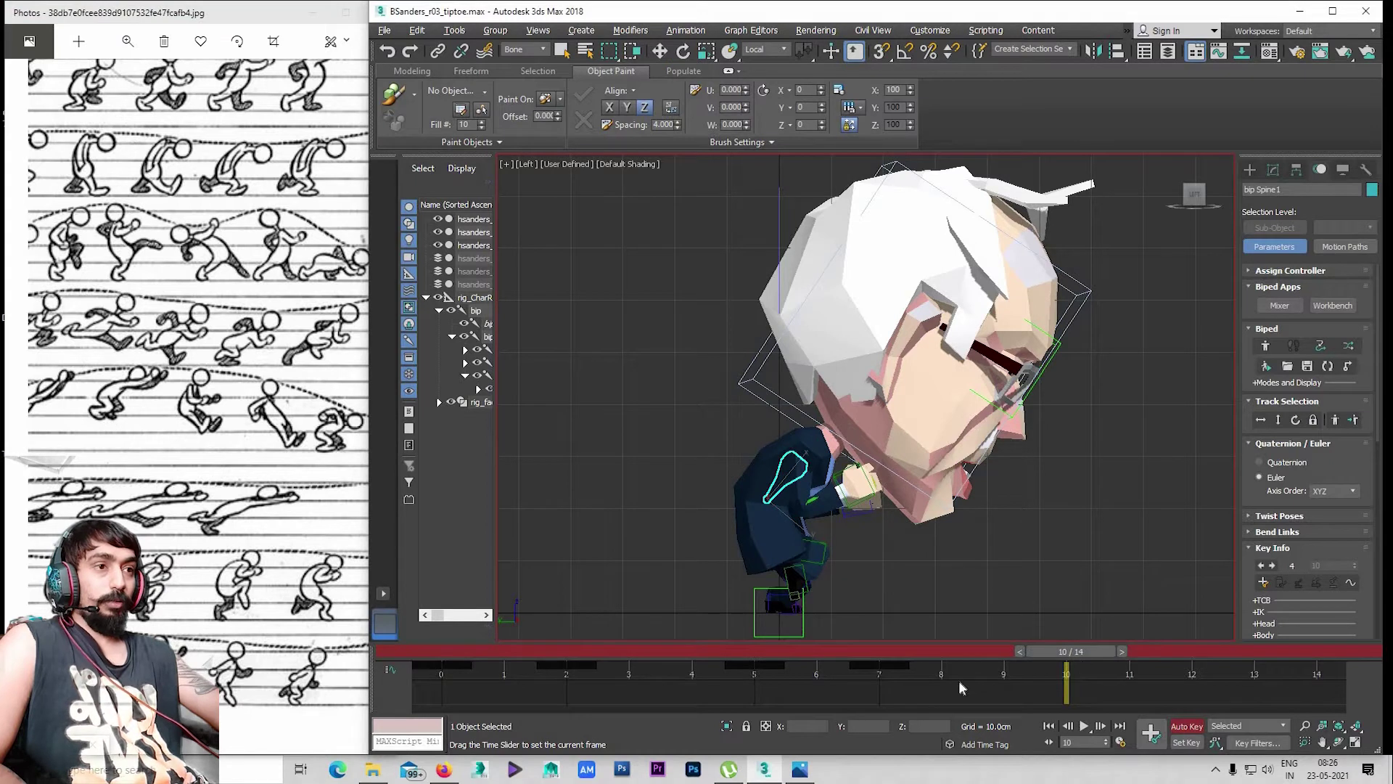
{"action": "left_click_drag", "start_coordinate": [959, 681], "coordinate": [881, 698]}
{"action": "key", "text": "period"}
{"action": "key", "text": "period"}
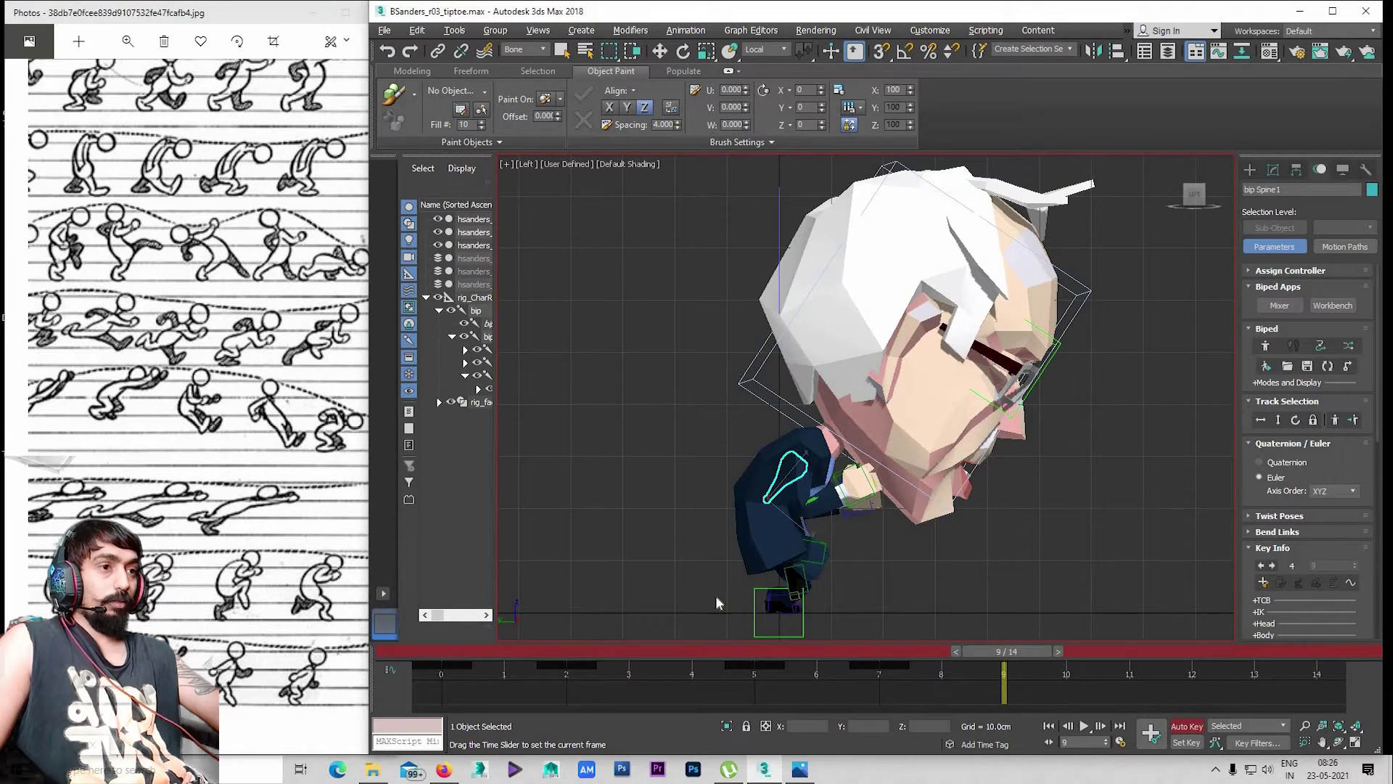
{"action": "key", "text": "e"}
{"action": "middle_click_drag", "start_coordinate": [715, 595], "coordinate": [724, 571]}
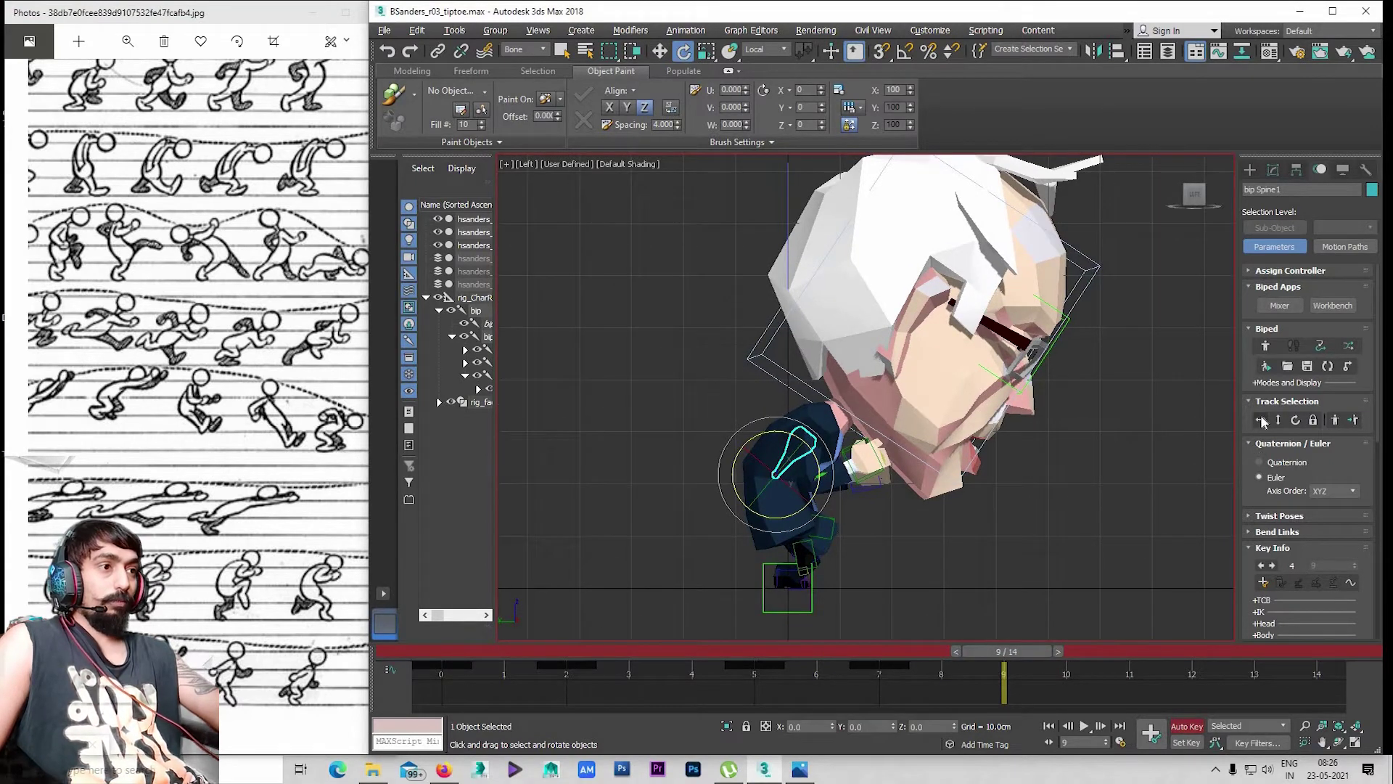
Move the left foot back and tilt it onto its toes at frame 9
{"action": "left_click", "coordinate": [778, 578]}
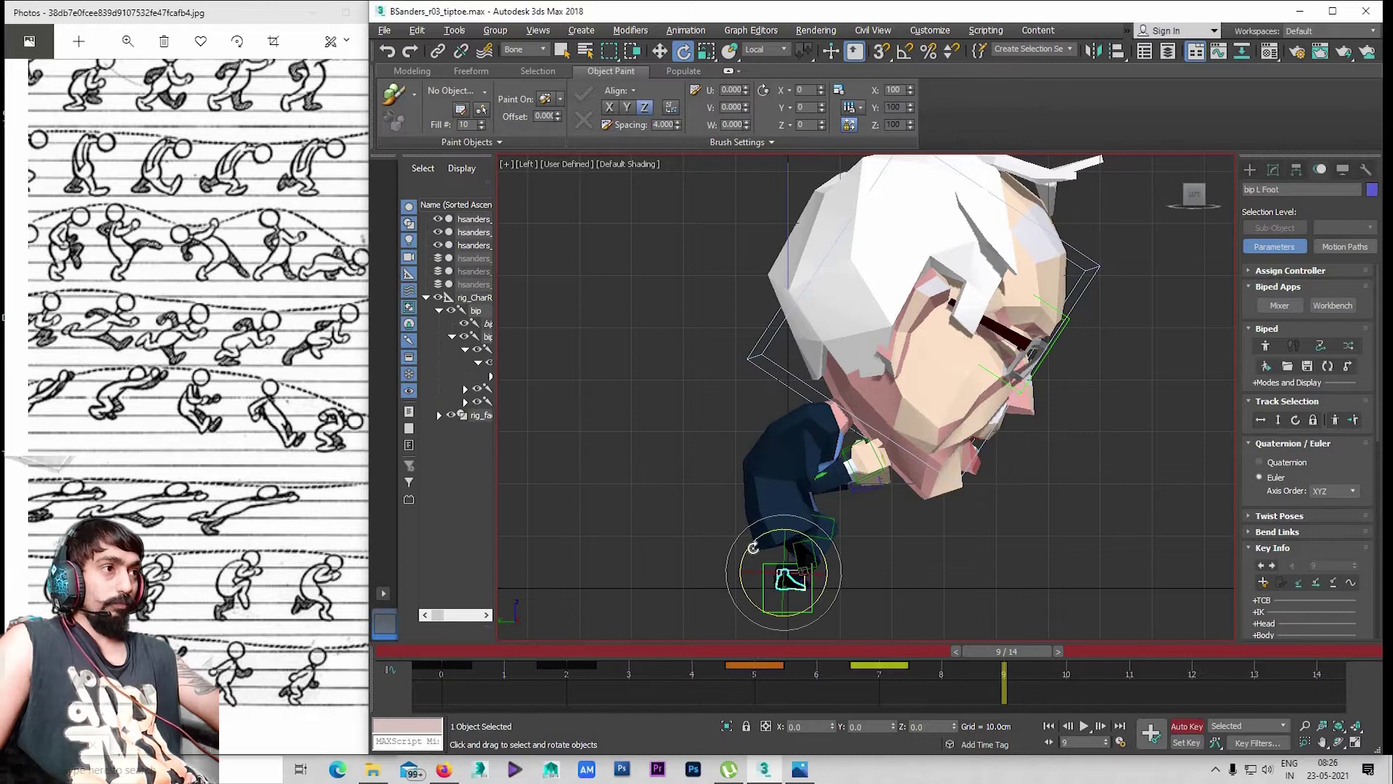
{"action": "middle_click_drag", "start_coordinate": [778, 579], "coordinate": [784, 526]}
{"action": "scroll", "coordinate": [774, 548], "scroll_direction": "up", "scroll_amount": 2}
{"action": "key", "text": "w"}
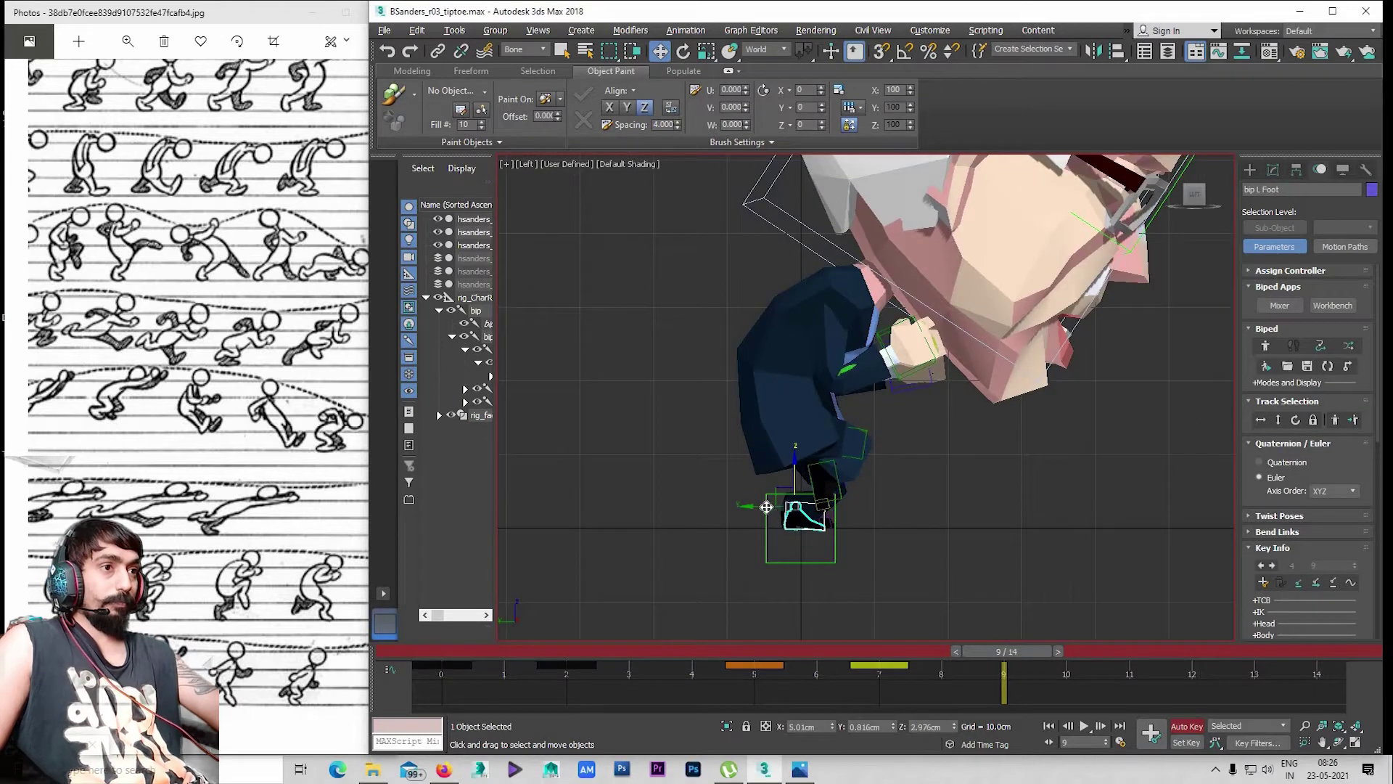
{"action": "left_click_drag", "start_coordinate": [737, 504], "coordinate": [677, 504]}
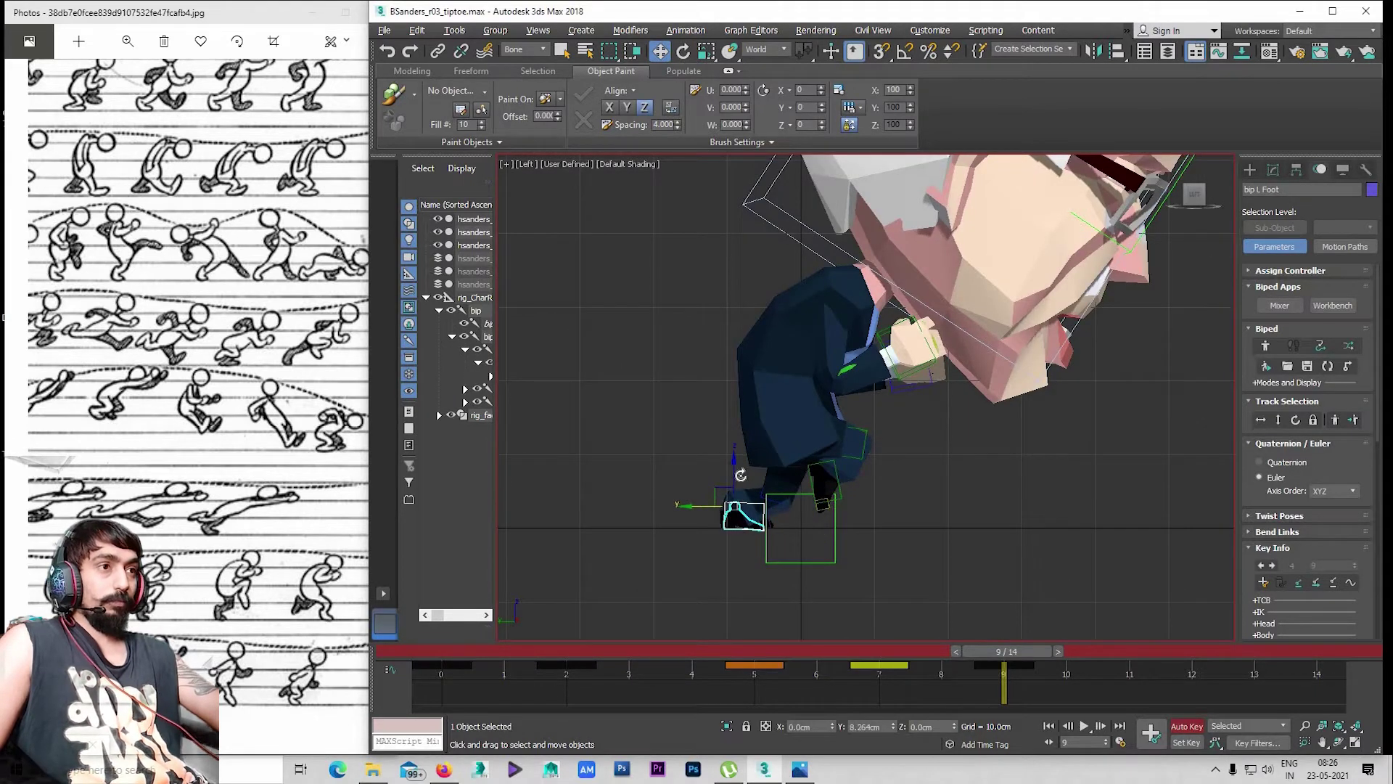
{"action": "key", "text": "e"}
{"action": "left_click_drag", "start_coordinate": [758, 473], "coordinate": [690, 492]}
{"action": "key", "text": "w"}
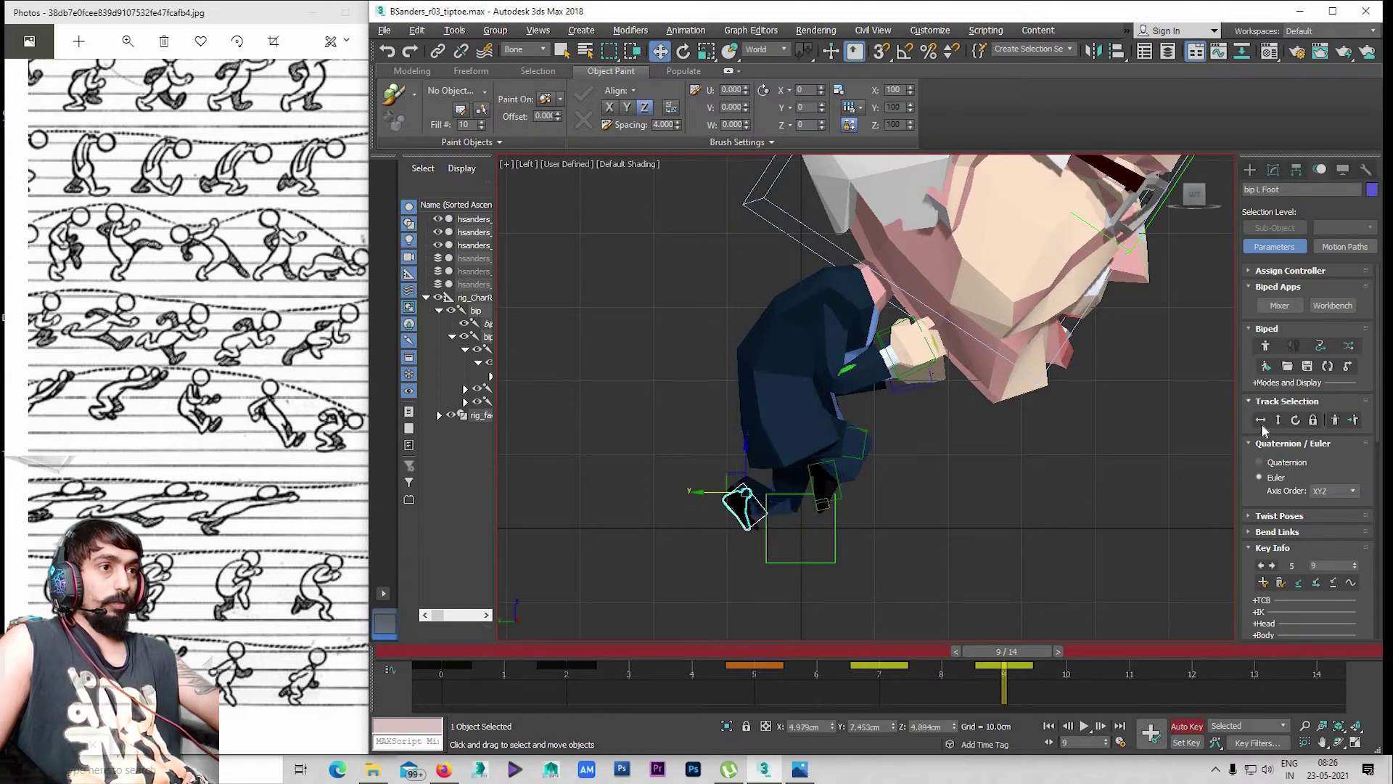
Raise the body's centre of mass slightly at frame 9
{"action": "left_click", "coordinate": [1260, 421]}
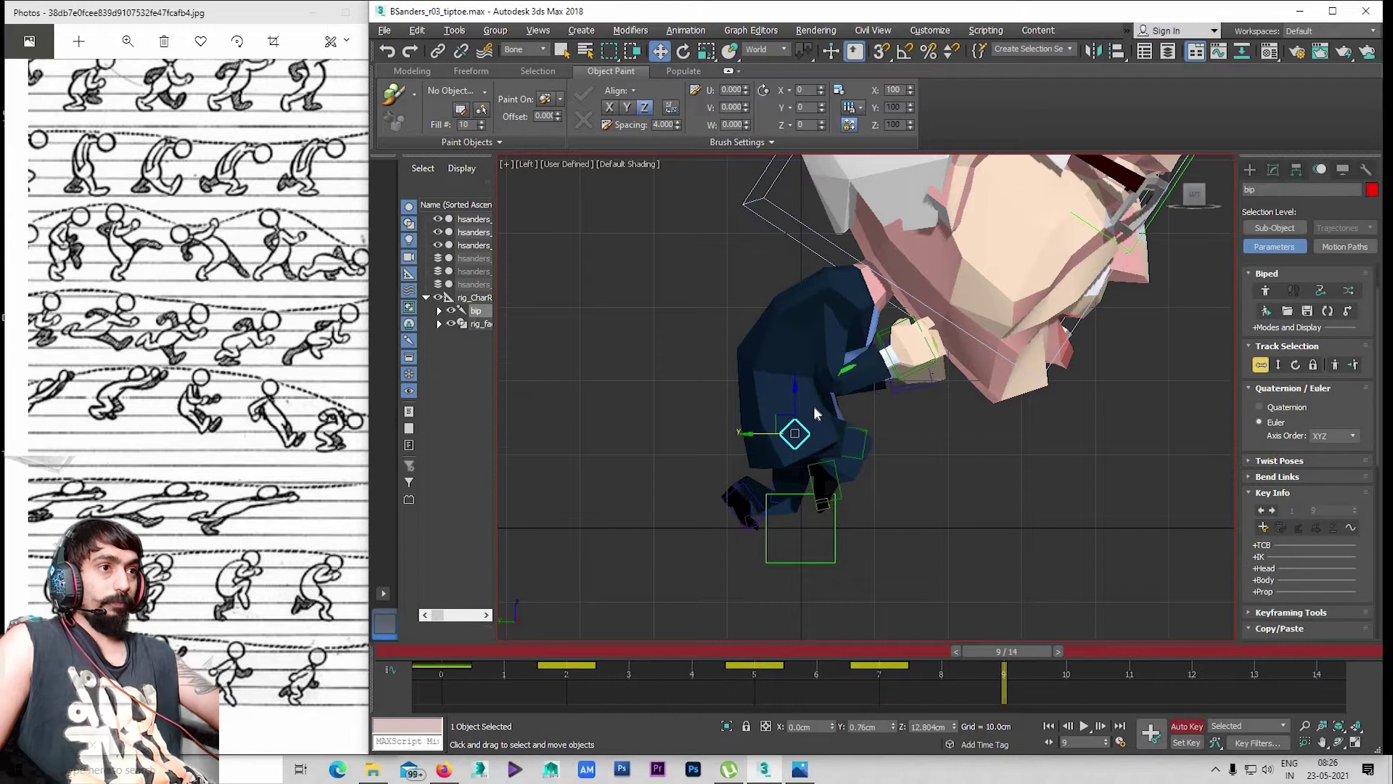
{"action": "left_click_drag", "start_coordinate": [800, 383], "coordinate": [814, 380]}
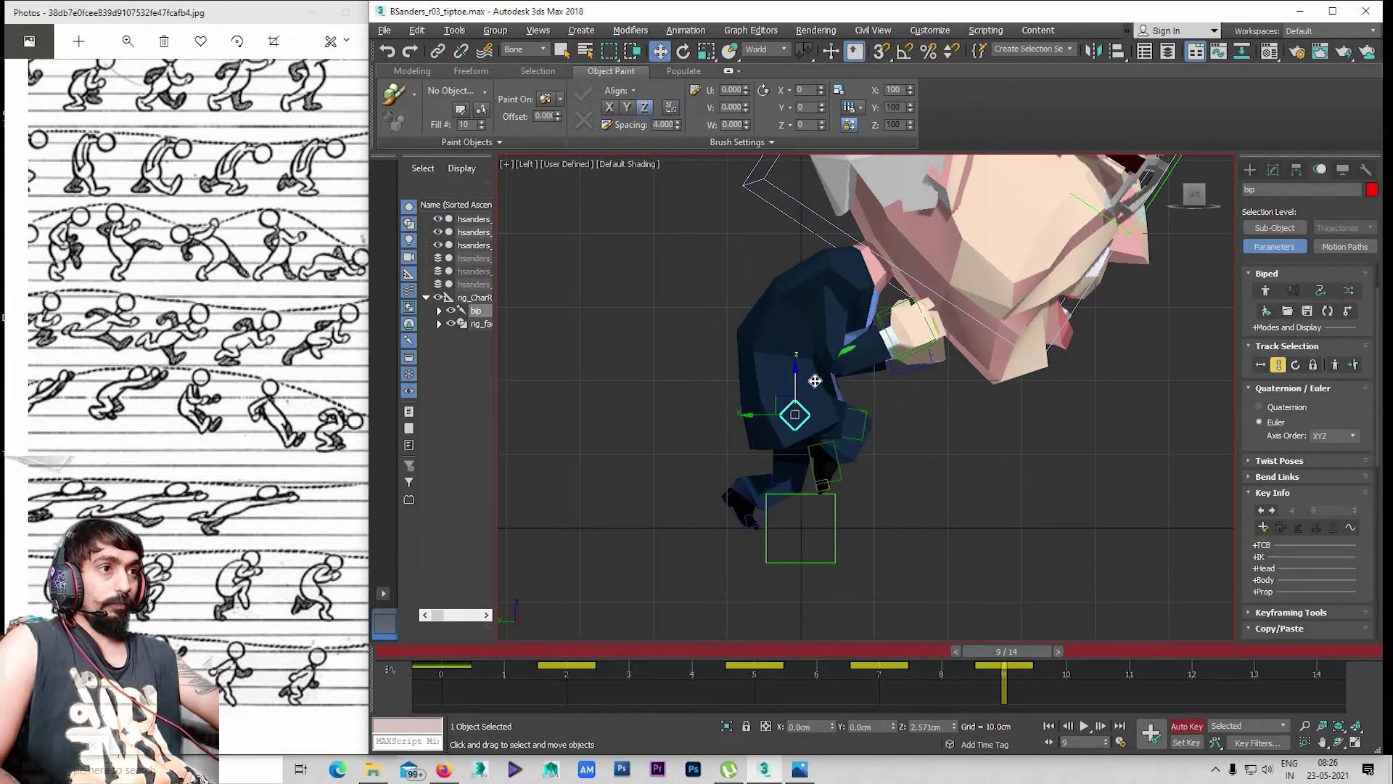
{"action": "left_click_drag", "start_coordinate": [815, 375], "coordinate": [815, 375]}
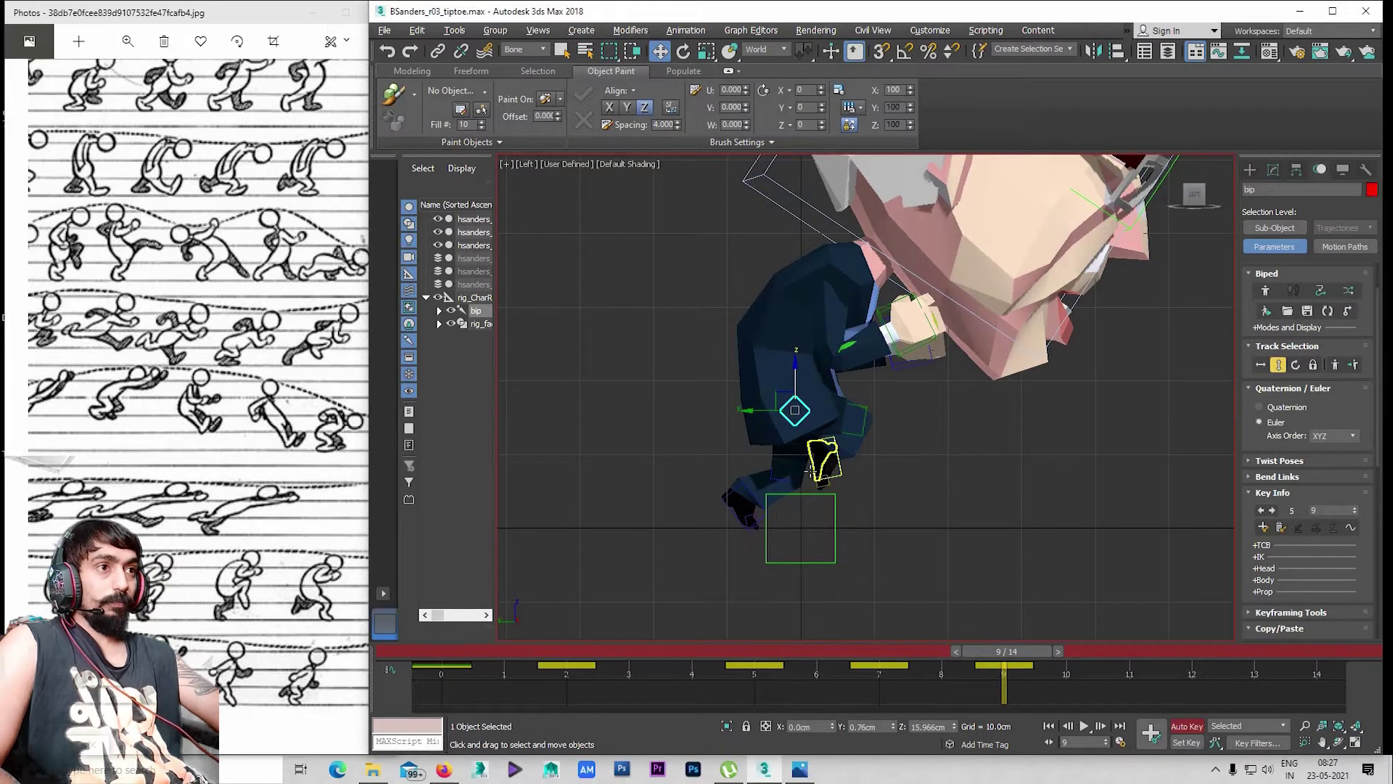
Rotate the right foot, raise it, push it slightly forward, and tilt it further
{"action": "left_click", "coordinate": [837, 458]}
{"action": "key", "text": "e"}
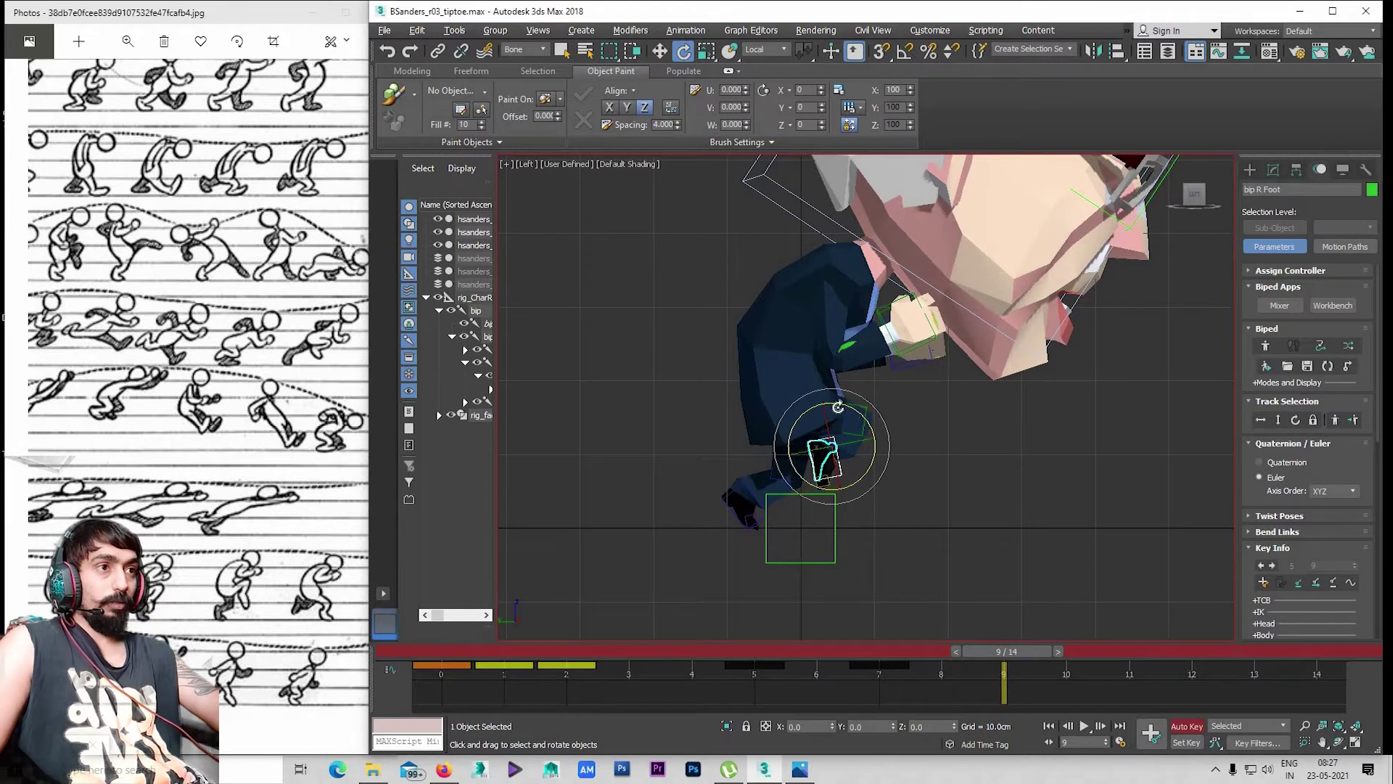
{"action": "left_click_drag", "start_coordinate": [838, 407], "coordinate": [810, 393]}
{"action": "key", "text": "w"}
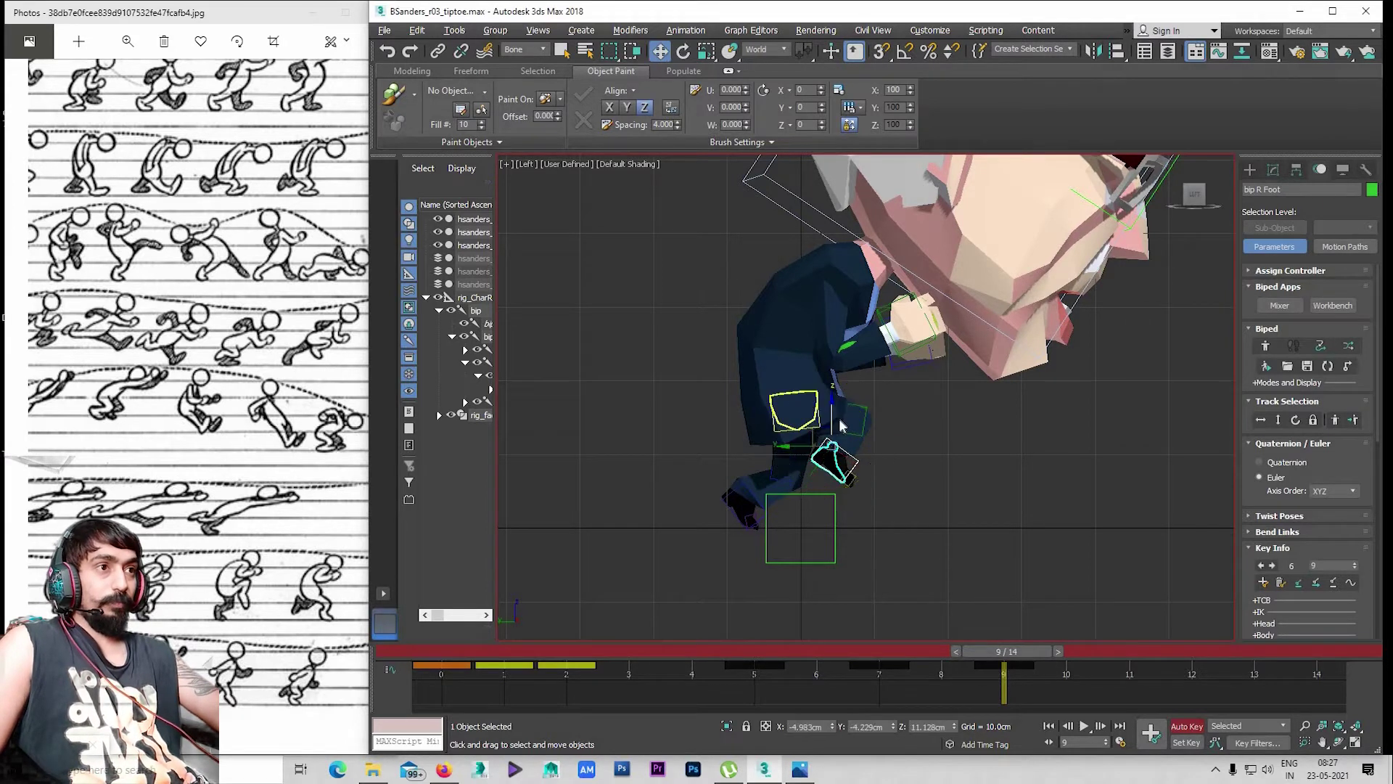
{"action": "left_click_drag", "start_coordinate": [828, 395], "coordinate": [832, 375]}
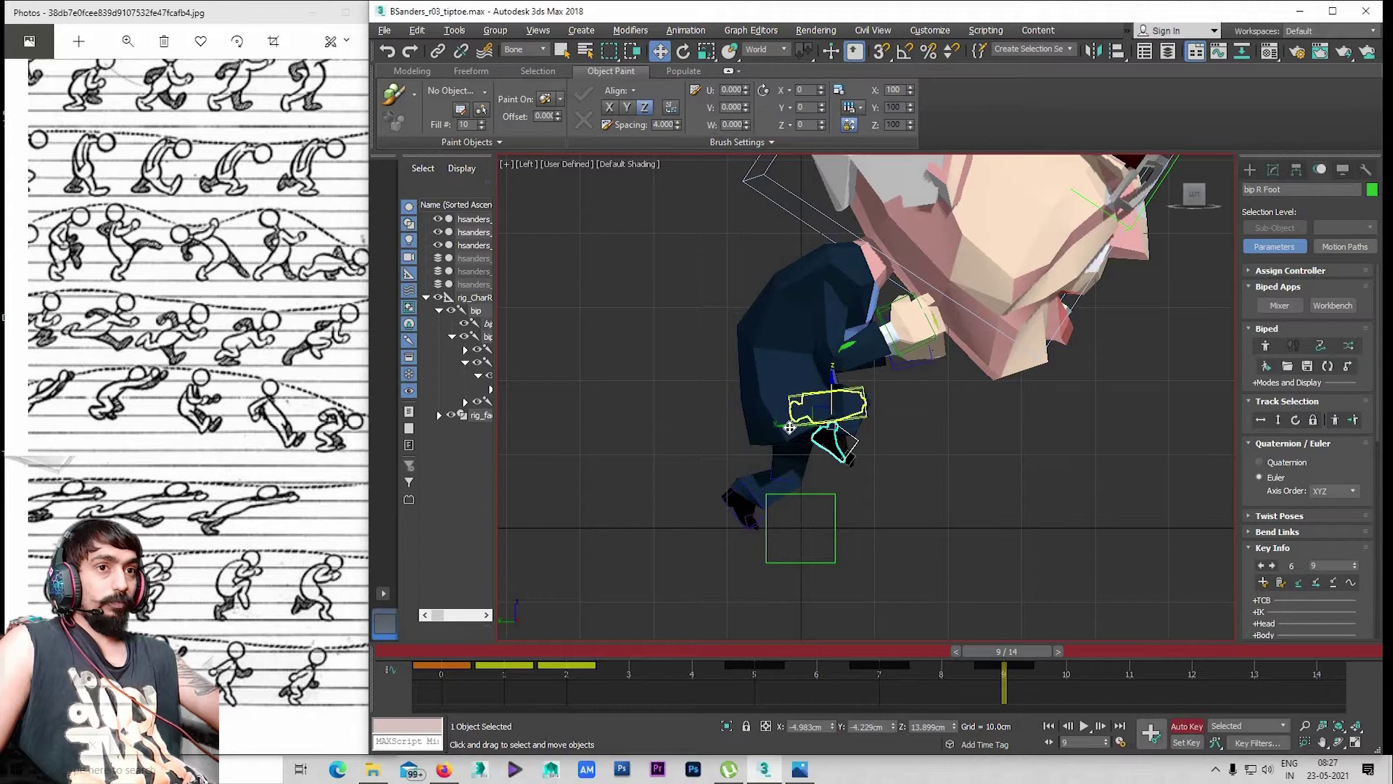
{"action": "left_click_drag", "start_coordinate": [791, 433], "coordinate": [804, 433]}
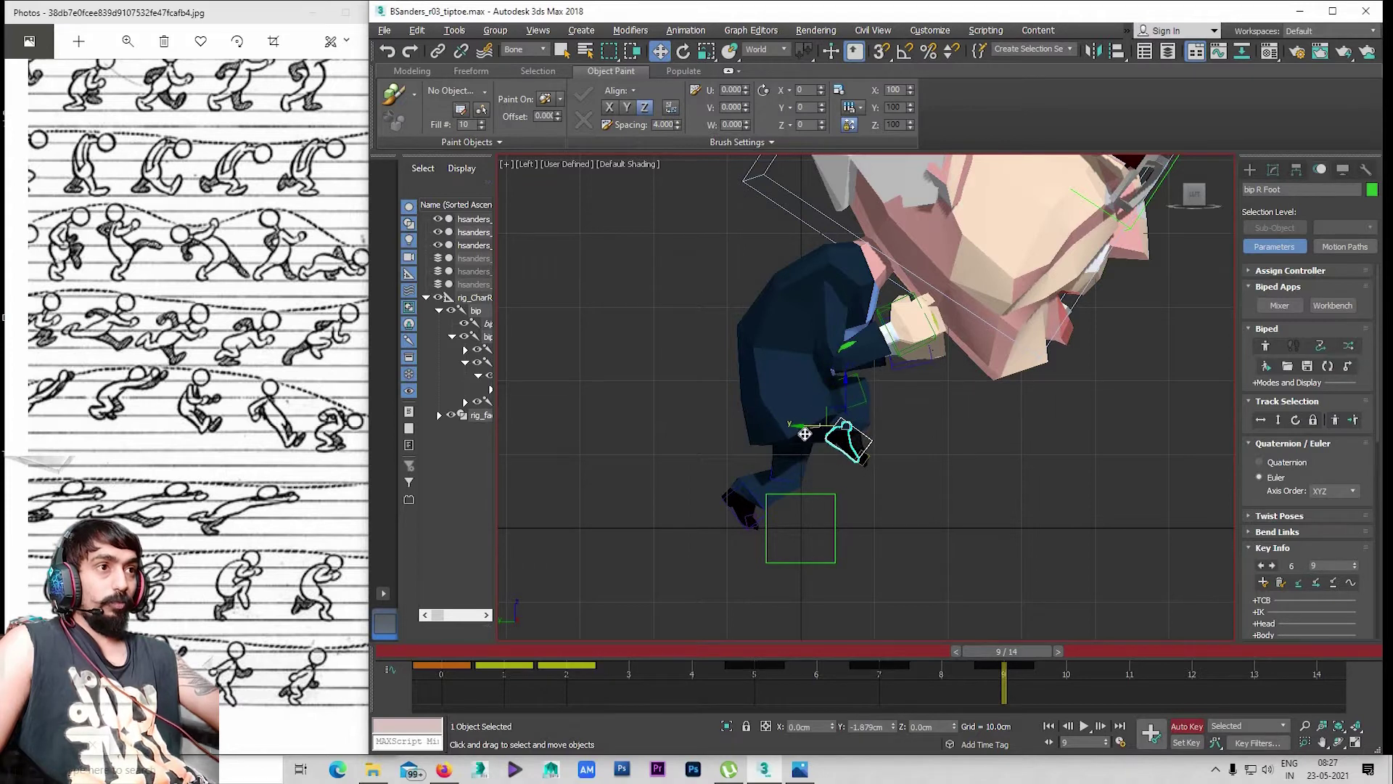
{"action": "key", "text": "e"}
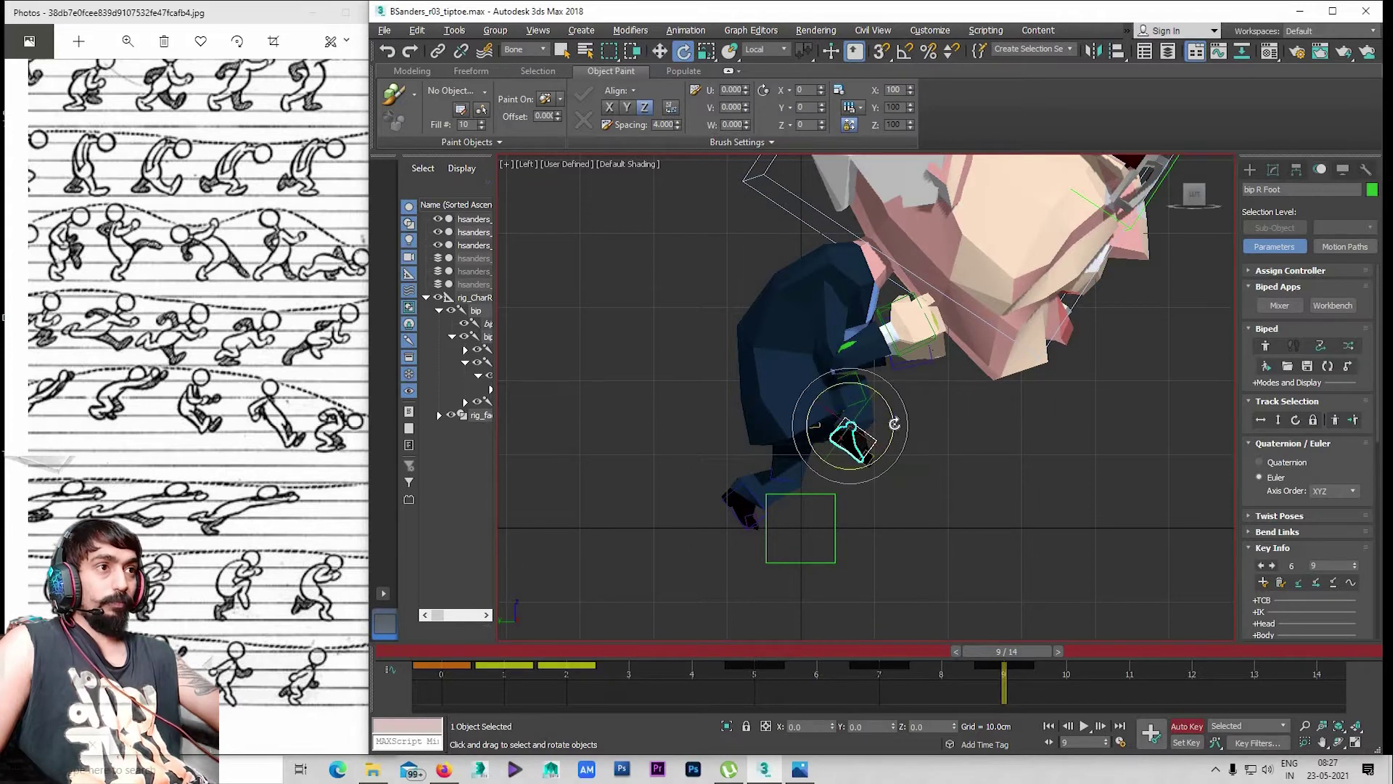
{"action": "left_click_drag", "start_coordinate": [895, 423], "coordinate": [900, 460]}
{"action": "scroll", "coordinate": [902, 546], "scroll_direction": "up", "scroll_amount": 2}
{"action": "scroll", "coordinate": [900, 537], "scroll_direction": "up", "scroll_amount": 5}
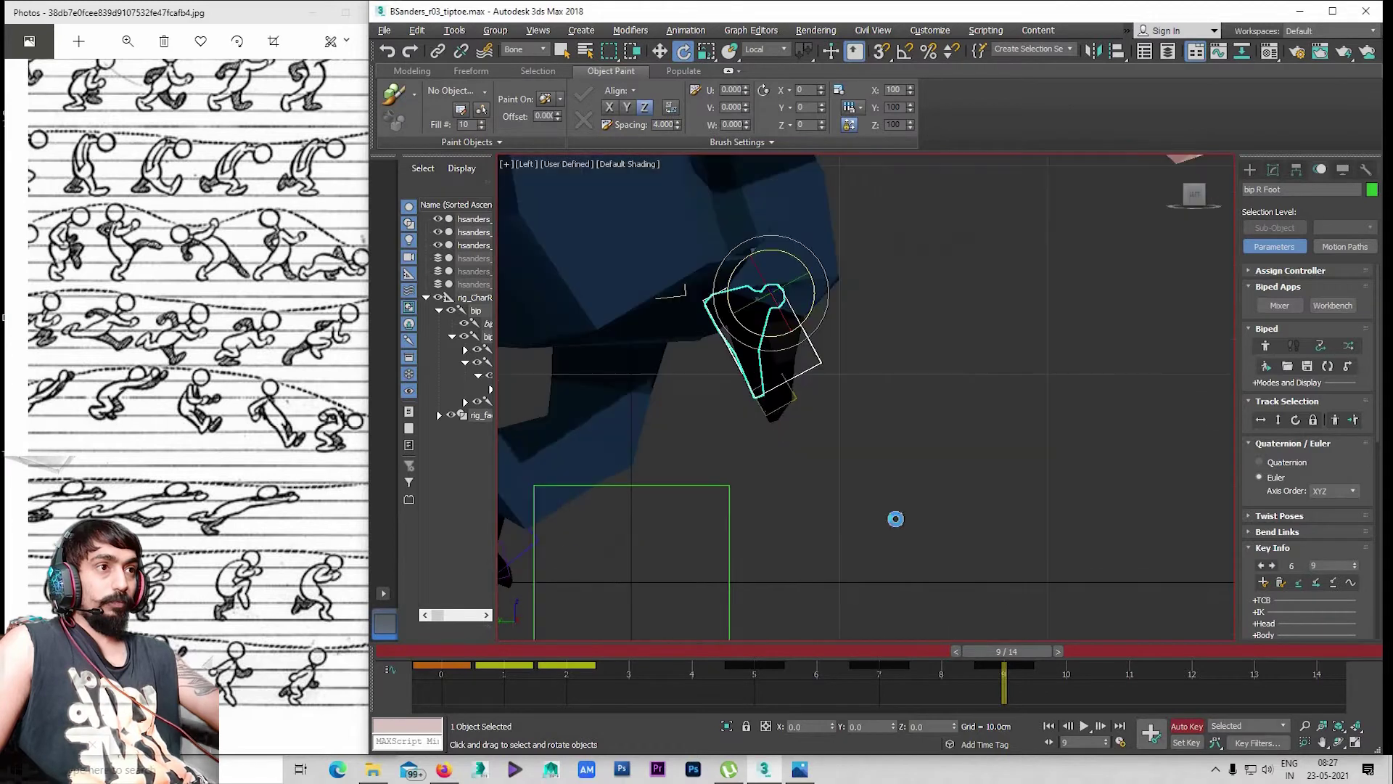
{"action": "left_click", "coordinate": [785, 418]}
{"action": "scroll", "coordinate": [785, 424], "scroll_direction": "down", "scroll_amount": 5}
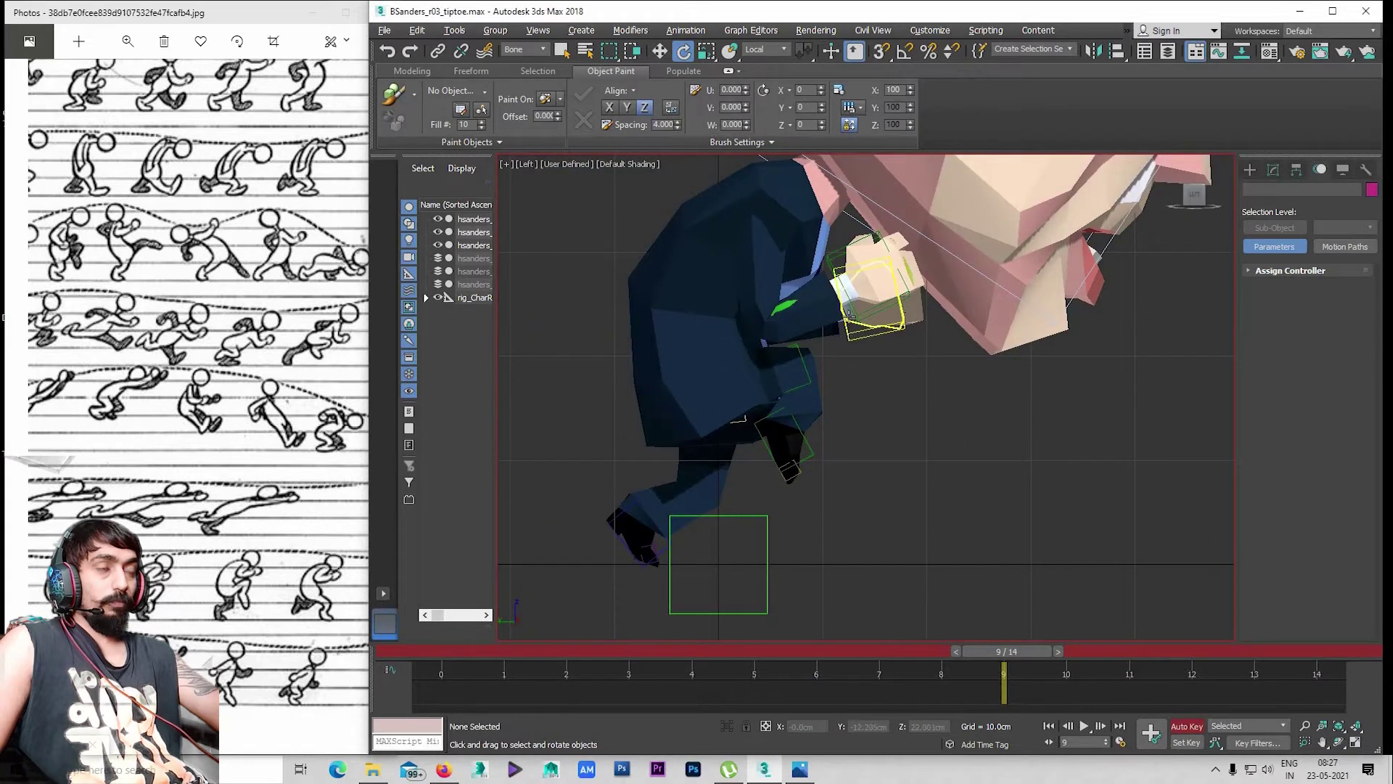
Tilt the head further forward at frame 9
{"action": "left_click", "coordinate": [848, 314]}
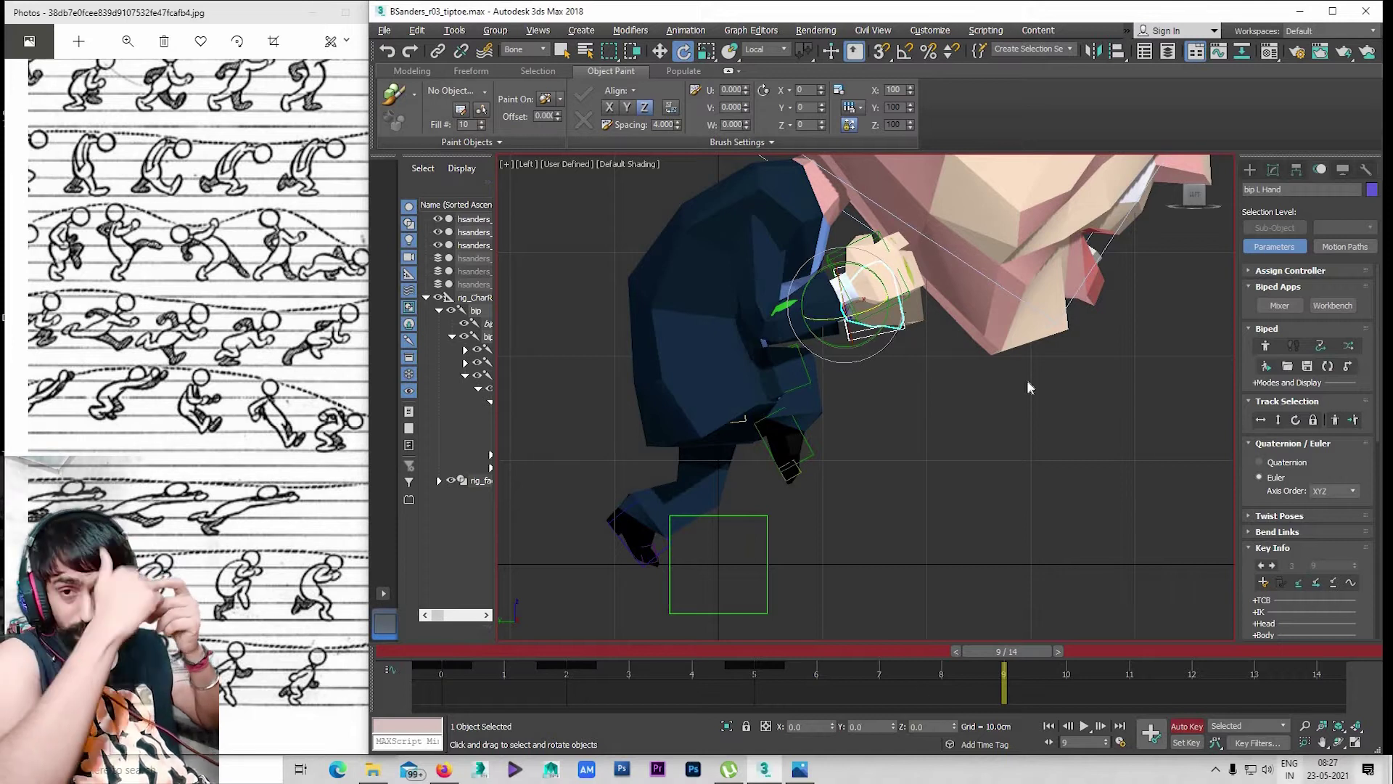
{"action": "middle_click_drag", "start_coordinate": [897, 502], "coordinate": [868, 538]}
{"action": "scroll", "coordinate": [928, 319], "scroll_direction": "down", "scroll_amount": 2}
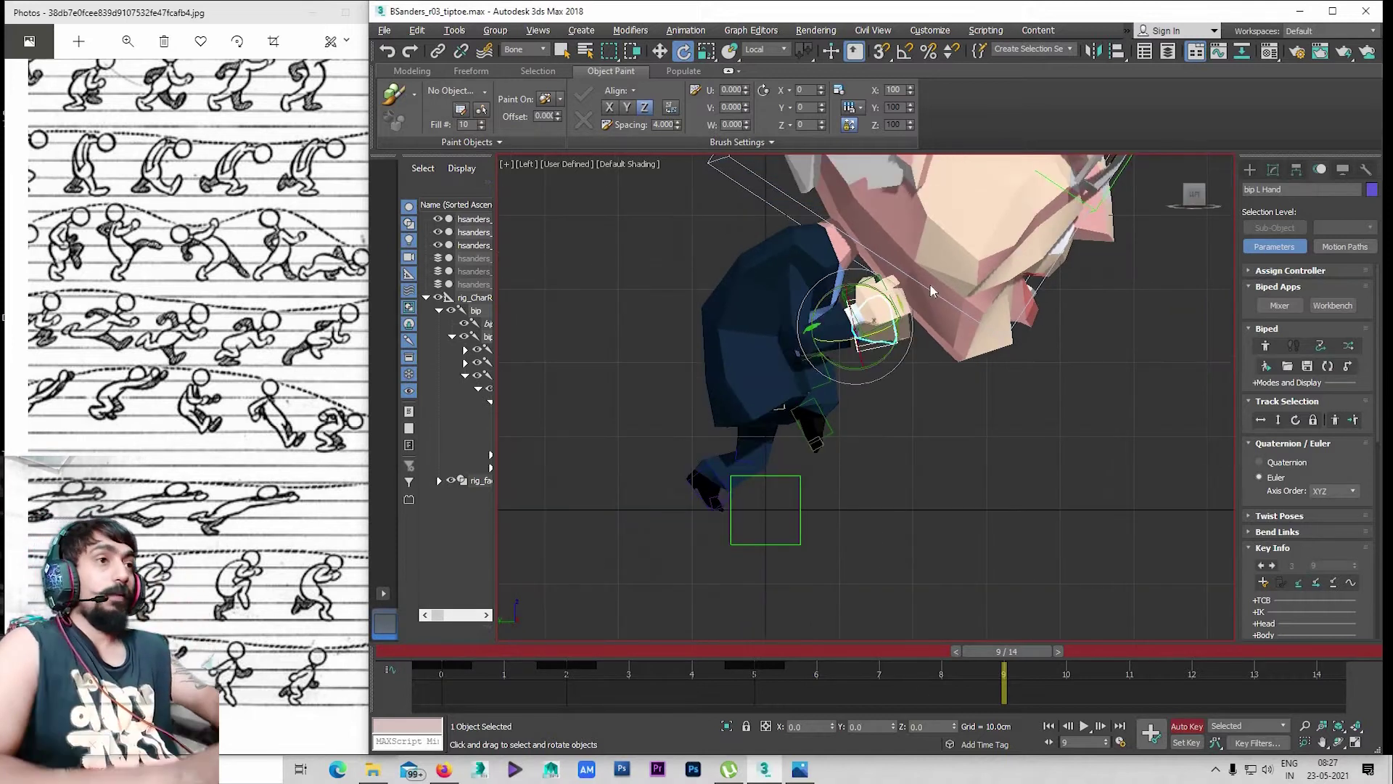
{"action": "left_click", "coordinate": [949, 303]}
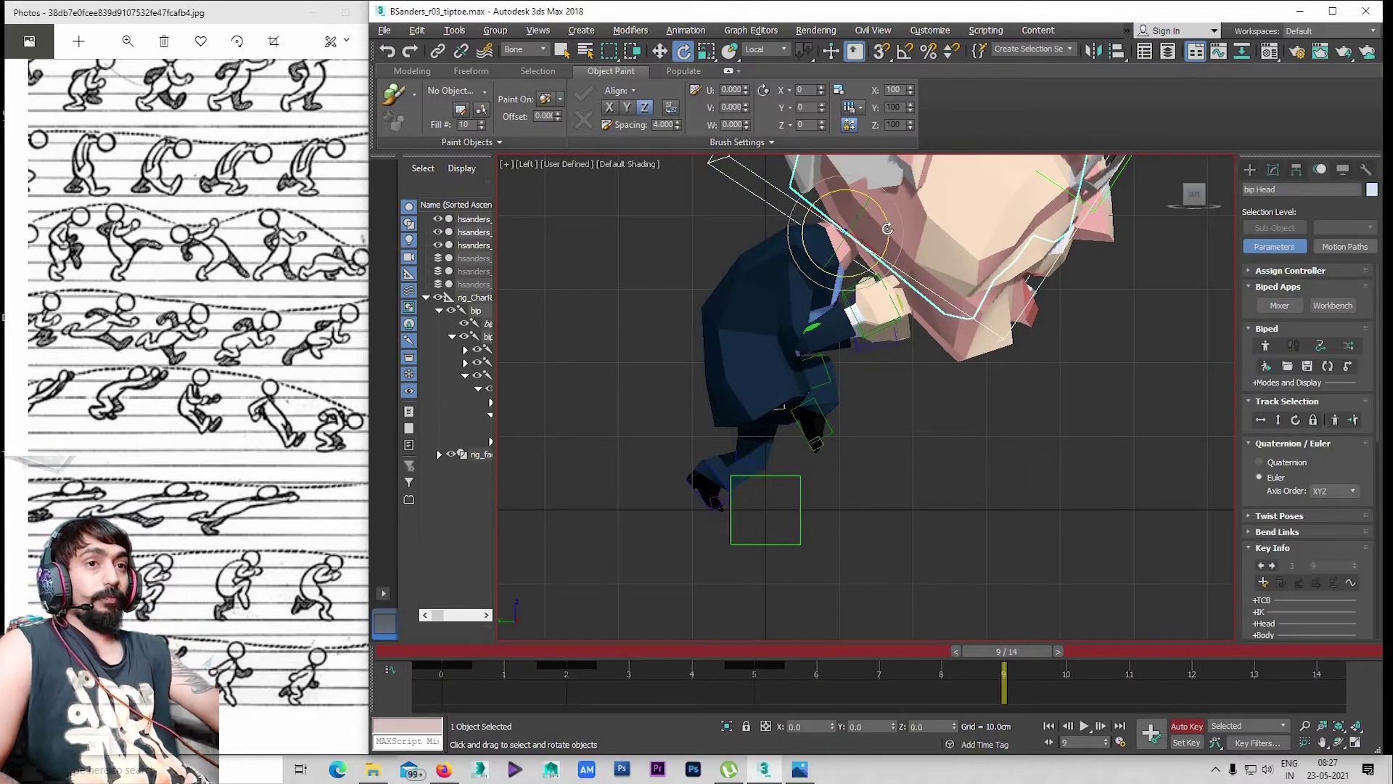
{"action": "left_click_drag", "start_coordinate": [887, 229], "coordinate": [870, 330]}
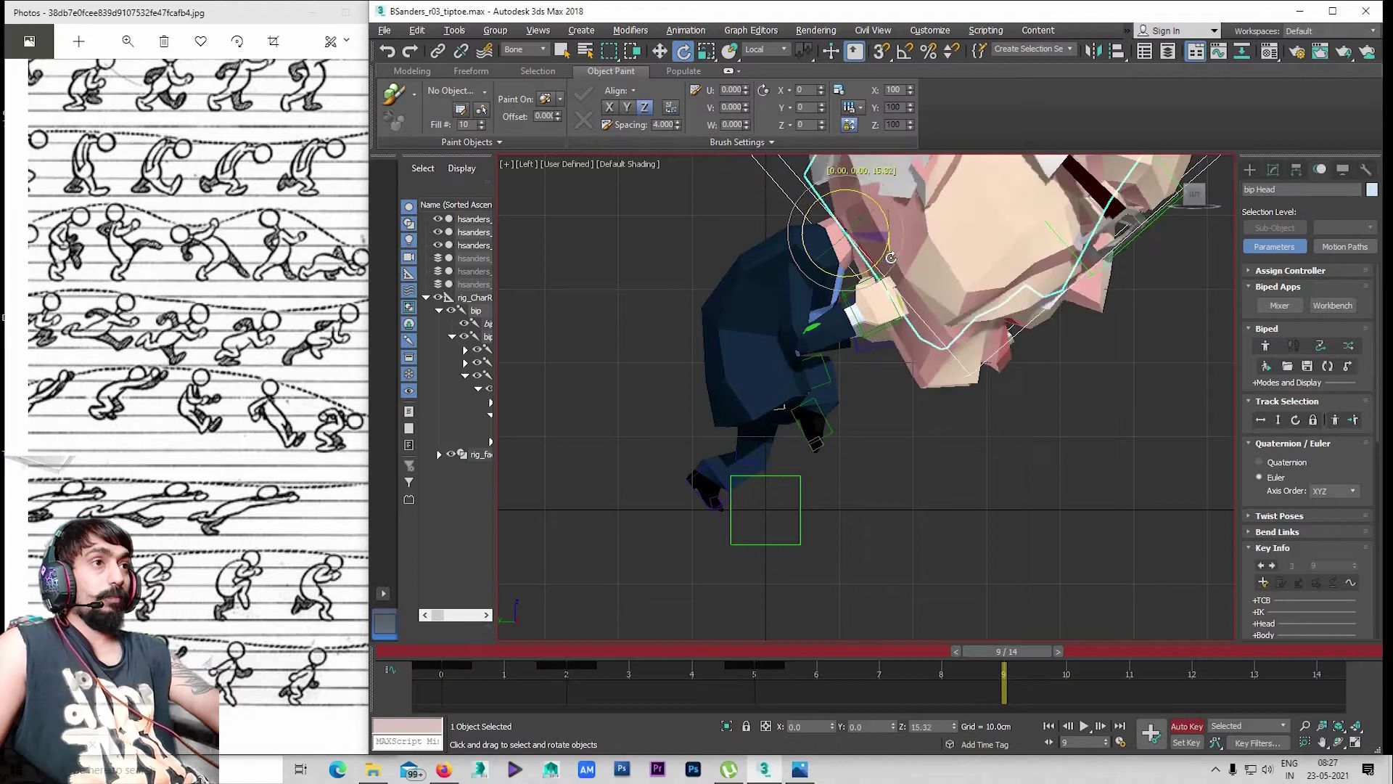
Move the right and left hands in toward the chest, then return to frame 0
{"action": "left_click", "coordinate": [870, 332]}
{"action": "key", "text": "w"}
{"action": "mouse_move", "coordinate": [863, 319]}
{"action": "left_mouse_down"}
{"action": "mouse_move", "coordinate": [825, 309]}
{"action": "mouse_move", "coordinate": [828, 275]}
{"action": "mouse_move", "coordinate": [873, 344]}
{"action": "left_mouse_up"}
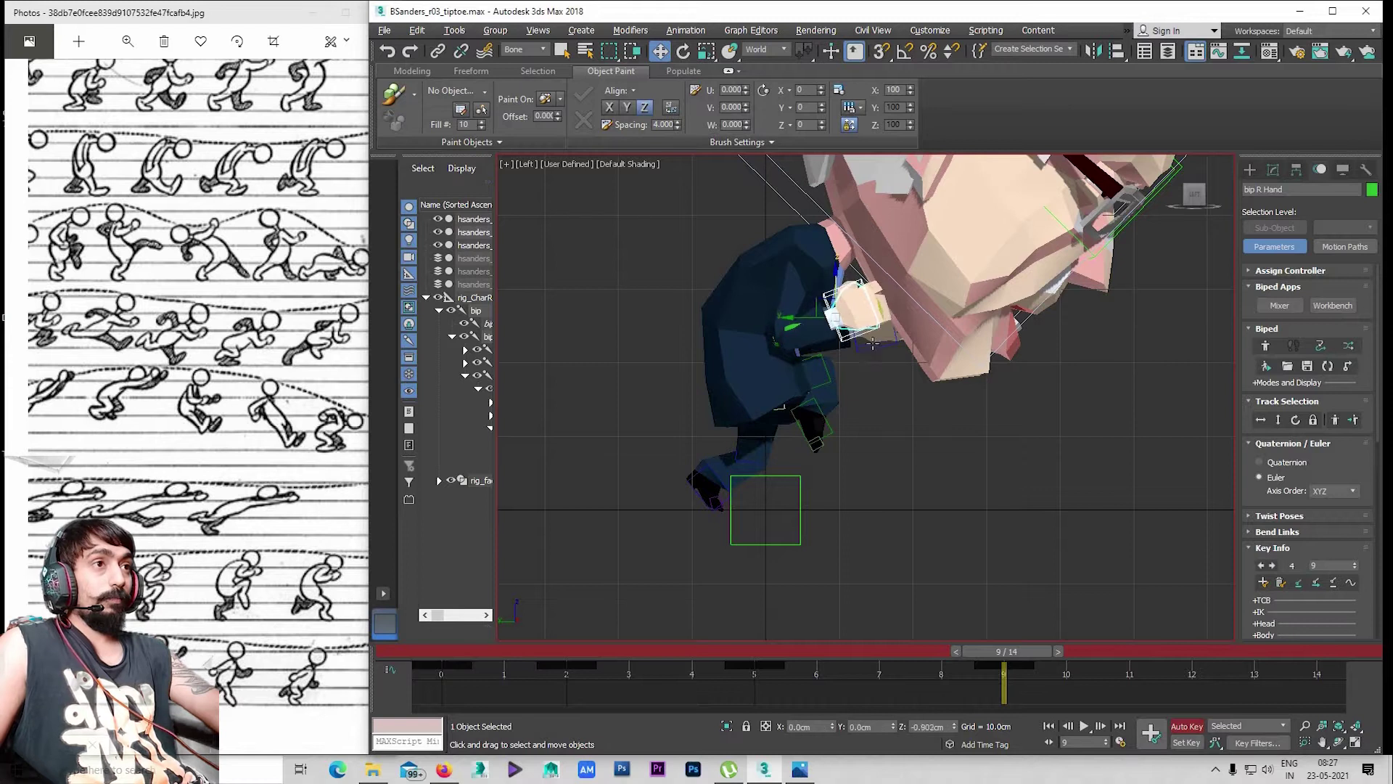
{"action": "left_click", "coordinate": [871, 341]}
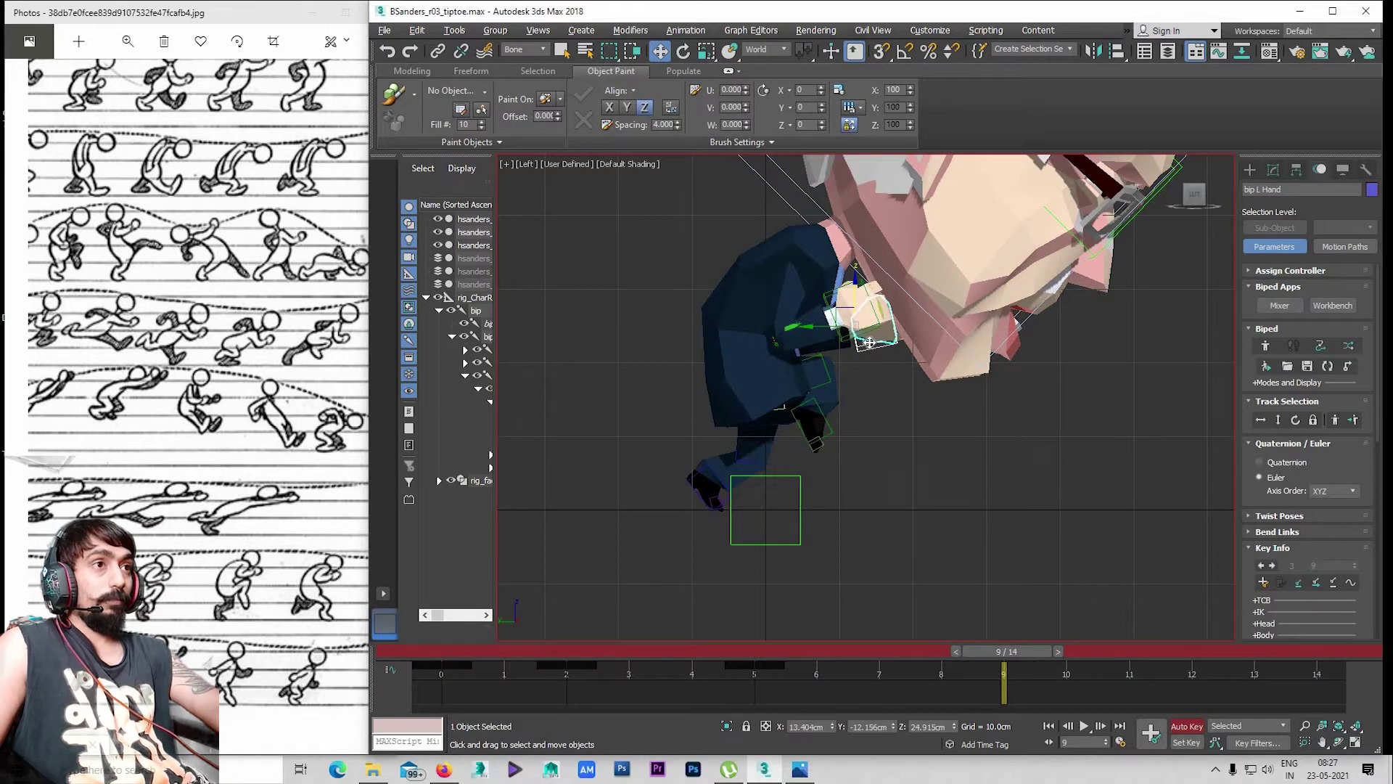
{"action": "left_click_drag", "start_coordinate": [840, 325], "coordinate": [834, 304]}
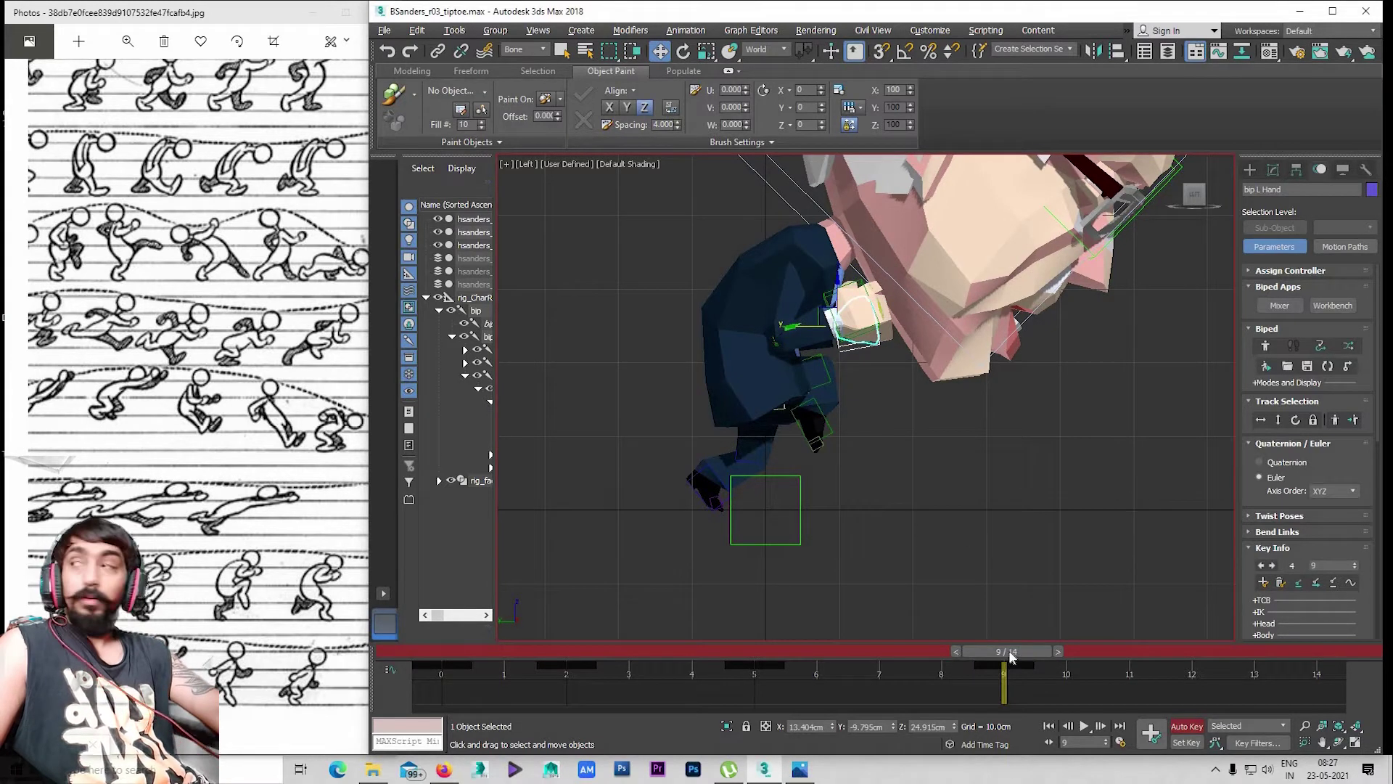
{"action": "left_click_drag", "start_coordinate": [1011, 656], "coordinate": [439, 653]}
{"action": "scroll", "coordinate": [955, 458], "scroll_direction": "down", "scroll_amount": 2}
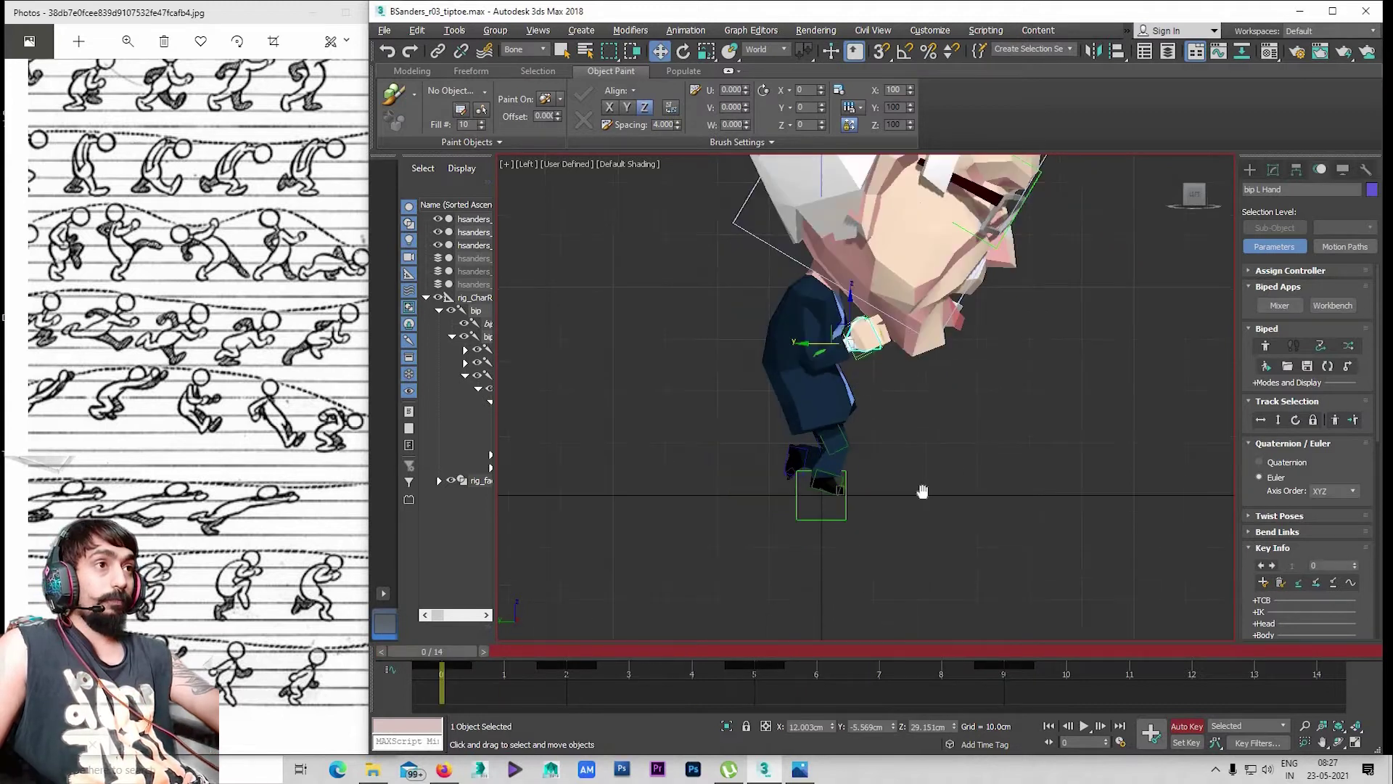
{"action": "key", "text": "slash"}
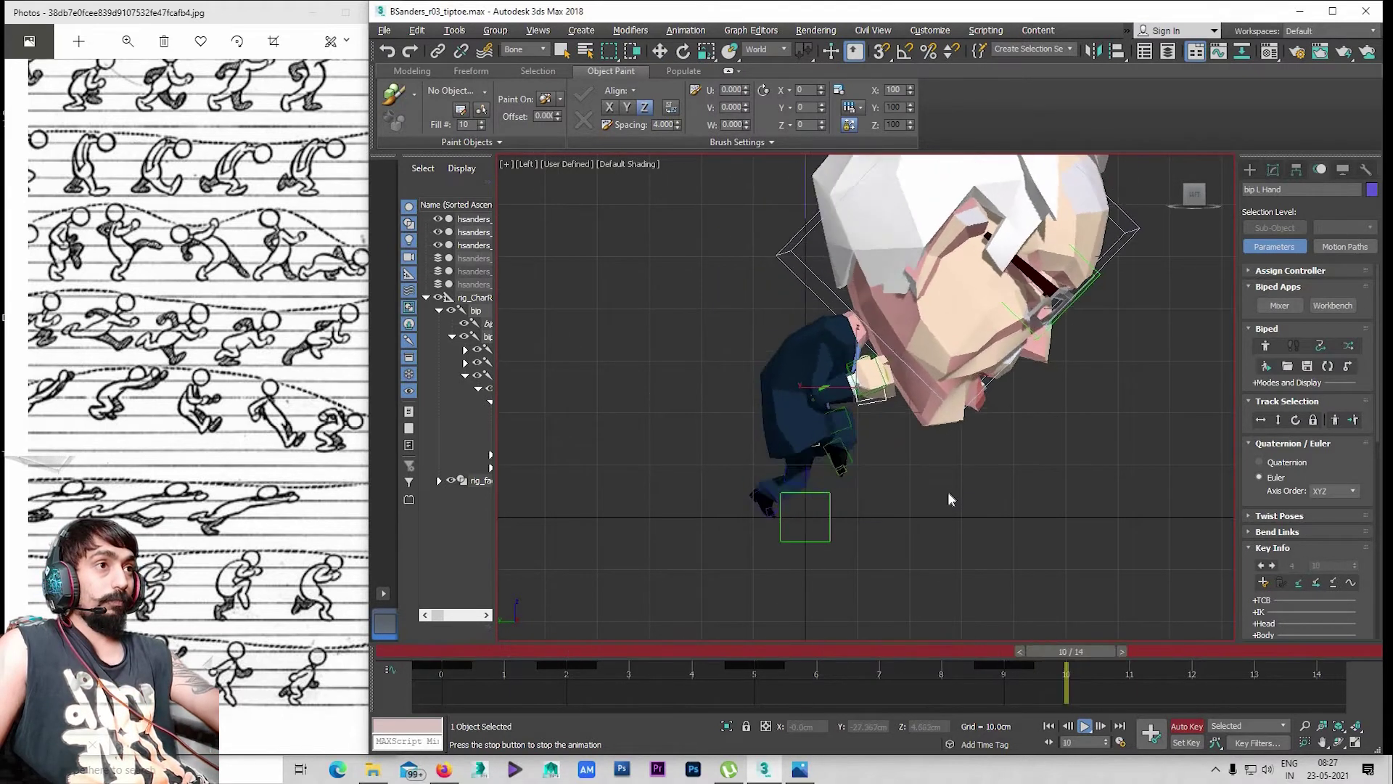
{"action": "left_click", "coordinate": [1253, 652]}
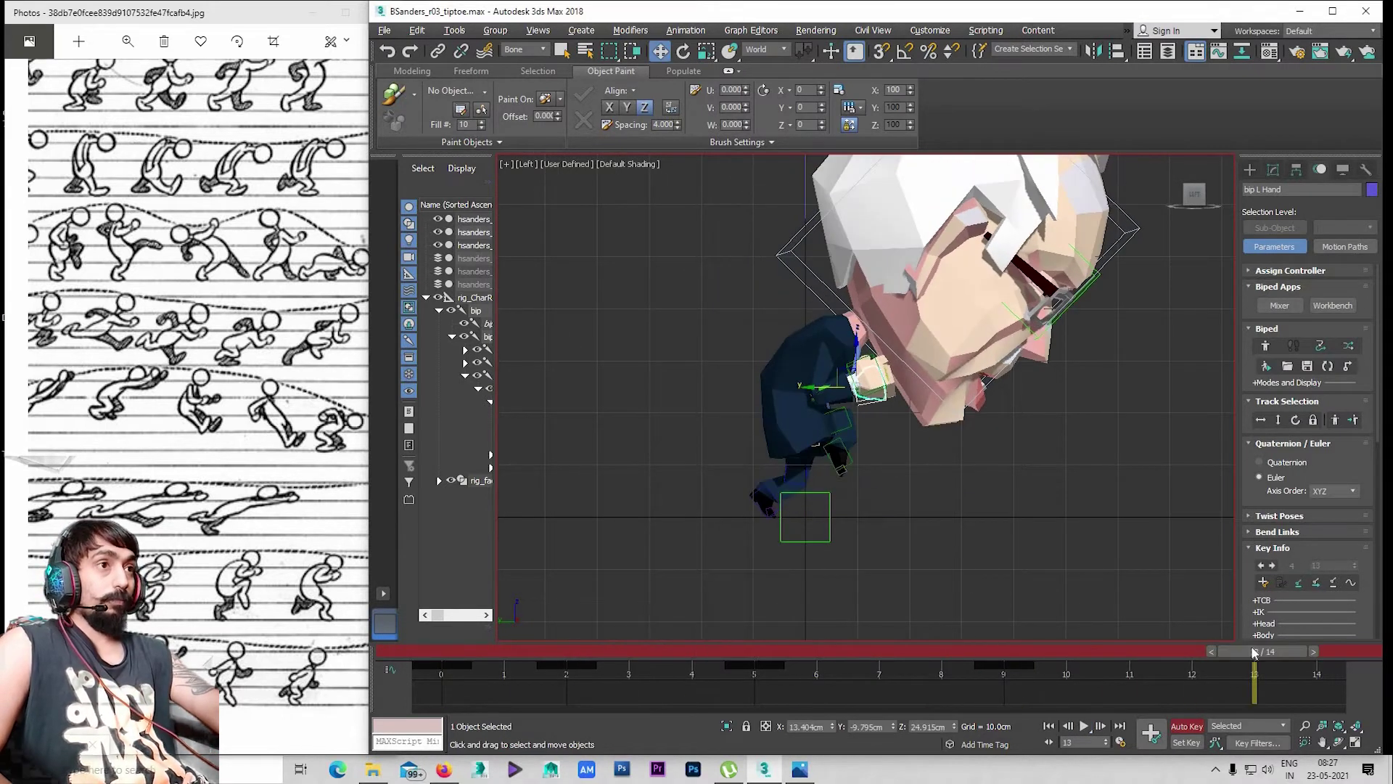
{"action": "left_click", "coordinate": [1005, 655]}
{"action": "key", "text": "w"}
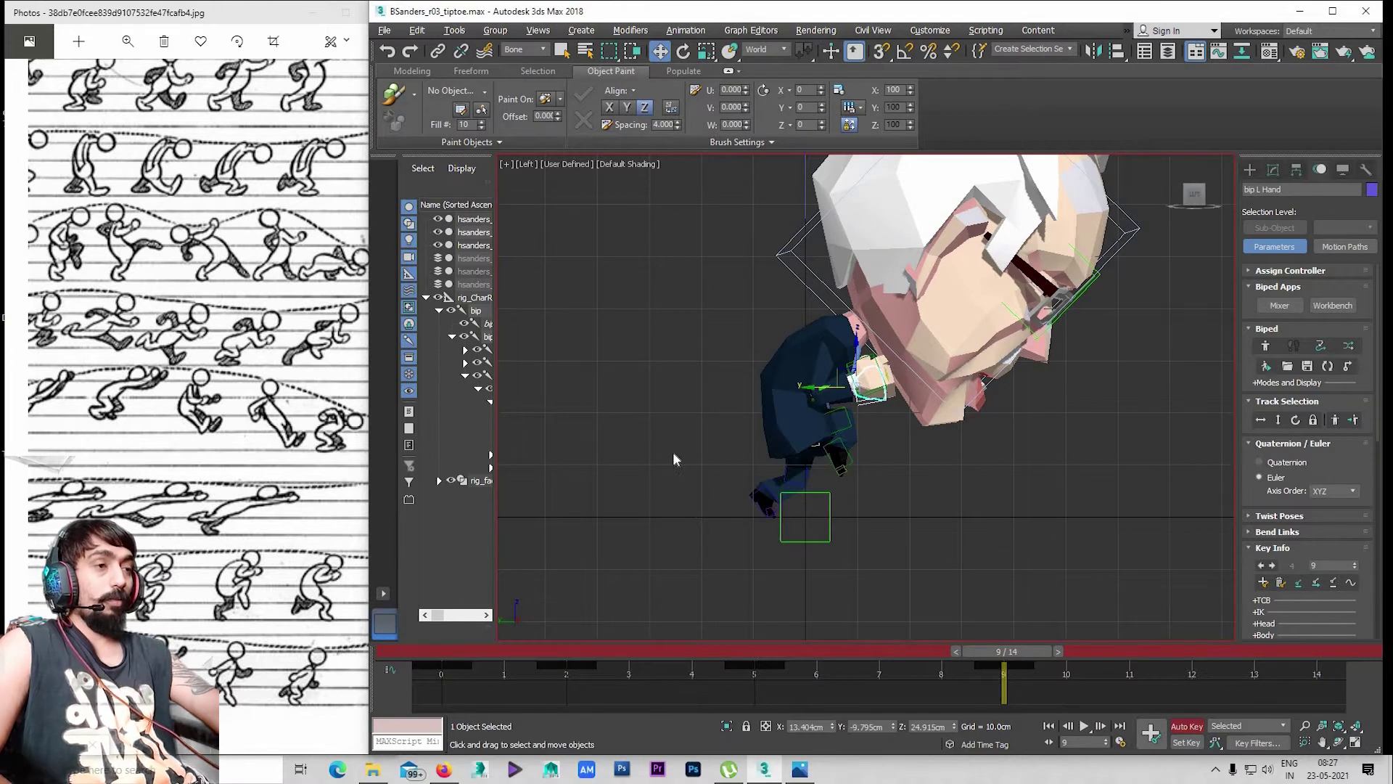
{"action": "left_click", "coordinate": [197, 586]}
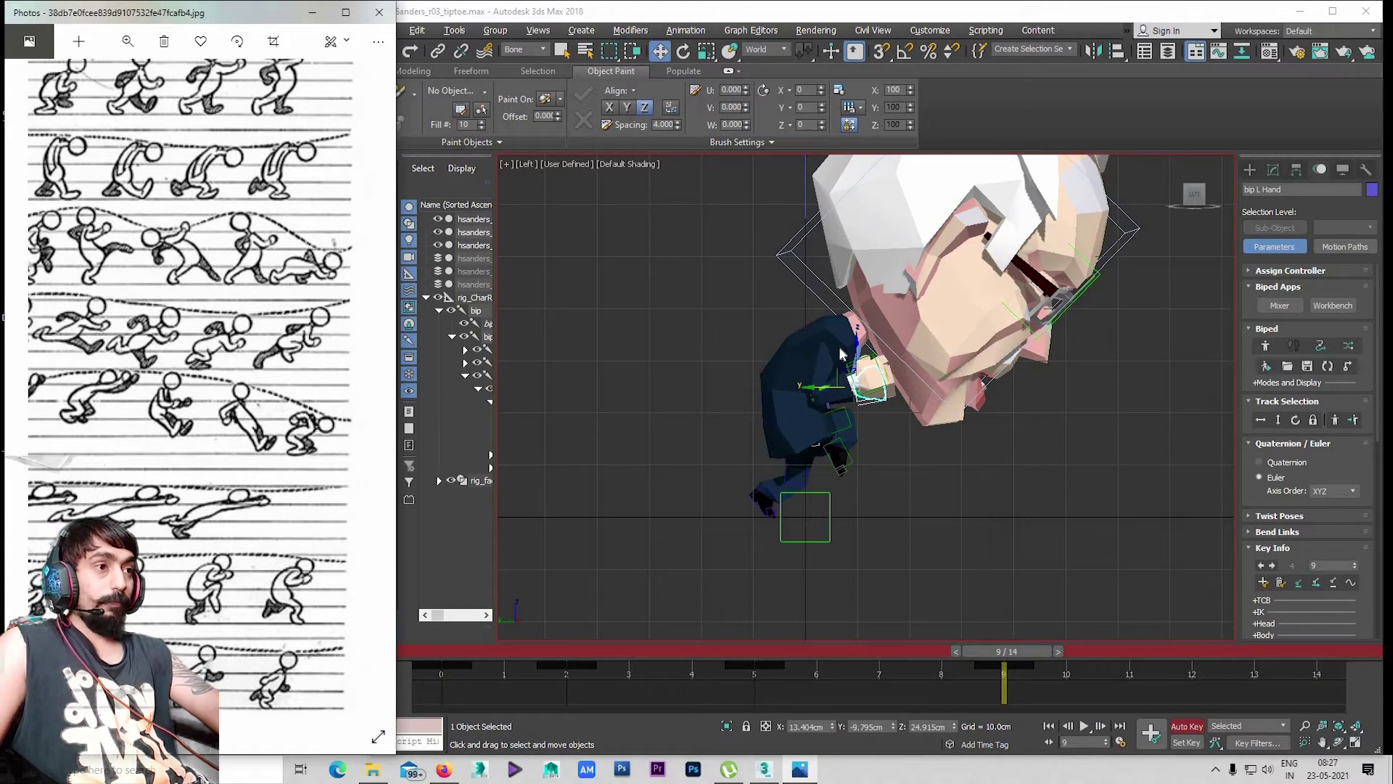
{"action": "scroll", "coordinate": [999, 621], "scroll_direction": "up", "scroll_amount": 2}
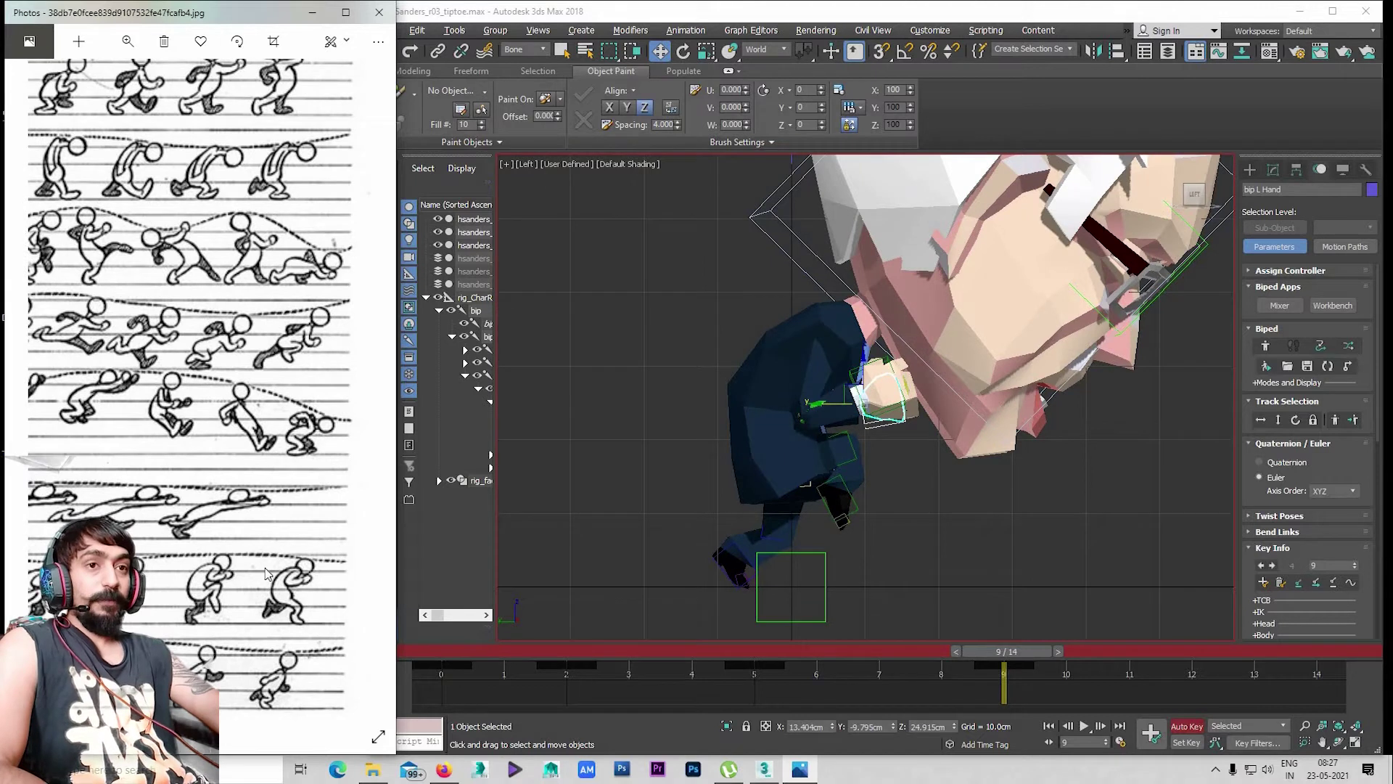
{"action": "scroll", "coordinate": [265, 574], "scroll_direction": "up", "scroll_amount": 1}
{"action": "scroll", "coordinate": [266, 570], "scroll_direction": "down", "scroll_amount": 1}
{"action": "scroll", "coordinate": [218, 573], "scroll_direction": "down", "scroll_amount": 1}
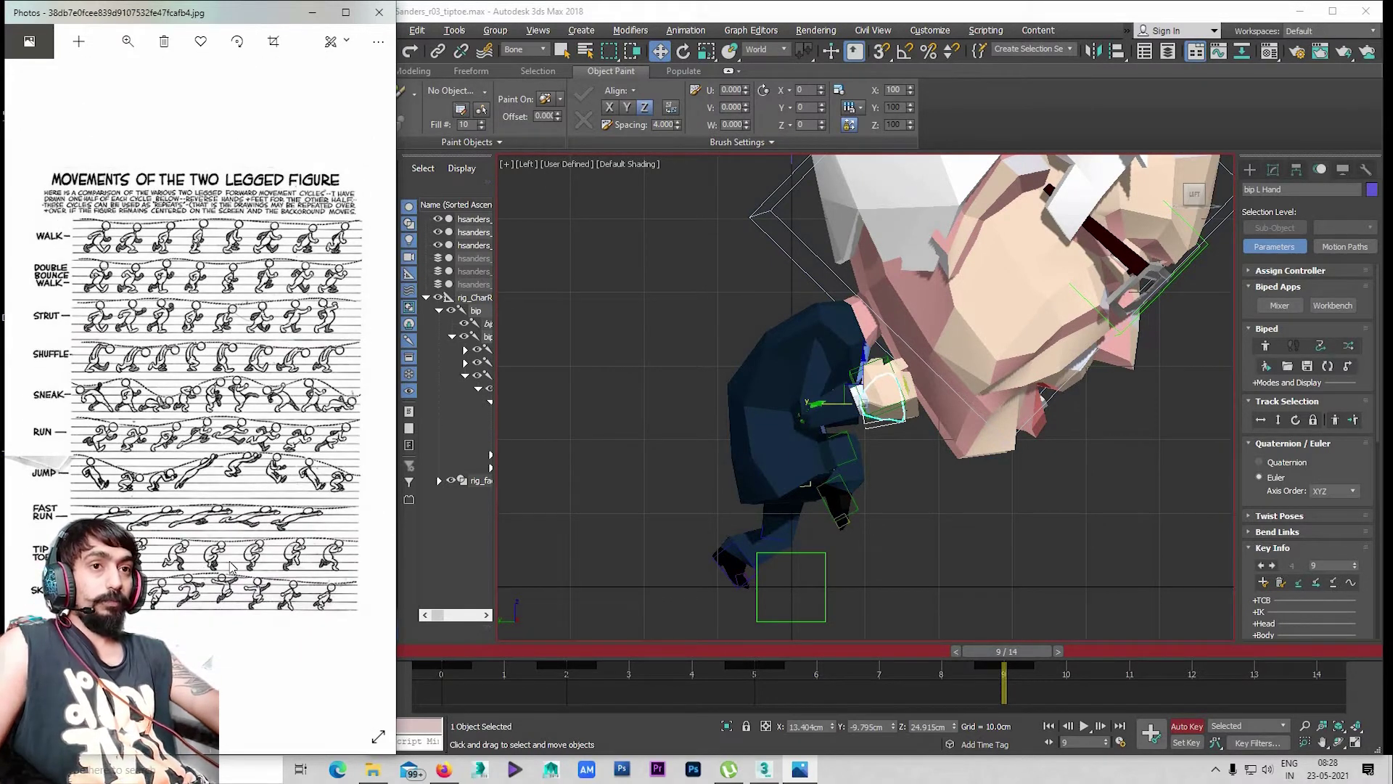
{"action": "scroll", "coordinate": [231, 568], "scroll_direction": "up", "scroll_amount": 1}
{"action": "scroll", "coordinate": [231, 568], "scroll_direction": "up", "scroll_amount": 1}
{"action": "scroll", "coordinate": [231, 568], "scroll_direction": "up", "scroll_amount": 1}
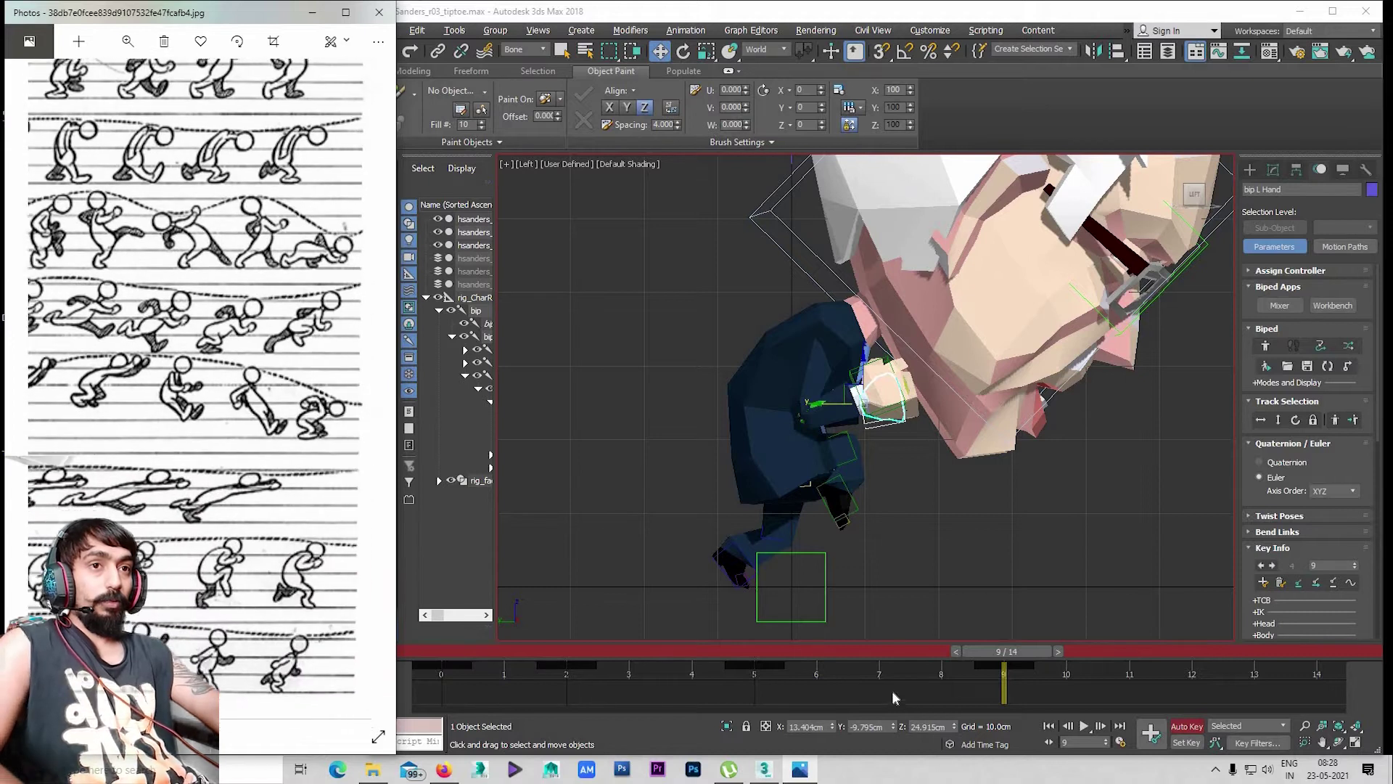
{"action": "left_click_drag", "start_coordinate": [1004, 675], "coordinate": [442, 675]}
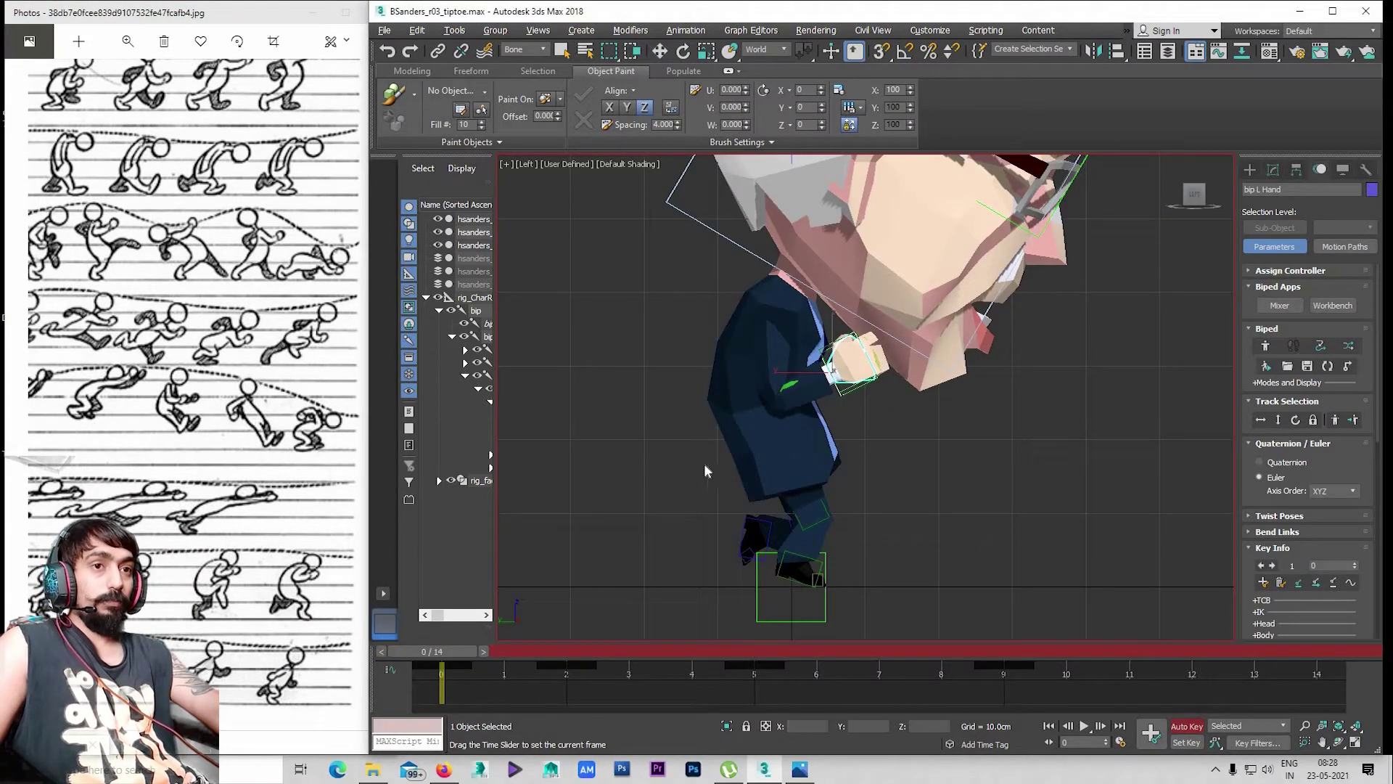
Step through the cycle from frame 2 to frame 9
{"action": "key", "text": "w"}
{"action": "left_click", "coordinate": [791, 520]}
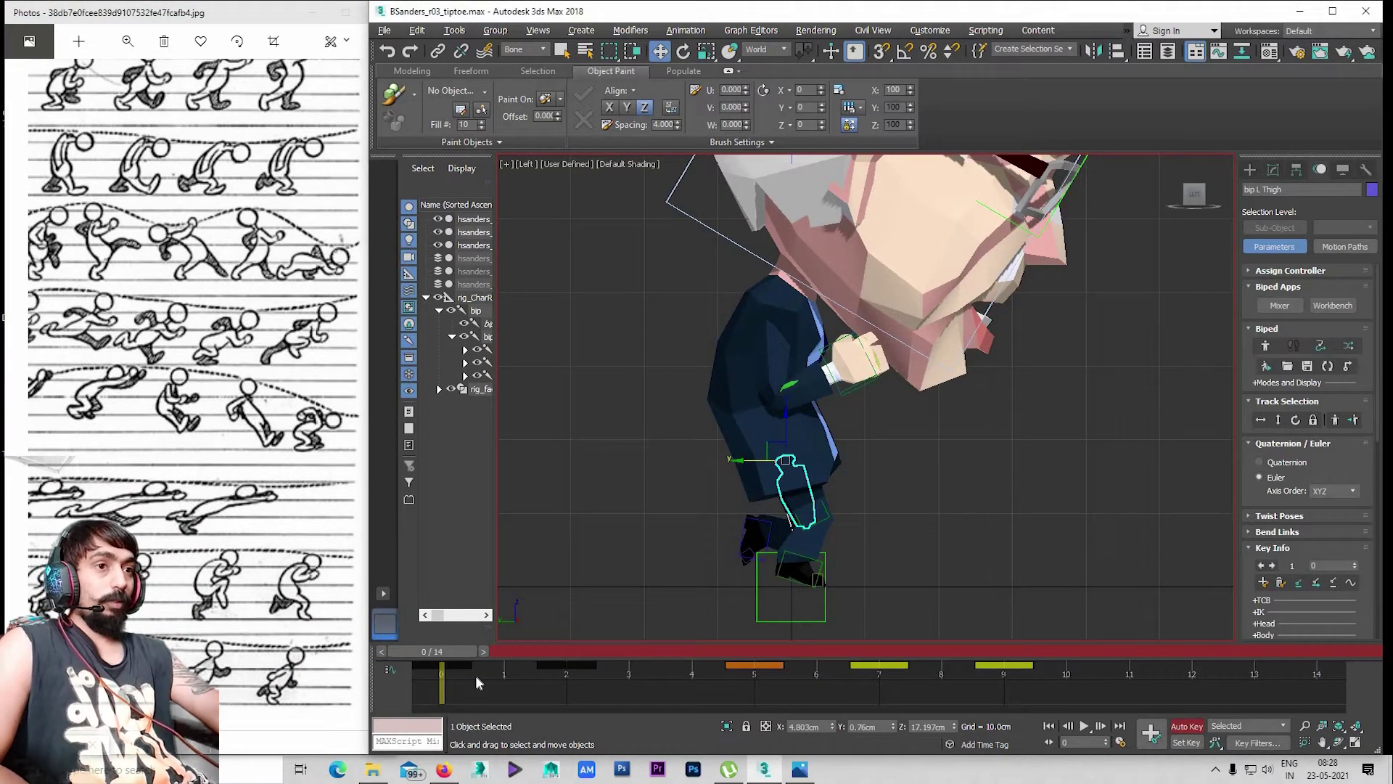
{"action": "left_click", "coordinate": [569, 650]}
{"action": "left_click_drag", "start_coordinate": [741, 676], "coordinate": [882, 675]}
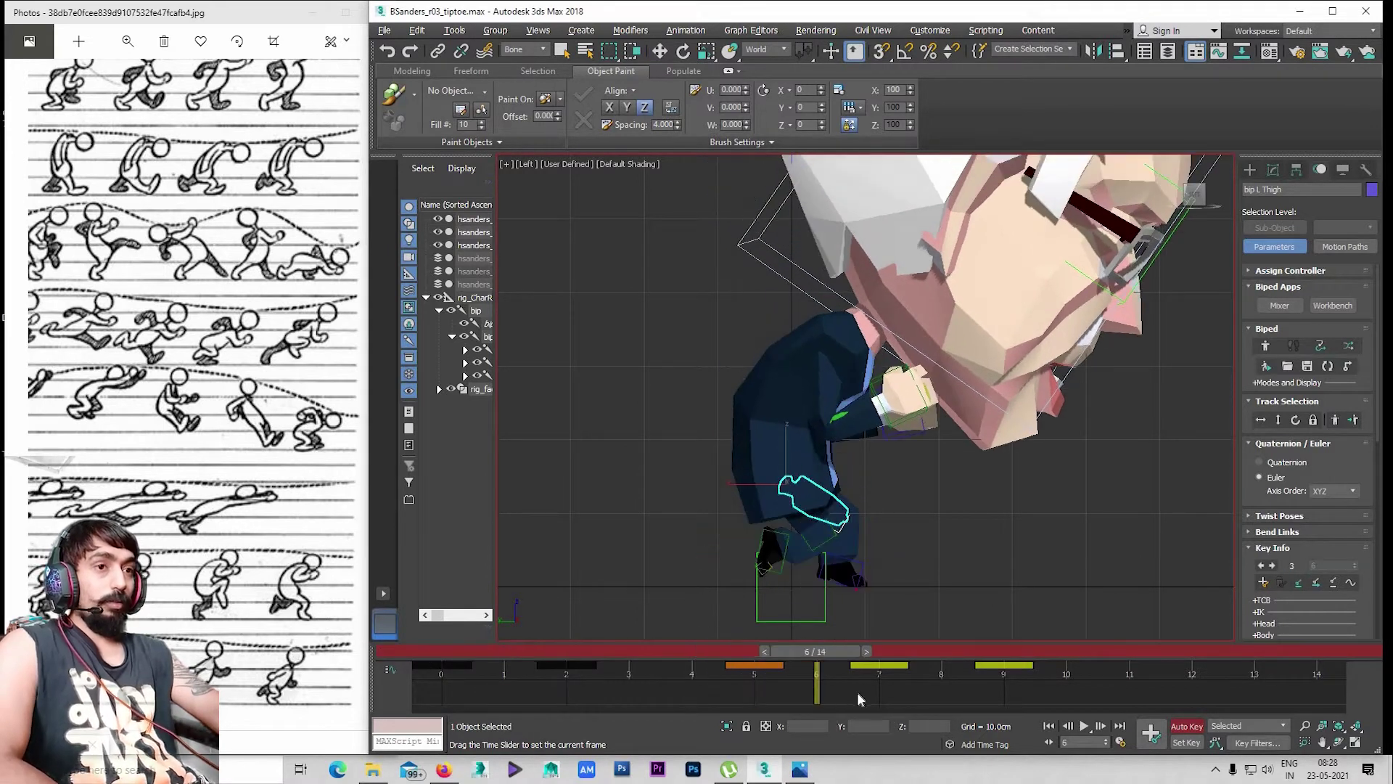
{"action": "left_click_drag", "start_coordinate": [734, 669], "coordinate": [1016, 688]}
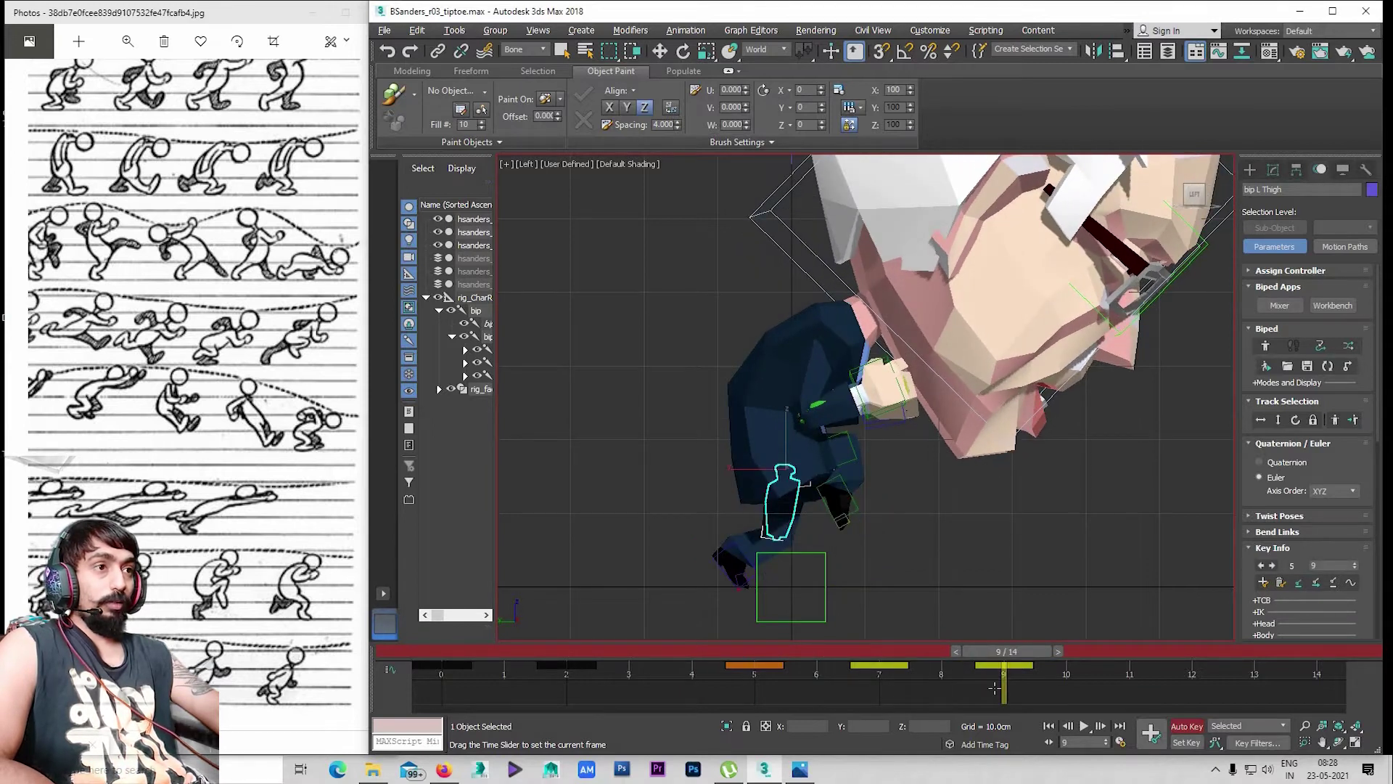
Lower the centre of mass at frame 9 and compare with the reference sketch
{"action": "key", "text": "w"}
{"action": "left_click", "coordinate": [1261, 422]}
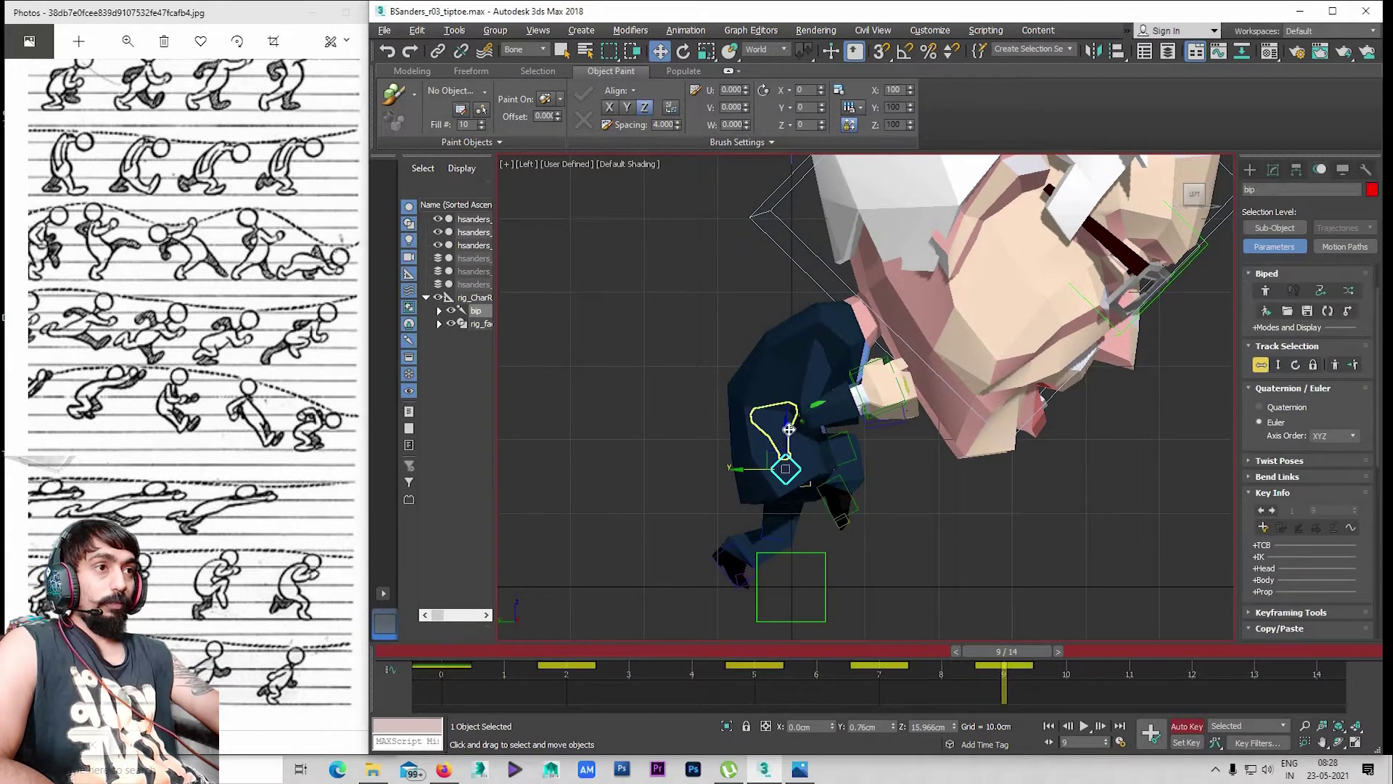
{"action": "left_click_drag", "start_coordinate": [782, 423], "coordinate": [782, 437]}
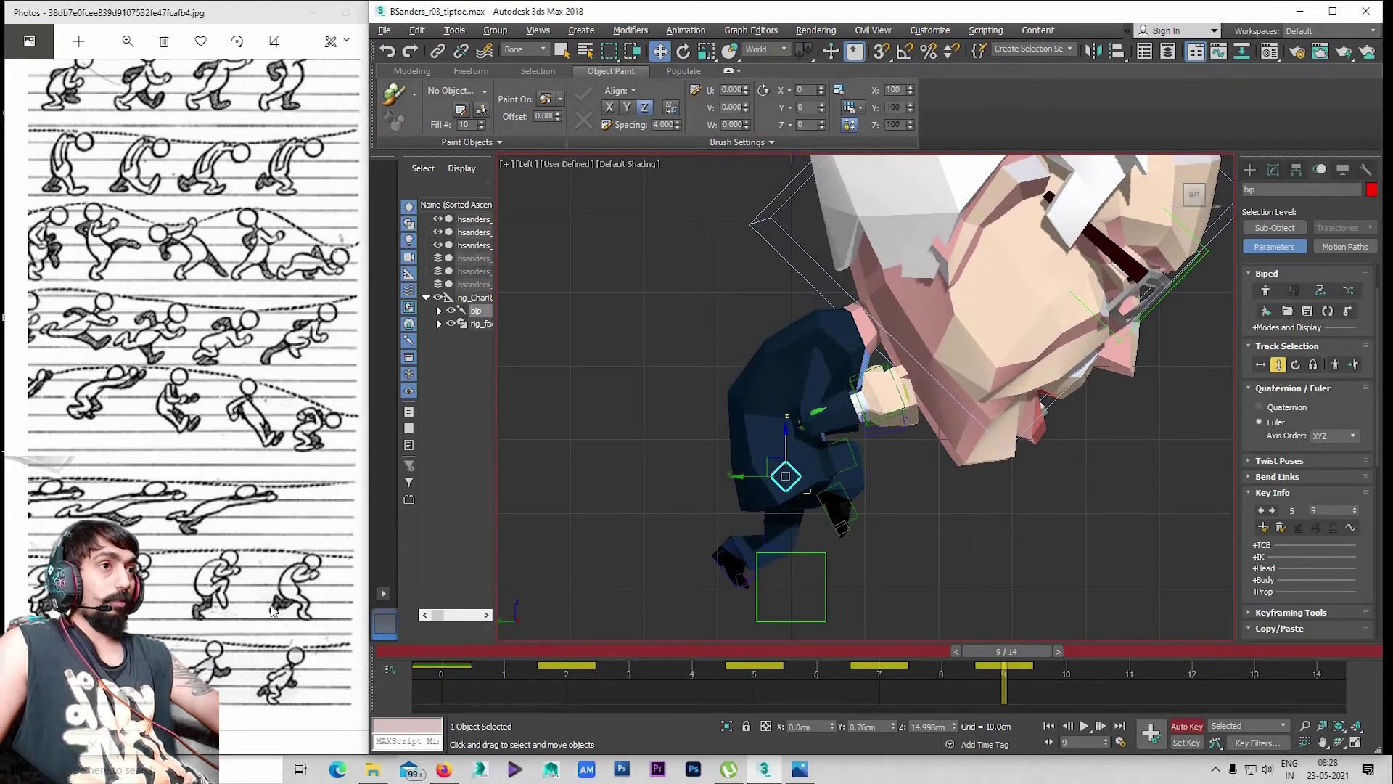
{"action": "left_click", "coordinate": [225, 597]}
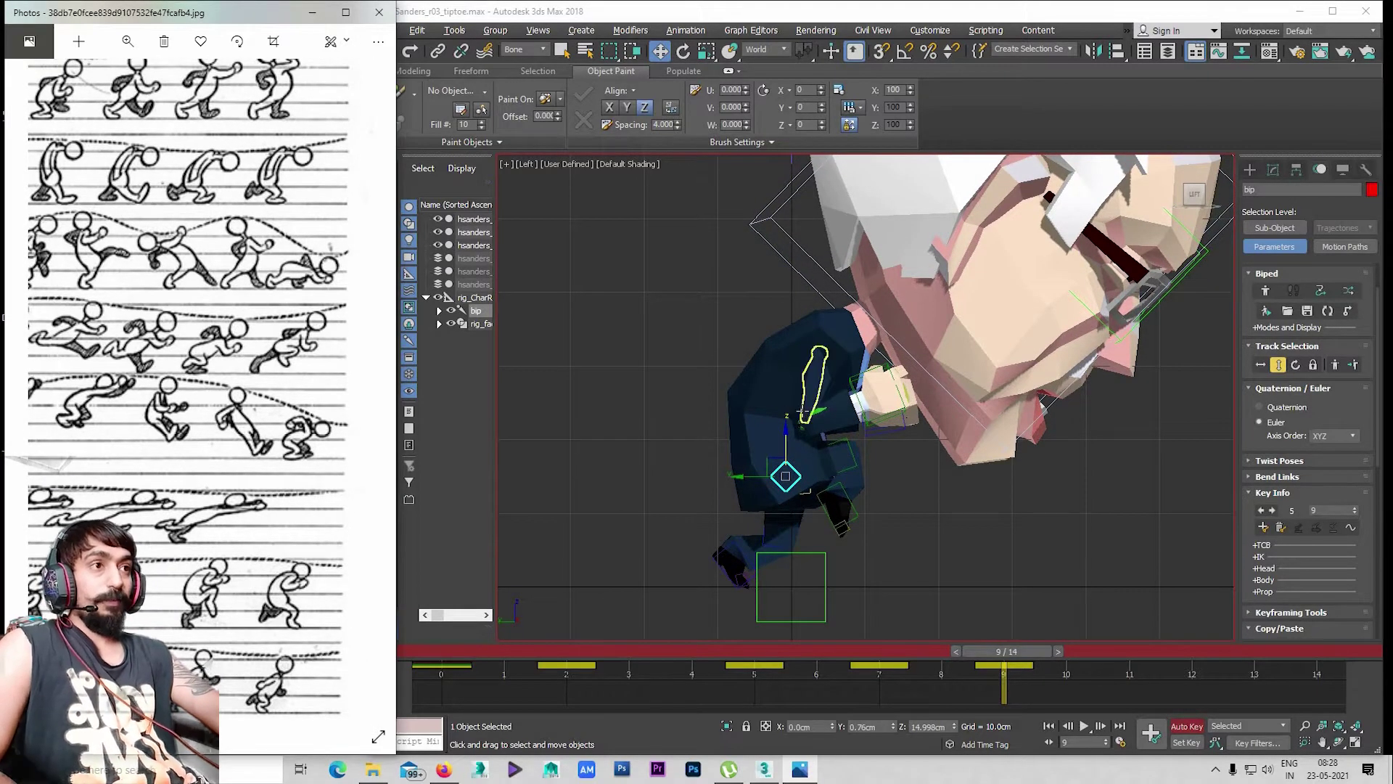
Bend the spine to tilt the upper body and rotate the head further down
{"action": "left_click", "coordinate": [833, 413]}
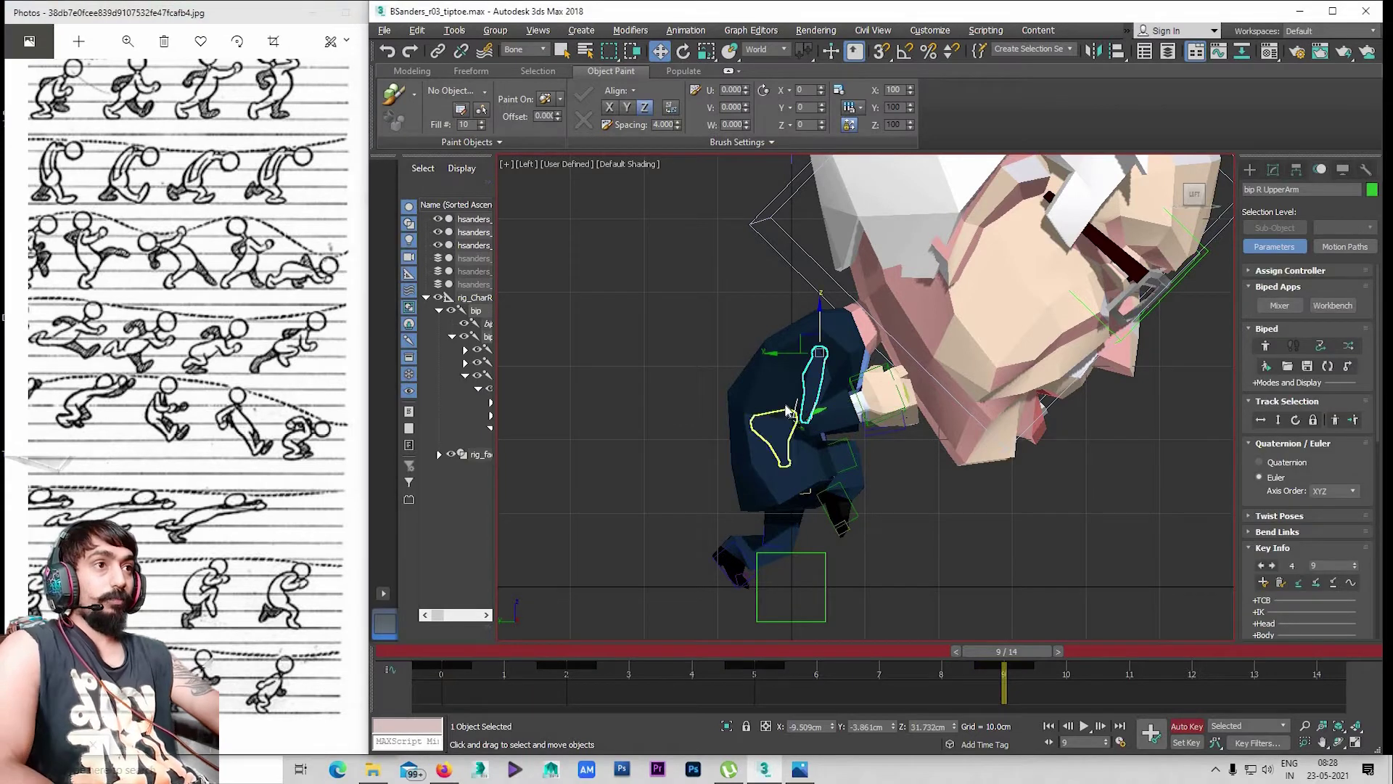
{"action": "left_click", "coordinate": [781, 403]}
{"action": "key", "text": "e"}
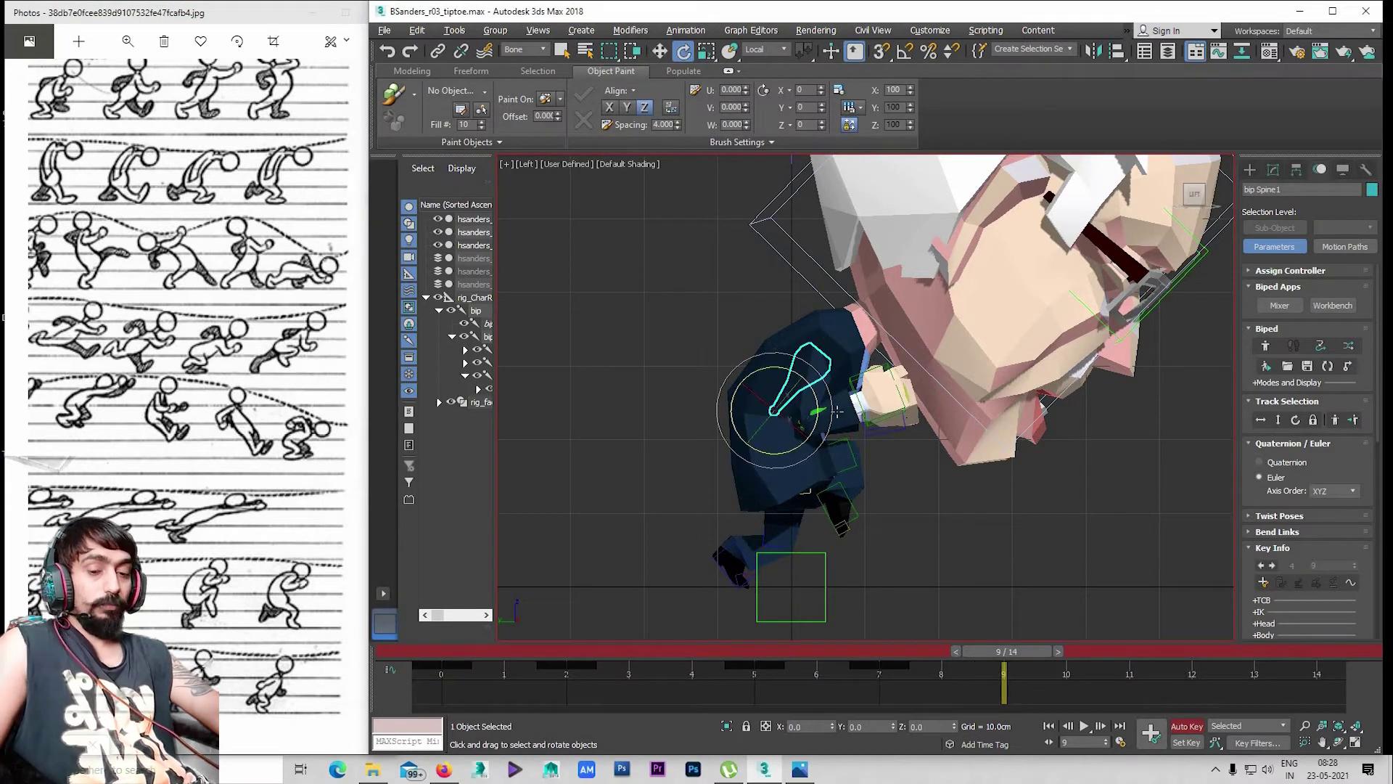
{"action": "left_click_drag", "start_coordinate": [810, 389], "coordinate": [955, 370]}
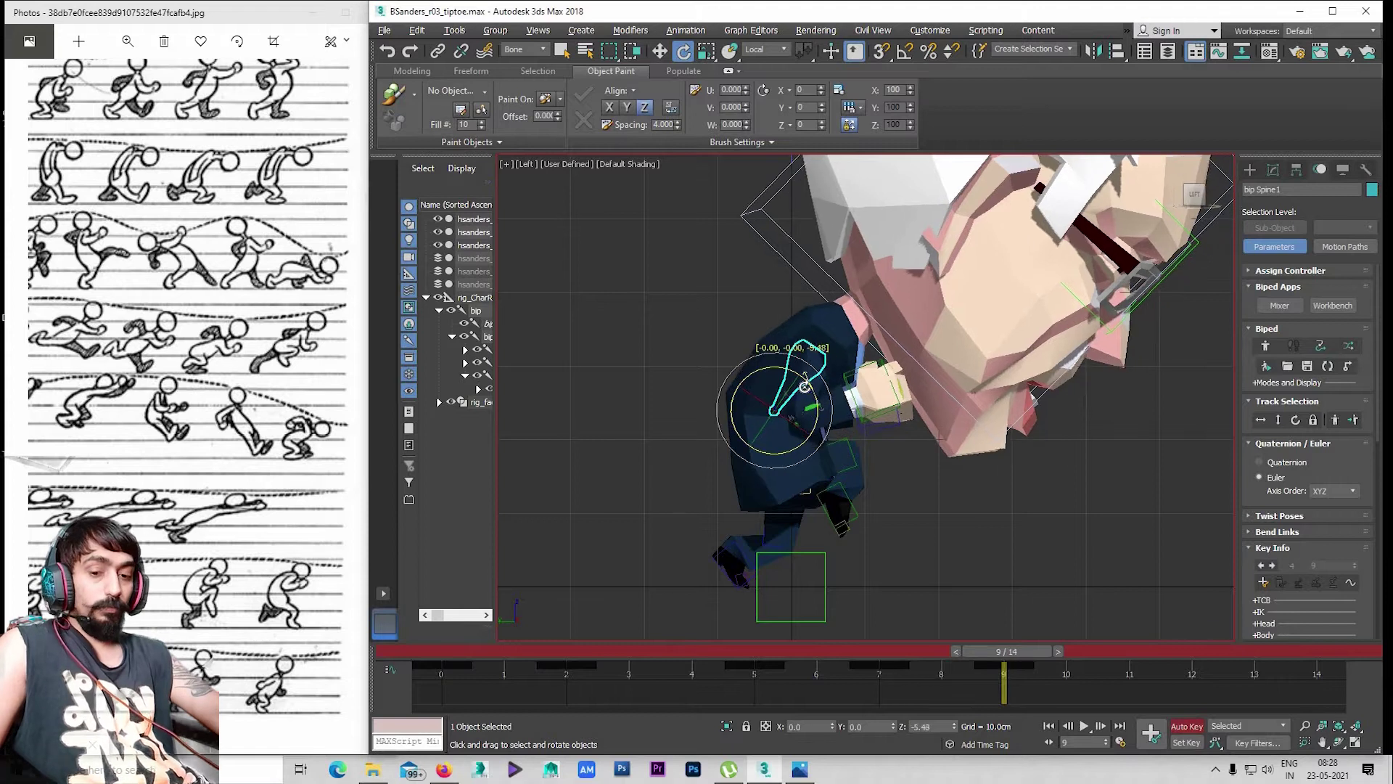
{"action": "left_click", "coordinate": [949, 399]}
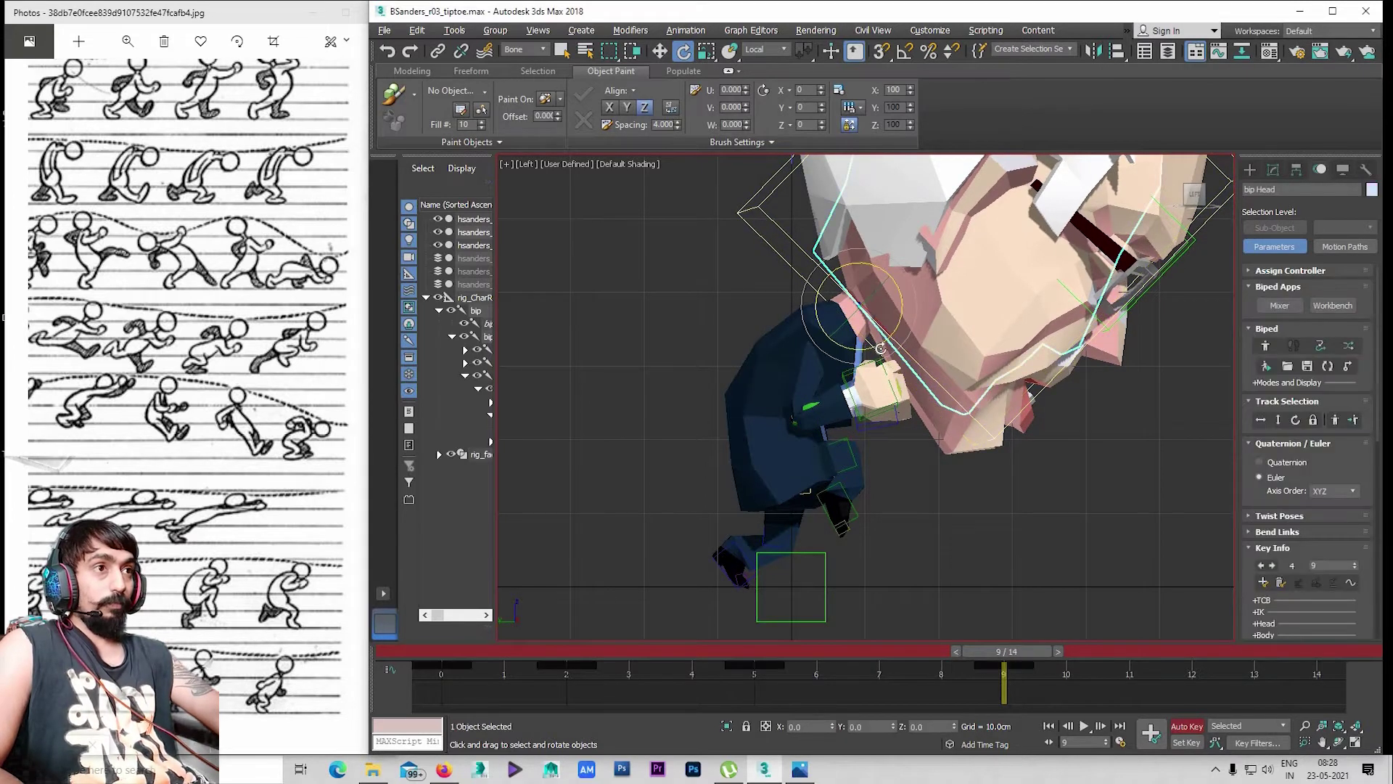
{"action": "left_click_drag", "start_coordinate": [881, 349], "coordinate": [1016, 659]}
Play the sneak cycle, widen the reference sketch window, and move to frame 11
{"action": "key", "text": "/"}
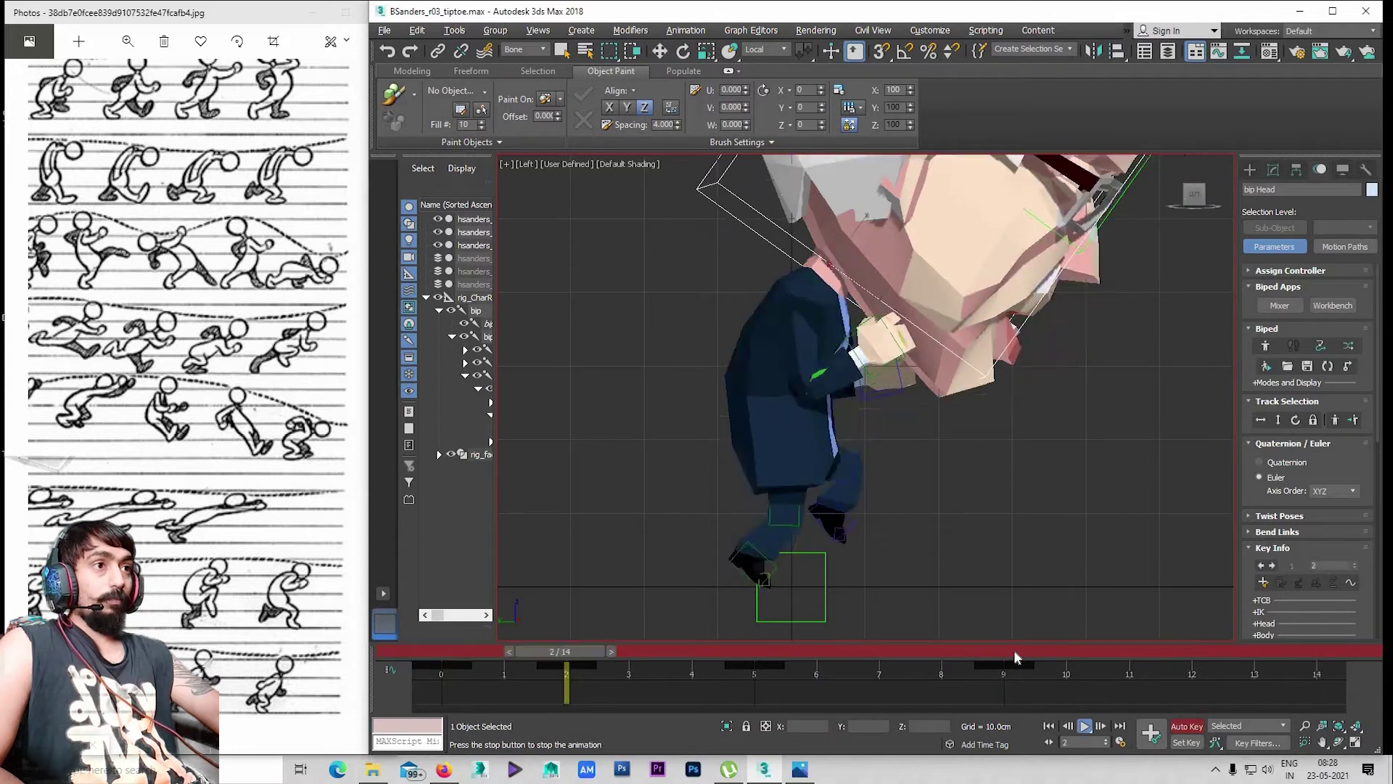
{"action": "key", "text": "/"}
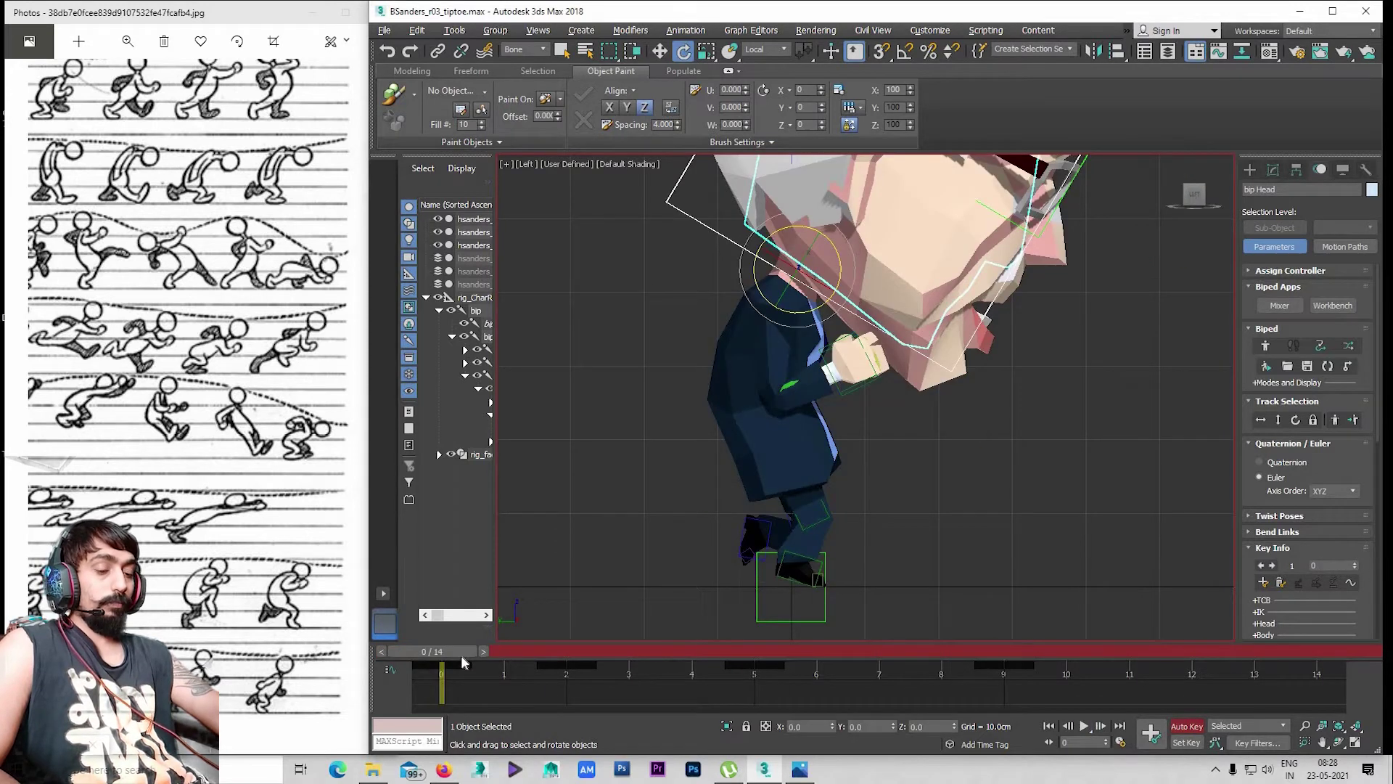
{"action": "left_click_drag", "start_coordinate": [460, 655], "coordinate": [1005, 674]}
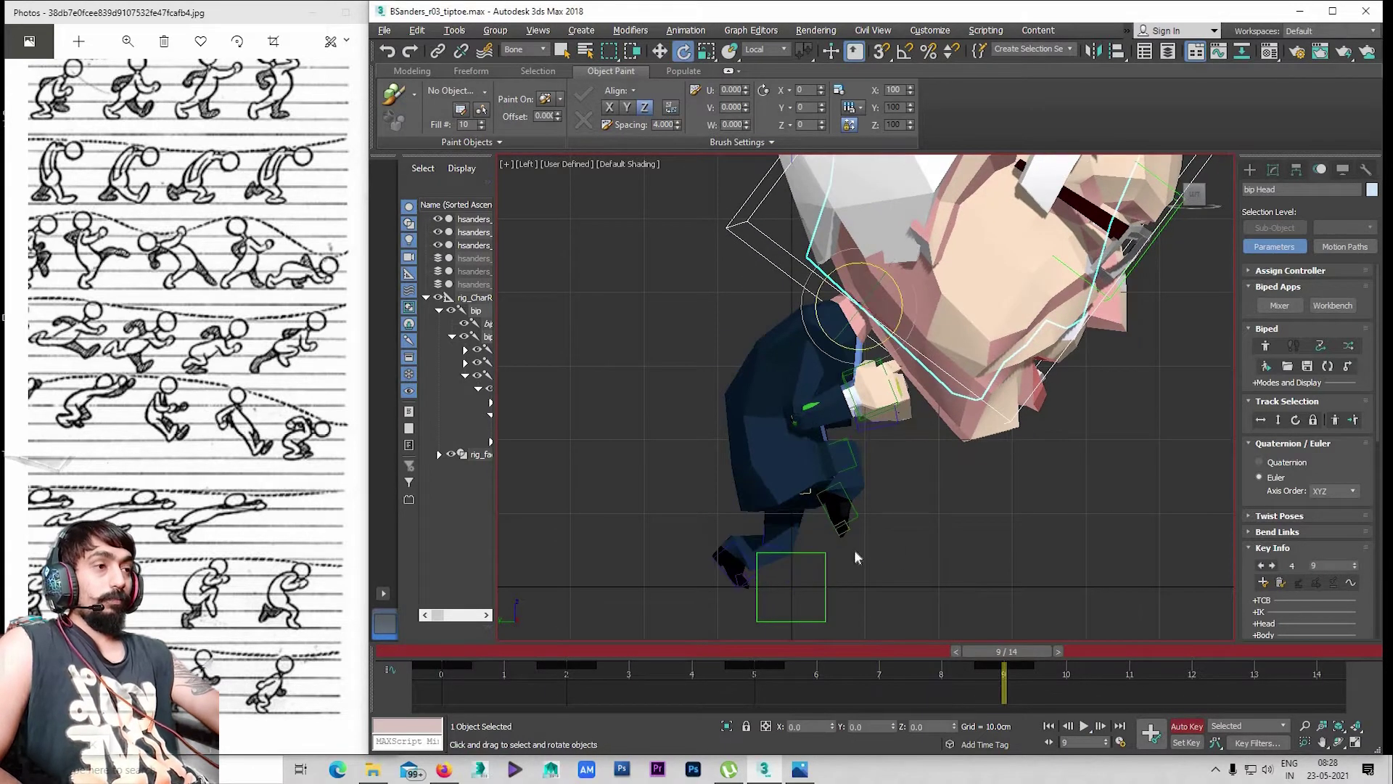
{"action": "left_click_drag", "start_coordinate": [369, 508], "coordinate": [396, 508]}
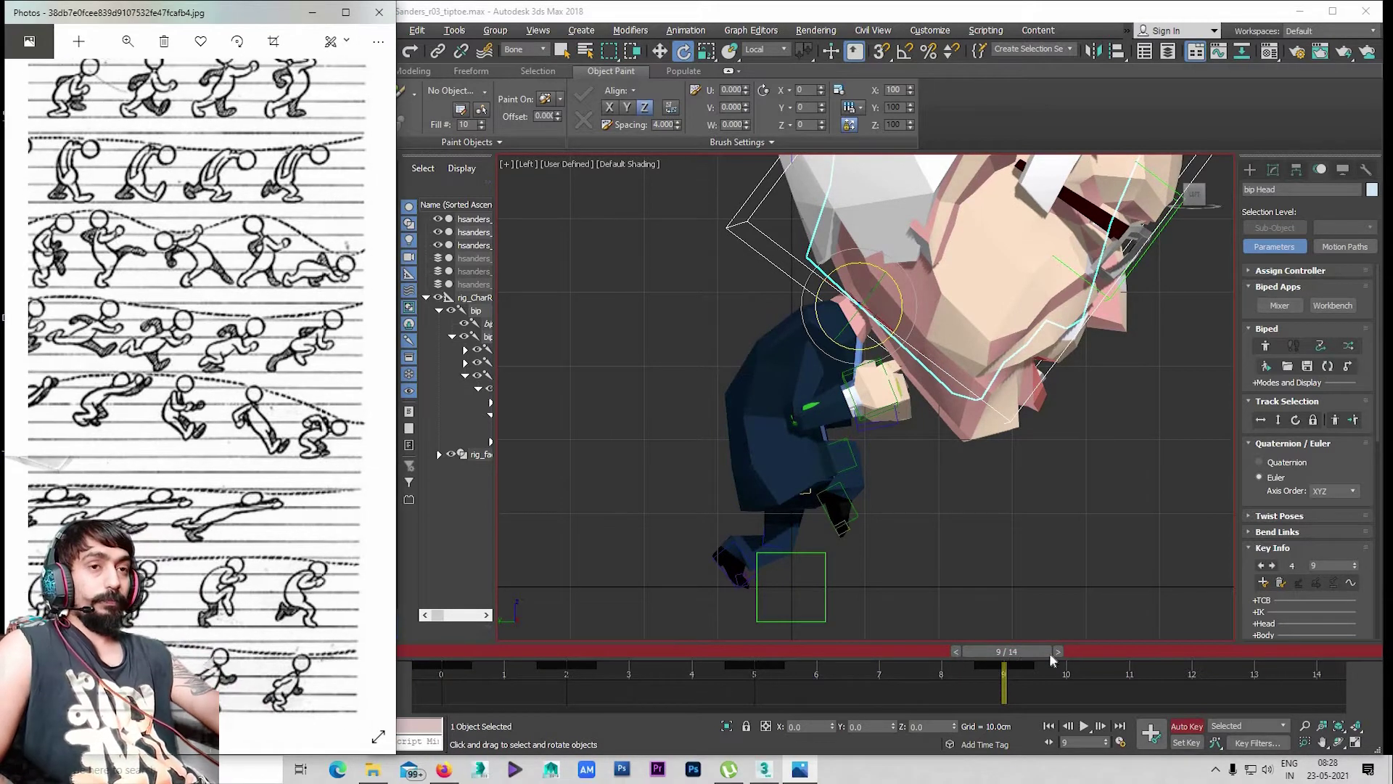
{"action": "left_click_drag", "start_coordinate": [1049, 653], "coordinate": [1133, 666]}
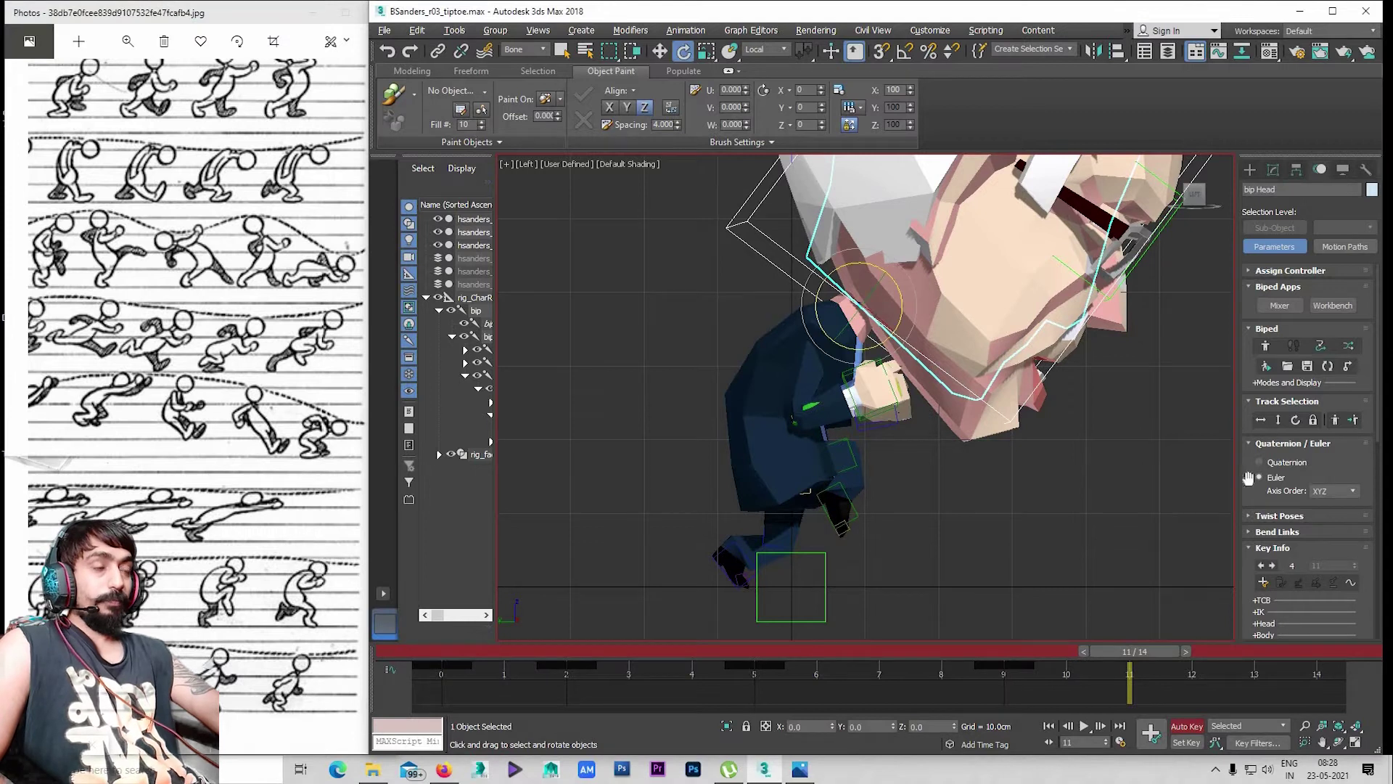
Raise the centre of mass slightly and slide the left foot back at frame 11
{"action": "left_click", "coordinate": [719, 569]}
{"action": "key", "text": "w"}
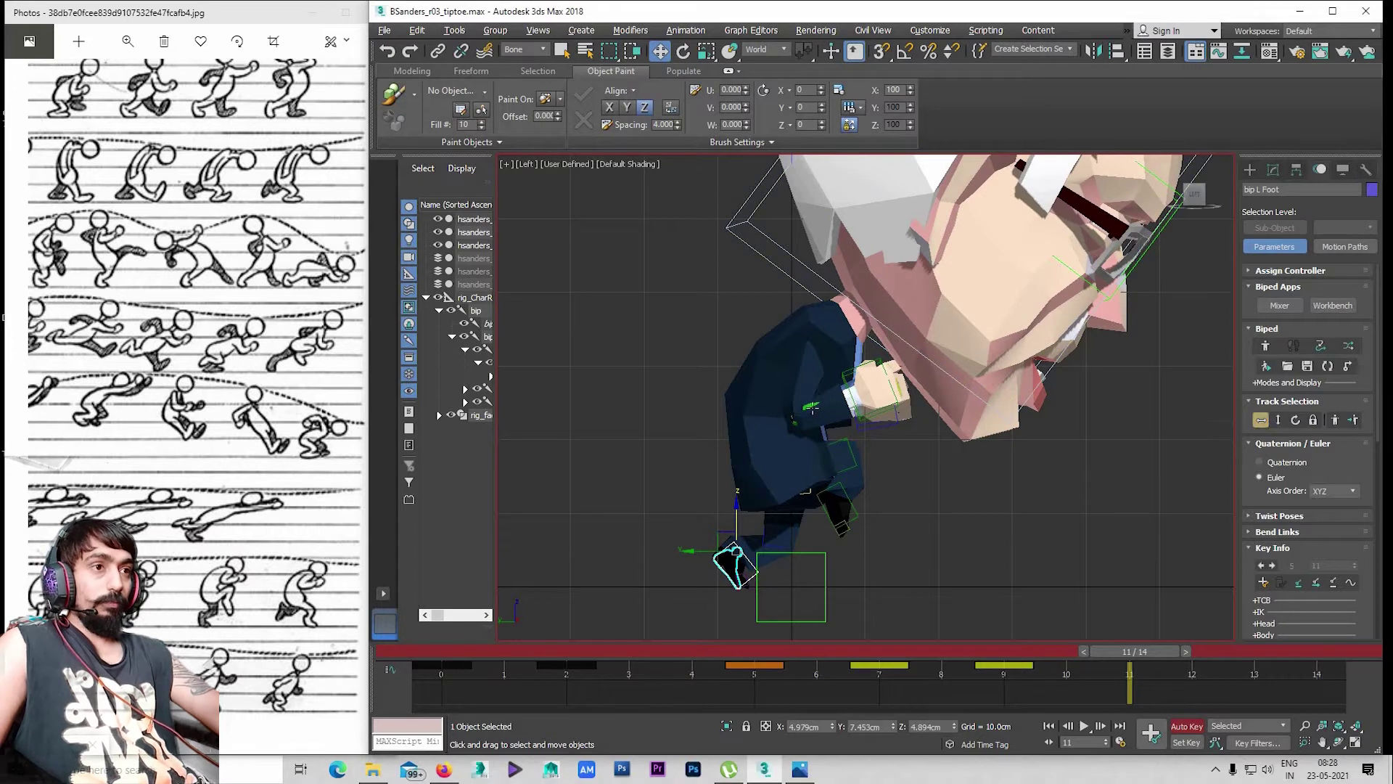
{"action": "left_click", "coordinate": [1279, 419]}
{"action": "left_click_drag", "start_coordinate": [782, 425], "coordinate": [786, 412]}
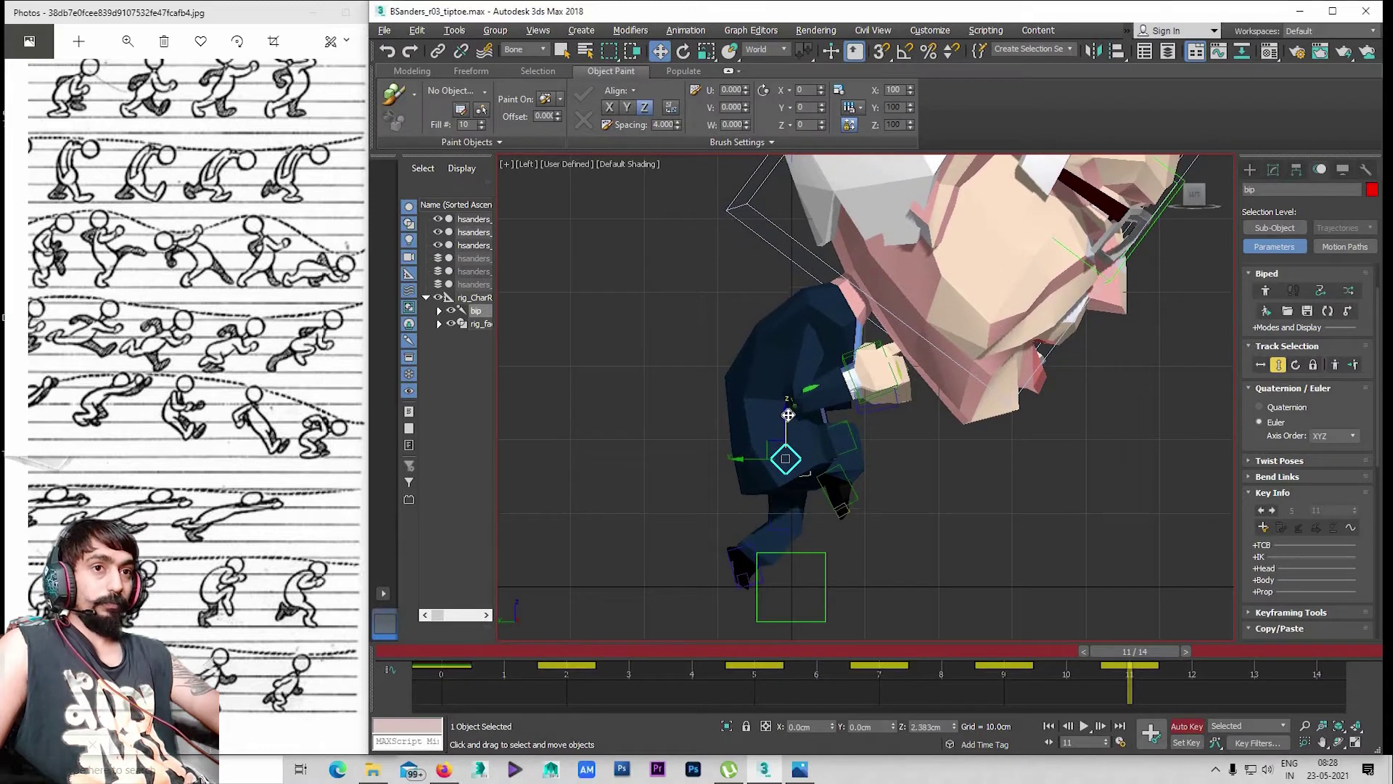
{"action": "left_click", "coordinate": [732, 575]}
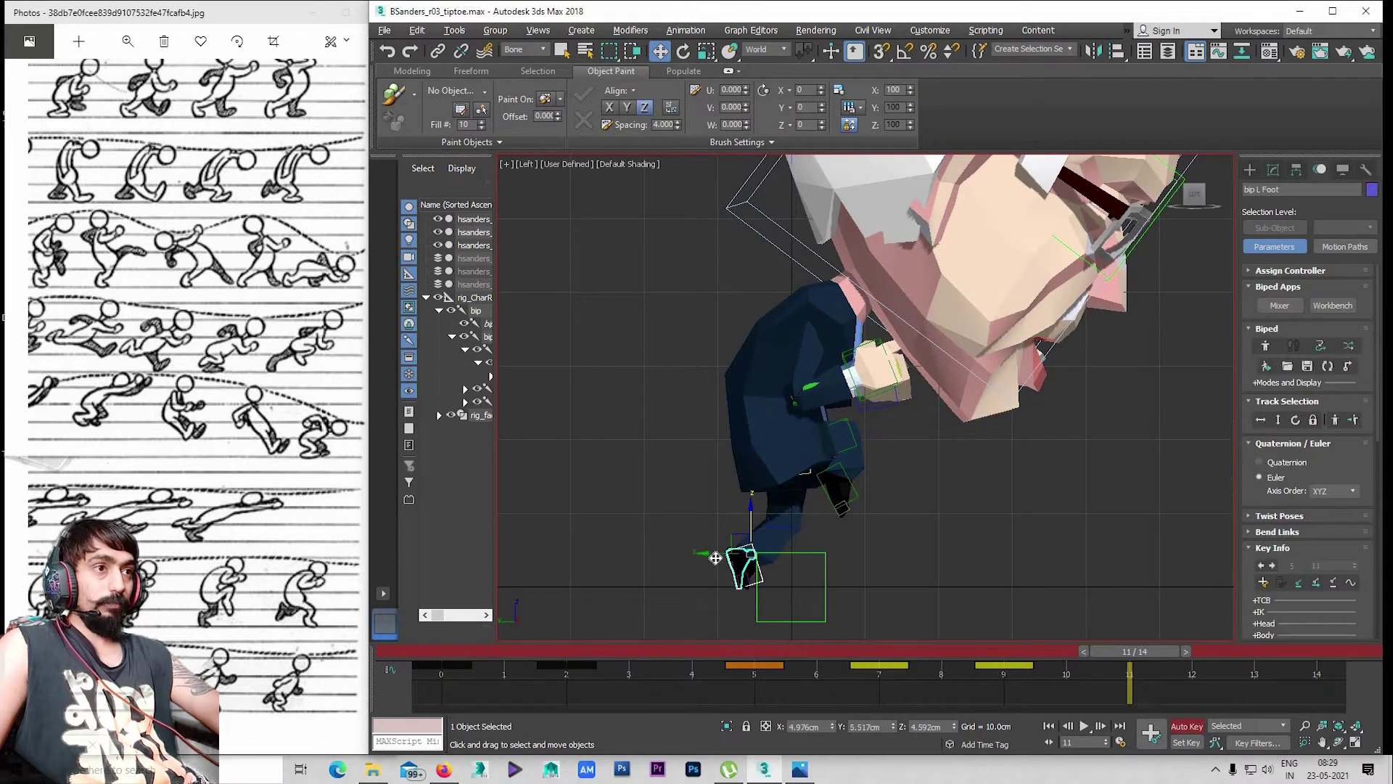
{"action": "left_click_drag", "start_coordinate": [707, 551], "coordinate": [697, 552]}
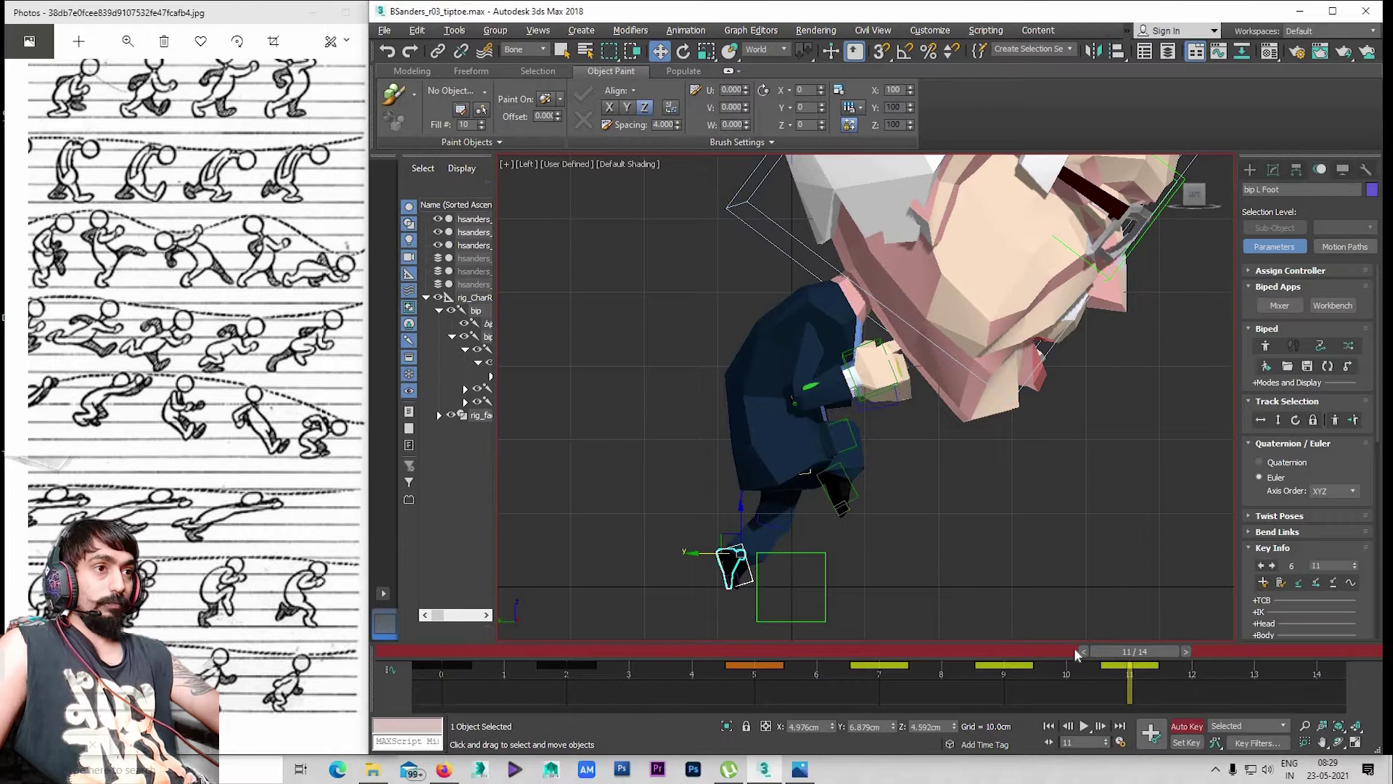
Scrub and play the sneak cycle to check the left foot's motion
{"action": "mouse_move", "coordinate": [1076, 656]}
{"action": "left_mouse_down"}
{"action": "mouse_move", "coordinate": [859, 649]}
{"action": "mouse_move", "coordinate": [1125, 672]}
{"action": "left_mouse_up"}
{"action": "mouse_move", "coordinate": [899, 679]}
{"action": "left_mouse_down"}
{"action": "mouse_move", "coordinate": [886, 675]}
{"action": "mouse_move", "coordinate": [1121, 674]}
{"action": "mouse_move", "coordinate": [754, 675]}
{"action": "left_mouse_up"}
{"action": "key", "text": "slash"}
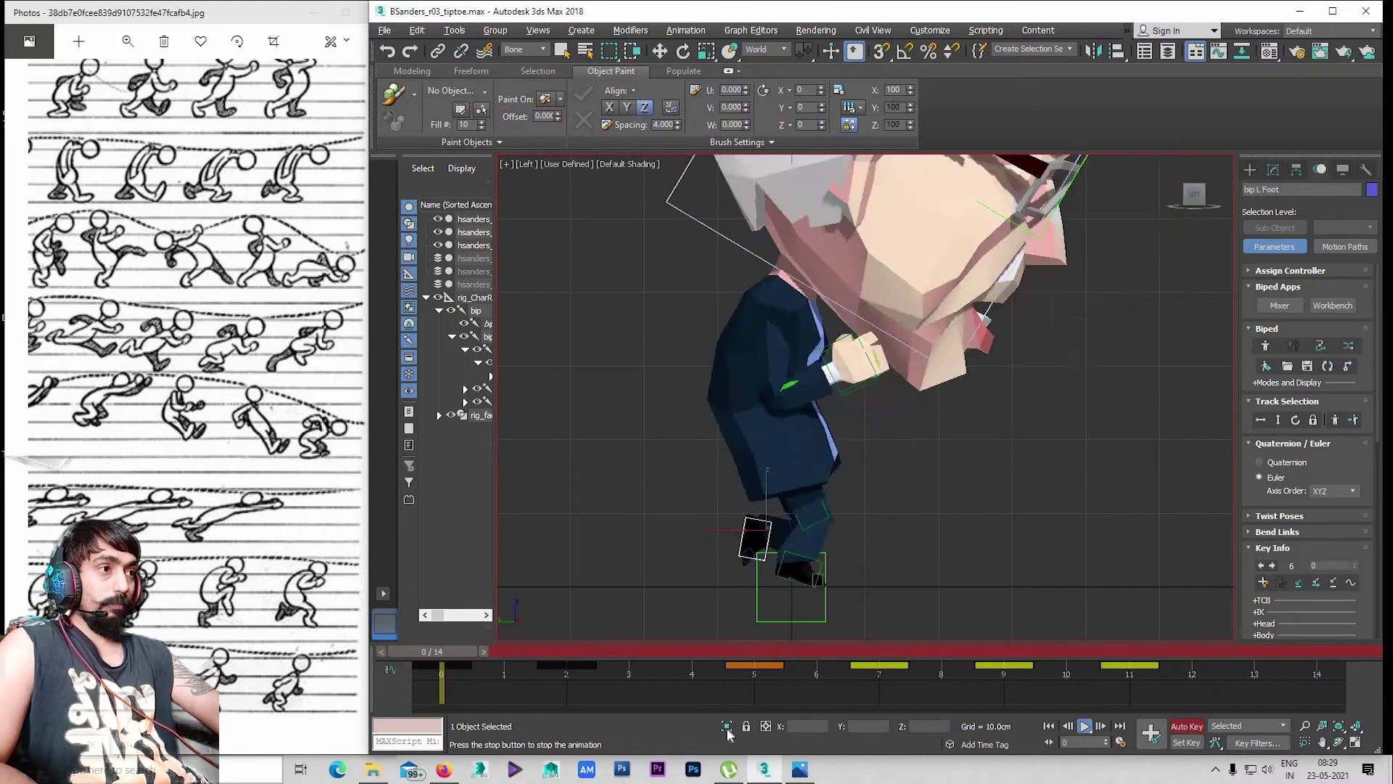
{"action": "key", "text": "slash"}
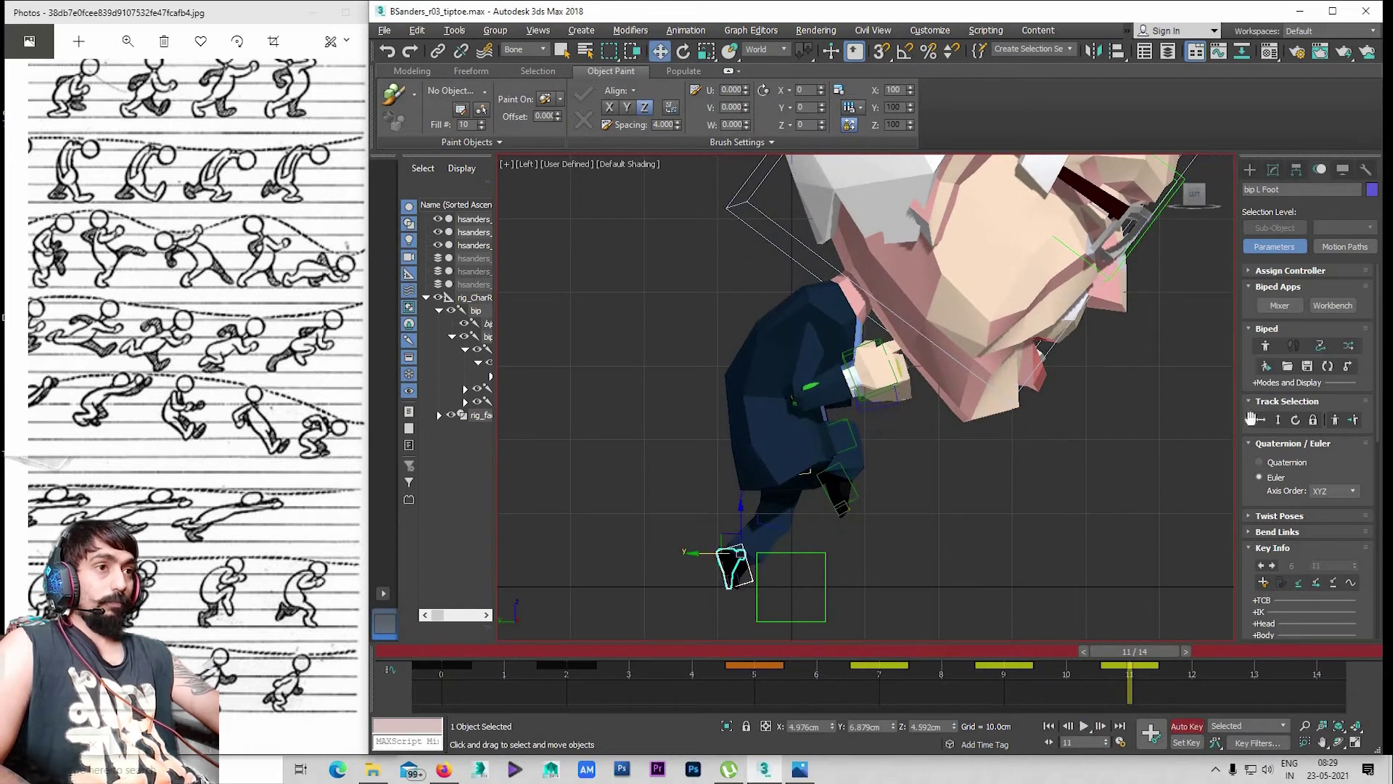
Reselect the left foot and select its frame 11 key on the timeline
{"action": "left_click", "coordinate": [785, 456]}
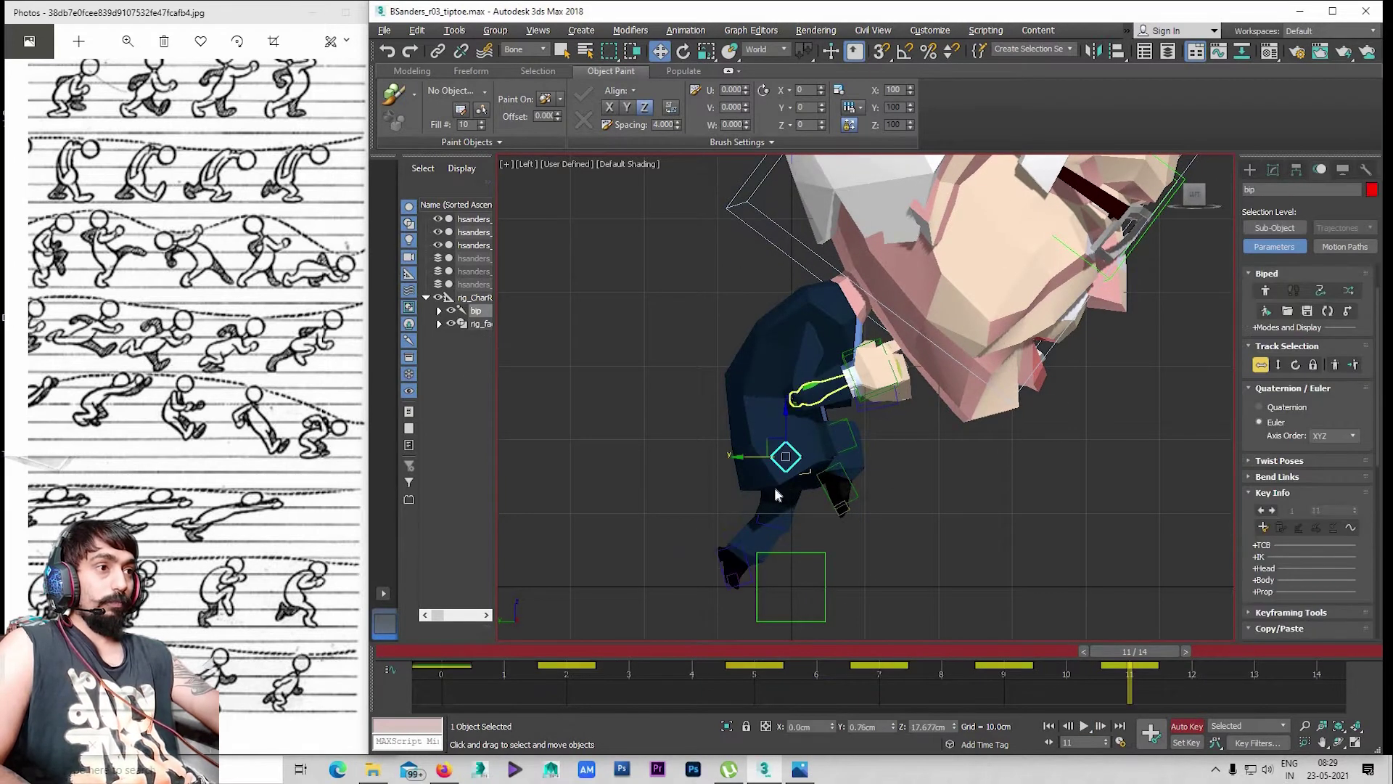
{"action": "left_click", "coordinate": [722, 565]}
{"action": "left_click", "coordinate": [1332, 586]}
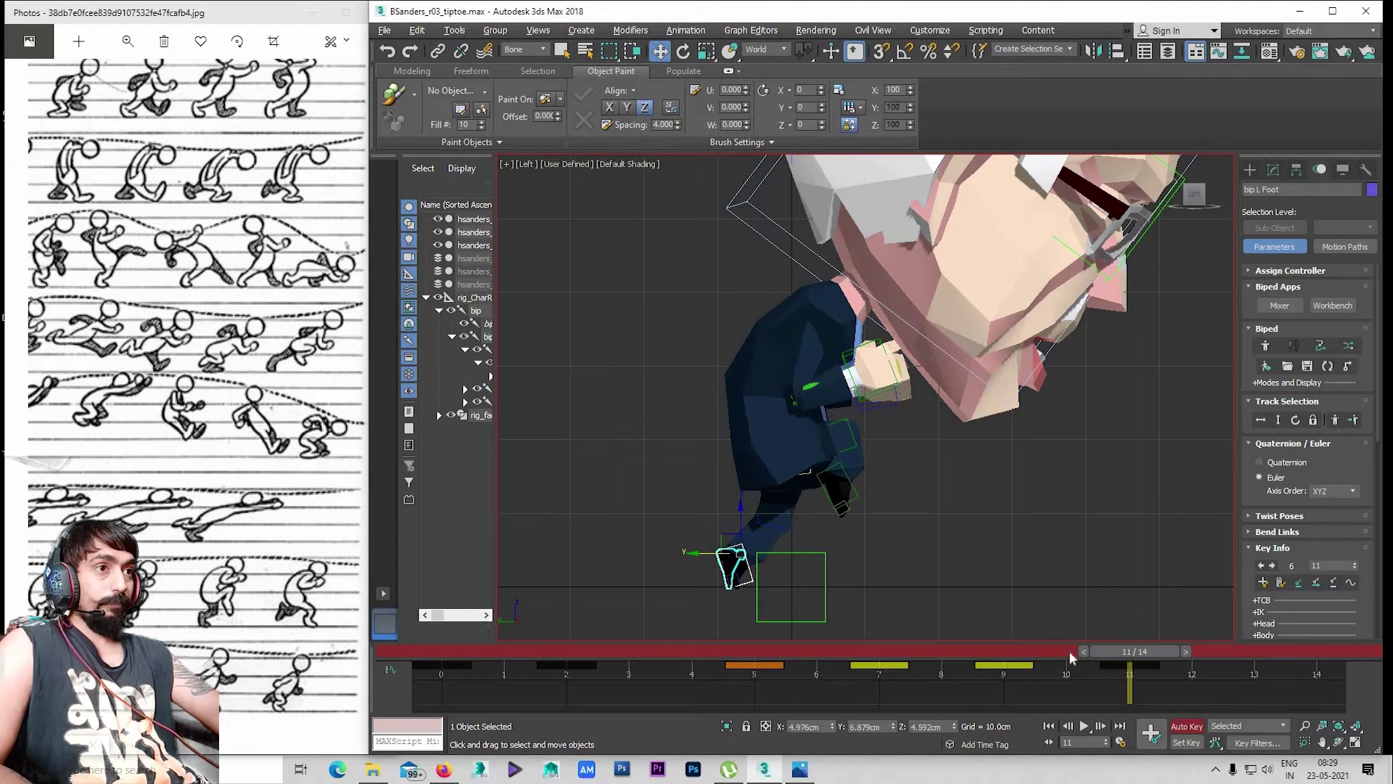
{"action": "left_click_drag", "start_coordinate": [1056, 650], "coordinate": [936, 650]}
{"action": "key", "text": "period"}
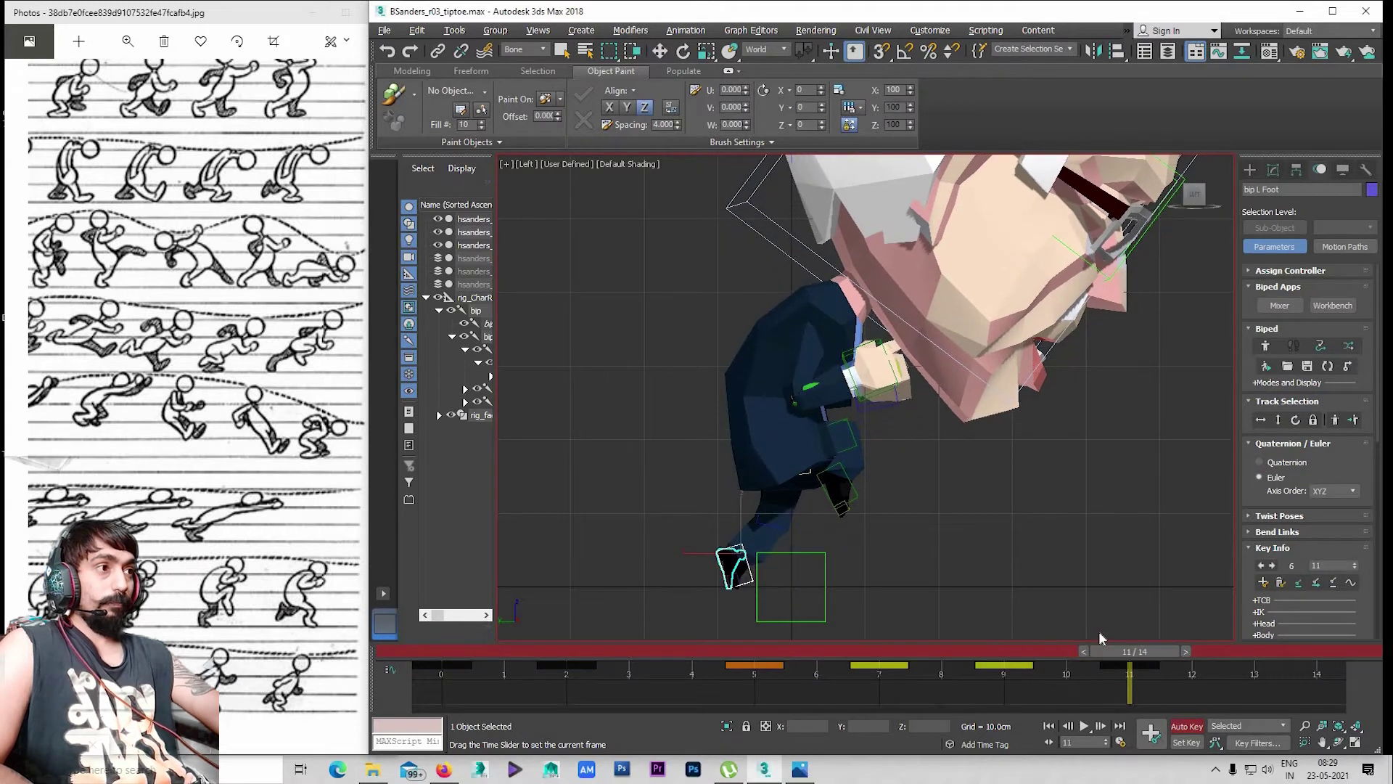
{"action": "key", "text": "w"}
{"action": "mouse_move", "coordinate": [1090, 650]}
{"action": "left_mouse_down"}
{"action": "mouse_move", "coordinate": [936, 649]}
{"action": "mouse_move", "coordinate": [1129, 650]}
{"action": "left_mouse_up"}
Delete the left foot's frame 11 key and re-key the foot pulled back at frame 11
{"action": "right_click", "coordinate": [1129, 666]}
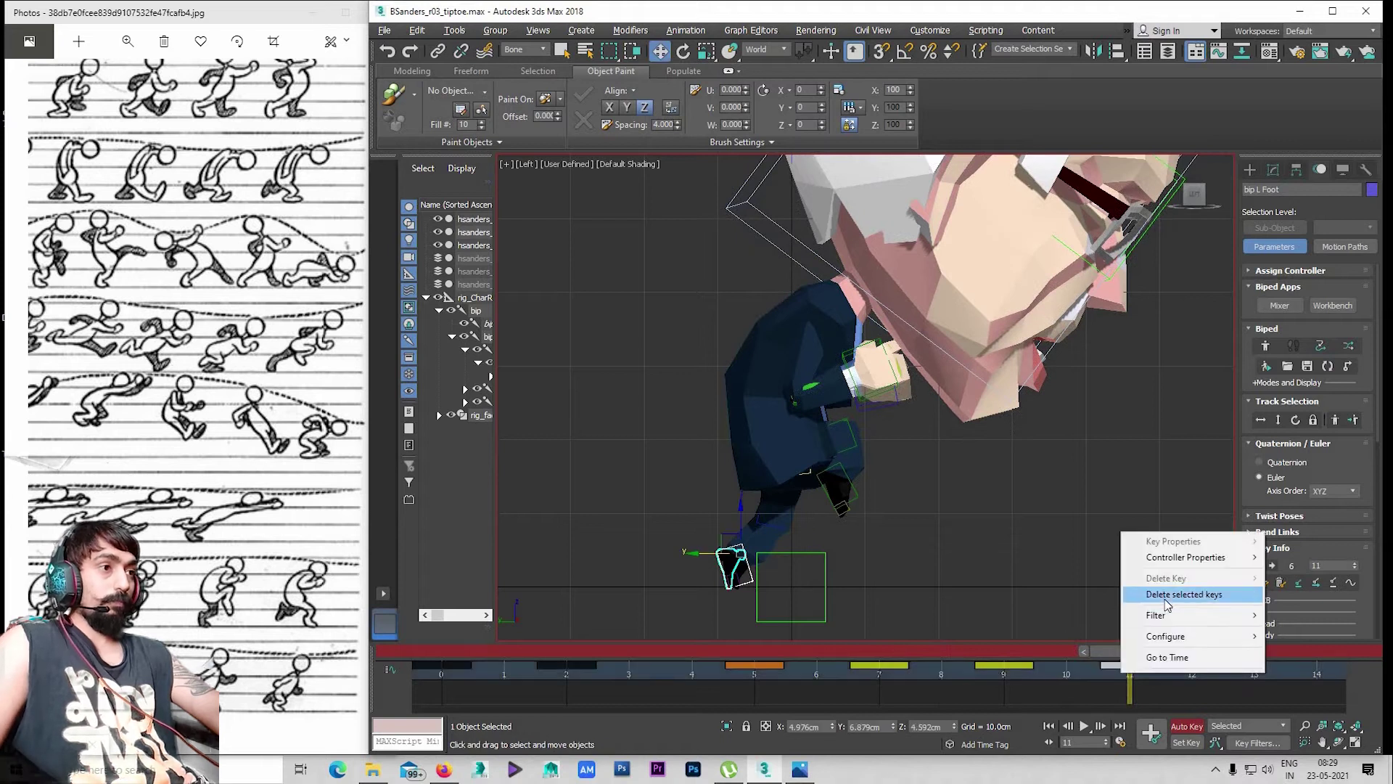
{"action": "left_click", "coordinate": [1168, 595]}
{"action": "mouse_move", "coordinate": [934, 651]}
{"action": "left_mouse_down"}
{"action": "mouse_move", "coordinate": [910, 648]}
{"action": "mouse_move", "coordinate": [998, 679]}
{"action": "left_mouse_up"}
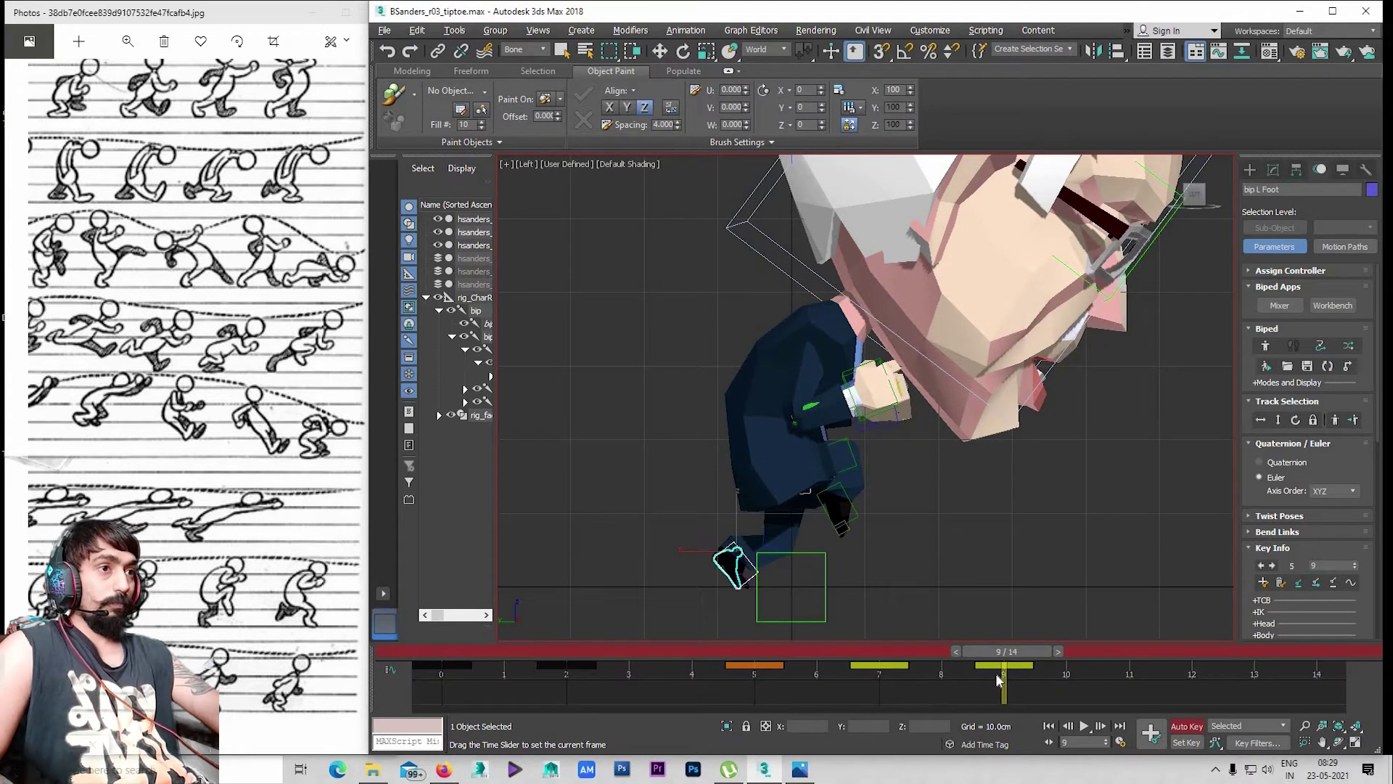
{"action": "key", "text": "w"}
{"action": "left_click_drag", "start_coordinate": [705, 553], "coordinate": [729, 553]}
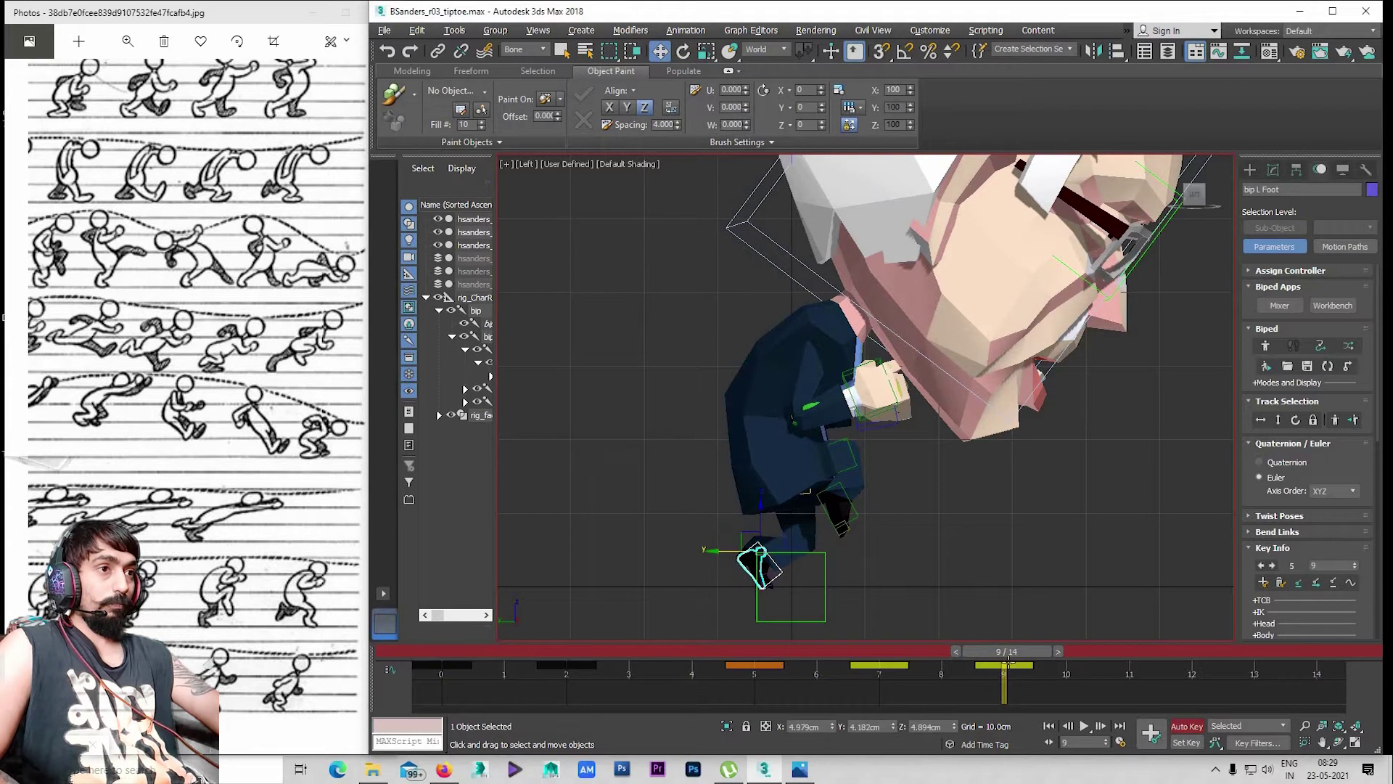
{"action": "left_click_drag", "start_coordinate": [933, 651], "coordinate": [1157, 656]}
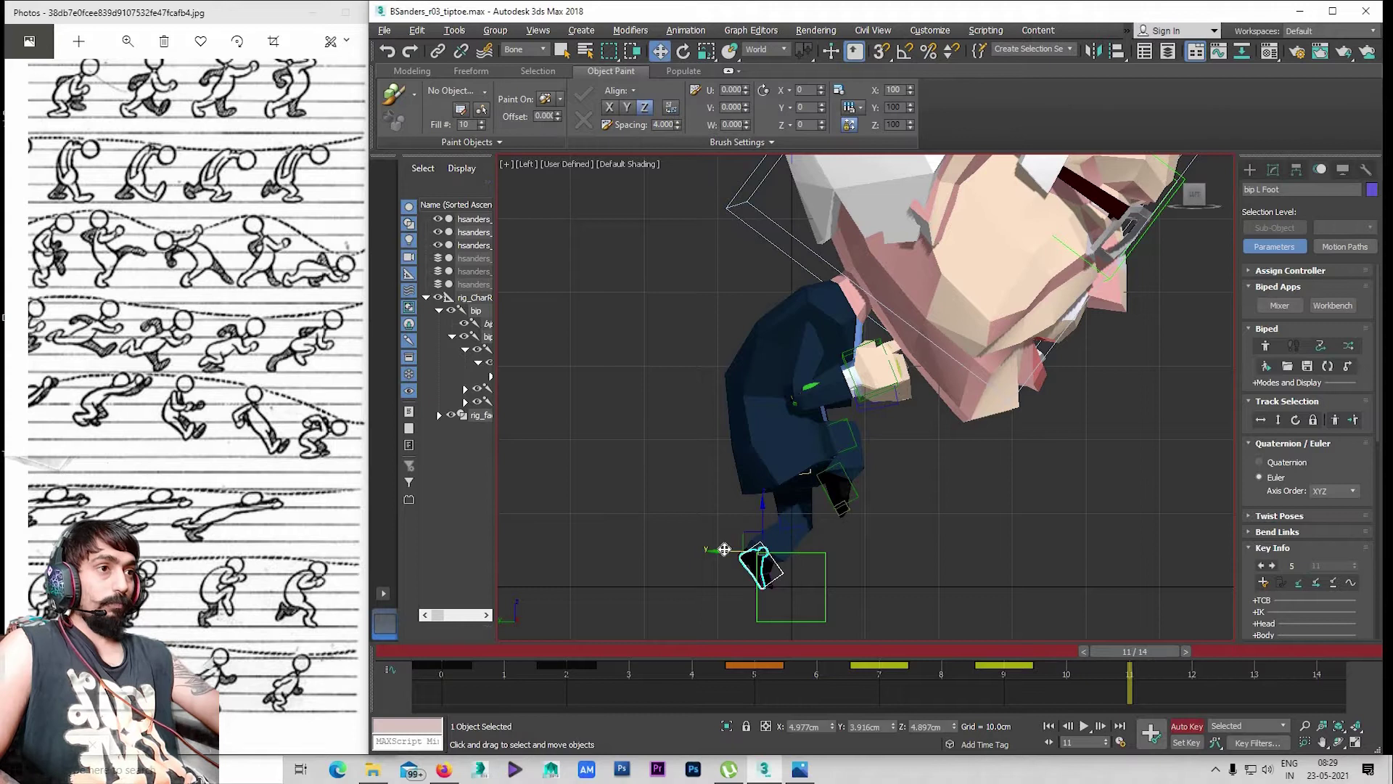
{"action": "left_click_drag", "start_coordinate": [705, 553], "coordinate": [680, 553]}
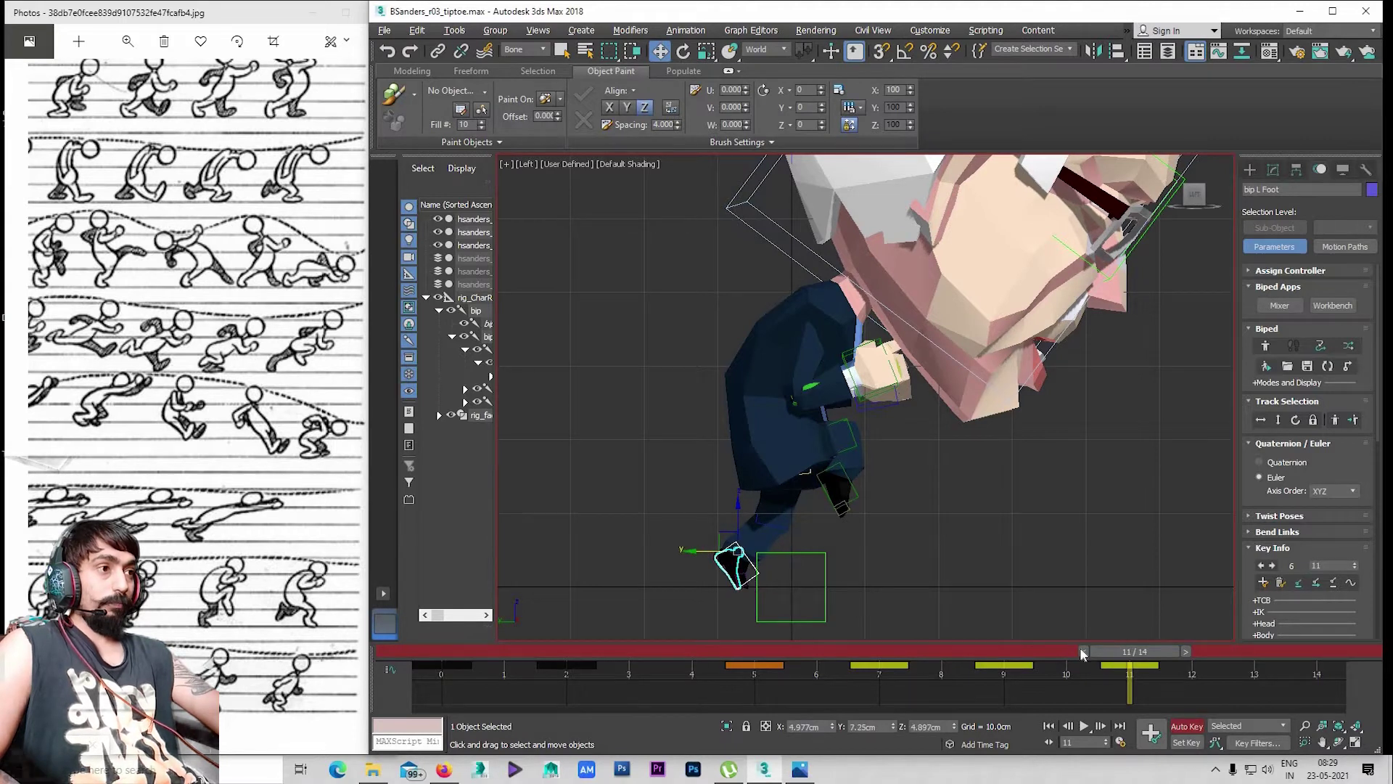
Scrub and play the cycle to check the left step, ending at frame 11
{"action": "left_click_drag", "start_coordinate": [1081, 653], "coordinate": [1034, 658]}
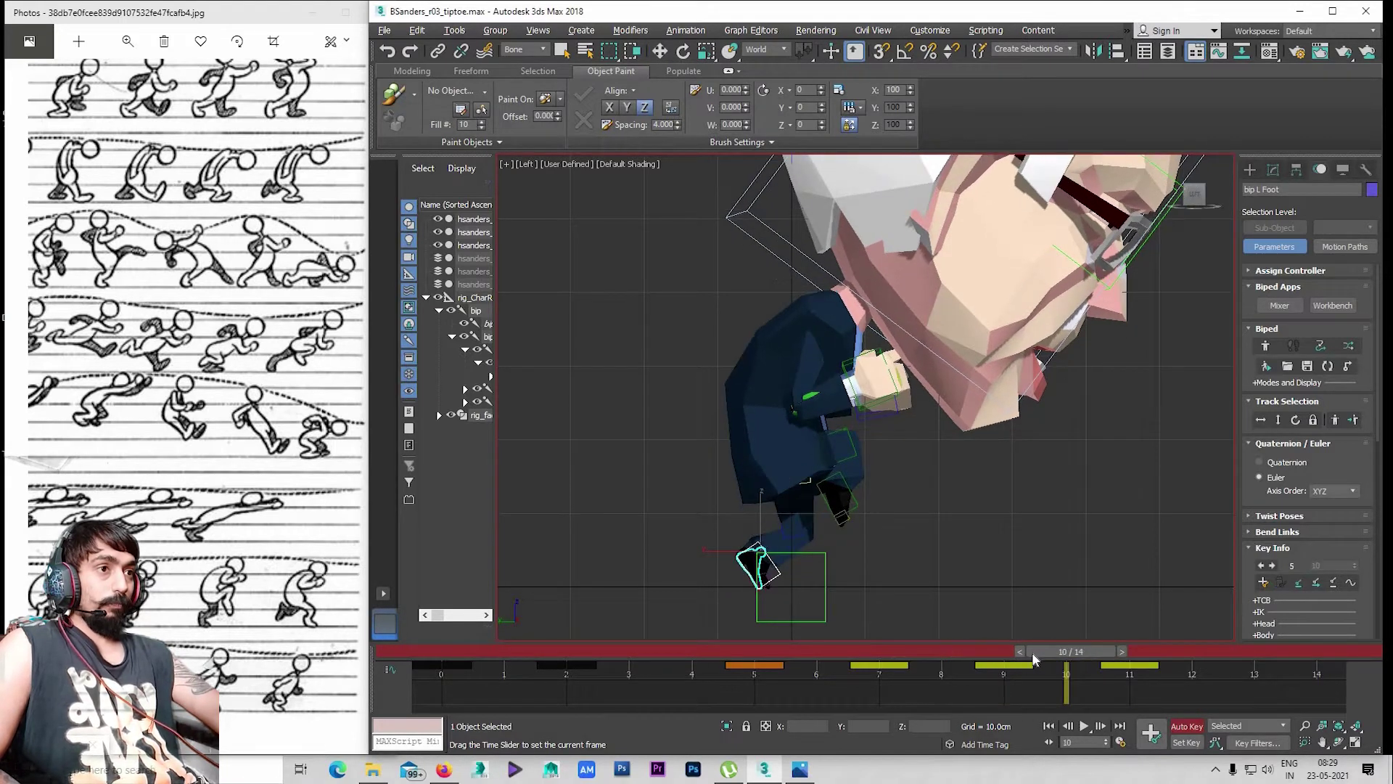
{"action": "key", "text": "/"}
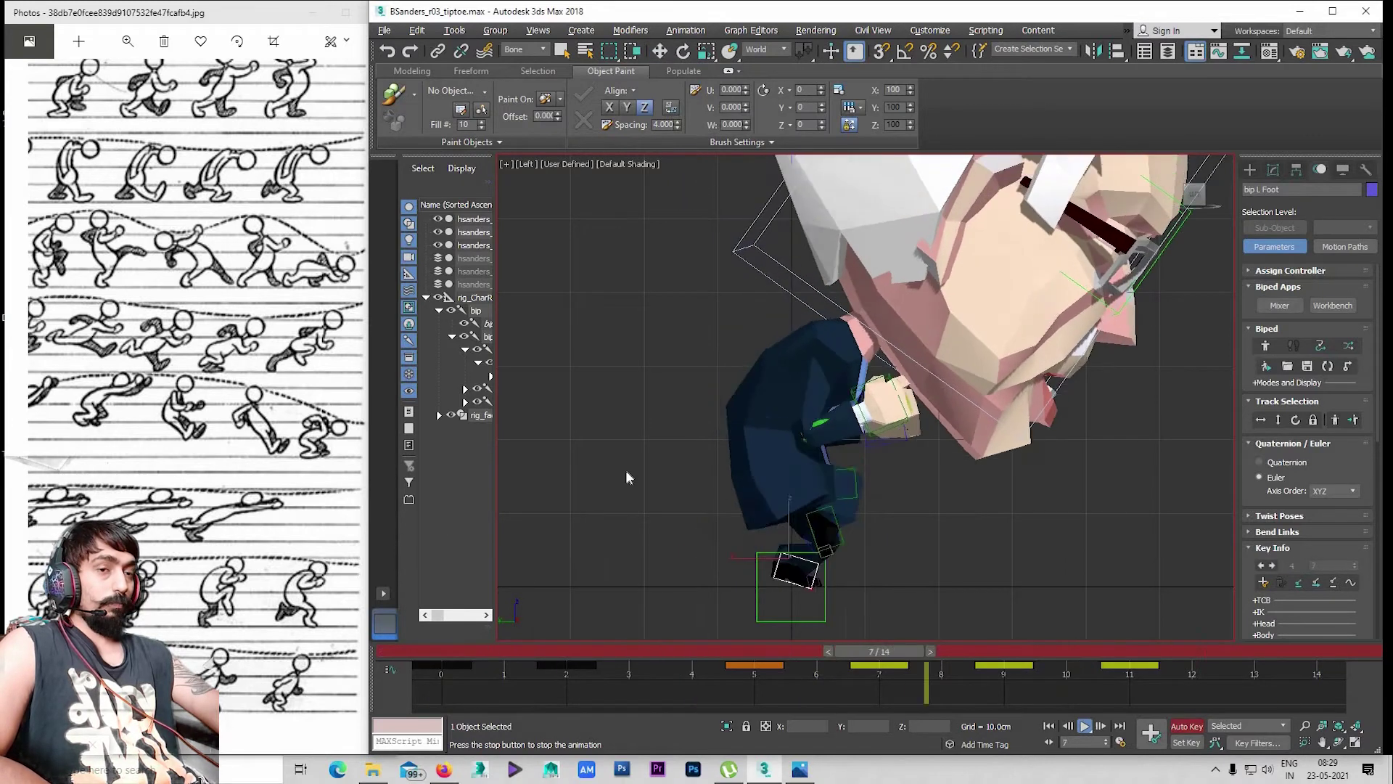
{"action": "left_click", "coordinate": [611, 651]}
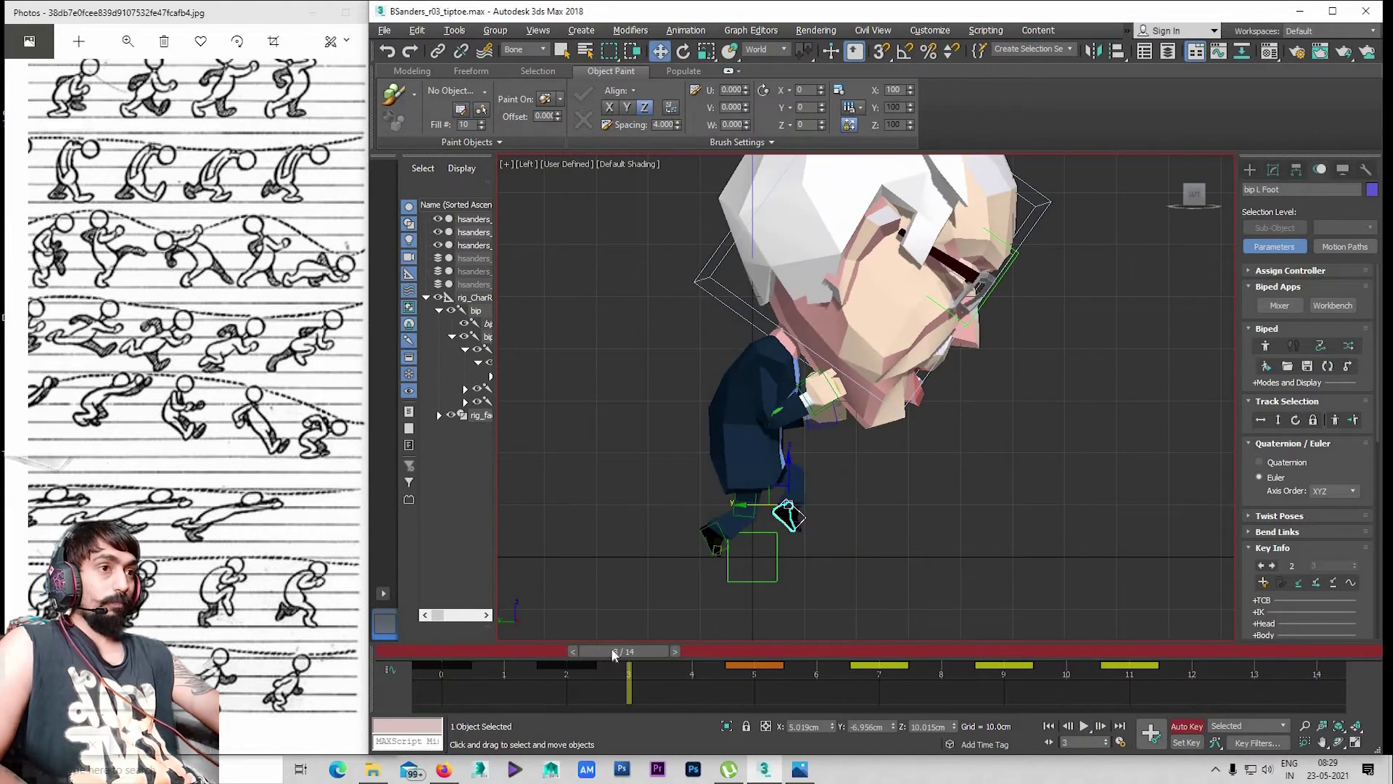
{"action": "left_click", "coordinate": [1130, 651]}
Shift and tilt the right foot into place at frame 11, matching the reference sketch
{"action": "scroll", "coordinate": [807, 493], "scroll_direction": "up", "scroll_amount": 3}
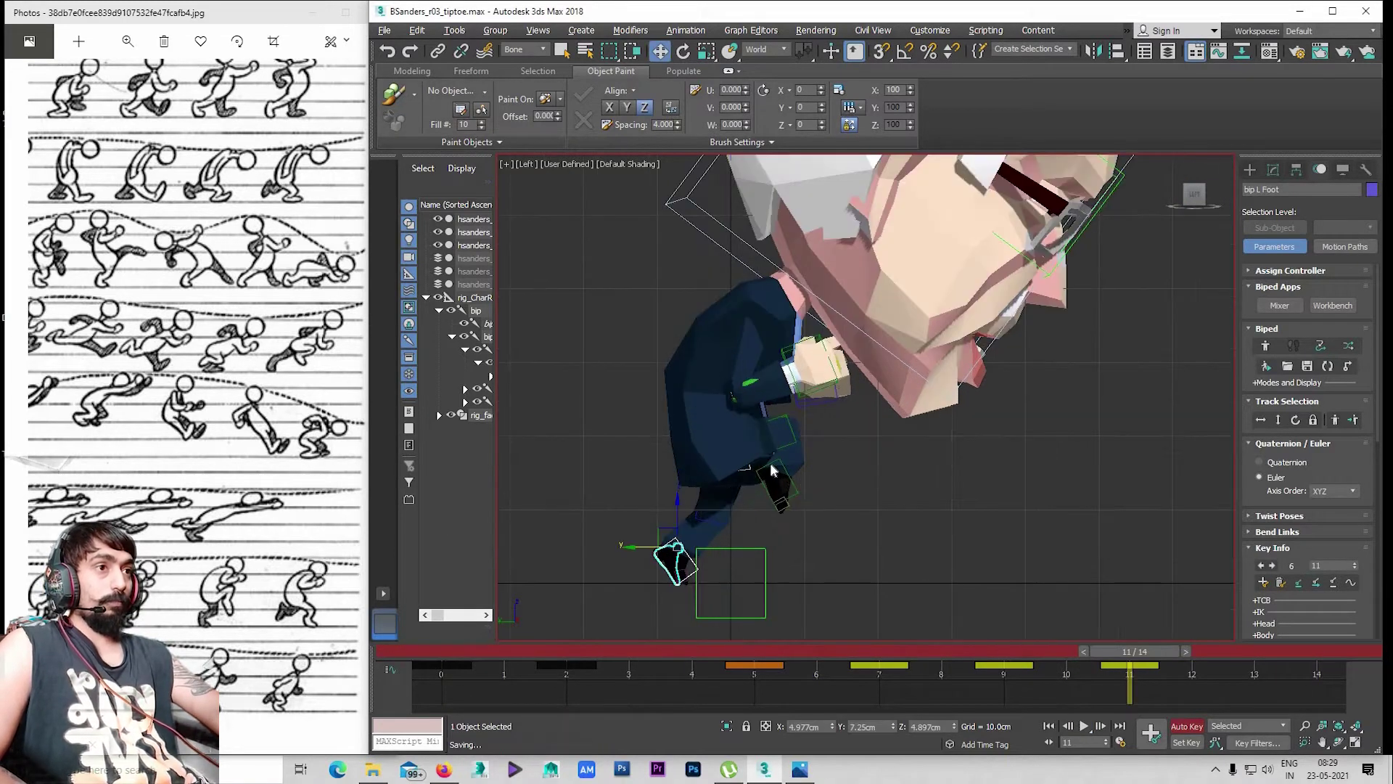
{"action": "middle_click_drag", "start_coordinate": [772, 471], "coordinate": [814, 496]}
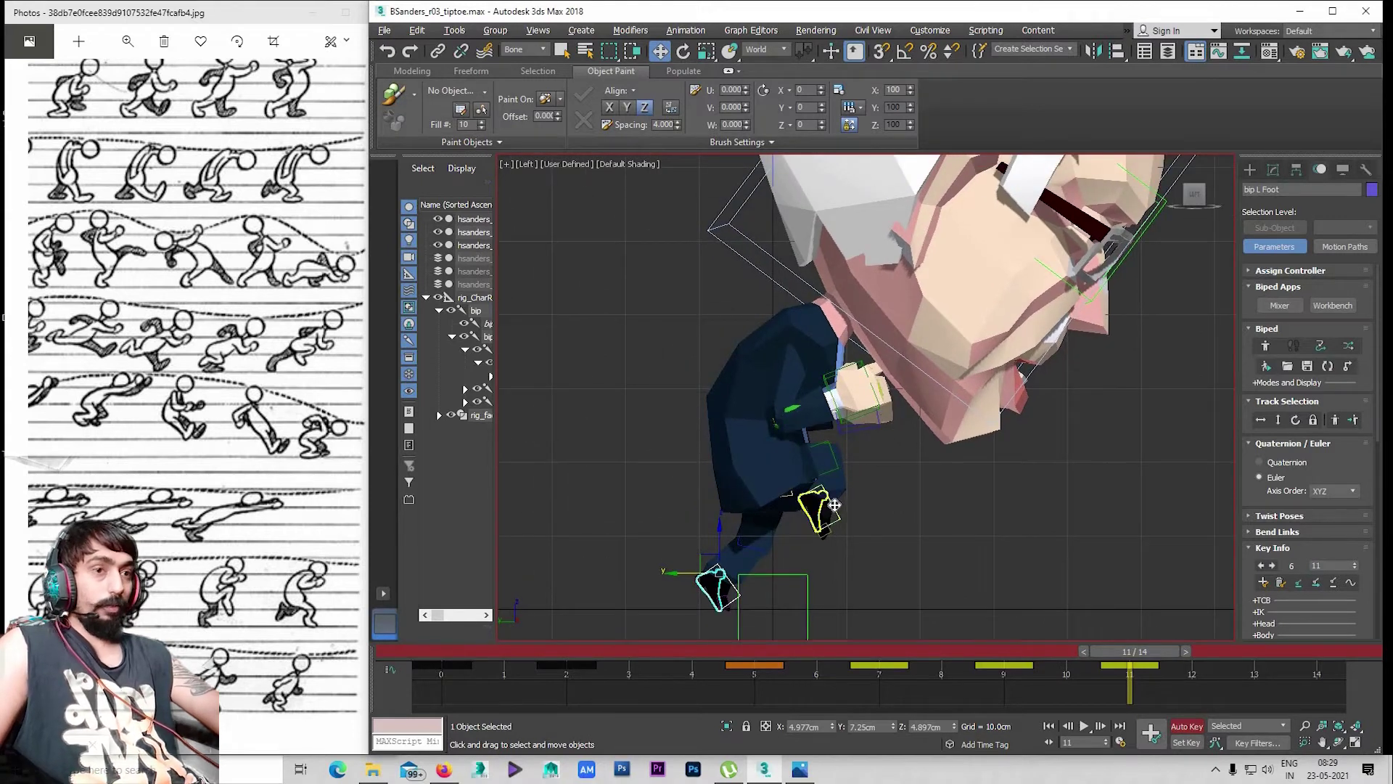
{"action": "left_click", "coordinate": [835, 505]}
{"action": "middle_click_drag", "start_coordinate": [781, 539], "coordinate": [770, 524]}
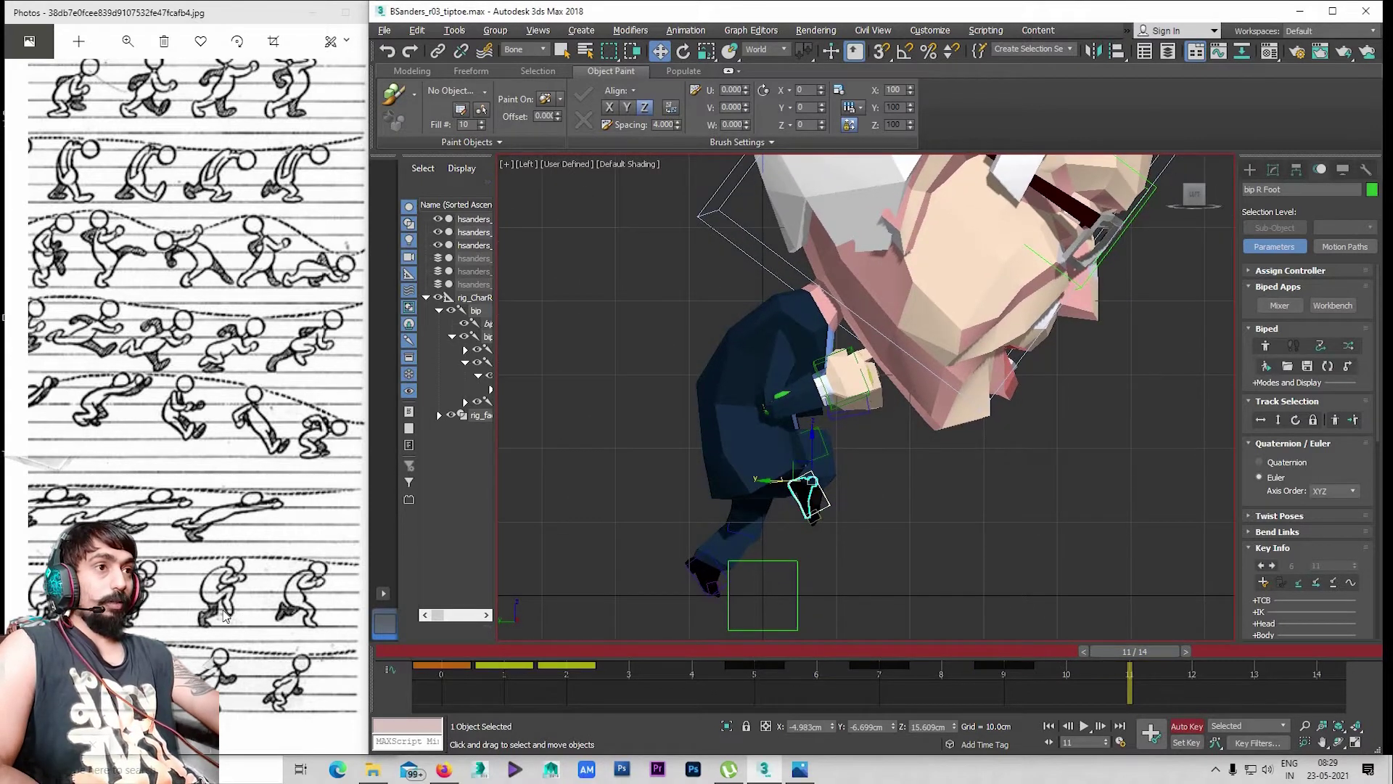
{"action": "left_click", "coordinate": [277, 602]}
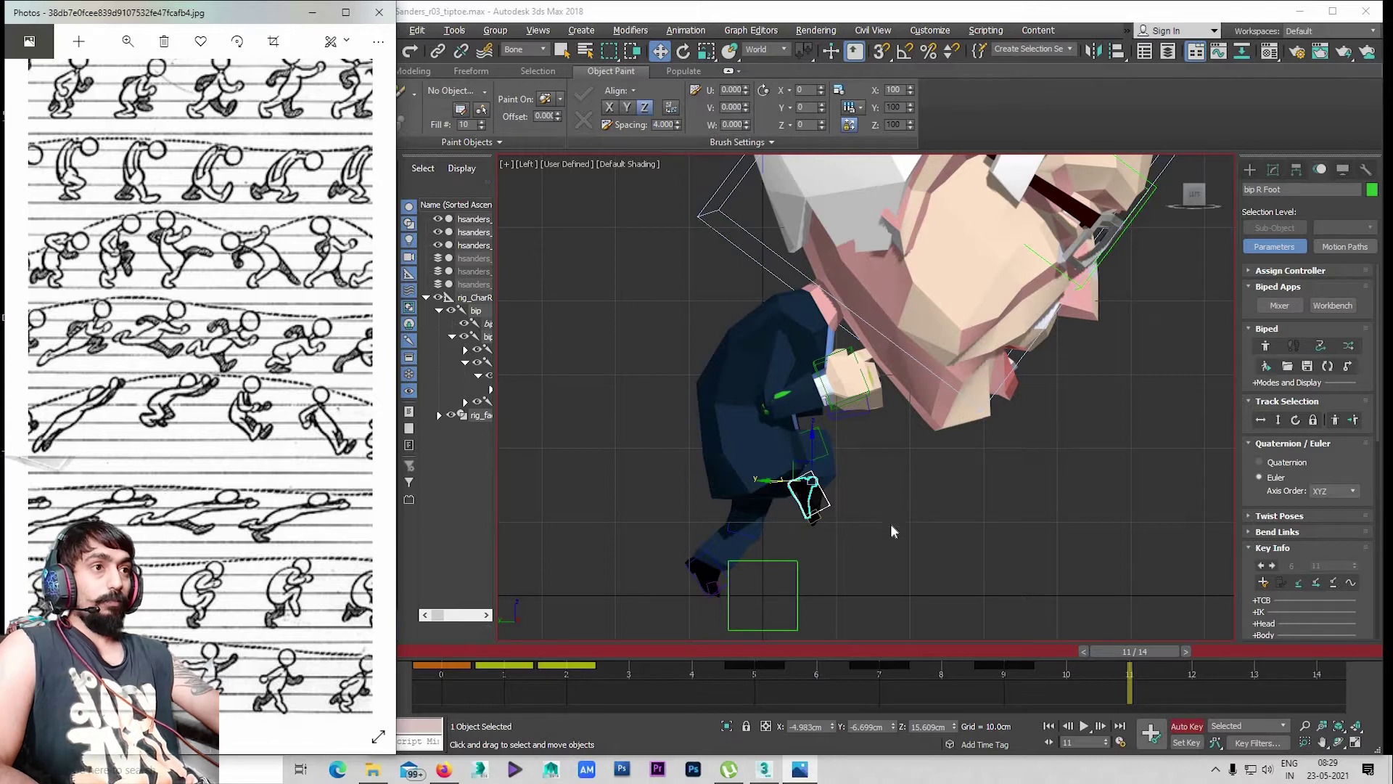
{"action": "middle_click_drag", "start_coordinate": [891, 524], "coordinate": [747, 501]}
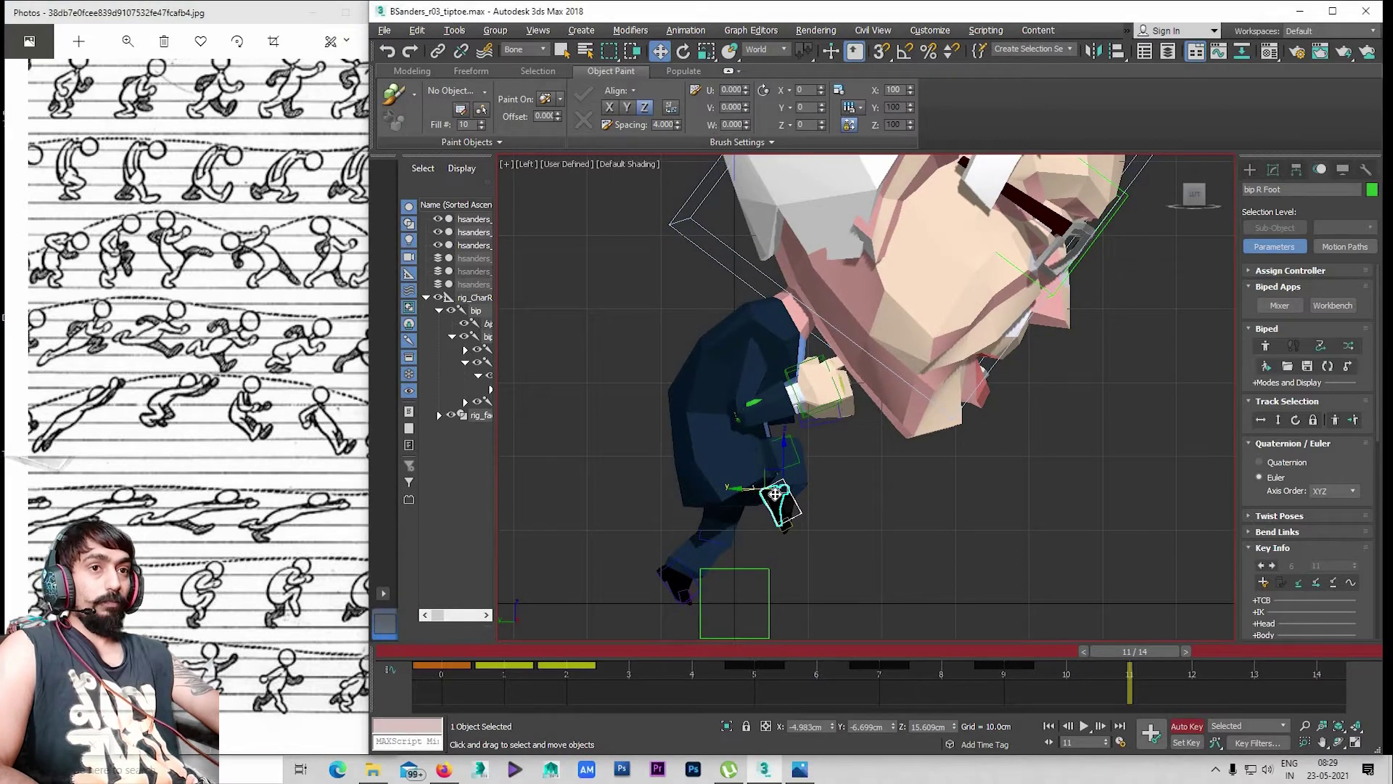
{"action": "left_click_drag", "start_coordinate": [775, 494], "coordinate": [764, 498]}
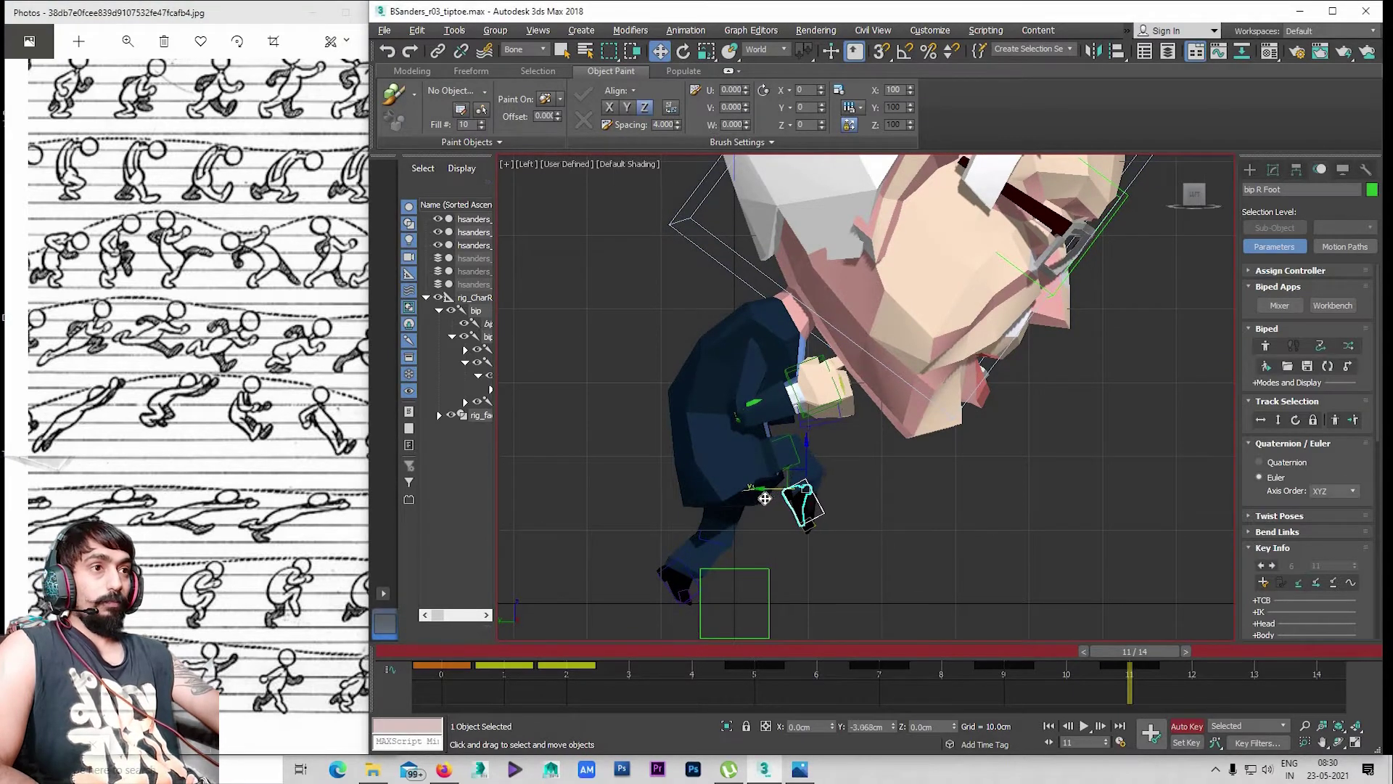
{"action": "key", "text": "e"}
{"action": "left_click_drag", "start_coordinate": [839, 484], "coordinate": [833, 459]}
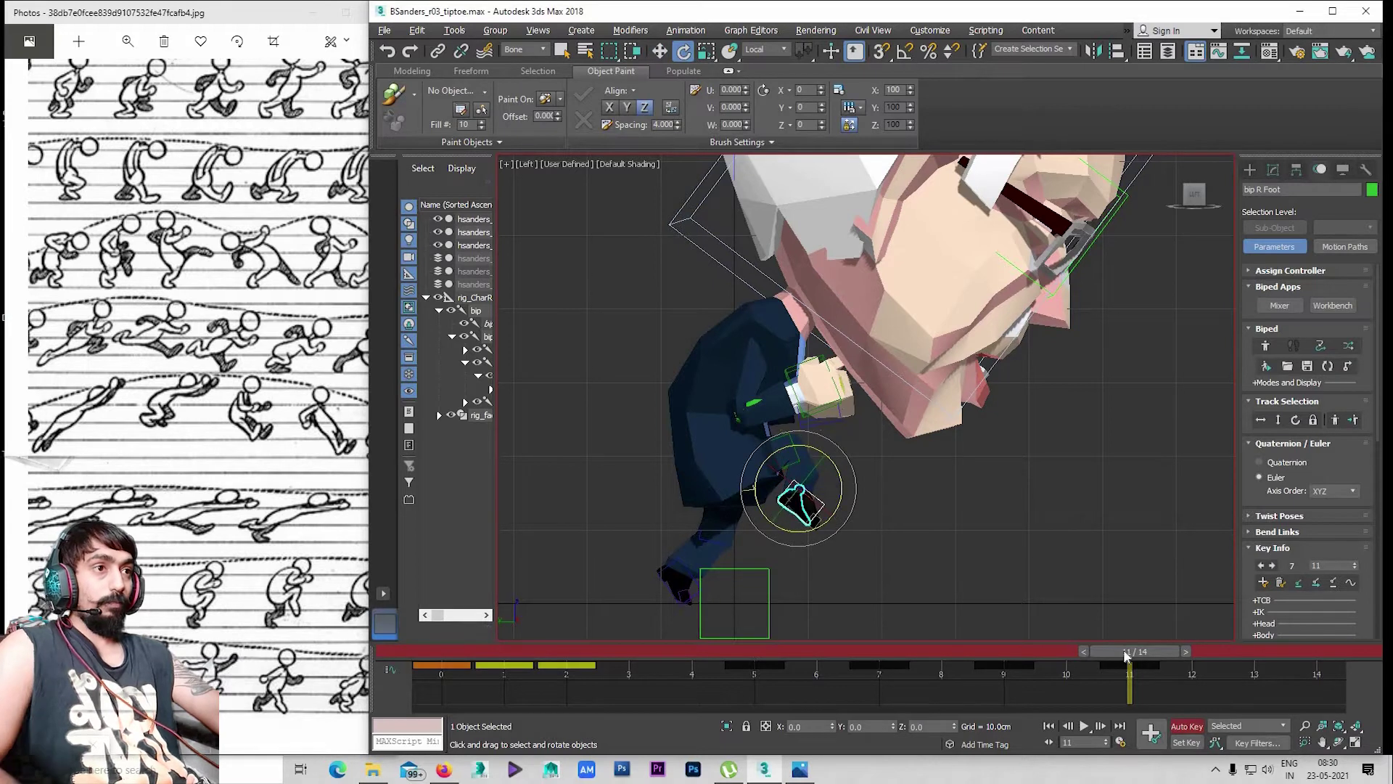
Rotate the right thigh back about 29 degrees at frame 11
{"action": "mouse_move", "coordinate": [1126, 656]}
{"action": "left_mouse_down"}
{"action": "mouse_move", "coordinate": [964, 643]}
{"action": "mouse_move", "coordinate": [1126, 648]}
{"action": "left_mouse_up"}
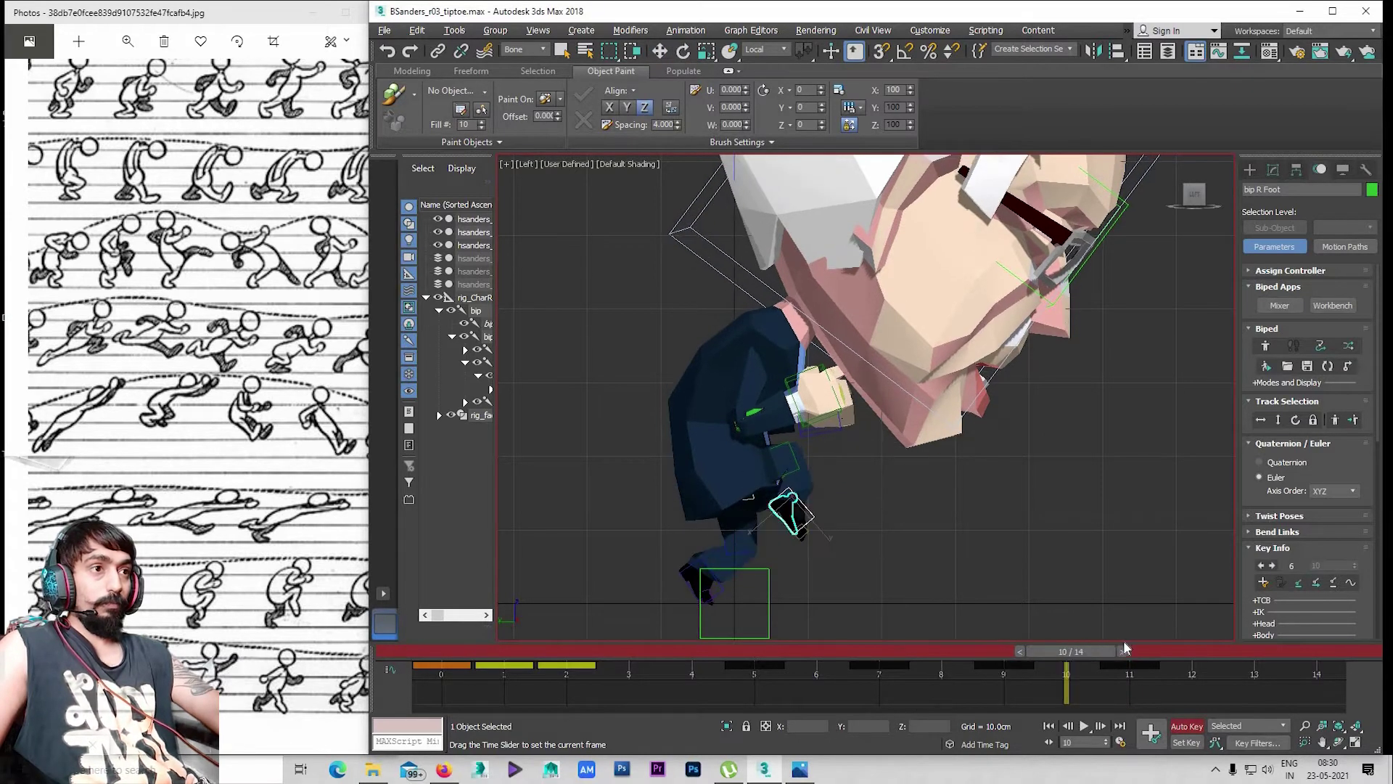
{"action": "left_click", "coordinate": [1126, 650]}
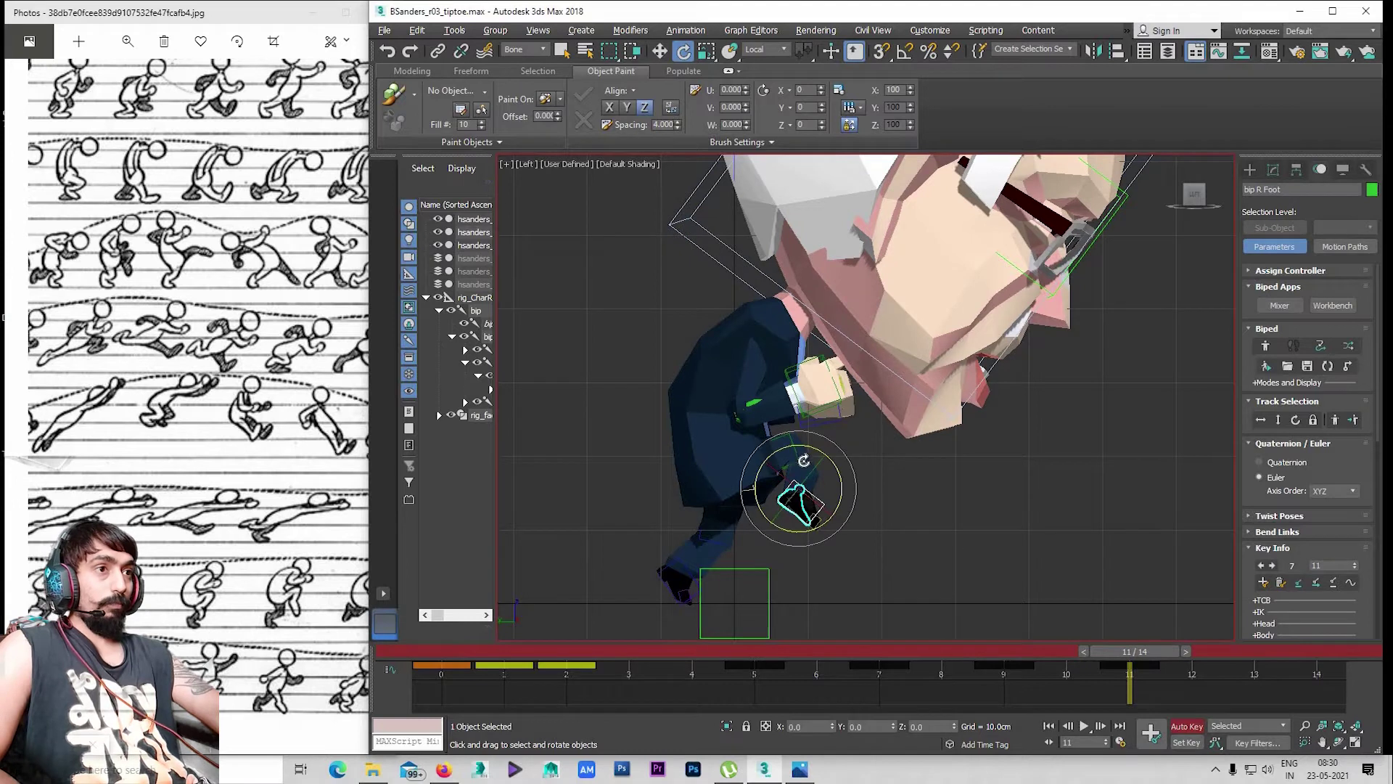
{"action": "middle_click_drag", "start_coordinate": [907, 438], "coordinate": [929, 452]}
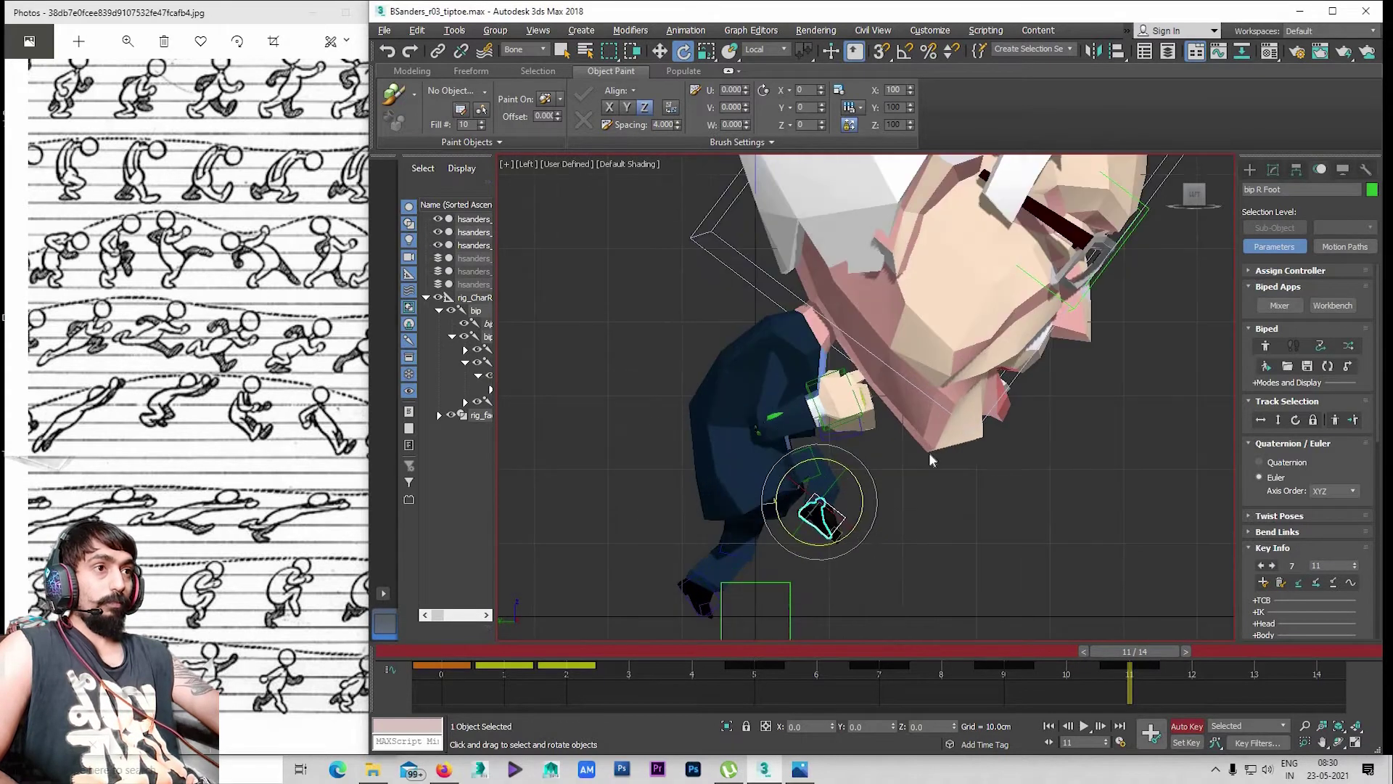
{"action": "scroll", "coordinate": [953, 459], "scroll_direction": "up", "scroll_amount": 3}
{"action": "scroll", "coordinate": [875, 476], "scroll_direction": "down", "scroll_amount": 2}
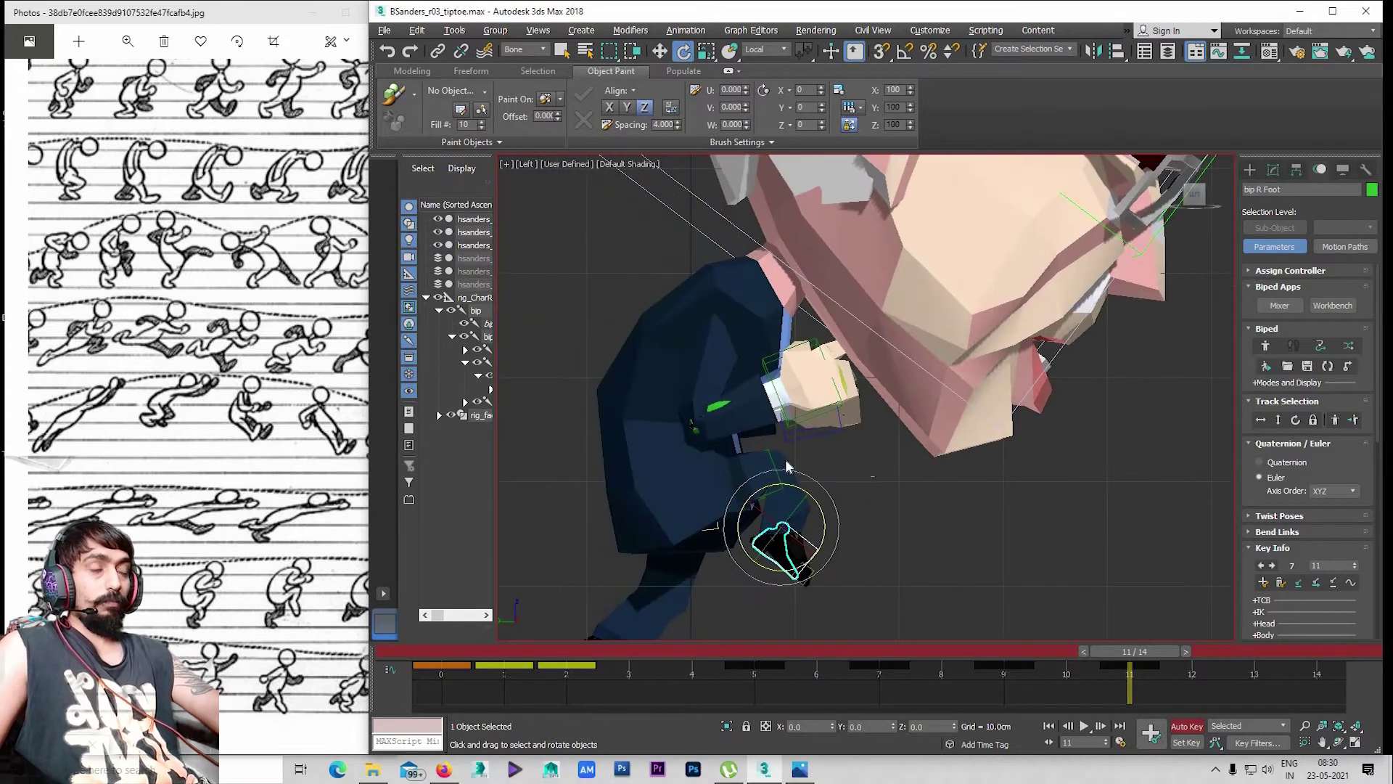
{"action": "left_click", "coordinate": [778, 468]}
{"action": "left_click", "coordinate": [764, 486]}
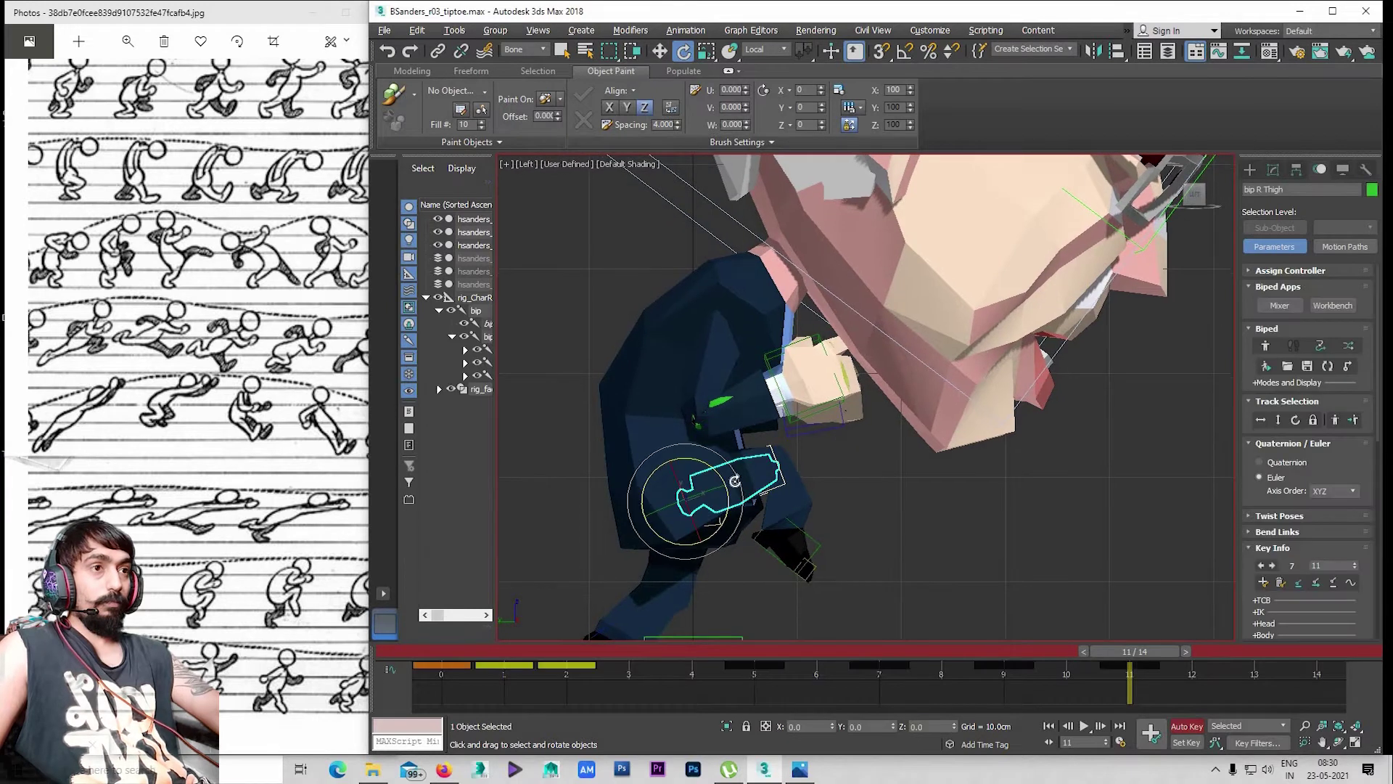
{"action": "left_click_drag", "start_coordinate": [741, 502], "coordinate": [746, 504]}
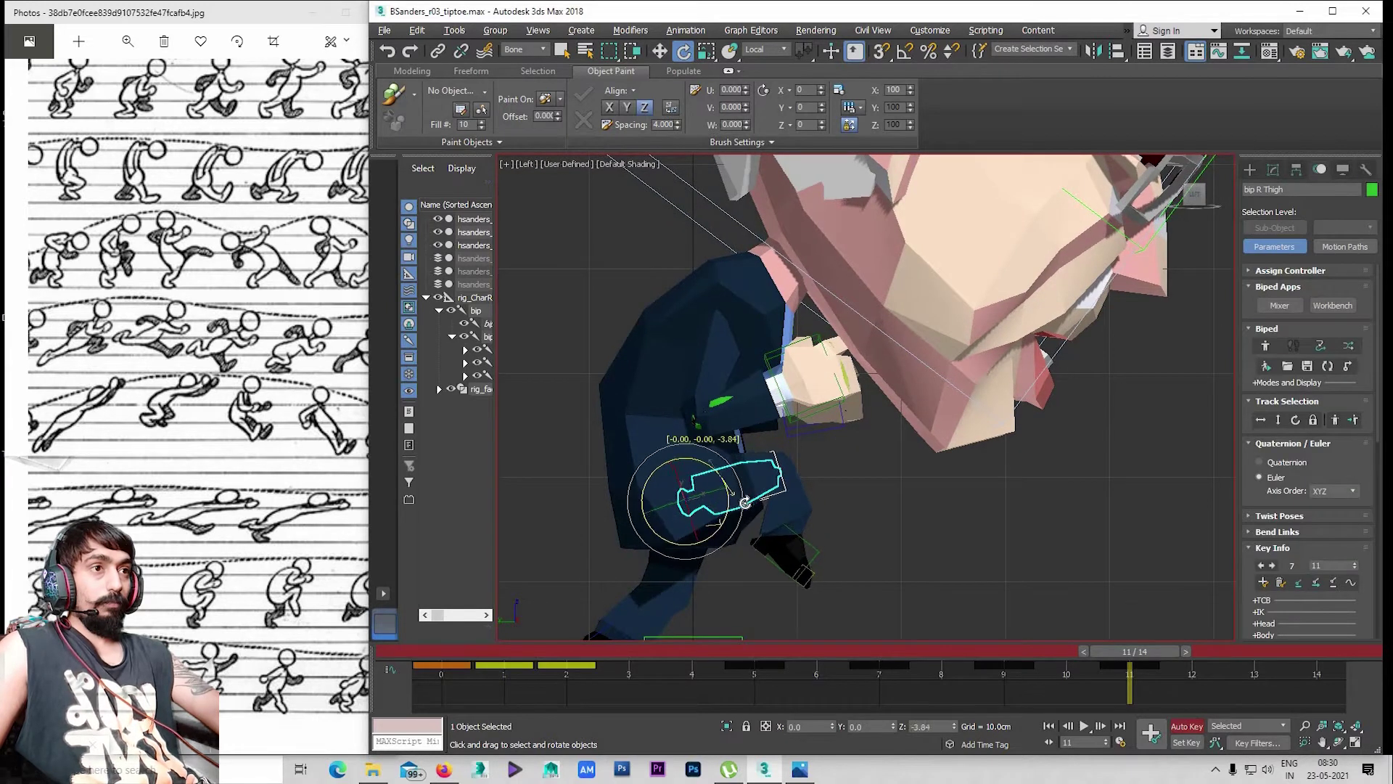
Compare frames 9 and 11, then bend the right calf about 21 degrees
{"action": "scroll", "coordinate": [953, 545], "scroll_direction": "down", "scroll_amount": 1}
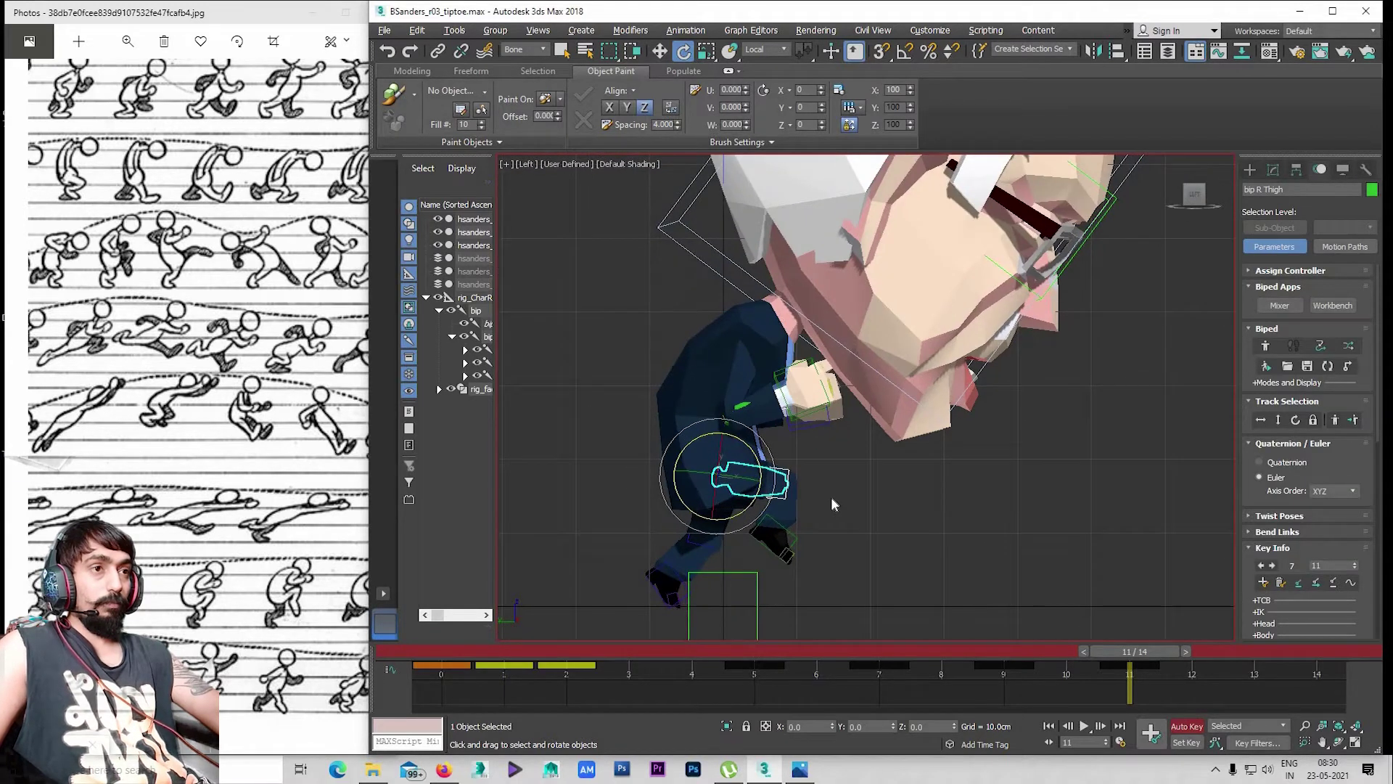
{"action": "left_click", "coordinate": [1009, 651]}
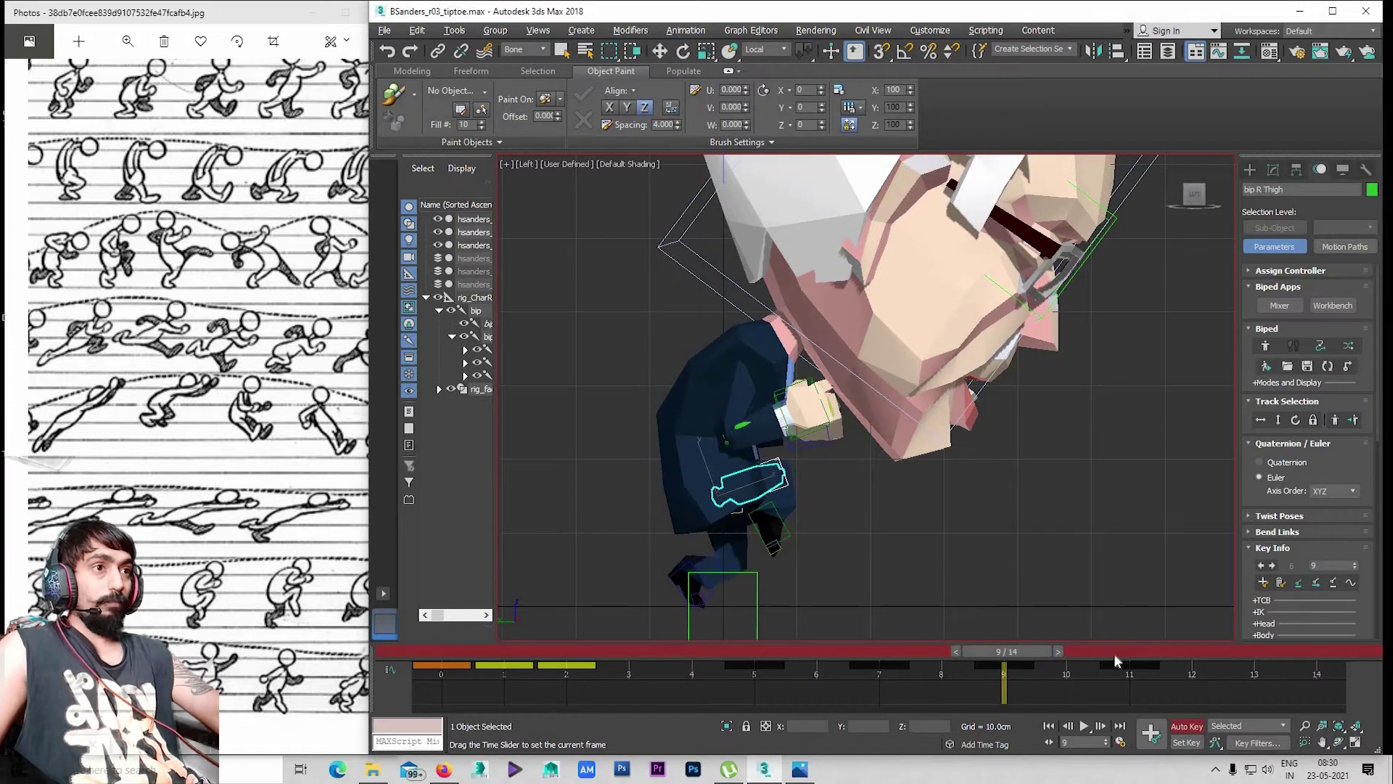
{"action": "left_click_drag", "start_coordinate": [1115, 653], "coordinate": [1130, 675]}
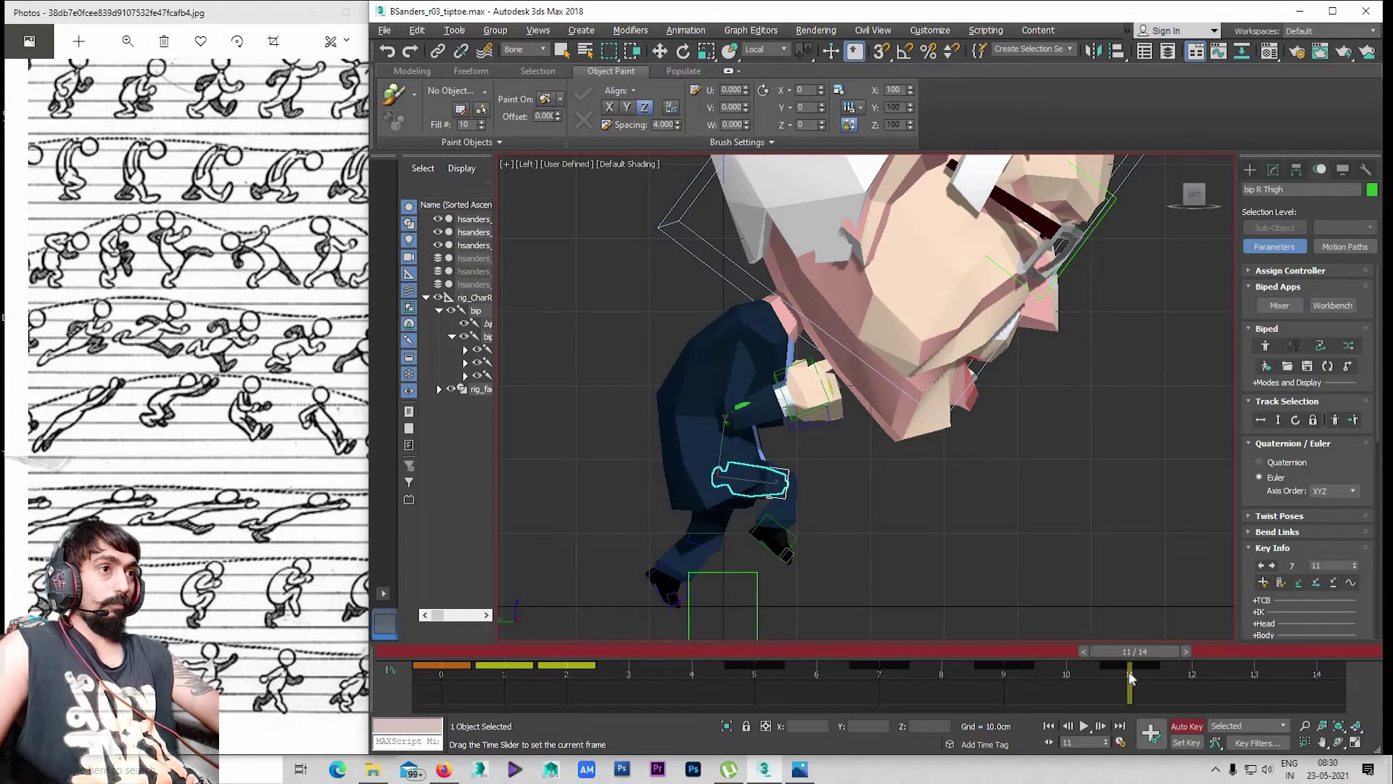
{"action": "left_click", "coordinate": [1009, 669]}
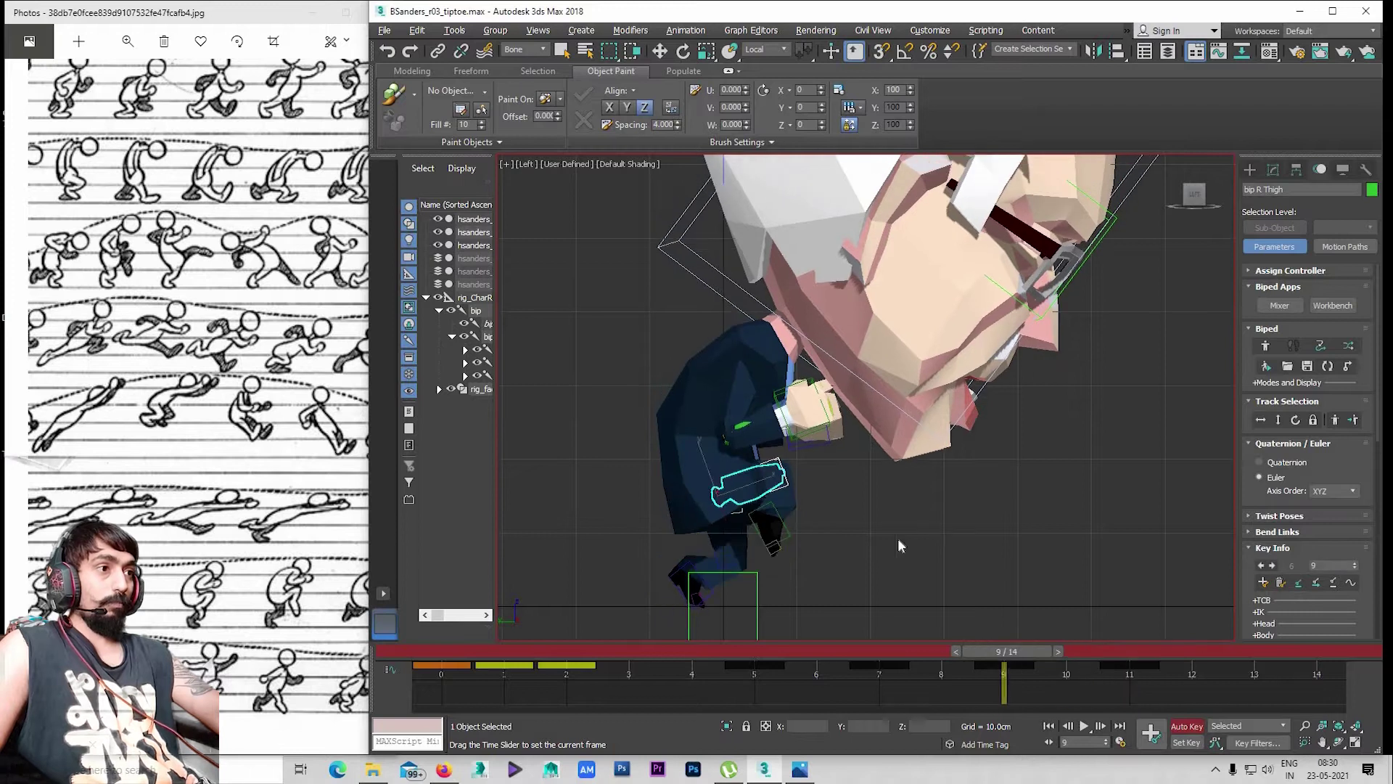
{"action": "key", "text": "e"}
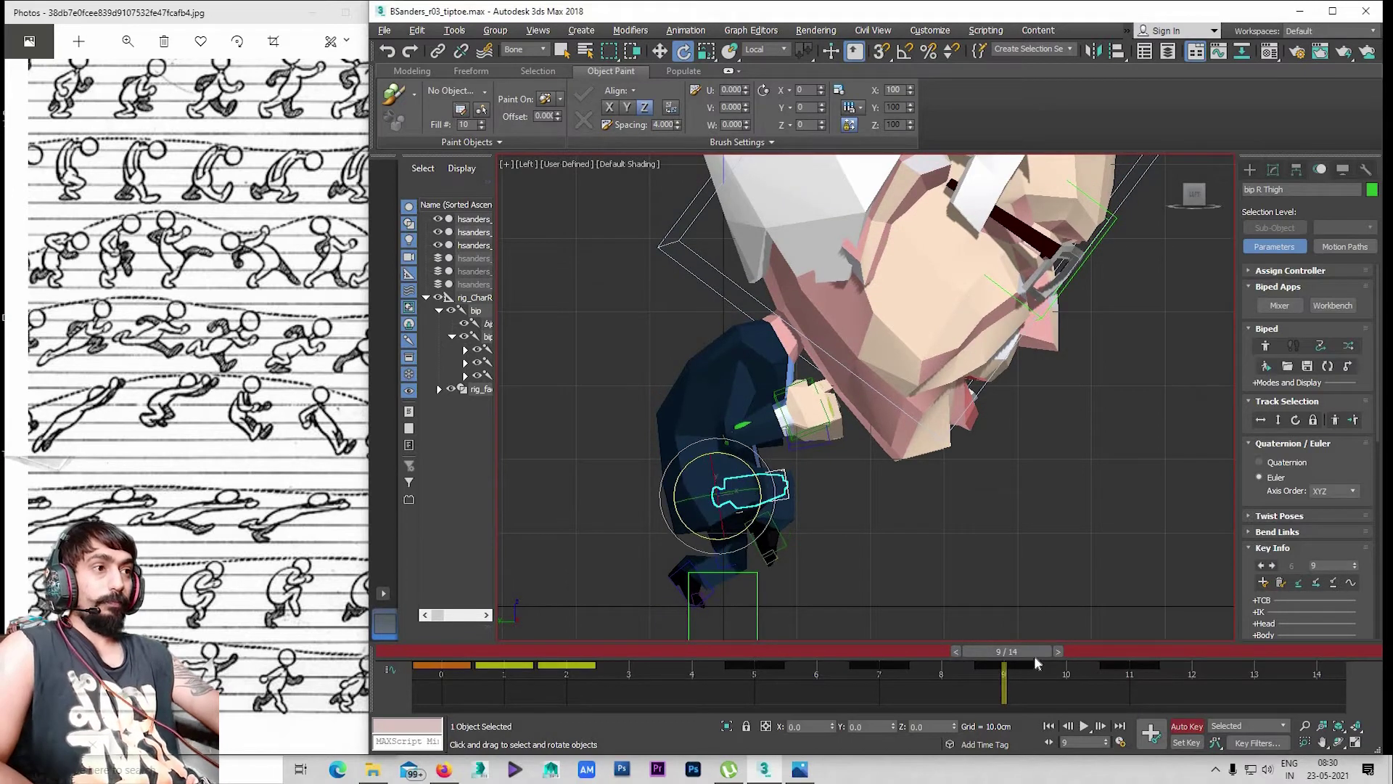
{"action": "left_click_drag", "start_coordinate": [1034, 656], "coordinate": [1123, 664]}
{"action": "left_click", "coordinate": [1121, 664]}
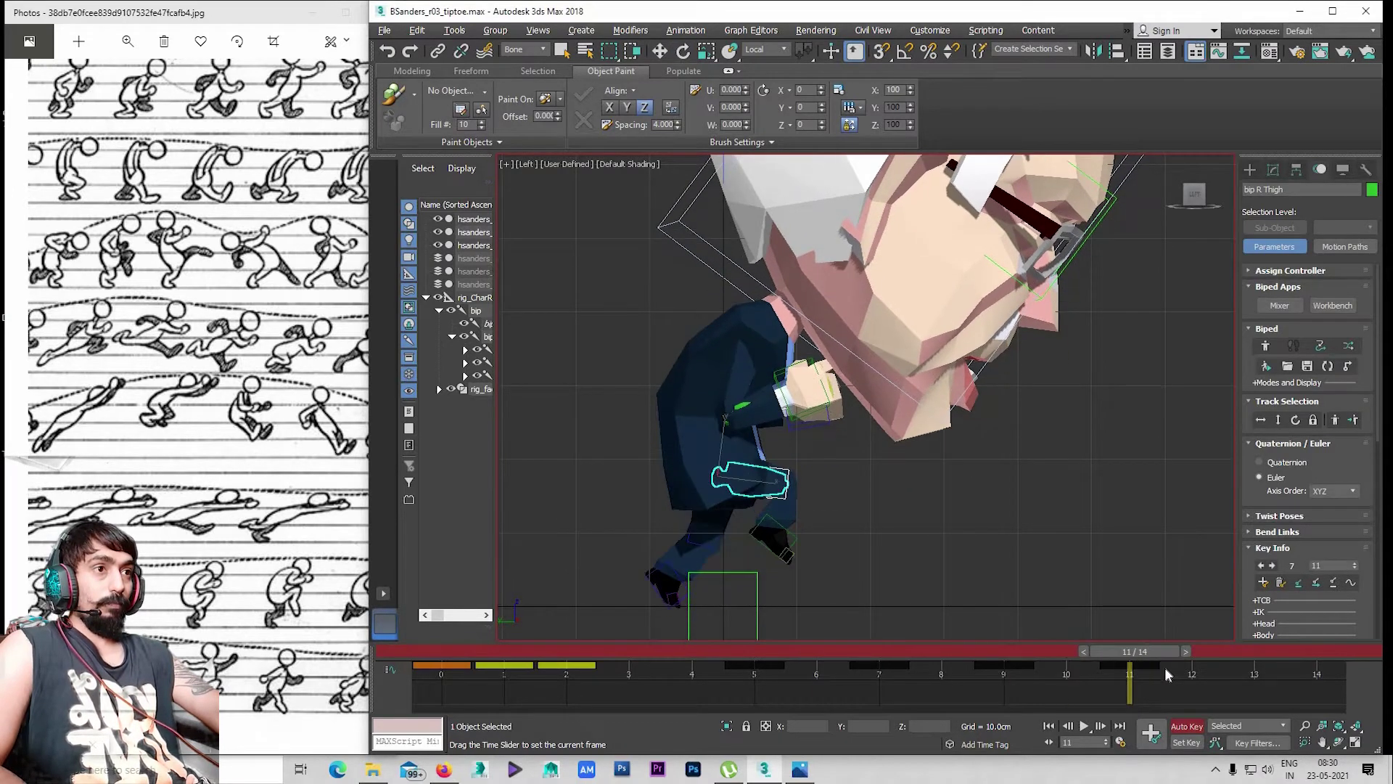
{"action": "key", "text": "e"}
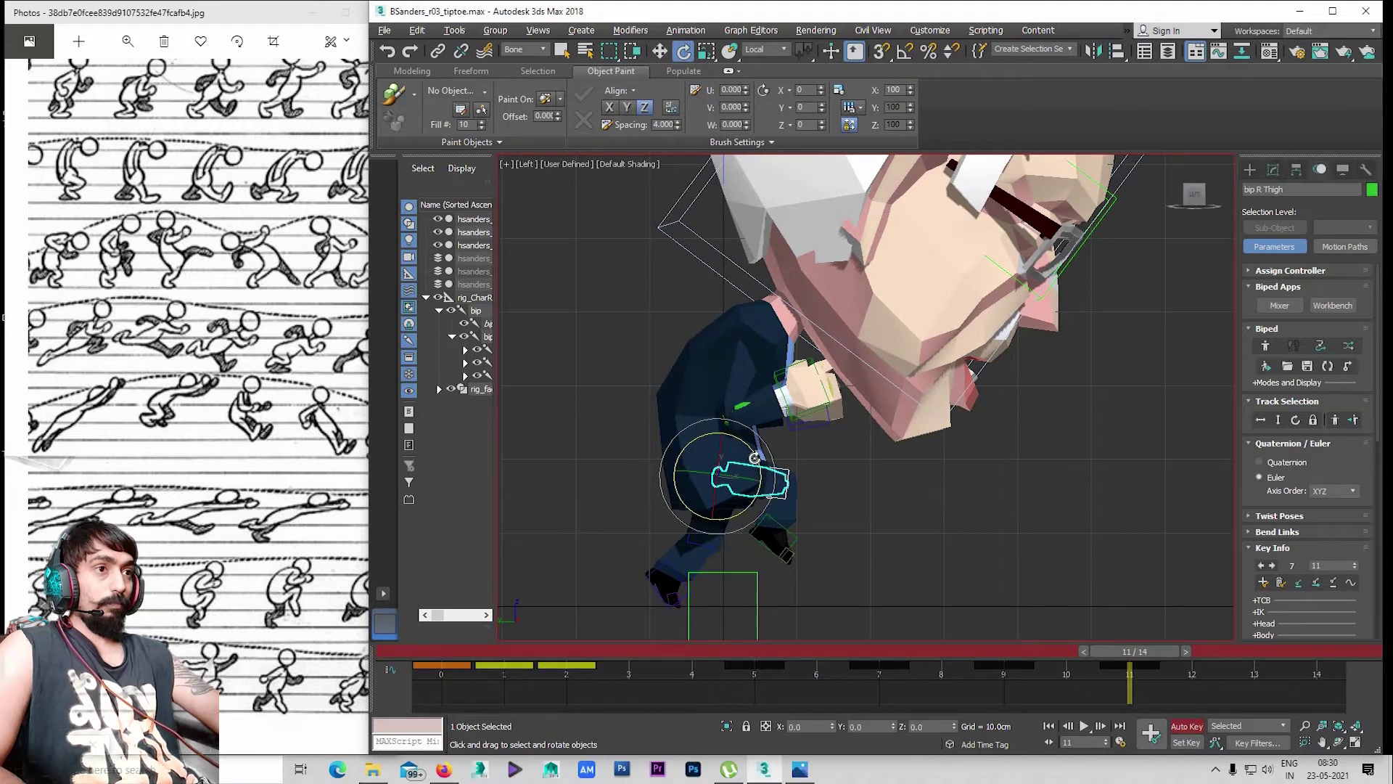
{"action": "left_click", "coordinate": [782, 516]}
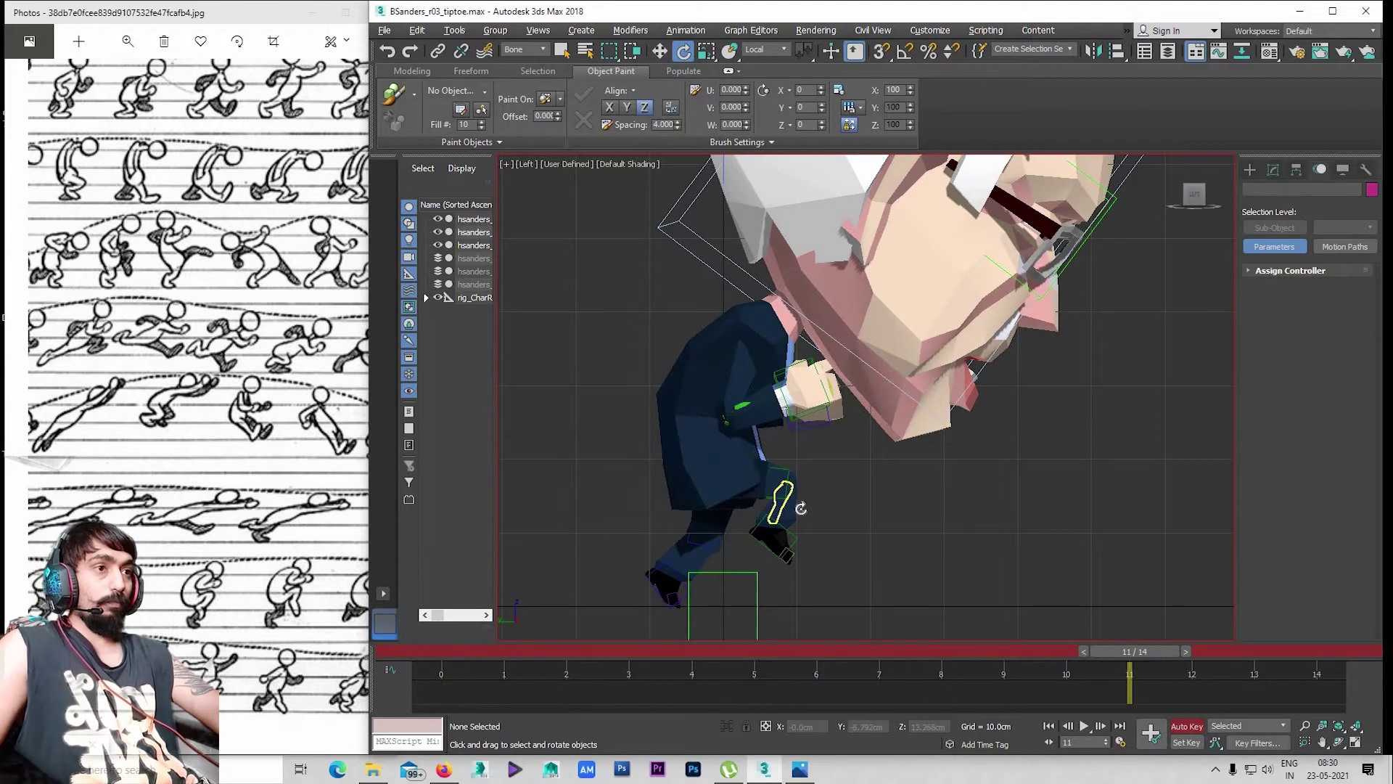
{"action": "left_click_drag", "start_coordinate": [827, 509], "coordinate": [834, 514]}
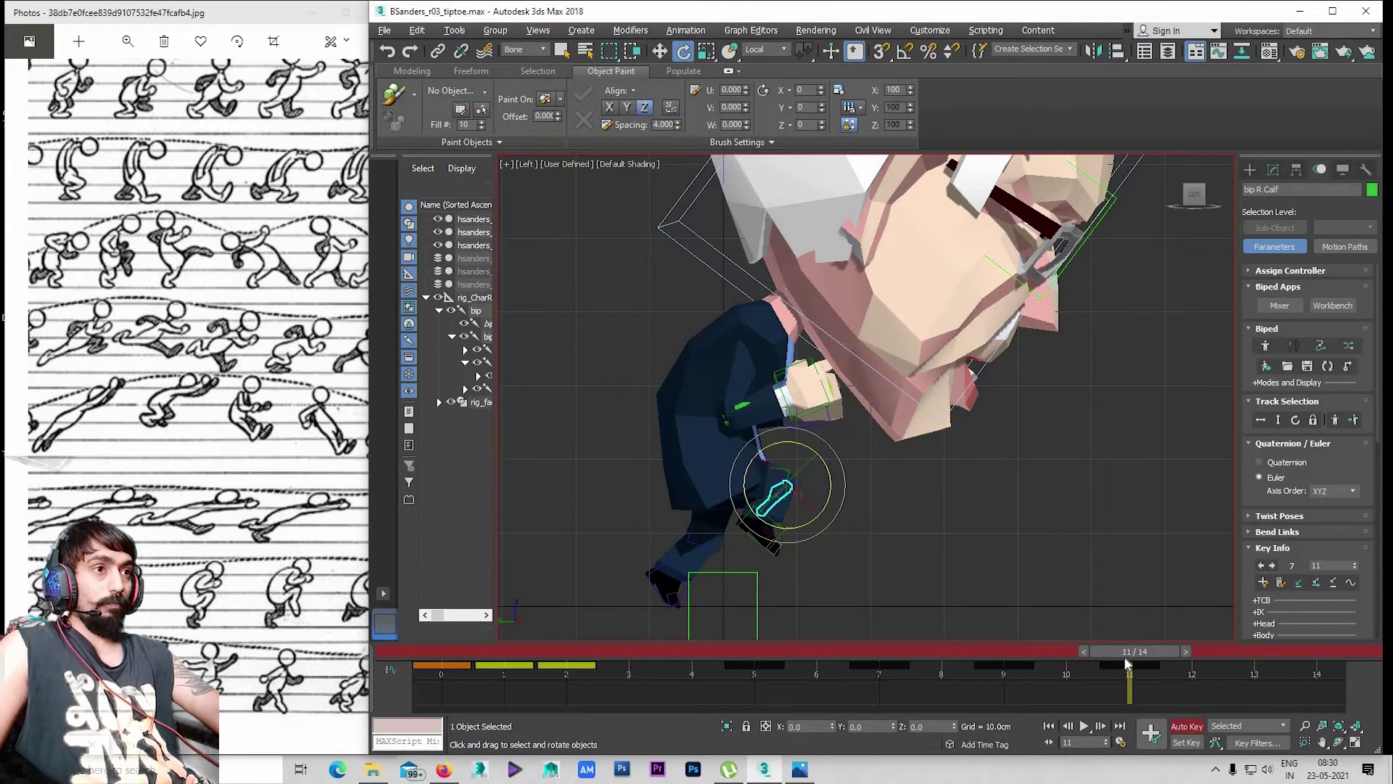
Play the cycle to review the right leg step, returning to frame 11
{"action": "mouse_move", "coordinate": [1039, 651]}
{"action": "left_mouse_down"}
{"action": "mouse_move", "coordinate": [1019, 656]}
{"action": "mouse_move", "coordinate": [1161, 660]}
{"action": "mouse_move", "coordinate": [371, 698]}
{"action": "left_mouse_up"}
{"action": "key", "text": "slash"}
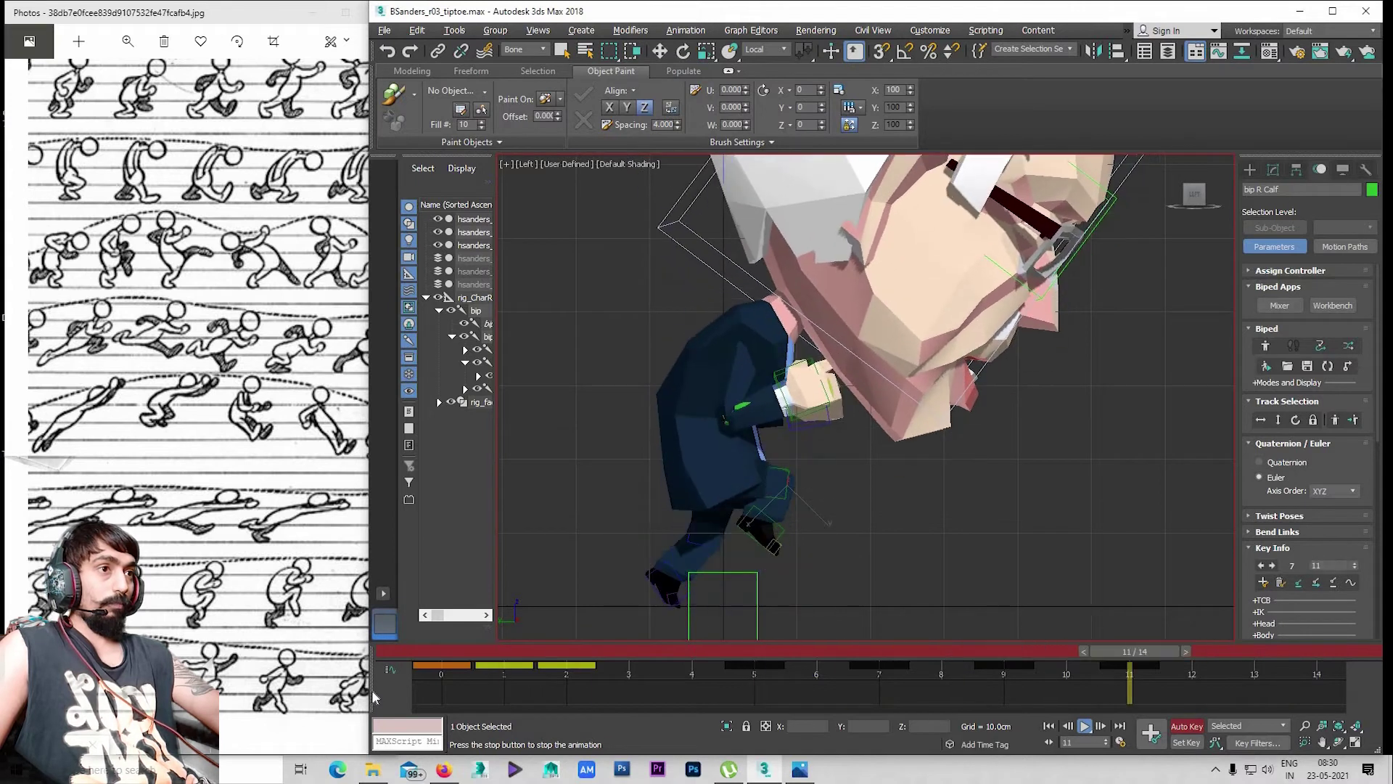
{"action": "key", "text": "slash"}
{"action": "left_click", "coordinate": [1134, 651]}
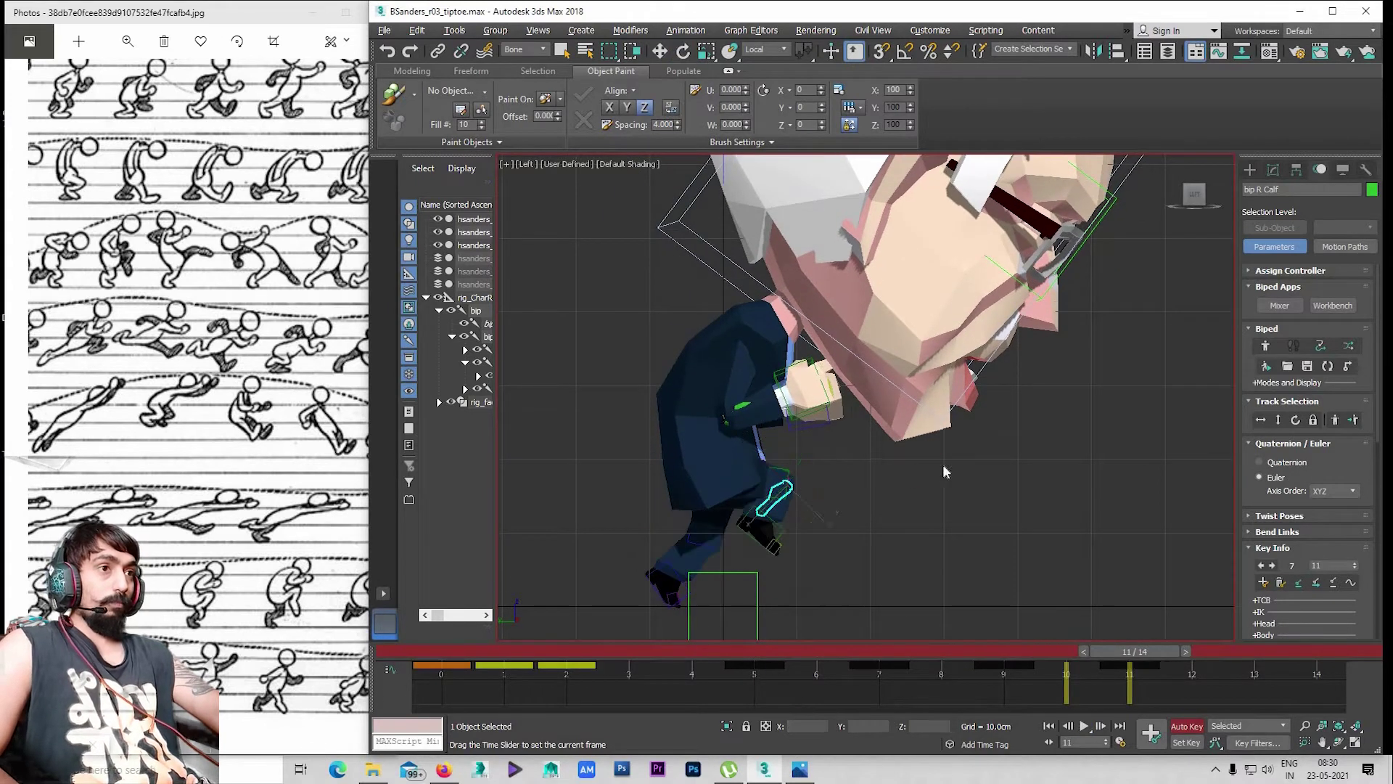
Lower the right hand slightly at frame 11, checked against the reference sketch
{"action": "left_click", "coordinate": [174, 493]}
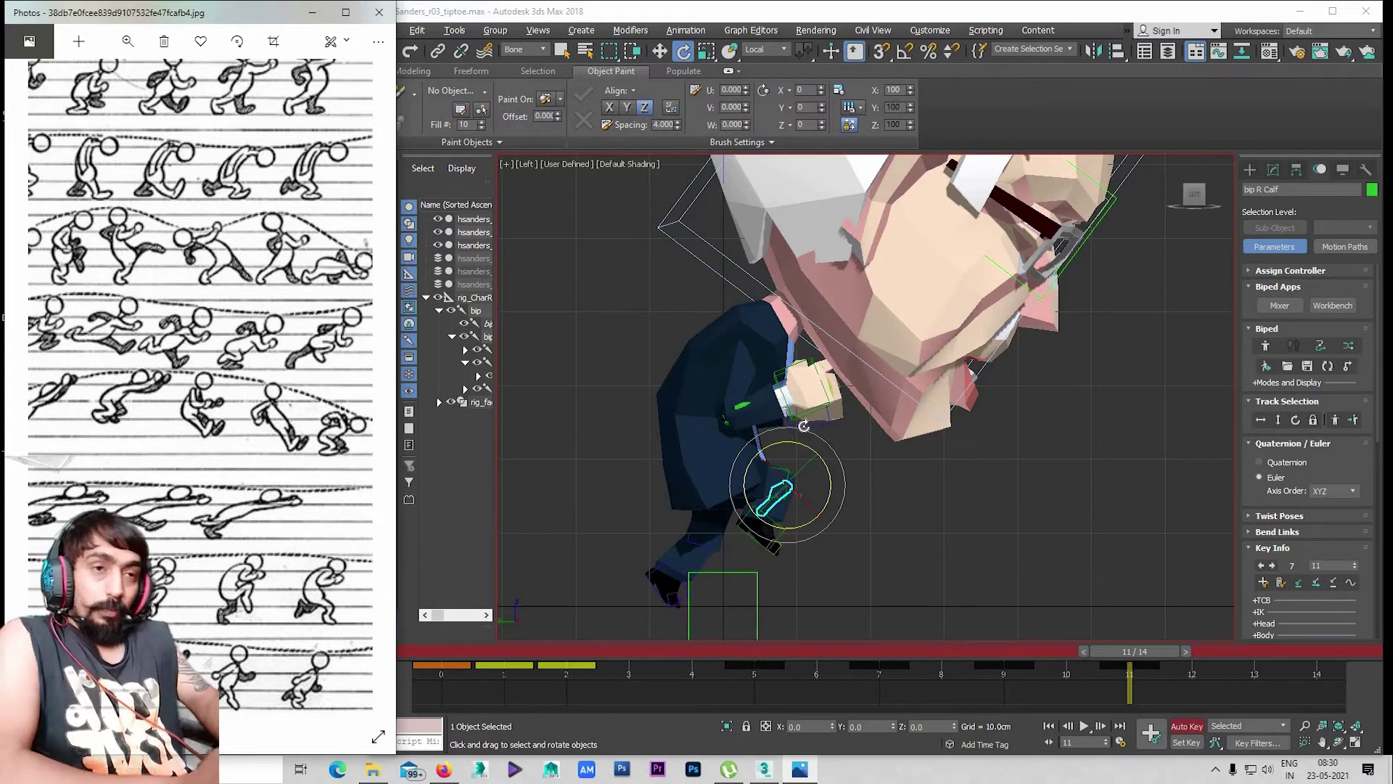
{"action": "left_click", "coordinate": [782, 383]}
{"action": "key", "text": "w"}
{"action": "left_click_drag", "start_coordinate": [783, 383], "coordinate": [805, 378]}
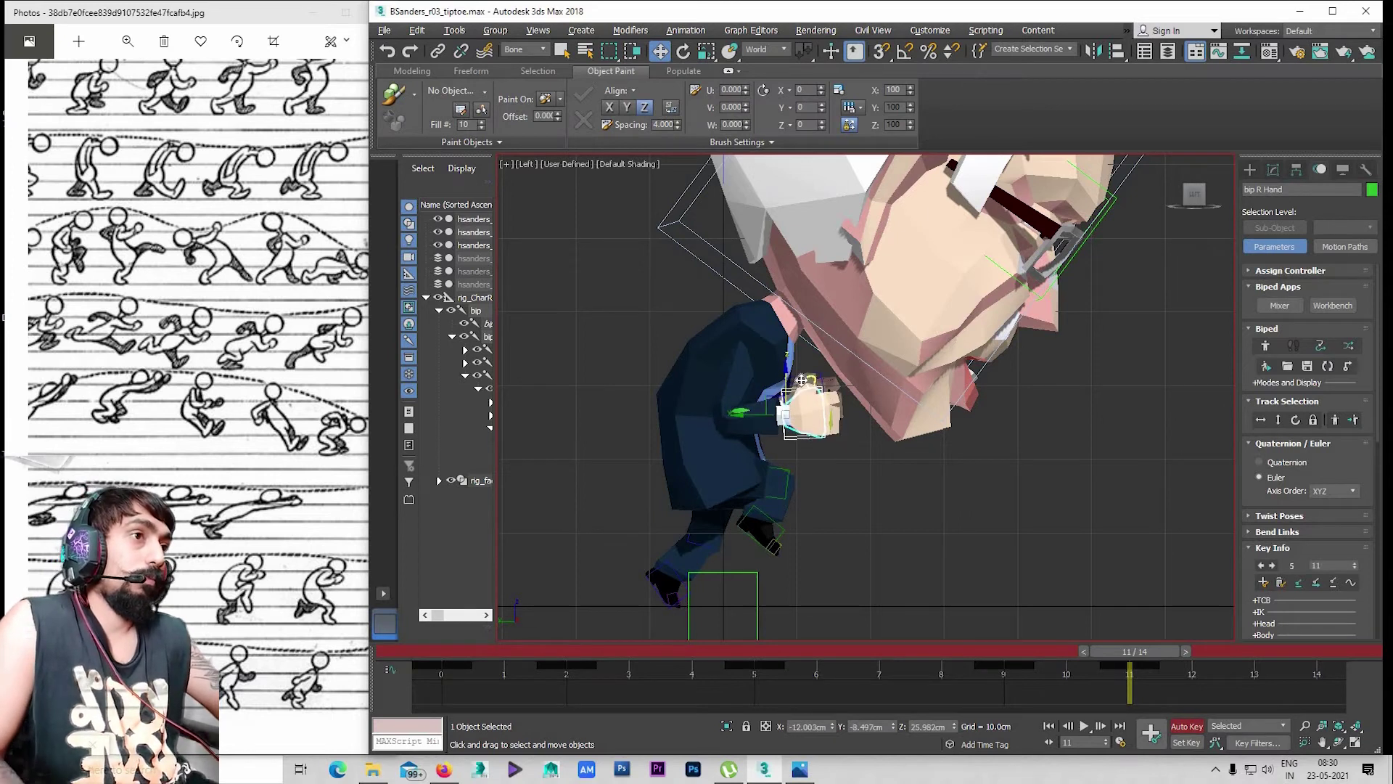
Nudge the right hand lower and lower and tilt the left hand to match
{"action": "left_click", "coordinate": [805, 392]}
{"action": "left_click", "coordinate": [805, 410]}
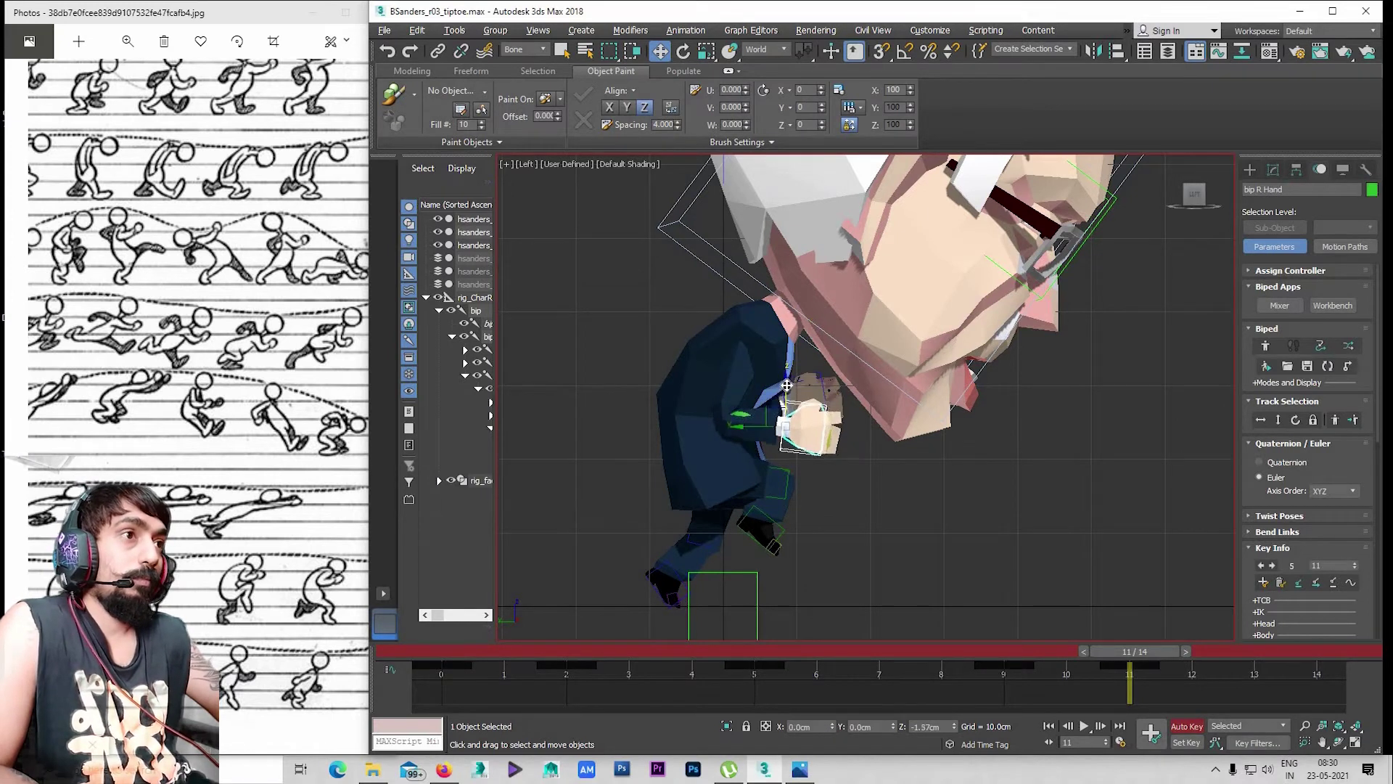
{"action": "left_click_drag", "start_coordinate": [807, 412], "coordinate": [814, 418]}
{"action": "key", "text": "ctrl+d"}
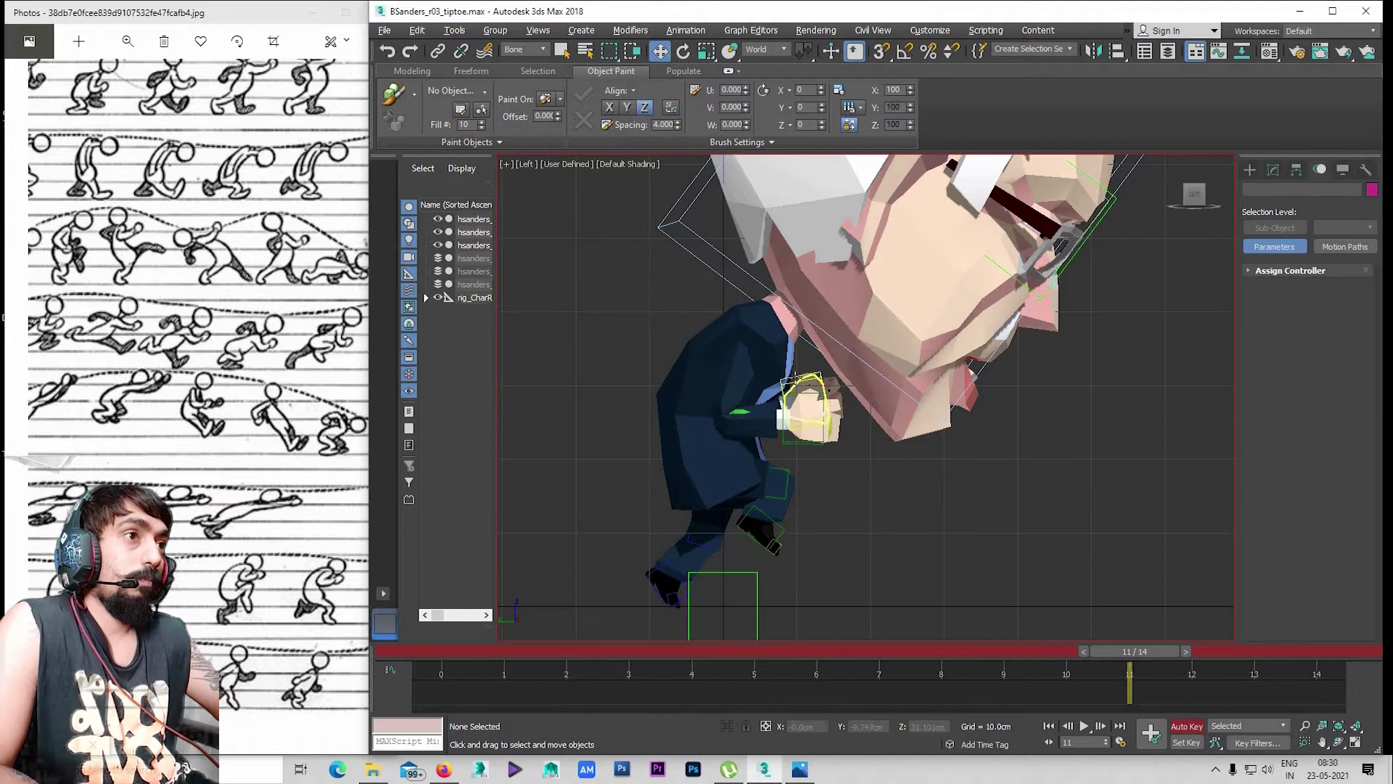
{"action": "left_click", "coordinate": [794, 369]}
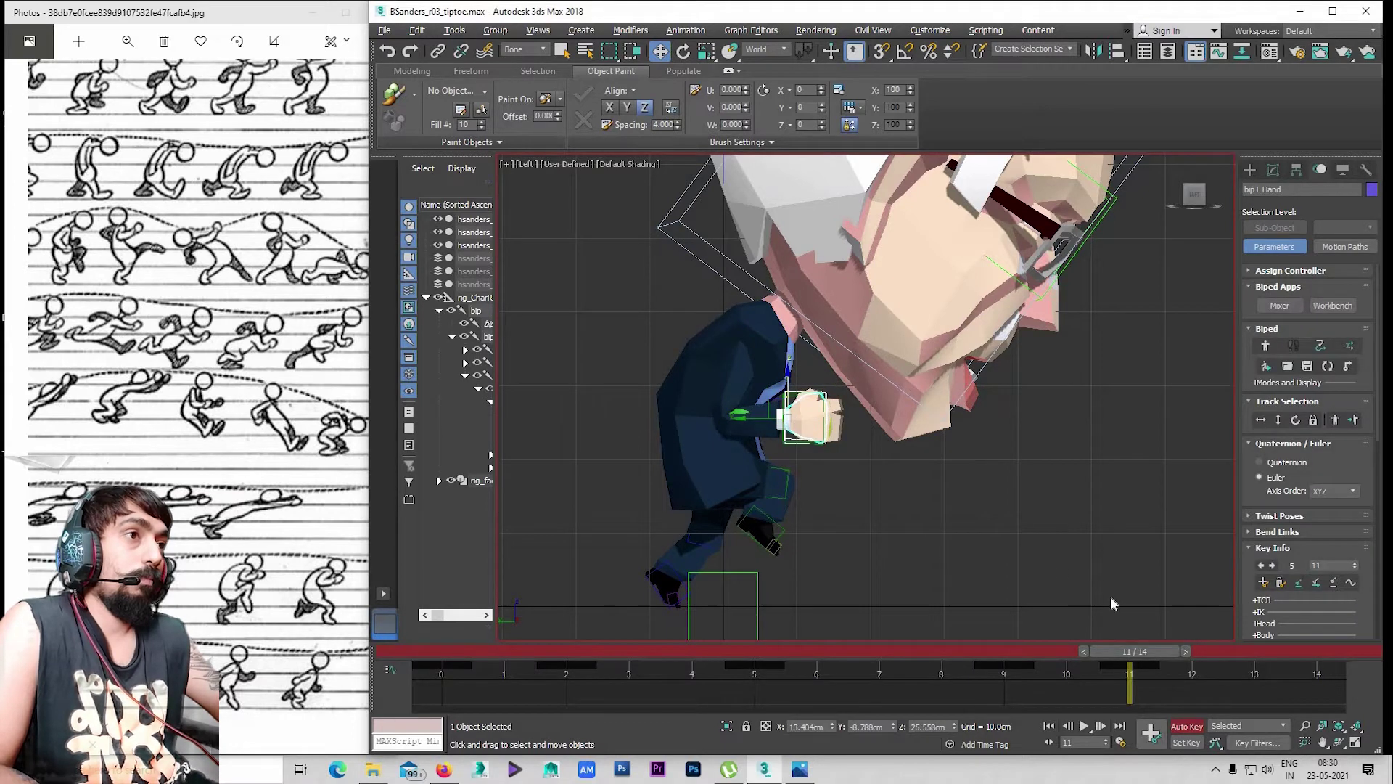
{"action": "left_click_drag", "start_coordinate": [787, 410], "coordinate": [779, 347]}
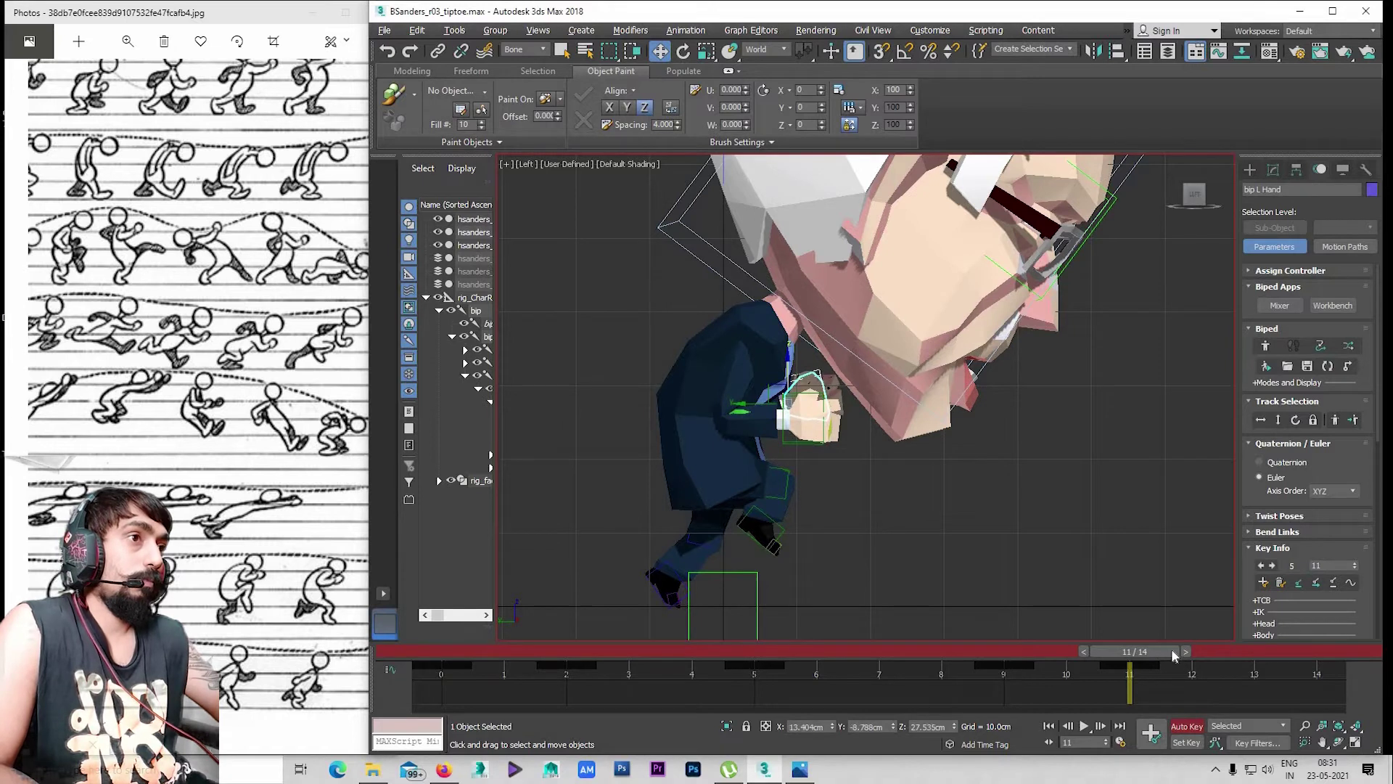
Play the sneak cycle from frame 0 in perspective, orbiting the character, then stop playback
{"action": "left_click_drag", "start_coordinate": [1171, 647], "coordinate": [441, 651]}
{"action": "key", "text": "super+shift"}
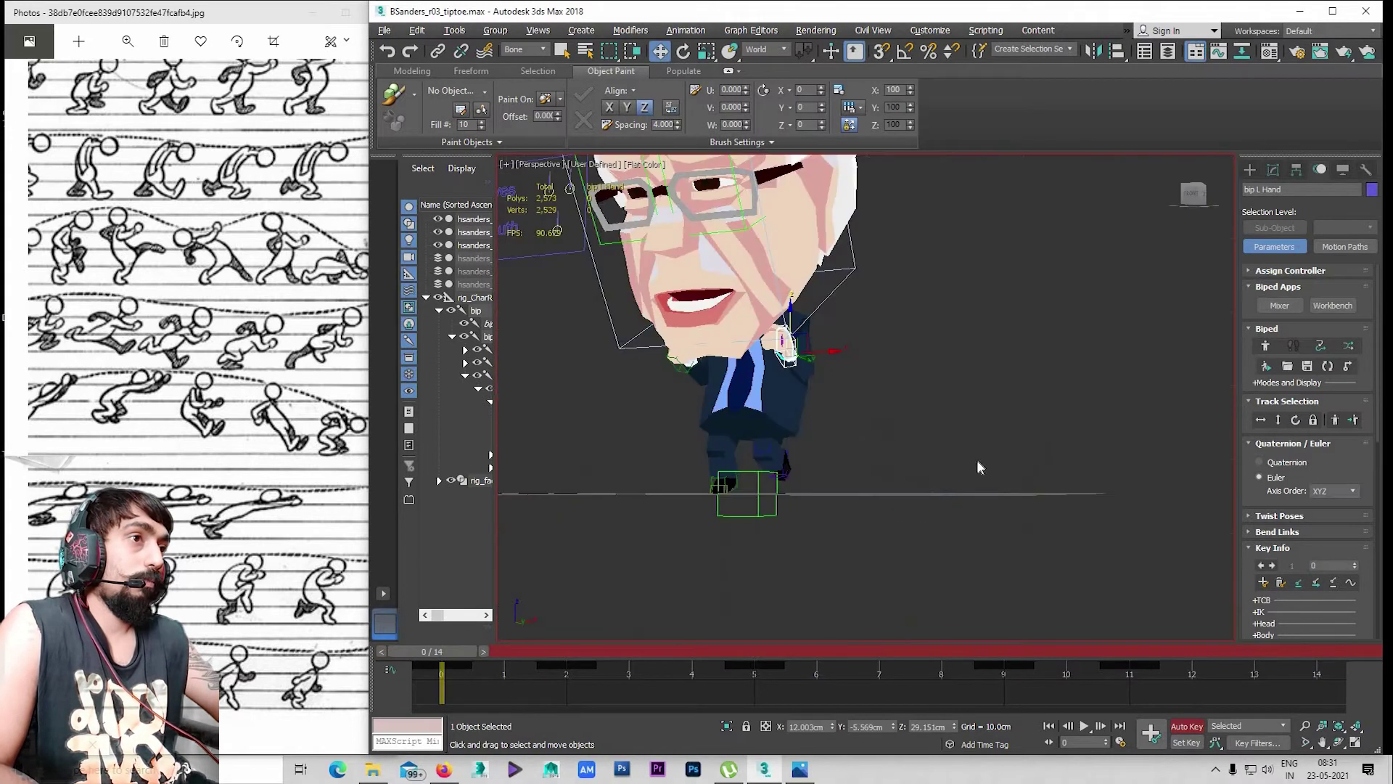
{"action": "scroll", "coordinate": [977, 460], "scroll_direction": "down", "scroll_amount": 5}
{"action": "scroll", "coordinate": [724, 468], "scroll_direction": "up", "scroll_amount": 8}
{"action": "middle_click_drag", "start_coordinate": [724, 468], "coordinate": [1018, 402], "text": "alt"}
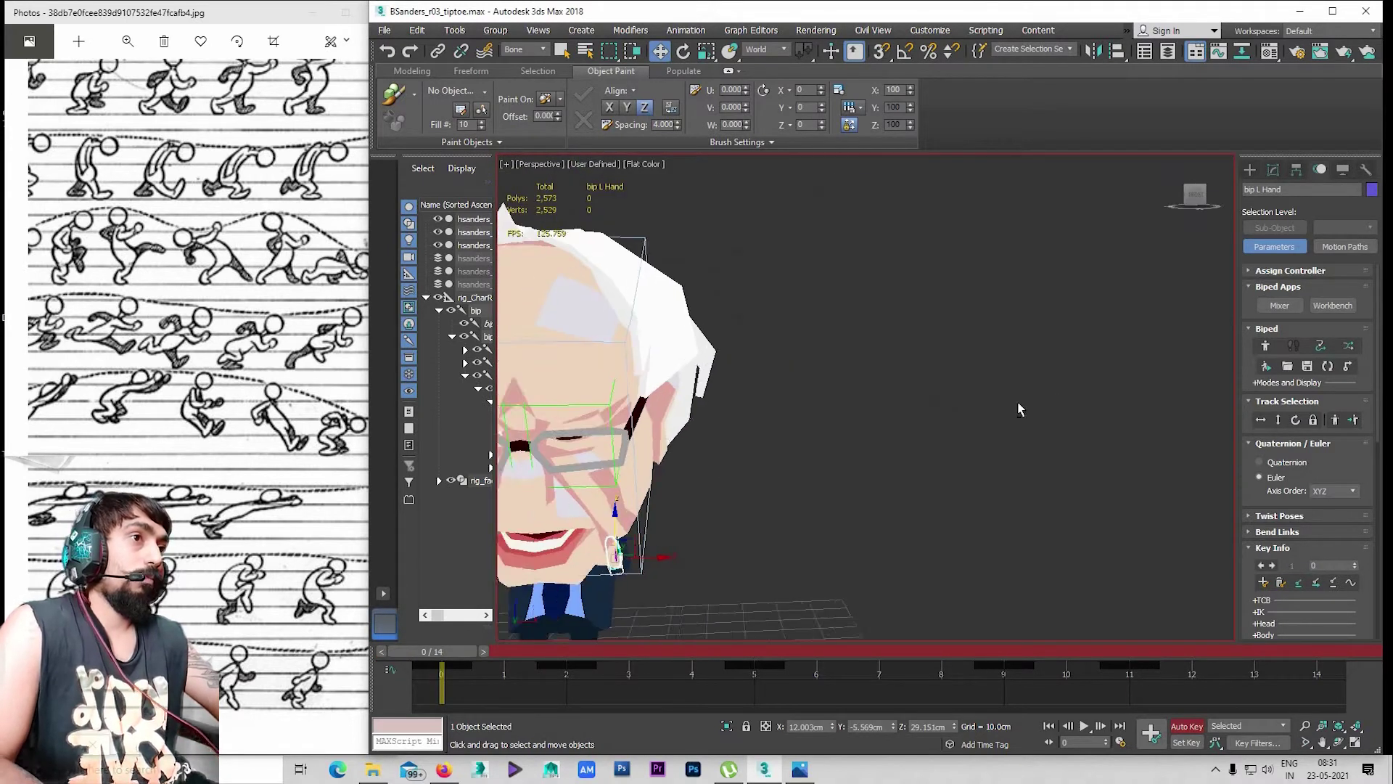
{"action": "key", "text": "slash"}
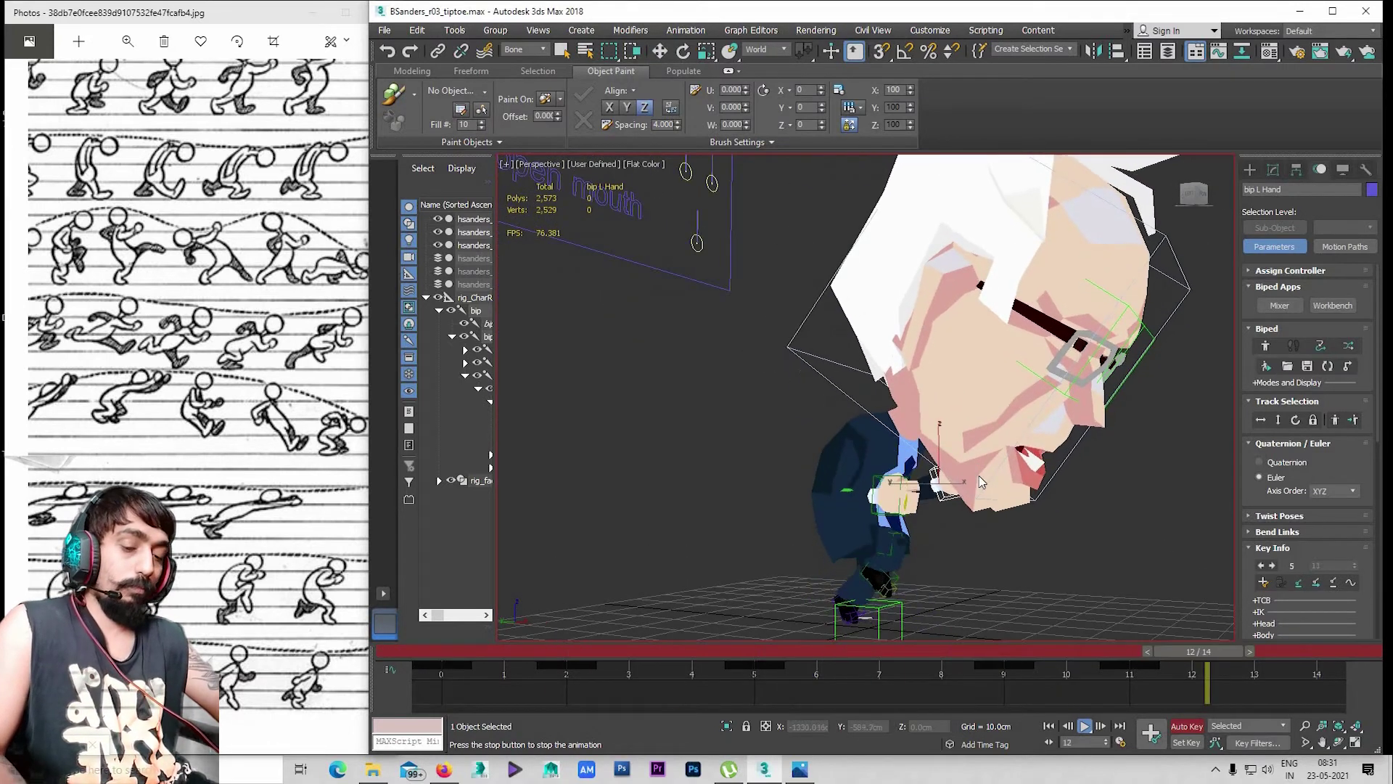
{"action": "mouse_move", "coordinate": [979, 476]}
{"action": "middle_mouse_down", "text": "alt"}
{"action": "mouse_move", "coordinate": [1086, 503]}
{"action": "mouse_move", "coordinate": [953, 538]}
{"action": "middle_mouse_up", "text": "alt"}
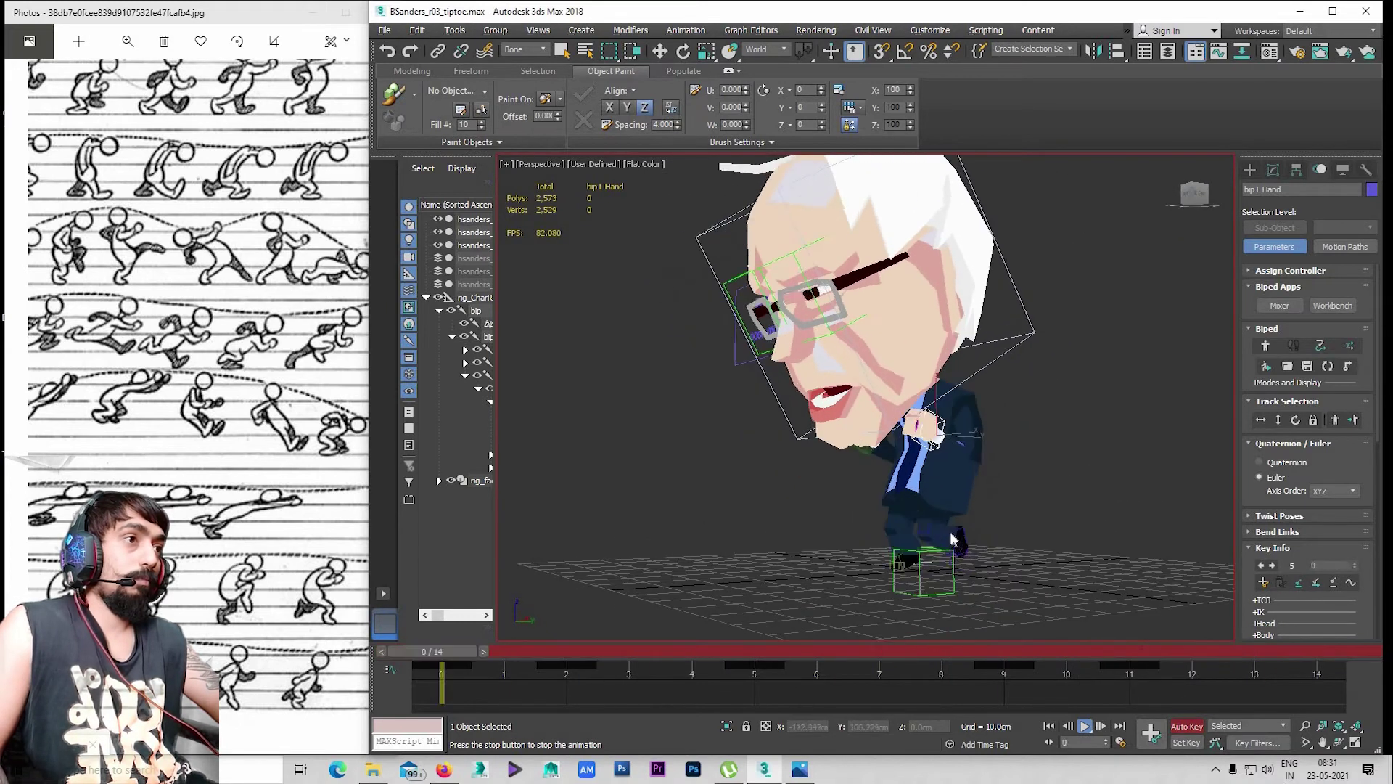
{"action": "scroll", "coordinate": [939, 499], "scroll_direction": "up", "scroll_amount": 3}
{"action": "scroll", "coordinate": [965, 511], "scroll_direction": "up", "scroll_amount": 3}
{"action": "scroll", "coordinate": [987, 482], "scroll_direction": "up", "scroll_amount": 2}
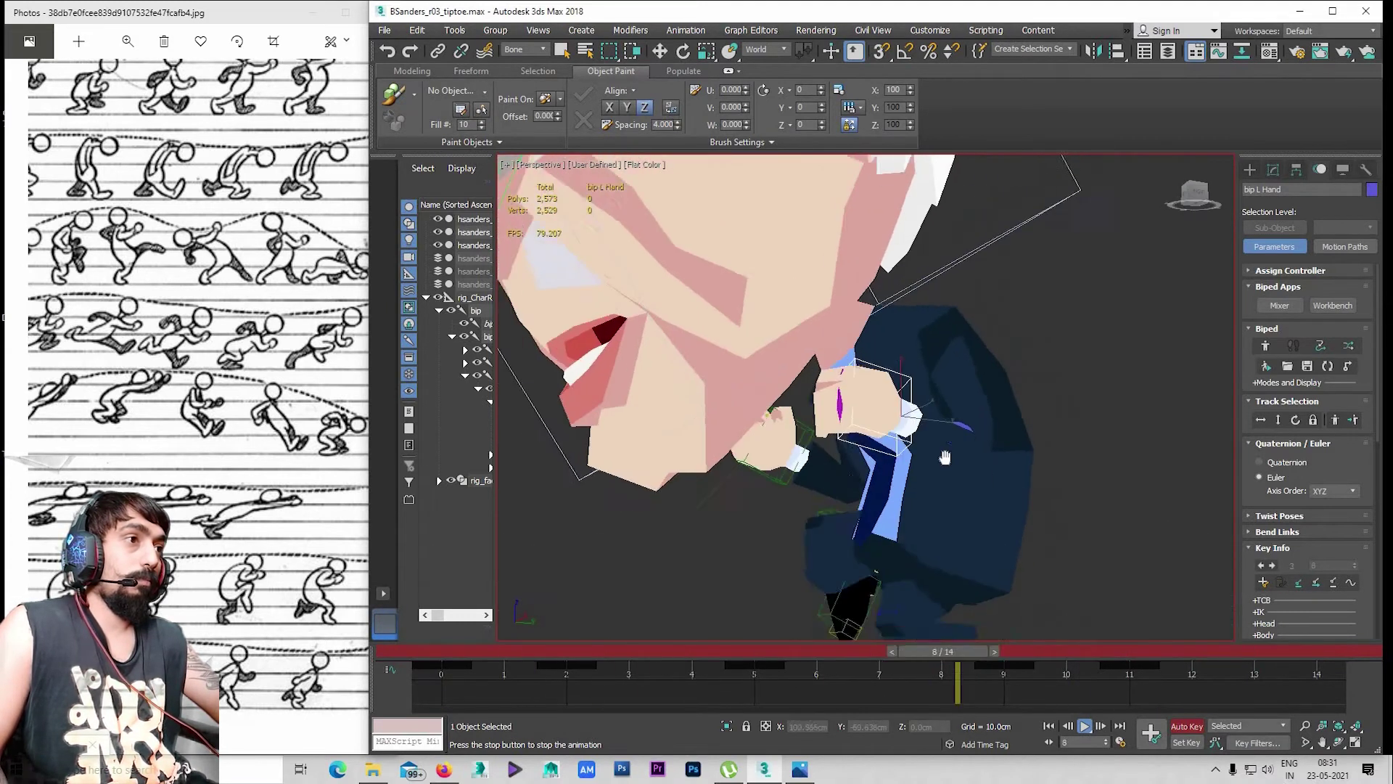
{"action": "scroll", "coordinate": [947, 472], "scroll_direction": "down", "scroll_amount": 2}
{"action": "scroll", "coordinate": [902, 463], "scroll_direction": "down", "scroll_amount": 3}
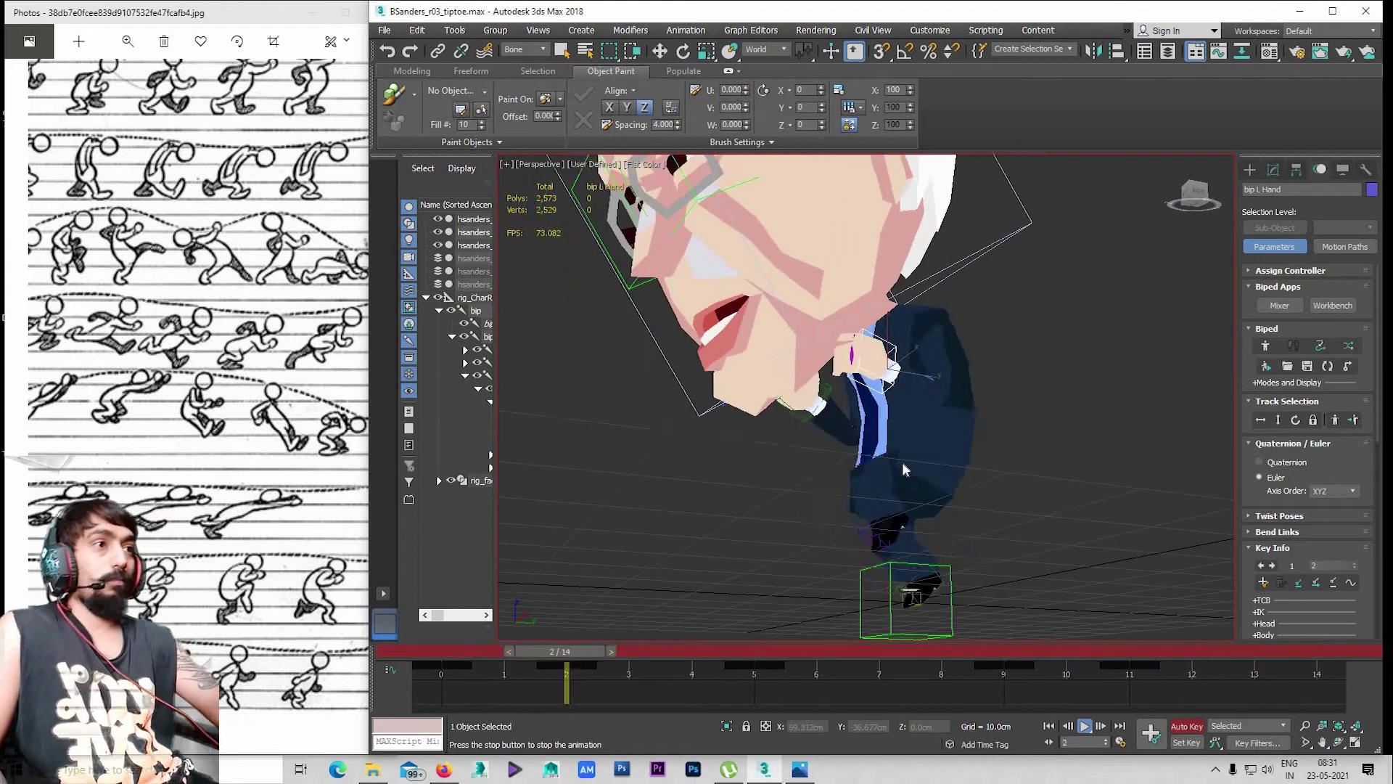
{"action": "key", "text": "Escape"}
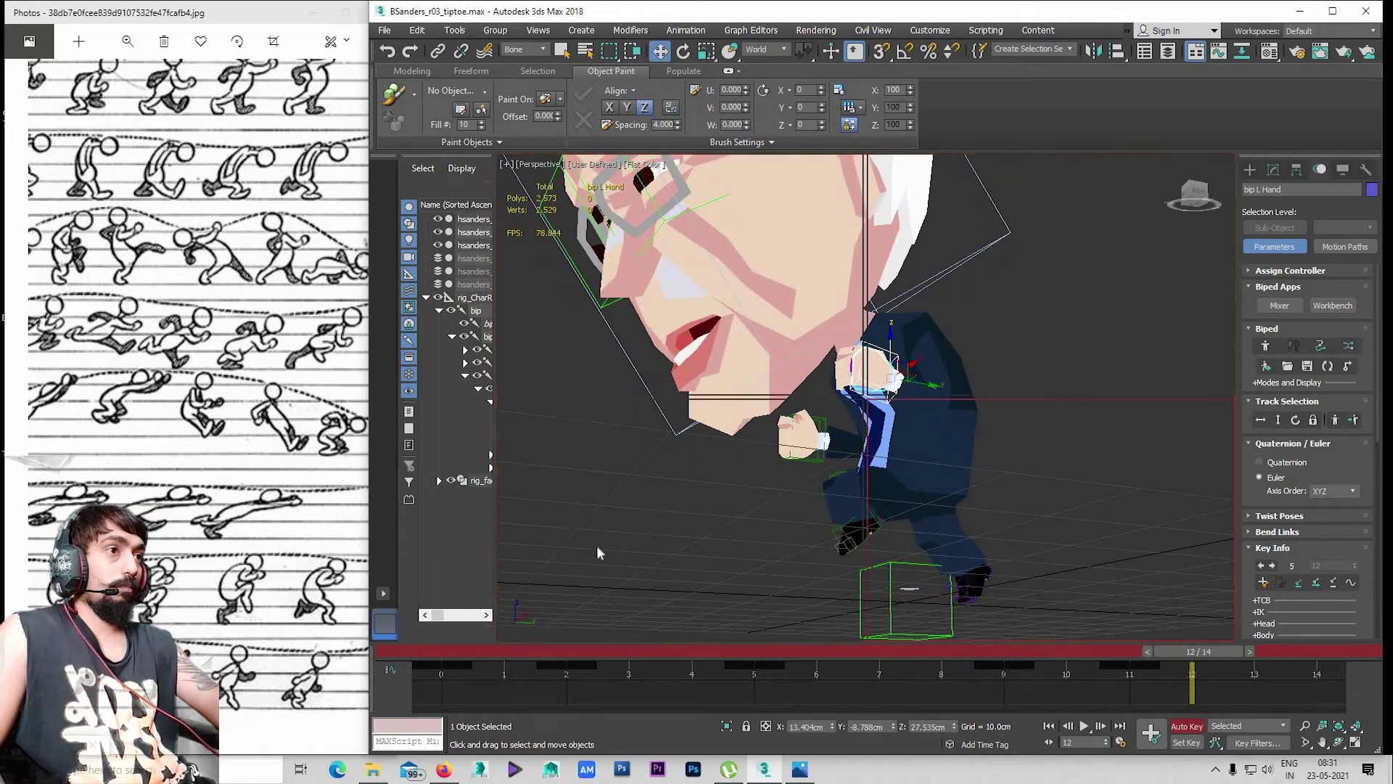
Switch to the shaded side view and go to frame 14, comparing with the reference sketch
{"action": "key", "text": "l"}
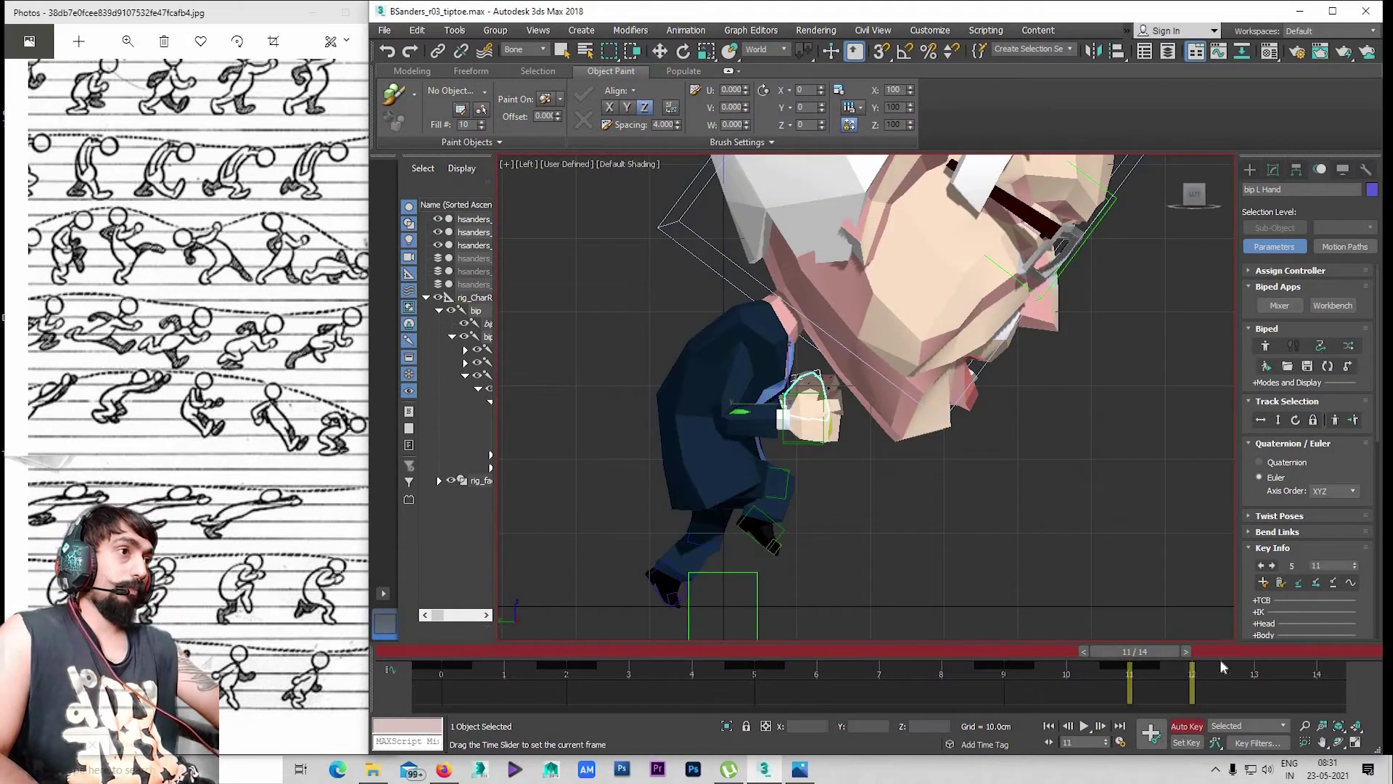
{"action": "left_click", "coordinate": [1249, 651]}
{"action": "left_click", "coordinate": [1194, 676]}
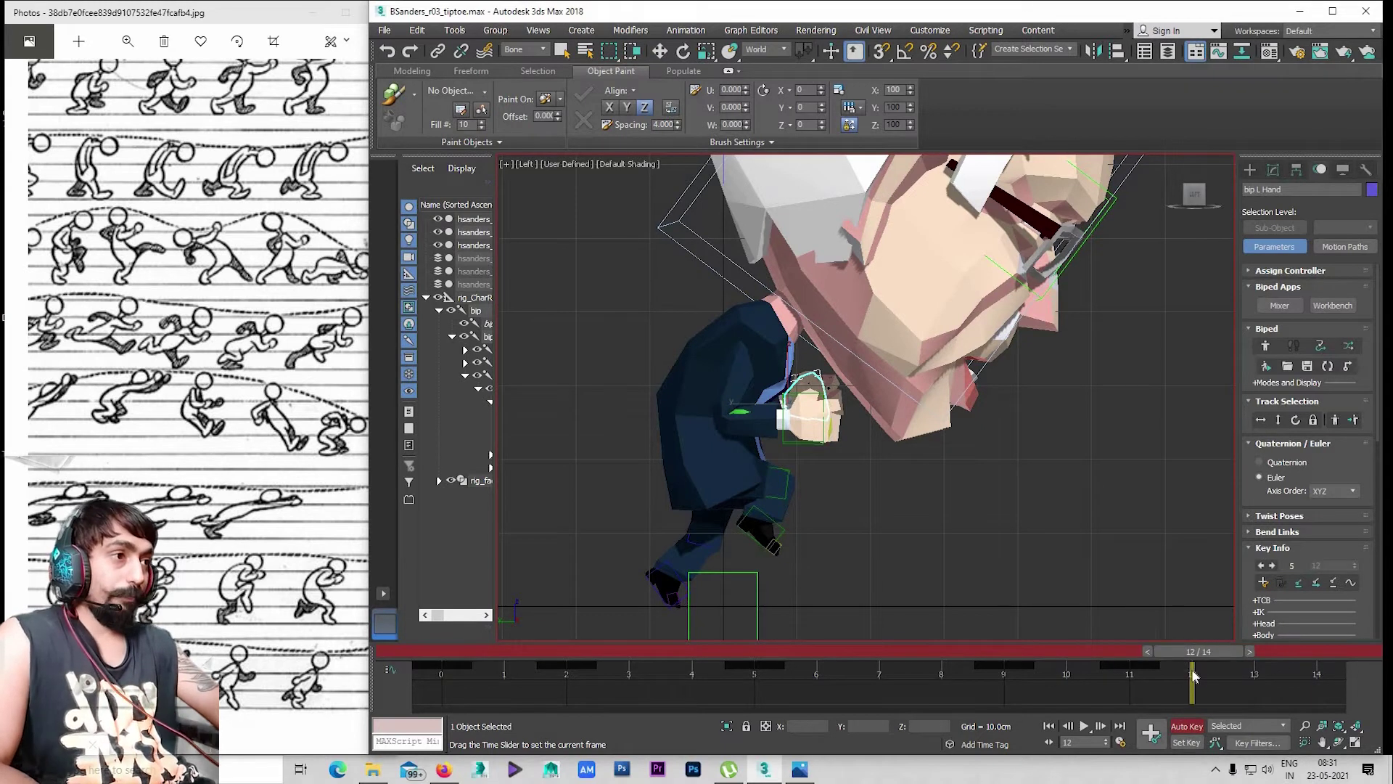
{"action": "left_click", "coordinate": [1299, 682]}
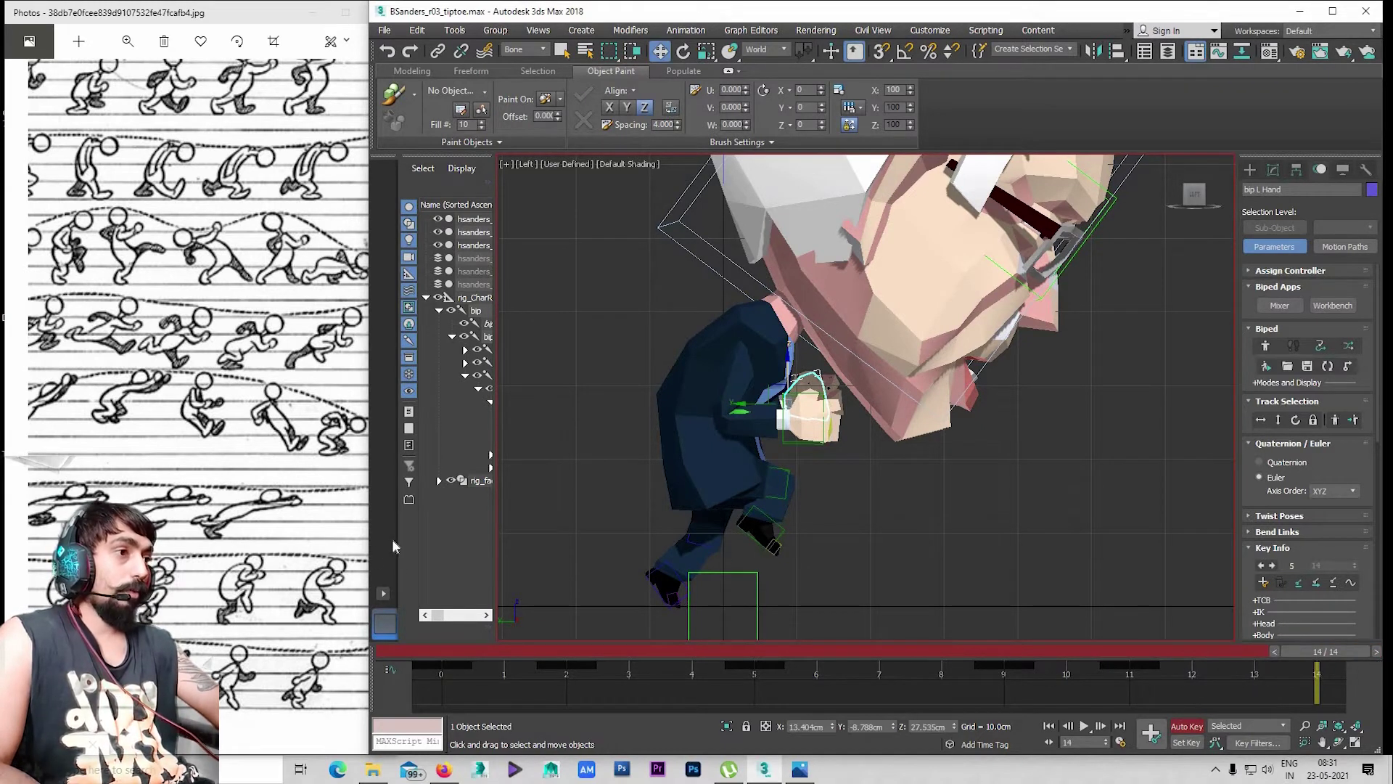
{"action": "left_click", "coordinate": [295, 569]}
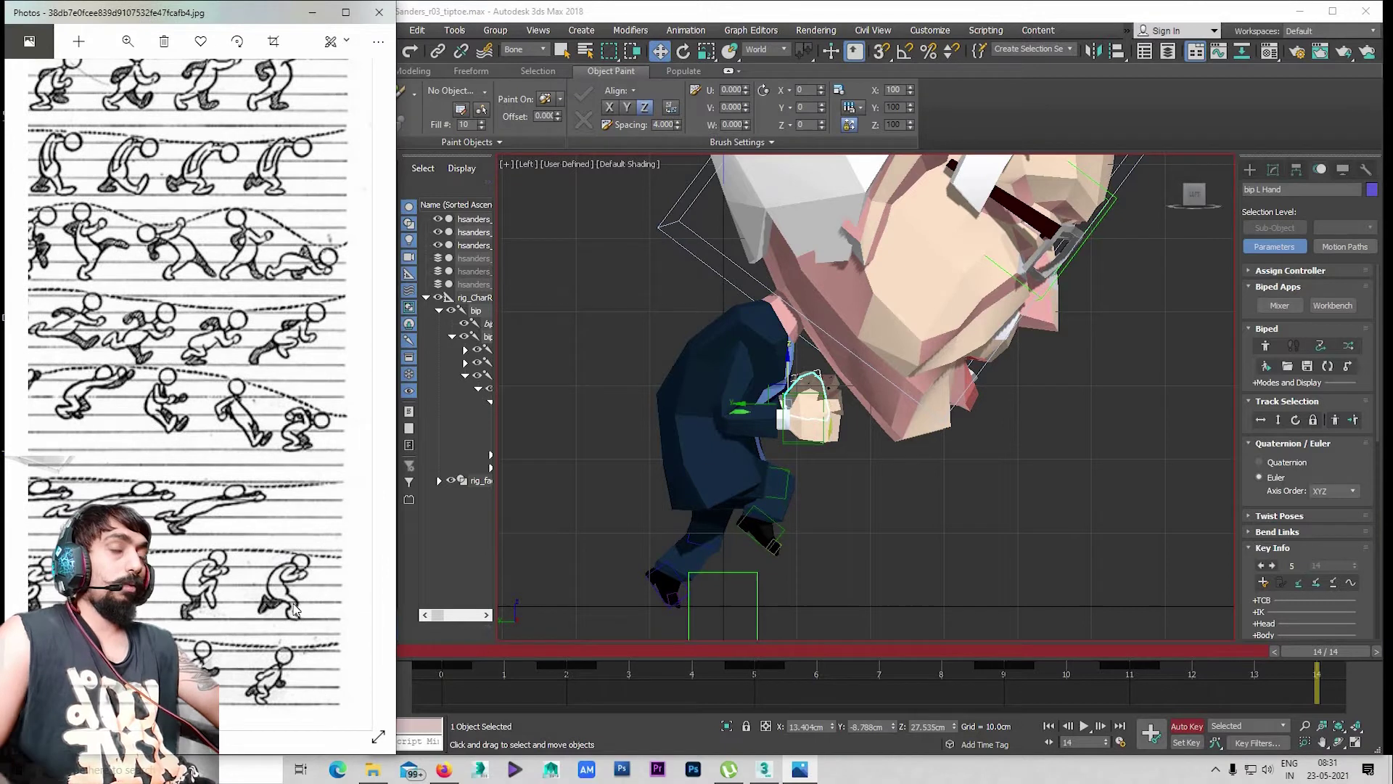
{"action": "left_click", "coordinate": [1330, 656]}
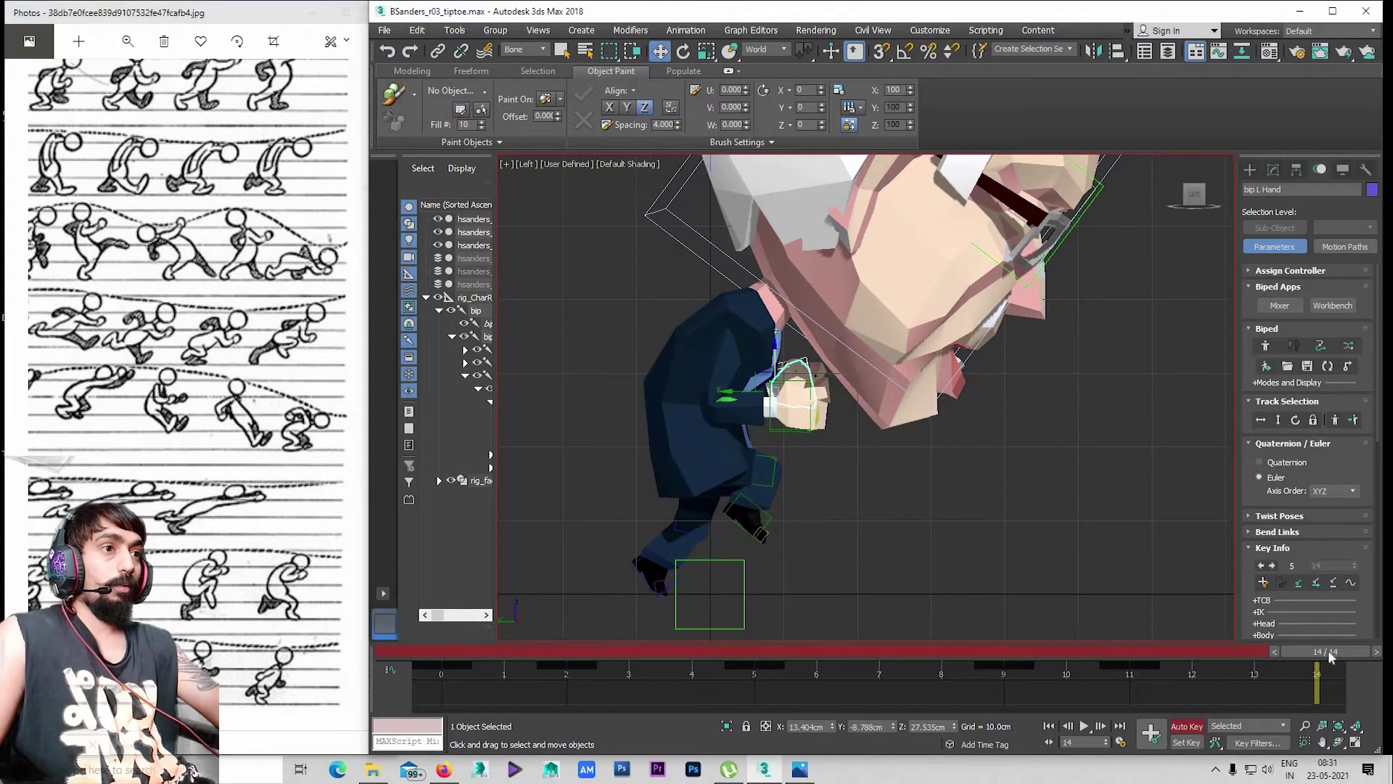
Lower the body's centre of mass at frame 14
{"action": "left_click", "coordinate": [766, 484]}
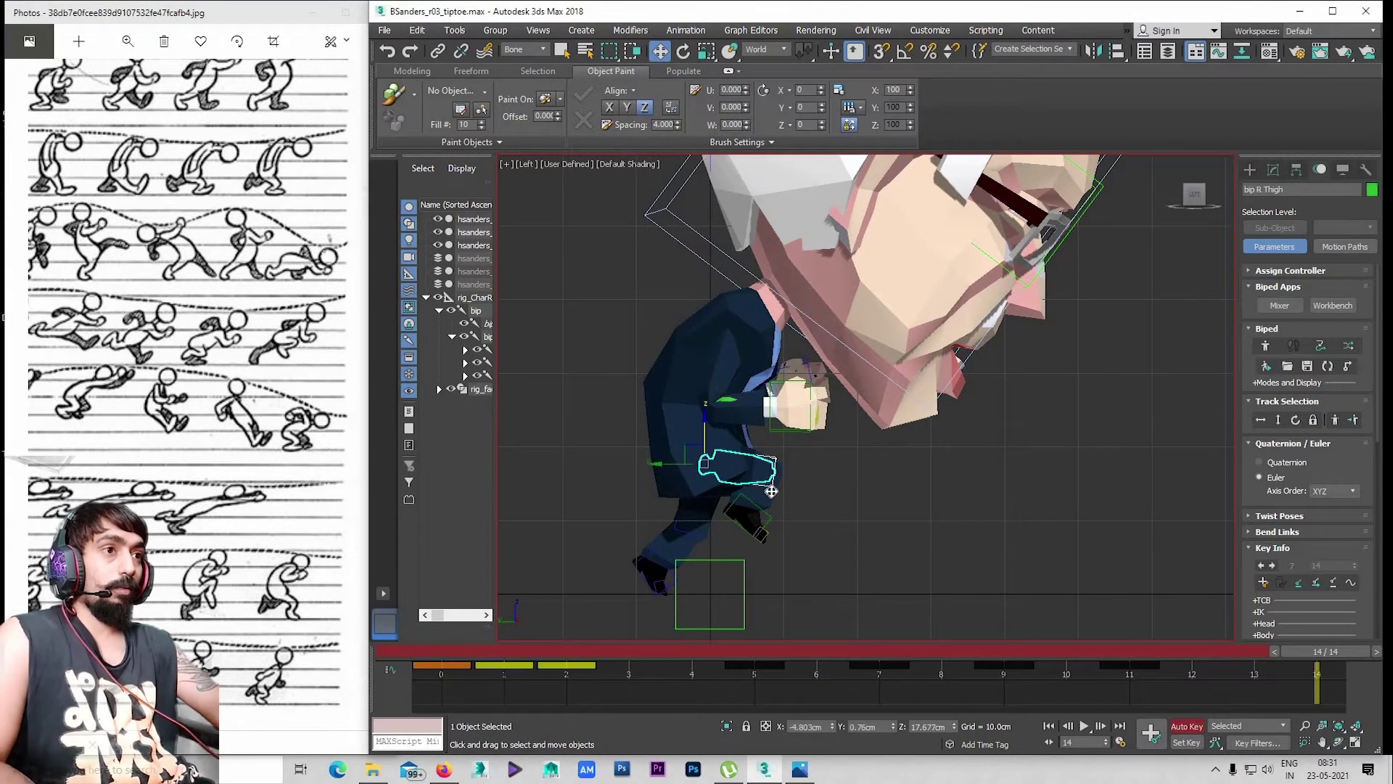
{"action": "key", "text": "e"}
{"action": "left_click", "coordinate": [1216, 315]}
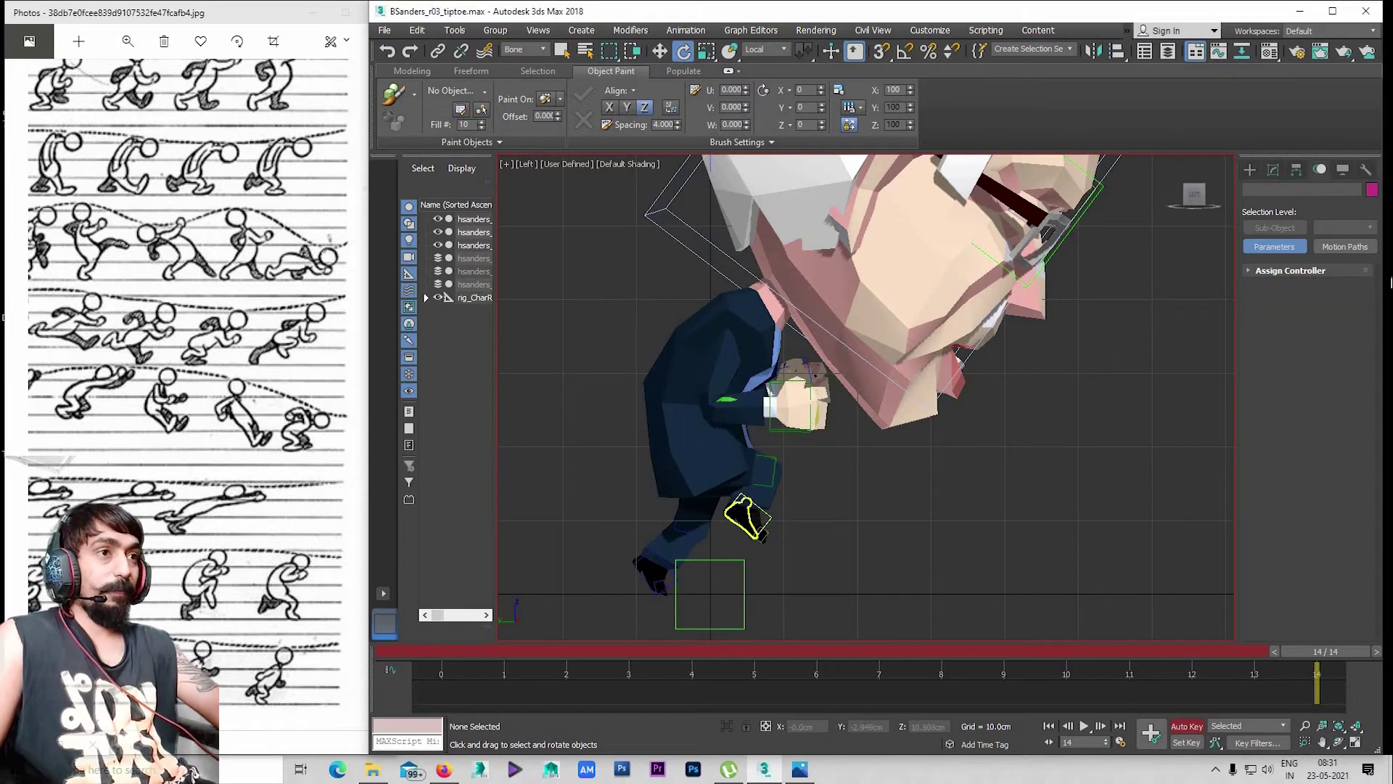
{"action": "left_click", "coordinate": [746, 517]}
{"action": "left_click", "coordinate": [1261, 421]}
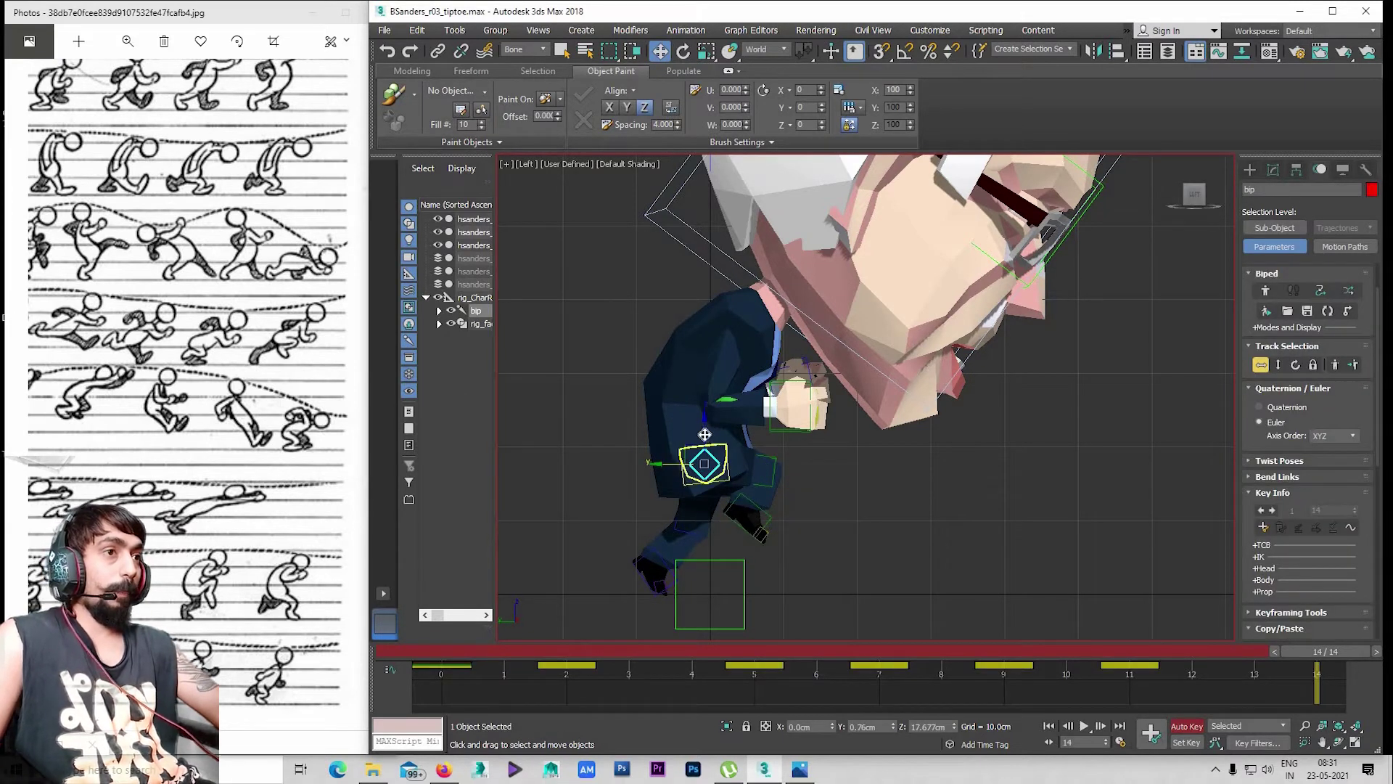
{"action": "left_click_drag", "start_coordinate": [707, 439], "coordinate": [711, 459]}
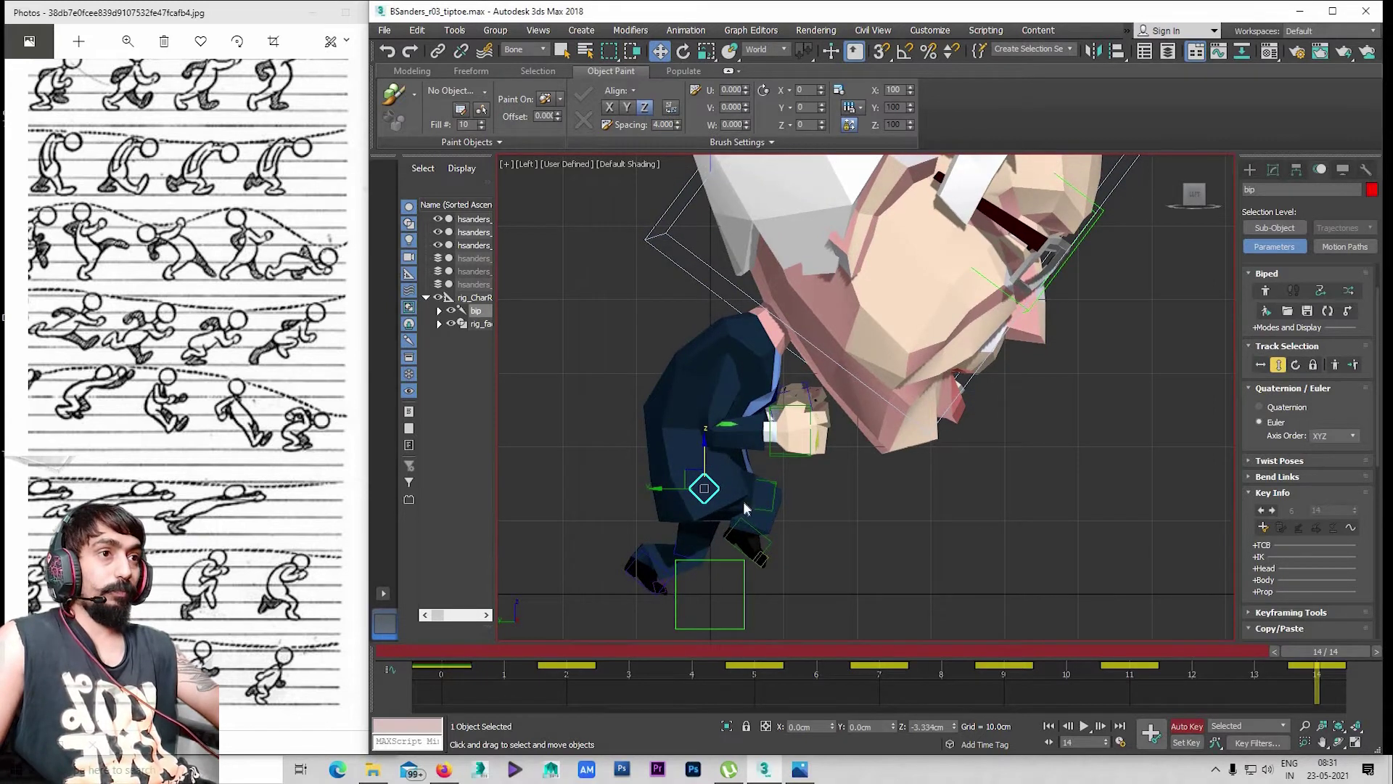
Tilt the right foot about 26° at frame 14
{"action": "left_click", "coordinate": [764, 536]}
{"action": "key", "text": "e"}
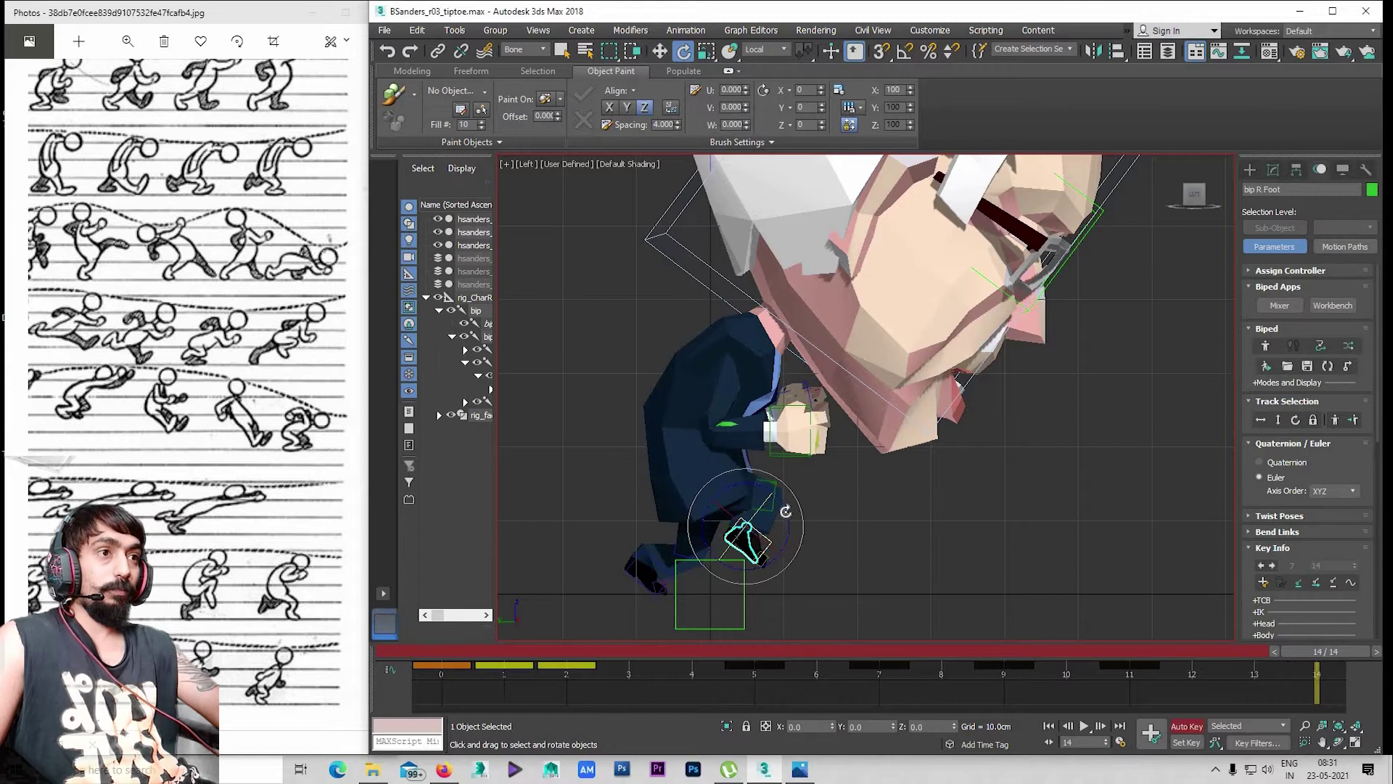
{"action": "mouse_move", "coordinate": [769, 511]}
{"action": "left_mouse_down"}
{"action": "mouse_move", "coordinate": [782, 499]}
{"action": "mouse_move", "coordinate": [731, 552]}
{"action": "mouse_move", "coordinate": [742, 567]}
{"action": "left_mouse_up"}
{"action": "key", "text": "w"}
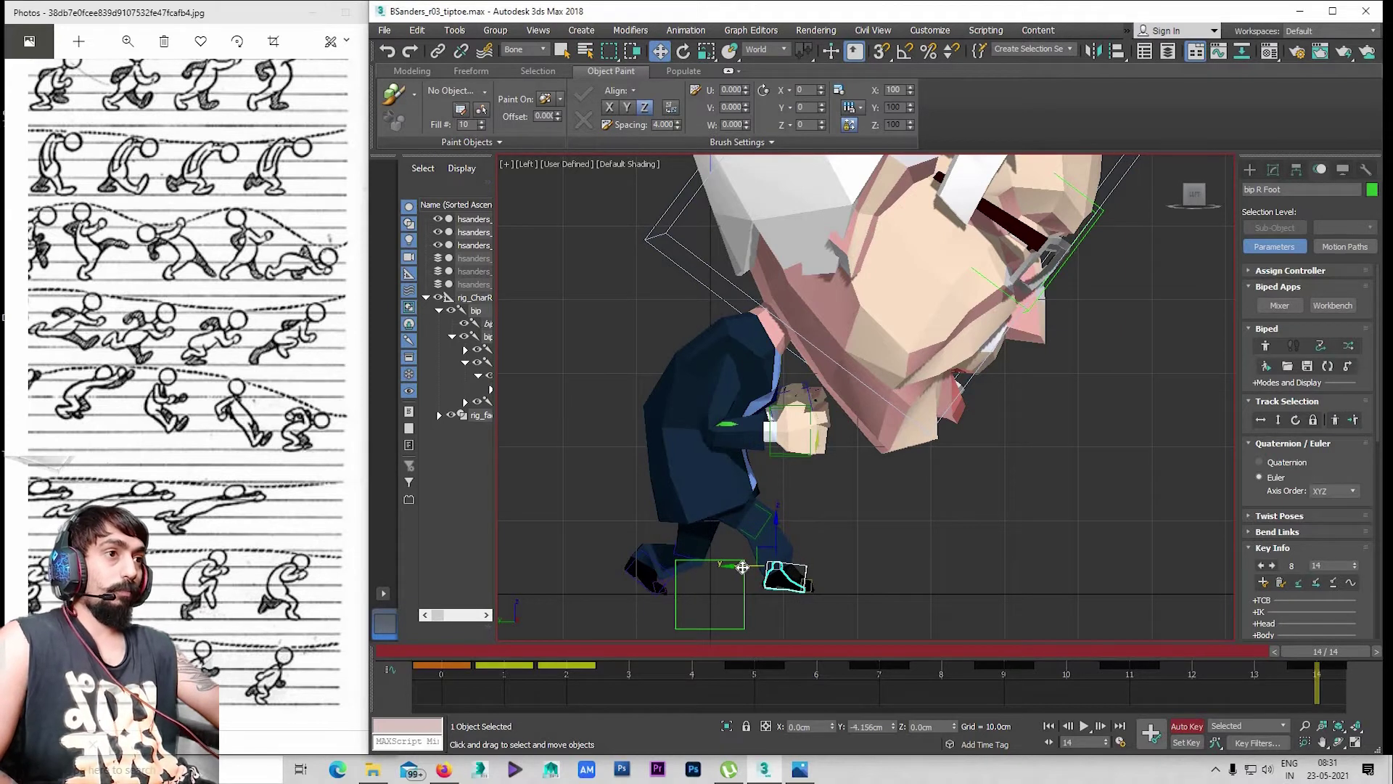
Key the left foot at frame 14 and rotate it into a tiptoe angle
{"action": "left_click", "coordinate": [644, 583]}
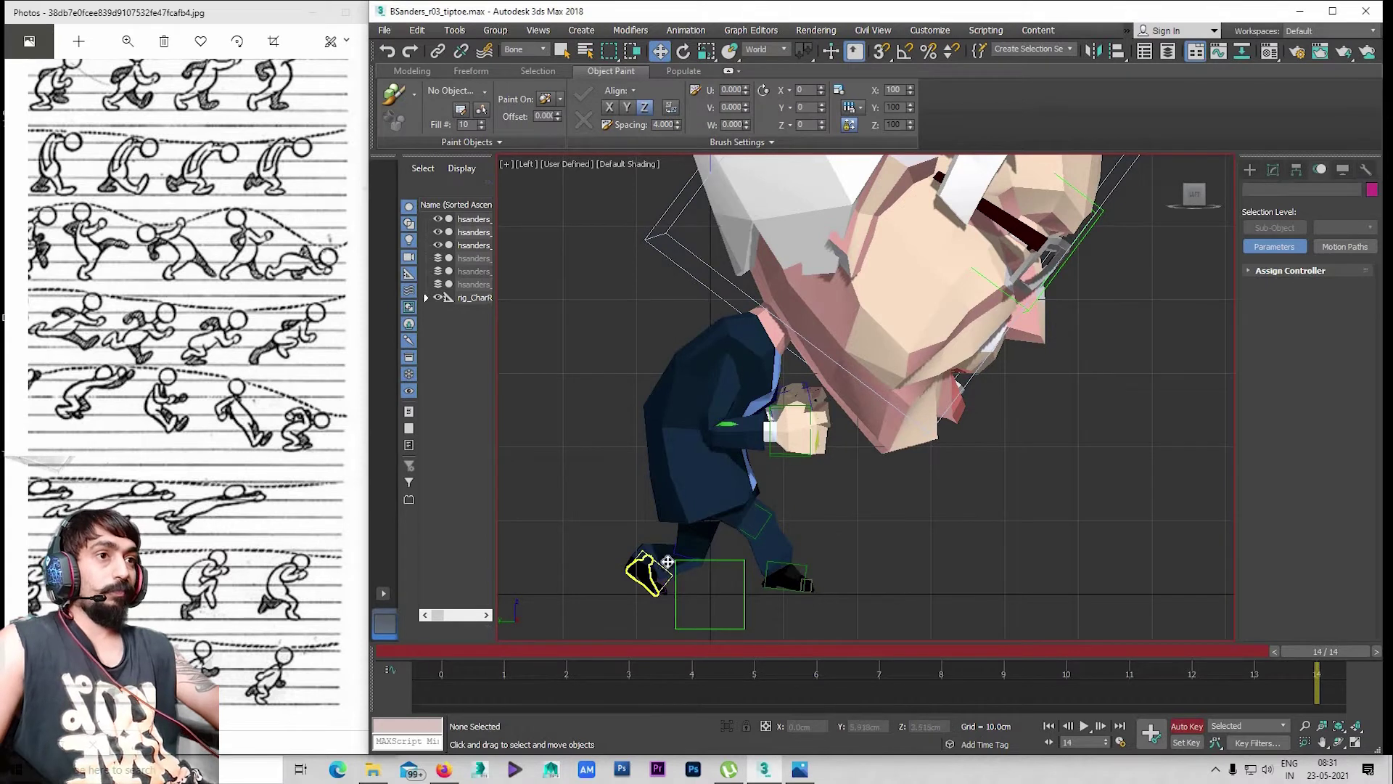
{"action": "left_click", "coordinate": [667, 561]}
{"action": "key", "text": "k"}
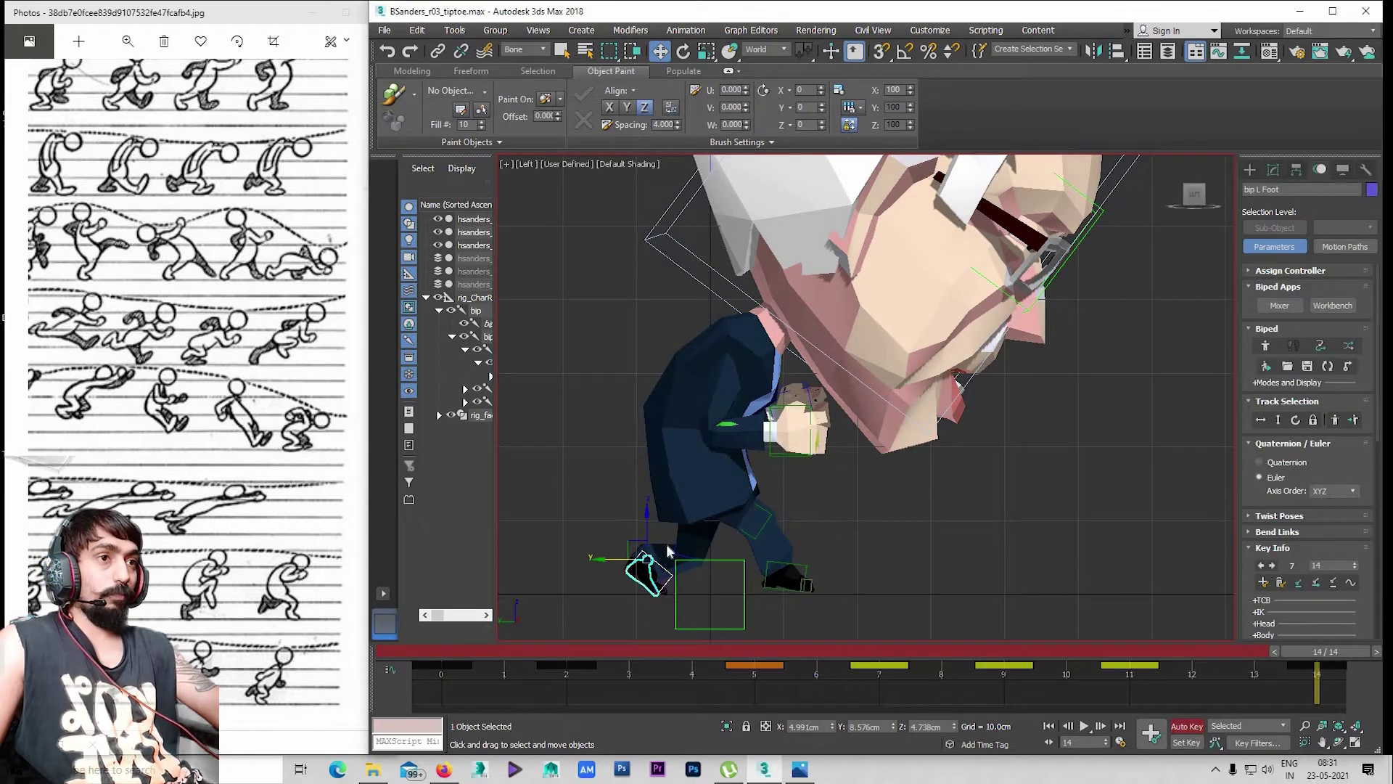
{"action": "key", "text": "e"}
{"action": "left_click_drag", "start_coordinate": [716, 578], "coordinate": [711, 597]}
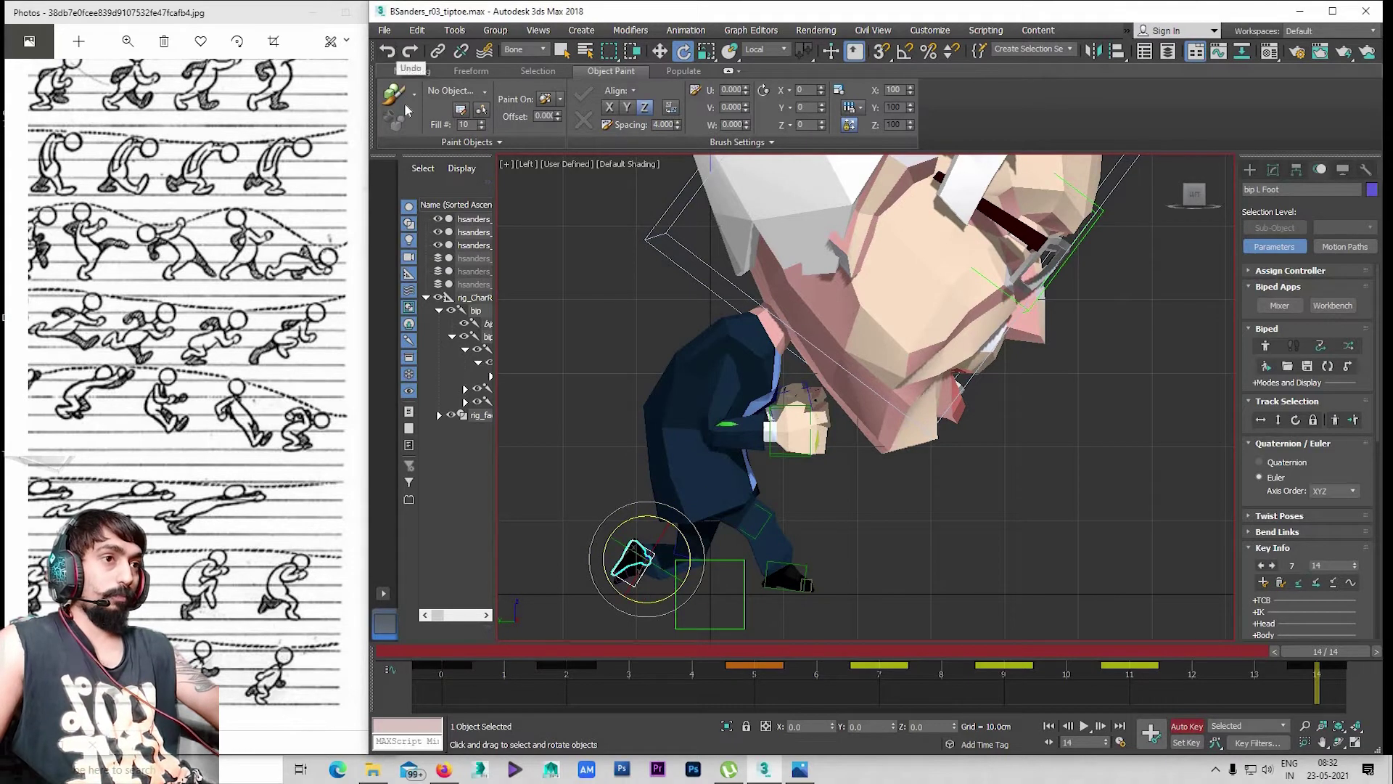
Save the scene as BSanders_r03_tiptoe1.max
{"action": "left_click", "coordinate": [385, 30]}
{"action": "left_click", "coordinate": [406, 156]}
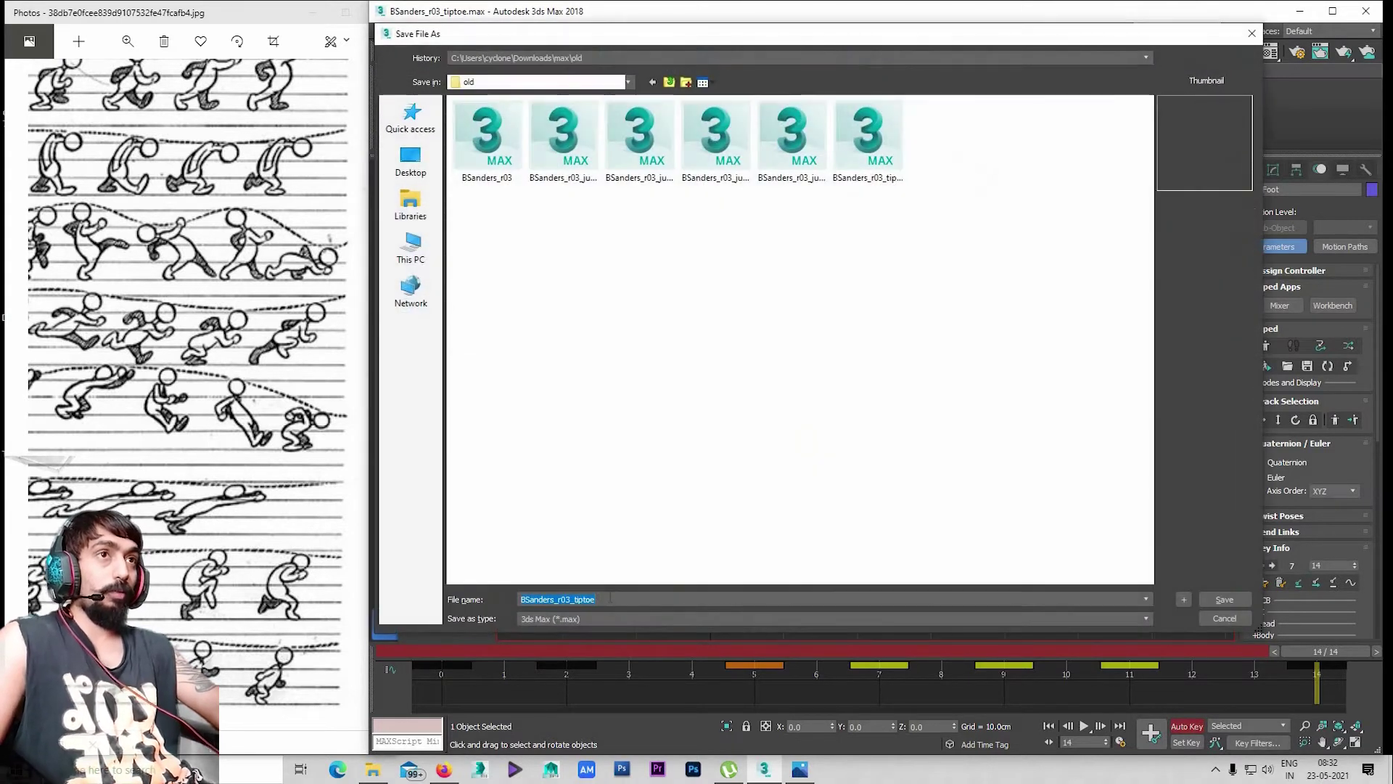
{"action": "left_click", "coordinate": [609, 599]}
{"action": "type", "text": "2"}
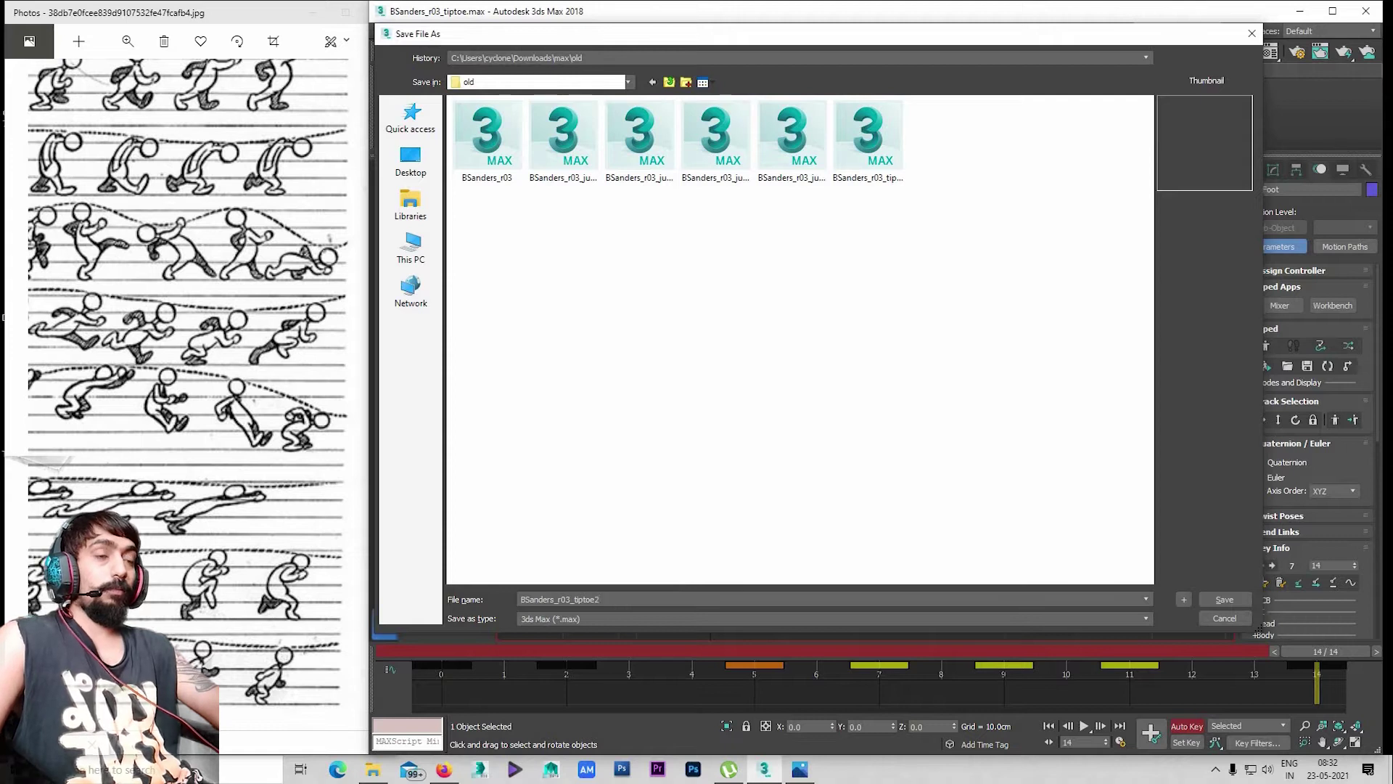
{"action": "key", "text": "BackSpace"}
{"action": "type", "text": "1"}
{"action": "key", "text": "Return"}
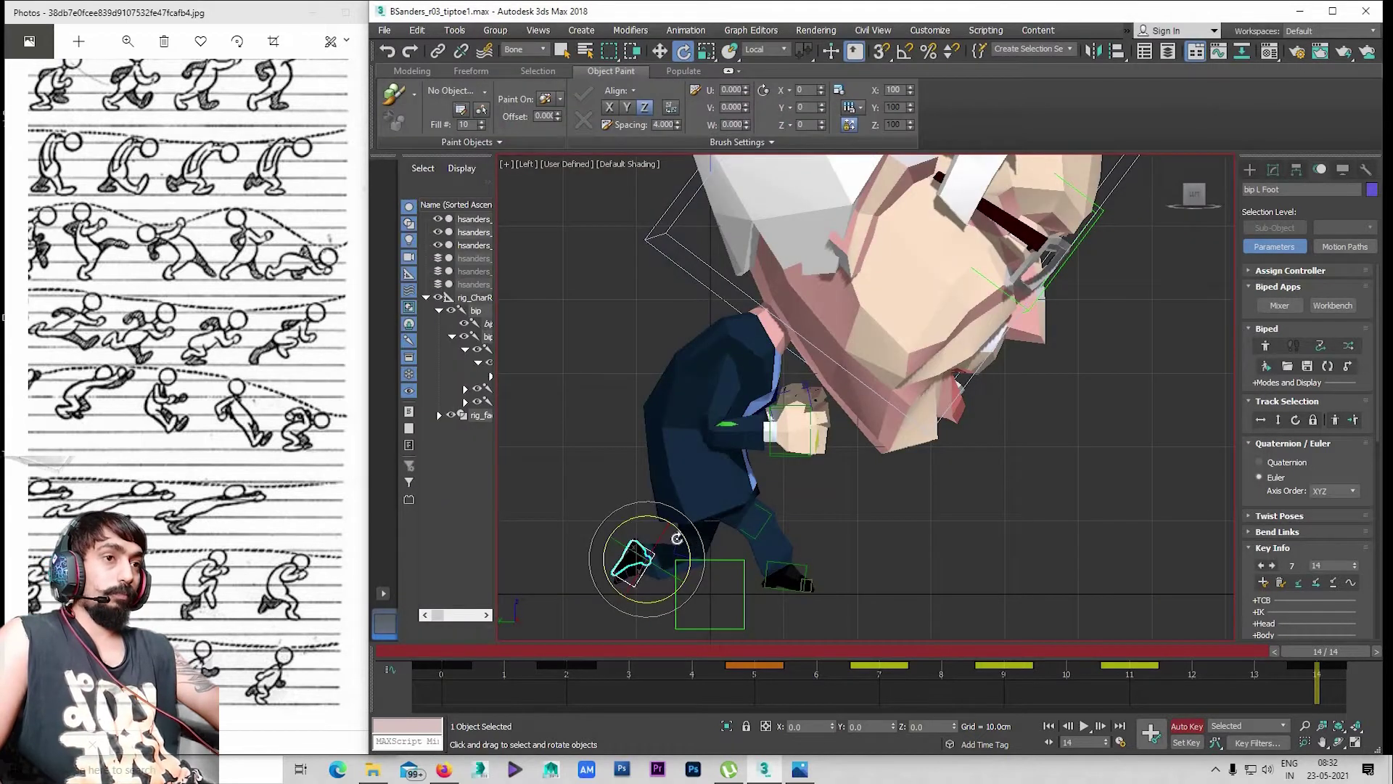
Raise the left foot slightly at frame 14
{"action": "key", "text": "w"}
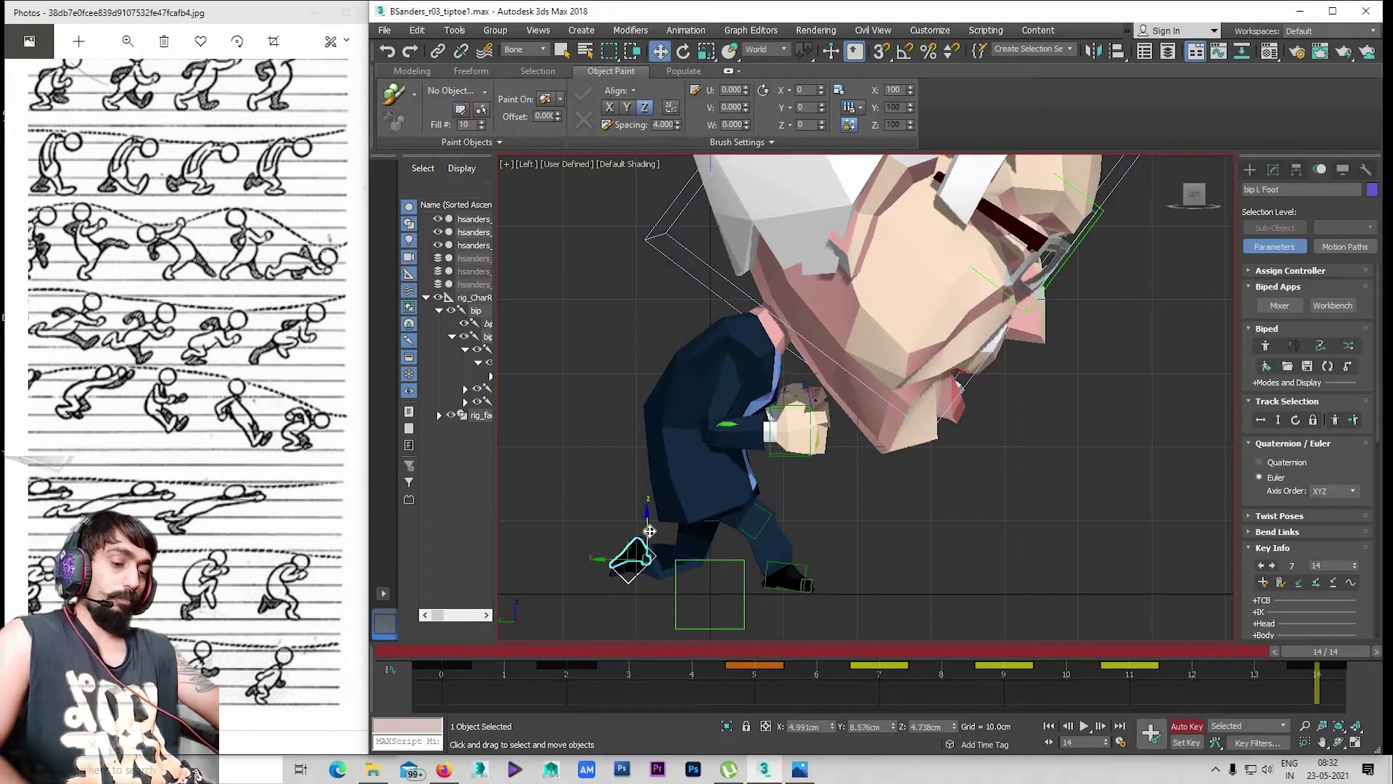
{"action": "left_click_drag", "start_coordinate": [650, 530], "coordinate": [655, 506]}
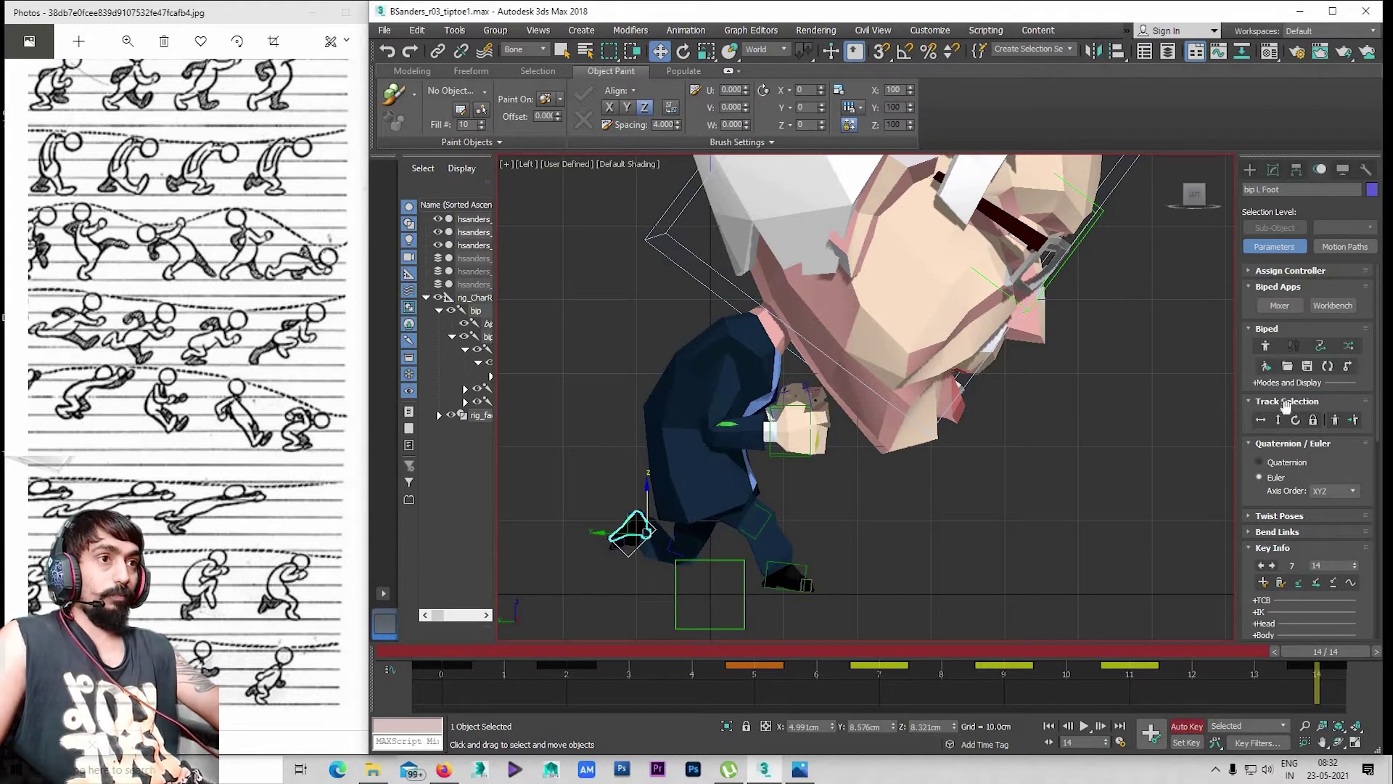
{"action": "left_click", "coordinate": [1262, 421]}
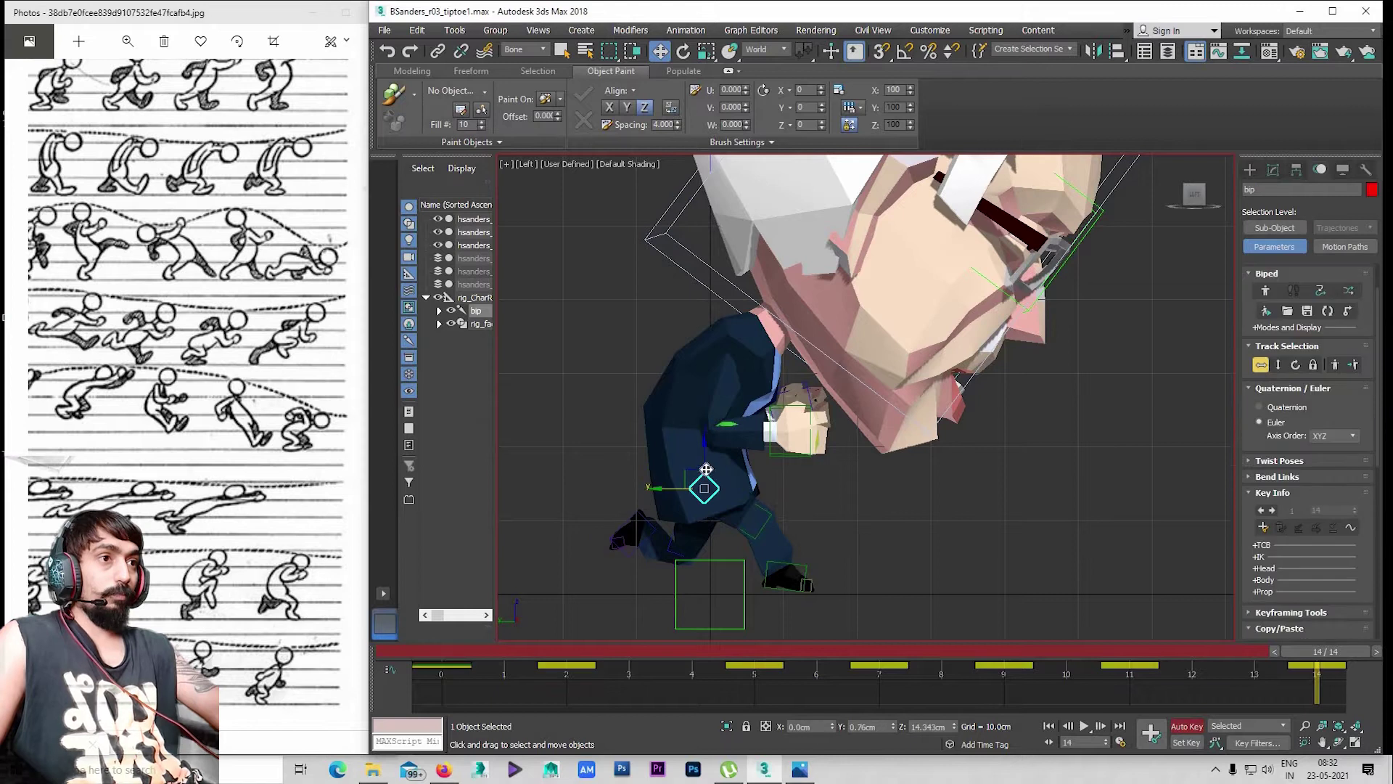
Lower the centre of mass further at frame 14 and play the cycle to check it
{"action": "left_click_drag", "start_coordinate": [705, 463], "coordinate": [760, 495]}
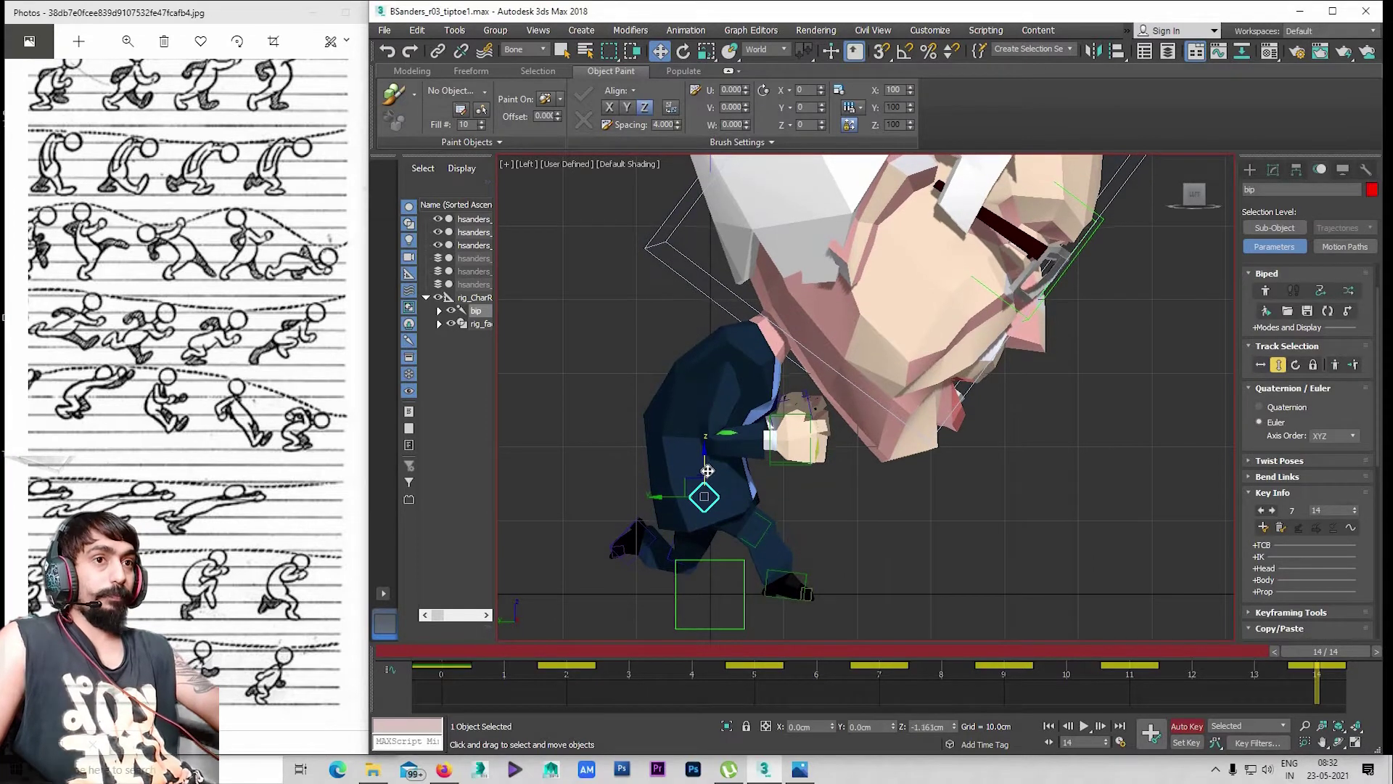
{"action": "left_click", "coordinate": [809, 571]}
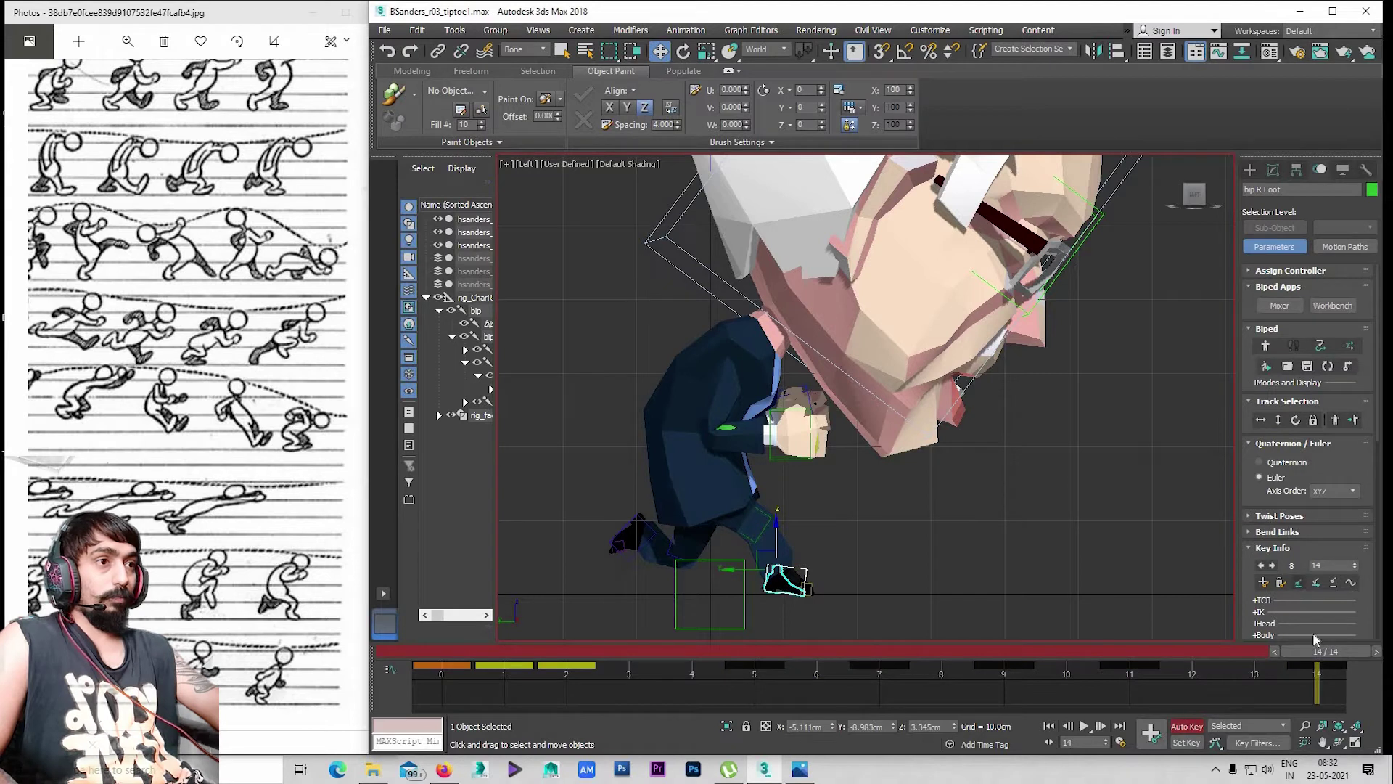
{"action": "mouse_move", "coordinate": [1266, 646]}
{"action": "left_mouse_down"}
{"action": "mouse_move", "coordinate": [1245, 609]}
{"action": "mouse_move", "coordinate": [1159, 624]}
{"action": "mouse_move", "coordinate": [636, 612]}
{"action": "left_mouse_up"}
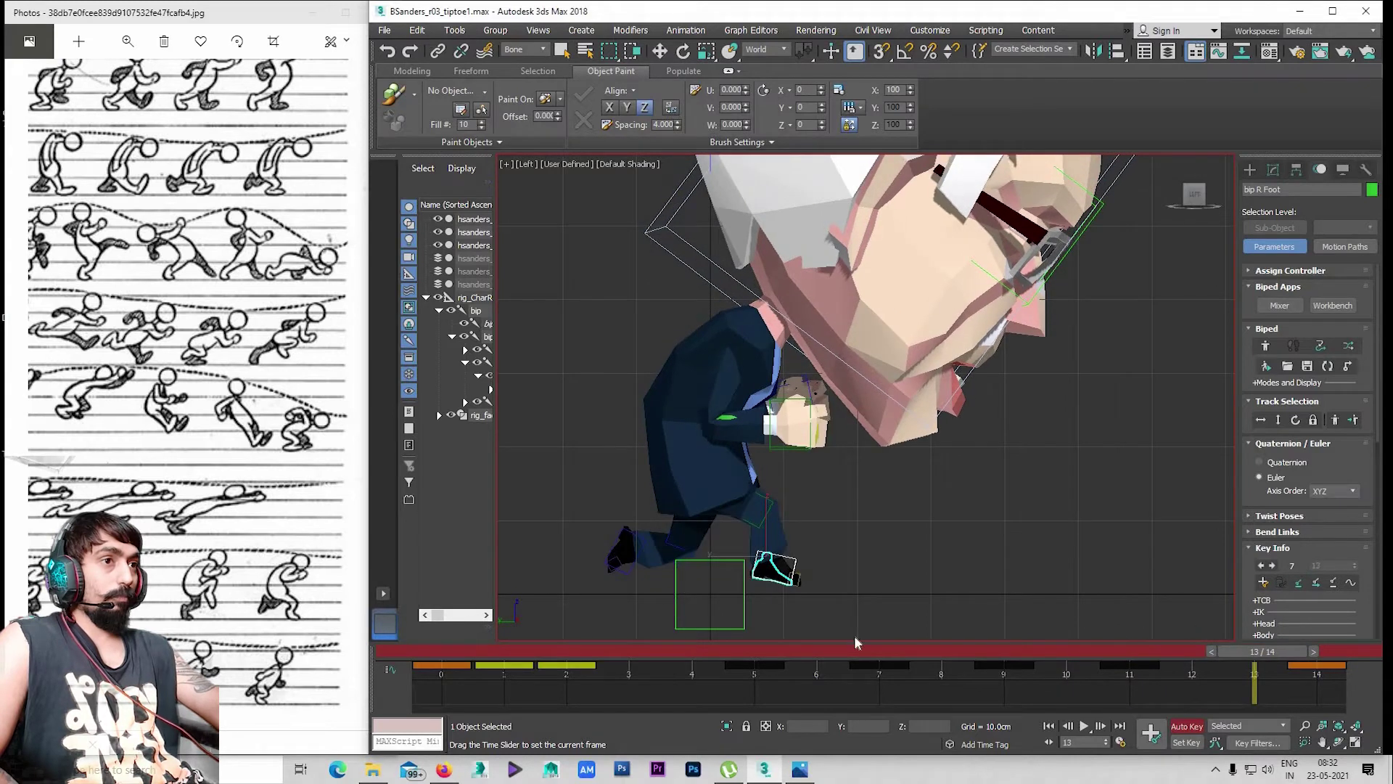
{"action": "key", "text": "slash"}
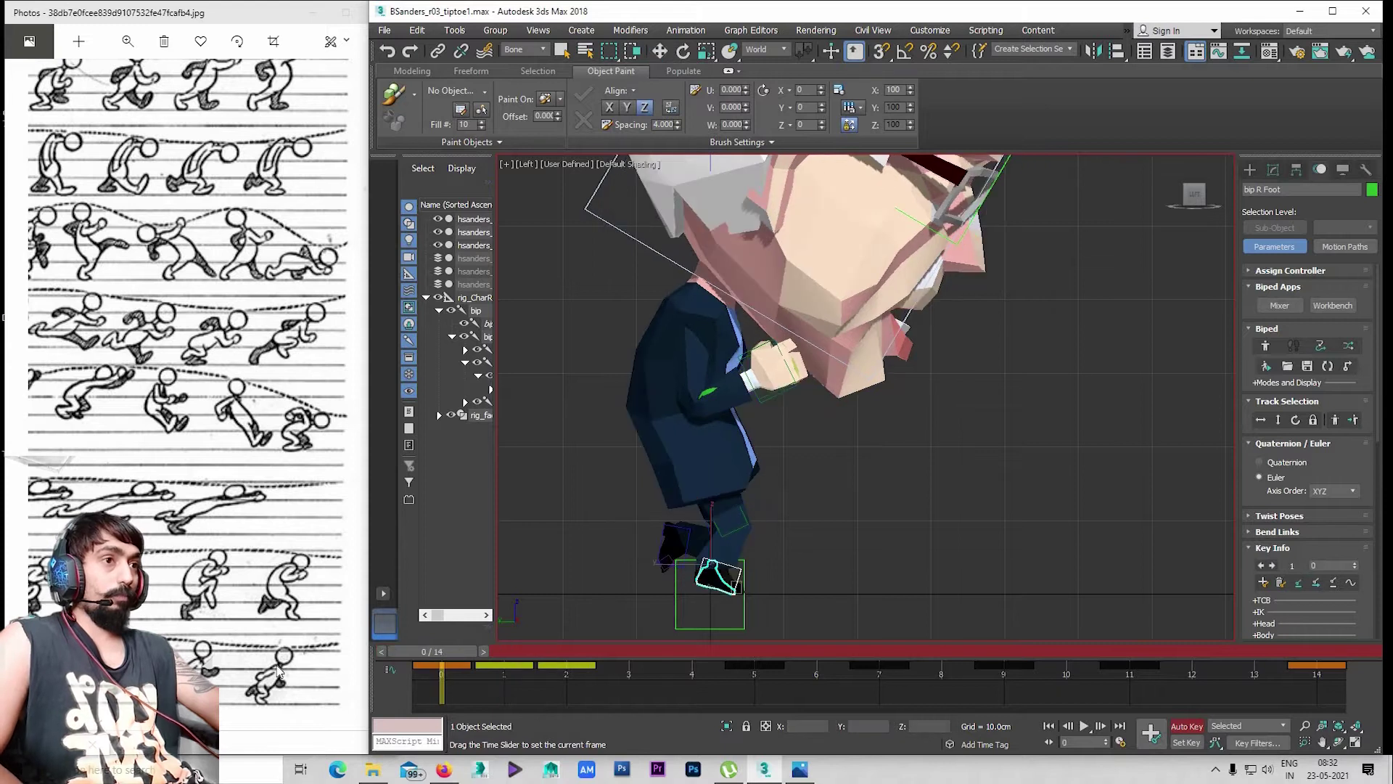
{"action": "key", "text": "slash"}
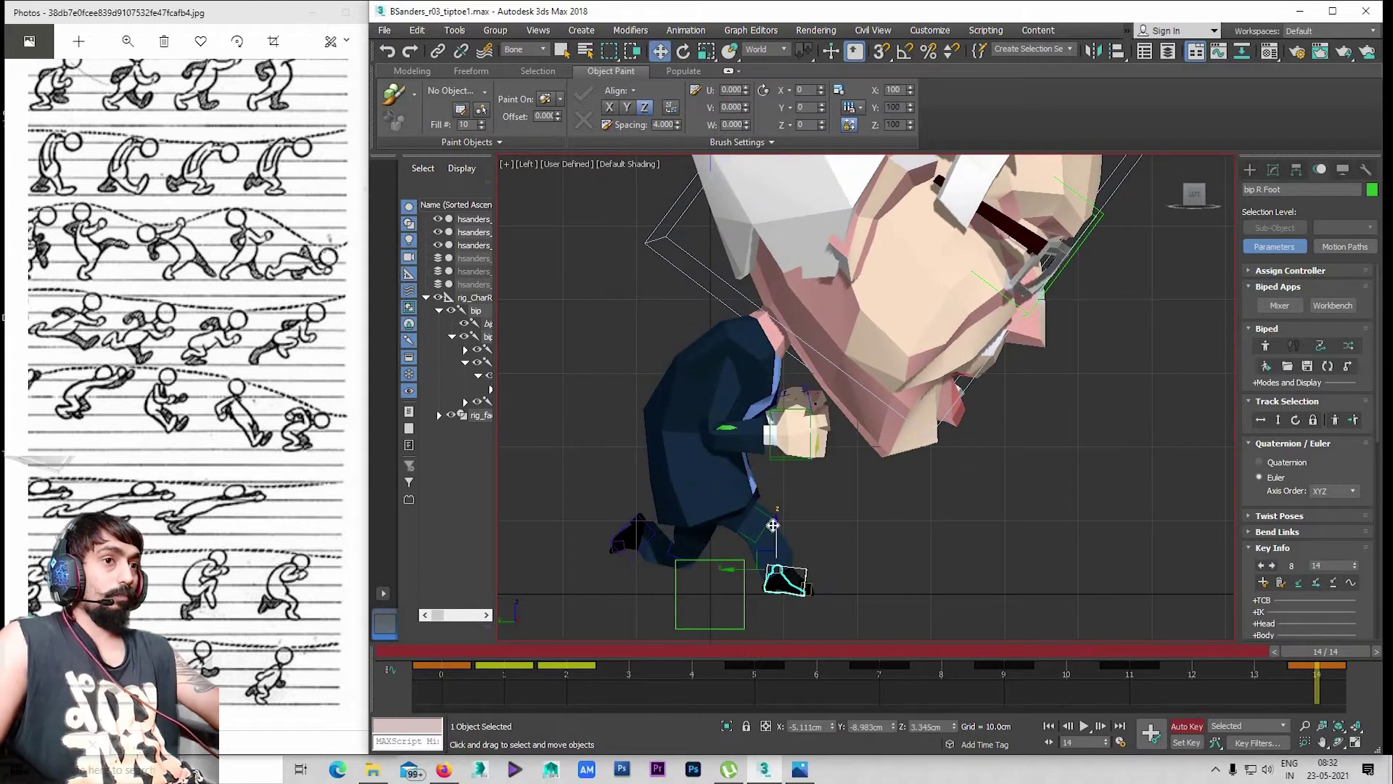
{"action": "key", "text": "w"}
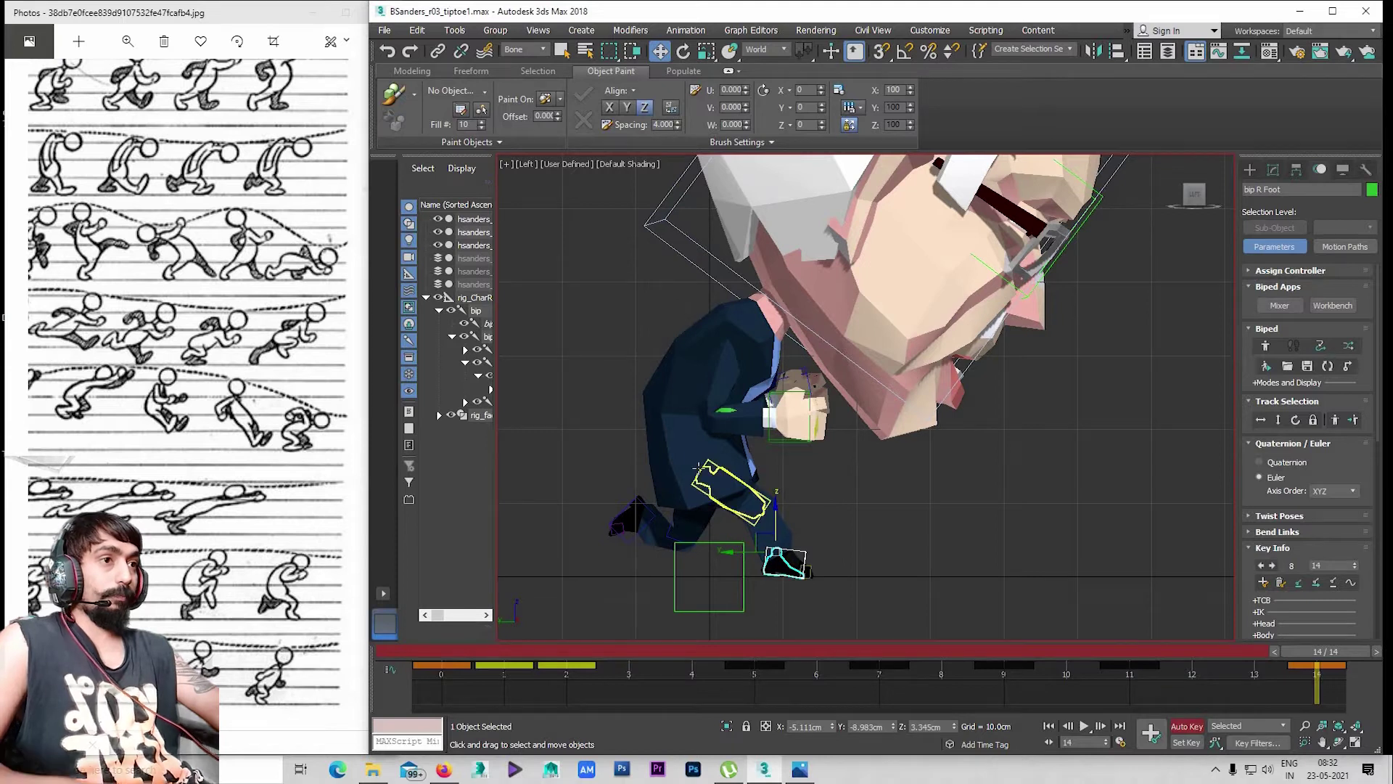
Rotate Spine and Spine1 to hunch the upper body, tilt the head, and preview the cycle
{"action": "middle_click_drag", "start_coordinate": [681, 432], "coordinate": [688, 451]}
{"action": "left_click", "coordinate": [691, 450]}
{"action": "key", "text": "r"}
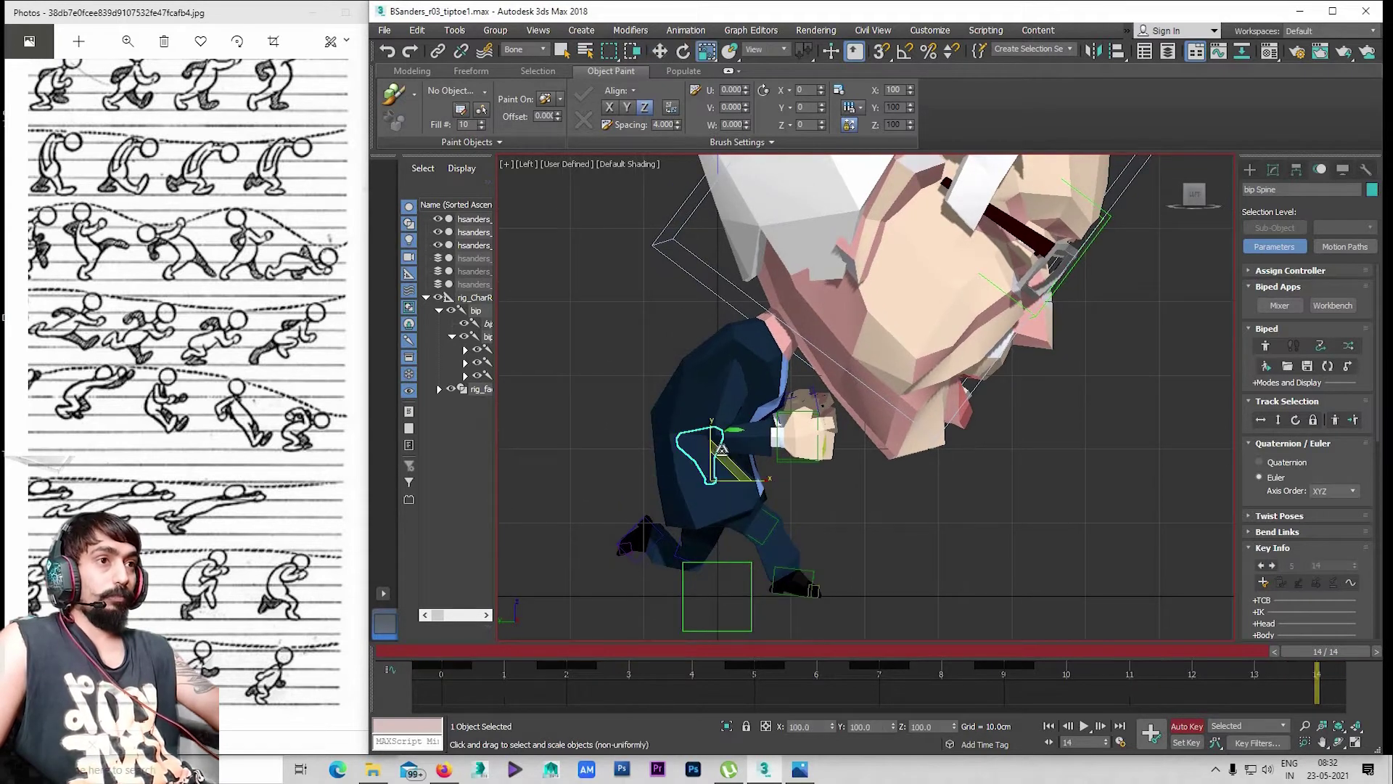
{"action": "key", "text": "e"}
{"action": "left_click_drag", "start_coordinate": [735, 463], "coordinate": [707, 407]}
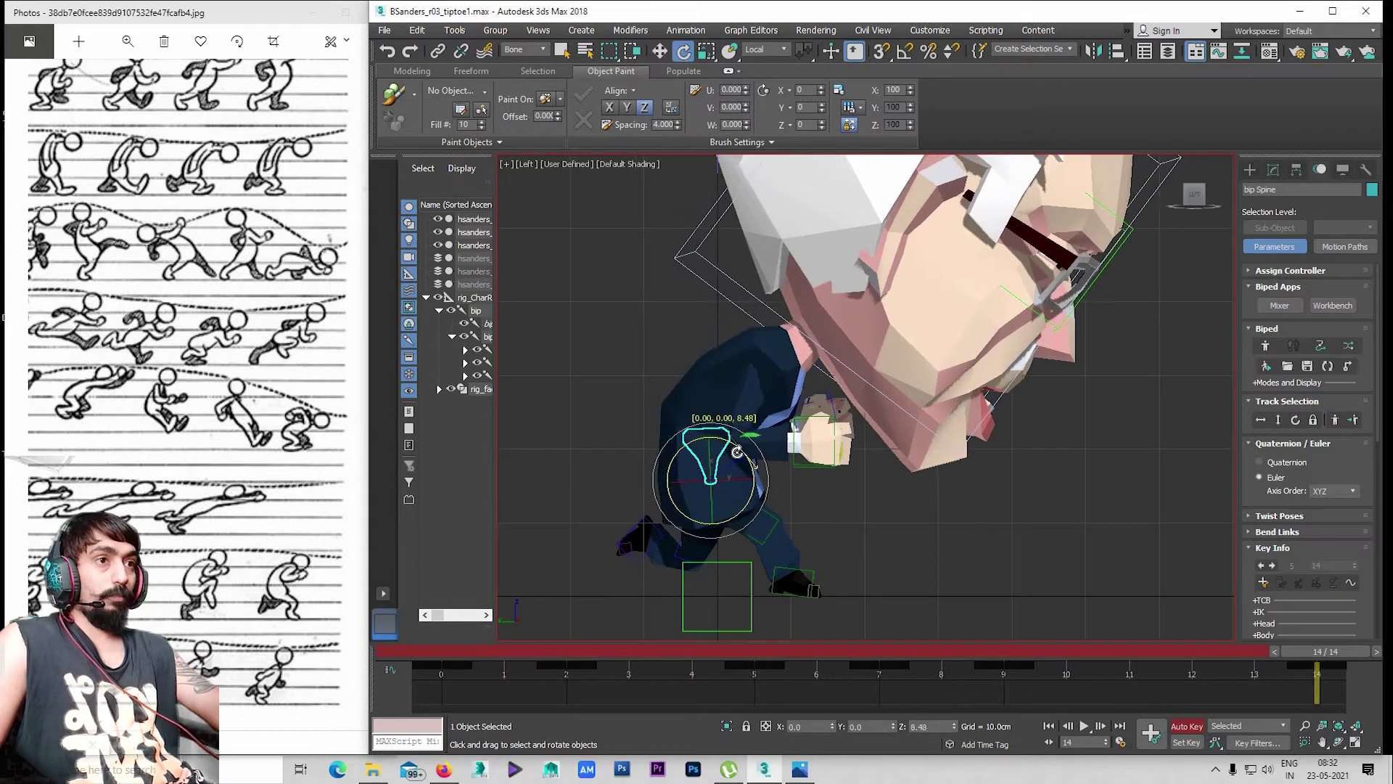
{"action": "left_click", "coordinate": [715, 413]}
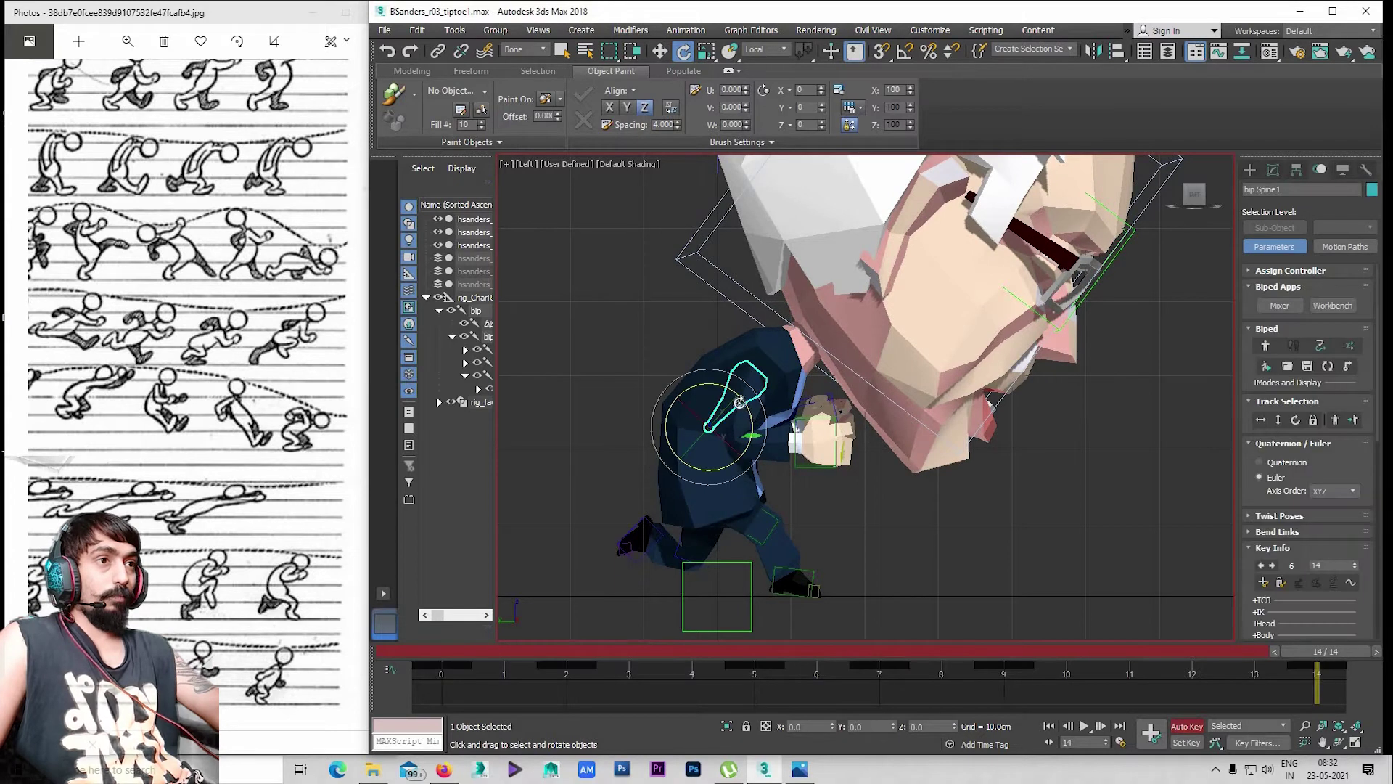
{"action": "left_click_drag", "start_coordinate": [747, 408], "coordinate": [719, 390]}
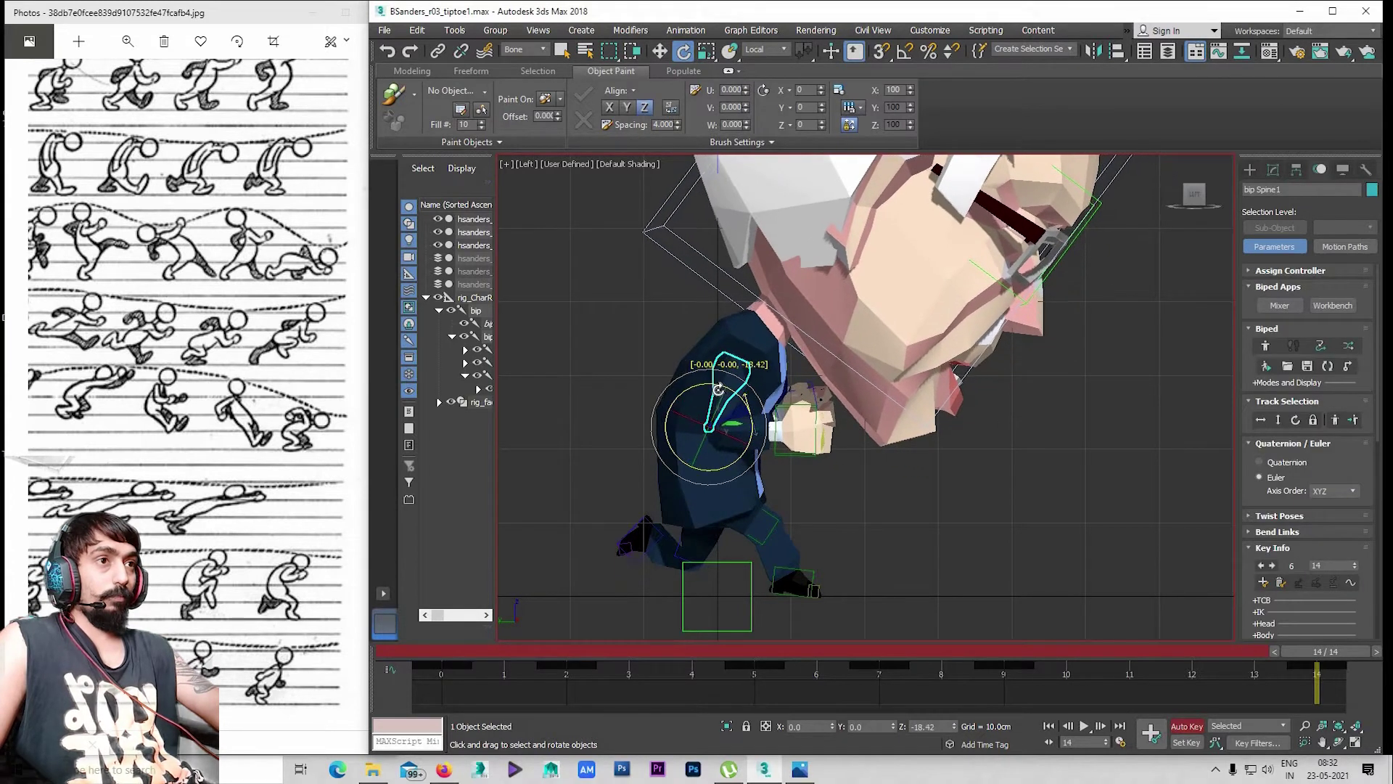
{"action": "left_click", "coordinate": [817, 347]}
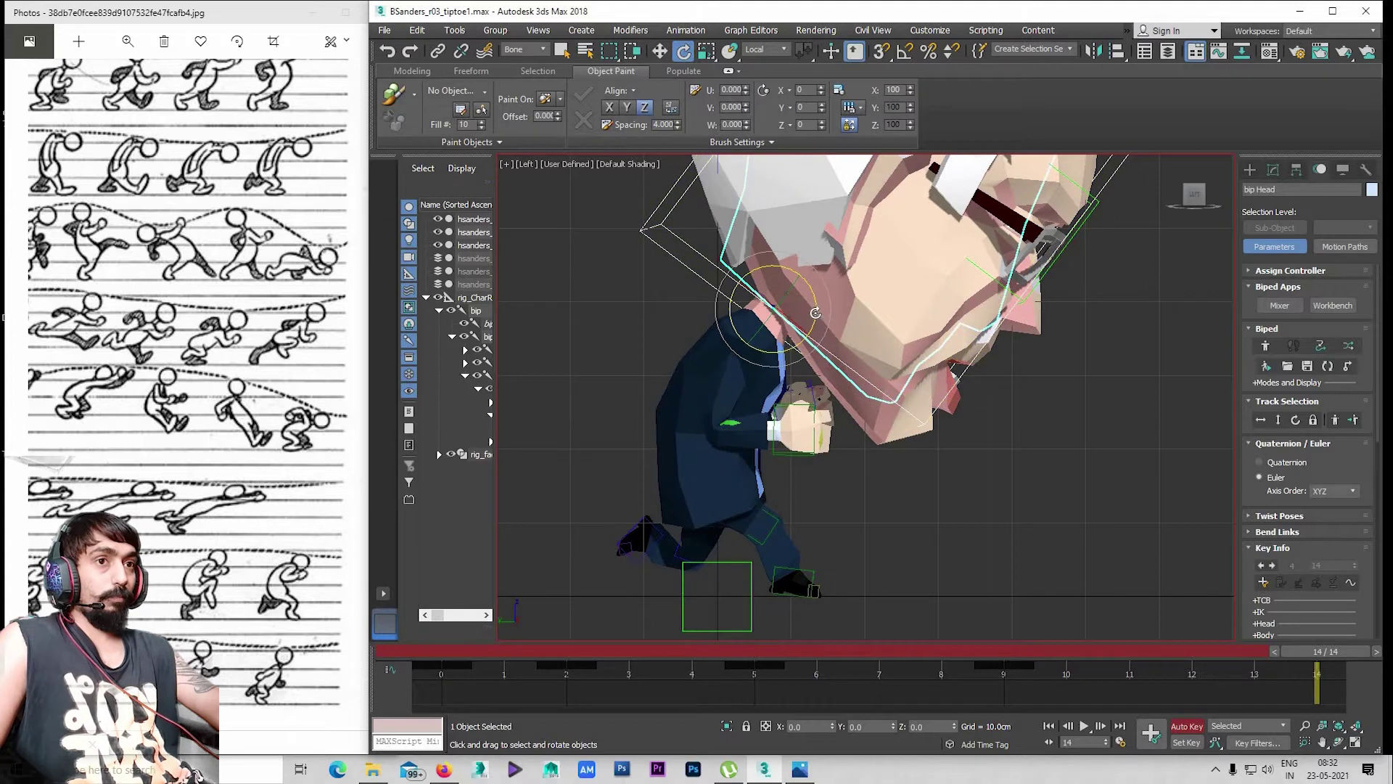
{"action": "left_click_drag", "start_coordinate": [816, 319], "coordinate": [815, 306]}
{"action": "key", "text": "slash"}
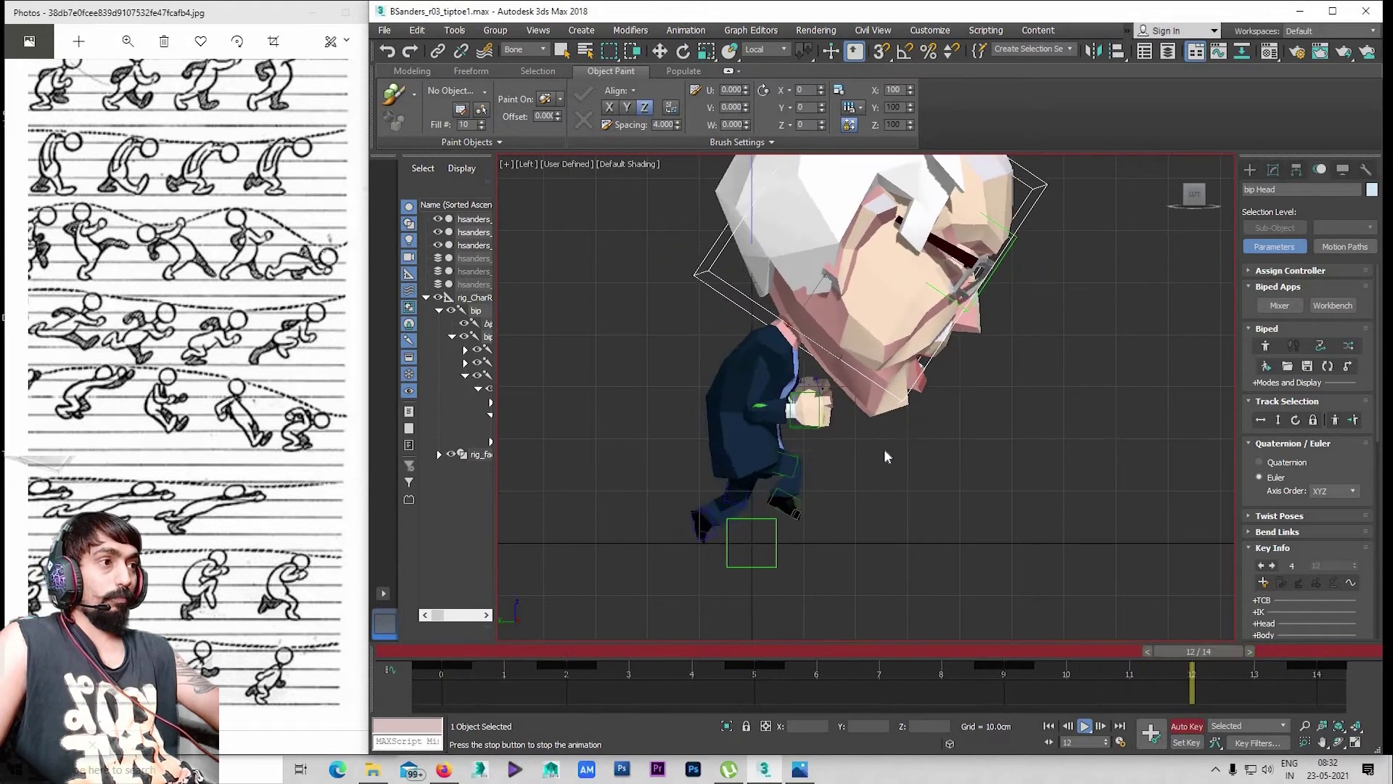
Stop playback, maximize the framed Perspective view, and hide Bone Objects by category
{"action": "key", "text": "slash"}
{"action": "key", "text": "alt+w"}
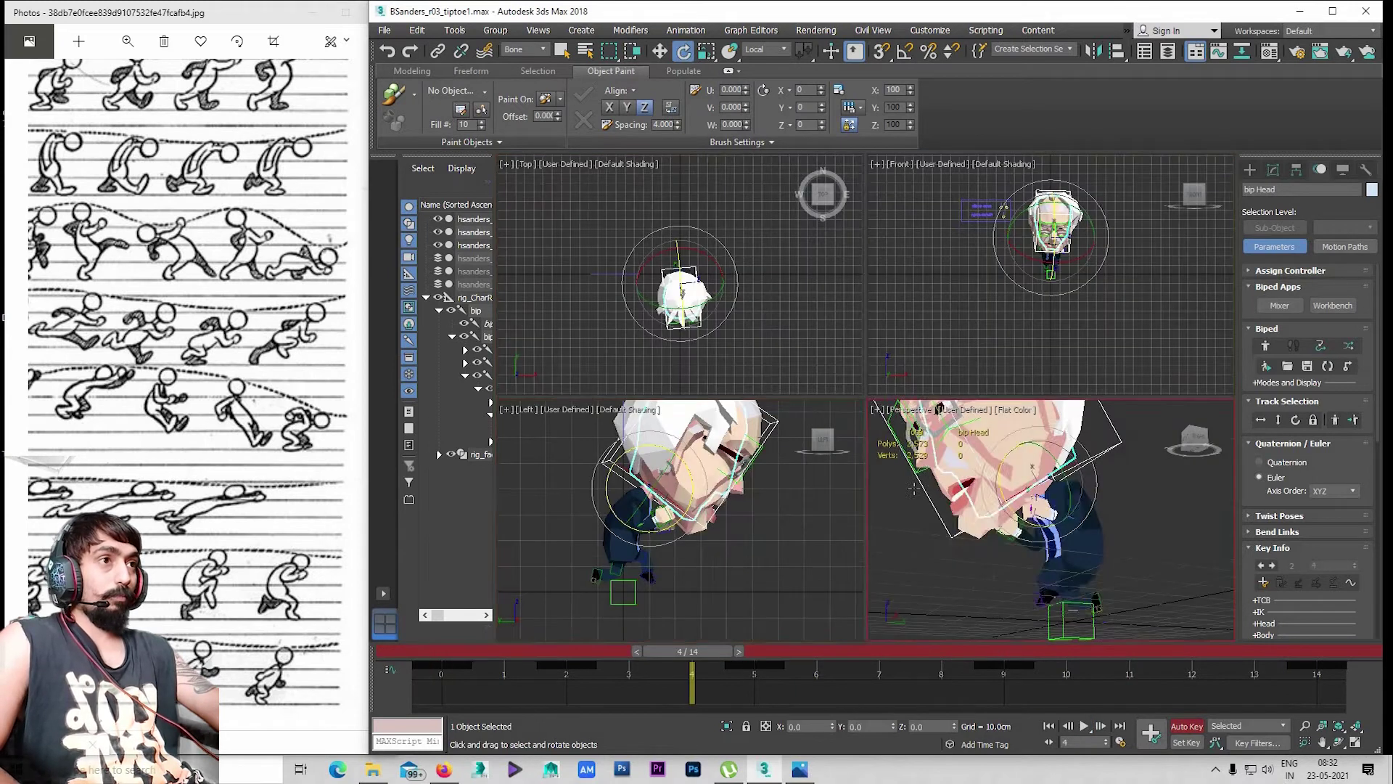
{"action": "key", "text": "alt+w"}
{"action": "key", "text": "e"}
{"action": "key", "text": "shift+z"}
{"action": "left_click", "coordinate": [1343, 169]}
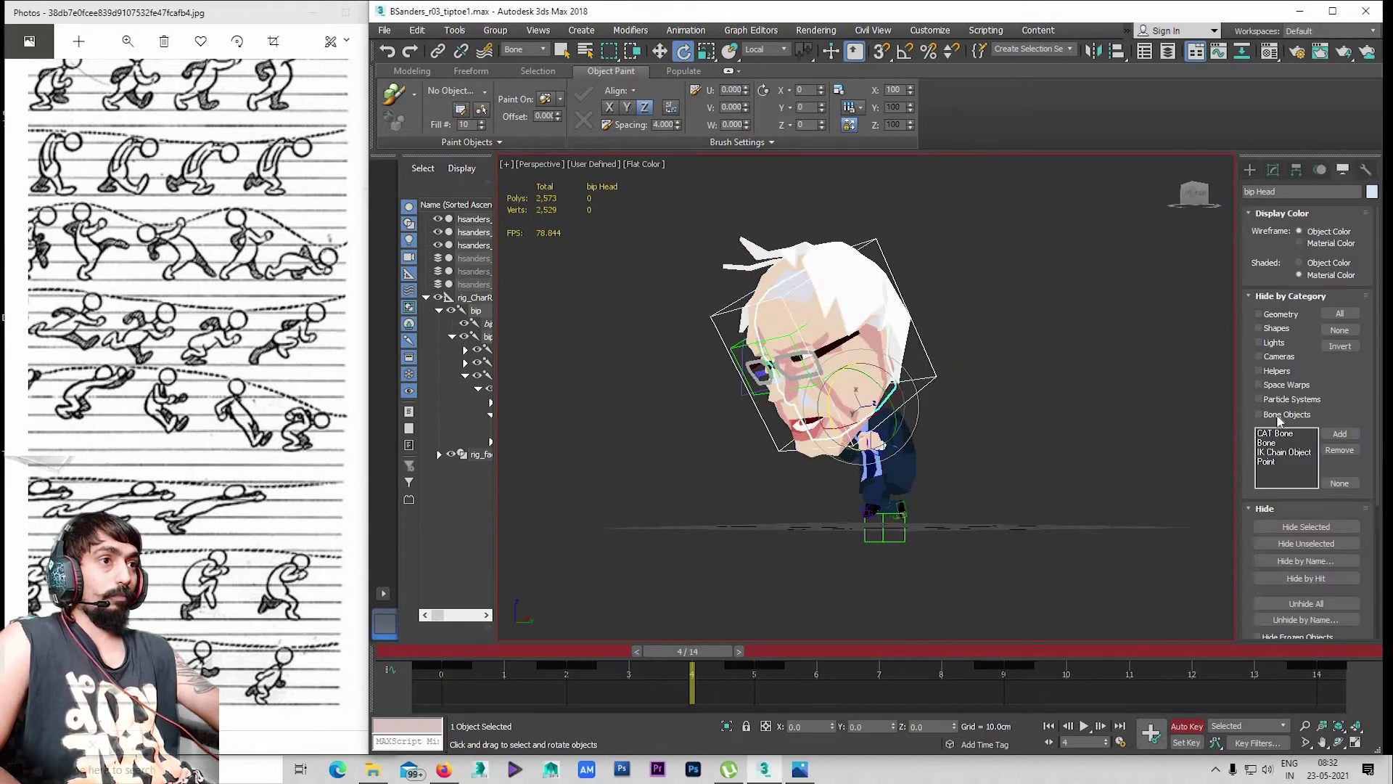
{"action": "left_click", "coordinate": [816, 443]}
{"action": "scroll", "coordinate": [827, 433], "scroll_direction": "up", "scroll_amount": 4}
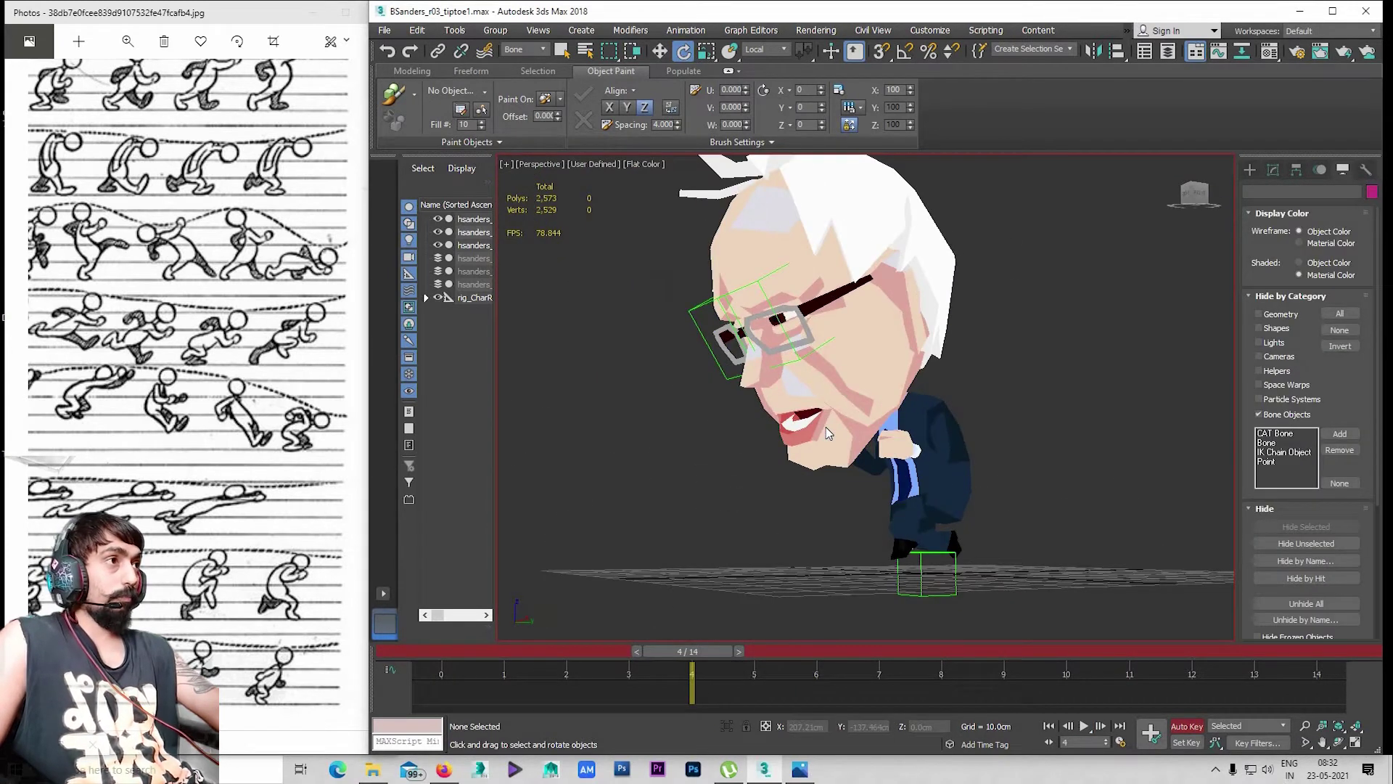
Review the bone-free sneak cycle full-screen in Expert Mode from the other side, then restore the interface
{"action": "key", "text": "ctrl+x"}
{"action": "key", "text": "slash"}
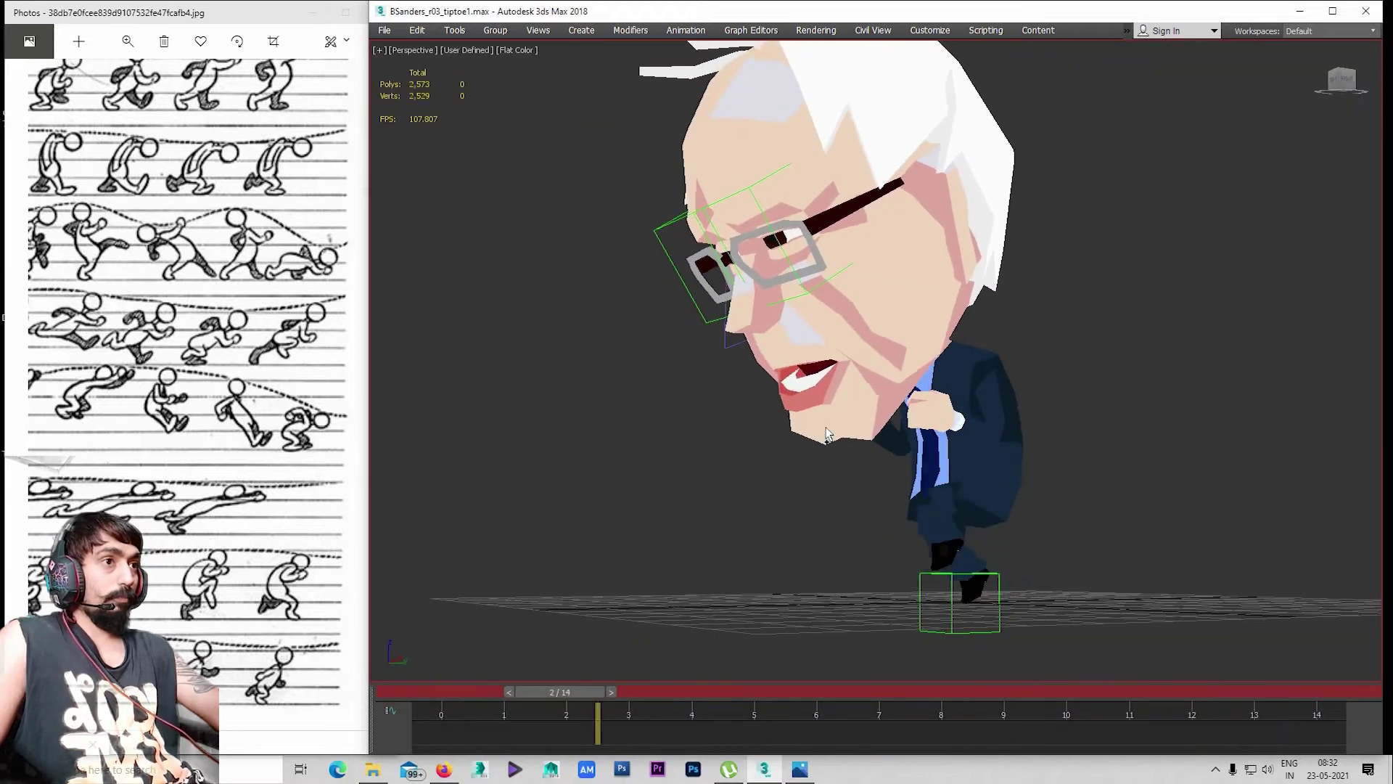
{"action": "mouse_move", "coordinate": [826, 426]}
{"action": "middle_mouse_down", "text": "alt"}
{"action": "mouse_move", "coordinate": [961, 450]}
{"action": "mouse_move", "coordinate": [837, 472]}
{"action": "mouse_move", "coordinate": [903, 506]}
{"action": "mouse_move", "coordinate": [888, 499]}
{"action": "mouse_move", "coordinate": [1013, 486]}
{"action": "mouse_move", "coordinate": [834, 454]}
{"action": "mouse_move", "coordinate": [830, 488]}
{"action": "mouse_move", "coordinate": [836, 472]}
{"action": "mouse_move", "coordinate": [783, 455]}
{"action": "mouse_move", "coordinate": [860, 485]}
{"action": "mouse_move", "coordinate": [749, 499]}
{"action": "mouse_move", "coordinate": [974, 428]}
{"action": "mouse_move", "coordinate": [829, 501]}
{"action": "mouse_move", "coordinate": [820, 479]}
{"action": "mouse_move", "coordinate": [833, 501]}
{"action": "mouse_move", "coordinate": [777, 534]}
{"action": "mouse_move", "coordinate": [798, 522]}
{"action": "middle_mouse_up", "text": "alt"}
{"action": "scroll", "coordinate": [812, 468], "scroll_direction": "up", "scroll_amount": 3}
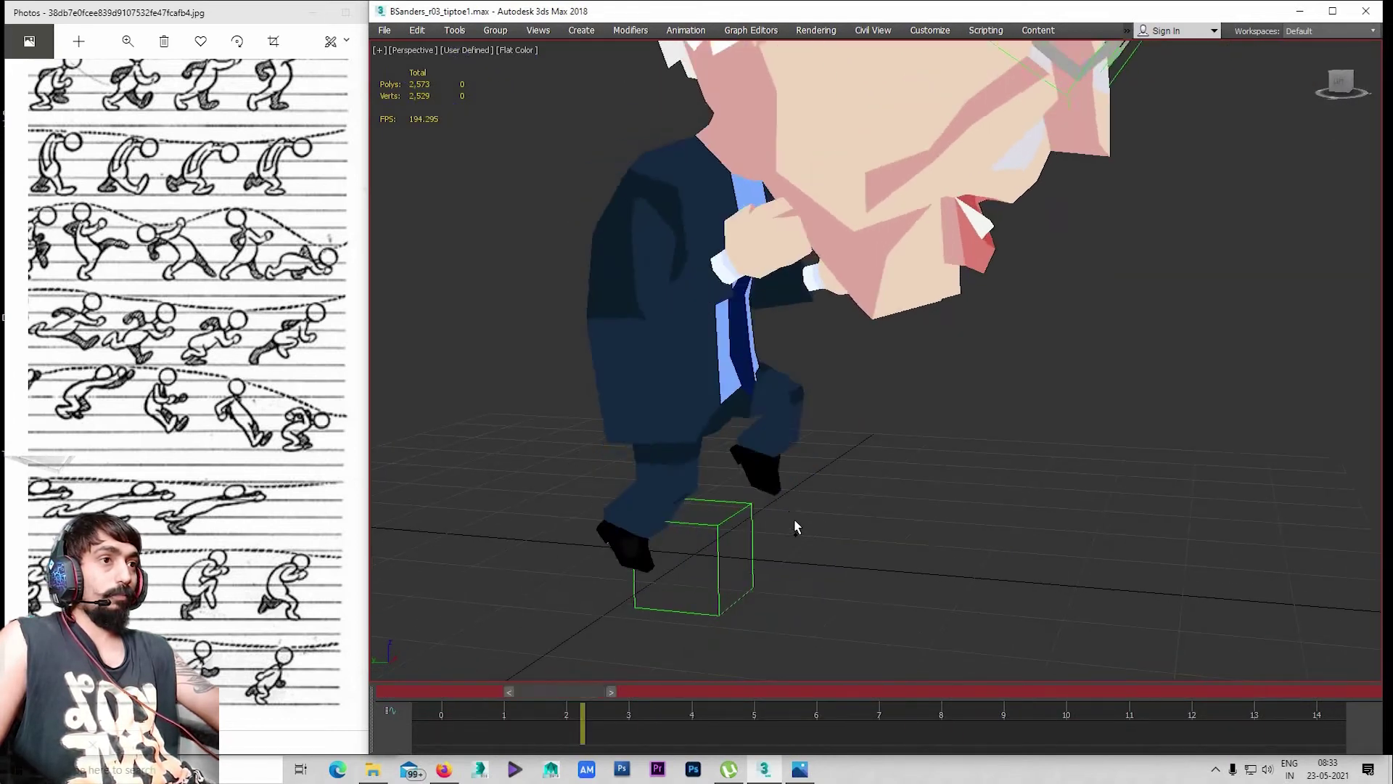
{"action": "key", "text": "slash"}
{"action": "key", "text": "ctrl+x"}
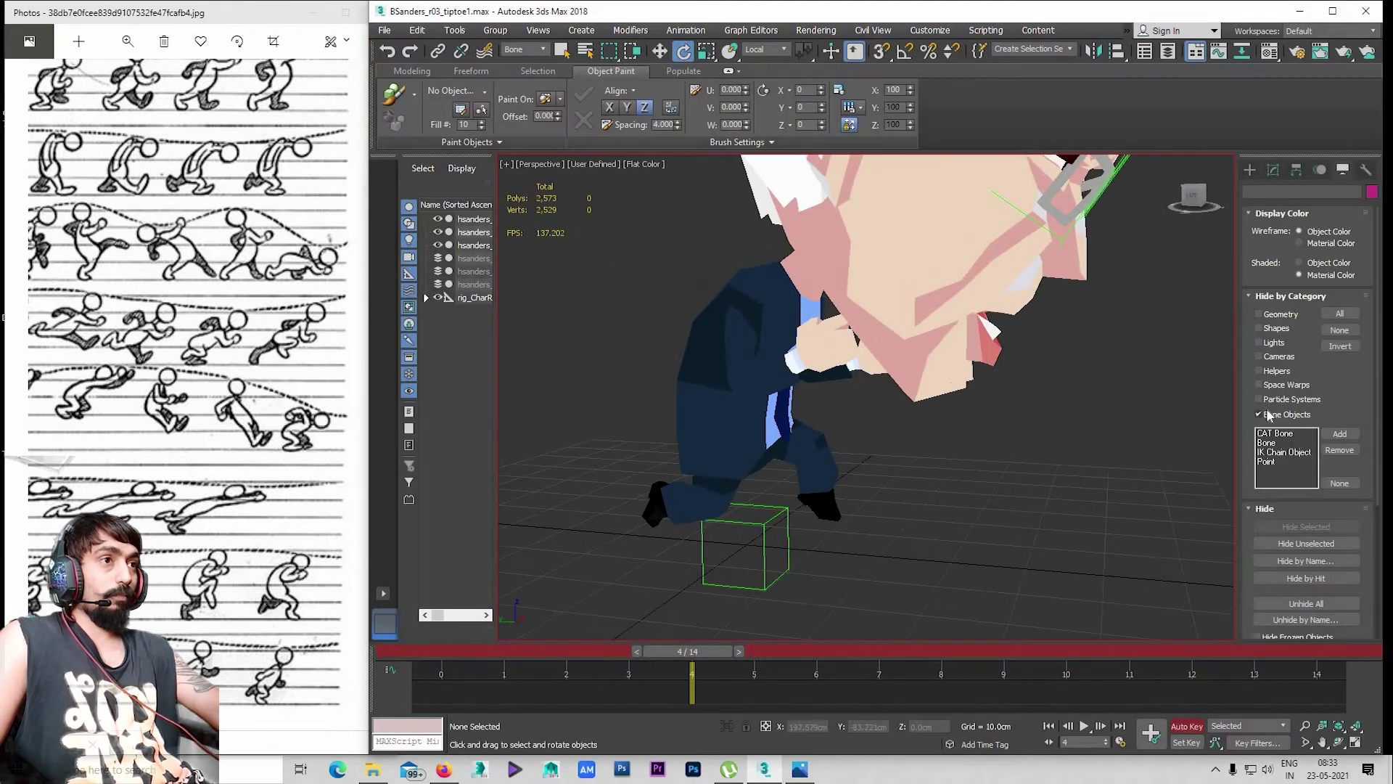
Unhide Bone Objects, recentre the character, and compare it against the reference sketch sheet
{"action": "left_click", "coordinate": [1259, 414]}
{"action": "middle_click_drag", "start_coordinate": [759, 290], "coordinate": [770, 312]}
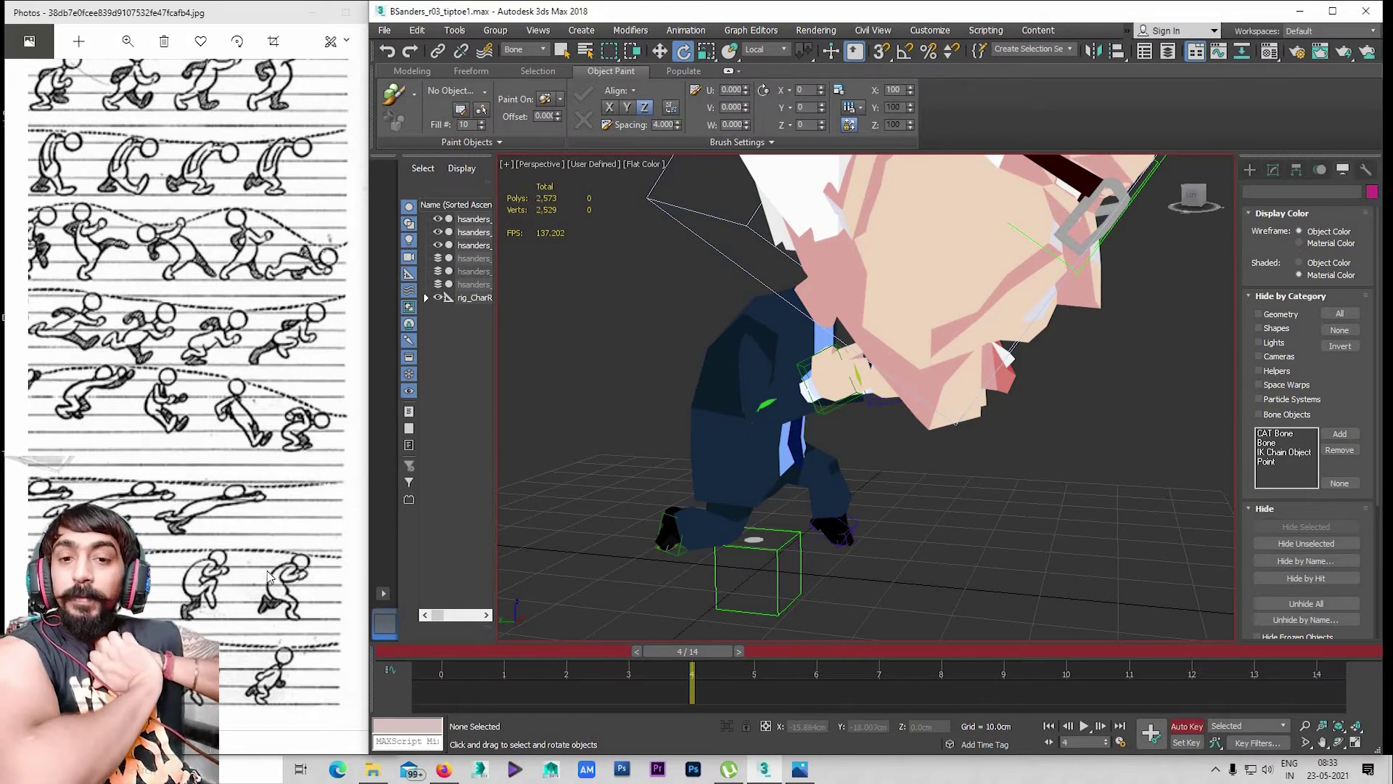
{"action": "key", "text": "alt+Tab"}
{"action": "middle_click_drag", "start_coordinate": [836, 572], "coordinate": [1099, 559], "text": "alt"}
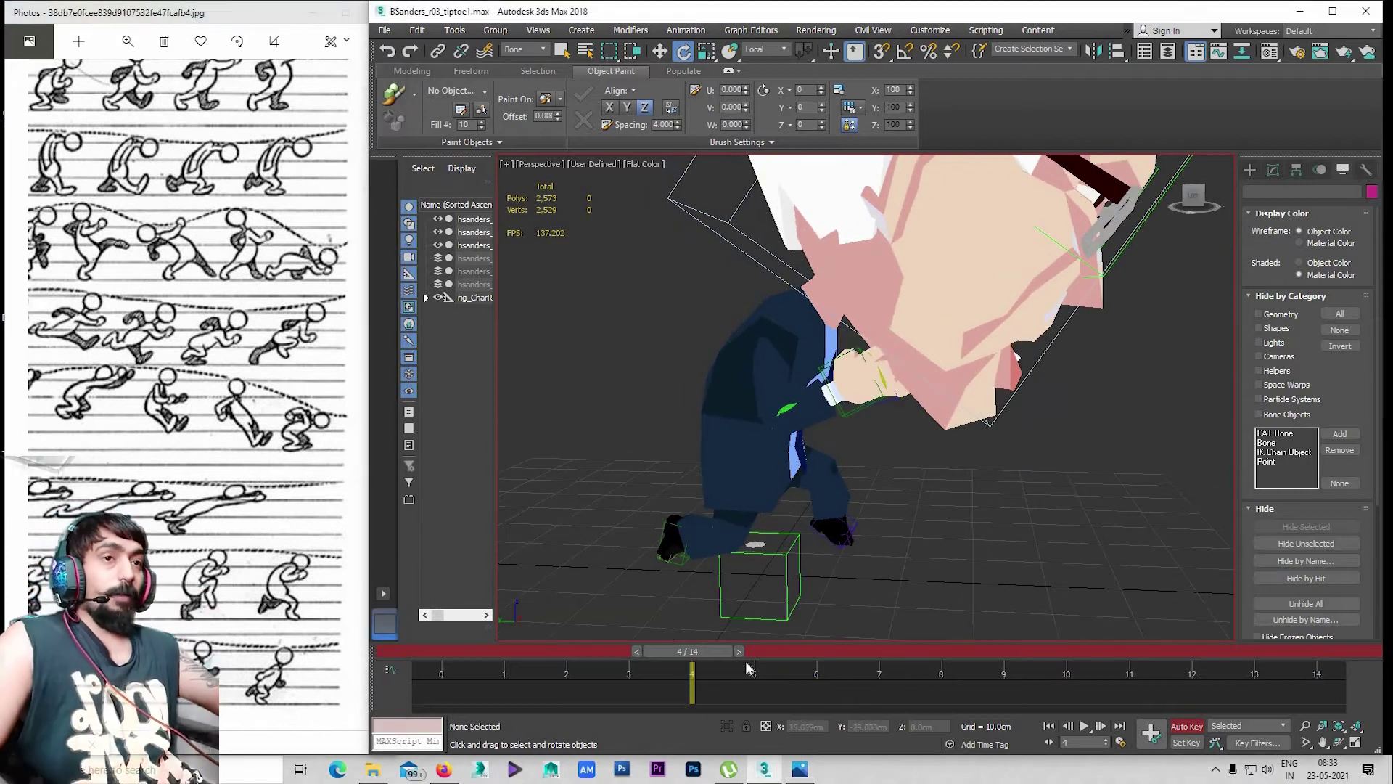
Select the right upper arm at frame 14 and scrub the cycle to review the arm poses
{"action": "key", "text": "End"}
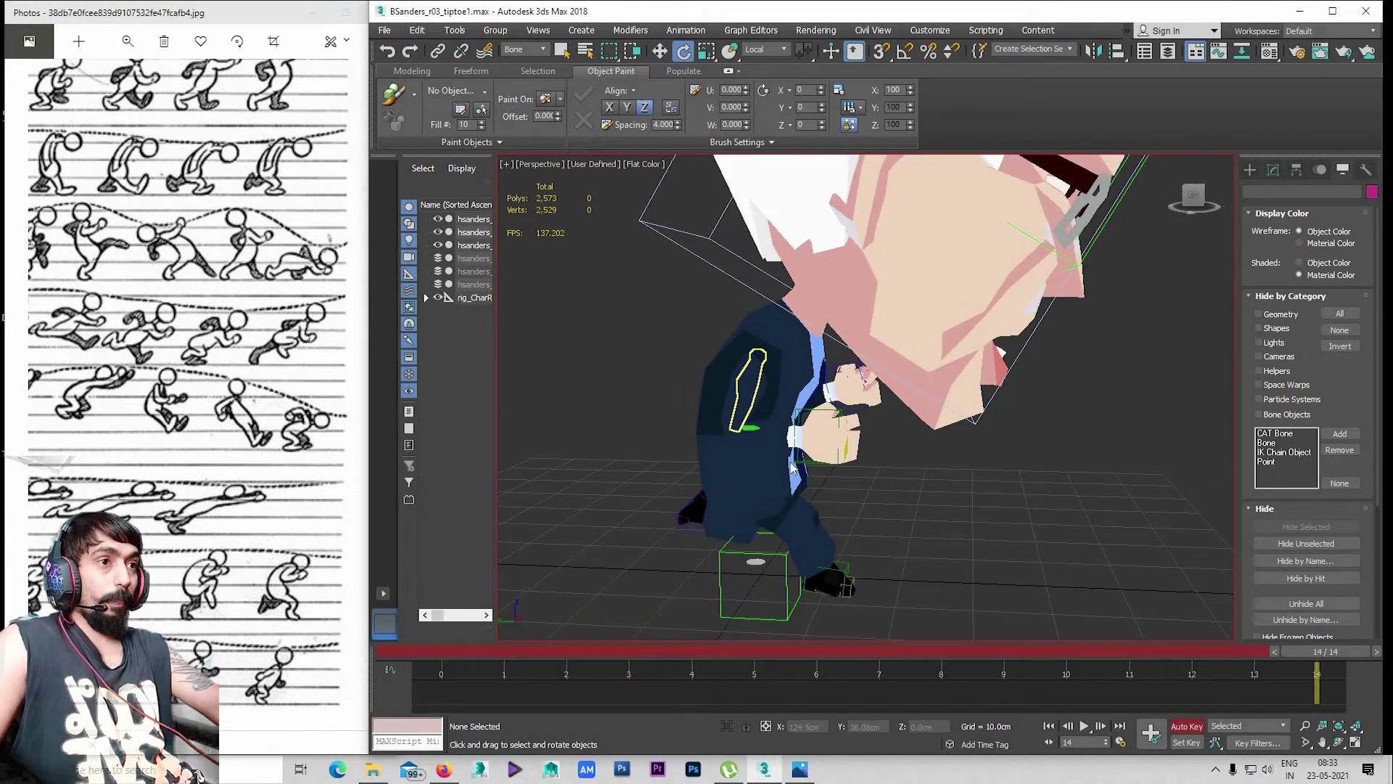
{"action": "left_click", "coordinate": [755, 377]}
{"action": "middle_click_drag", "start_coordinate": [777, 469], "coordinate": [770, 491], "text": "alt"}
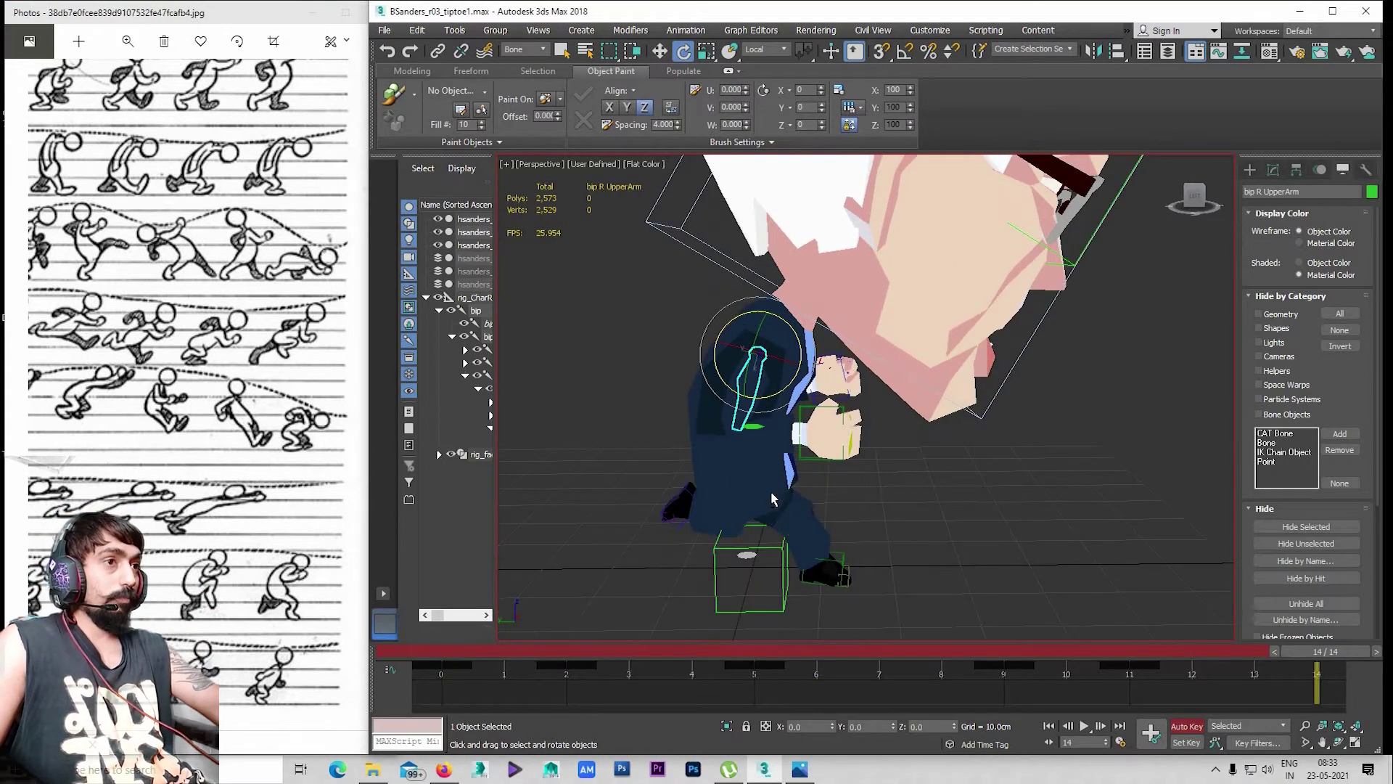
{"action": "mouse_move", "coordinate": [673, 597]}
{"action": "middle_mouse_down", "text": "alt"}
{"action": "mouse_move", "coordinate": [721, 510]}
{"action": "mouse_move", "coordinate": [715, 602]}
{"action": "middle_mouse_up", "text": "alt"}
{"action": "left_click_drag", "start_coordinate": [1293, 653], "coordinate": [505, 615]}
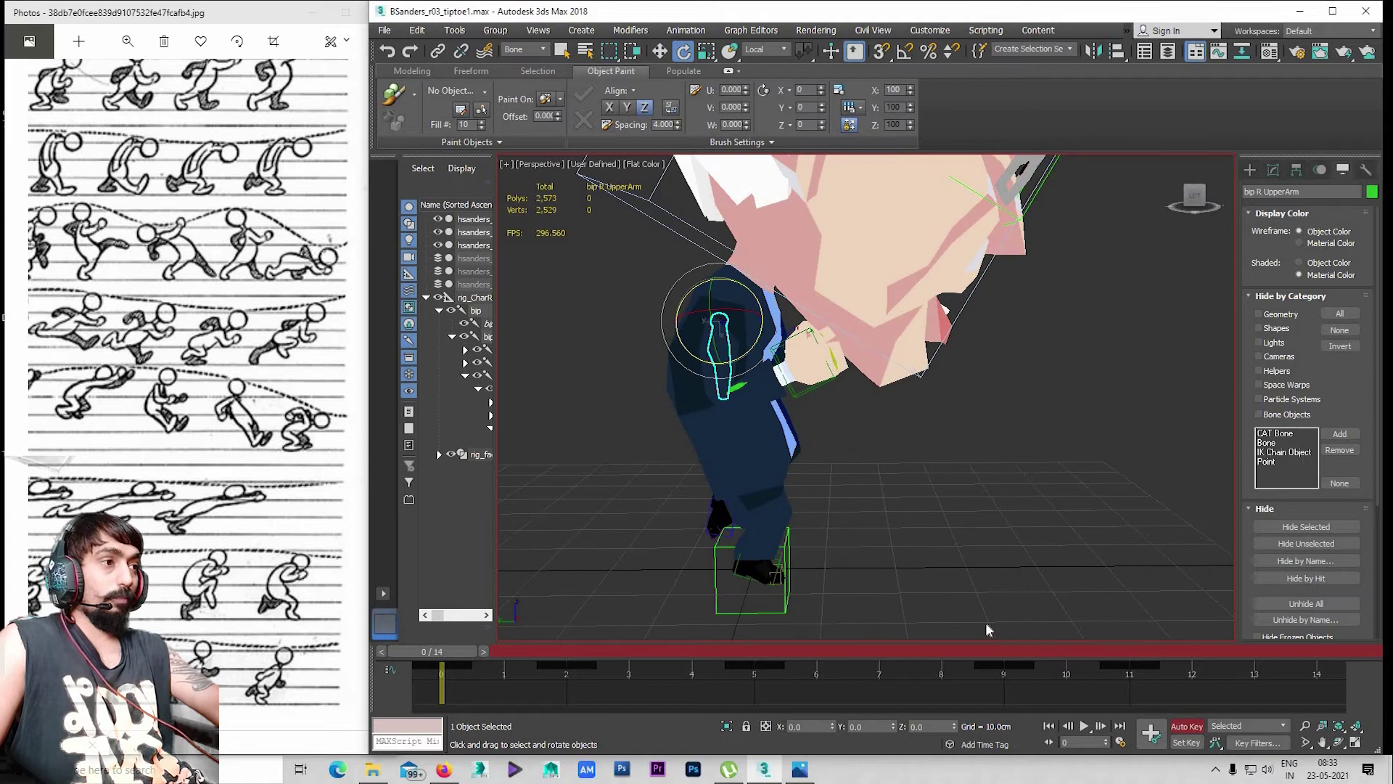
{"action": "left_click_drag", "start_coordinate": [450, 651], "coordinate": [1319, 651]}
Return to frame 0 and select all 34 biped objects
{"action": "key", "text": "Home"}
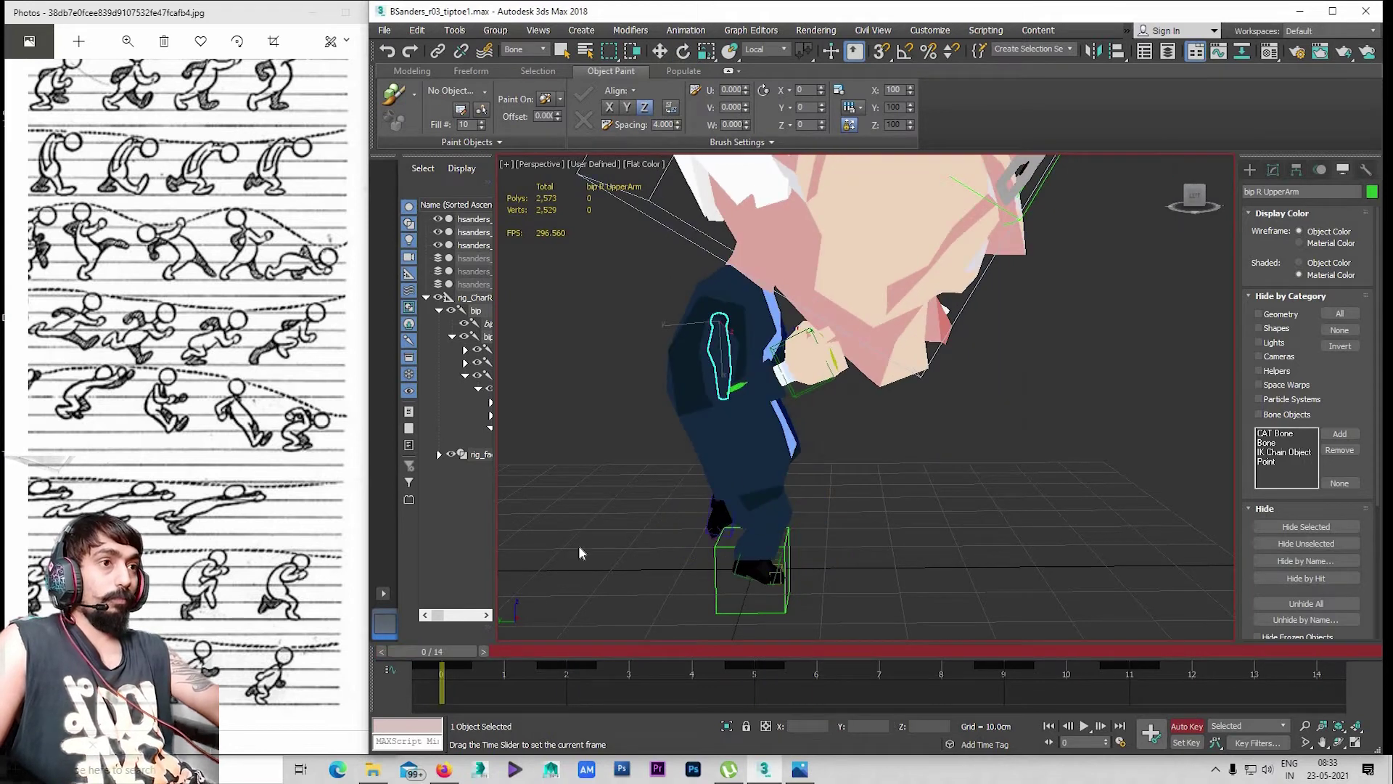
{"action": "left_click_drag", "start_coordinate": [439, 653], "coordinate": [501, 655]}
{"action": "key", "text": "Home"}
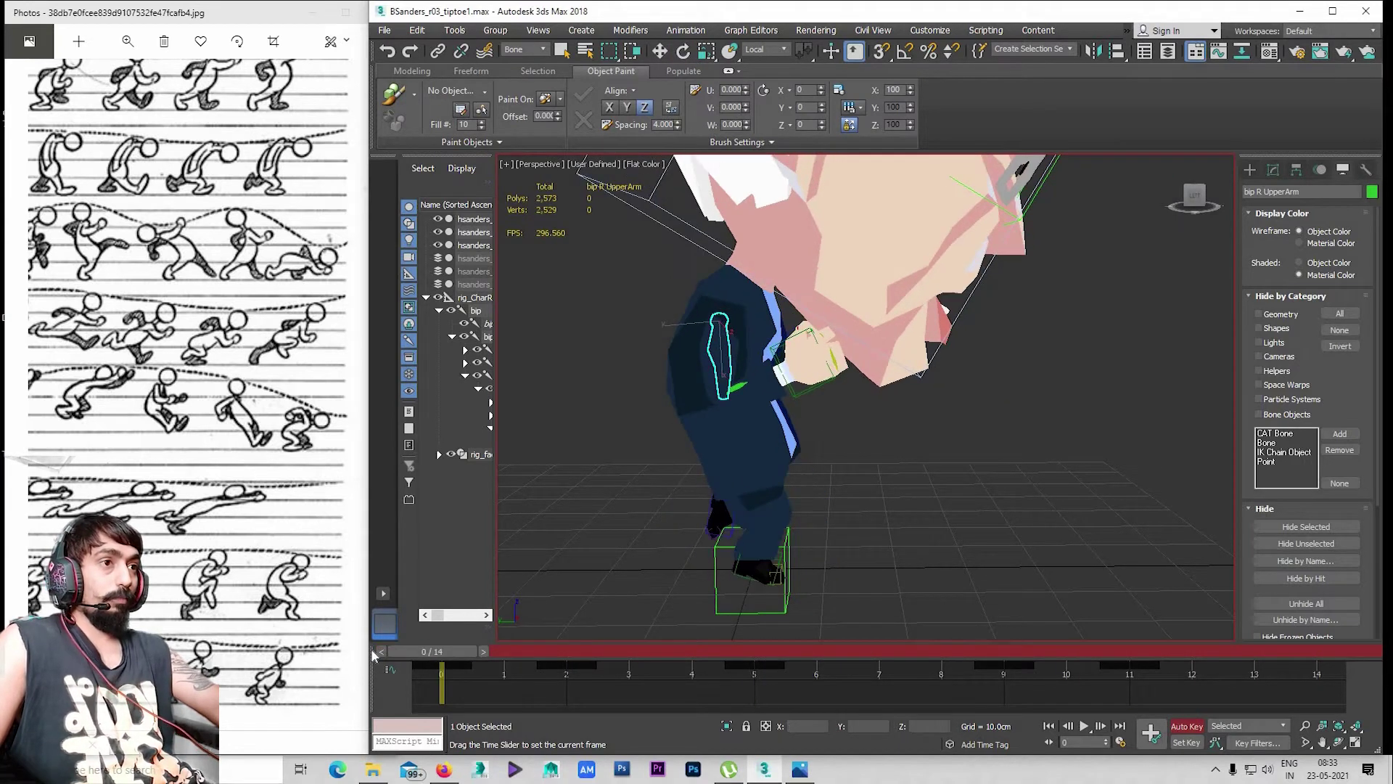
{"action": "key", "text": "e"}
{"action": "scroll", "coordinate": [943, 347], "scroll_direction": "down", "scroll_amount": 3}
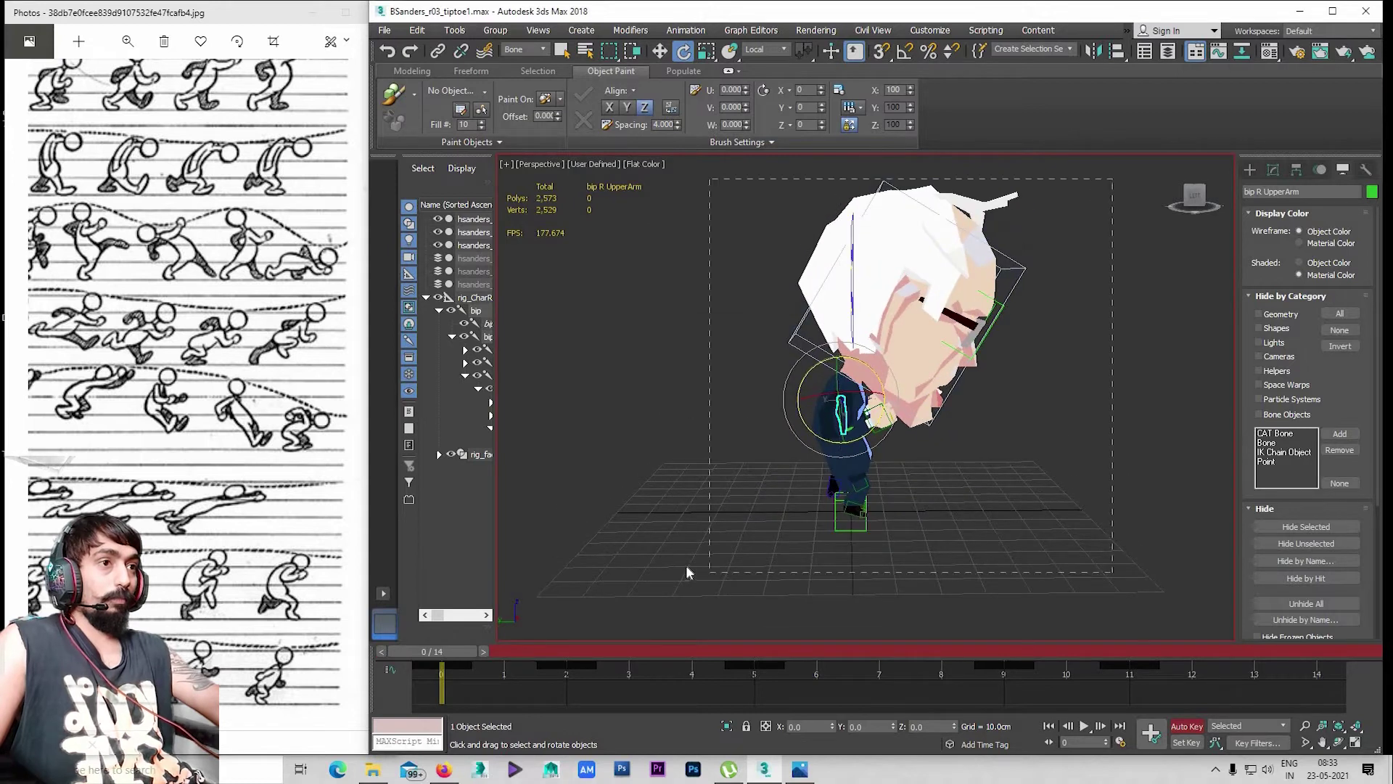
{"action": "key", "text": "ctrl+a"}
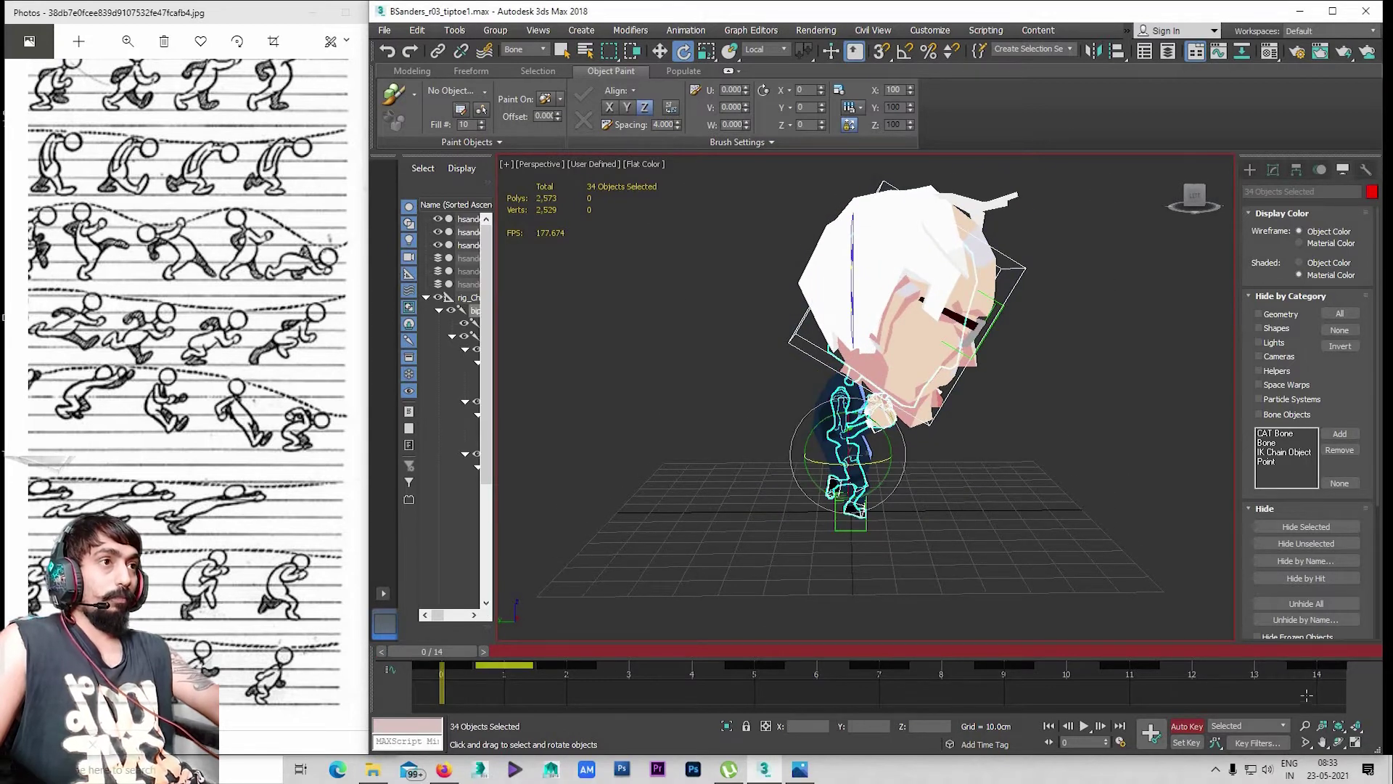
Extend the timeline to 17 frames and pick the stored full-body posture in Motion > Copy/Paste
{"action": "right_click_drag", "start_coordinate": [1198, 685], "coordinate": [1067, 685], "text": "ctrl+alt"}
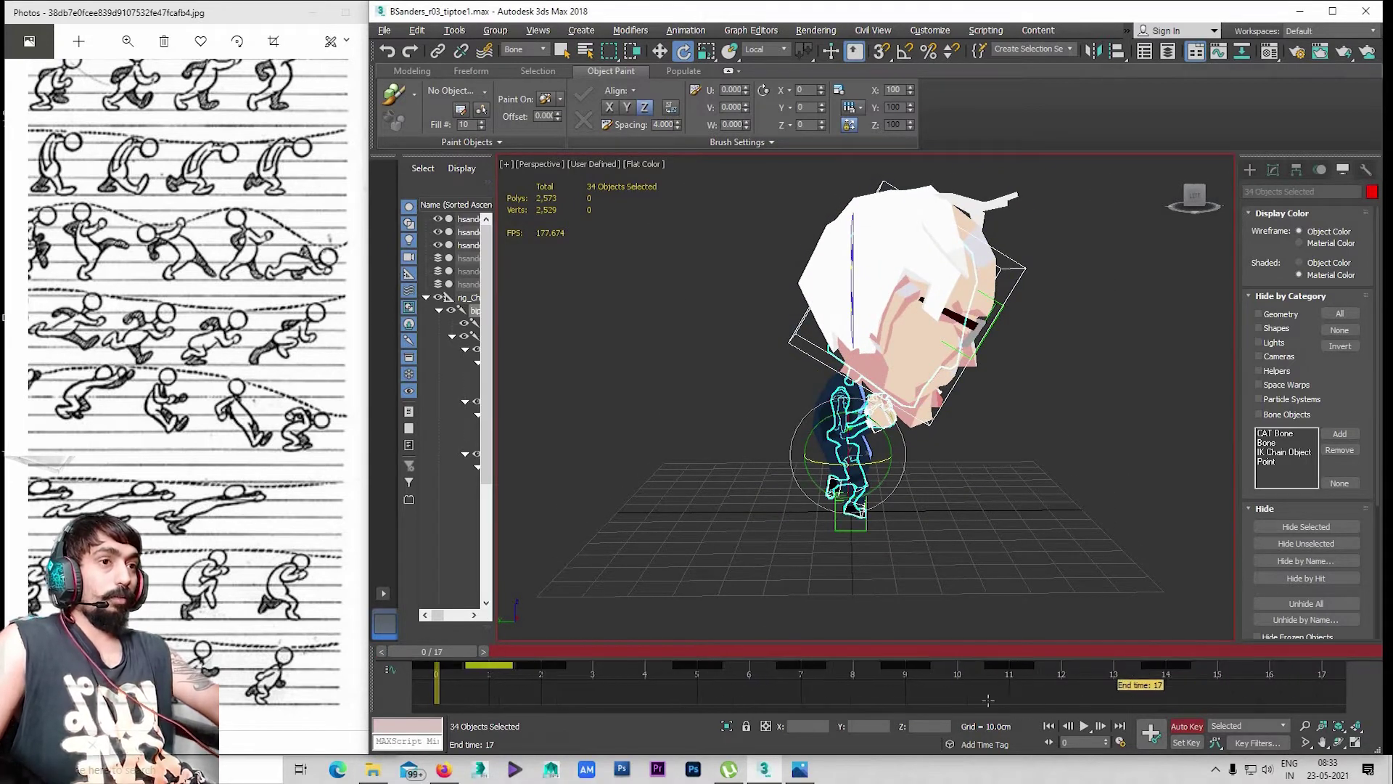
{"action": "left_click_drag", "start_coordinate": [447, 677], "coordinate": [457, 663]}
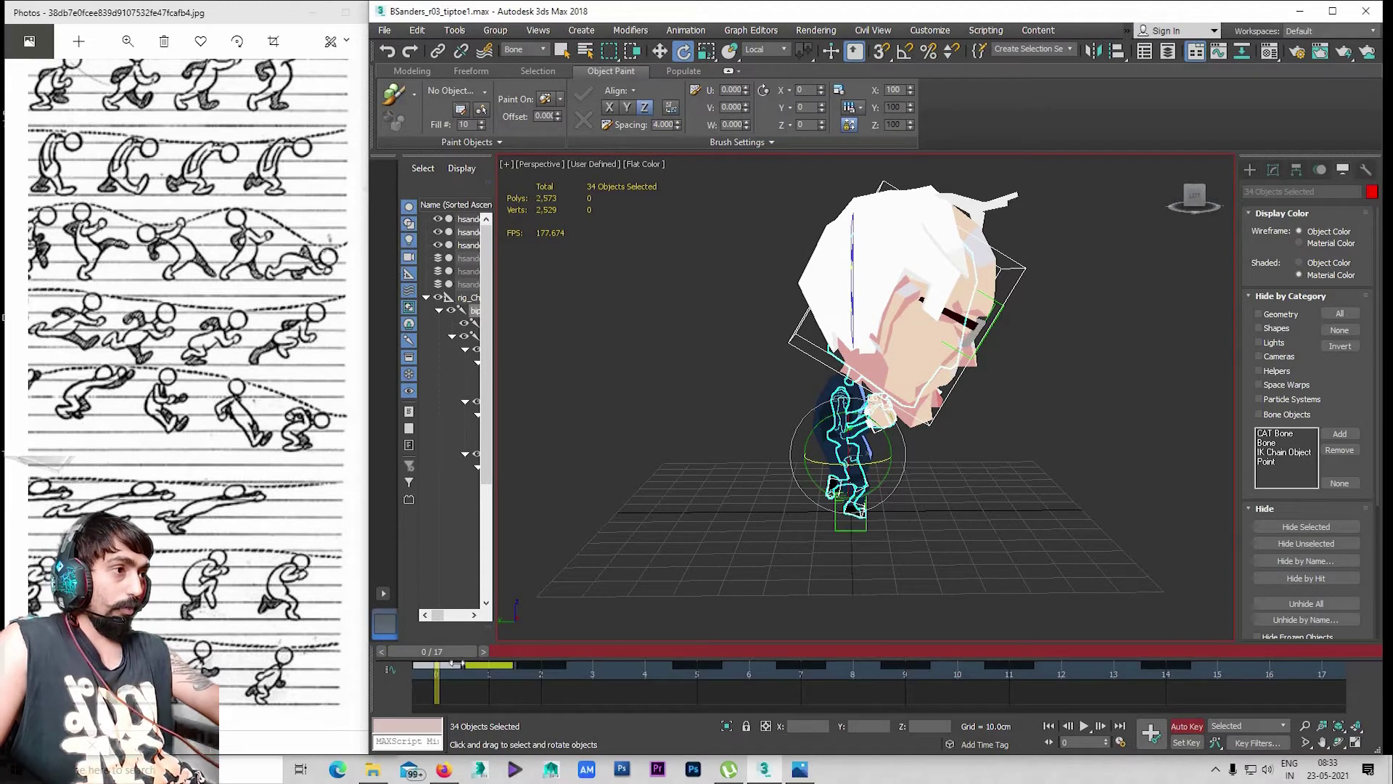
{"action": "left_click", "coordinate": [1315, 174]}
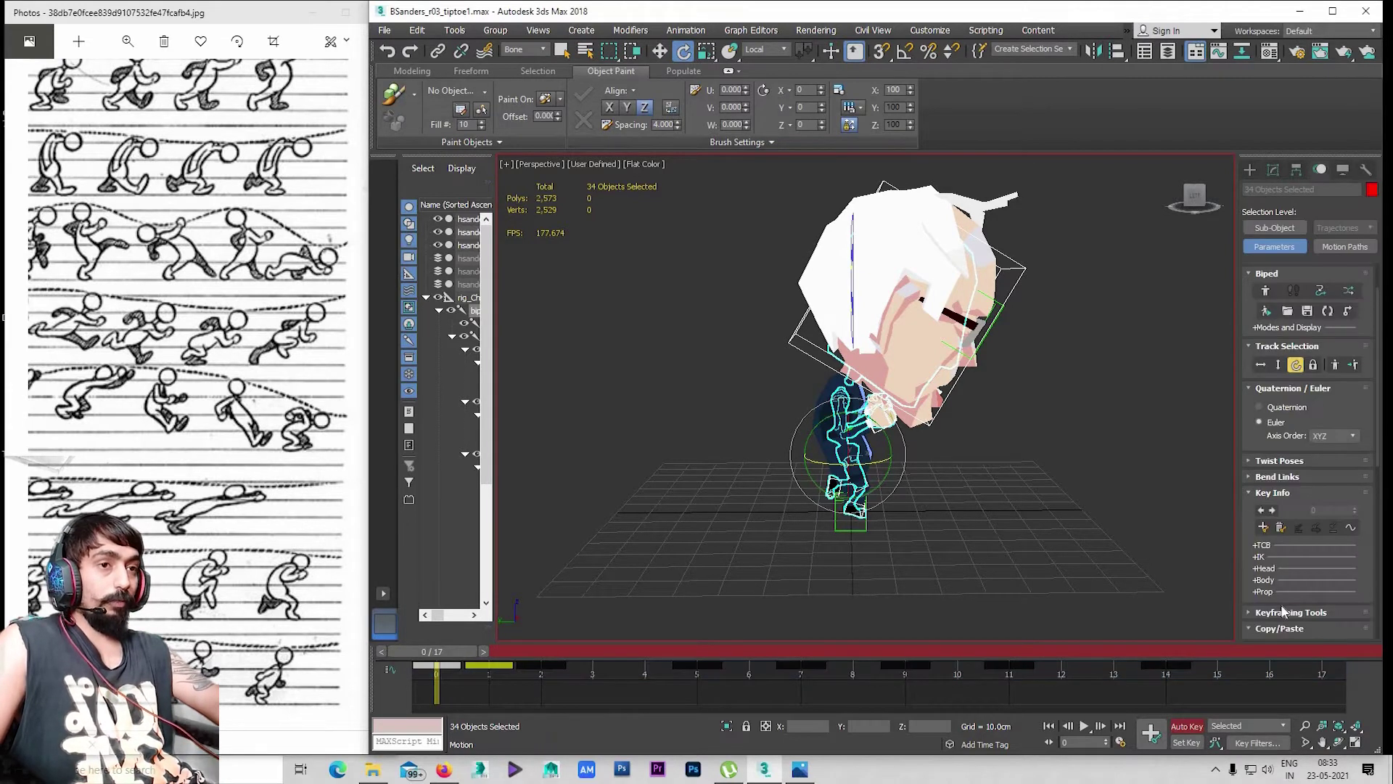
{"action": "scroll", "coordinate": [1298, 589], "scroll_direction": "down", "scroll_amount": 2}
{"action": "left_click", "coordinate": [1273, 564]}
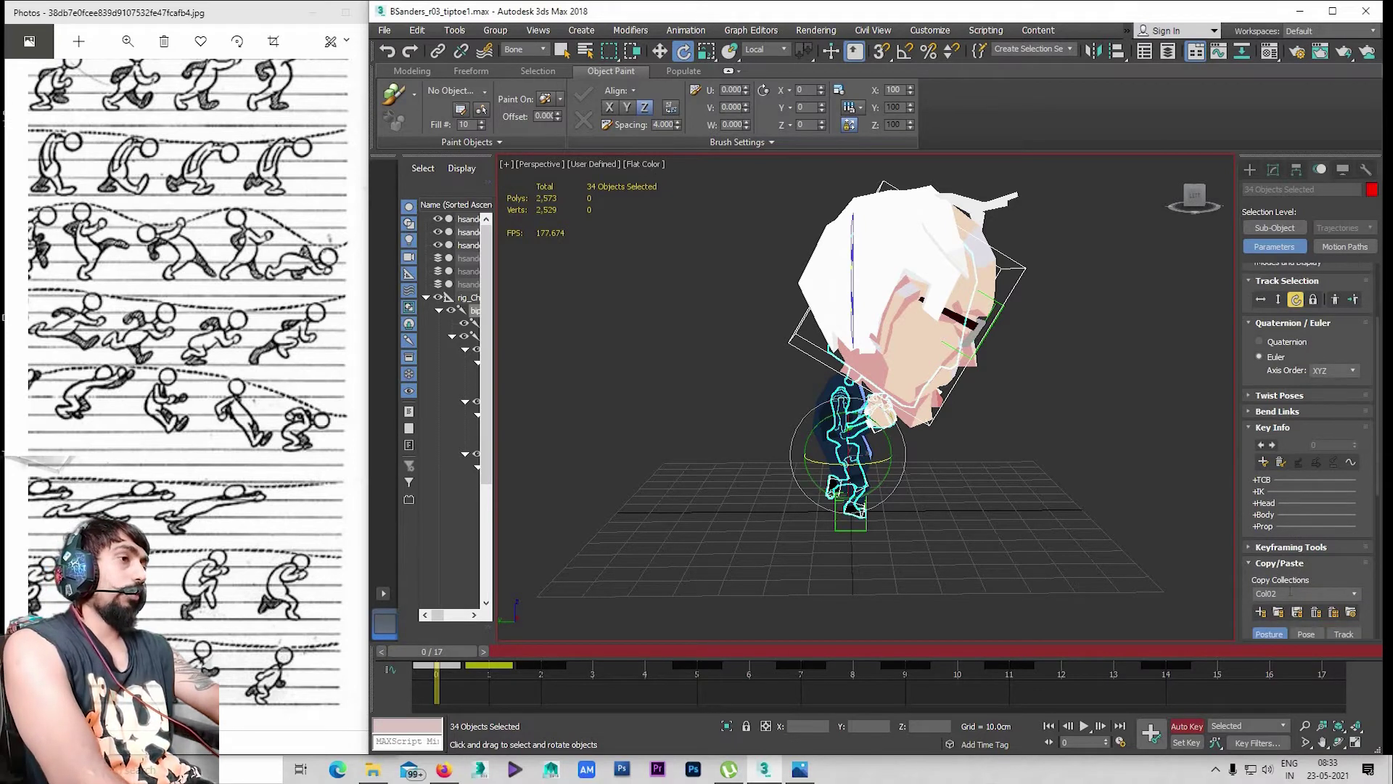
{"action": "scroll", "coordinate": [1267, 512], "scroll_direction": "down", "scroll_amount": 2}
{"action": "scroll", "coordinate": [1267, 511], "scroll_direction": "down", "scroll_amount": 3}
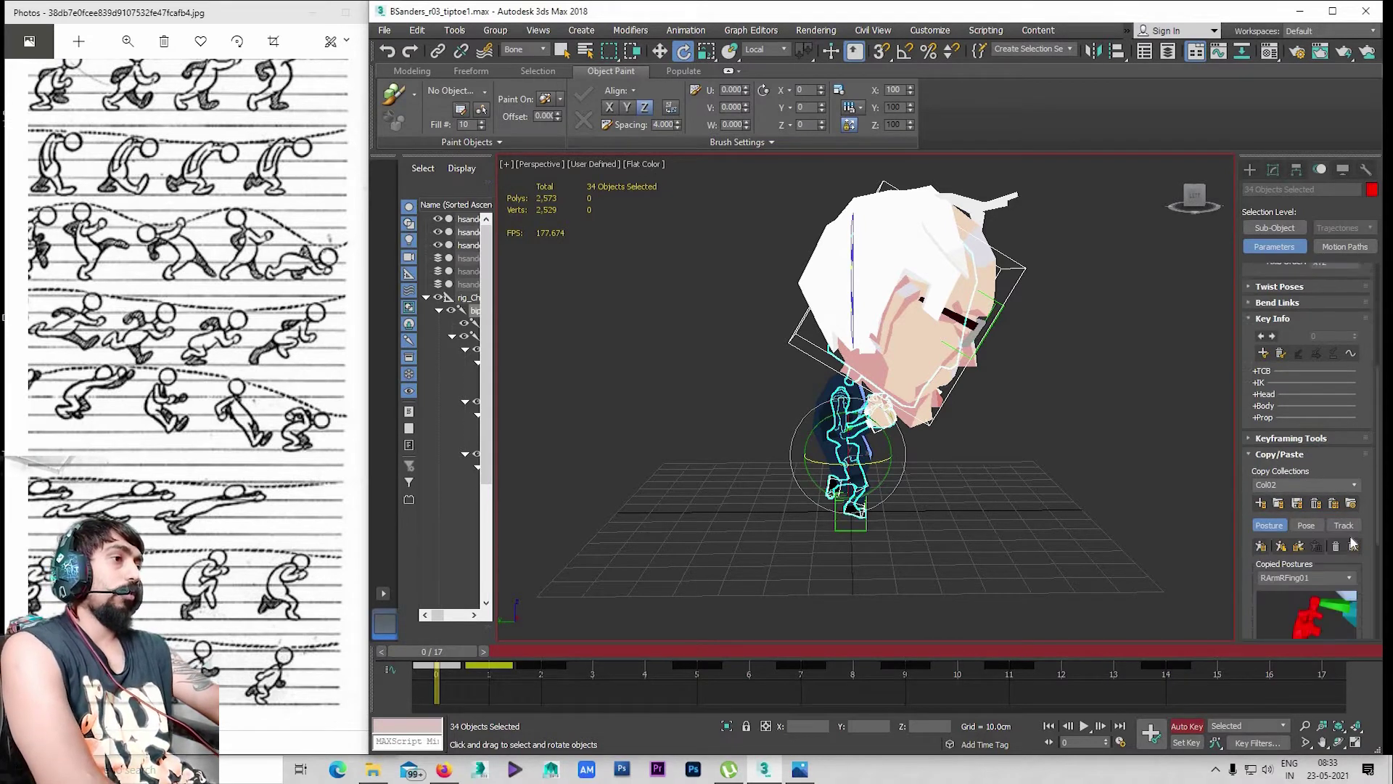
{"action": "left_click", "coordinate": [1298, 503]}
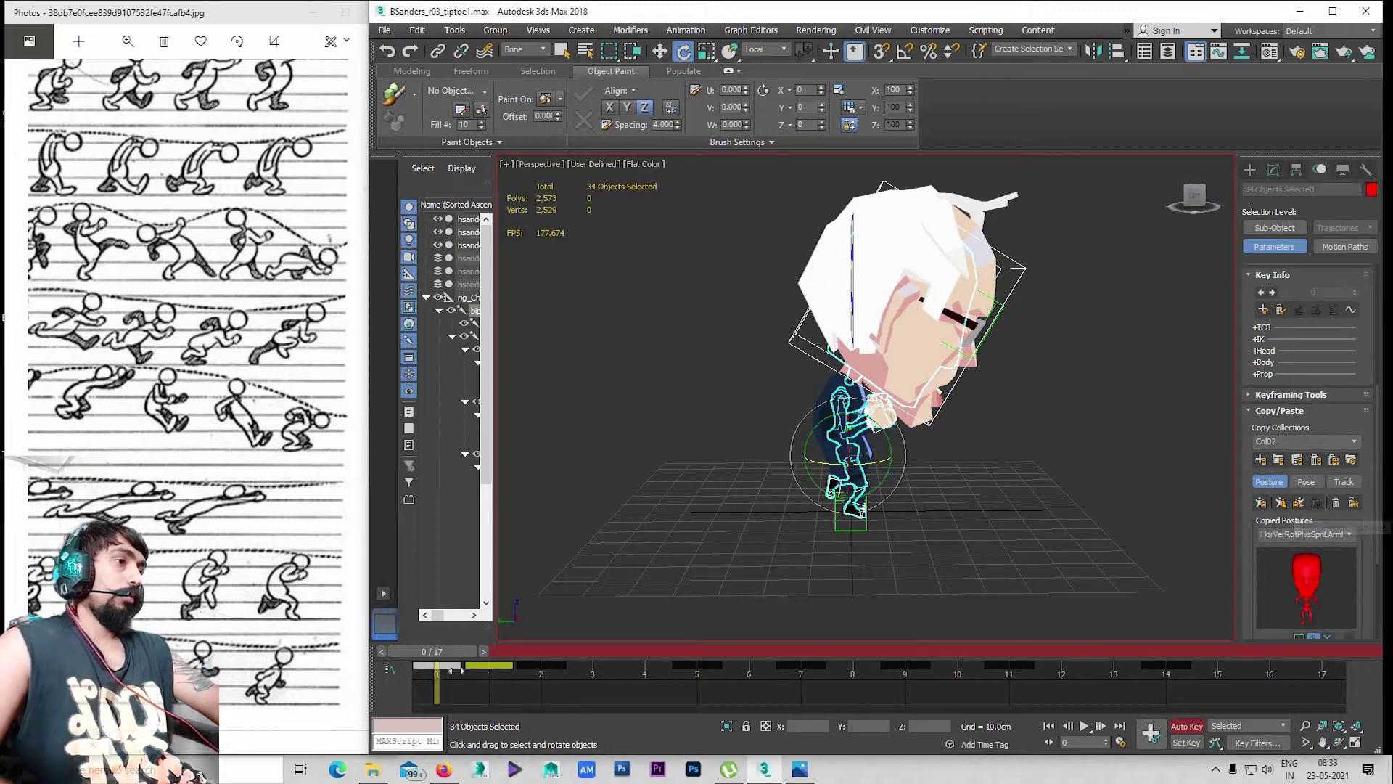
Paste the stored posture onto frame 17 and play back the loop
{"action": "left_click_drag", "start_coordinate": [435, 651], "coordinate": [1161, 650]}
{"action": "key", "text": "End"}
{"action": "key", "text": "e"}
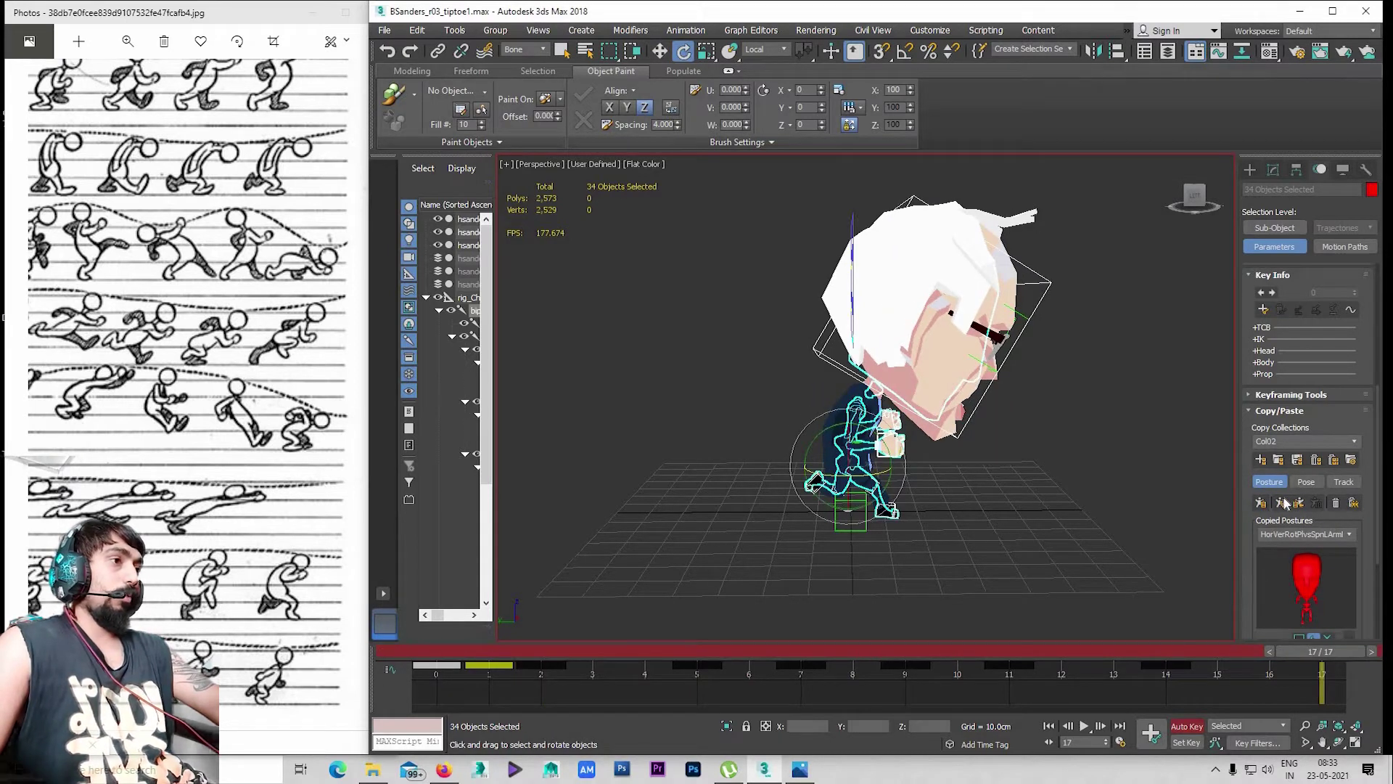
{"action": "left_click", "coordinate": [1281, 504]}
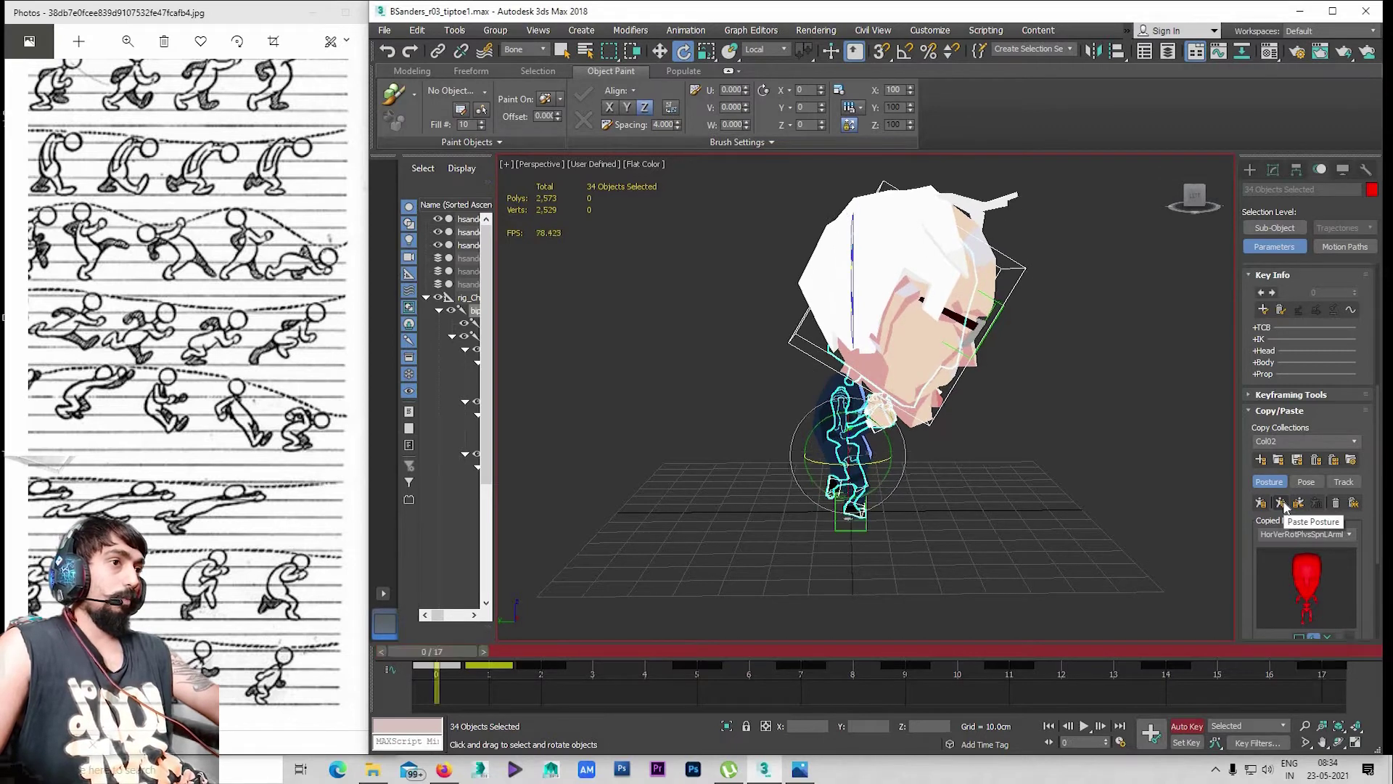
{"action": "key", "text": "slash"}
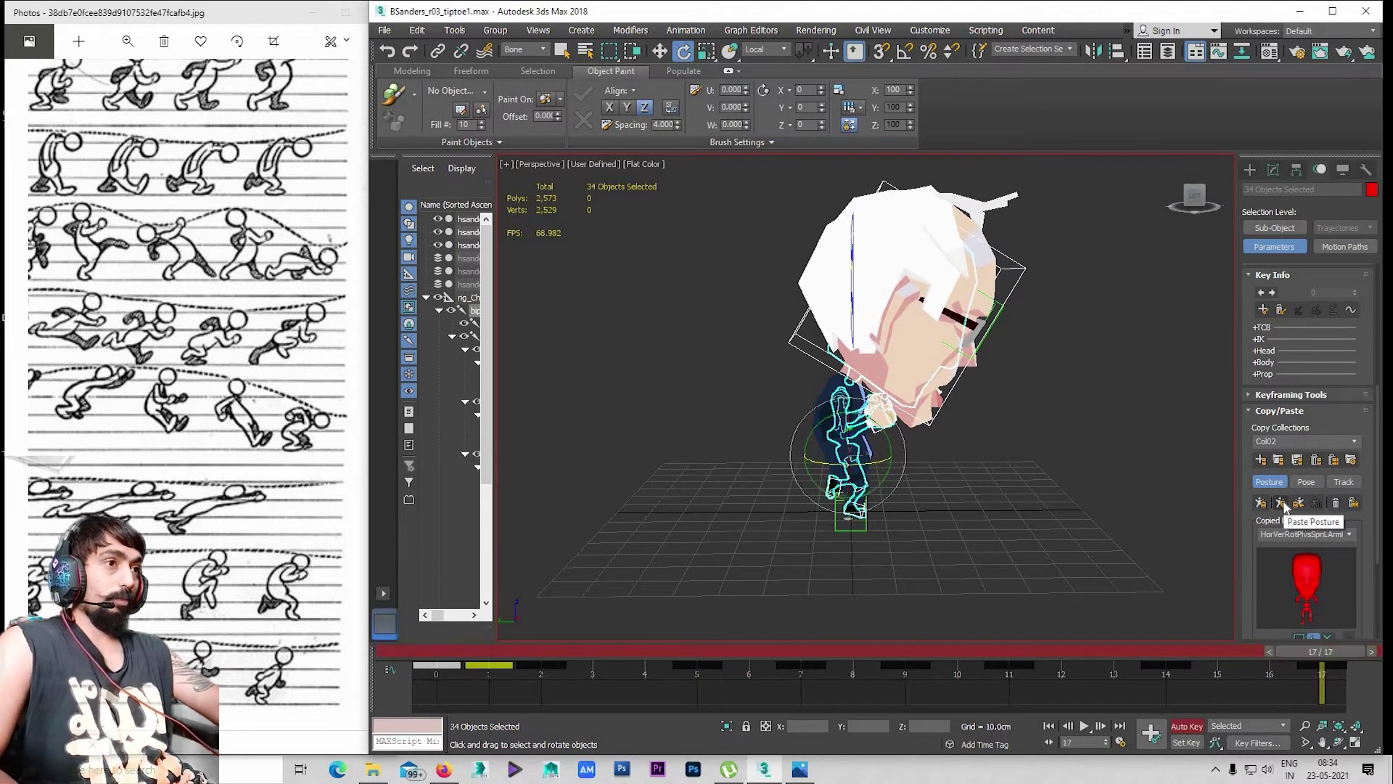
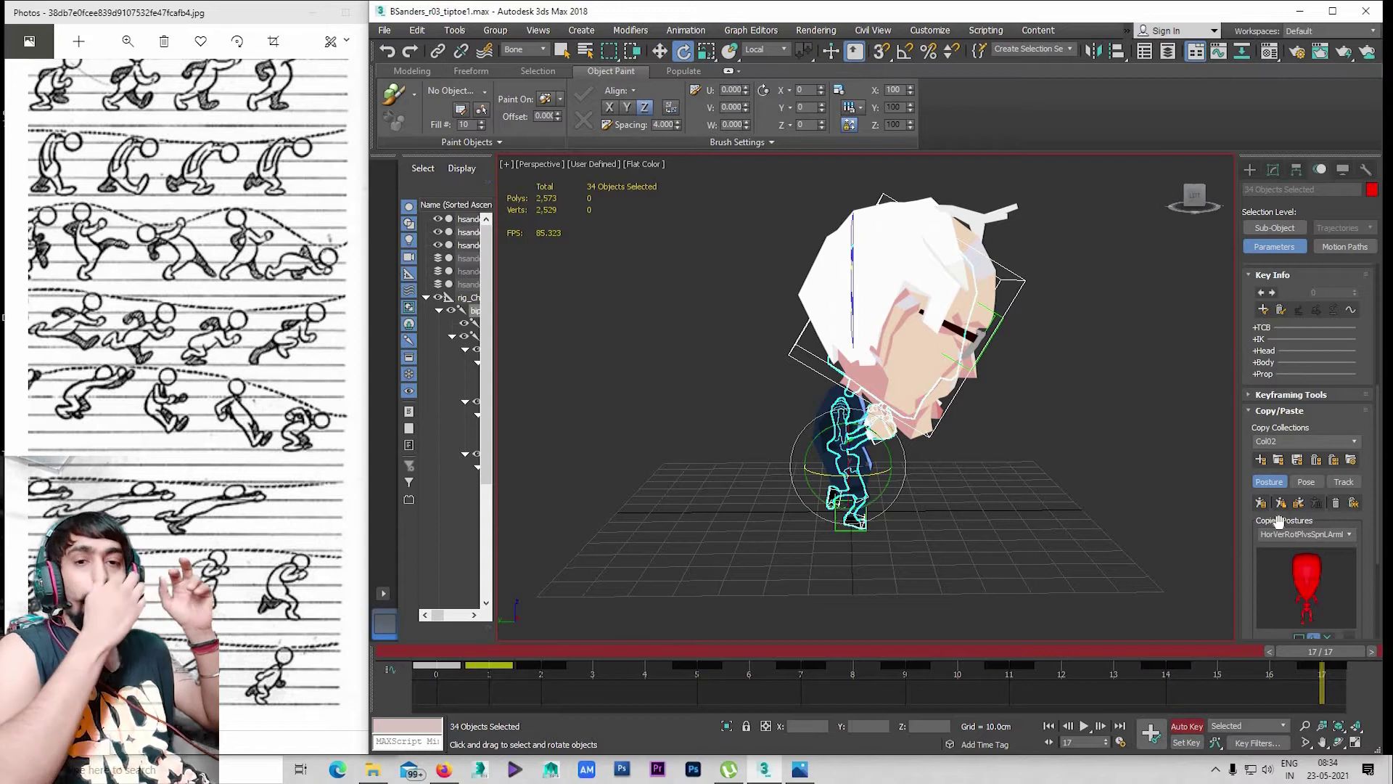
Copy the frame-0 key to frame 17 and play back the tiptoe walk loop
{"action": "left_click_drag", "start_coordinate": [432, 672], "coordinate": [1318, 673]}
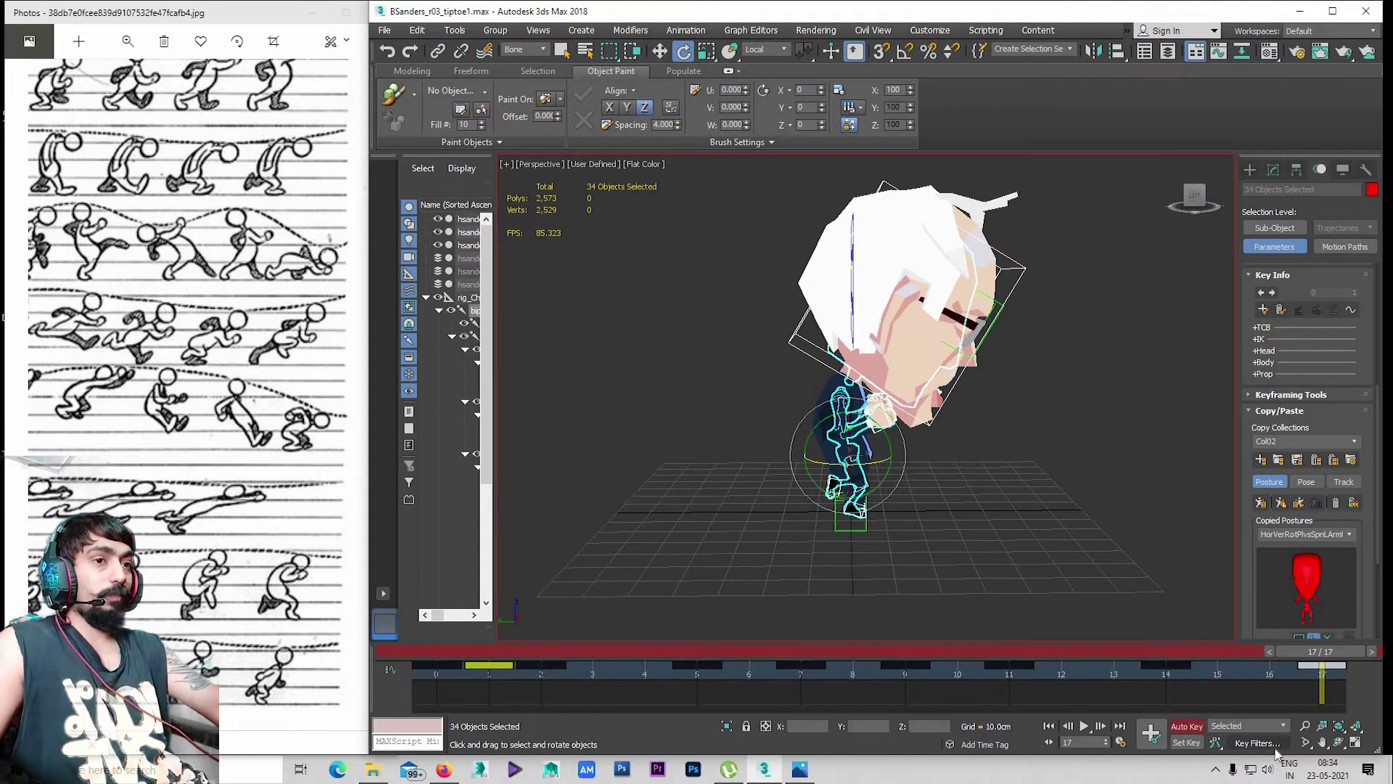
{"action": "key", "text": "slash"}
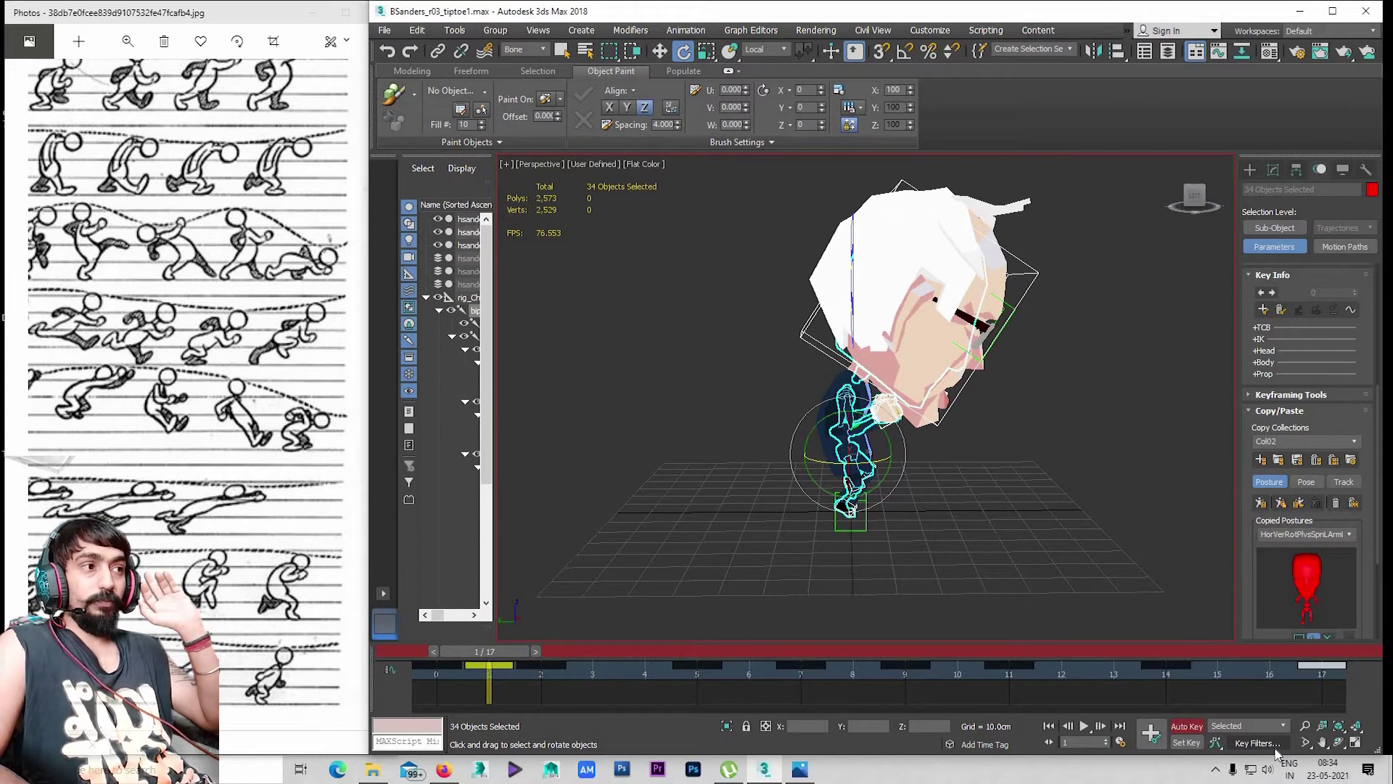
{"action": "key", "text": "comma"}
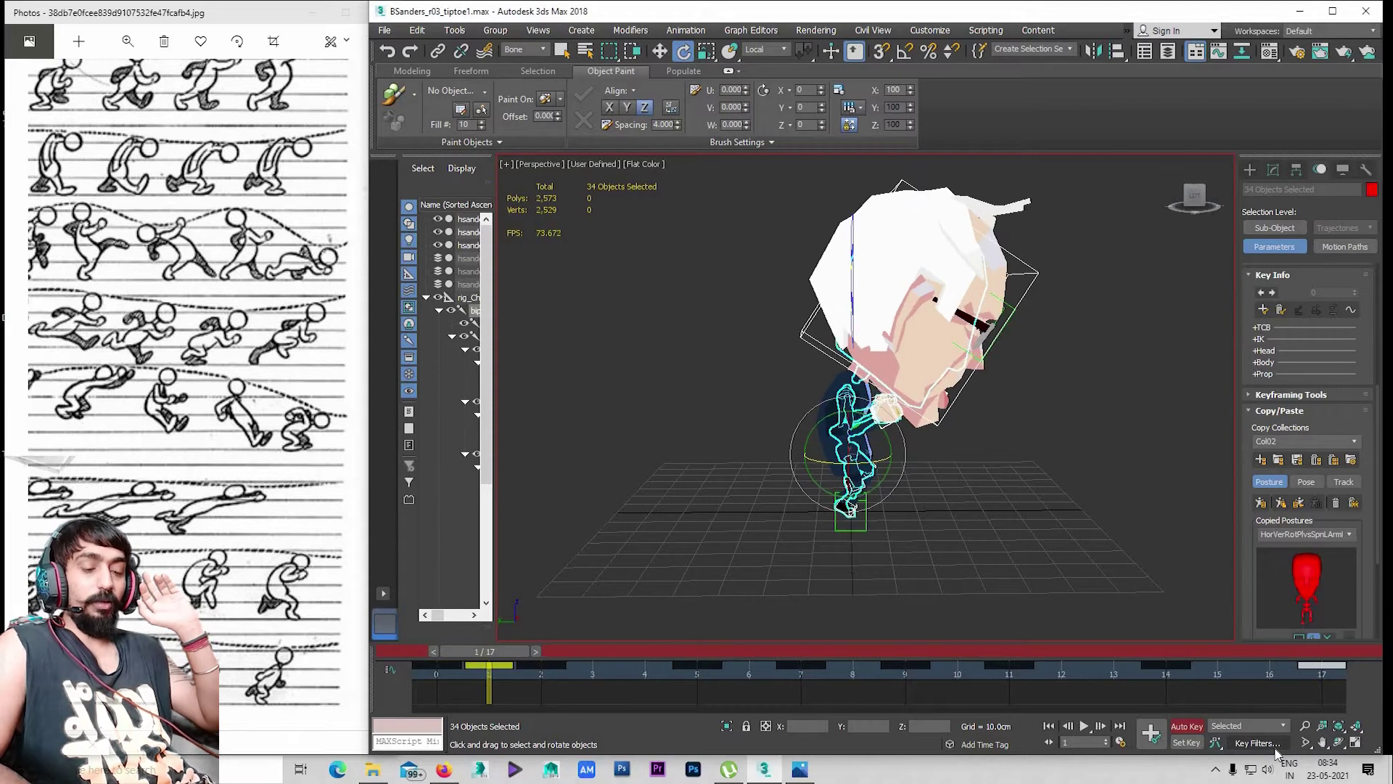
{"action": "key", "text": "comma"}
{"action": "key", "text": "comma"}
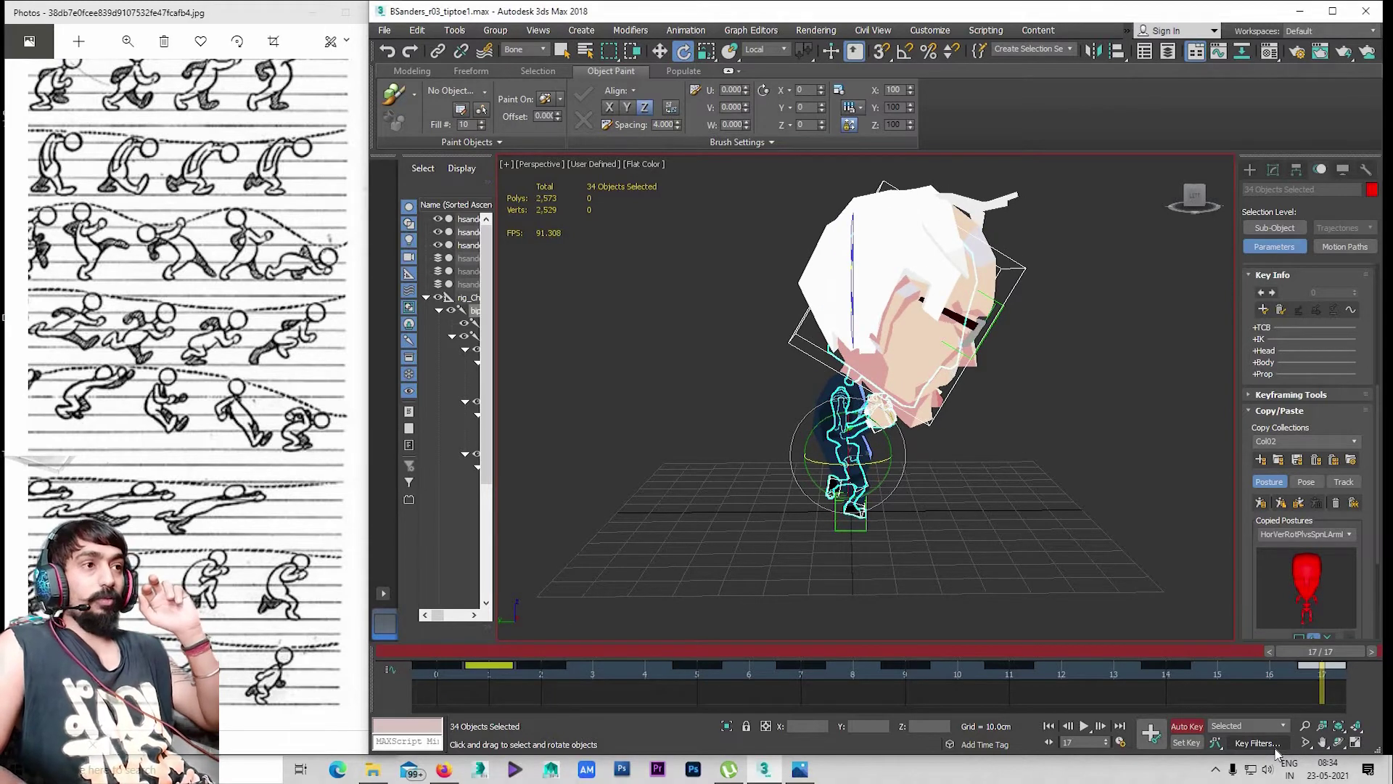
{"action": "key", "text": "period"}
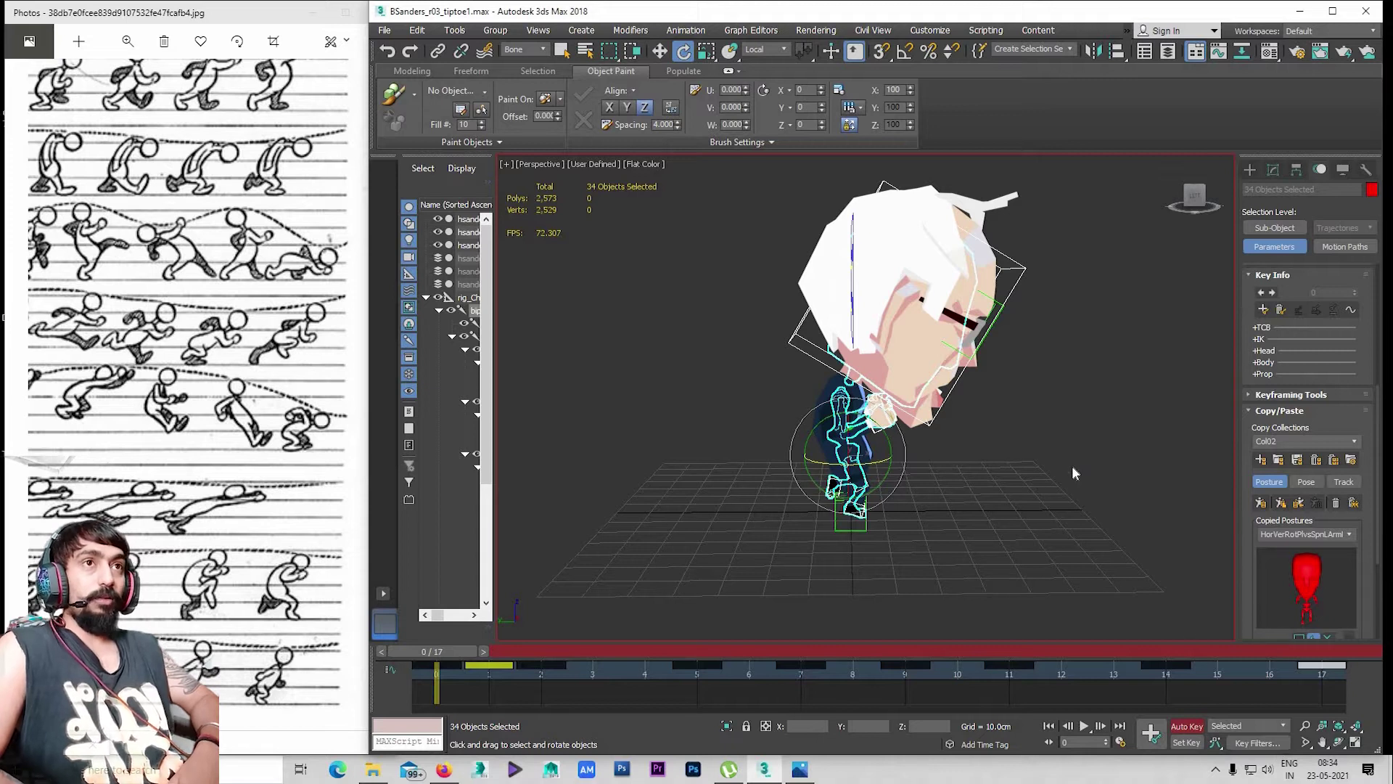
{"action": "key", "text": "slash"}
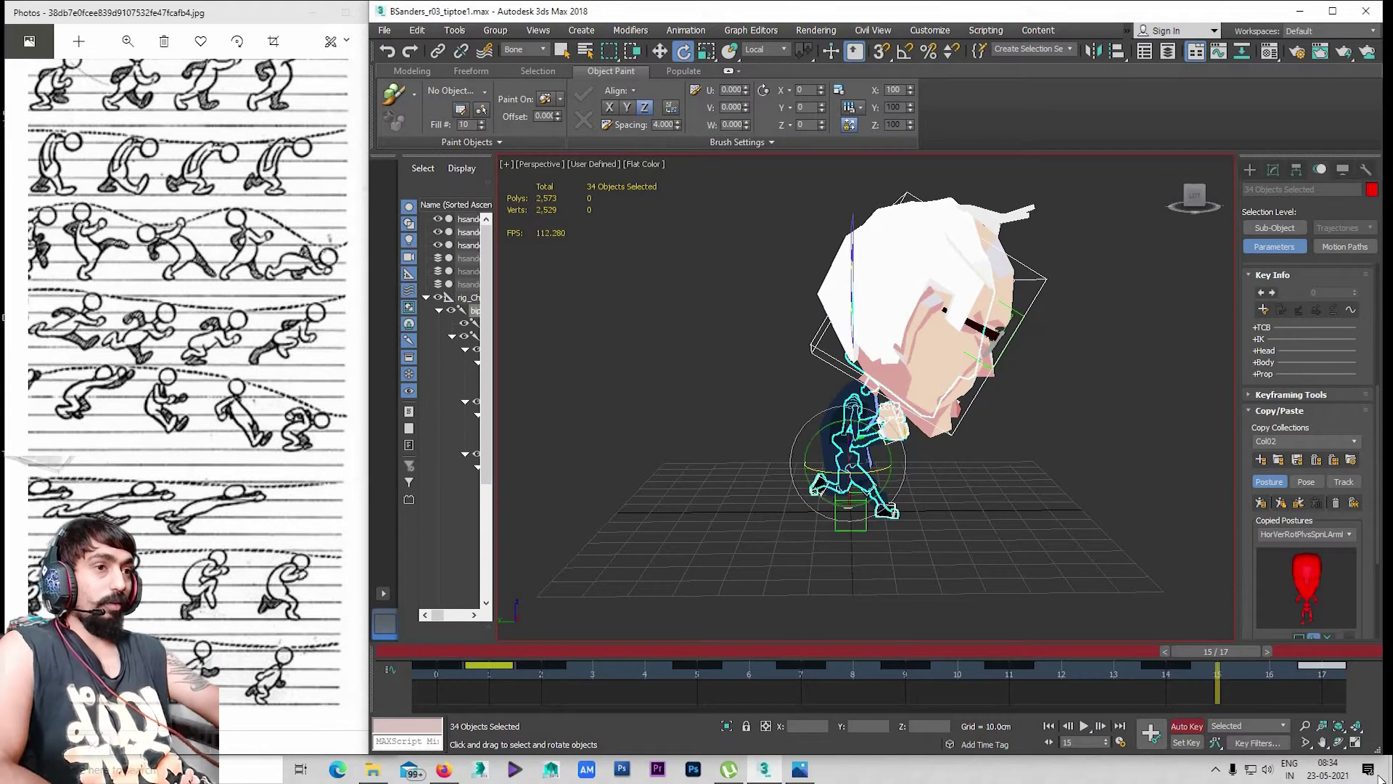
Maximize the Left viewport and frame the character from the side
{"action": "key", "text": "alt+w"}
{"action": "middle_click", "coordinate": [842, 563]}
{"action": "key", "text": "alt+w"}
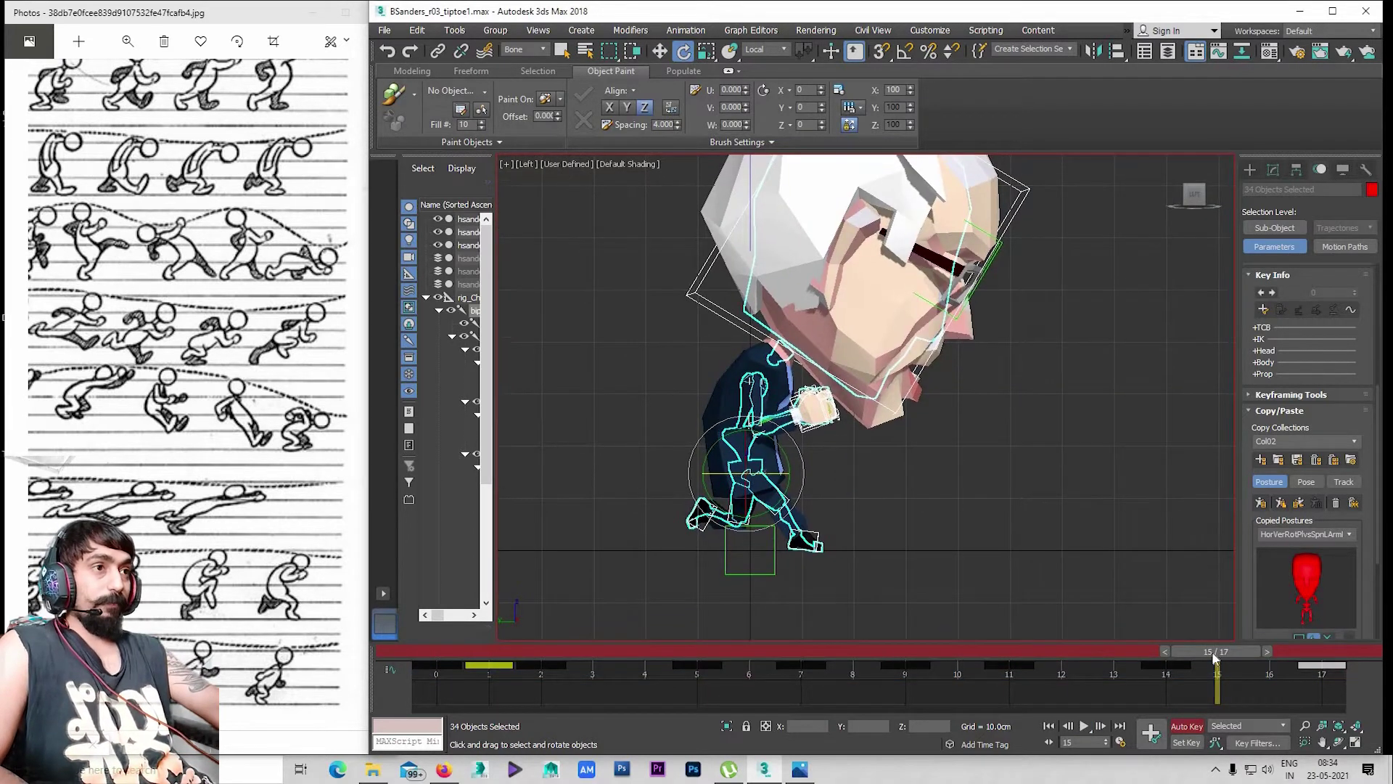
{"action": "mouse_move", "coordinate": [1216, 652]}
{"action": "left_mouse_down"}
{"action": "mouse_move", "coordinate": [1159, 664]}
{"action": "mouse_move", "coordinate": [1320, 667]}
{"action": "left_mouse_up"}
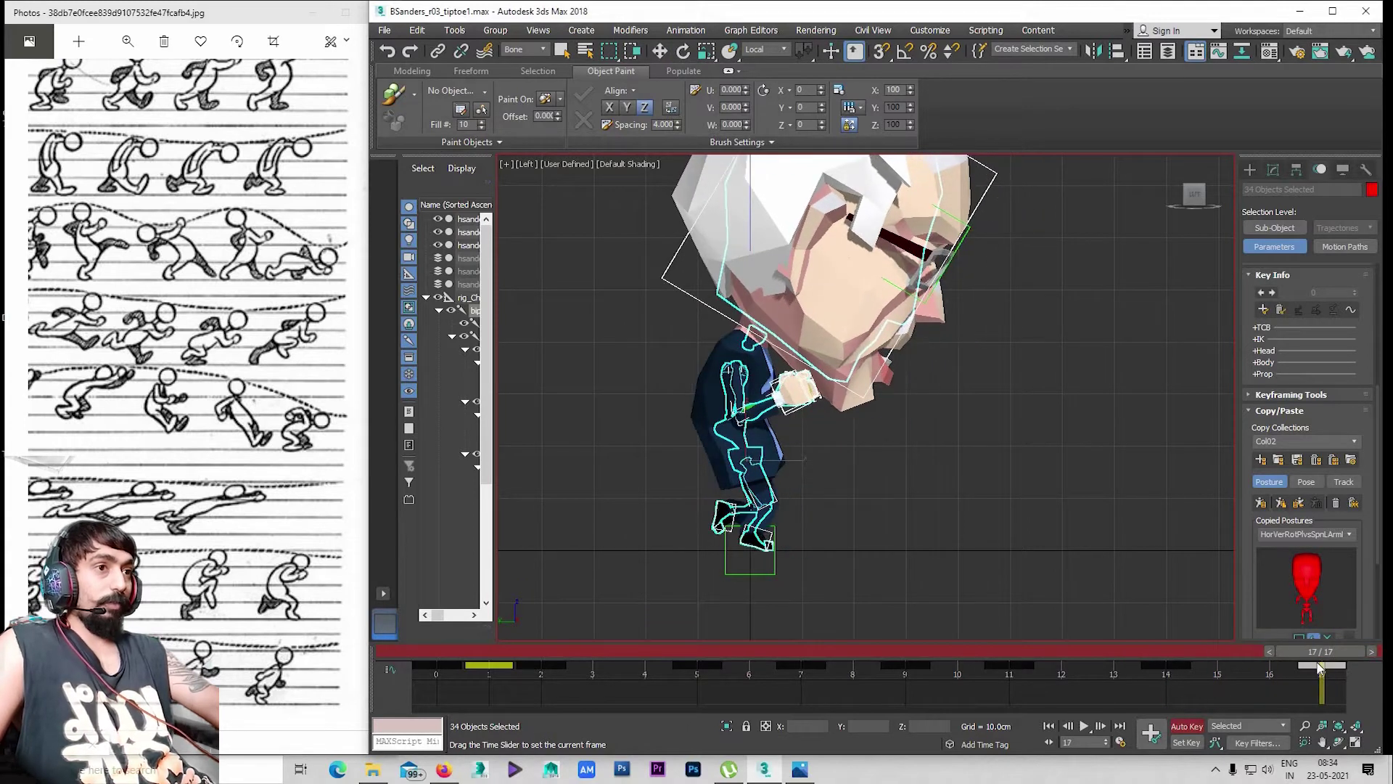
{"action": "mouse_move", "coordinate": [1097, 666]}
{"action": "left_mouse_down"}
{"action": "mouse_move", "coordinate": [1134, 661]}
{"action": "mouse_move", "coordinate": [1060, 664]}
{"action": "mouse_move", "coordinate": [1225, 657]}
{"action": "mouse_move", "coordinate": [1180, 666]}
{"action": "left_mouse_up"}
Select bip R Foot and zoom in close on it
{"action": "left_click", "coordinate": [1178, 664]}
{"action": "key", "text": "e"}
{"action": "left_click", "coordinate": [813, 535]}
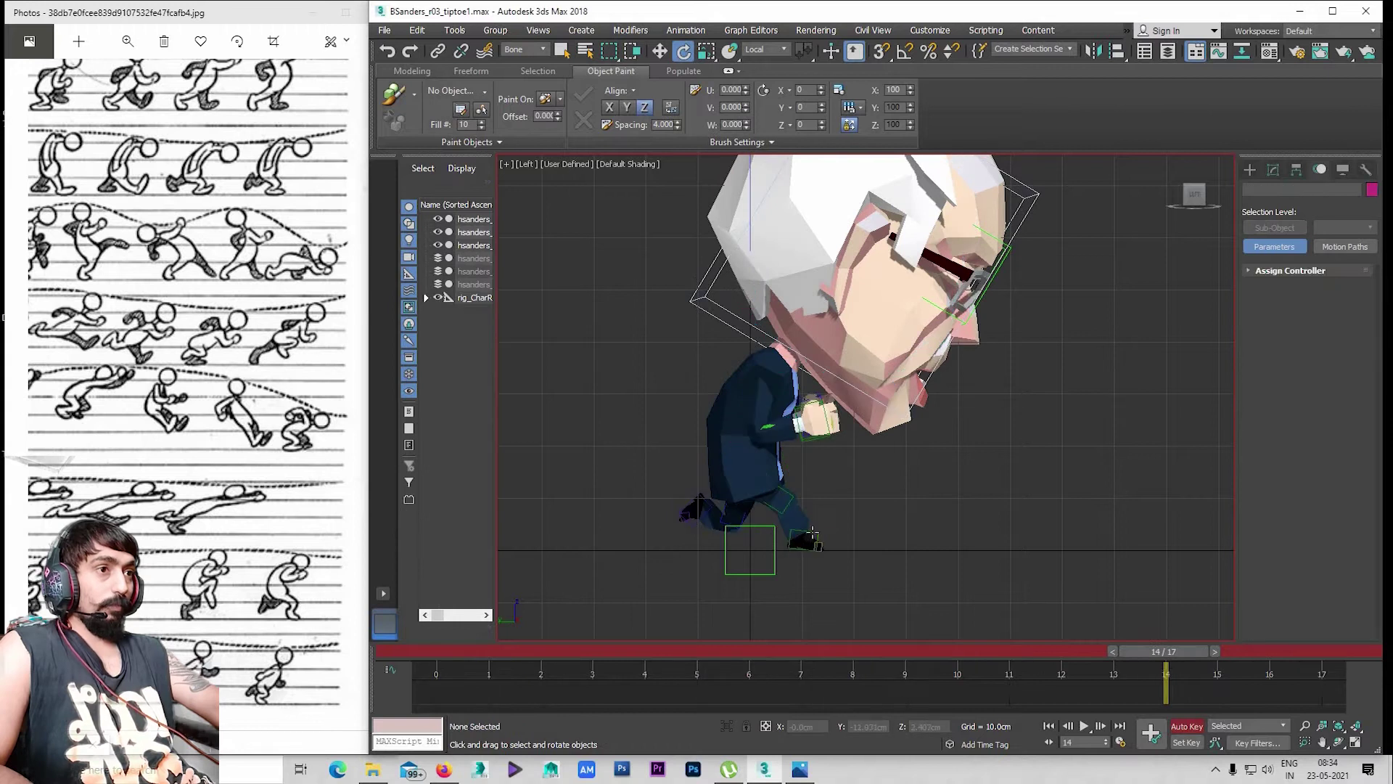
{"action": "left_click", "coordinate": [804, 539]}
{"action": "scroll", "coordinate": [794, 537], "scroll_direction": "up", "scroll_amount": 2}
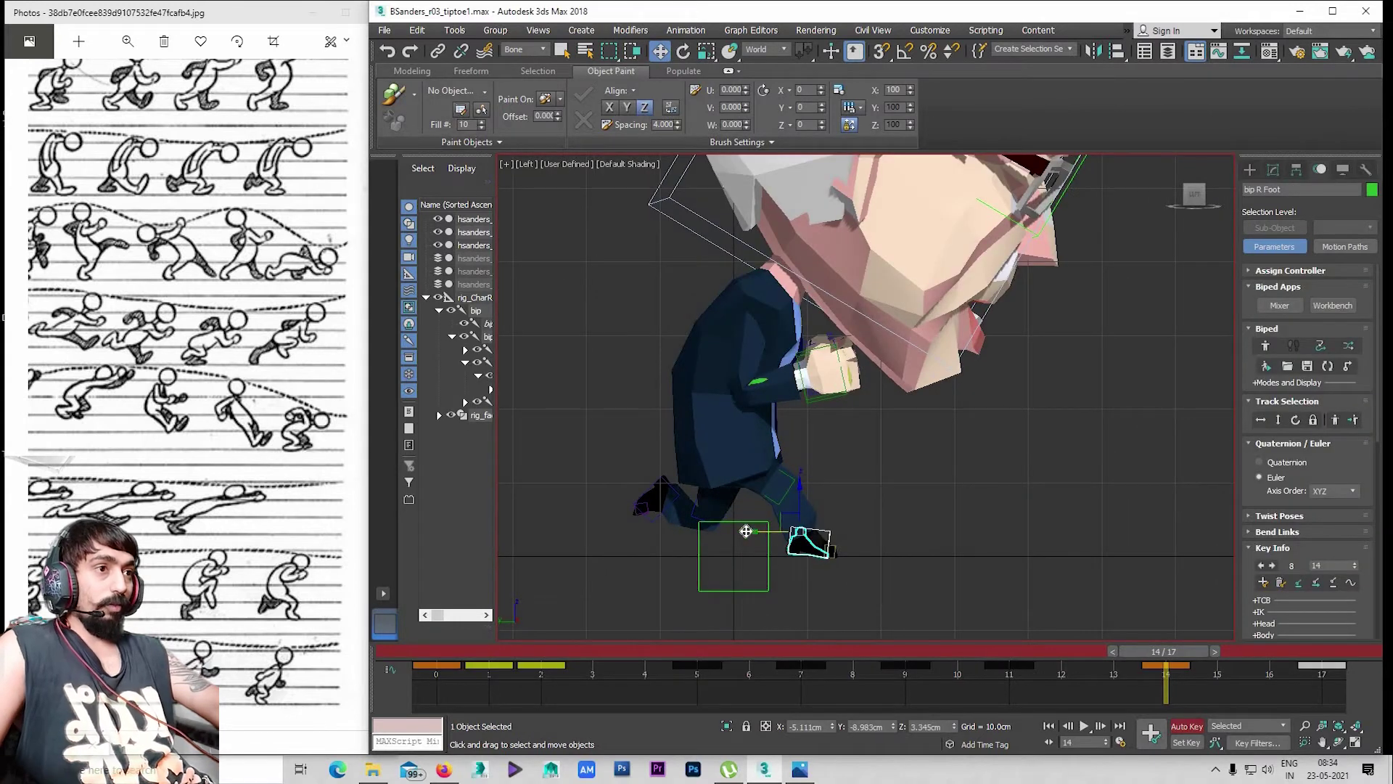
{"action": "key", "text": "w"}
Step through the frames and compare the right foot's poses at frames 0 and 17
{"action": "key", "text": "period"}
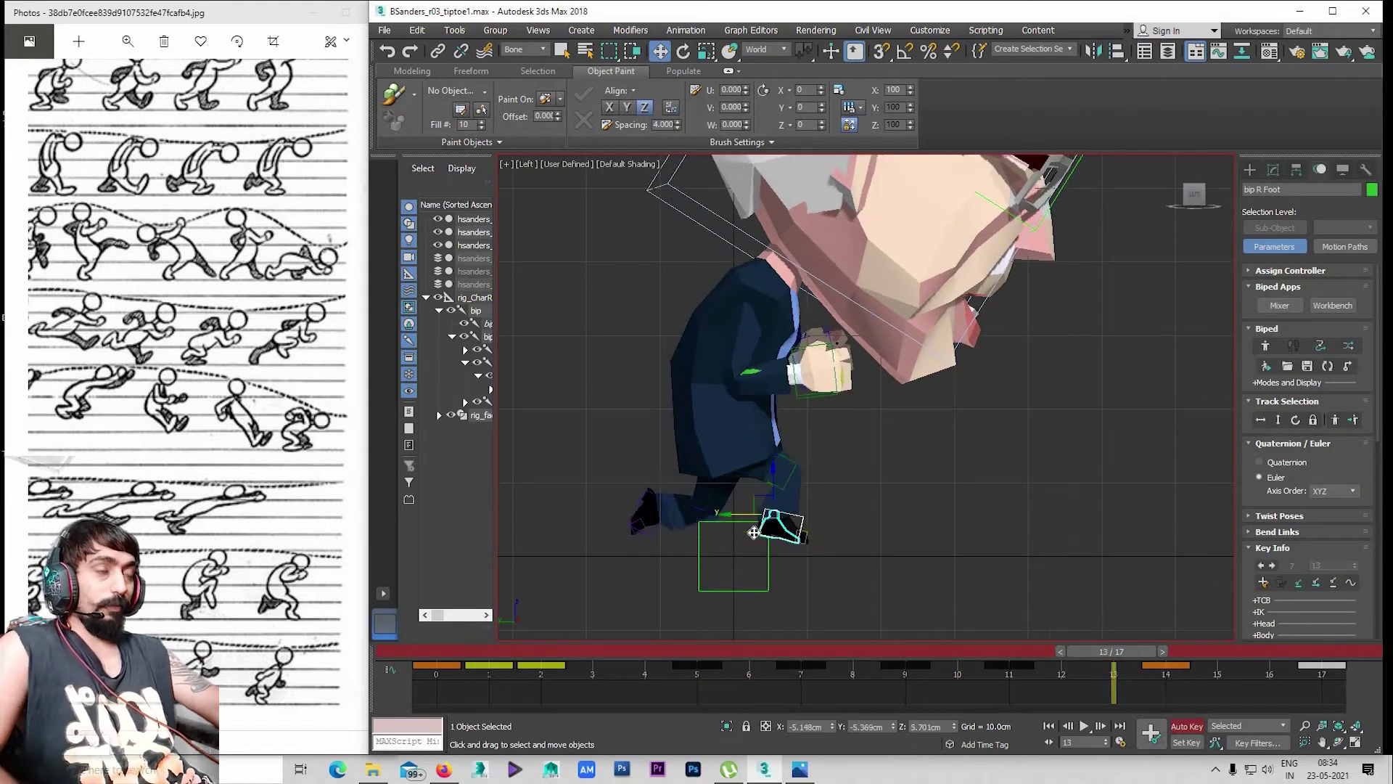
{"action": "key", "text": "comma"}
{"action": "key", "text": "period"}
{"action": "key", "text": "period"}
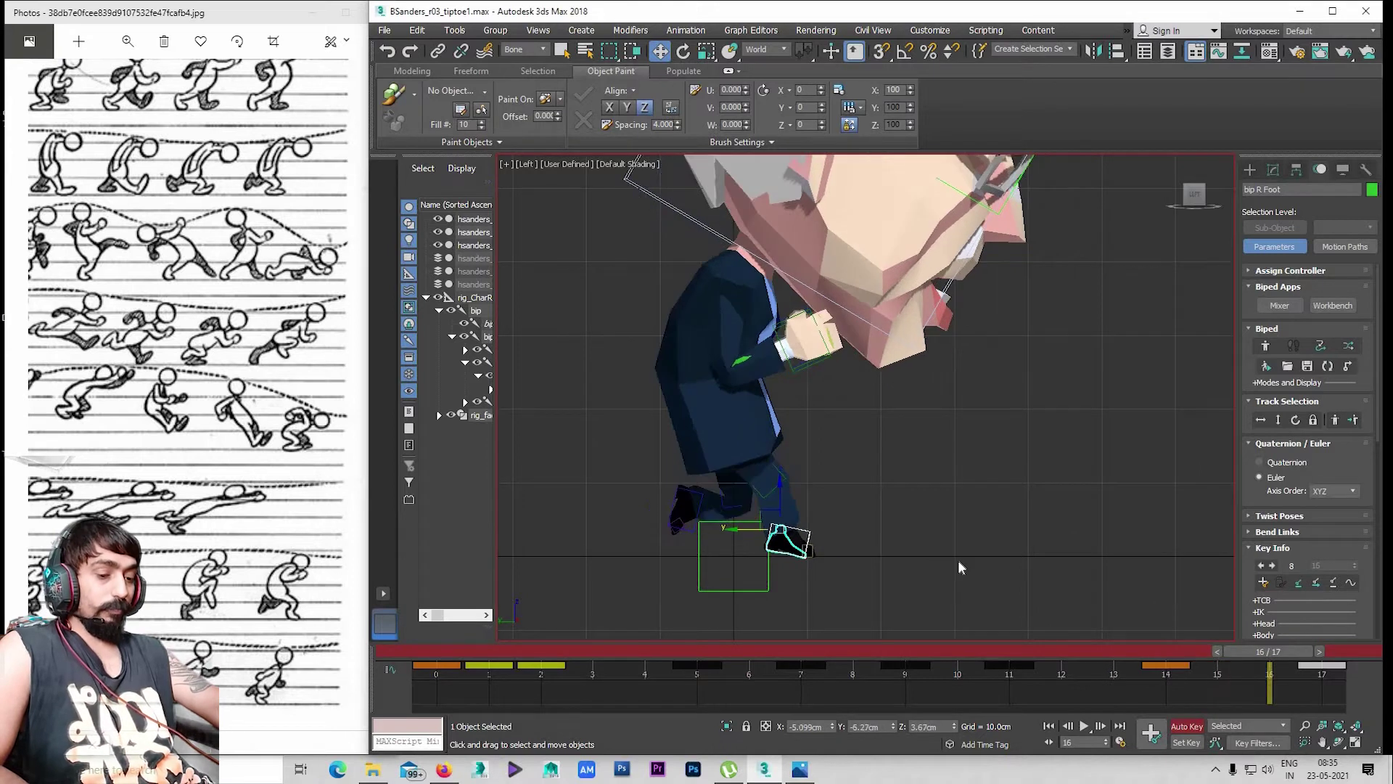
{"action": "key", "text": "period"}
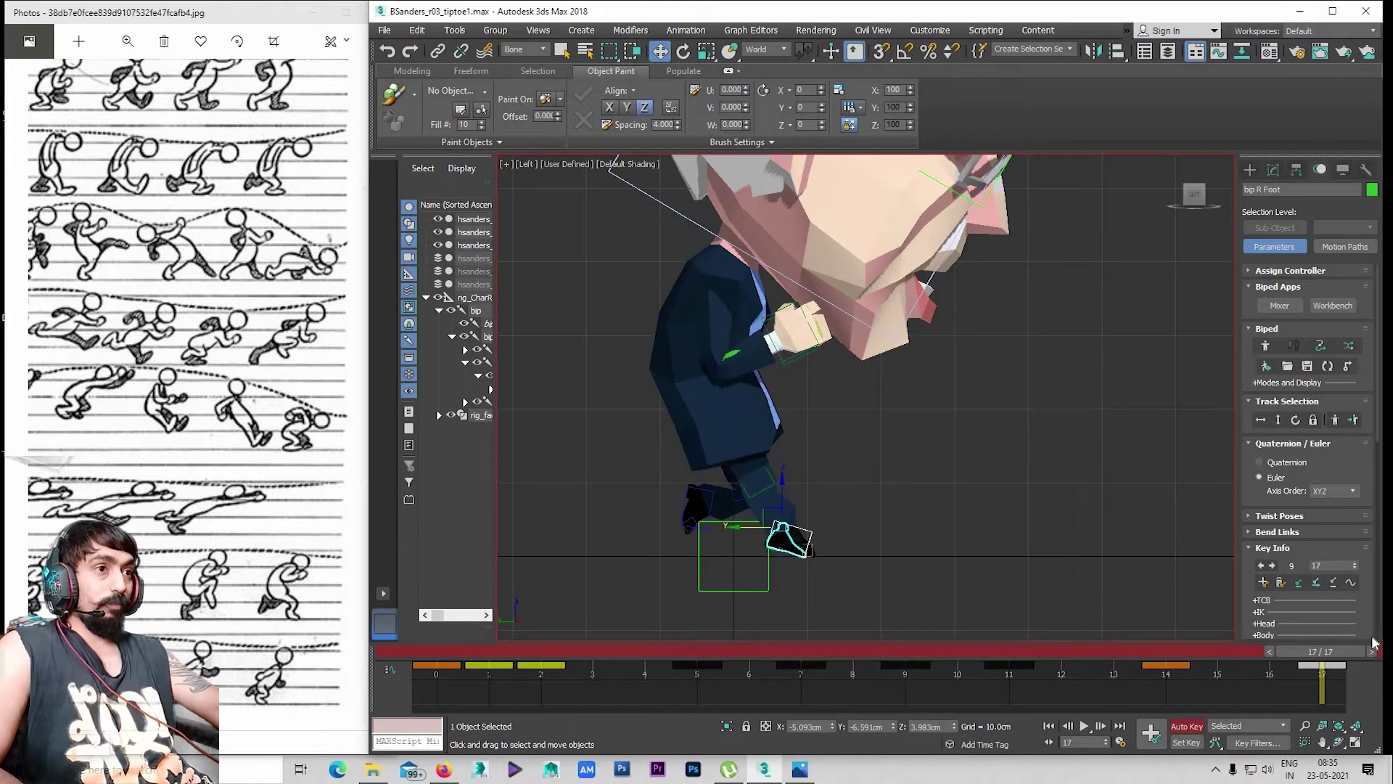
{"action": "left_click", "coordinate": [1371, 651]}
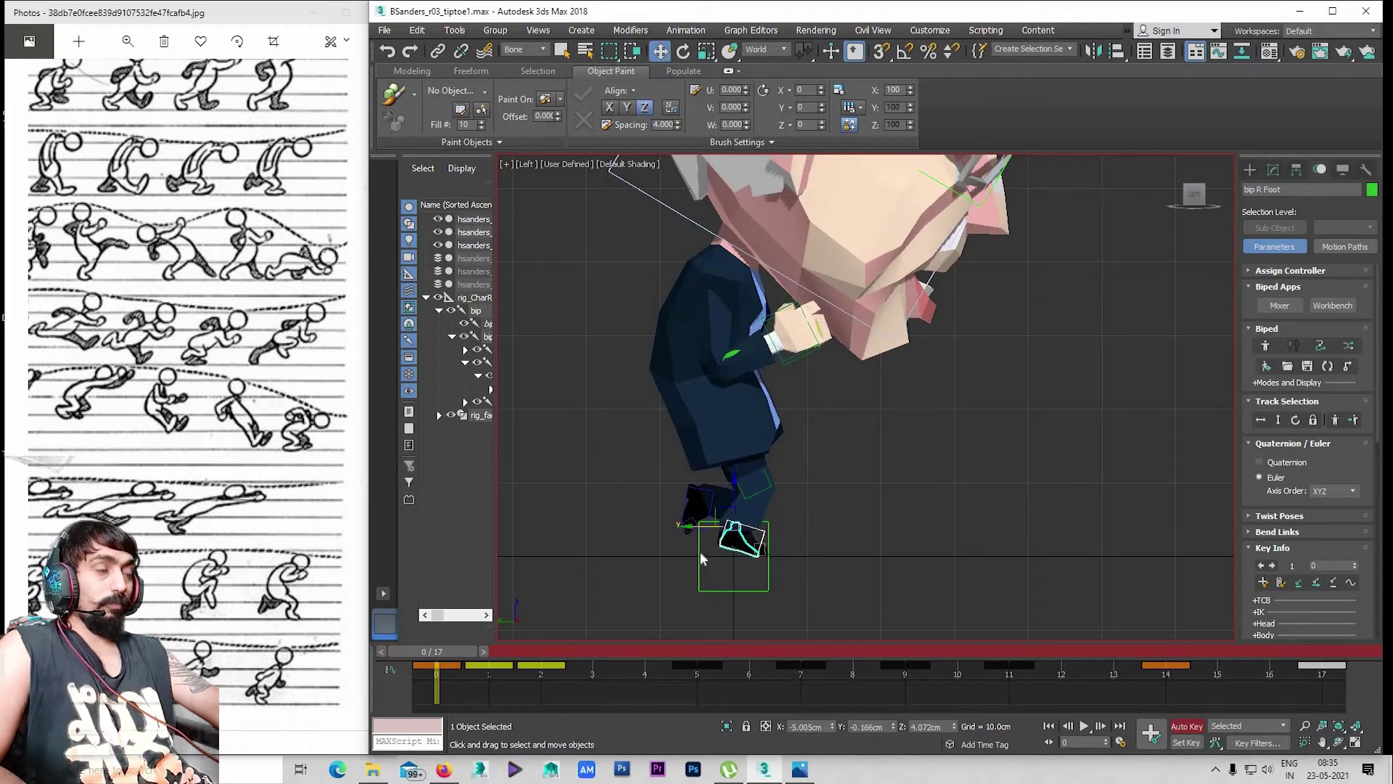
{"action": "left_click", "coordinate": [444, 666]}
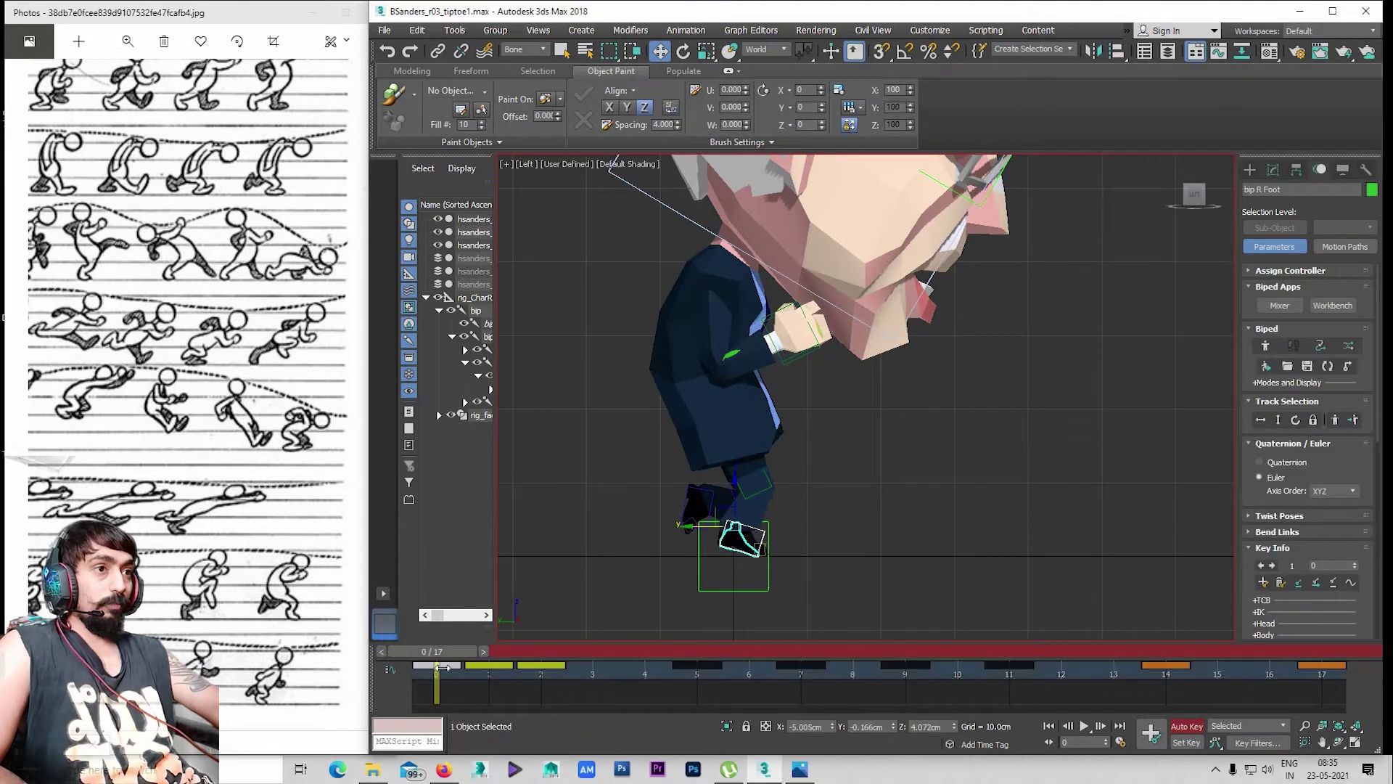
{"action": "left_click", "coordinate": [1322, 664]}
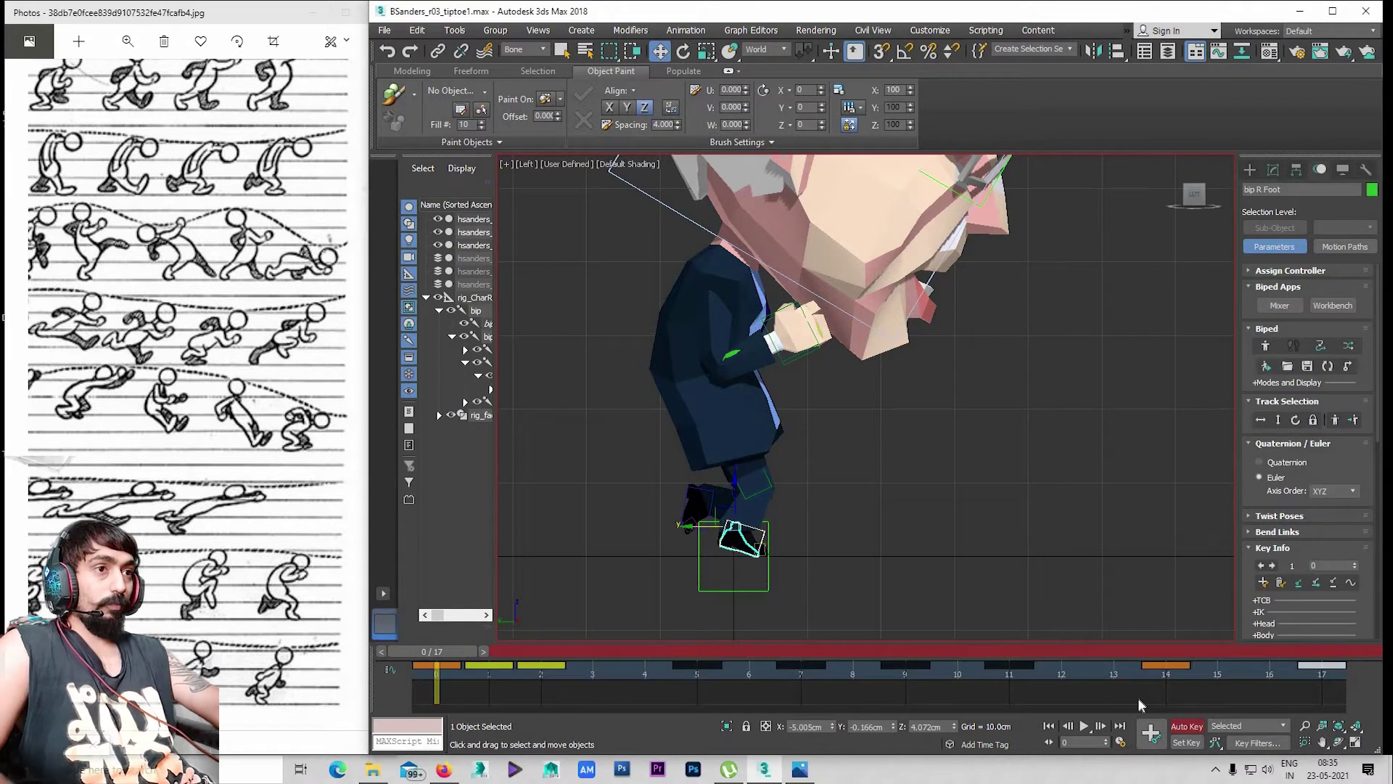
{"action": "key", "text": "End"}
{"action": "key", "text": "Home"}
{"action": "key", "text": "End"}
{"action": "key", "text": "Home"}
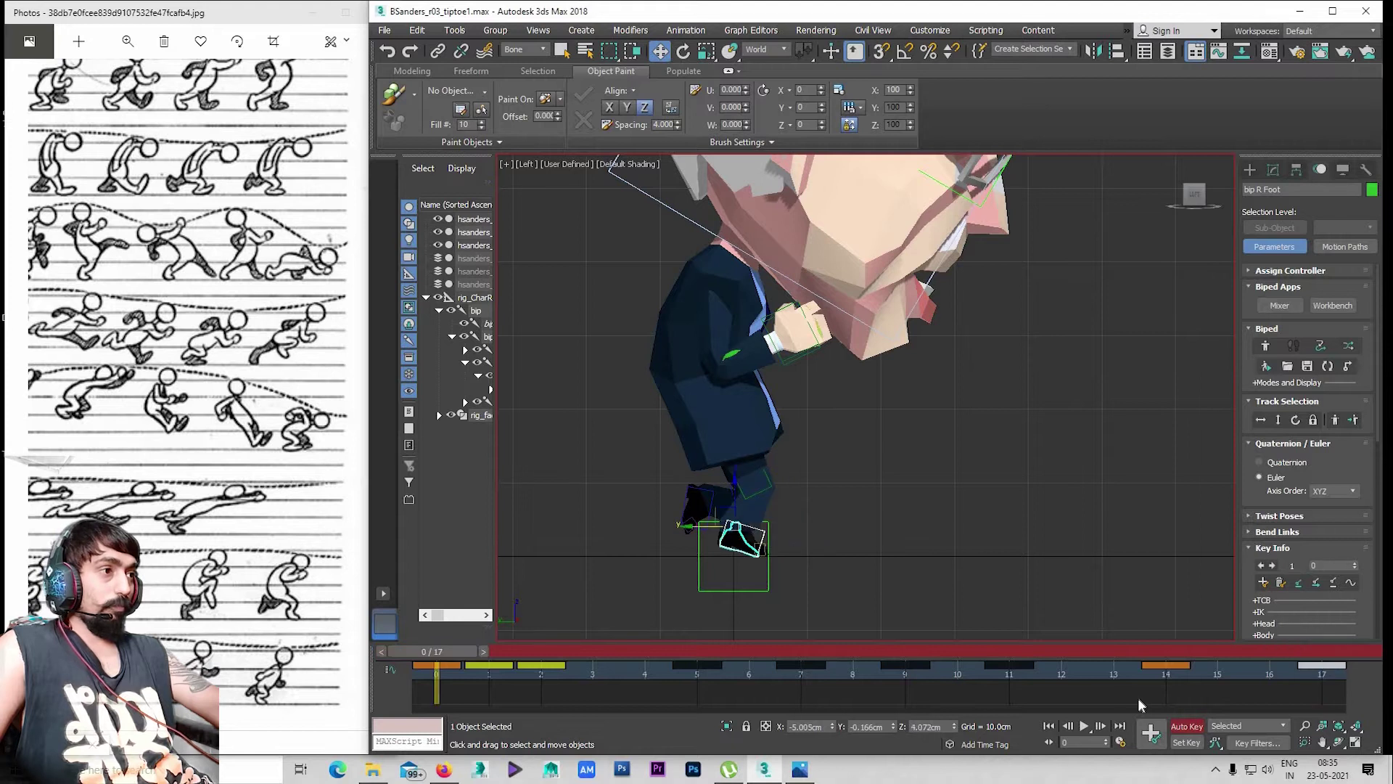
Delete the right foot's key at frame 17
{"action": "key", "text": "End"}
{"action": "right_click", "coordinate": [1325, 682]}
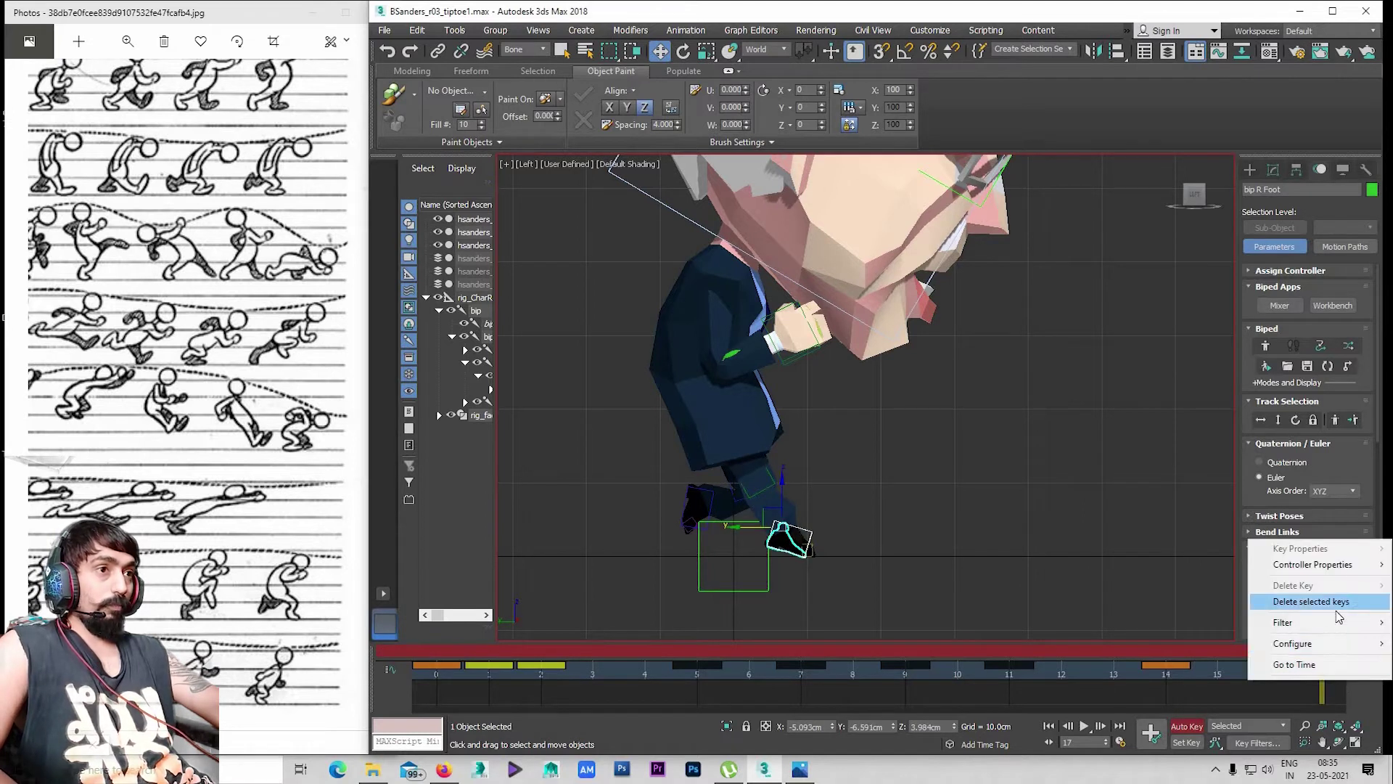
{"action": "left_click", "coordinate": [1338, 613]}
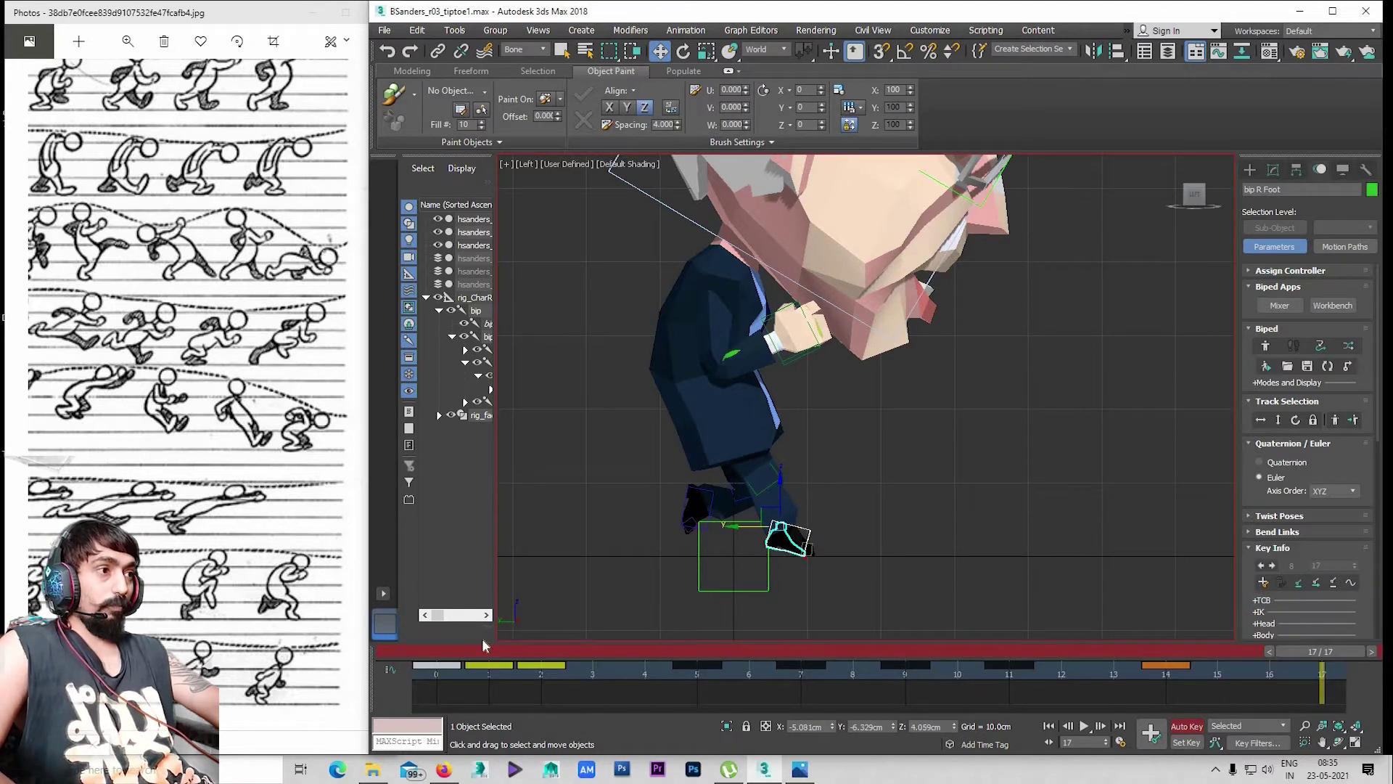
Copy the right leg posture, paste it at frame 17, and nudge the foot back along Y
{"action": "scroll", "coordinate": [1295, 604], "scroll_direction": "down", "scroll_amount": 3}
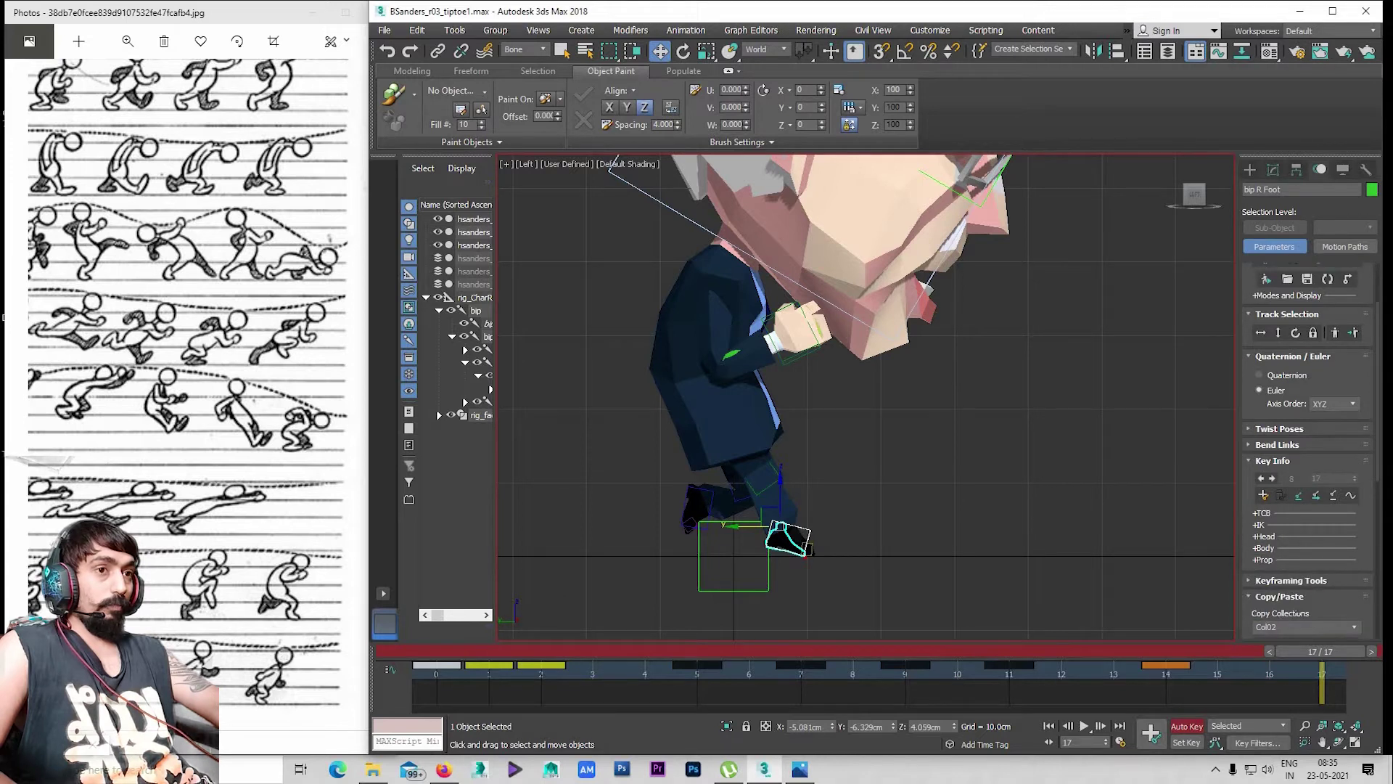
{"action": "scroll", "coordinate": [1290, 597], "scroll_direction": "down", "scroll_amount": 2}
{"action": "left_click", "coordinate": [1261, 579]}
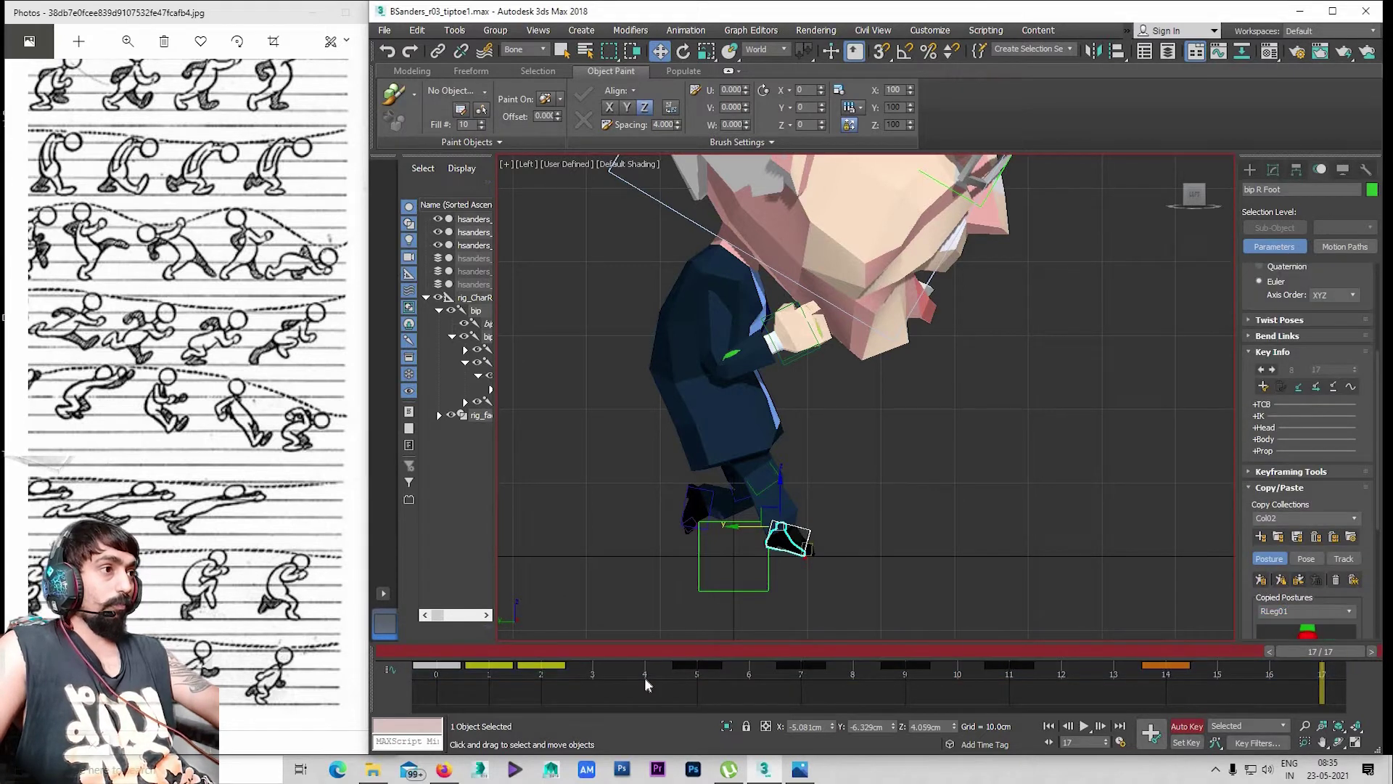
{"action": "key", "text": "Home"}
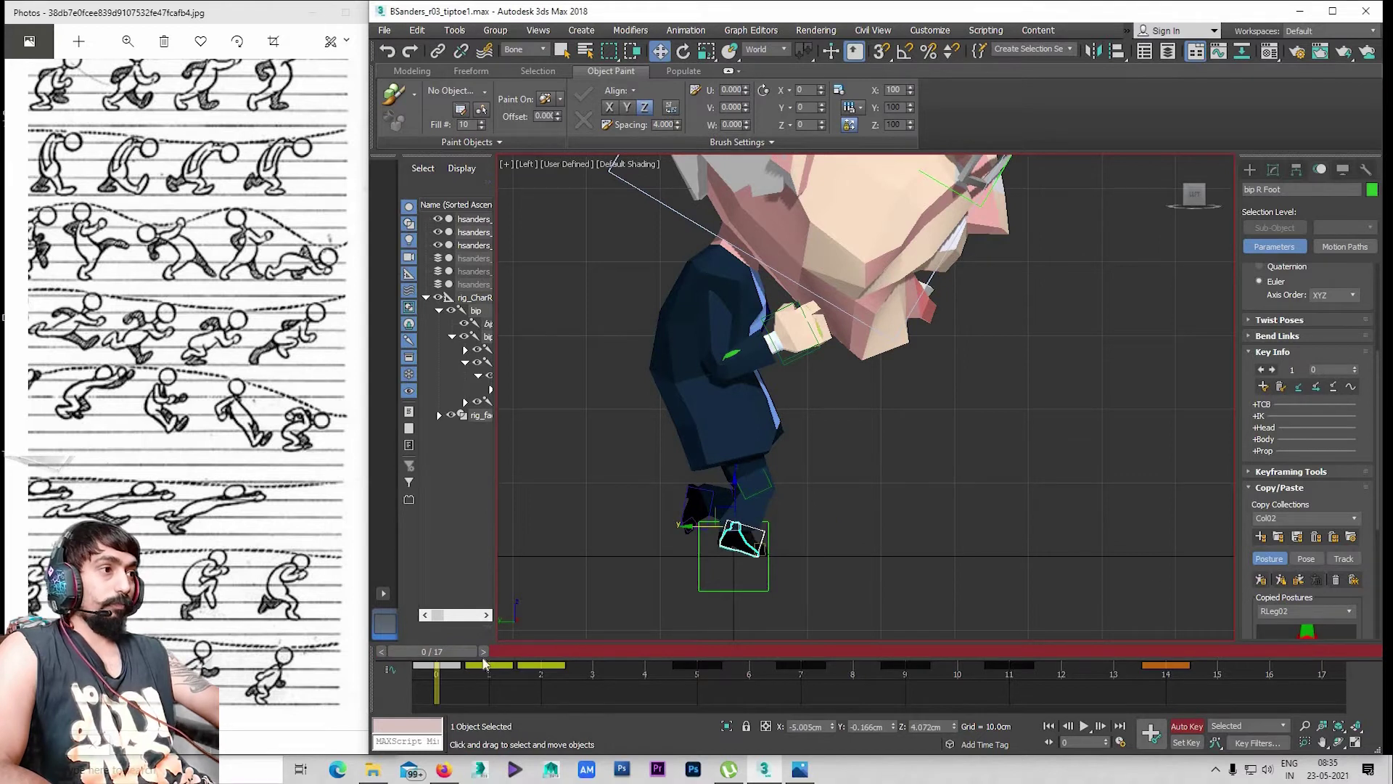
{"action": "left_click_drag", "start_coordinate": [439, 656], "coordinate": [1317, 652]}
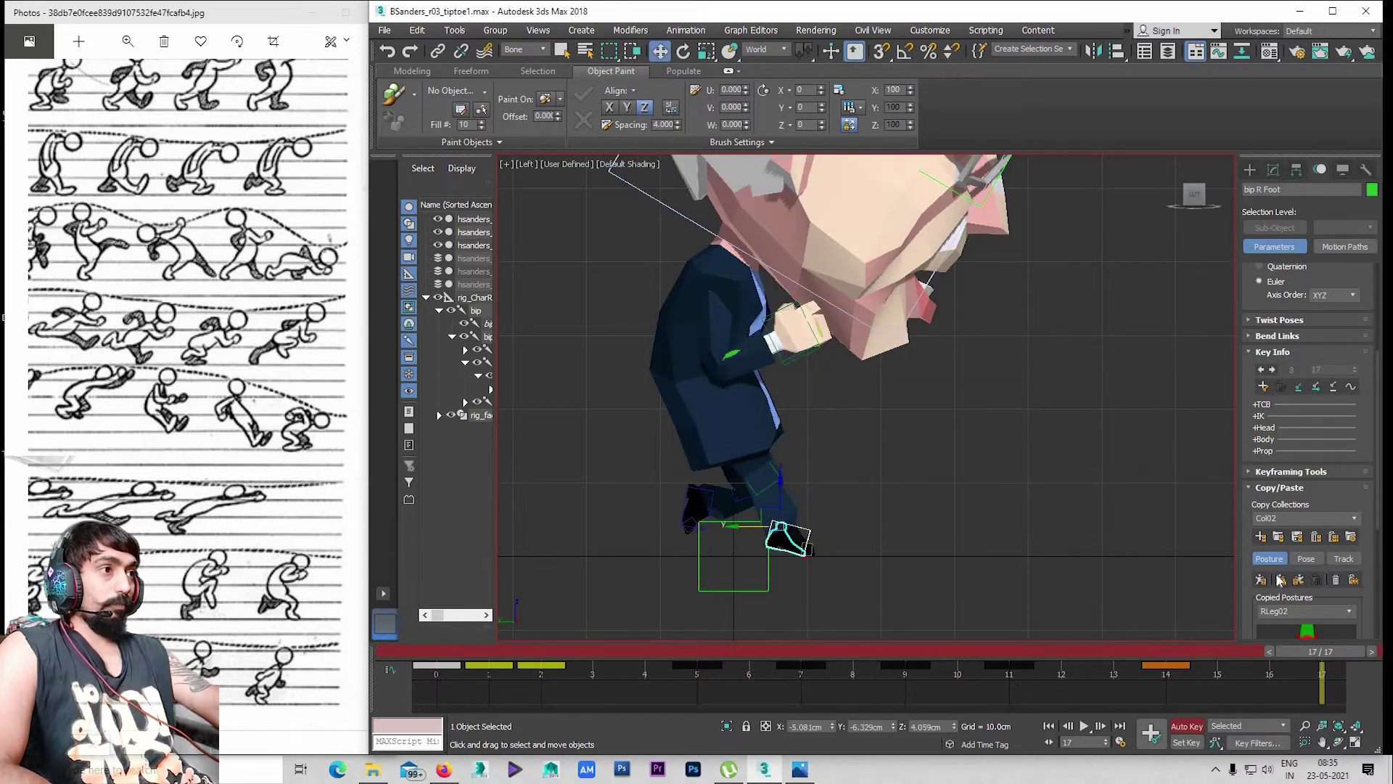
{"action": "left_click", "coordinate": [1281, 580]}
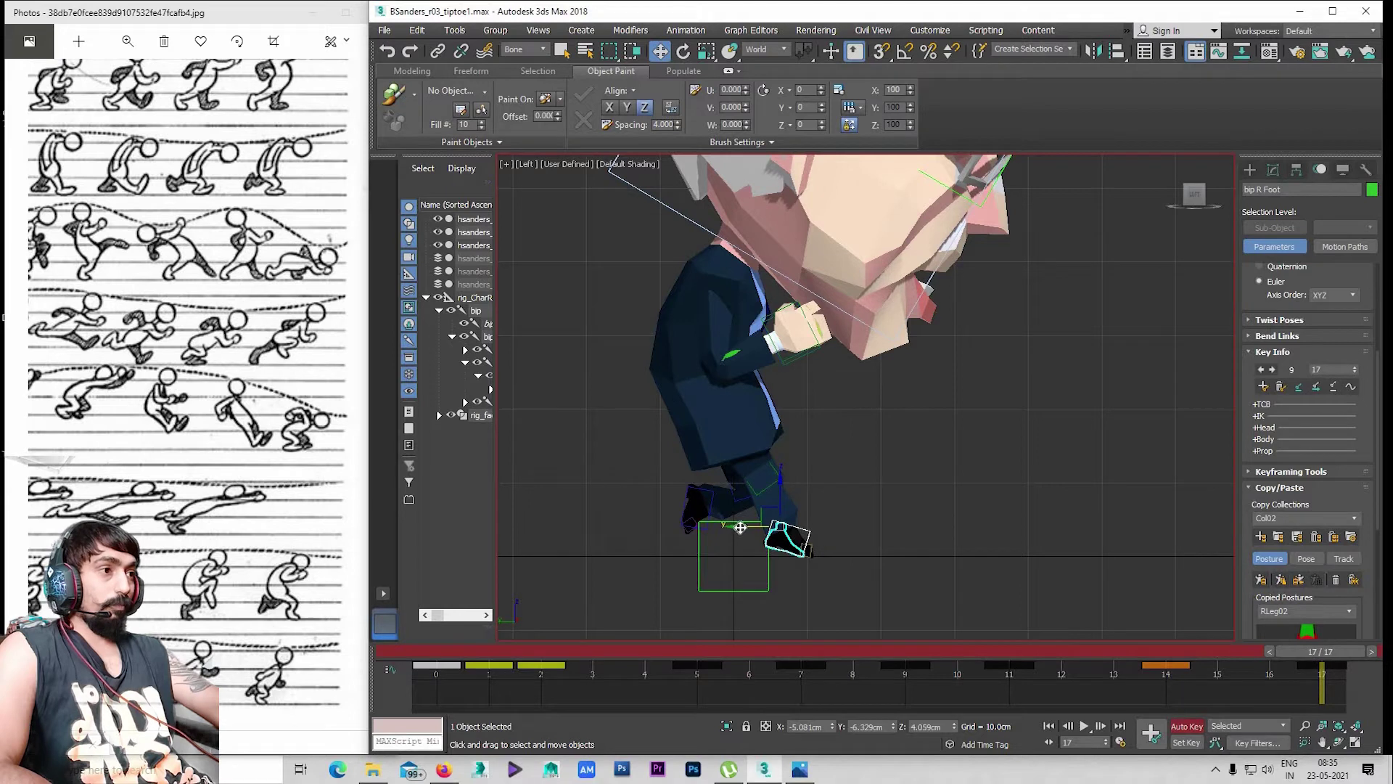
{"action": "mouse_move", "coordinate": [712, 527]}
{"action": "left_mouse_down"}
{"action": "mouse_move", "coordinate": [661, 528]}
{"action": "mouse_move", "coordinate": [688, 527]}
{"action": "left_mouse_up"}
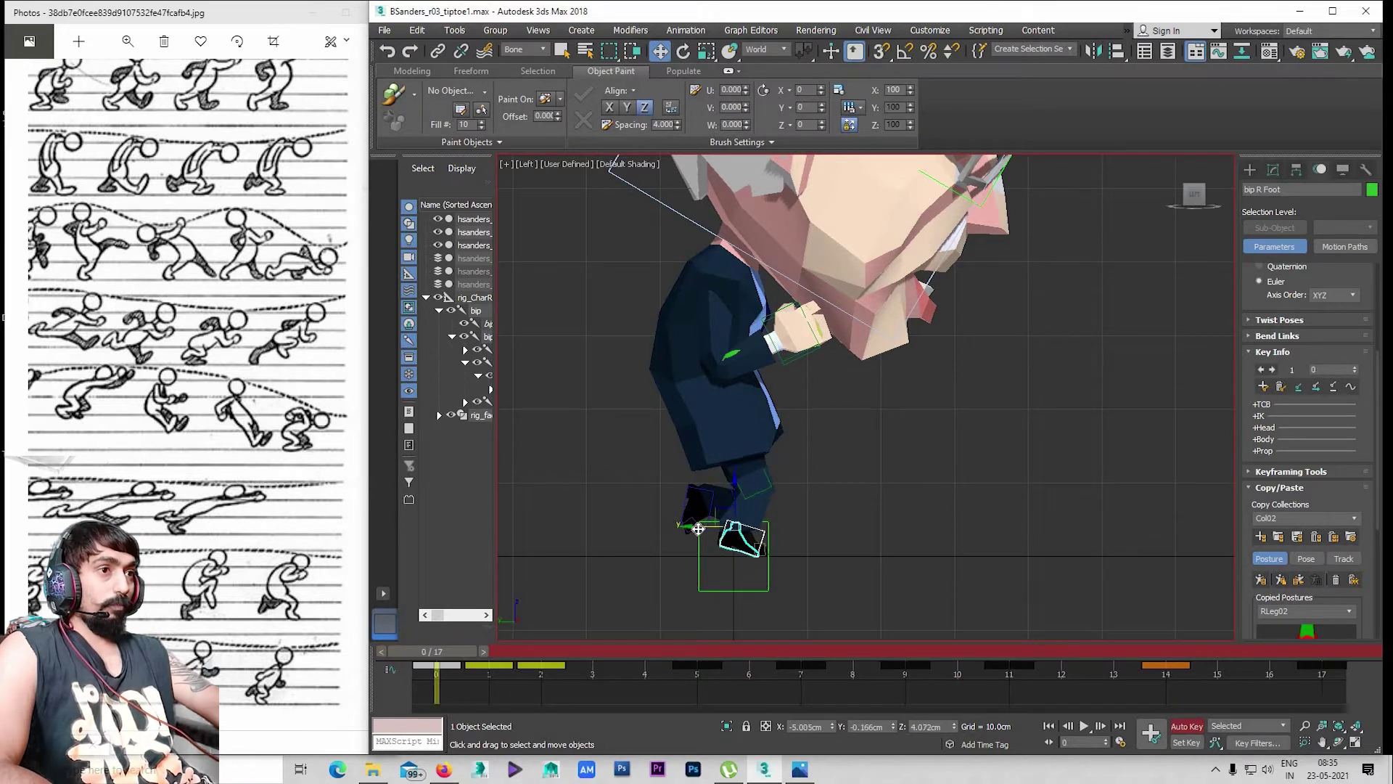
Copy the right foot's frame-0 key to frame 17 and play the foot loop from frame 0
{"action": "scroll", "coordinate": [769, 508], "scroll_direction": "up", "scroll_amount": 3}
{"action": "scroll", "coordinate": [798, 451], "scroll_direction": "up", "scroll_amount": 1}
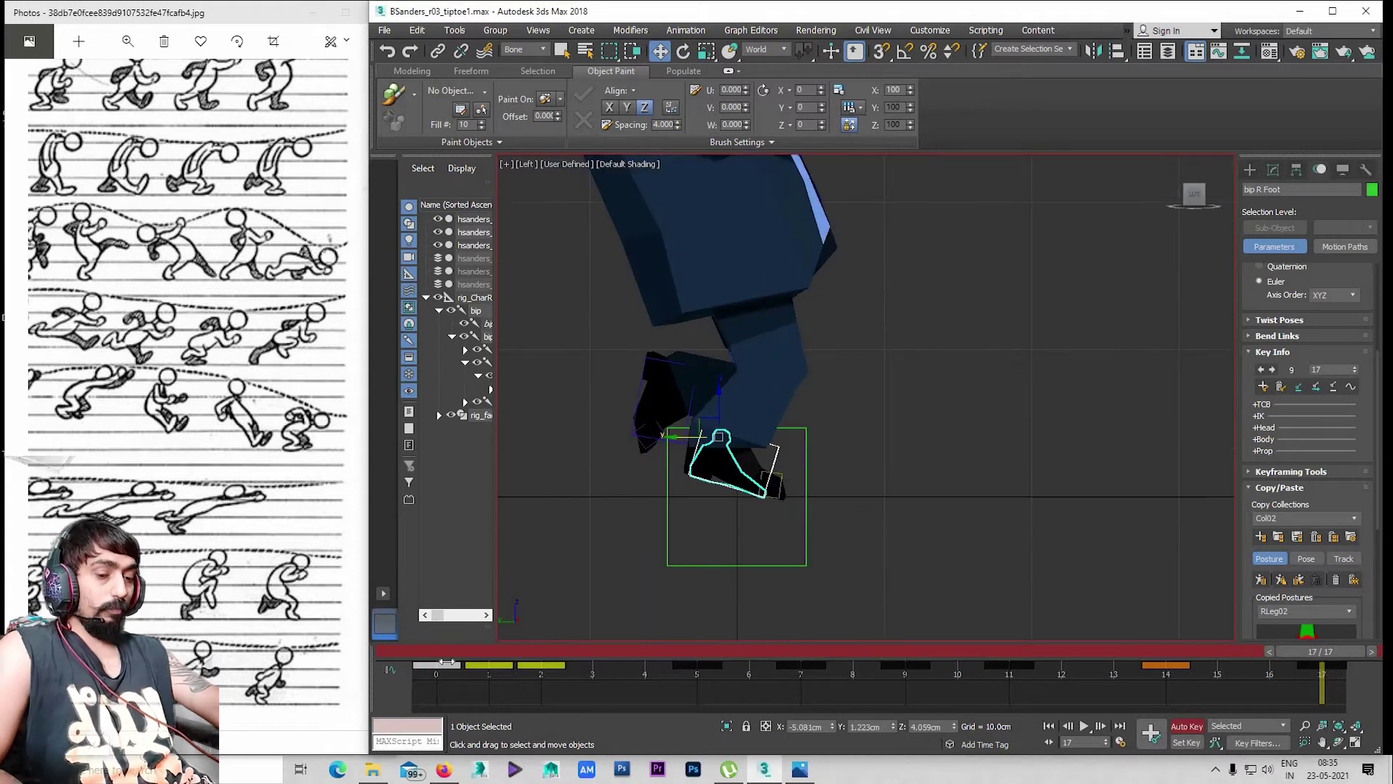
{"action": "left_click_drag", "start_coordinate": [438, 667], "coordinate": [1322, 666], "text": "shift"}
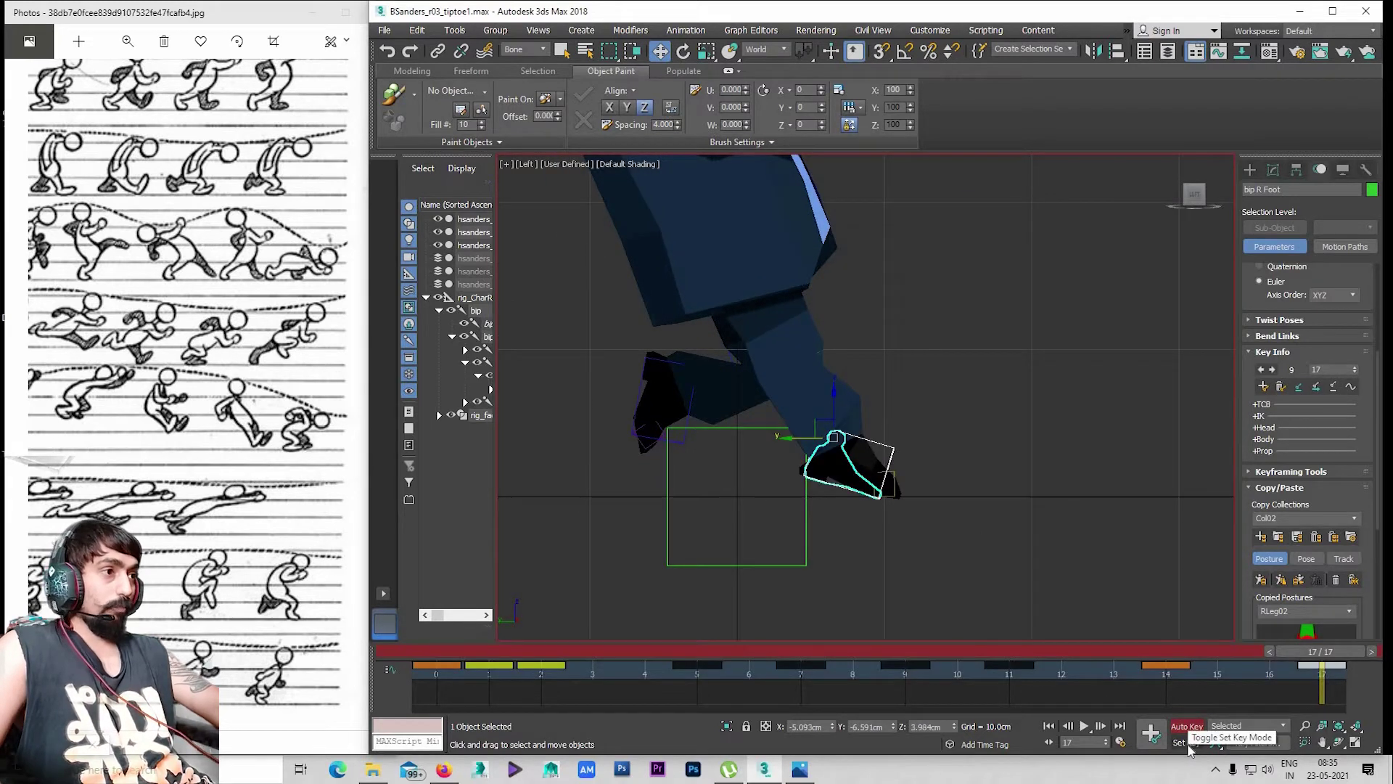
{"action": "key", "text": "Home"}
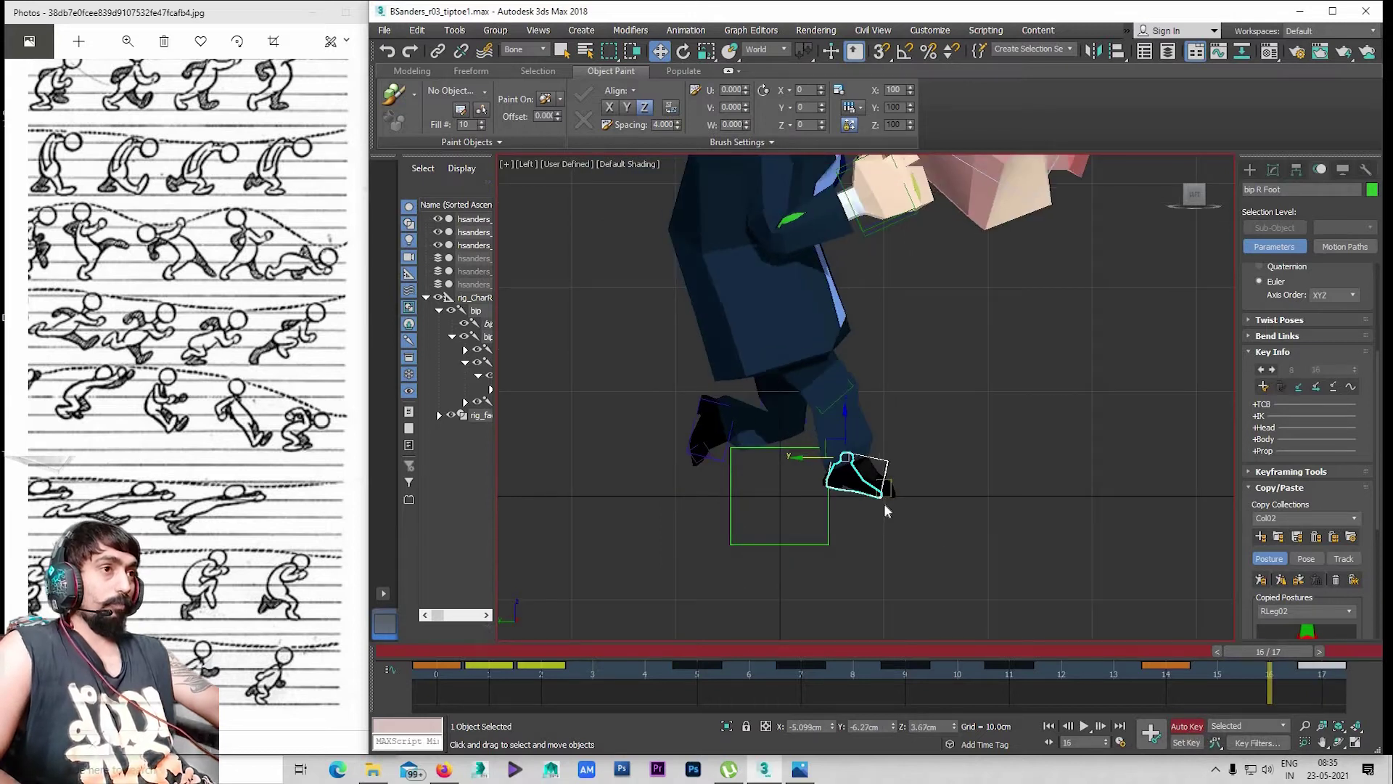
{"action": "key", "text": "slash"}
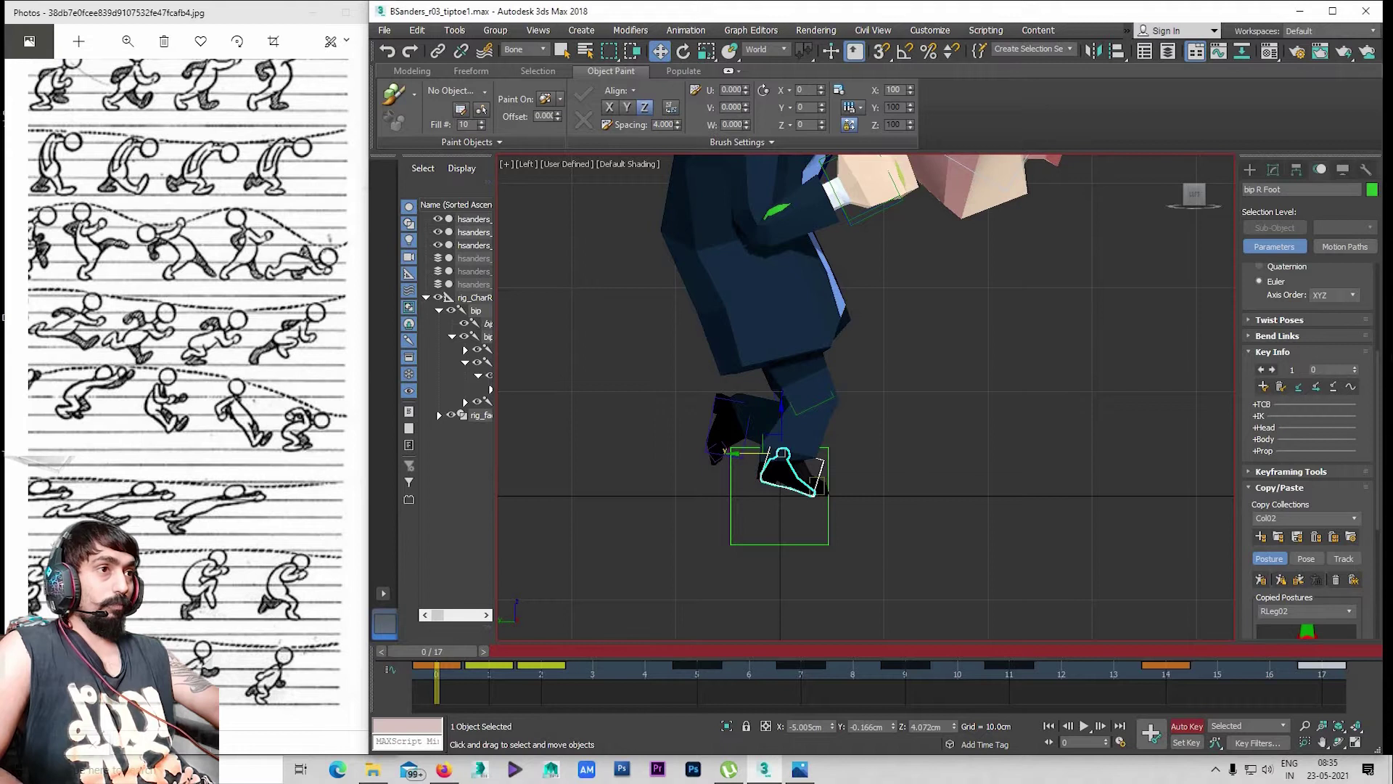
{"action": "scroll", "coordinate": [1349, 303], "scroll_direction": "up", "scroll_amount": 5}
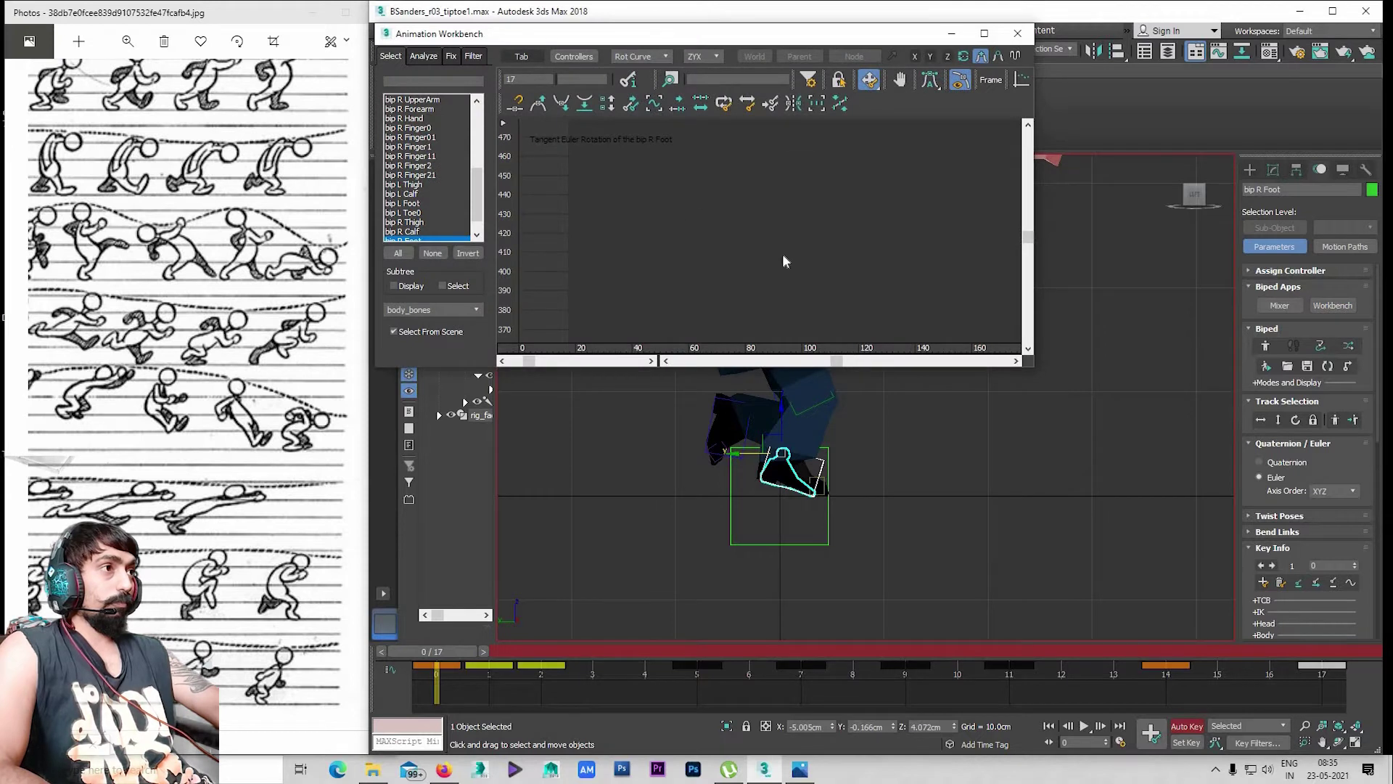
{"action": "scroll", "coordinate": [784, 239], "scroll_direction": "down", "scroll_amount": 5}
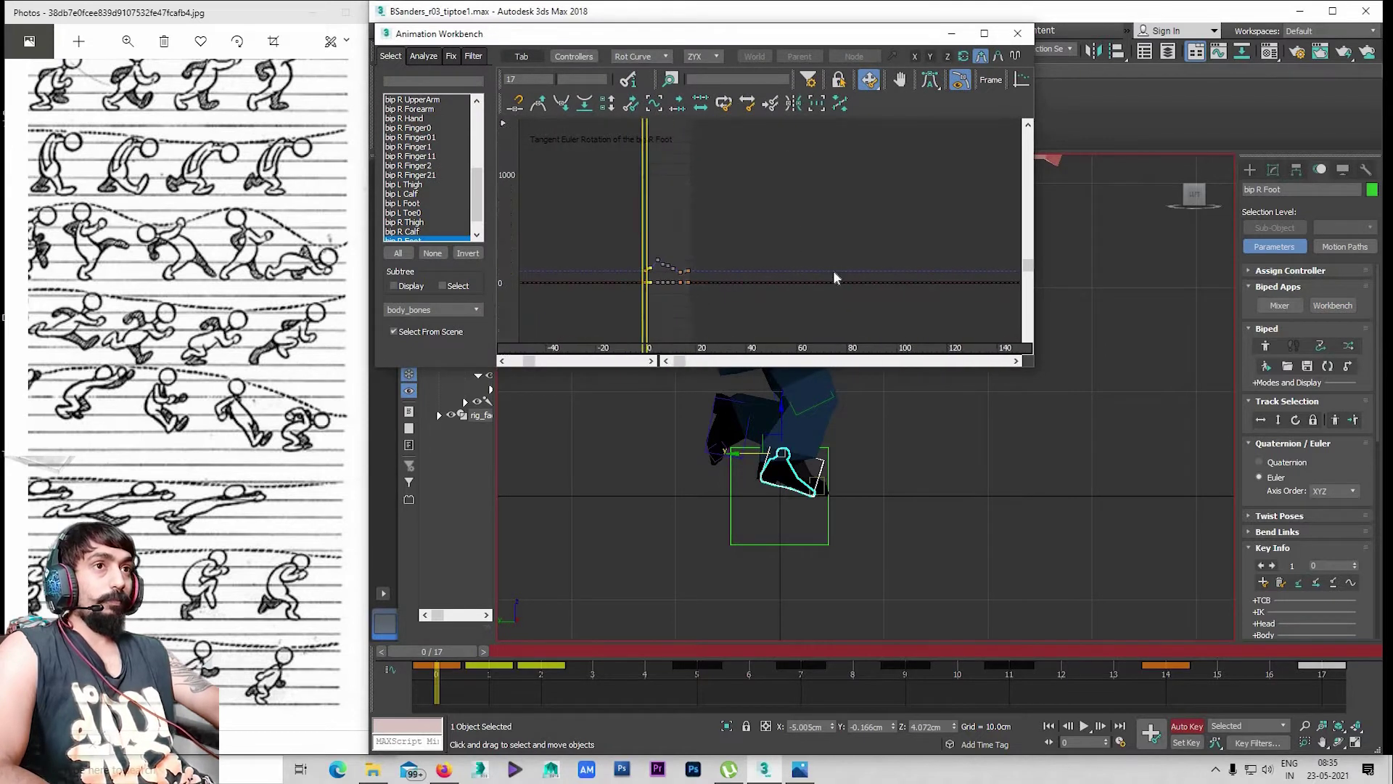
{"action": "scroll", "coordinate": [653, 280], "scroll_direction": "up", "scroll_amount": 3}
{"action": "scroll", "coordinate": [774, 287], "scroll_direction": "up", "scroll_amount": 2}
{"action": "mouse_move", "coordinate": [714, 275]}
{"action": "middle_mouse_down"}
{"action": "mouse_move", "coordinate": [768, 292]}
{"action": "mouse_move", "coordinate": [877, 290]}
{"action": "mouse_move", "coordinate": [1018, 182]}
{"action": "middle_mouse_up"}
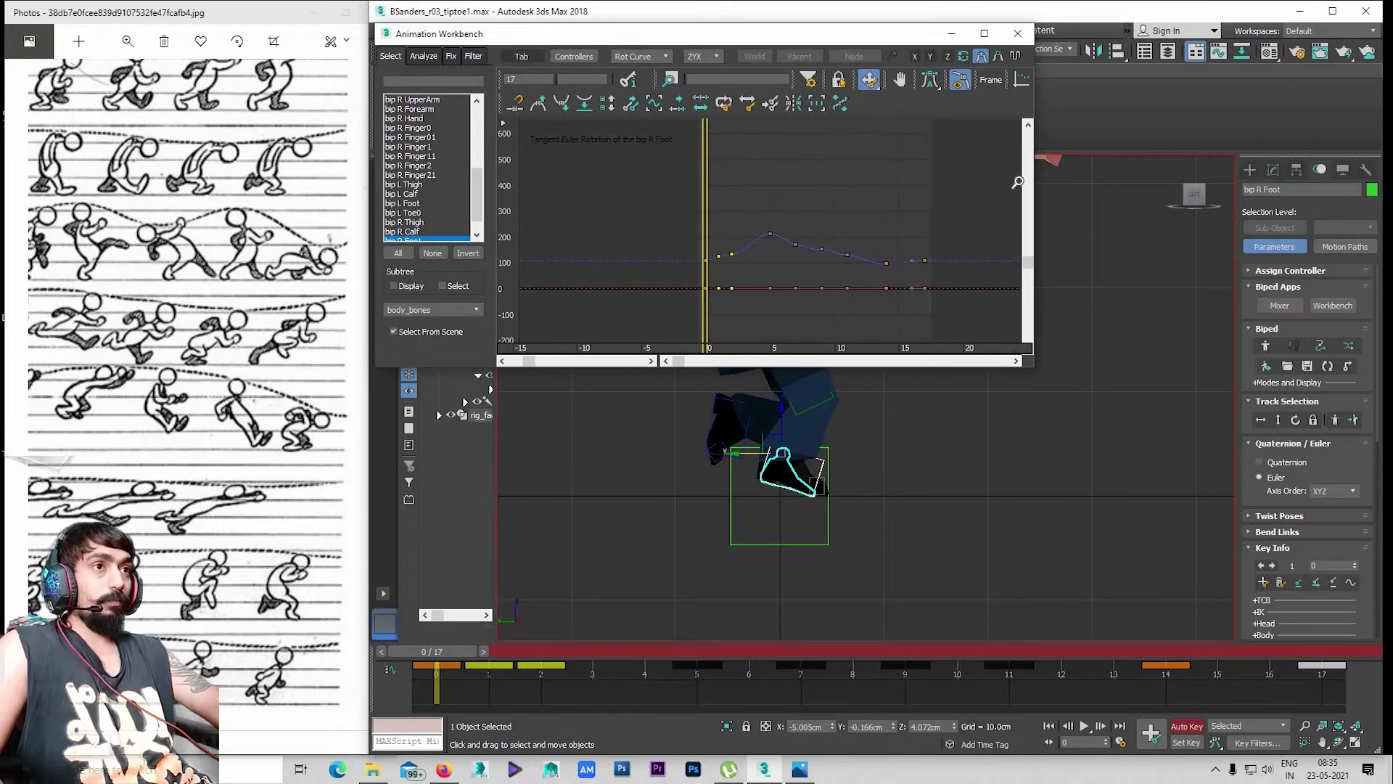
{"action": "scroll", "coordinate": [939, 270], "scroll_direction": "up", "scroll_amount": 3}
{"action": "mouse_move", "coordinate": [815, 277]}
{"action": "middle_mouse_down"}
{"action": "mouse_move", "coordinate": [864, 259]}
{"action": "mouse_move", "coordinate": [720, 289]}
{"action": "mouse_move", "coordinate": [773, 248]}
{"action": "mouse_move", "coordinate": [672, 286]}
{"action": "middle_mouse_up"}
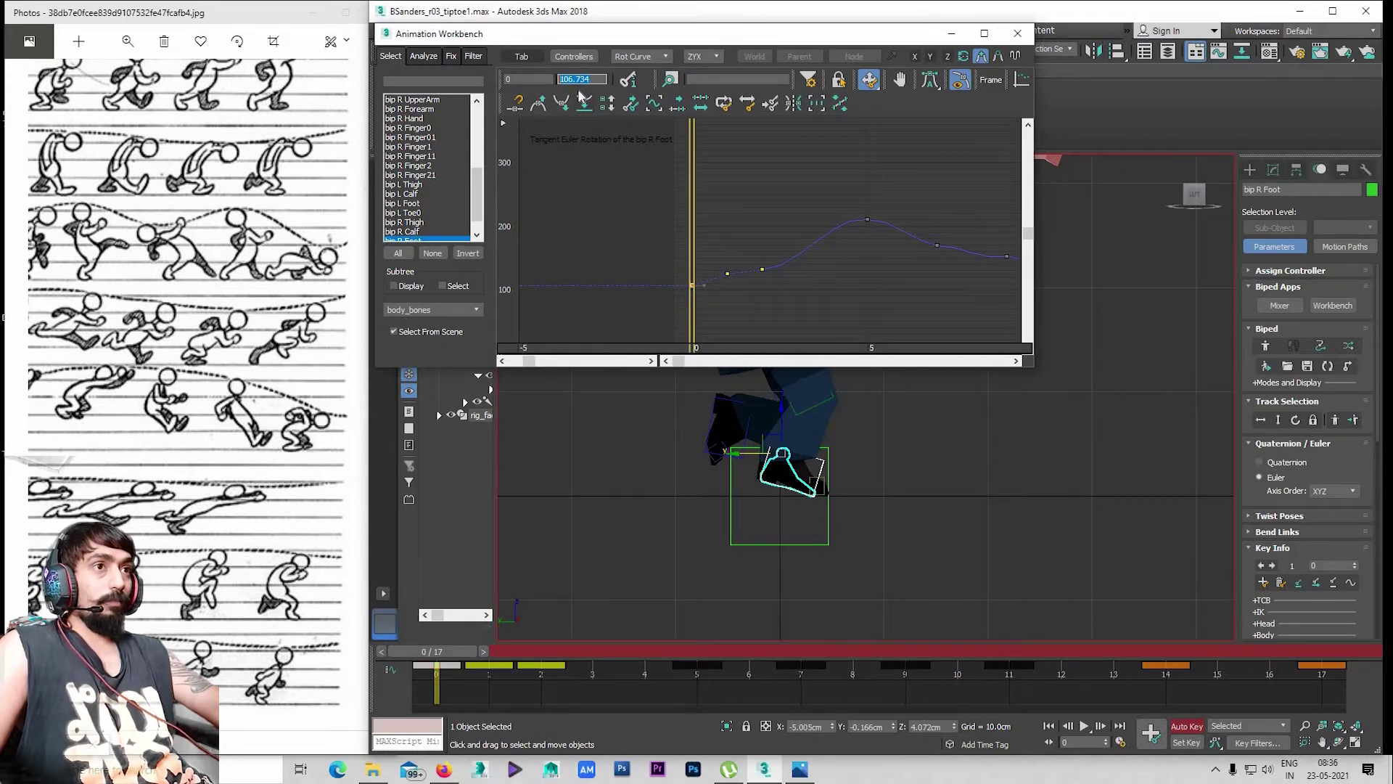
{"action": "scroll", "coordinate": [924, 284], "scroll_direction": "down", "scroll_amount": 2}
{"action": "middle_click_drag", "start_coordinate": [924, 289], "coordinate": [815, 285]}
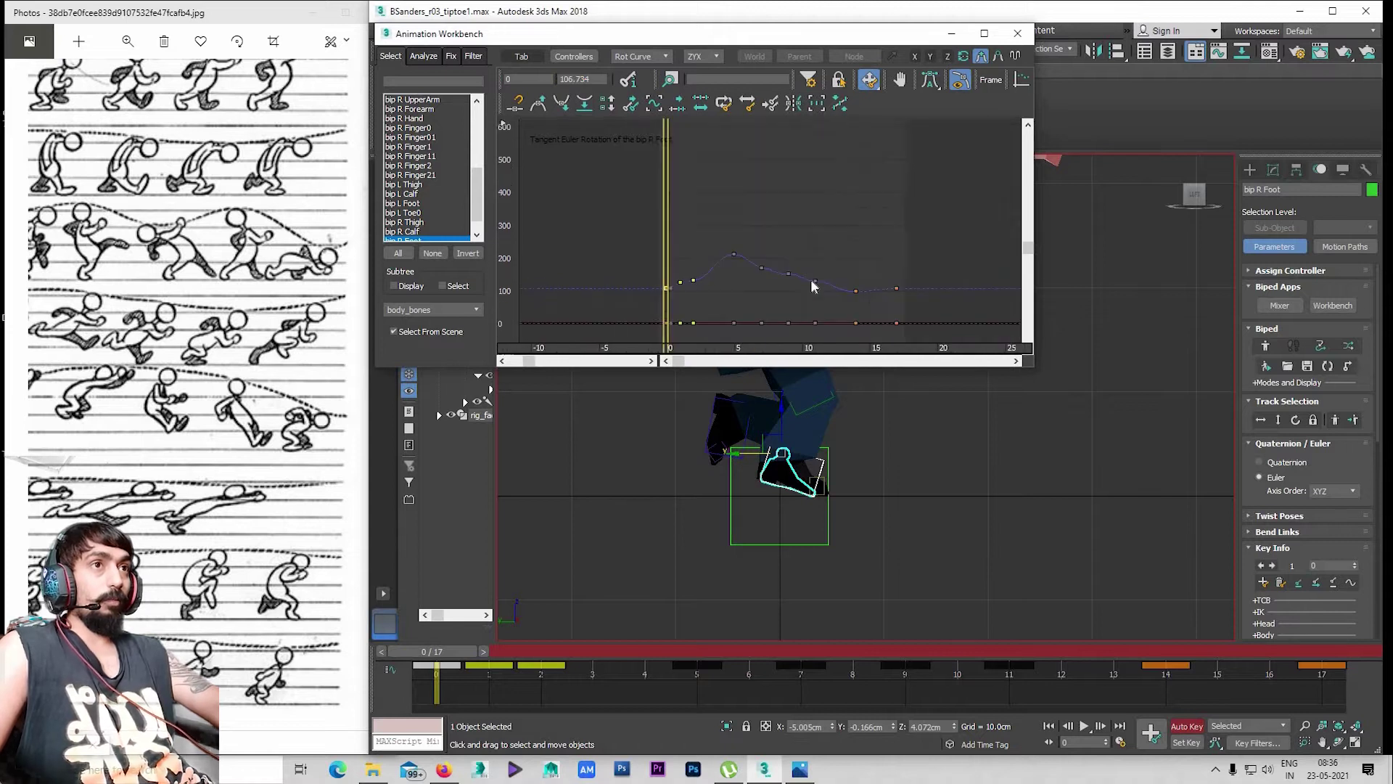
{"action": "left_click_drag", "start_coordinate": [923, 309], "coordinate": [858, 249]}
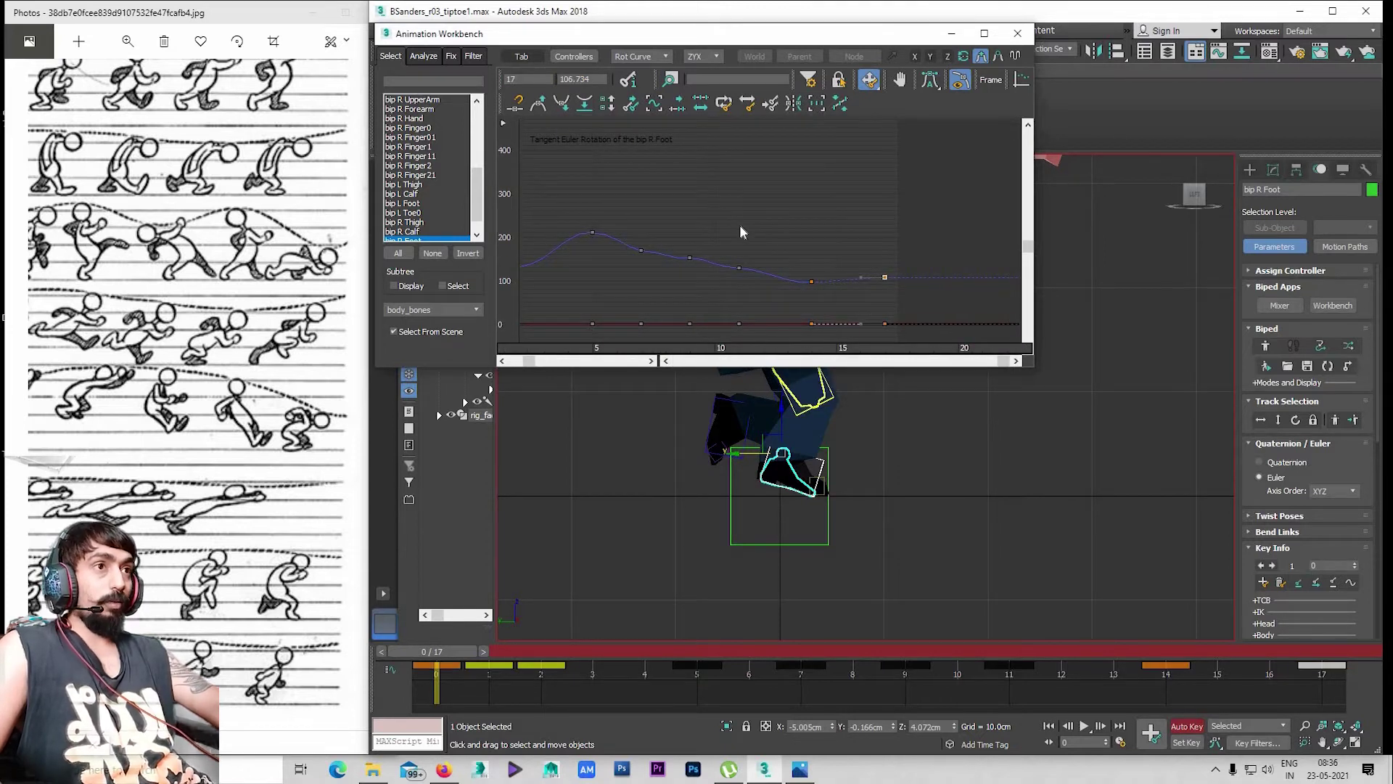
{"action": "middle_click_drag", "start_coordinate": [872, 289], "coordinate": [905, 252]}
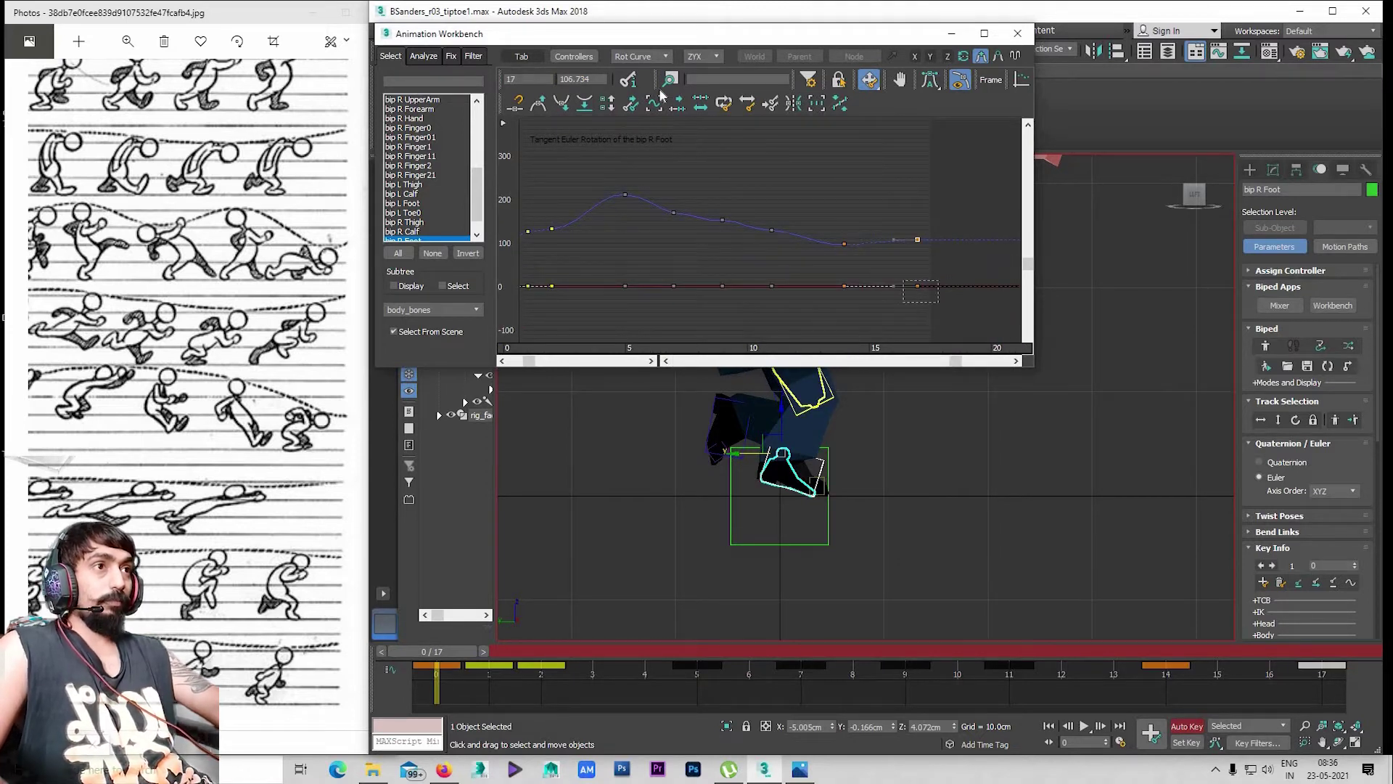
{"action": "left_click", "coordinate": [628, 260]}
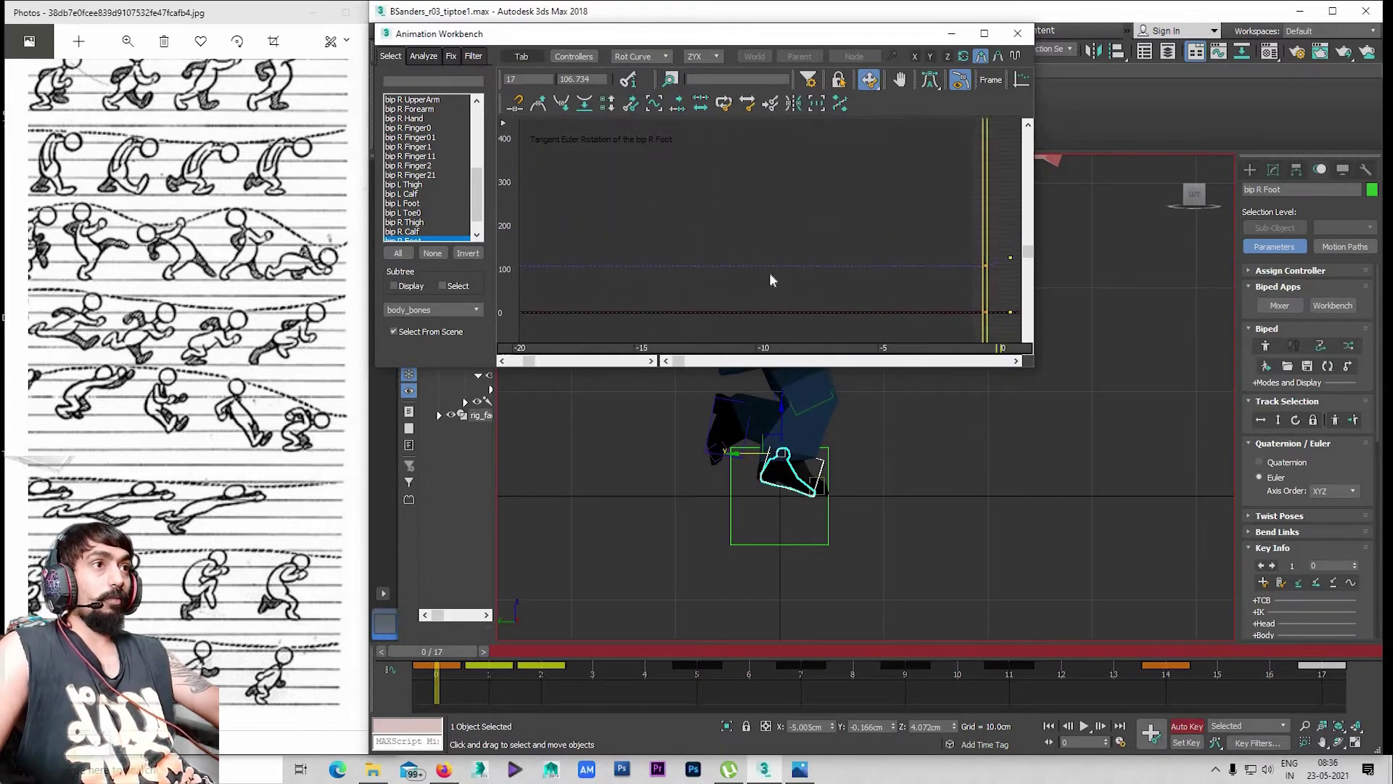
{"action": "scroll", "coordinate": [769, 261], "scroll_direction": "down", "scroll_amount": 3}
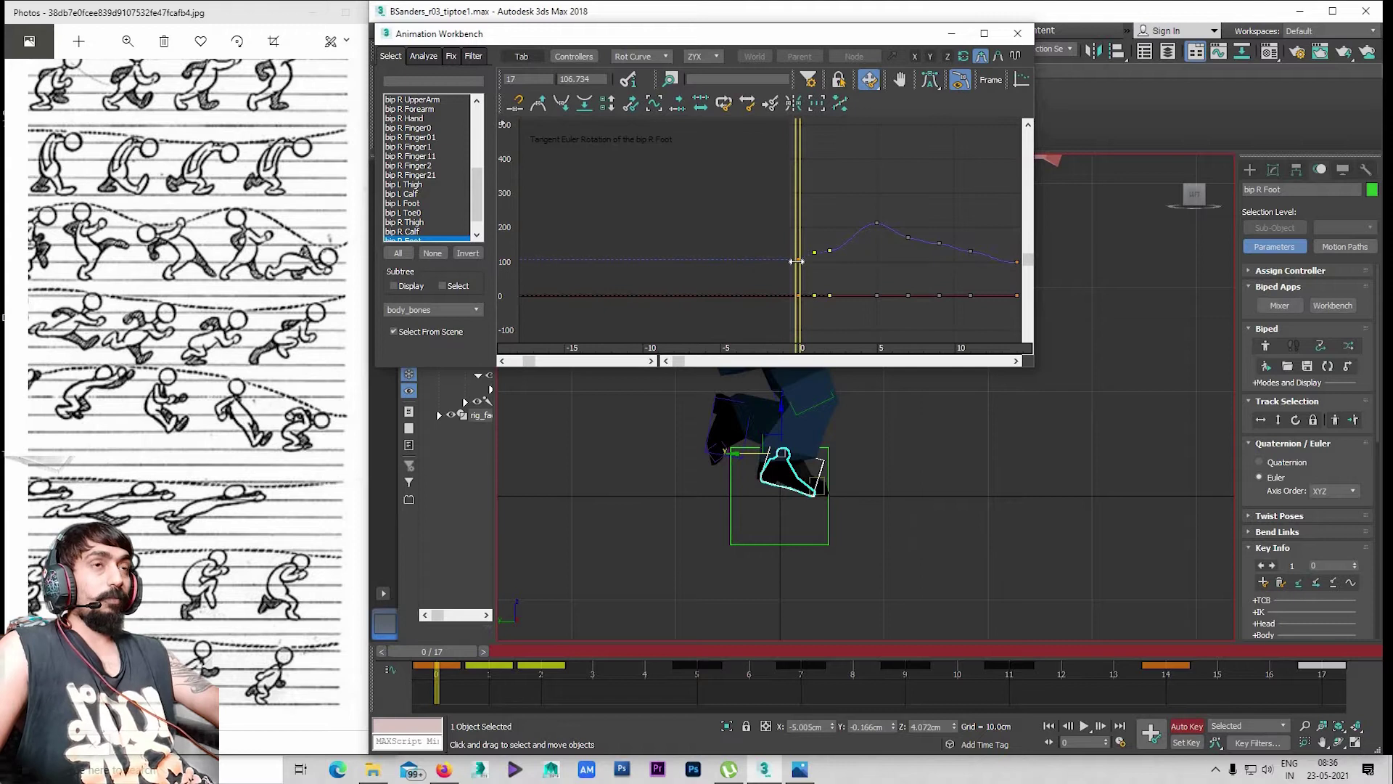
{"action": "middle_click_drag", "start_coordinate": [806, 283], "coordinate": [747, 270]}
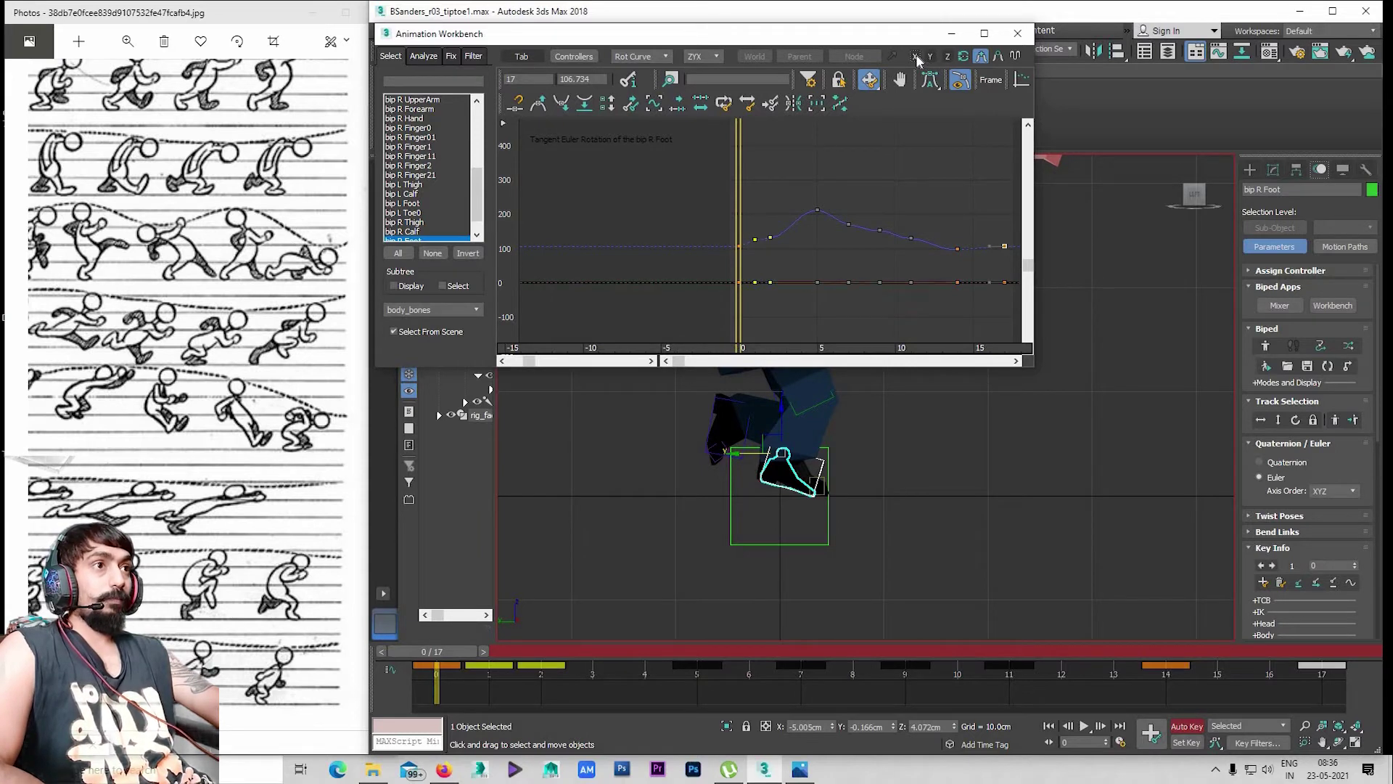
{"action": "scroll", "coordinate": [735, 234], "scroll_direction": "up", "scroll_amount": 3}
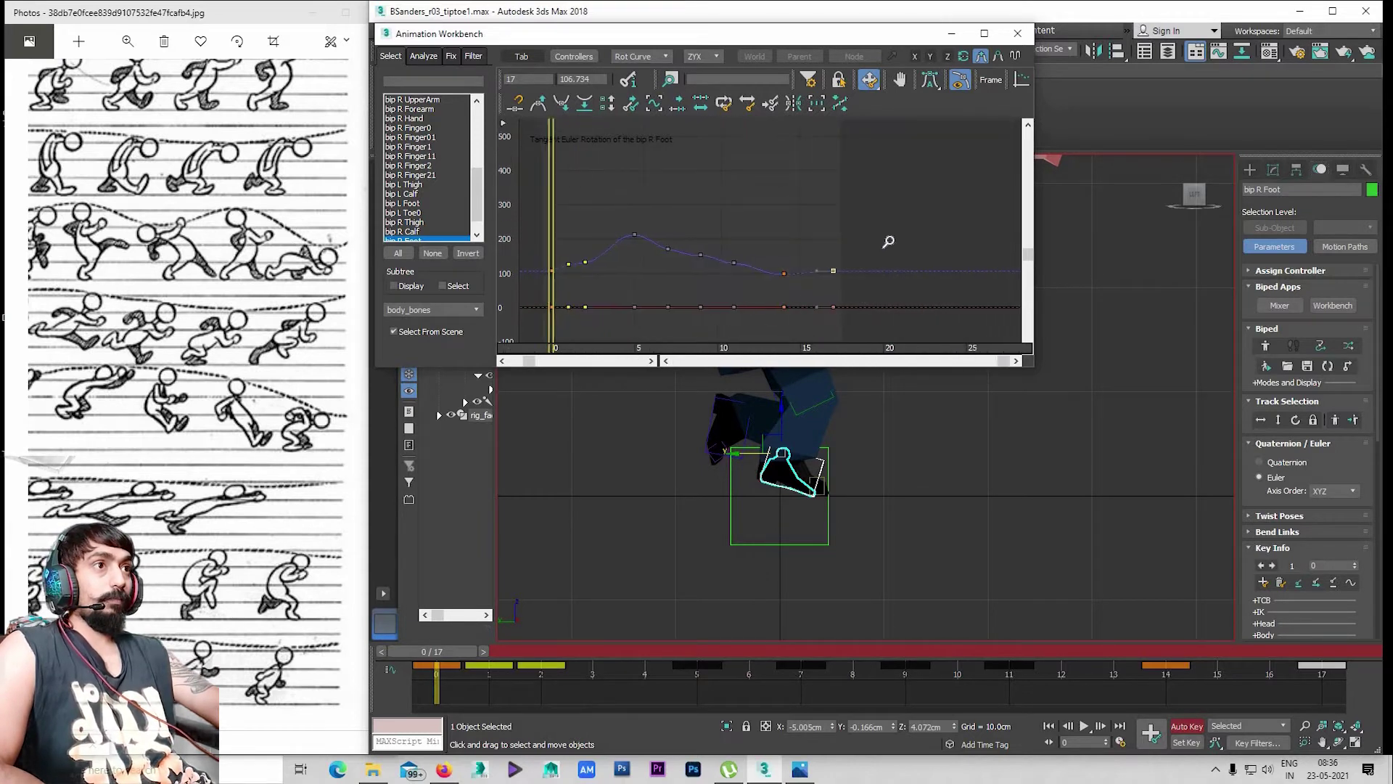
{"action": "mouse_move", "coordinate": [885, 240]}
{"action": "middle_mouse_down"}
{"action": "mouse_move", "coordinate": [826, 286]}
{"action": "mouse_move", "coordinate": [681, 254]}
{"action": "middle_mouse_up"}
{"action": "scroll", "coordinate": [683, 261], "scroll_direction": "down", "scroll_amount": 2}
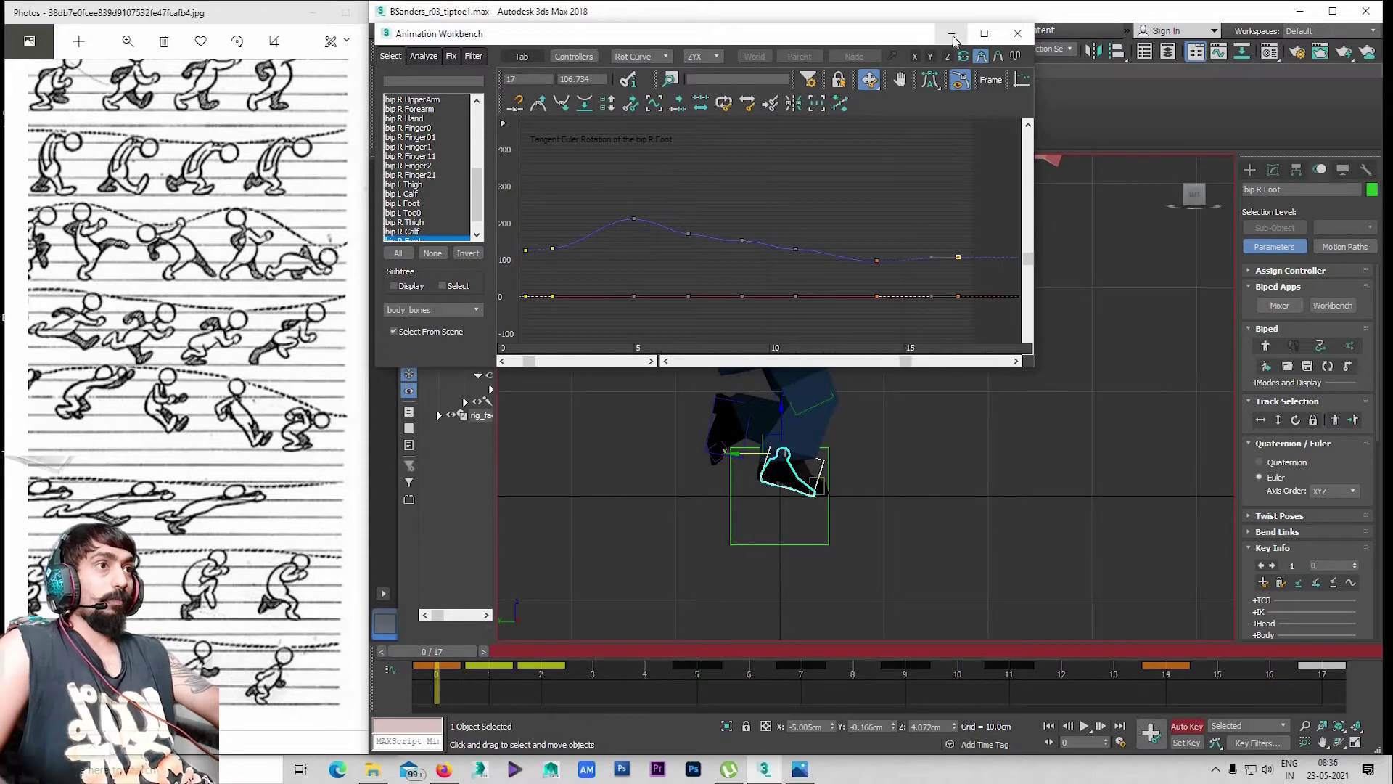
{"action": "middle_click_drag", "start_coordinate": [808, 247], "coordinate": [754, 276]}
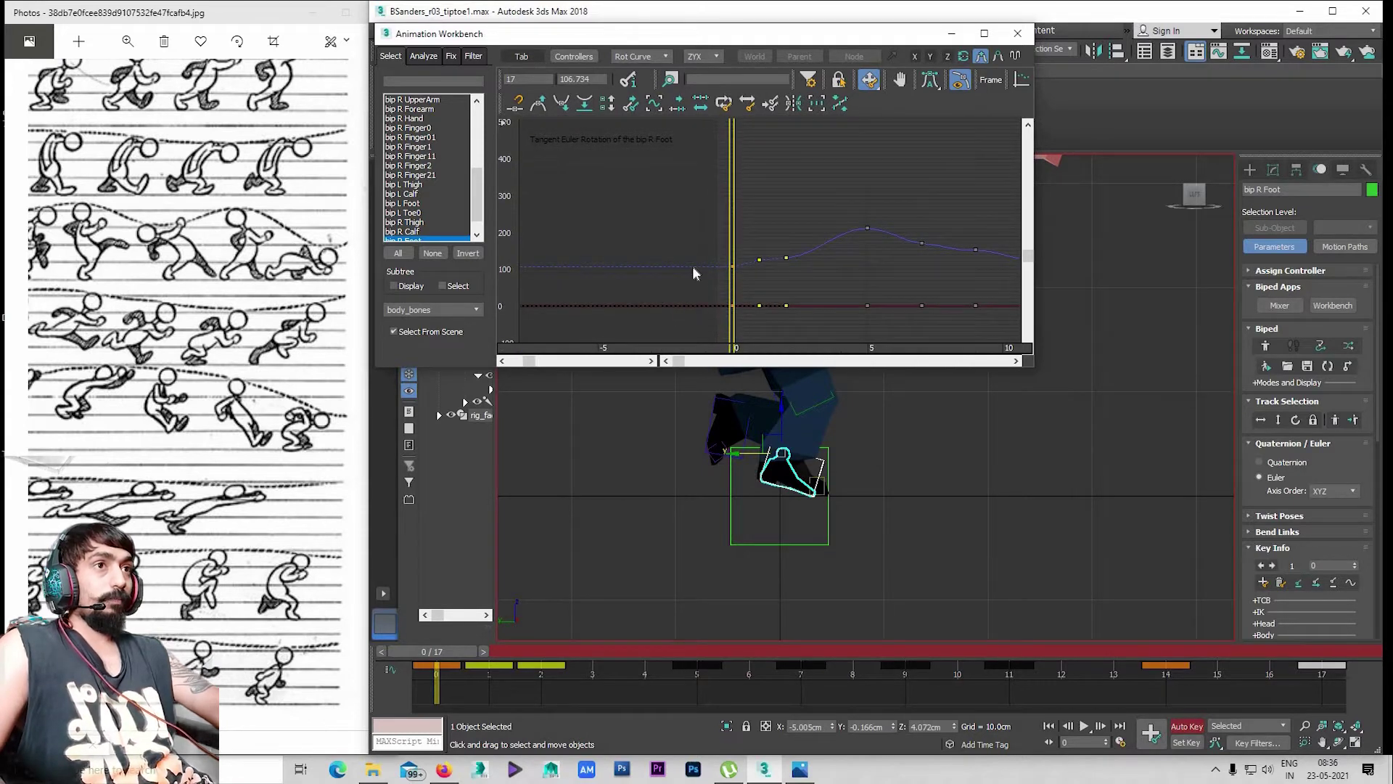
{"action": "left_click", "coordinate": [738, 273]}
{"action": "left_click", "coordinate": [732, 266]}
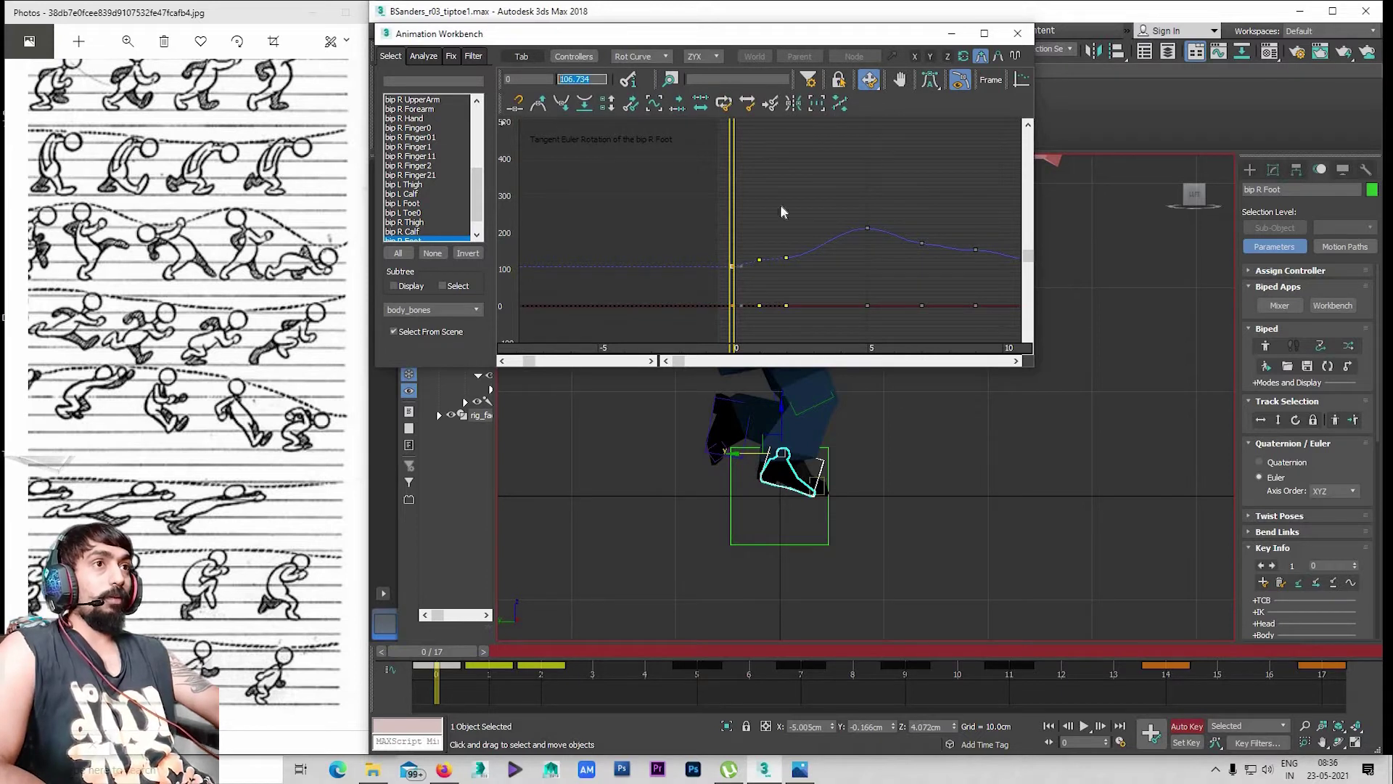
{"action": "middle_click_drag", "start_coordinate": [760, 196], "coordinate": [799, 217]}
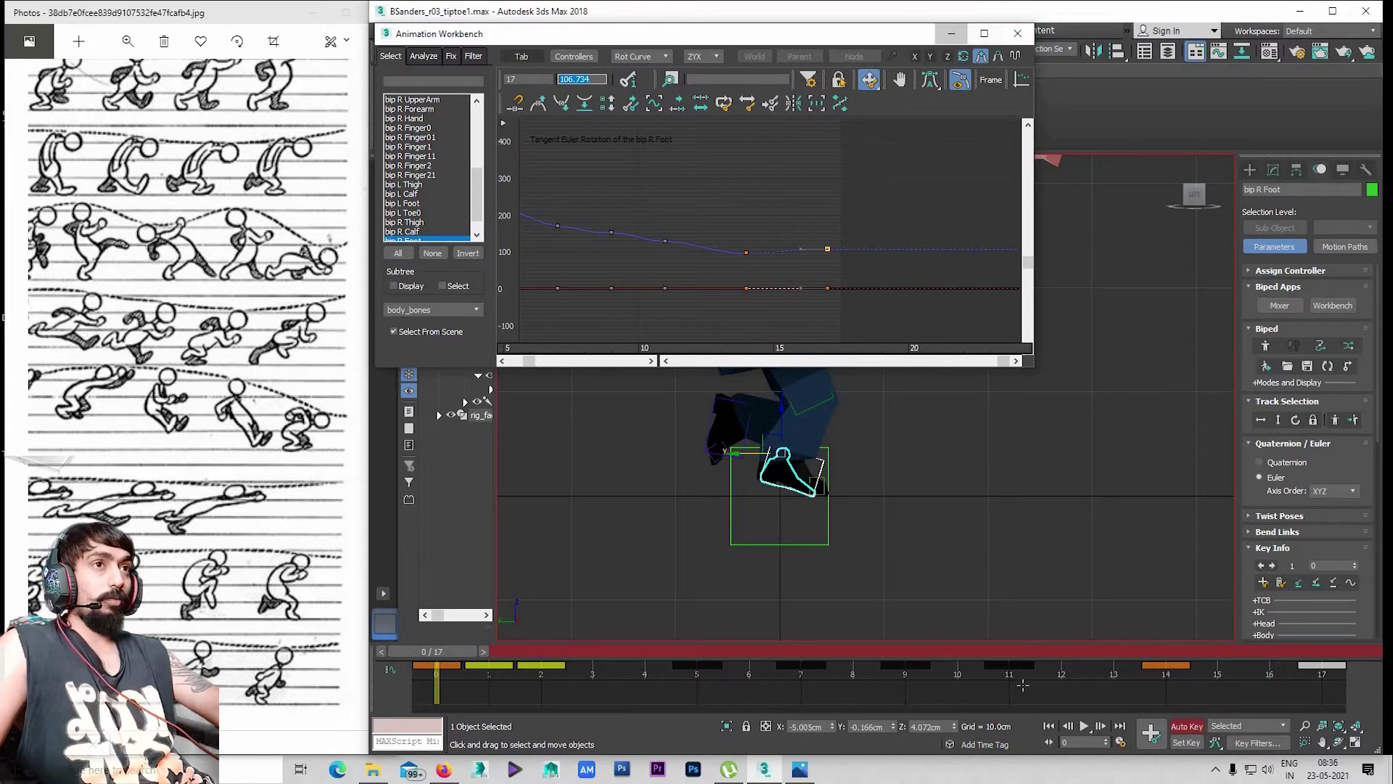
{"action": "left_click", "coordinate": [1017, 34]}
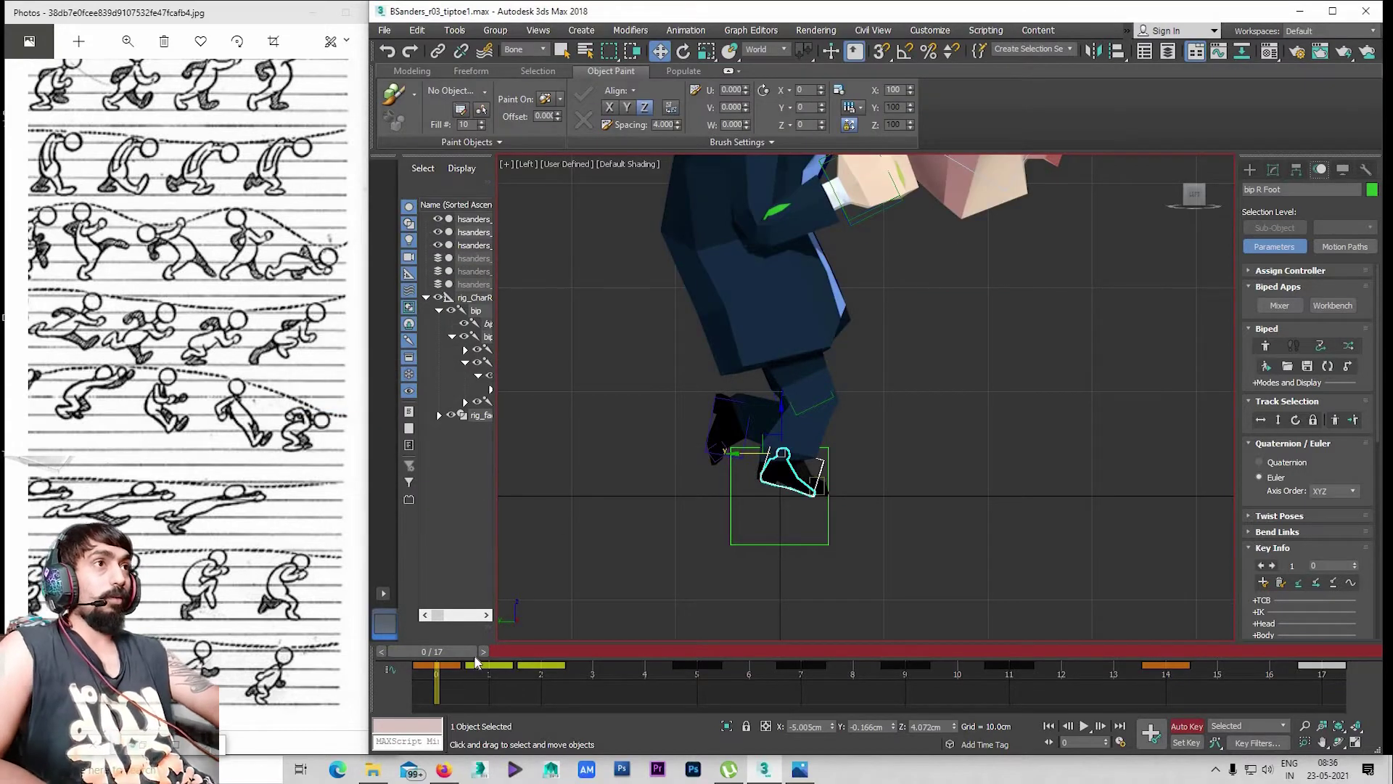
Compare frames 0 and 17, zoom out, play the loop, stop at frame 0, and clear the selection
{"action": "key", "text": "End"}
{"action": "key", "text": "Home"}
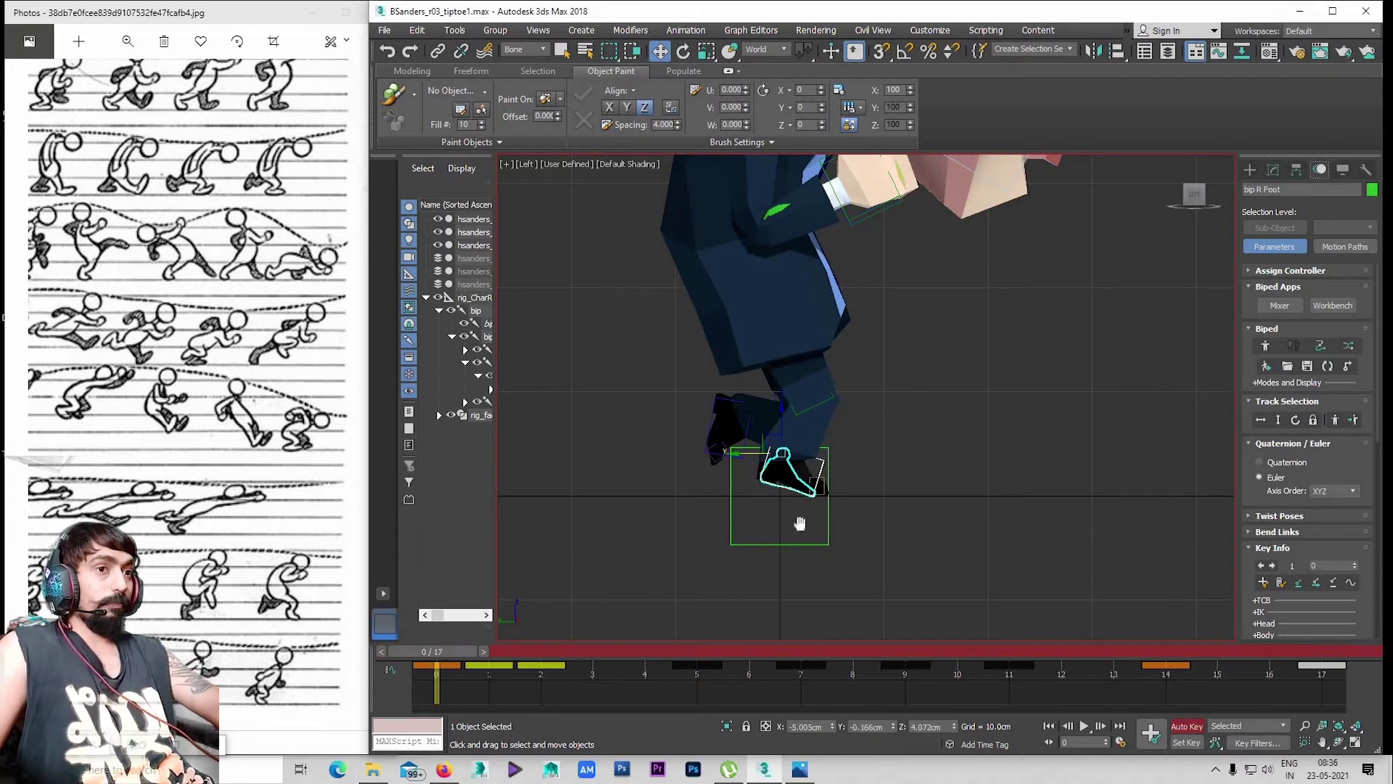
{"action": "scroll", "coordinate": [799, 523], "scroll_direction": "down", "scroll_amount": 3}
{"action": "scroll", "coordinate": [868, 532], "scroll_direction": "down", "scroll_amount": 2}
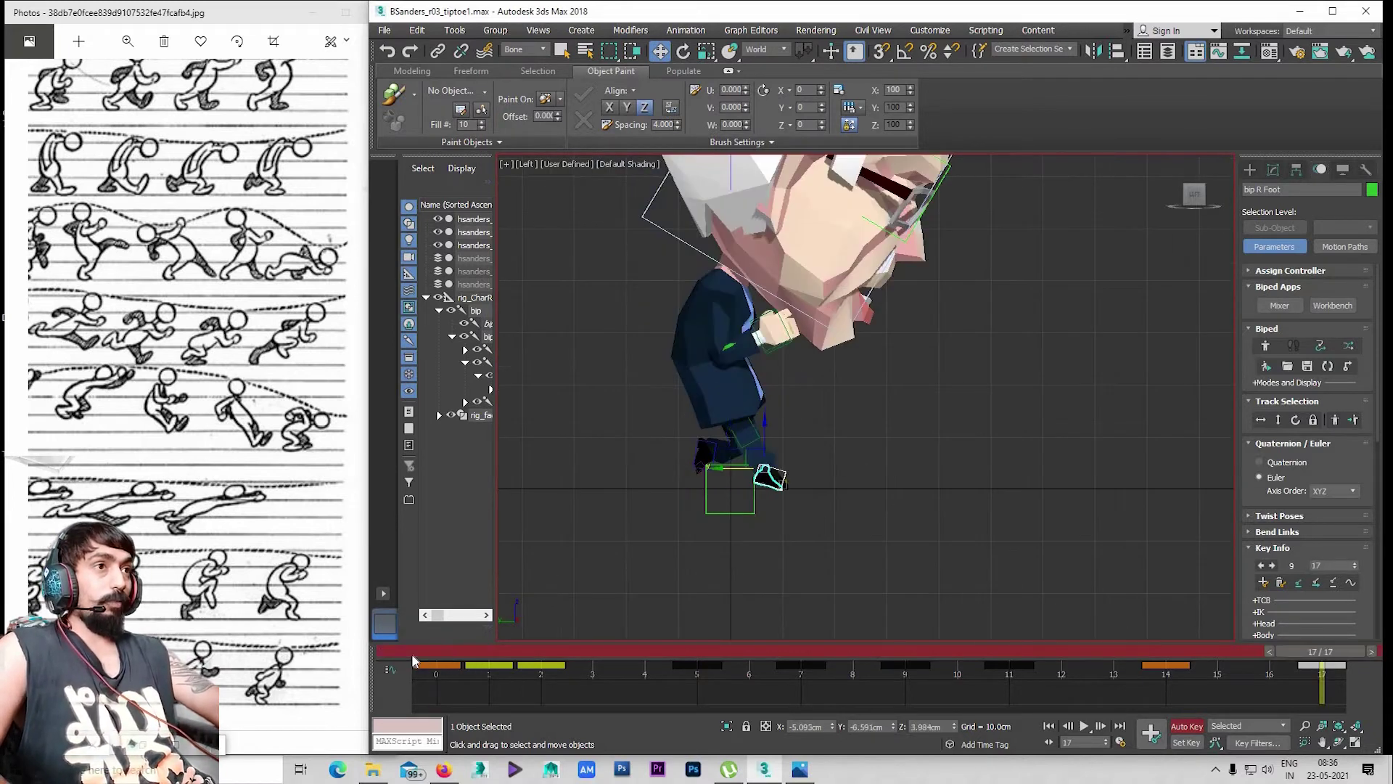
{"action": "key", "text": "period"}
{"action": "key", "text": "slash"}
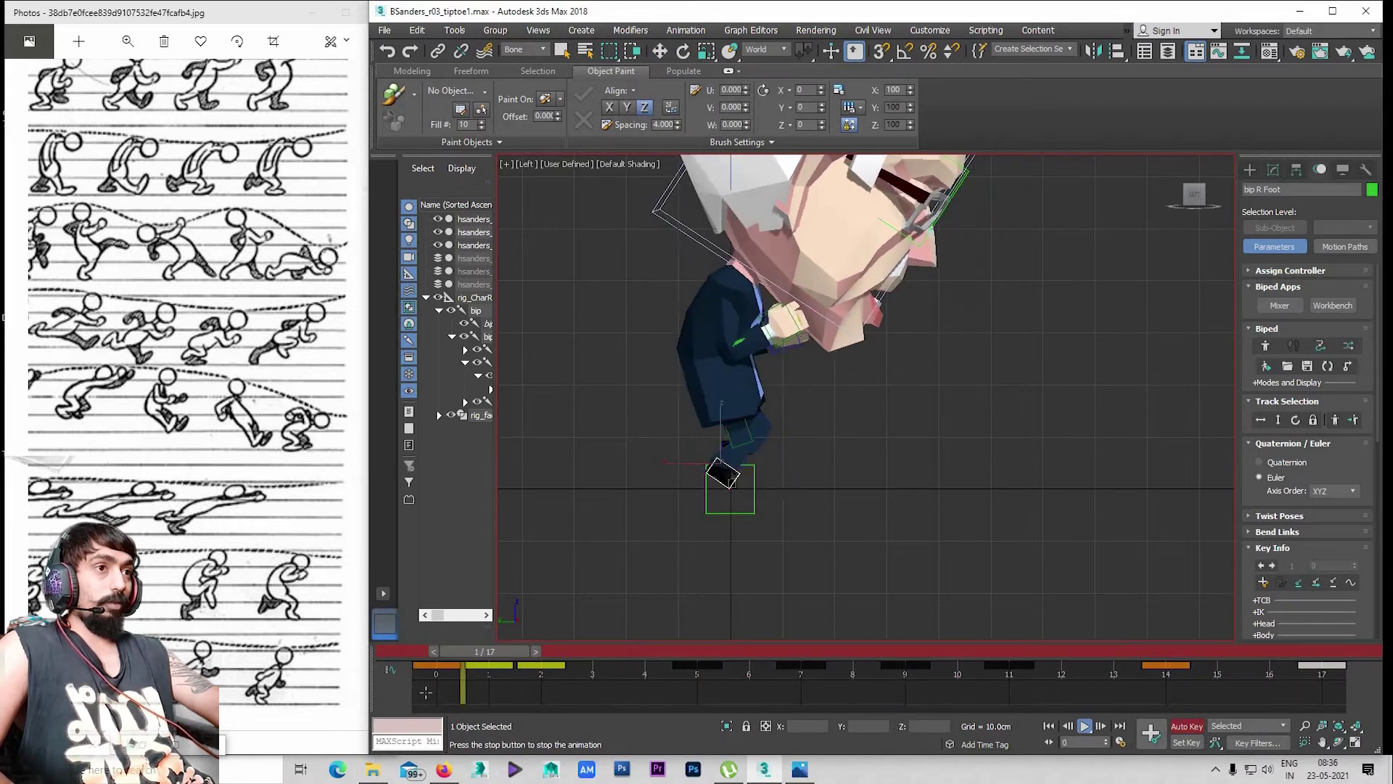
{"action": "key", "text": "slash"}
{"action": "key", "text": "comma"}
{"action": "key", "text": "comma"}
{"action": "key", "text": "comma"}
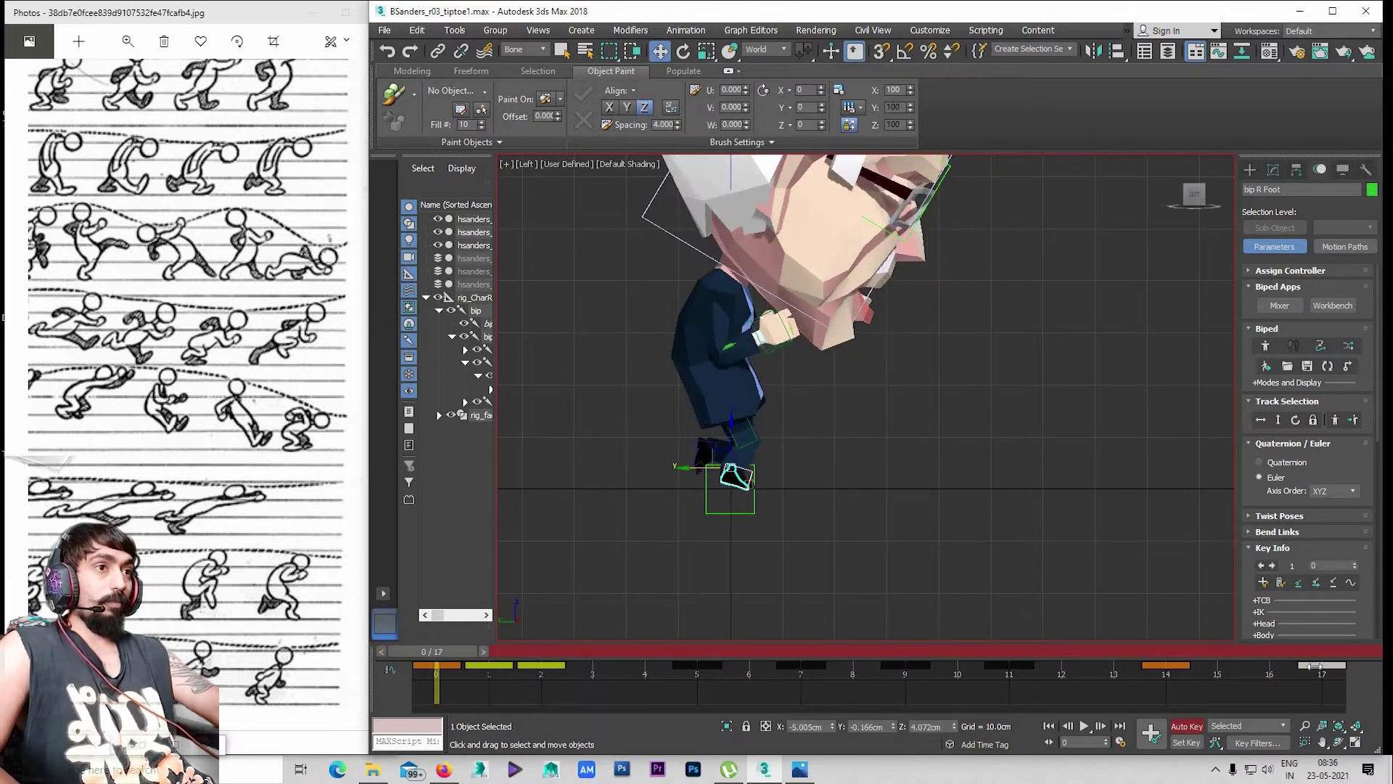
{"action": "right_click", "coordinate": [1315, 670]}
{"action": "left_click", "coordinate": [1330, 590]}
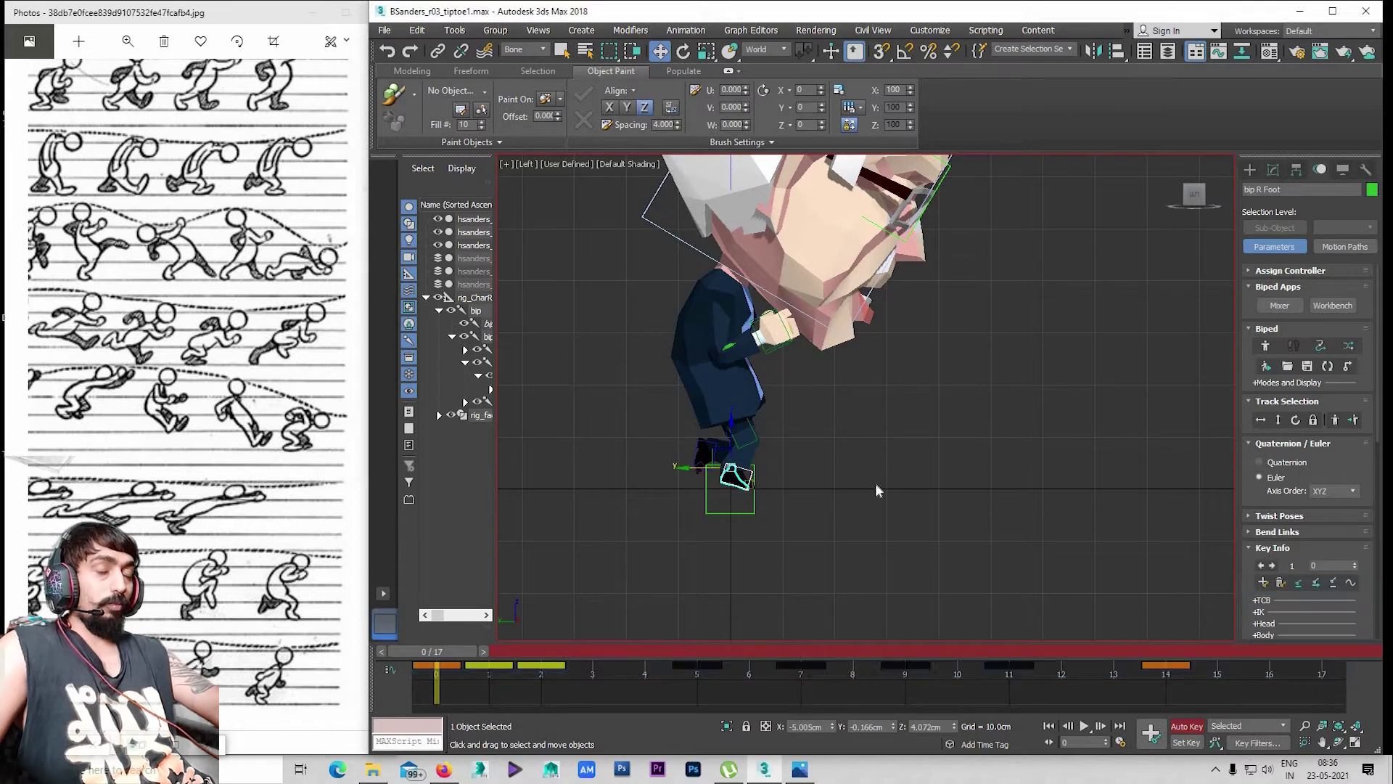
{"action": "left_click", "coordinate": [875, 484]}
Select the whole biped, paste its stored posture at frame 17, and compare frames 0 and 17
{"action": "key", "text": "z"}
{"action": "key", "text": "ctrl+a"}
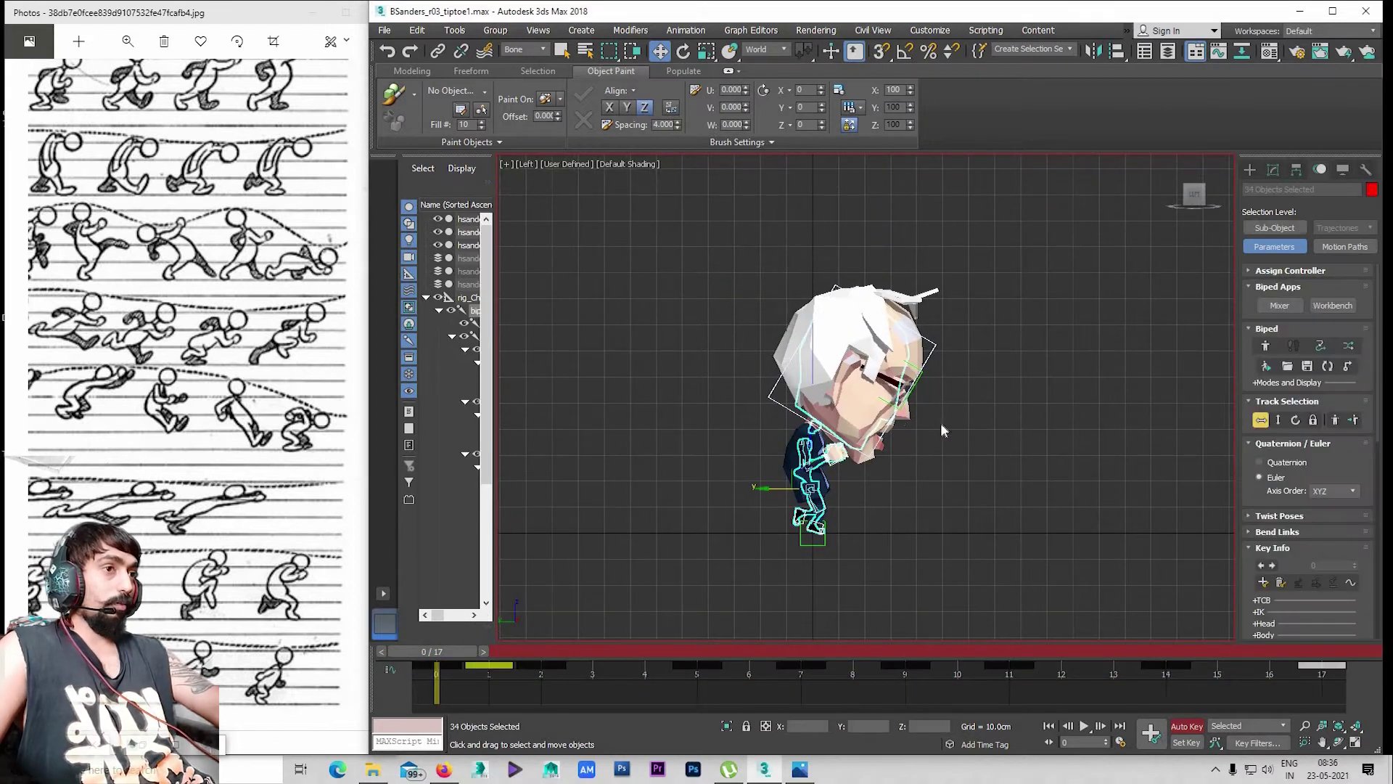
{"action": "scroll", "coordinate": [1290, 584], "scroll_direction": "down", "scroll_amount": 2}
{"action": "scroll", "coordinate": [1284, 586], "scroll_direction": "down", "scroll_amount": 3}
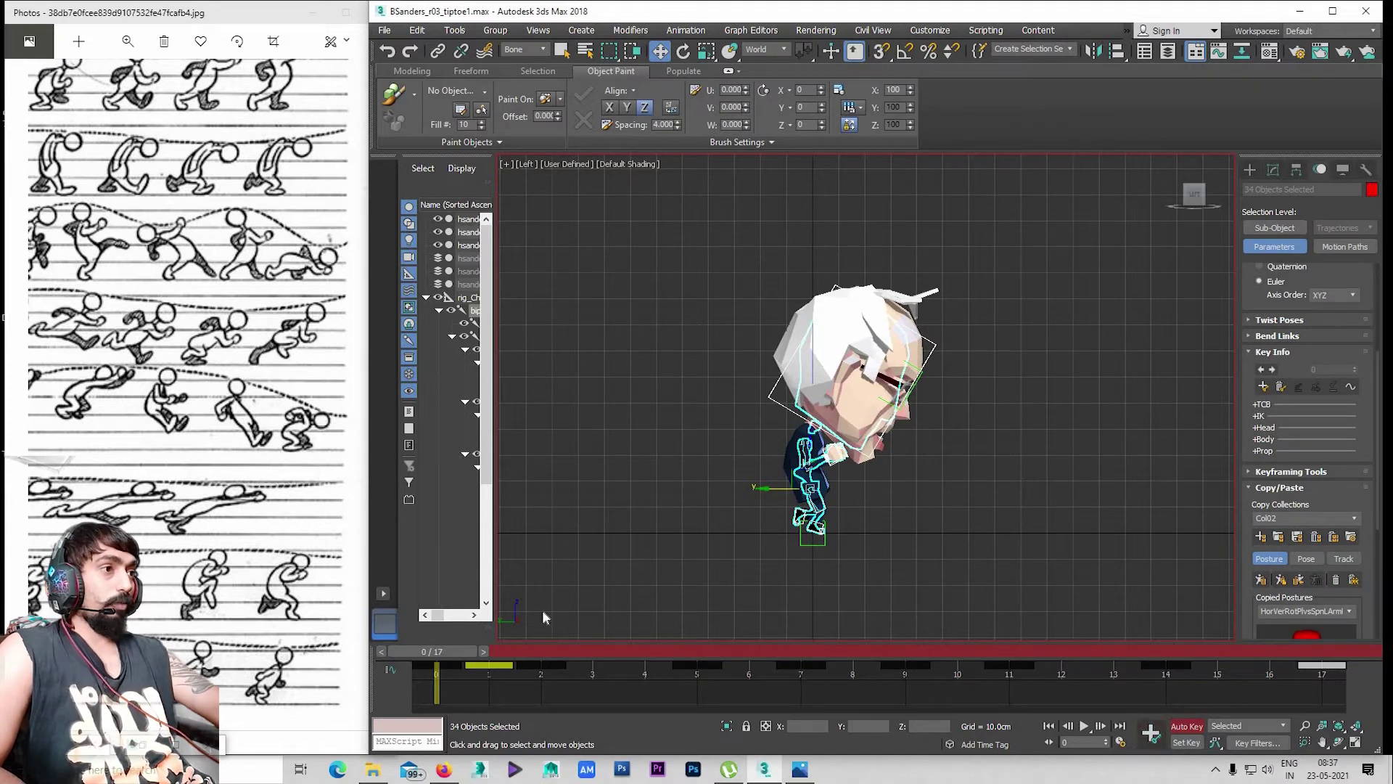
{"action": "left_click_drag", "start_coordinate": [434, 651], "coordinate": [1318, 652]}
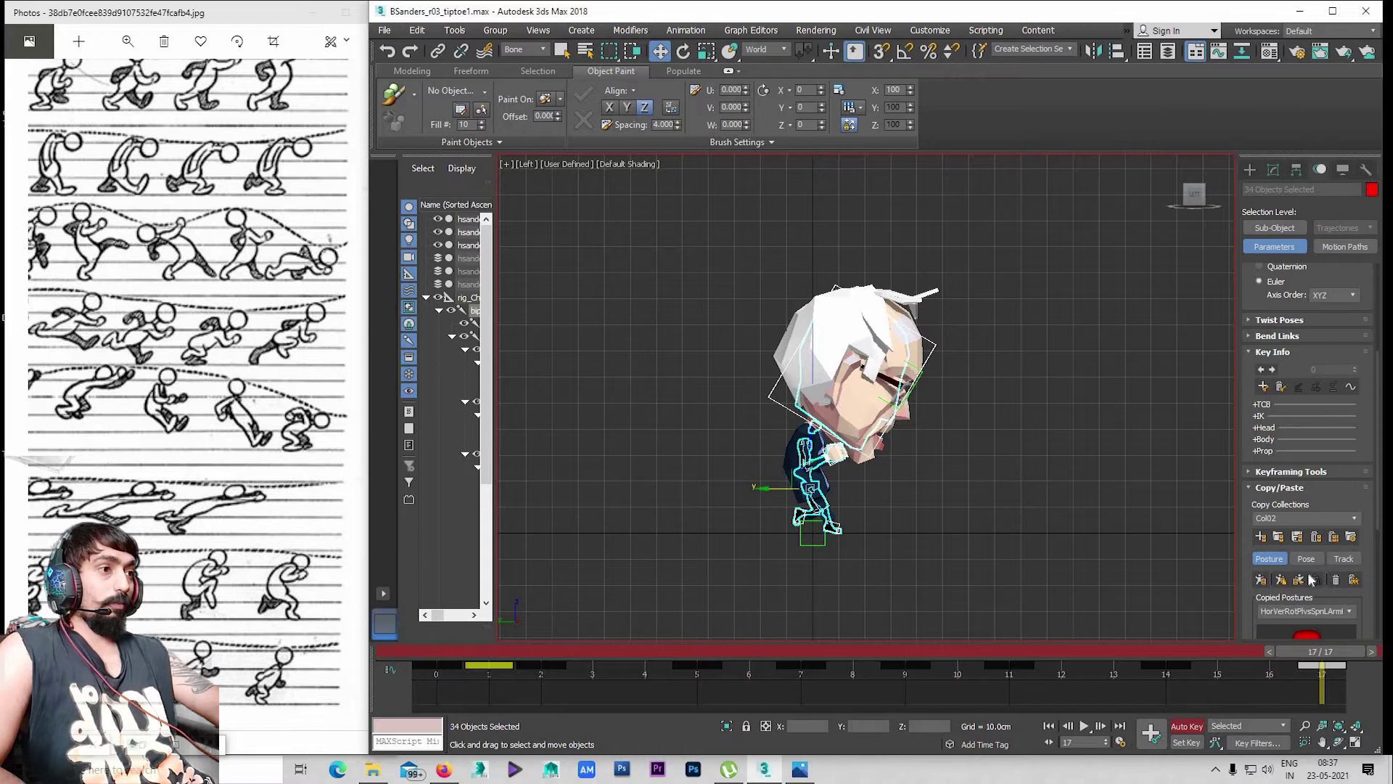
{"action": "left_click", "coordinate": [1282, 580]}
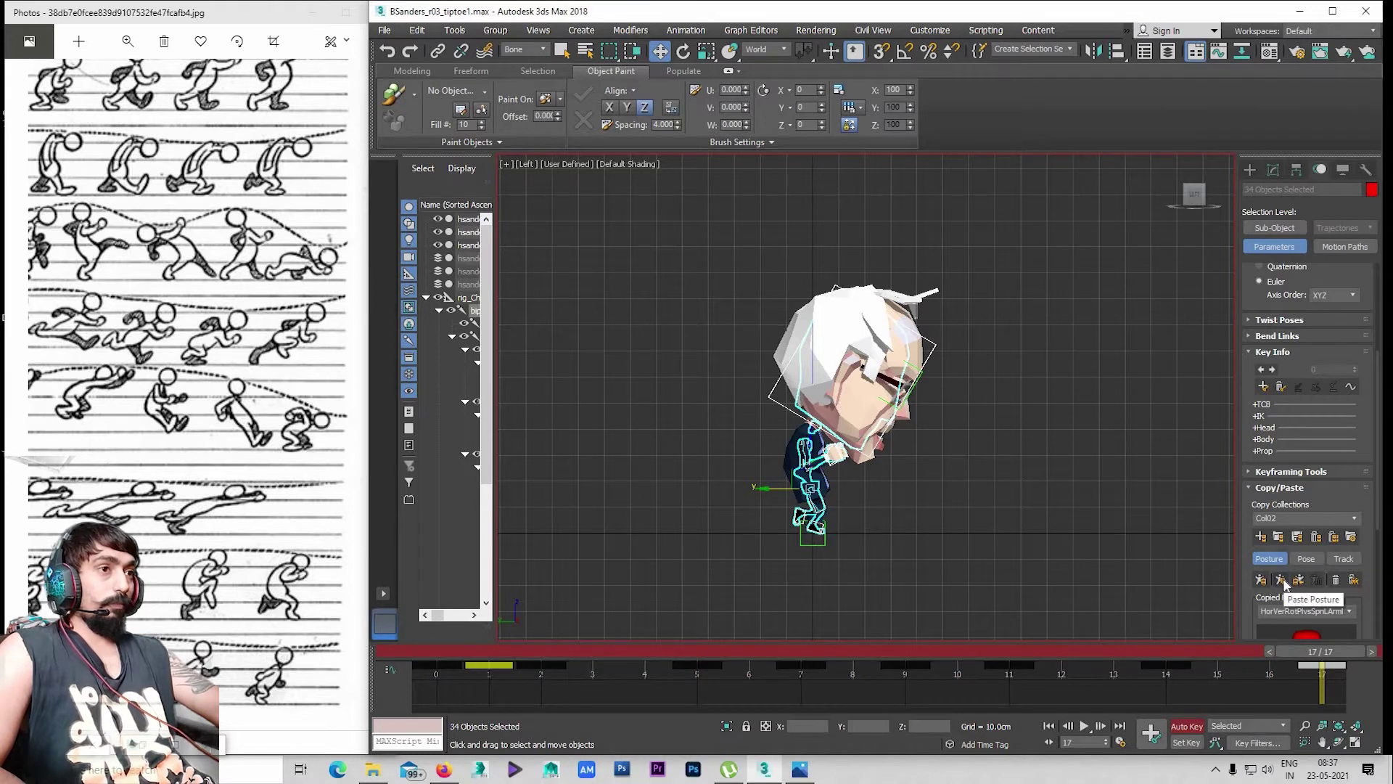
{"action": "key", "text": "Home"}
{"action": "key", "text": "End"}
{"action": "key", "text": "Home"}
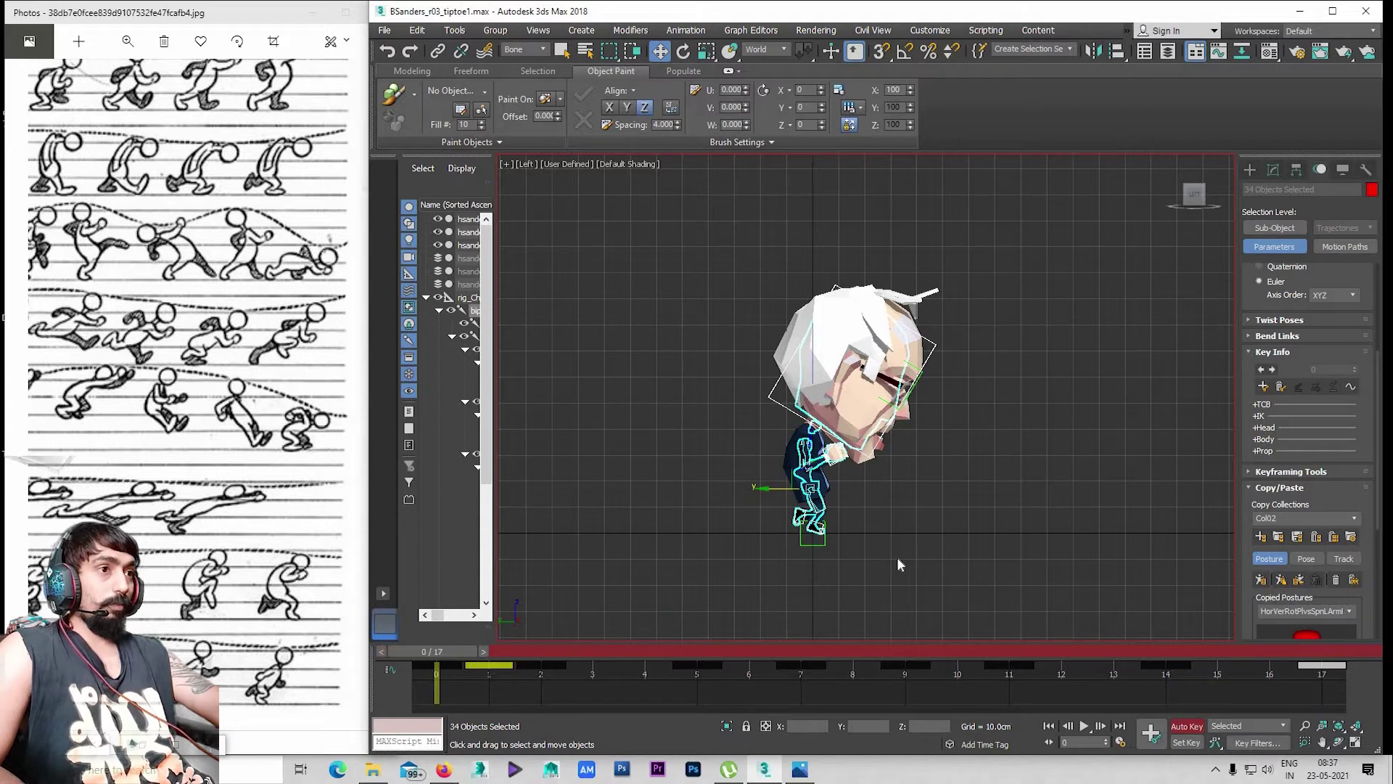
{"action": "left_click", "coordinate": [914, 501]}
Play the walk loop briefly and stop it at frame 13
{"action": "key", "text": "slash"}
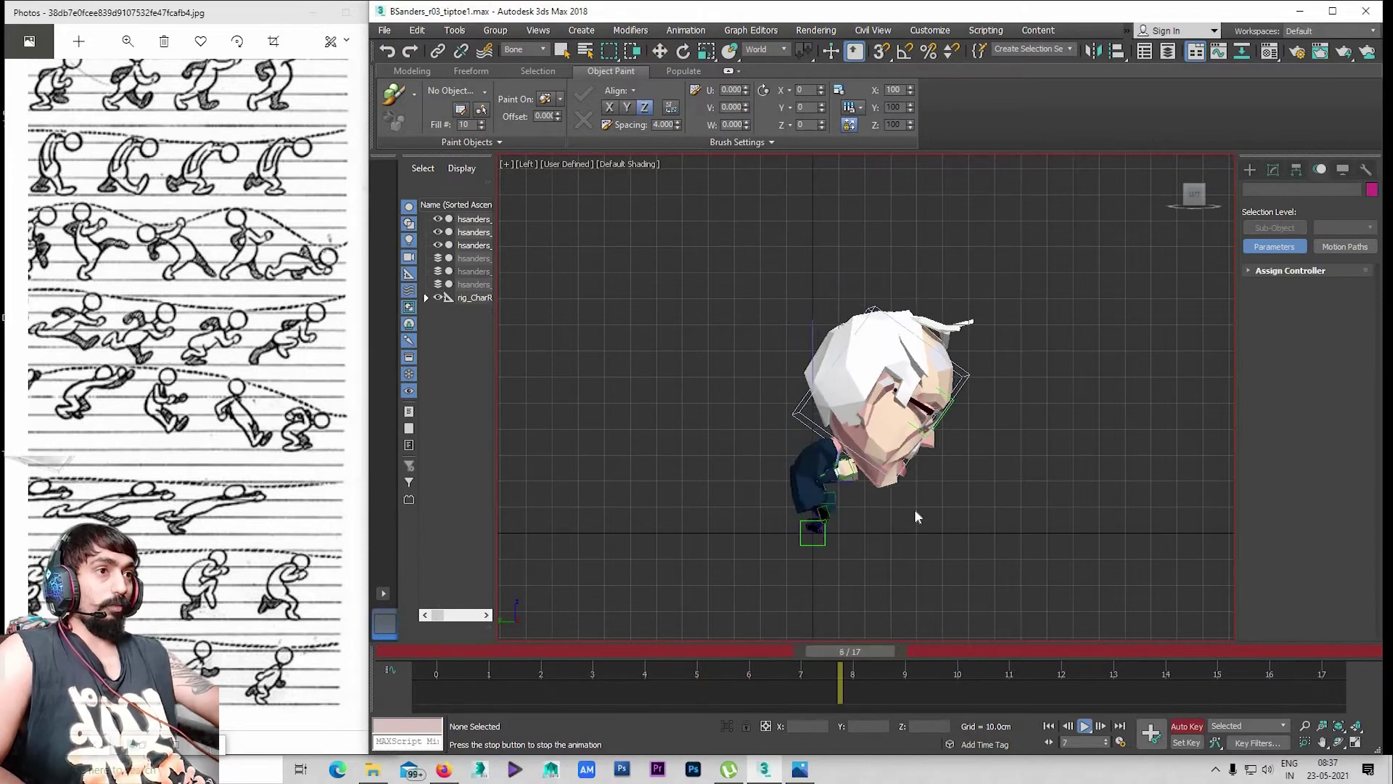
{"action": "scroll", "coordinate": [894, 573], "scroll_direction": "up", "scroll_amount": 3}
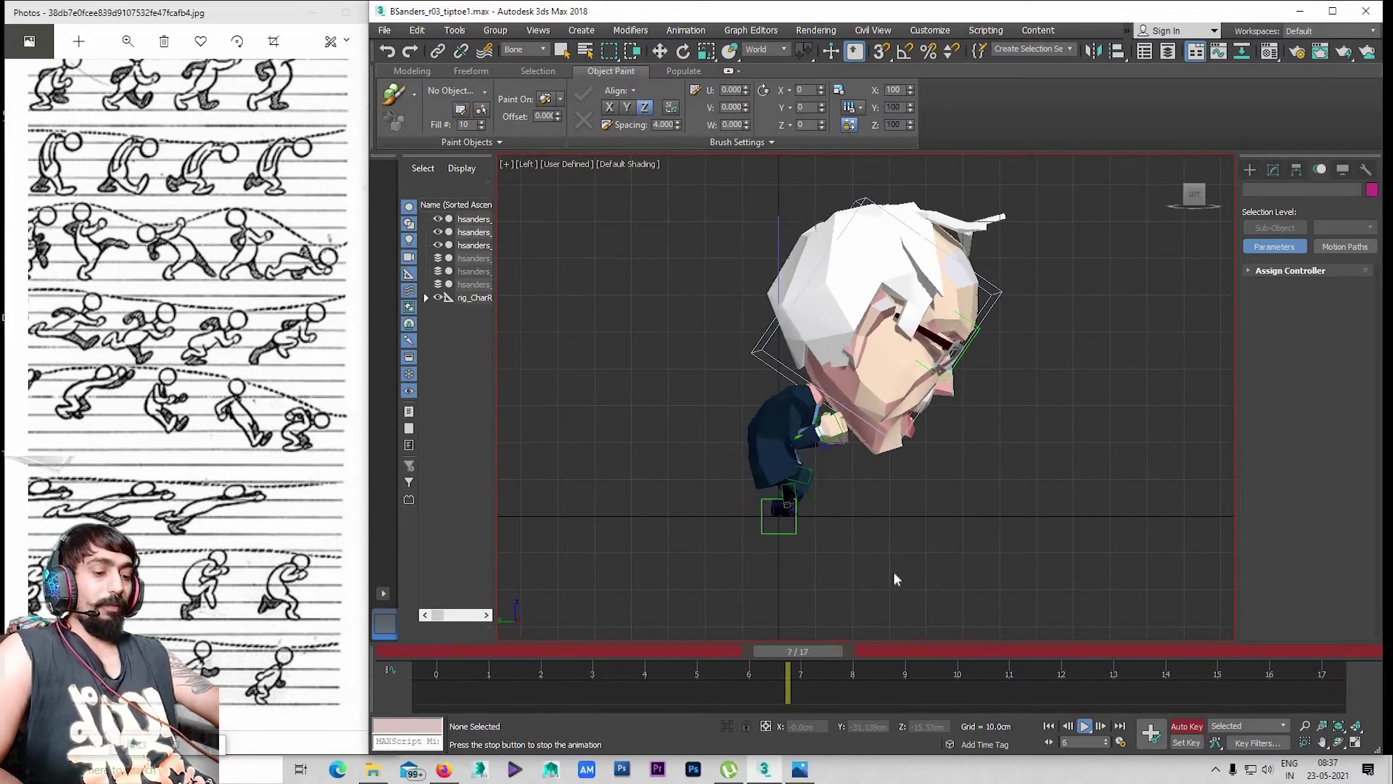
{"action": "key", "text": "slash"}
{"action": "left_click", "coordinate": [1153, 651]}
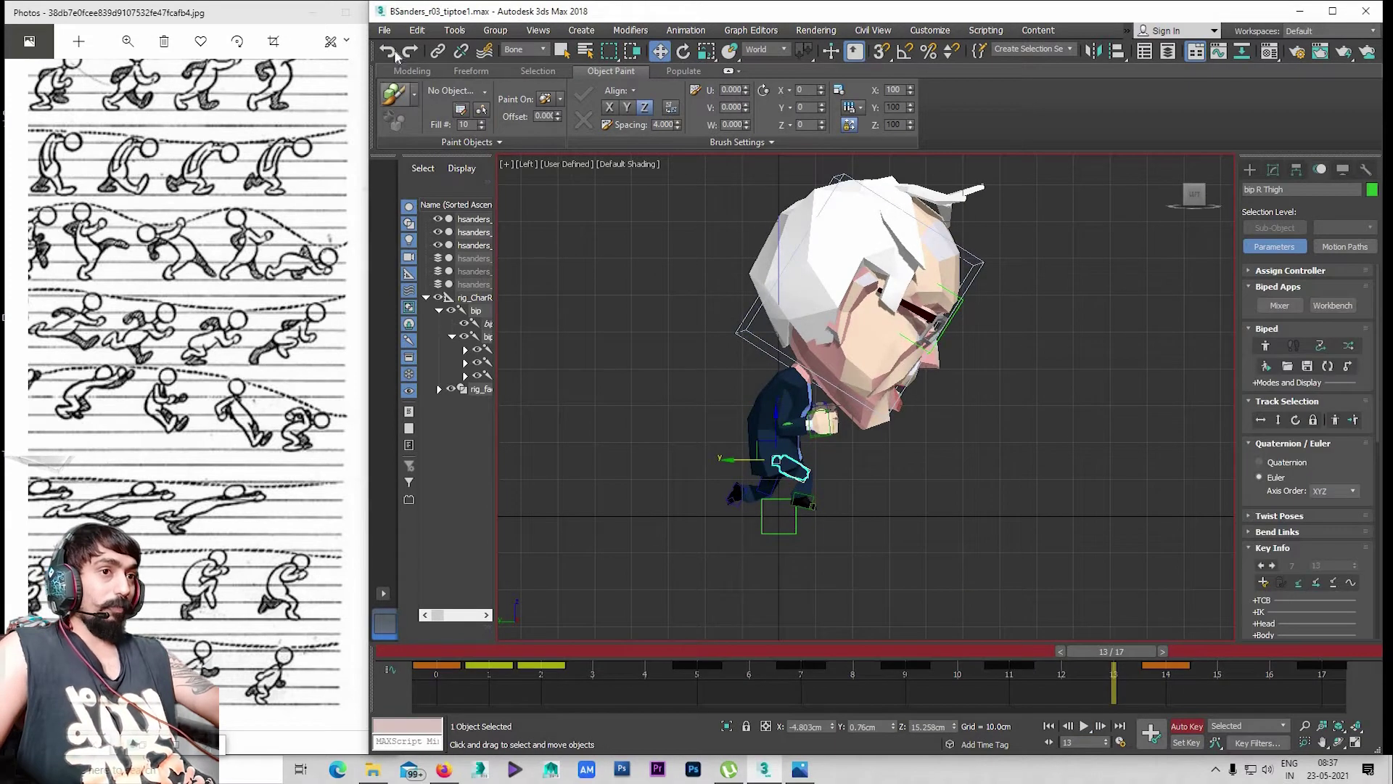
Save the scene as BSanders_r03_tiptoe2.max
{"action": "left_click", "coordinate": [385, 30]}
{"action": "left_click", "coordinate": [420, 159]}
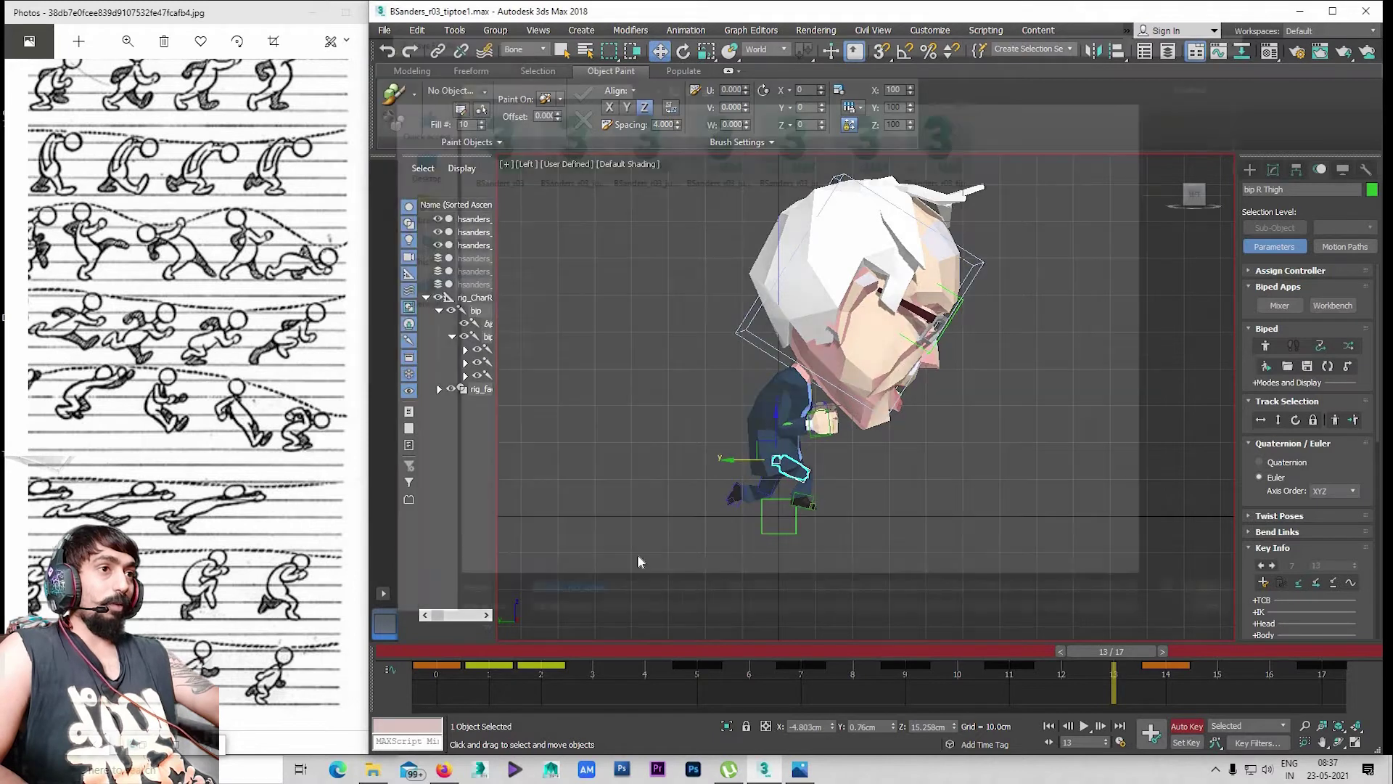
{"action": "key", "text": "End"}
{"action": "key", "text": "BackSpace"}
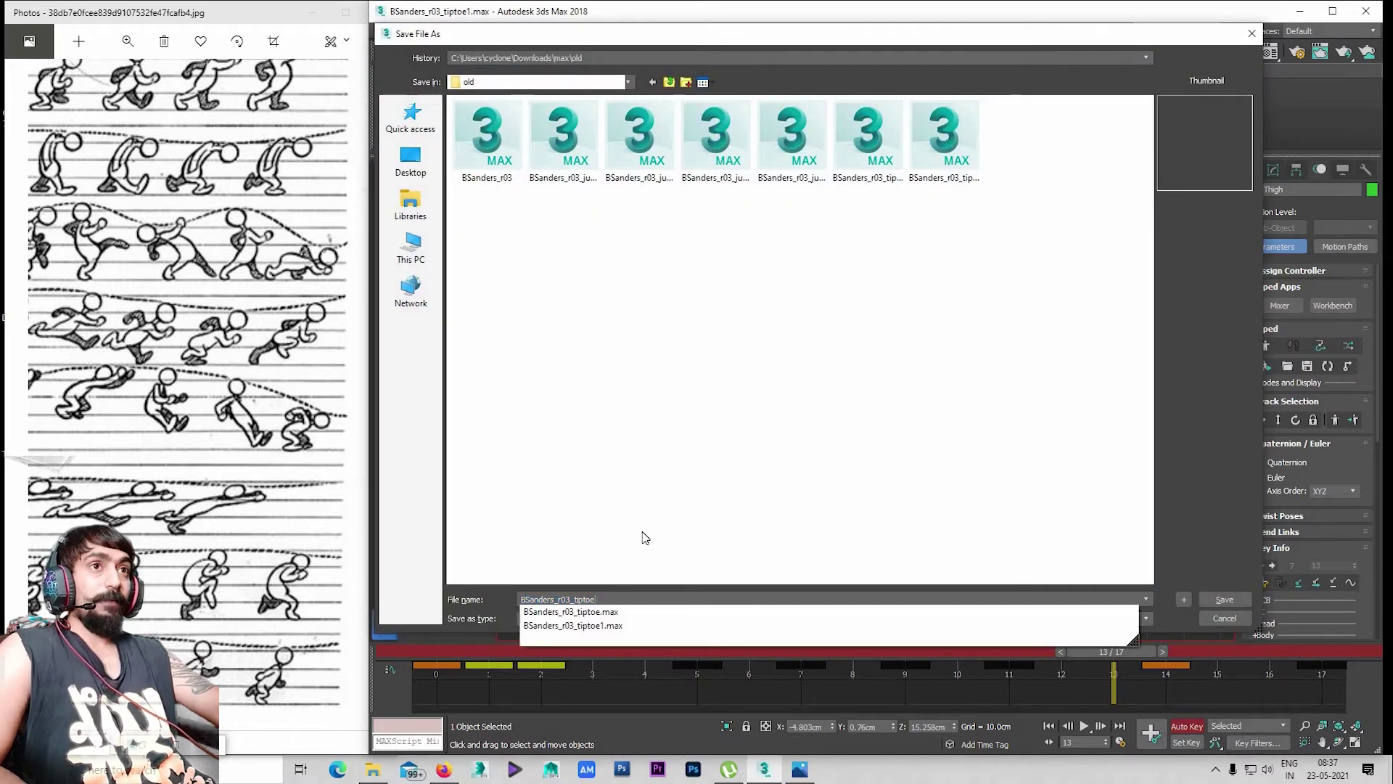
{"action": "type", "text": "2"}
{"action": "key", "text": "Return"}
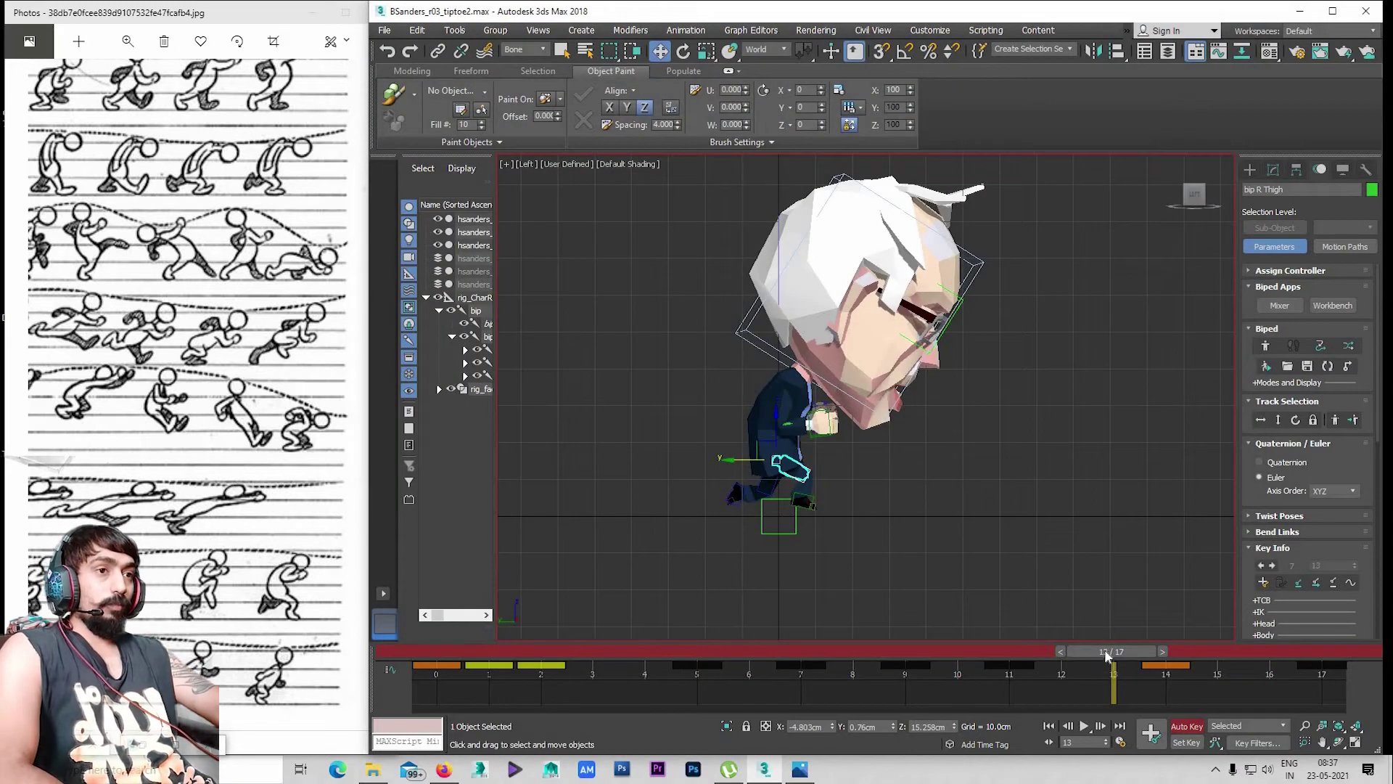
Select the bip Spine bone and frame the torso
{"action": "mouse_move", "coordinate": [1099, 652]}
{"action": "left_mouse_down"}
{"action": "mouse_move", "coordinate": [1208, 651]}
{"action": "mouse_move", "coordinate": [1059, 651]}
{"action": "mouse_move", "coordinate": [1249, 648]}
{"action": "mouse_move", "coordinate": [1149, 666]}
{"action": "left_mouse_up"}
{"action": "scroll", "coordinate": [982, 541], "scroll_direction": "up", "scroll_amount": 5}
{"action": "key", "text": "w"}
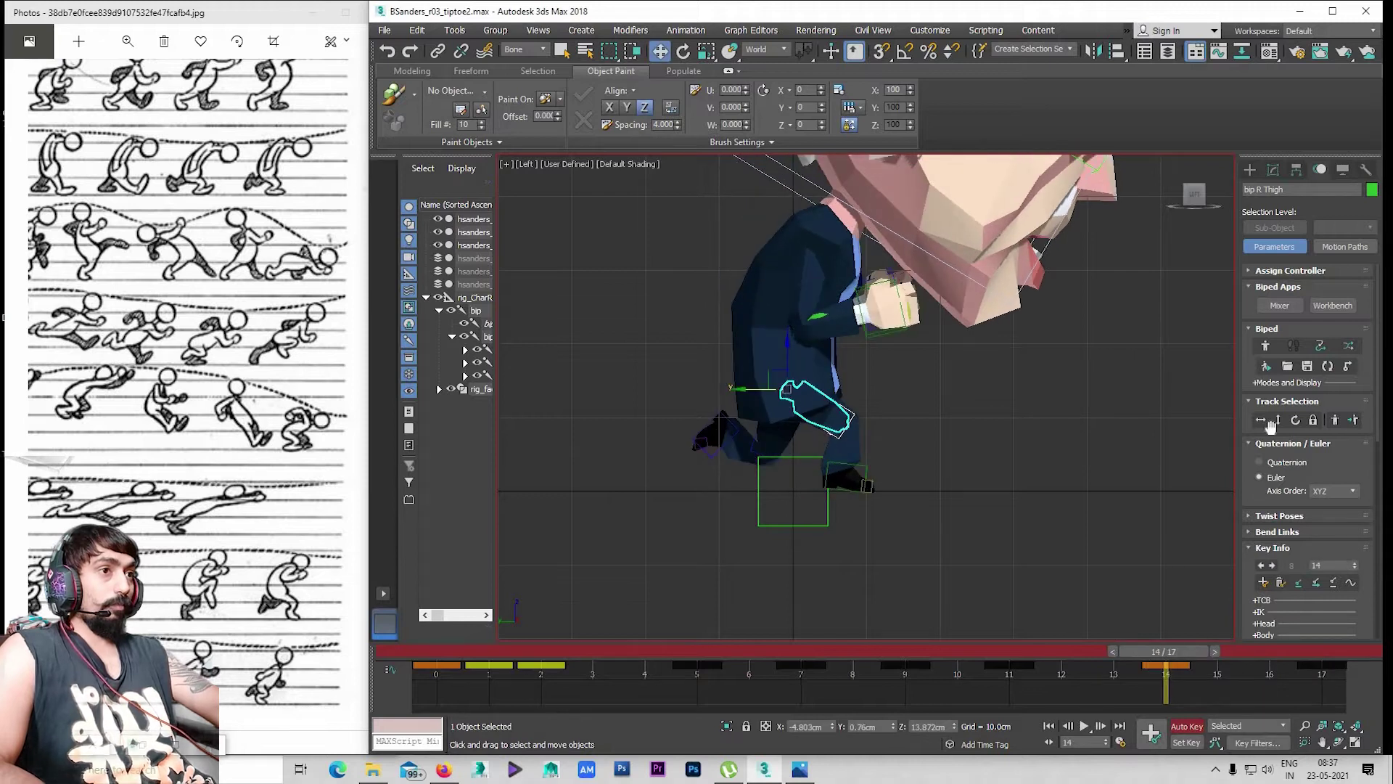
{"action": "left_click", "coordinate": [787, 389]}
{"action": "left_click", "coordinate": [785, 350]}
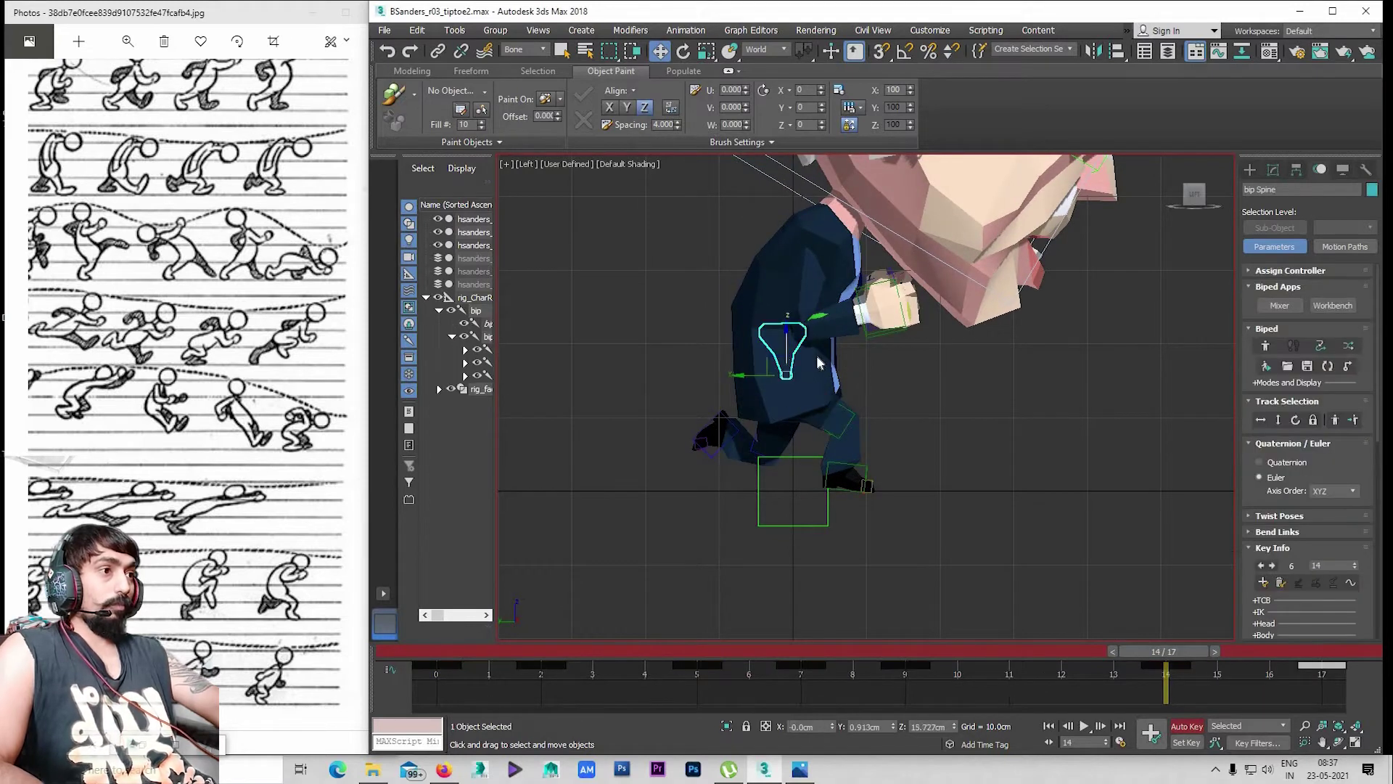
{"action": "key", "text": "r"}
{"action": "key", "text": "e"}
{"action": "middle_click_drag", "start_coordinate": [835, 496], "coordinate": [809, 540]}
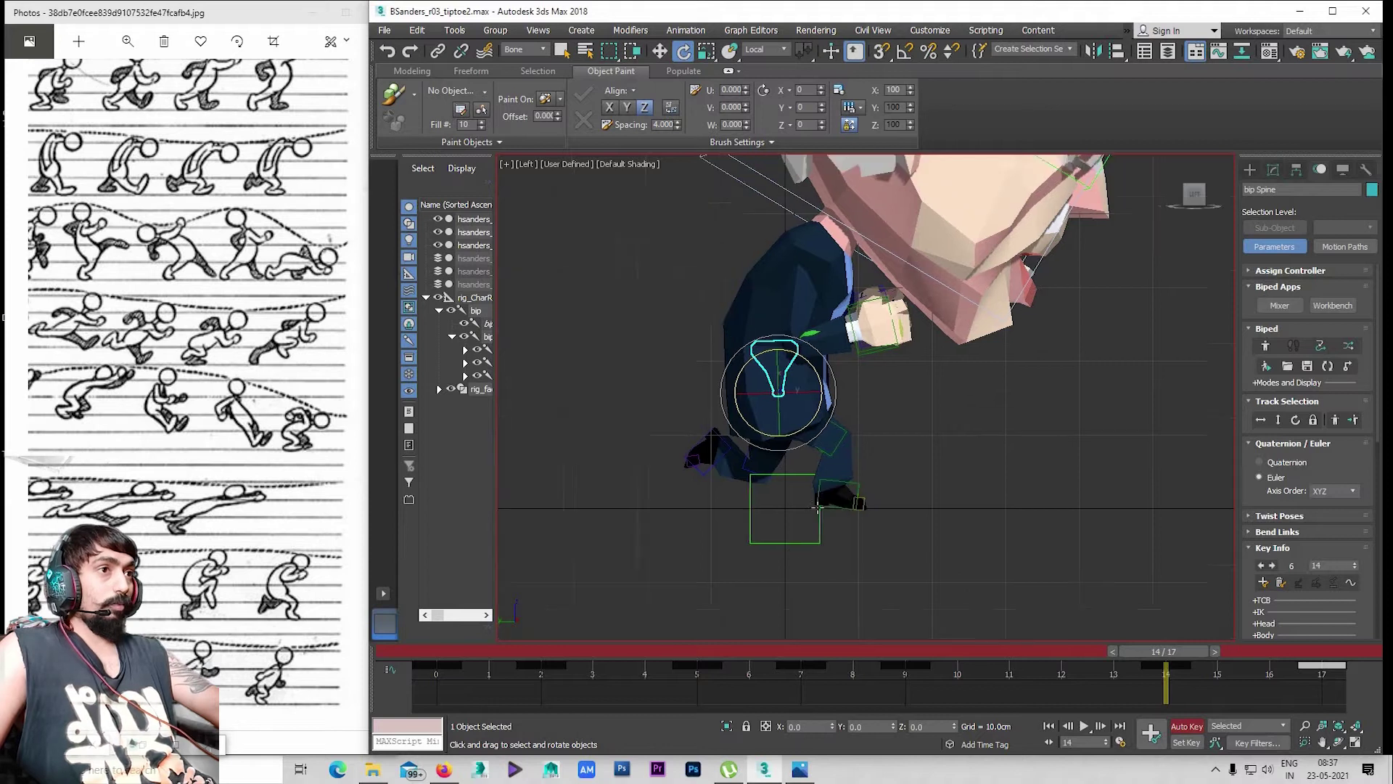
{"action": "key", "text": "q"}
Scrub the animation, then rotate the spine at frame 0 to tilt the upper body
{"action": "left_click_drag", "start_coordinate": [1206, 655], "coordinate": [748, 652]}
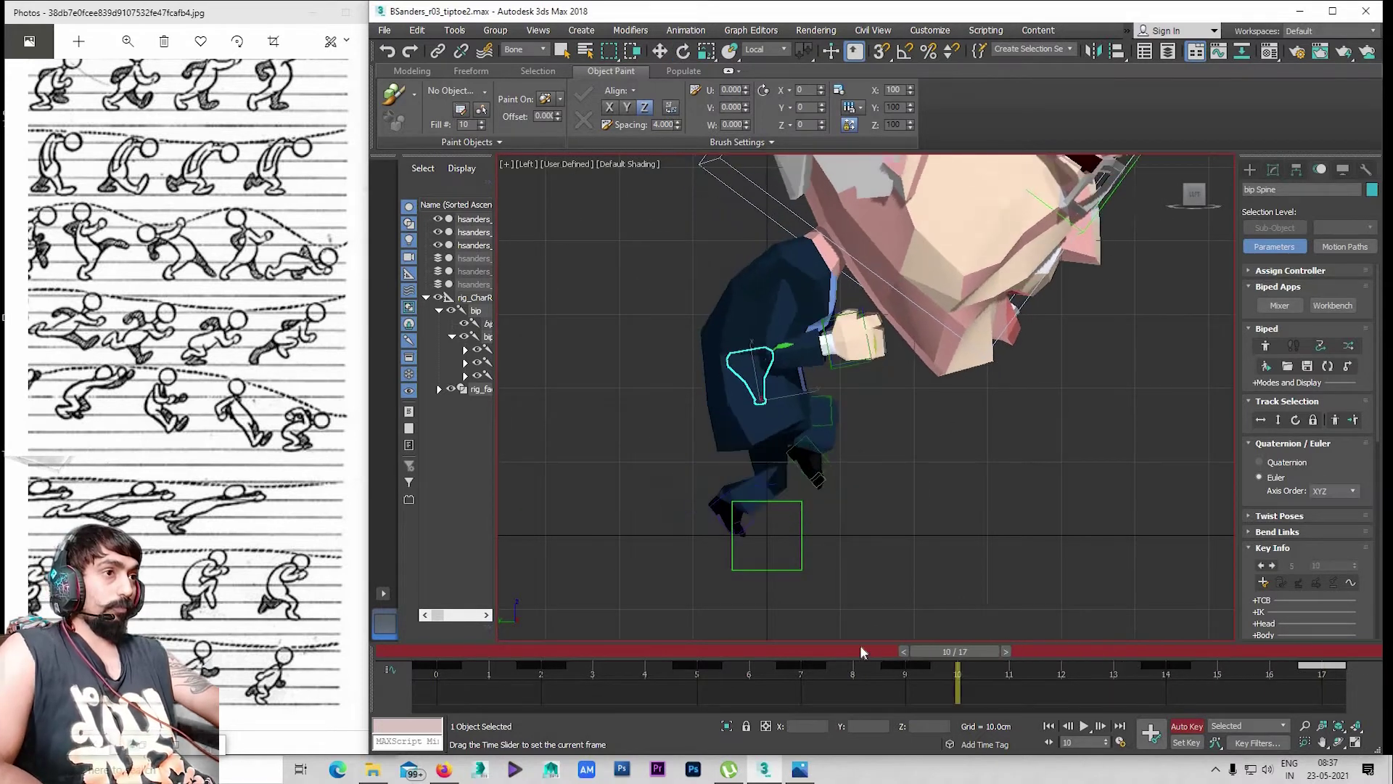
{"action": "left_click_drag", "start_coordinate": [889, 620], "coordinate": [1217, 633]}
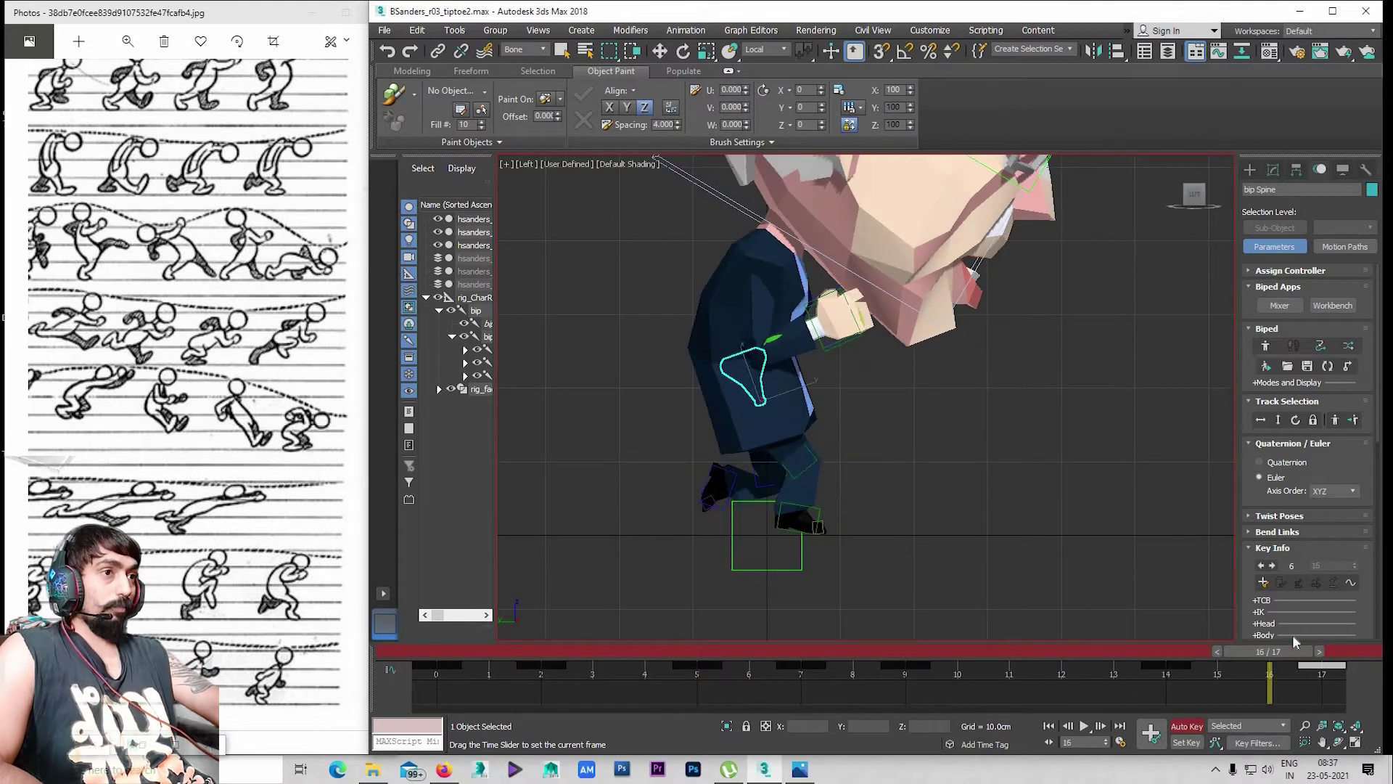
{"action": "left_click_drag", "start_coordinate": [1216, 626], "coordinate": [1130, 633]}
{"action": "left_click_drag", "start_coordinate": [1248, 660], "coordinate": [342, 689]}
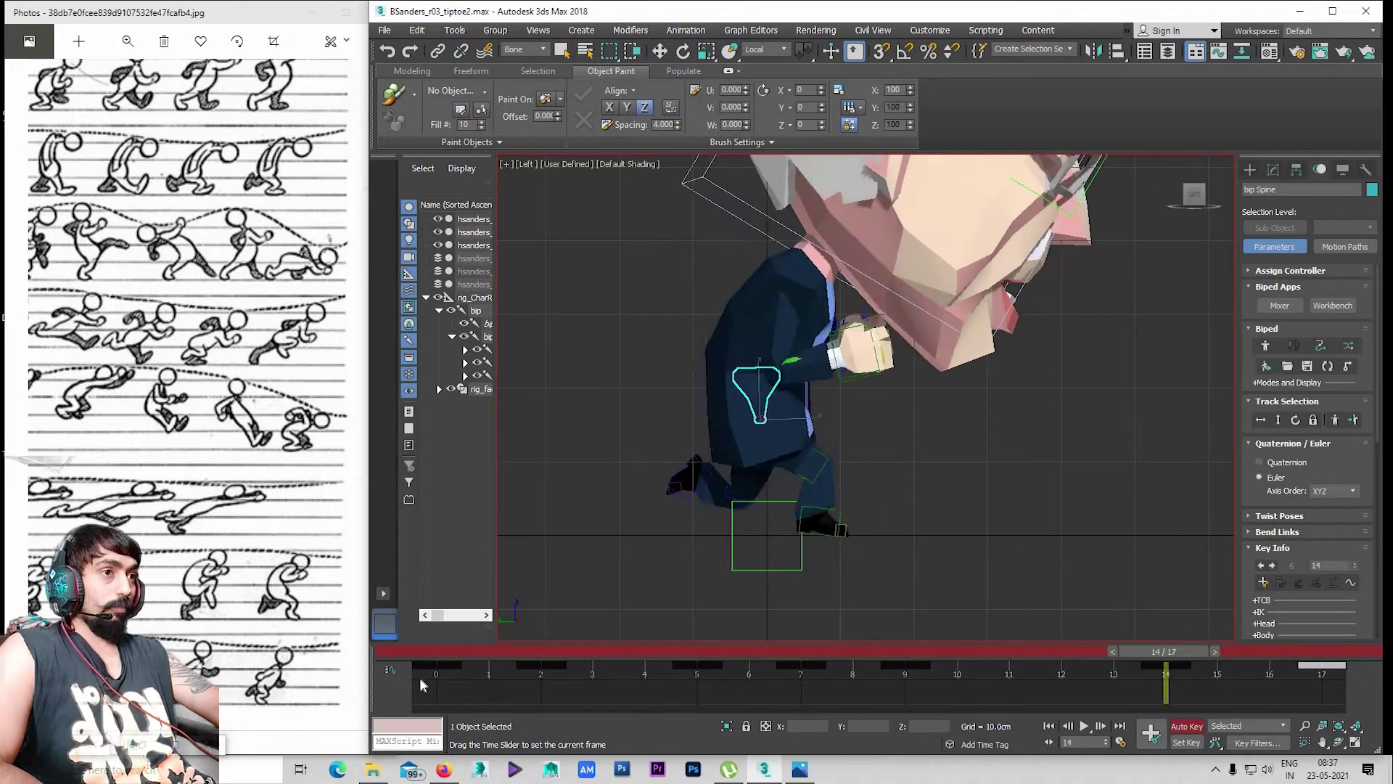
{"action": "key", "text": "e"}
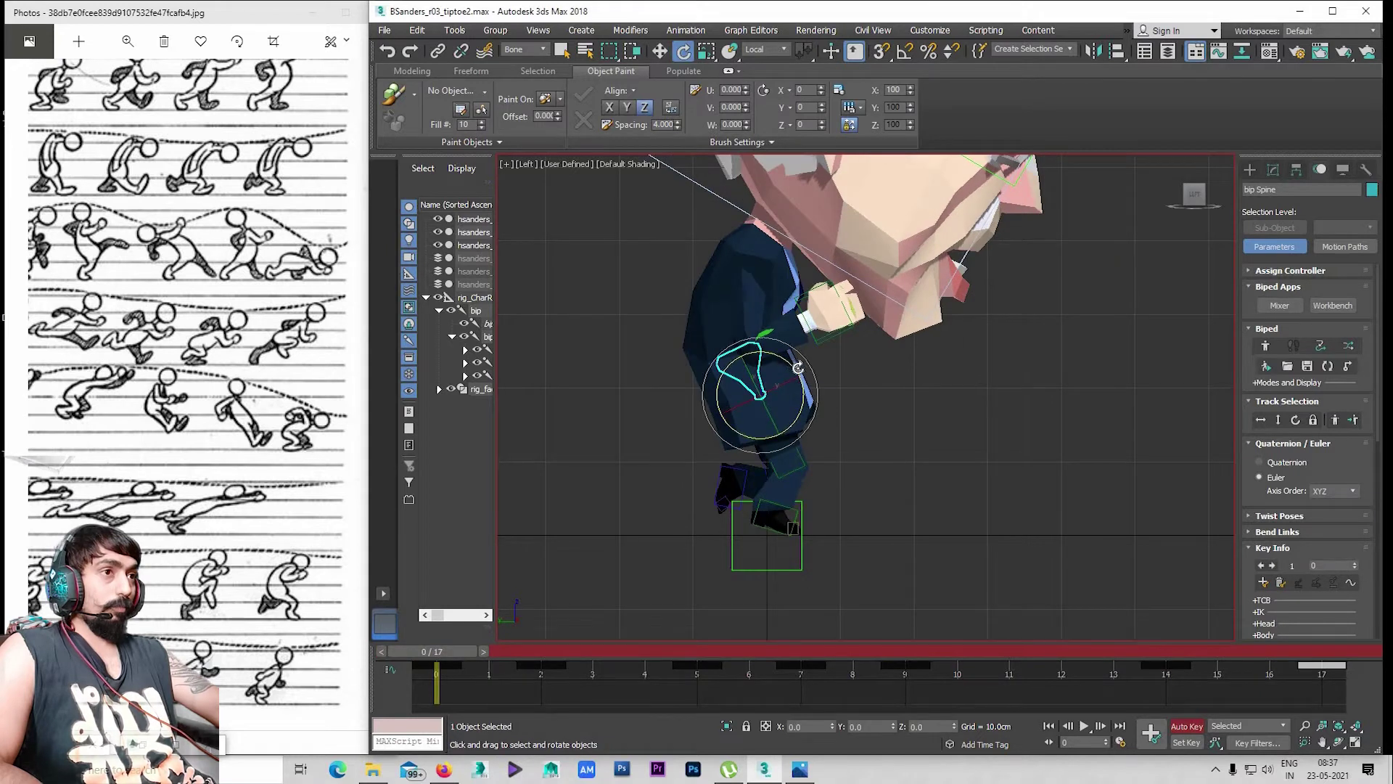
{"action": "left_click_drag", "start_coordinate": [797, 368], "coordinate": [479, 652]}
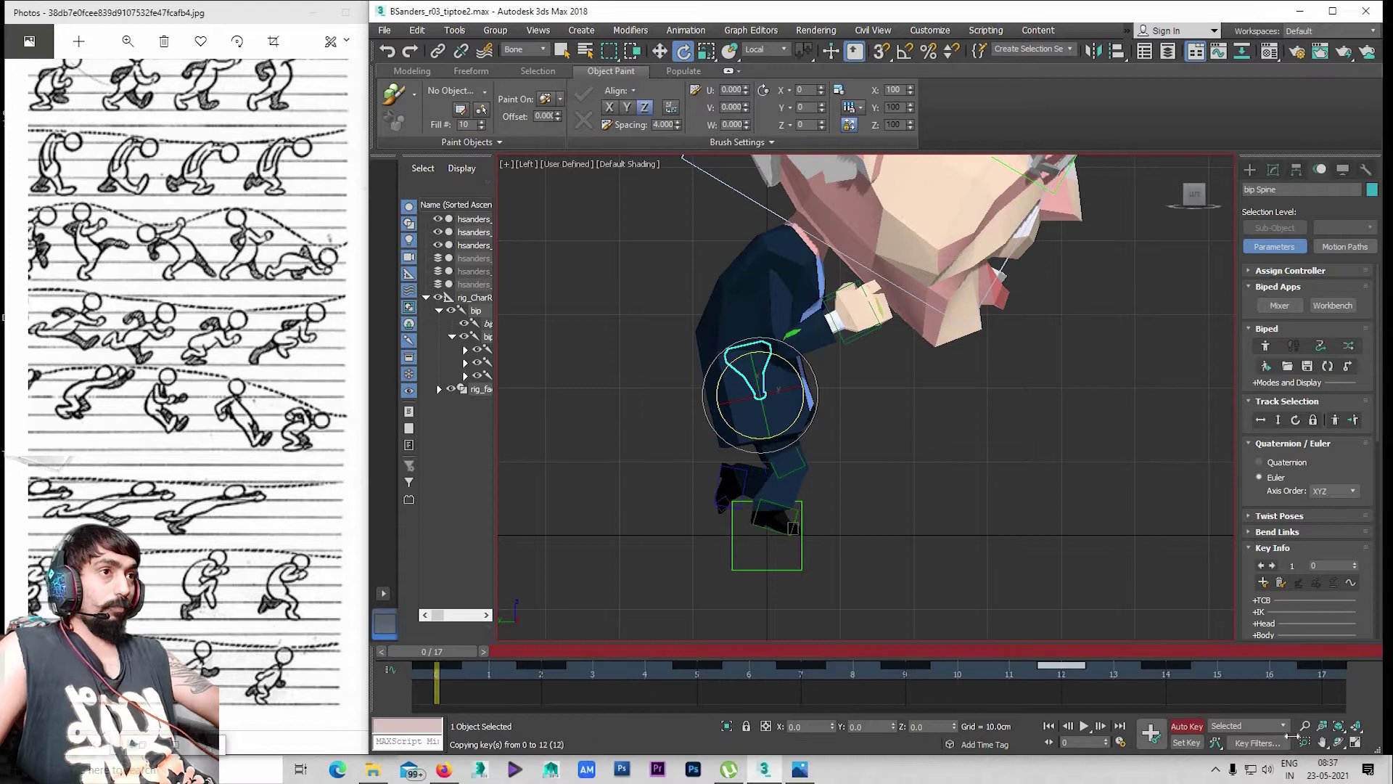
Play the loop to review the spine tilt, then orbit around the character
{"action": "key", "text": "End"}
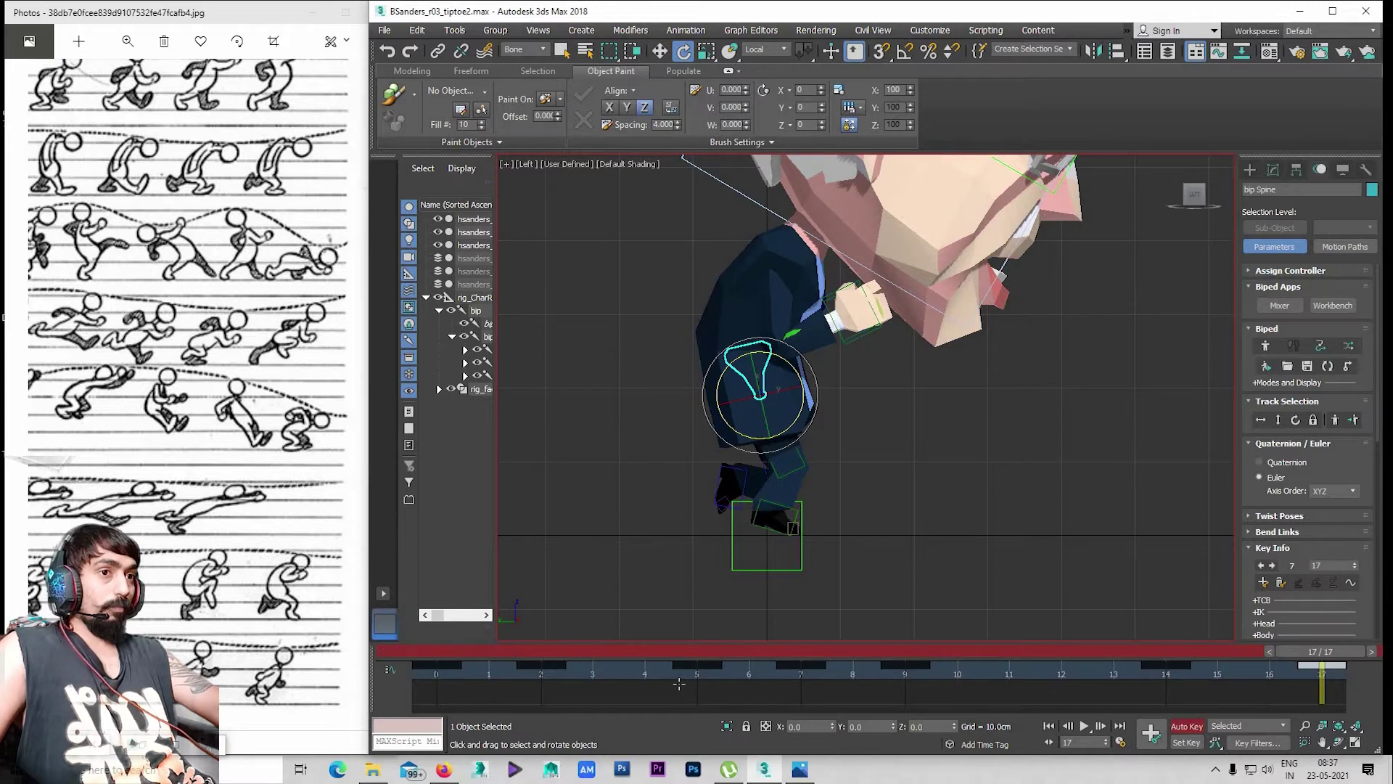
{"action": "key", "text": "slash"}
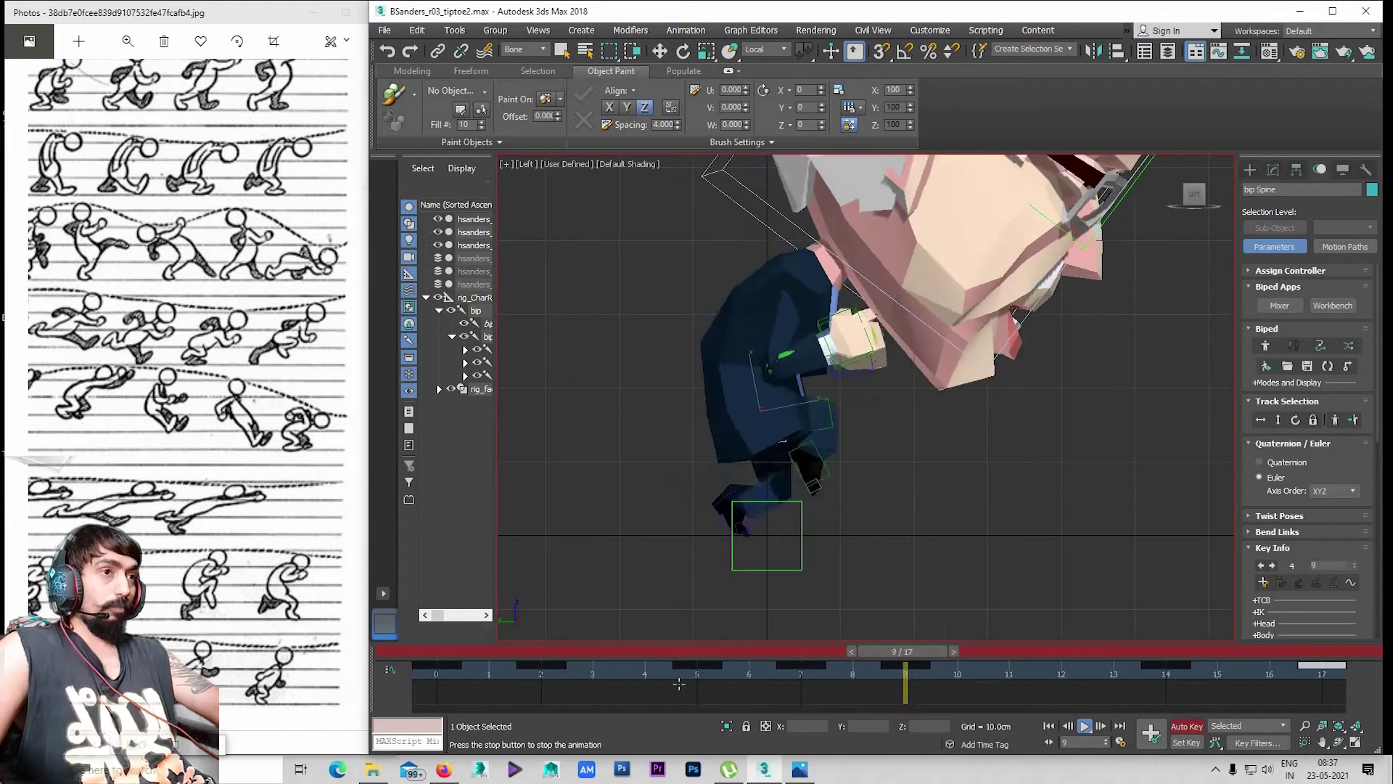
{"action": "key", "text": "slash"}
{"action": "key", "text": "alt+w"}
{"action": "key", "text": "alt+w"}
{"action": "key", "text": "e"}
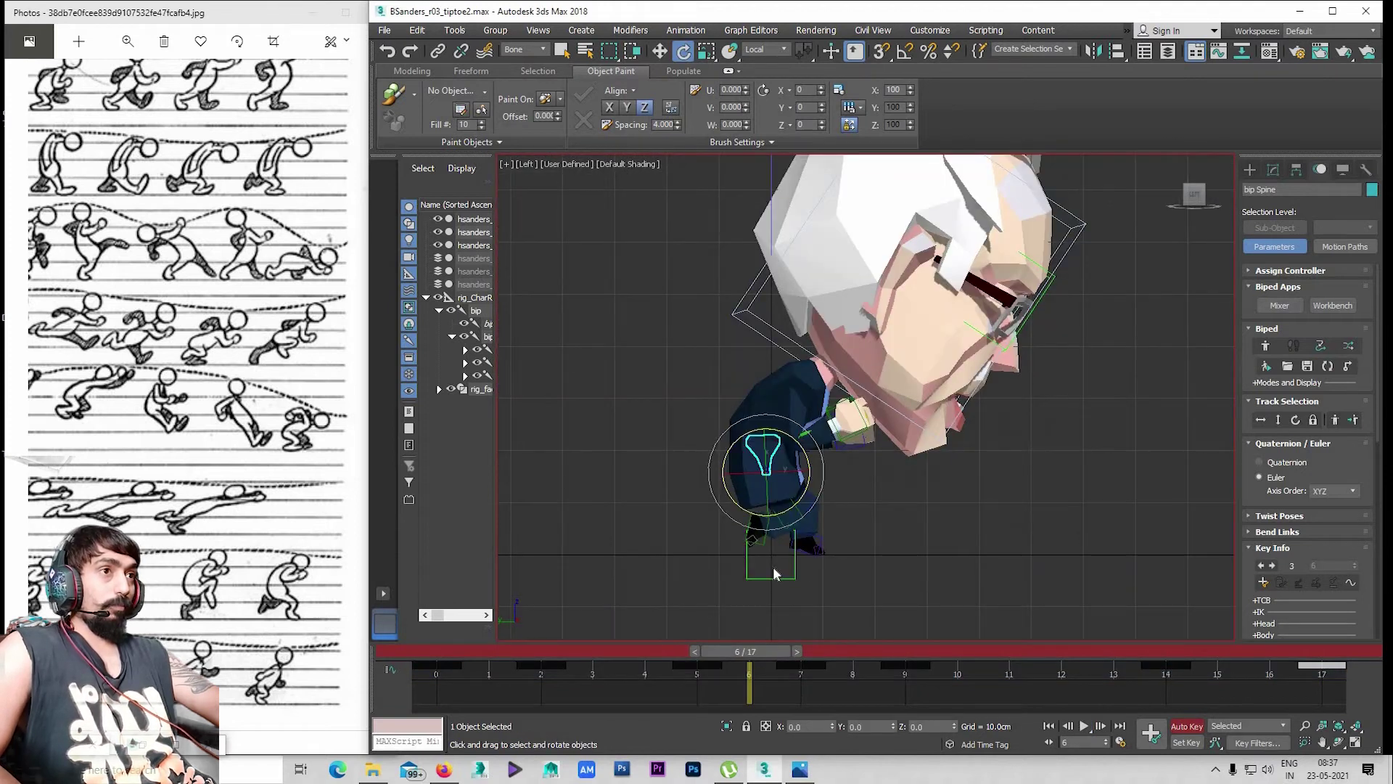
{"action": "middle_click_drag", "start_coordinate": [774, 568], "coordinate": [787, 555], "text": "alt"}
Maximize the Perspective view and play the walk loop, orbiting from above the head to the front
{"action": "scroll", "coordinate": [948, 476], "scroll_direction": "down", "scroll_amount": 5}
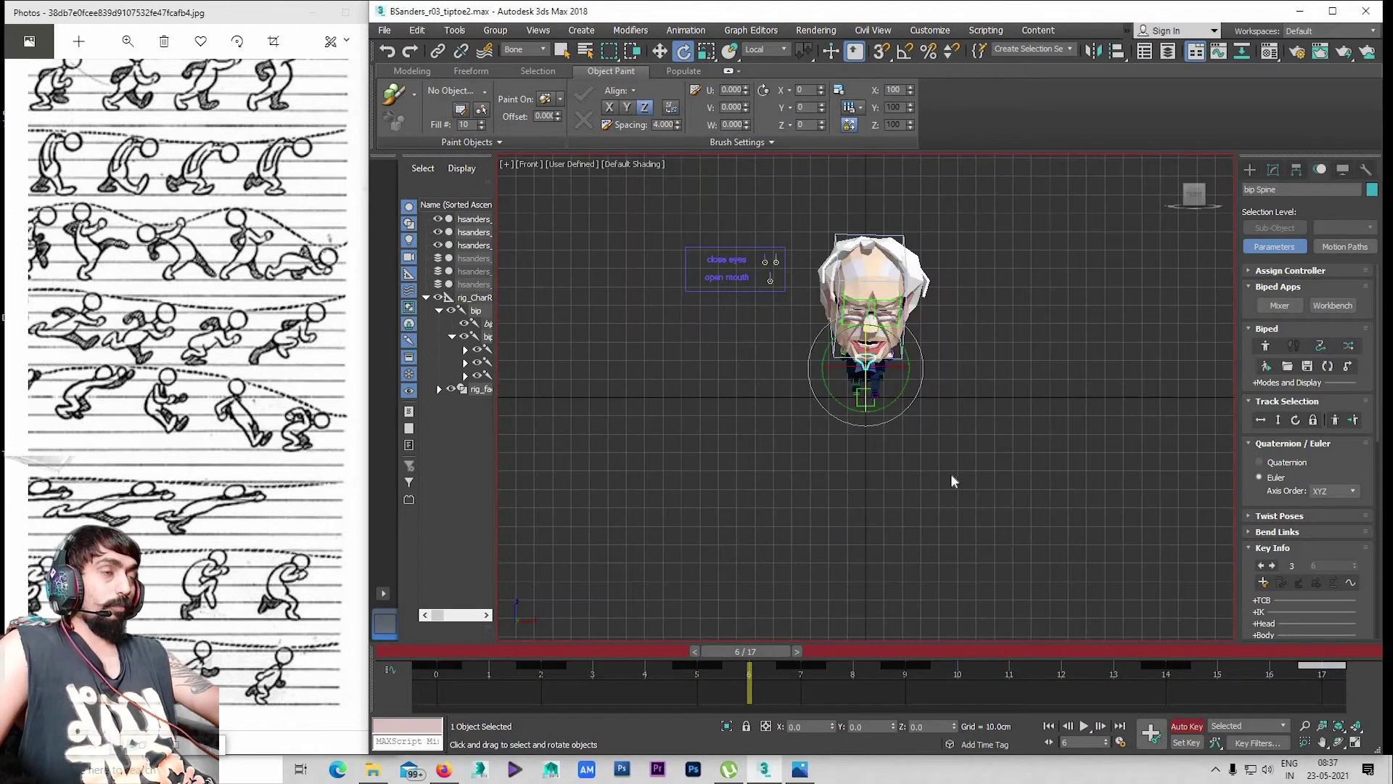
{"action": "key", "text": "alt+w"}
{"action": "key", "text": "alt+w"}
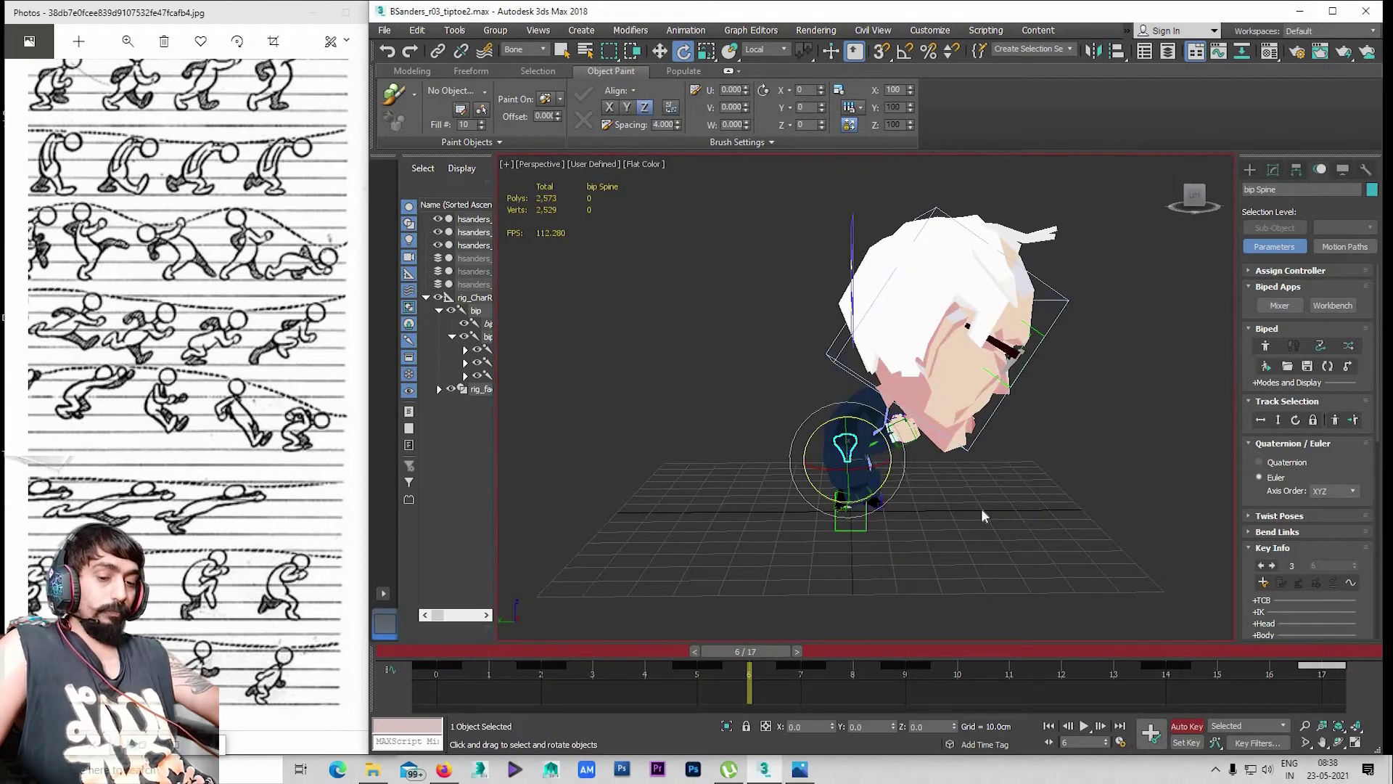
{"action": "key", "text": "alt+w"}
{"action": "key", "text": "alt+w"}
{"action": "mouse_move", "coordinate": [977, 507]}
{"action": "middle_mouse_down", "text": "alt"}
{"action": "mouse_move", "coordinate": [891, 441]}
{"action": "mouse_move", "coordinate": [890, 473]}
{"action": "mouse_move", "coordinate": [980, 497]}
{"action": "middle_mouse_up", "text": "alt"}
{"action": "scroll", "coordinate": [900, 457], "scroll_direction": "down", "scroll_amount": 5}
{"action": "key", "text": "/"}
{"action": "scroll", "coordinate": [890, 473], "scroll_direction": "up", "scroll_amount": 5}
{"action": "scroll", "coordinate": [889, 473], "scroll_direction": "up", "scroll_amount": 3}
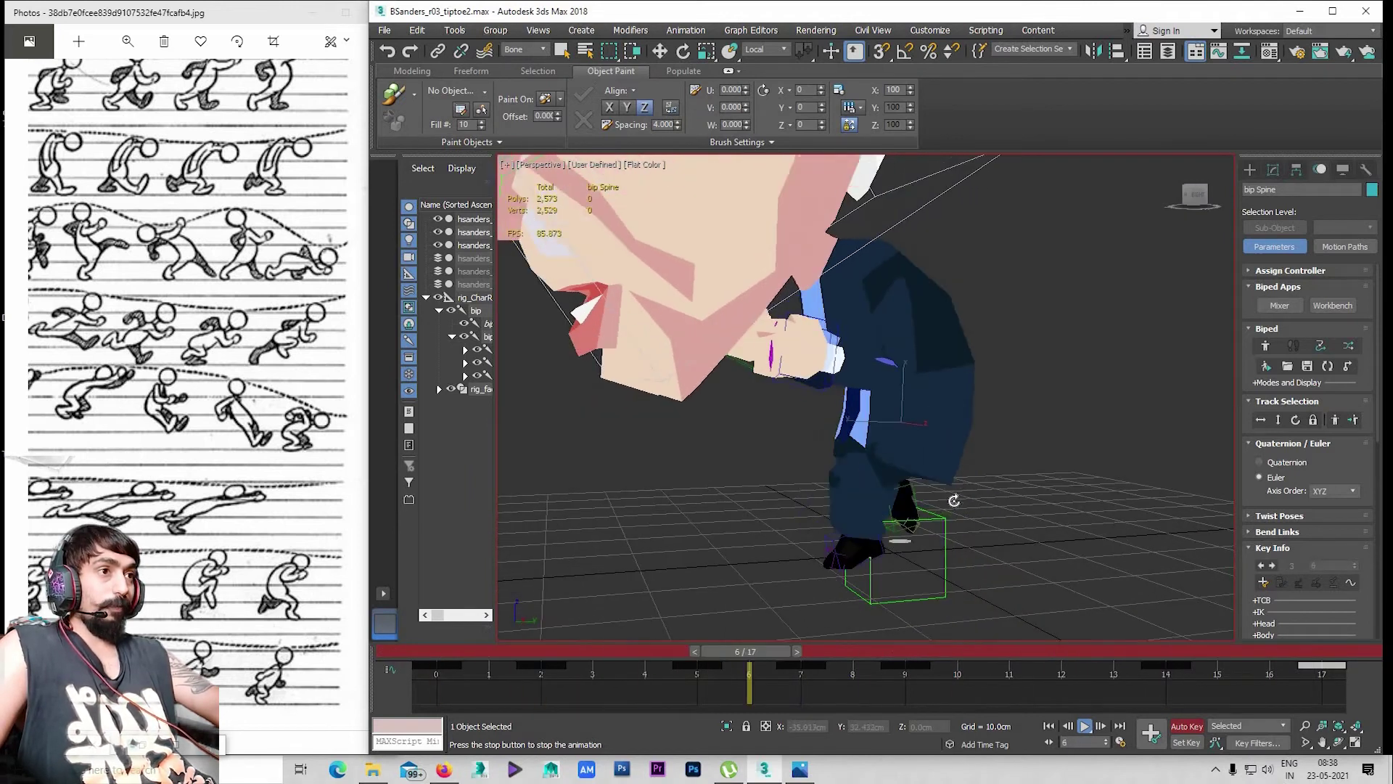
{"action": "mouse_move", "coordinate": [979, 497]}
{"action": "middle_mouse_down", "text": "alt"}
{"action": "mouse_move", "coordinate": [1175, 518]}
{"action": "mouse_move", "coordinate": [845, 560]}
{"action": "middle_mouse_up", "text": "alt"}
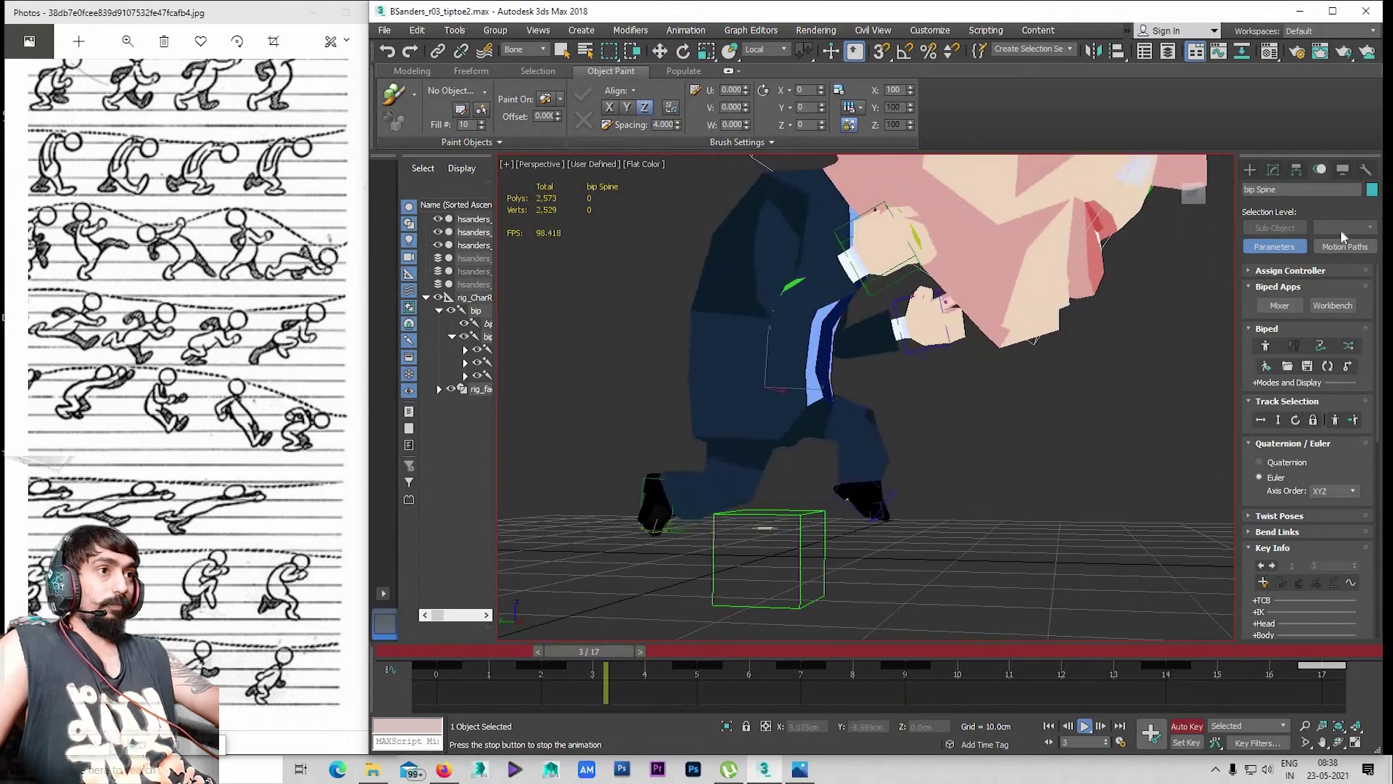
Hide the biped bones in the Display panel, stop playback at frame 0, then show the bones again
{"action": "left_click", "coordinate": [1343, 169]}
{"action": "left_click", "coordinate": [1259, 414]}
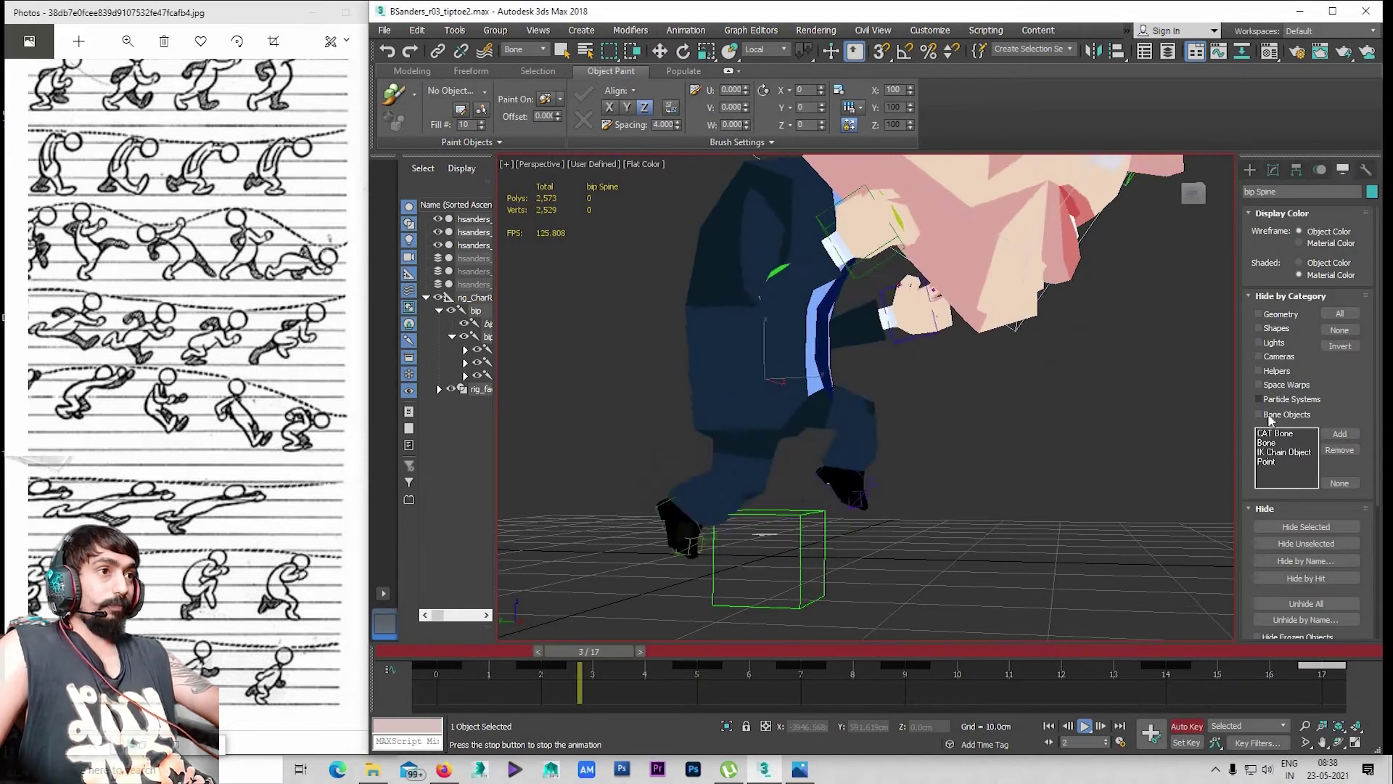
{"action": "mouse_move", "coordinate": [796, 476]}
{"action": "middle_mouse_down", "text": "alt"}
{"action": "mouse_move", "coordinate": [757, 437]}
{"action": "mouse_move", "coordinate": [944, 453]}
{"action": "mouse_move", "coordinate": [1141, 523]}
{"action": "mouse_move", "coordinate": [1045, 494]}
{"action": "mouse_move", "coordinate": [1005, 503]}
{"action": "mouse_move", "coordinate": [933, 488]}
{"action": "mouse_move", "coordinate": [917, 519]}
{"action": "mouse_move", "coordinate": [930, 517]}
{"action": "middle_mouse_up", "text": "alt"}
{"action": "key", "text": "slash"}
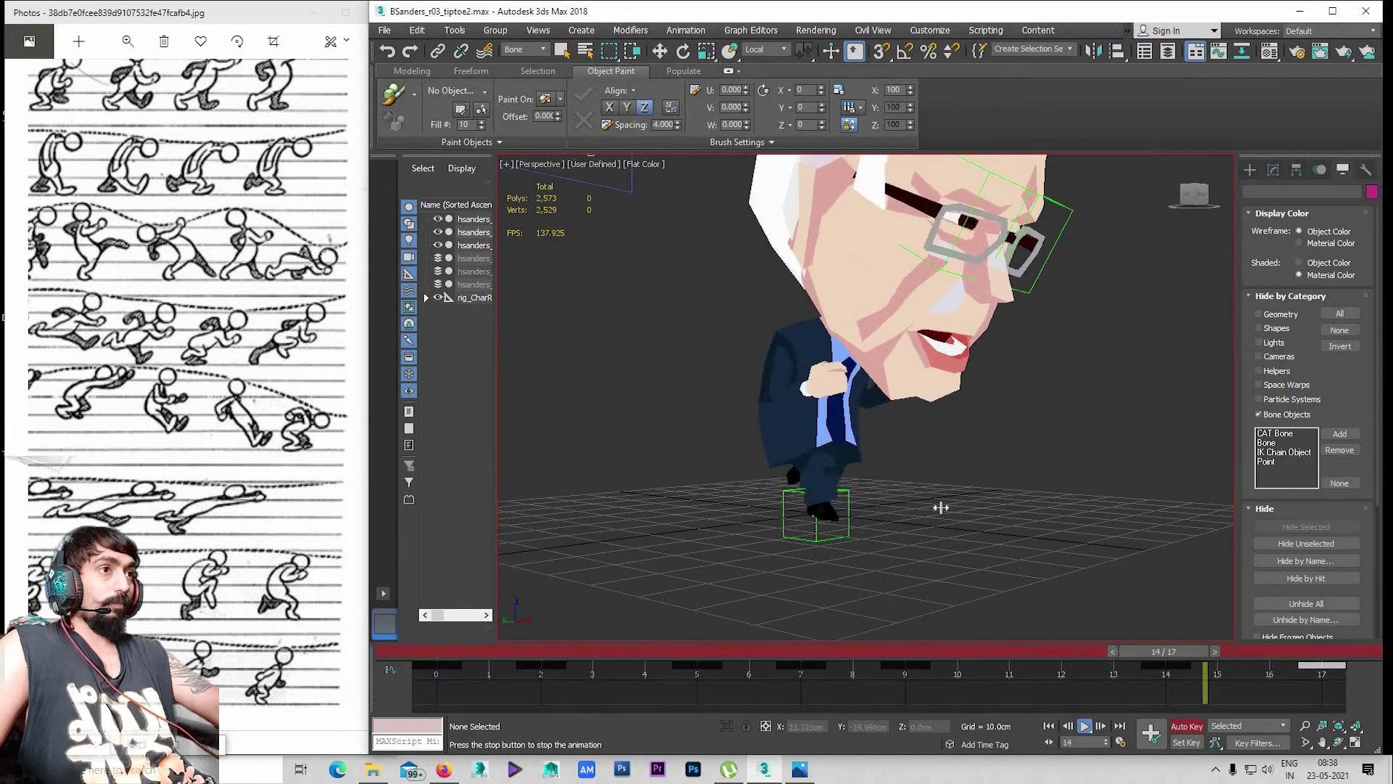
{"action": "key", "text": "e"}
{"action": "left_click_drag", "start_coordinate": [668, 652], "coordinate": [454, 651]}
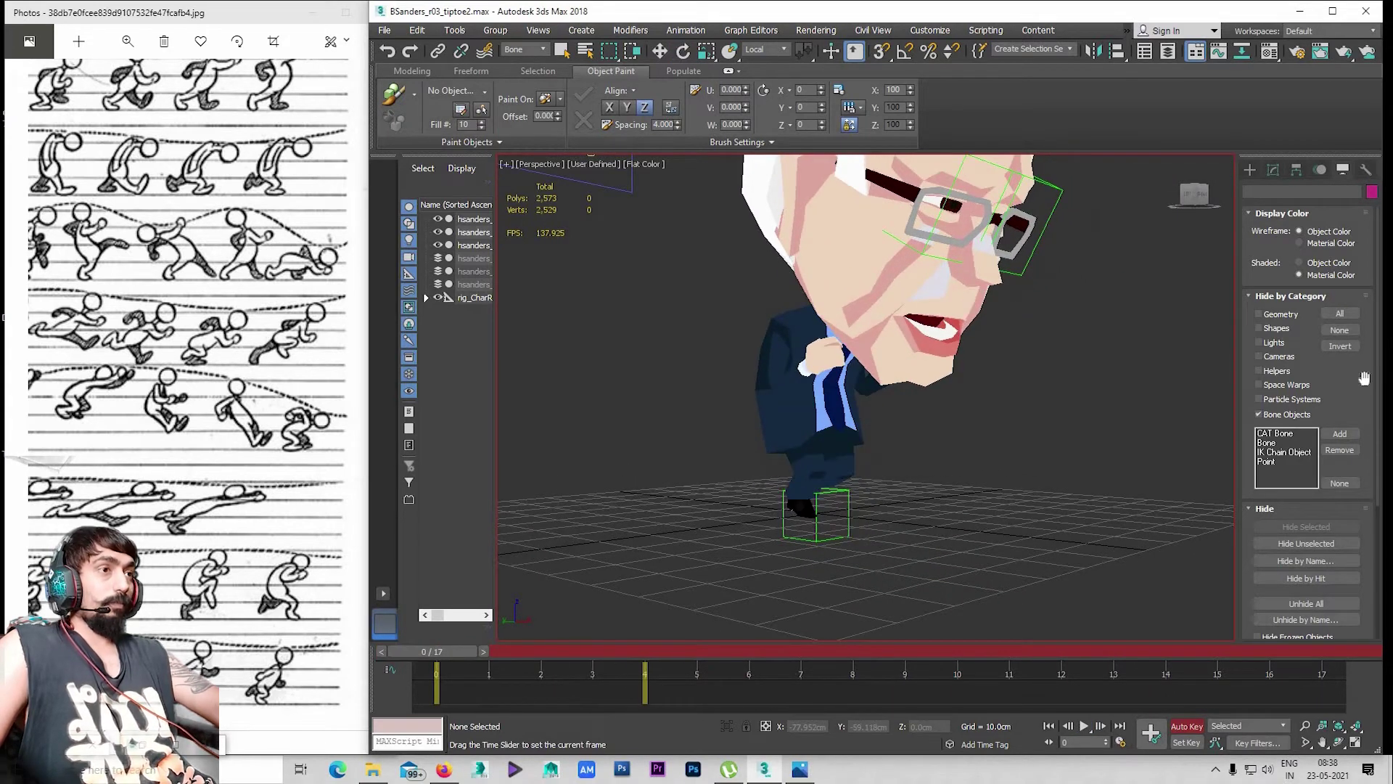
{"action": "left_click", "coordinate": [1285, 411]}
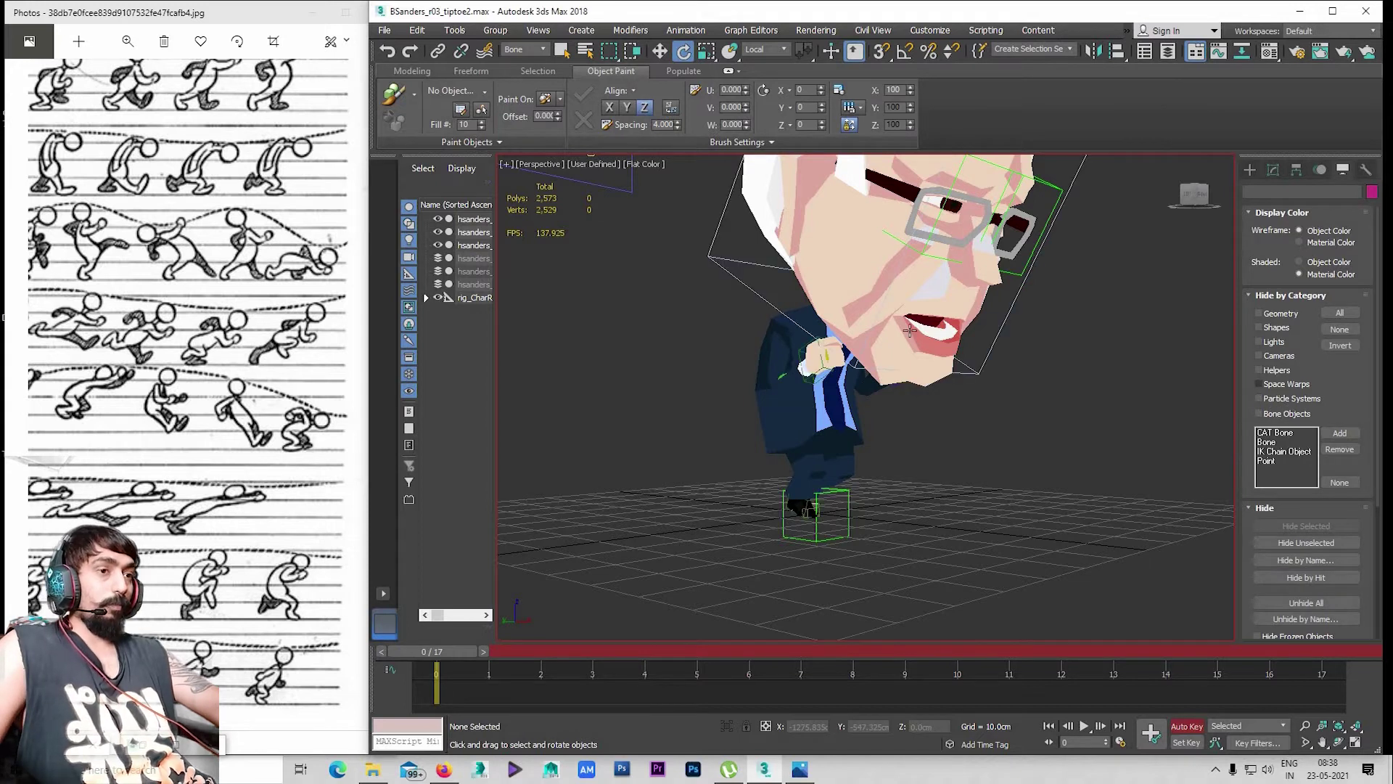
{"action": "middle_click_drag", "start_coordinate": [963, 368], "coordinate": [962, 362], "text": "alt"}
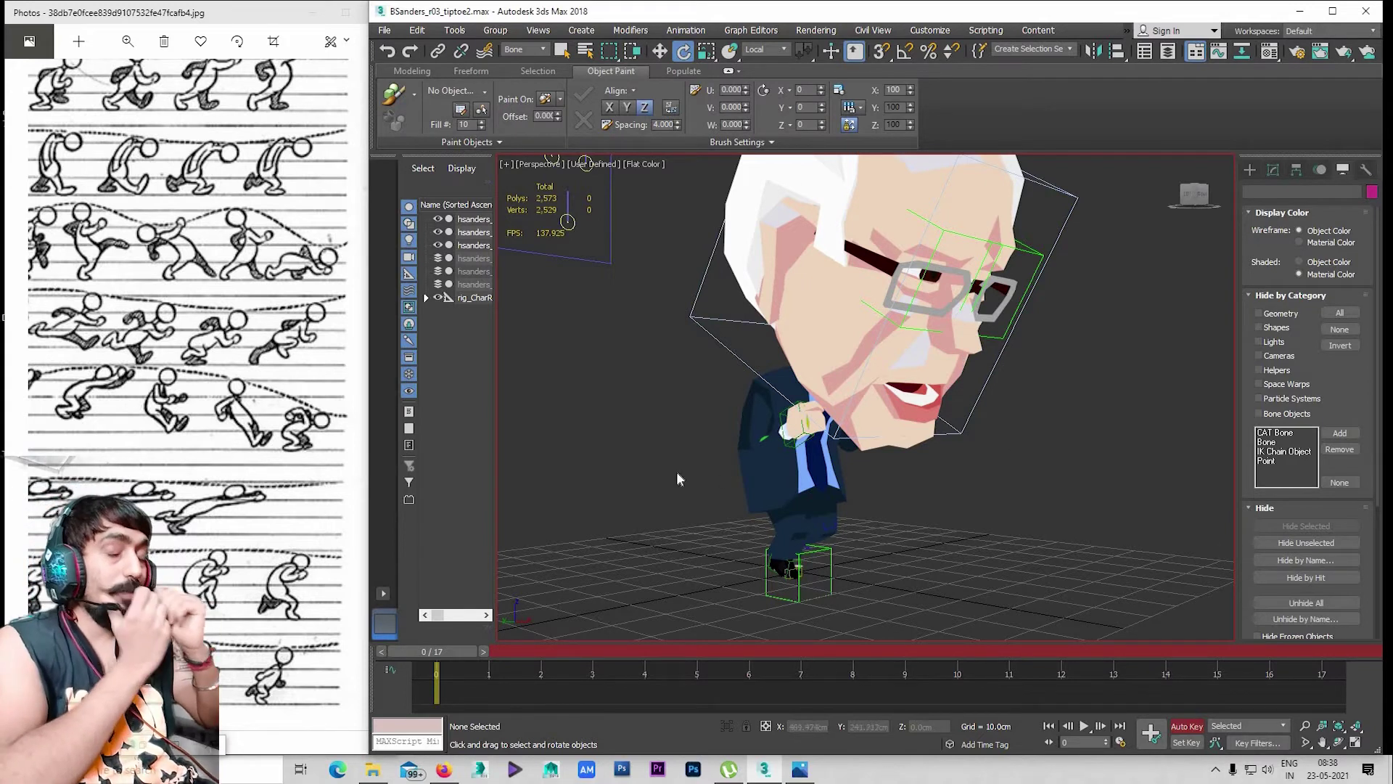
Show the Left view in Default Shading with the character recentred
{"action": "key", "text": "l"}
{"action": "key", "text": "shift+F3"}
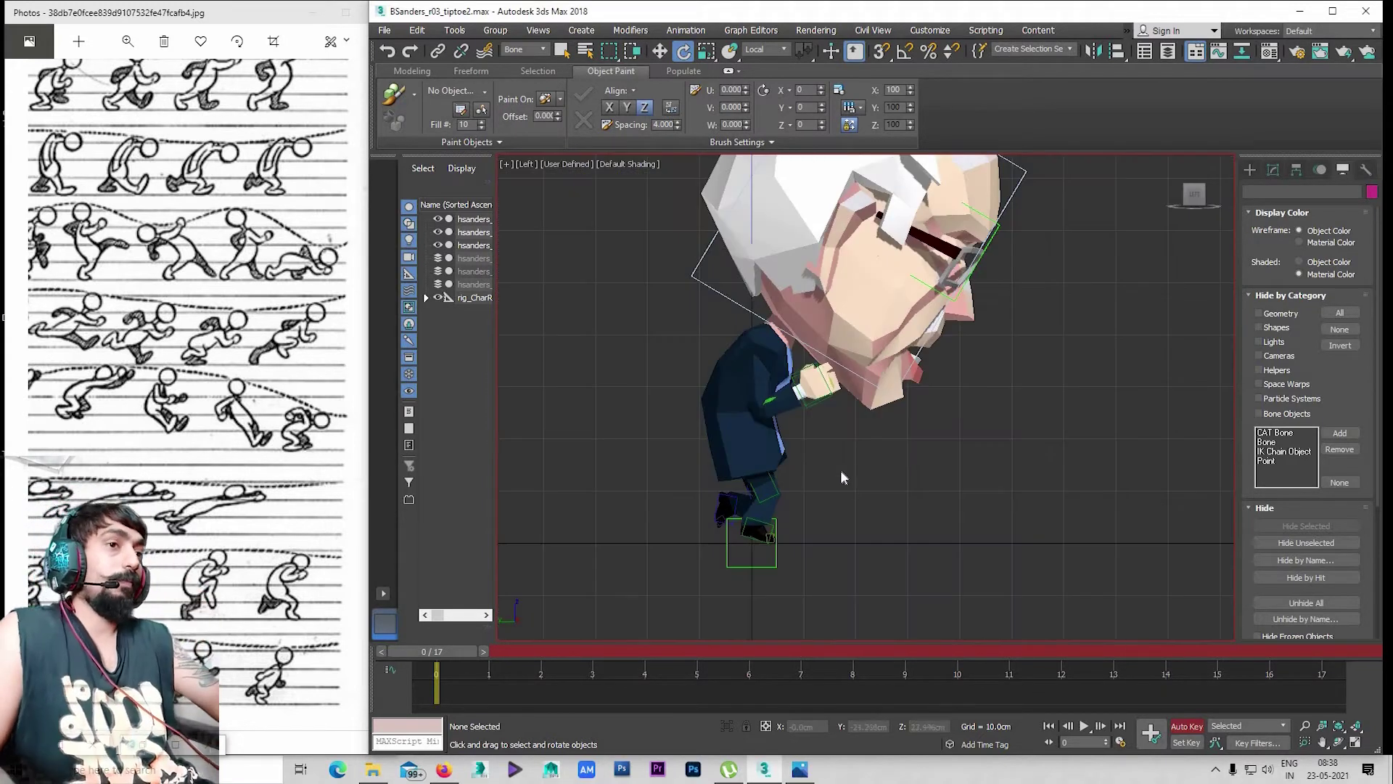
{"action": "middle_click_drag", "start_coordinate": [842, 477], "coordinate": [805, 564]}
Maximize the 3ds Max window over the reference drawings and switch to Move
{"action": "left_click", "coordinate": [1334, 13]}
{"action": "scroll", "coordinate": [707, 333], "scroll_direction": "up", "scroll_amount": 3}
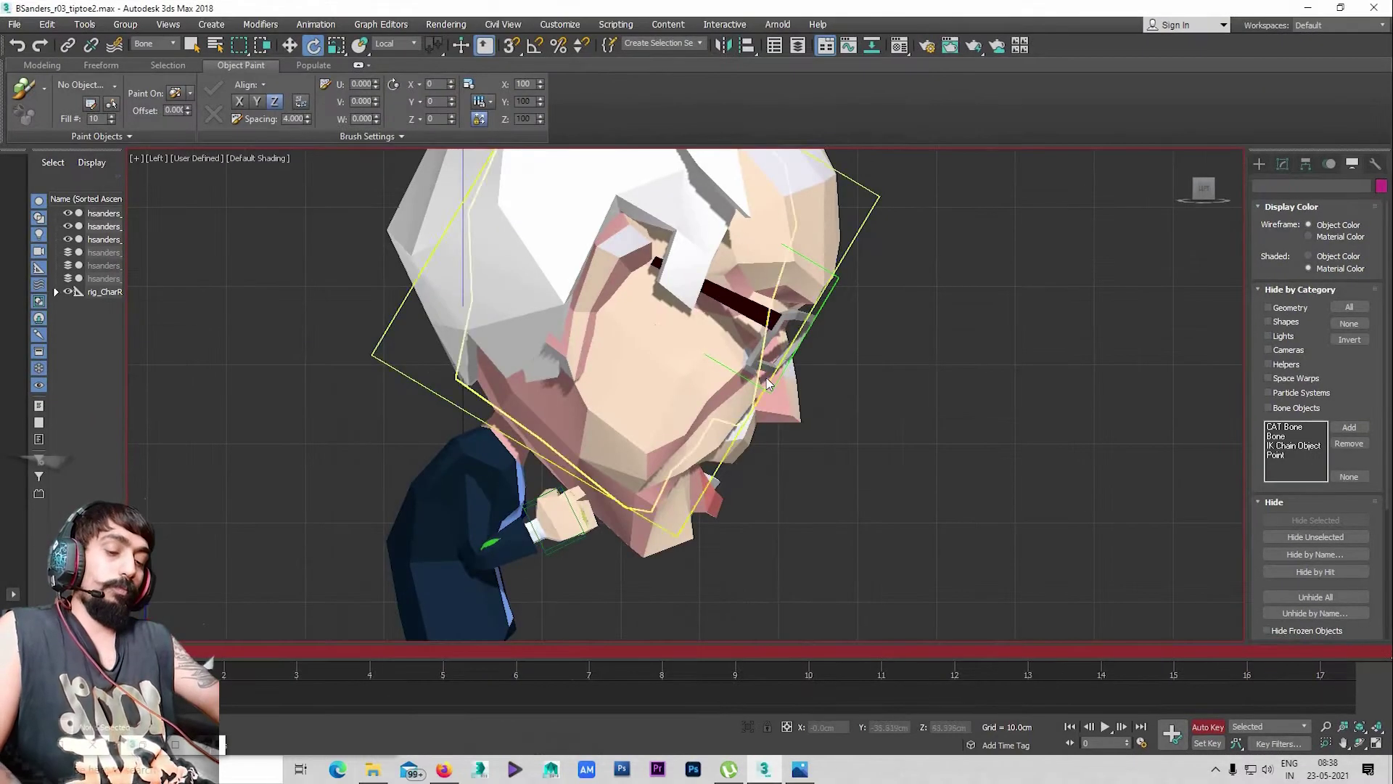
{"action": "scroll", "coordinate": [765, 437], "scroll_direction": "down", "scroll_amount": 3}
{"action": "key", "text": "w"}
Select the bip Head bone in the viewport and zoom in on the head
{"action": "scroll", "coordinate": [762, 398], "scroll_direction": "down", "scroll_amount": 2}
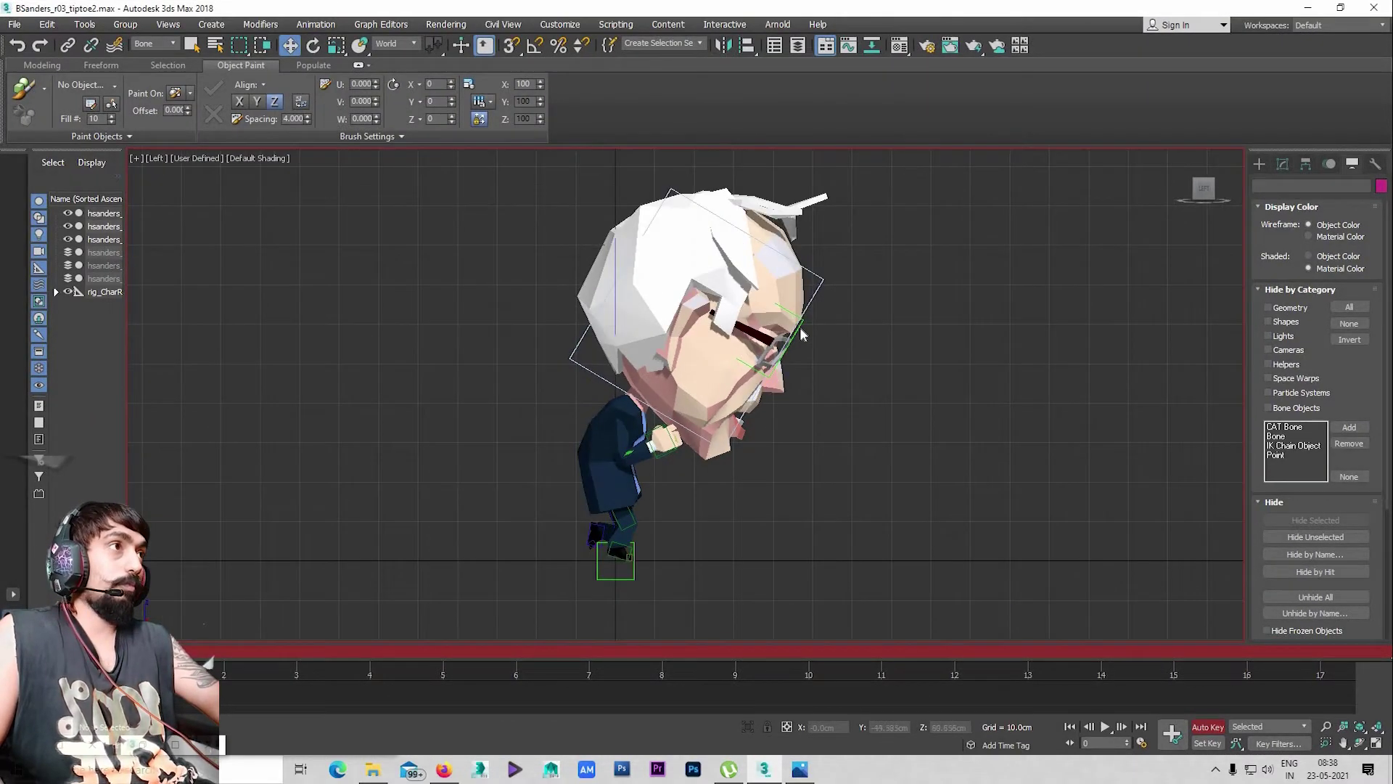
{"action": "left_click", "coordinate": [775, 405]}
{"action": "scroll", "coordinate": [775, 406], "scroll_direction": "up", "scroll_amount": 1}
{"action": "scroll", "coordinate": [747, 479], "scroll_direction": "up", "scroll_amount": 4}
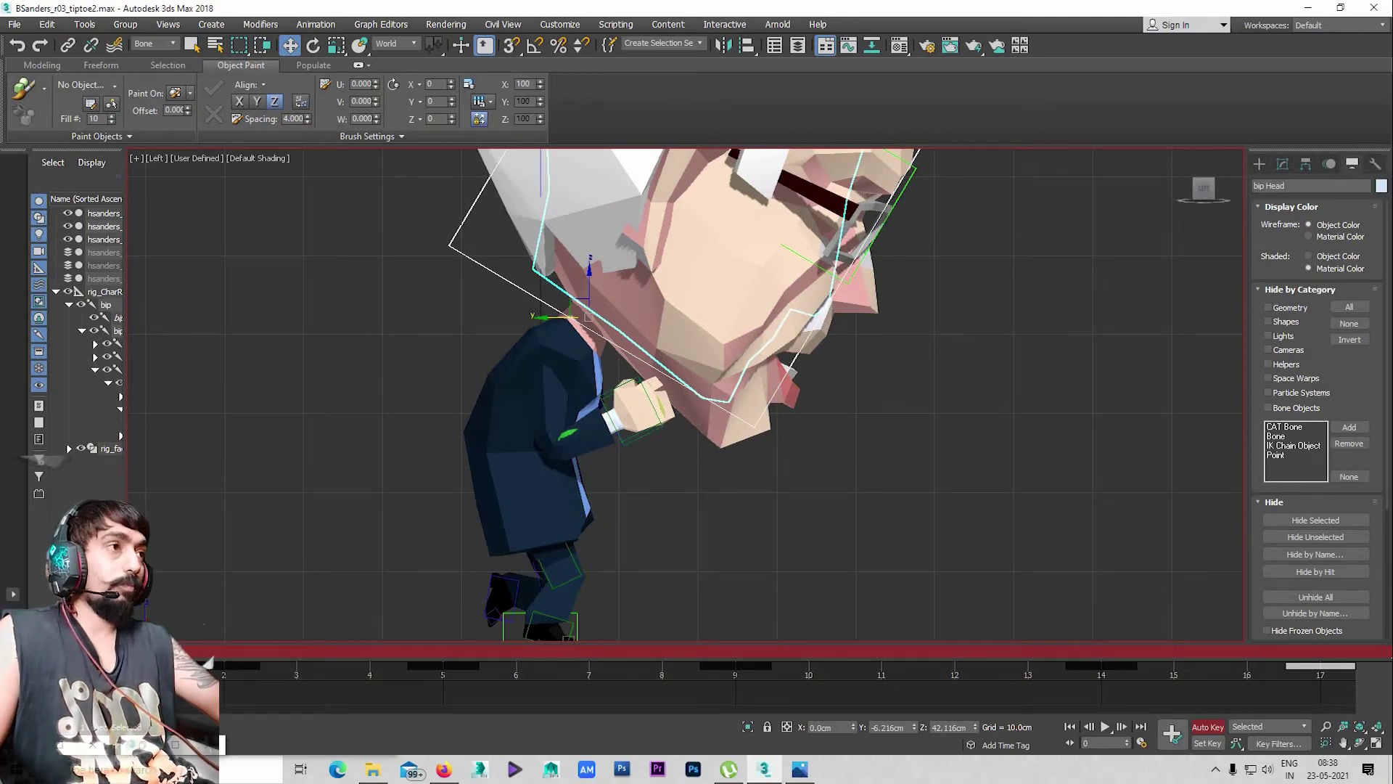
{"action": "key", "text": "shift+t"}
Frame the head rotation curves, switch to Rotate, show Motion settings, and lower the Workbench
{"action": "left_click", "coordinate": [1103, 254]}
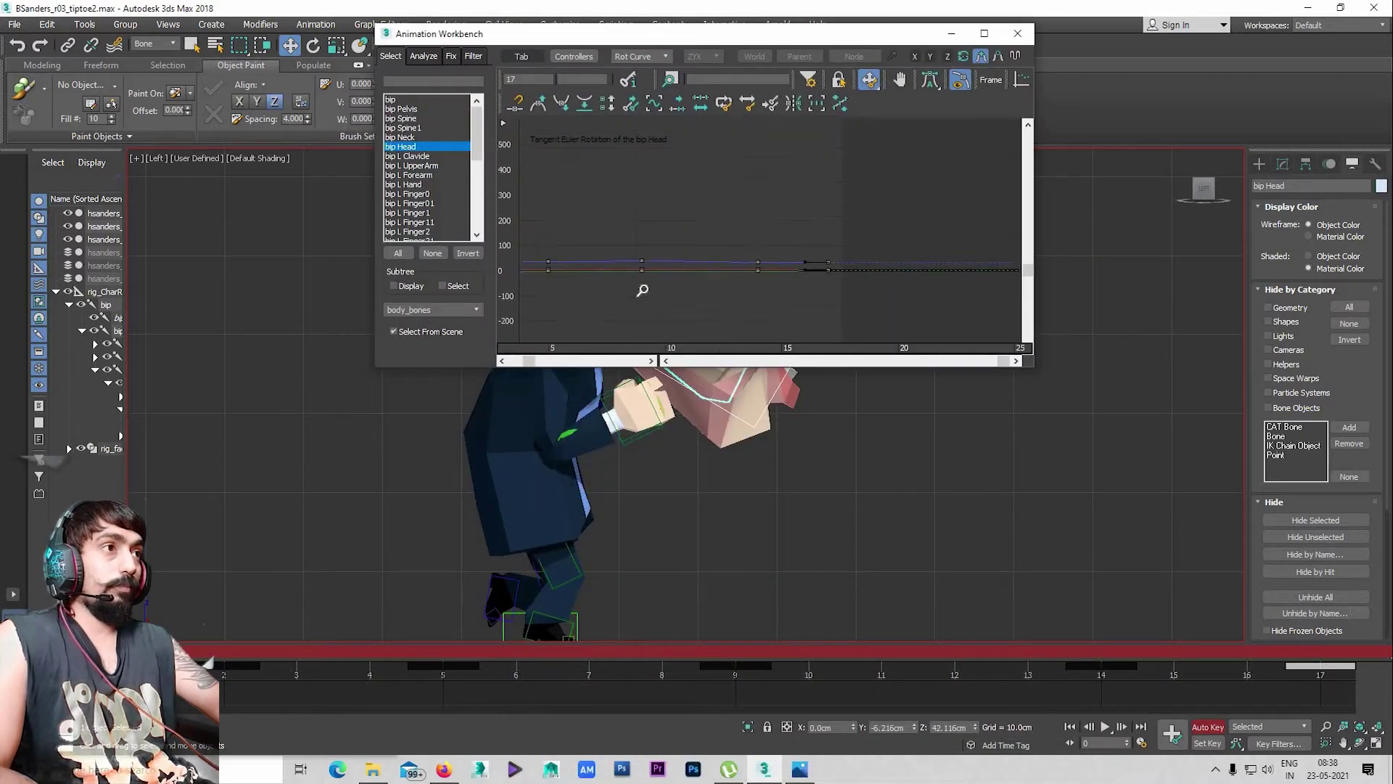
{"action": "scroll", "coordinate": [751, 212], "scroll_direction": "up", "scroll_amount": 5}
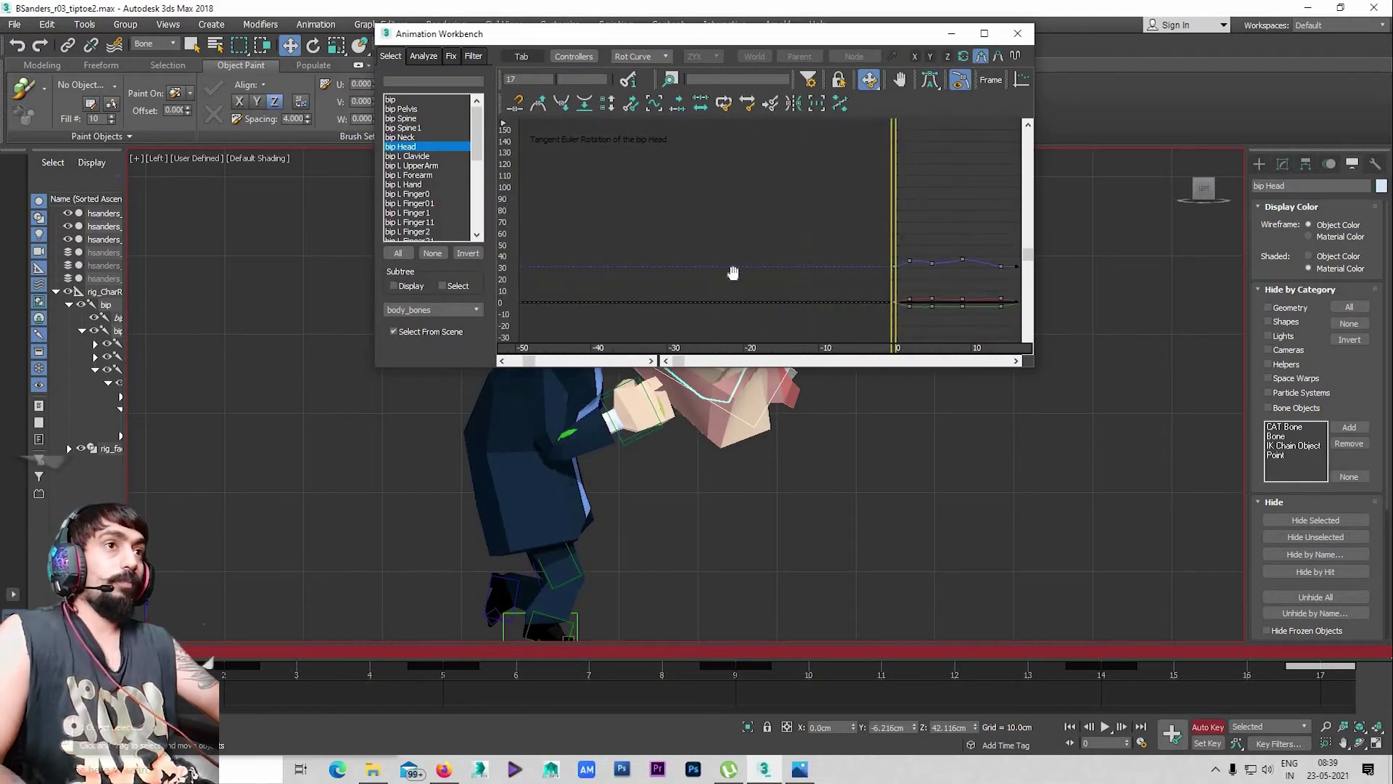
{"action": "scroll", "coordinate": [726, 540], "scroll_direction": "up", "scroll_amount": 4}
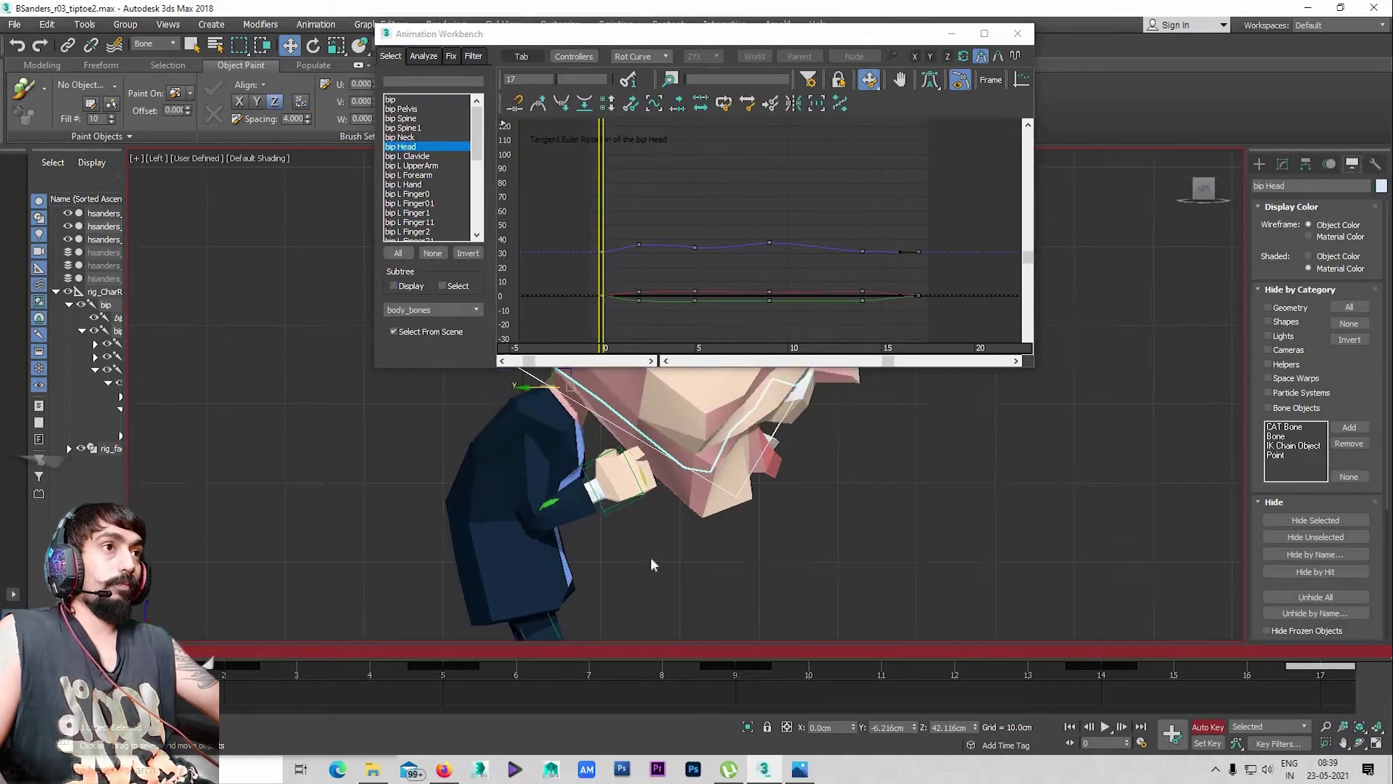
{"action": "key", "text": "e"}
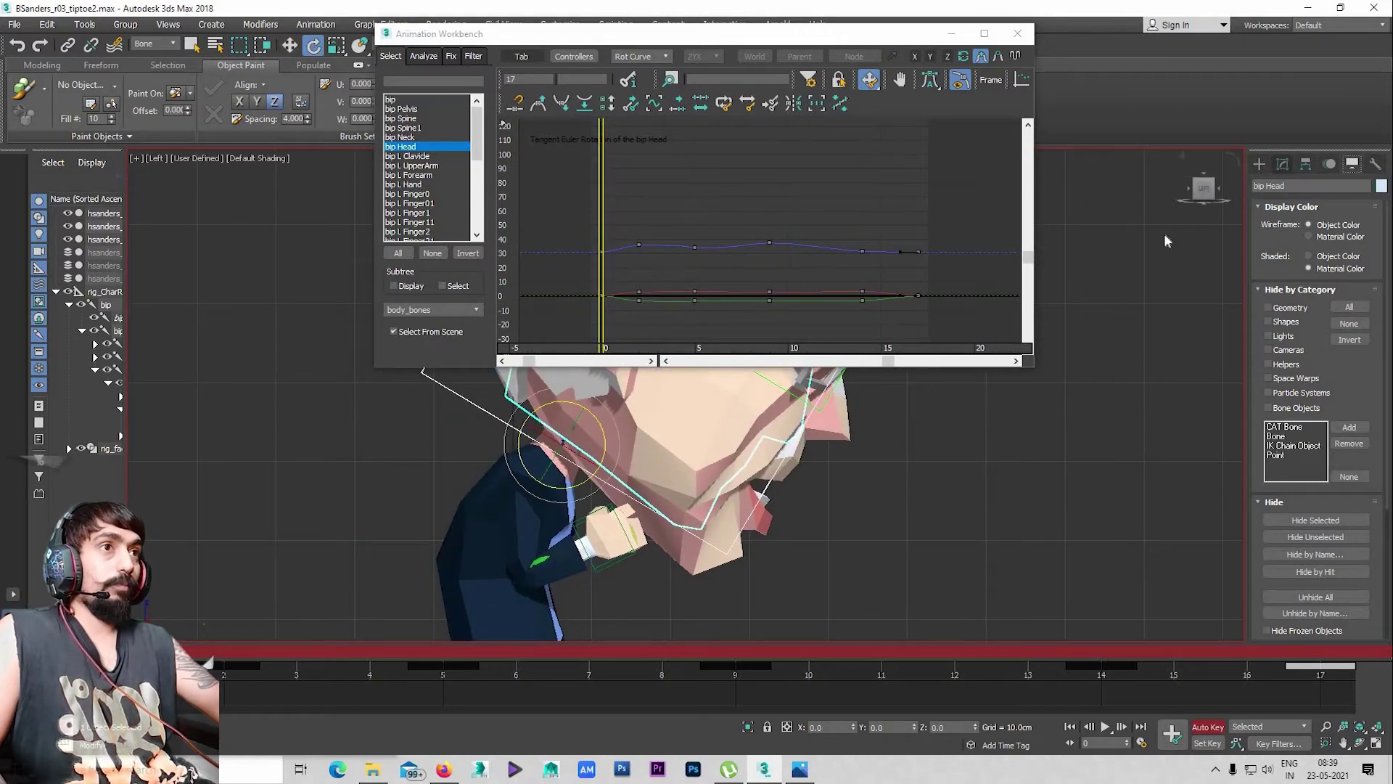
{"action": "left_click", "coordinate": [1329, 164]}
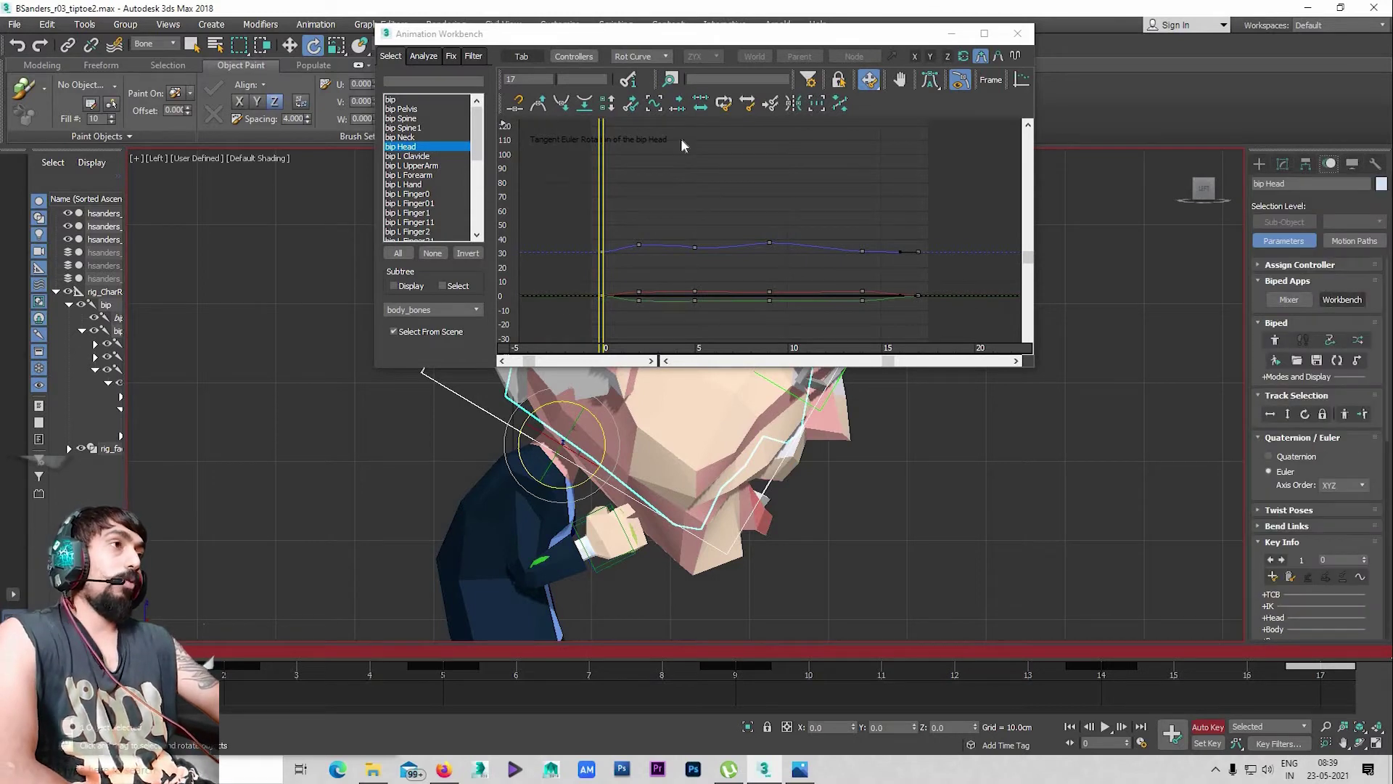
{"action": "left_click_drag", "start_coordinate": [708, 34], "coordinate": [725, 151]}
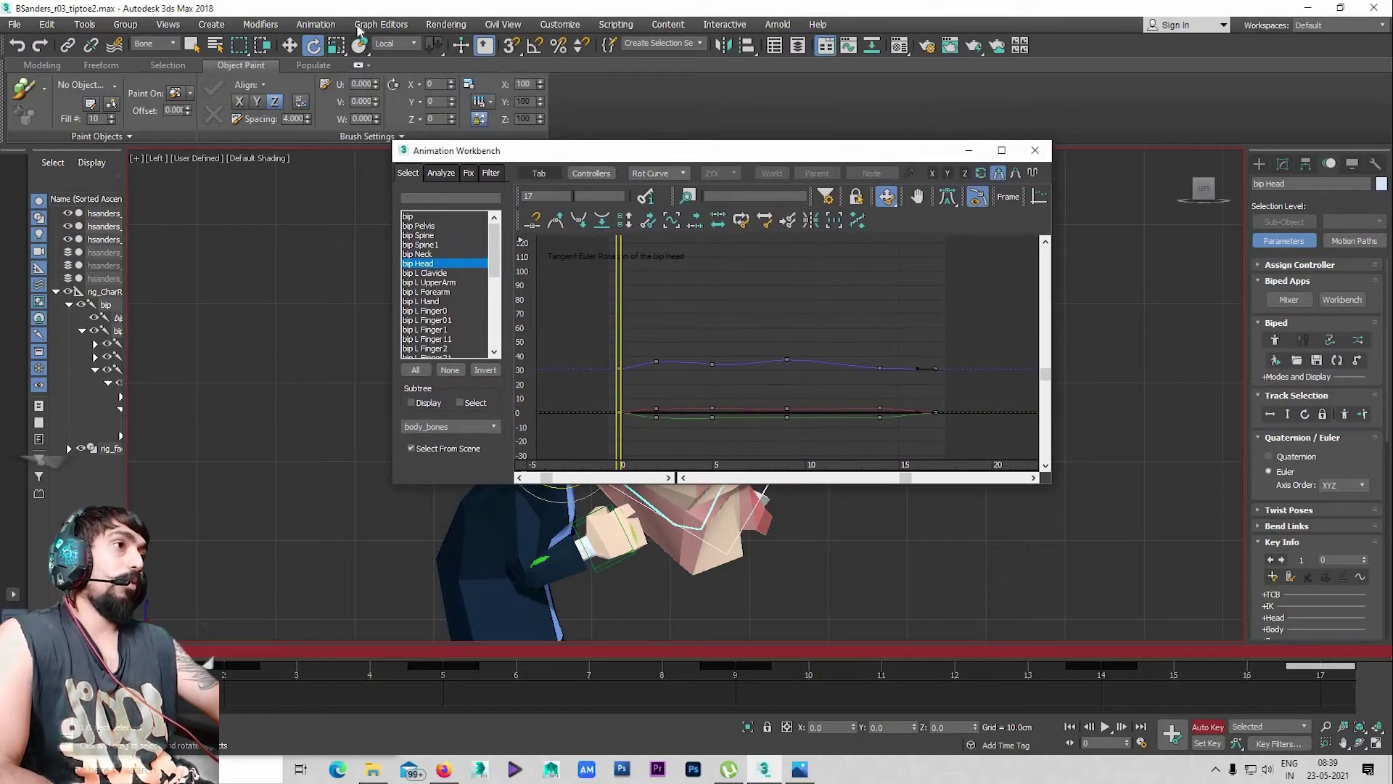
{"action": "left_click", "coordinate": [381, 24]}
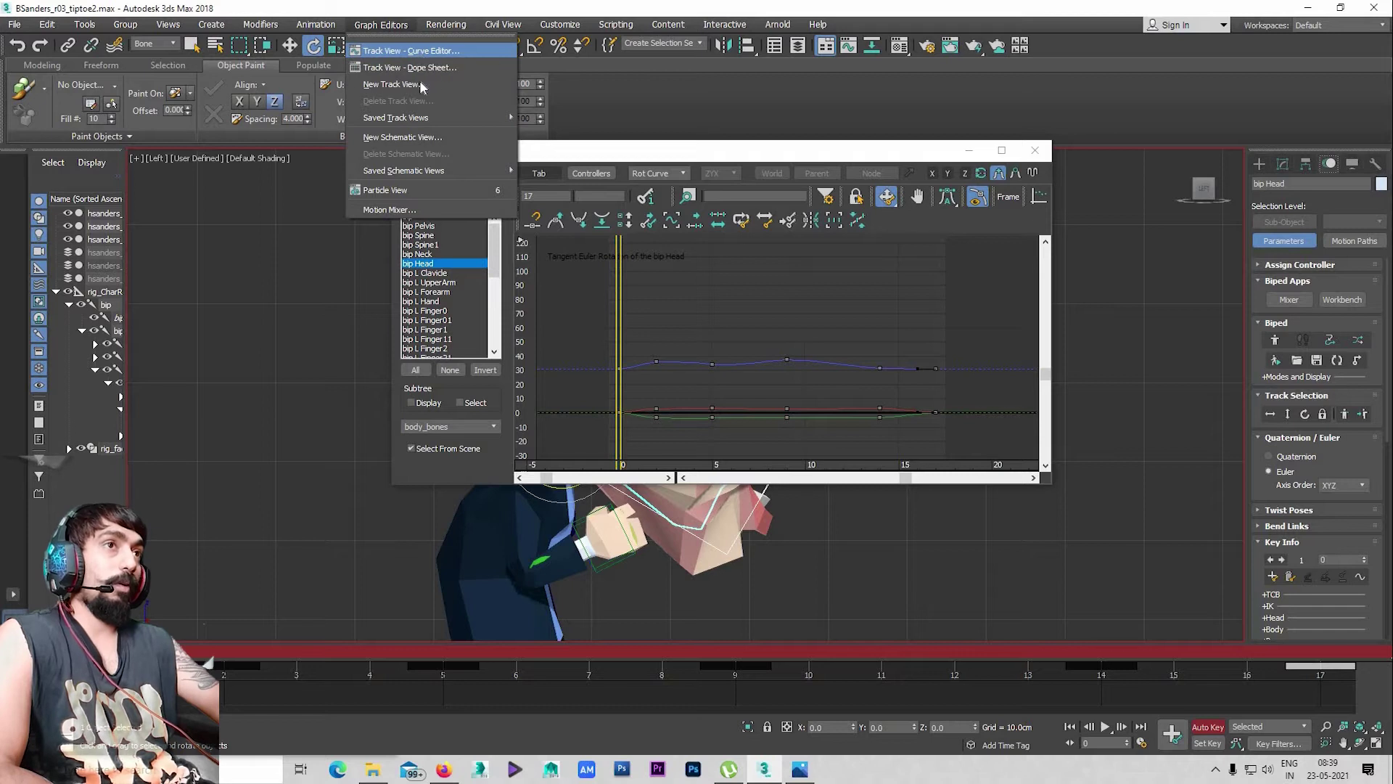
{"action": "left_click", "coordinate": [424, 50]}
{"action": "middle_click_drag", "start_coordinate": [824, 279], "coordinate": [435, 296], "text": "ctrl+alt"}
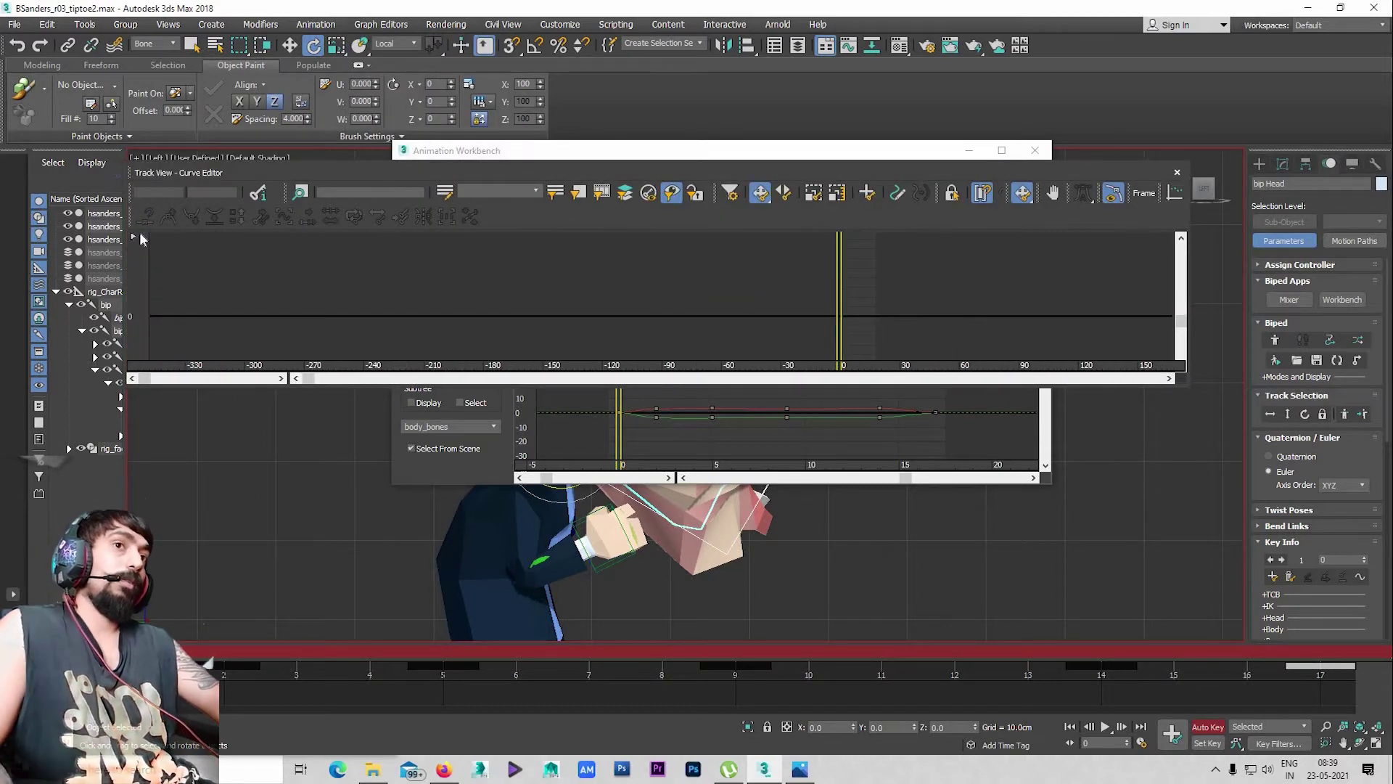
{"action": "left_click", "coordinate": [133, 238]}
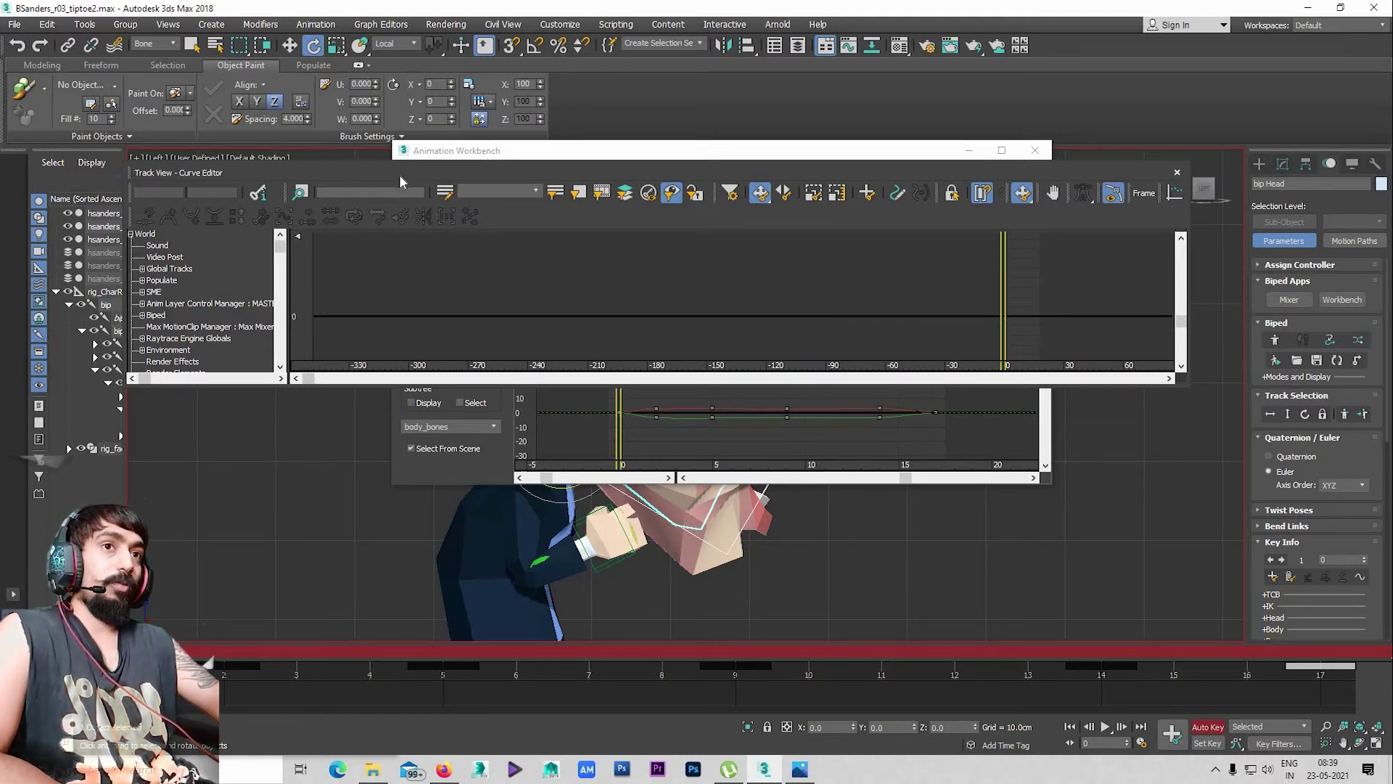
{"action": "left_click_drag", "start_coordinate": [405, 173], "coordinate": [384, 168]}
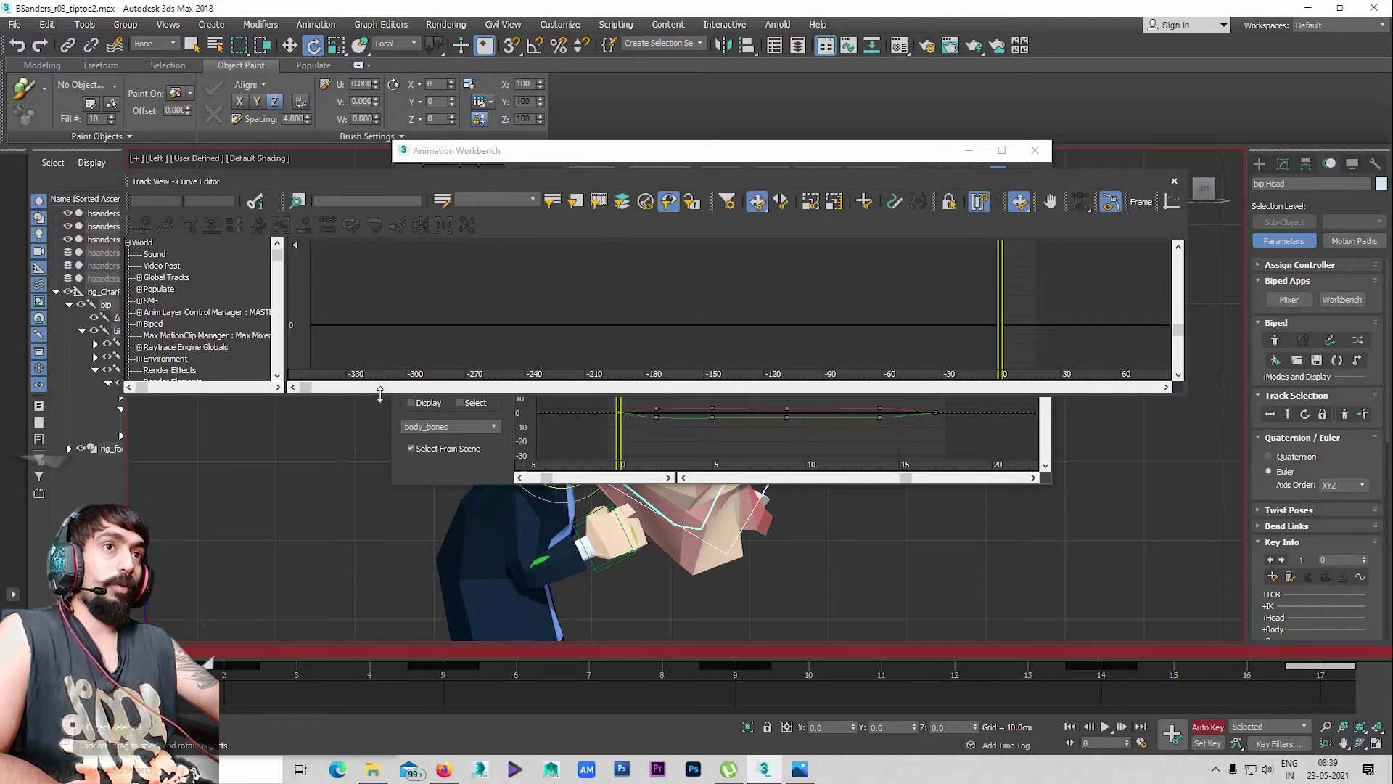
{"action": "left_click_drag", "start_coordinate": [397, 576], "coordinate": [415, 529]}
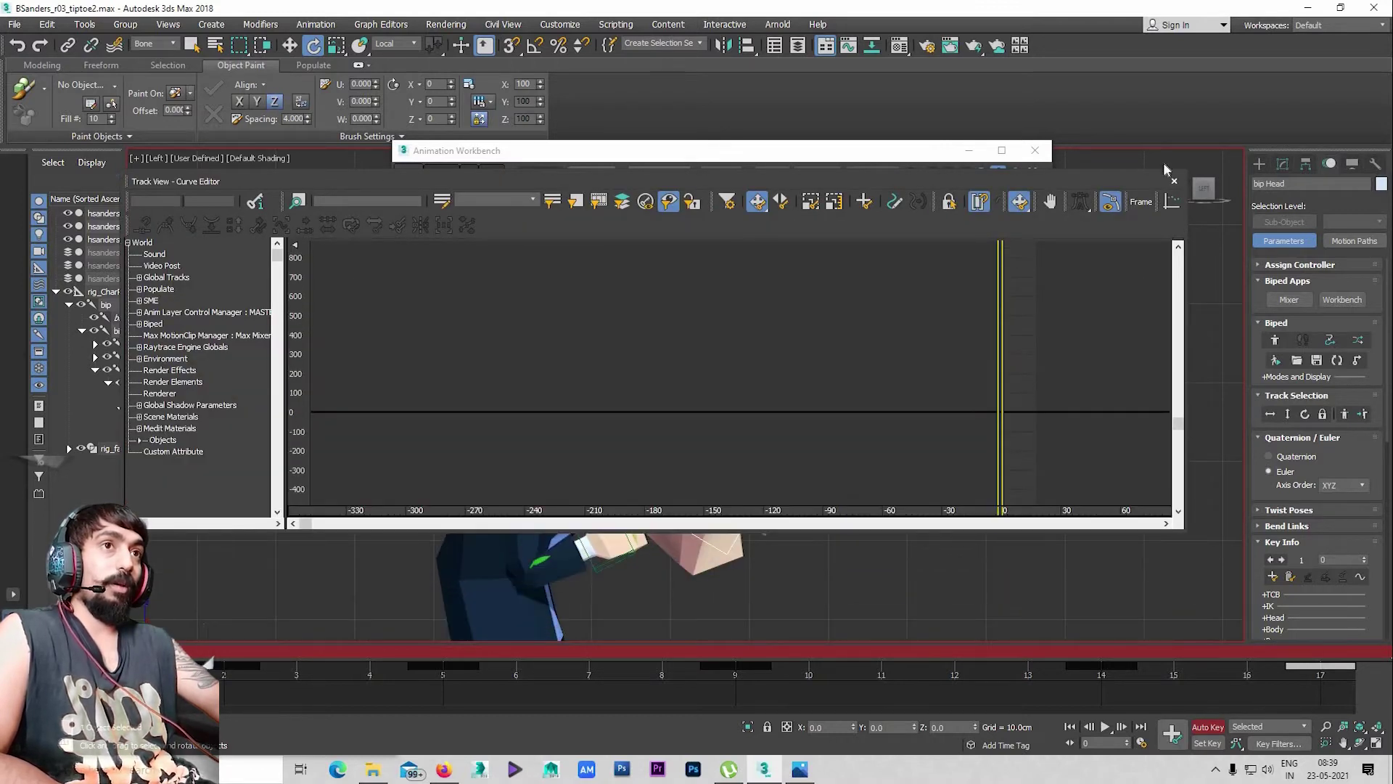
{"action": "left_click", "coordinate": [1175, 181]}
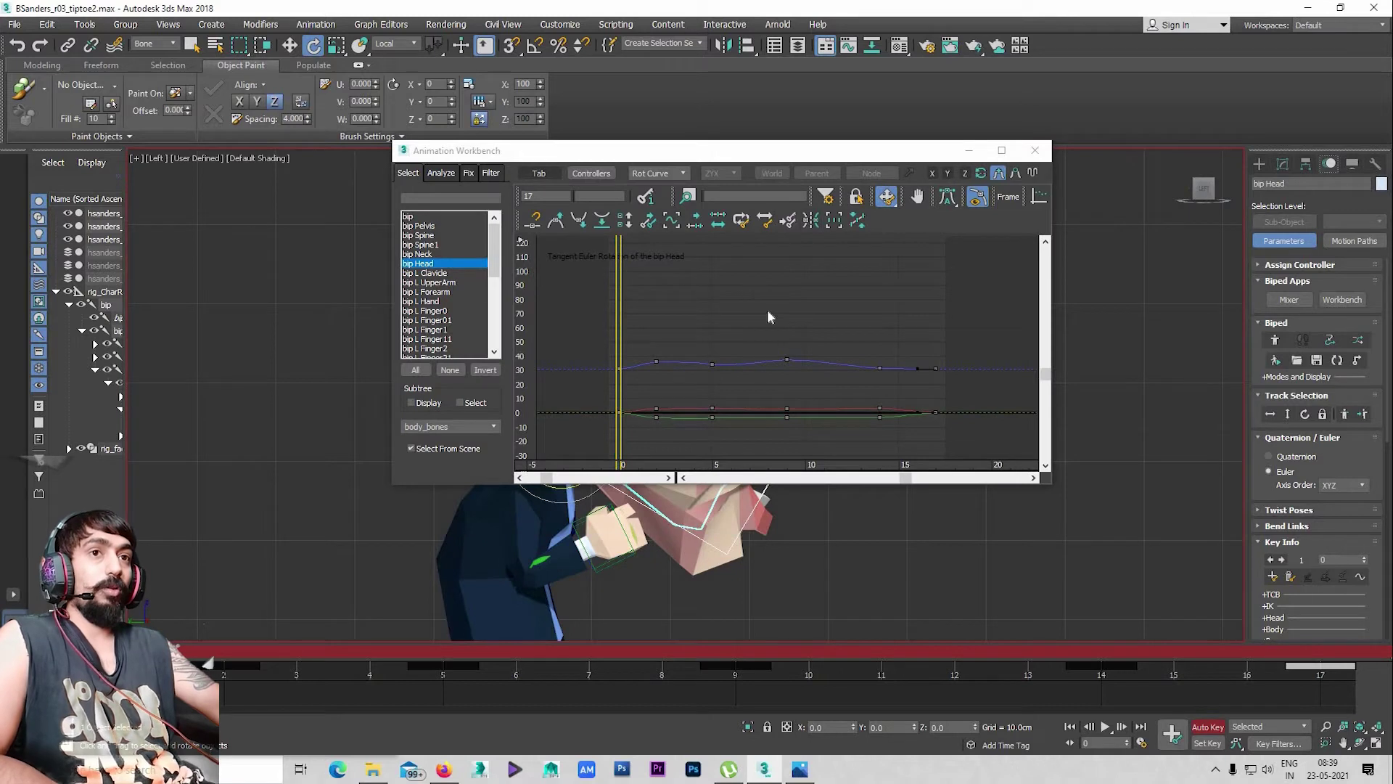
Pan and zoom the Workbench graph so the head rotation curve fills the 20–40 range
{"action": "mouse_move", "coordinate": [677, 280]}
{"action": "middle_mouse_down"}
{"action": "mouse_move", "coordinate": [767, 332]}
{"action": "mouse_move", "coordinate": [811, 395]}
{"action": "mouse_move", "coordinate": [746, 417]}
{"action": "mouse_move", "coordinate": [771, 340]}
{"action": "middle_mouse_up"}
{"action": "scroll", "coordinate": [824, 336], "scroll_direction": "up", "scroll_amount": 2}
{"action": "scroll", "coordinate": [763, 355], "scroll_direction": "down", "scroll_amount": 1}
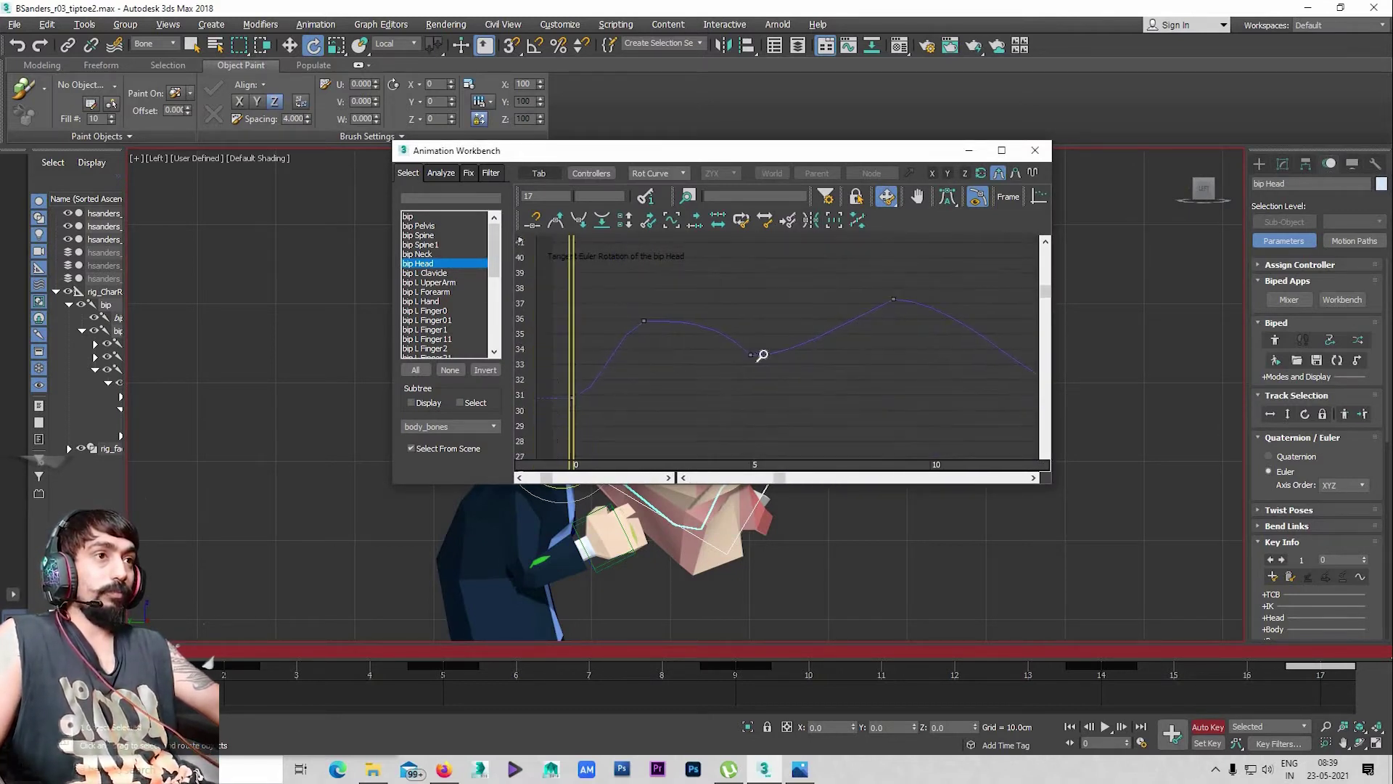
{"action": "scroll", "coordinate": [777, 358], "scroll_direction": "down", "scroll_amount": 3}
{"action": "scroll", "coordinate": [777, 358], "scroll_direction": "up", "scroll_amount": 1}
{"action": "scroll", "coordinate": [313, 512], "scroll_direction": "up", "scroll_amount": 3}
{"action": "scroll", "coordinate": [314, 512], "scroll_direction": "up", "scroll_amount": 2}
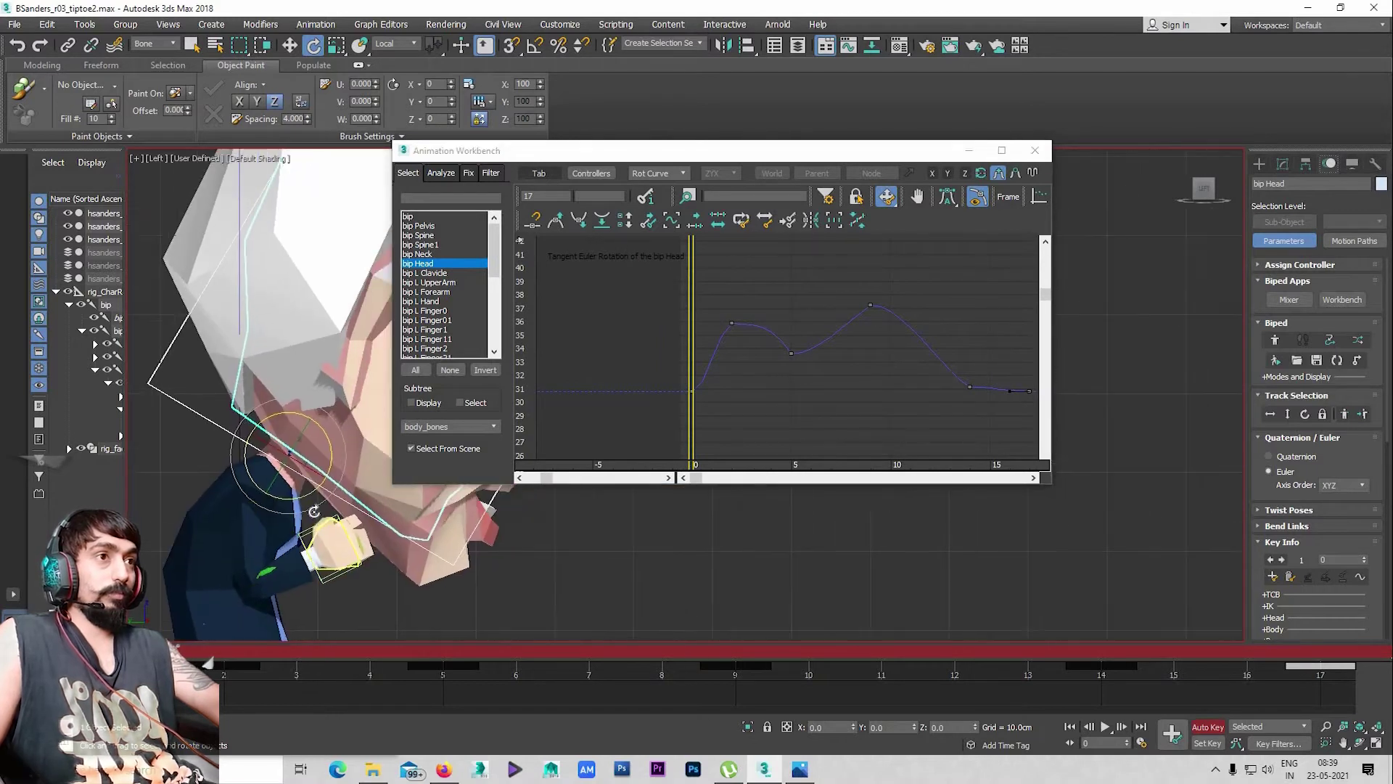
Switch the viewport to Perspective, orbit out, and select the frame-5 head key (33.376)
{"action": "key", "text": "super+shift"}
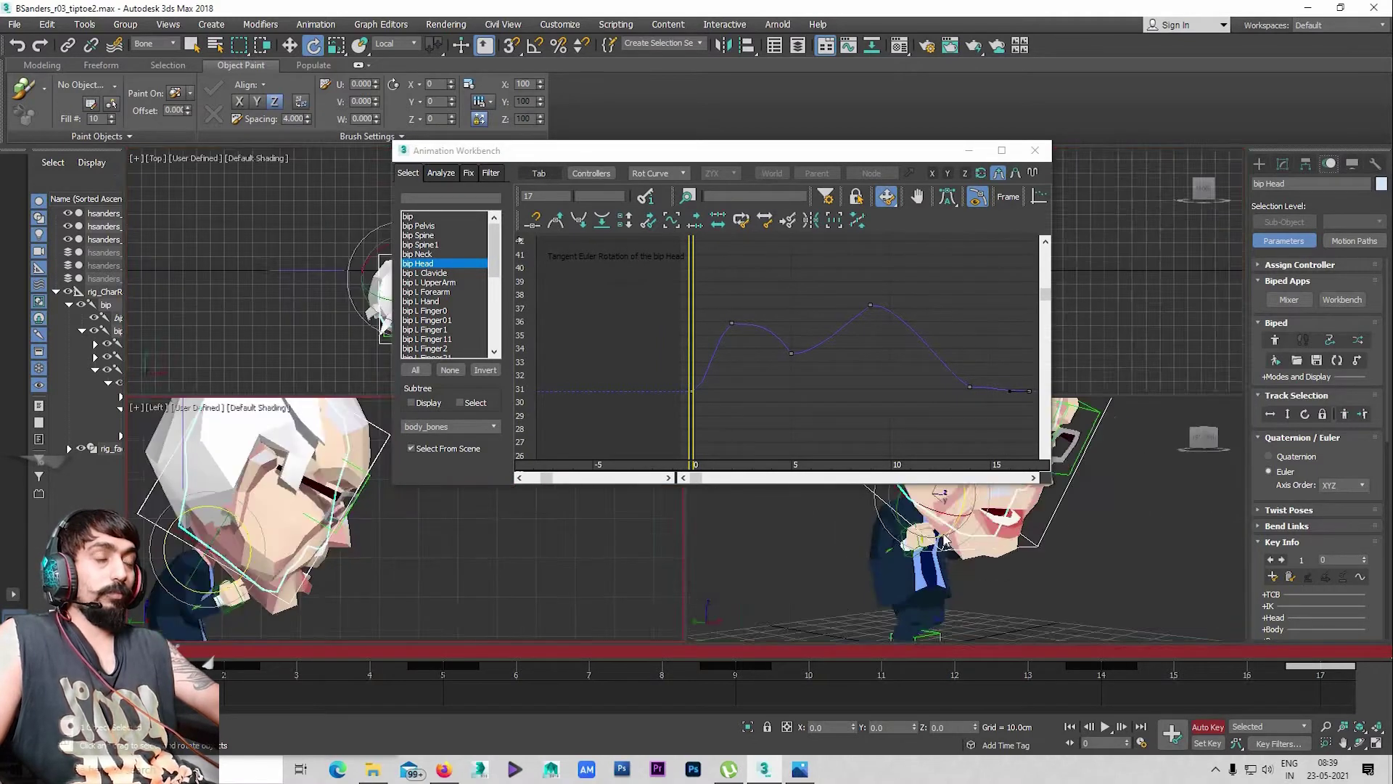
{"action": "middle_click_drag", "start_coordinate": [262, 363], "coordinate": [239, 392], "text": "alt"}
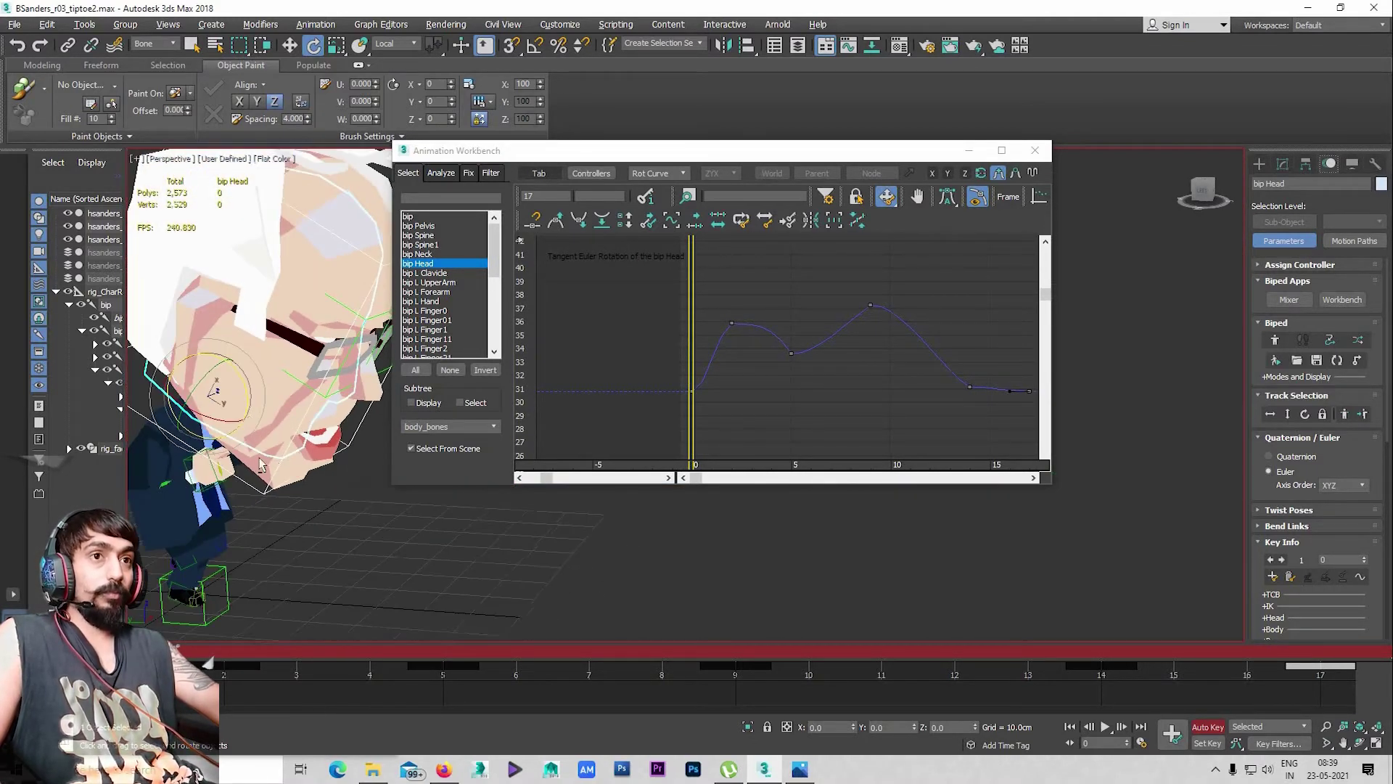
{"action": "scroll", "coordinate": [842, 348], "scroll_direction": "down", "scroll_amount": 2}
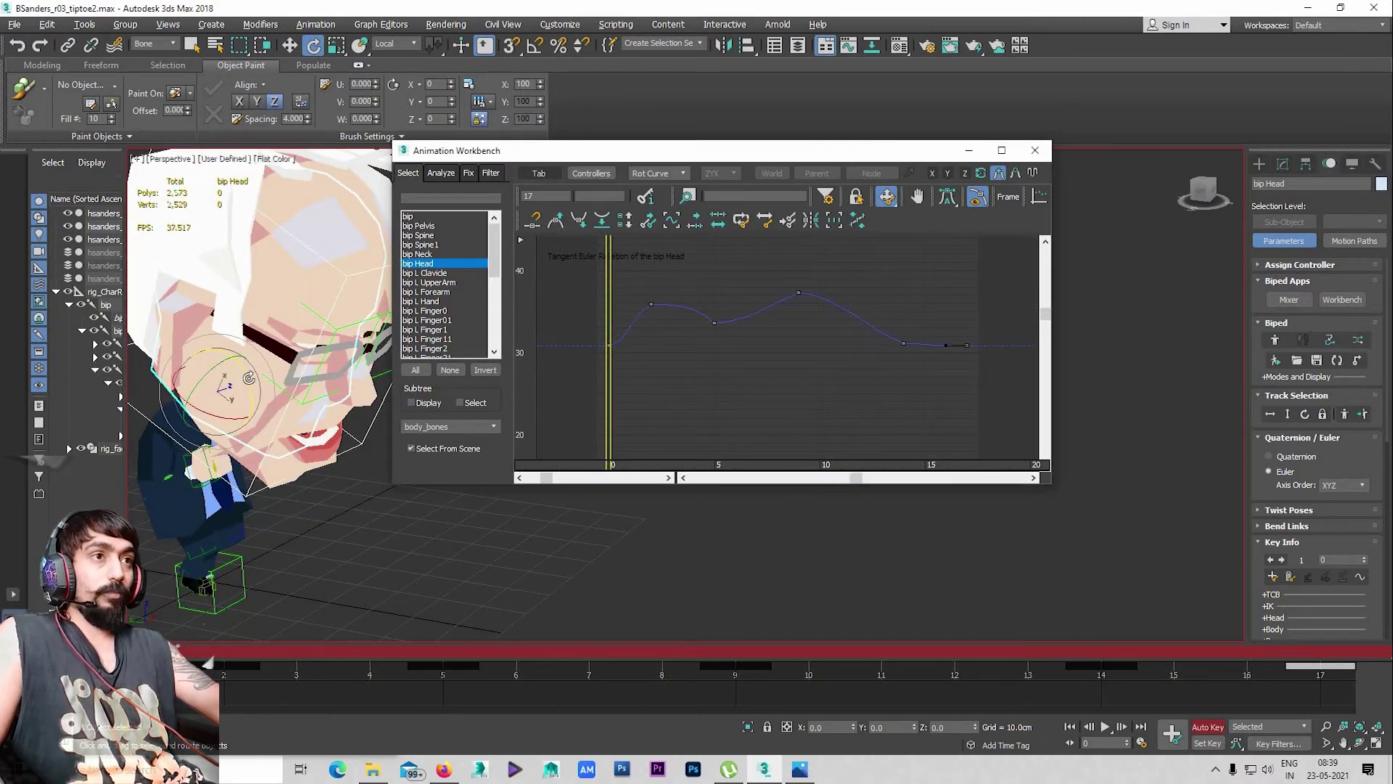
{"action": "left_click", "coordinate": [247, 382]}
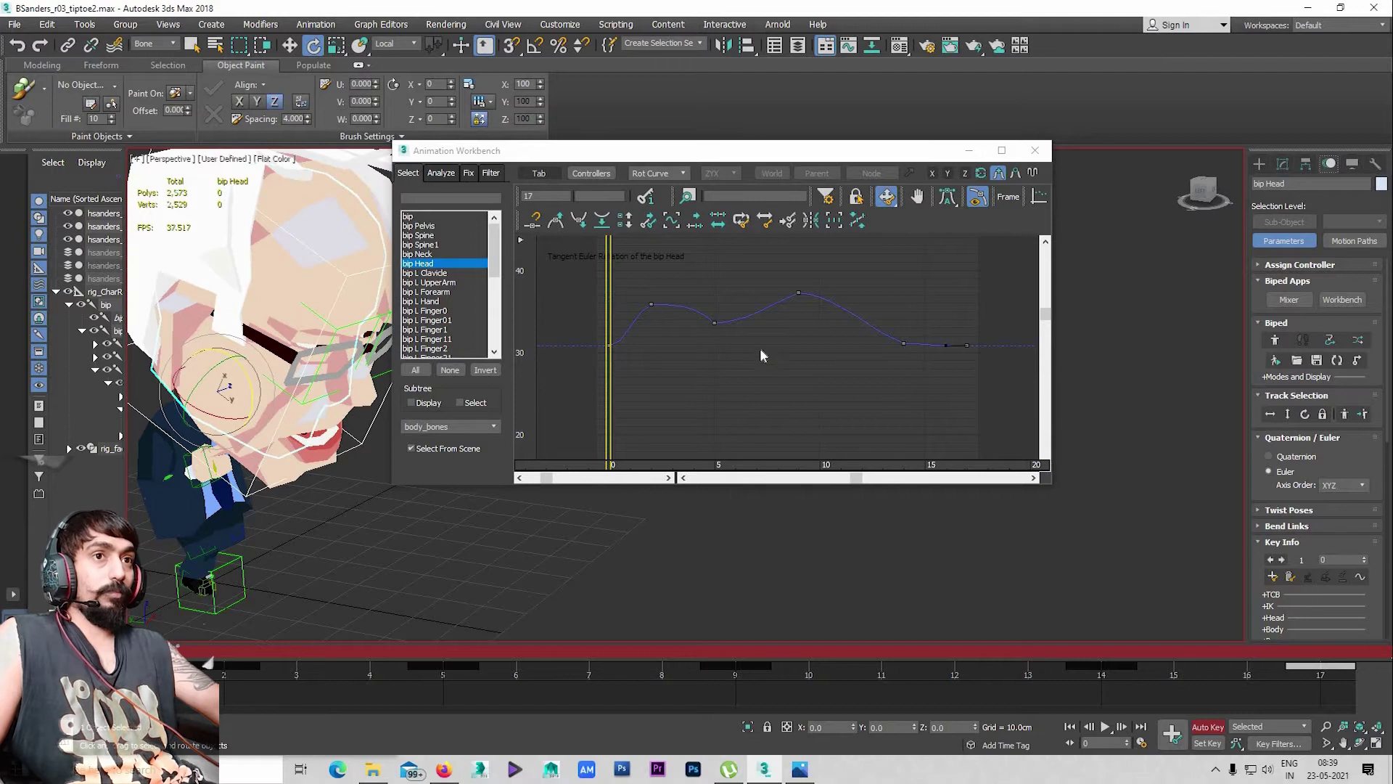
{"action": "left_click", "coordinate": [762, 327]}
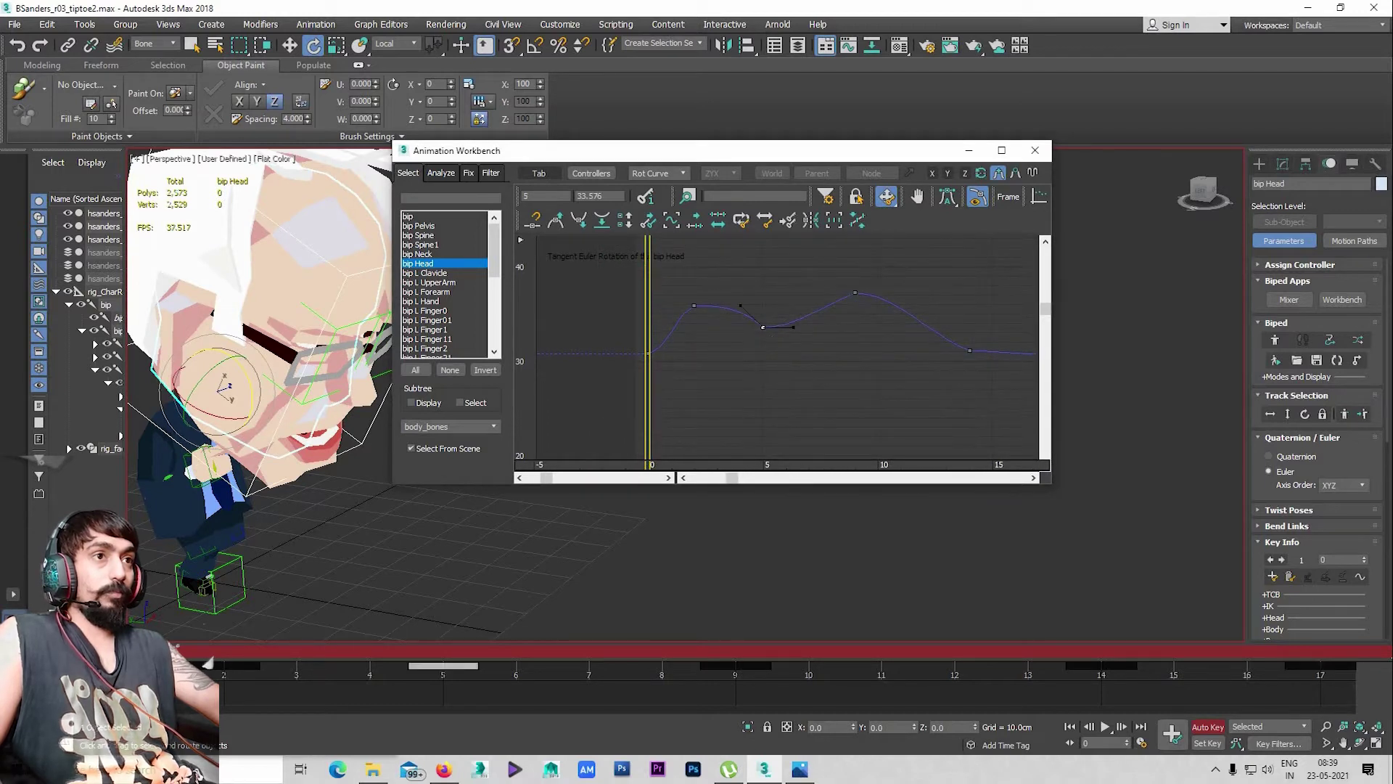
Select the frame-5 head rotation key, then play from frame 0 to review the motion
{"action": "left_click_drag", "start_coordinate": [207, 662], "coordinate": [429, 687]}
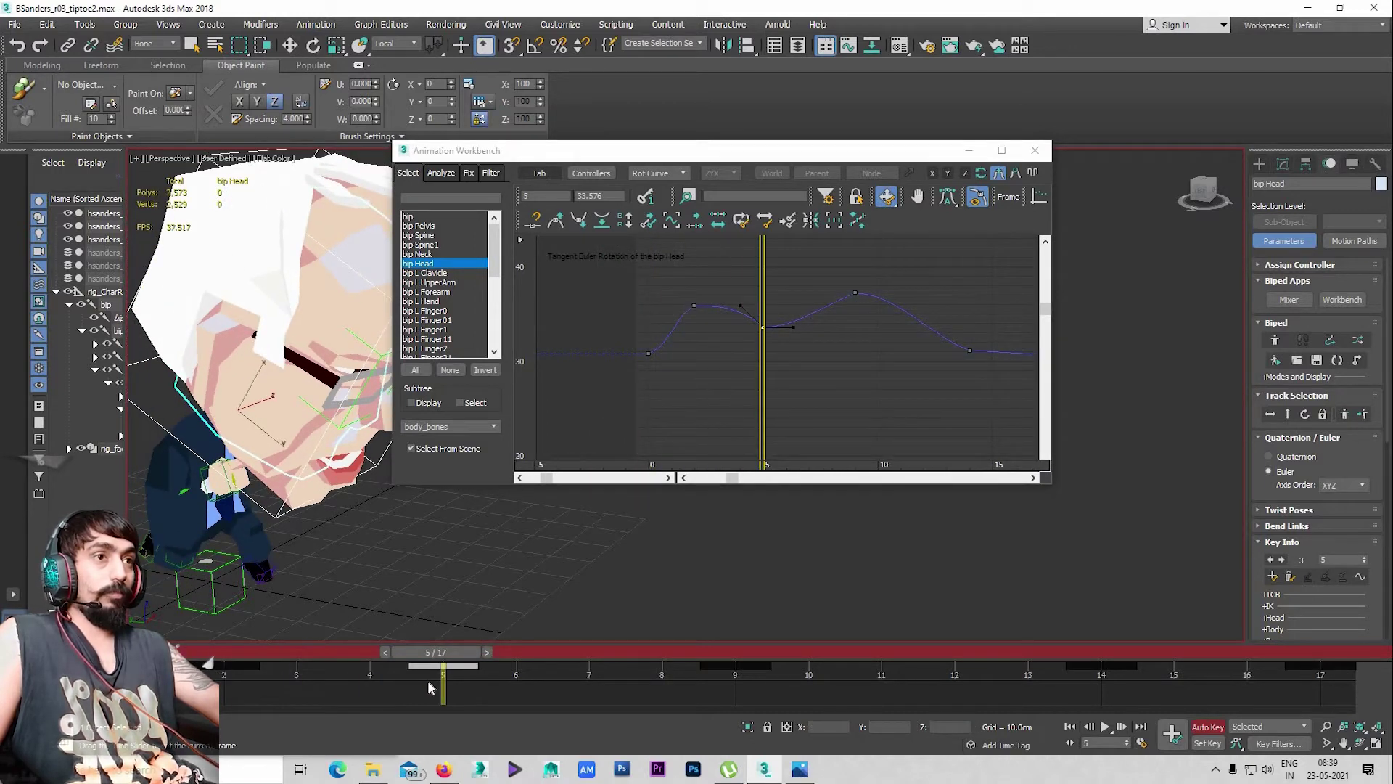
{"action": "key", "text": "e"}
{"action": "mouse_move", "coordinate": [792, 305]}
{"action": "left_mouse_down"}
{"action": "mouse_move", "coordinate": [749, 357]}
{"action": "mouse_move", "coordinate": [798, 324]}
{"action": "mouse_move", "coordinate": [802, 302]}
{"action": "left_mouse_up"}
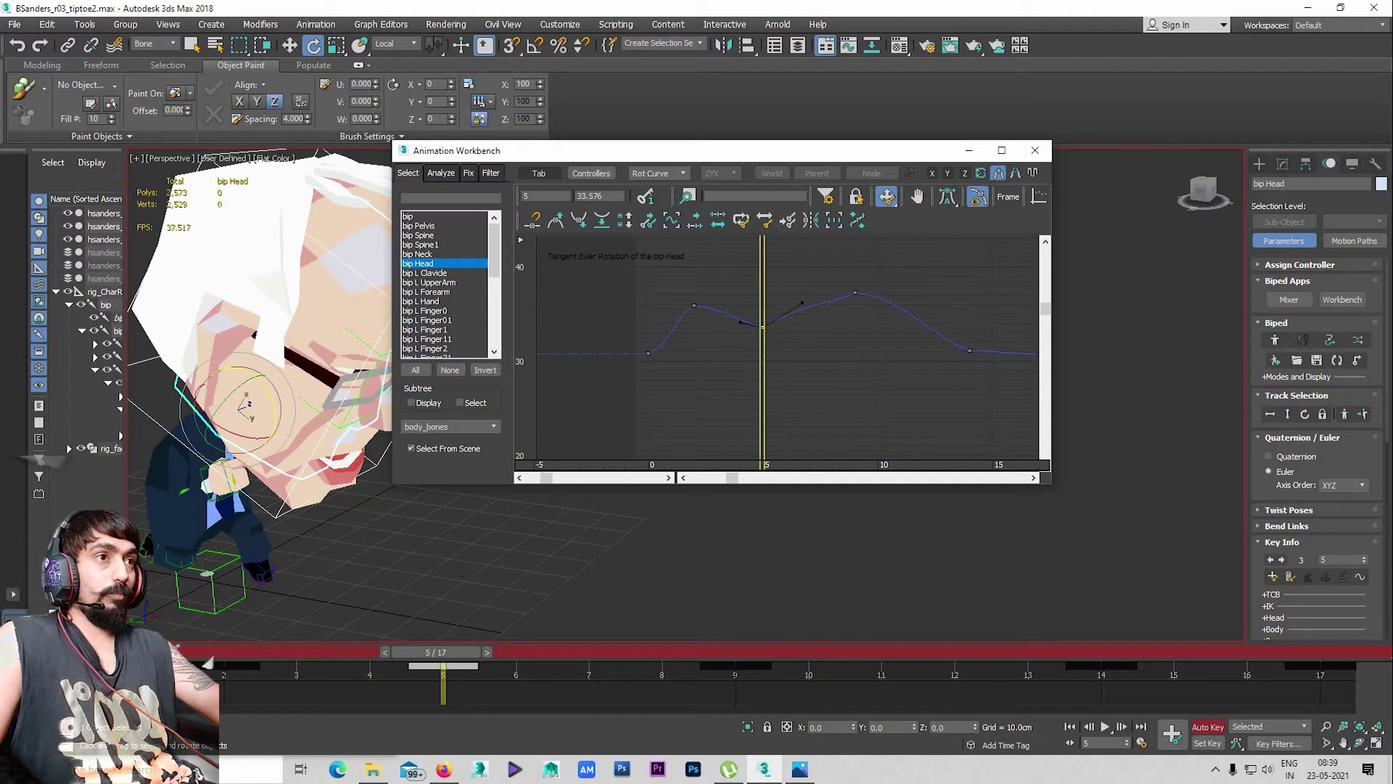
{"action": "left_click_drag", "start_coordinate": [436, 652], "coordinate": [80, 662]}
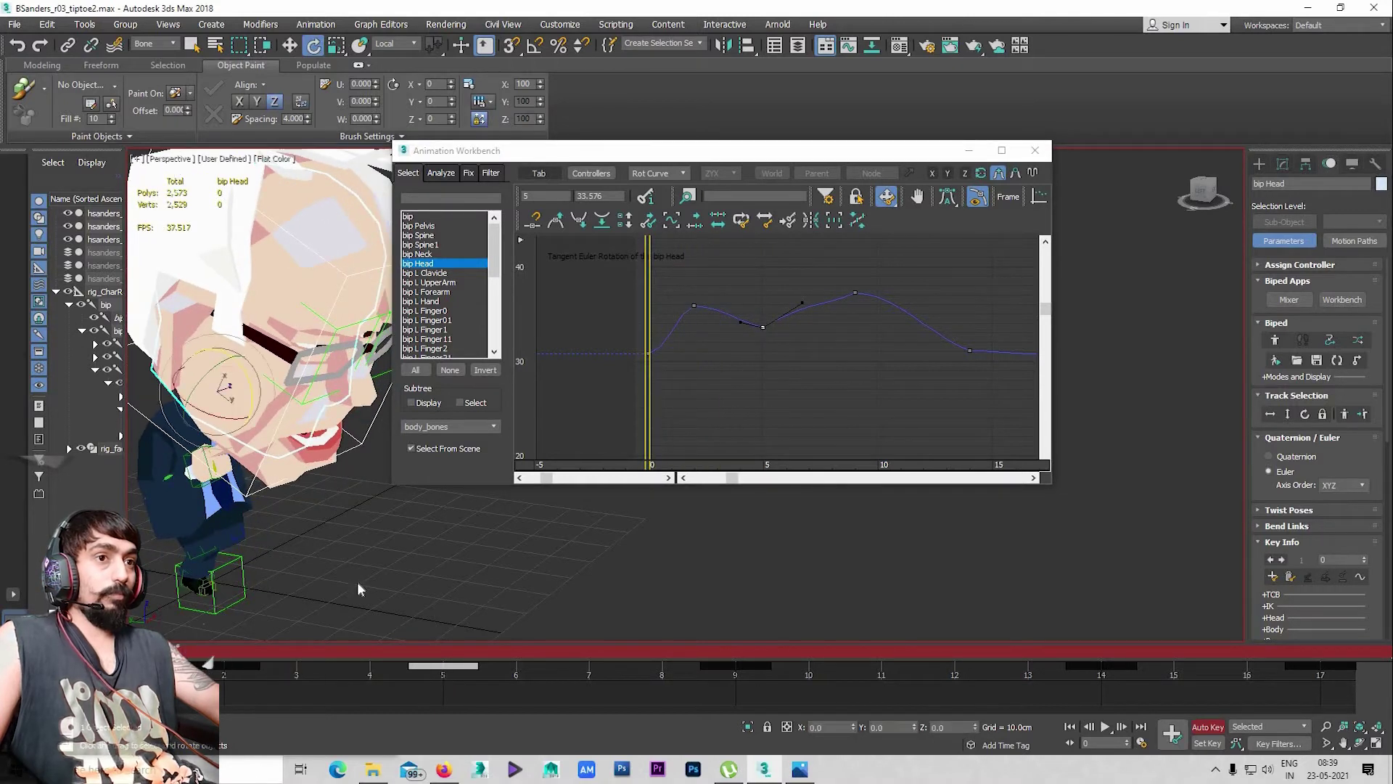
{"action": "key", "text": "slash"}
{"action": "key", "text": "slash"}
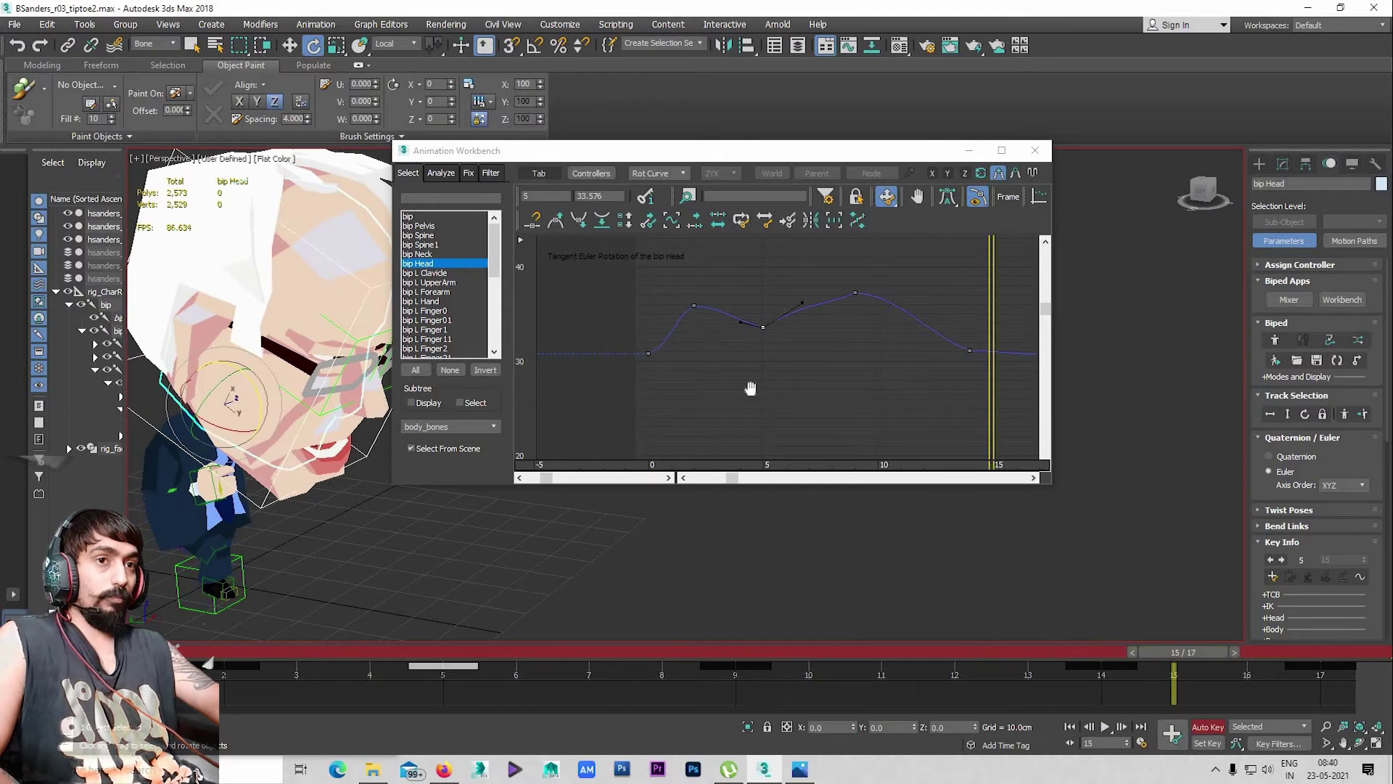
Reshape the frame-9 and frame-5 key tangents to smooth the curve's bulge
{"action": "middle_click_drag", "start_coordinate": [750, 388], "coordinate": [682, 403]}
{"action": "left_click", "coordinate": [786, 307]}
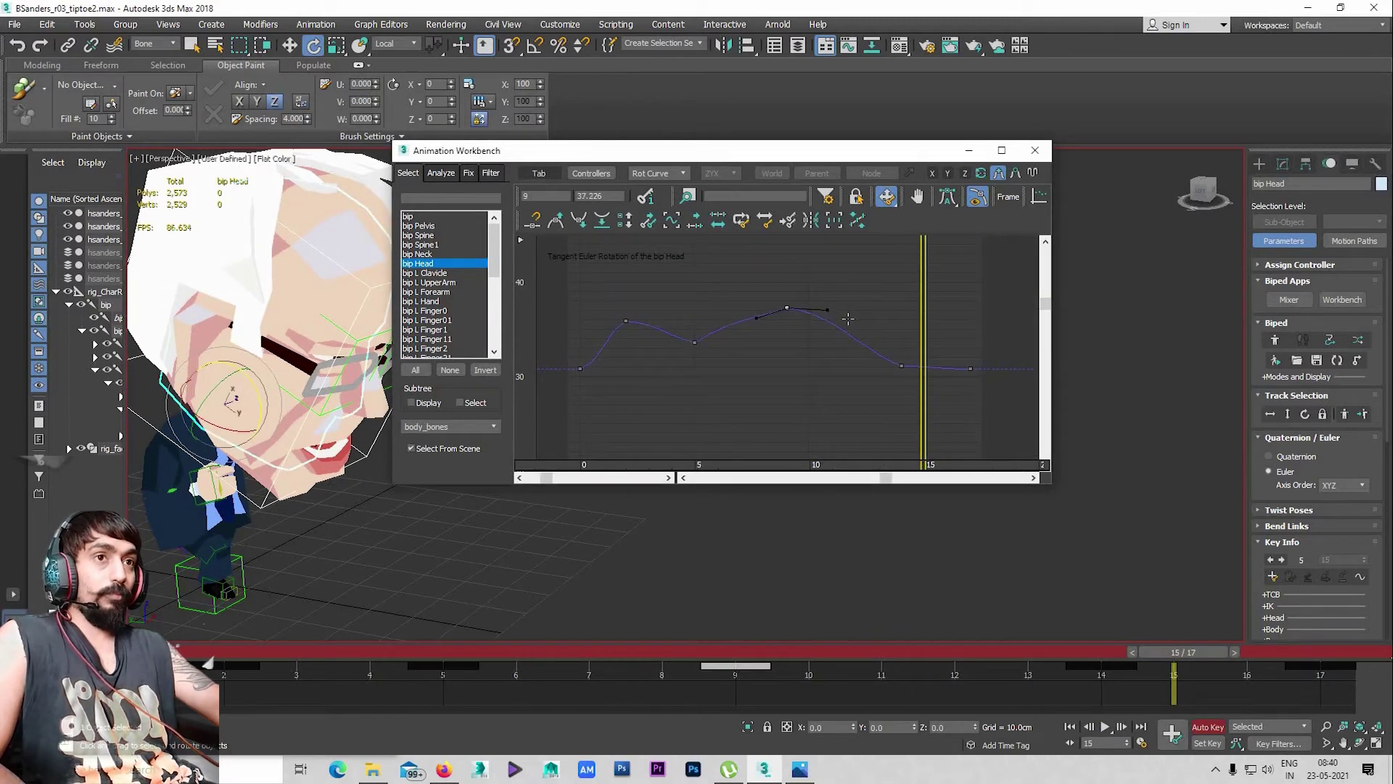
{"action": "left_click_drag", "start_coordinate": [827, 310], "coordinate": [885, 339]}
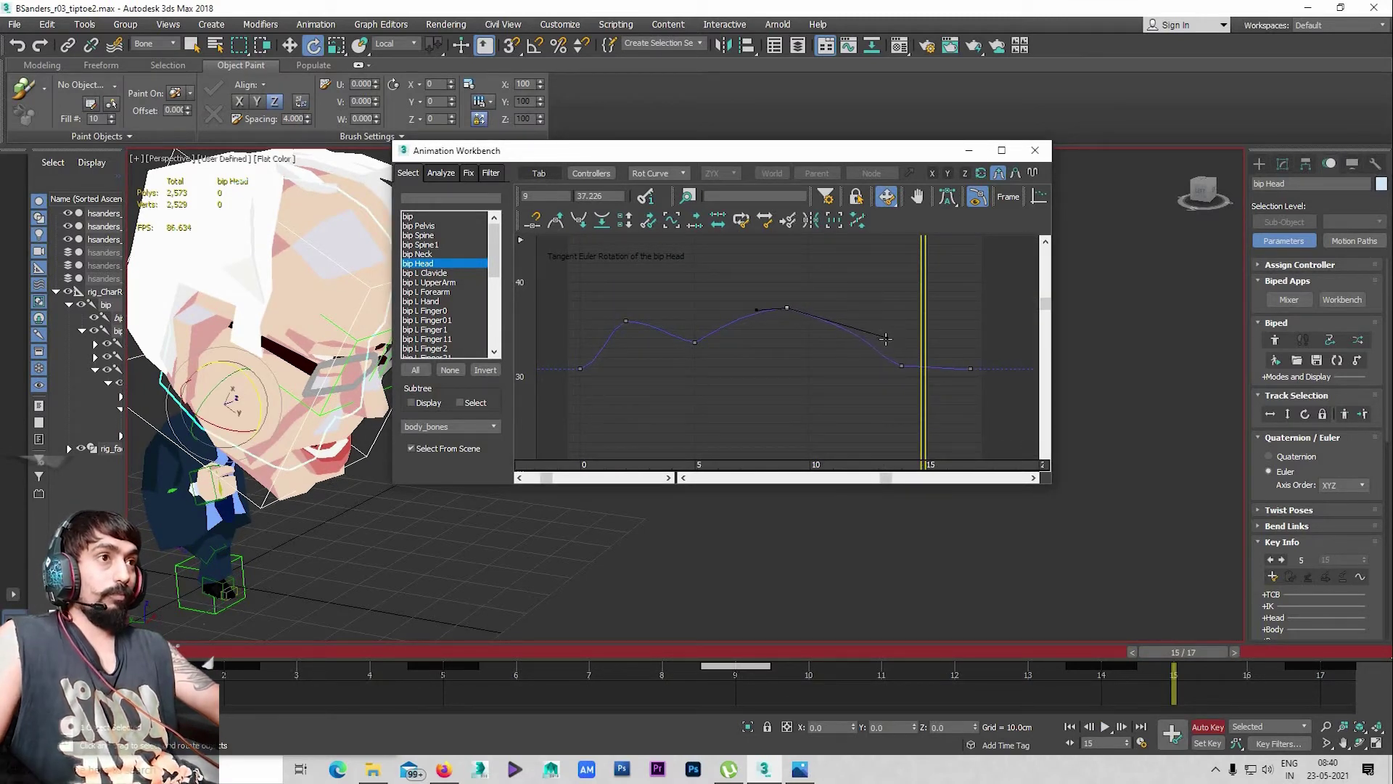
{"action": "left_click", "coordinate": [694, 342]}
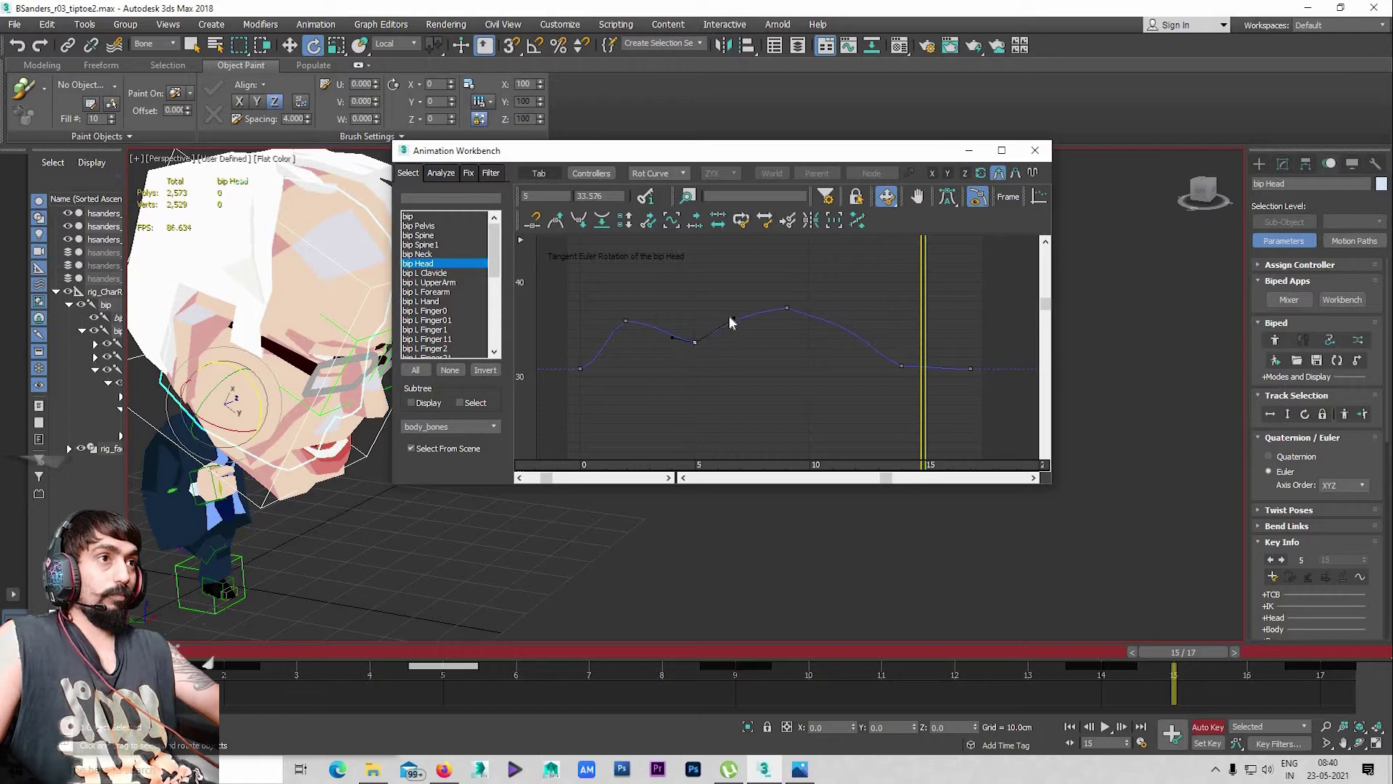
{"action": "left_click_drag", "start_coordinate": [767, 312], "coordinate": [750, 294]}
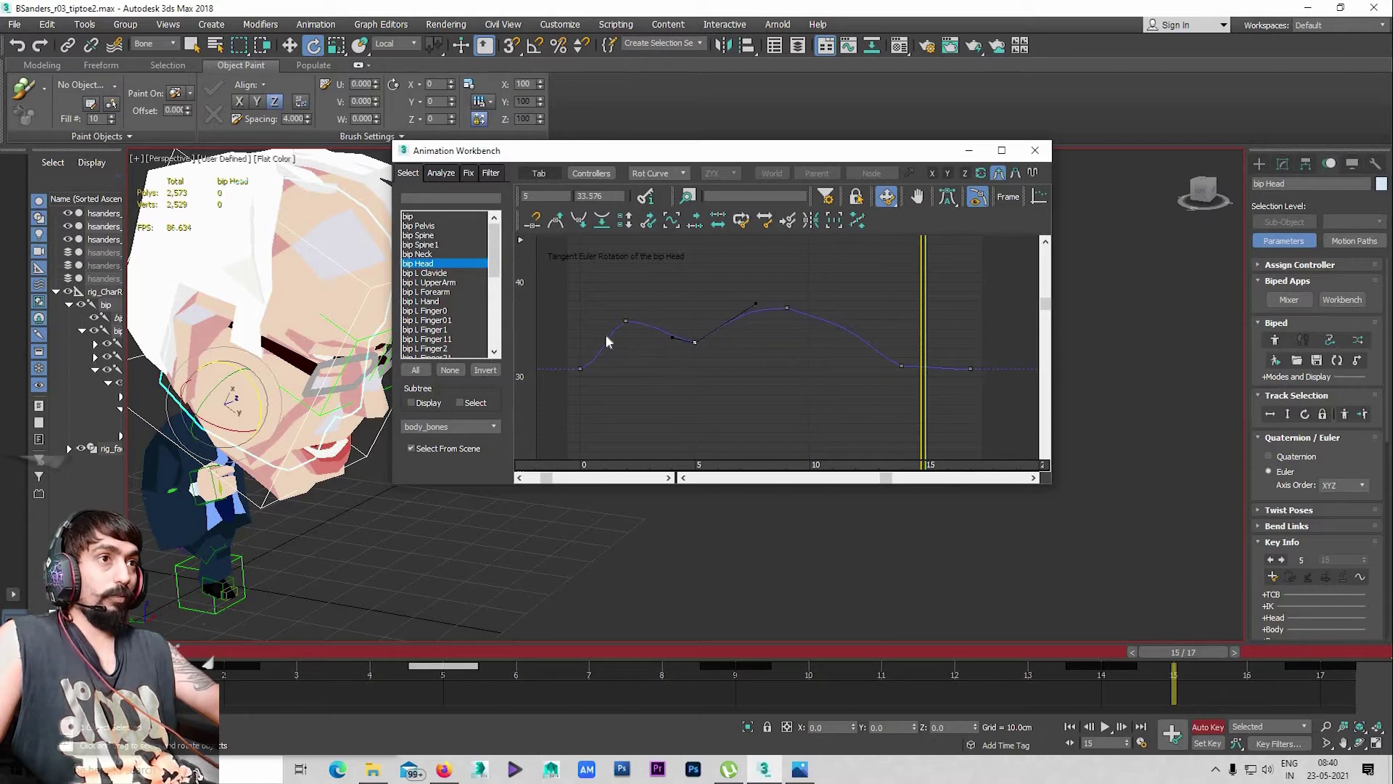
Select the frame-2 key and slightly adjust the frame-14 key's tangent
{"action": "left_click", "coordinate": [625, 320]}
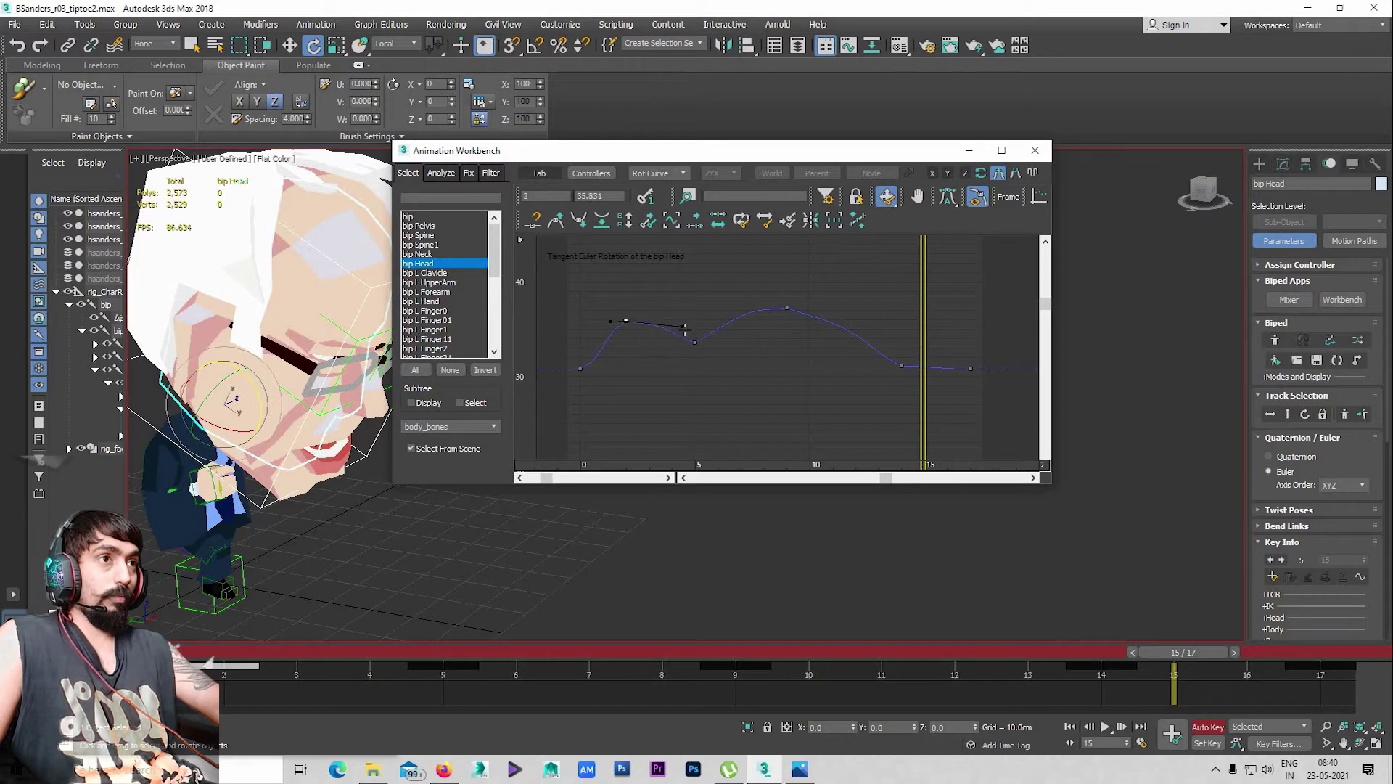
{"action": "middle_click_drag", "start_coordinate": [835, 361], "coordinate": [862, 352]}
{"action": "key", "text": "comma"}
{"action": "key", "text": "comma"}
{"action": "key", "text": "comma"}
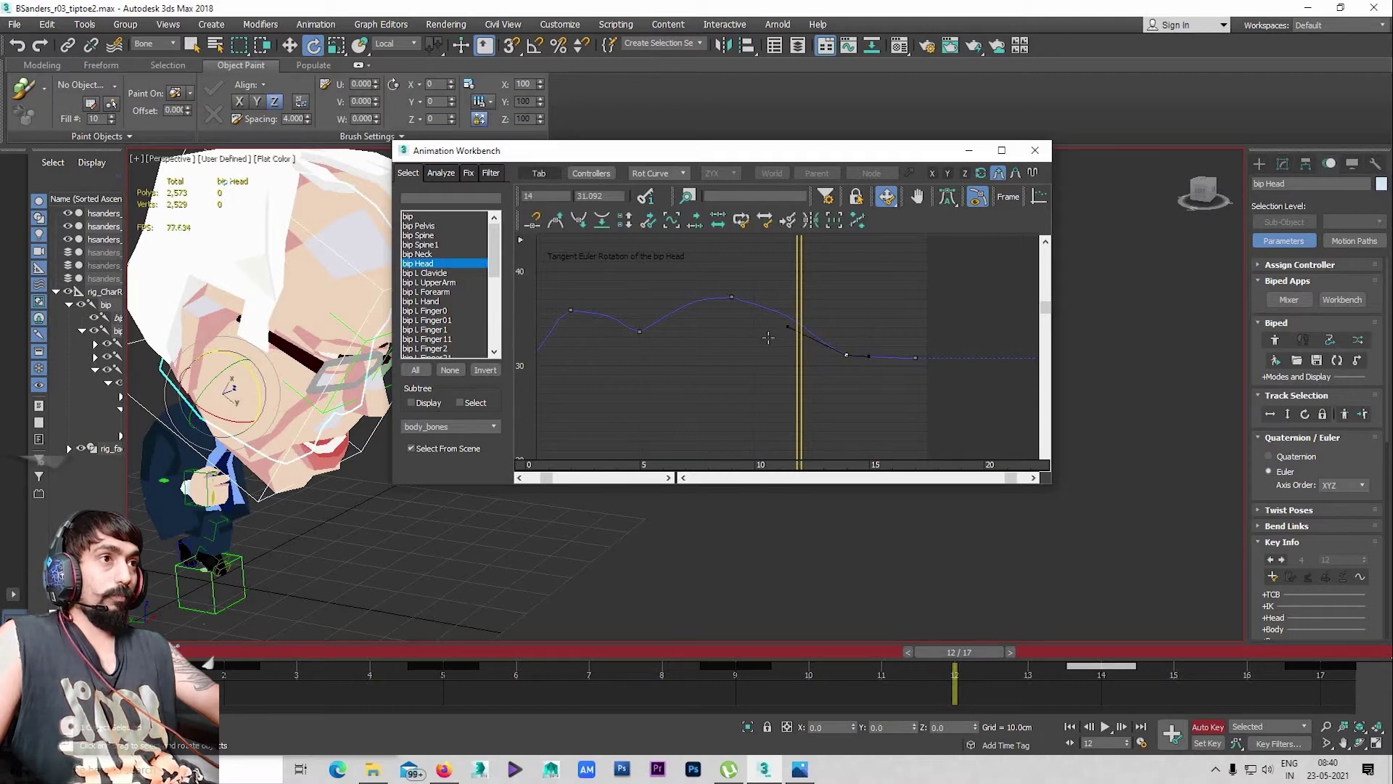
{"action": "left_click_drag", "start_coordinate": [788, 328], "coordinate": [818, 341]}
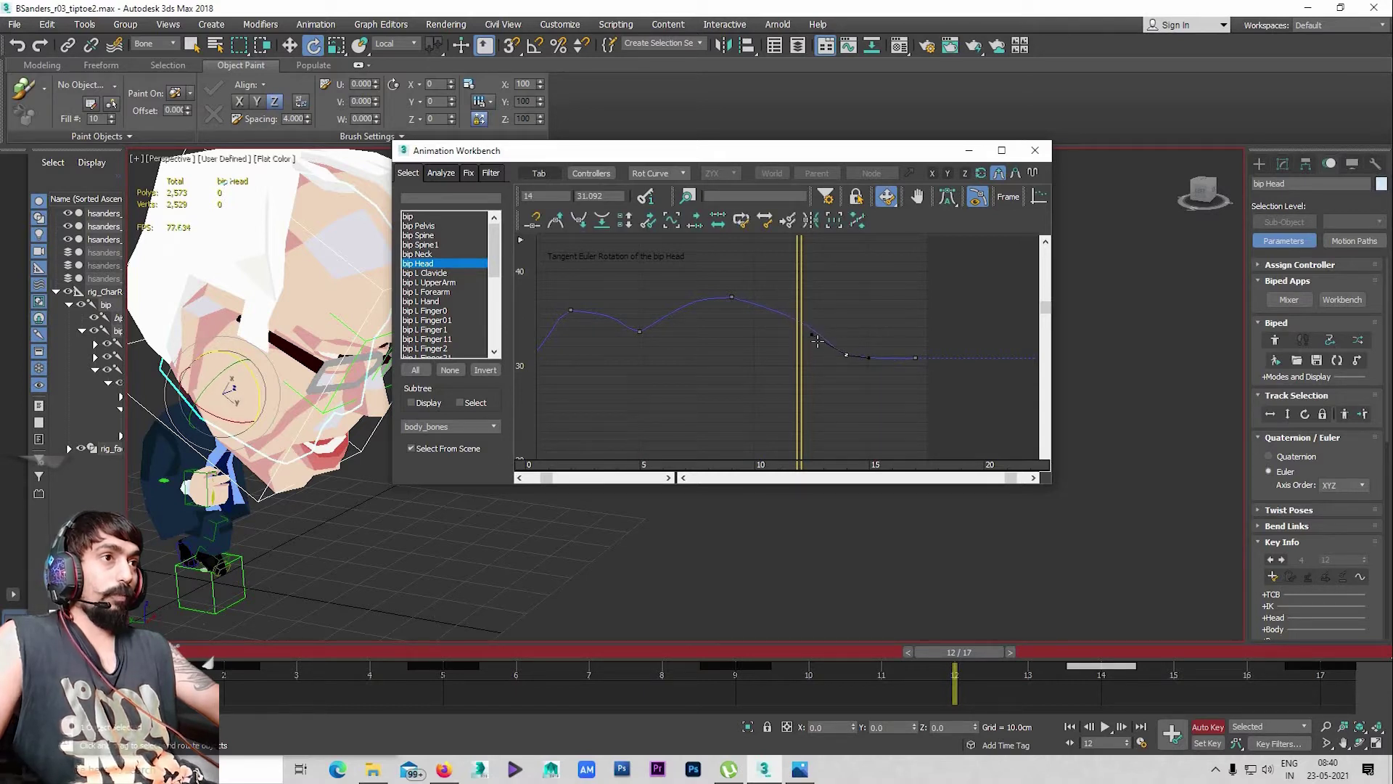
Refine the frame-5 key's tangents again, then deselect and zoom out to the whole curve
{"action": "middle_click_drag", "start_coordinate": [825, 448], "coordinate": [879, 452]}
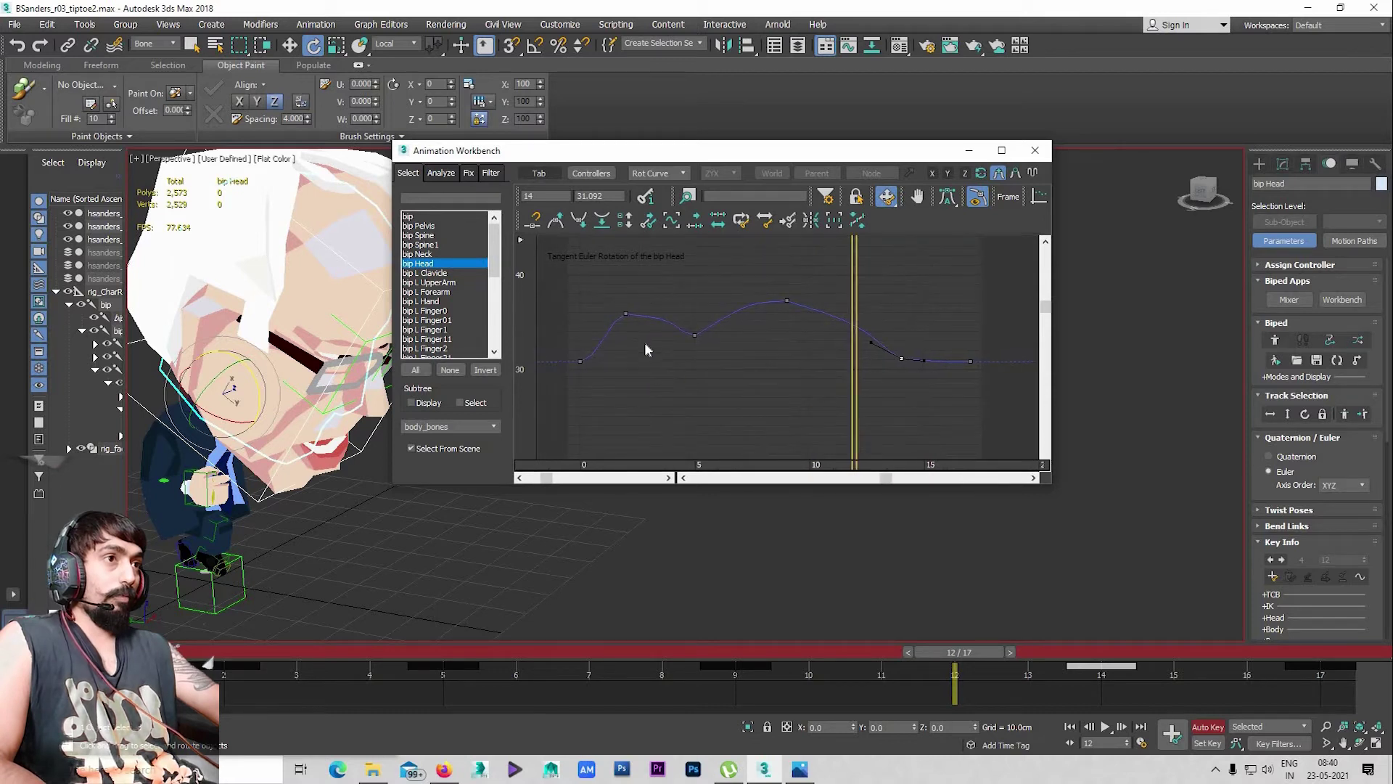
{"action": "left_click", "coordinate": [695, 334]}
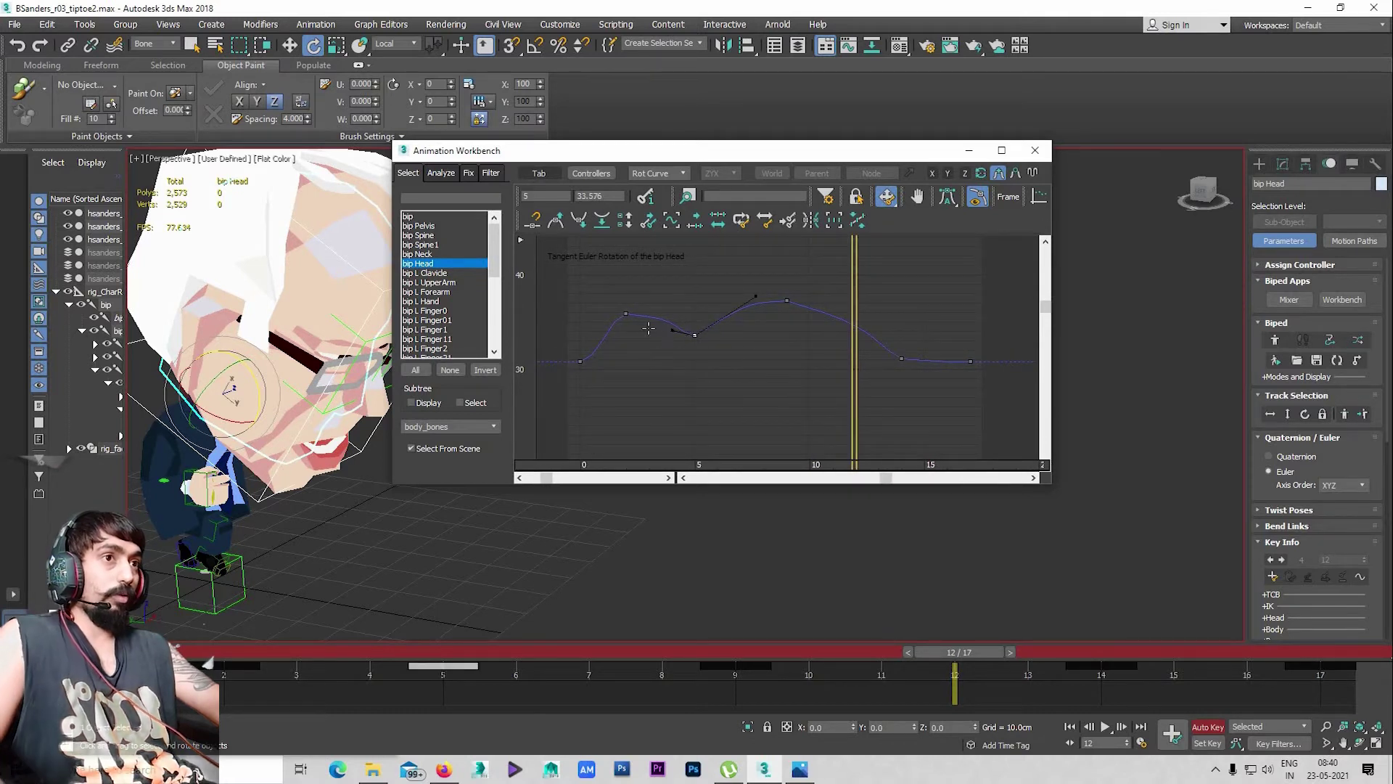
{"action": "left_click_drag", "start_coordinate": [672, 331], "coordinate": [663, 320]}
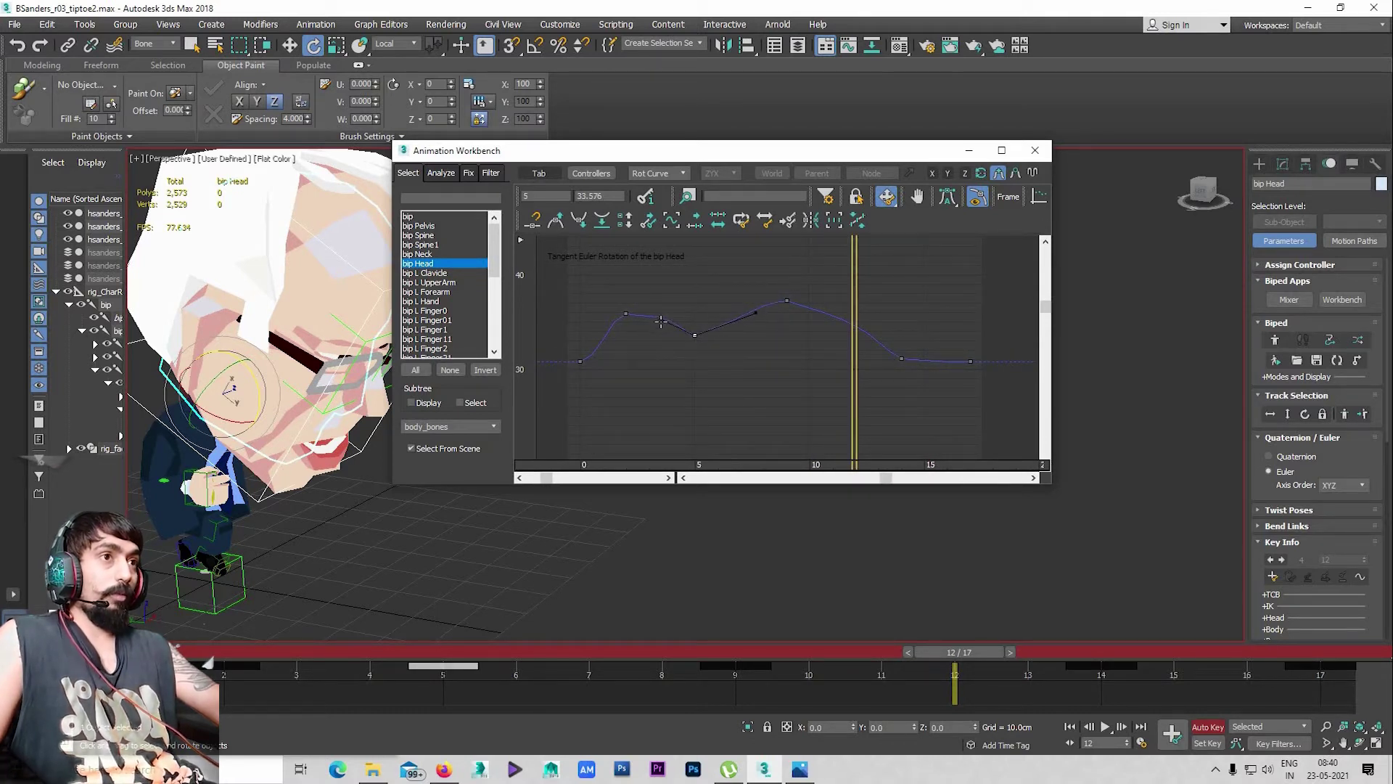
{"action": "left_click", "coordinate": [747, 407]}
{"action": "scroll", "coordinate": [731, 450], "scroll_direction": "down", "scroll_amount": 1}
{"action": "scroll", "coordinate": [761, 428], "scroll_direction": "down", "scroll_amount": 1}
{"action": "scroll", "coordinate": [793, 407], "scroll_direction": "down", "scroll_amount": 1}
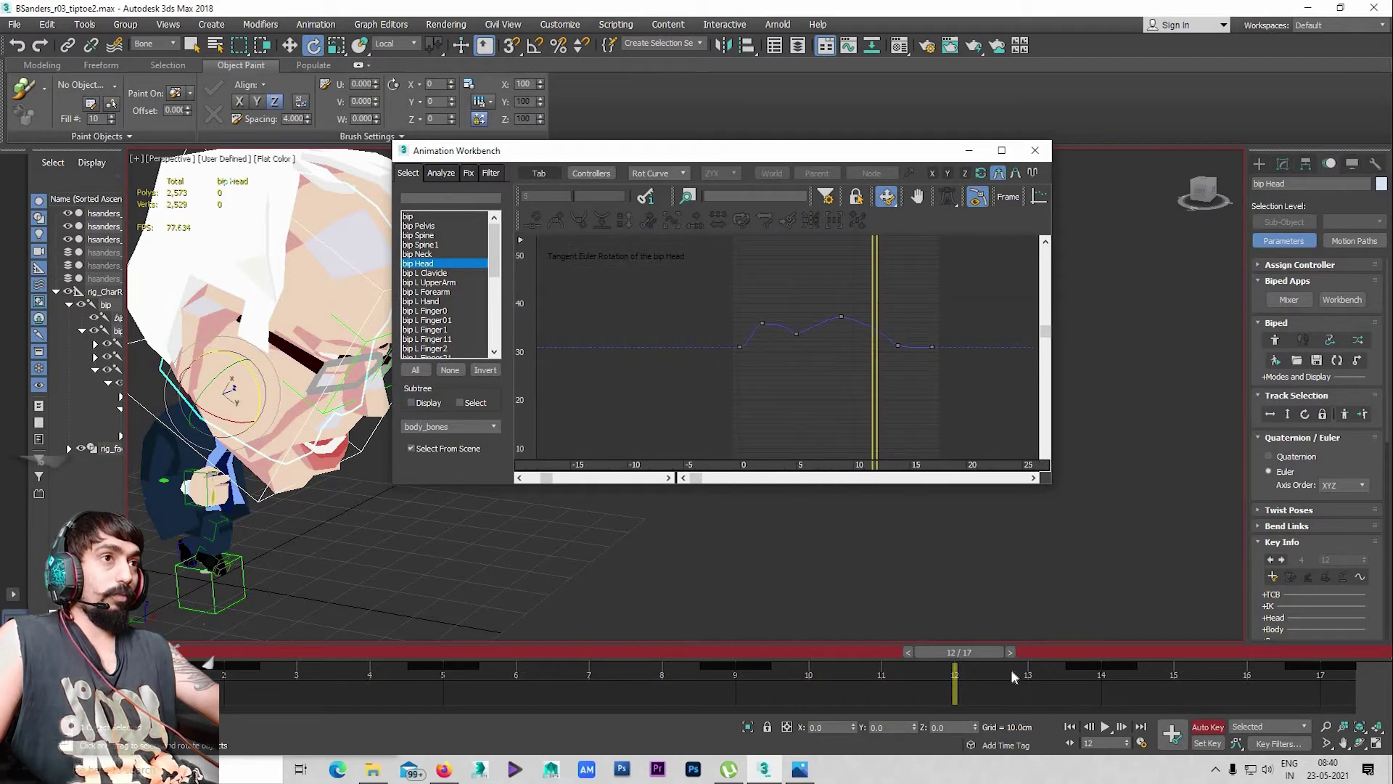
{"action": "left_click_drag", "start_coordinate": [959, 652], "coordinate": [79, 652]}
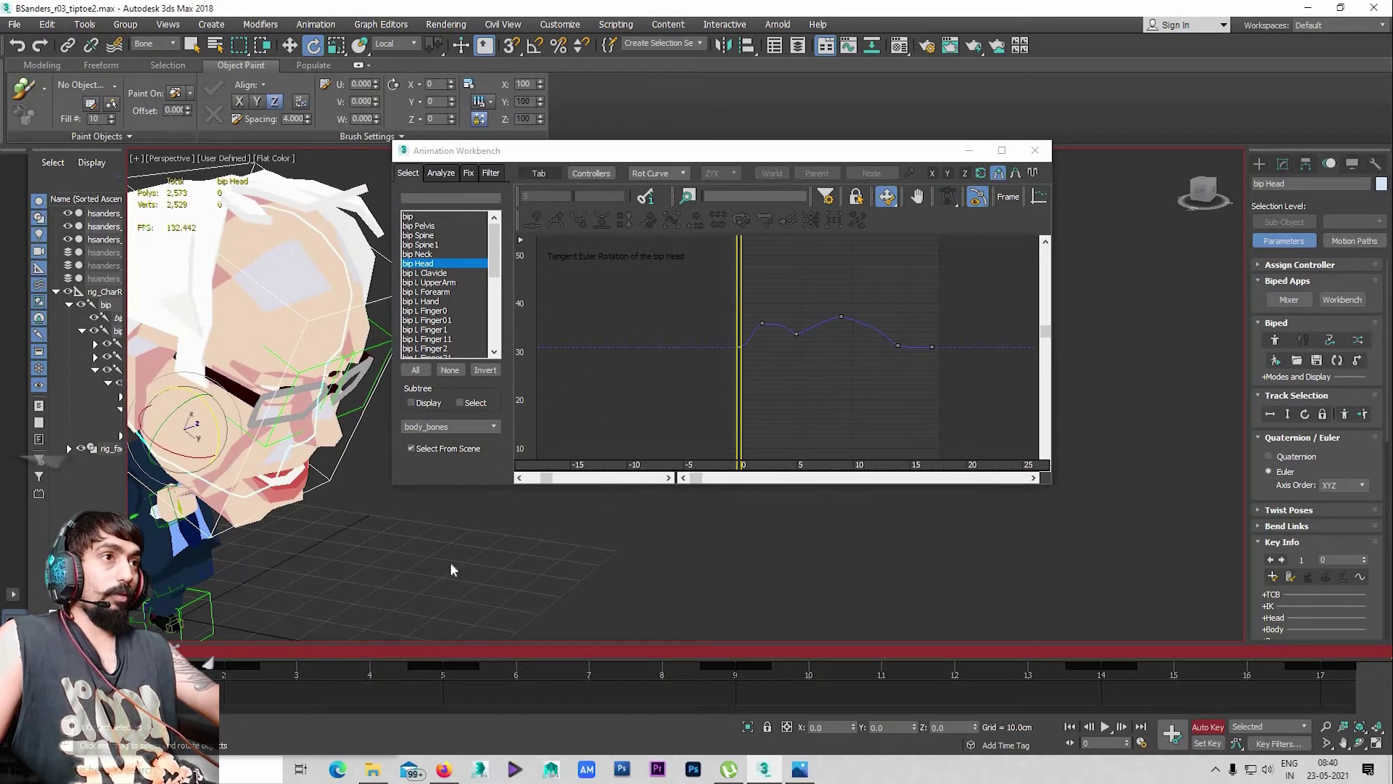
{"action": "key", "text": "slash"}
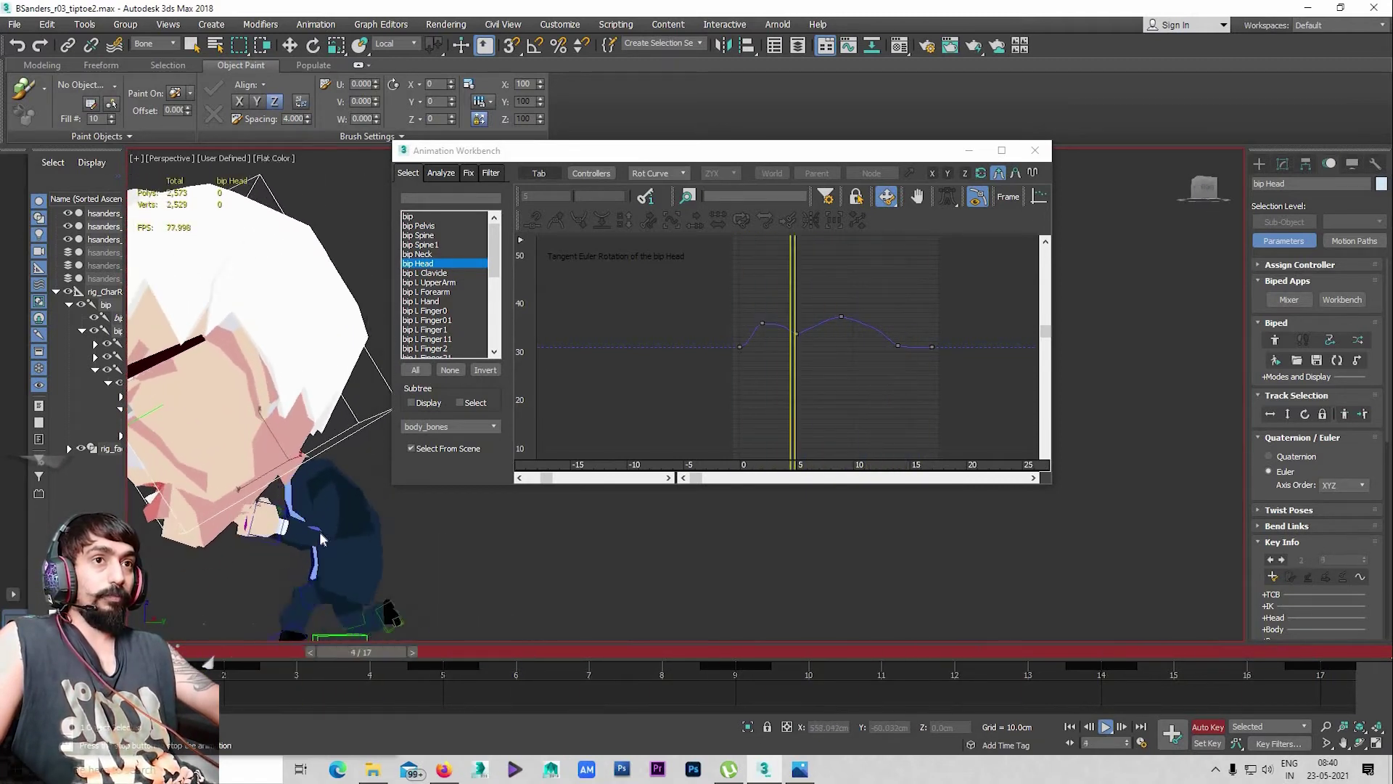
{"action": "key", "text": "slash"}
{"action": "key", "text": "e"}
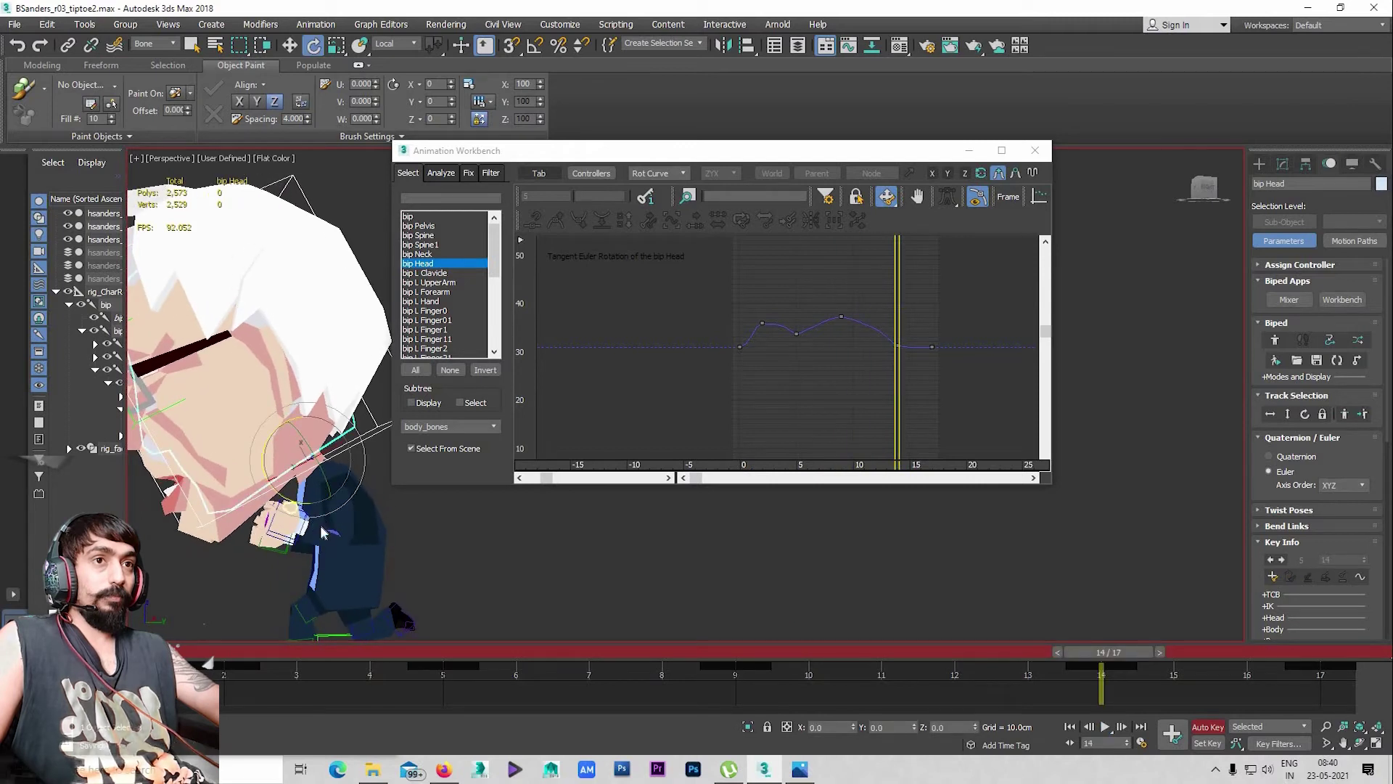
{"action": "key", "text": "period"}
{"action": "key", "text": "period"}
{"action": "key", "text": "period"}
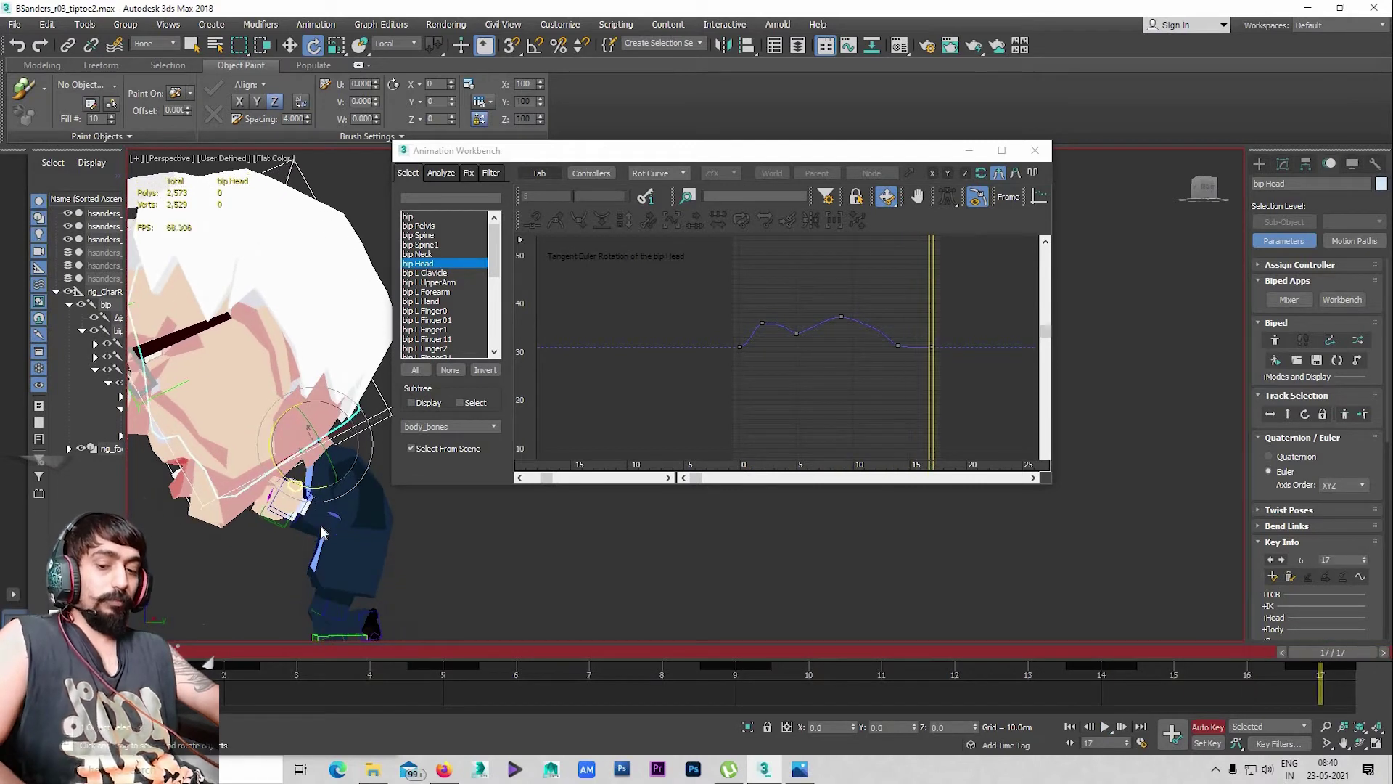
{"action": "key", "text": "Home"}
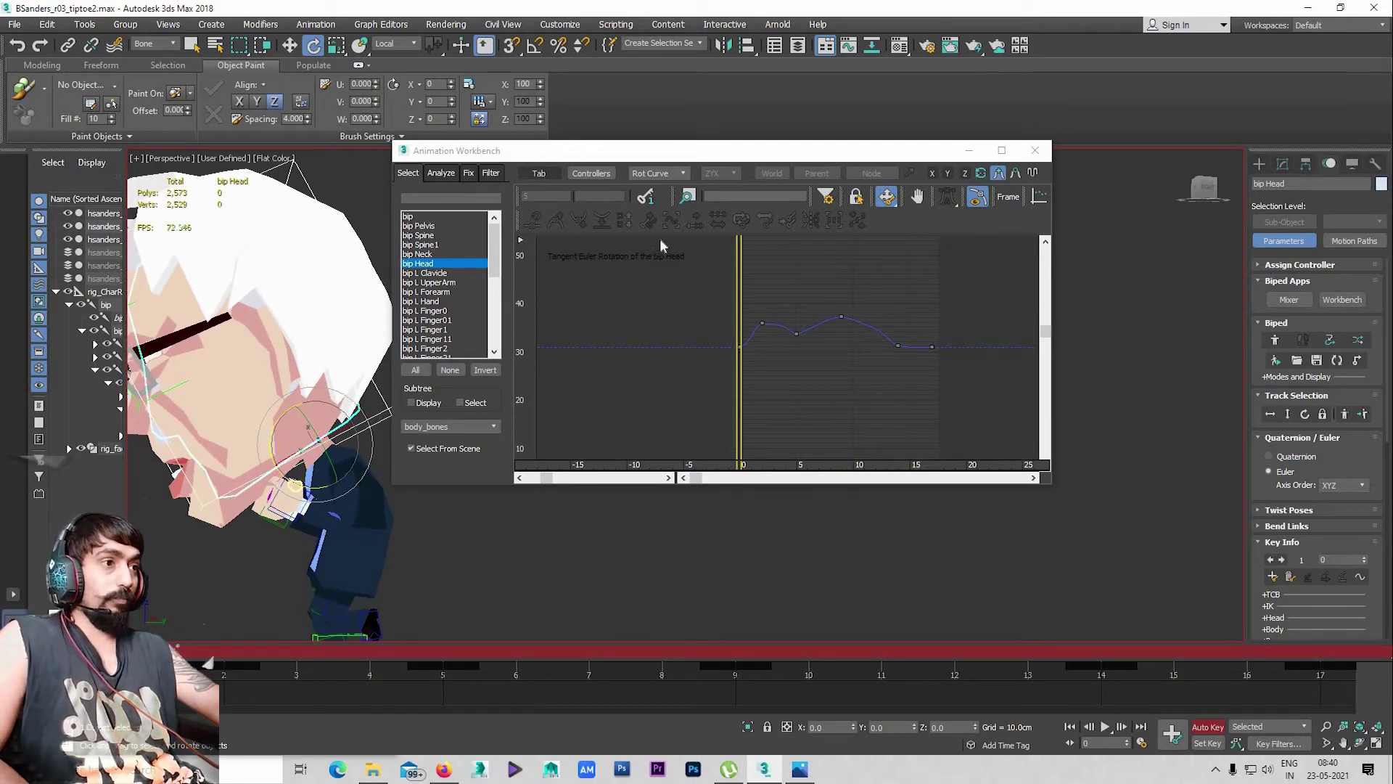
{"action": "key", "text": "slash"}
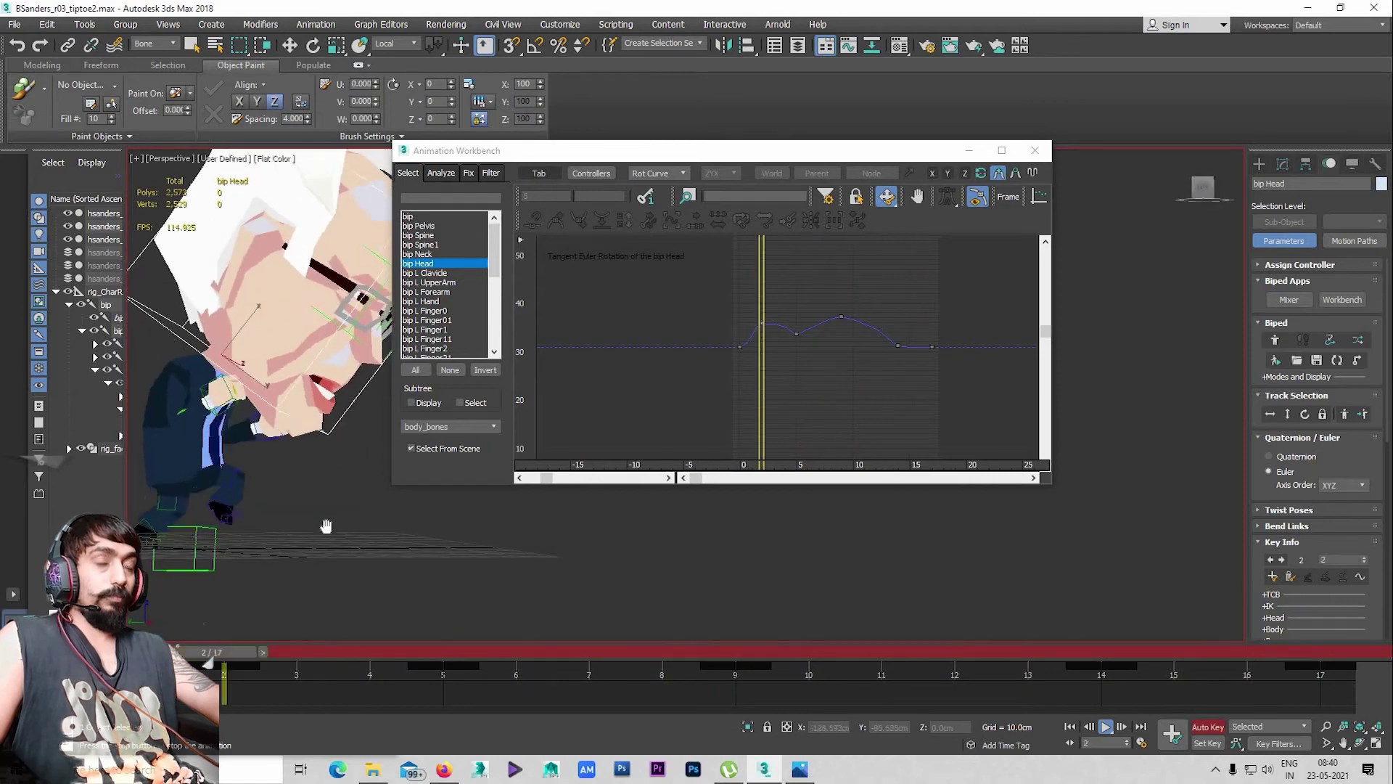
{"action": "left_click_drag", "start_coordinate": [725, 150], "coordinate": [877, 185]}
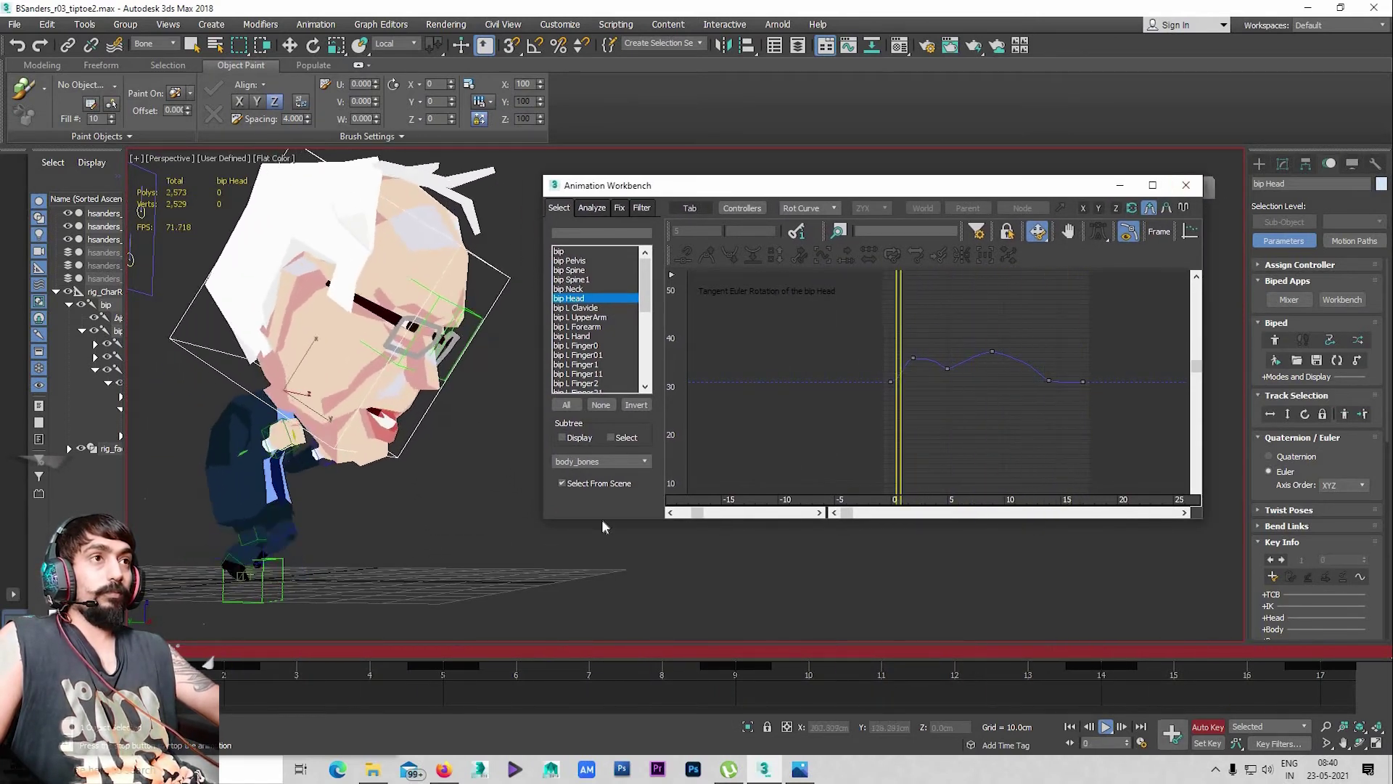
{"action": "key", "text": "slash"}
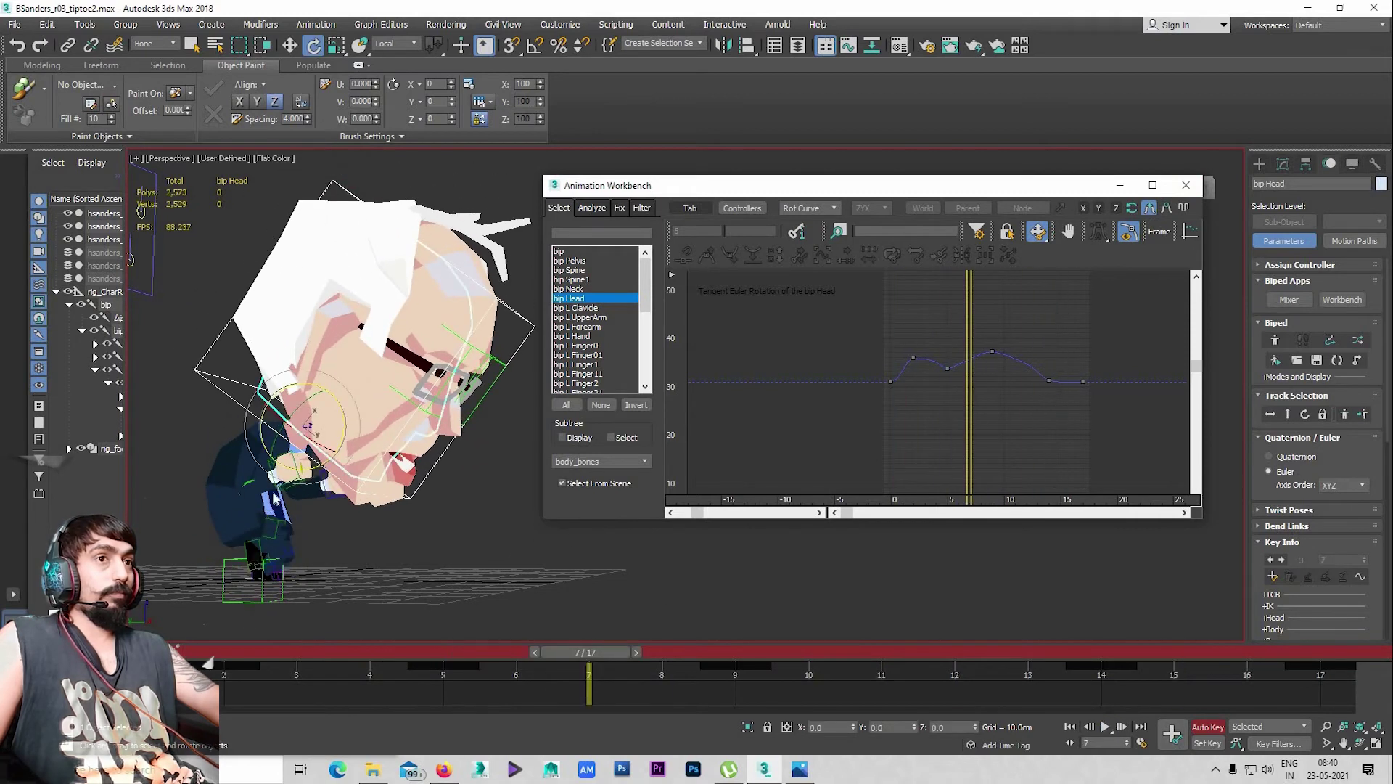
{"action": "key", "text": "e"}
Show bip R Hand's rotation curves zoomed in with the Y-axis curve hidden
{"action": "left_click", "coordinate": [290, 470]}
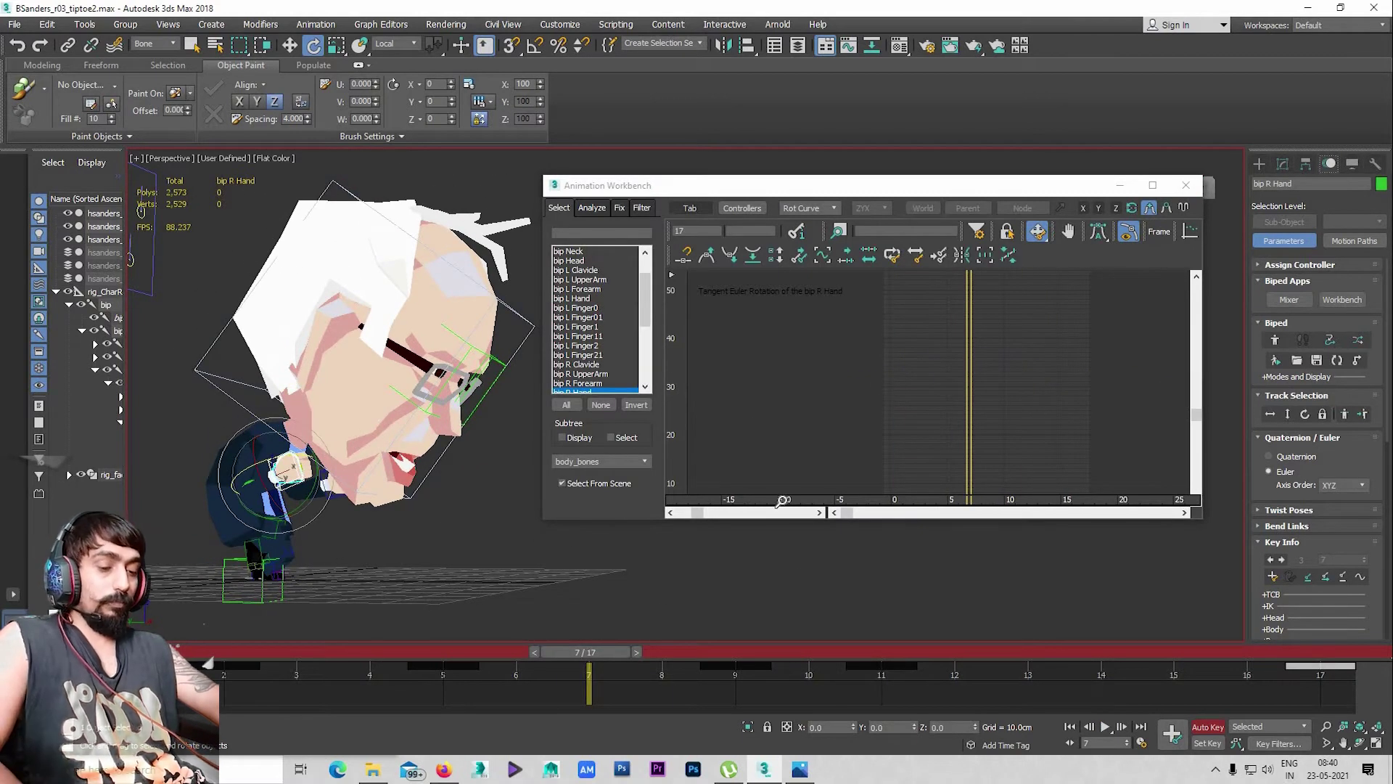
{"action": "mouse_move", "coordinate": [962, 437]}
{"action": "middle_mouse_down", "text": "ctrl+alt"}
{"action": "mouse_move", "coordinate": [933, 410]}
{"action": "mouse_move", "coordinate": [995, 367]}
{"action": "mouse_move", "coordinate": [933, 392]}
{"action": "mouse_move", "coordinate": [939, 355]}
{"action": "mouse_move", "coordinate": [880, 398]}
{"action": "mouse_move", "coordinate": [933, 405]}
{"action": "mouse_move", "coordinate": [905, 401]}
{"action": "mouse_move", "coordinate": [917, 421]}
{"action": "middle_mouse_up", "text": "ctrl+alt"}
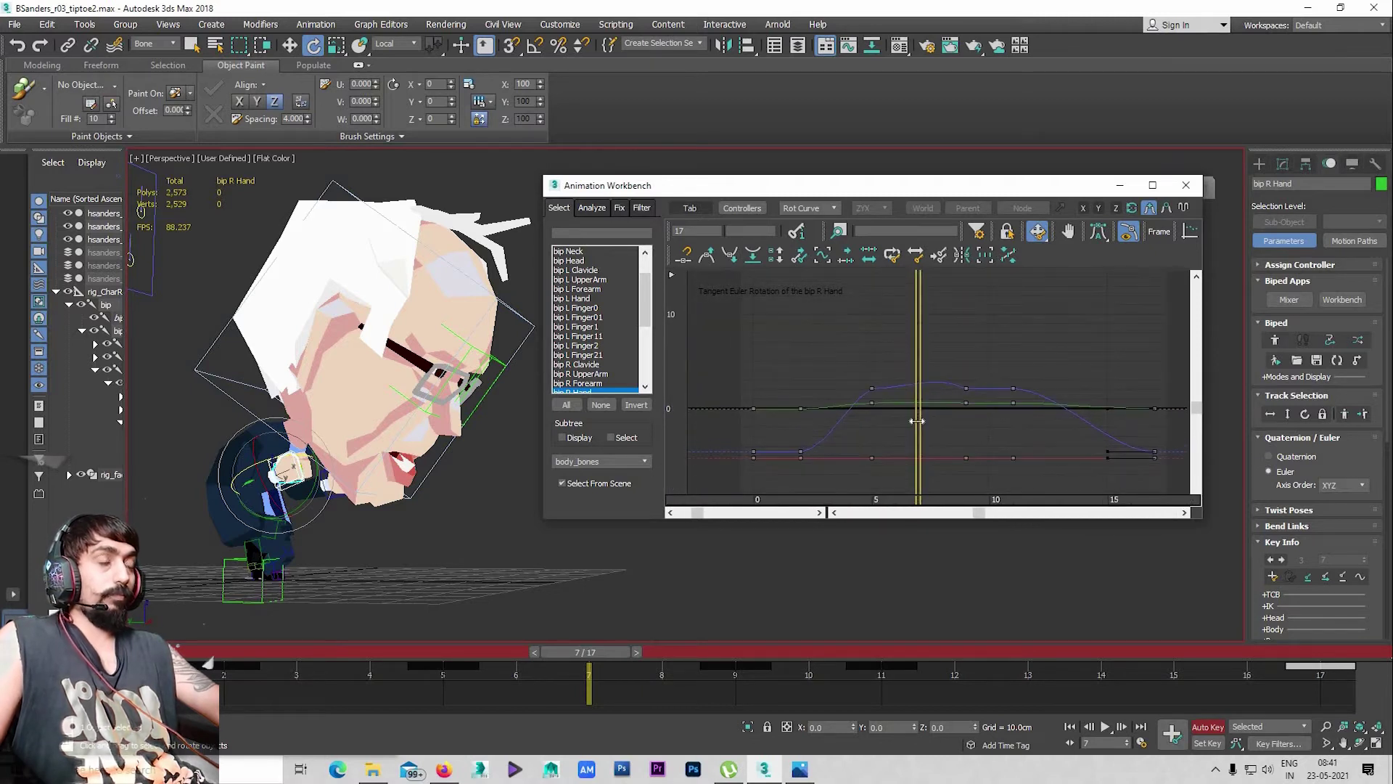
{"action": "left_click", "coordinate": [1098, 210]}
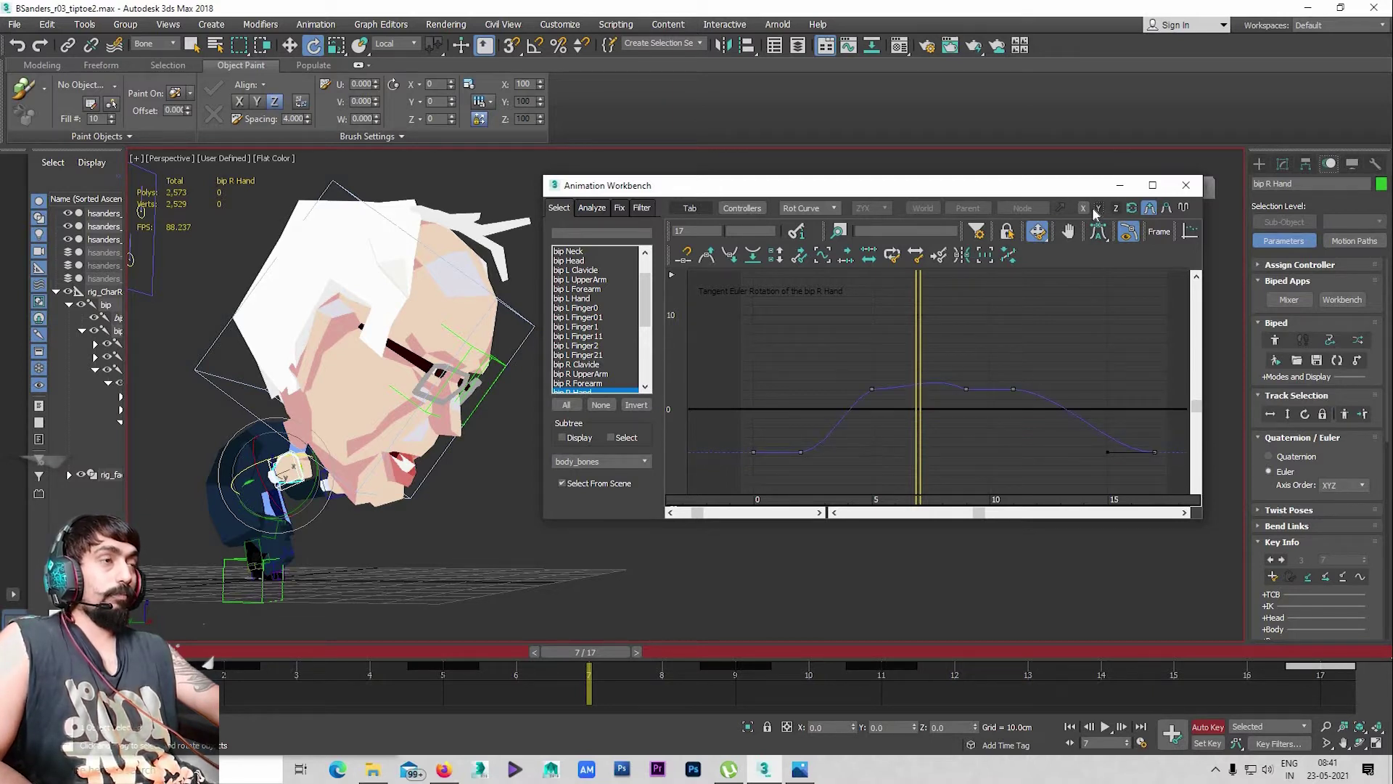
{"action": "scroll", "coordinate": [971, 388], "scroll_direction": "up", "scroll_amount": 3}
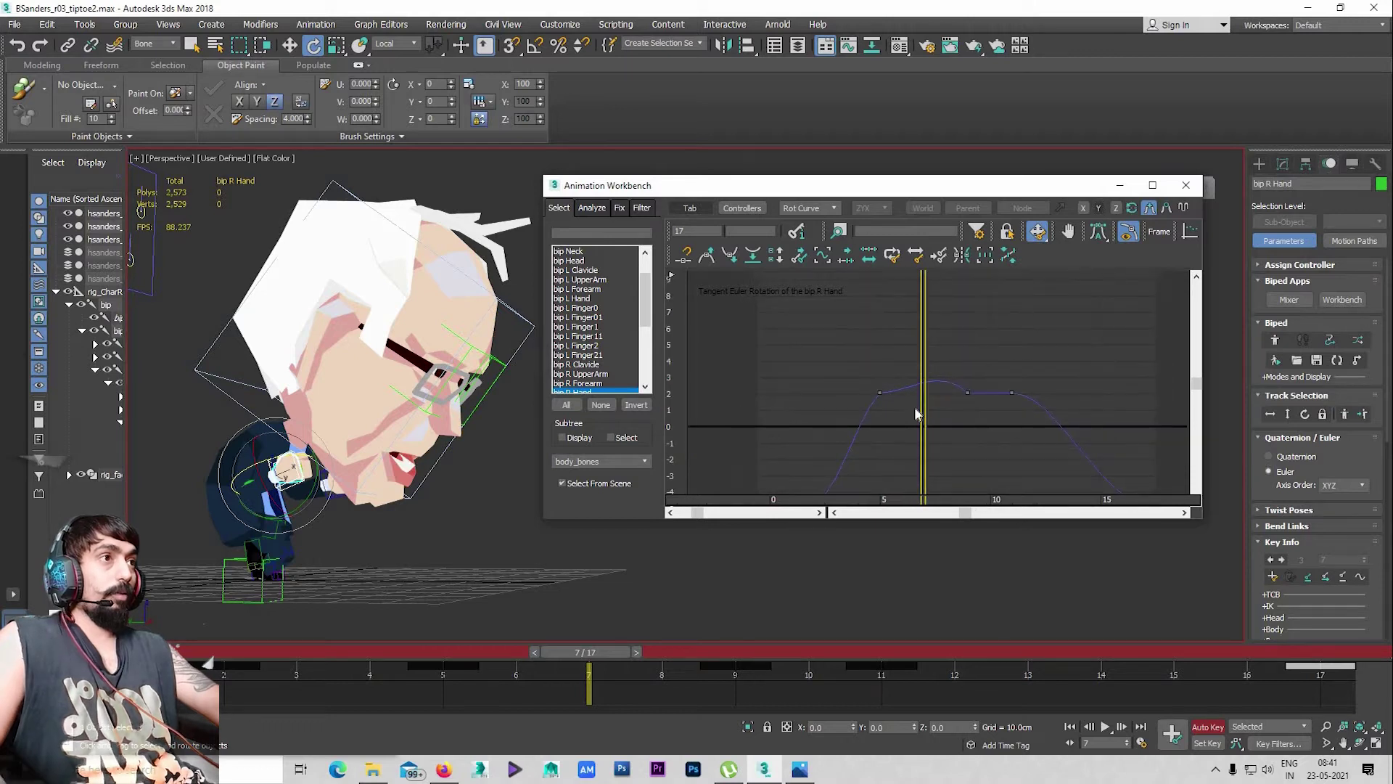
{"action": "scroll", "coordinate": [465, 526], "scroll_direction": "up", "scroll_amount": 1}
{"action": "scroll", "coordinate": [464, 552], "scroll_direction": "up", "scroll_amount": 1}
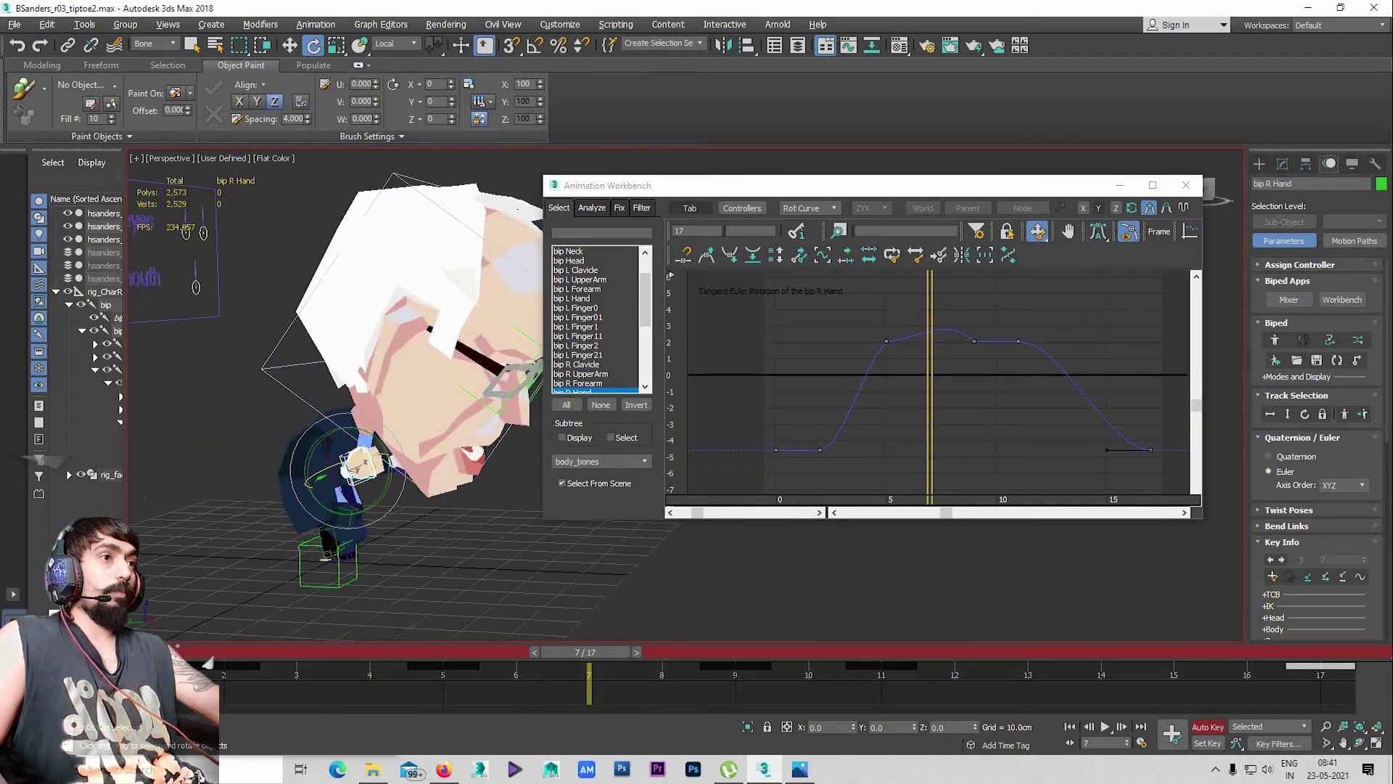
{"action": "scroll", "coordinate": [420, 570], "scroll_direction": "up", "scroll_amount": 2}
{"action": "scroll", "coordinate": [427, 568], "scroll_direction": "up", "scroll_amount": 1}
Orbit around the hand and scrub frames 1–5, settling on the frame-4 dip
{"action": "mouse_move", "coordinate": [427, 568]}
{"action": "middle_mouse_down", "text": "alt"}
{"action": "mouse_move", "coordinate": [420, 504]}
{"action": "mouse_move", "coordinate": [538, 651]}
{"action": "middle_mouse_up", "text": "alt"}
{"action": "mouse_move", "coordinate": [210, 653]}
{"action": "left_mouse_down"}
{"action": "mouse_move", "coordinate": [190, 653]}
{"action": "mouse_move", "coordinate": [244, 649]}
{"action": "left_mouse_up"}
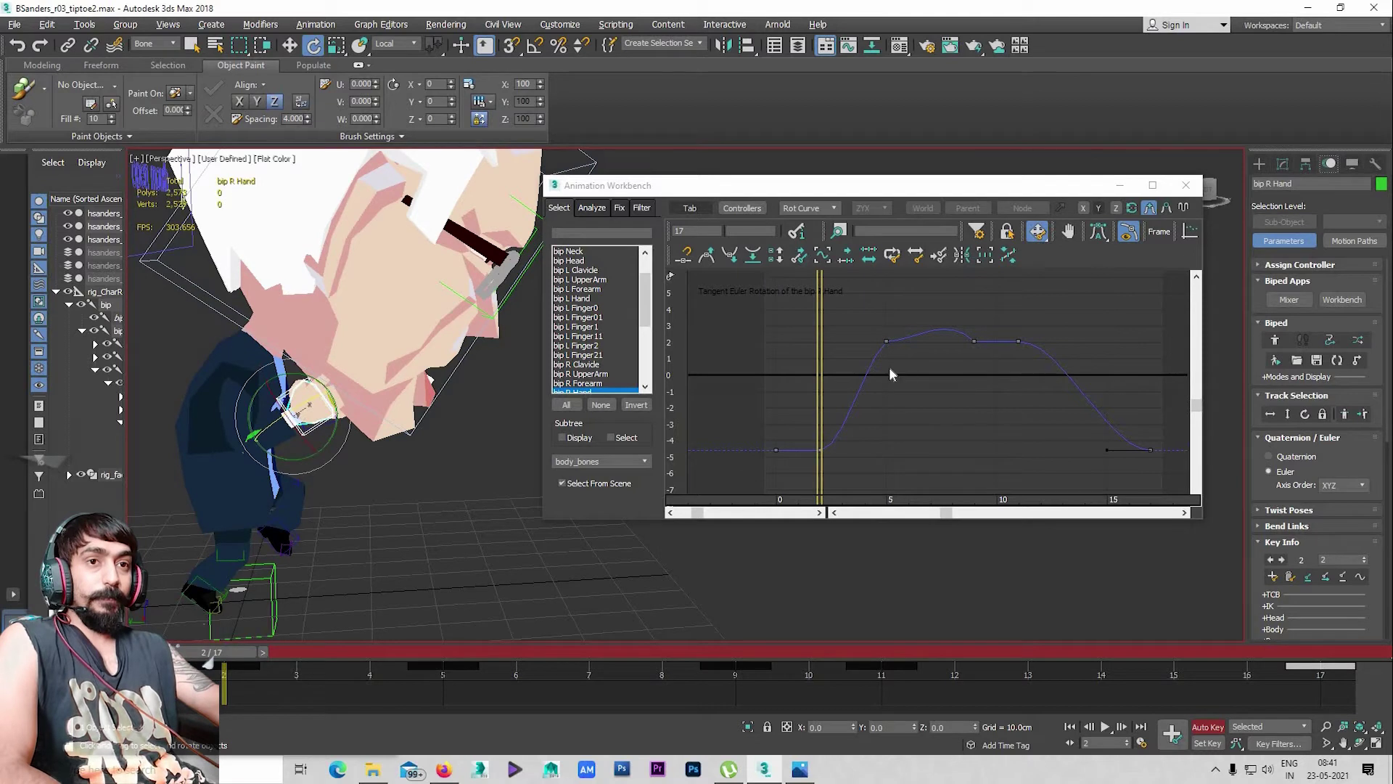
{"action": "left_click_drag", "start_coordinate": [246, 654], "coordinate": [457, 653]}
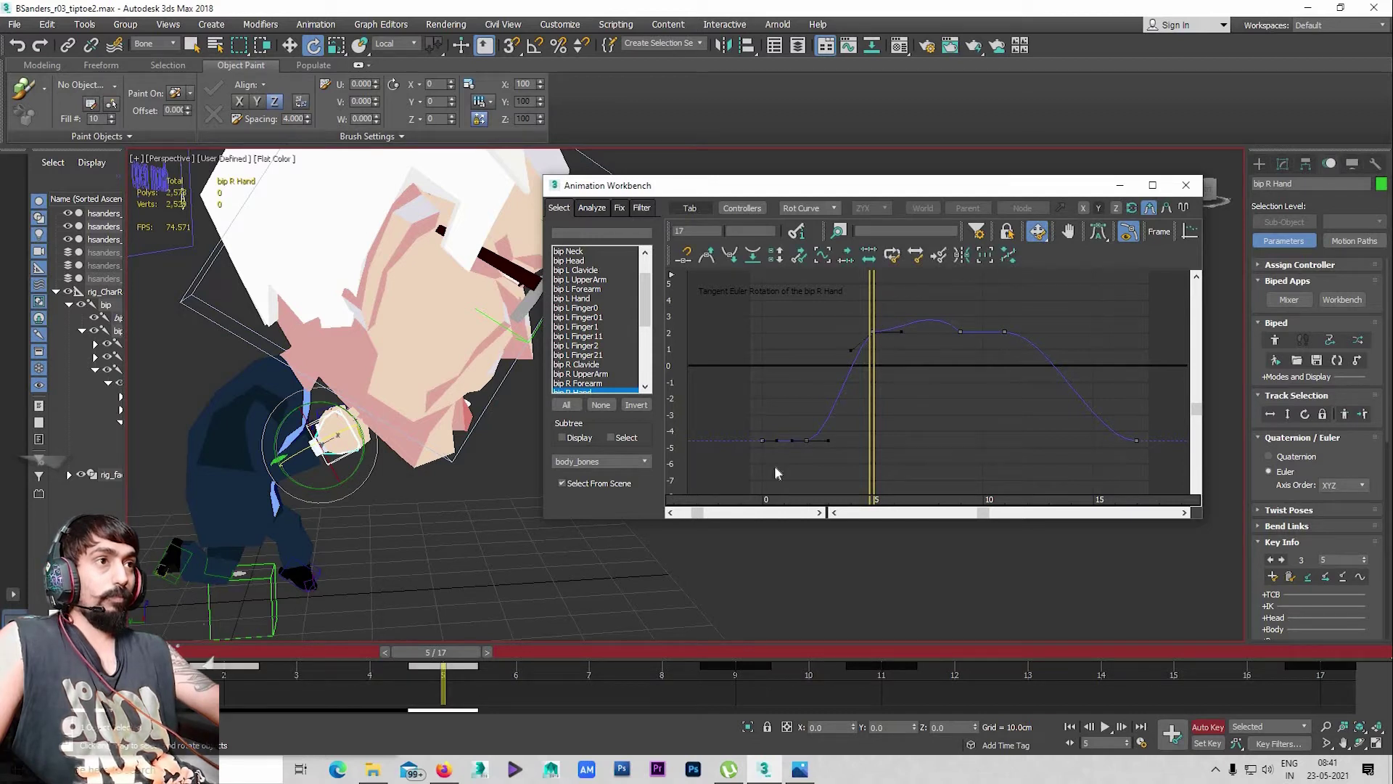
{"action": "left_click_drag", "start_coordinate": [309, 659], "coordinate": [463, 651]}
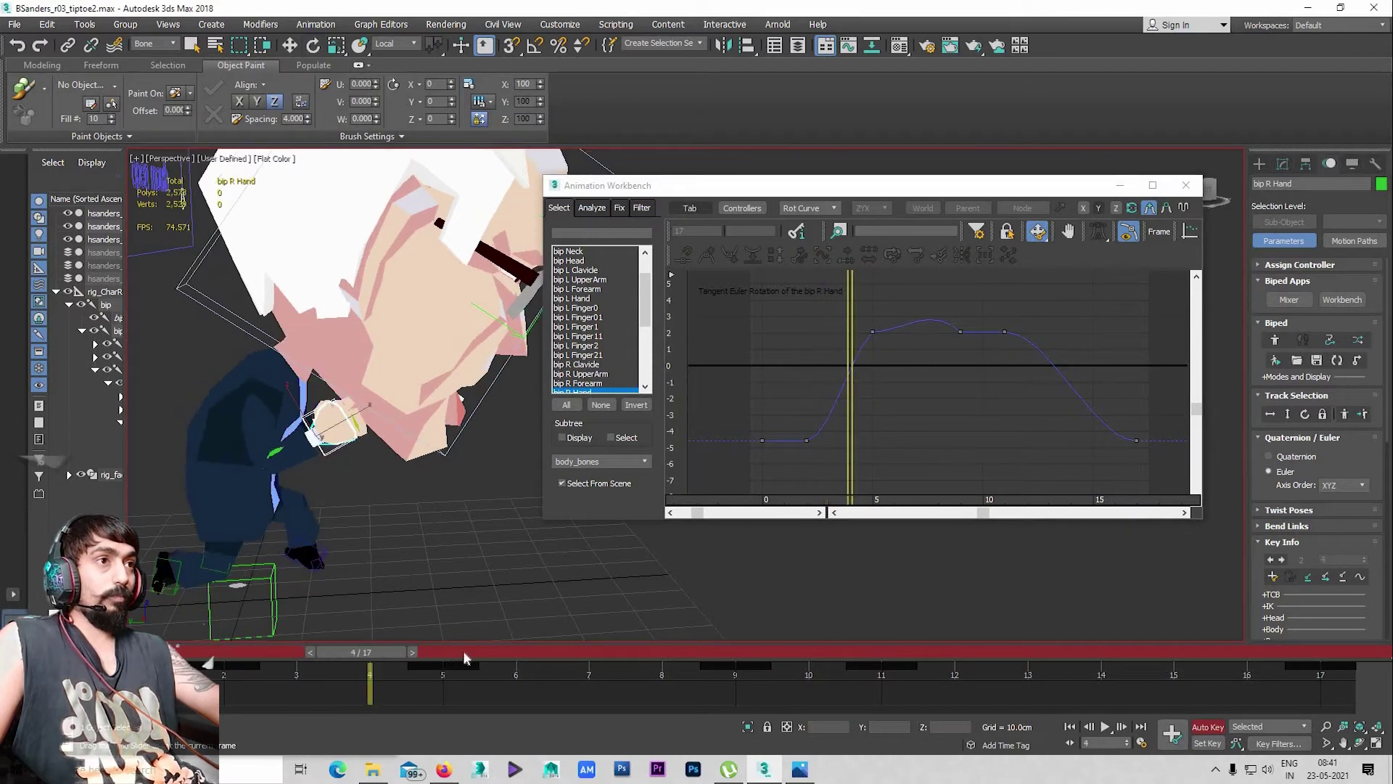
{"action": "middle_click_drag", "start_coordinate": [370, 430], "coordinate": [320, 434], "text": "alt"}
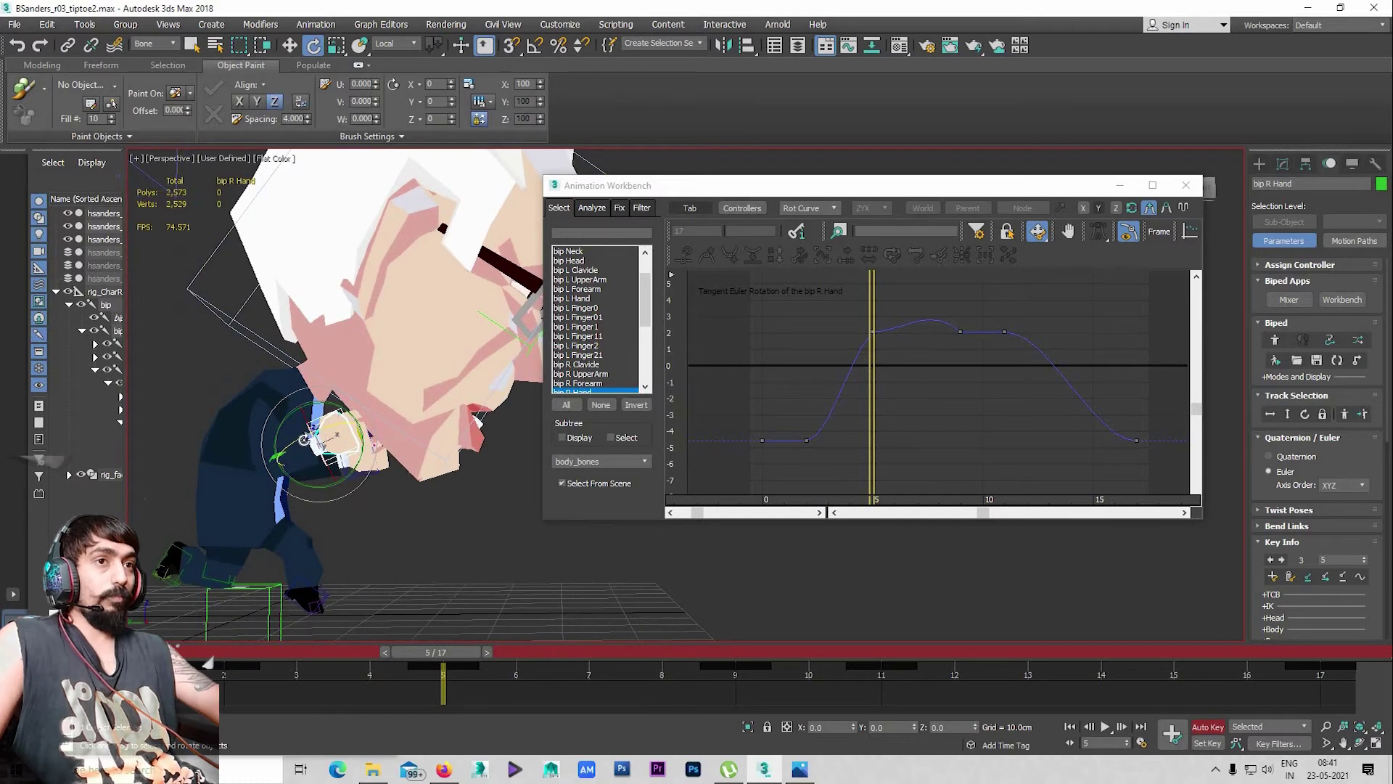
{"action": "left_click_drag", "start_coordinate": [439, 662], "coordinate": [369, 661]}
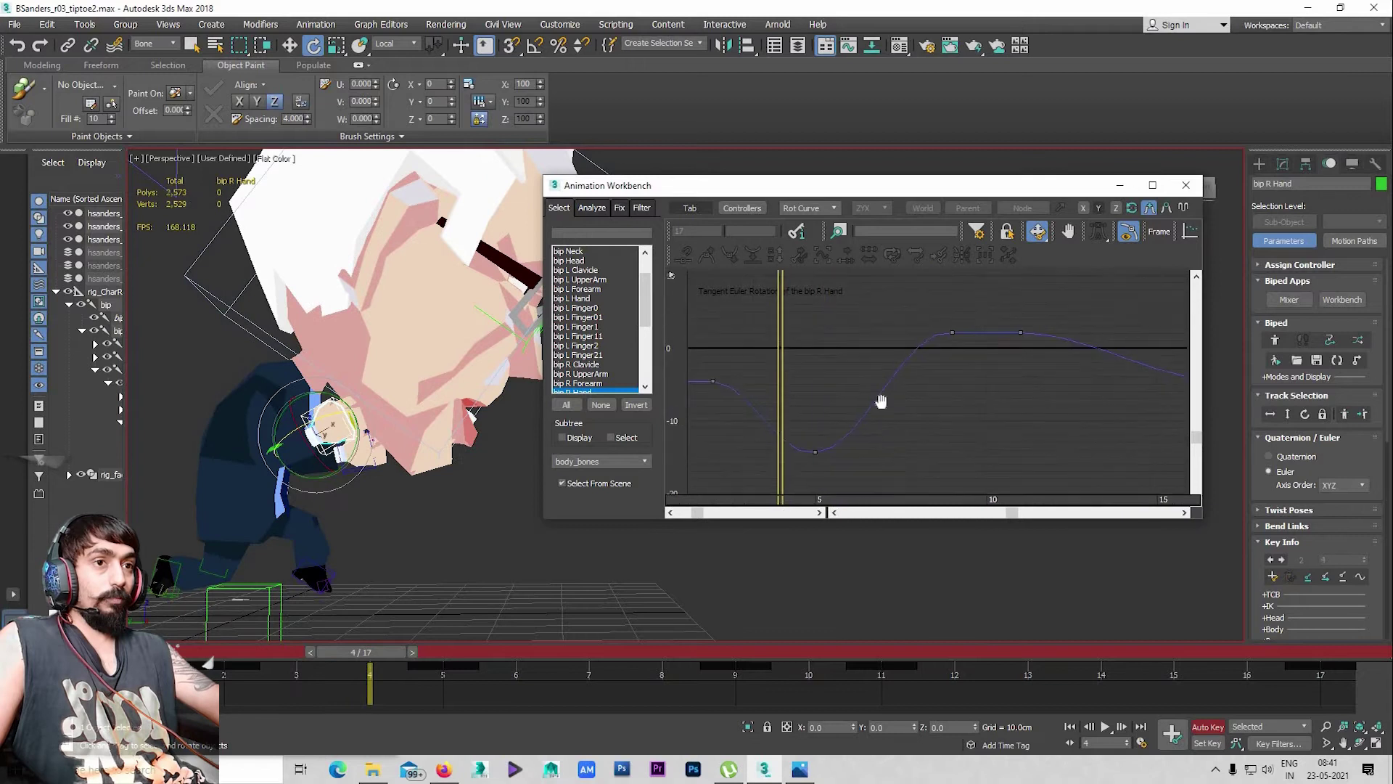
Play the animation twice to review the right hand, stopping at frame 14
{"action": "key", "text": "slash"}
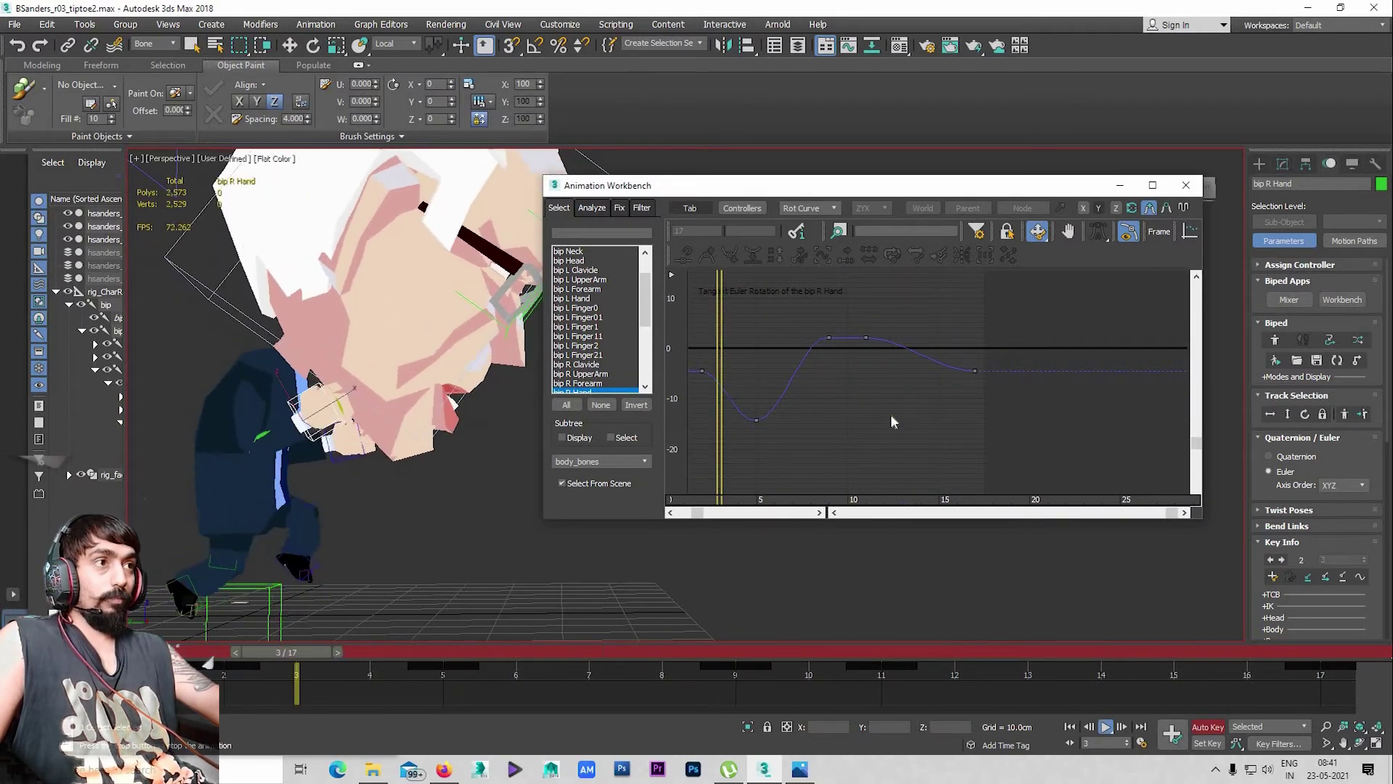
{"action": "key", "text": "slash"}
{"action": "key", "text": "e"}
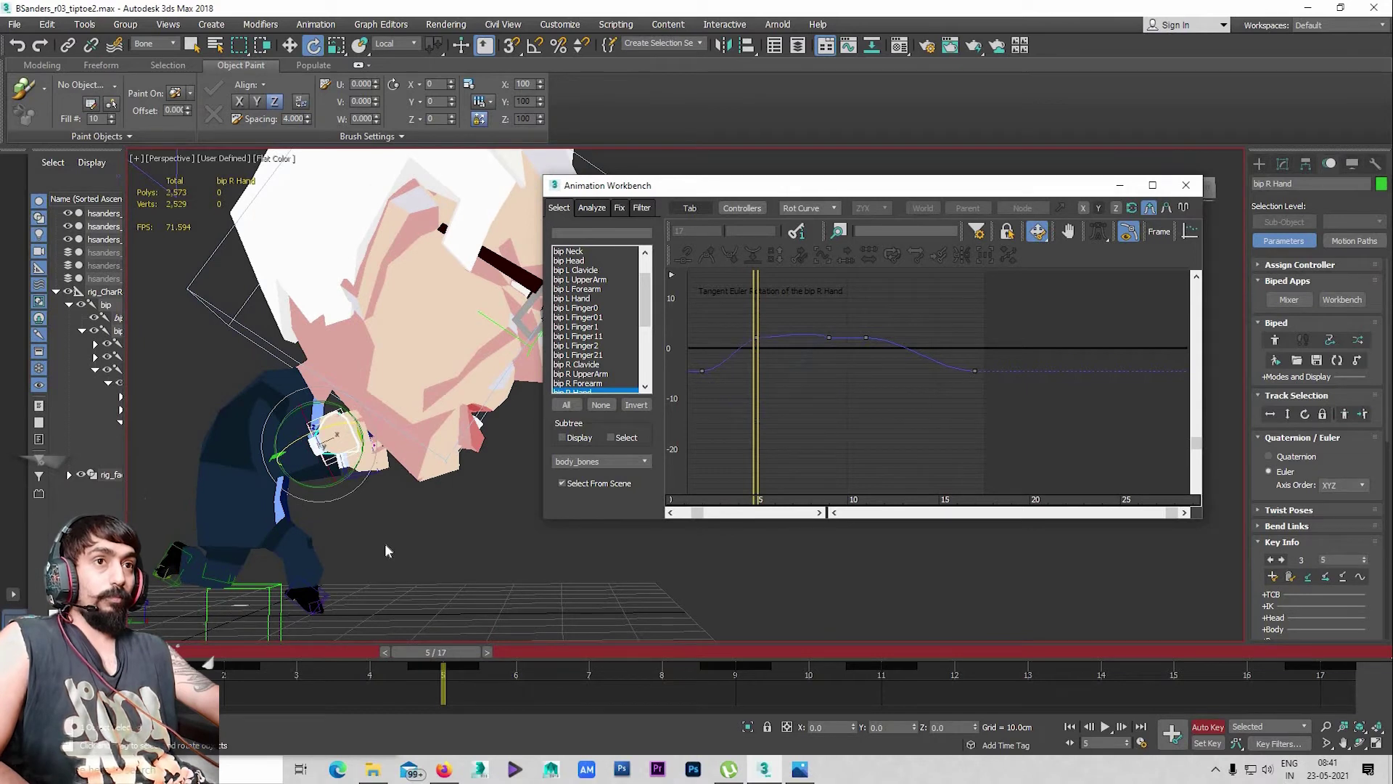
{"action": "key", "text": "slash"}
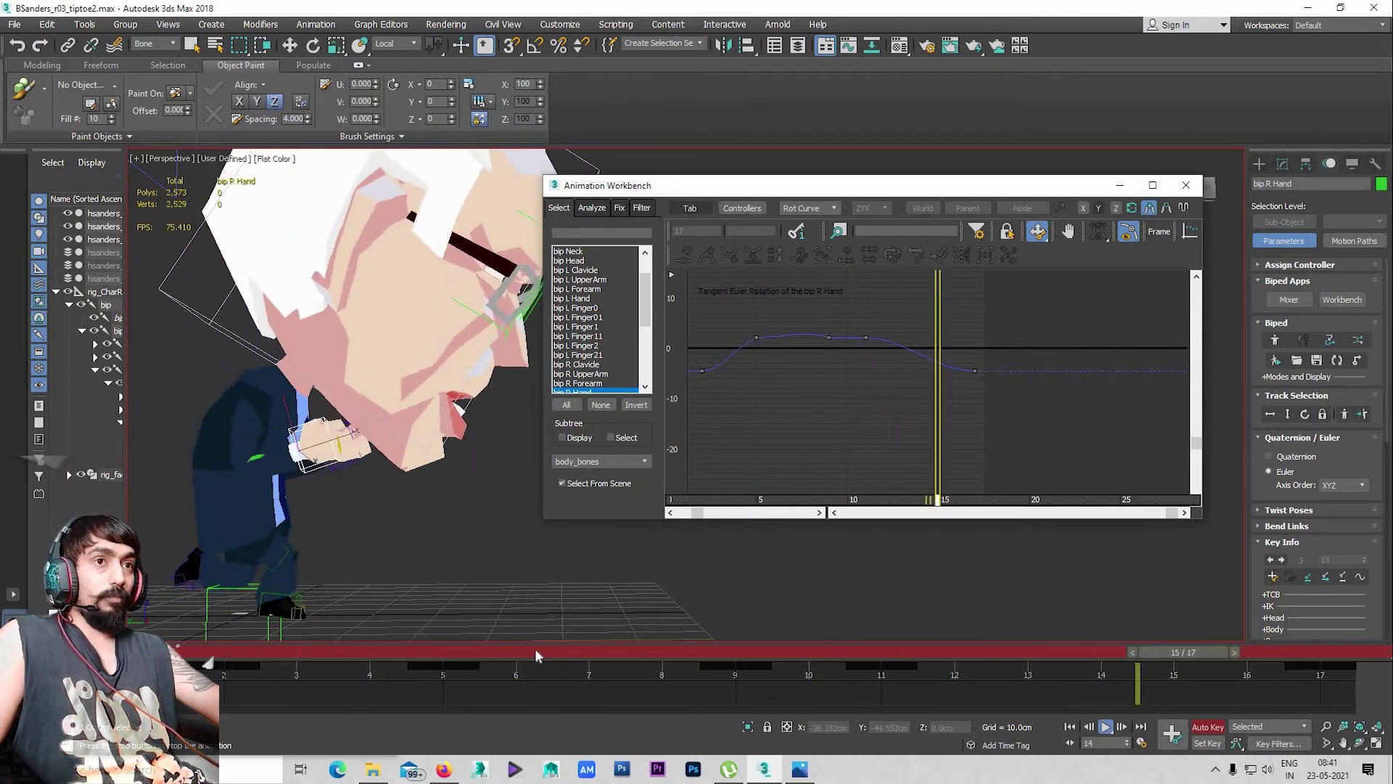
{"action": "key", "text": "slash"}
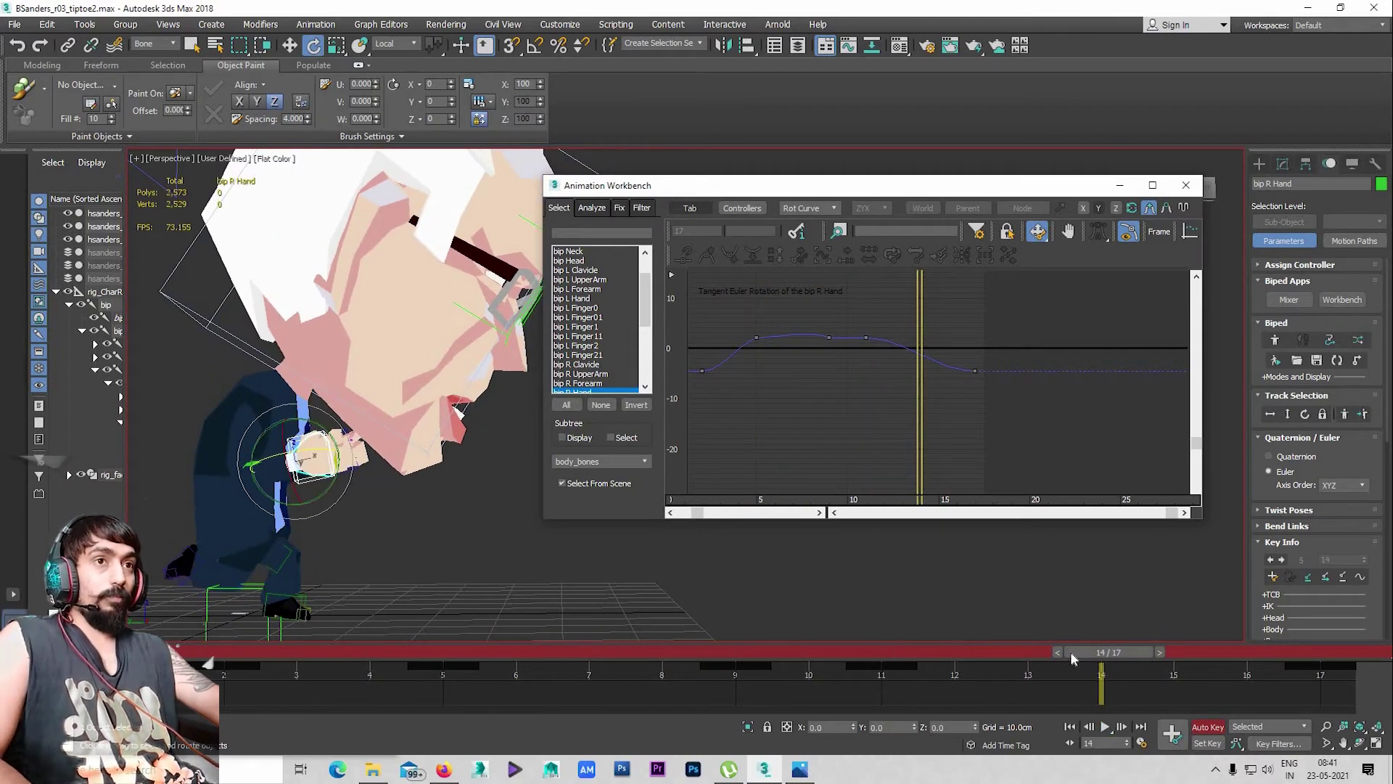
Delete the right hand's frame-9 rotation key and play back to check the change
{"action": "mouse_move", "coordinate": [1072, 658]}
{"action": "left_mouse_down"}
{"action": "mouse_move", "coordinate": [435, 651]}
{"action": "mouse_move", "coordinate": [680, 659]}
{"action": "mouse_move", "coordinate": [724, 679]}
{"action": "left_mouse_up"}
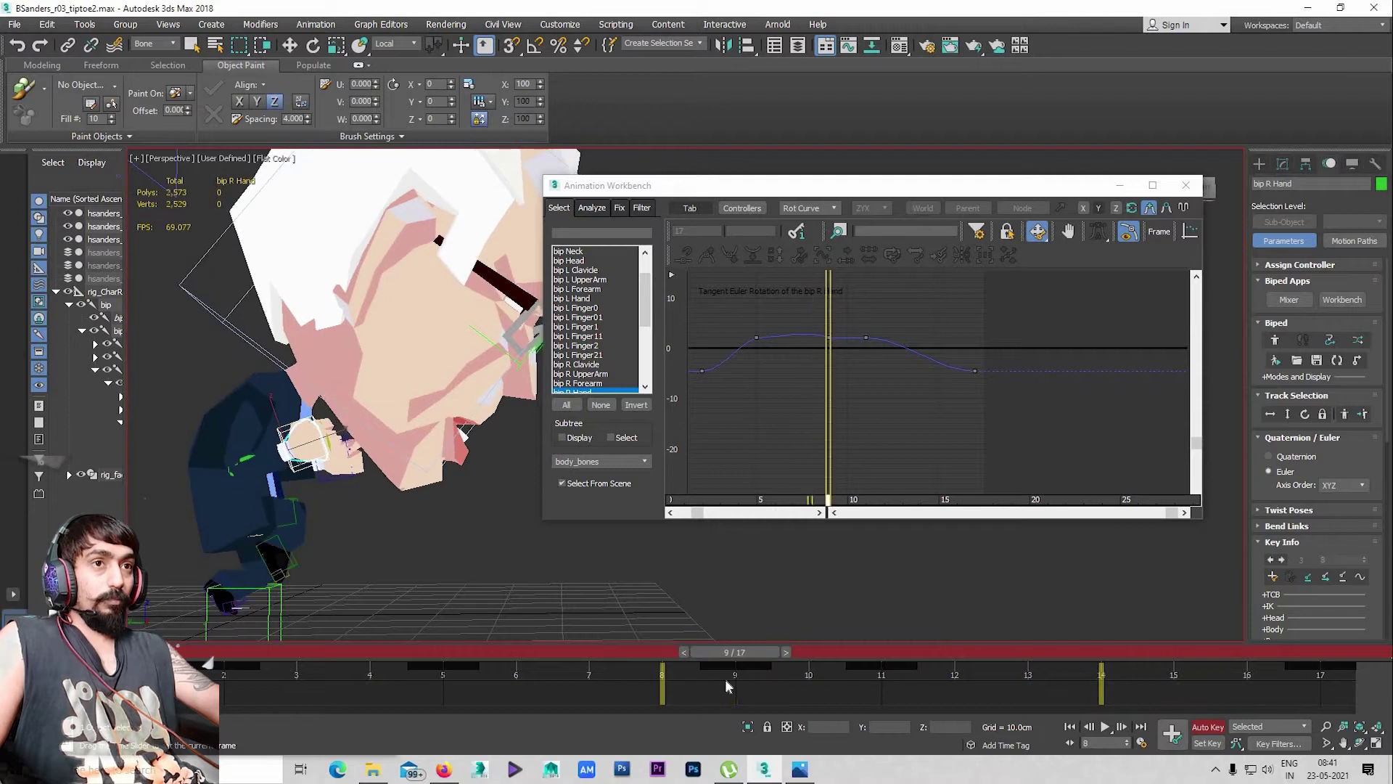
{"action": "key", "text": "e"}
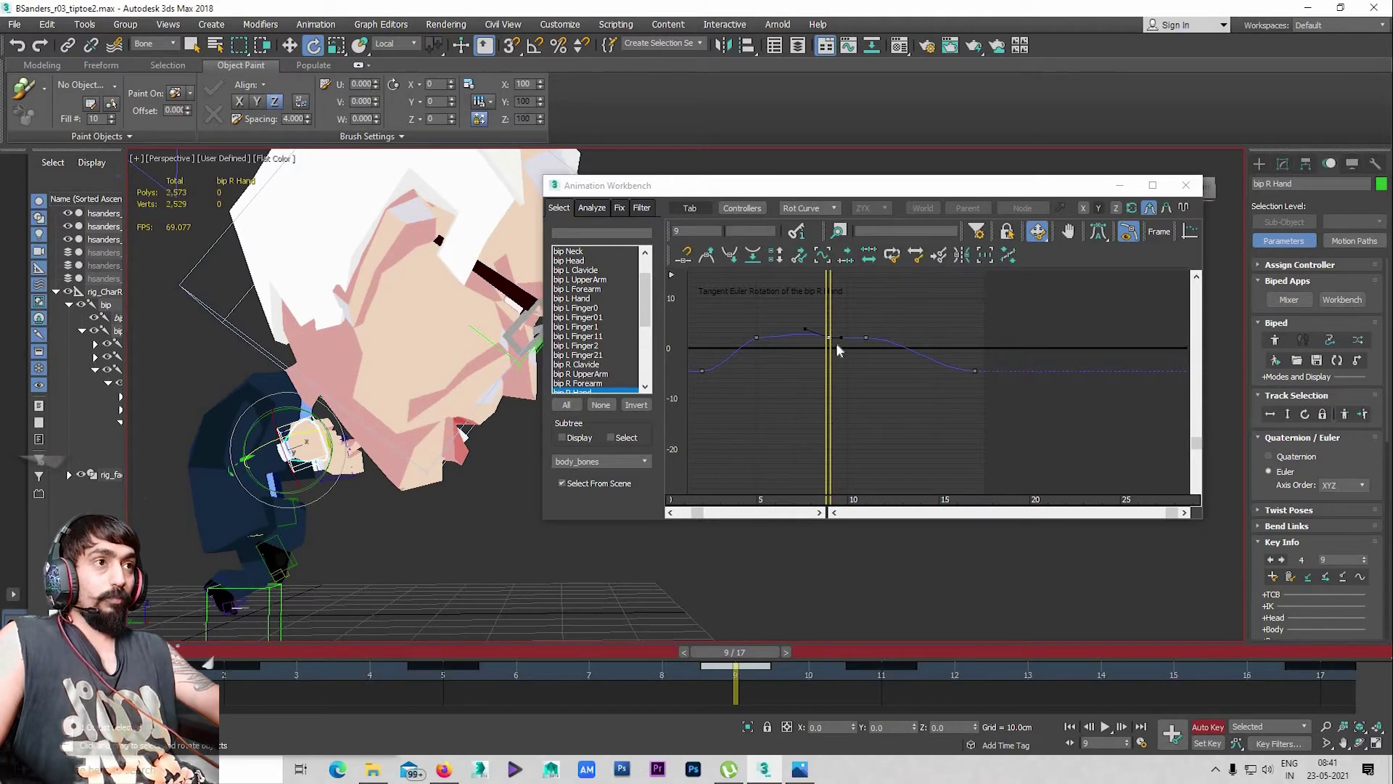
{"action": "key", "text": "Delete"}
{"action": "key", "text": "slash"}
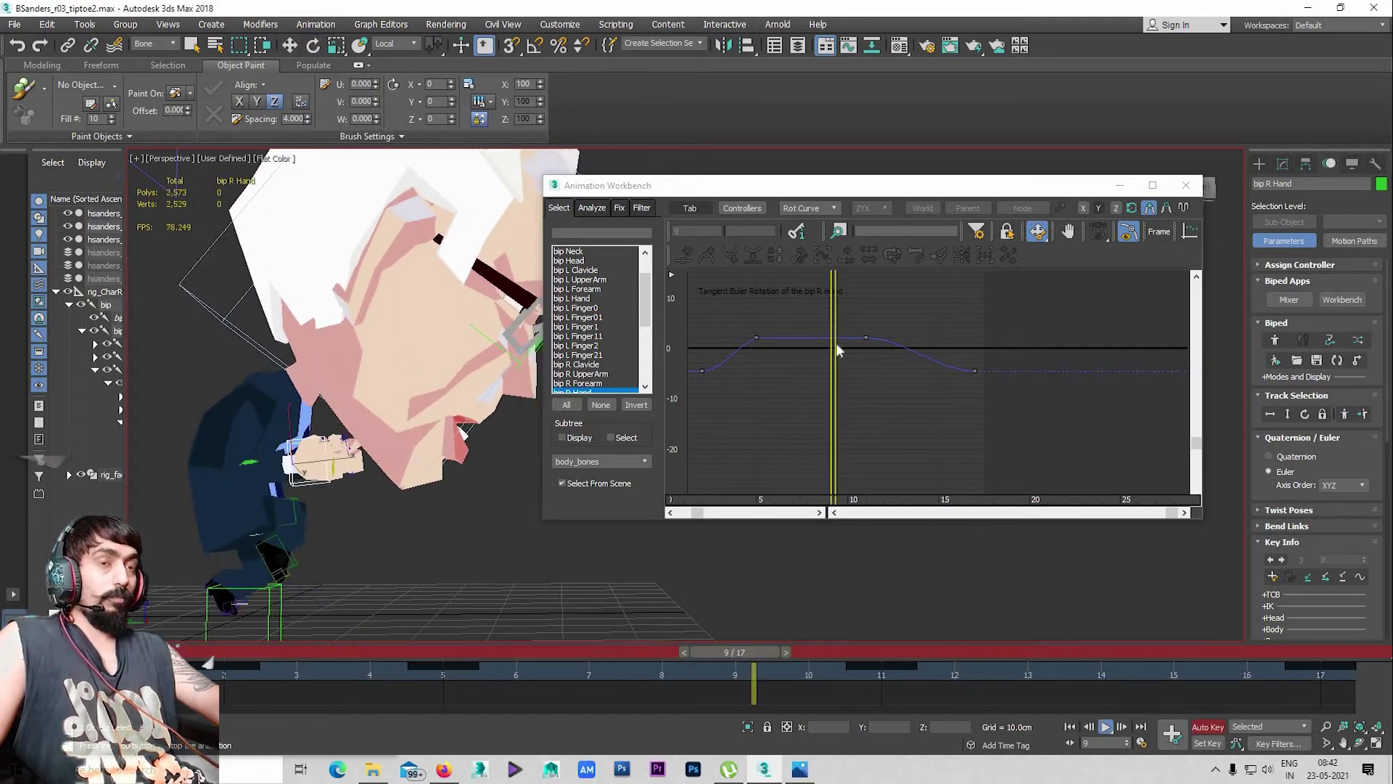
{"action": "key", "text": "slash"}
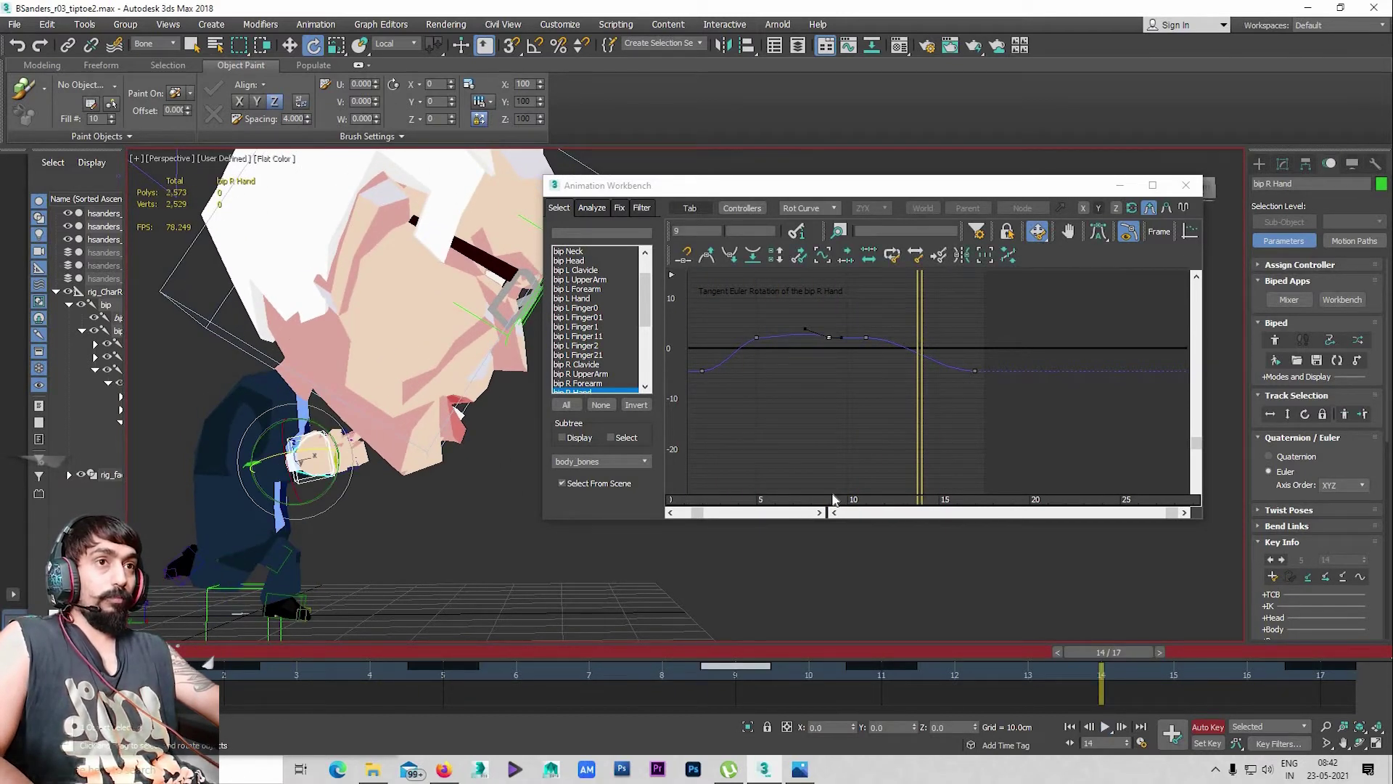
Review the hand around frames 9–10 from several orbit angles, playing back to frame 7
{"action": "left_click_drag", "start_coordinate": [833, 499], "coordinate": [846, 499]}
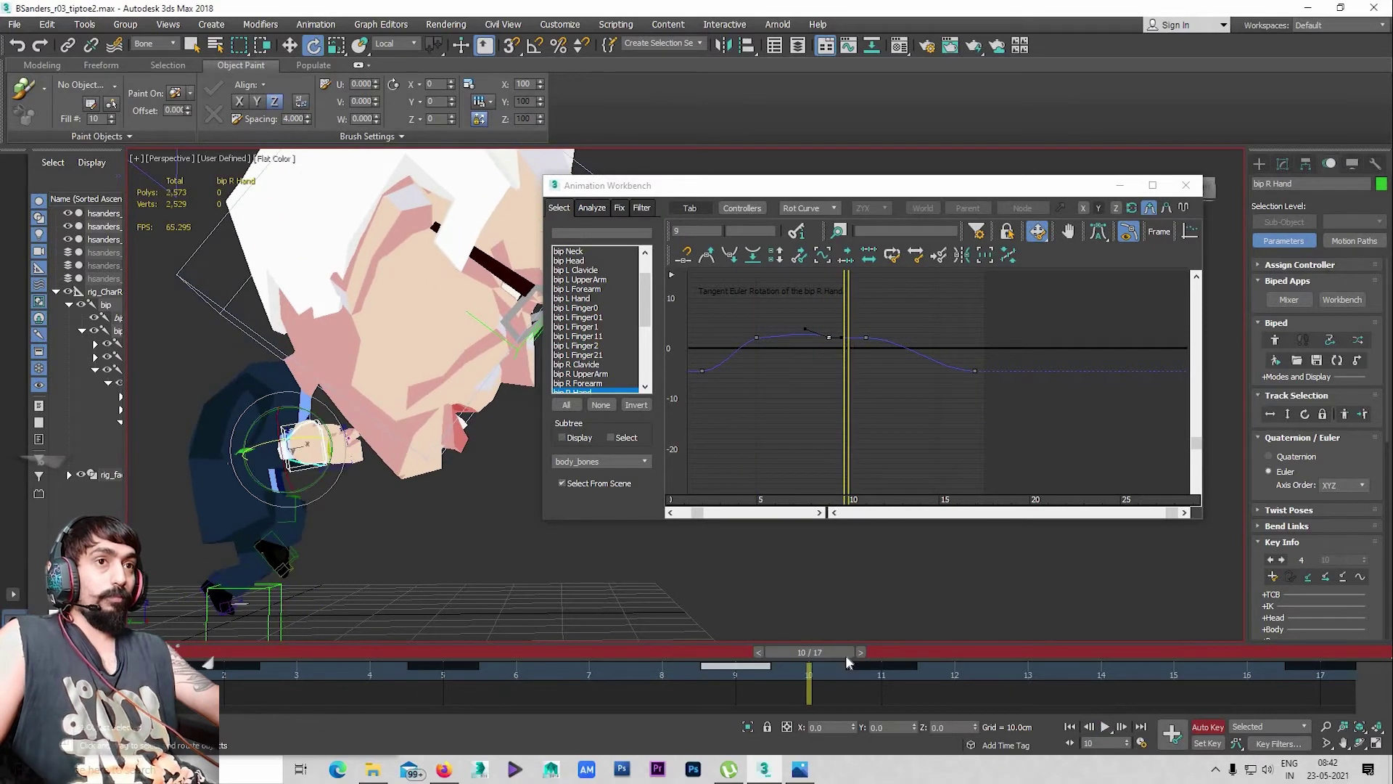
{"action": "left_click_drag", "start_coordinate": [846, 661], "coordinate": [760, 666]}
{"action": "middle_click_drag", "start_coordinate": [386, 546], "coordinate": [341, 522], "text": "alt"}
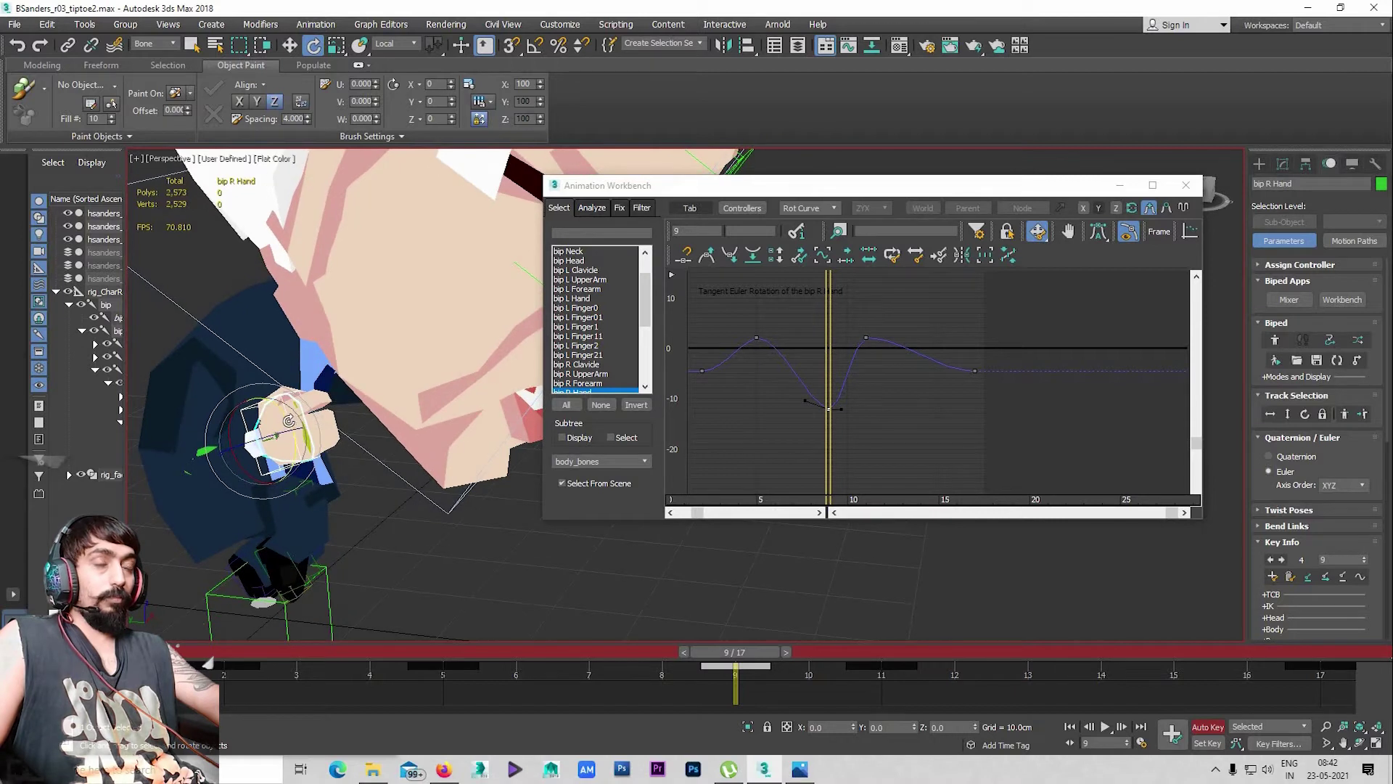
{"action": "middle_click_drag", "start_coordinate": [372, 466], "coordinate": [388, 420], "text": "alt"}
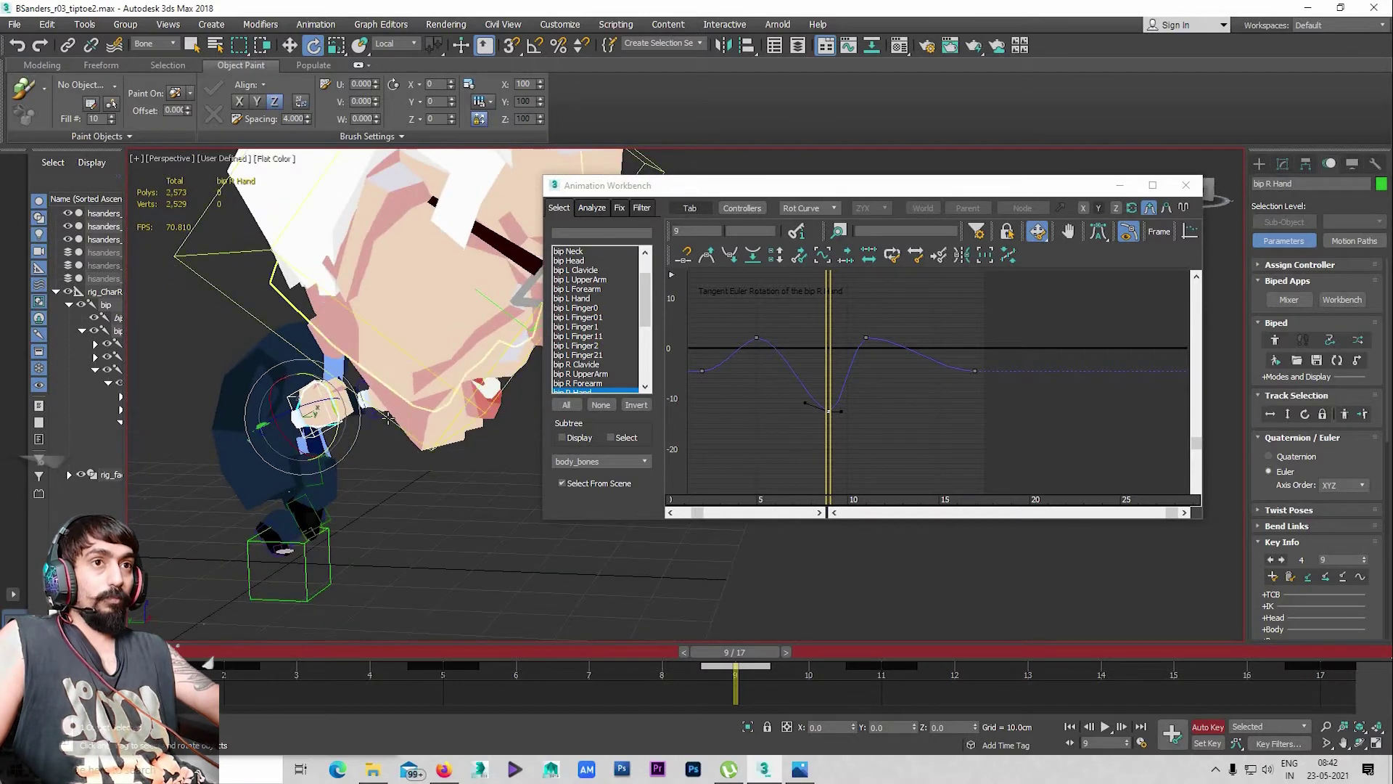
{"action": "key", "text": "slash"}
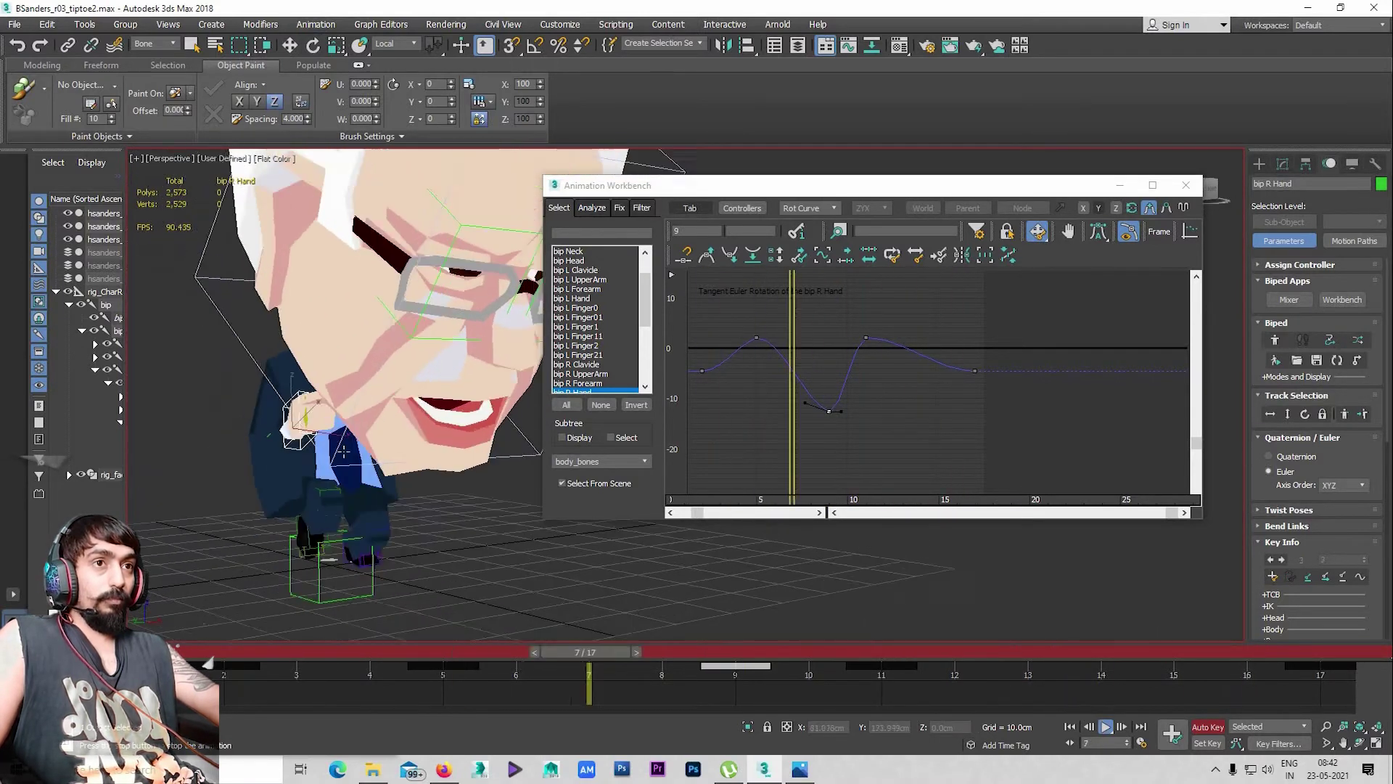
{"action": "mouse_move", "coordinate": [343, 452]}
{"action": "middle_mouse_down", "text": "alt"}
{"action": "mouse_move", "coordinate": [276, 467]}
{"action": "mouse_move", "coordinate": [376, 489]}
{"action": "mouse_move", "coordinate": [747, 664]}
{"action": "middle_mouse_up", "text": "alt"}
{"action": "key", "text": "slash"}
Toggle the multi-view layout back to single Perspective and deselect the right hand
{"action": "key", "text": "e"}
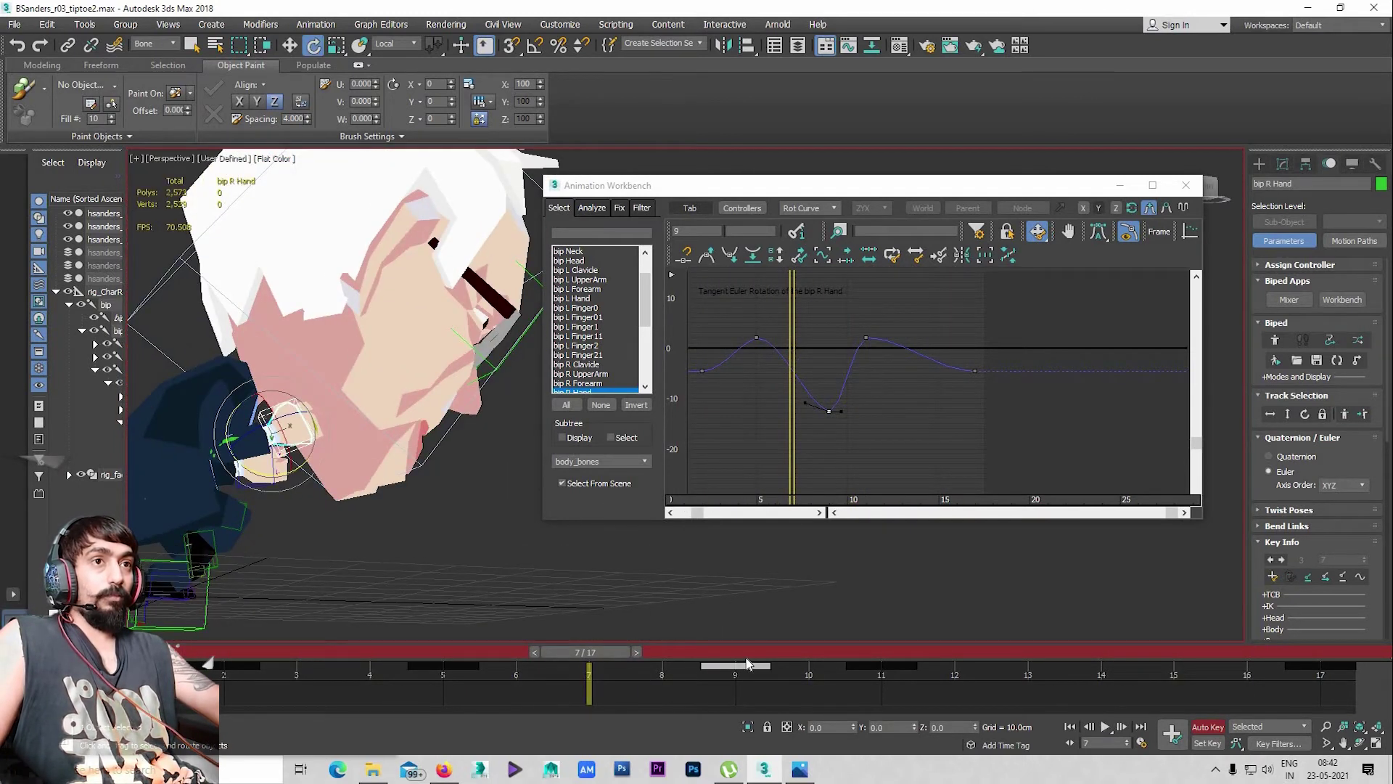
{"action": "key", "text": "alt+w"}
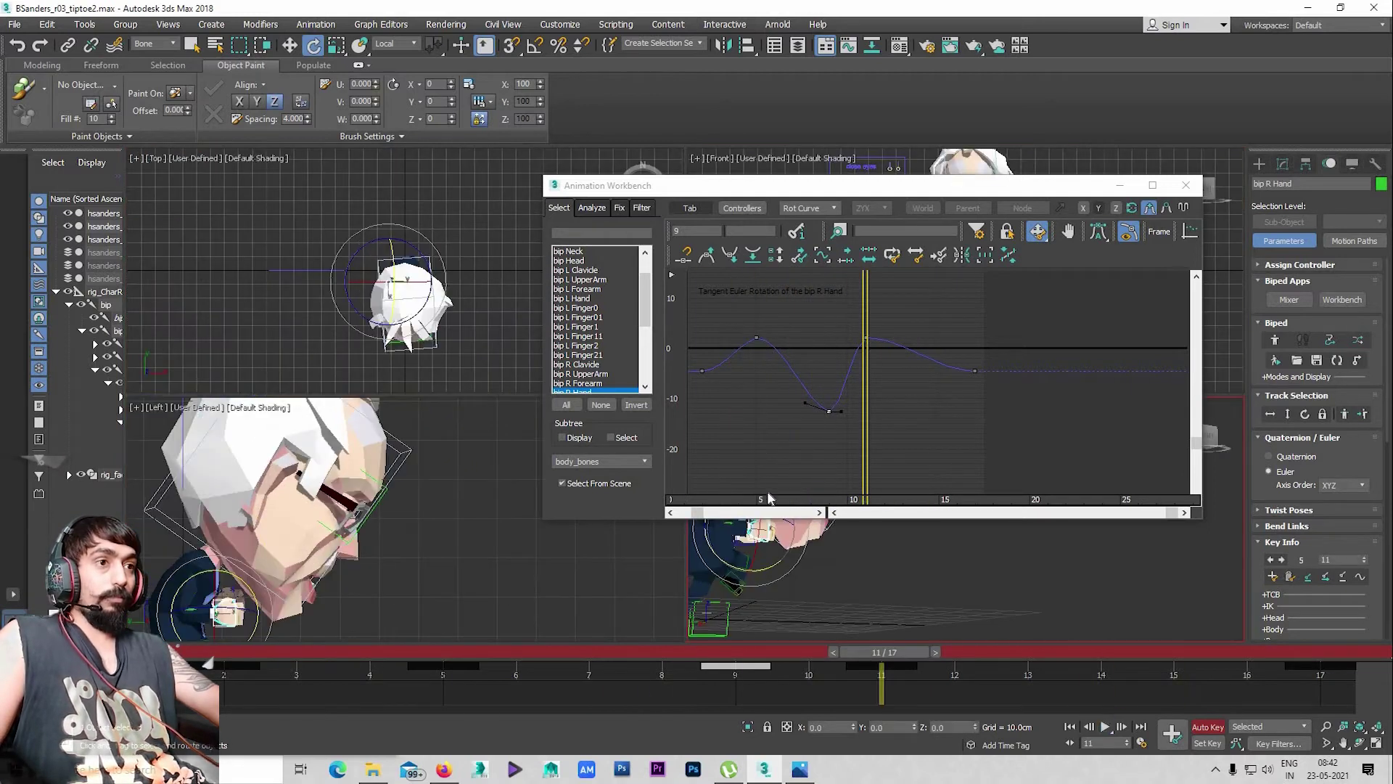
{"action": "key", "text": "alt+w"}
{"action": "middle_click_drag", "start_coordinate": [336, 491], "coordinate": [341, 494], "text": "alt"}
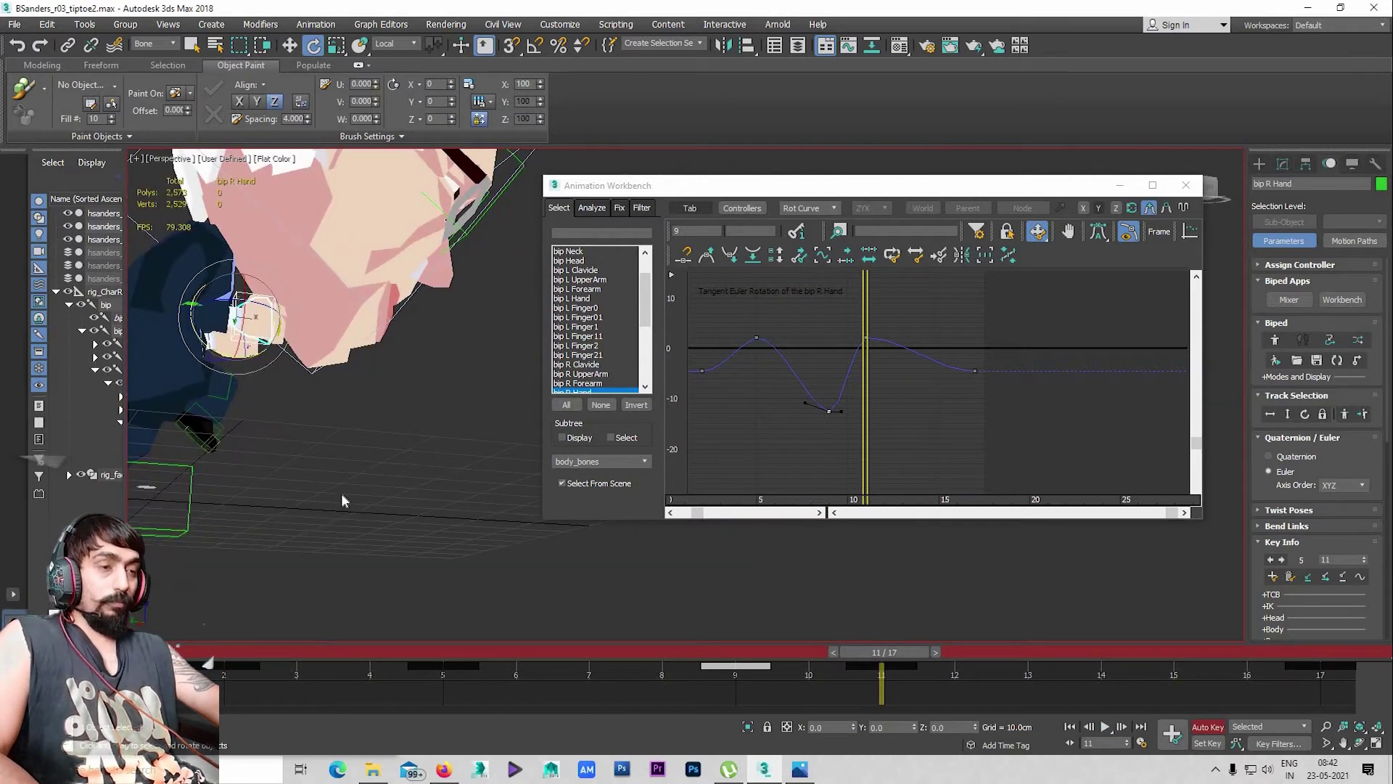
{"action": "left_click", "coordinate": [341, 493]}
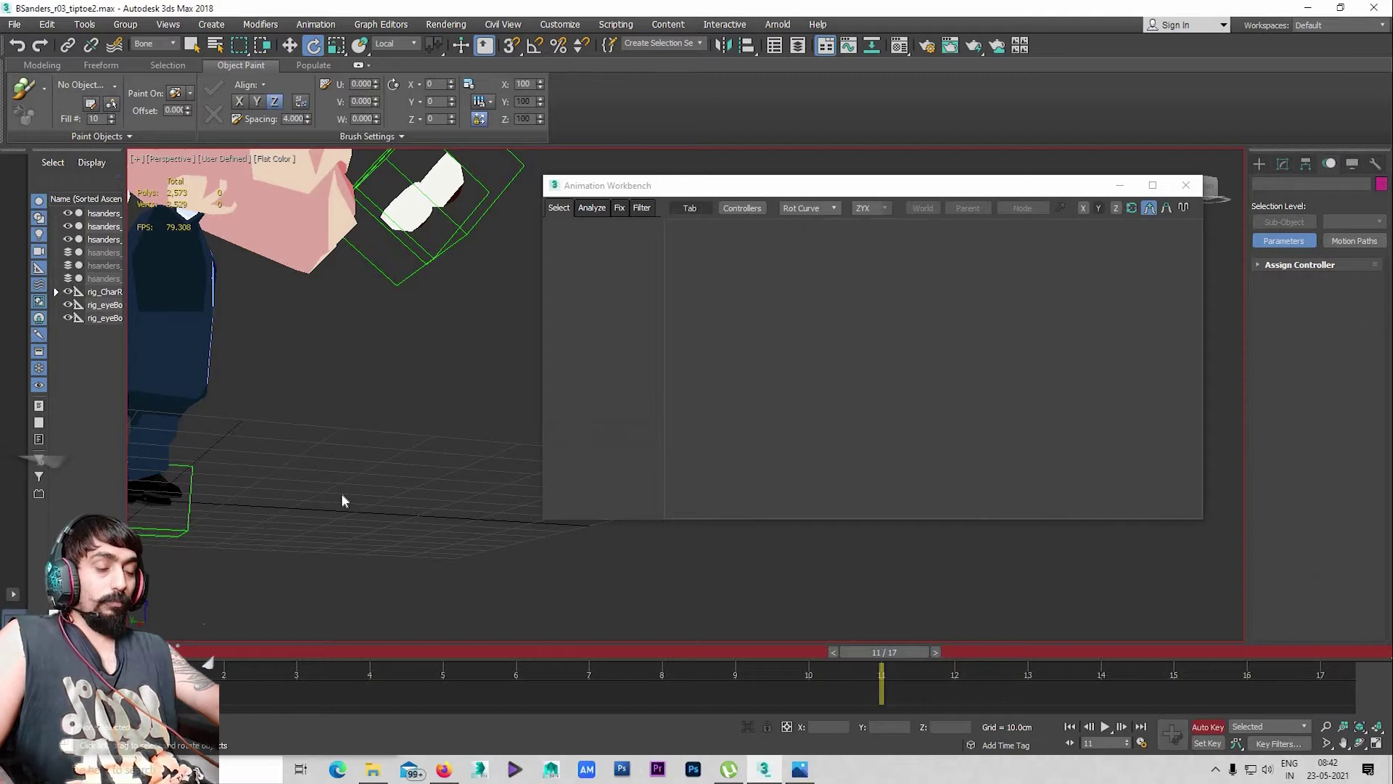
Reselect the right hand, orbit out to the body, and scrub to frames 10–11
{"action": "key", "text": "ctrl+z"}
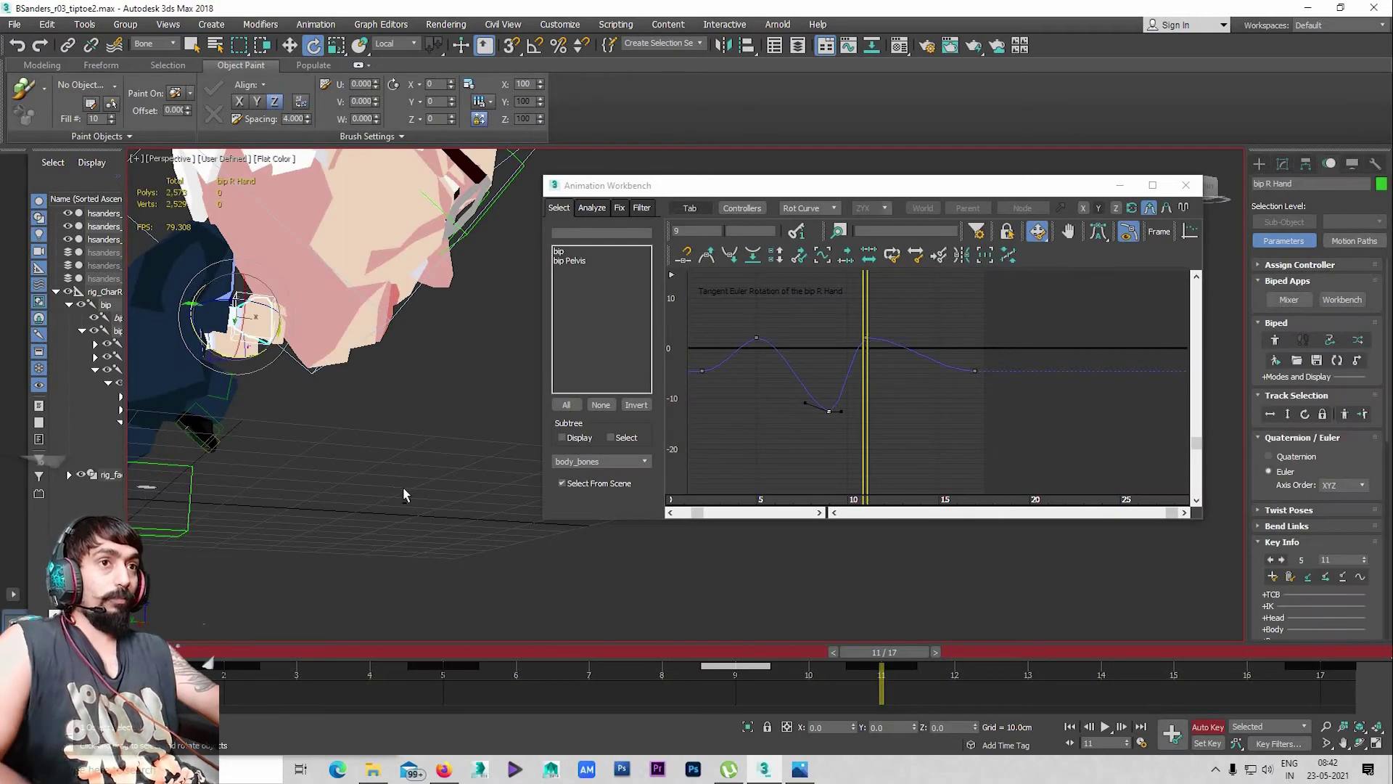
{"action": "mouse_move", "coordinate": [404, 493]}
{"action": "middle_mouse_down", "text": "alt"}
{"action": "mouse_move", "coordinate": [373, 467]}
{"action": "mouse_move", "coordinate": [738, 638]}
{"action": "mouse_move", "coordinate": [789, 702]}
{"action": "middle_mouse_up", "text": "alt"}
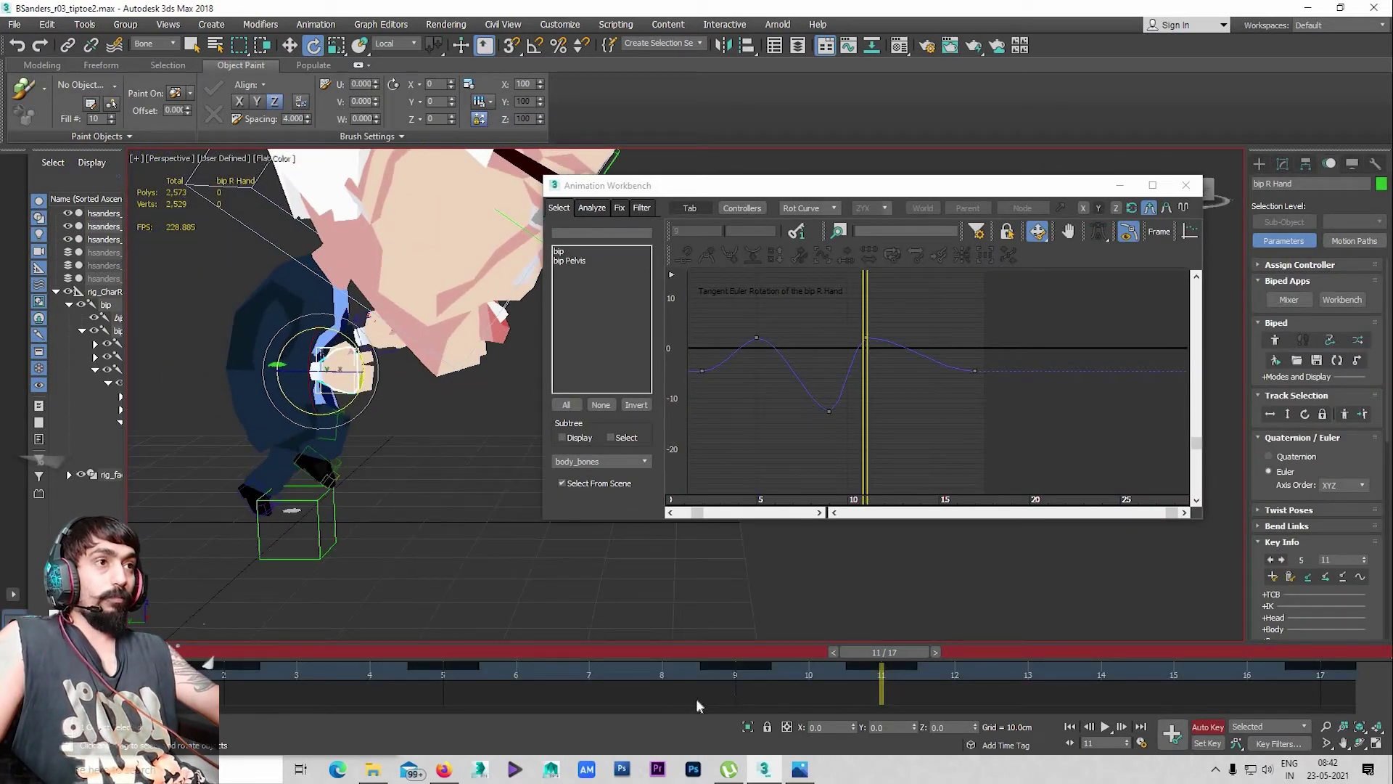
{"action": "left_click", "coordinate": [883, 426]}
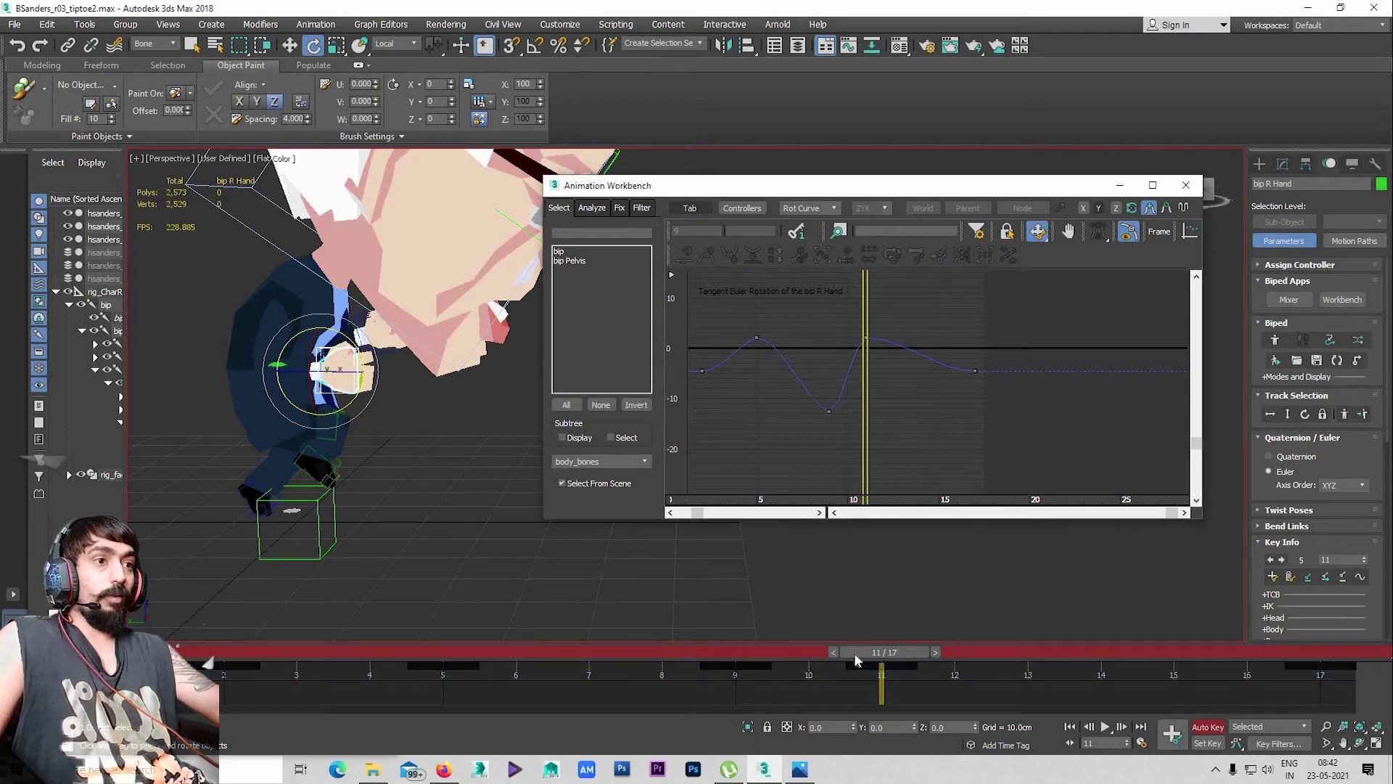
{"action": "mouse_move", "coordinate": [672, 659]}
{"action": "left_mouse_down"}
{"action": "mouse_move", "coordinate": [756, 656]}
{"action": "mouse_move", "coordinate": [216, 598]}
{"action": "mouse_move", "coordinate": [372, 602]}
{"action": "left_mouse_up"}
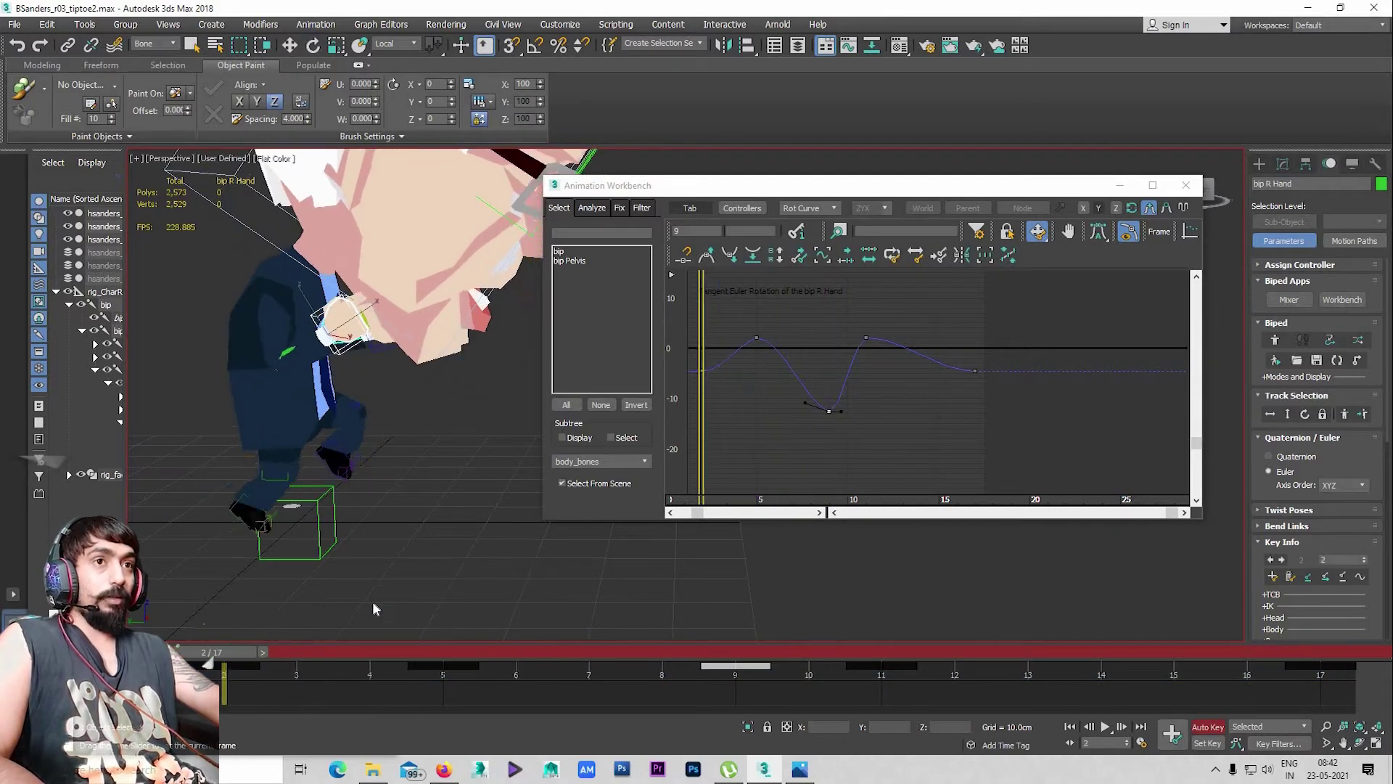
{"action": "left_click_drag", "start_coordinate": [620, 615], "coordinate": [894, 636]}
Delete the right hand's frame-11 key and play the animation to review it
{"action": "key", "text": "e"}
{"action": "left_click", "coordinate": [893, 684]}
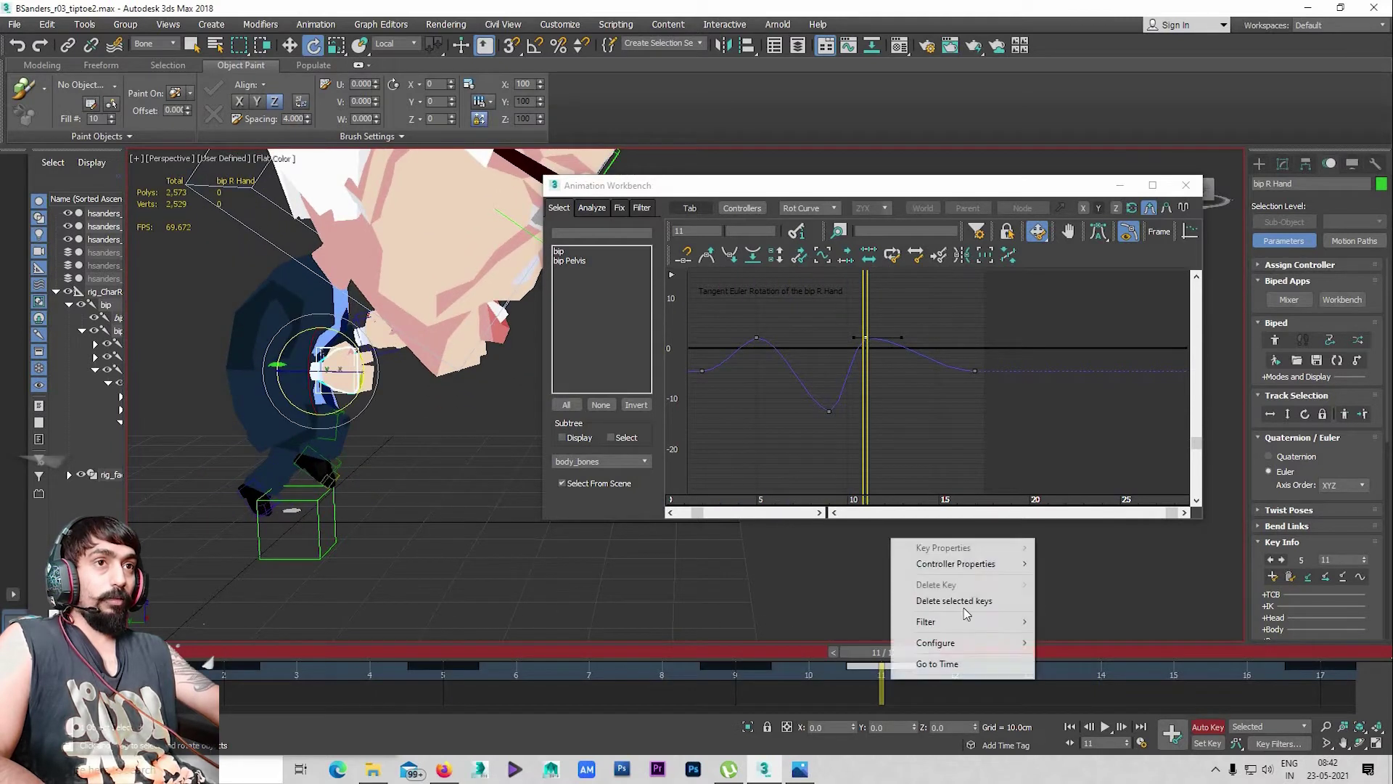
{"action": "left_click", "coordinate": [968, 601]}
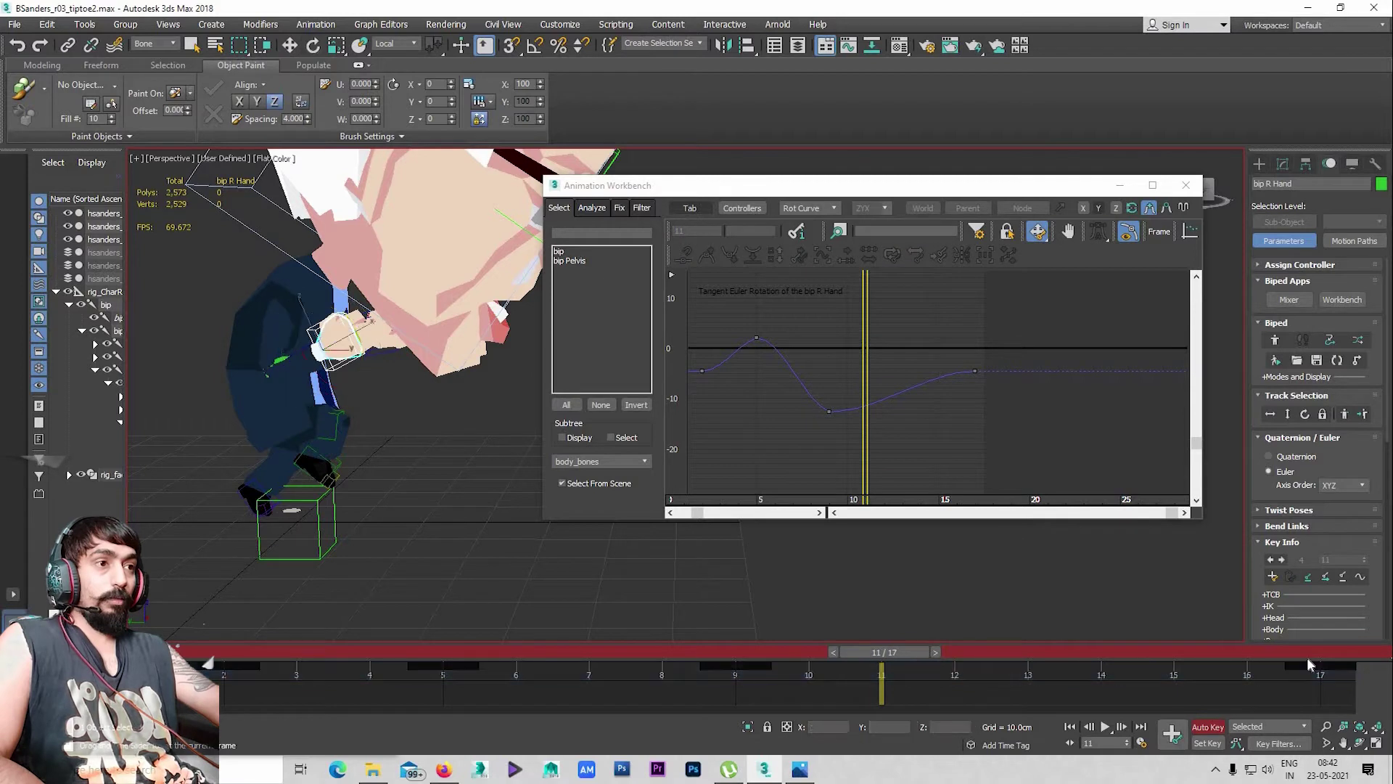
{"action": "key", "text": "/"}
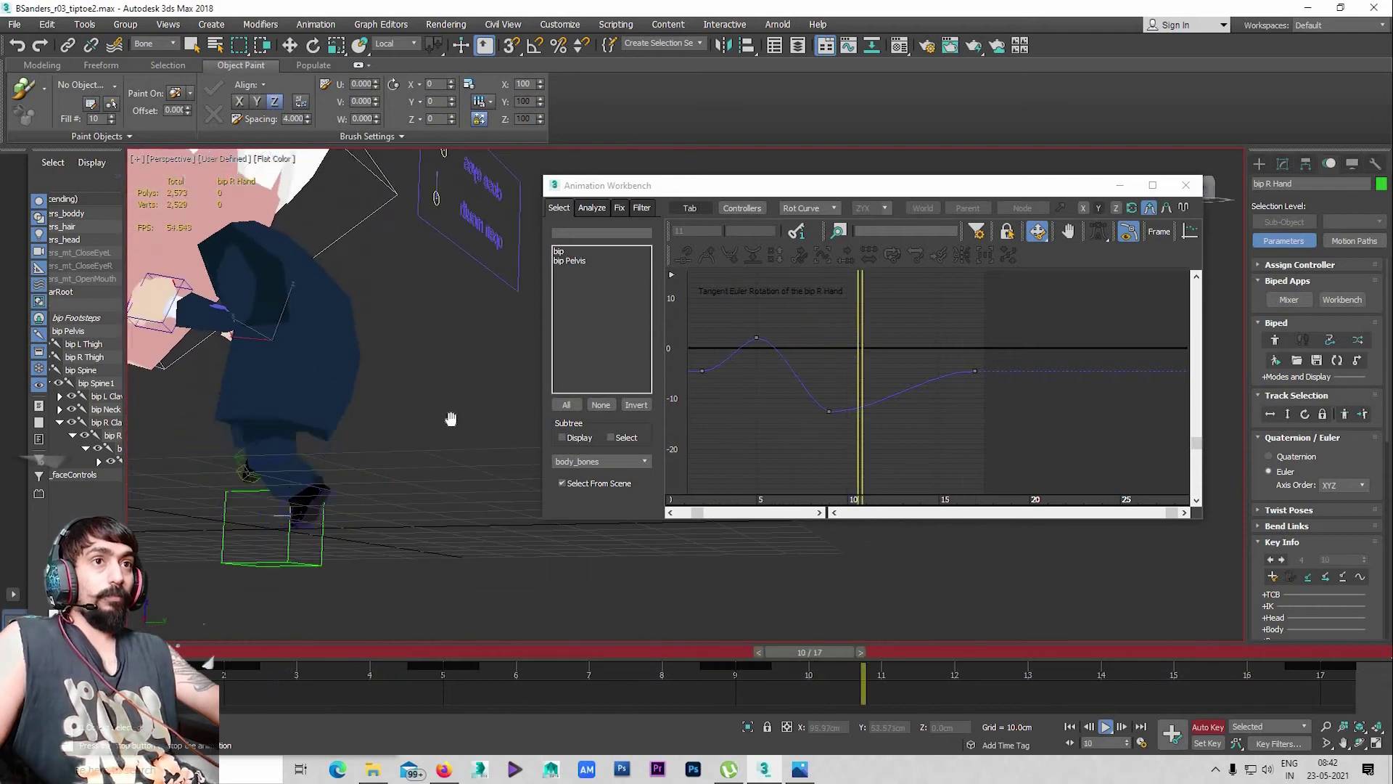
{"action": "mouse_move", "coordinate": [376, 427]}
{"action": "middle_mouse_down", "text": "alt"}
{"action": "mouse_move", "coordinate": [351, 427]}
{"action": "mouse_move", "coordinate": [365, 458]}
{"action": "middle_mouse_up", "text": "alt"}
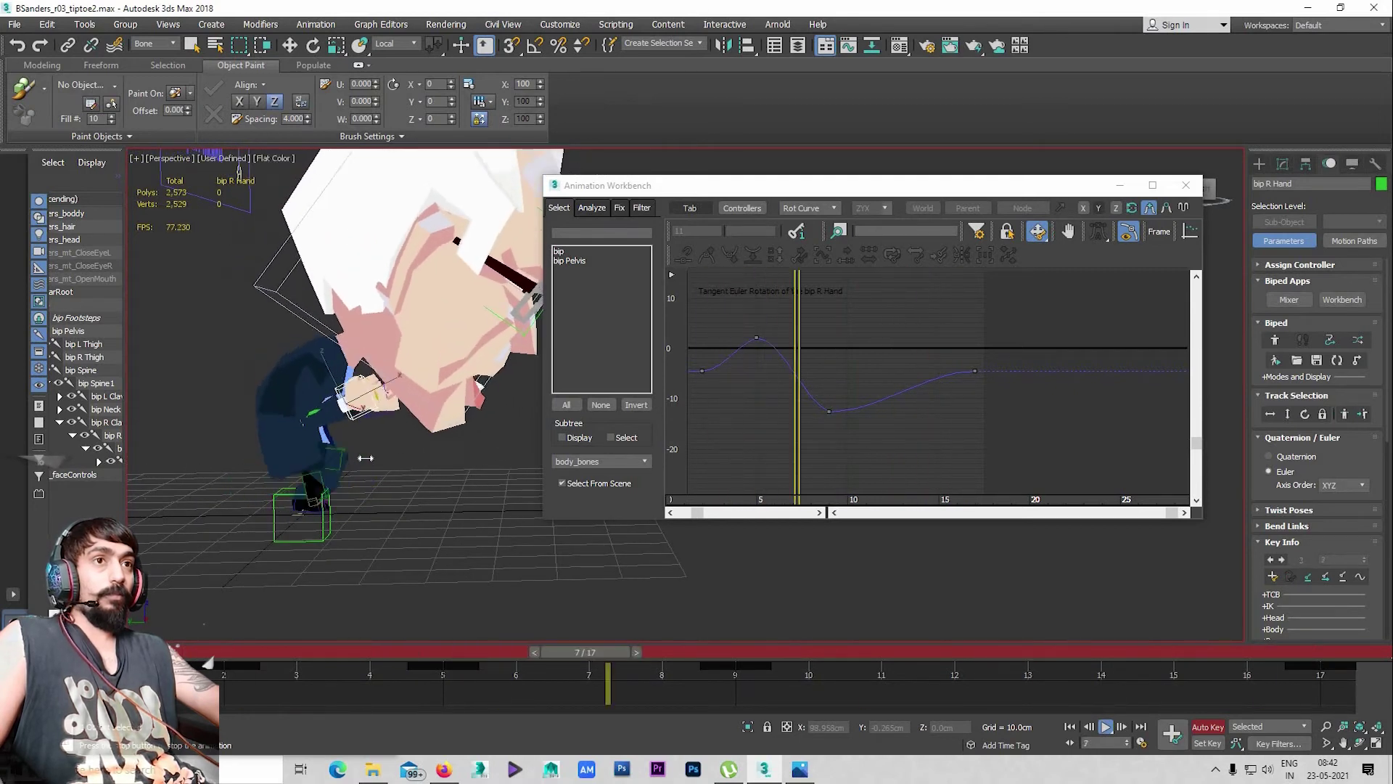
{"action": "key", "text": "/"}
{"action": "key", "text": "e"}
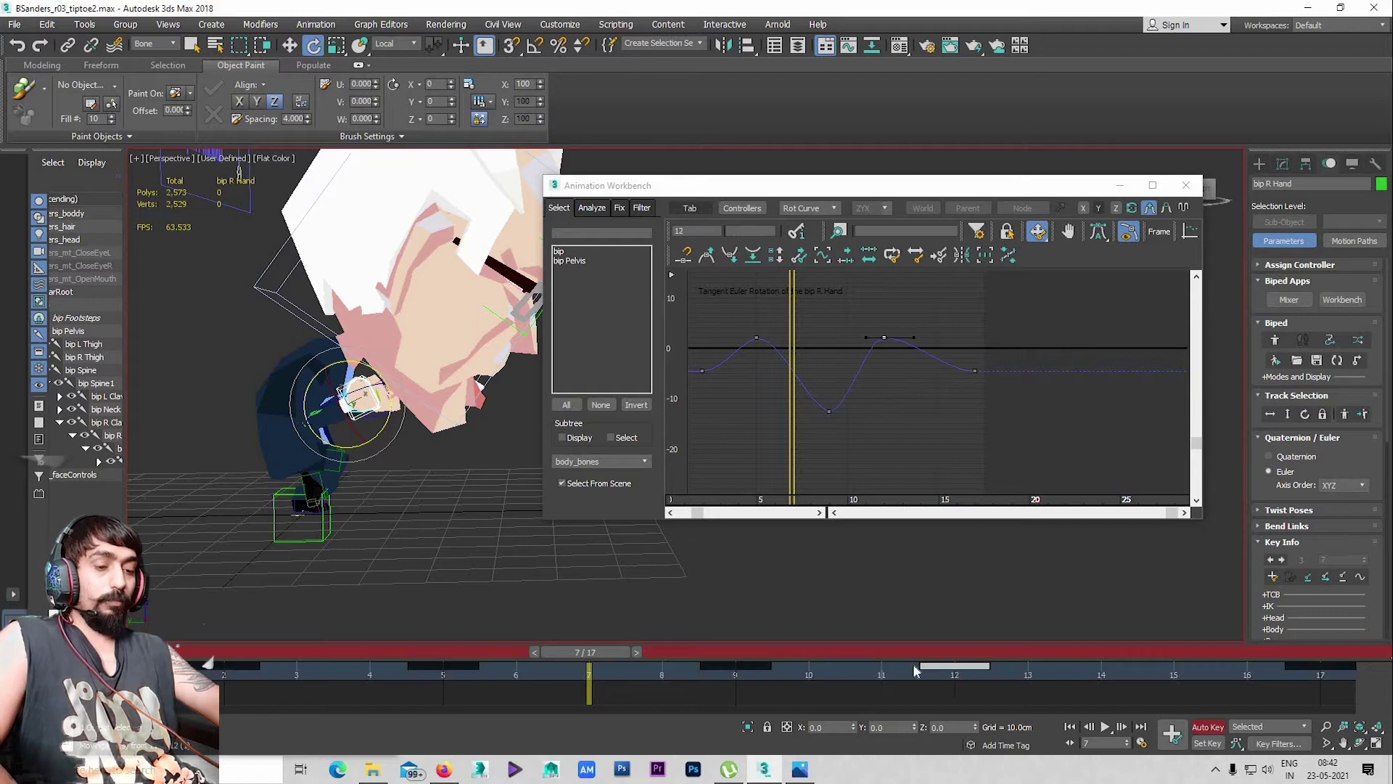
Step playback through frames 8 and 11, switch to Move, and orbit the character
{"action": "key", "text": "slash"}
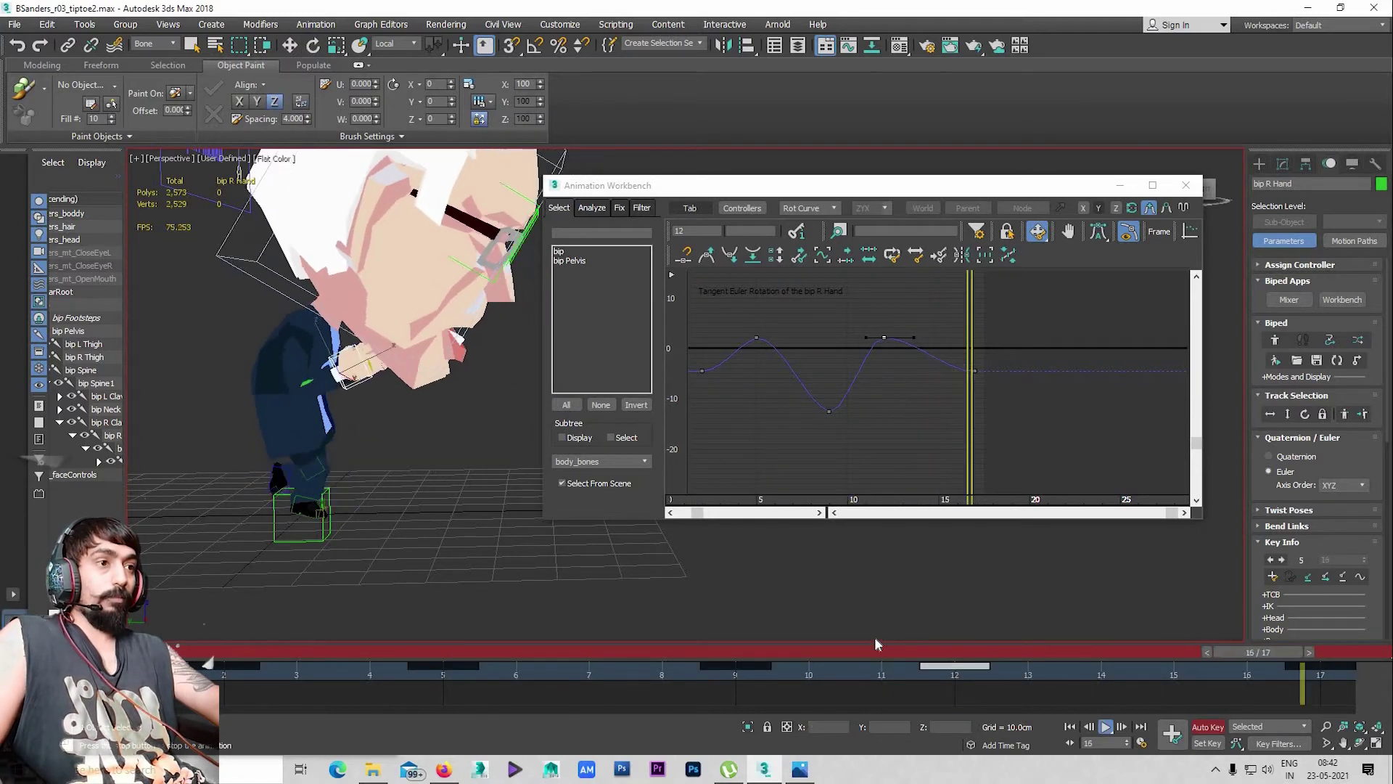
{"action": "key", "text": "slash"}
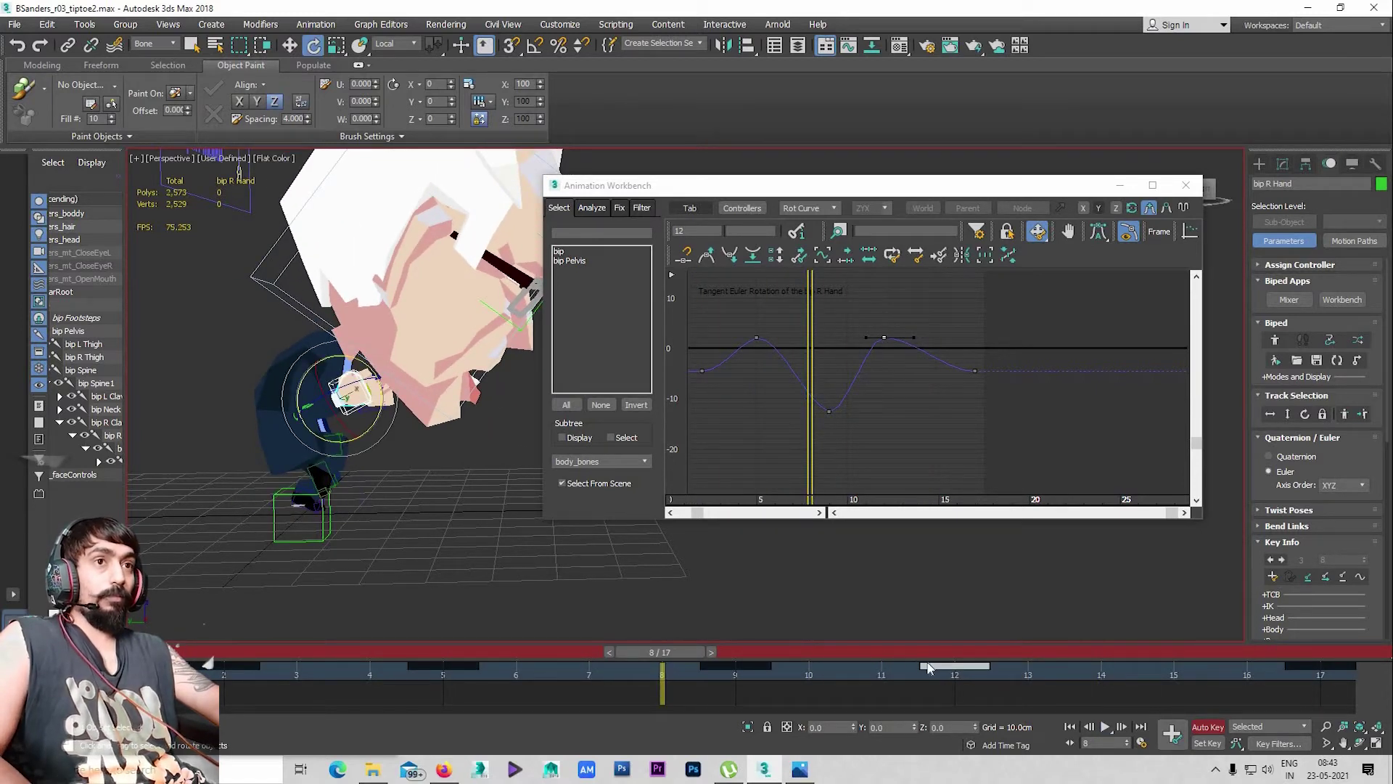
{"action": "key", "text": "slash"}
{"action": "scroll", "coordinate": [324, 407], "scroll_direction": "up", "scroll_amount": 3}
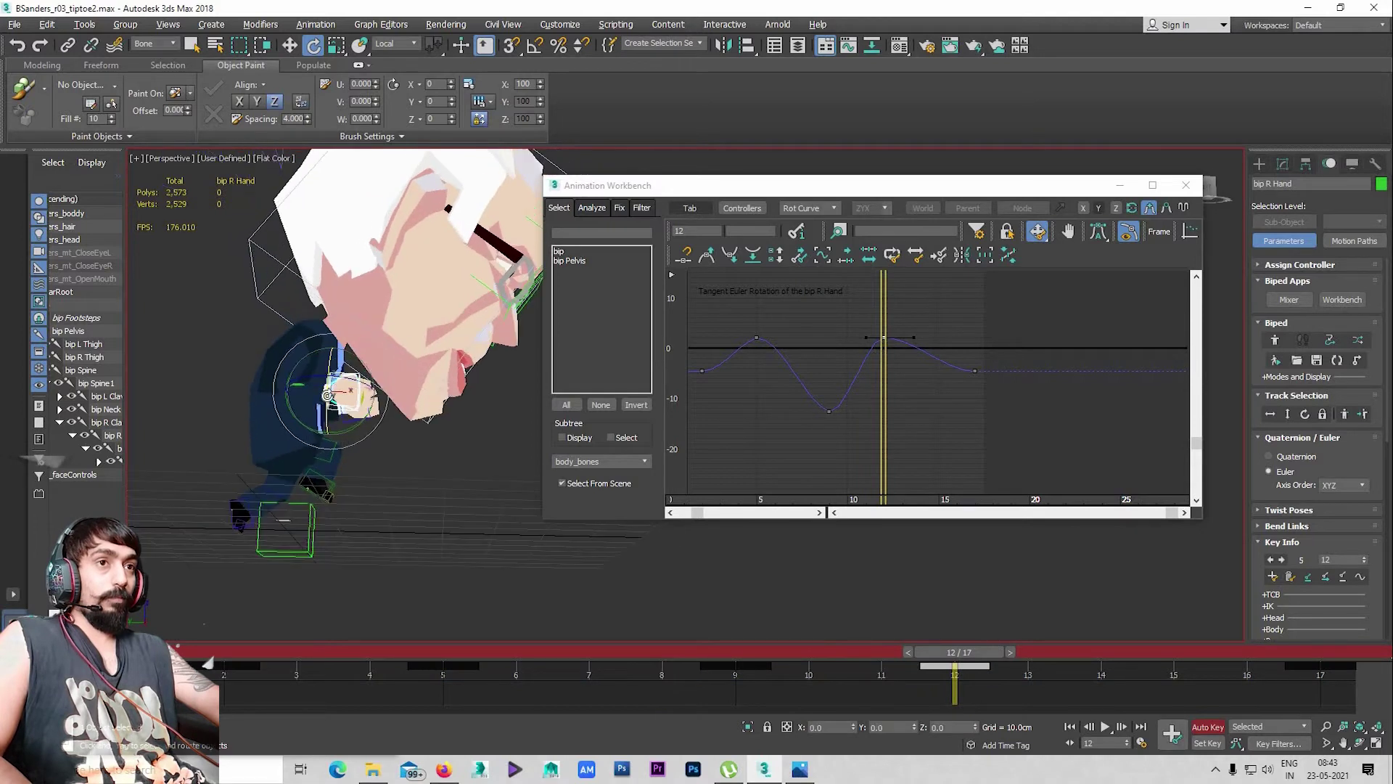
{"action": "scroll", "coordinate": [319, 402], "scroll_direction": "up", "scroll_amount": 3}
{"action": "key", "text": "w"}
{"action": "middle_click_drag", "start_coordinate": [341, 395], "coordinate": [351, 349], "text": "alt"}
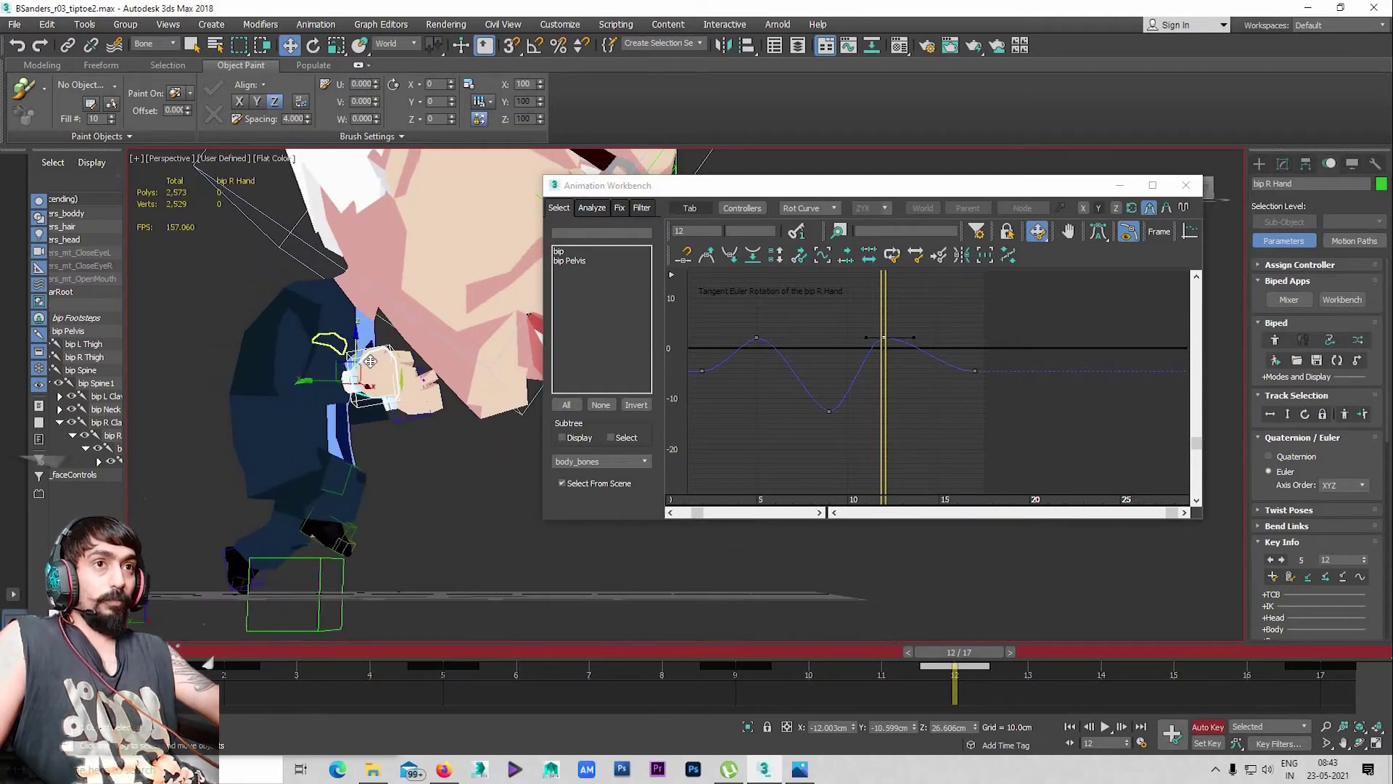
Play the walk, return to frame 12, and orbit closer around the hand
{"action": "key", "text": "slash"}
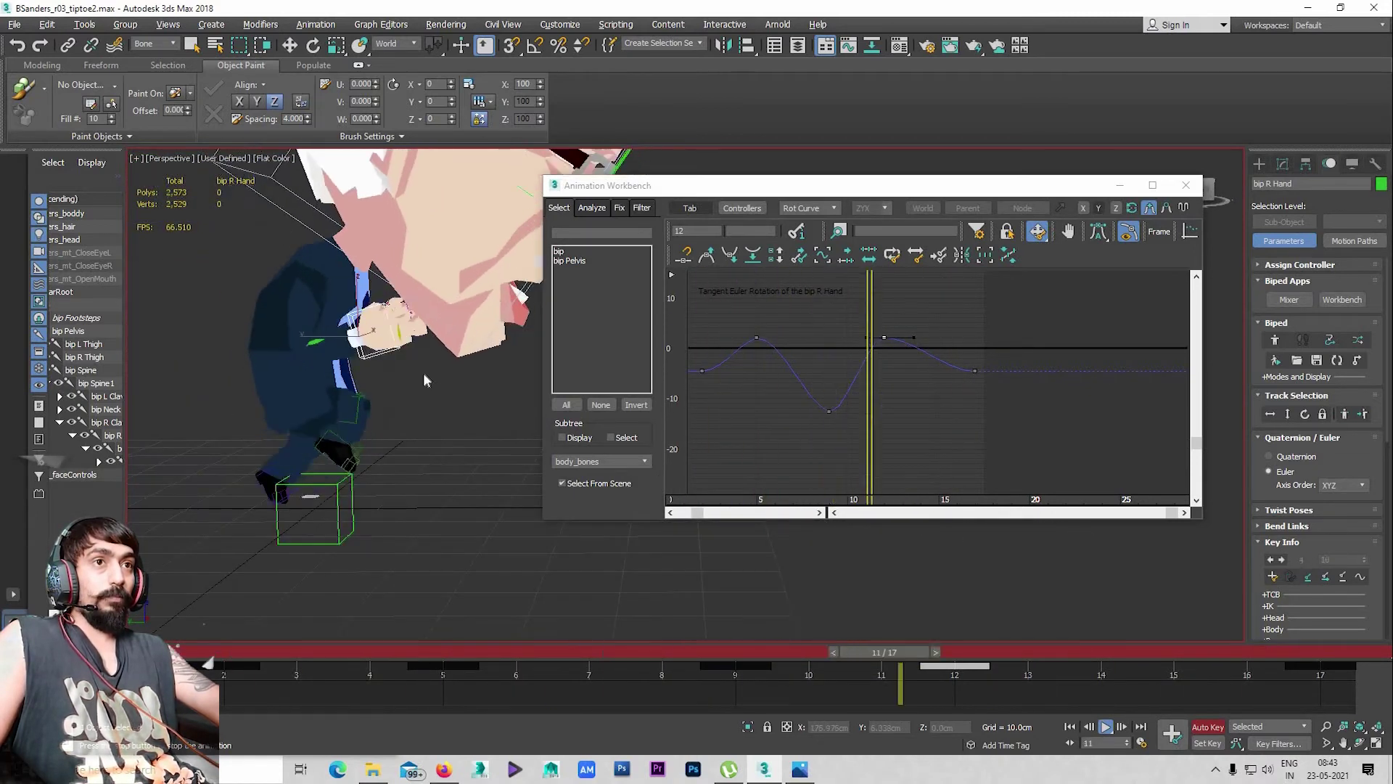
{"action": "scroll", "coordinate": [436, 374], "scroll_direction": "up", "scroll_amount": 3}
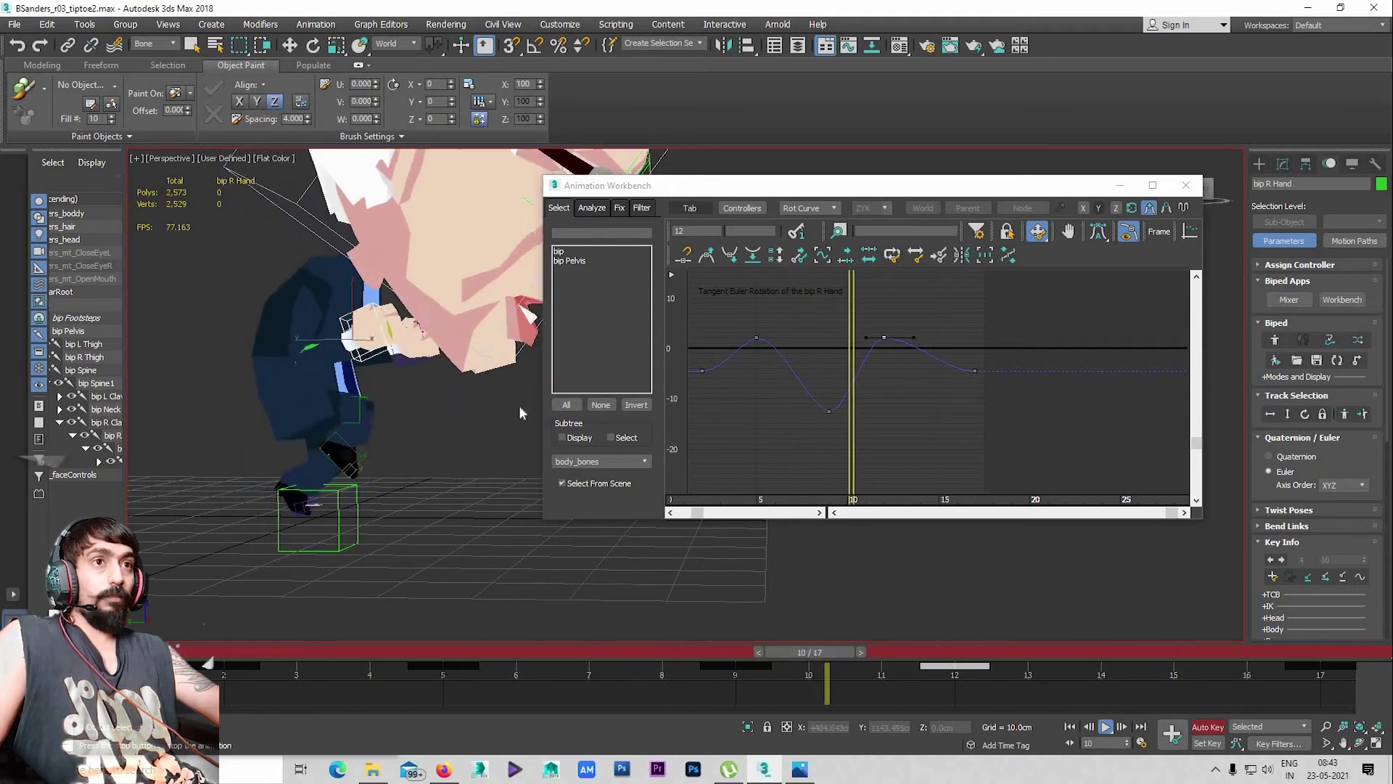
{"action": "key", "text": "w"}
{"action": "left_click_drag", "start_coordinate": [1225, 653], "coordinate": [987, 654]}
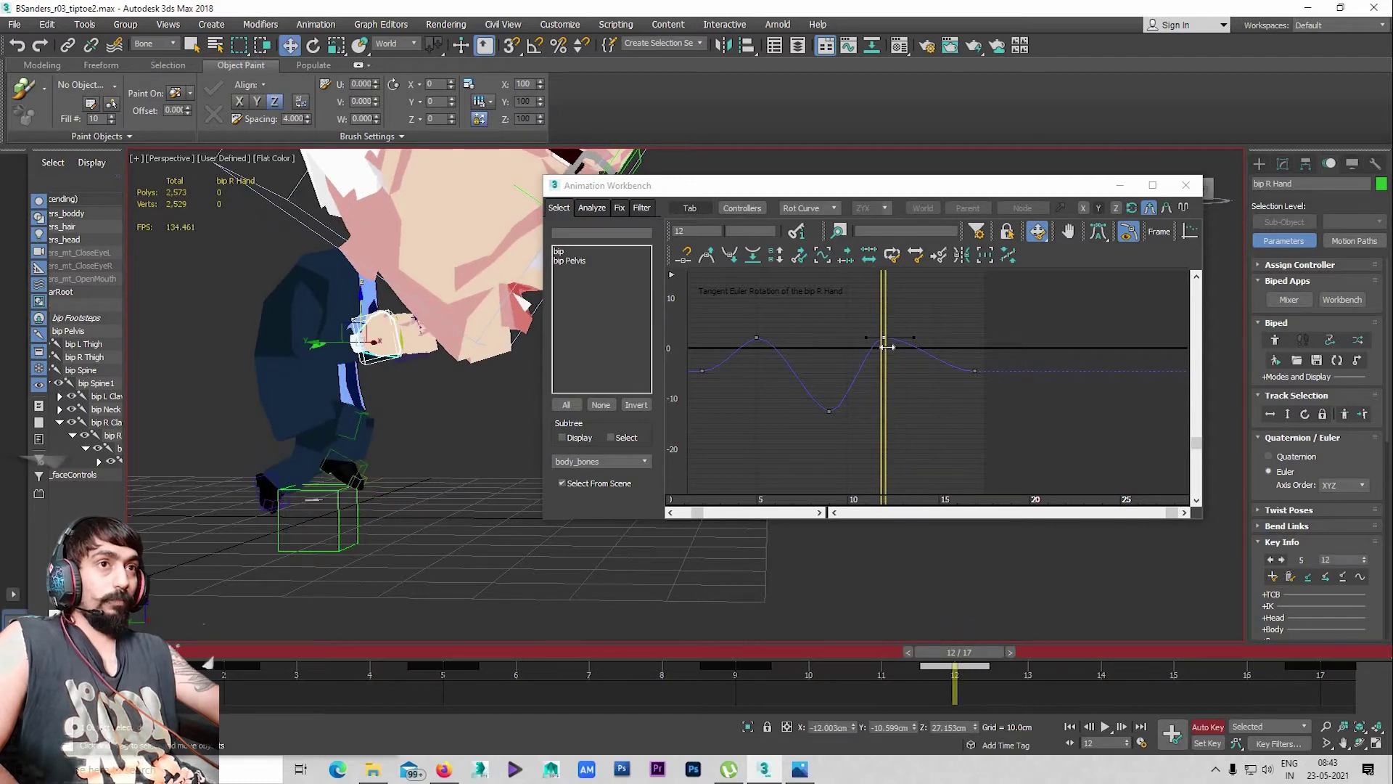
{"action": "mouse_move", "coordinate": [393, 417]}
{"action": "middle_mouse_down", "text": "alt"}
{"action": "mouse_move", "coordinate": [302, 398]}
{"action": "mouse_move", "coordinate": [317, 331]}
{"action": "middle_mouse_up", "text": "alt"}
In Left view, step the hand from frame 9 toward 16 and play the walk
{"action": "key", "text": "l"}
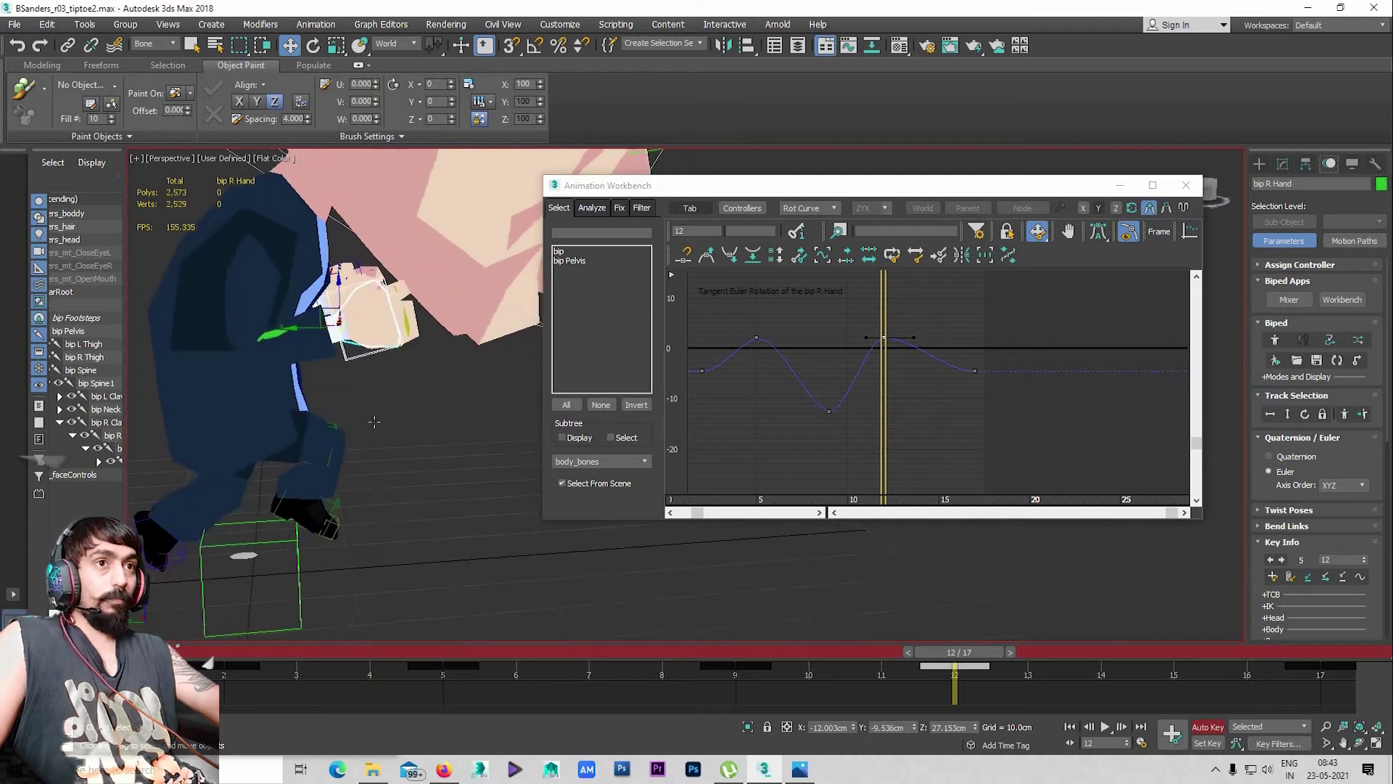
{"action": "scroll", "coordinate": [448, 470], "scroll_direction": "up", "scroll_amount": 3}
{"action": "scroll", "coordinate": [447, 470], "scroll_direction": "down", "scroll_amount": 1}
{"action": "scroll", "coordinate": [448, 470], "scroll_direction": "up", "scroll_amount": 2}
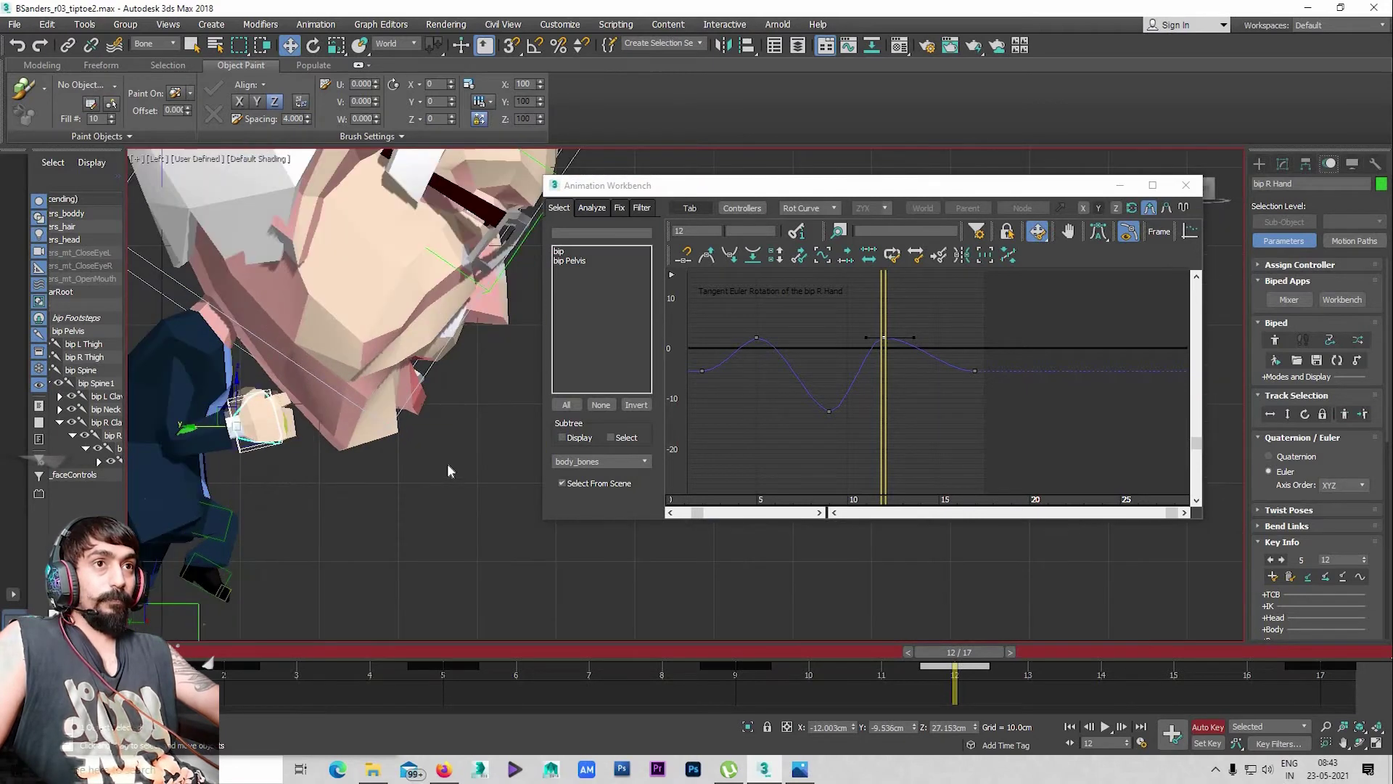
{"action": "key", "text": "comma"}
{"action": "key", "text": "comma"}
{"action": "key", "text": "comma"}
{"action": "key", "text": "period"}
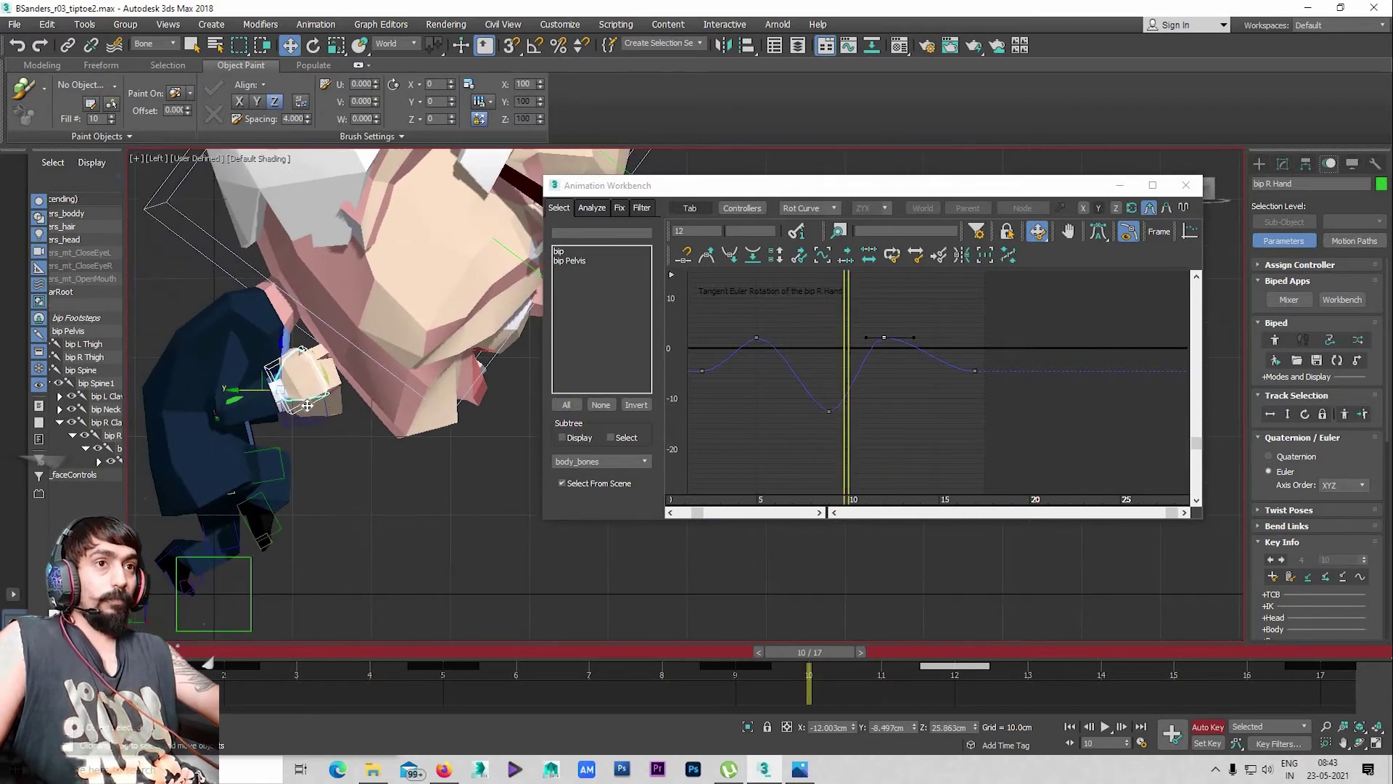
{"action": "key", "text": "period"}
{"action": "key", "text": "period"}
{"action": "key", "text": "period"}
{"action": "key", "text": "period"}
{"action": "key", "text": "period"}
{"action": "key", "text": "period"}
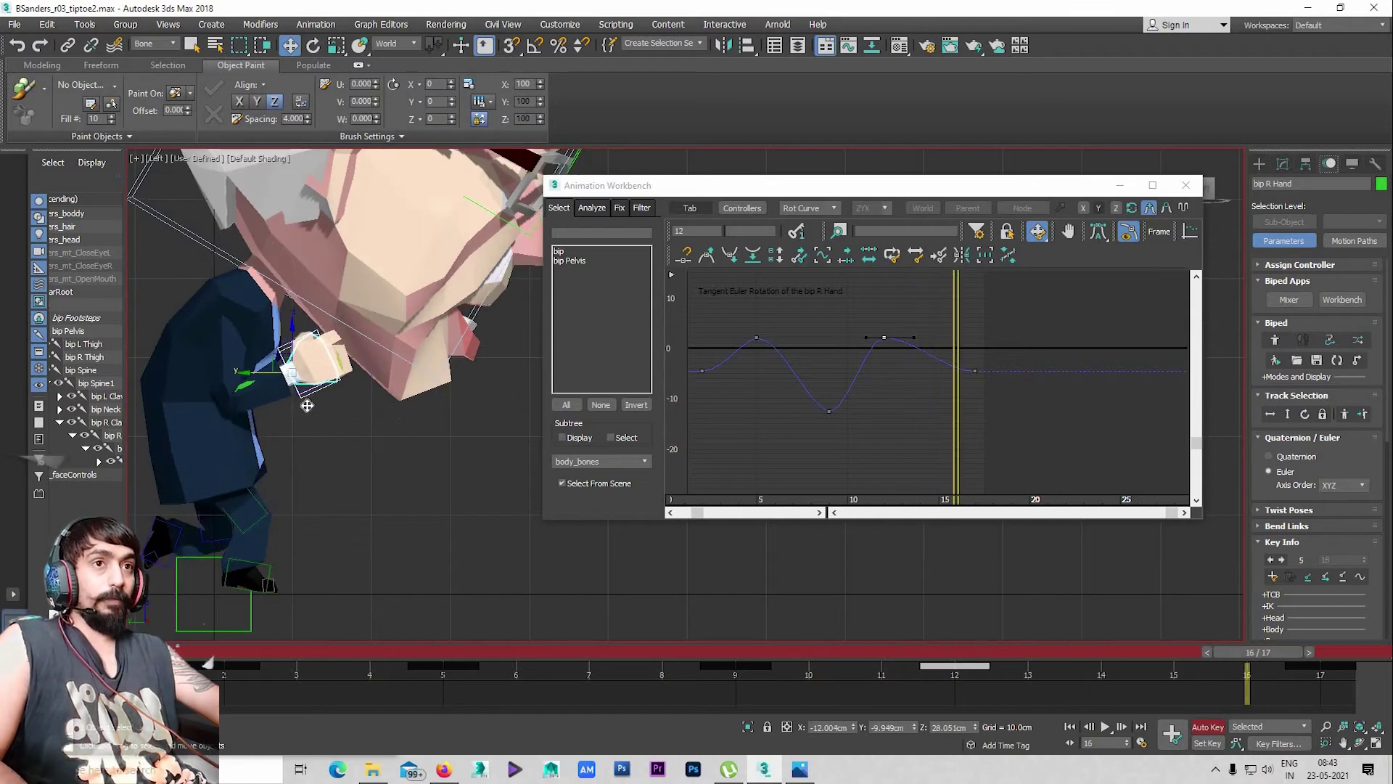
{"action": "key", "text": "period"}
{"action": "key", "text": "slash"}
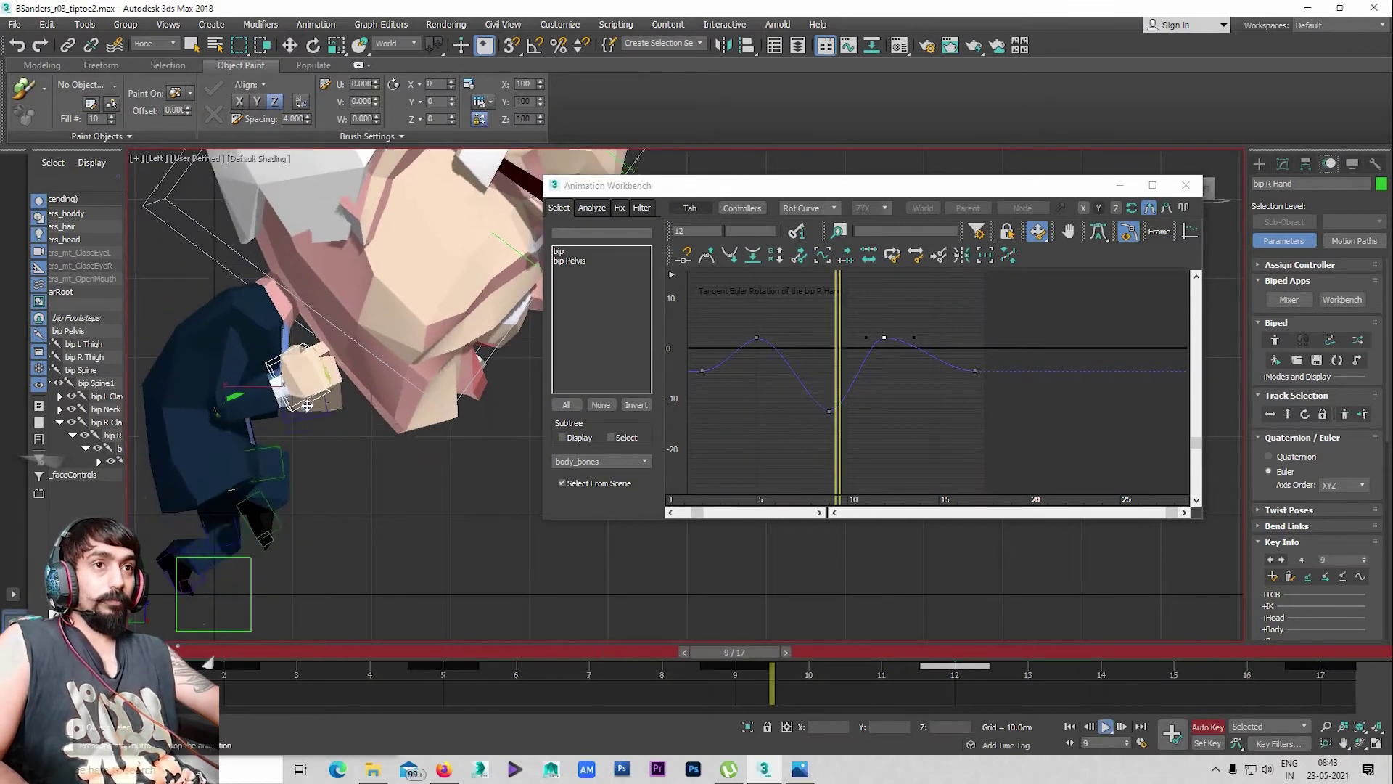
{"action": "scroll", "coordinate": [262, 414], "scroll_direction": "down", "scroll_amount": 4}
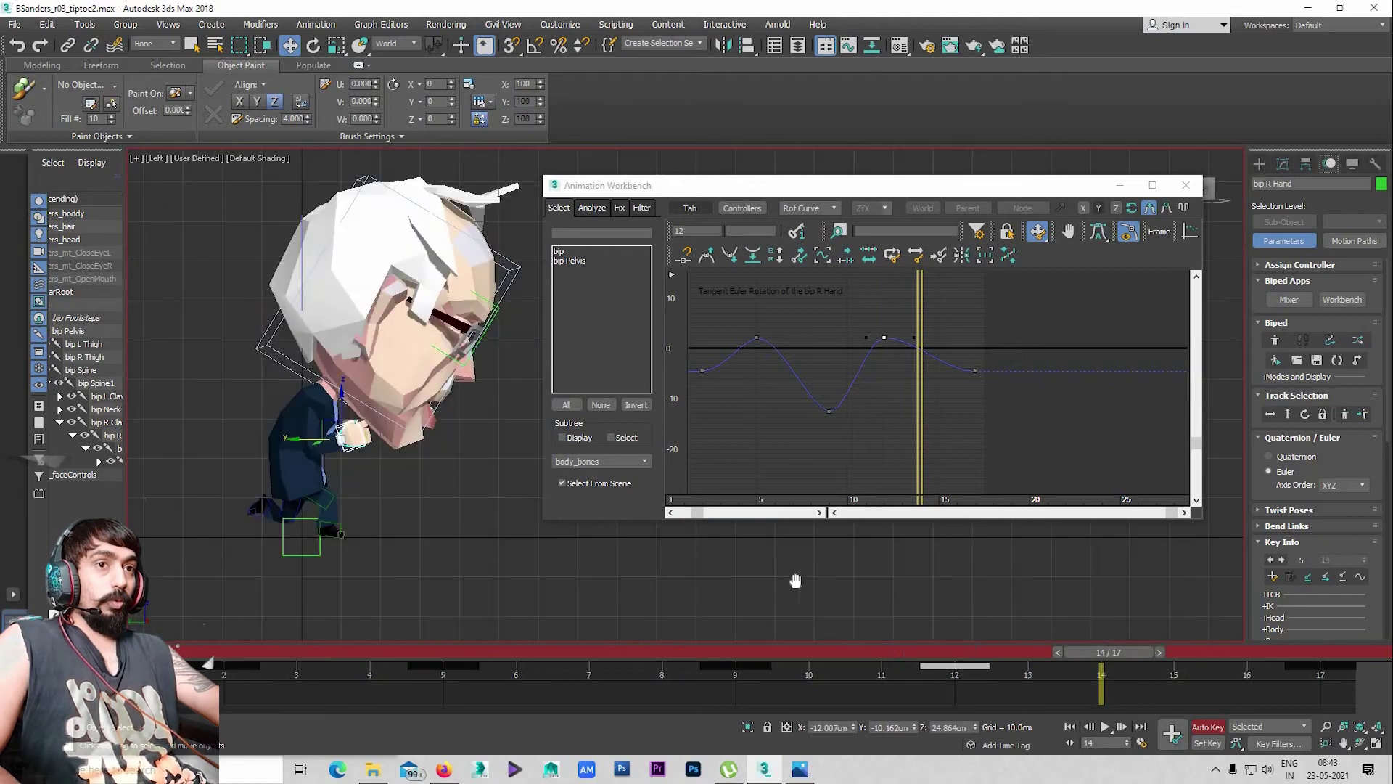
{"action": "scroll", "coordinate": [404, 482], "scroll_direction": "up", "scroll_amount": 2}
Maximize Perspective on the hand, move the Workbench aside, and open the Display panel
{"action": "key", "text": "alt+w"}
{"action": "key", "text": "alt+w"}
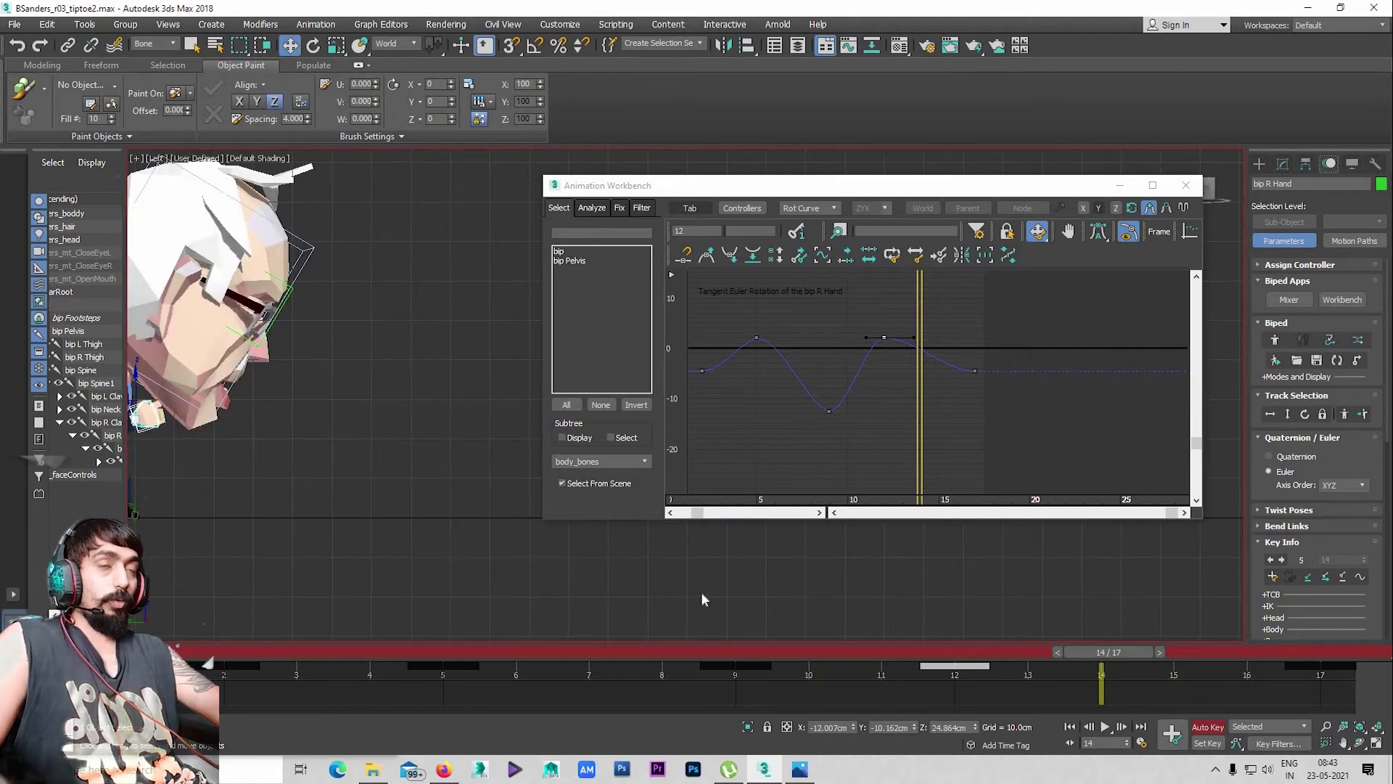
{"action": "key", "text": "p"}
{"action": "mouse_move", "coordinate": [499, 576]}
{"action": "middle_mouse_down"}
{"action": "mouse_move", "coordinate": [348, 586]}
{"action": "mouse_move", "coordinate": [381, 540]}
{"action": "mouse_move", "coordinate": [373, 513]}
{"action": "middle_mouse_up"}
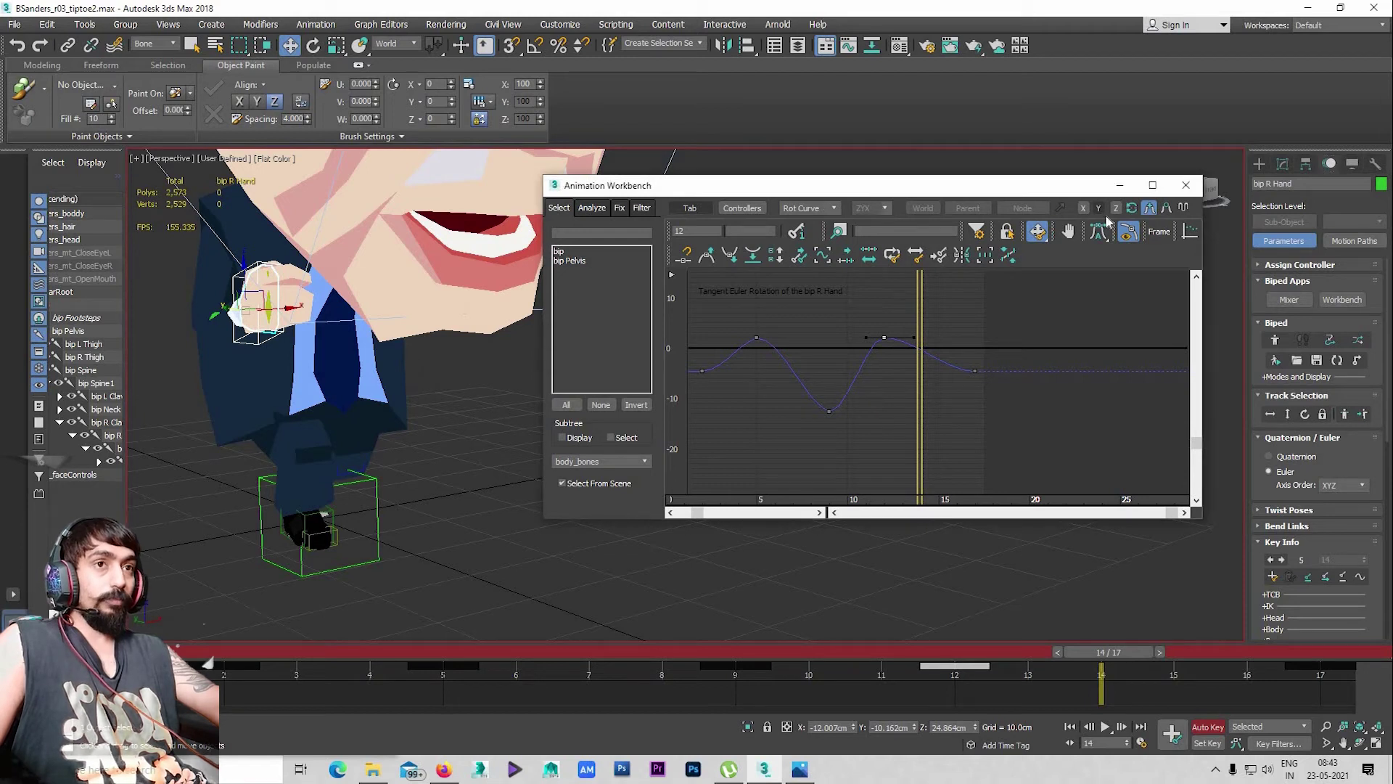
{"action": "left_click_drag", "start_coordinate": [980, 177], "coordinate": [1033, 155]}
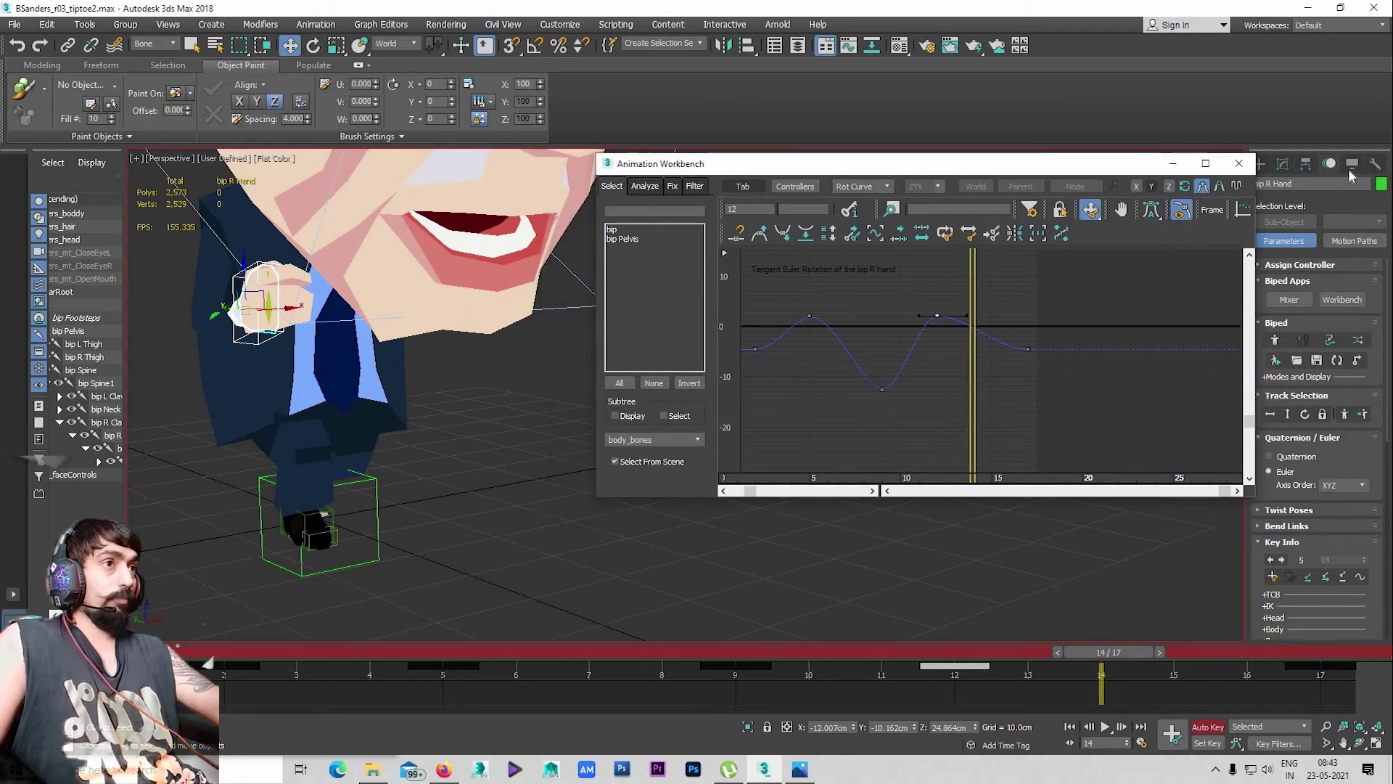
{"action": "left_click", "coordinate": [1351, 165]}
{"action": "key", "text": "shift+b"}
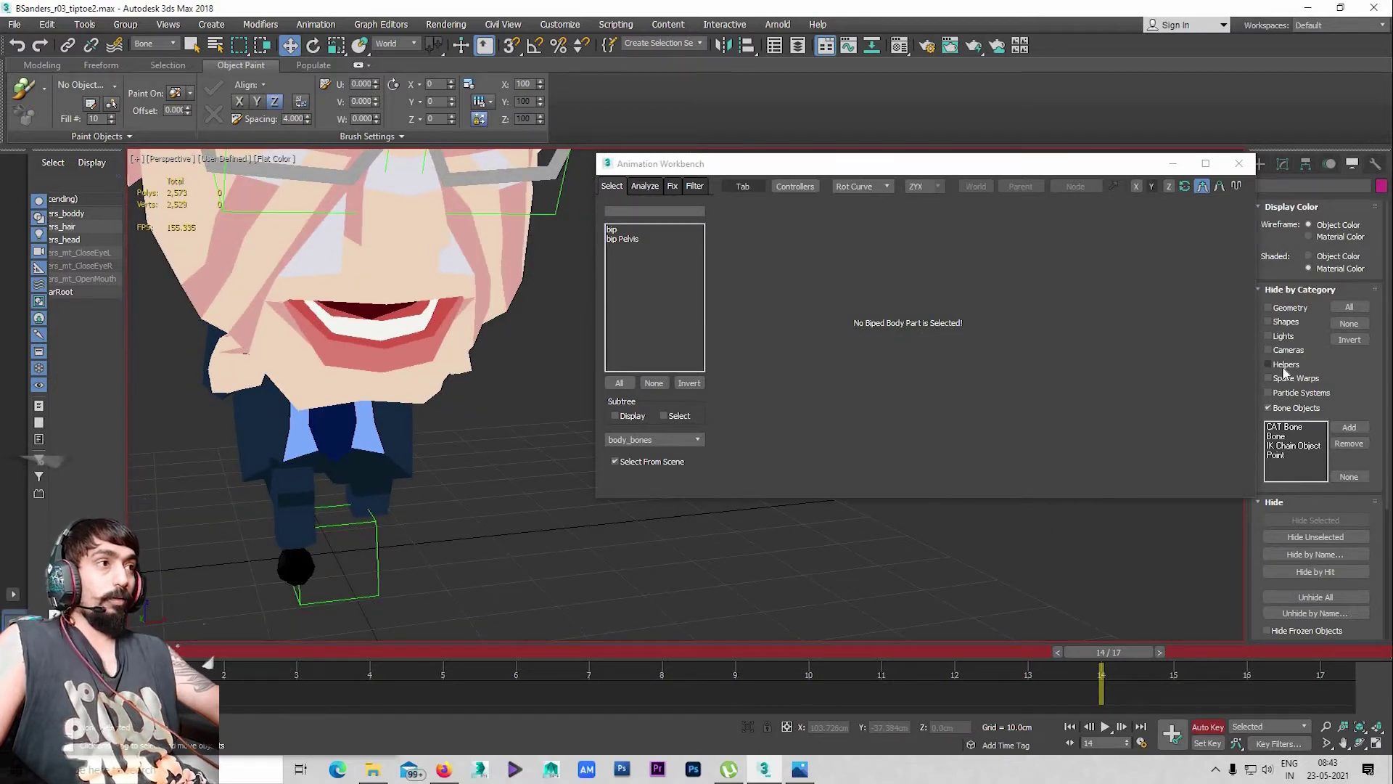
{"action": "mouse_move", "coordinate": [417, 490]}
{"action": "middle_mouse_down"}
{"action": "mouse_move", "coordinate": [449, 527]}
{"action": "mouse_move", "coordinate": [508, 479]}
{"action": "mouse_move", "coordinate": [350, 459]}
{"action": "mouse_move", "coordinate": [315, 508]}
{"action": "mouse_move", "coordinate": [448, 461]}
{"action": "middle_mouse_up"}
{"action": "scroll", "coordinate": [449, 524], "scroll_direction": "down", "scroll_amount": 2}
{"action": "key", "text": "/"}
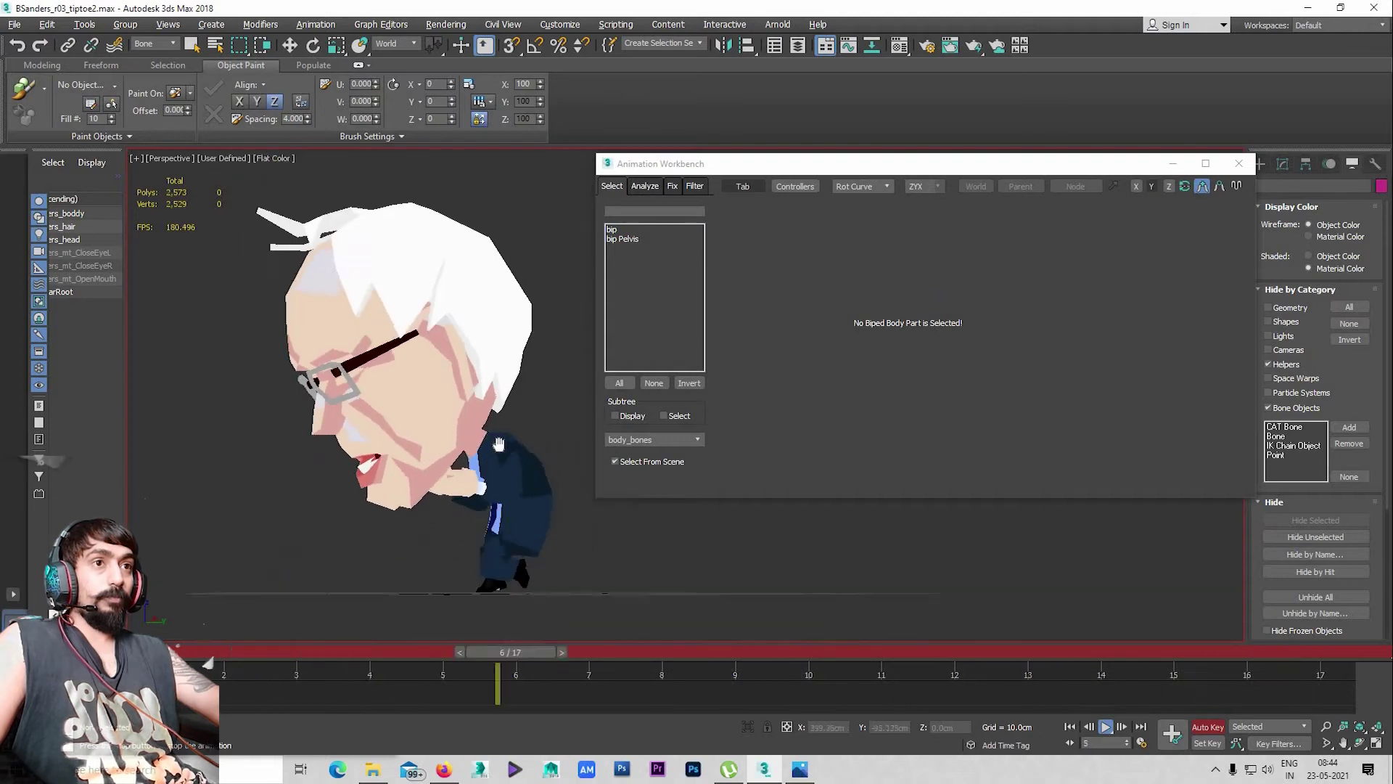
{"action": "scroll", "coordinate": [413, 505], "scroll_direction": "up", "scroll_amount": 3}
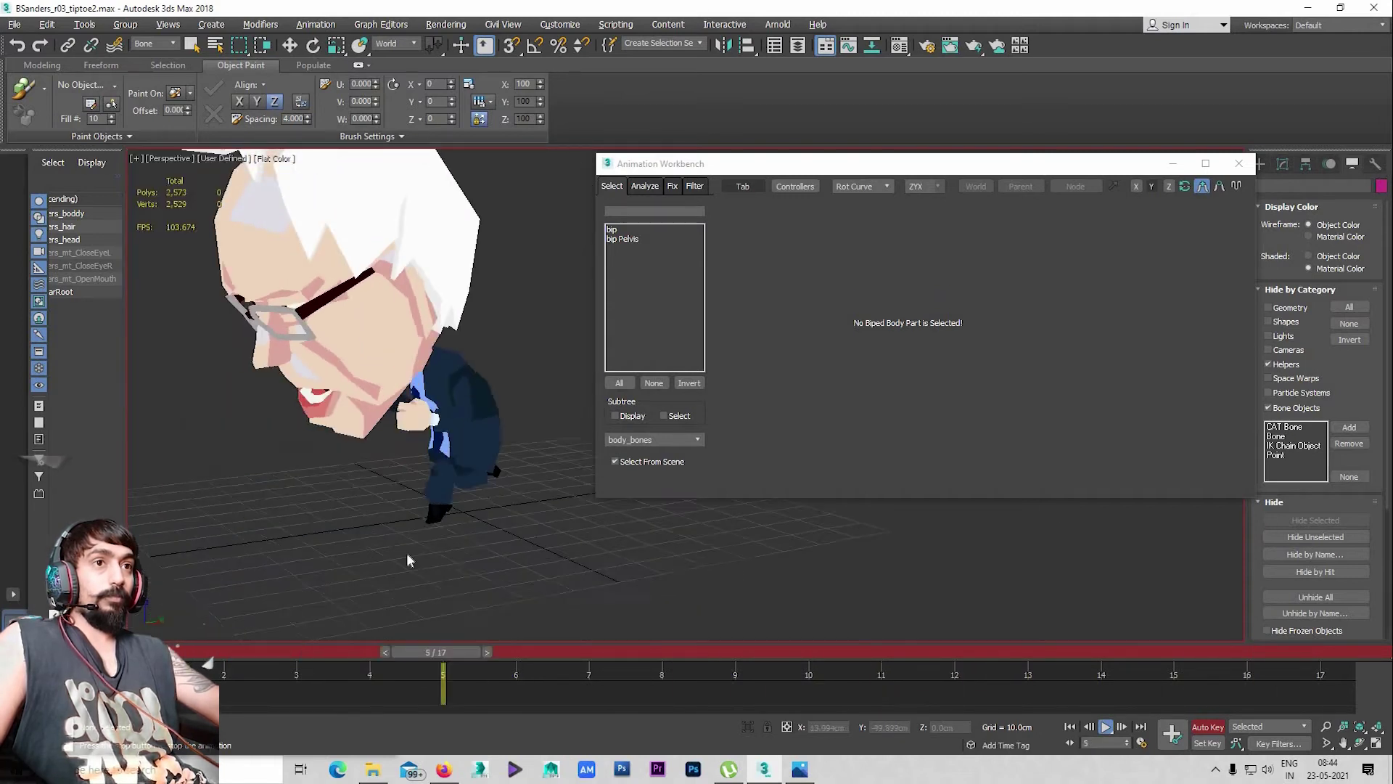
{"action": "mouse_move", "coordinate": [466, 525]}
{"action": "middle_mouse_down", "text": "alt"}
{"action": "mouse_move", "coordinate": [472, 547]}
{"action": "mouse_move", "coordinate": [392, 525]}
{"action": "mouse_move", "coordinate": [491, 548]}
{"action": "middle_mouse_up", "text": "alt"}
{"action": "scroll", "coordinate": [421, 515], "scroll_direction": "up", "scroll_amount": 2}
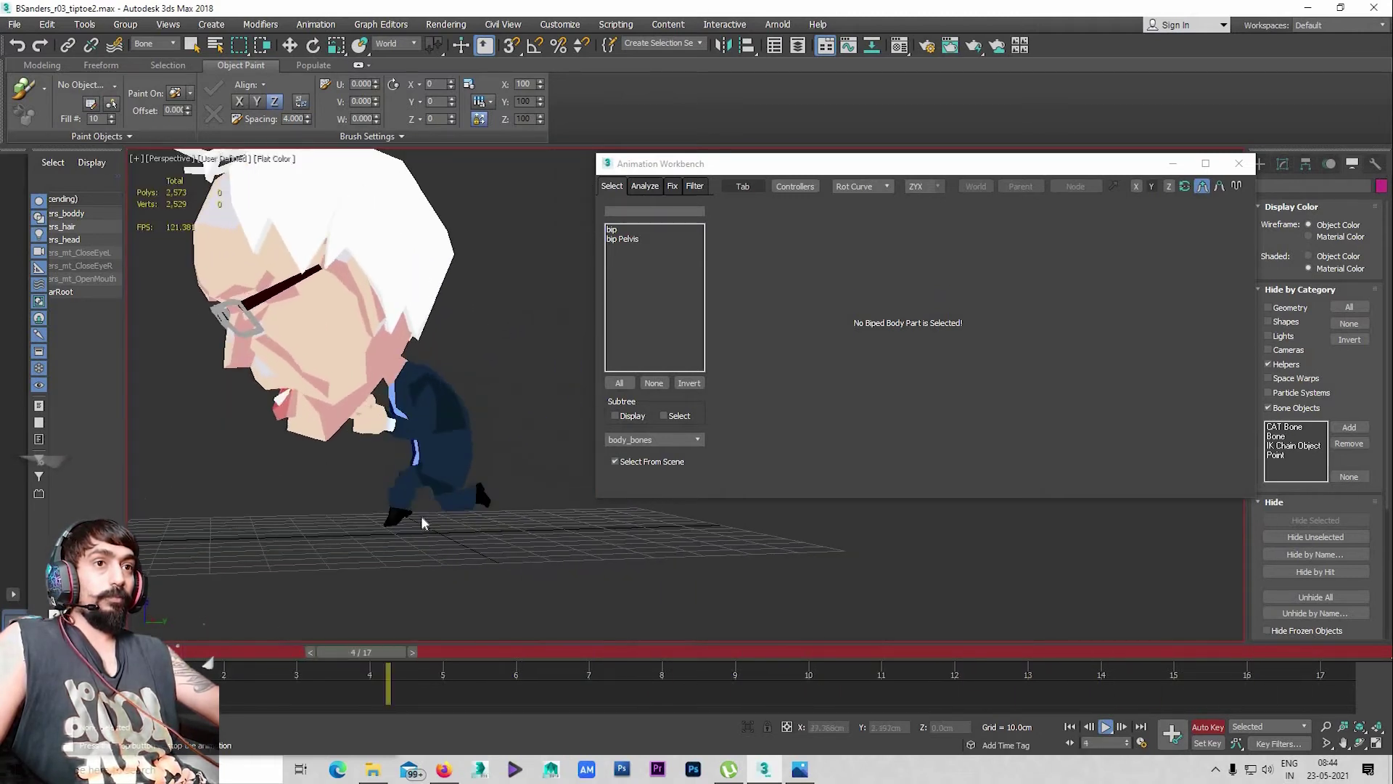
{"action": "scroll", "coordinate": [437, 525], "scroll_direction": "up", "scroll_amount": 2}
{"action": "scroll", "coordinate": [438, 530], "scroll_direction": "up", "scroll_amount": 2}
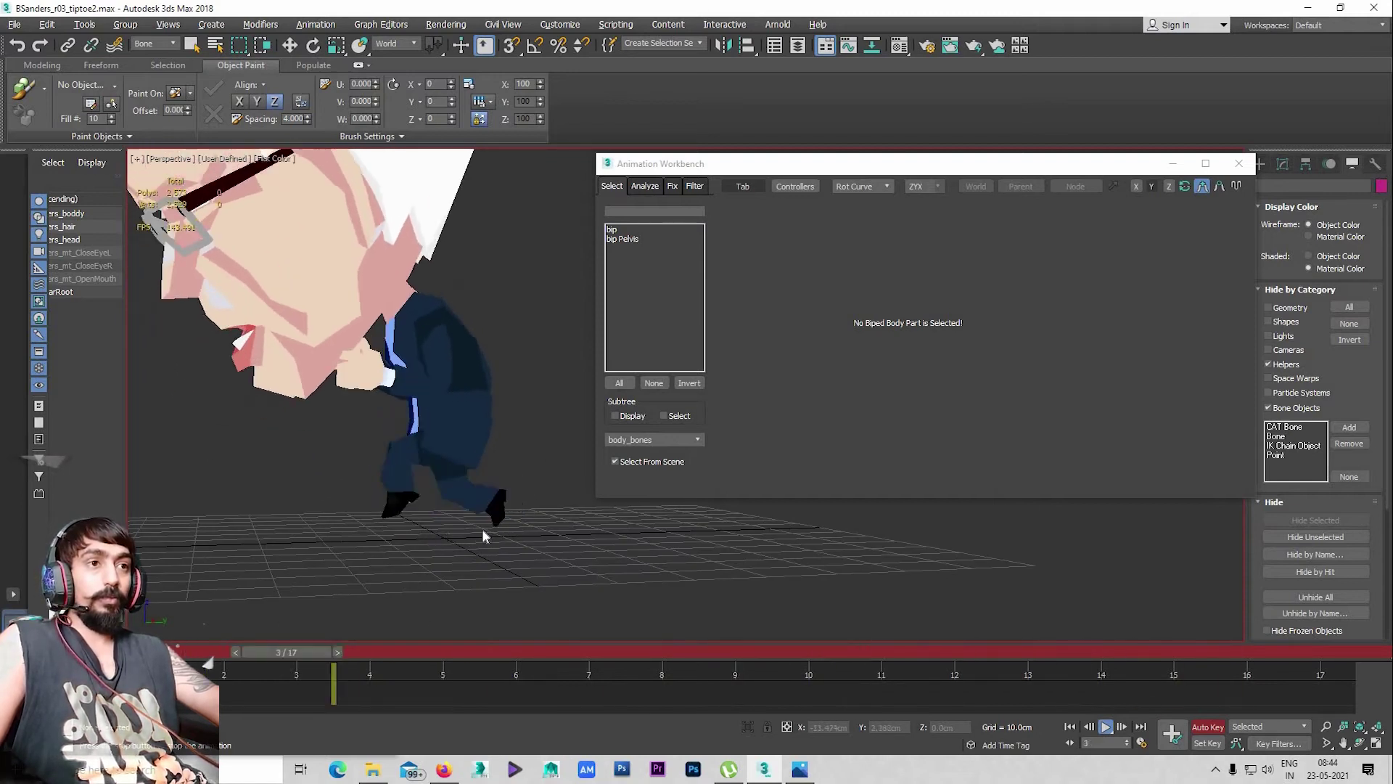
{"action": "scroll", "coordinate": [465, 530], "scroll_direction": "up", "scroll_amount": 3}
{"action": "scroll", "coordinate": [385, 535], "scroll_direction": "up", "scroll_amount": 1}
{"action": "scroll", "coordinate": [435, 523], "scroll_direction": "down", "scroll_amount": 1}
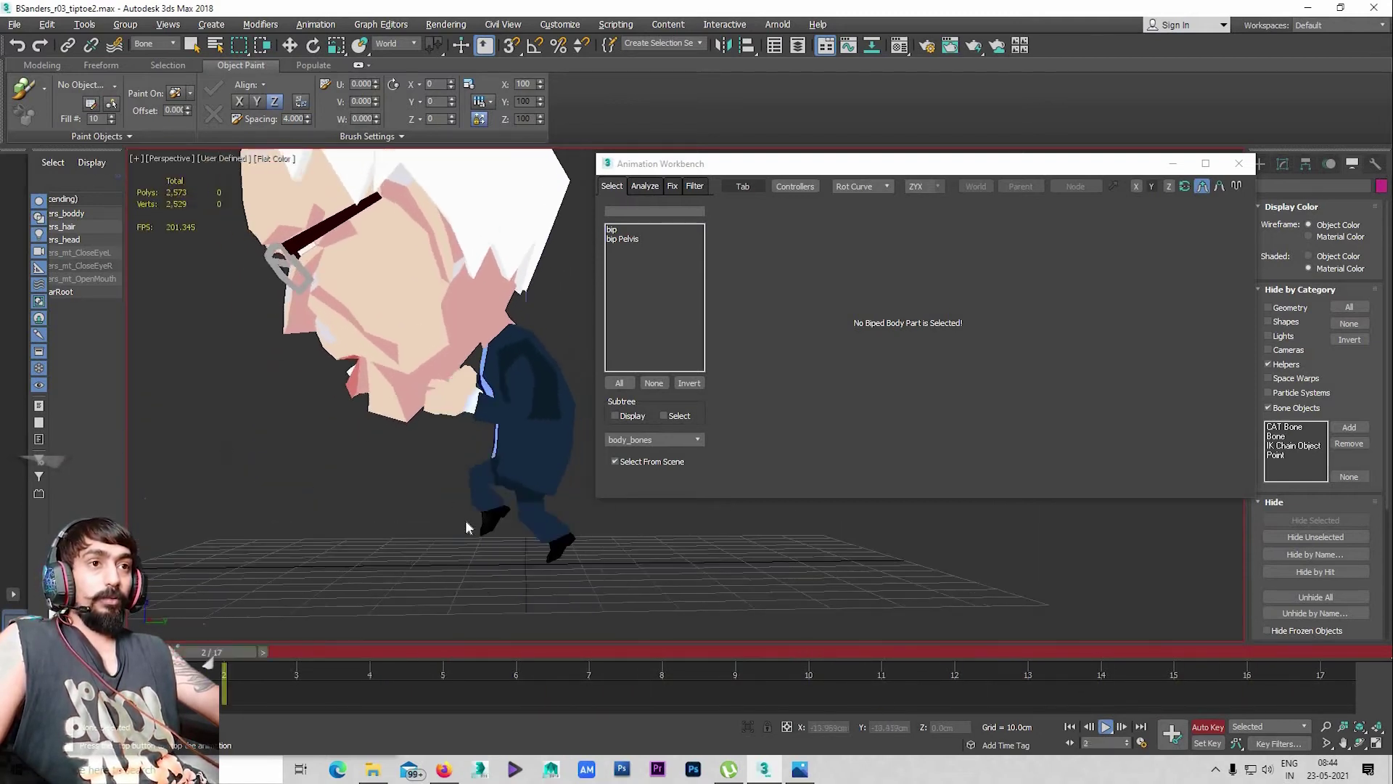
{"action": "mouse_move", "coordinate": [393, 533]}
{"action": "middle_mouse_down"}
{"action": "mouse_move", "coordinate": [370, 468]}
{"action": "mouse_move", "coordinate": [401, 447]}
{"action": "middle_mouse_up"}
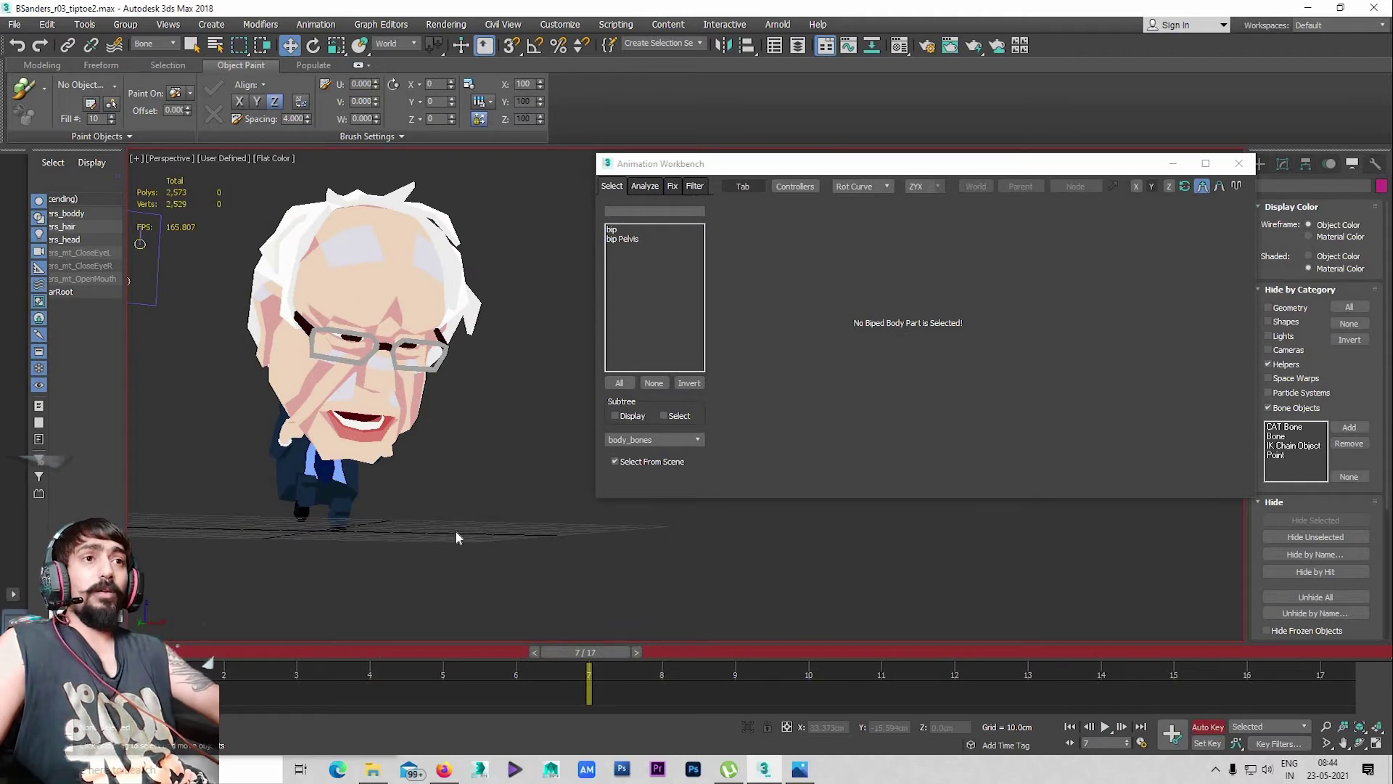
{"action": "middle_click_drag", "start_coordinate": [479, 549], "coordinate": [630, 415], "text": "alt"}
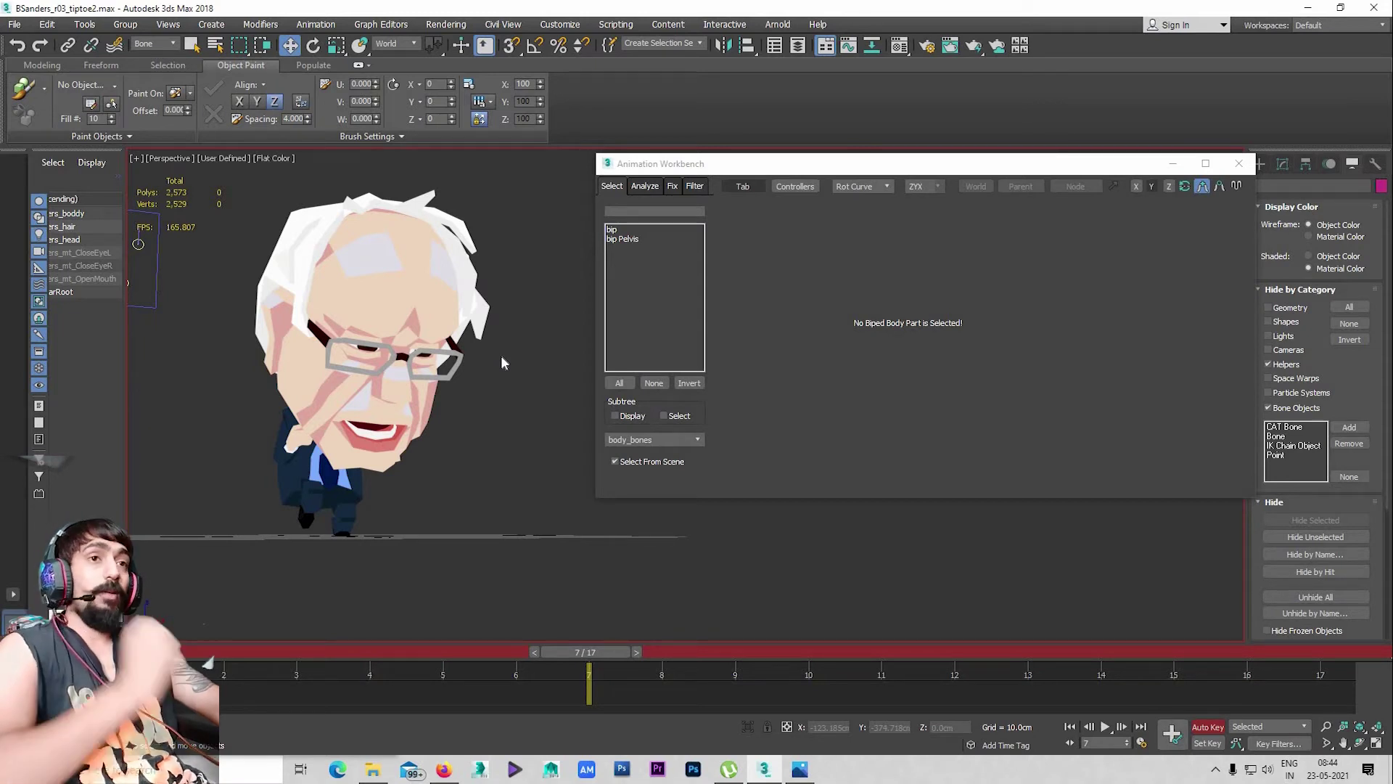
Show the bones again and select bip Head for rotating in the maximized Left view
{"action": "left_click", "coordinate": [1285, 414]}
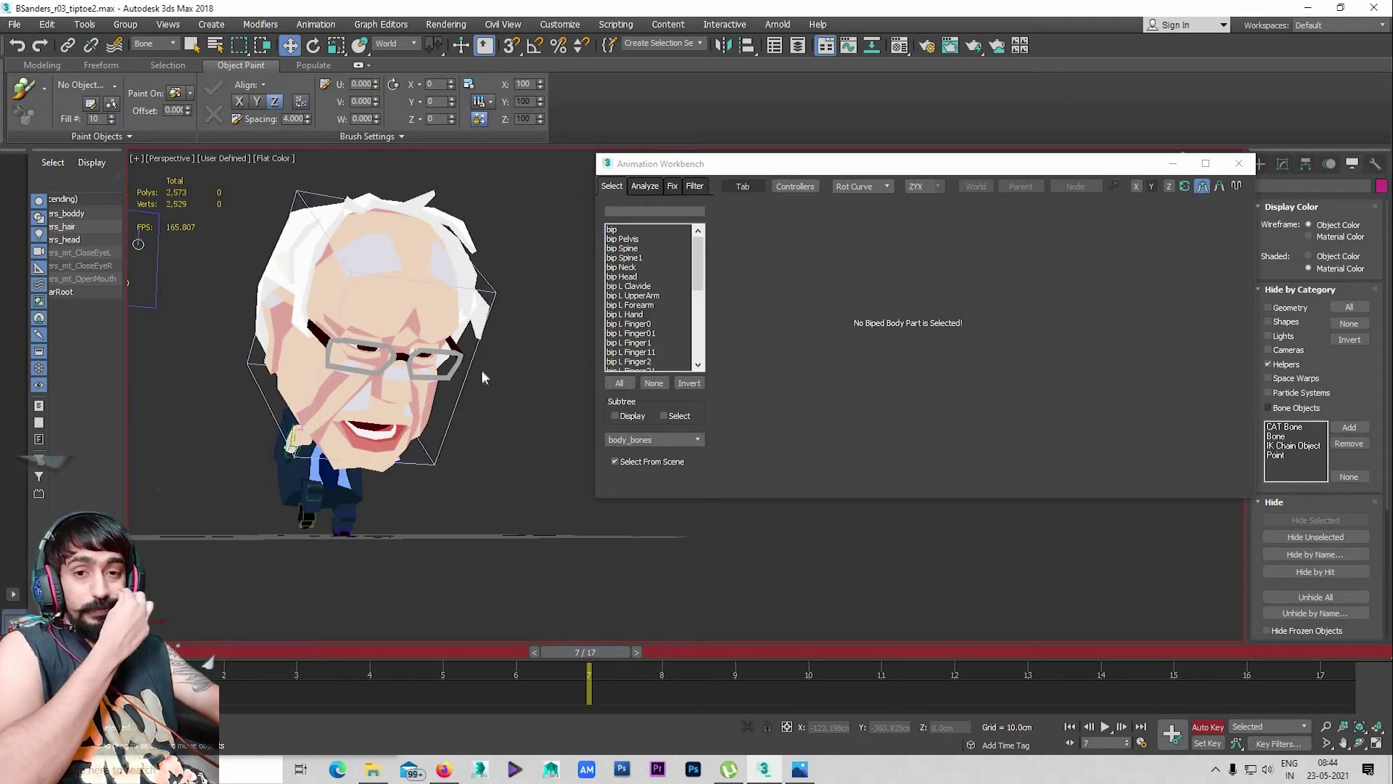
{"action": "middle_click_drag", "start_coordinate": [481, 370], "coordinate": [473, 451], "text": "alt"}
{"action": "key", "text": "alt+w"}
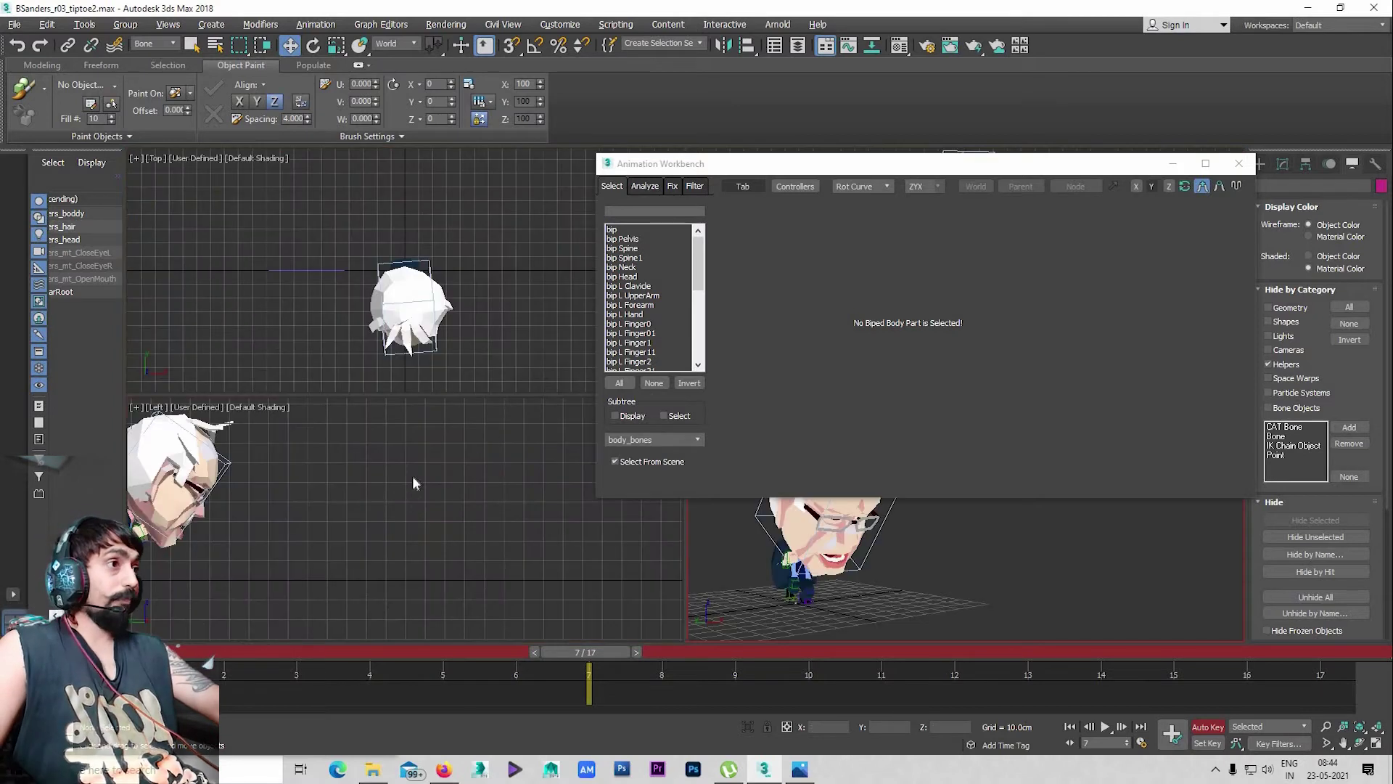
{"action": "key", "text": "alt+w"}
{"action": "left_click", "coordinate": [308, 322]}
{"action": "key", "text": "e"}
{"action": "scroll", "coordinate": [493, 401], "scroll_direction": "down", "scroll_amount": 3}
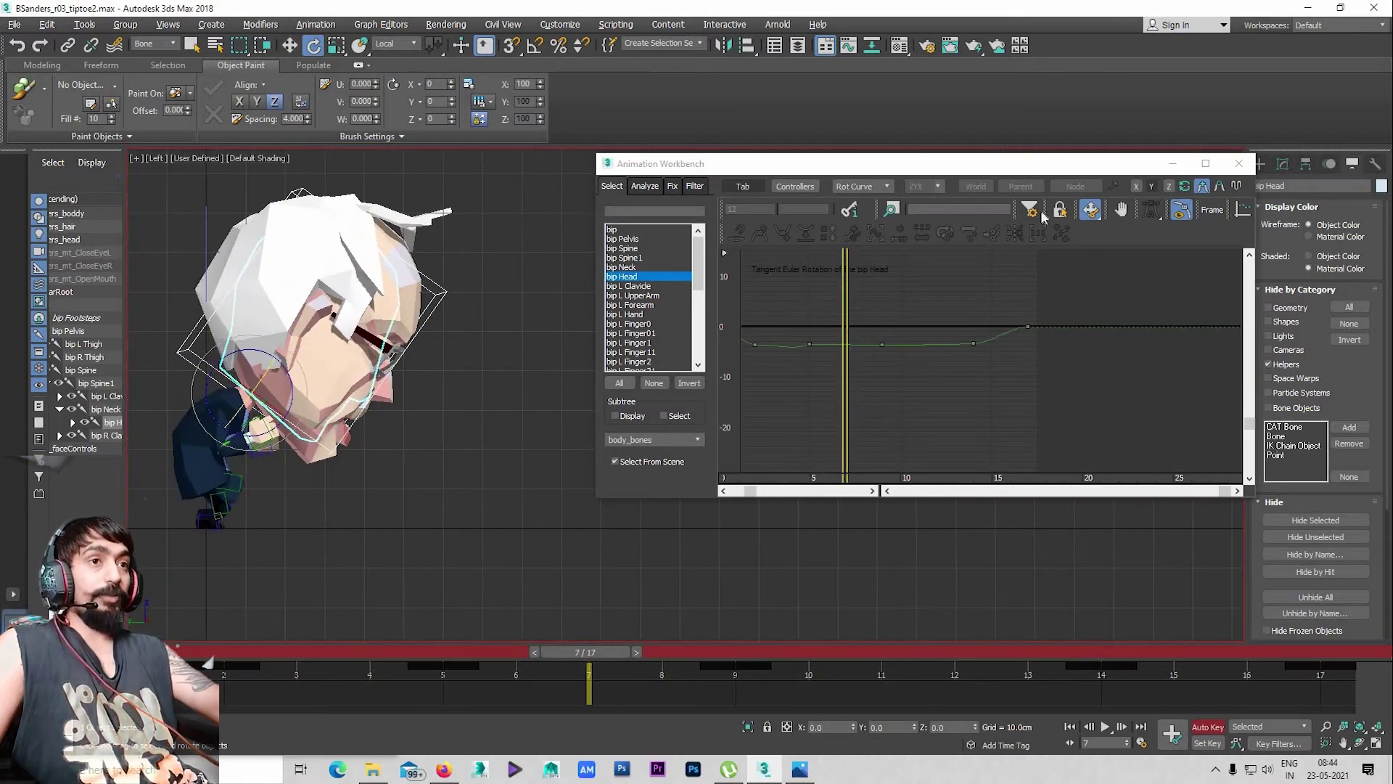
{"action": "scroll", "coordinate": [472, 404], "scroll_direction": "down", "scroll_amount": 1}
{"action": "scroll", "coordinate": [465, 363], "scroll_direction": "up", "scroll_amount": 2}
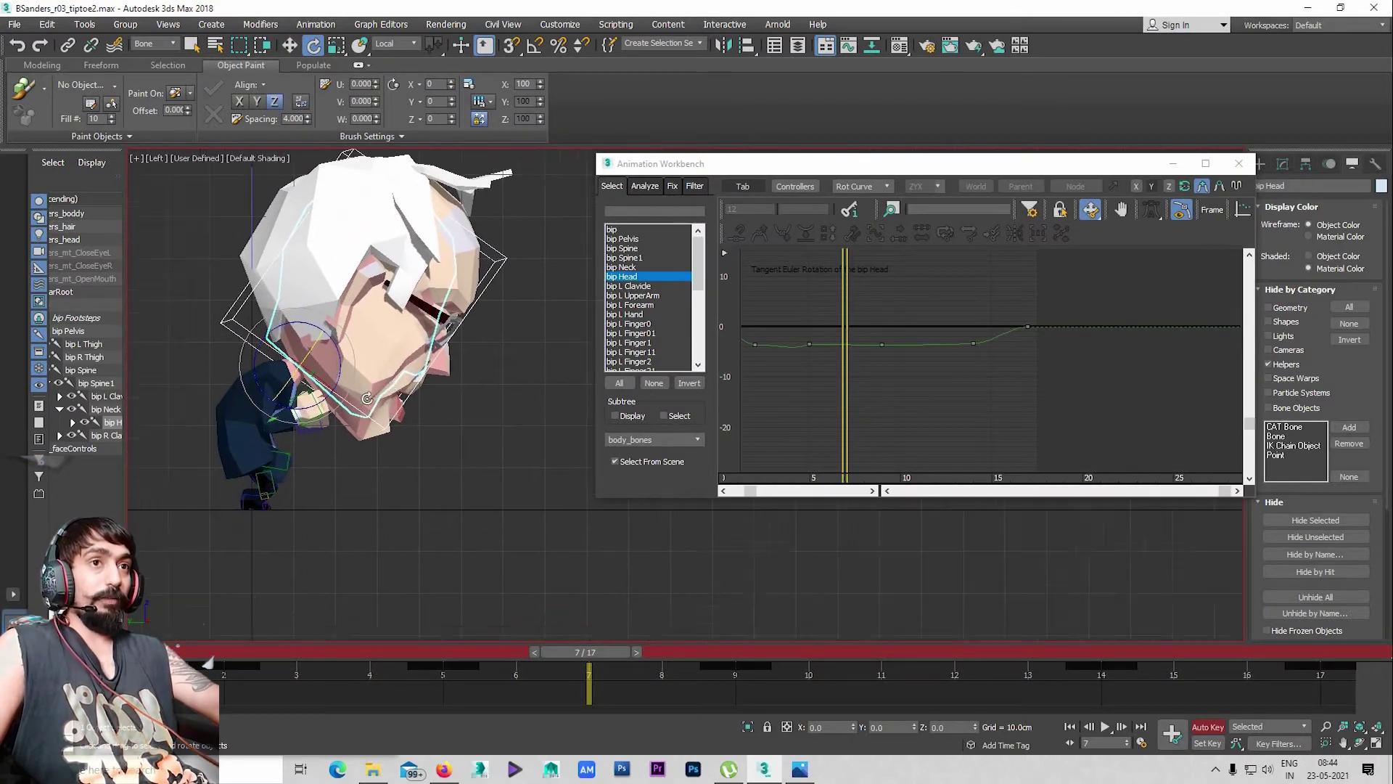
{"action": "scroll", "coordinate": [464, 363], "scroll_direction": "up", "scroll_amount": 3}
Select bip Pelvis in Perspective to load its rotation curve, then show four views
{"action": "key", "text": "alt+w"}
{"action": "right_click", "coordinate": [907, 566]}
{"action": "key", "text": "alt+w"}
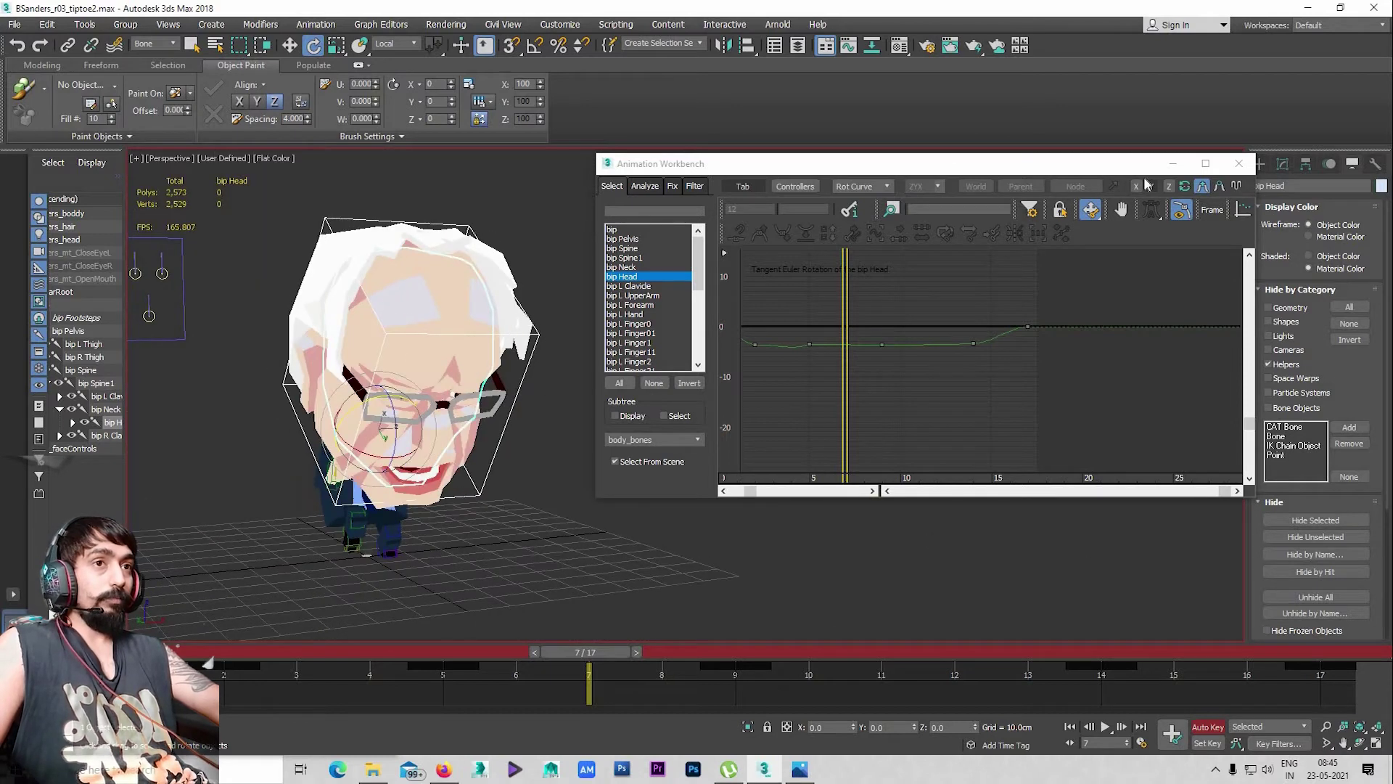
{"action": "scroll", "coordinate": [384, 534], "scroll_direction": "up", "scroll_amount": 5}
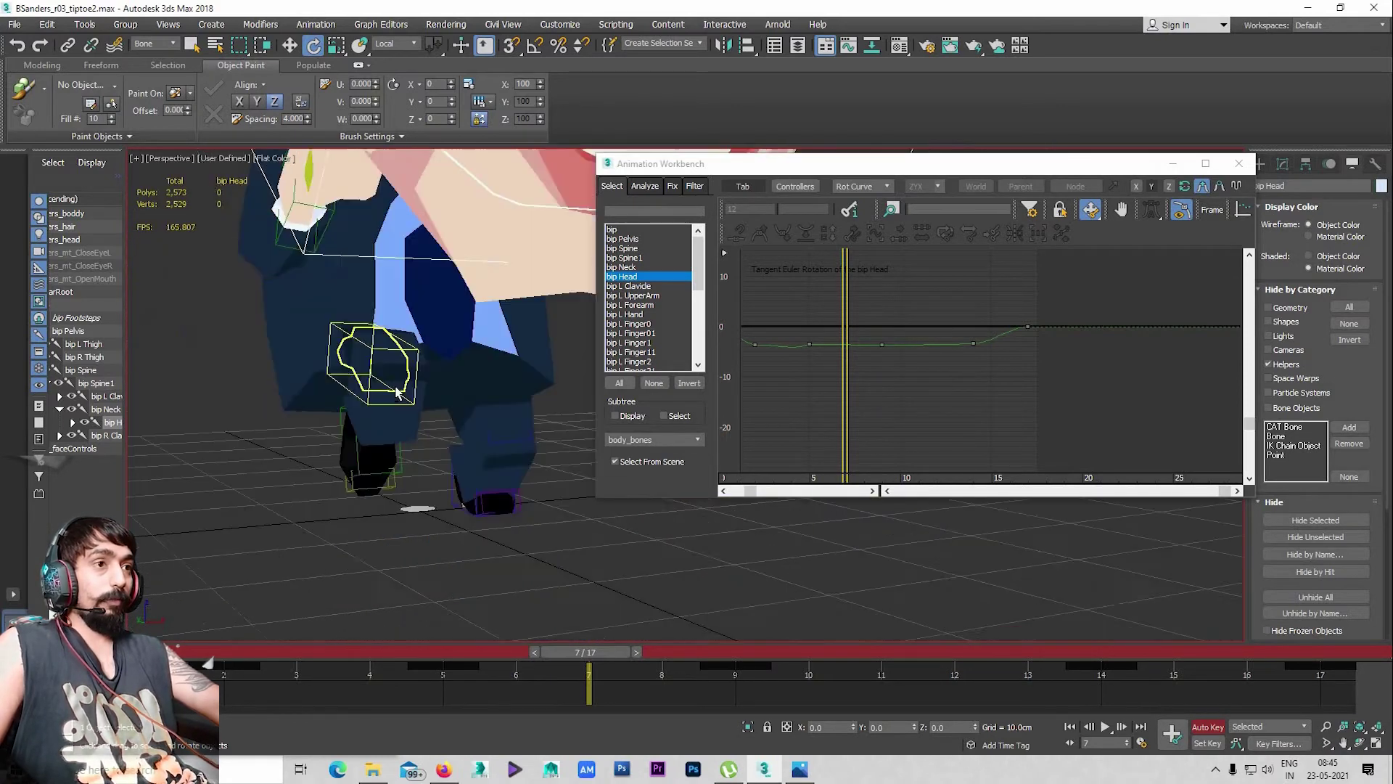
{"action": "scroll", "coordinate": [435, 472], "scroll_direction": "up", "scroll_amount": 2}
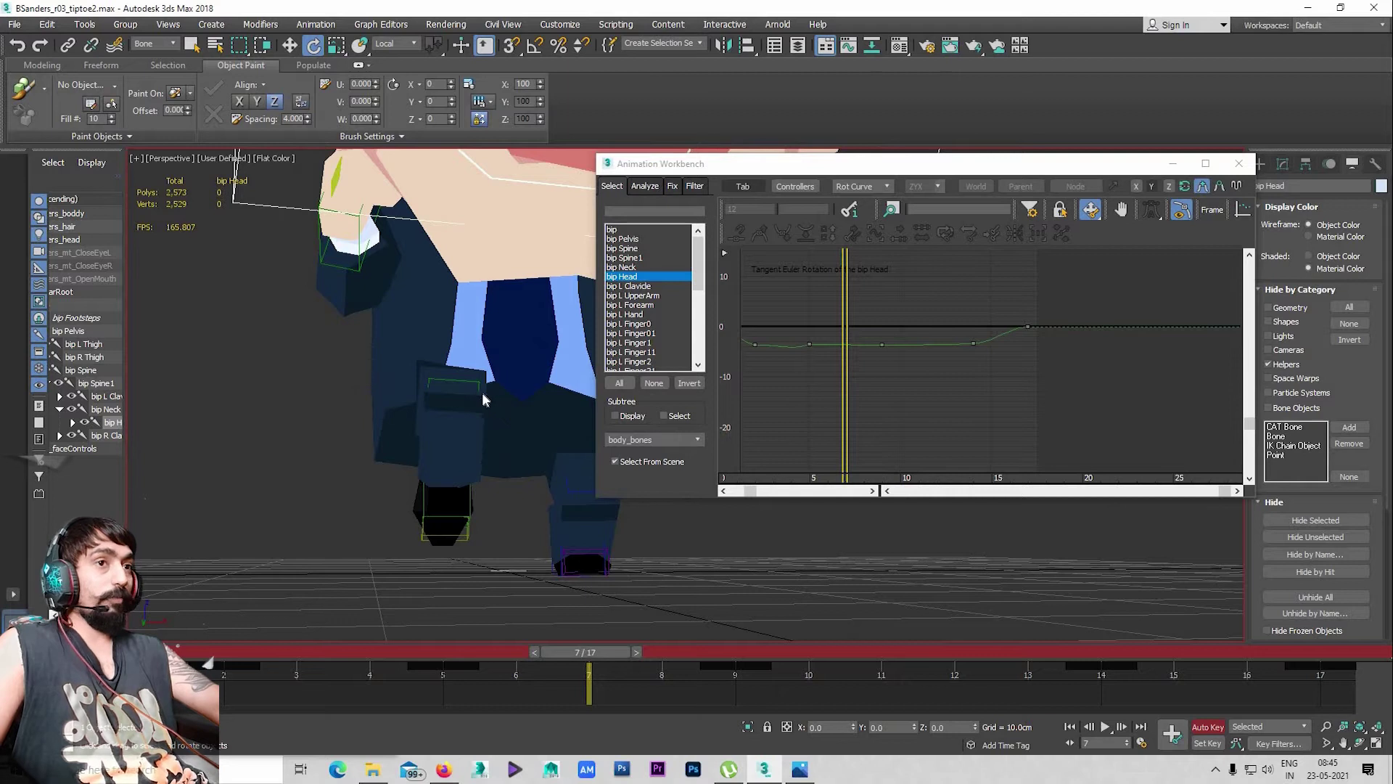
{"action": "left_click", "coordinate": [490, 359]}
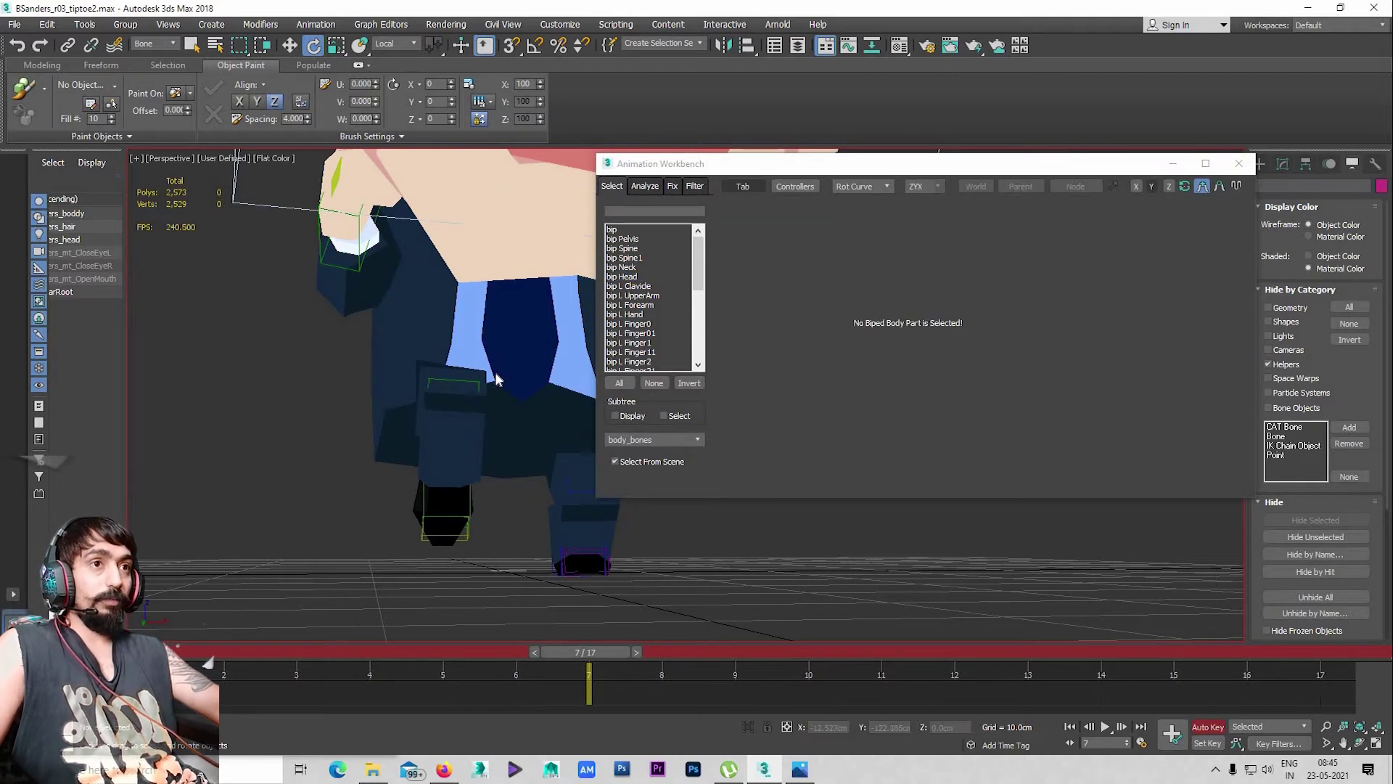
{"action": "left_click", "coordinate": [490, 359]}
{"action": "key", "text": "alt+w"}
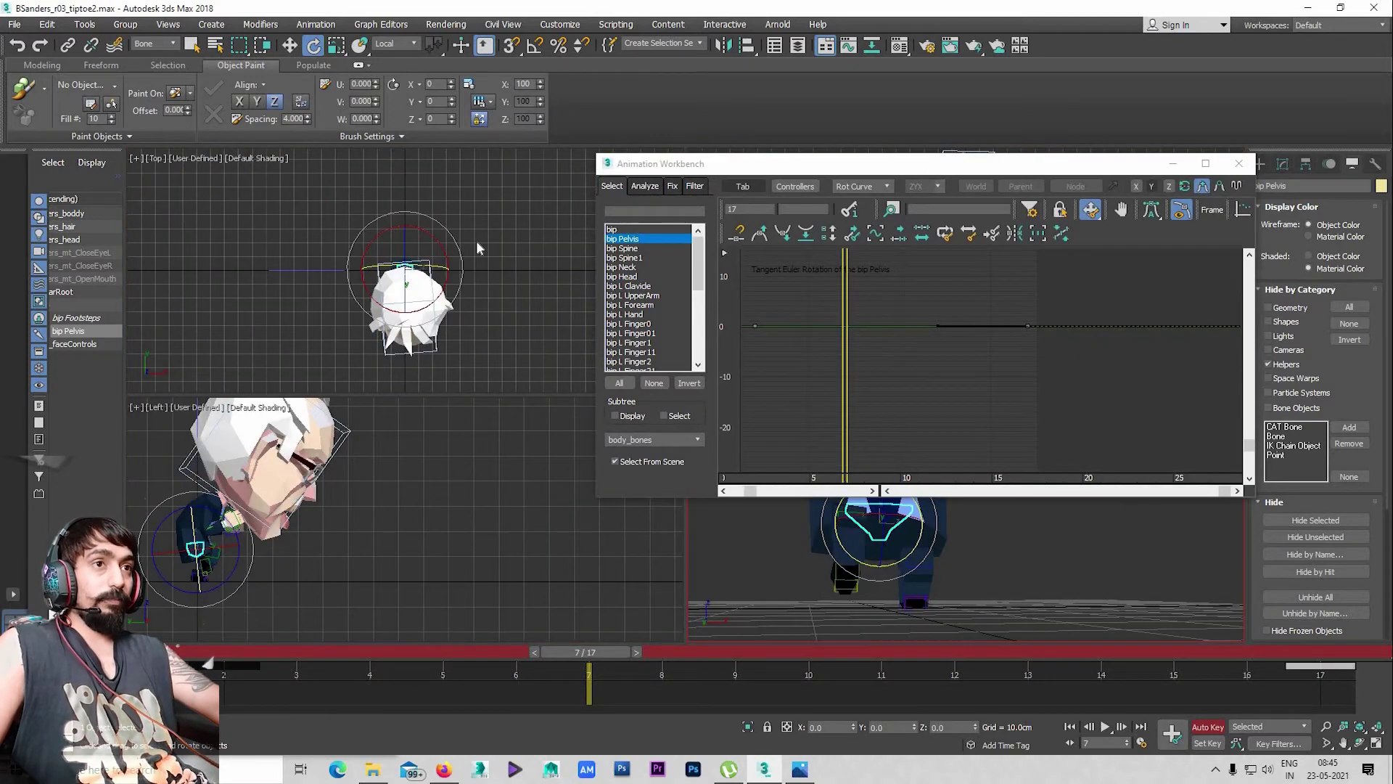
Move the Workbench aside and maximize and frame the Front view
{"action": "left_click_drag", "start_coordinate": [726, 163], "coordinate": [272, 240]}
{"action": "middle_click", "coordinate": [959, 311]}
{"action": "key", "text": "alt+w"}
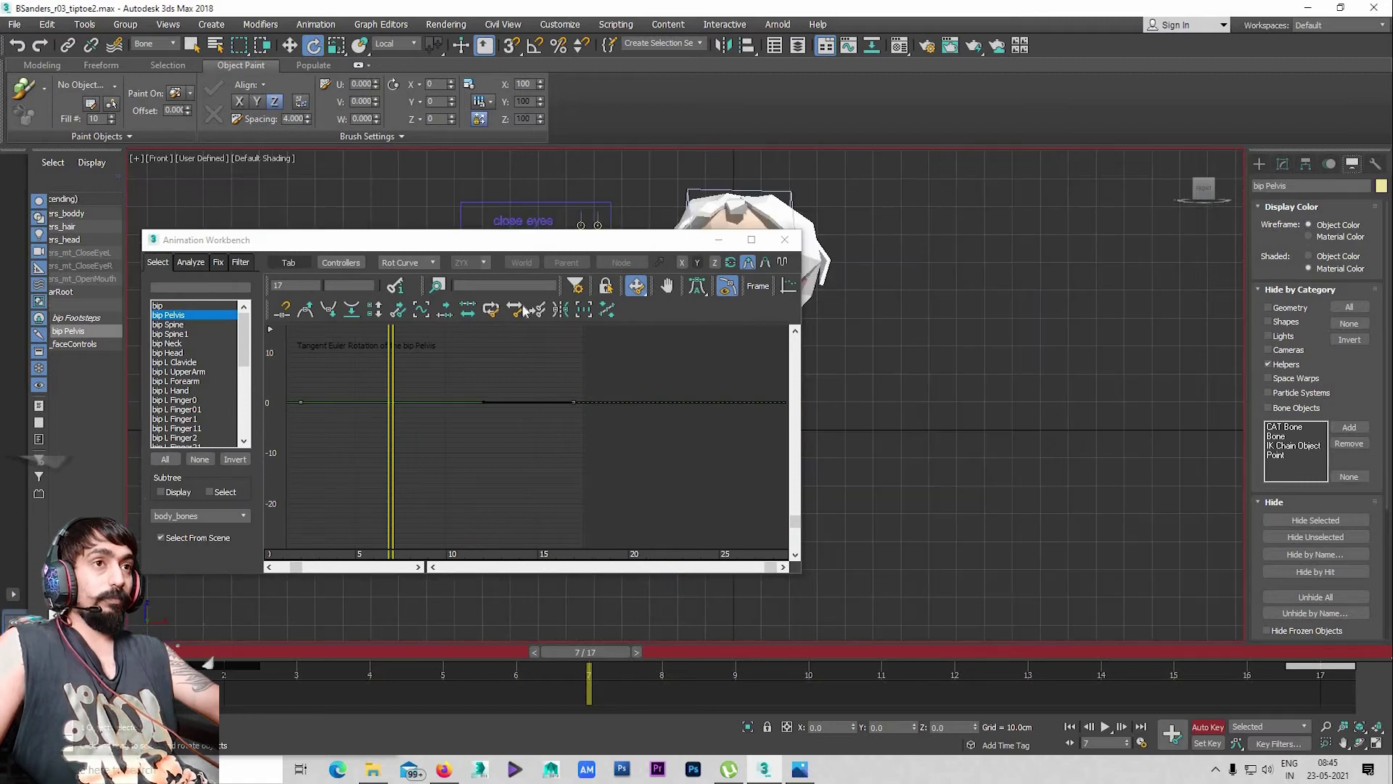
{"action": "left_click_drag", "start_coordinate": [479, 229], "coordinate": [385, 117]}
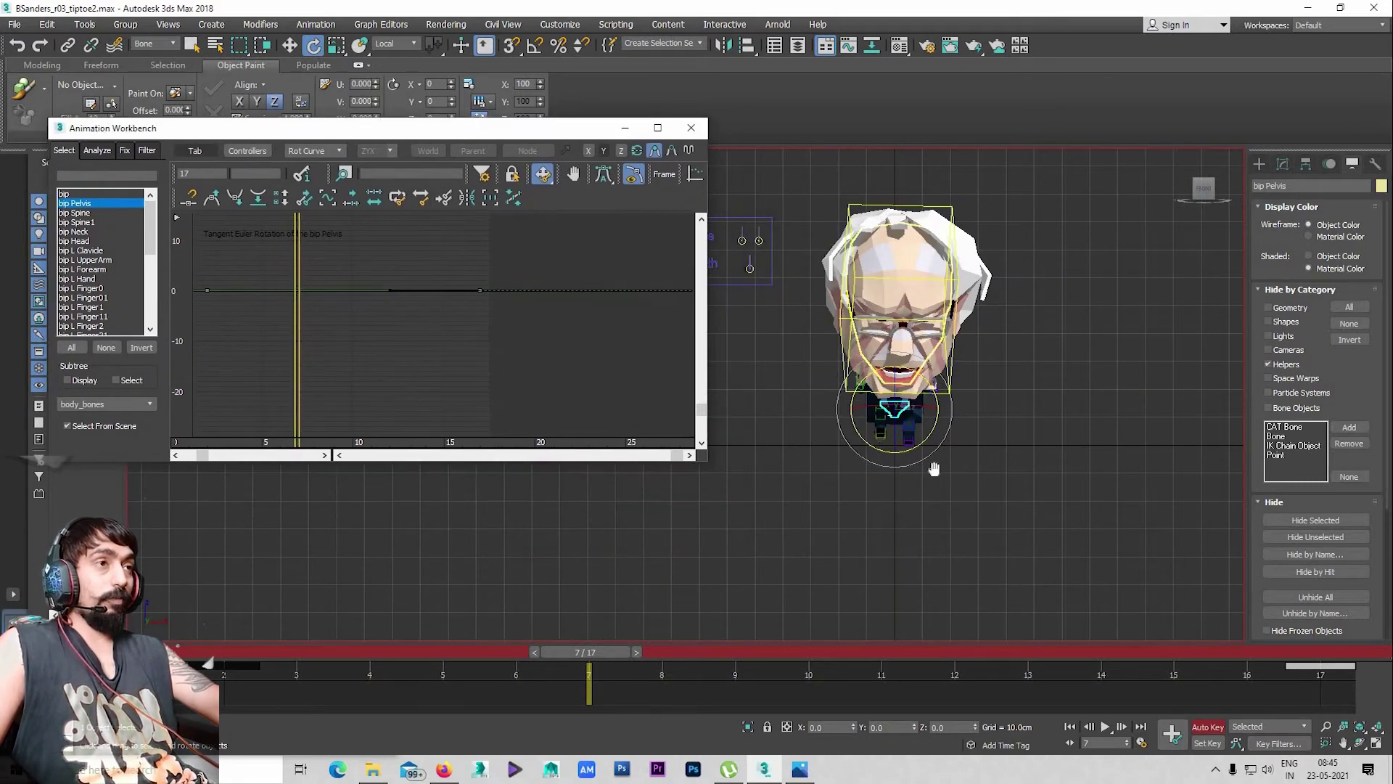
{"action": "scroll", "coordinate": [933, 466], "scroll_direction": "up", "scroll_amount": 2}
{"action": "scroll", "coordinate": [864, 489], "scroll_direction": "up", "scroll_amount": 4}
{"action": "middle_click_drag", "start_coordinate": [760, 514], "coordinate": [764, 489]}
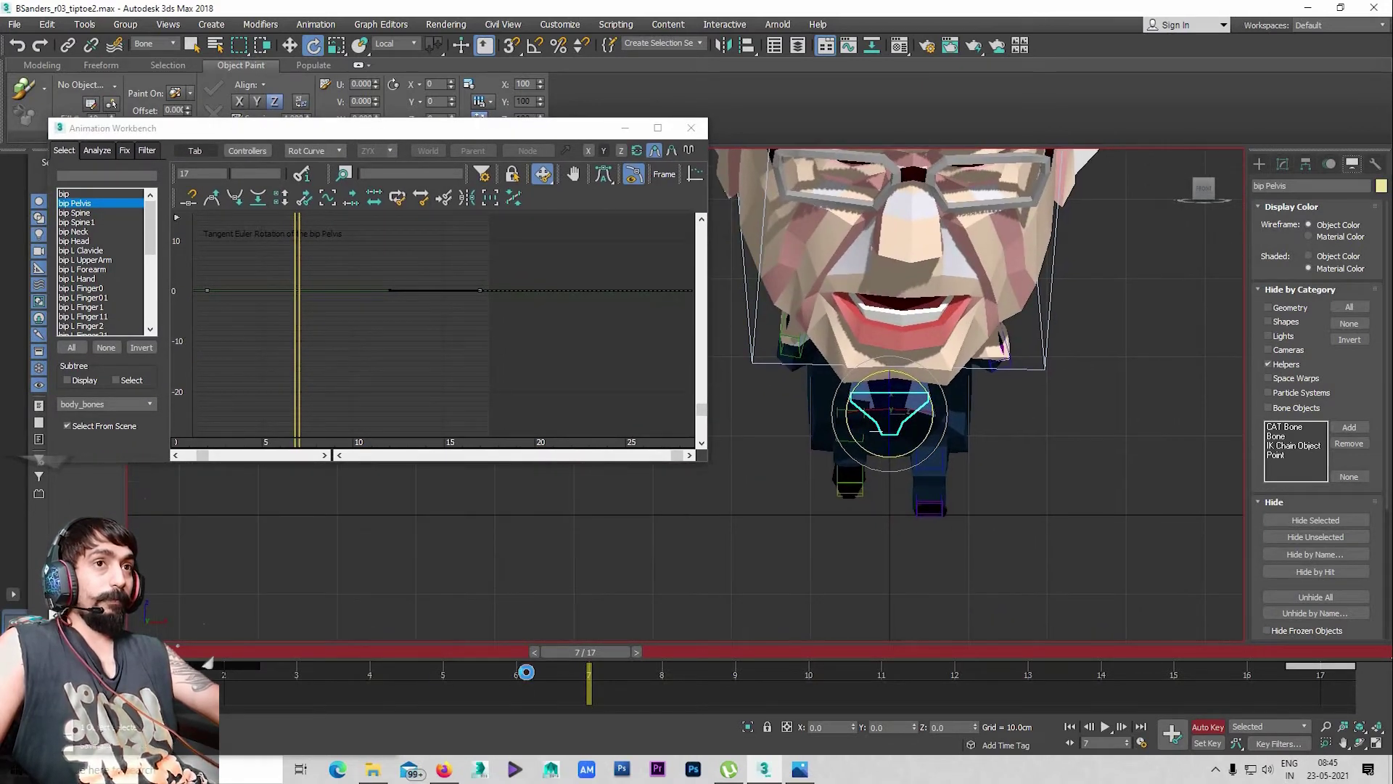
At frame 5, rotate bip Pelvis to about -3.8 on Y
{"action": "left_click_drag", "start_coordinate": [564, 650], "coordinate": [255, 672]}
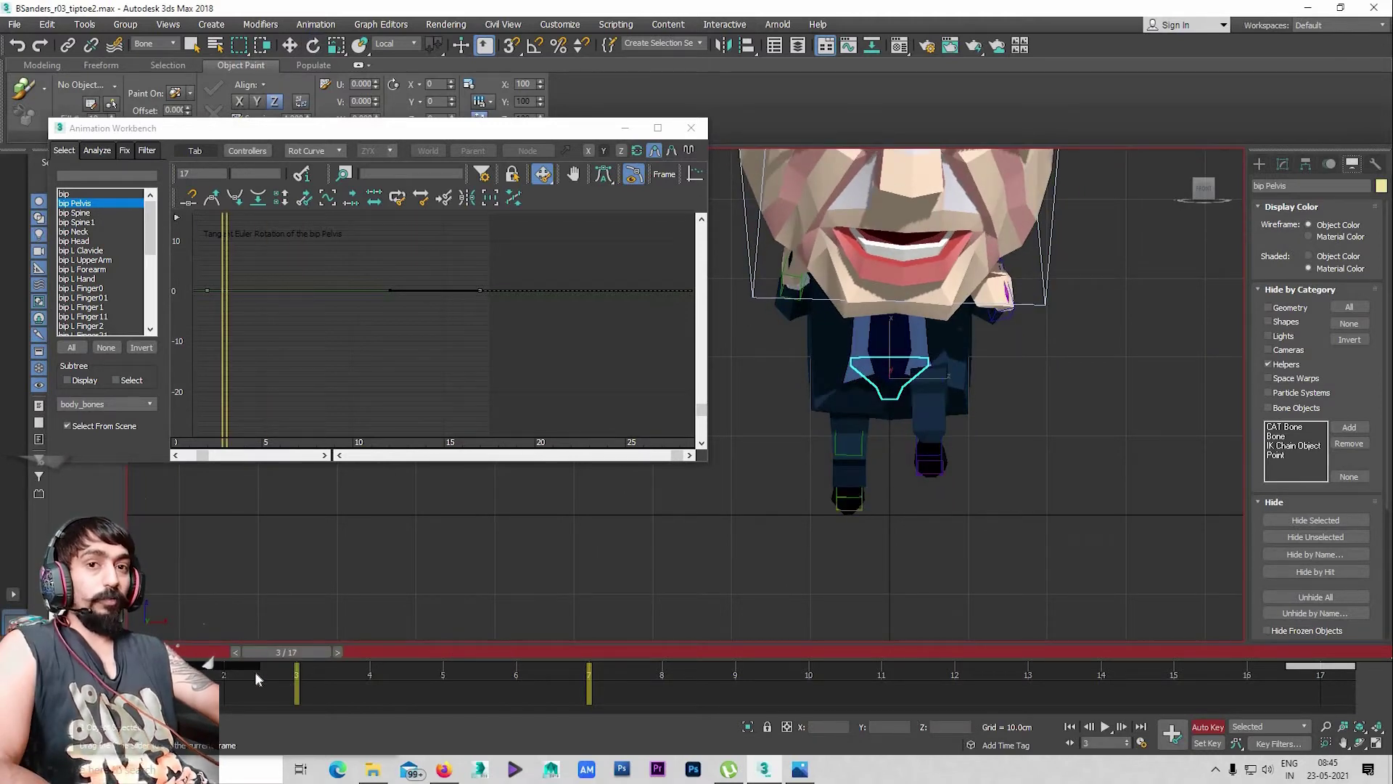
{"action": "mouse_move", "coordinate": [254, 672]}
{"action": "left_mouse_down"}
{"action": "mouse_move", "coordinate": [429, 691]}
{"action": "mouse_move", "coordinate": [516, 682]}
{"action": "left_mouse_up"}
{"action": "mouse_move", "coordinate": [345, 674]}
{"action": "left_mouse_down"}
{"action": "mouse_move", "coordinate": [357, 629]}
{"action": "mouse_move", "coordinate": [456, 631]}
{"action": "mouse_move", "coordinate": [428, 641]}
{"action": "left_mouse_up"}
{"action": "key", "text": "comma"}
{"action": "key", "text": "e"}
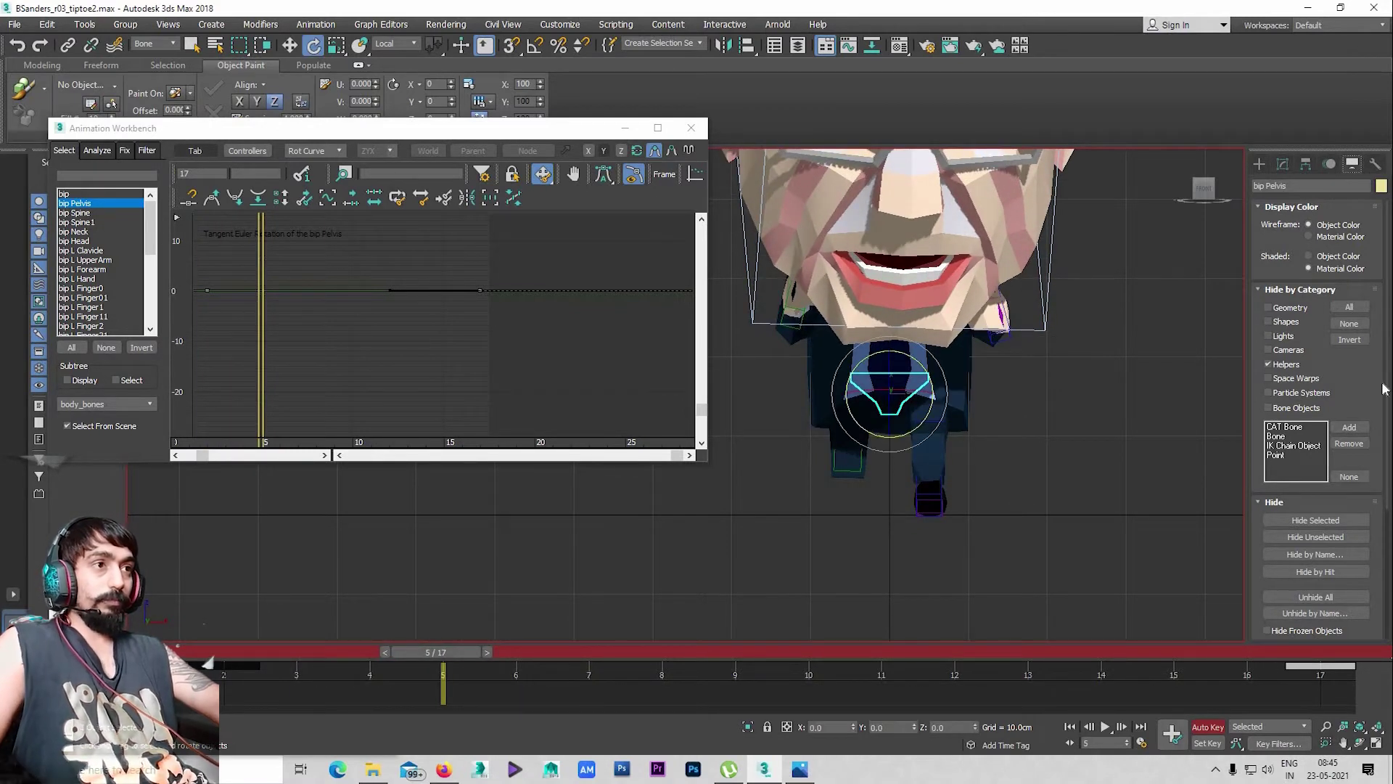
{"action": "left_click", "coordinate": [926, 471]}
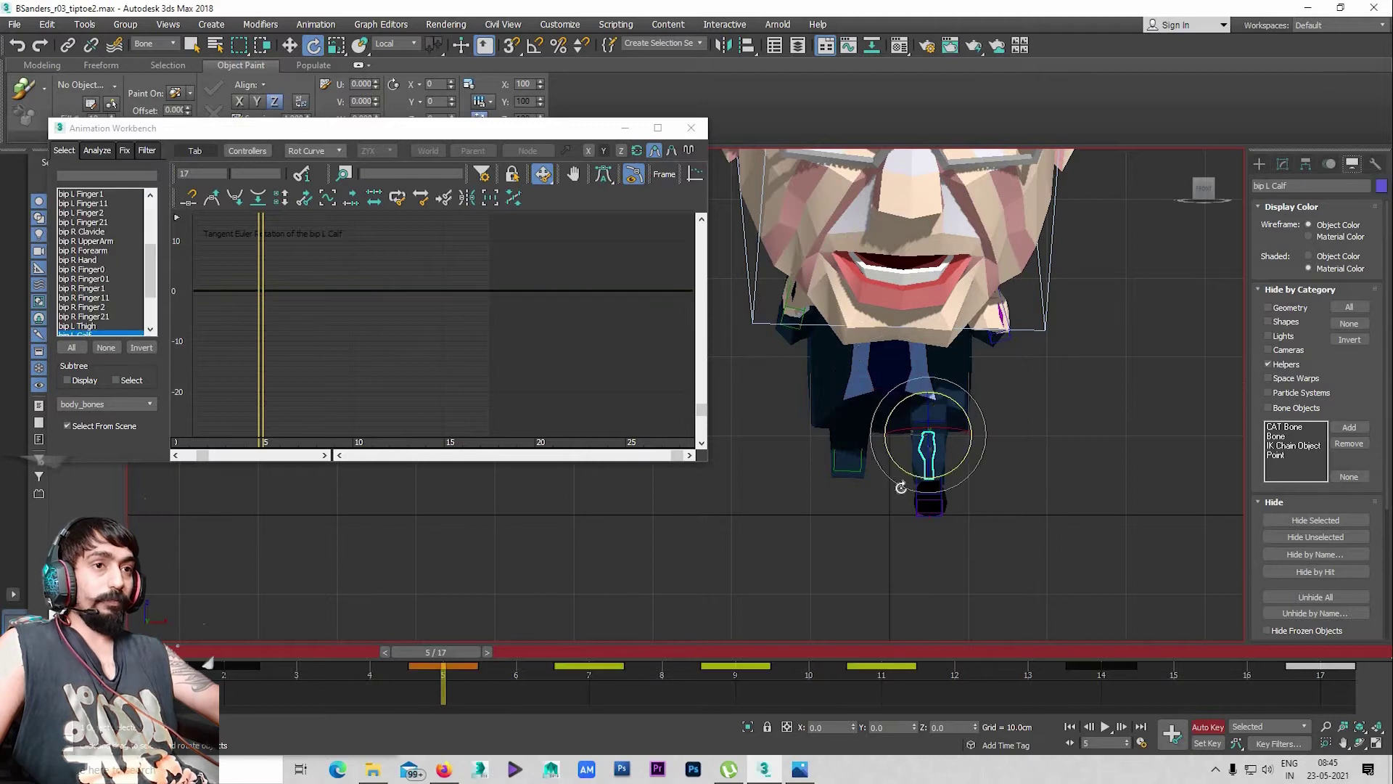
{"action": "left_click", "coordinate": [888, 405]}
{"action": "left_click", "coordinate": [902, 417]}
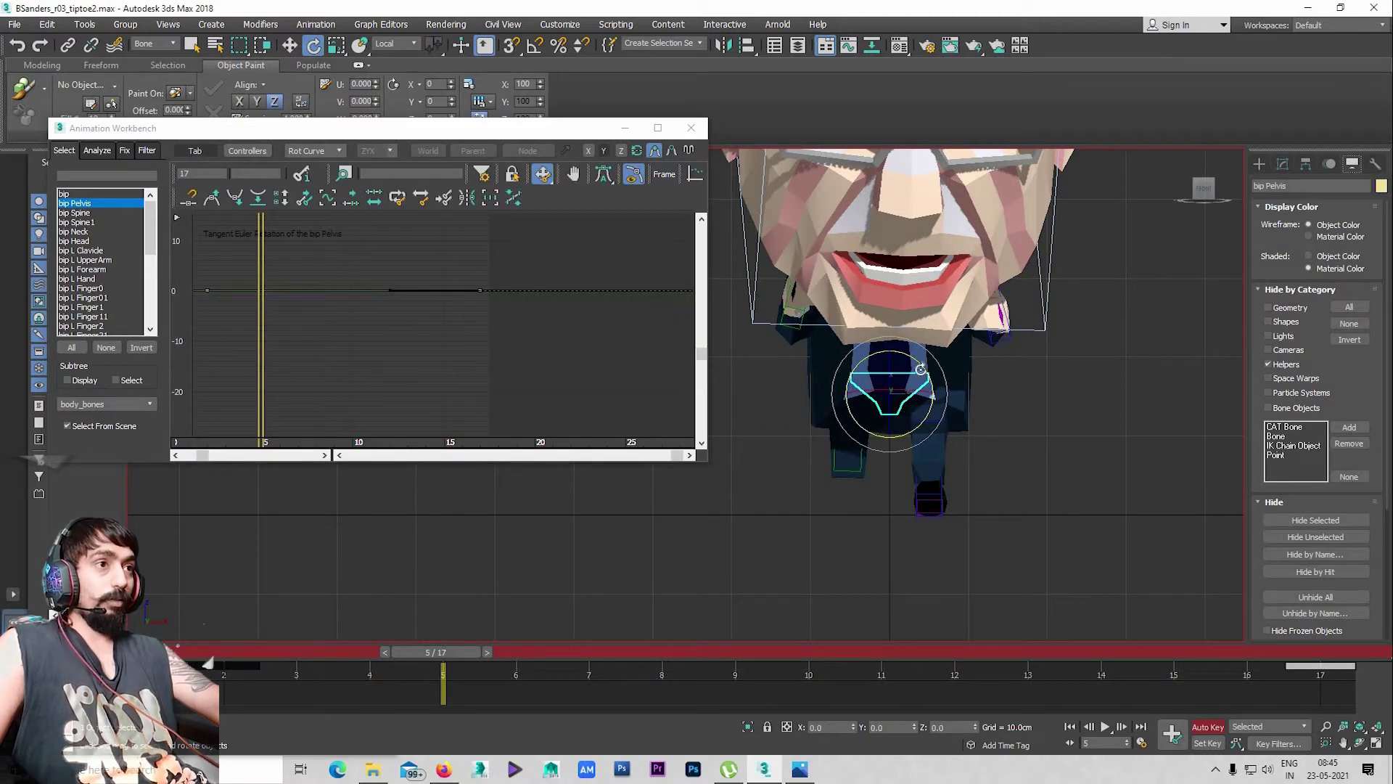
{"action": "left_click_drag", "start_coordinate": [925, 373], "coordinate": [928, 374]}
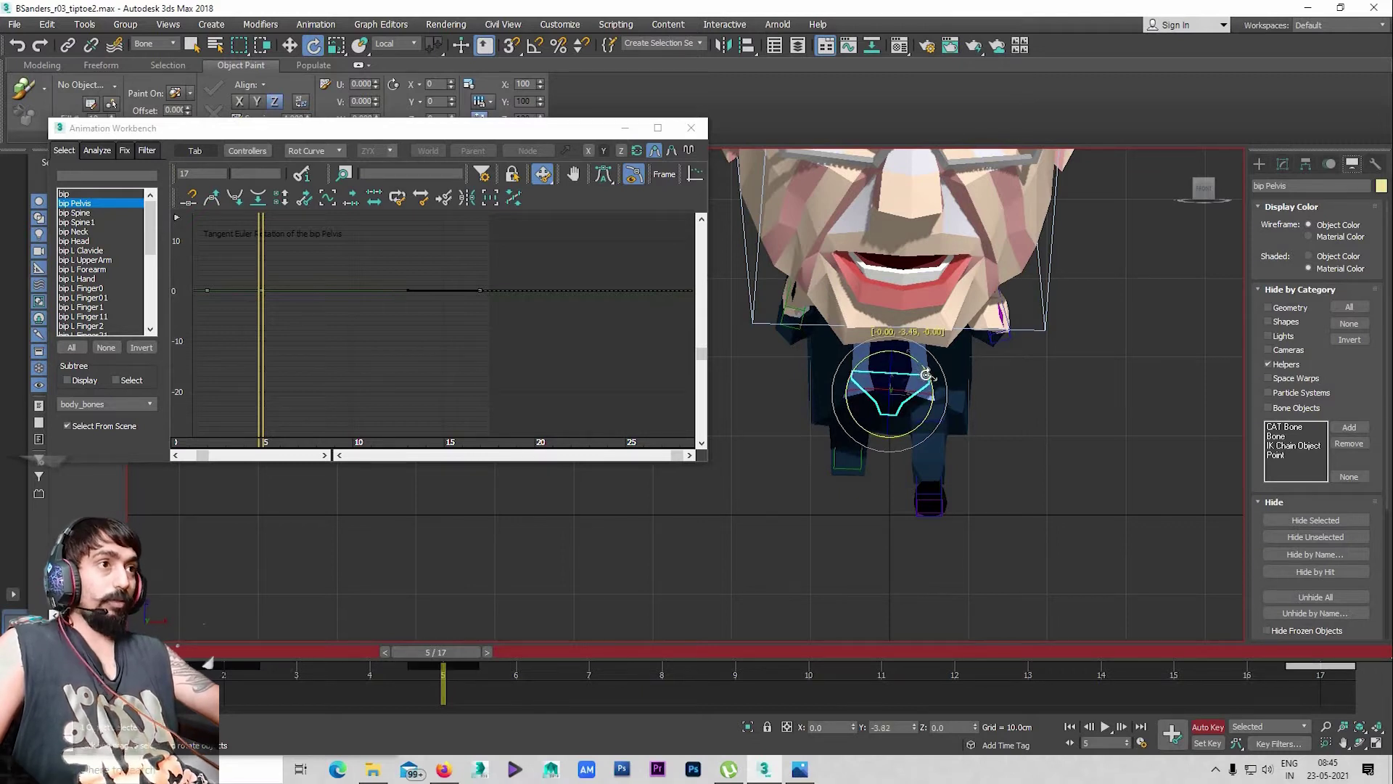
Compare poses across frames, then rotate the pelvis to 1.79 on Y at frame 12
{"action": "scroll", "coordinate": [885, 505], "scroll_direction": "up", "scroll_amount": 2}
{"action": "key", "text": "comma"}
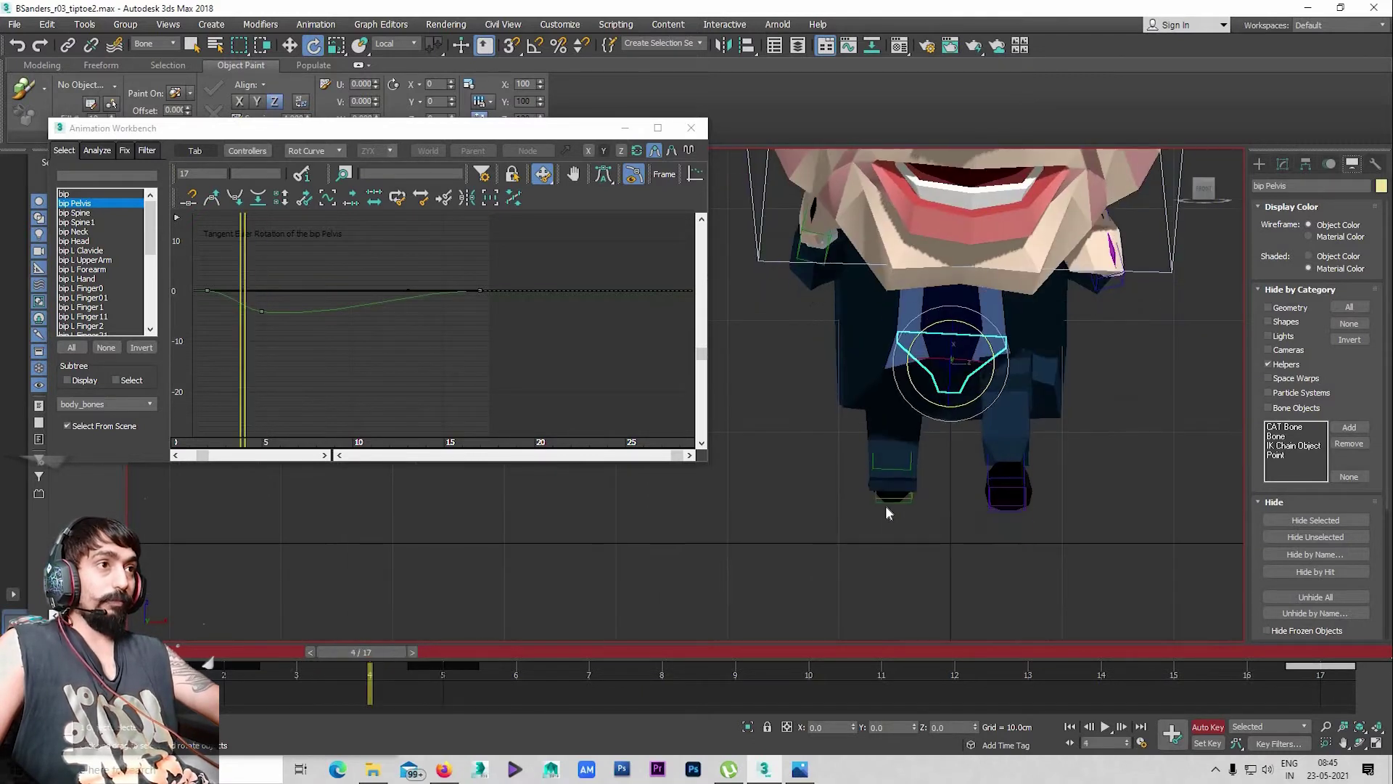
{"action": "key", "text": "comma"}
{"action": "key", "text": "comma"}
{"action": "key", "text": "comma"}
{"action": "key", "text": "period"}
{"action": "key", "text": "period"}
{"action": "key", "text": "period"}
{"action": "key", "text": "period"}
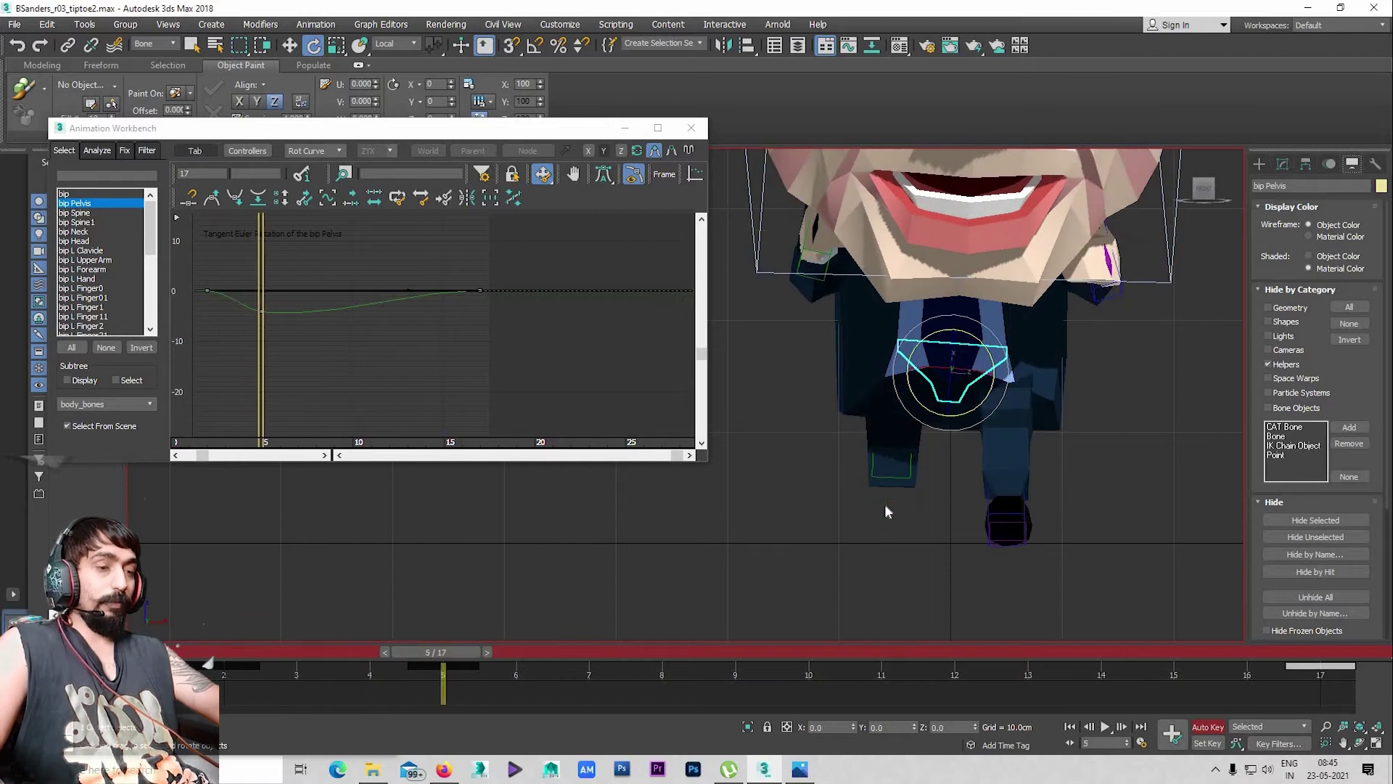
{"action": "key", "text": "period"}
{"action": "key", "text": "comma"}
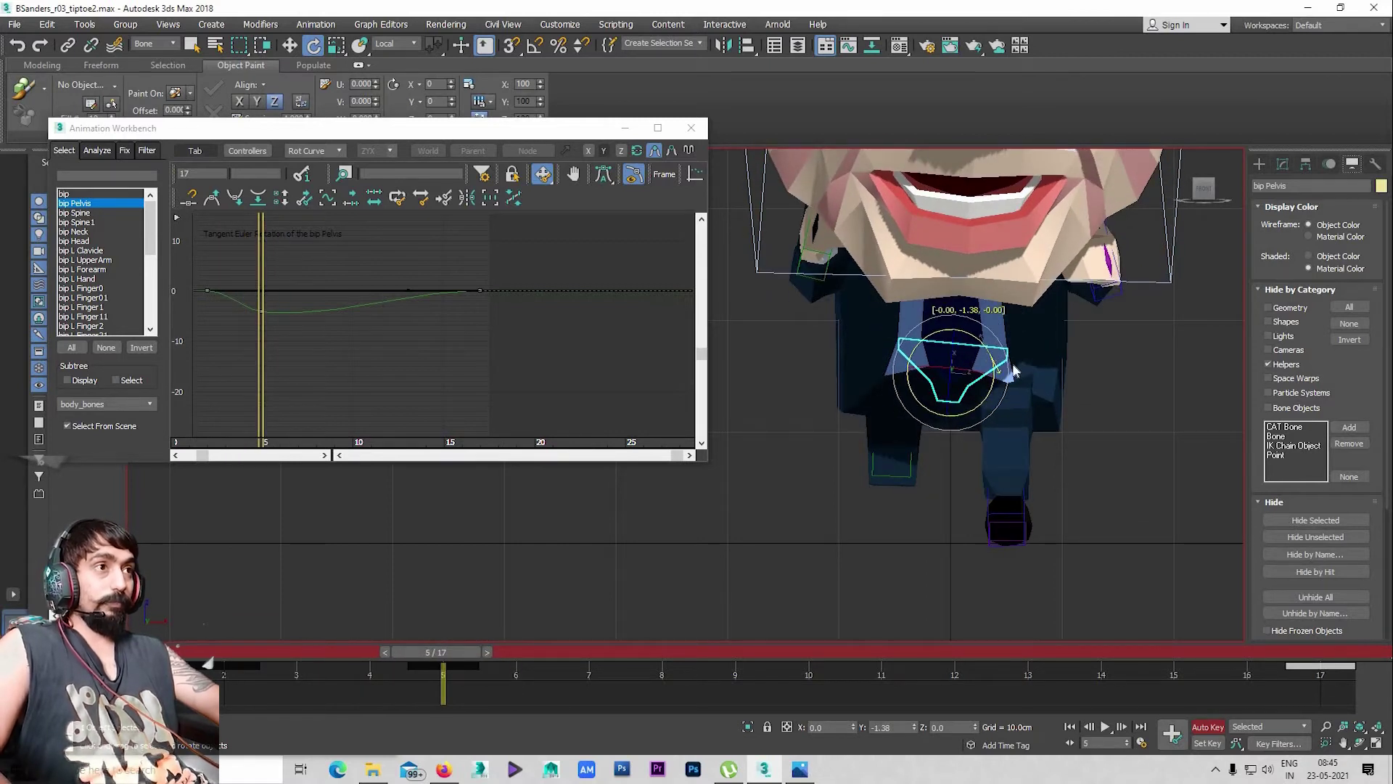
{"action": "key", "text": "period"}
{"action": "key", "text": "period"}
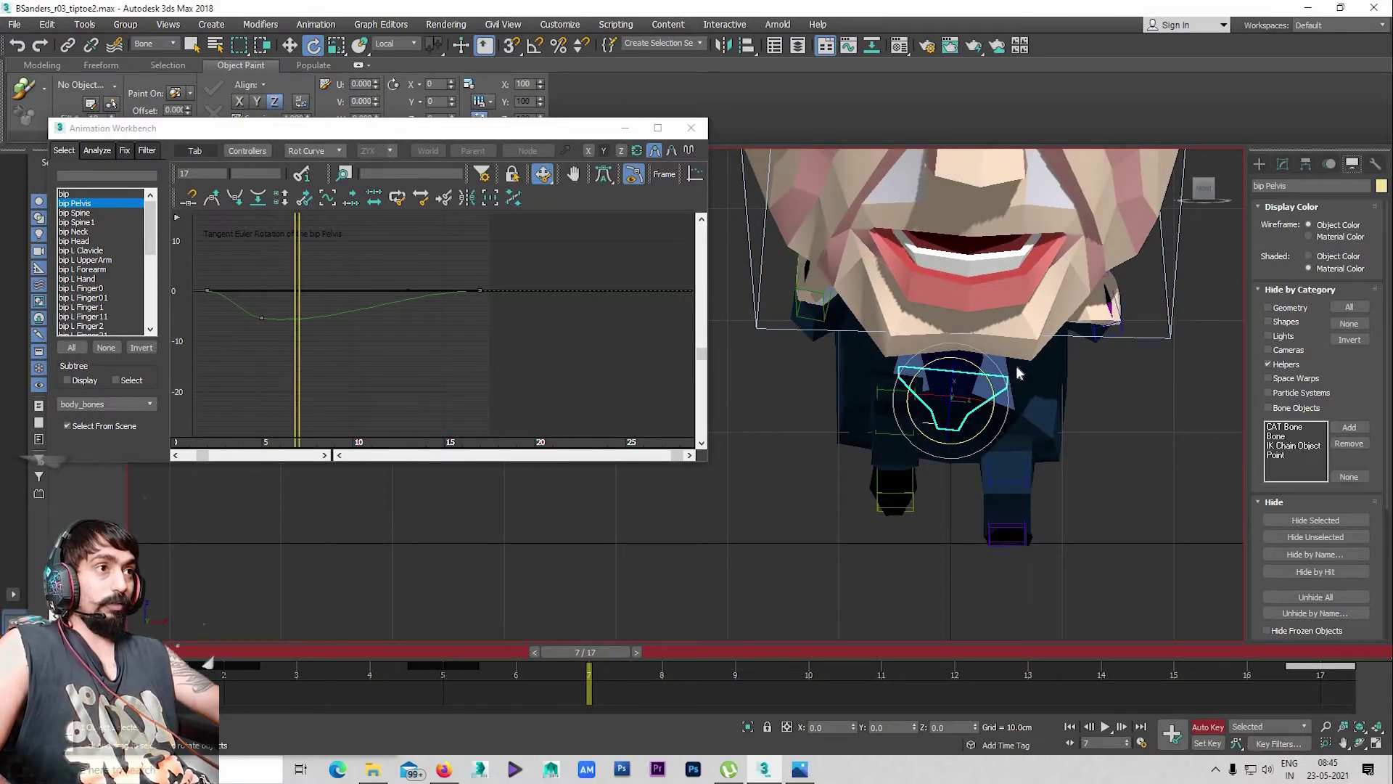
{"action": "key", "text": "period"}
{"action": "key", "text": "period"}
{"action": "key", "text": "period"}
{"action": "key", "text": "period"}
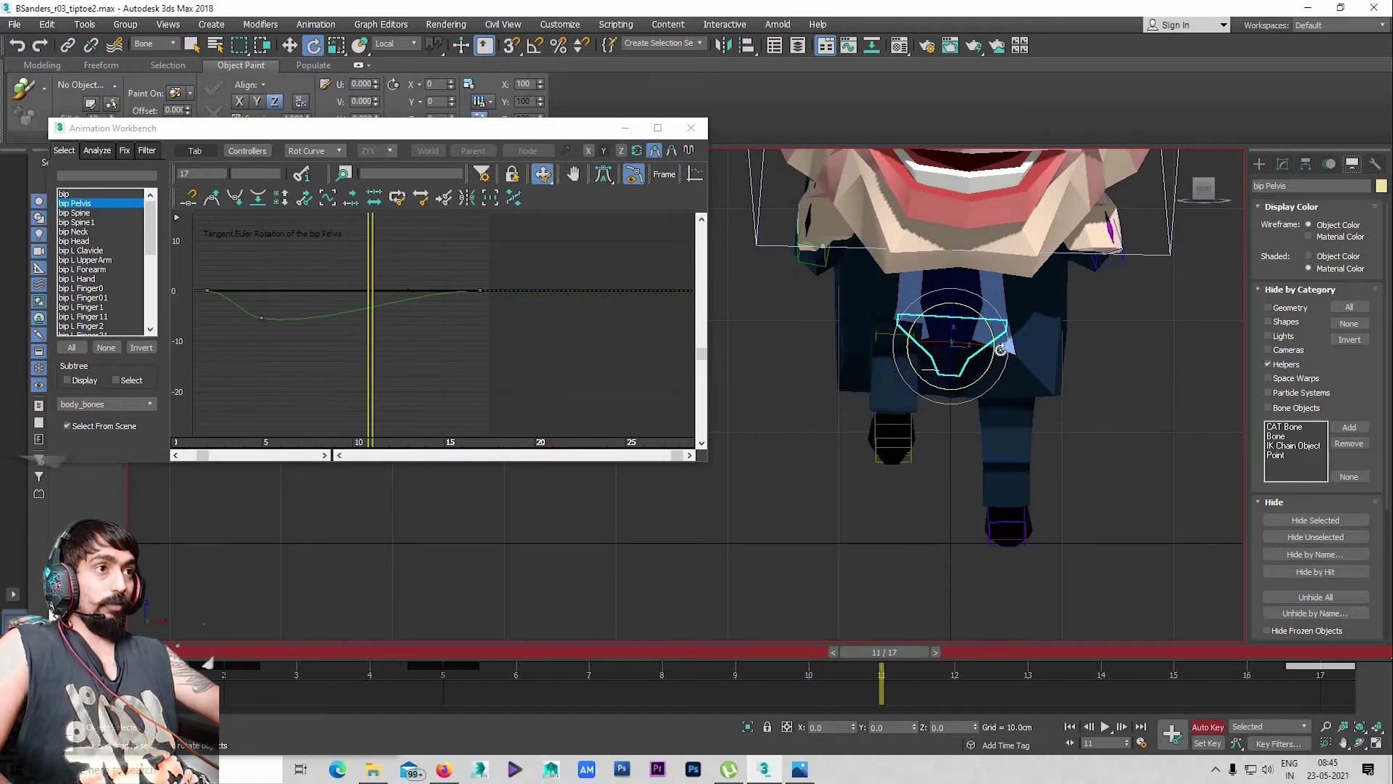
{"action": "key", "text": "period"}
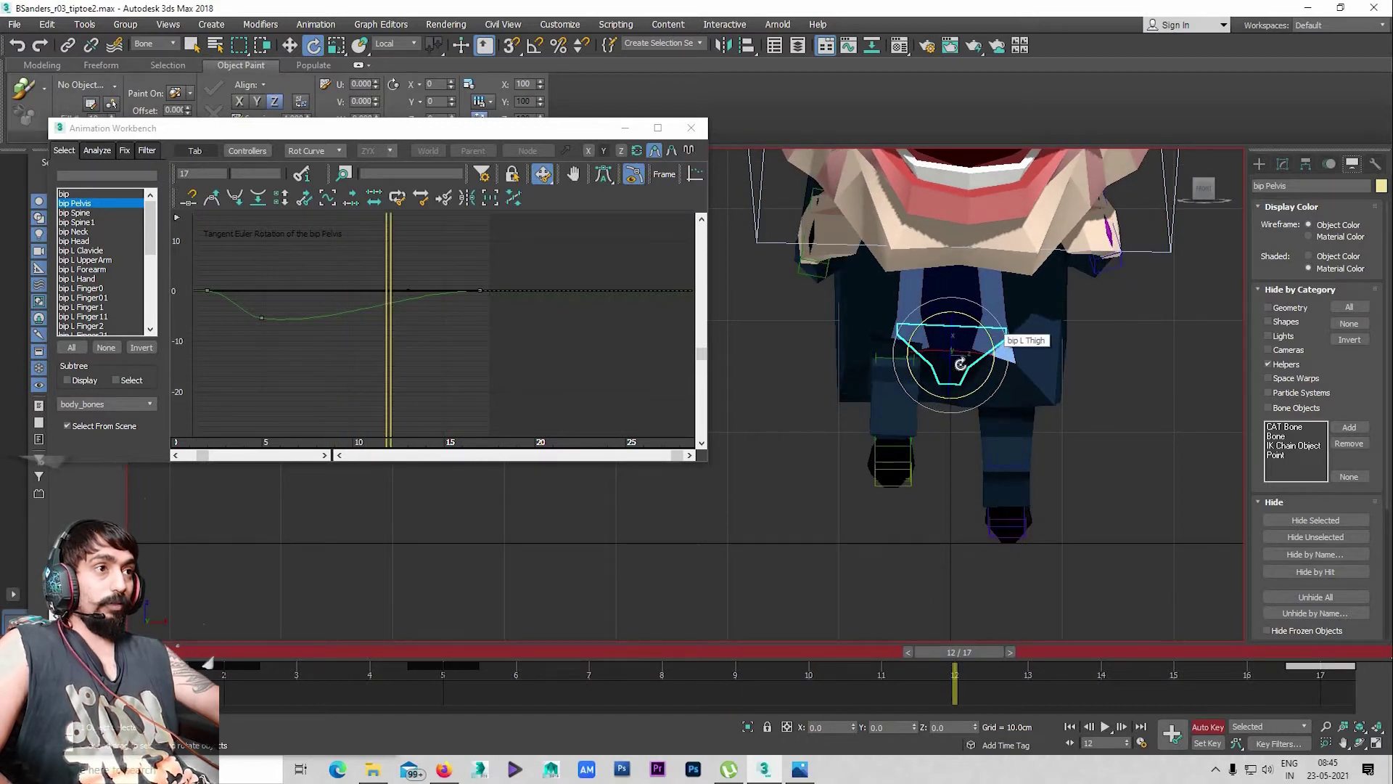
{"action": "left_click_drag", "start_coordinate": [984, 324], "coordinate": [987, 328]}
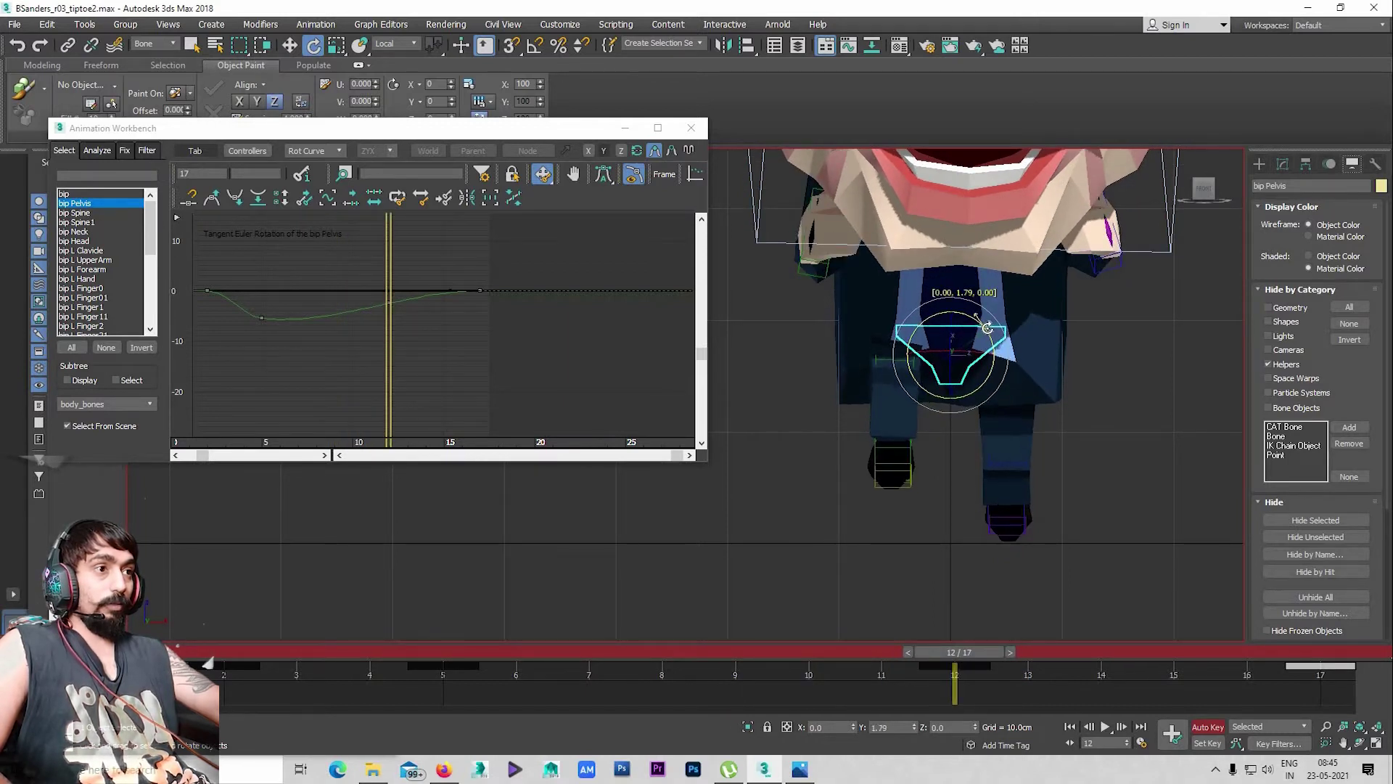
Rotate the pelvis to 6.71 on Y at frame 14 and key it
{"action": "key", "text": "period"}
{"action": "key", "text": "period"}
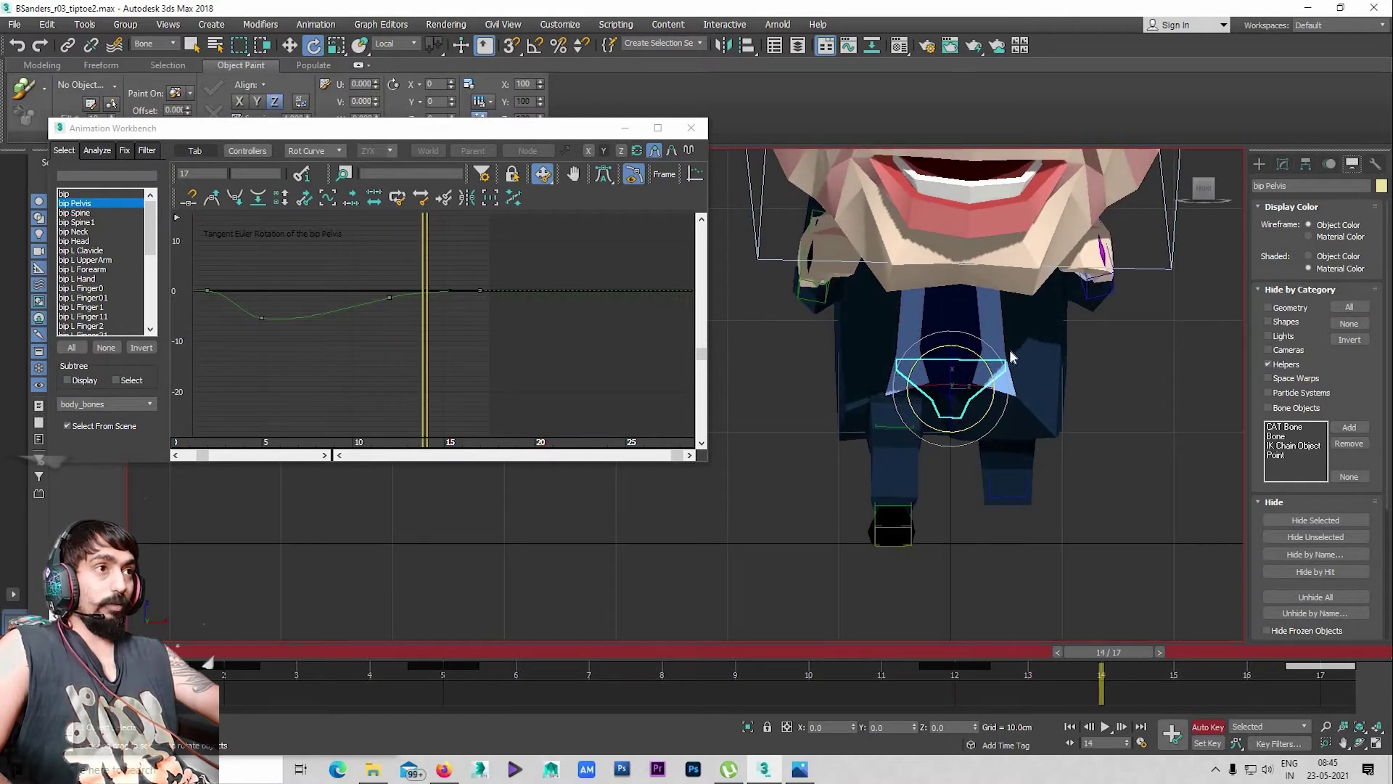
{"action": "key", "text": "period"}
{"action": "key", "text": "comma"}
{"action": "key", "text": "period"}
{"action": "key", "text": "period"}
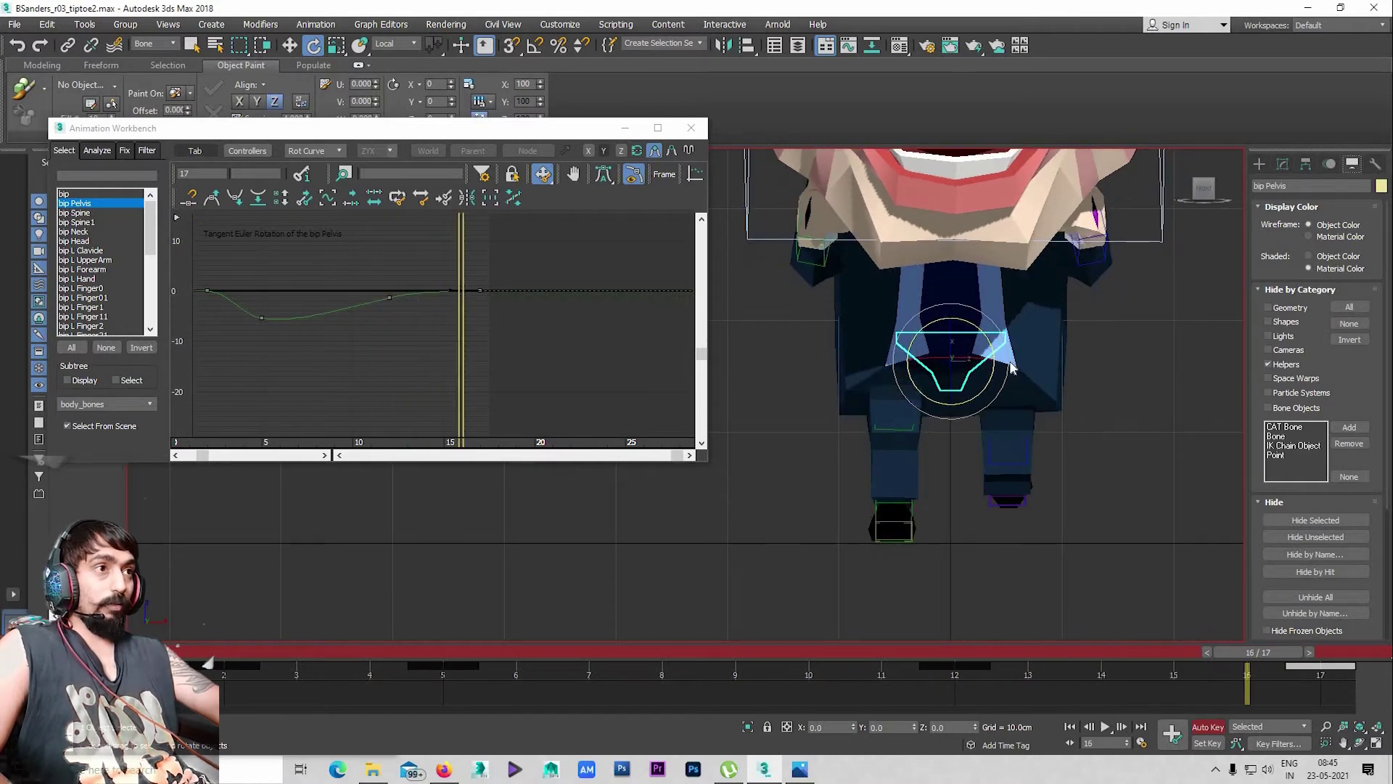
{"action": "key", "text": "period"}
{"action": "key", "text": "comma"}
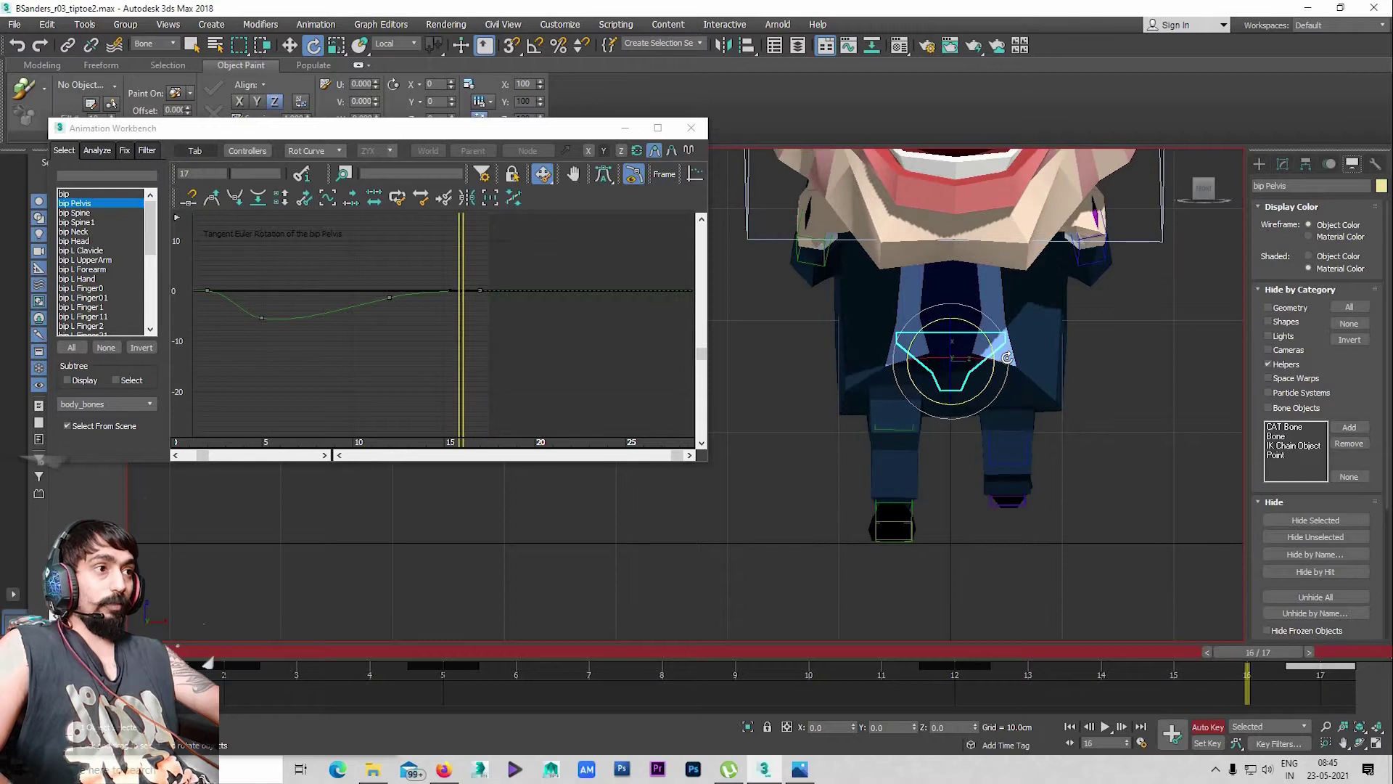
{"action": "key", "text": "comma"}
{"action": "key", "text": "comma"}
{"action": "key", "text": "comma"}
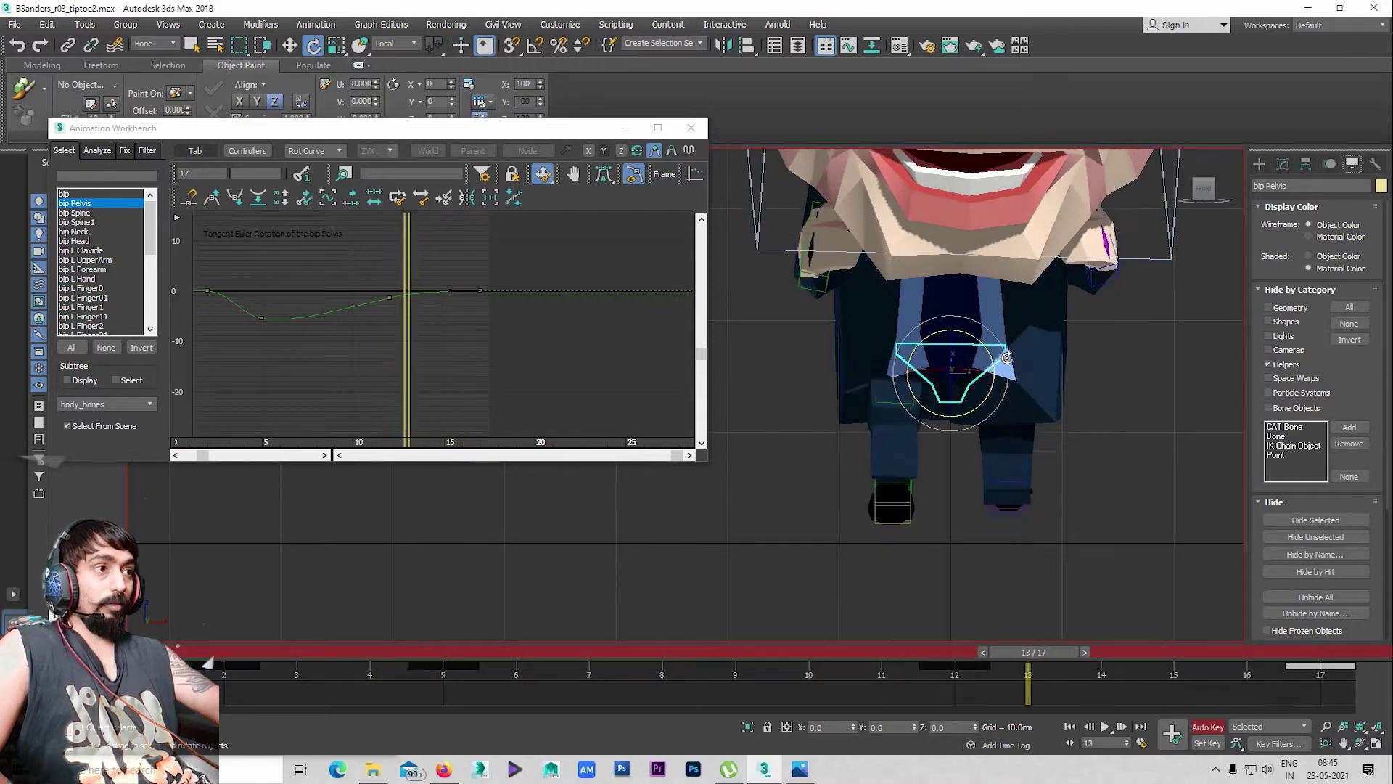
{"action": "key", "text": "period"}
{"action": "left_click_drag", "start_coordinate": [976, 351], "coordinate": [980, 351]}
{"action": "key", "text": "period"}
{"action": "key", "text": "period"}
{"action": "key", "text": "period"}
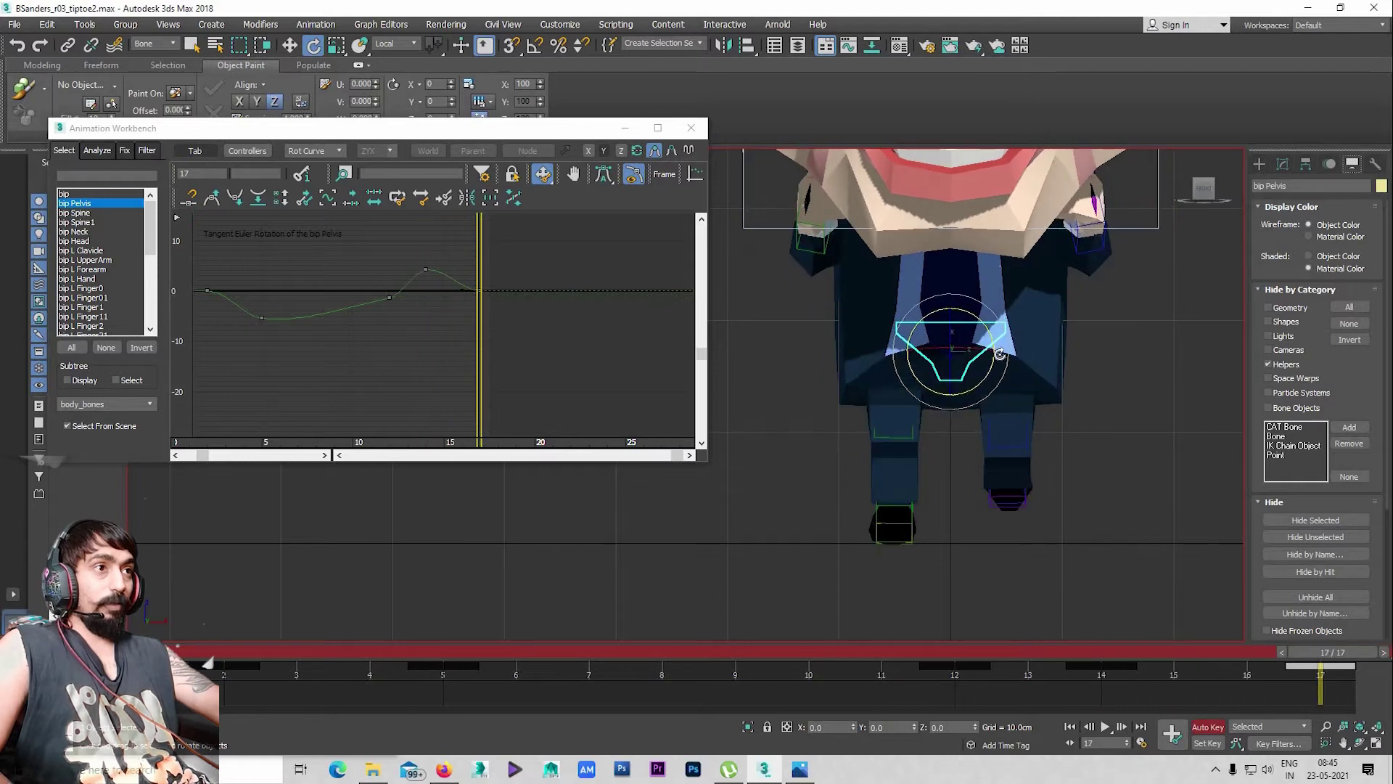
Play back the pelvis twist, stop, and restore the multi-view layout
{"action": "key", "text": "slash"}
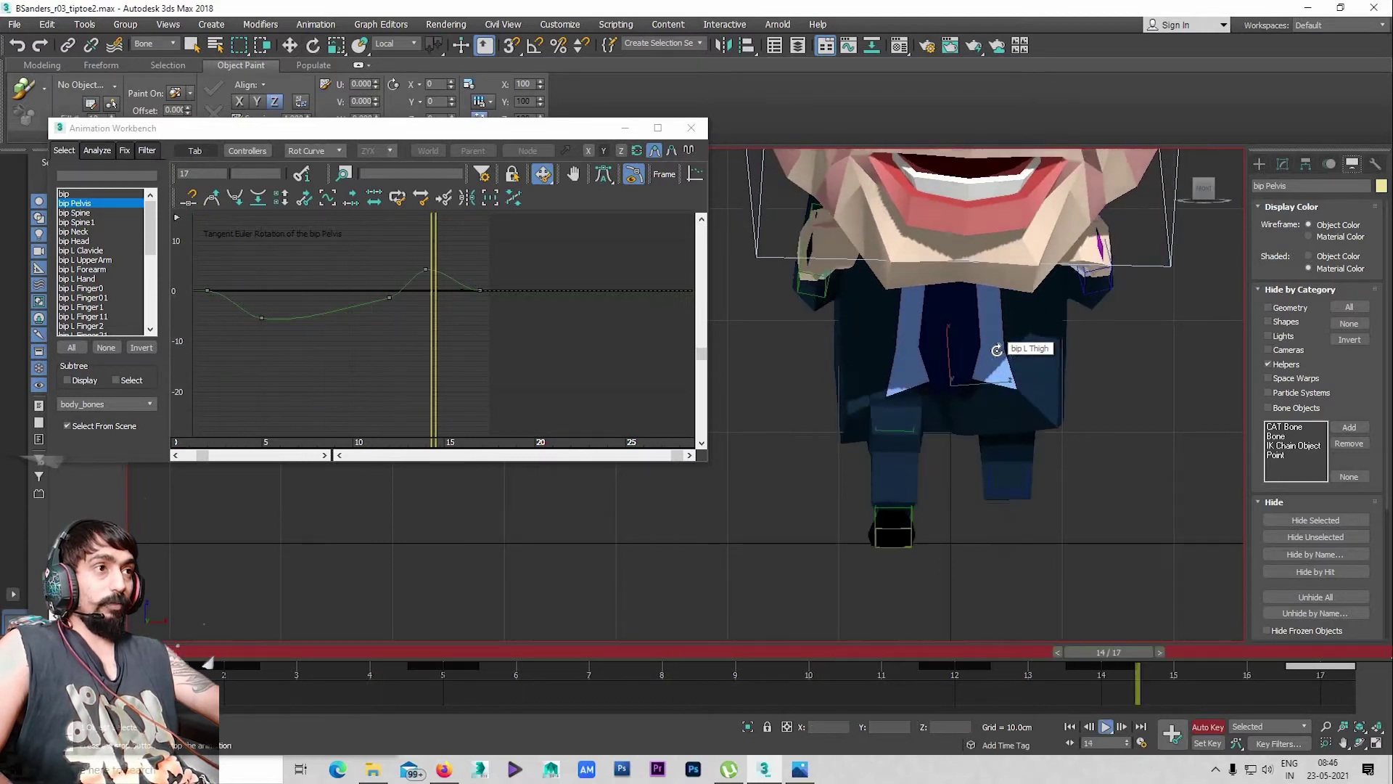
{"action": "key", "text": "slash"}
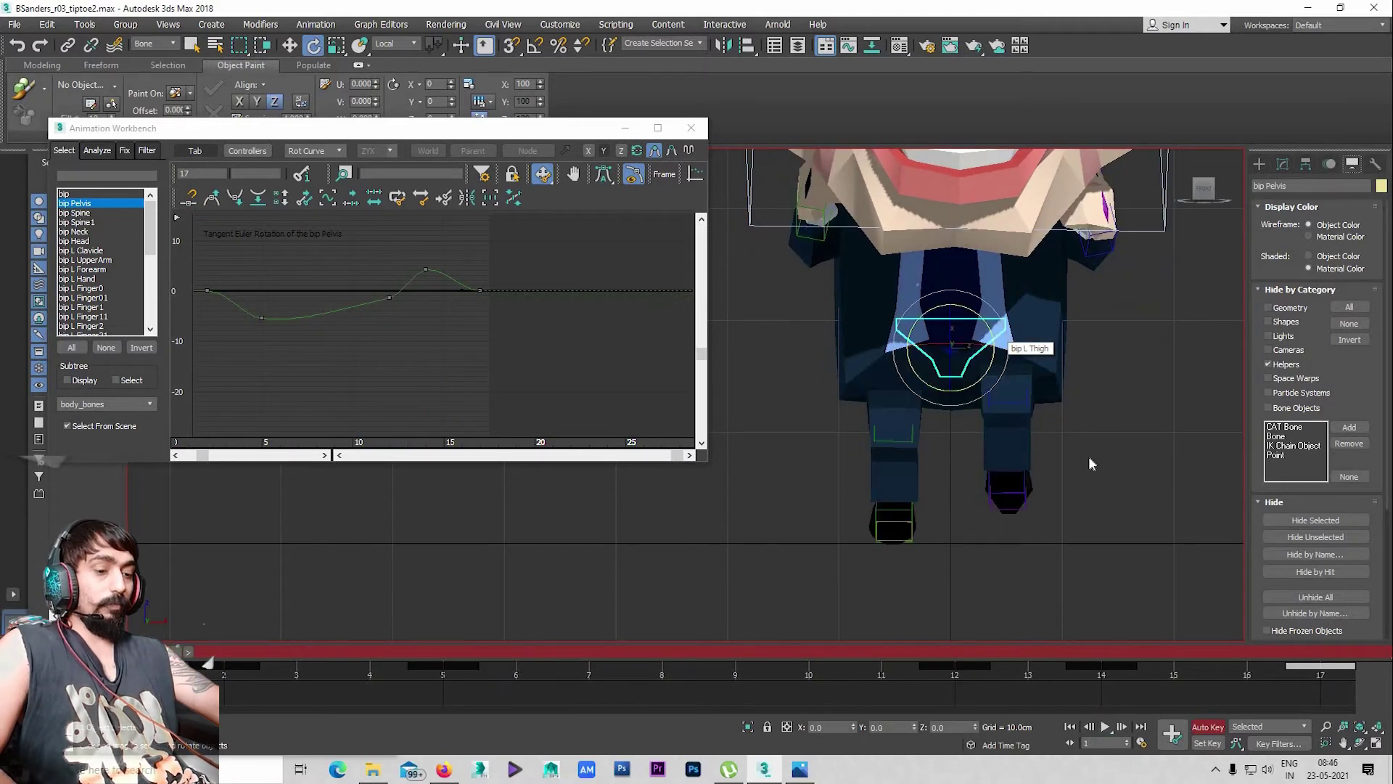
{"action": "key", "text": "alt+w"}
{"action": "key", "text": "alt+w"}
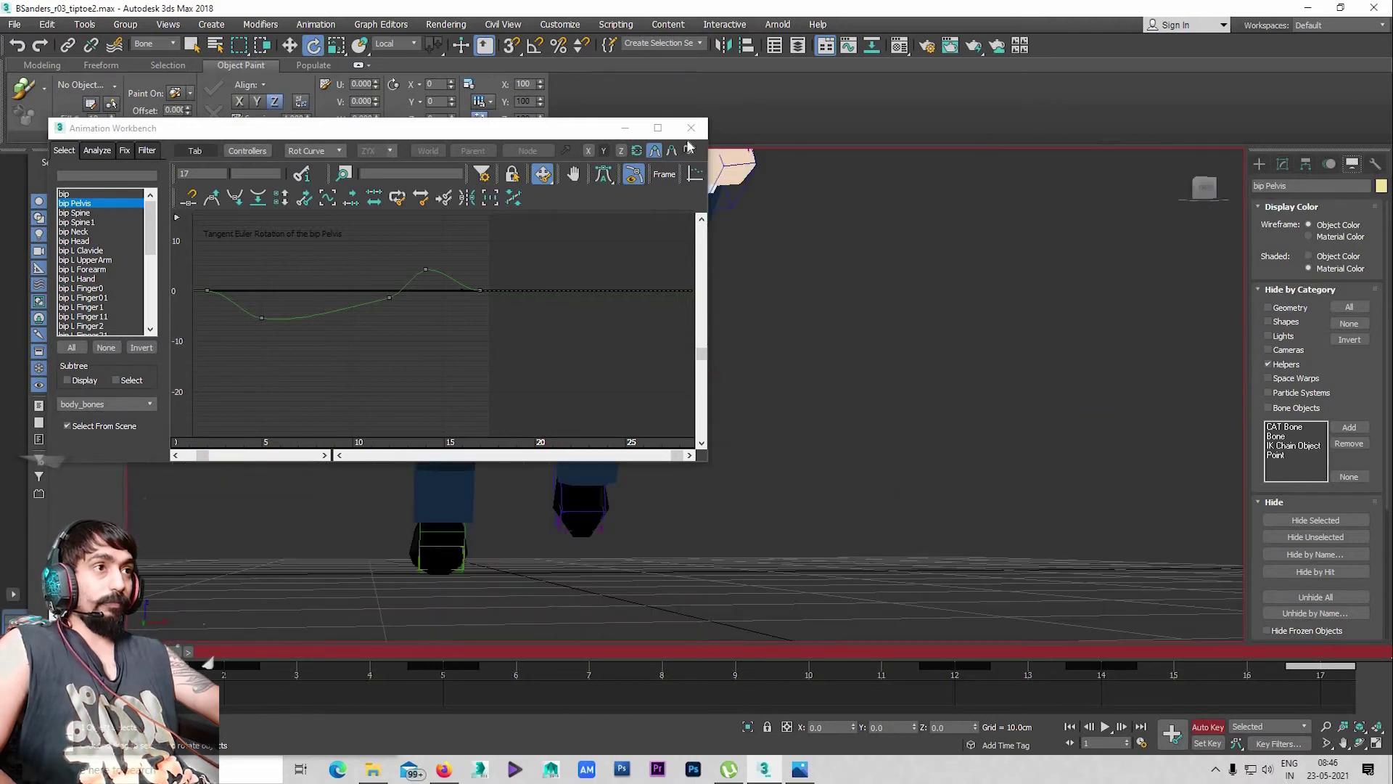
Close the Animation Workbench and replay the walk in Perspective, stopping at frame 8
{"action": "left_click", "coordinate": [690, 128]}
{"action": "key", "text": "z"}
{"action": "middle_click_drag", "start_coordinate": [814, 420], "coordinate": [726, 436], "text": "alt"}
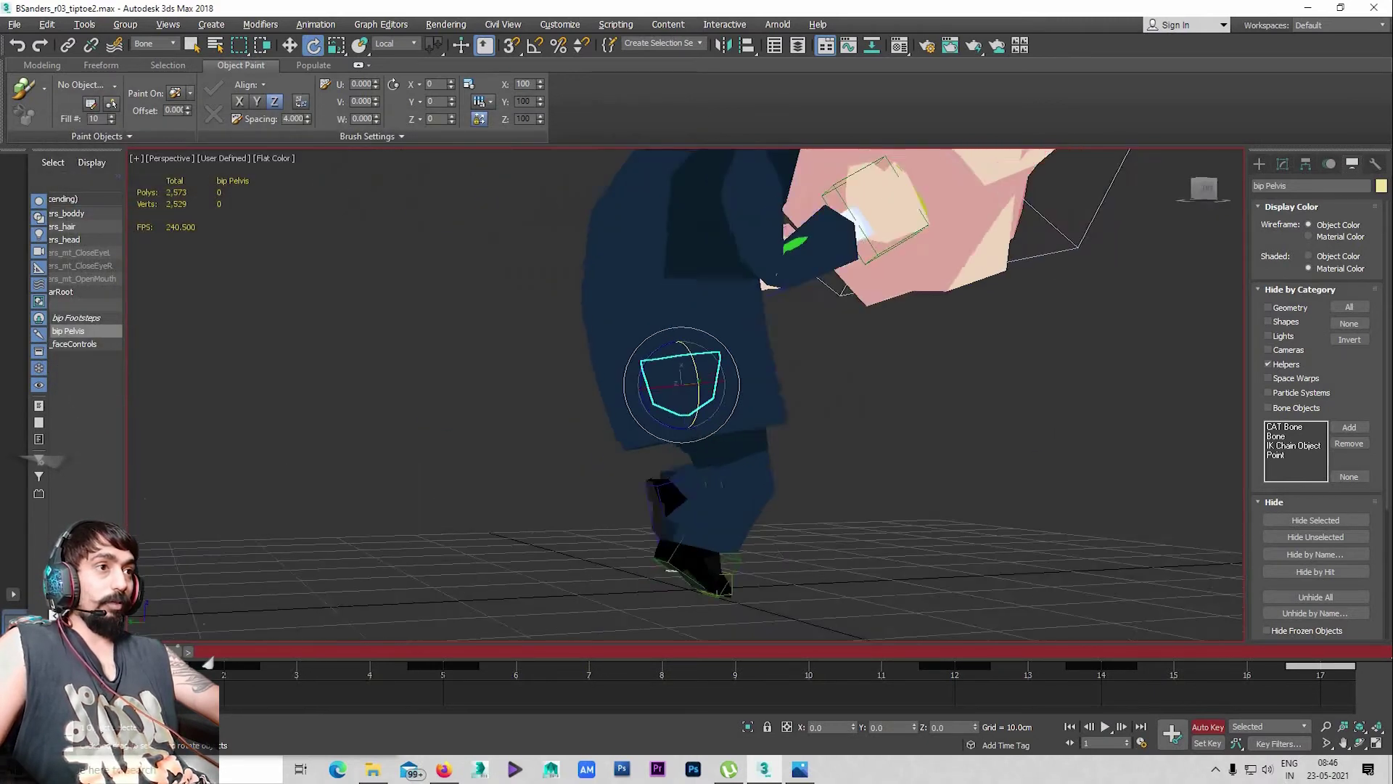
{"action": "key", "text": "slash"}
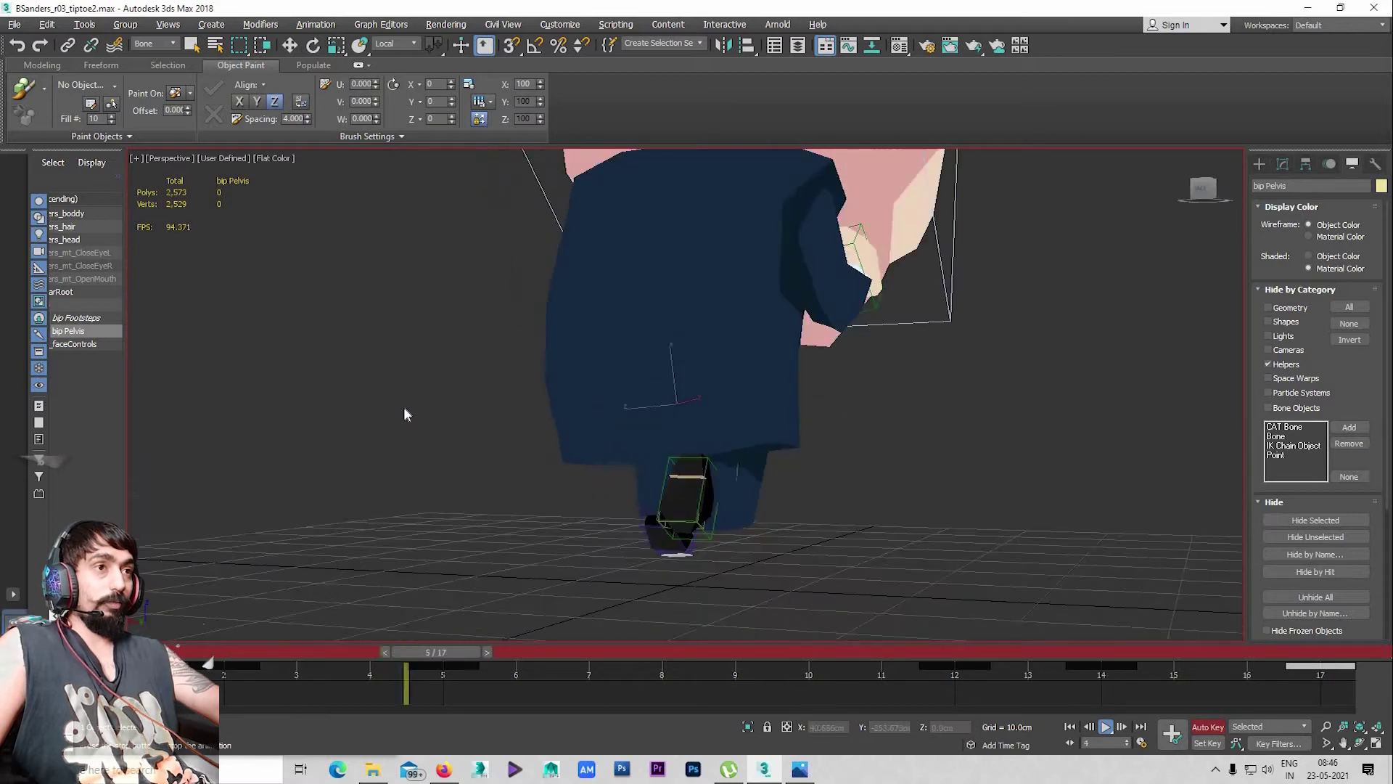
{"action": "mouse_move", "coordinate": [404, 414]}
{"action": "middle_mouse_down", "text": "alt"}
{"action": "mouse_move", "coordinate": [813, 502]}
{"action": "mouse_move", "coordinate": [769, 481]}
{"action": "mouse_move", "coordinate": [689, 494]}
{"action": "mouse_move", "coordinate": [704, 493]}
{"action": "middle_mouse_up", "text": "alt"}
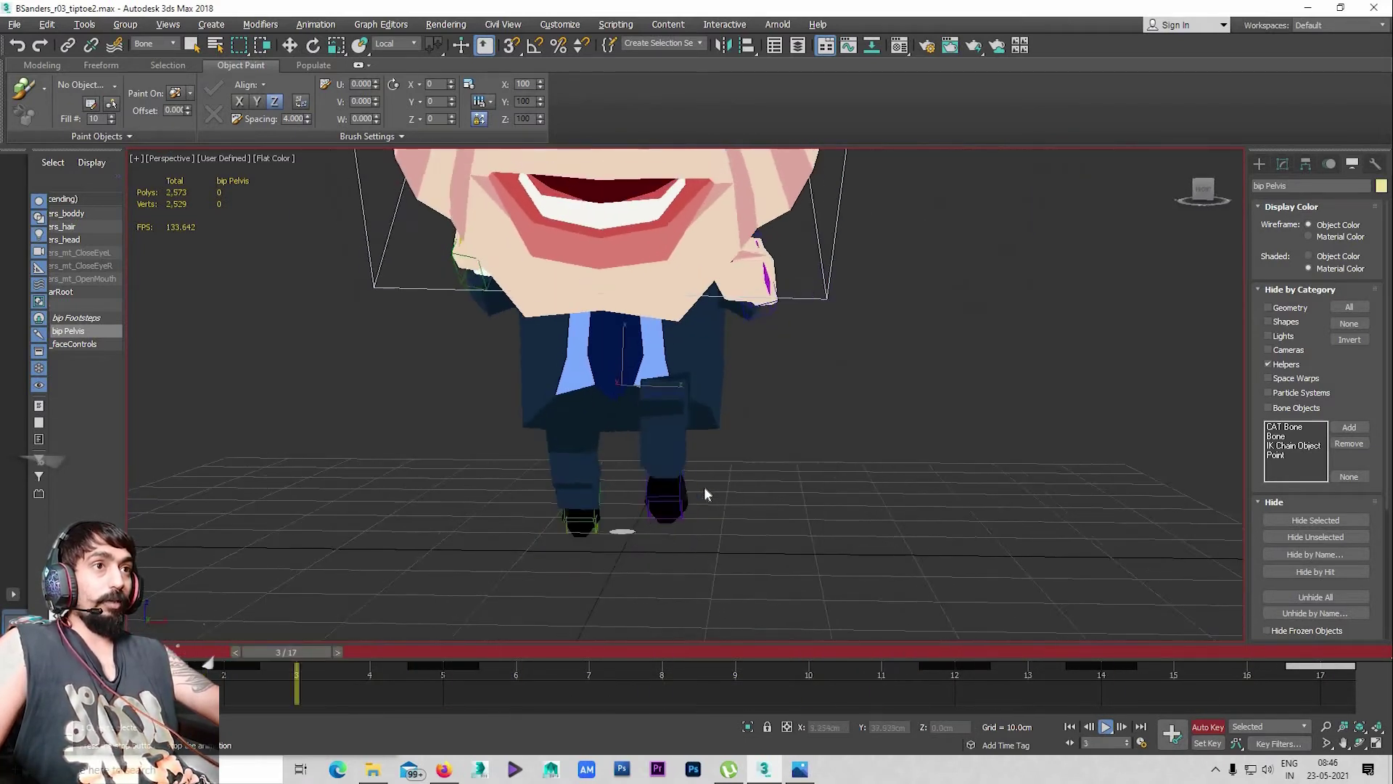
{"action": "key", "text": "slash"}
Maximize the Front view and show the pelvis's Biped motion parameters
{"action": "key", "text": "e"}
{"action": "key", "text": "alt+w"}
{"action": "key", "text": "alt+w"}
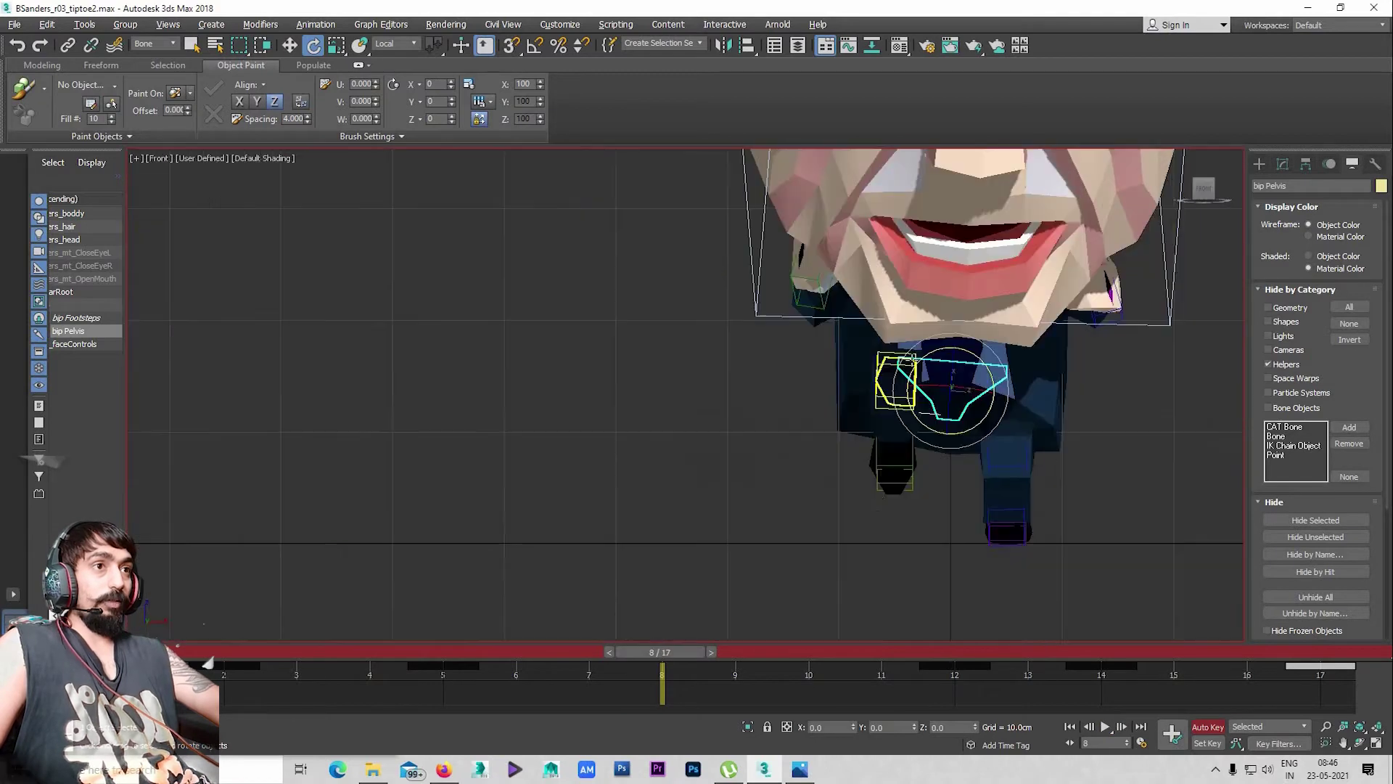
{"action": "scroll", "coordinate": [852, 483], "scroll_direction": "up", "scroll_amount": 5}
{"action": "scroll", "coordinate": [850, 483], "scroll_direction": "down", "scroll_amount": 7}
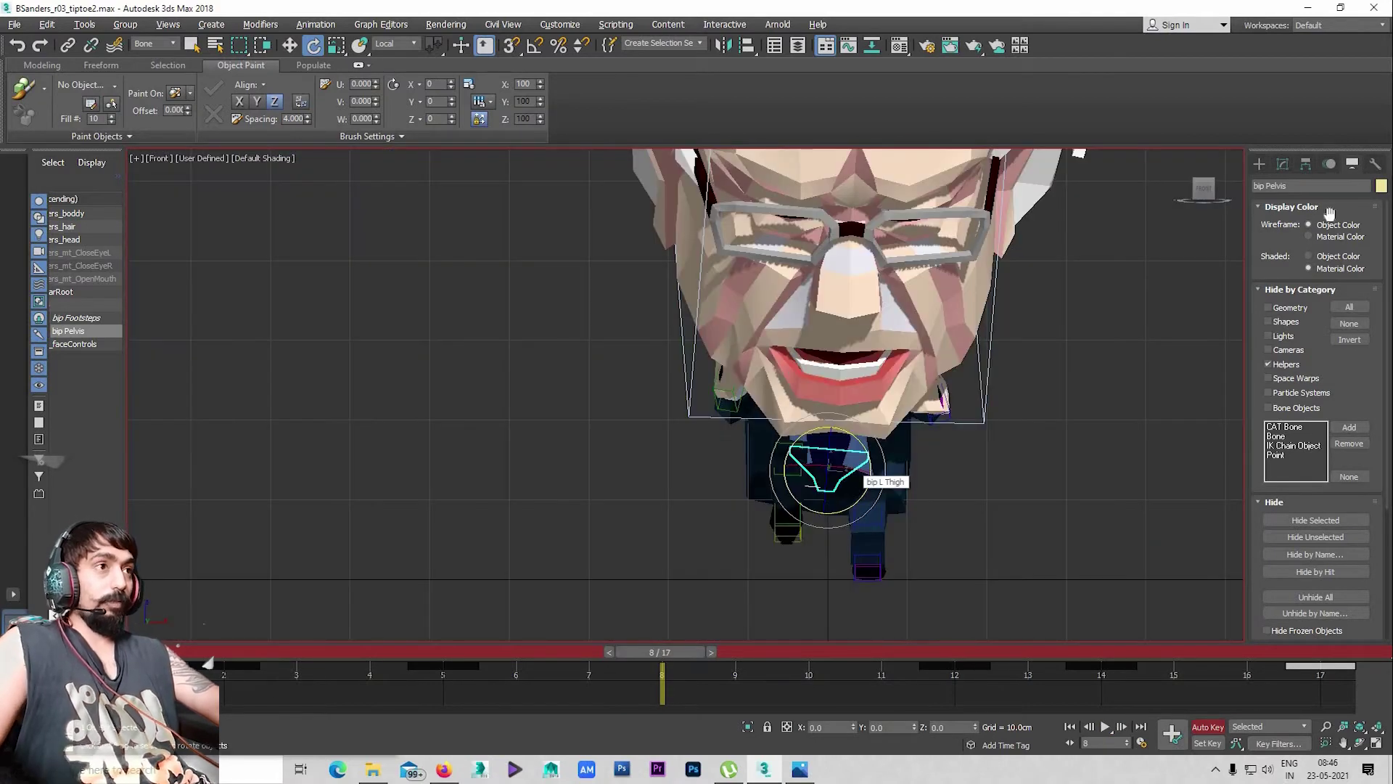
{"action": "left_click", "coordinate": [1328, 165]}
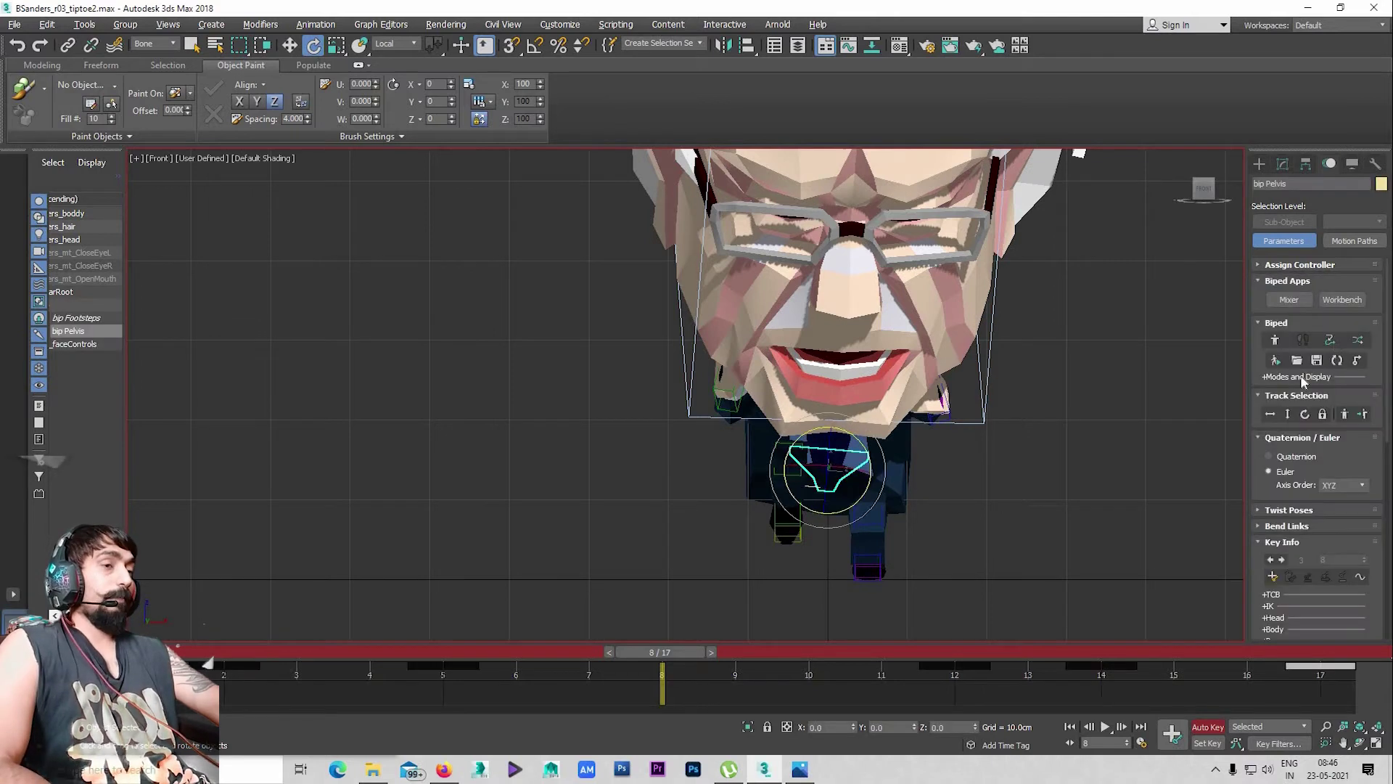
Select the biped's center of mass and step through the opening frames
{"action": "left_click", "coordinate": [1270, 414]}
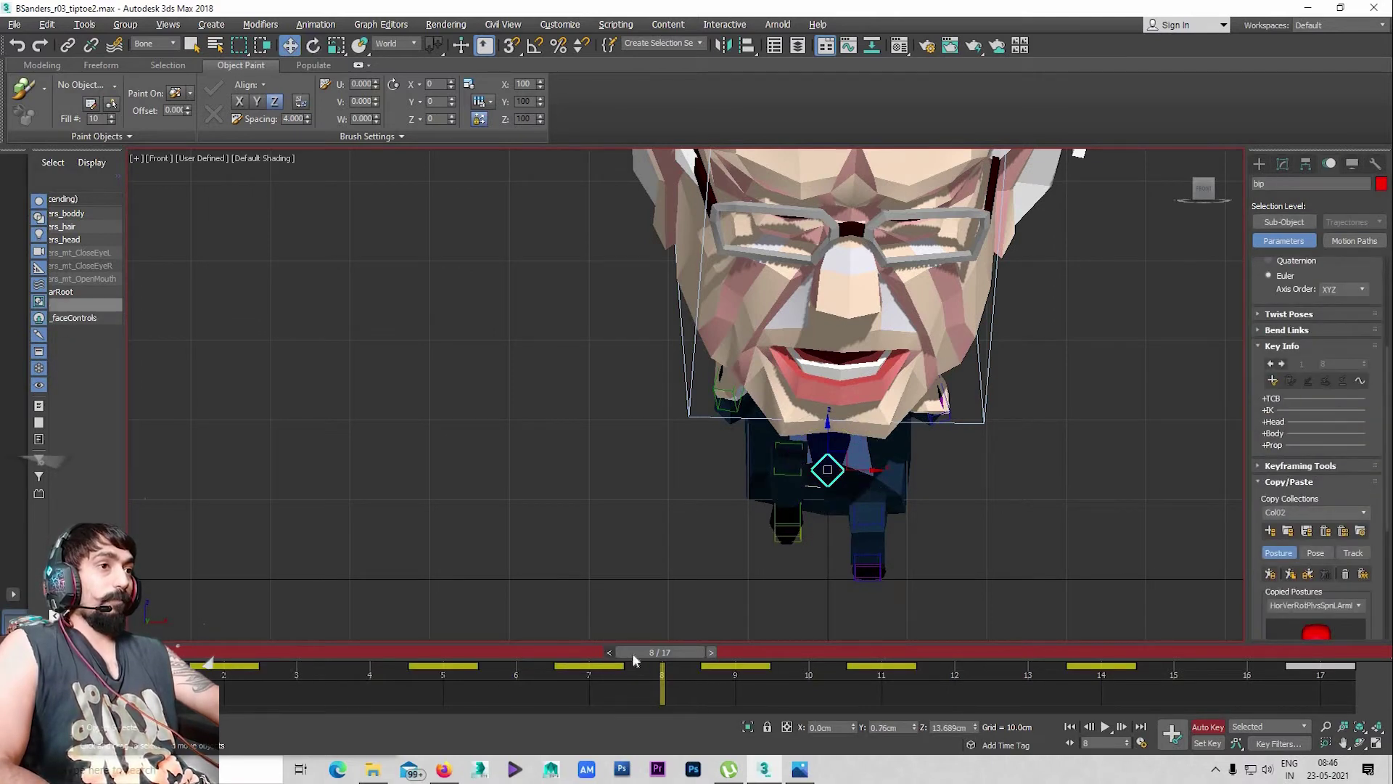
{"action": "mouse_move", "coordinate": [639, 653]}
{"action": "left_mouse_down"}
{"action": "mouse_move", "coordinate": [207, 664]}
{"action": "mouse_move", "coordinate": [224, 663]}
{"action": "left_mouse_up"}
{"action": "left_click", "coordinate": [787, 465]}
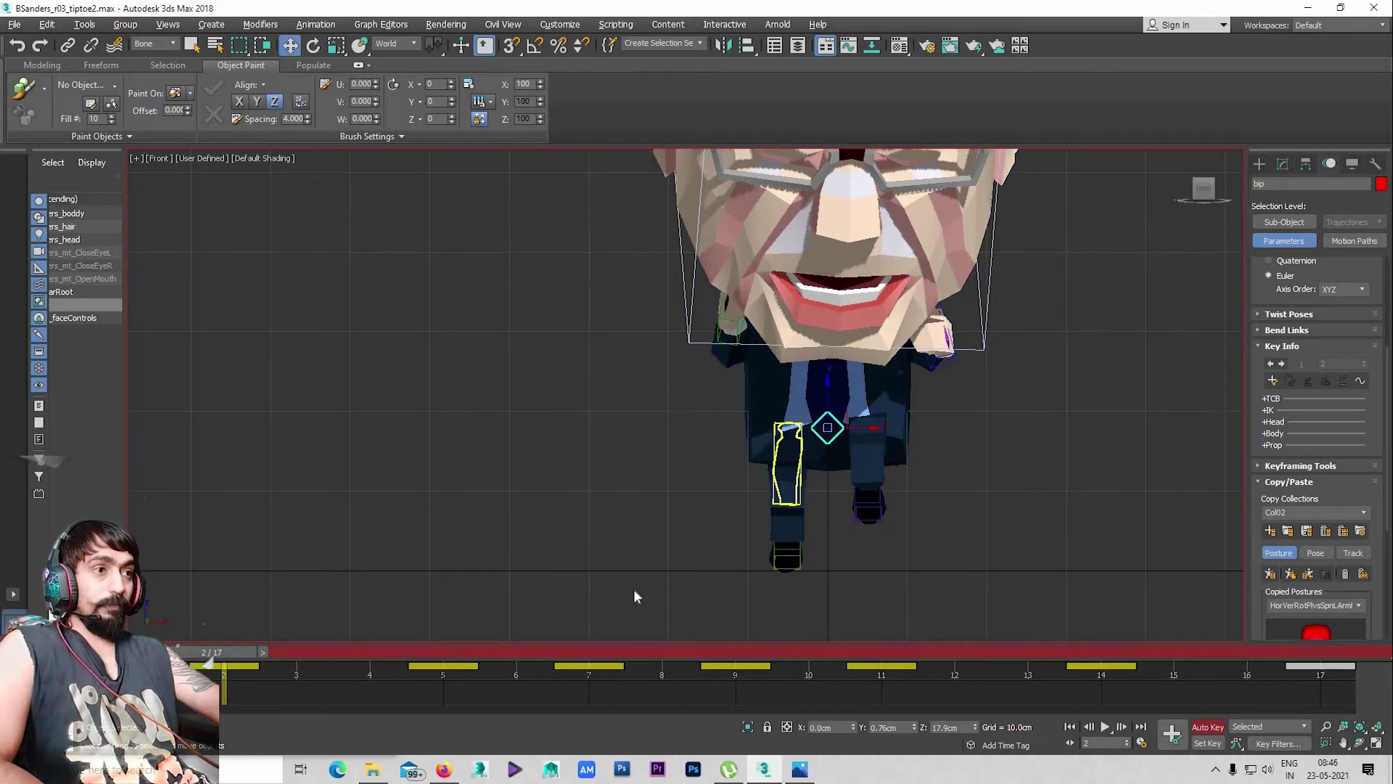
{"action": "left_click", "coordinate": [635, 597]}
{"action": "left_click_drag", "start_coordinate": [218, 652], "coordinate": [181, 651]}
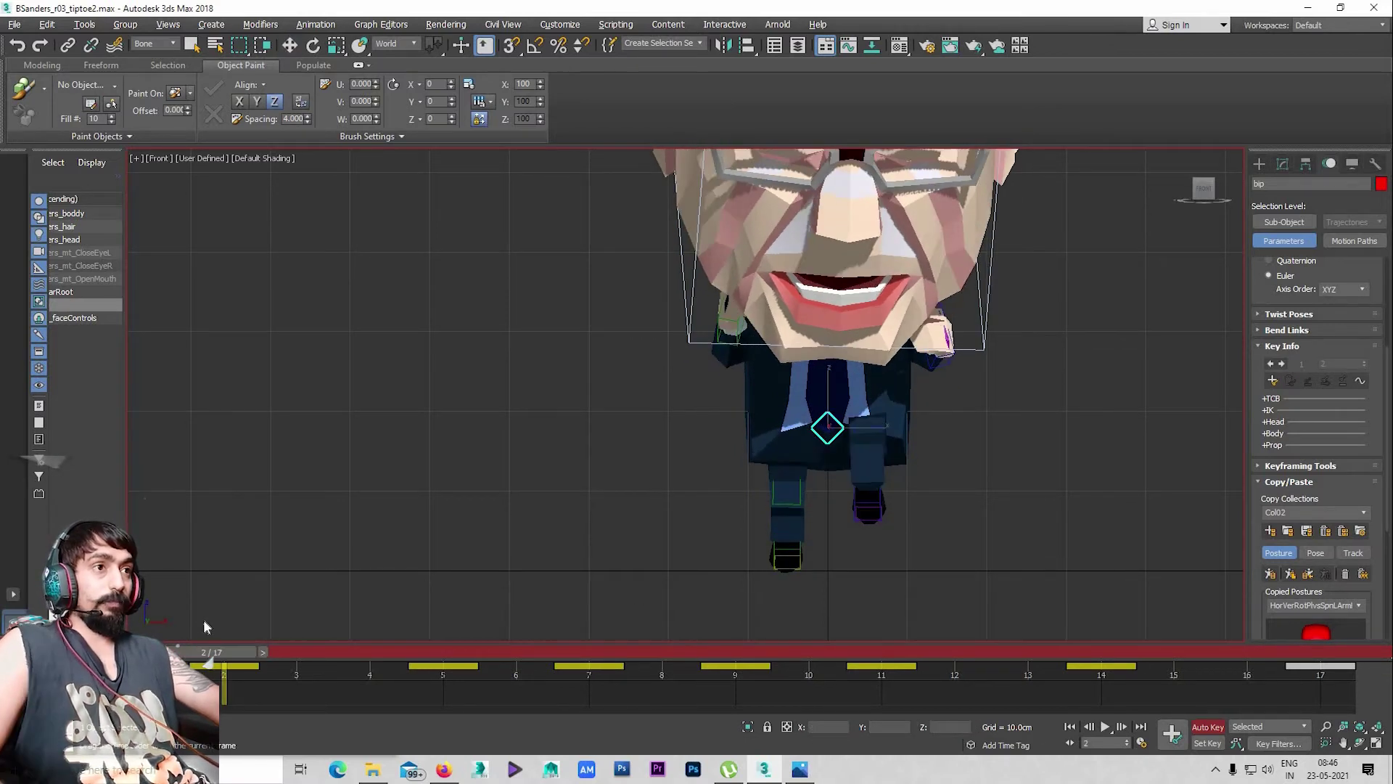
{"action": "key", "text": "period"}
{"action": "key", "text": "period"}
{"action": "key", "text": "comma"}
{"action": "key", "text": "comma"}
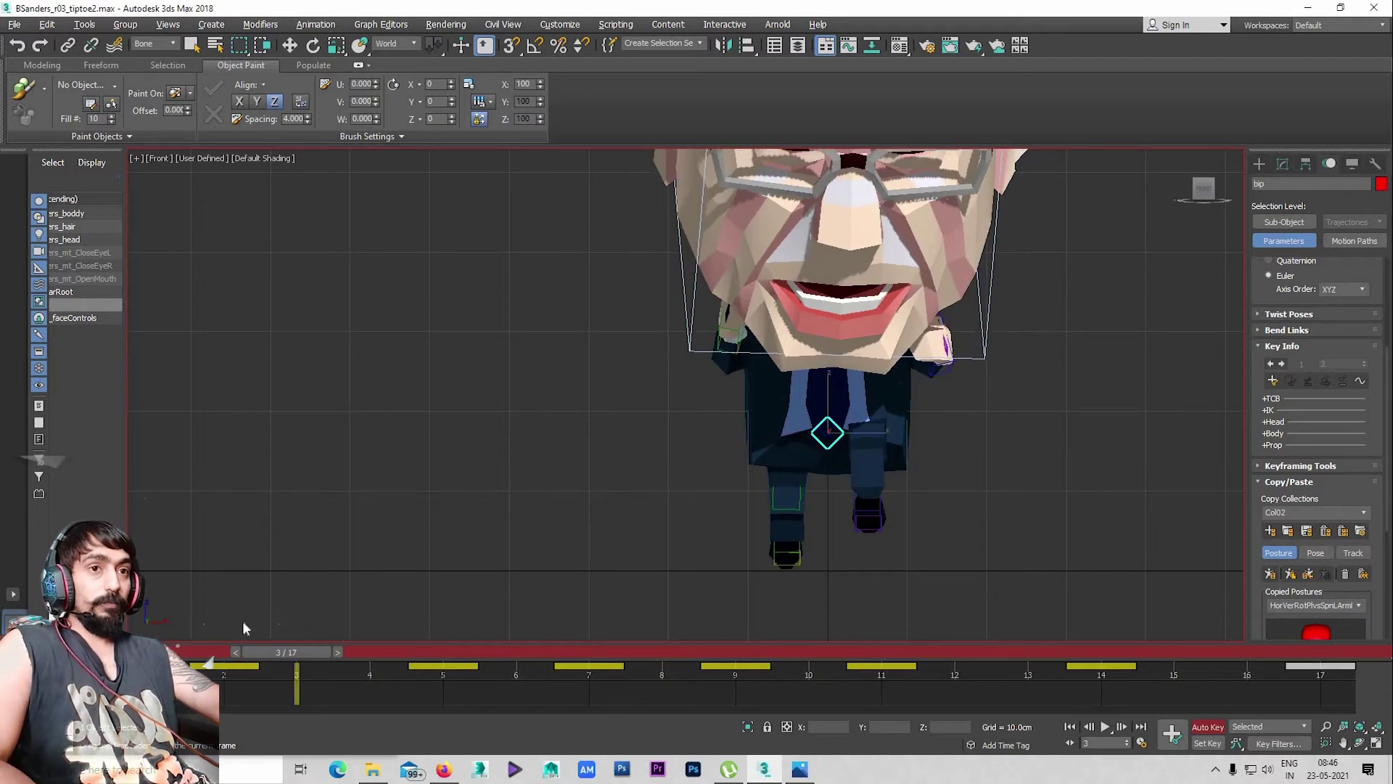
{"action": "key", "text": "period"}
{"action": "key", "text": "period"}
{"action": "key", "text": "comma"}
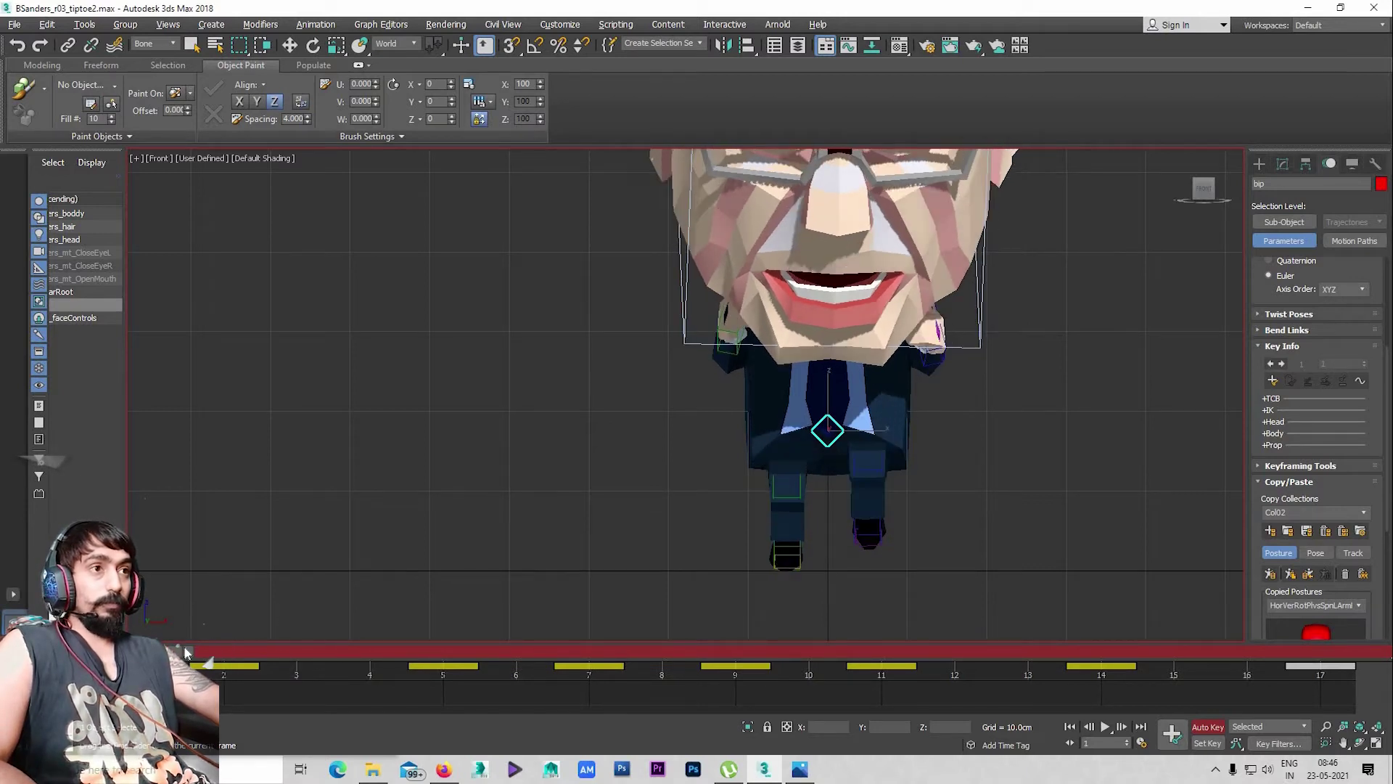
{"action": "key", "text": "period"}
Move the body slightly right at frame 6
{"action": "key", "text": "w"}
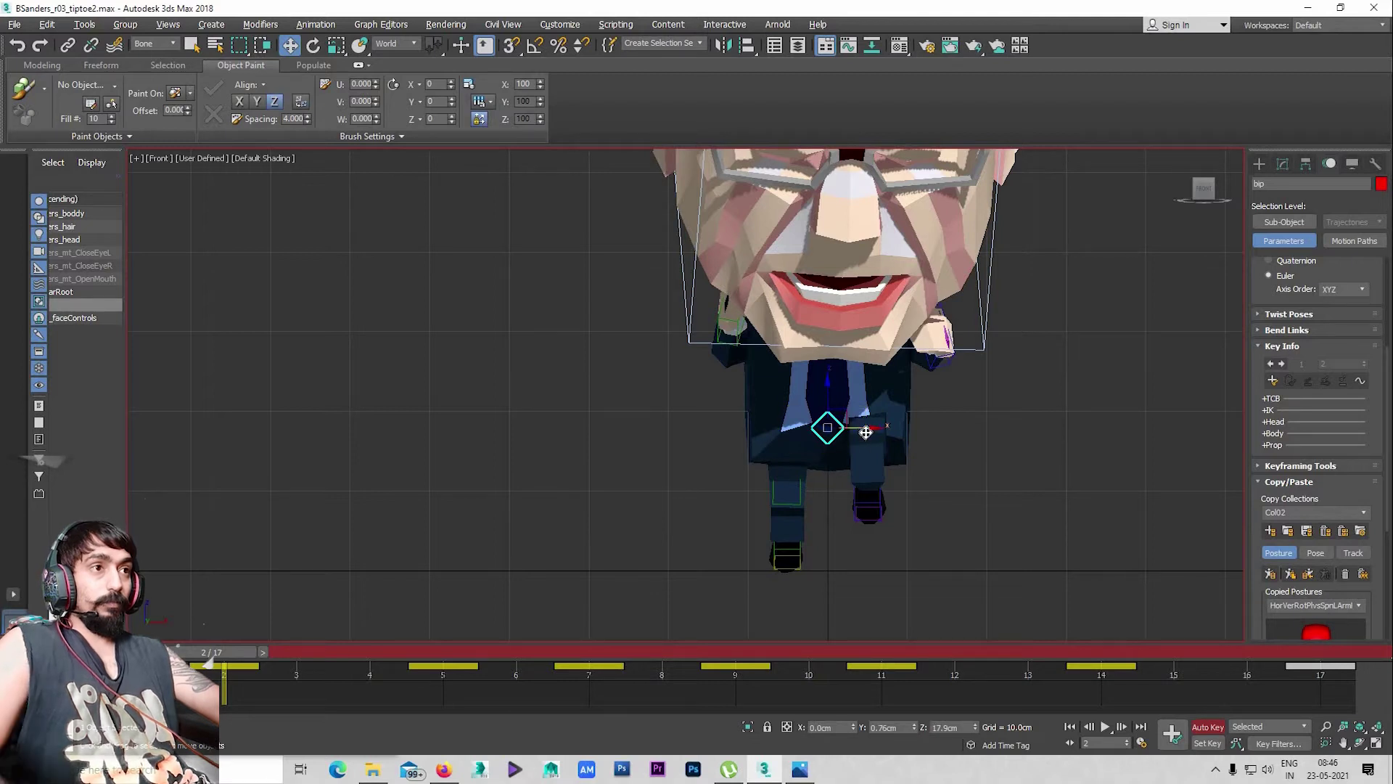
{"action": "left_click_drag", "start_coordinate": [864, 429], "coordinate": [862, 429]}
{"action": "left_click", "coordinate": [855, 436]}
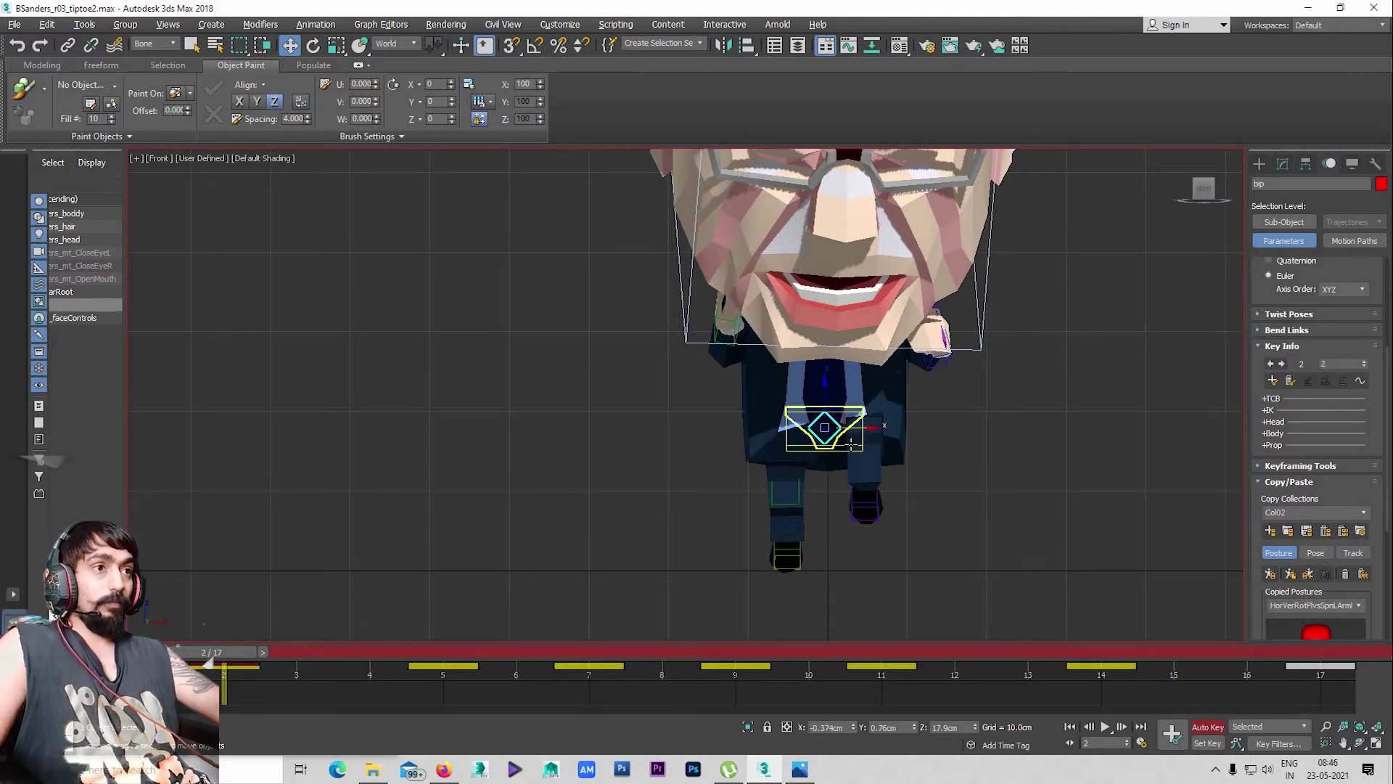
{"action": "scroll", "coordinate": [850, 444], "scroll_direction": "up", "scroll_amount": 2}
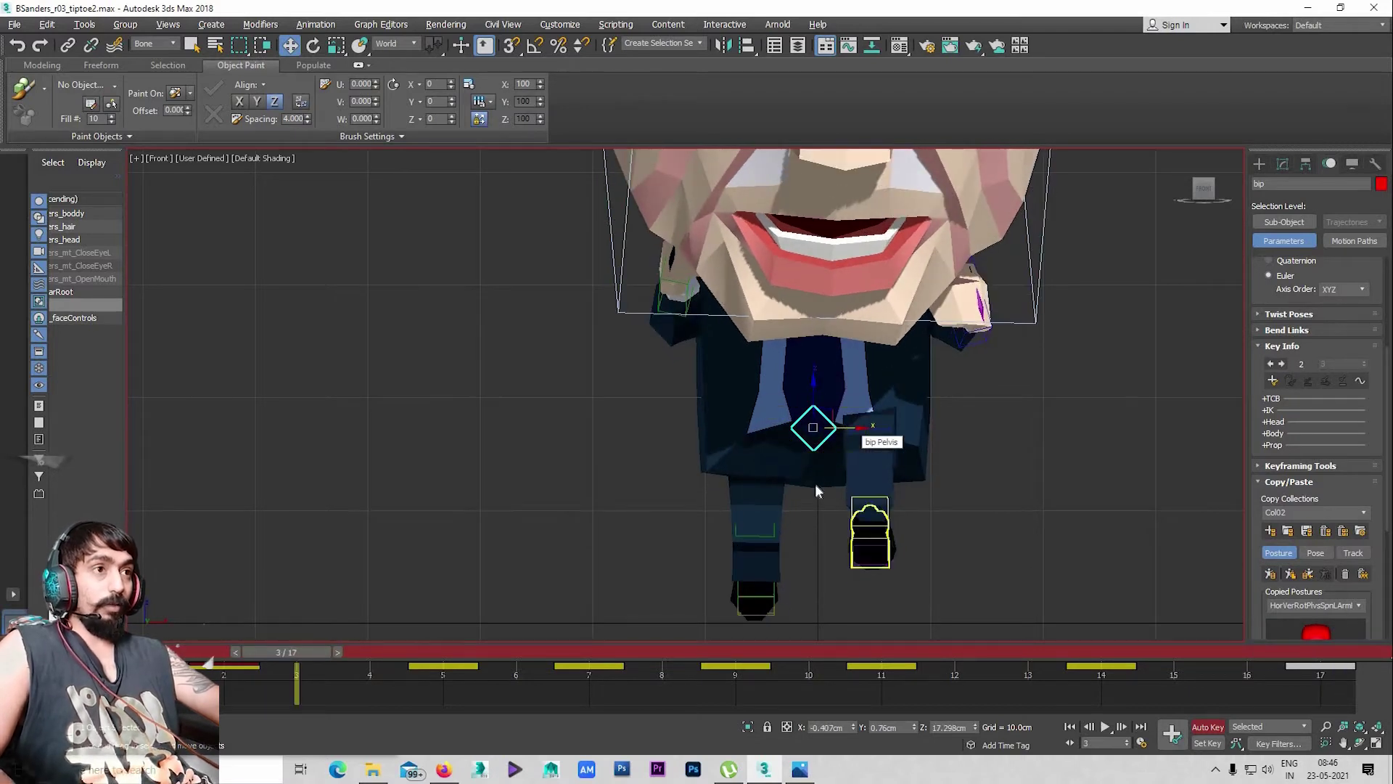
{"action": "key", "text": "period"}
{"action": "key", "text": "period"}
{"action": "key", "text": "period"}
{"action": "key", "text": "period"}
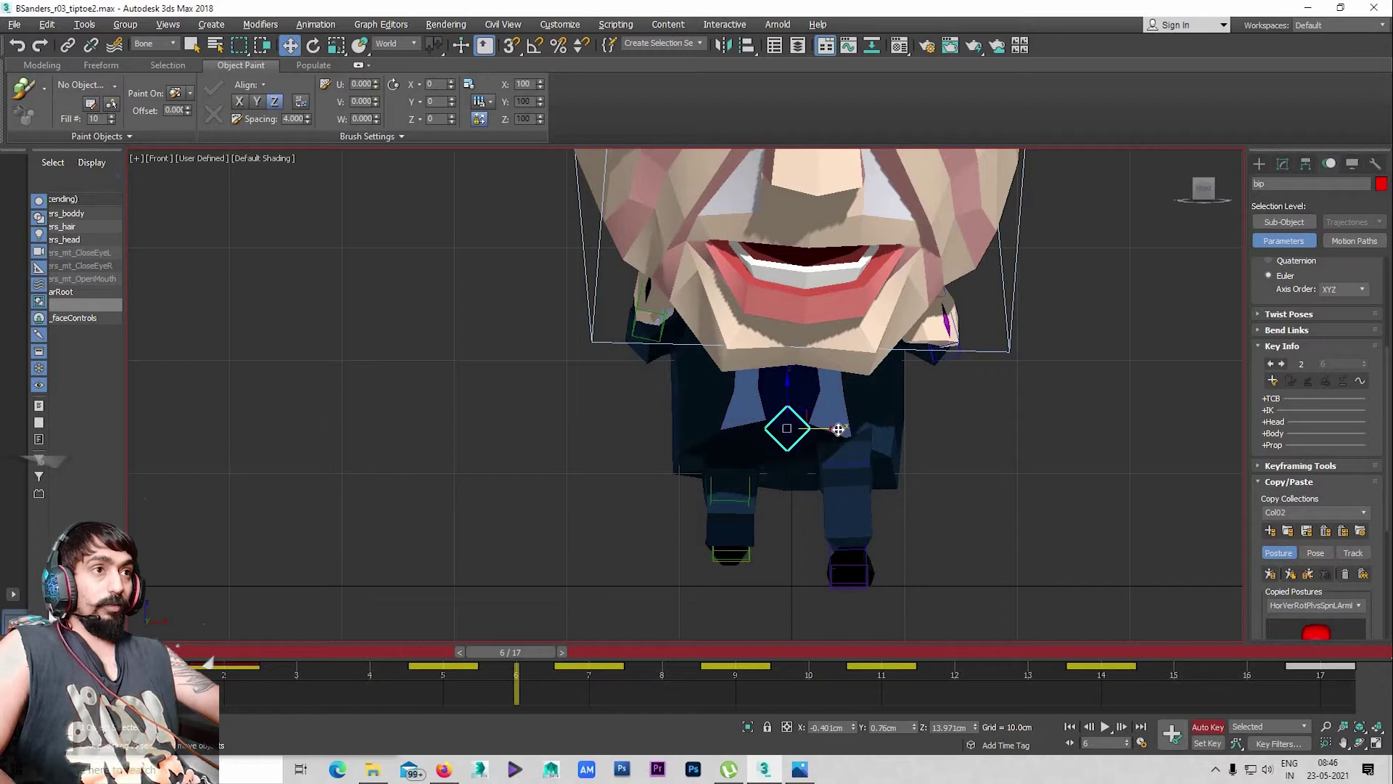
{"action": "left_click_drag", "start_coordinate": [838, 429], "coordinate": [846, 432]}
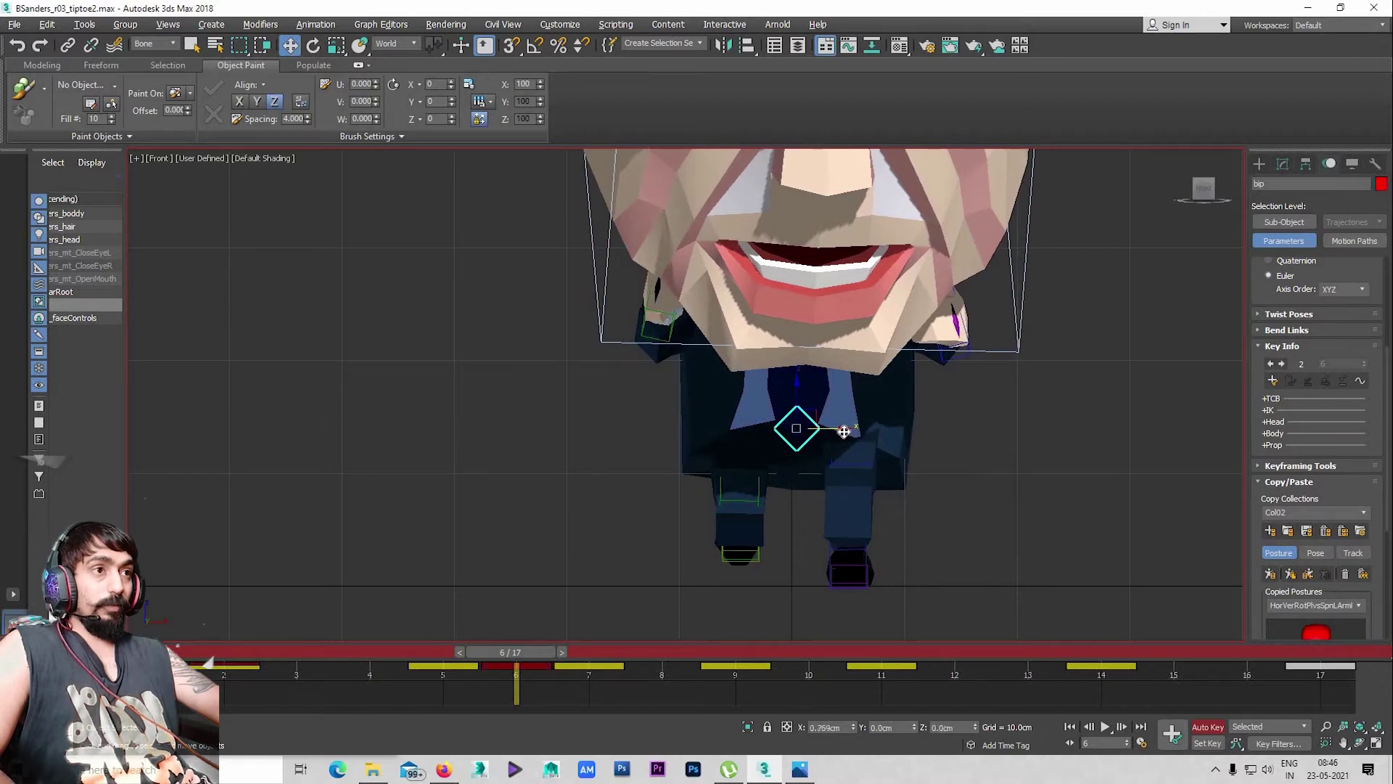
Move the body slightly left at frame 14 and play the sway
{"action": "key", "text": "period"}
{"action": "key", "text": "period"}
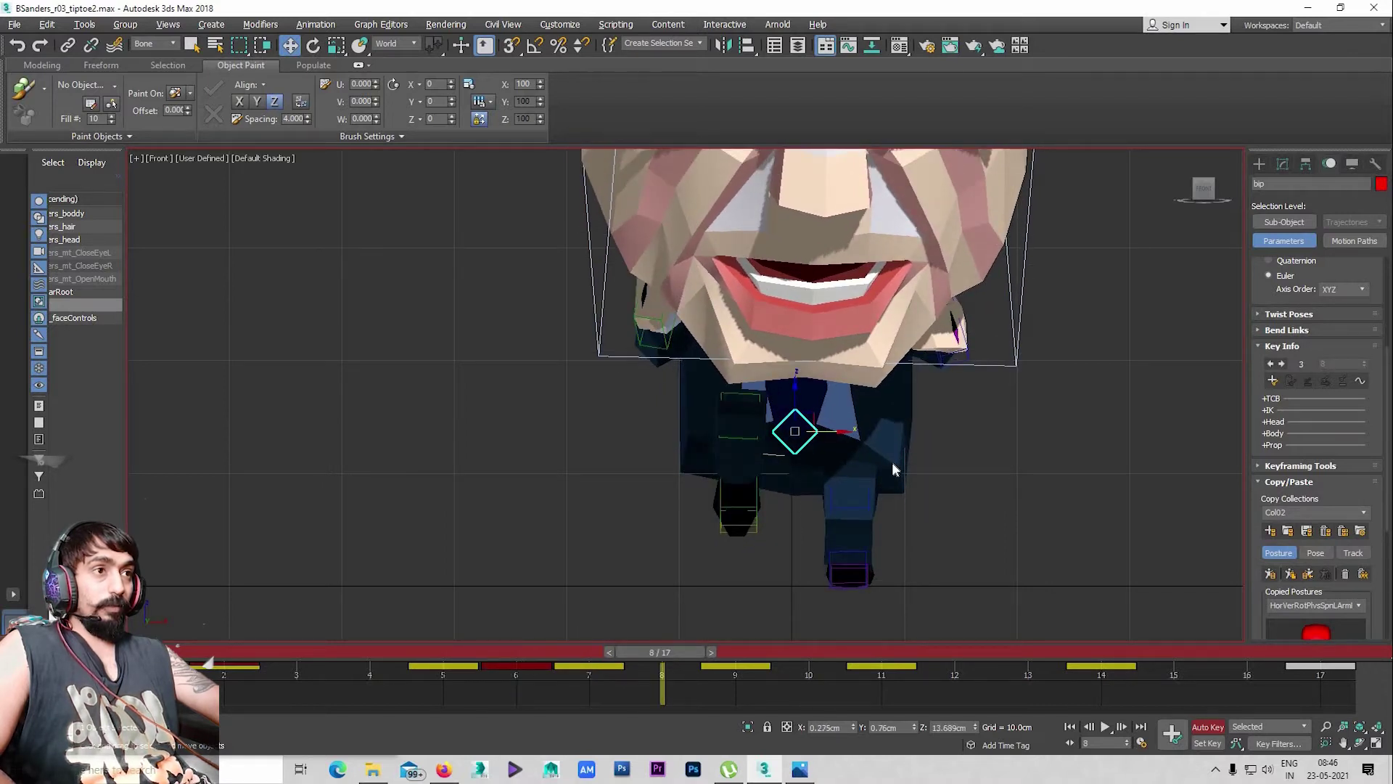
{"action": "key", "text": "period"}
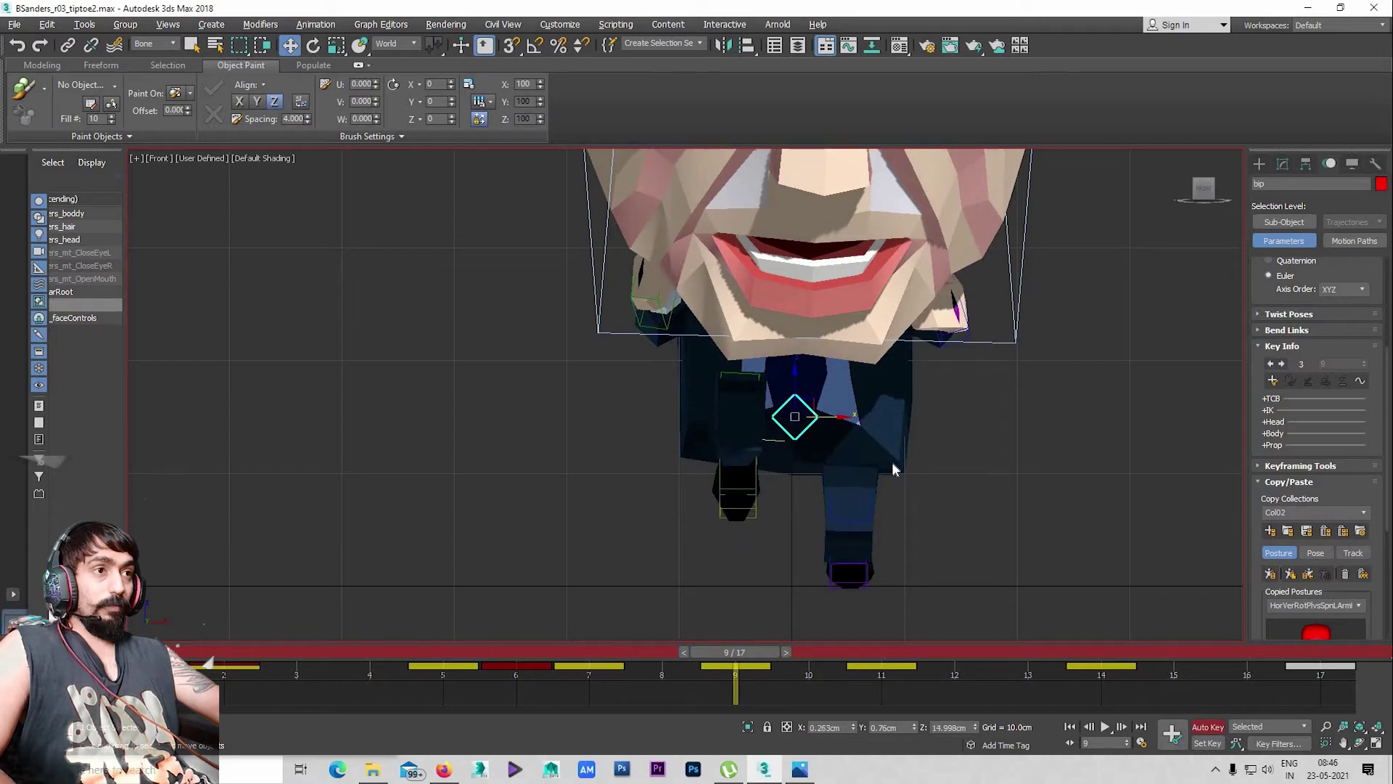
{"action": "key", "text": "period"}
{"action": "key", "text": "period"}
{"action": "key", "text": "period"}
{"action": "key", "text": "period"}
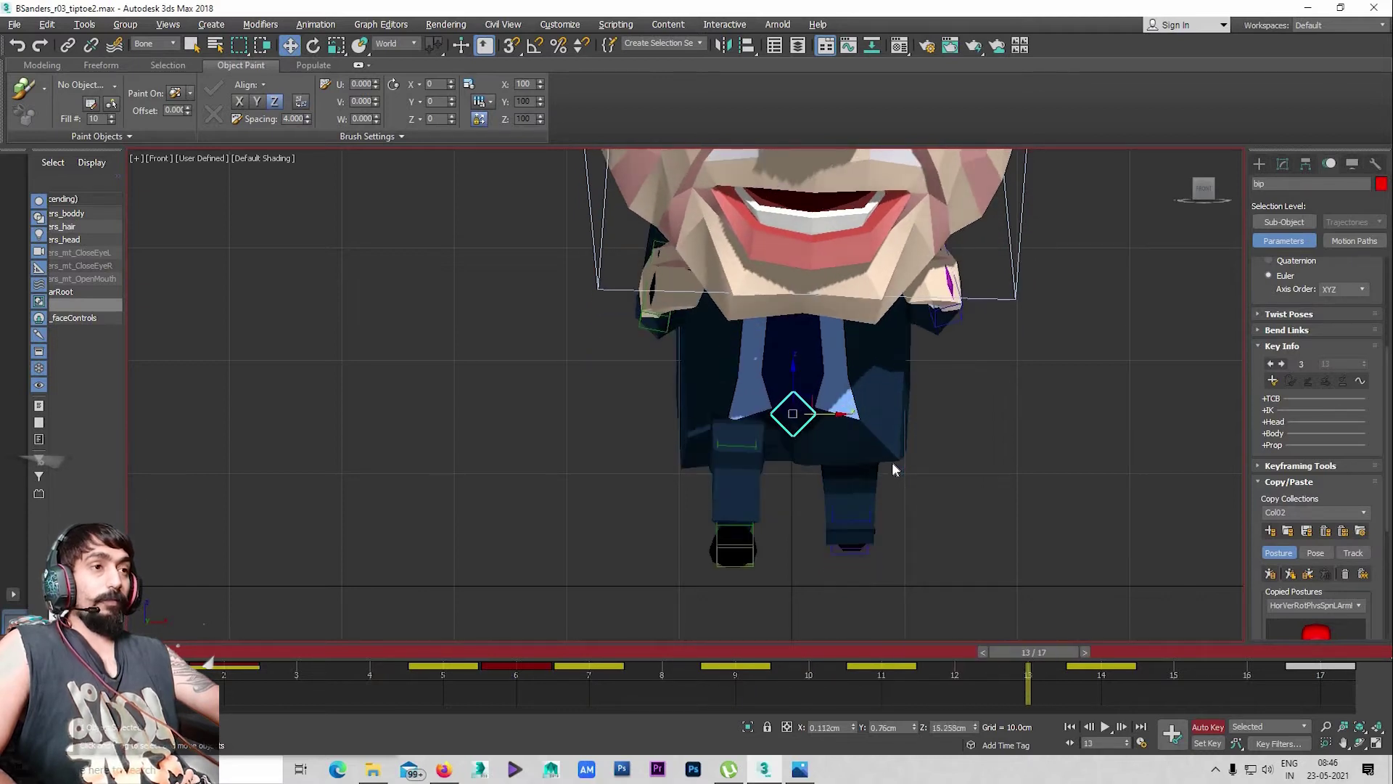
{"action": "key", "text": "period"}
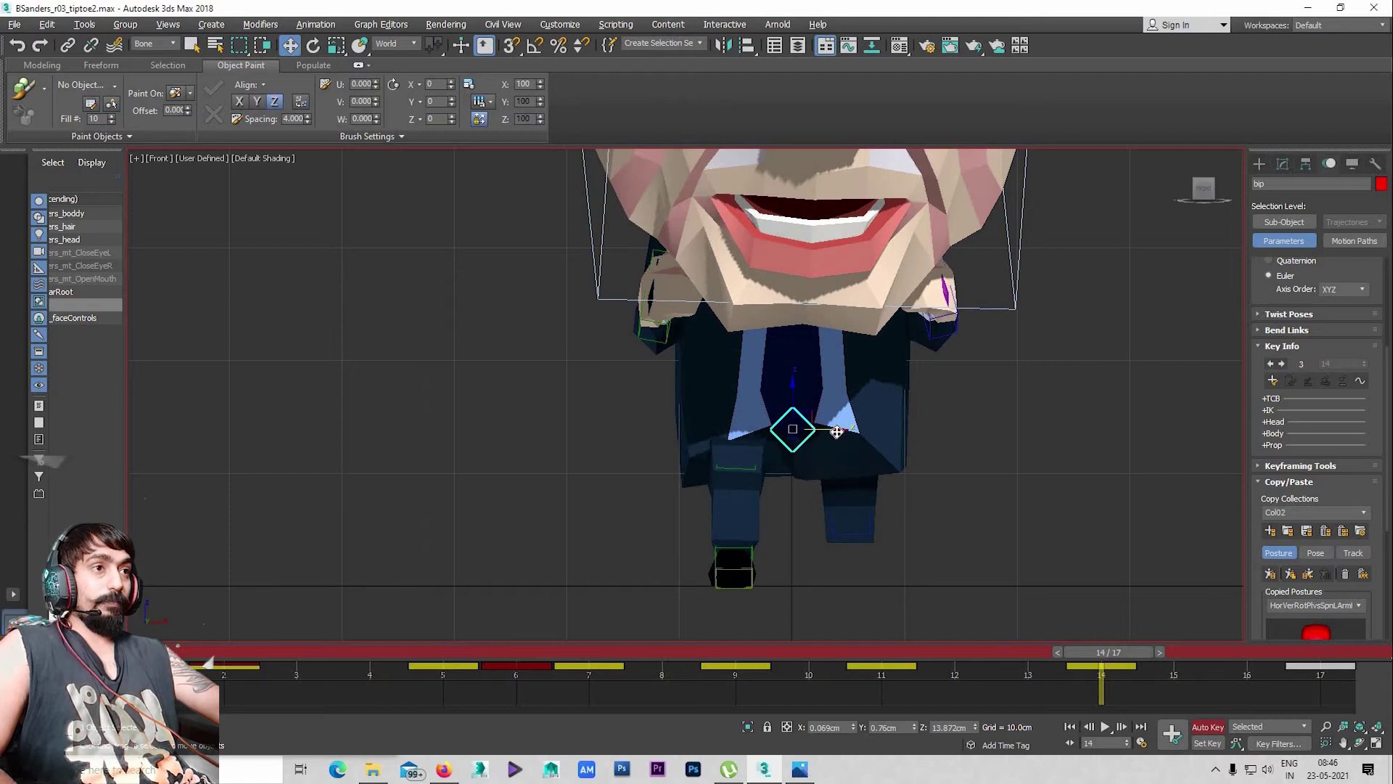
{"action": "left_click_drag", "start_coordinate": [837, 431], "coordinate": [847, 439]}
{"action": "key", "text": "slash"}
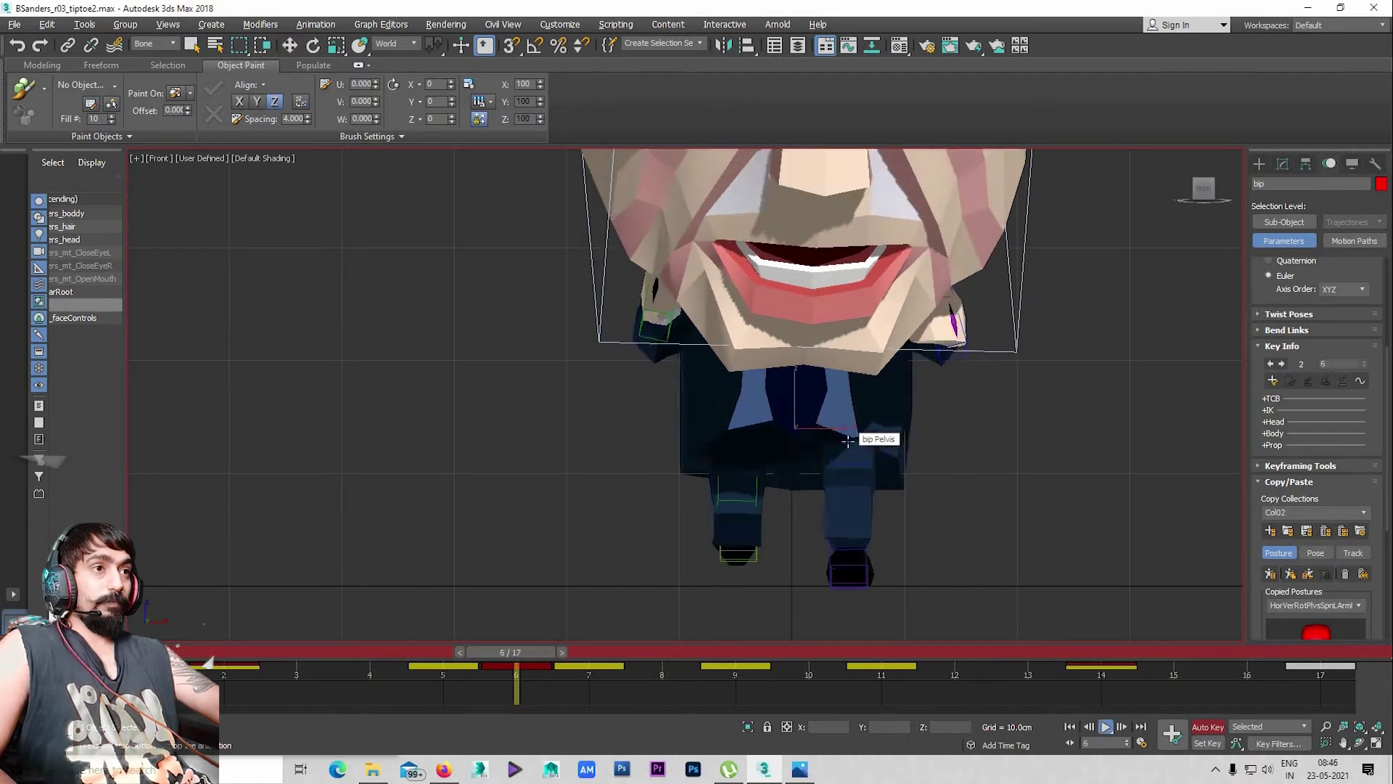
Maximize Perspective and orbit from behind round to the character's front
{"action": "key", "text": "alt+w"}
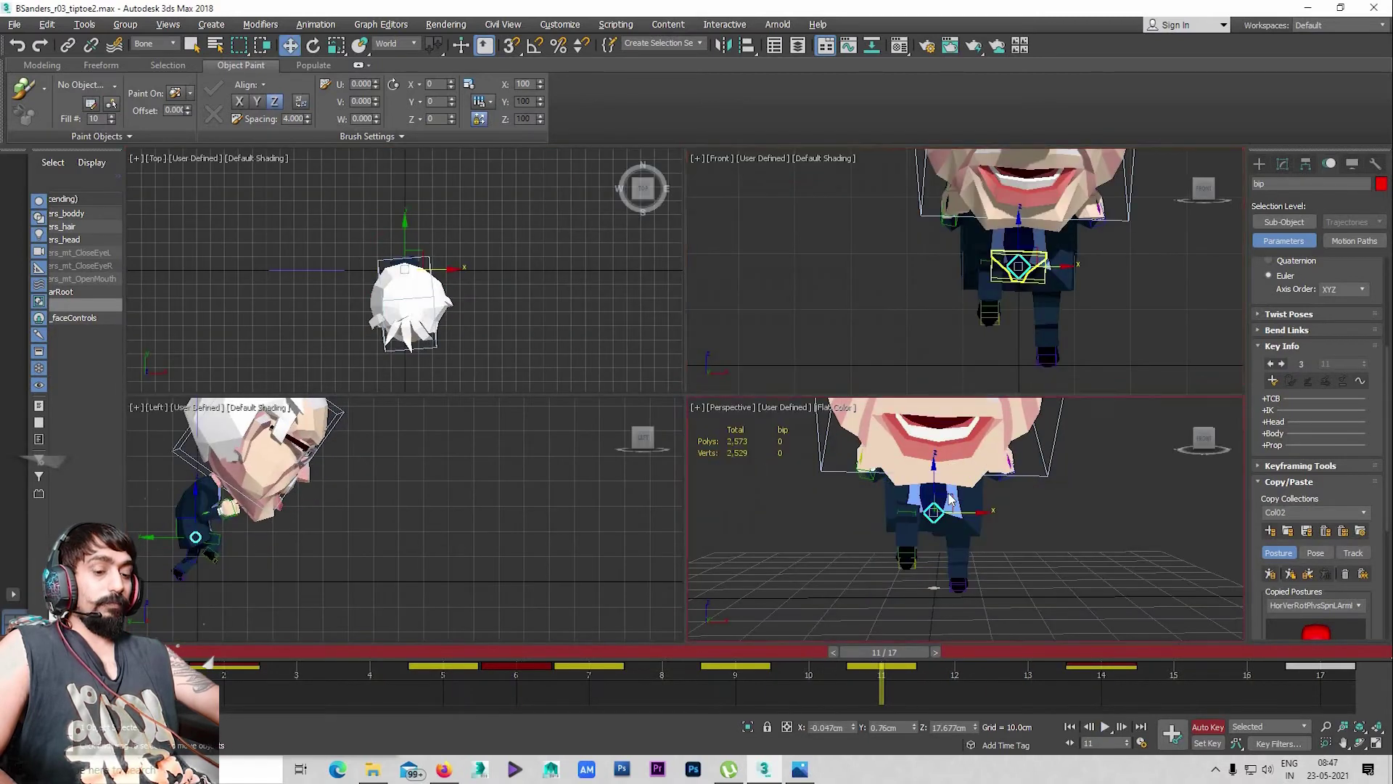
{"action": "right_click", "coordinate": [947, 491]}
{"action": "key", "text": "alt+w"}
{"action": "middle_click_drag", "start_coordinate": [926, 487], "coordinate": [1013, 485], "text": "alt"}
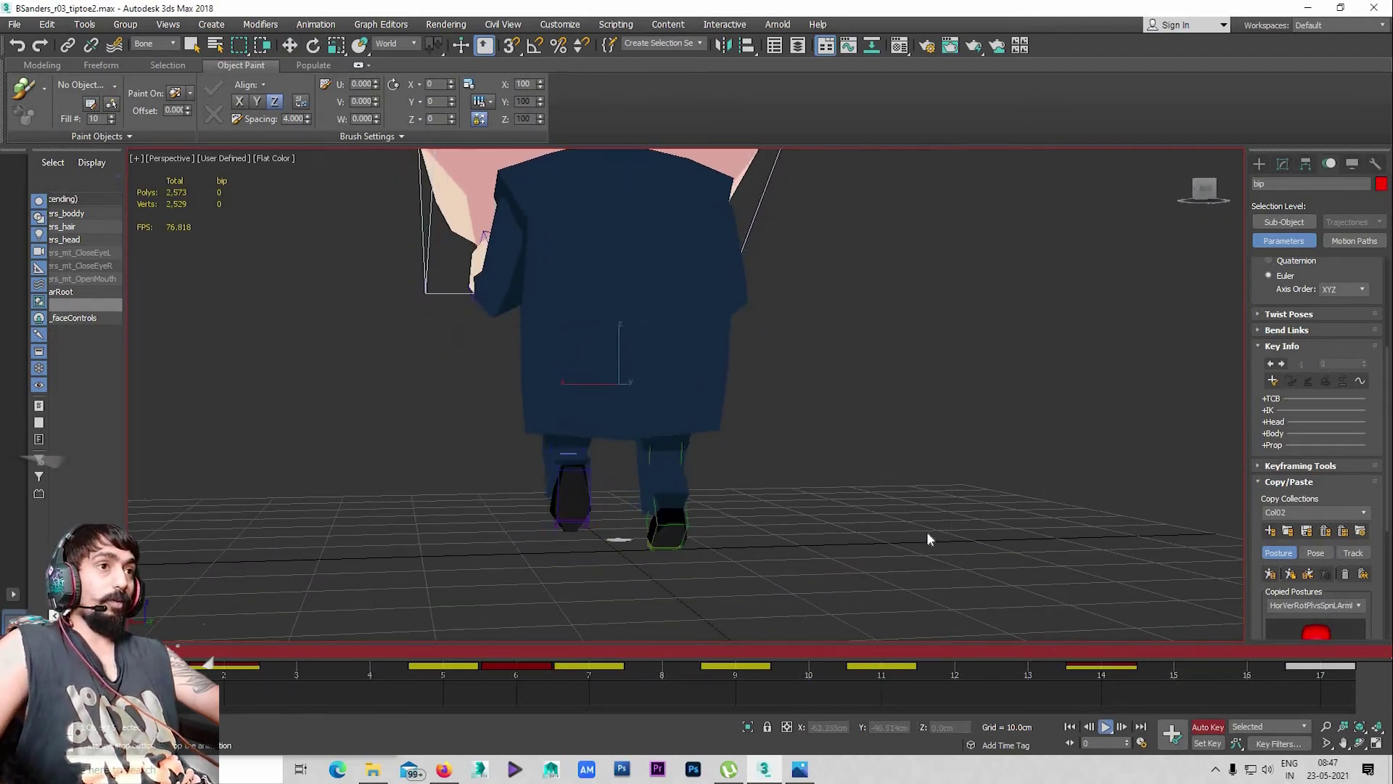
{"action": "mouse_move", "coordinate": [927, 534]}
{"action": "middle_mouse_down", "text": "alt"}
{"action": "mouse_move", "coordinate": [780, 491]}
{"action": "mouse_move", "coordinate": [736, 538]}
{"action": "mouse_move", "coordinate": [686, 486]}
{"action": "middle_mouse_up", "text": "alt"}
{"action": "scroll", "coordinate": [736, 530], "scroll_direction": "down", "scroll_amount": 3}
{"action": "scroll", "coordinate": [738, 515], "scroll_direction": "down", "scroll_amount": 4}
Zoom and look down on the walking character, briefly pausing then resuming playback
{"action": "scroll", "coordinate": [706, 495], "scroll_direction": "up", "scroll_amount": 6}
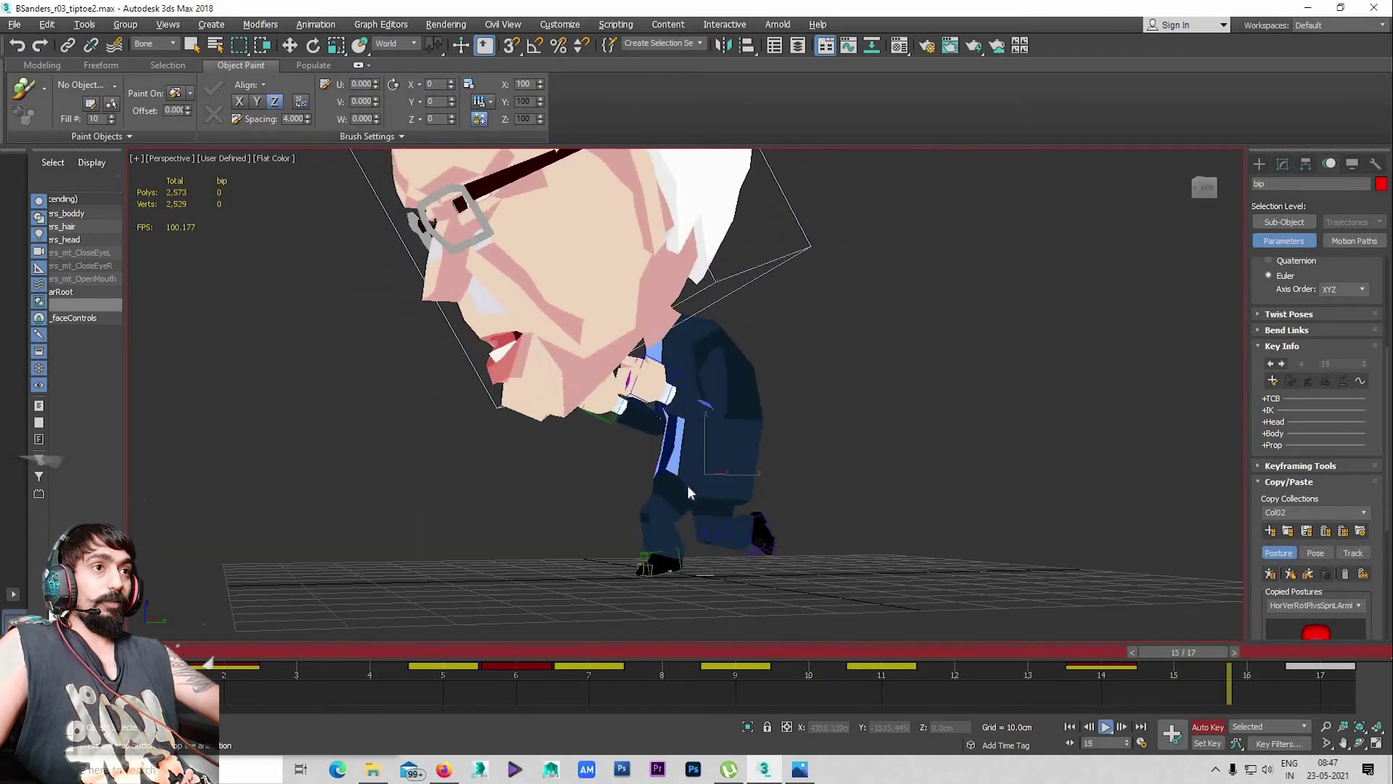
{"action": "scroll", "coordinate": [737, 515], "scroll_direction": "down", "scroll_amount": 3}
{"action": "middle_click_drag", "start_coordinate": [751, 523], "coordinate": [743, 506], "text": "alt"}
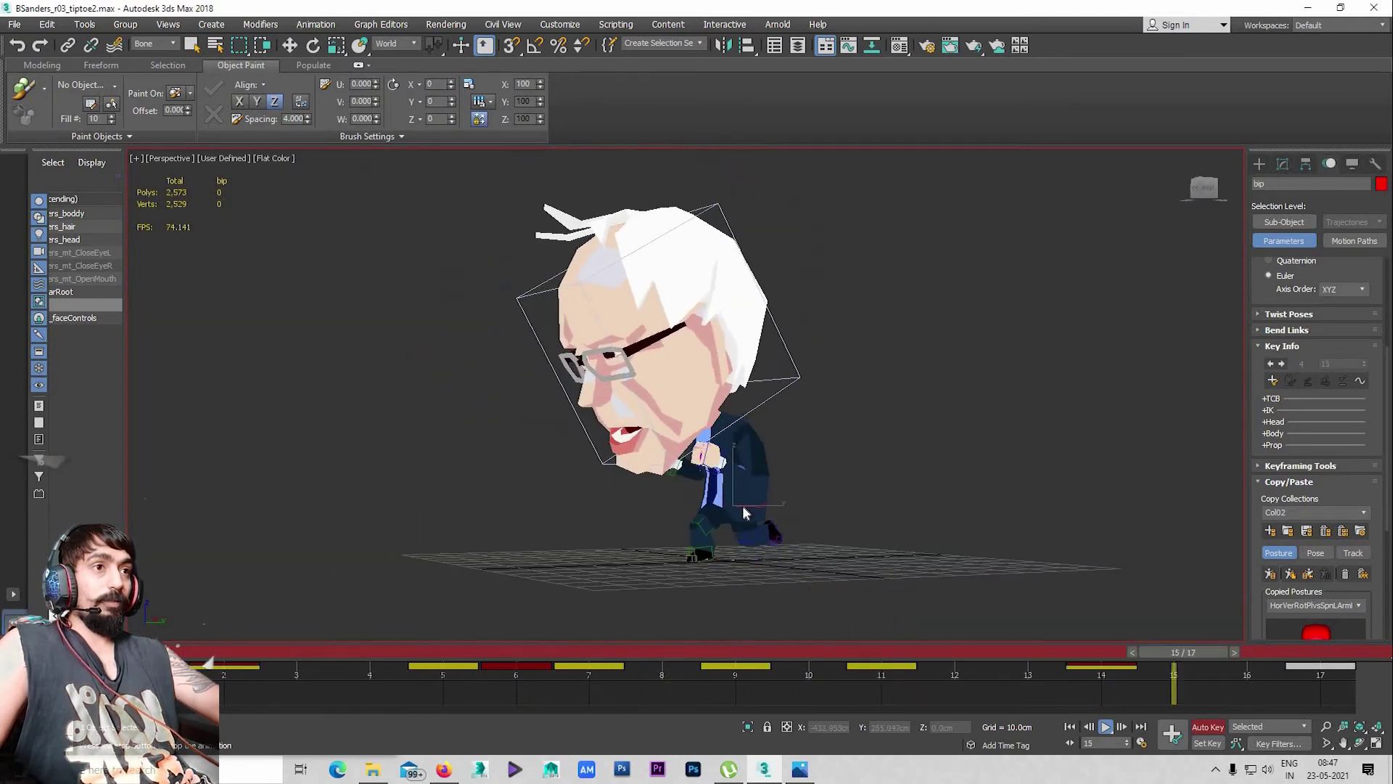
{"action": "scroll", "coordinate": [755, 507], "scroll_direction": "up", "scroll_amount": 5}
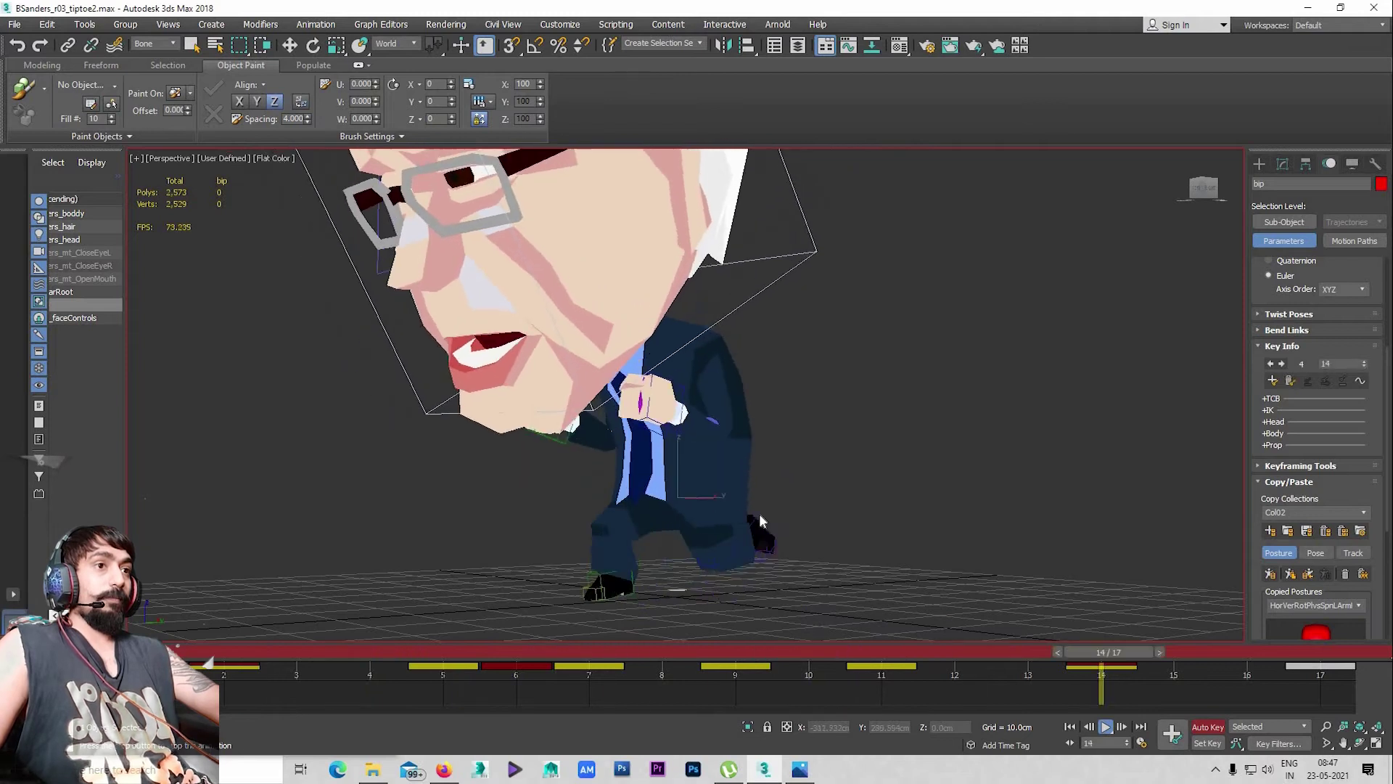
{"action": "key", "text": "slash"}
{"action": "key", "text": "w"}
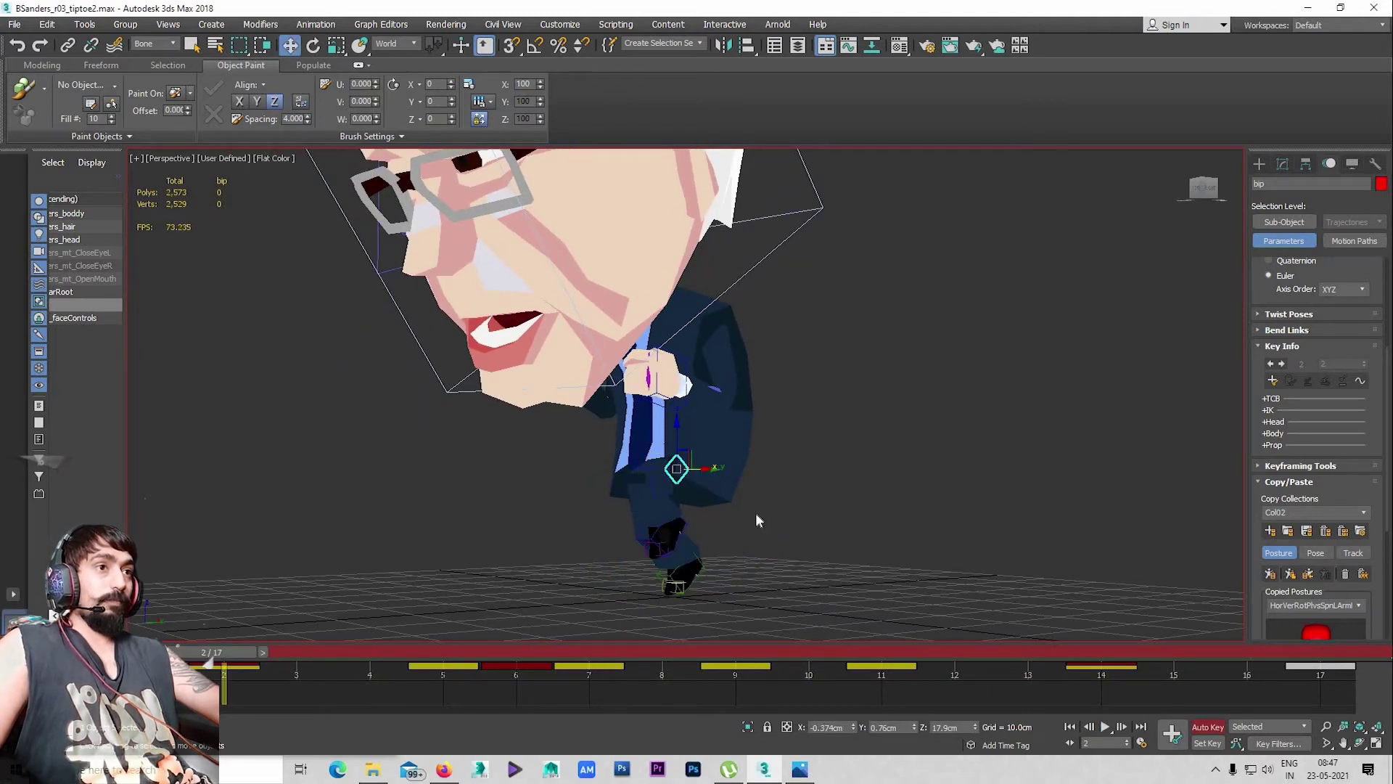
{"action": "key", "text": "slash"}
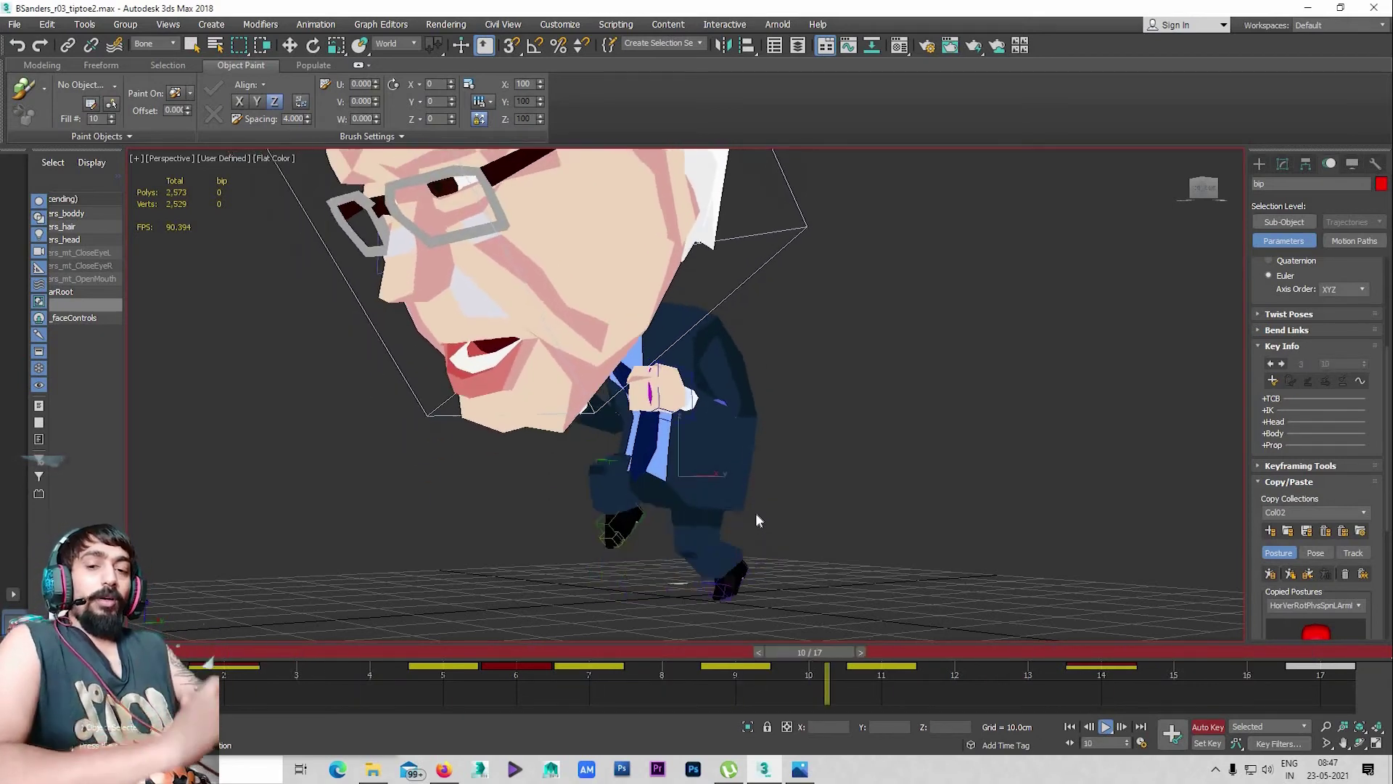
Stop playback at frame 8 and inspect the head from above and around the shoulder
{"action": "key", "text": "slash"}
{"action": "key", "text": "w"}
{"action": "left_click", "coordinate": [679, 366]}
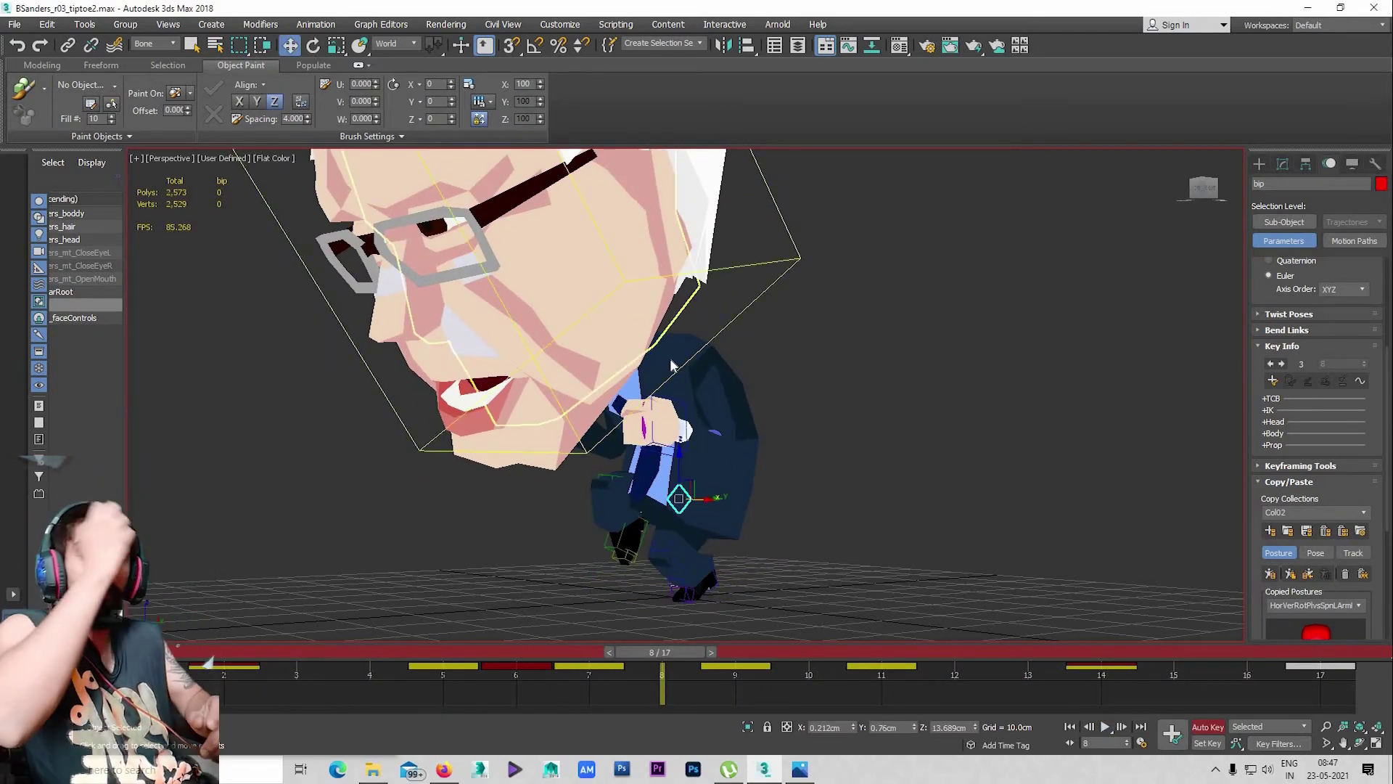
{"action": "left_click", "coordinate": [678, 370]}
{"action": "left_click", "coordinate": [780, 412]}
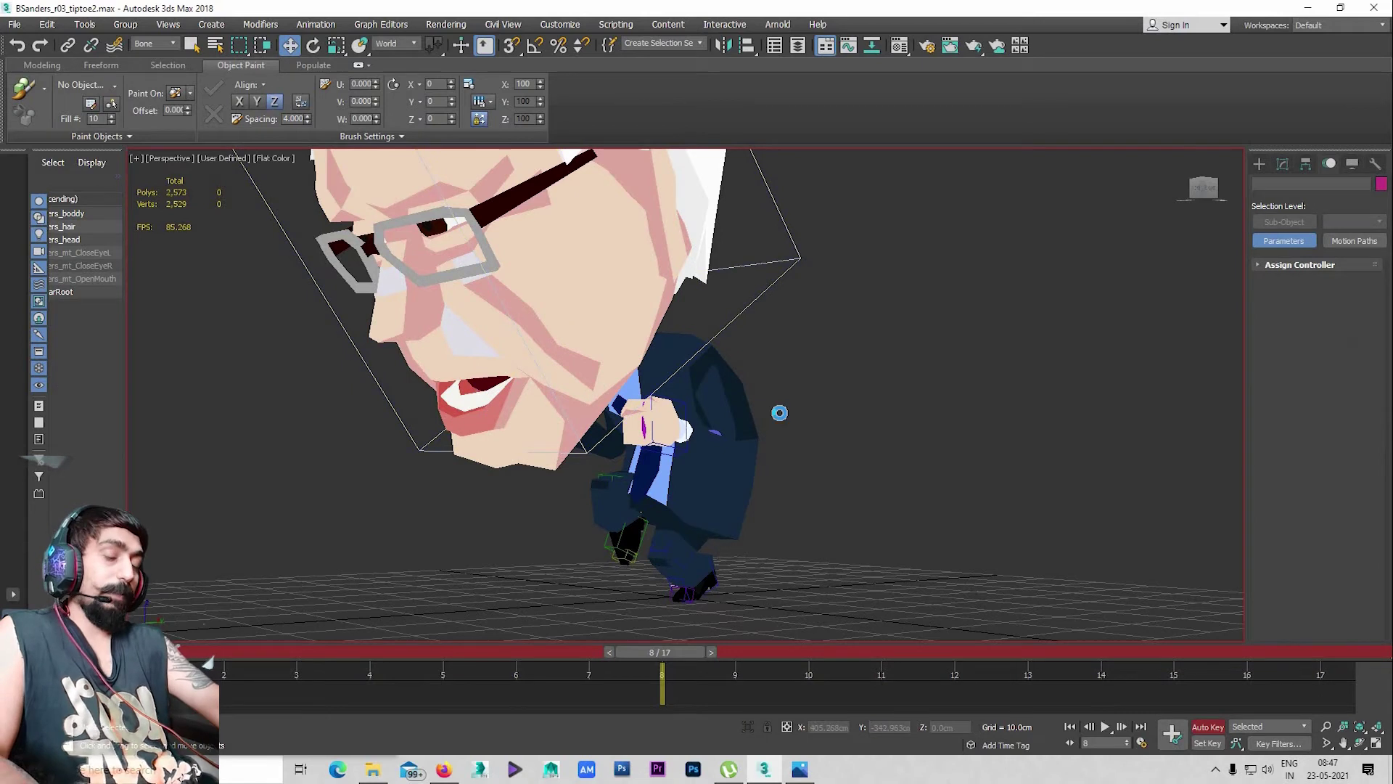
{"action": "middle_click_drag", "start_coordinate": [776, 446], "coordinate": [723, 355], "text": "alt"}
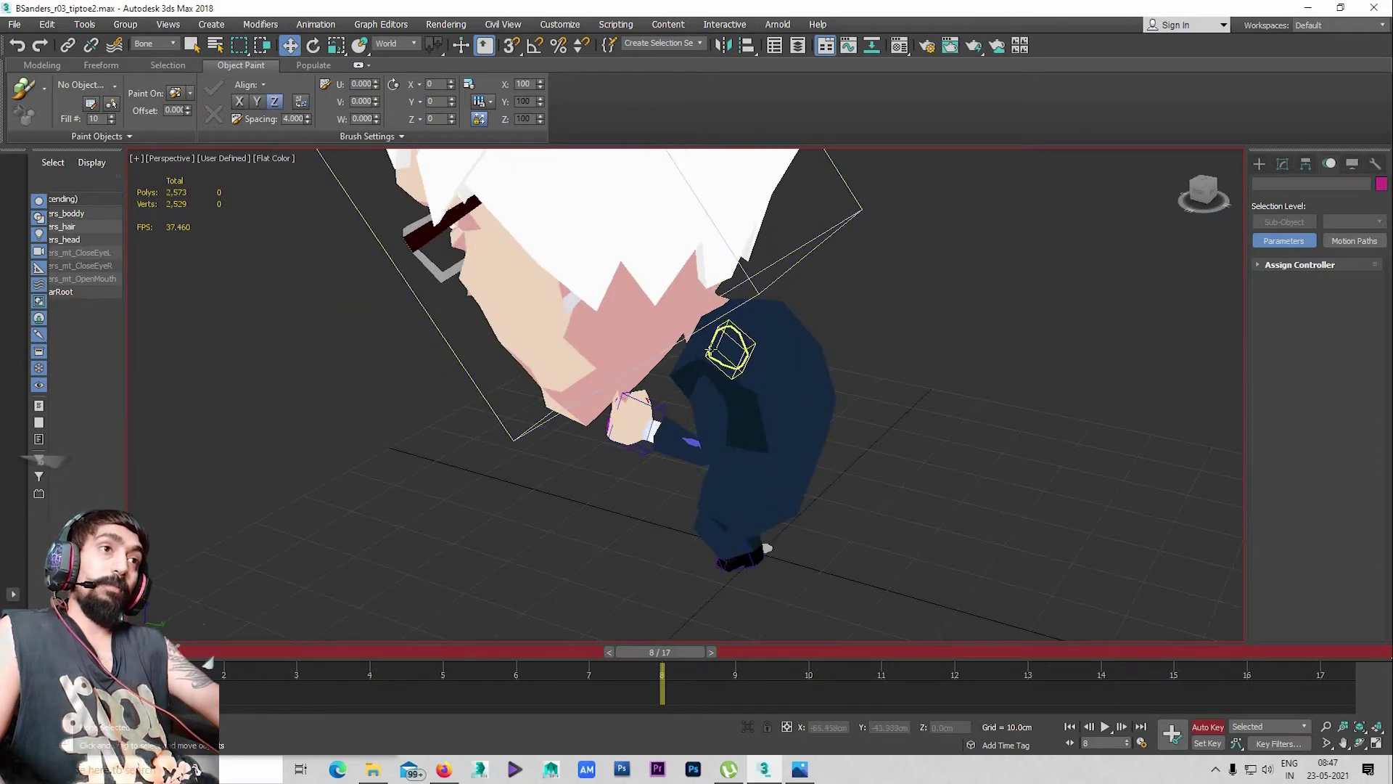
{"action": "scroll", "coordinate": [705, 352], "scroll_direction": "up", "scroll_amount": 4}
{"action": "scroll", "coordinate": [646, 340], "scroll_direction": "up", "scroll_amount": 3}
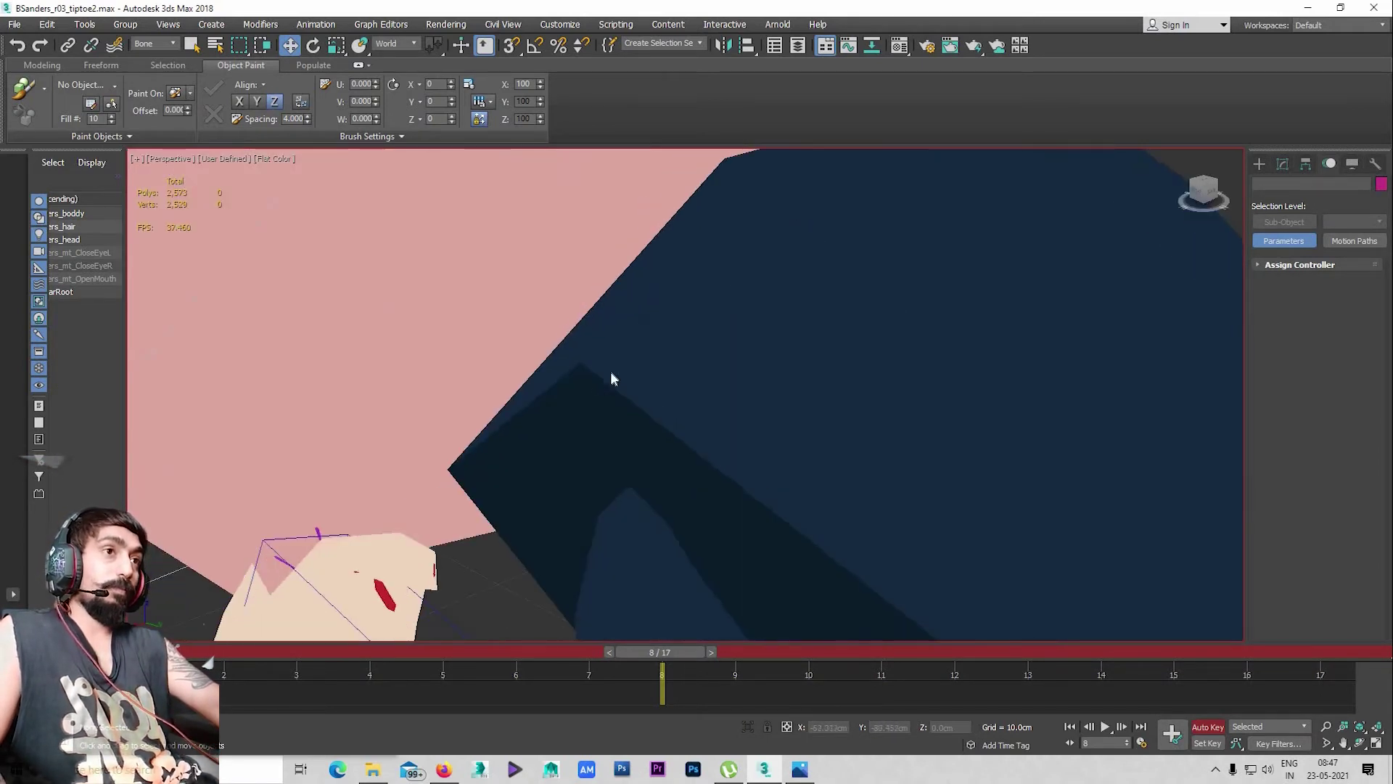
{"action": "middle_click_drag", "start_coordinate": [718, 406], "coordinate": [633, 407], "text": "alt"}
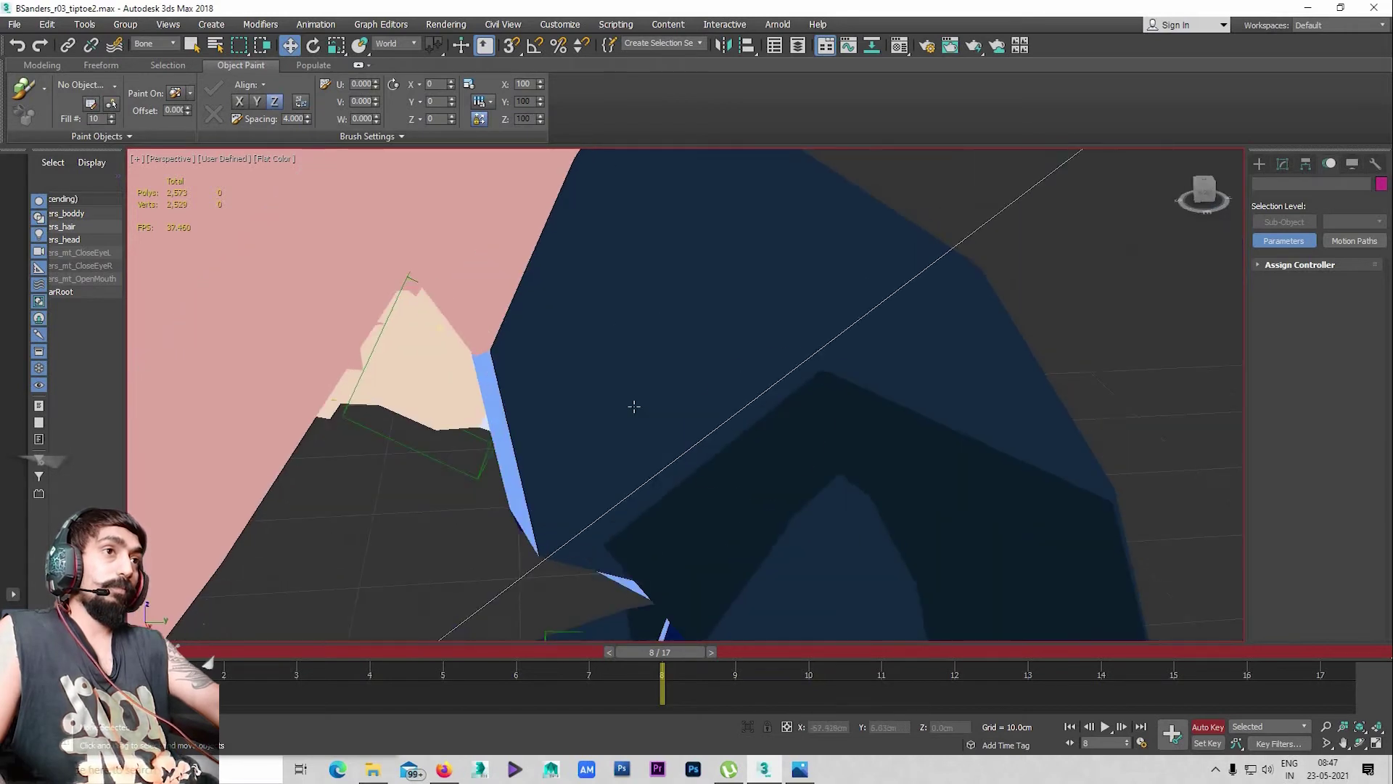
Check the right forearm, select the right clavicle, and return to frame 0 in four views
{"action": "left_click", "coordinate": [733, 430]}
{"action": "mouse_move", "coordinate": [733, 430]}
{"action": "middle_mouse_down", "text": "alt"}
{"action": "mouse_move", "coordinate": [613, 420]}
{"action": "mouse_move", "coordinate": [585, 303]}
{"action": "middle_mouse_up", "text": "alt"}
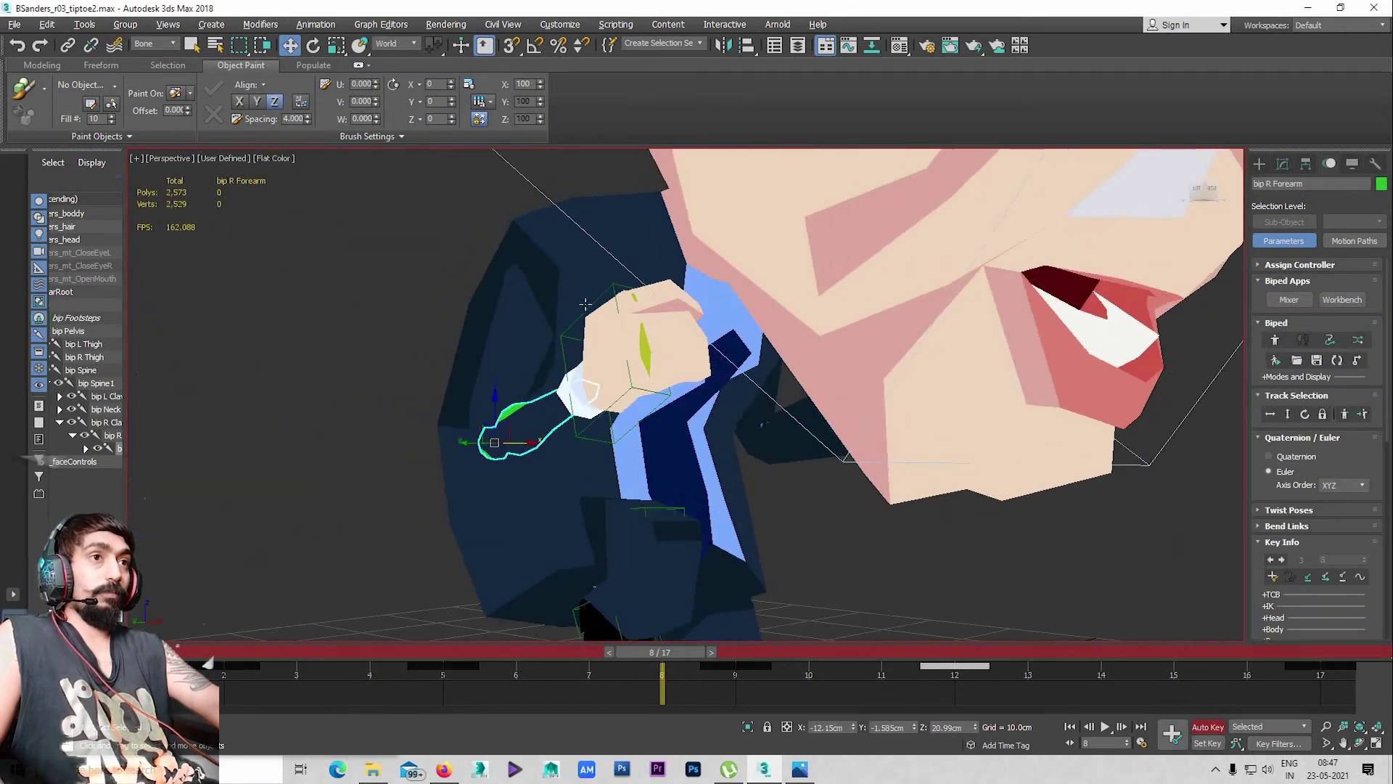
{"action": "left_click", "coordinate": [599, 261]}
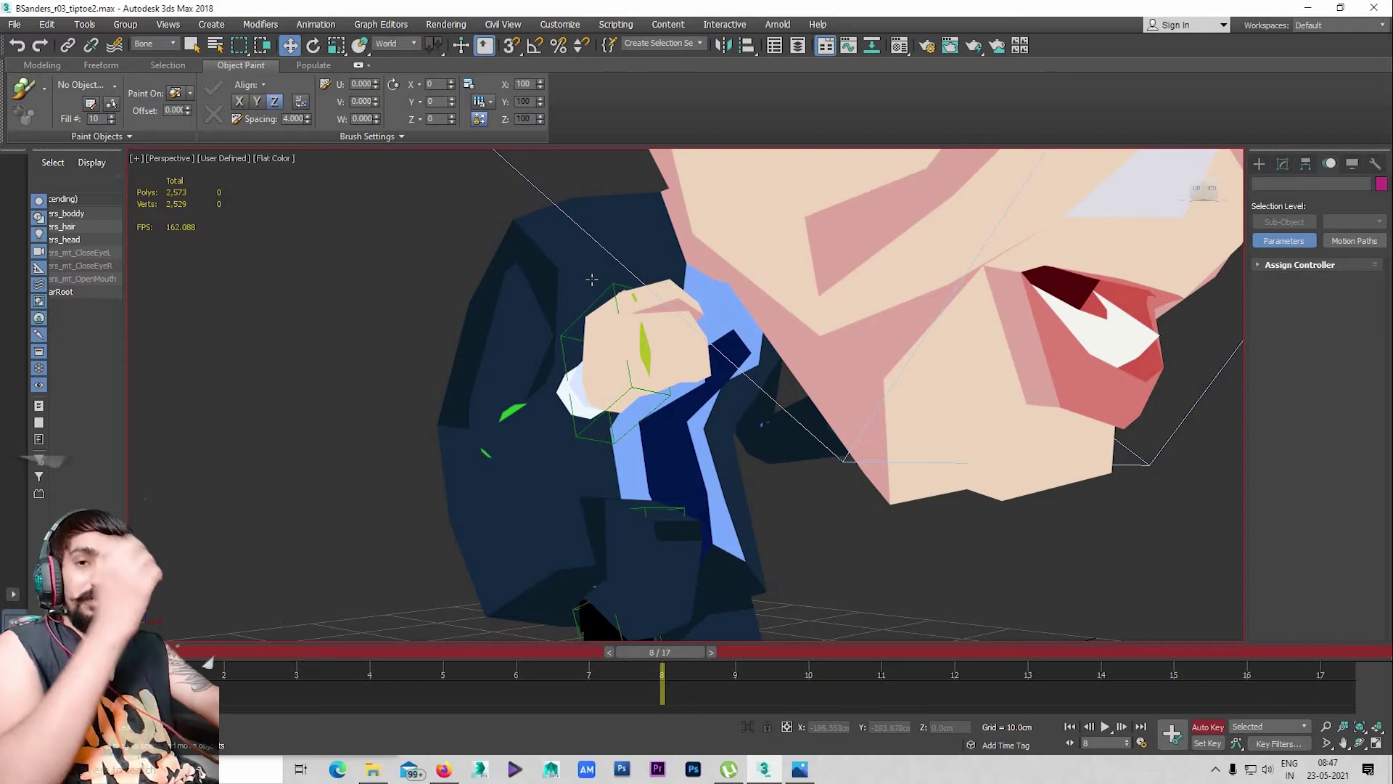
{"action": "left_click", "coordinate": [584, 290]}
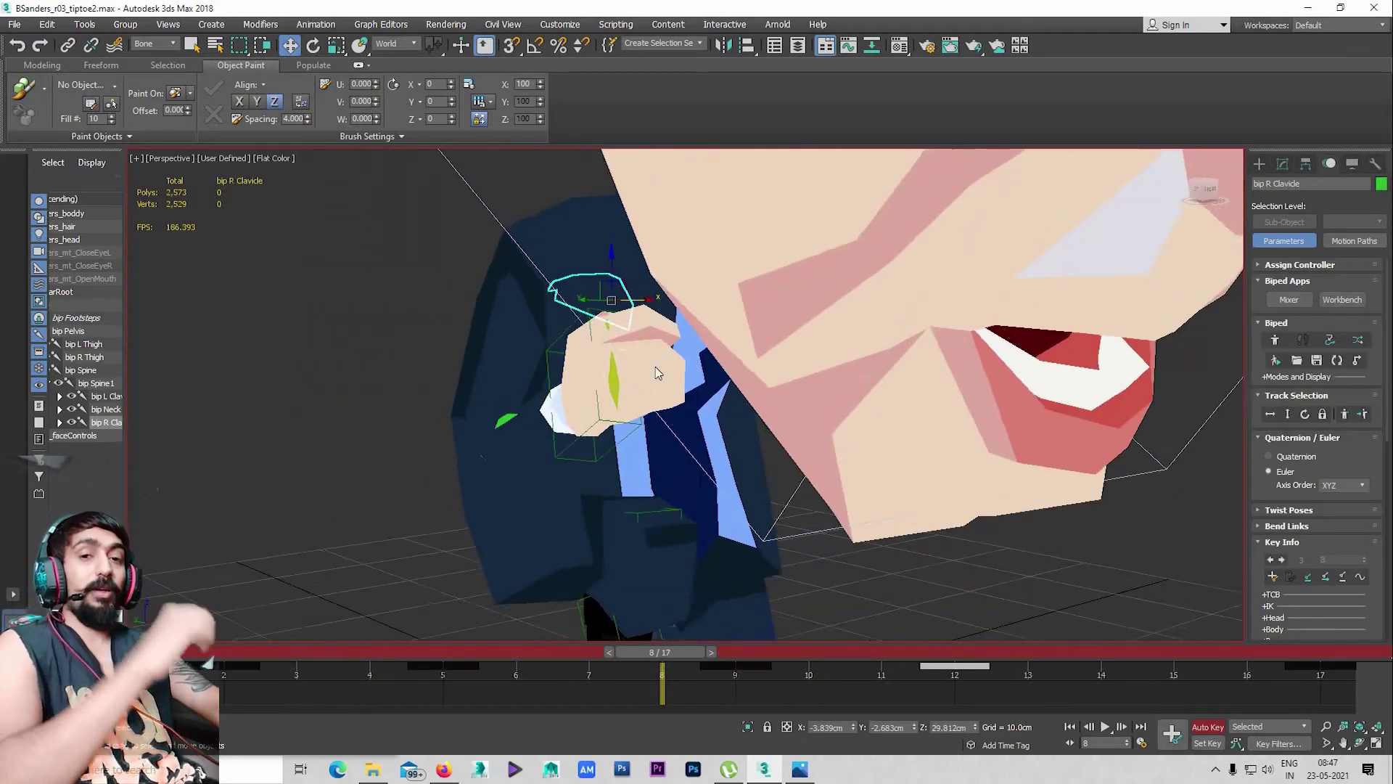
{"action": "key", "text": "alt+w"}
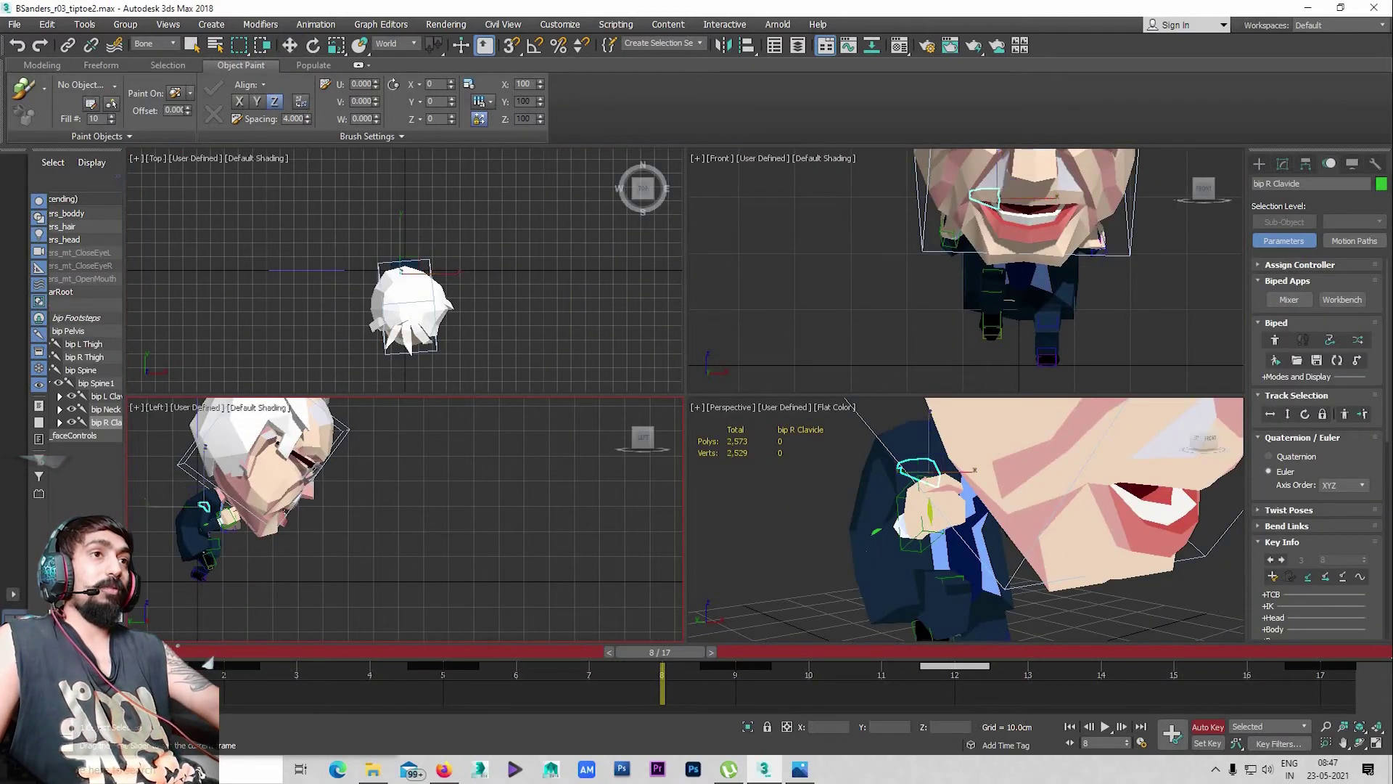
{"action": "left_click_drag", "start_coordinate": [674, 654], "coordinate": [77, 652]}
{"action": "key", "text": "alt+w"}
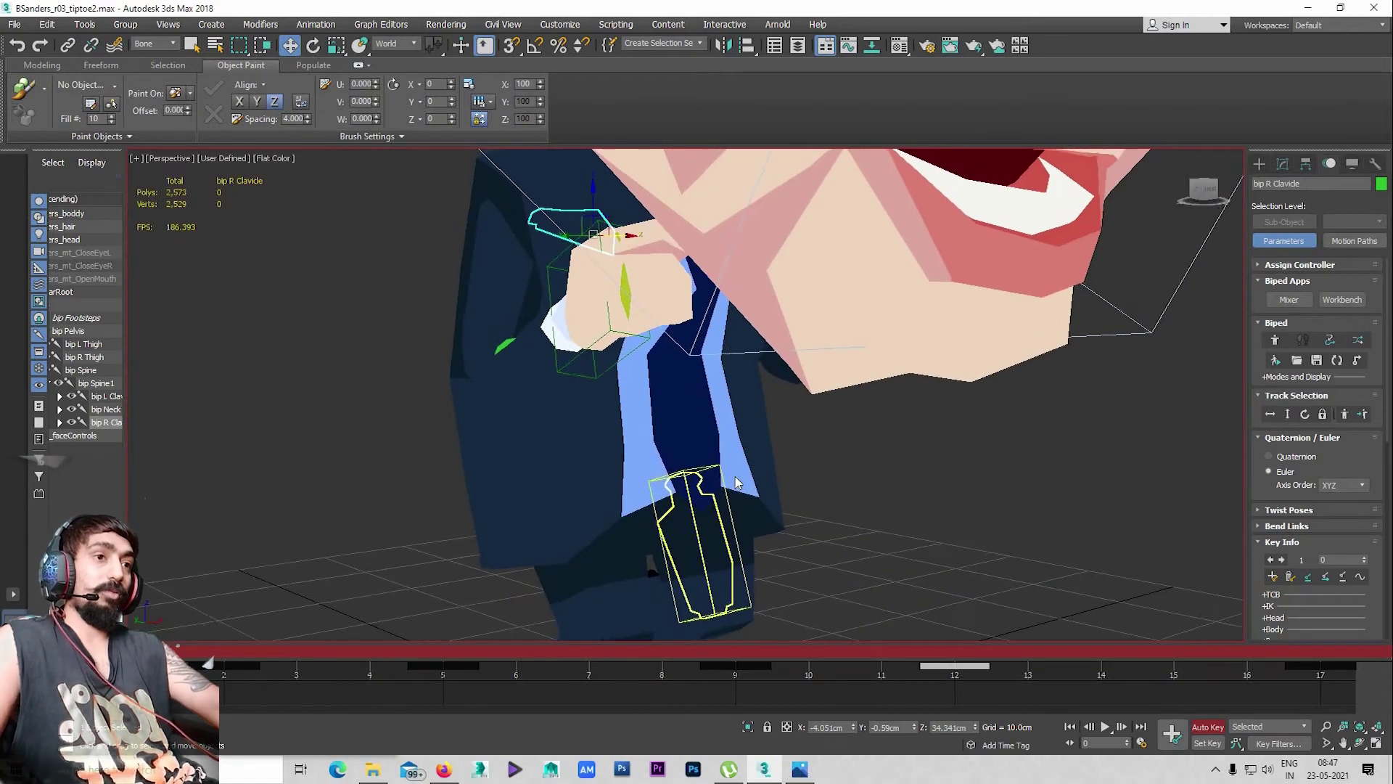
{"action": "key", "text": "alt+w"}
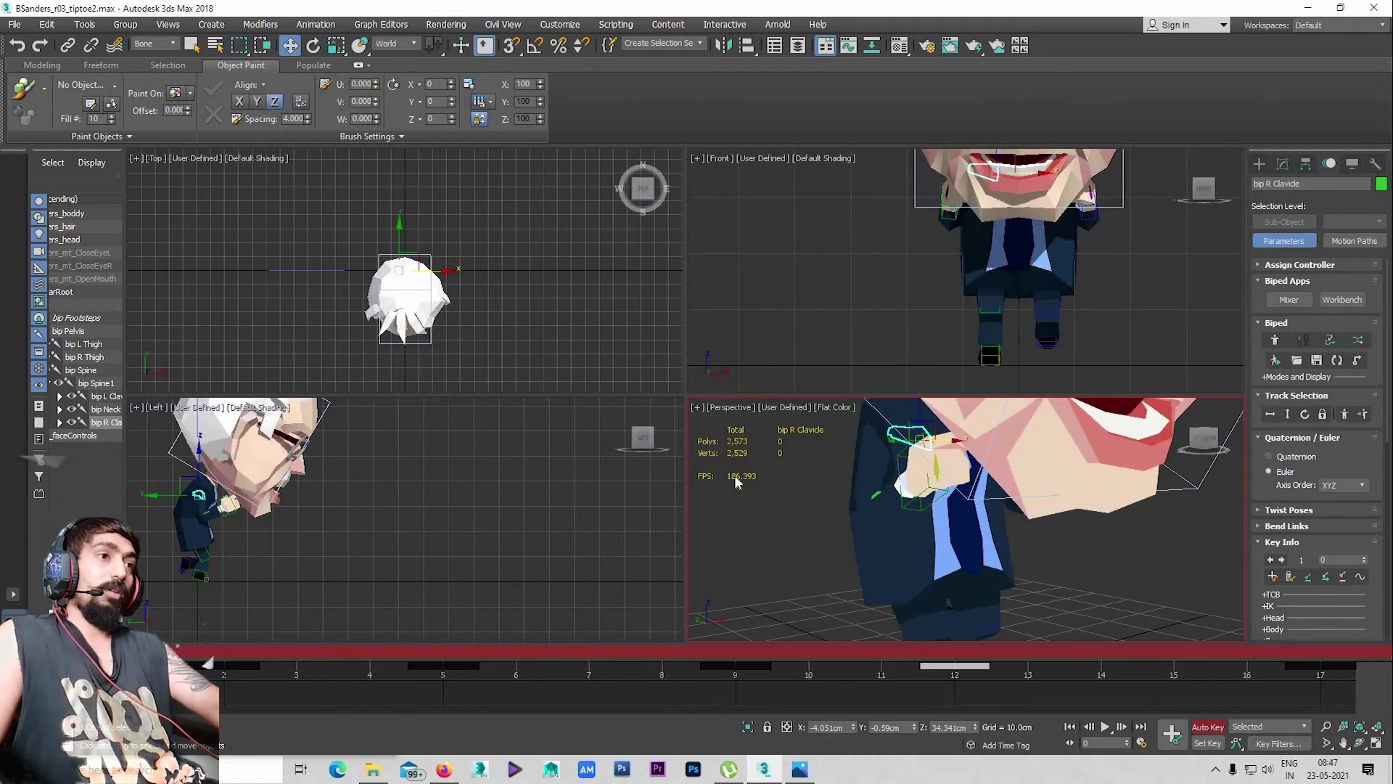
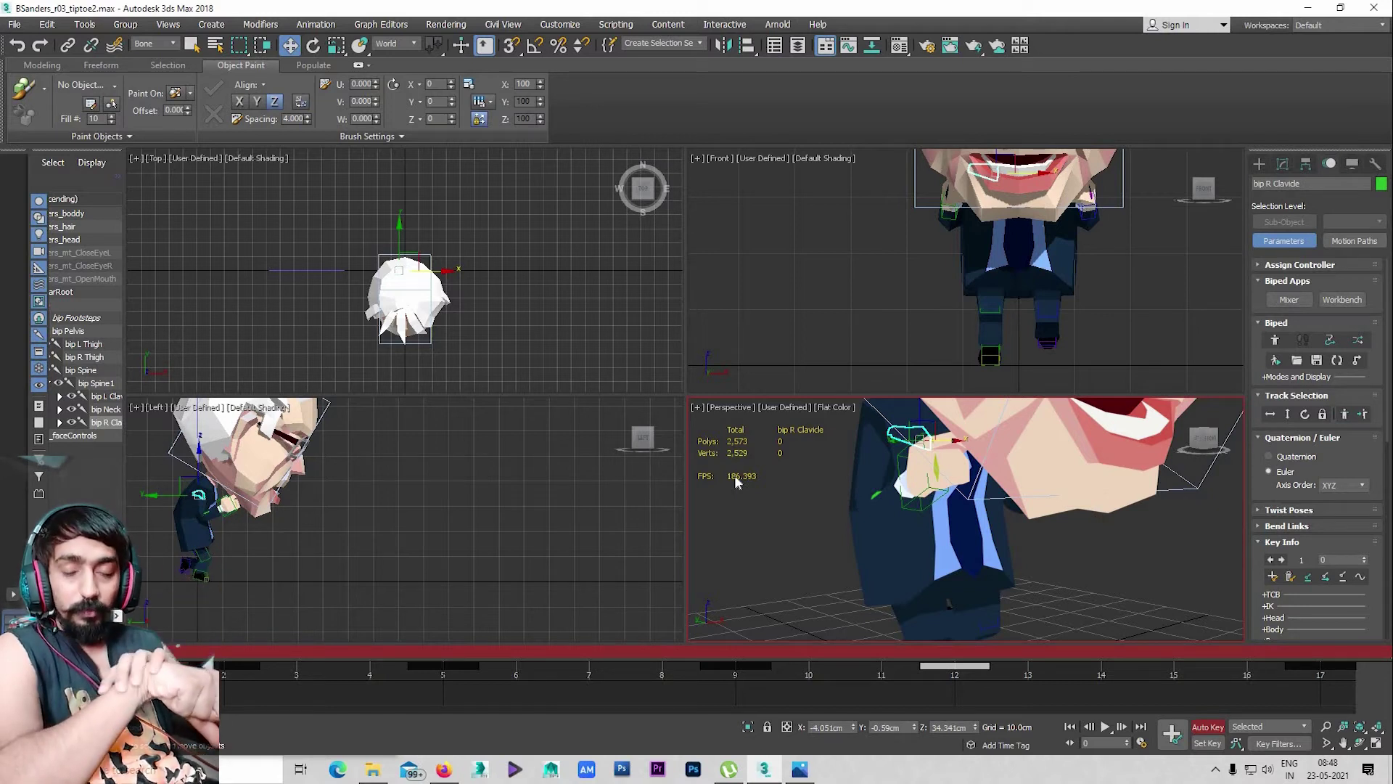
Maximize the Perspective view and play the walk to check the pose, returning to frame 5
{"action": "key", "text": "alt+w"}
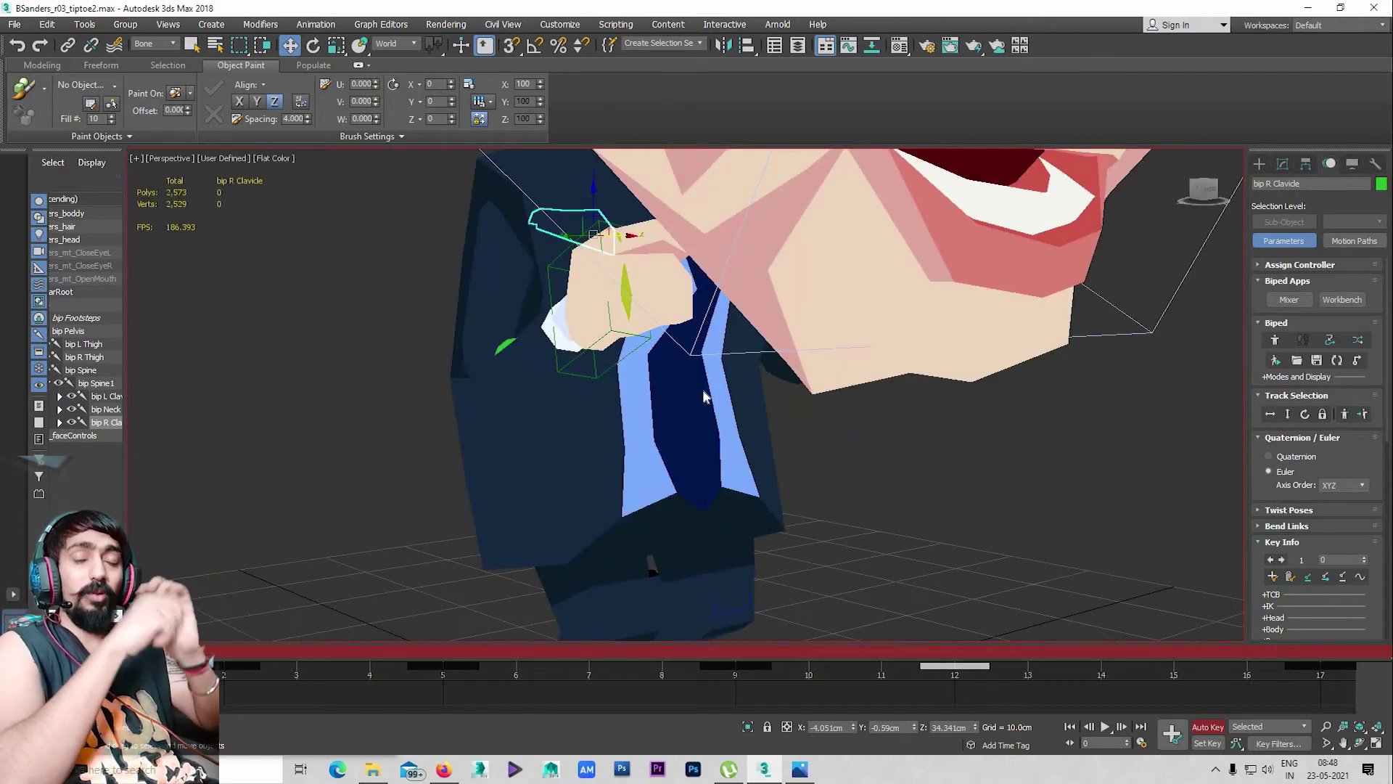
{"action": "middle_click_drag", "start_coordinate": [778, 419], "coordinate": [208, 662], "text": "alt"}
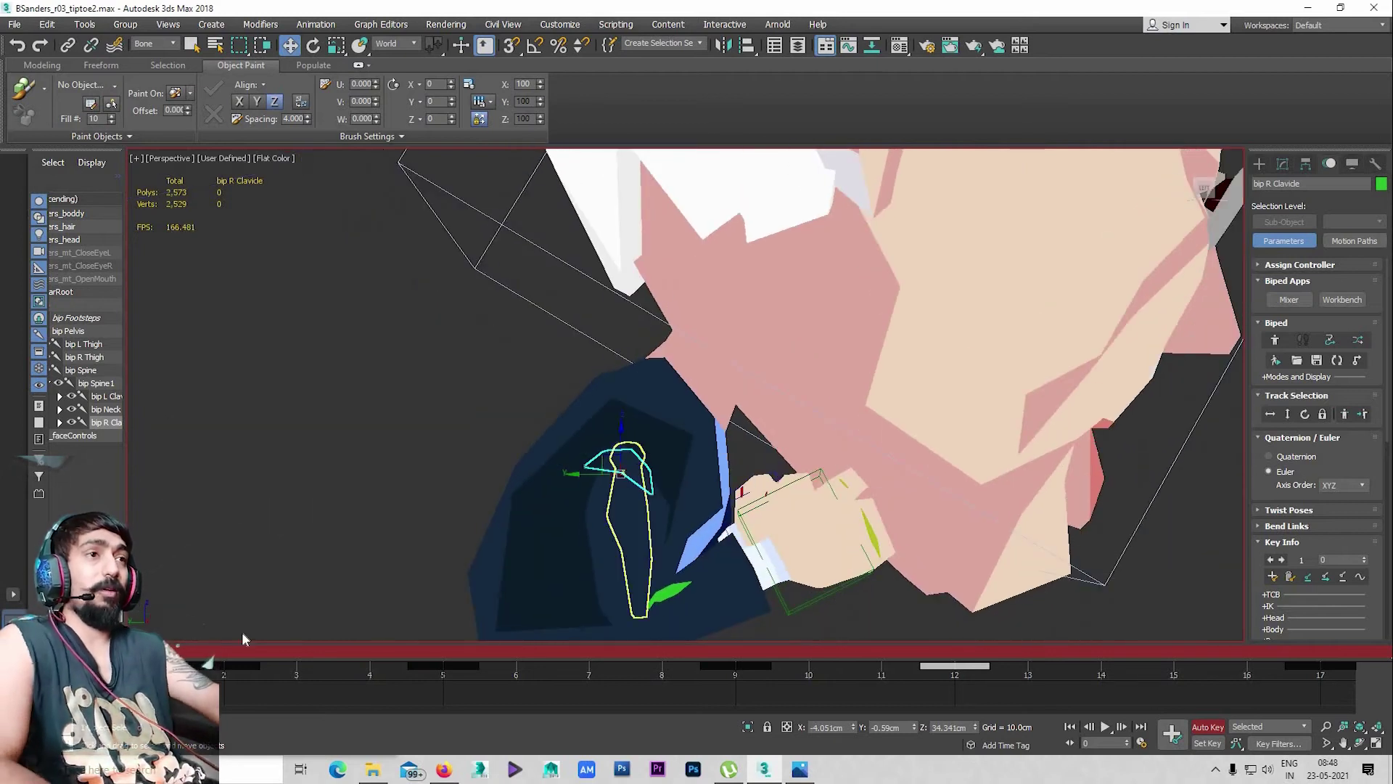
{"action": "mouse_move", "coordinate": [208, 662]}
{"action": "left_mouse_down"}
{"action": "mouse_move", "coordinate": [283, 654]}
{"action": "mouse_move", "coordinate": [244, 662]}
{"action": "left_mouse_up"}
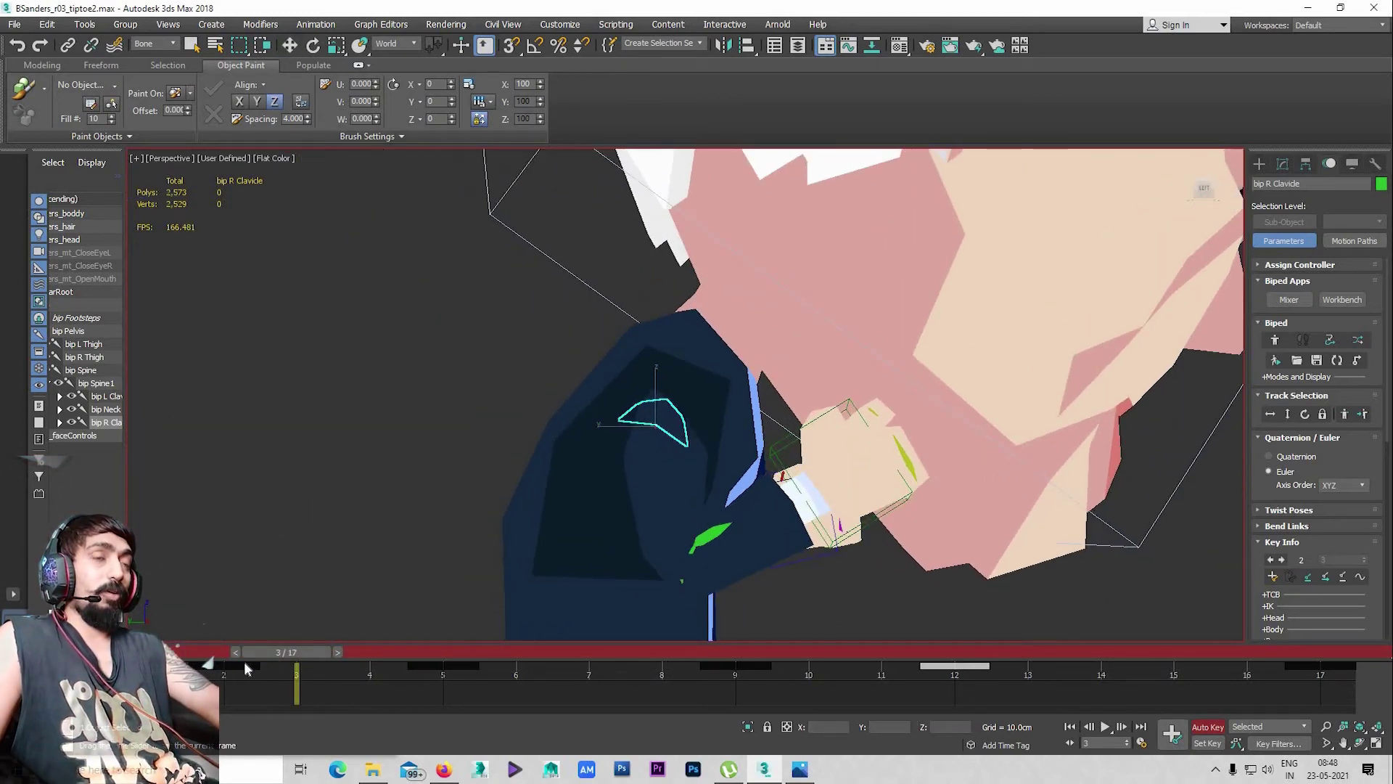
{"action": "middle_click_drag", "start_coordinate": [875, 411], "coordinate": [587, 410], "text": "alt"}
{"action": "key", "text": "e"}
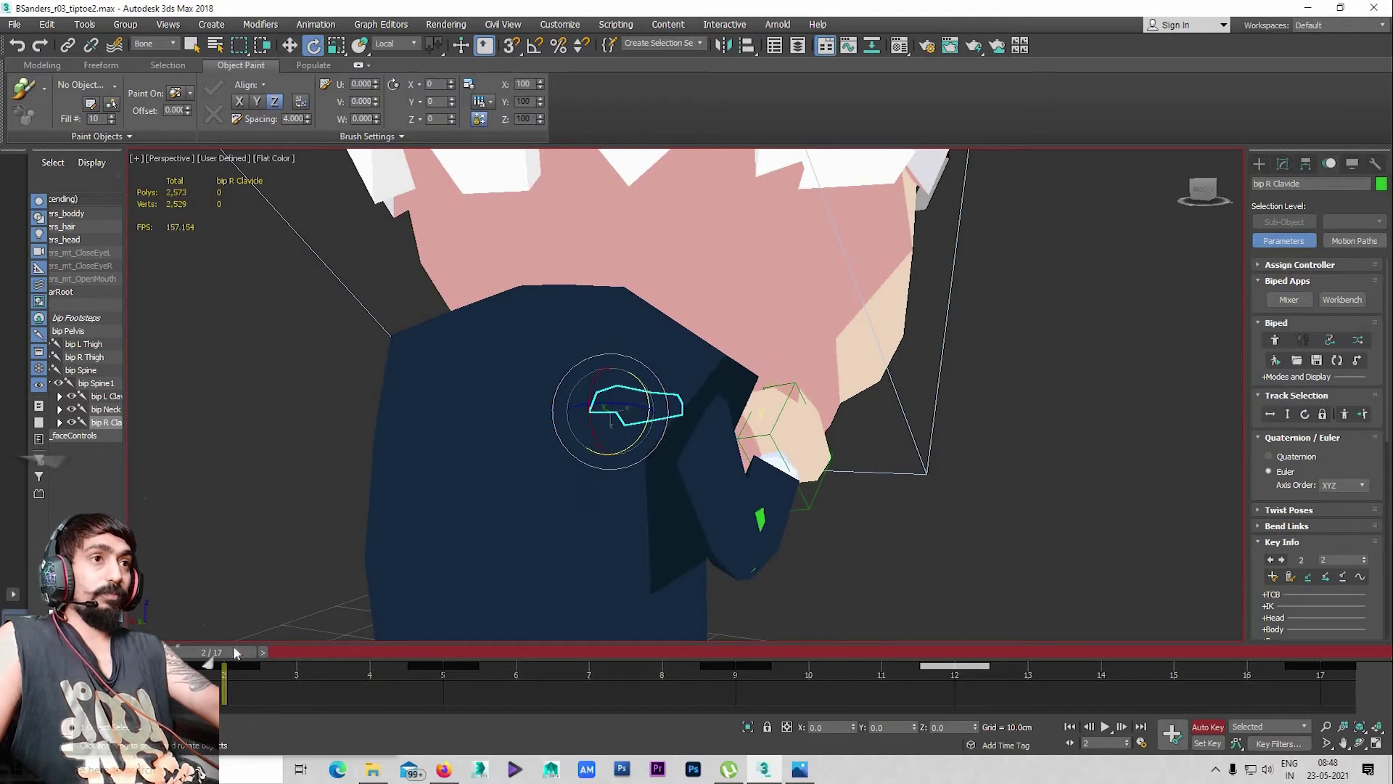
{"action": "mouse_move", "coordinate": [208, 662]}
{"action": "left_mouse_down"}
{"action": "mouse_move", "coordinate": [399, 628]}
{"action": "mouse_move", "coordinate": [502, 625]}
{"action": "mouse_move", "coordinate": [508, 642]}
{"action": "mouse_move", "coordinate": [502, 629]}
{"action": "left_mouse_up"}
{"action": "key", "text": "e"}
{"action": "middle_click_drag", "start_coordinate": [603, 556], "coordinate": [680, 515], "text": "alt"}
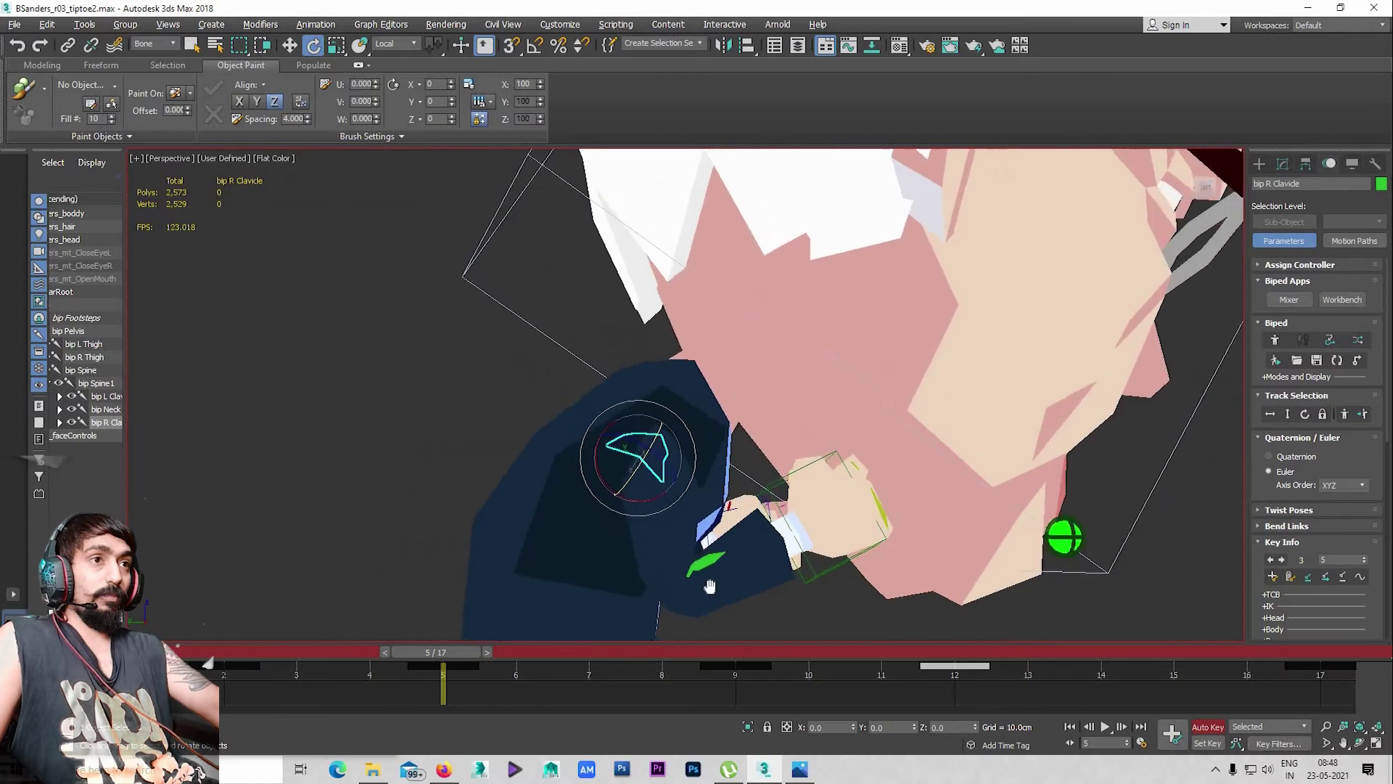
{"action": "key", "text": "slash"}
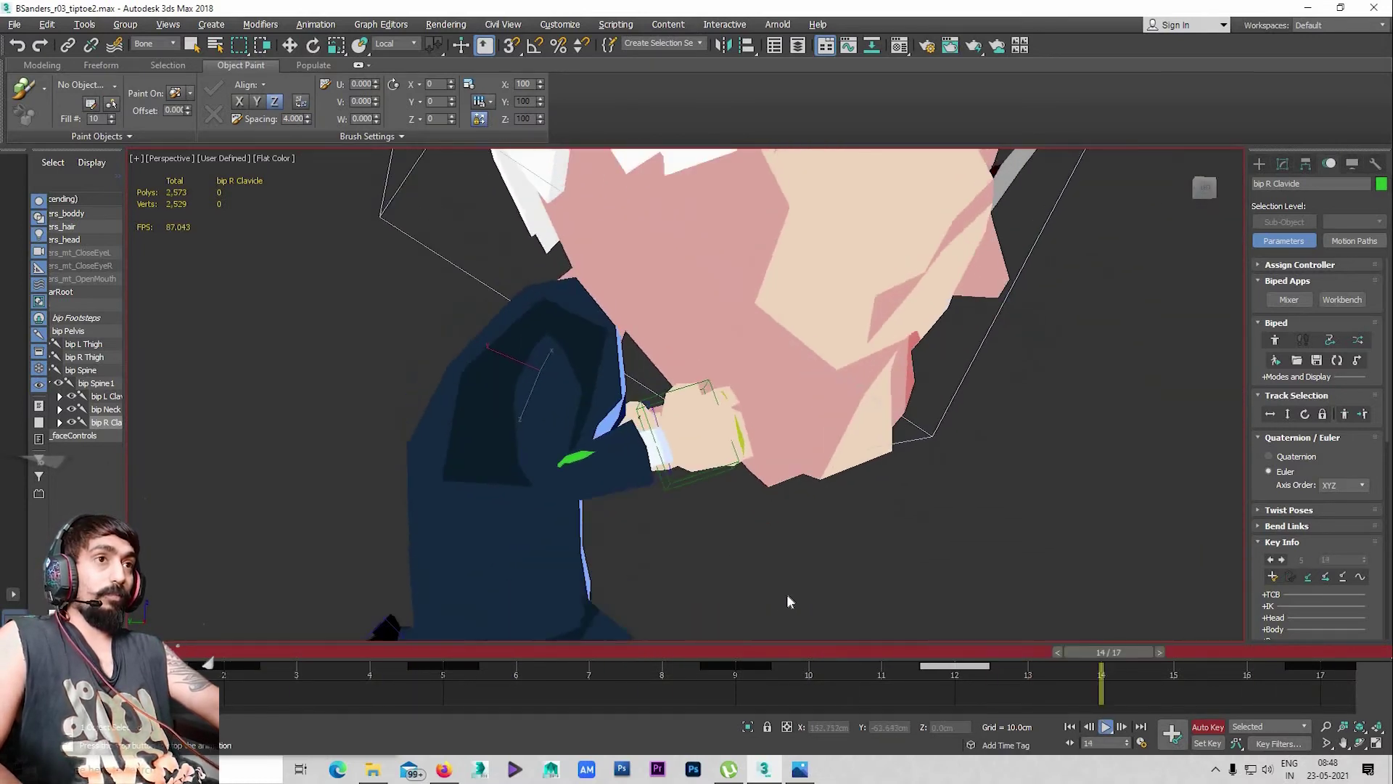
{"action": "left_click", "coordinate": [958, 656]}
{"action": "left_click", "coordinate": [443, 693]}
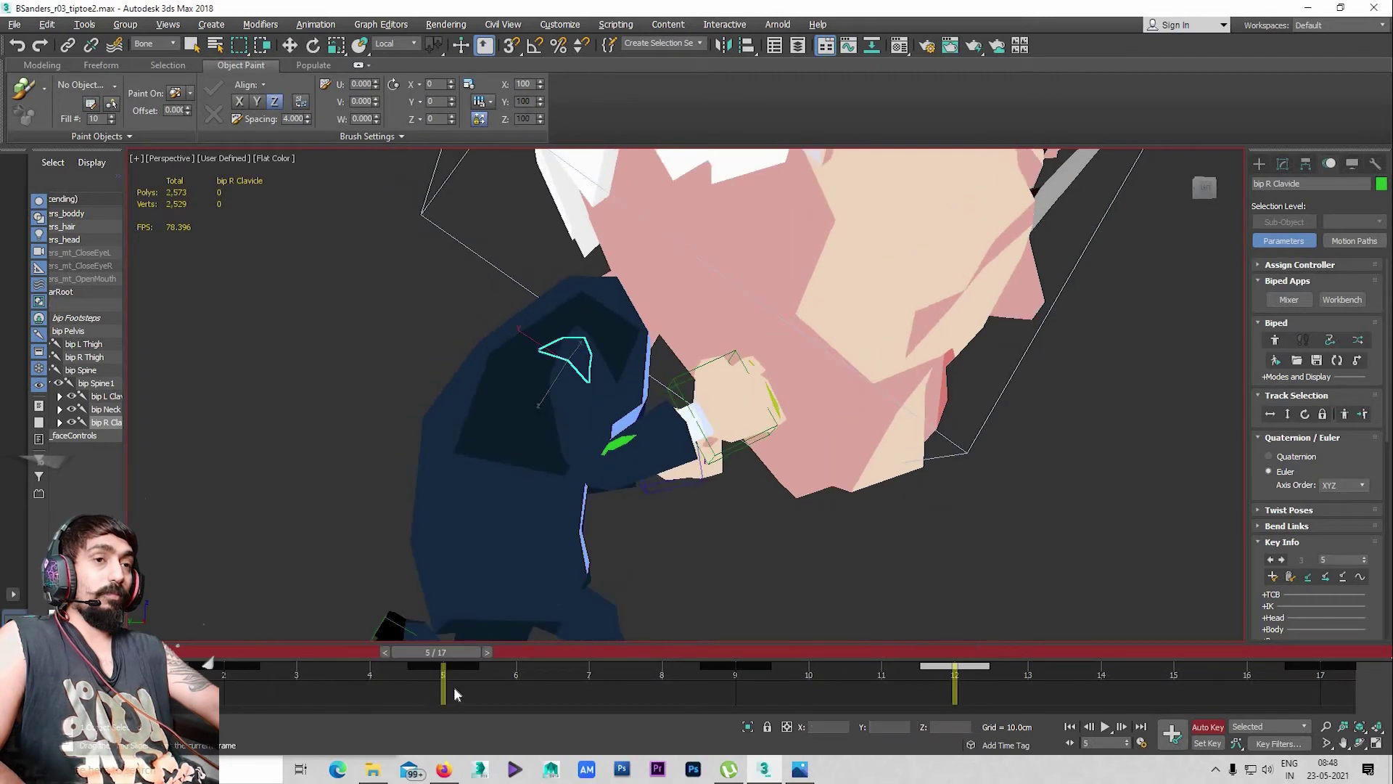
{"action": "middle_click_drag", "start_coordinate": [654, 519], "coordinate": [510, 362], "text": "alt"}
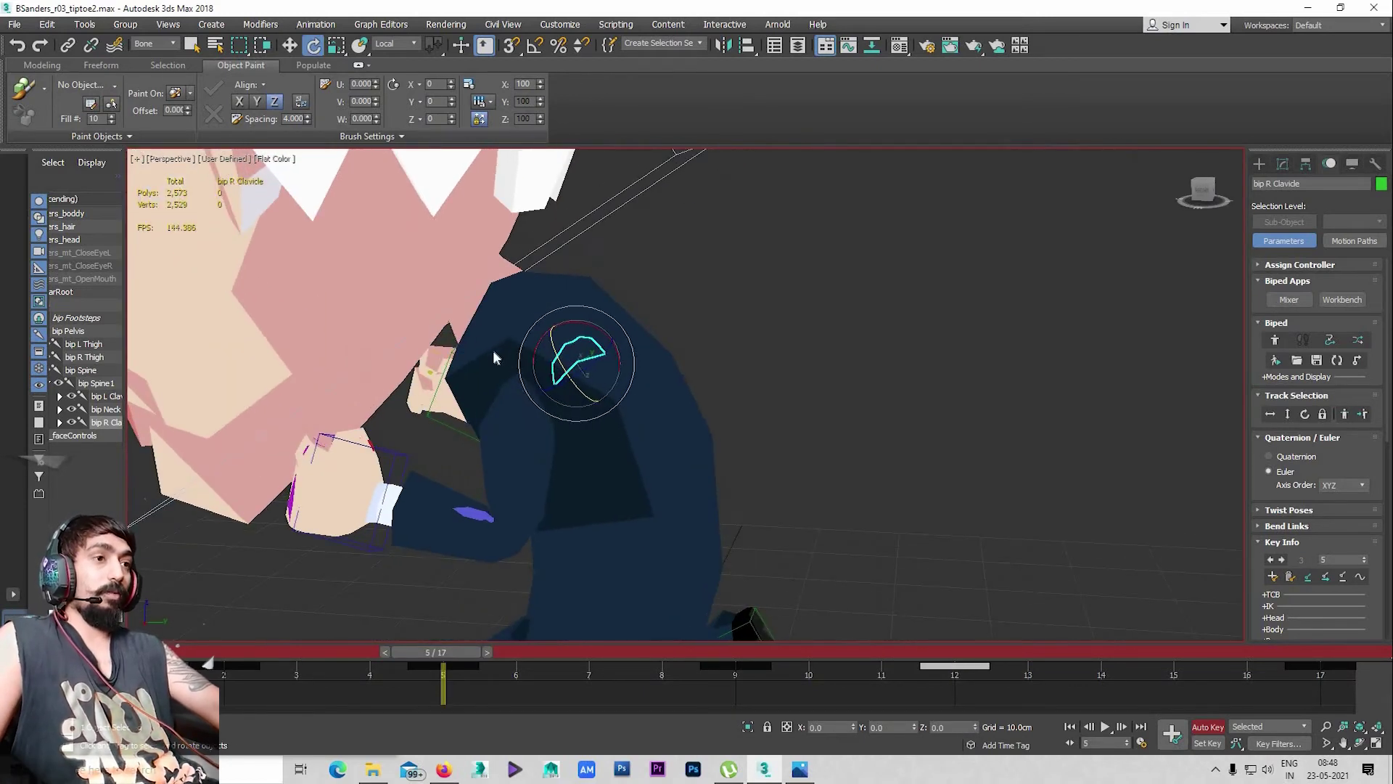
Rotate the upper spine bone bip Spine1 slightly at frame 5
{"action": "left_click", "coordinate": [493, 357]}
{"action": "mouse_move", "coordinate": [621, 398]}
{"action": "middle_mouse_down", "text": "alt"}
{"action": "mouse_move", "coordinate": [746, 373]}
{"action": "mouse_move", "coordinate": [617, 399]}
{"action": "middle_mouse_up", "text": "alt"}
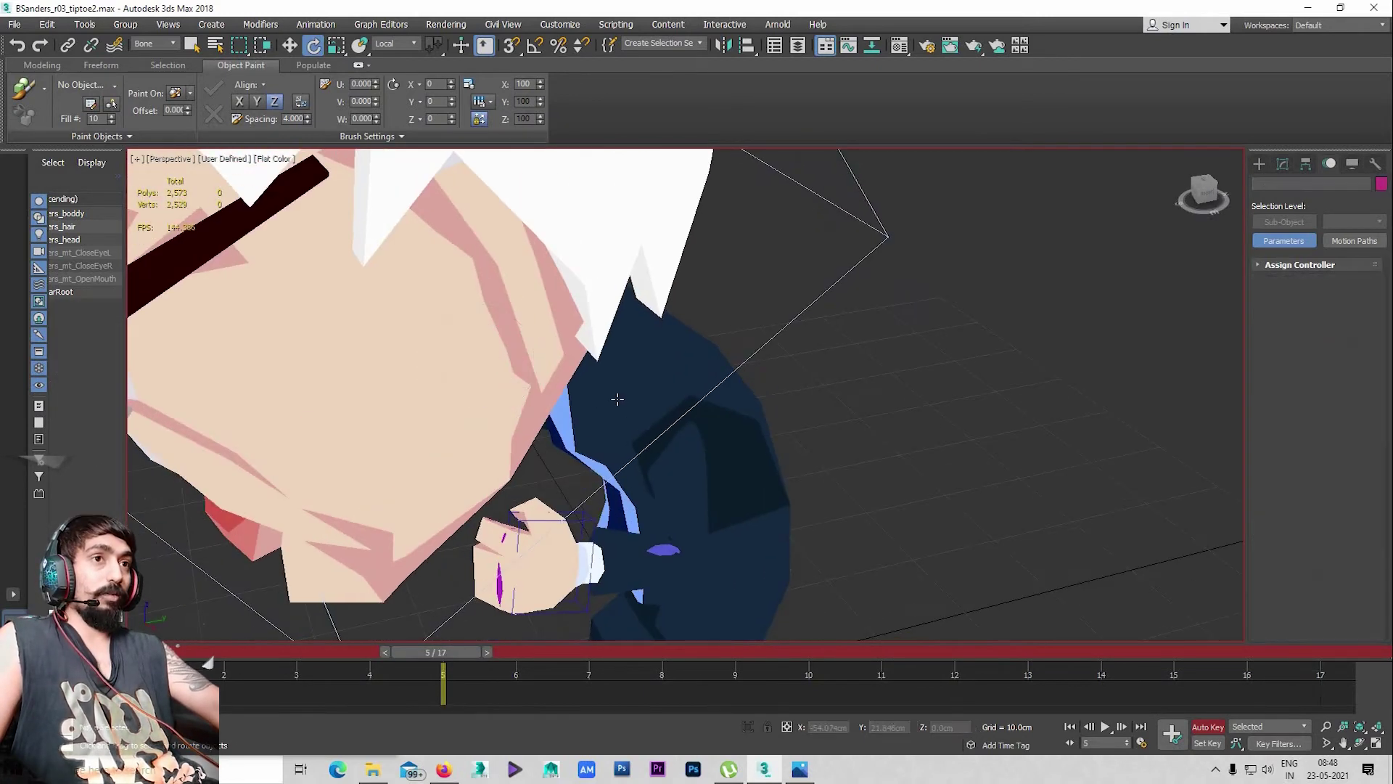
{"action": "left_click_drag", "start_coordinate": [632, 412], "coordinate": [686, 454]}
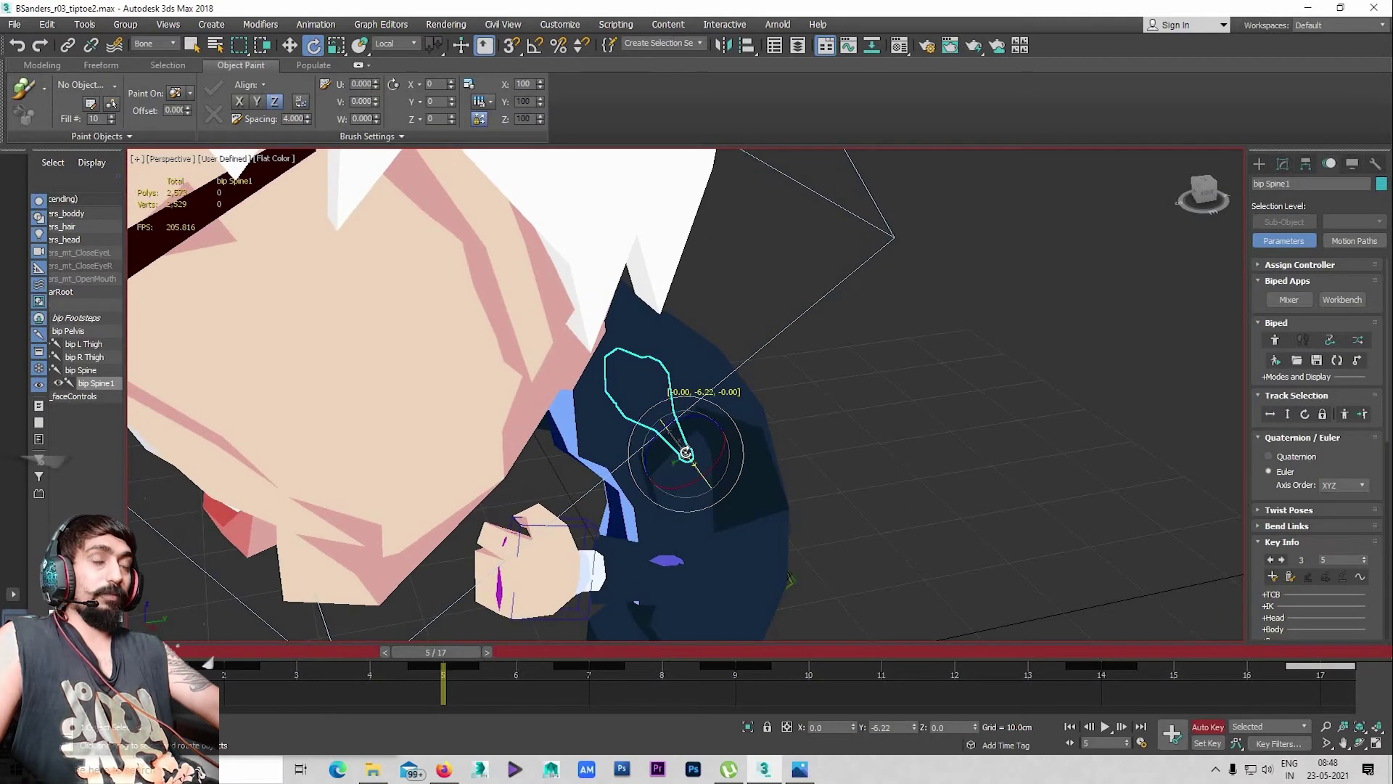
{"action": "mouse_move", "coordinate": [768, 441]}
{"action": "middle_mouse_down", "text": "alt"}
{"action": "mouse_move", "coordinate": [794, 374]}
{"action": "mouse_move", "coordinate": [558, 359]}
{"action": "middle_mouse_up", "text": "alt"}
{"action": "left_click", "coordinate": [558, 358]}
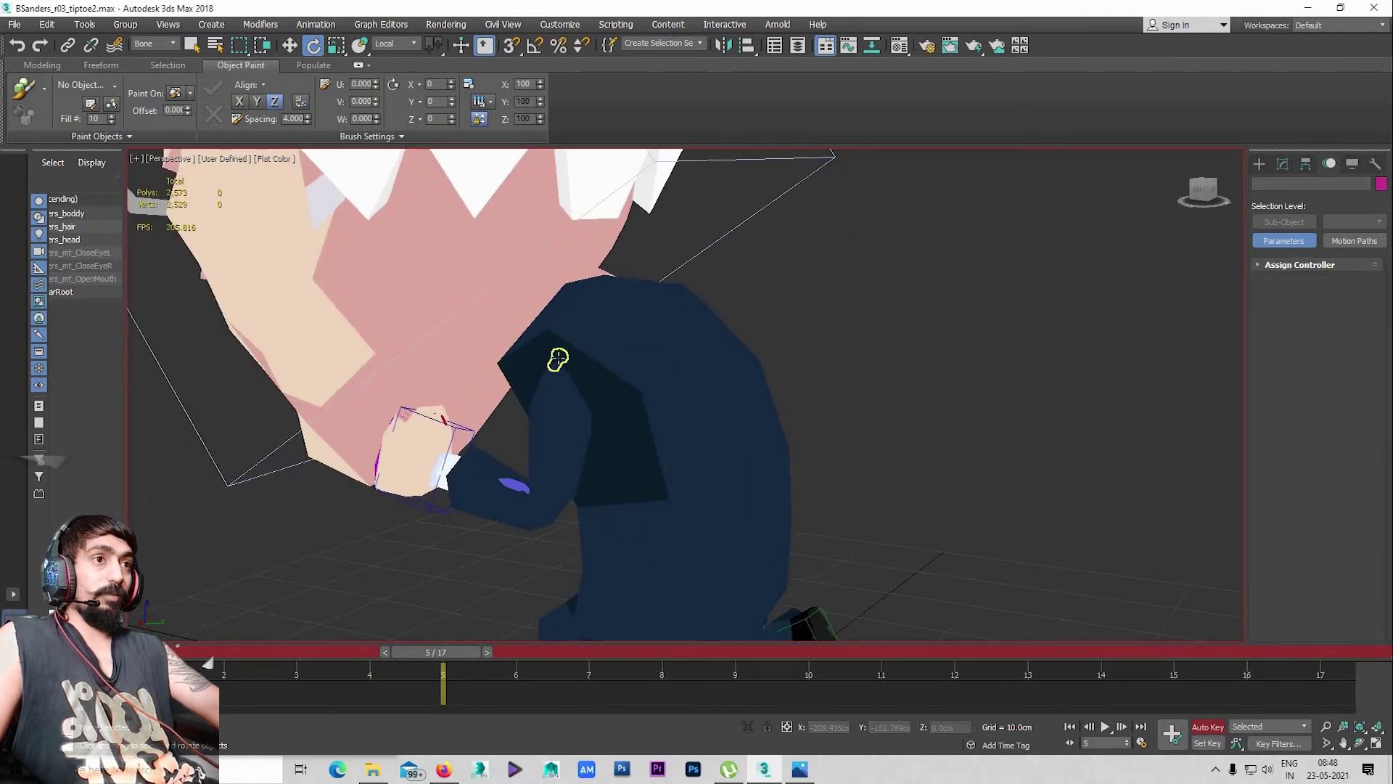
Rotate the left clavicle about 5.78 degrees at frame 5
{"action": "left_click", "coordinate": [583, 405]}
{"action": "middle_click_drag", "start_coordinate": [584, 405], "coordinate": [426, 379], "text": "alt"}
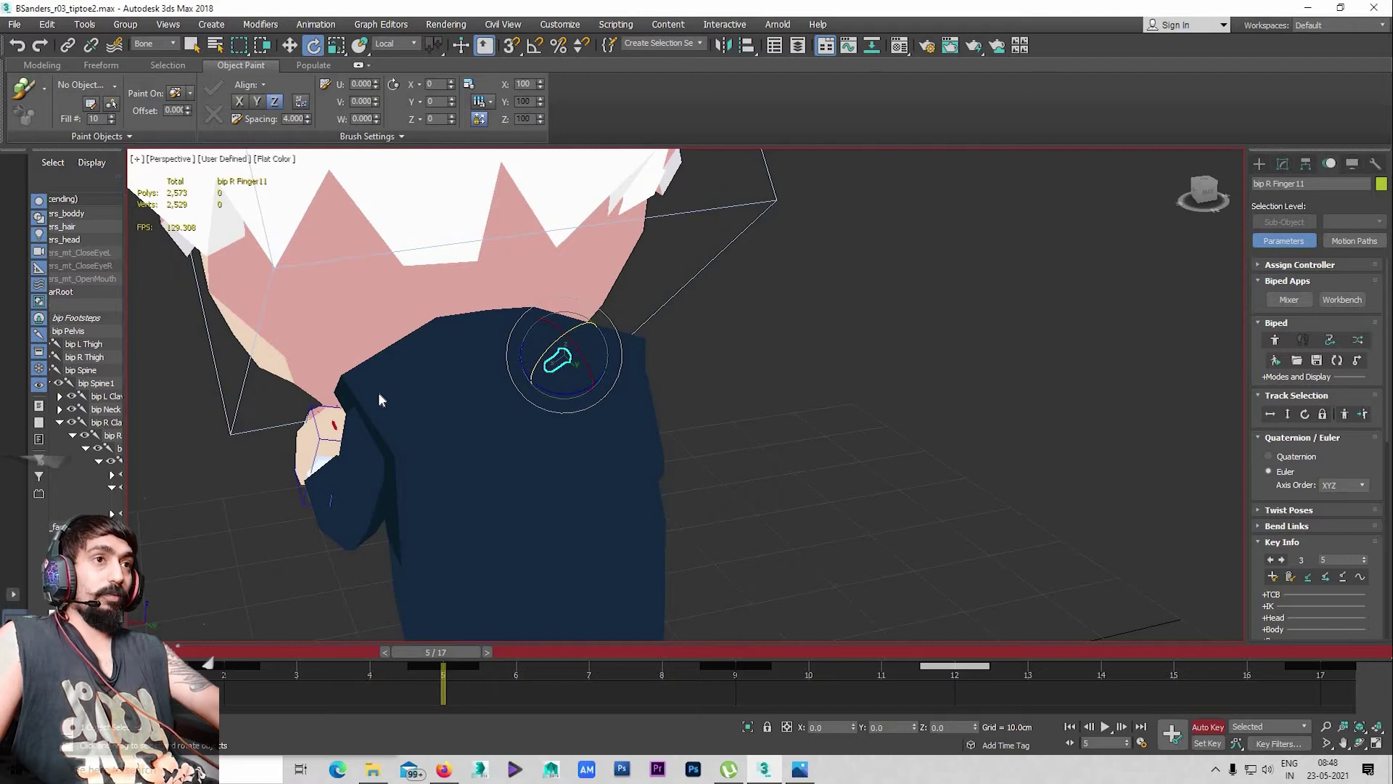
{"action": "left_click", "coordinate": [393, 428]}
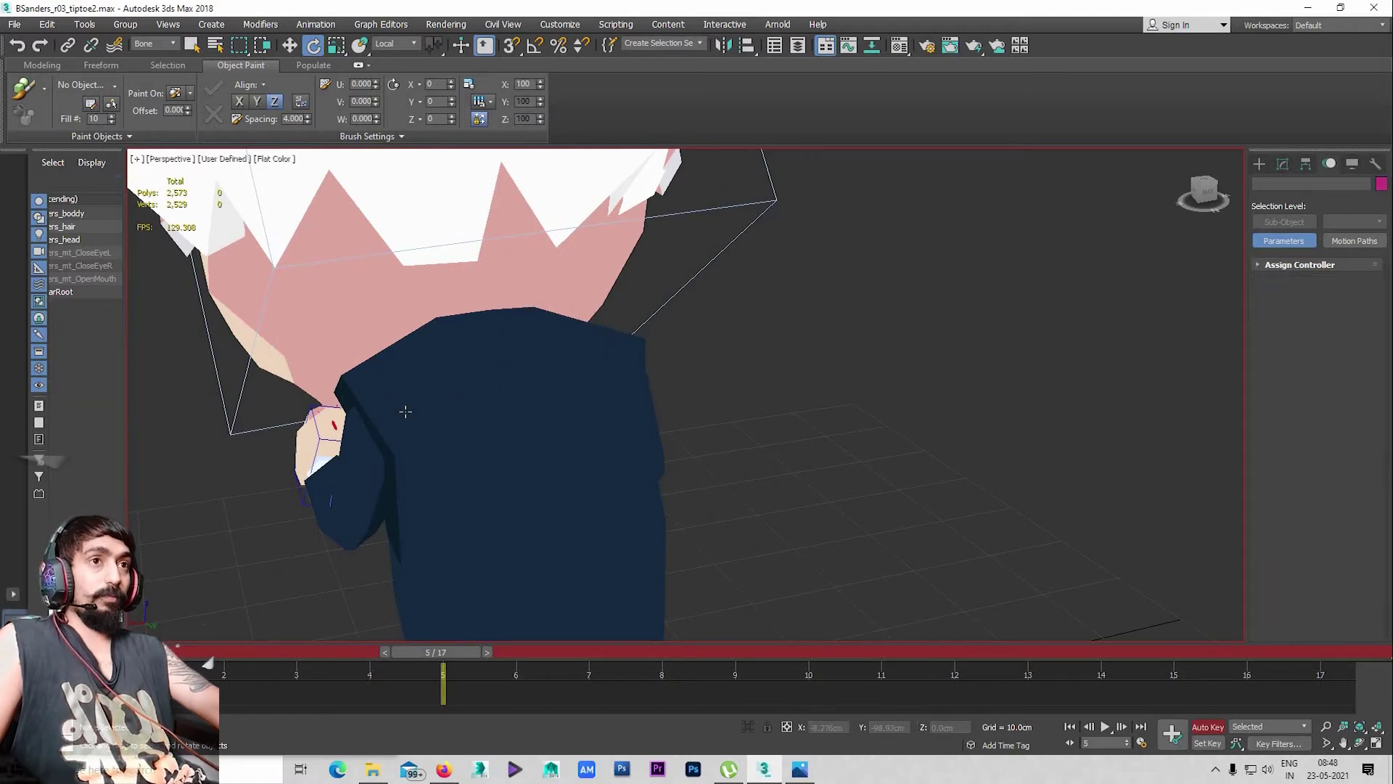
{"action": "left_click", "coordinate": [386, 418]}
{"action": "middle_click_drag", "start_coordinate": [385, 418], "coordinate": [518, 493], "text": "alt"}
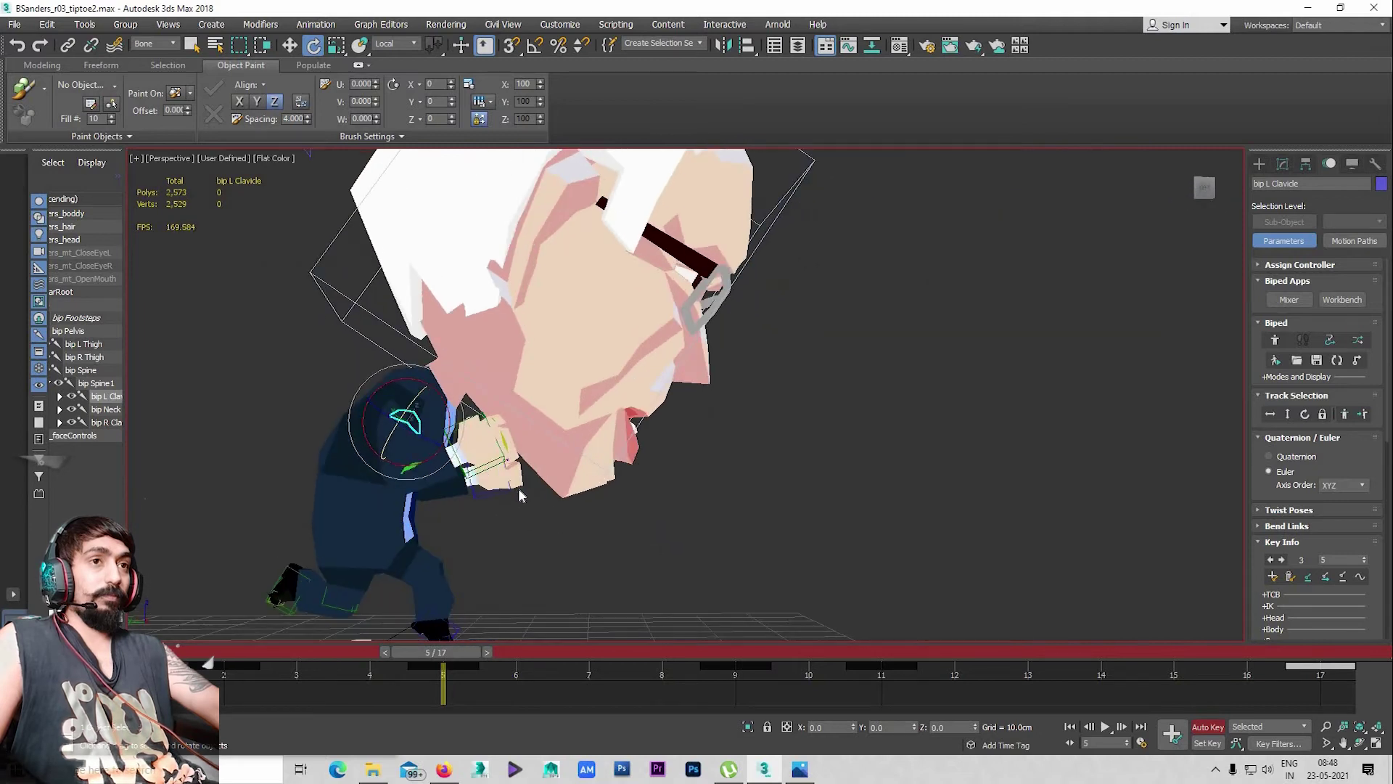
{"action": "key", "text": "slash"}
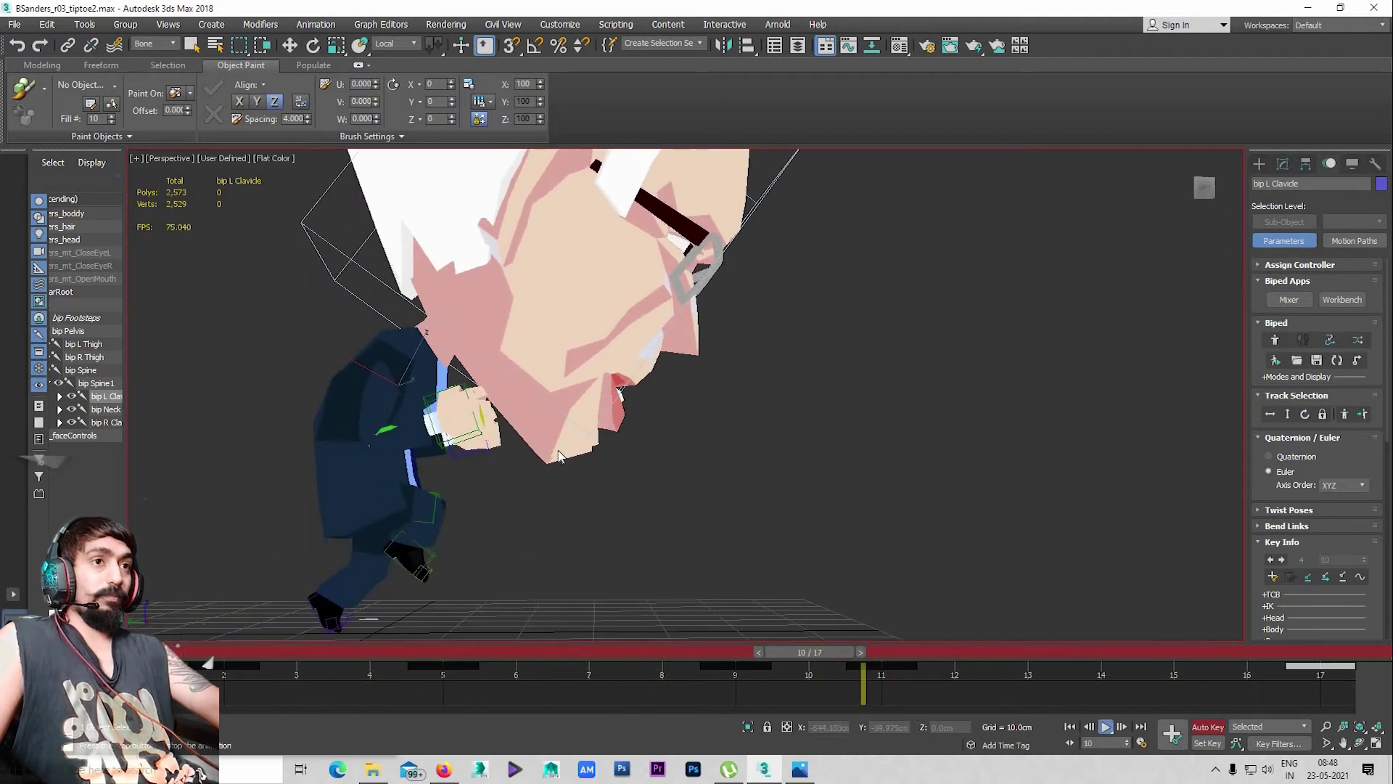
{"action": "middle_click_drag", "start_coordinate": [559, 455], "coordinate": [567, 488], "text": "alt"}
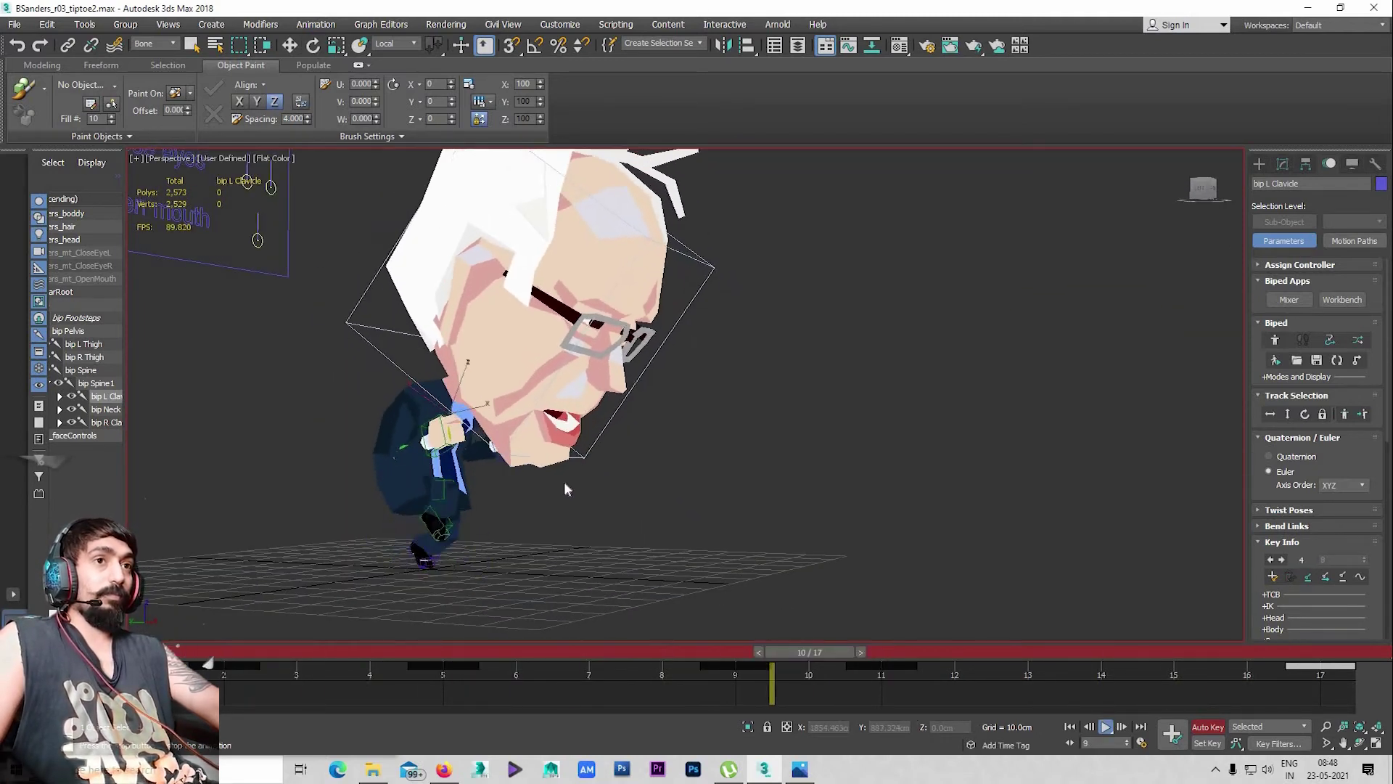
{"action": "mouse_move", "coordinate": [621, 446]}
{"action": "middle_mouse_down", "text": "alt"}
{"action": "mouse_move", "coordinate": [661, 469]}
{"action": "mouse_move", "coordinate": [584, 419]}
{"action": "mouse_move", "coordinate": [486, 479]}
{"action": "middle_mouse_up", "text": "alt"}
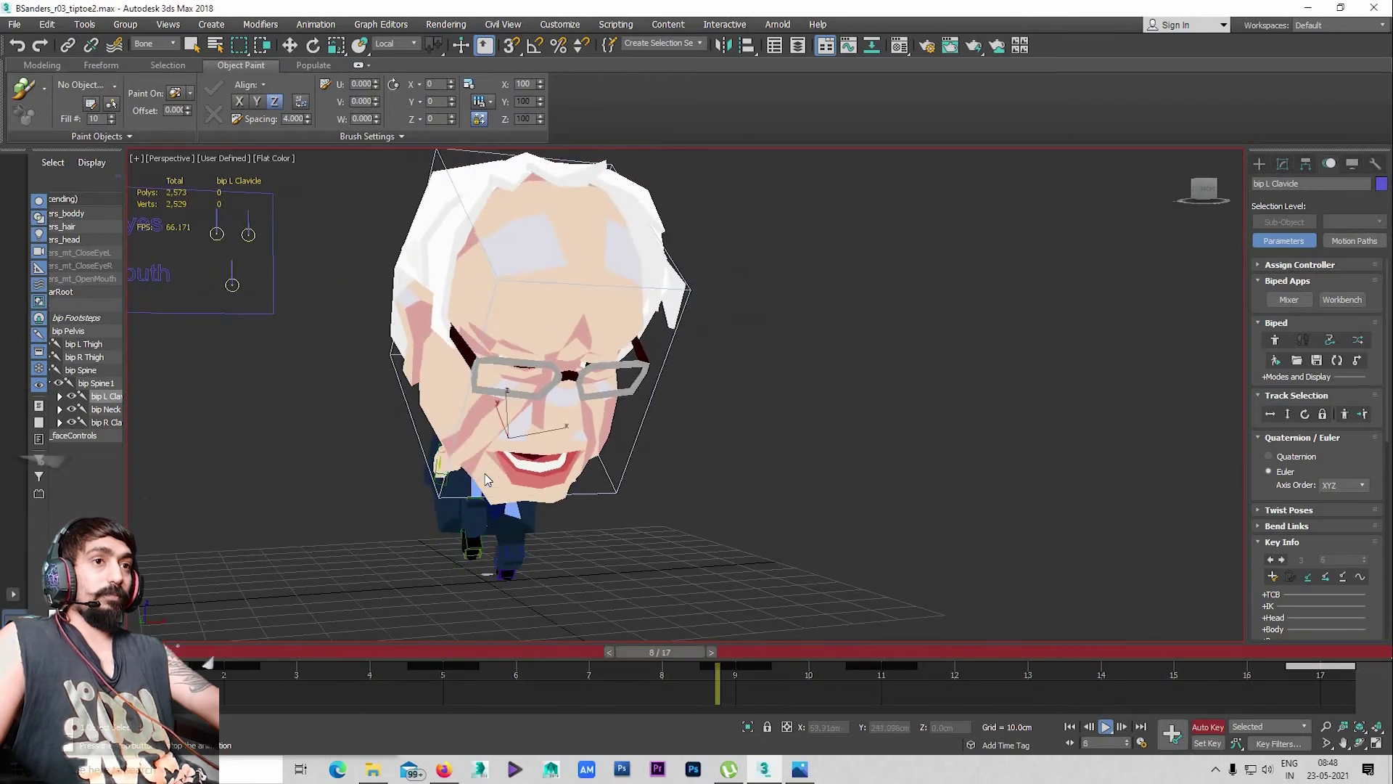
{"action": "middle_click_drag", "start_coordinate": [687, 511], "coordinate": [615, 510], "text": "alt"}
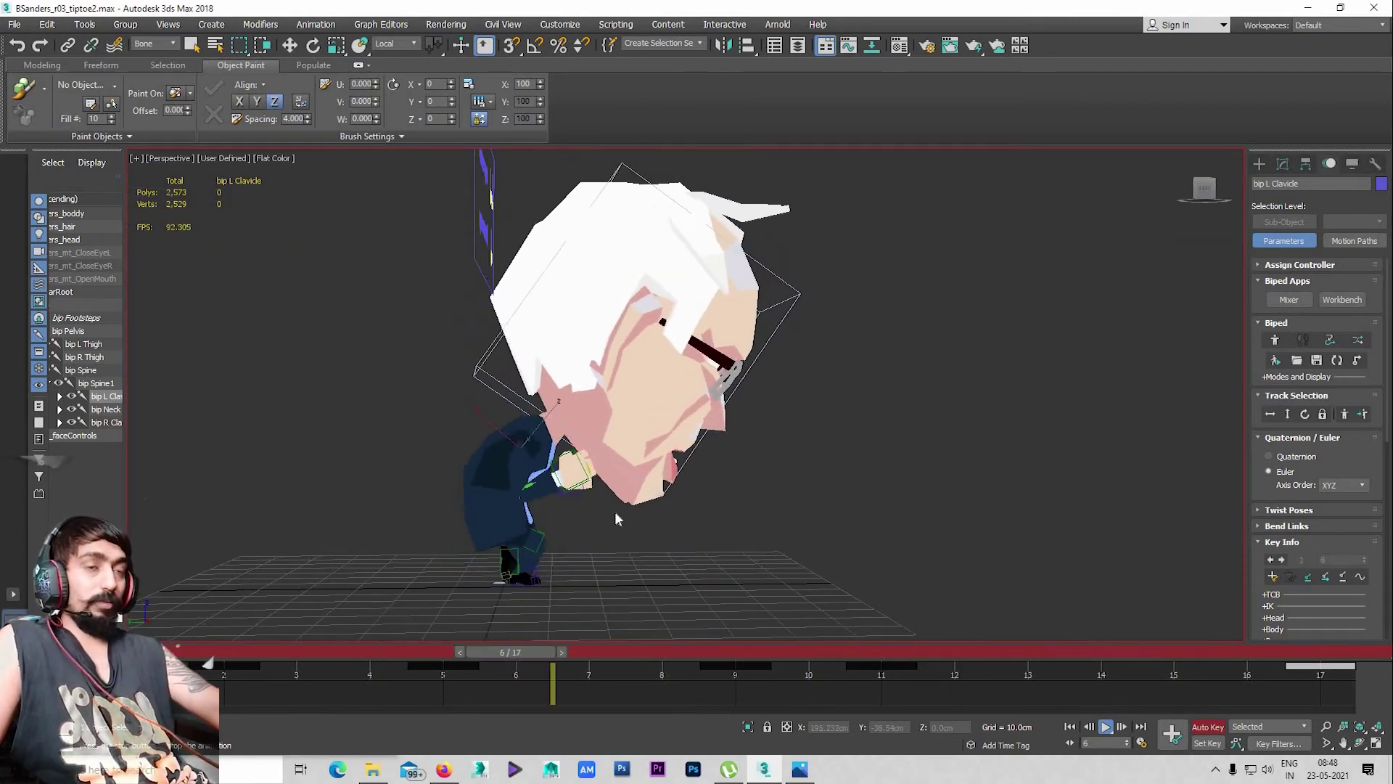
{"action": "key", "text": "e"}
{"action": "left_click", "coordinate": [395, 652]}
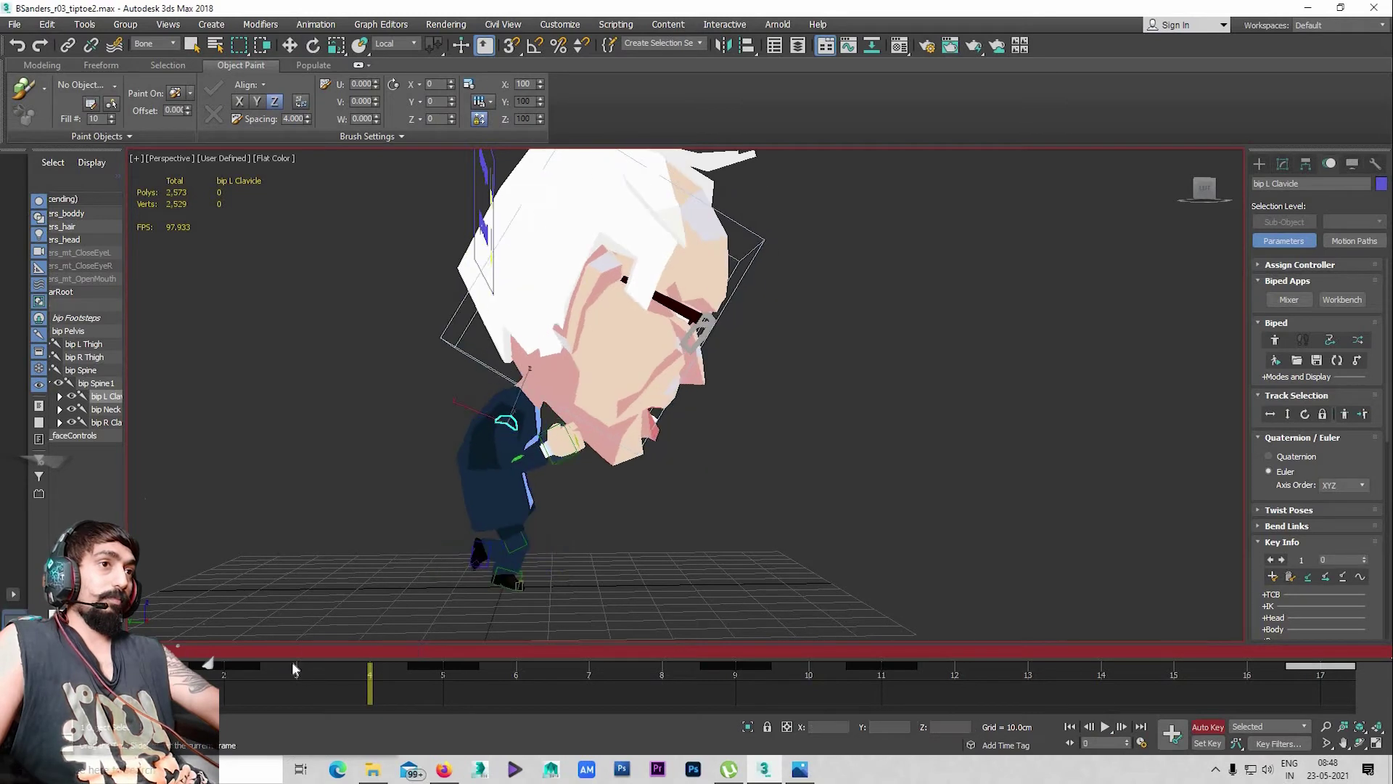
{"action": "left_click_drag", "start_coordinate": [291, 660], "coordinate": [652, 676]}
{"action": "left_click_drag", "start_coordinate": [846, 661], "coordinate": [1104, 648]}
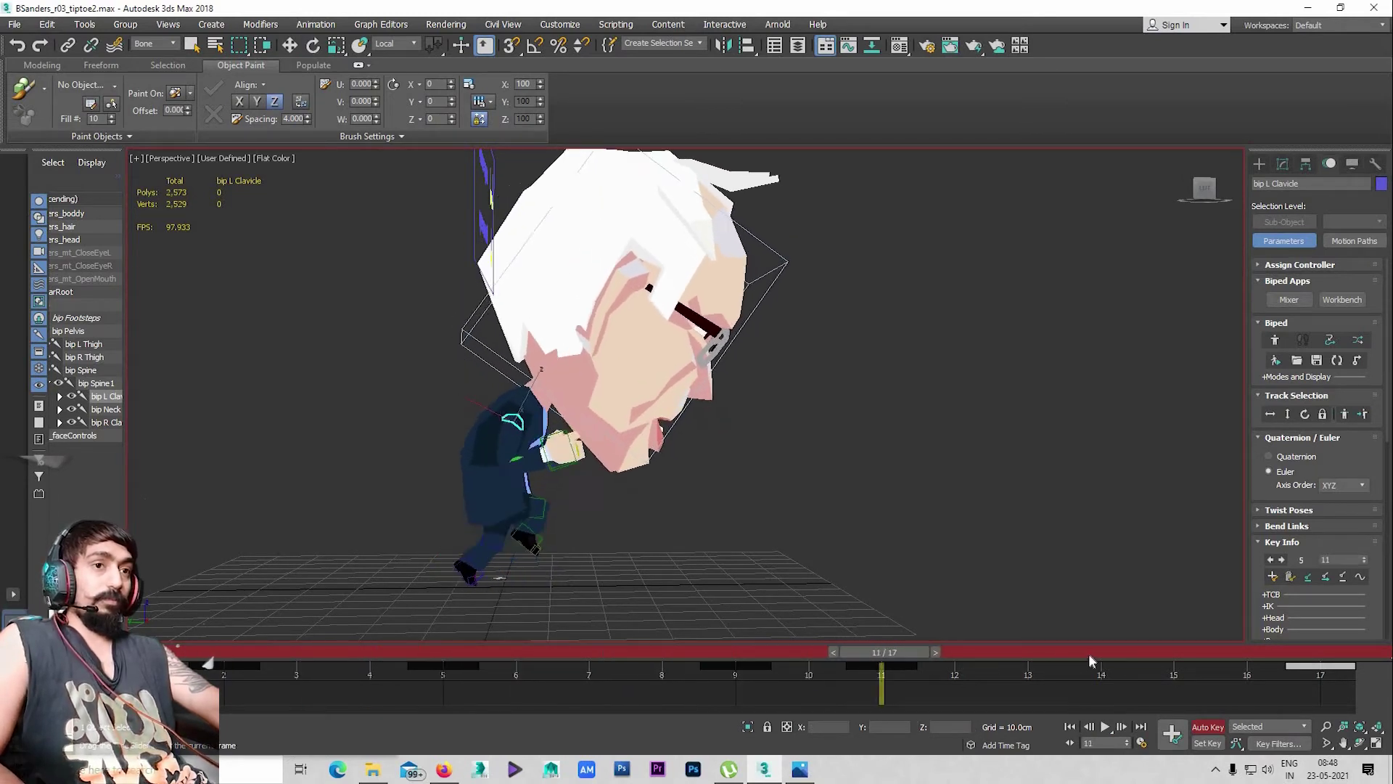
{"action": "key", "text": "Home"}
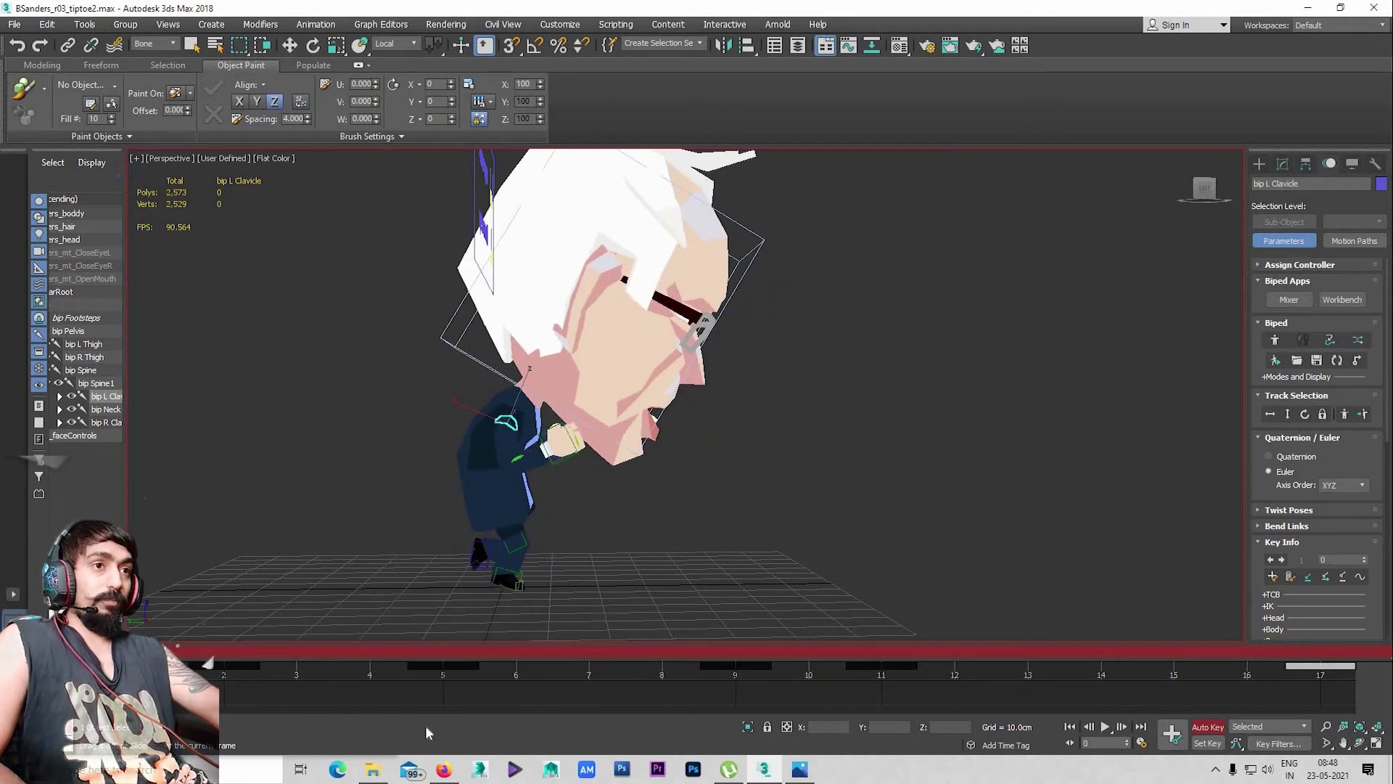
{"action": "left_click_drag", "start_coordinate": [425, 725], "coordinate": [590, 734]}
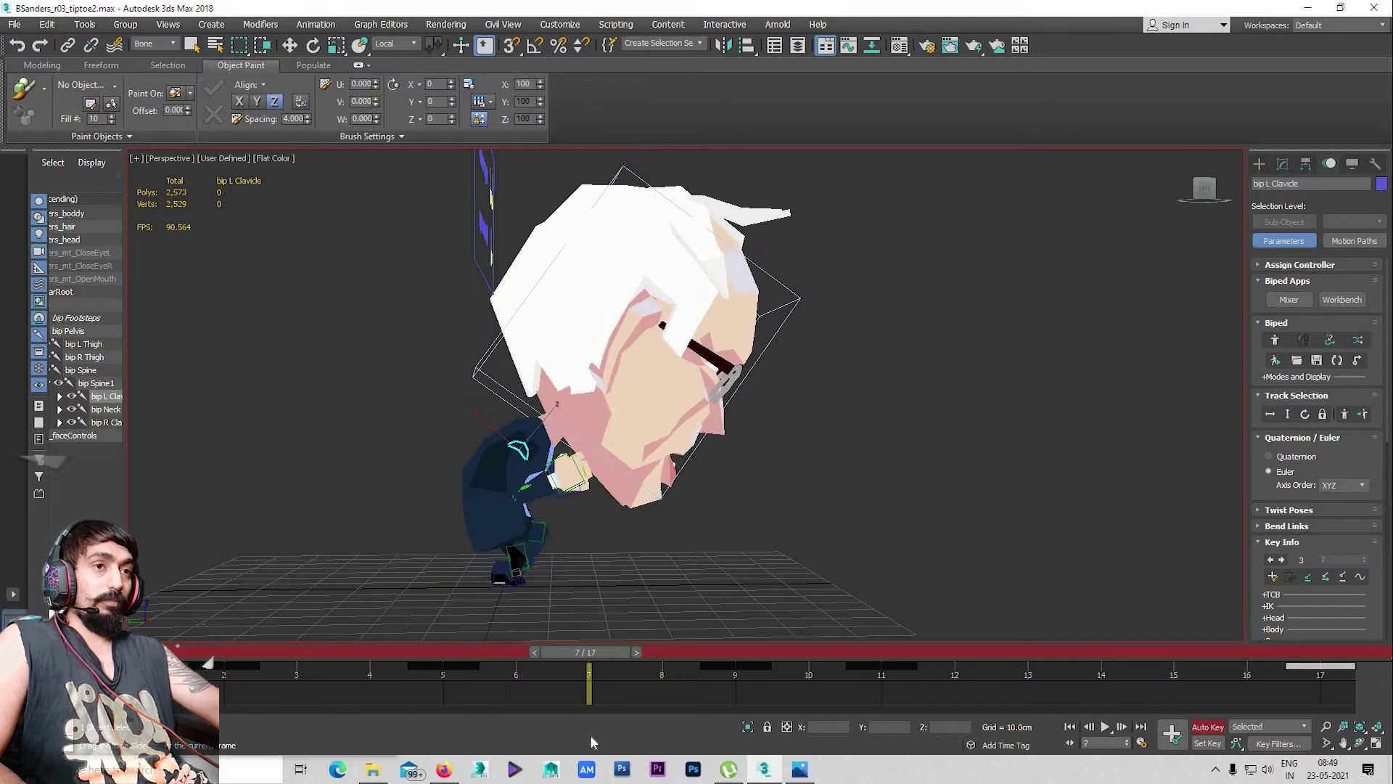
{"action": "key", "text": "period"}
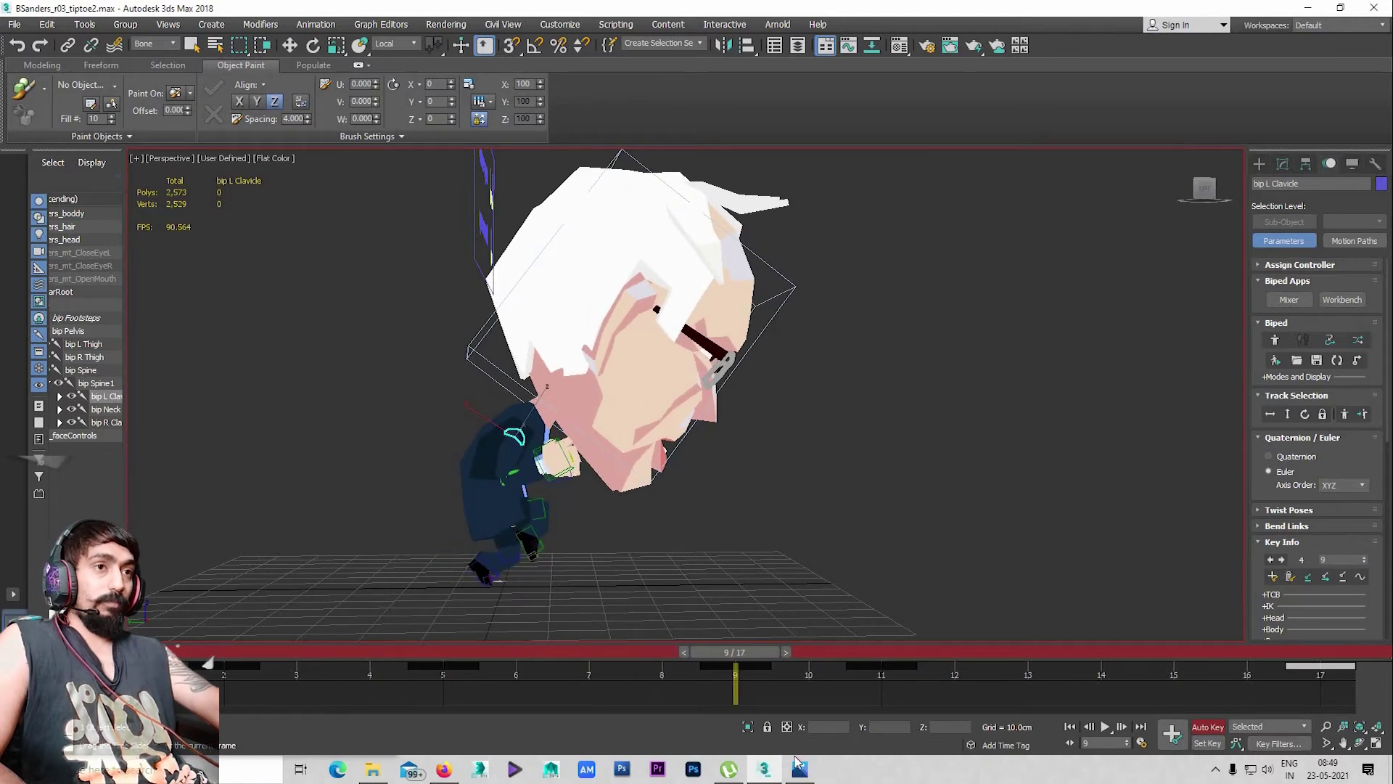
{"action": "key", "text": "comma"}
{"action": "key", "text": "comma"}
{"action": "key", "text": "comma"}
{"action": "key", "text": "comma"}
{"action": "key", "text": "comma"}
{"action": "key", "text": "comma"}
{"action": "key", "text": "comma"}
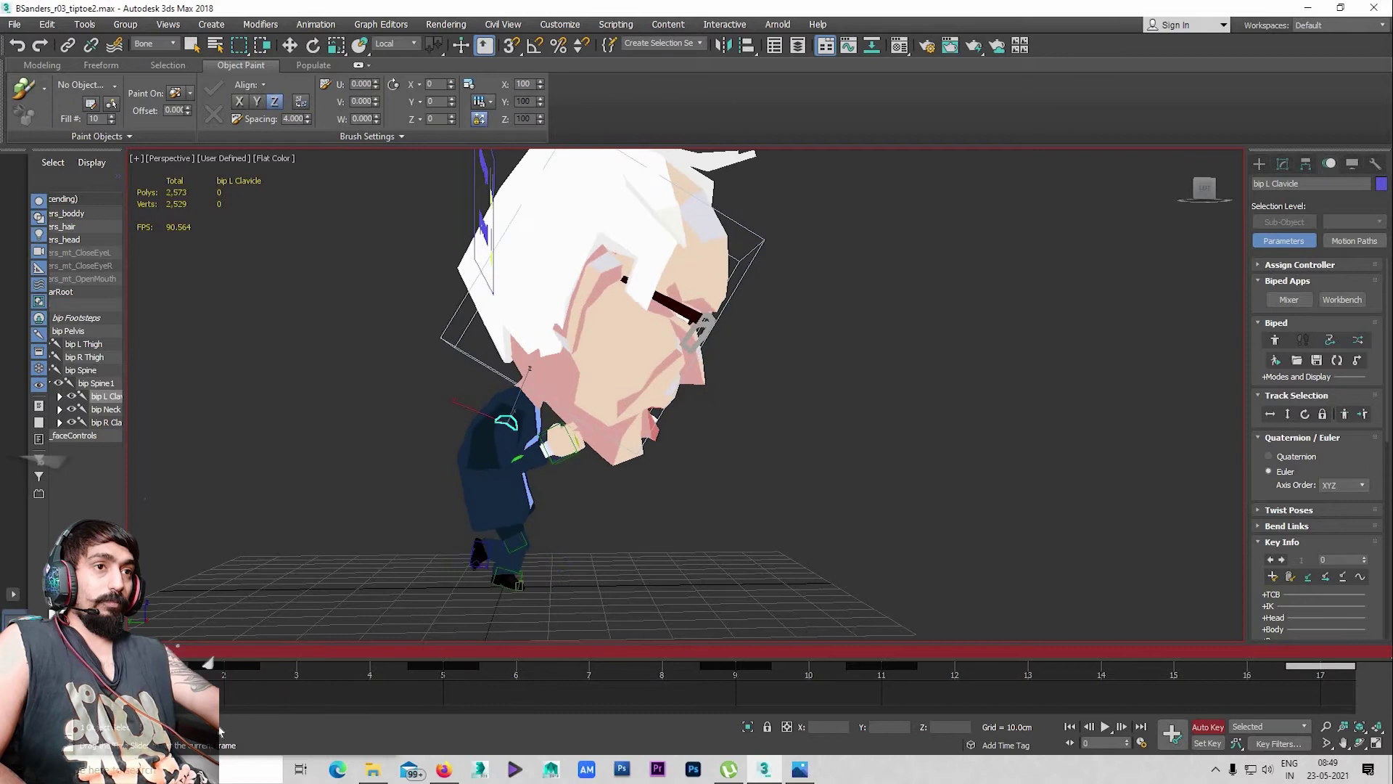
{"action": "mouse_move", "coordinate": [251, 720]}
{"action": "left_mouse_down"}
{"action": "mouse_move", "coordinate": [447, 729]}
{"action": "mouse_move", "coordinate": [672, 766]}
{"action": "left_mouse_up"}
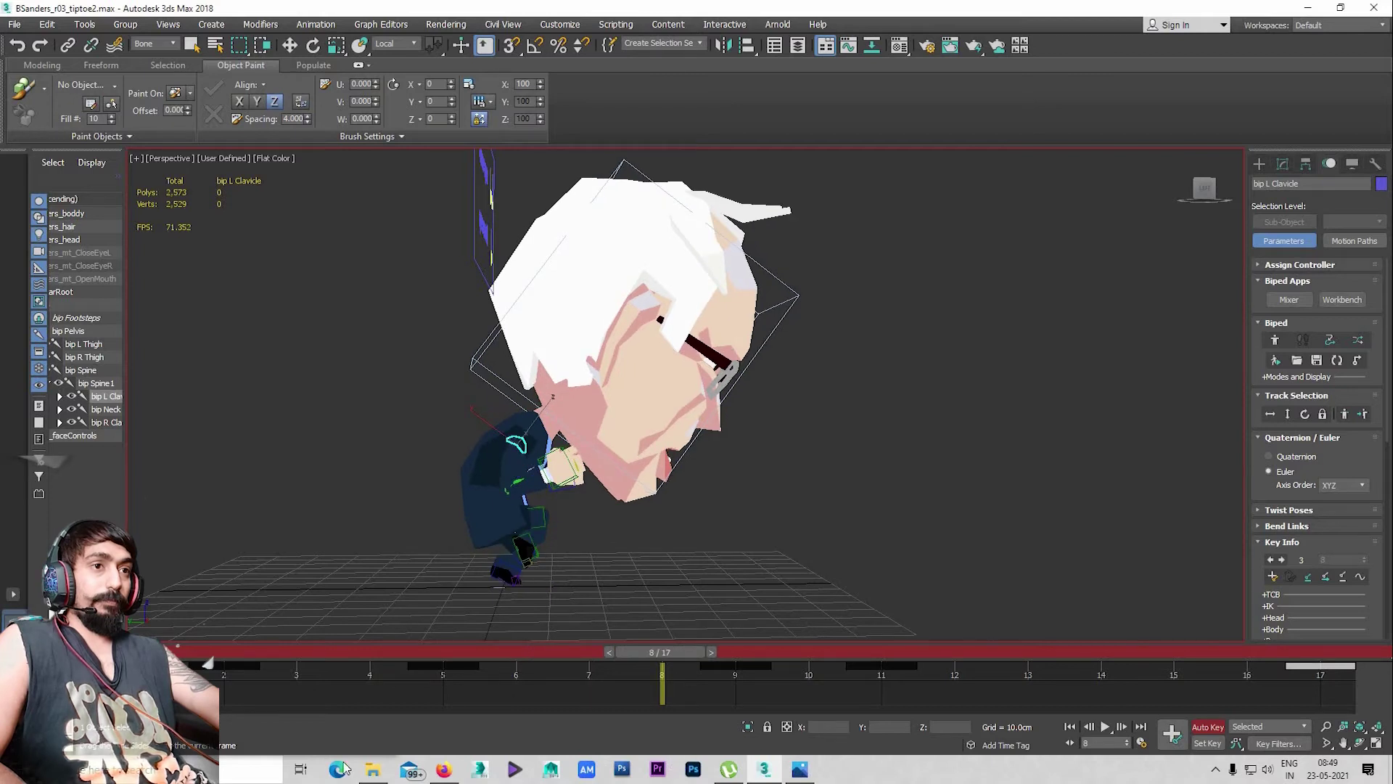
{"action": "mouse_move", "coordinate": [625, 573]}
{"action": "middle_mouse_down", "text": "alt"}
{"action": "mouse_move", "coordinate": [542, 539]}
{"action": "mouse_move", "coordinate": [672, 660]}
{"action": "middle_mouse_up", "text": "alt"}
{"action": "scroll", "coordinate": [542, 538], "scroll_direction": "up", "scroll_amount": 4}
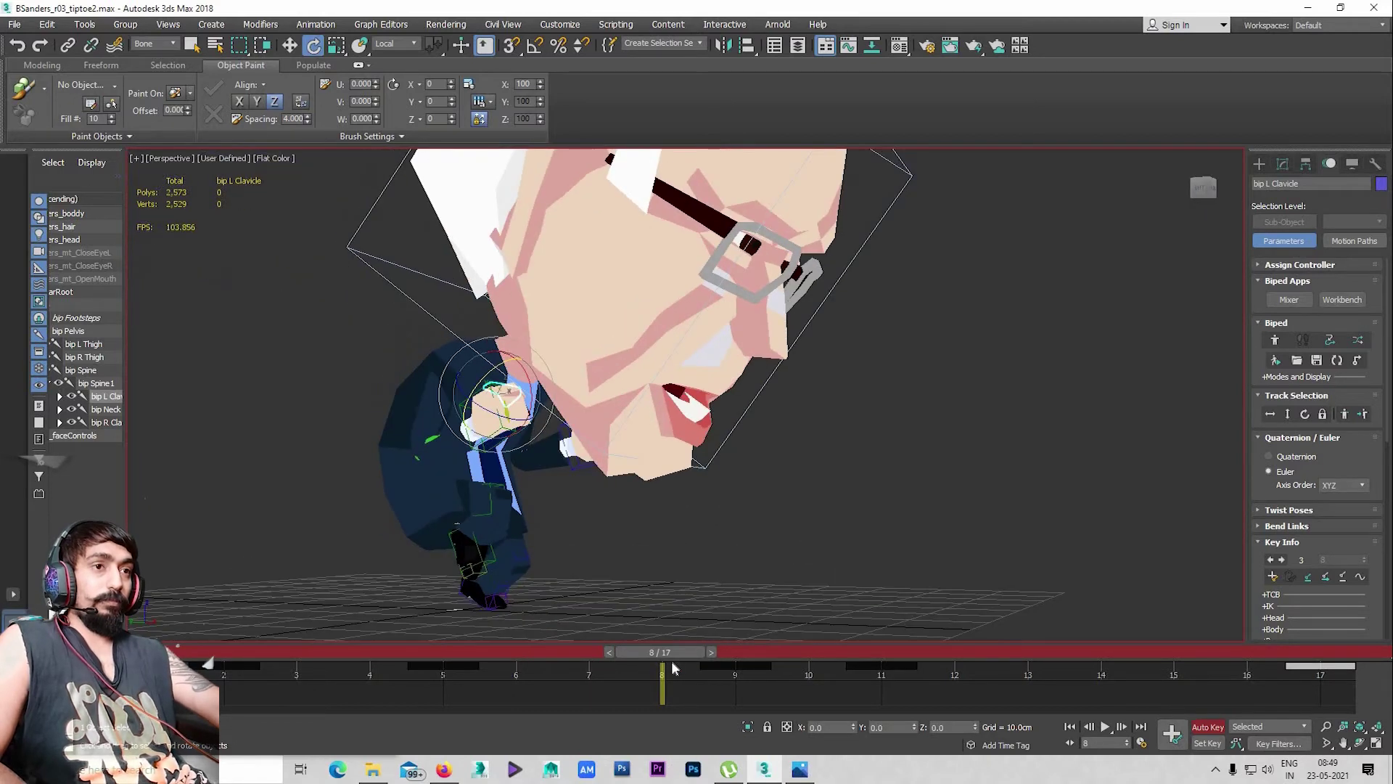
{"action": "mouse_move", "coordinate": [701, 658]}
{"action": "left_mouse_down"}
{"action": "mouse_move", "coordinate": [809, 668]}
{"action": "mouse_move", "coordinate": [735, 668]}
{"action": "left_mouse_up"}
{"action": "key", "text": "e"}
{"action": "mouse_move", "coordinate": [750, 583]}
{"action": "middle_mouse_down", "text": "alt"}
{"action": "mouse_move", "coordinate": [669, 565]}
{"action": "mouse_move", "coordinate": [760, 666]}
{"action": "middle_mouse_up", "text": "alt"}
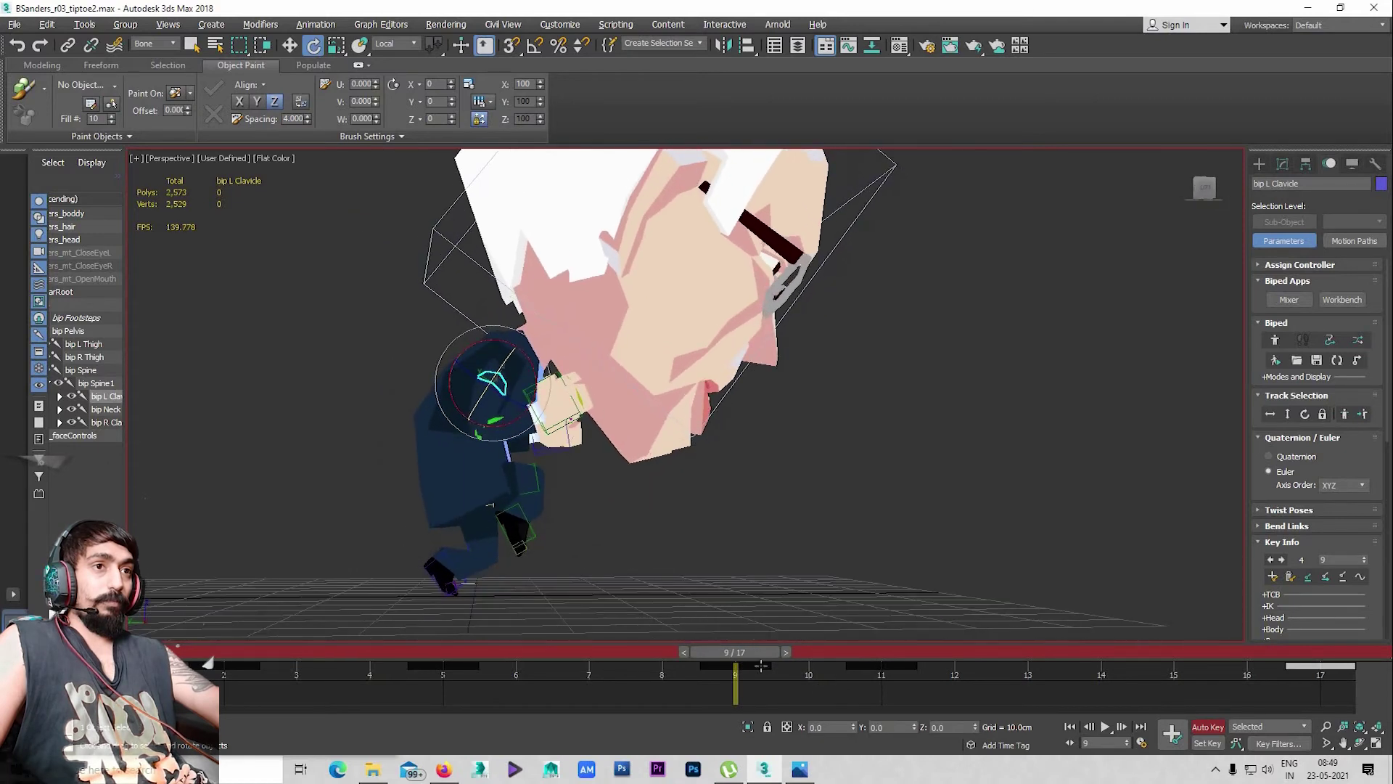
{"action": "left_click_drag", "start_coordinate": [796, 659], "coordinate": [895, 660]}
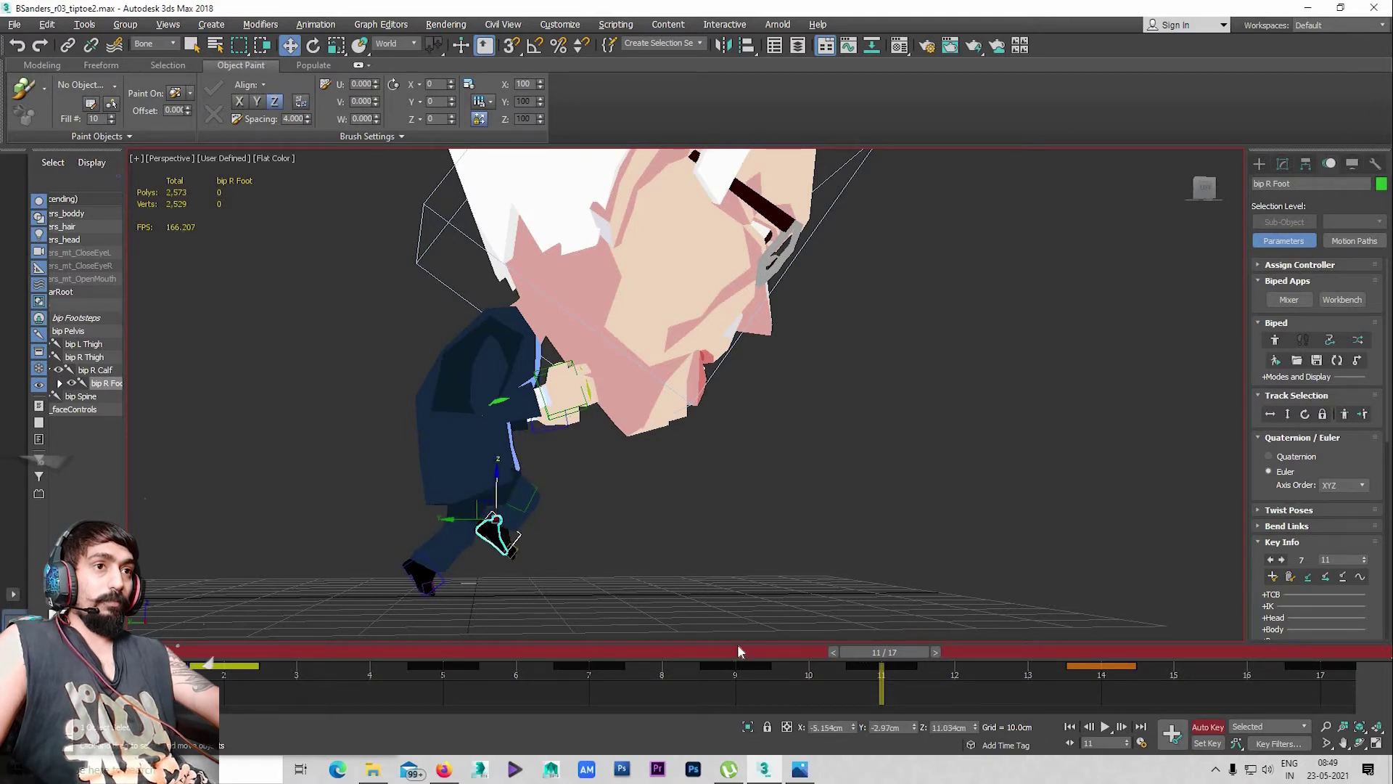
{"action": "key", "text": "slash"}
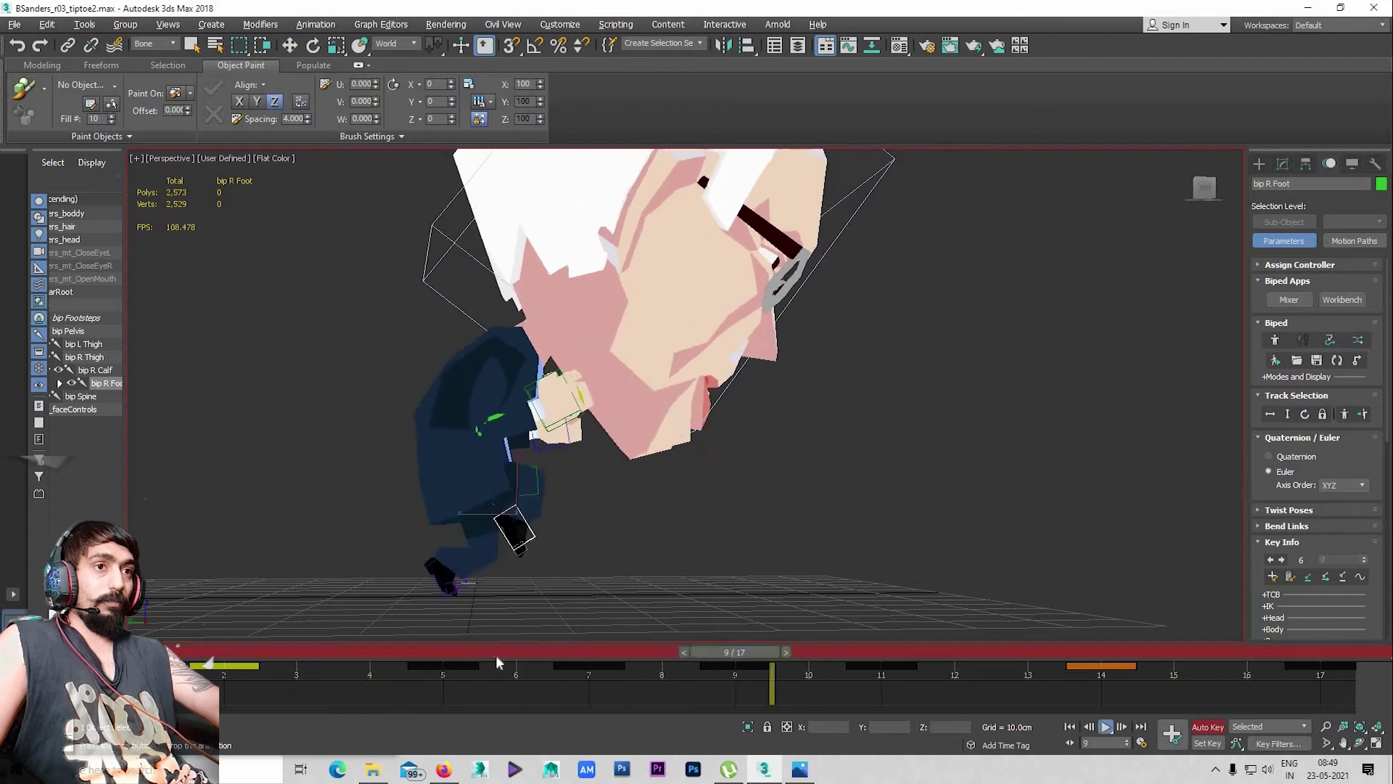
{"action": "key", "text": "slash"}
{"action": "key", "text": "w"}
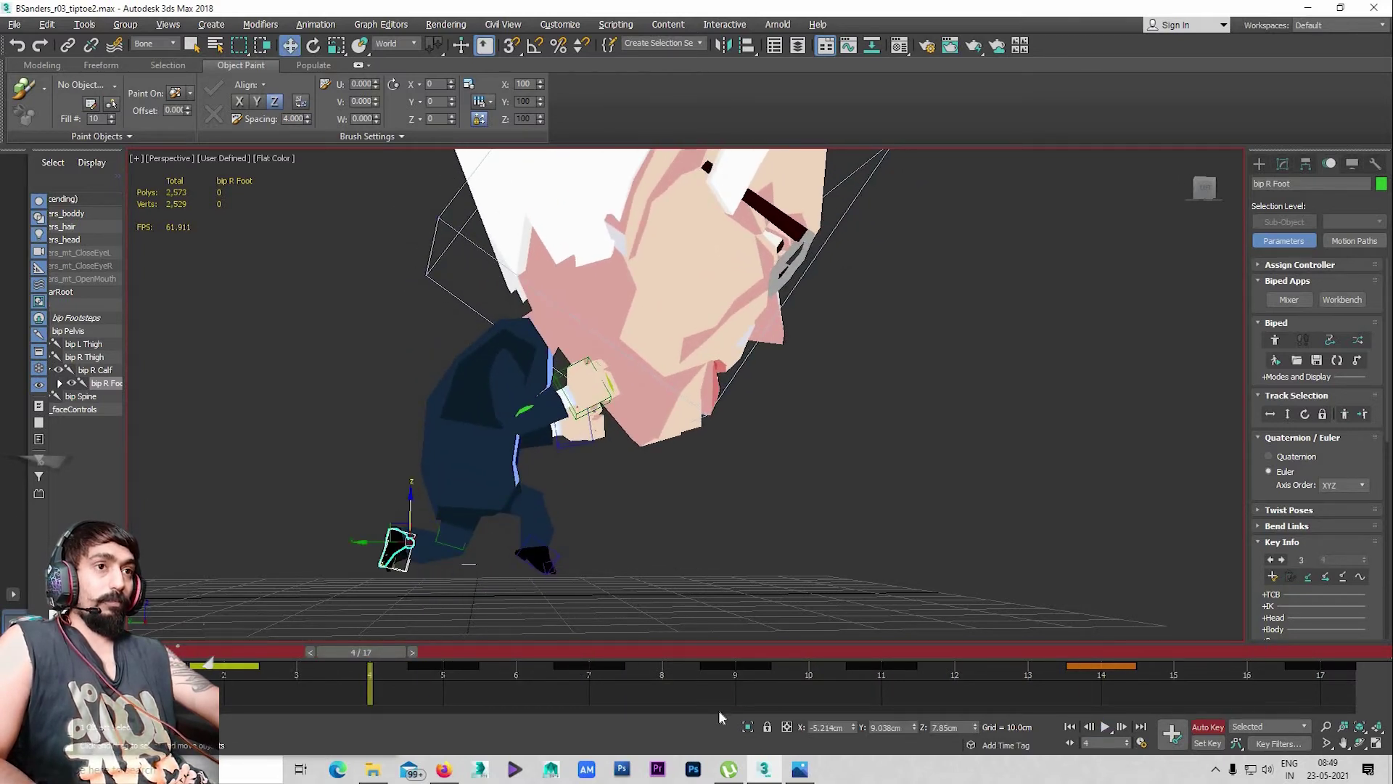
{"action": "key", "text": "slash"}
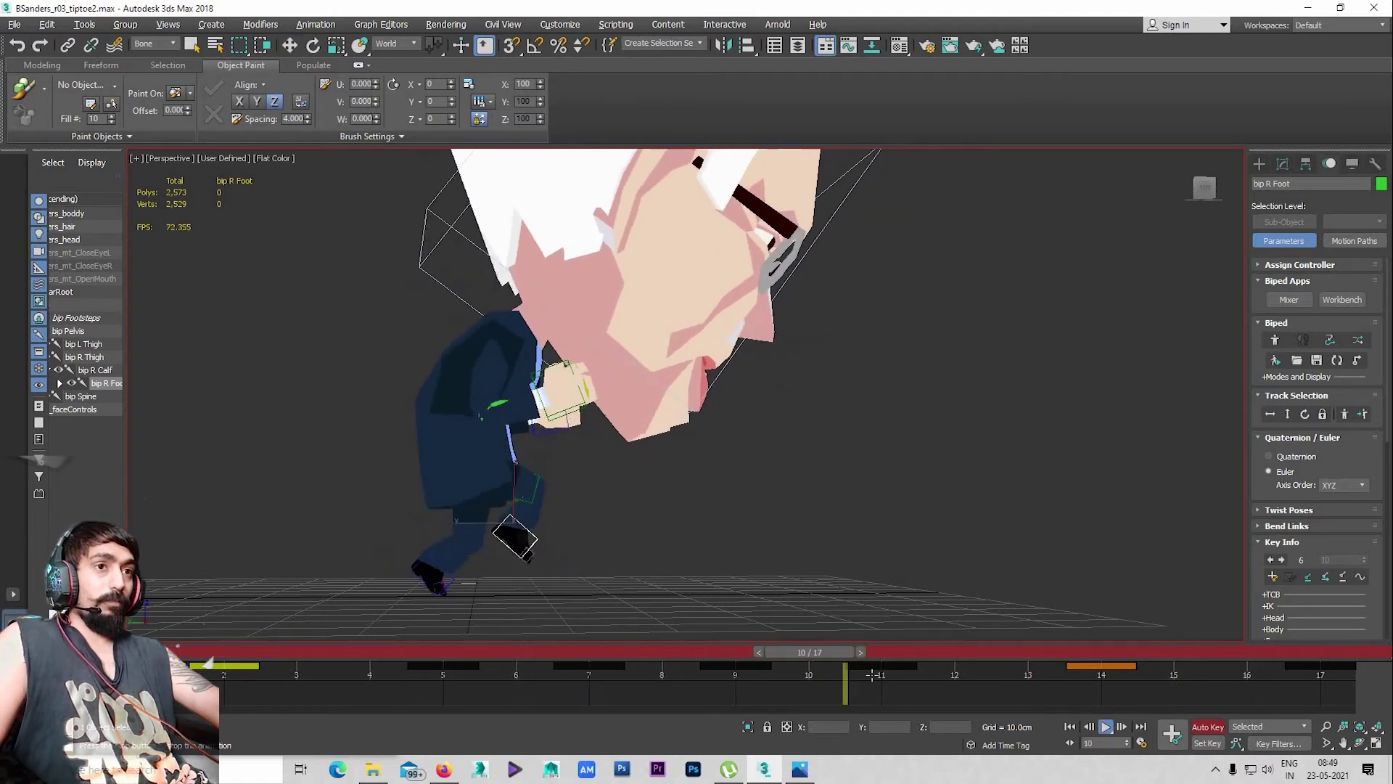
{"action": "left_click", "coordinate": [882, 664]}
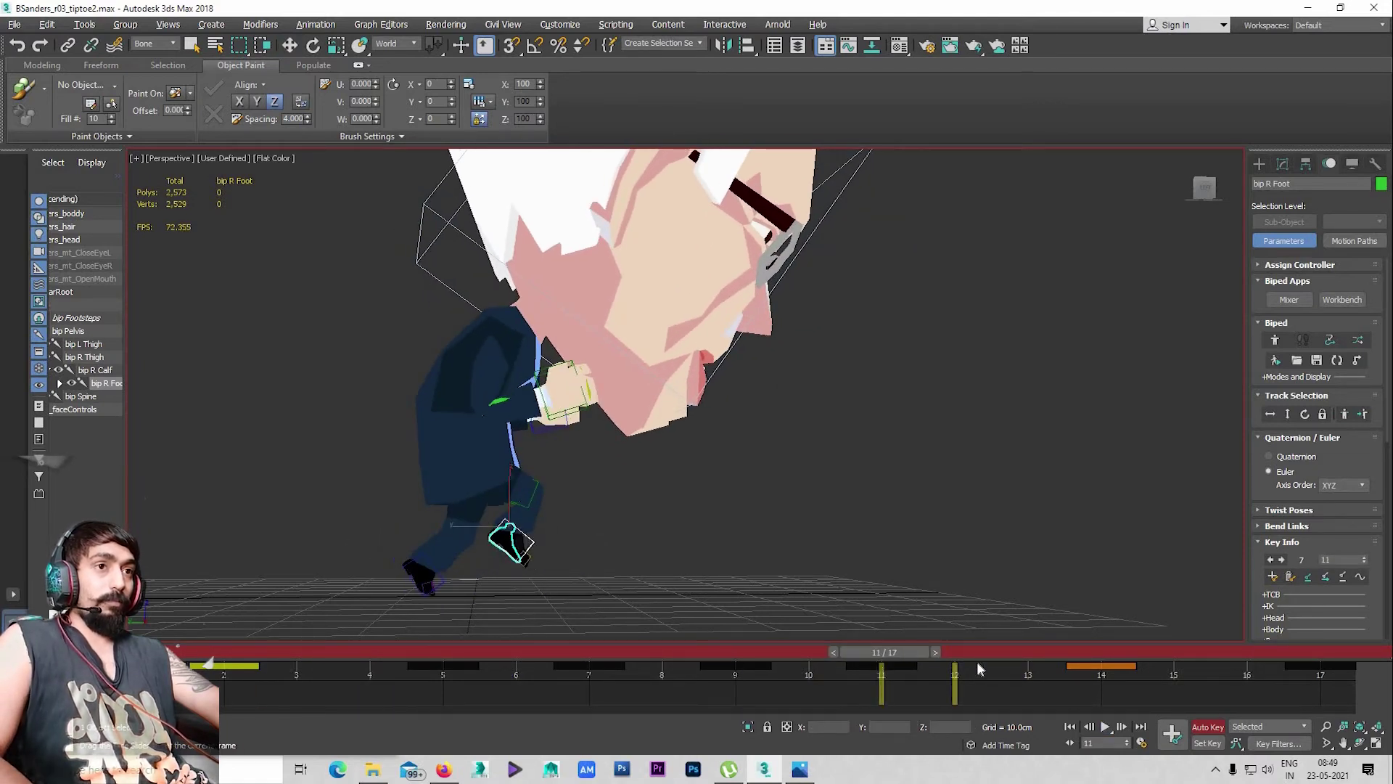
{"action": "left_click_drag", "start_coordinate": [977, 661], "coordinate": [1151, 668]}
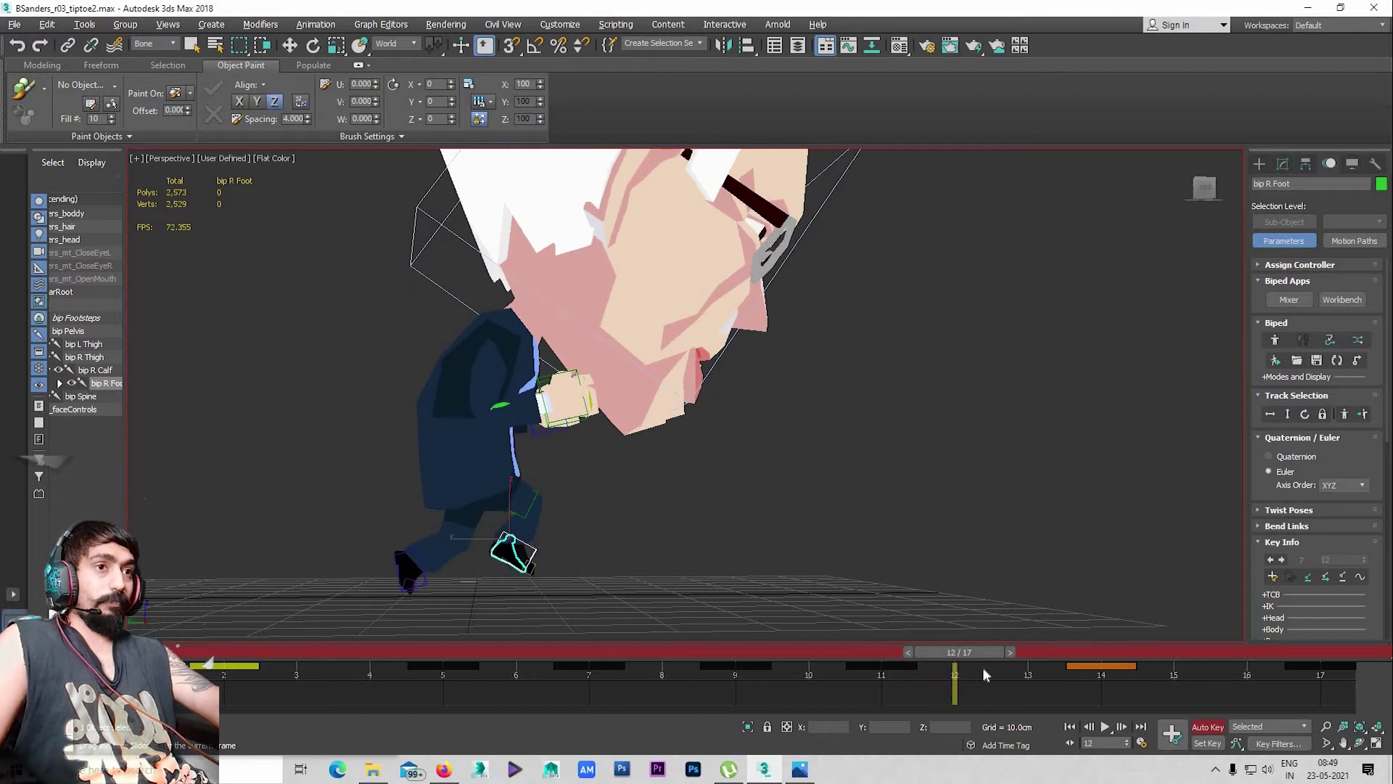
{"action": "left_click", "coordinate": [956, 652]}
{"action": "key", "text": "w"}
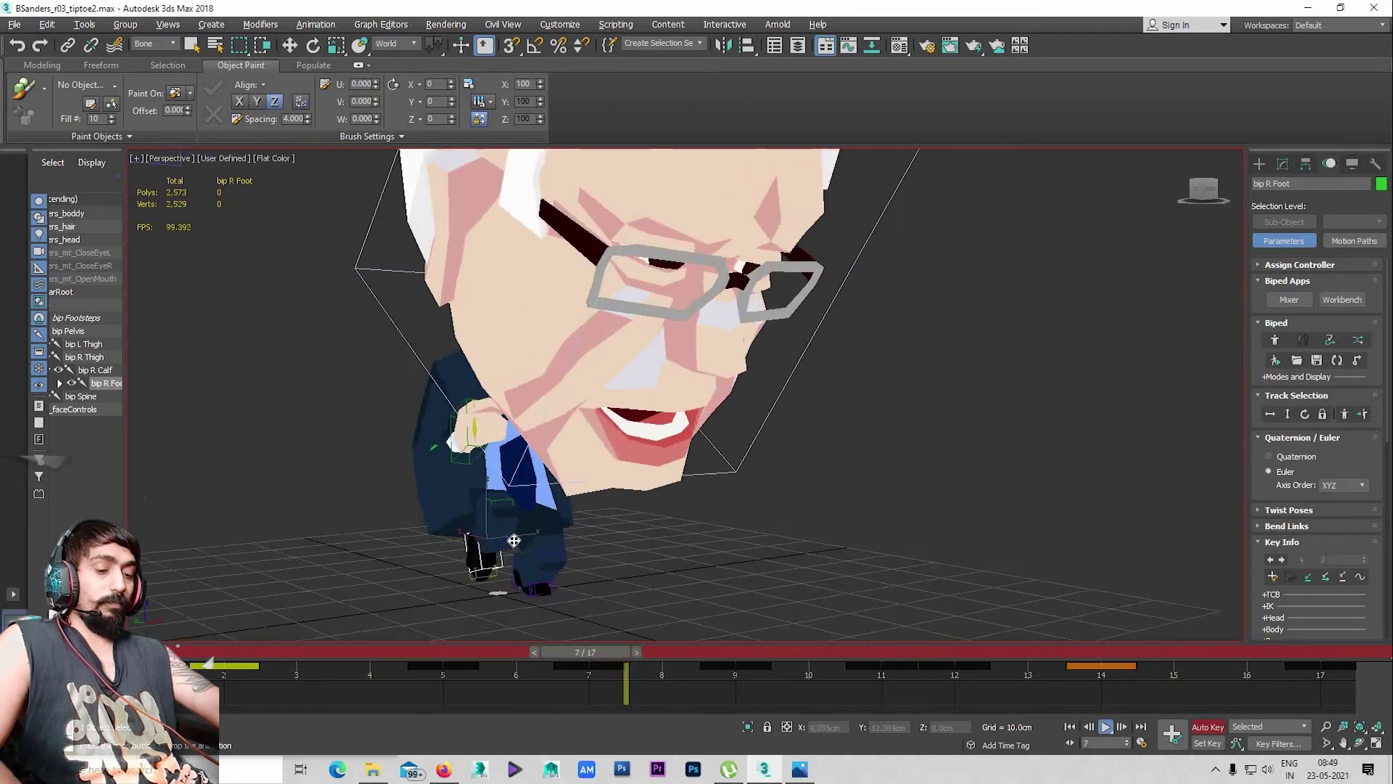
{"action": "mouse_move", "coordinate": [521, 576]}
{"action": "middle_mouse_down", "text": "alt"}
{"action": "mouse_move", "coordinate": [614, 521]}
{"action": "mouse_move", "coordinate": [705, 554]}
{"action": "middle_mouse_up", "text": "alt"}
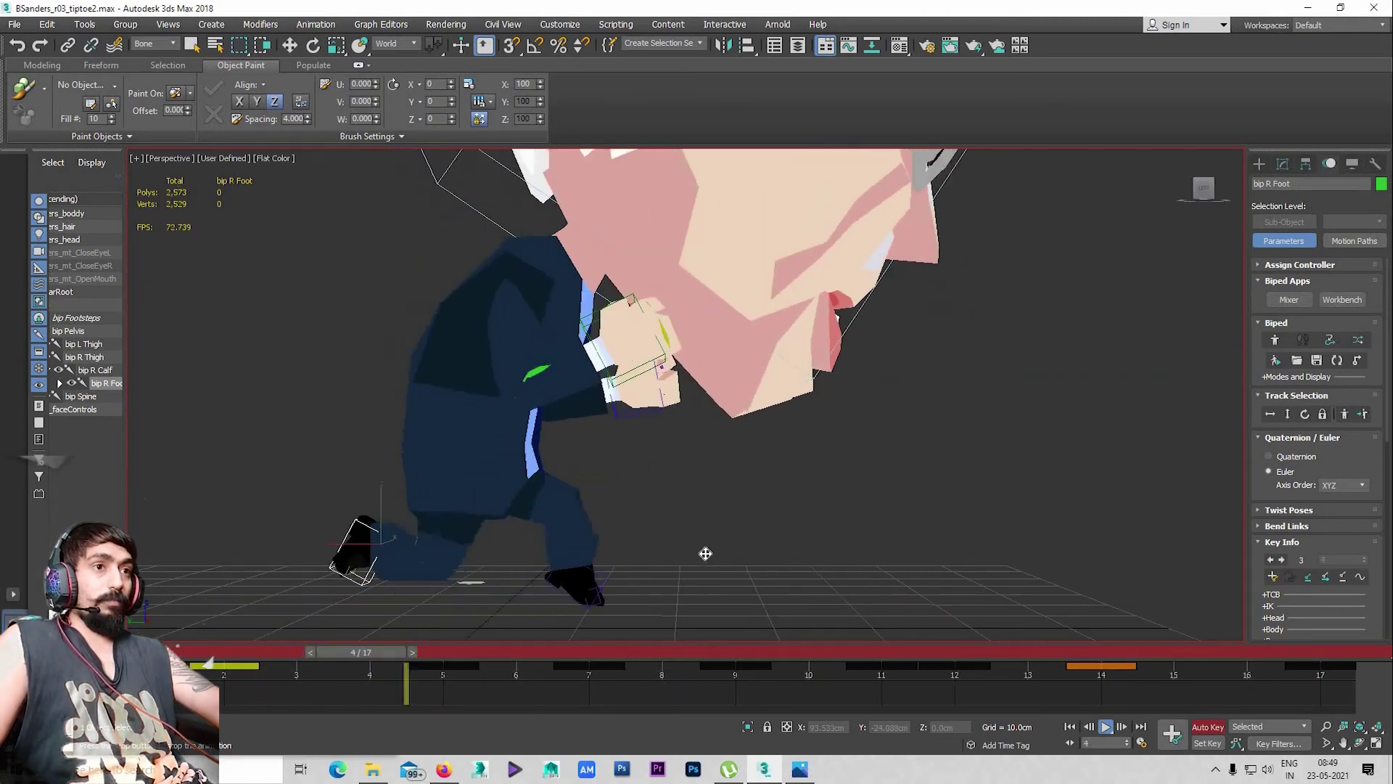
{"action": "middle_click_drag", "start_coordinate": [702, 583], "coordinate": [700, 506], "text": "alt"}
{"action": "key", "text": "slash"}
{"action": "key", "text": "w"}
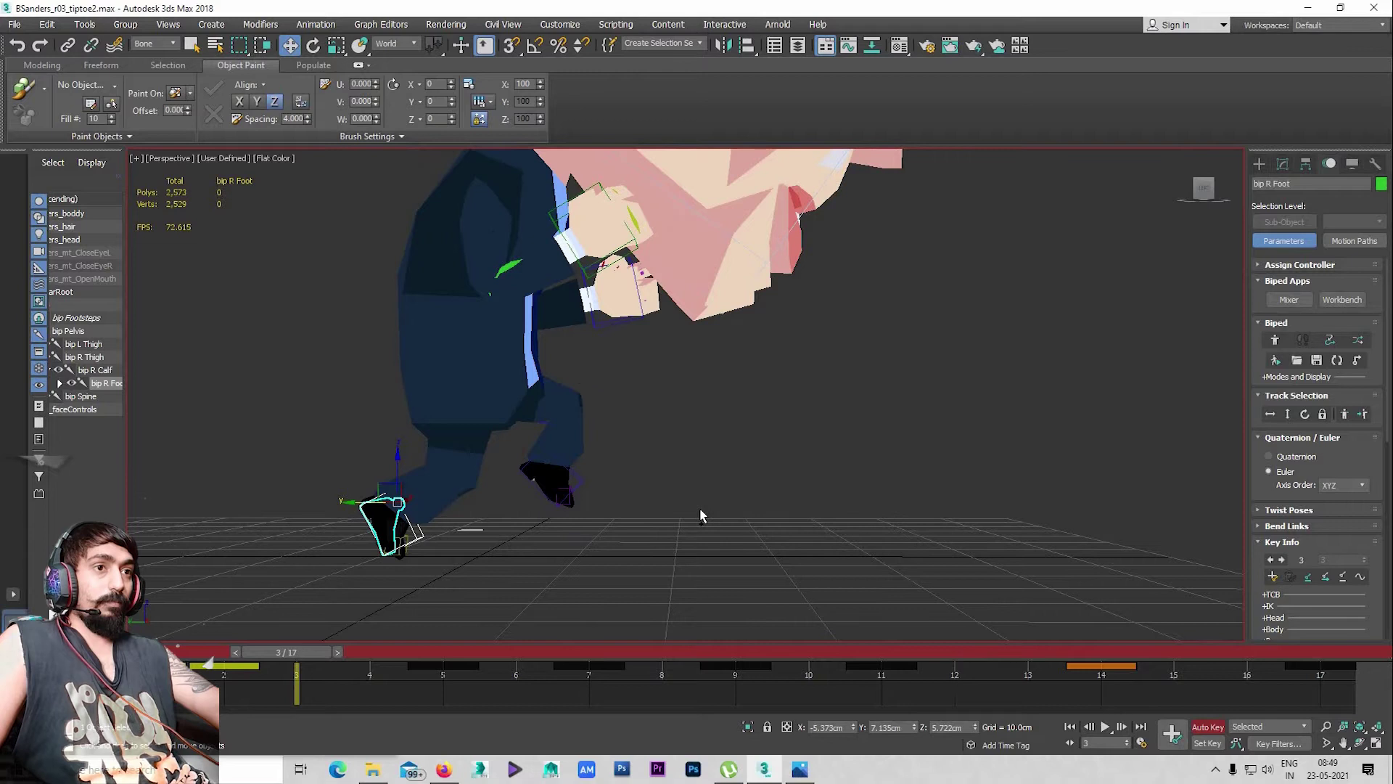
{"action": "key", "text": "slash"}
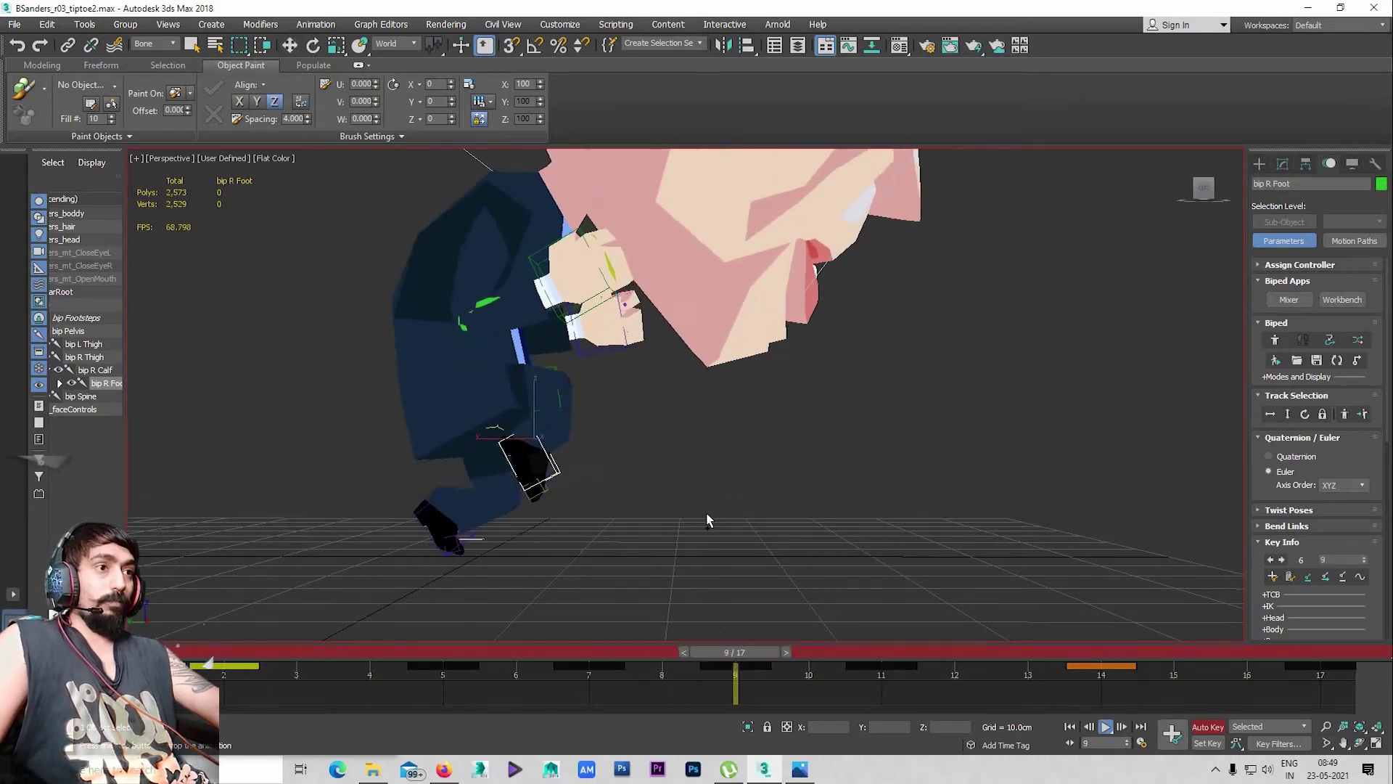
{"action": "mouse_move", "coordinate": [733, 537]}
{"action": "middle_mouse_down", "text": "alt"}
{"action": "mouse_move", "coordinate": [538, 468]}
{"action": "mouse_move", "coordinate": [543, 495]}
{"action": "mouse_move", "coordinate": [563, 496]}
{"action": "middle_mouse_up", "text": "alt"}
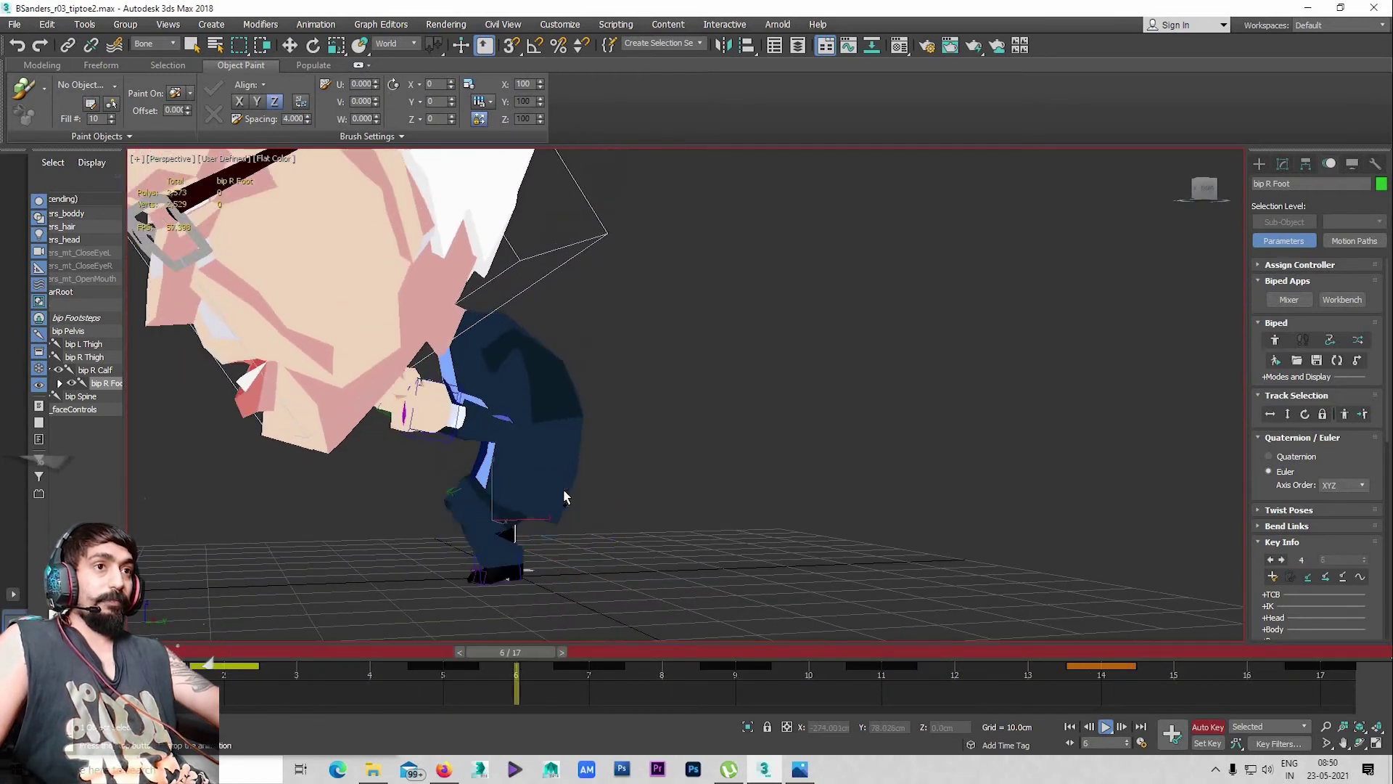
{"action": "key", "text": "slash"}
{"action": "key", "text": "w"}
{"action": "left_click_drag", "start_coordinate": [1144, 653], "coordinate": [181, 652]}
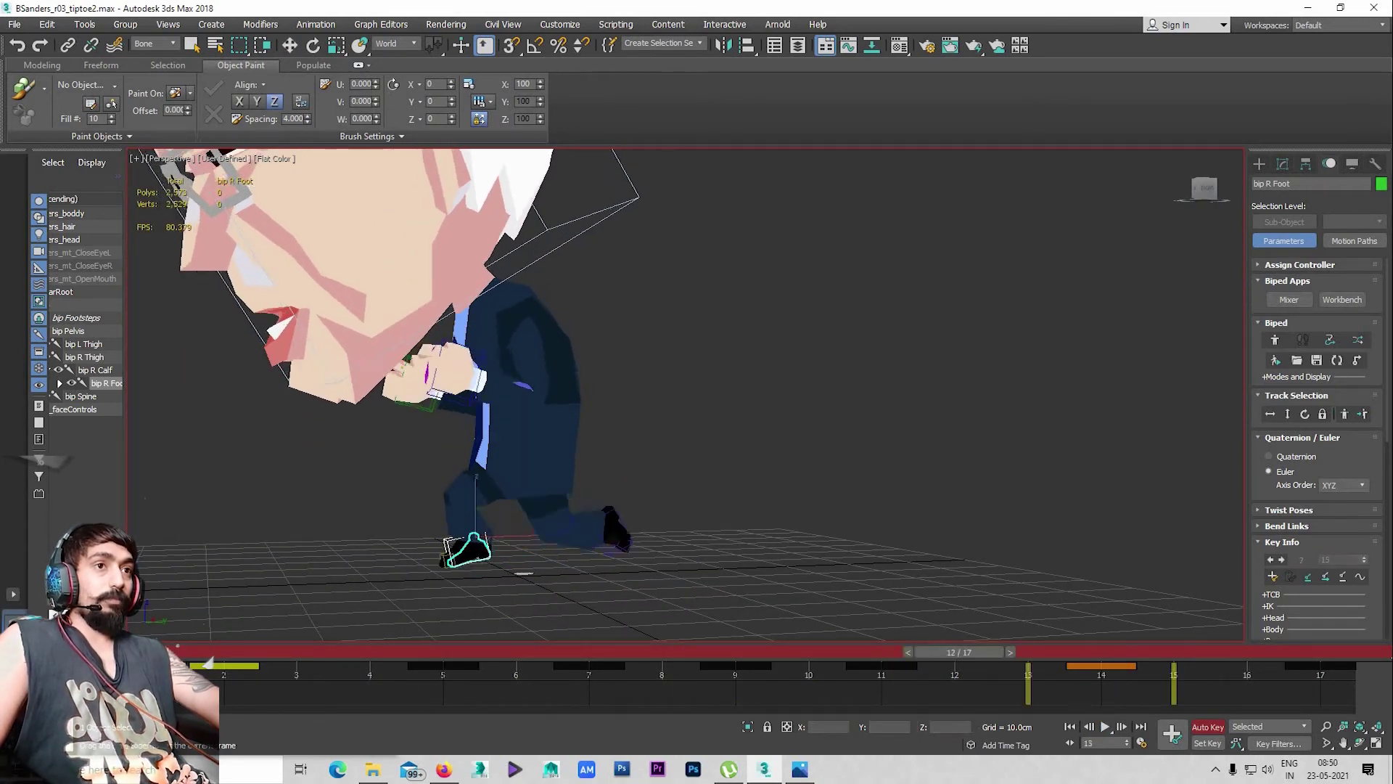
{"action": "mouse_move", "coordinate": [380, 484]}
{"action": "middle_mouse_down", "text": "alt"}
{"action": "mouse_move", "coordinate": [672, 501]}
{"action": "mouse_move", "coordinate": [657, 488]}
{"action": "mouse_move", "coordinate": [535, 634]}
{"action": "middle_mouse_up", "text": "alt"}
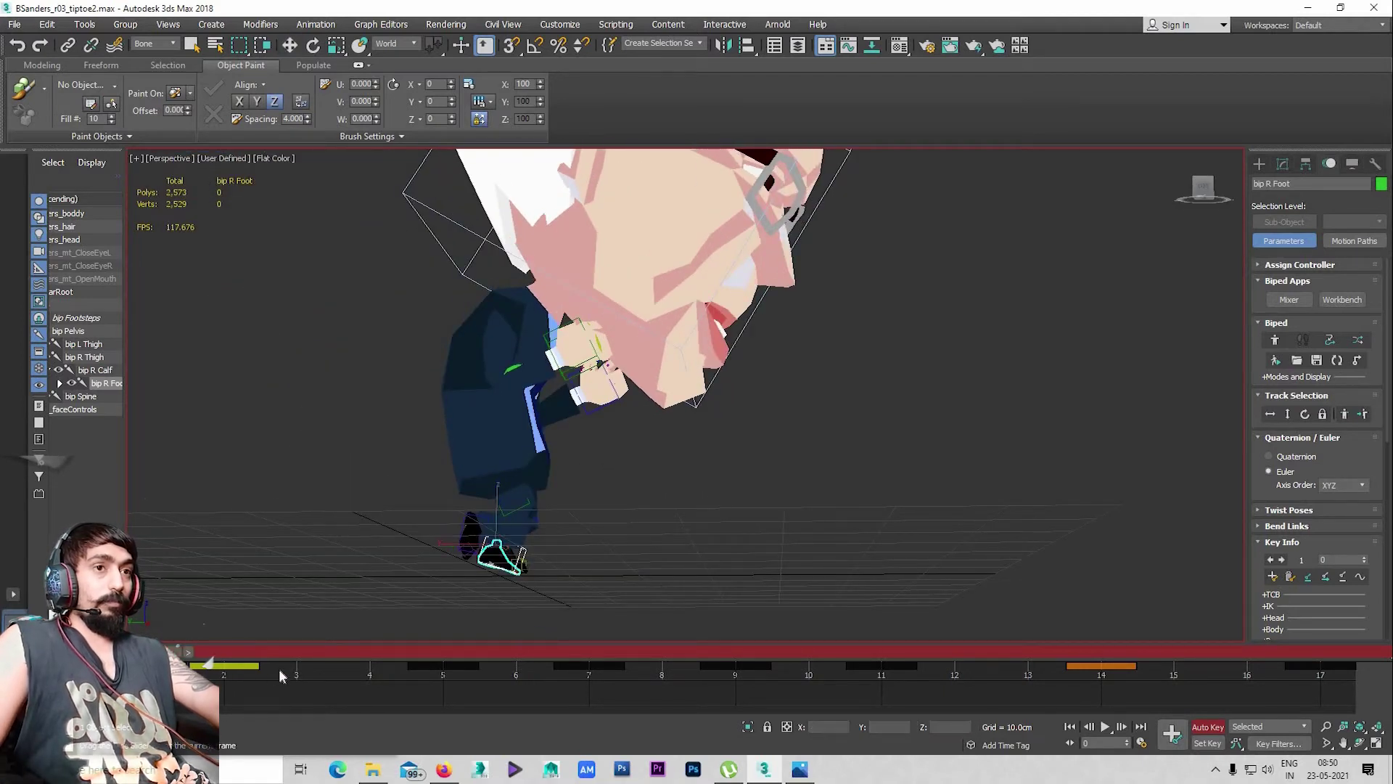
{"action": "left_click_drag", "start_coordinate": [279, 668], "coordinate": [611, 699]}
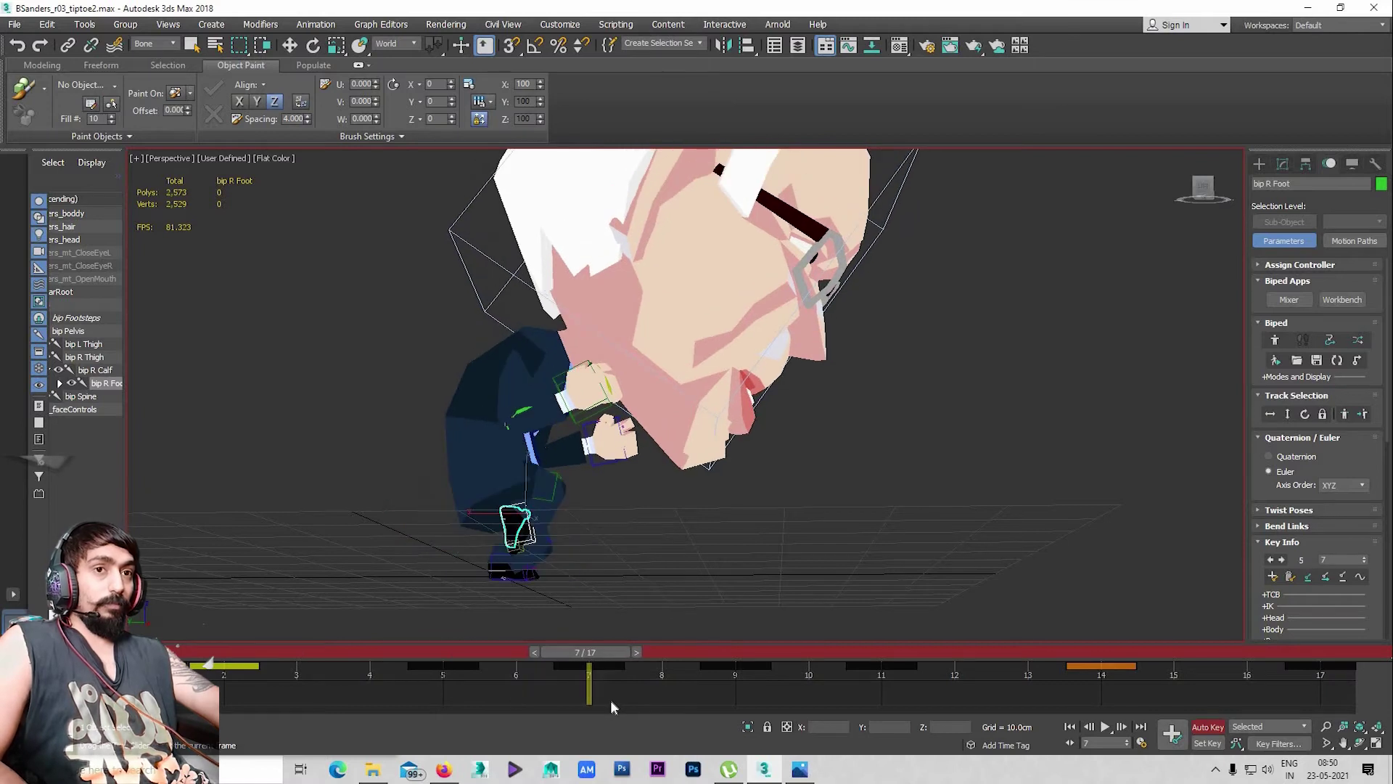
{"action": "key", "text": "w"}
{"action": "mouse_move", "coordinate": [672, 529]}
{"action": "middle_mouse_down", "text": "alt"}
{"action": "mouse_move", "coordinate": [687, 554]}
{"action": "mouse_move", "coordinate": [668, 633]}
{"action": "middle_mouse_up", "text": "alt"}
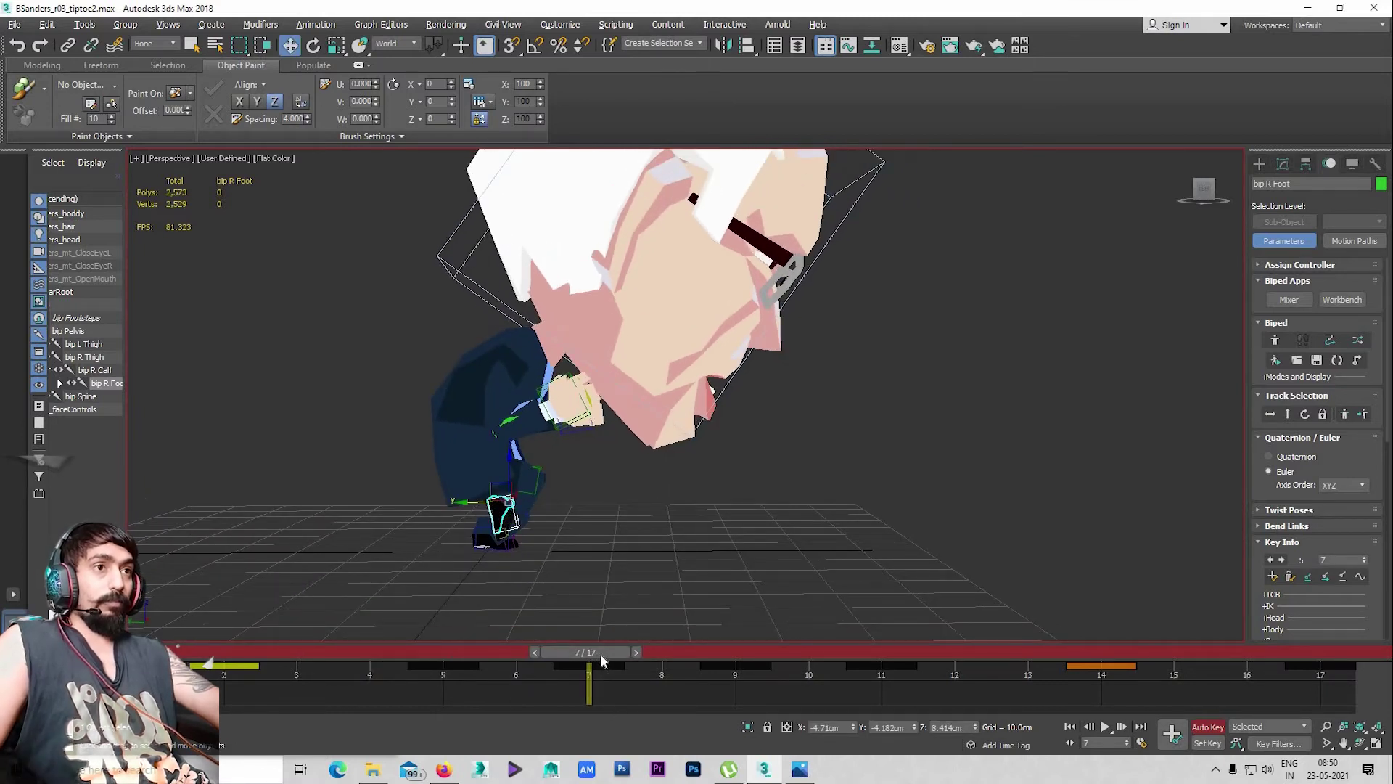
{"action": "left_click_drag", "start_coordinate": [599, 653], "coordinate": [756, 659]}
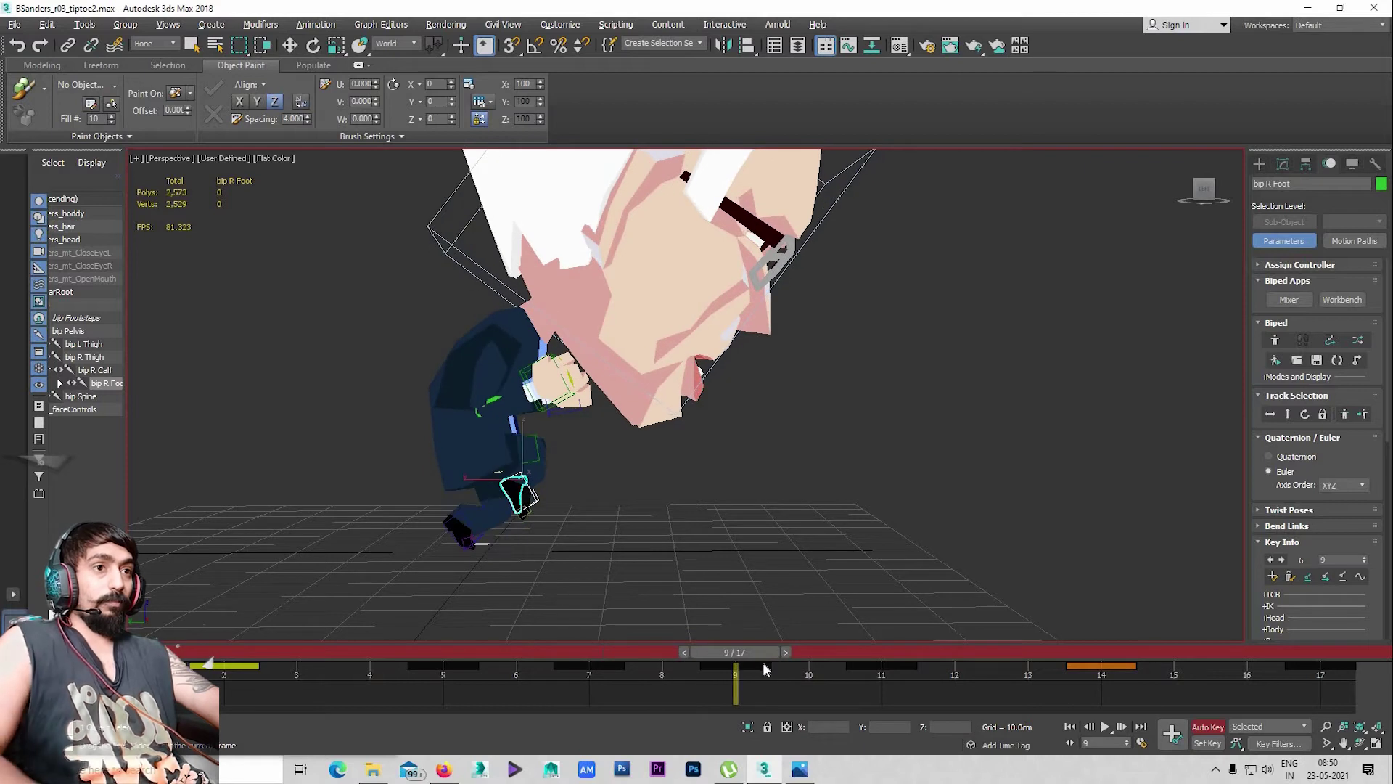
{"action": "mouse_move", "coordinate": [878, 673]}
{"action": "left_mouse_down"}
{"action": "mouse_move", "coordinate": [1112, 680]}
{"action": "mouse_move", "coordinate": [594, 695]}
{"action": "left_mouse_up"}
{"action": "key", "text": "w"}
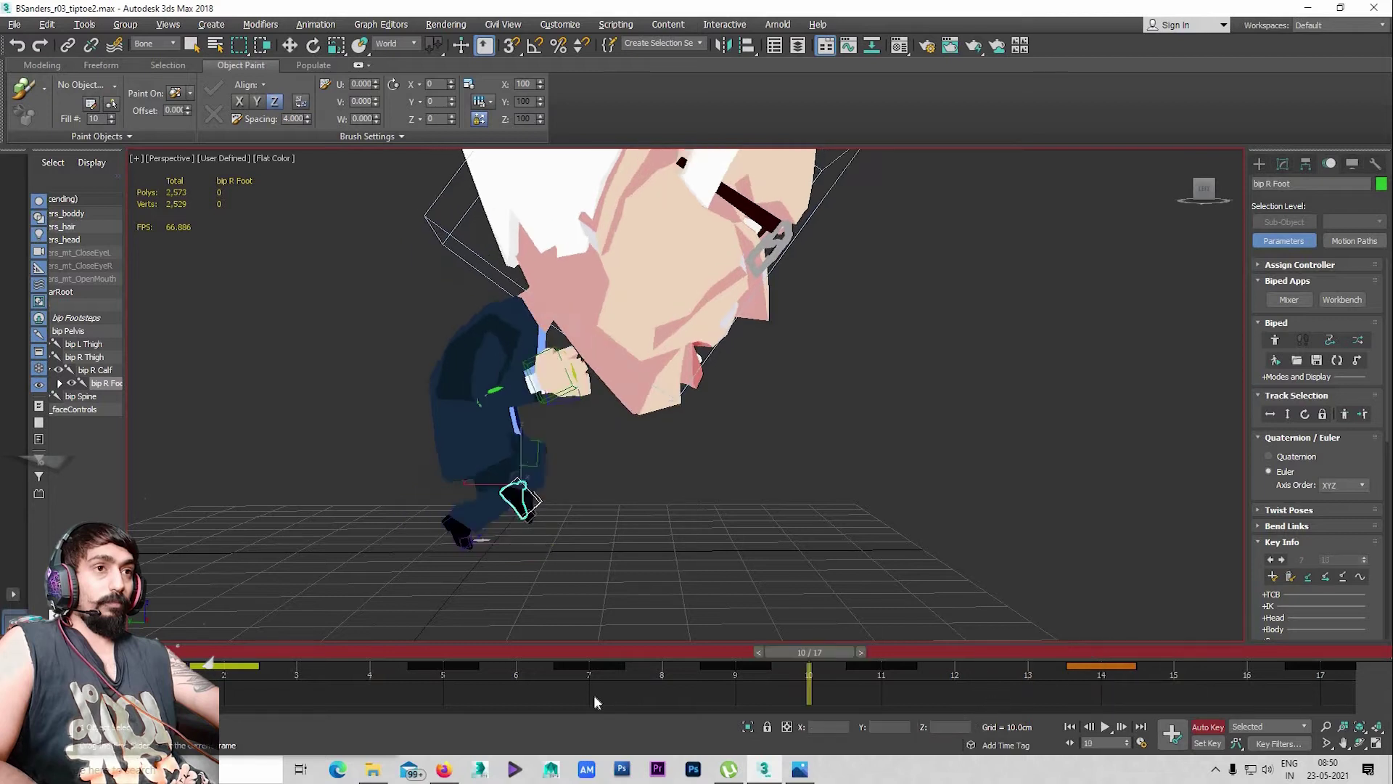
{"action": "left_click_drag", "start_coordinate": [400, 687], "coordinate": [1130, 674]}
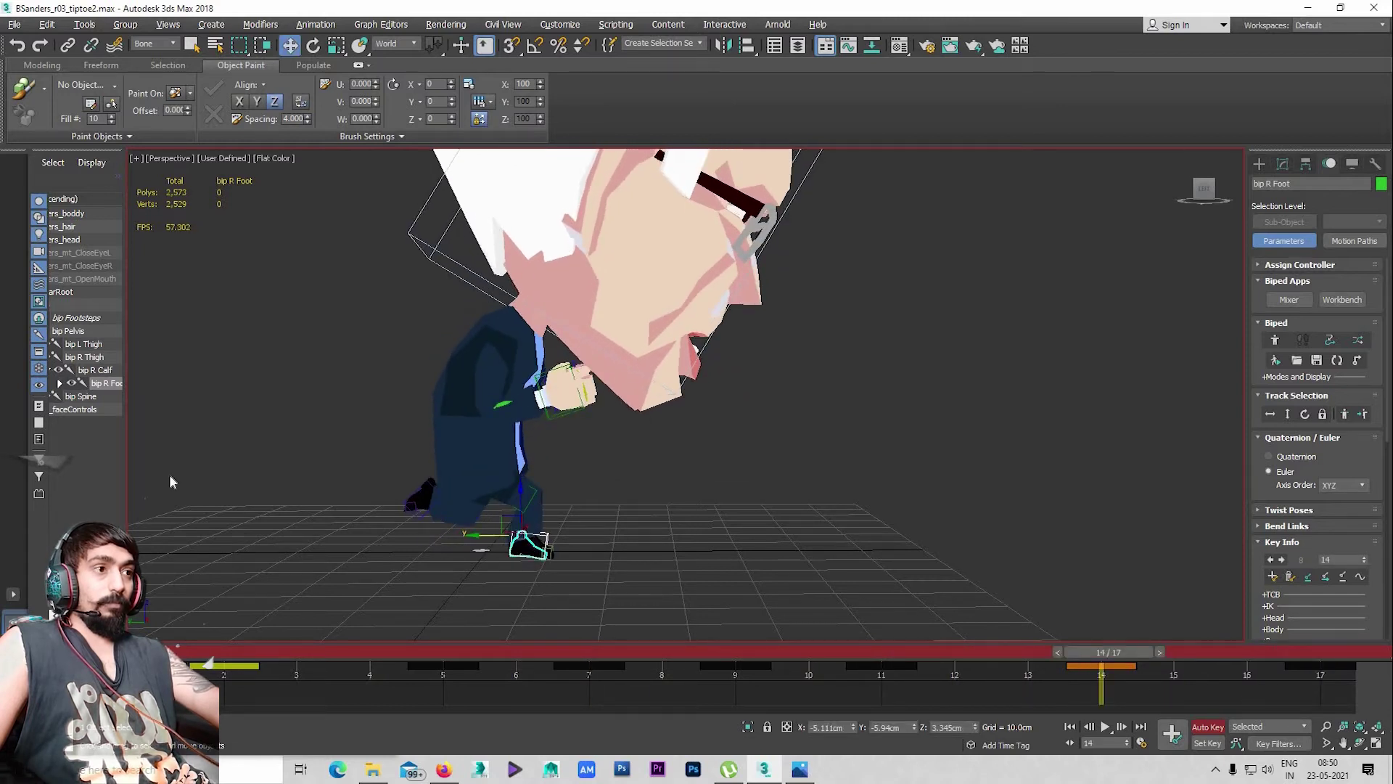
{"action": "scroll", "coordinate": [454, 510], "scroll_direction": "up", "scroll_amount": 4}
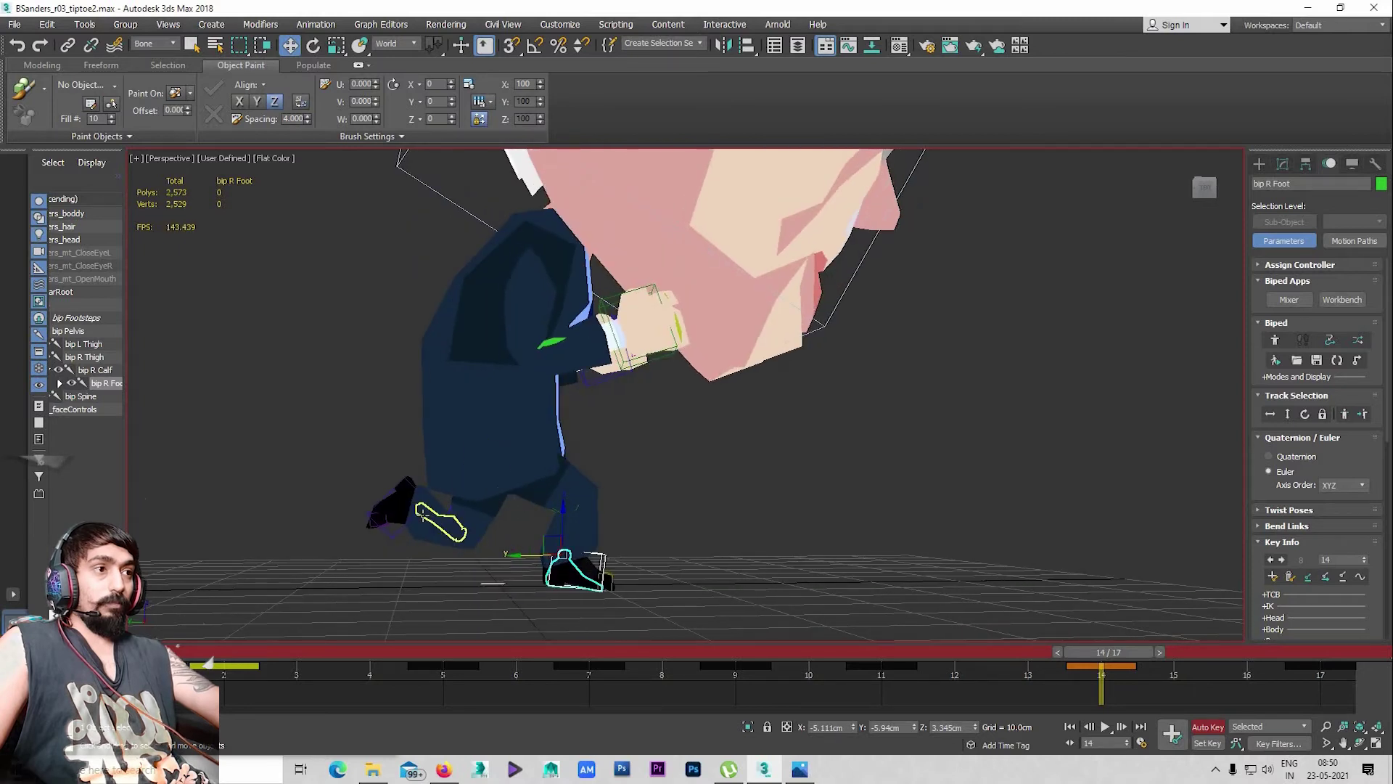
{"action": "middle_click_drag", "start_coordinate": [546, 437], "coordinate": [486, 419]}
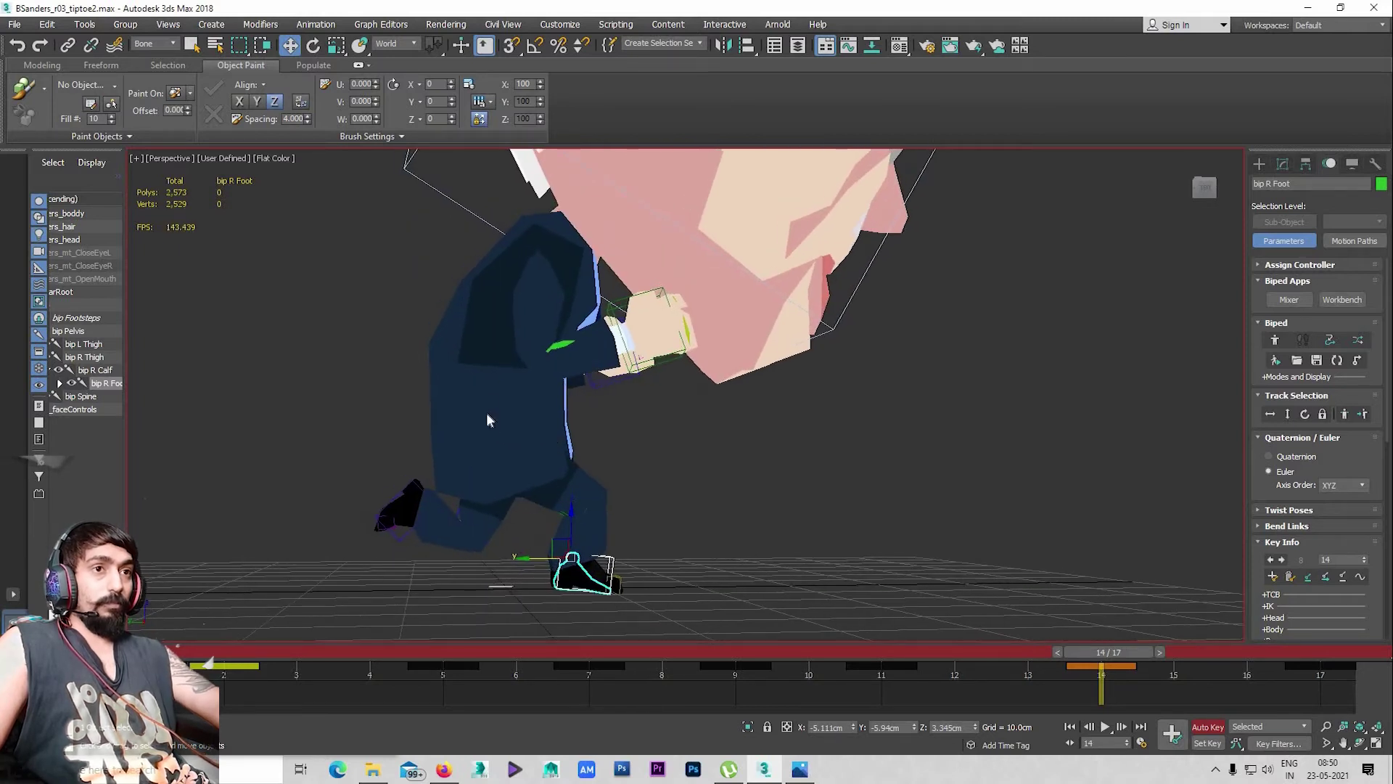
{"action": "key", "text": "e"}
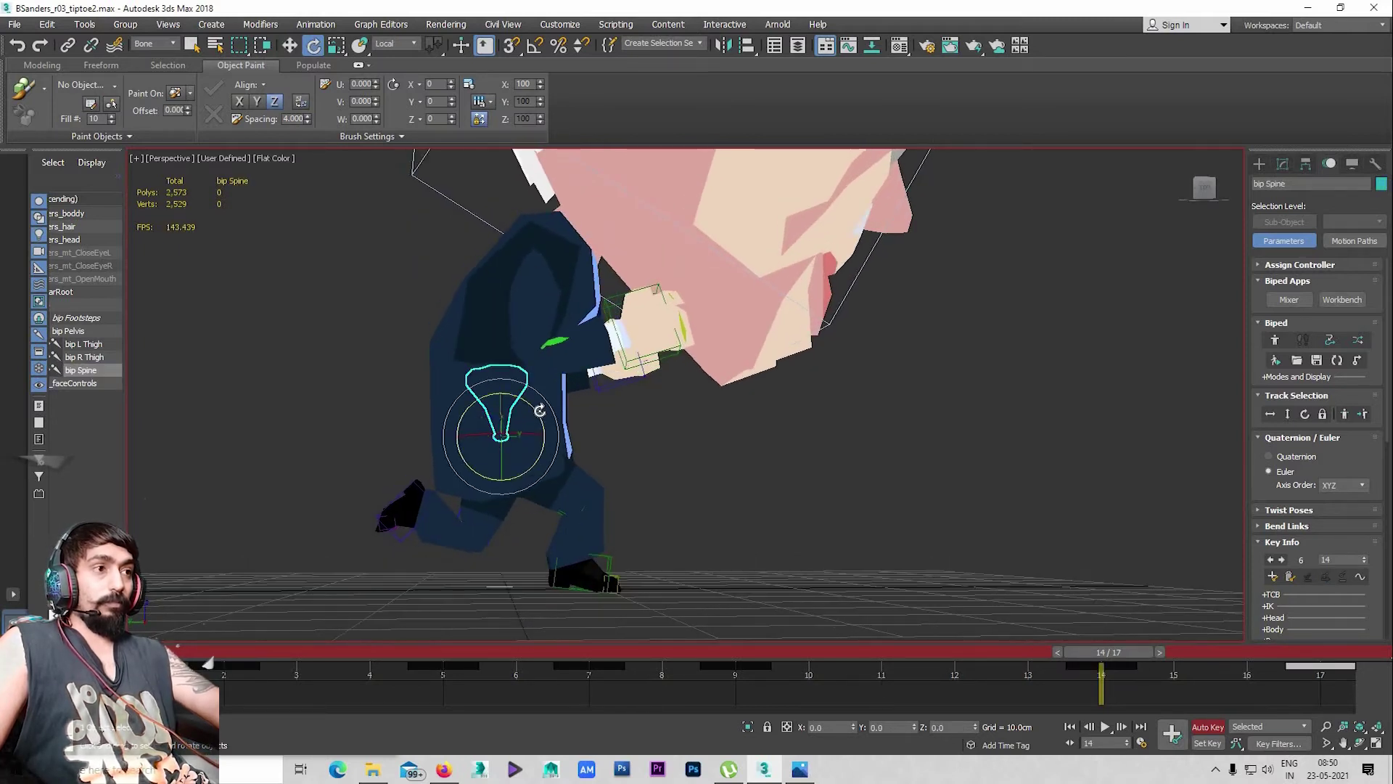
Rotate the spine about 6.4° at frame 14 to tilt the upper body
{"action": "left_click_drag", "start_coordinate": [539, 411], "coordinate": [541, 413]}
{"action": "left_click_drag", "start_coordinate": [496, 342], "coordinate": [529, 431]}
{"action": "left_click", "coordinate": [507, 345]}
Switch to the shaded Left view and play the animation from the side
{"action": "key", "text": "l"}
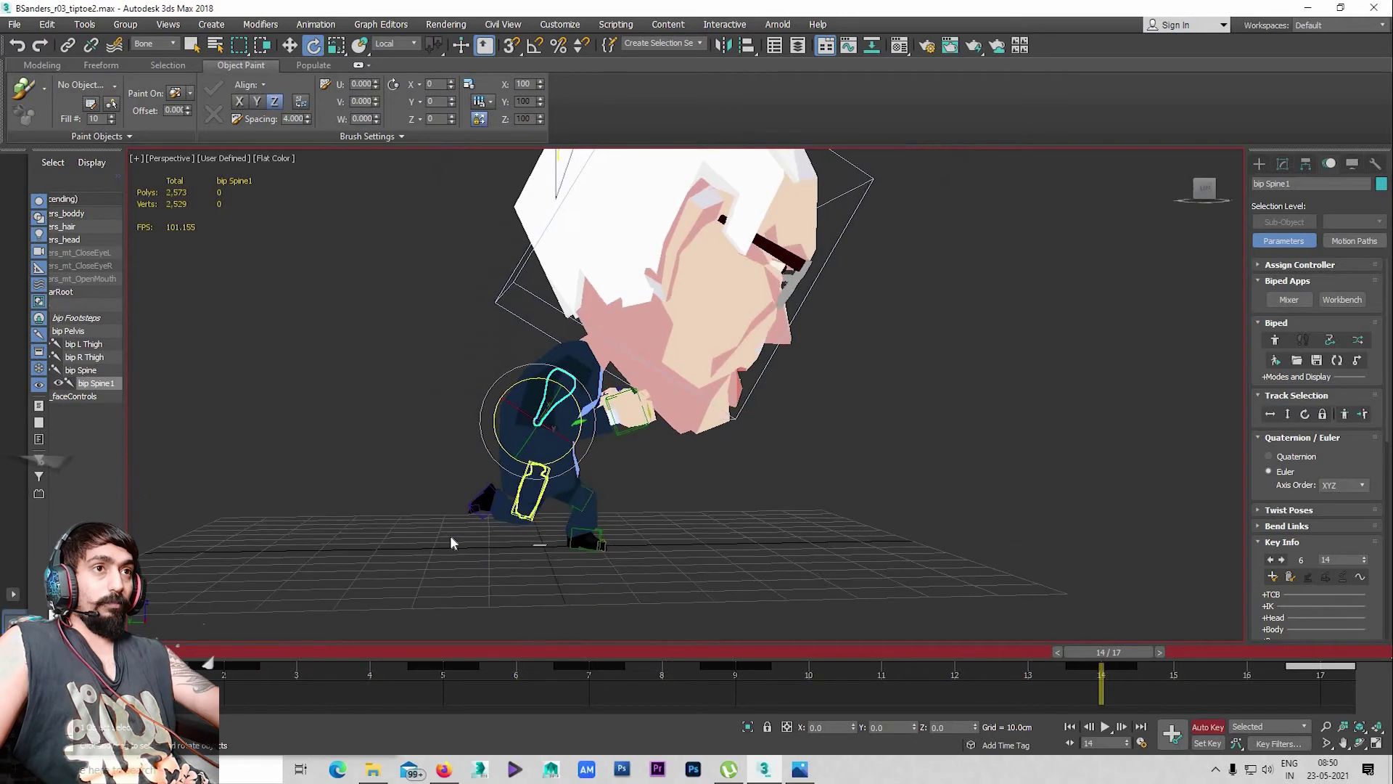
{"action": "scroll", "coordinate": [621, 482], "scroll_direction": "up", "scroll_amount": 2}
{"action": "scroll", "coordinate": [562, 470], "scroll_direction": "down", "scroll_amount": 3}
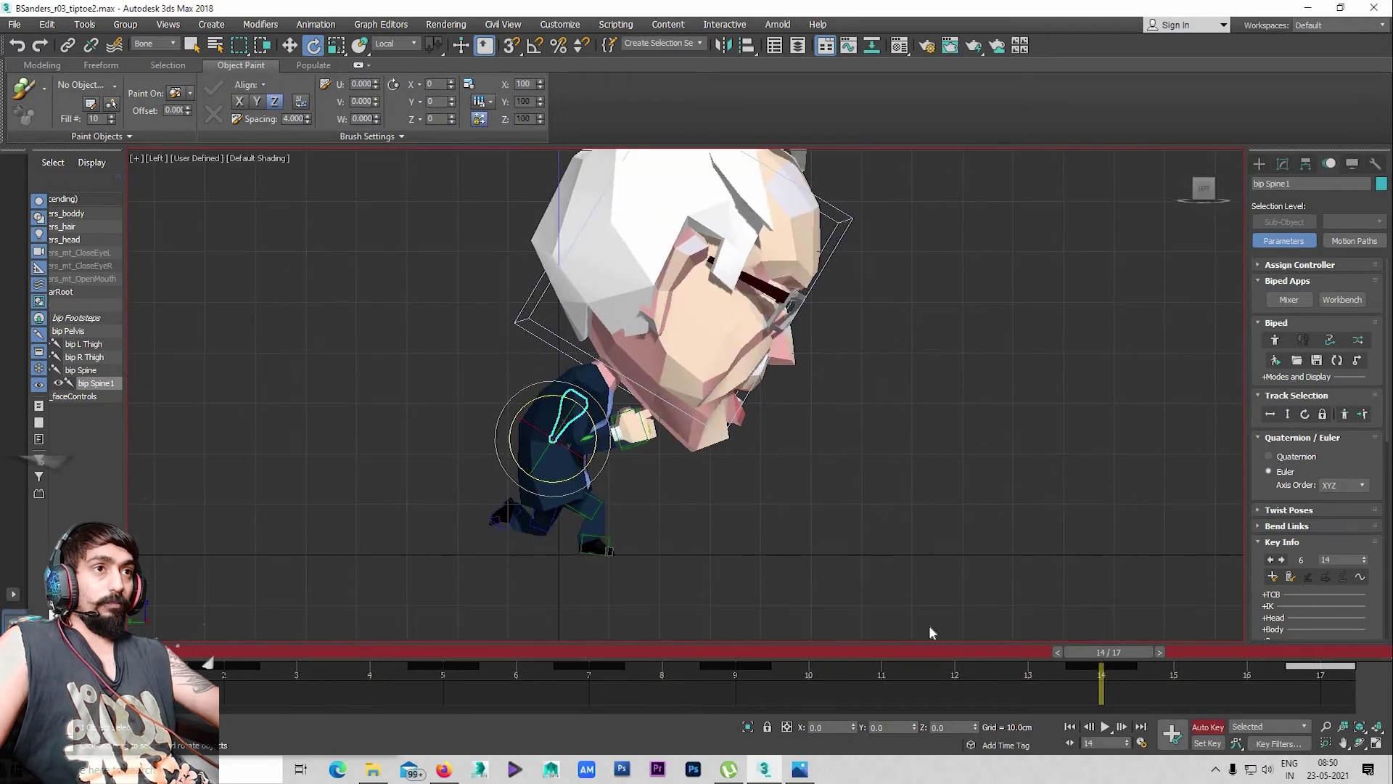
{"action": "key", "text": "slash"}
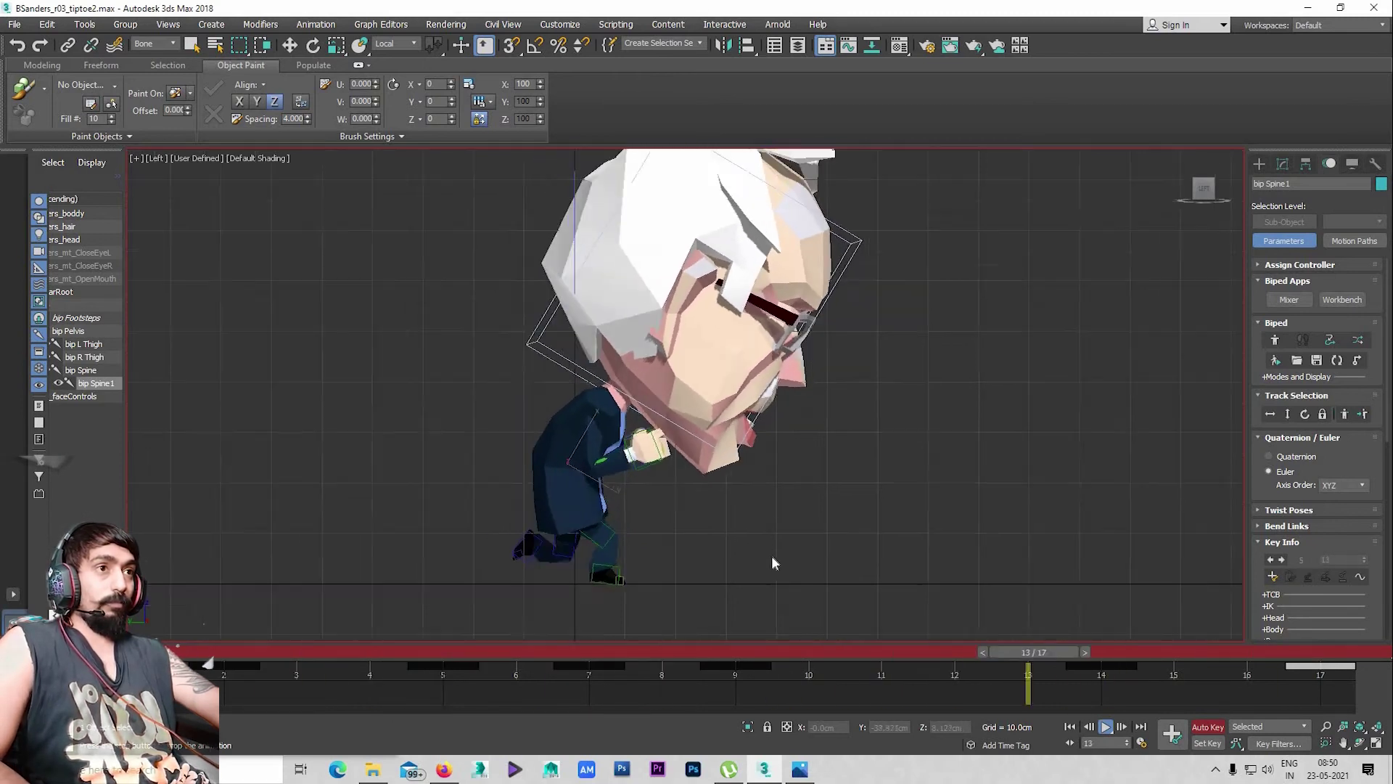
{"action": "key", "text": "slash"}
Select the lower spine bip Spine, then the right foot, while replaying the cycle
{"action": "key", "text": "e"}
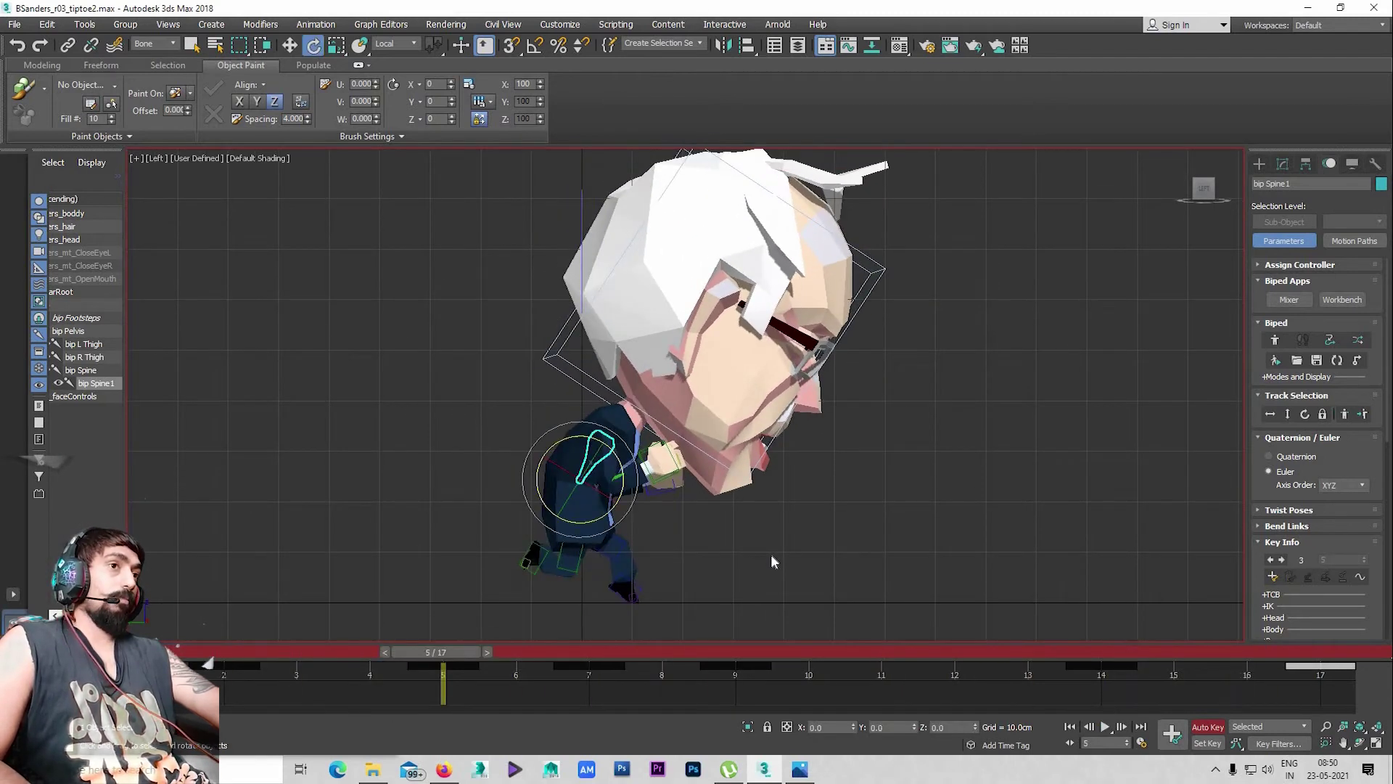
{"action": "left_click", "coordinate": [771, 561]}
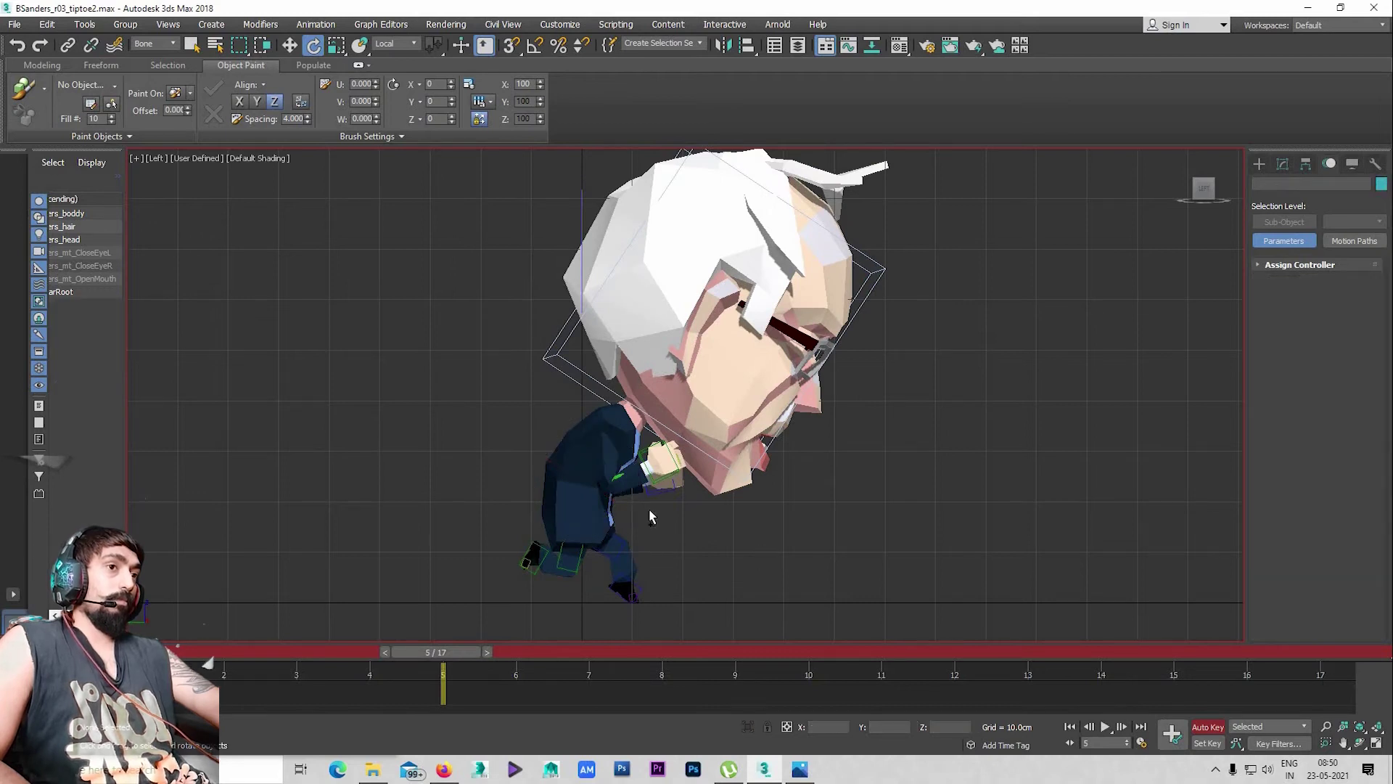
{"action": "left_click", "coordinate": [628, 500]}
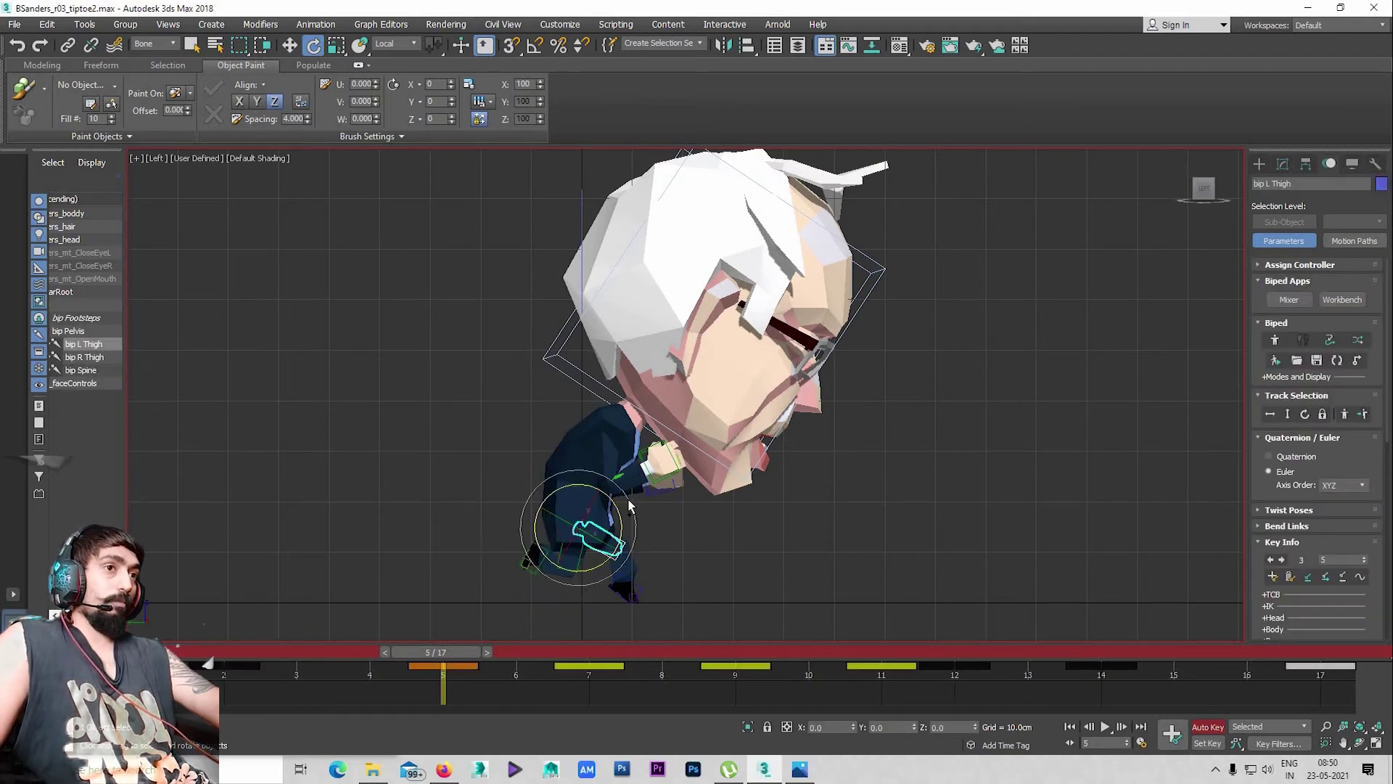
{"action": "key", "text": "slash"}
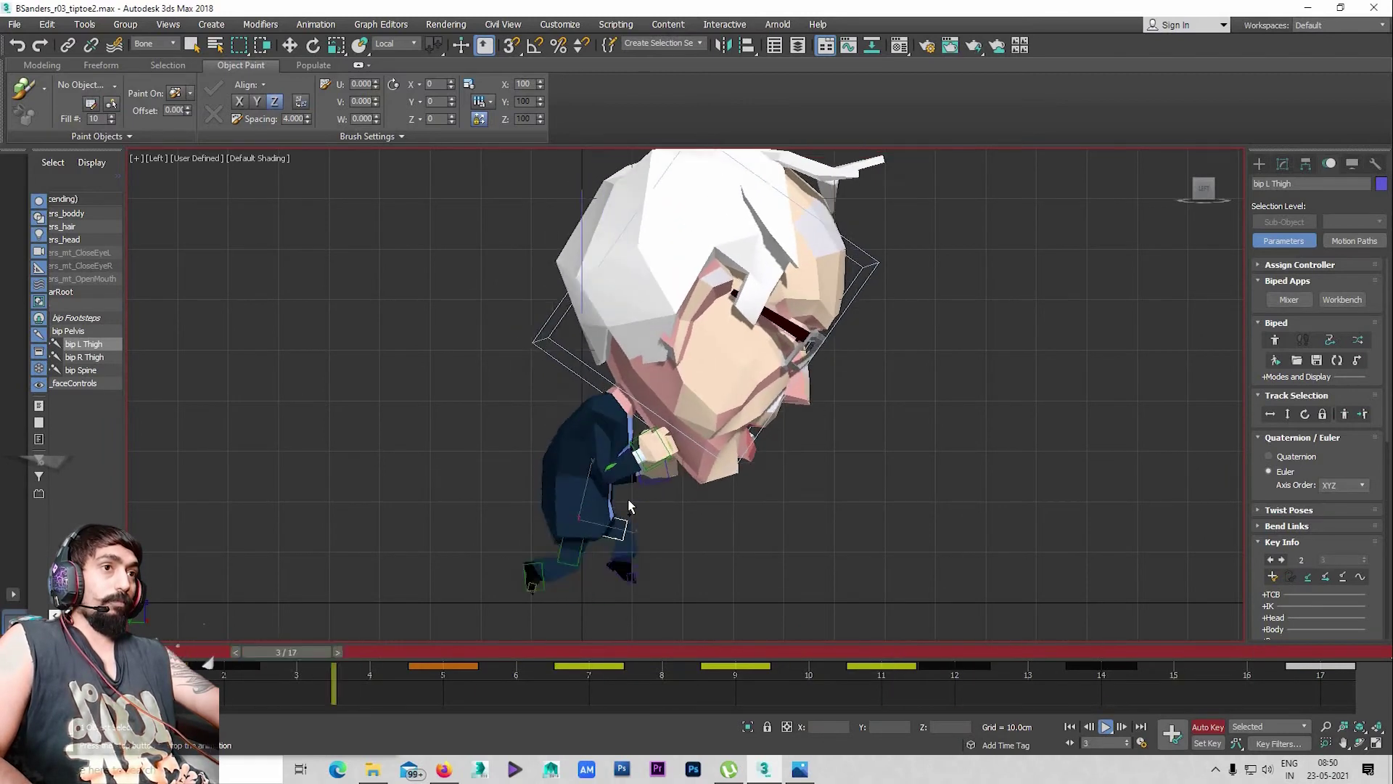
{"action": "key", "text": "slash"}
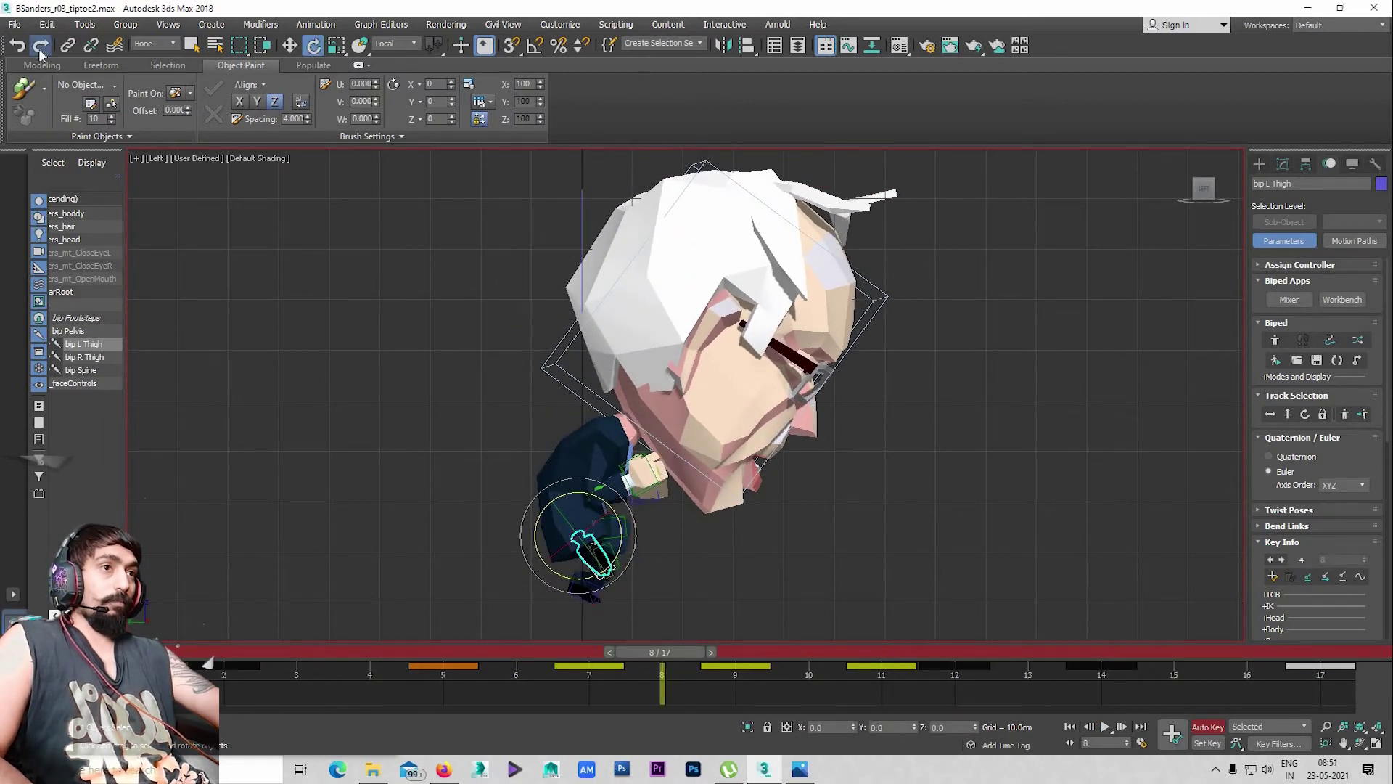
{"action": "left_click", "coordinate": [602, 558]}
{"action": "key", "text": "slash"}
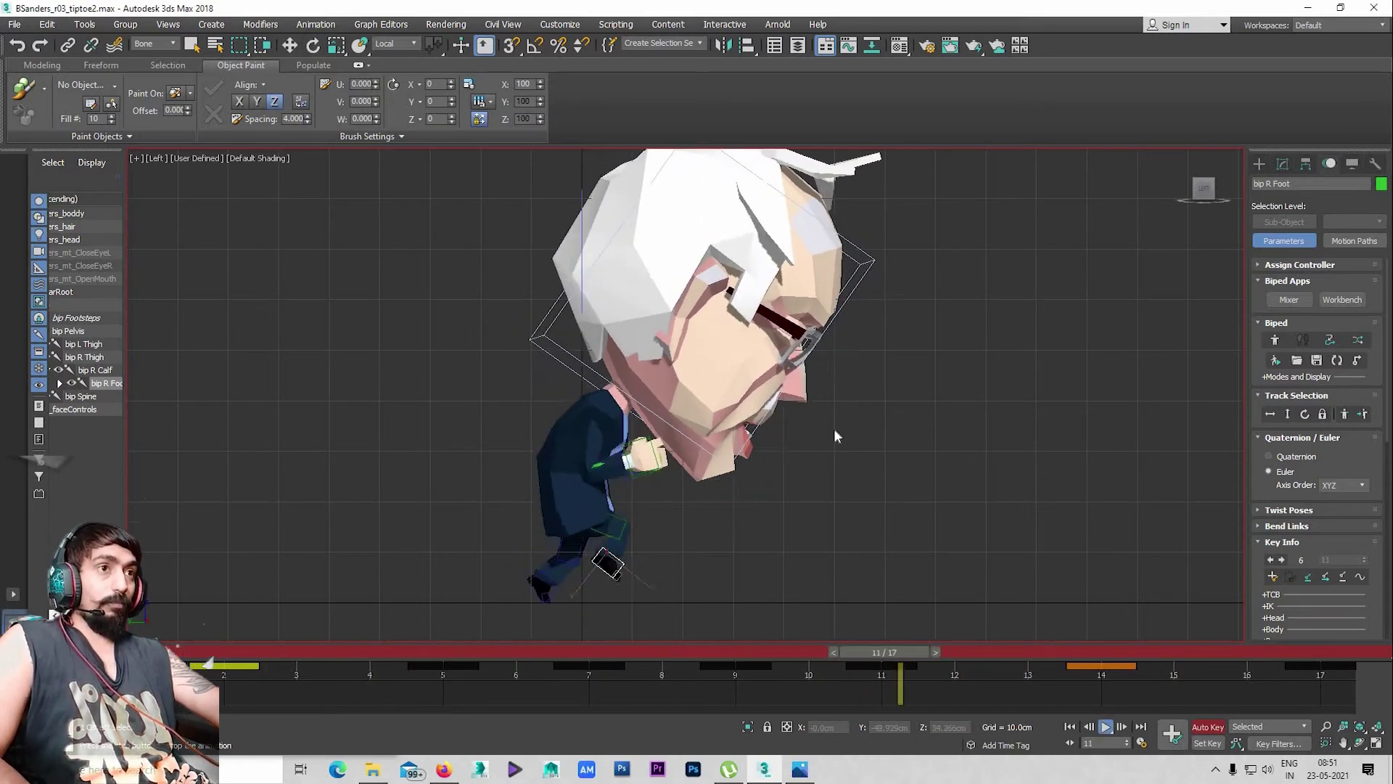
{"action": "key", "text": "slash"}
{"action": "key", "text": "super+shift"}
{"action": "key", "text": "slash"}
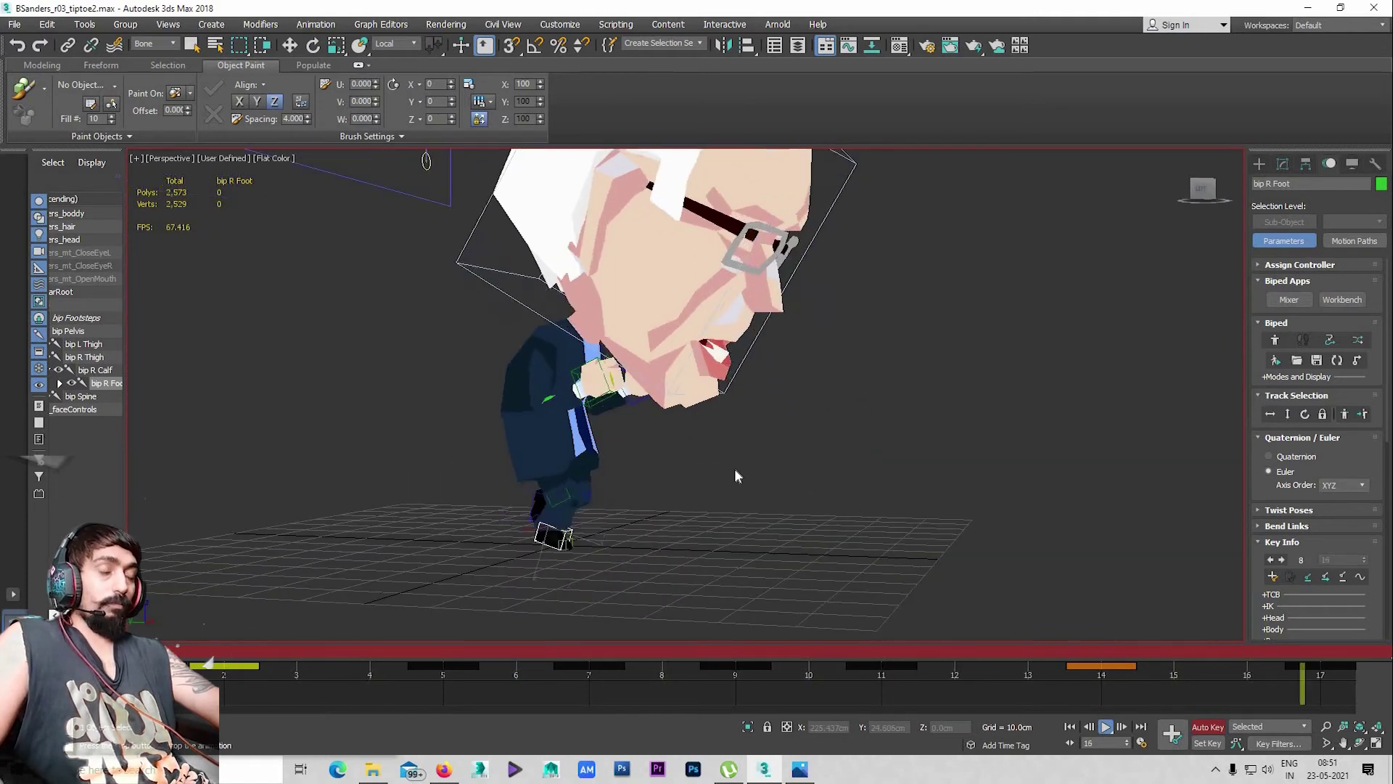
{"action": "key", "text": "slash"}
{"action": "key", "text": "e"}
{"action": "key", "text": "comma"}
{"action": "key", "text": "comma"}
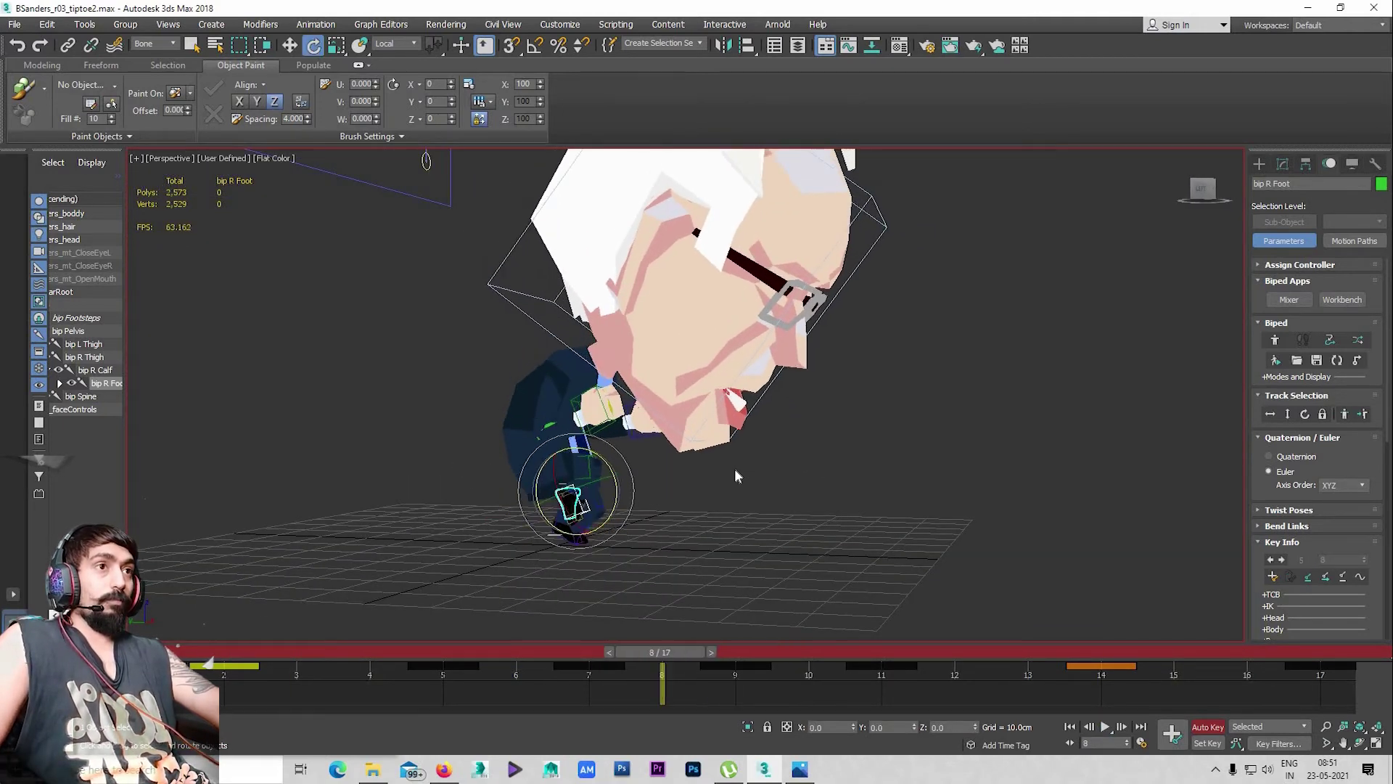
{"action": "key", "text": "comma"}
{"action": "key", "text": "comma"}
{"action": "key", "text": "comma"}
{"action": "key", "text": "comma"}
{"action": "key", "text": "comma"}
{"action": "key", "text": "End"}
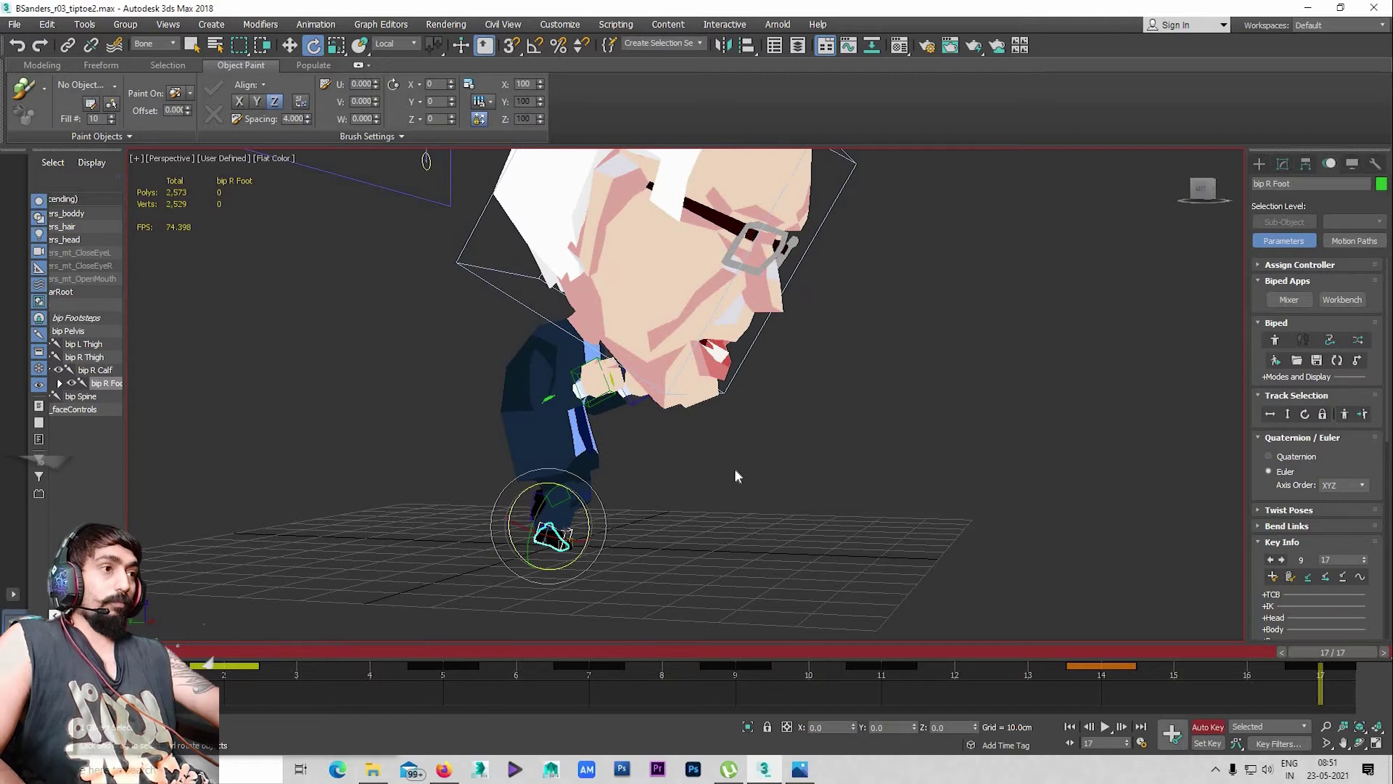
{"action": "key", "text": "slash"}
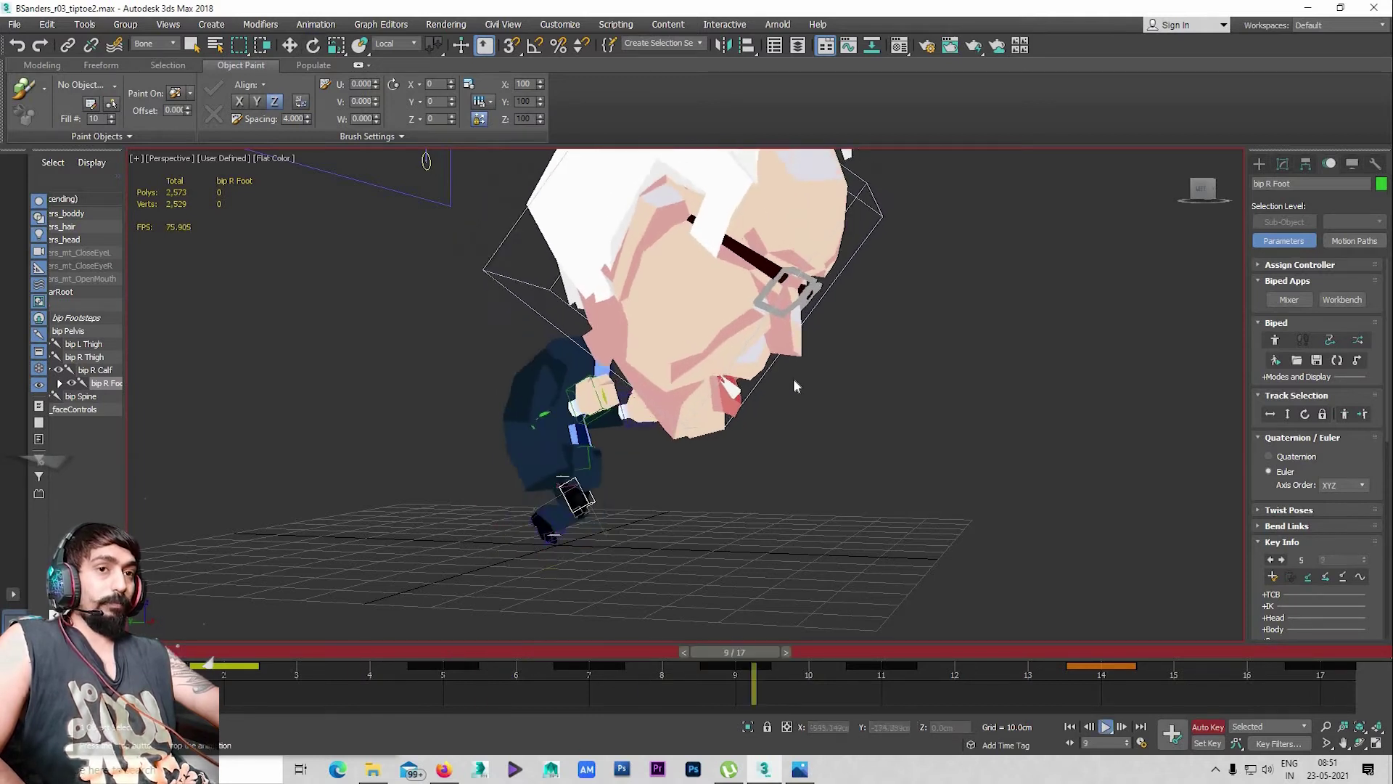
{"action": "mouse_move", "coordinate": [793, 377]}
{"action": "middle_mouse_down", "text": "alt"}
{"action": "mouse_move", "coordinate": [649, 446]}
{"action": "mouse_move", "coordinate": [646, 464]}
{"action": "middle_mouse_up", "text": "alt"}
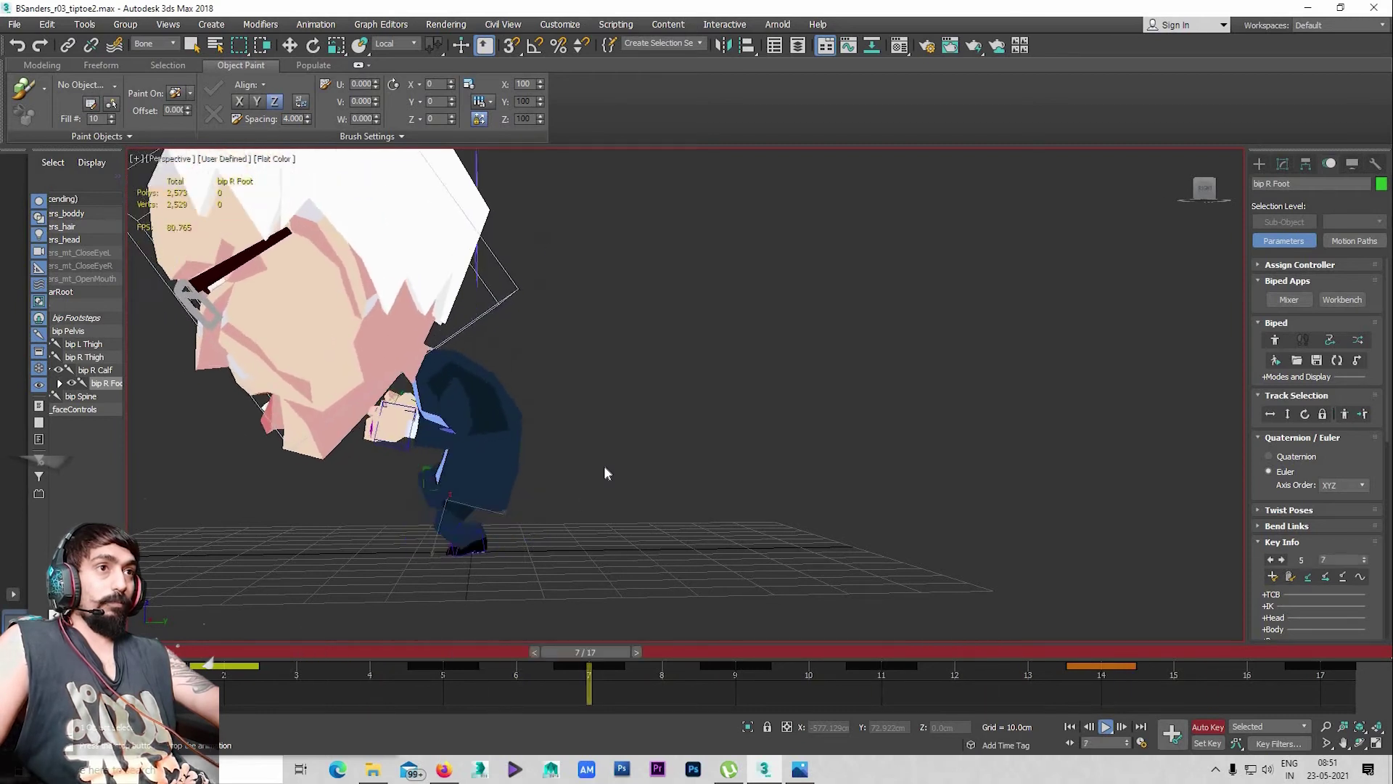
{"action": "key", "text": "slash"}
{"action": "key", "text": "e"}
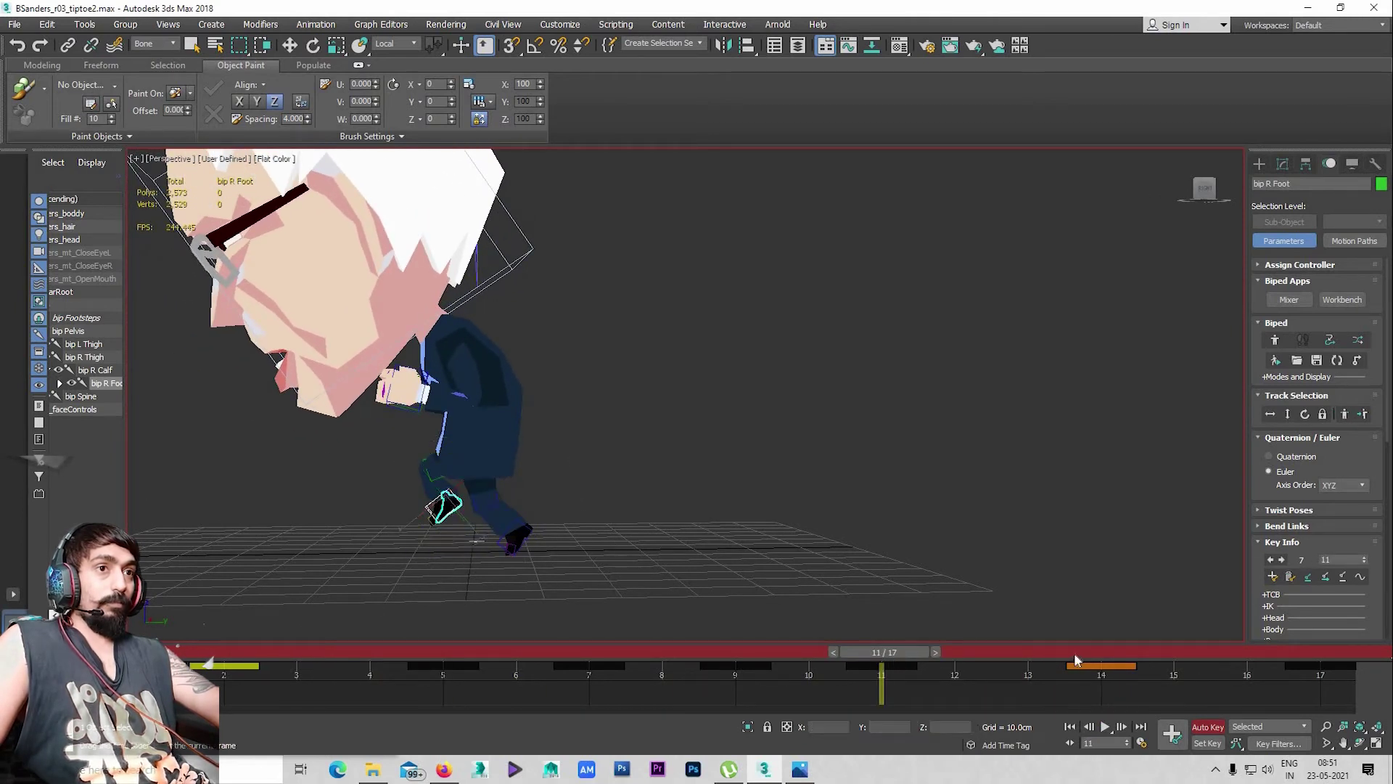
{"action": "left_click_drag", "start_coordinate": [1074, 651], "coordinate": [360, 652]}
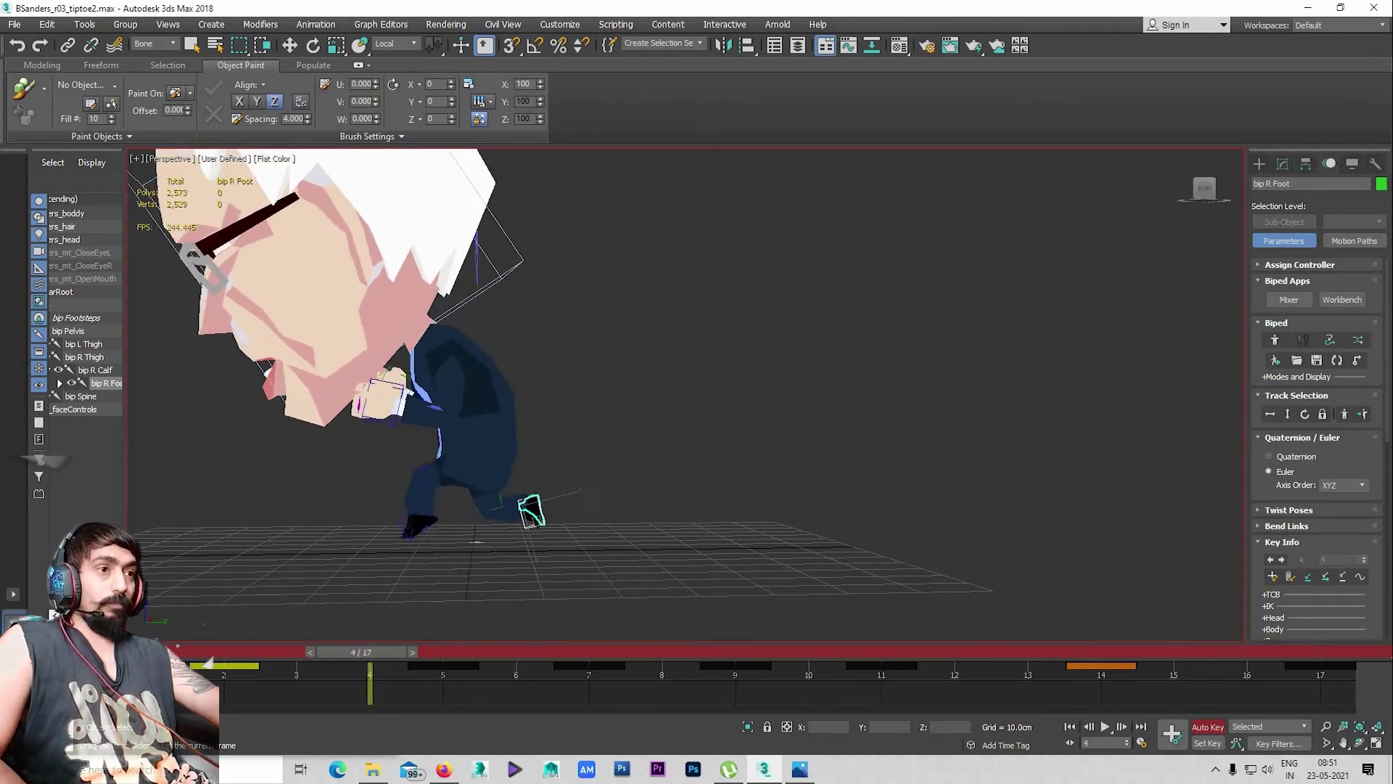
{"action": "left_click_drag", "start_coordinate": [361, 651], "coordinate": [442, 653]}
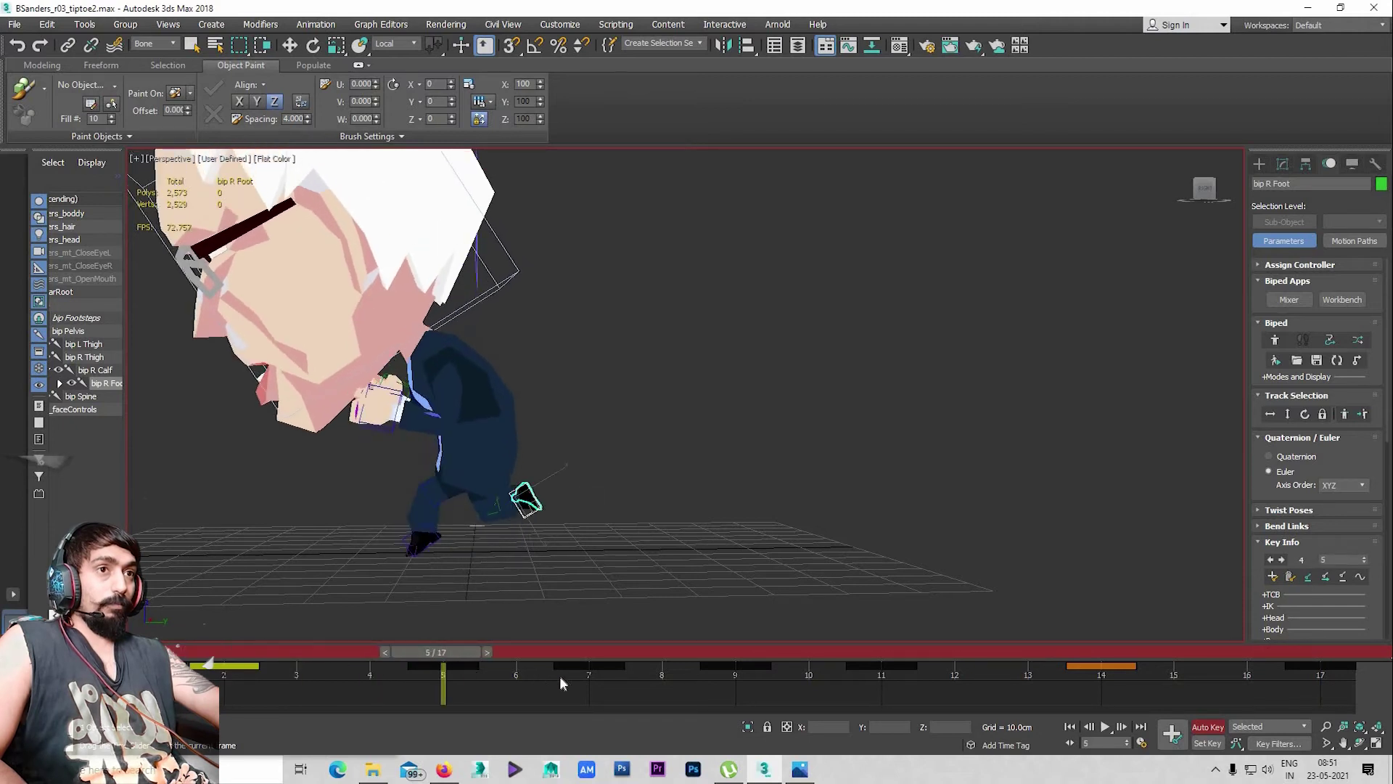
{"action": "mouse_move", "coordinate": [559, 682]}
{"action": "left_mouse_down"}
{"action": "mouse_move", "coordinate": [747, 673]}
{"action": "mouse_move", "coordinate": [869, 692]}
{"action": "left_mouse_up"}
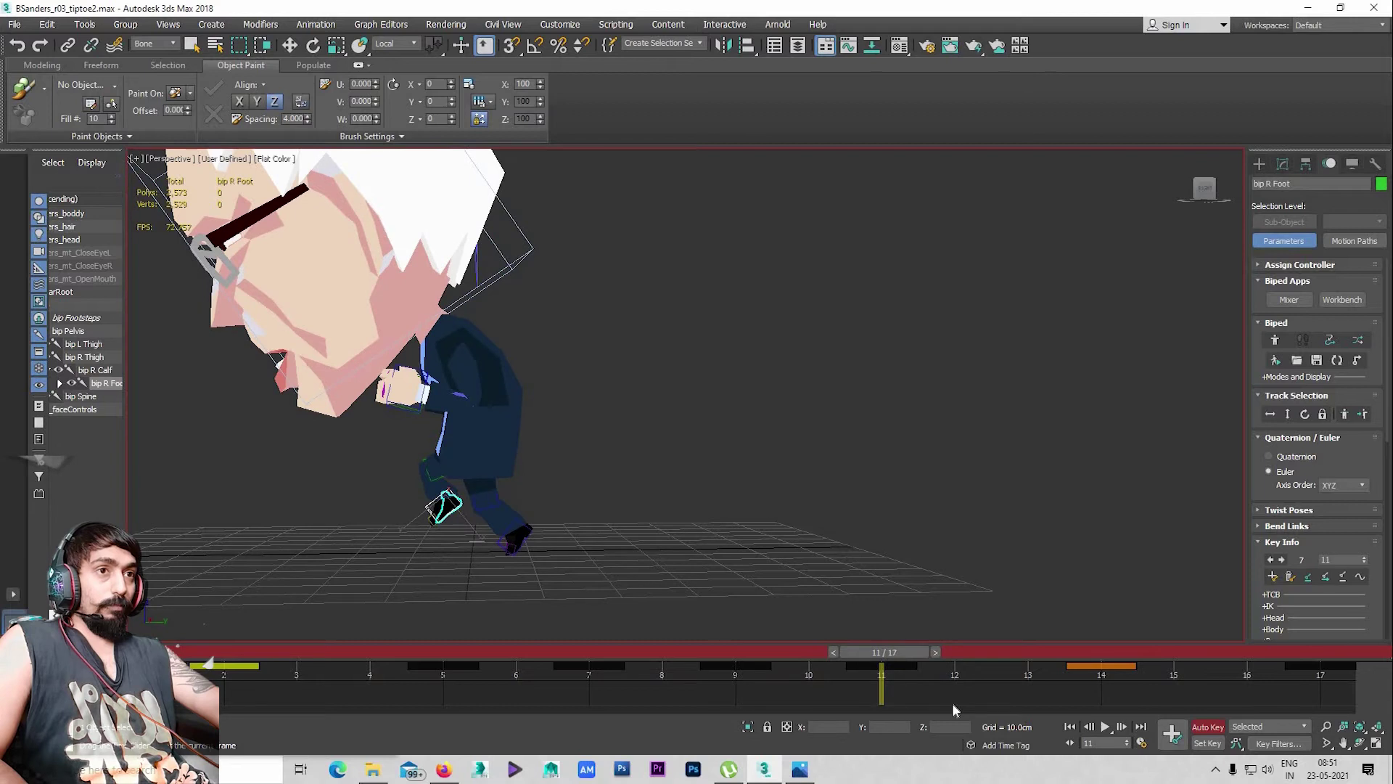
{"action": "left_click_drag", "start_coordinate": [952, 703], "coordinate": [860, 683]}
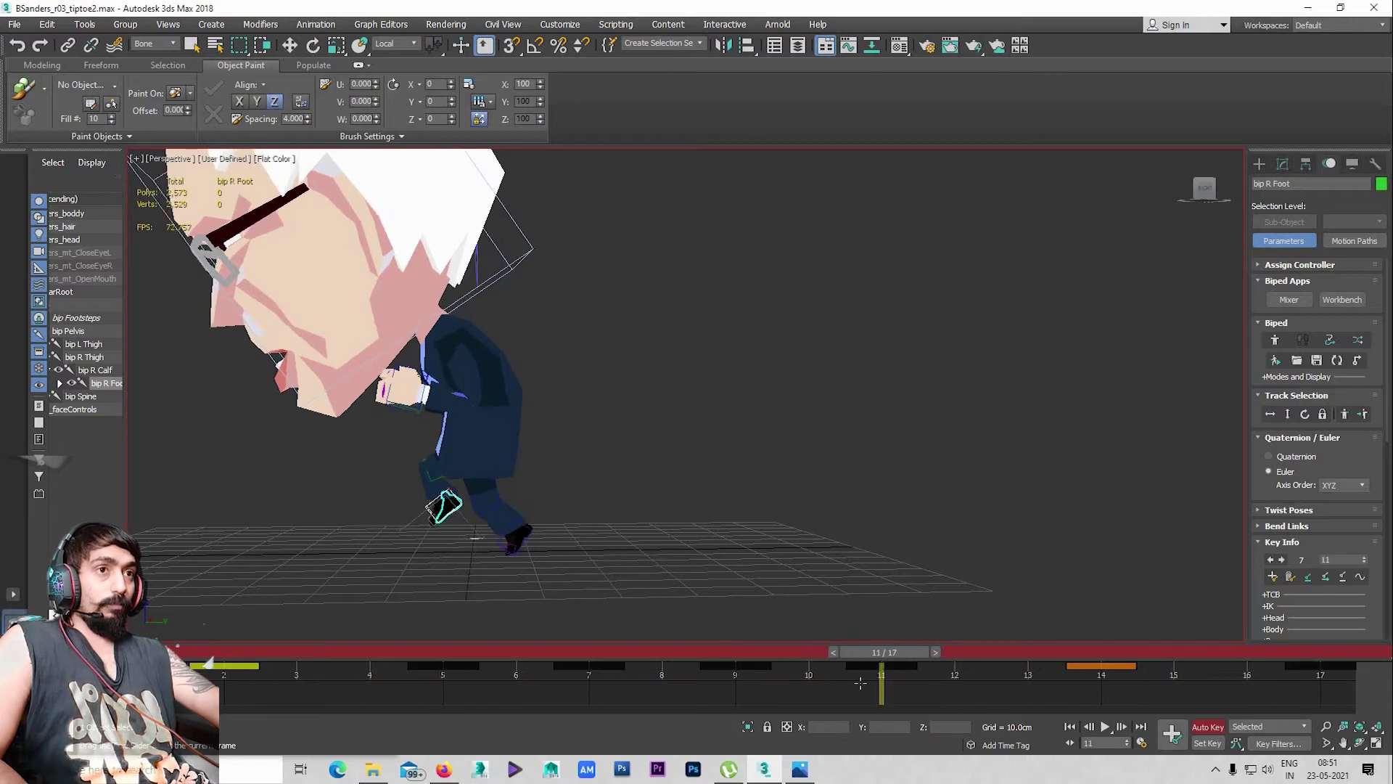
{"action": "left_click", "coordinate": [464, 367]}
Return to frame 0, show a single Left view and scrub through the animation
{"action": "key", "text": "Home"}
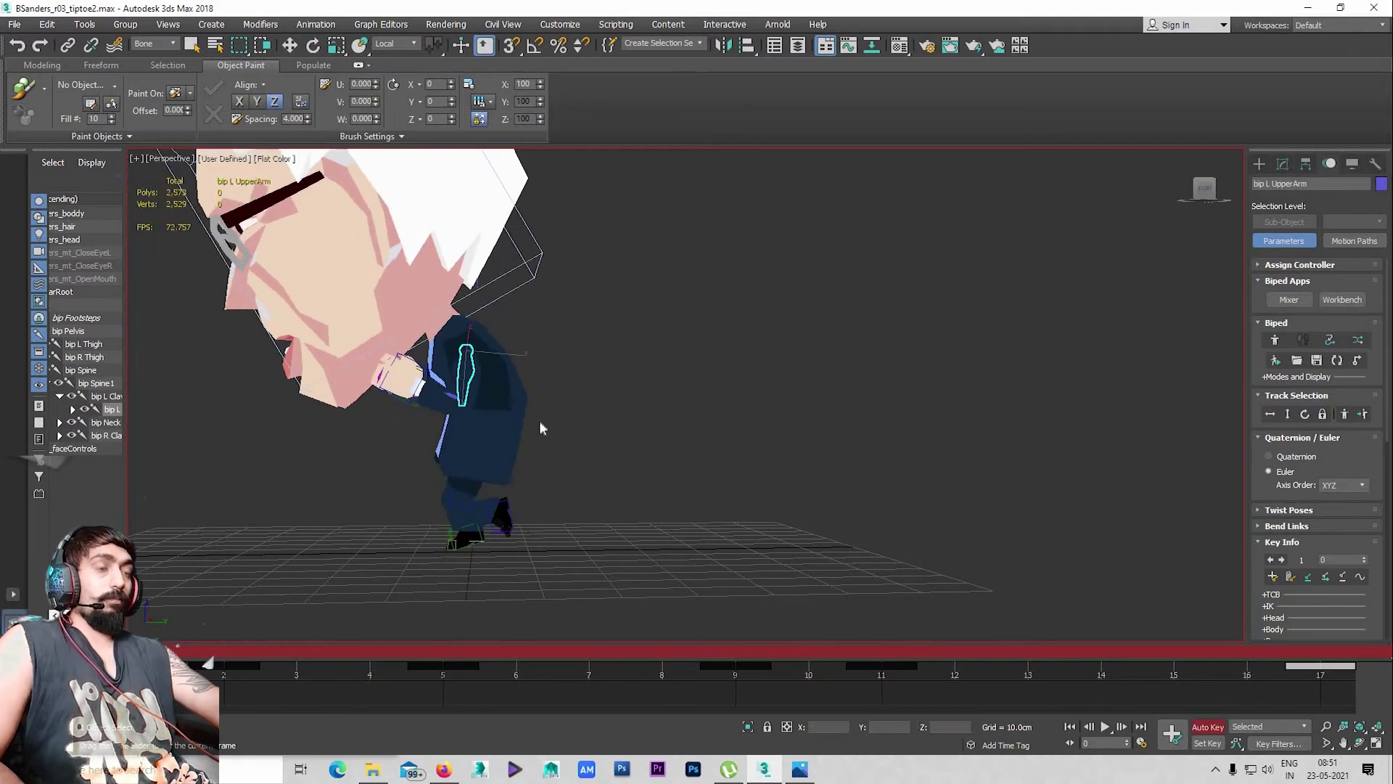
{"action": "key", "text": "alt+w"}
{"action": "key", "text": "l"}
{"action": "key", "text": "alt+w"}
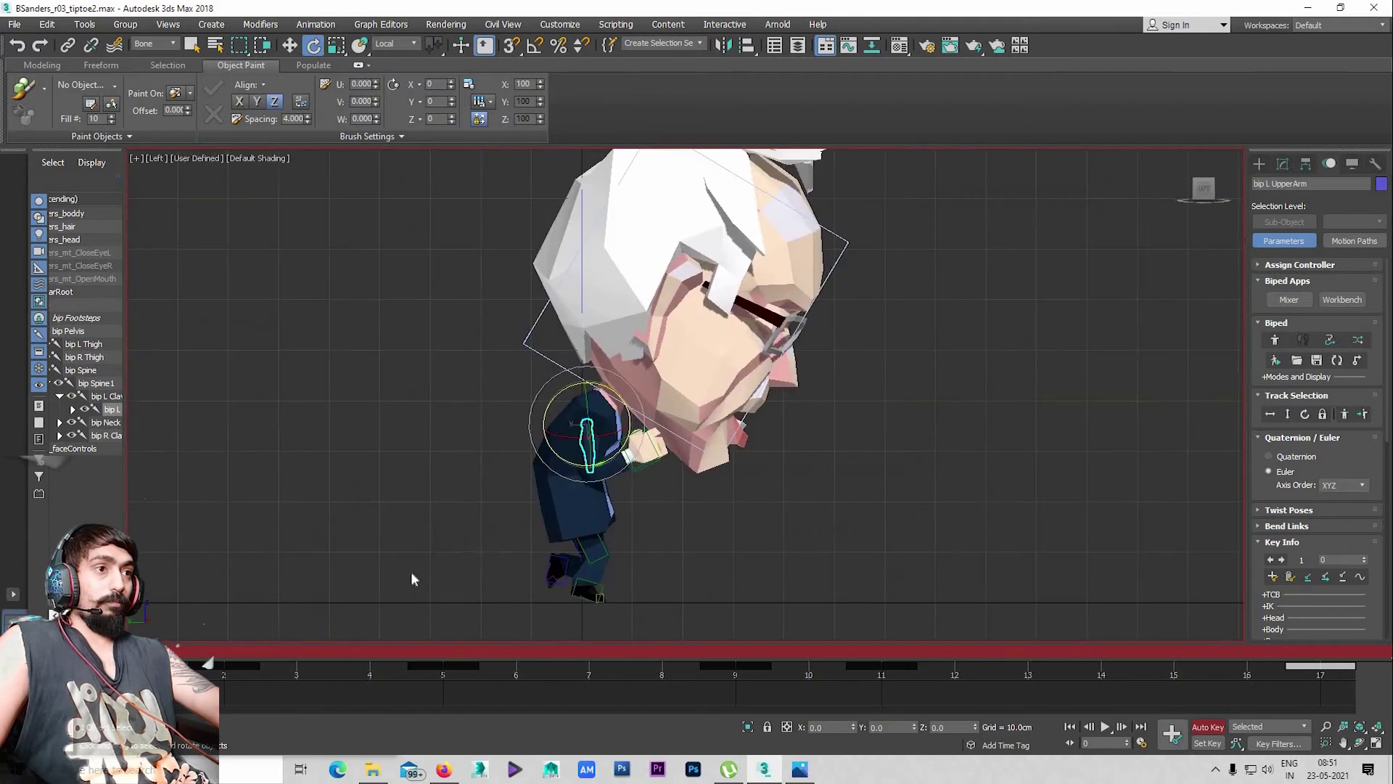
{"action": "mouse_move", "coordinate": [207, 663]}
{"action": "left_mouse_down"}
{"action": "mouse_move", "coordinate": [321, 653]}
{"action": "mouse_move", "coordinate": [190, 666]}
{"action": "mouse_move", "coordinate": [242, 699]}
{"action": "mouse_move", "coordinate": [451, 714]}
{"action": "left_mouse_up"}
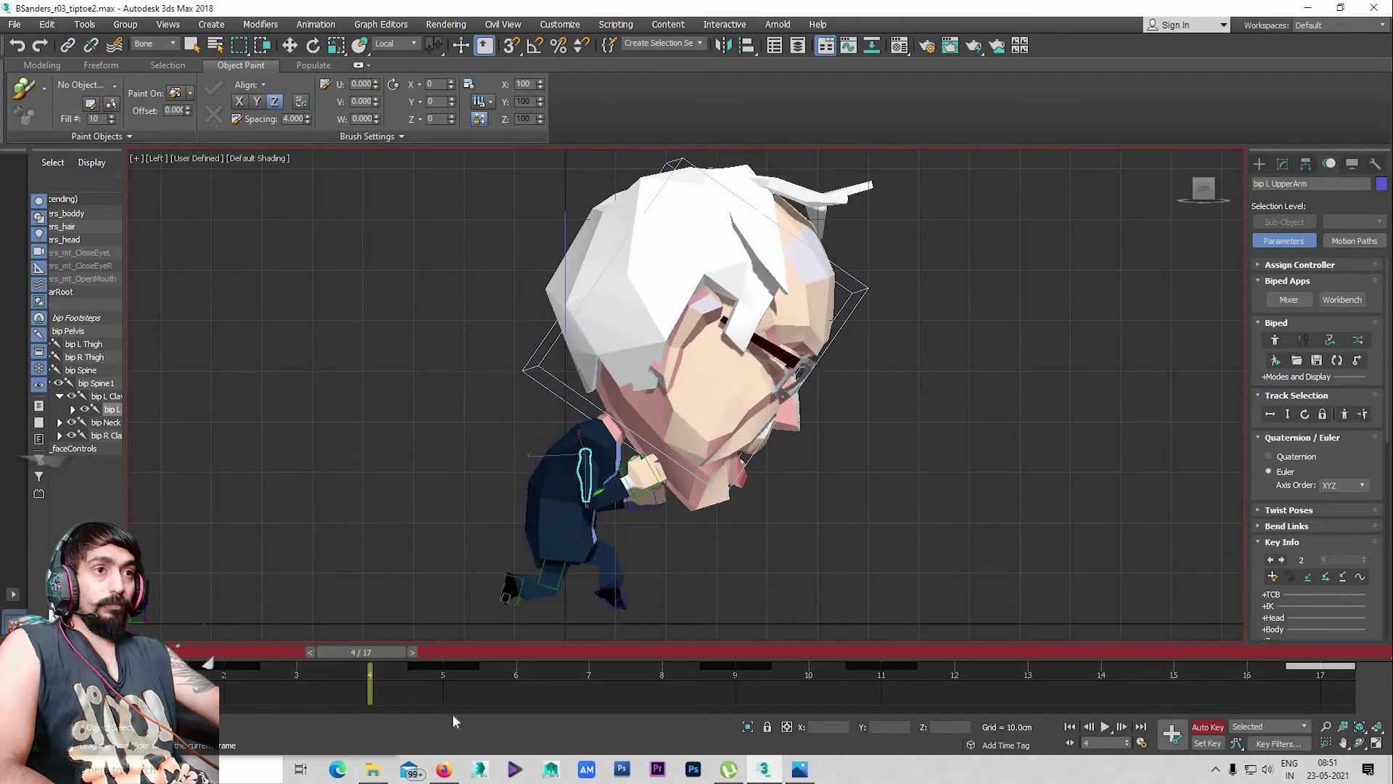
Tilt the lower spine forward at frame 5
{"action": "key", "text": "e"}
{"action": "scroll", "coordinate": [564, 529], "scroll_direction": "up", "scroll_amount": 3}
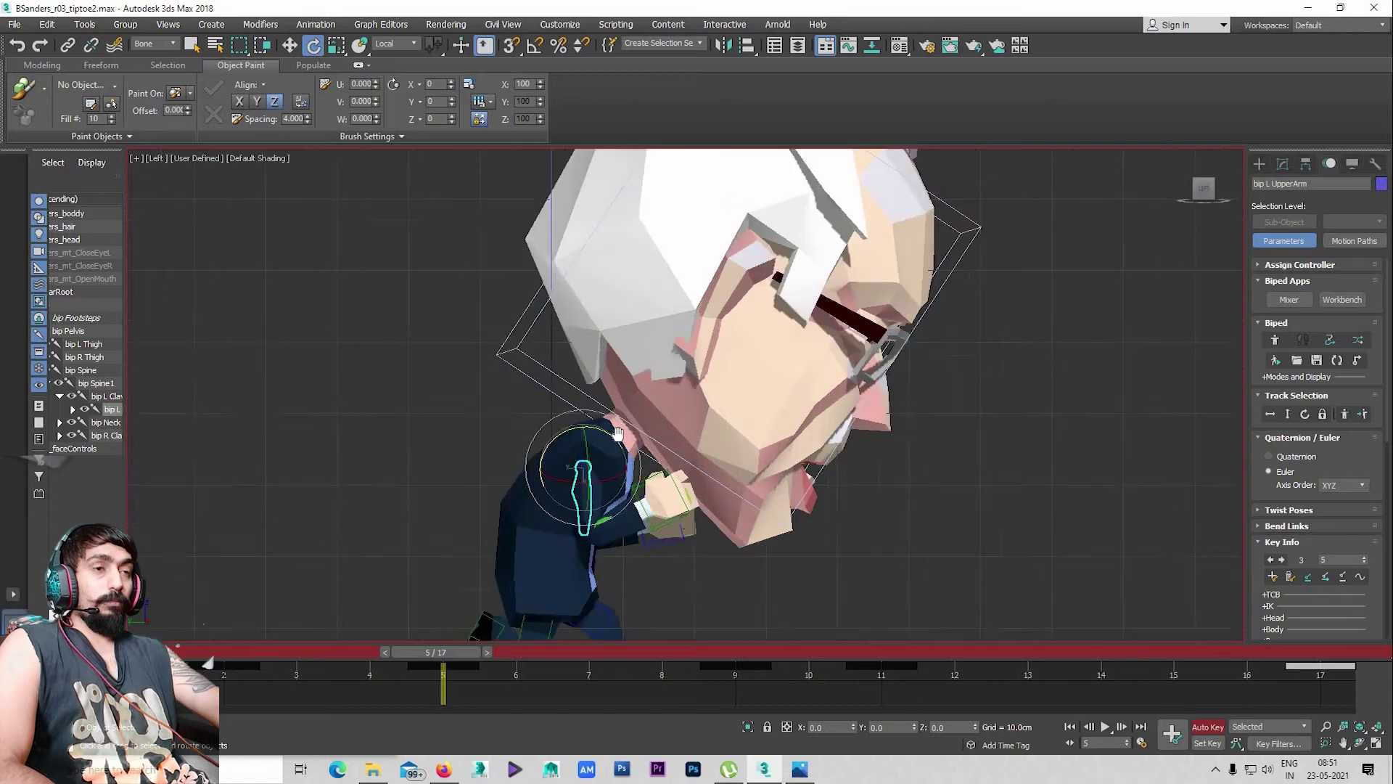
{"action": "scroll", "coordinate": [565, 529], "scroll_direction": "up", "scroll_amount": 2}
{"action": "middle_click_drag", "start_coordinate": [557, 535], "coordinate": [578, 424]}
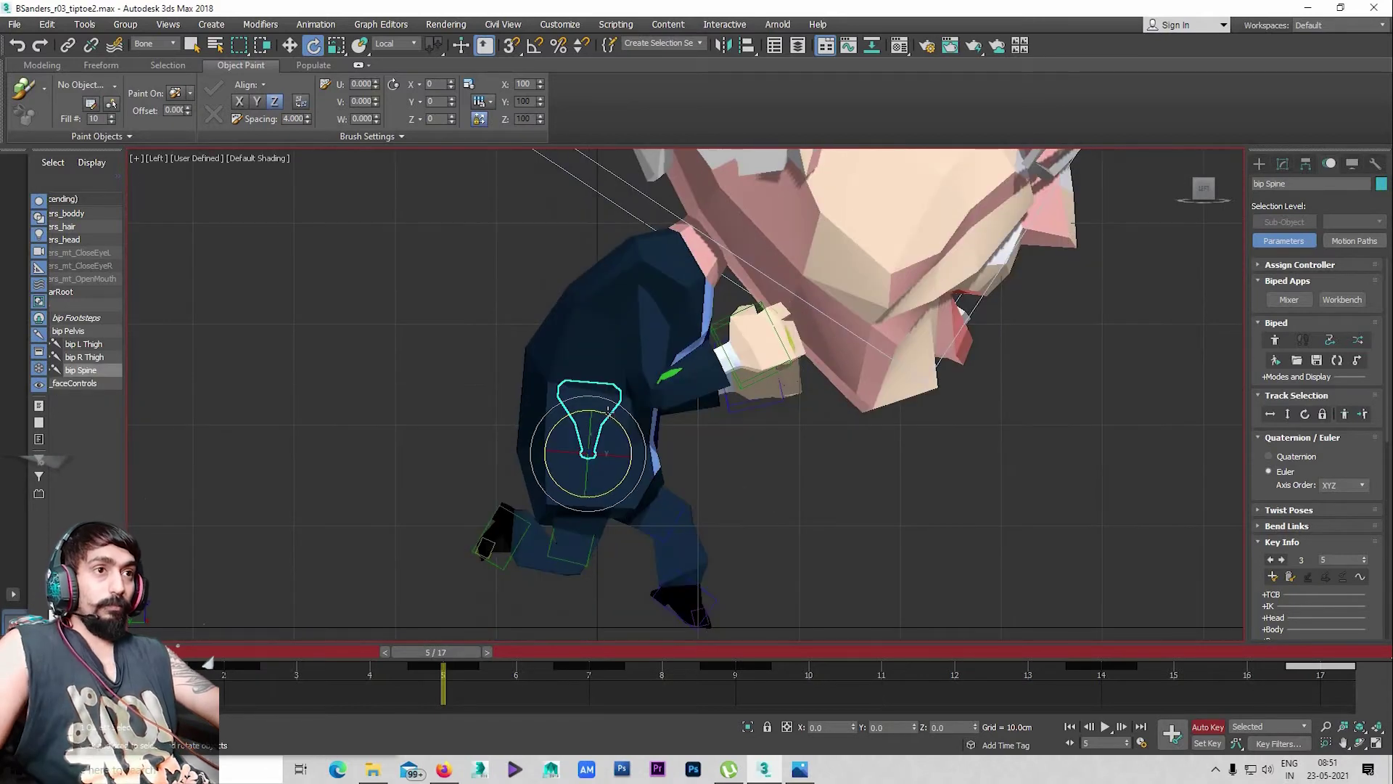
{"action": "left_click", "coordinate": [616, 421]}
{"action": "scroll", "coordinate": [618, 423], "scroll_direction": "down", "scroll_amount": 3}
{"action": "left_click_drag", "start_coordinate": [623, 421], "coordinate": [624, 419]}
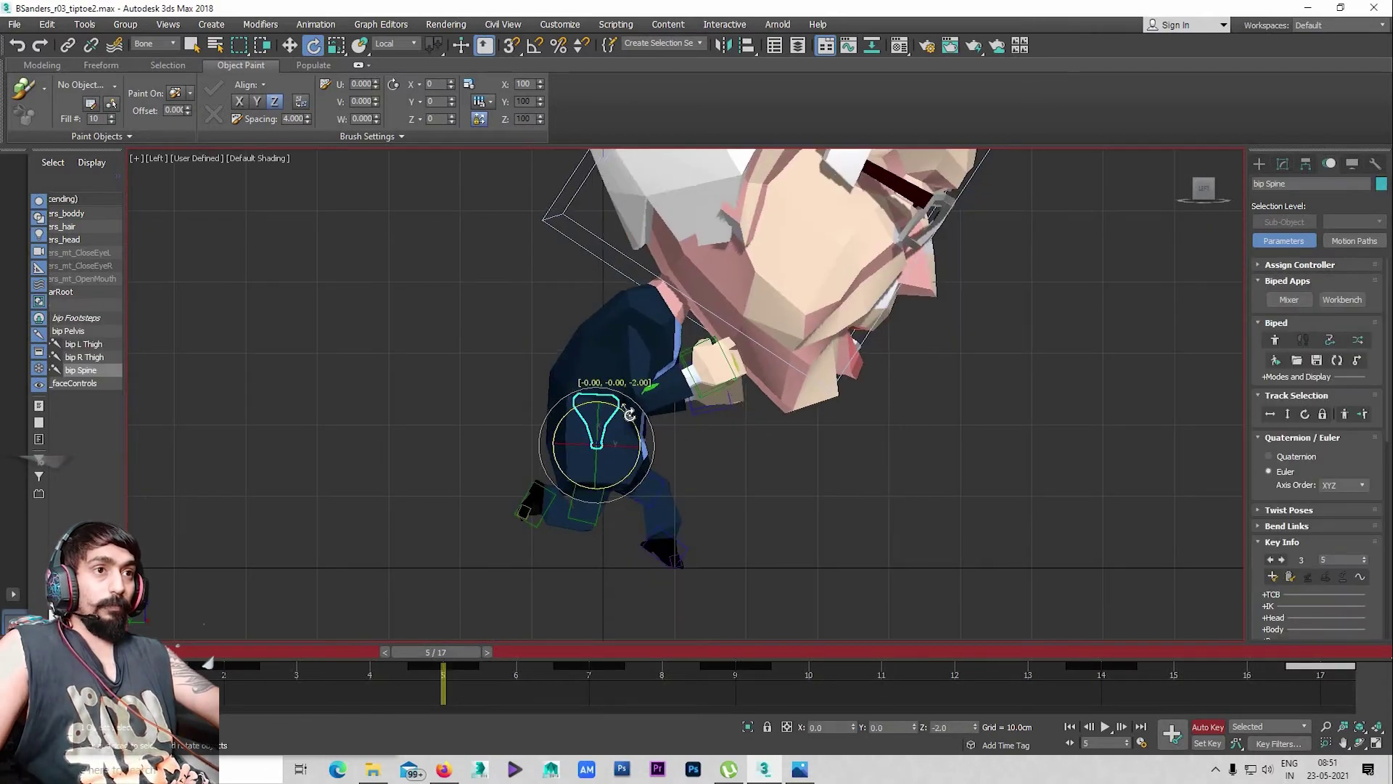
Step through the frames to check the spine tilt, stopping at frame 7
{"action": "key", "text": "comma"}
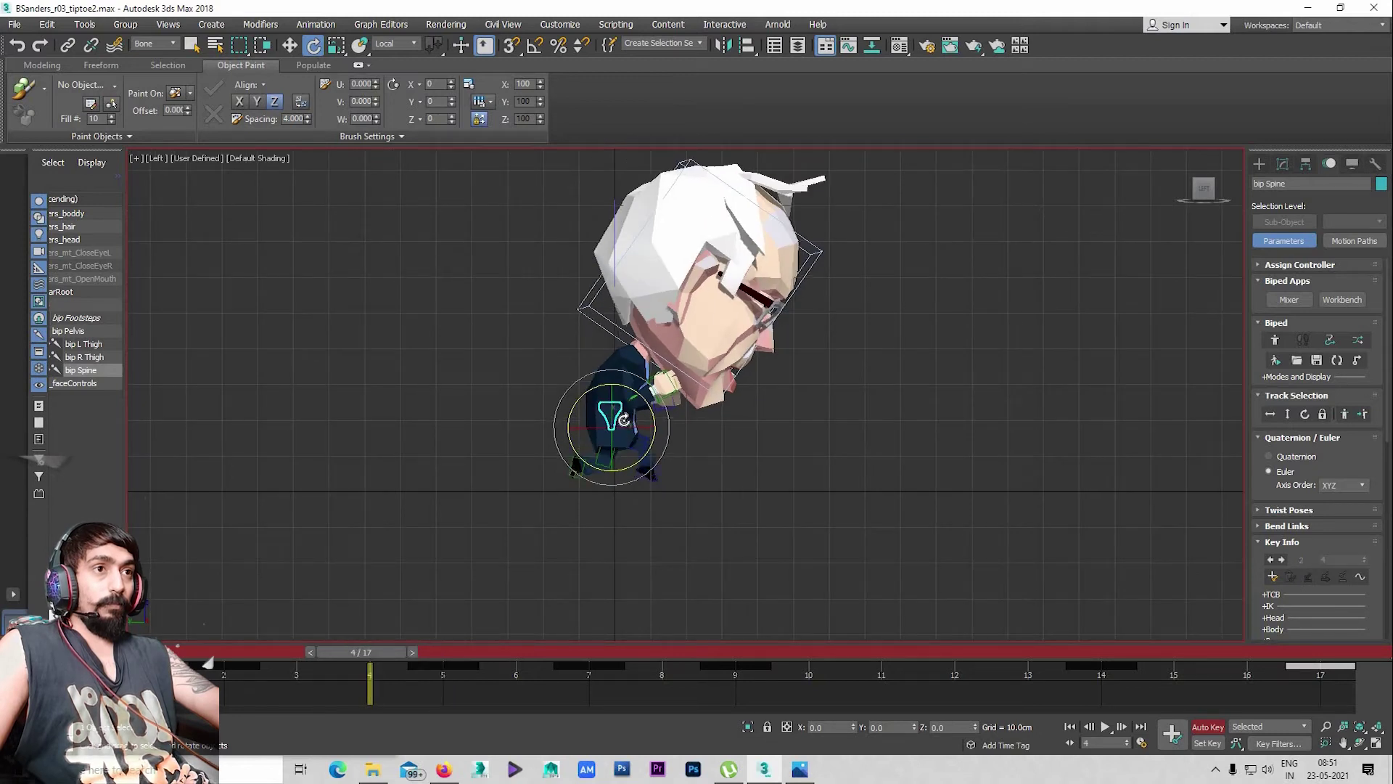
{"action": "key", "text": "comma"}
{"action": "key", "text": "comma"}
{"action": "key", "text": "comma"}
{"action": "key", "text": "comma"}
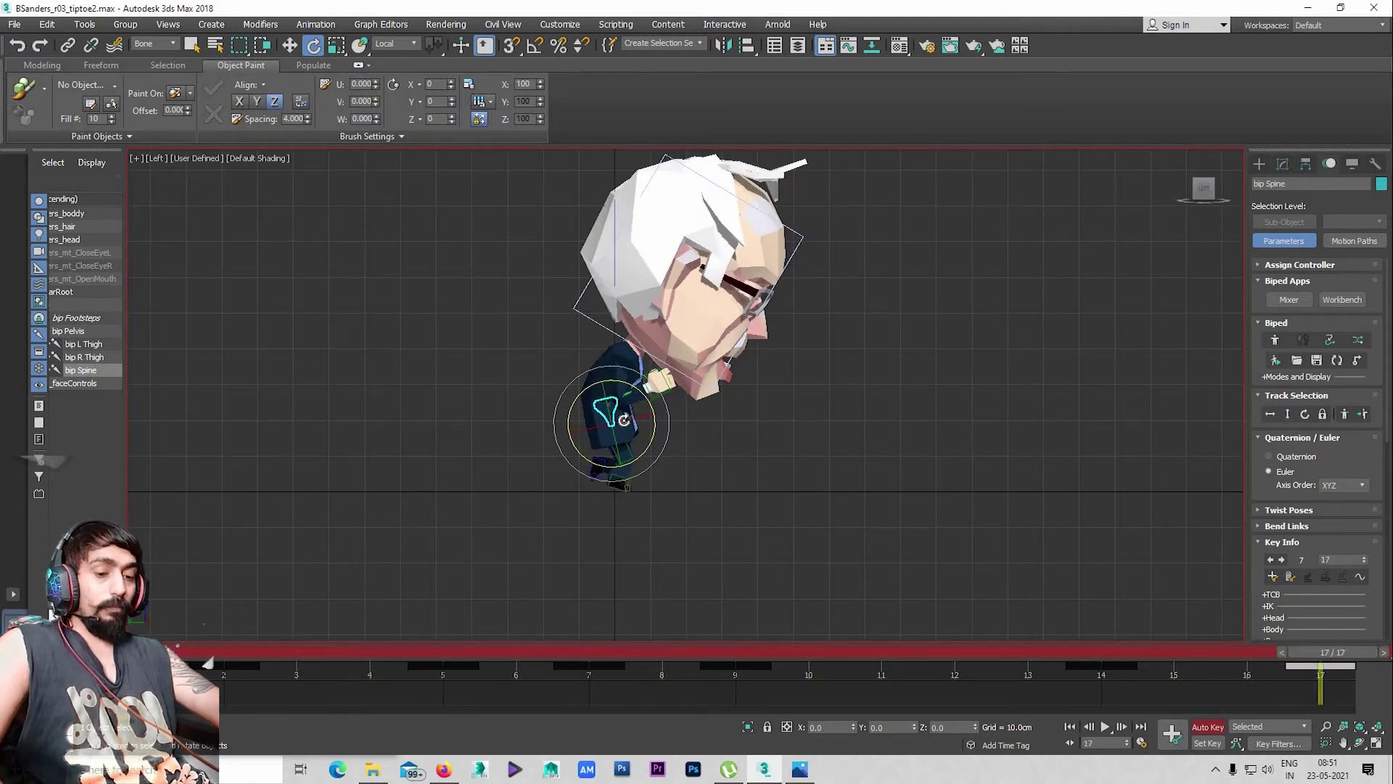
{"action": "key", "text": "period"}
{"action": "key", "text": "period"}
{"action": "key", "text": "period"}
{"action": "key", "text": "period"}
{"action": "key", "text": "period"}
{"action": "key", "text": "period"}
{"action": "key", "text": "period"}
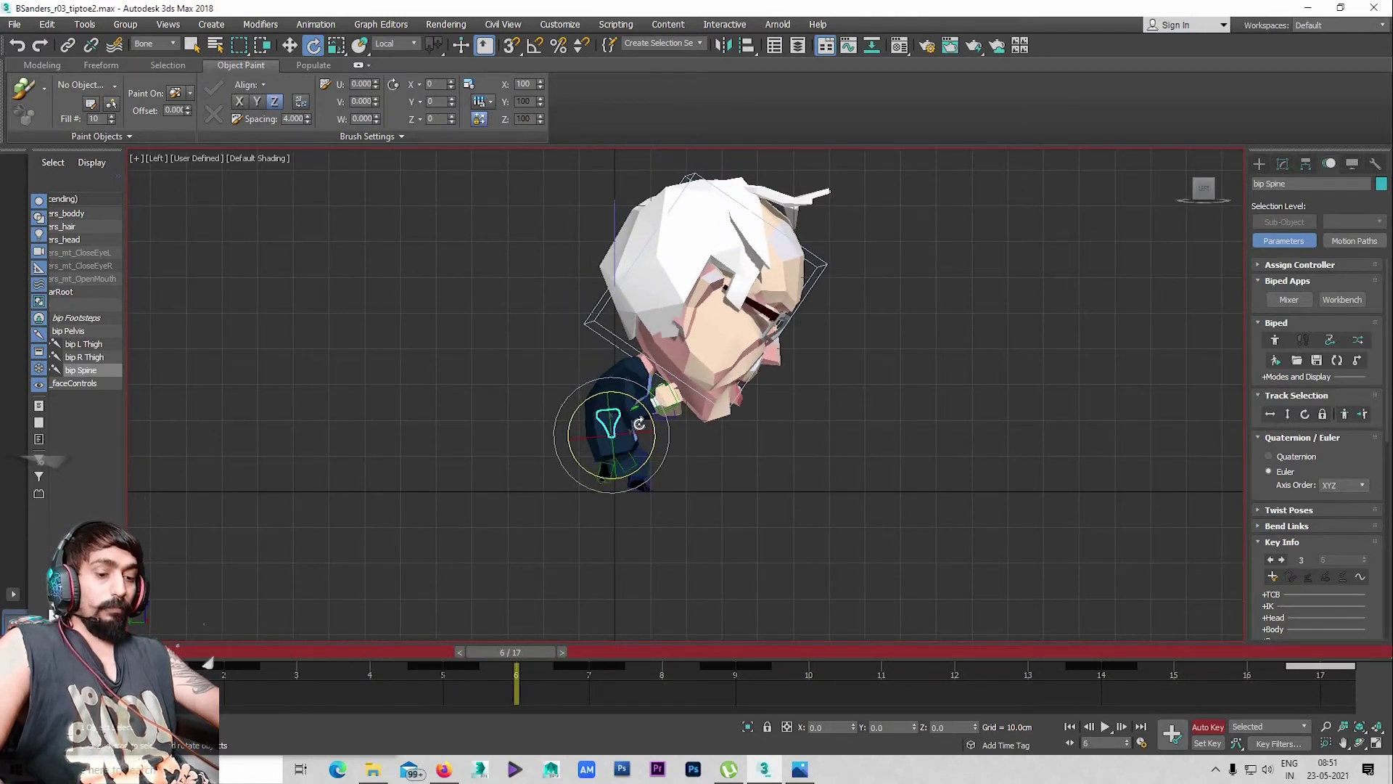
{"action": "scroll", "coordinate": [639, 423], "scroll_direction": "up", "scroll_amount": 2}
{"action": "key", "text": "period"}
{"action": "key", "text": "period"}
{"action": "key", "text": "period"}
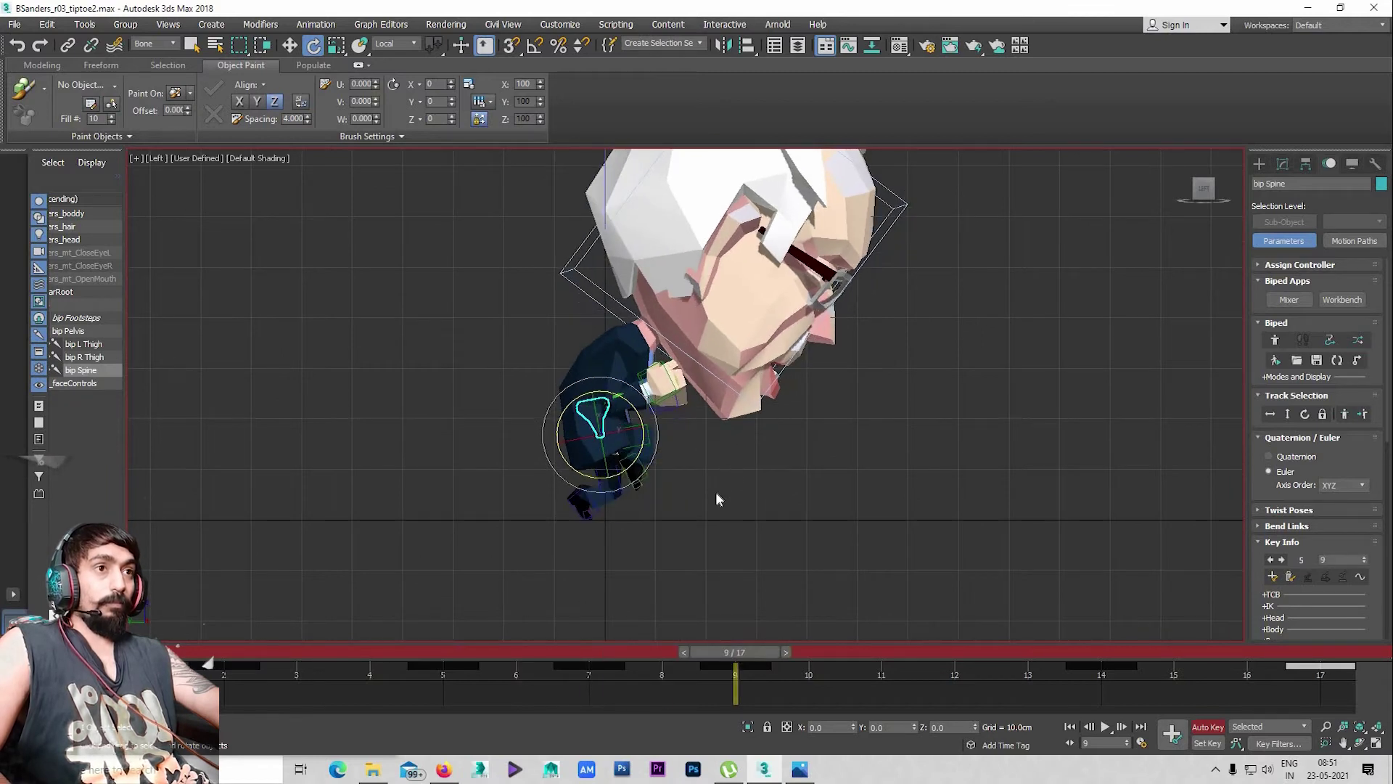
{"action": "key", "text": "comma"}
{"action": "key", "text": "comma"}
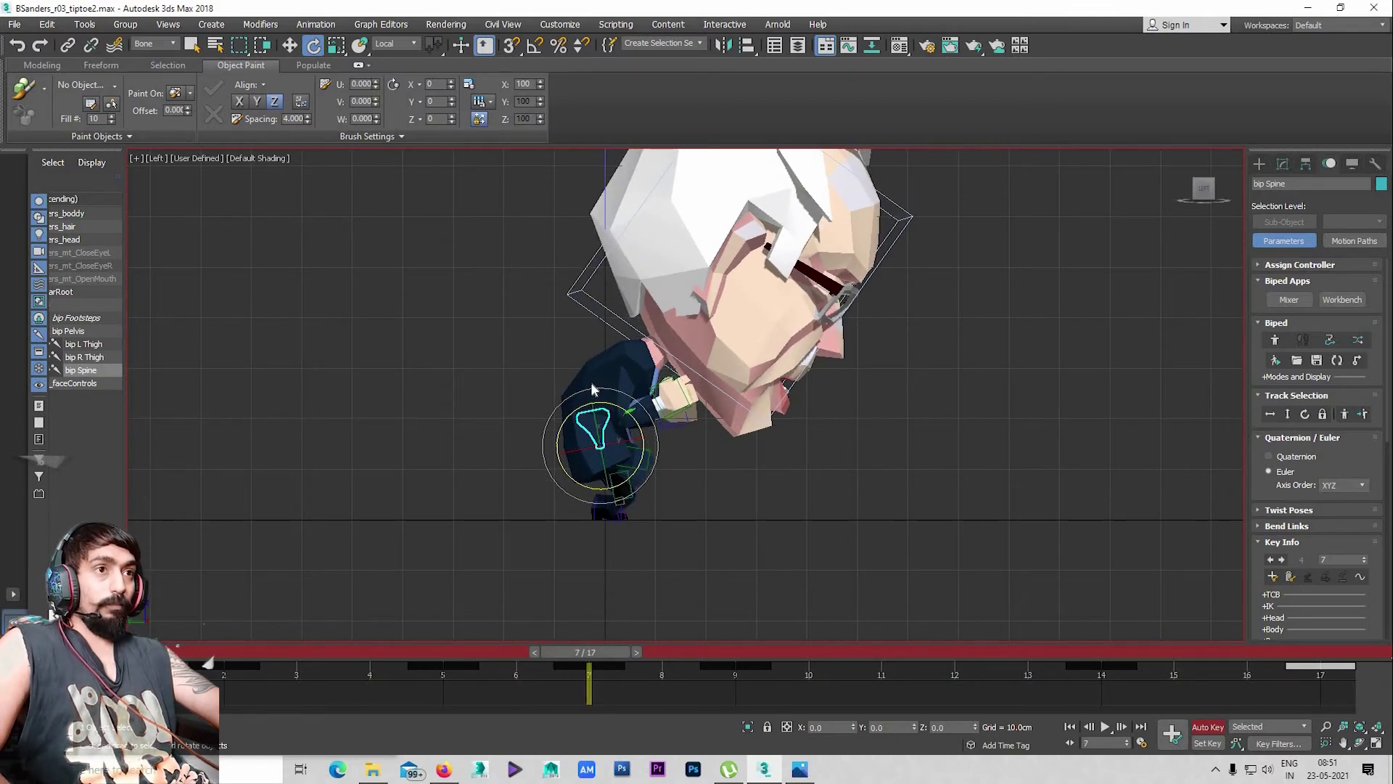
Rotate the upper spine bip Spine1 at frame 7 and further at frame 14
{"action": "left_click", "coordinate": [592, 392]}
{"action": "left_click", "coordinate": [633, 391]}
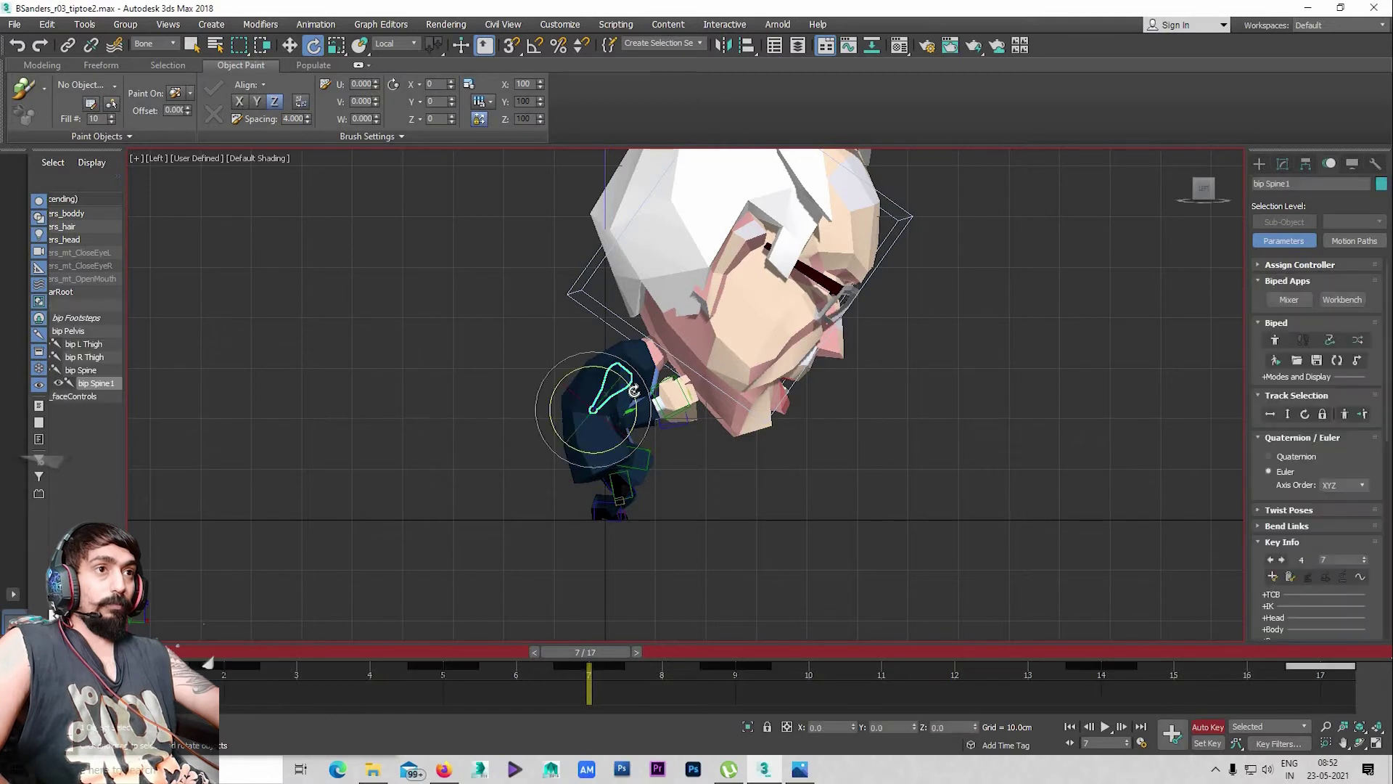
{"action": "left_click_drag", "start_coordinate": [628, 386], "coordinate": [624, 377]}
{"action": "key", "text": "period"}
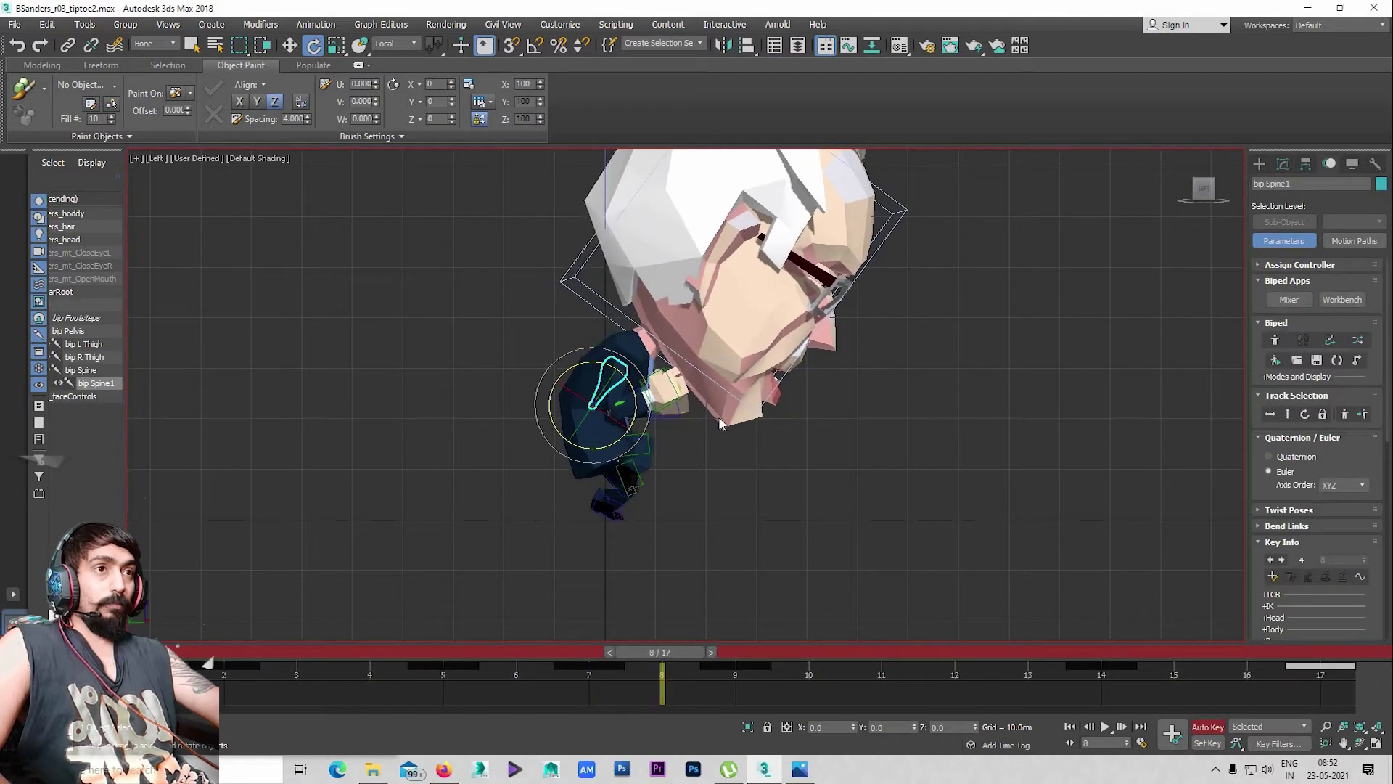
{"action": "key", "text": "period"}
{"action": "key", "text": "period"}
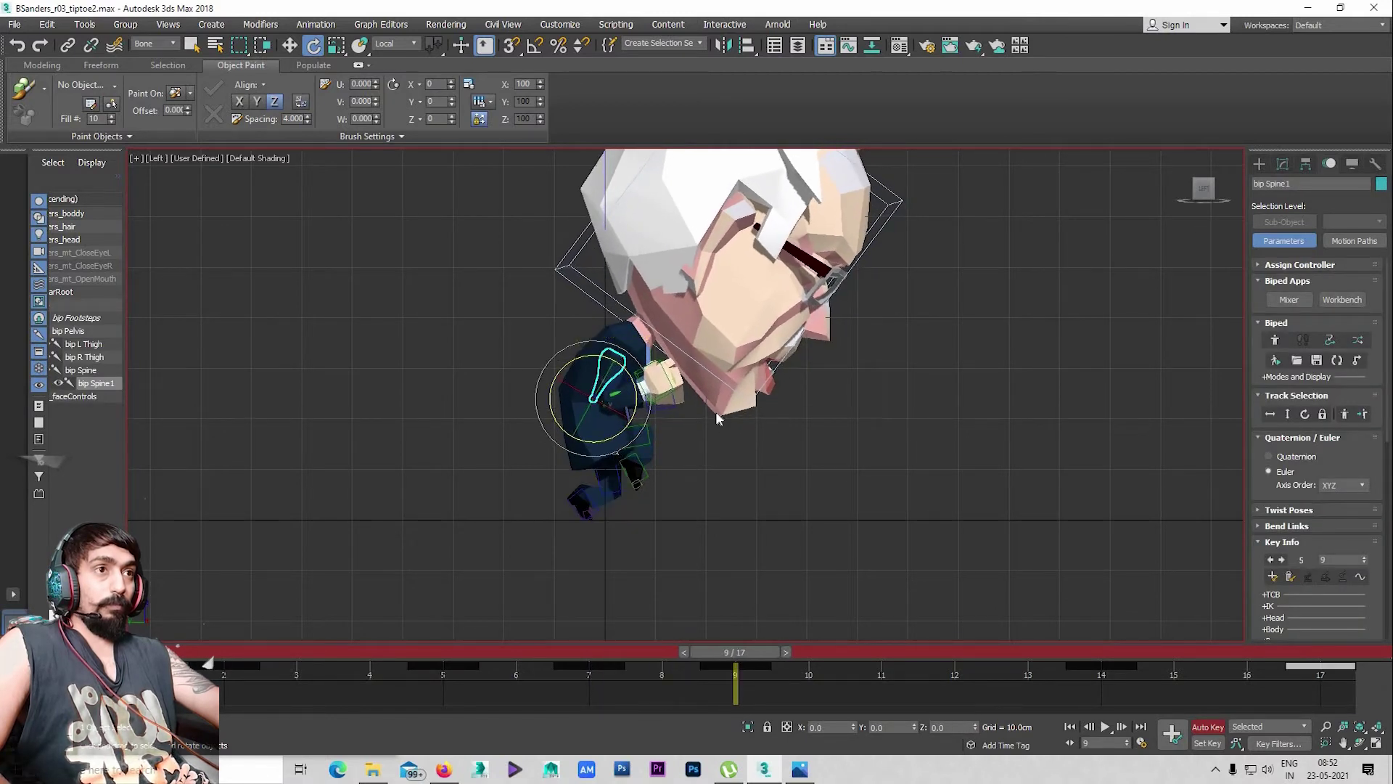
{"action": "key", "text": "period"}
{"action": "key", "text": "period"}
{"action": "key", "text": "period"}
{"action": "key", "text": "period"}
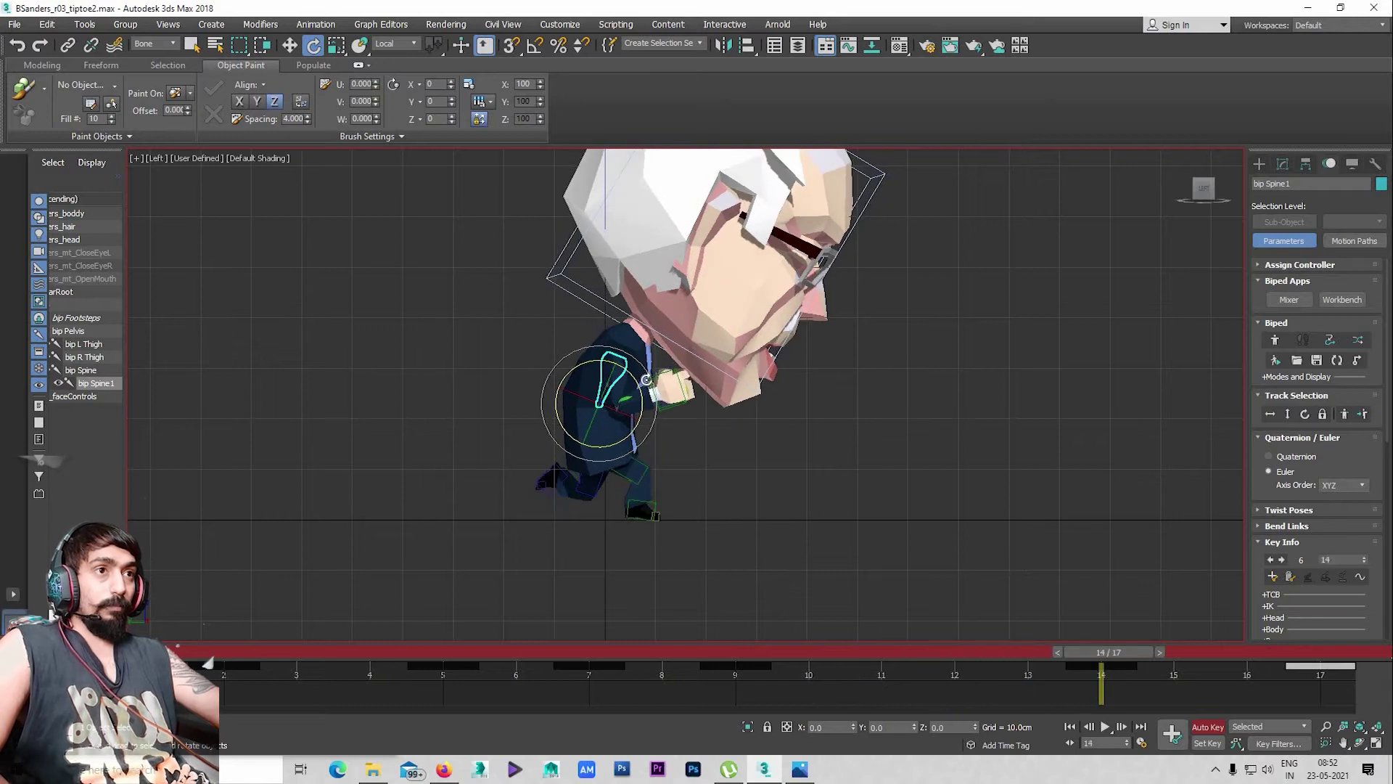
{"action": "left_click_drag", "start_coordinate": [641, 384], "coordinate": [653, 395]}
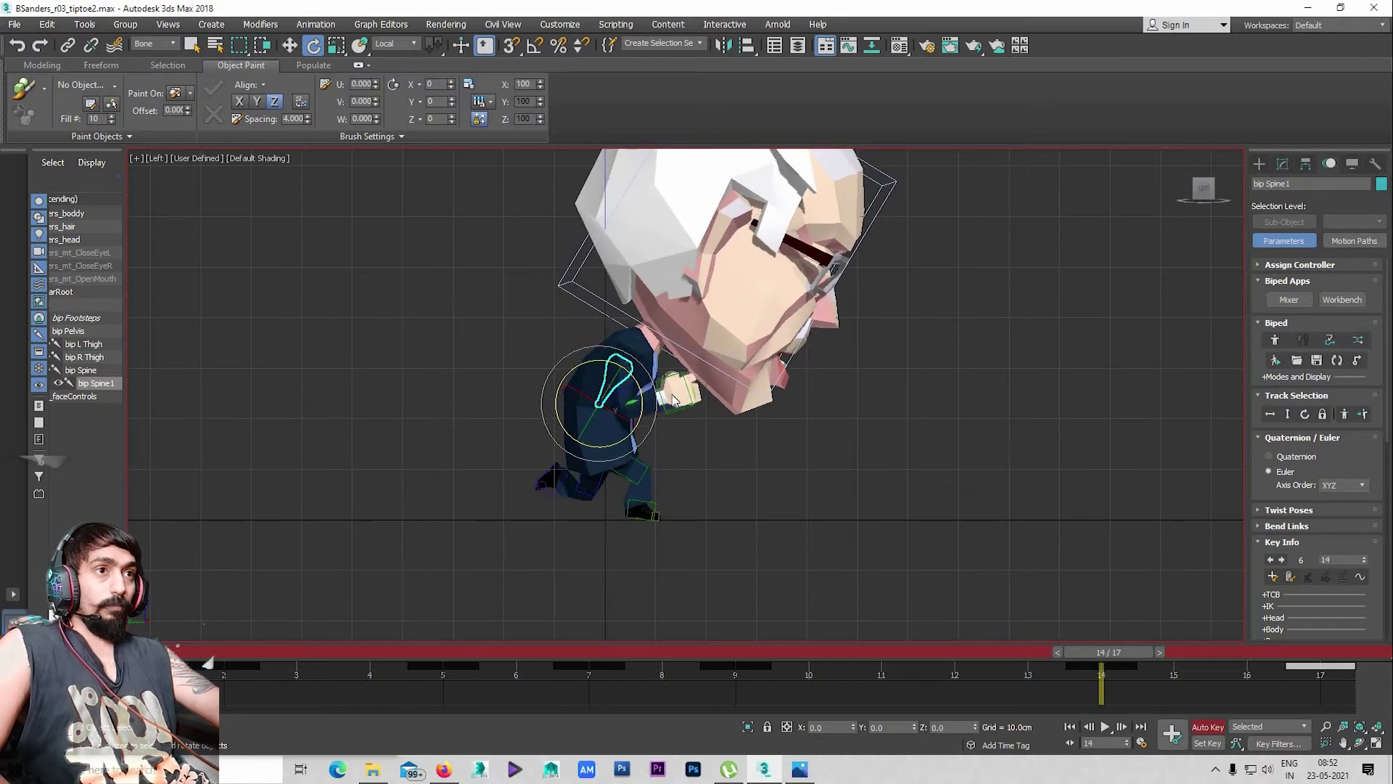
{"action": "key", "text": "period"}
{"action": "key", "text": "period"}
{"action": "key", "text": "period"}
Return to a single Perspective view and play the walk cycle repeatedly to review it
{"action": "key", "text": "slash"}
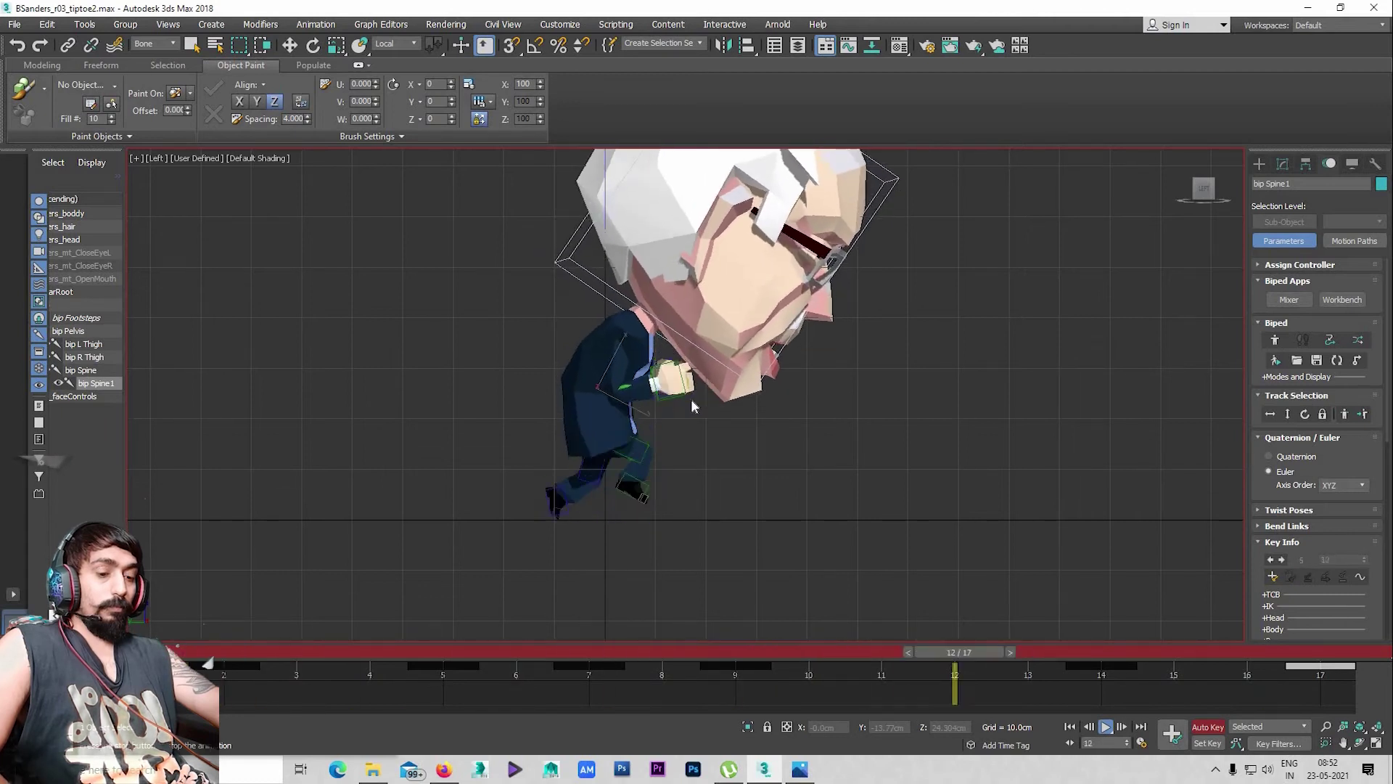
{"action": "key", "text": "slash"}
{"action": "key", "text": "alt+w"}
{"action": "key", "text": "alt+w"}
{"action": "key", "text": "e"}
{"action": "key", "text": "slash"}
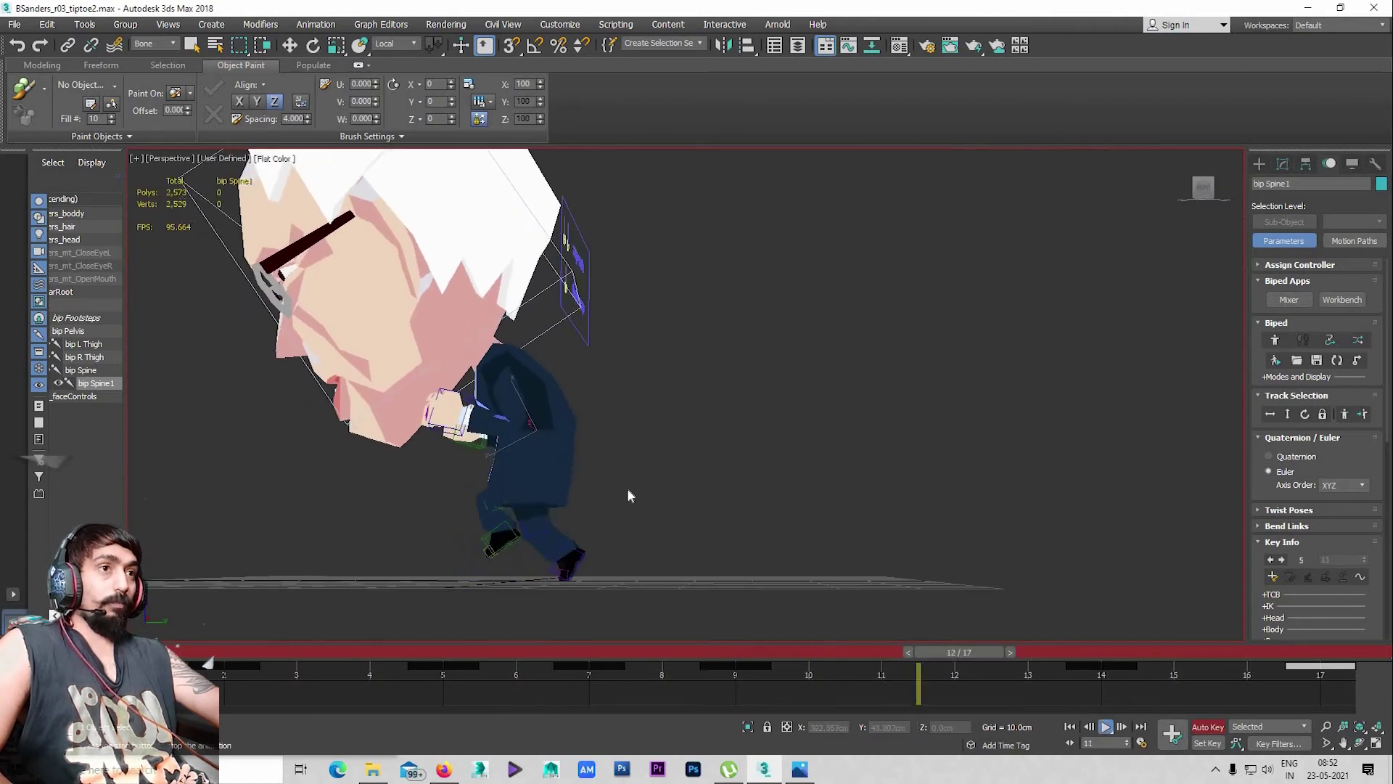
{"action": "mouse_move", "coordinate": [420, 469]}
{"action": "middle_mouse_down", "text": "alt"}
{"action": "mouse_move", "coordinate": [568, 469]}
{"action": "mouse_move", "coordinate": [473, 466]}
{"action": "mouse_move", "coordinate": [598, 451]}
{"action": "mouse_move", "coordinate": [563, 439]}
{"action": "mouse_move", "coordinate": [589, 484]}
{"action": "middle_mouse_up", "text": "alt"}
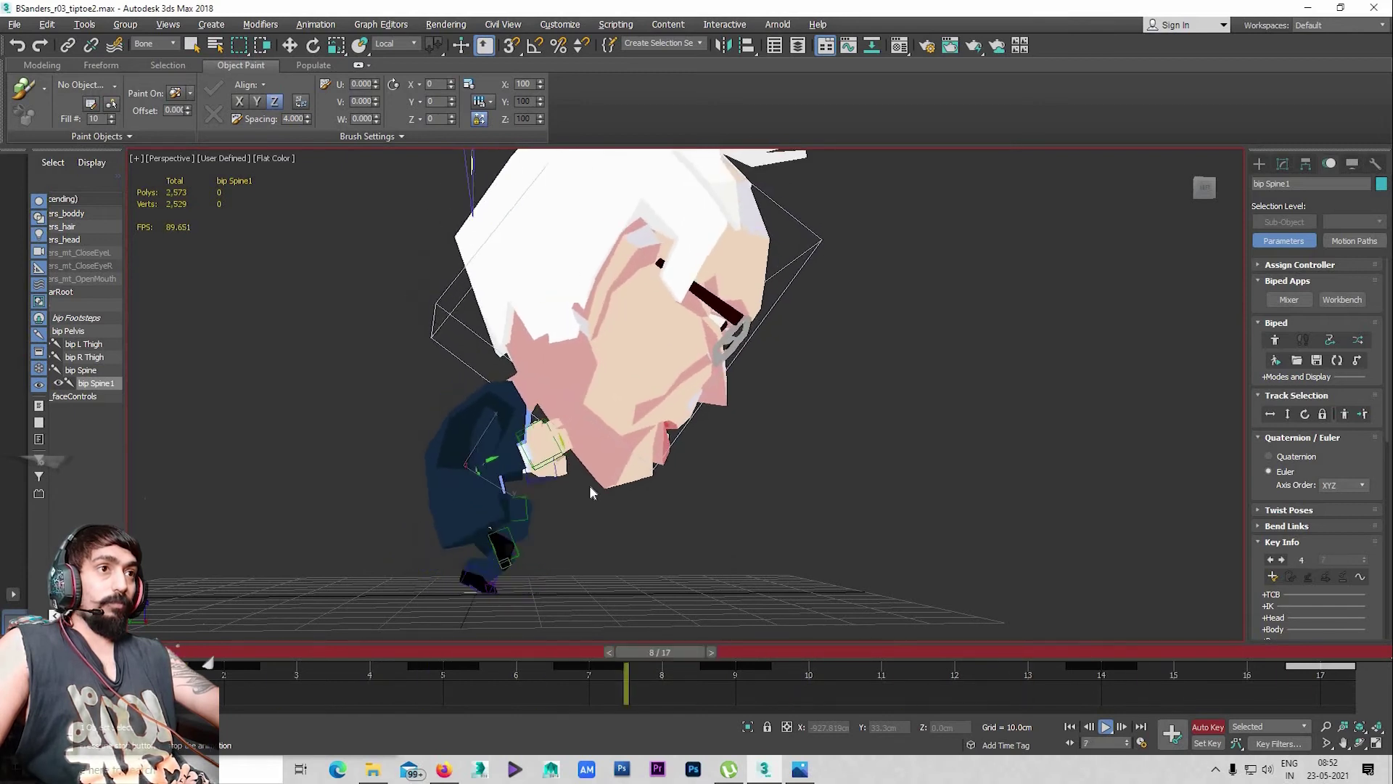
{"action": "key", "text": "slash"}
{"action": "key", "text": "e"}
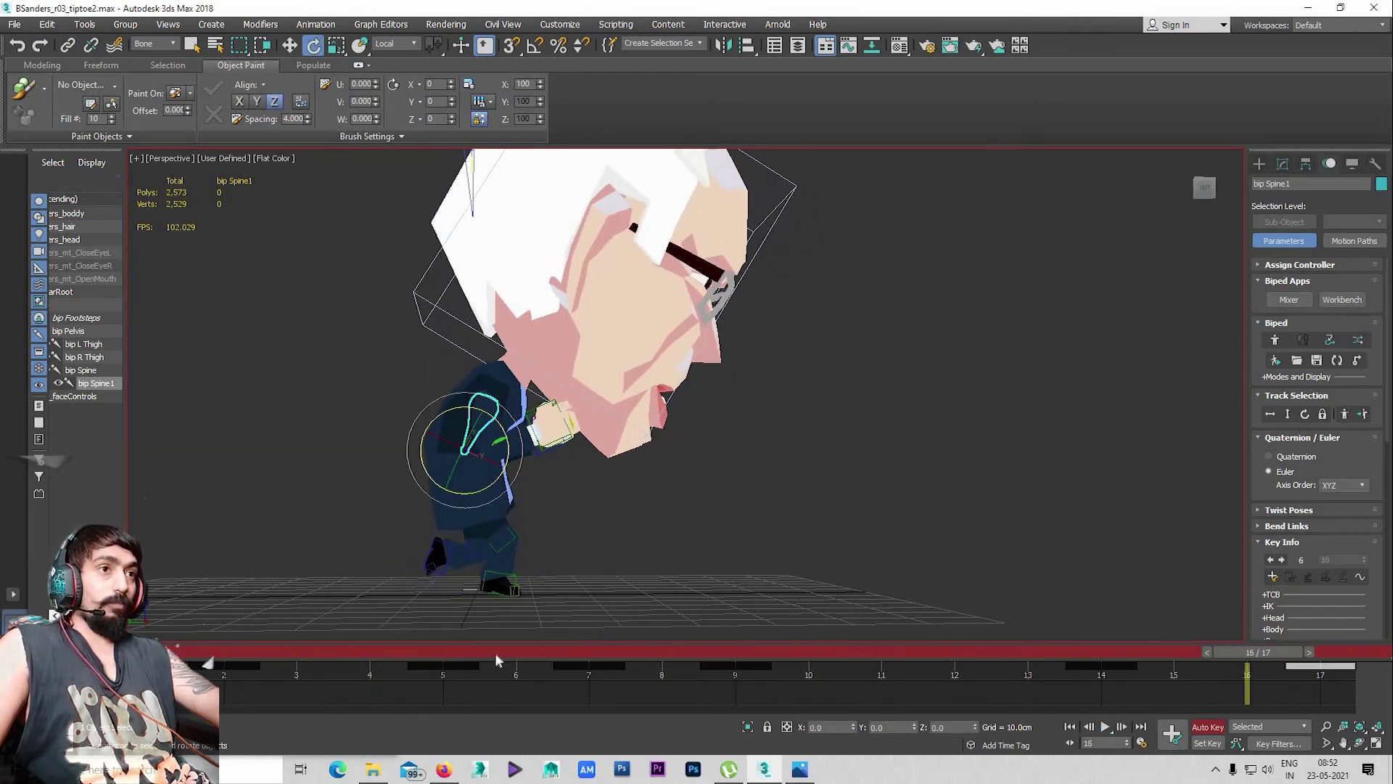
{"action": "key", "text": "slash"}
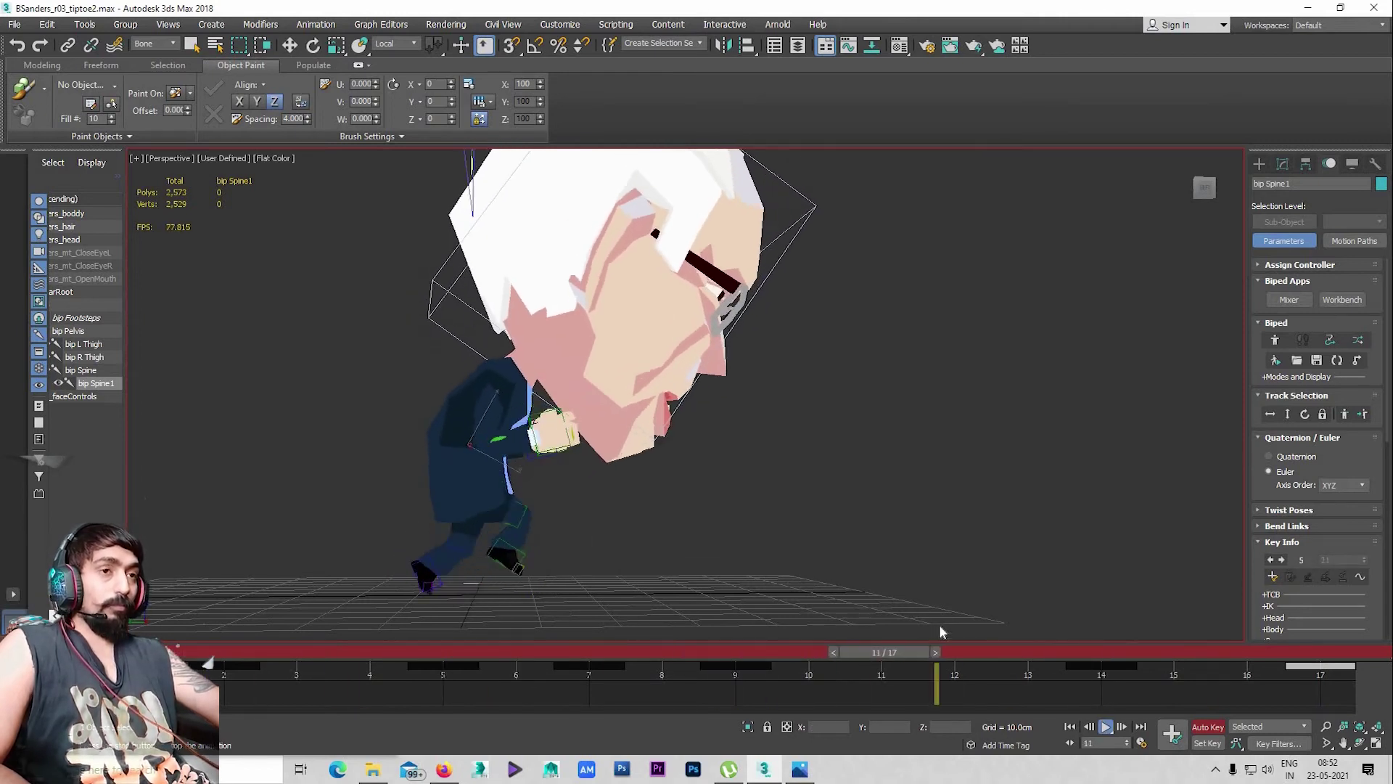
{"action": "key", "text": "slash"}
{"action": "key", "text": "e"}
{"action": "key", "text": "slash"}
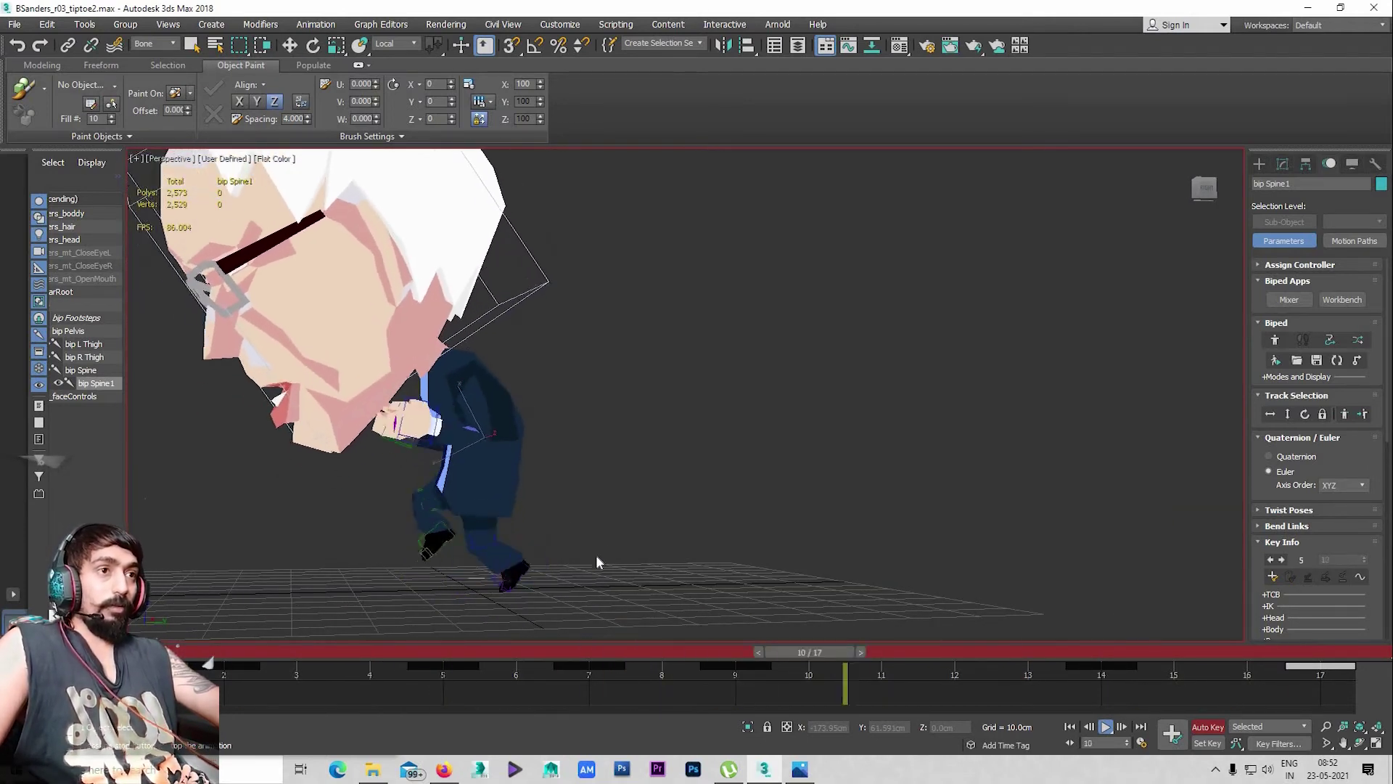
{"action": "key", "text": "slash"}
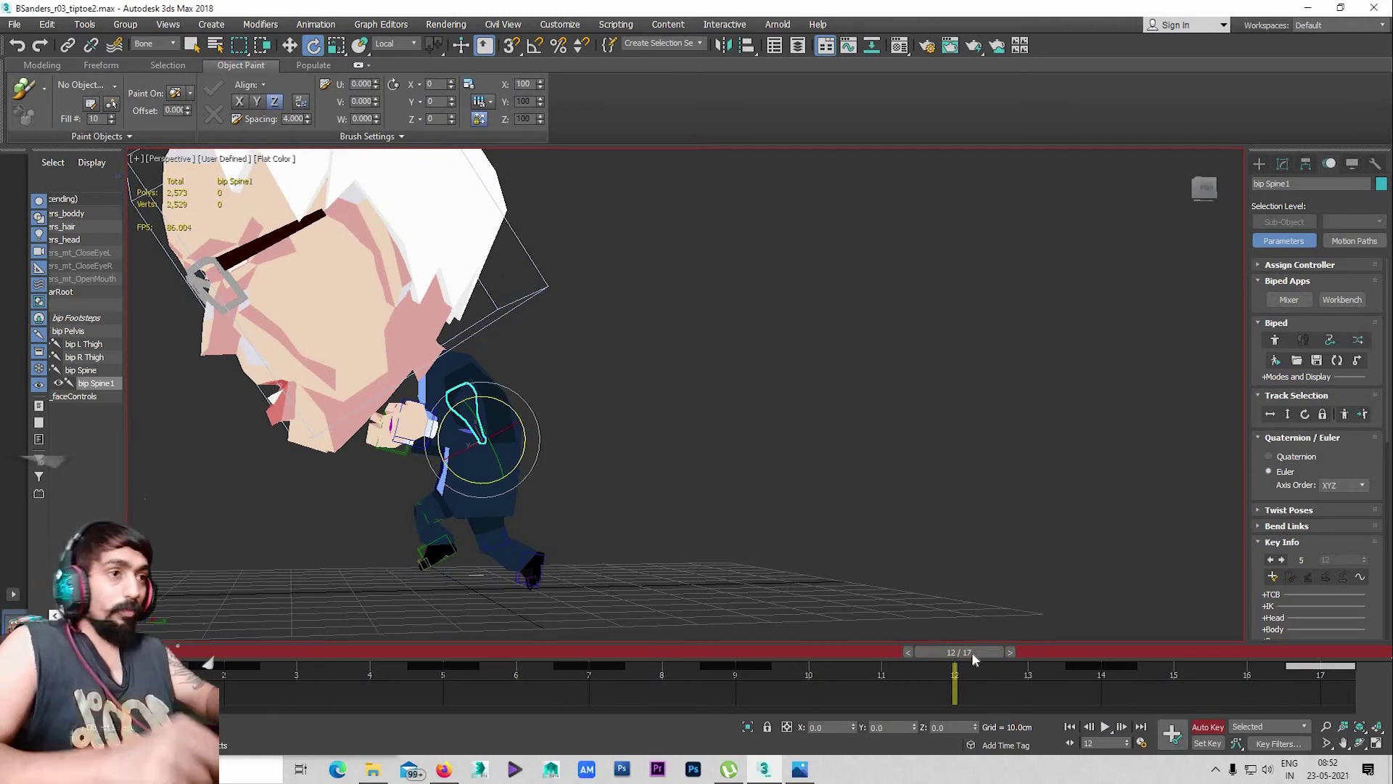
Step through the spine keys at frames 5 and 7 to compare the poses
{"action": "left_click_drag", "start_coordinate": [973, 651], "coordinate": [232, 652]}
{"action": "key", "text": "period"}
{"action": "key", "text": "period"}
{"action": "key", "text": "period"}
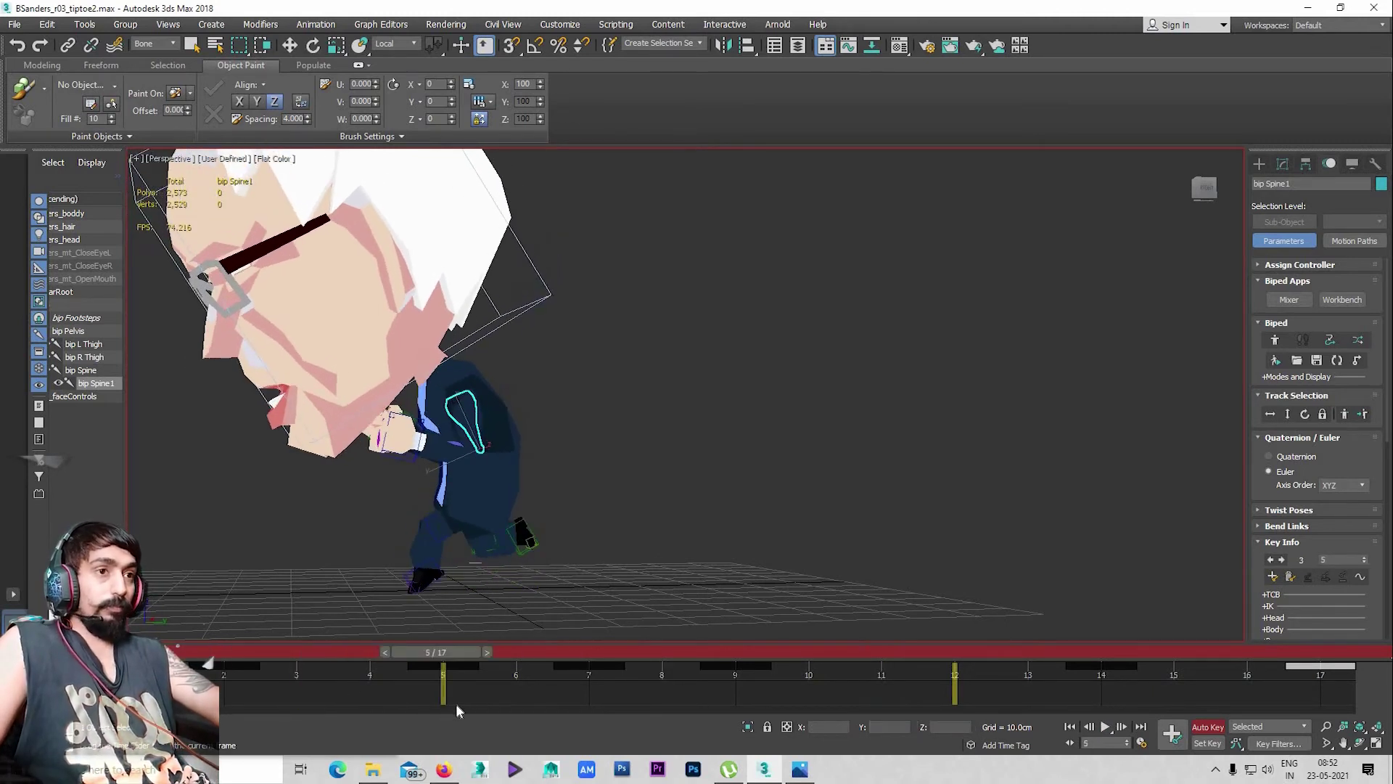
{"action": "key", "text": "period"}
{"action": "key", "text": "period"}
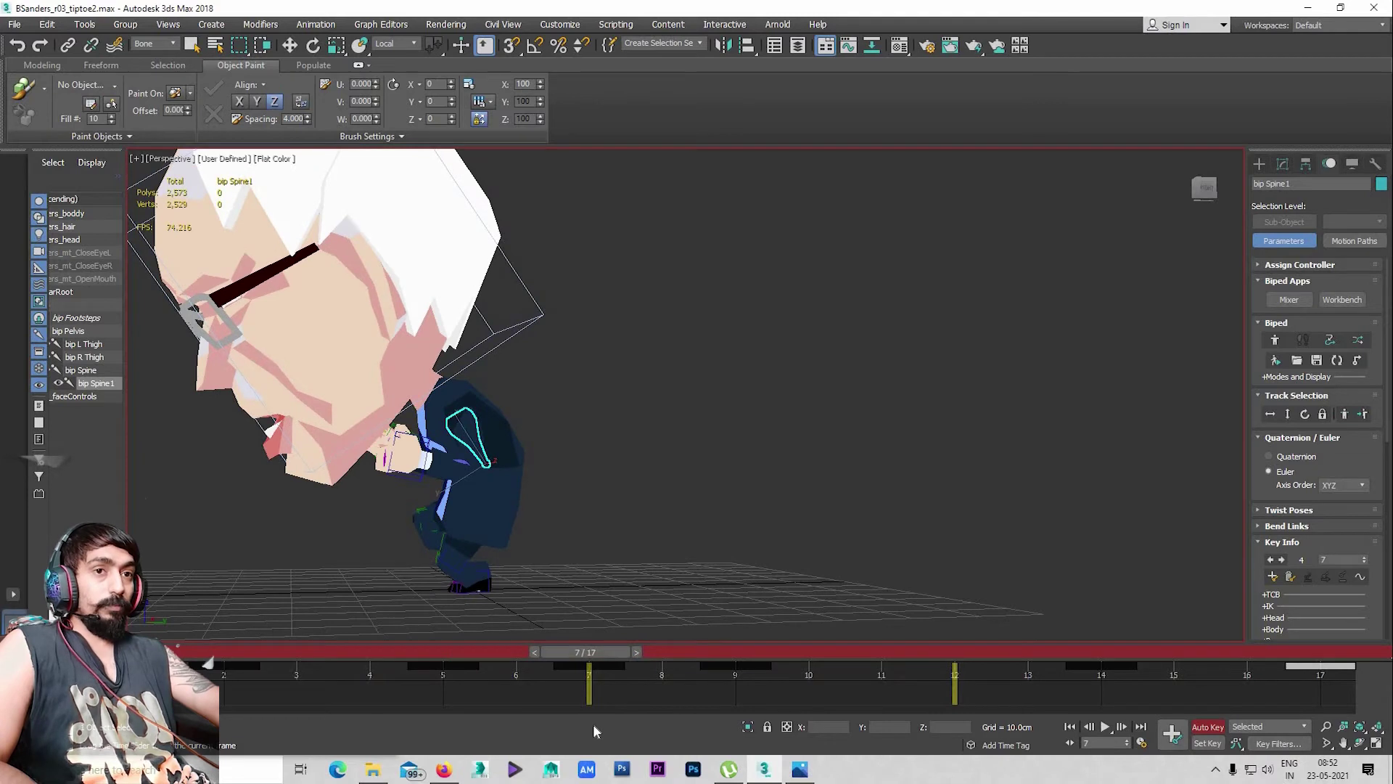
{"action": "key", "text": "period"}
{"action": "key", "text": "period"}
{"action": "key", "text": "comma"}
{"action": "key", "text": "comma"}
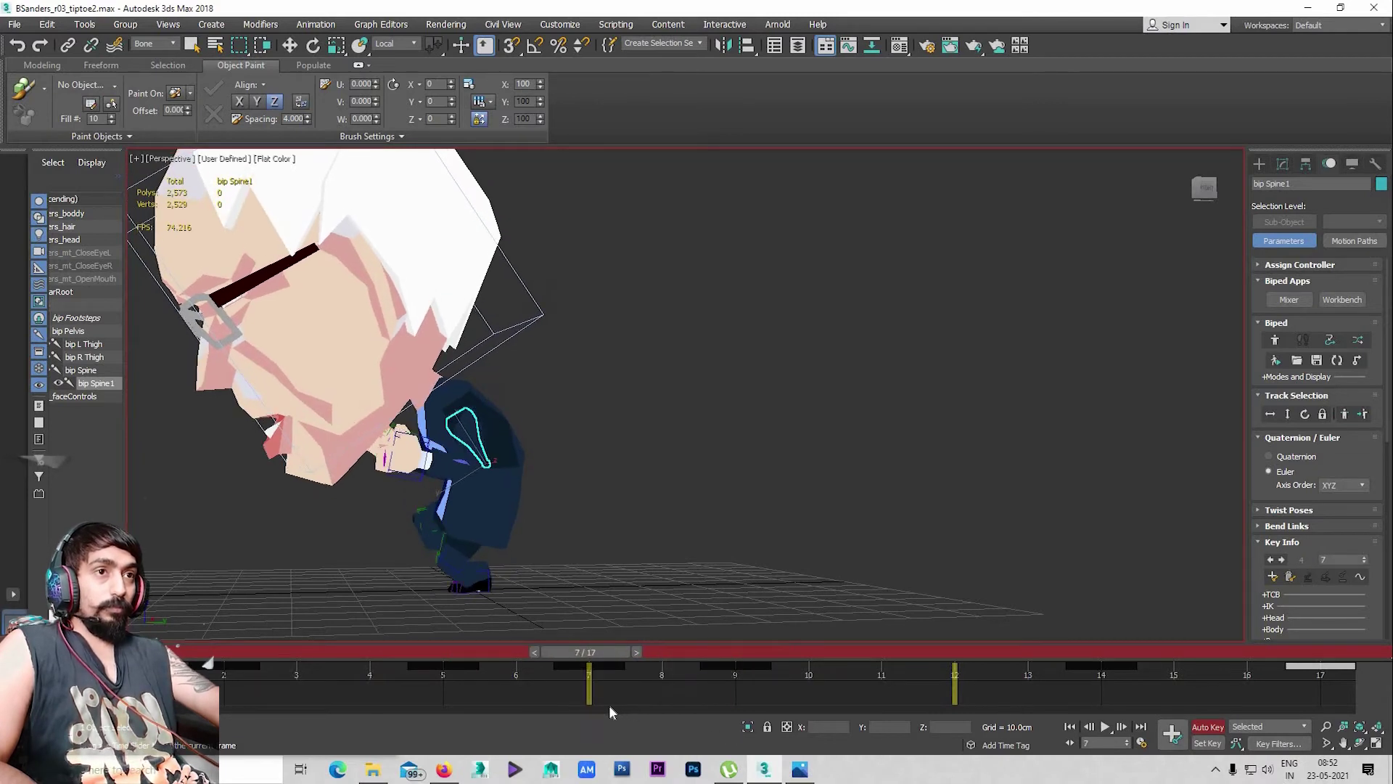
Delete the frame-12 spine key and extend the animation range to end at frame 30
{"action": "key", "text": "e"}
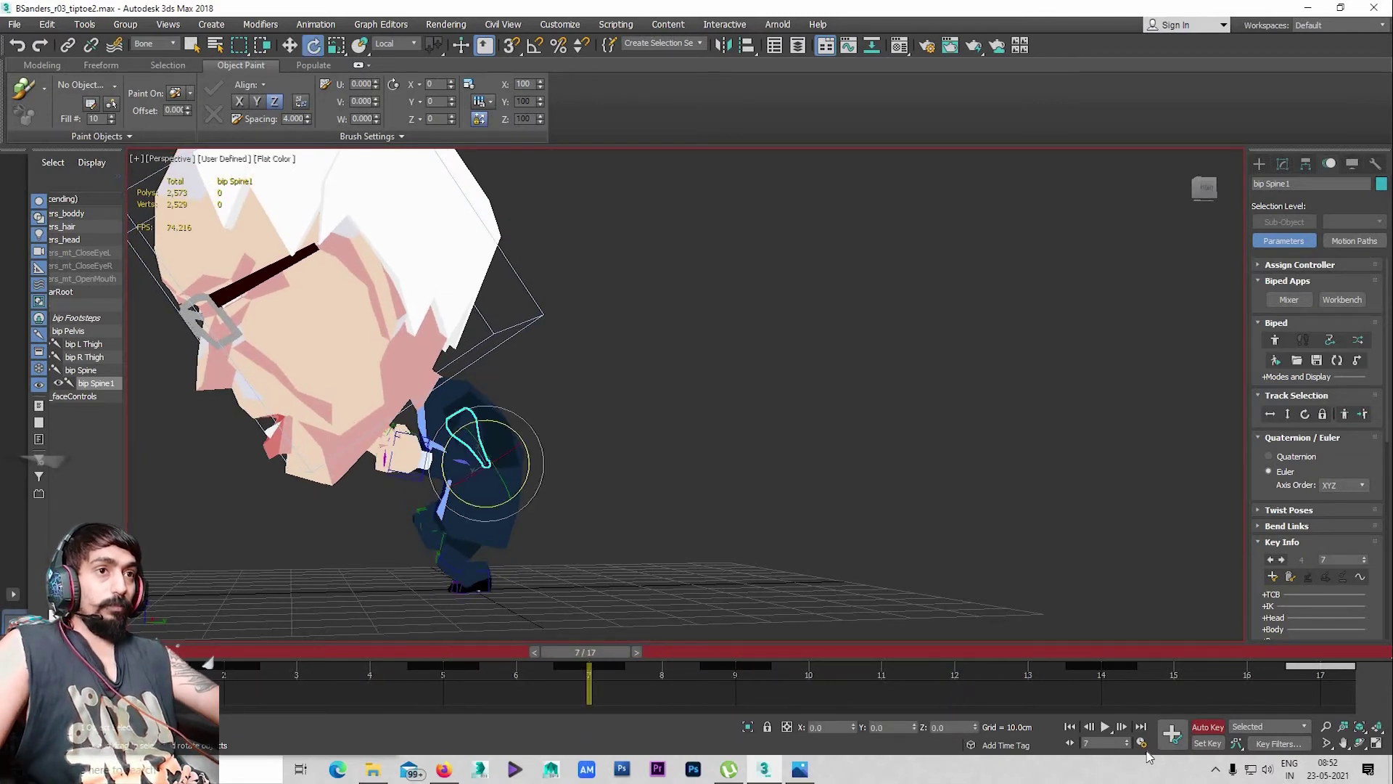
{"action": "left_click", "coordinate": [1136, 742]}
{"action": "type", "text": "30"}
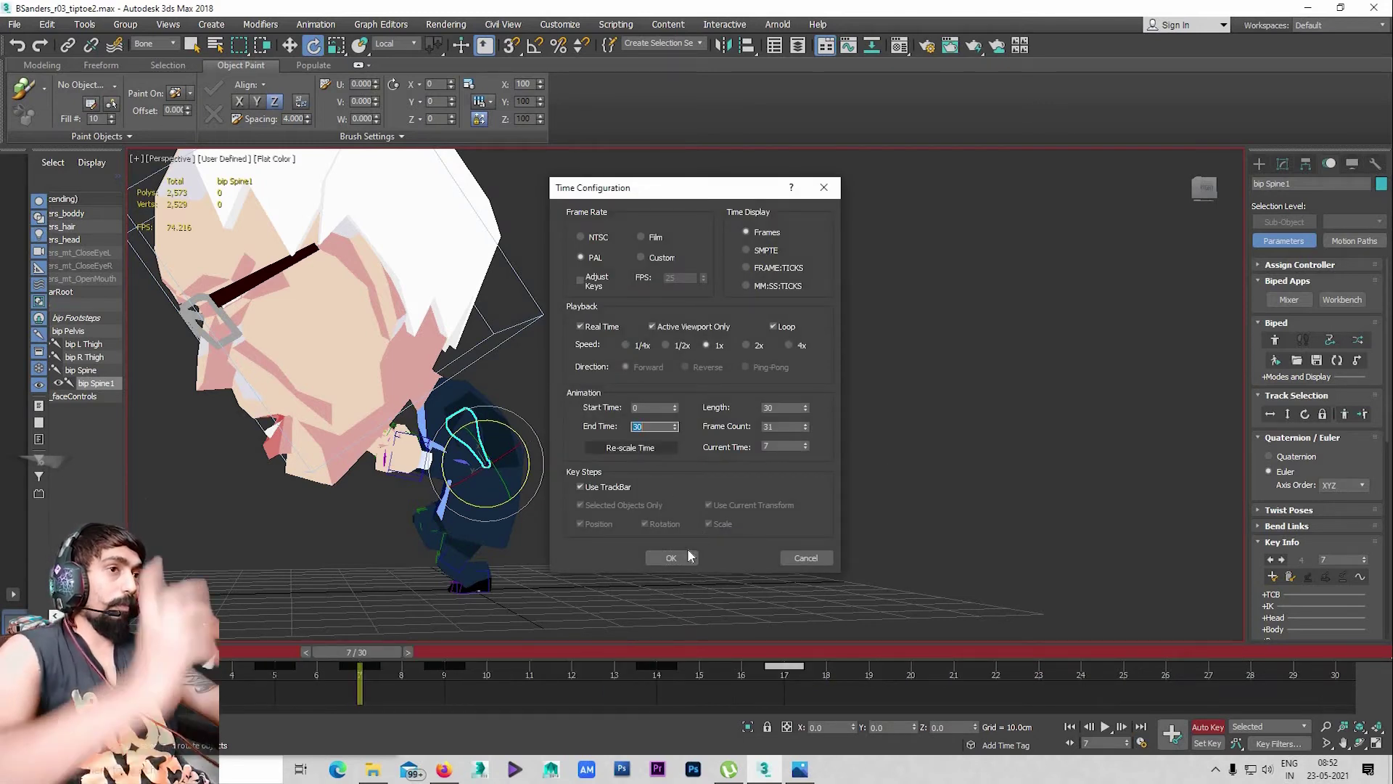
{"action": "key", "text": "Return"}
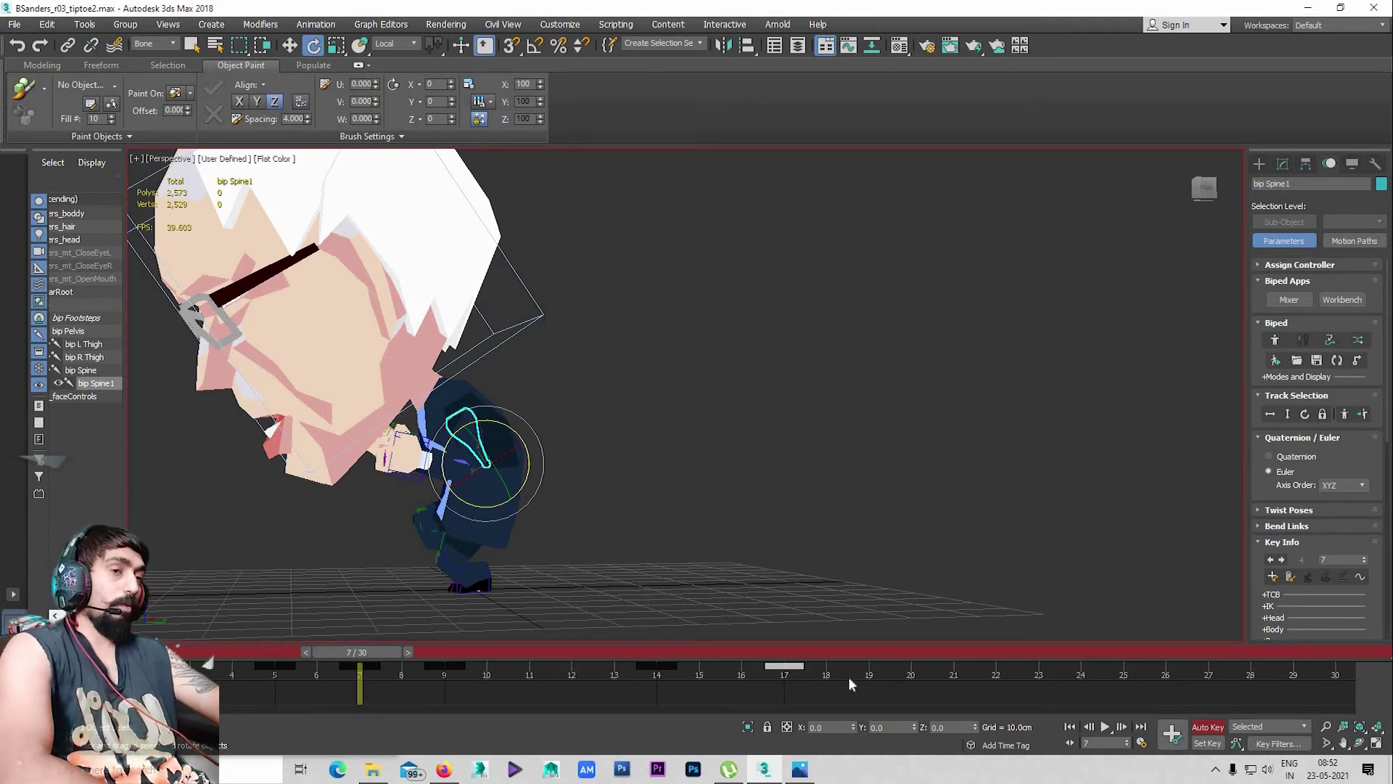
Select the whole biped and stretch its keys between frames 4 and 18
{"action": "scroll", "coordinate": [624, 334], "scroll_direction": "down", "scroll_amount": 5}
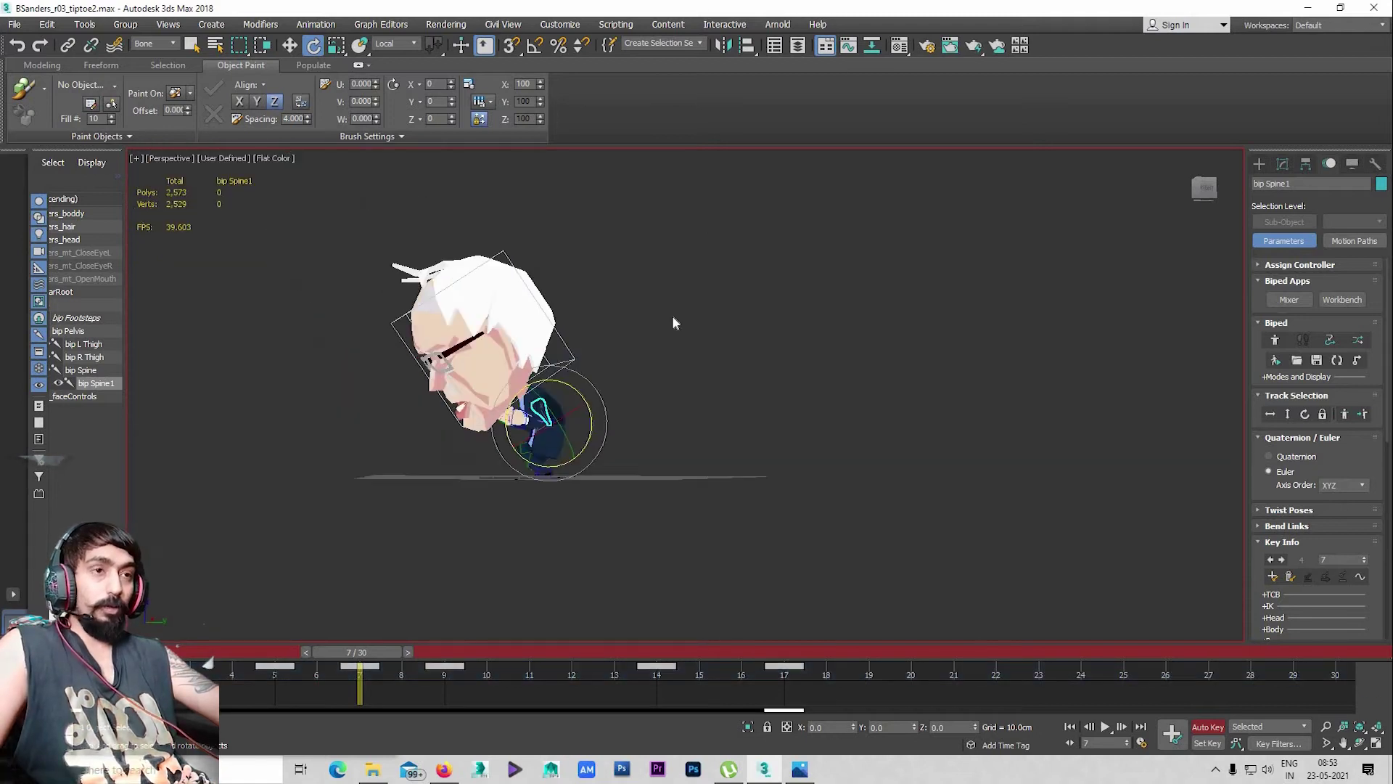
{"action": "left_click_drag", "start_coordinate": [700, 217], "coordinate": [295, 607]}
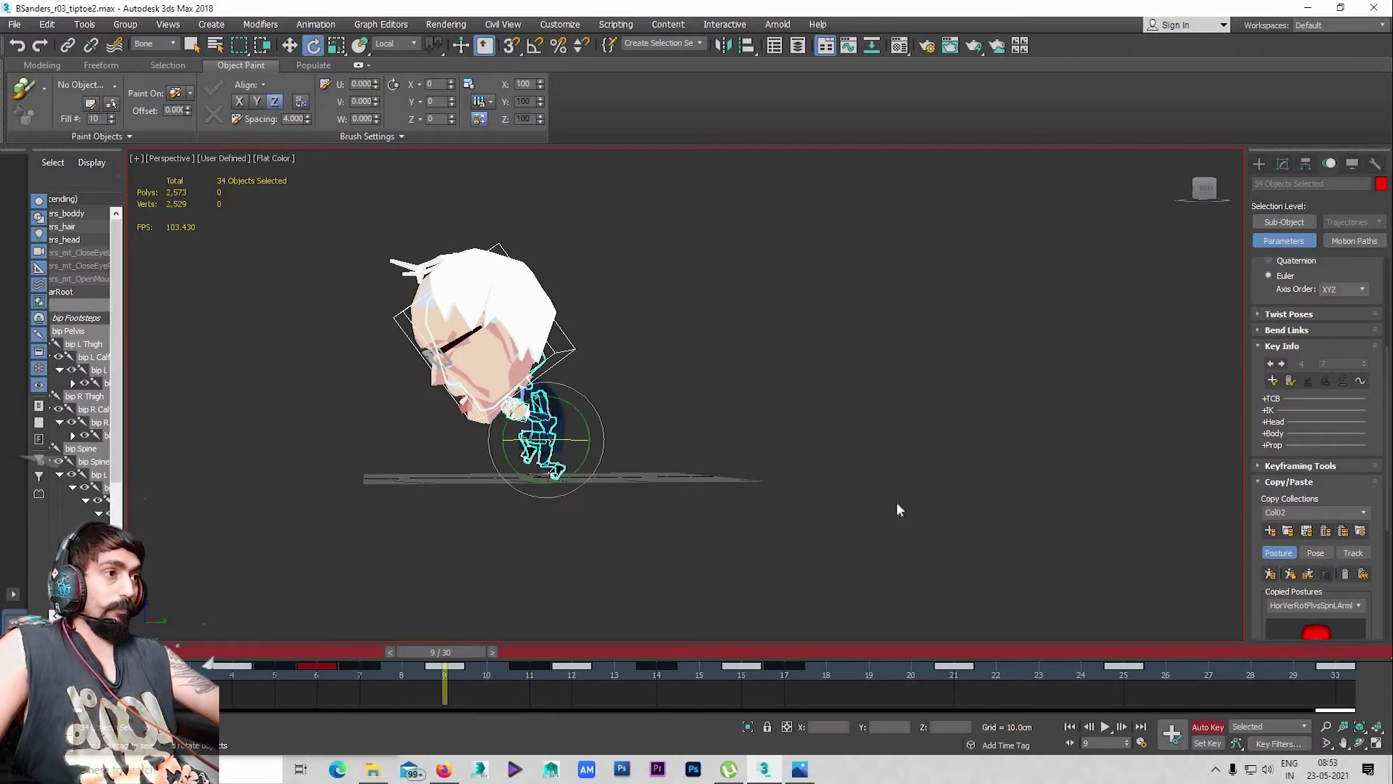
{"action": "left_click", "coordinate": [688, 222]}
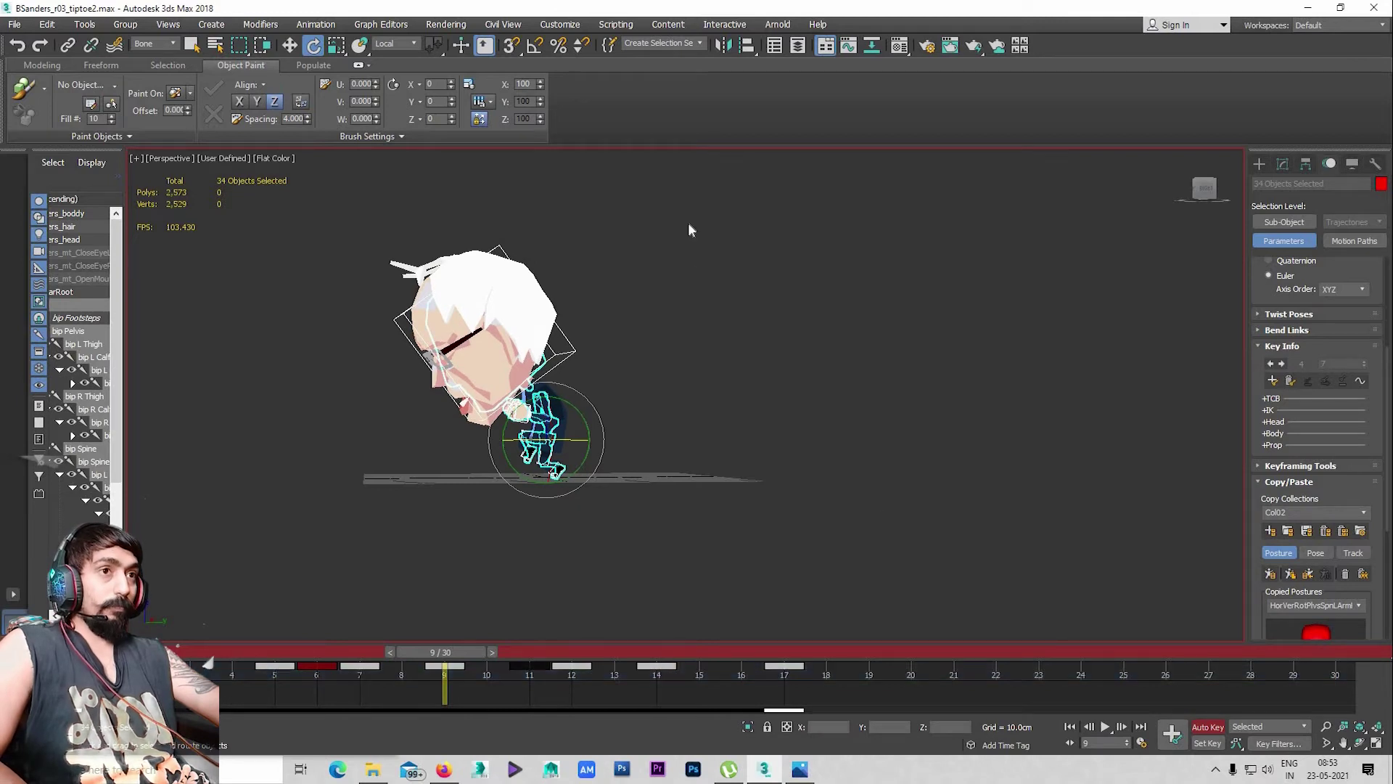
{"action": "key", "text": "ctrl+z"}
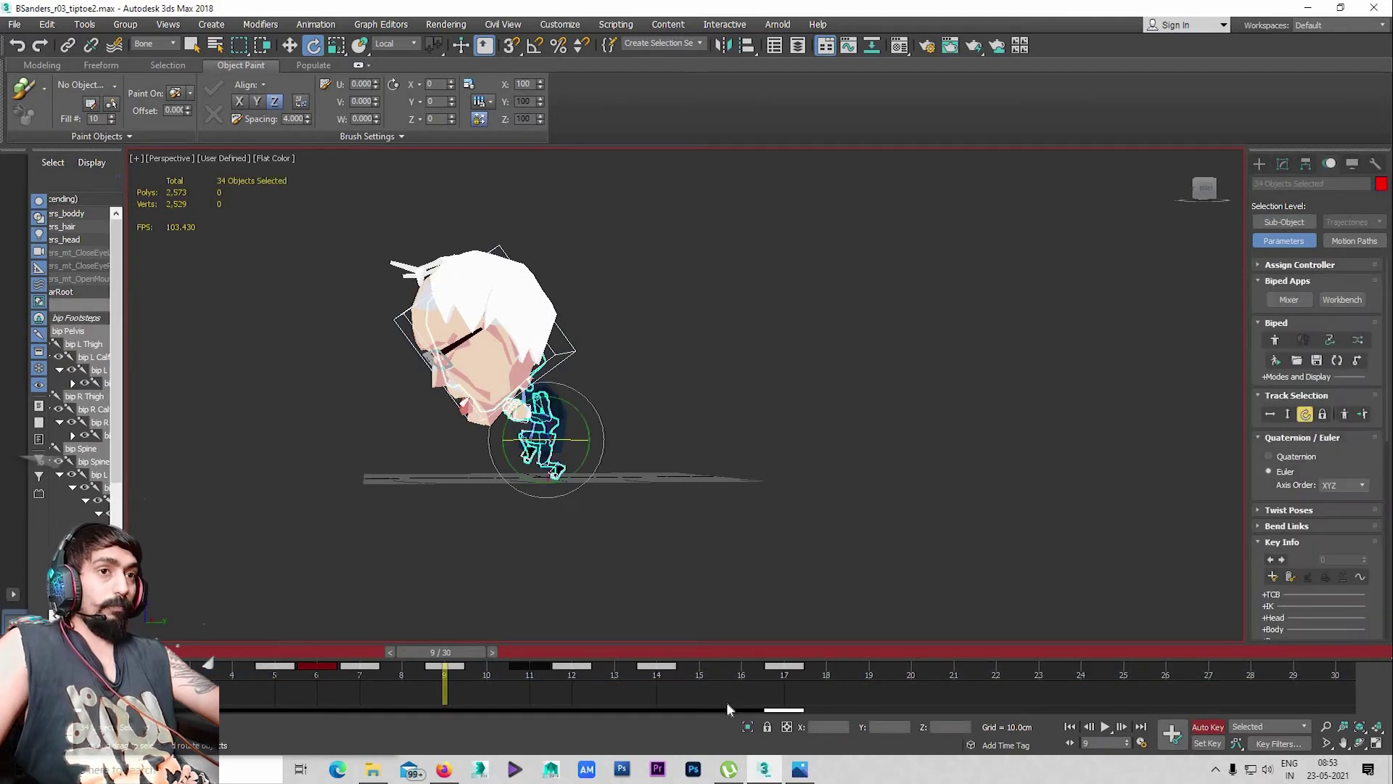
{"action": "left_click_drag", "start_coordinate": [860, 672], "coordinate": [217, 671]}
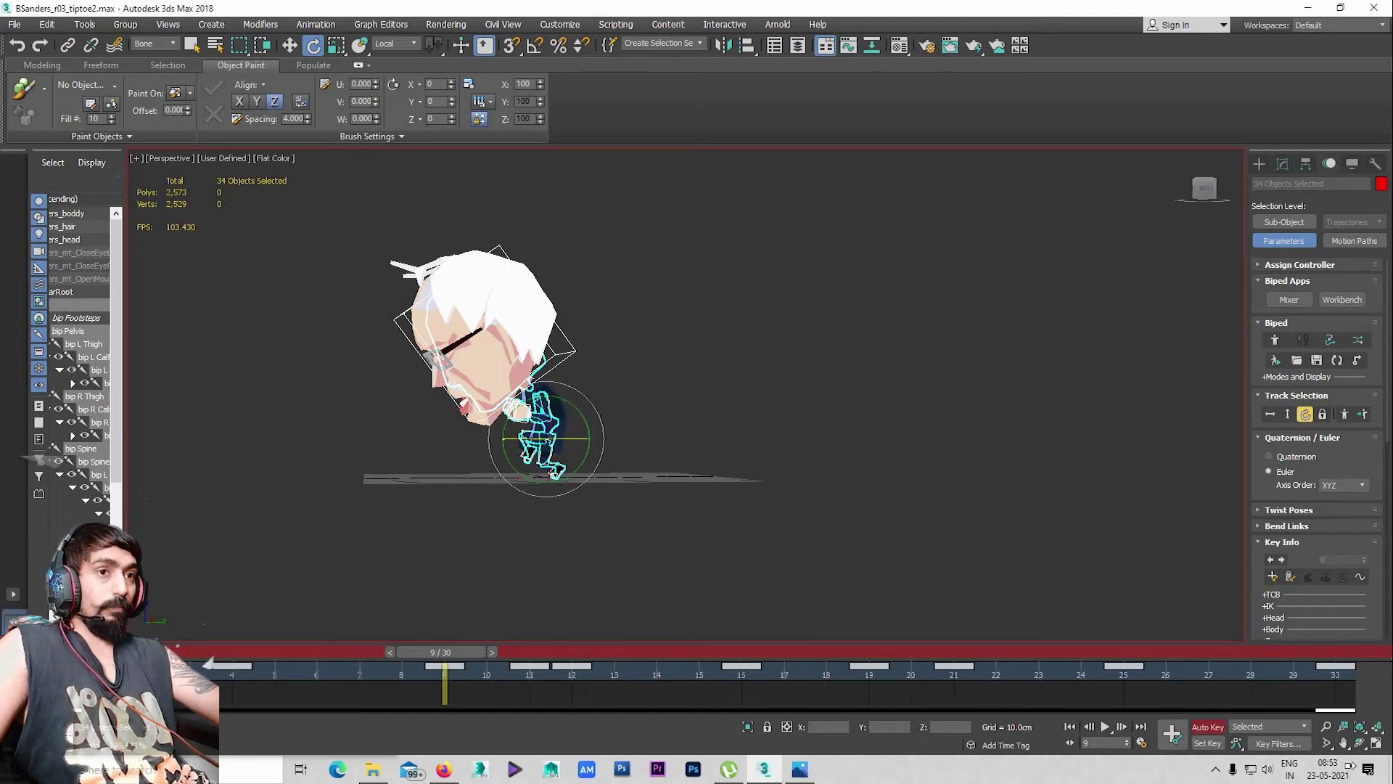
{"action": "key", "text": "ctrl+z"}
Play back to review the timing, undo the key scaling, and move to frame 8
{"action": "key", "text": "slash"}
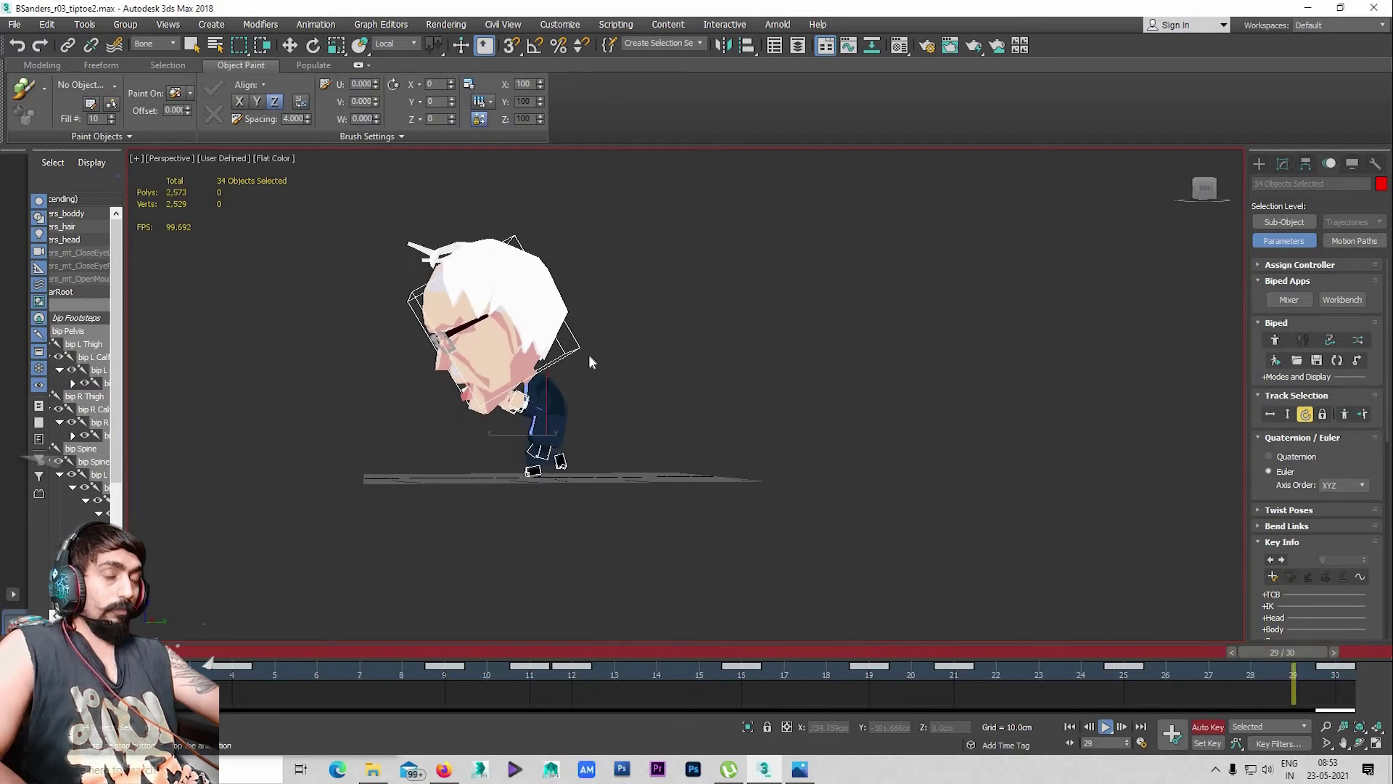
{"action": "key", "text": "slash"}
{"action": "key", "text": "e"}
{"action": "key", "text": "ctrl+z"}
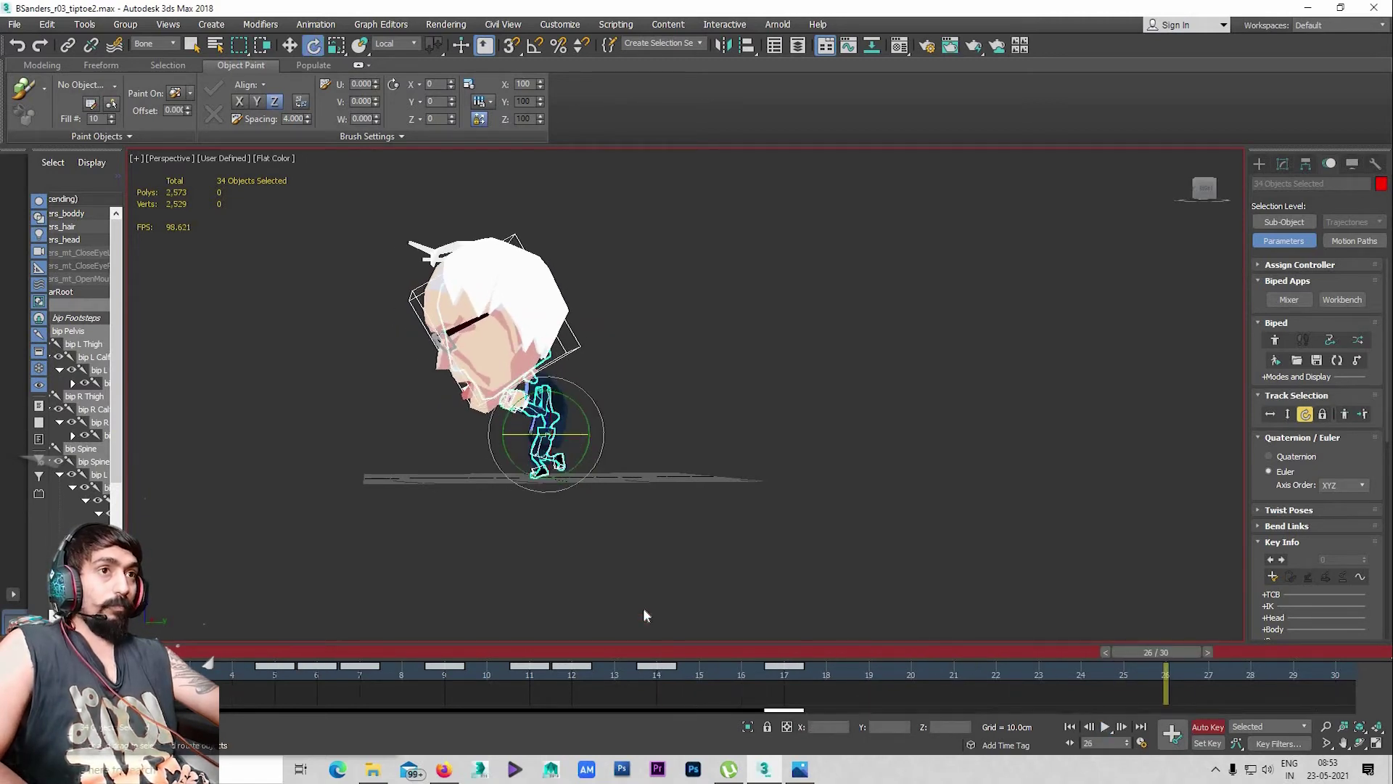
{"action": "key", "text": "q"}
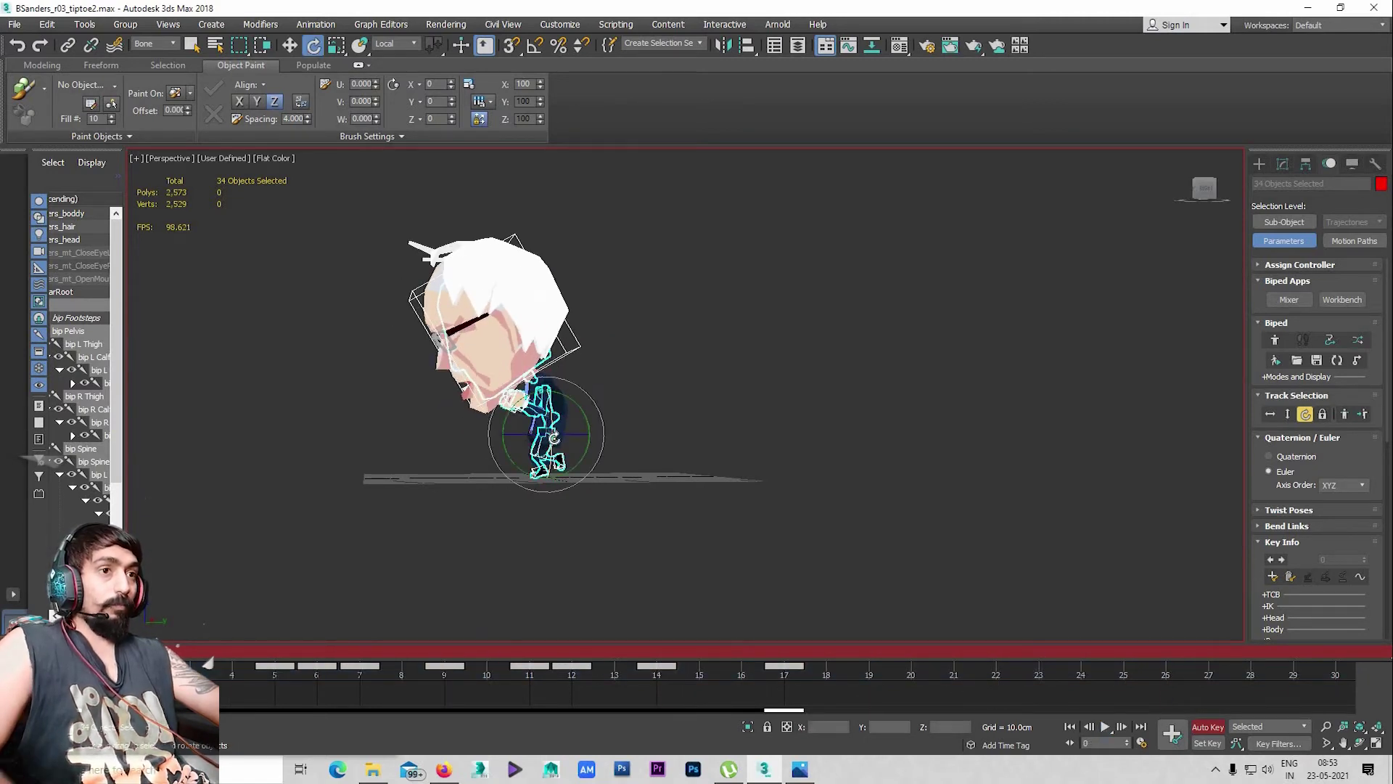
{"action": "key", "text": "period"}
{"action": "key", "text": "period"}
{"action": "key", "text": "period"}
{"action": "scroll", "coordinate": [534, 501], "scroll_direction": "up", "scroll_amount": 3}
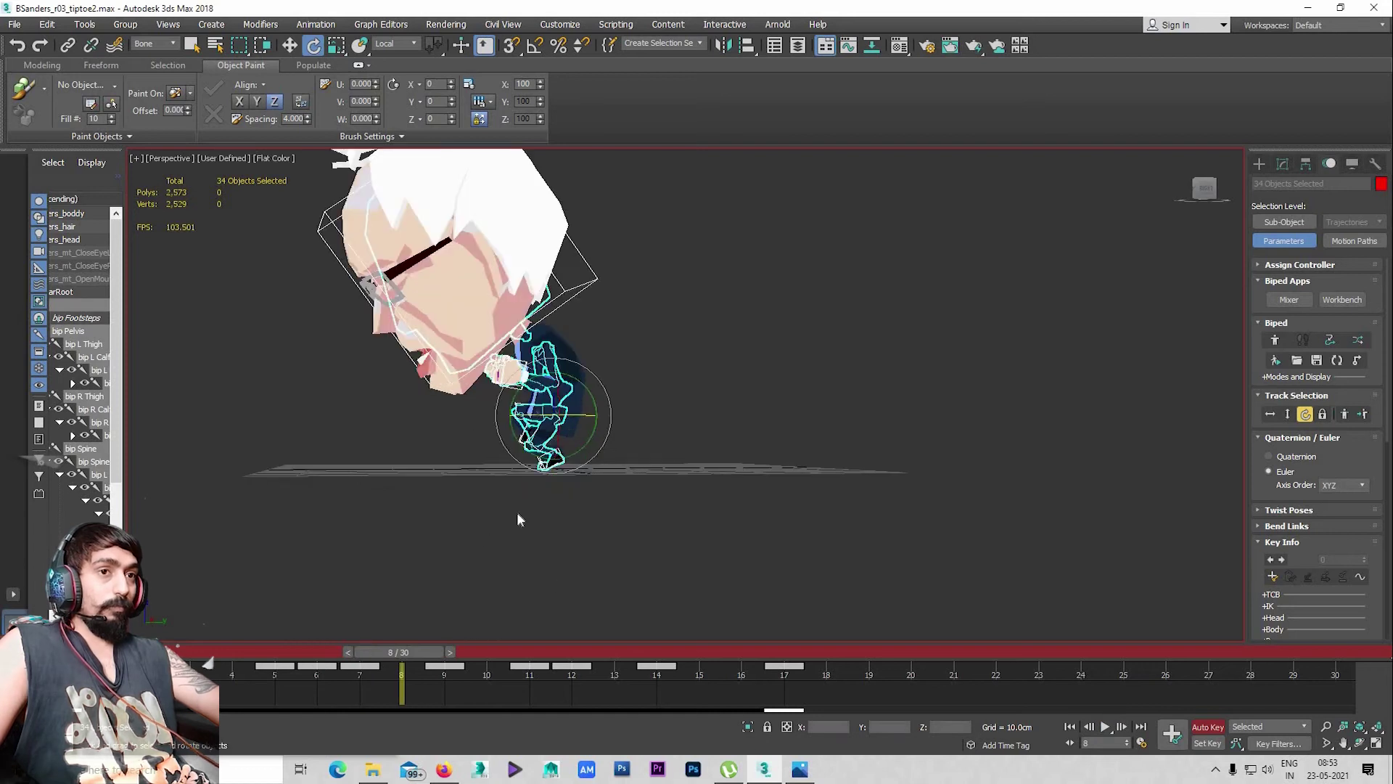
Scrub and play the walk in the Left view to check poses around frames 5–9
{"action": "mouse_move", "coordinate": [291, 672]}
{"action": "left_mouse_down"}
{"action": "mouse_move", "coordinate": [383, 674]}
{"action": "mouse_move", "coordinate": [318, 672]}
{"action": "left_mouse_up"}
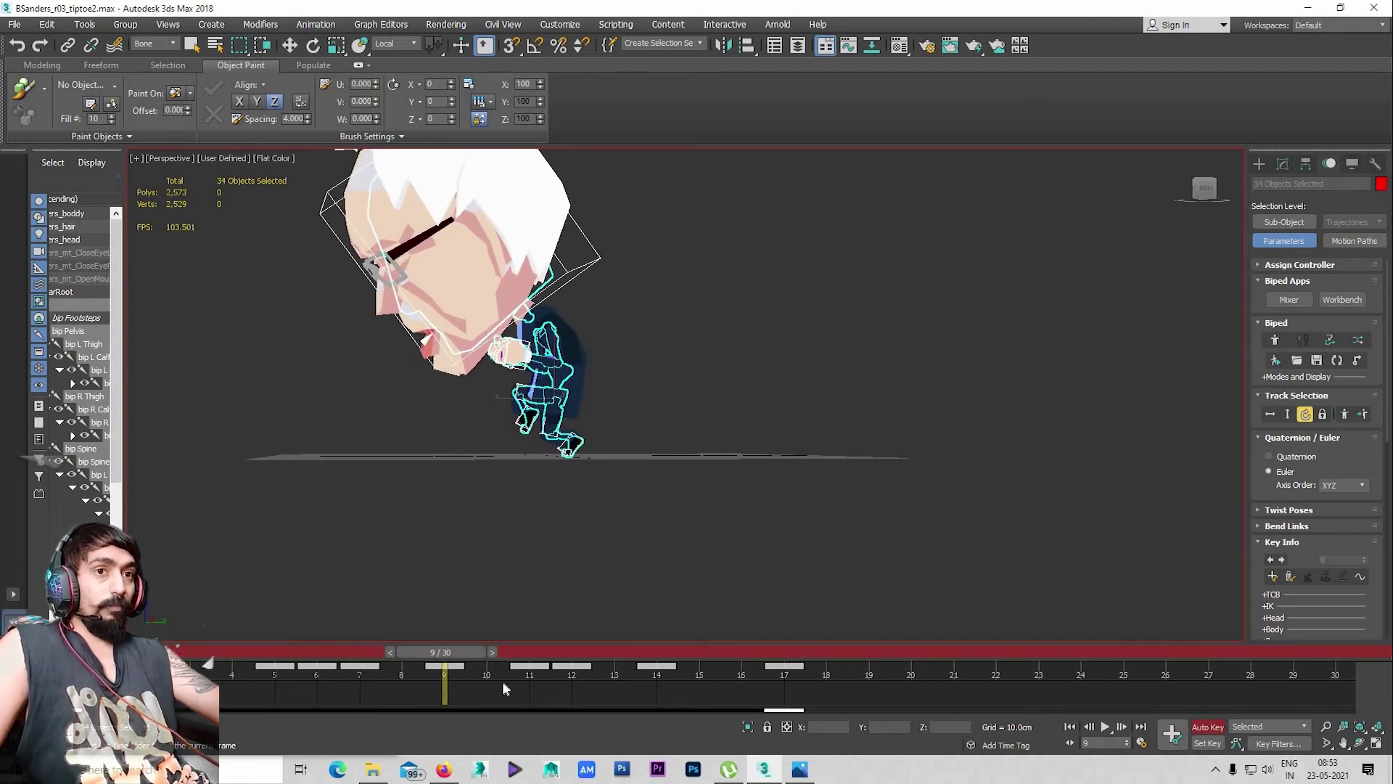
{"action": "mouse_move", "coordinate": [464, 668]}
{"action": "left_mouse_down"}
{"action": "mouse_move", "coordinate": [296, 668]}
{"action": "mouse_move", "coordinate": [338, 667]}
{"action": "left_mouse_up"}
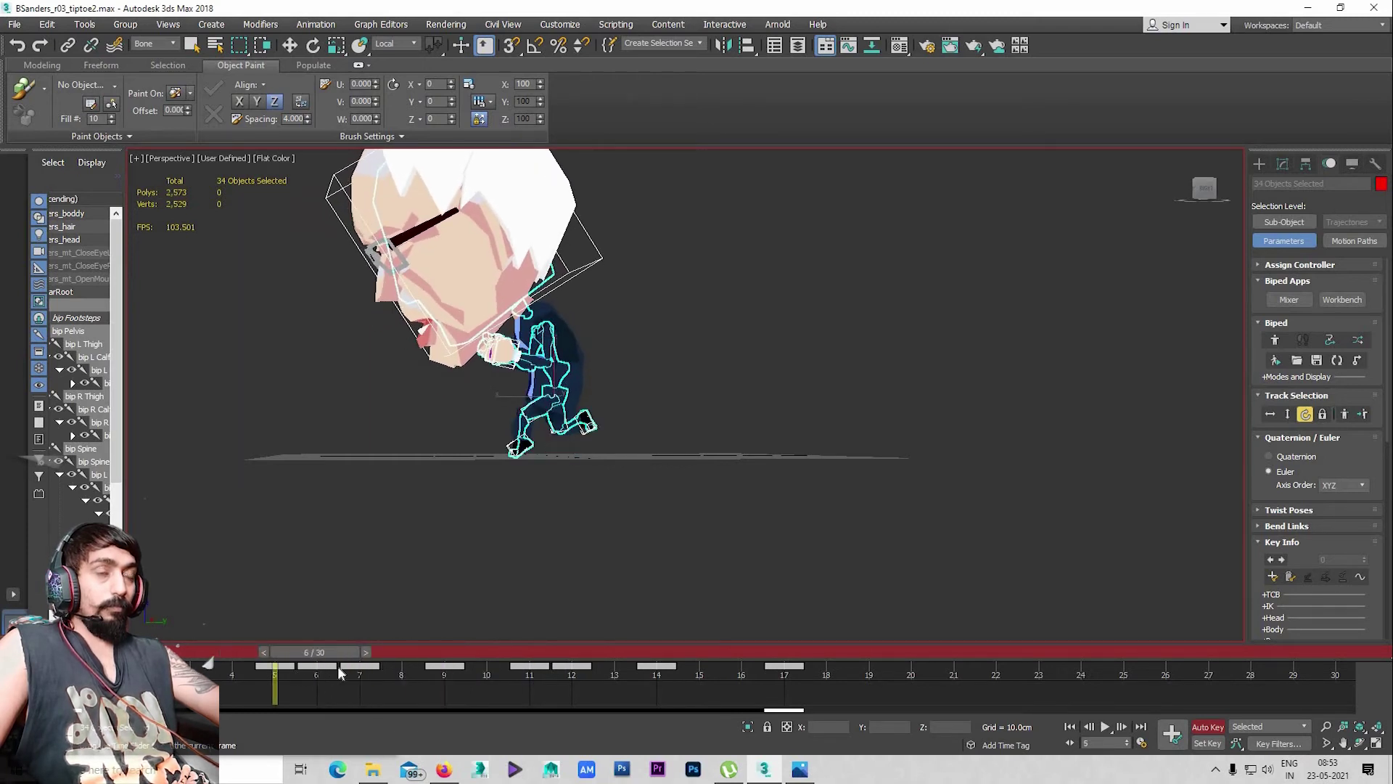
{"action": "key", "text": "l"}
{"action": "key", "text": "e"}
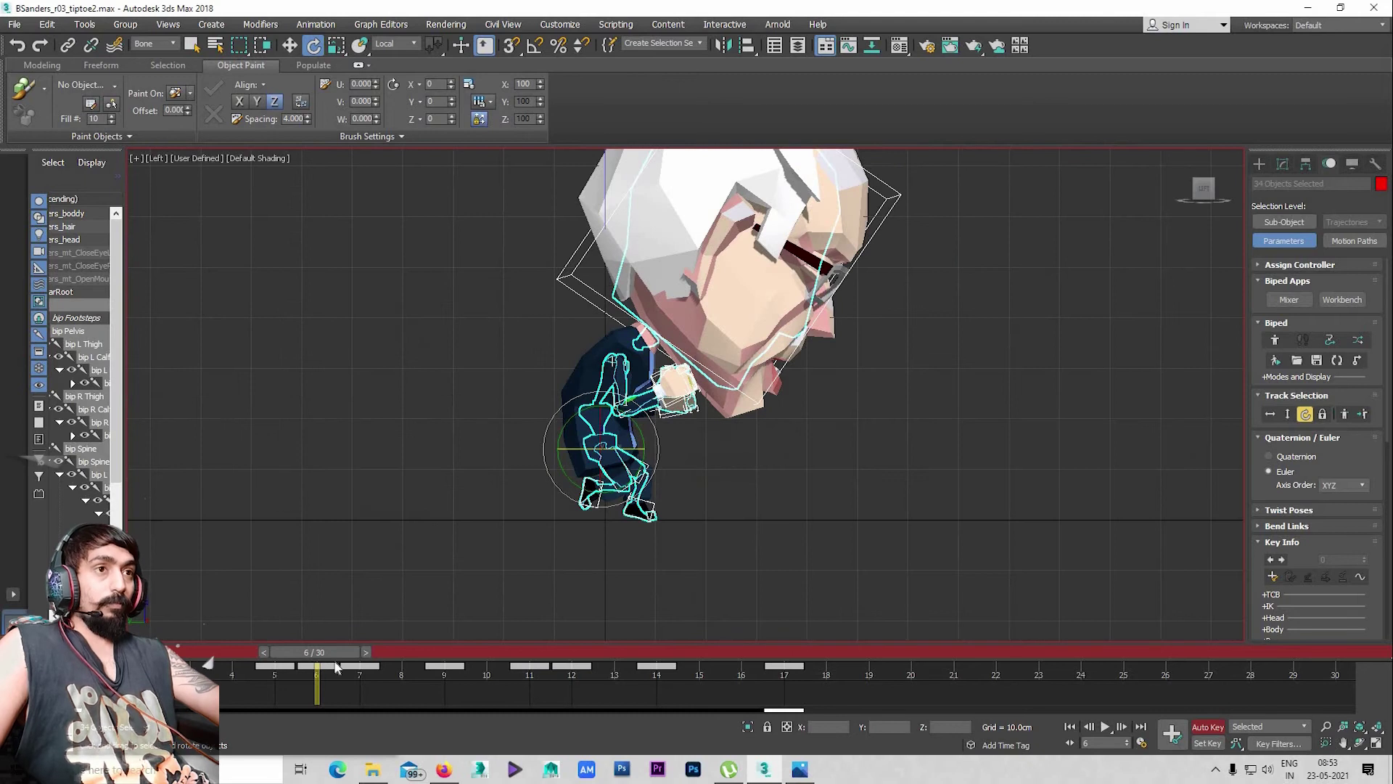
{"action": "key", "text": "slash"}
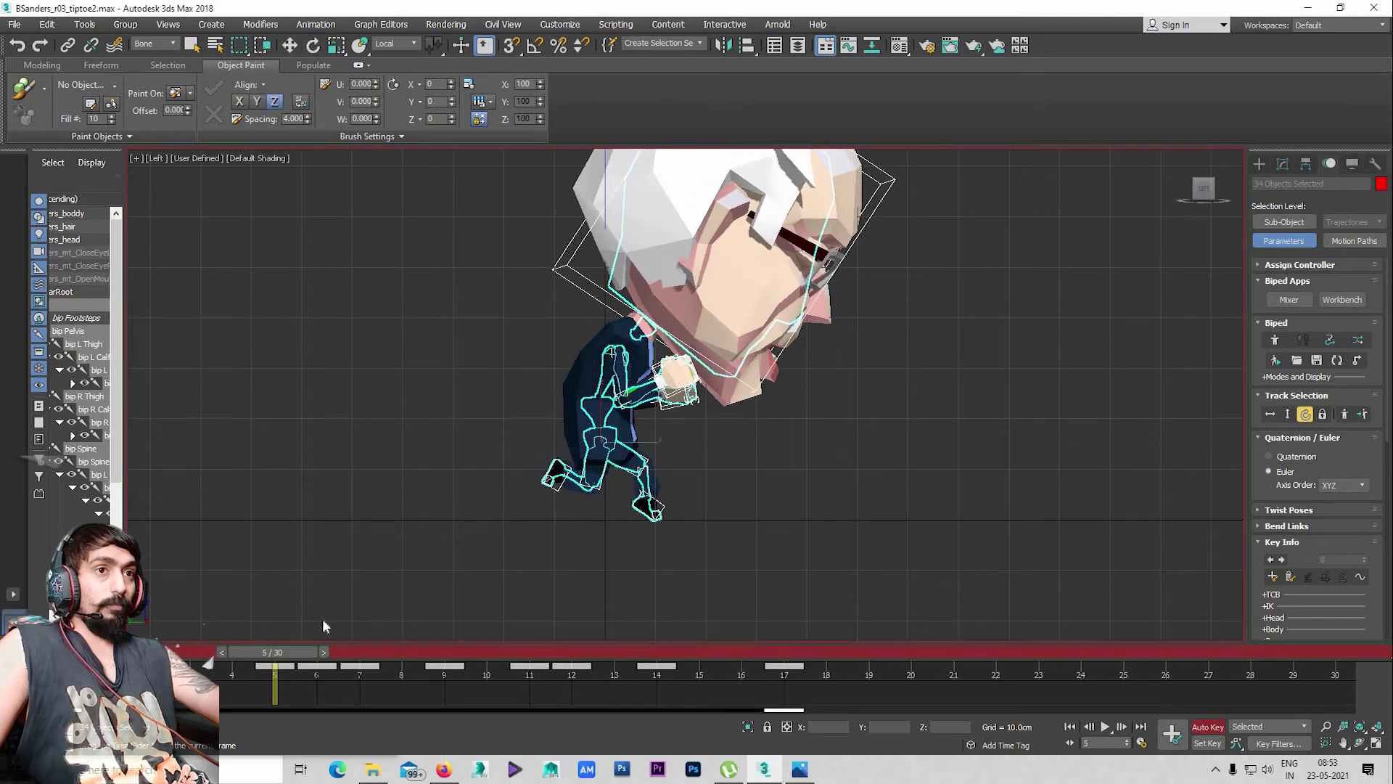
{"action": "key", "text": "Escape"}
{"action": "left_click_drag", "start_coordinate": [327, 625], "coordinate": [832, 687]}
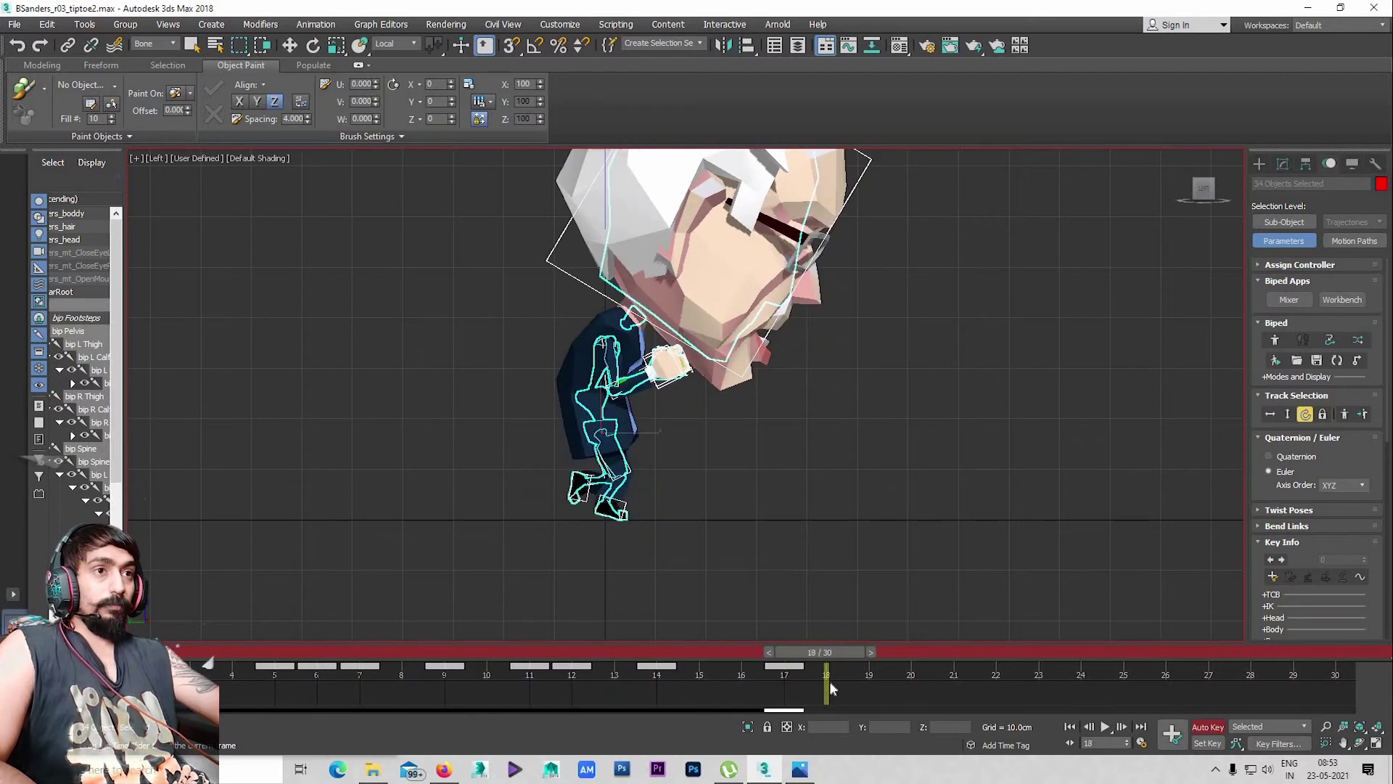
{"action": "left_click_drag", "start_coordinate": [506, 662], "coordinate": [448, 665]}
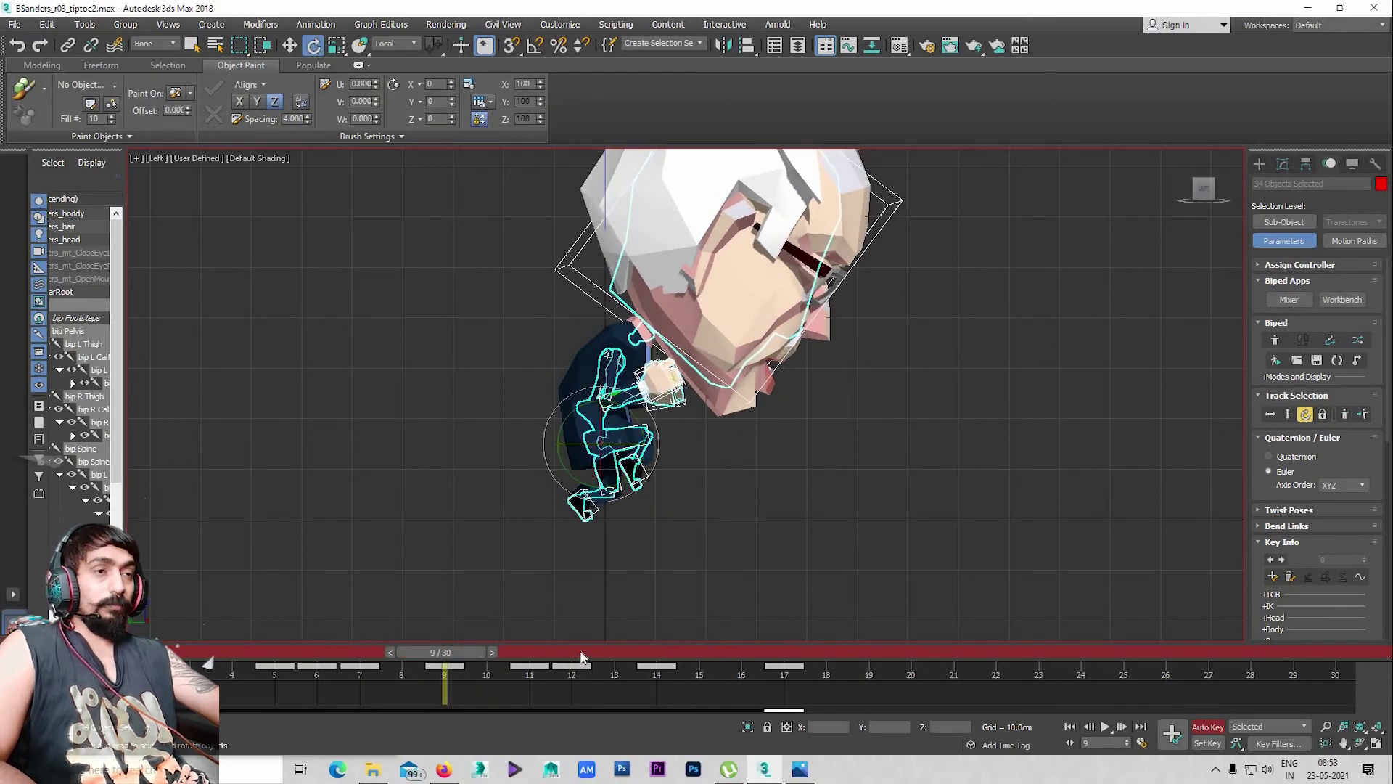
Redo the key scaling so later keys fall at frames 11–19, then replay the result
{"action": "key", "text": "ctrl+z"}
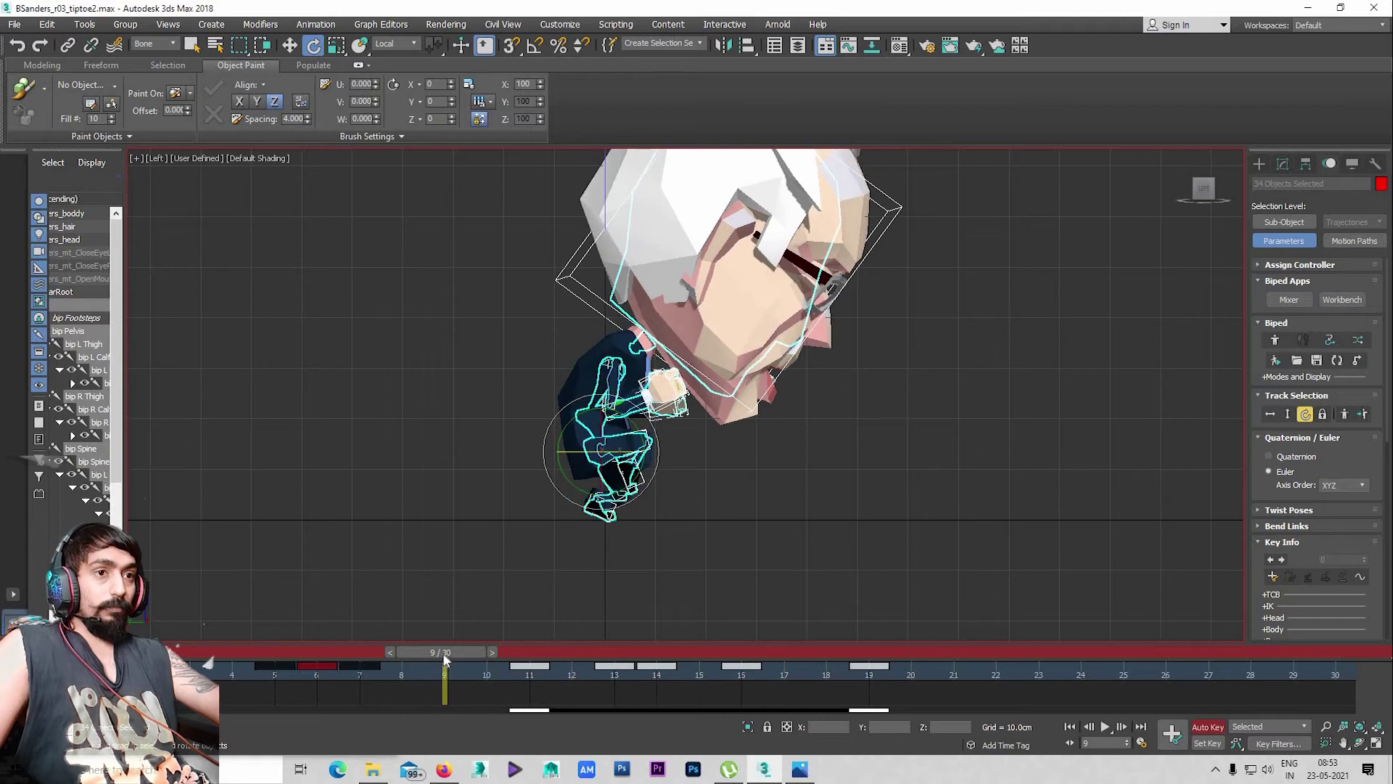
{"action": "key", "text": "Home"}
{"action": "key", "text": "slash"}
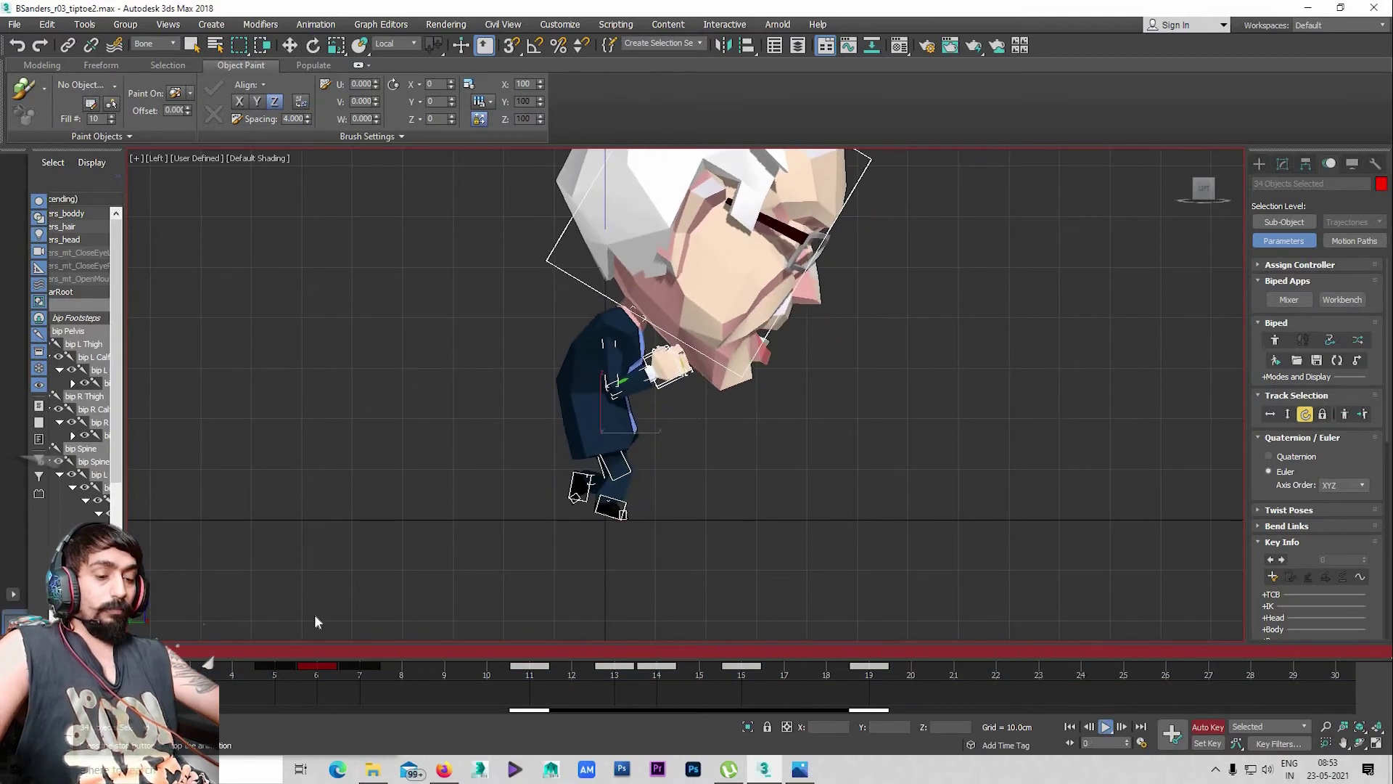
{"action": "left_click_drag", "start_coordinate": [540, 653], "coordinate": [326, 653]}
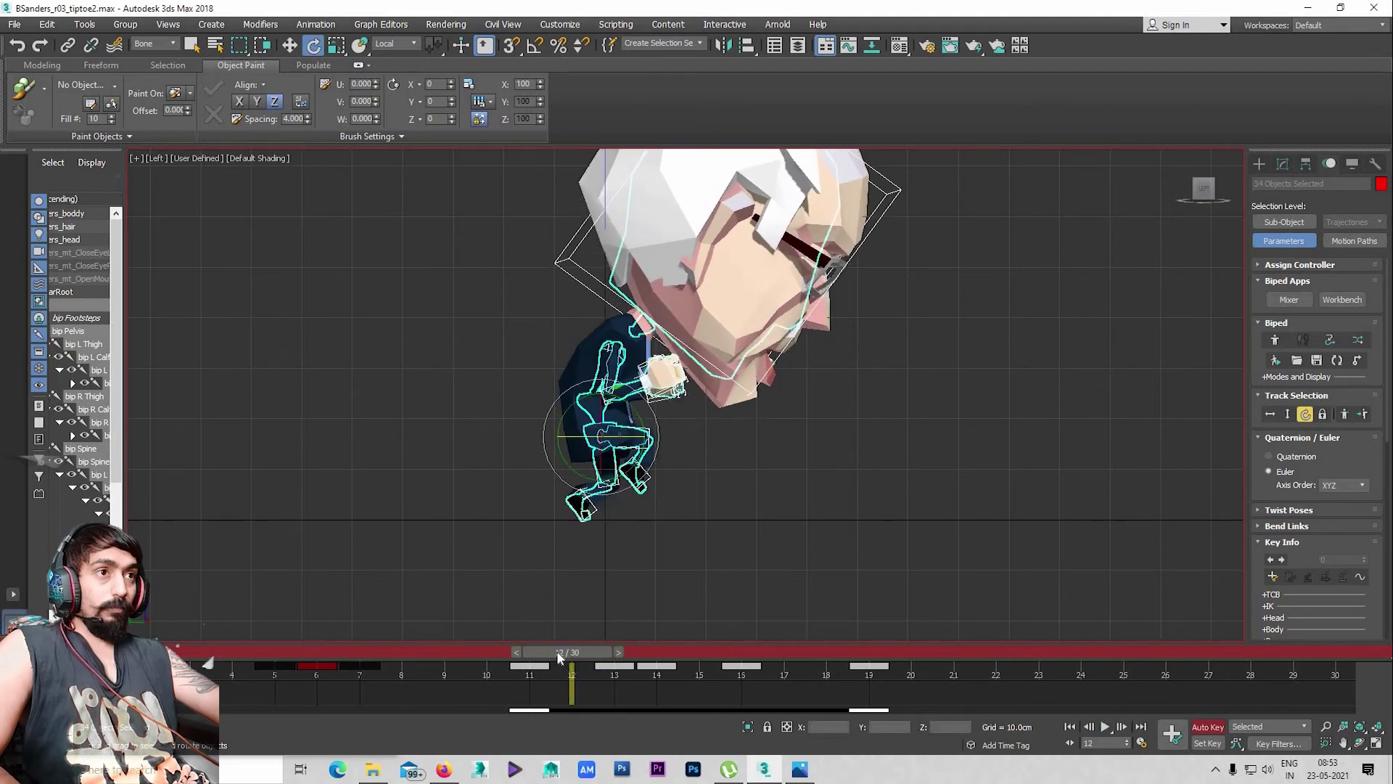
{"action": "left_click_drag", "start_coordinate": [465, 699], "coordinate": [530, 696]}
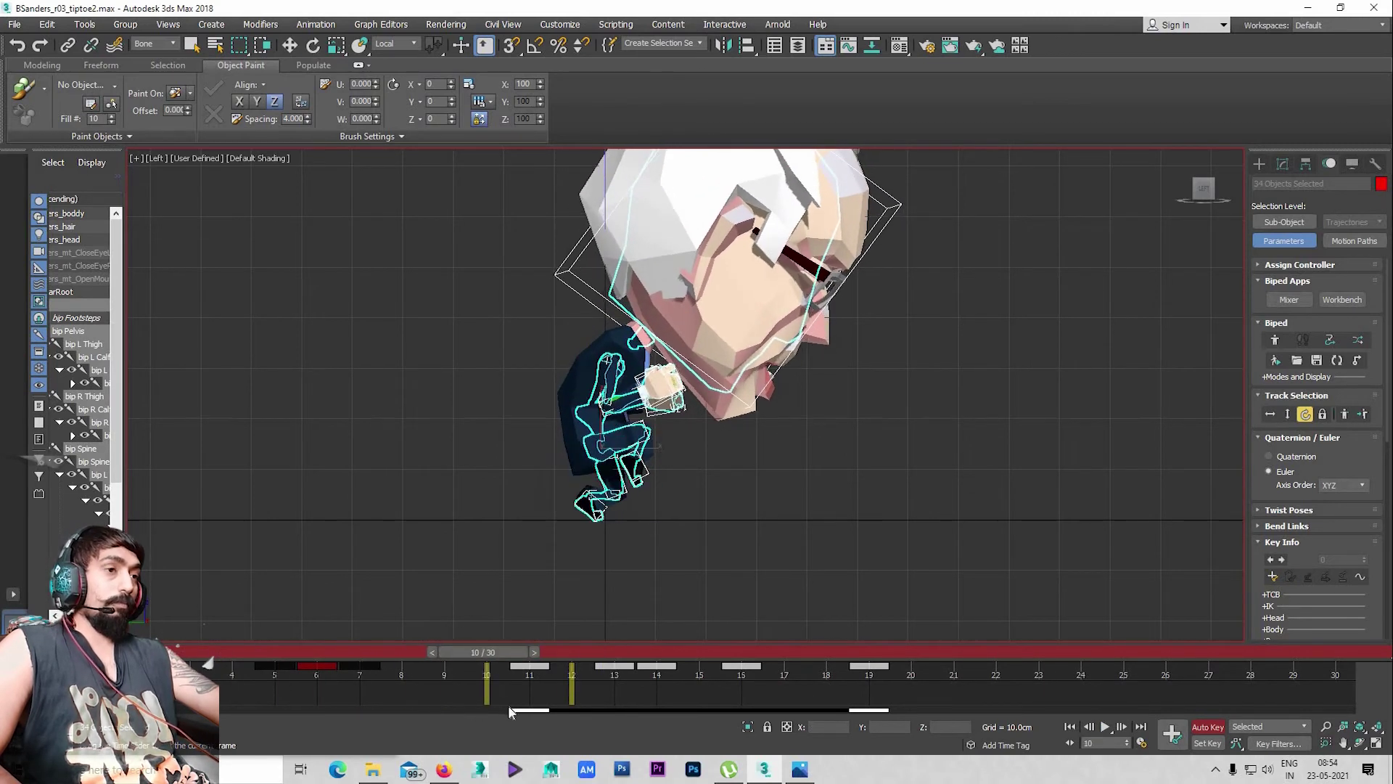
Maximize the Perspective view, clear the selection and play the walk while orbiting
{"action": "key", "text": "alt+w"}
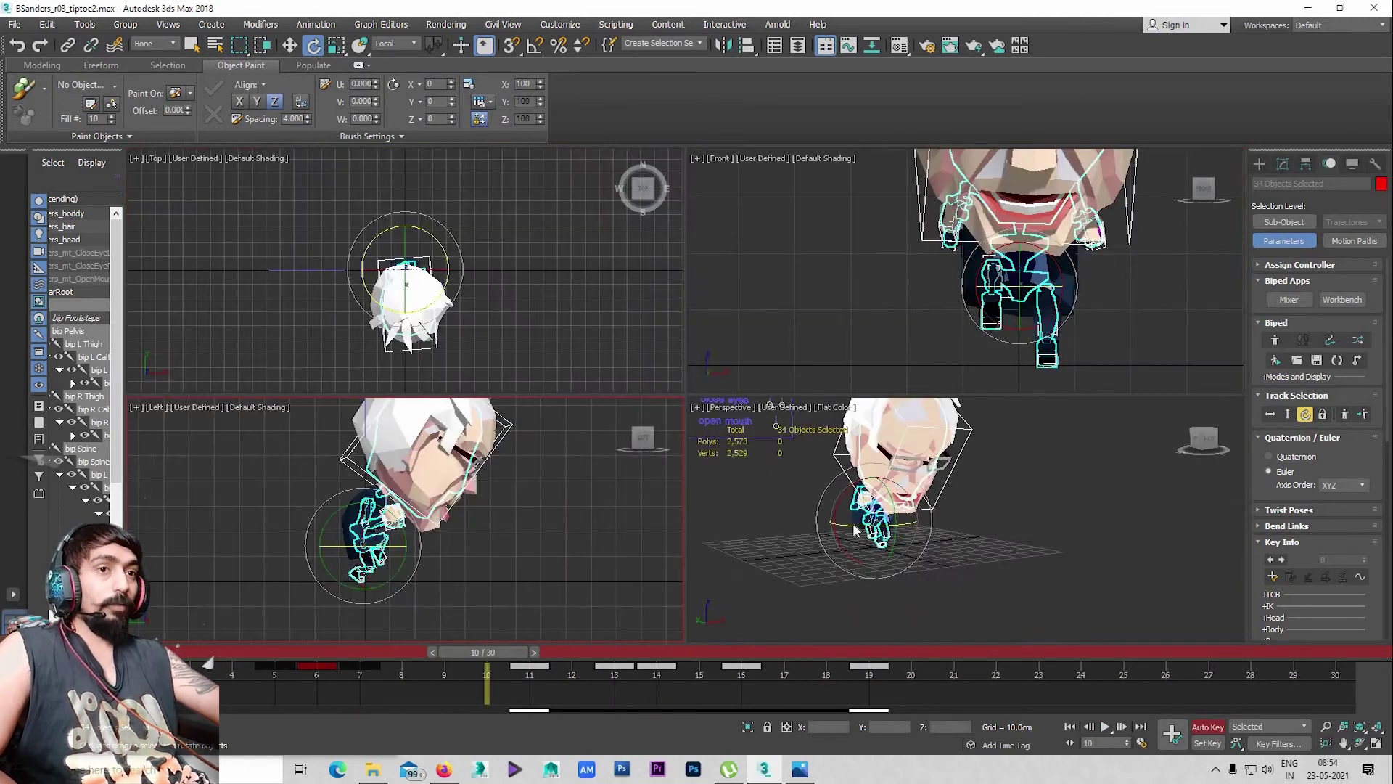
{"action": "key", "text": "alt+w"}
{"action": "left_click", "coordinate": [733, 479]}
{"action": "key", "text": "e"}
{"action": "key", "text": "/"}
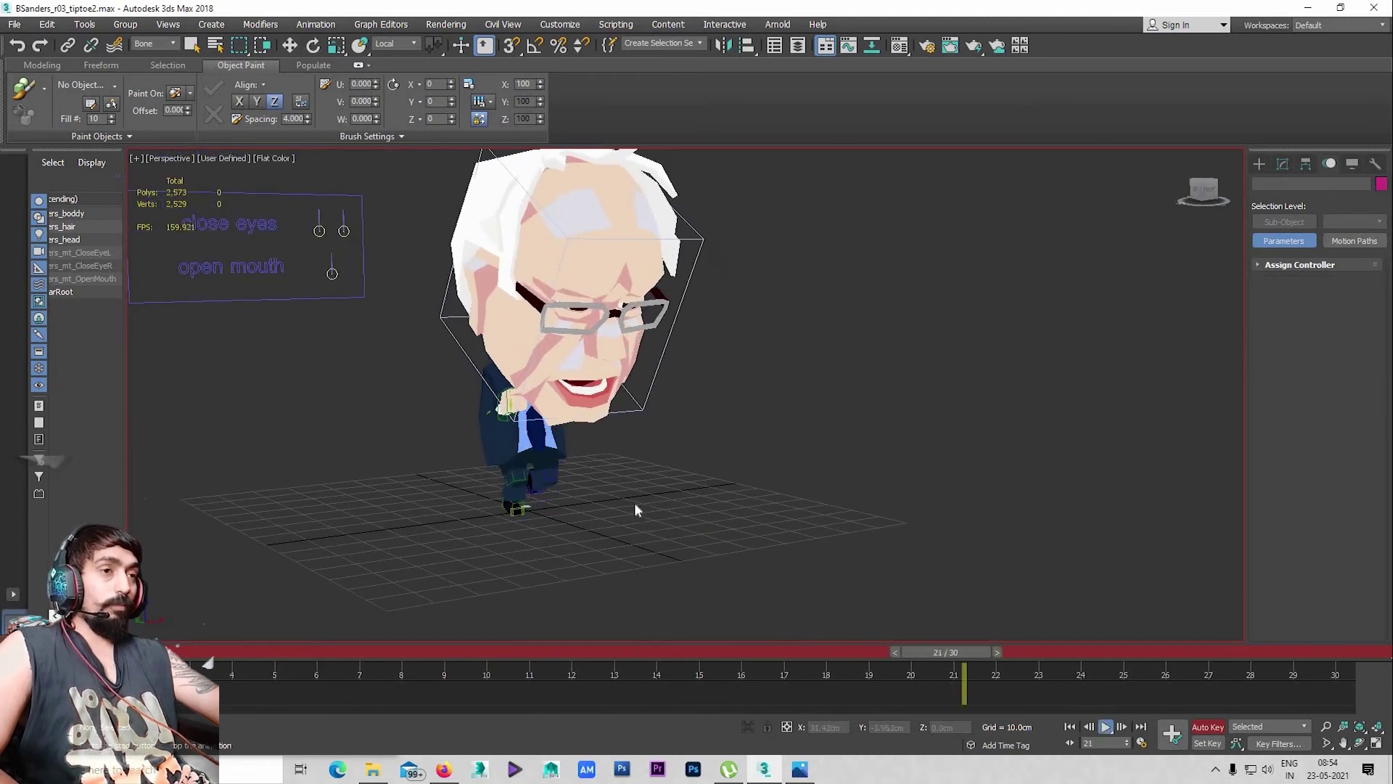
{"action": "mouse_move", "coordinate": [635, 502]}
{"action": "middle_mouse_down", "text": "alt"}
{"action": "mouse_move", "coordinate": [697, 497]}
{"action": "mouse_move", "coordinate": [484, 507]}
{"action": "mouse_move", "coordinate": [534, 462]}
{"action": "middle_mouse_up", "text": "alt"}
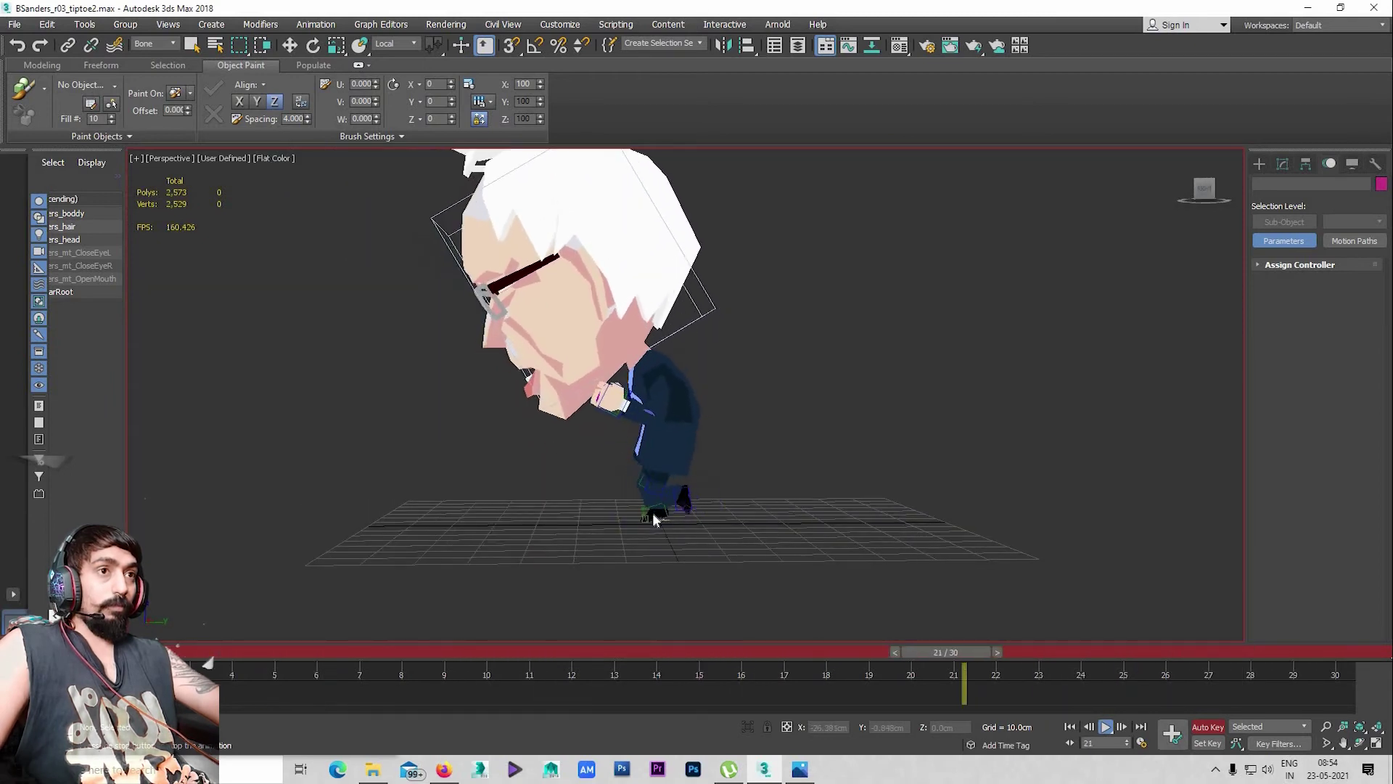
Select the whole biped from its foot and play the walk again
{"action": "left_click", "coordinate": [653, 514]}
{"action": "key", "text": "e"}
{"action": "double_click", "coordinate": [653, 514]}
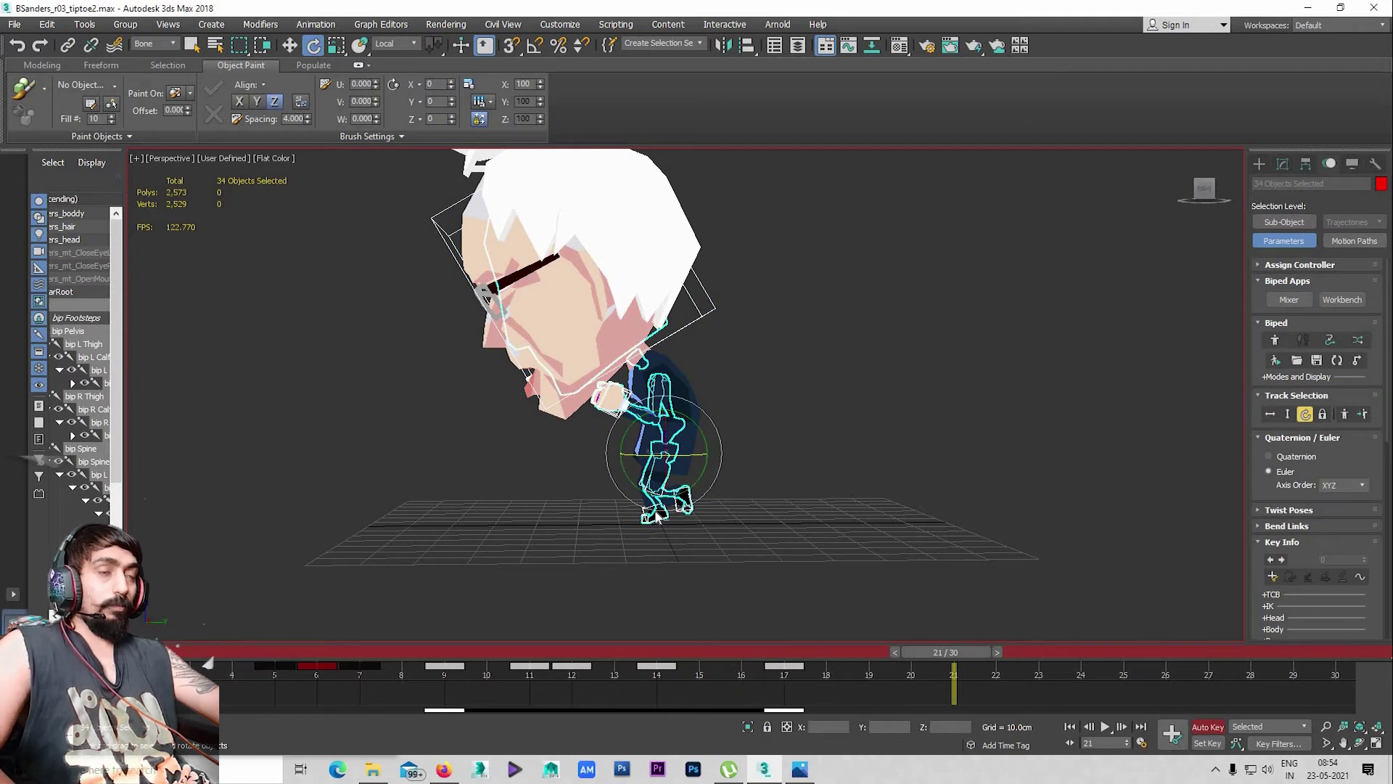
{"action": "key", "text": "slash"}
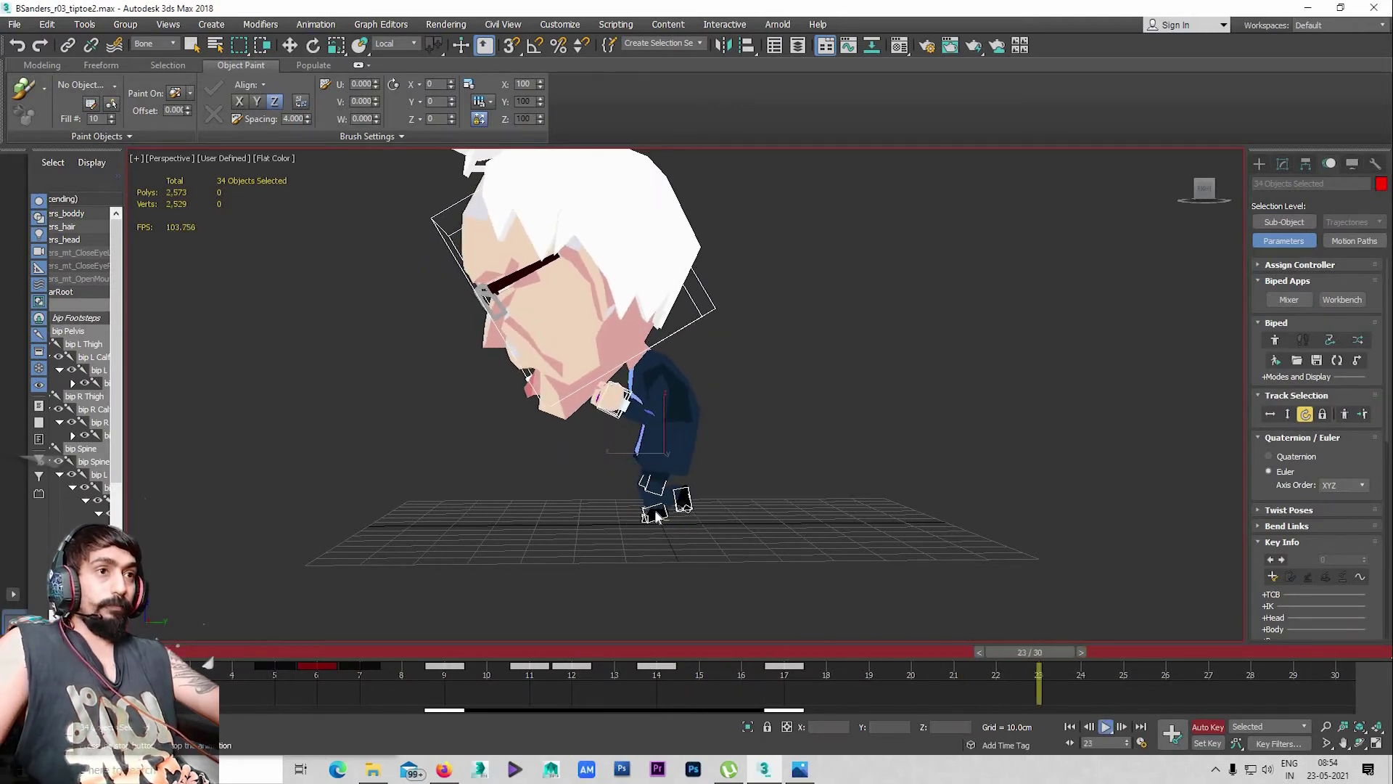
{"action": "key", "text": "slash"}
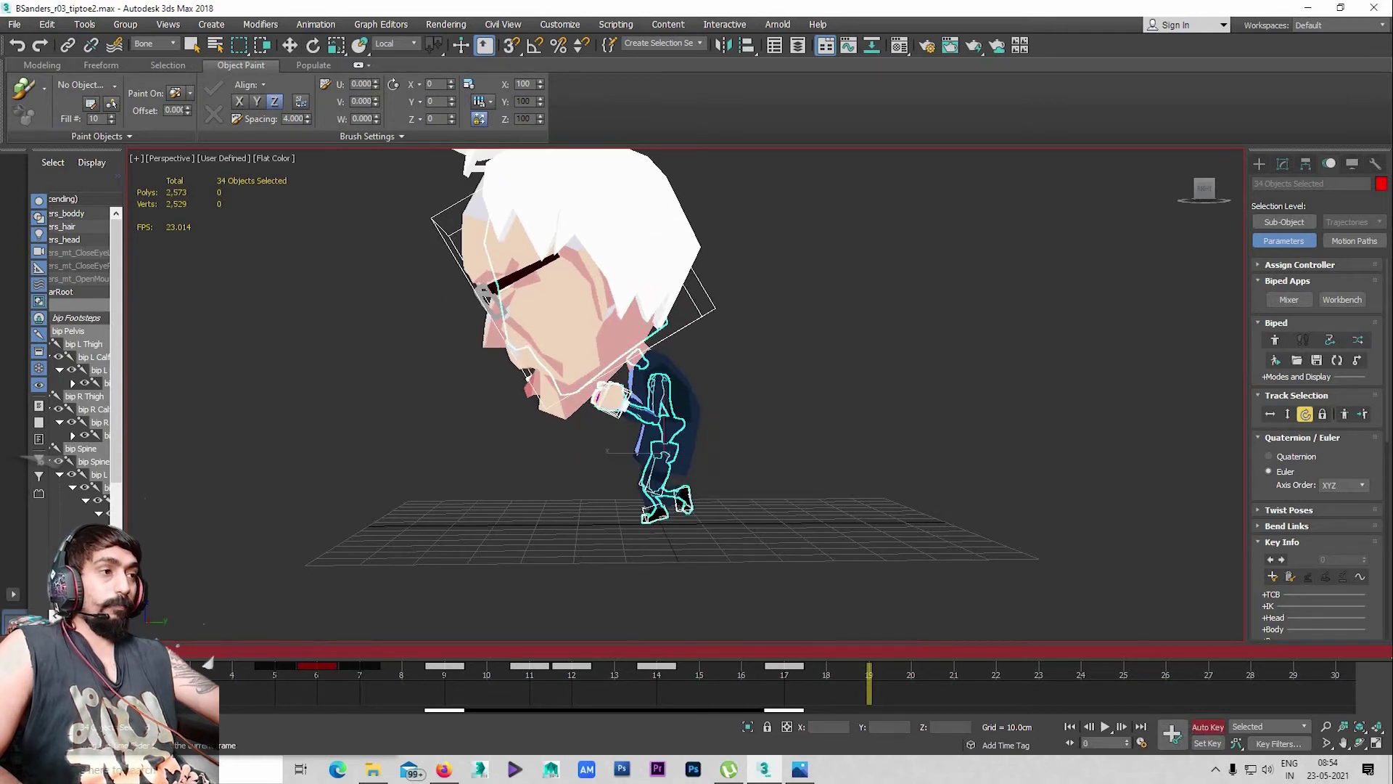
At frame 10, narrow the track-bar key selection to frames 9–12 and open Time Configuration
{"action": "mouse_move", "coordinate": [230, 652]}
{"action": "left_mouse_down"}
{"action": "mouse_move", "coordinate": [398, 651]}
{"action": "mouse_move", "coordinate": [314, 651]}
{"action": "left_mouse_up"}
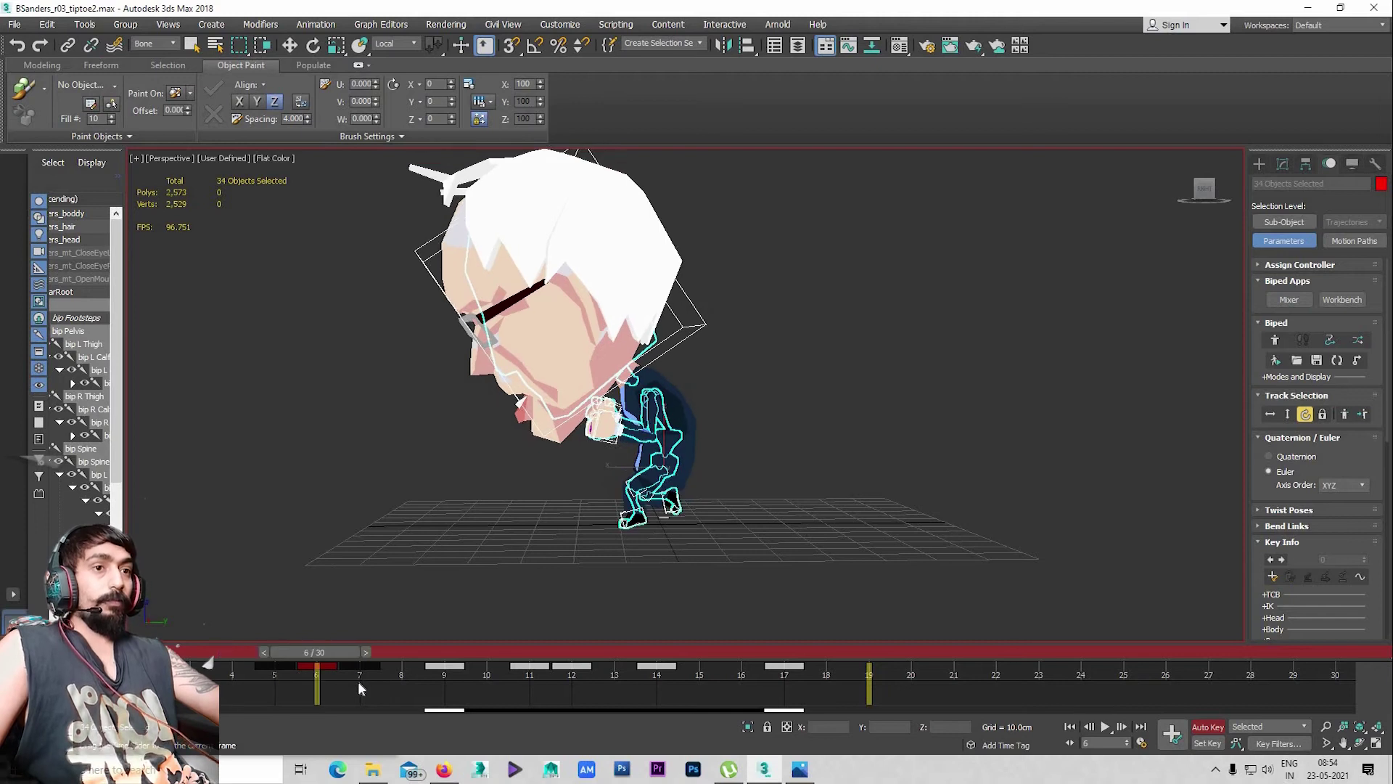
{"action": "key", "text": "period"}
{"action": "key", "text": "period"}
{"action": "key", "text": "period"}
{"action": "key", "text": "period"}
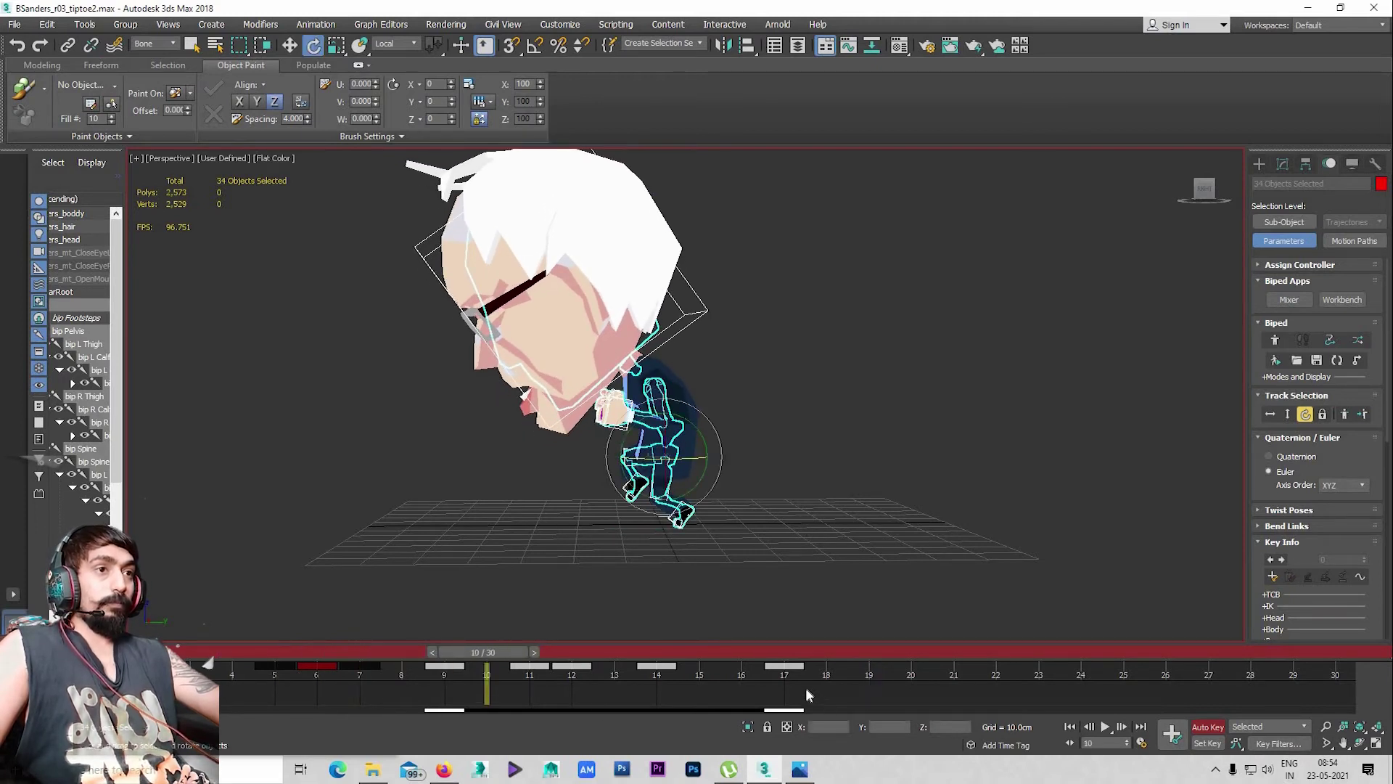
{"action": "left_click_drag", "start_coordinate": [386, 703], "coordinate": [596, 698]}
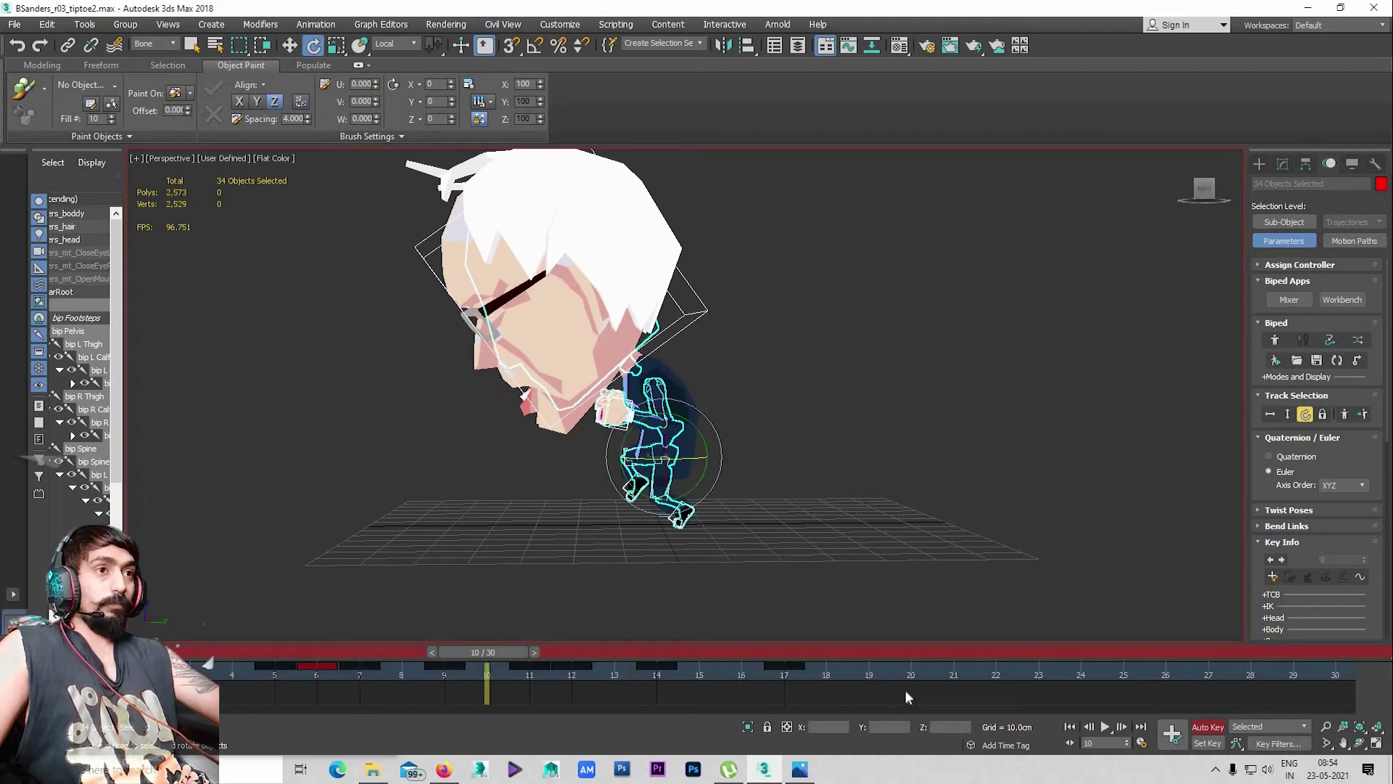
{"action": "left_click", "coordinate": [1141, 744]}
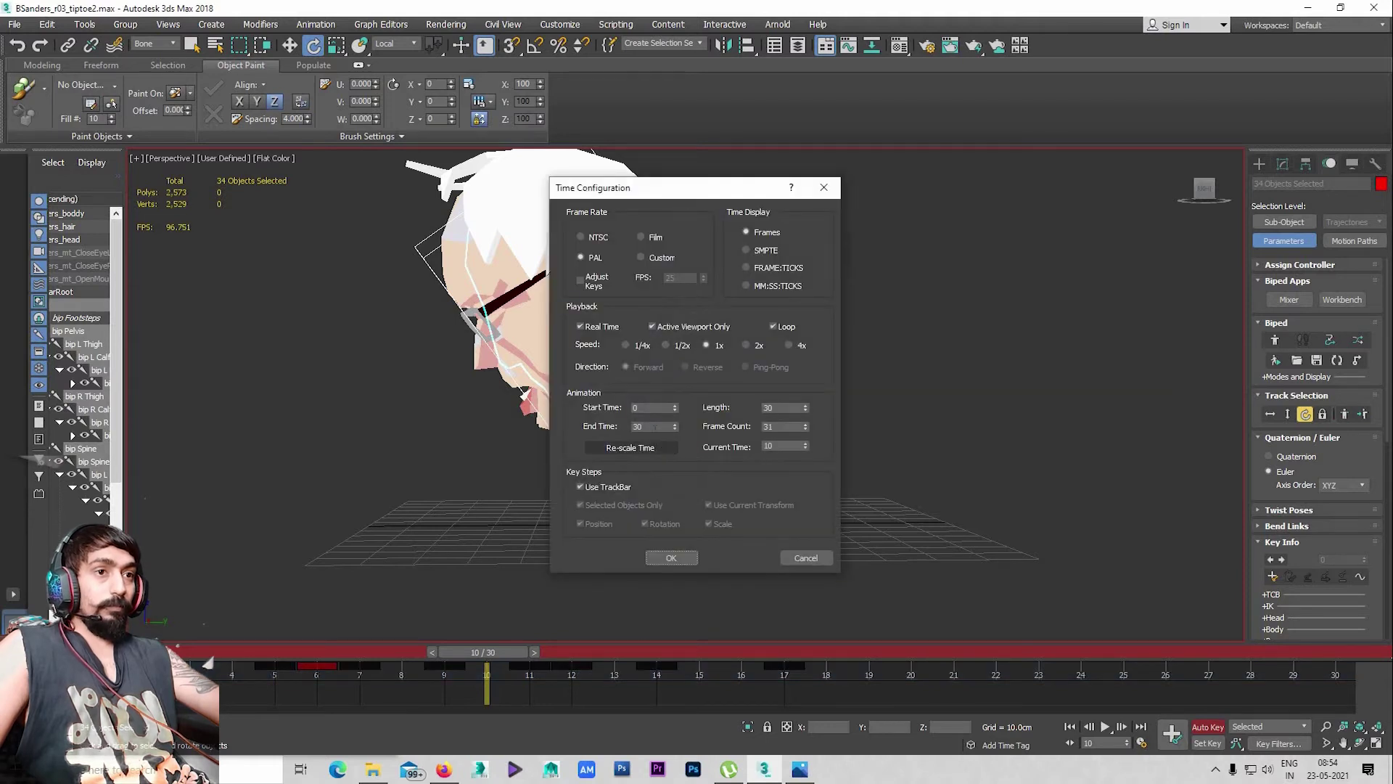
Set the animation End Time to 17 and play the shortened 0–17 loop
{"action": "type", "text": "7"}
{"action": "key", "text": "Return"}
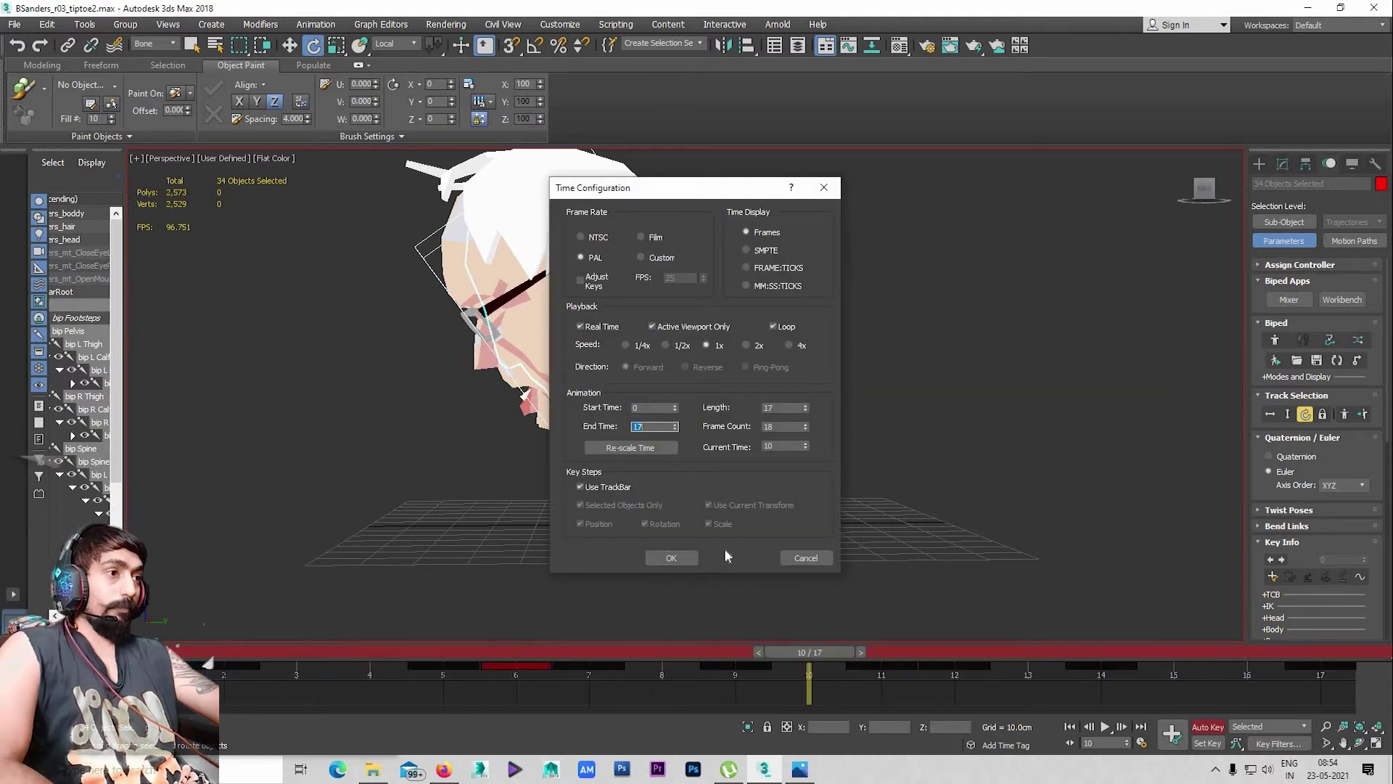
{"action": "key", "text": "Return"}
{"action": "key", "text": "slash"}
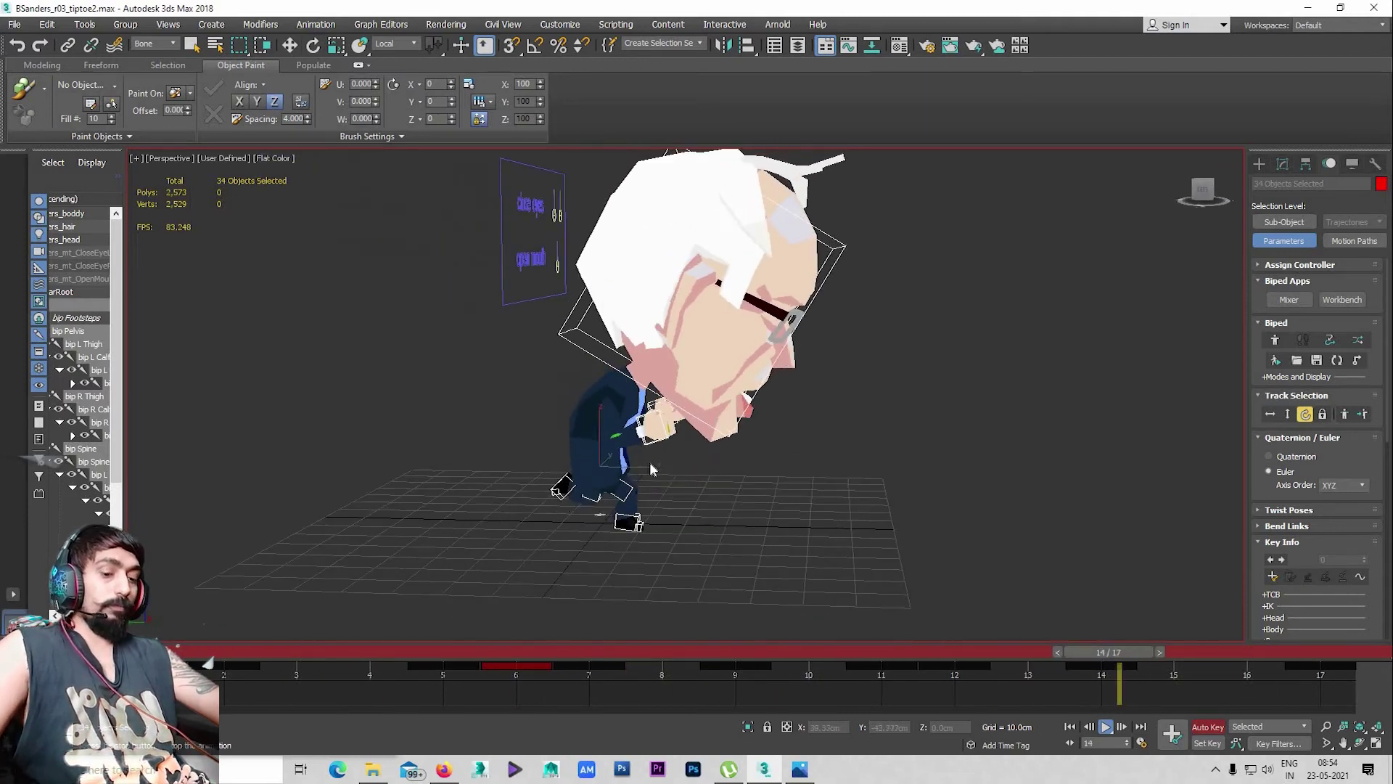
{"action": "scroll", "coordinate": [653, 462], "scroll_direction": "up", "scroll_amount": 3}
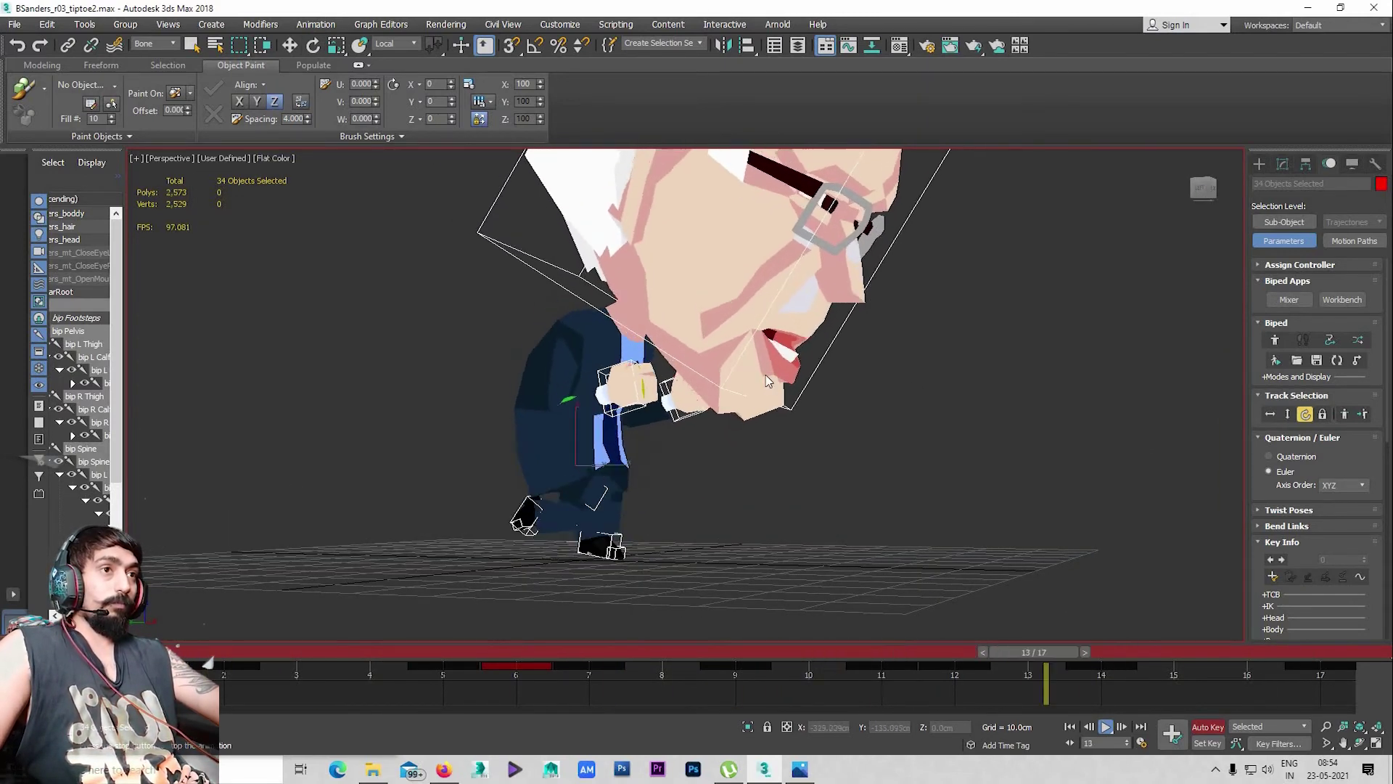
{"action": "key", "text": "slash"}
Deselect the biped, set the selection filter to All, and return to frame 0
{"action": "key", "text": "e"}
{"action": "middle_click_drag", "start_coordinate": [811, 422], "coordinate": [796, 465], "text": "alt"}
{"action": "left_click", "coordinate": [486, 308]}
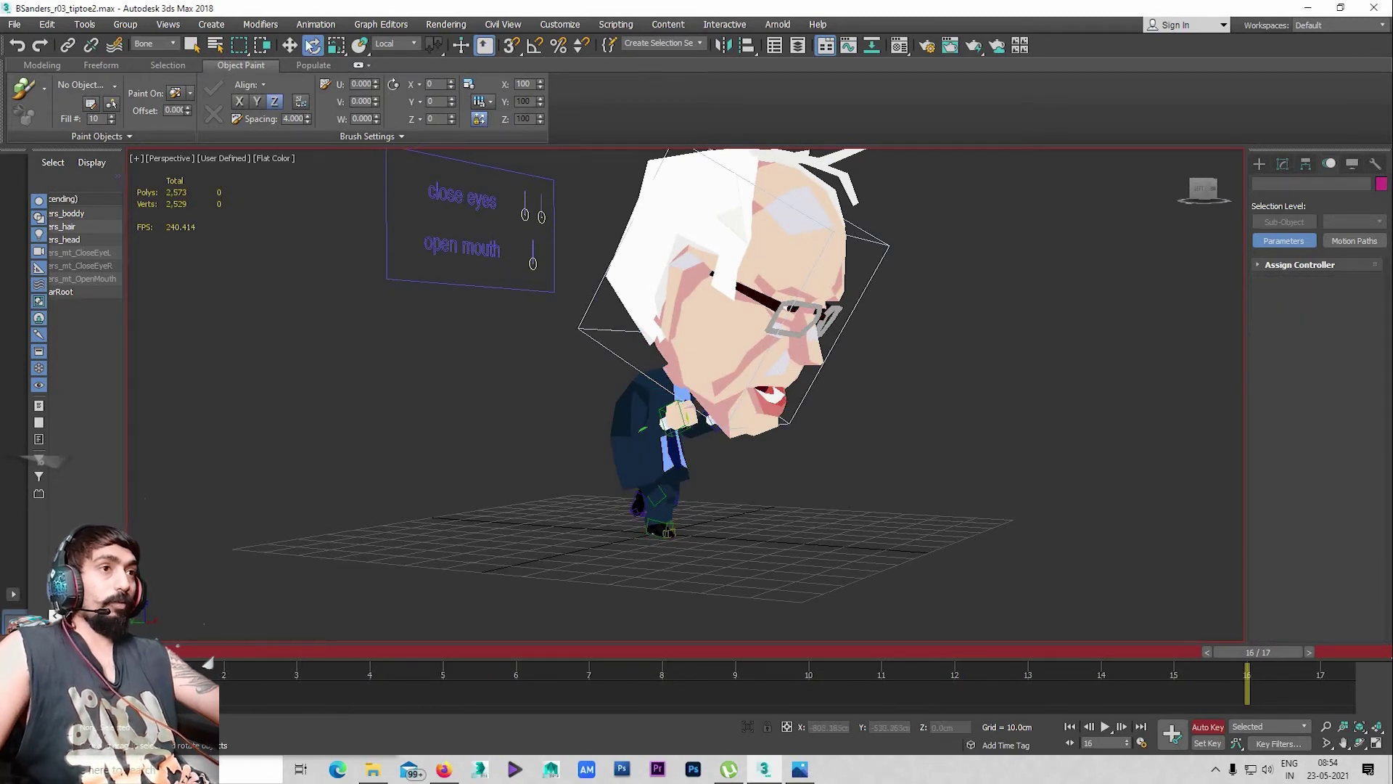
{"action": "left_click", "coordinate": [153, 43]}
{"action": "left_click", "coordinate": [149, 56]}
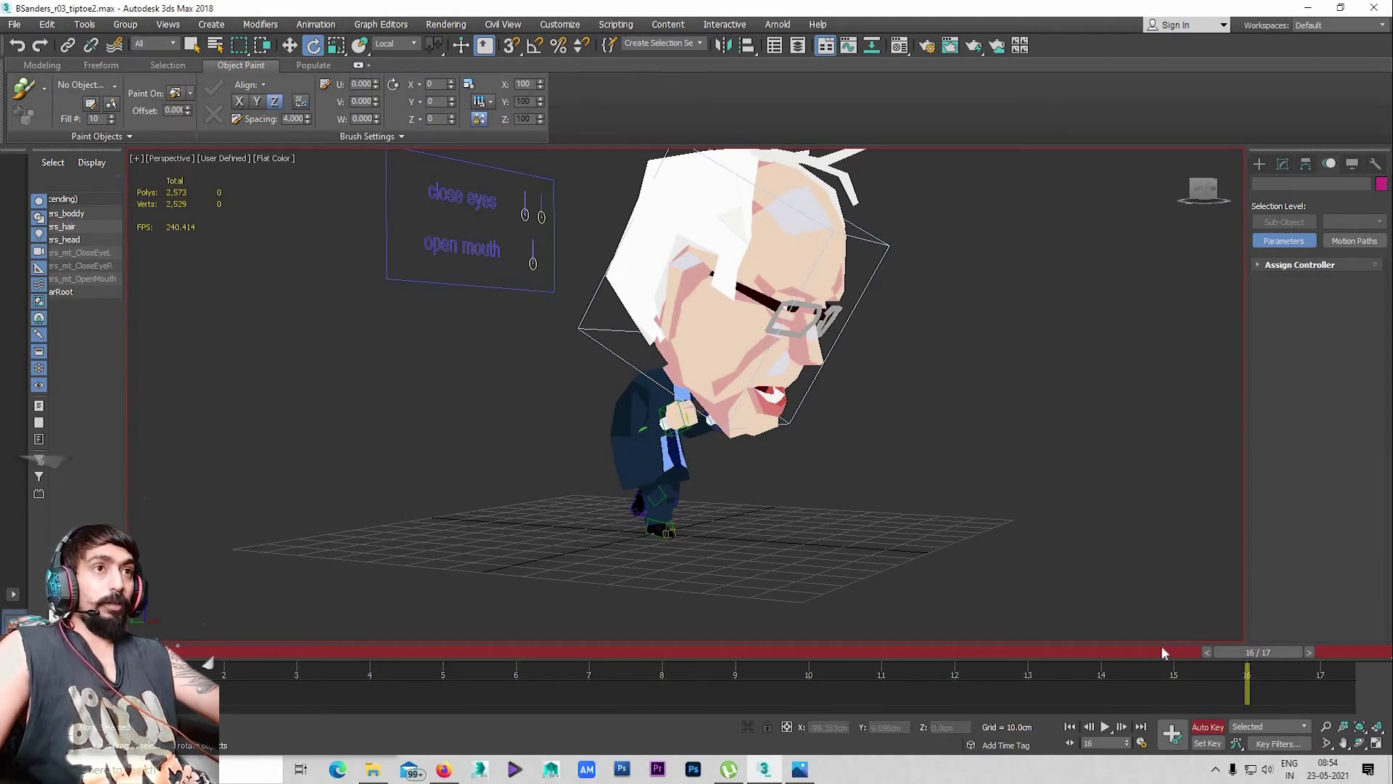
{"action": "key", "text": "e"}
{"action": "key", "text": "Home"}
Select both close-eyes slider knobs on the face control board
{"action": "middle_click_drag", "start_coordinate": [550, 392], "coordinate": [603, 377], "text": "alt"}
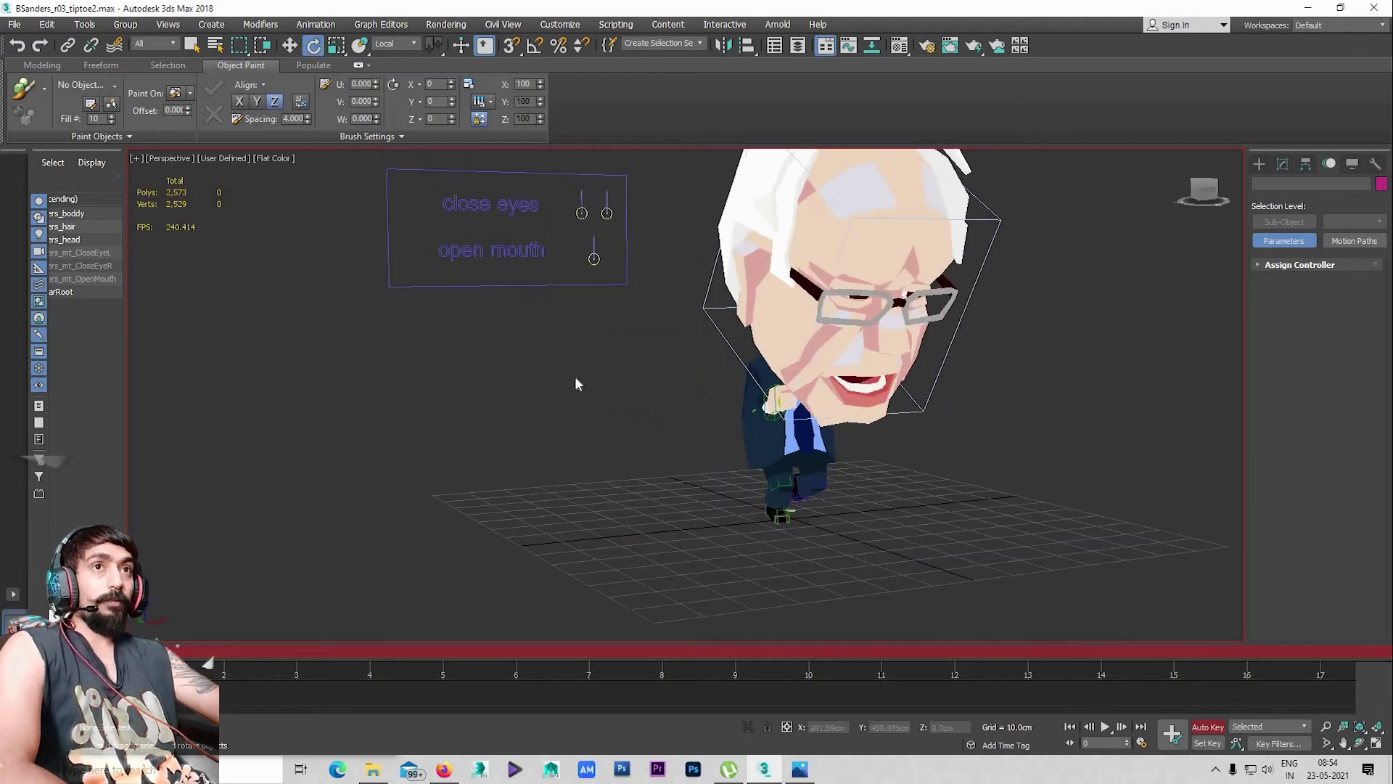
{"action": "left_click", "coordinate": [597, 378]}
{"action": "scroll", "coordinate": [613, 382], "scroll_direction": "up", "scroll_amount": 3}
{"action": "key", "text": "w"}
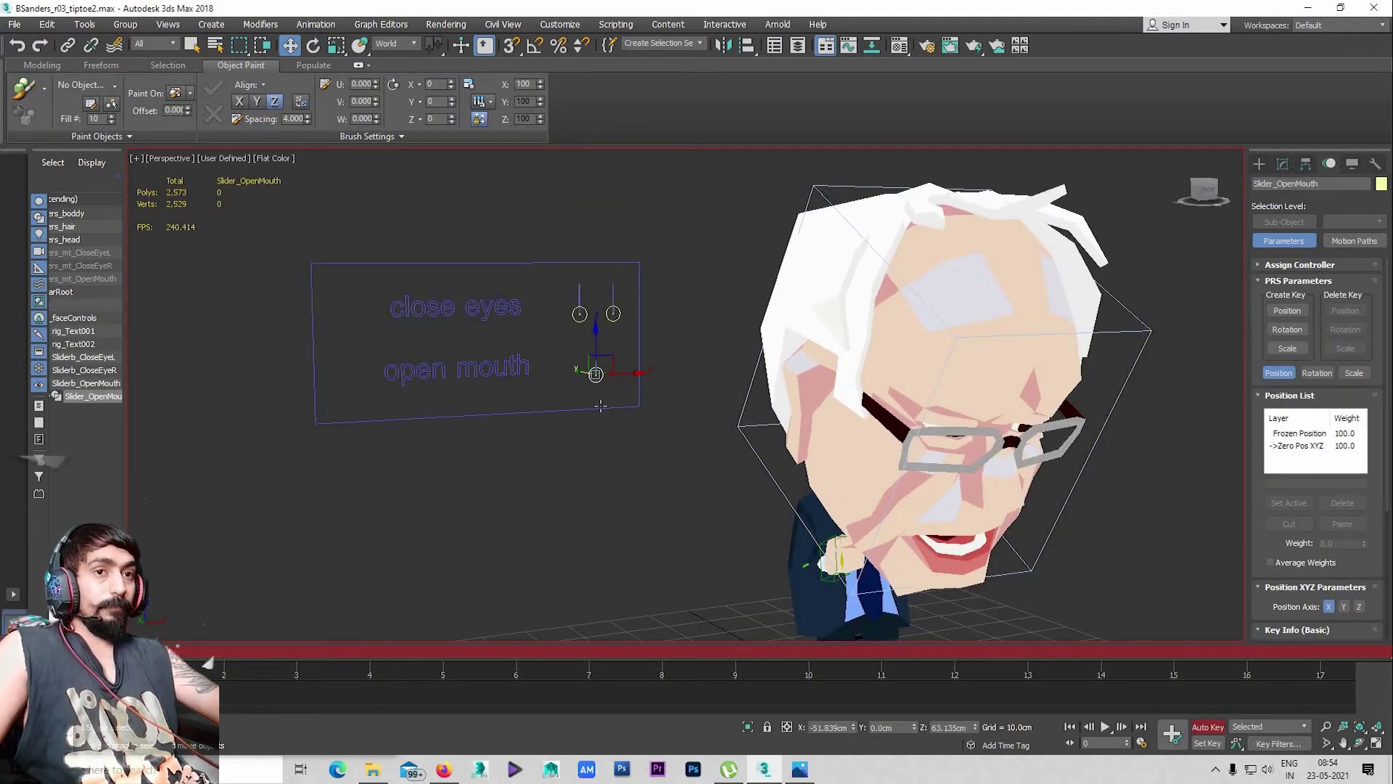
{"action": "scroll", "coordinate": [606, 392], "scroll_direction": "up", "scroll_amount": 2}
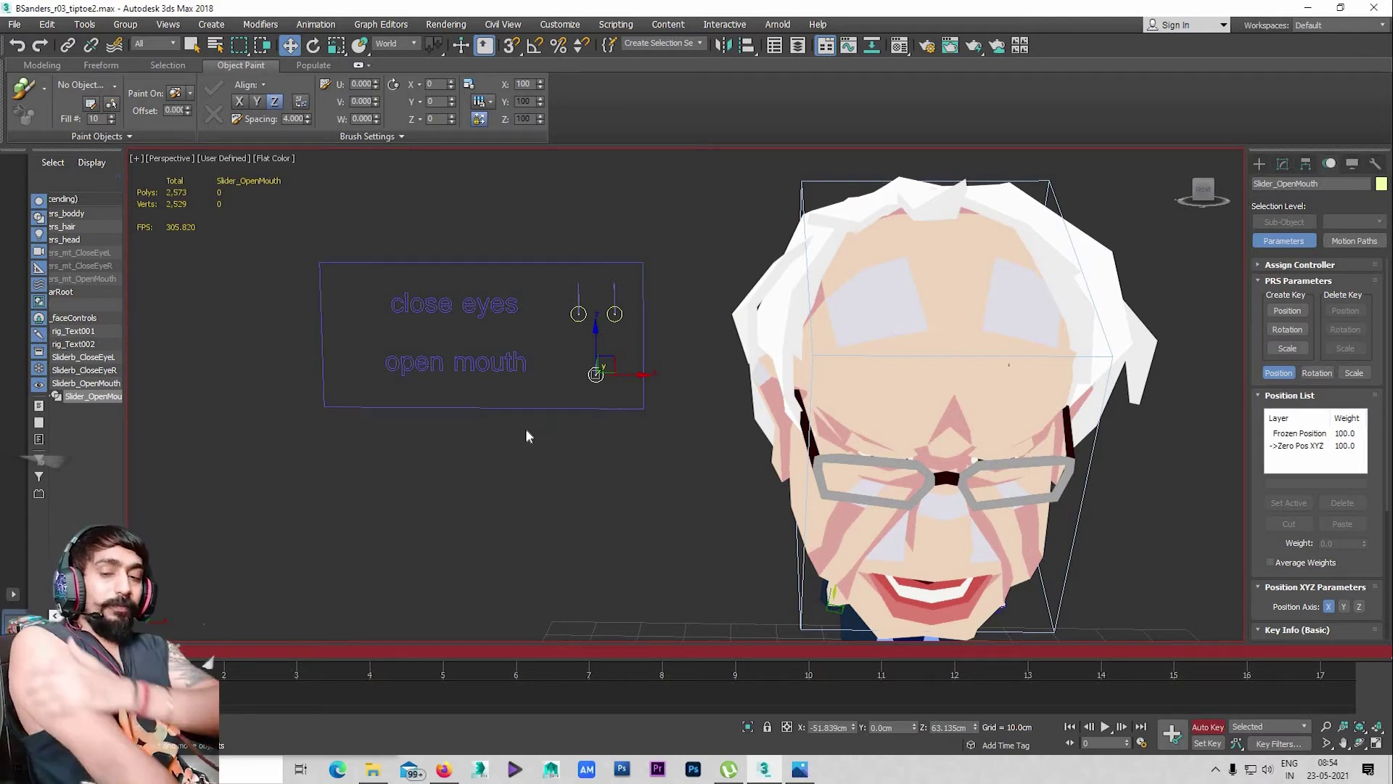
{"action": "scroll", "coordinate": [529, 427], "scroll_direction": "up", "scroll_amount": 2}
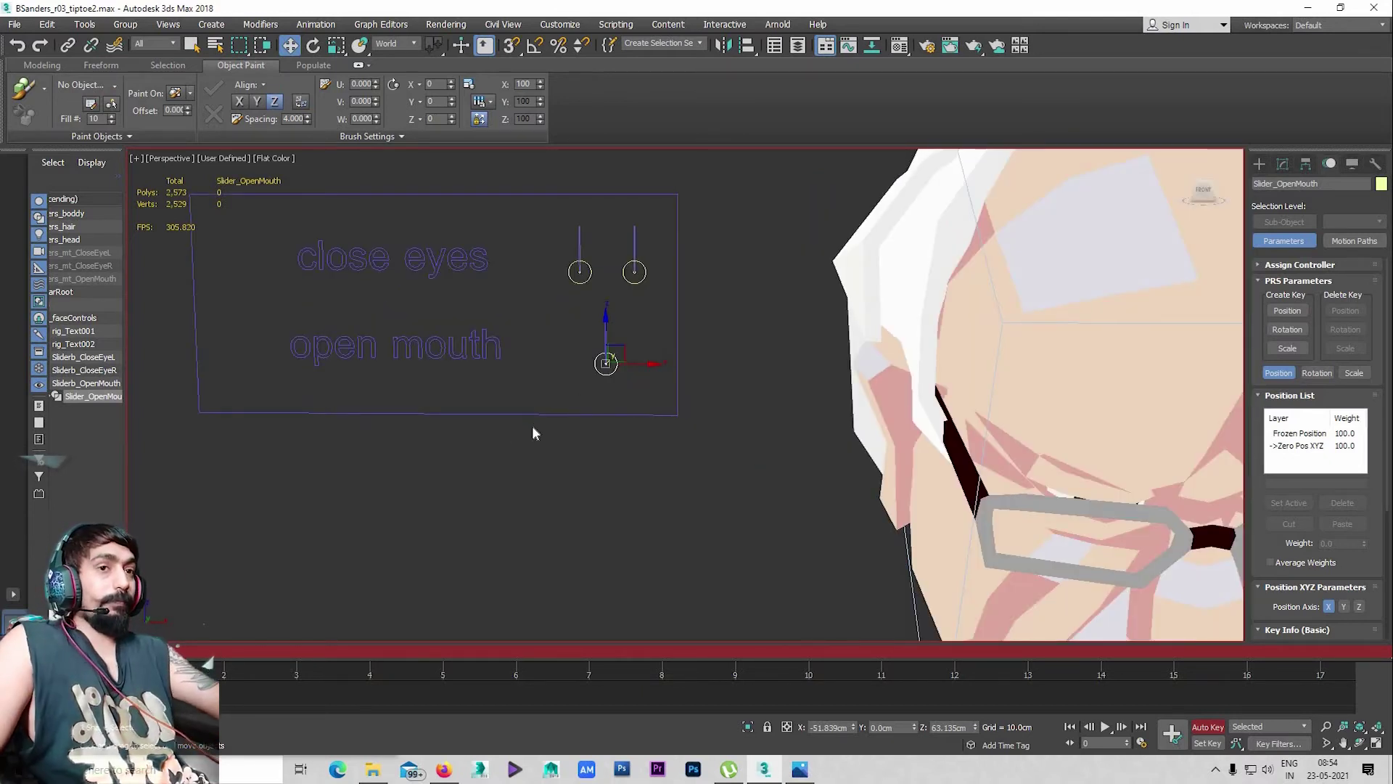
{"action": "mouse_move", "coordinate": [761, 436]}
{"action": "middle_mouse_down"}
{"action": "mouse_move", "coordinate": [721, 375]}
{"action": "mouse_move", "coordinate": [605, 437]}
{"action": "mouse_move", "coordinate": [424, 329]}
{"action": "middle_mouse_up"}
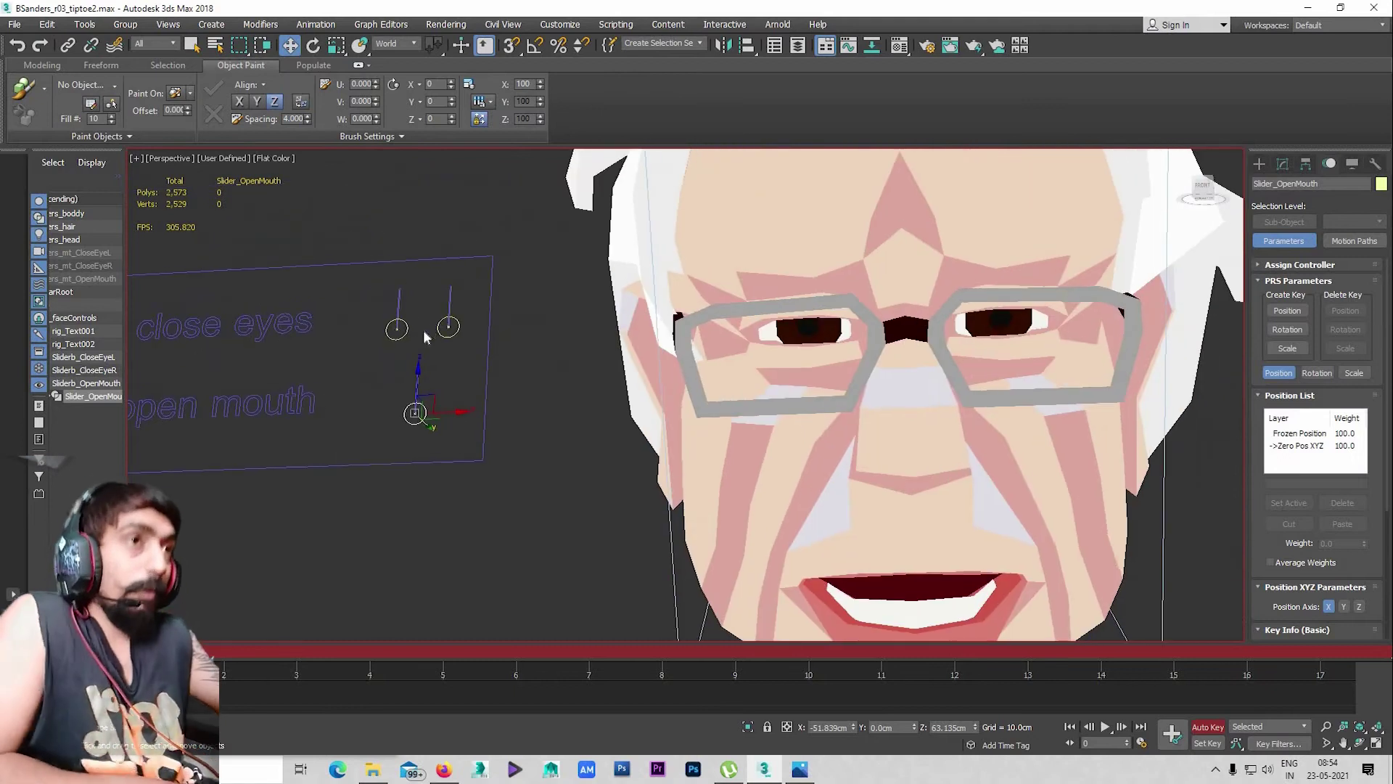
{"action": "left_click_drag", "start_coordinate": [450, 338], "coordinate": [381, 312]}
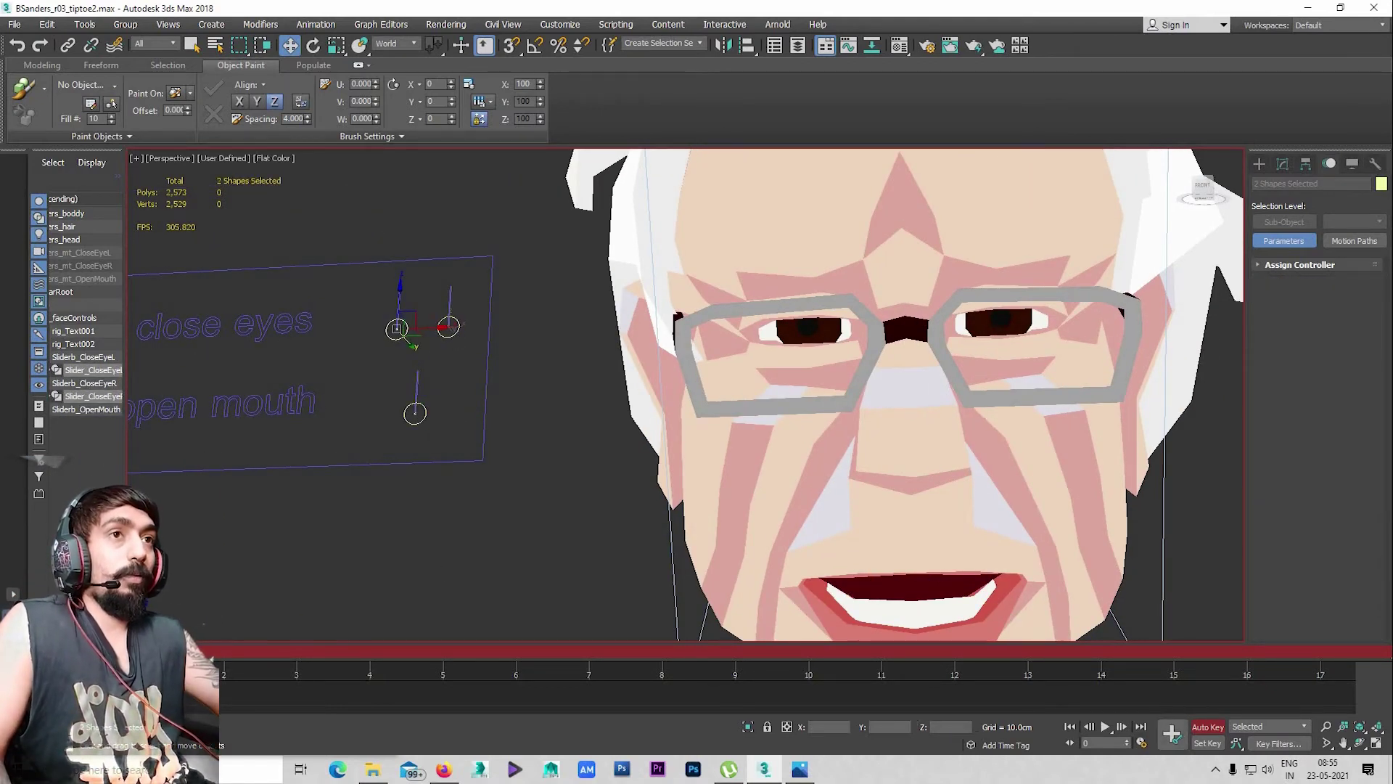
At frame 3, raise the close-eyes sliders to shut the eyes
{"action": "middle_click_drag", "start_coordinate": [842, 407], "coordinate": [1330, 246], "text": "alt"}
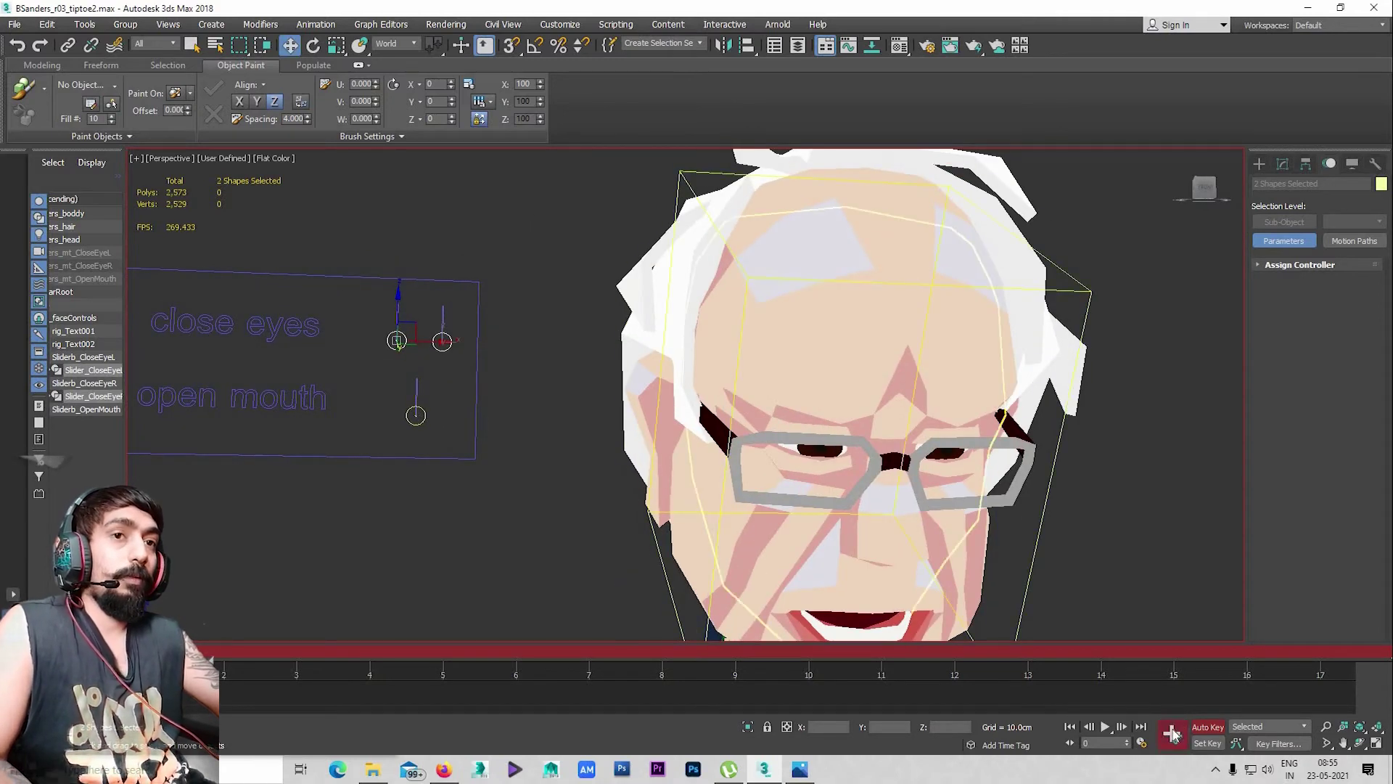
{"action": "middle_click_drag", "start_coordinate": [351, 361], "coordinate": [307, 357]}
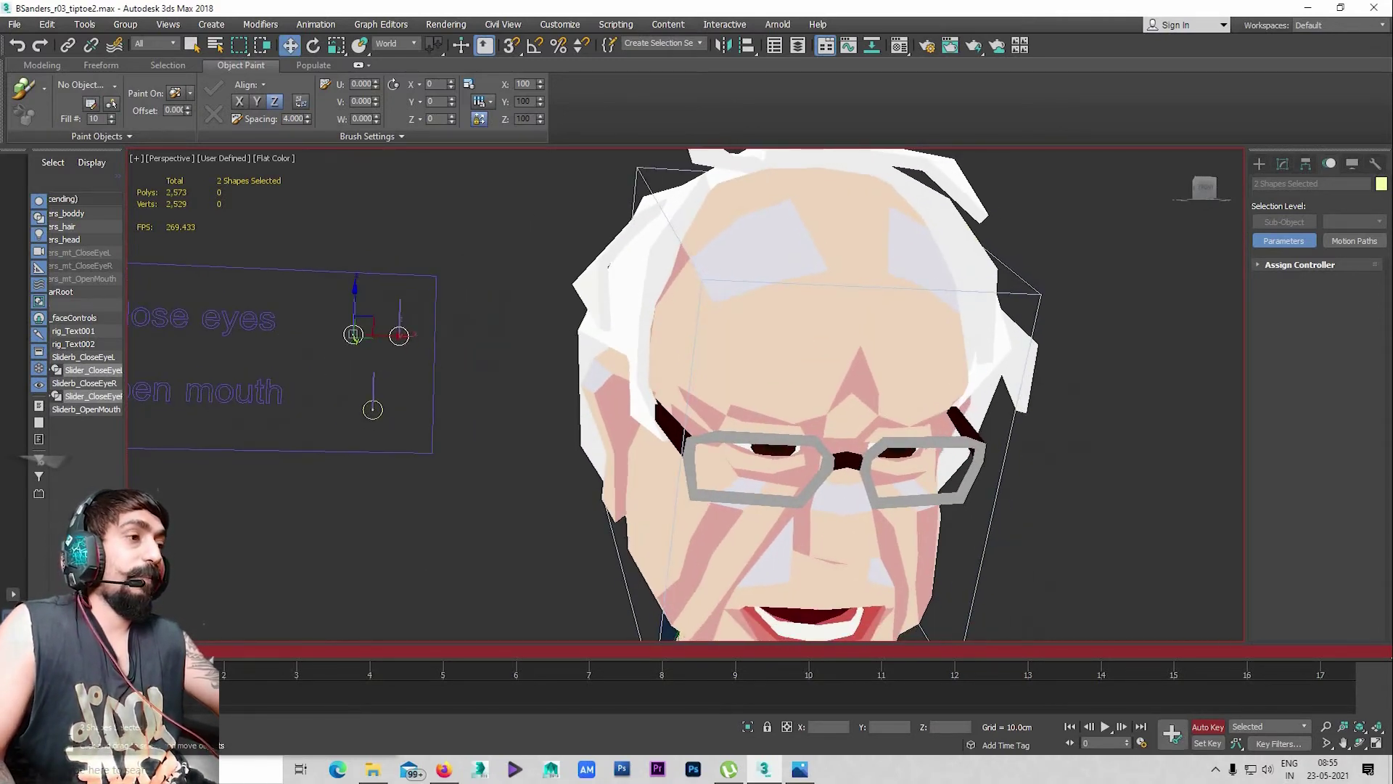
{"action": "left_click_drag", "start_coordinate": [268, 655], "coordinate": [296, 655]}
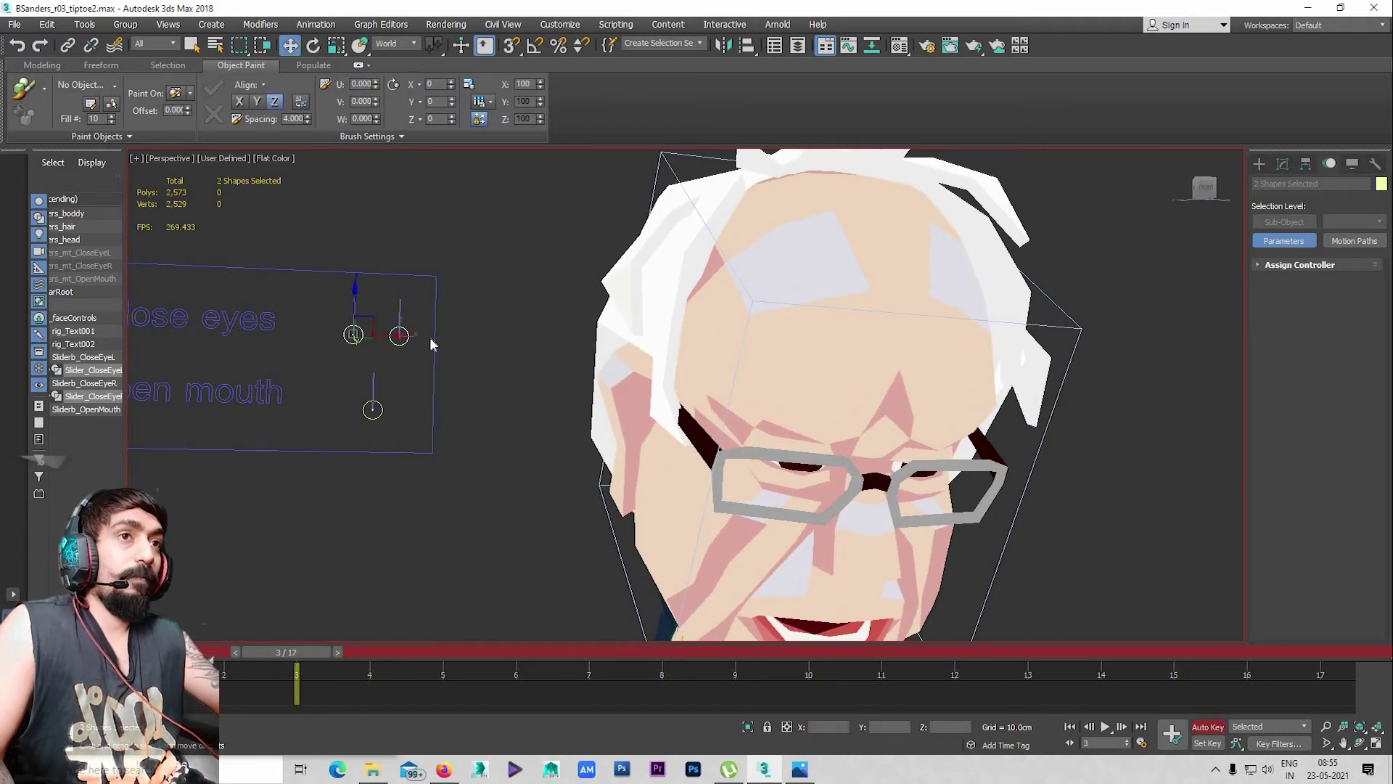
{"action": "scroll", "coordinate": [435, 371], "scroll_direction": "down", "scroll_amount": 3}
{"action": "mouse_move", "coordinate": [443, 403]}
{"action": "middle_mouse_down", "text": "alt"}
{"action": "mouse_move", "coordinate": [476, 373]}
{"action": "mouse_move", "coordinate": [378, 252]}
{"action": "middle_mouse_up", "text": "alt"}
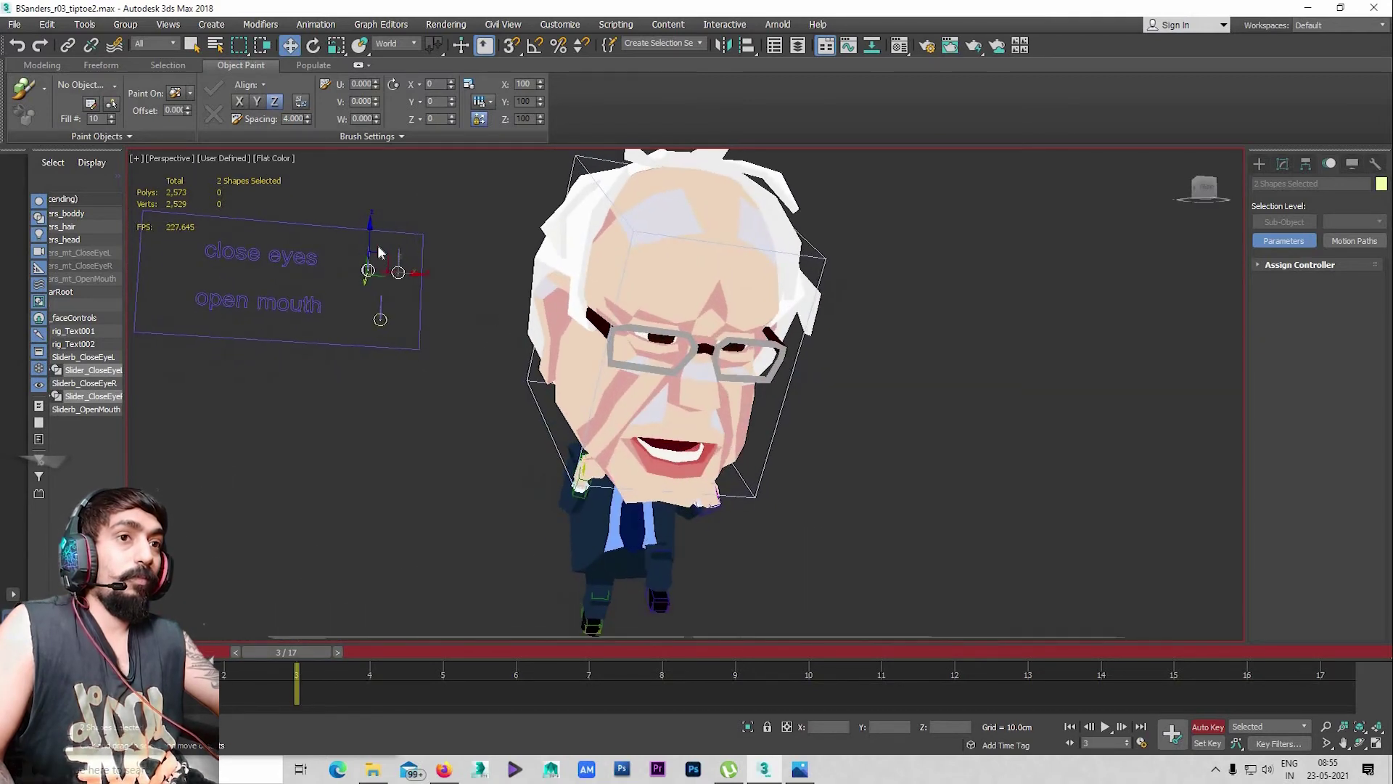
{"action": "left_click_drag", "start_coordinate": [403, 241], "coordinate": [404, 218]}
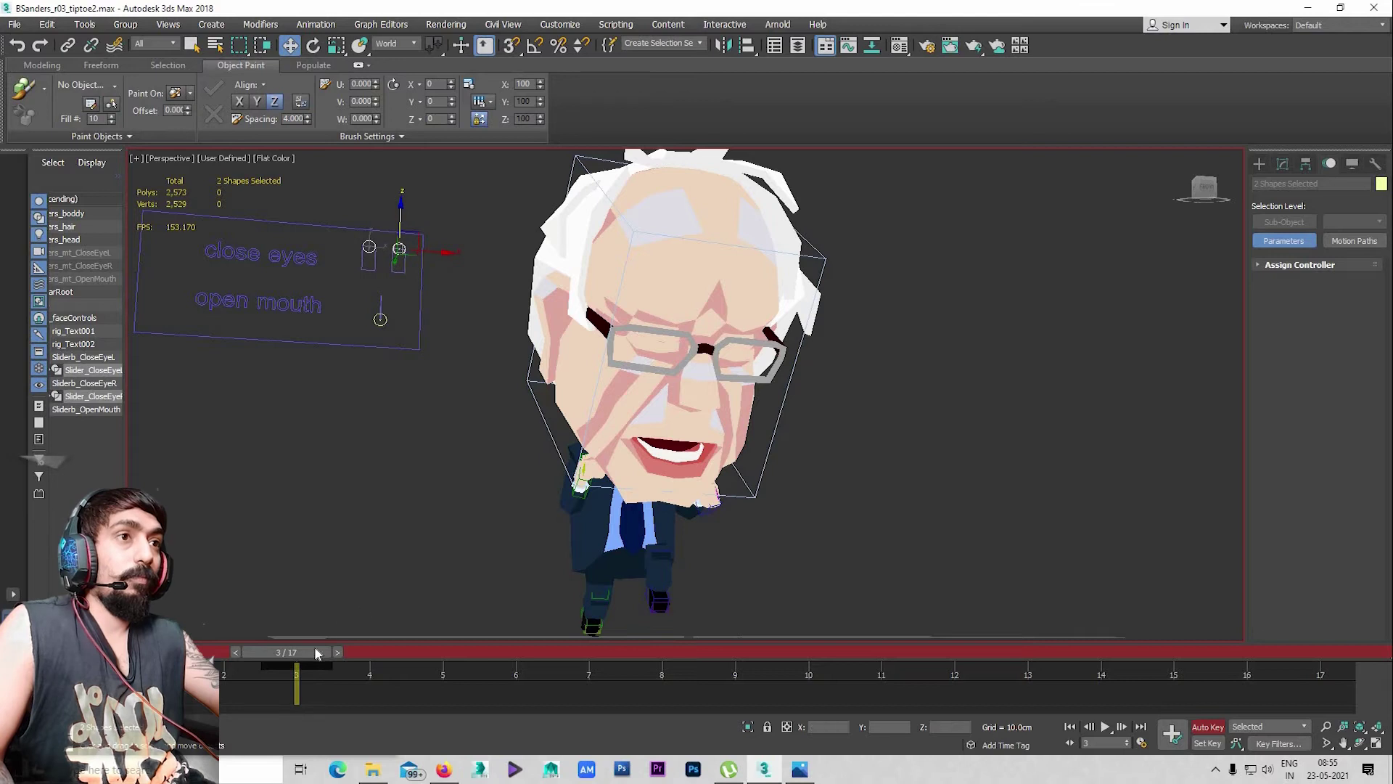
Lower the close-eyes sliders at a later frame to reopen the eyes, then review playback
{"action": "mouse_move", "coordinate": [397, 655]}
{"action": "left_mouse_down"}
{"action": "mouse_move", "coordinate": [367, 655]}
{"action": "mouse_move", "coordinate": [513, 655]}
{"action": "mouse_move", "coordinate": [287, 651]}
{"action": "mouse_move", "coordinate": [247, 667]}
{"action": "mouse_move", "coordinate": [528, 695]}
{"action": "mouse_move", "coordinate": [296, 651]}
{"action": "left_mouse_up"}
{"action": "key", "text": "w"}
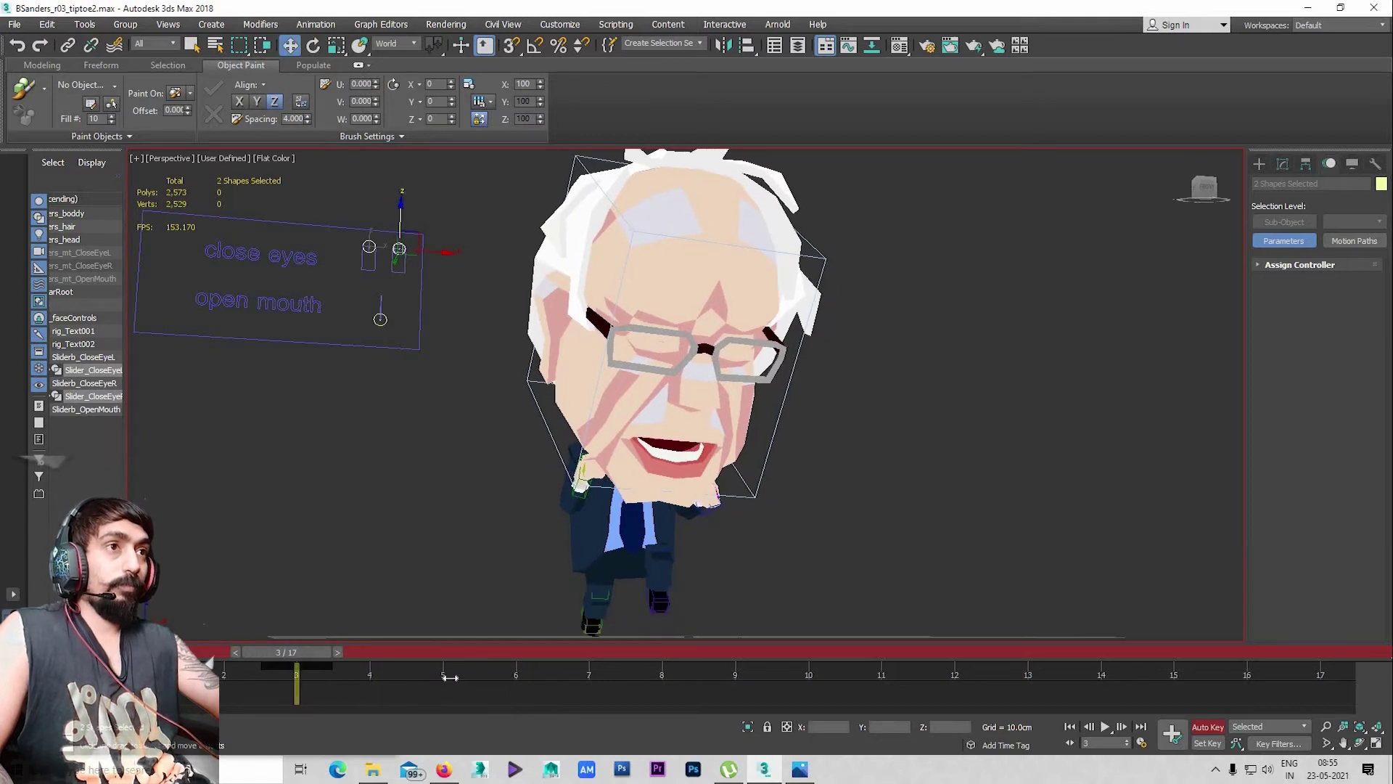
{"action": "mouse_move", "coordinate": [479, 682]}
{"action": "left_mouse_down"}
{"action": "mouse_move", "coordinate": [499, 653]}
{"action": "mouse_move", "coordinate": [846, 653]}
{"action": "left_mouse_up"}
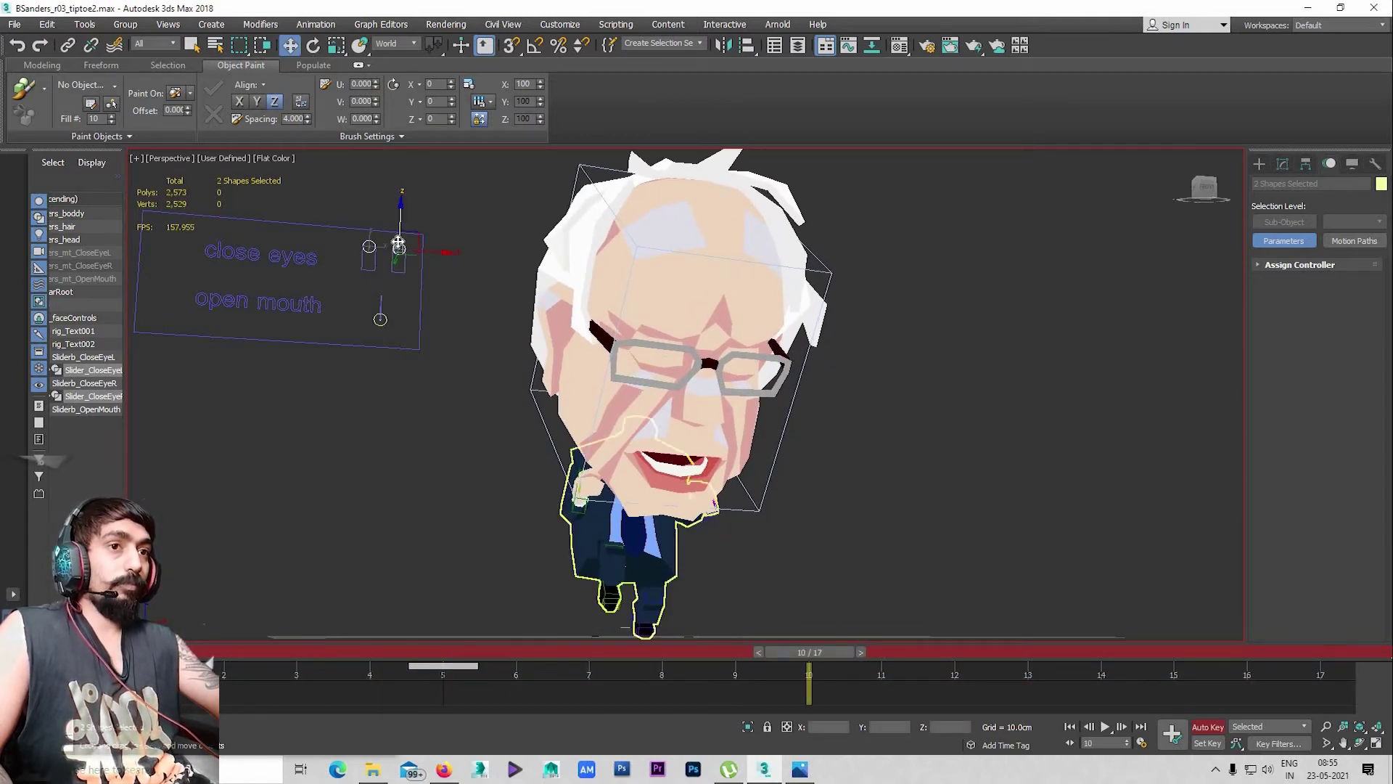
{"action": "left_click_drag", "start_coordinate": [403, 237], "coordinate": [404, 260]}
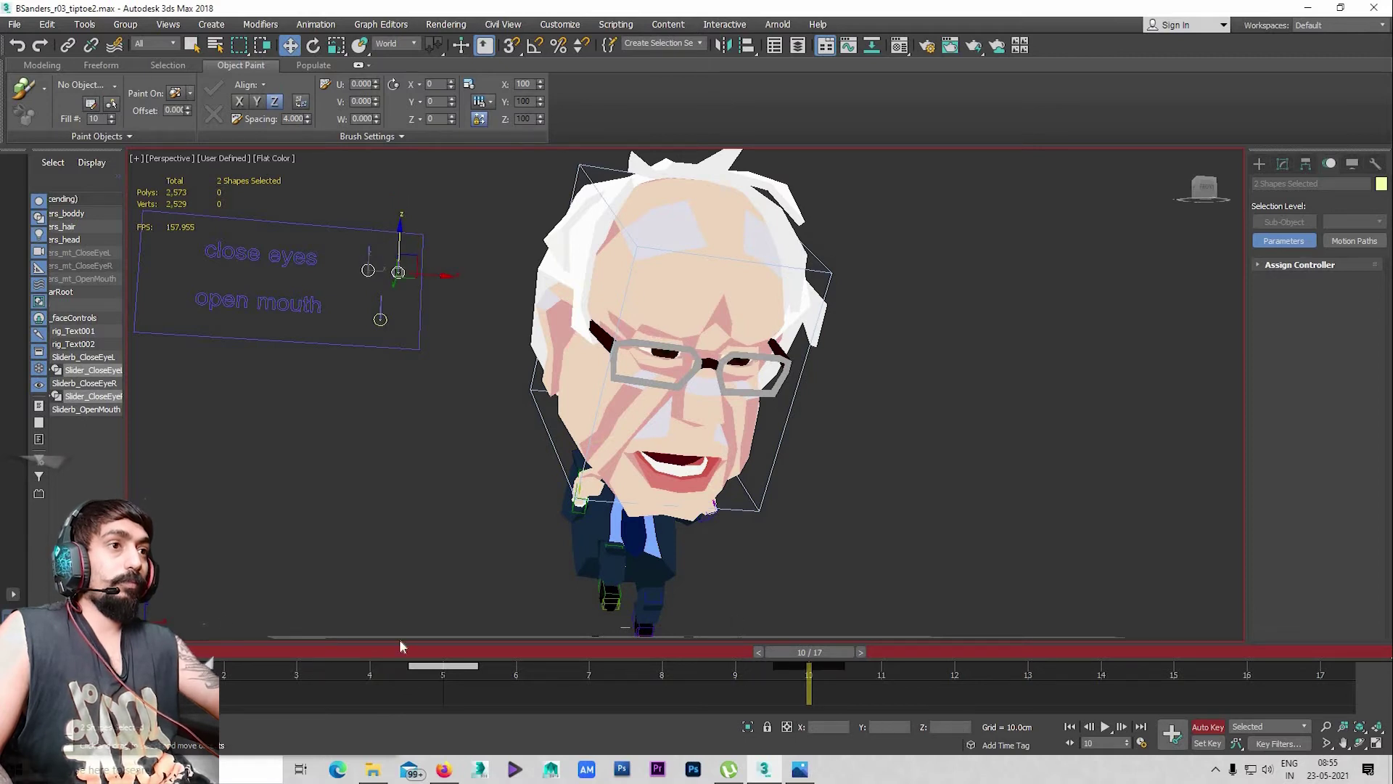
{"action": "left_click_drag", "start_coordinate": [399, 646], "coordinate": [2, 591]}
{"action": "key", "text": "slash"}
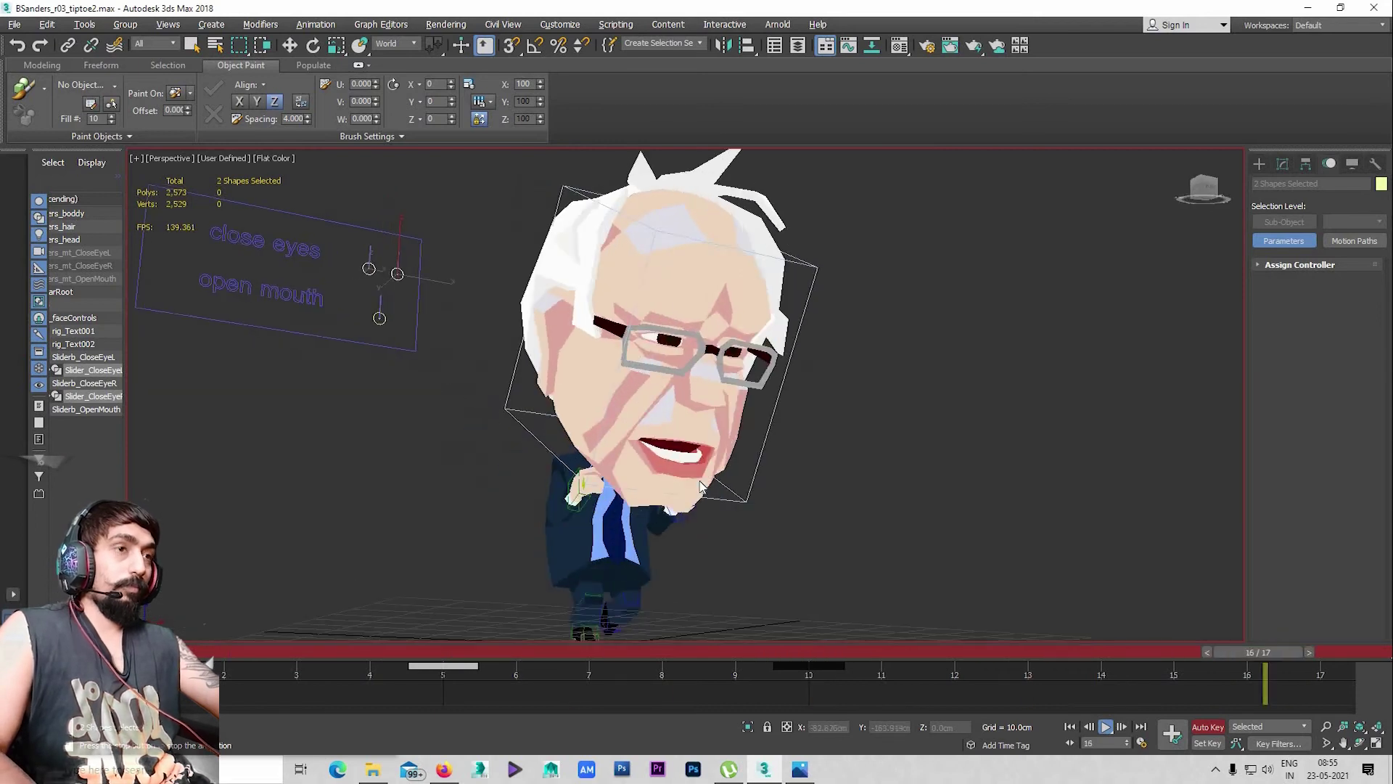
{"action": "key", "text": "slash"}
Move the blink keys in the track bar to frames 10 and 14, then play back
{"action": "key", "text": "w"}
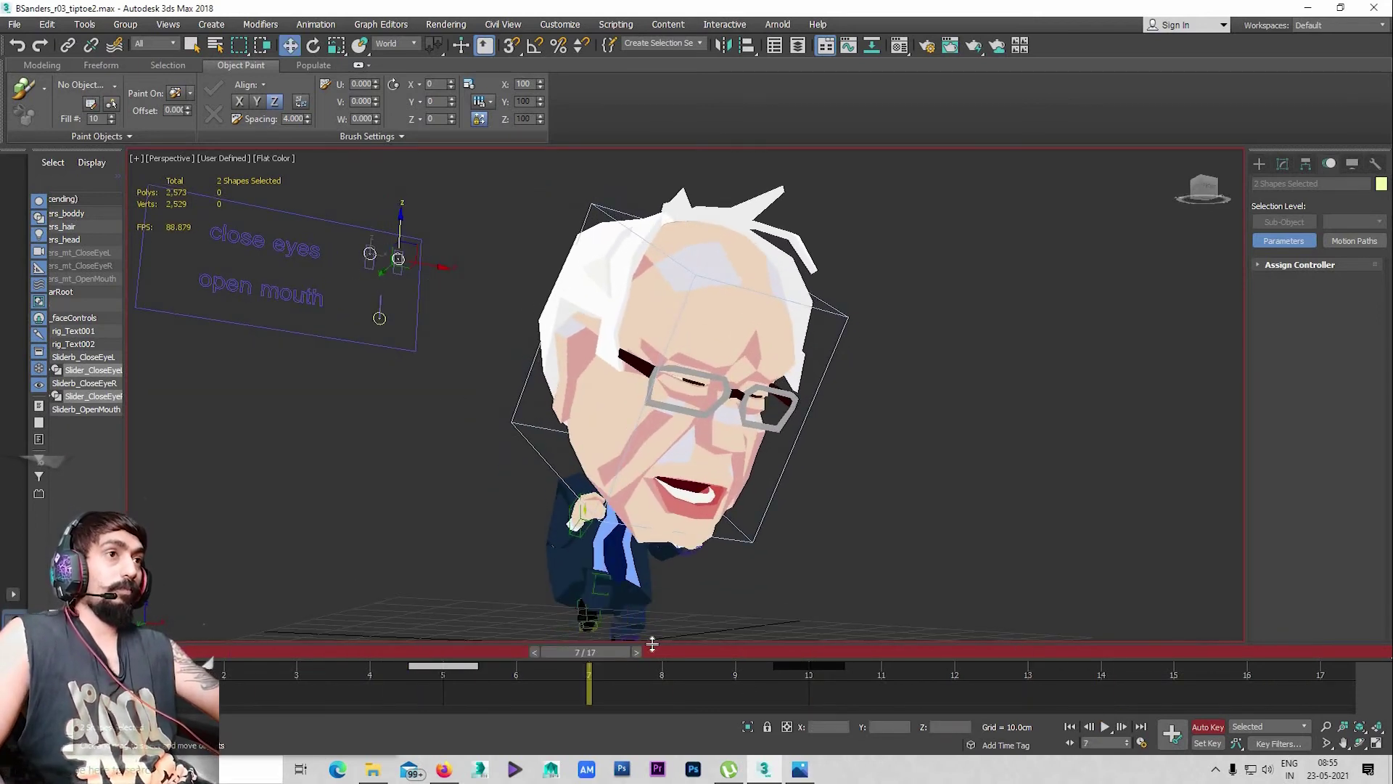
{"action": "left_click", "coordinate": [837, 675]}
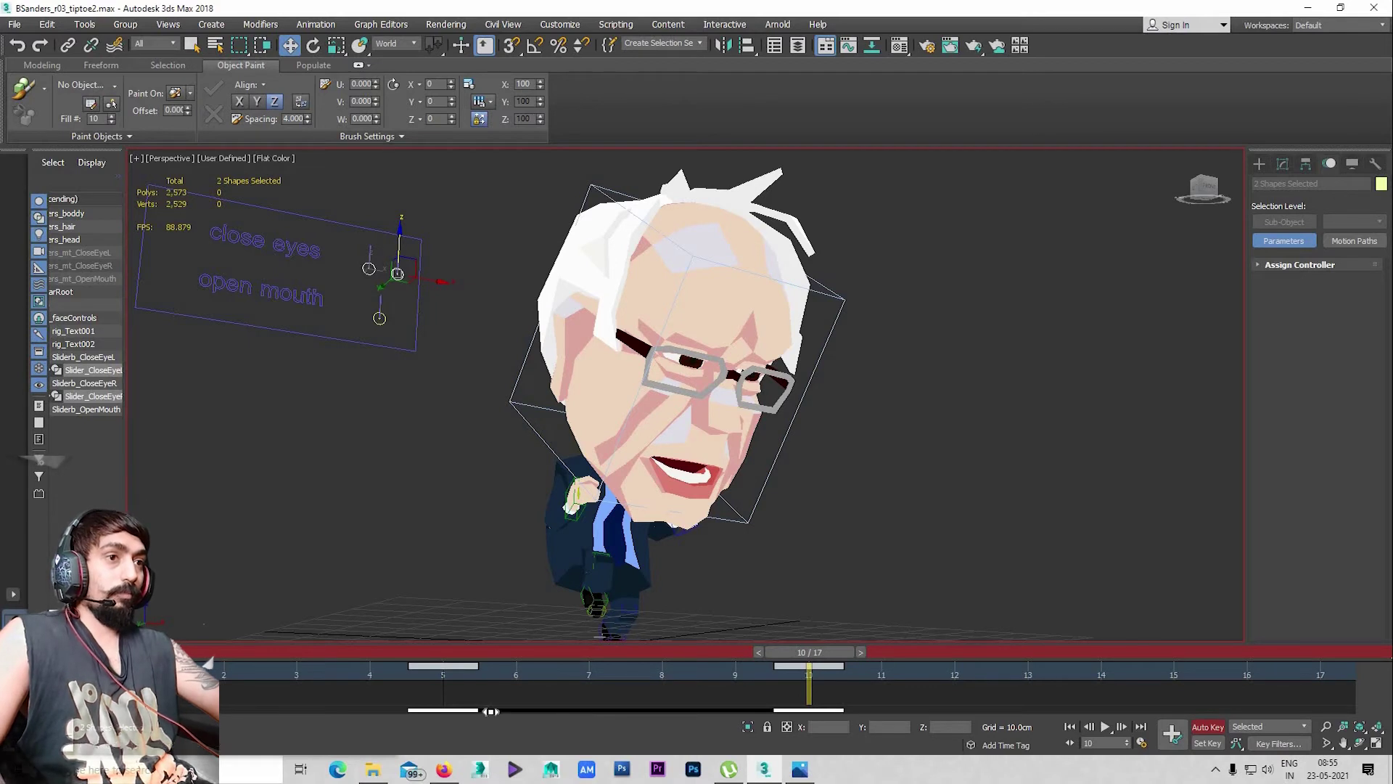
{"action": "mouse_move", "coordinate": [491, 711]}
{"action": "left_mouse_down"}
{"action": "mouse_move", "coordinate": [467, 715]}
{"action": "mouse_move", "coordinate": [553, 713]}
{"action": "left_mouse_up"}
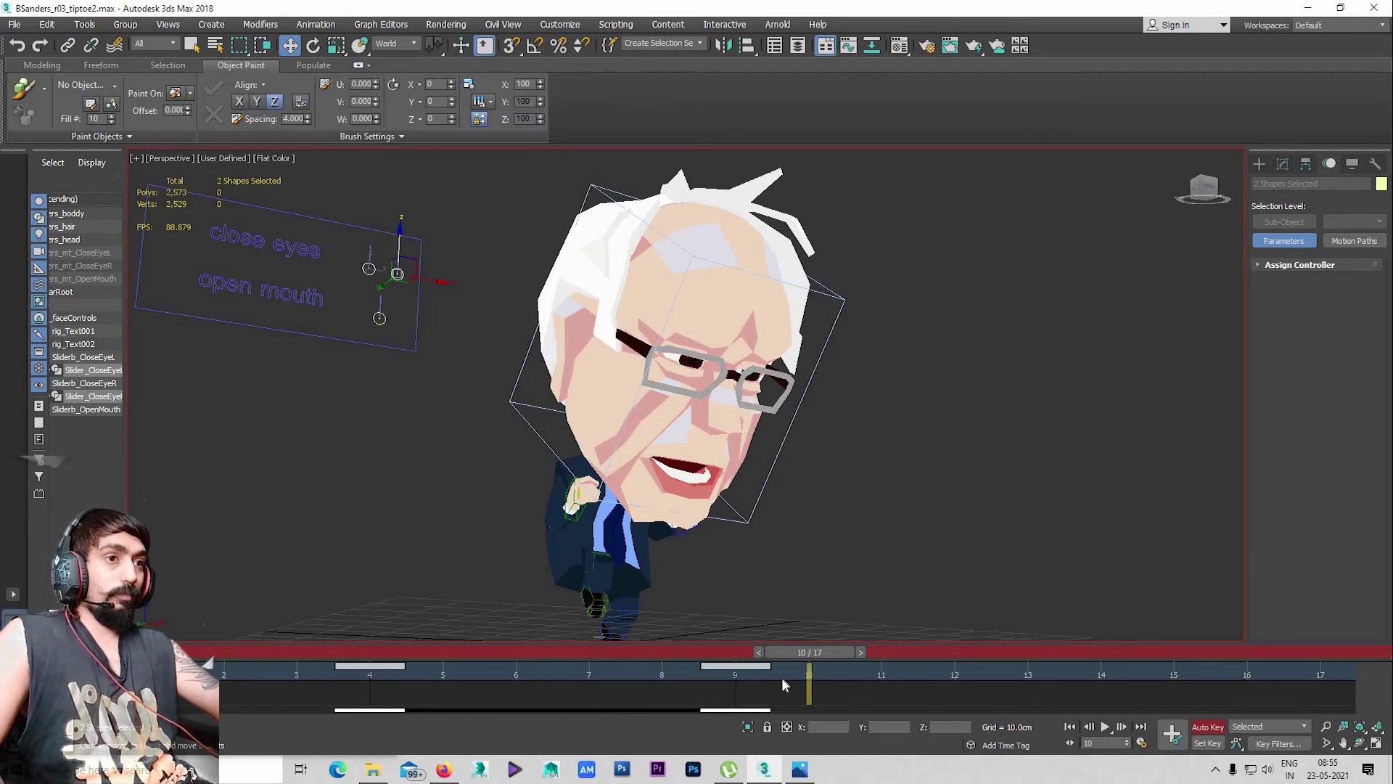
{"action": "left_click", "coordinate": [714, 680]}
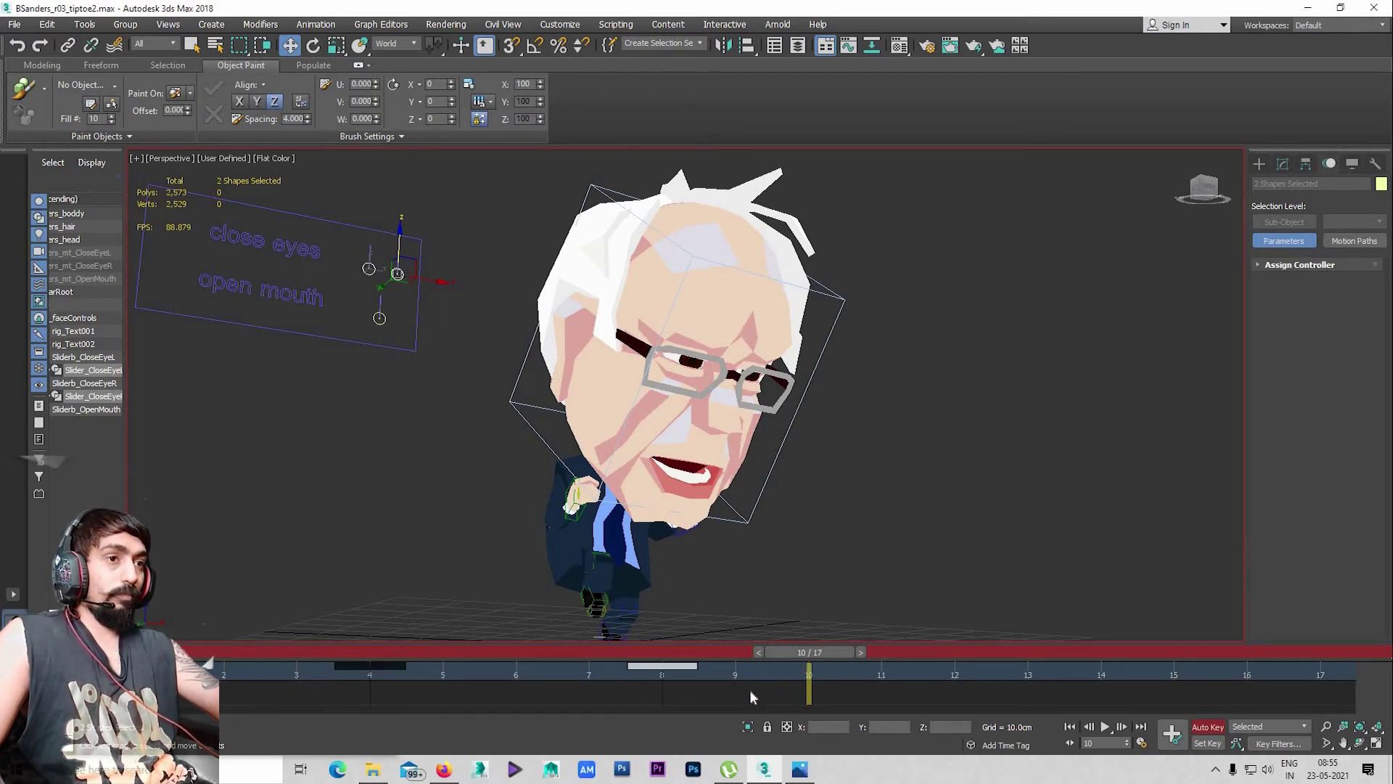
{"action": "left_click_drag", "start_coordinate": [708, 682], "coordinate": [334, 682]}
{"action": "left_click_drag", "start_coordinate": [618, 709], "coordinate": [1056, 707]}
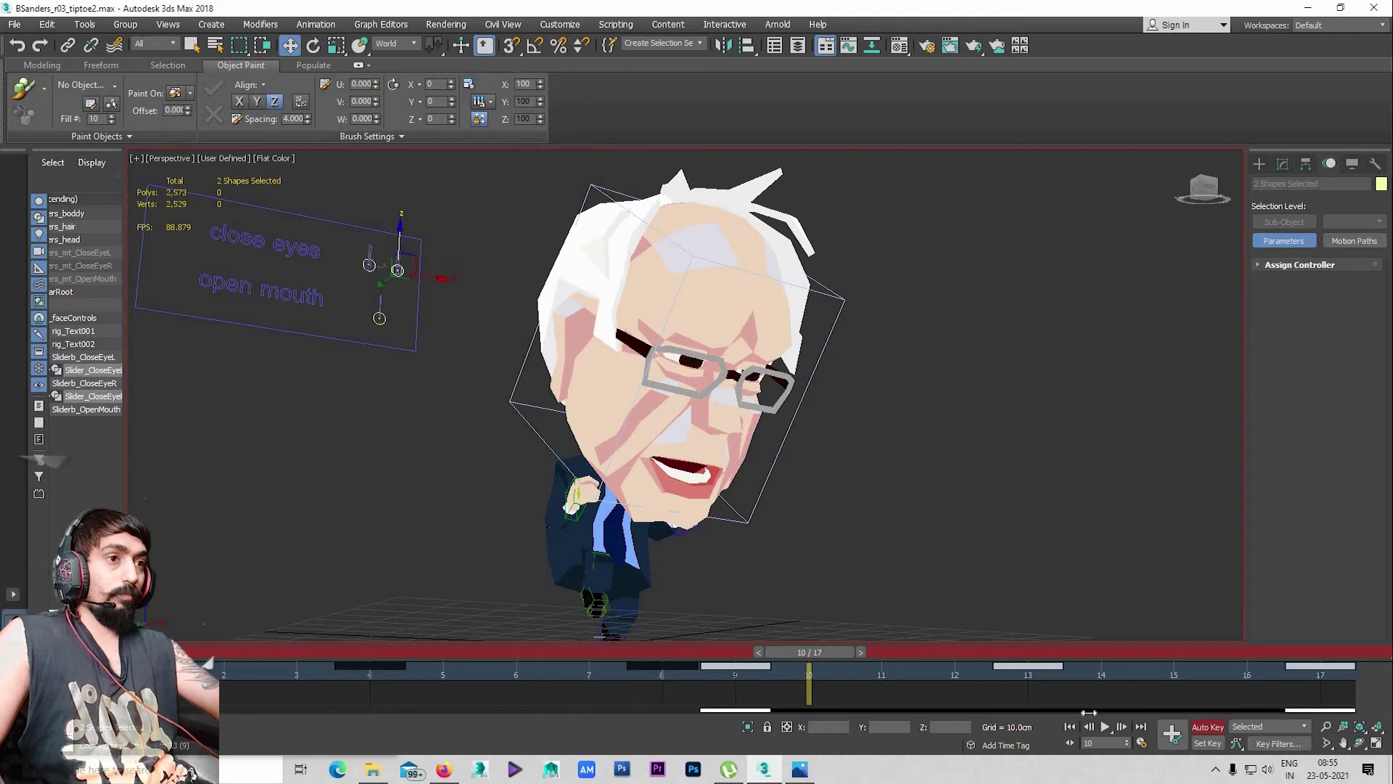
{"action": "key", "text": "/"}
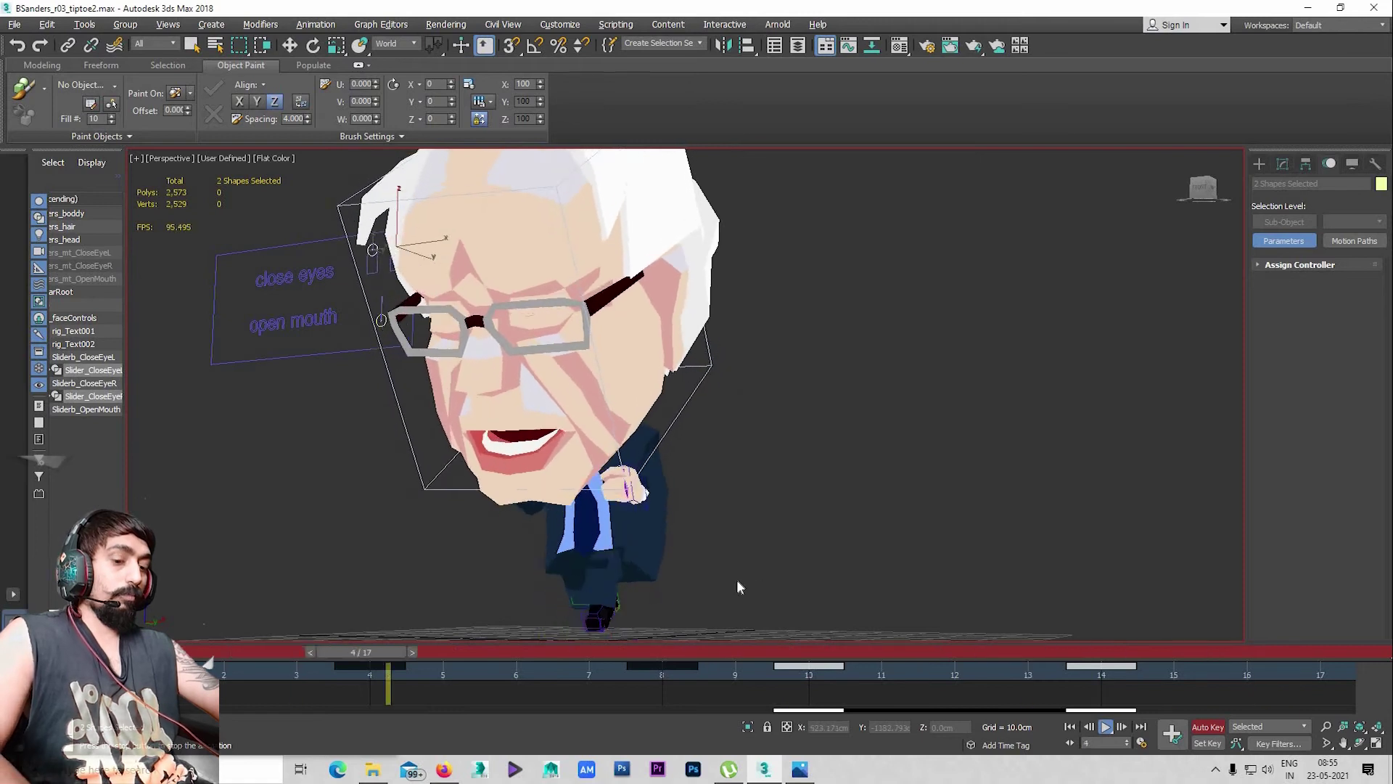
Drag the blink keys from frames 4 and 8 to frames 6 and 10
{"action": "scroll", "coordinate": [756, 534], "scroll_direction": "down", "scroll_amount": 5}
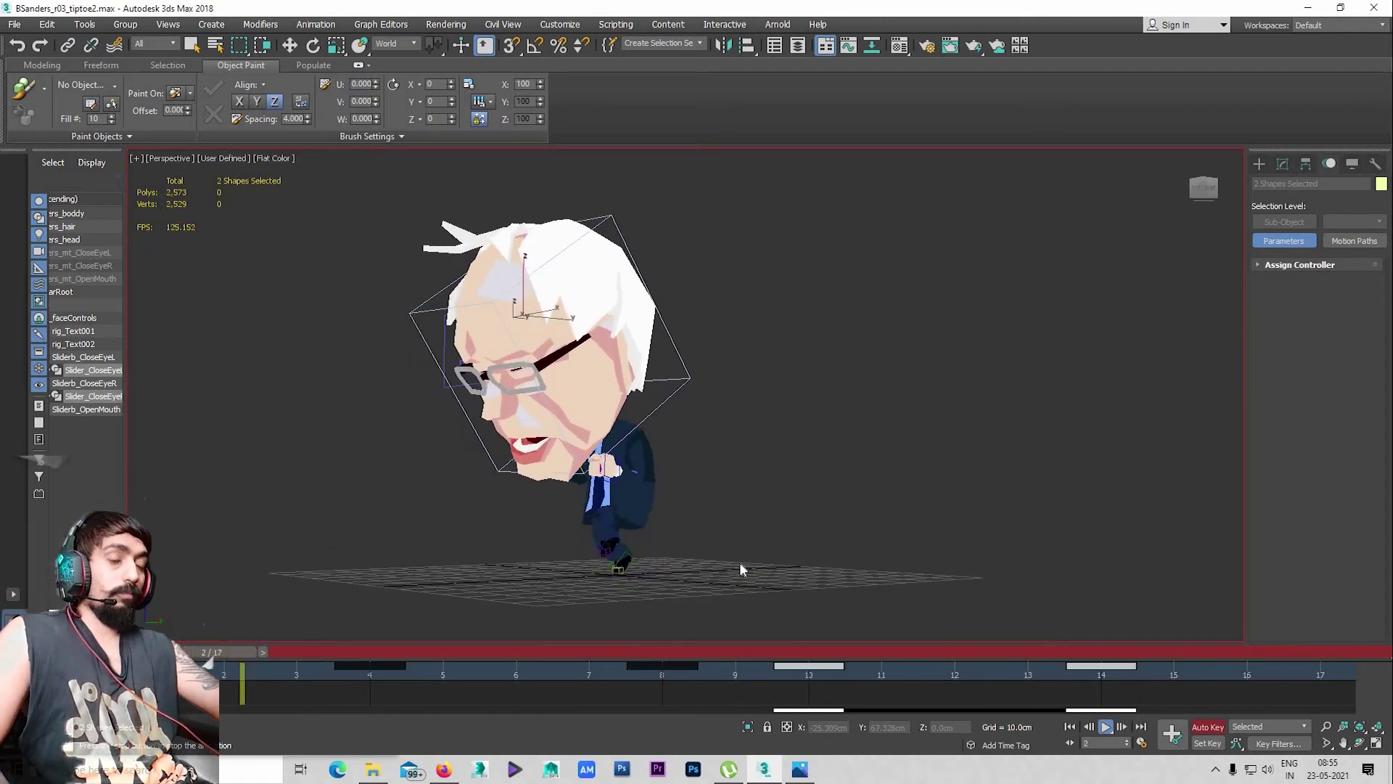
{"action": "key", "text": "/"}
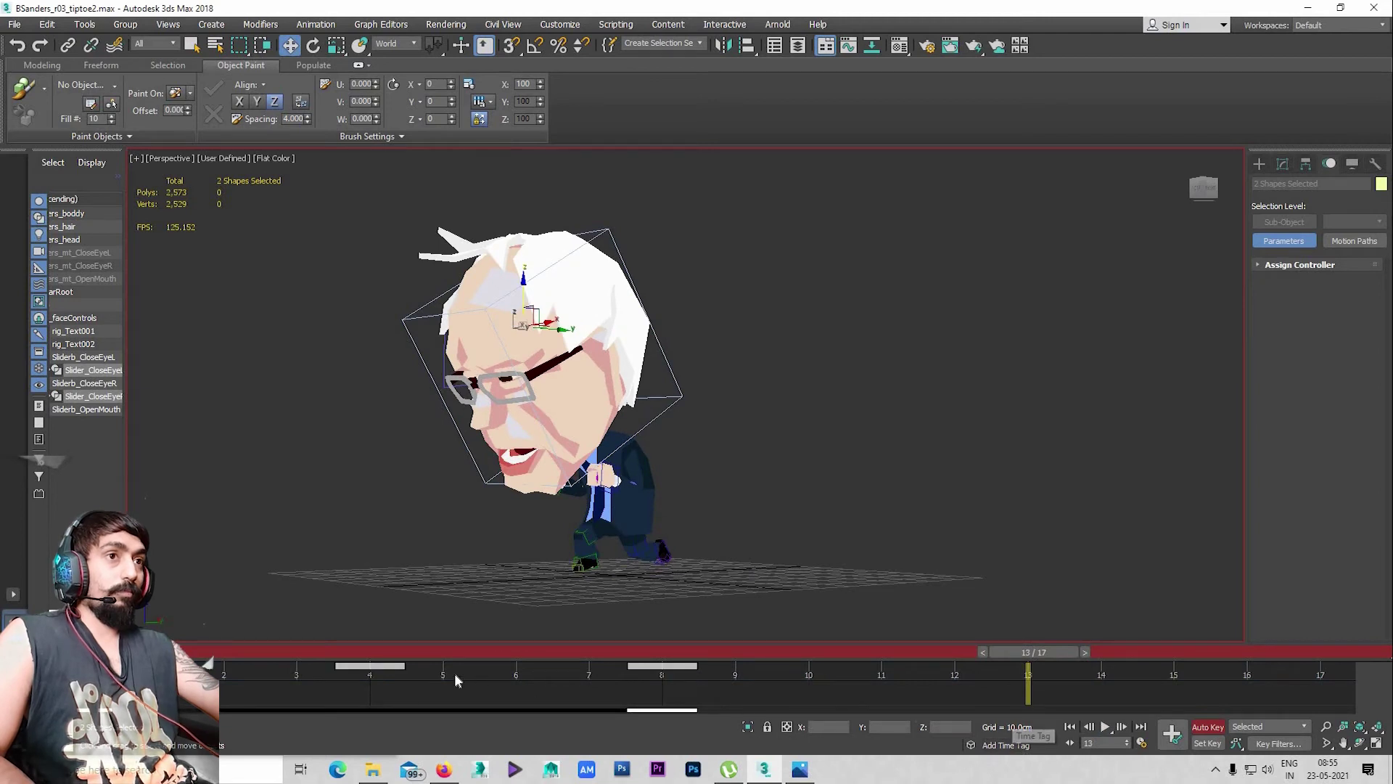
{"action": "left_click", "coordinate": [471, 700]}
{"action": "left_click_drag", "start_coordinate": [357, 683], "coordinate": [513, 684]}
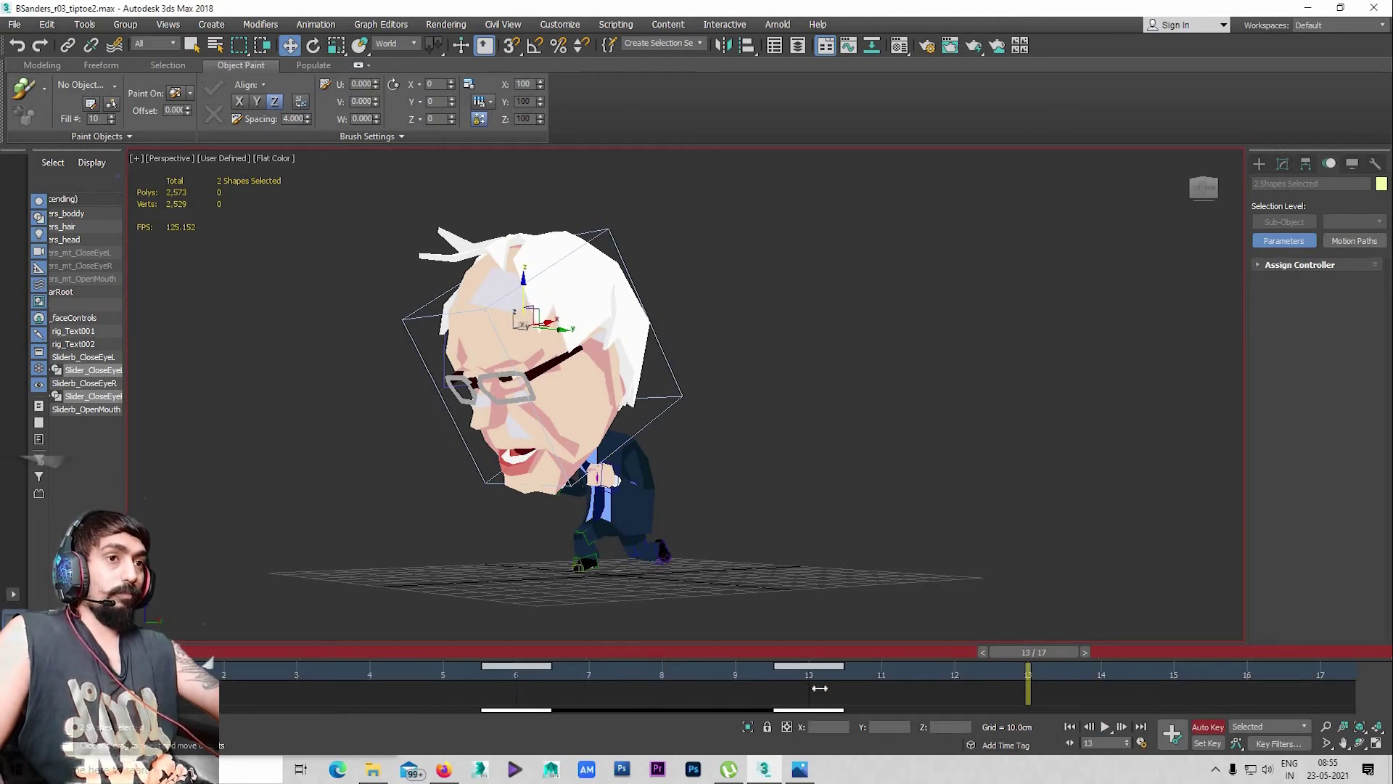
{"action": "key", "text": "slash"}
Shift the frame-10 blink key to frame 11 and replay from frame 3
{"action": "mouse_move", "coordinate": [761, 591]}
{"action": "middle_mouse_down", "text": "alt"}
{"action": "mouse_move", "coordinate": [856, 592]}
{"action": "mouse_move", "coordinate": [778, 579]}
{"action": "middle_mouse_up", "text": "alt"}
{"action": "scroll", "coordinate": [798, 588], "scroll_direction": "up", "scroll_amount": 3}
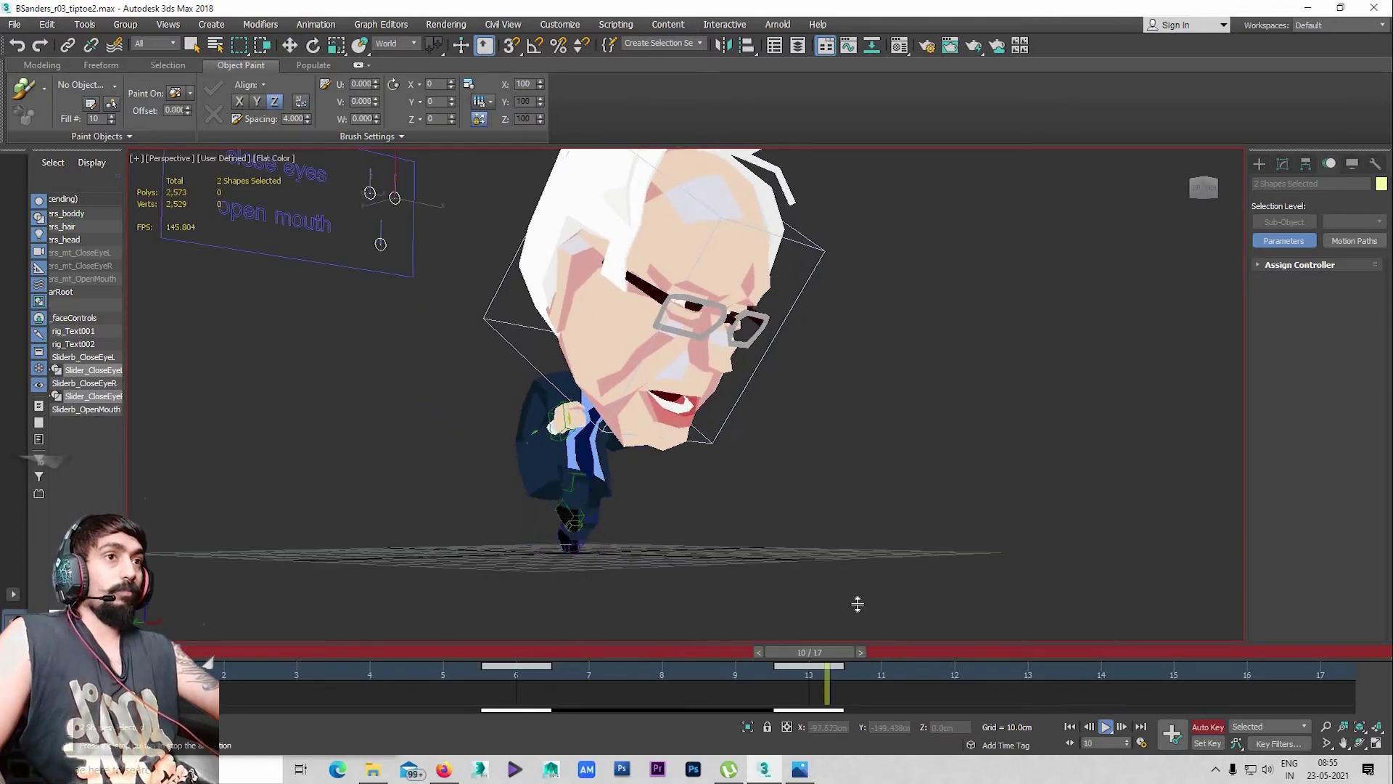
{"action": "key", "text": "slash"}
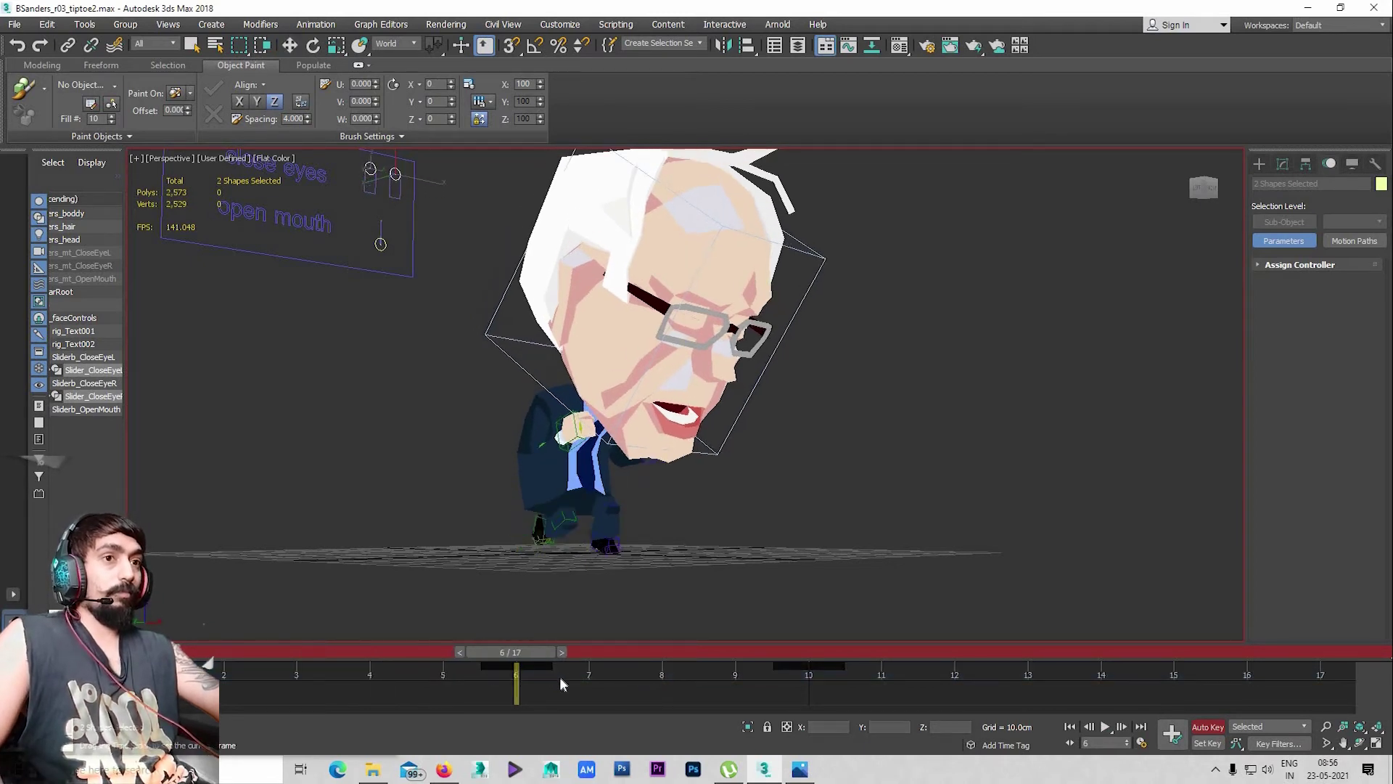
{"action": "mouse_move", "coordinate": [299, 659]}
{"action": "left_mouse_down"}
{"action": "mouse_move", "coordinate": [459, 672]}
{"action": "mouse_move", "coordinate": [662, 715]}
{"action": "left_mouse_up"}
{"action": "left_click_drag", "start_coordinate": [770, 720], "coordinate": [826, 676]}
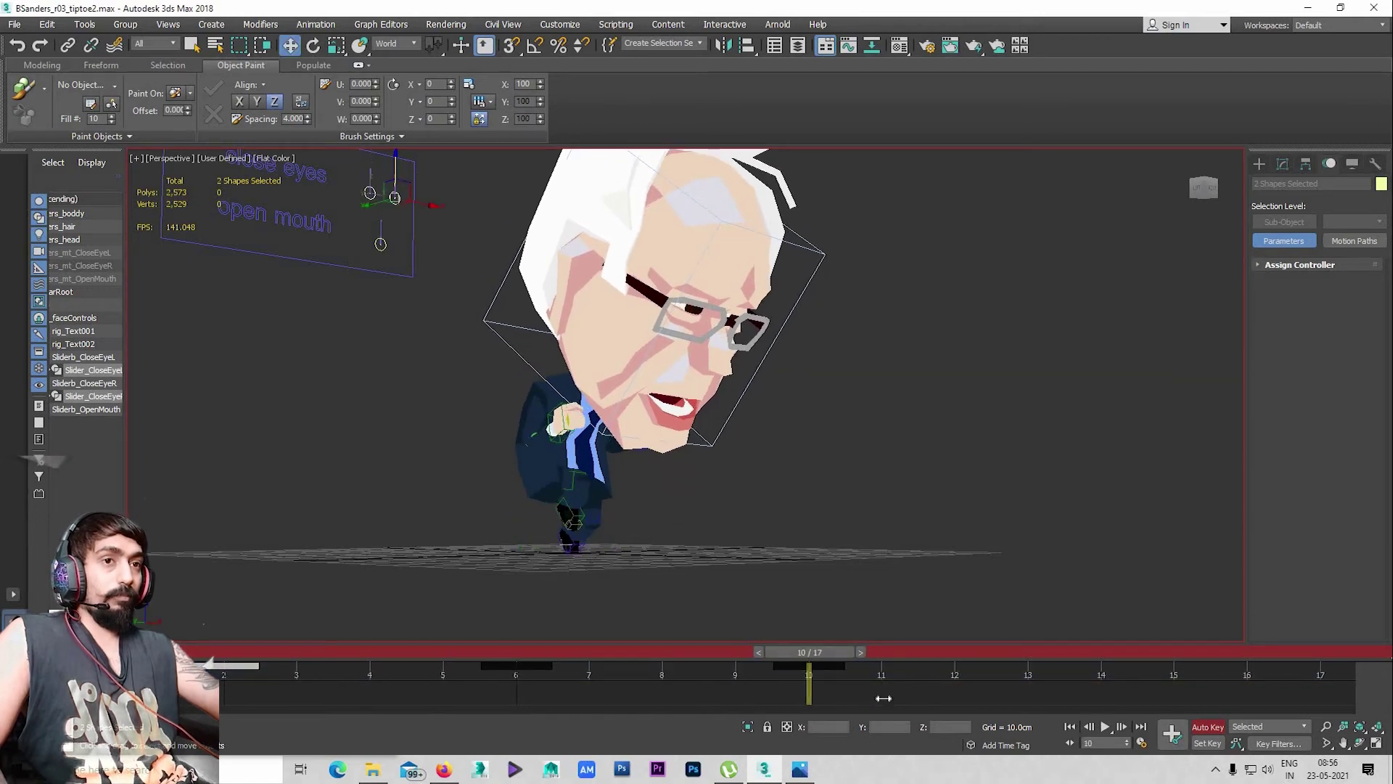
{"action": "left_click", "coordinate": [883, 698]}
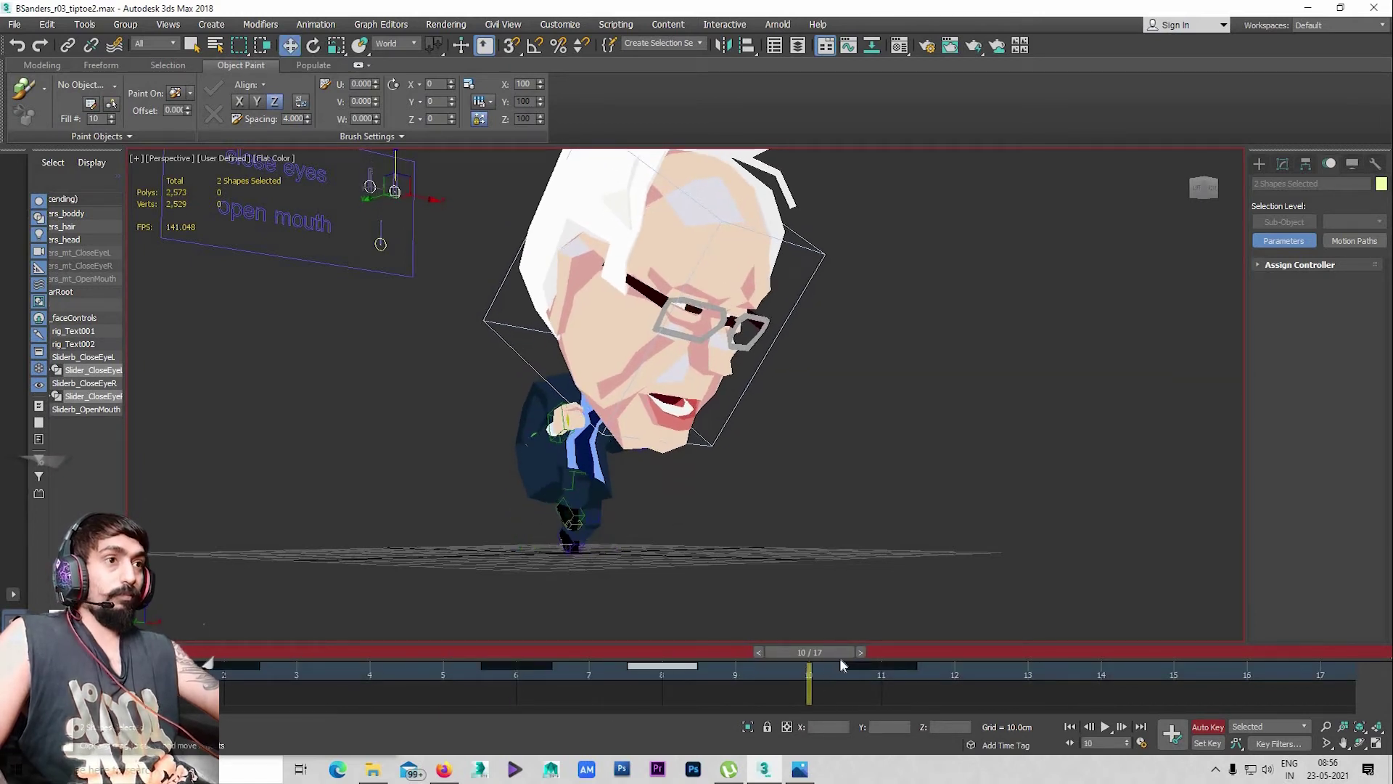
{"action": "mouse_move", "coordinate": [841, 659]}
{"action": "left_mouse_down"}
{"action": "mouse_move", "coordinate": [595, 669]}
{"action": "mouse_move", "coordinate": [530, 702]}
{"action": "mouse_move", "coordinate": [303, 640]}
{"action": "mouse_move", "coordinate": [297, 653]}
{"action": "left_mouse_up"}
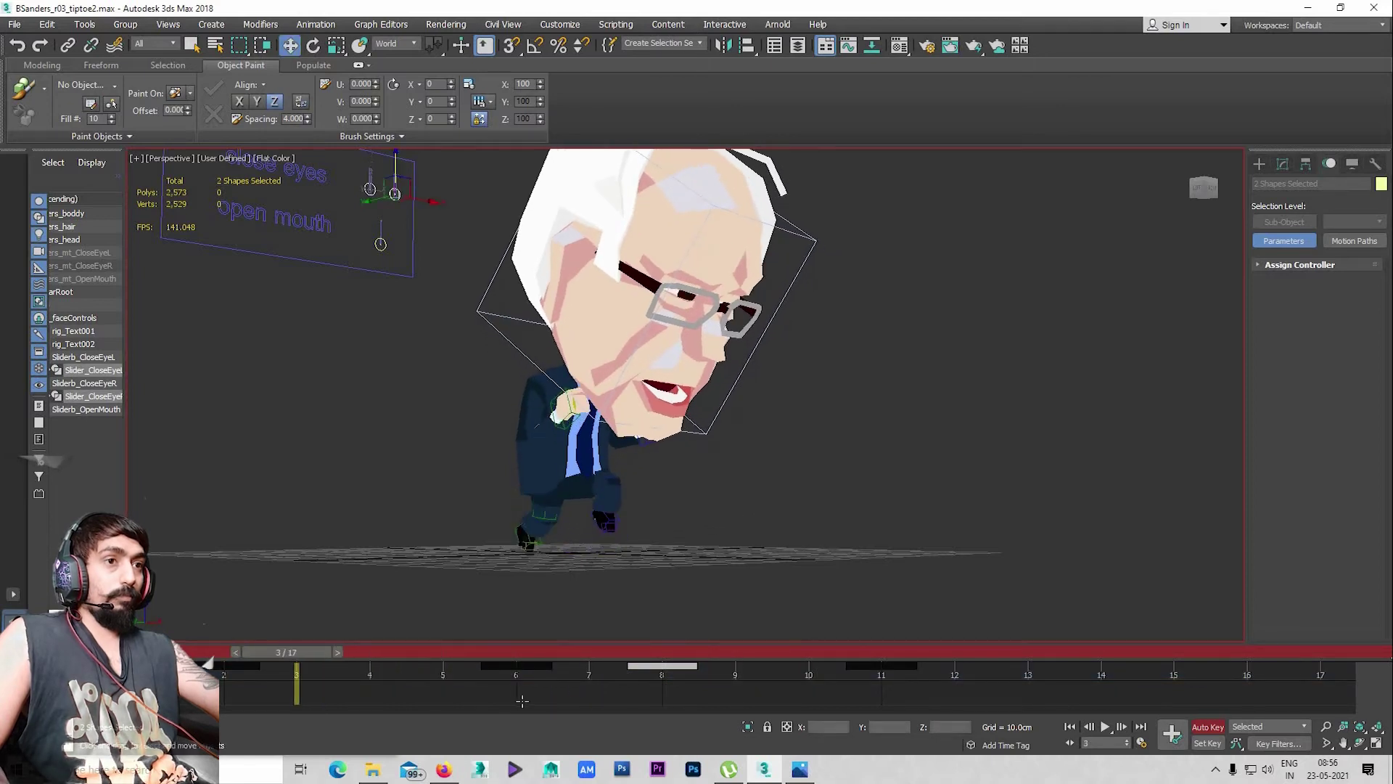
{"action": "key", "text": "slash"}
Review the retimed blink from the front, scrubbing frames 2 through 11
{"action": "middle_click_drag", "start_coordinate": [666, 606], "coordinate": [699, 617], "text": "alt"}
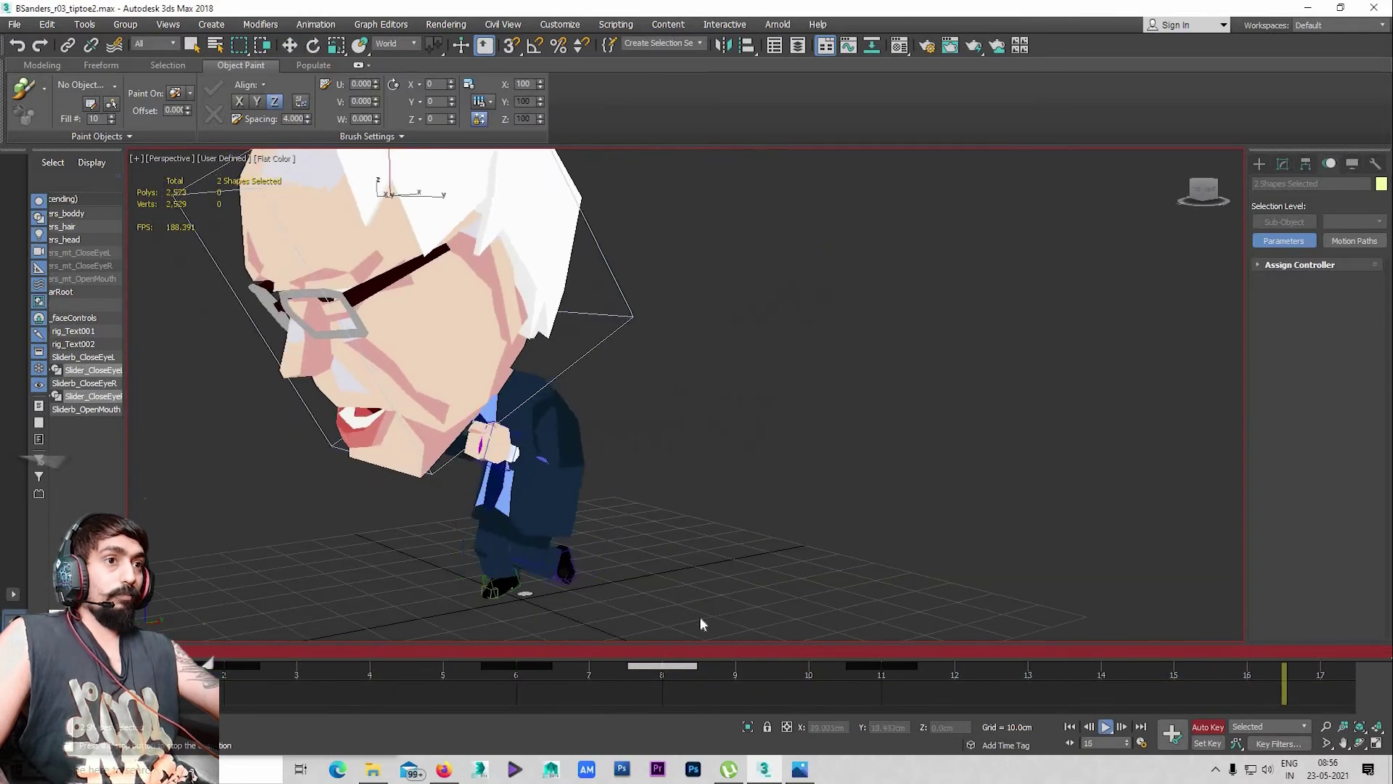
{"action": "middle_click_drag", "start_coordinate": [677, 527], "coordinate": [811, 518], "text": "alt"}
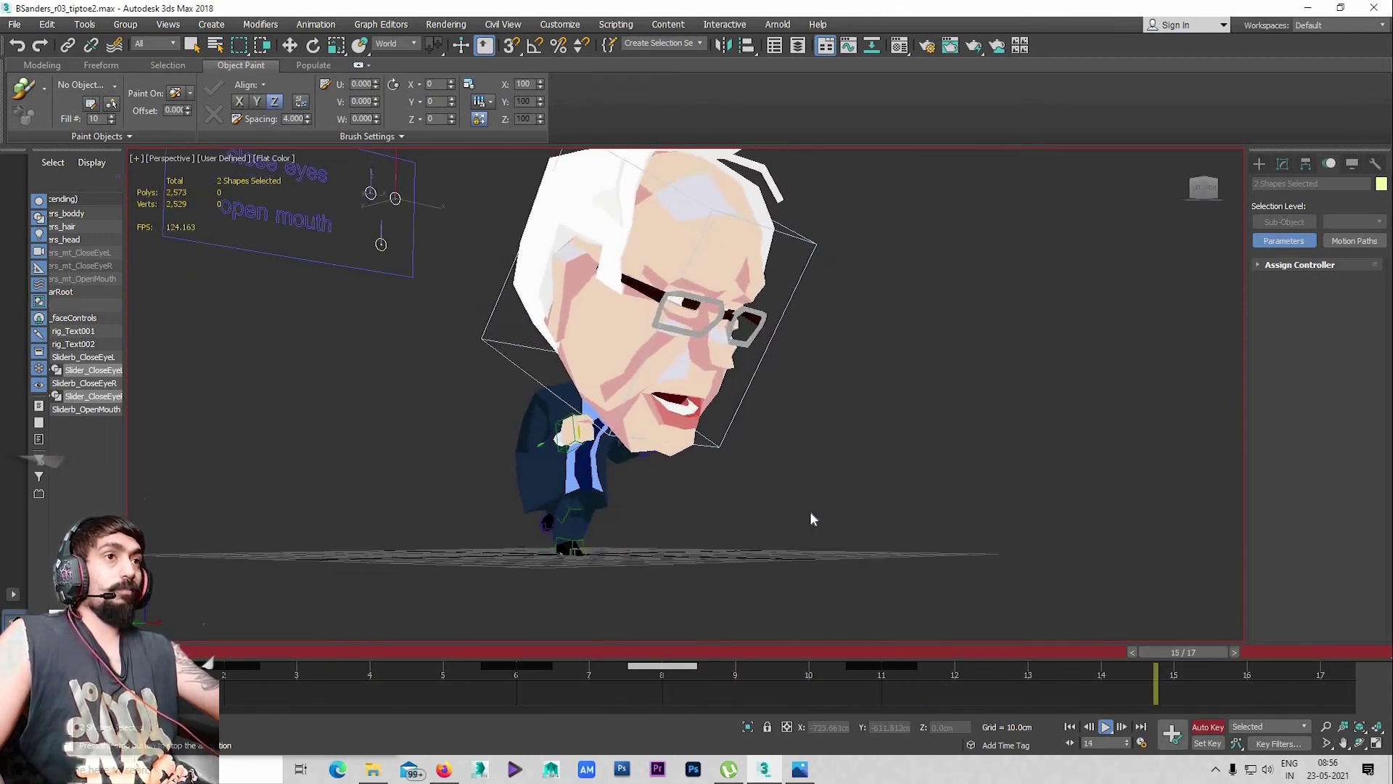
{"action": "key", "text": "w"}
{"action": "key", "text": "slash"}
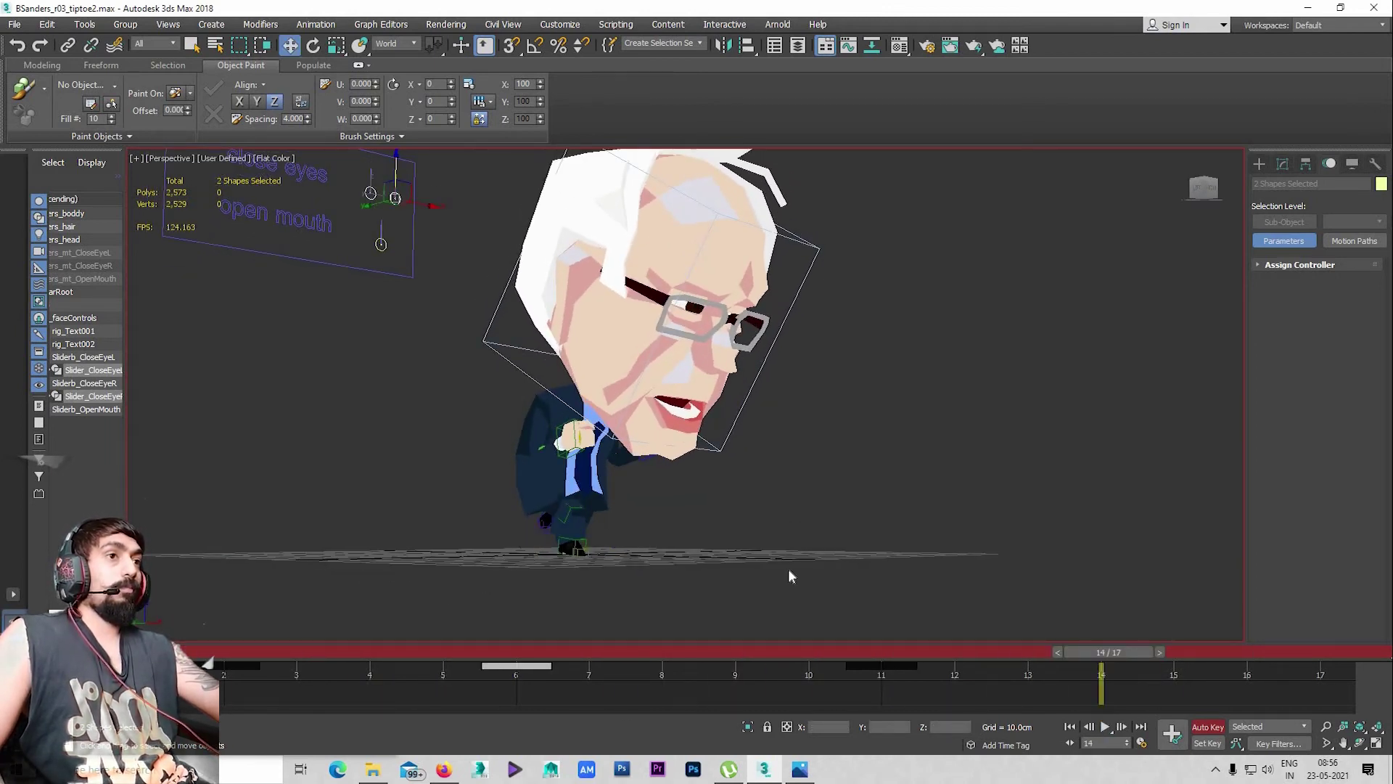
{"action": "key", "text": "slash"}
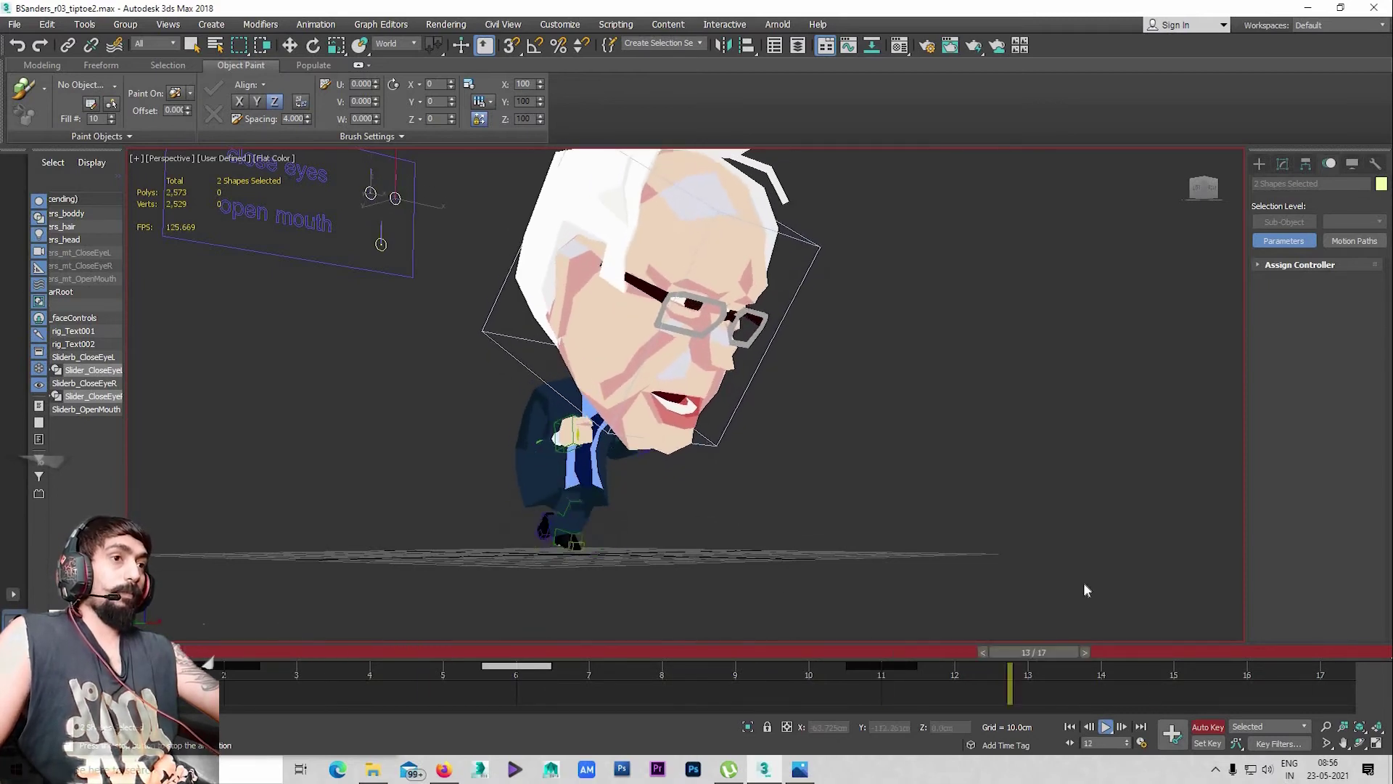
{"action": "key", "text": "slash"}
{"action": "left_click_drag", "start_coordinate": [233, 661], "coordinate": [875, 643]}
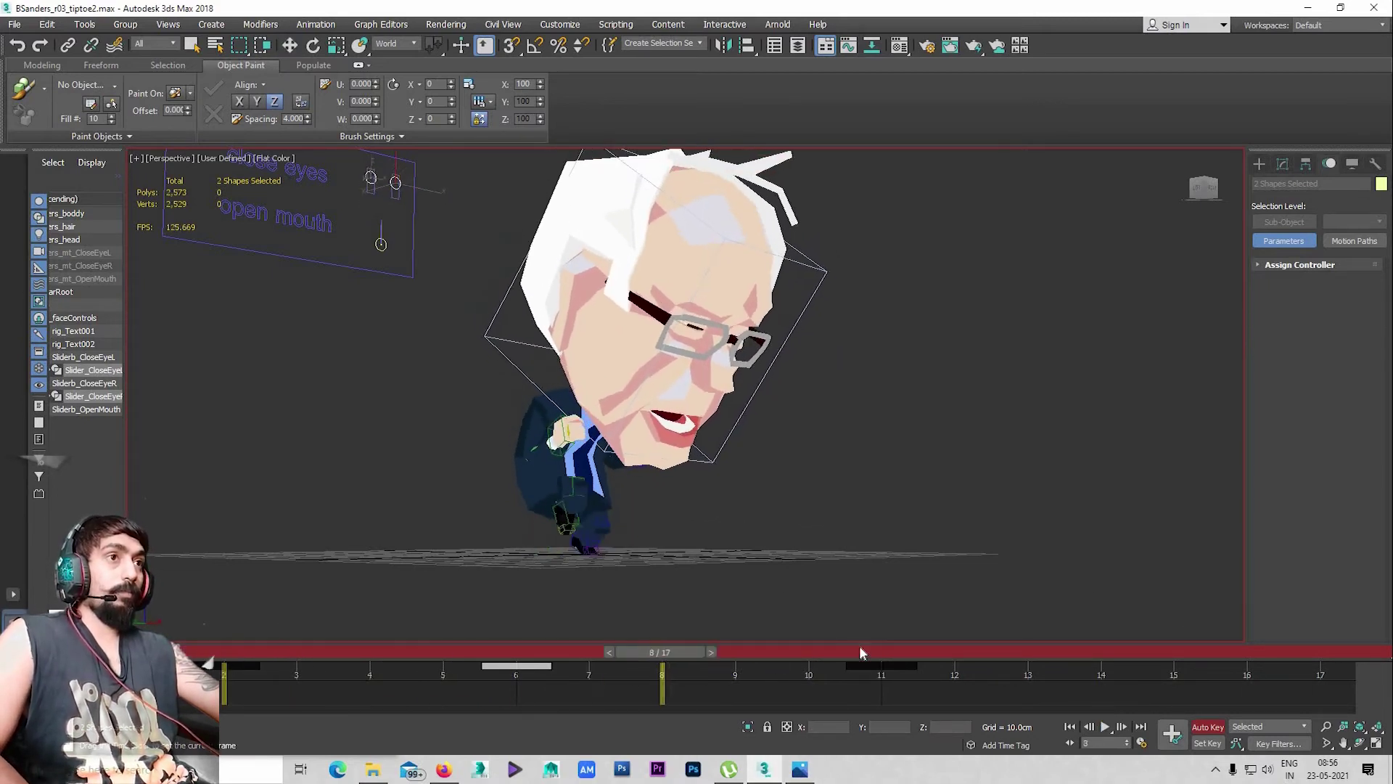
{"action": "key", "text": "period"}
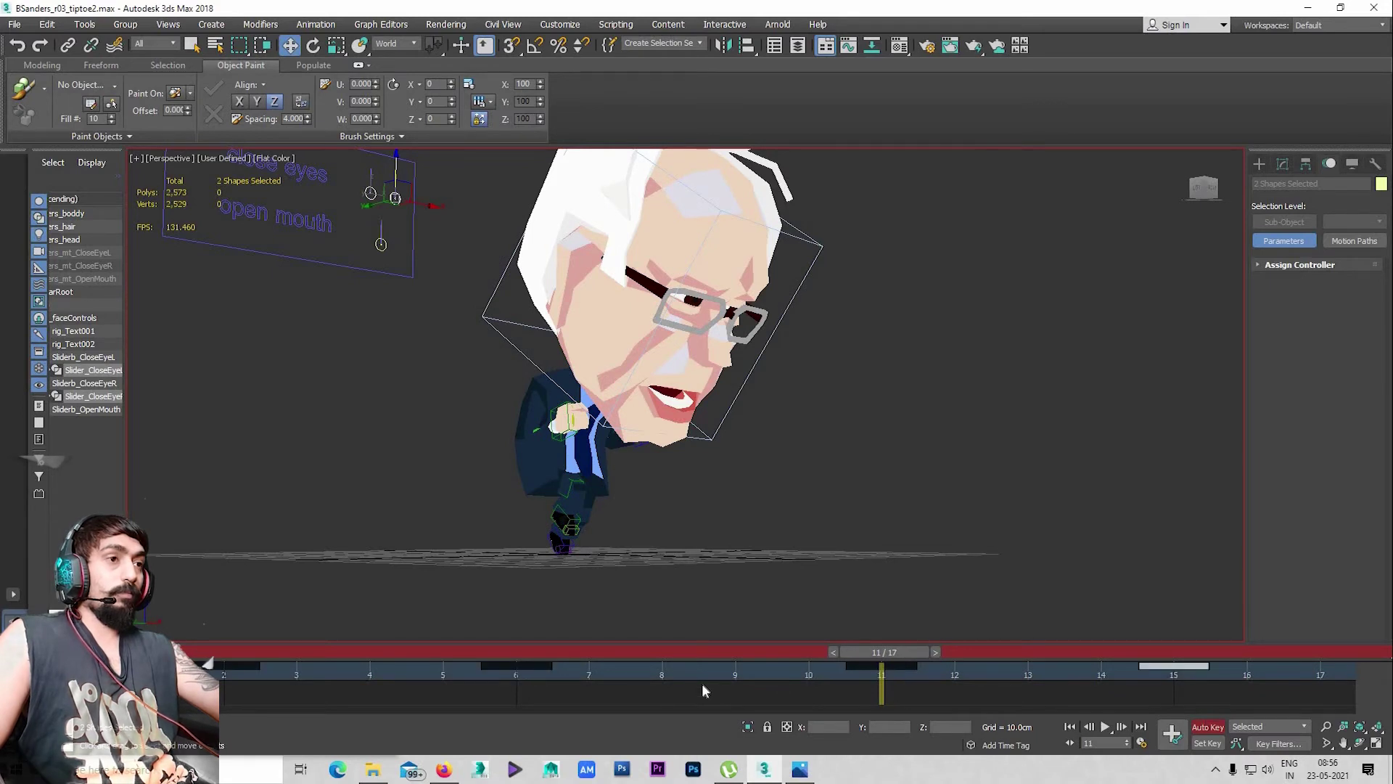
Replay the loop and orbit in close on the character's head
{"action": "key", "text": "slash"}
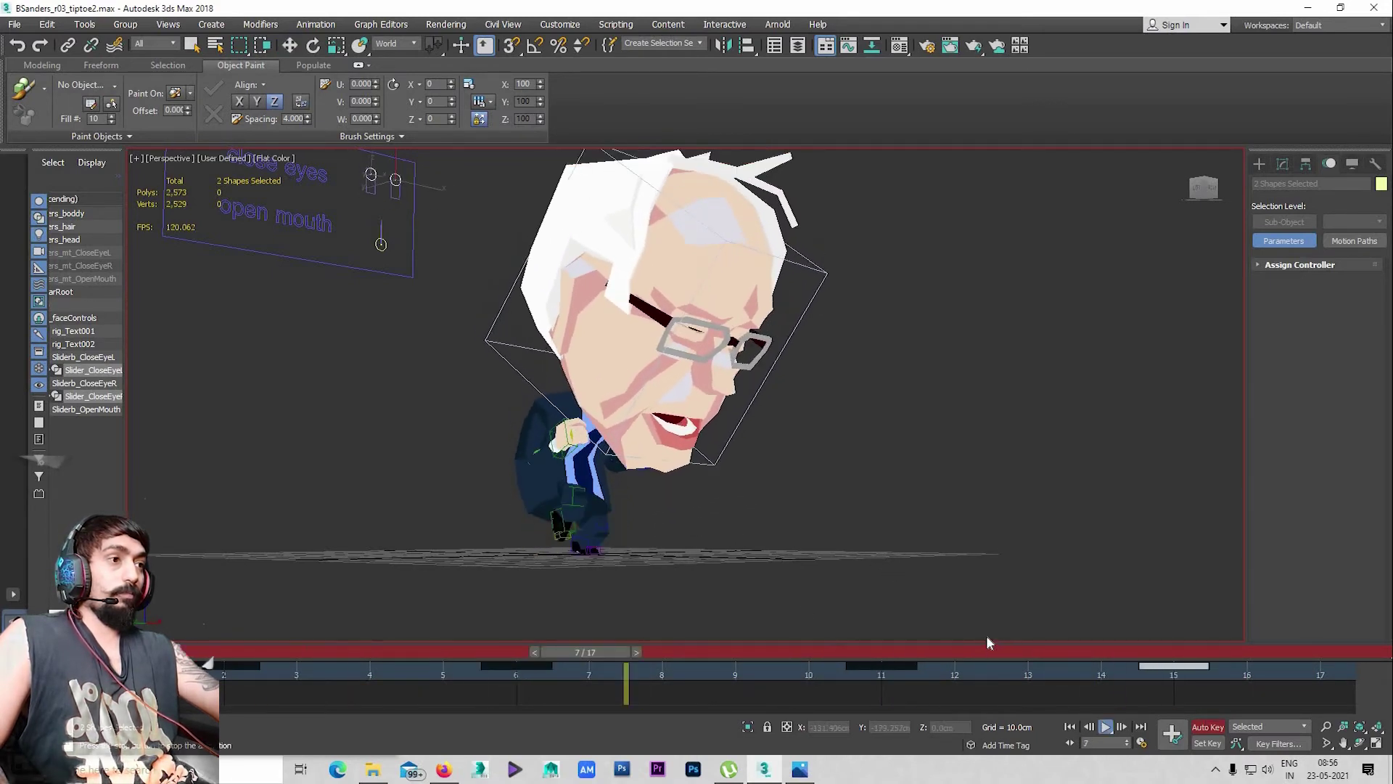
{"action": "key", "text": "slash"}
{"action": "key", "text": "w"}
{"action": "key", "text": "slash"}
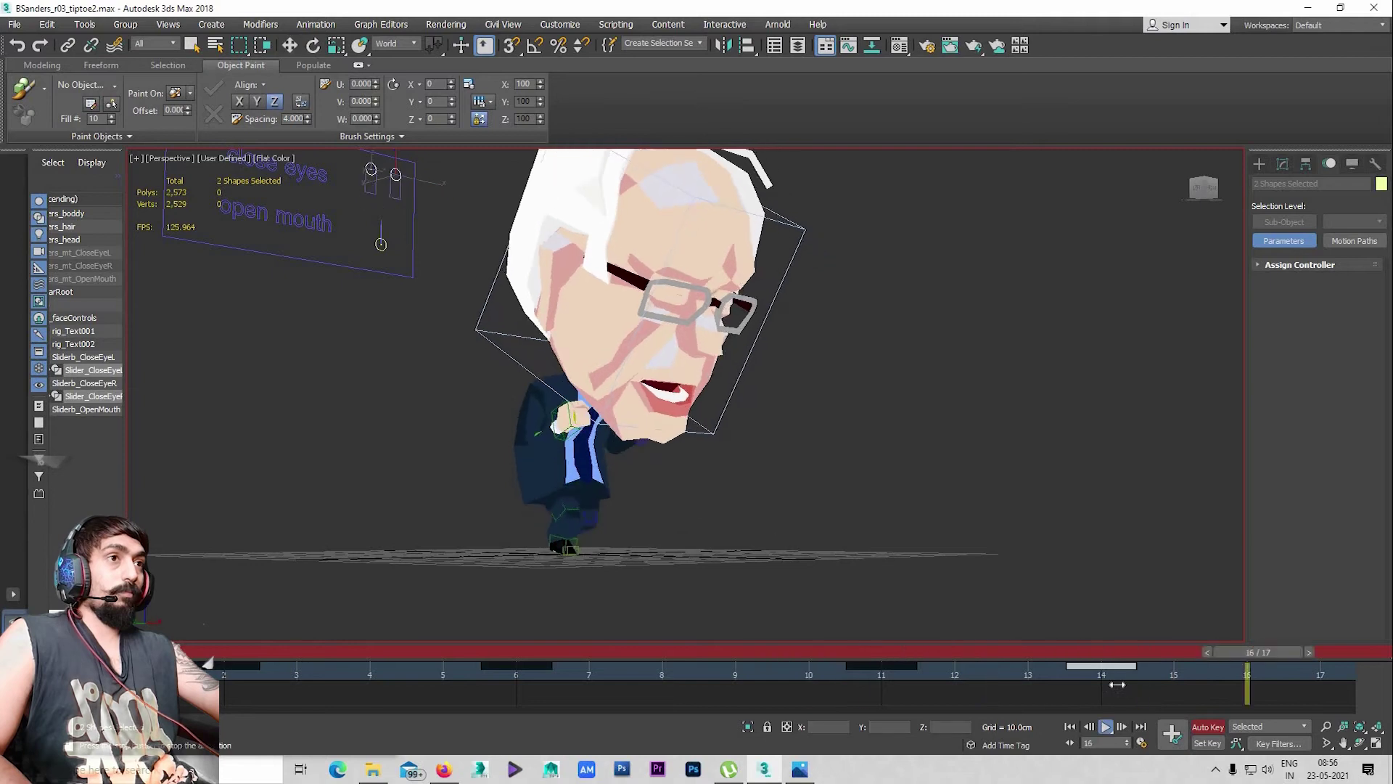
{"action": "mouse_move", "coordinate": [711, 524]}
{"action": "middle_mouse_down", "text": "alt"}
{"action": "mouse_move", "coordinate": [660, 420]}
{"action": "mouse_move", "coordinate": [799, 525]}
{"action": "middle_mouse_up", "text": "alt"}
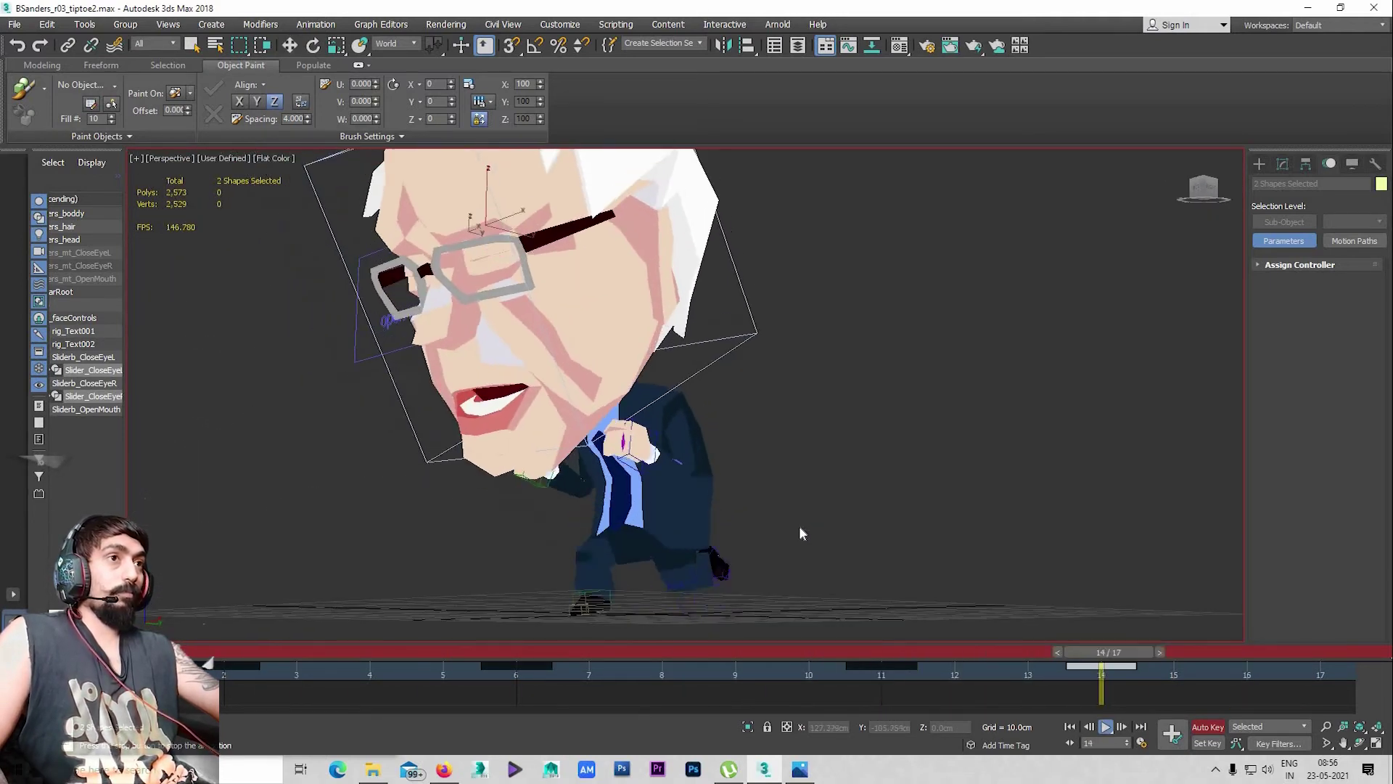
{"action": "key", "text": "slash"}
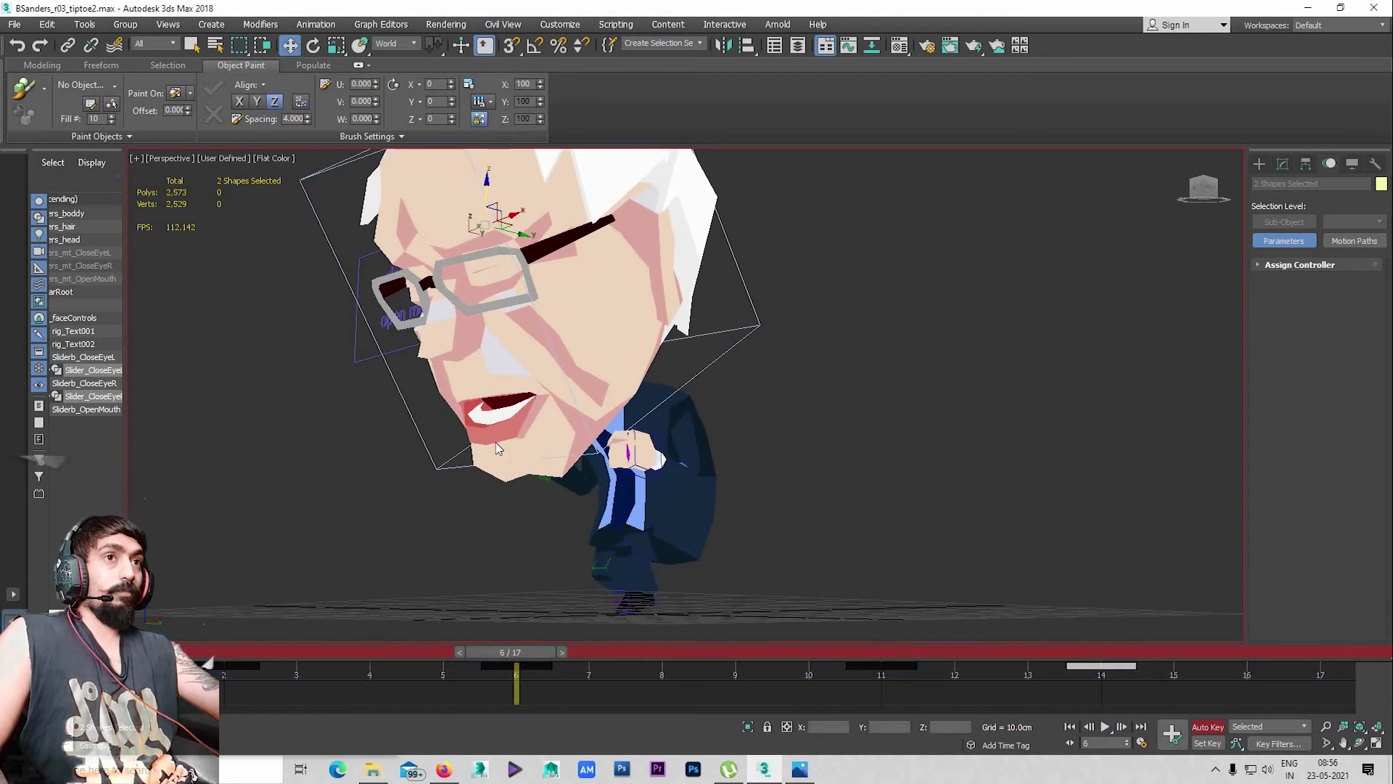
{"action": "mouse_move", "coordinate": [417, 450]}
{"action": "middle_mouse_down", "text": "alt"}
{"action": "mouse_move", "coordinate": [528, 363]}
{"action": "mouse_move", "coordinate": [560, 393]}
{"action": "middle_mouse_up", "text": "alt"}
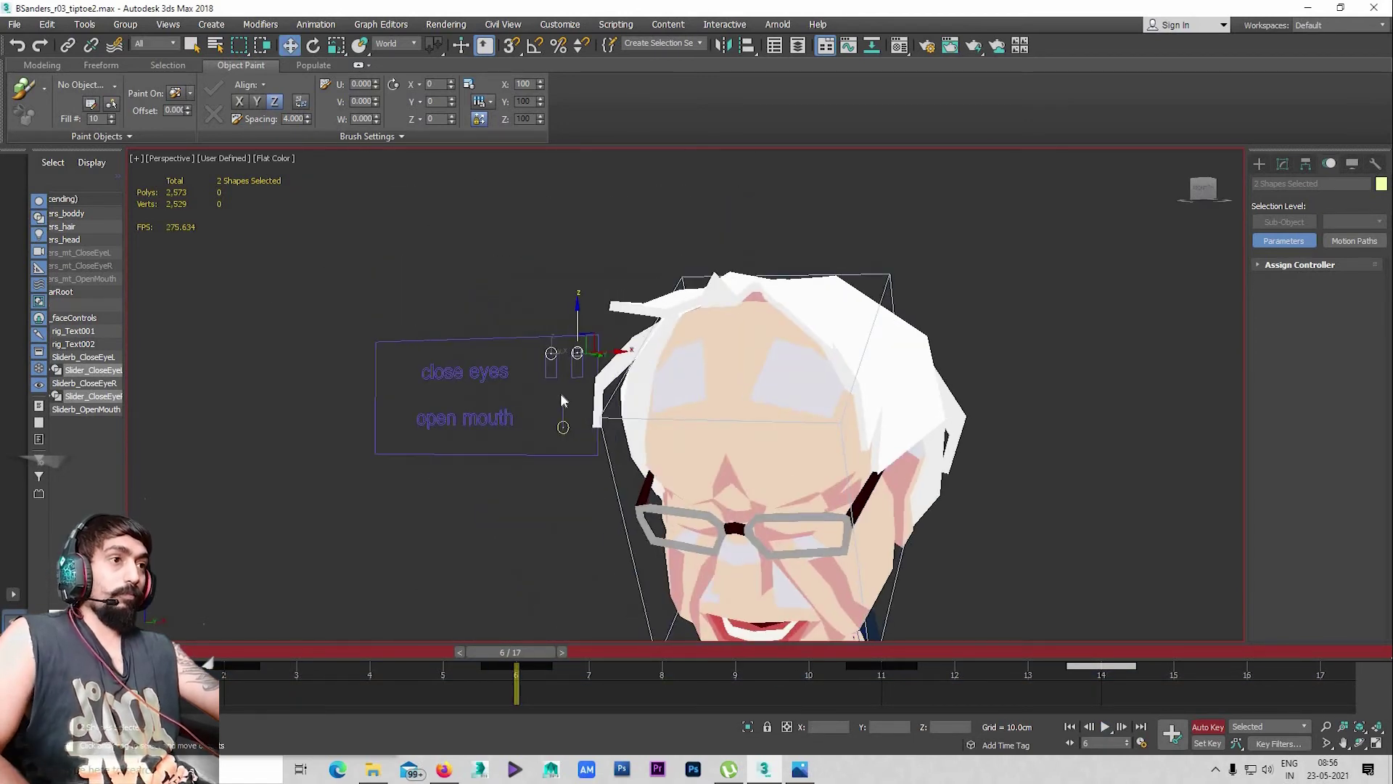
{"action": "scroll", "coordinate": [561, 393], "scroll_direction": "down", "scroll_amount": 3}
Select the open-mouth slider and set a key for it at frame 0
{"action": "left_click", "coordinate": [551, 403]}
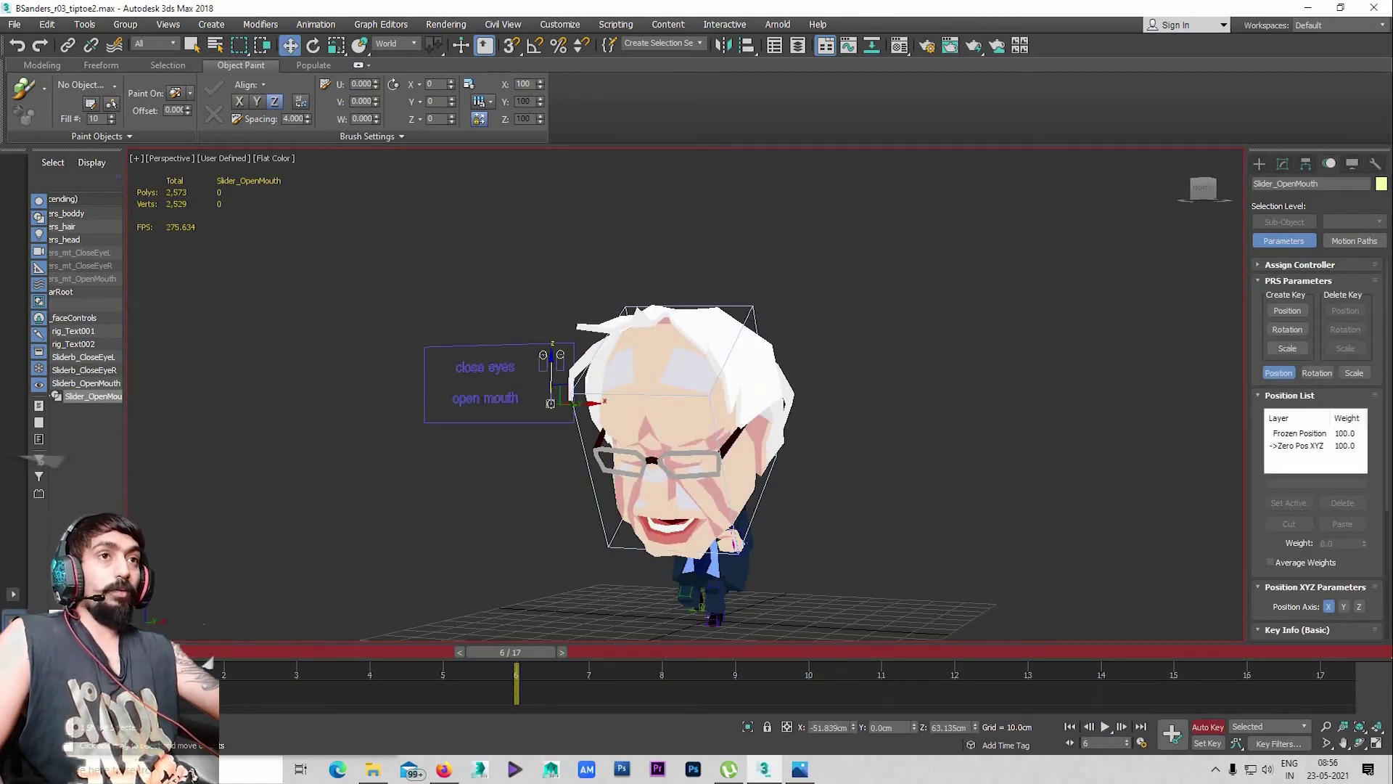
{"action": "key", "text": "Home"}
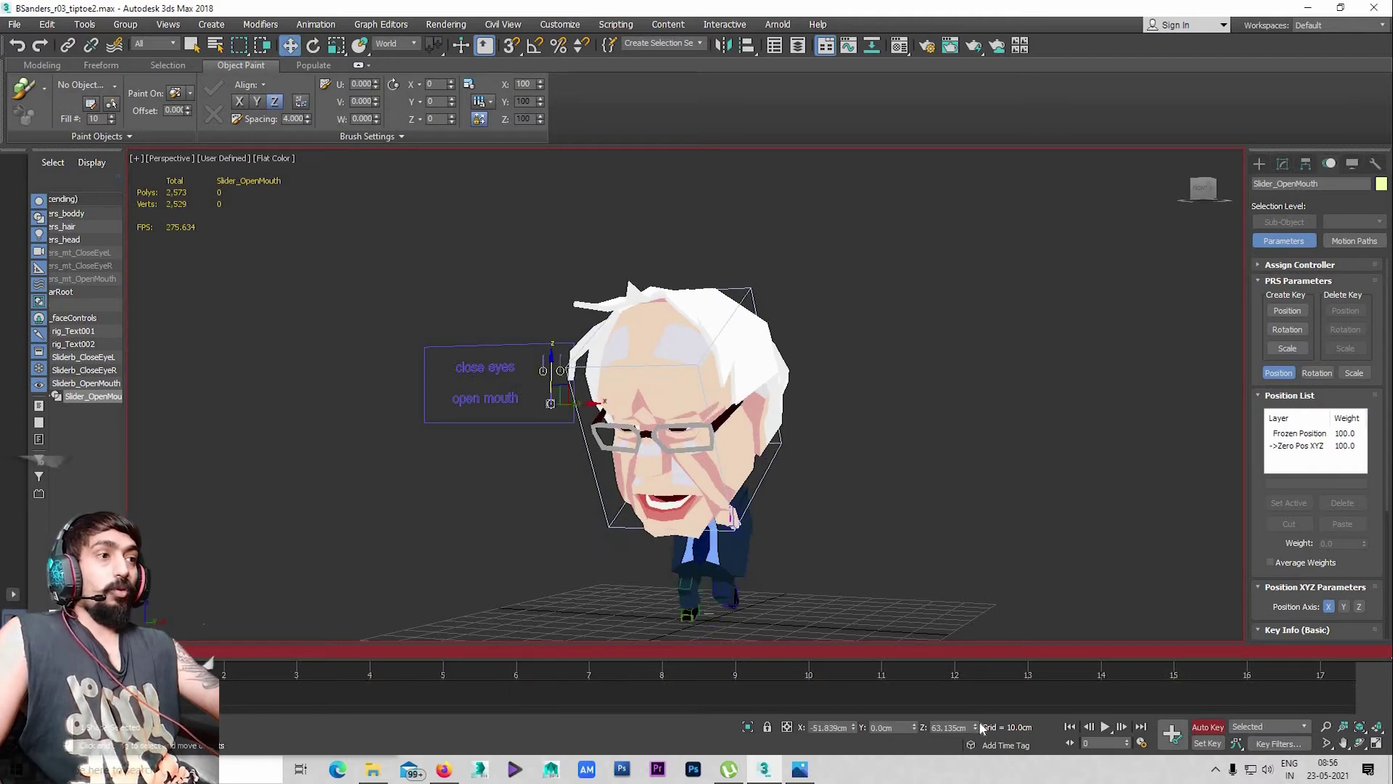
{"action": "left_click", "coordinate": [1170, 734]}
{"action": "middle_click_drag", "start_coordinate": [590, 550], "coordinate": [706, 536], "text": "alt"}
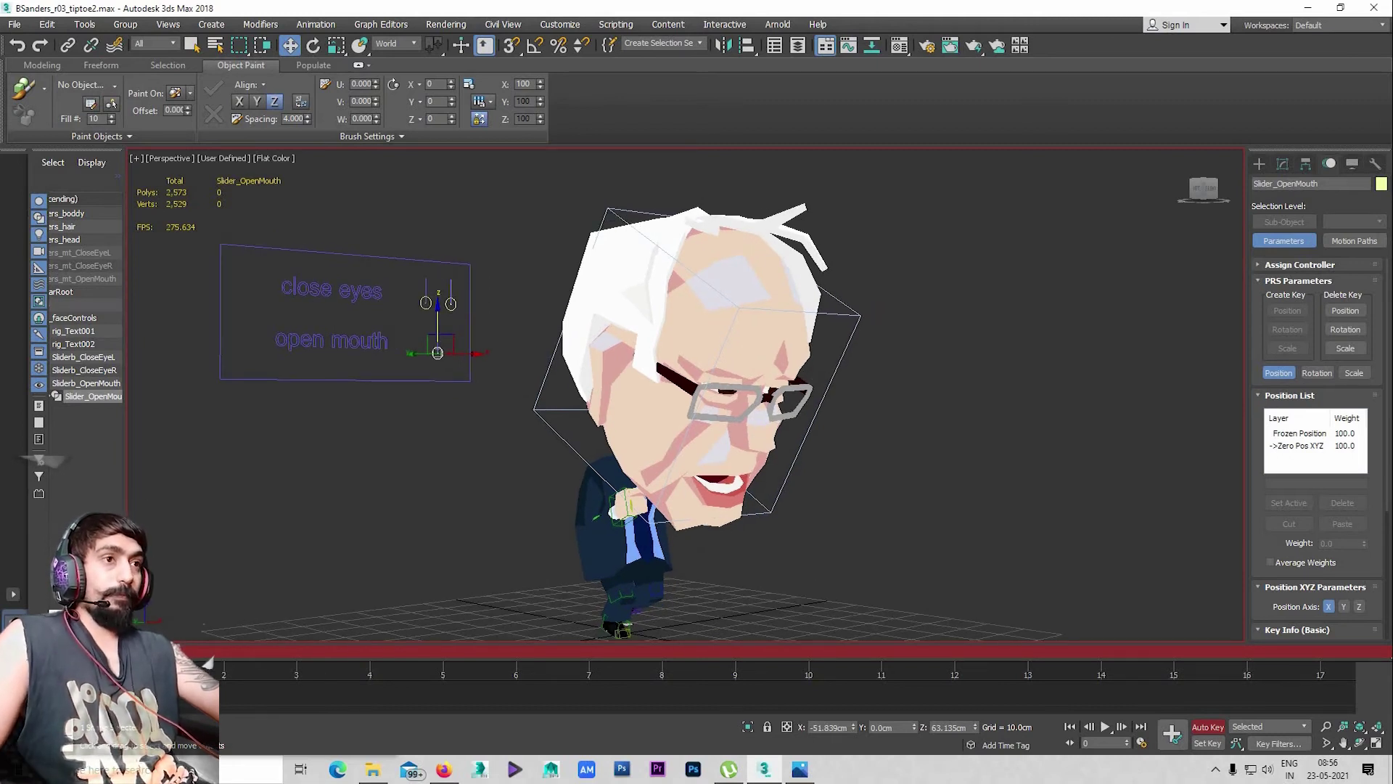
Raise the open-mouth slider at frame 5 so the mouth closes
{"action": "left_click_drag", "start_coordinate": [218, 676], "coordinate": [307, 678]}
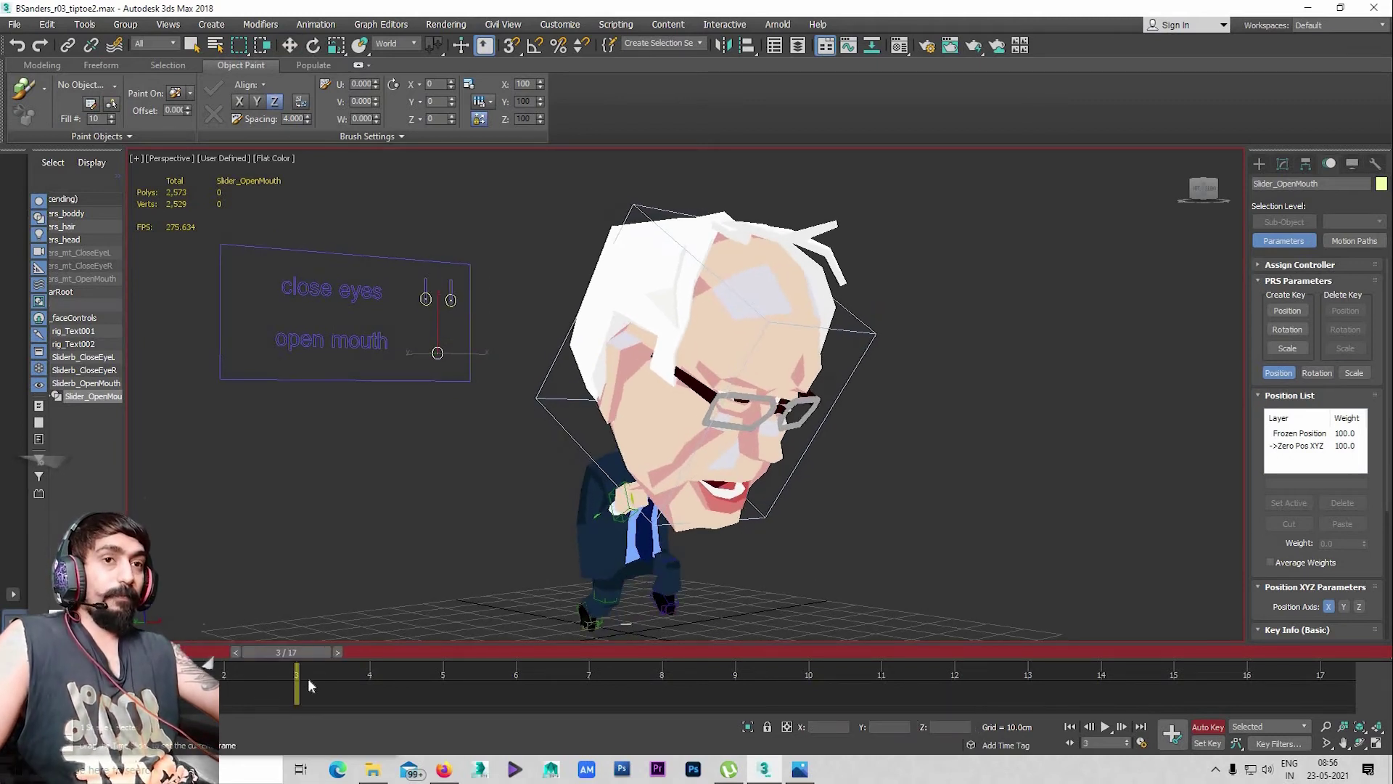
{"action": "left_click", "coordinate": [479, 689]}
{"action": "key", "text": "w"}
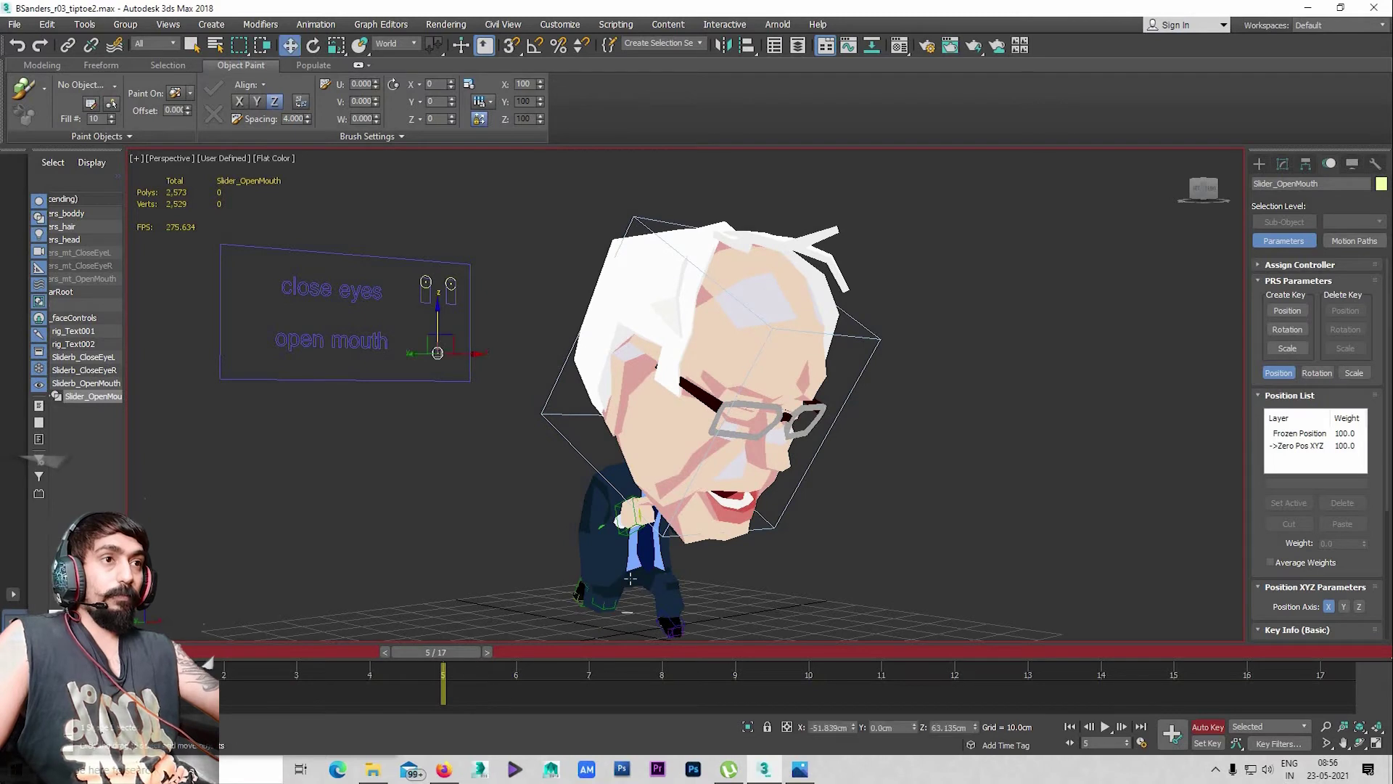
{"action": "middle_click_drag", "start_coordinate": [631, 530], "coordinate": [566, 508], "text": "alt"}
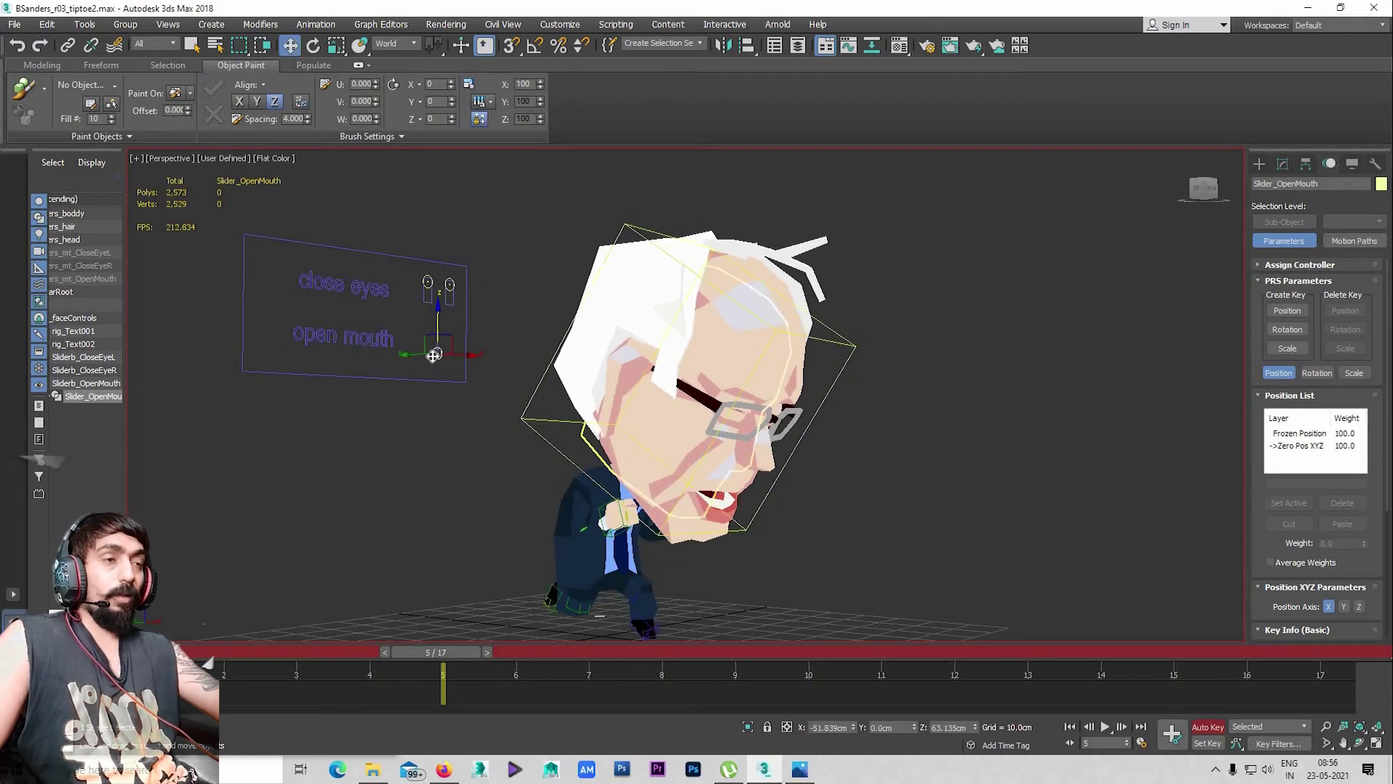
{"action": "left_click_drag", "start_coordinate": [435, 327], "coordinate": [435, 319]}
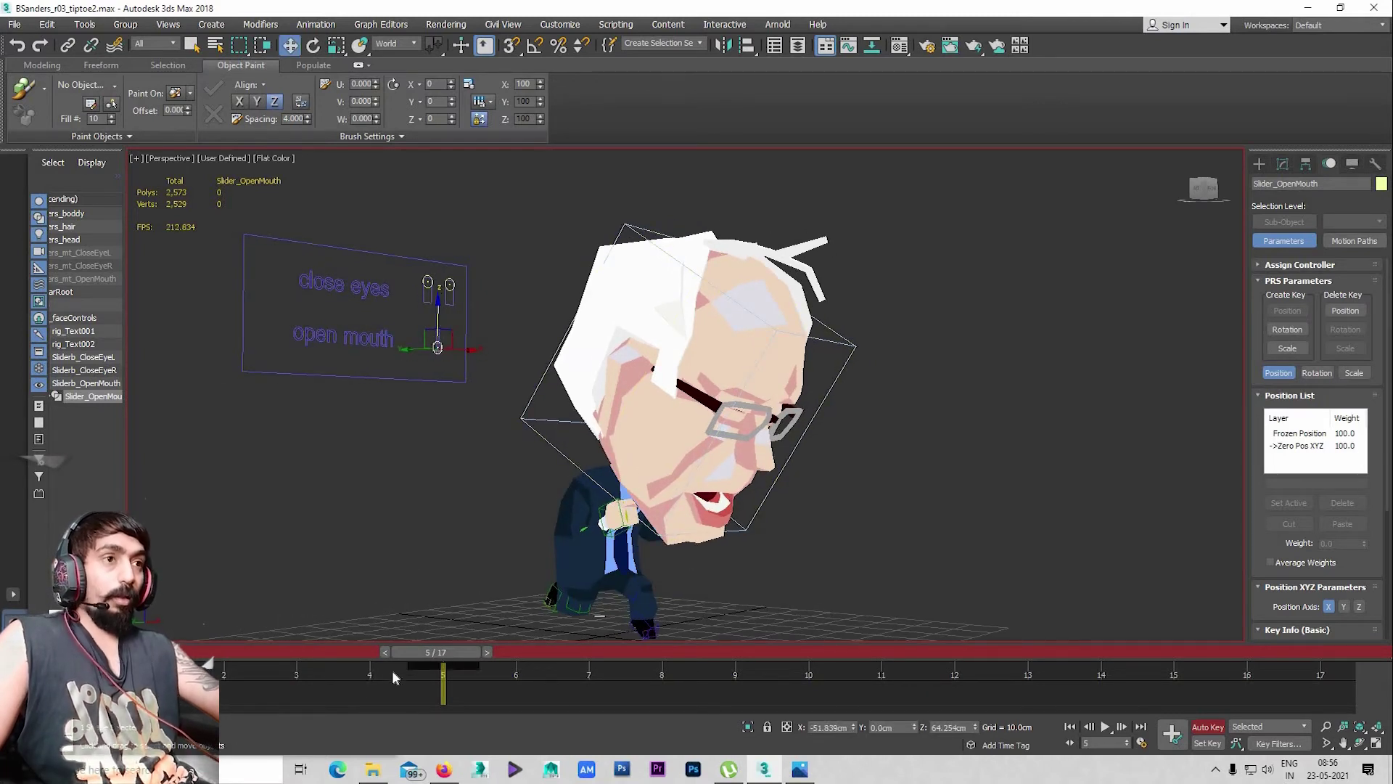
{"action": "left_click_drag", "start_coordinate": [346, 649], "coordinate": [289, 651]}
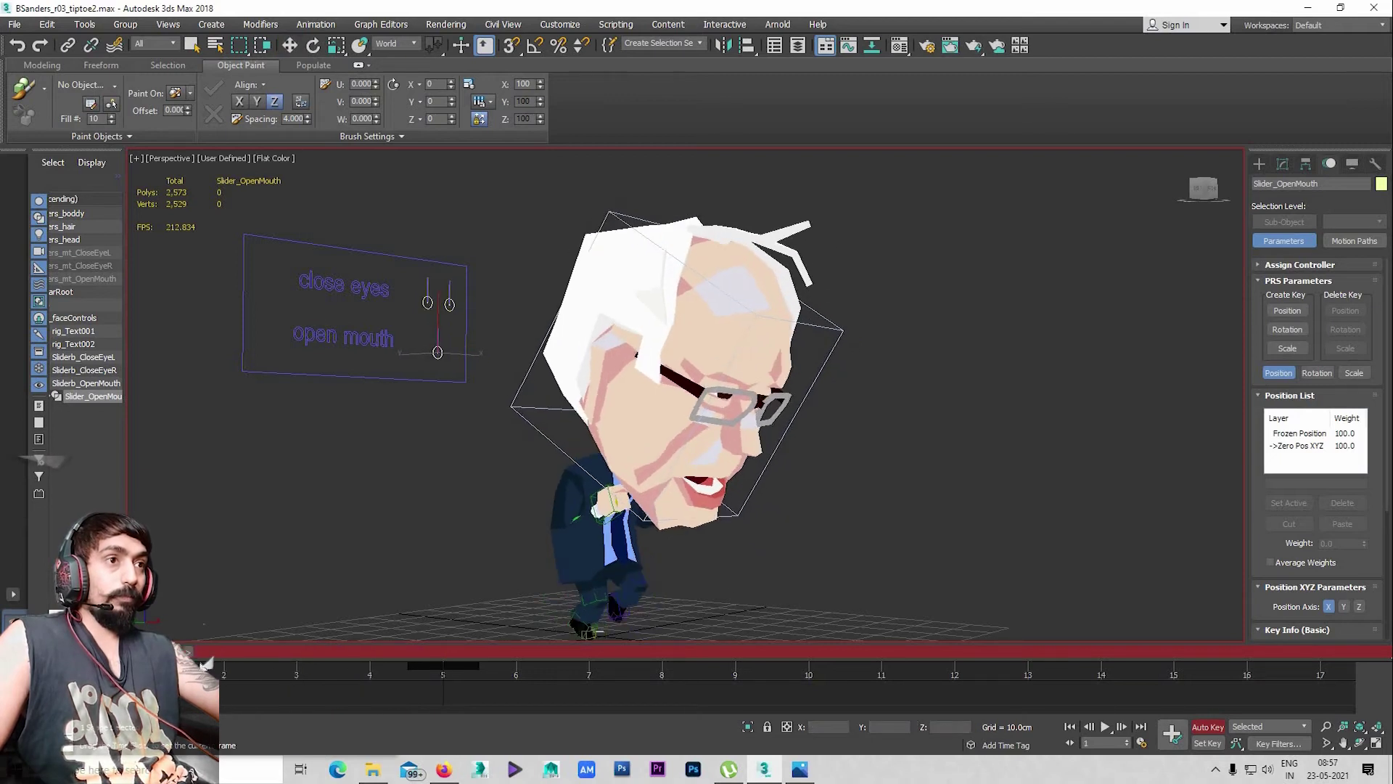
Key the mouth slider closed at frame 8 and lowered at frame 11
{"action": "left_click_drag", "start_coordinate": [396, 672], "coordinate": [664, 725]}
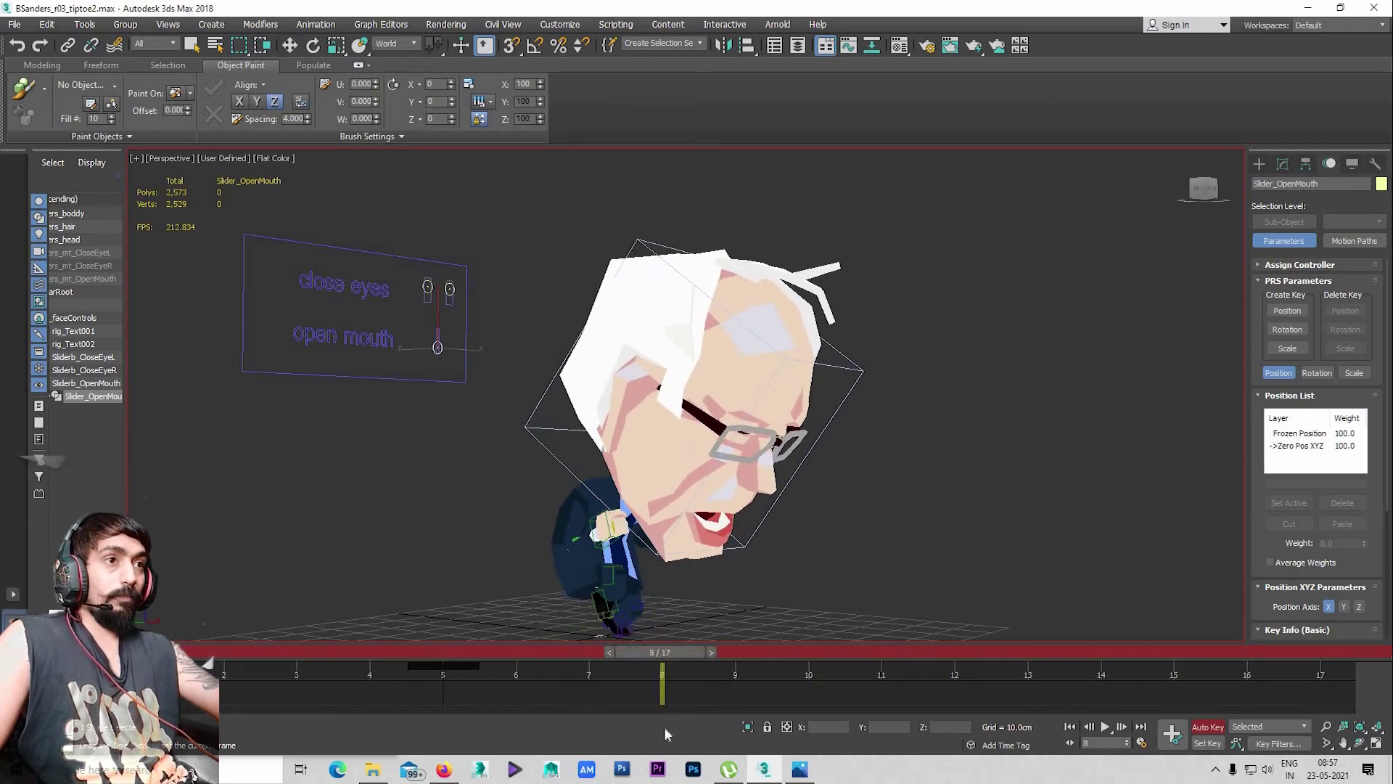
{"action": "key", "text": "w"}
{"action": "left_click_drag", "start_coordinate": [437, 317], "coordinate": [447, 318]}
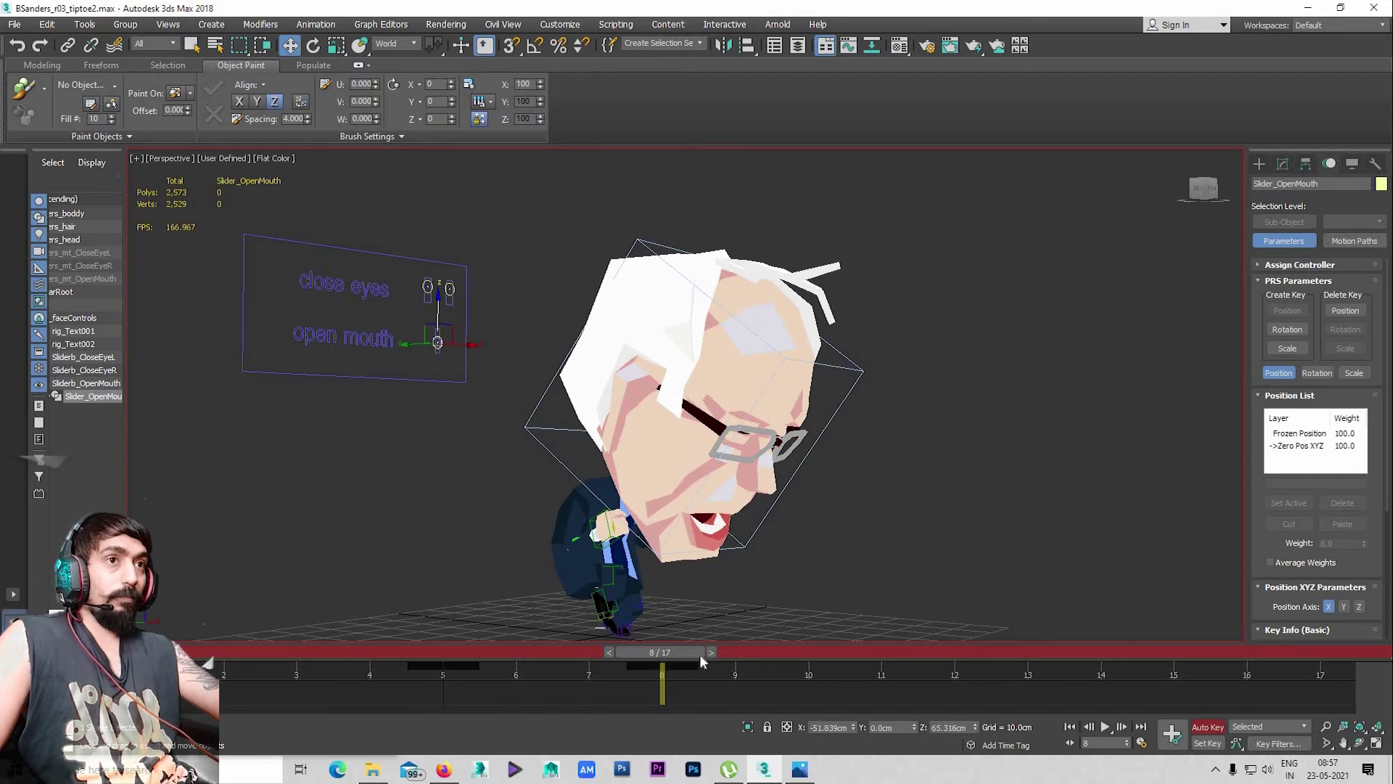
{"action": "left_click_drag", "start_coordinate": [699, 655], "coordinate": [889, 657]}
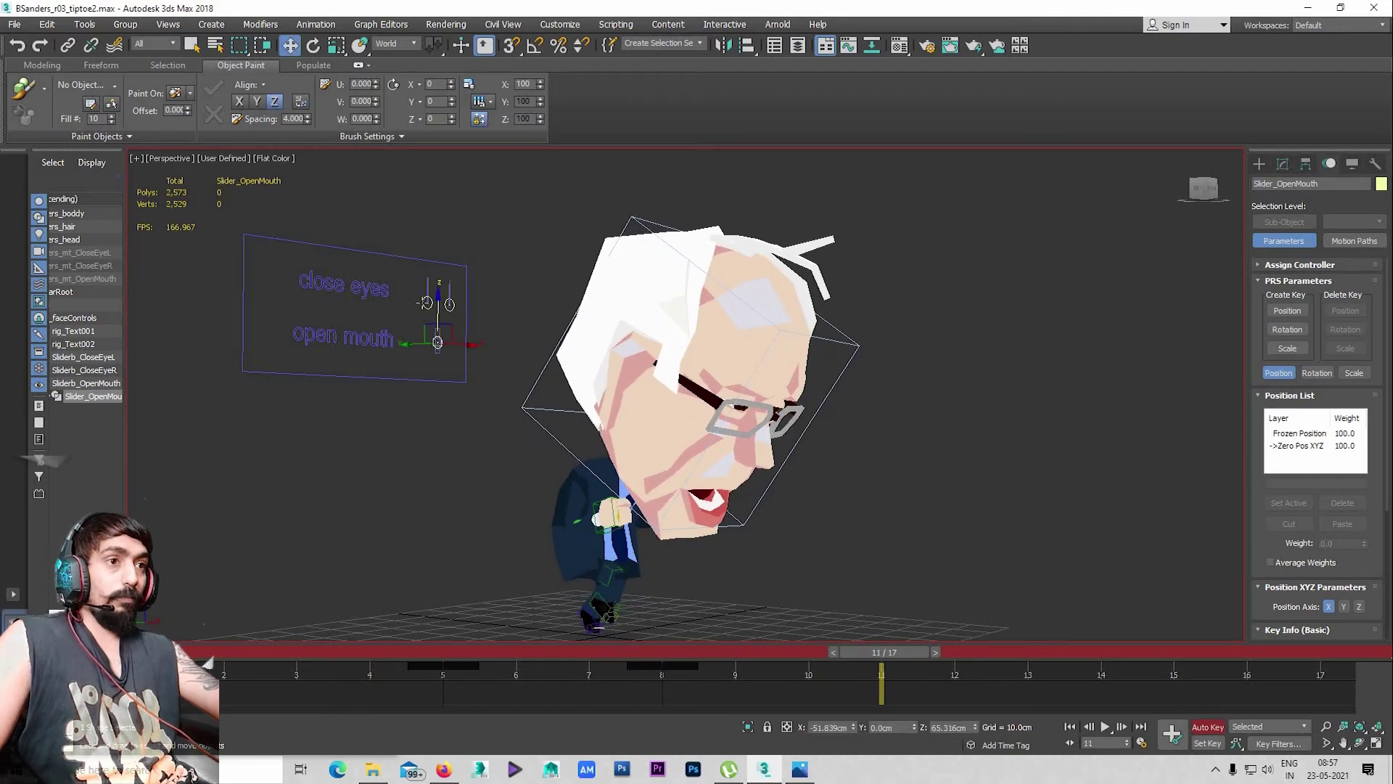
{"action": "left_click_drag", "start_coordinate": [437, 301], "coordinate": [436, 311]}
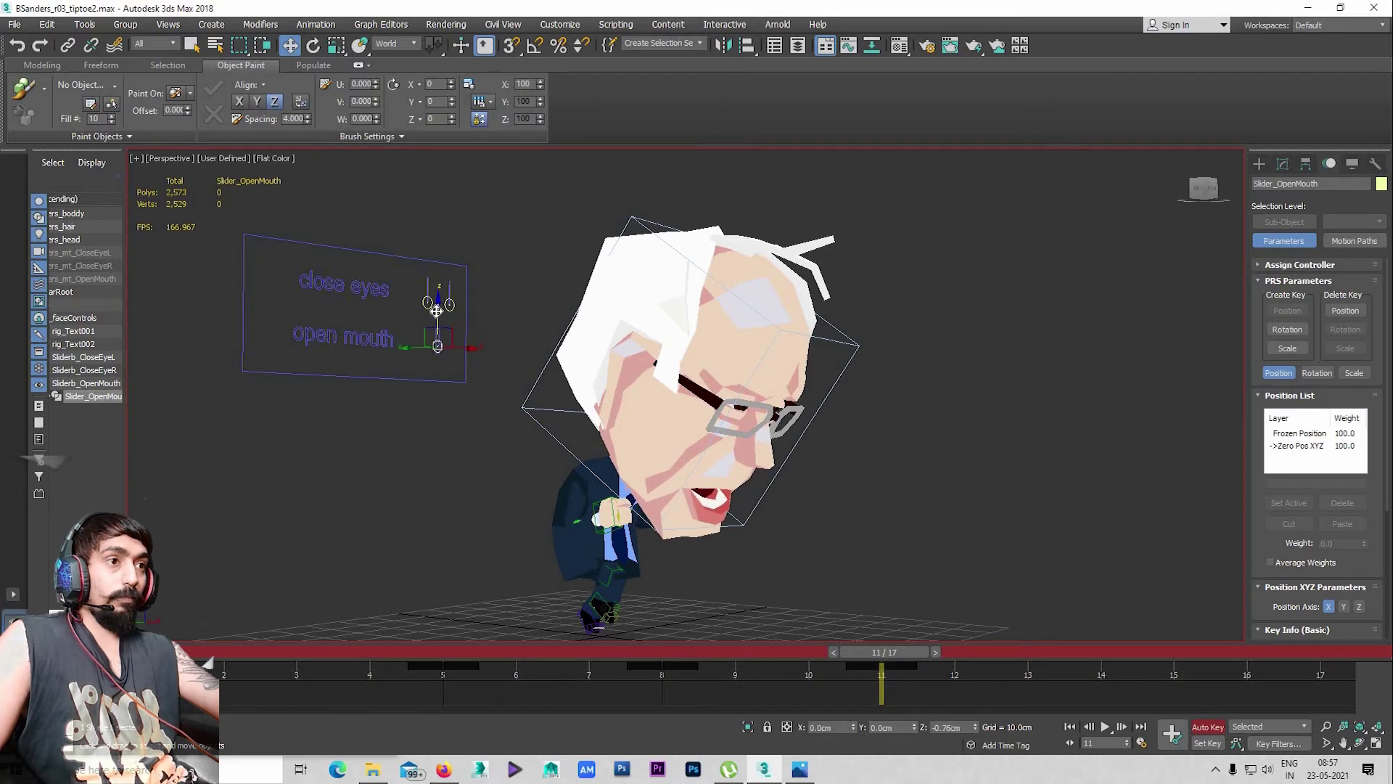
Close the mouth slightly at frame 14 and open it again at frame 17
{"action": "left_click_drag", "start_coordinate": [897, 659], "coordinate": [1139, 681]}
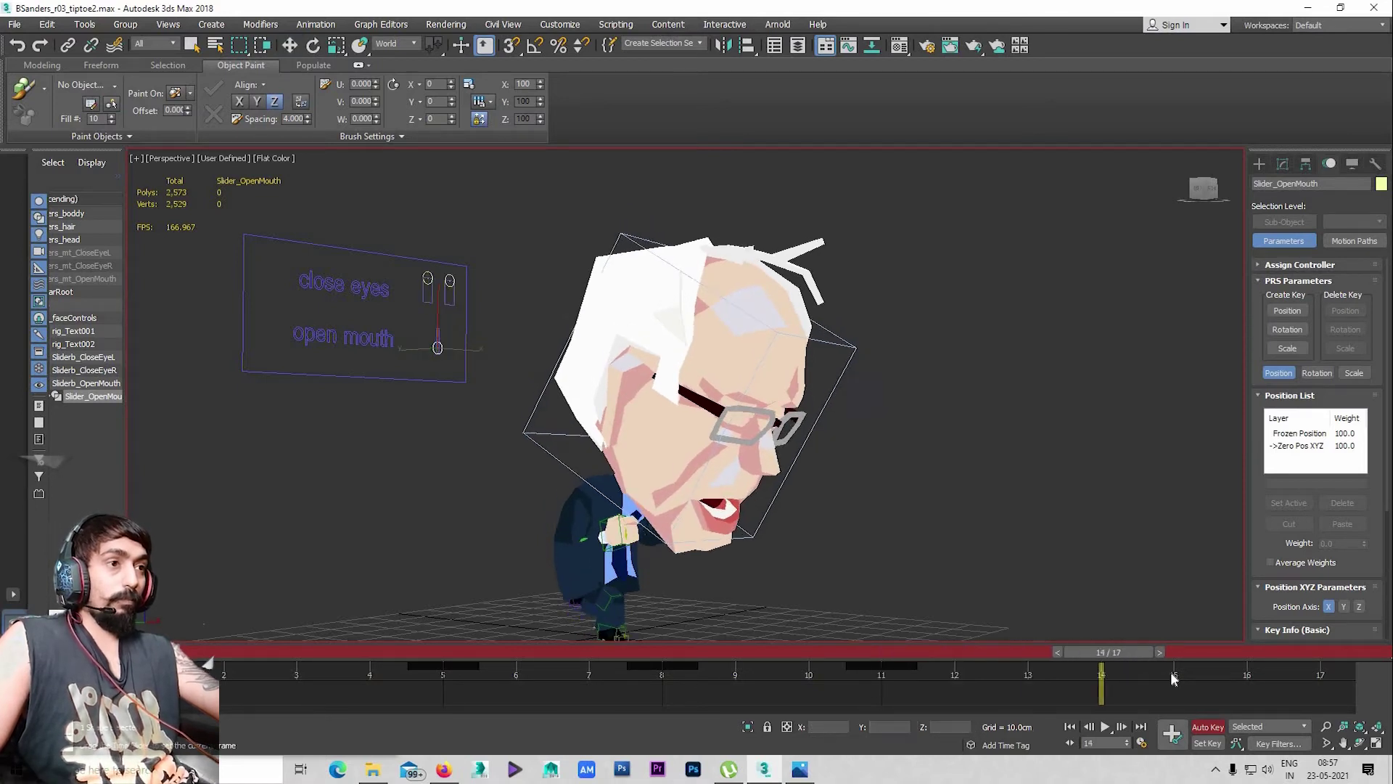
{"action": "key", "text": "w"}
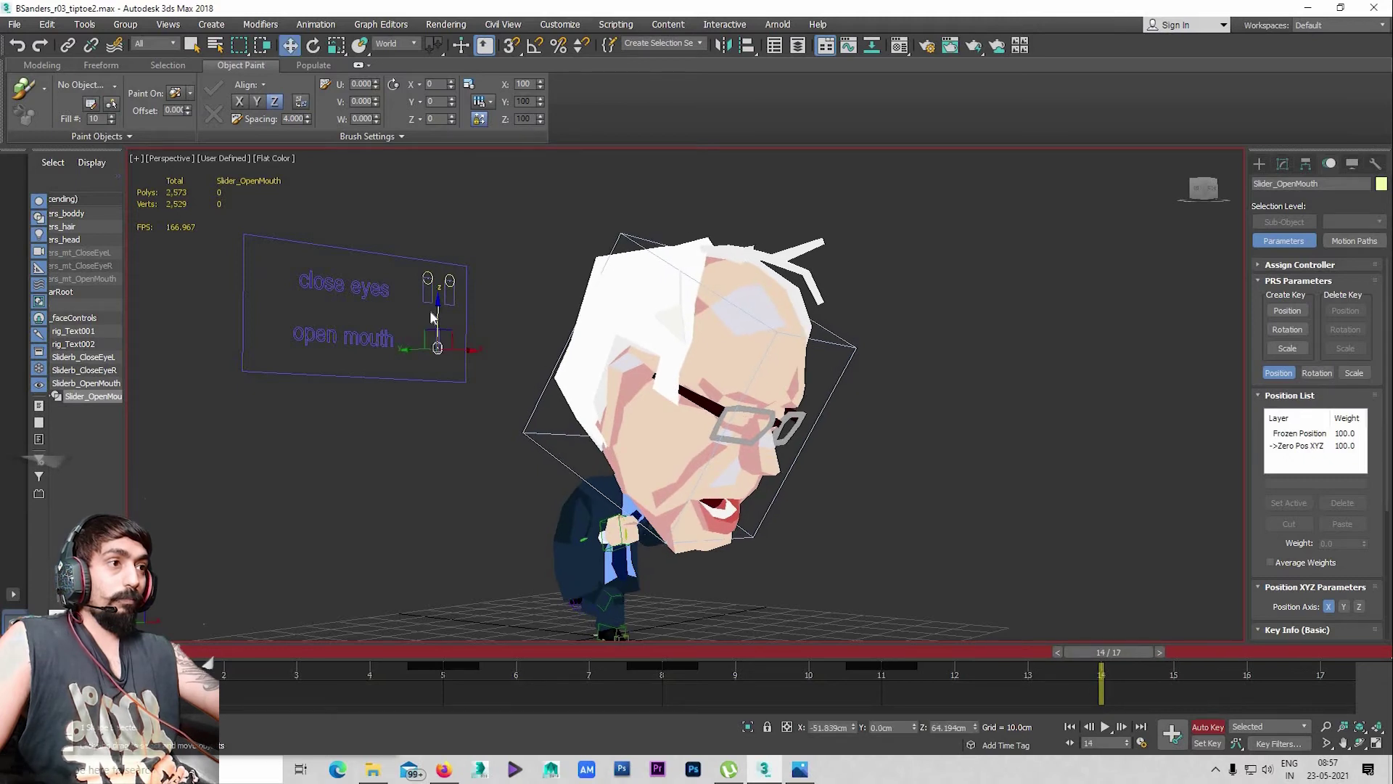
{"action": "left_click_drag", "start_coordinate": [438, 319], "coordinate": [438, 315]}
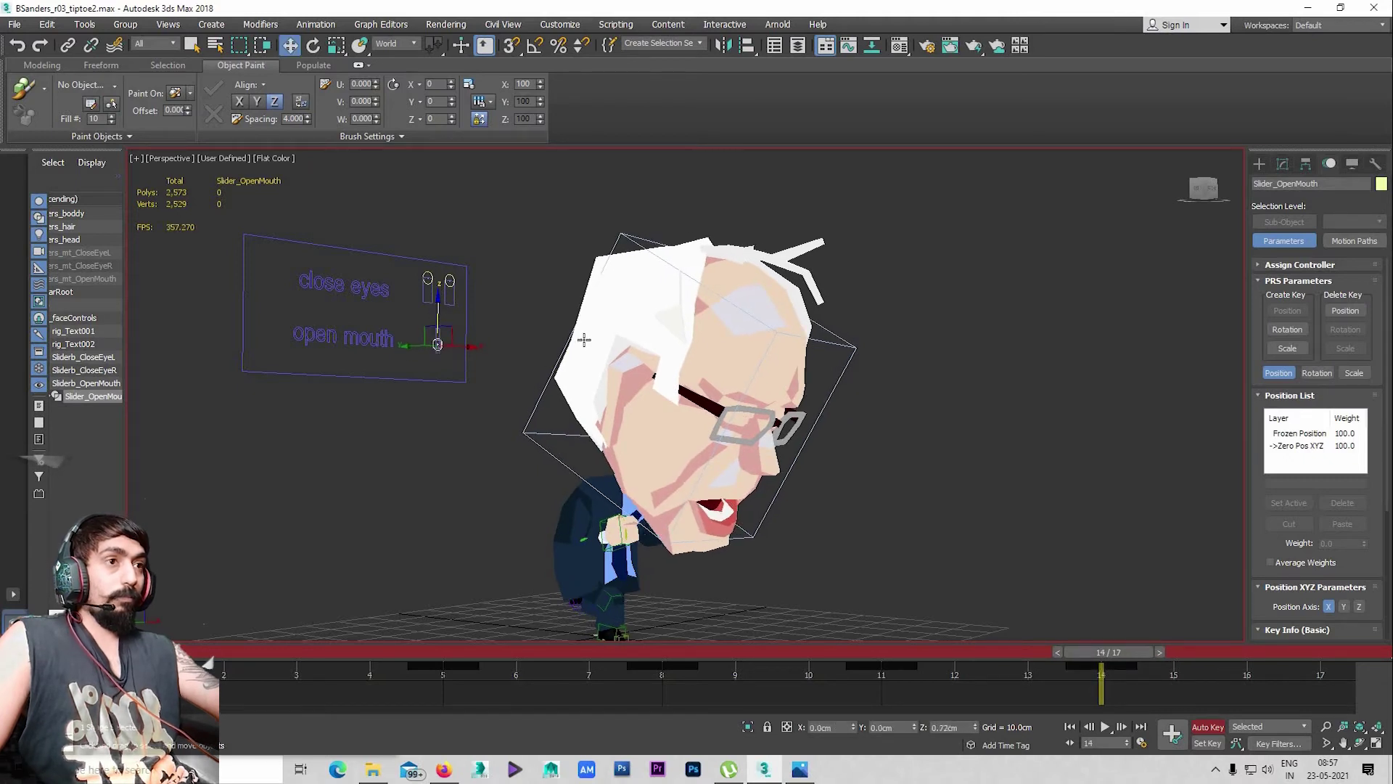
{"action": "key", "text": "End"}
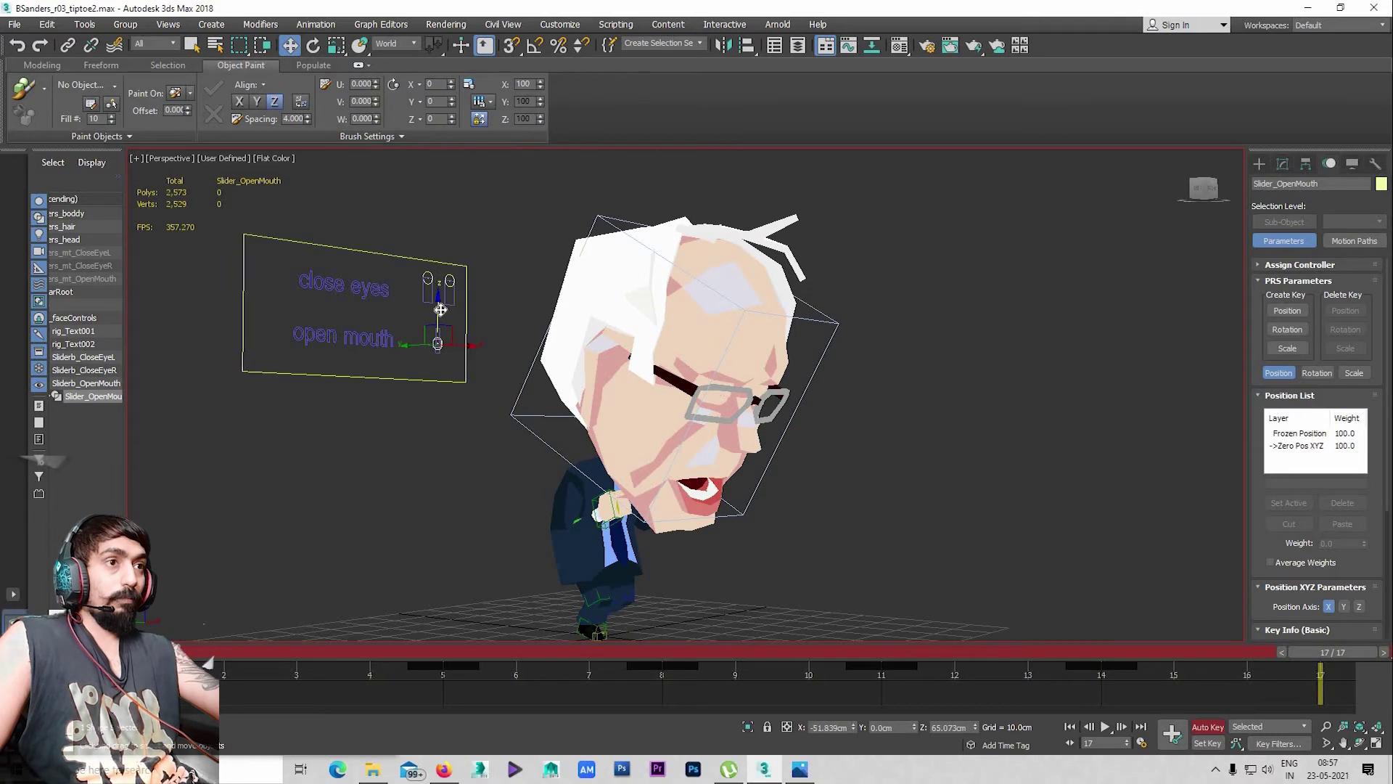
{"action": "left_click_drag", "start_coordinate": [433, 299], "coordinate": [439, 333]}
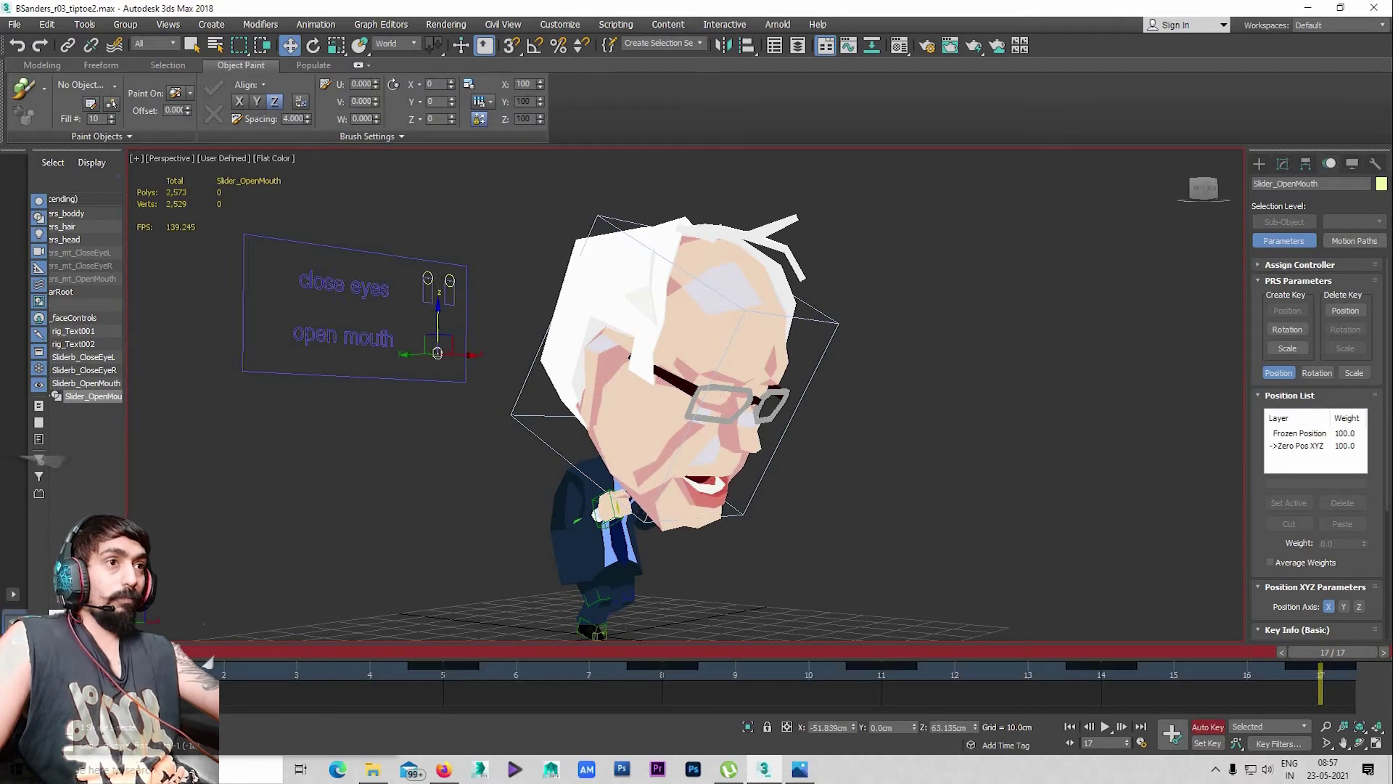
{"action": "key", "text": "slash"}
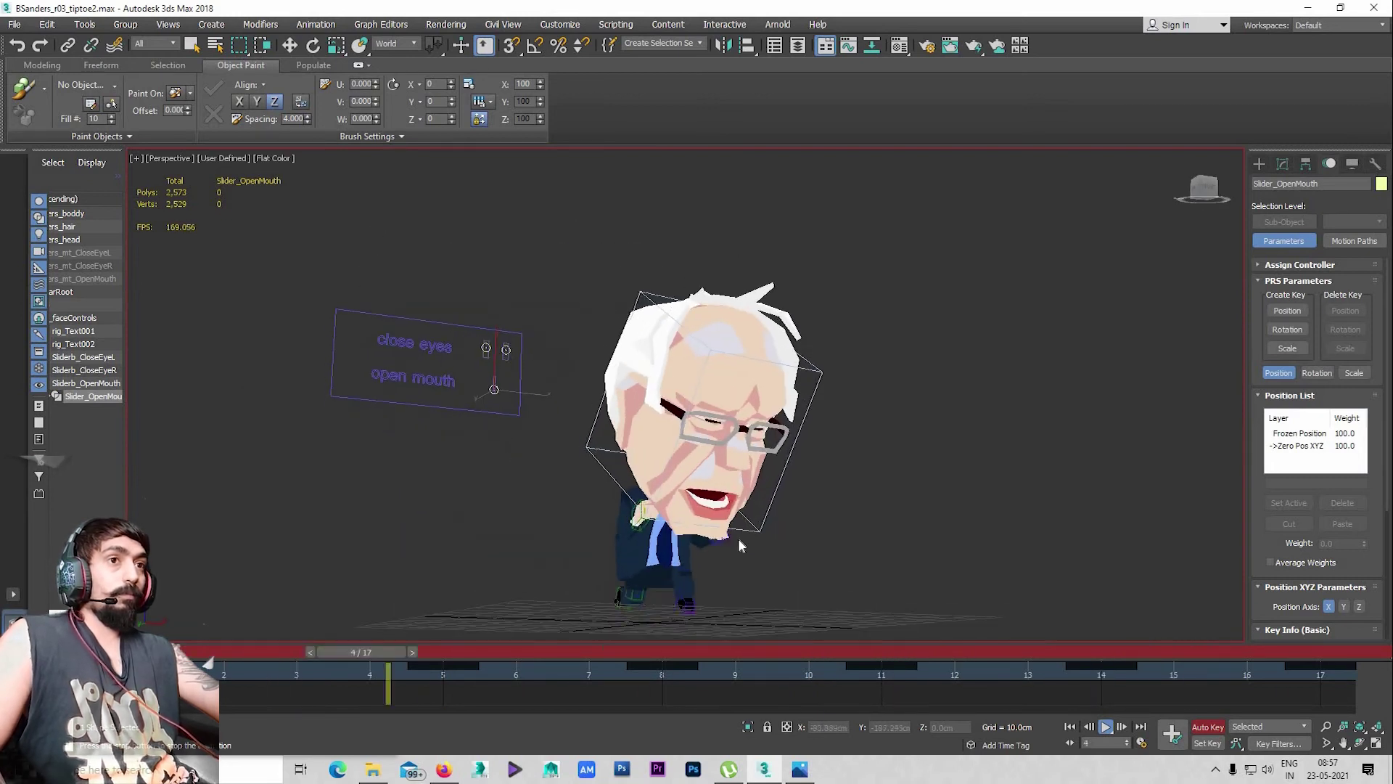
{"action": "scroll", "coordinate": [653, 562], "scroll_direction": "up", "scroll_amount": 3}
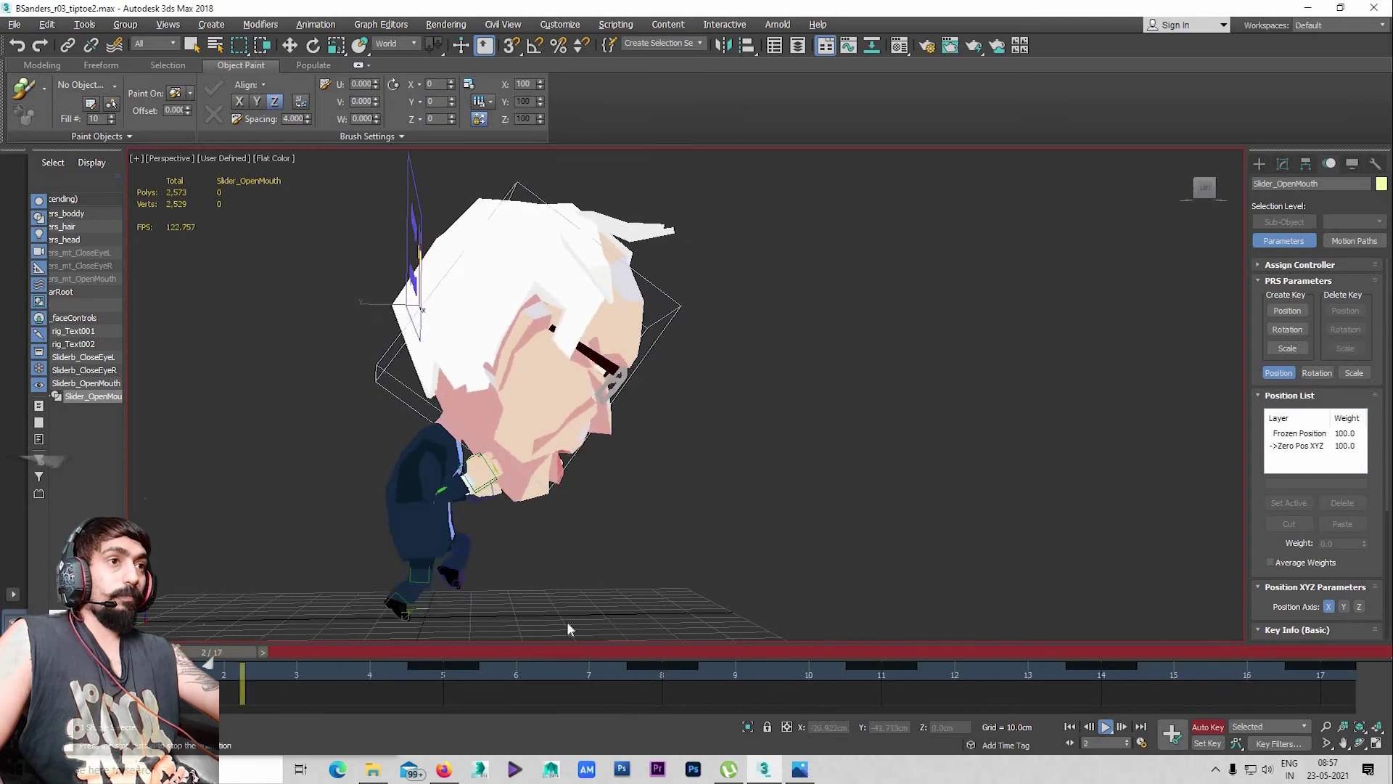
{"action": "scroll", "coordinate": [568, 621], "scroll_direction": "up", "scroll_amount": 2}
{"action": "scroll", "coordinate": [517, 602], "scroll_direction": "up", "scroll_amount": 3}
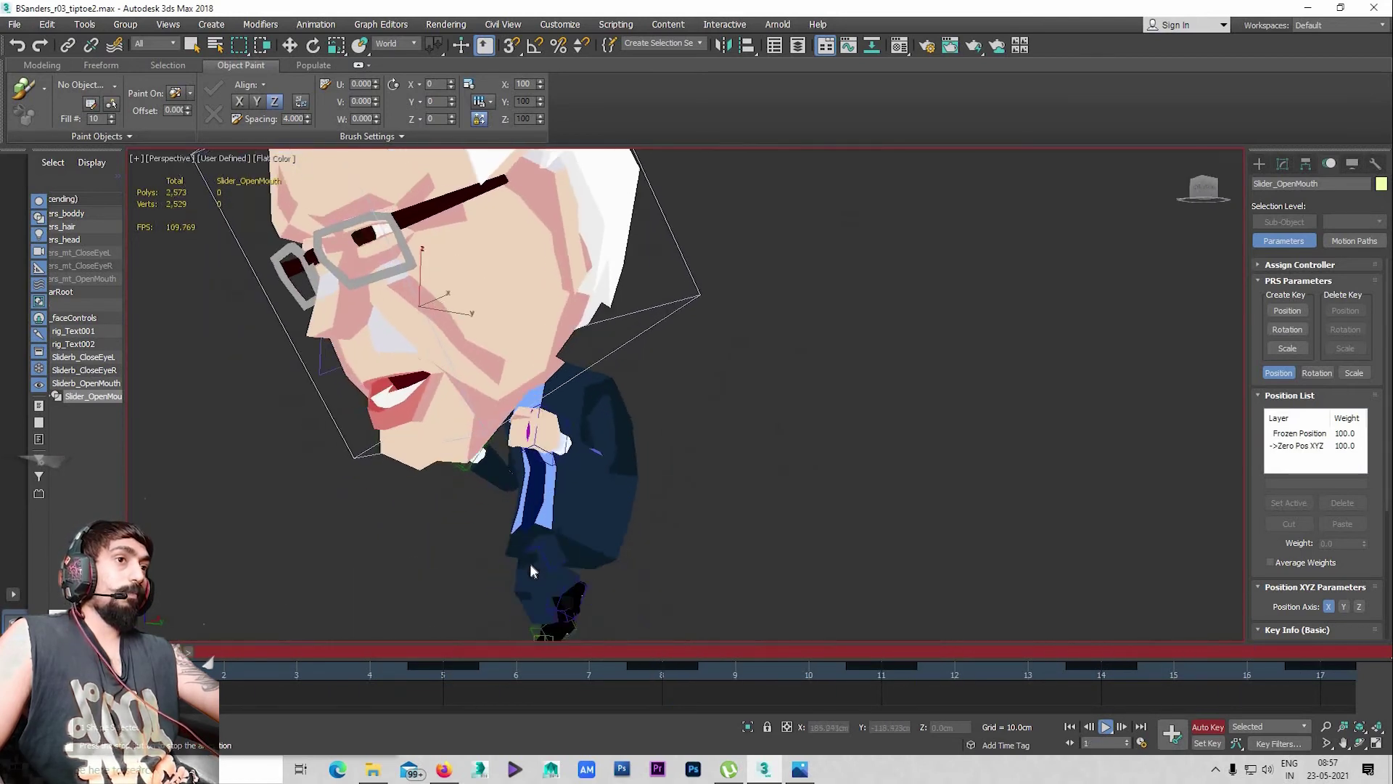
{"action": "scroll", "coordinate": [529, 559], "scroll_direction": "down", "scroll_amount": 3}
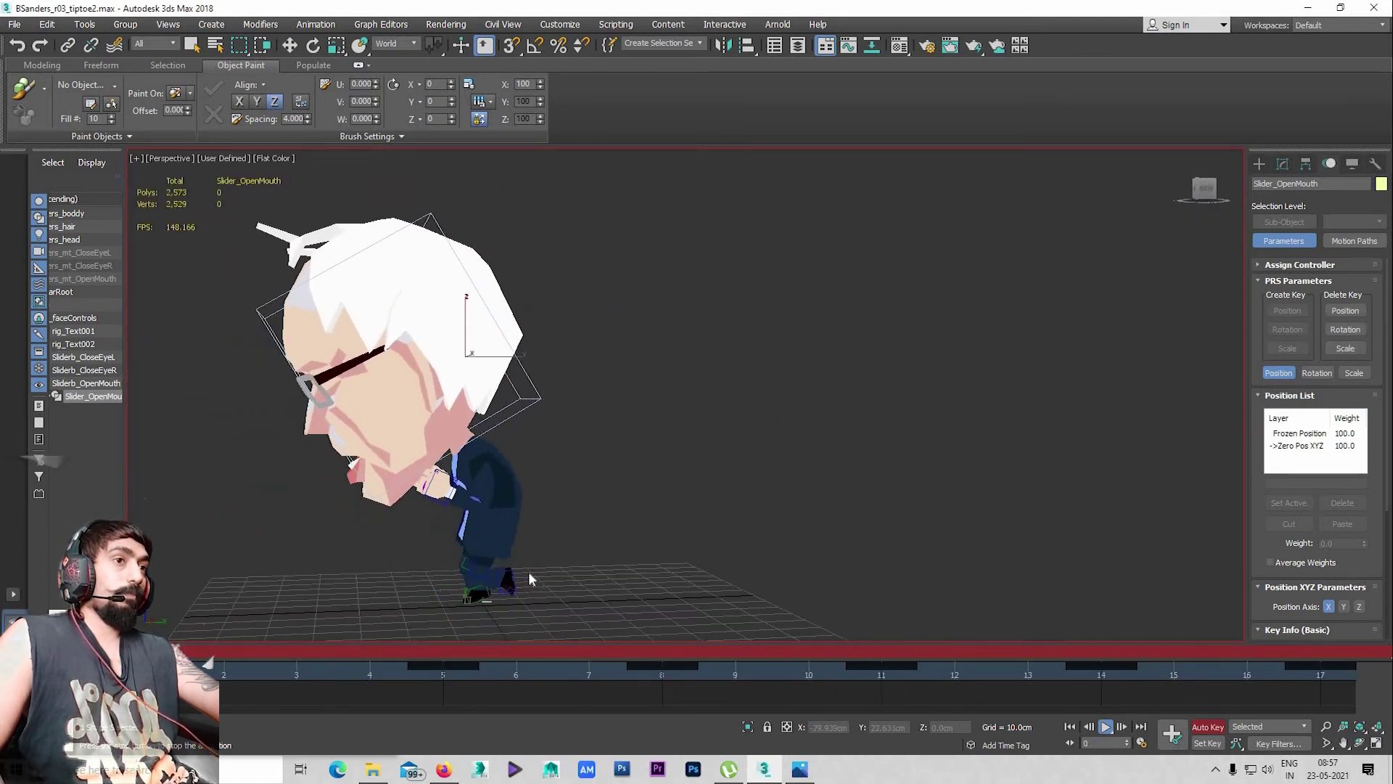
{"action": "key", "text": "slash"}
{"action": "key", "text": "w"}
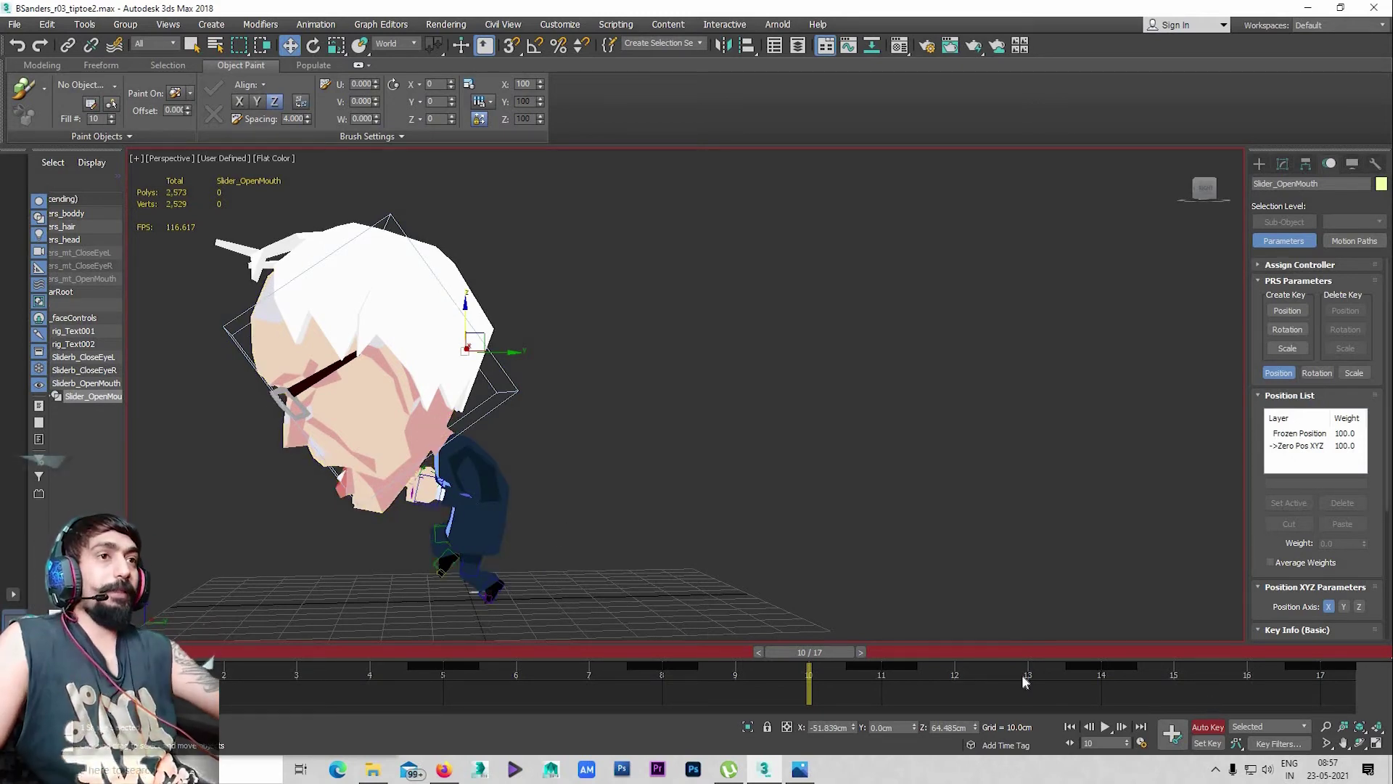
Extend the animation end to frame 25 and select the character rig
{"action": "right_click_drag", "start_coordinate": [1025, 680], "coordinate": [1089, 716], "text": "ctrl+alt"}
{"action": "right_click_drag", "start_coordinate": [892, 711], "coordinate": [936, 711], "text": "ctrl+alt"}
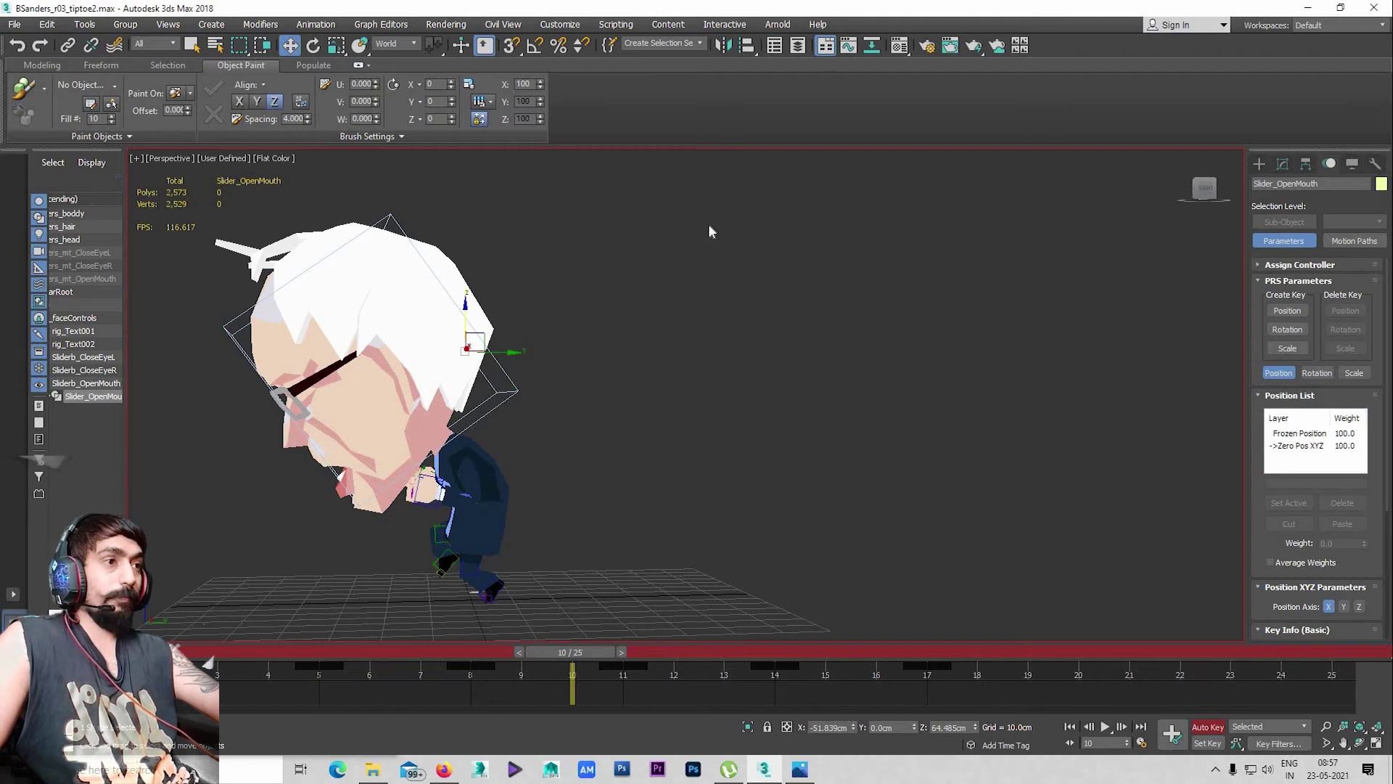
{"action": "double_click", "coordinate": [476, 451]}
{"action": "middle_click_drag", "start_coordinate": [409, 614], "coordinate": [478, 612]}
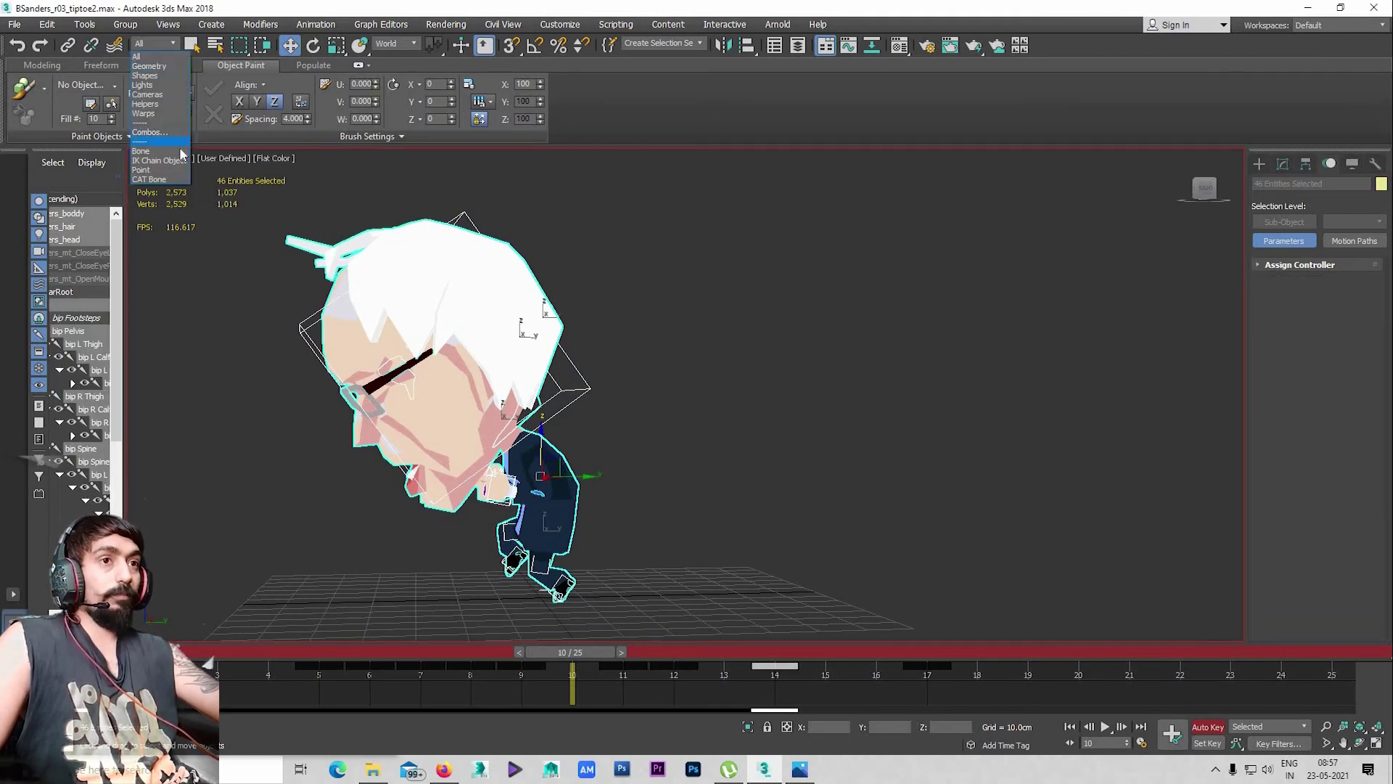
Select the biped hierarchy using the Bone filter, then set the filter back to All
{"action": "left_click", "coordinate": [599, 318]}
{"action": "left_click", "coordinate": [585, 460]}
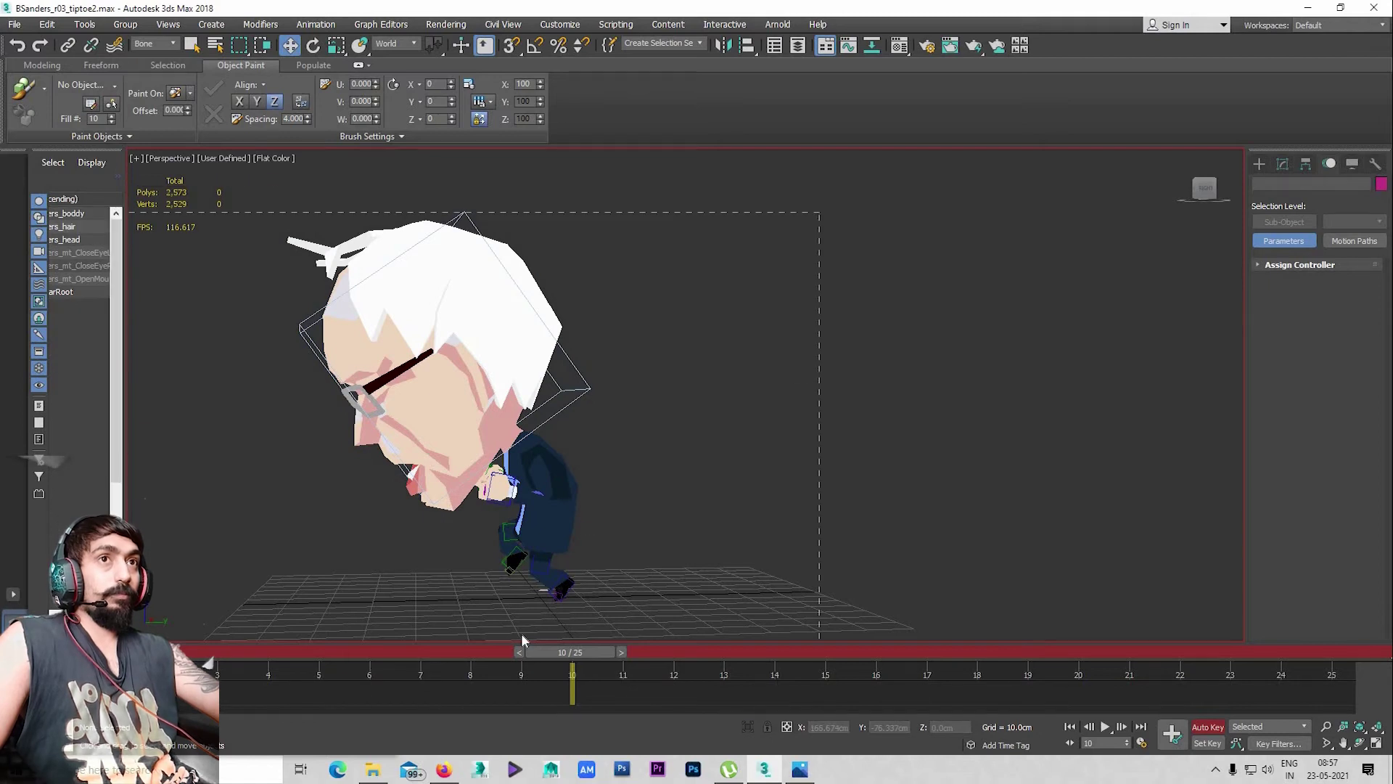
{"action": "double_click", "coordinate": [559, 534]}
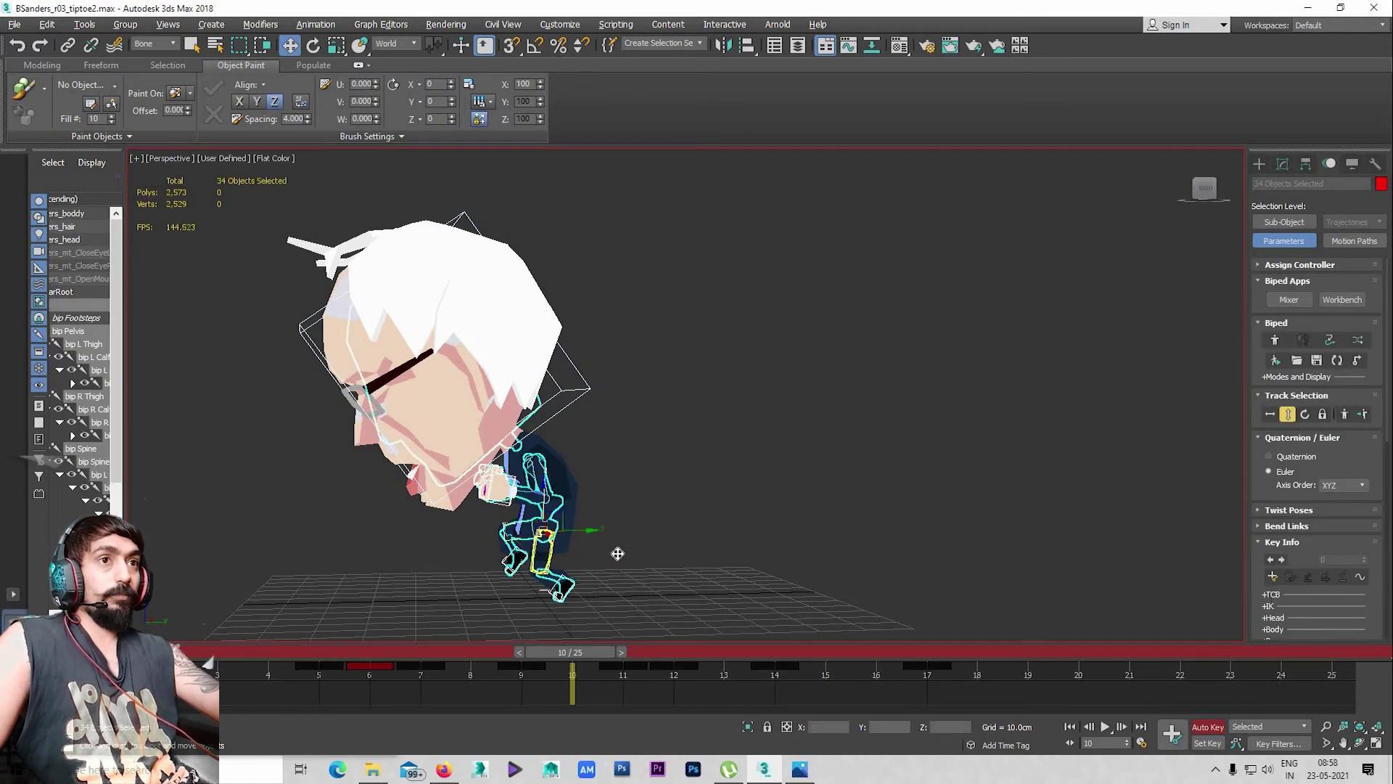
{"action": "mouse_move", "coordinate": [618, 554]}
{"action": "middle_mouse_down", "text": "alt"}
{"action": "mouse_move", "coordinate": [576, 466]}
{"action": "mouse_move", "coordinate": [600, 576]}
{"action": "mouse_move", "coordinate": [638, 569]}
{"action": "middle_mouse_up", "text": "alt"}
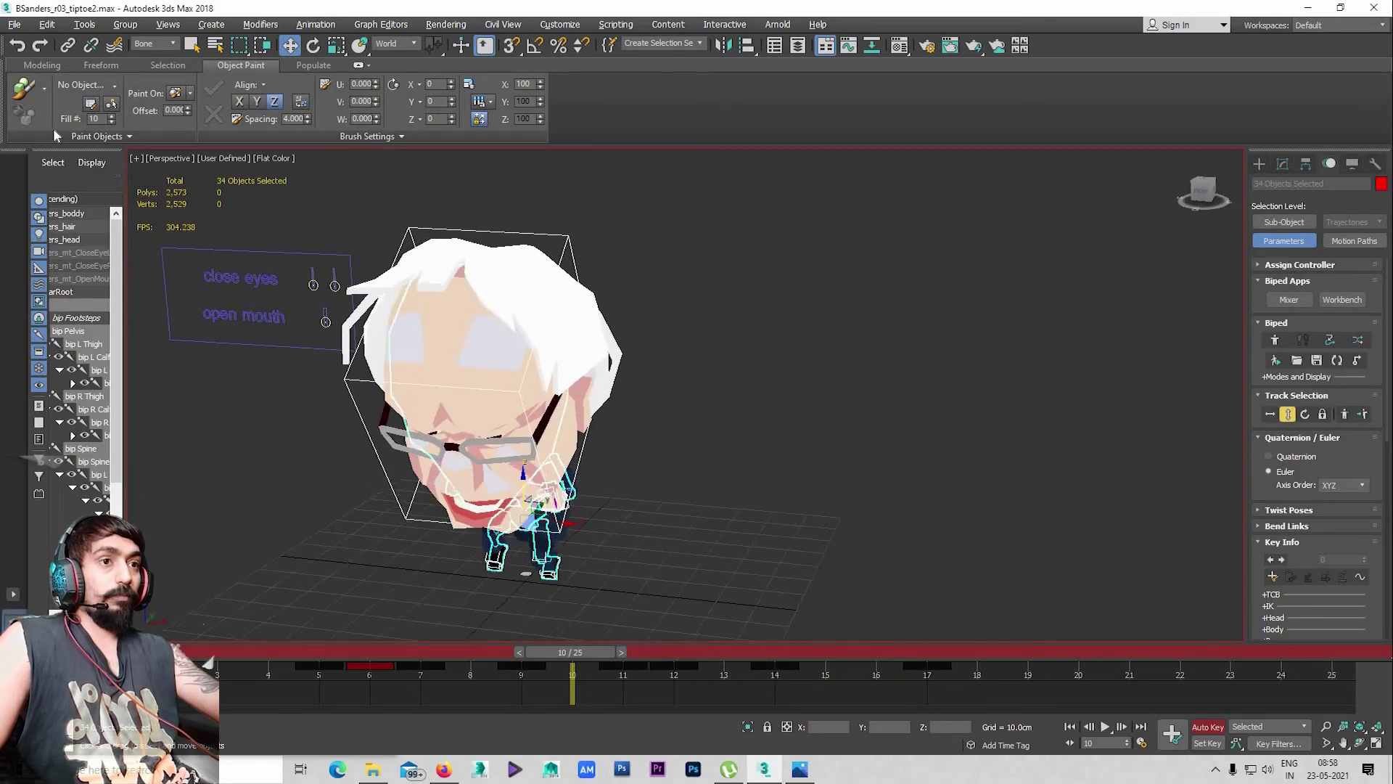
{"action": "left_click", "coordinate": [155, 43]}
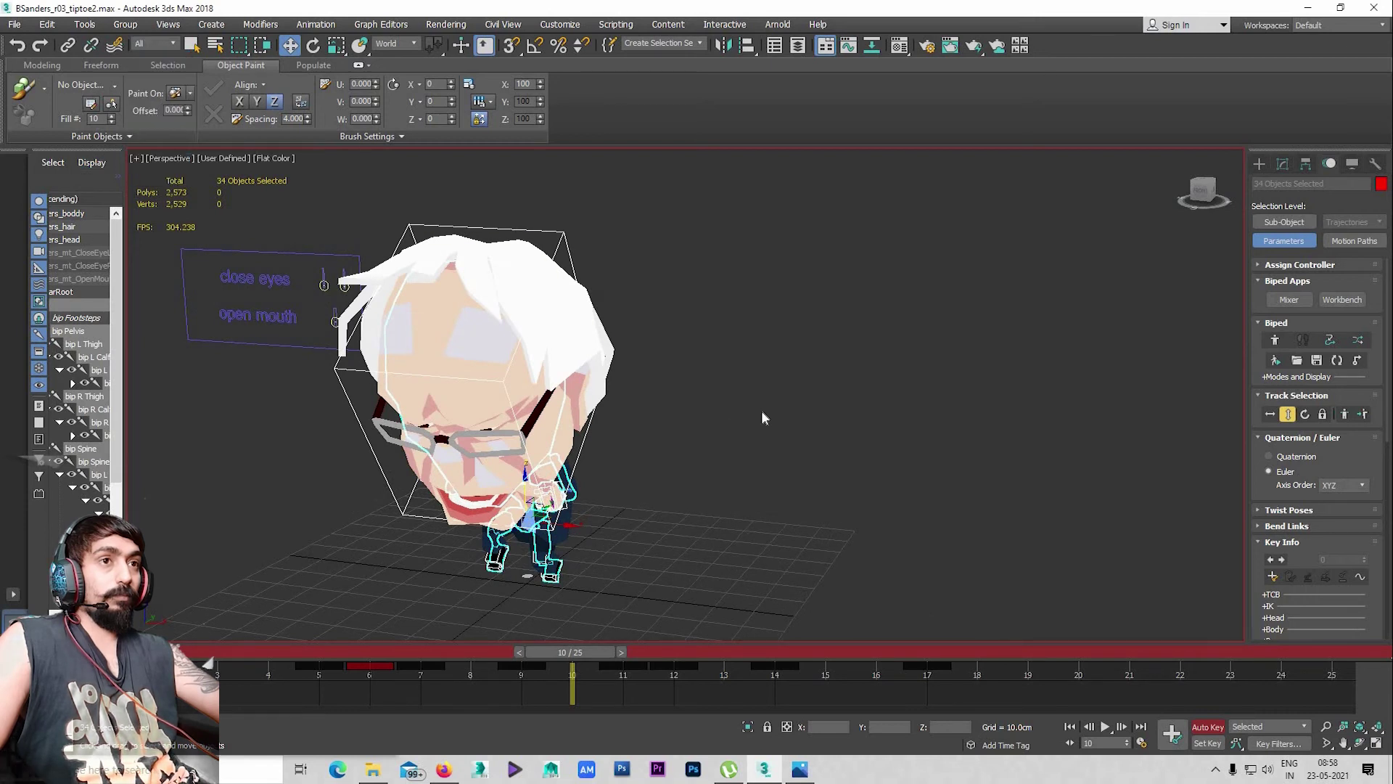
{"action": "middle_click_drag", "start_coordinate": [762, 418], "coordinate": [836, 242], "text": "alt"}
{"action": "left_click", "coordinate": [426, 450]}
{"action": "key", "text": "ctrl+a"}
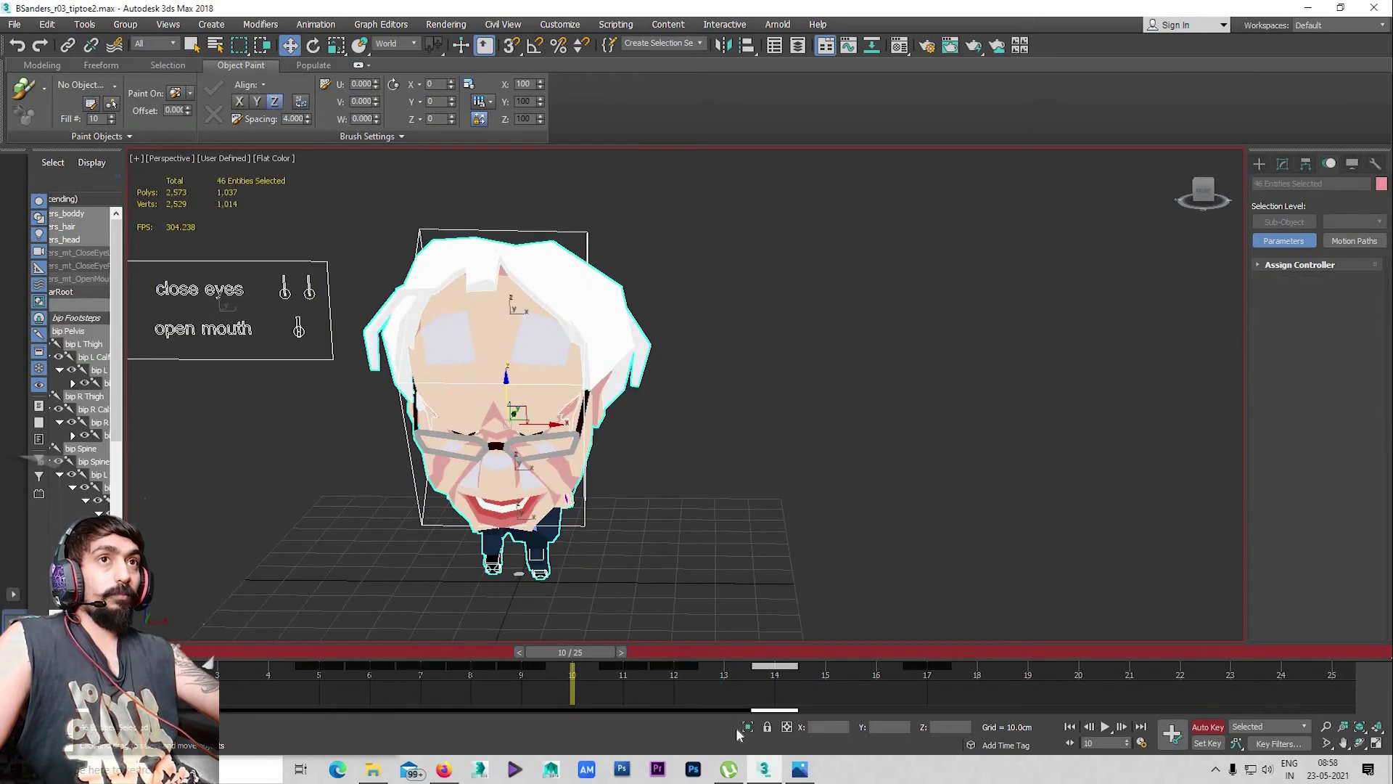
{"action": "left_click_drag", "start_coordinate": [1062, 688], "coordinate": [795, 663]}
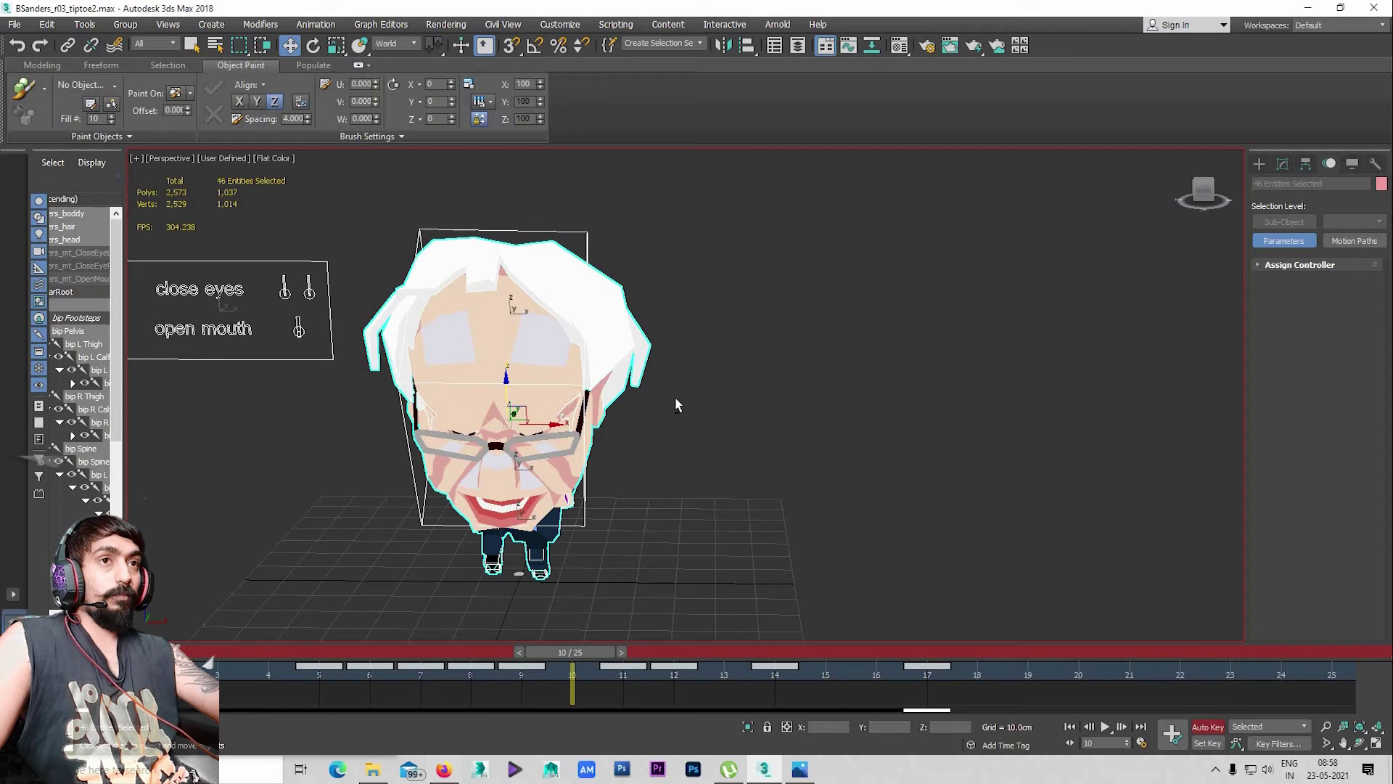
{"action": "key", "text": "slash"}
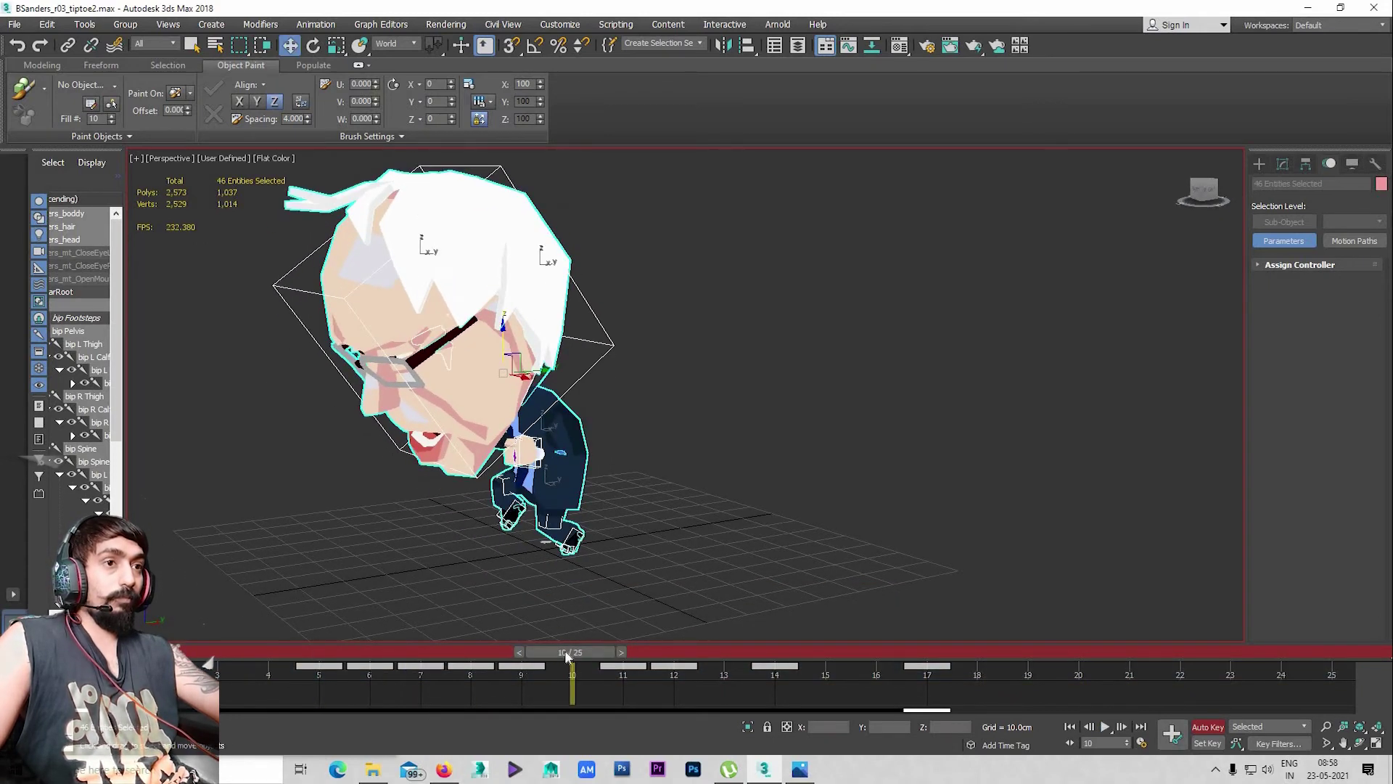
{"action": "left_click_drag", "start_coordinate": [567, 652], "coordinate": [470, 653]}
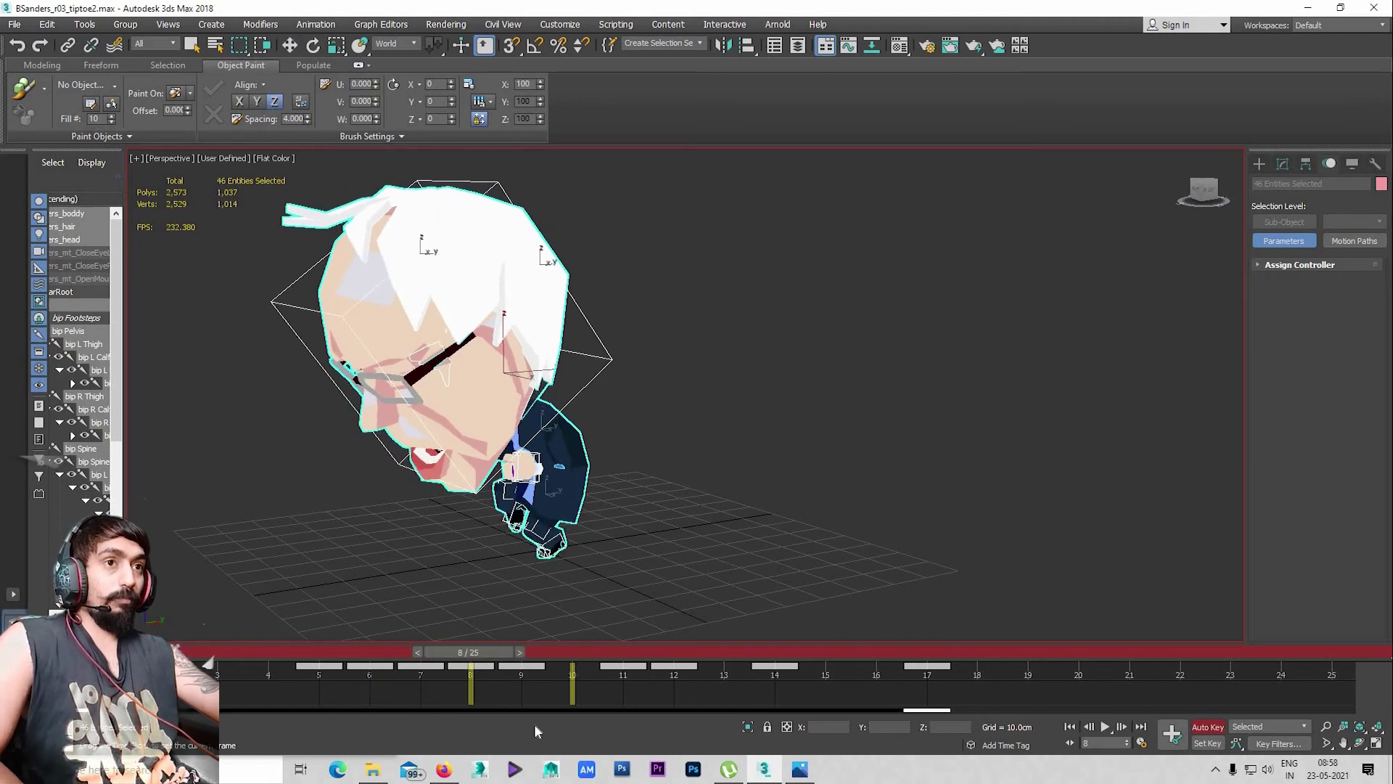
{"action": "key", "text": "w"}
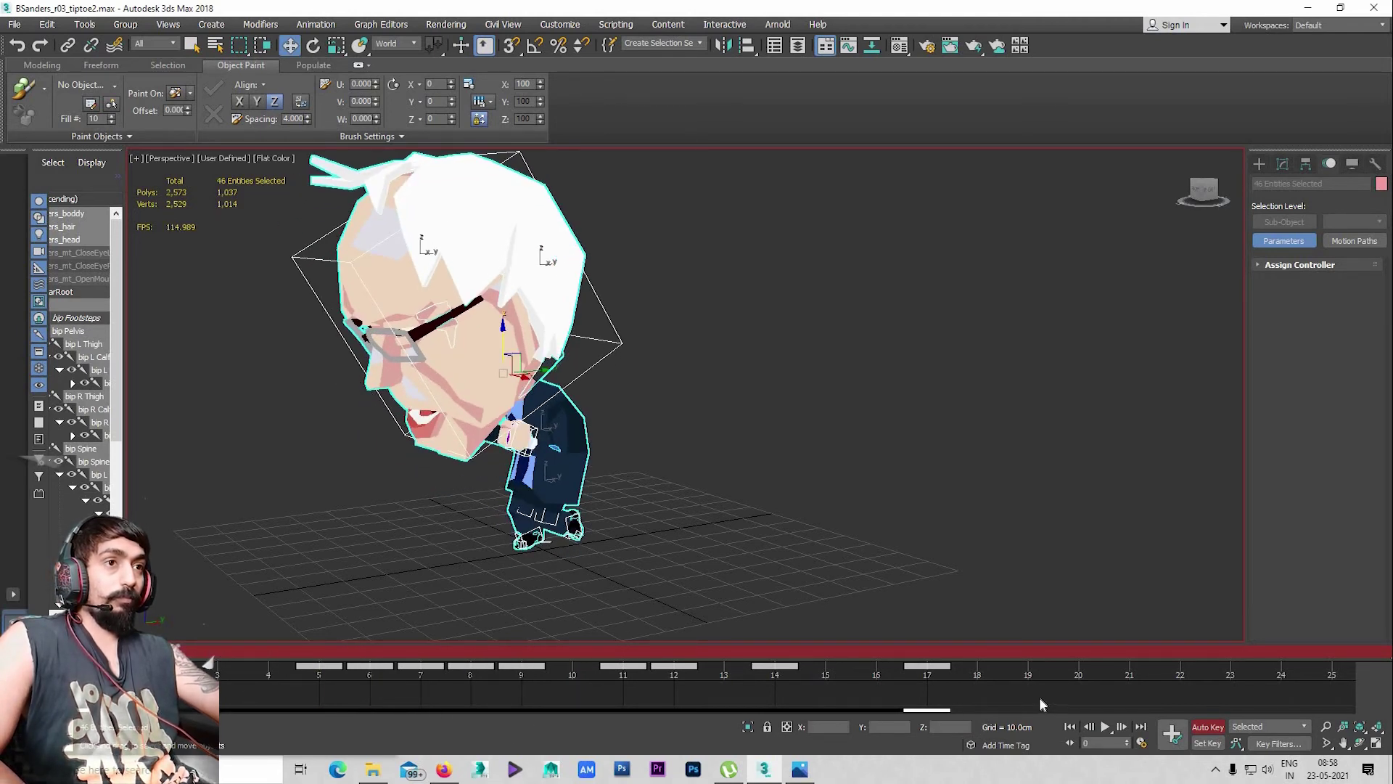
{"action": "left_click_drag", "start_coordinate": [1040, 704], "coordinate": [486, 719]}
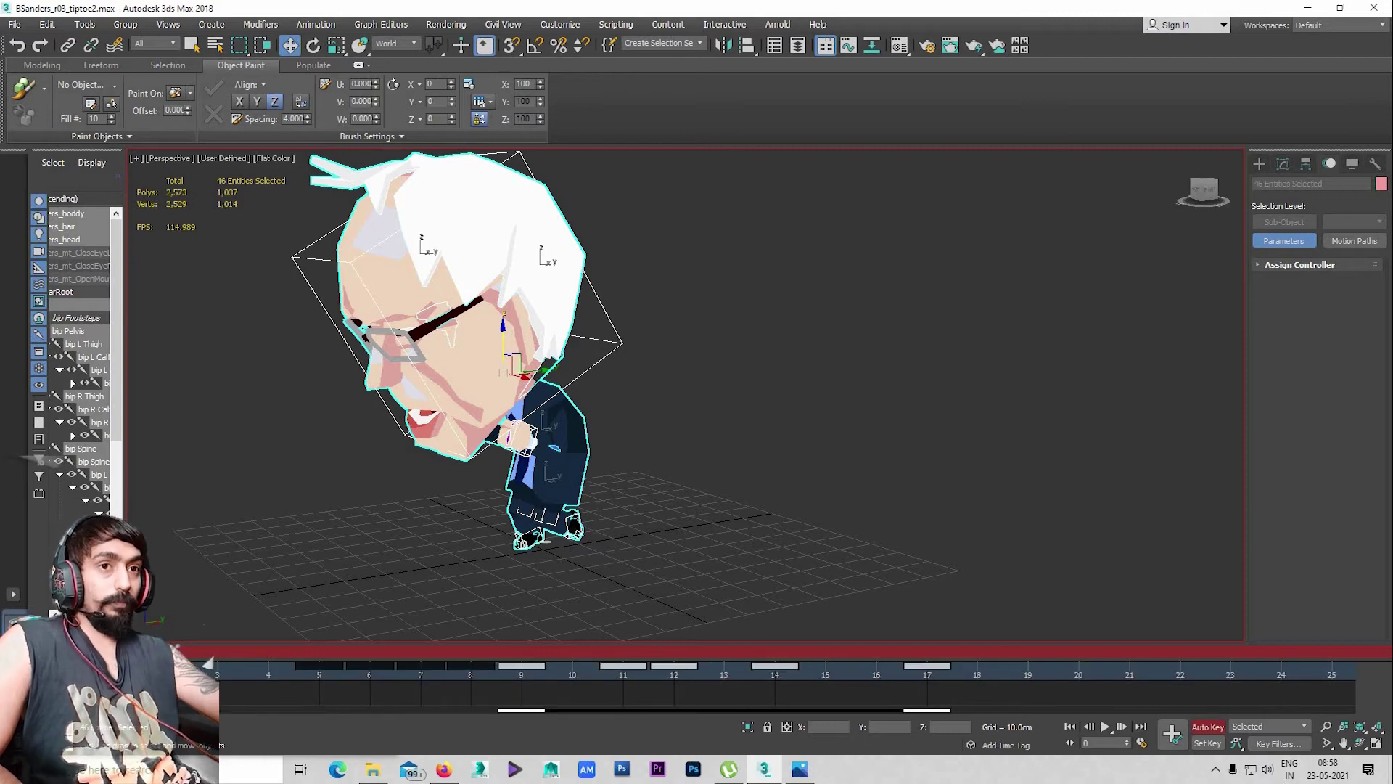
{"action": "mouse_move", "coordinate": [210, 652]}
{"action": "left_mouse_down"}
{"action": "mouse_move", "coordinate": [525, 713]}
{"action": "mouse_move", "coordinate": [646, 718]}
{"action": "left_mouse_up"}
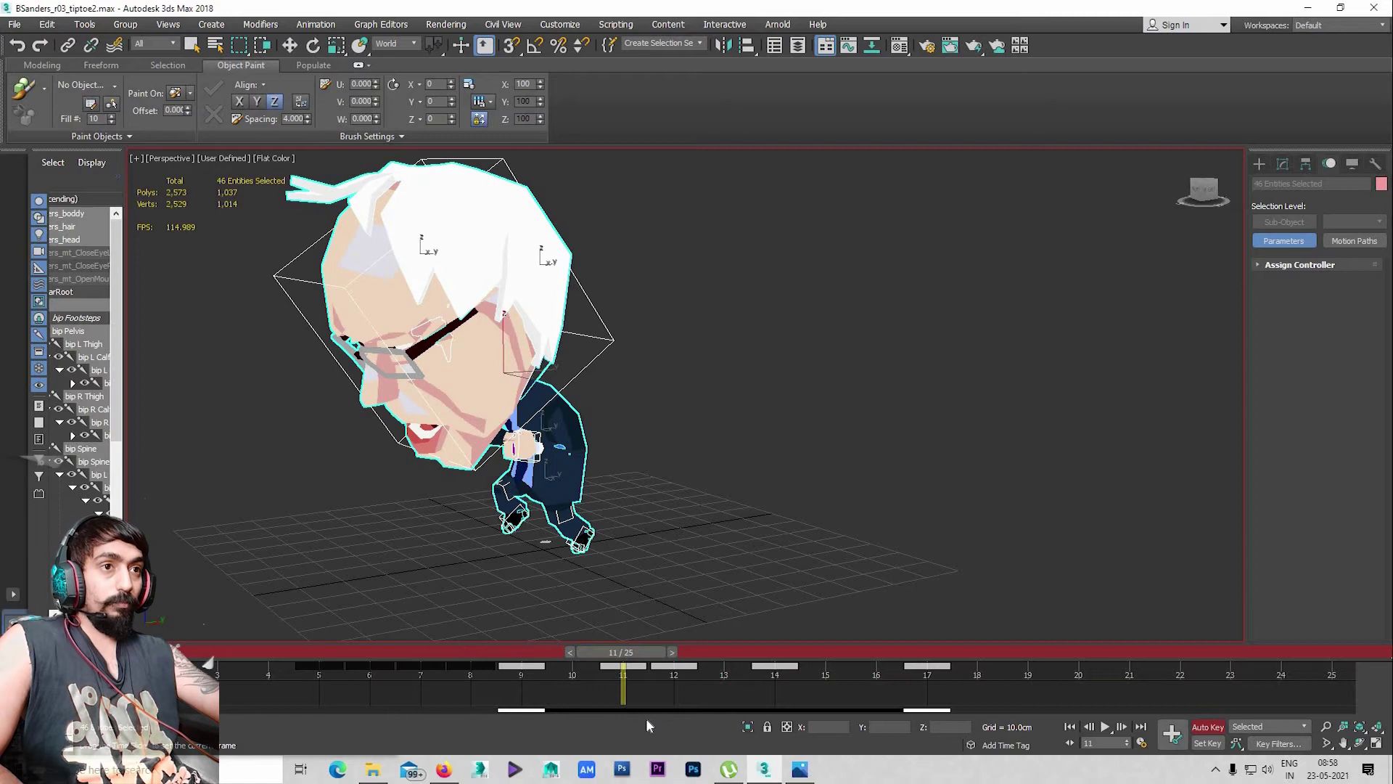
{"action": "key", "text": "period"}
{"action": "key", "text": "period"}
{"action": "key", "text": "period"}
{"action": "key", "text": "period"}
{"action": "key", "text": "period"}
{"action": "key", "text": "period"}
{"action": "key", "text": "period"}
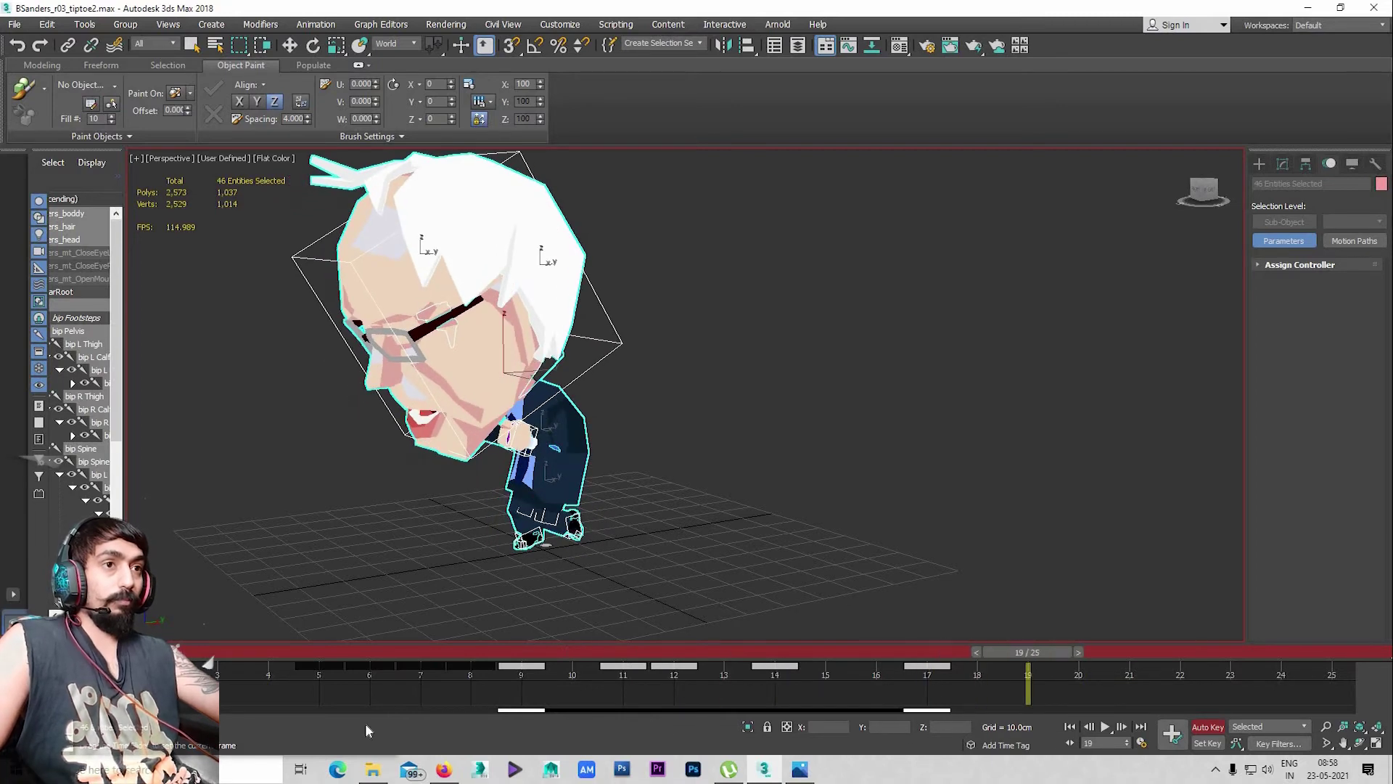
{"action": "key", "text": "Home"}
{"action": "key", "text": "slash"}
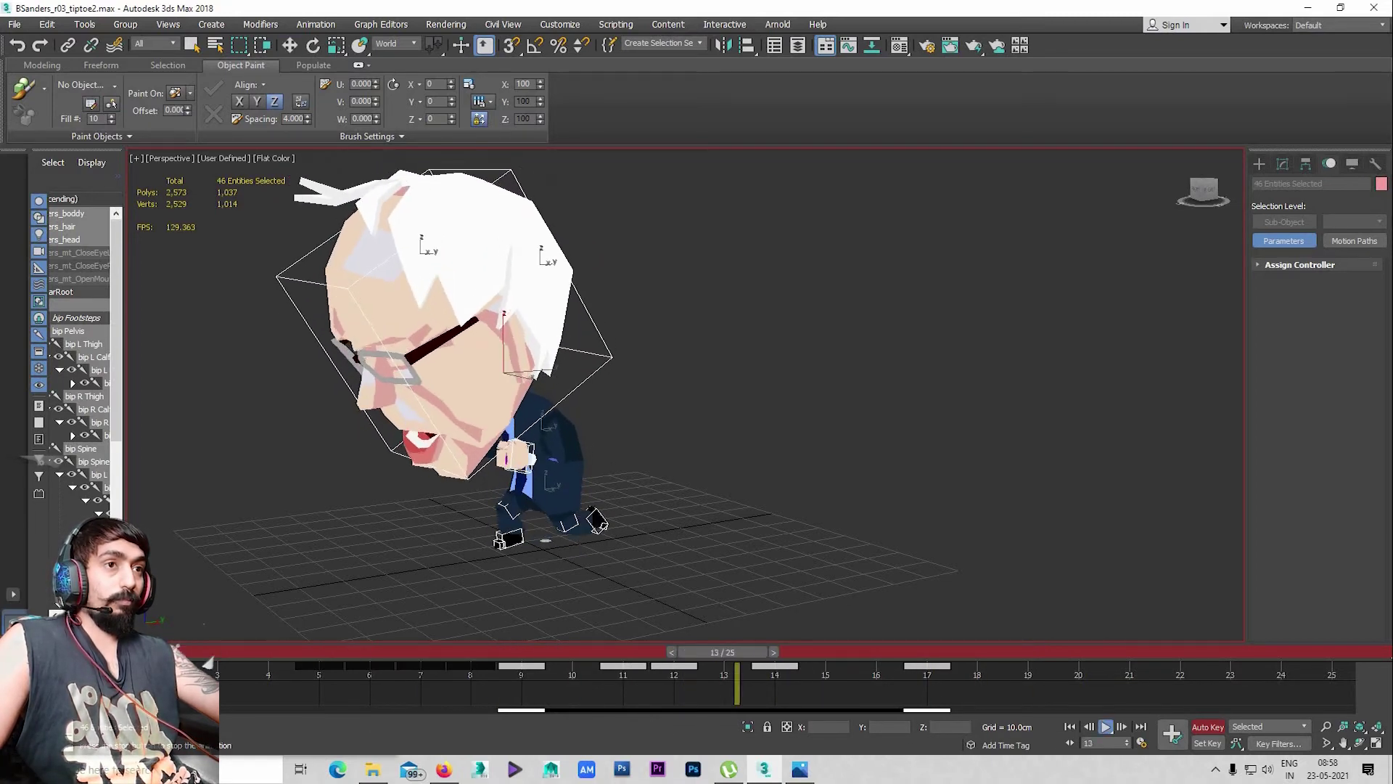
{"action": "key", "text": "slash"}
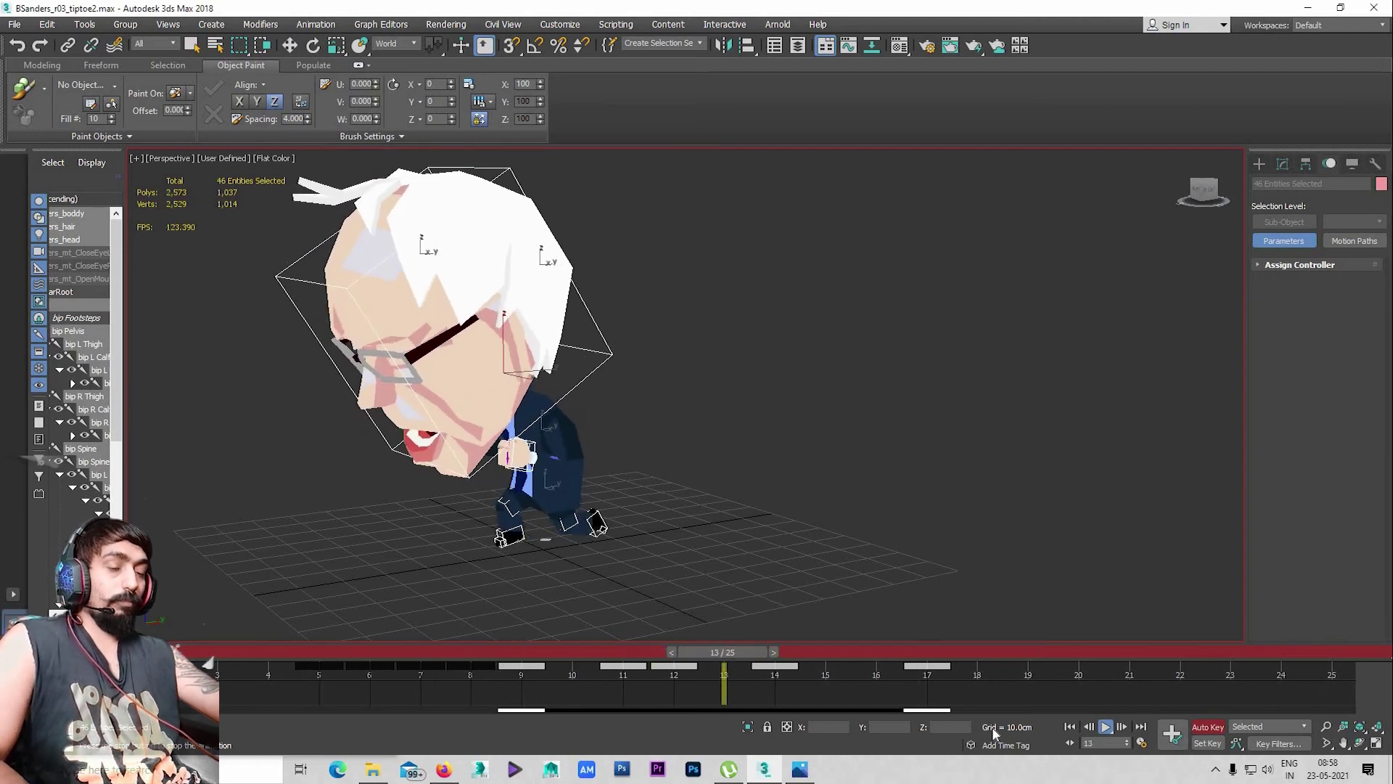
{"action": "key", "text": "w"}
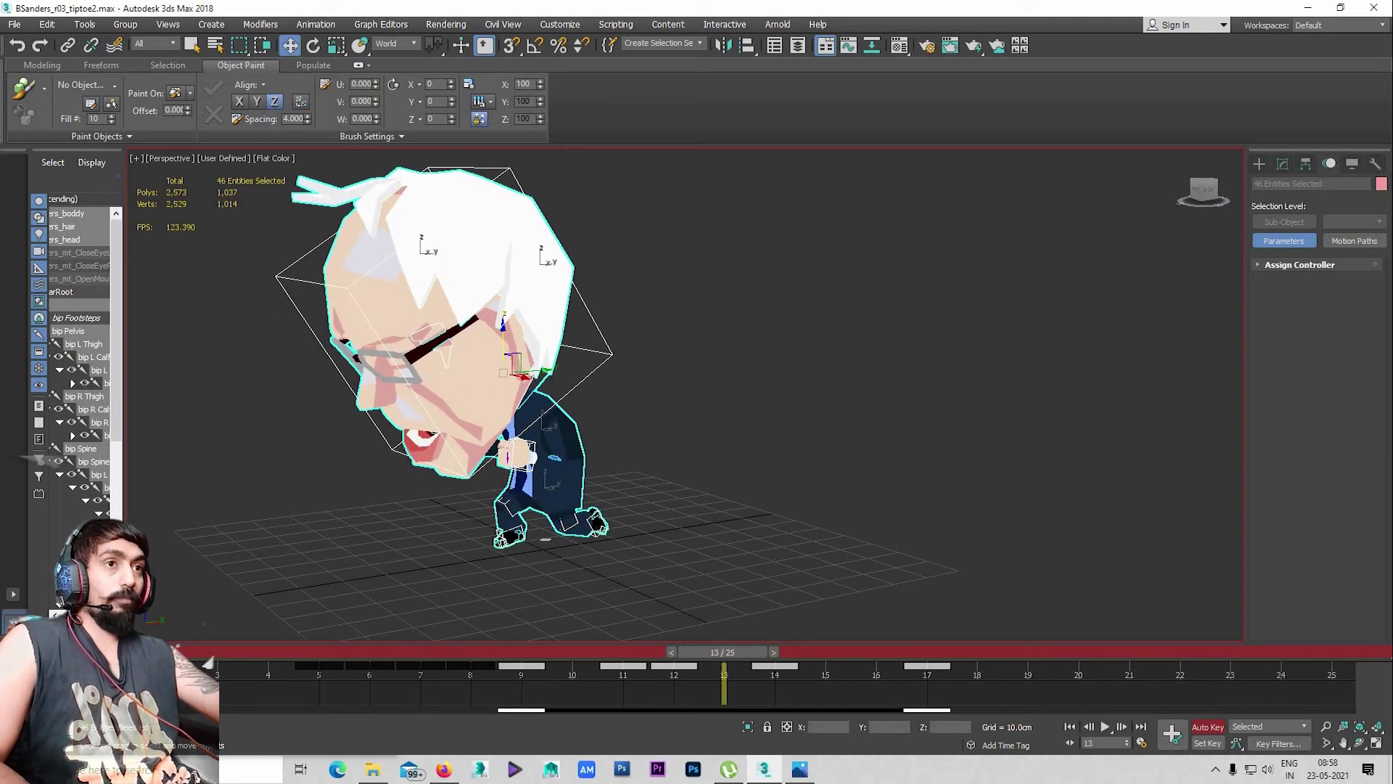
Undo the last change and review the walk cycle up to frame 8
{"action": "left_click", "coordinate": [194, 660]}
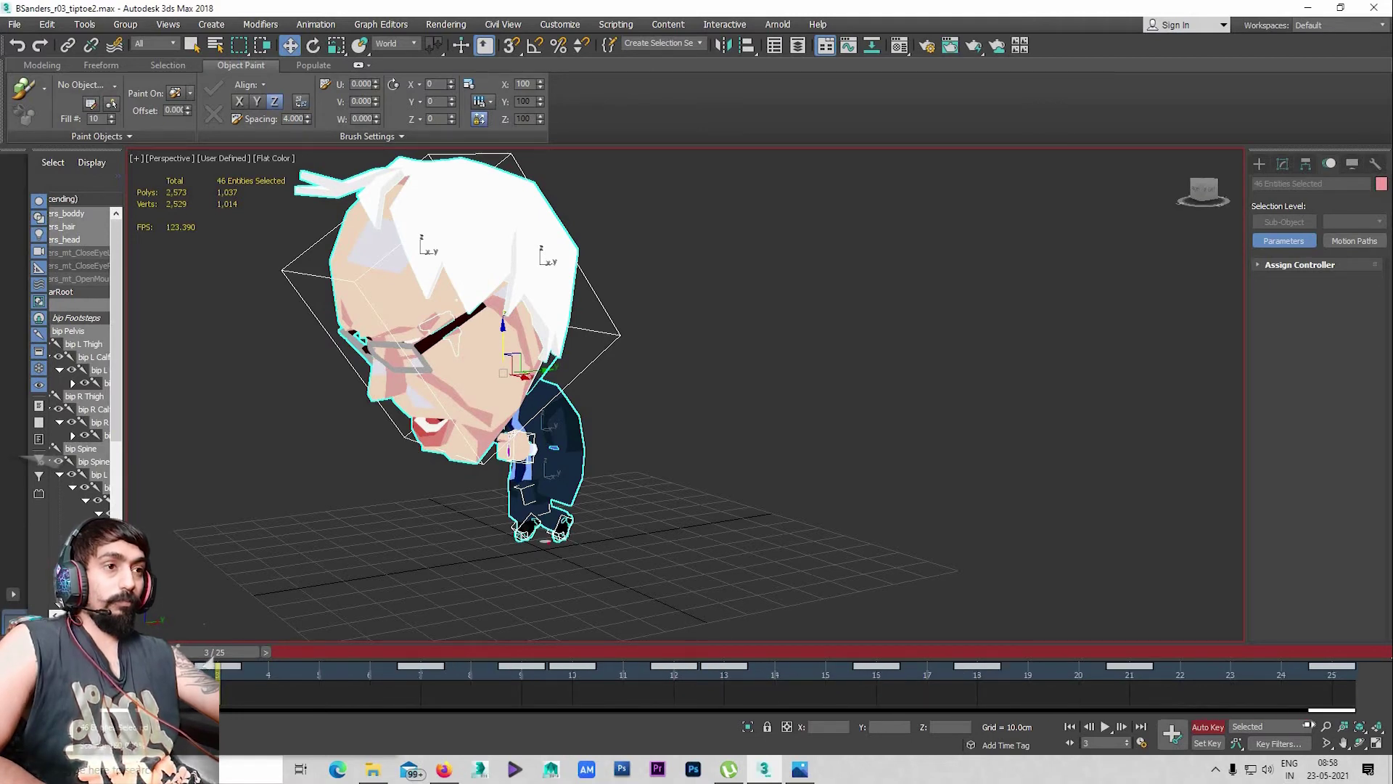
{"action": "key", "text": "ctrl+z"}
{"action": "key", "text": "slash"}
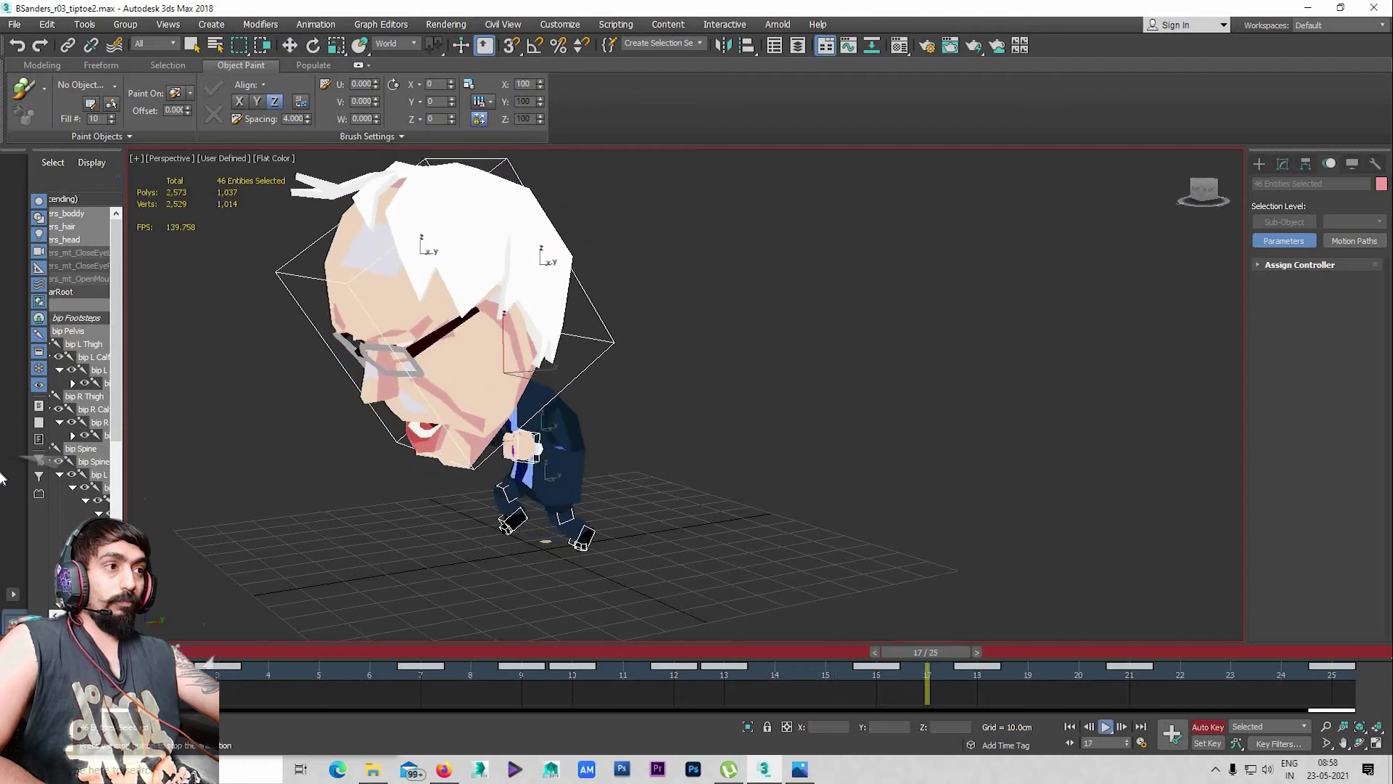
{"action": "middle_click_drag", "start_coordinate": [205, 444], "coordinate": [556, 485], "text": "alt"}
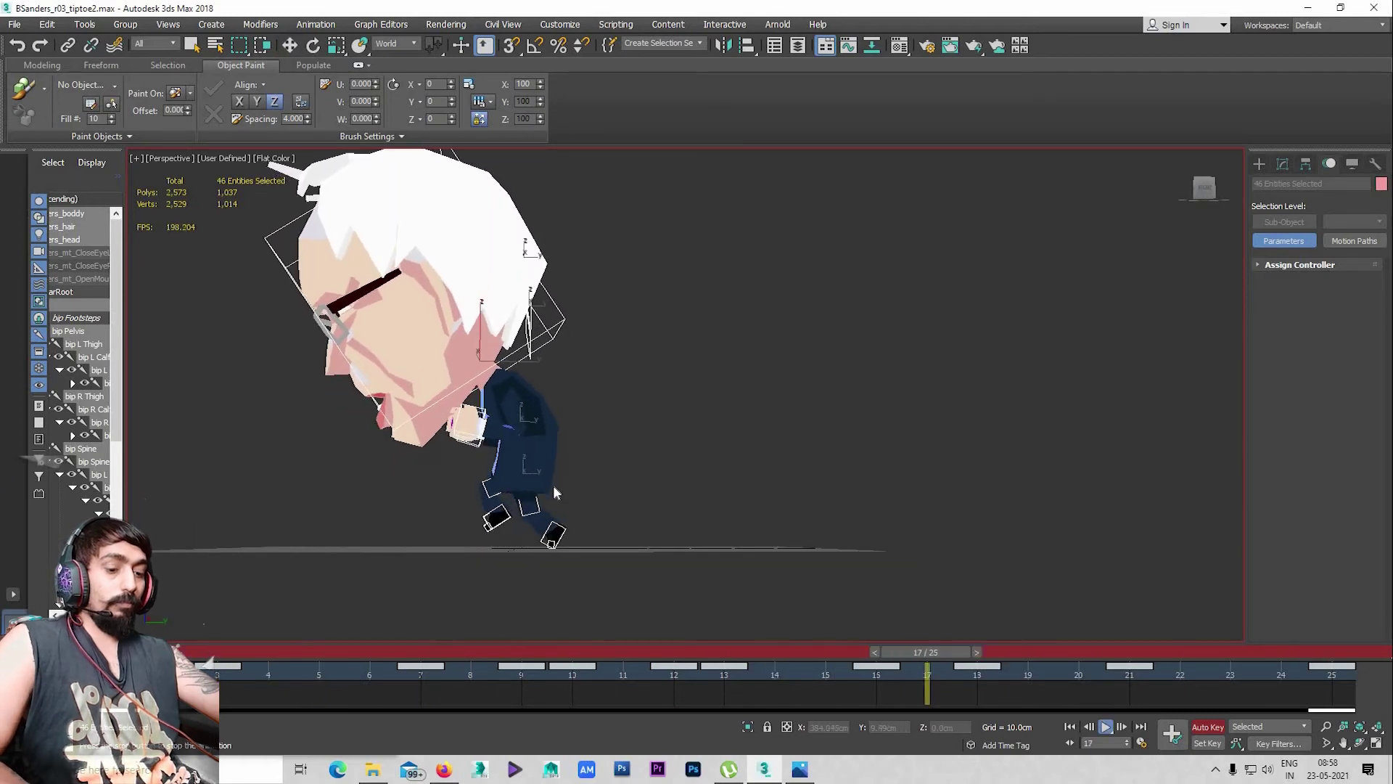
{"action": "key", "text": "slash"}
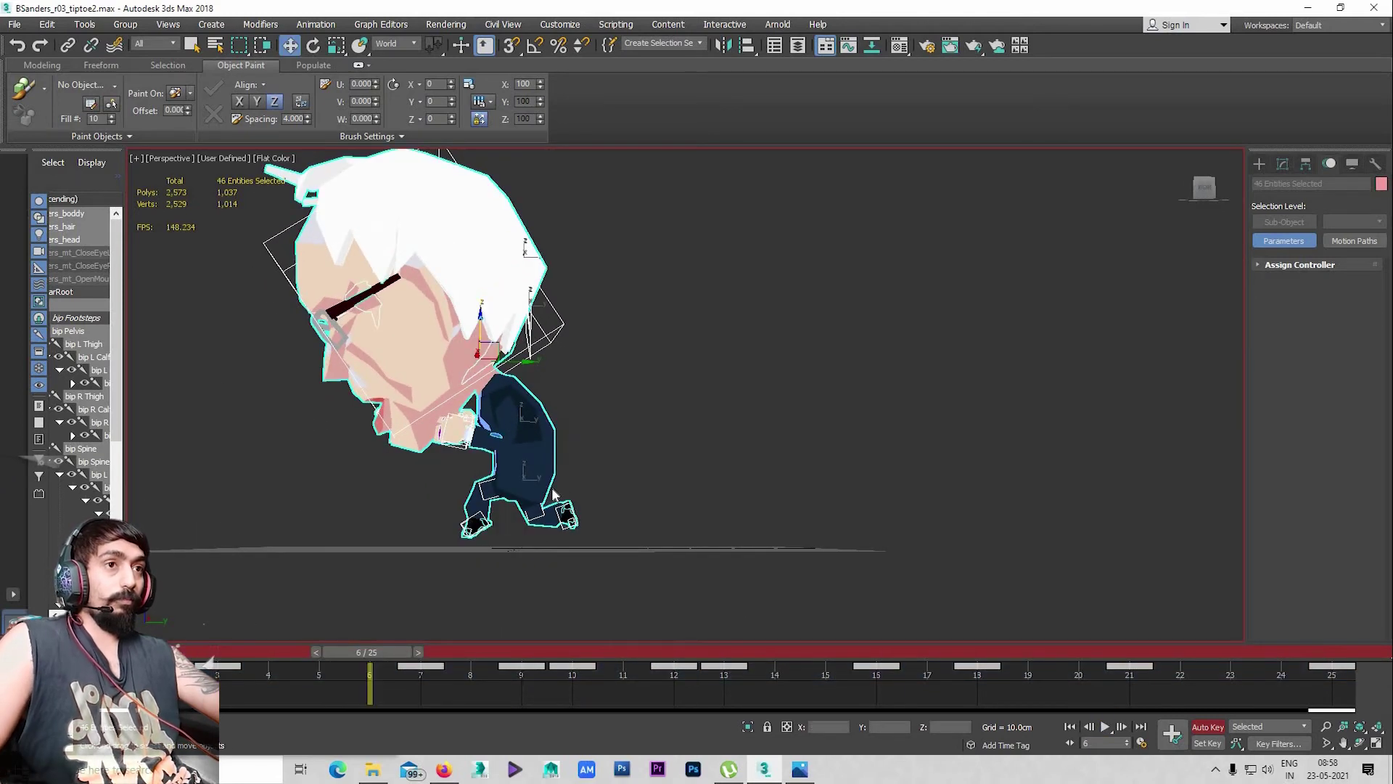
{"action": "mouse_move", "coordinate": [330, 659]}
{"action": "left_mouse_down"}
{"action": "mouse_move", "coordinate": [234, 664]}
{"action": "mouse_move", "coordinate": [429, 669]}
{"action": "mouse_move", "coordinate": [414, 686]}
{"action": "left_mouse_up"}
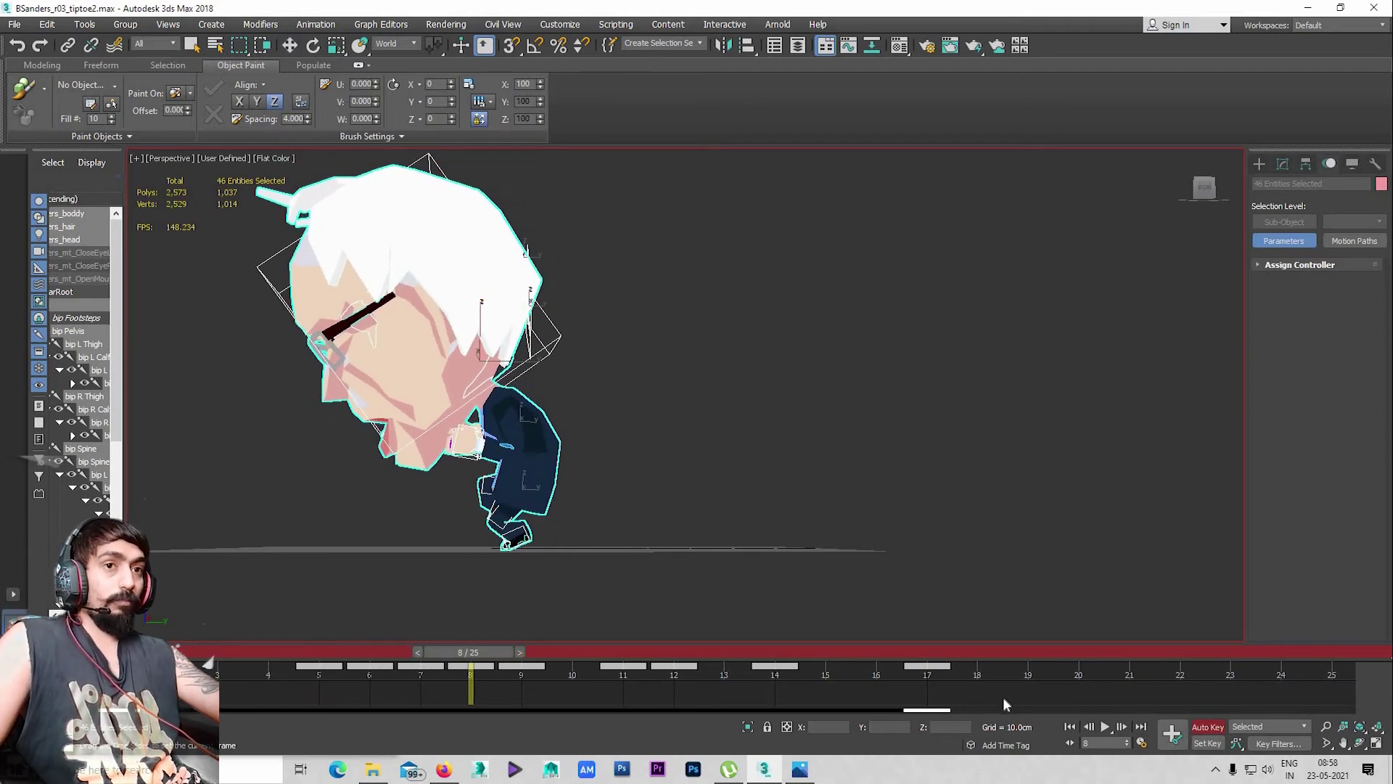
Select the keys spanning frames 10–18 and scrub the animation to frame 20
{"action": "left_click_drag", "start_coordinate": [985, 675], "coordinate": [509, 695]}
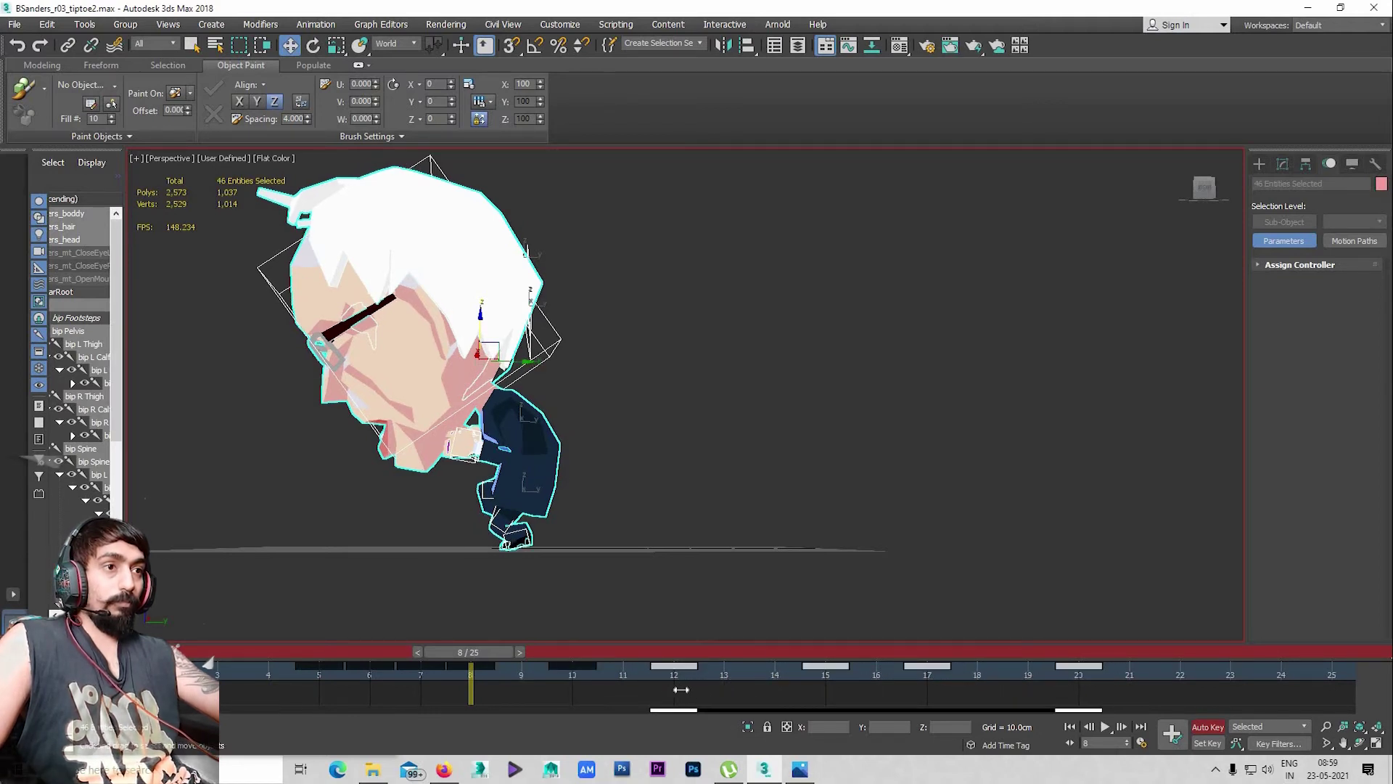
{"action": "left_click", "coordinate": [834, 523]}
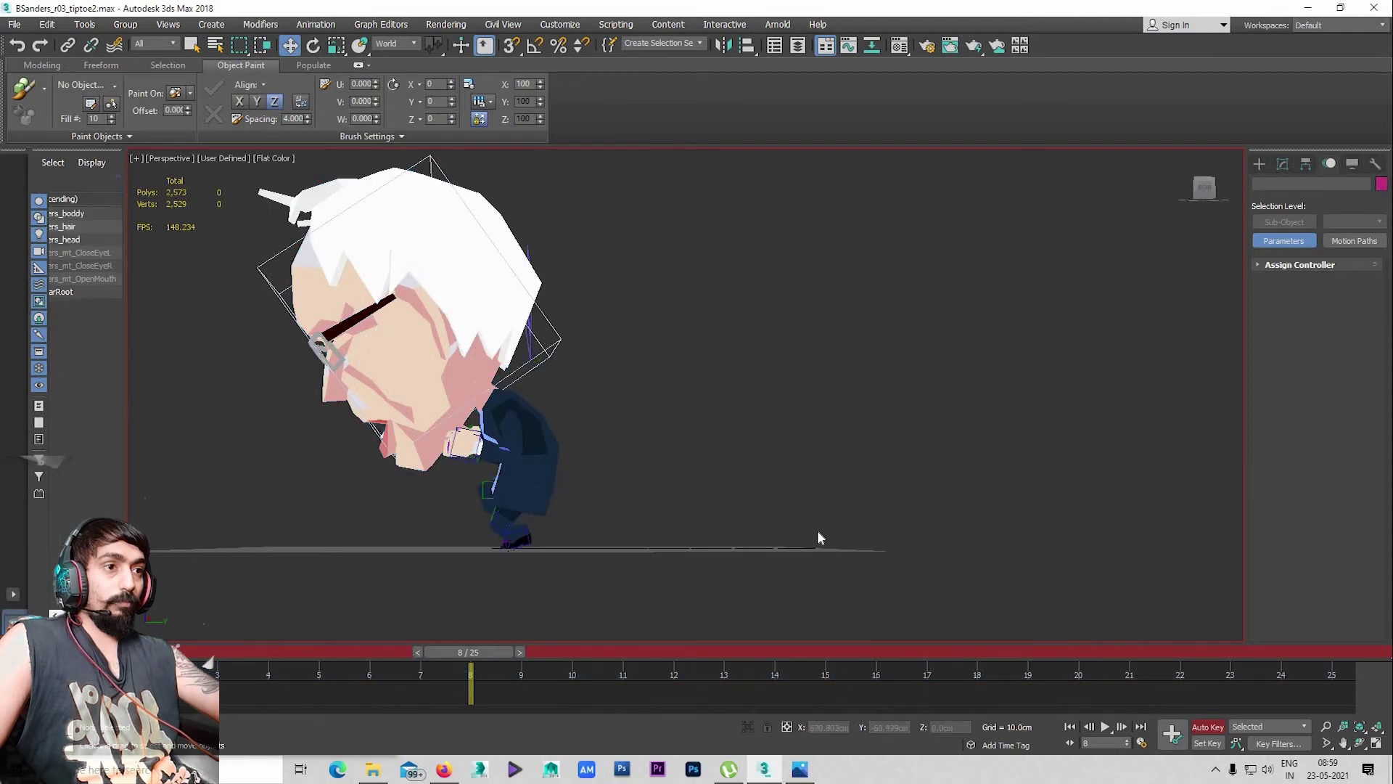
{"action": "key", "text": "slash"}
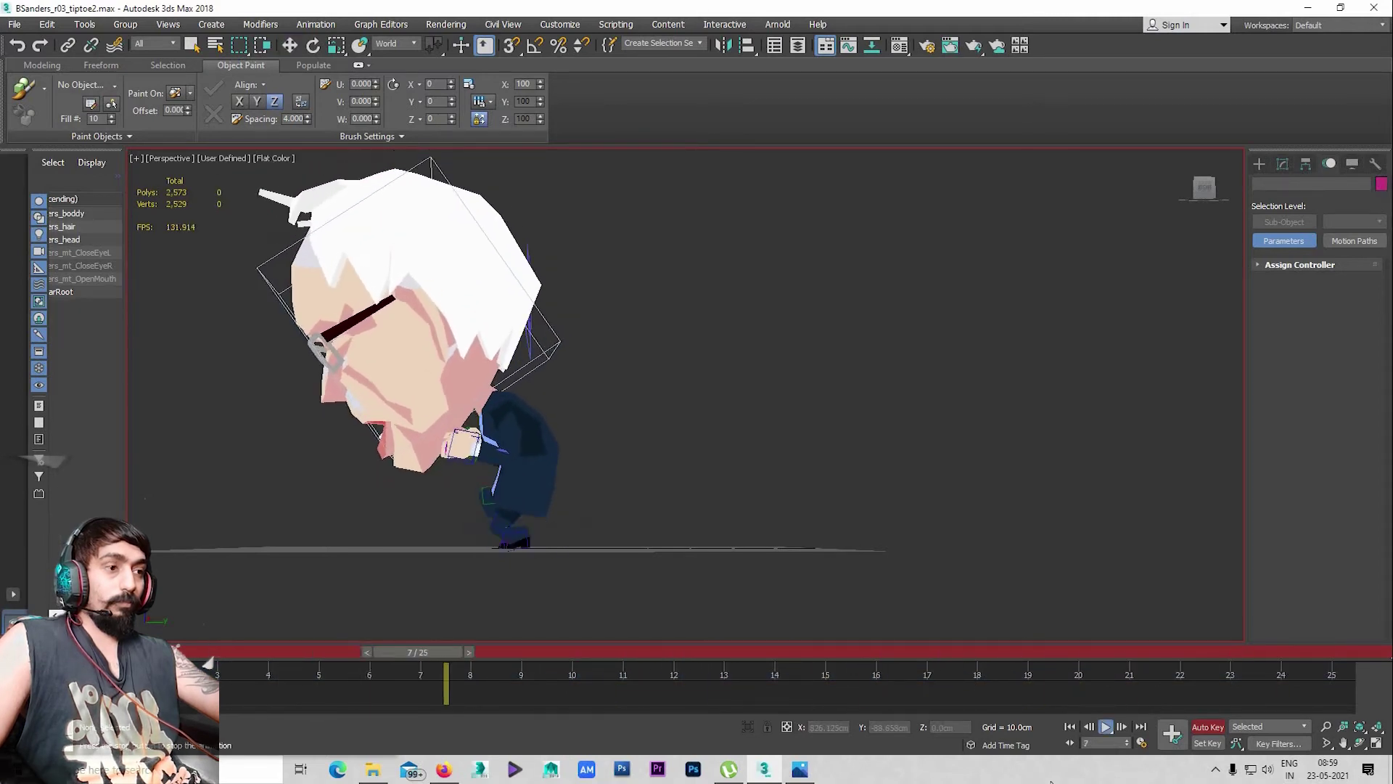
{"action": "key", "text": "slash"}
{"action": "left_click_drag", "start_coordinate": [874, 653], "coordinate": [1104, 657]}
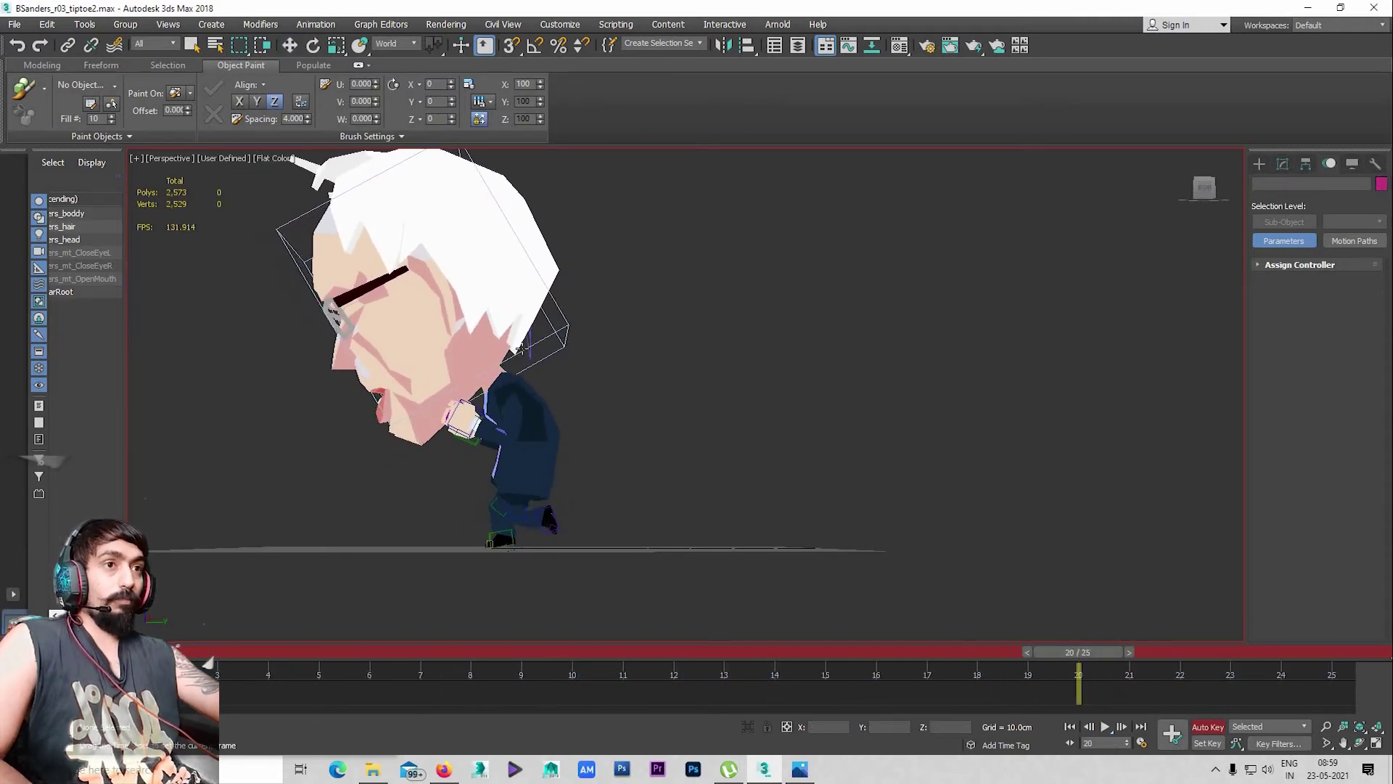
{"action": "key", "text": "ctrl+z"}
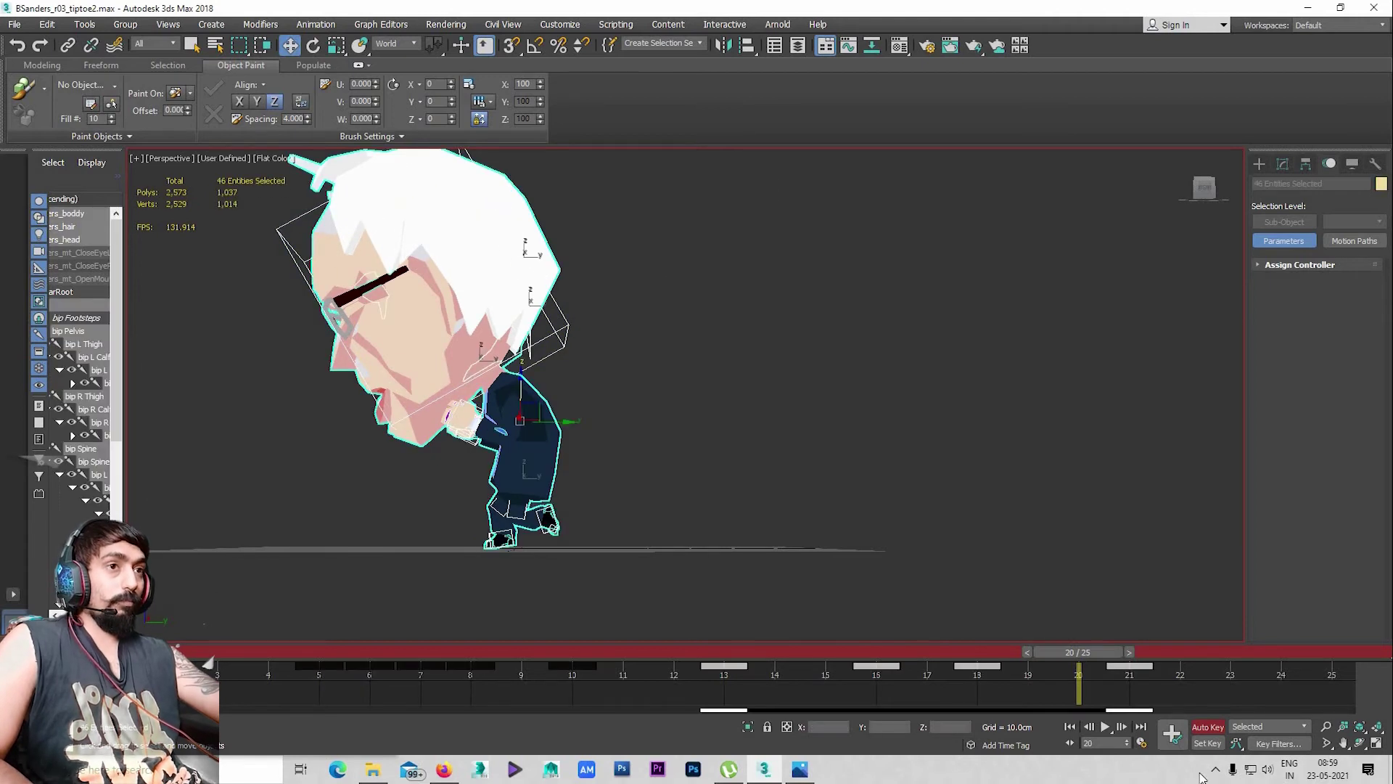
{"action": "scroll", "coordinate": [813, 468], "scroll_direction": "down", "scroll_amount": 5}
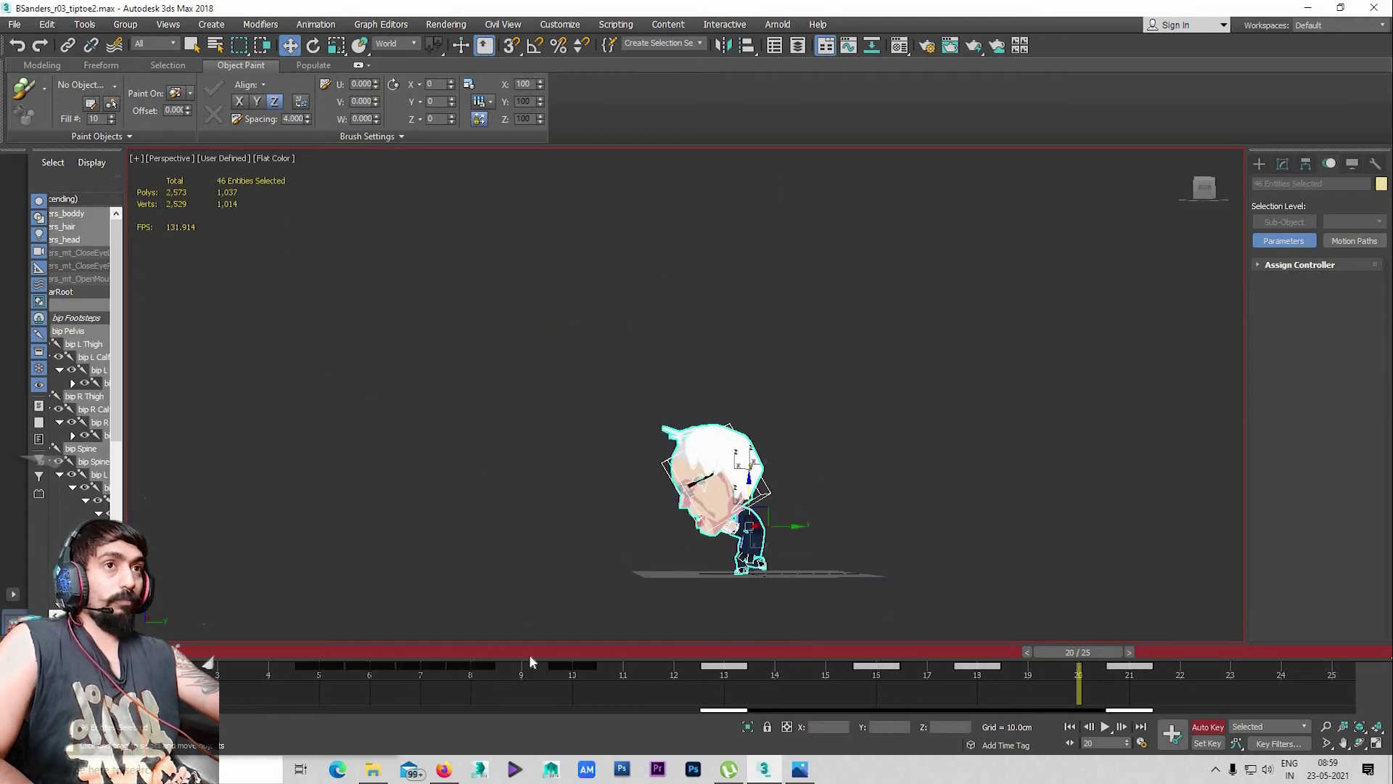
Shorten the animation range to end at frame 21 and play the loop
{"action": "key", "text": "period"}
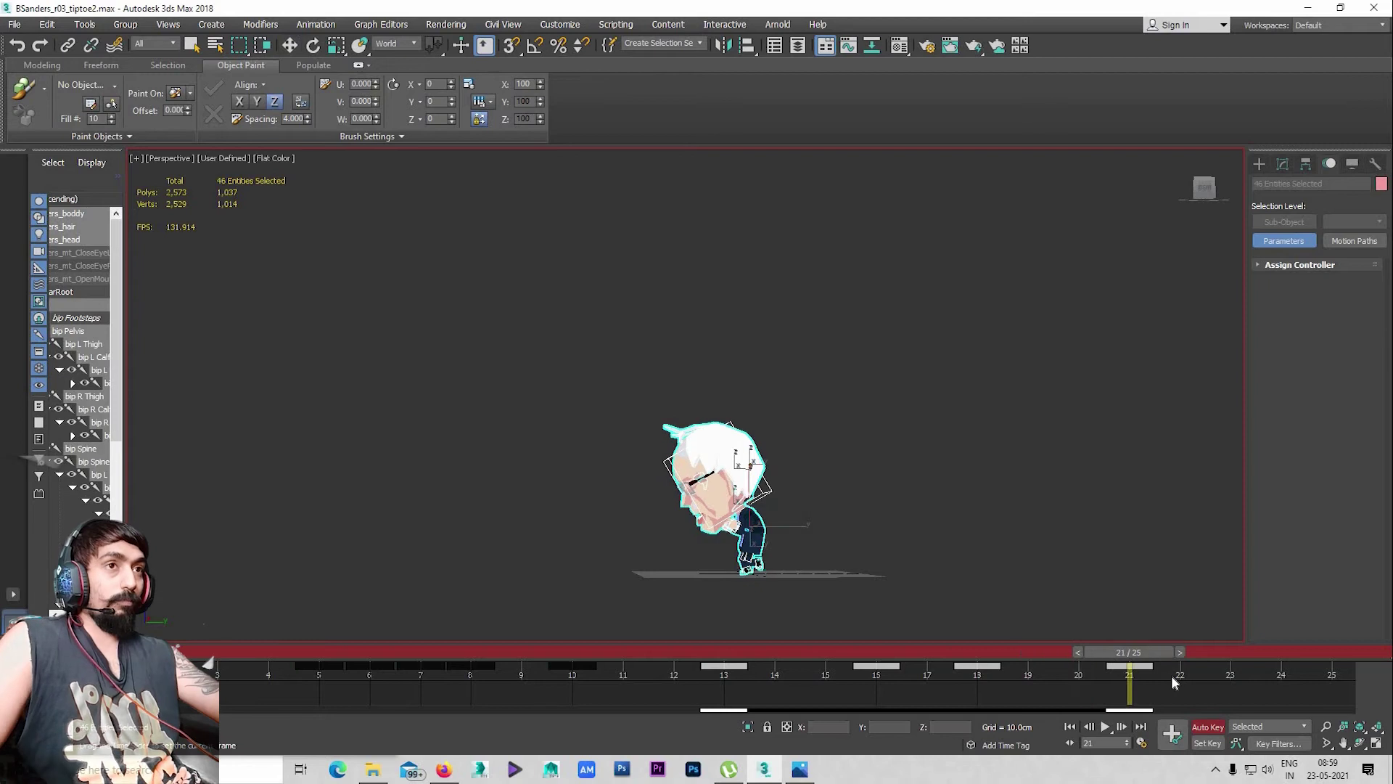
{"action": "right_click_drag", "start_coordinate": [1201, 675], "coordinate": [1149, 668], "text": "ctrl+alt"}
{"action": "key", "text": "slash"}
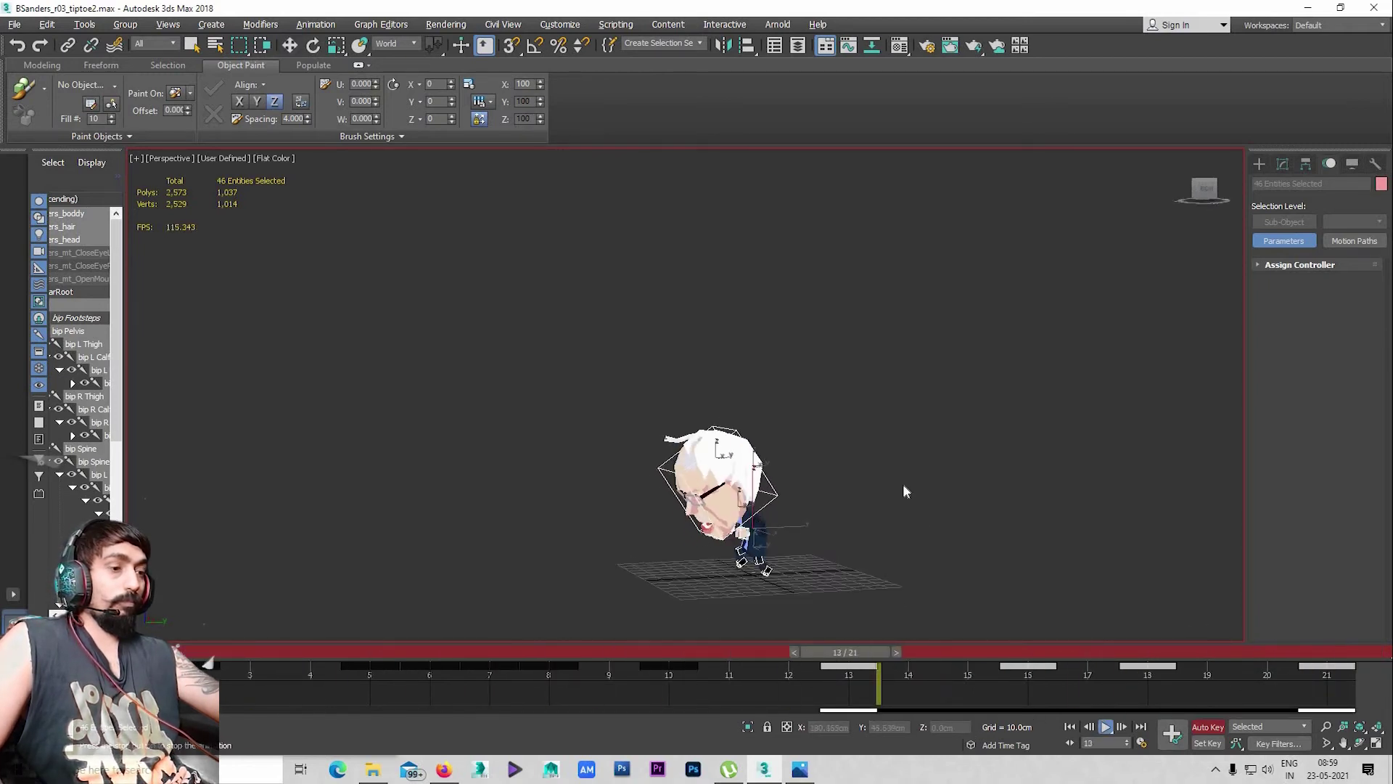
{"action": "key", "text": "slash"}
{"action": "key", "text": "w"}
{"action": "left_click", "coordinate": [852, 466]}
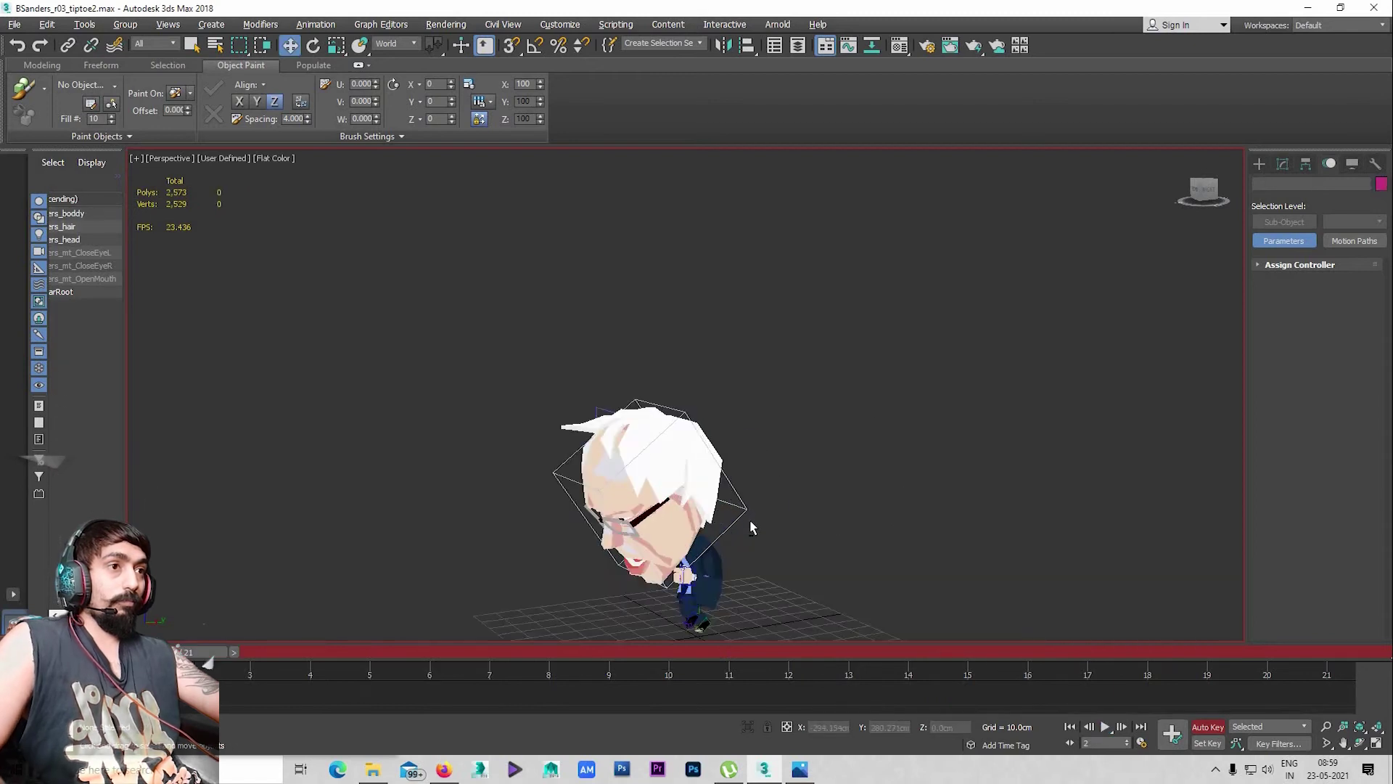
{"action": "scroll", "coordinate": [750, 520], "scroll_direction": "up", "scroll_amount": 5}
Reselect the whole character rig with Ctrl+A and play the 21-frame loop
{"action": "key", "text": "slash"}
{"action": "scroll", "coordinate": [742, 513], "scroll_direction": "up", "scroll_amount": 2}
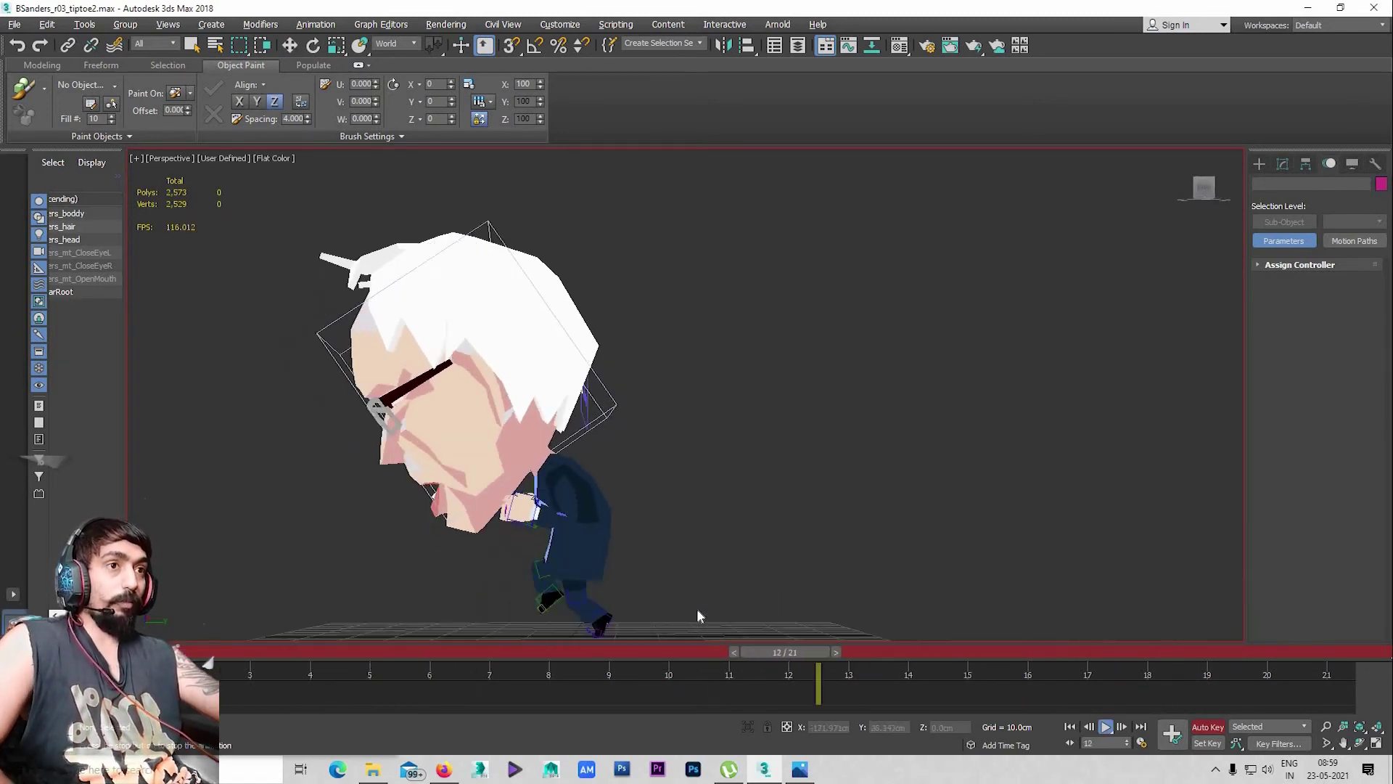
{"action": "key", "text": "ctrl+a"}
{"action": "key", "text": "w"}
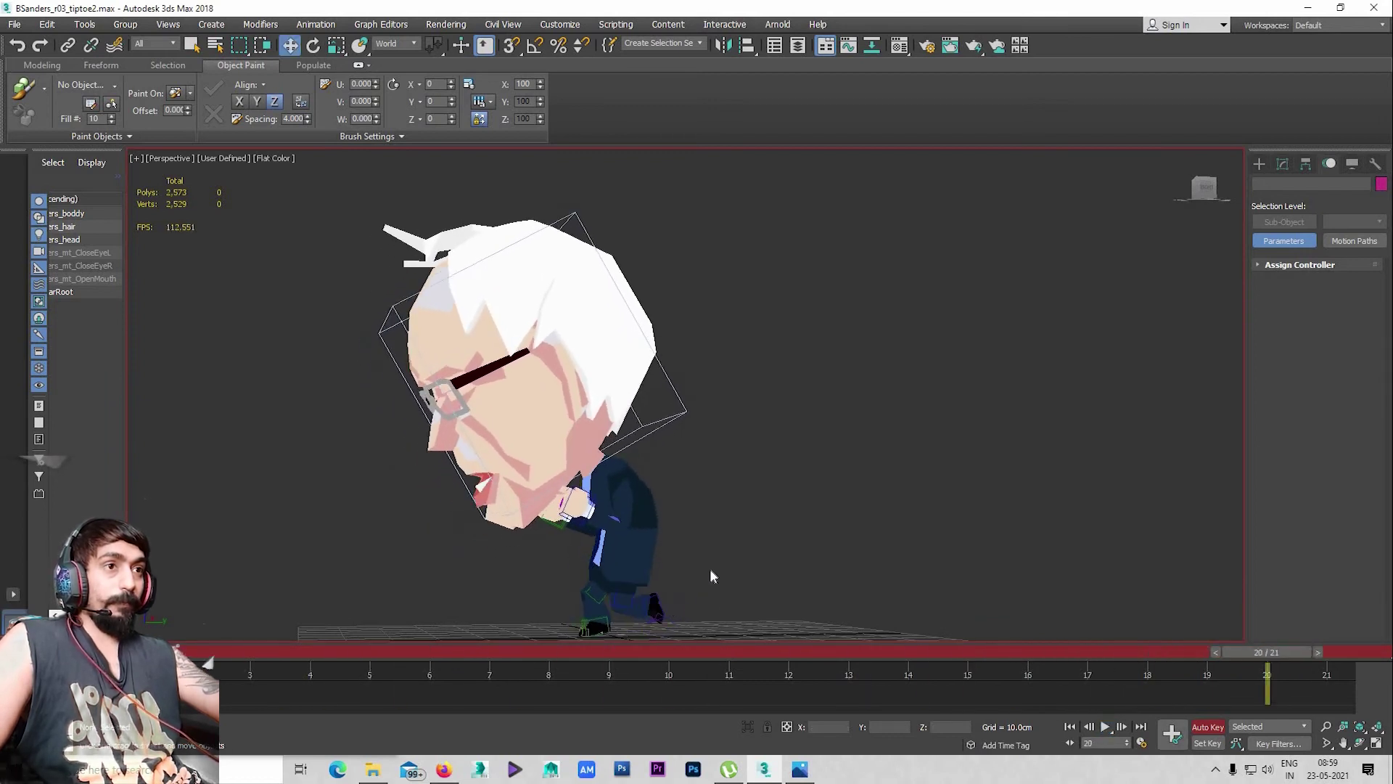
{"action": "left_click", "coordinate": [713, 567]}
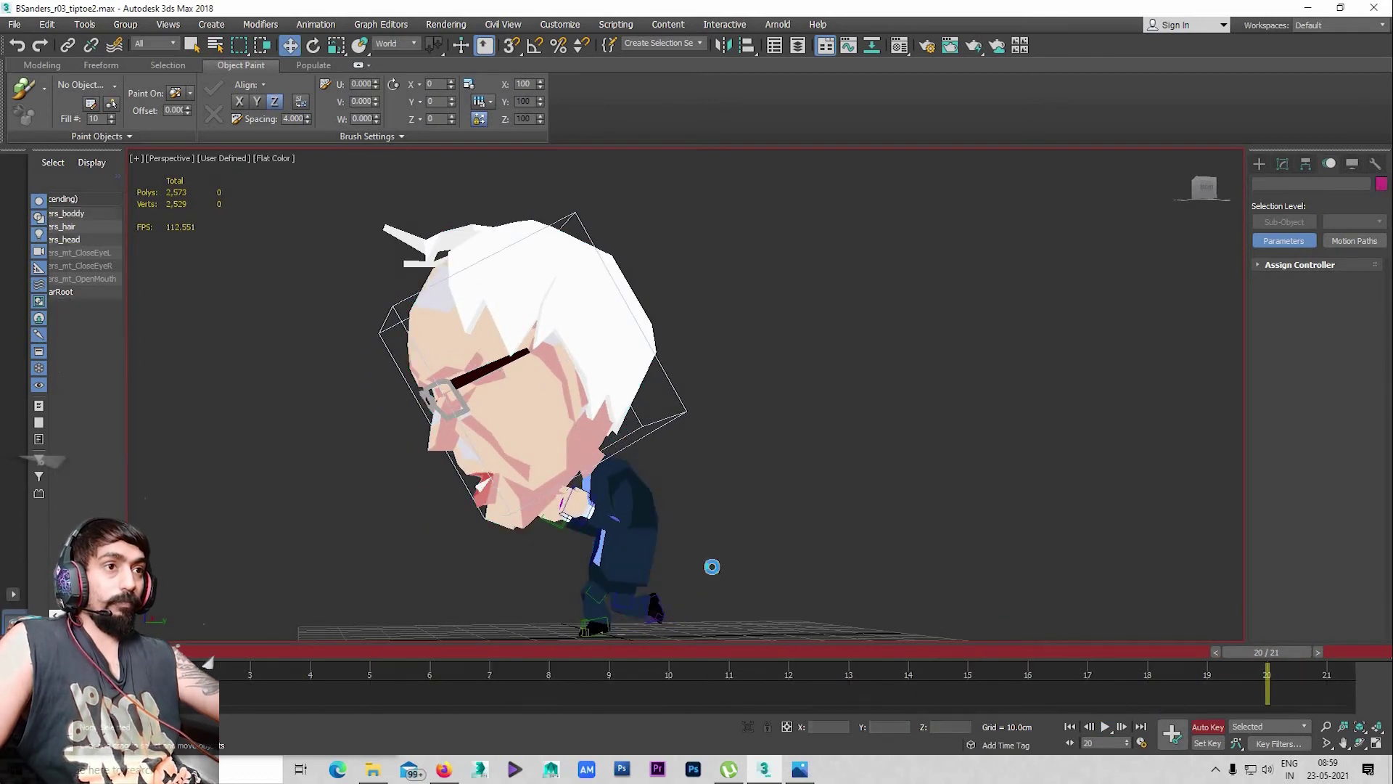
{"action": "key", "text": "ctrl+a"}
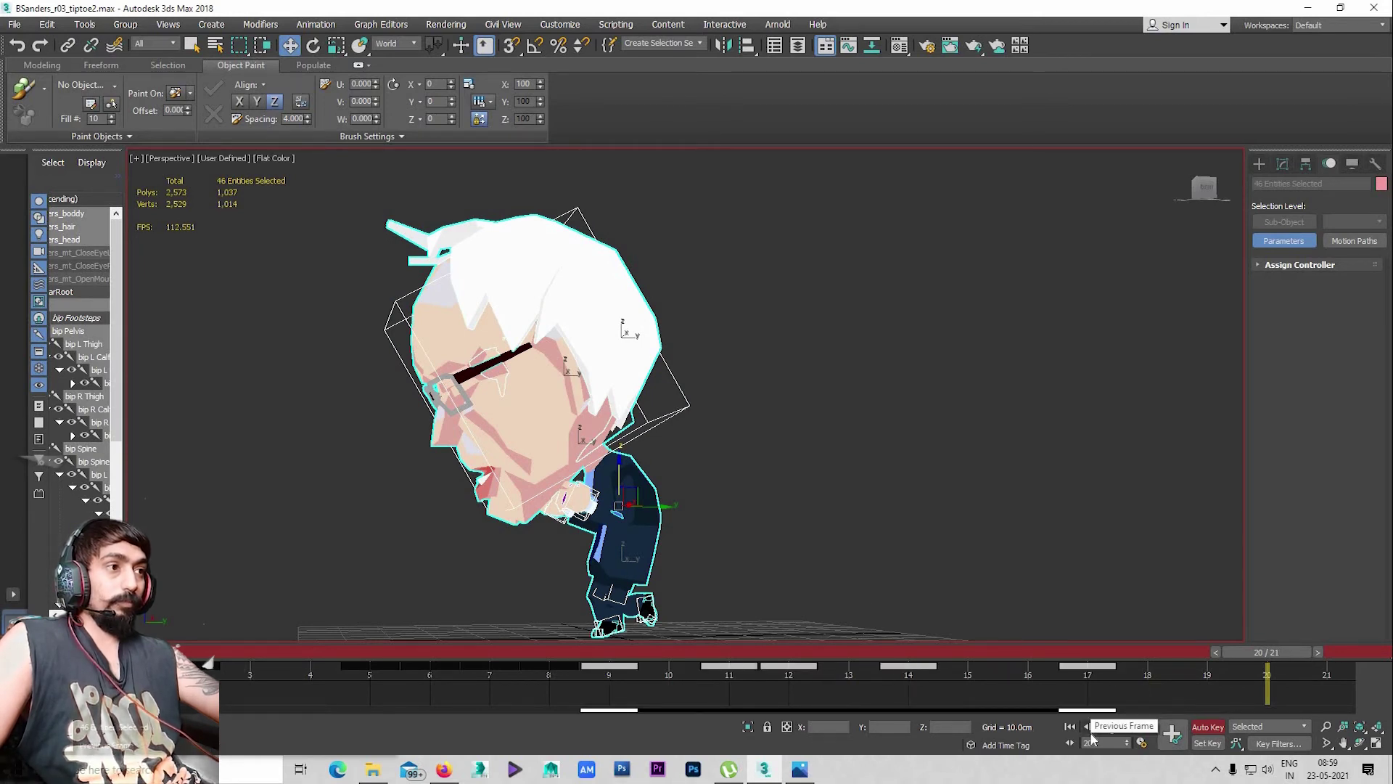
{"action": "key", "text": "slash"}
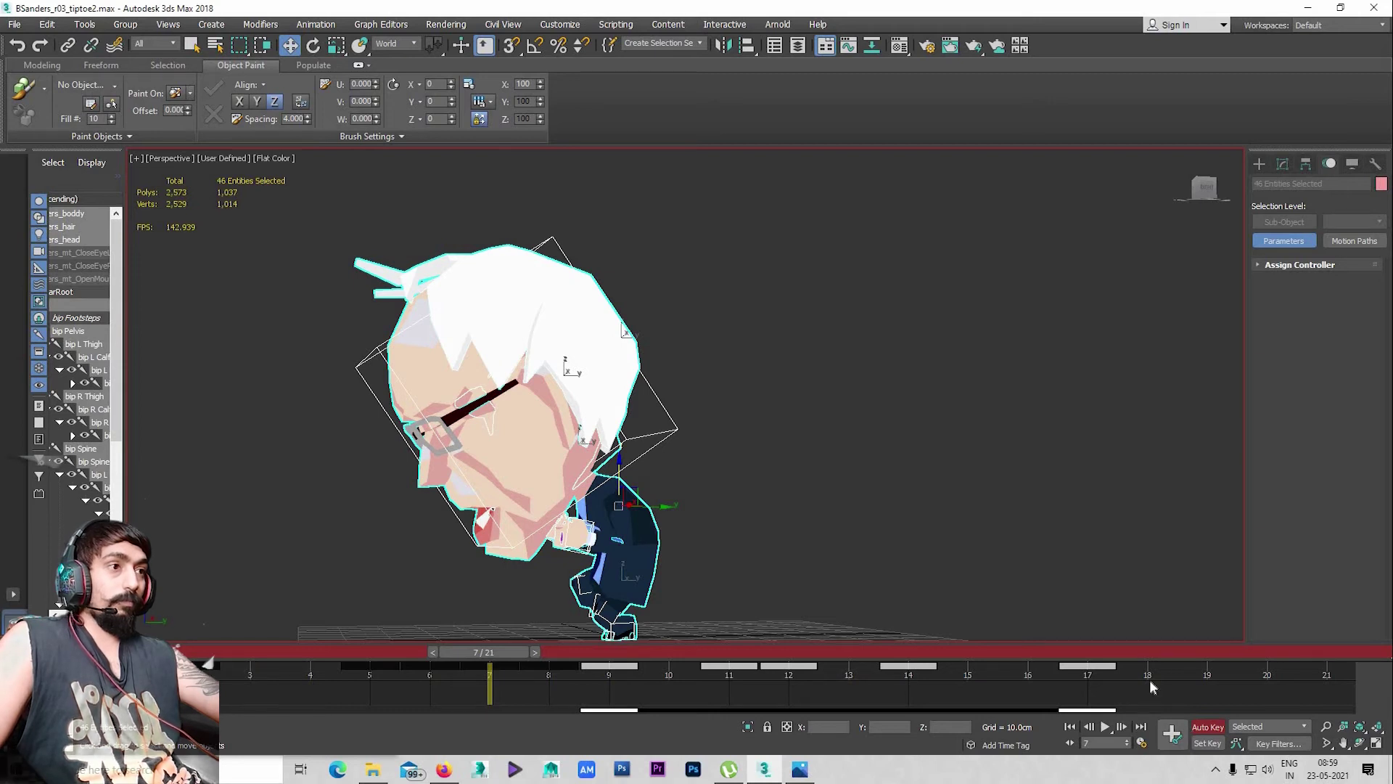
Shorten the animation range from 21 to end at frame 17 and play it
{"action": "right_click_drag", "start_coordinate": [1307, 692], "coordinate": [1250, 686], "text": "ctrl+alt"}
{"action": "right_click_drag", "start_coordinate": [1347, 708], "coordinate": [1369, 713], "text": "ctrl+alt"}
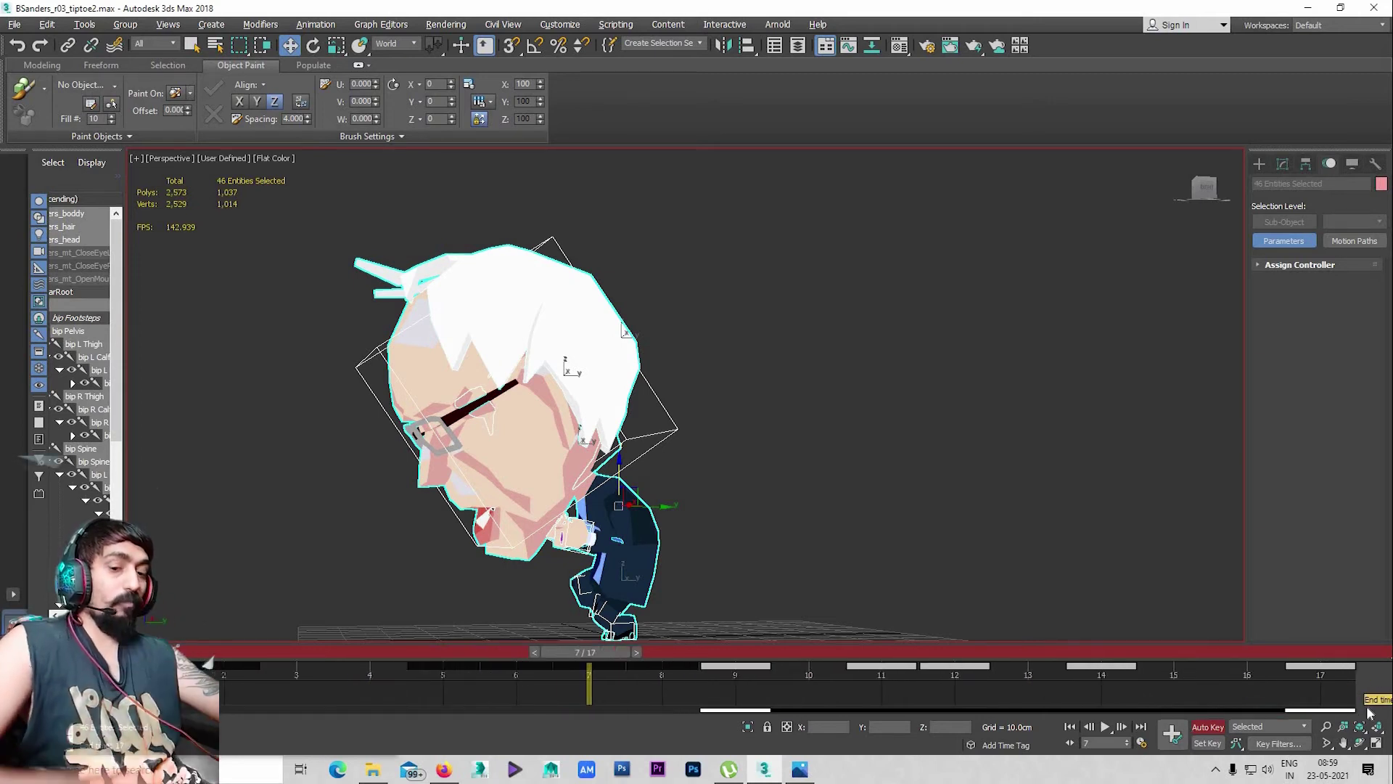
{"action": "key", "text": "slash"}
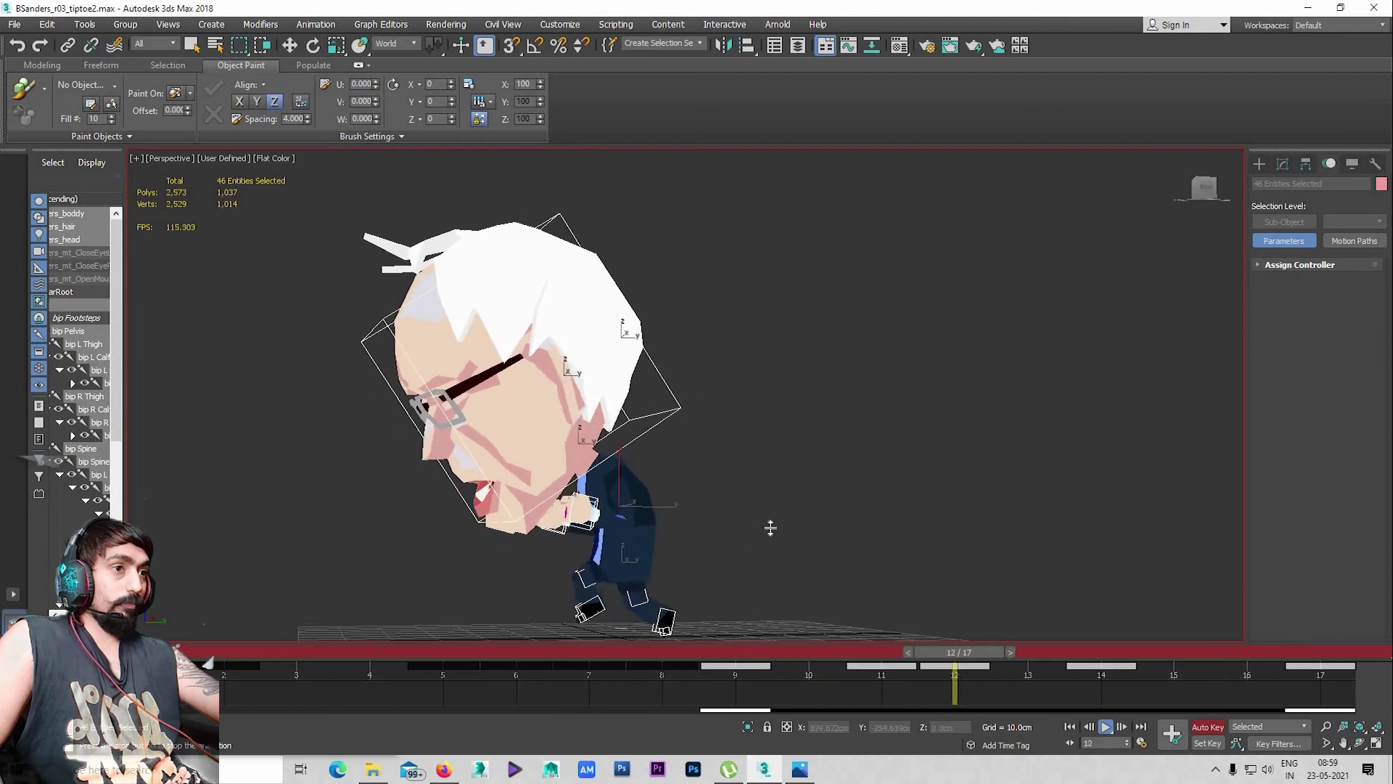
{"action": "left_click", "coordinate": [1372, 164]}
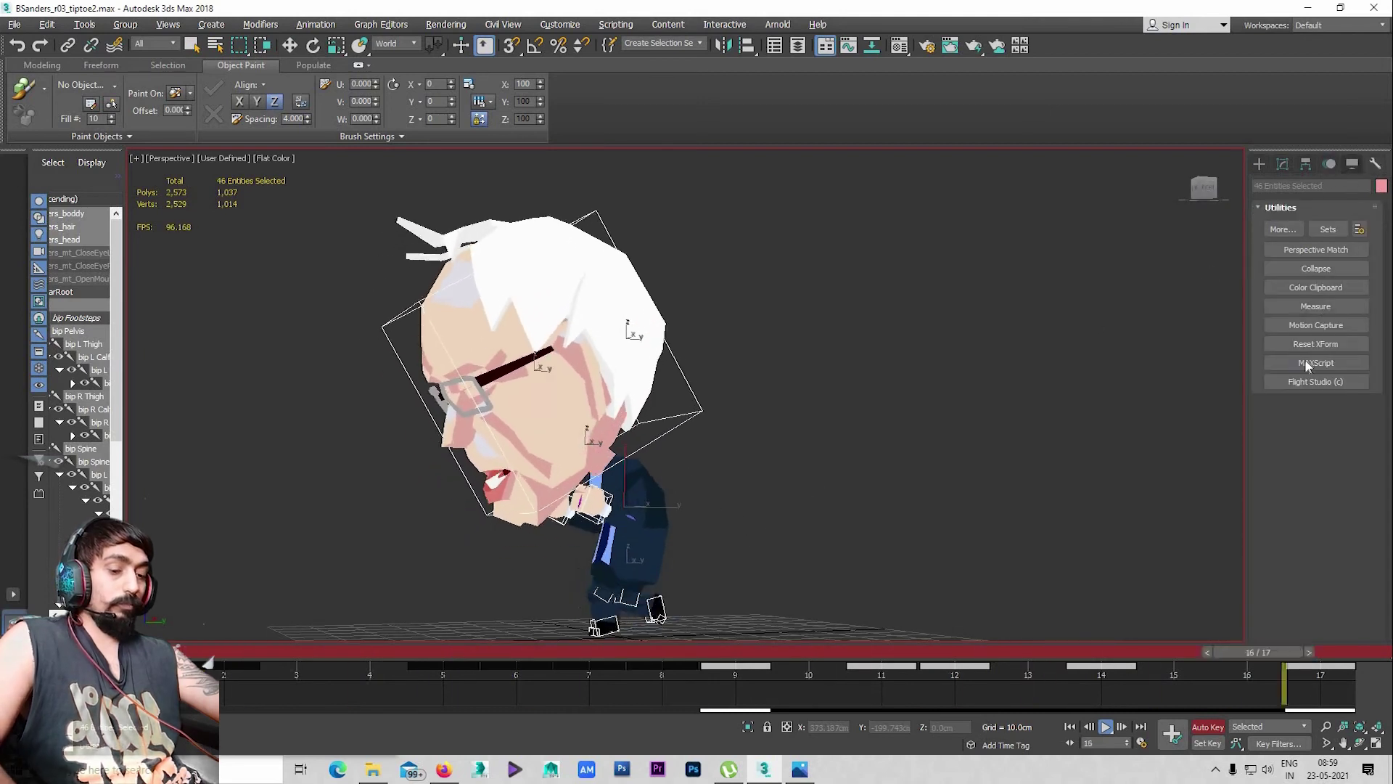
{"action": "left_click", "coordinate": [1328, 164]}
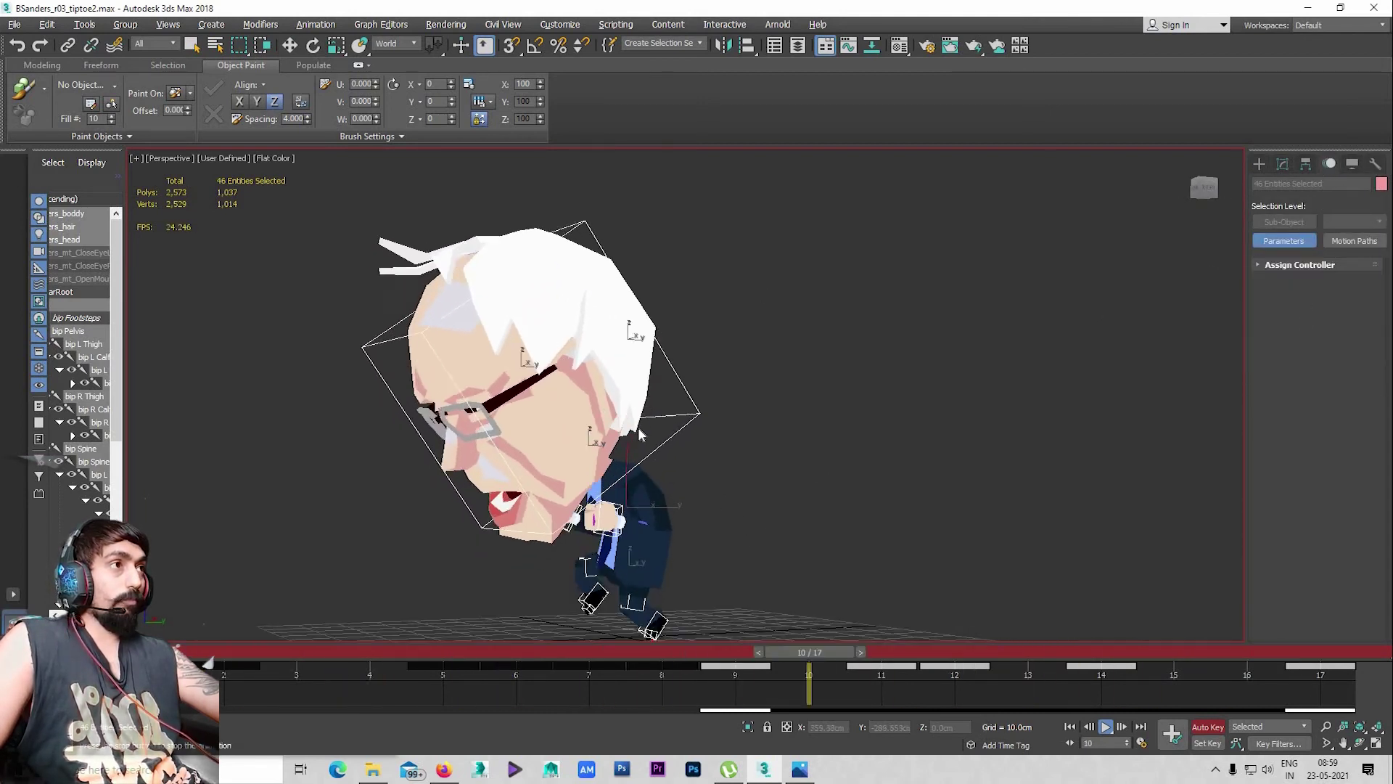
{"action": "mouse_move", "coordinate": [638, 428]}
{"action": "middle_mouse_down", "text": "alt"}
{"action": "mouse_move", "coordinate": [800, 485]}
{"action": "mouse_move", "coordinate": [885, 423]}
{"action": "middle_mouse_up", "text": "alt"}
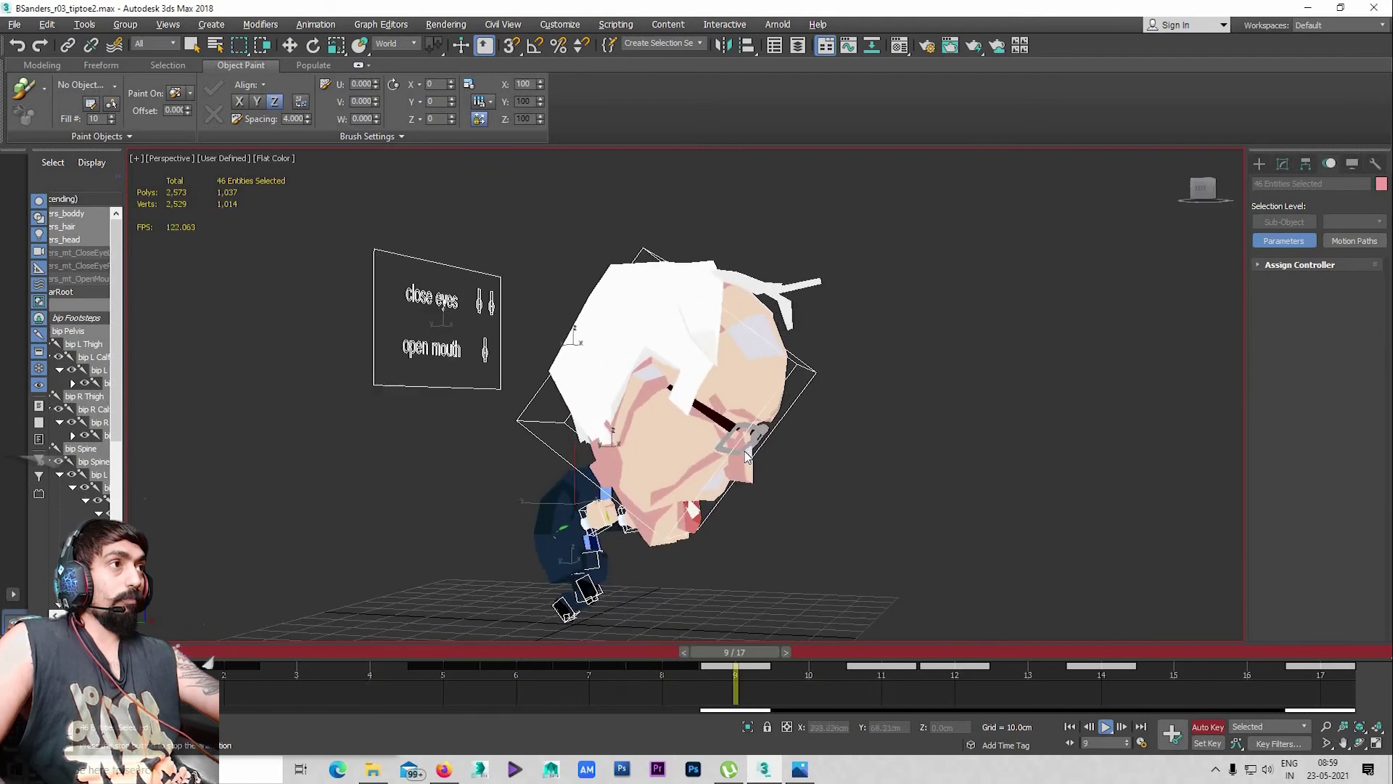
Hide bone objects by category in the Display panel and review playback
{"action": "left_click", "coordinate": [891, 399]}
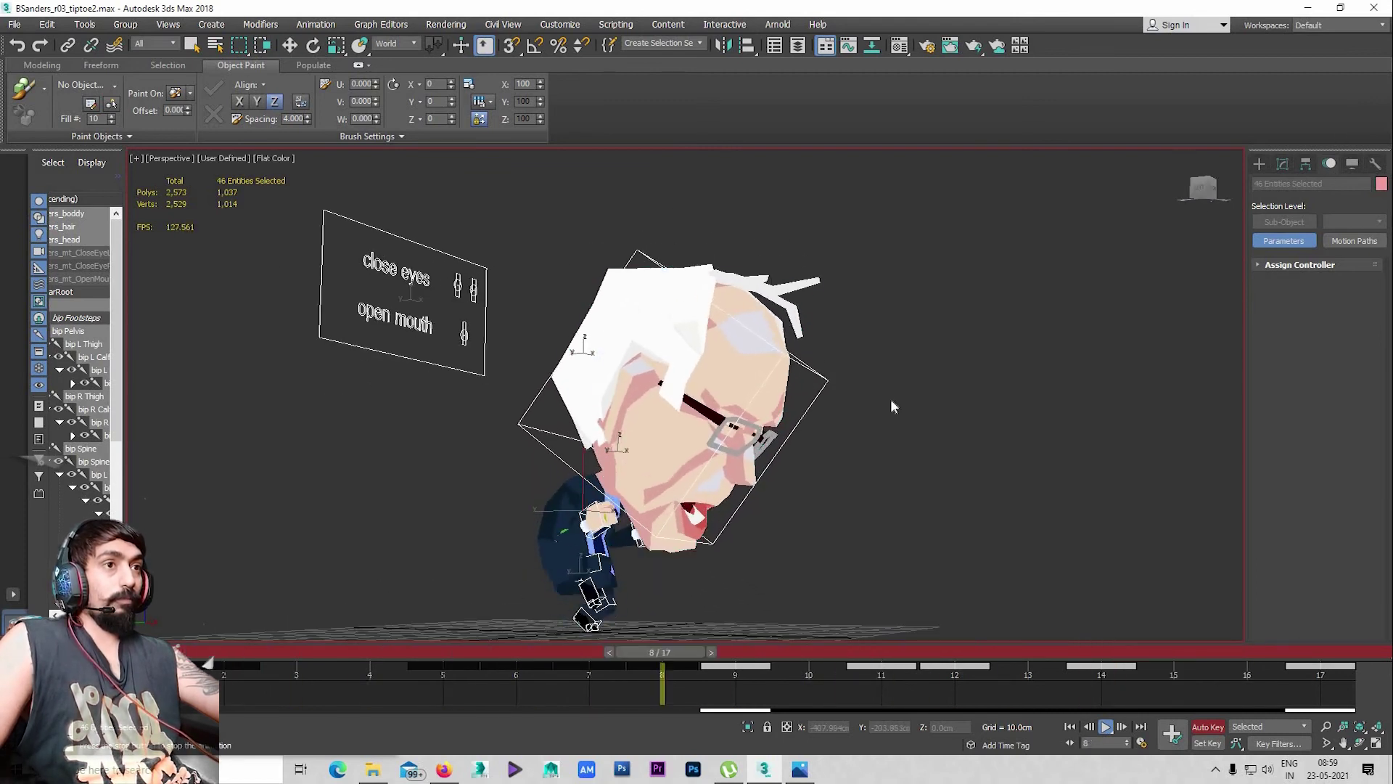
{"action": "key", "text": "w"}
{"action": "left_click", "coordinate": [1348, 165]}
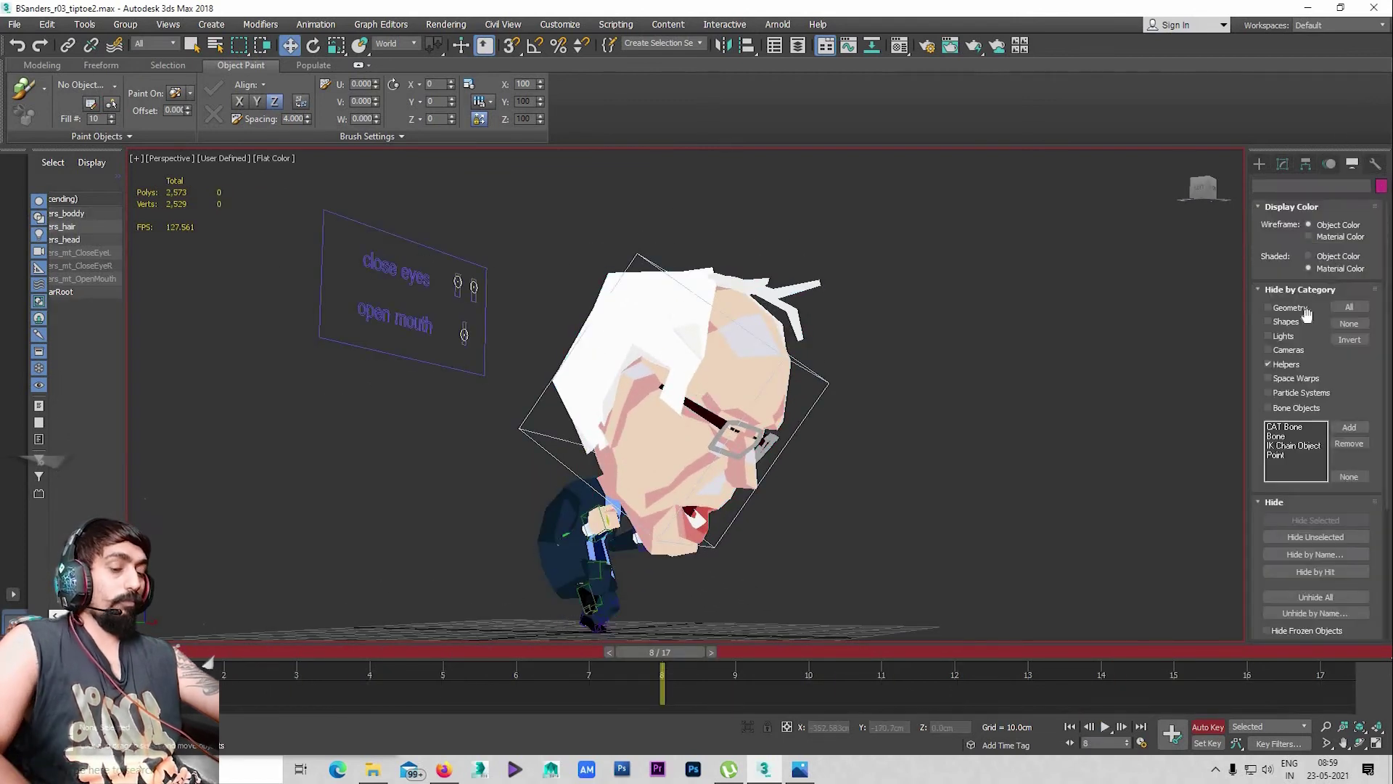
{"action": "key", "text": "slash"}
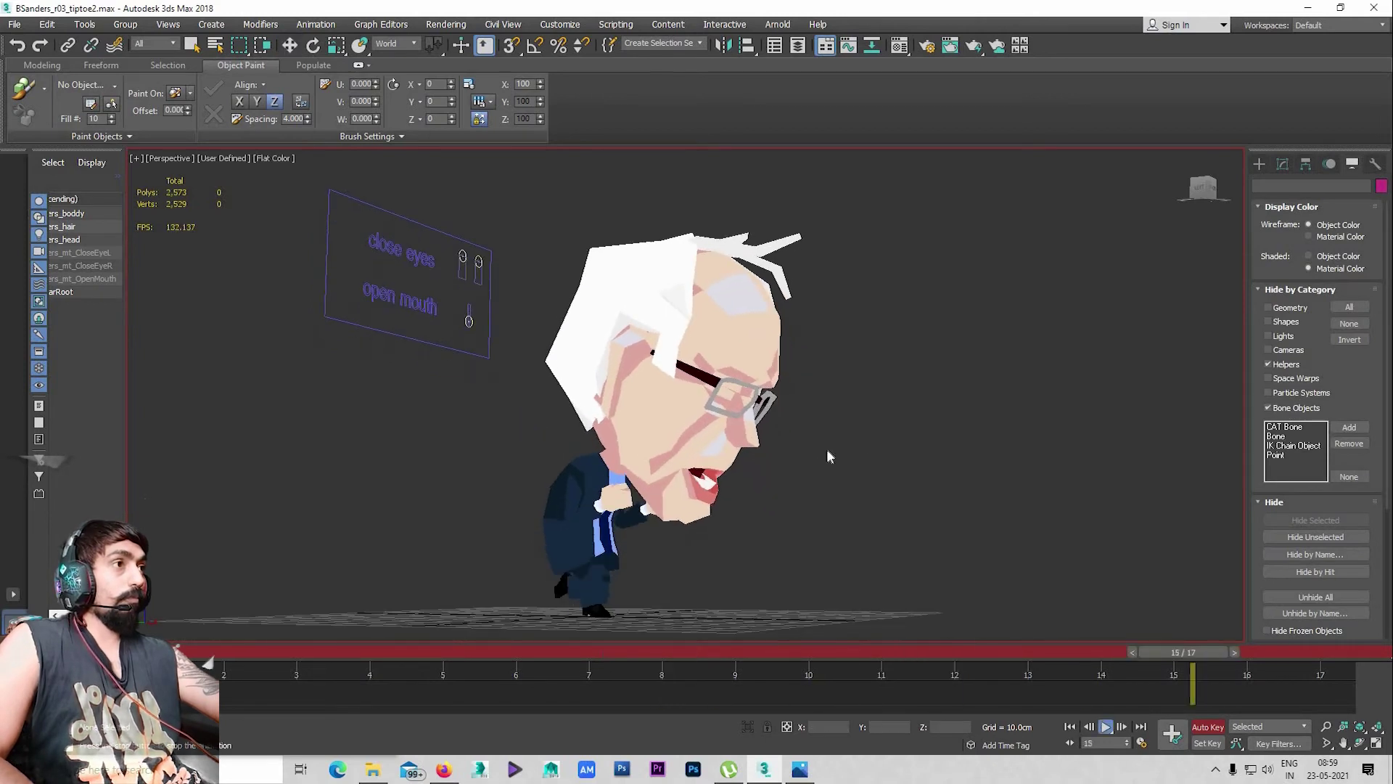
{"action": "key", "text": "slash"}
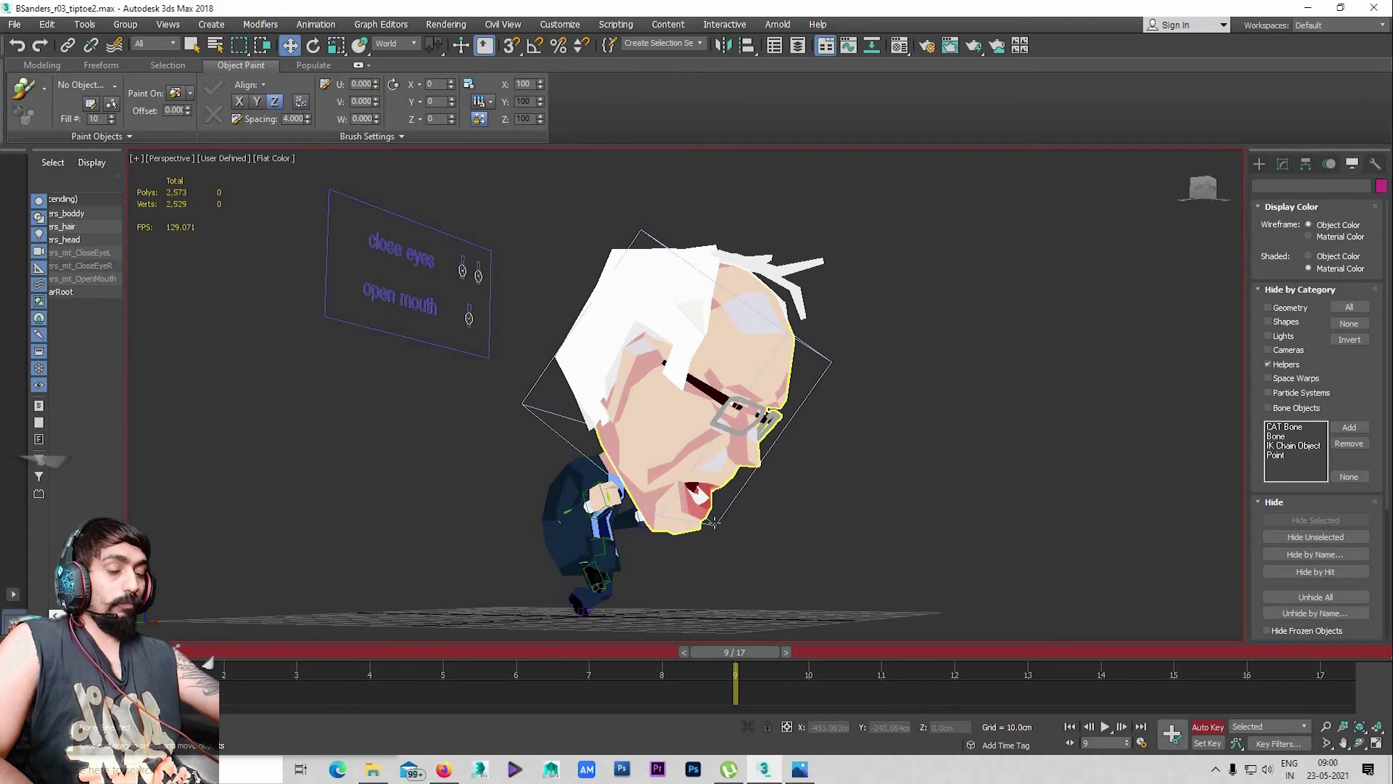
{"action": "left_click", "coordinate": [719, 518]}
{"action": "key", "text": "slash"}
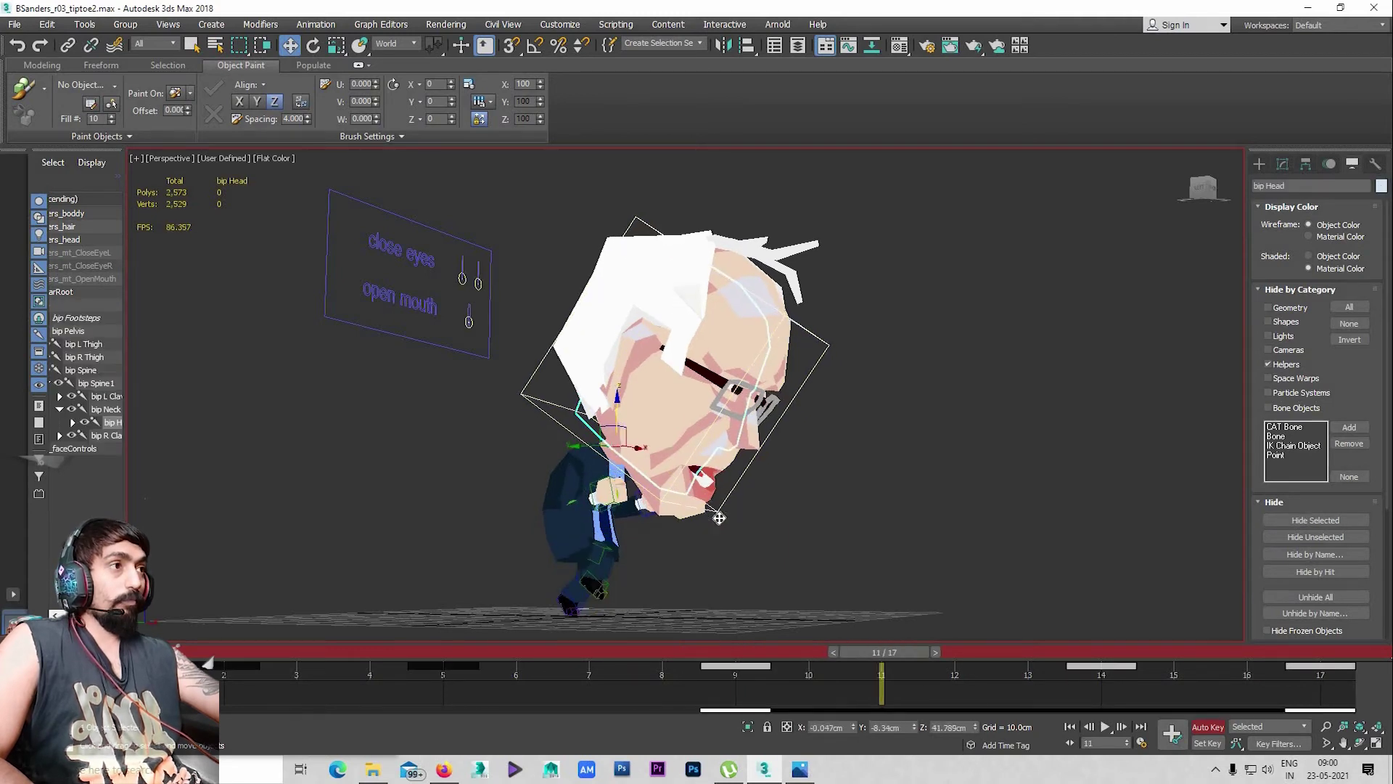
{"action": "key", "text": "comma"}
{"action": "key", "text": "comma"}
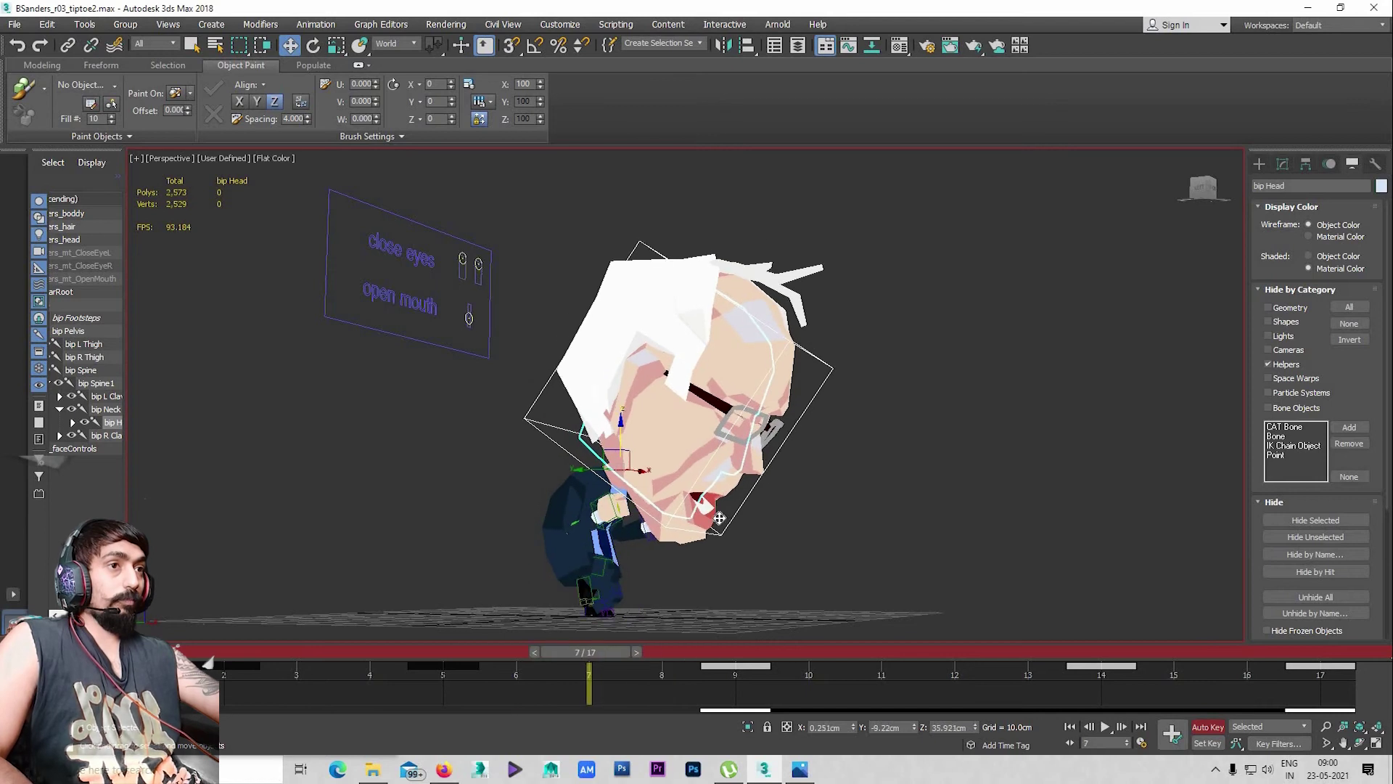
{"action": "key", "text": "slash"}
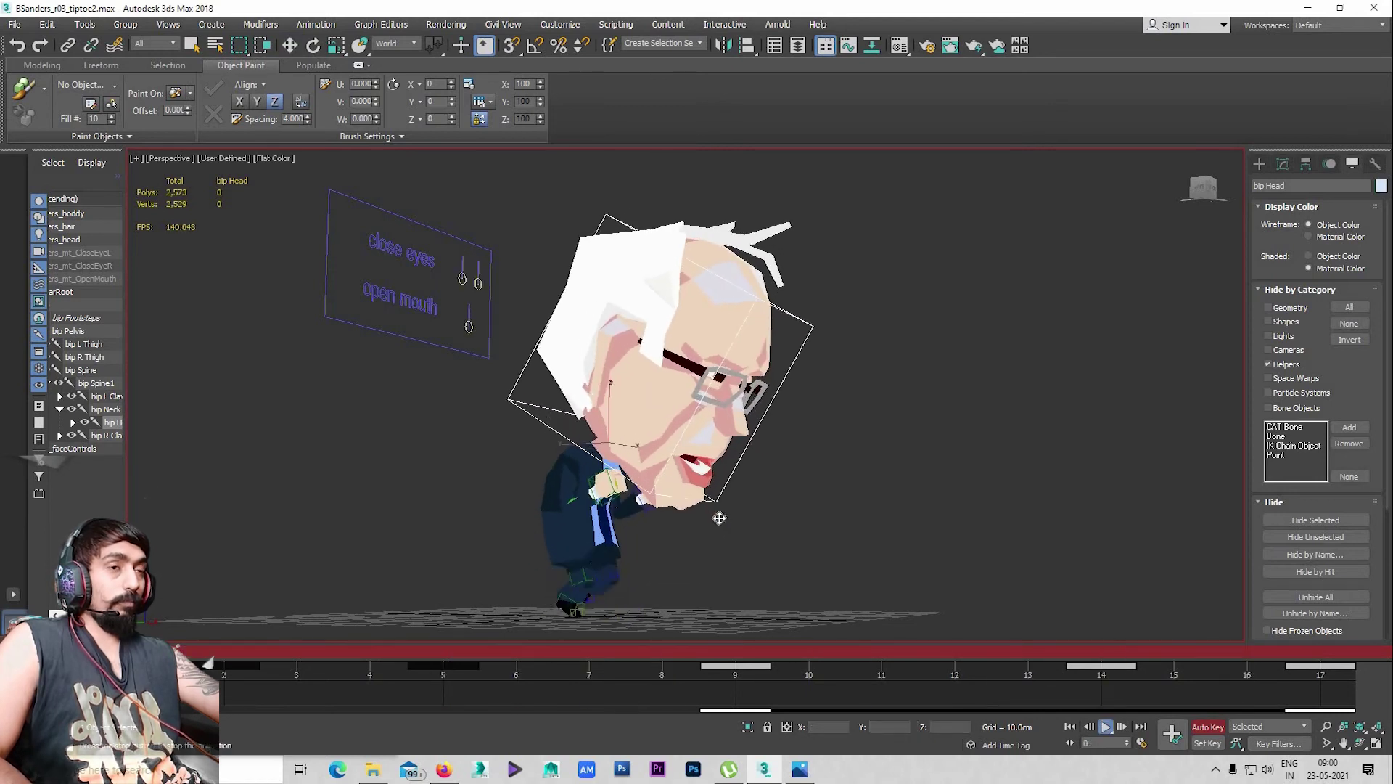
{"action": "scroll", "coordinate": [628, 538], "scroll_direction": "up", "scroll_amount": 5}
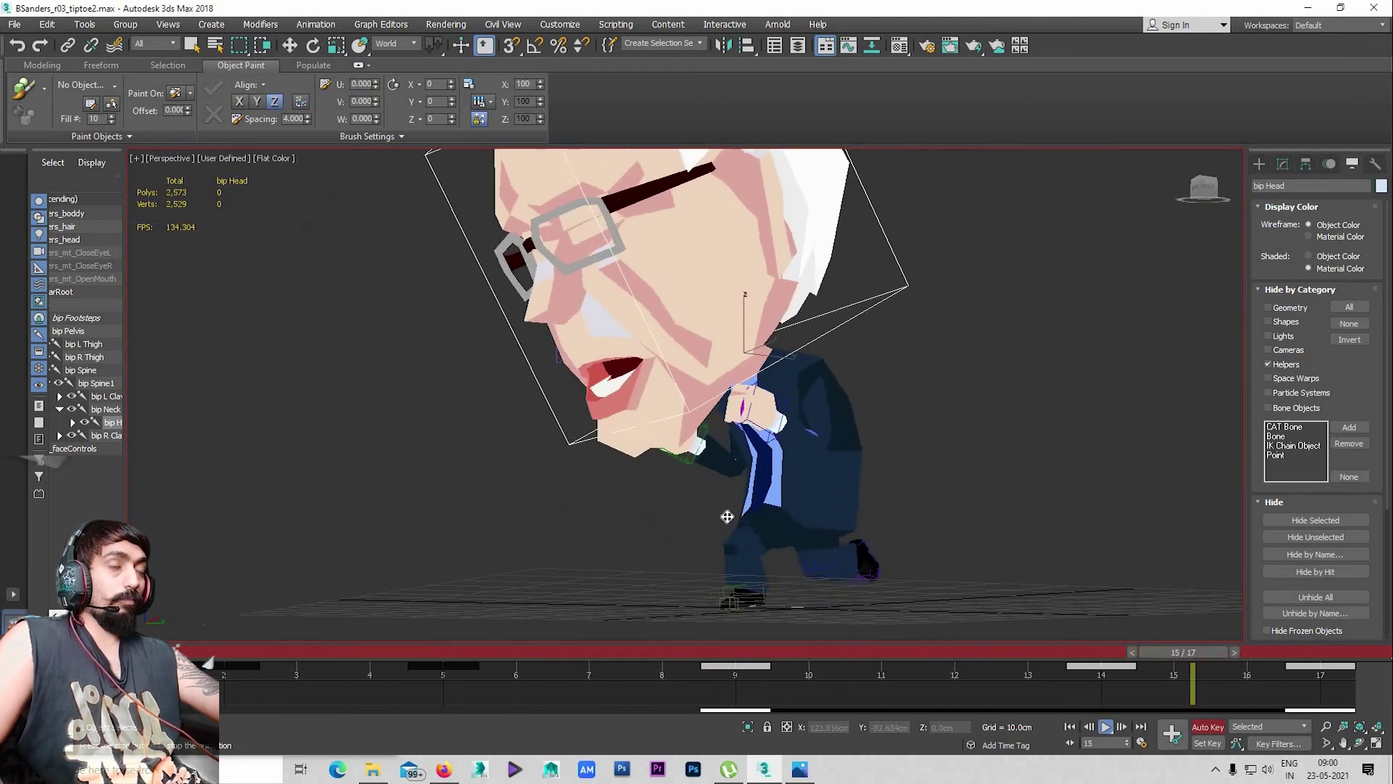
{"action": "middle_click_drag", "start_coordinate": [727, 516], "coordinate": [656, 534], "text": "alt"}
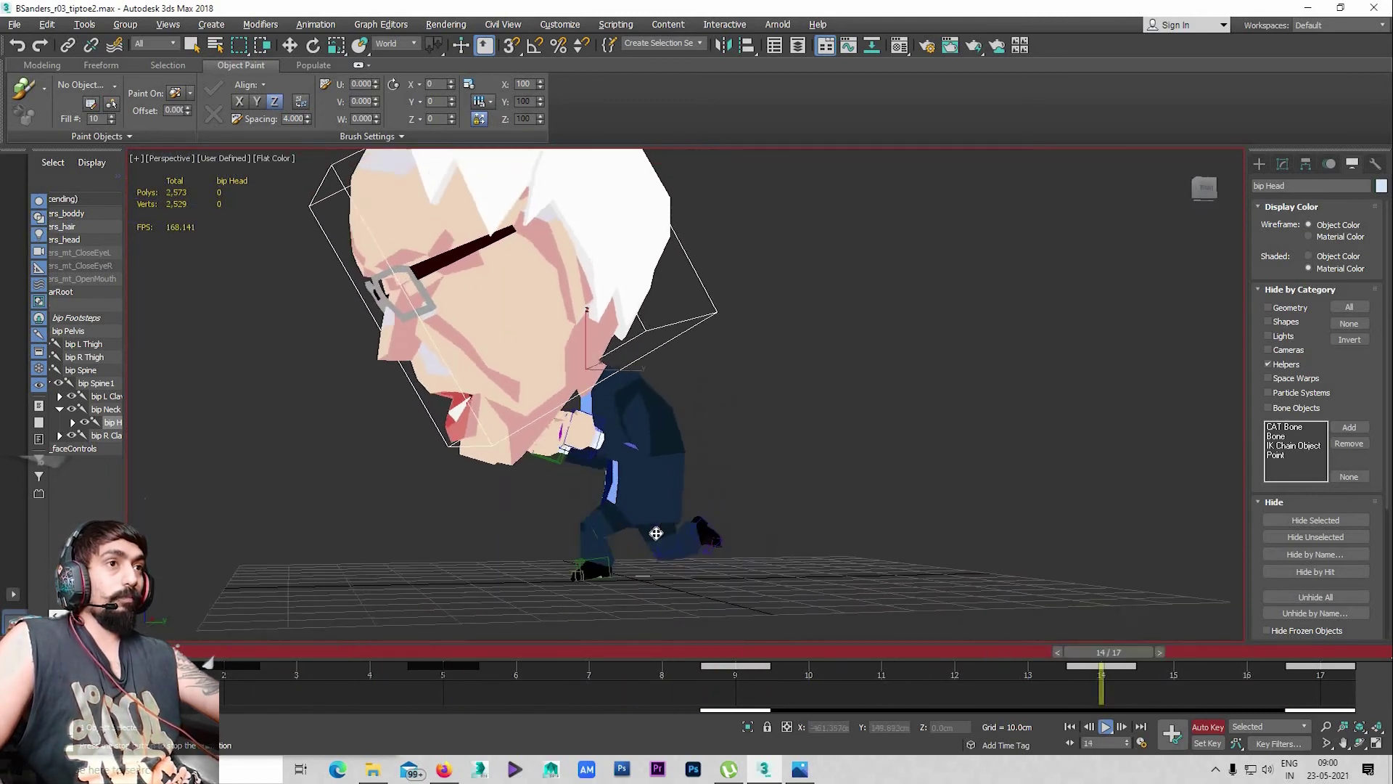
{"action": "middle_click_drag", "start_coordinate": [656, 534], "coordinate": [693, 503], "text": "alt"}
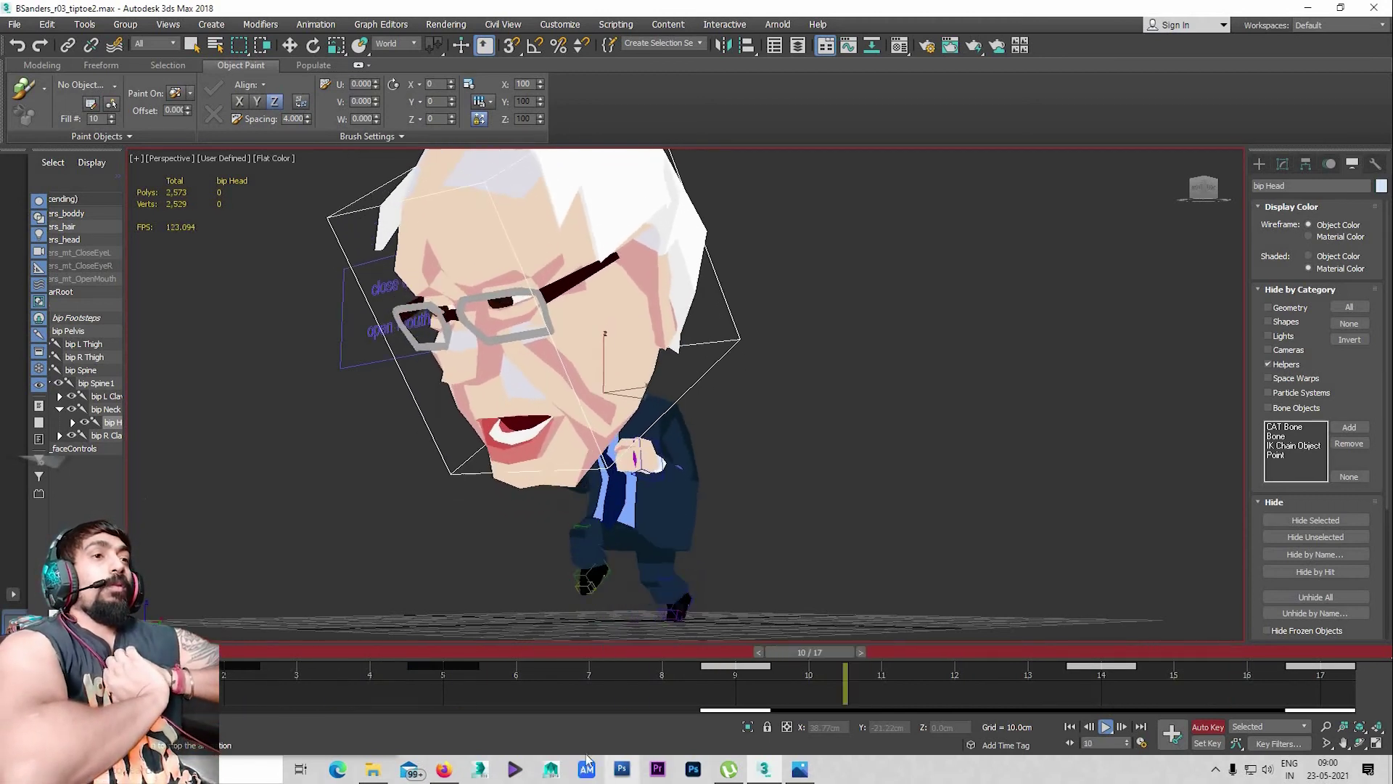
{"action": "key", "text": "w"}
{"action": "middle_click_drag", "start_coordinate": [648, 582], "coordinate": [638, 589], "text": "alt"}
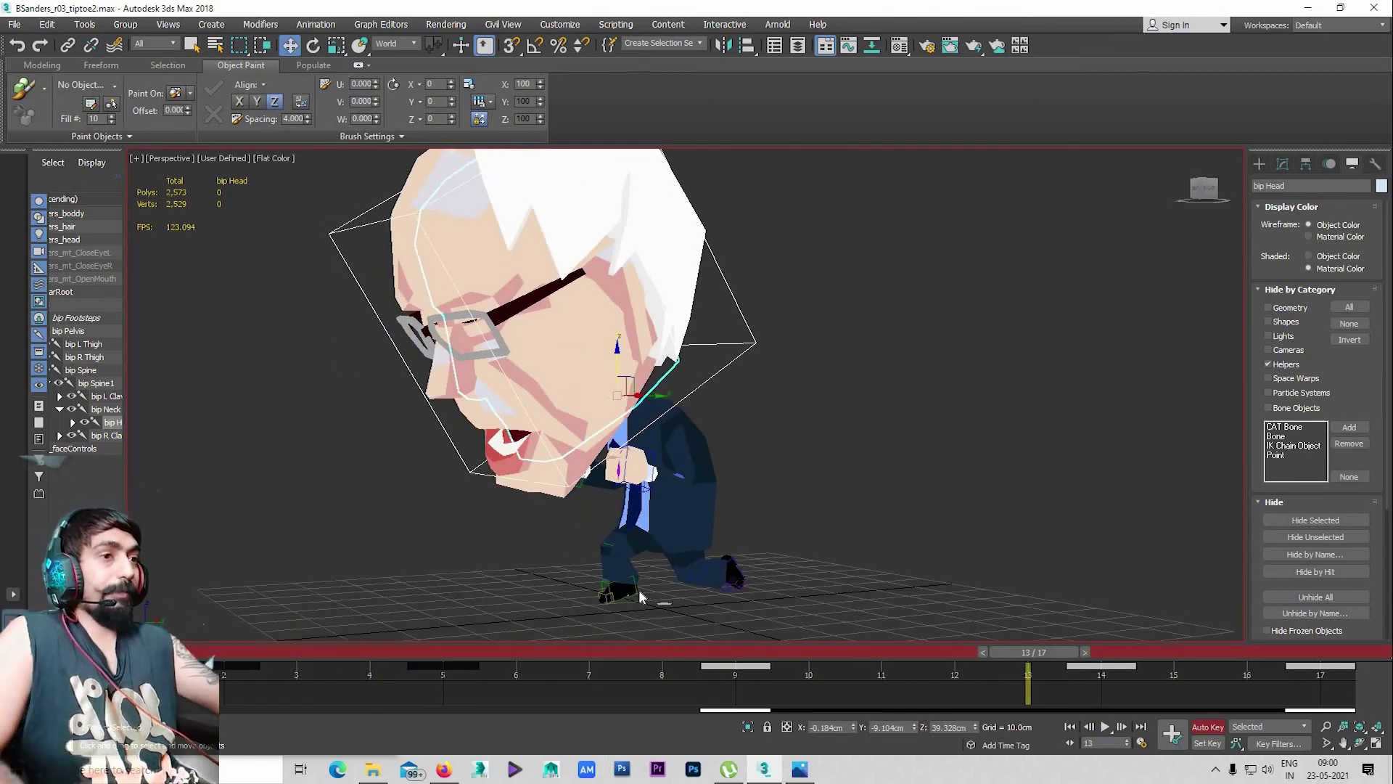
{"action": "scroll", "coordinate": [638, 589], "scroll_direction": "up", "scroll_amount": 3}
{"action": "left_click", "coordinate": [638, 590]}
{"action": "scroll", "coordinate": [639, 589], "scroll_direction": "up", "scroll_amount": 2}
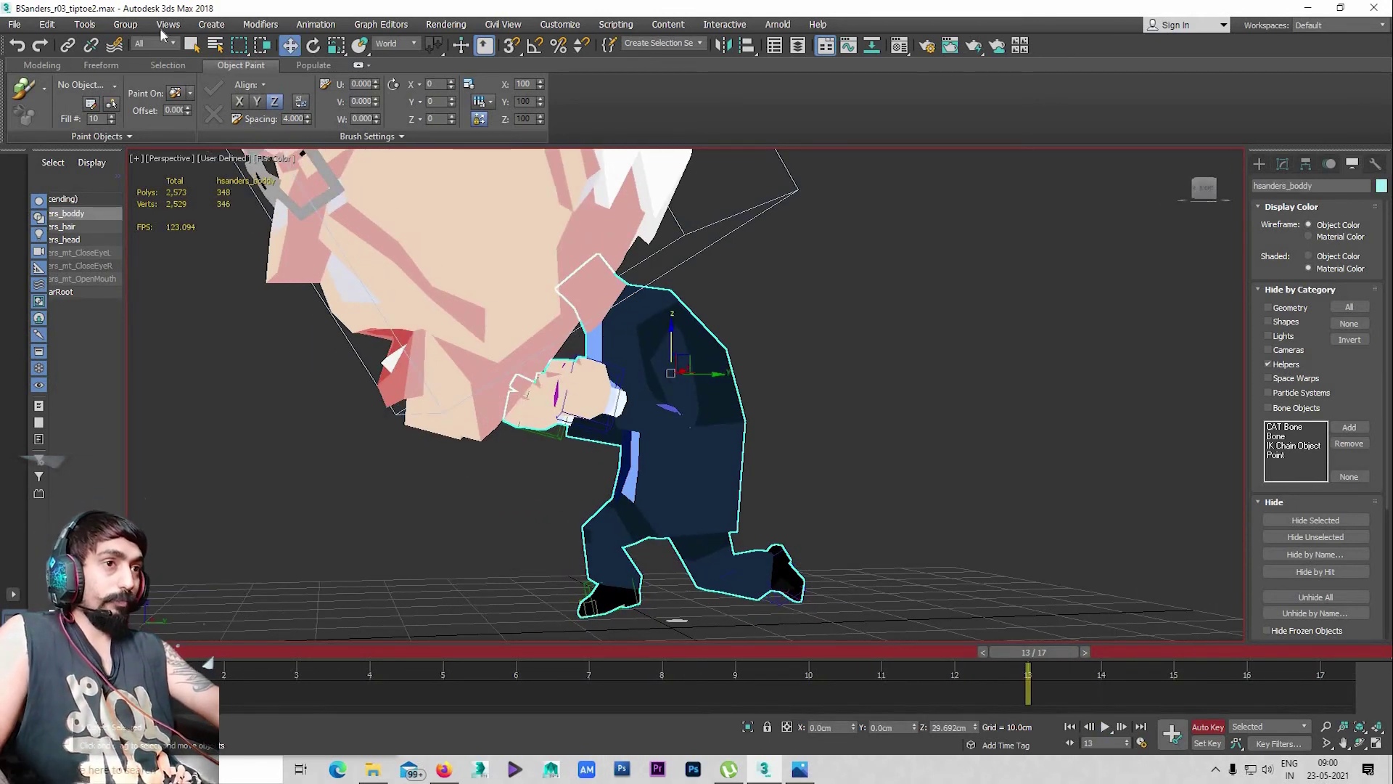
{"action": "left_click", "coordinate": [722, 241]}
{"action": "scroll", "coordinate": [725, 244], "scroll_direction": "down", "scroll_amount": 3}
{"action": "middle_click_drag", "start_coordinate": [640, 407], "coordinate": [688, 530], "text": "alt"}
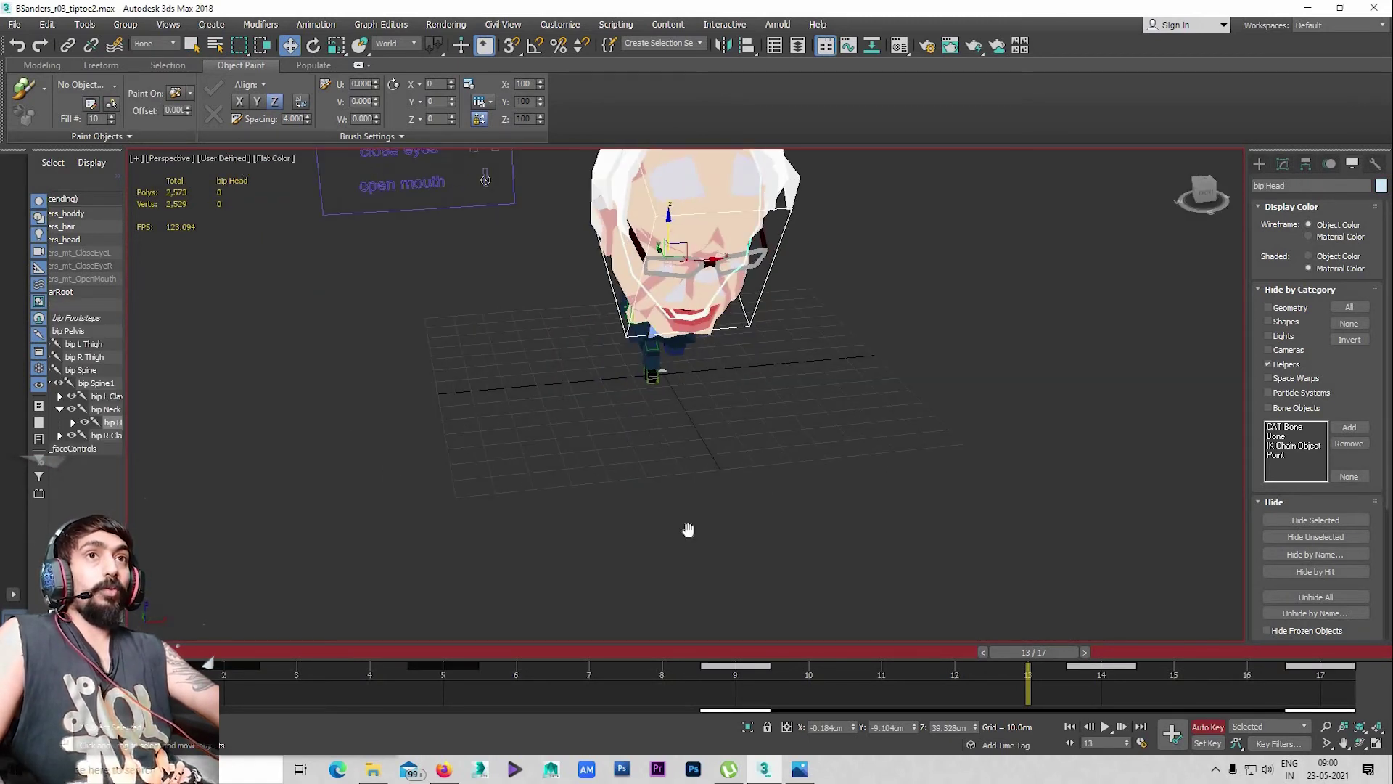
{"action": "scroll", "coordinate": [699, 454], "scroll_direction": "up", "scroll_amount": 2}
{"action": "mouse_move", "coordinate": [699, 454]}
{"action": "middle_mouse_down", "text": "alt"}
{"action": "mouse_move", "coordinate": [720, 518]}
{"action": "mouse_move", "coordinate": [740, 497]}
{"action": "middle_mouse_up", "text": "alt"}
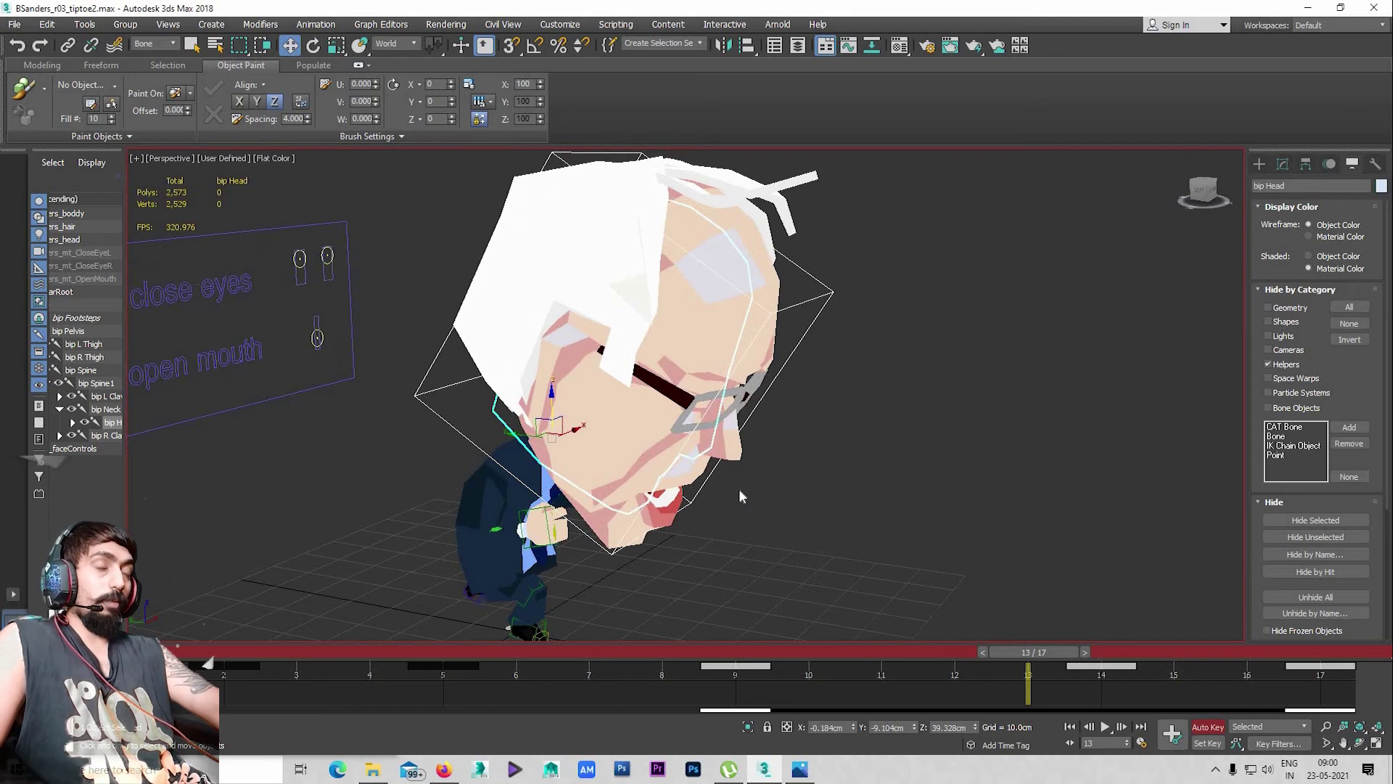
{"action": "key", "text": "slash"}
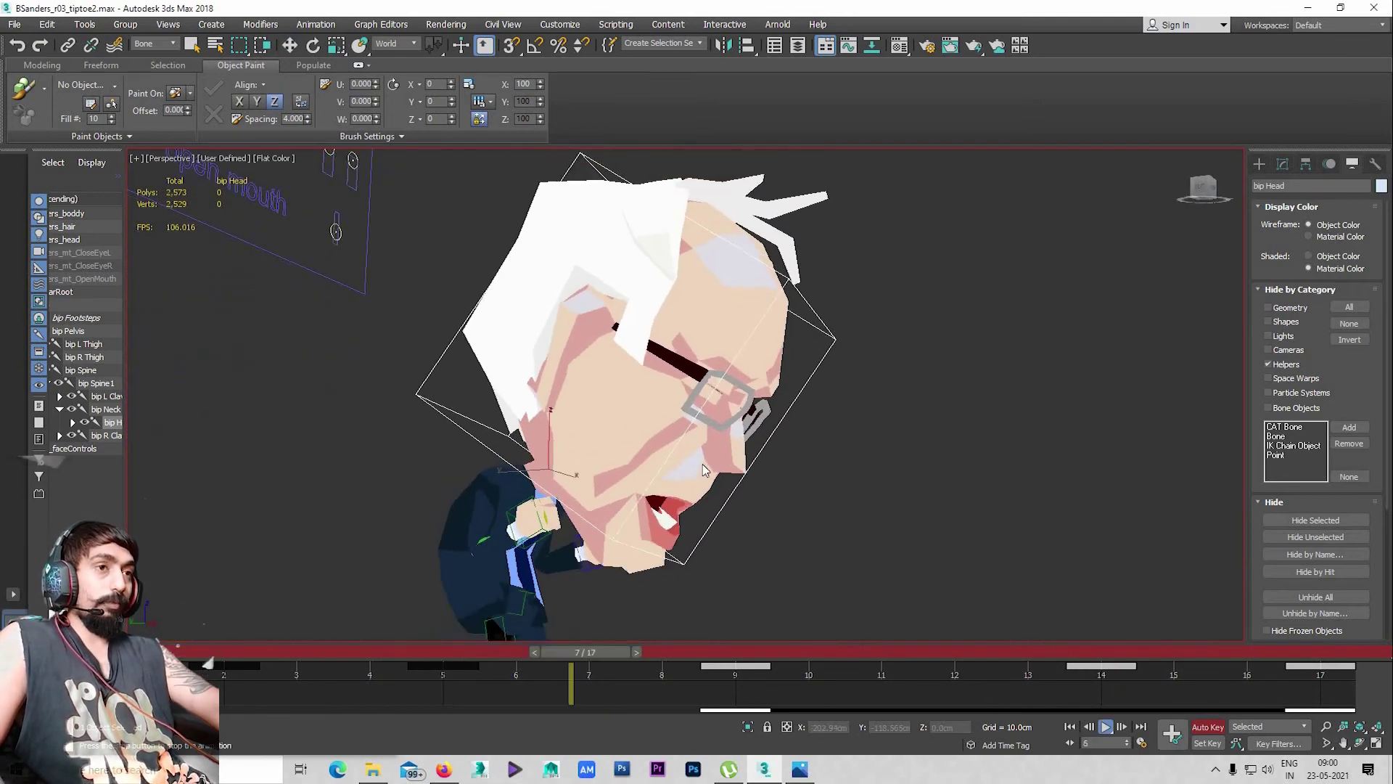
{"action": "key", "text": "w"}
{"action": "left_click", "coordinate": [707, 479]}
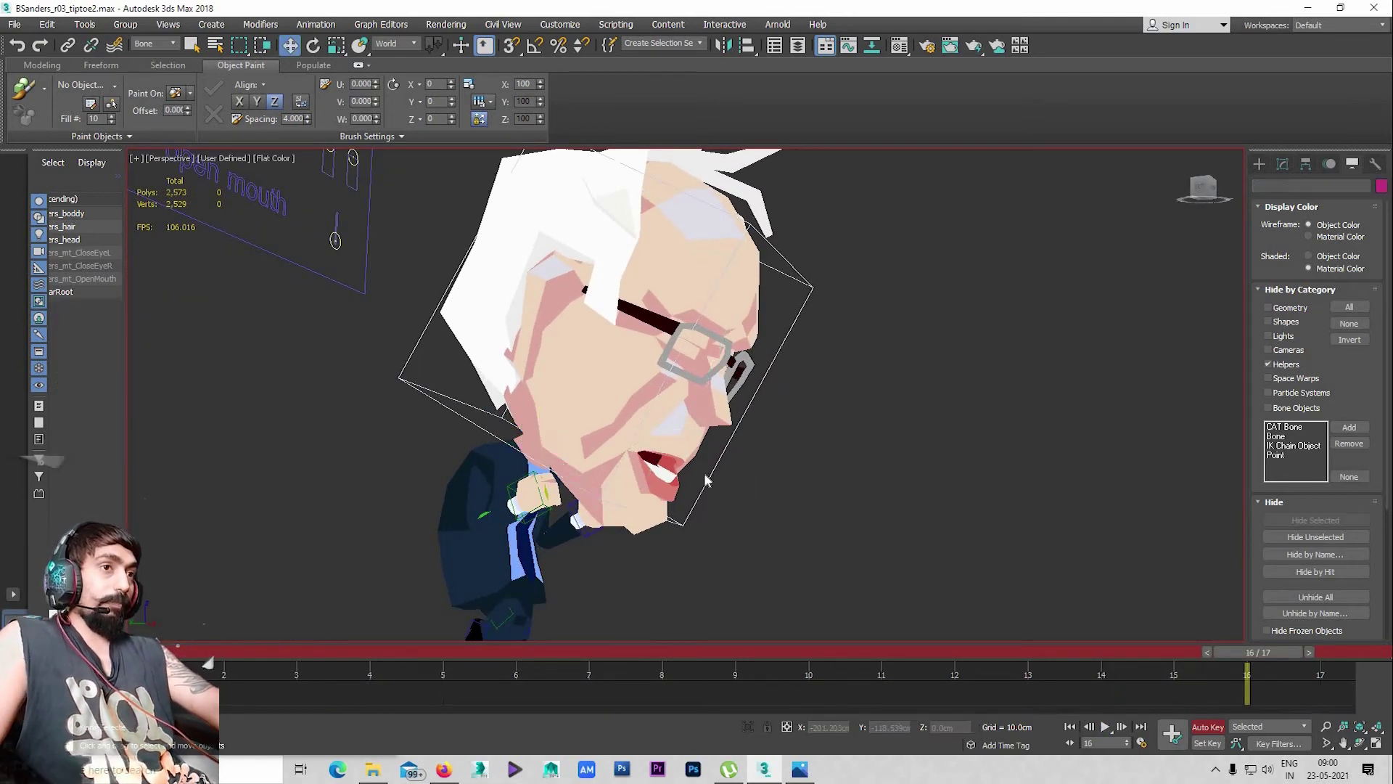
{"action": "left_click", "coordinate": [709, 477]}
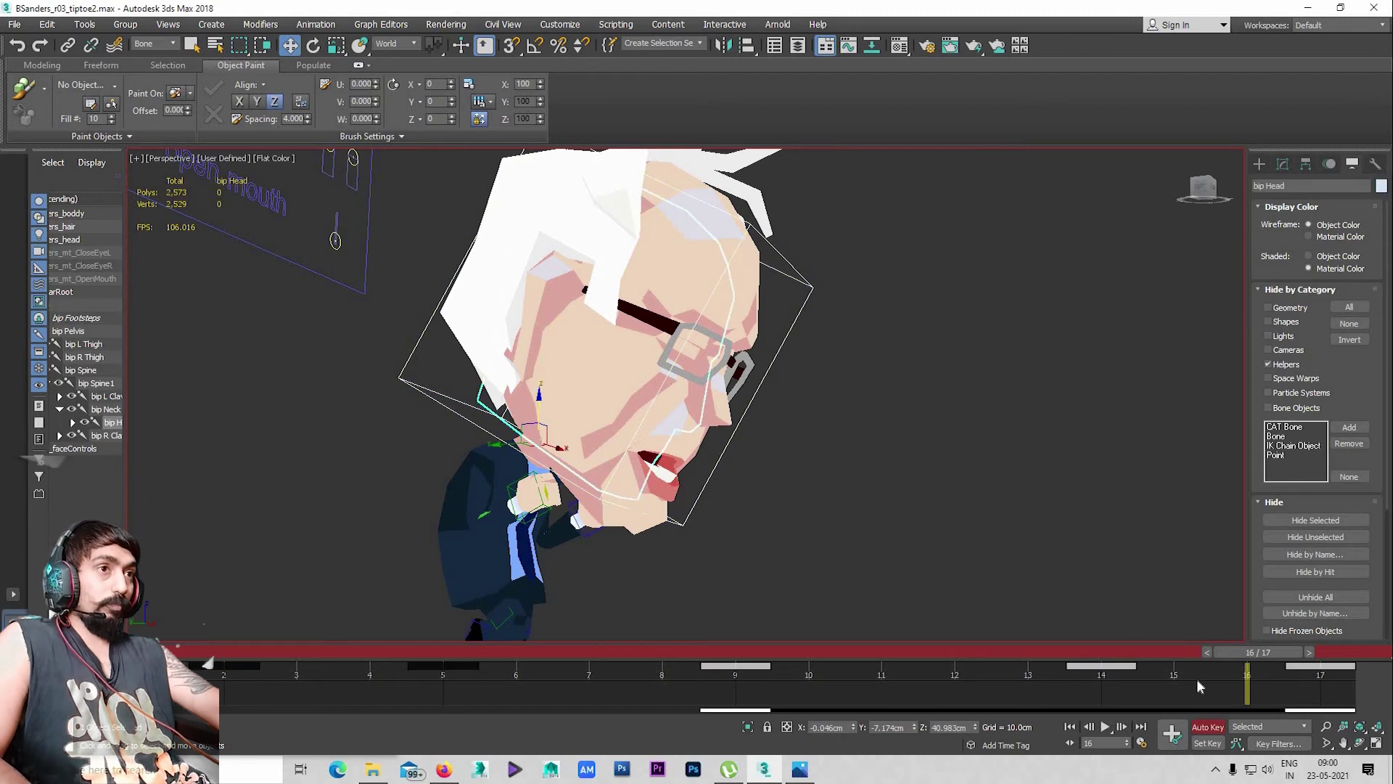
{"action": "left_click", "coordinate": [1129, 666]}
{"action": "key", "text": "slash"}
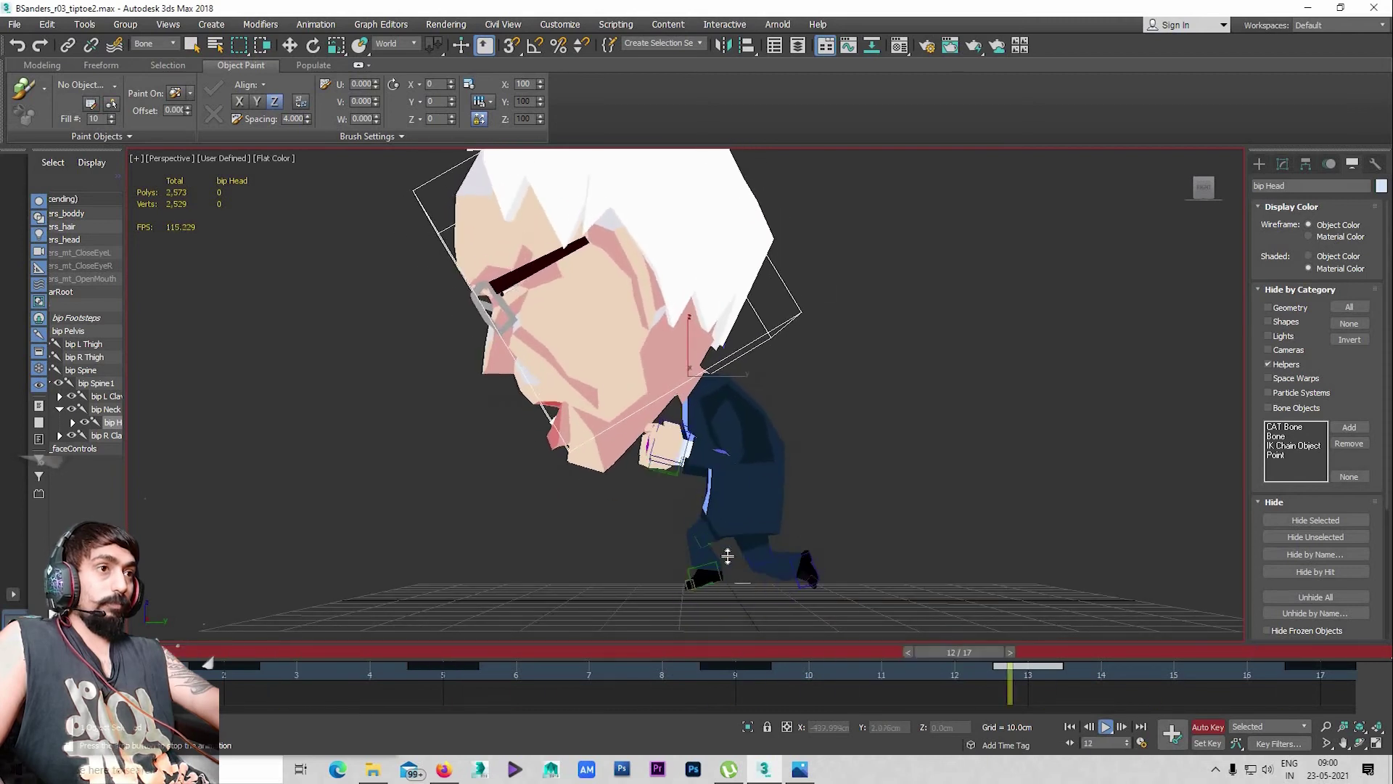
{"action": "scroll", "coordinate": [664, 580], "scroll_direction": "up", "scroll_amount": 2}
{"action": "scroll", "coordinate": [660, 536], "scroll_direction": "down", "scroll_amount": 2}
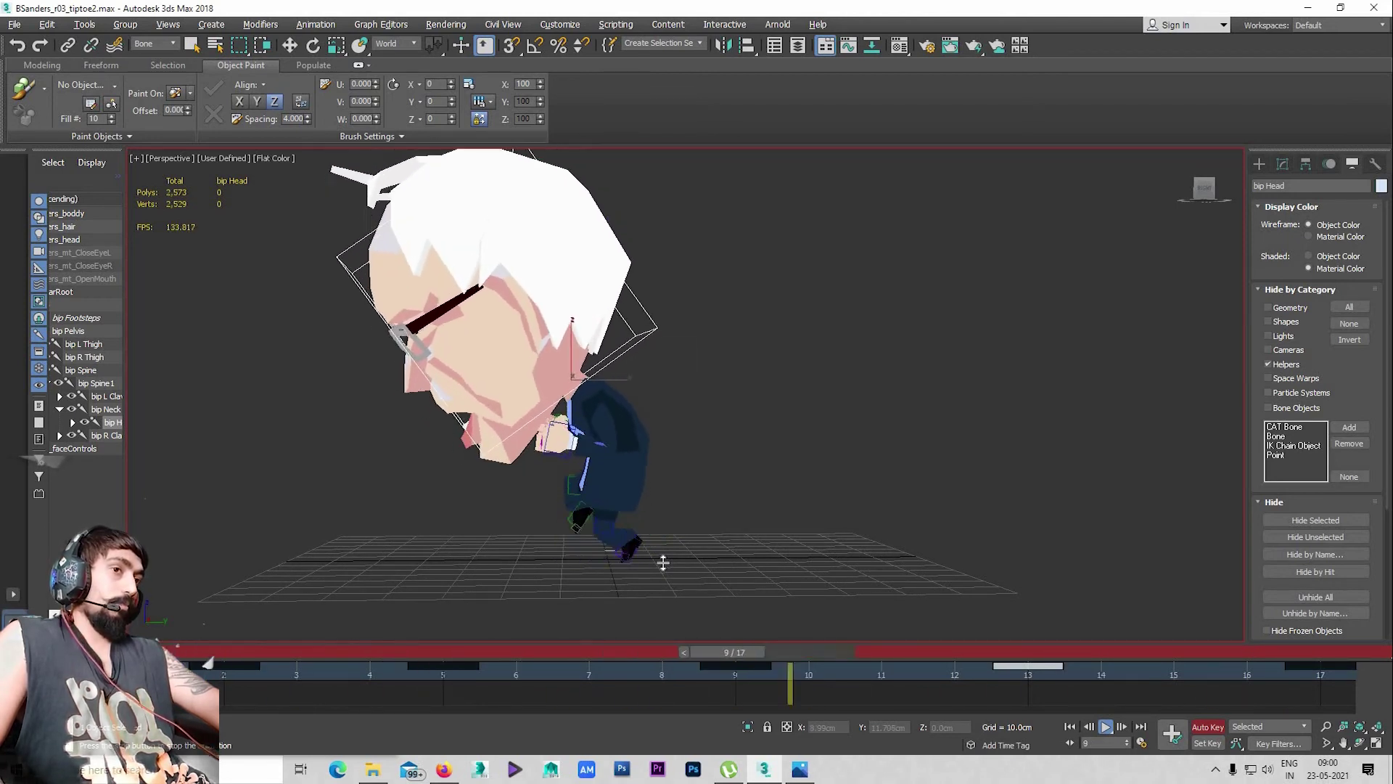
{"action": "mouse_move", "coordinate": [672, 474]}
{"action": "middle_mouse_down", "text": "alt"}
{"action": "mouse_move", "coordinate": [793, 476]}
{"action": "mouse_move", "coordinate": [654, 476]}
{"action": "mouse_move", "coordinate": [662, 498]}
{"action": "mouse_move", "coordinate": [650, 509]}
{"action": "middle_mouse_up", "text": "alt"}
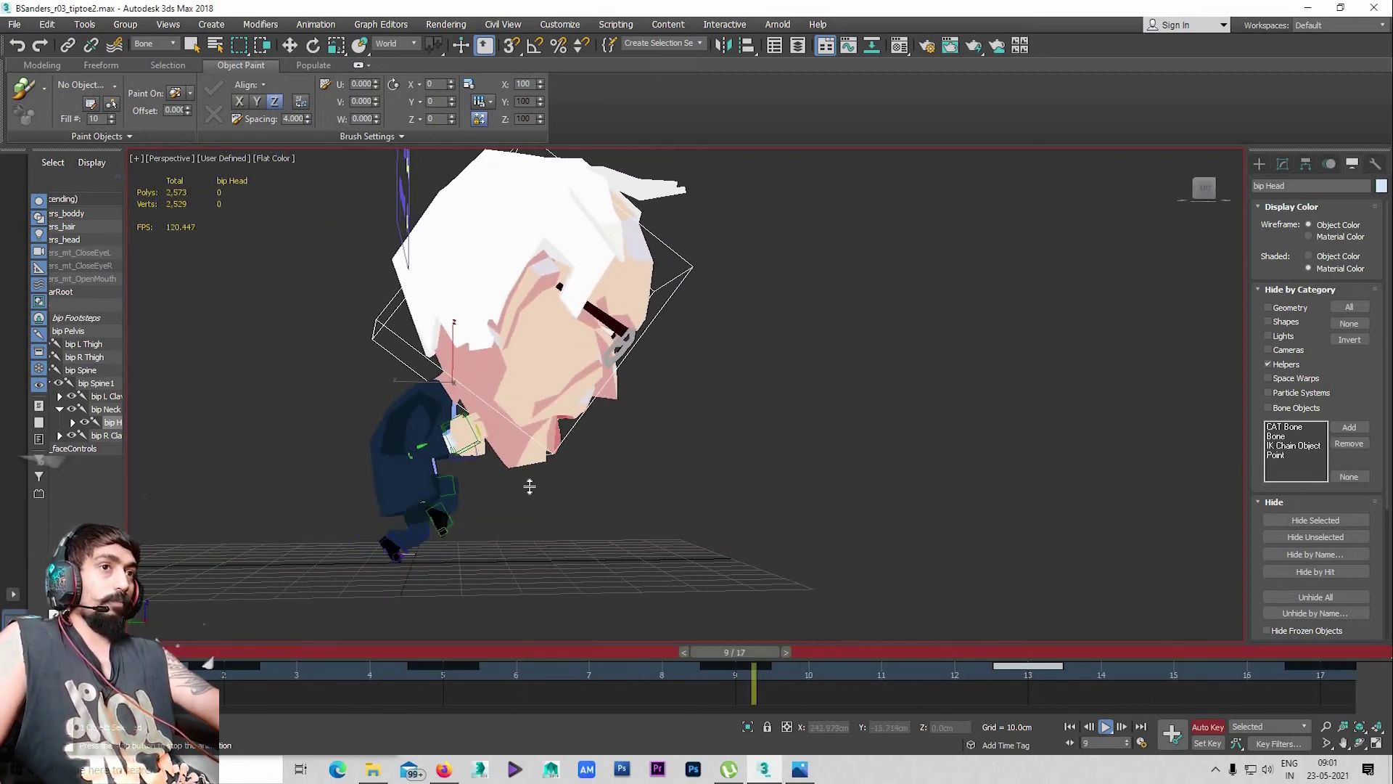
{"action": "scroll", "coordinate": [529, 482], "scroll_direction": "up", "scroll_amount": 4}
{"action": "mouse_move", "coordinate": [532, 488]}
{"action": "middle_mouse_down"}
{"action": "mouse_move", "coordinate": [599, 535]}
{"action": "mouse_move", "coordinate": [605, 523]}
{"action": "middle_mouse_up"}
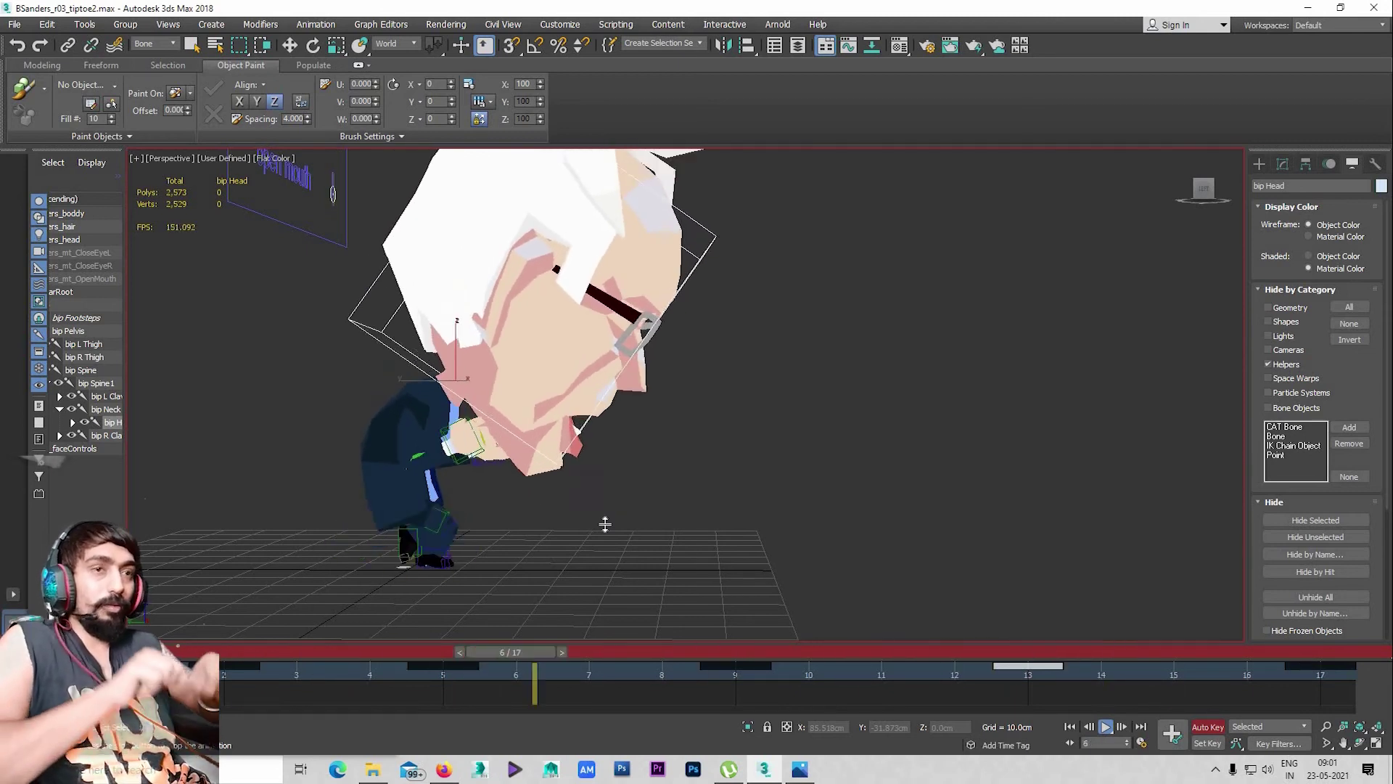
{"action": "mouse_move", "coordinate": [507, 534]}
{"action": "middle_mouse_down", "text": "alt"}
{"action": "mouse_move", "coordinate": [591, 500]}
{"action": "mouse_move", "coordinate": [653, 507]}
{"action": "mouse_move", "coordinate": [690, 573]}
{"action": "mouse_move", "coordinate": [664, 546]}
{"action": "middle_mouse_up", "text": "alt"}
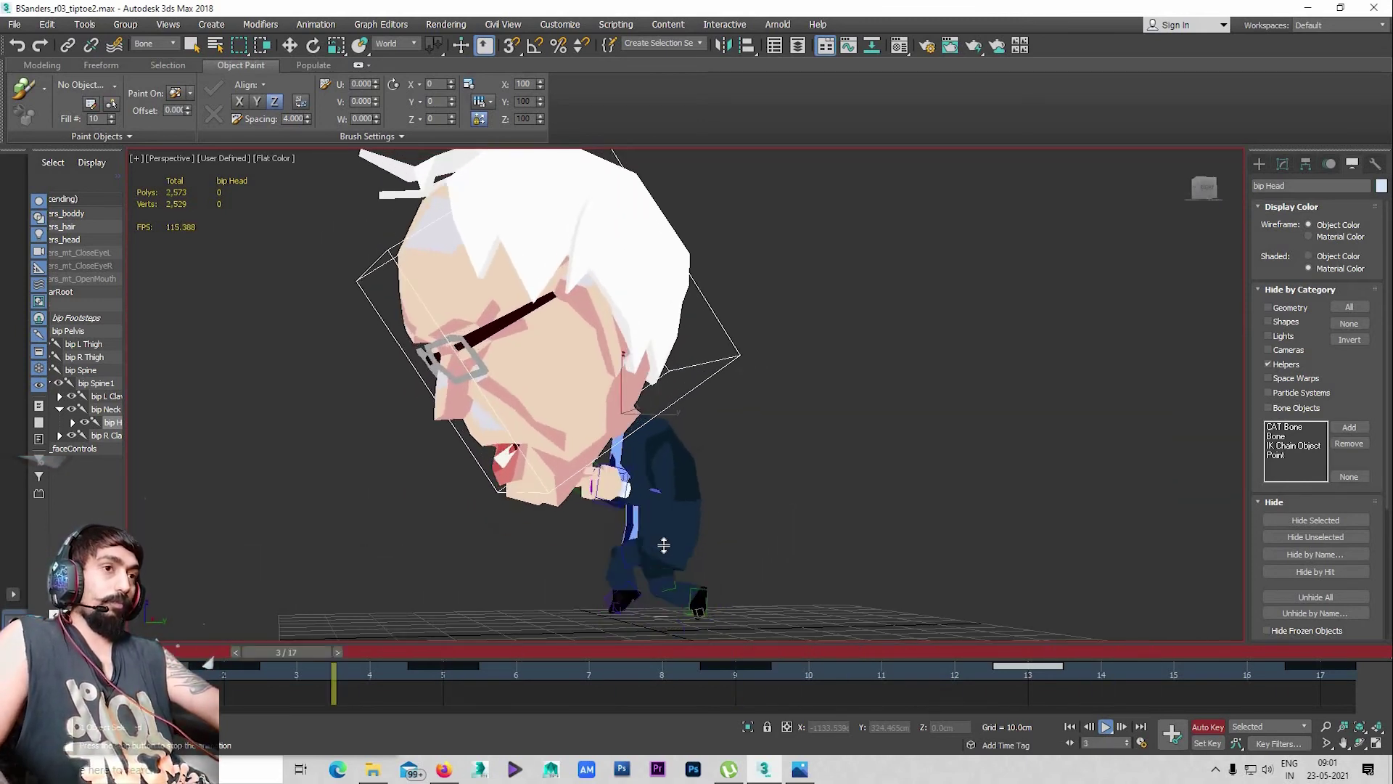
{"action": "key", "text": "slash"}
{"action": "key", "text": "w"}
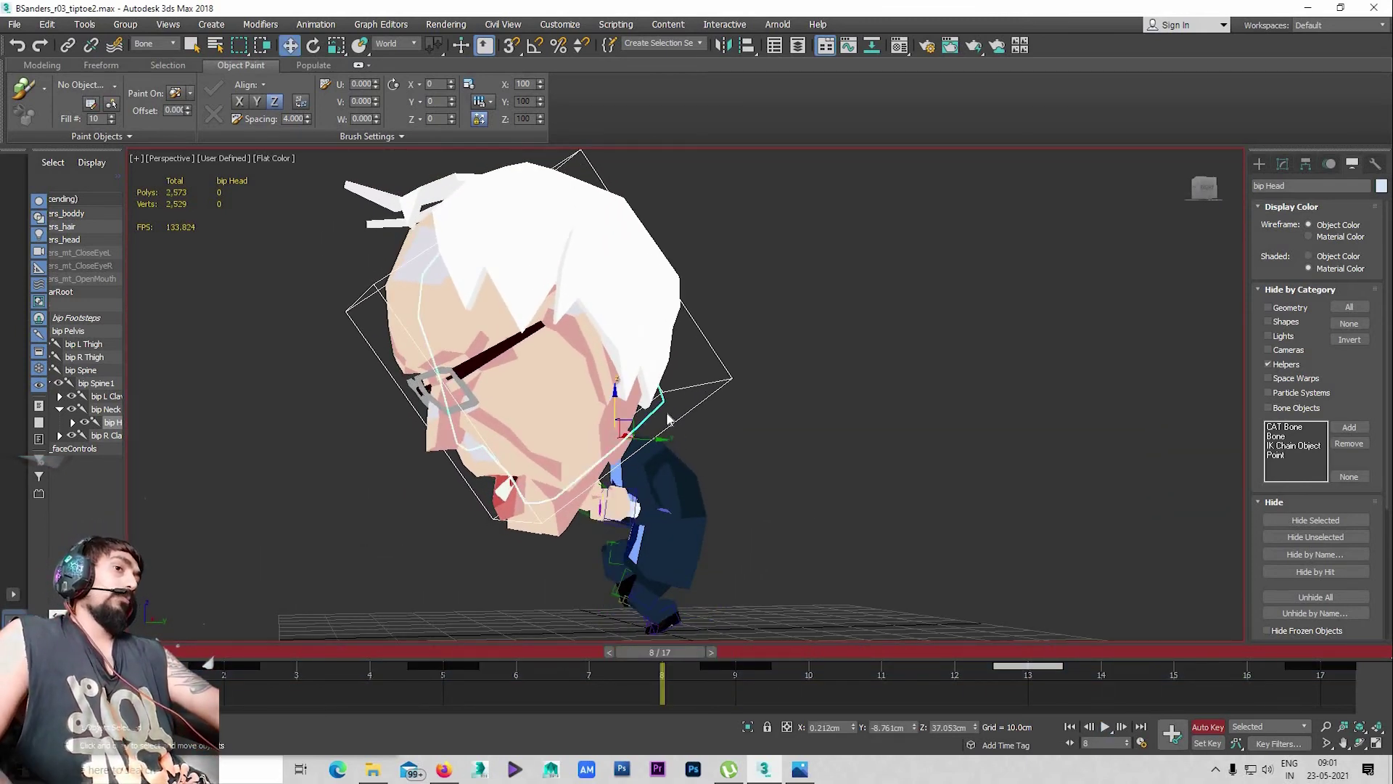
{"action": "left_click", "coordinate": [722, 372]}
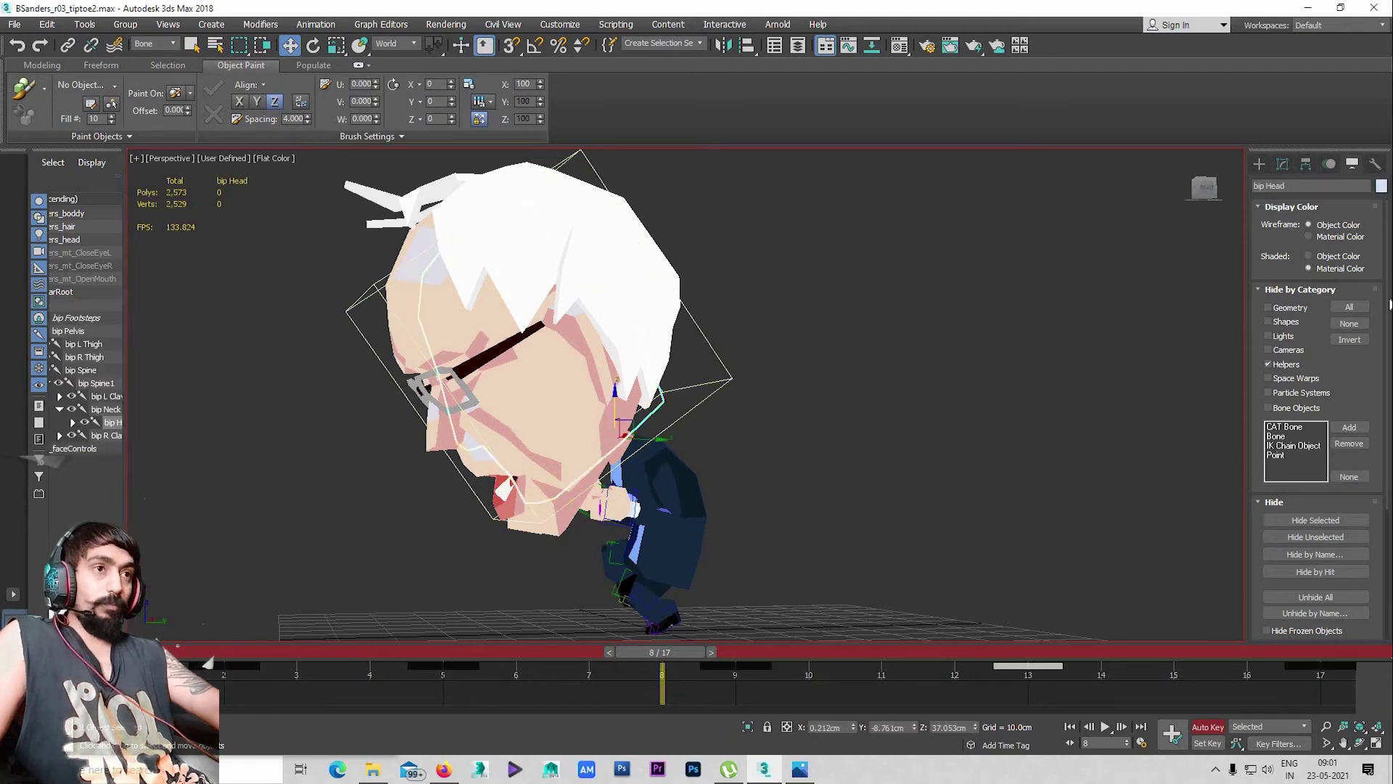
Enlarge the Workbench curve view and zoom to frame bip Head's Euler rotation curve across frames 0–25
{"action": "left_click", "coordinate": [1329, 164]}
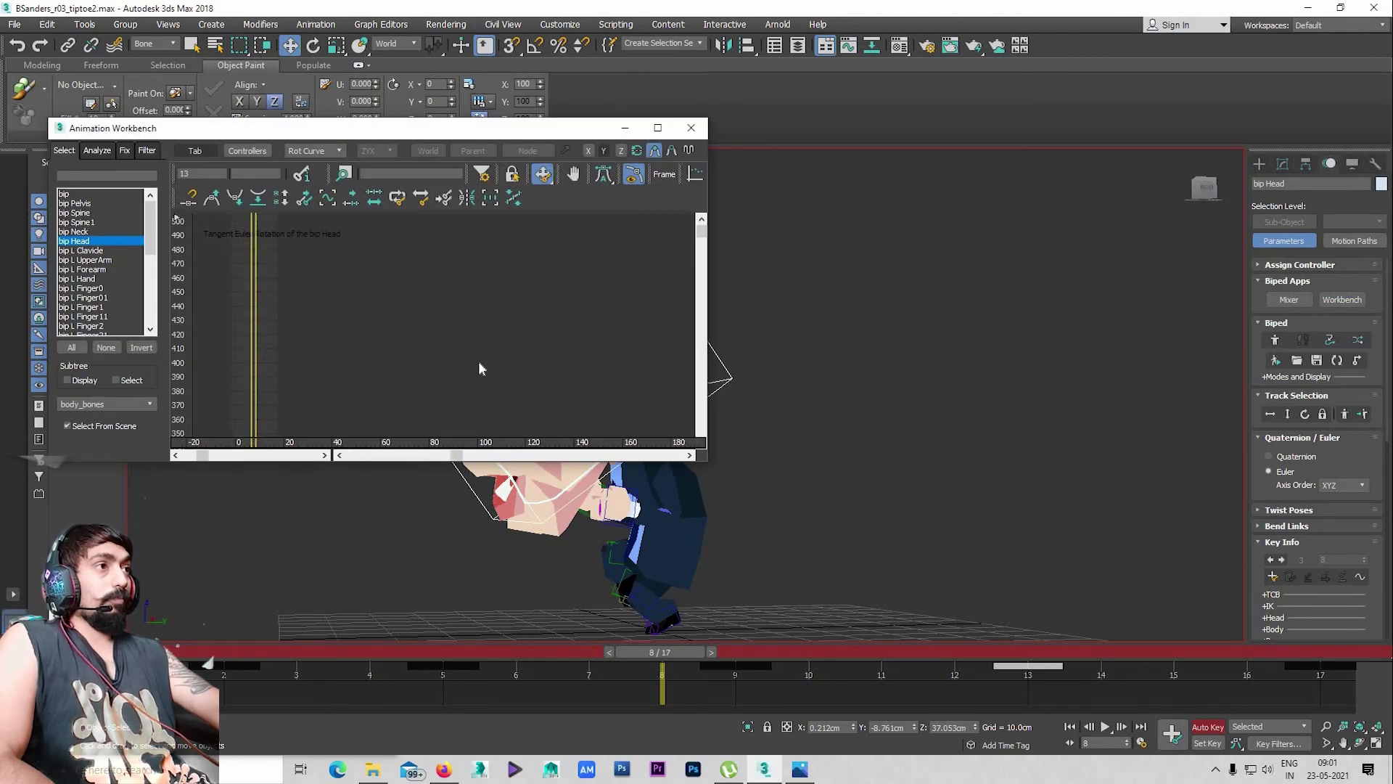
{"action": "mouse_move", "coordinate": [475, 380]}
{"action": "left_mouse_down"}
{"action": "mouse_move", "coordinate": [547, 469]}
{"action": "mouse_move", "coordinate": [358, 420]}
{"action": "mouse_move", "coordinate": [320, 342]}
{"action": "mouse_move", "coordinate": [414, 364]}
{"action": "mouse_move", "coordinate": [356, 256]}
{"action": "mouse_move", "coordinate": [333, 270]}
{"action": "mouse_move", "coordinate": [383, 218]}
{"action": "mouse_move", "coordinate": [453, 299]}
{"action": "mouse_move", "coordinate": [439, 286]}
{"action": "mouse_move", "coordinate": [370, 367]}
{"action": "mouse_move", "coordinate": [385, 302]}
{"action": "mouse_move", "coordinate": [441, 293]}
{"action": "mouse_move", "coordinate": [476, 324]}
{"action": "left_mouse_up"}
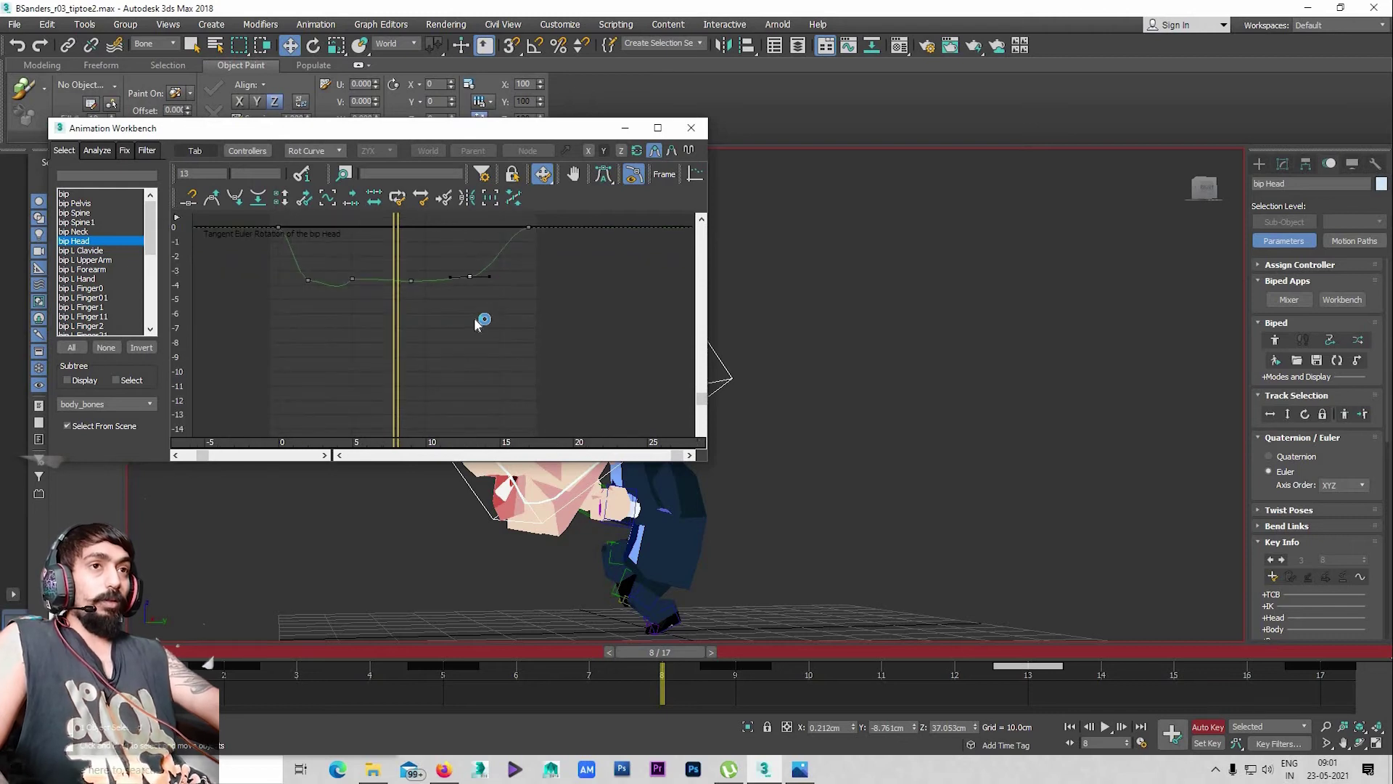
{"action": "left_click_drag", "start_coordinate": [630, 363], "coordinate": [697, 324]}
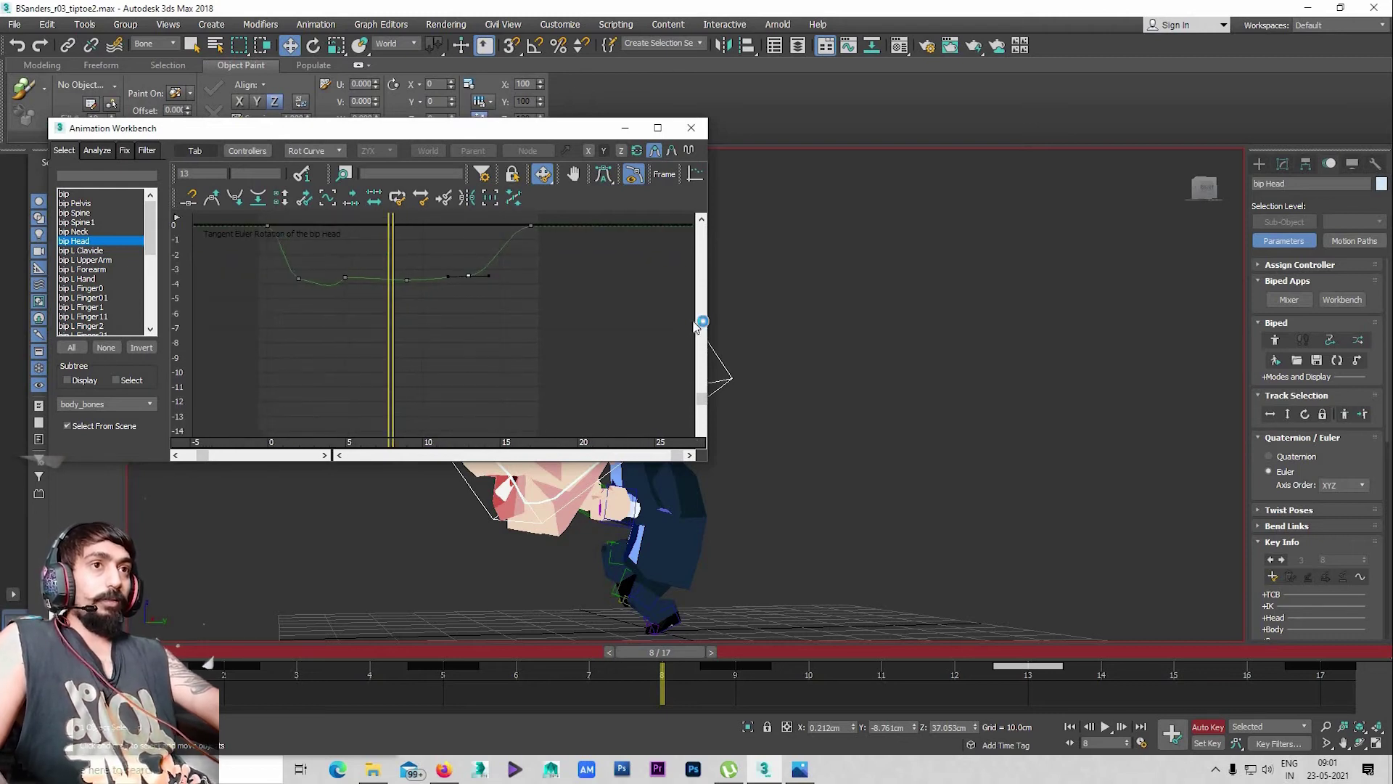
{"action": "left_click_drag", "start_coordinate": [838, 327], "coordinate": [889, 326]}
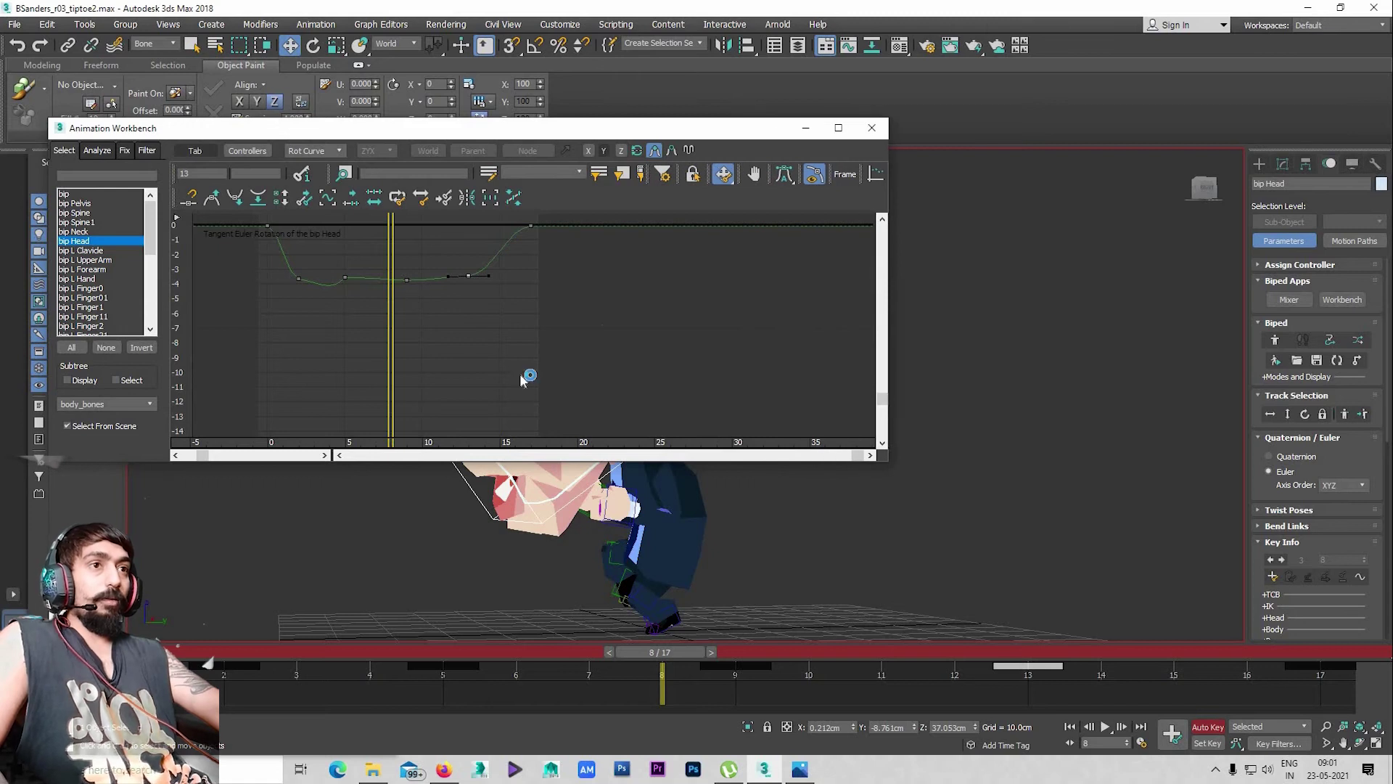
{"action": "mouse_move", "coordinate": [526, 377]}
{"action": "left_mouse_down"}
{"action": "mouse_move", "coordinate": [488, 345]}
{"action": "mouse_move", "coordinate": [537, 324]}
{"action": "left_mouse_up"}
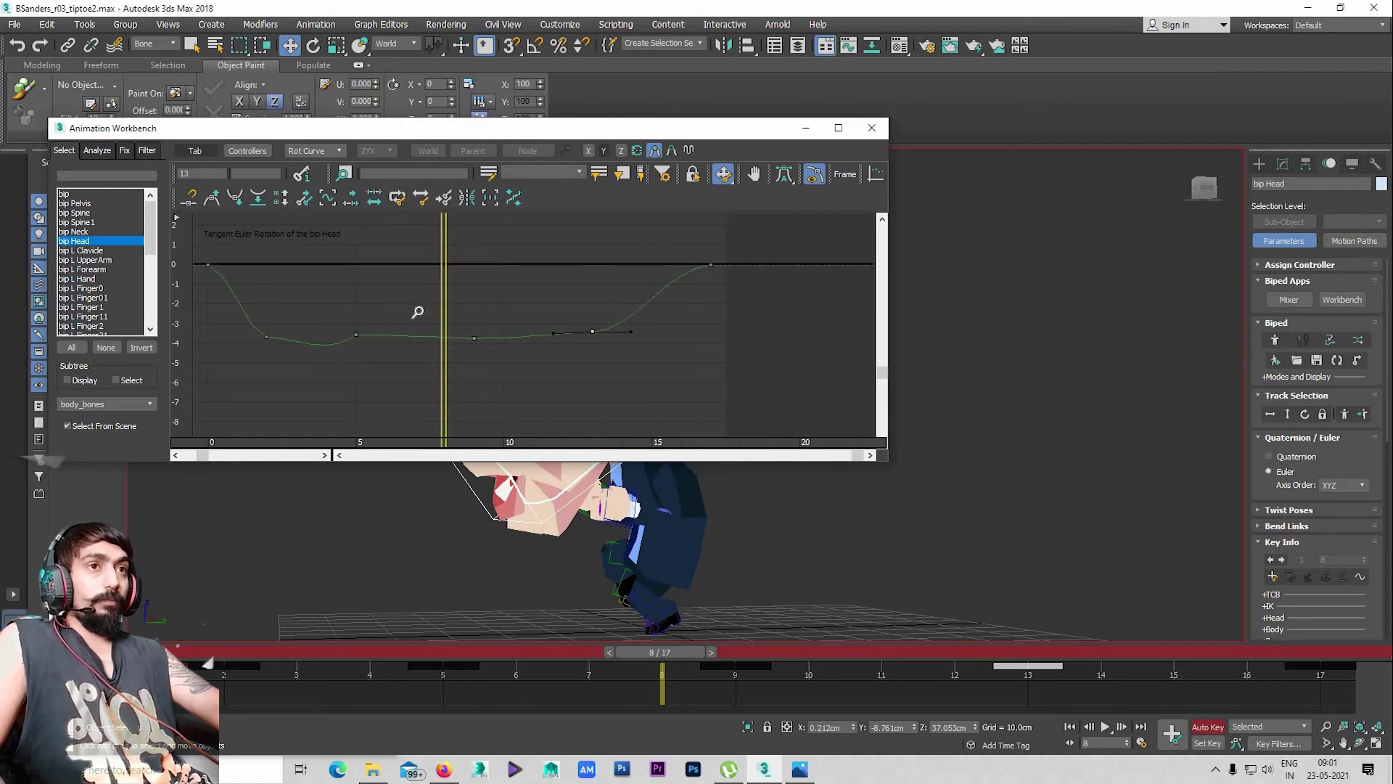
{"action": "left_click_drag", "start_coordinate": [417, 312], "coordinate": [416, 307]}
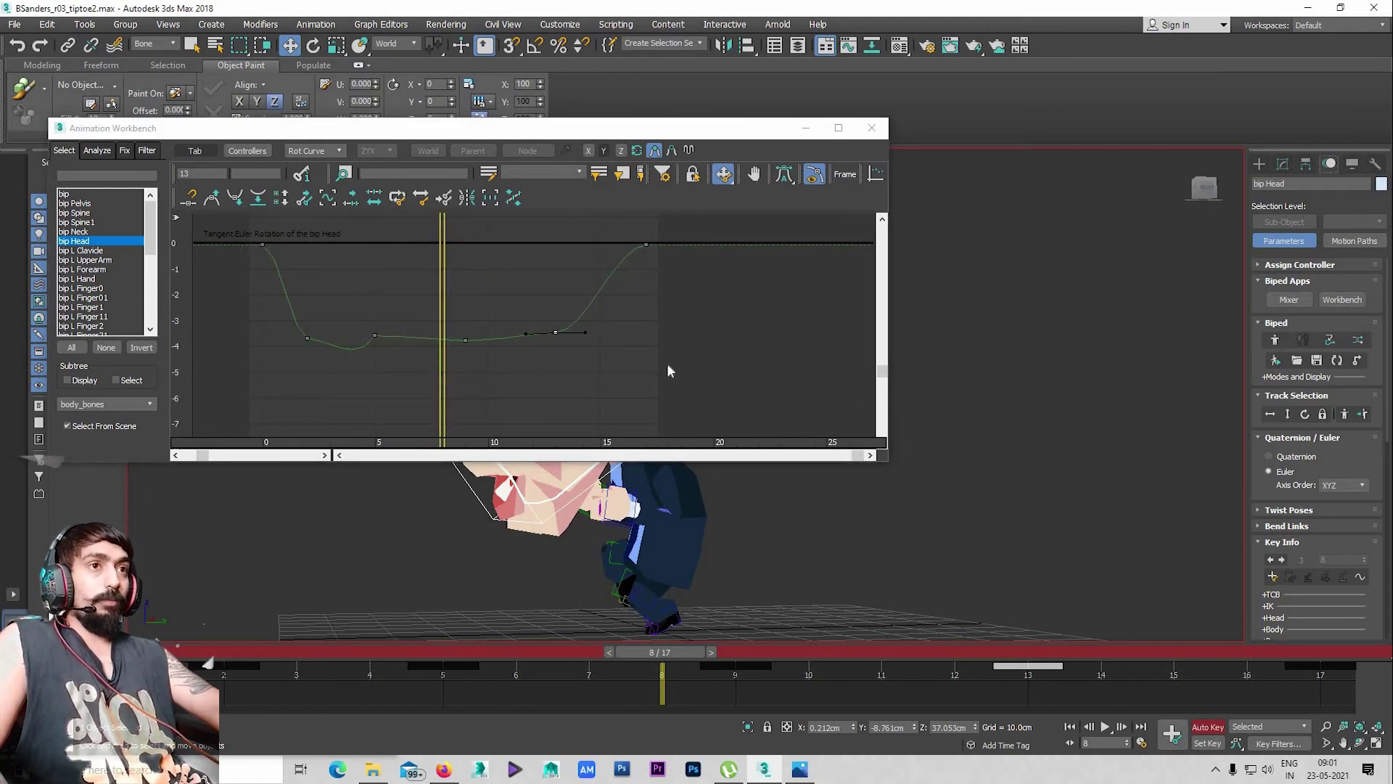
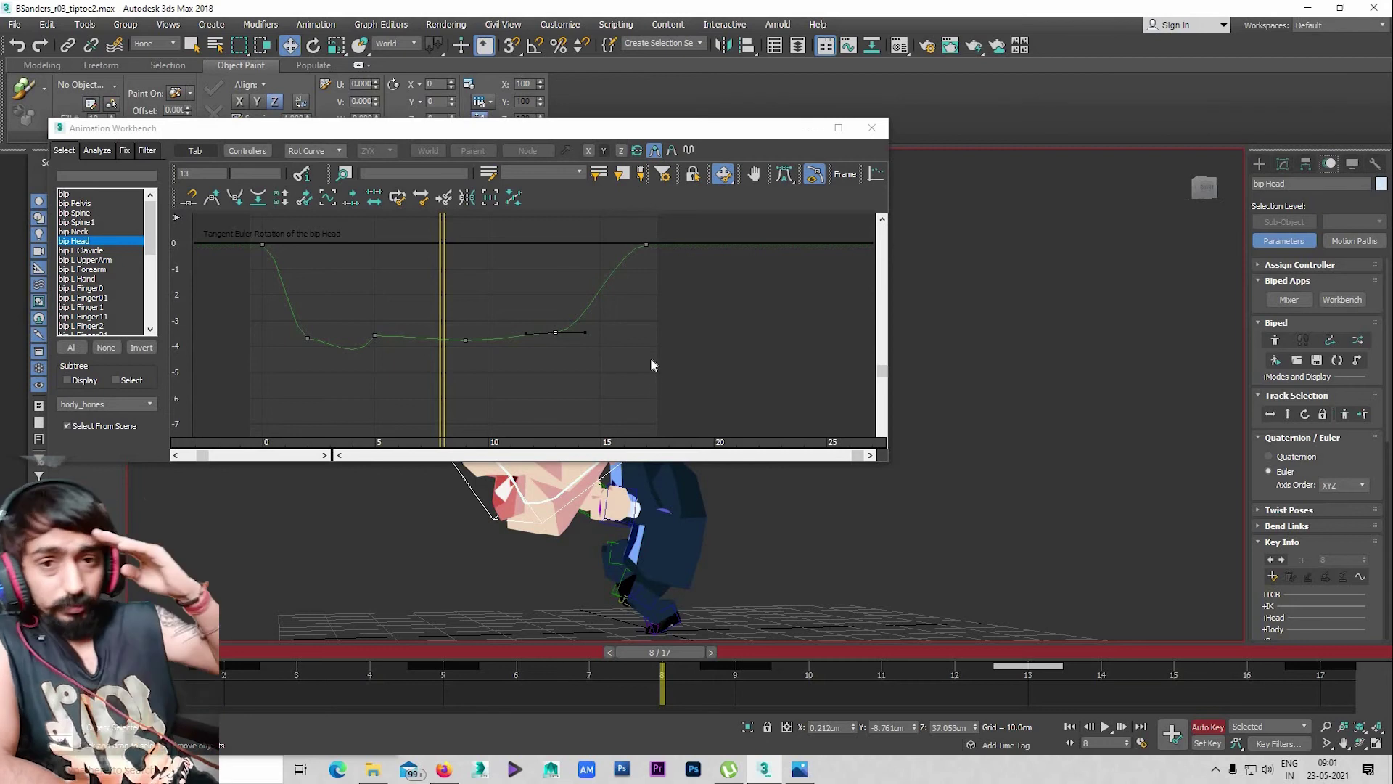
Zoom in on the head rotation curve and review the animation around frame 5
{"action": "middle_click_drag", "start_coordinate": [469, 341], "coordinate": [618, 408], "text": "ctrl+alt"}
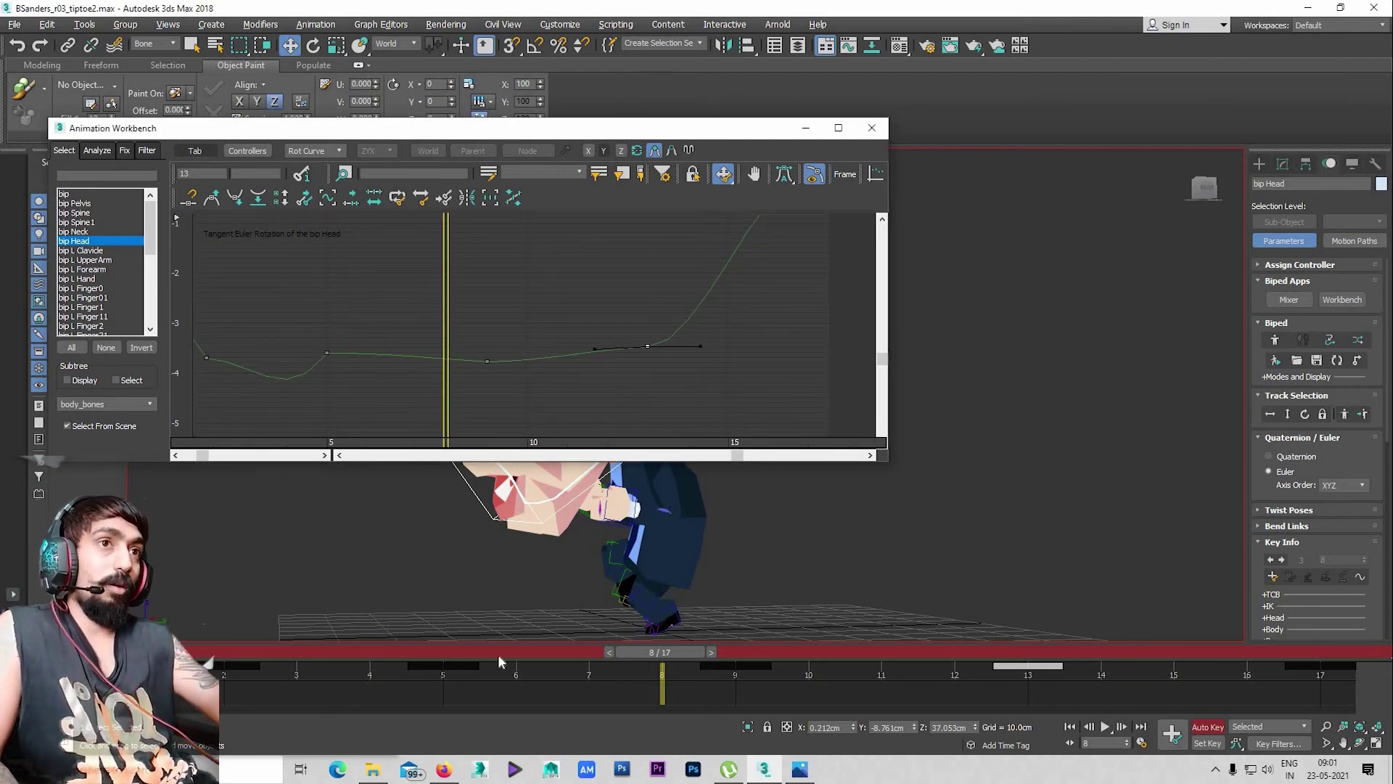
{"action": "left_click_drag", "start_coordinate": [629, 651], "coordinate": [218, 653]}
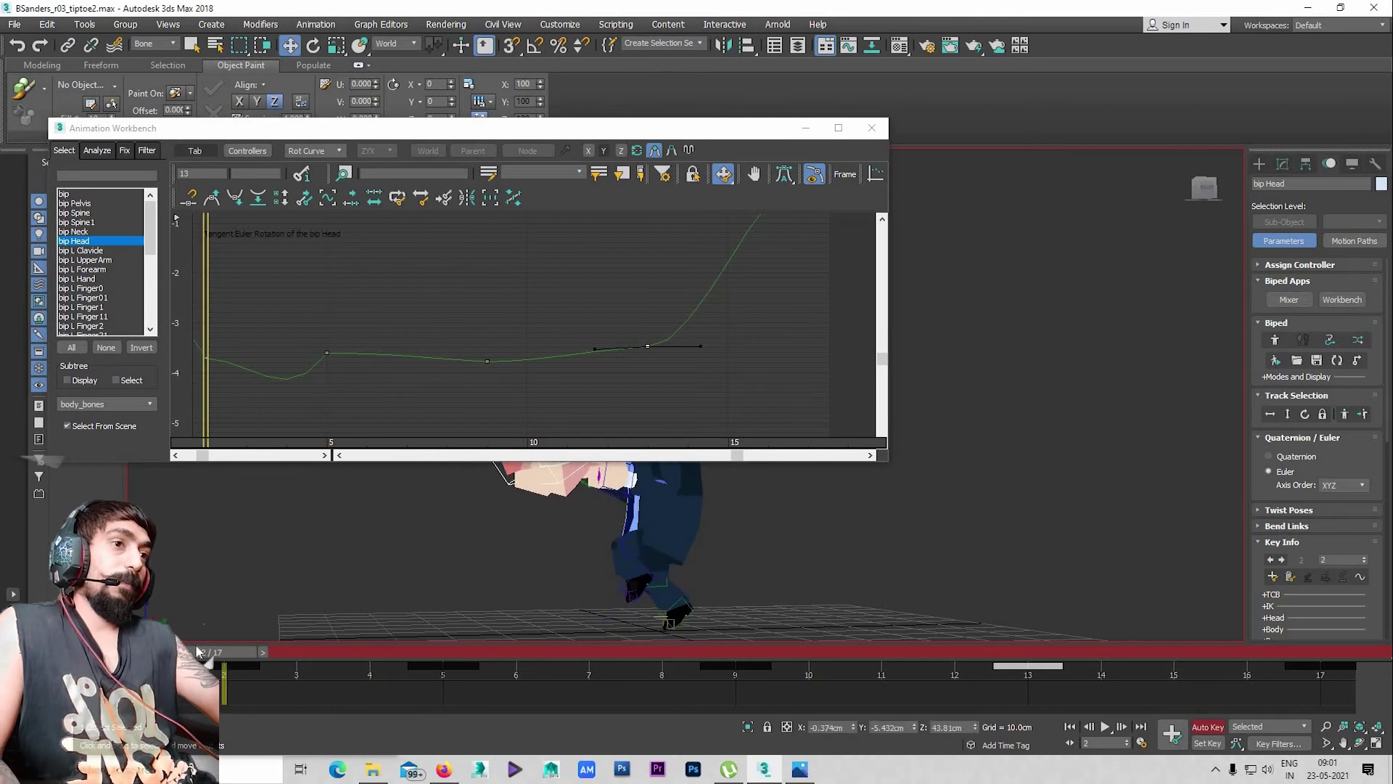
{"action": "key", "text": "slash"}
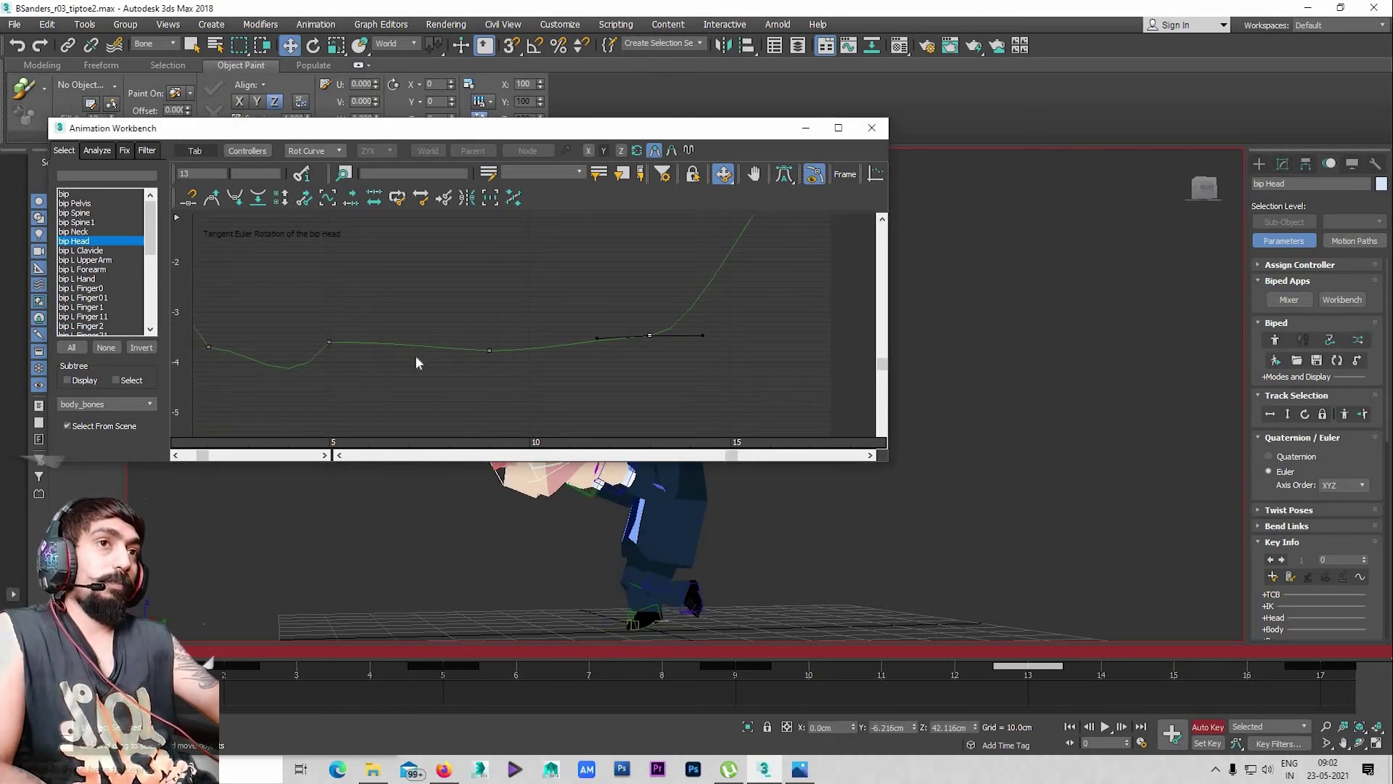
{"action": "key", "text": "w"}
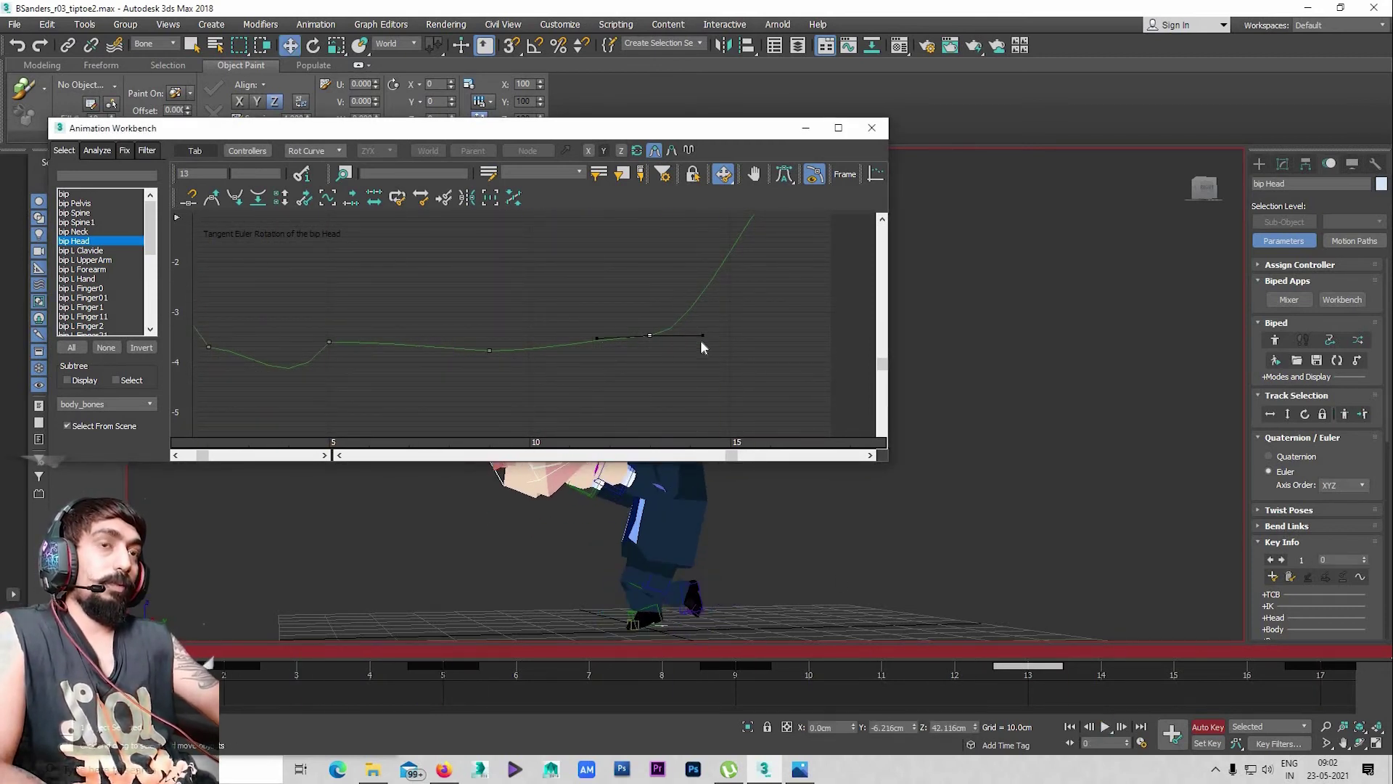
{"action": "scroll", "coordinate": [694, 340], "scroll_direction": "down", "scroll_amount": 2}
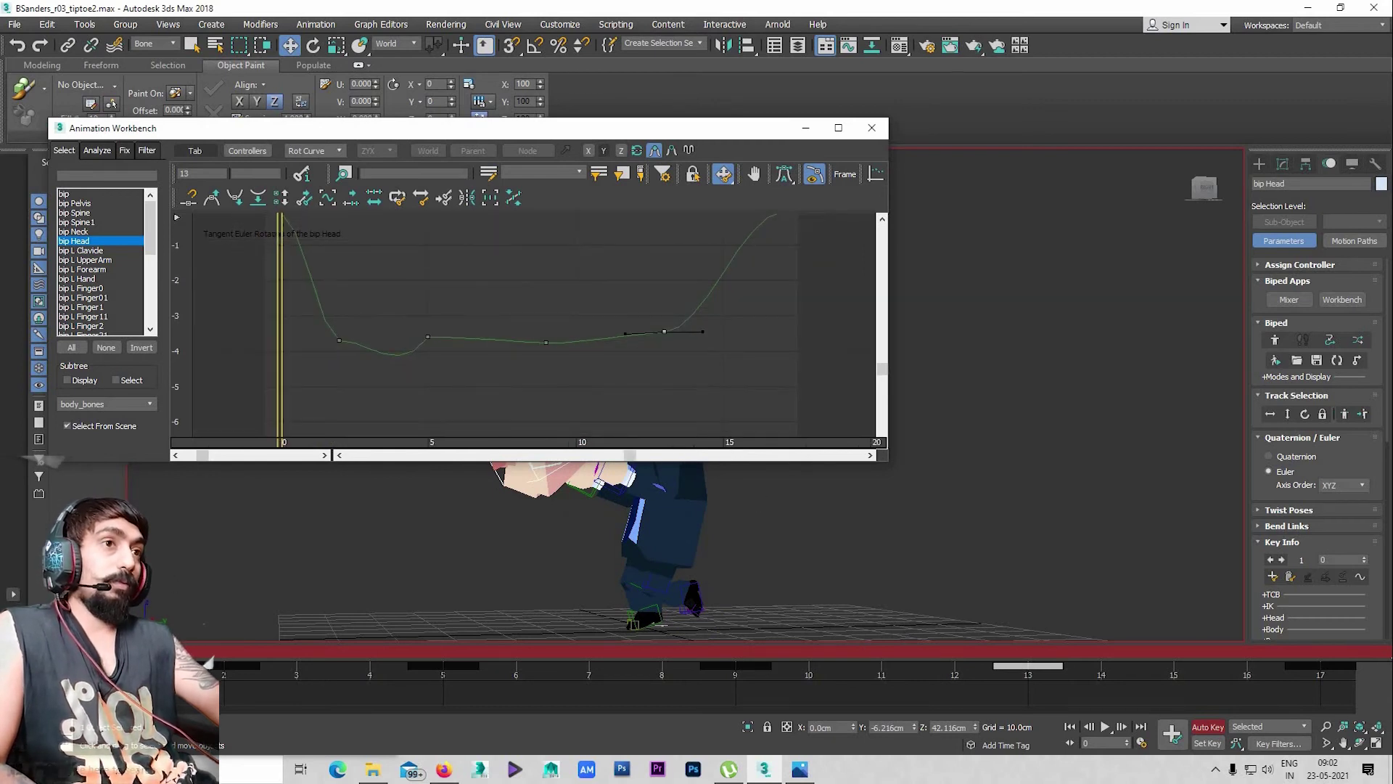
{"action": "key", "text": "period"}
{"action": "key", "text": "period"}
{"action": "key", "text": "period"}
{"action": "key", "text": "period"}
Move the Animation Workbench window up and right, and orbit the view toward the head
{"action": "left_click_drag", "start_coordinate": [697, 128], "coordinate": [913, 76]}
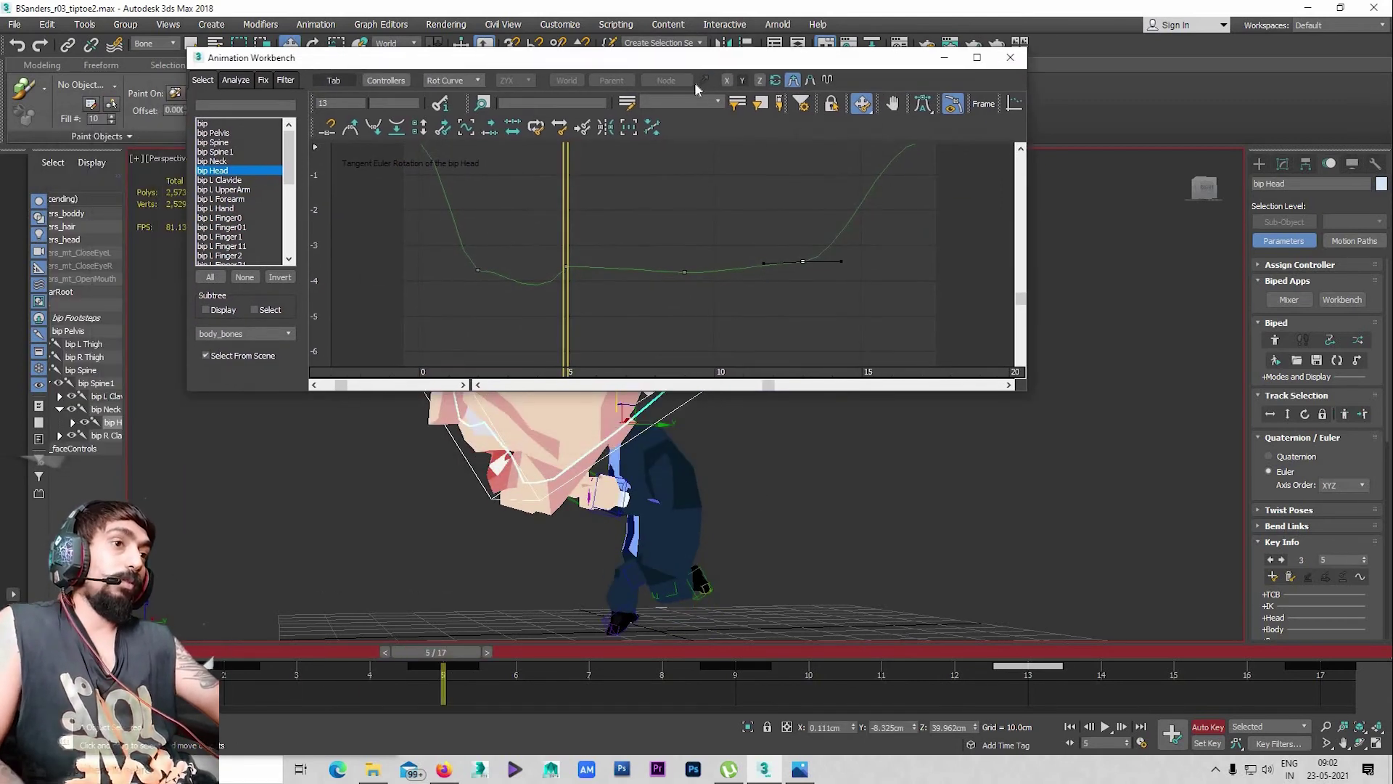
{"action": "middle_click_drag", "start_coordinate": [479, 535], "coordinate": [182, 527]}
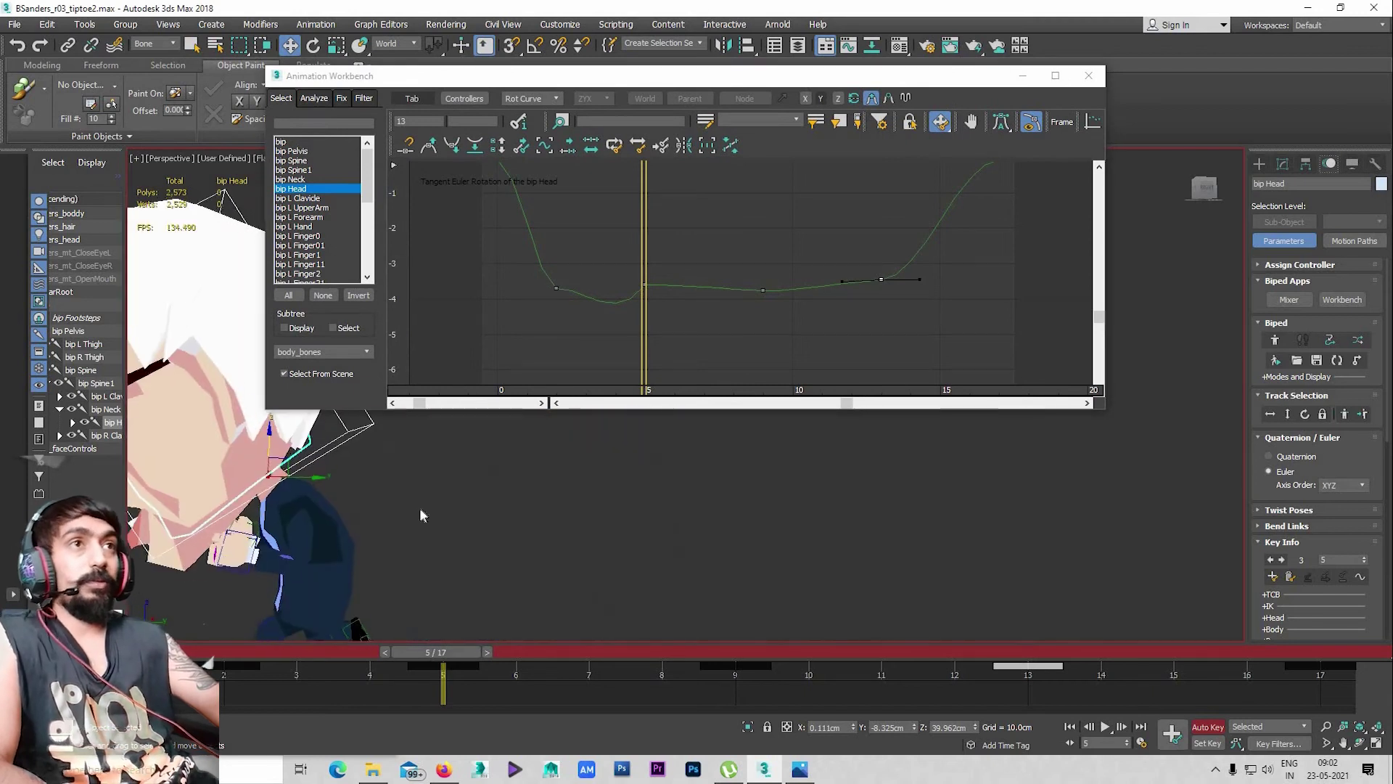
{"action": "left_click_drag", "start_coordinate": [757, 90], "coordinate": [932, 90]}
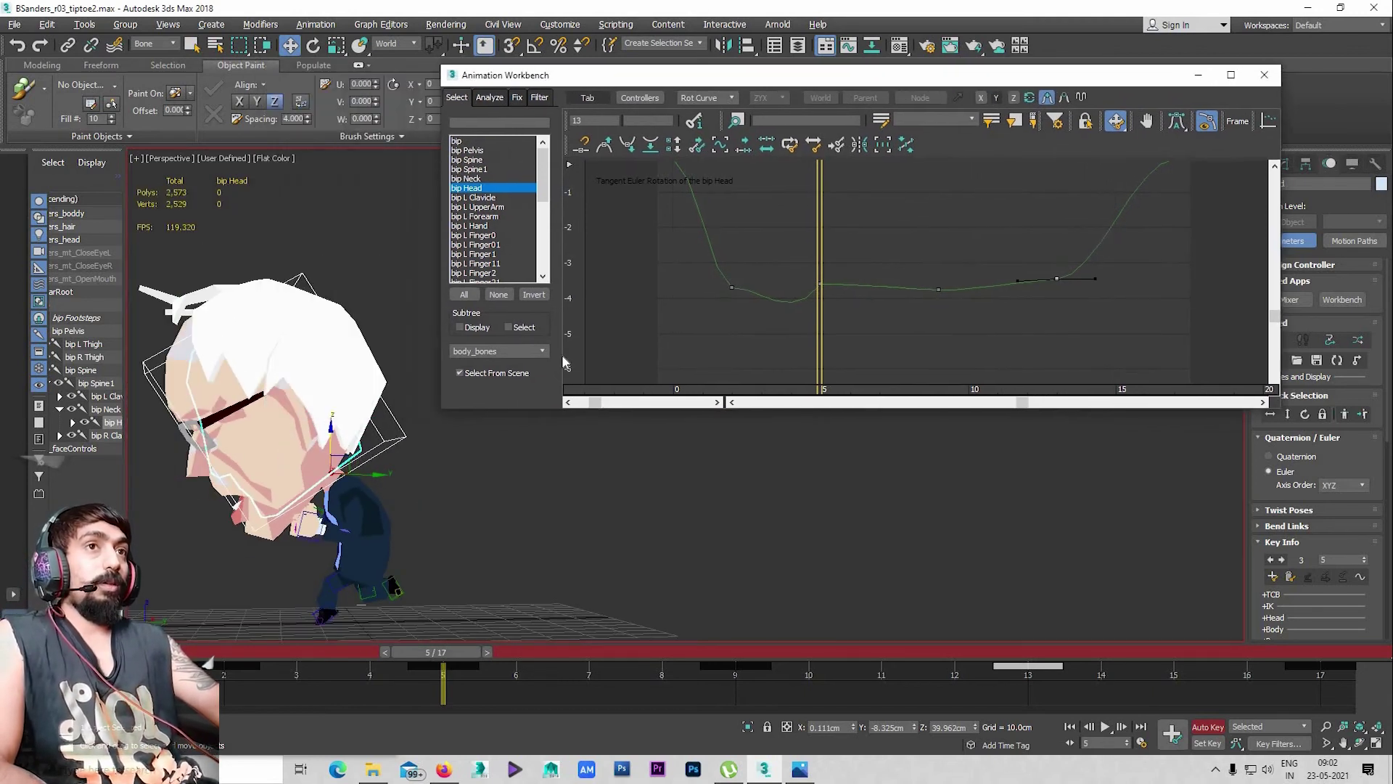
{"action": "middle_click_drag", "start_coordinate": [537, 476], "coordinate": [516, 476], "text": "alt"}
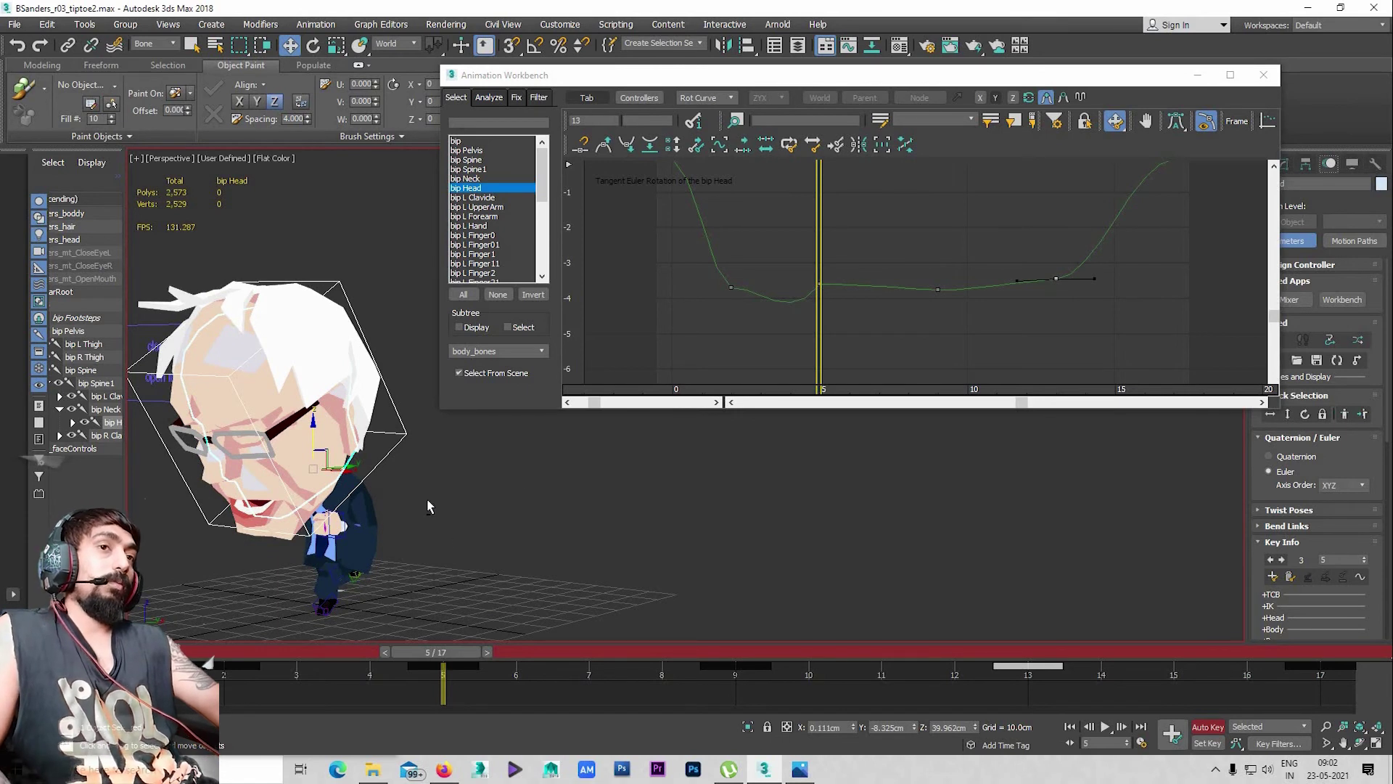
{"action": "middle_click_drag", "start_coordinate": [429, 505], "coordinate": [493, 450], "text": "alt"}
Switch to Rotate and replay the animation from start to end in a loop
{"action": "key", "text": "e"}
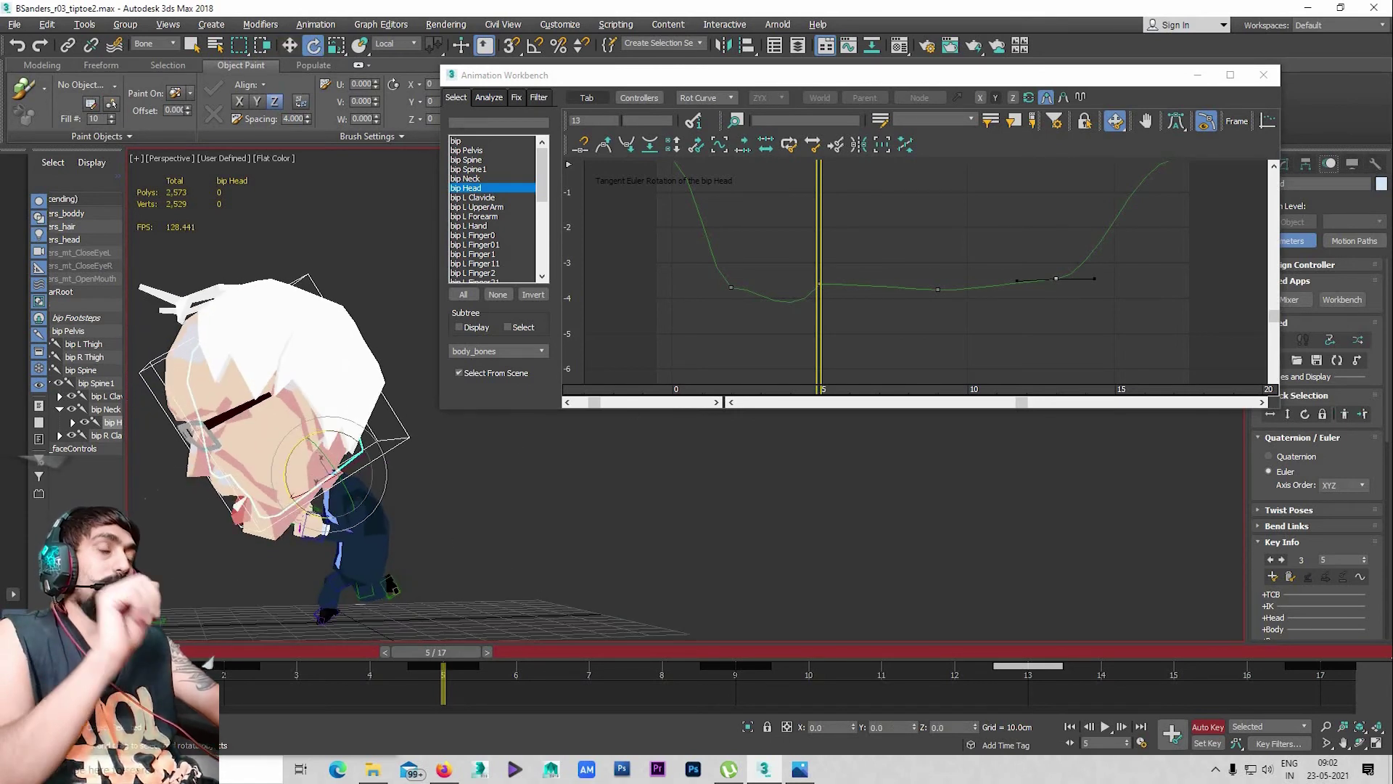
{"action": "key", "text": "slash"}
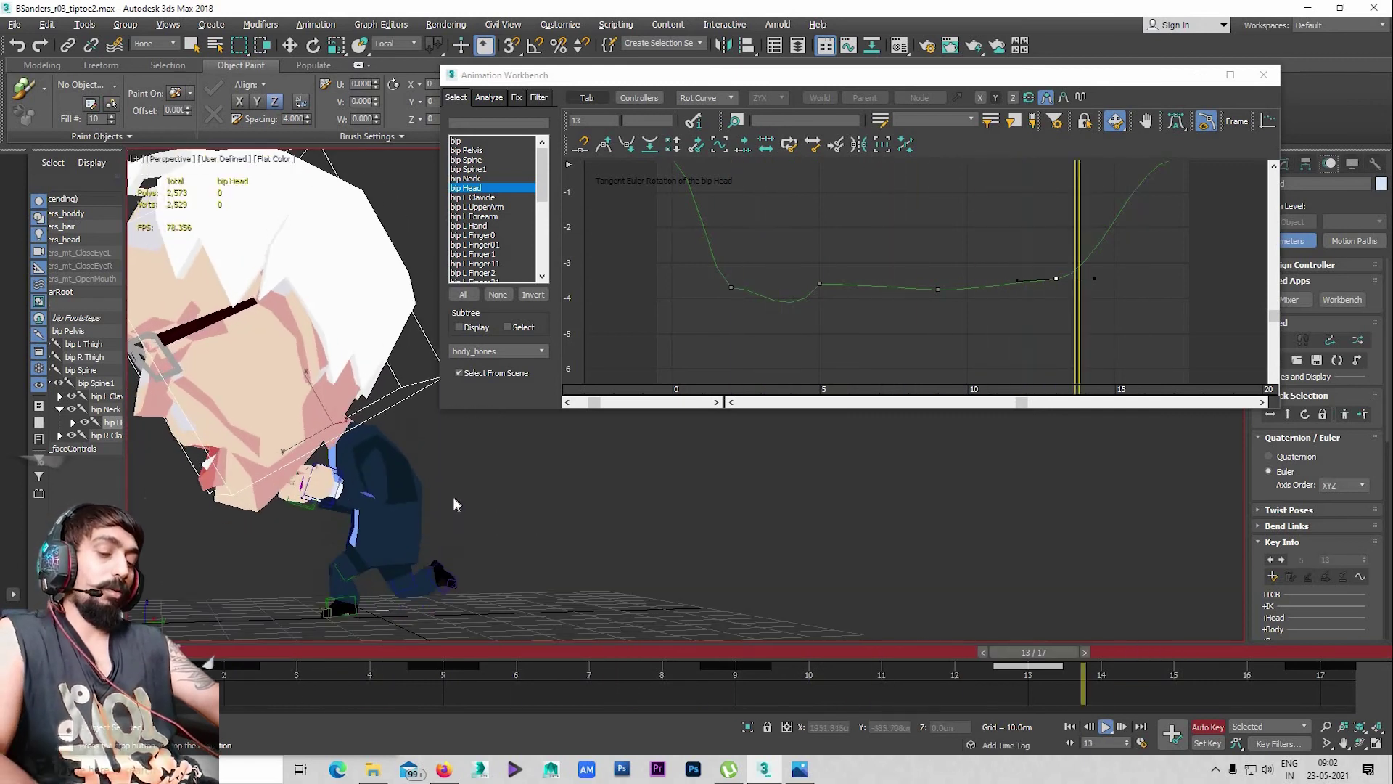
{"action": "key", "text": "slash"}
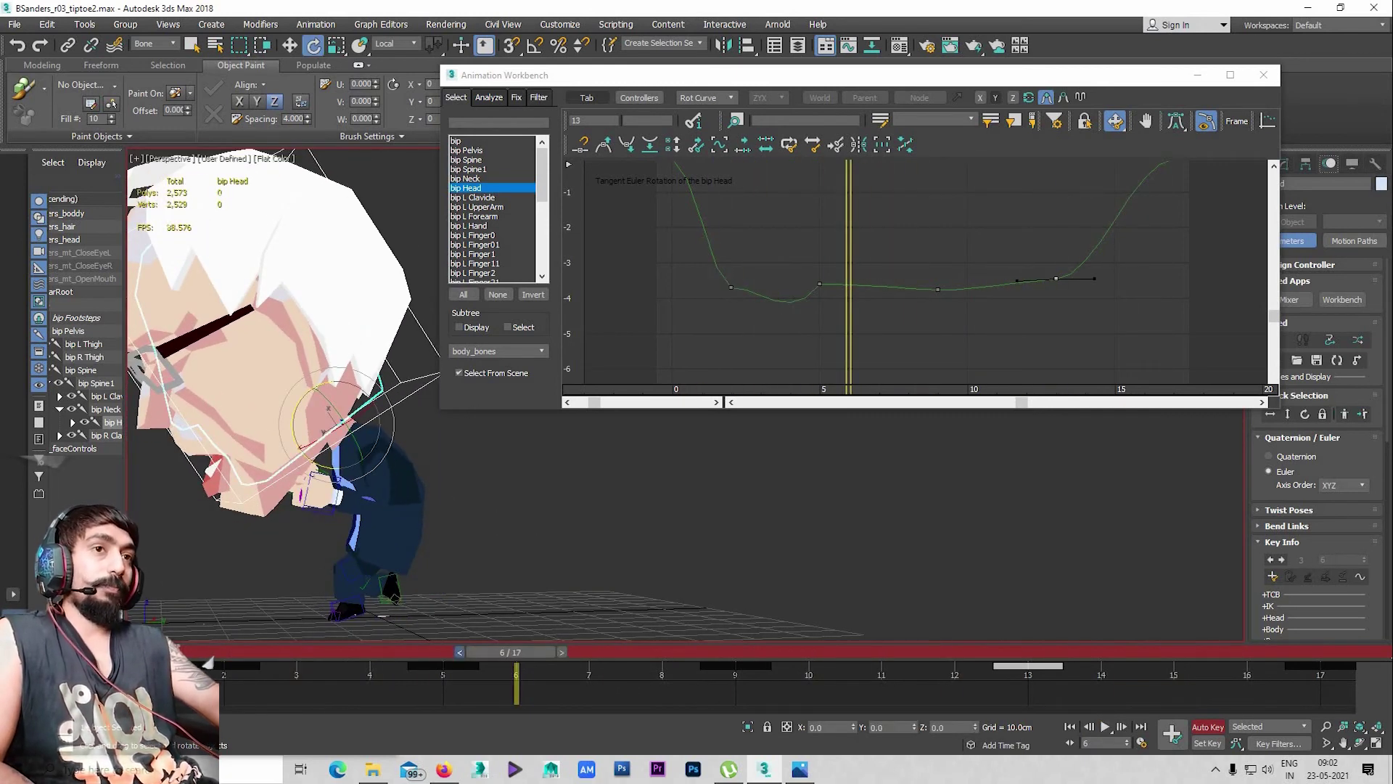
{"action": "key", "text": "Home"}
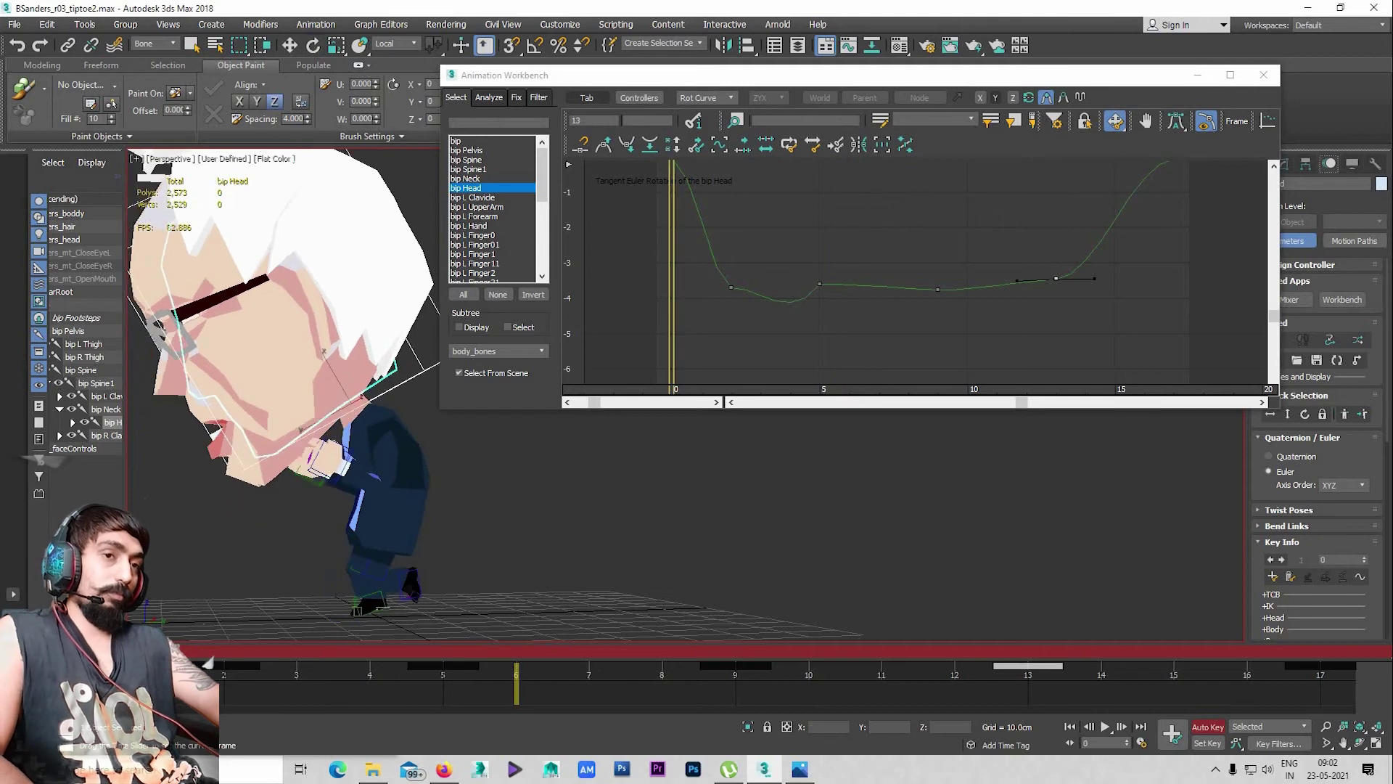
{"action": "key", "text": "End"}
{"action": "key", "text": "slash"}
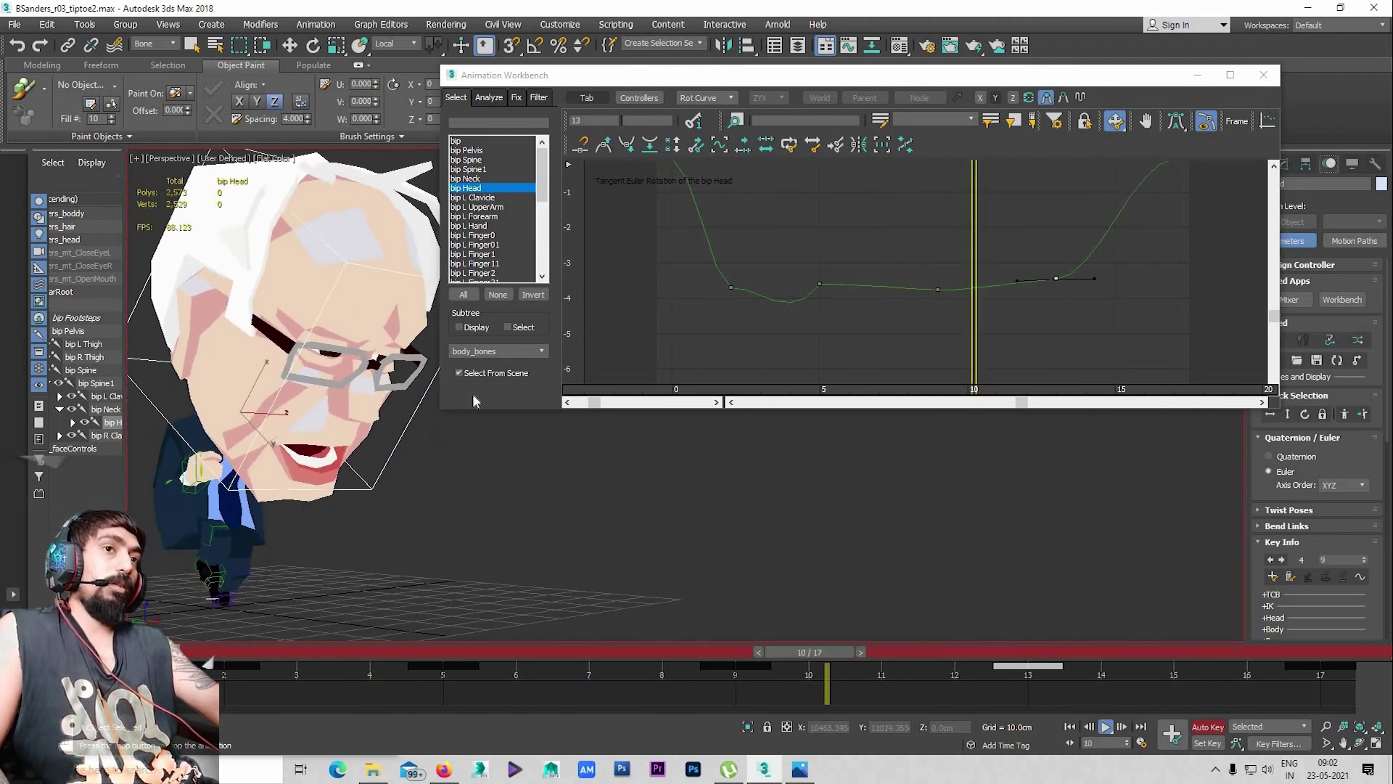
Nudge the Workbench window slightly right and replay the animation, stopping at frame 15
{"action": "left_click_drag", "start_coordinate": [834, 75], "coordinate": [869, 67]}
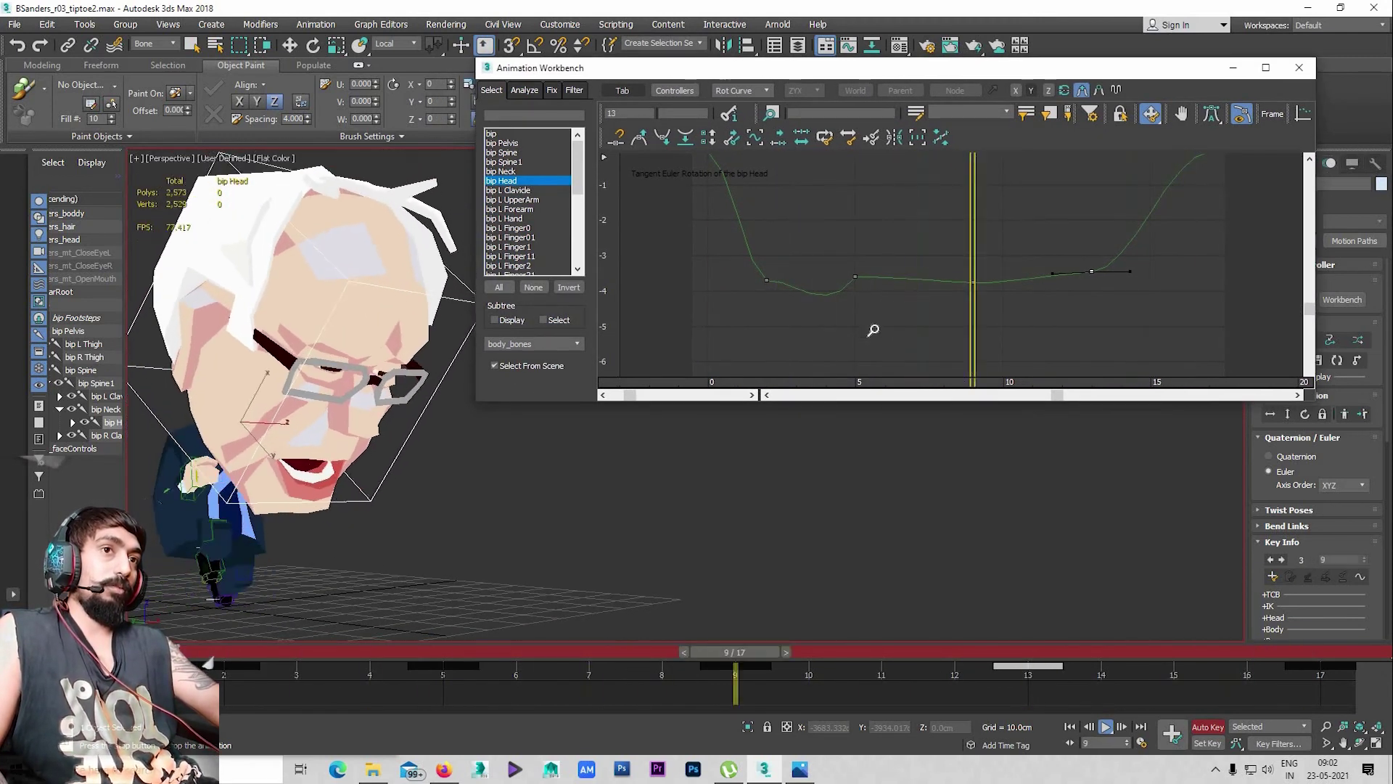
{"action": "key", "text": "slash"}
{"action": "key", "text": "e"}
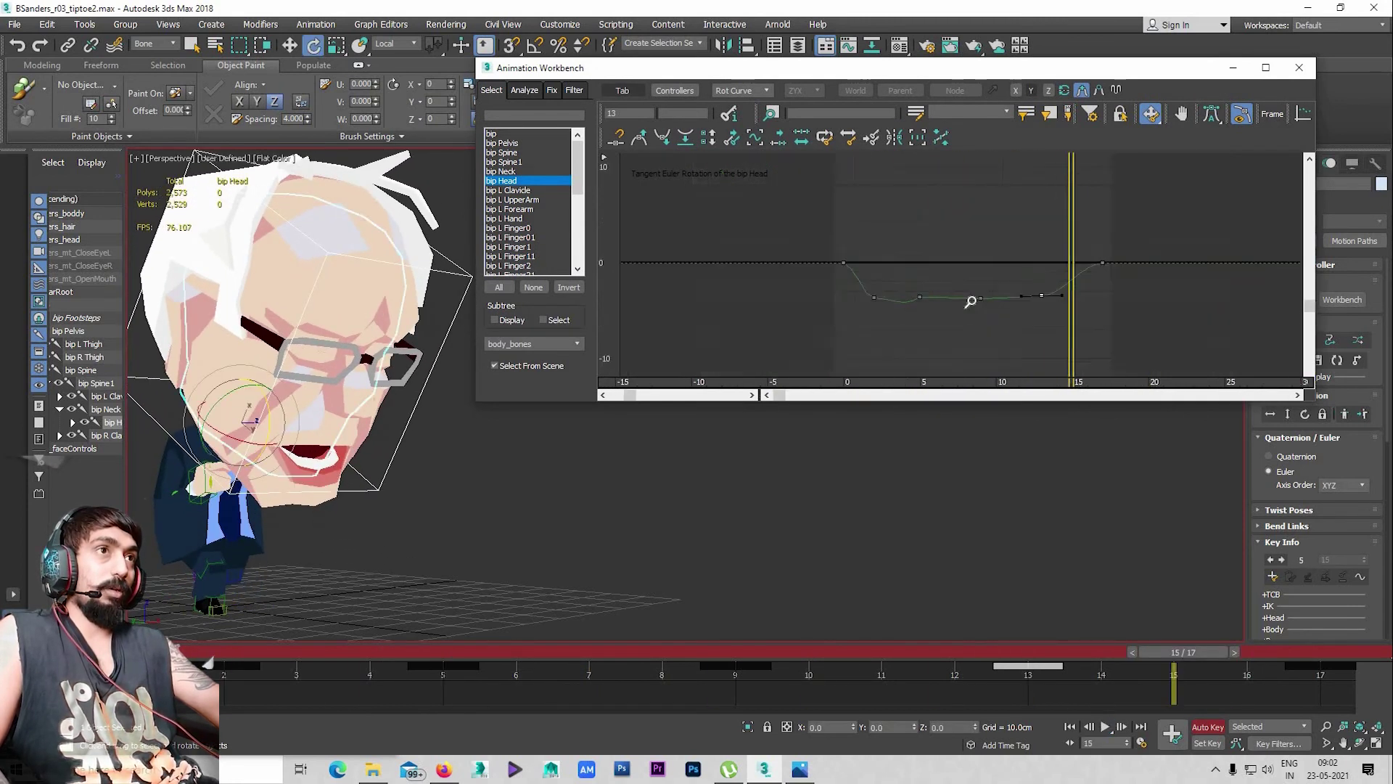
{"action": "scroll", "coordinate": [965, 261], "scroll_direction": "up", "scroll_amount": 1}
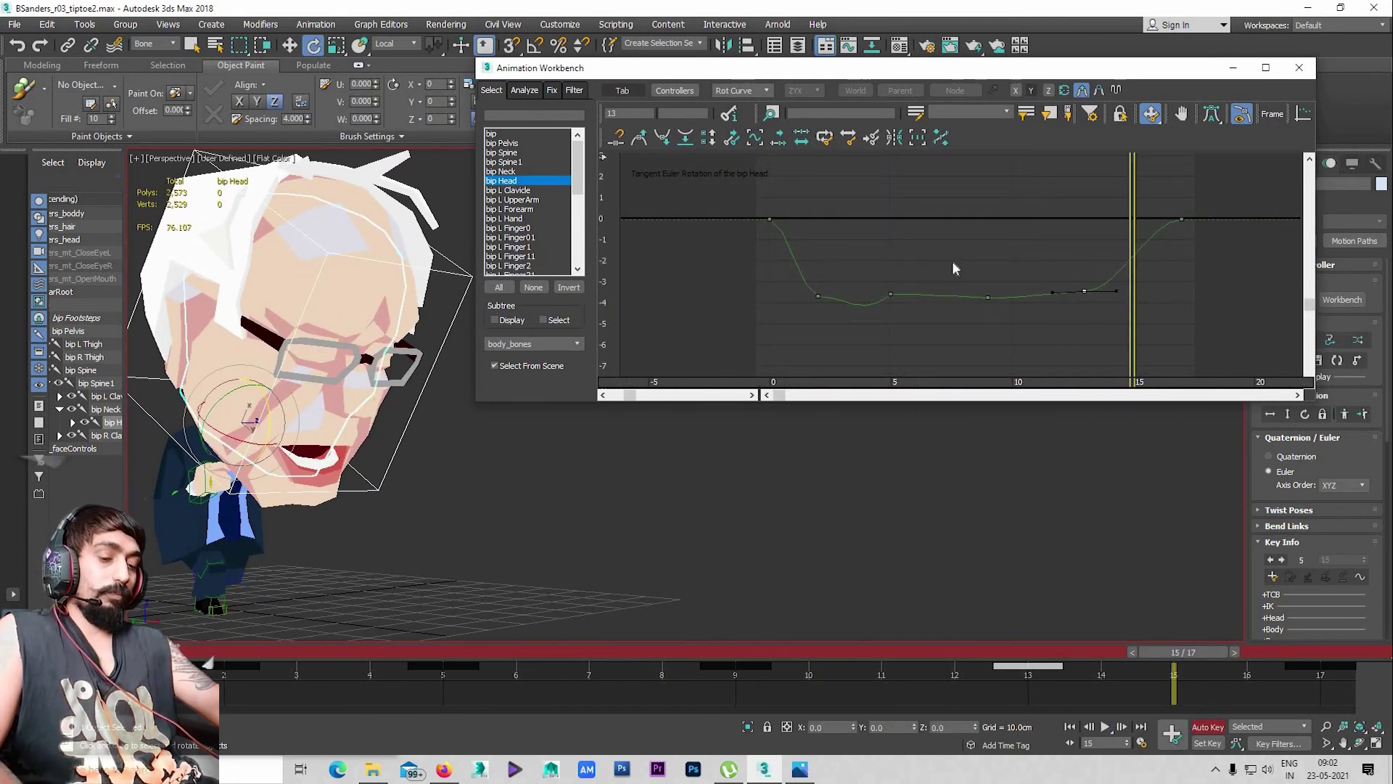
{"action": "key", "text": "slash"}
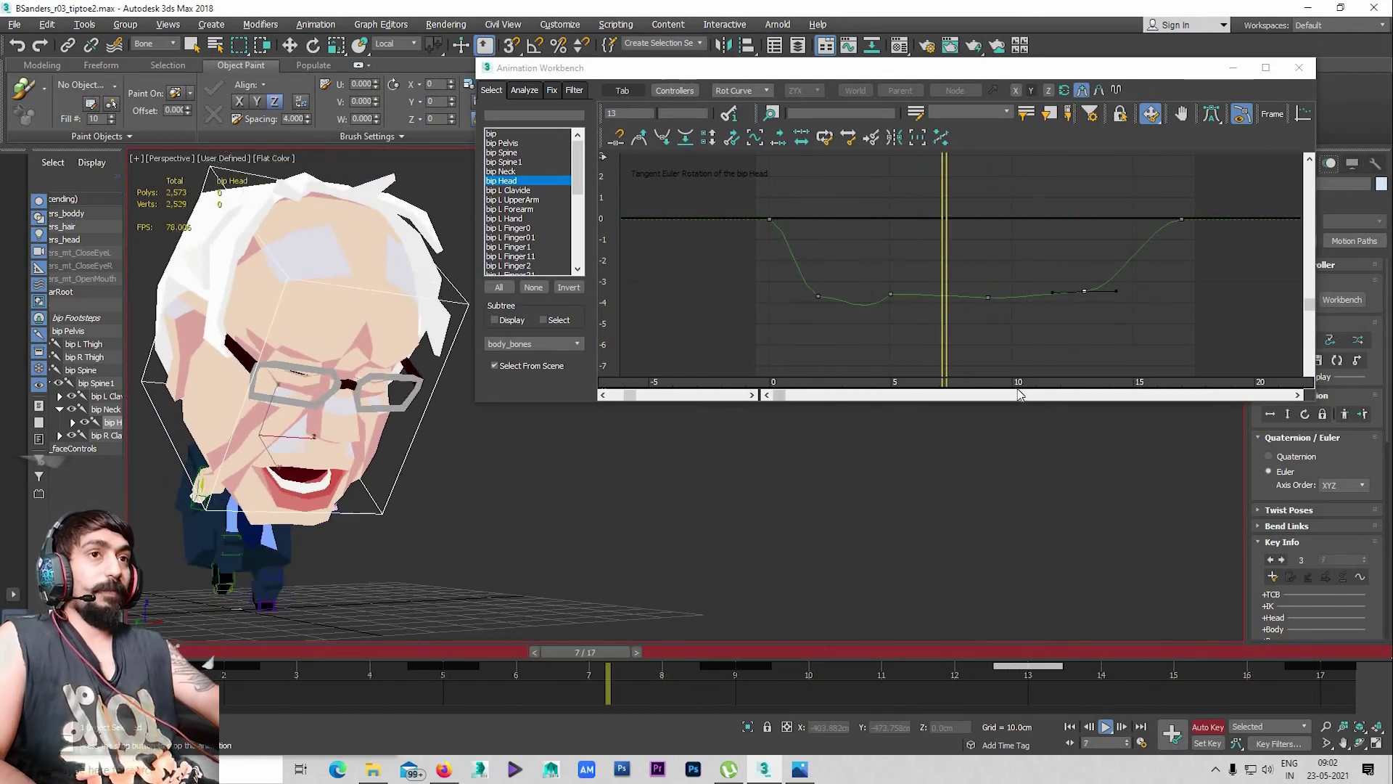
{"action": "key", "text": "slash"}
Toggle the four-view layout back to single Perspective and zoom in close on the head
{"action": "key", "text": "alt+w"}
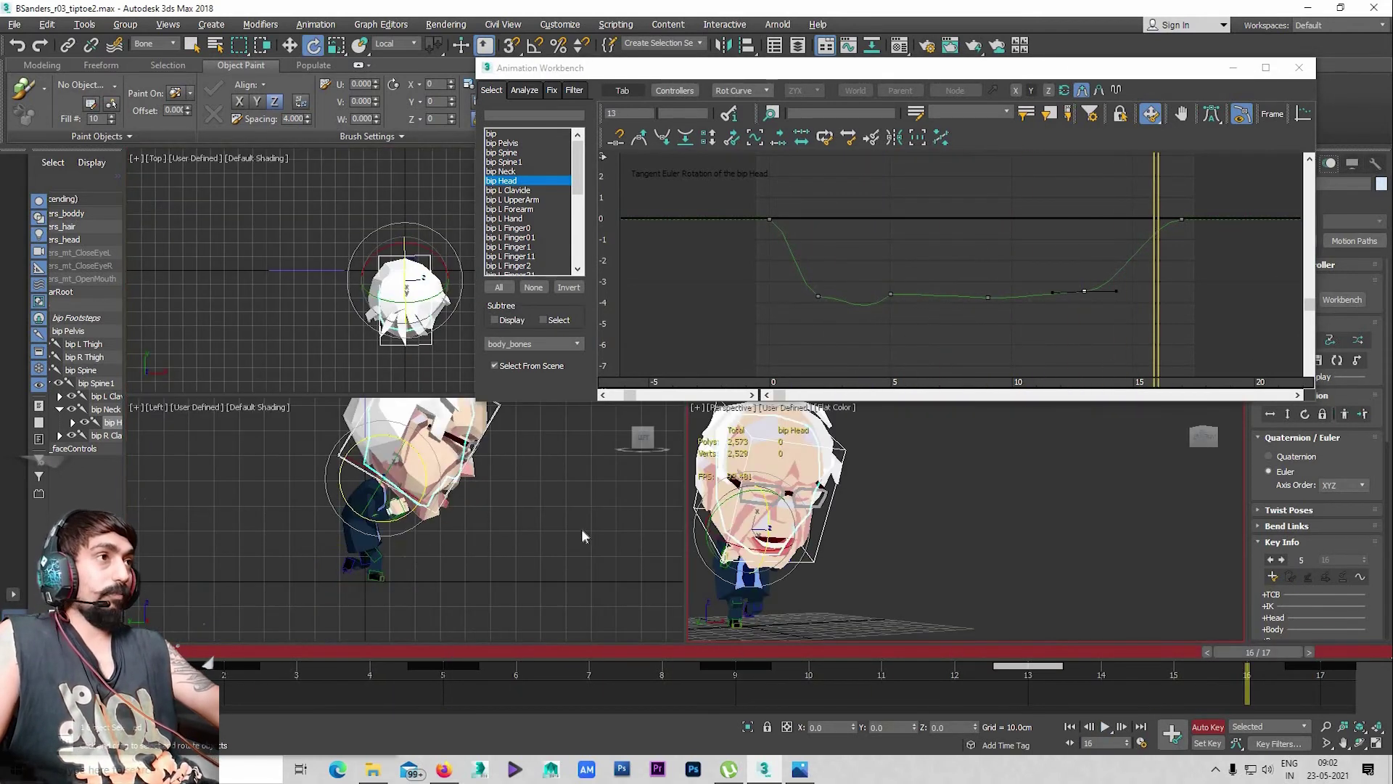
{"action": "key", "text": "alt+w"}
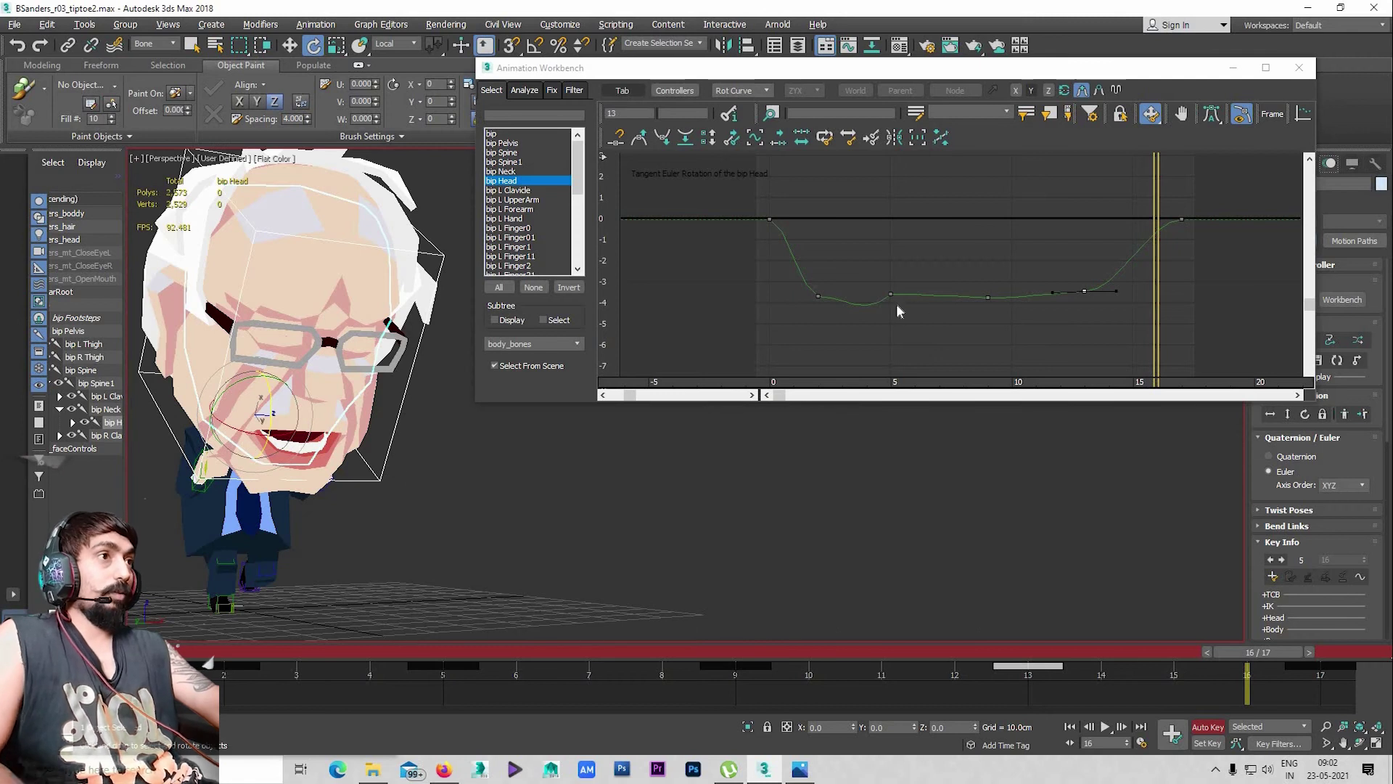
{"action": "scroll", "coordinate": [895, 304], "scroll_direction": "up", "scroll_amount": 2}
{"action": "scroll", "coordinate": [944, 283], "scroll_direction": "up", "scroll_amount": 1}
{"action": "scroll", "coordinate": [1001, 297], "scroll_direction": "up", "scroll_amount": 1}
{"action": "key", "text": "w"}
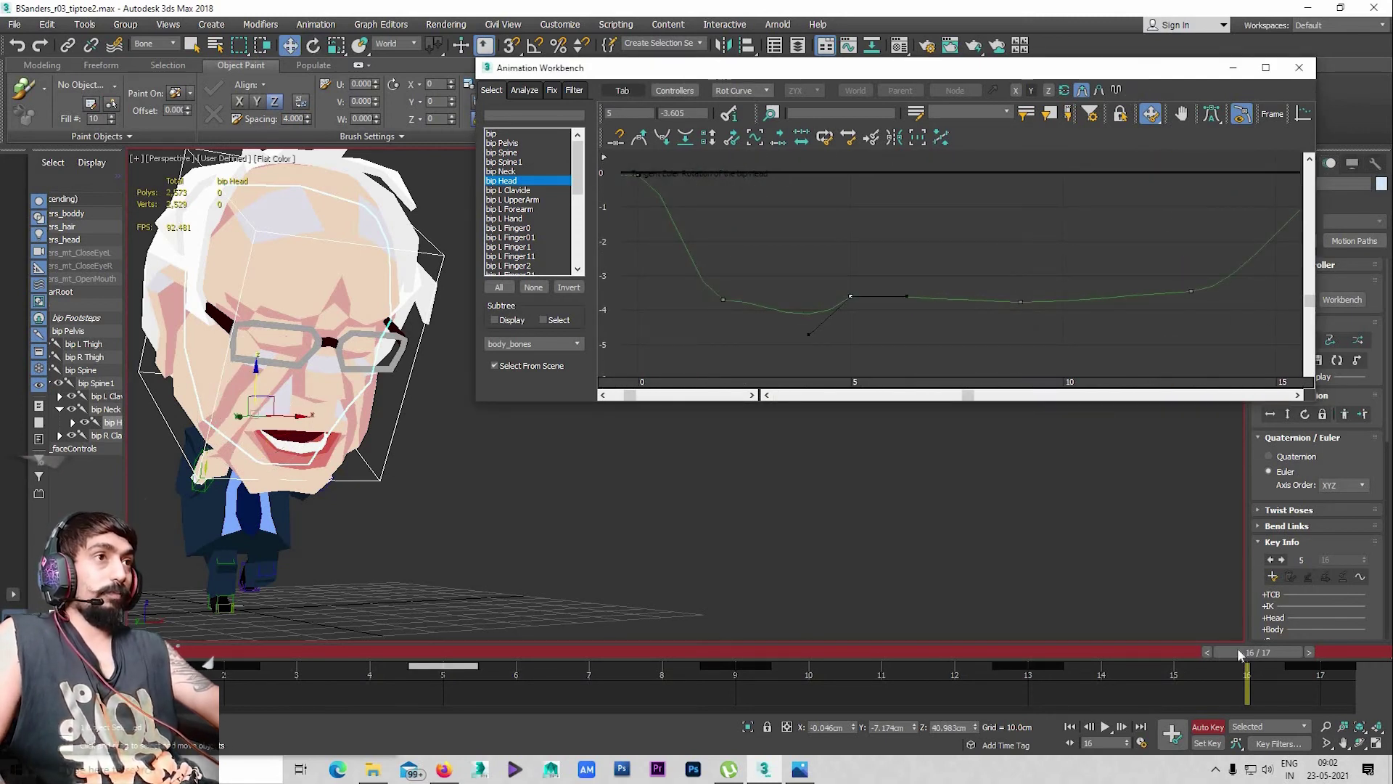
Review the head motion by scrubbing to frames 12 and 5 and playing back
{"action": "left_click_drag", "start_coordinate": [1103, 651], "coordinate": [959, 652]}
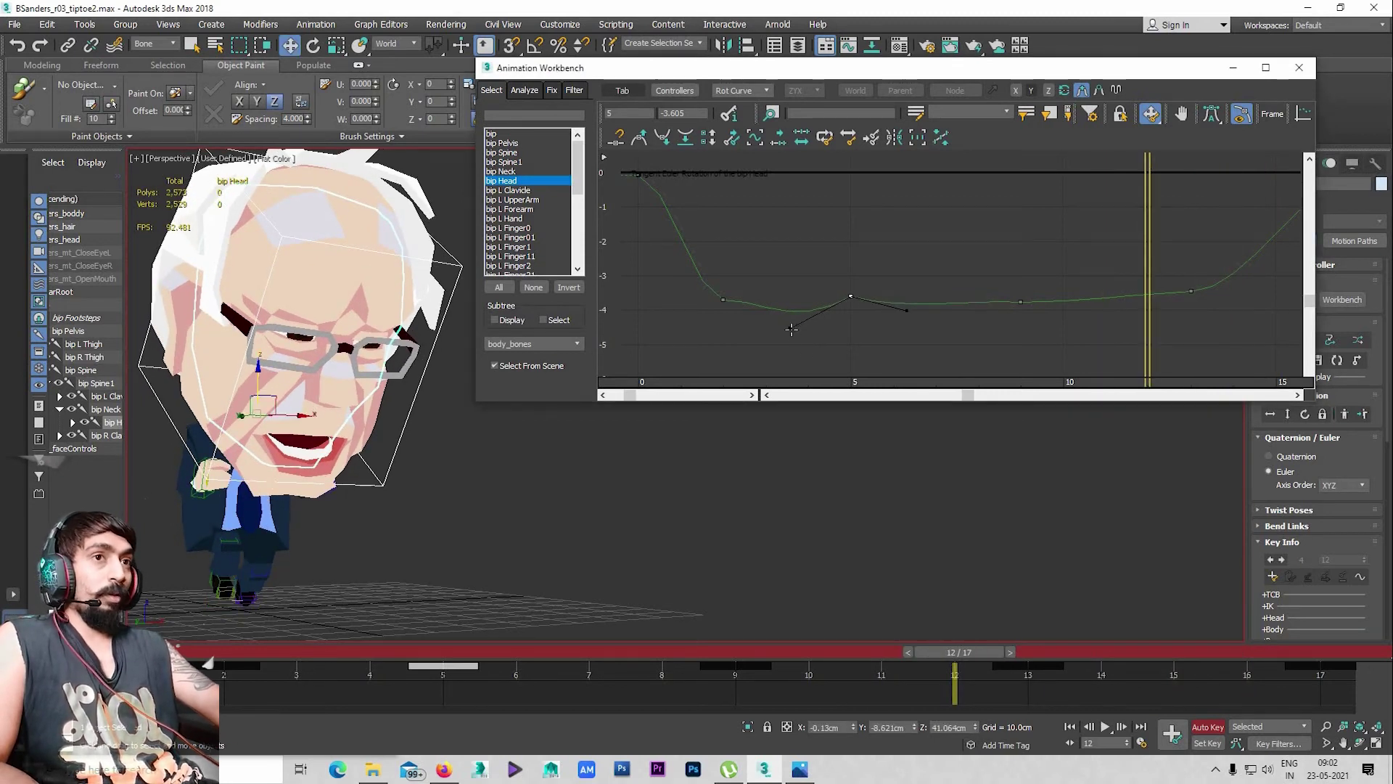
{"action": "key", "text": "slash"}
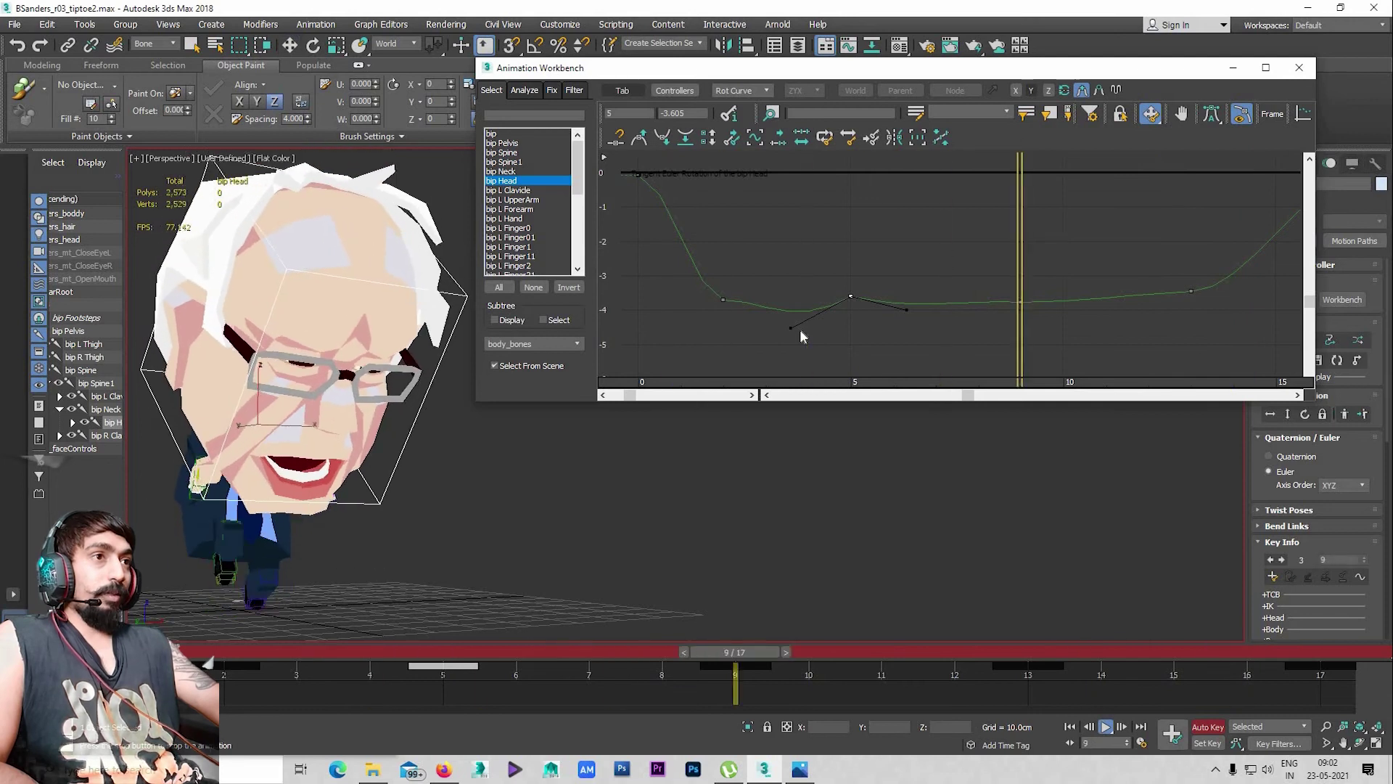
{"action": "key", "text": "w"}
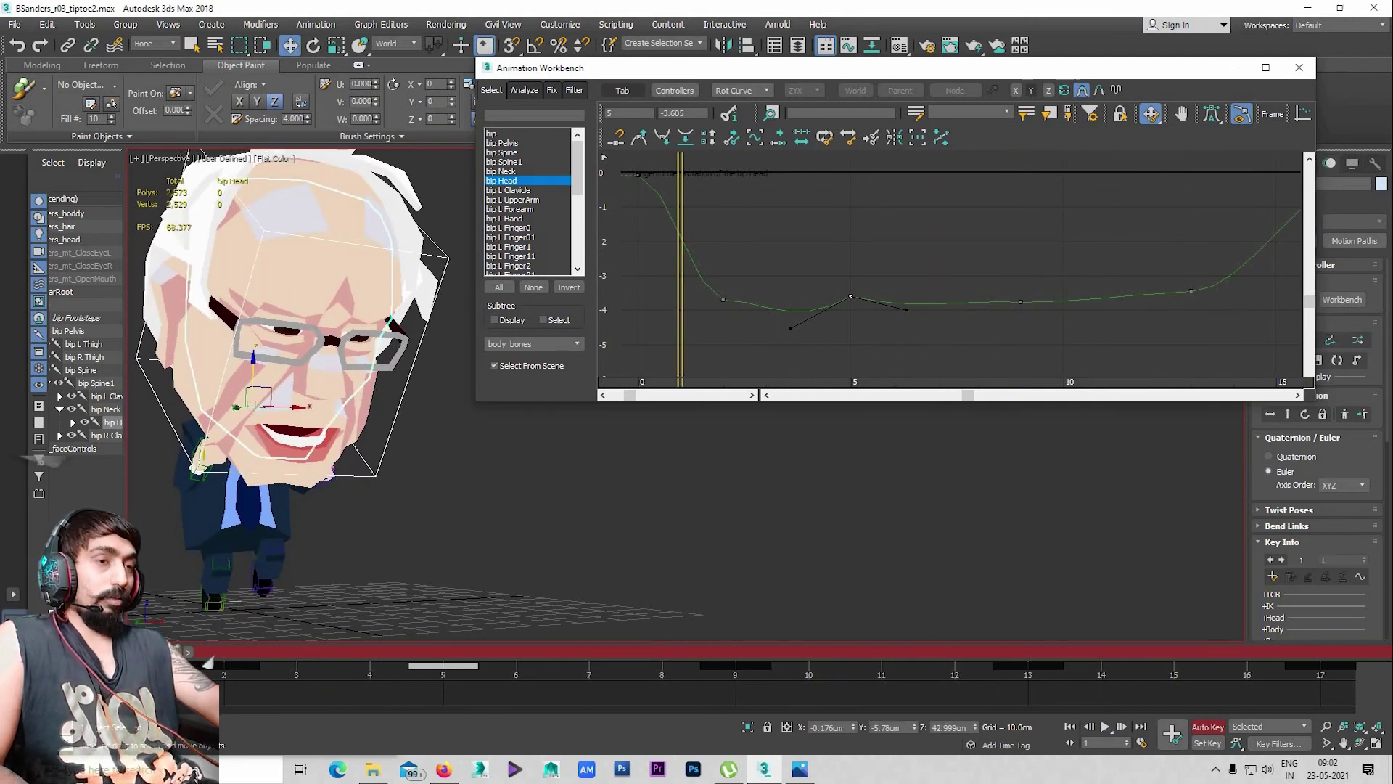
{"action": "left_click_drag", "start_coordinate": [152, 652], "coordinate": [455, 603]}
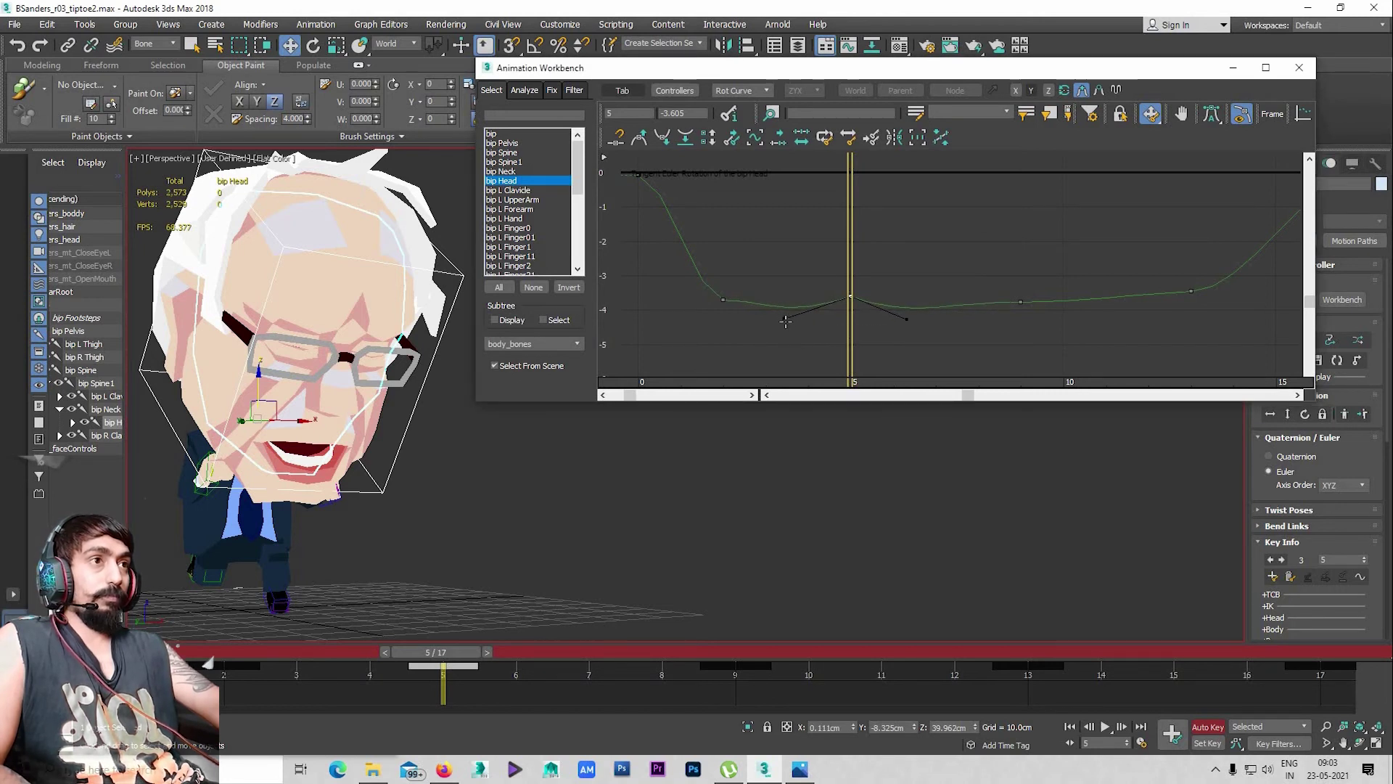
{"action": "key", "text": "slash"}
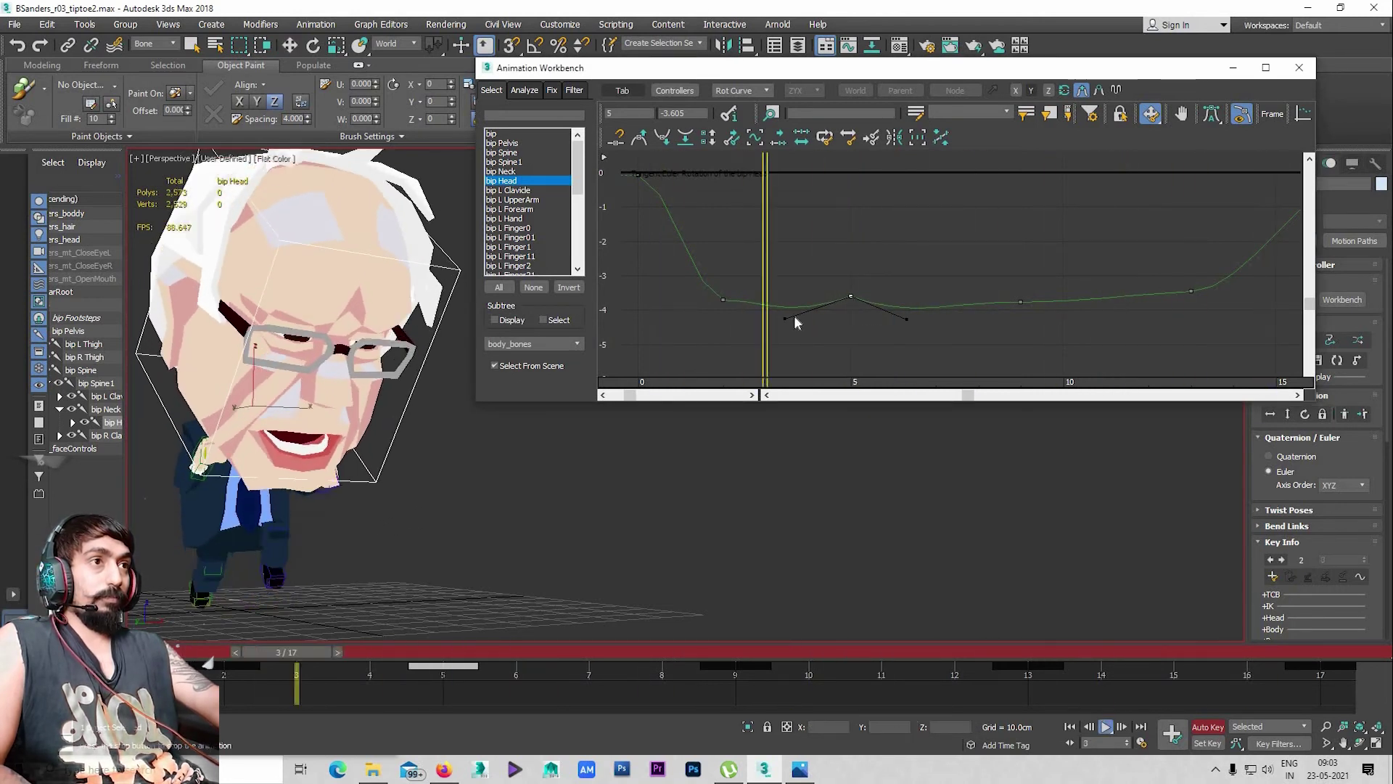
{"action": "key", "text": "slash"}
{"action": "key", "text": "w"}
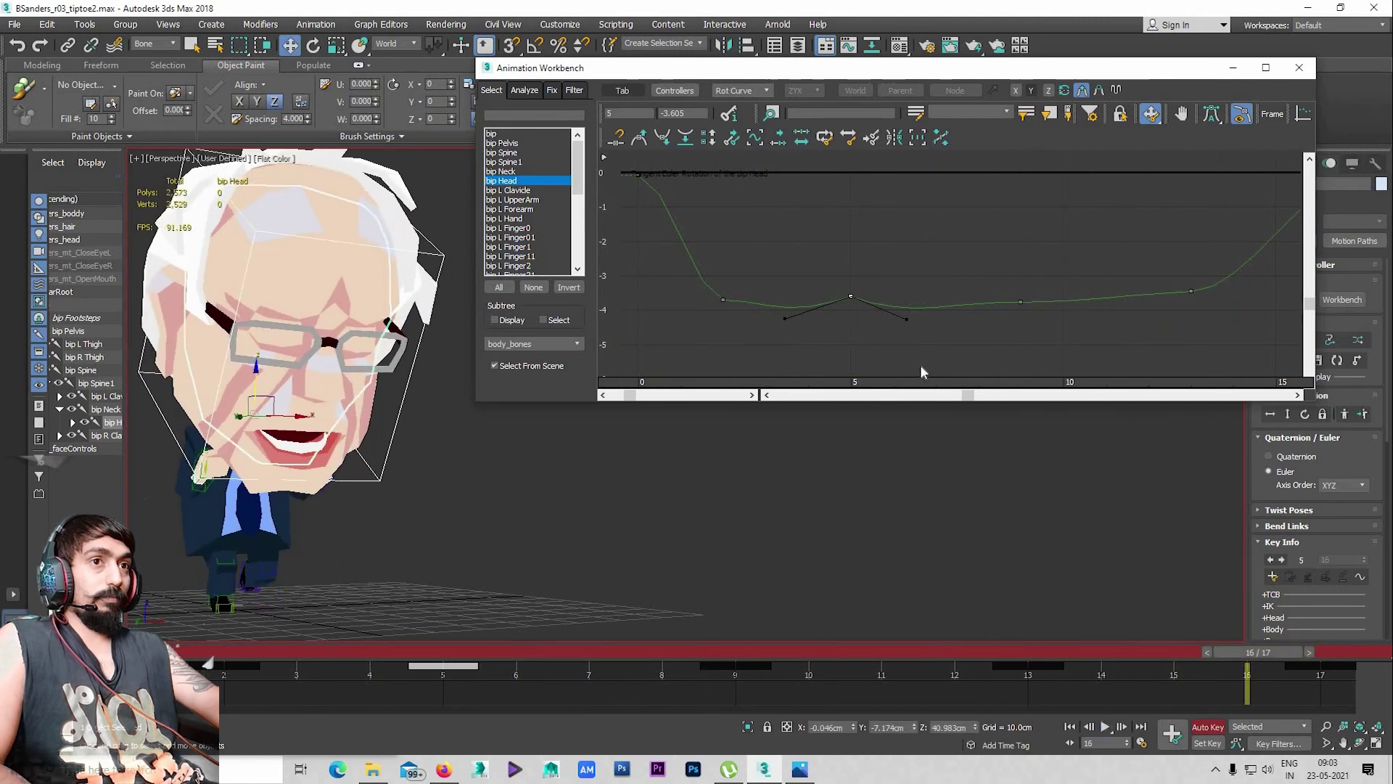
Pan the graph to the curve and toggle the axis buttons to show the red rotation curve
{"action": "mouse_move", "coordinate": [897, 295]}
{"action": "middle_mouse_down"}
{"action": "mouse_move", "coordinate": [811, 287]}
{"action": "mouse_move", "coordinate": [796, 238]}
{"action": "middle_mouse_up"}
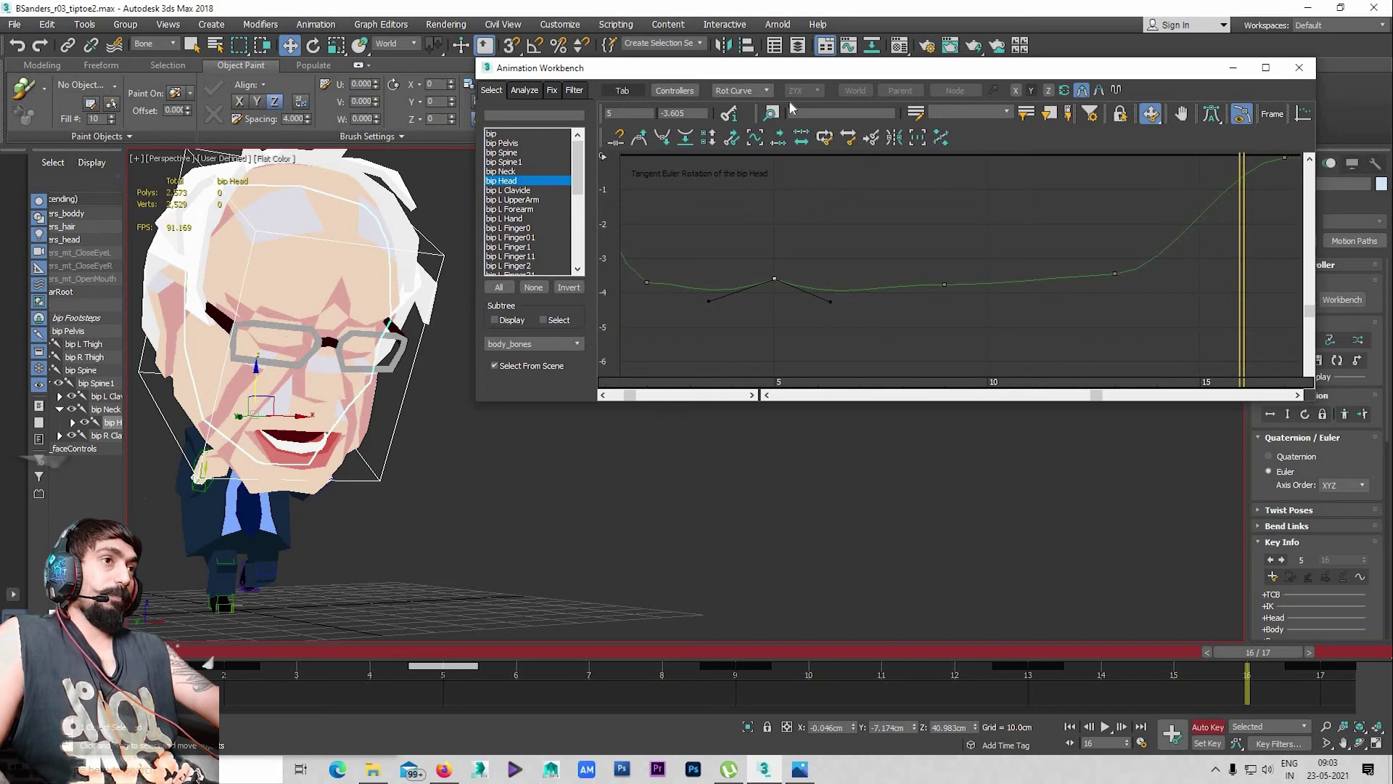
{"action": "left_click", "coordinate": [1044, 93]}
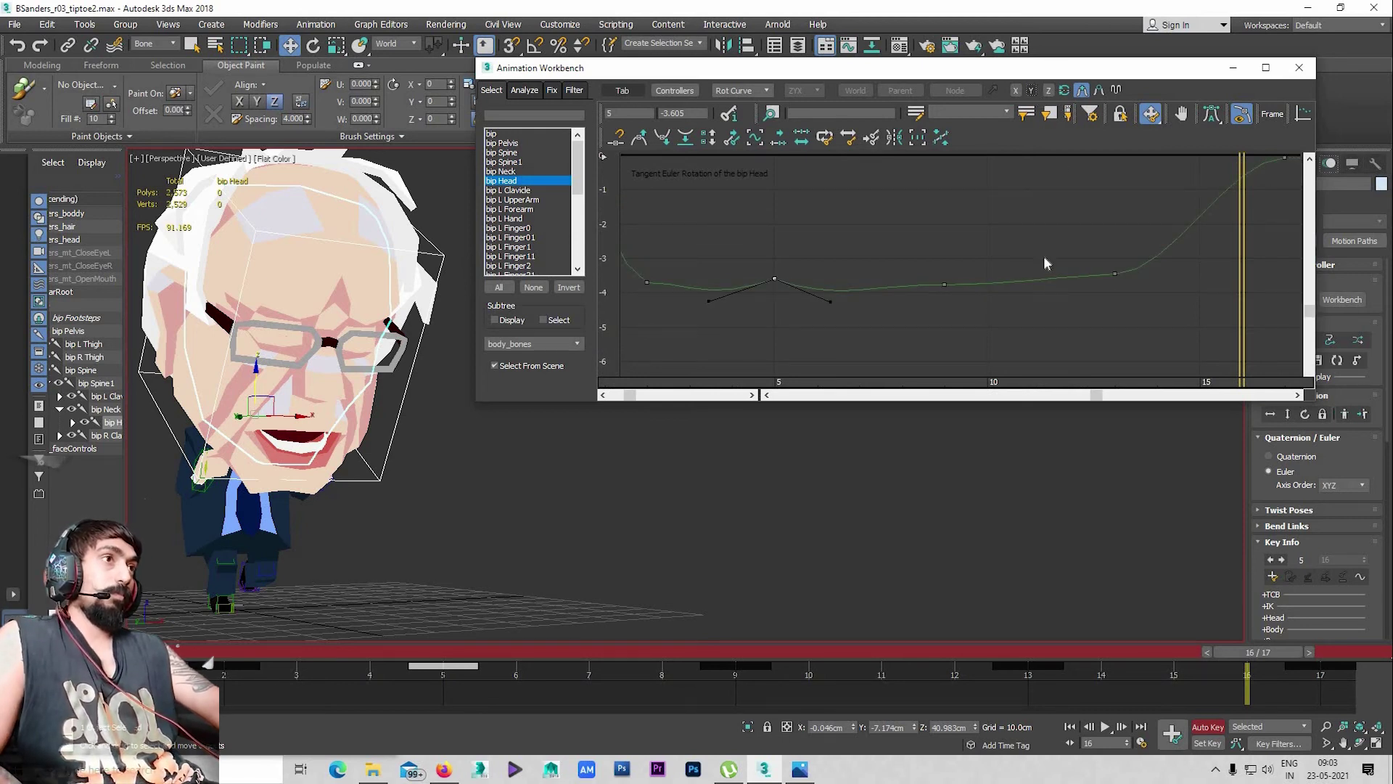
{"action": "scroll", "coordinate": [1045, 263], "scroll_direction": "down", "scroll_amount": 1}
{"action": "scroll", "coordinate": [994, 320], "scroll_direction": "down", "scroll_amount": 1}
{"action": "scroll", "coordinate": [994, 320], "scroll_direction": "down", "scroll_amount": 1}
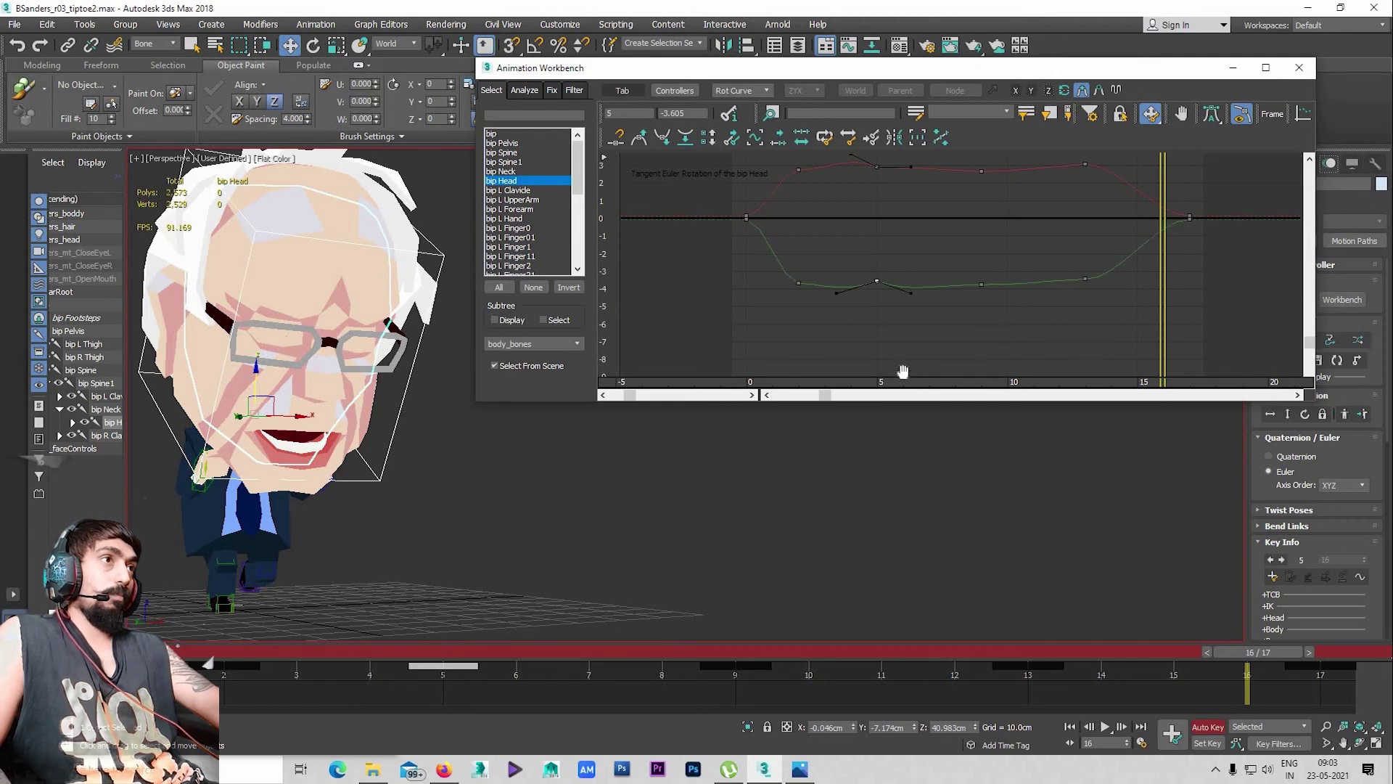
Pan and zoom the graph to enlarge the red curve, then play back the head motion
{"action": "middle_click_drag", "start_coordinate": [903, 372], "coordinate": [973, 342]}
{"action": "scroll", "coordinate": [861, 295], "scroll_direction": "down", "scroll_amount": 2}
{"action": "middle_click_drag", "start_coordinate": [902, 248], "coordinate": [994, 341]}
{"action": "scroll", "coordinate": [920, 267], "scroll_direction": "up", "scroll_amount": 3}
{"action": "middle_click_drag", "start_coordinate": [920, 267], "coordinate": [835, 240]}
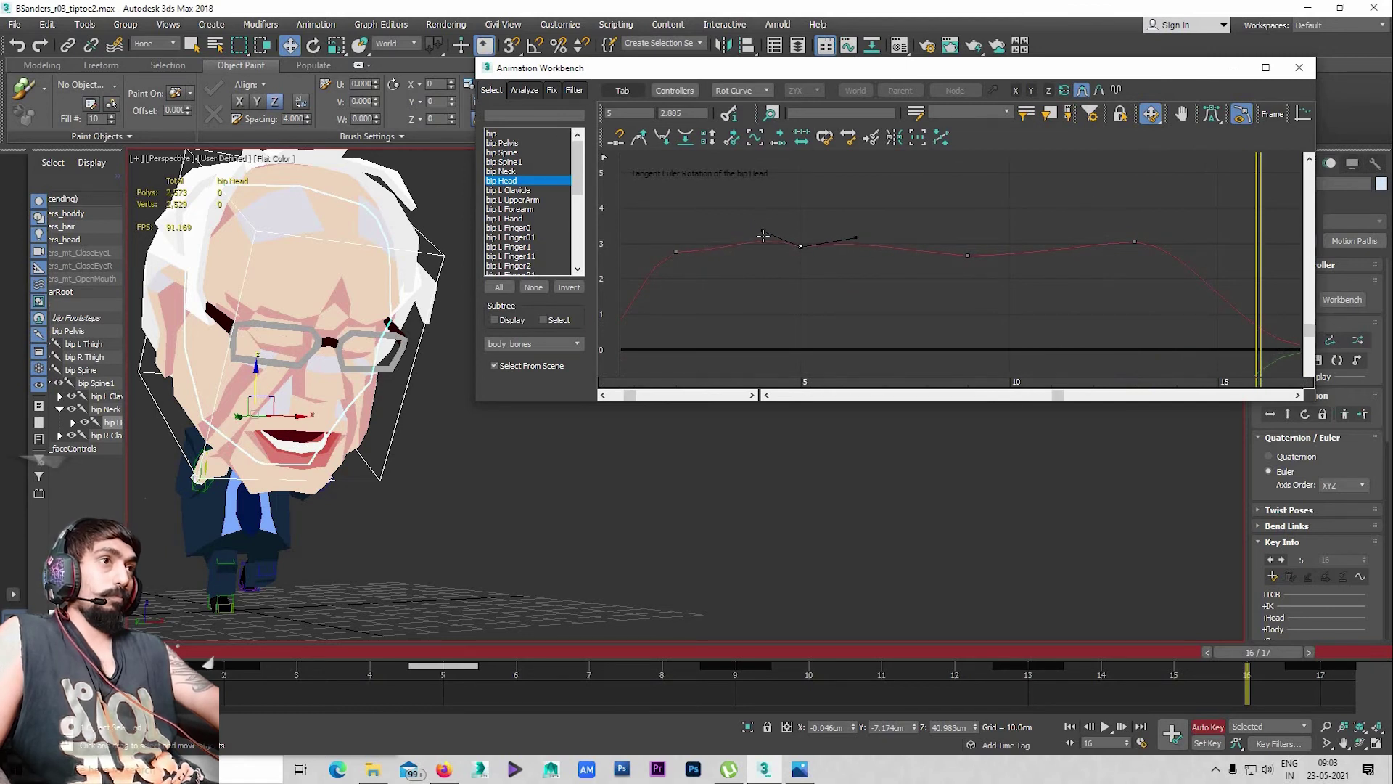
{"action": "key", "text": "slash"}
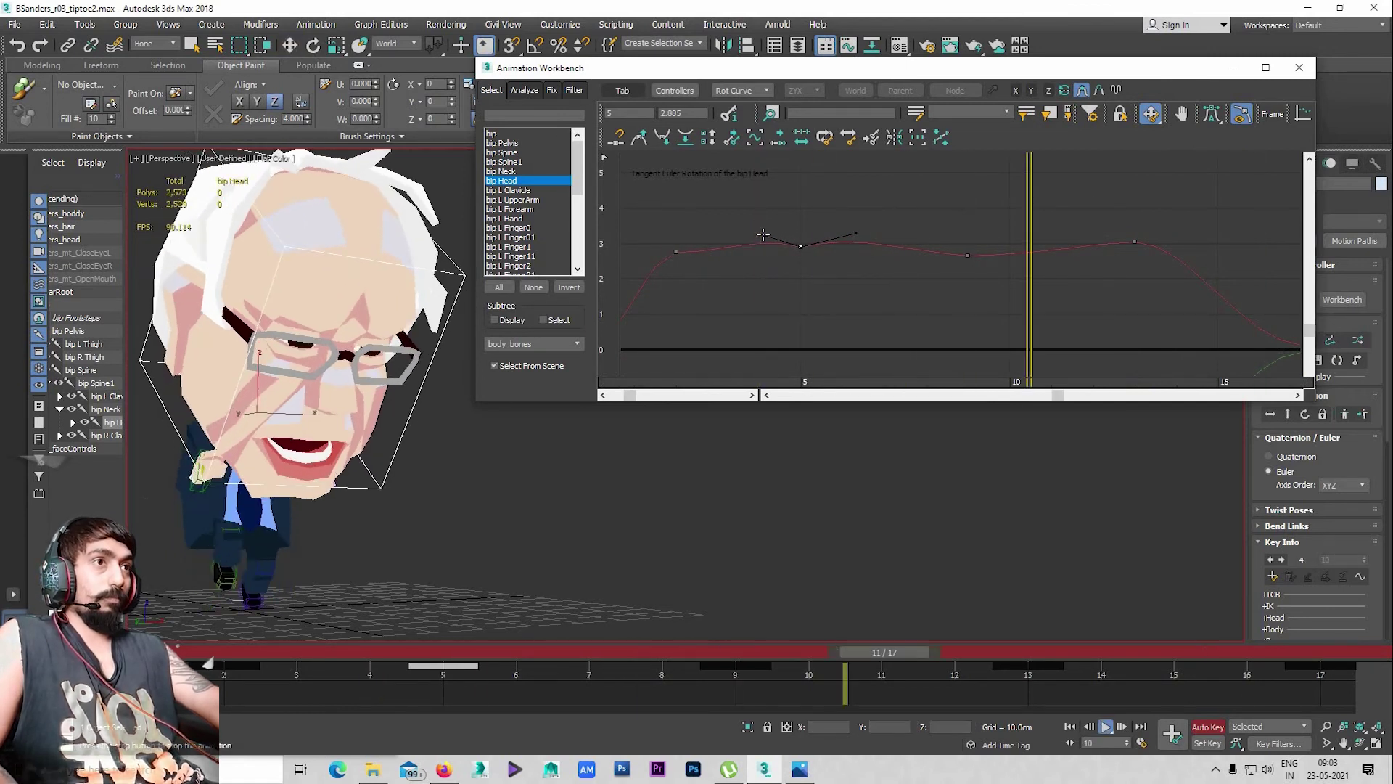
{"action": "key", "text": "slash"}
Frame frames 0–15 of the head curve and select the rotation key at frame 2
{"action": "middle_click_drag", "start_coordinate": [759, 238], "coordinate": [835, 231]}
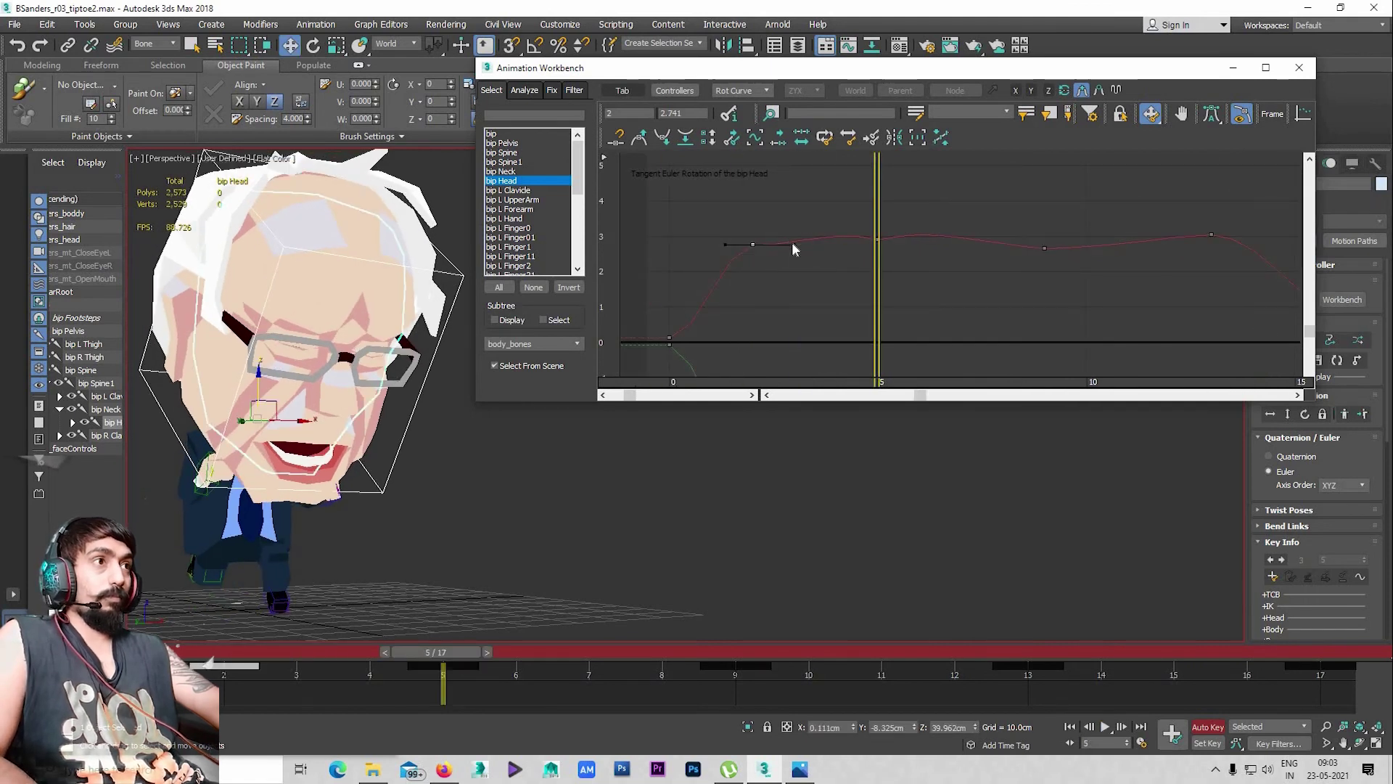
{"action": "left_click", "coordinate": [743, 275]}
{"action": "left_click", "coordinate": [752, 244]}
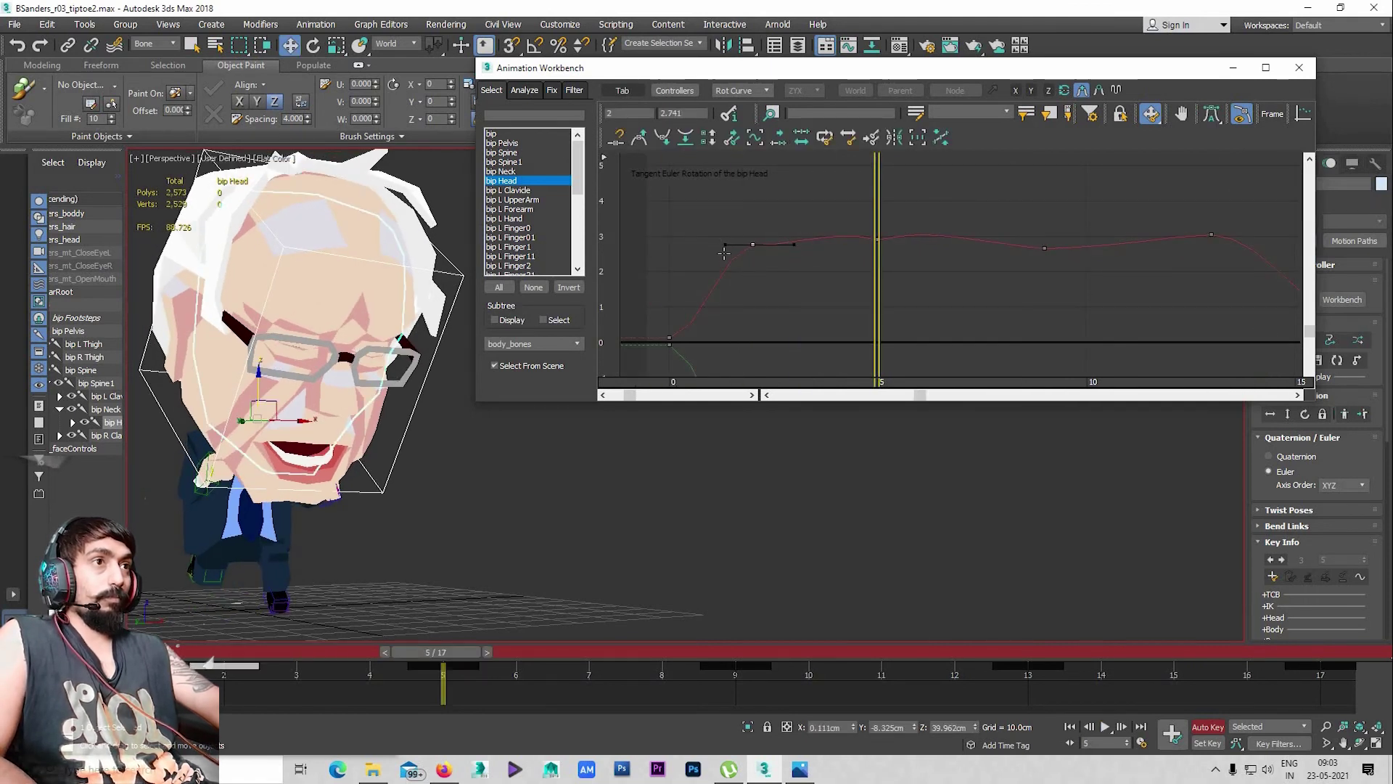
{"action": "key", "text": "slash"}
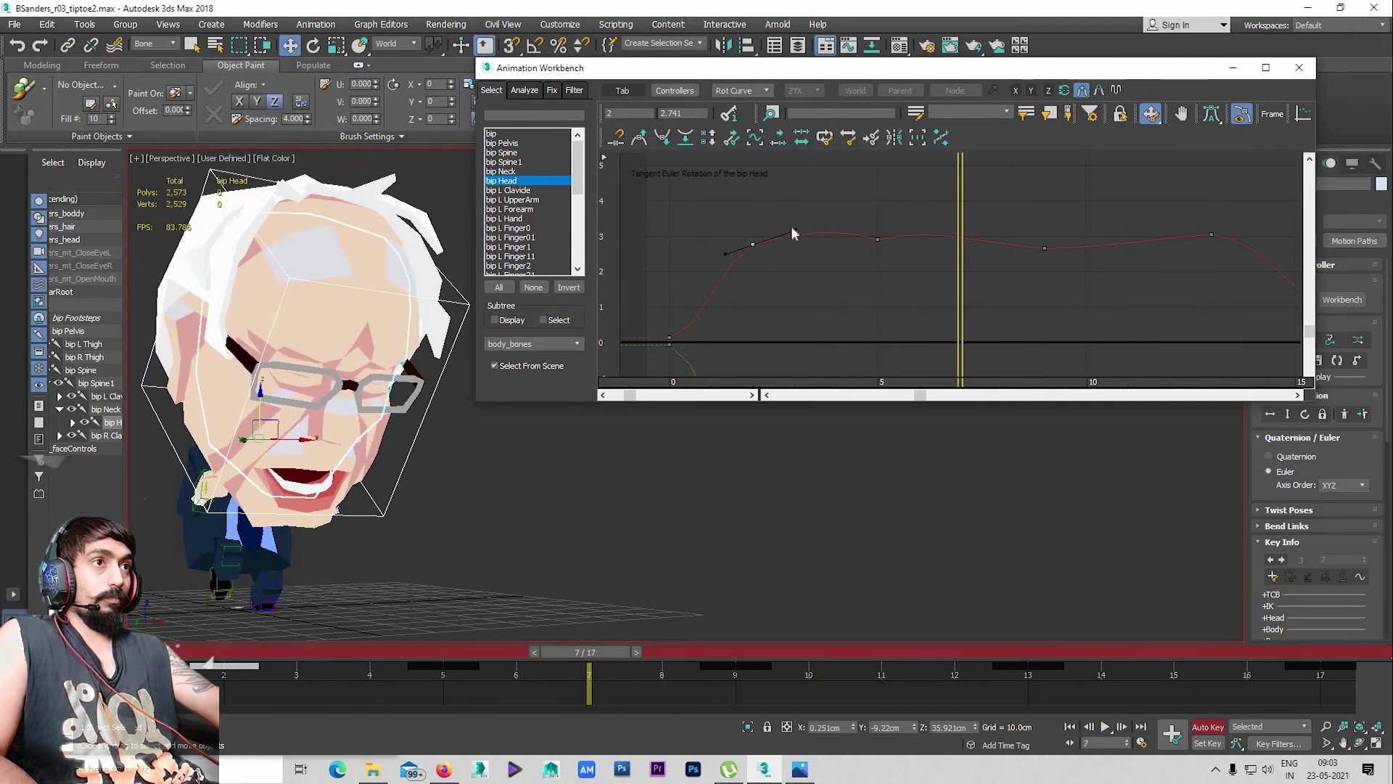
{"action": "left_click_drag", "start_coordinate": [795, 224], "coordinate": [719, 278]}
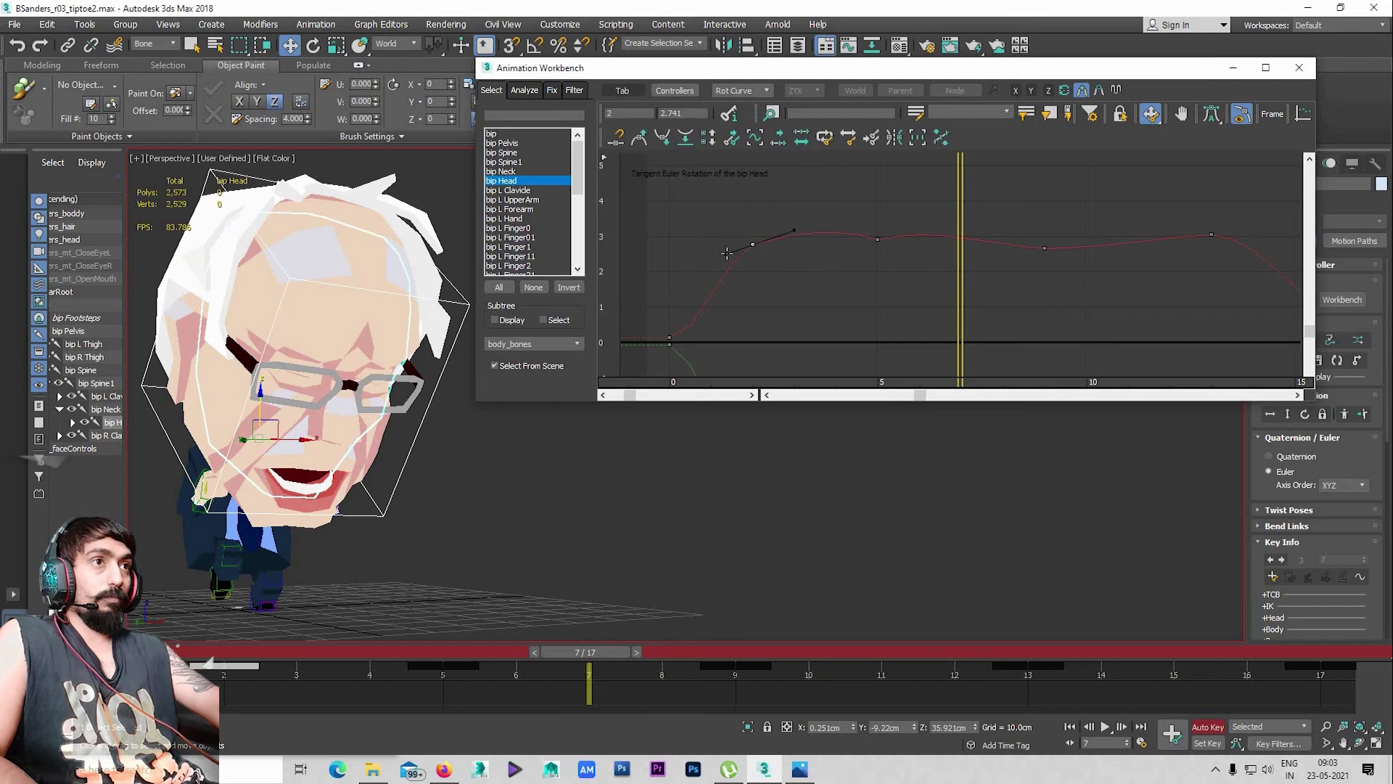
Shift the graph to the later keys near frame 13 and play back, stopping at frame 4
{"action": "scroll", "coordinate": [1008, 261], "scroll_direction": "right", "scroll_amount": 3}
{"action": "scroll", "coordinate": [1045, 233], "scroll_direction": "right", "scroll_amount": 1}
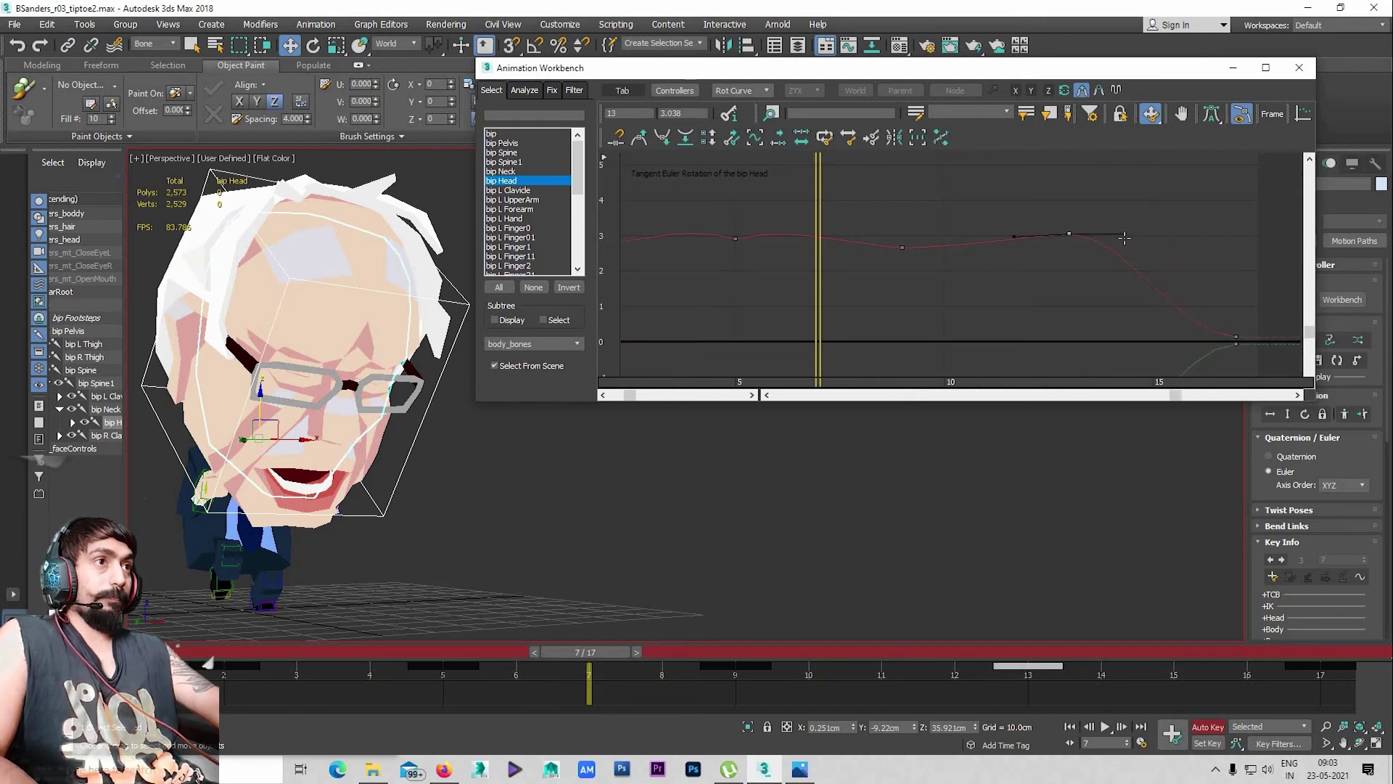
{"action": "middle_click_drag", "start_coordinate": [1087, 262], "coordinate": [1139, 279]}
{"action": "key", "text": "slash"}
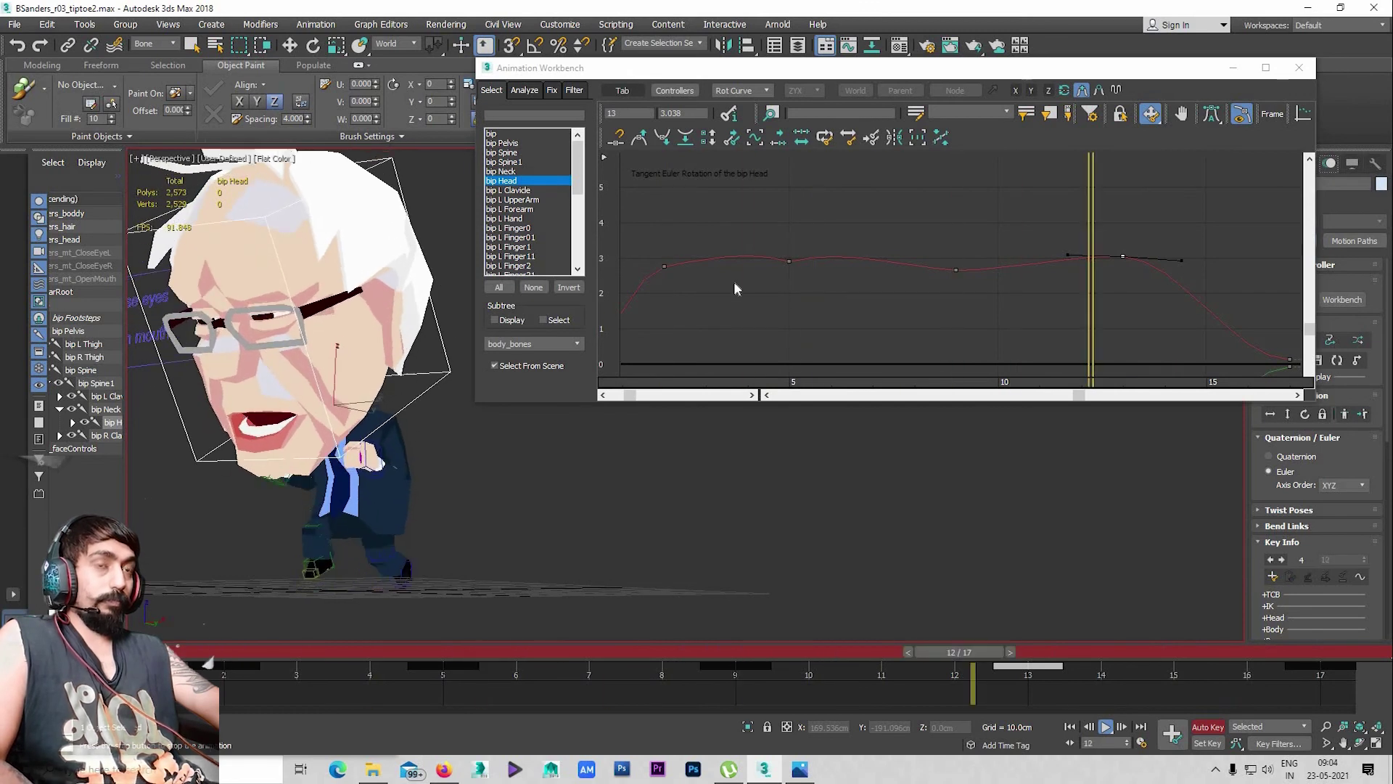
{"action": "key", "text": "w"}
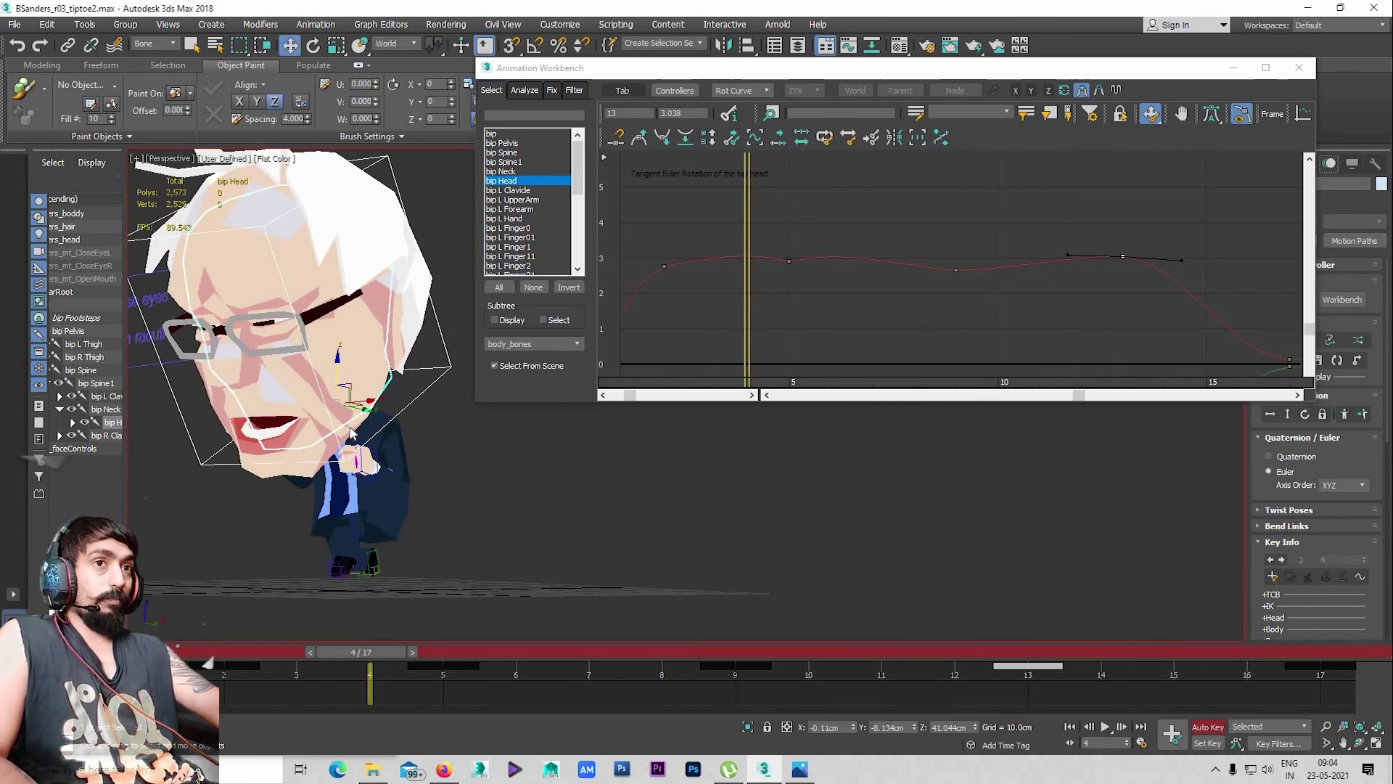
{"action": "middle_click_drag", "start_coordinate": [294, 424], "coordinate": [210, 328], "text": "alt"}
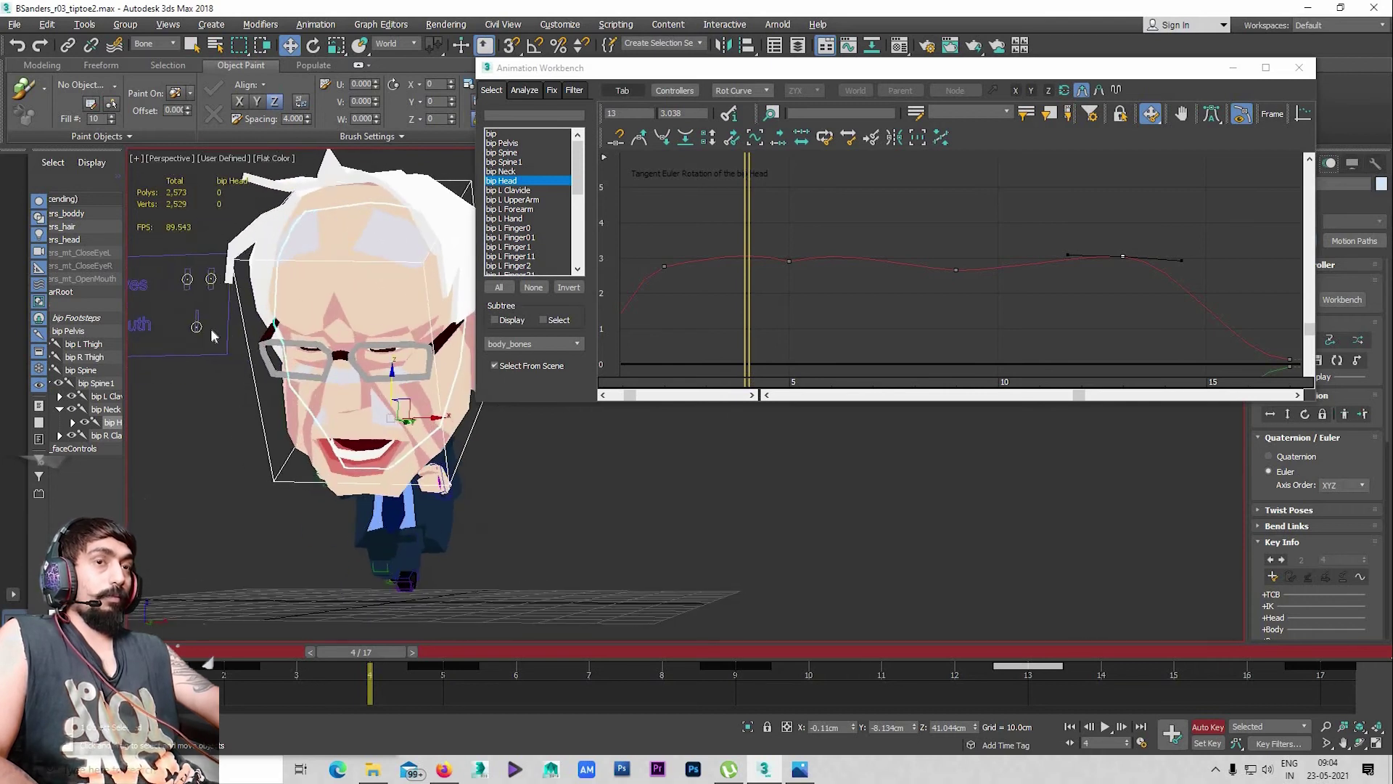
Set the selection filter to All, select Slider_OpenMouth, and go to frame 11
{"action": "left_click", "coordinate": [196, 333]}
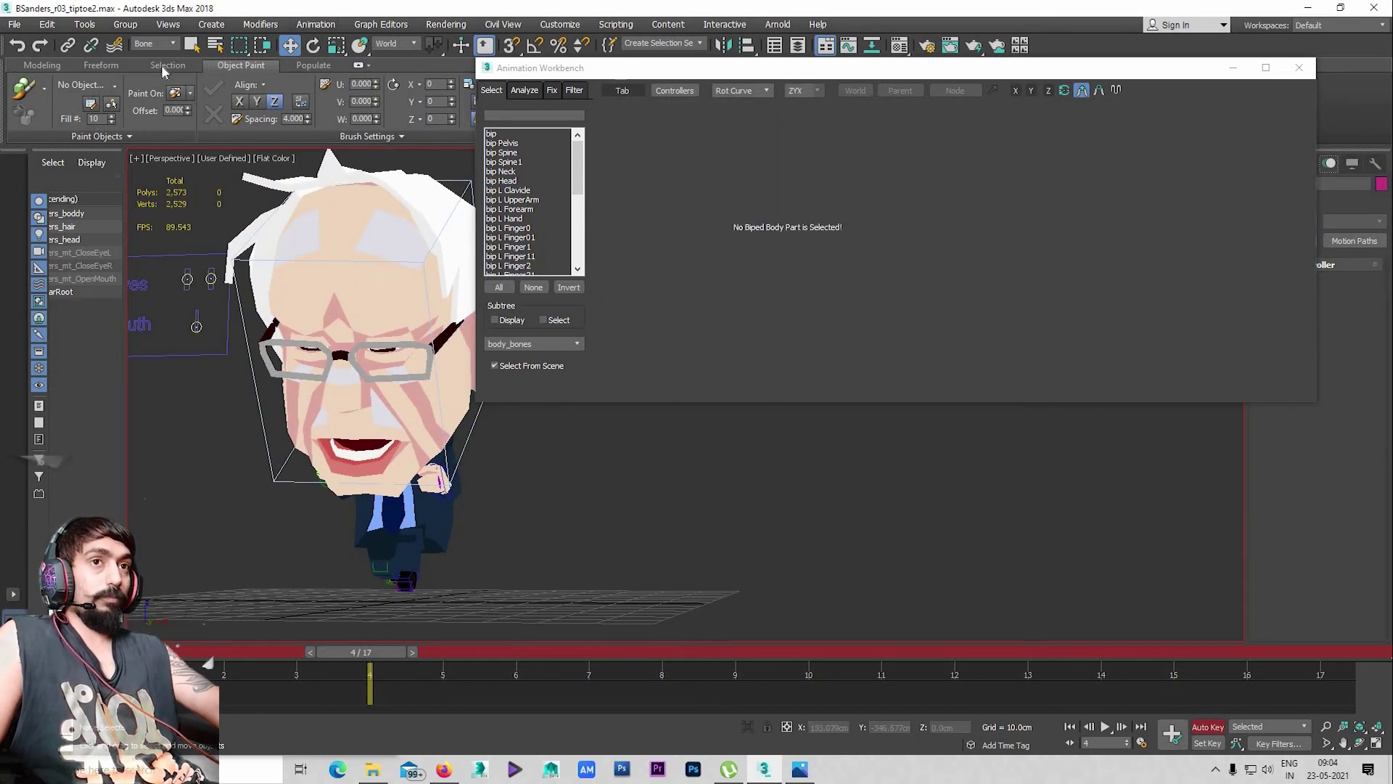
{"action": "left_click", "coordinate": [155, 43]}
{"action": "left_click", "coordinate": [196, 326]}
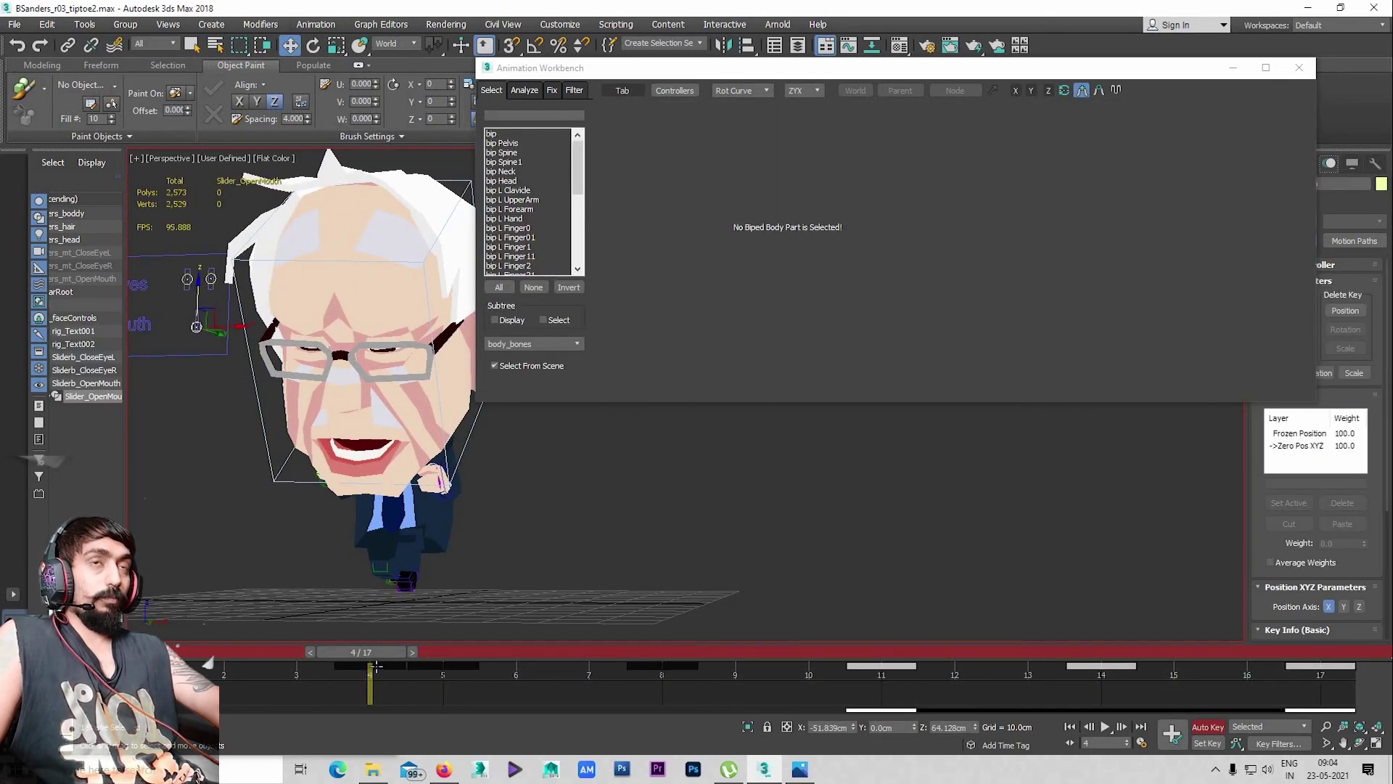
{"action": "left_click_drag", "start_coordinate": [391, 662], "coordinate": [881, 656]}
Raise Slider_OpenMouth with the Move tool so the mouth opens wider
{"action": "key", "text": "w"}
{"action": "scroll", "coordinate": [341, 319], "scroll_direction": "up", "scroll_amount": 2}
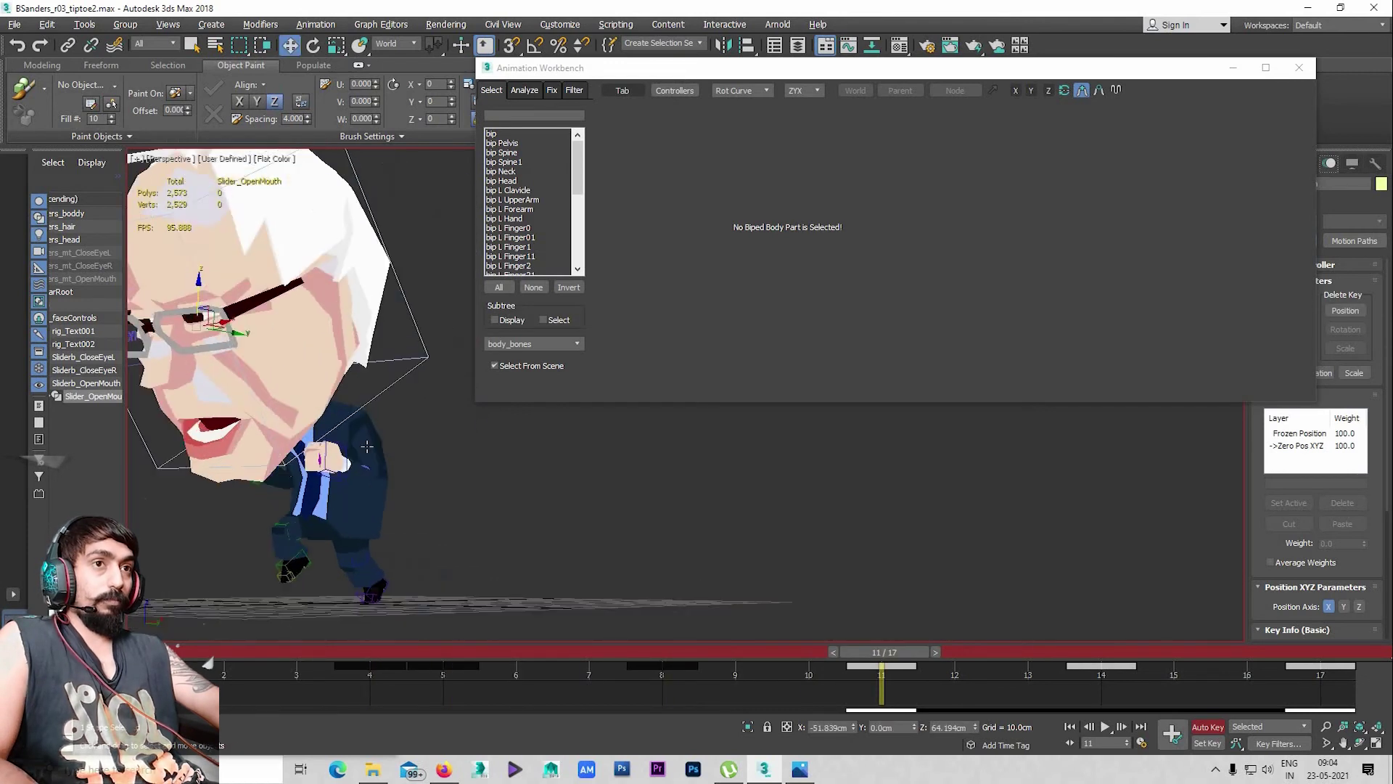
{"action": "scroll", "coordinate": [341, 320], "scroll_direction": "up", "scroll_amount": 2}
{"action": "mouse_move", "coordinate": [341, 319]}
{"action": "middle_mouse_down", "text": "alt"}
{"action": "mouse_move", "coordinate": [399, 351]}
{"action": "mouse_move", "coordinate": [245, 327]}
{"action": "middle_mouse_up", "text": "alt"}
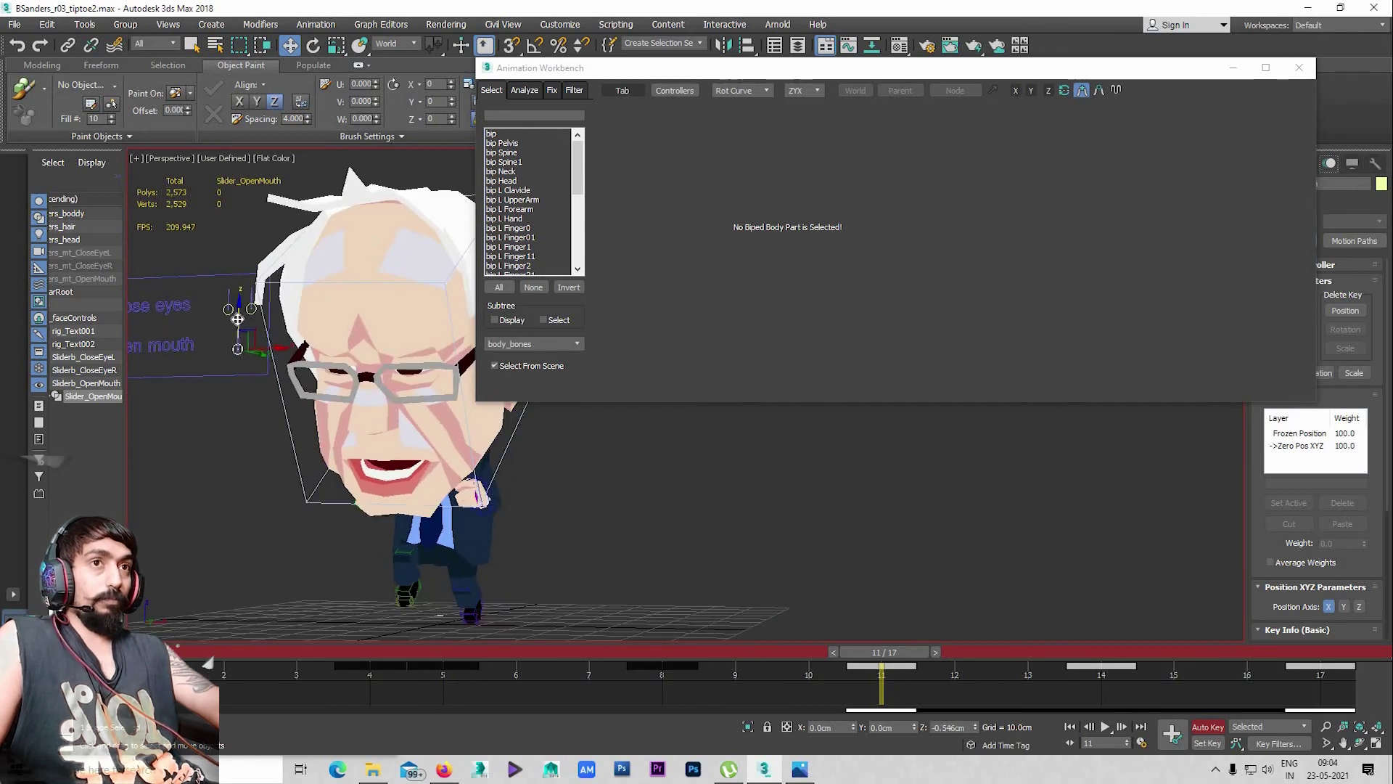
{"action": "left_click_drag", "start_coordinate": [237, 319], "coordinate": [238, 308]}
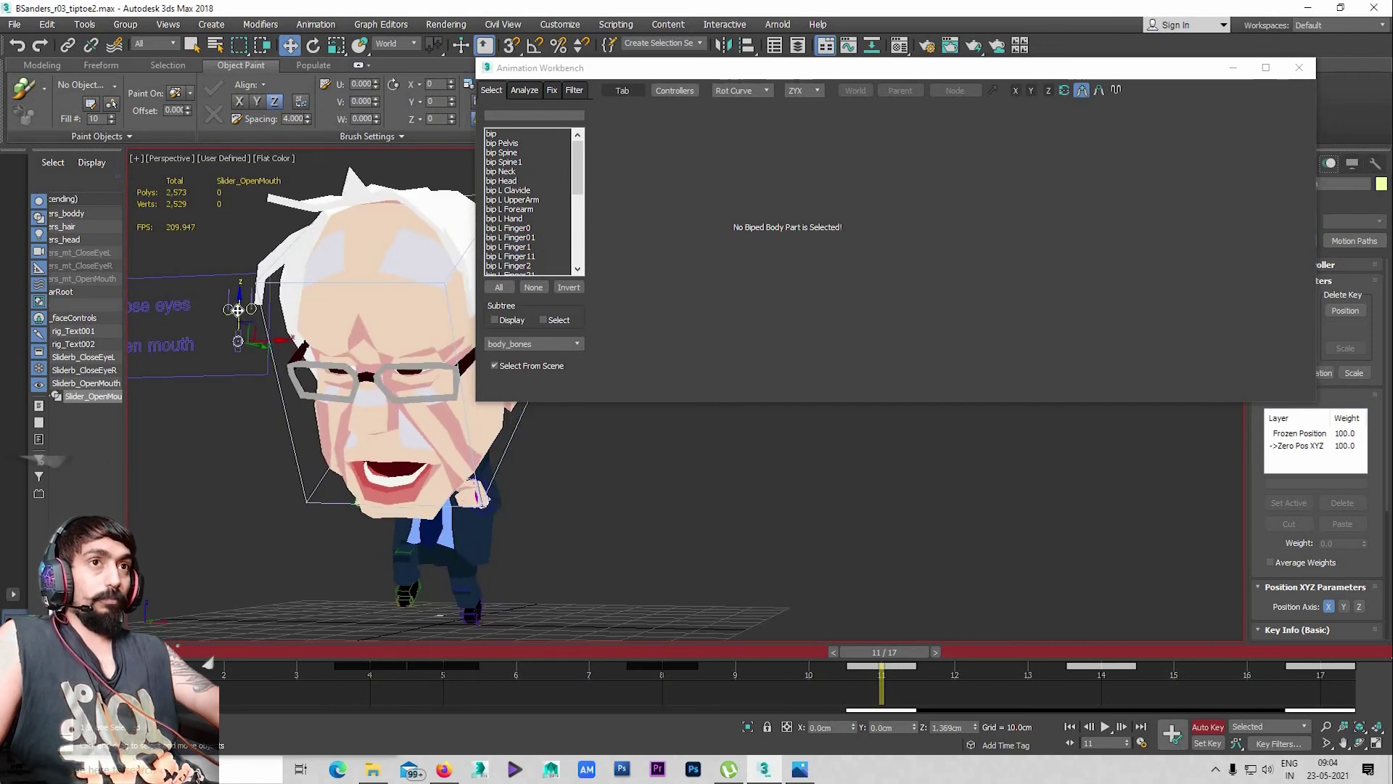
Play back through frames 13–17 to check the mouth, stop at frame 14, and click the head
{"action": "left_click", "coordinate": [990, 658]}
{"action": "left_click_drag", "start_coordinate": [1055, 666], "coordinate": [1280, 640]}
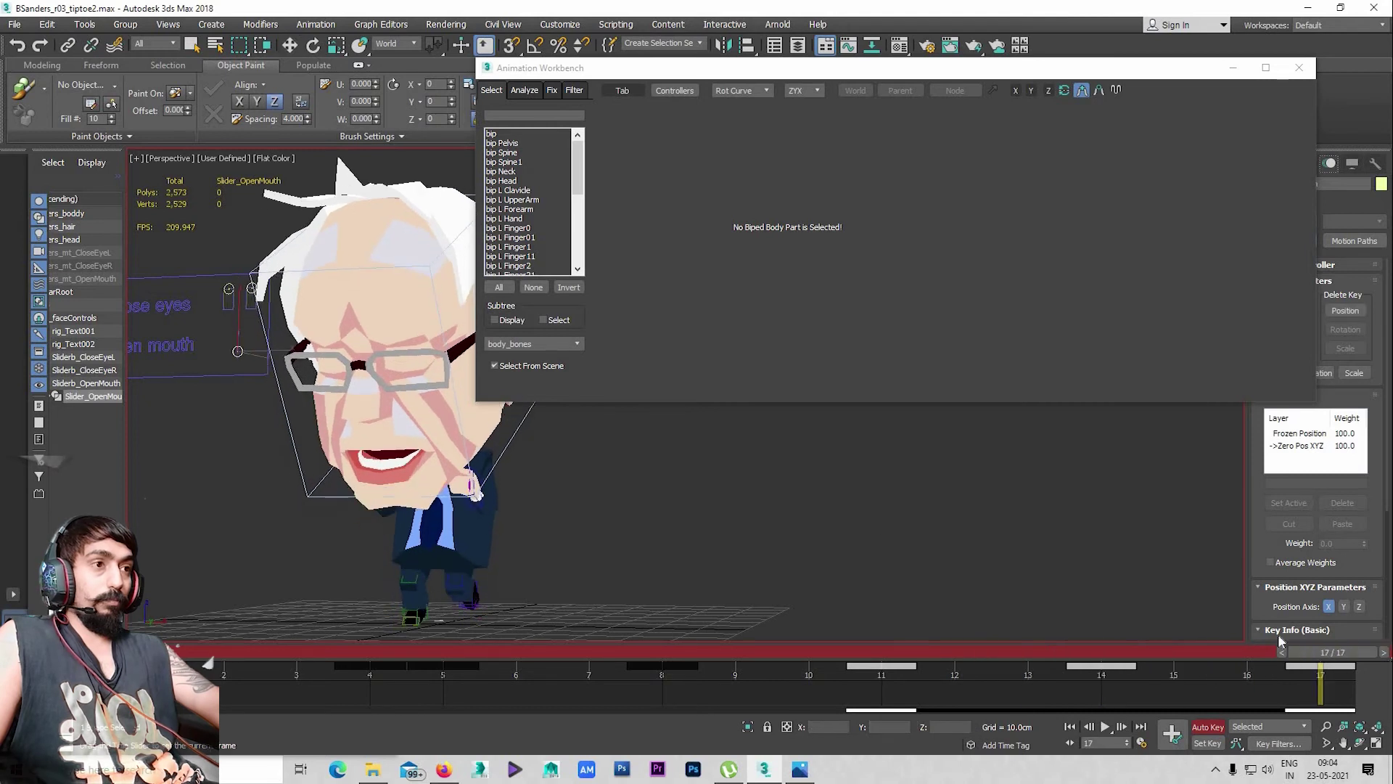
{"action": "key", "text": "slash"}
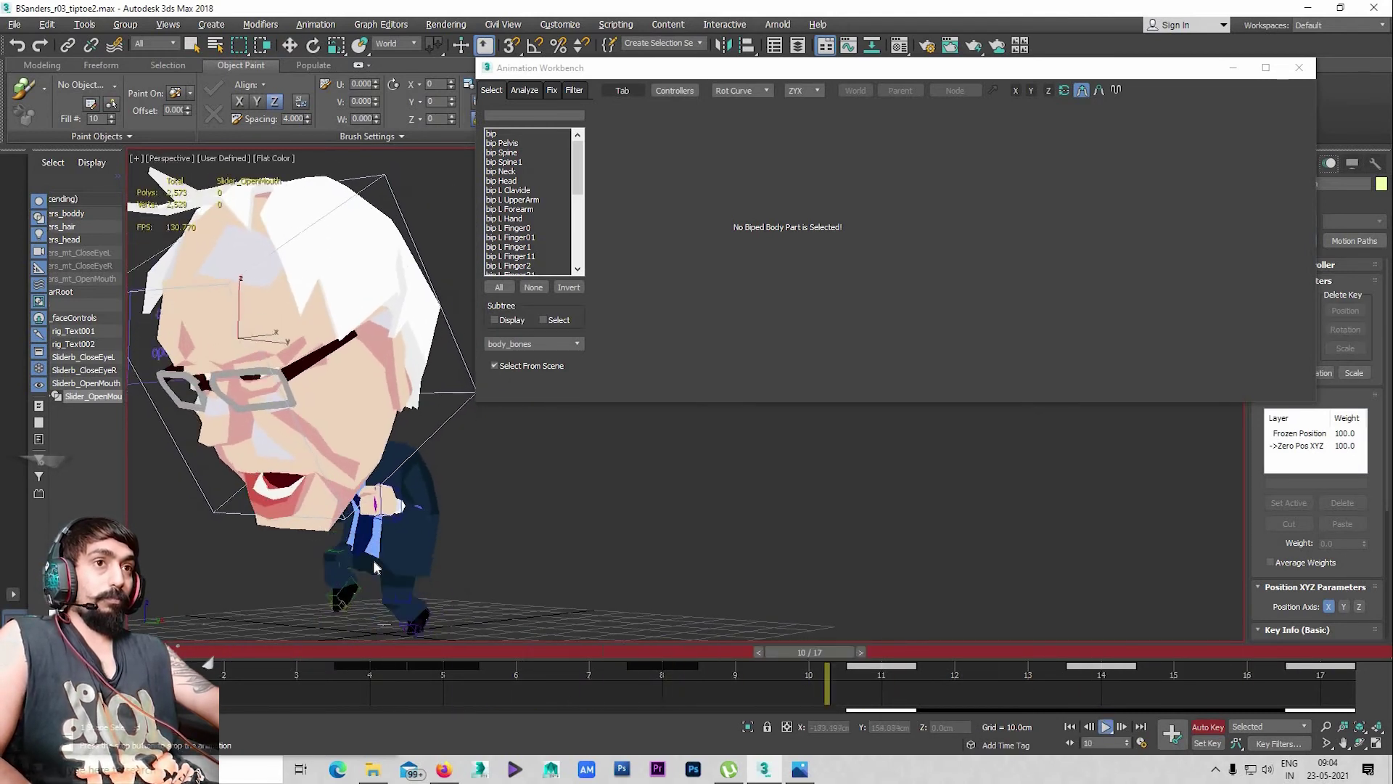
{"action": "mouse_move", "coordinate": [373, 560]}
{"action": "middle_mouse_down"}
{"action": "mouse_move", "coordinate": [377, 547]}
{"action": "mouse_move", "coordinate": [434, 587]}
{"action": "middle_mouse_up"}
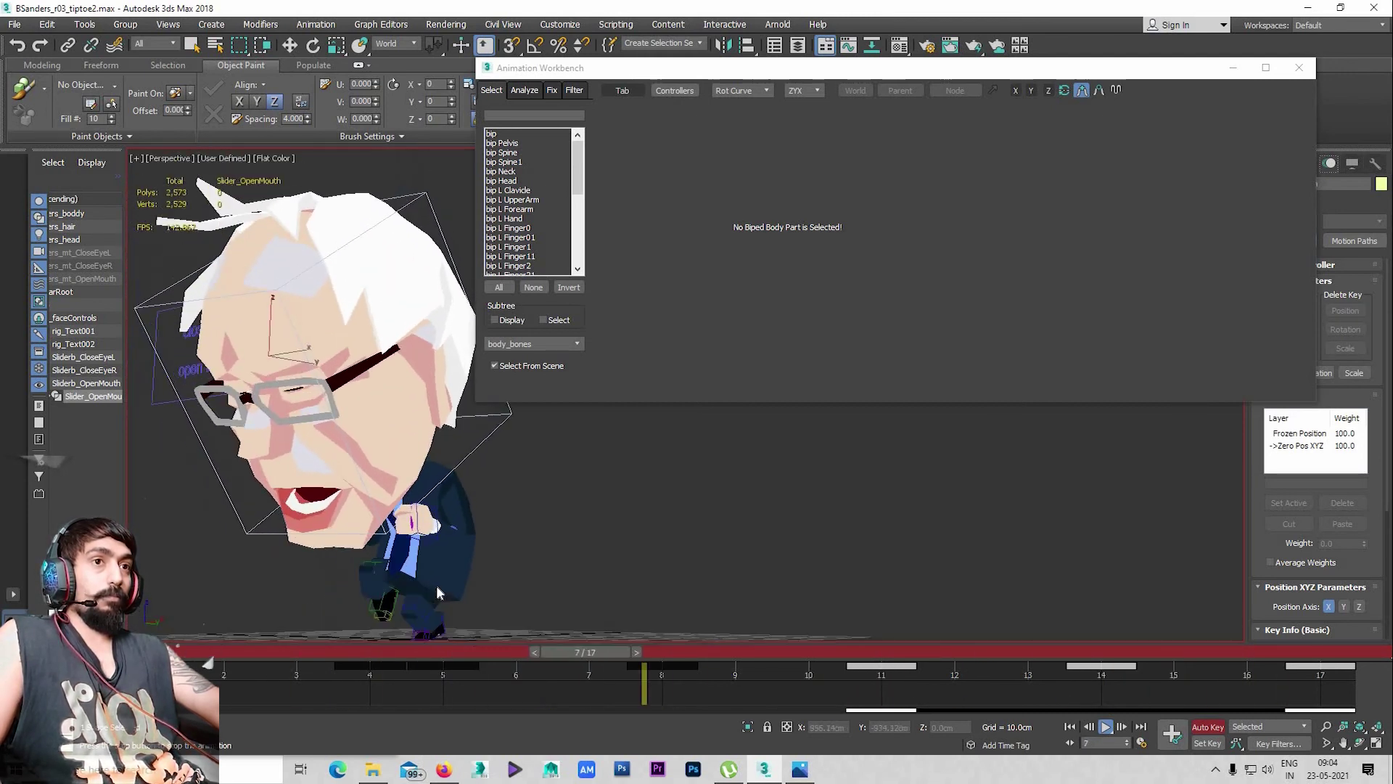
{"action": "key", "text": "Escape"}
{"action": "key", "text": "w"}
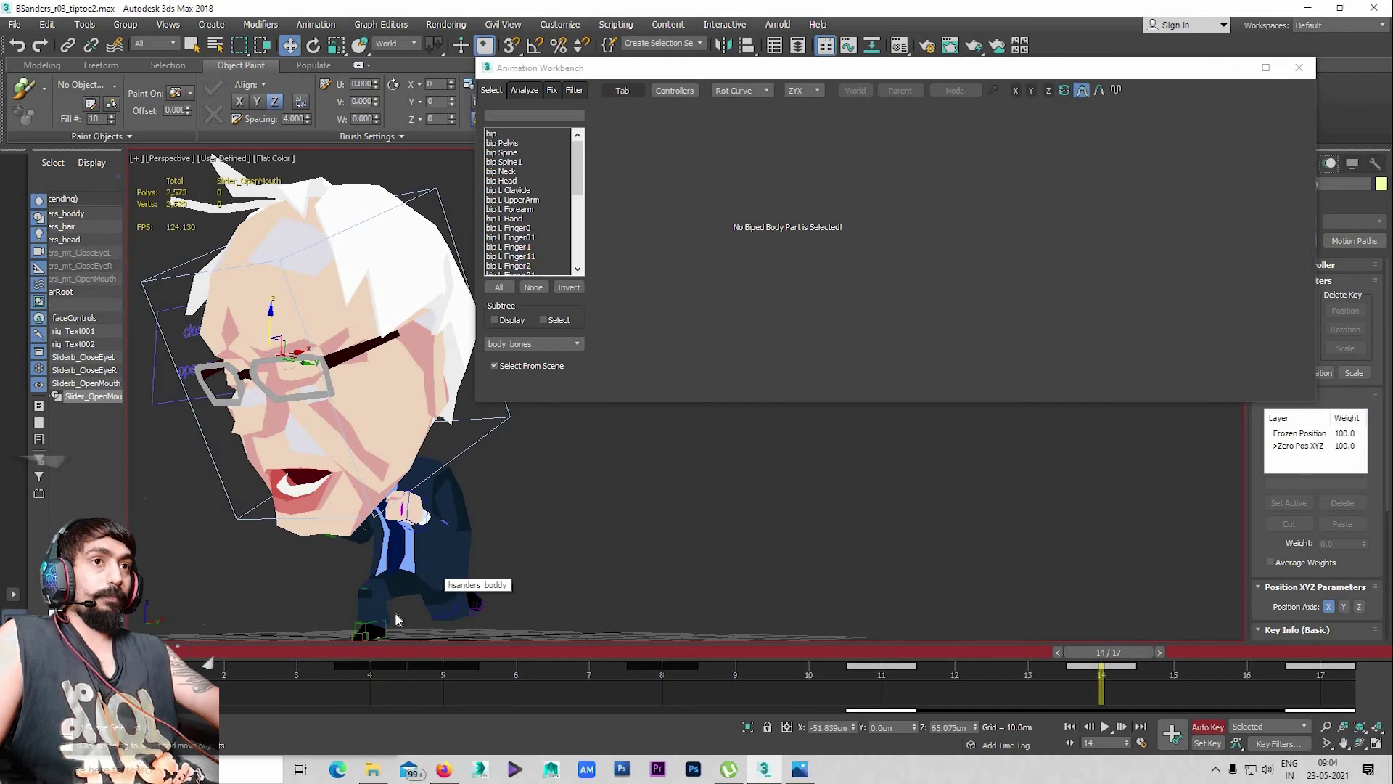
{"action": "left_click", "coordinate": [349, 478]}
{"action": "left_click", "coordinate": [352, 461]}
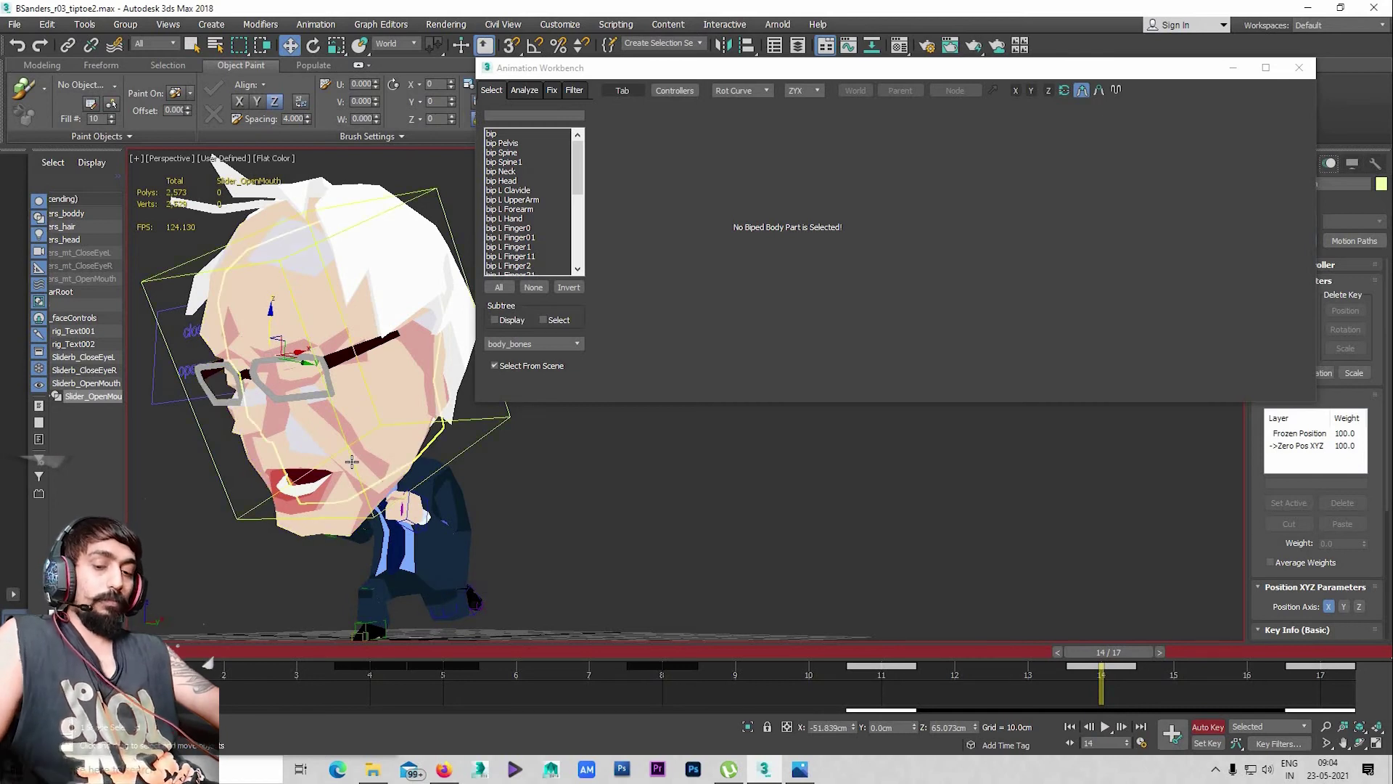
Select bip L Hand and zoom the Workbench graph to frame its rotation curve
{"action": "left_click", "coordinate": [387, 461]}
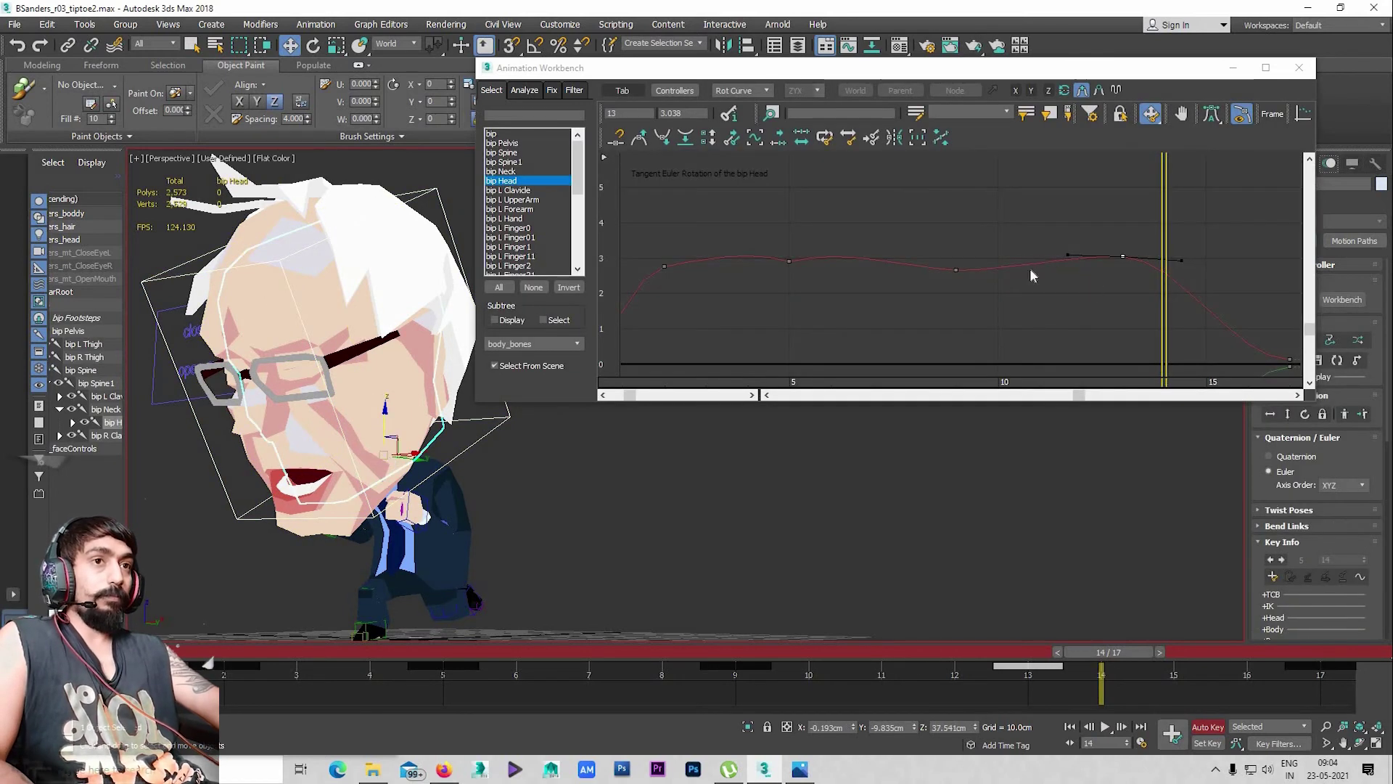
{"action": "middle_click_drag", "start_coordinate": [1033, 276], "coordinate": [968, 247]}
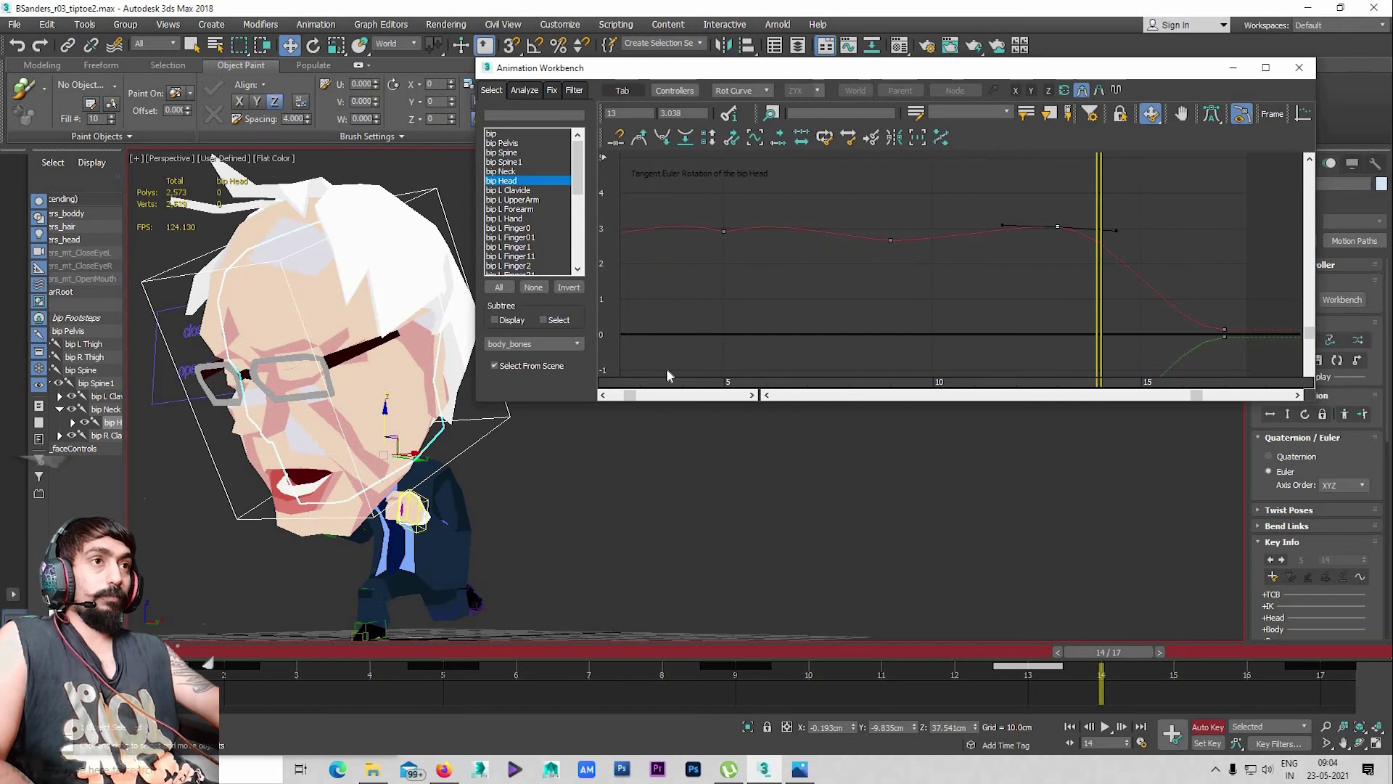
{"action": "mouse_move", "coordinate": [1096, 274]}
{"action": "left_mouse_down"}
{"action": "mouse_move", "coordinate": [1064, 355]}
{"action": "mouse_move", "coordinate": [989, 351]}
{"action": "left_mouse_up"}
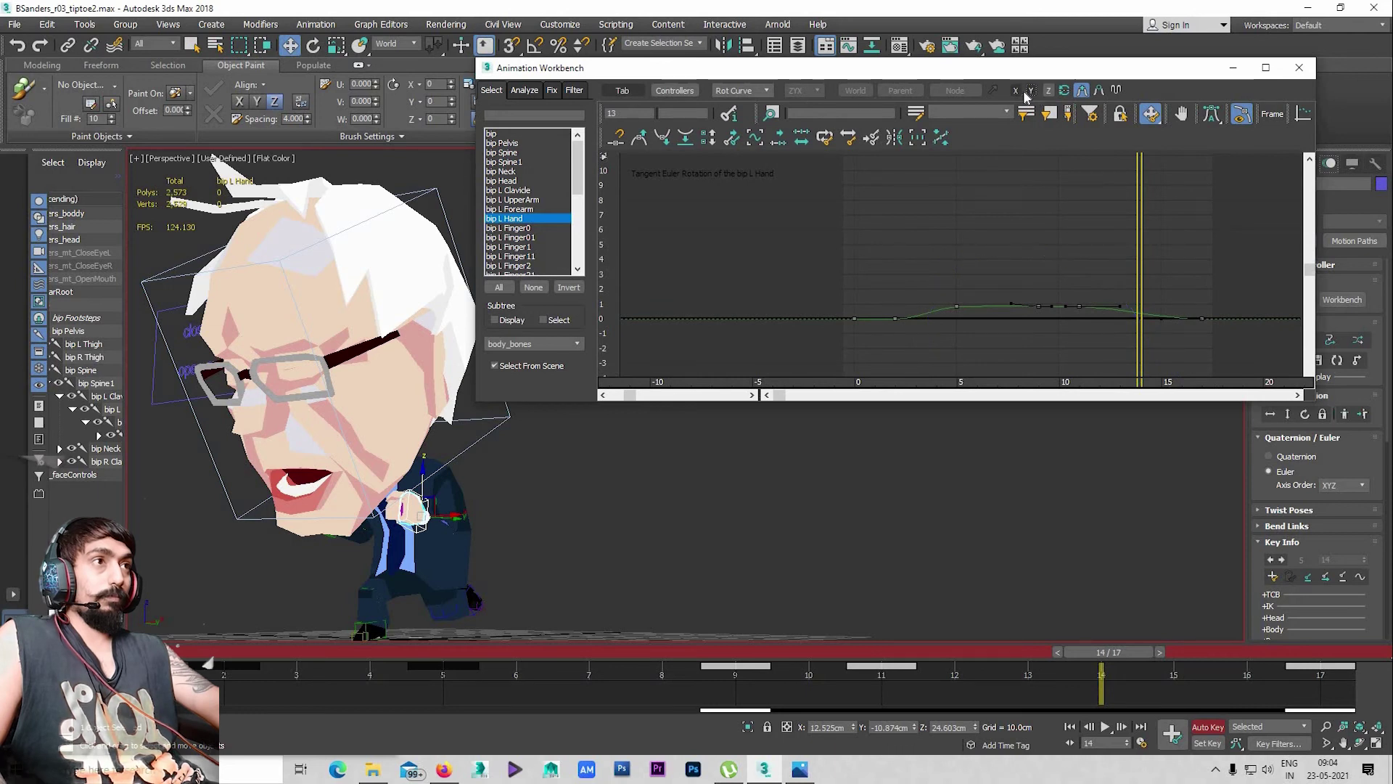
{"action": "mouse_move", "coordinate": [943, 320]}
{"action": "left_mouse_down"}
{"action": "mouse_move", "coordinate": [1045, 227]}
{"action": "mouse_move", "coordinate": [946, 289]}
{"action": "mouse_move", "coordinate": [829, 308]}
{"action": "left_mouse_up"}
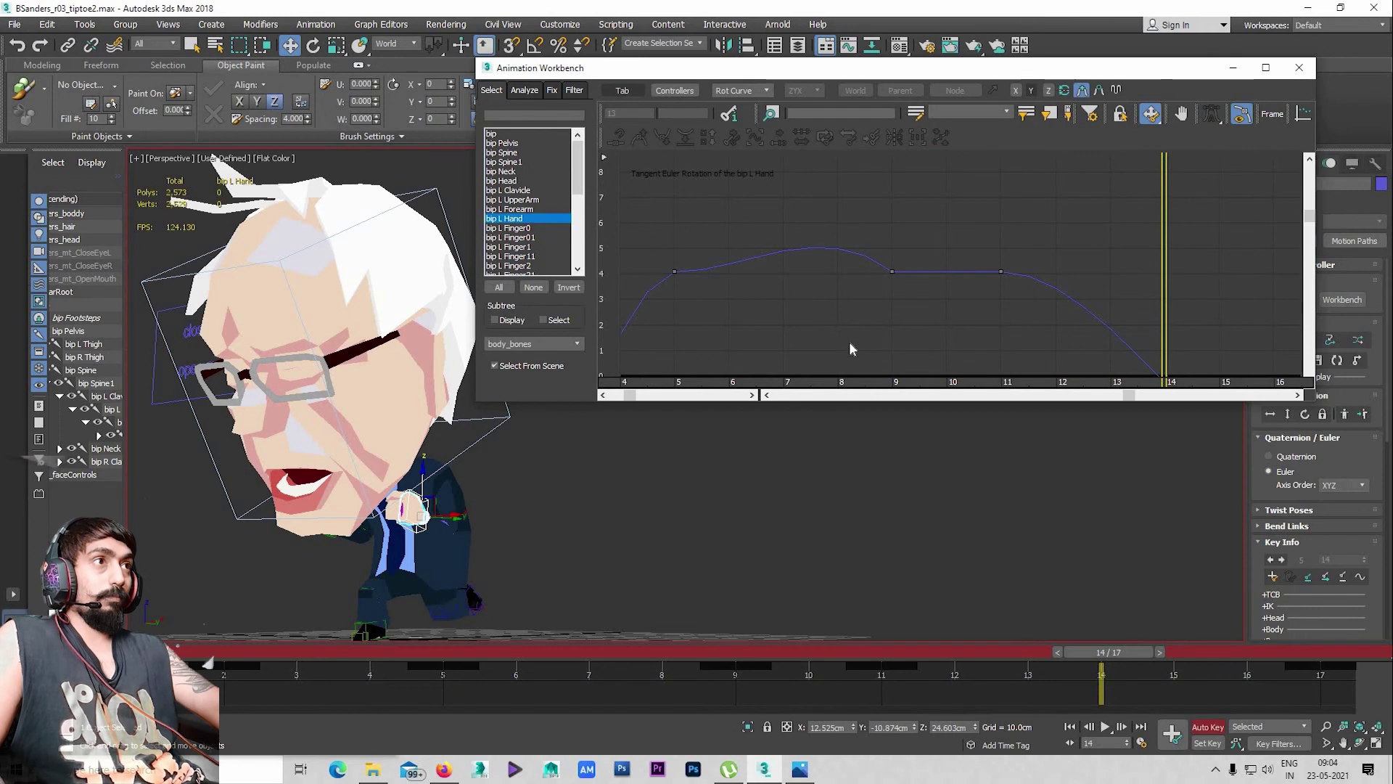
{"action": "mouse_move", "coordinate": [936, 218]}
{"action": "left_mouse_down"}
{"action": "mouse_move", "coordinate": [949, 358]}
{"action": "mouse_move", "coordinate": [883, 292]}
{"action": "mouse_move", "coordinate": [1055, 319]}
{"action": "left_mouse_up"}
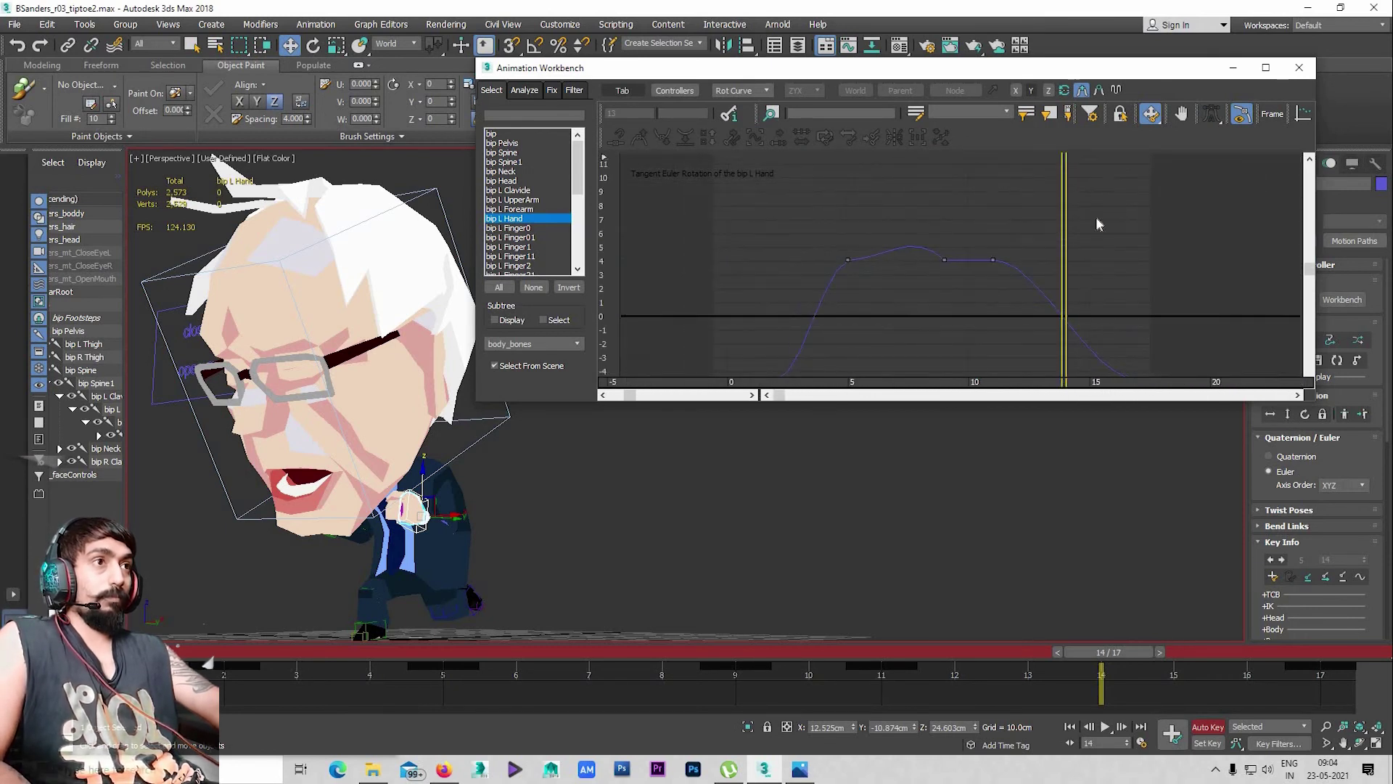
Select all bip L Hand rotation keys, scale their tangents down, then deselect
{"action": "left_click_drag", "start_coordinate": [1095, 217], "coordinate": [972, 267]}
{"action": "key", "text": "ctrl+a"}
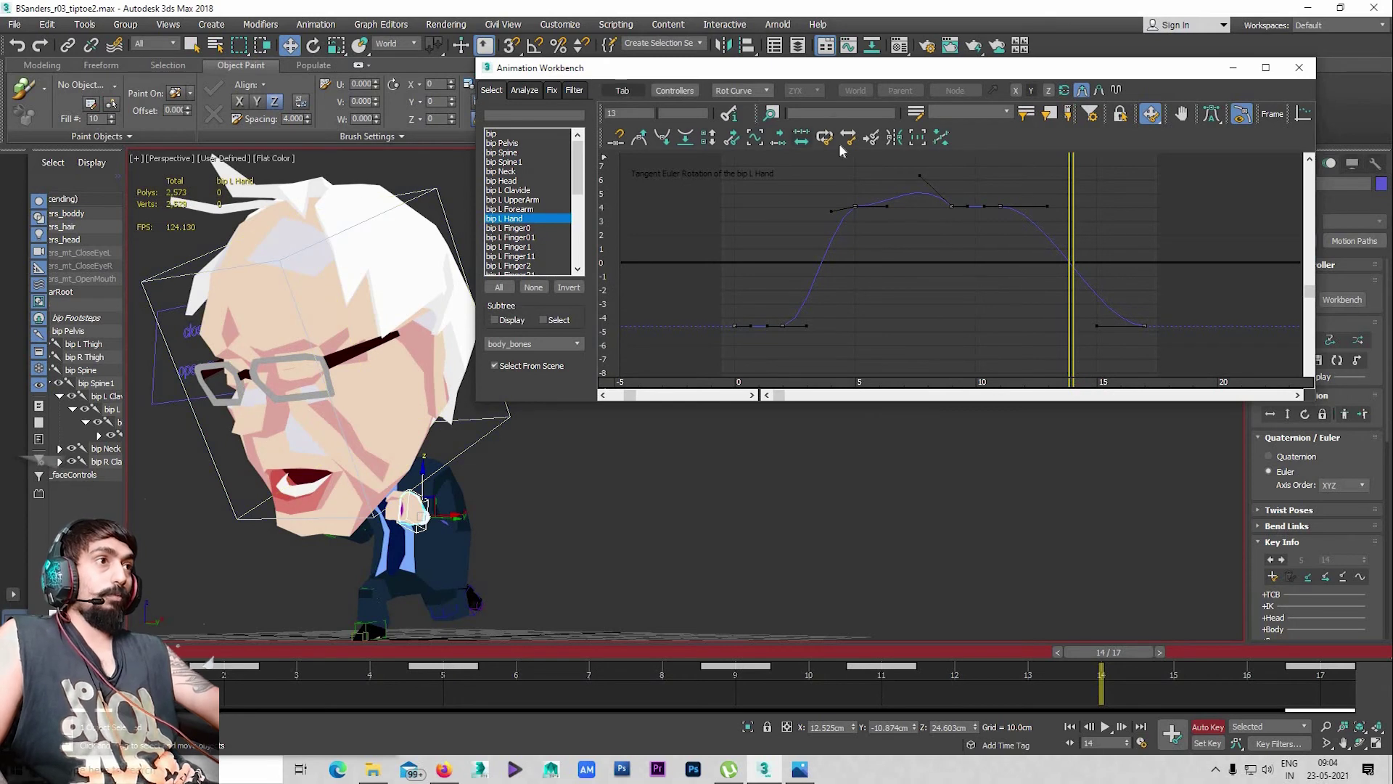
{"action": "left_click", "coordinate": [664, 140]}
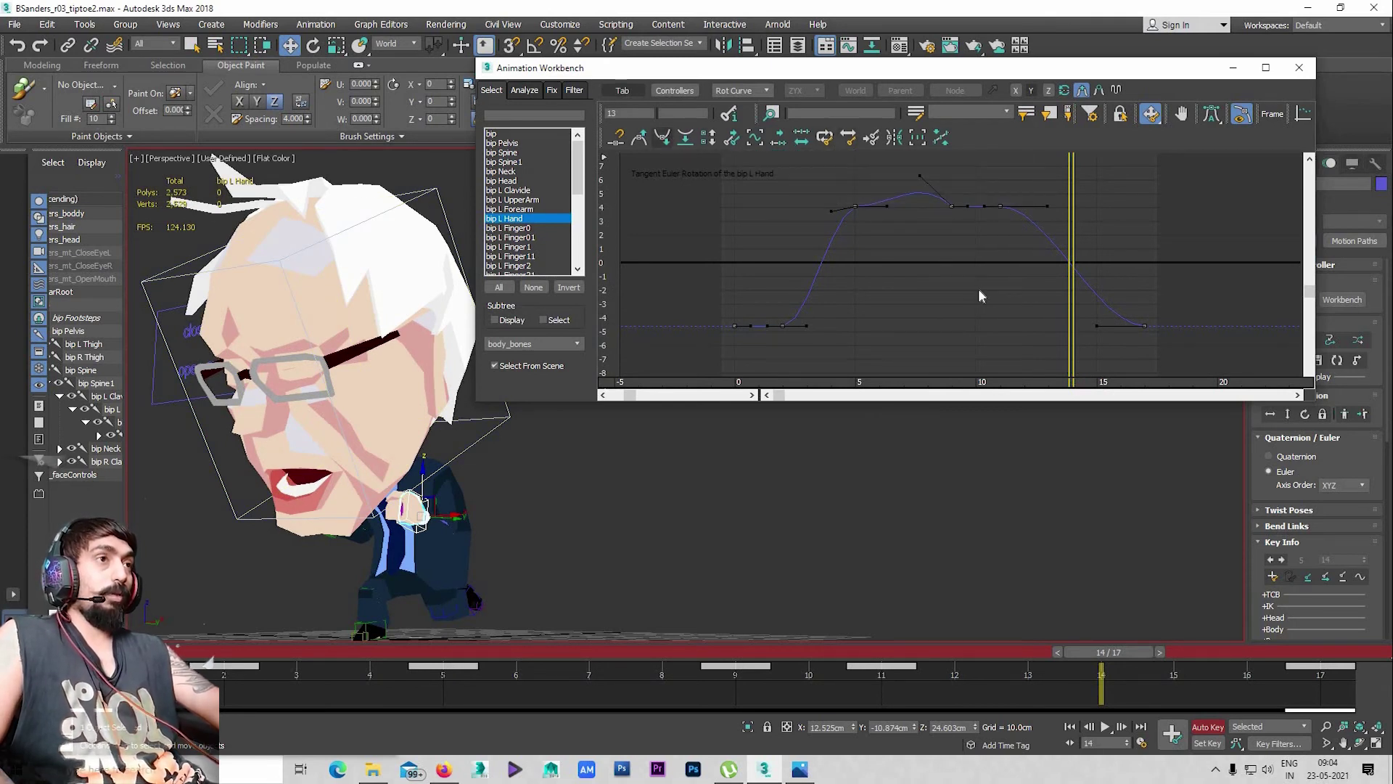
{"action": "left_click", "coordinate": [964, 190]}
{"action": "scroll", "coordinate": [991, 187], "scroll_direction": "up", "scroll_amount": 2}
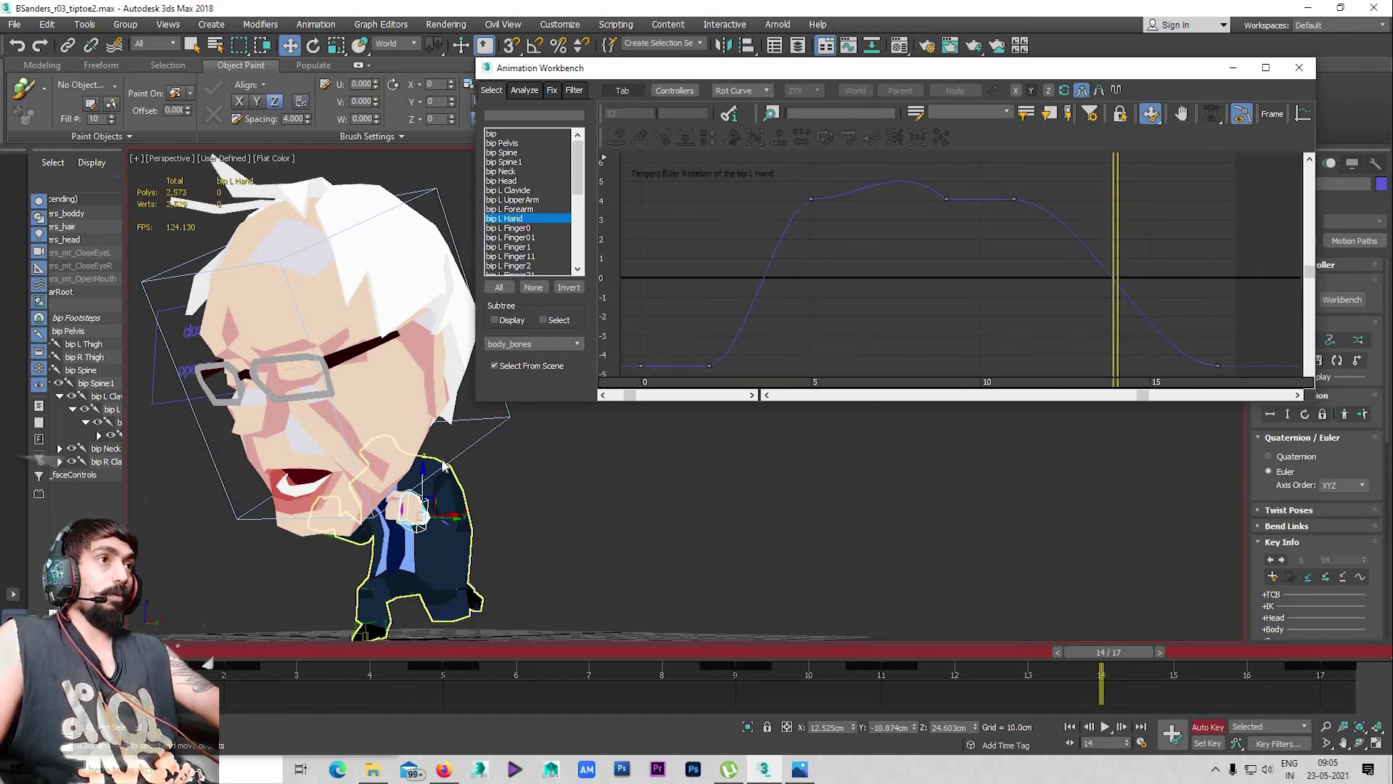
{"action": "key", "text": "slash"}
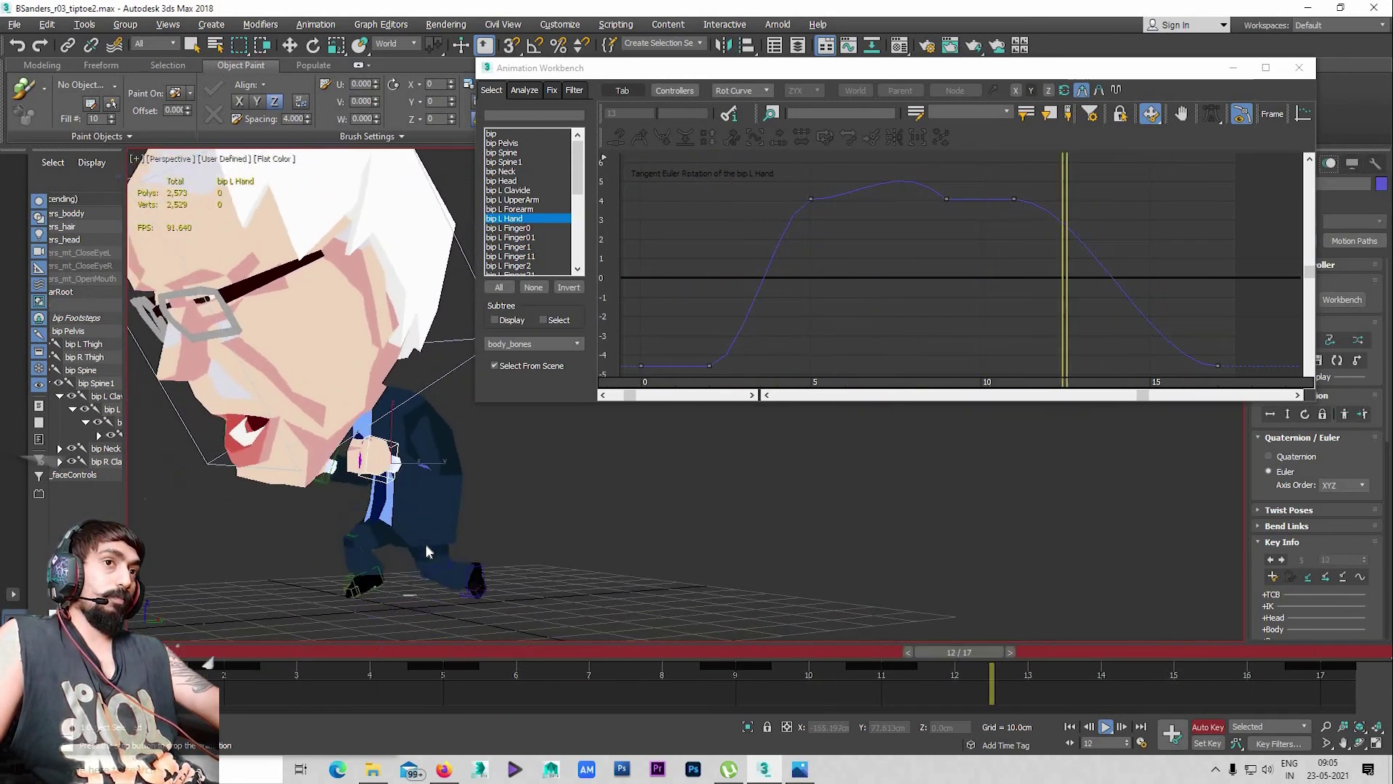
{"action": "key", "text": "w"}
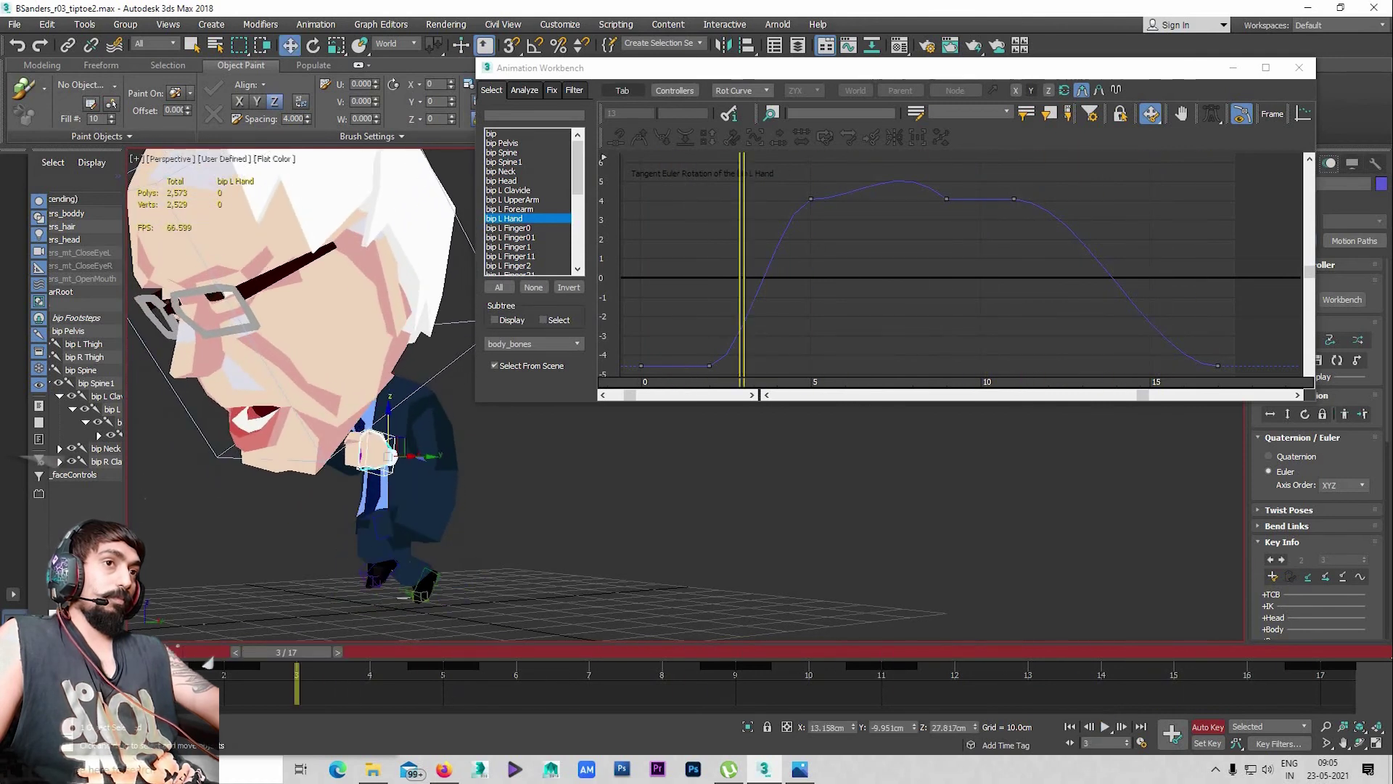
{"action": "left_click_drag", "start_coordinate": [276, 655], "coordinate": [372, 690]}
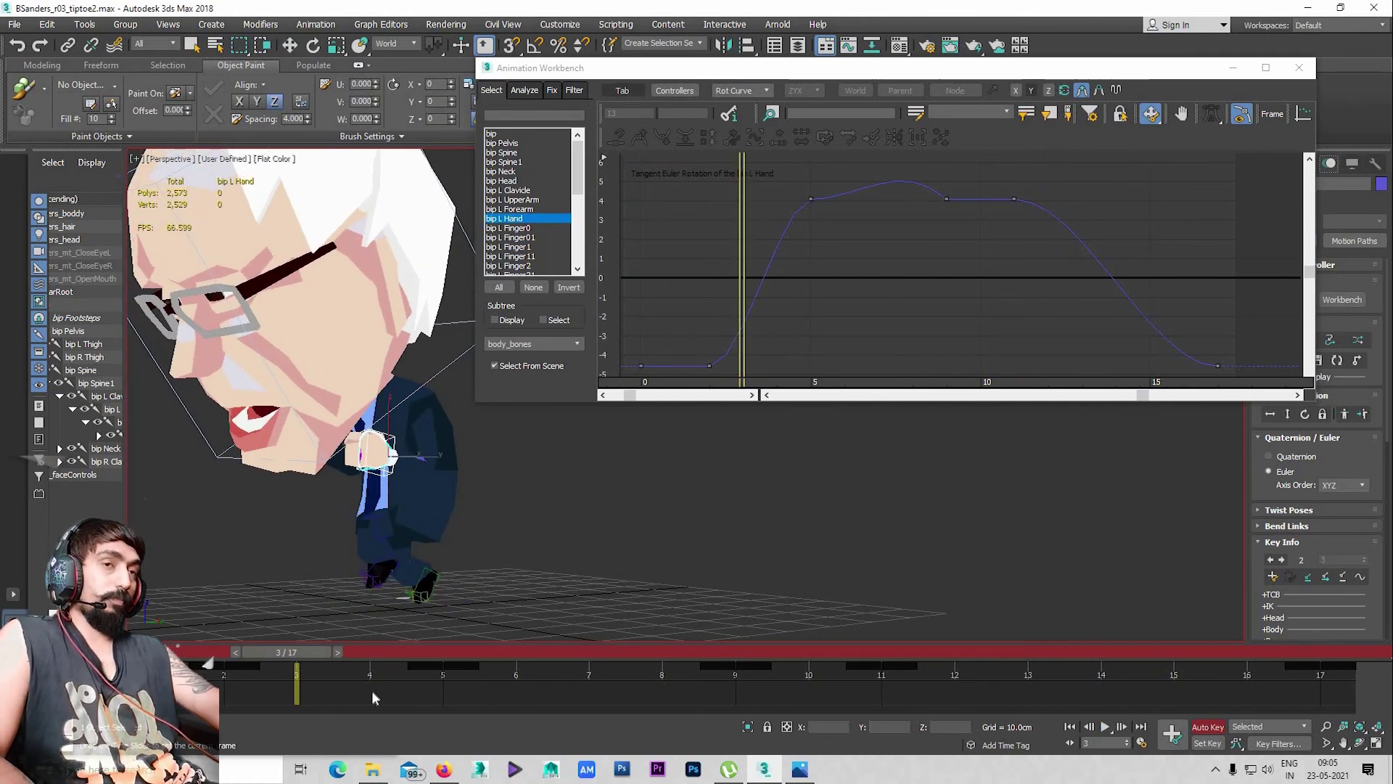
{"action": "left_click_drag", "start_coordinate": [487, 692], "coordinate": [1321, 682]}
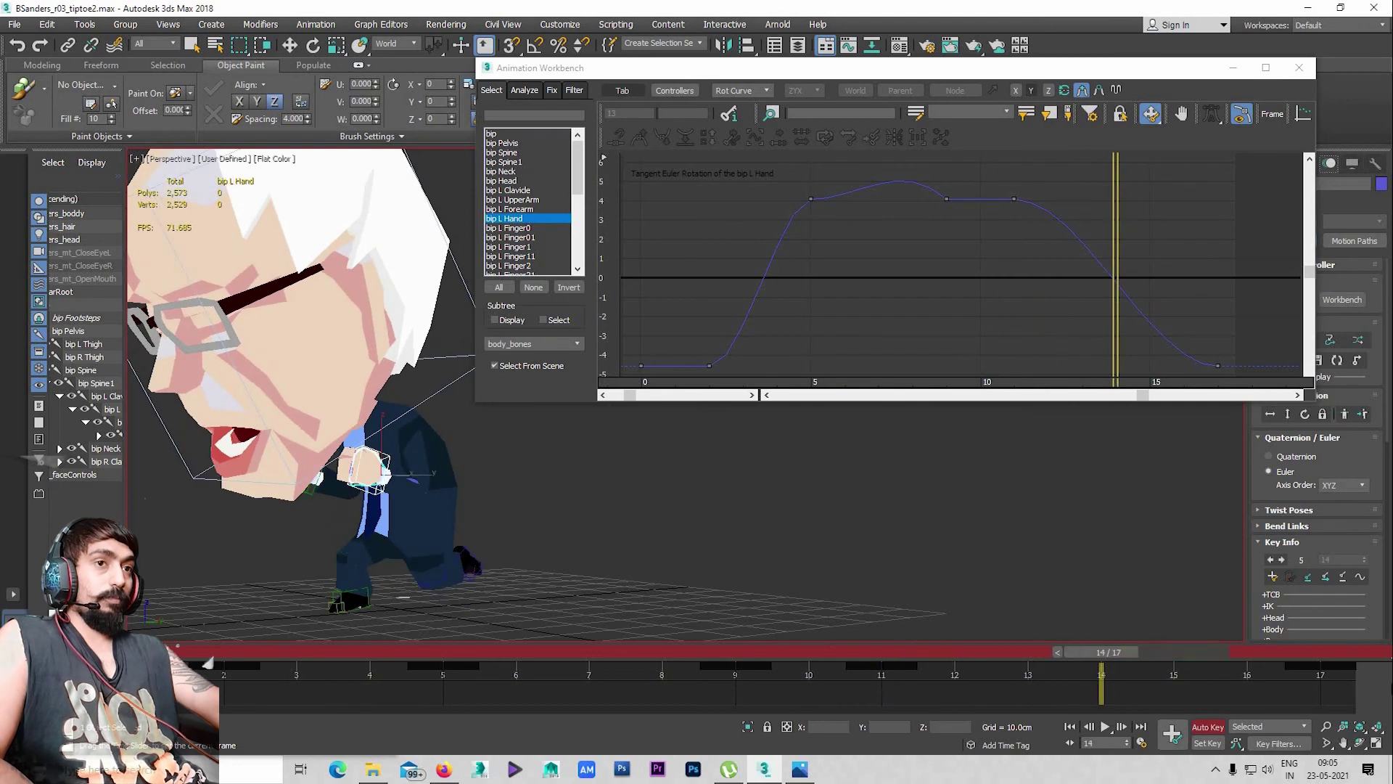
{"action": "left_click_drag", "start_coordinate": [367, 675], "coordinate": [895, 706]}
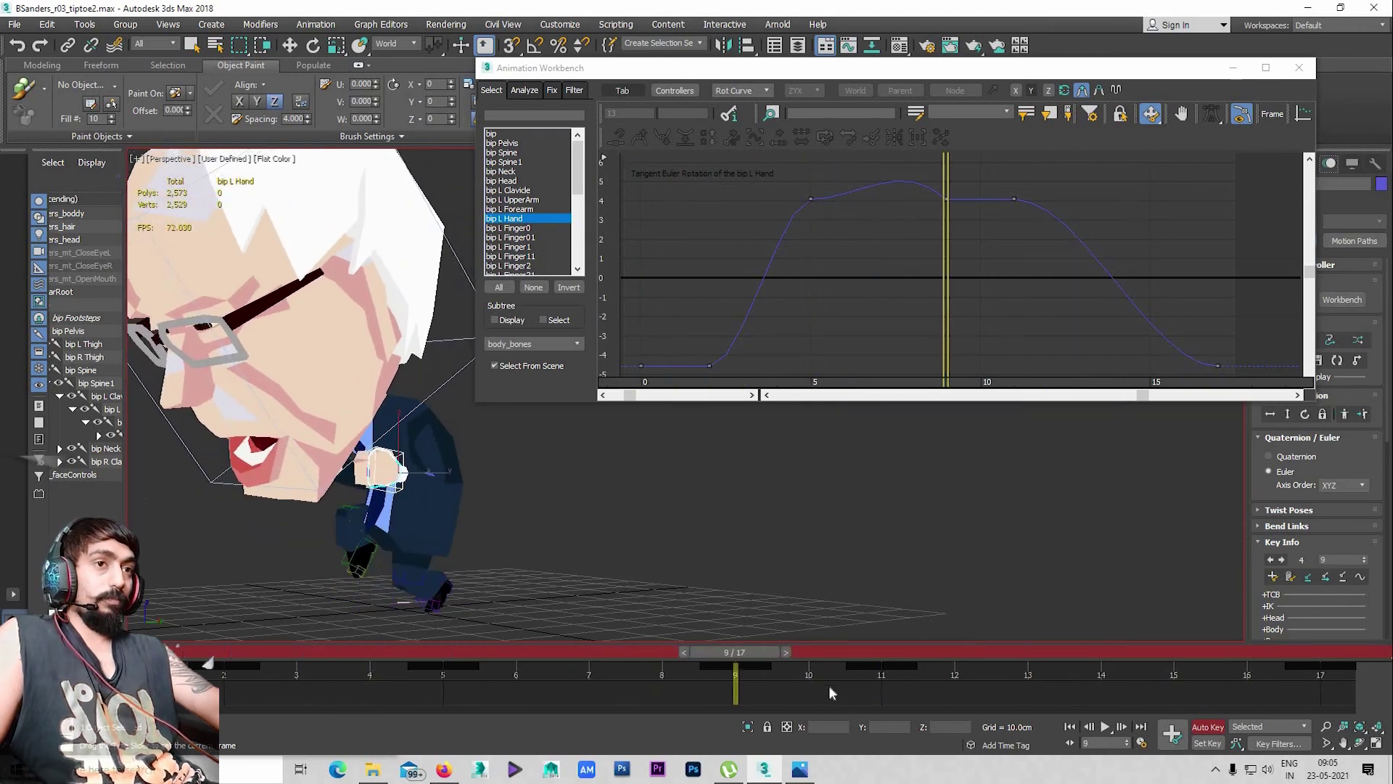
{"action": "key", "text": "comma"}
{"action": "key", "text": "w"}
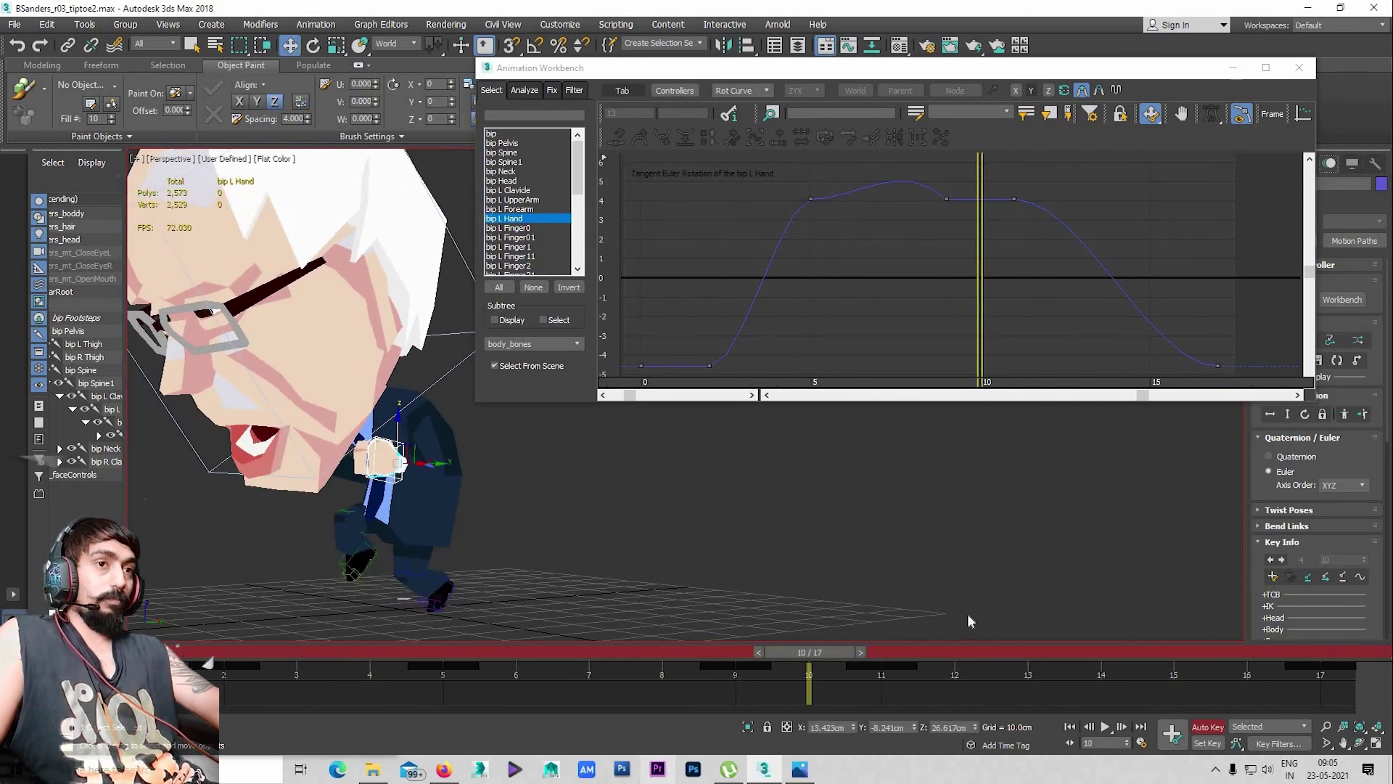
{"action": "left_click_drag", "start_coordinate": [489, 674], "coordinate": [77, 675]}
{"action": "mouse_move", "coordinate": [208, 662]}
{"action": "left_mouse_down"}
{"action": "mouse_move", "coordinate": [223, 675]}
{"action": "mouse_move", "coordinate": [443, 675]}
{"action": "mouse_move", "coordinate": [223, 675]}
{"action": "mouse_move", "coordinate": [208, 661]}
{"action": "mouse_move", "coordinate": [315, 717]}
{"action": "mouse_move", "coordinate": [653, 751]}
{"action": "left_mouse_up"}
{"action": "left_click_drag", "start_coordinate": [740, 765], "coordinate": [818, 768]}
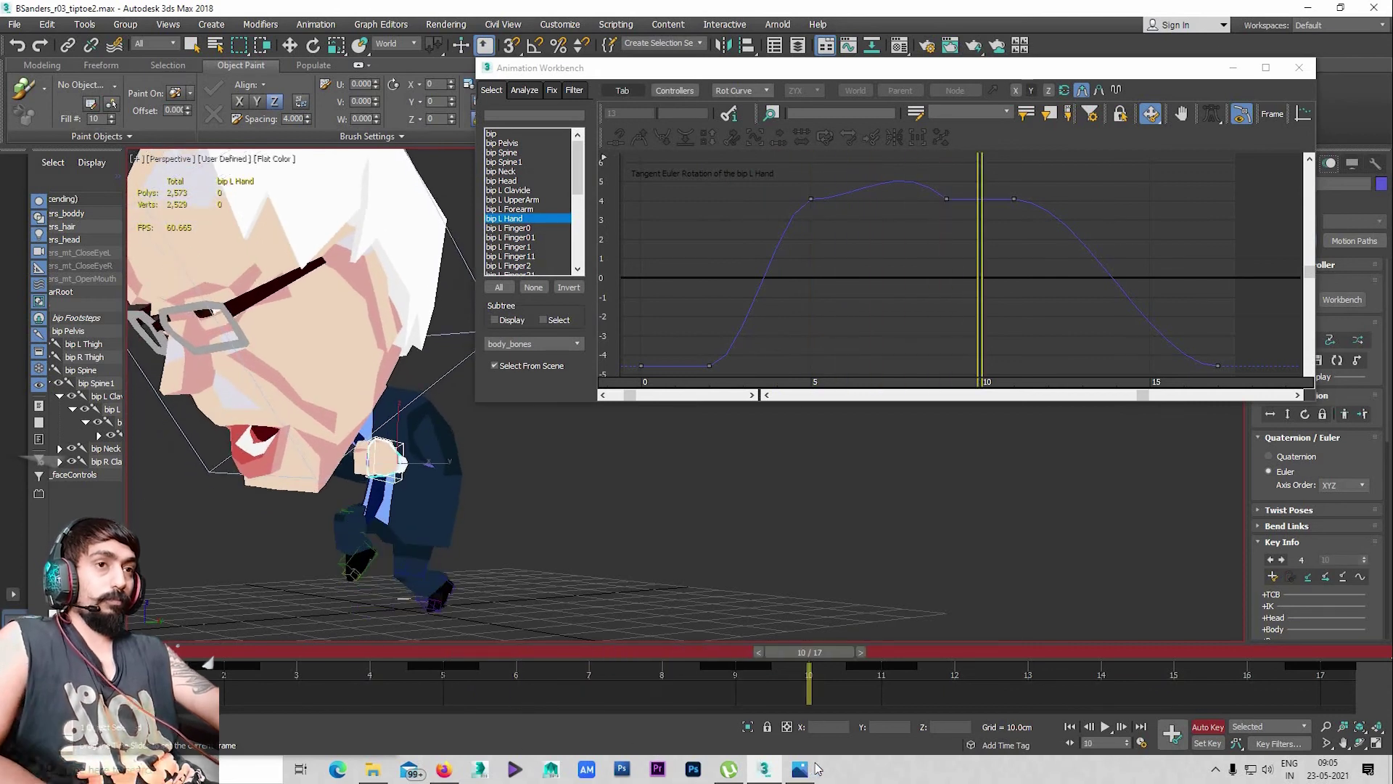
{"action": "left_click_drag", "start_coordinate": [951, 775], "coordinate": [1320, 770]}
{"action": "key", "text": "slash"}
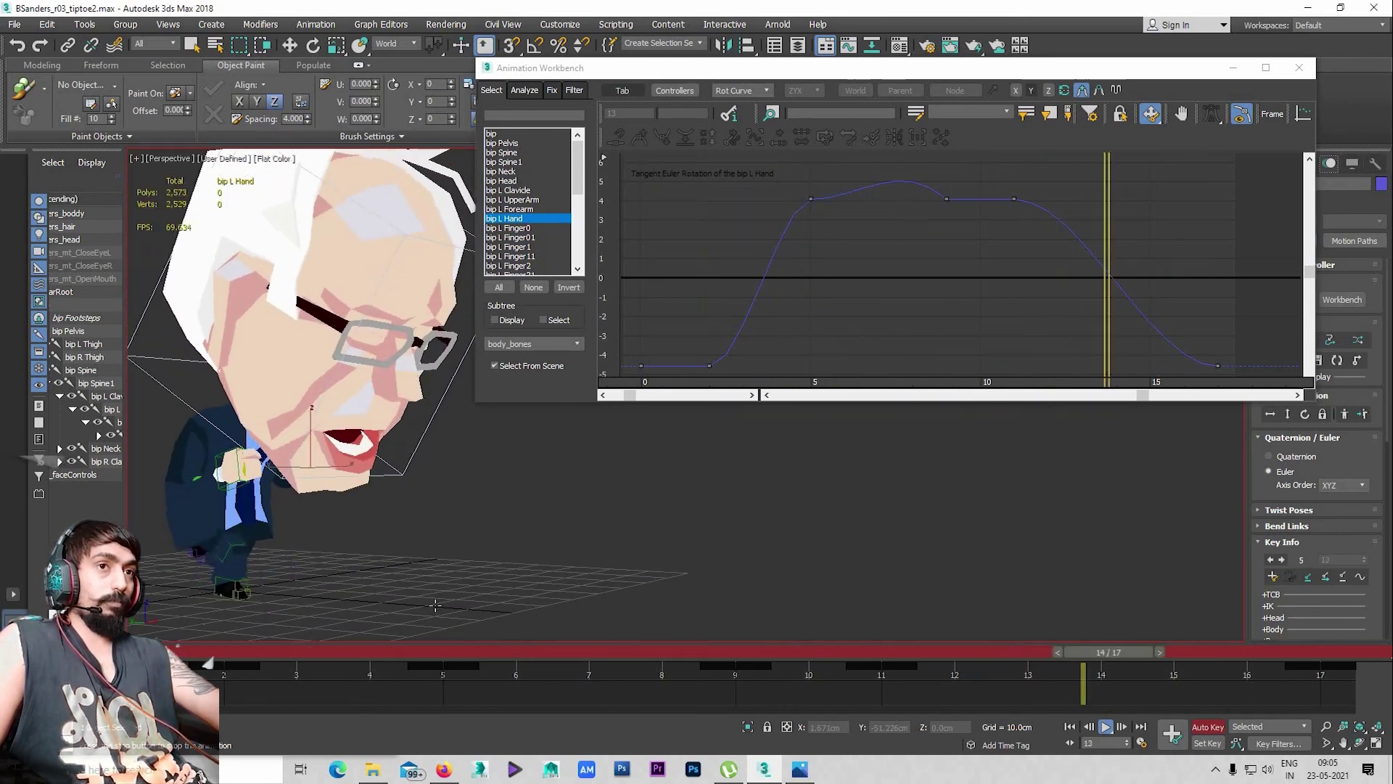
{"action": "key", "text": "slash"}
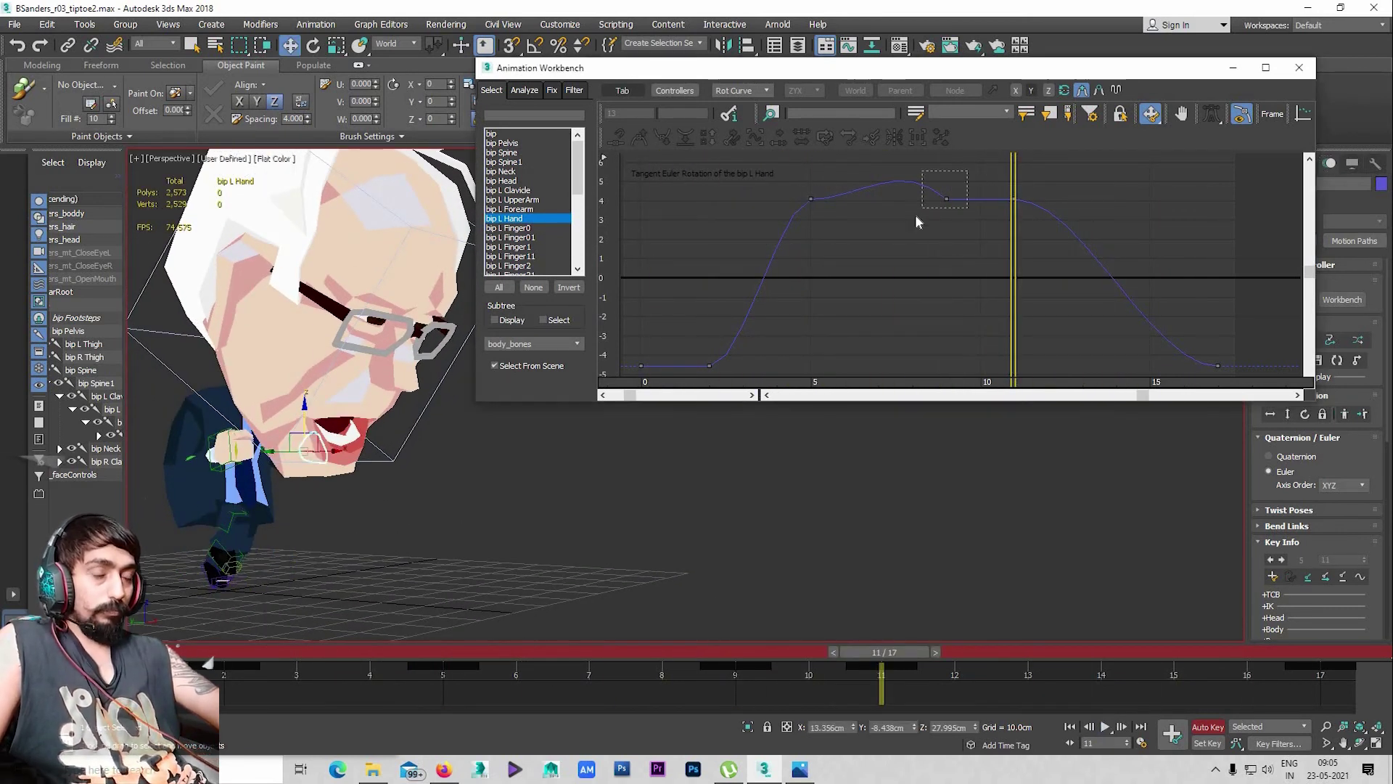
{"action": "left_click_drag", "start_coordinate": [969, 167], "coordinate": [915, 216]}
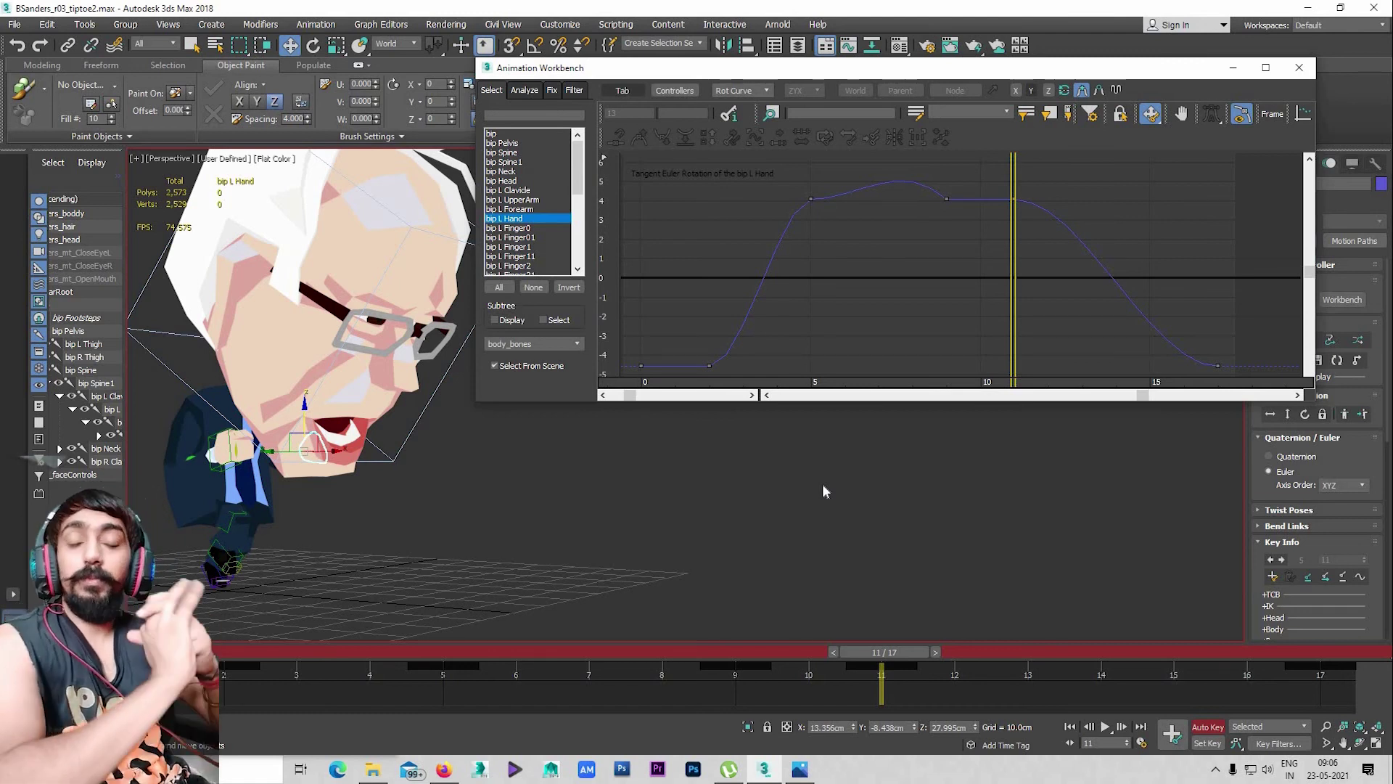
{"action": "key", "text": "slash"}
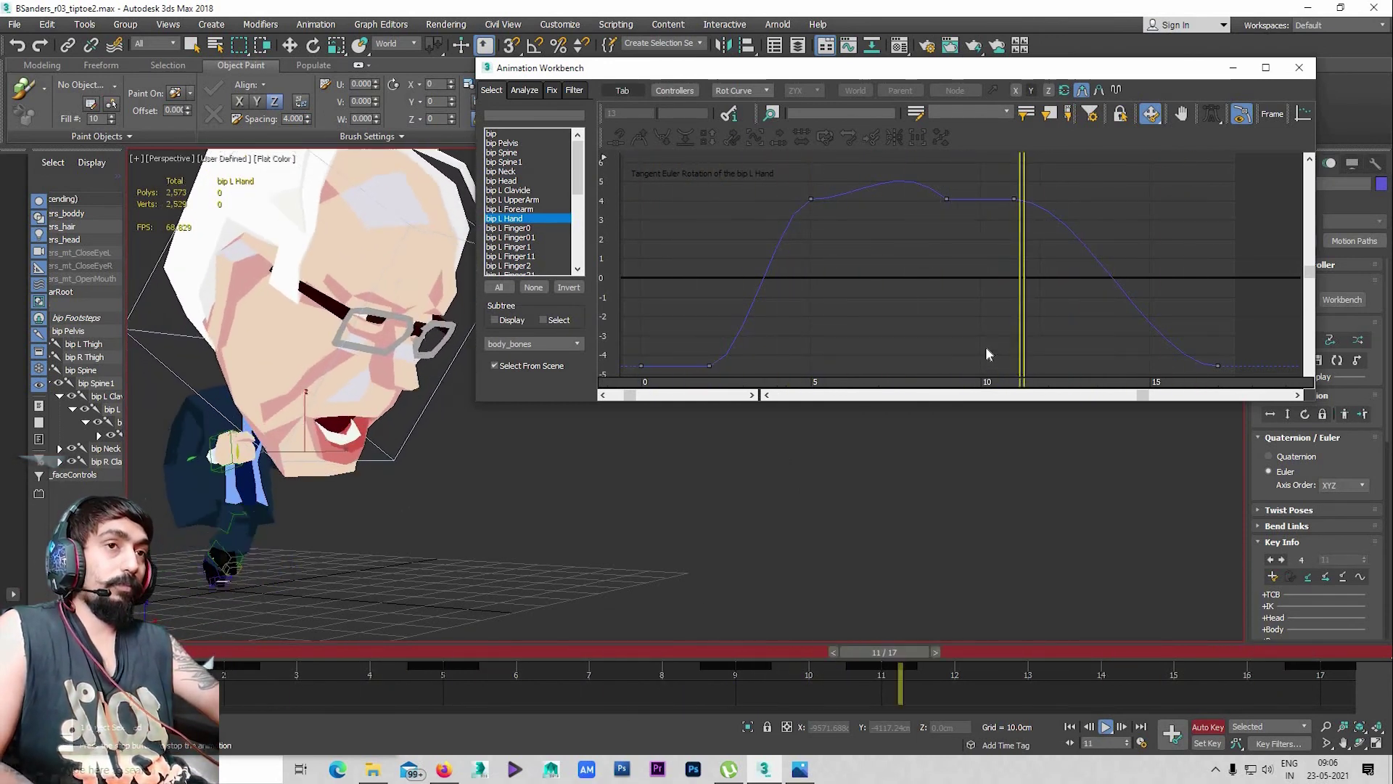
{"action": "key", "text": "/"}
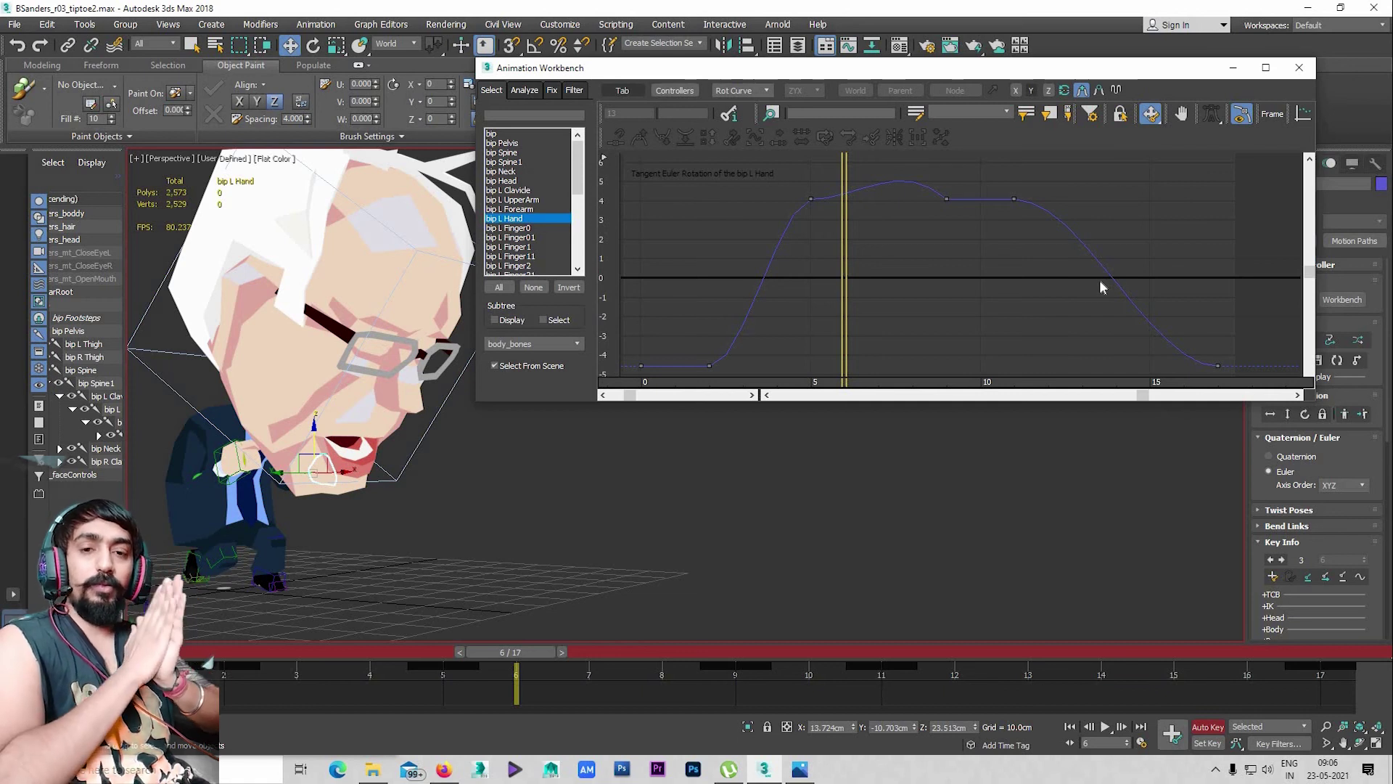
{"action": "key", "text": "slash"}
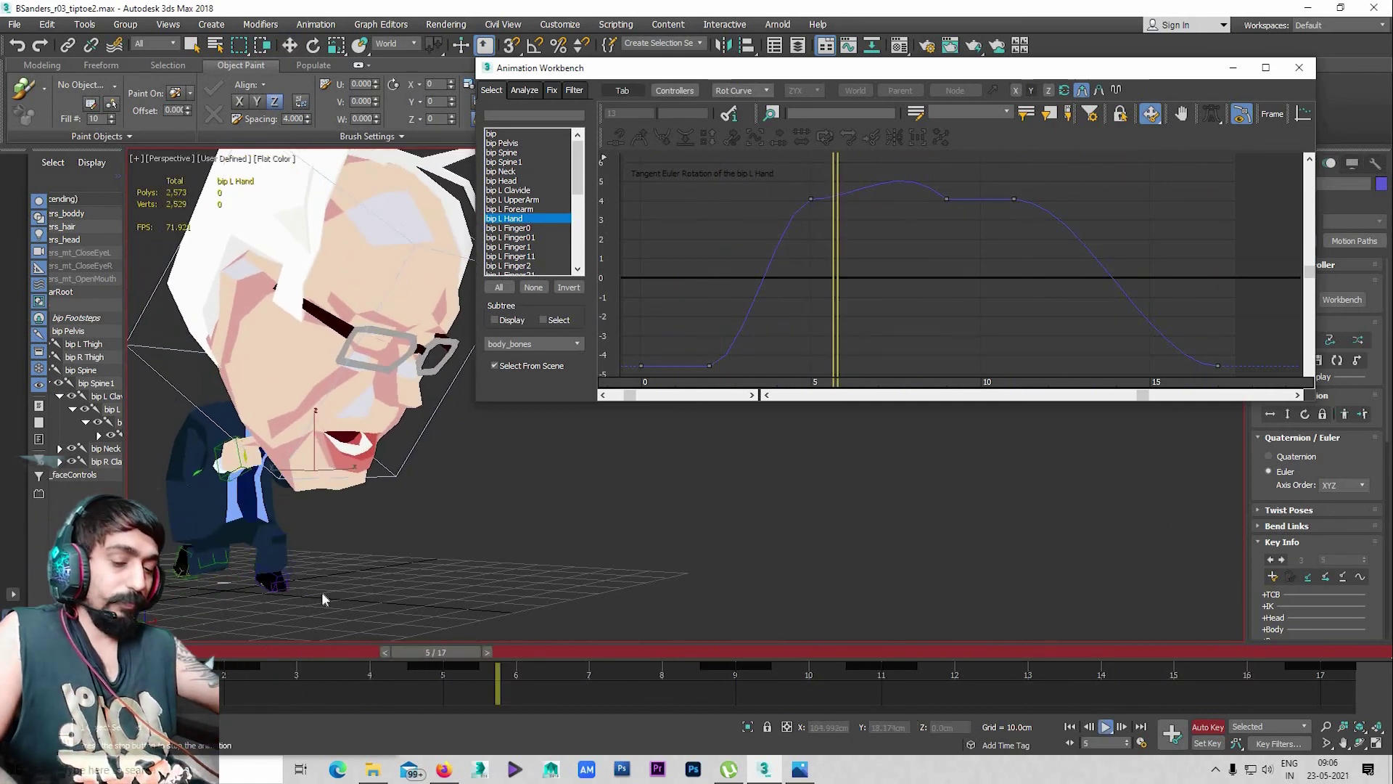
{"action": "middle_click_drag", "start_coordinate": [434, 591], "coordinate": [414, 558]}
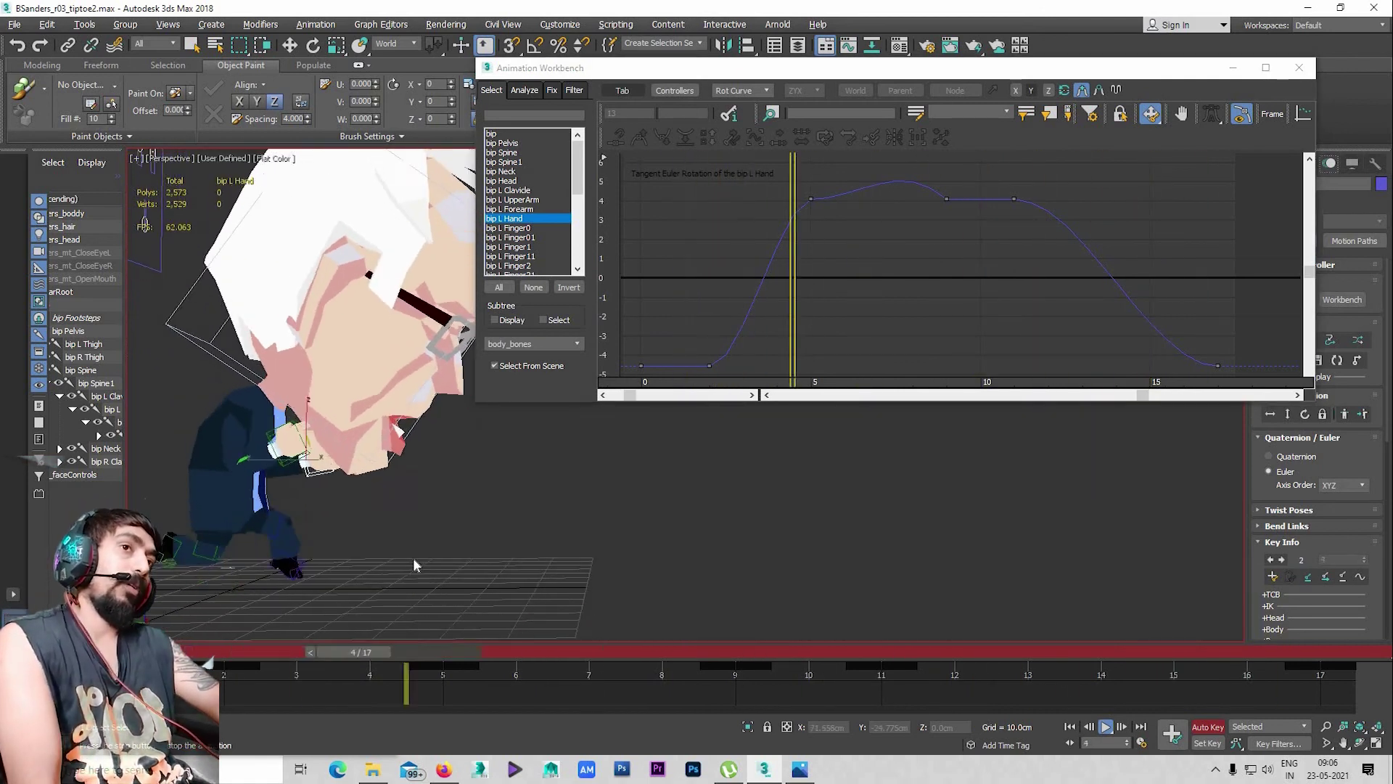
{"action": "scroll", "coordinate": [412, 559], "scroll_direction": "down", "scroll_amount": 5}
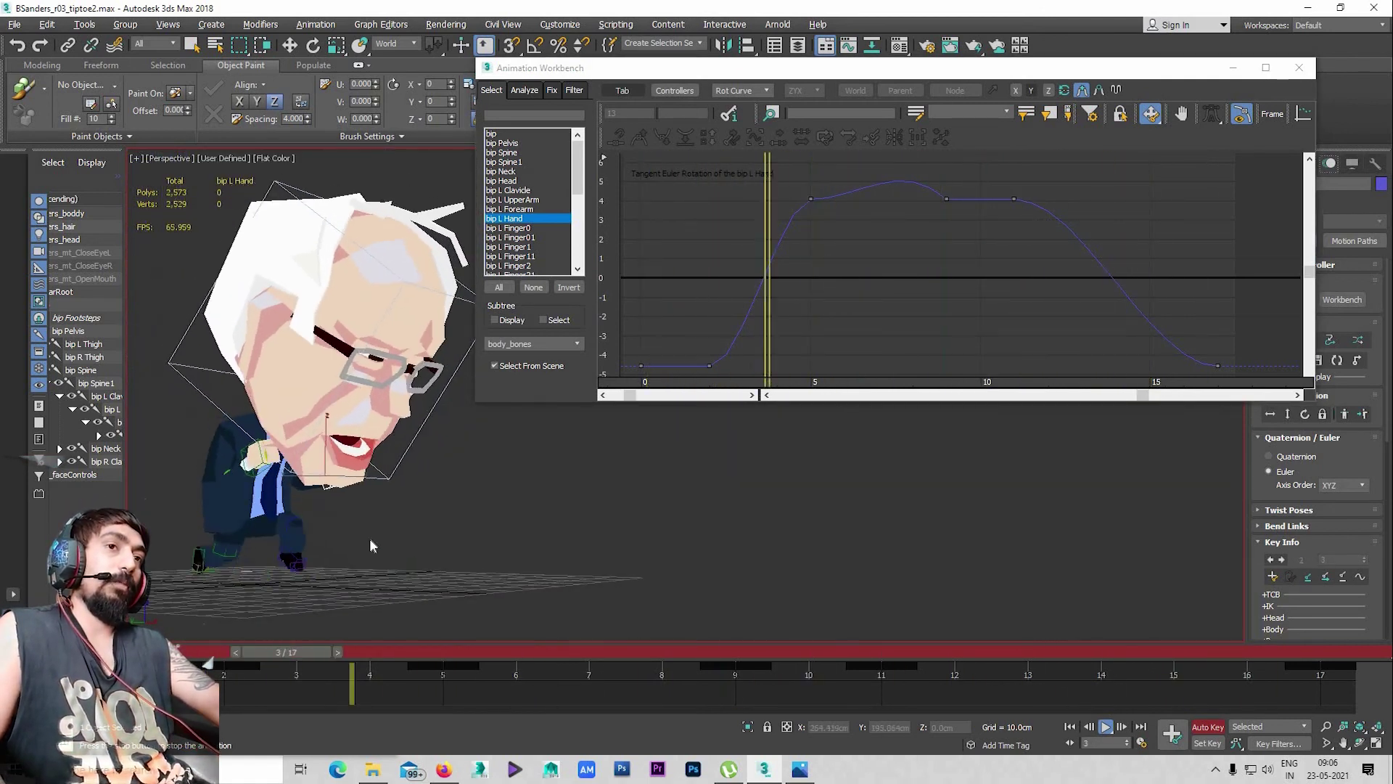
{"action": "middle_click_drag", "start_coordinate": [372, 542], "coordinate": [390, 575], "text": "alt"}
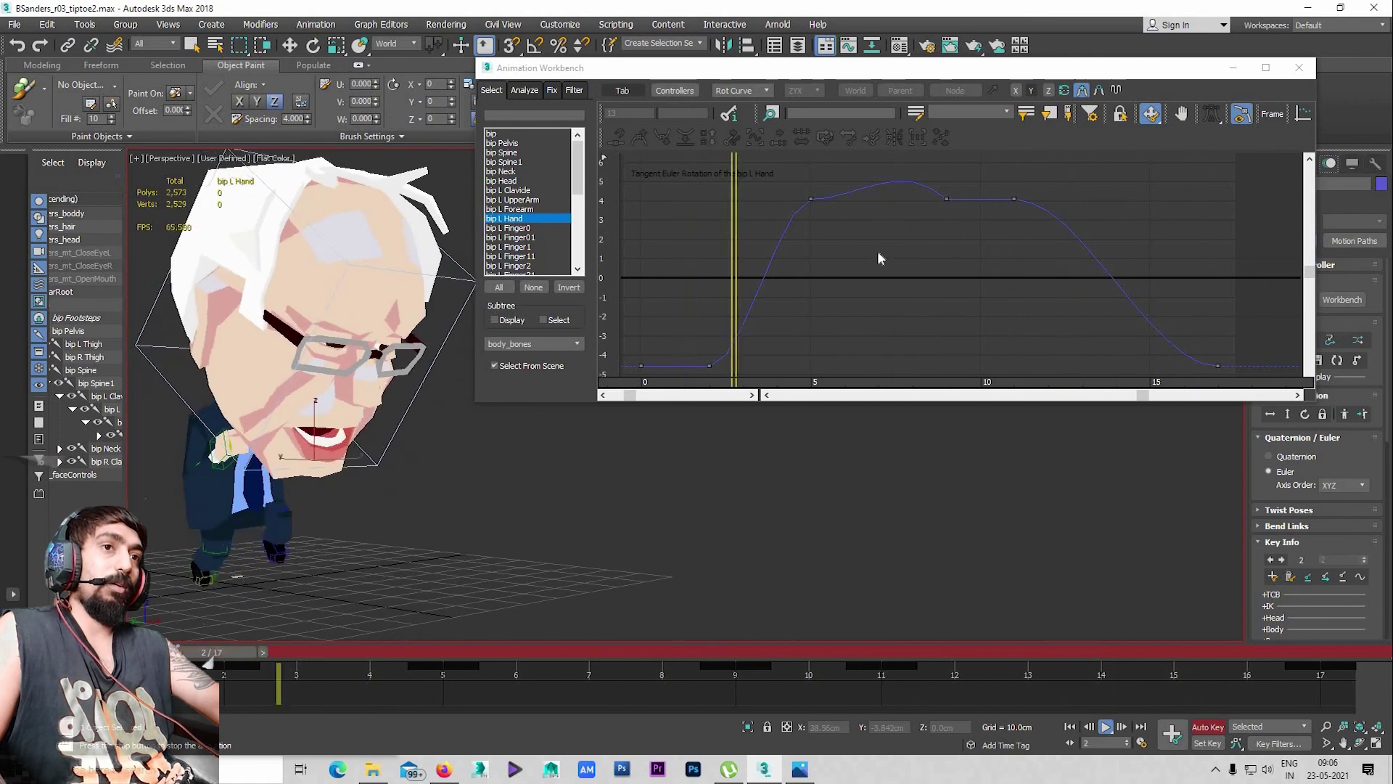
Stop playback, reposition the Animation Workbench window, and return to frame 0
{"action": "key", "text": "w"}
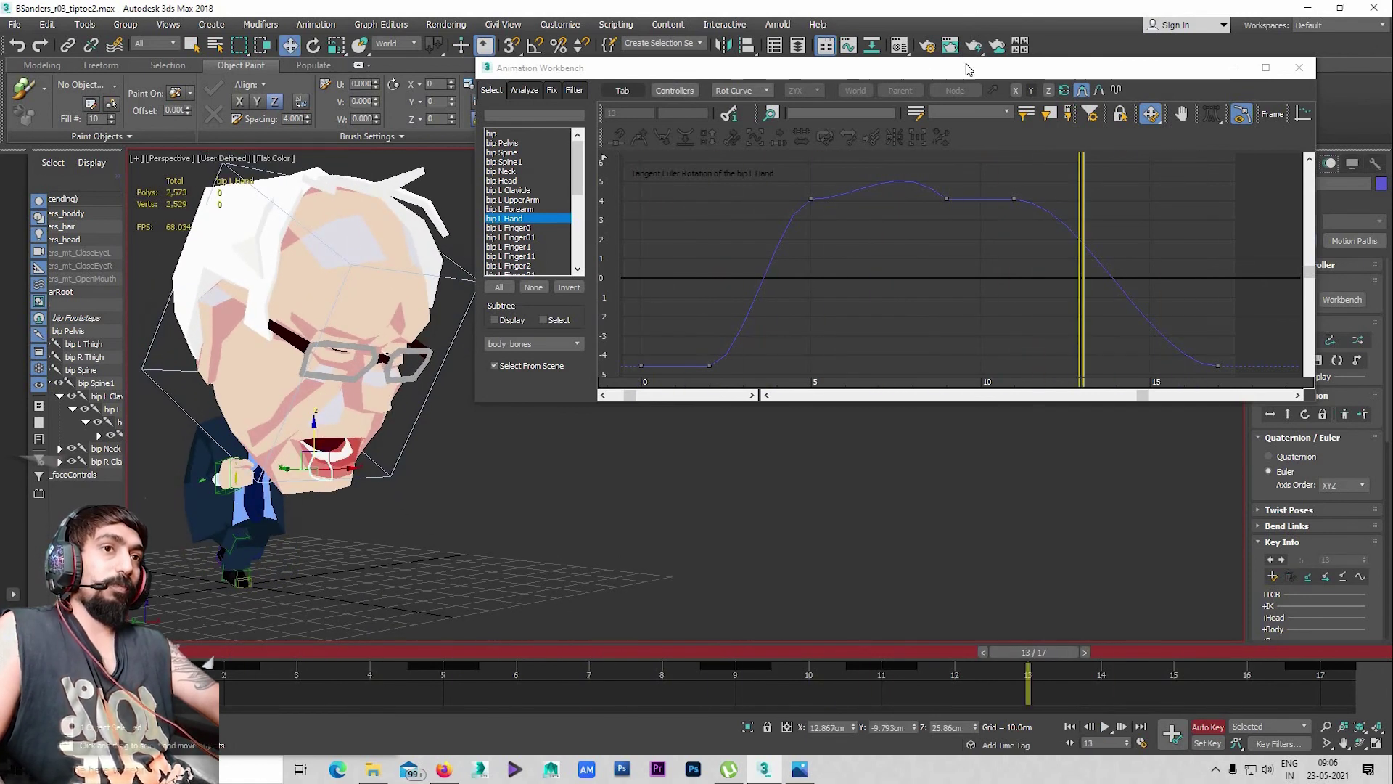
{"action": "left_click_drag", "start_coordinate": [912, 73], "coordinate": [858, 72]}
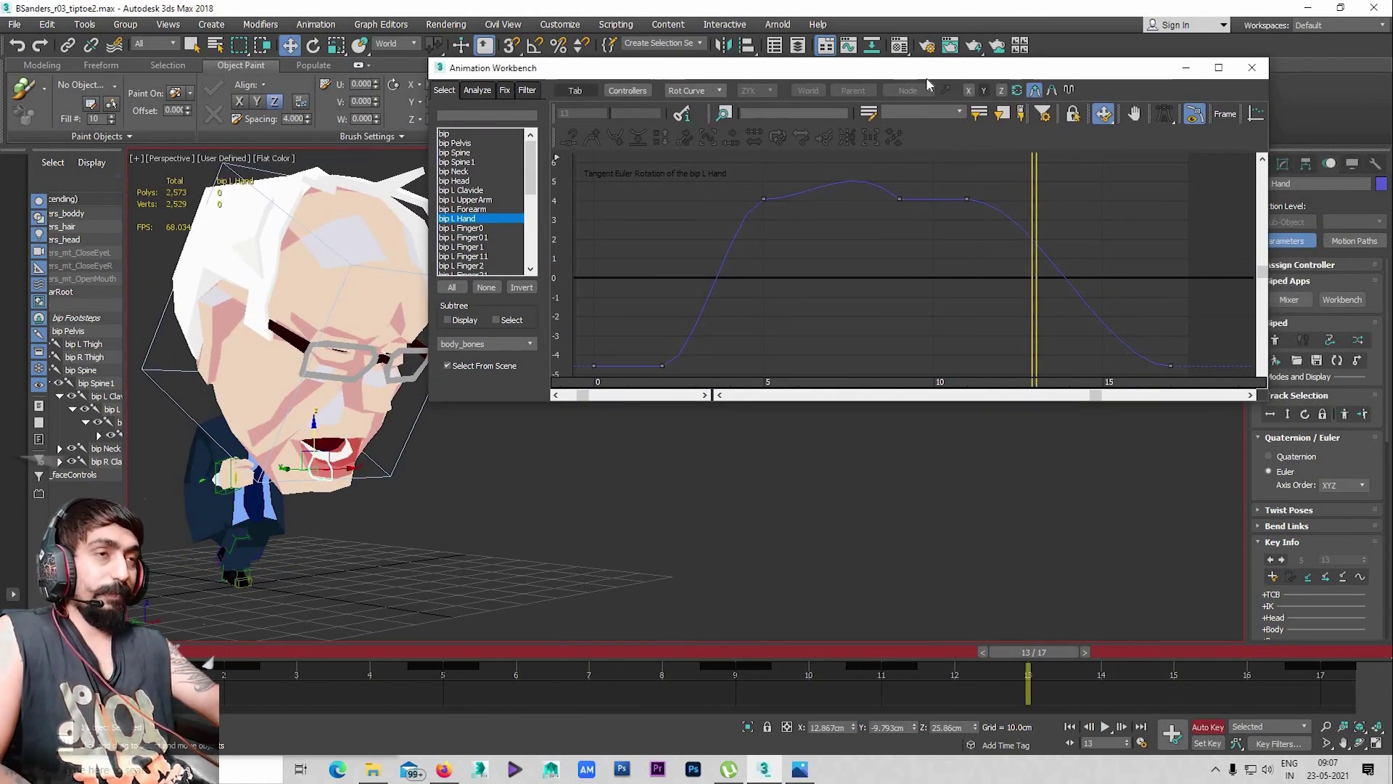
{"action": "left_click_drag", "start_coordinate": [877, 83], "coordinate": [865, 80]}
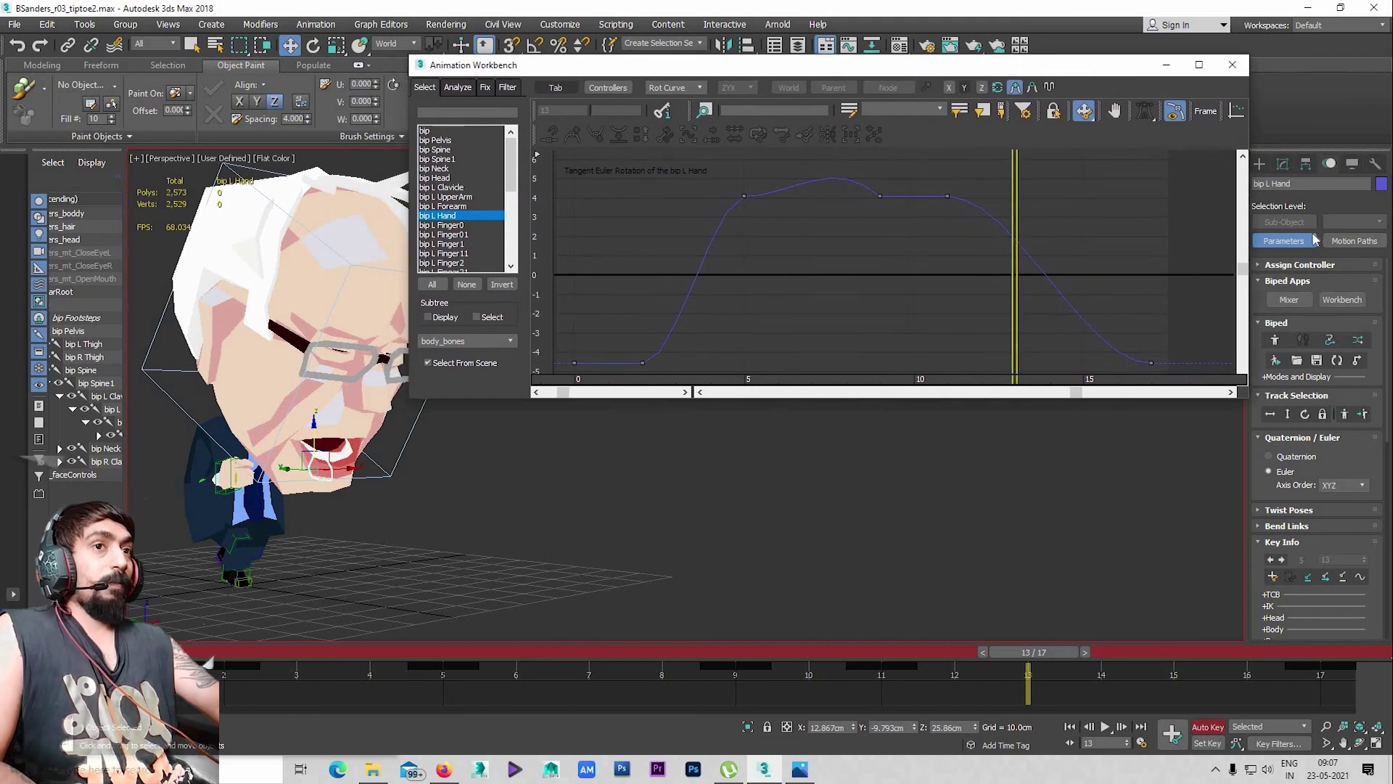
{"action": "left_click", "coordinate": [1329, 164]}
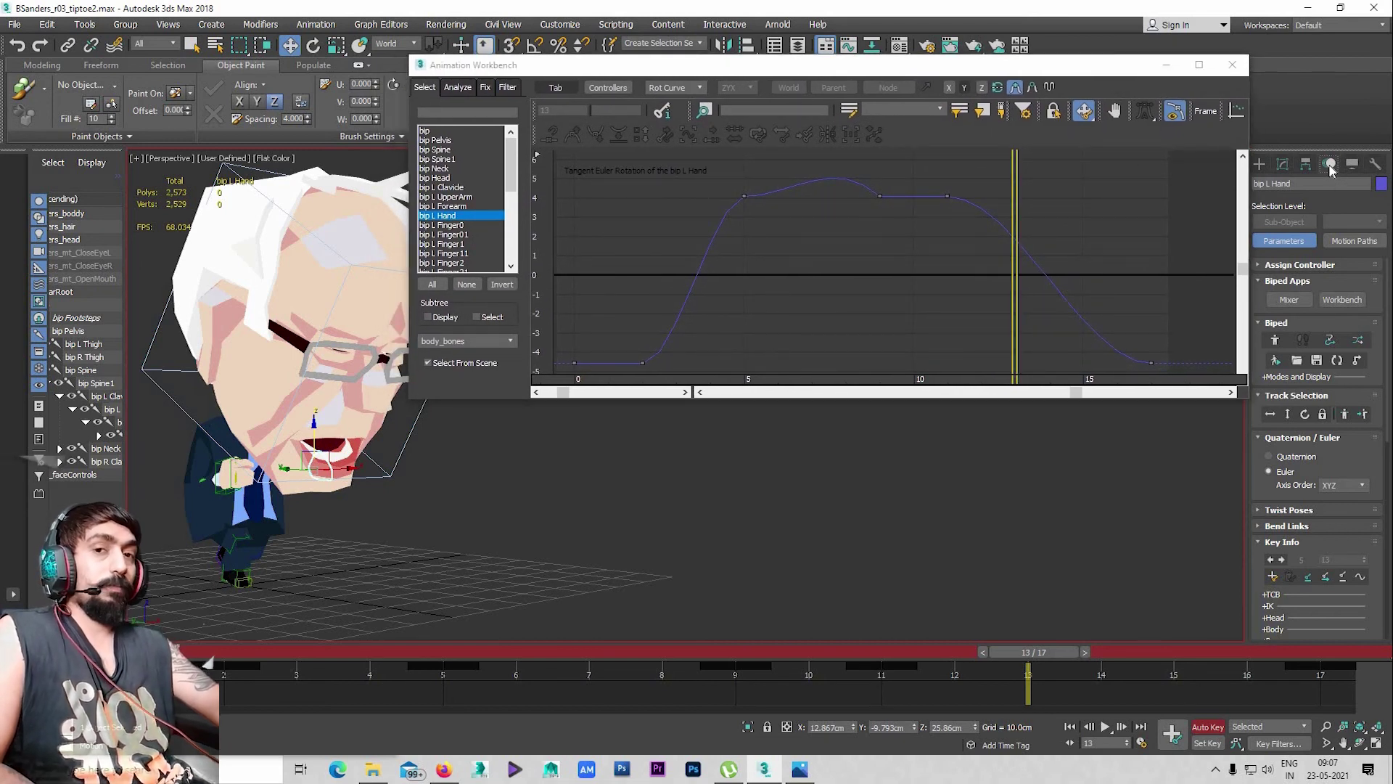
{"action": "left_click_drag", "start_coordinate": [893, 80], "coordinate": [894, 91]}
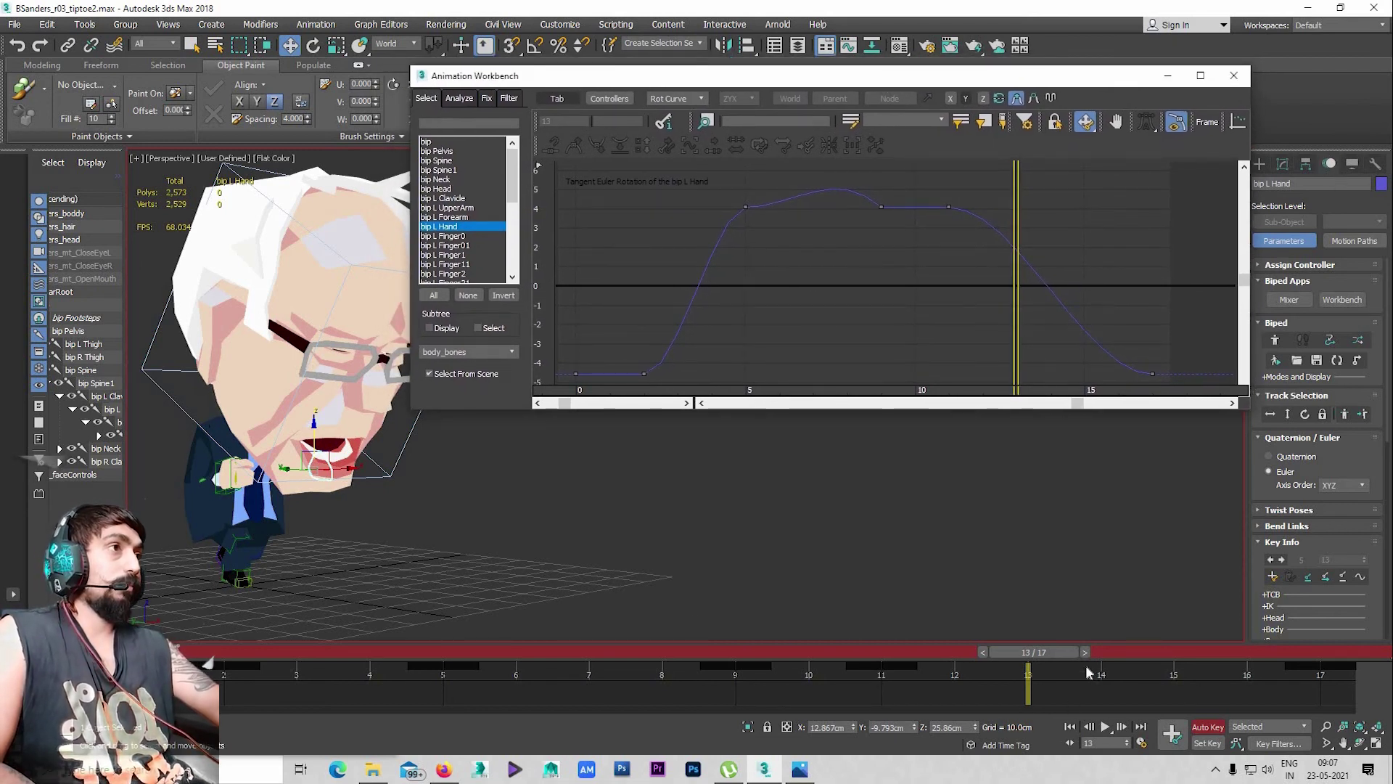
{"action": "left_click_drag", "start_coordinate": [949, 659], "coordinate": [109, 656]}
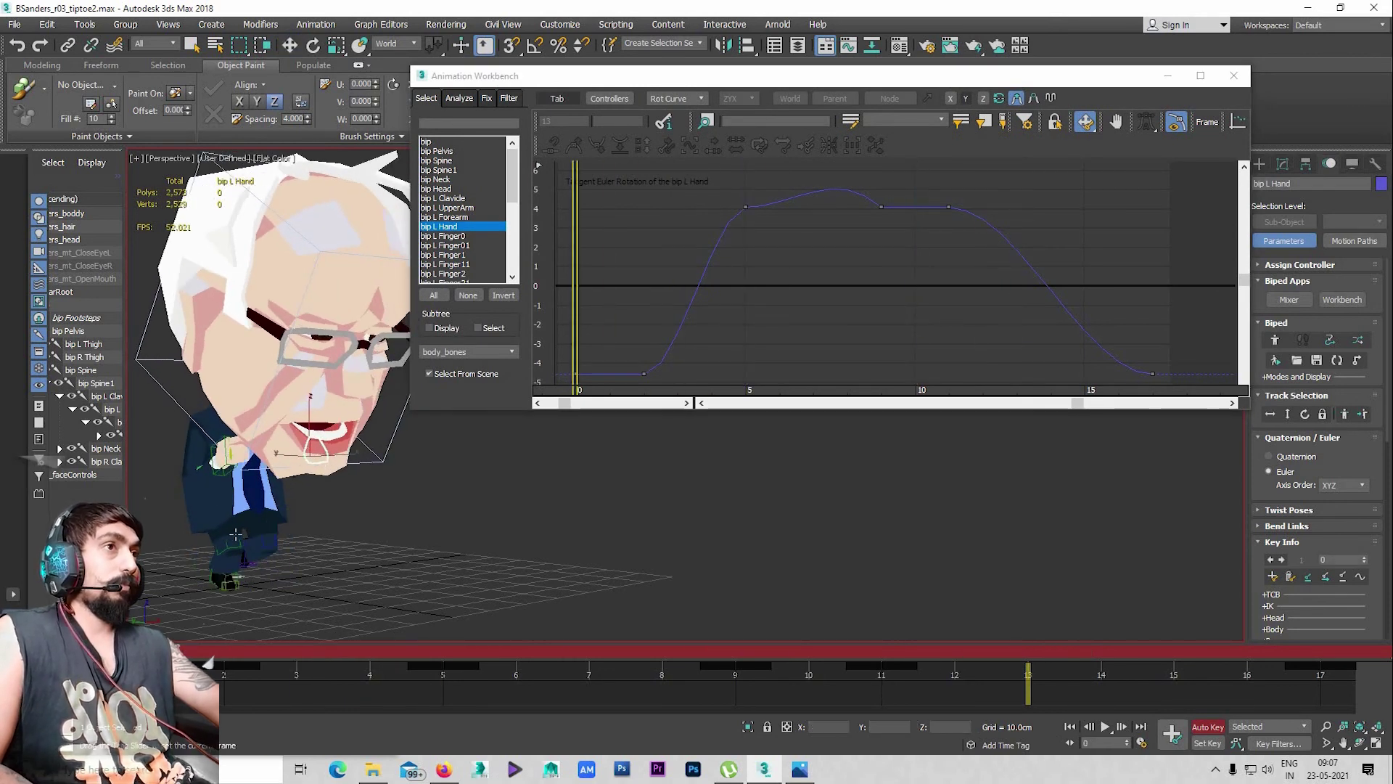
Restrict the selection filter to Bone, select the right forearm, and scrub frames 14, 5 and 12
{"action": "left_click", "coordinate": [159, 45]}
{"action": "left_click", "coordinate": [164, 150]}
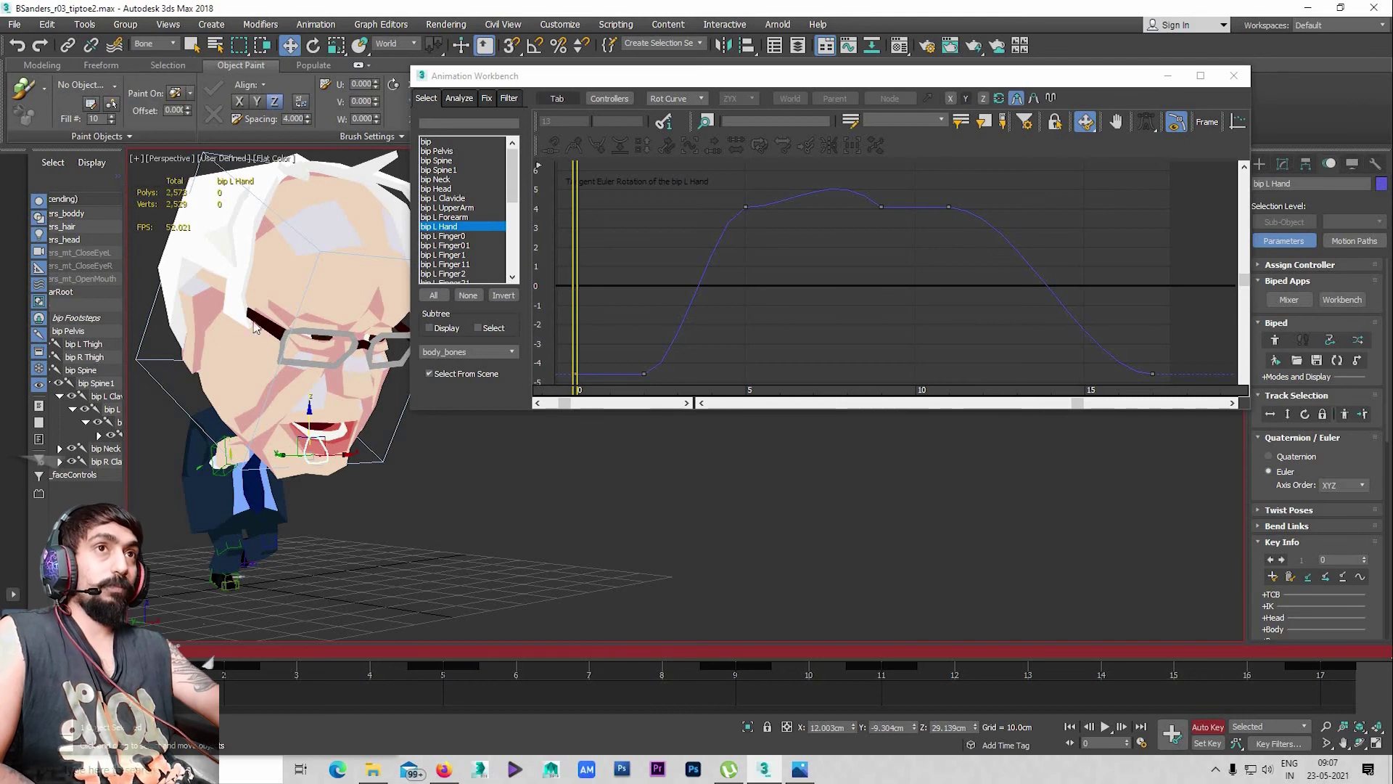
{"action": "left_click", "coordinate": [242, 431]}
{"action": "left_click", "coordinate": [214, 454]}
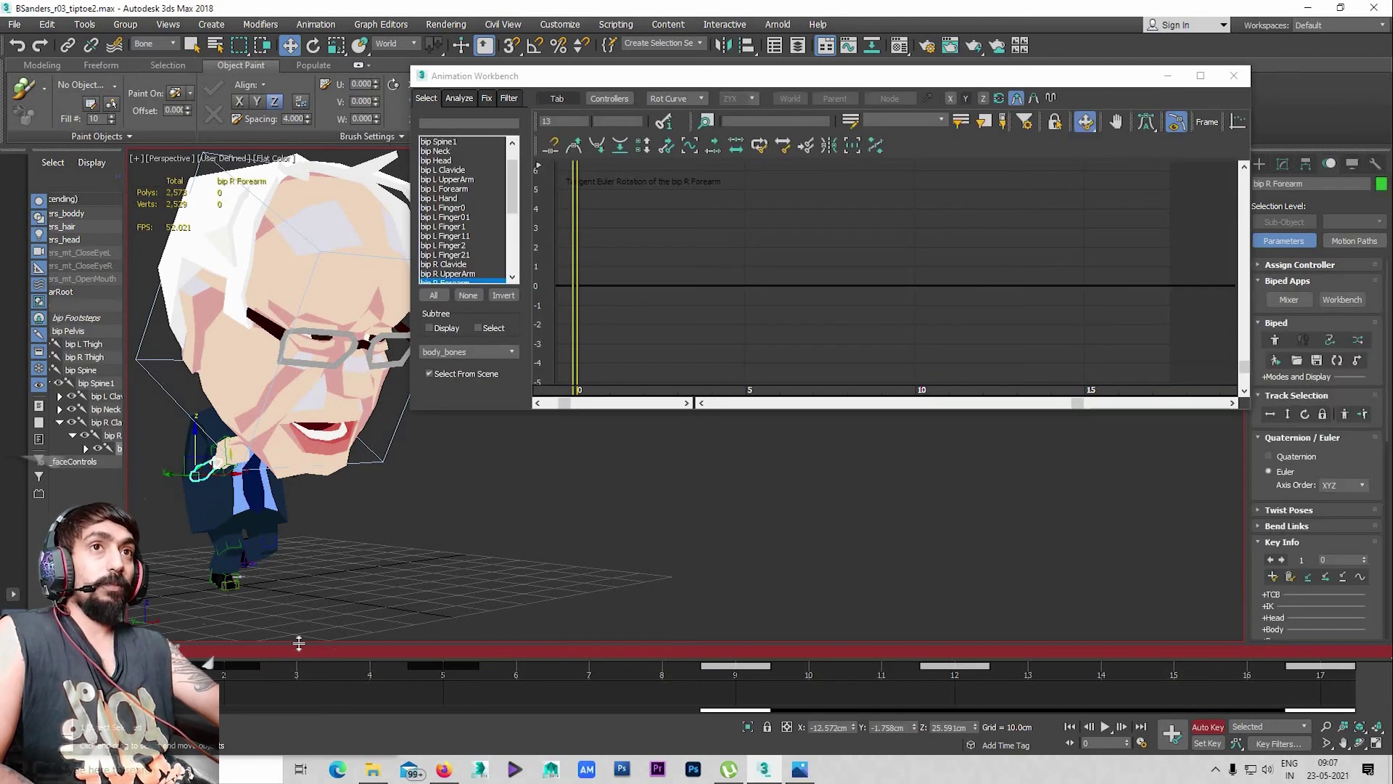
{"action": "mouse_move", "coordinate": [206, 662]}
{"action": "left_mouse_down"}
{"action": "mouse_move", "coordinate": [1101, 651]}
{"action": "mouse_move", "coordinate": [217, 653]}
{"action": "mouse_move", "coordinate": [954, 653]}
{"action": "left_mouse_up"}
{"action": "mouse_move", "coordinate": [1159, 652]}
{"action": "left_mouse_down"}
{"action": "mouse_move", "coordinate": [1174, 652]}
{"action": "mouse_move", "coordinate": [211, 653]}
{"action": "mouse_move", "coordinate": [1038, 597]}
{"action": "mouse_move", "coordinate": [1100, 611]}
{"action": "left_mouse_up"}
{"action": "left_click_drag", "start_coordinate": [1174, 648], "coordinate": [999, 656]}
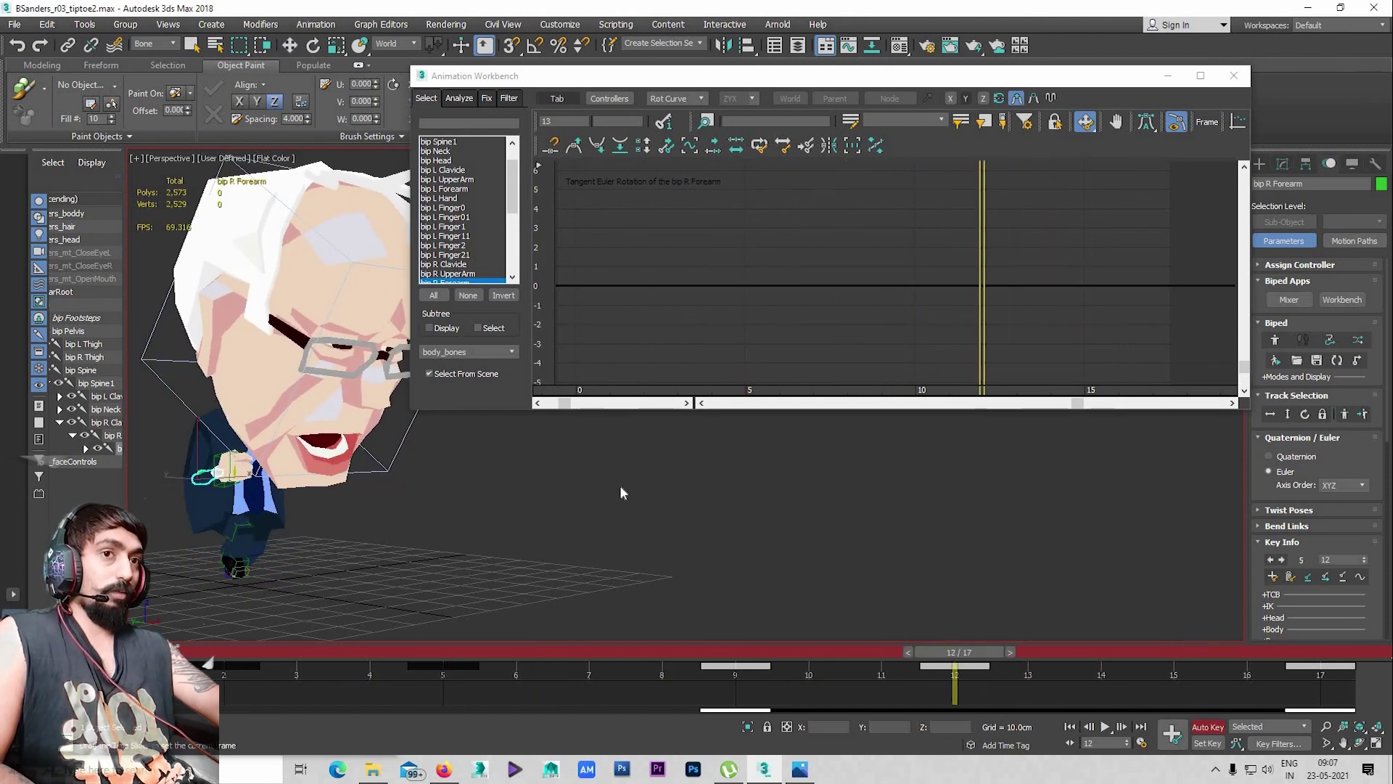
Select bip Head and tilt it about Z at frame 13 with Auto Key
{"action": "key", "text": "w"}
{"action": "left_click", "coordinate": [407, 456]}
{"action": "left_click", "coordinate": [384, 436]}
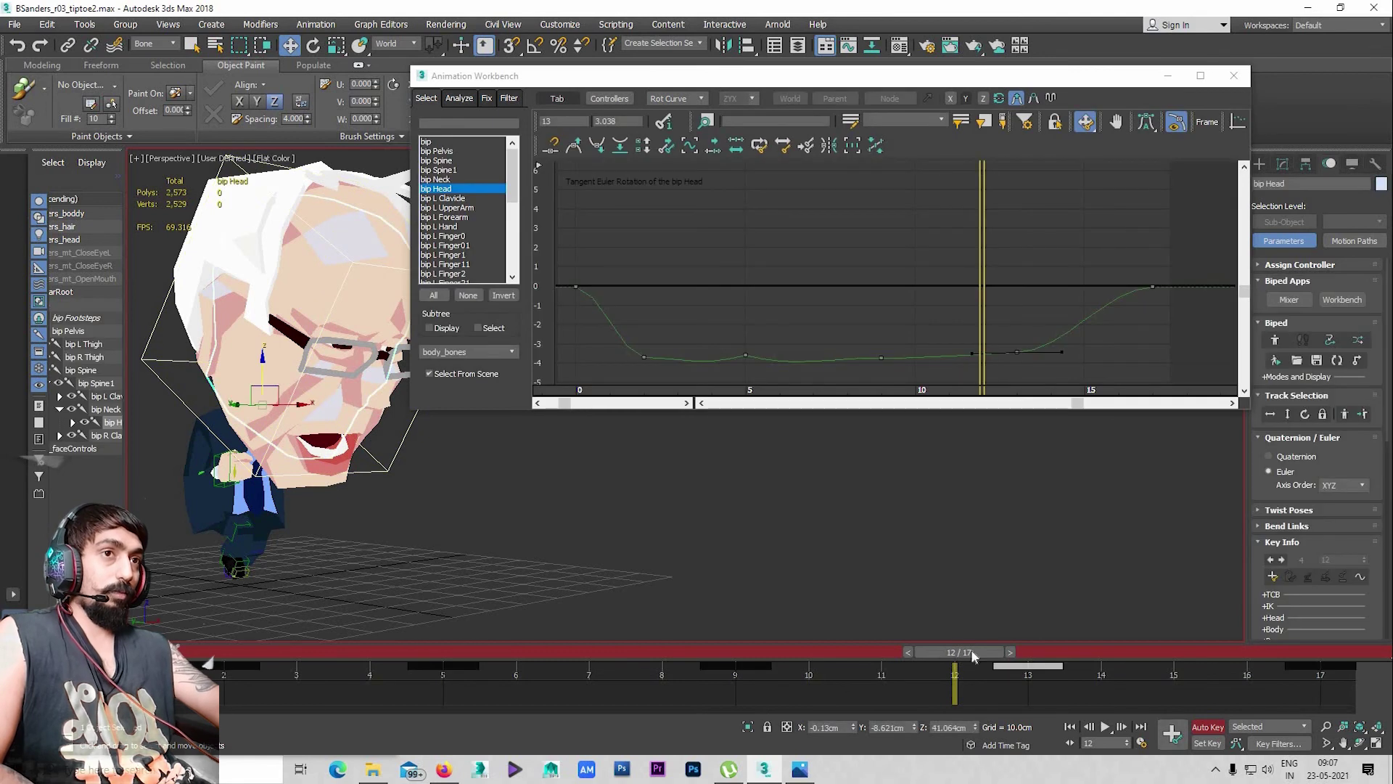
{"action": "mouse_move", "coordinate": [965, 653]}
{"action": "left_mouse_down"}
{"action": "mouse_move", "coordinate": [1054, 686]}
{"action": "mouse_move", "coordinate": [1028, 686]}
{"action": "left_mouse_up"}
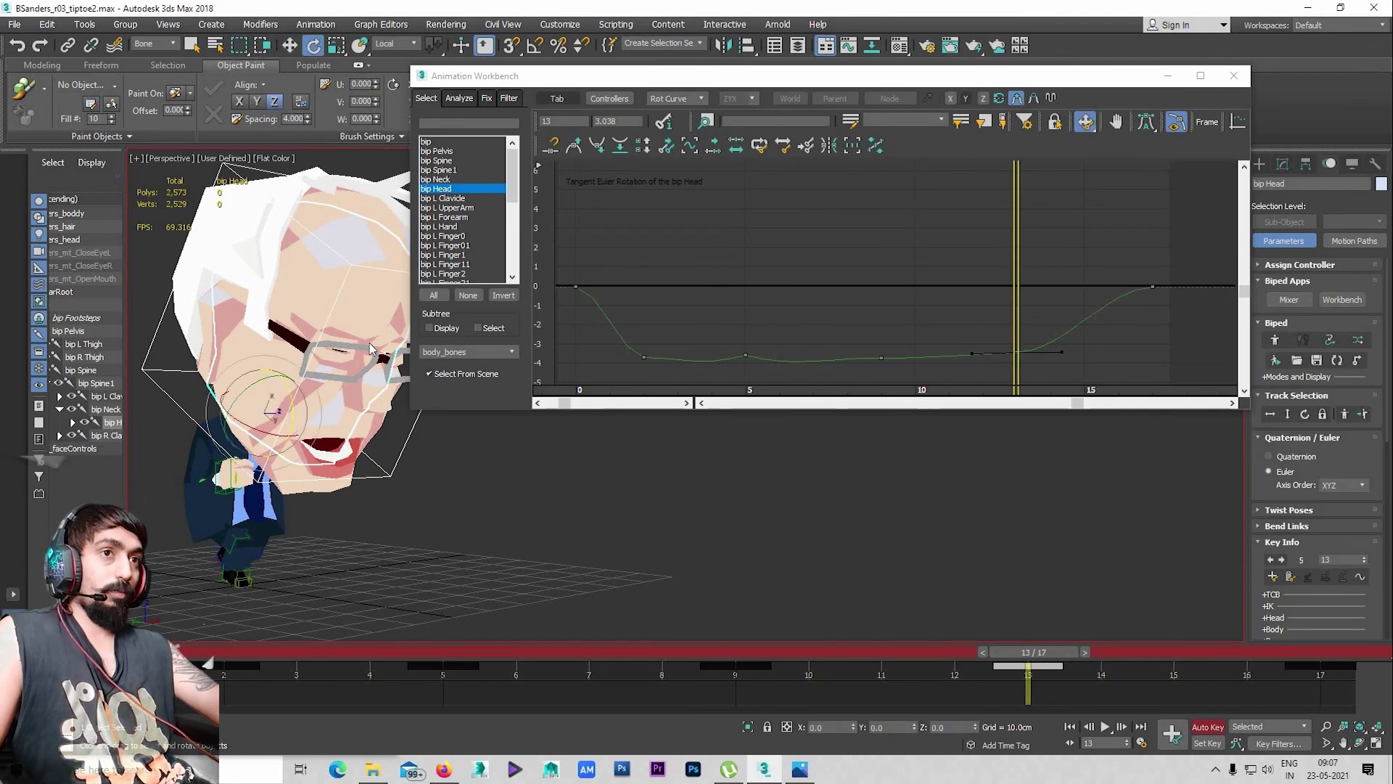
{"action": "left_click_drag", "start_coordinate": [291, 402], "coordinate": [294, 404]}
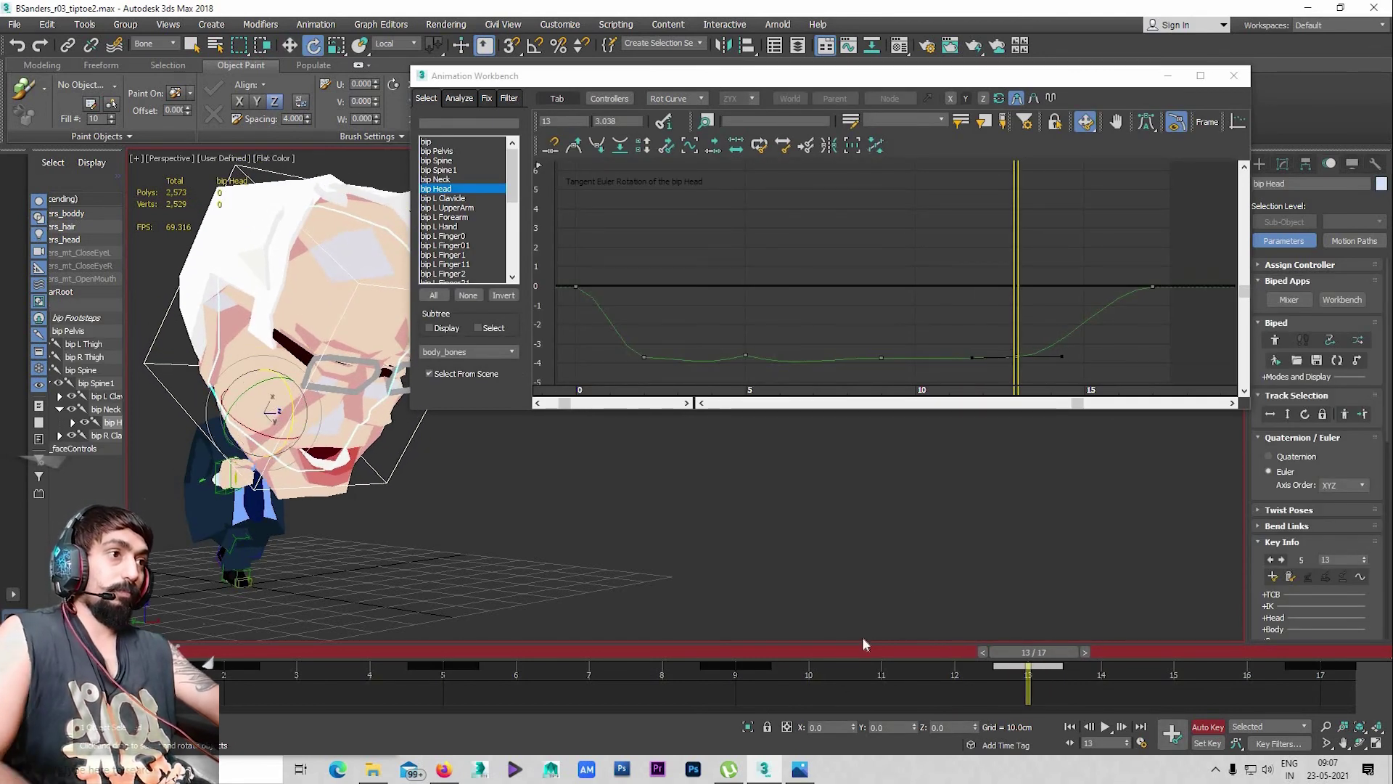
Play the animation back twice from frame 16 to check the head tilt
{"action": "left_click_drag", "start_coordinate": [1109, 656], "coordinate": [1310, 656]}
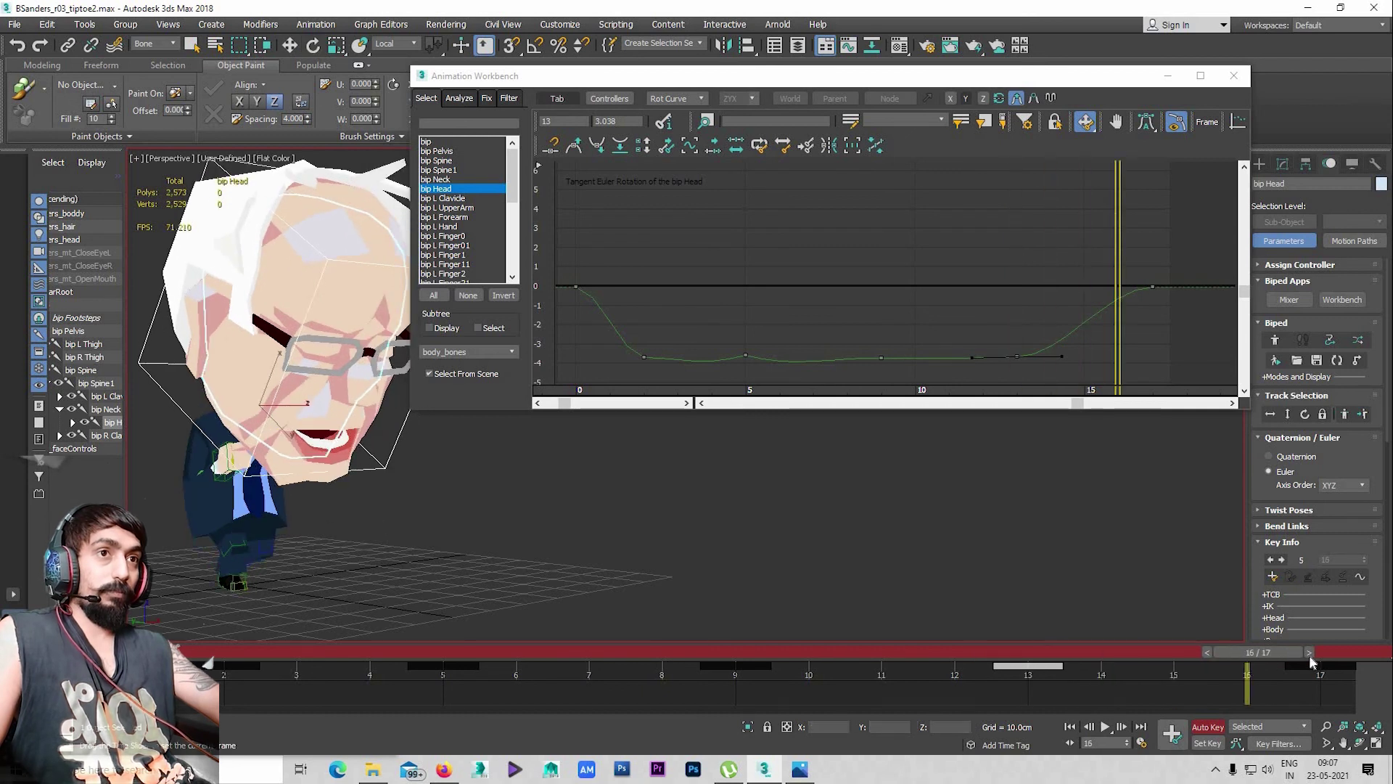
{"action": "key", "text": "slash"}
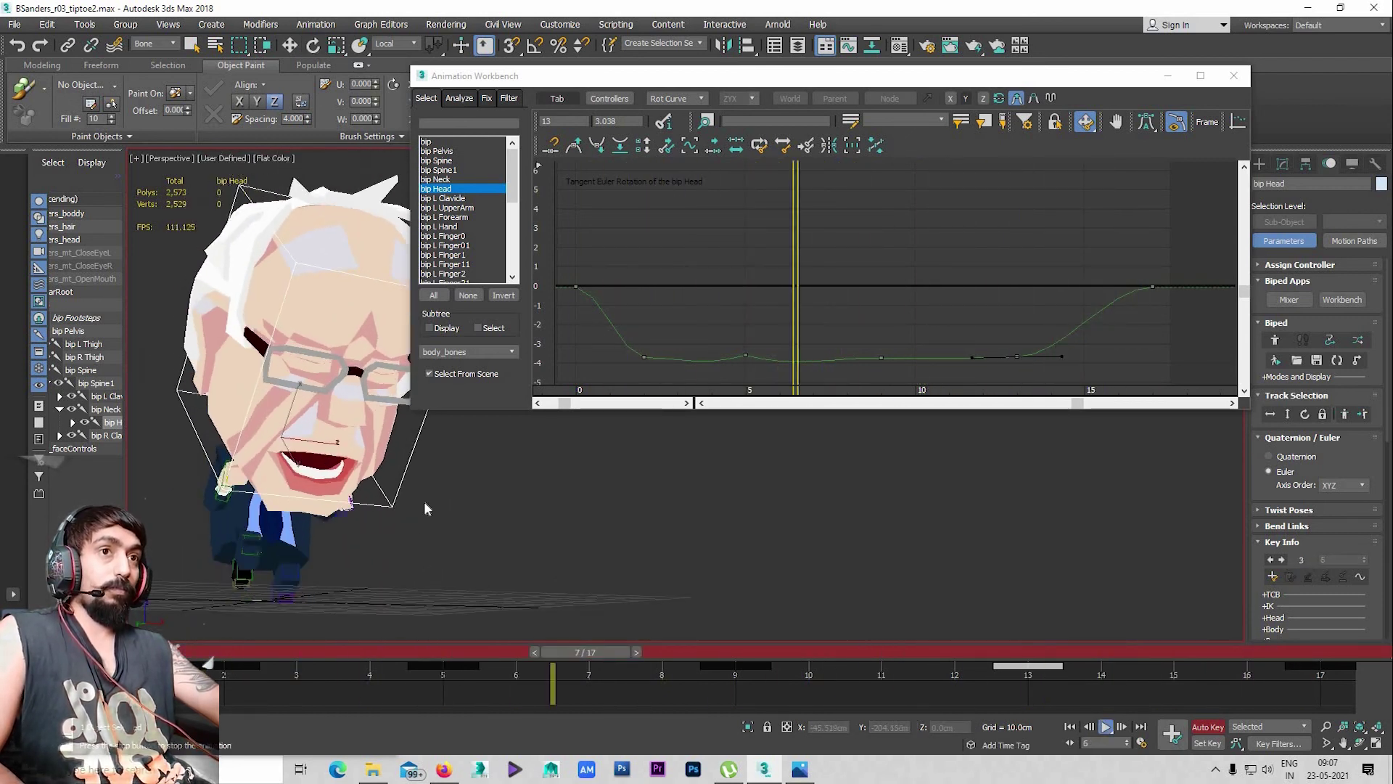
{"action": "left_click", "coordinate": [1171, 674]}
{"action": "key", "text": "e"}
{"action": "key", "text": "slash"}
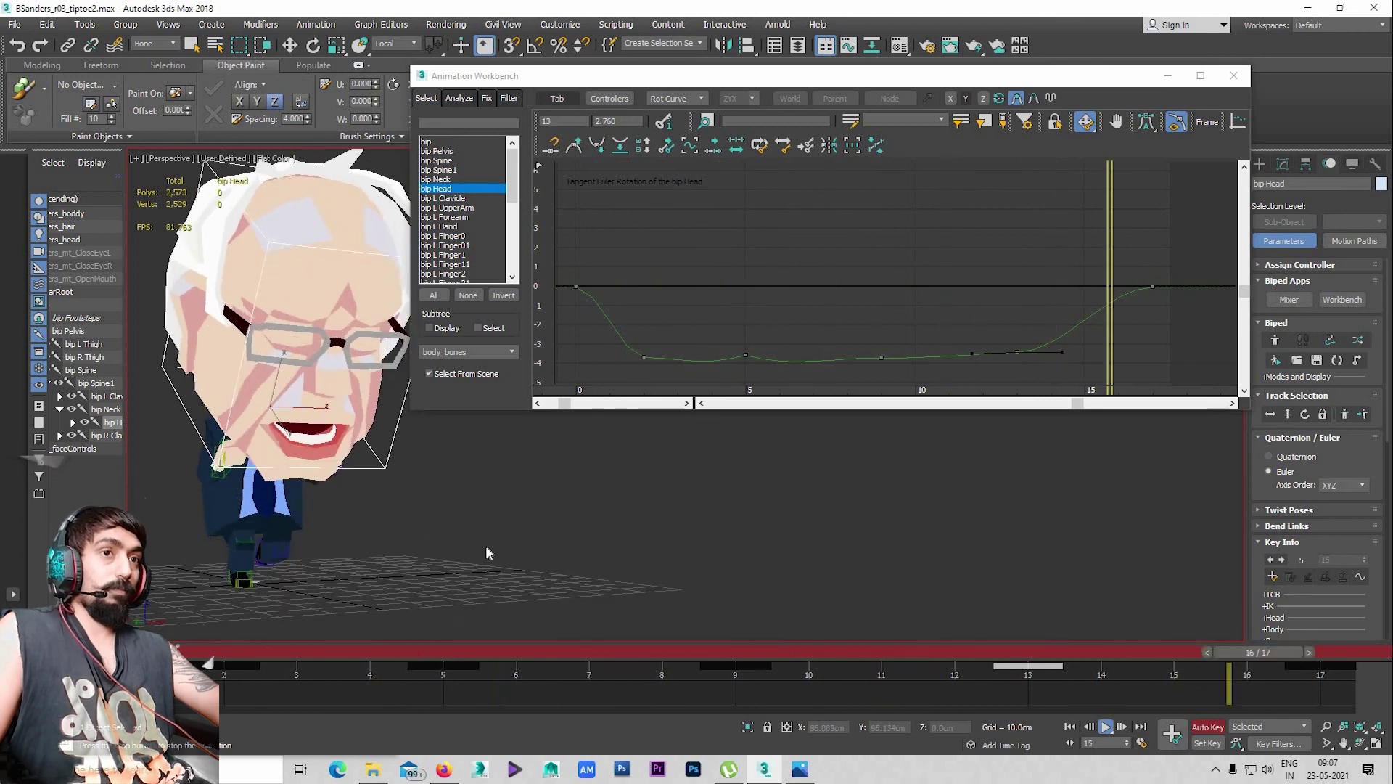
{"action": "key", "text": "slash"}
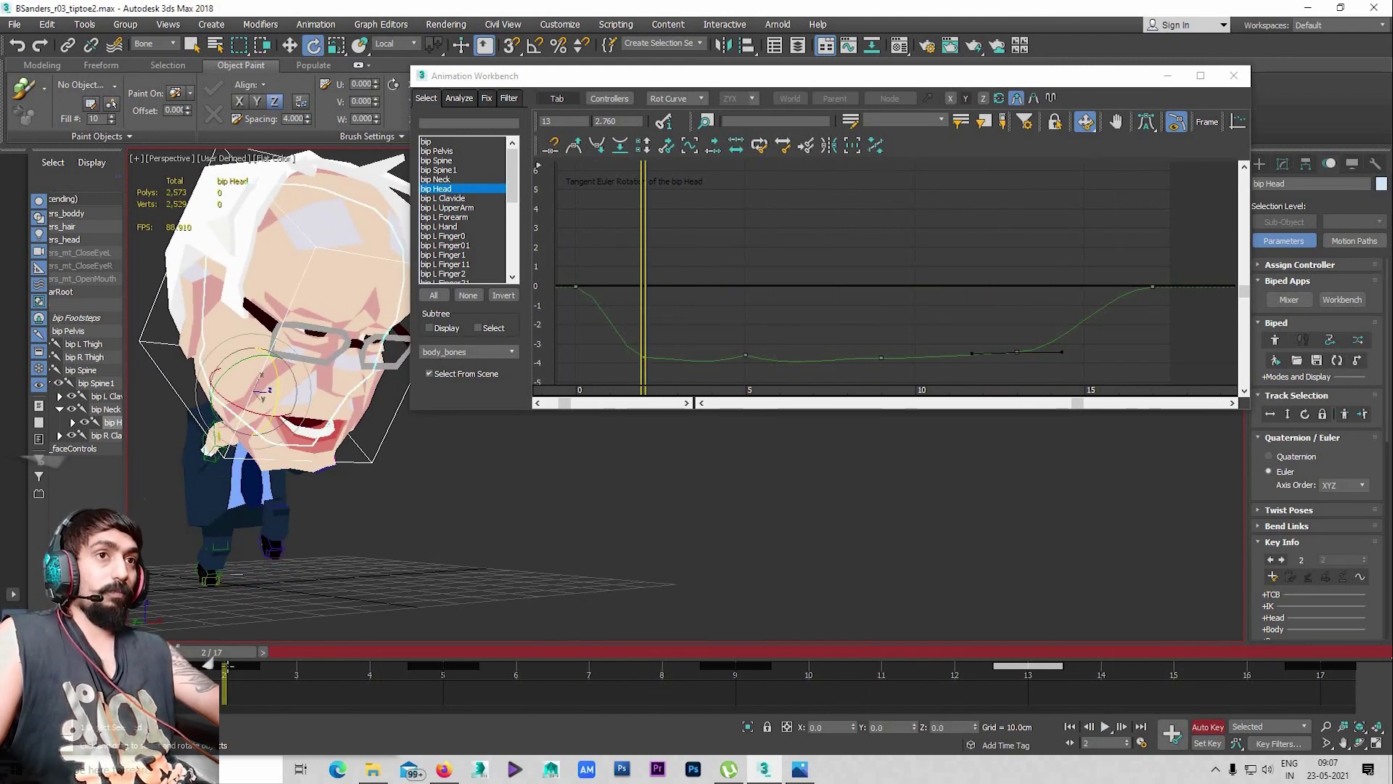
Scrub to frame 13, play back once more, and select bip R Thigh
{"action": "left_click_drag", "start_coordinate": [759, 678], "coordinate": [1017, 708]}
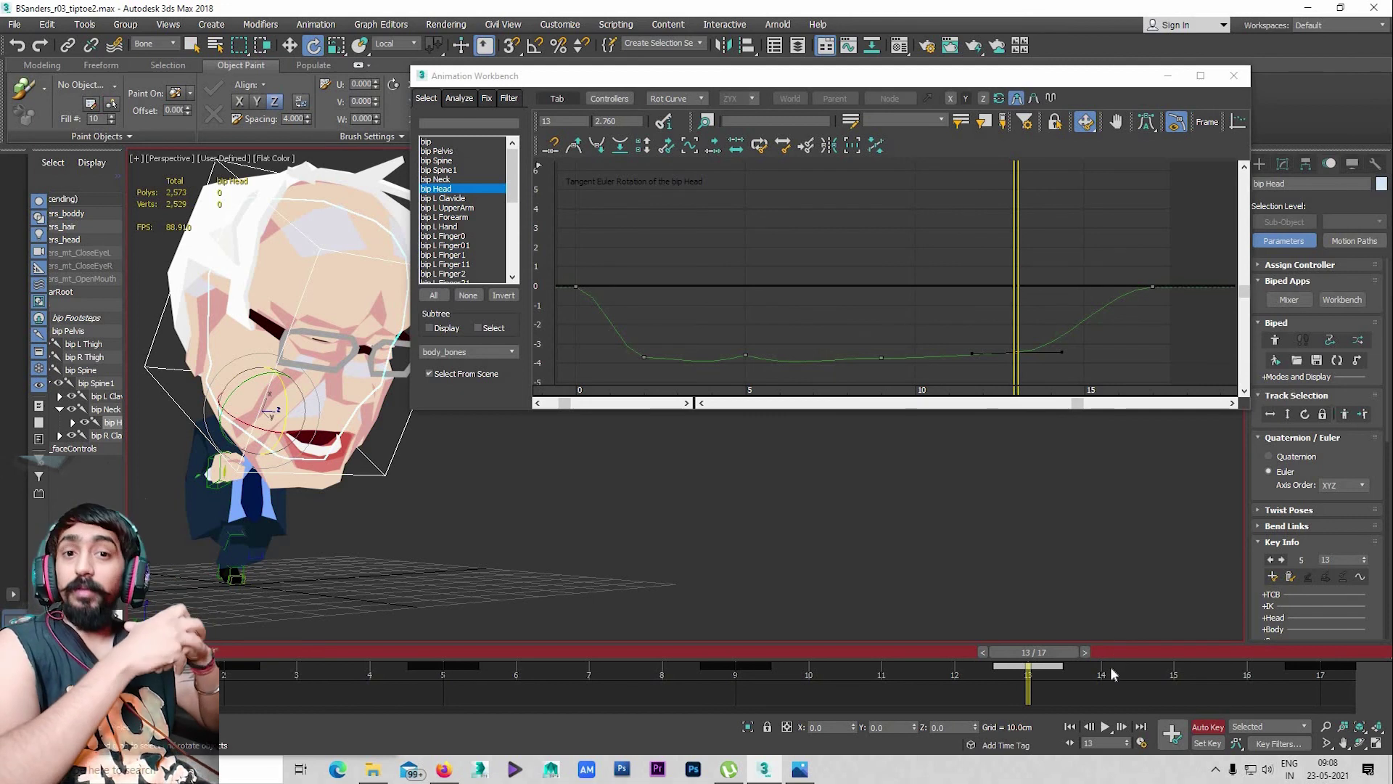
{"action": "left_click", "coordinate": [1105, 727]}
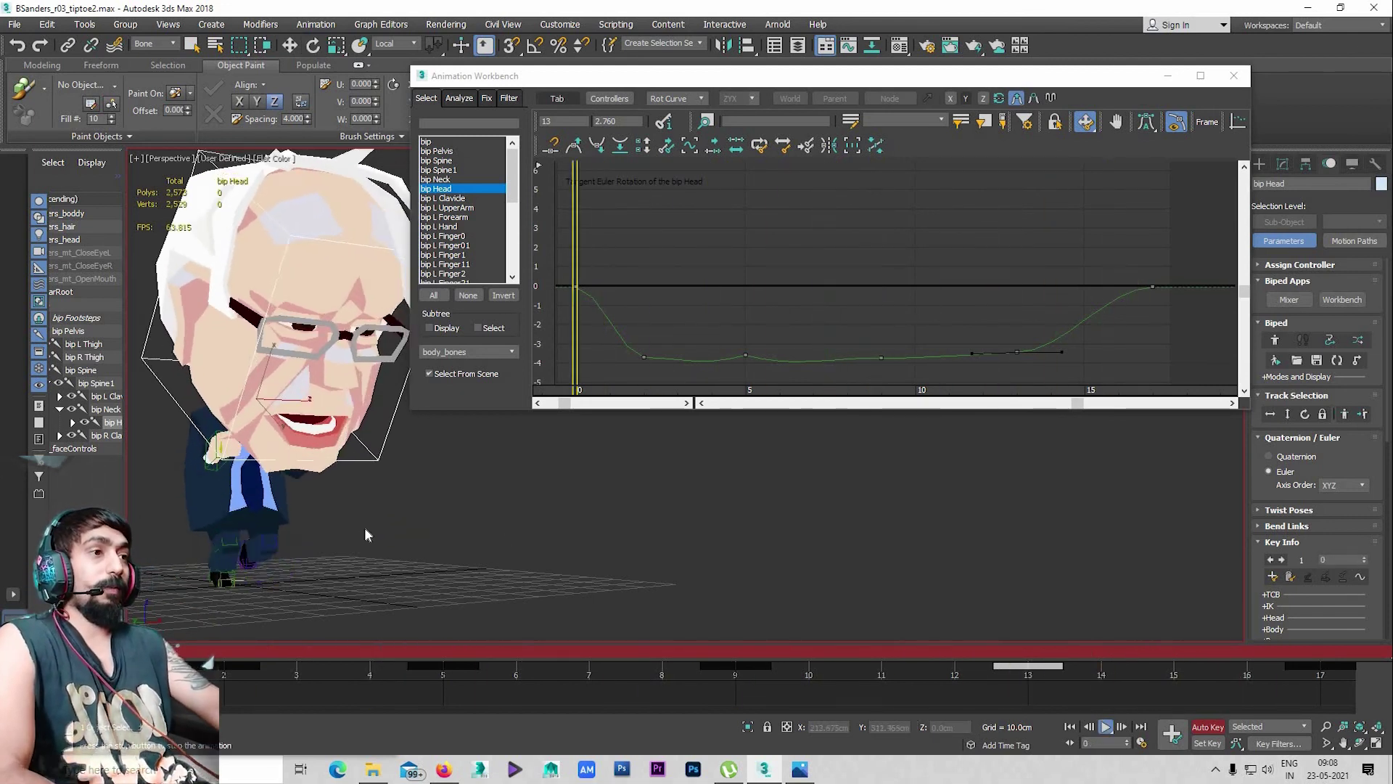
{"action": "key", "text": "slash"}
{"action": "key", "text": "e"}
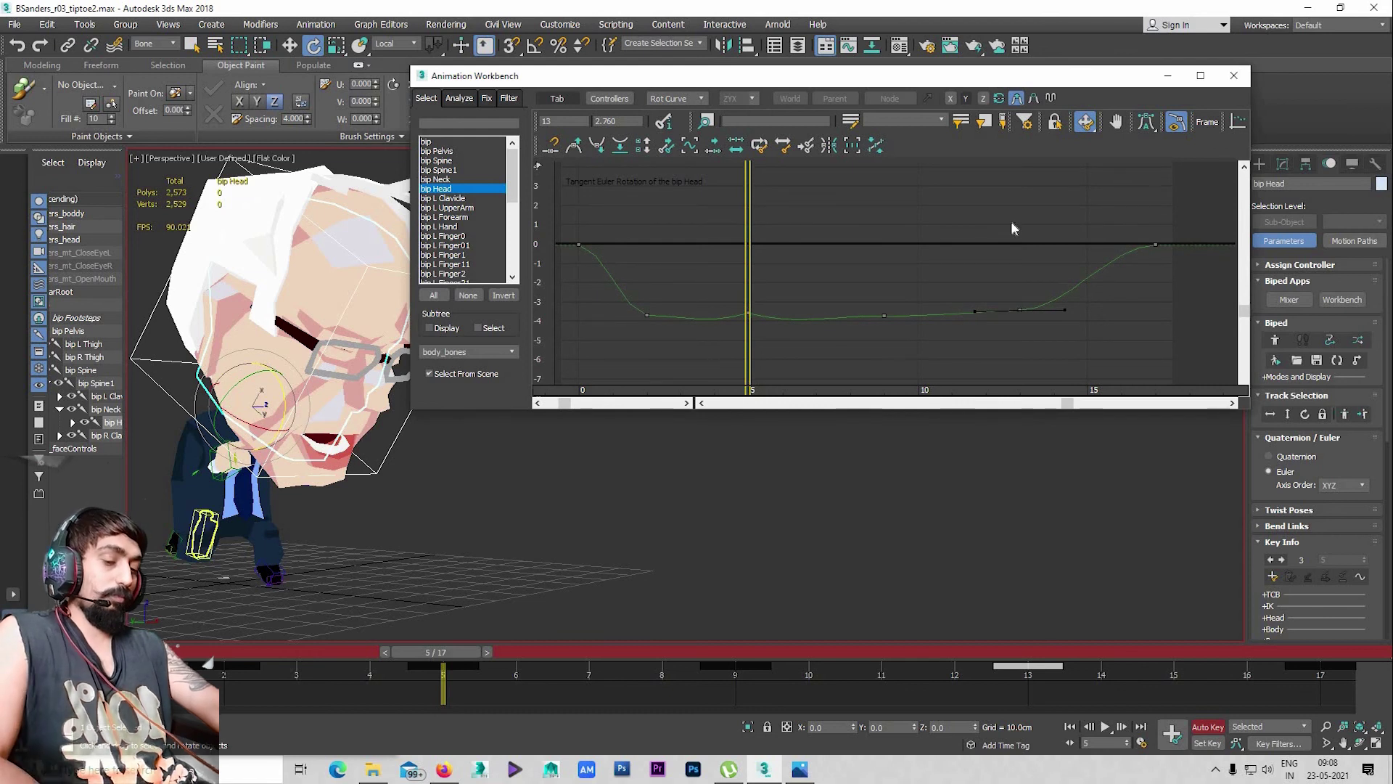
{"action": "left_click", "coordinate": [206, 529]}
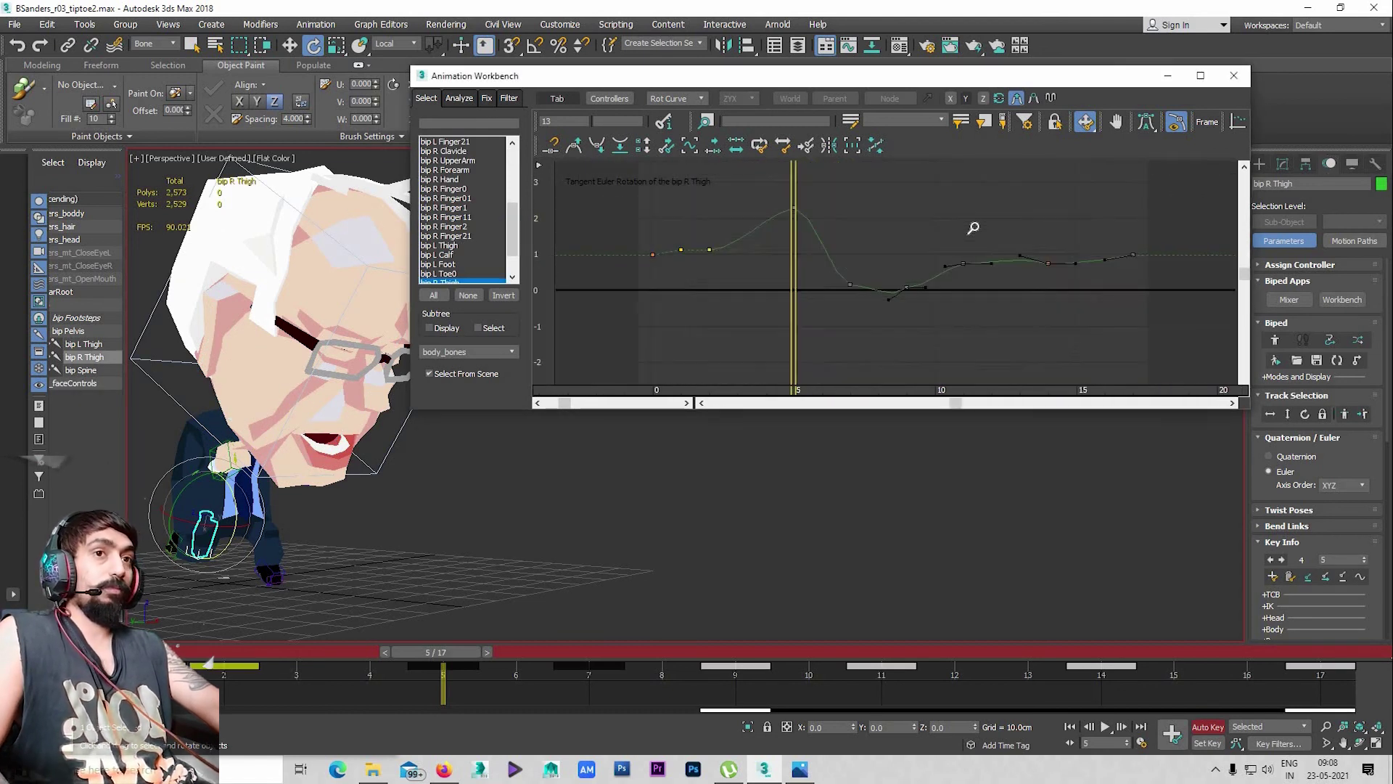
Deselect the bip R Thigh curve keys and pan the graph to show the whole curve
{"action": "left_click_drag", "start_coordinate": [973, 227], "coordinate": [1057, 273]}
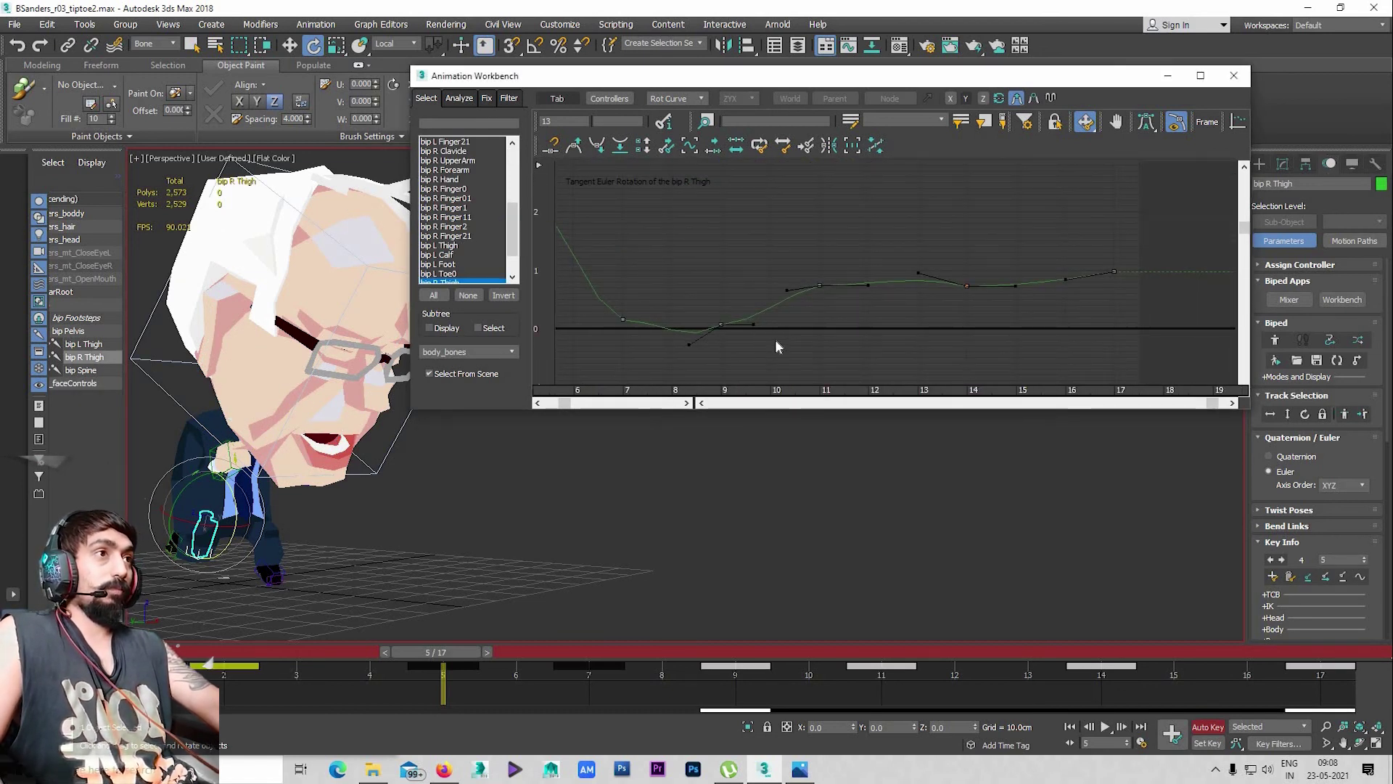
{"action": "left_click", "coordinate": [704, 345]}
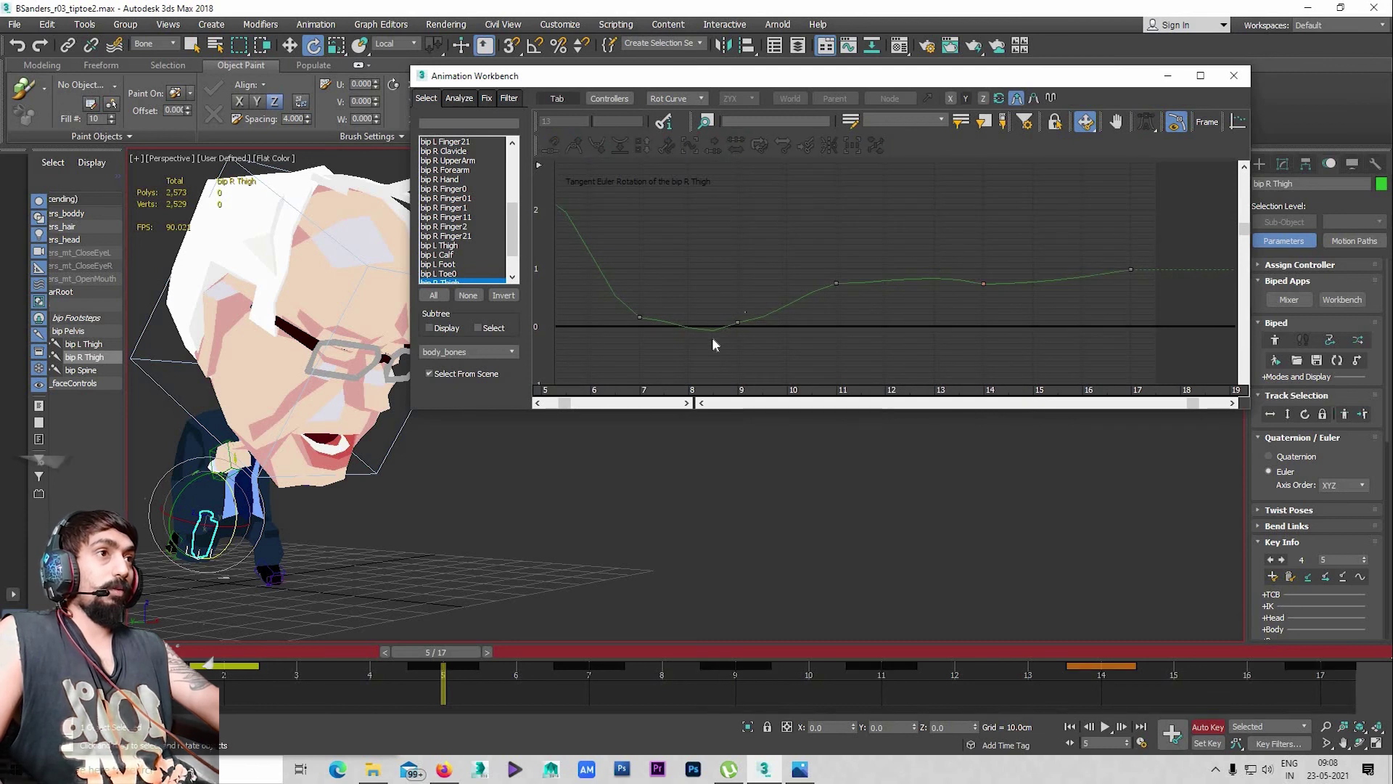
{"action": "scroll", "coordinate": [766, 336], "scroll_direction": "down", "scroll_amount": 2}
{"action": "middle_click_drag", "start_coordinate": [766, 336], "coordinate": [665, 193]}
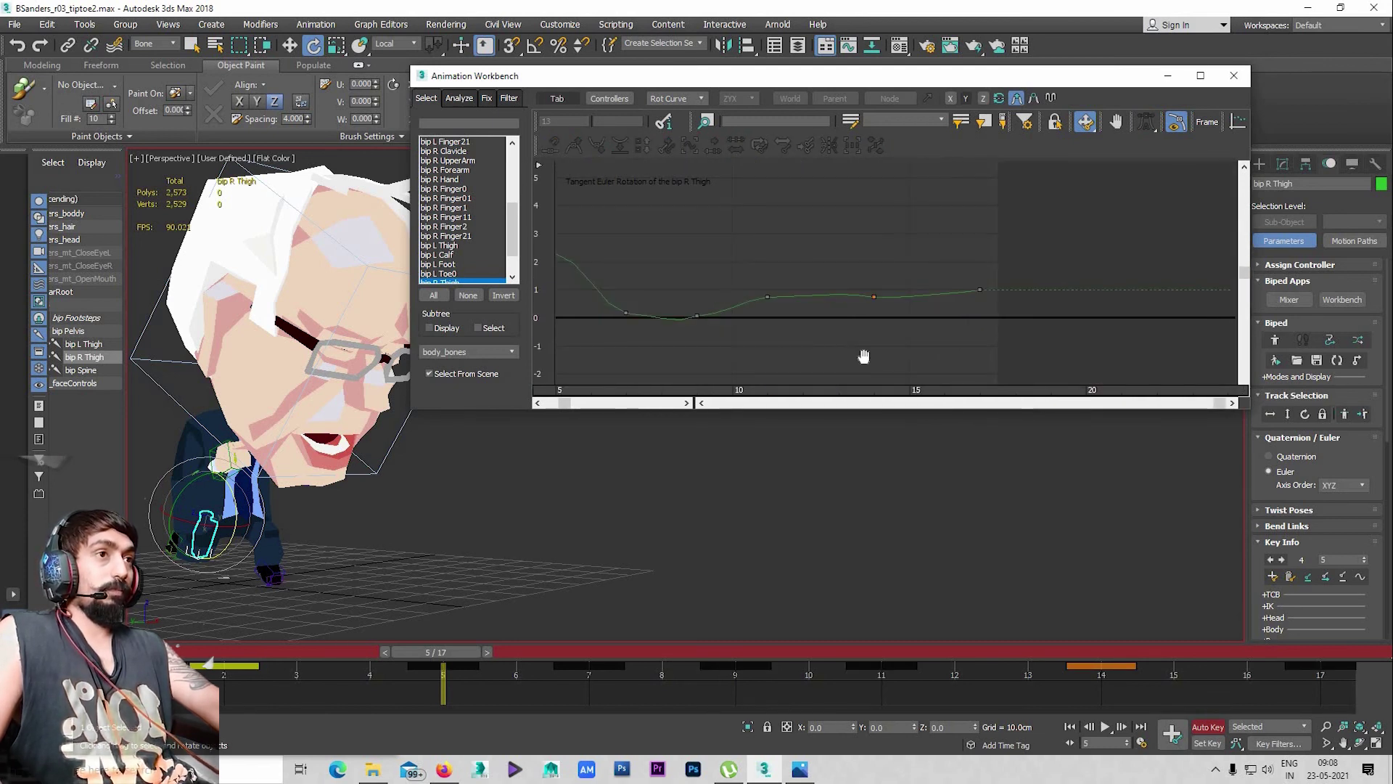
Select bip L Calf and zoom the viewport to it
{"action": "left_click", "coordinate": [266, 544]}
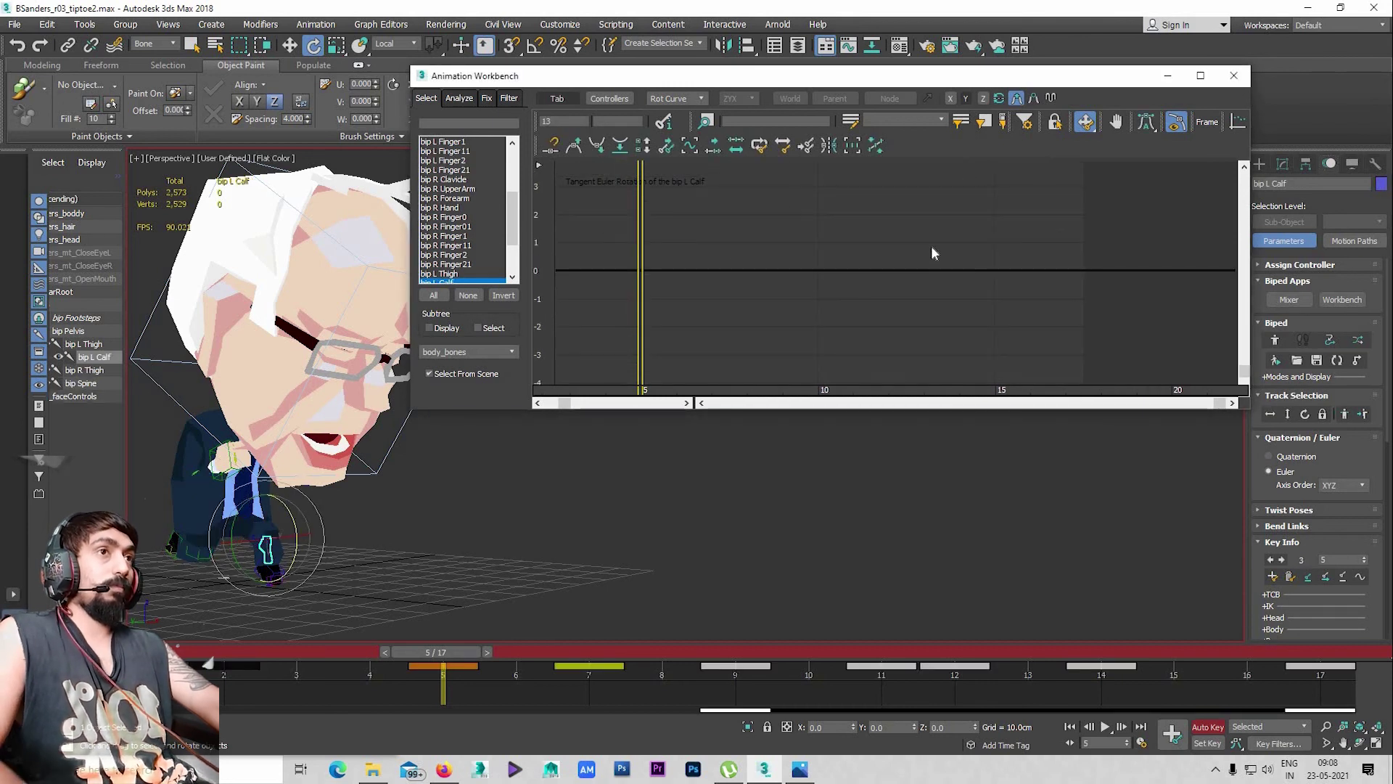
{"action": "key", "text": "z"}
{"action": "scroll", "coordinate": [871, 243], "scroll_direction": "down", "scroll_amount": 2}
{"action": "scroll", "coordinate": [875, 304], "scroll_direction": "down", "scroll_amount": 1}
{"action": "scroll", "coordinate": [873, 304], "scroll_direction": "down", "scroll_amount": 2}
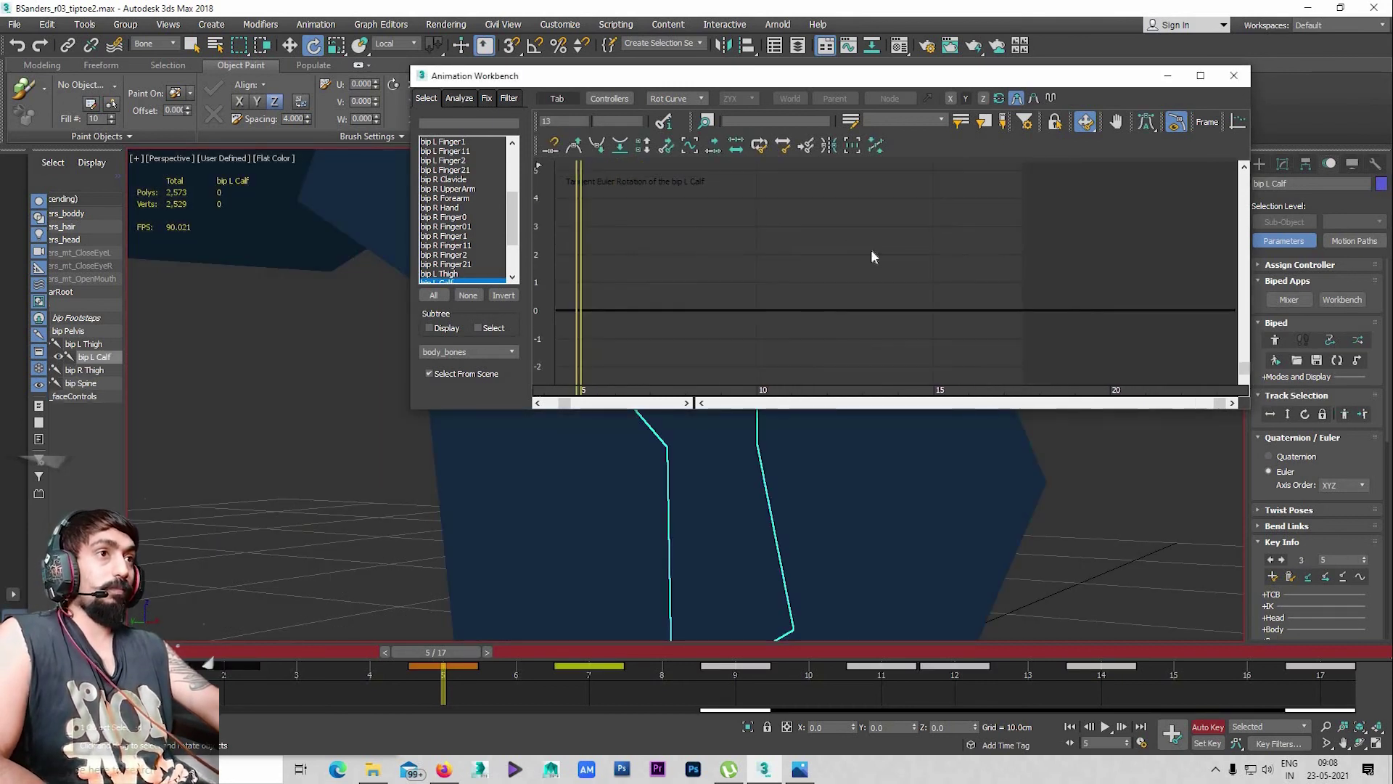
{"action": "scroll", "coordinate": [907, 326], "scroll_direction": "down", "scroll_amount": 2}
{"action": "scroll", "coordinate": [523, 444], "scroll_direction": "down", "scroll_amount": 3}
{"action": "scroll", "coordinate": [524, 451], "scroll_direction": "down", "scroll_amount": 3}
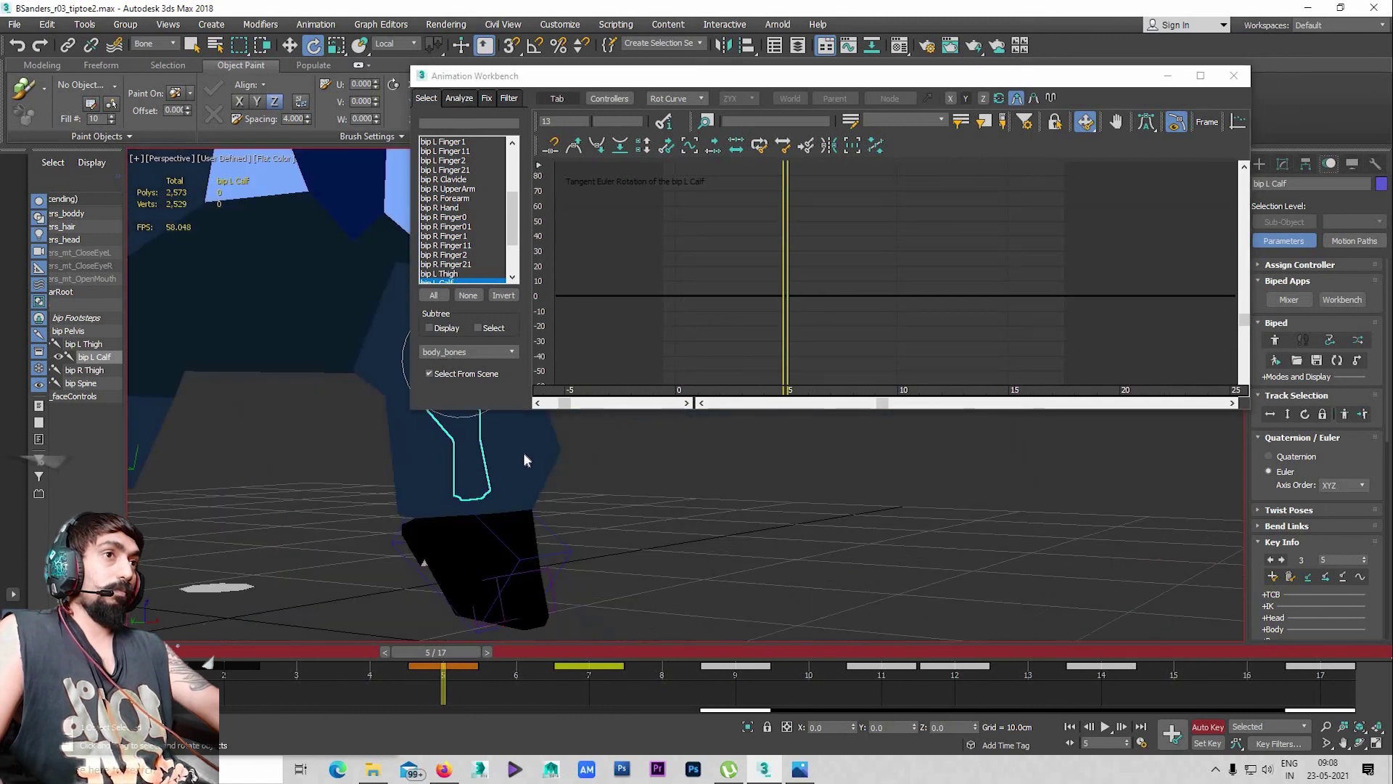
Frame the whole character in the viewport and pan the graph around the flat calf curve
{"action": "middle_click_drag", "start_coordinate": [523, 451], "coordinate": [434, 487]}
{"action": "scroll", "coordinate": [434, 487], "scroll_direction": "down", "scroll_amount": 3}
{"action": "scroll", "coordinate": [406, 493], "scroll_direction": "down", "scroll_amount": 3}
{"action": "scroll", "coordinate": [349, 495], "scroll_direction": "down", "scroll_amount": 2}
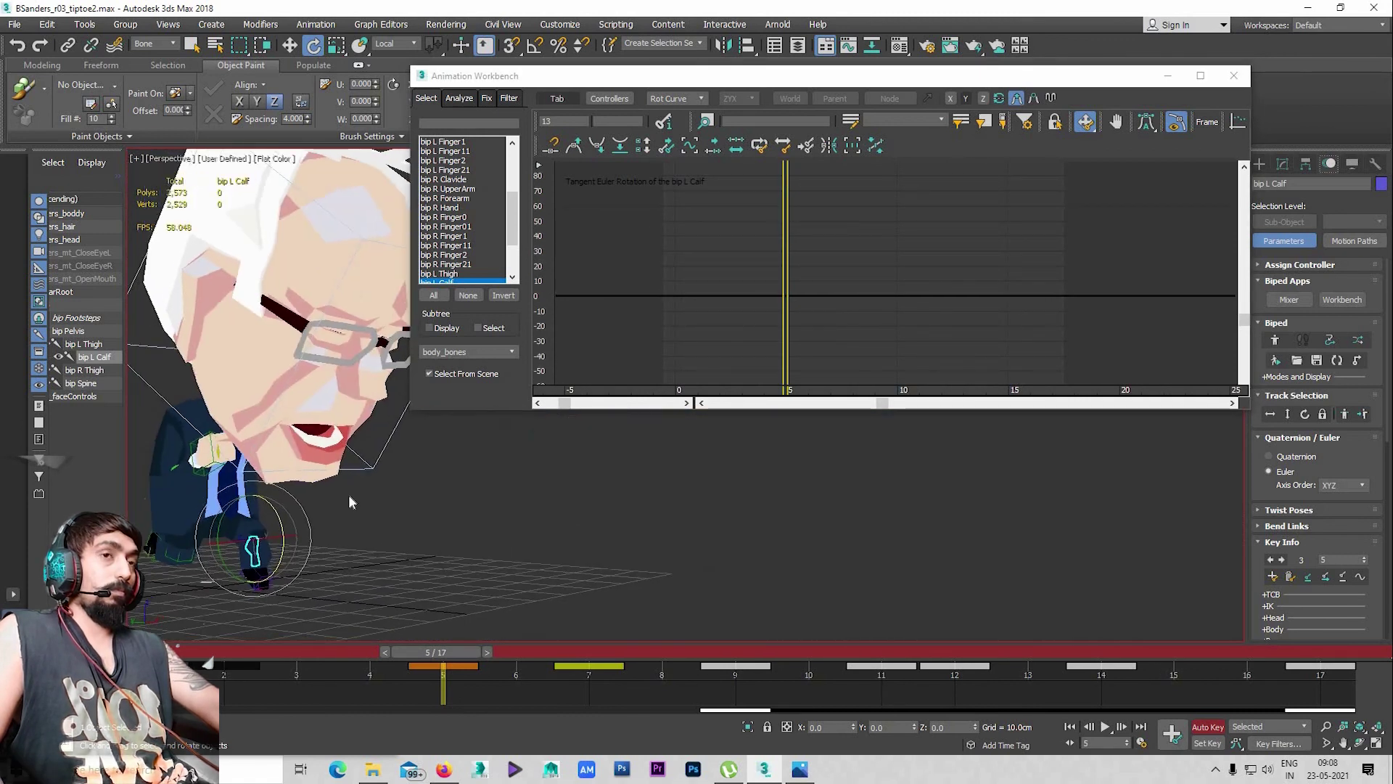
{"action": "mouse_move", "coordinate": [348, 495]}
{"action": "middle_mouse_down"}
{"action": "mouse_move", "coordinate": [377, 511]}
{"action": "mouse_move", "coordinate": [352, 490]}
{"action": "middle_mouse_up"}
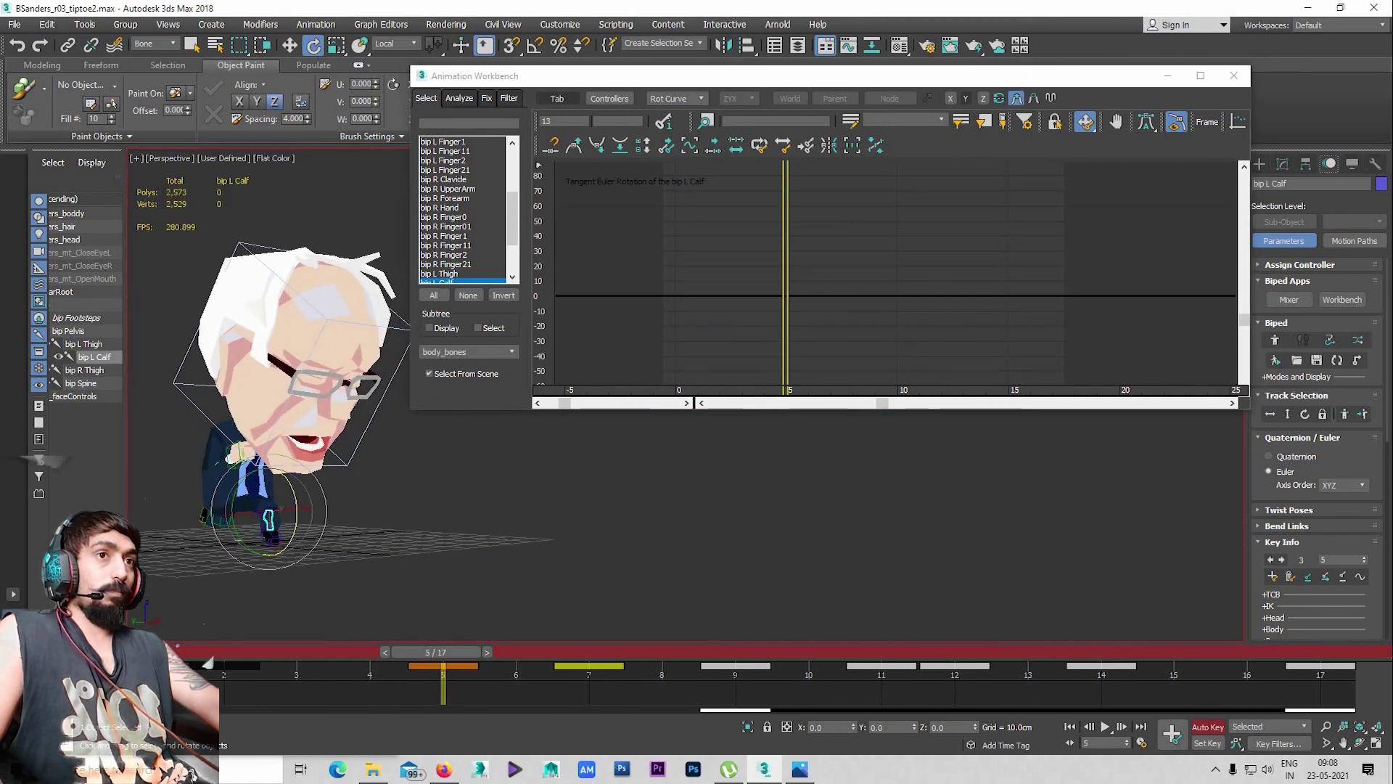
{"action": "scroll", "coordinate": [952, 288], "scroll_direction": "down", "scroll_amount": 2}
{"action": "mouse_move", "coordinate": [890, 432]}
{"action": "middle_mouse_down"}
{"action": "mouse_move", "coordinate": [882, 216]}
{"action": "mouse_move", "coordinate": [922, 323]}
{"action": "middle_mouse_up"}
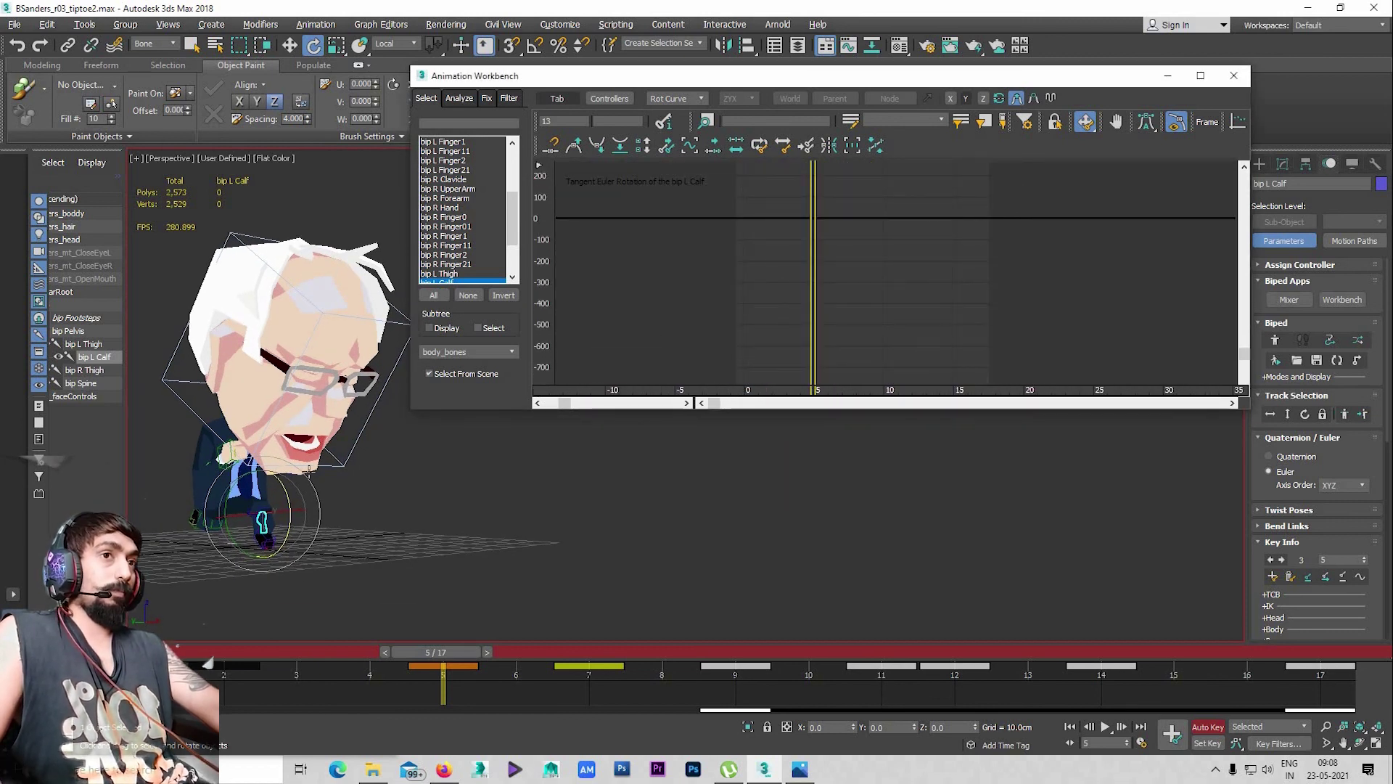
Select bip R Hand and zoom the Workbench curve graph onto its rotation curve
{"action": "left_click", "coordinate": [221, 454]}
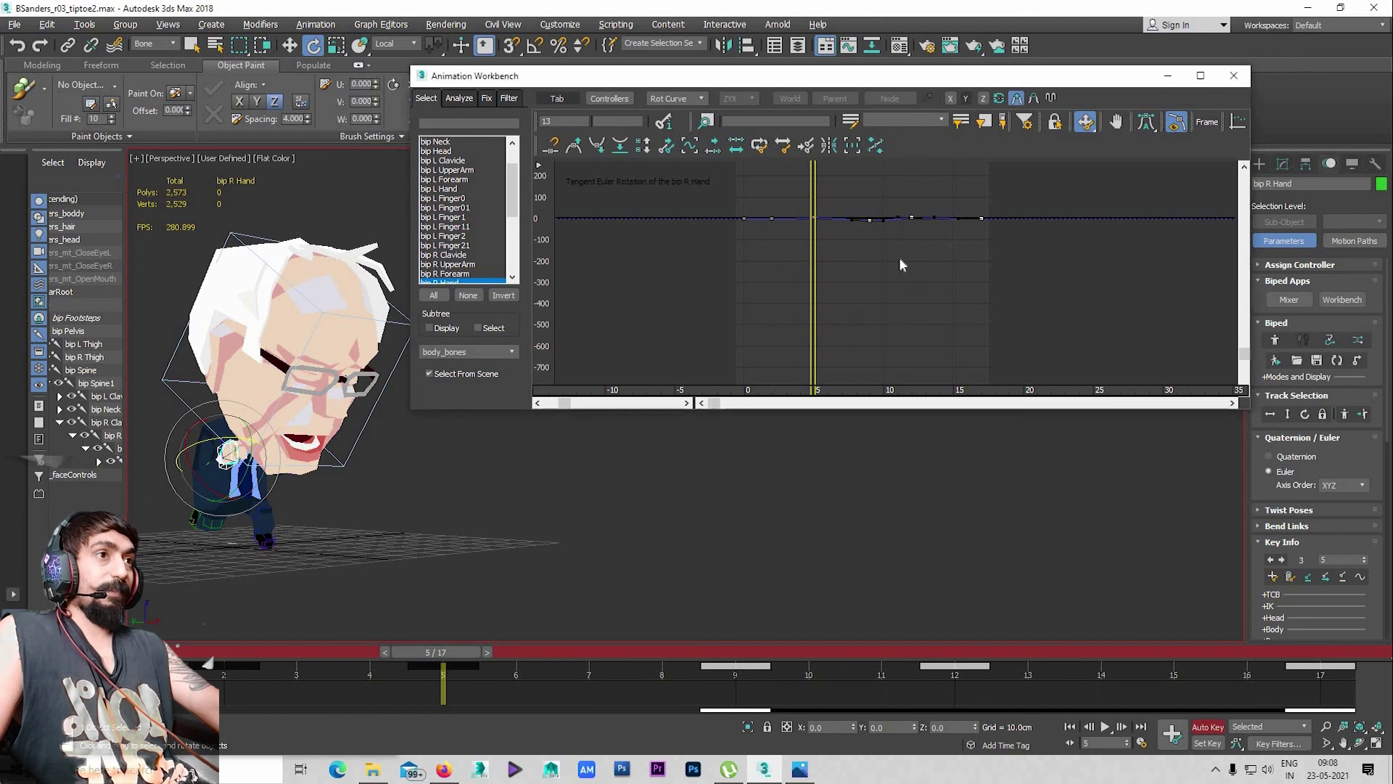
{"action": "scroll", "coordinate": [898, 266], "scroll_direction": "up", "scroll_amount": 2}
{"action": "scroll", "coordinate": [896, 270], "scroll_direction": "up", "scroll_amount": 2}
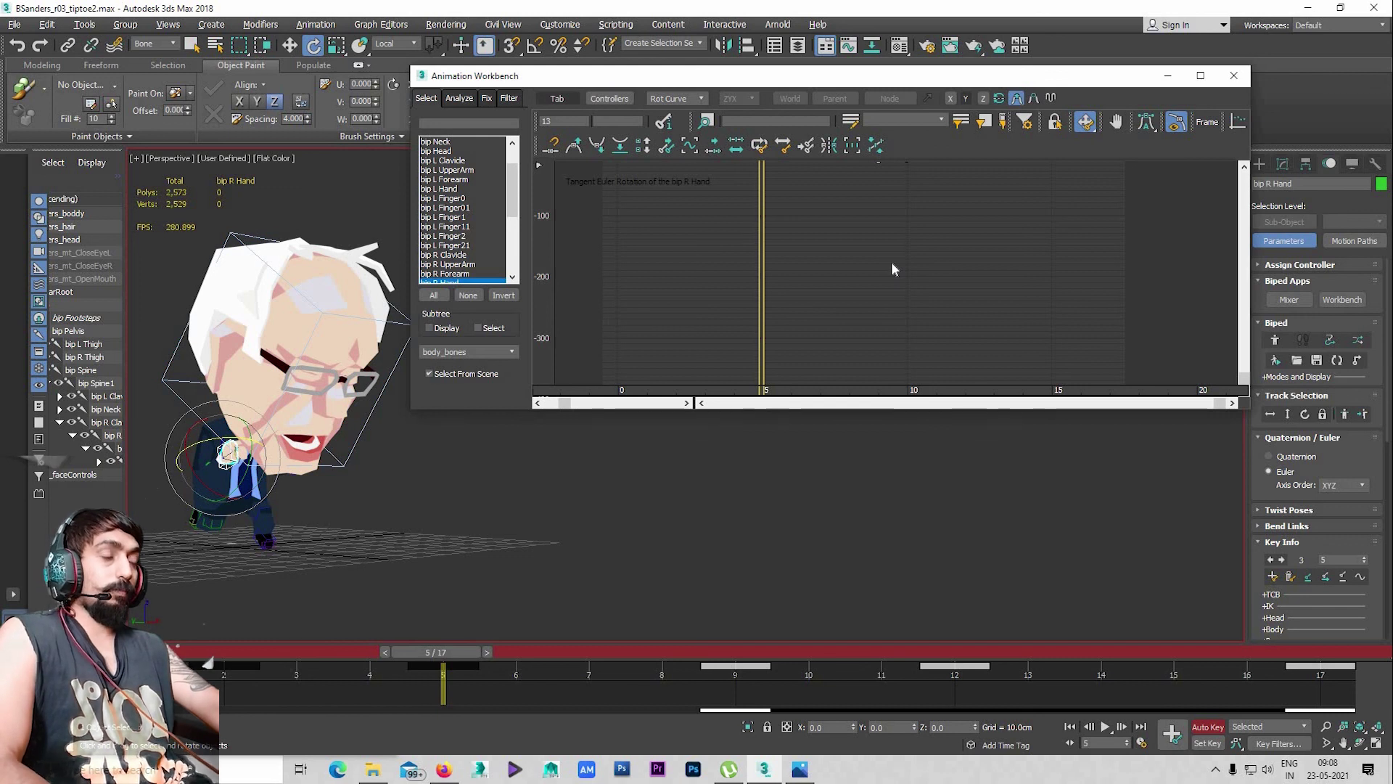
{"action": "scroll", "coordinate": [886, 296], "scroll_direction": "down", "scroll_amount": 2}
{"action": "scroll", "coordinate": [859, 258], "scroll_direction": "down", "scroll_amount": 2}
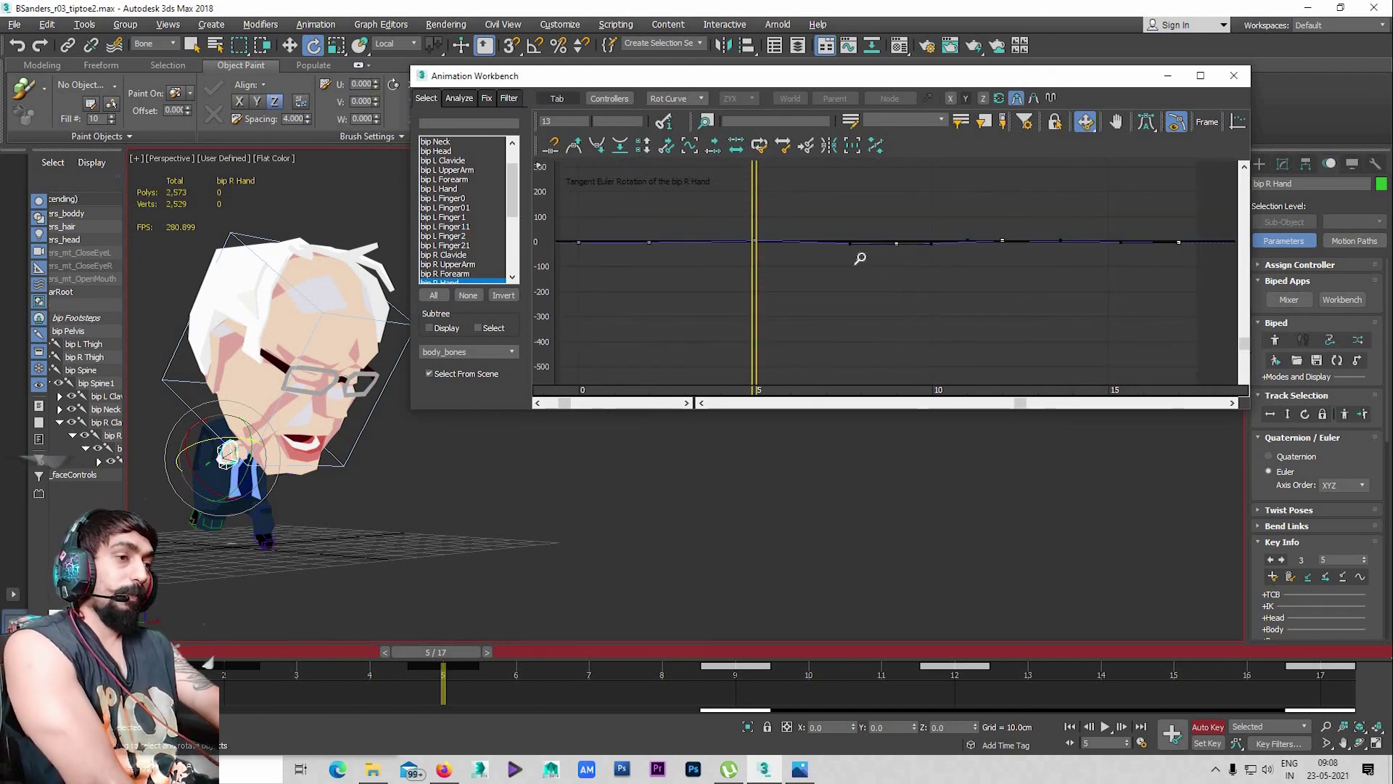
{"action": "middle_click_drag", "start_coordinate": [937, 232], "coordinate": [927, 338]}
{"action": "key", "text": "w"}
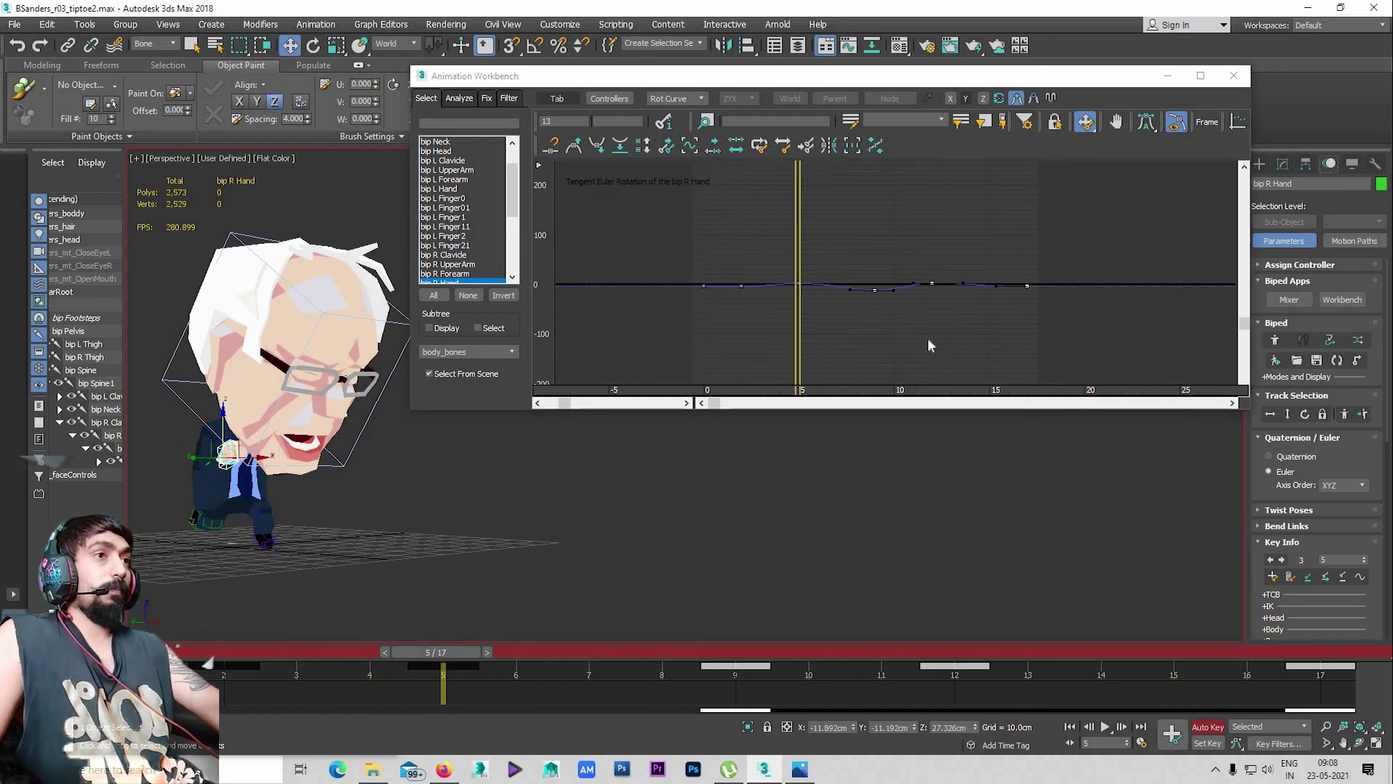
{"action": "mouse_move", "coordinate": [939, 261]}
{"action": "left_mouse_down"}
{"action": "mouse_move", "coordinate": [886, 224]}
{"action": "mouse_move", "coordinate": [933, 290]}
{"action": "mouse_move", "coordinate": [1035, 239]}
{"action": "left_mouse_up"}
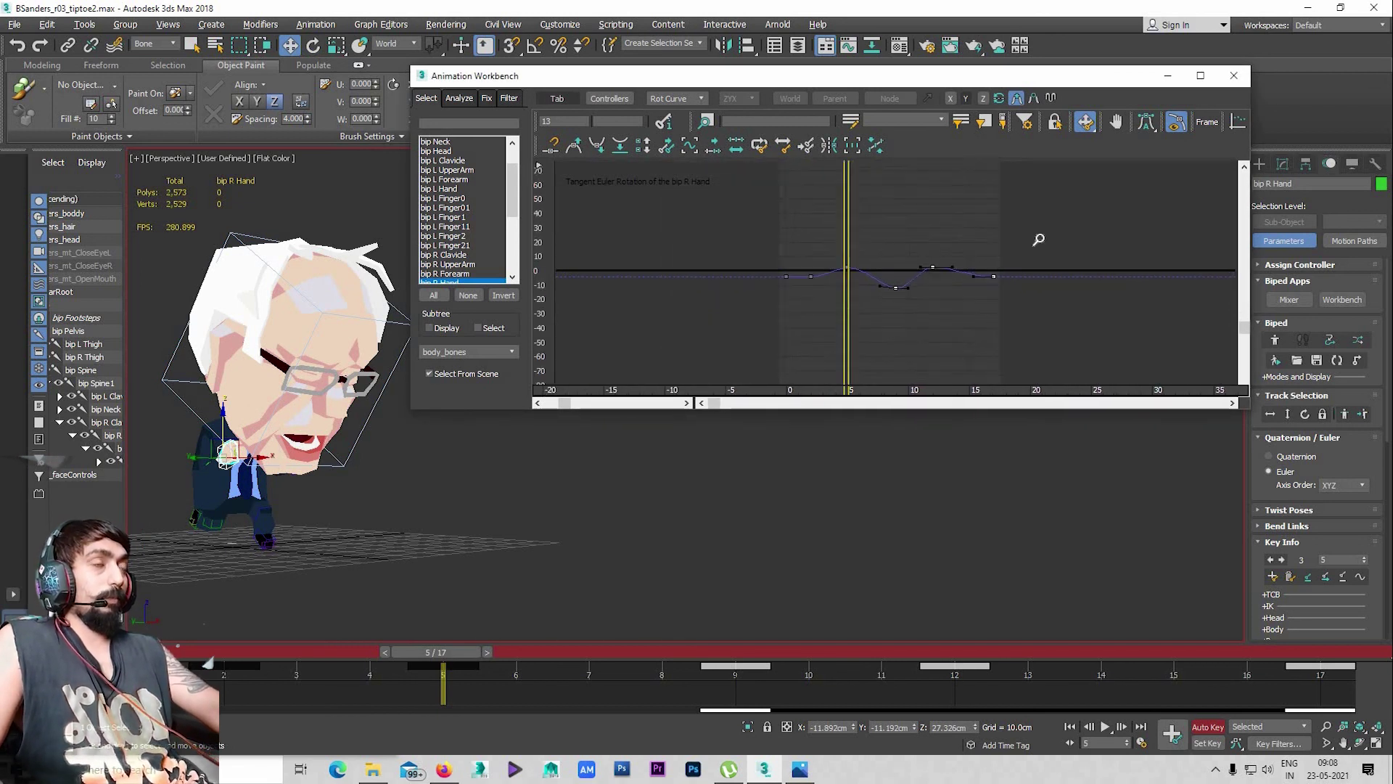
Scrub frames 5 to 9, play while orbiting the character, then stop and open the Display panel
{"action": "left_click_drag", "start_coordinate": [396, 652], "coordinate": [907, 659]}
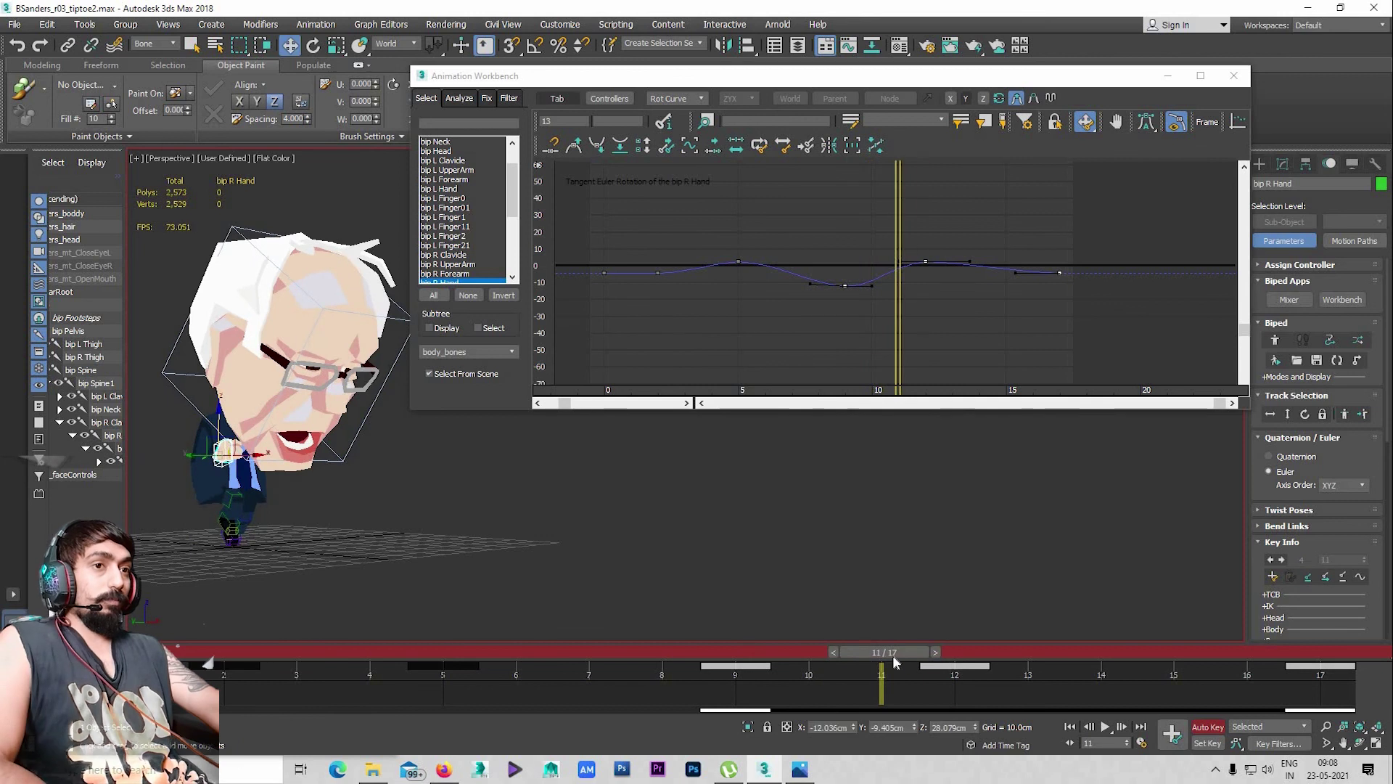
{"action": "key", "text": "/"}
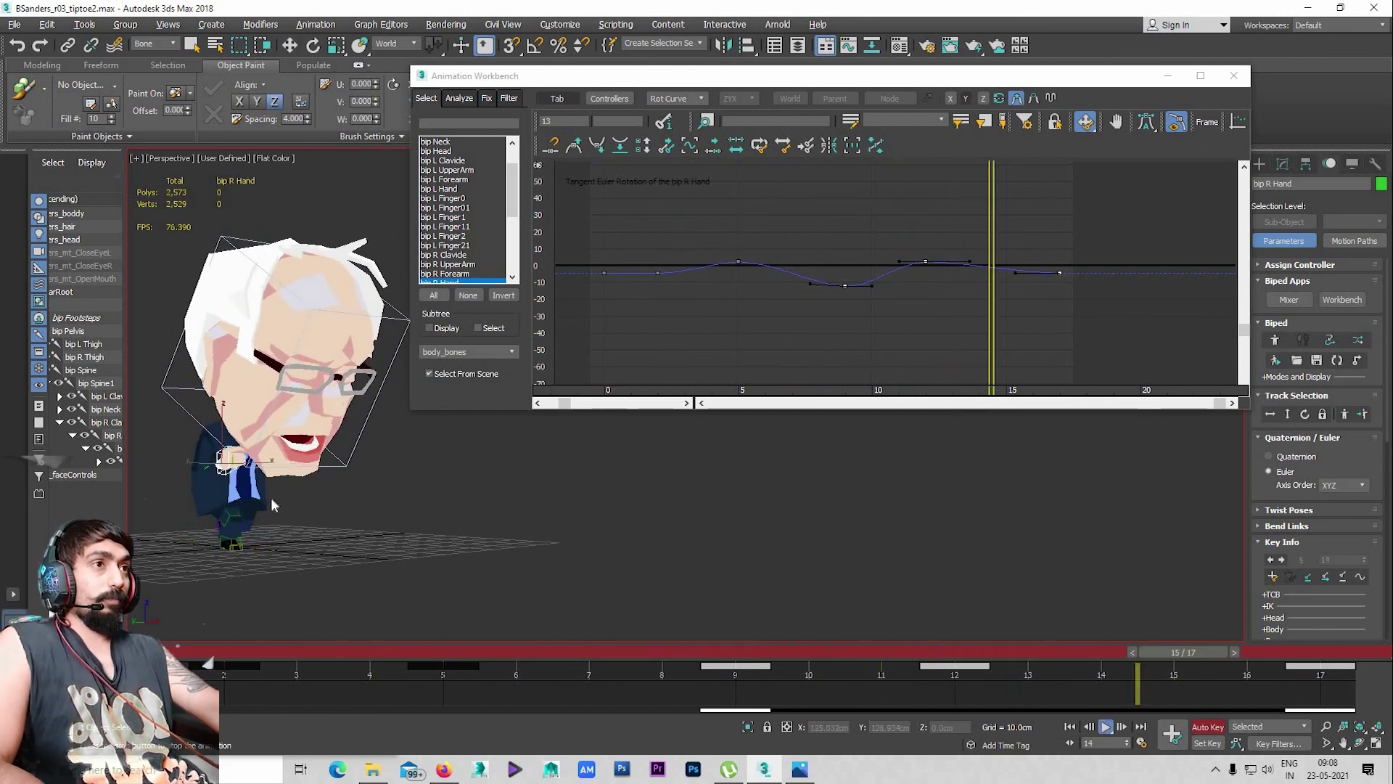
{"action": "scroll", "coordinate": [338, 504], "scroll_direction": "up", "scroll_amount": 2}
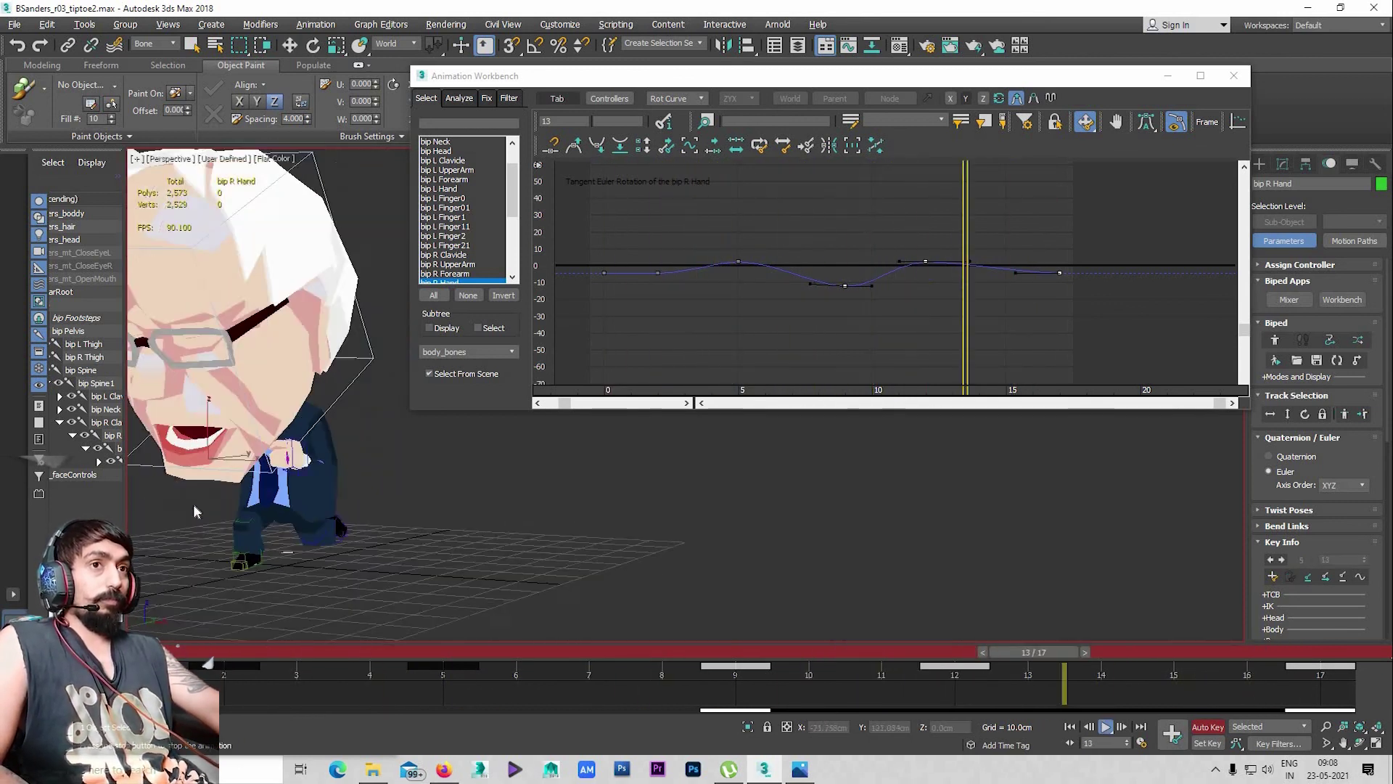
{"action": "mouse_move", "coordinate": [193, 504]}
{"action": "middle_mouse_down", "text": "alt"}
{"action": "mouse_move", "coordinate": [362, 472]}
{"action": "mouse_move", "coordinate": [132, 296]}
{"action": "mouse_move", "coordinate": [130, 398]}
{"action": "mouse_move", "coordinate": [305, 391]}
{"action": "middle_mouse_up", "text": "alt"}
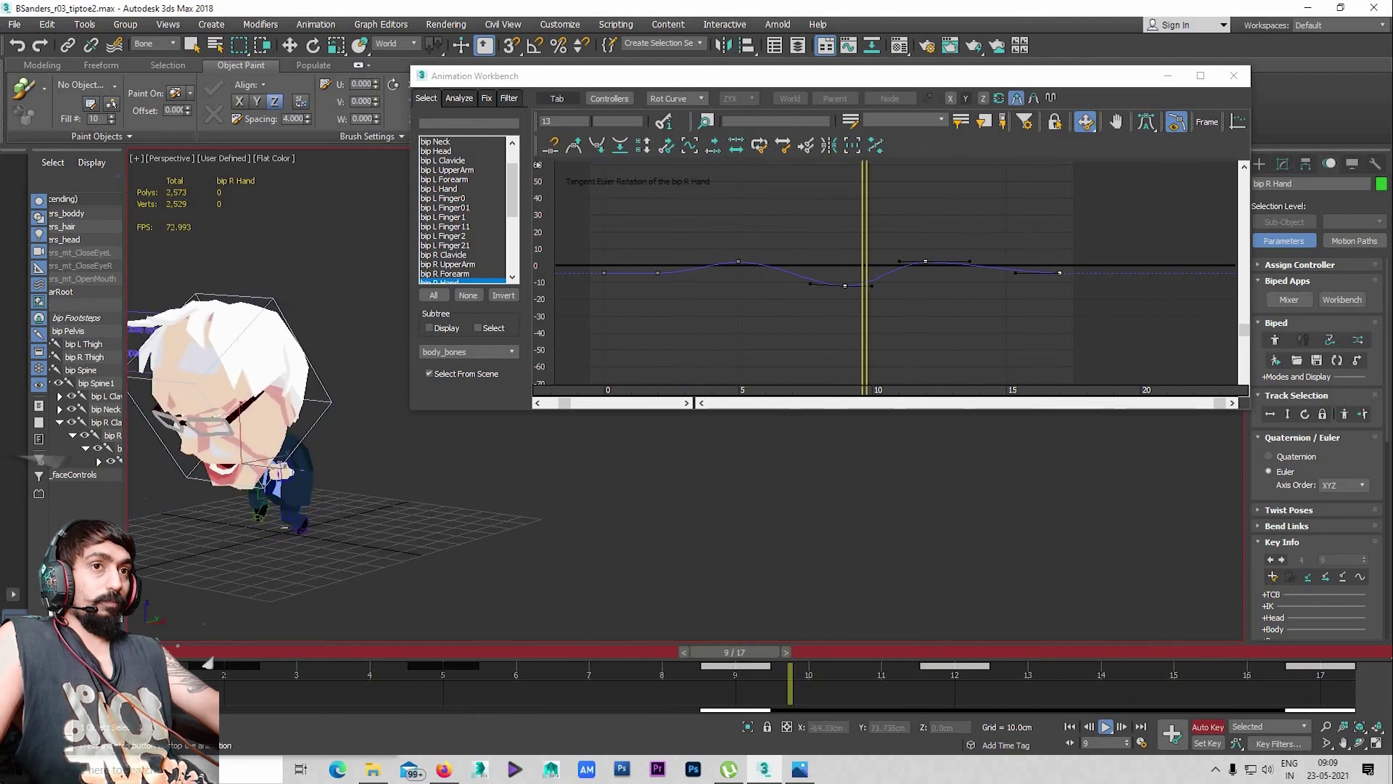
{"action": "scroll", "coordinate": [305, 392], "scroll_direction": "up", "scroll_amount": 3}
{"action": "mouse_move", "coordinate": [305, 392]}
{"action": "middle_mouse_down", "text": "alt"}
{"action": "mouse_move", "coordinate": [333, 459]}
{"action": "mouse_move", "coordinate": [490, 447]}
{"action": "middle_mouse_up", "text": "alt"}
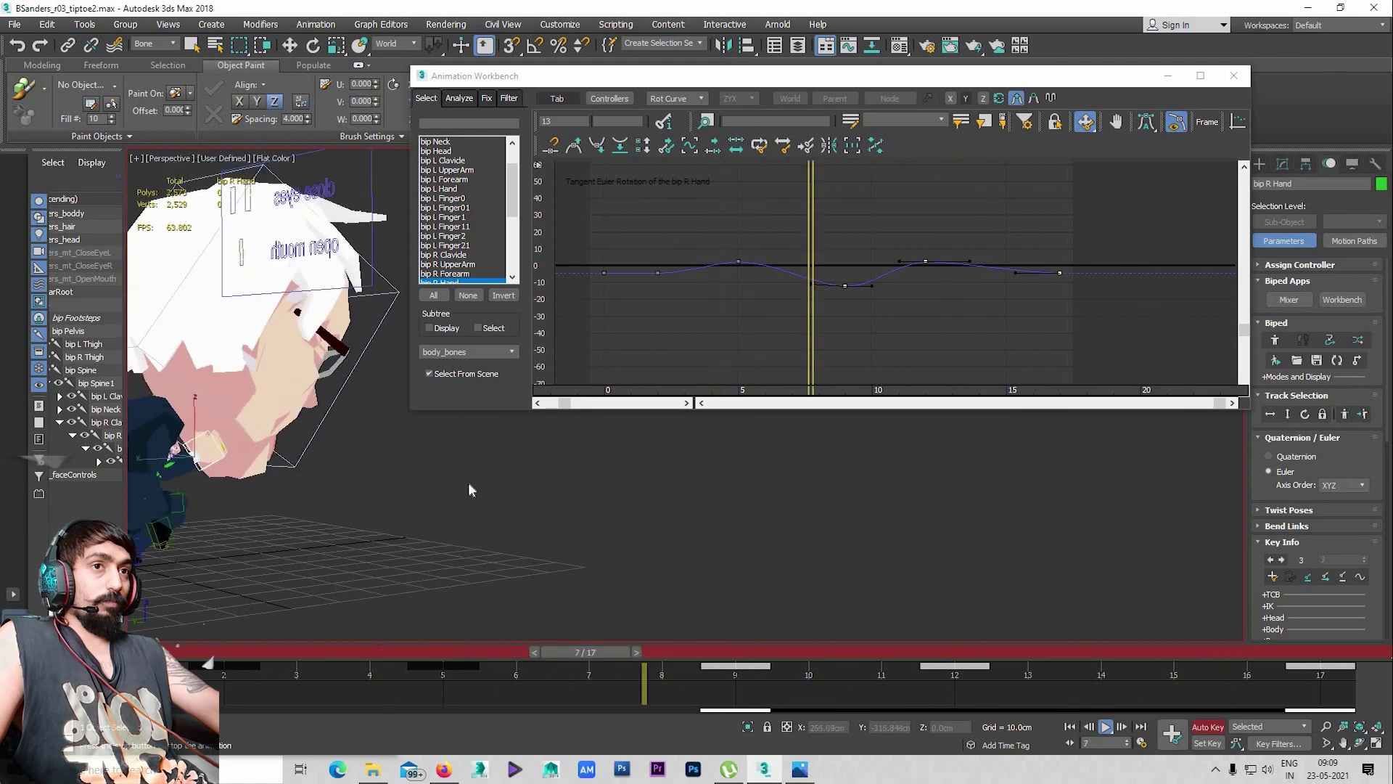
{"action": "mouse_move", "coordinate": [535, 447]}
{"action": "middle_mouse_down", "text": "alt"}
{"action": "mouse_move", "coordinate": [358, 540]}
{"action": "mouse_move", "coordinate": [307, 550]}
{"action": "mouse_move", "coordinate": [372, 543]}
{"action": "mouse_move", "coordinate": [349, 551]}
{"action": "mouse_move", "coordinate": [321, 531]}
{"action": "mouse_move", "coordinate": [406, 540]}
{"action": "middle_mouse_up", "text": "alt"}
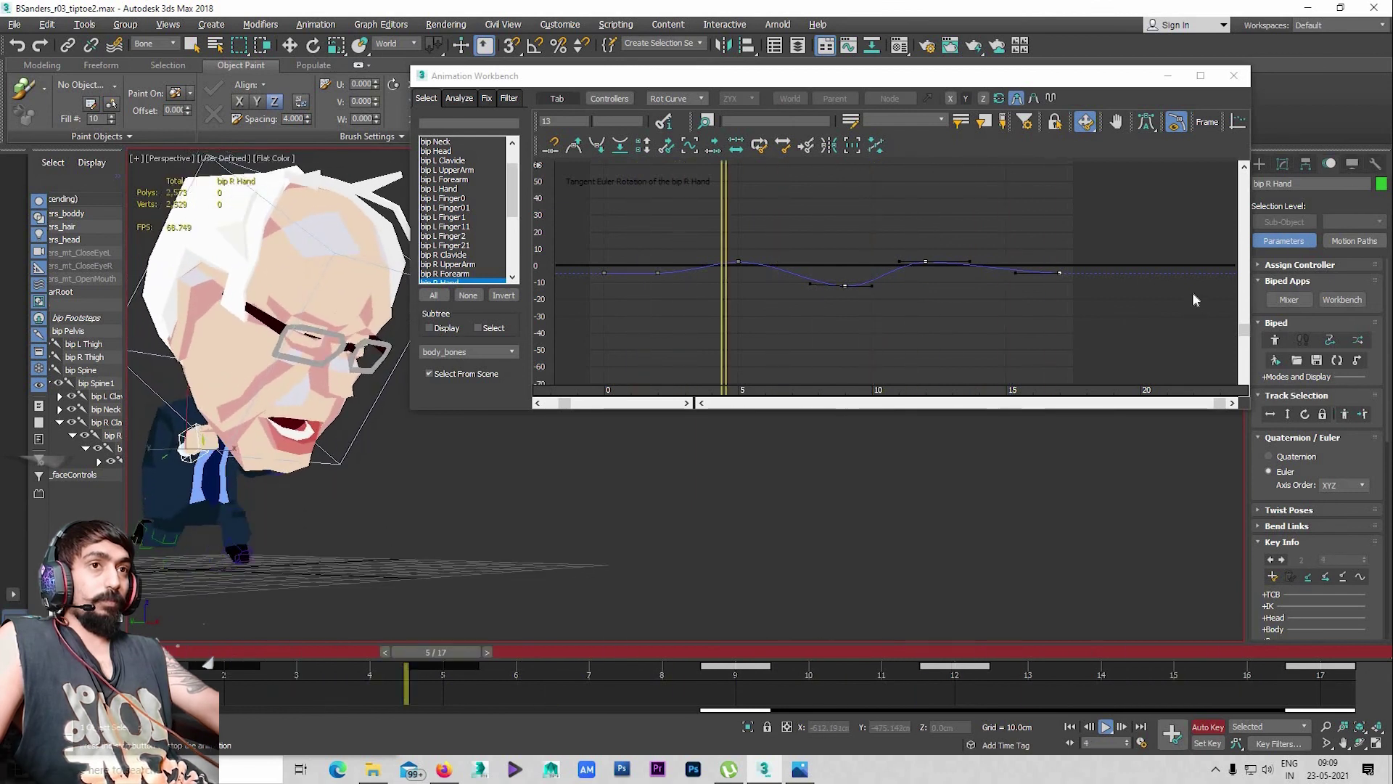
{"action": "key", "text": "slash"}
{"action": "left_click", "coordinate": [1352, 167]}
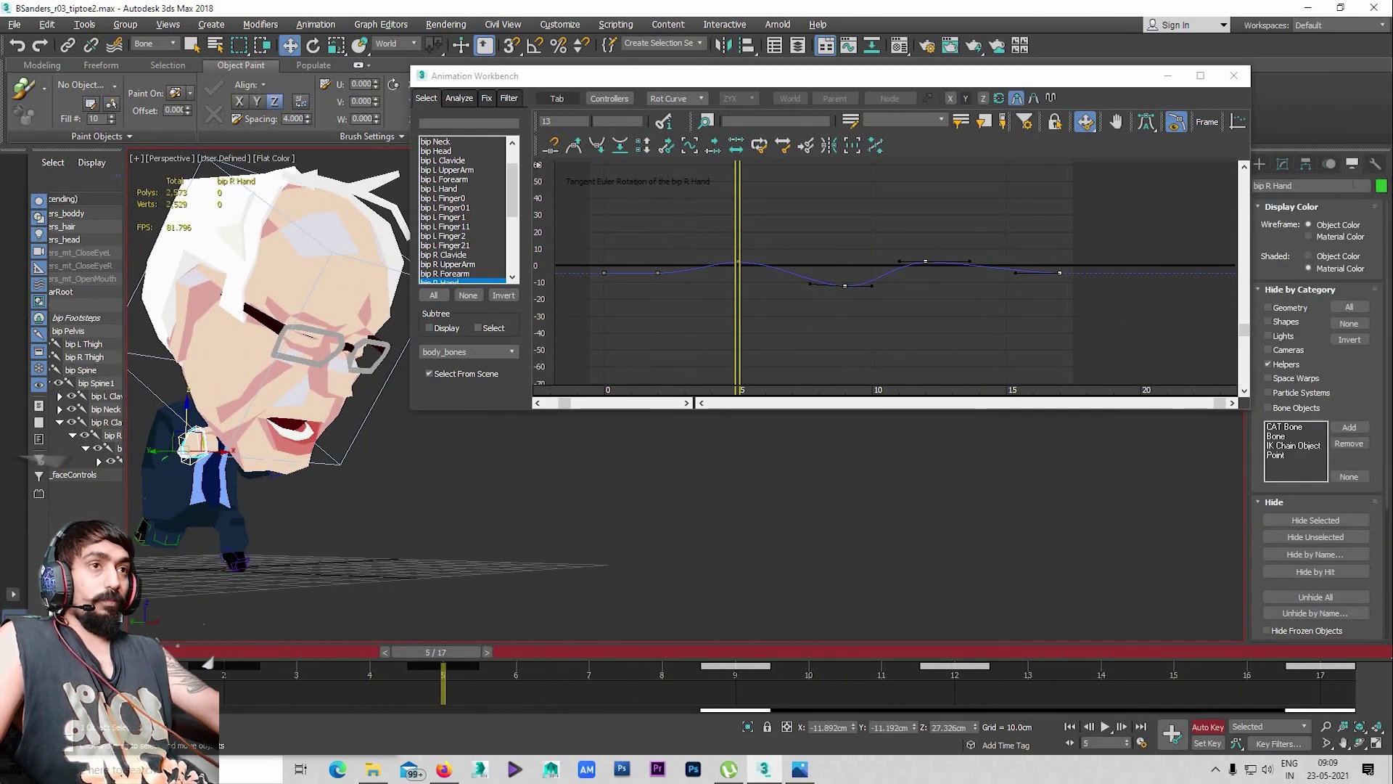
Hide Bone Objects by category, start playback, and close the Animation Workbench
{"action": "left_click", "coordinate": [1282, 410]}
{"action": "middle_click_drag", "start_coordinate": [370, 486], "coordinate": [397, 489], "text": "alt"}
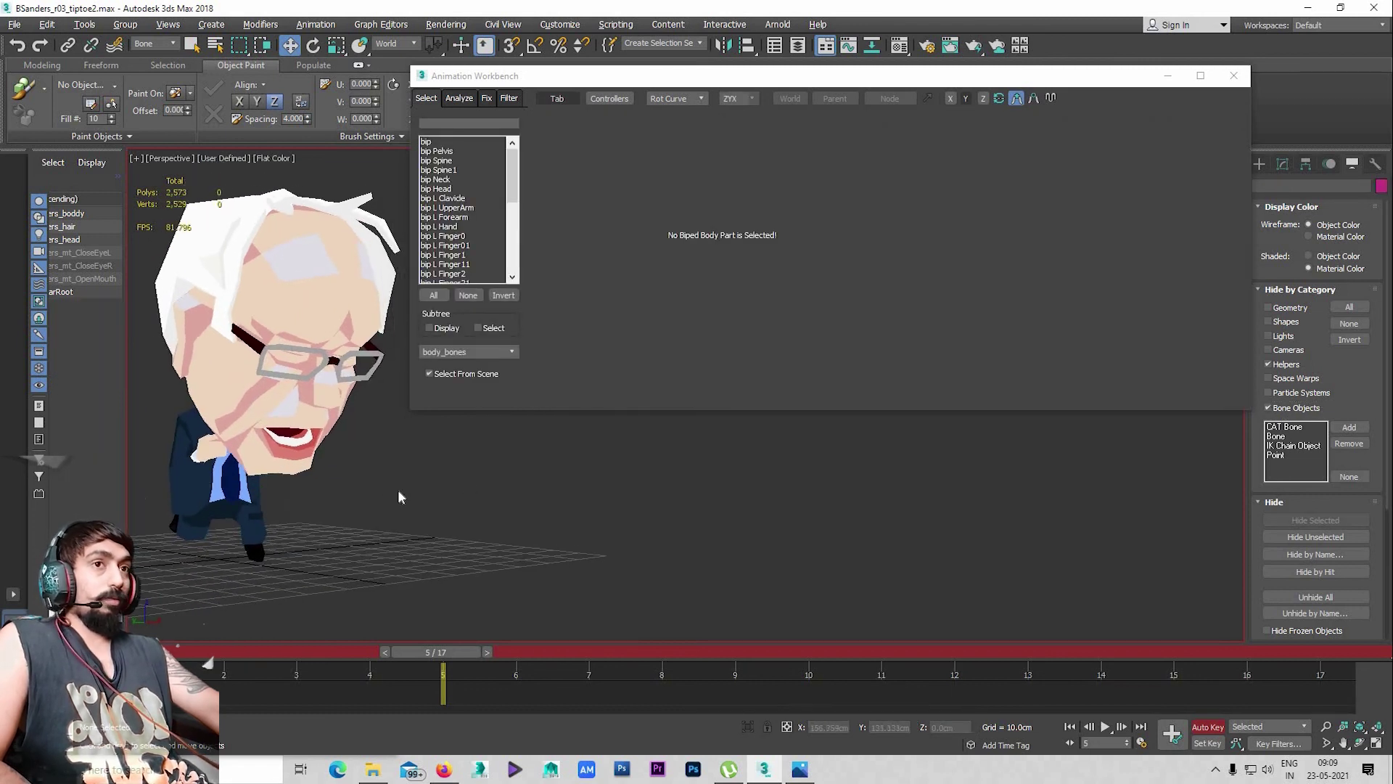
{"action": "key", "text": "slash"}
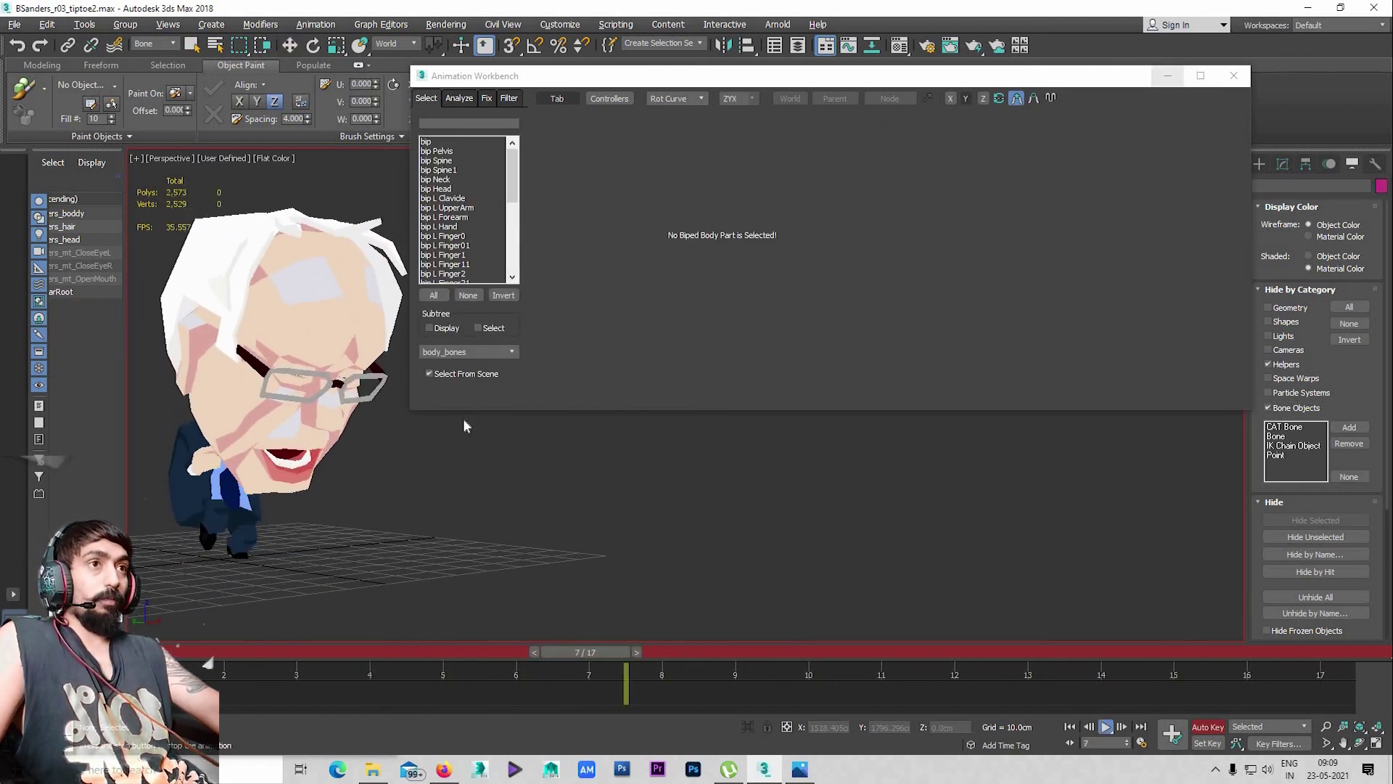
{"action": "left_click", "coordinate": [463, 421]}
Switch to full-screen Expert Mode with Ctrl+X and orbit around the walking character
{"action": "scroll", "coordinate": [755, 429], "scroll_direction": "up", "scroll_amount": 3}
{"action": "scroll", "coordinate": [754, 430], "scroll_direction": "up", "scroll_amount": 3}
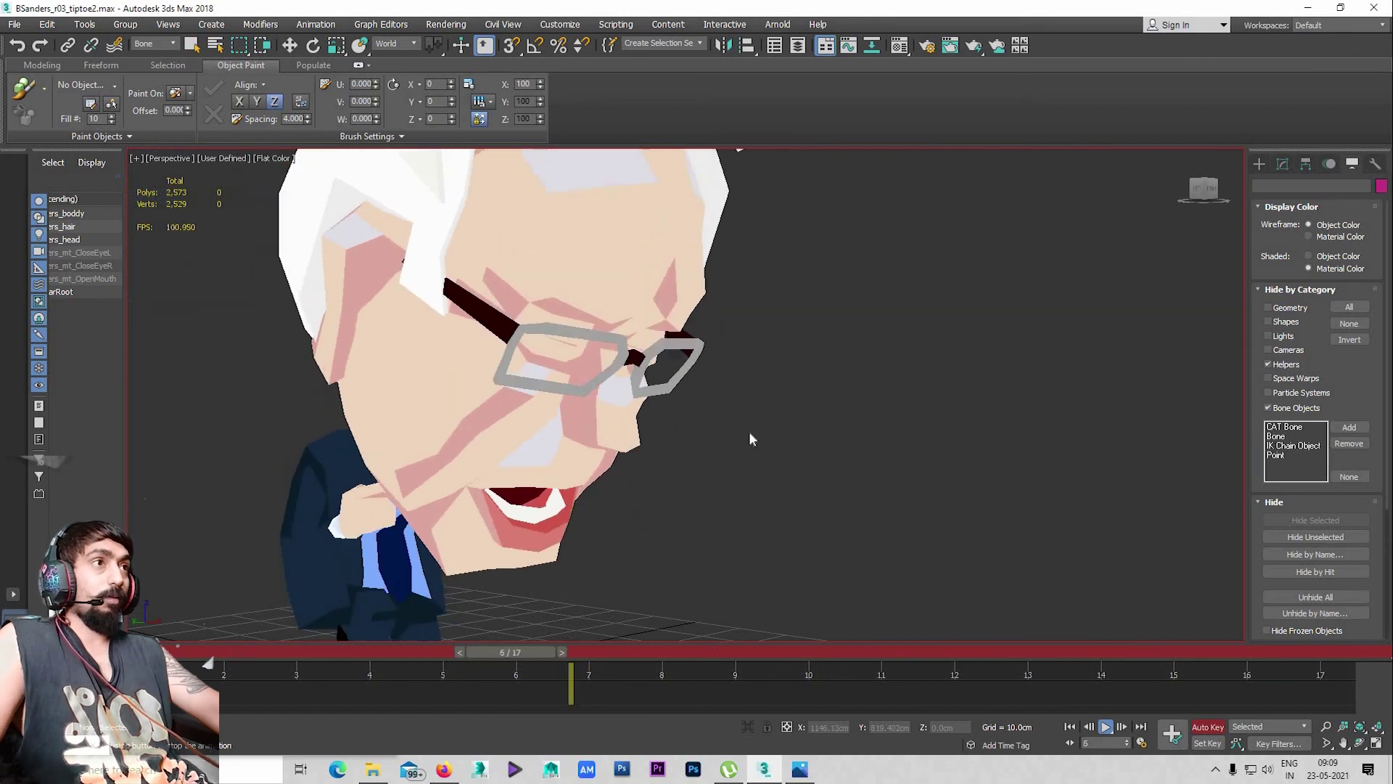
{"action": "key", "text": "ctrl+x"}
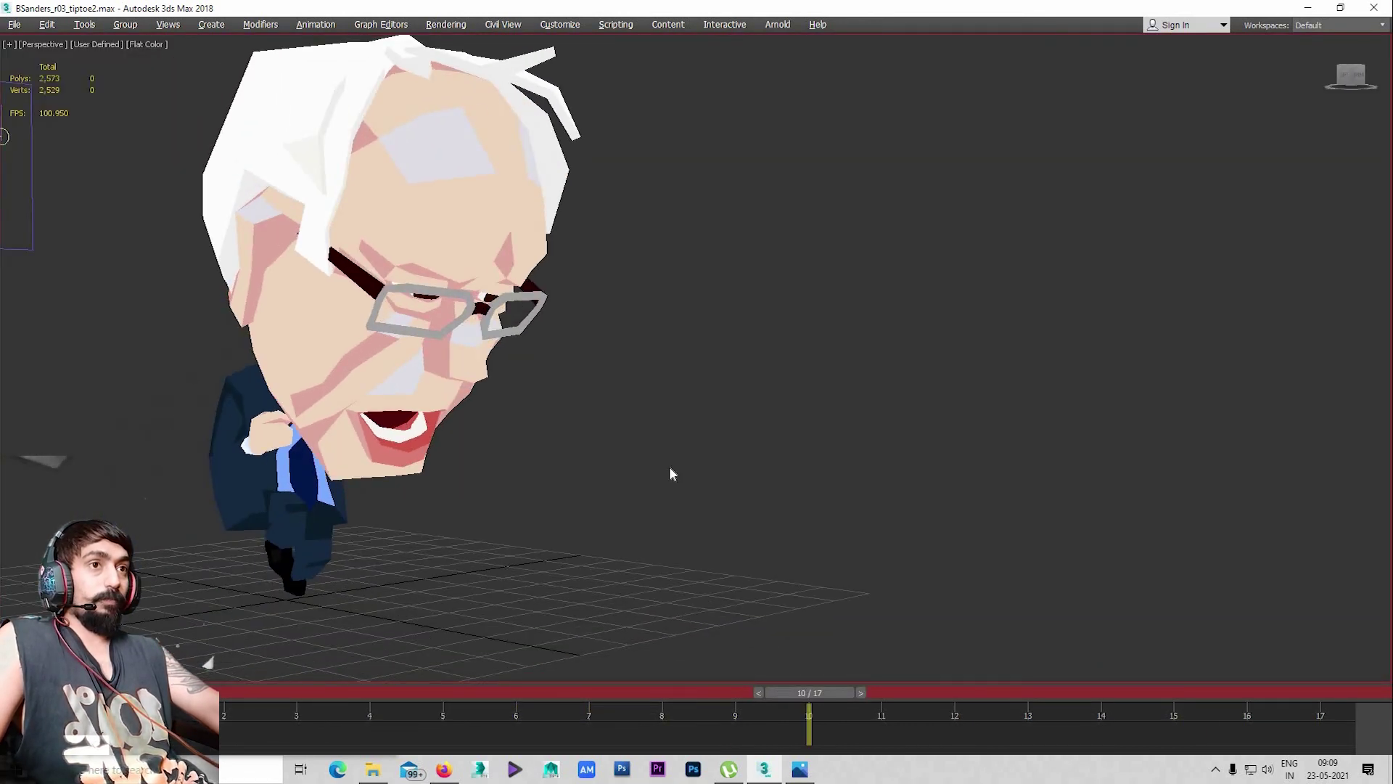
{"action": "scroll", "coordinate": [849, 488], "scroll_direction": "up", "scroll_amount": 3}
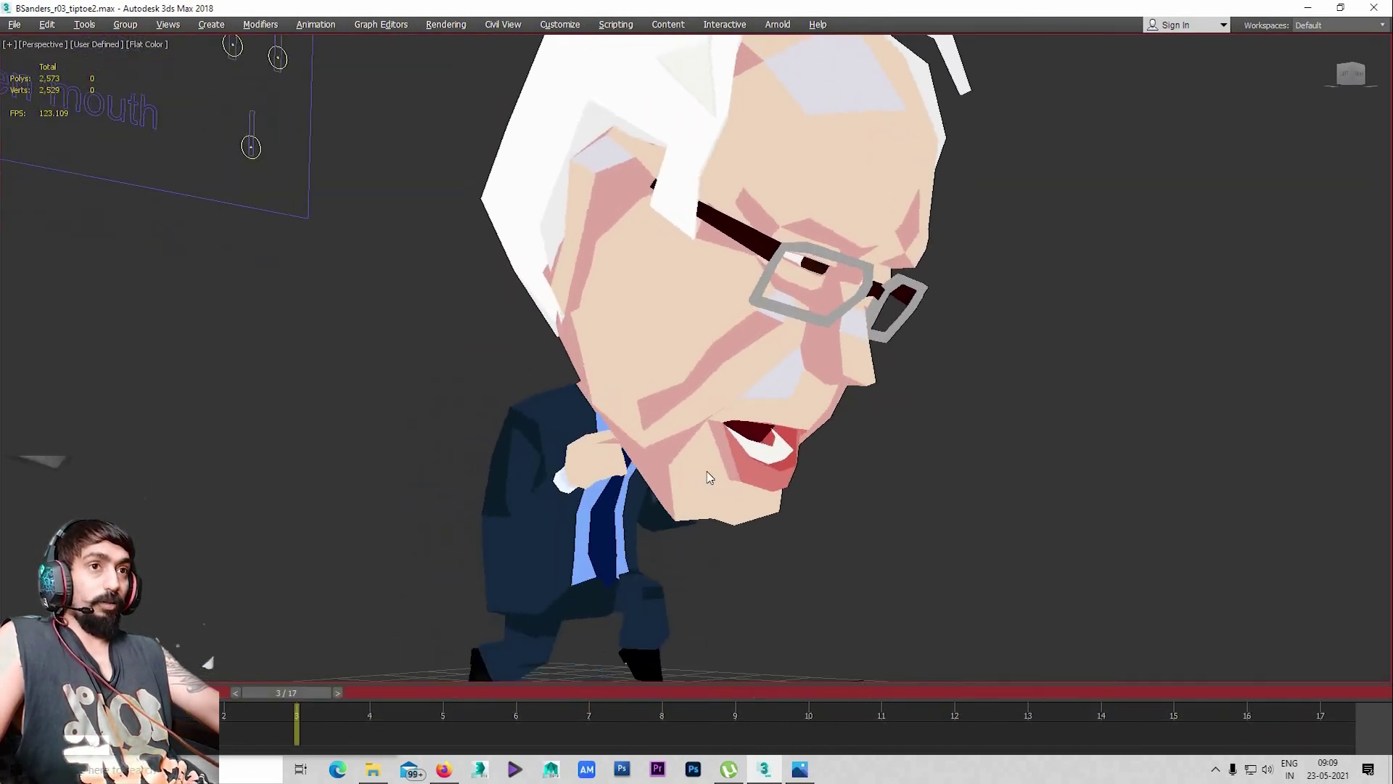
{"action": "scroll", "coordinate": [709, 476], "scroll_direction": "down", "scroll_amount": 2}
{"action": "scroll", "coordinate": [799, 486], "scroll_direction": "down", "scroll_amount": 4}
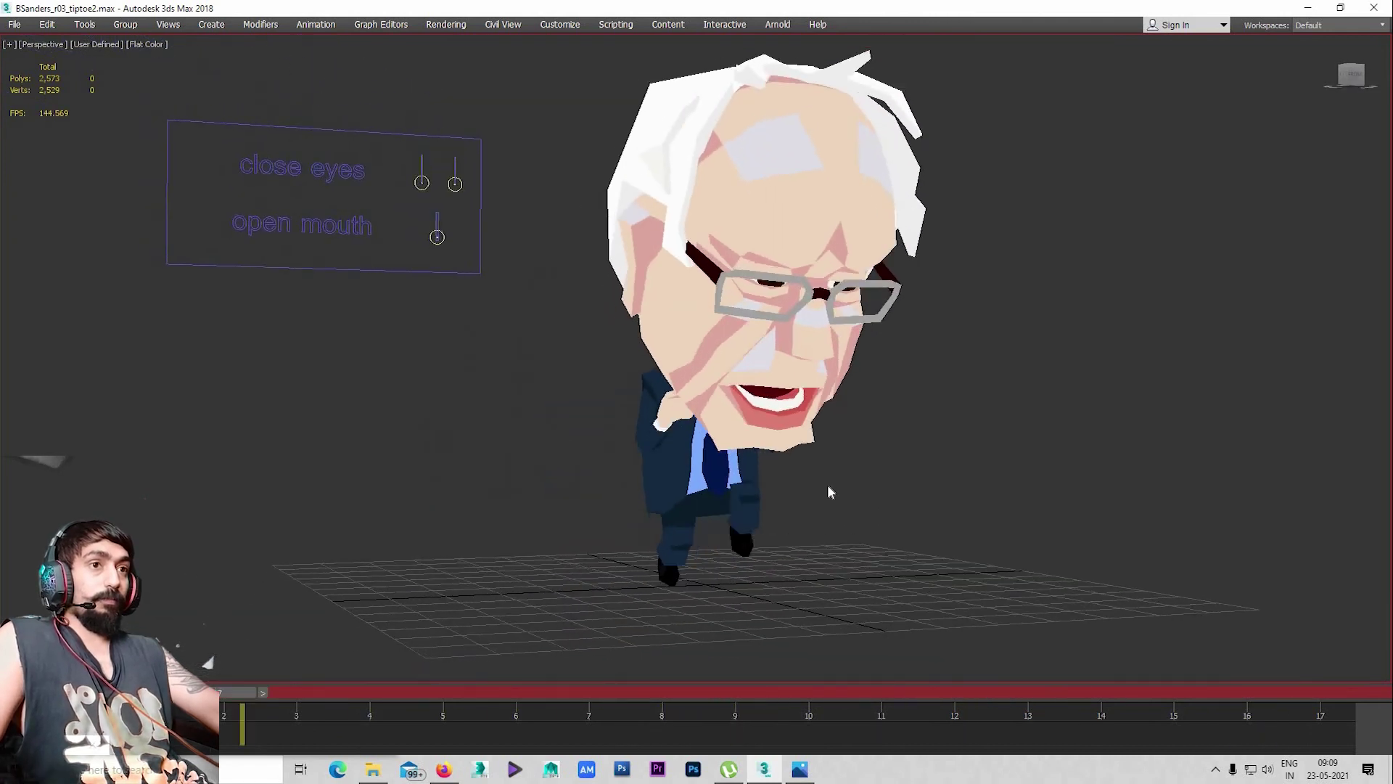
{"action": "mouse_move", "coordinate": [829, 492]}
{"action": "middle_mouse_down", "text": "alt"}
{"action": "mouse_move", "coordinate": [917, 497]}
{"action": "mouse_move", "coordinate": [828, 501]}
{"action": "mouse_move", "coordinate": [942, 516]}
{"action": "mouse_move", "coordinate": [829, 522]}
{"action": "mouse_move", "coordinate": [923, 507]}
{"action": "mouse_move", "coordinate": [1076, 526]}
{"action": "mouse_move", "coordinate": [961, 555]}
{"action": "mouse_move", "coordinate": [807, 527]}
{"action": "mouse_move", "coordinate": [788, 503]}
{"action": "mouse_move", "coordinate": [833, 563]}
{"action": "mouse_move", "coordinate": [971, 600]}
{"action": "mouse_move", "coordinate": [834, 562]}
{"action": "middle_mouse_up", "text": "alt"}
{"action": "scroll", "coordinate": [788, 503], "scroll_direction": "up", "scroll_amount": 3}
{"action": "scroll", "coordinate": [754, 541], "scroll_direction": "up", "scroll_amount": 4}
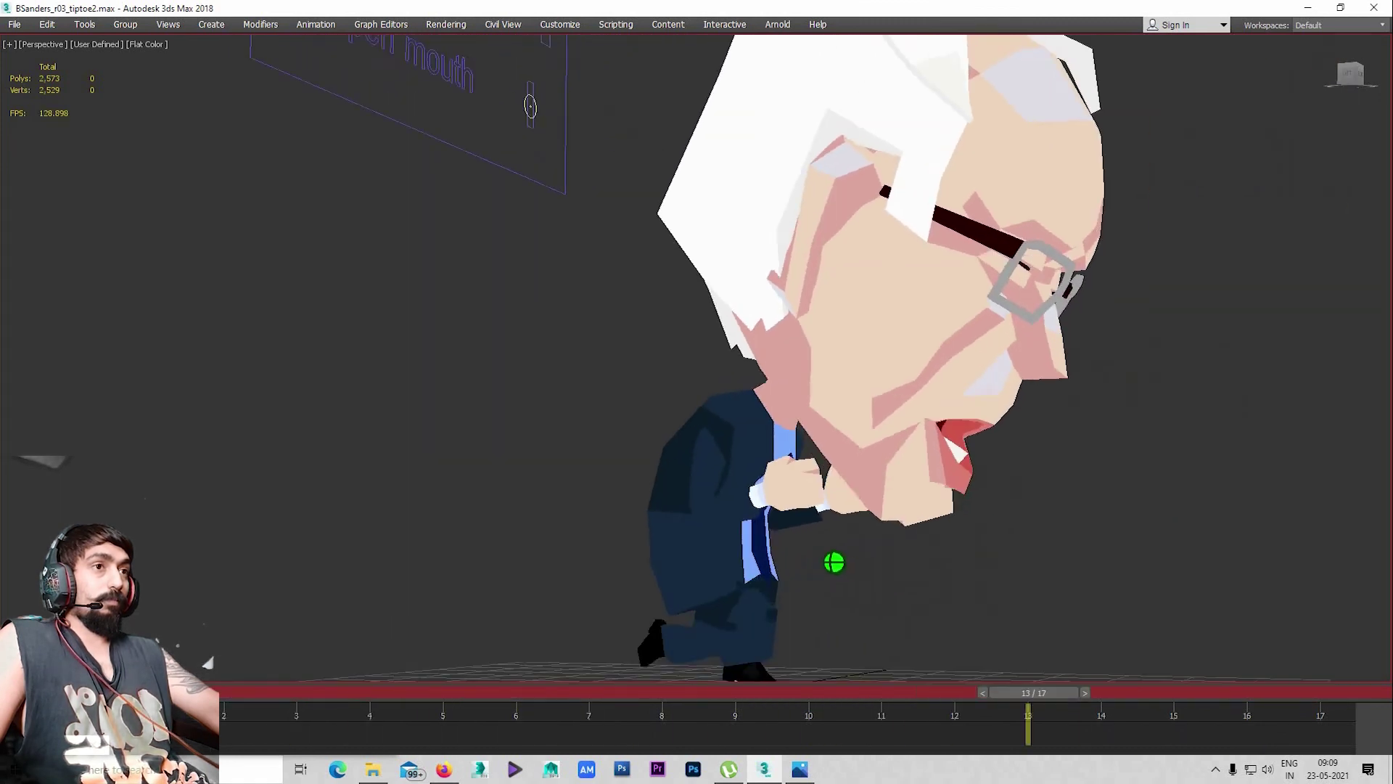
{"action": "scroll", "coordinate": [659, 538], "scroll_direction": "down", "scroll_amount": 3}
{"action": "scroll", "coordinate": [690, 522], "scroll_direction": "down", "scroll_amount": 2}
{"action": "scroll", "coordinate": [606, 497], "scroll_direction": "down", "scroll_amount": 2}
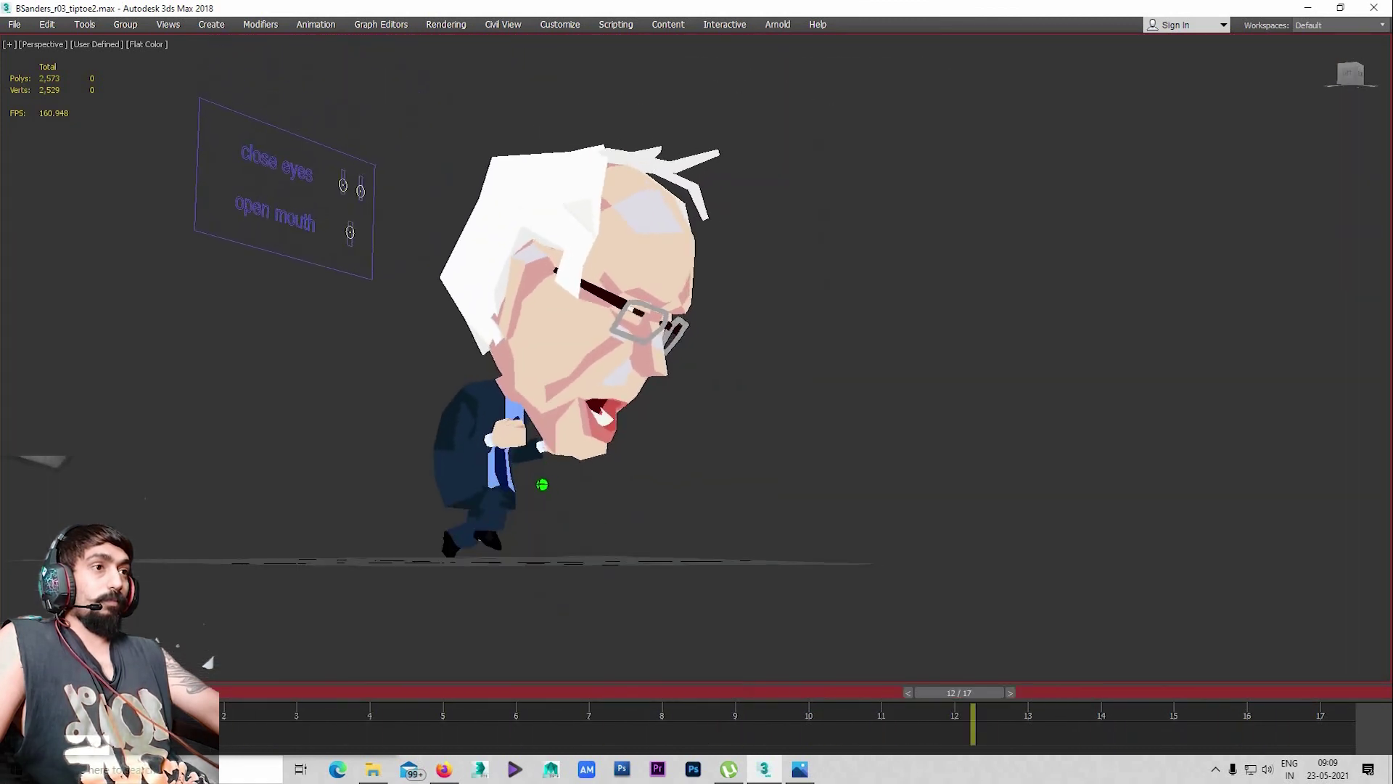
Orbit to view the tiptoe walk from slightly above and then from the front
{"action": "mouse_move", "coordinate": [781, 556]}
{"action": "middle_mouse_down", "text": "alt"}
{"action": "mouse_move", "coordinate": [650, 563]}
{"action": "mouse_move", "coordinate": [749, 557]}
{"action": "mouse_move", "coordinate": [638, 544]}
{"action": "middle_mouse_up", "text": "alt"}
{"action": "scroll", "coordinate": [632, 534], "scroll_direction": "up", "scroll_amount": 4}
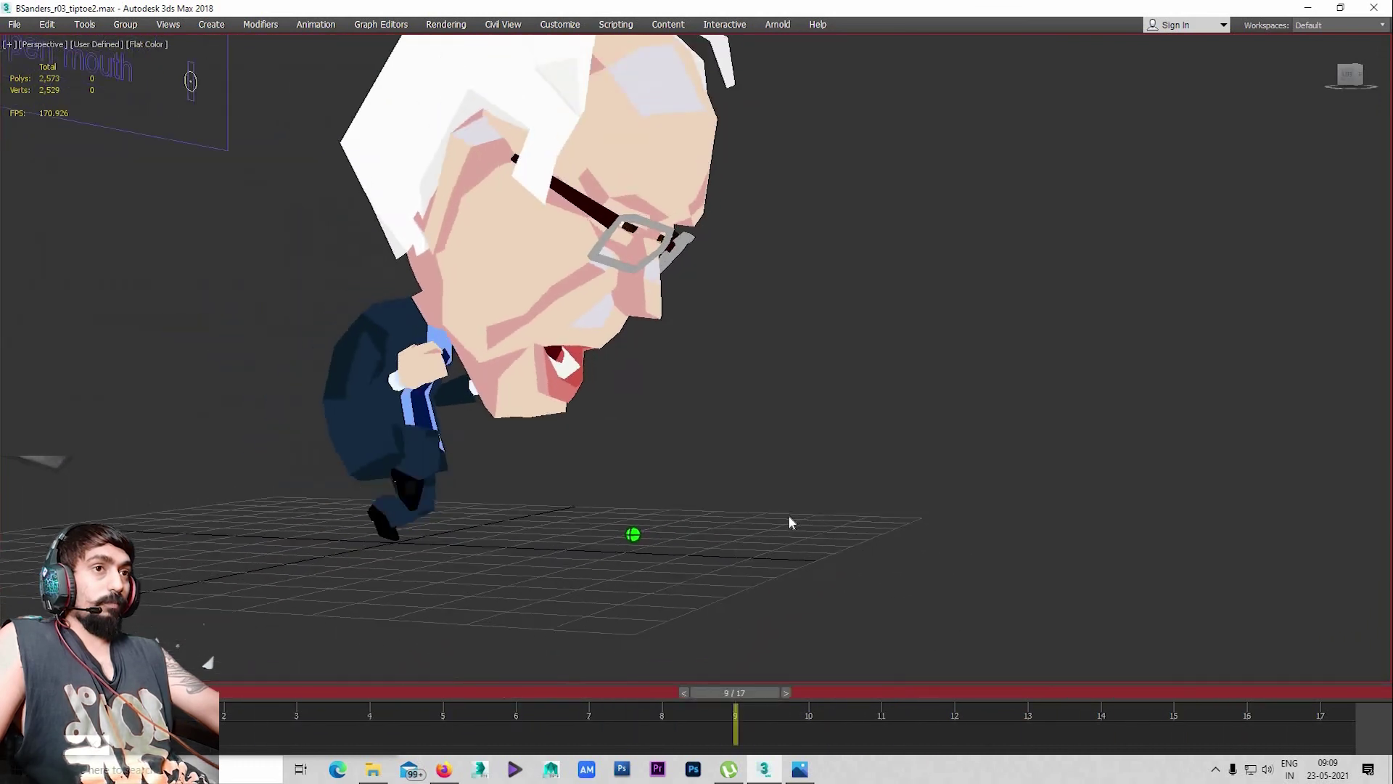
{"action": "scroll", "coordinate": [806, 550], "scroll_direction": "down", "scroll_amount": 3}
{"action": "mouse_move", "coordinate": [807, 550]}
{"action": "middle_mouse_down", "text": "alt"}
{"action": "mouse_move", "coordinate": [726, 552]}
{"action": "mouse_move", "coordinate": [830, 473]}
{"action": "middle_mouse_up", "text": "alt"}
{"action": "scroll", "coordinate": [726, 552], "scroll_direction": "up", "scroll_amount": 2}
{"action": "scroll", "coordinate": [726, 552], "scroll_direction": "up", "scroll_amount": 3}
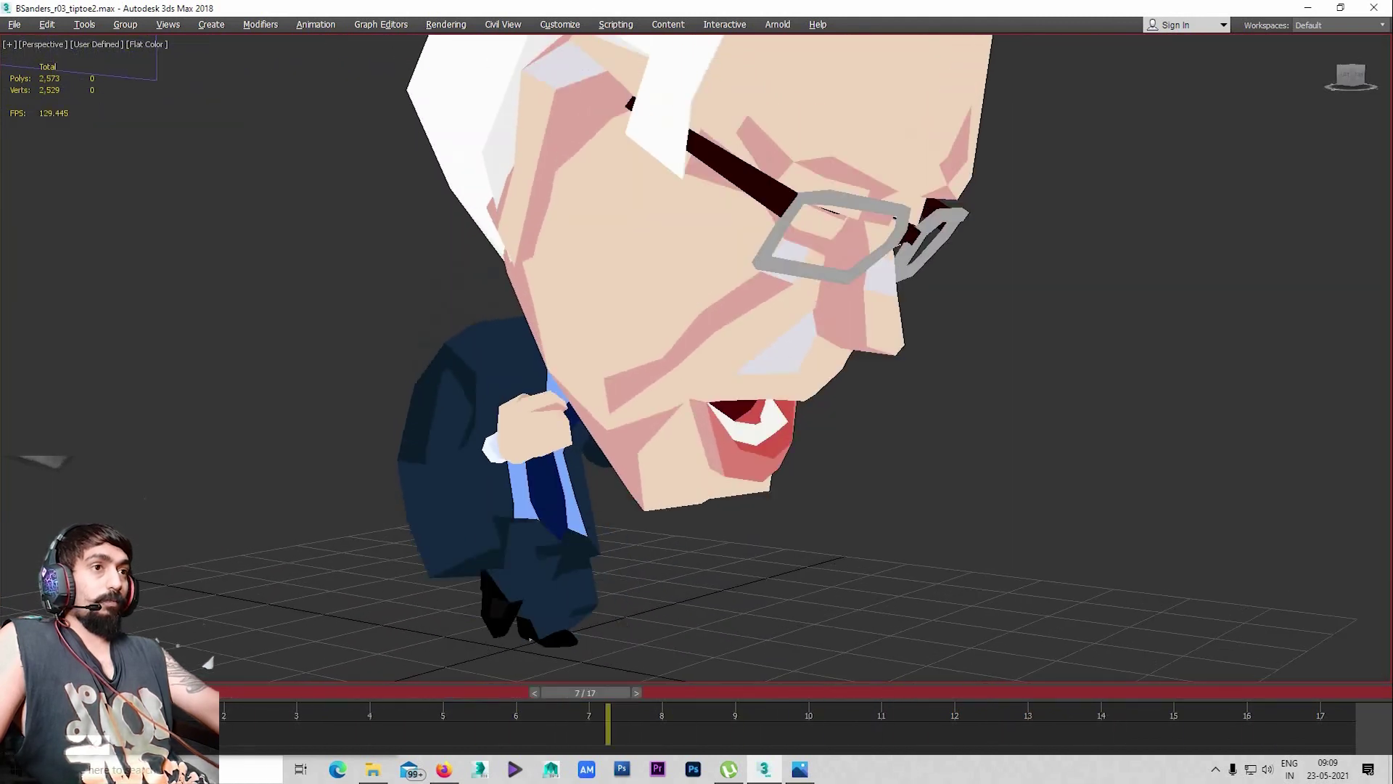
{"action": "scroll", "coordinate": [816, 544], "scroll_direction": "down", "scroll_amount": 2}
{"action": "scroll", "coordinate": [817, 544], "scroll_direction": "down", "scroll_amount": 1}
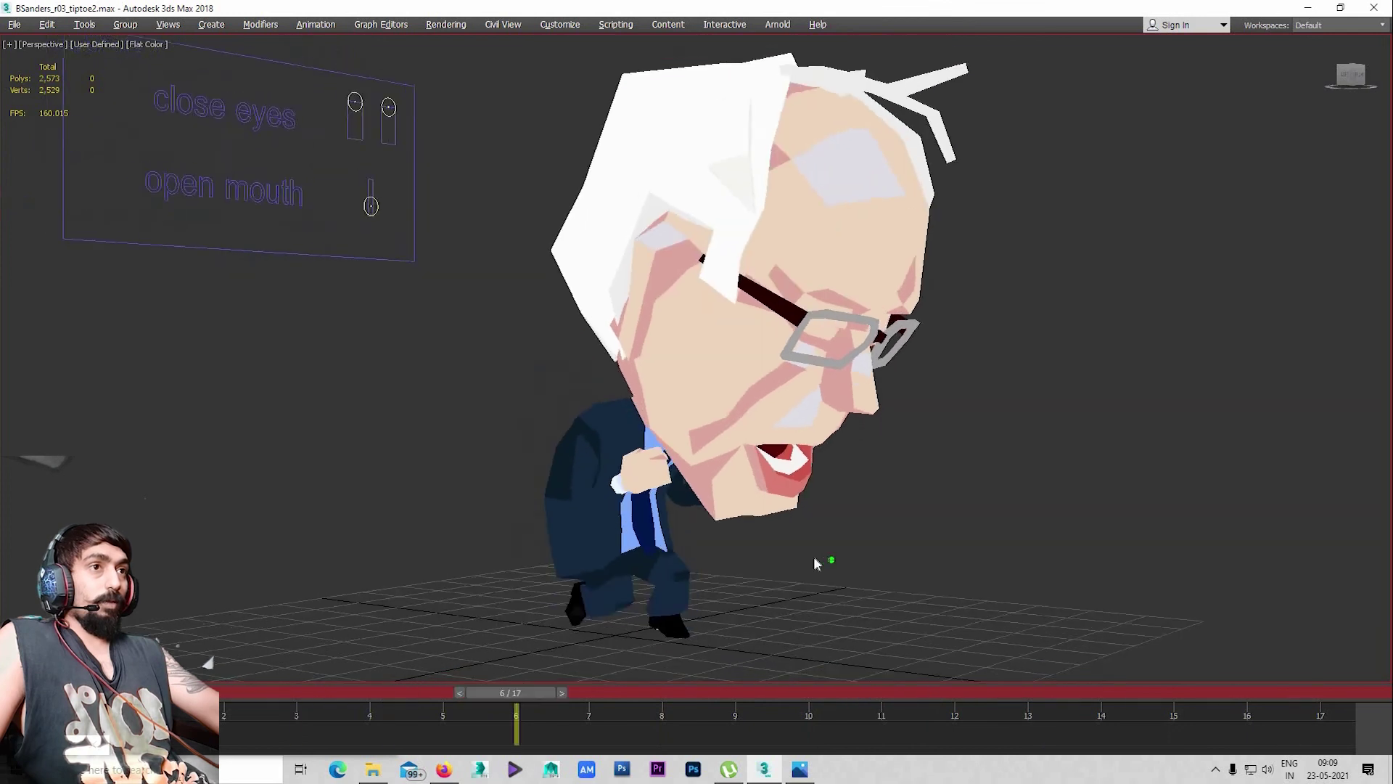
{"action": "middle_click_drag", "start_coordinate": [813, 555], "coordinate": [799, 547], "text": "alt"}
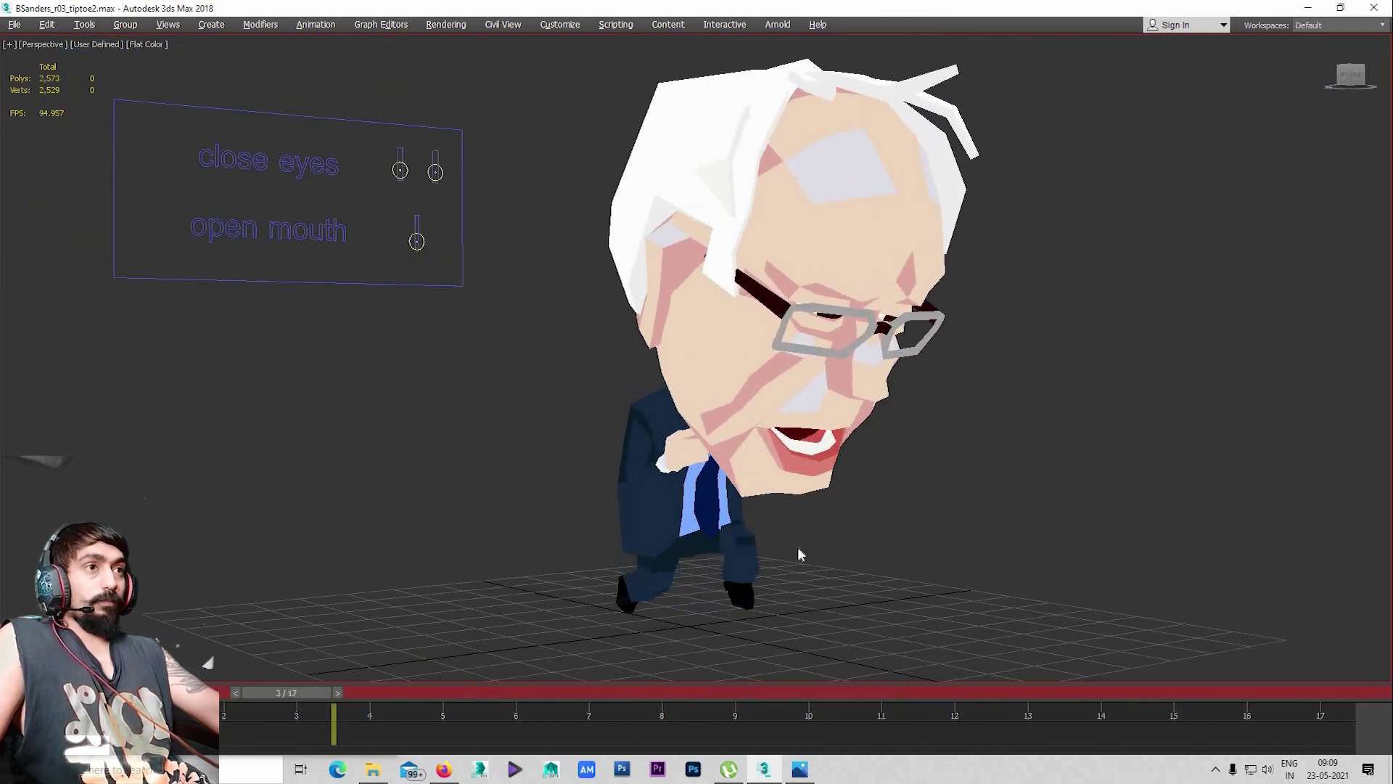